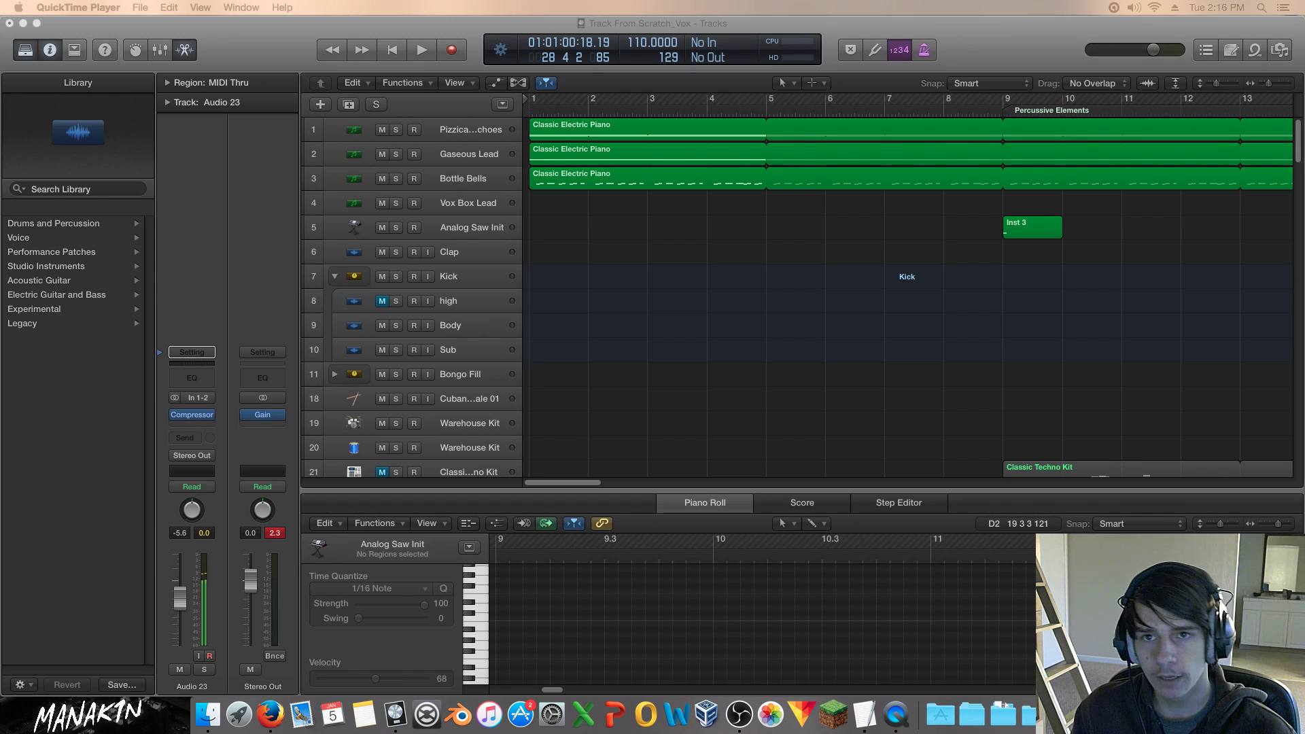
{"action": "left_click", "coordinate": [1186, 216]}
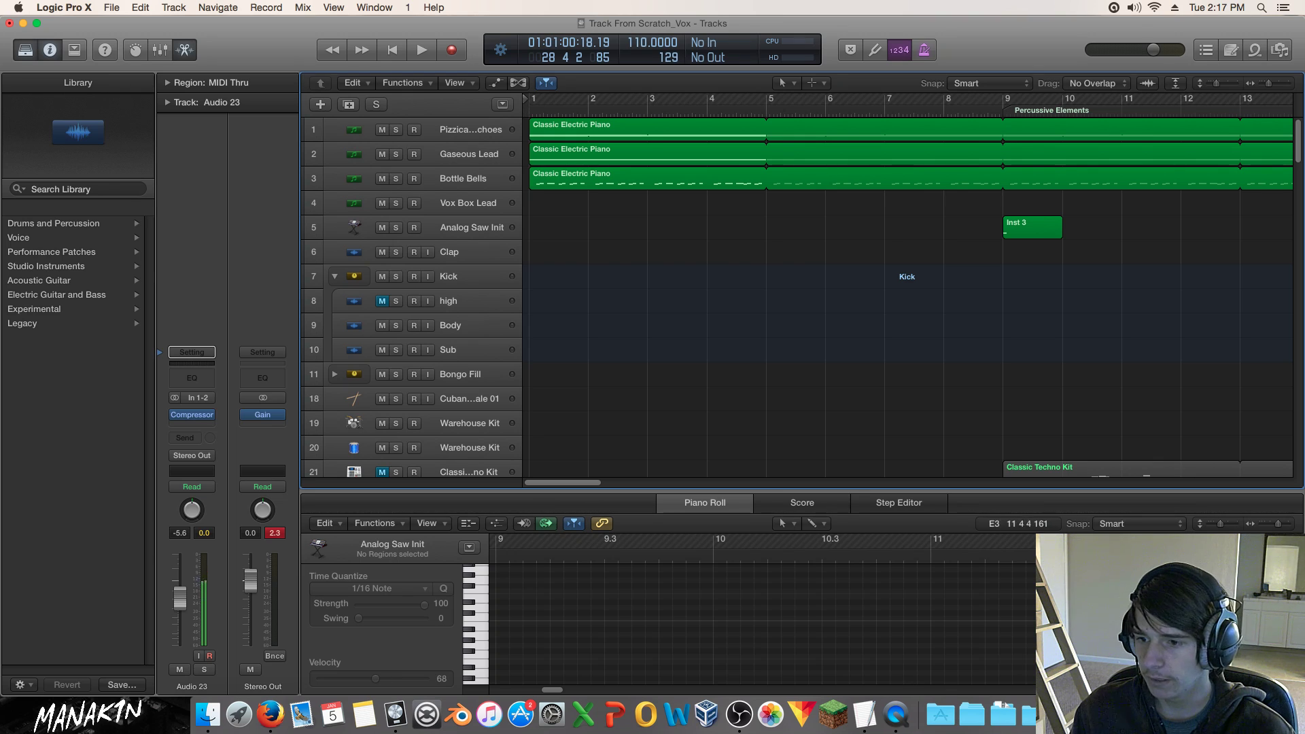
{"action": "left_click", "coordinate": [742, 729]}
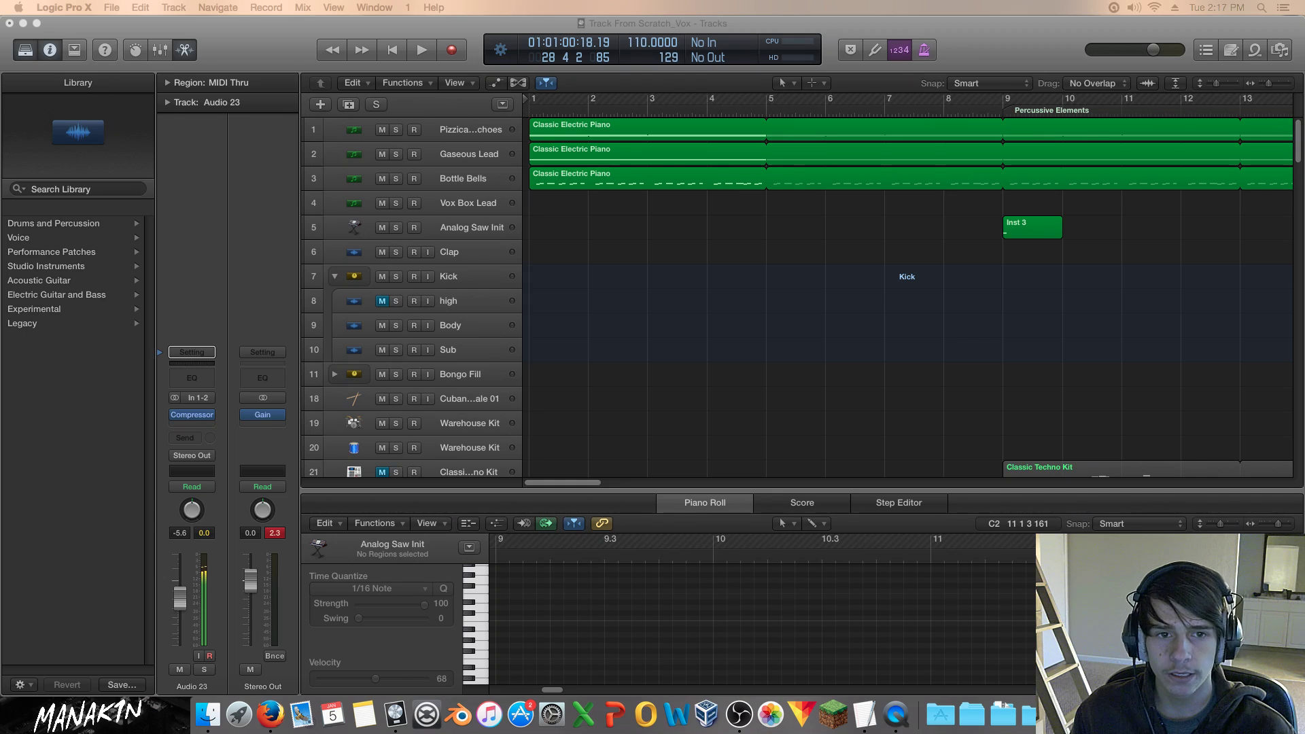
{"action": "left_click", "coordinate": [1157, 216]}
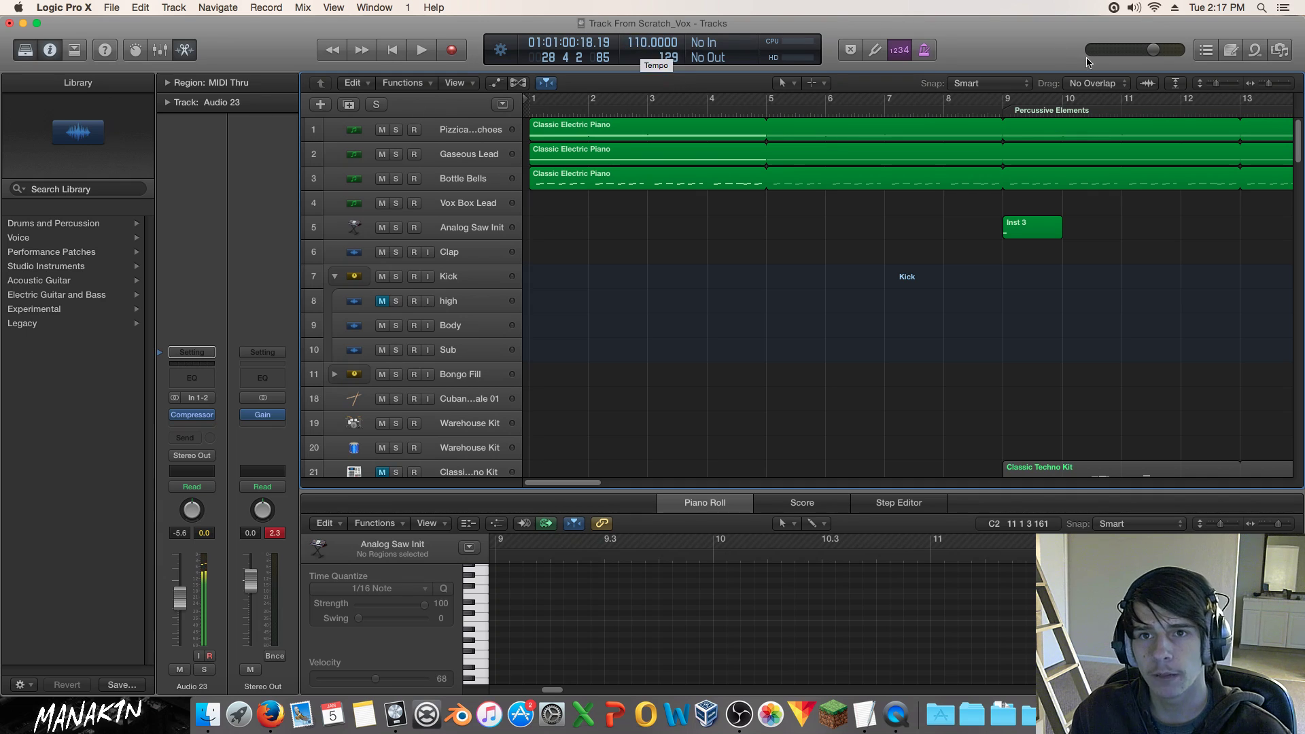
Open the project's note pad to read the production notes, and close it again.
{"action": "left_click", "coordinate": [1281, 54]}
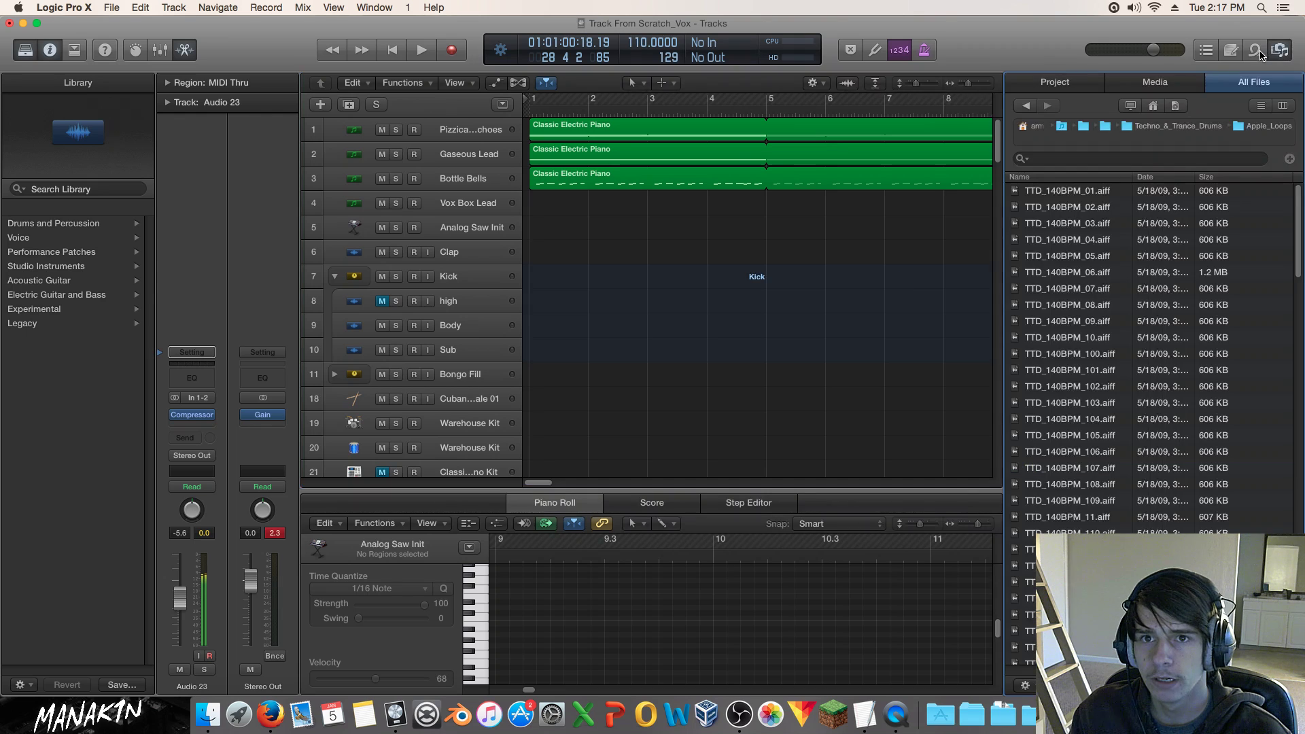
{"action": "left_click", "coordinate": [1231, 49]}
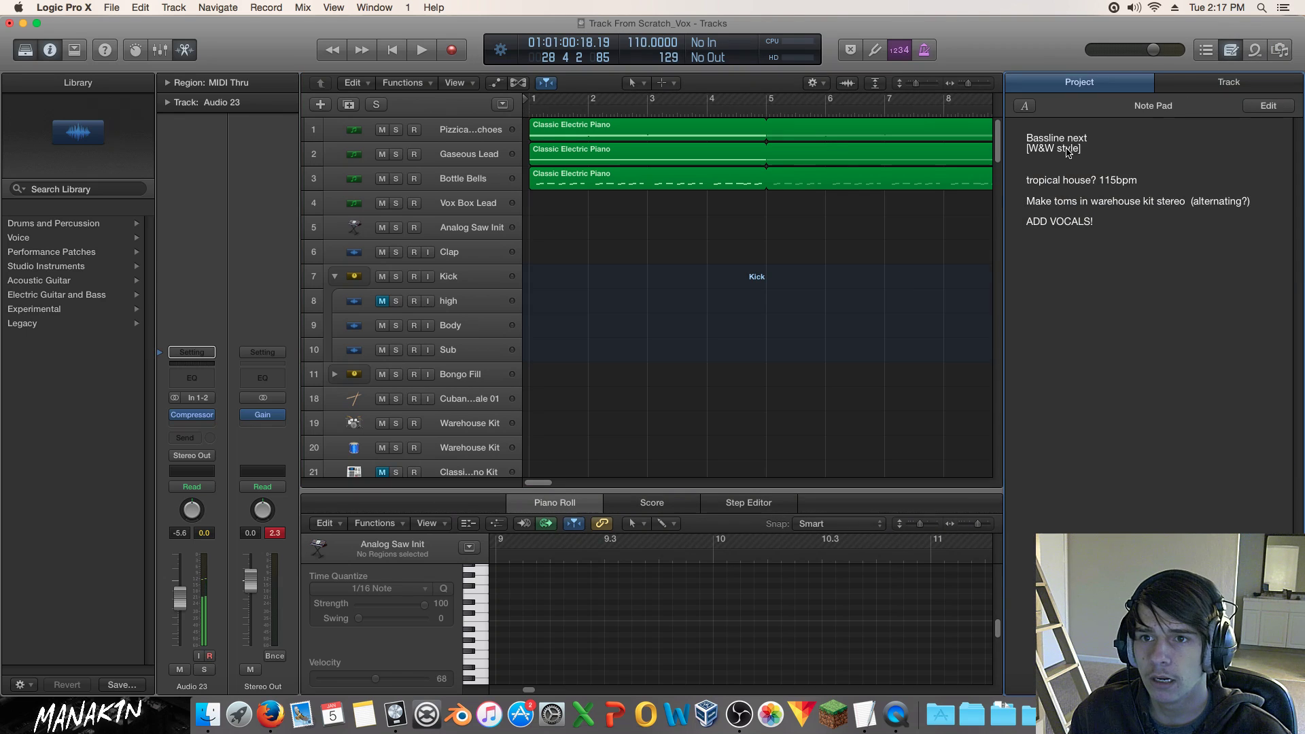
{"action": "left_click", "coordinate": [1231, 51]}
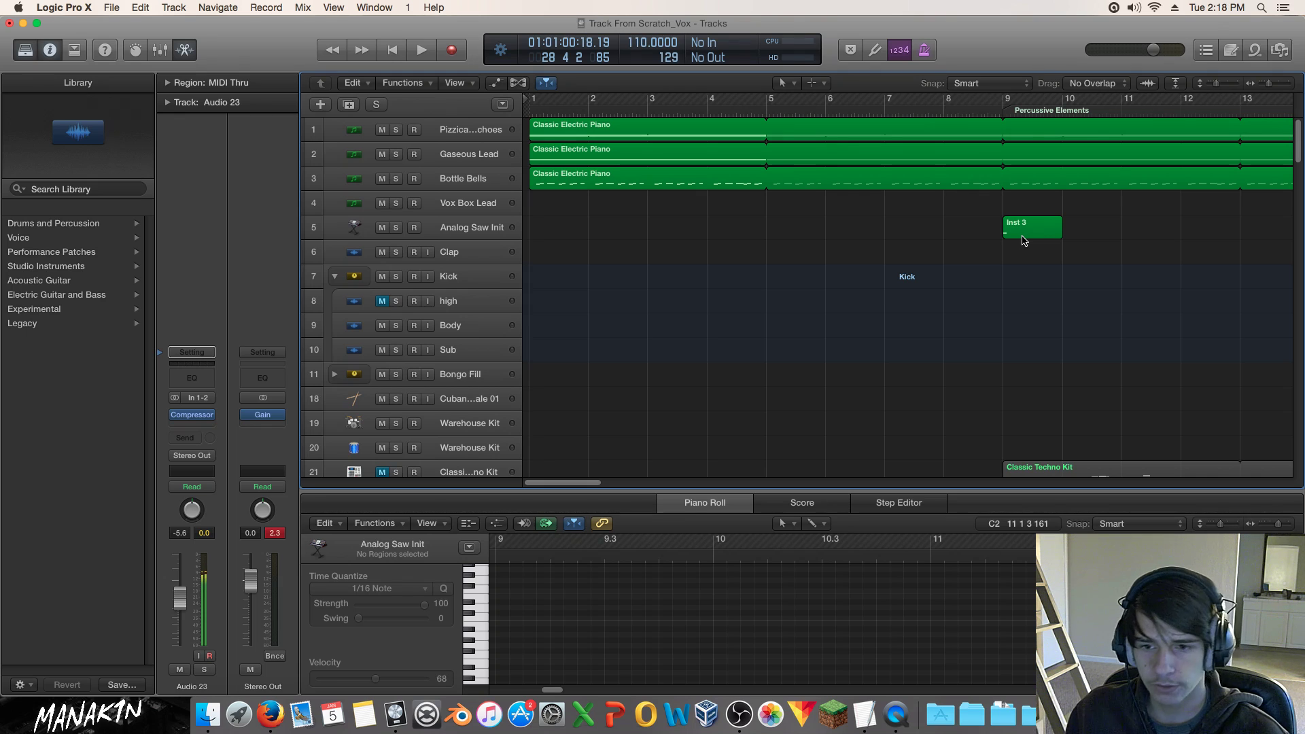
Examine the arrangement up to bar 33, highlighting the synth regions and the clap and kick regions in turn.
{"action": "left_click_drag", "start_coordinate": [1271, 84], "coordinate": [1269, 85]}
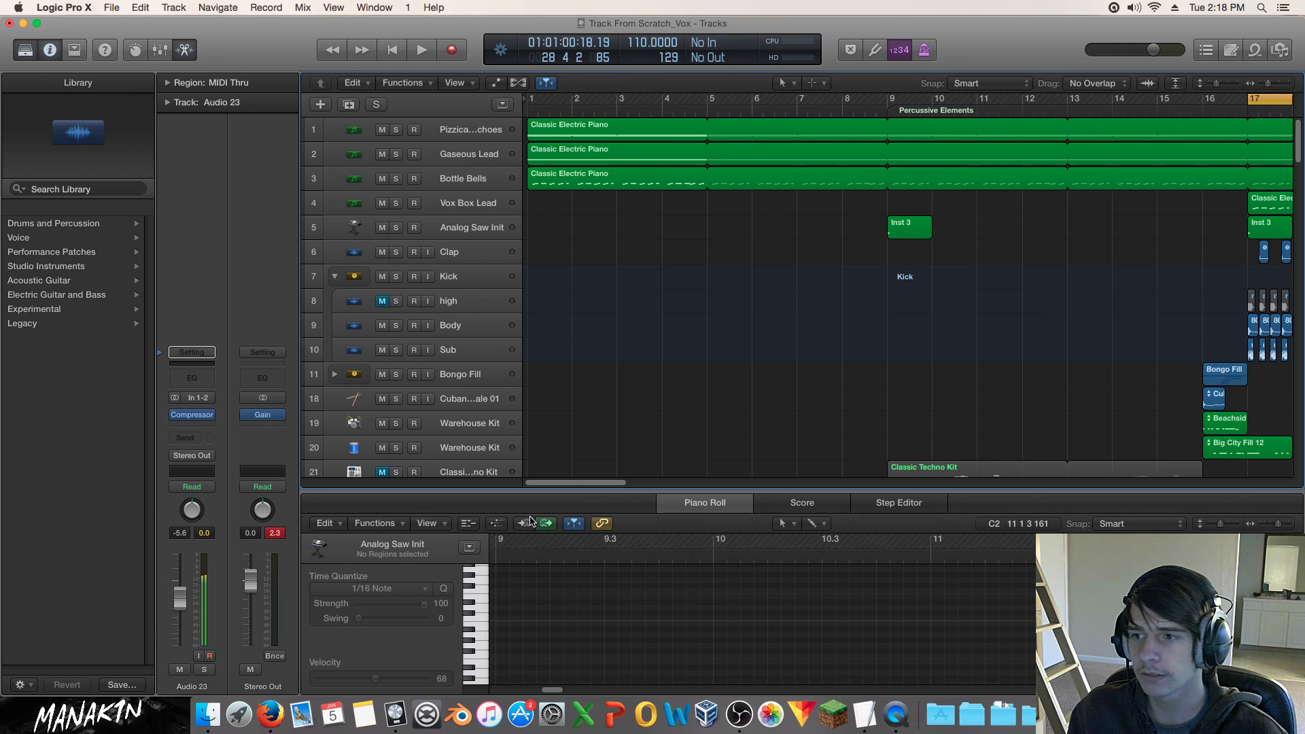
{"action": "left_click_drag", "start_coordinate": [575, 486], "coordinate": [651, 484]}
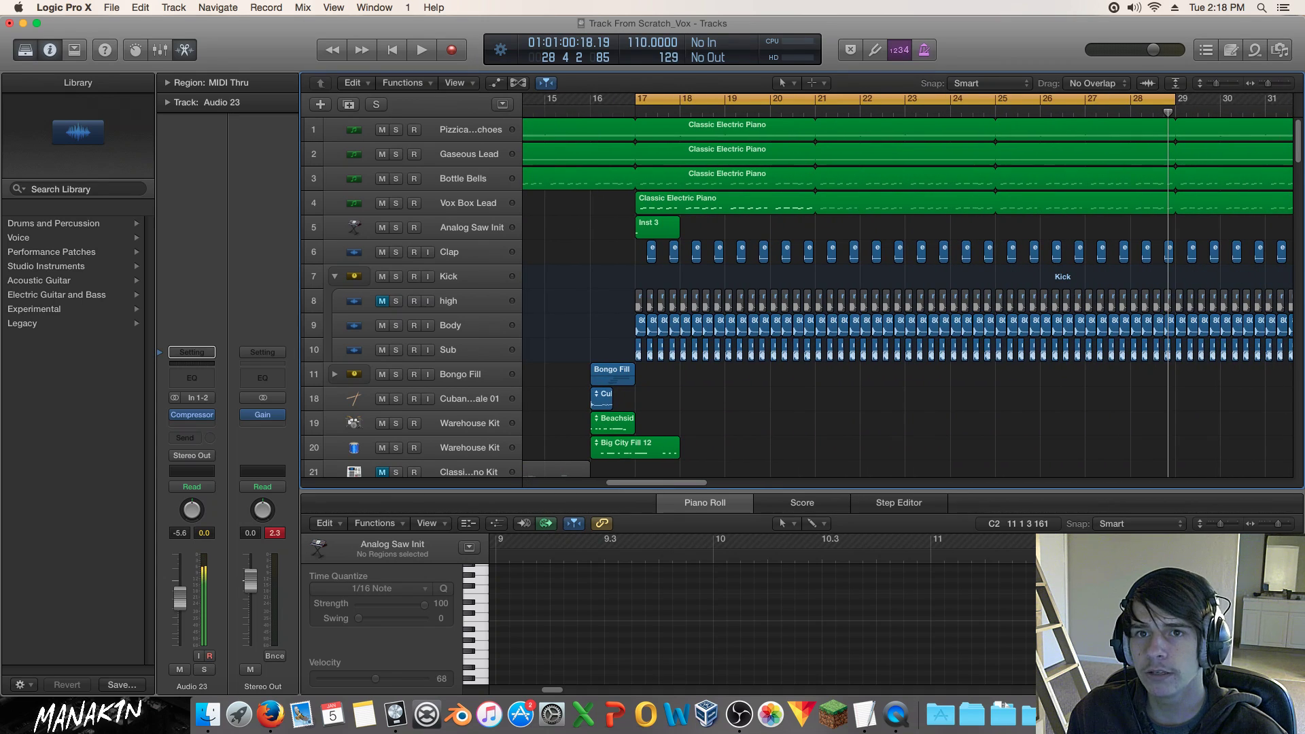
{"action": "left_click_drag", "start_coordinate": [1271, 84], "coordinate": [1268, 85]}
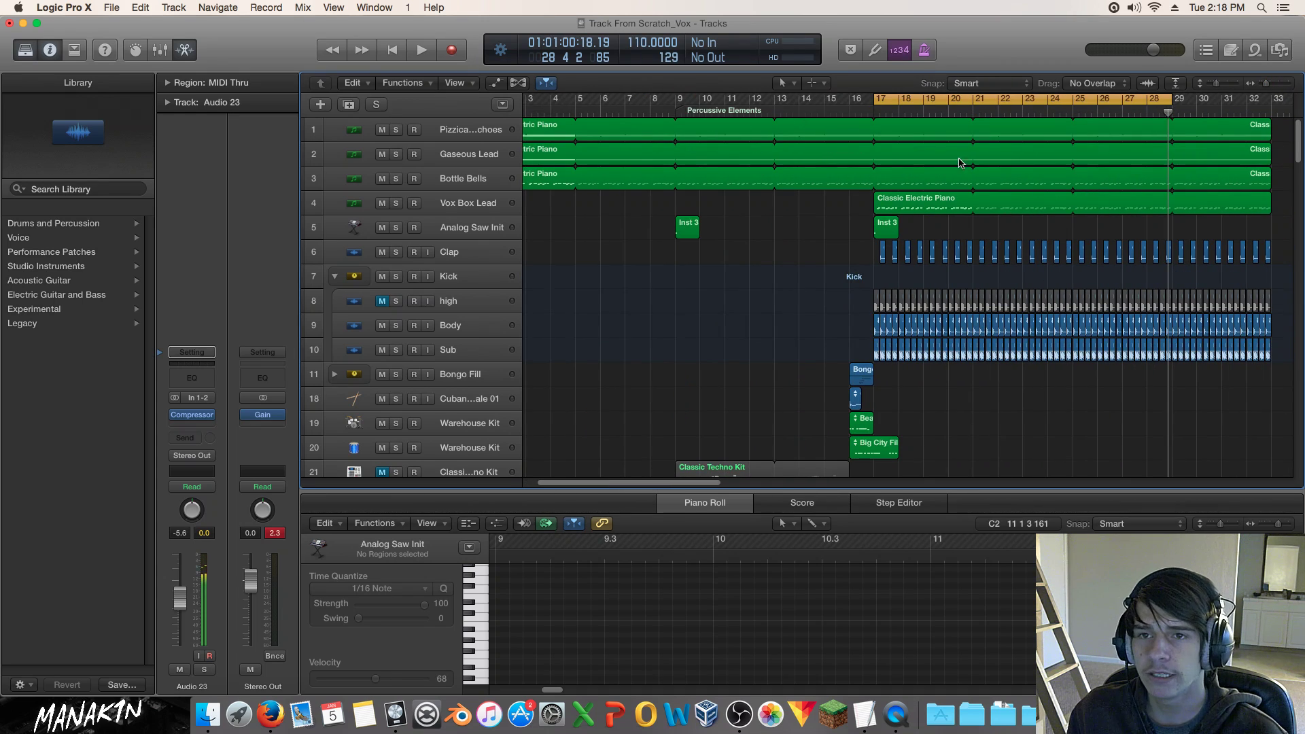
{"action": "left_click_drag", "start_coordinate": [962, 233], "coordinate": [1259, 358]}
{"action": "left_click", "coordinate": [1254, 384]}
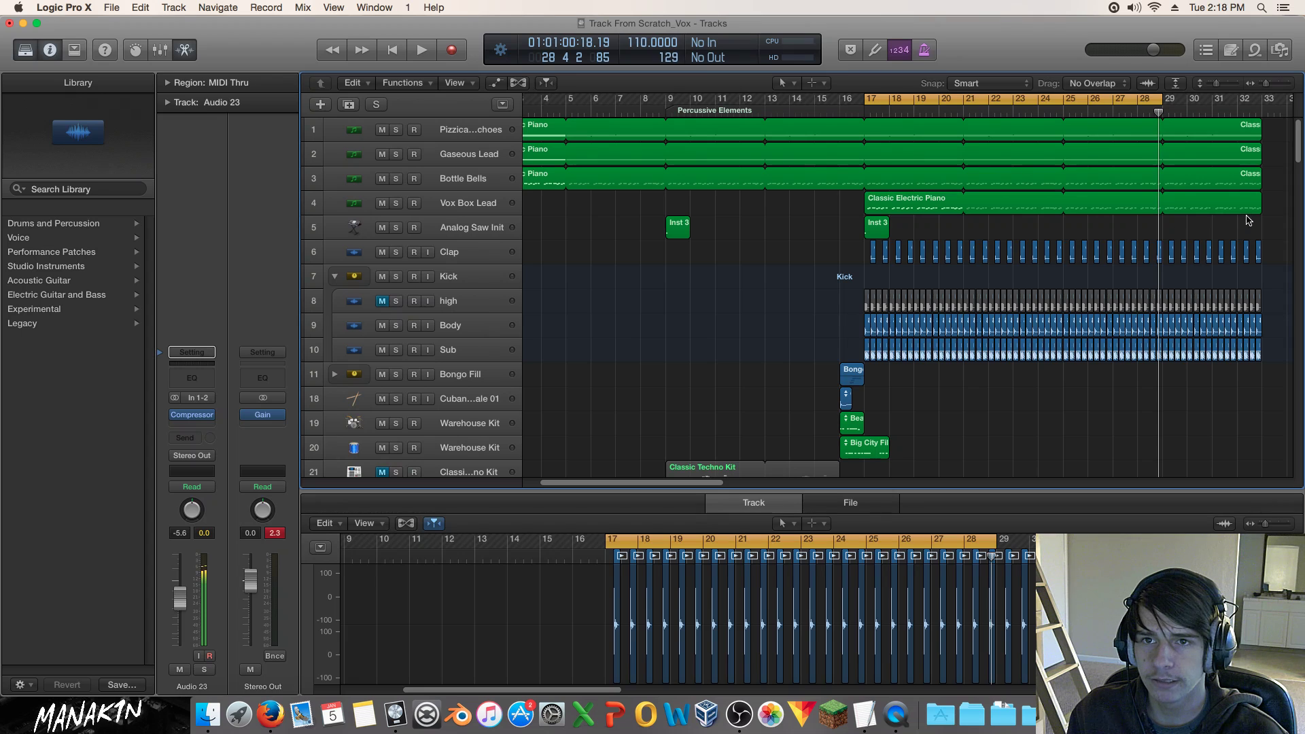
{"action": "left_click_drag", "start_coordinate": [1233, 220], "coordinate": [942, 144]}
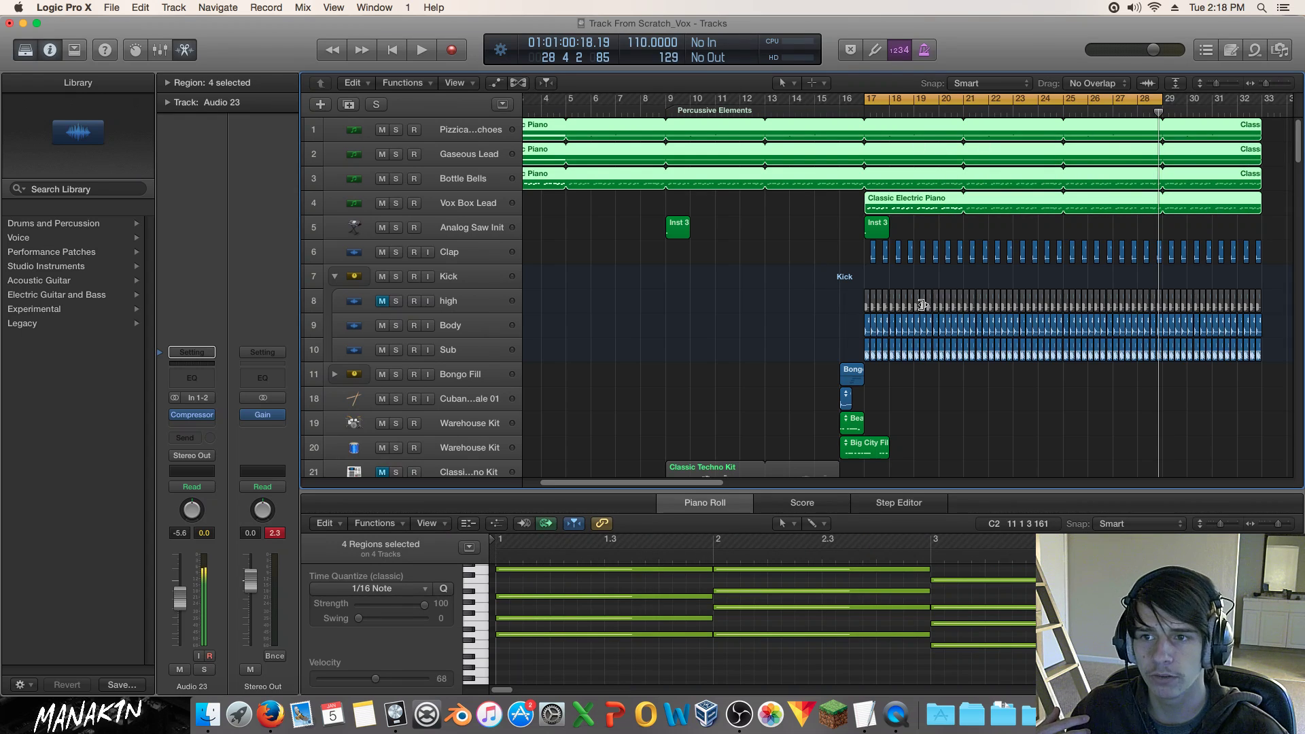
{"action": "left_click_drag", "start_coordinate": [960, 238], "coordinate": [843, 384]}
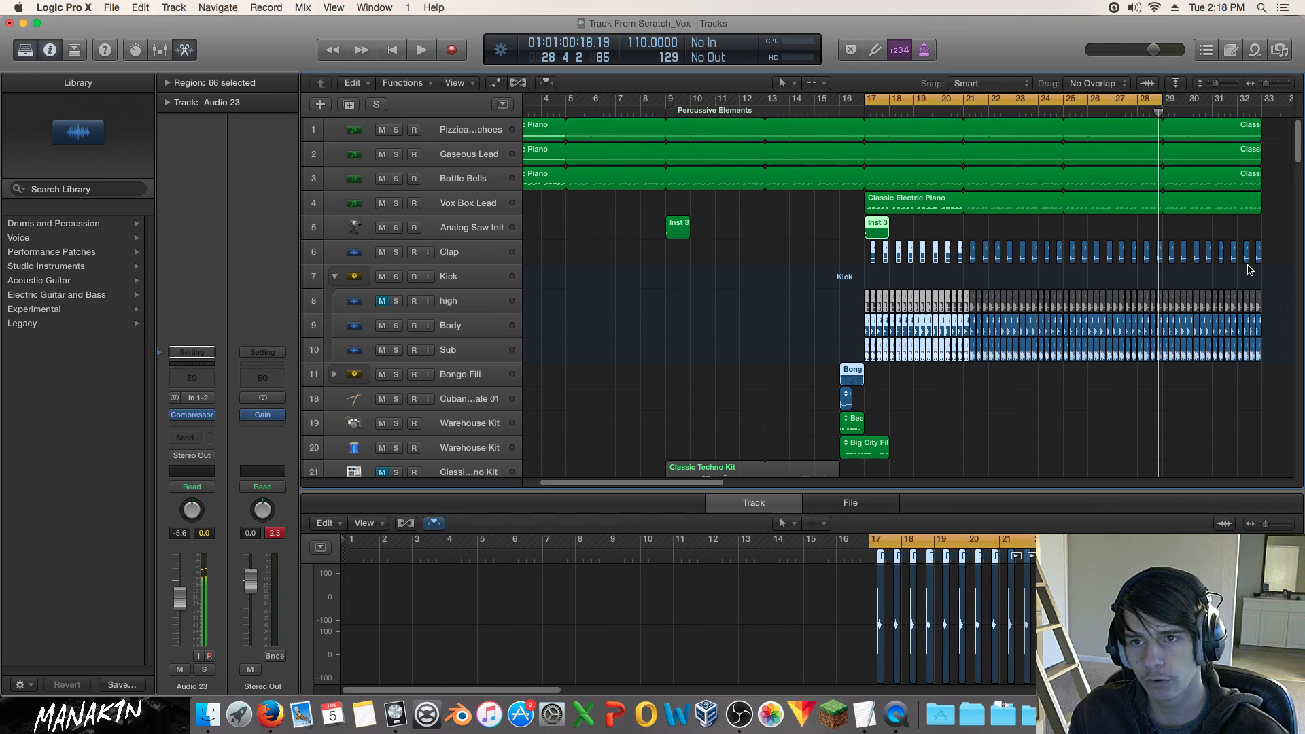
{"action": "left_click", "coordinate": [816, 320]}
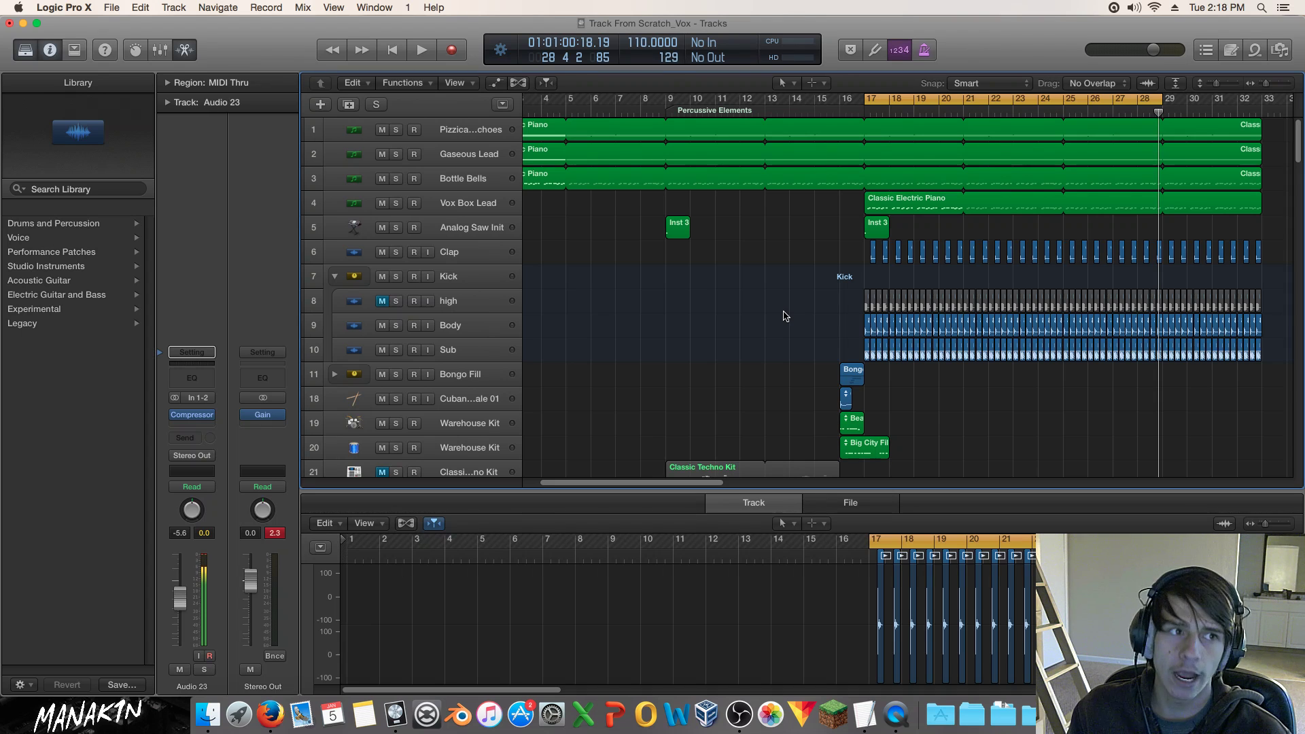
Look through the recorded vocal take folders down to the Audio 16 track, and return to the first tracks.
{"action": "scroll", "coordinate": [788, 299], "scroll_direction": "down", "scroll_amount": 10}
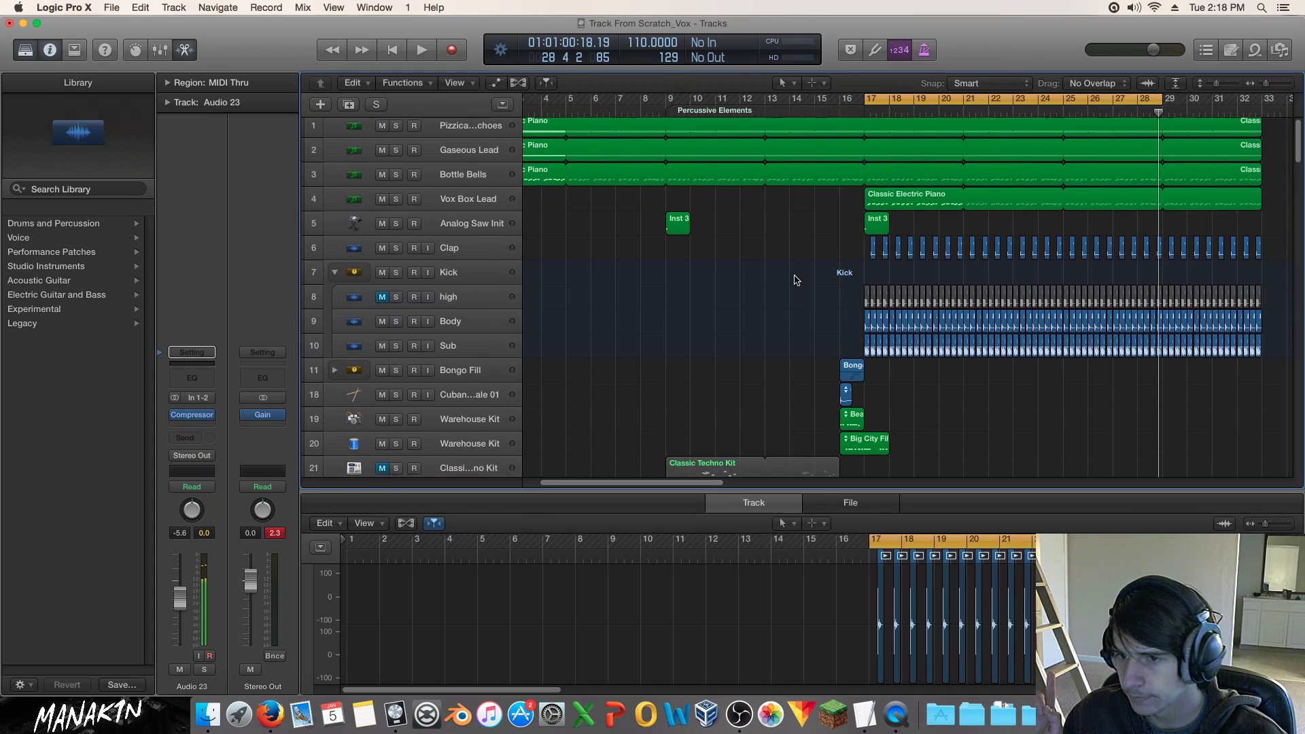
{"action": "scroll", "coordinate": [797, 278], "scroll_direction": "down", "scroll_amount": 10}
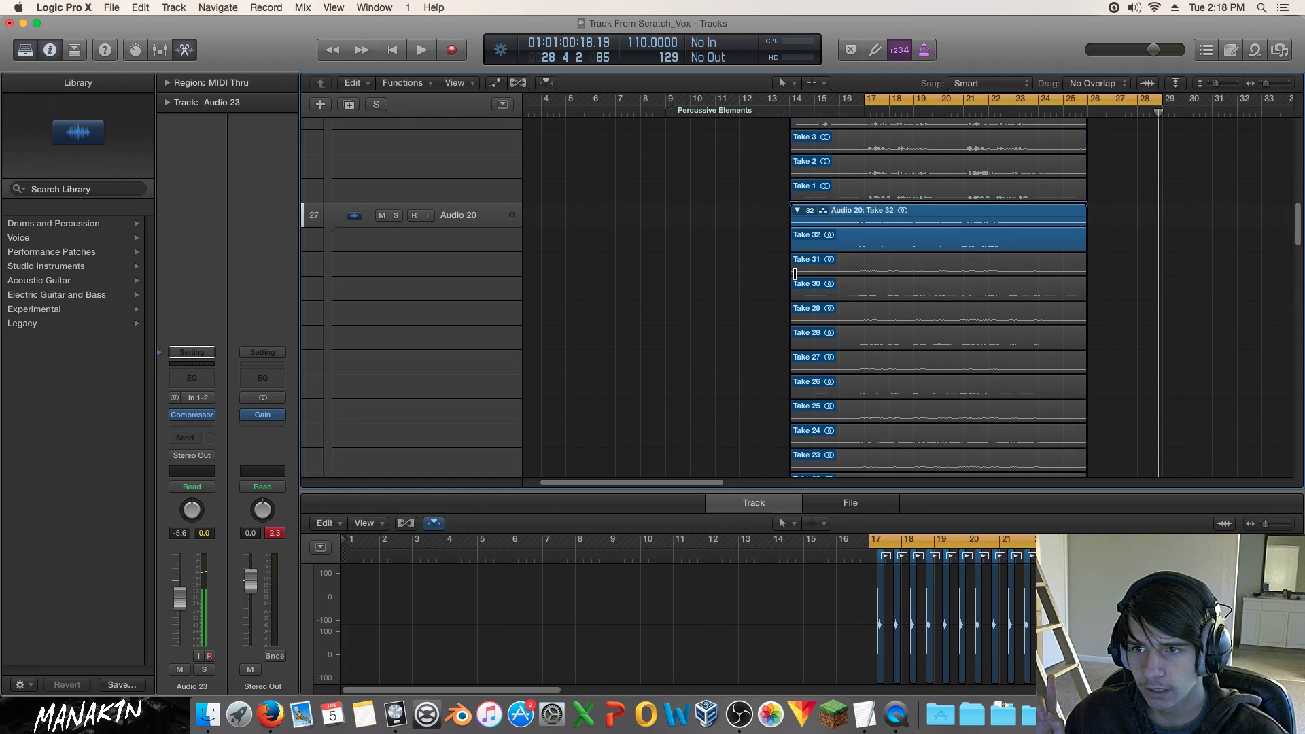
{"action": "scroll", "coordinate": [794, 274], "scroll_direction": "down", "scroll_amount": 10}
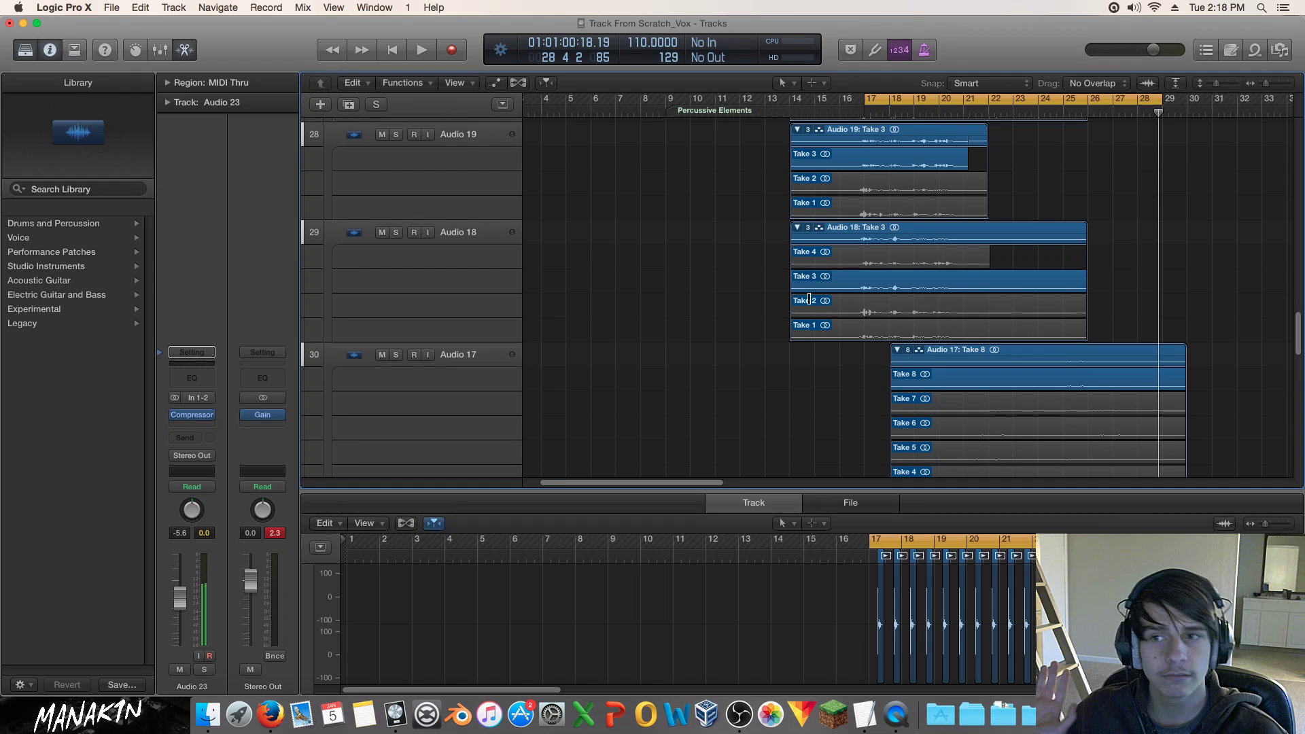
{"action": "scroll", "coordinate": [812, 292], "scroll_direction": "down", "scroll_amount": 4}
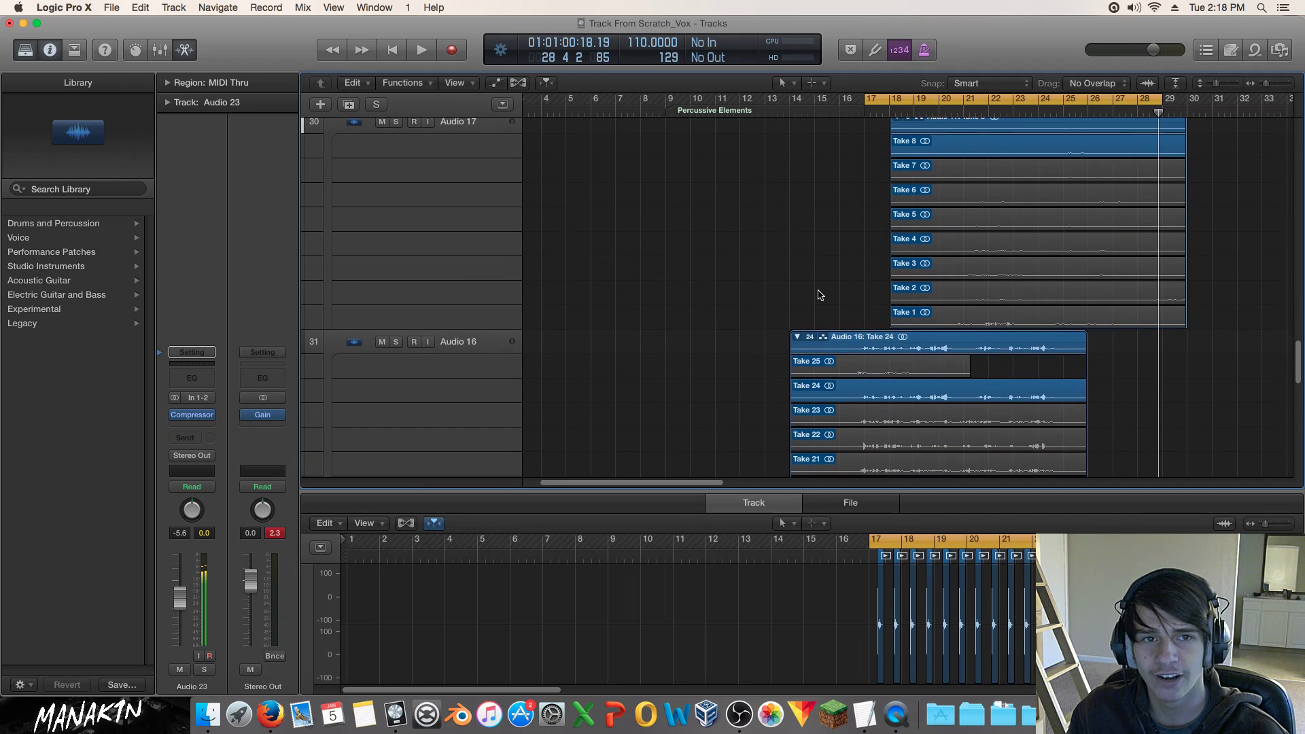
{"action": "scroll", "coordinate": [817, 292], "scroll_direction": "down", "scroll_amount": 4}
{"action": "scroll", "coordinate": [818, 291], "scroll_direction": "up", "scroll_amount": 4}
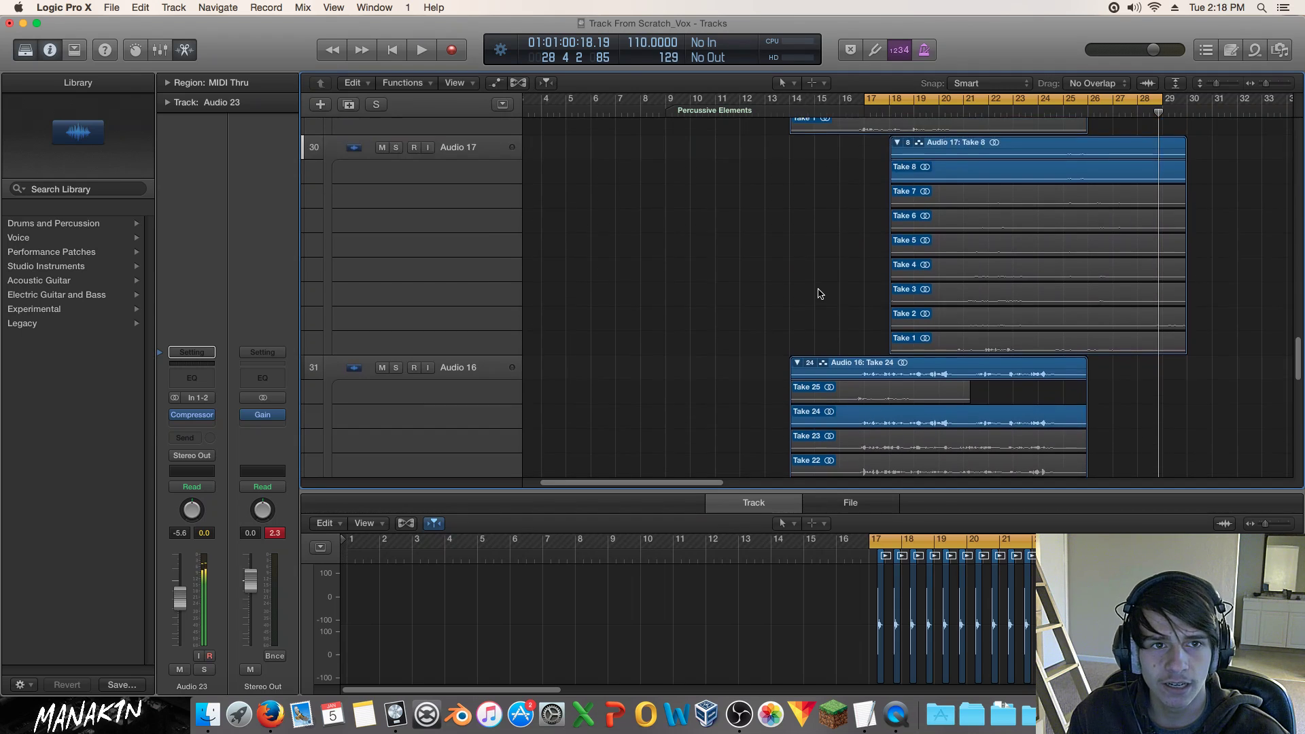
{"action": "scroll", "coordinate": [819, 291], "scroll_direction": "down", "scroll_amount": 6}
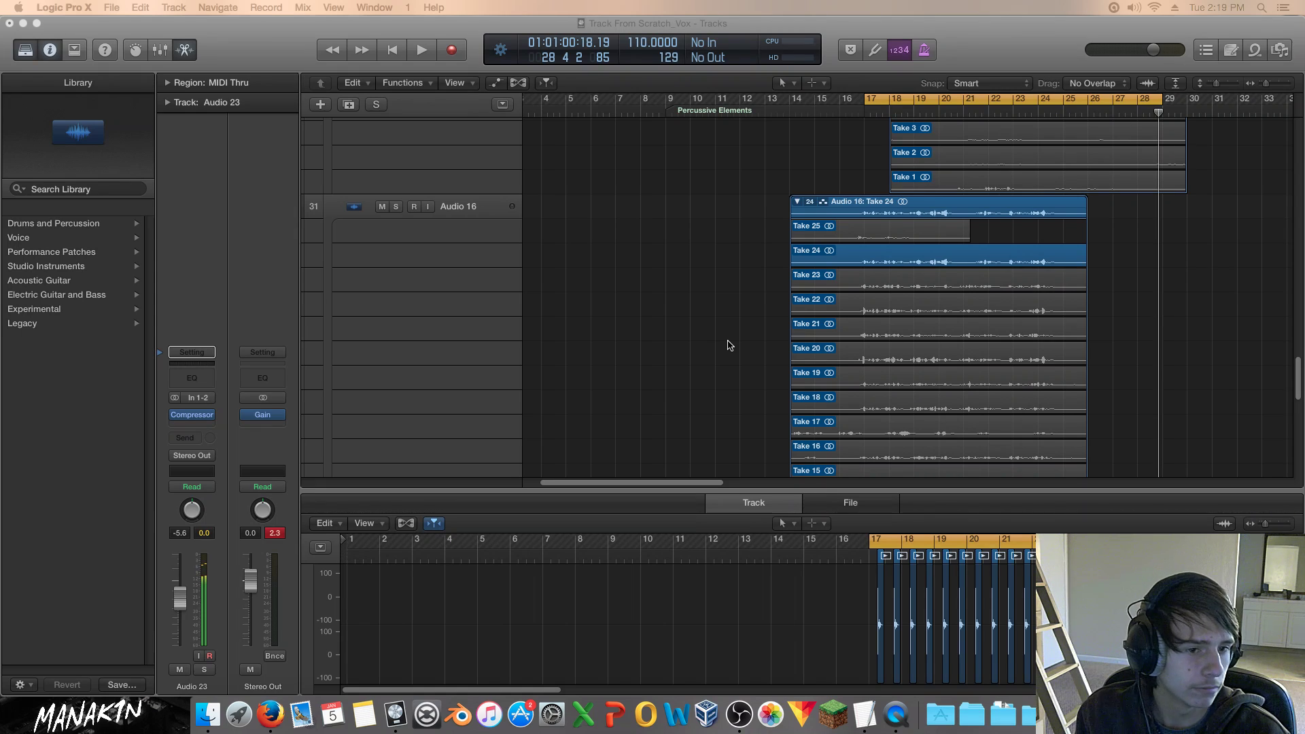
{"action": "scroll", "coordinate": [748, 350], "scroll_direction": "up", "scroll_amount": 5}
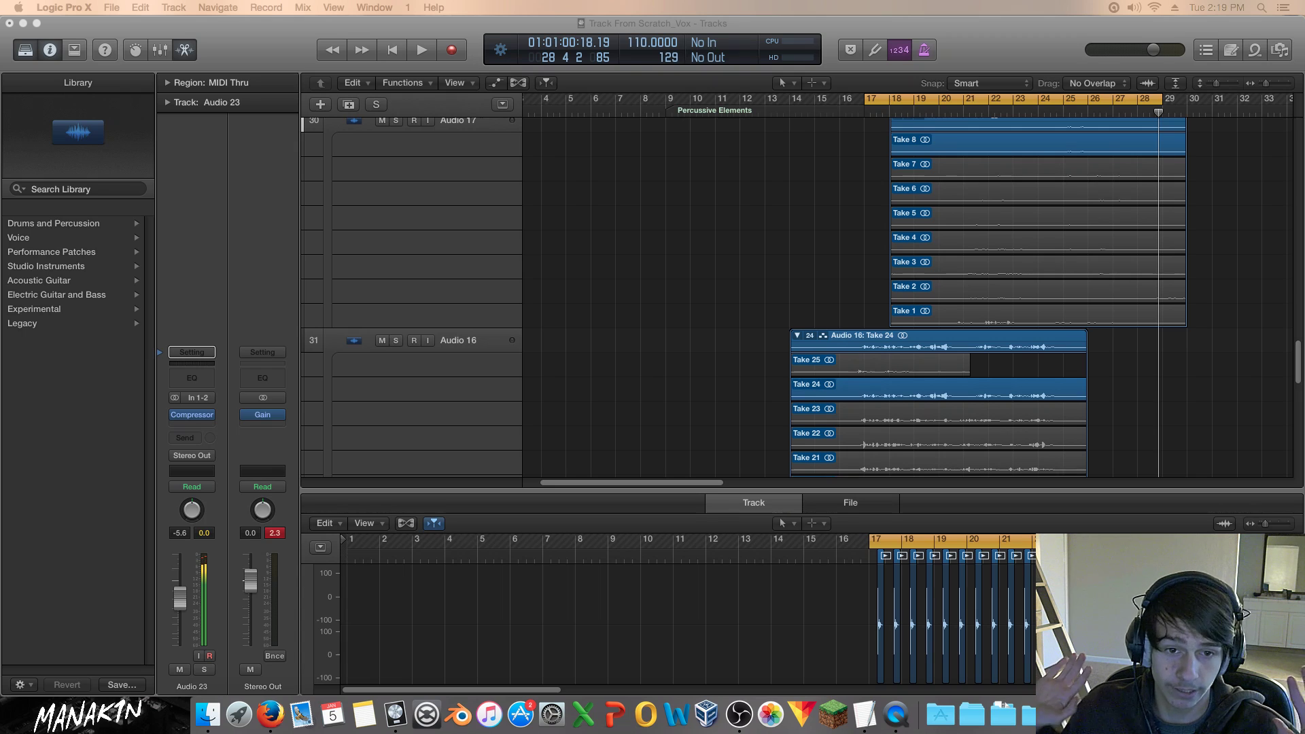
{"action": "left_click", "coordinate": [1269, 246]}
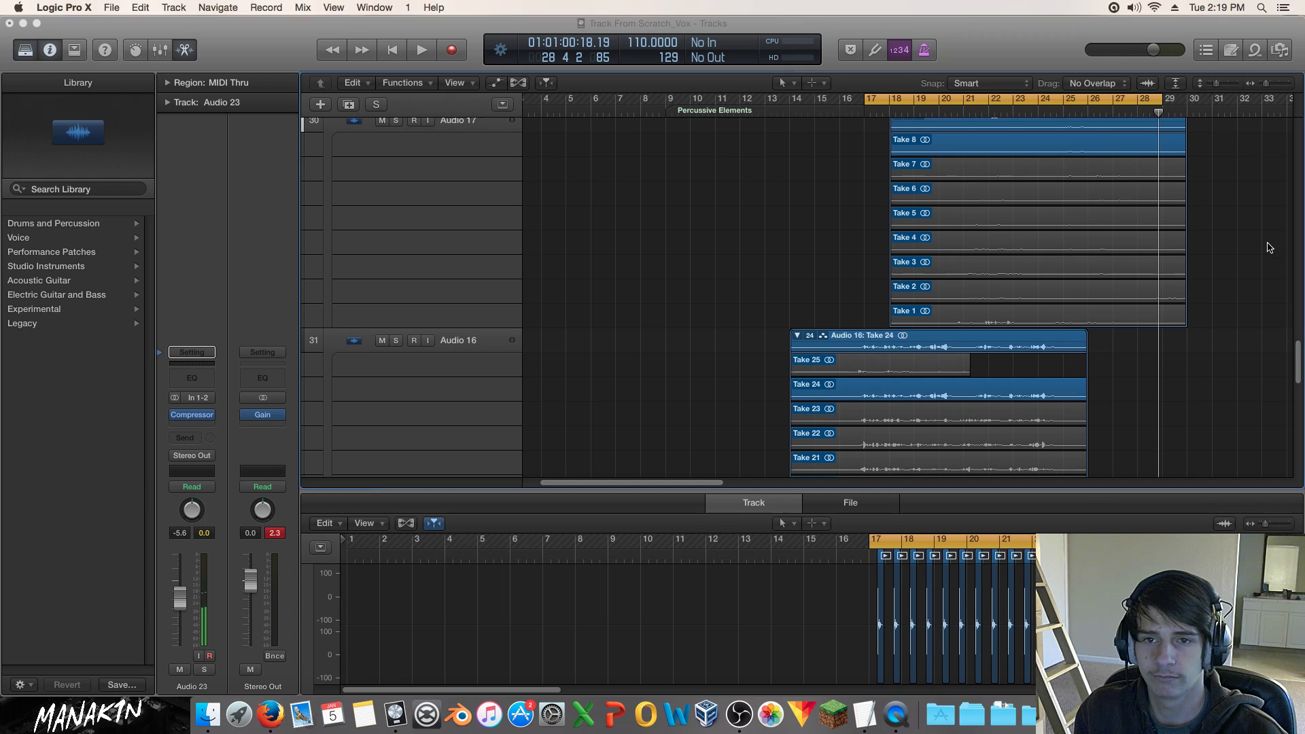
{"action": "scroll", "coordinate": [1263, 268], "scroll_direction": "up", "scroll_amount": 2}
{"action": "scroll", "coordinate": [1264, 268], "scroll_direction": "up", "scroll_amount": 10}
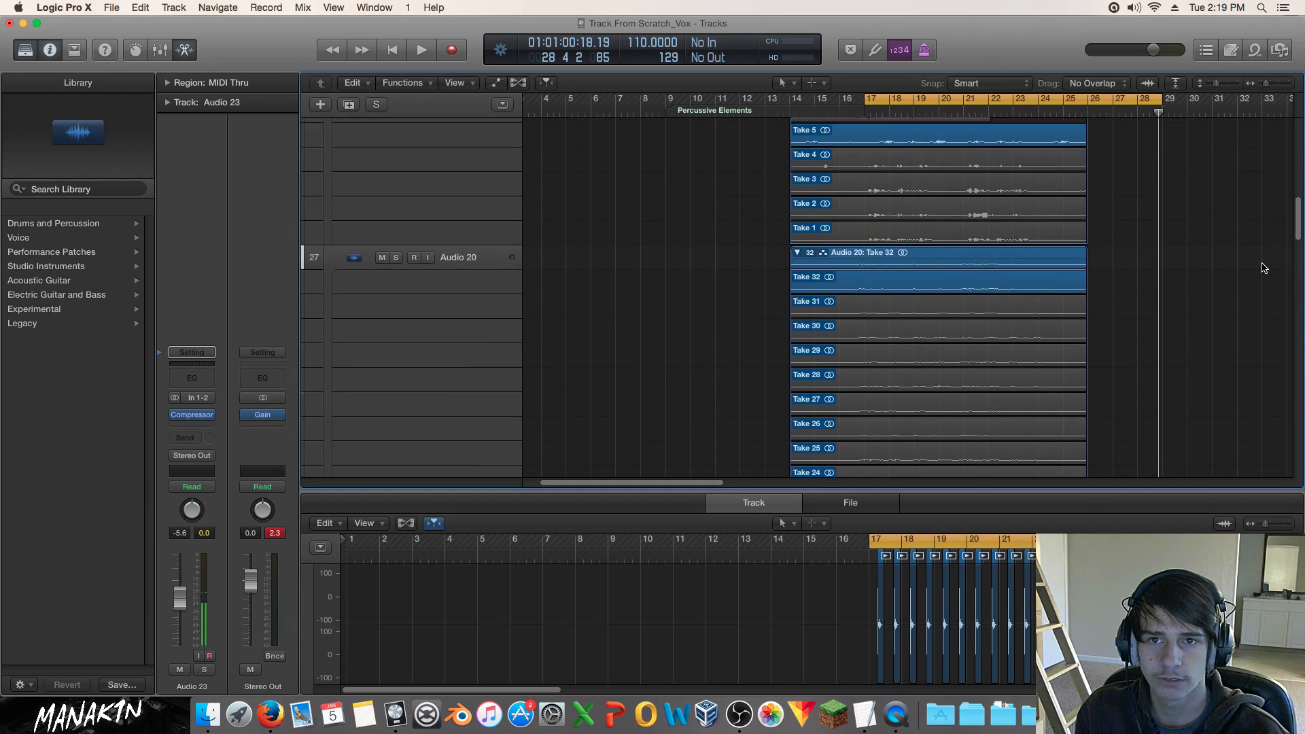
{"action": "scroll", "coordinate": [1264, 268], "scroll_direction": "up", "scroll_amount": 10}
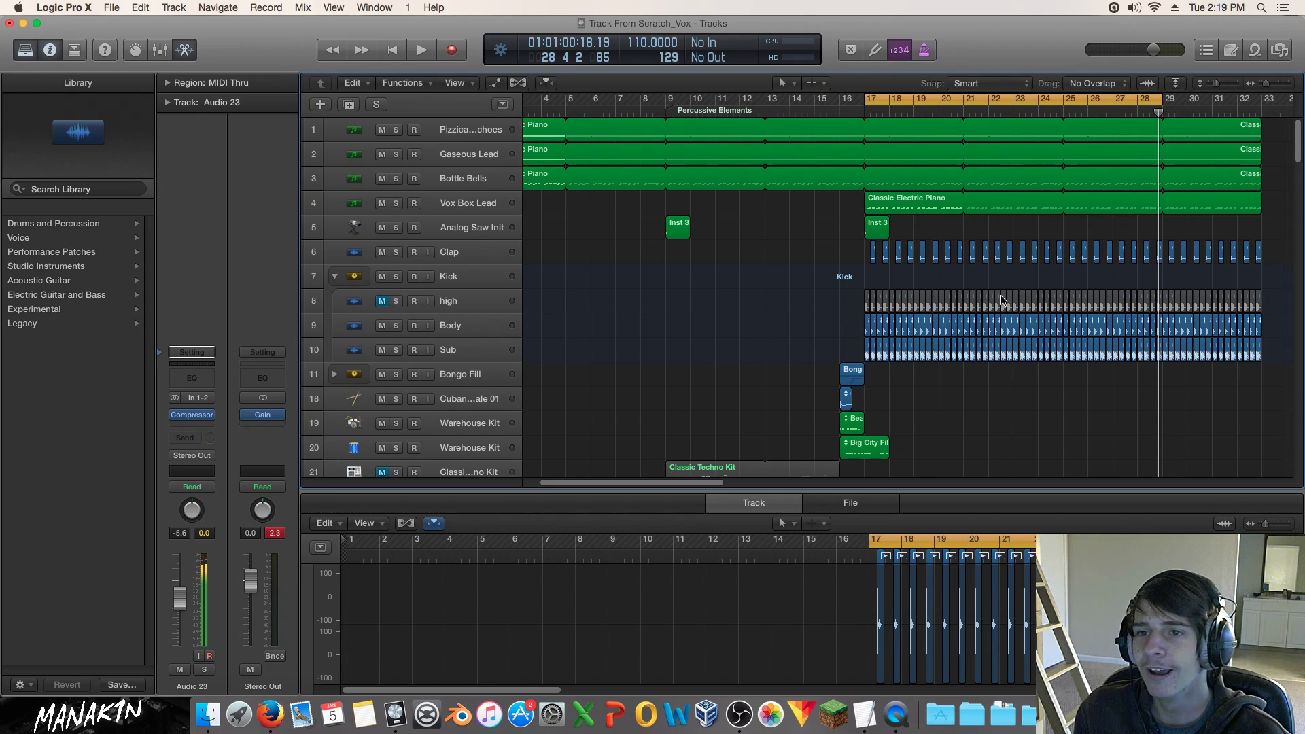
Move the playhead to the start of bar 17 and select the Audio 22 track.
{"action": "left_click_drag", "start_coordinate": [1217, 84], "coordinate": [1207, 81]}
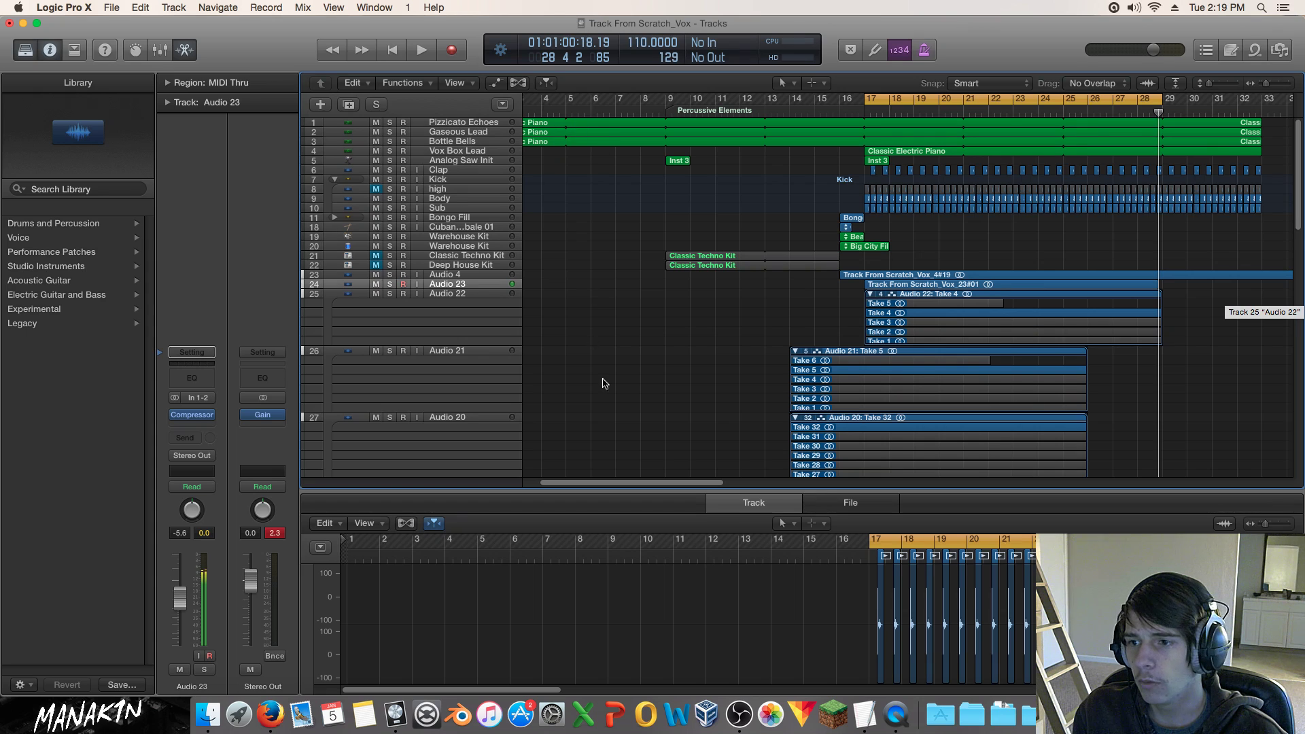
{"action": "scroll", "coordinate": [635, 479], "scroll_direction": "left", "scroll_amount": 3}
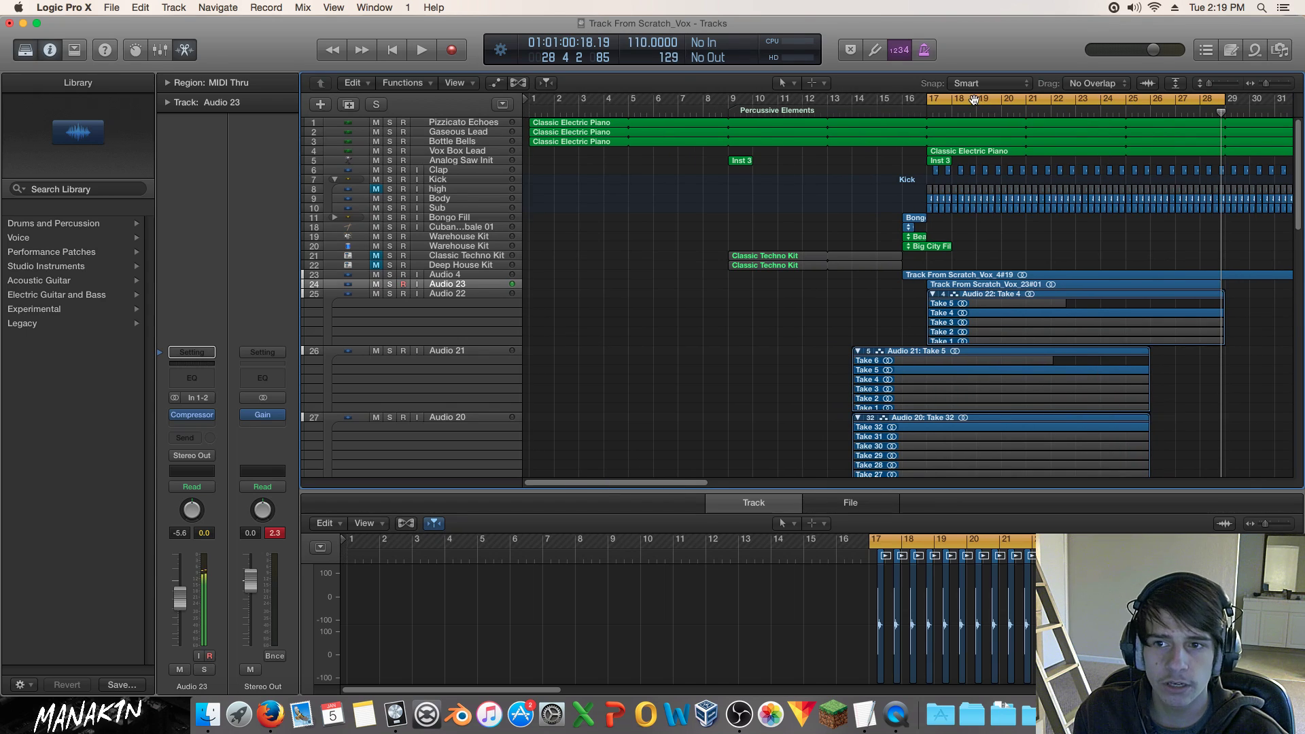
{"action": "left_click", "coordinate": [883, 112]}
{"action": "left_click_drag", "start_coordinate": [883, 112], "coordinate": [926, 126]}
{"action": "left_click", "coordinate": [482, 295]}
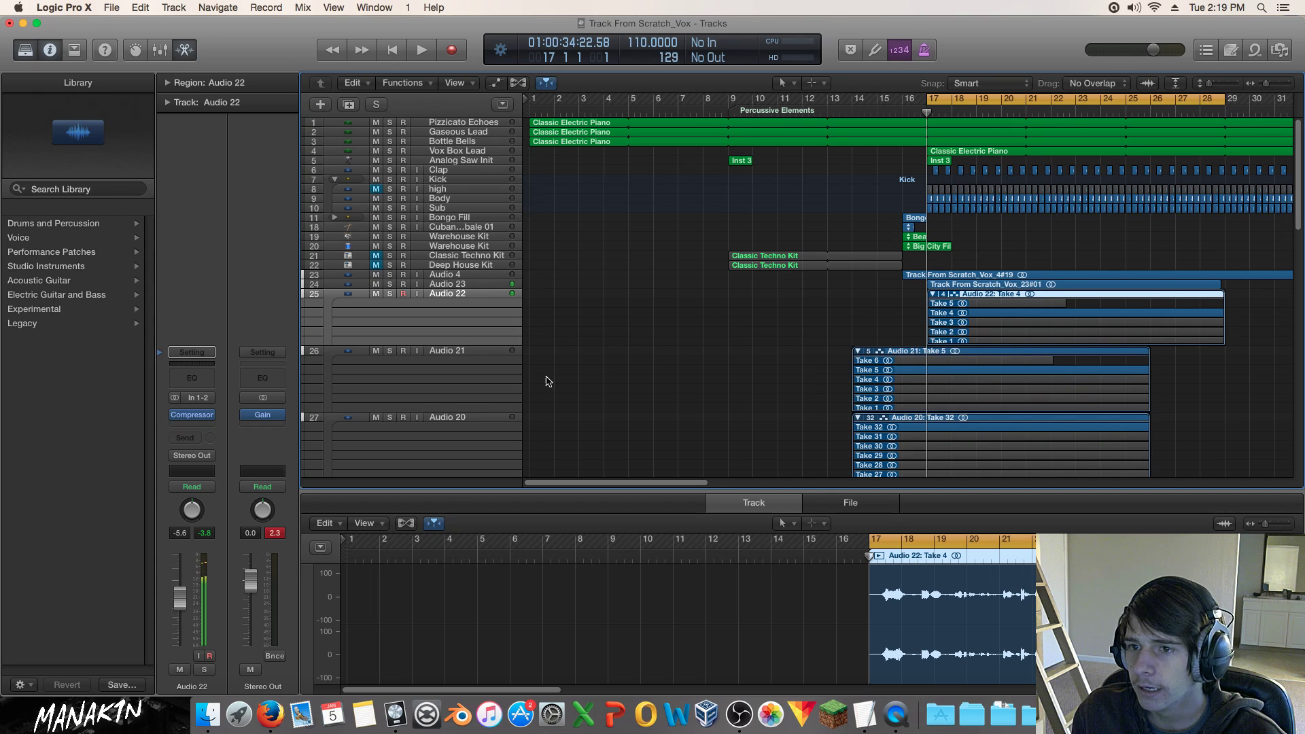
Enlarge the track heights and examine the take waveforms on Audio 21, Audio 20 and Audio 19, selecting the Audio 20 track.
{"action": "left_click_drag", "start_coordinate": [1210, 84], "coordinate": [1222, 82]}
{"action": "scroll", "coordinate": [1178, 243], "scroll_direction": "up", "scroll_amount": 3}
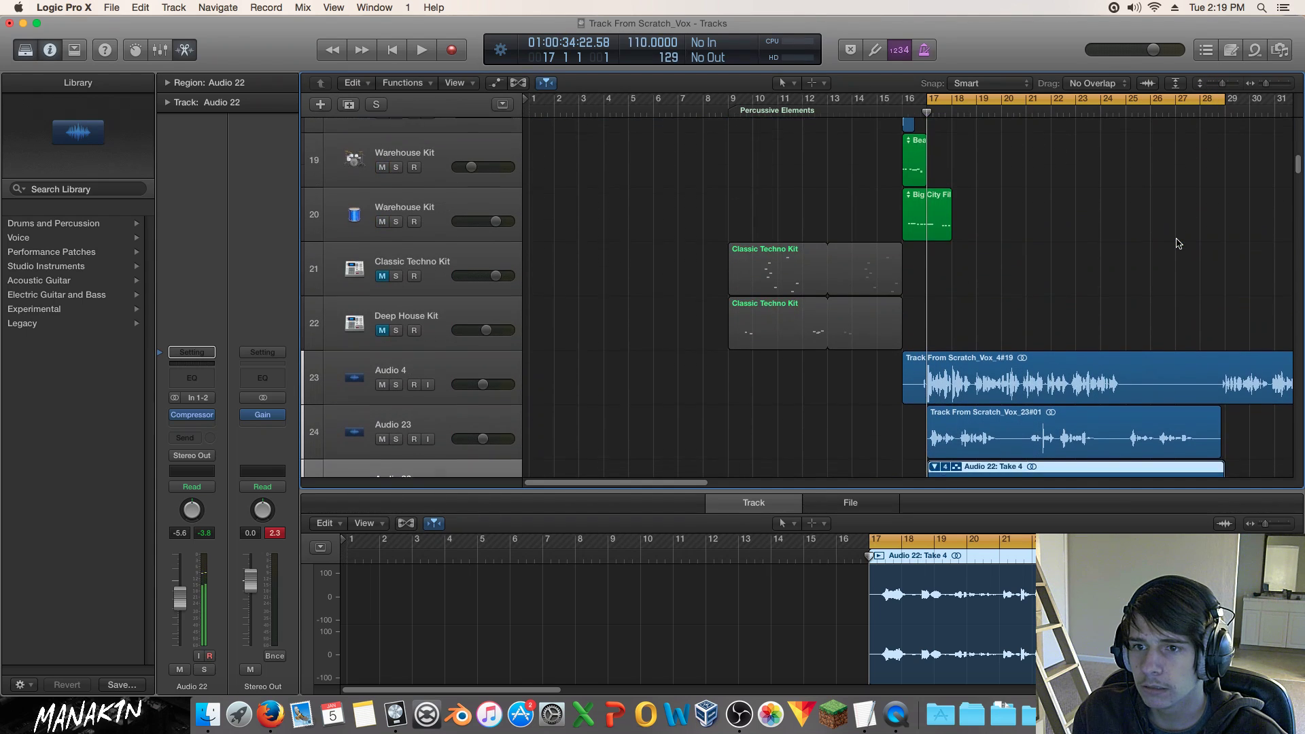
{"action": "scroll", "coordinate": [1178, 243], "scroll_direction": "down", "scroll_amount": 10}
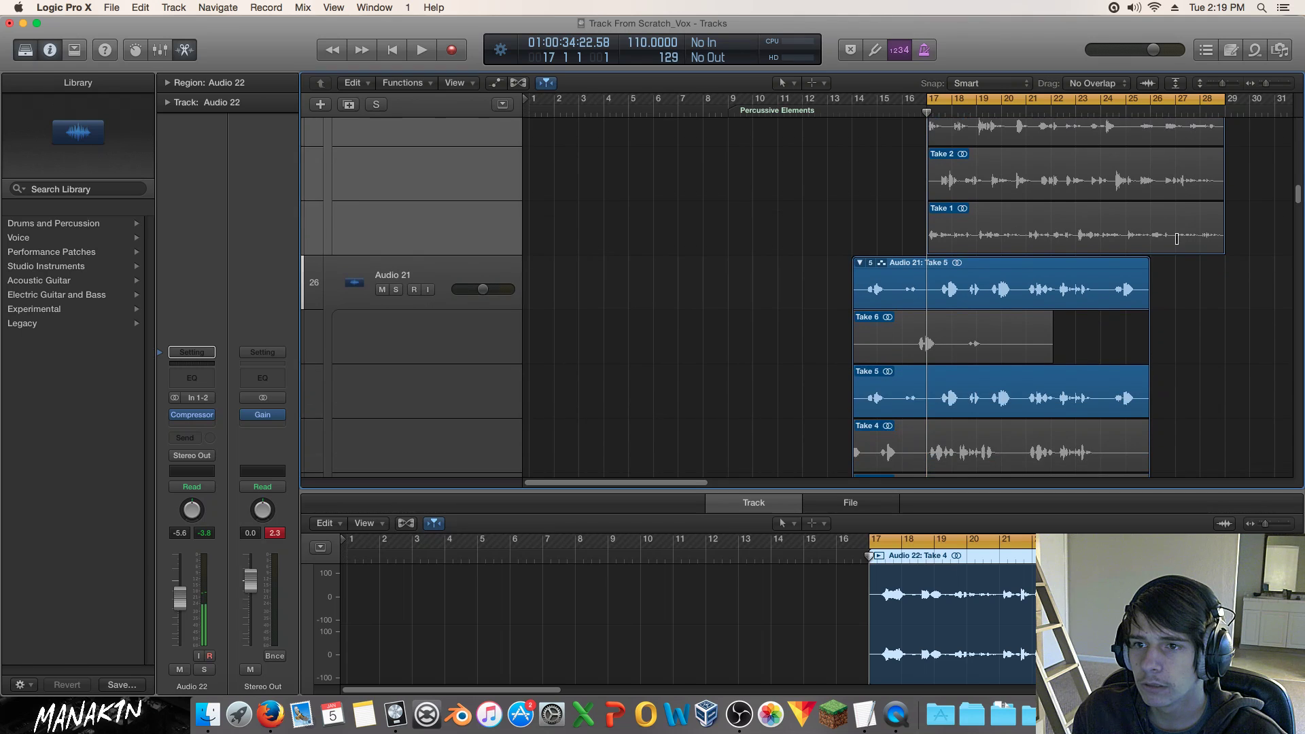
{"action": "scroll", "coordinate": [1177, 238], "scroll_direction": "down", "scroll_amount": 6}
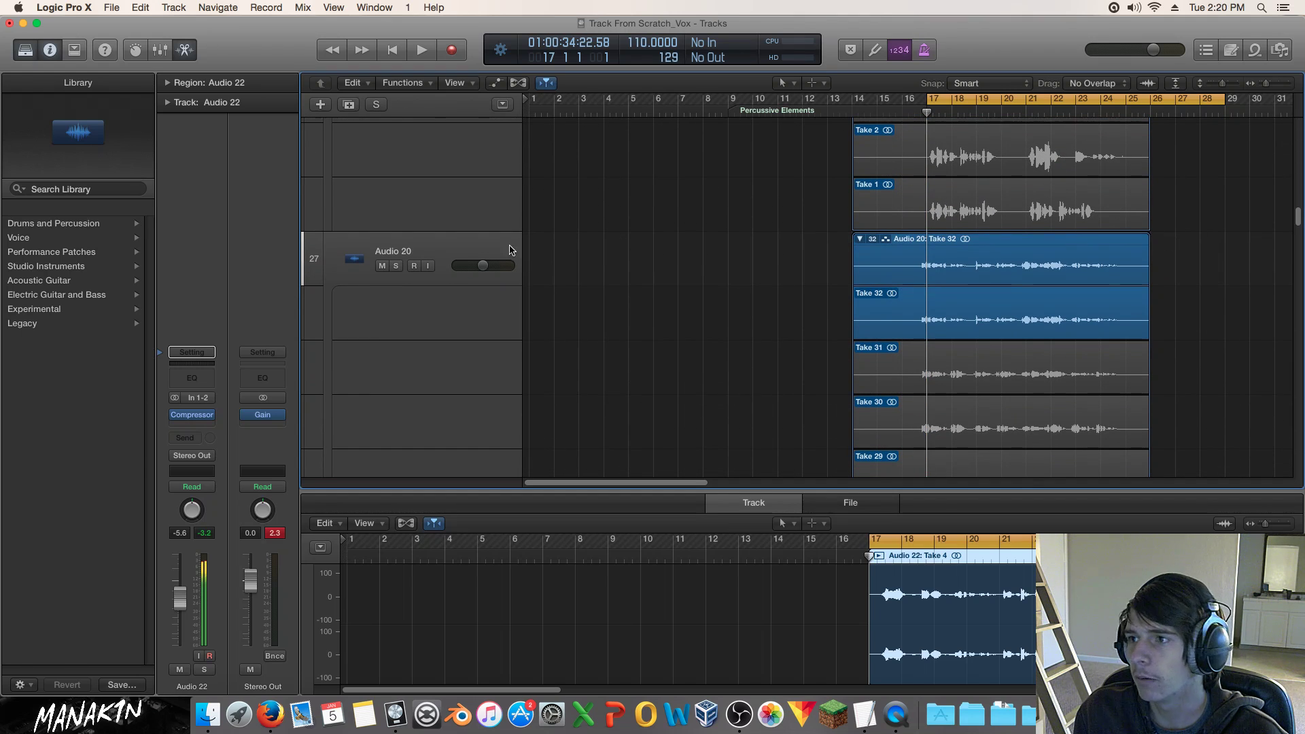
{"action": "left_click", "coordinate": [402, 250]}
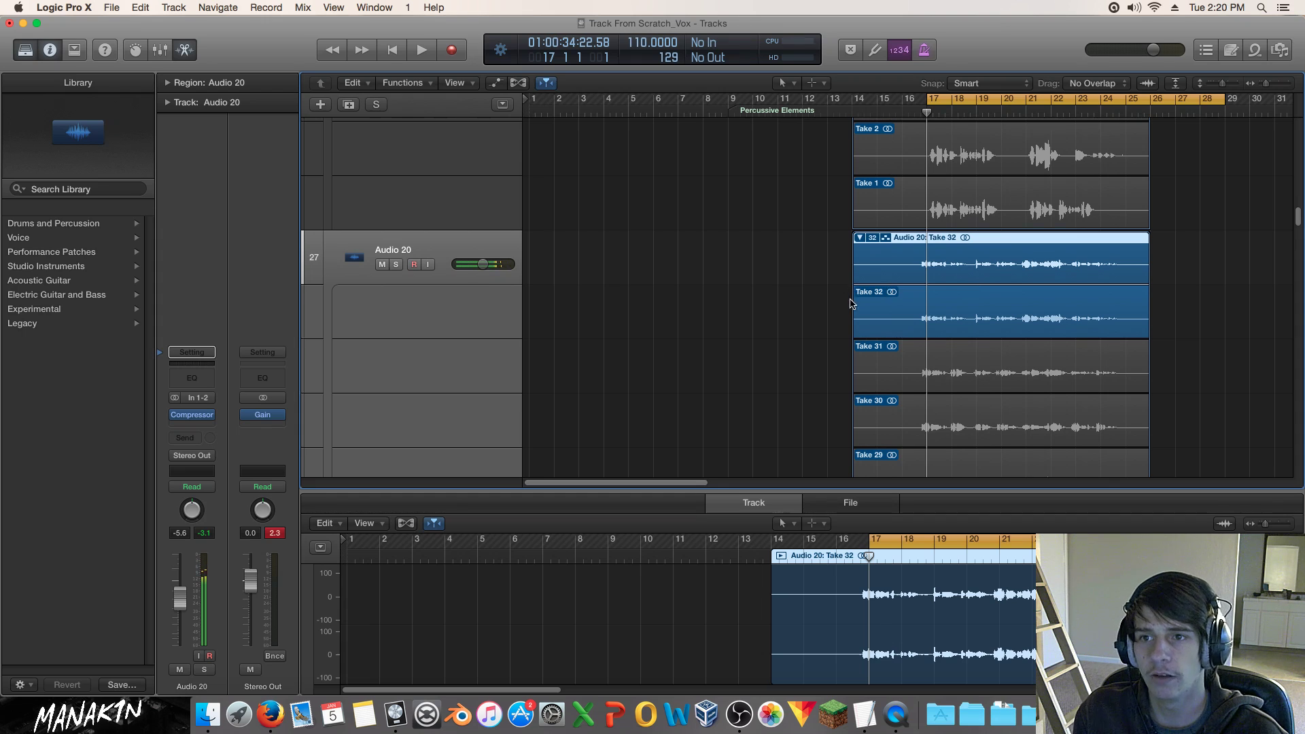
{"action": "scroll", "coordinate": [853, 298], "scroll_direction": "down", "scroll_amount": 5}
{"action": "scroll", "coordinate": [862, 300], "scroll_direction": "down", "scroll_amount": 15}
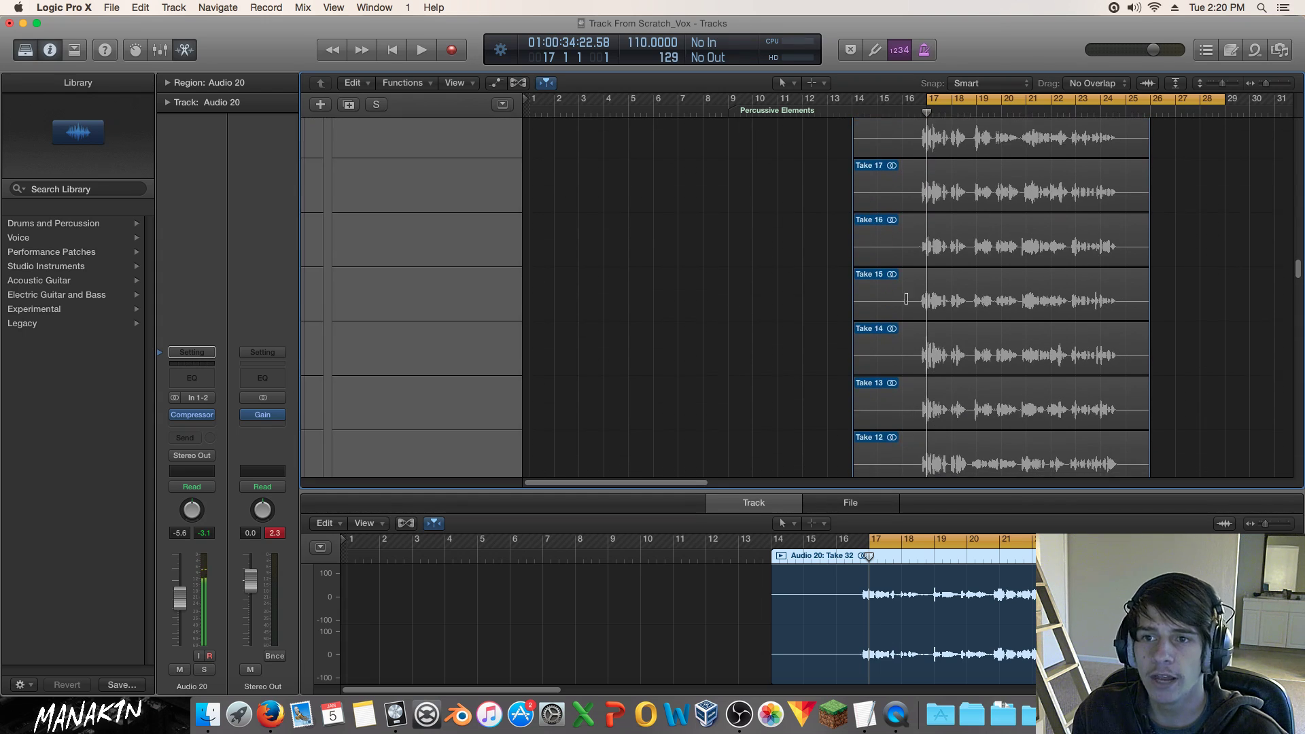
{"action": "scroll", "coordinate": [954, 297], "scroll_direction": "down", "scroll_amount": 10}
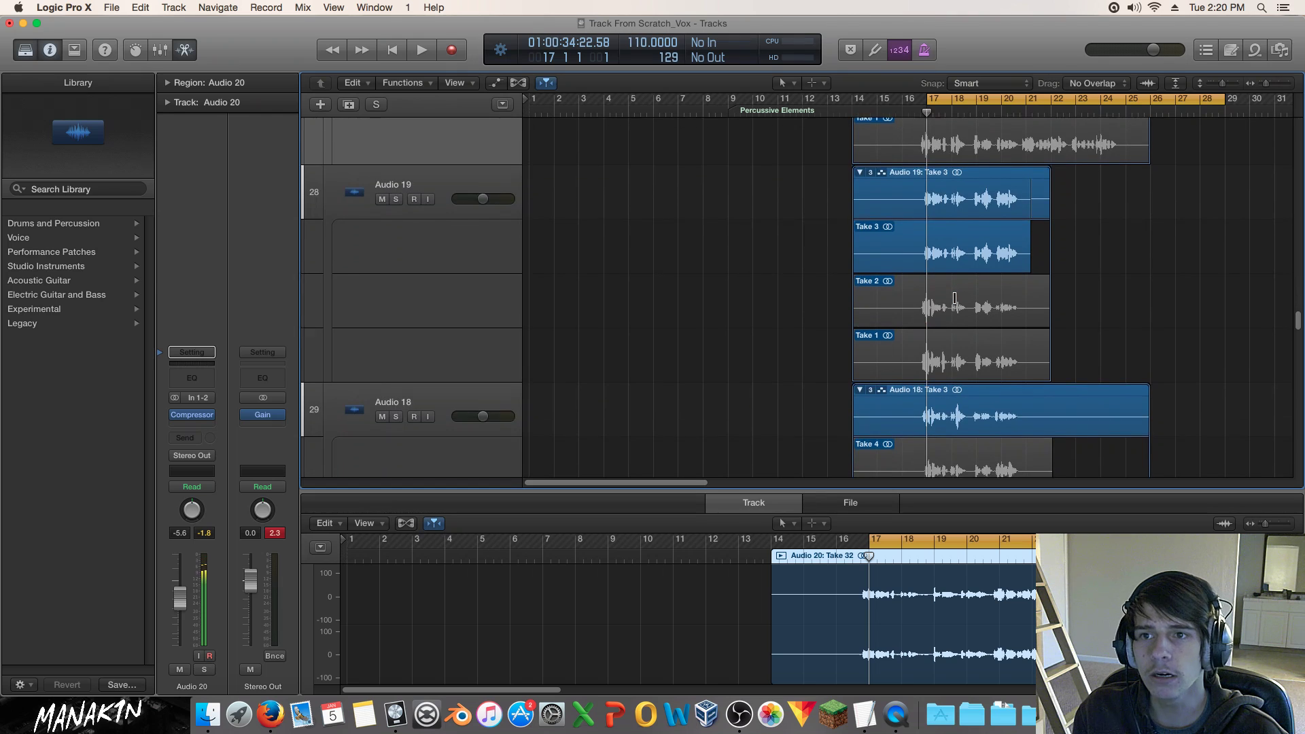
{"action": "scroll", "coordinate": [954, 300], "scroll_direction": "up", "scroll_amount": 1}
Set the cycle range to bars 4 to 8 and look through the takes on Audio 18 and Audio 17.
{"action": "left_click_drag", "start_coordinate": [603, 100], "coordinate": [700, 102]}
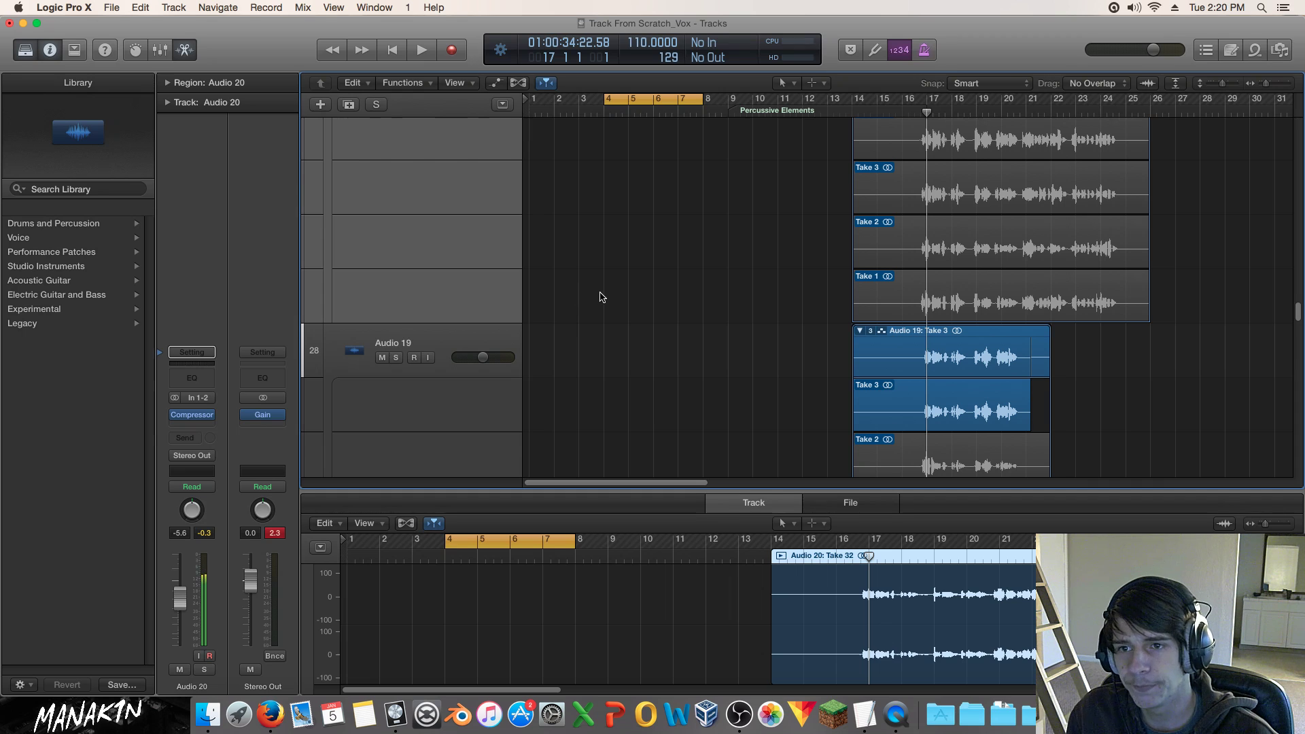
{"action": "scroll", "coordinate": [603, 298], "scroll_direction": "down", "scroll_amount": 5}
{"action": "scroll", "coordinate": [634, 301], "scroll_direction": "down", "scroll_amount": 8}
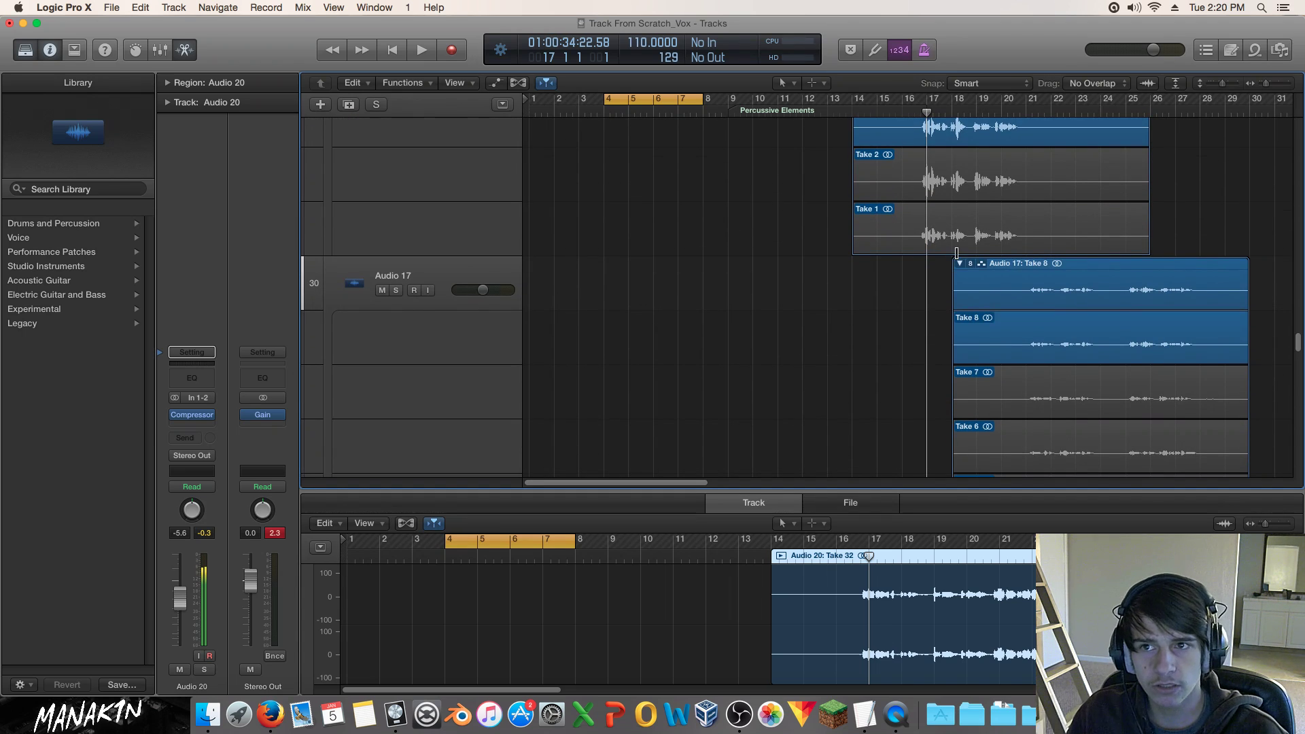
{"action": "scroll", "coordinate": [1055, 251], "scroll_direction": "down", "scroll_amount": 5}
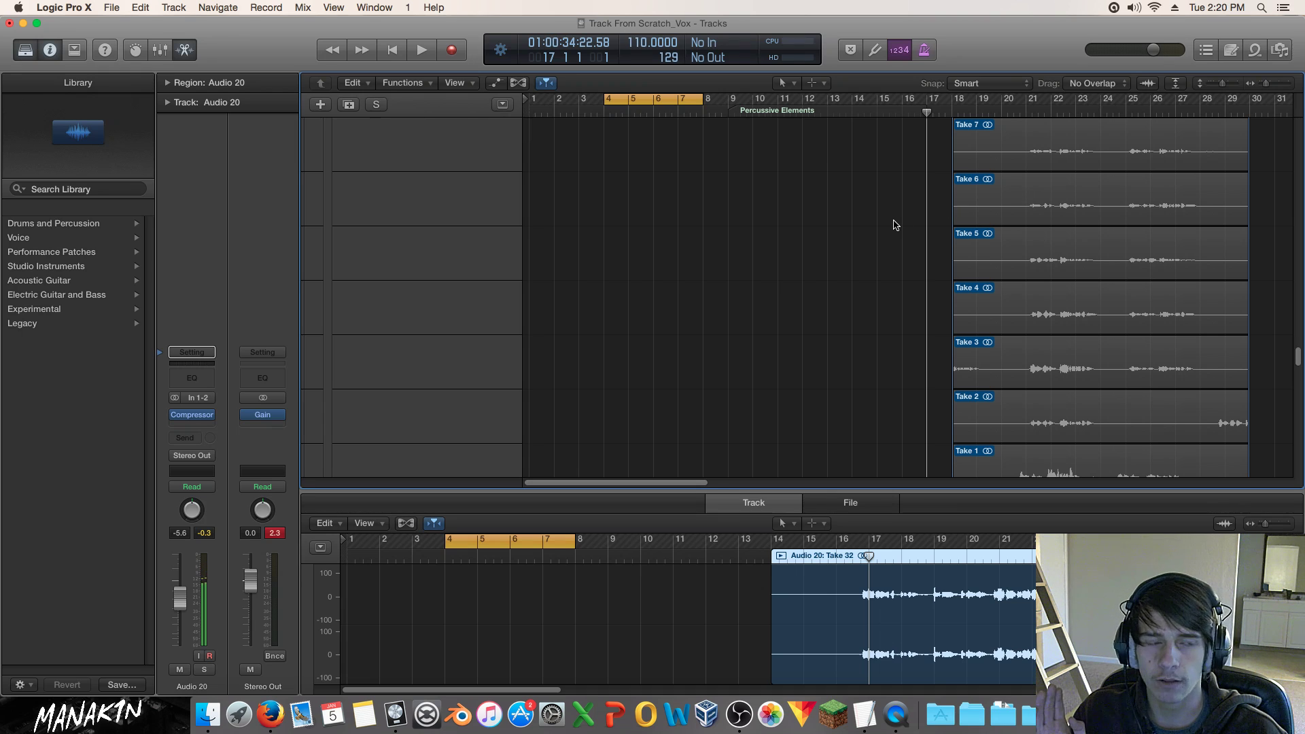
Look through the take folders from Audio 17 down to Audio 2, and return to the tracks around Audio 22.
{"action": "scroll", "coordinate": [894, 225], "scroll_direction": "up", "scroll_amount": 5}
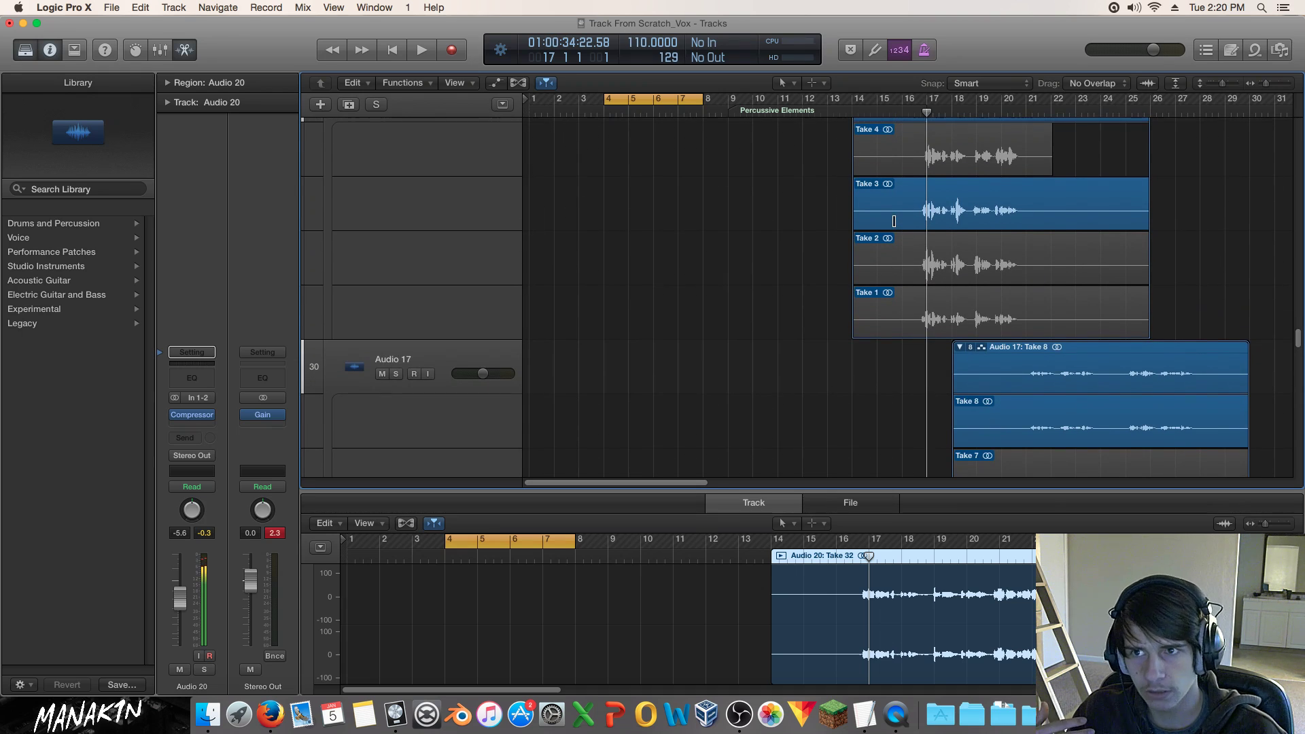
{"action": "scroll", "coordinate": [894, 221], "scroll_direction": "down", "scroll_amount": 3}
{"action": "scroll", "coordinate": [780, 250], "scroll_direction": "up", "scroll_amount": 2}
{"action": "scroll", "coordinate": [796, 248], "scroll_direction": "down", "scroll_amount": 3}
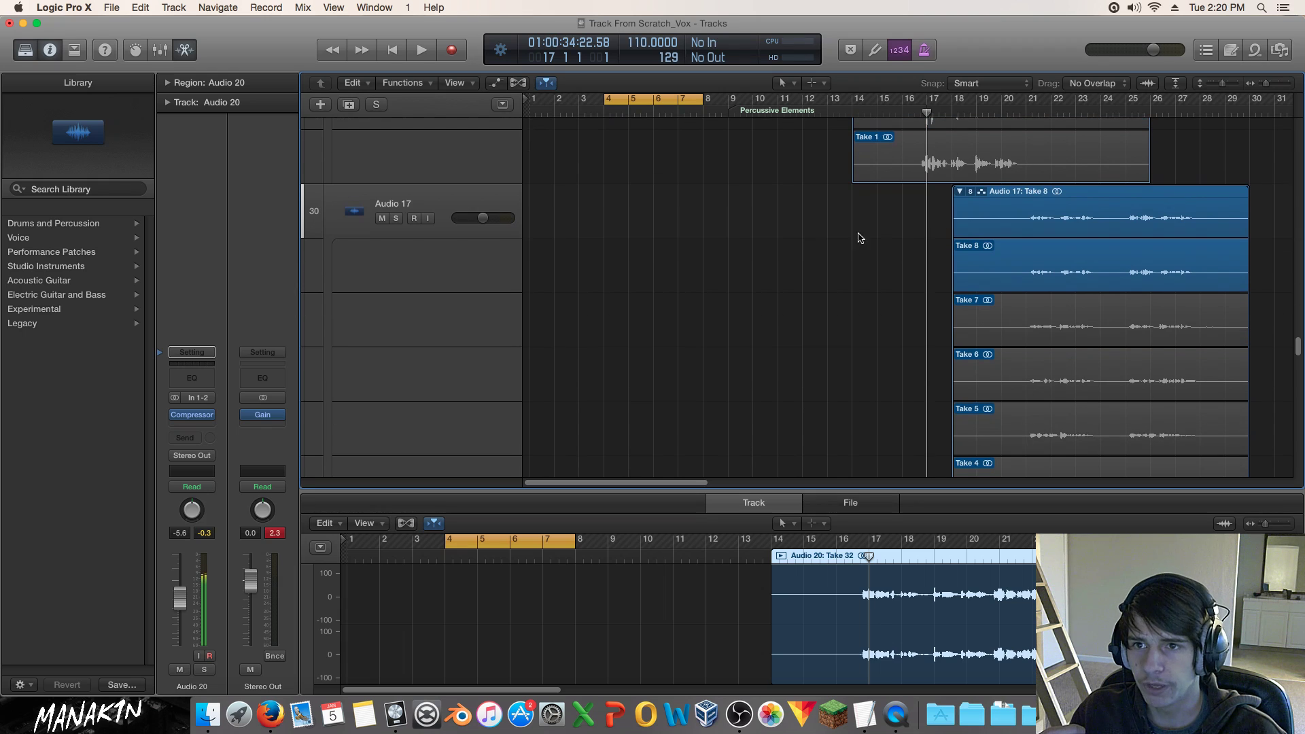
{"action": "left_click_drag", "start_coordinate": [1265, 82], "coordinate": [1207, 85]}
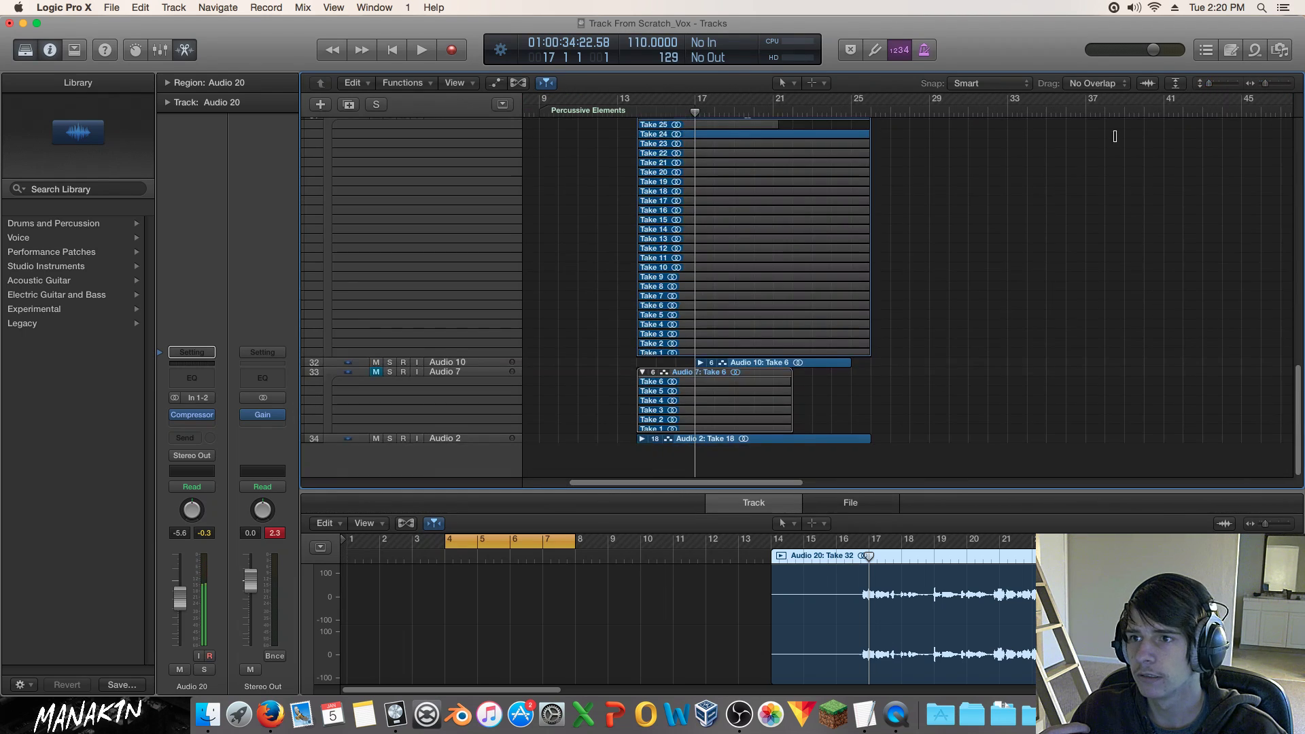
{"action": "scroll", "coordinate": [1071, 183], "scroll_direction": "up", "scroll_amount": 10}
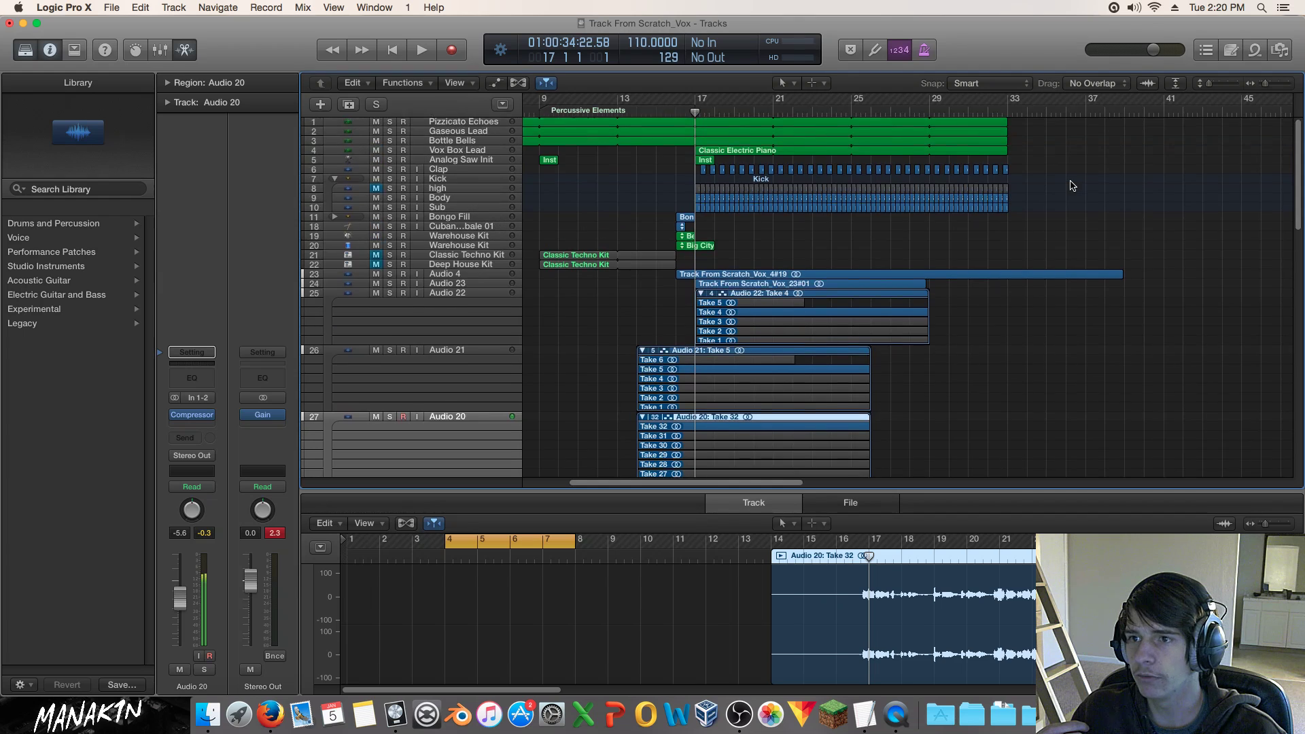
{"action": "scroll", "coordinate": [1070, 185], "scroll_direction": "down", "scroll_amount": 10}
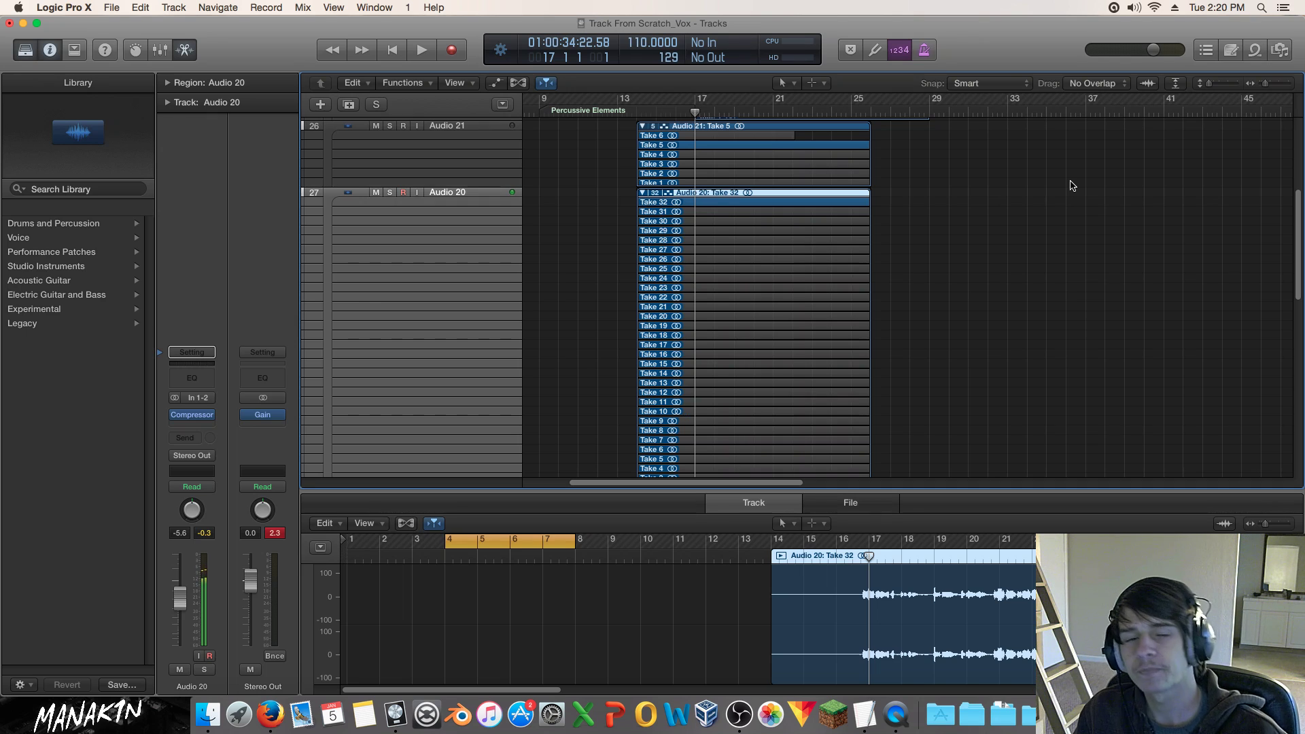
{"action": "scroll", "coordinate": [958, 207], "scroll_direction": "up", "scroll_amount": 3}
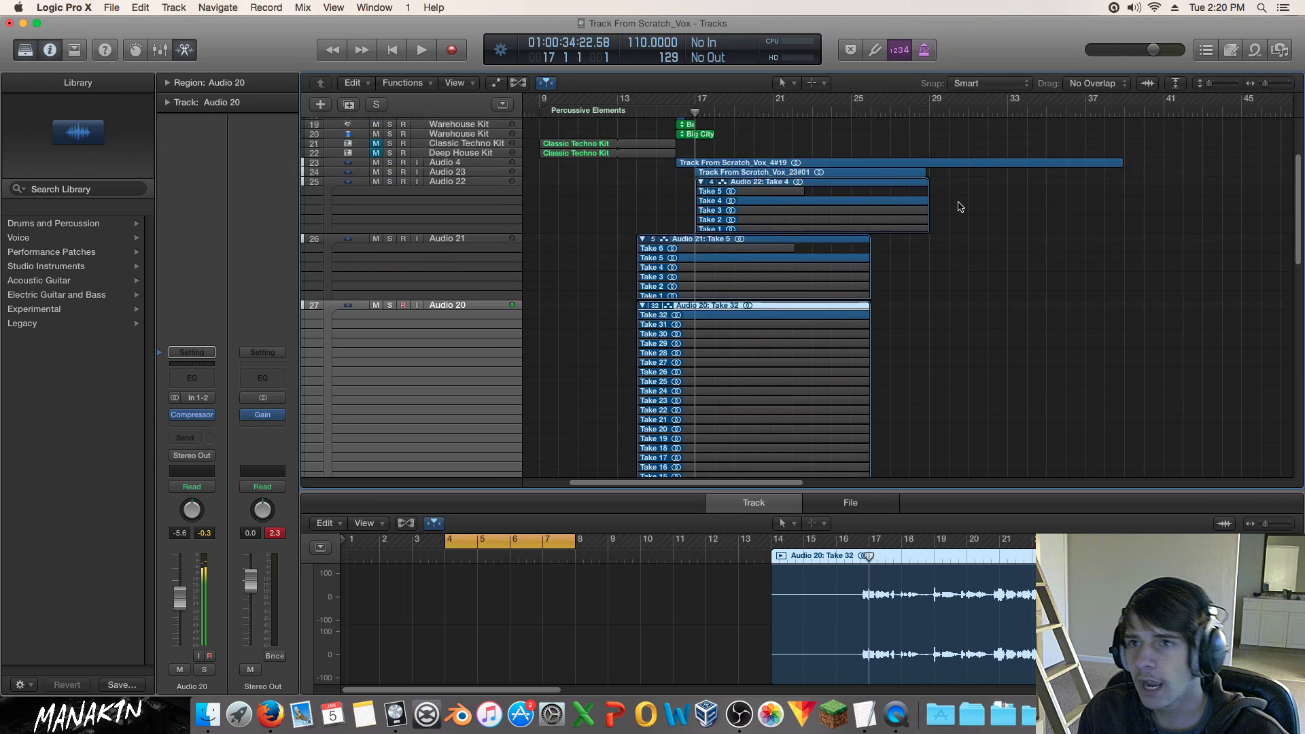
{"action": "scroll", "coordinate": [958, 206], "scroll_direction": "up", "scroll_amount": 5}
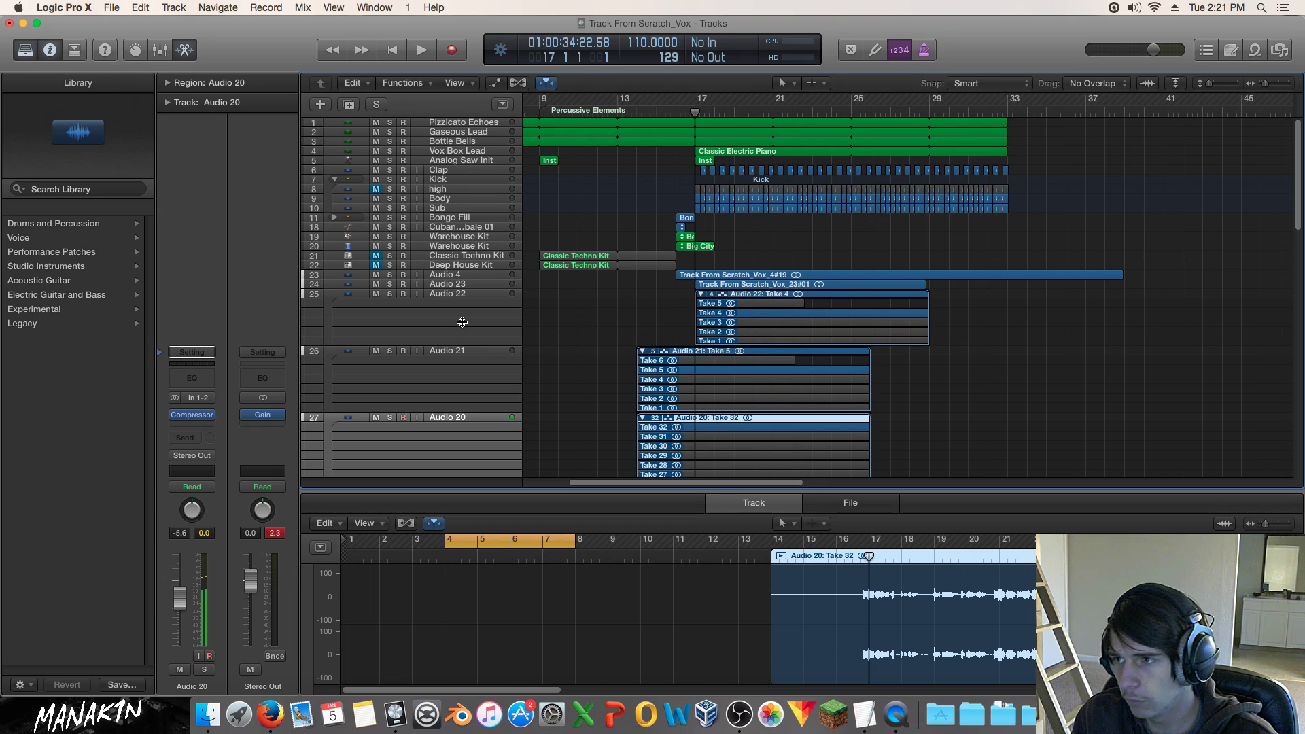
Select the Audio 22 track and its Take 5 region.
{"action": "left_click", "coordinate": [448, 294]}
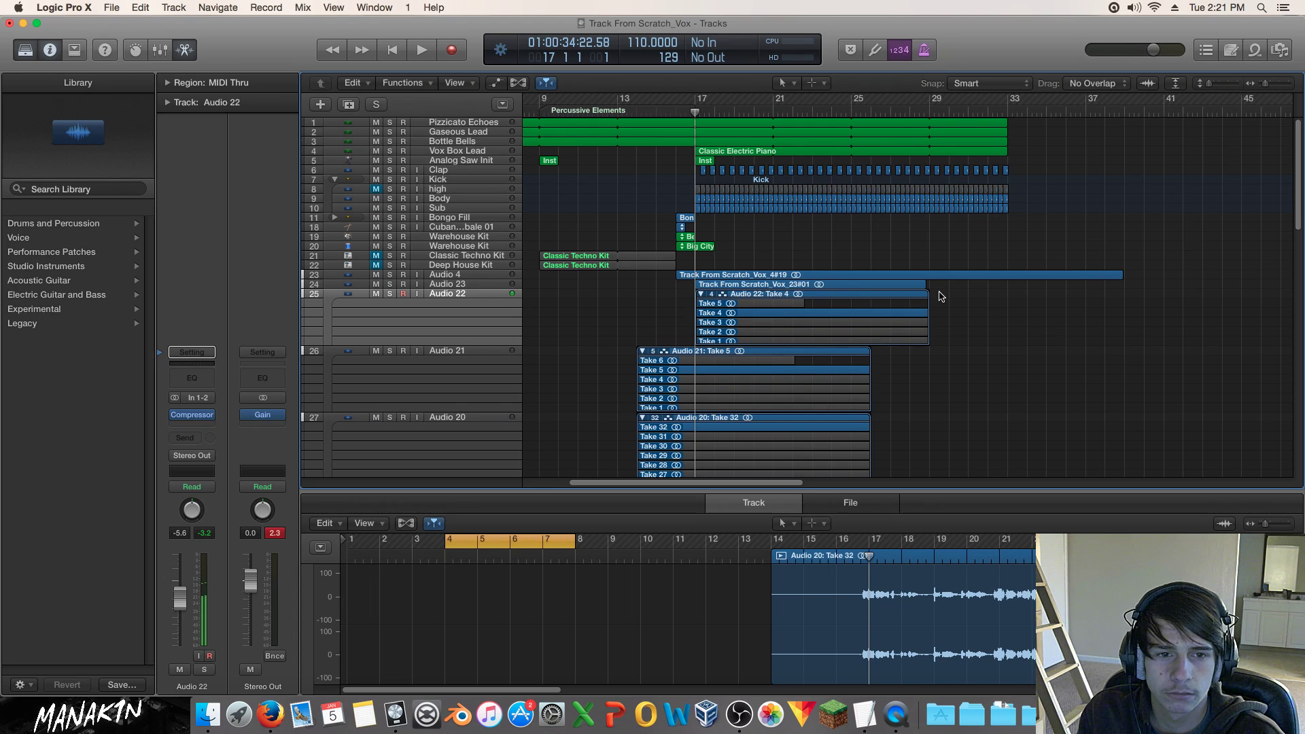
{"action": "scroll", "coordinate": [939, 296], "scroll_direction": "down", "scroll_amount": 3}
{"action": "scroll", "coordinate": [939, 295], "scroll_direction": "up", "scroll_amount": 3}
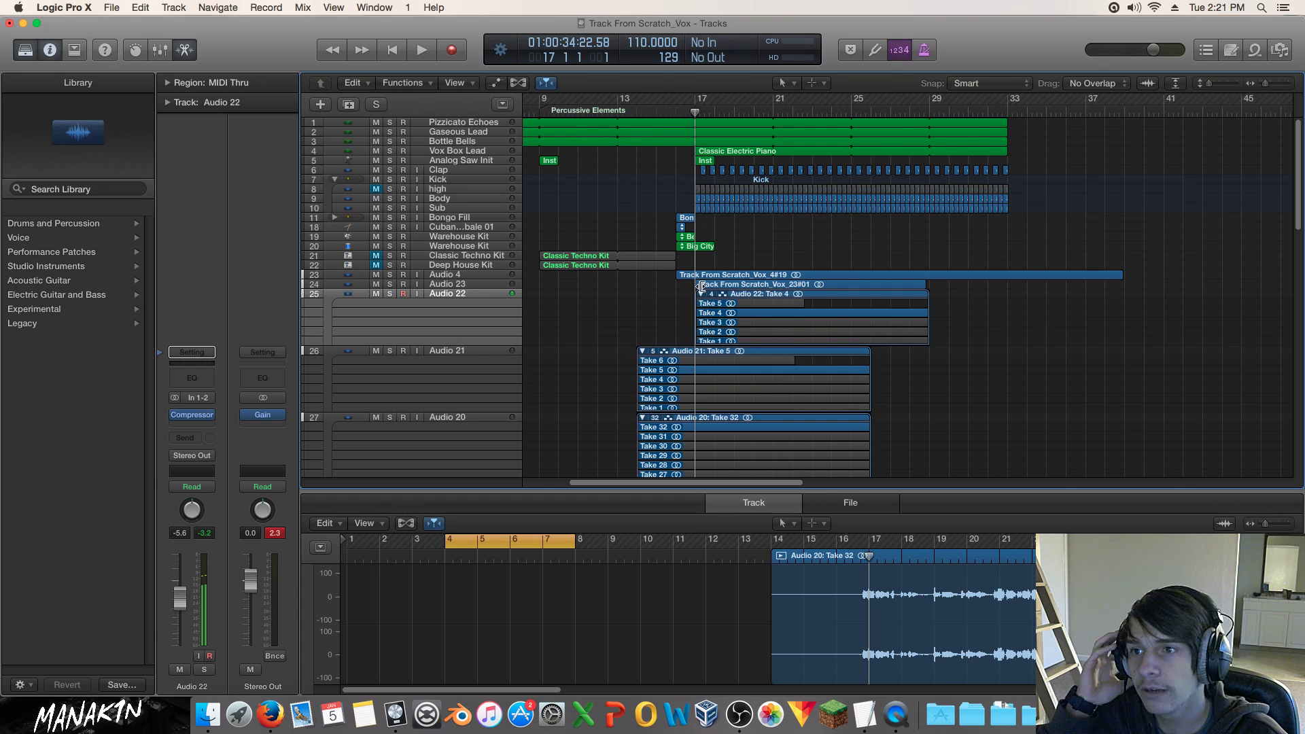
{"action": "left_click_drag", "start_coordinate": [1055, 304], "coordinate": [621, 306]}
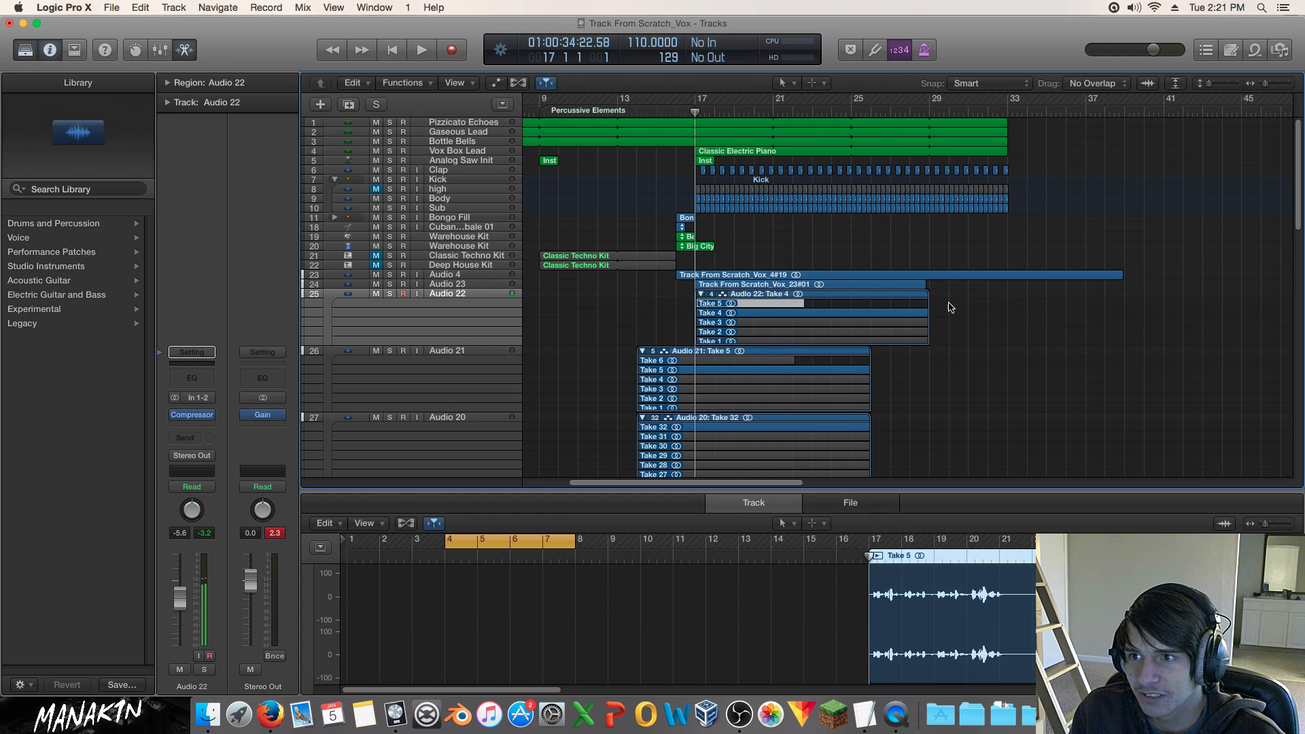
Enlarge the track view and bypass the Compressor on the Audio 22, Audio 23 and Audio 4 tracks.
{"action": "left_click", "coordinate": [1267, 84]}
{"action": "left_click", "coordinate": [1214, 83]}
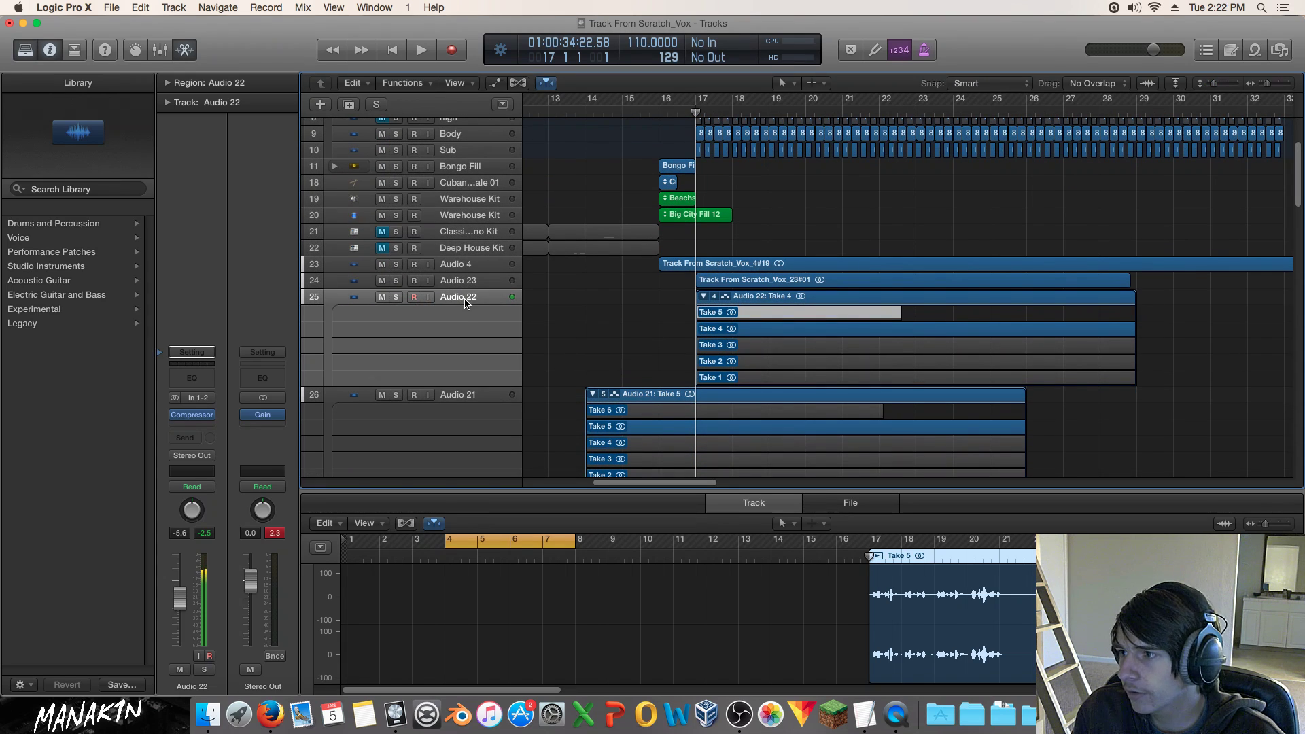
{"action": "left_click", "coordinate": [175, 415]}
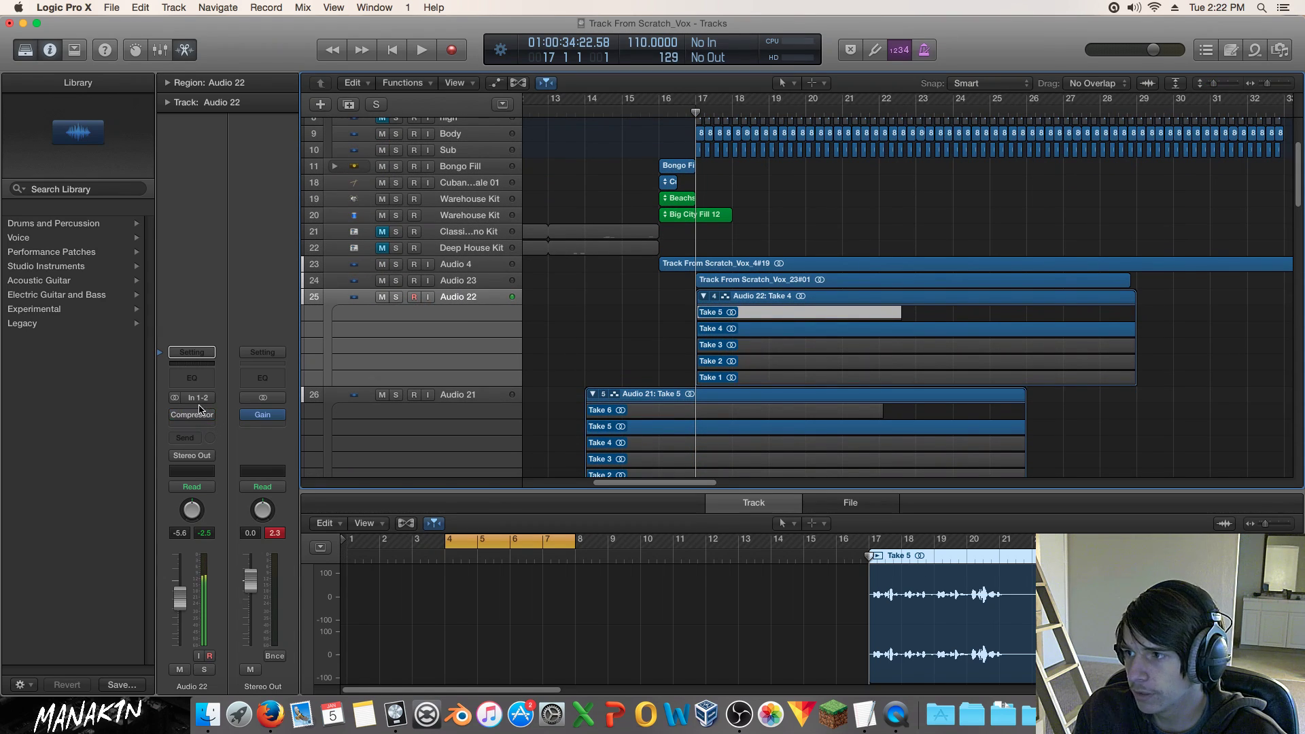
{"action": "left_click", "coordinate": [474, 280]}
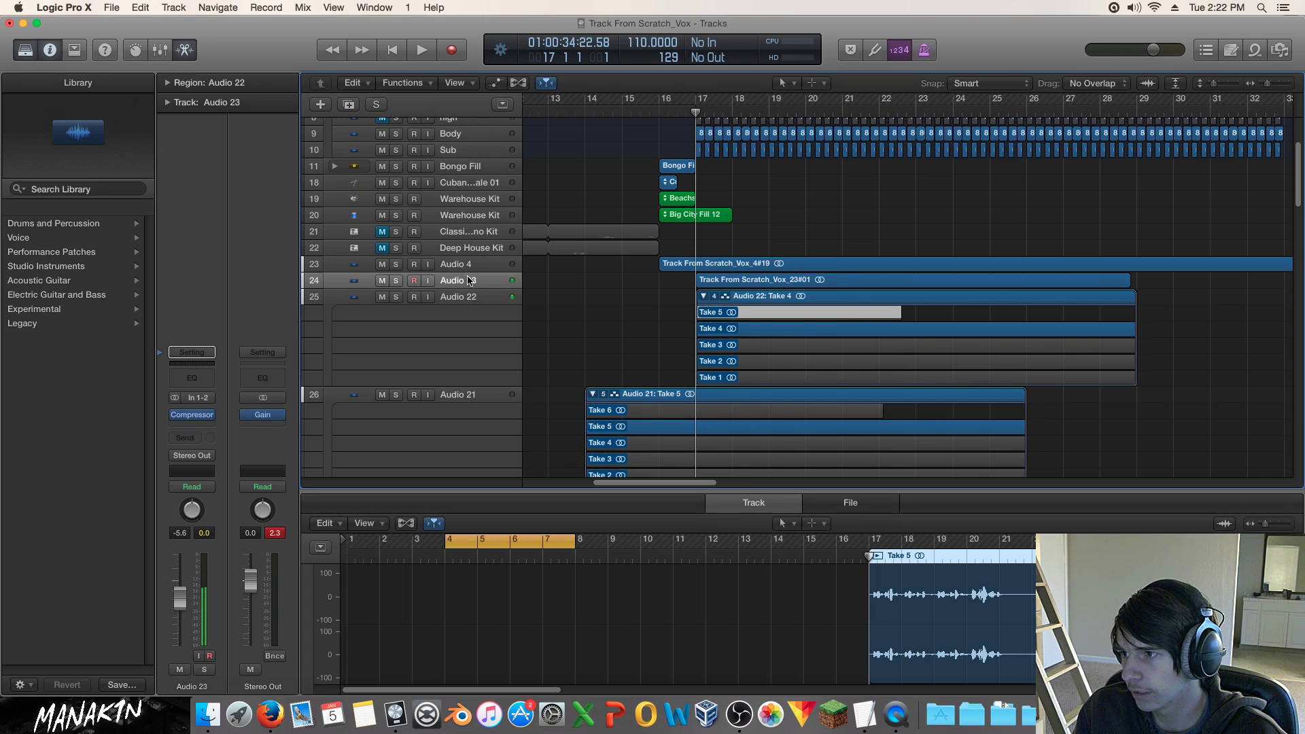
{"action": "left_click", "coordinate": [175, 415]}
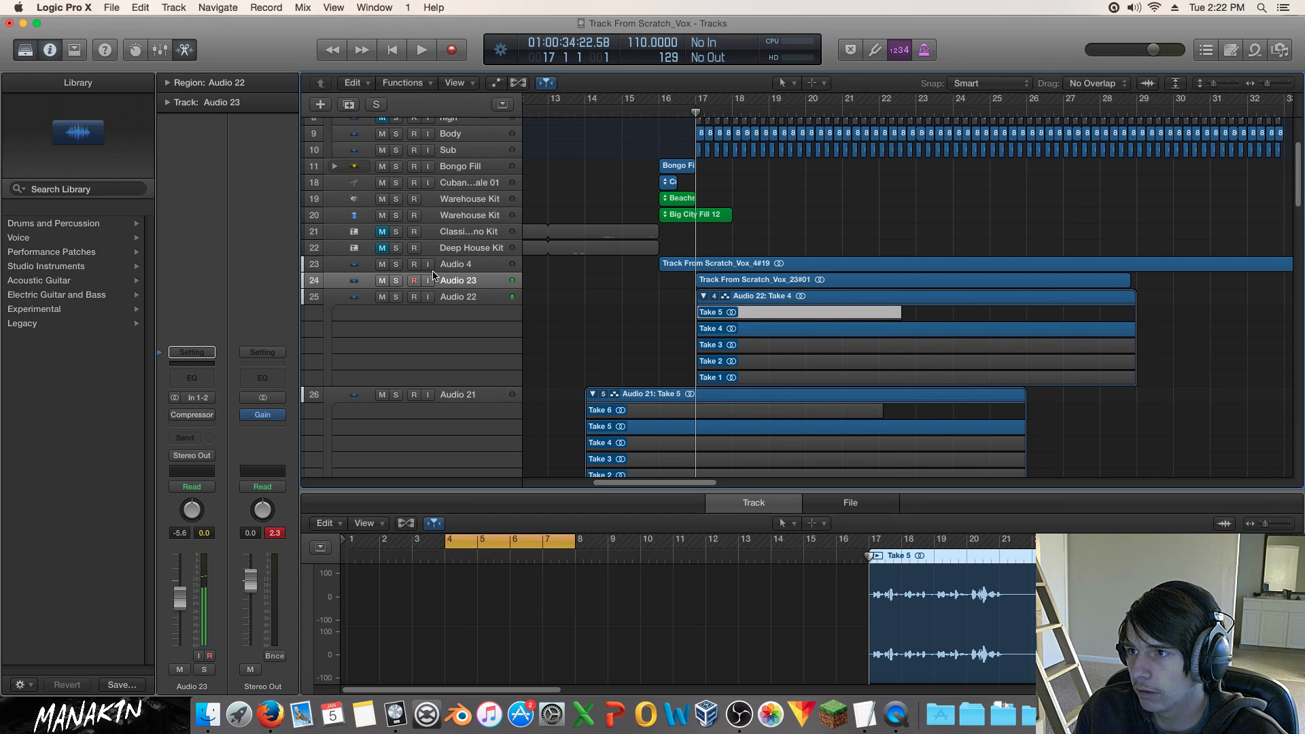
{"action": "left_click", "coordinate": [465, 265]}
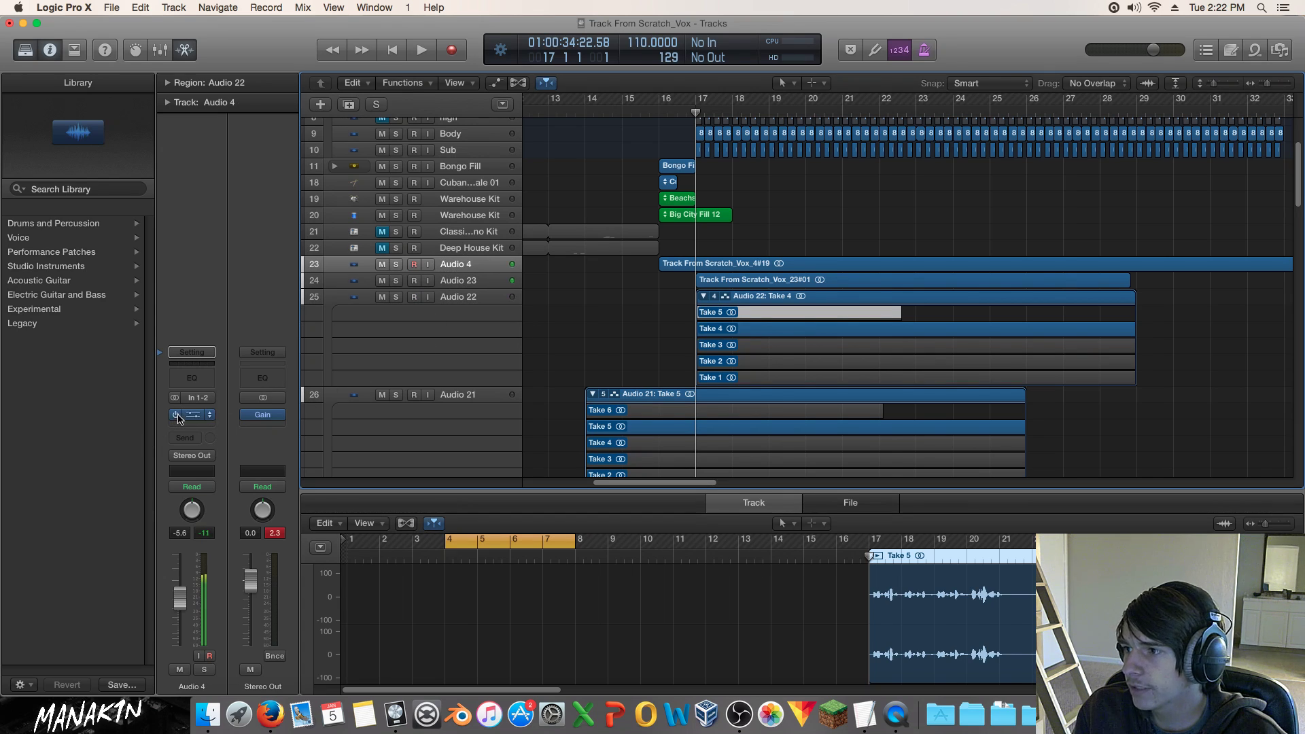
Bypass the Compressor on the Audio 21 and Audio 20 tracks.
{"action": "left_click", "coordinate": [457, 395]}
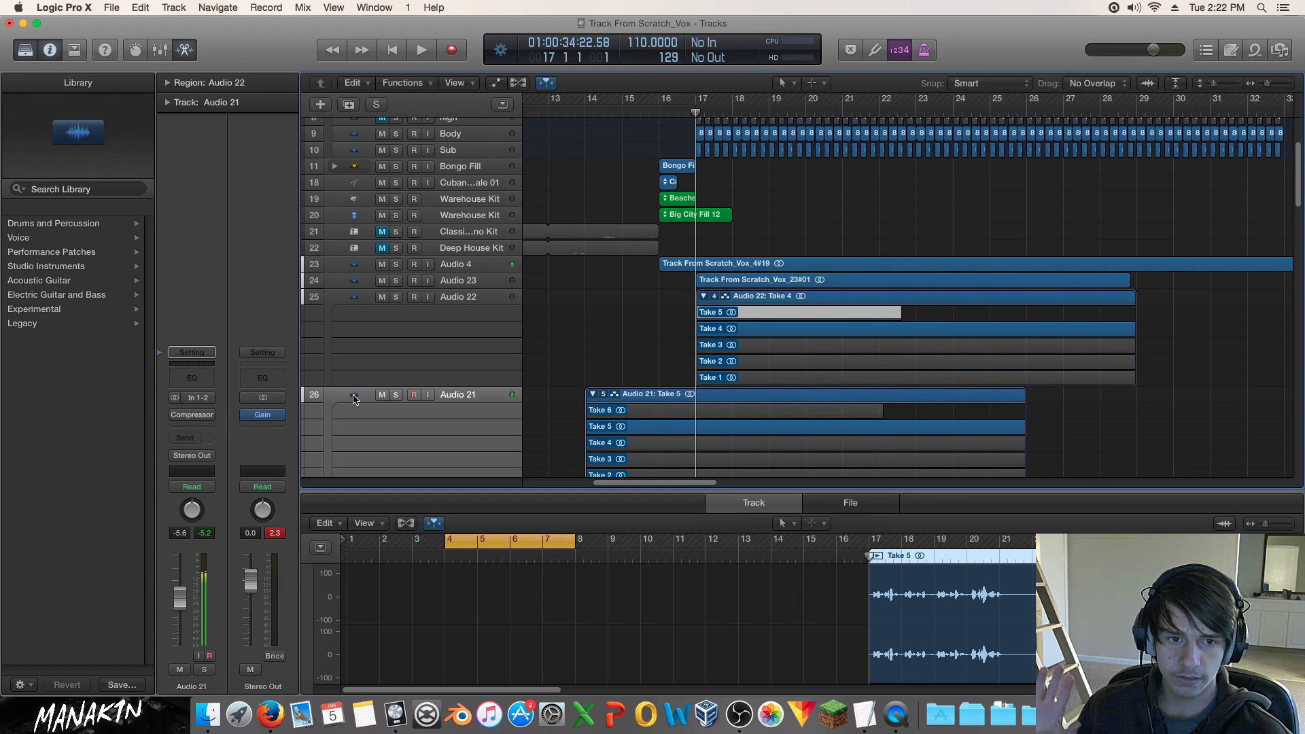
{"action": "scroll", "coordinate": [353, 395], "scroll_direction": "down", "scroll_amount": 5}
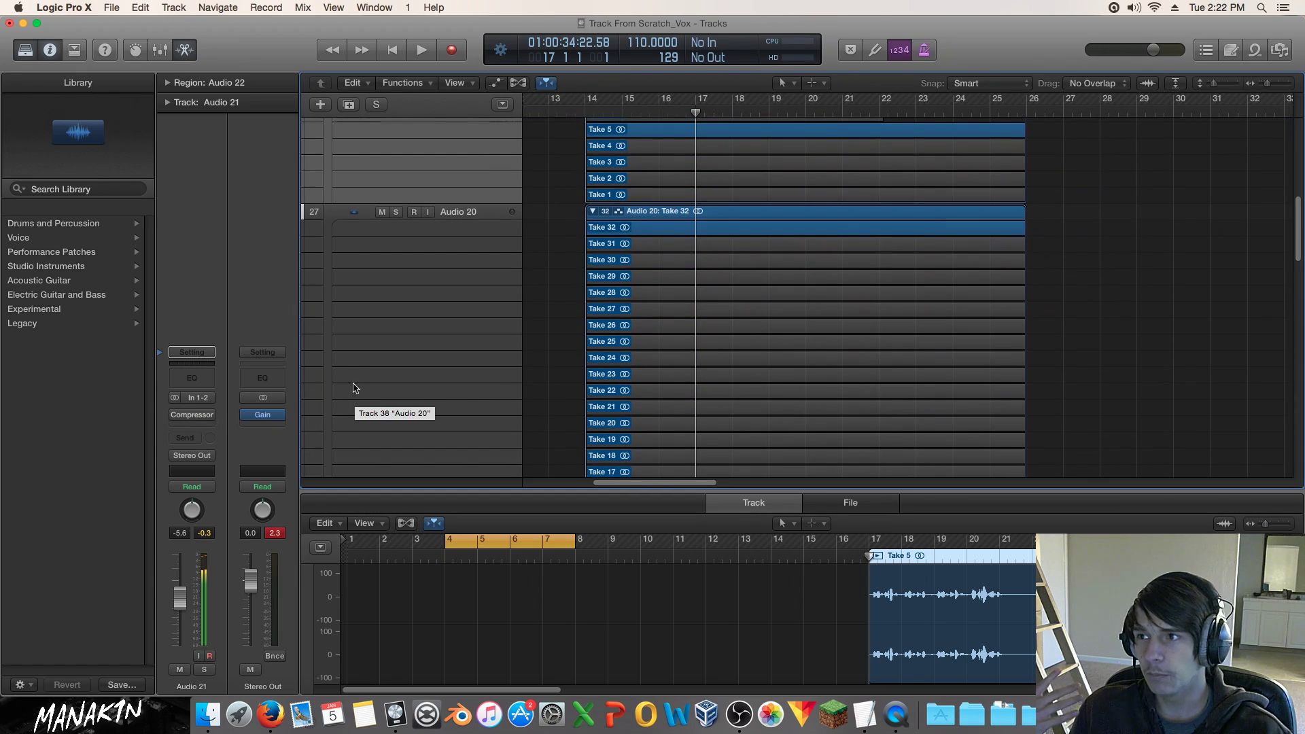
{"action": "left_click", "coordinate": [458, 213]}
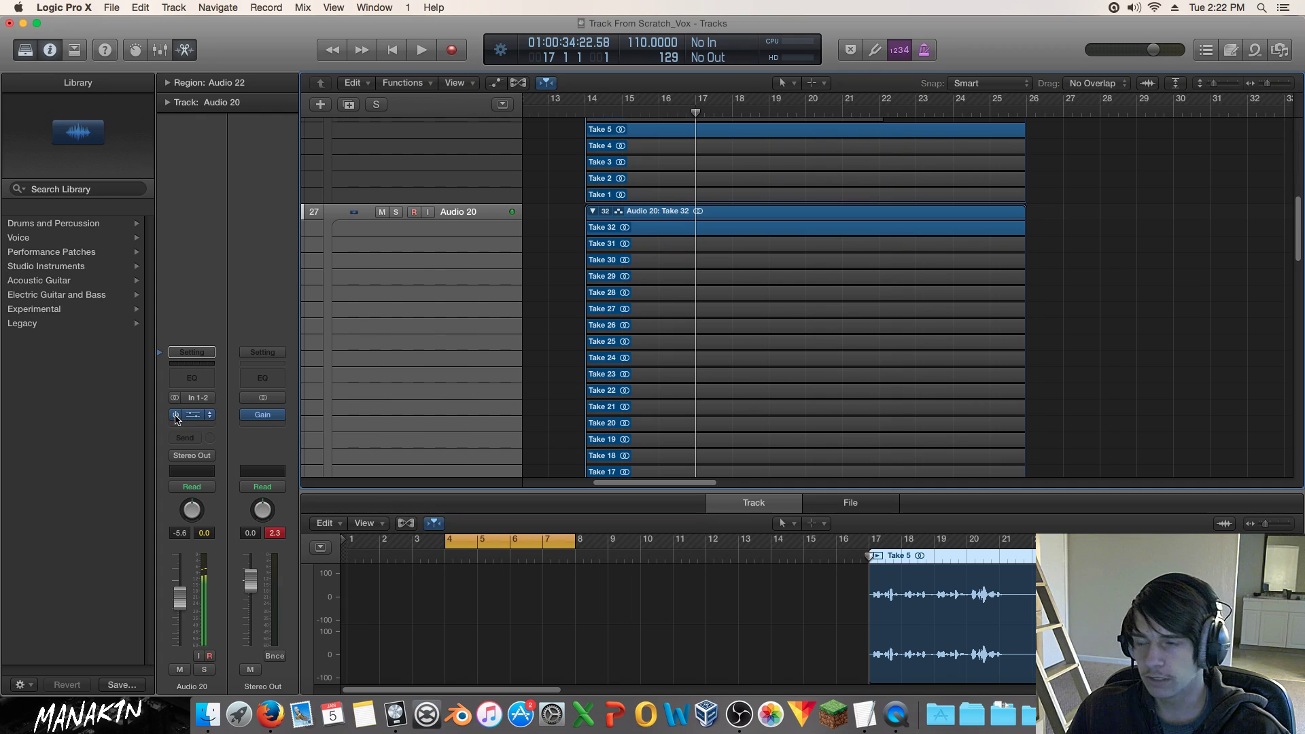
Bypass the Compressor on the Audio 19, Audio 18 and Audio 17 tracks.
{"action": "scroll", "coordinate": [416, 326], "scroll_direction": "down", "scroll_amount": 9}
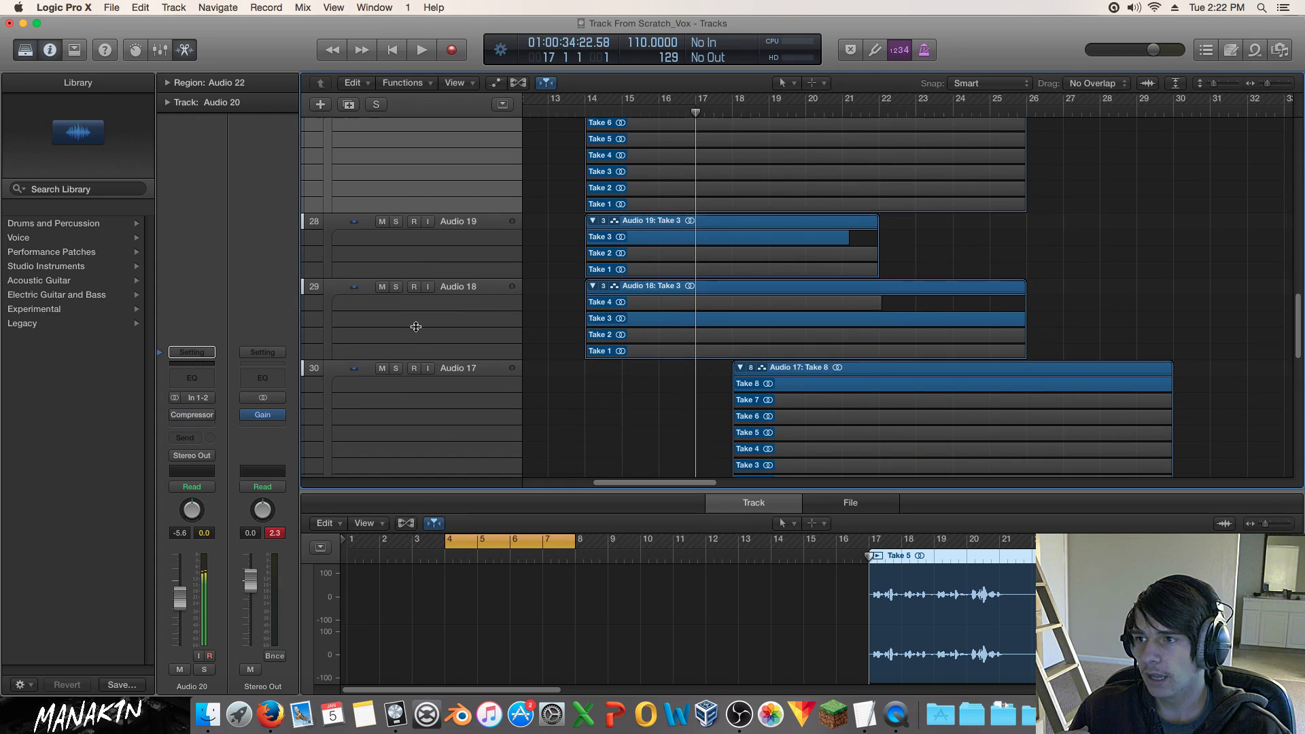
{"action": "left_click", "coordinate": [453, 224]}
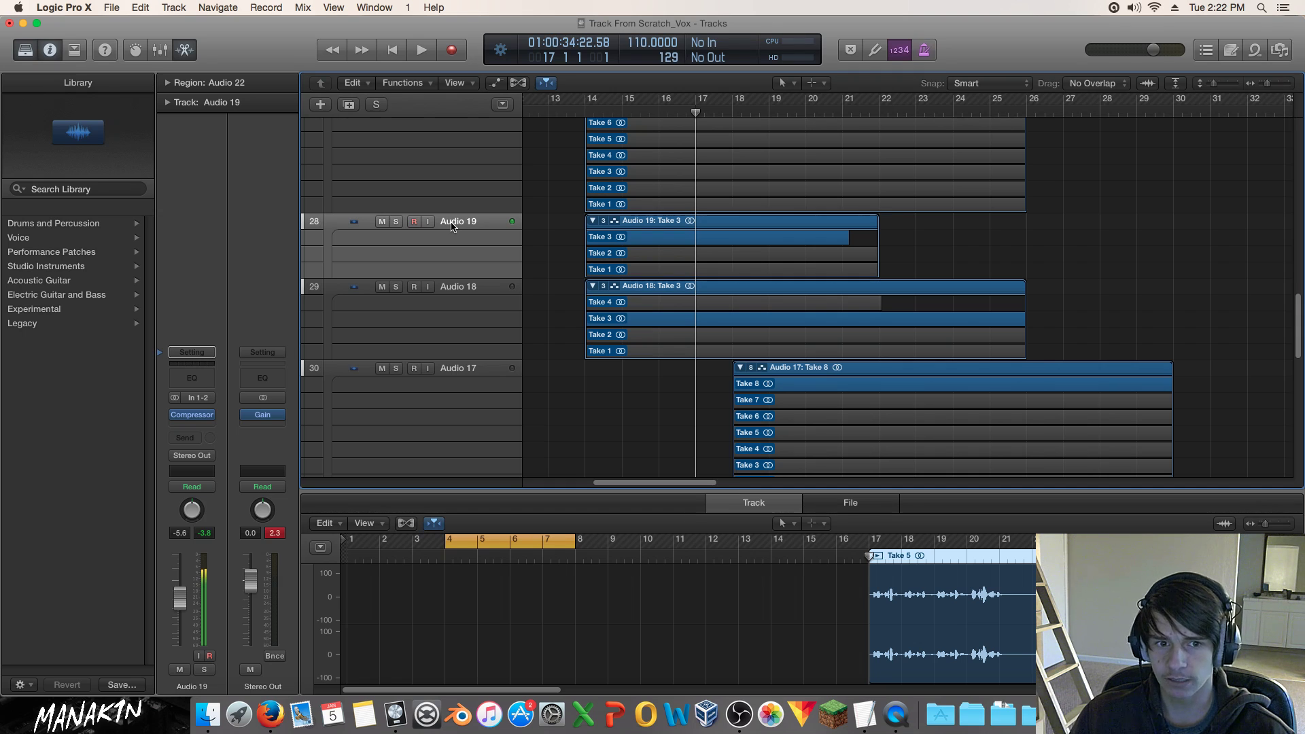
{"action": "left_click", "coordinate": [174, 416]}
{"action": "left_click", "coordinate": [439, 289]}
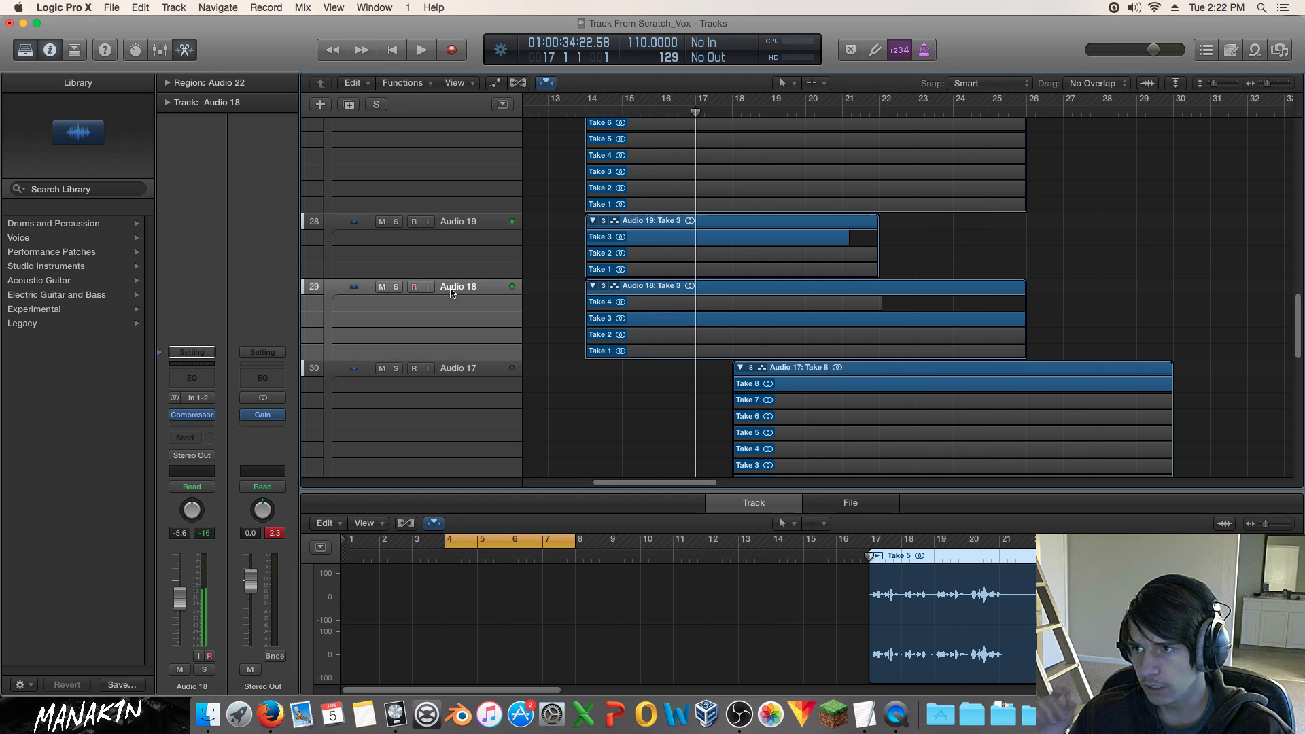
{"action": "left_click", "coordinate": [352, 408]}
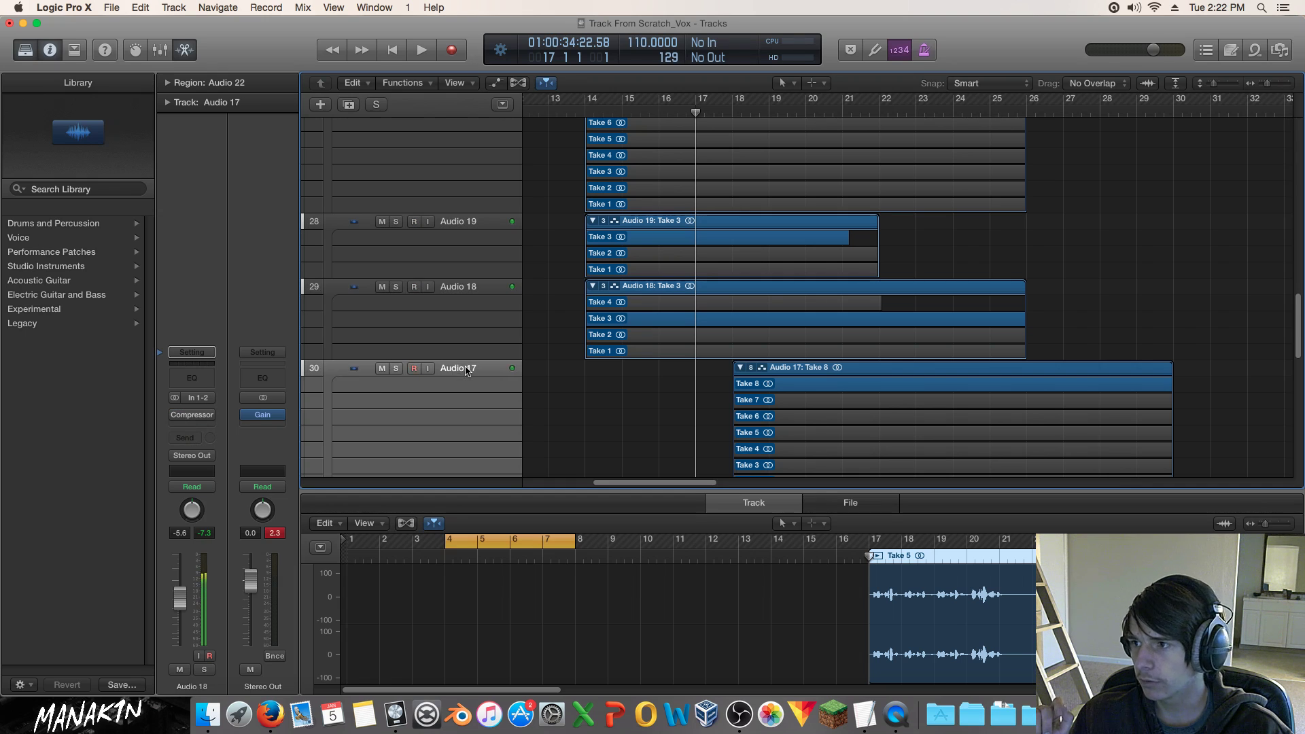
Bypass the Compressor on the Audio 16, Audio 10 and Audio 2 tracks.
{"action": "scroll", "coordinate": [485, 454], "scroll_direction": "down", "scroll_amount": 4}
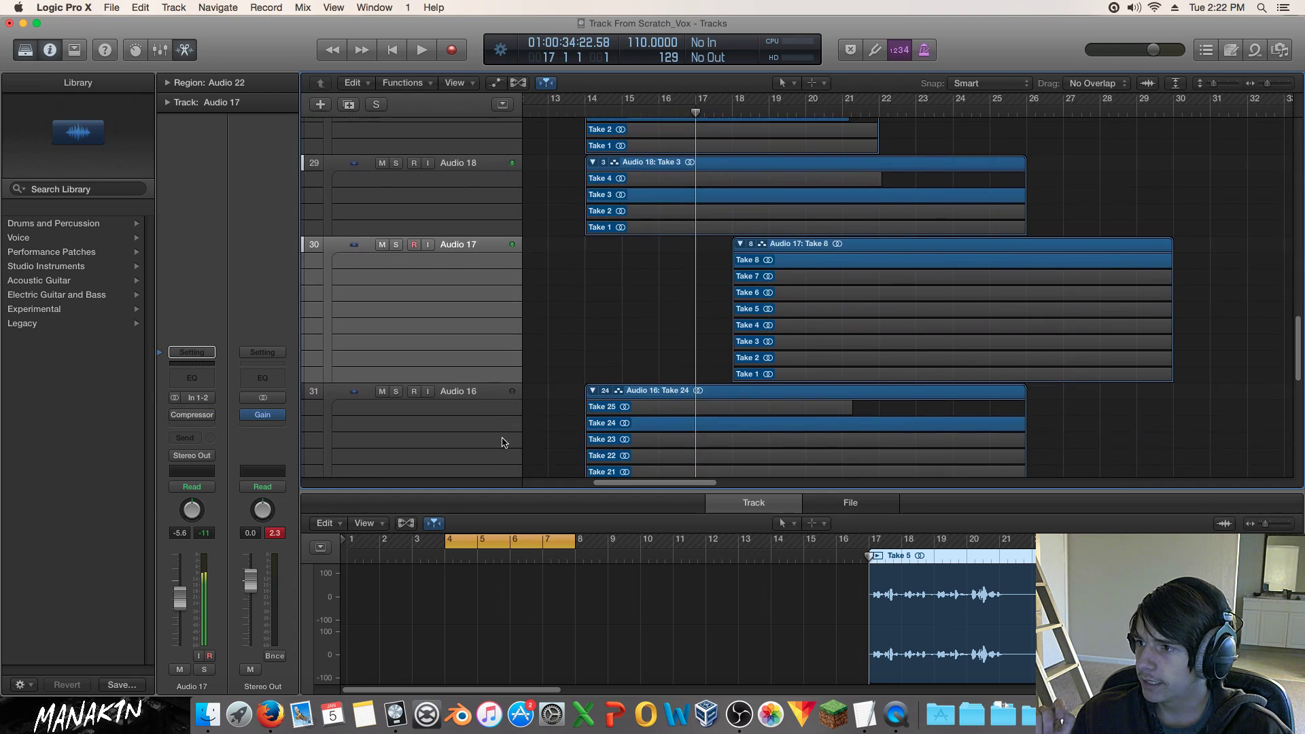
{"action": "left_click", "coordinate": [474, 386]}
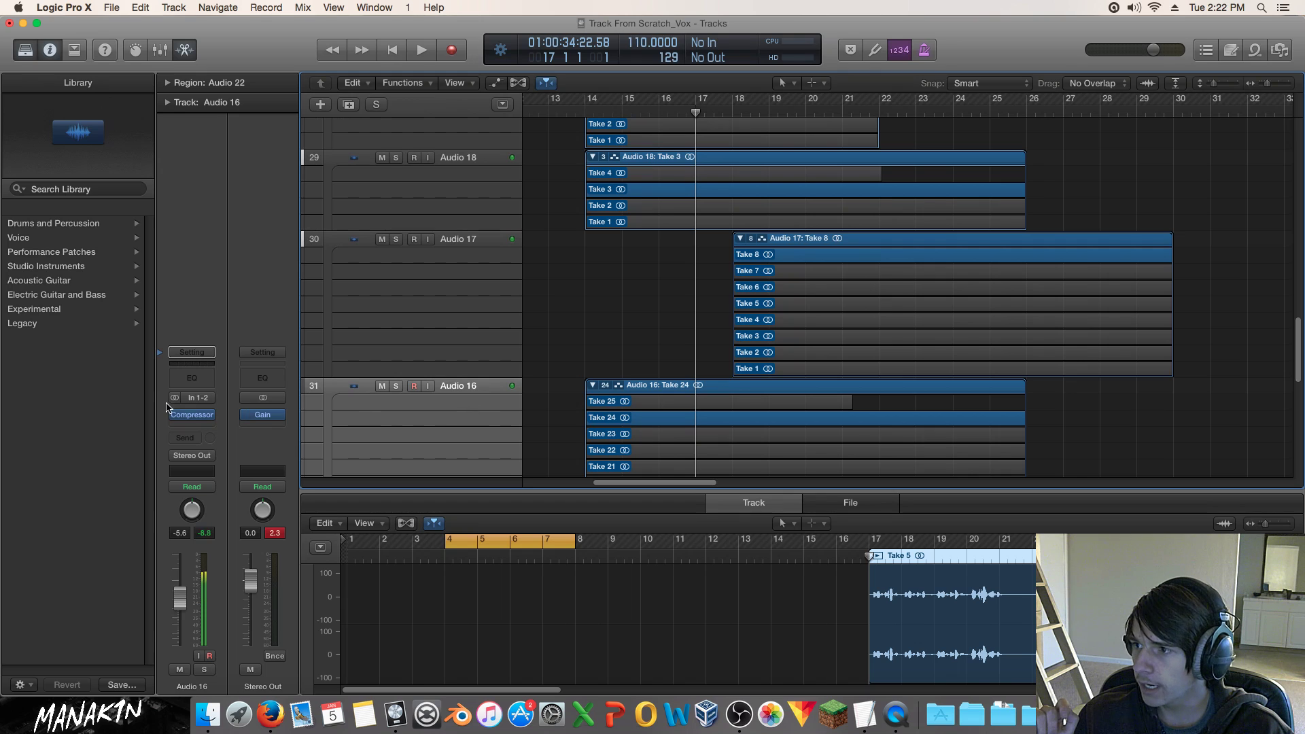
{"action": "scroll", "coordinate": [442, 406], "scroll_direction": "down", "scroll_amount": 9}
{"action": "scroll", "coordinate": [441, 406], "scroll_direction": "down", "scroll_amount": 6}
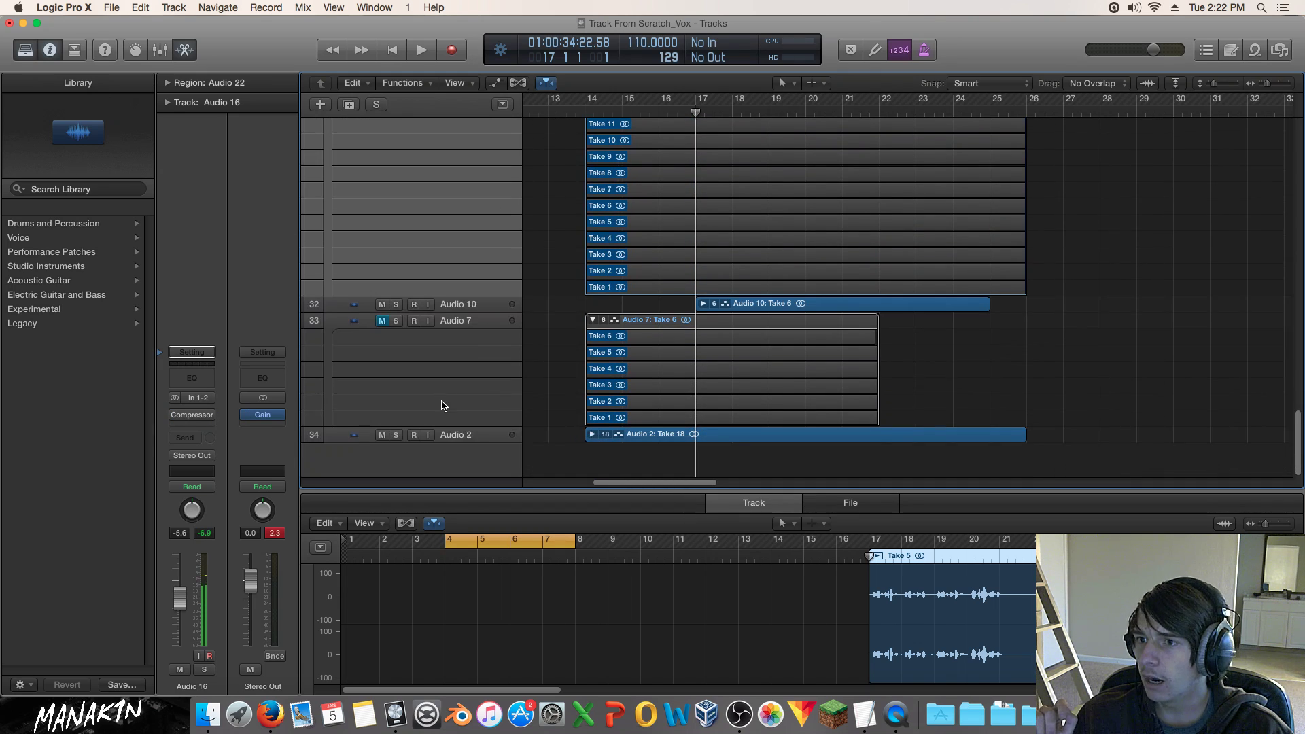
{"action": "left_click", "coordinate": [460, 306]}
{"action": "right_click", "coordinate": [178, 415]}
{"action": "left_click", "coordinate": [177, 416]}
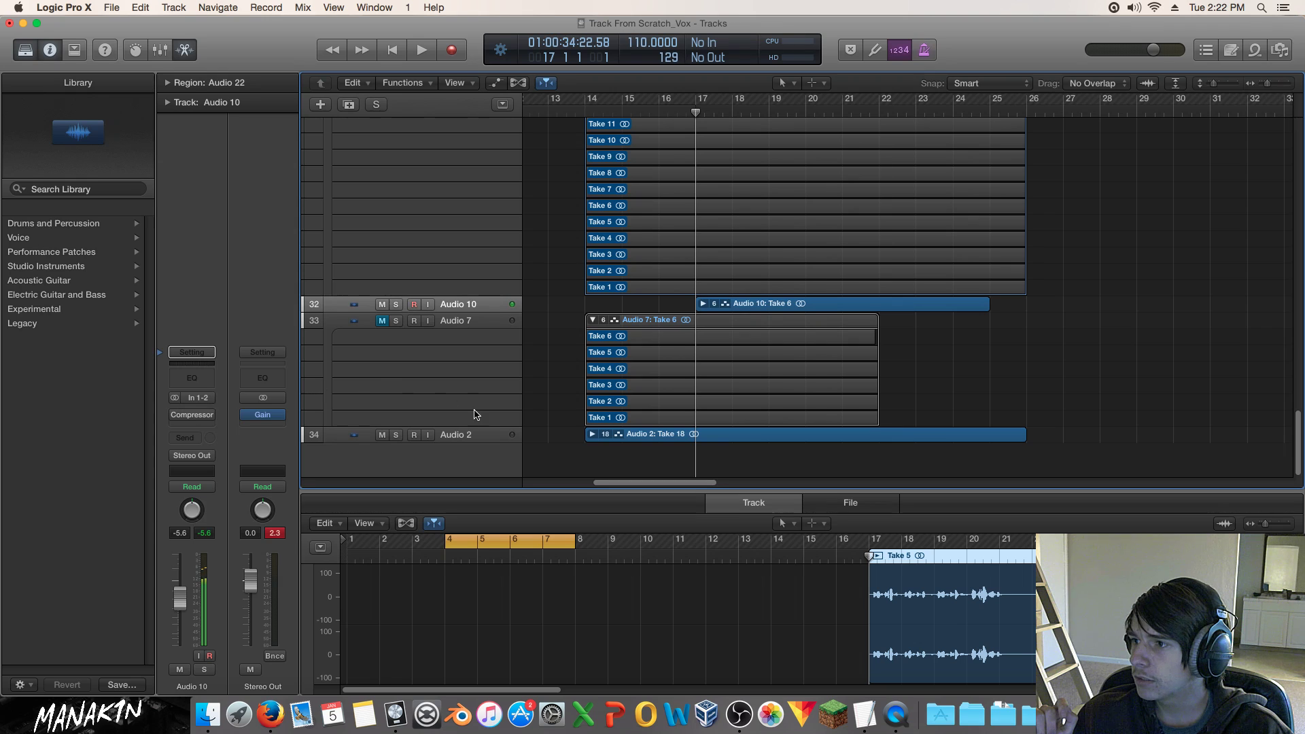
{"action": "left_click", "coordinate": [491, 435]}
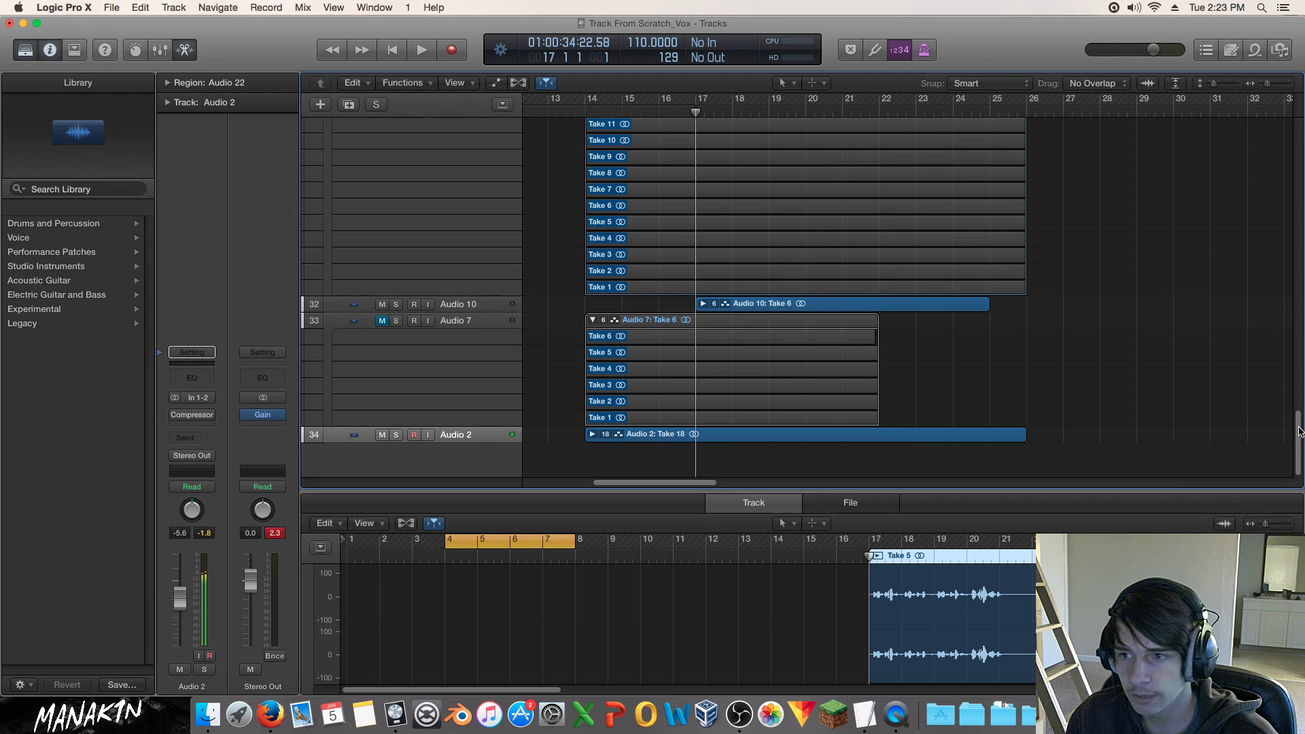
Return to the first tracks, select the Pizzicato Echoes track and shrink the view to show more of the arrangement.
{"action": "left_click_drag", "start_coordinate": [1296, 435], "coordinate": [1279, 85]}
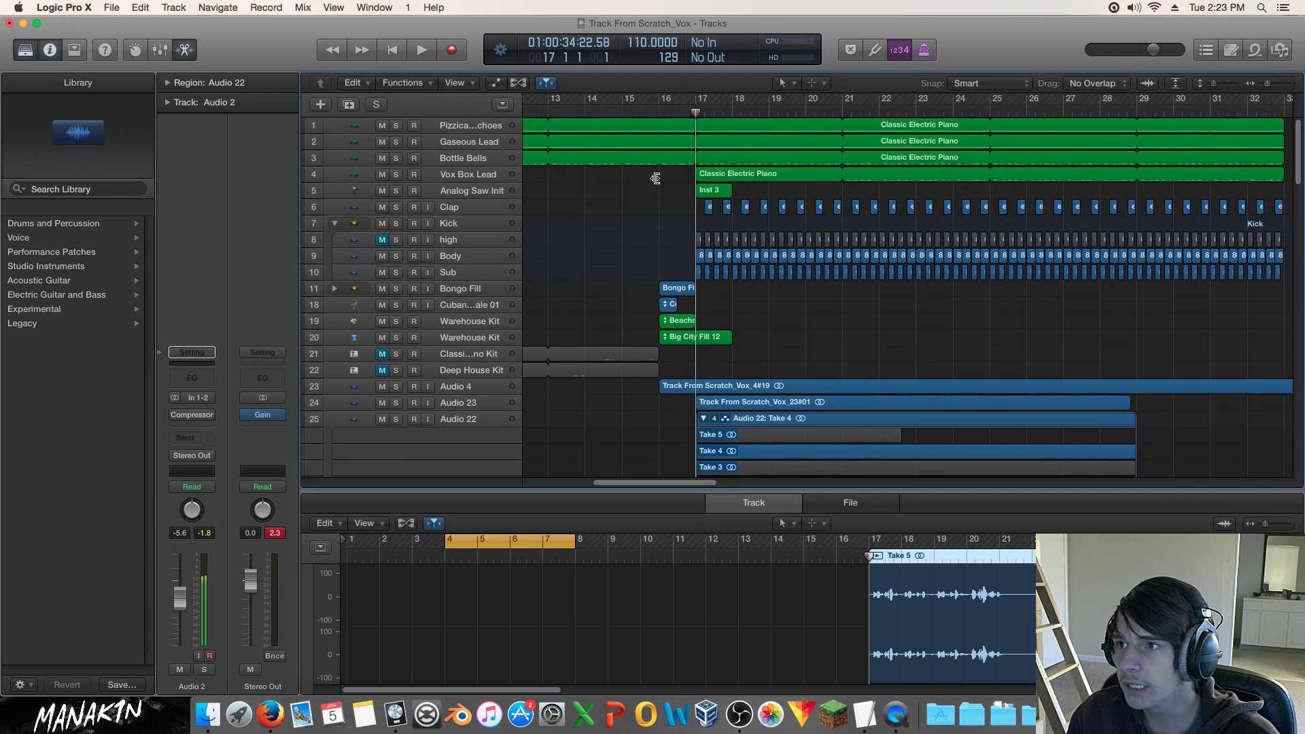
{"action": "left_click", "coordinate": [468, 130]}
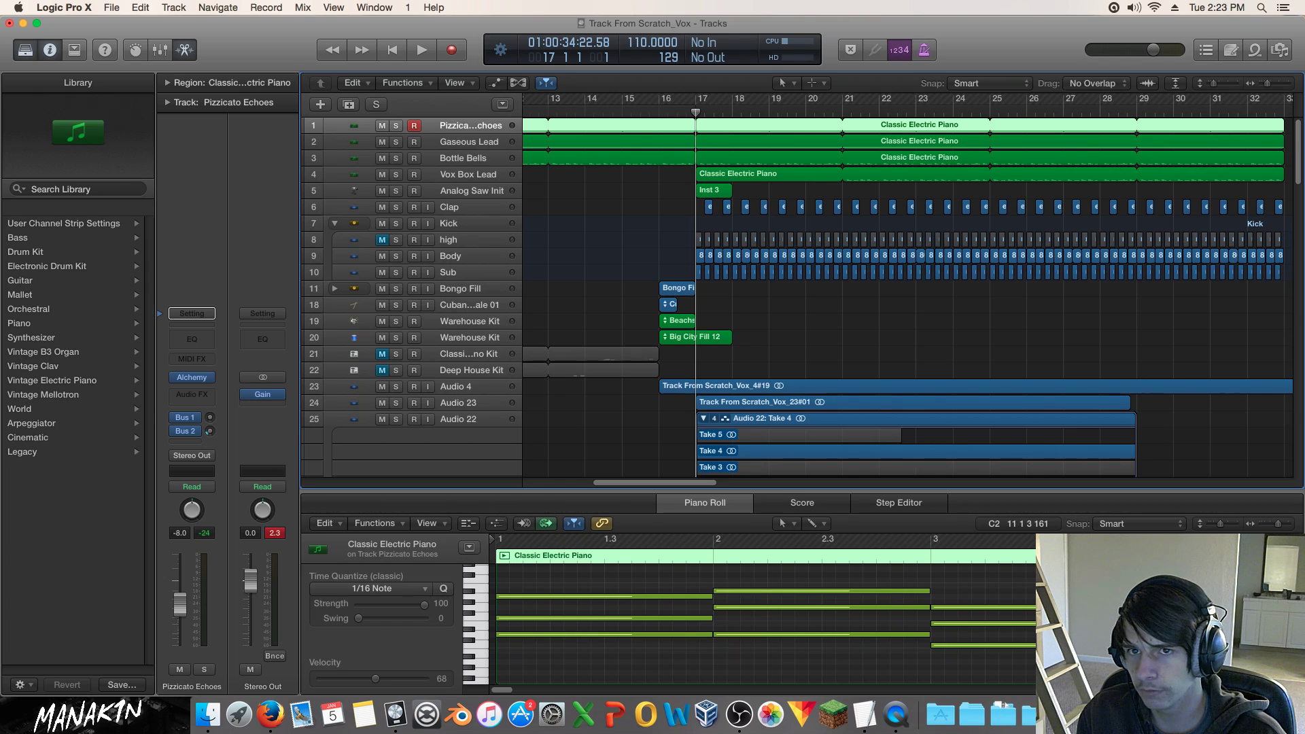
{"action": "left_click_drag", "start_coordinate": [1268, 83], "coordinate": [1208, 85]}
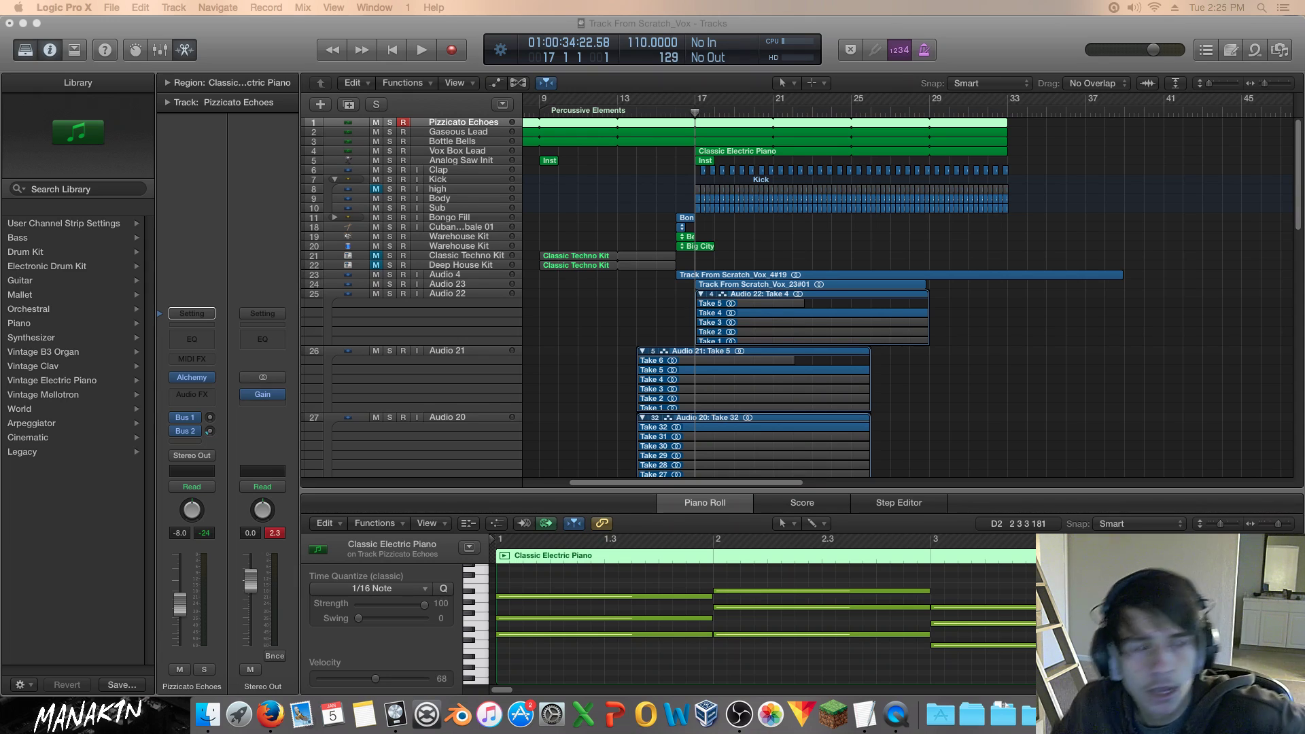
Clear the region selection and solo the Audio 16 track.
{"action": "left_click", "coordinate": [1089, 348]}
{"action": "scroll", "coordinate": [1069, 329], "scroll_direction": "down", "scroll_amount": 1}
{"action": "scroll", "coordinate": [1069, 329], "scroll_direction": "down", "scroll_amount": 10}
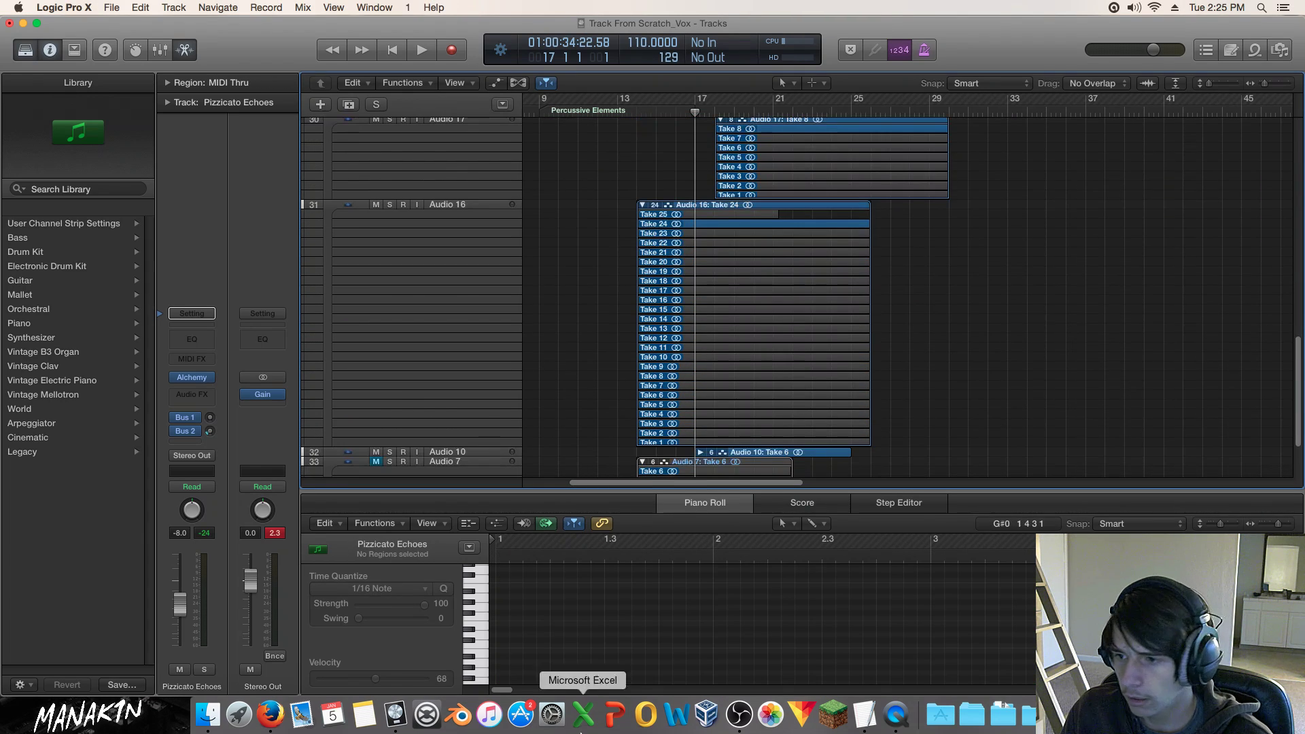
{"action": "left_click", "coordinate": [907, 710]}
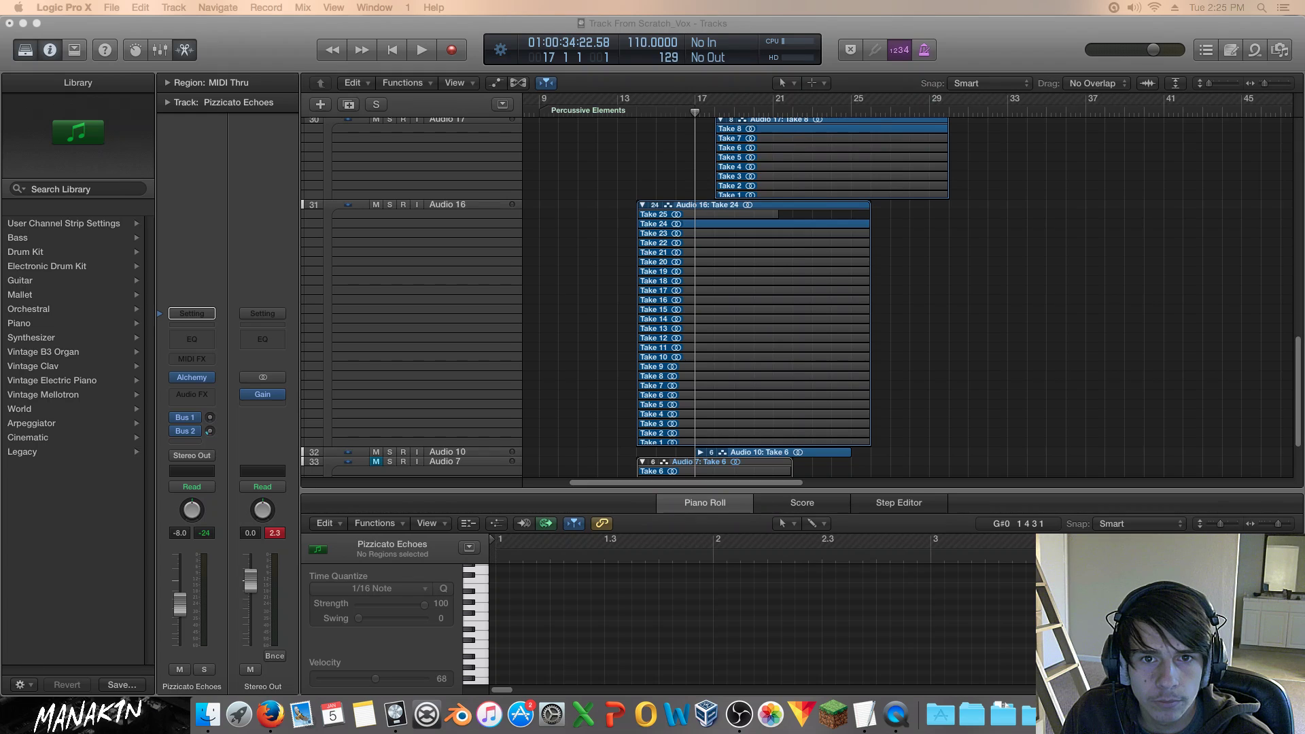
{"action": "left_click", "coordinate": [1086, 339]}
{"action": "scroll", "coordinate": [1087, 335], "scroll_direction": "down", "scroll_amount": 5}
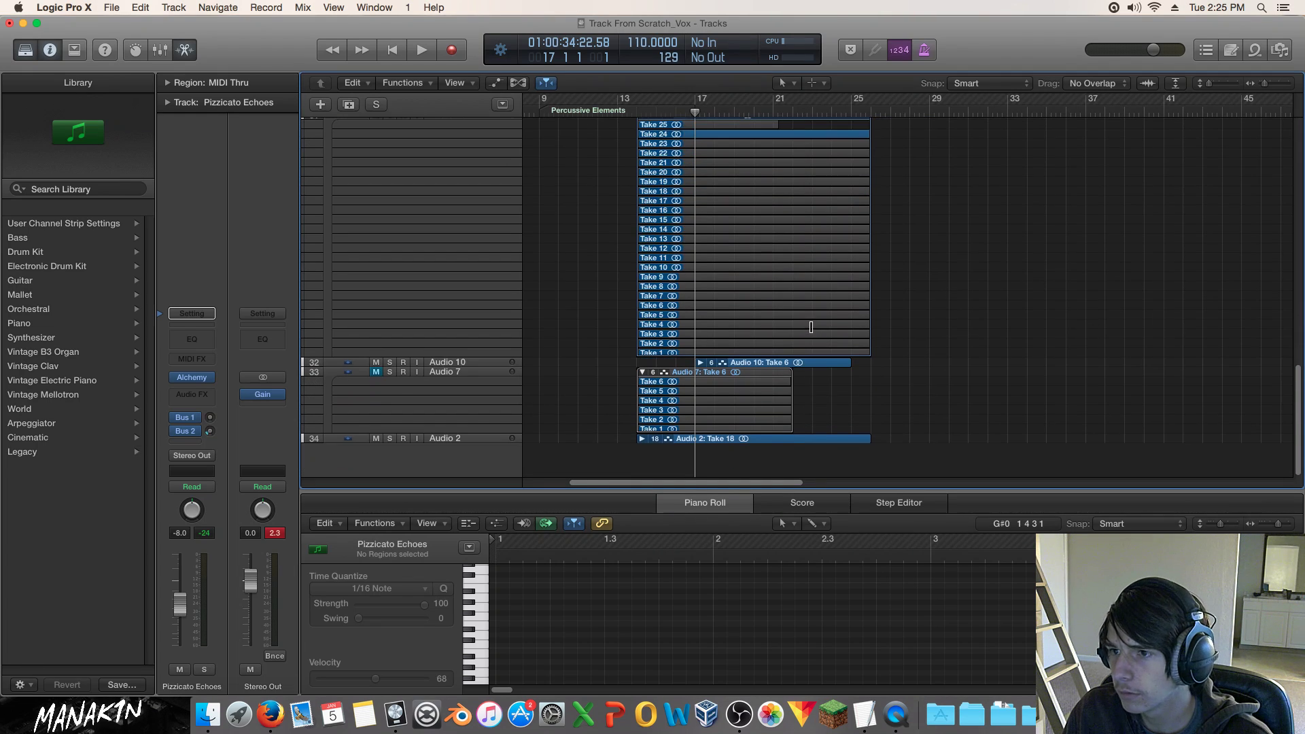
{"action": "scroll", "coordinate": [476, 262], "scroll_direction": "up", "scroll_amount": 2}
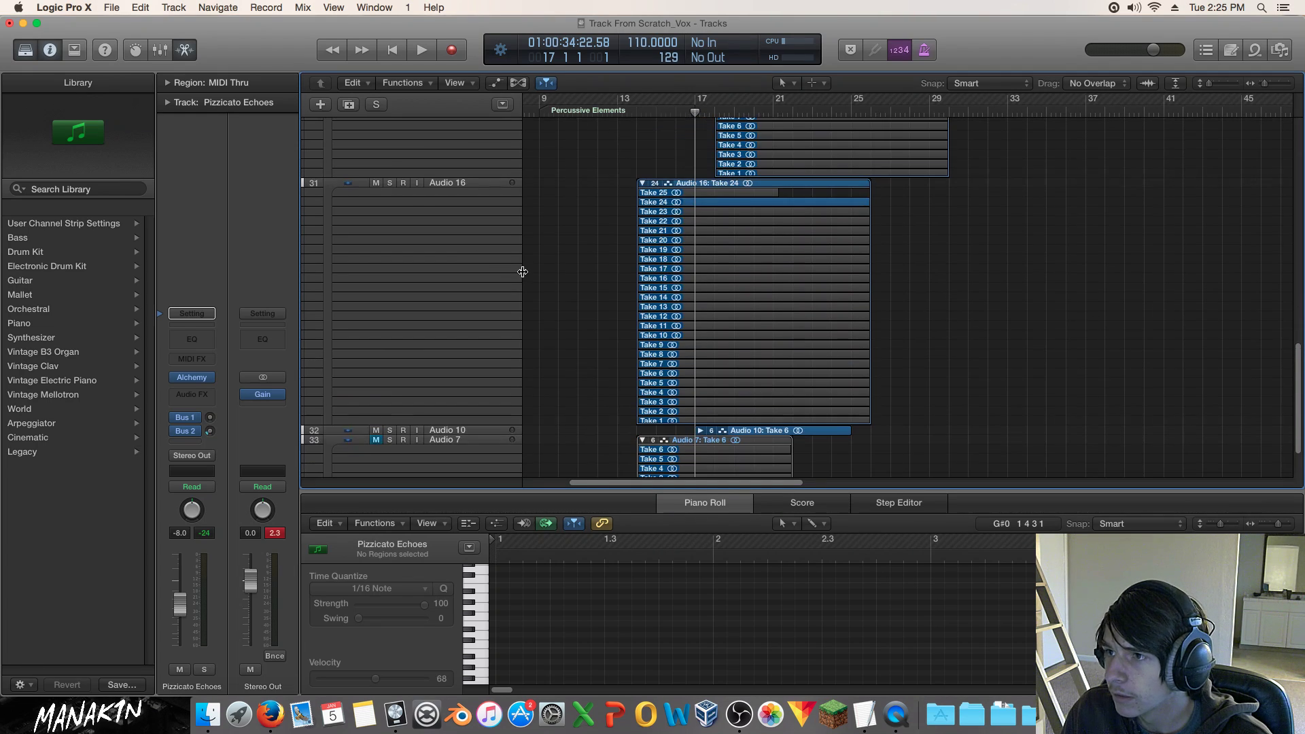
{"action": "left_click", "coordinate": [390, 183]}
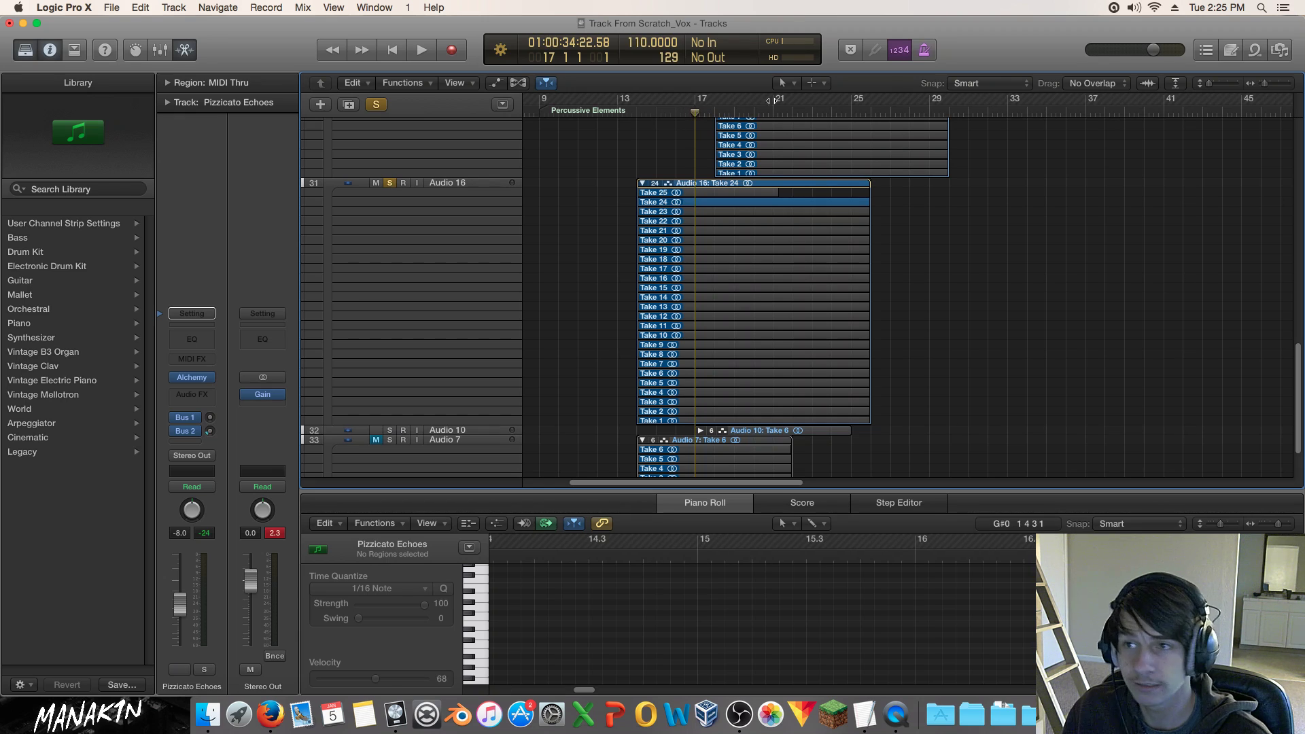
Increase the track height and select the Audio 16 track, keeping it soloed.
{"action": "left_click_drag", "start_coordinate": [1209, 83], "coordinate": [1217, 85]}
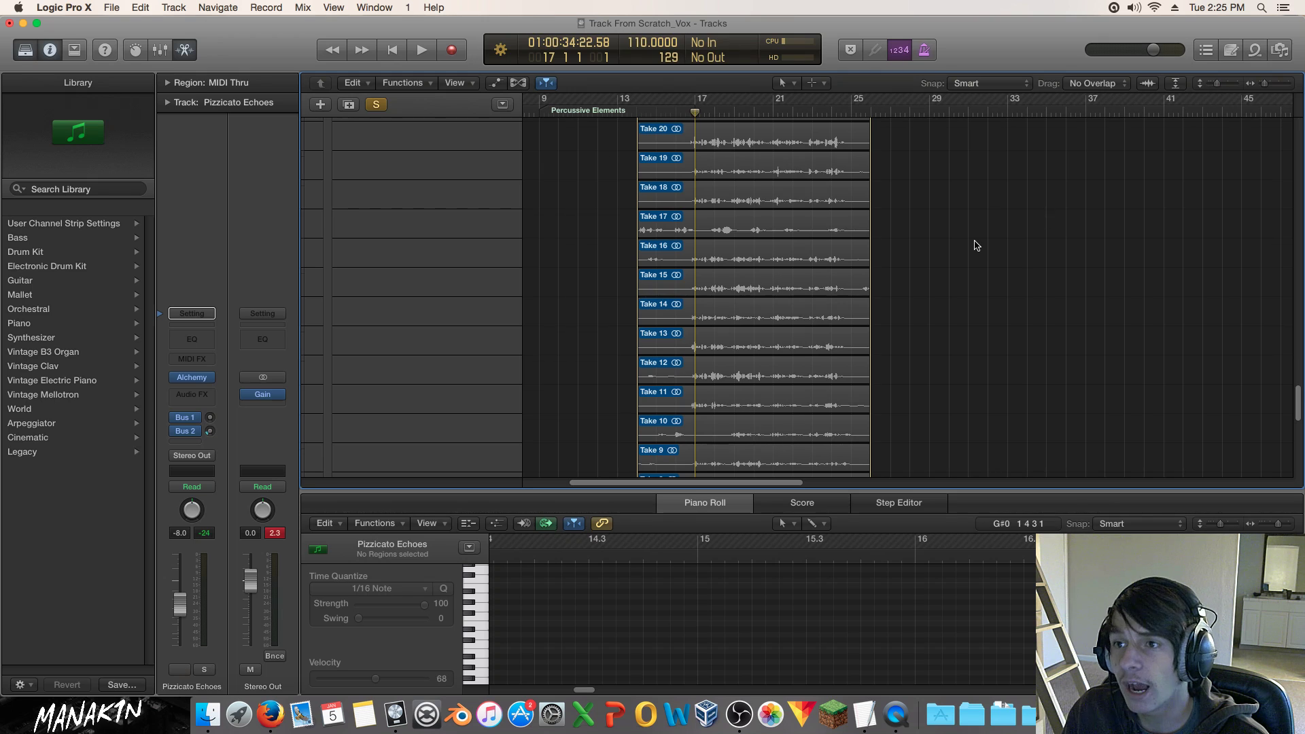
{"action": "scroll", "coordinate": [976, 242], "scroll_direction": "up", "scroll_amount": 5}
{"action": "scroll", "coordinate": [976, 242], "scroll_direction": "up", "scroll_amount": 2}
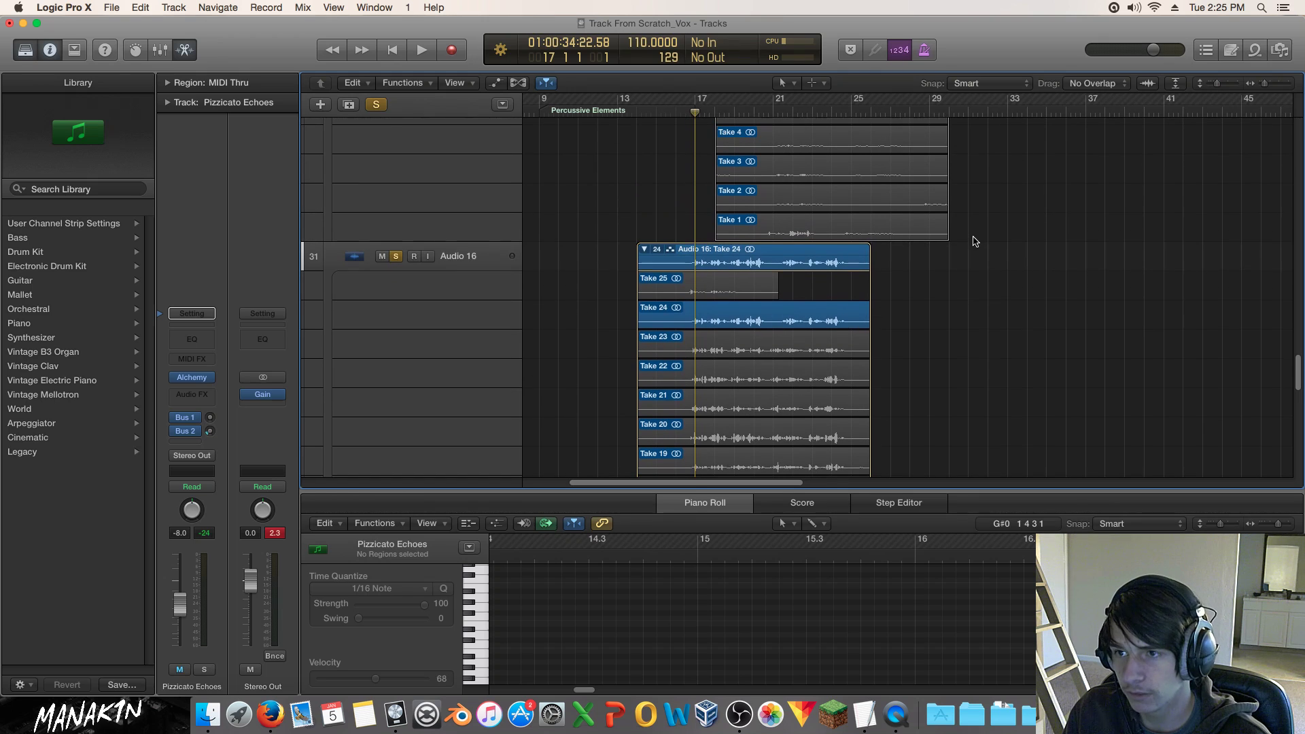
{"action": "scroll", "coordinate": [976, 242], "scroll_direction": "up", "scroll_amount": 2}
{"action": "left_click", "coordinate": [421, 323]}
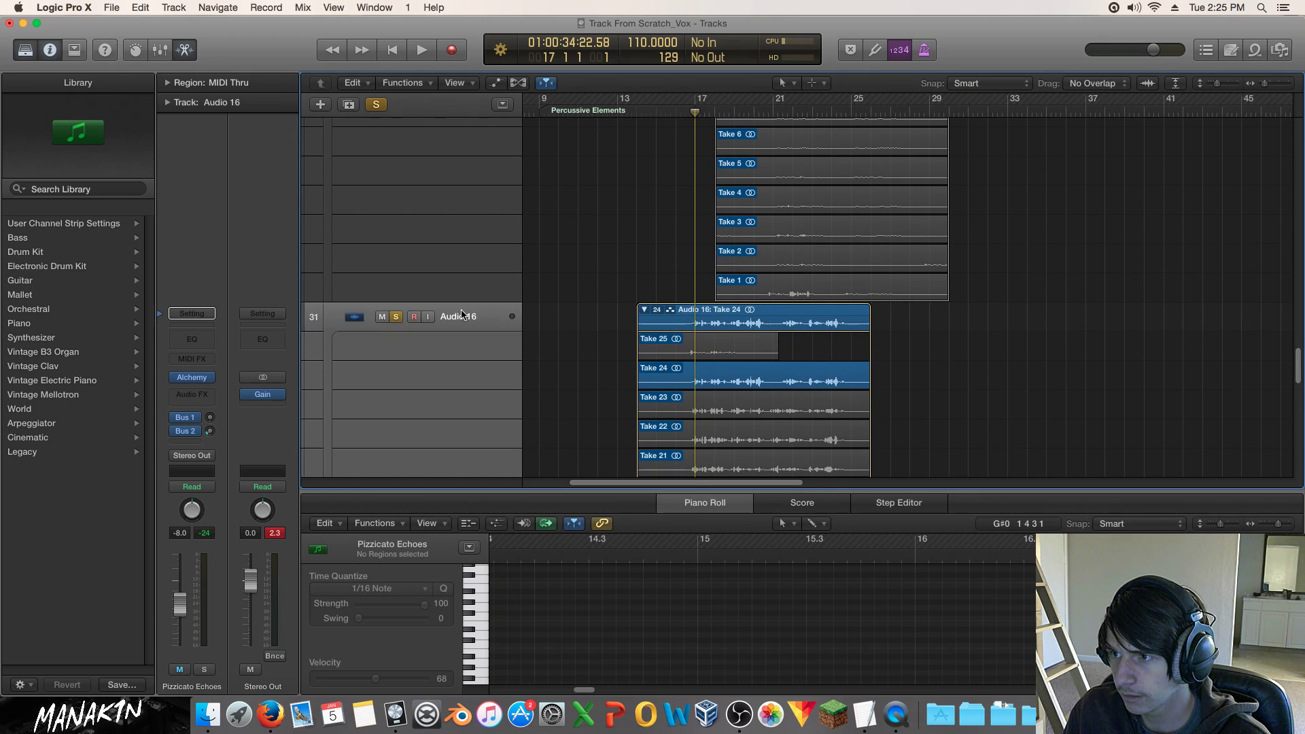
{"action": "left_click", "coordinate": [396, 317]}
{"action": "left_click", "coordinate": [396, 317]}
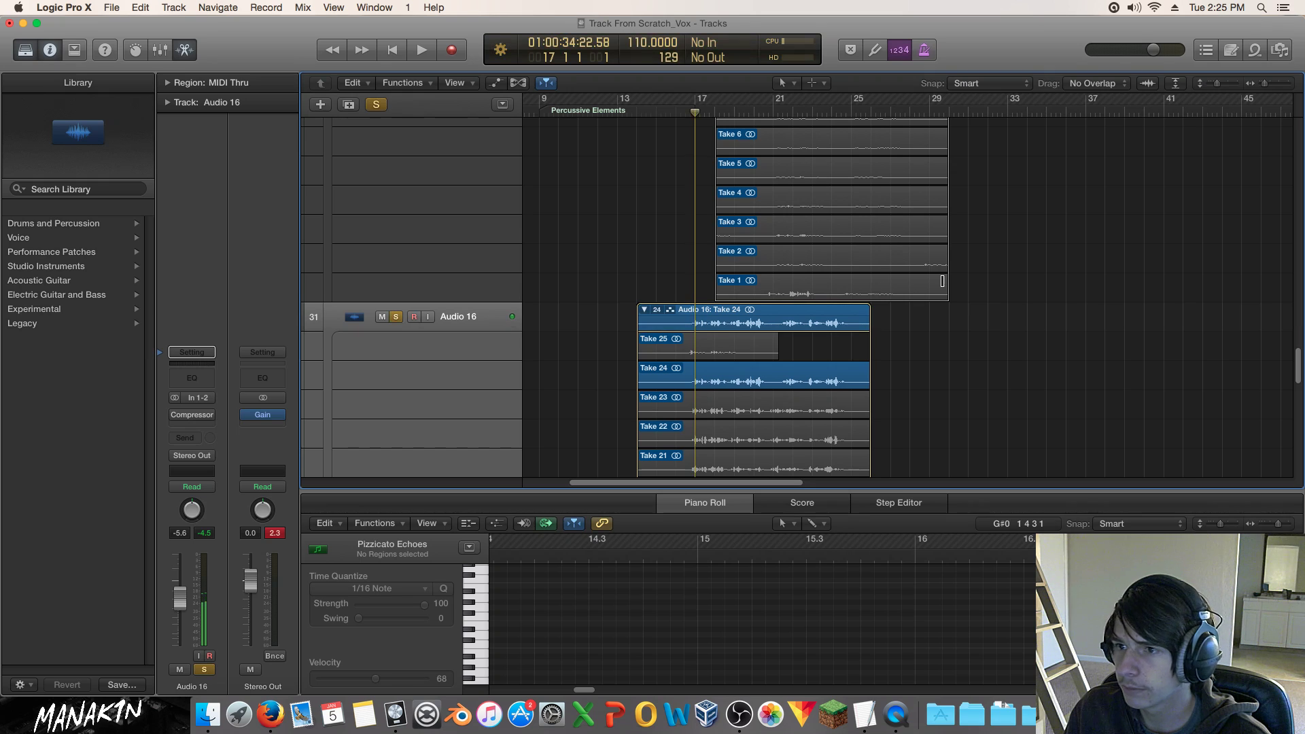
Switch off the cycle range and listen to the soloed Audio 16 track from bar 17.
{"action": "key", "text": "space"}
{"action": "key", "text": "space"}
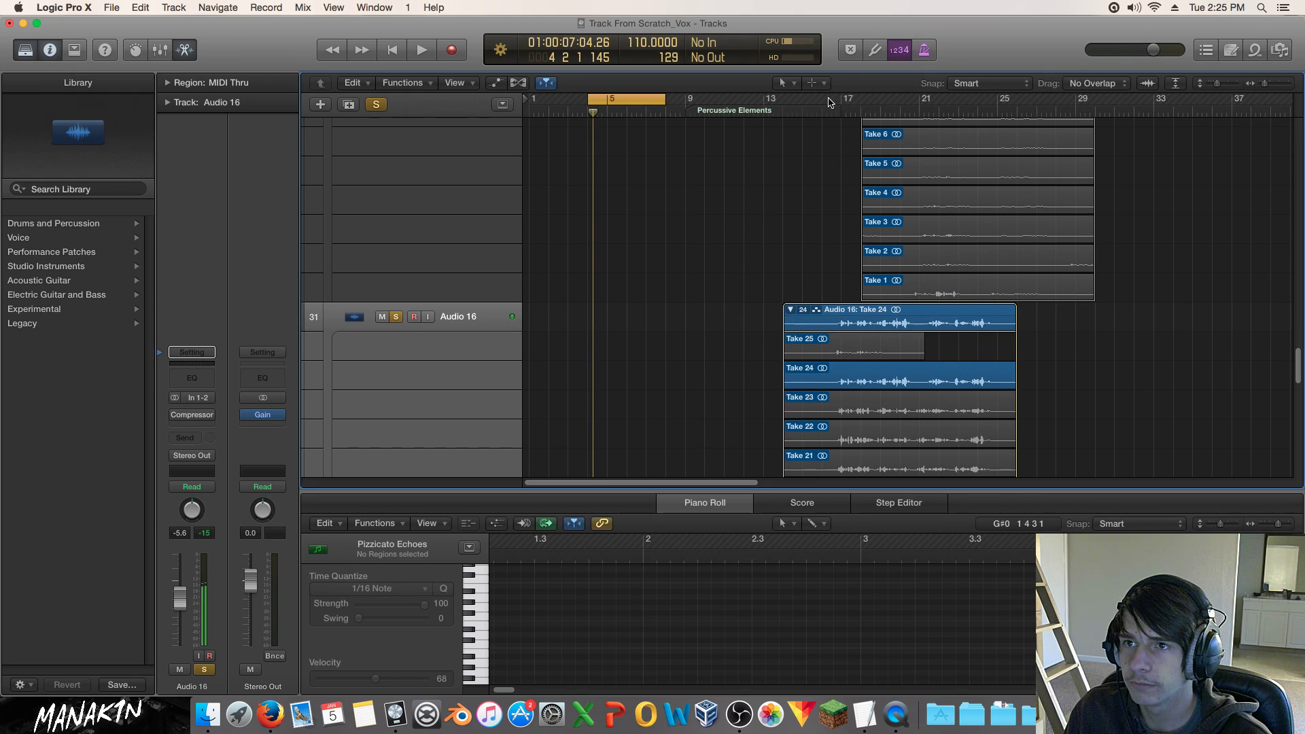
{"action": "left_click", "coordinate": [831, 102]}
{"action": "left_click", "coordinate": [822, 111]}
{"action": "left_click", "coordinate": [841, 111]}
{"action": "key", "text": "space"}
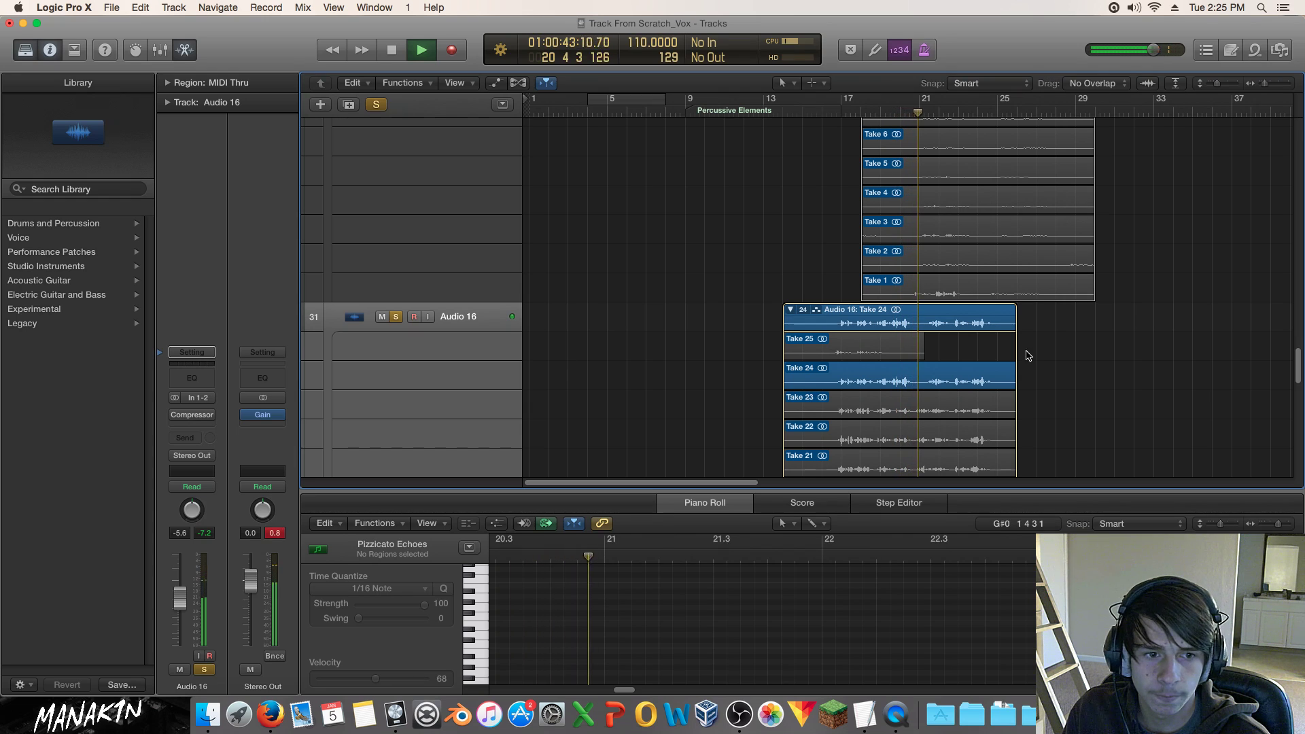
{"action": "key", "text": "space"}
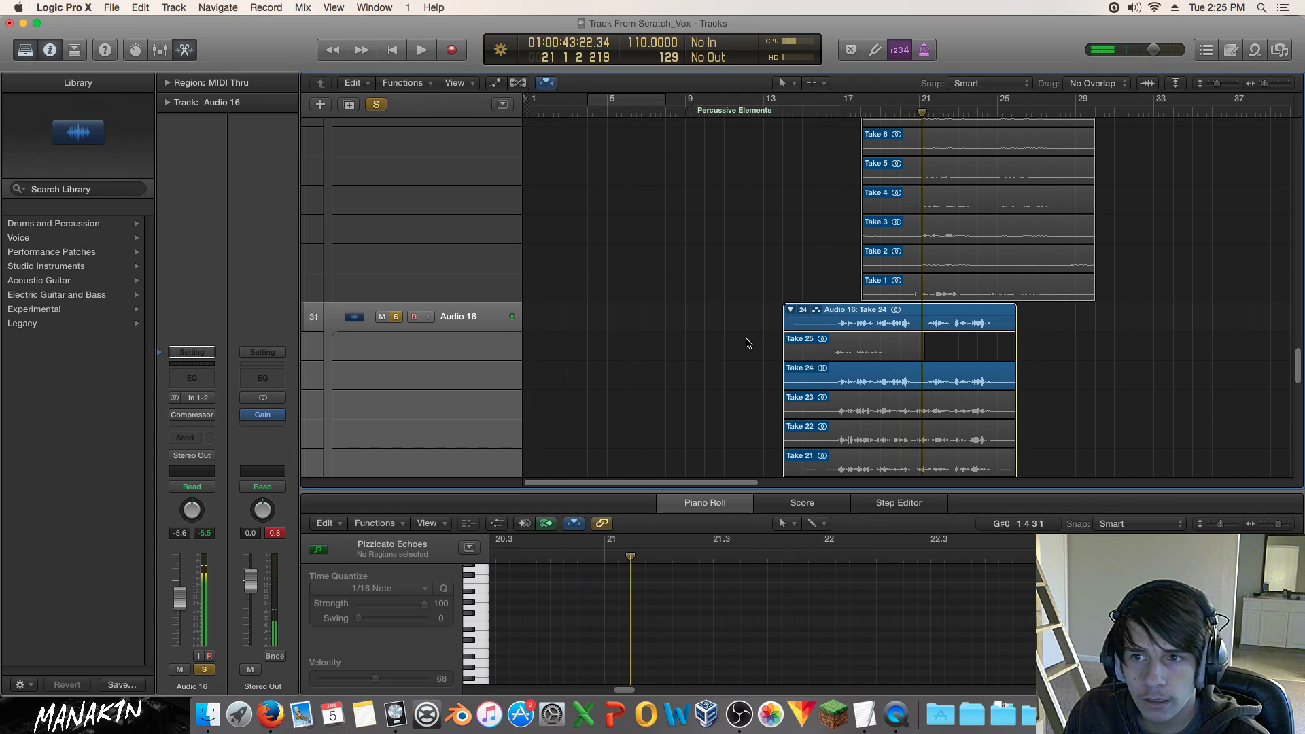
Turn off solo on the Audio 16 track and collapse its take folder.
{"action": "scroll", "coordinate": [935, 323], "scroll_direction": "down", "scroll_amount": 5}
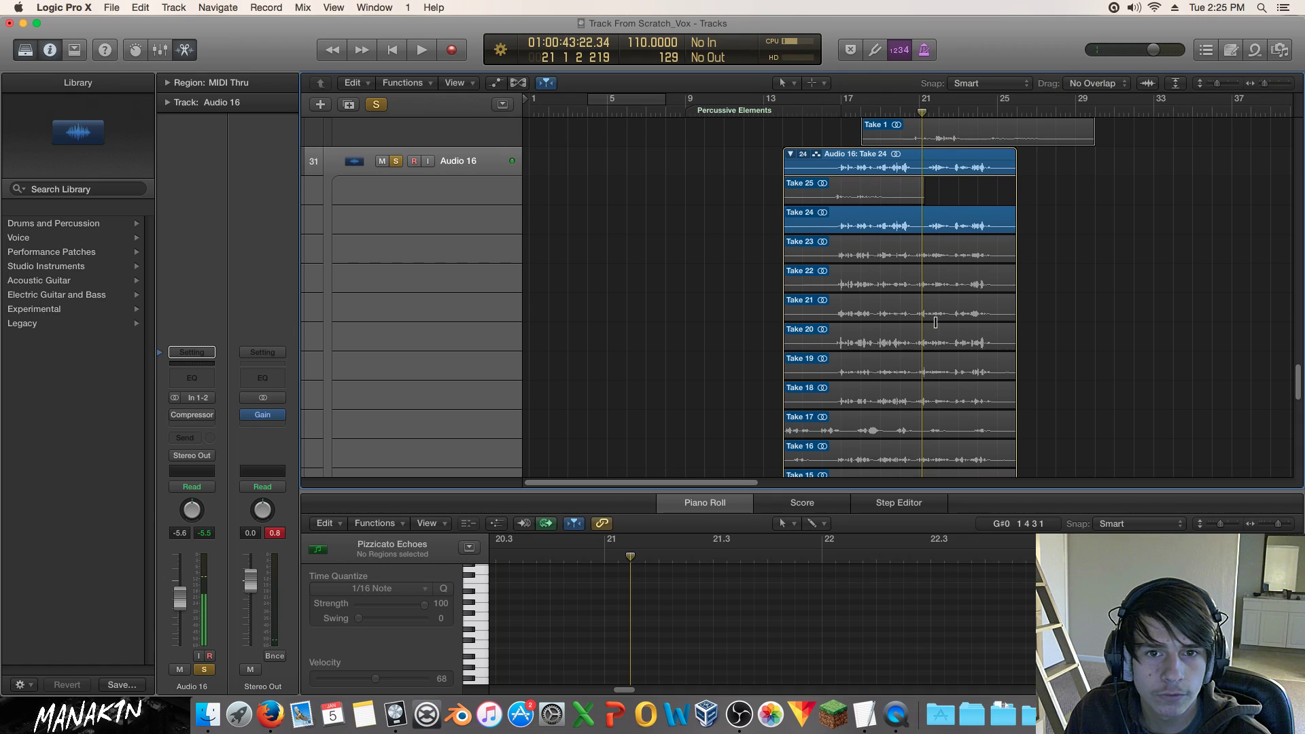
{"action": "scroll", "coordinate": [407, 231], "scroll_direction": "up", "scroll_amount": 2}
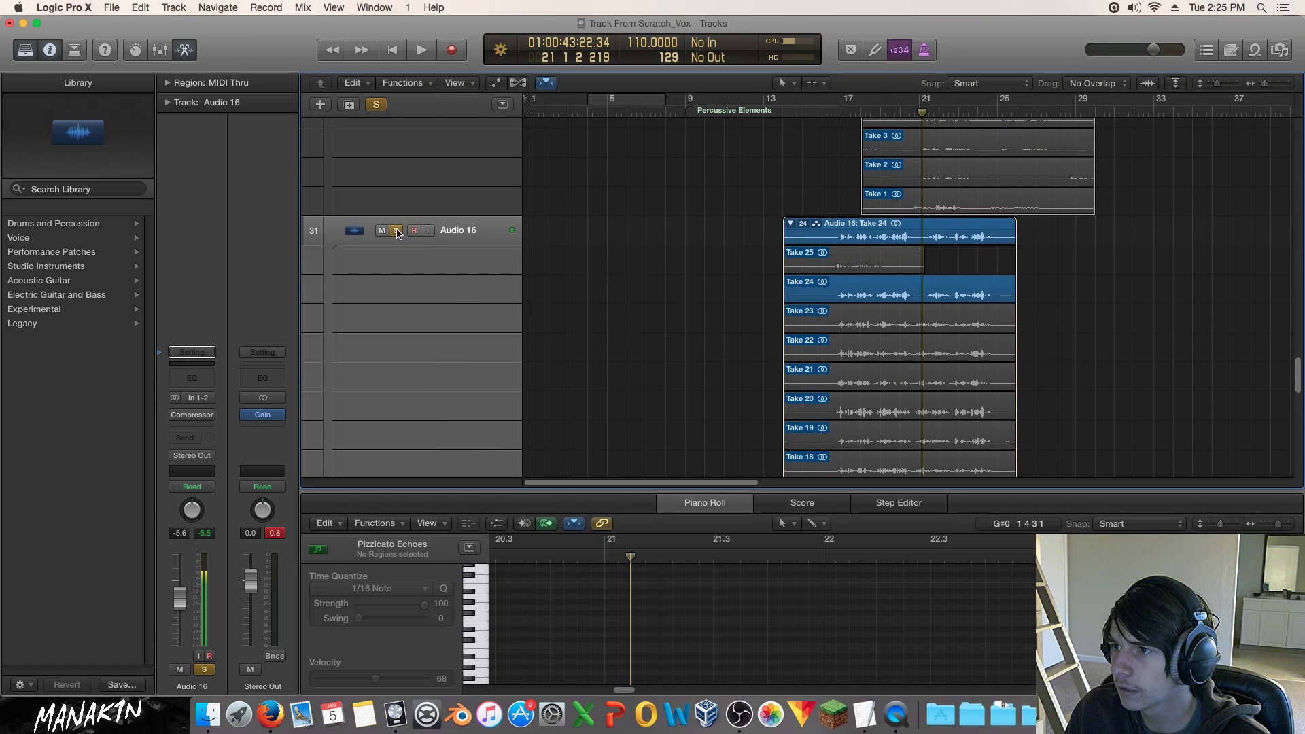
{"action": "left_click", "coordinate": [397, 230]}
{"action": "left_click", "coordinate": [793, 227]}
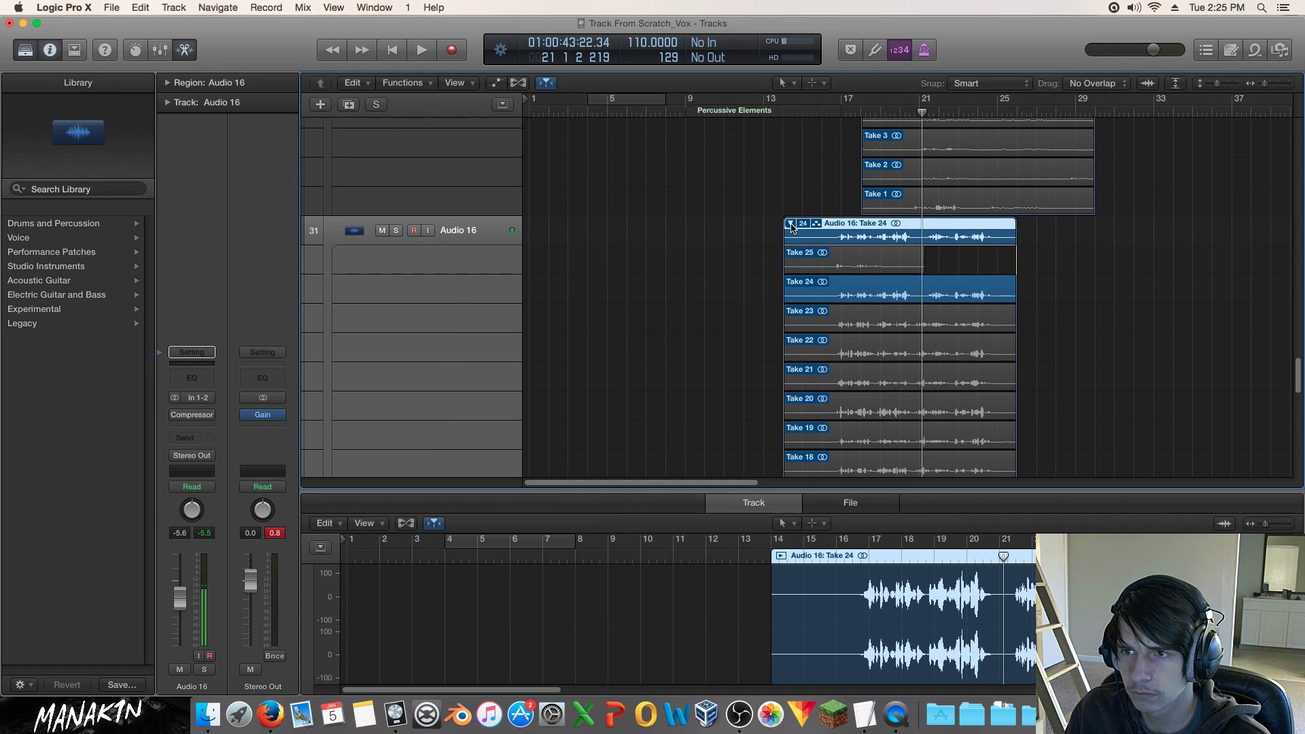
{"action": "left_click", "coordinate": [791, 225]}
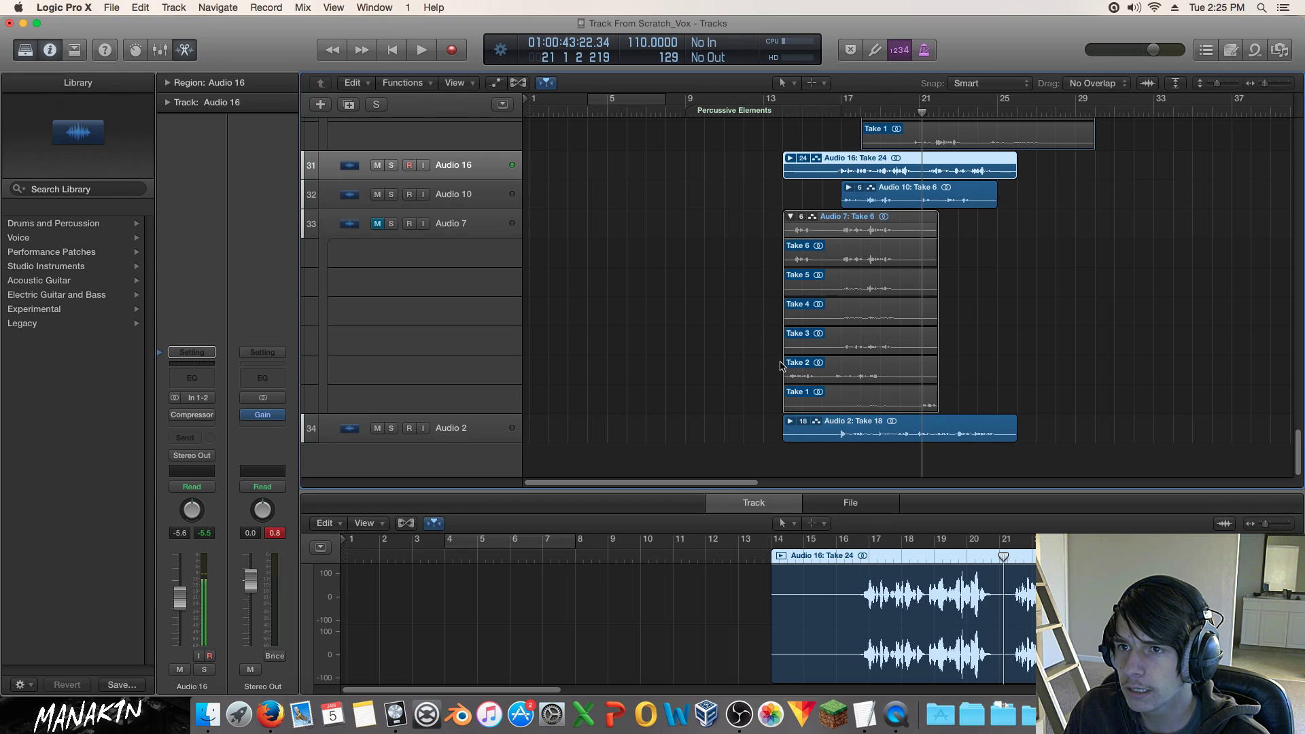
Expand the Audio 2 take folder, solo the track and listen to it briefly from bar 17.
{"action": "scroll", "coordinate": [780, 366], "scroll_direction": "up", "scroll_amount": 1}
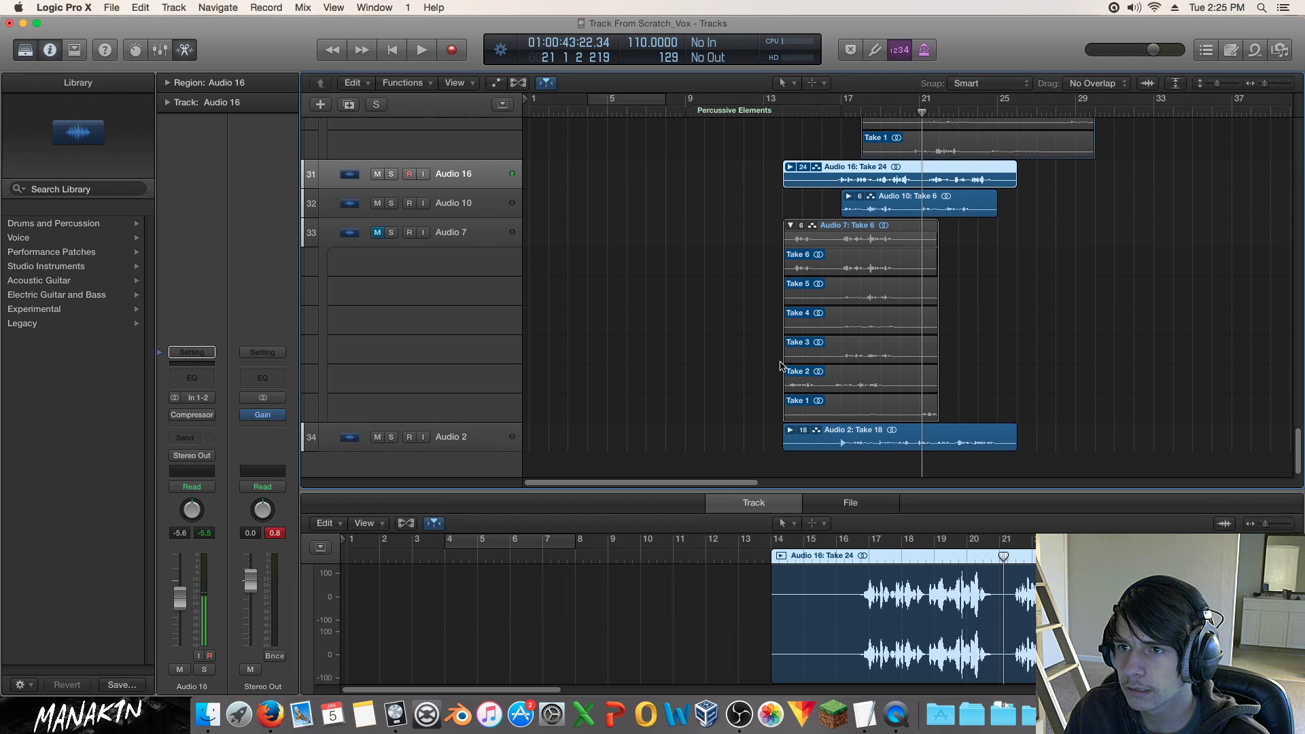
{"action": "left_click", "coordinate": [792, 430]}
{"action": "left_click", "coordinate": [840, 110]}
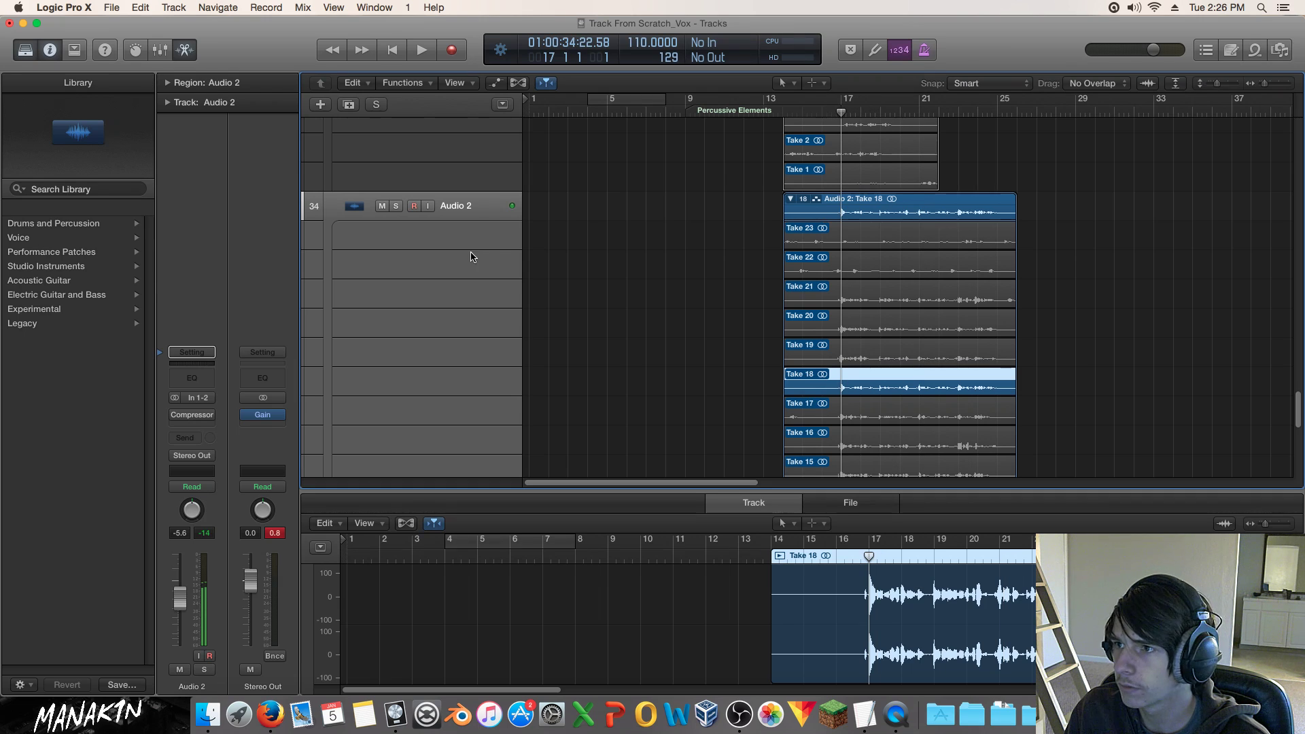
{"action": "left_click", "coordinate": [397, 206]}
{"action": "key", "text": "space"}
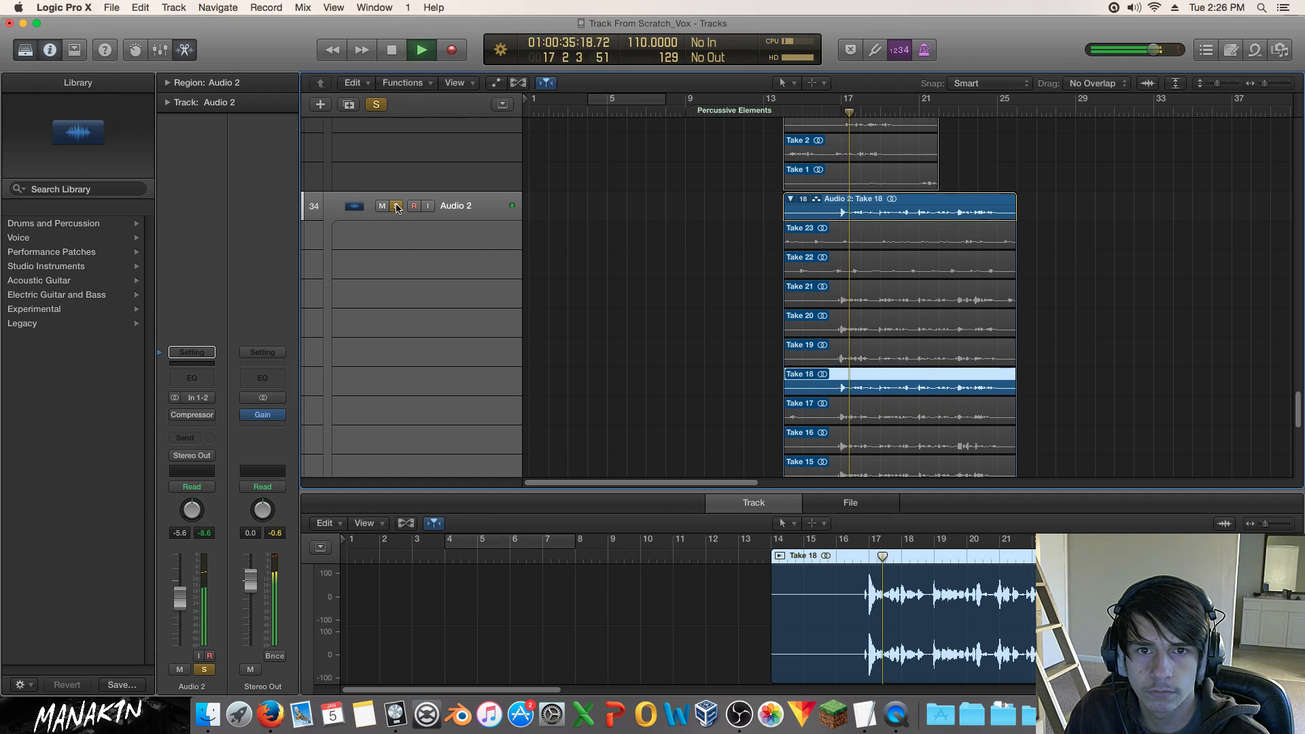
{"action": "key", "text": "space"}
Replace the solo on Audio 2 with a mute and move the track up to directly below Deep House Kit.
{"action": "key", "text": "s"}
{"action": "key", "text": "m"}
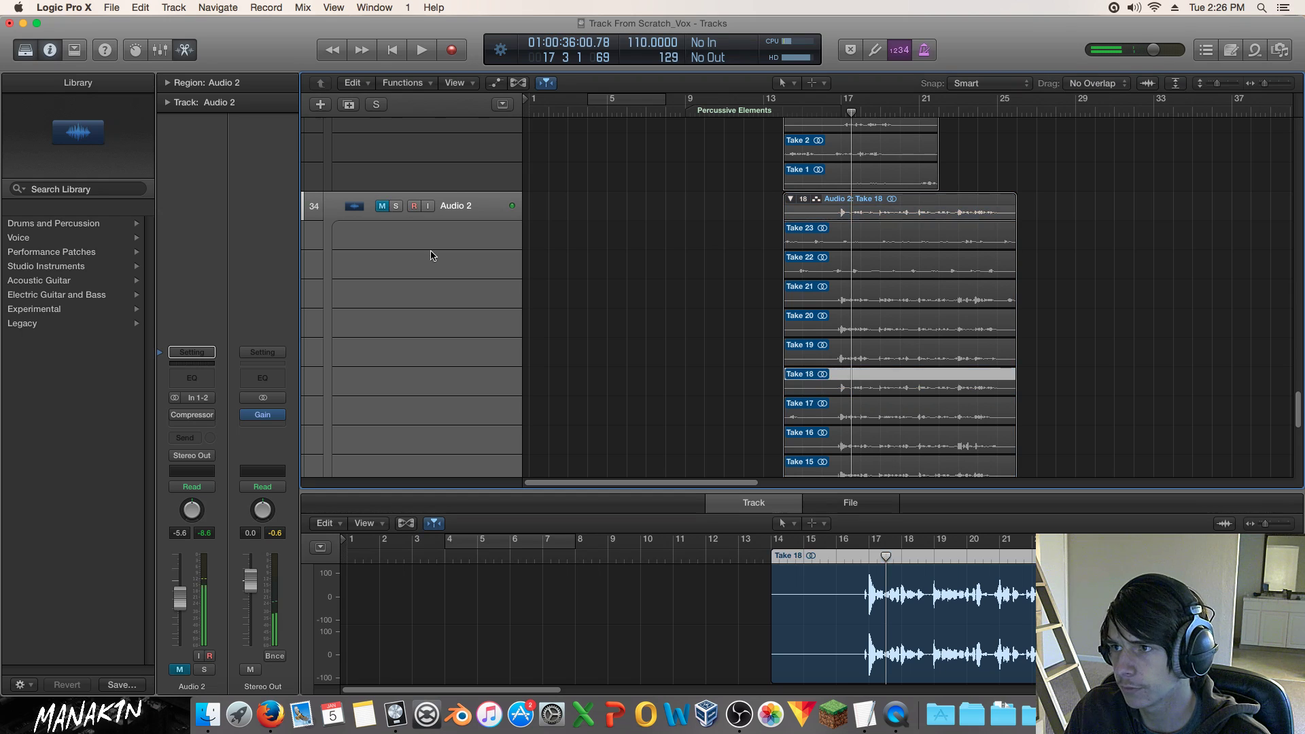
{"action": "scroll", "coordinate": [451, 285], "scroll_direction": "up", "scroll_amount": 2}
{"action": "left_click", "coordinate": [465, 273]}
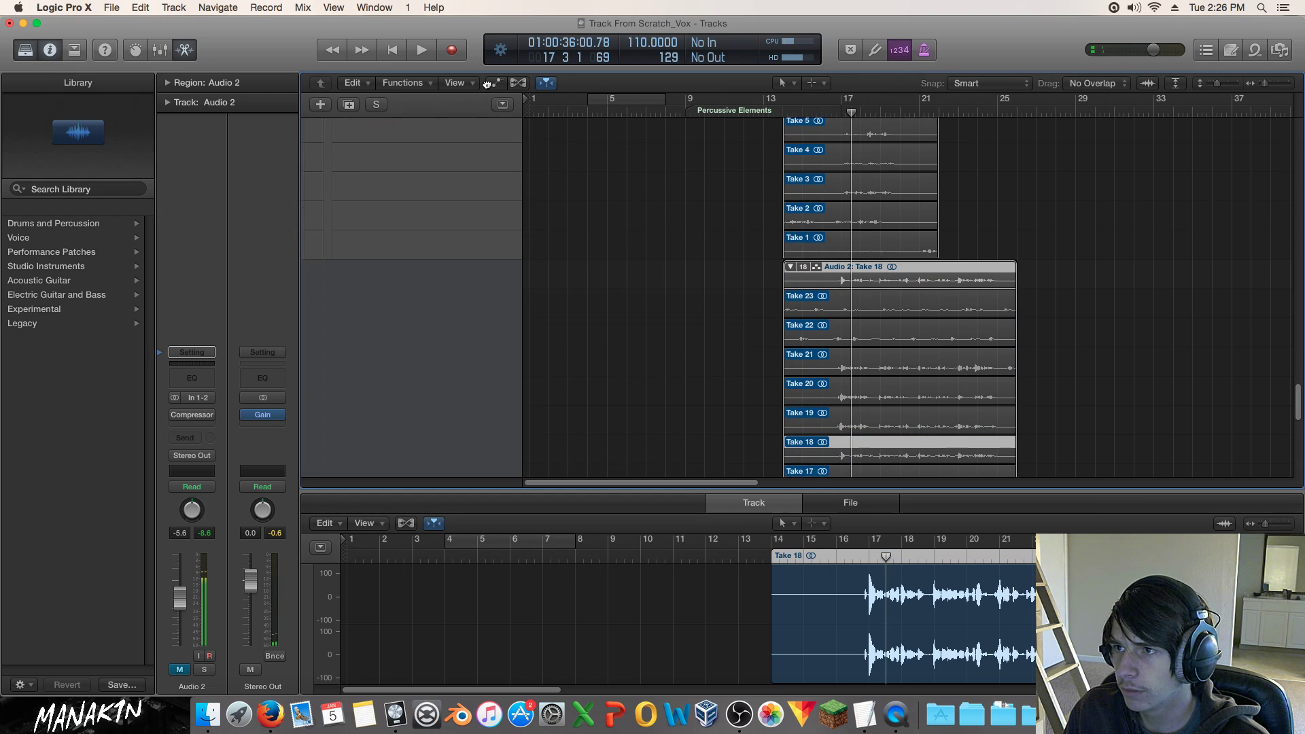
{"action": "scroll", "coordinate": [452, 286], "scroll_direction": "up", "scroll_amount": 4}
{"action": "scroll", "coordinate": [451, 285], "scroll_direction": "up", "scroll_amount": 10}
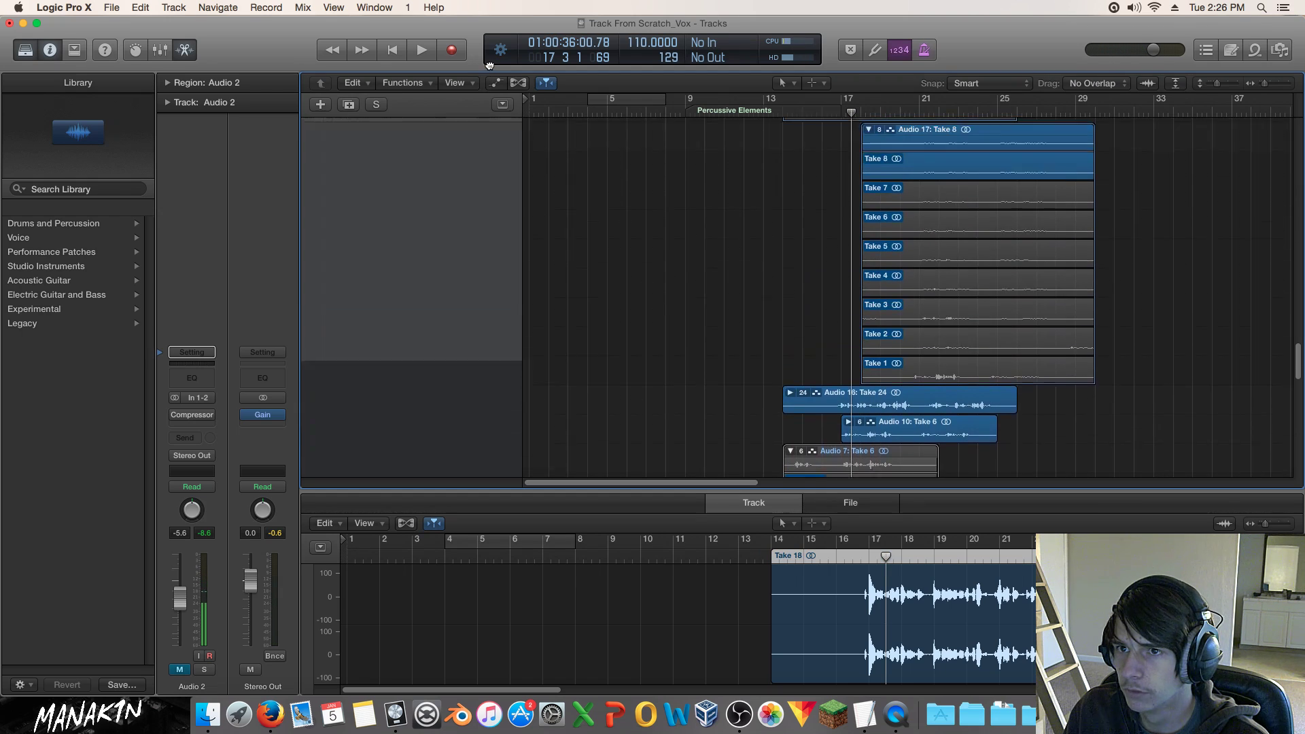
{"action": "scroll", "coordinate": [451, 285], "scroll_direction": "up", "scroll_amount": 8}
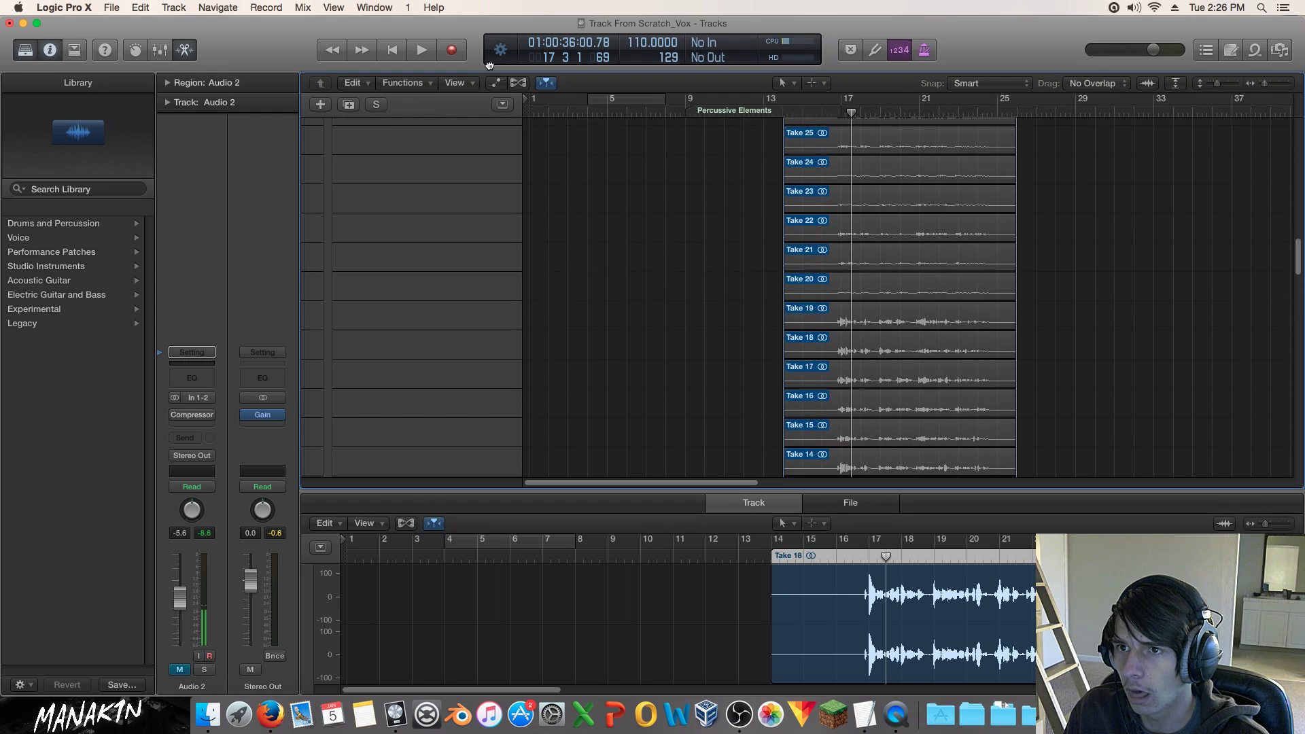
{"action": "left_click_drag", "start_coordinate": [490, 66], "coordinate": [470, 185]}
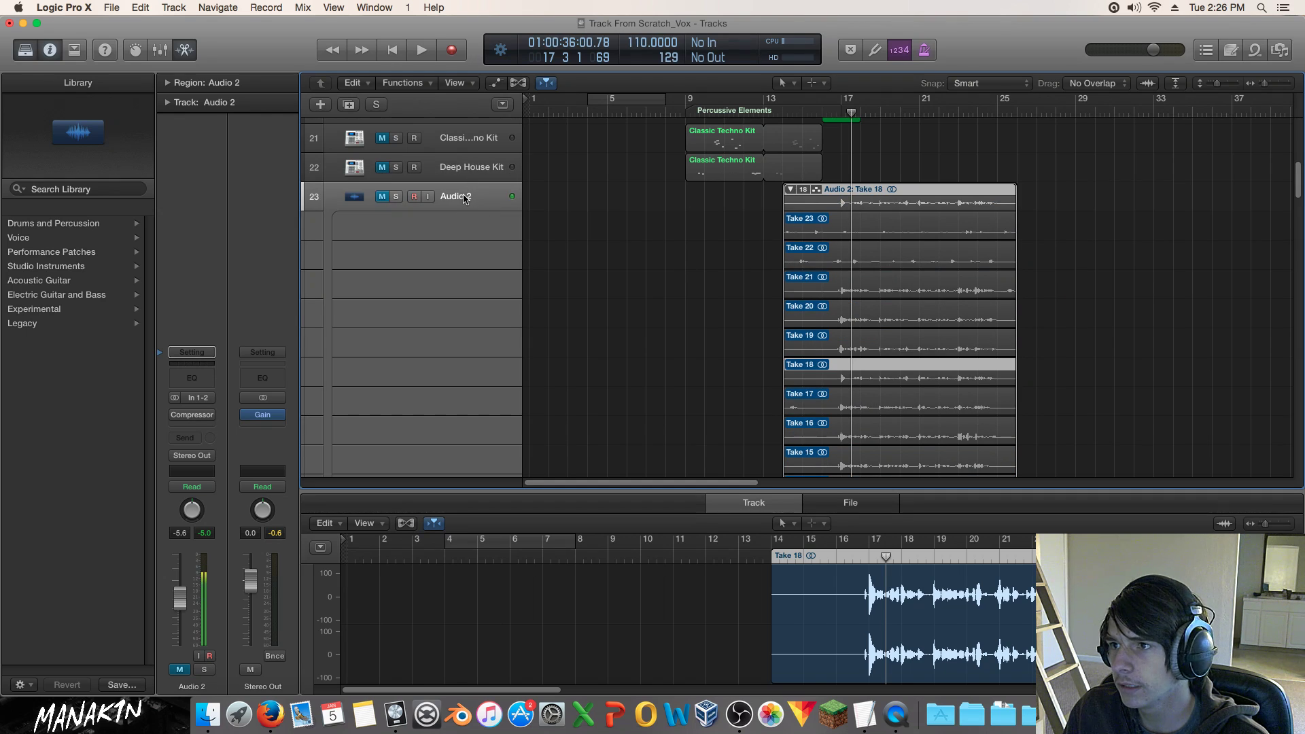
Rename the Audio 2 track as Verse 1 and clear the region selection.
{"action": "double_click", "coordinate": [461, 199]}
{"action": "type", "text": "Verse 1"}
{"action": "key", "text": "Return"}
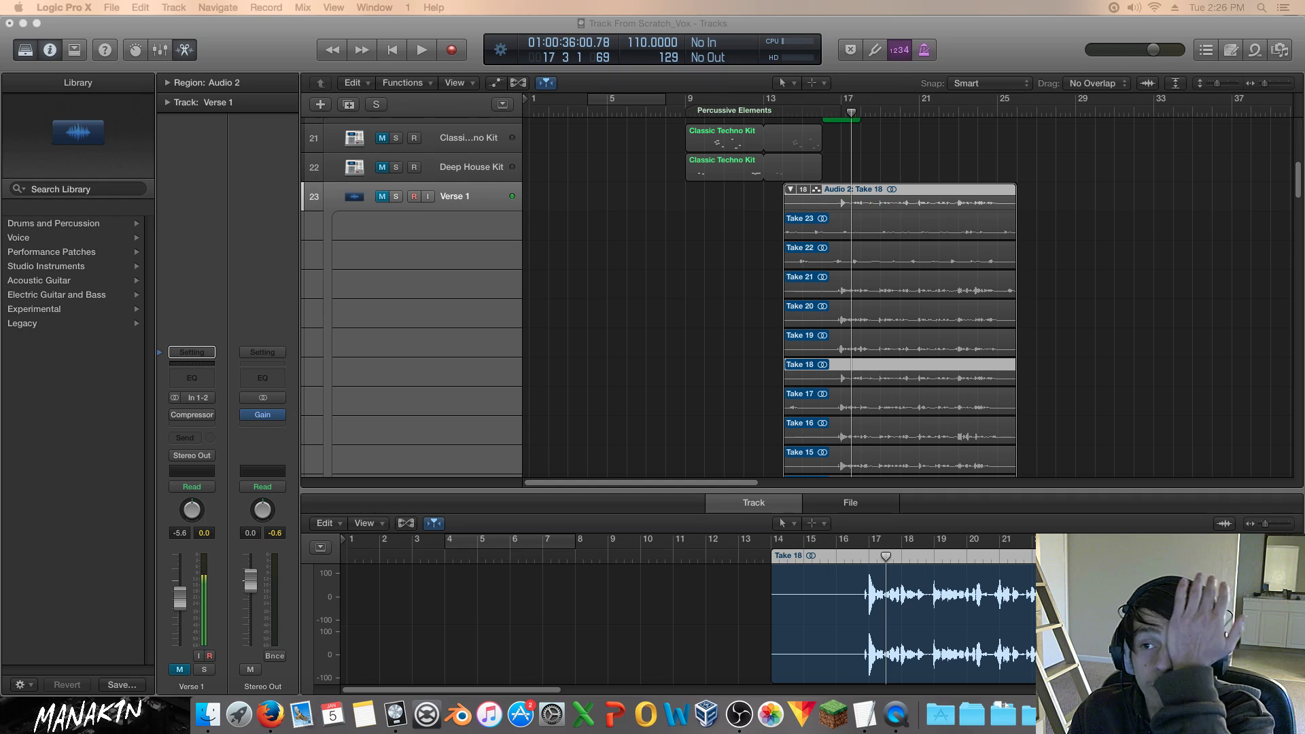
{"action": "left_click", "coordinate": [1134, 300]}
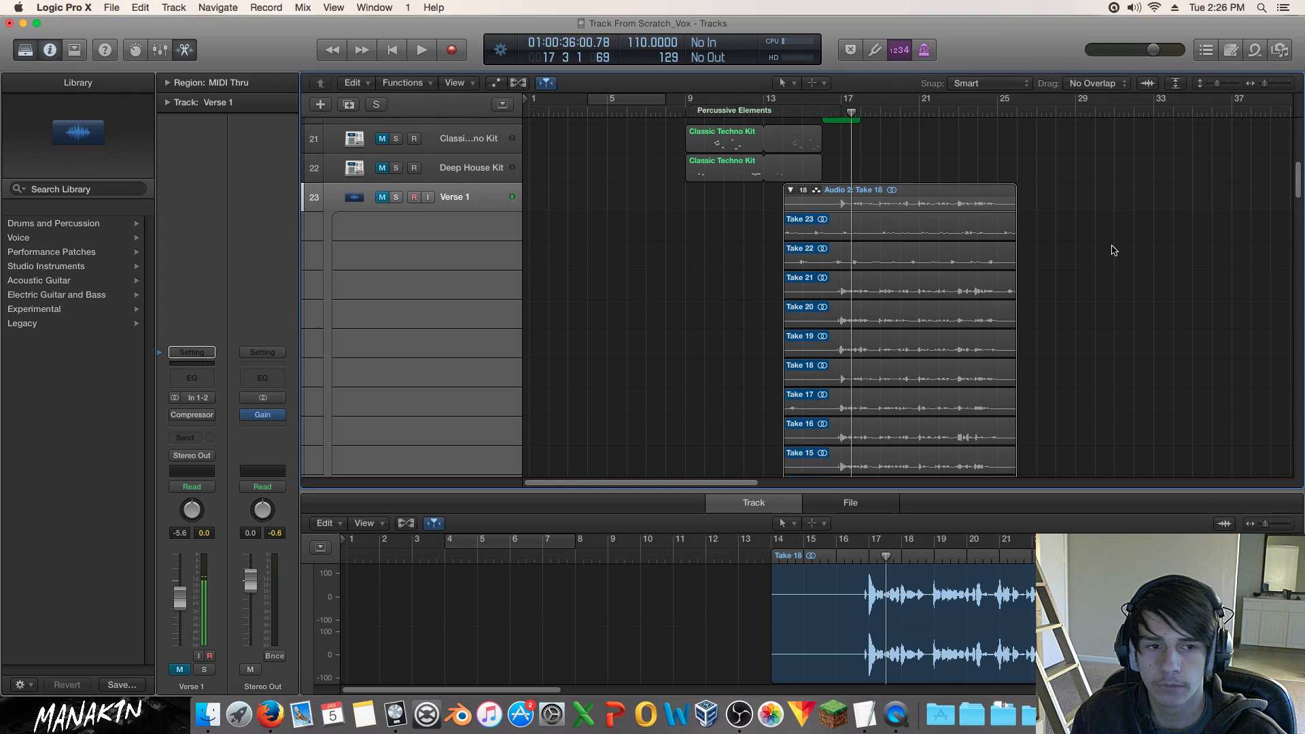
Reduce the track height and collapse the take folders on the Verse 1, Audio 22 and Audio 21 tracks.
{"action": "scroll", "coordinate": [1113, 250], "scroll_direction": "up", "scroll_amount": 6}
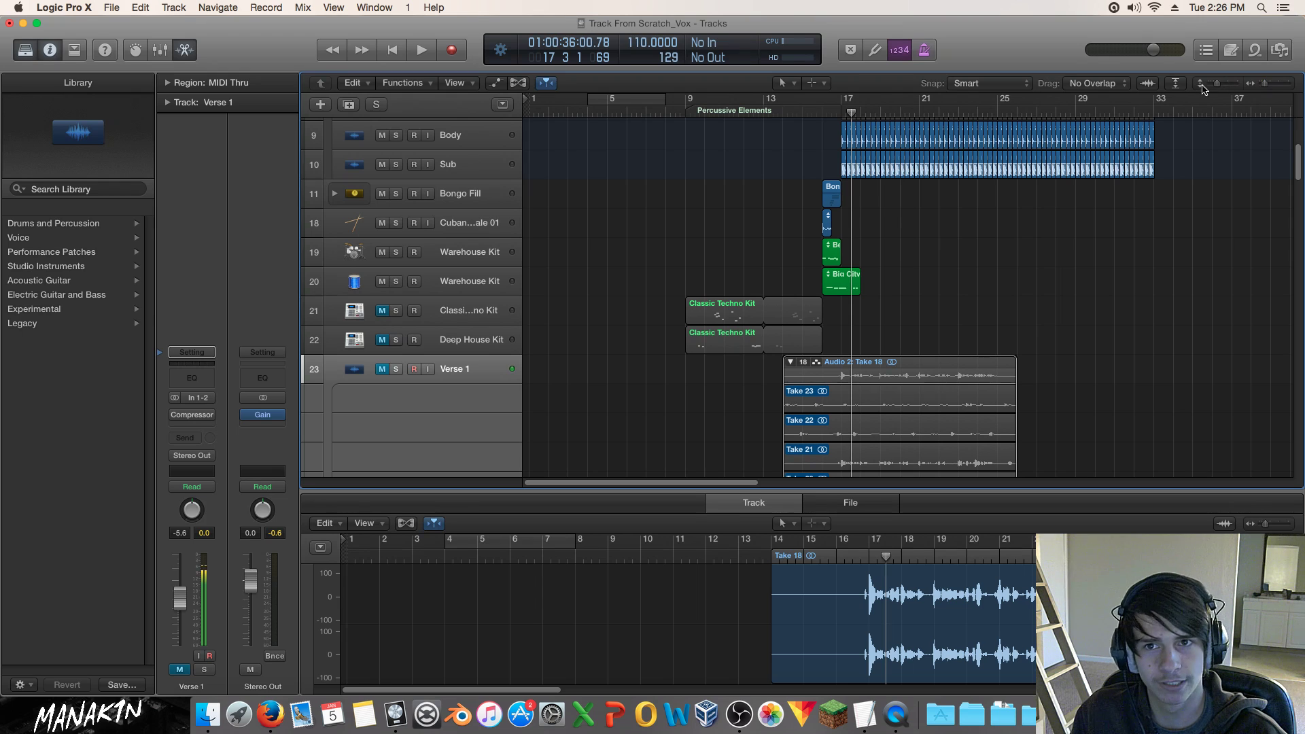
{"action": "left_click_drag", "start_coordinate": [1219, 86], "coordinate": [1211, 86]}
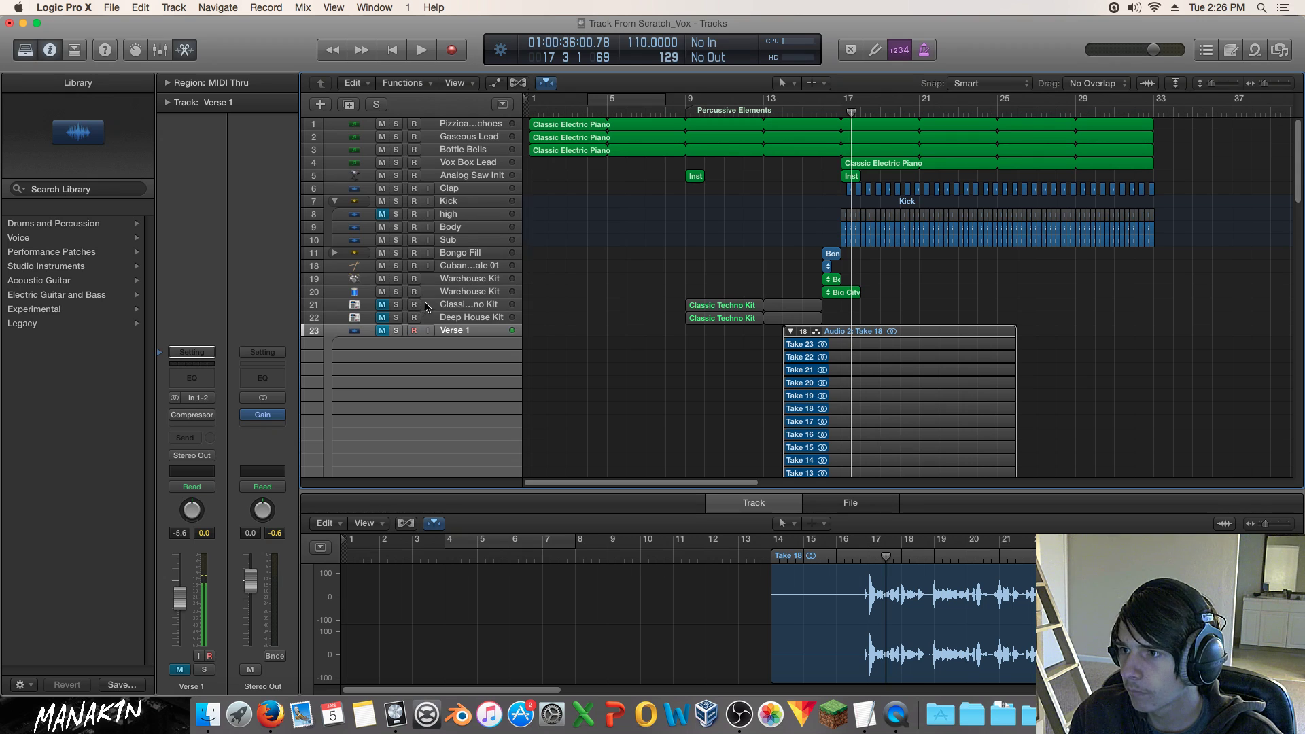
{"action": "scroll", "coordinate": [439, 293], "scroll_direction": "down", "scroll_amount": 10}
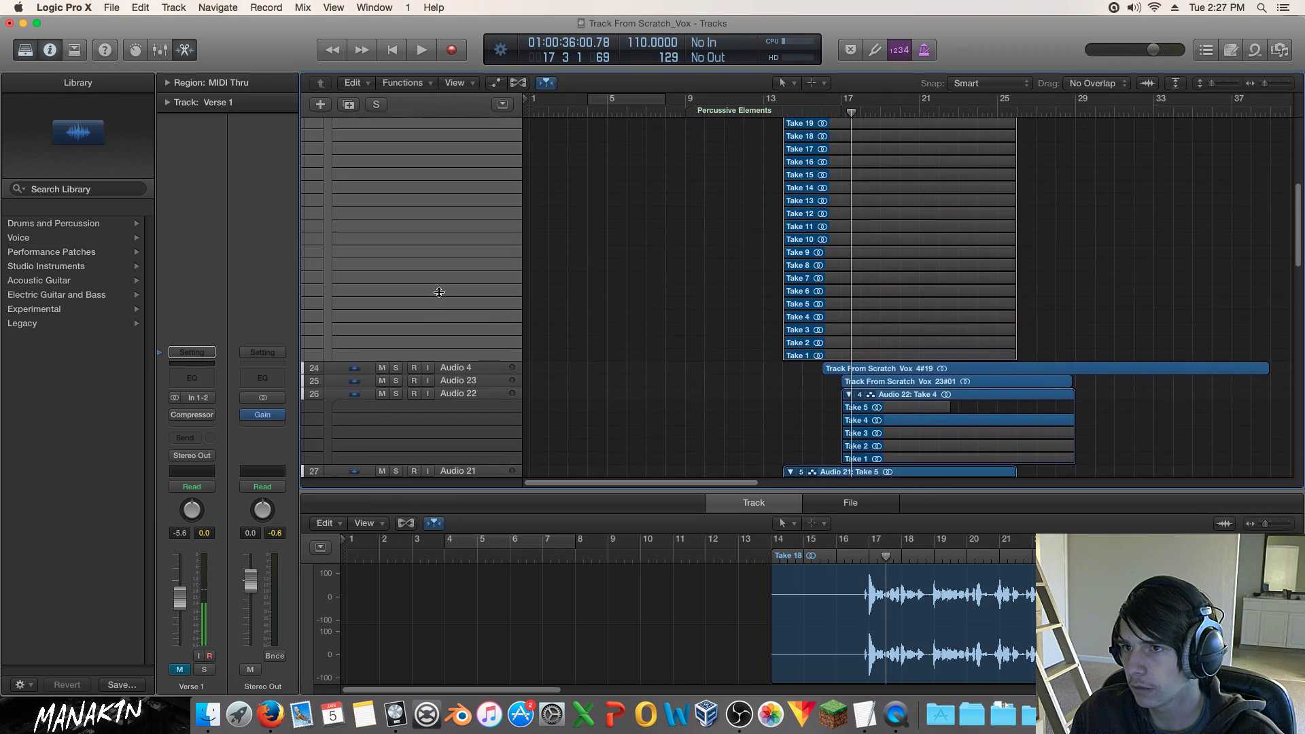
{"action": "scroll", "coordinate": [438, 292], "scroll_direction": "up", "scroll_amount": 5}
{"action": "left_click", "coordinate": [790, 296]}
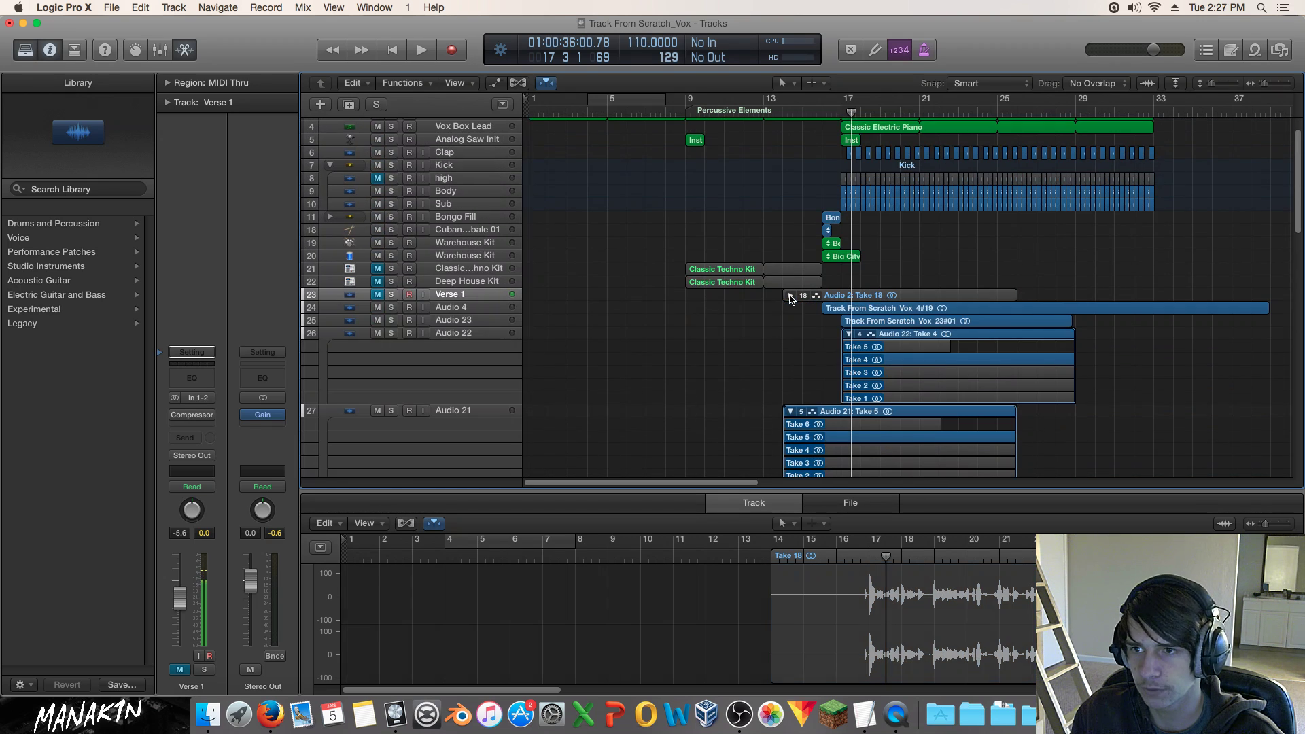
{"action": "left_click", "coordinate": [849, 333]}
{"action": "left_click", "coordinate": [791, 347]}
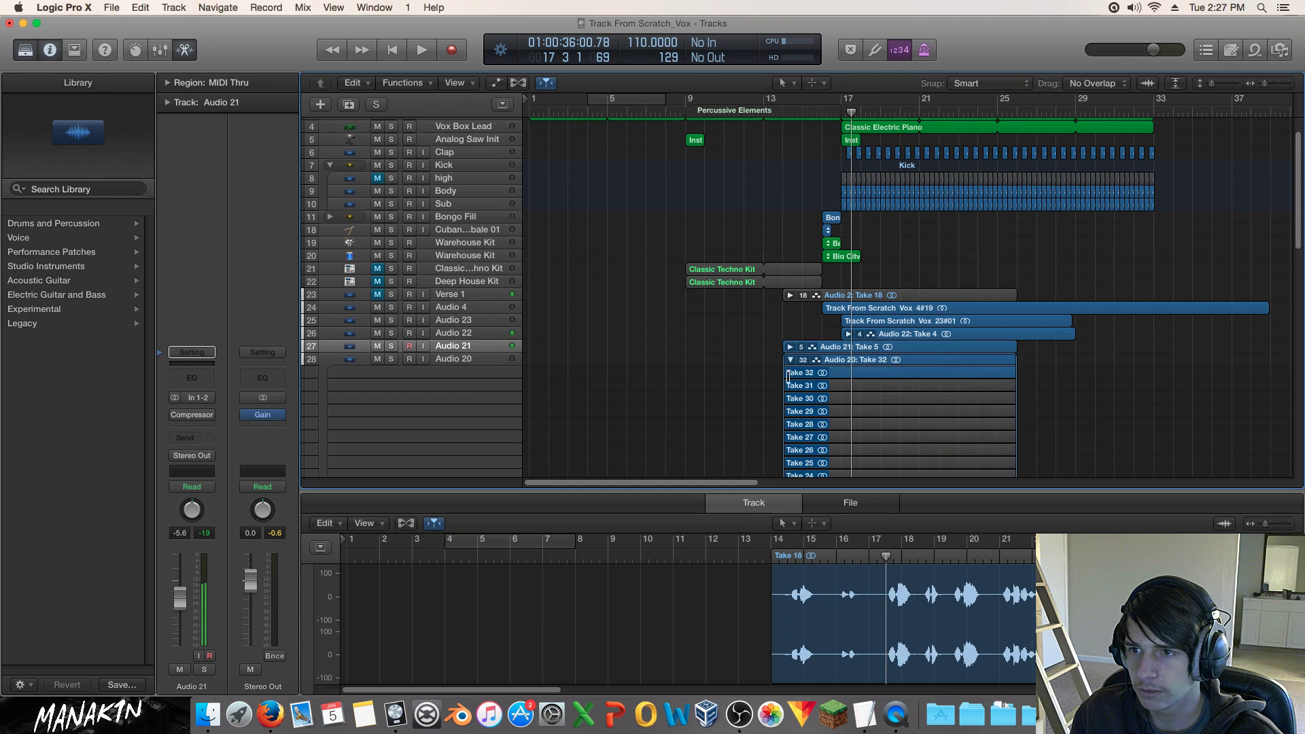
Collapse the take folders on the Audio 20, Audio 19, Audio 18, Audio 17 and Audio 7 tracks.
{"action": "left_click", "coordinate": [790, 360]}
{"action": "left_click", "coordinate": [789, 373]}
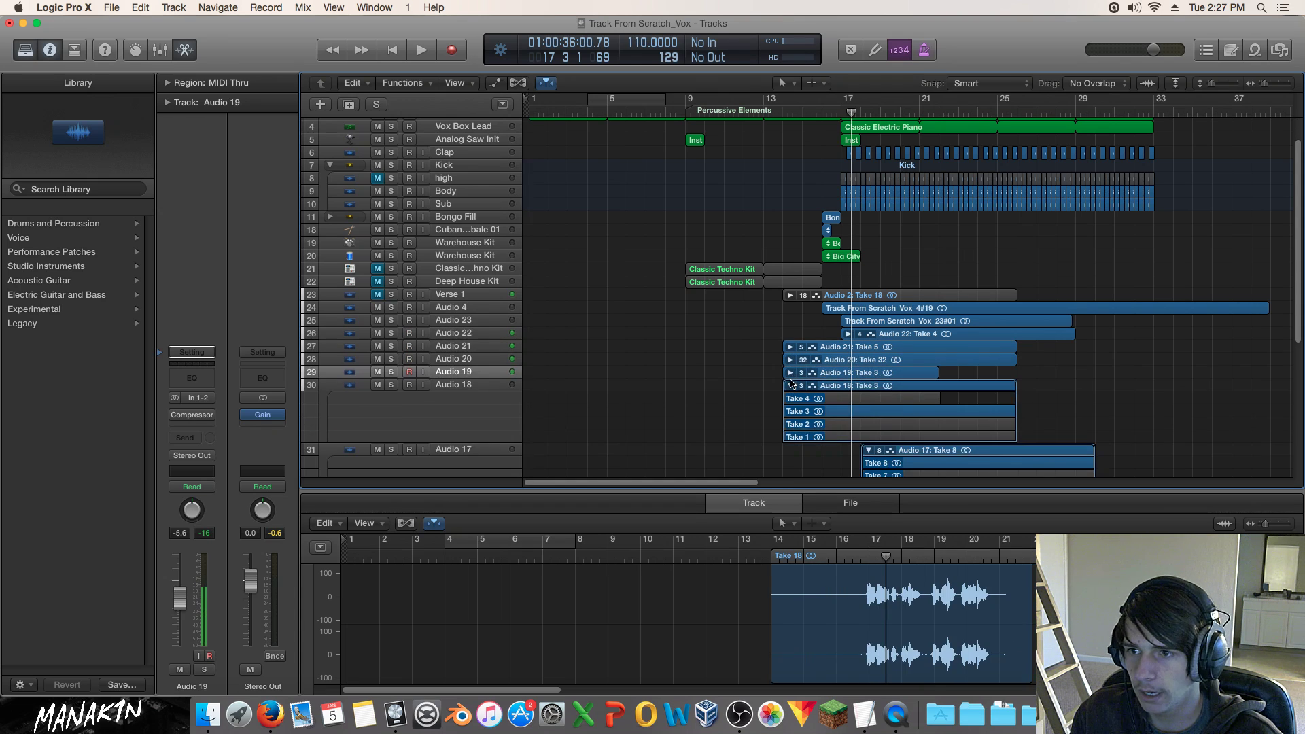
{"action": "left_click", "coordinate": [789, 385]}
{"action": "left_click", "coordinate": [868, 399]}
{"action": "scroll", "coordinate": [866, 399], "scroll_direction": "down", "scroll_amount": 5}
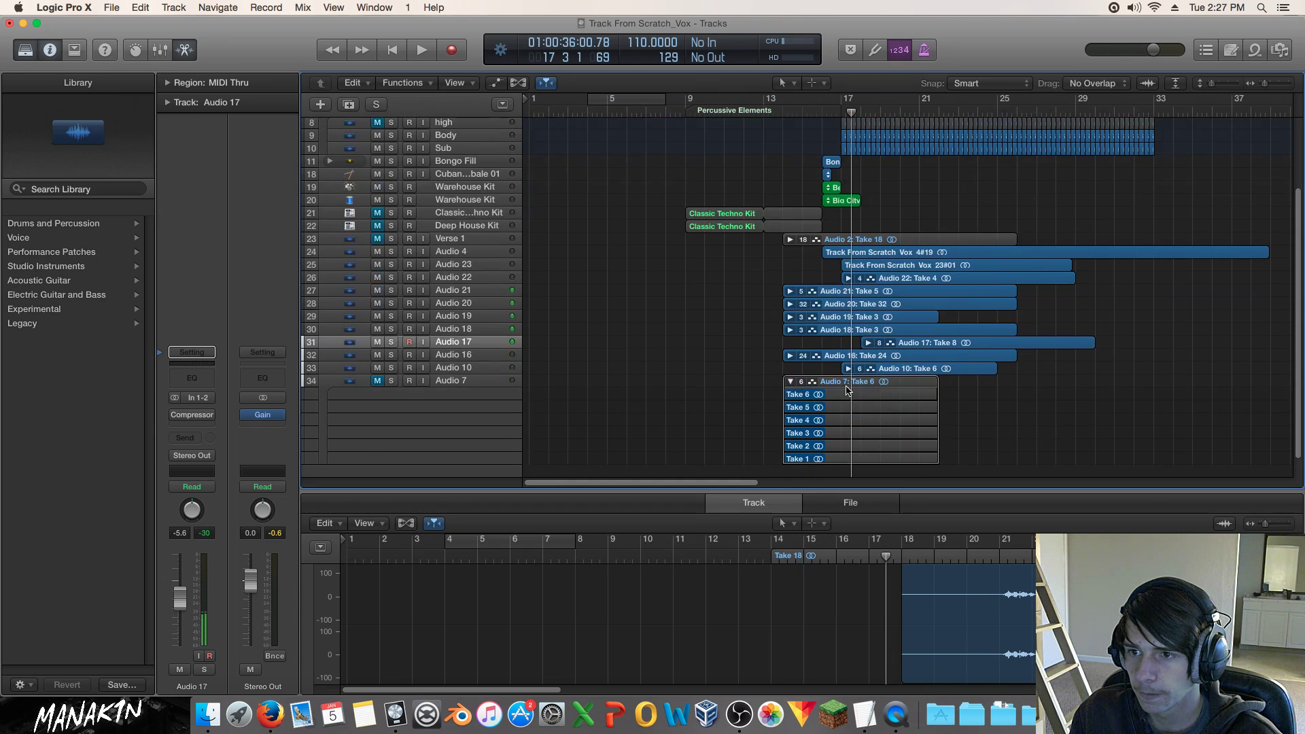
{"action": "left_click", "coordinate": [790, 369]}
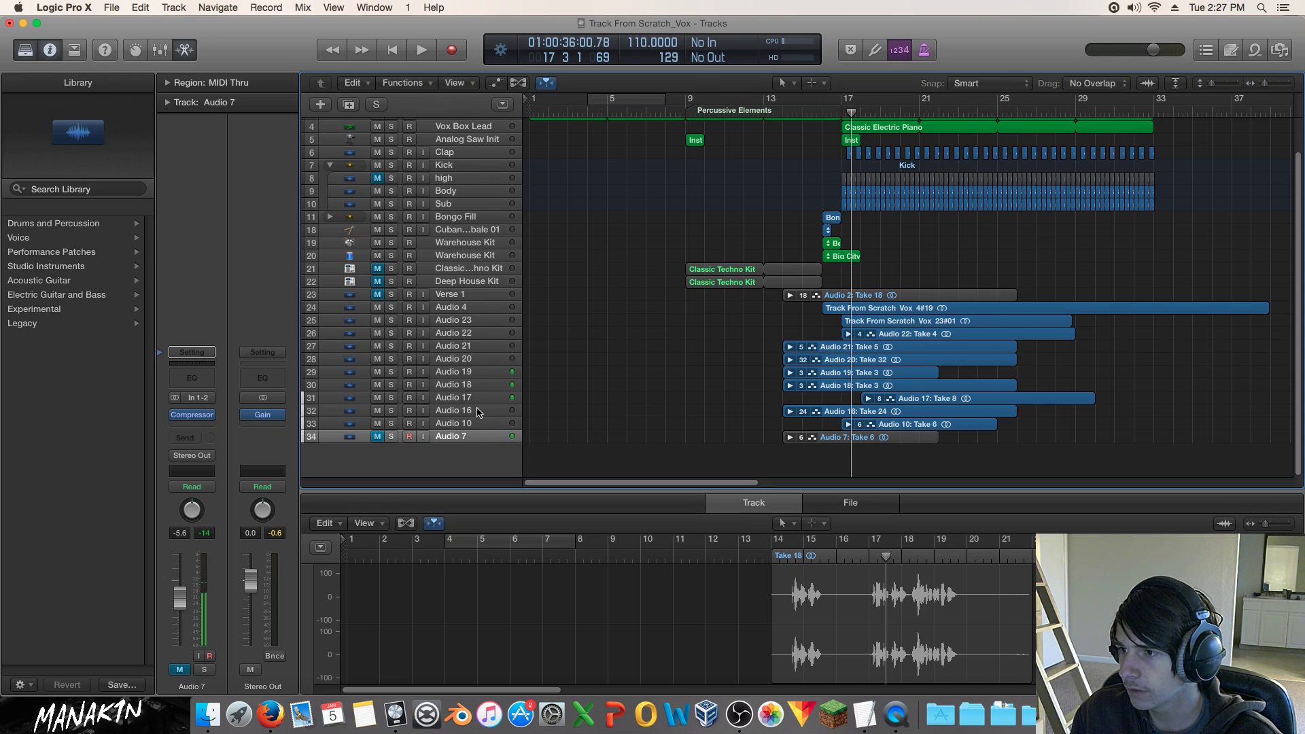
Mute every vocal track from Audio 4 down through Audio 10 and play the instrumental briefly from bar 17.
{"action": "left_click_drag", "start_coordinate": [378, 435], "coordinate": [378, 309]}
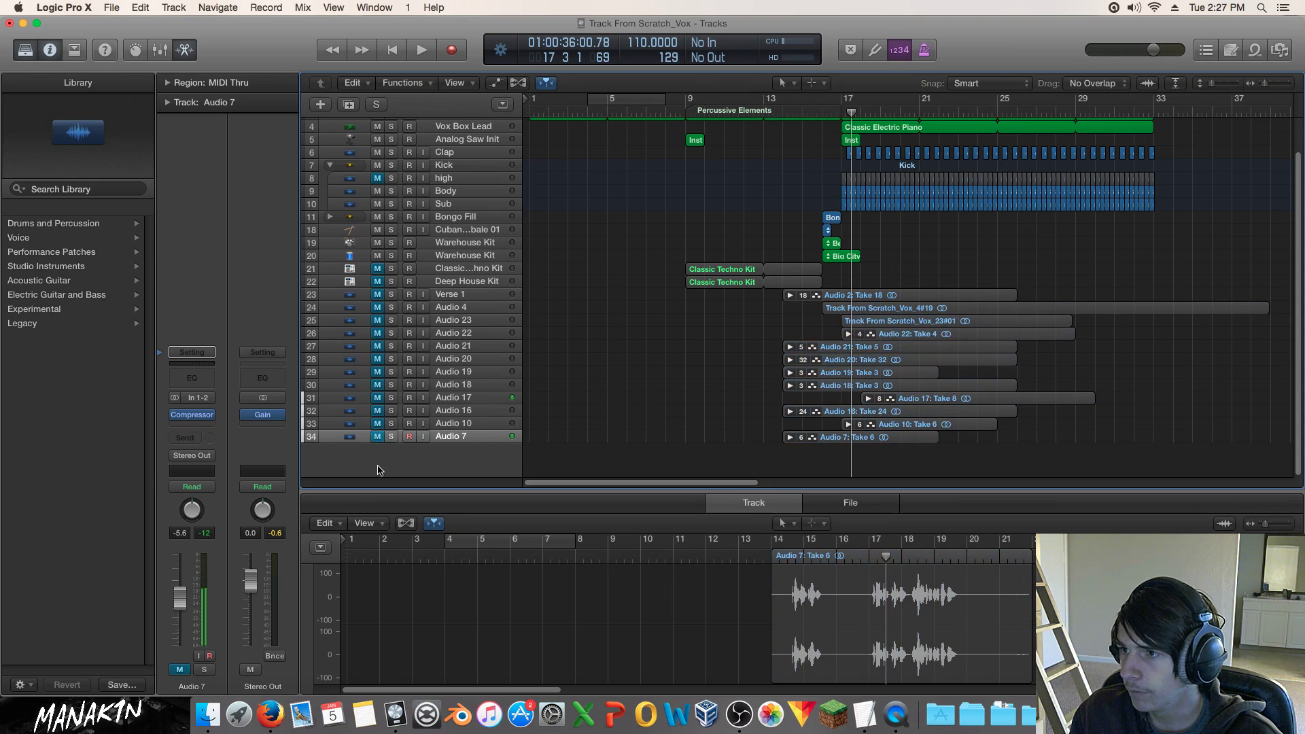
{"action": "scroll", "coordinate": [760, 418], "scroll_direction": "up", "scroll_amount": 3}
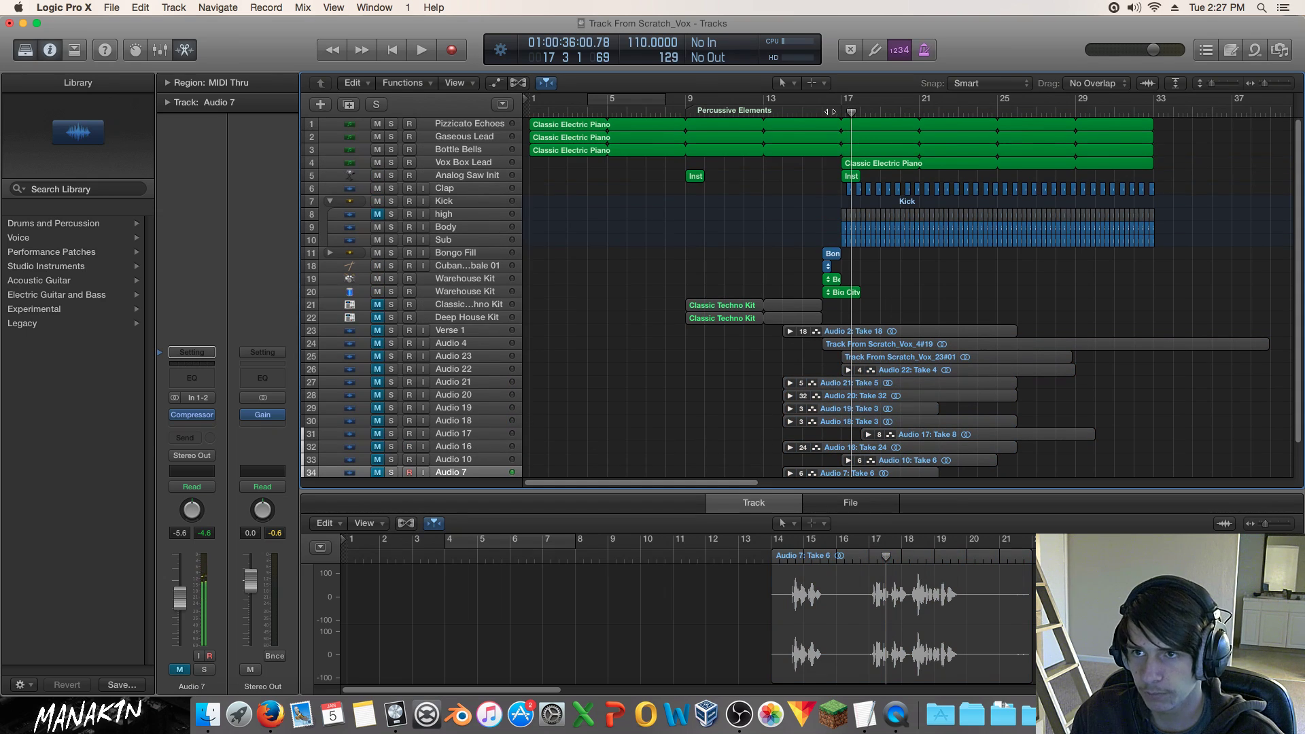
{"action": "key", "text": "space"}
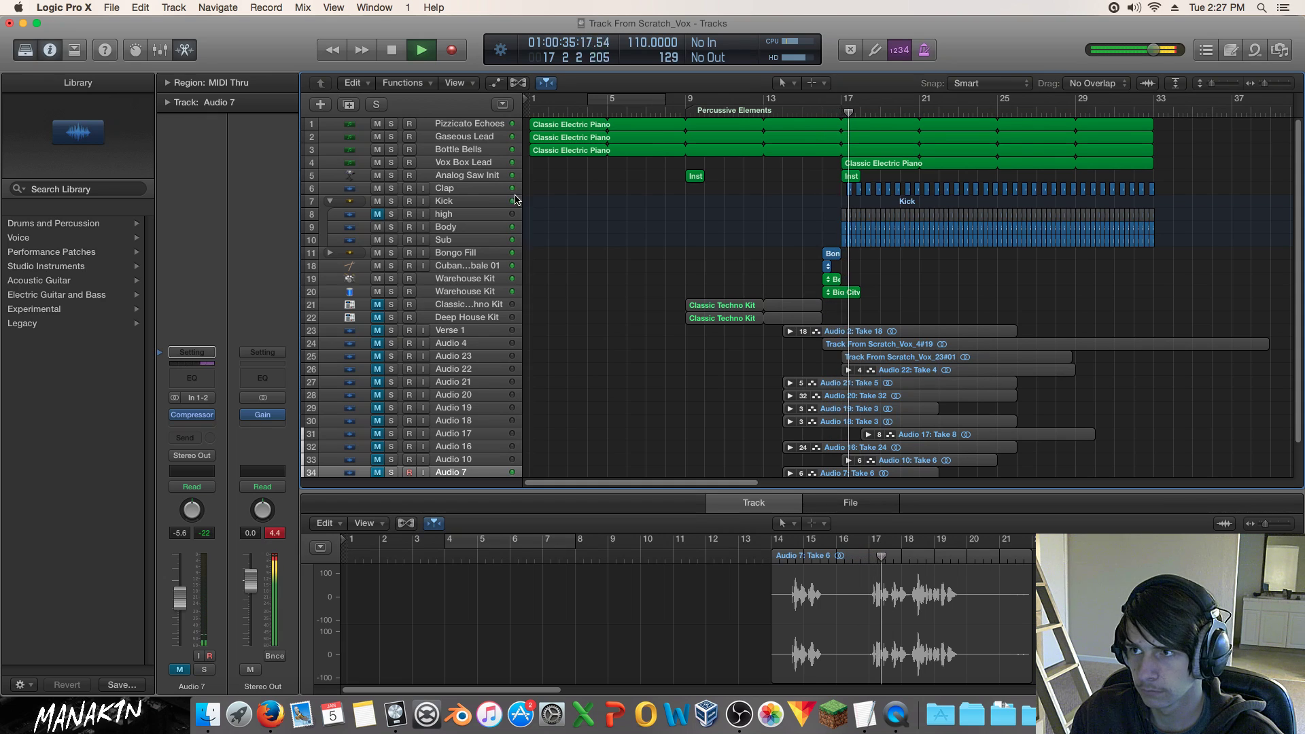
{"action": "key", "text": "space"}
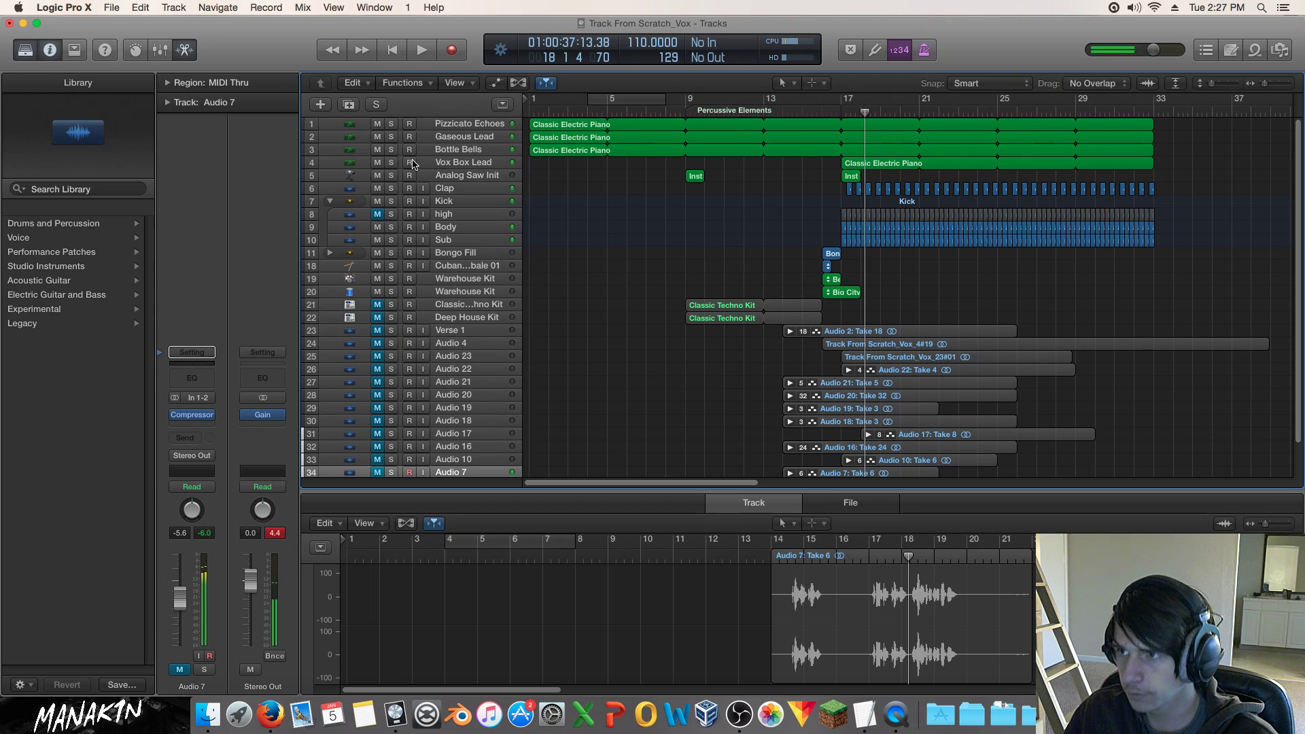
Solo the Bottle Bells and Vox Box Lead tracks and play them together briefly.
{"action": "left_click", "coordinate": [391, 150]}
{"action": "left_click", "coordinate": [391, 162]}
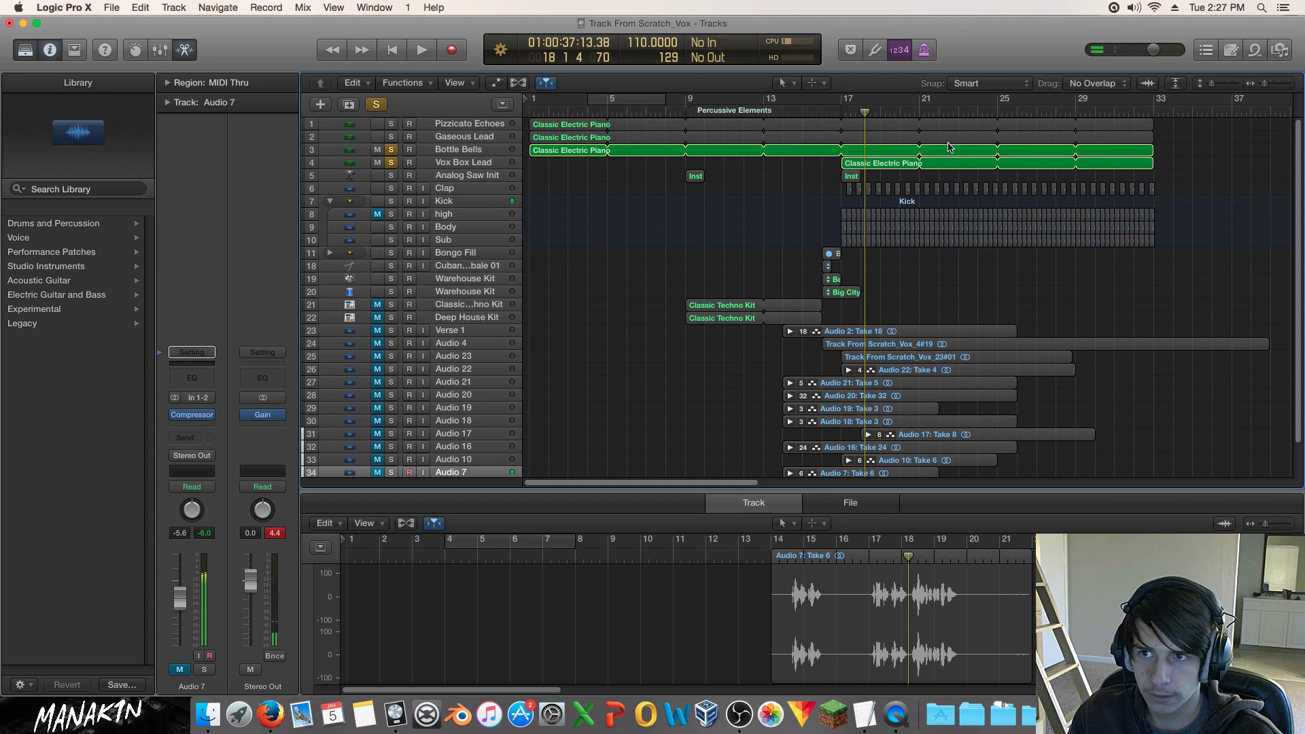
{"action": "key", "text": "space"}
{"action": "key", "text": "space"}
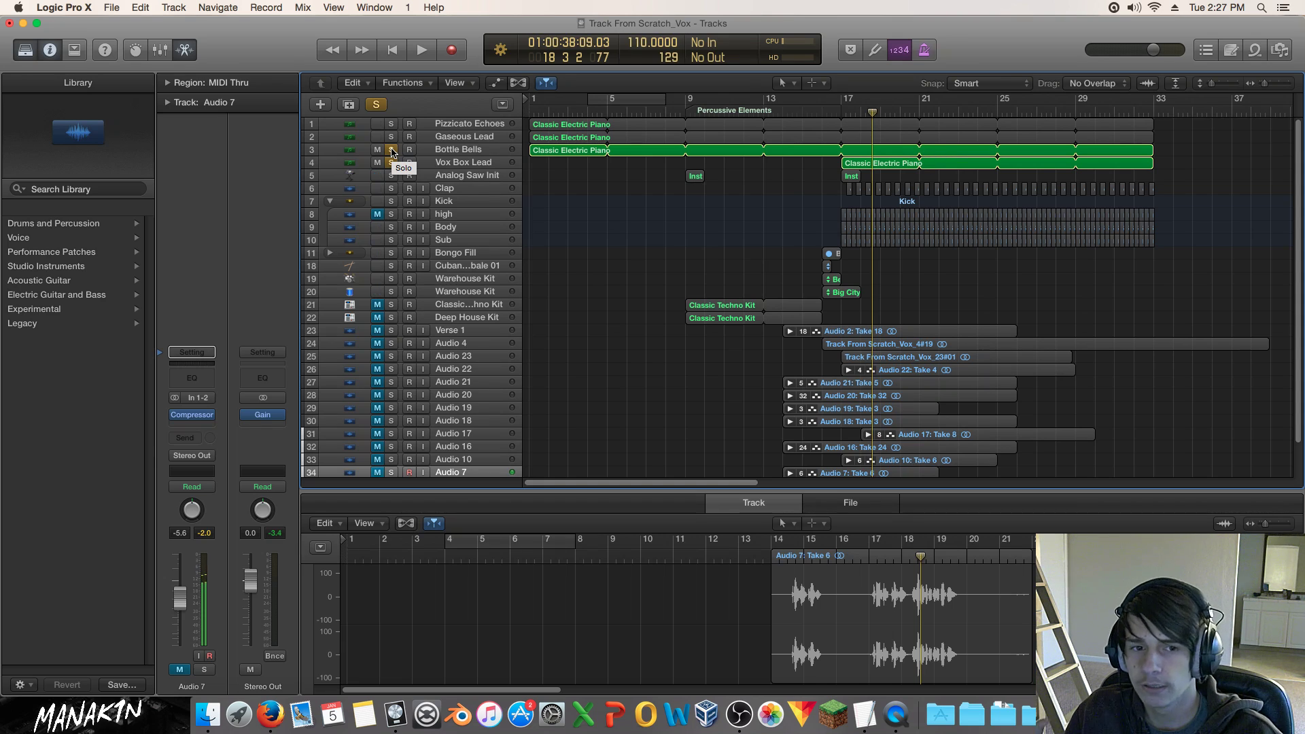
Take Bottle Bells and Vox Box Lead out of solo and mute both tracks.
{"action": "left_click", "coordinate": [392, 150]}
{"action": "left_click", "coordinate": [377, 150]}
{"action": "left_click", "coordinate": [377, 162]}
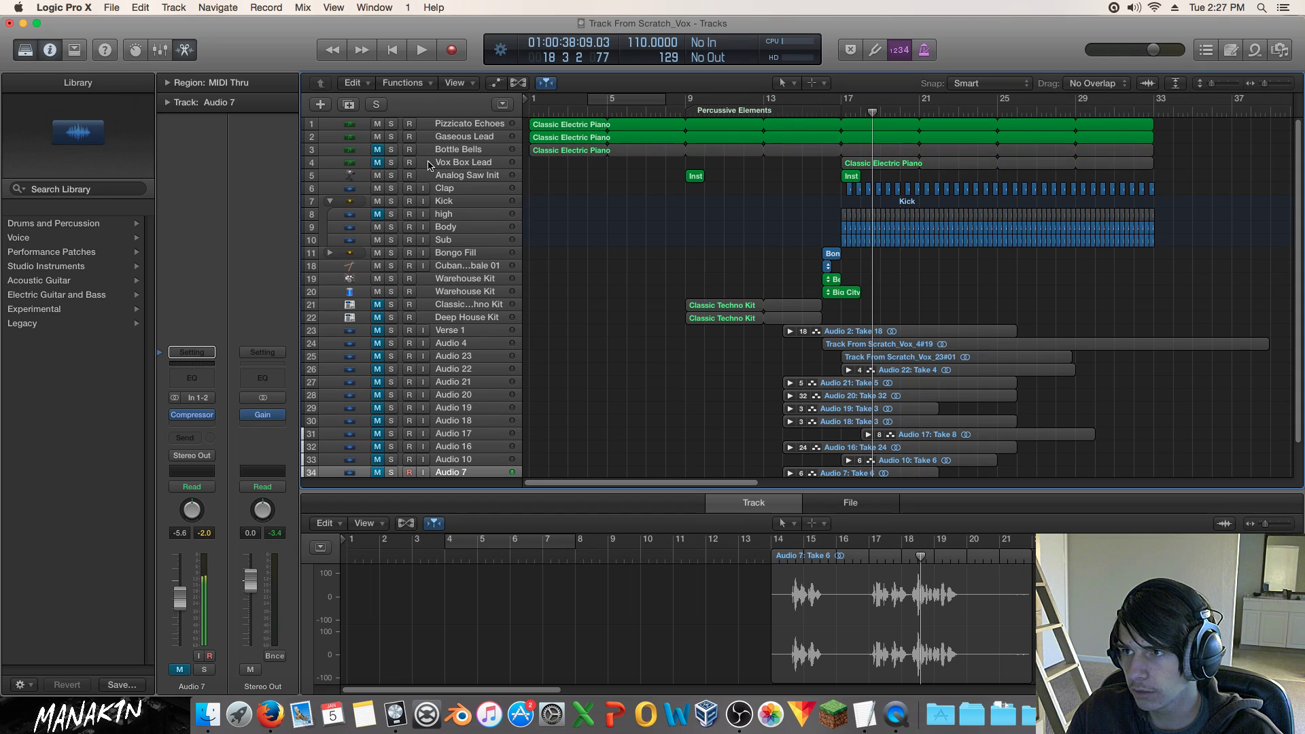
Unmute the Verse 1 vocal track, enlarge the track display and play the song from around bar 16.
{"action": "left_click", "coordinate": [477, 333]}
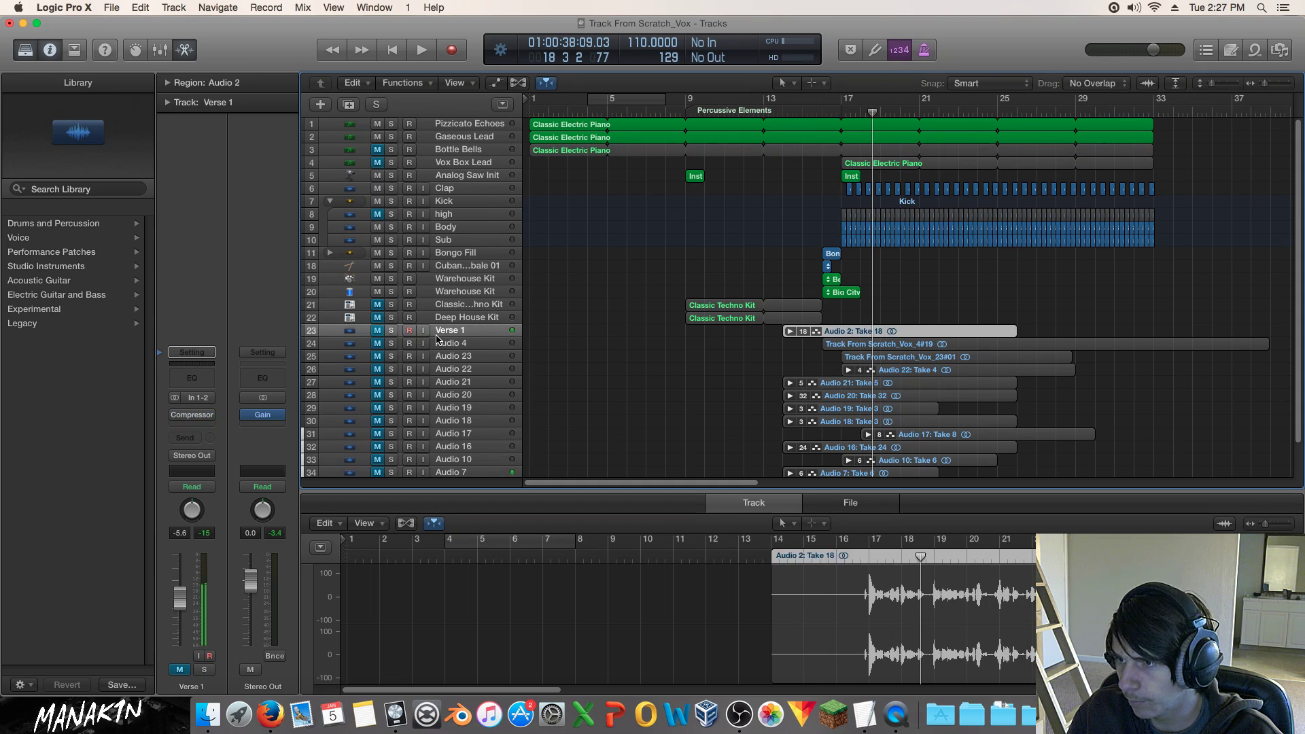
{"action": "left_click_drag", "start_coordinate": [1264, 84], "coordinate": [1223, 82]}
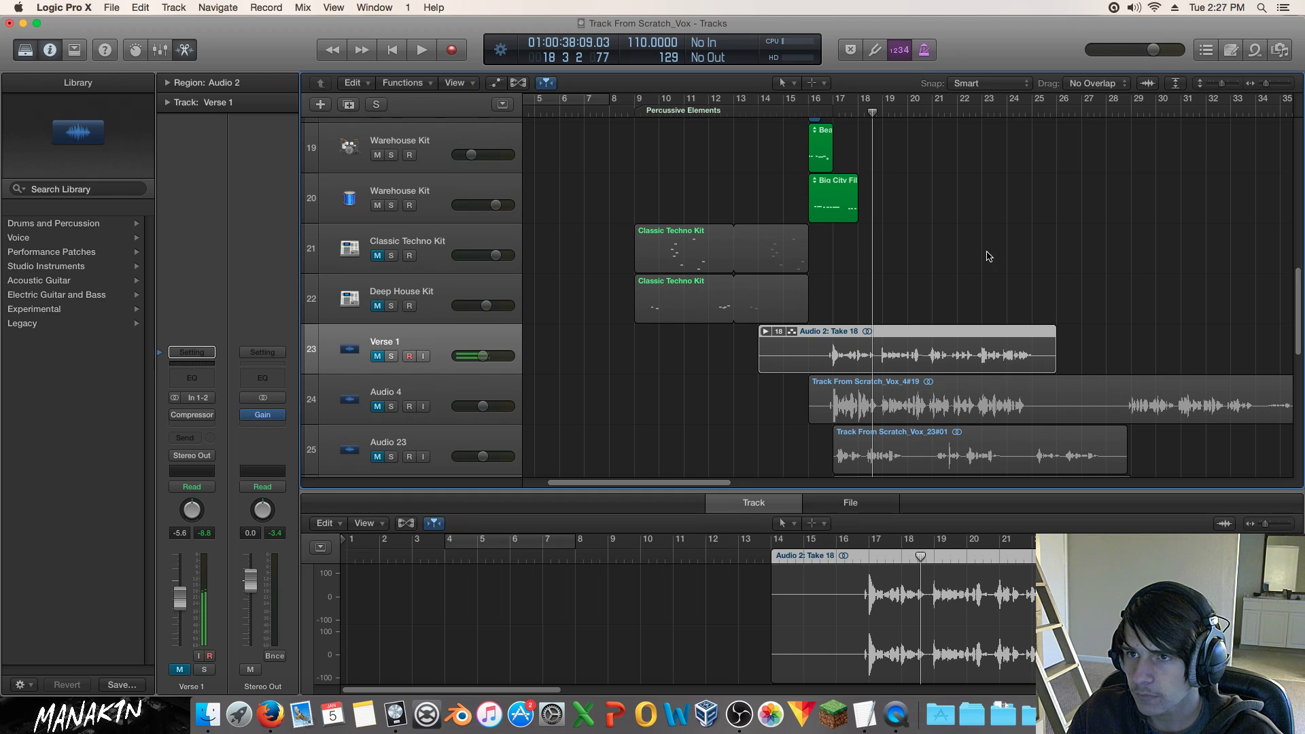
{"action": "scroll", "coordinate": [987, 252], "scroll_direction": "up", "scroll_amount": 15}
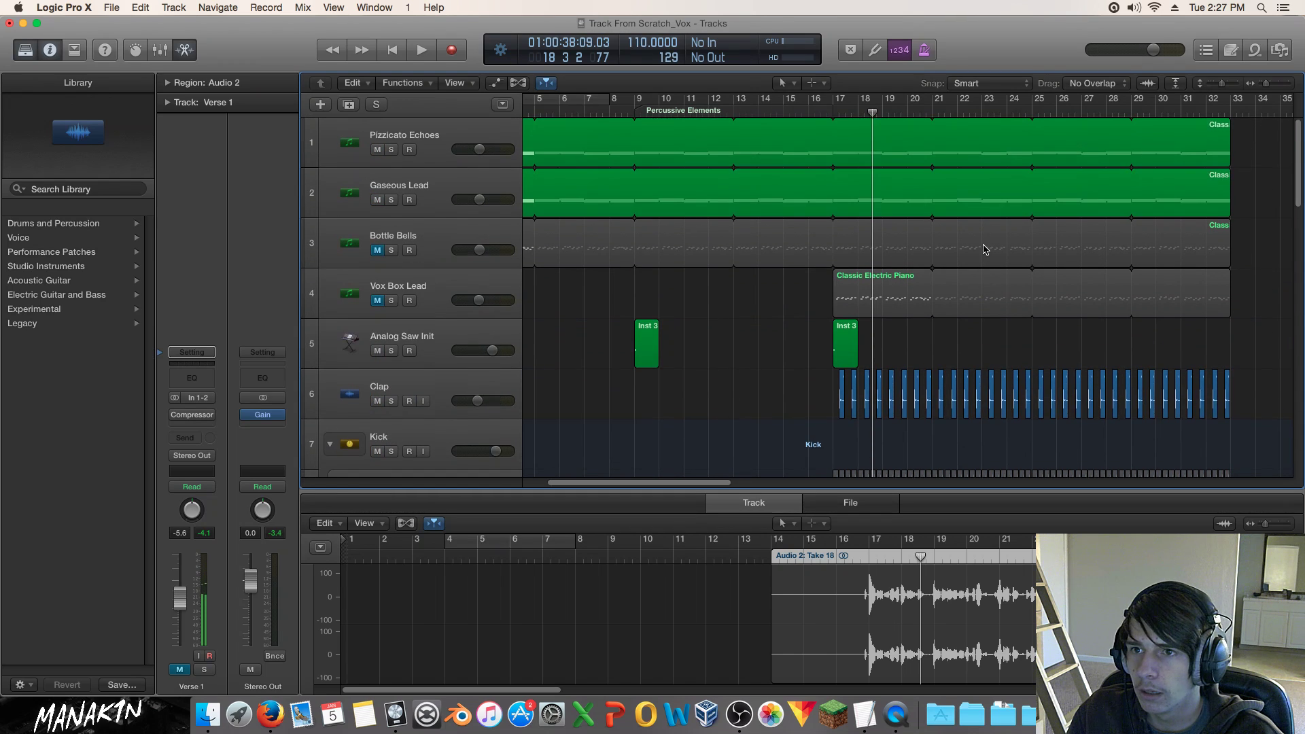
{"action": "scroll", "coordinate": [985, 249], "scroll_direction": "down", "scroll_amount": 15}
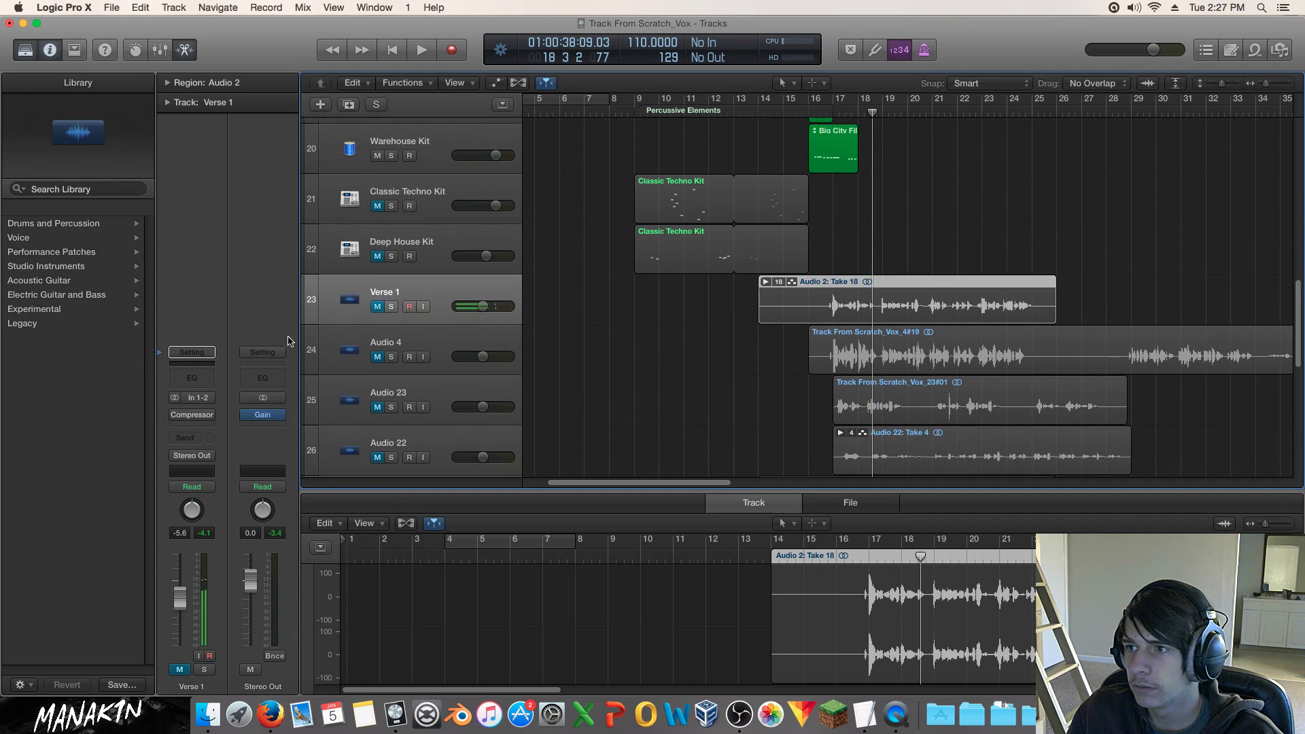
{"action": "left_click", "coordinate": [380, 307]}
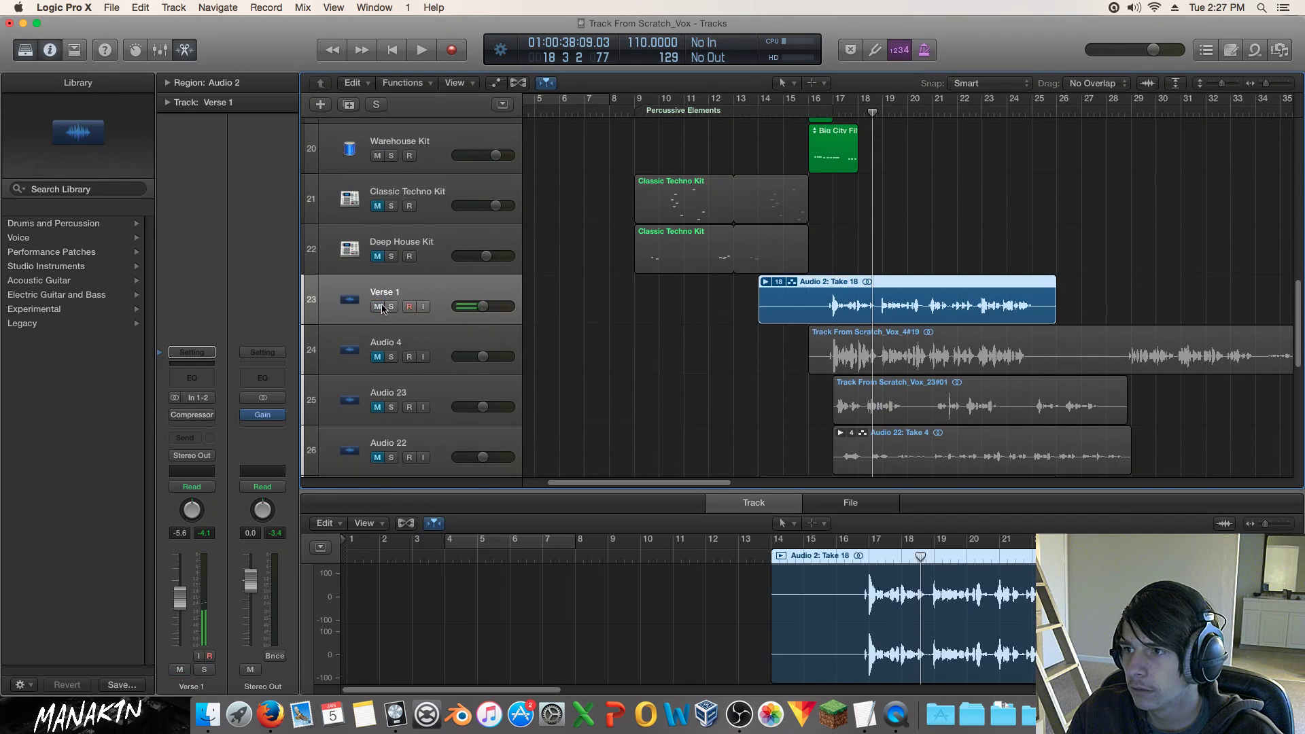
{"action": "double_click", "coordinate": [804, 110]}
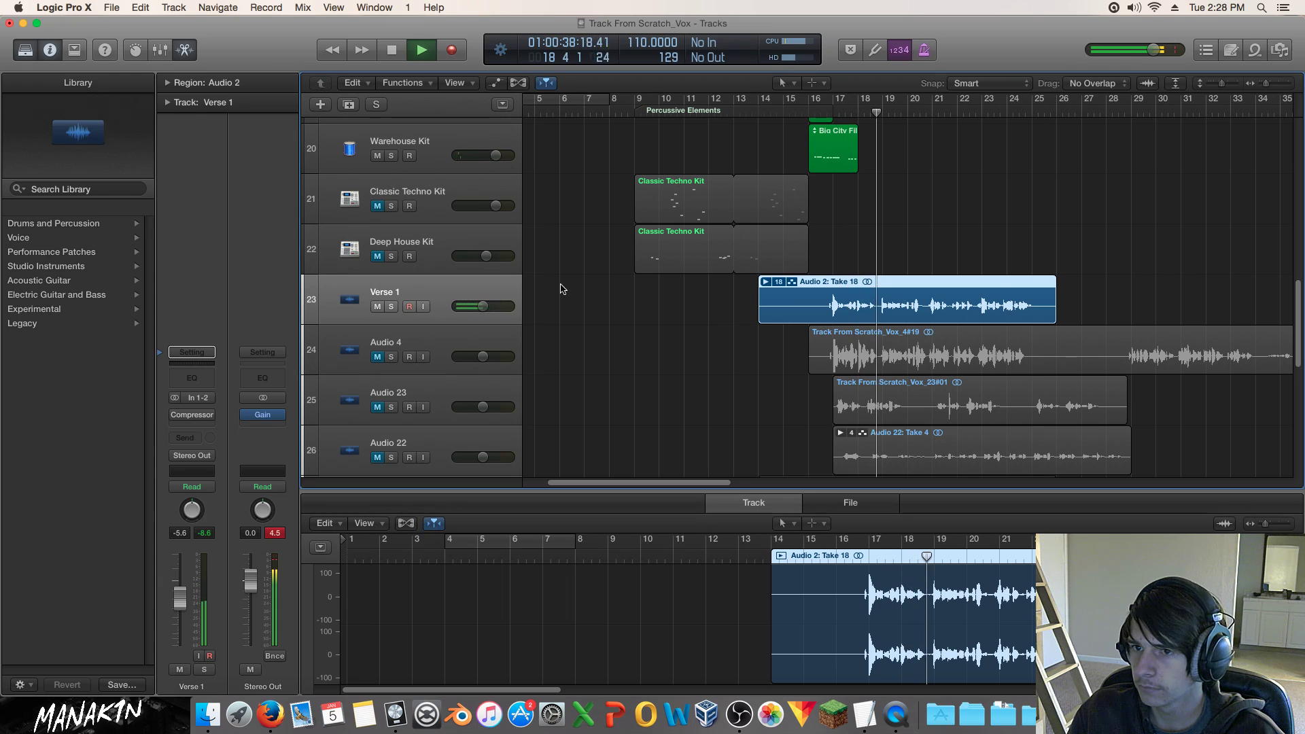
Expand the Verse 1 take folder and look through all its takes while listening to Take 18.
{"action": "double_click", "coordinate": [909, 291]}
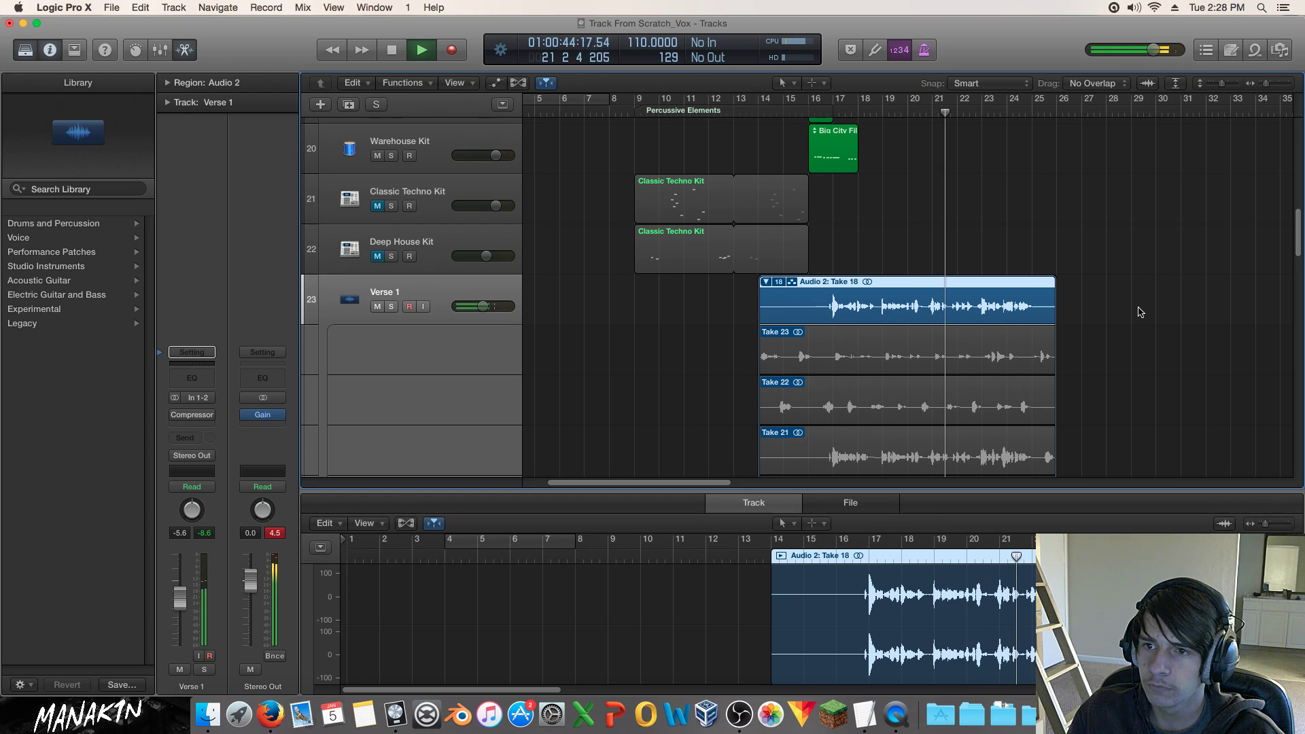
{"action": "scroll", "coordinate": [1140, 312], "scroll_direction": "down", "scroll_amount": 4}
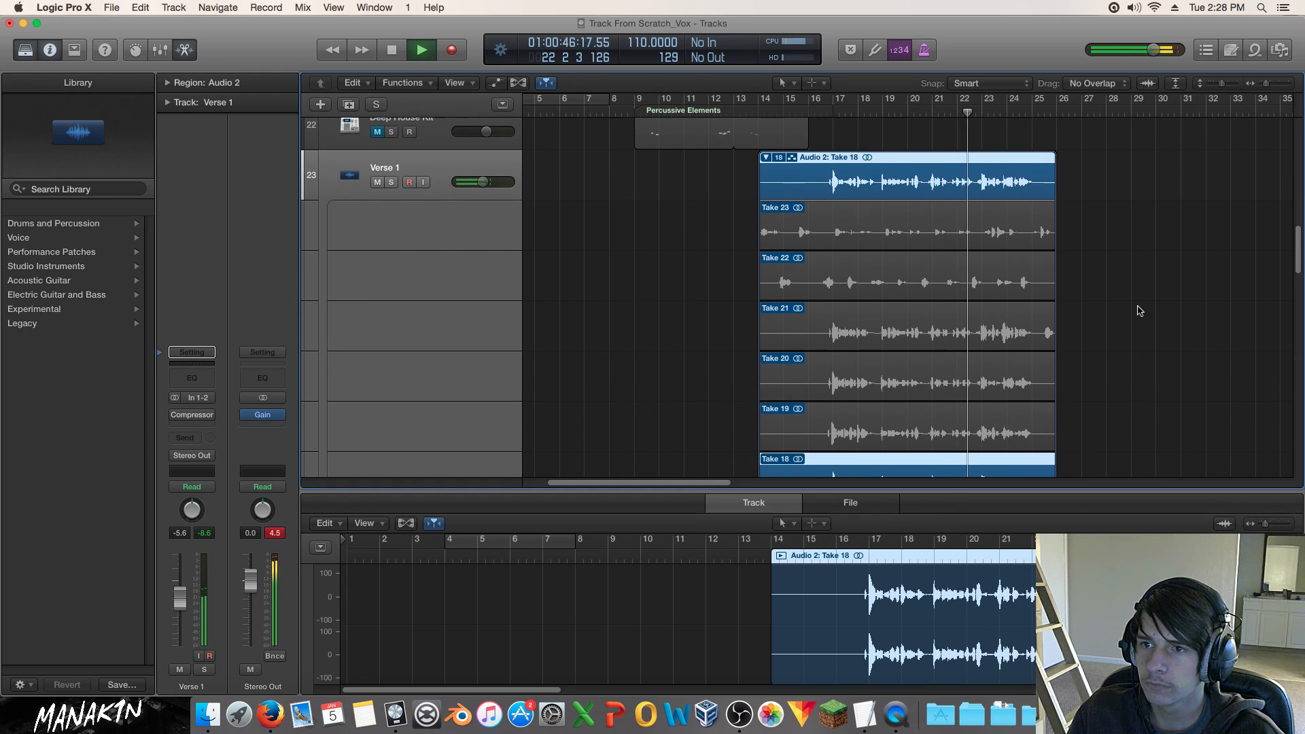
{"action": "scroll", "coordinate": [1140, 311], "scroll_direction": "down", "scroll_amount": 8}
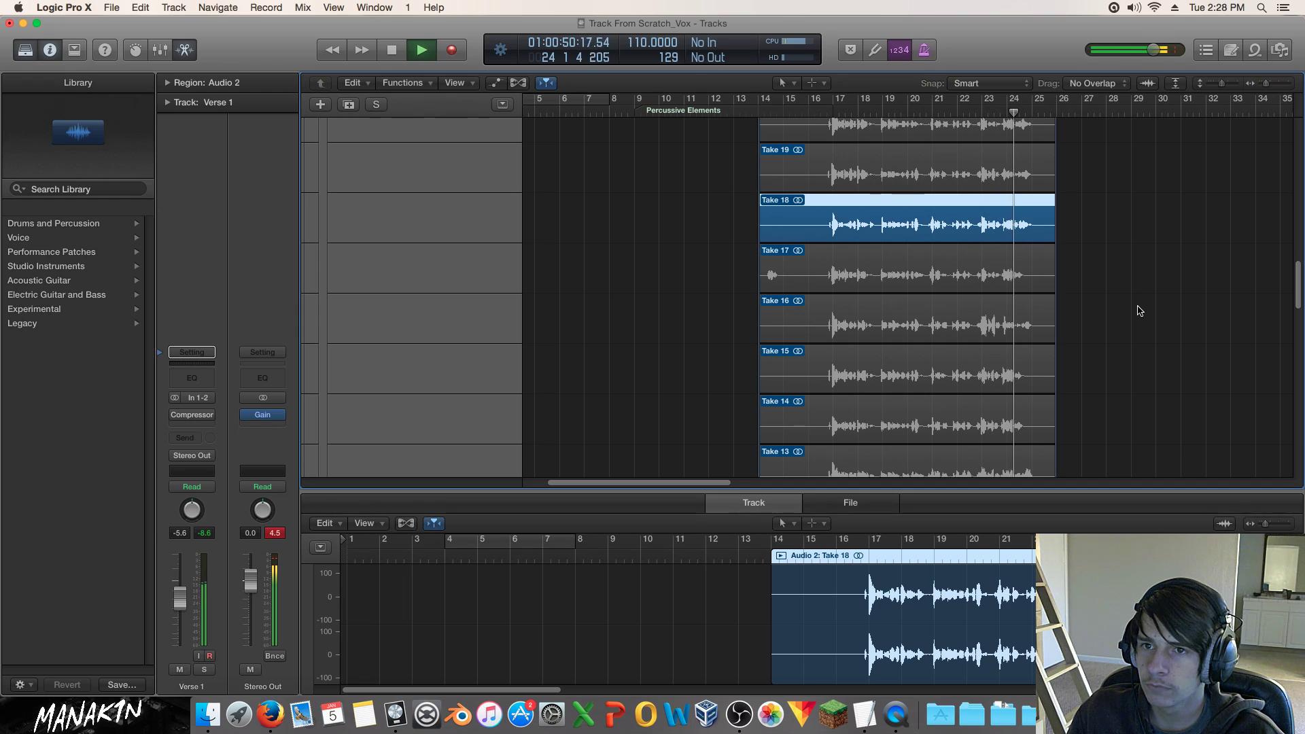
{"action": "key", "text": "space"}
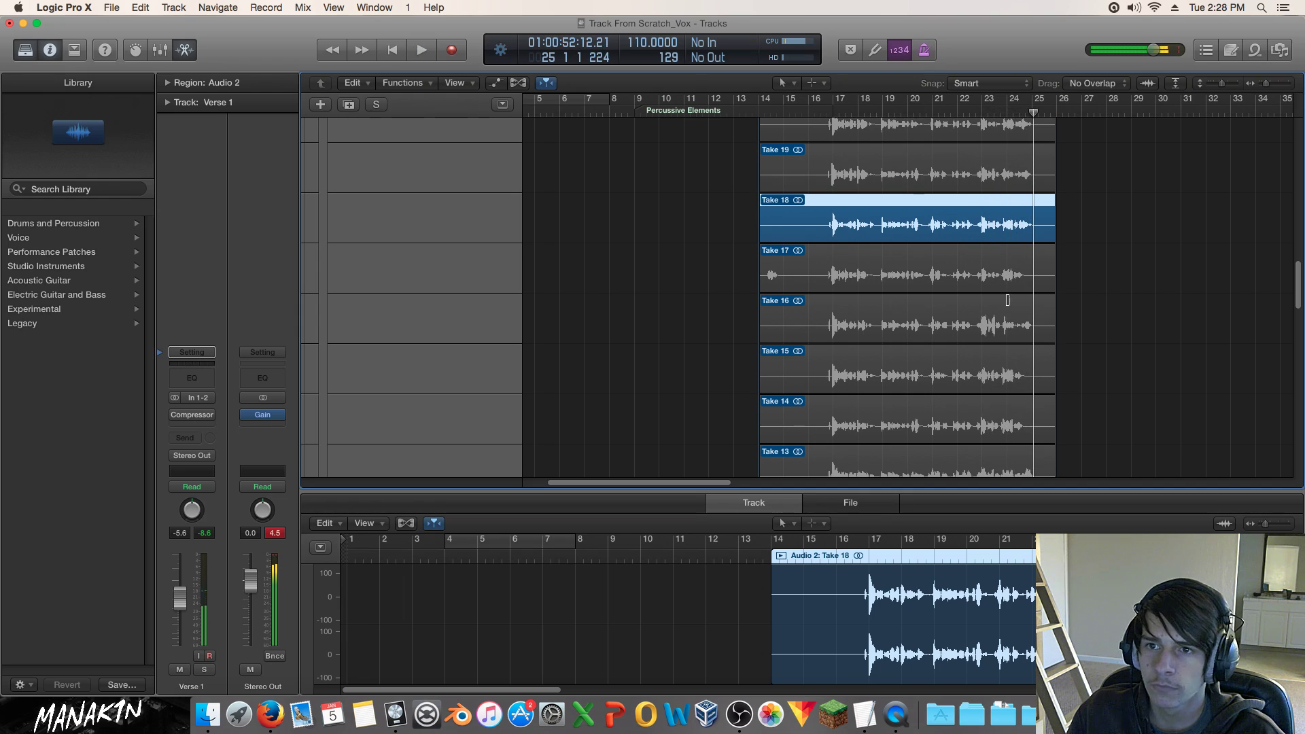
{"action": "scroll", "coordinate": [1040, 324], "scroll_direction": "down", "scroll_amount": 5}
{"action": "scroll", "coordinate": [1040, 325], "scroll_direction": "down", "scroll_amount": 3}
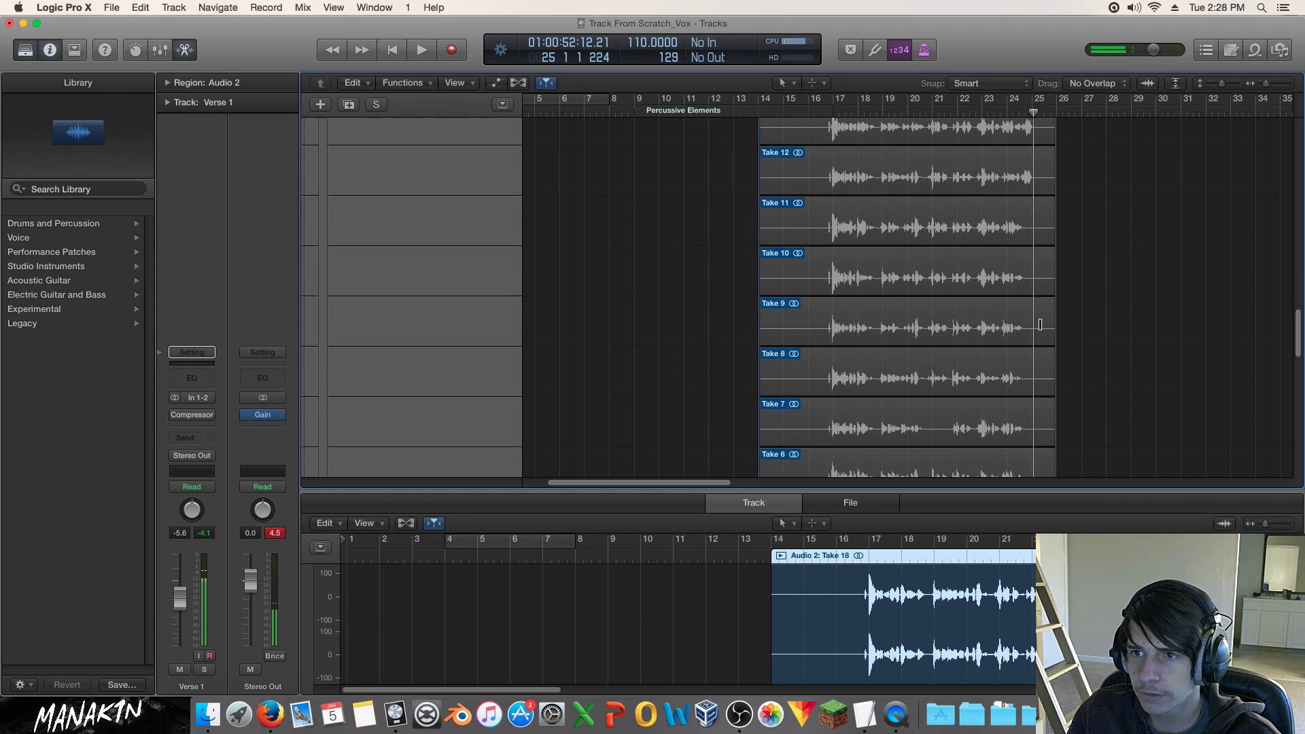
{"action": "scroll", "coordinate": [1040, 324], "scroll_direction": "down", "scroll_amount": 7}
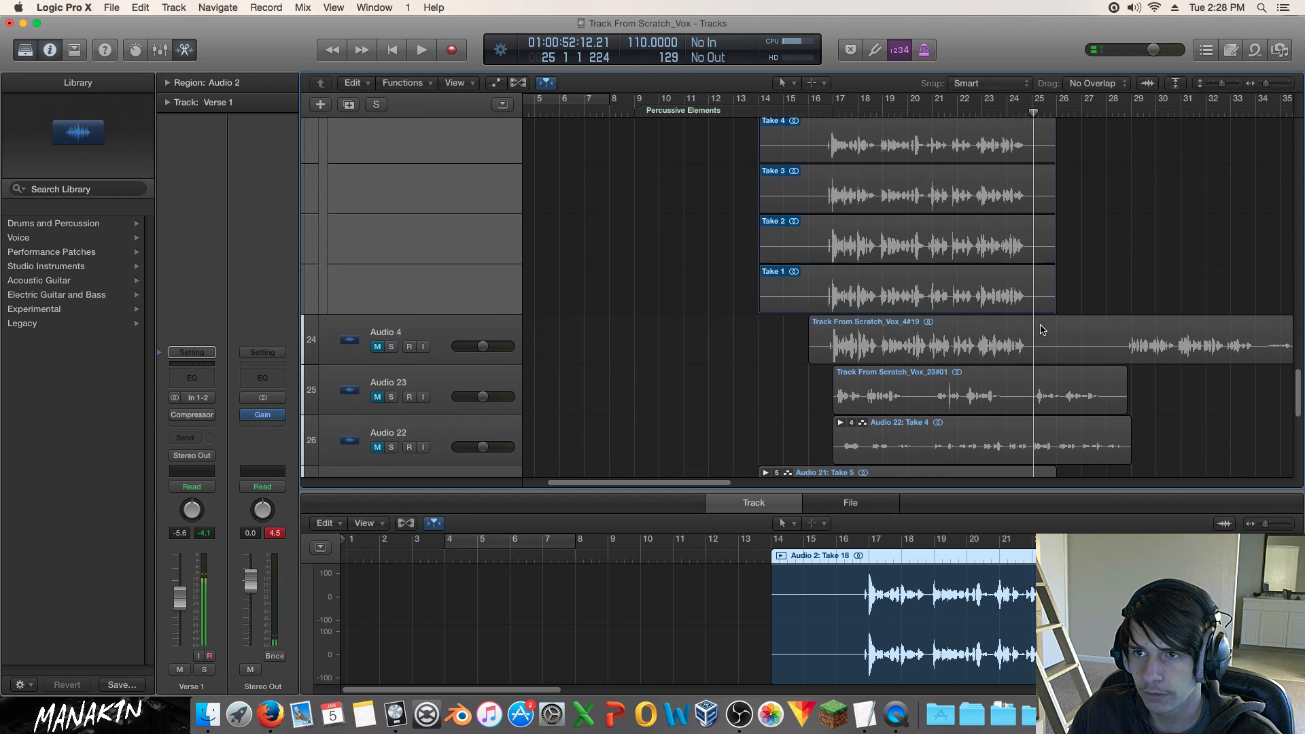
{"action": "scroll", "coordinate": [1041, 326], "scroll_direction": "up", "scroll_amount": 2}
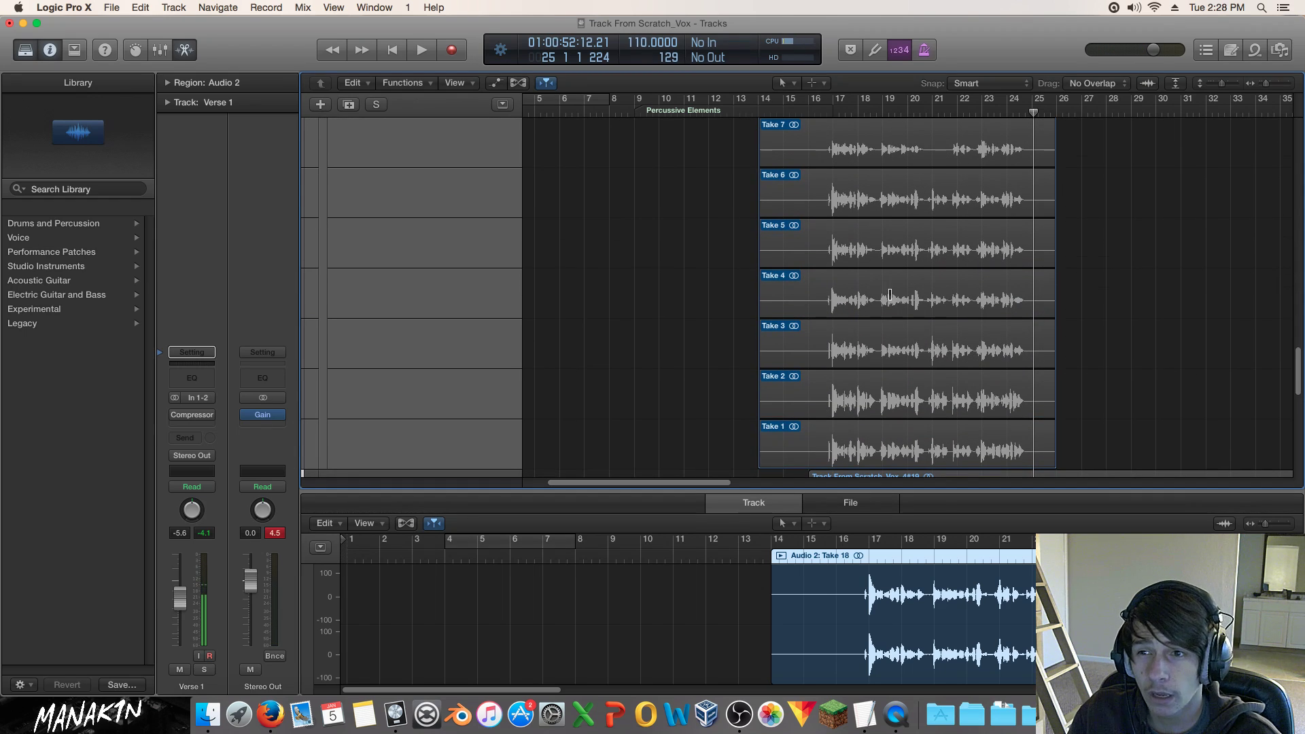
Make Take 4 the active take of the Verse 1 folder and play it briefly from around bar 17.
{"action": "left_click", "coordinate": [856, 287]}
{"action": "left_click", "coordinate": [826, 114]}
{"action": "key", "text": "space"}
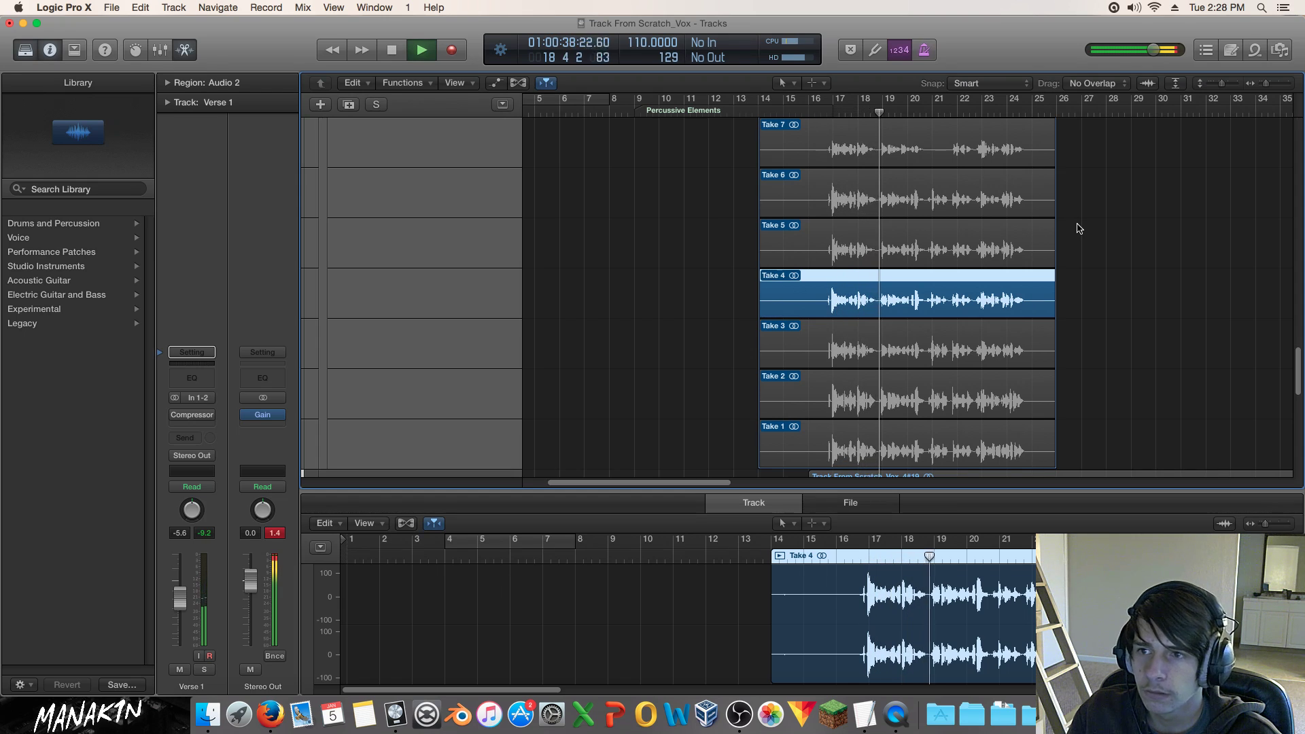
{"action": "key", "text": "space"}
Enable the Compressor on the Verse 1 channel and play Take 4 through it.
{"action": "scroll", "coordinate": [1079, 229], "scroll_direction": "up", "scroll_amount": 3}
{"action": "scroll", "coordinate": [1080, 228], "scroll_direction": "up", "scroll_amount": 10}
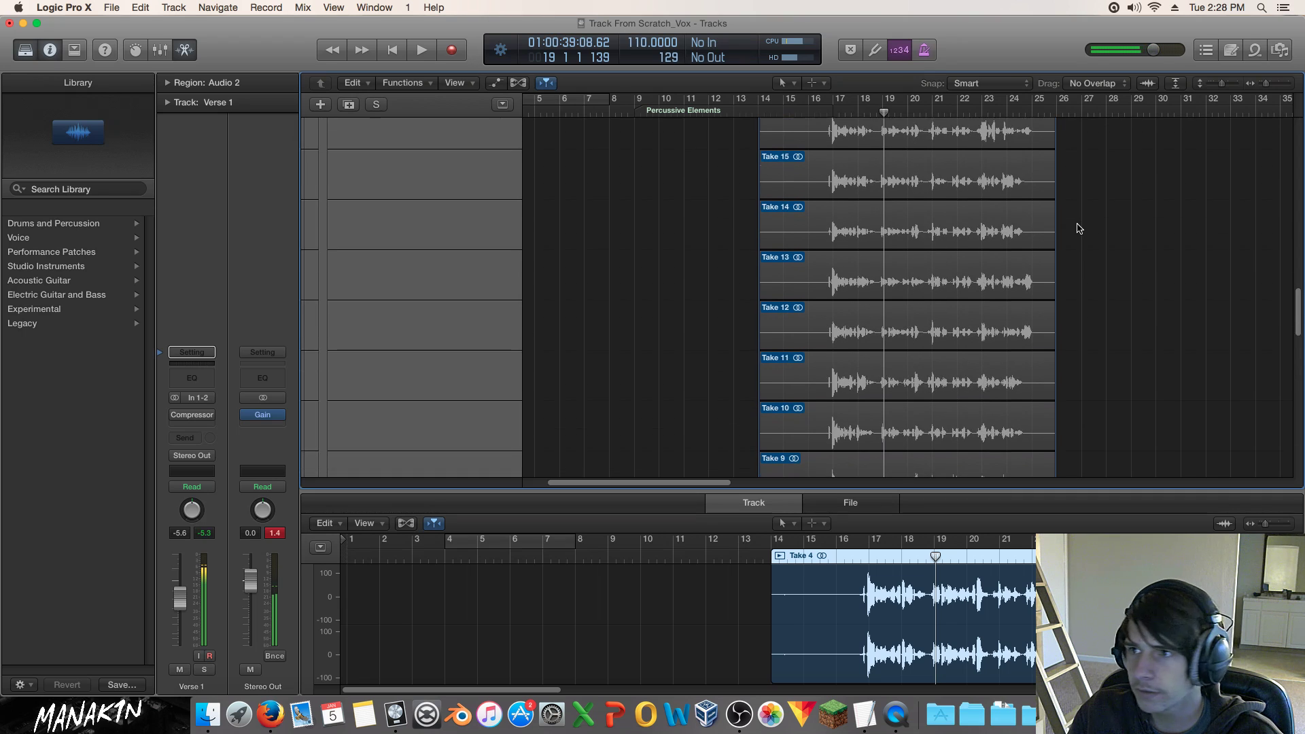
{"action": "scroll", "coordinate": [1077, 232], "scroll_direction": "down", "scroll_amount": 10}
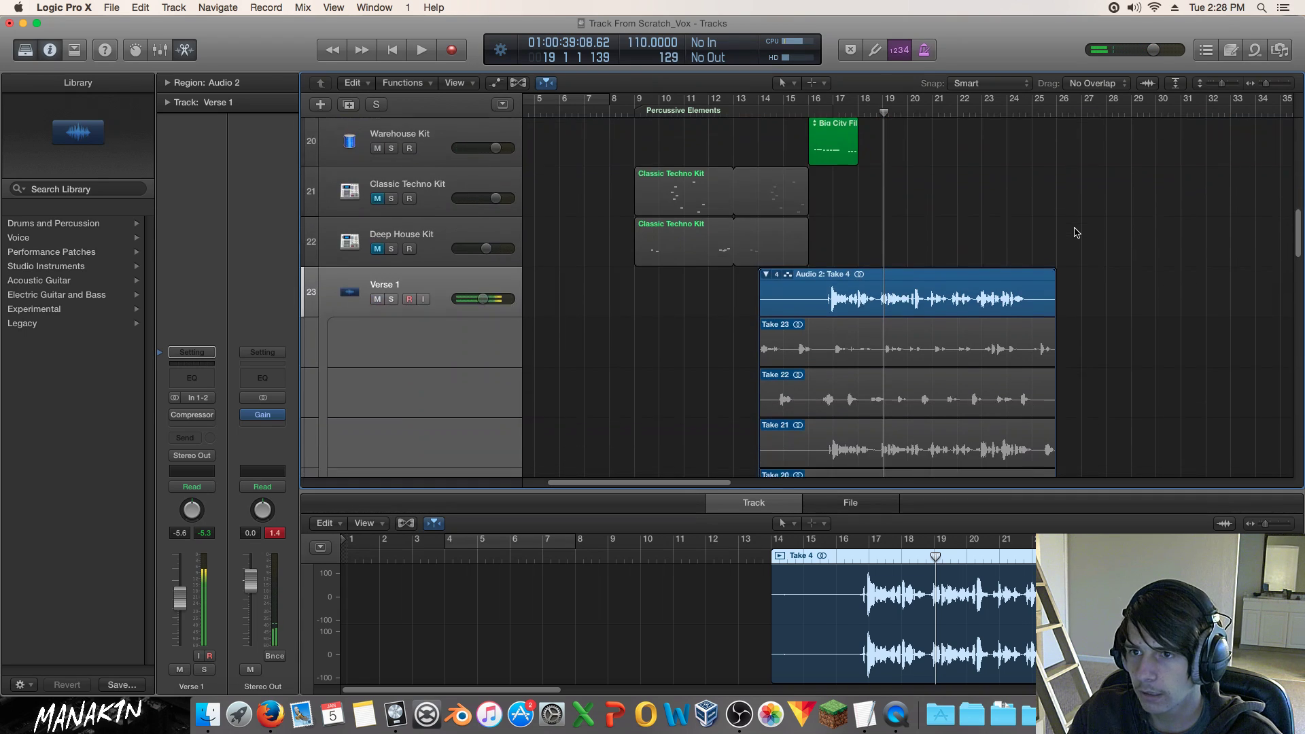
{"action": "scroll", "coordinate": [714, 278], "scroll_direction": "down", "scroll_amount": 5}
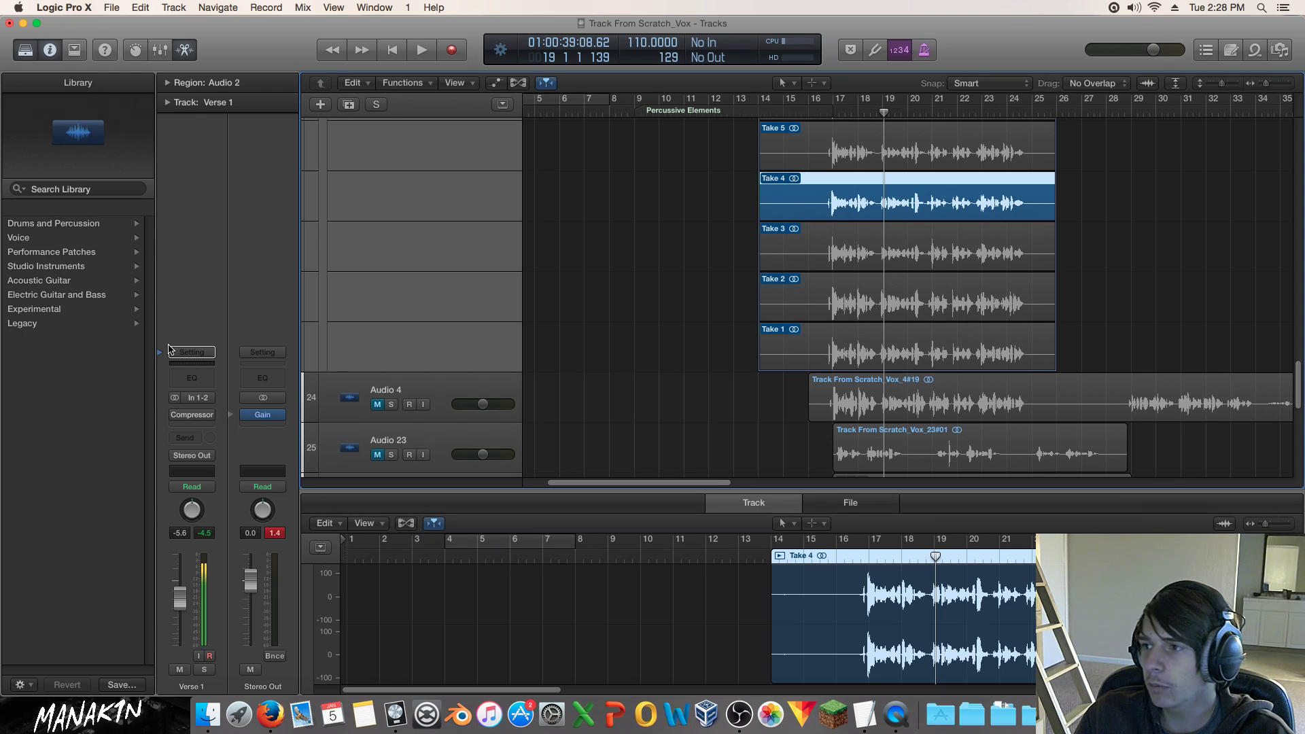
{"action": "mouse_move", "coordinate": [184, 420]}
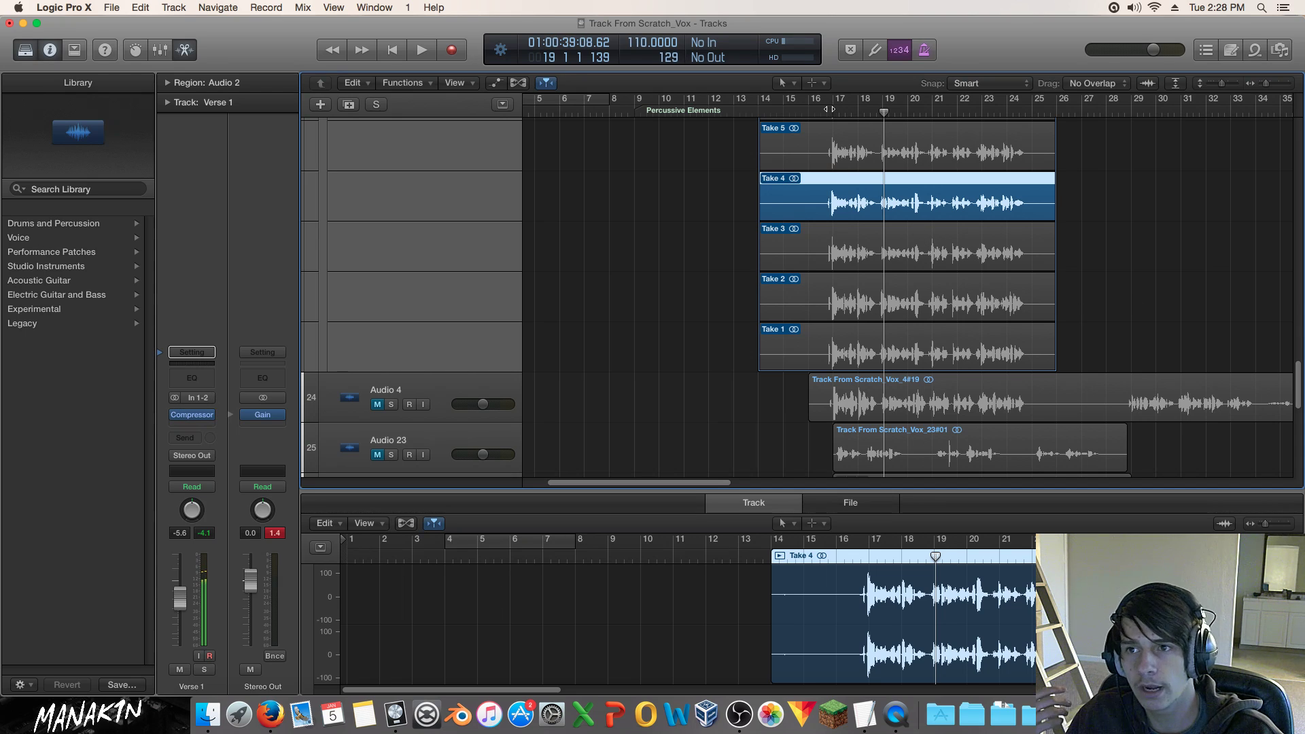
{"action": "key", "text": "space"}
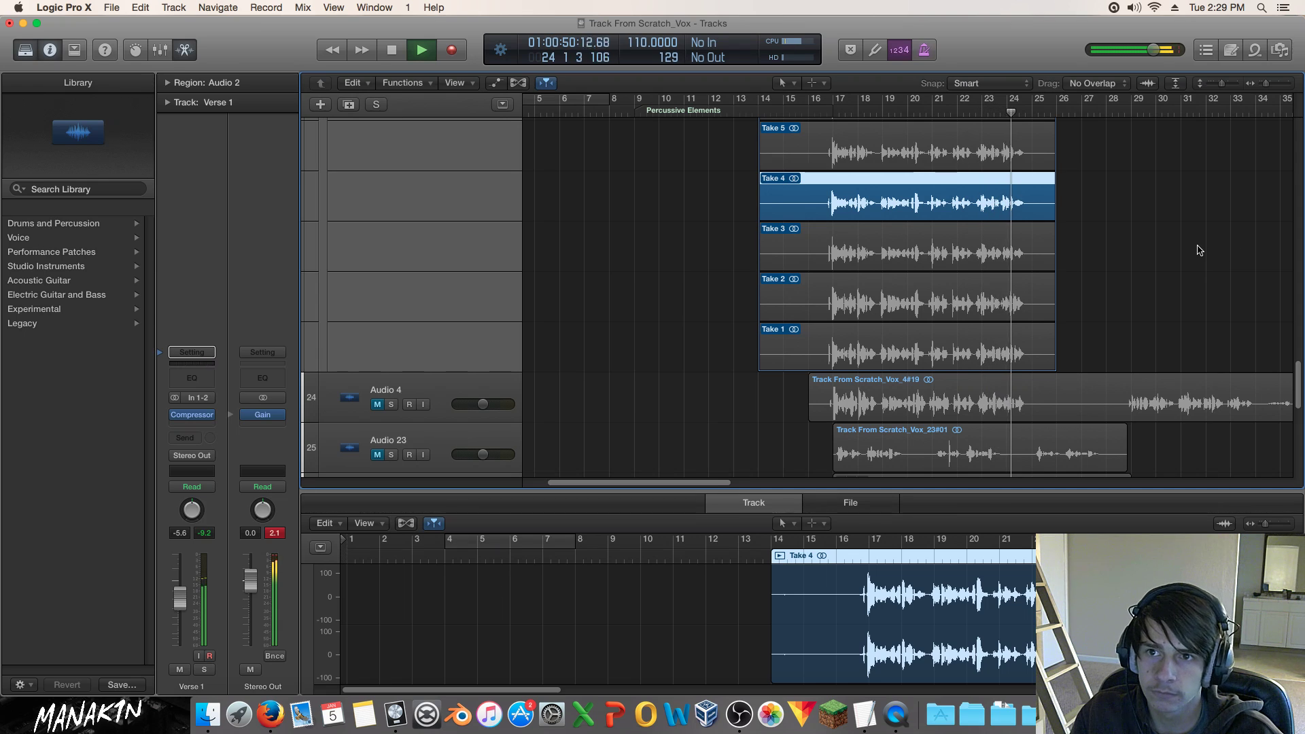
{"action": "key", "text": "space"}
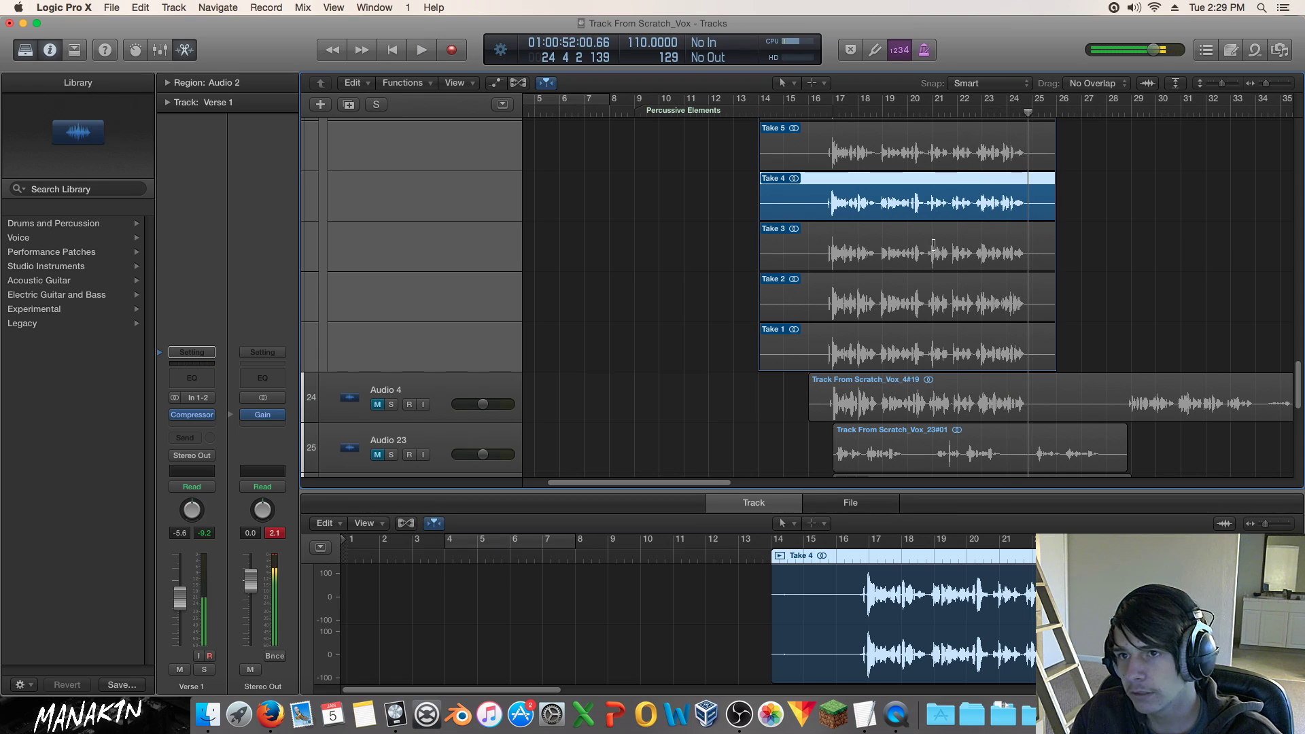
Collapse the Verse 1 take folder and move the playhead to bar 16.
{"action": "scroll", "coordinate": [1142, 221], "scroll_direction": "up", "scroll_amount": 2}
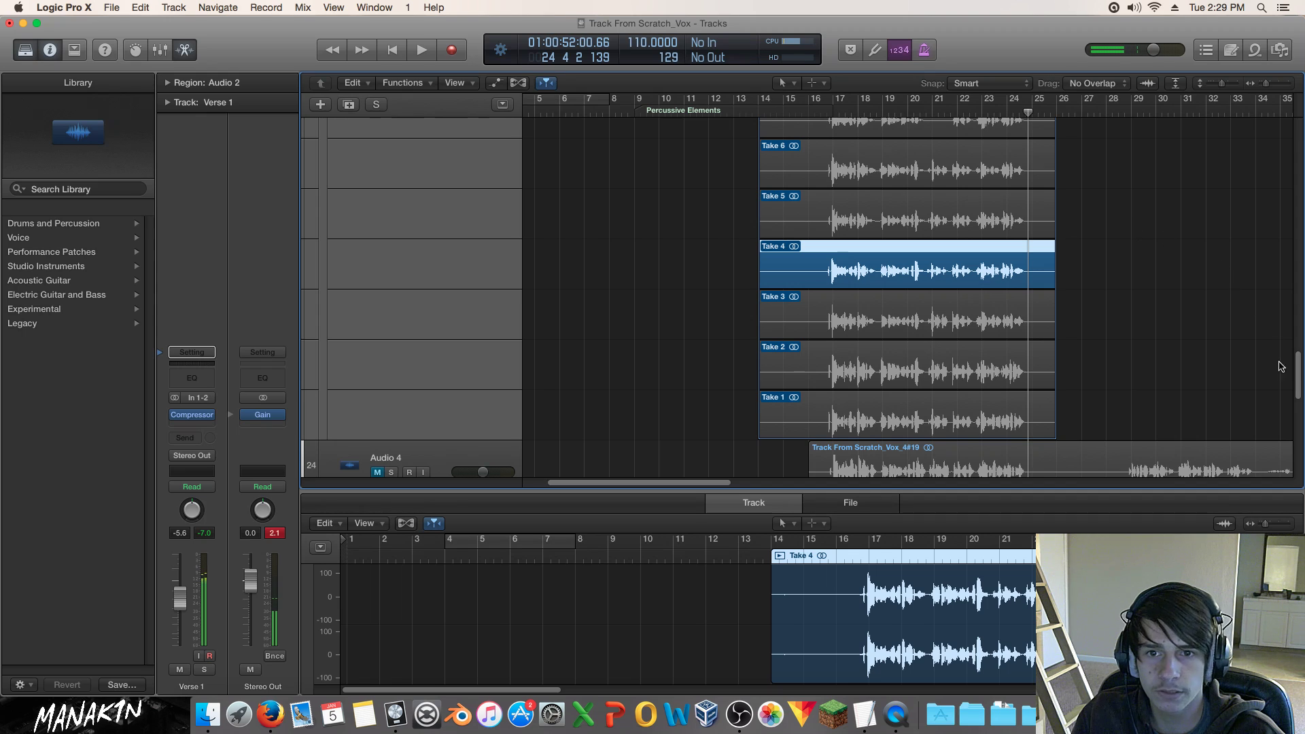
{"action": "left_click_drag", "start_coordinate": [1299, 375], "coordinate": [1298, 318]}
{"action": "scroll", "coordinate": [1286, 250], "scroll_direction": "up", "scroll_amount": 5}
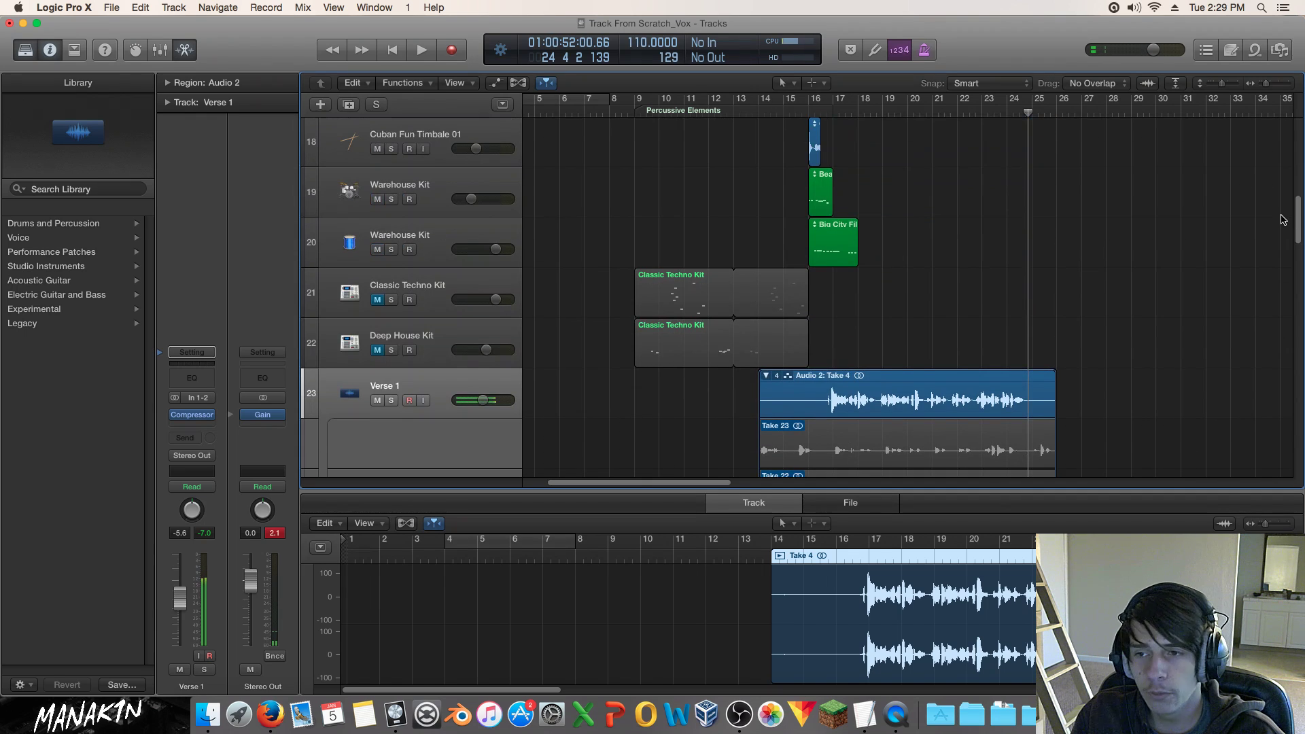
{"action": "left_click", "coordinate": [766, 376]}
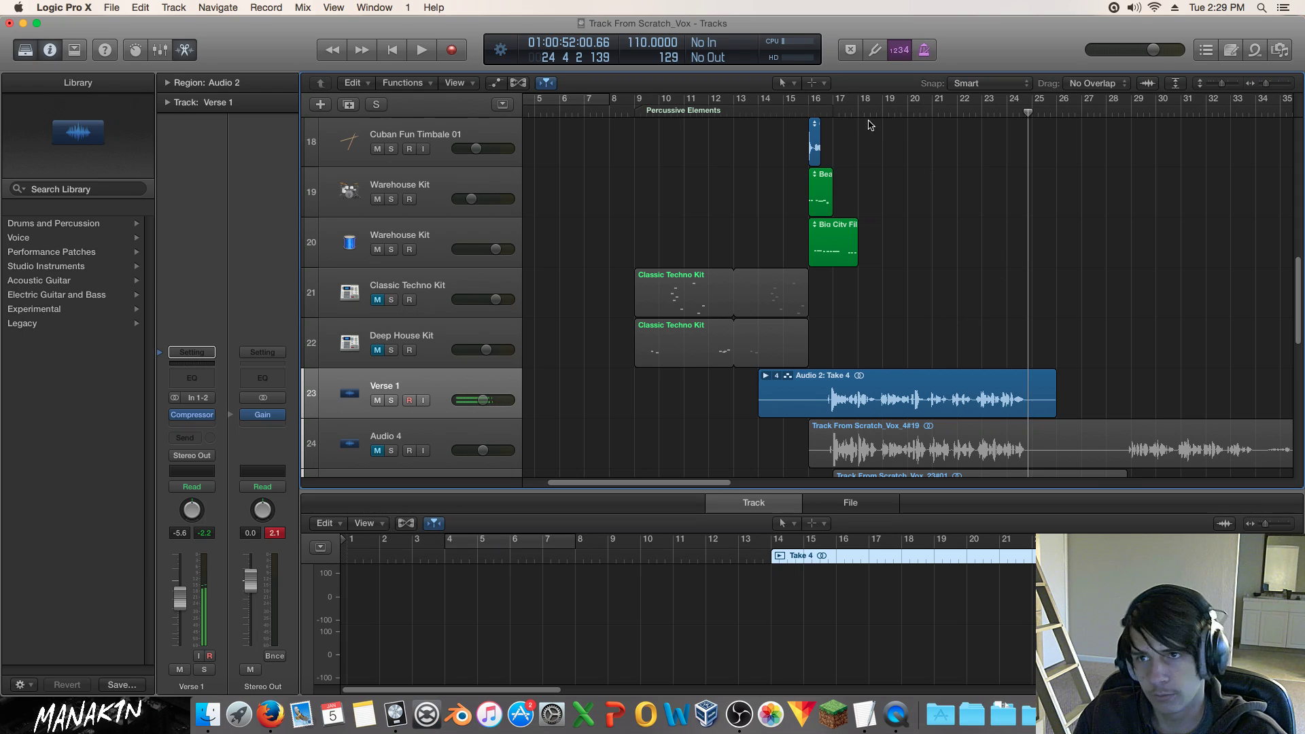
{"action": "left_click_drag", "start_coordinate": [851, 109], "coordinate": [808, 124]}
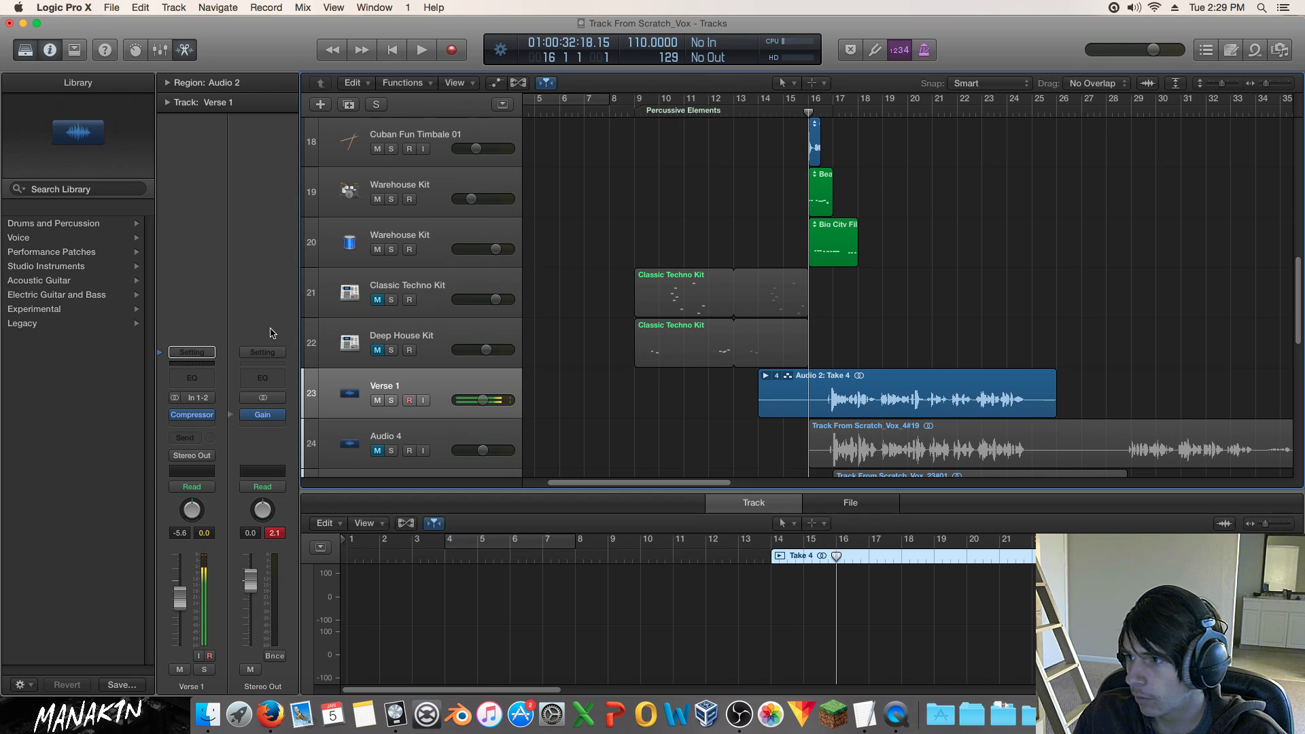
Insert a Linear Phase EQ ahead of the Compressor on the Verse 1 channel.
{"action": "left_click", "coordinate": [210, 416]}
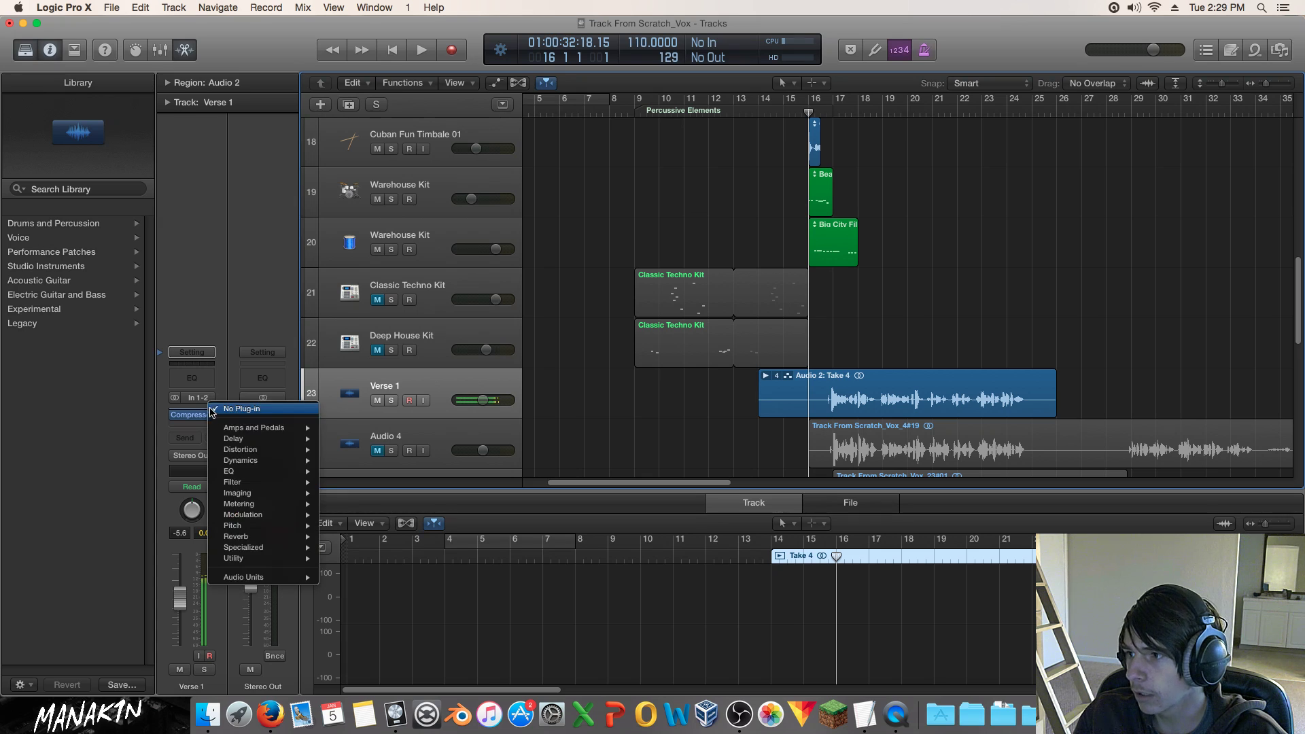
{"action": "mouse_move", "coordinate": [303, 472]}
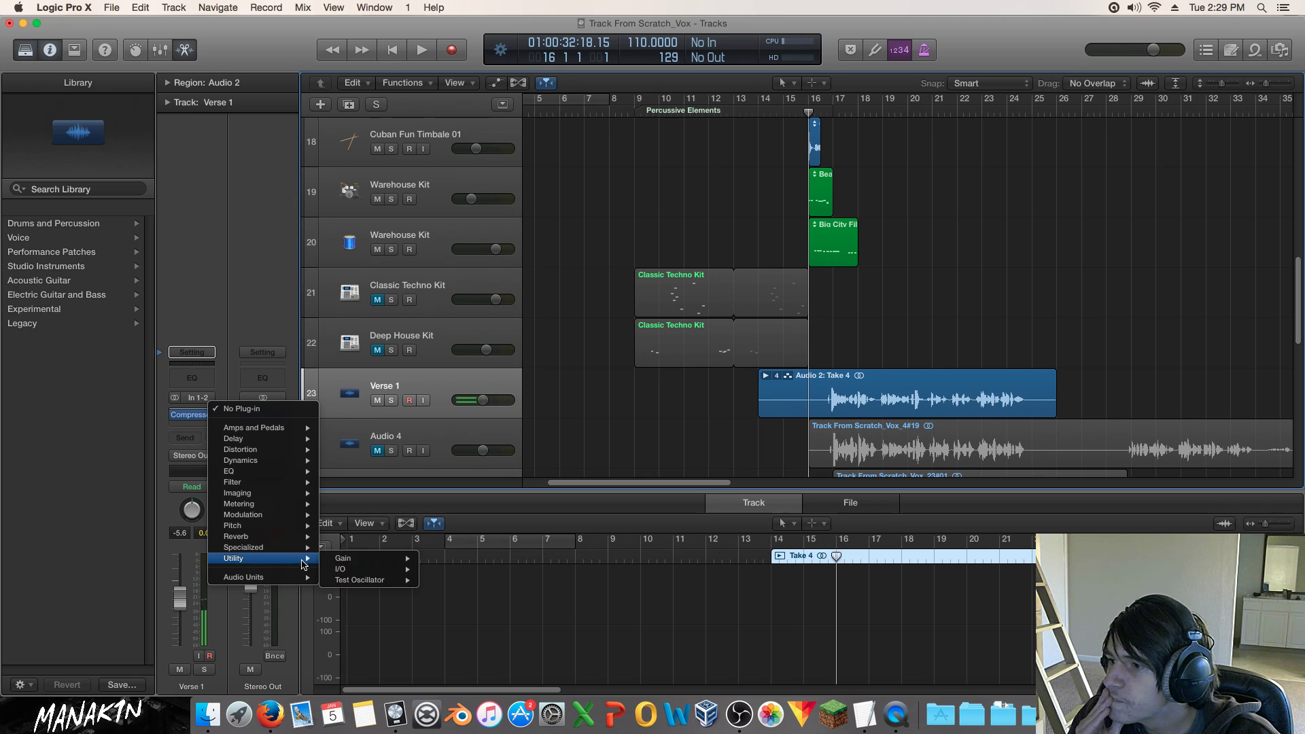
{"action": "mouse_move", "coordinate": [305, 578]}
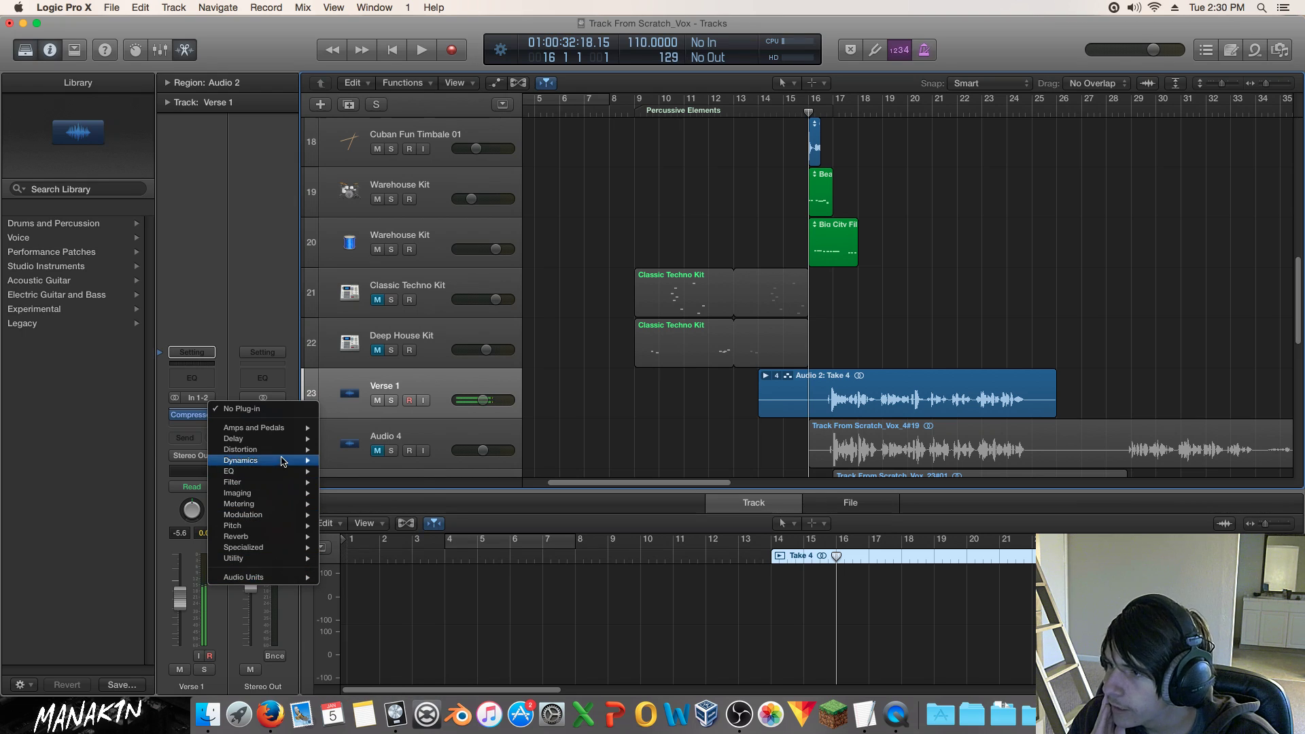
{"action": "mouse_move", "coordinate": [408, 483]}
{"action": "left_click", "coordinate": [452, 483]}
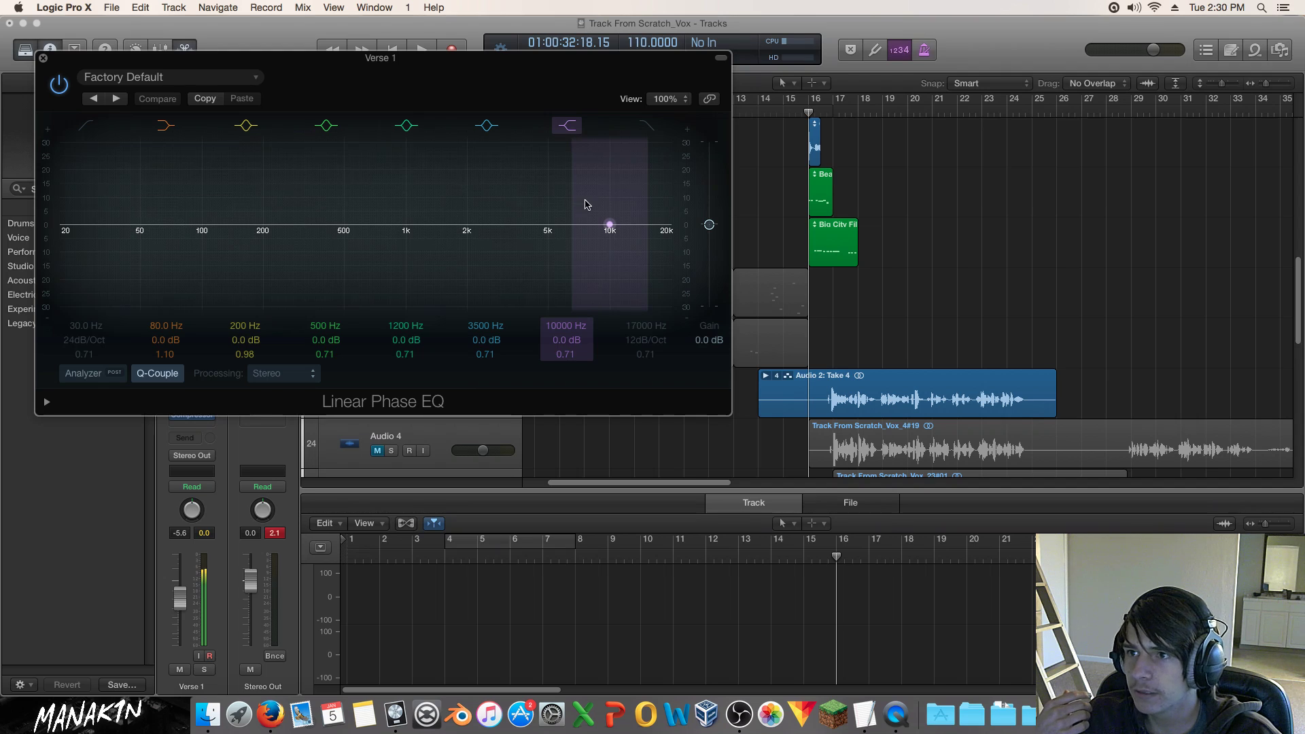
Boost the EQ's high shelf to about +19.1 dB at 11200 Hz while playing the Verse 1 vocal from bar 16.
{"action": "left_click_drag", "start_coordinate": [610, 202], "coordinate": [610, 159]}
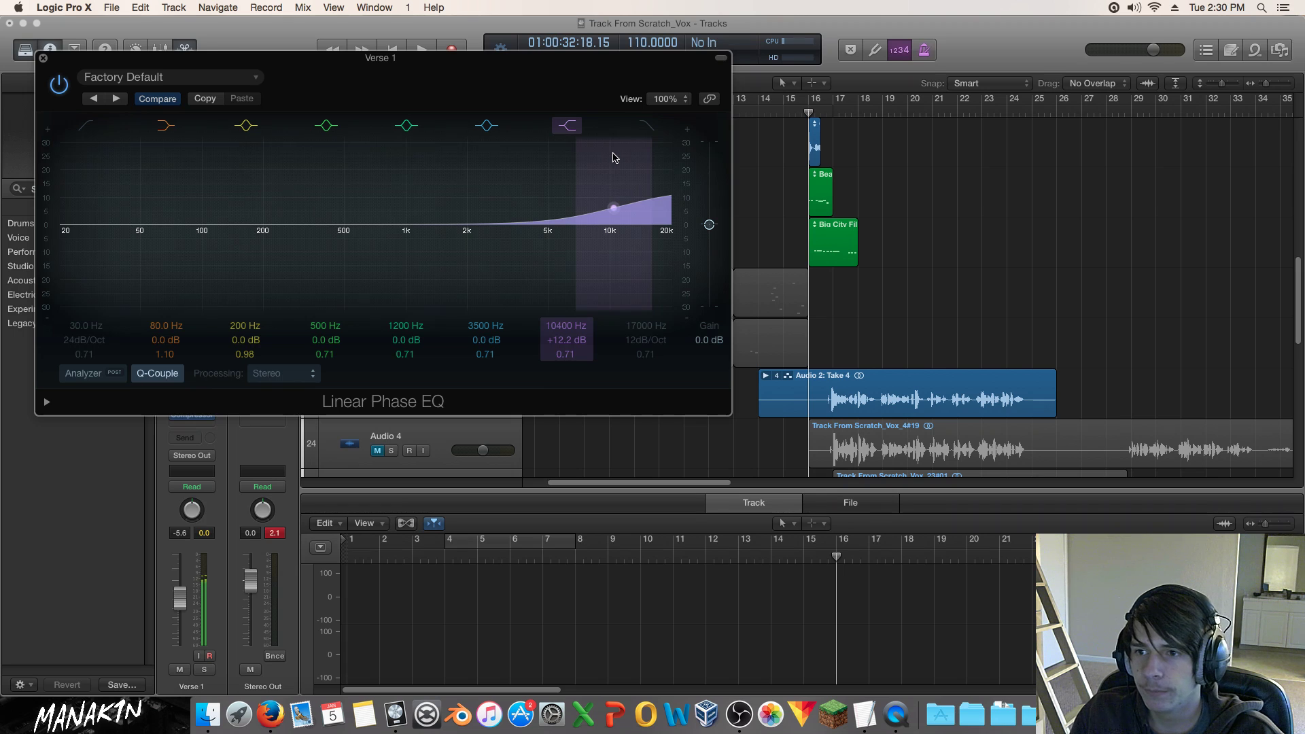
{"action": "left_click_drag", "start_coordinate": [469, 68], "coordinate": [990, 387]}
{"action": "key", "text": "space"}
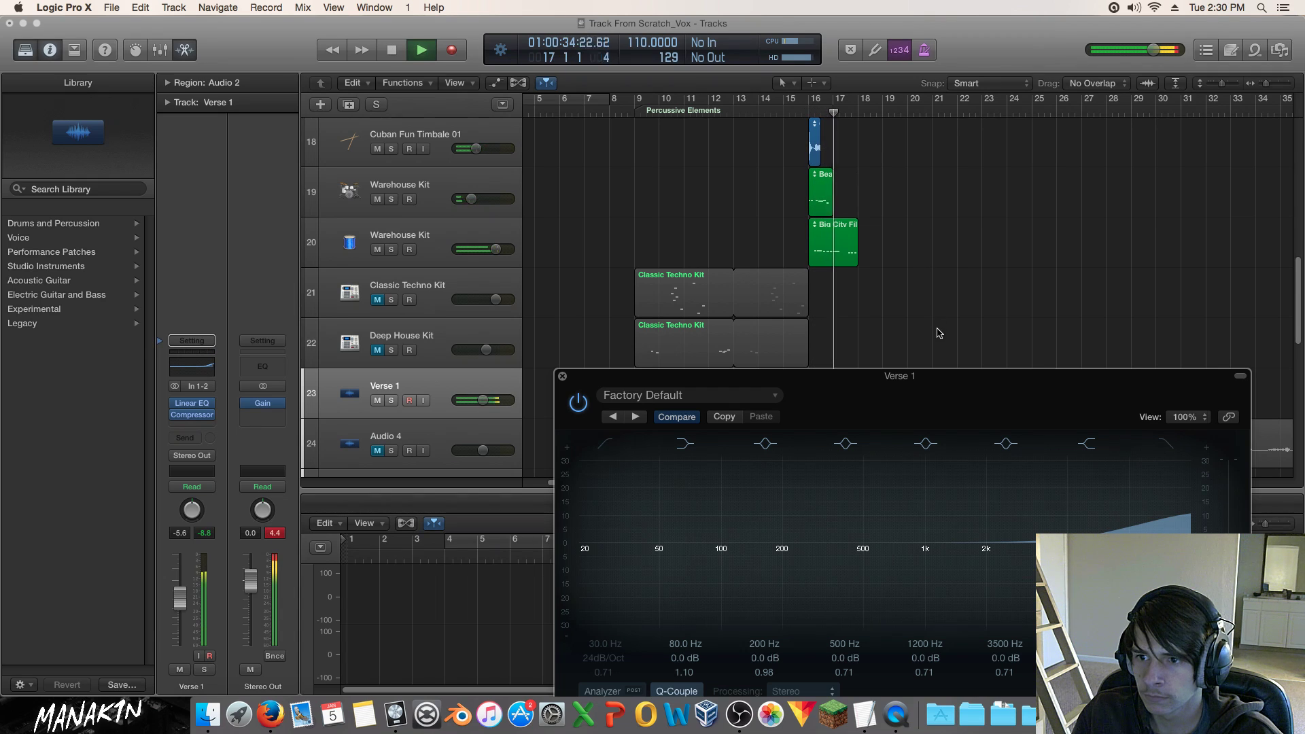
{"action": "left_click_drag", "start_coordinate": [959, 376], "coordinate": [926, 276]}
{"action": "mouse_move", "coordinate": [1114, 477]}
{"action": "left_mouse_down"}
{"action": "mouse_move", "coordinate": [1122, 443]}
{"action": "mouse_move", "coordinate": [1121, 456]}
{"action": "left_mouse_up"}
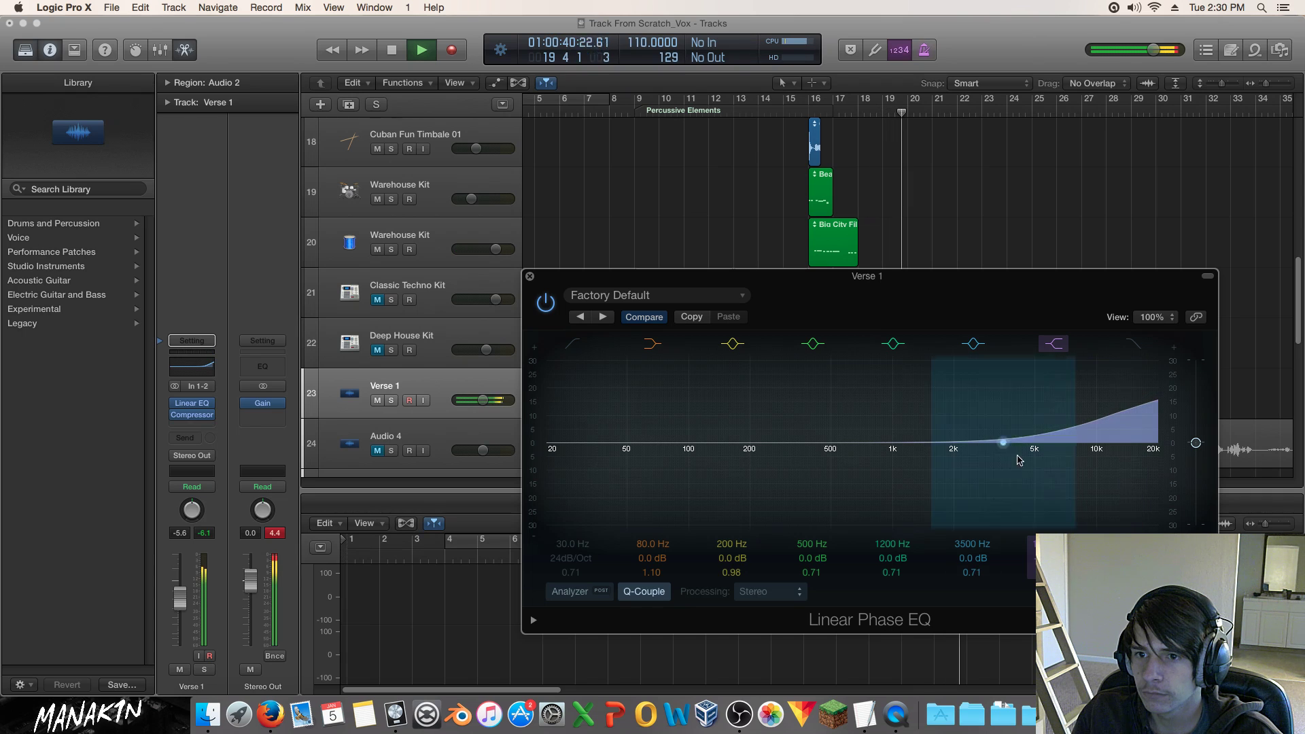
{"action": "key", "text": "space"}
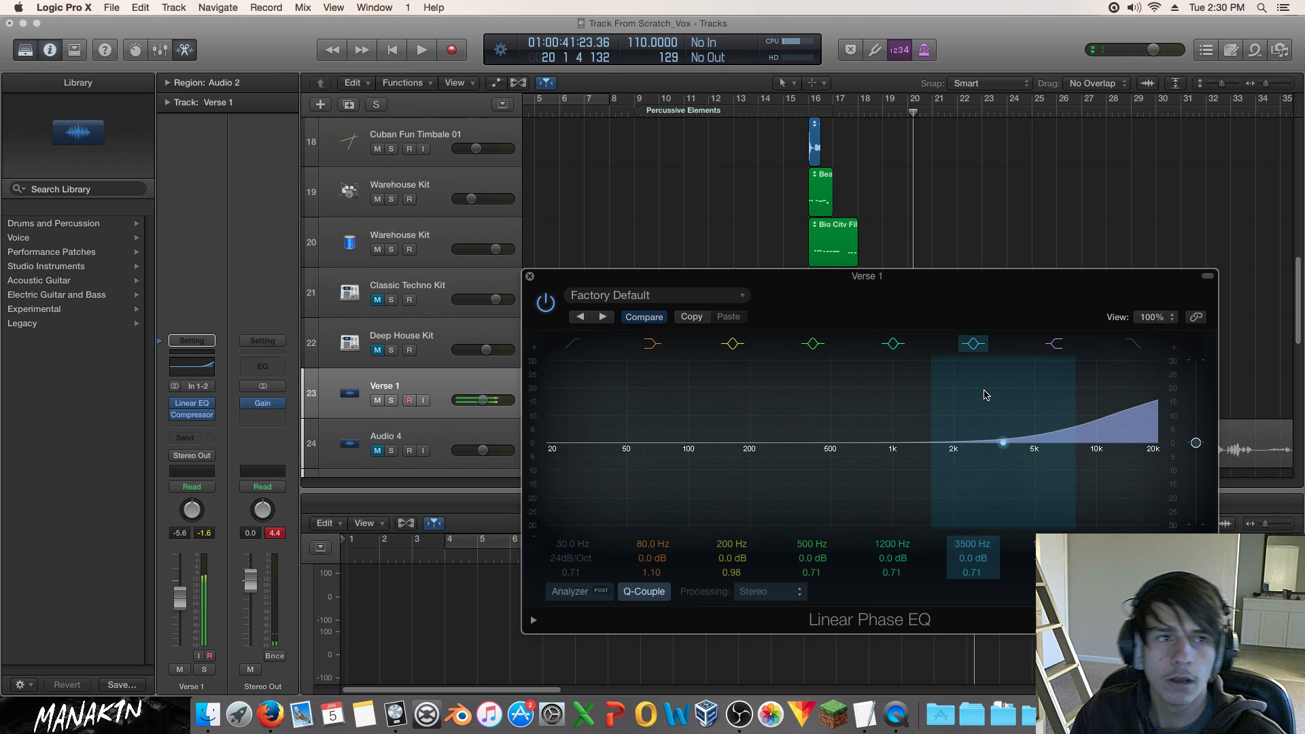
{"action": "left_click", "coordinate": [896, 715]}
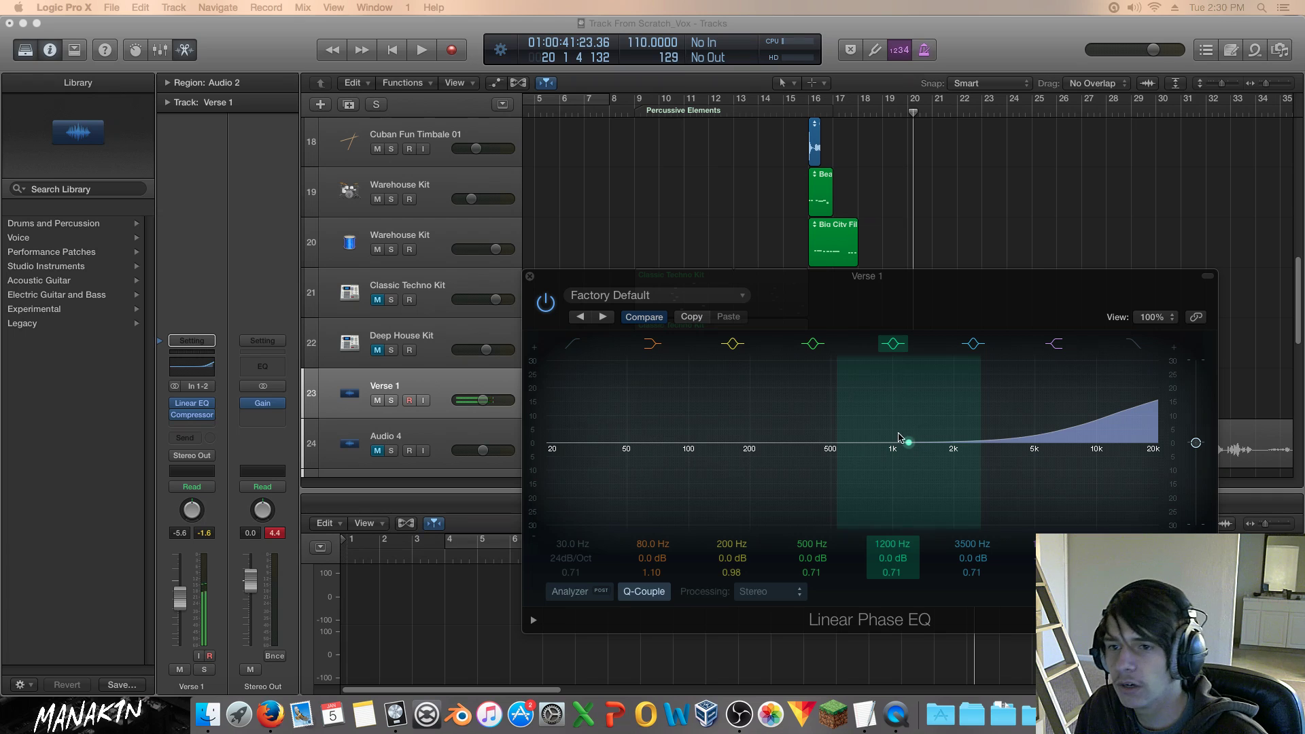
{"action": "left_click_drag", "start_coordinate": [817, 283], "coordinate": [831, 187]}
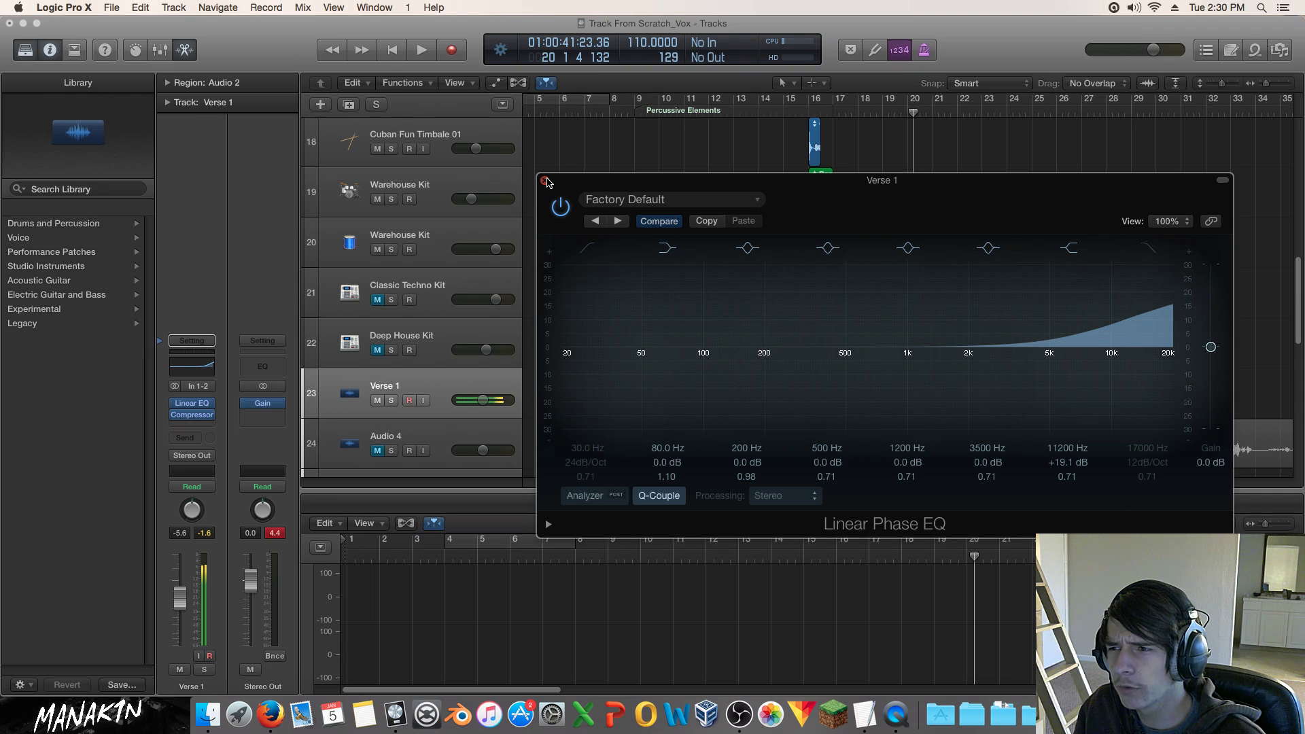
Close the Linear Phase EQ, add a Bus 10 send to the Verse 1 channel and reset its send level to the default.
{"action": "left_click", "coordinate": [545, 181]}
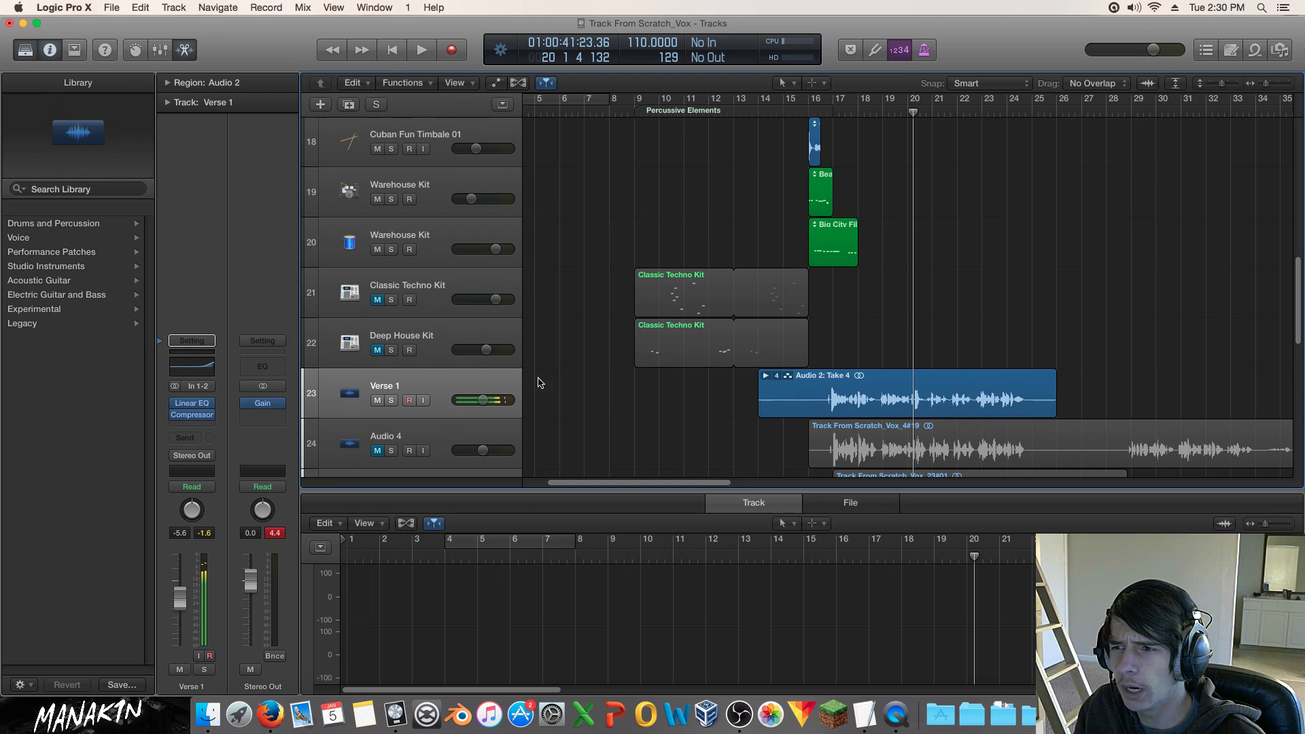
{"action": "left_click", "coordinate": [214, 425]}
{"action": "mouse_move", "coordinate": [254, 490]}
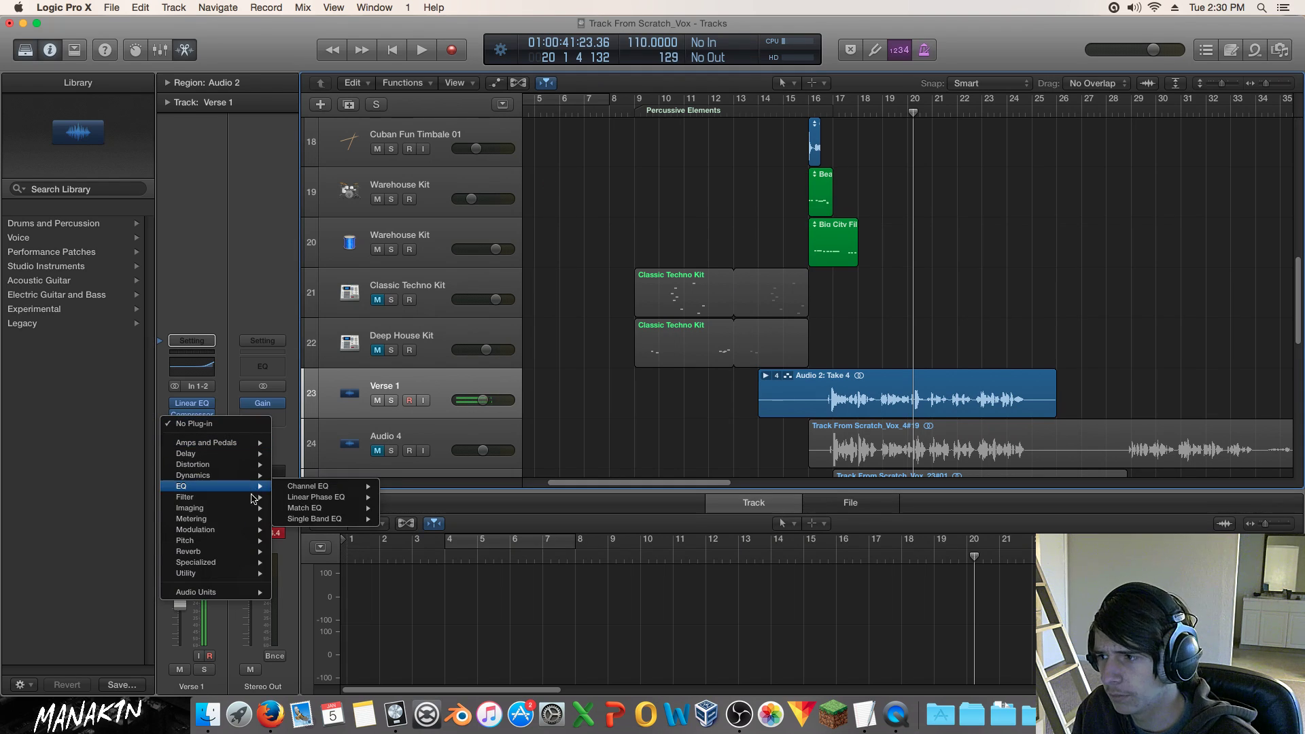
{"action": "left_click", "coordinate": [219, 343]}
{"action": "left_click", "coordinate": [190, 438]}
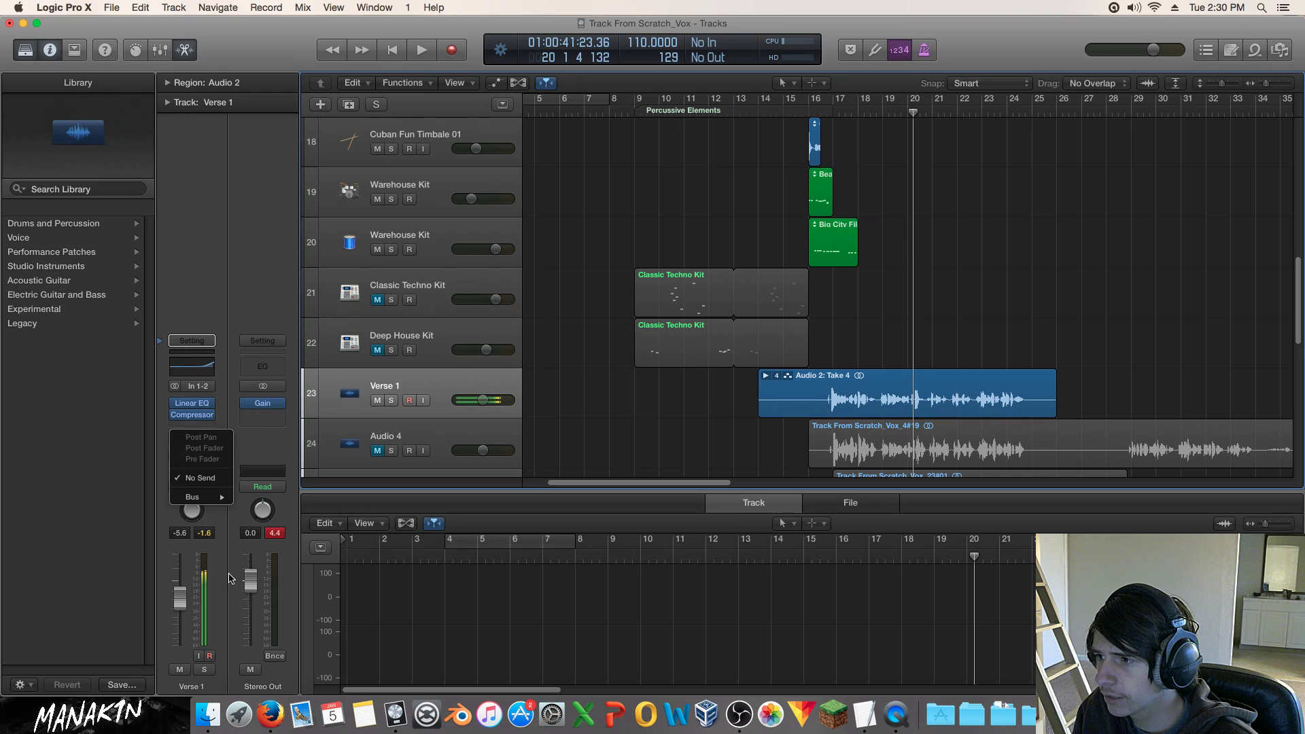
{"action": "mouse_move", "coordinate": [210, 501]}
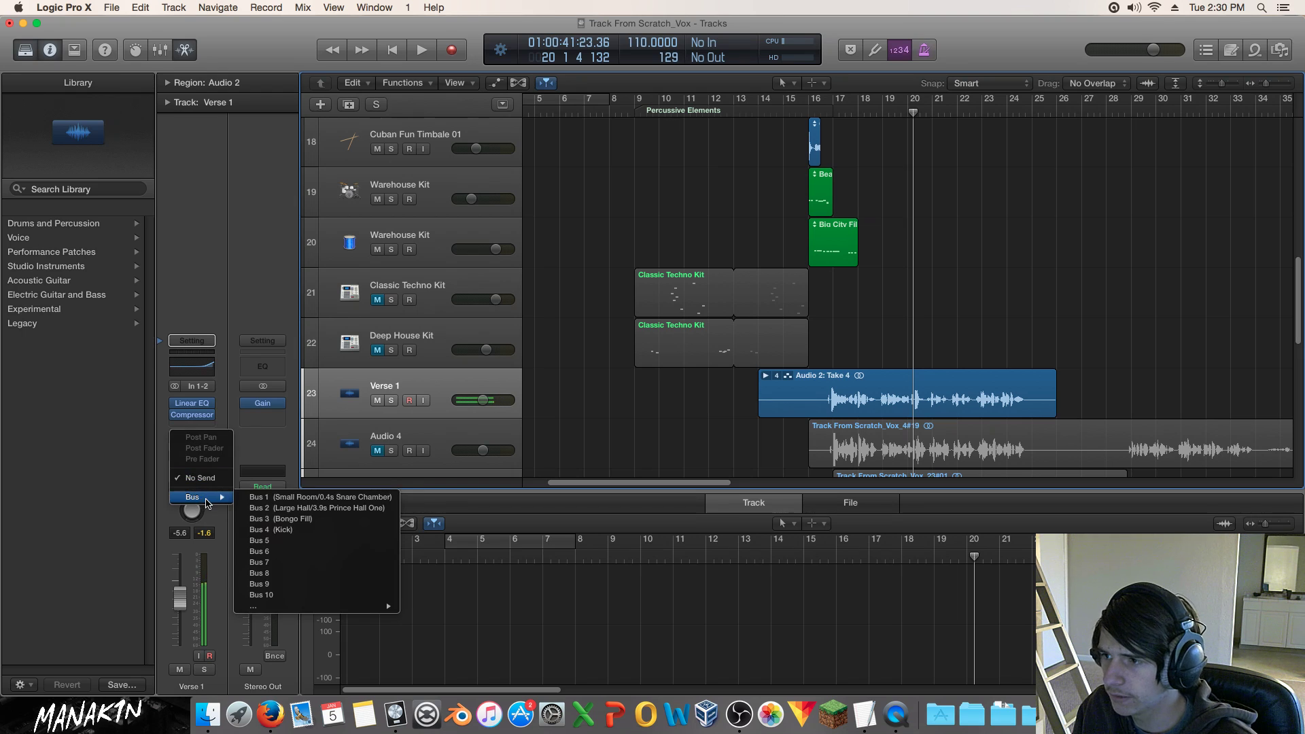
{"action": "left_click", "coordinate": [334, 596]}
{"action": "left_click", "coordinate": [211, 434], "text": "alt"}
{"action": "left_click_drag", "start_coordinate": [252, 582], "coordinate": [263, 598]}
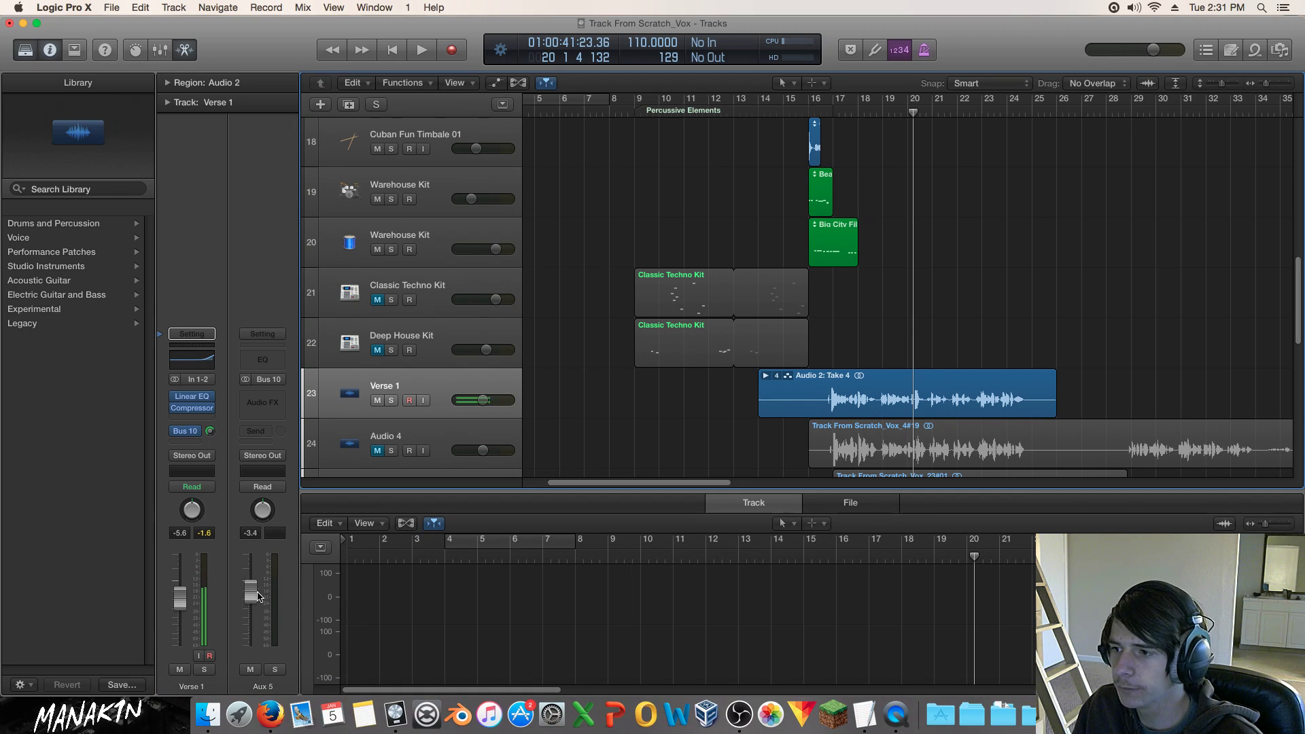
Insert a stereo Space Designer reverb on the Aux 5 channel.
{"action": "left_click", "coordinate": [262, 404]}
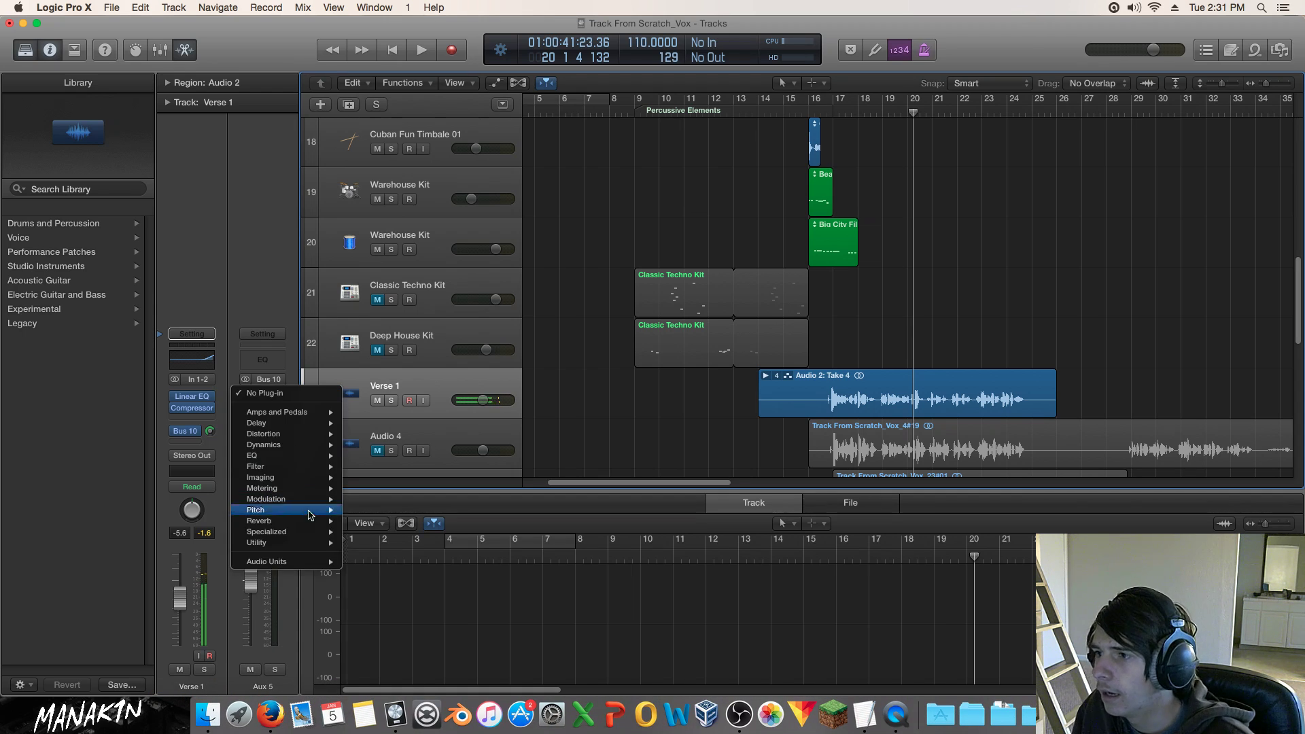
{"action": "mouse_move", "coordinate": [308, 514]}
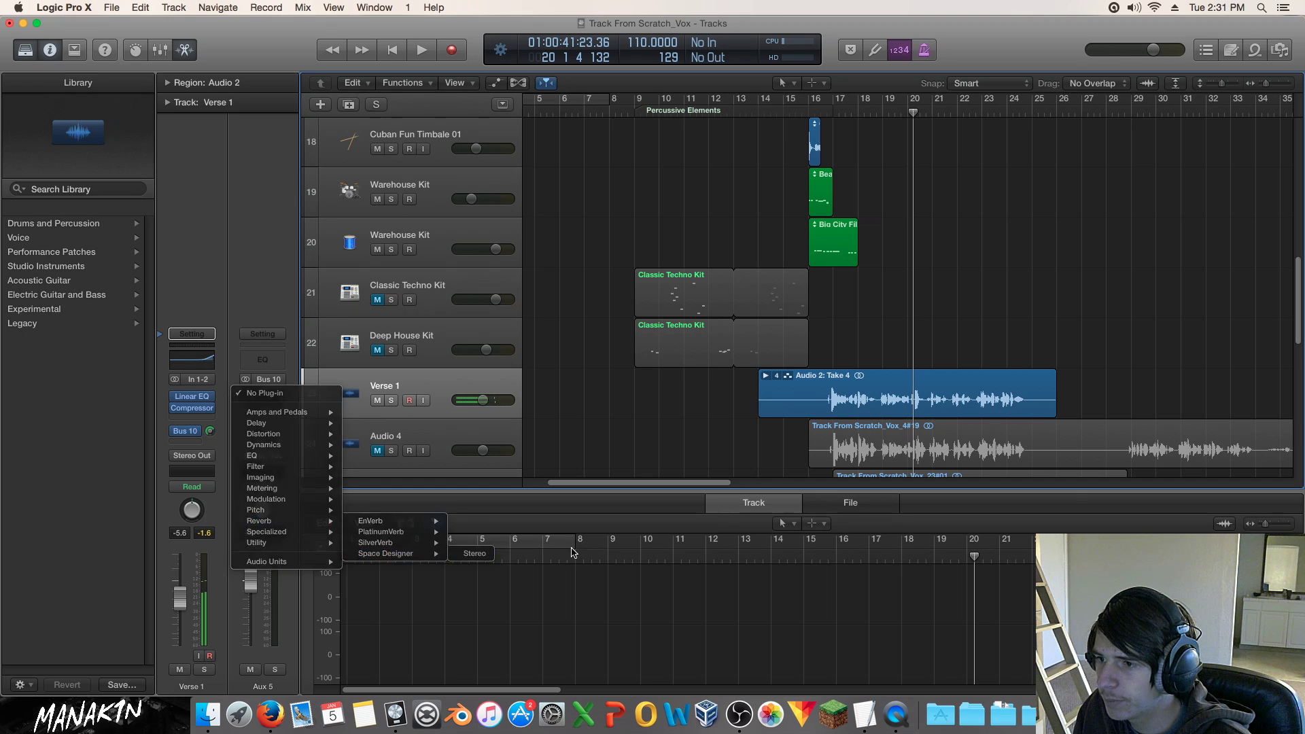
{"action": "left_click", "coordinate": [471, 554]}
{"action": "left_click_drag", "start_coordinate": [231, 63], "coordinate": [761, 69]}
Load the 02.4s Long City Street preset from the Large Spaces group in Space Designer.
{"action": "left_click", "coordinate": [777, 84]}
{"action": "mouse_move", "coordinate": [734, 349]}
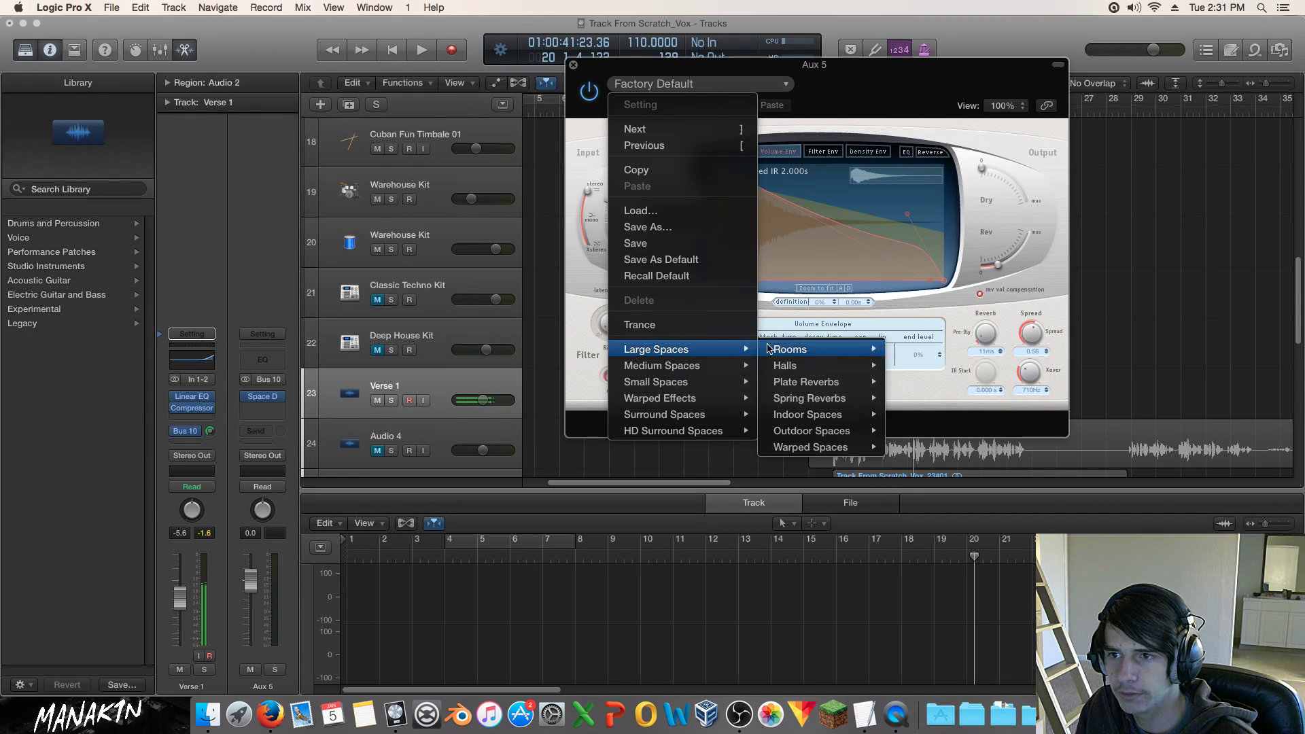
{"action": "mouse_move", "coordinate": [857, 382]}
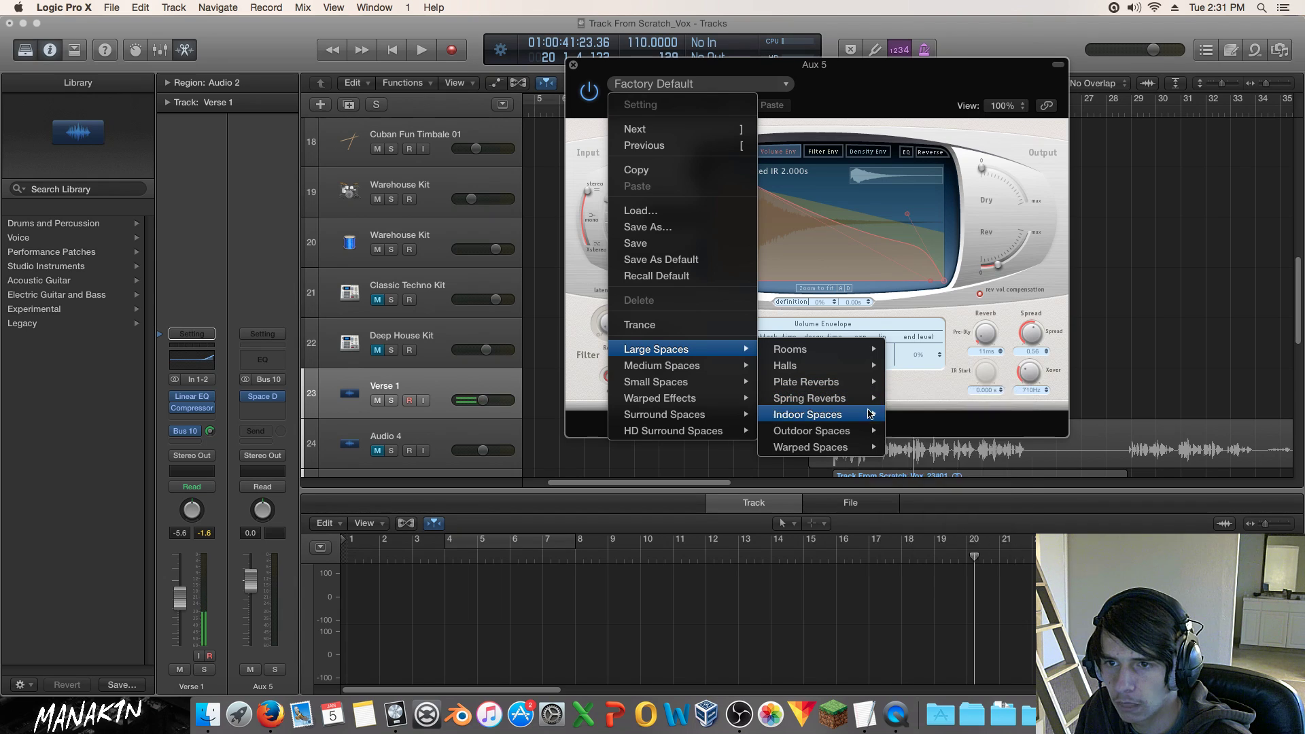
{"action": "mouse_move", "coordinate": [873, 416]}
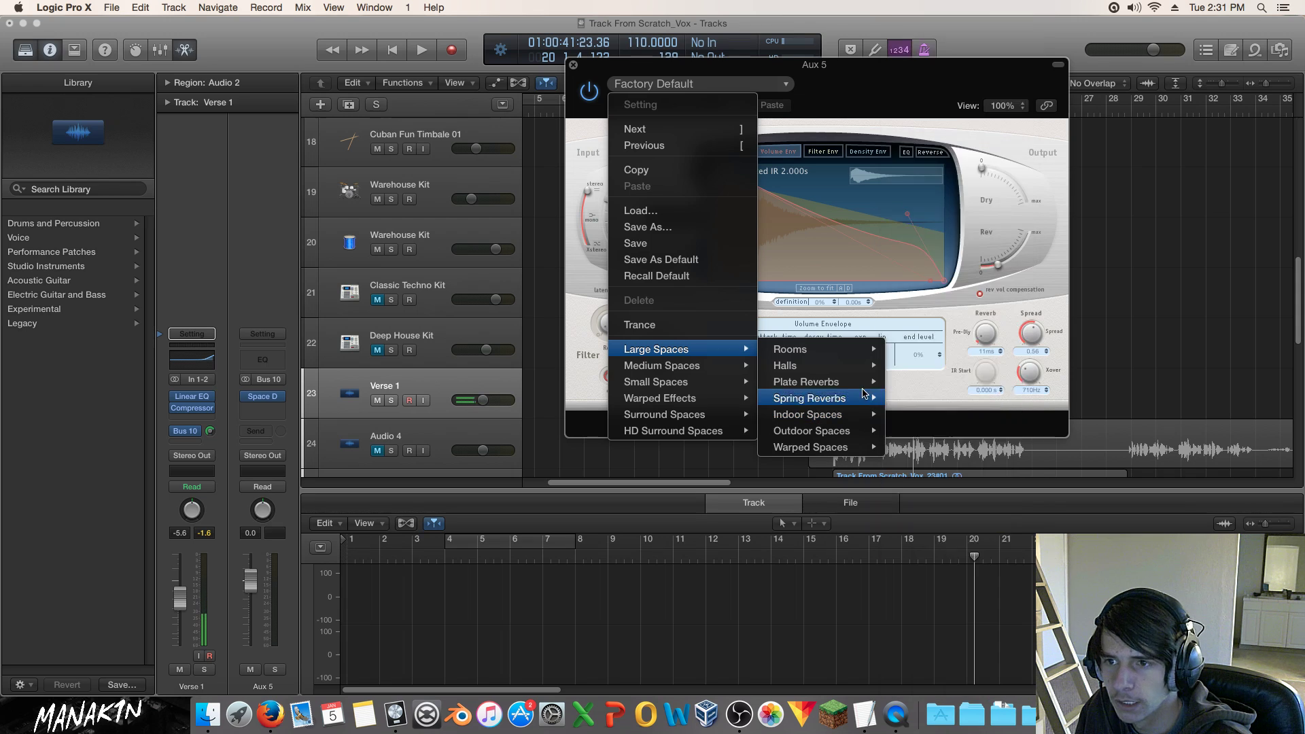
{"action": "left_click", "coordinate": [996, 373]}
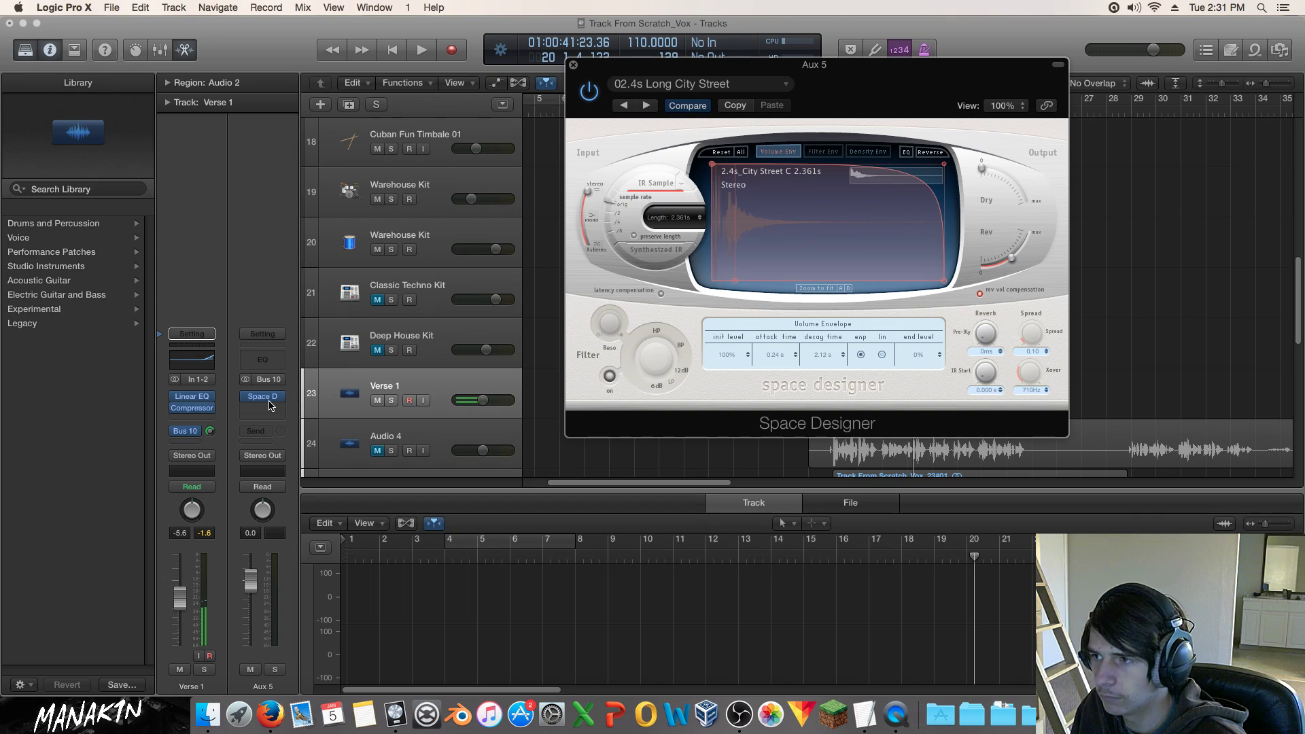
Add a Channel EQ behind Space Designer on Aux 5 and close its window.
{"action": "left_click", "coordinate": [271, 360]}
{"action": "left_click_drag", "start_coordinate": [360, 58], "coordinate": [794, 243]}
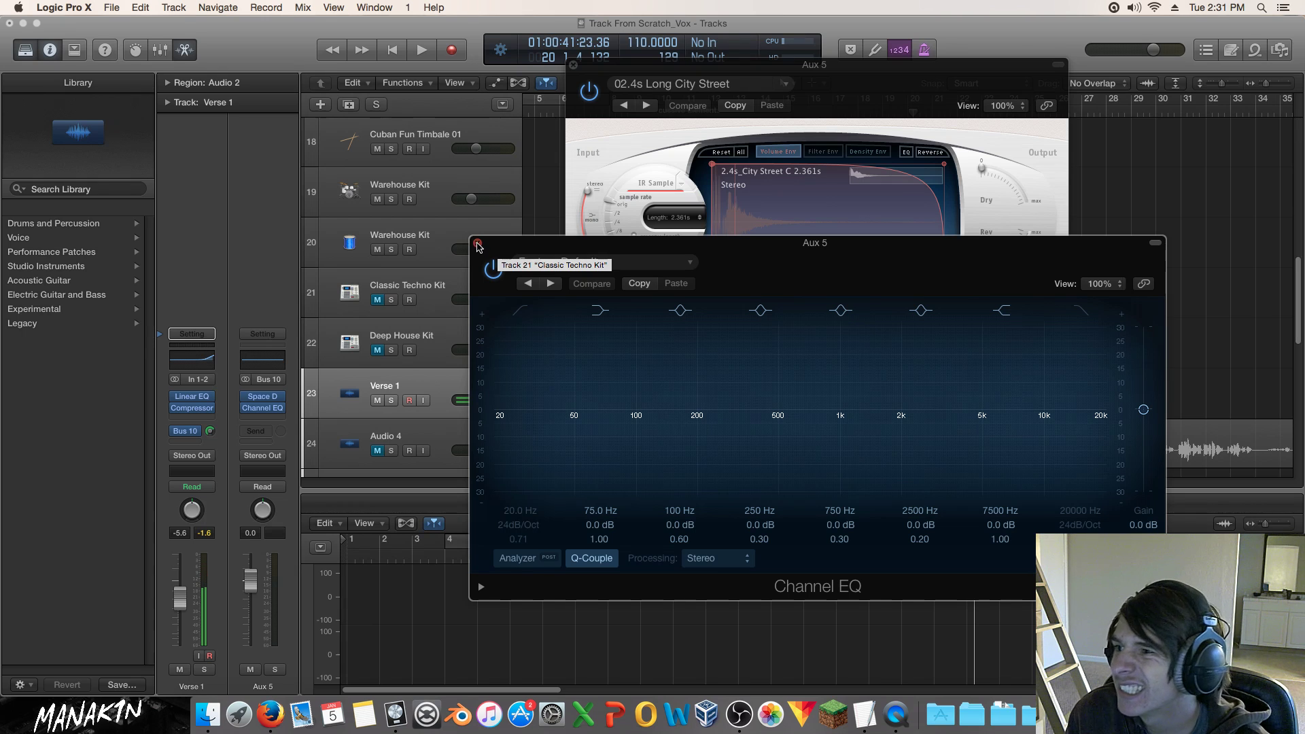
{"action": "left_click", "coordinate": [478, 244]}
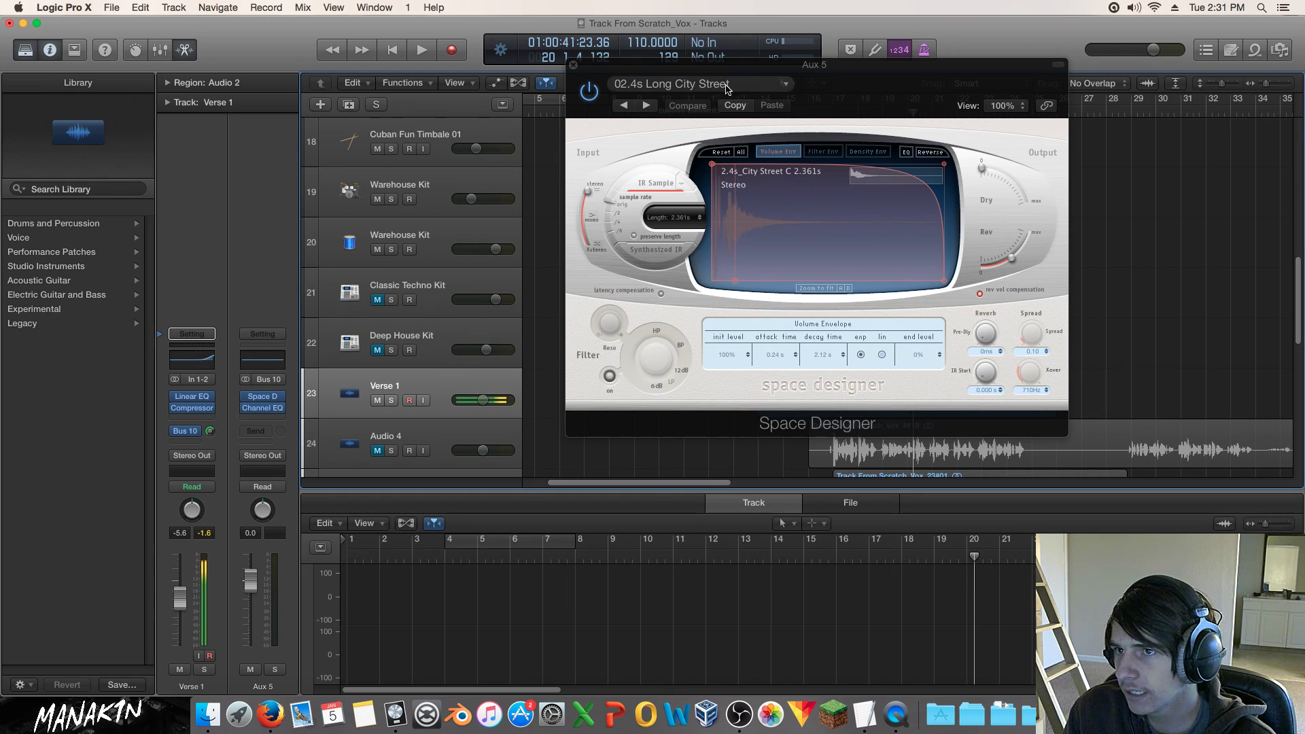
Set a cycle range from bar 17 to bar 25 over the Verse 1 vocal and play it.
{"action": "left_click_drag", "start_coordinate": [845, 69], "coordinate": [904, 500]}
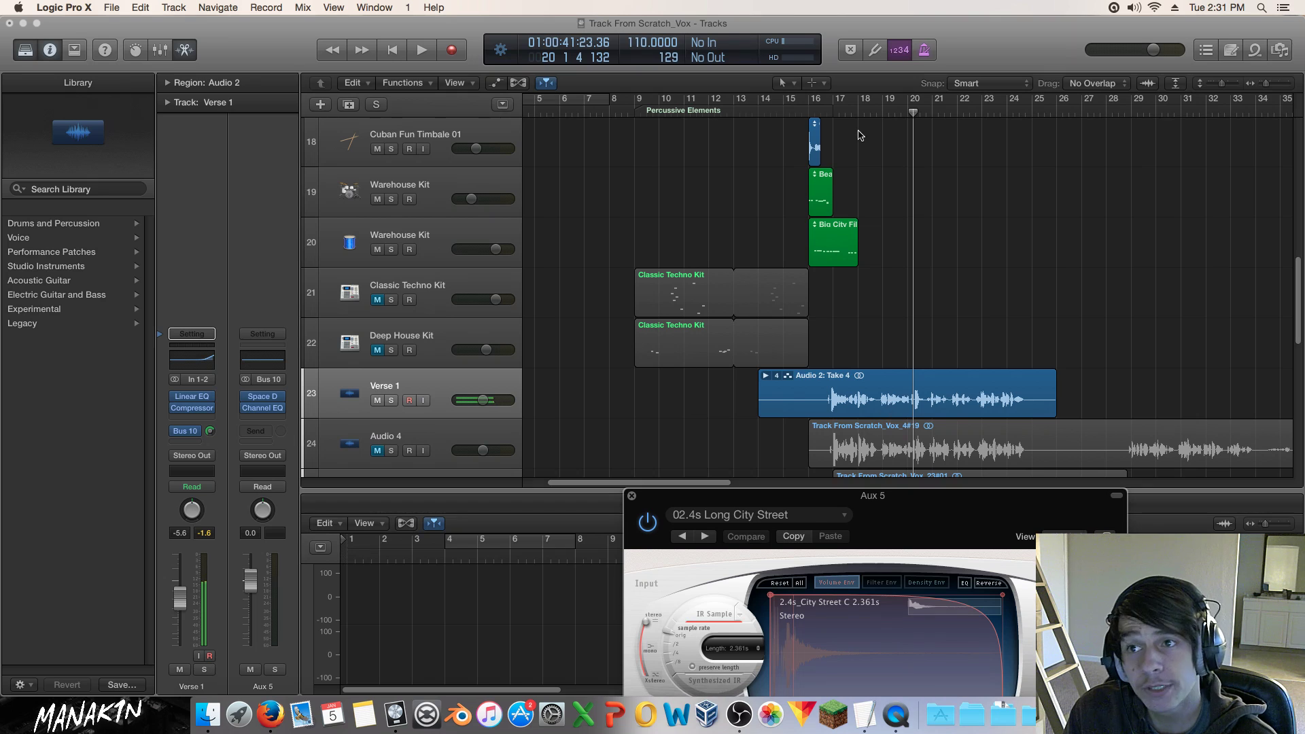
{"action": "left_click_drag", "start_coordinate": [838, 100], "coordinate": [1024, 105]}
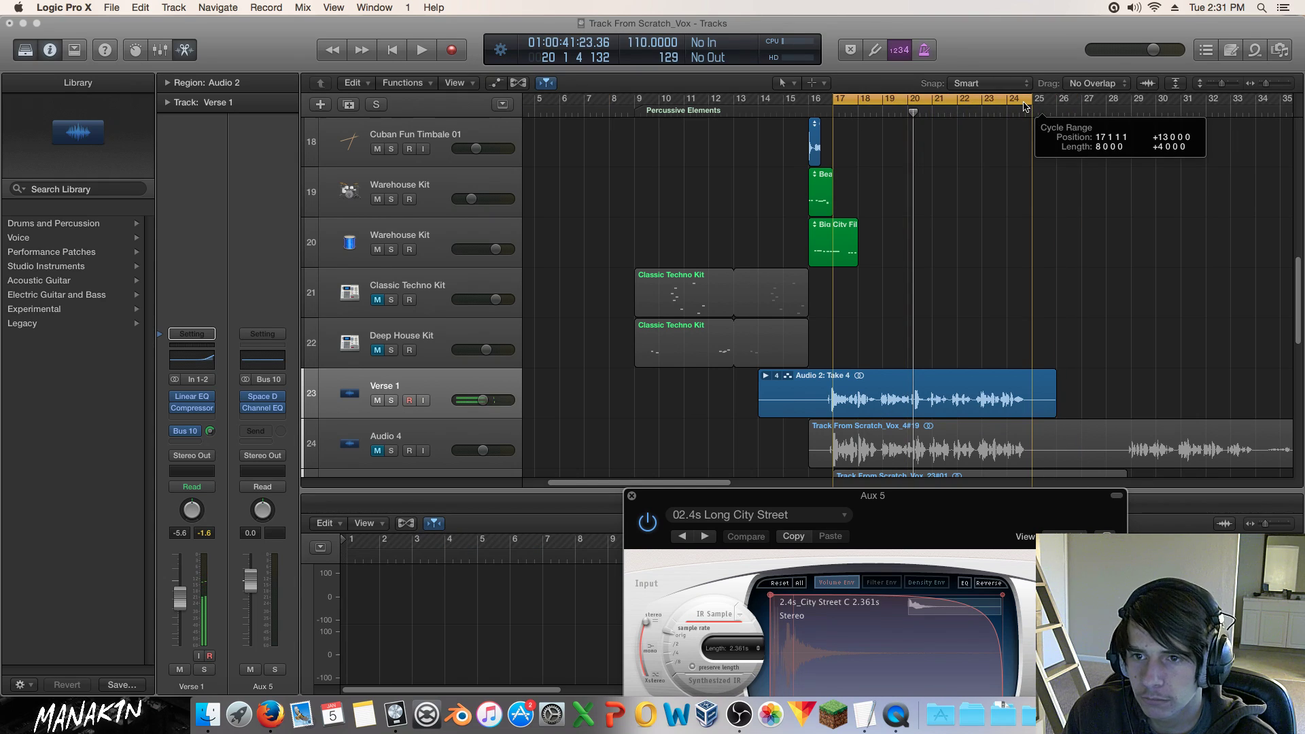
{"action": "key", "text": "space"}
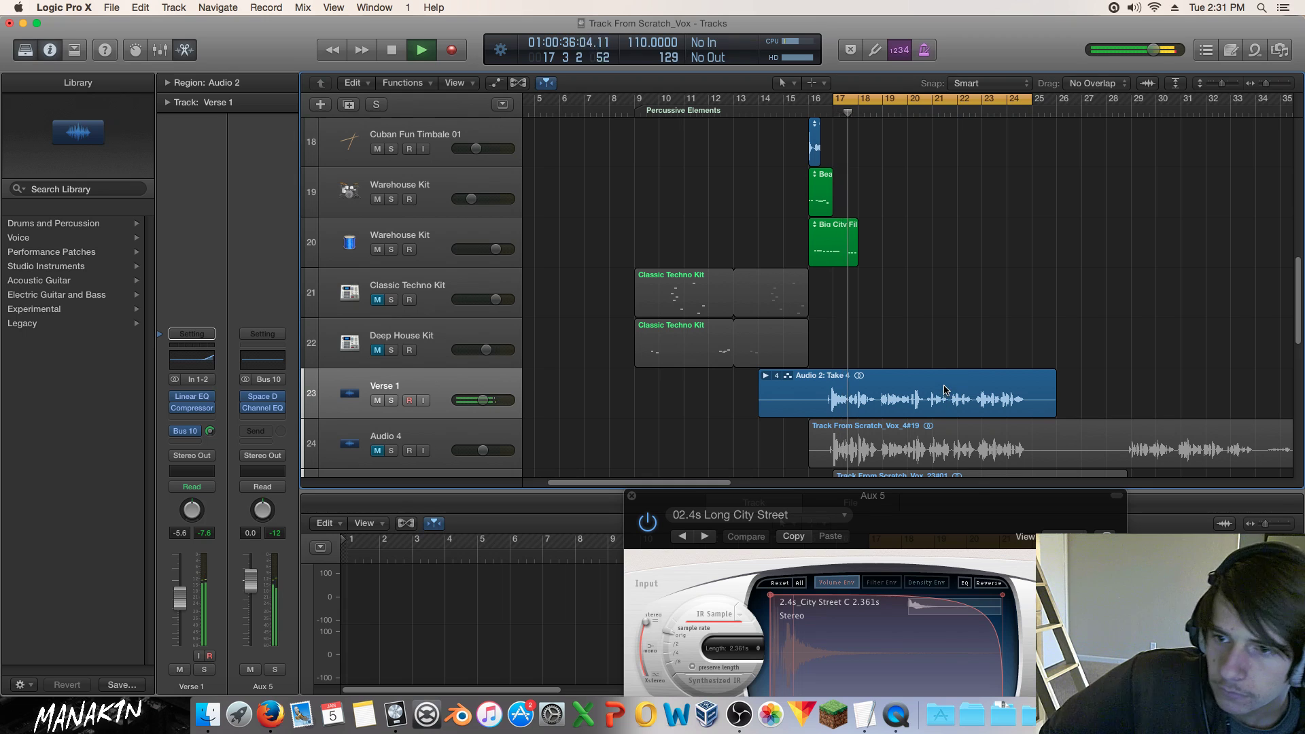
Audition the following Space Designer presets during playback and settle on 03.1s Forest Echo, then stop.
{"action": "left_click_drag", "start_coordinate": [693, 538], "coordinate": [734, 340]}
{"action": "left_click", "coordinate": [746, 337]}
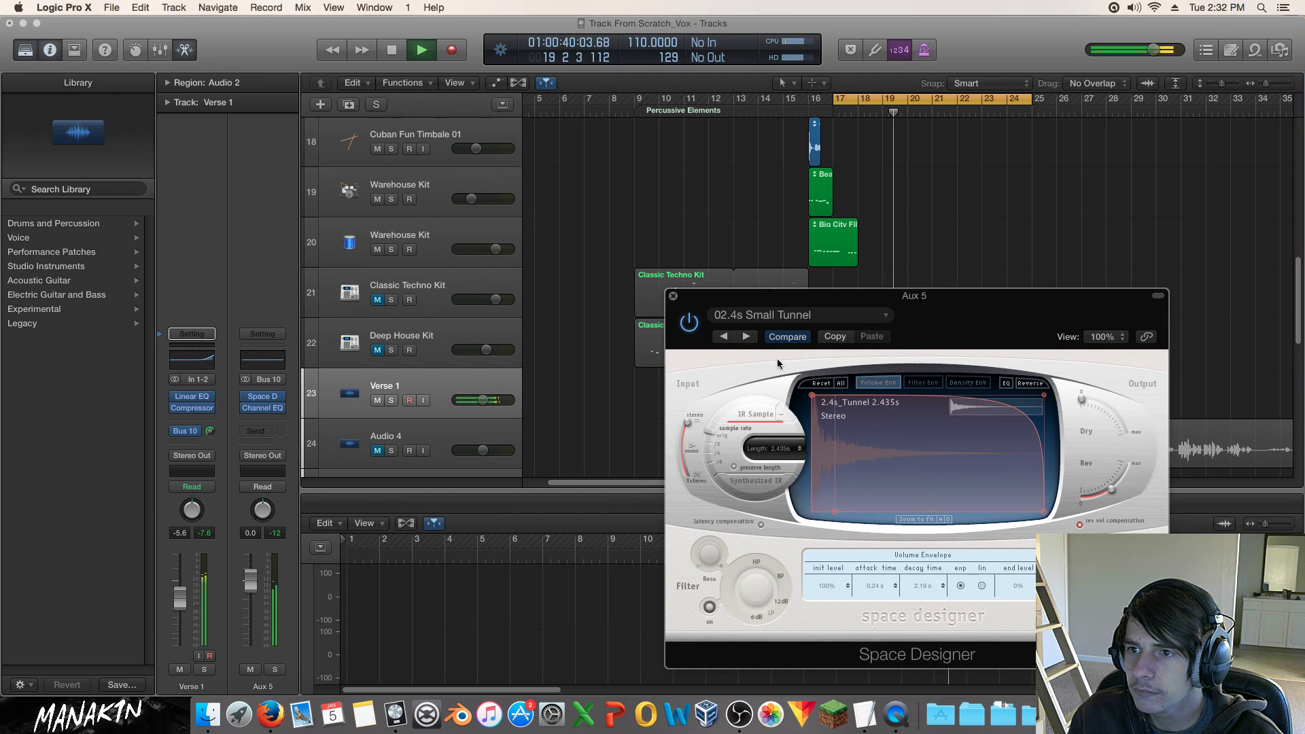
{"action": "left_click", "coordinate": [746, 336]}
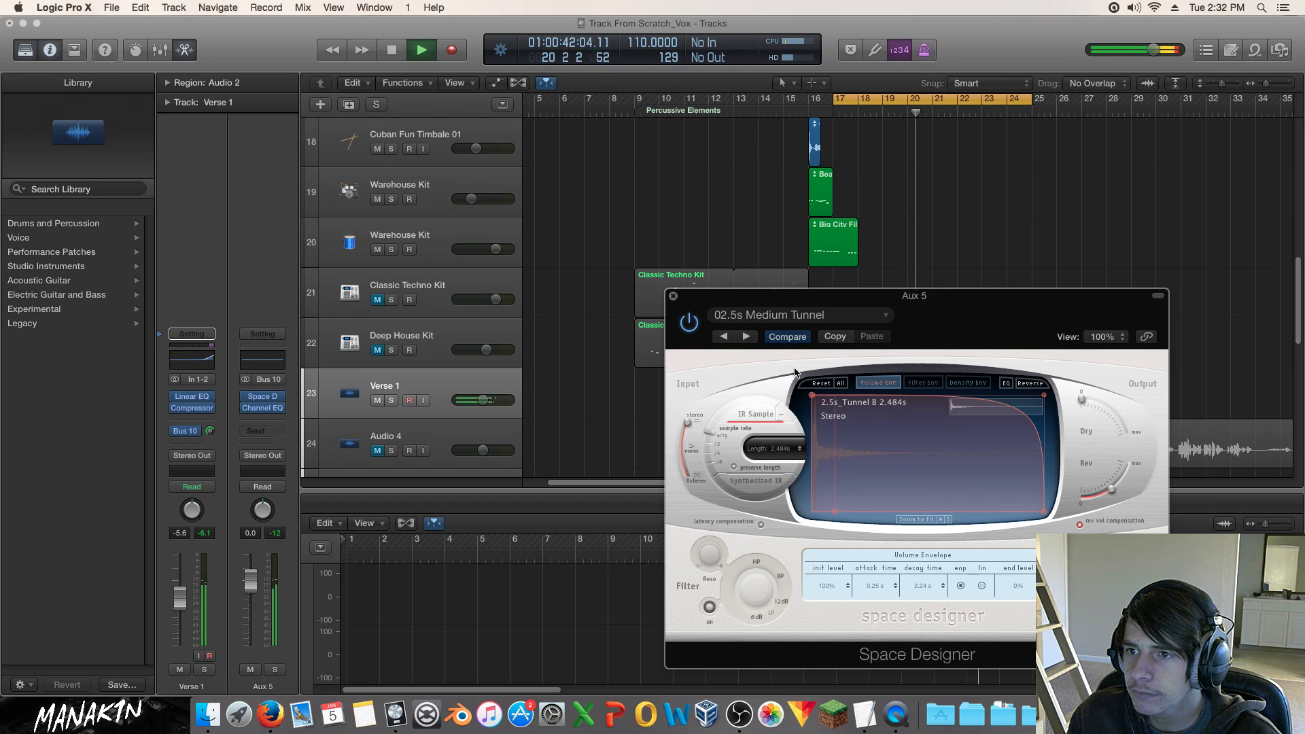
{"action": "left_click", "coordinate": [747, 337]}
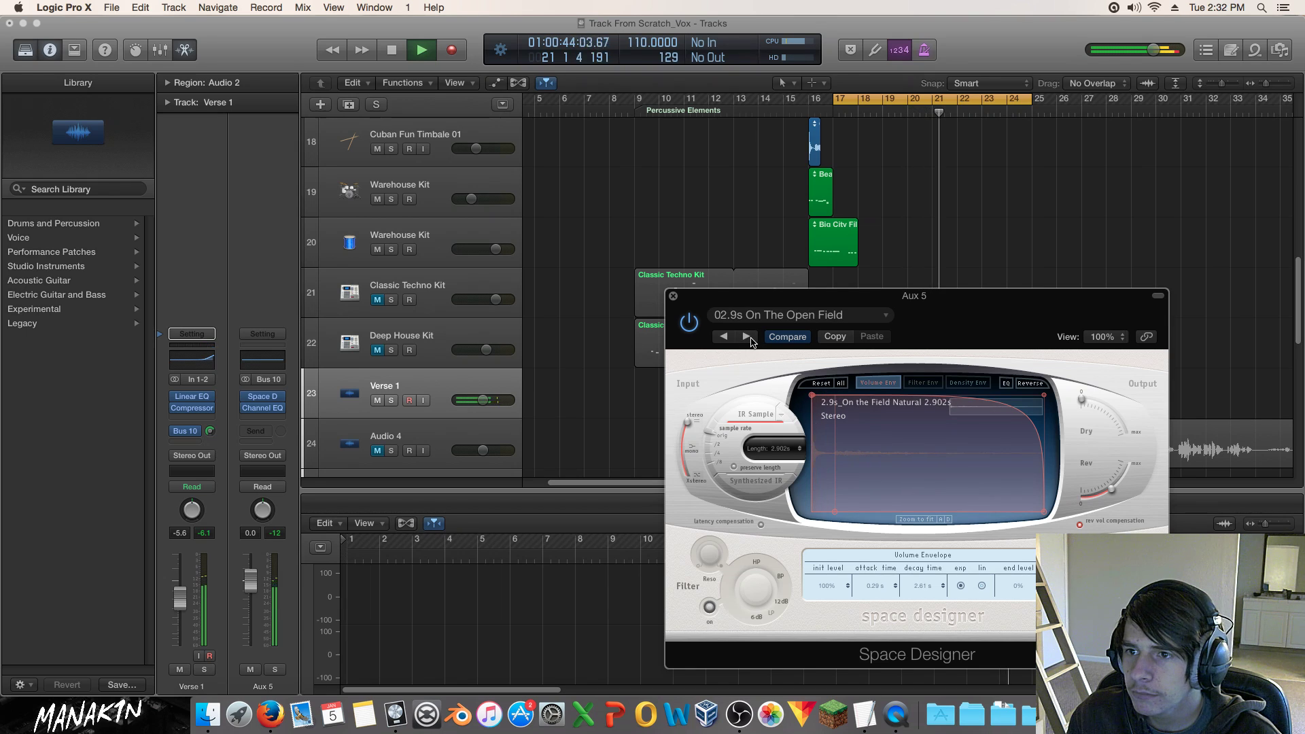
{"action": "left_click", "coordinate": [747, 337]}
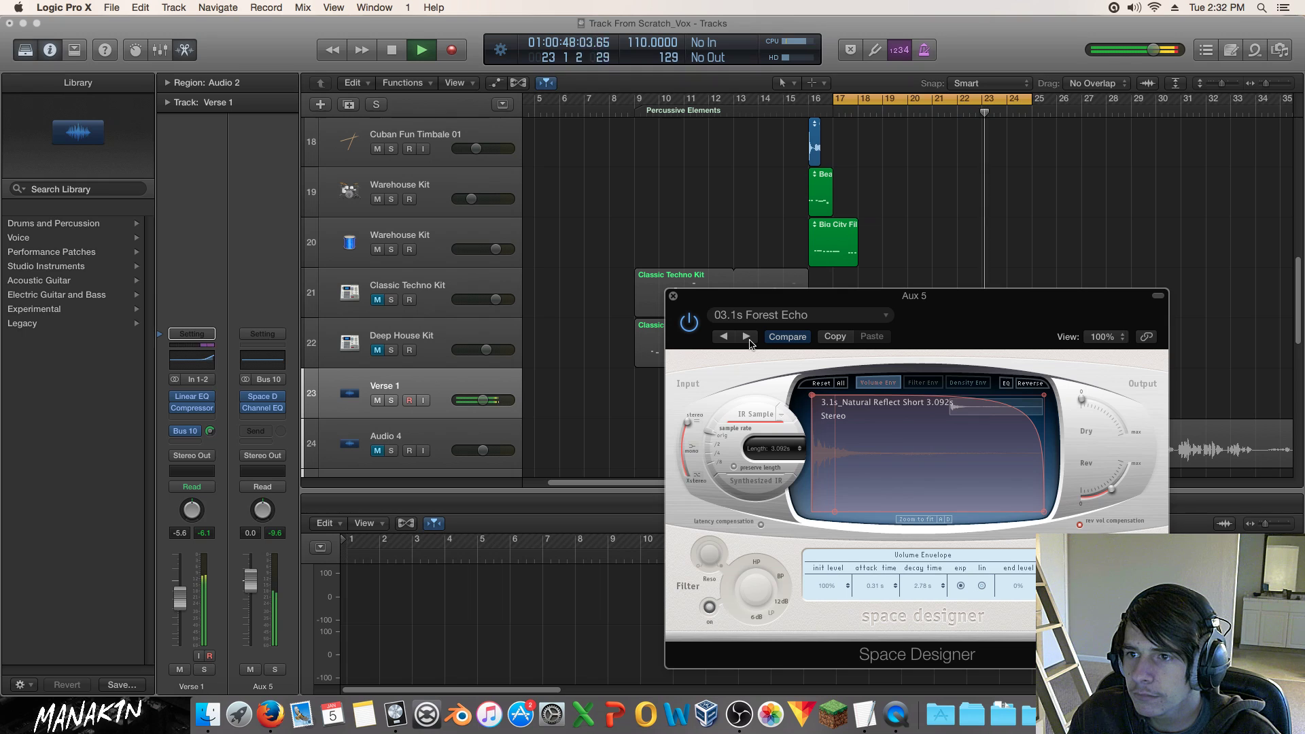
{"action": "key", "text": "space"}
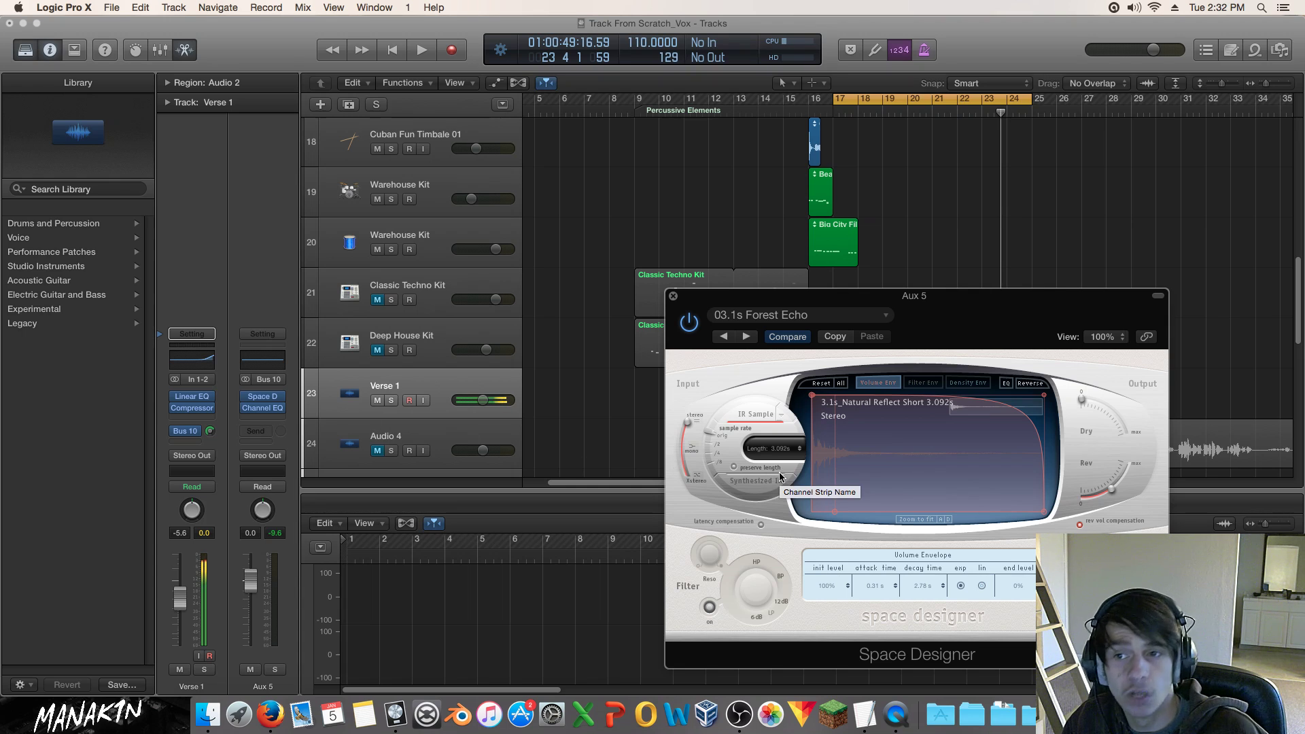
Try a high-cut filter at about 2150 Hz in the Aux 5 Channel EQ.
{"action": "left_click", "coordinate": [1006, 383]}
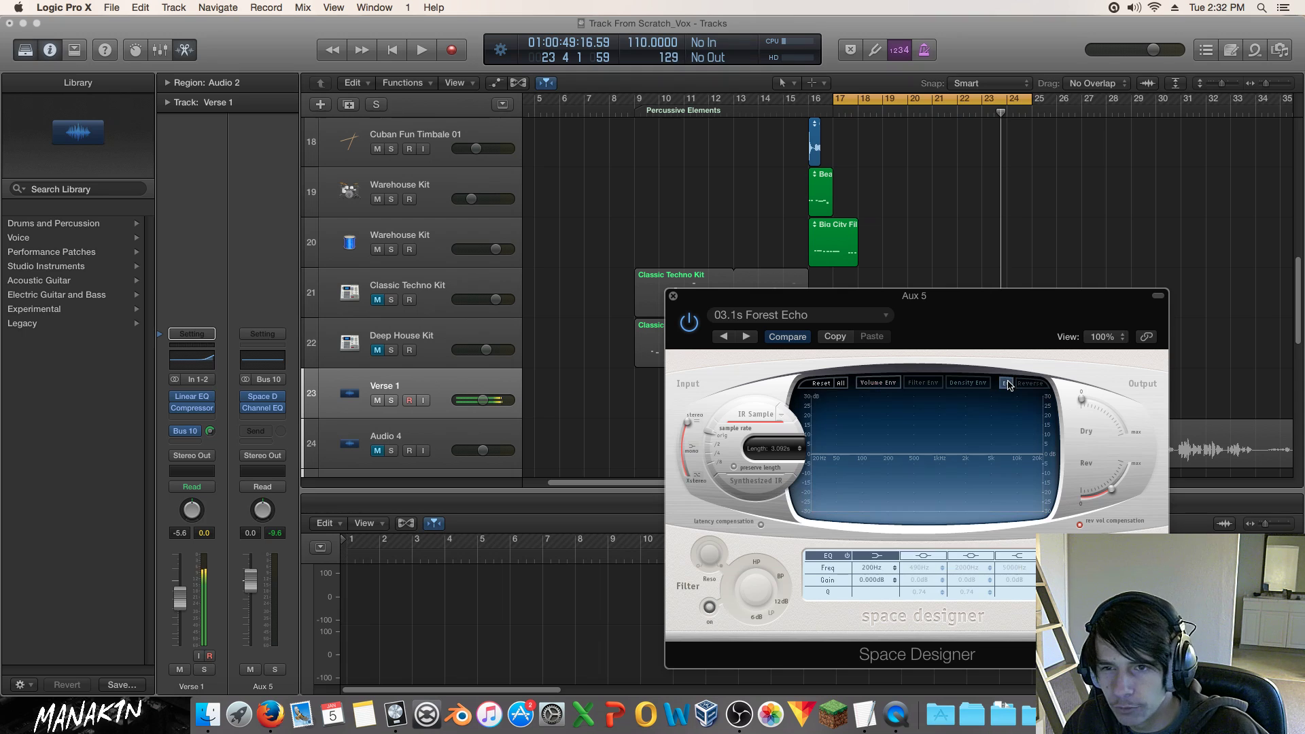
{"action": "left_click", "coordinate": [264, 410]}
{"action": "left_click_drag", "start_coordinate": [1105, 342], "coordinate": [913, 341]}
{"action": "mouse_move", "coordinate": [906, 418]}
{"action": "left_mouse_down"}
{"action": "mouse_move", "coordinate": [893, 437]}
{"action": "mouse_move", "coordinate": [829, 435]}
{"action": "mouse_move", "coordinate": [908, 432]}
{"action": "left_mouse_up"}
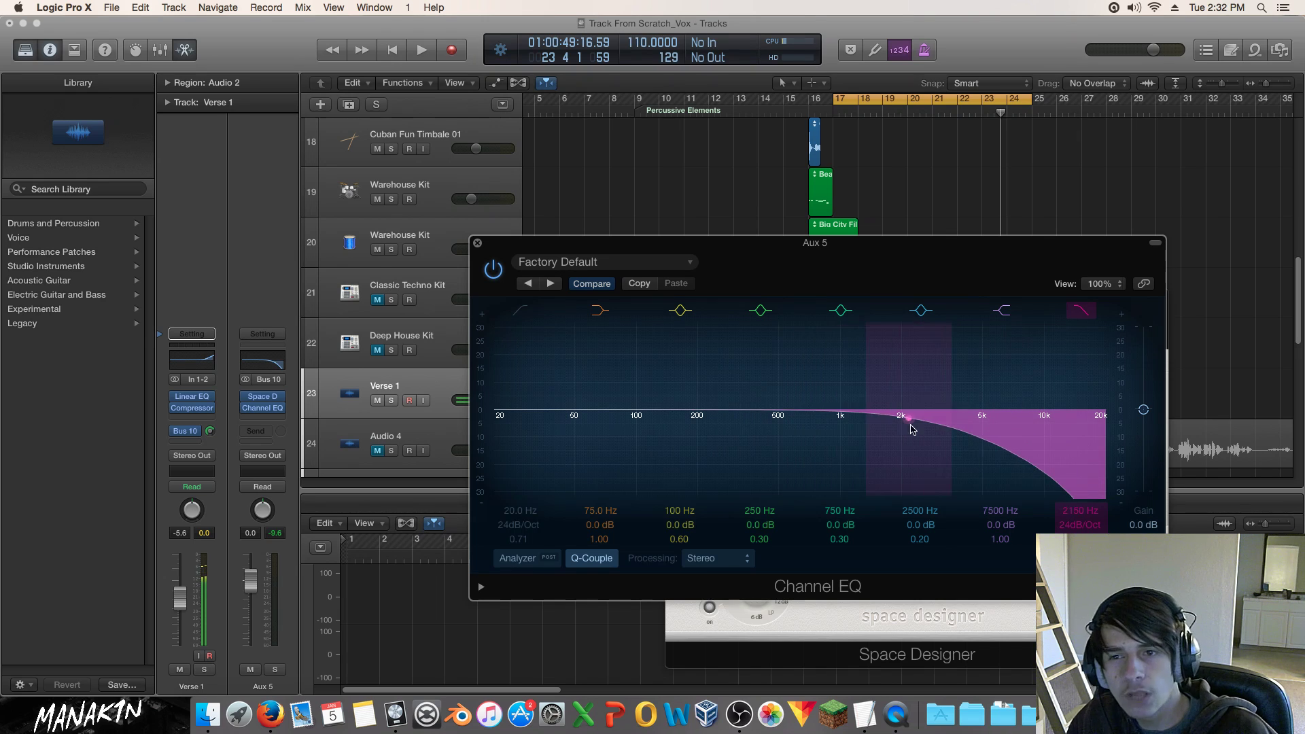
{"action": "left_click", "coordinate": [1080, 311]}
{"action": "left_click", "coordinate": [477, 242]}
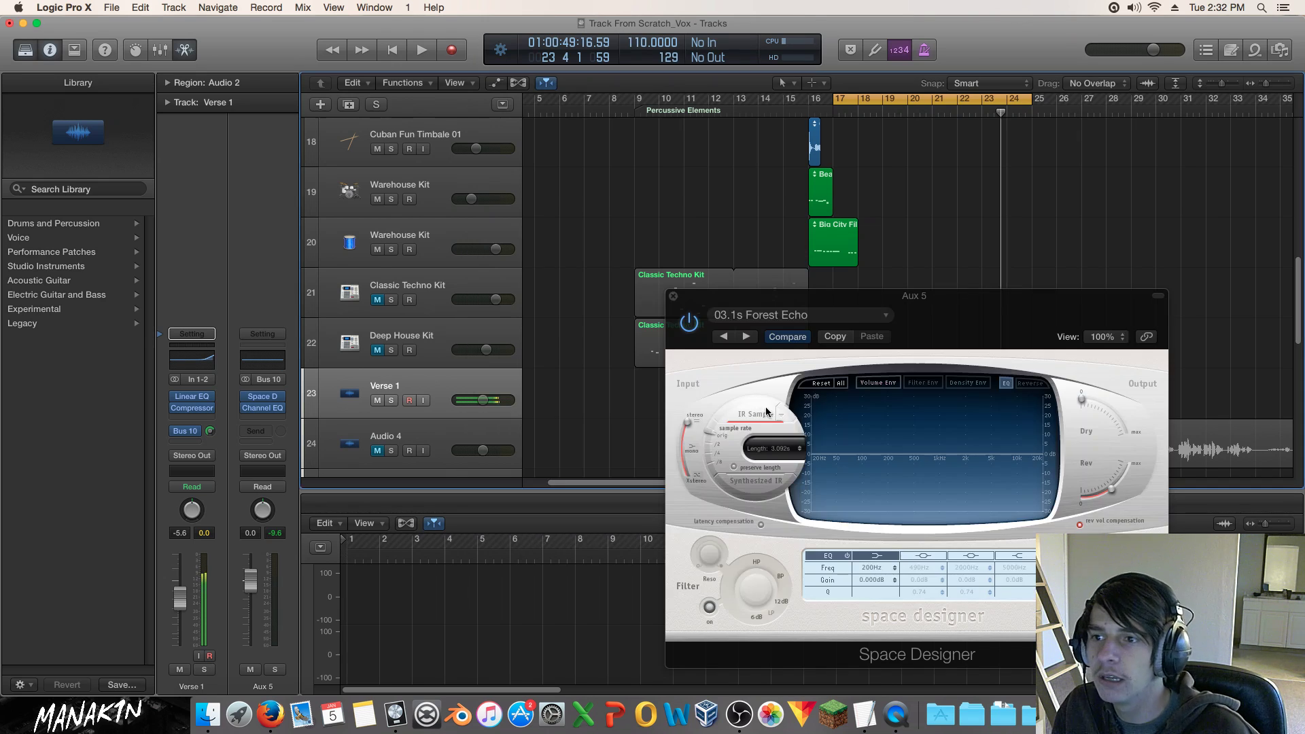
Switch off the low-shelf band in Space Designer's built-in EQ and close the reverb's window.
{"action": "left_click", "coordinate": [878, 383]}
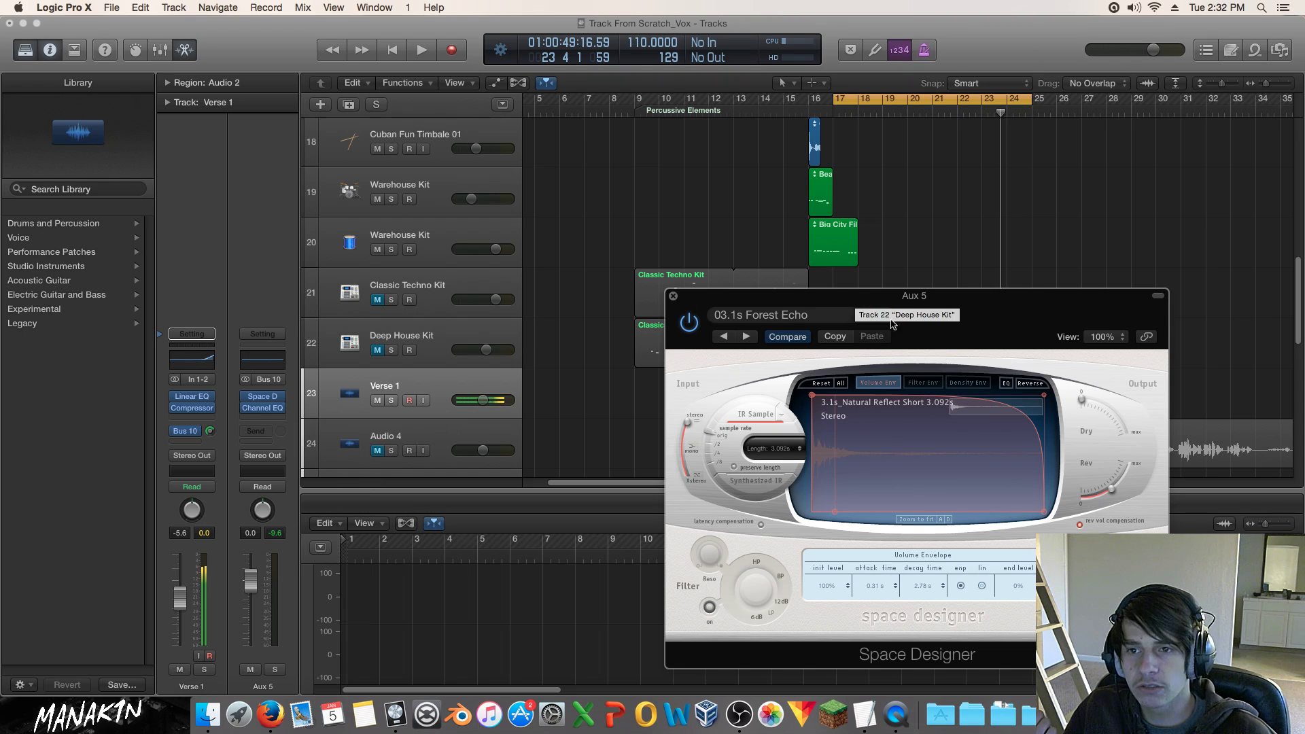
{"action": "left_click", "coordinate": [1006, 383]}
{"action": "mouse_move", "coordinate": [963, 467]}
{"action": "left_mouse_down"}
{"action": "mouse_move", "coordinate": [965, 453]}
{"action": "mouse_move", "coordinate": [960, 467]}
{"action": "left_mouse_up"}
{"action": "left_click", "coordinate": [878, 557]}
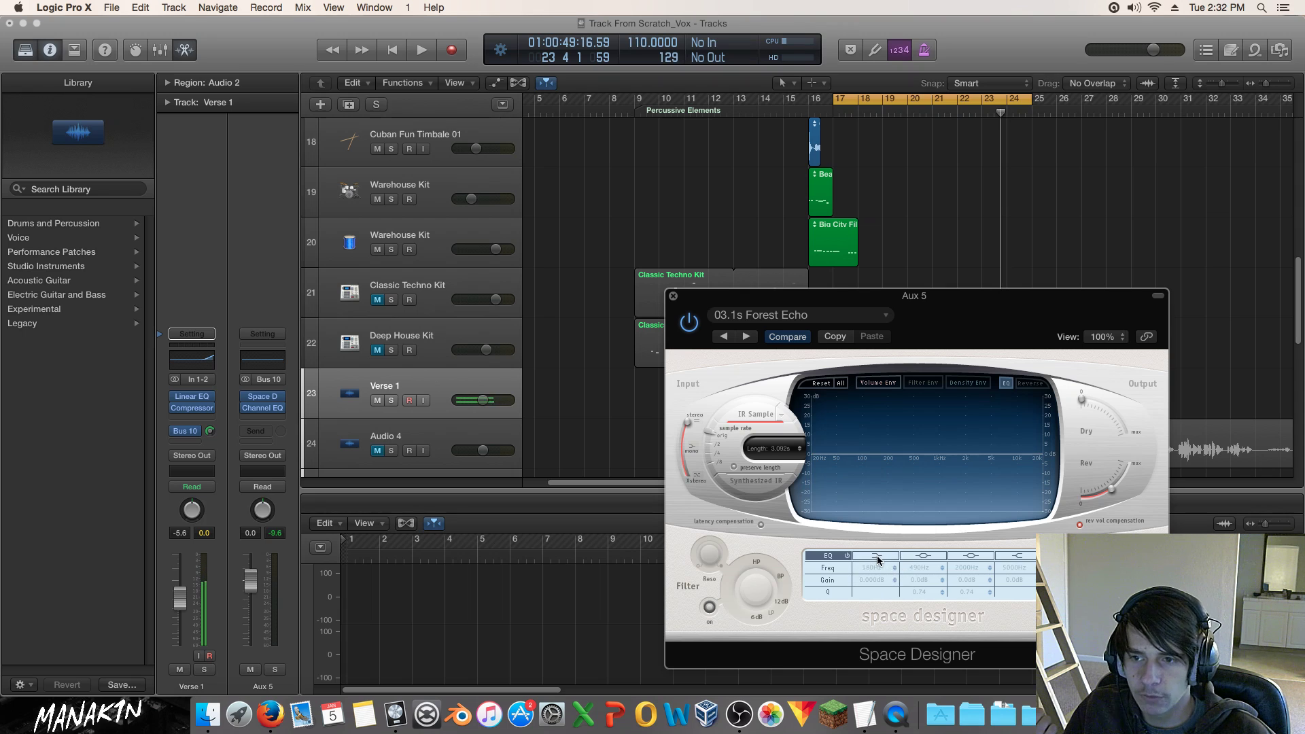
{"action": "left_click", "coordinate": [875, 385]}
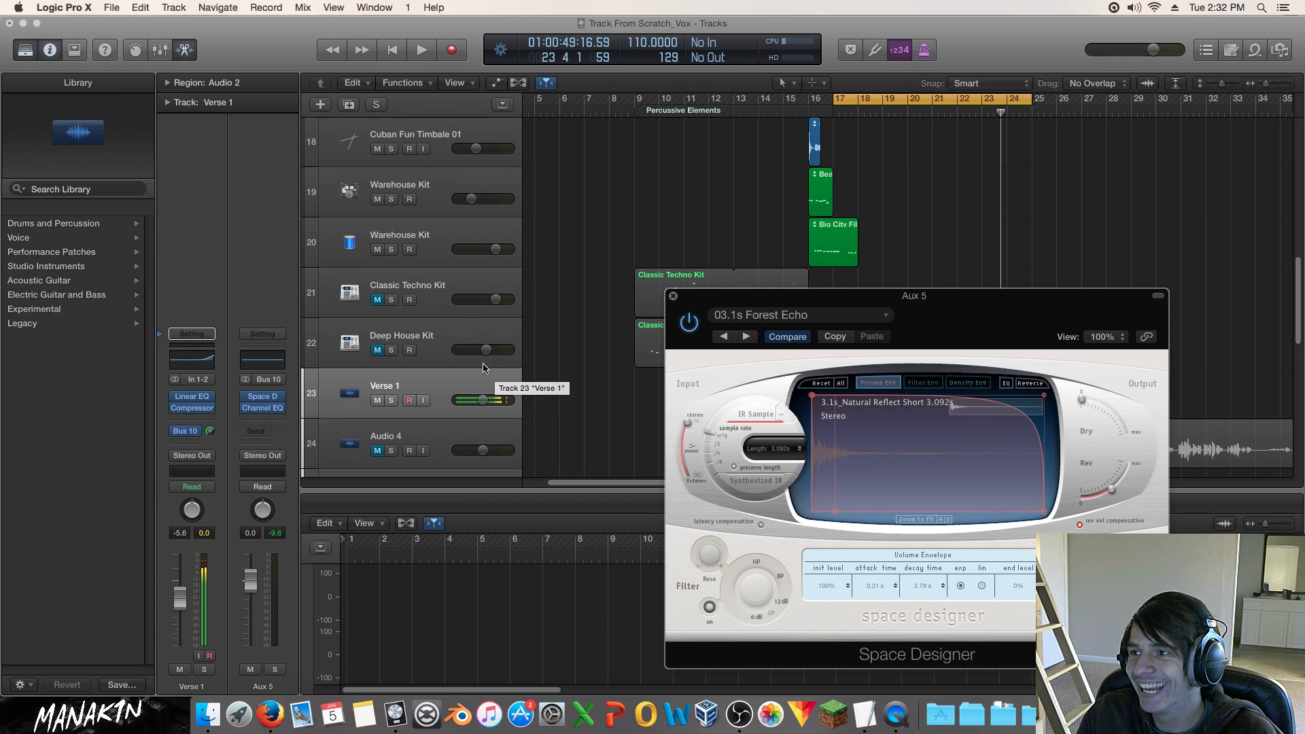
{"action": "left_click_drag", "start_coordinate": [703, 300], "coordinate": [760, 382]}
{"action": "left_click", "coordinate": [734, 376]}
Solo the Verse 1 track and play it through the Aux 5 reverb.
{"action": "mouse_move", "coordinate": [280, 412]}
{"action": "key", "text": "s"}
{"action": "key", "text": "space"}
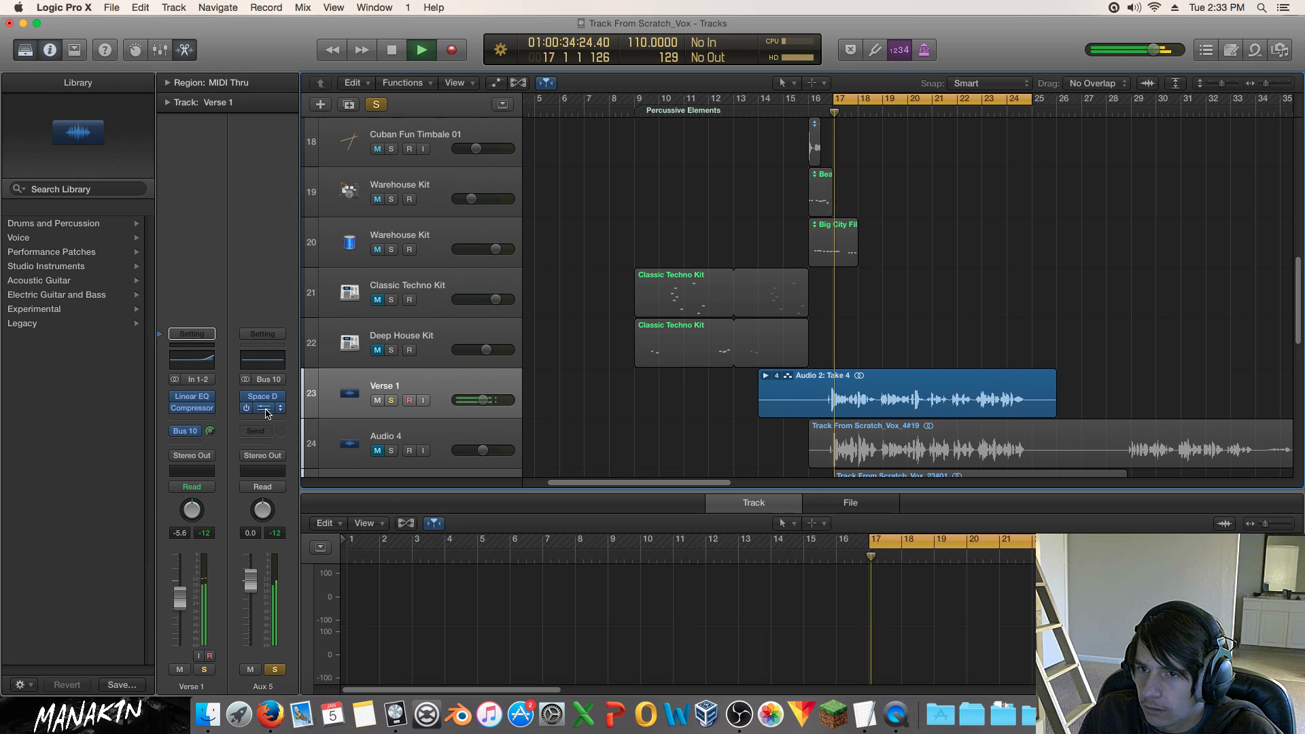
Cut the Aux 5 Channel EQ's sixth band to -18.0 dB at 2400 Hz, comparing it with the band bypassed during playback.
{"action": "left_click", "coordinate": [265, 409]}
{"action": "key", "text": "space"}
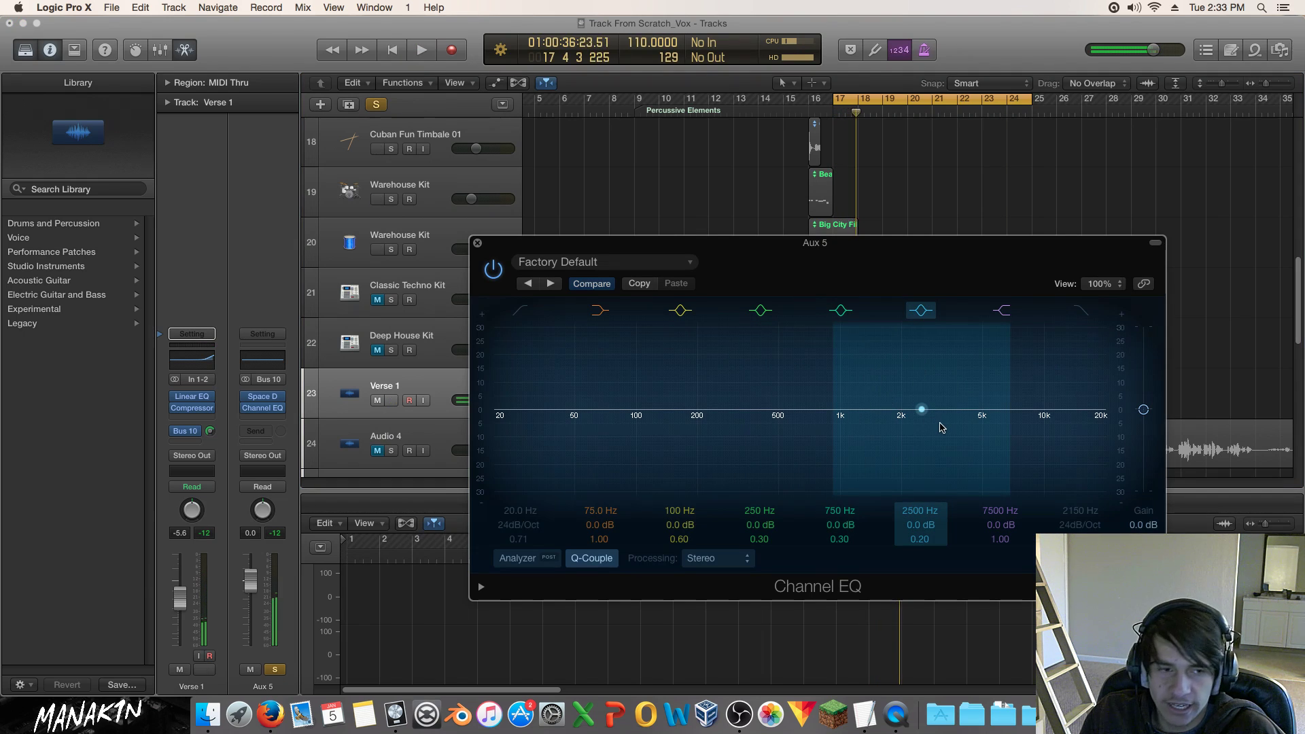
{"action": "key", "text": "space"}
{"action": "left_click_drag", "start_coordinate": [926, 425], "coordinate": [913, 474]}
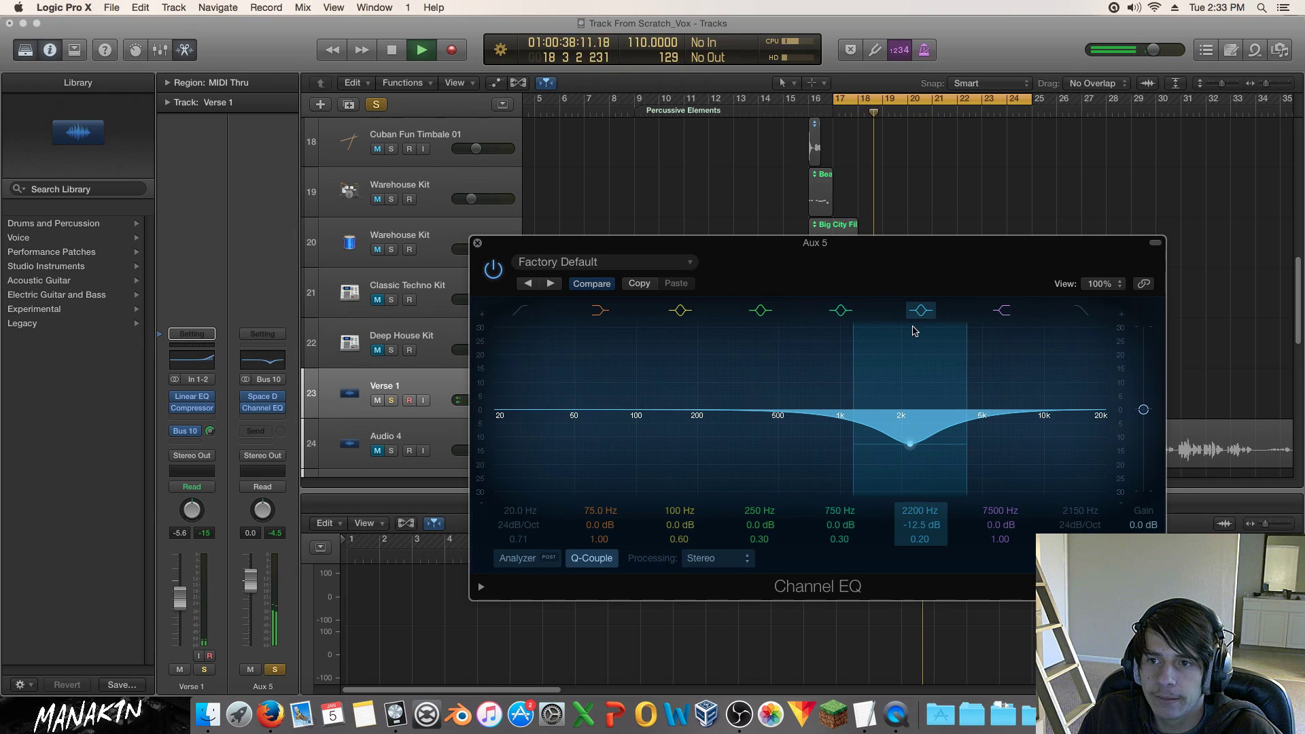
{"action": "left_click", "coordinate": [922, 310]}
{"action": "left_click", "coordinate": [922, 311]}
{"action": "left_click_drag", "start_coordinate": [965, 453], "coordinate": [944, 486]}
Release the solo to return to the full mix, close the Aux 5 Channel EQ and stop playback.
{"action": "left_click", "coordinate": [277, 670]}
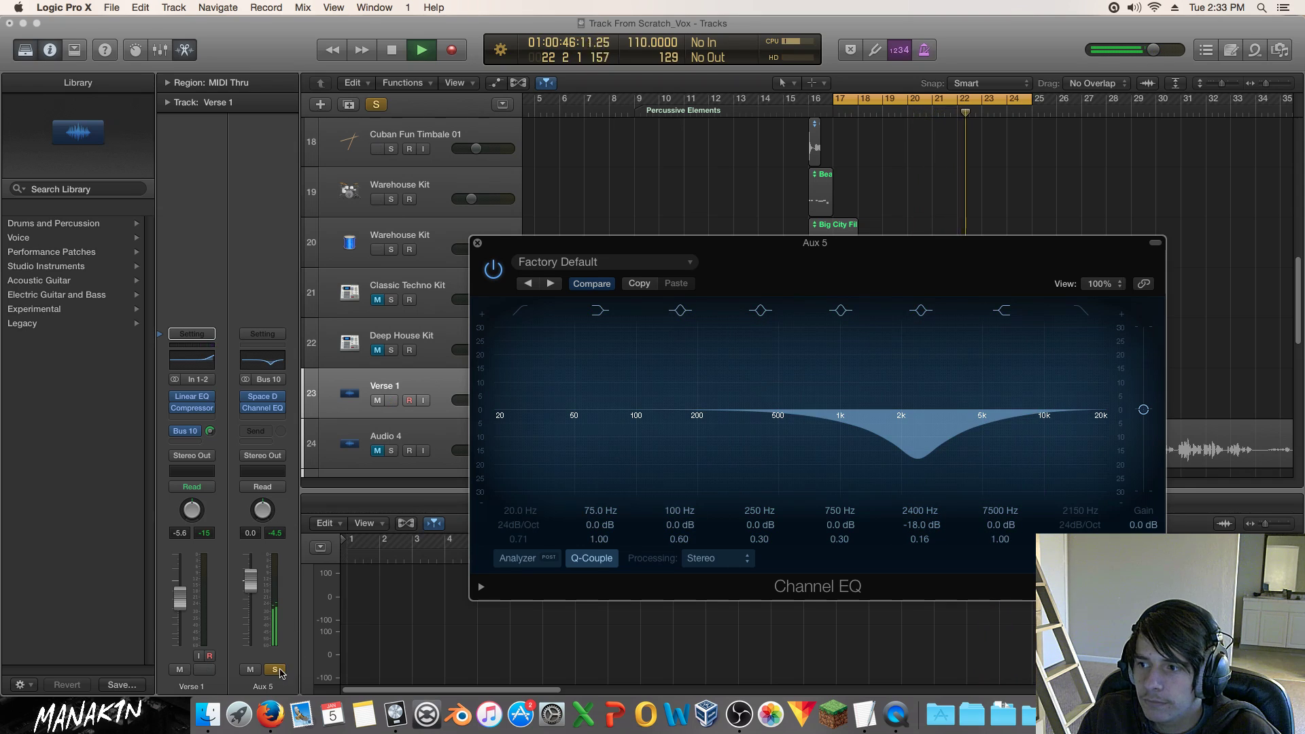
{"action": "left_click", "coordinate": [275, 670]}
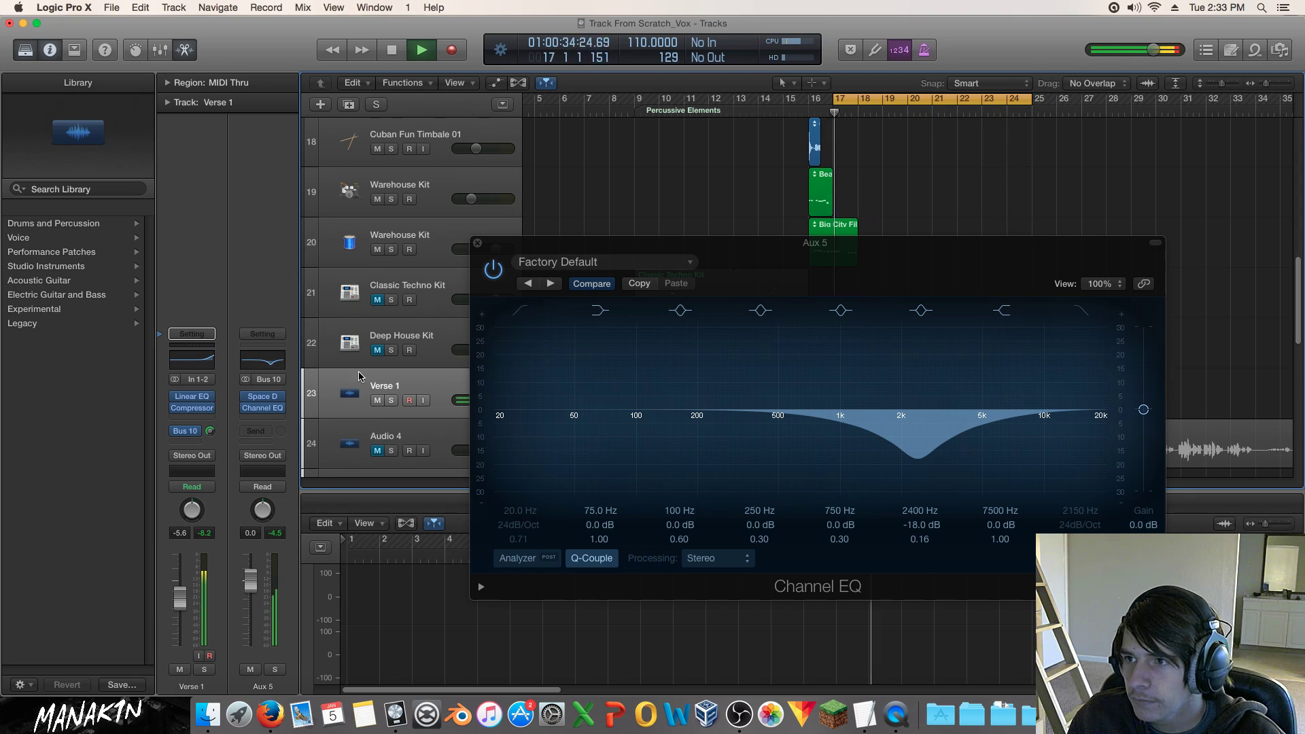
{"action": "left_click", "coordinate": [478, 243]}
{"action": "key", "text": "space"}
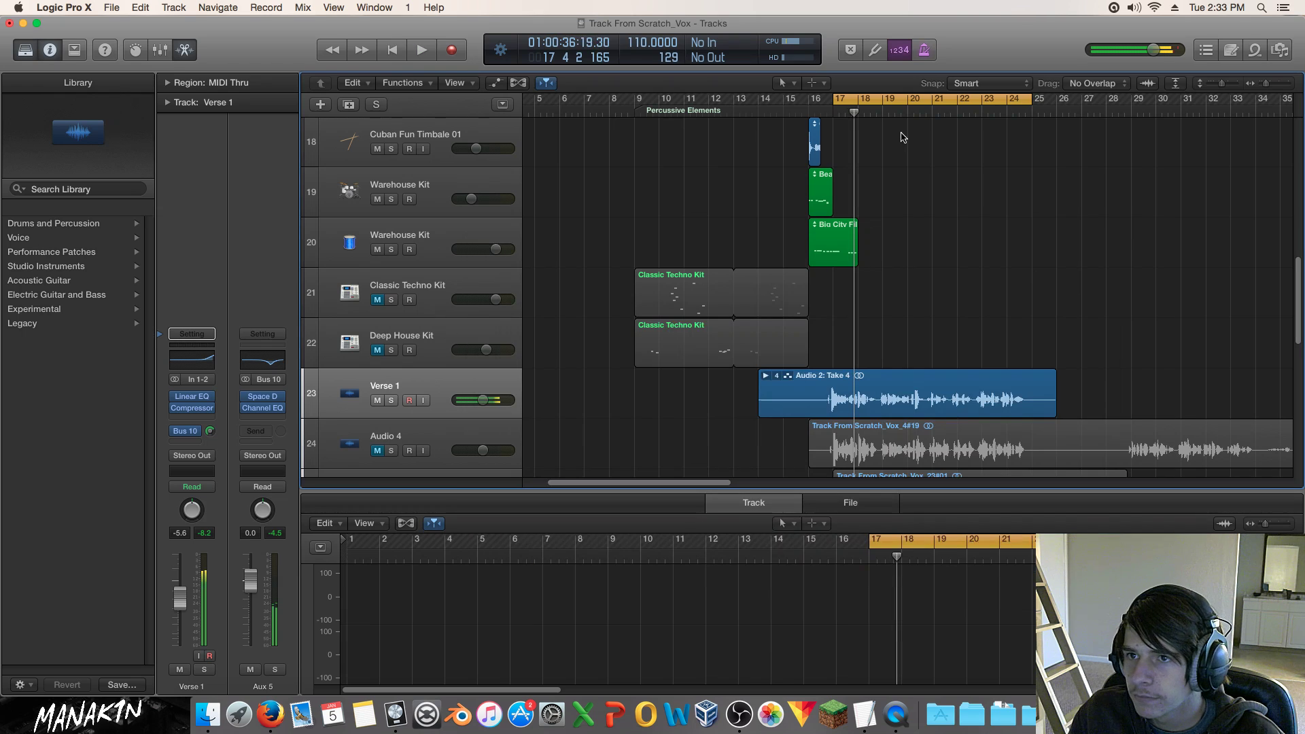
Play the full mix from about bar 16 to check the Verse 1 vocal with its reverb.
{"action": "left_click", "coordinate": [818, 113]}
{"action": "key", "text": "space"}
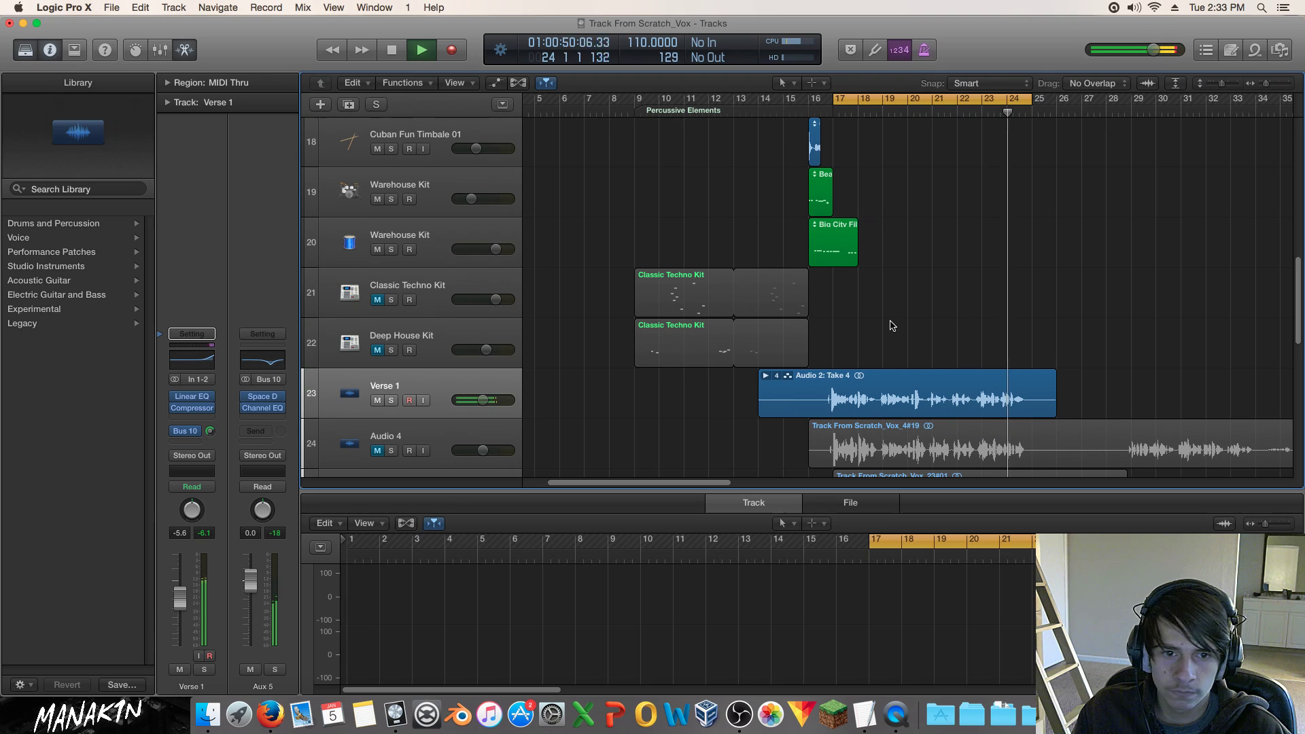
{"action": "key", "text": "space"}
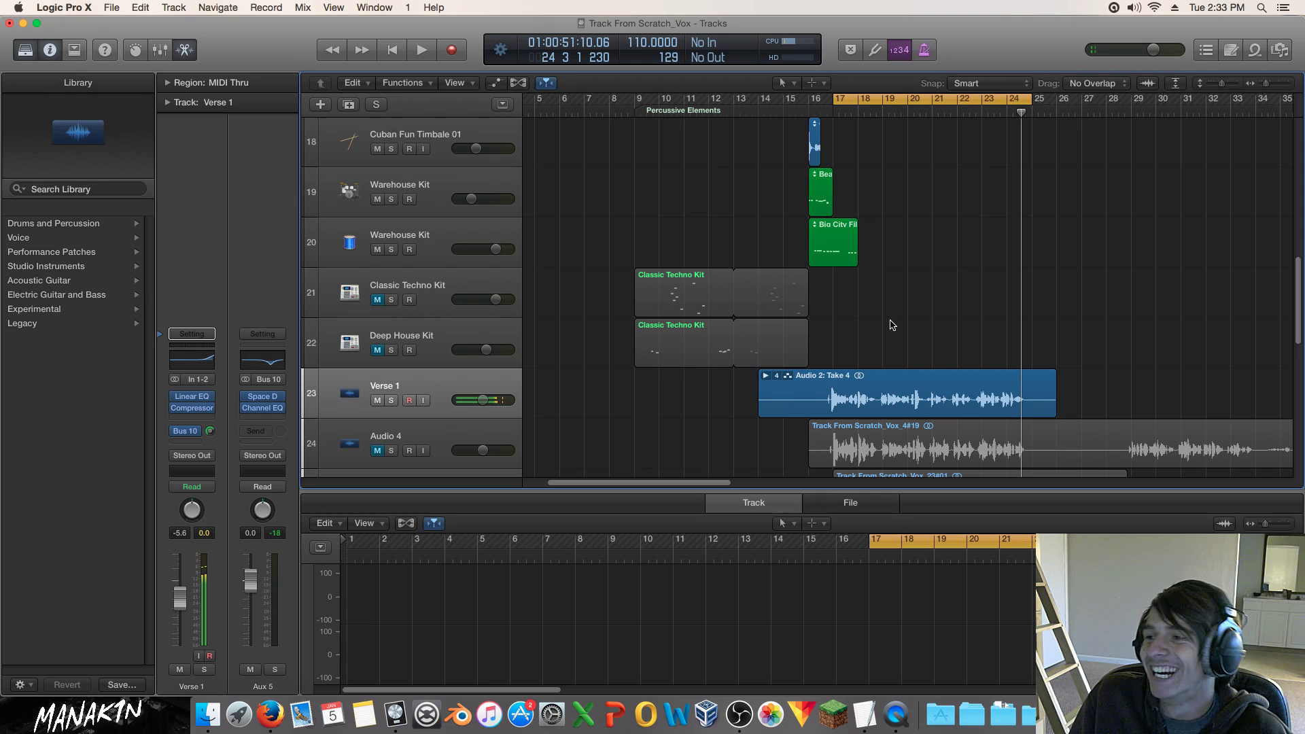
Compare the Verse 1 vocal in the full mix without and with its Bus 10 reverb send.
{"action": "mouse_move", "coordinate": [270, 411]}
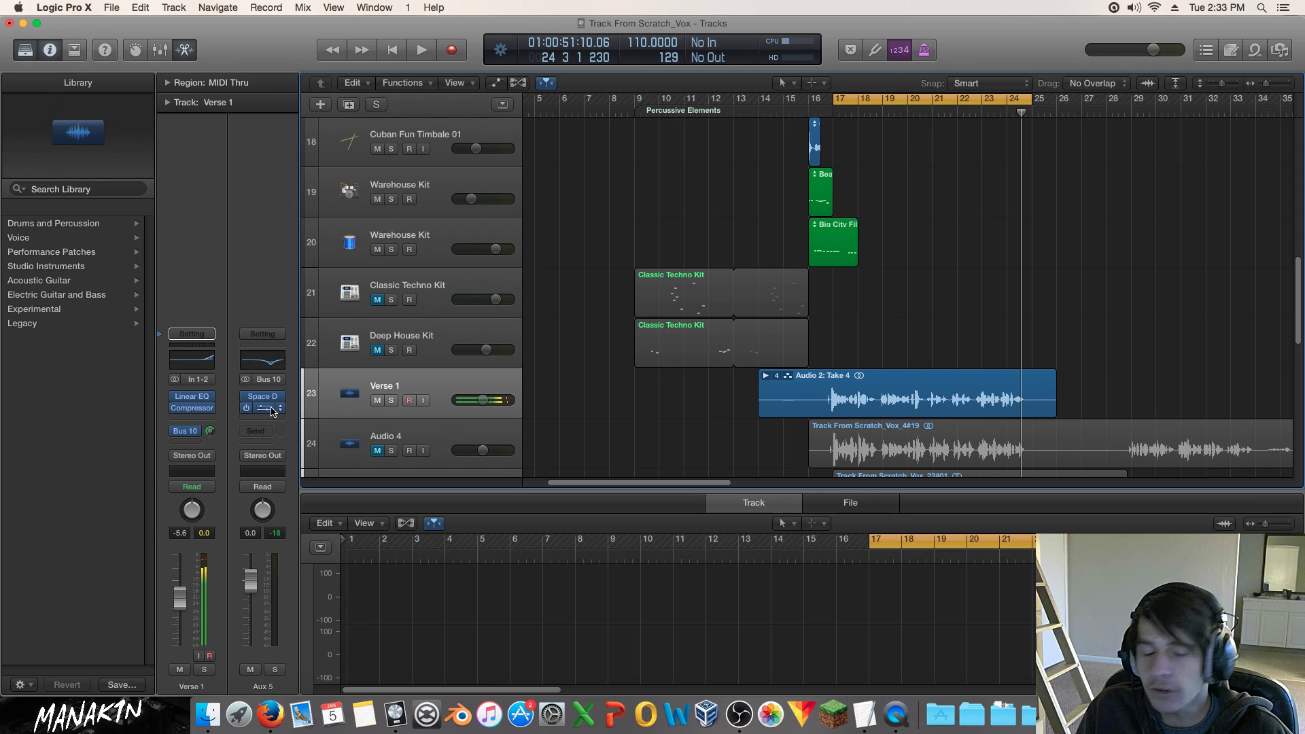
{"action": "left_click", "coordinate": [175, 432]}
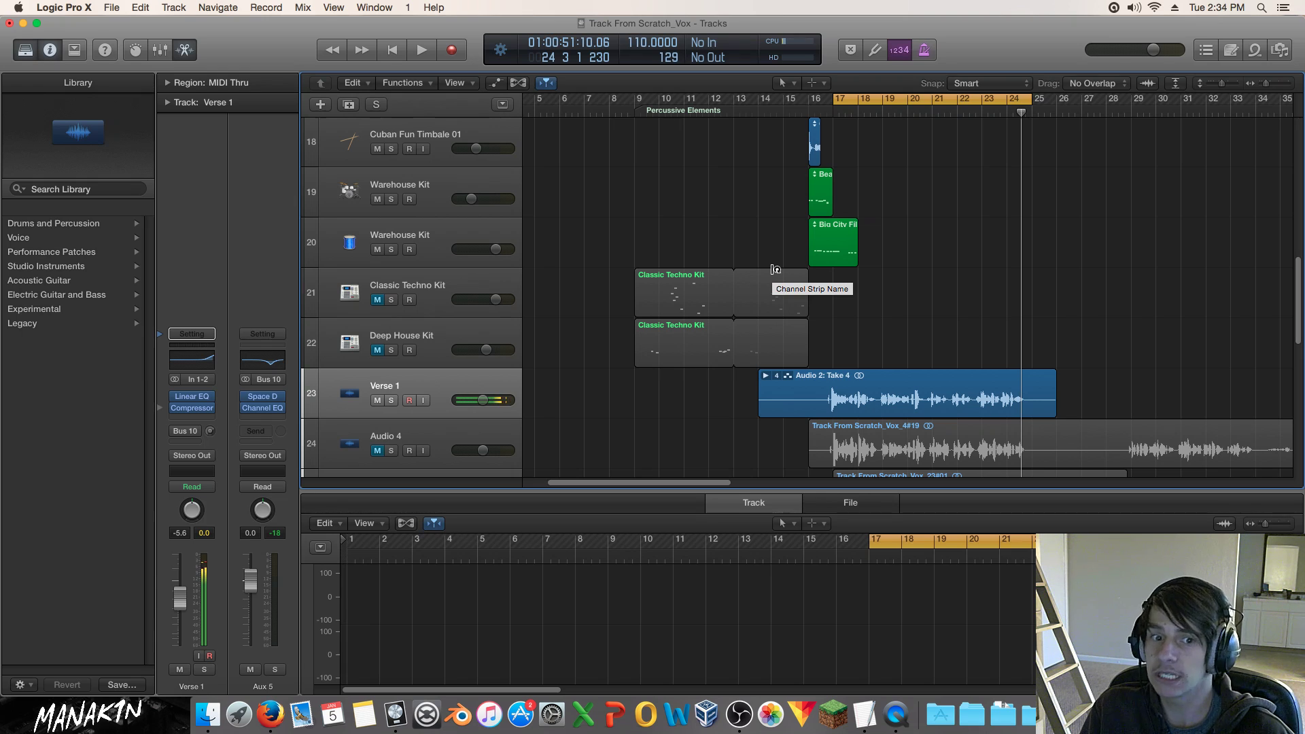
{"action": "key", "text": "space"}
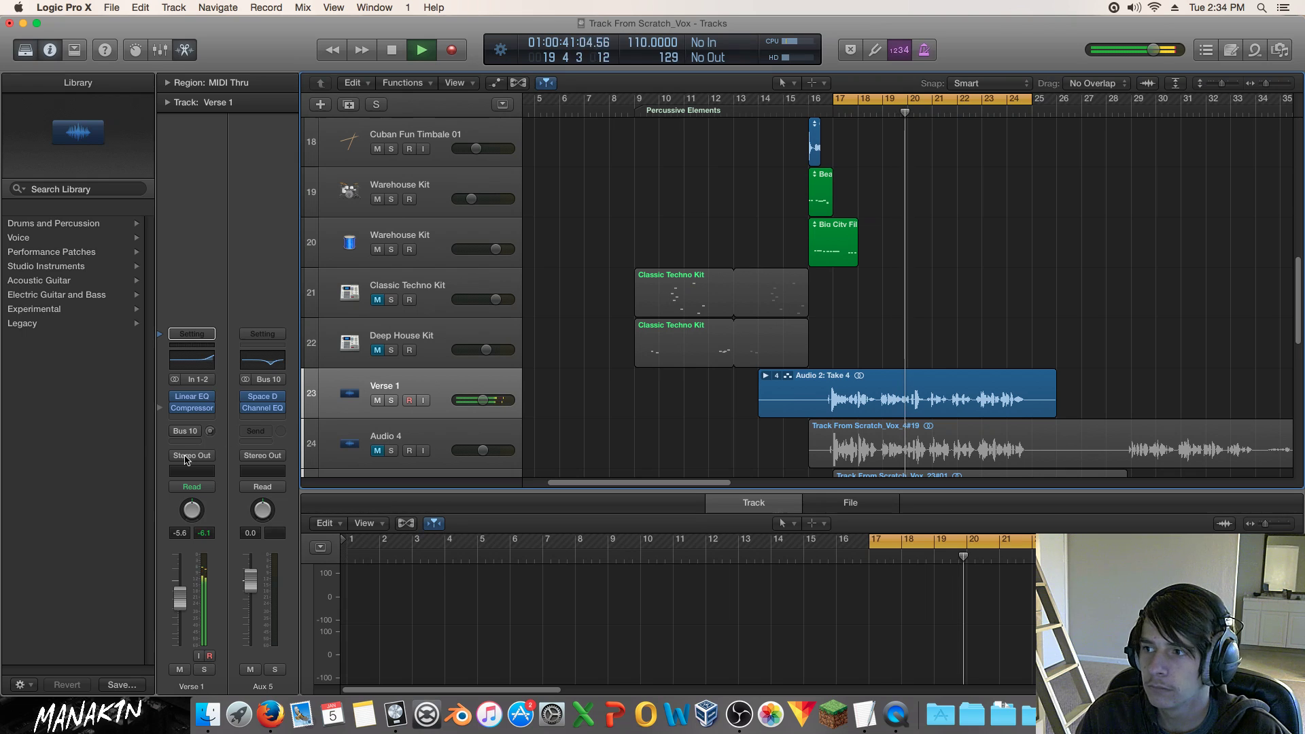
{"action": "left_click", "coordinate": [175, 431]}
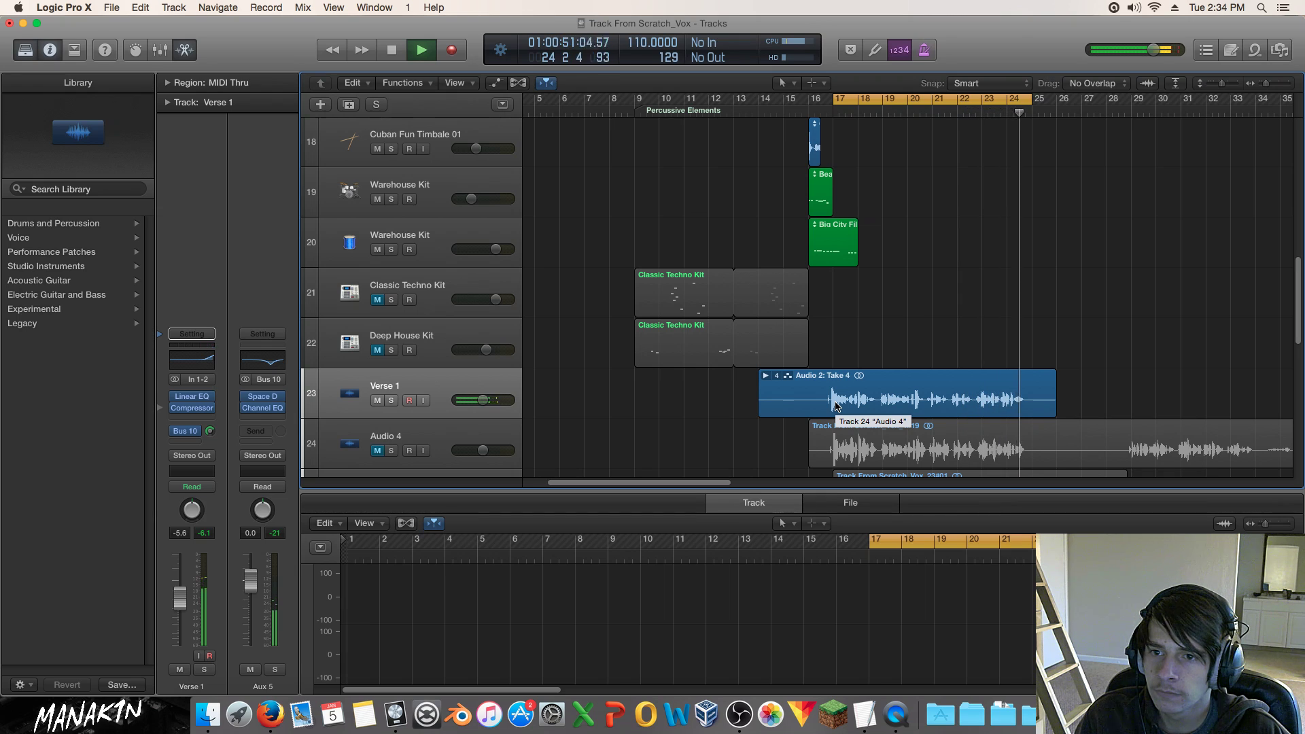
{"action": "key", "text": "space"}
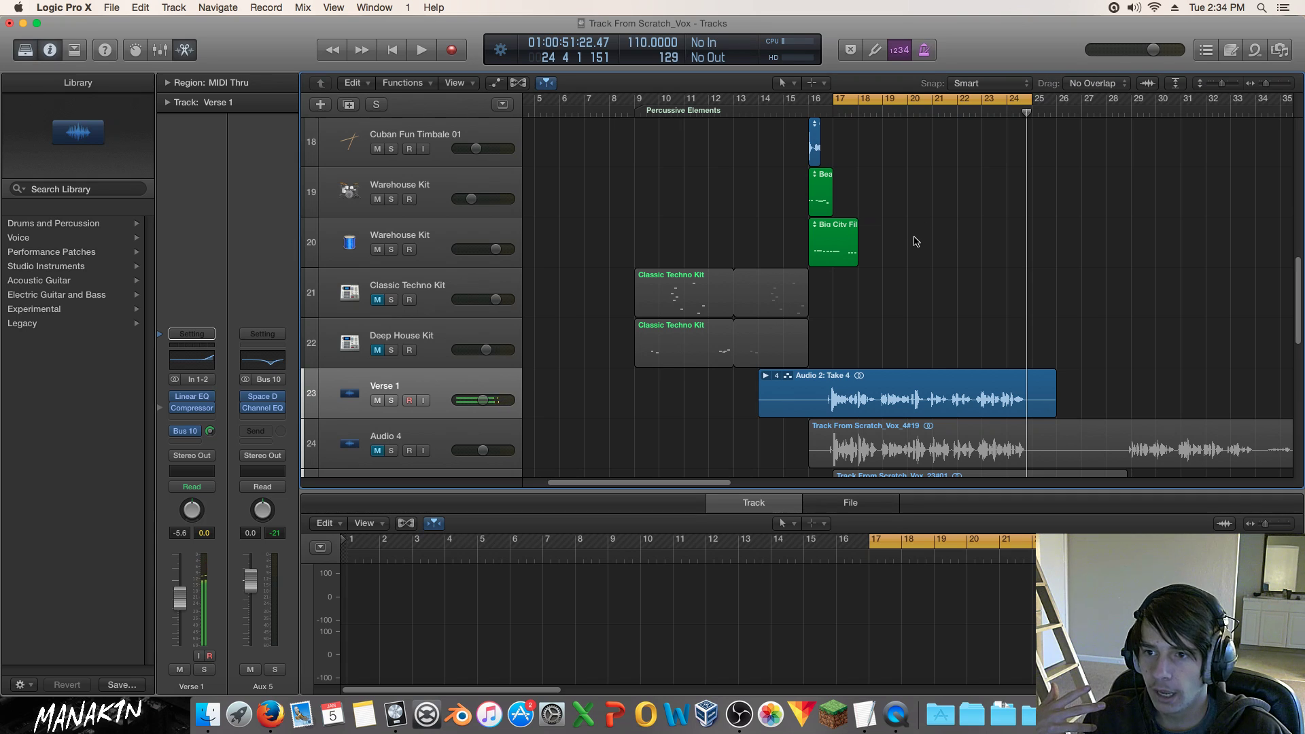
Lower the Verse 1 volume to -7.6 dB while playing the full mix from bar 17.
{"action": "left_click", "coordinate": [764, 376]}
{"action": "left_click", "coordinate": [765, 376]}
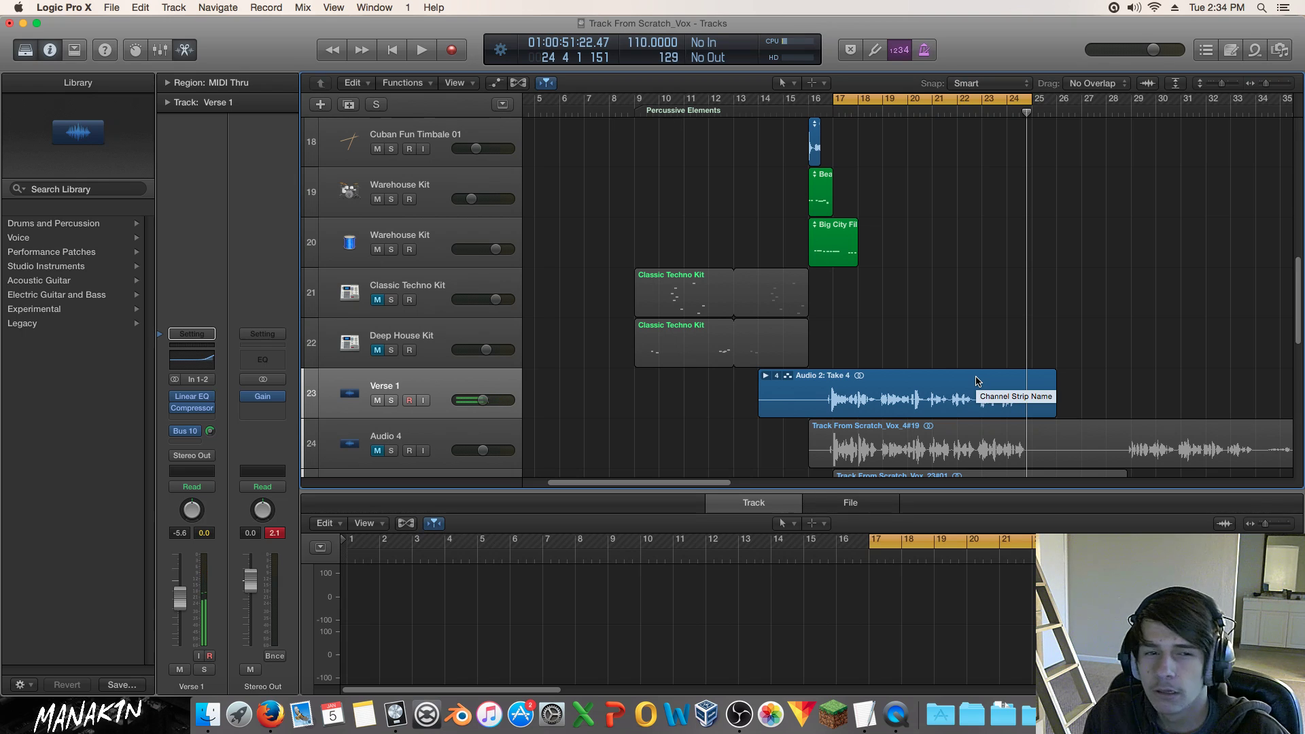
{"action": "scroll", "coordinate": [977, 381], "scroll_direction": "up", "scroll_amount": 4}
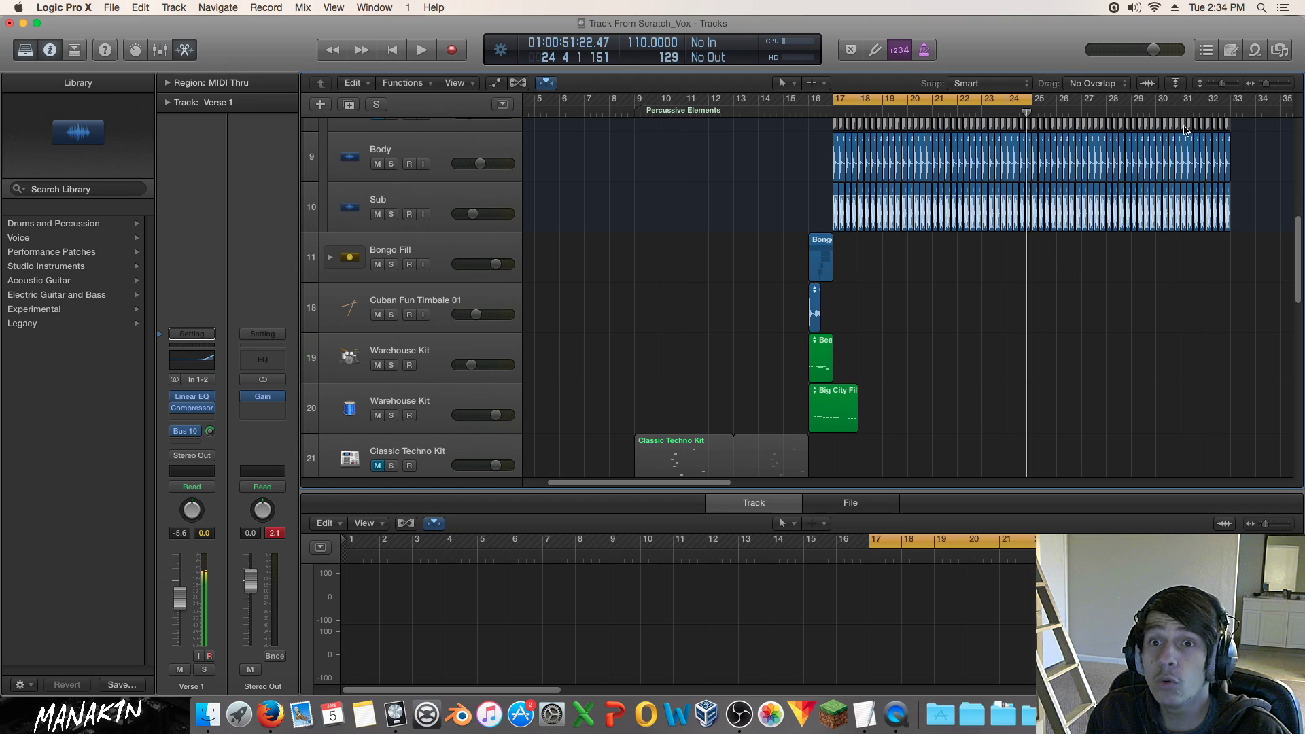
{"action": "left_click_drag", "start_coordinate": [1269, 82], "coordinate": [1213, 89]}
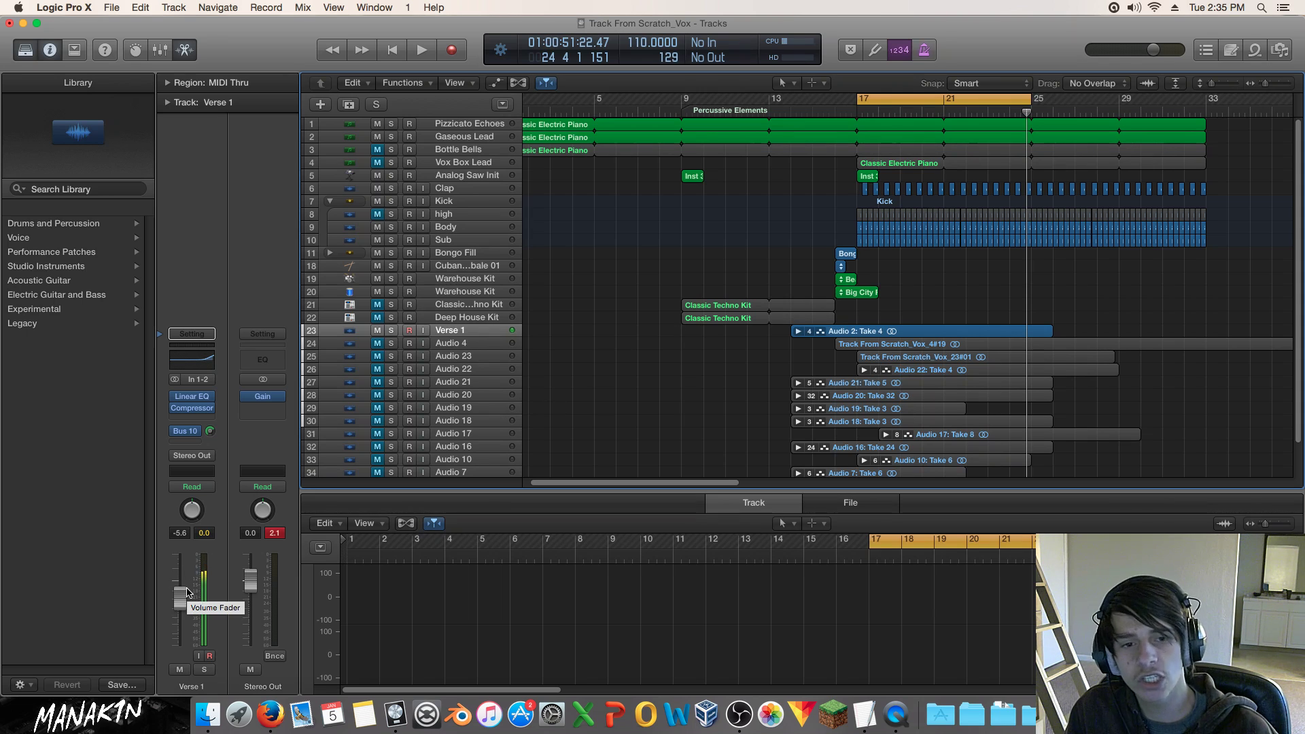
{"action": "key", "text": "space"}
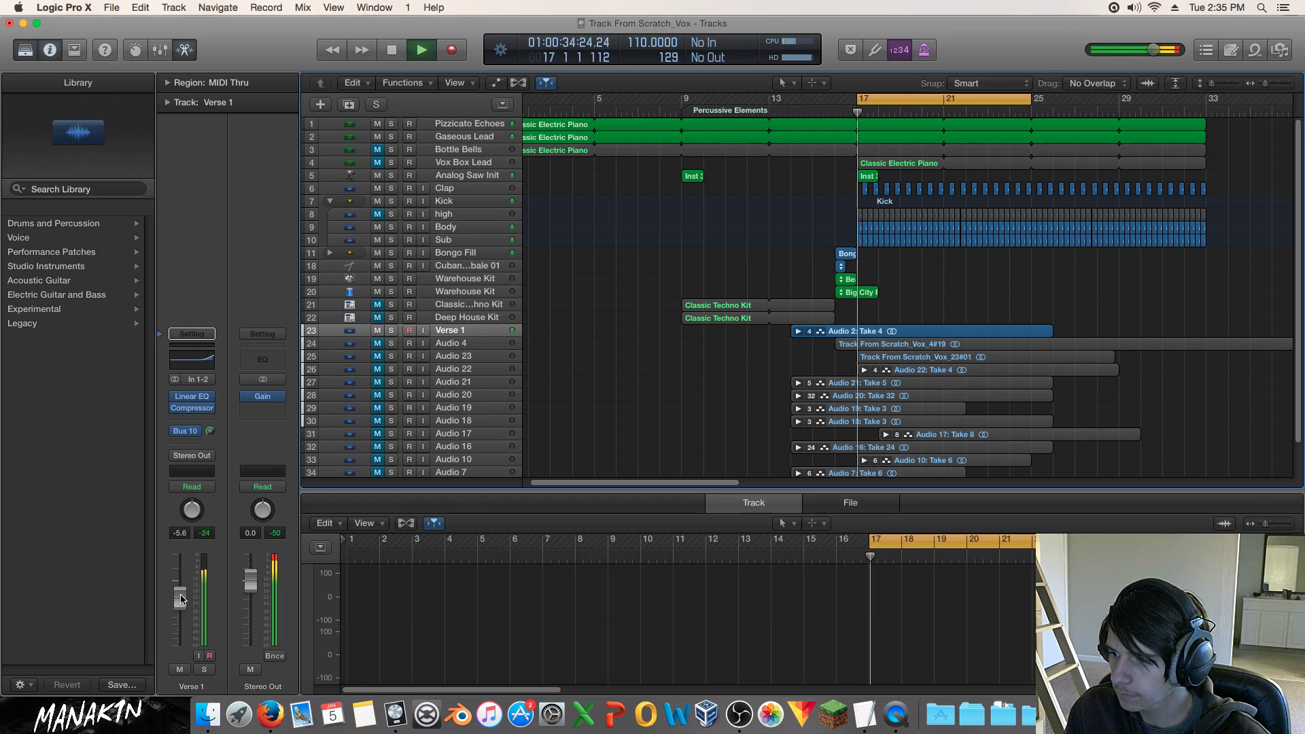
{"action": "left_click_drag", "start_coordinate": [179, 599], "coordinate": [181, 611]}
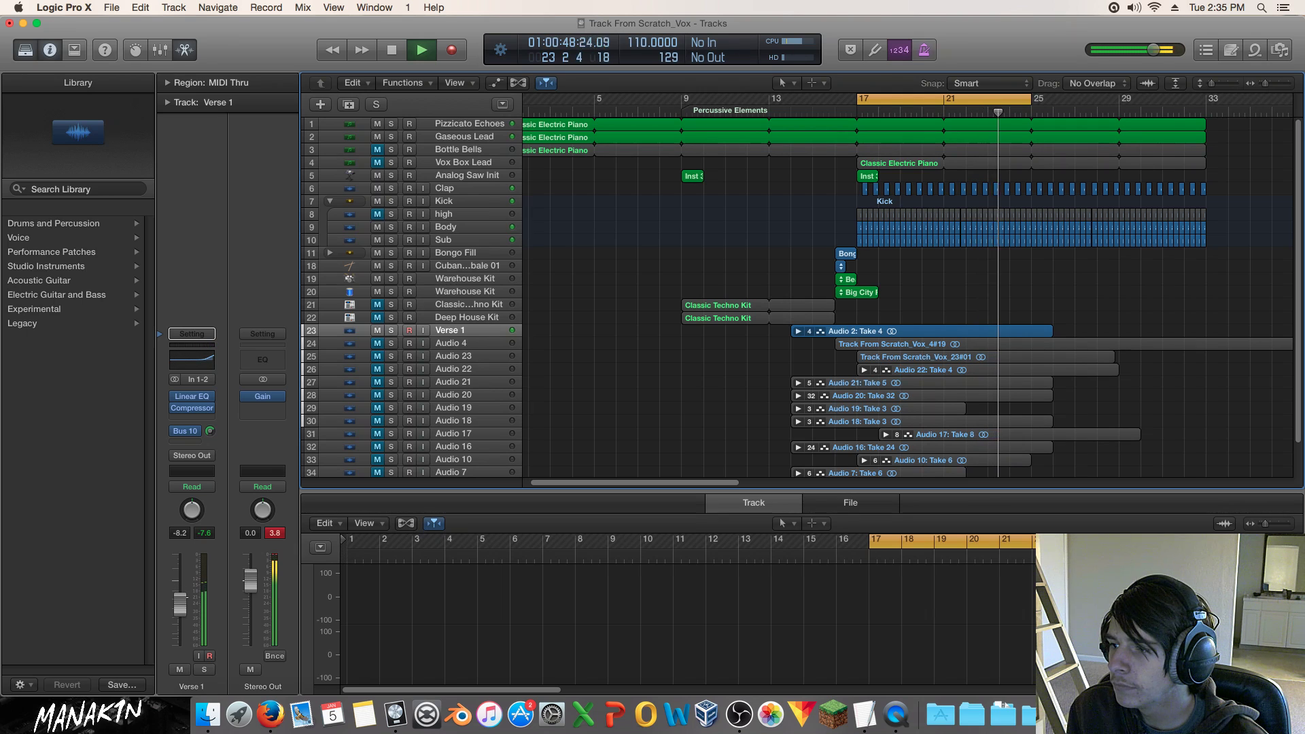
{"action": "key", "text": "space"}
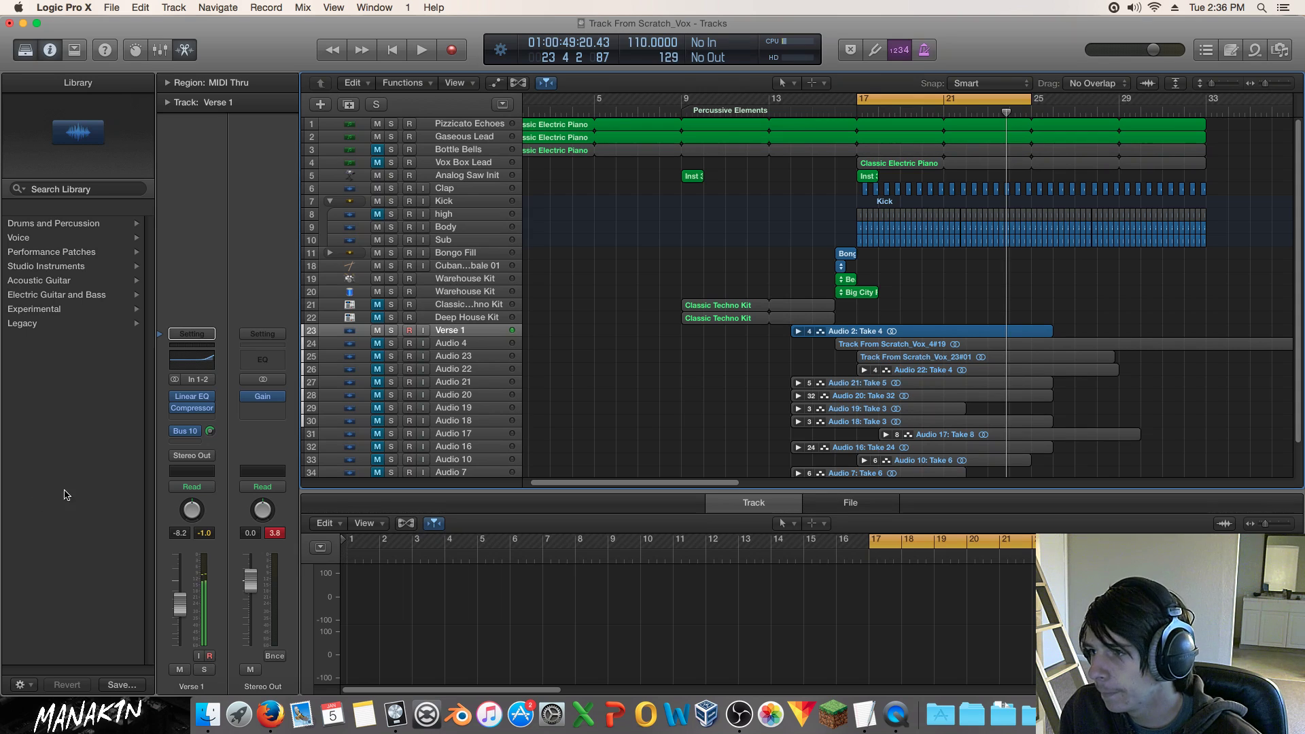
{"action": "key", "text": "space"}
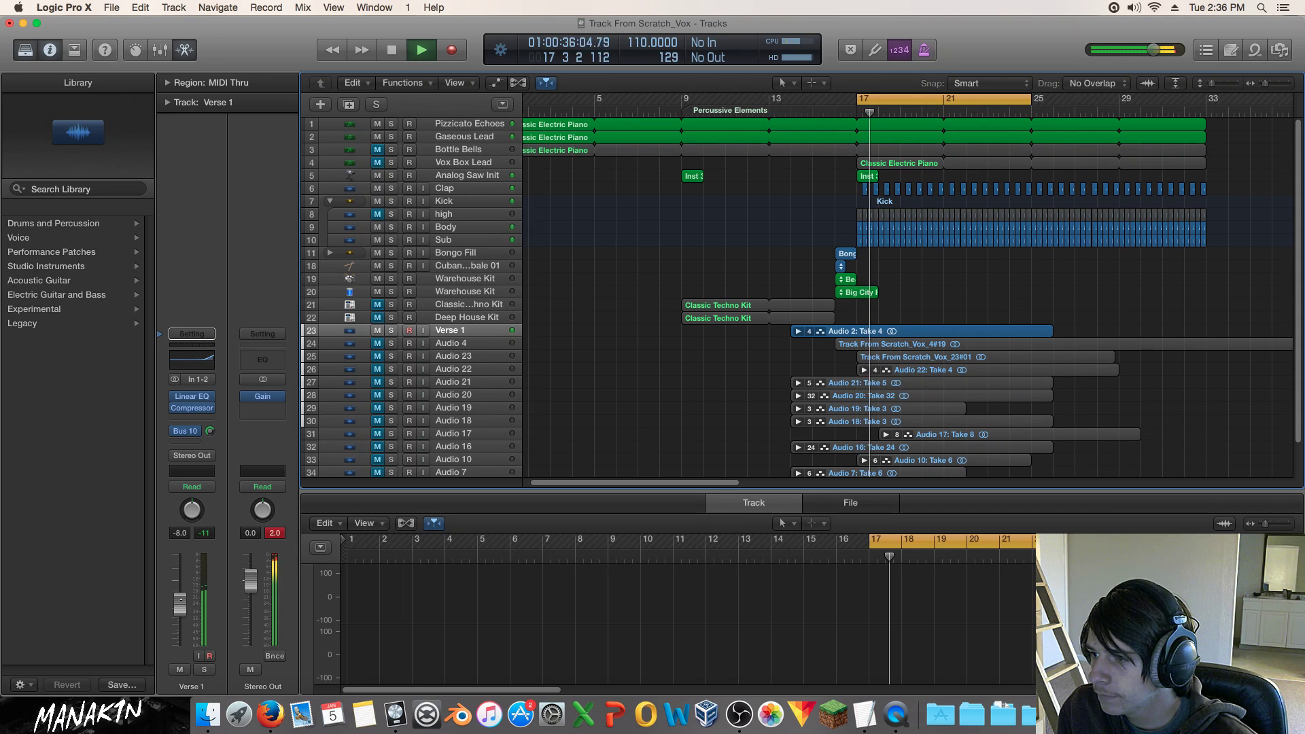
{"action": "key", "text": "space"}
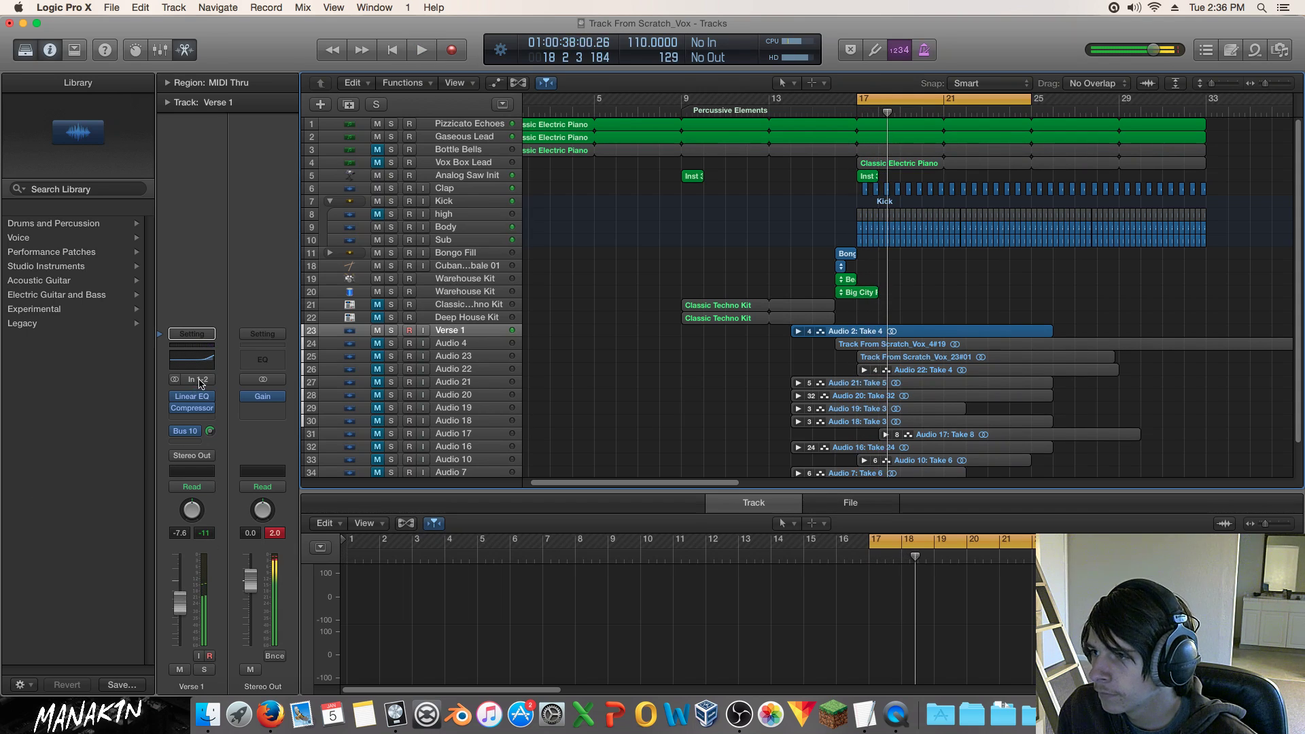
Open the Verse 1 Linear Phase EQ and move its fourth band to 320 Hz with a gain of 0 dB.
{"action": "left_click", "coordinate": [194, 398]}
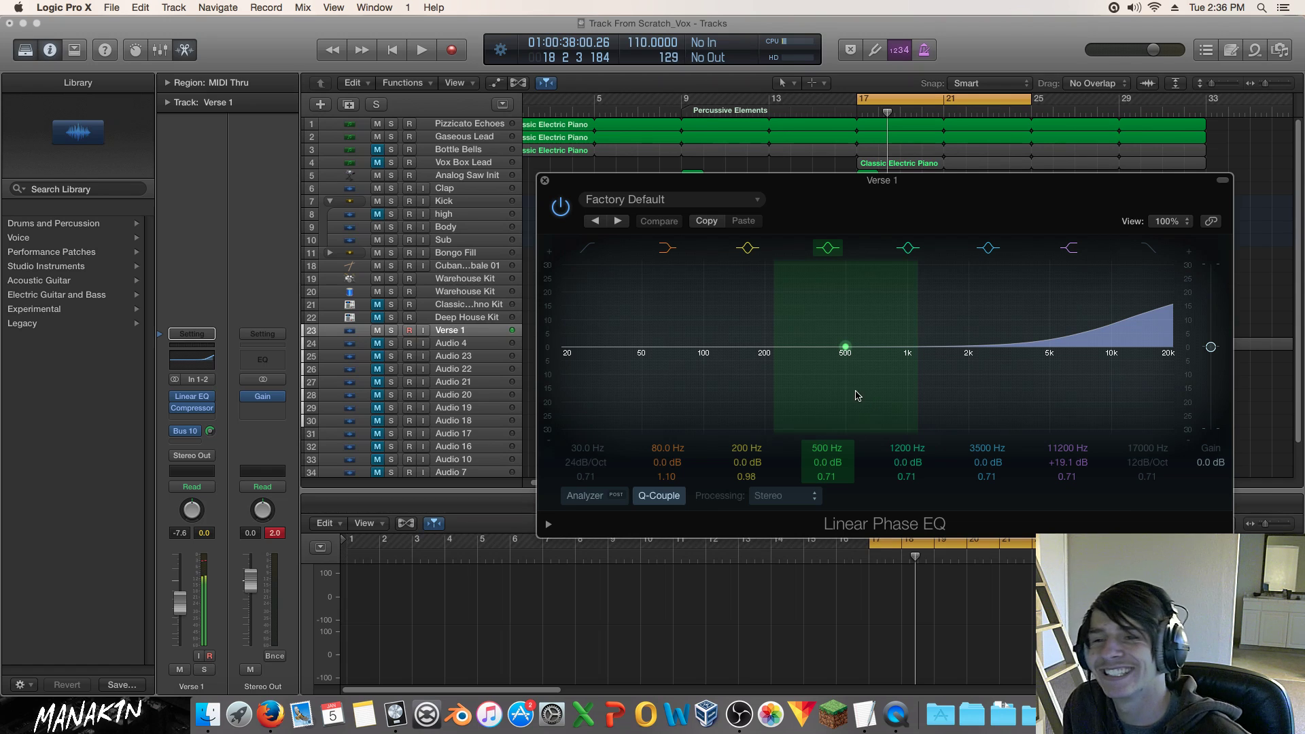
{"action": "left_click_drag", "start_coordinate": [852, 386], "coordinate": [823, 355]}
{"action": "key", "text": "space"}
{"action": "key", "text": "space"}
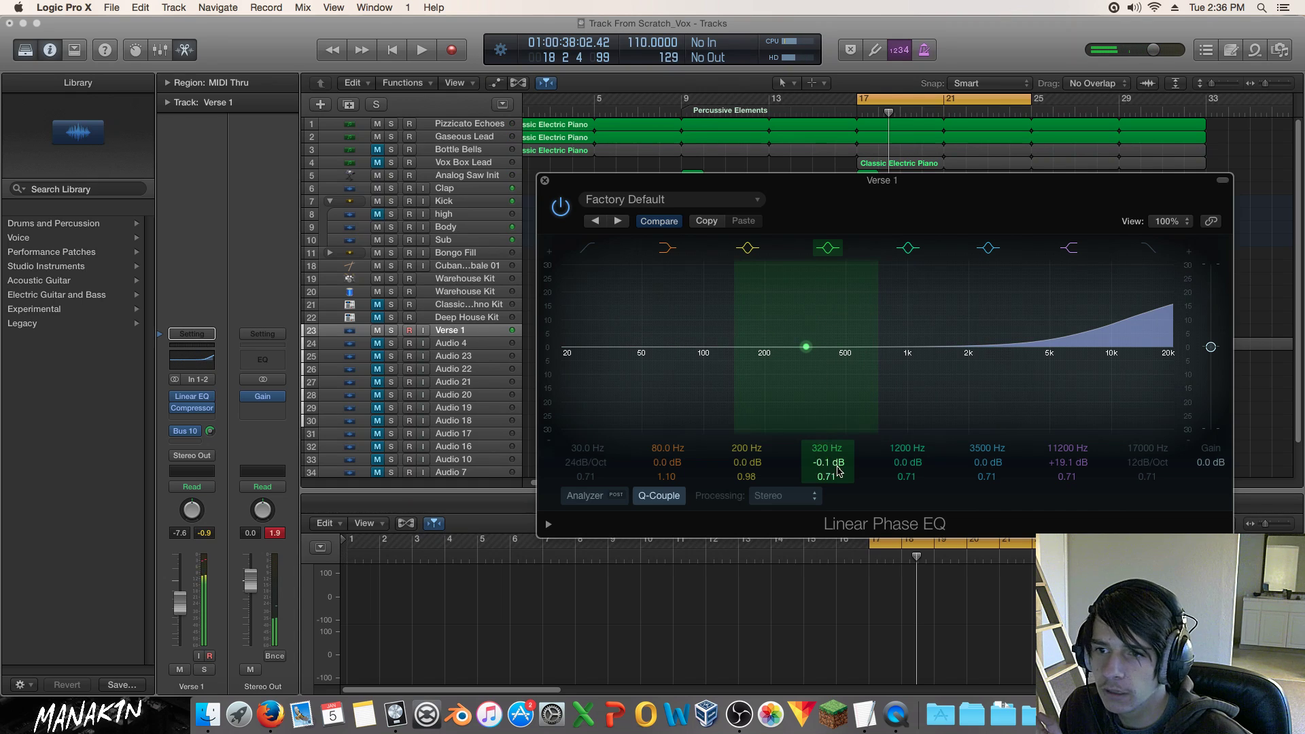
{"action": "double_click", "coordinate": [828, 463]}
{"action": "type", "text": "0"}
{"action": "key", "text": "Return"}
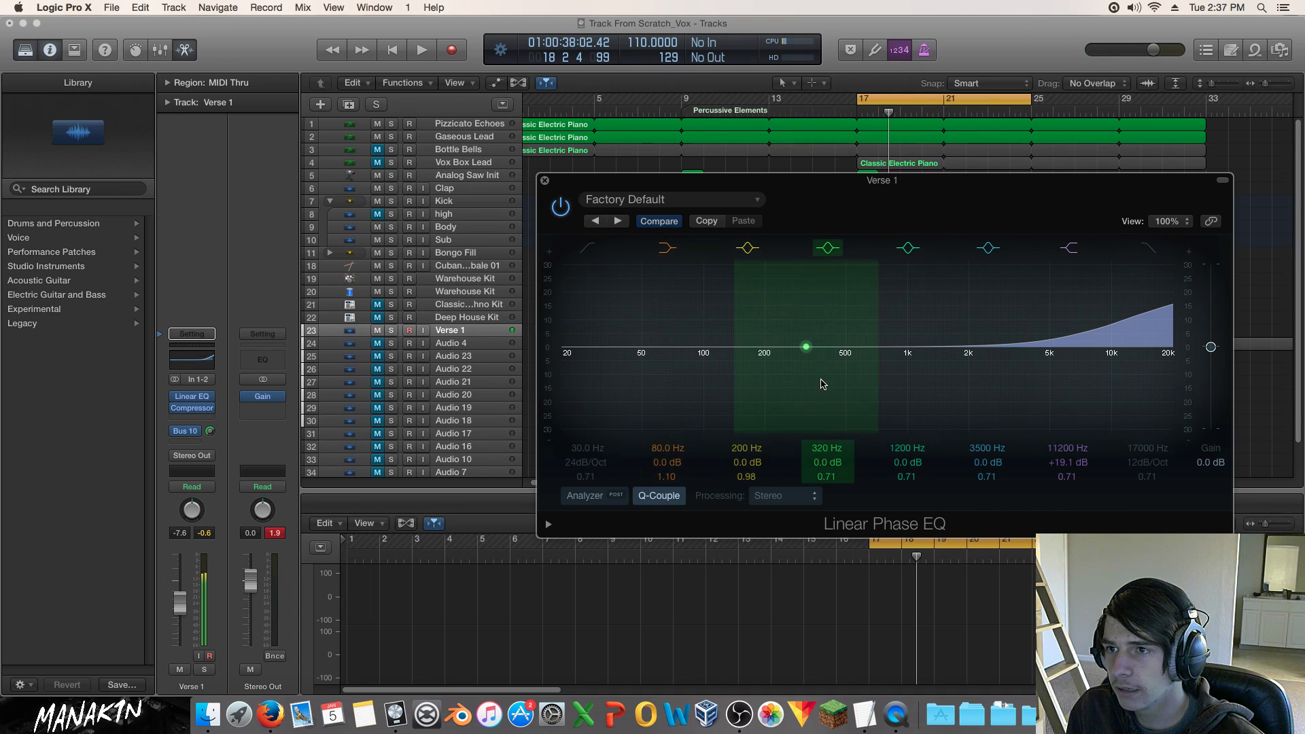
Cut the fourth EQ band to -5.8 dB at 840 Hz with Q 1.70, comparing it bypassed during playback.
{"action": "key", "text": "space"}
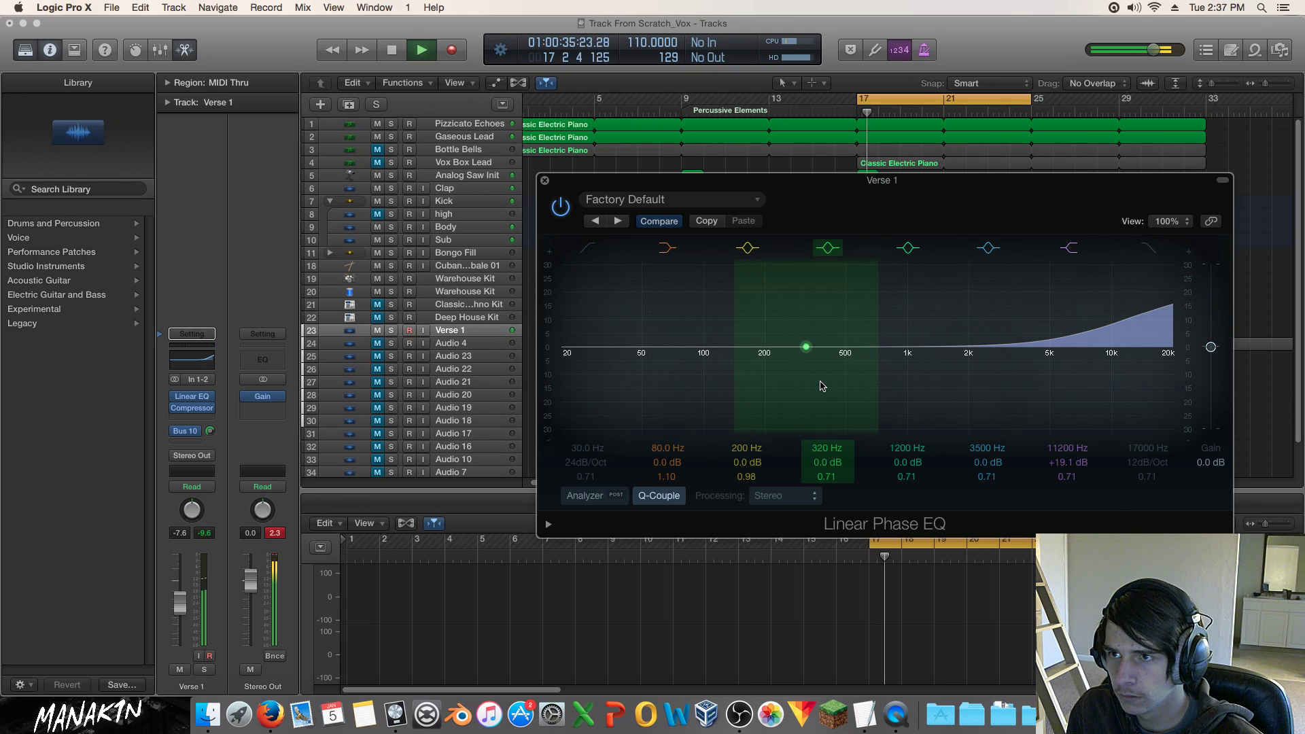
{"action": "left_click_drag", "start_coordinate": [822, 385], "coordinate": [921, 369]}
{"action": "key", "text": "space"}
{"action": "key", "text": "space"}
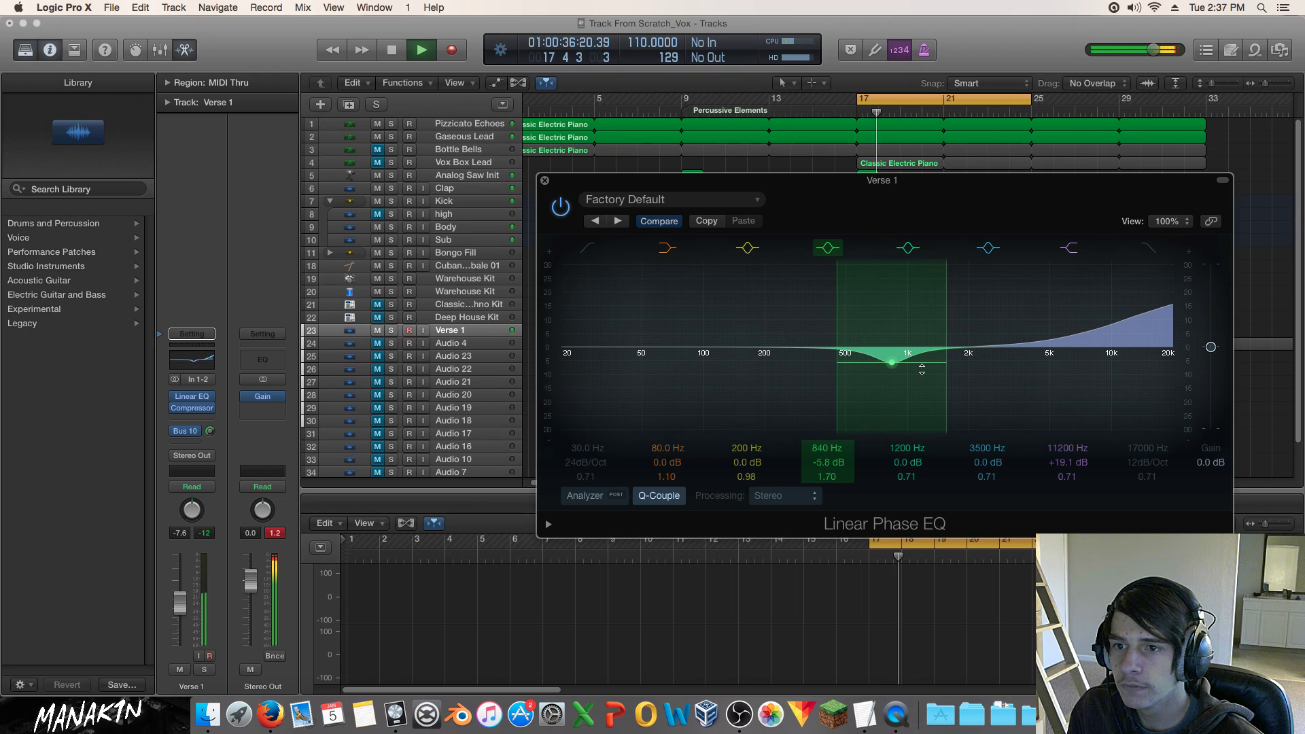
{"action": "left_click", "coordinate": [829, 249]}
{"action": "left_click", "coordinate": [829, 249]}
{"action": "key", "text": "space"}
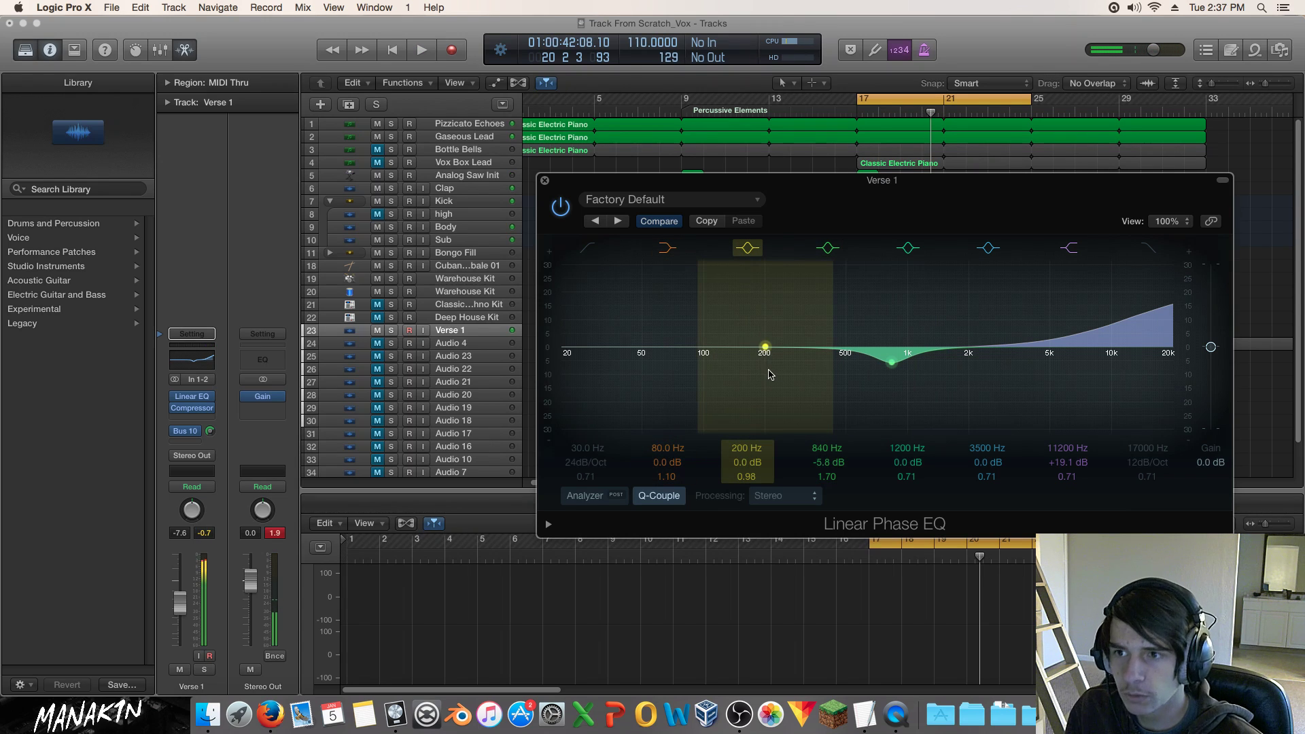
Cut the third EQ band to -3.7 dB at 150 Hz, comparing it with the band bypassed during playback.
{"action": "key", "text": "space"}
{"action": "left_click_drag", "start_coordinate": [776, 375], "coordinate": [752, 391]}
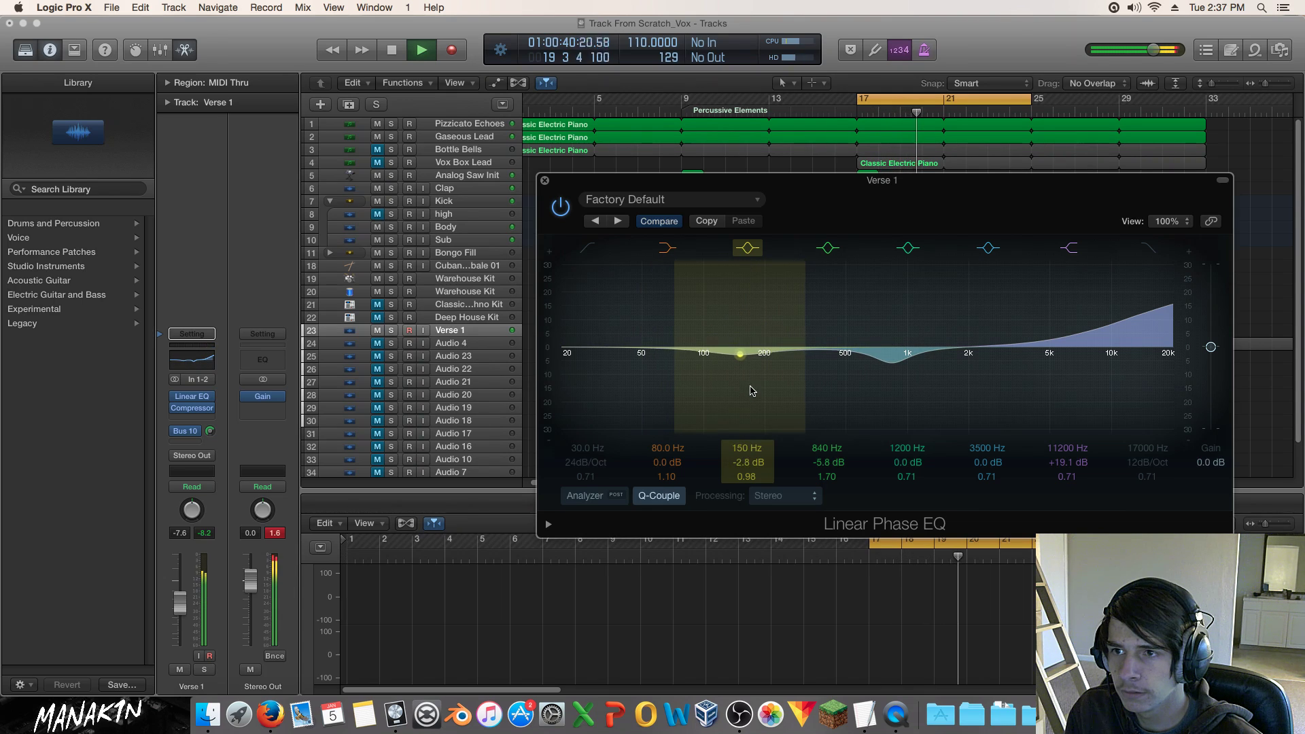
{"action": "left_click", "coordinate": [750, 248]}
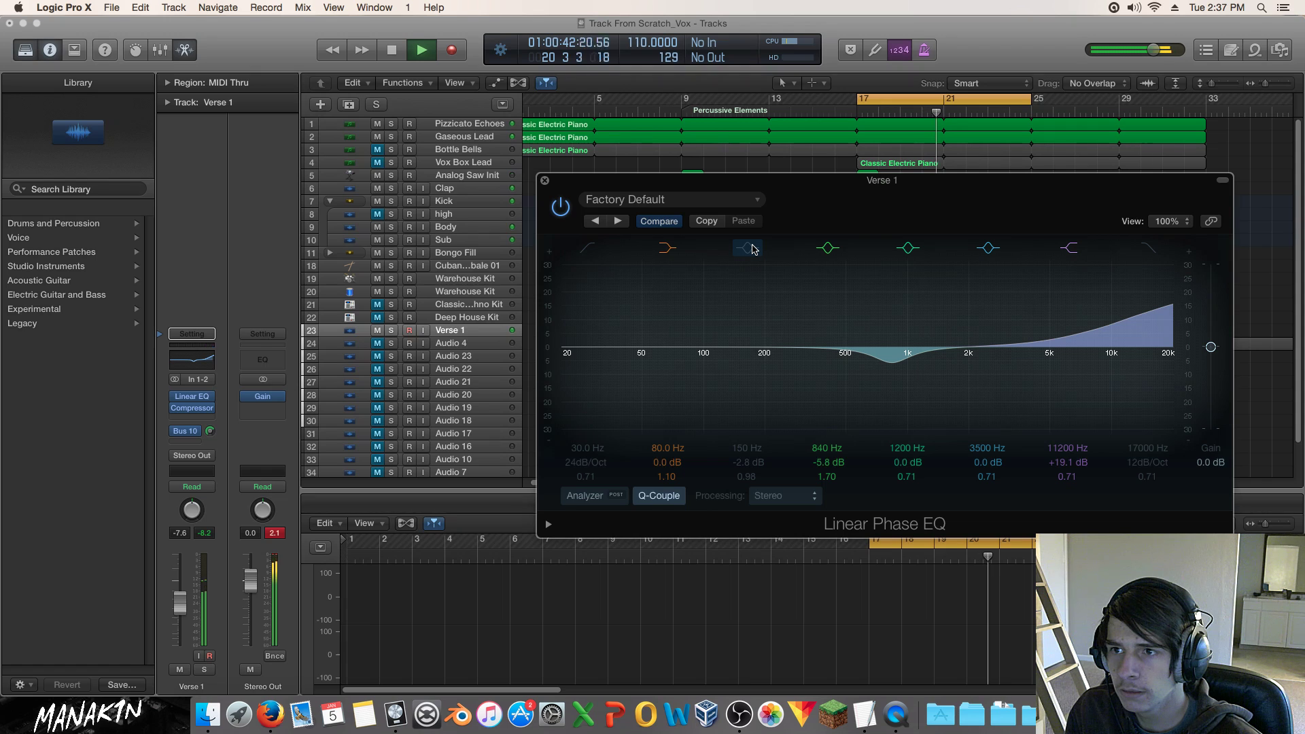
{"action": "left_click", "coordinate": [751, 248]}
{"action": "left_click_drag", "start_coordinate": [751, 370], "coordinate": [752, 379]}
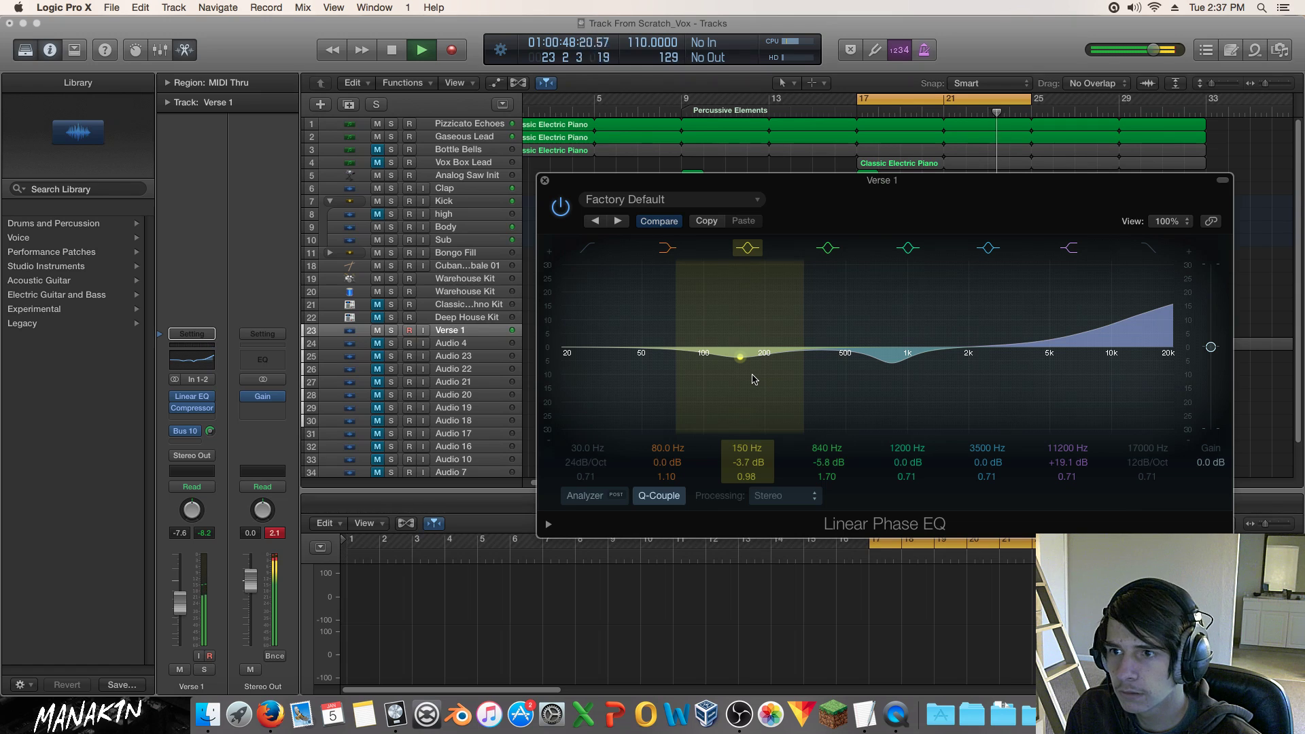
{"action": "key", "text": "space"}
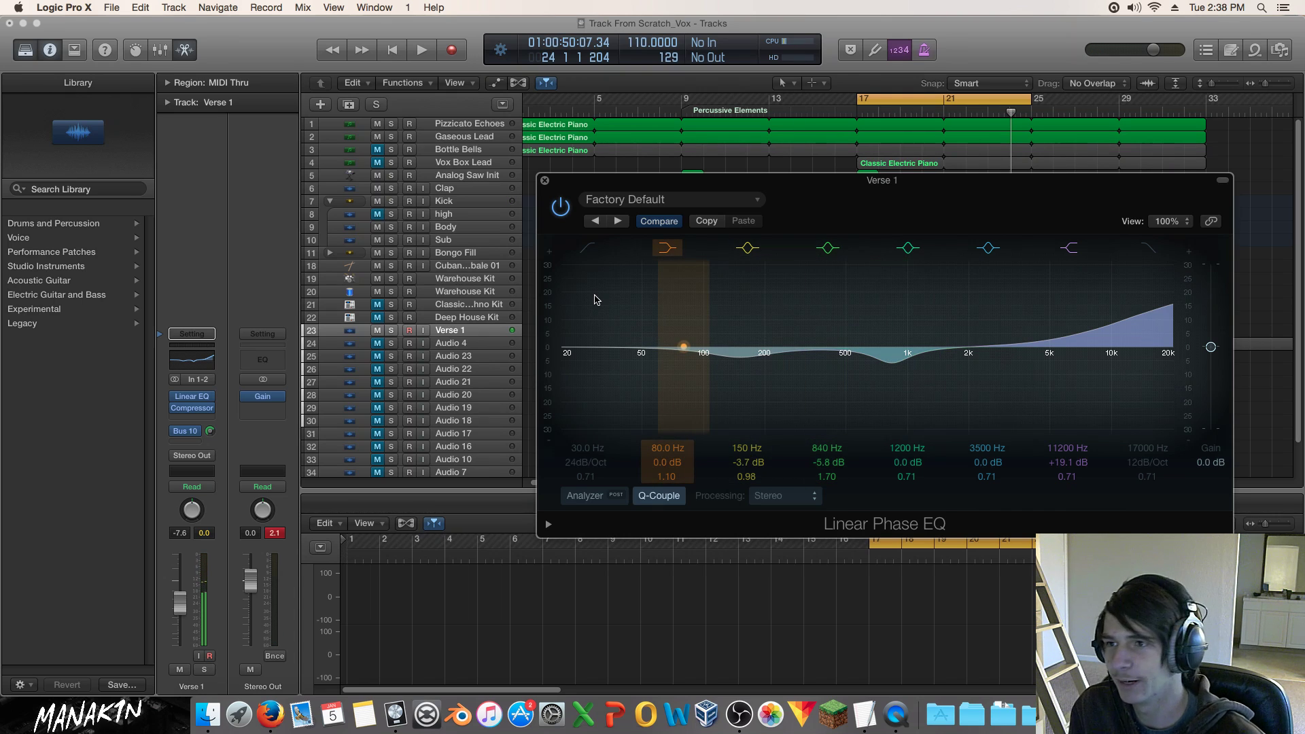
Enable the EQ's low-cut band, sweep its cutoff up to around 92 Hz and back down to 46 Hz.
{"action": "left_click", "coordinate": [589, 249]}
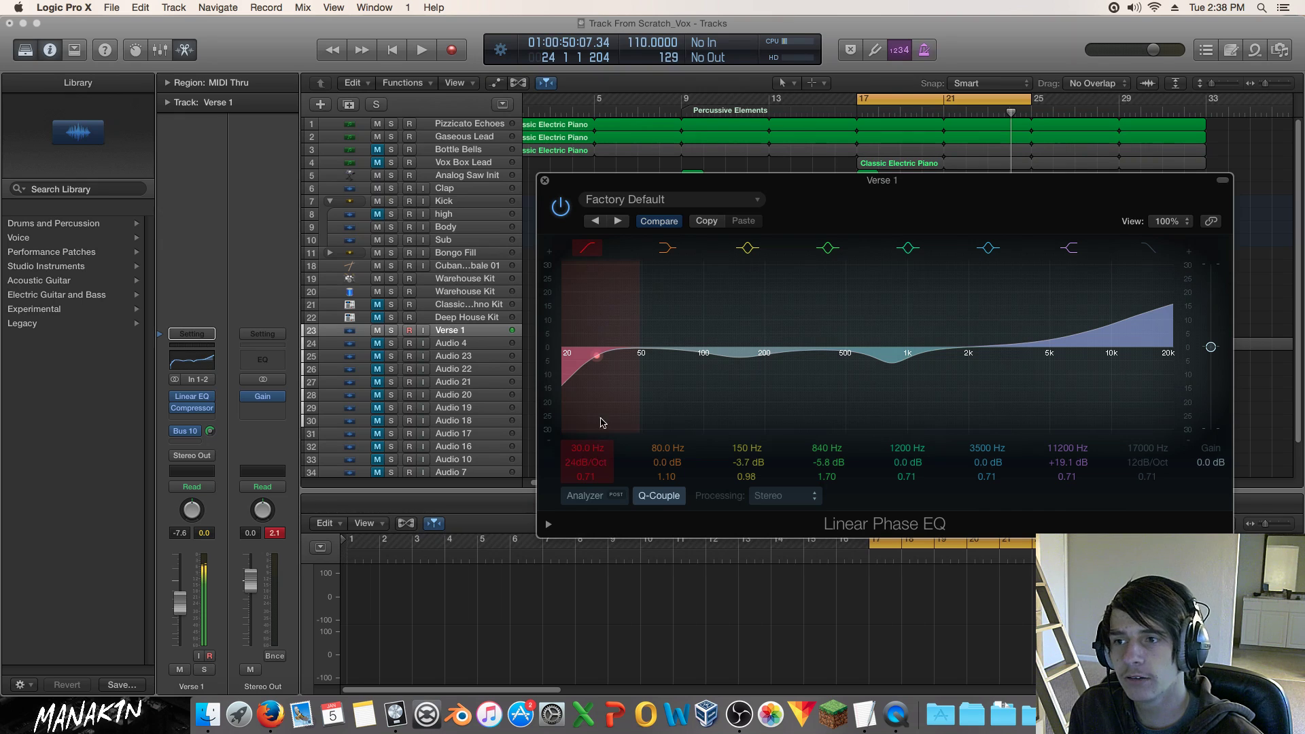
{"action": "left_click_drag", "start_coordinate": [601, 404], "coordinate": [707, 408]}
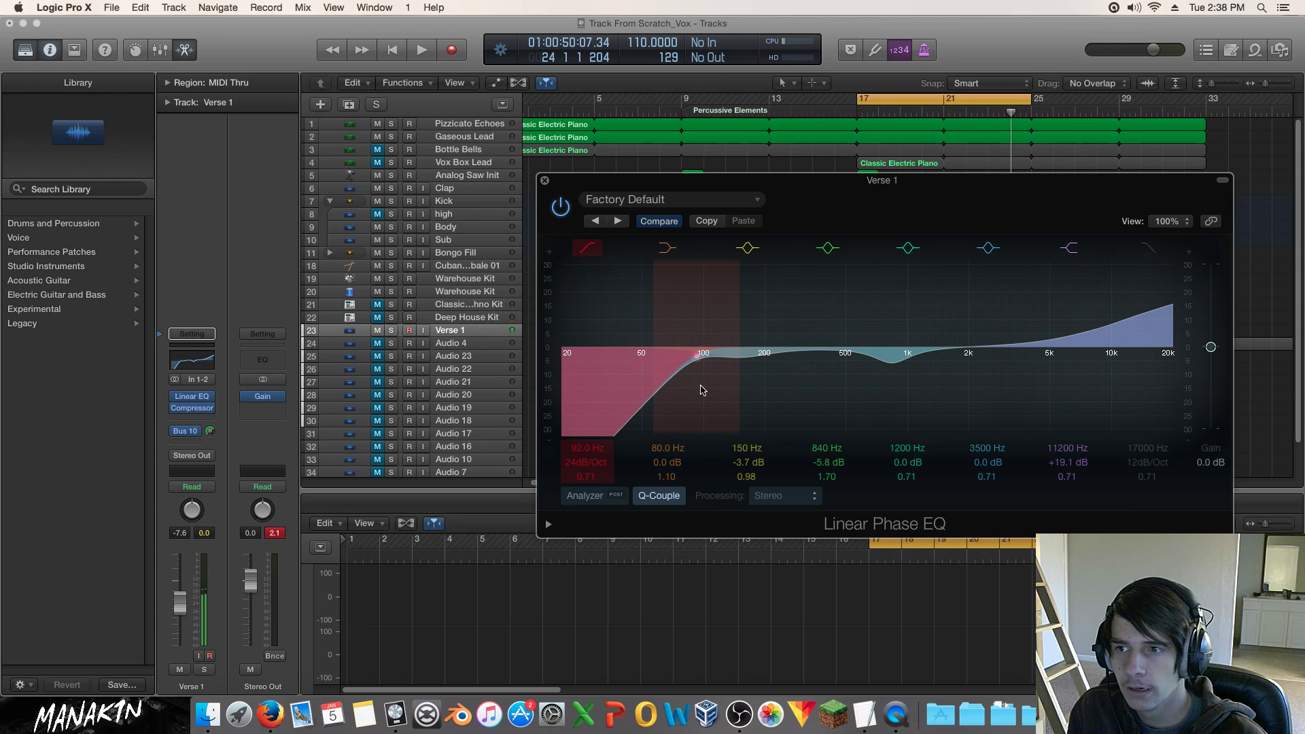
{"action": "left_click_drag", "start_coordinate": [703, 389], "coordinate": [632, 403]}
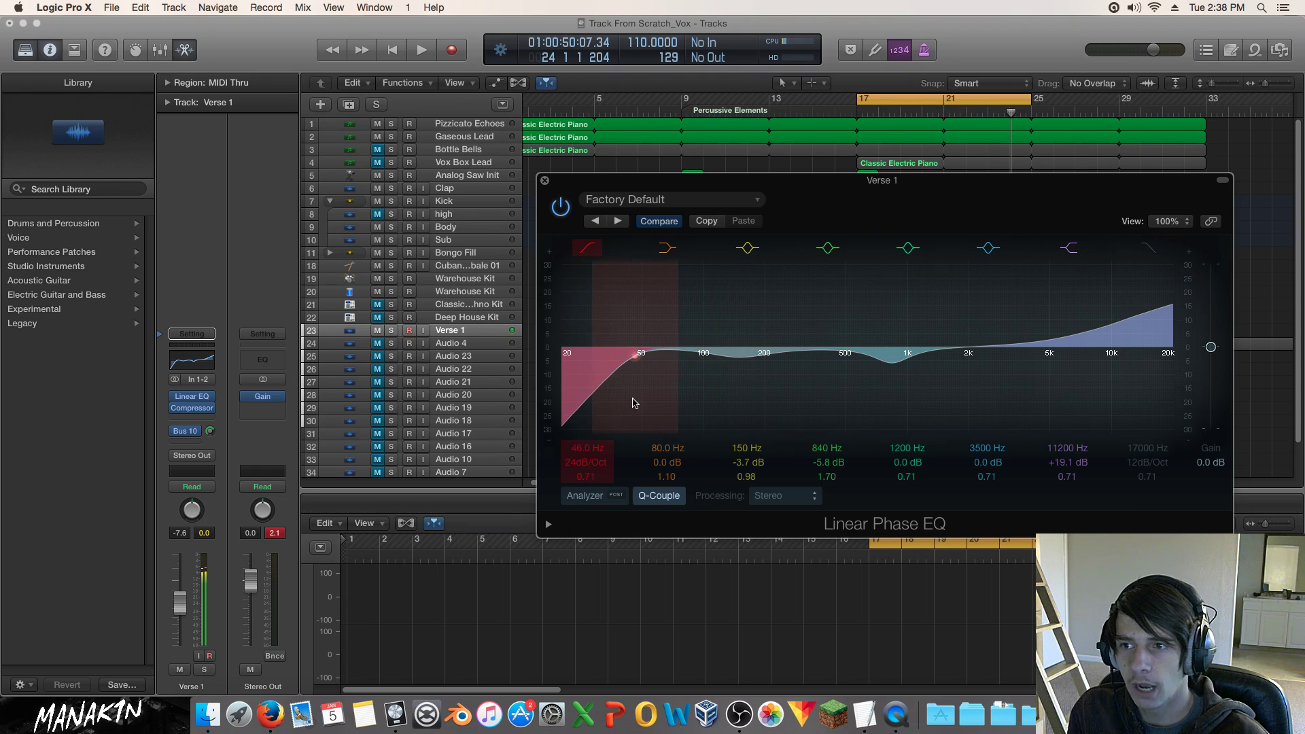
Solo Verse 1 and raise the low-cut frequency to 74 Hz while listening to the vocal.
{"action": "left_click", "coordinate": [390, 330]}
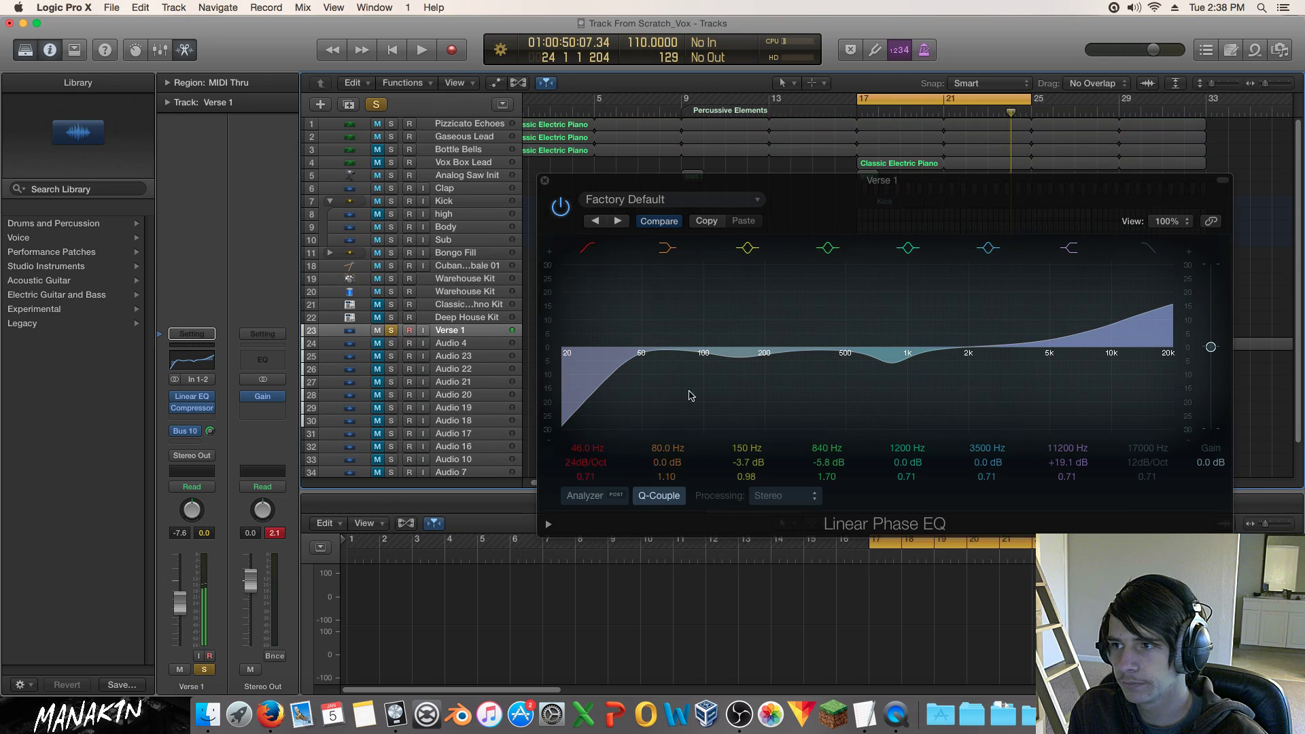
{"action": "key", "text": "space"}
{"action": "left_click_drag", "start_coordinate": [636, 393], "coordinate": [679, 393]}
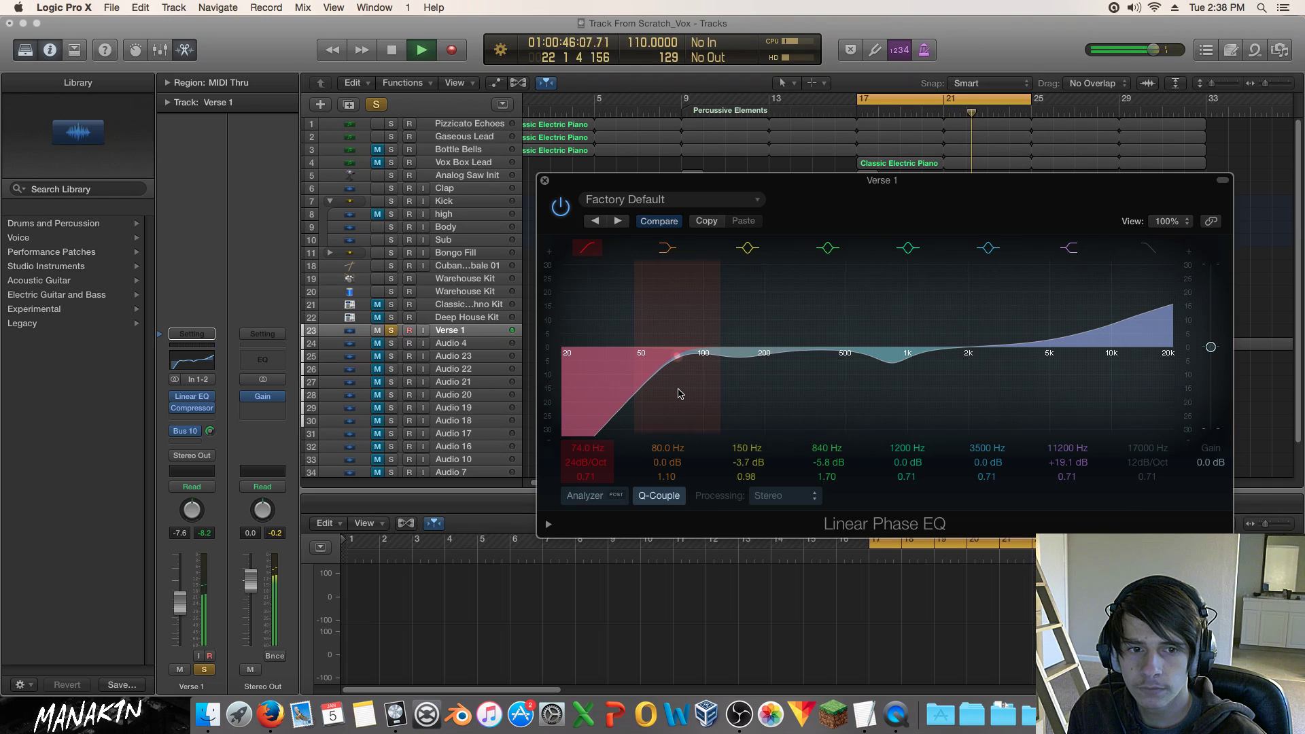
{"action": "key", "text": "space"}
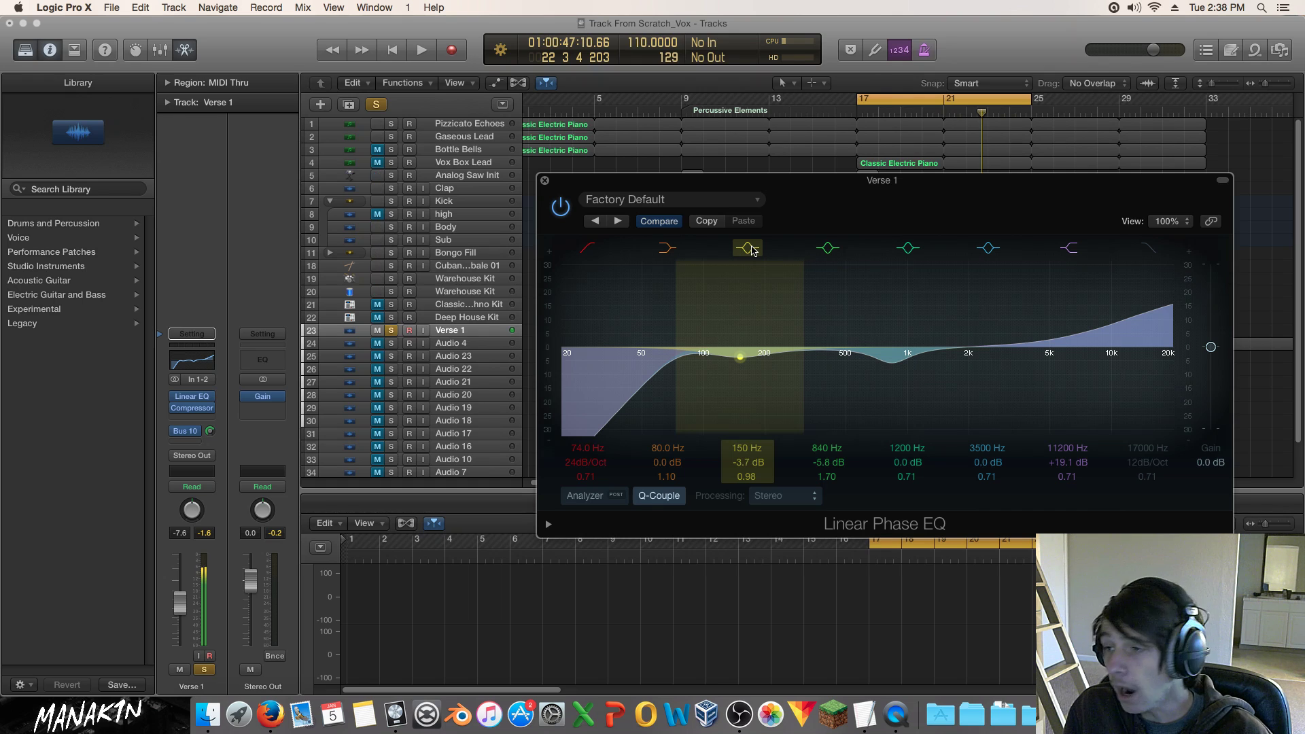
Replay the soloed vocal briefly, release the solo to check the EQ in the full mix, and close the Linear Phase EQ.
{"action": "key", "text": "space"}
{"action": "key", "text": "space"}
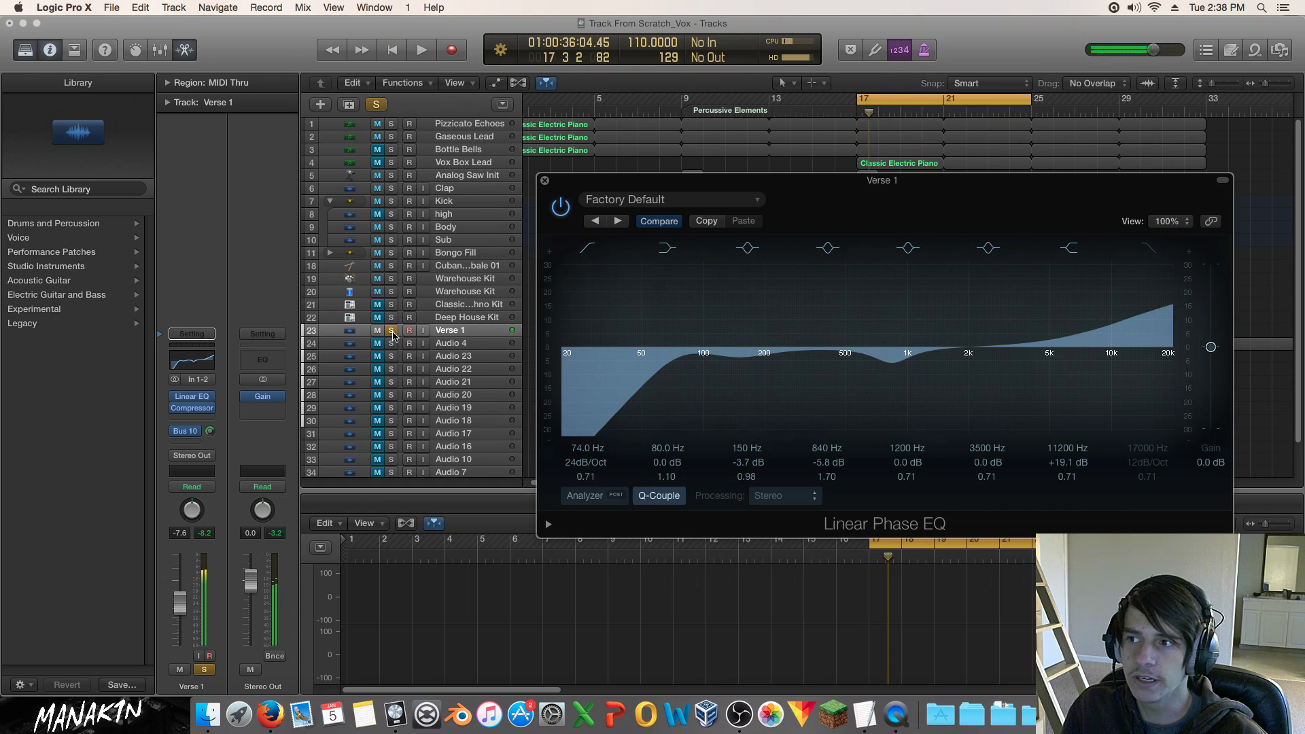
{"action": "left_click", "coordinate": [392, 331]}
{"action": "key", "text": "space"}
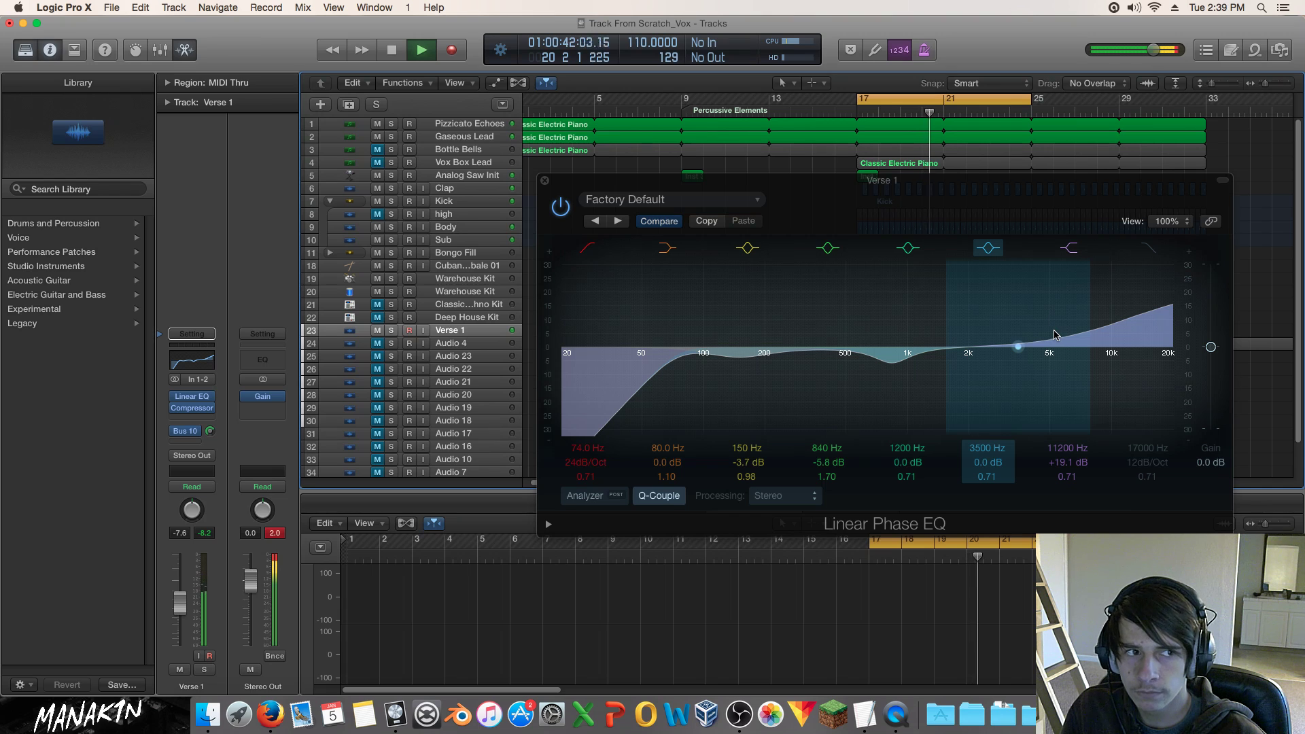
{"action": "key", "text": "space"}
{"action": "left_click", "coordinate": [545, 182]}
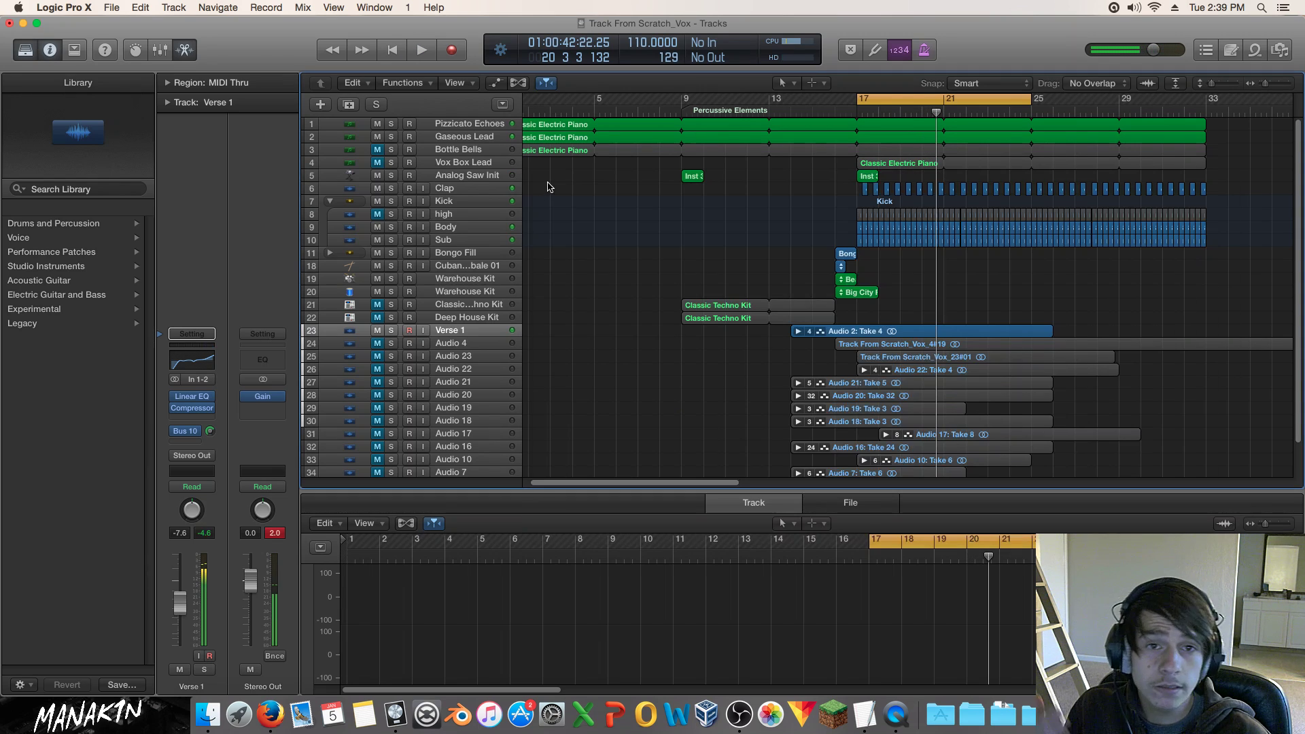
Expand the Verse 1 take folder and look over its takes.
{"action": "left_click", "coordinate": [797, 331]}
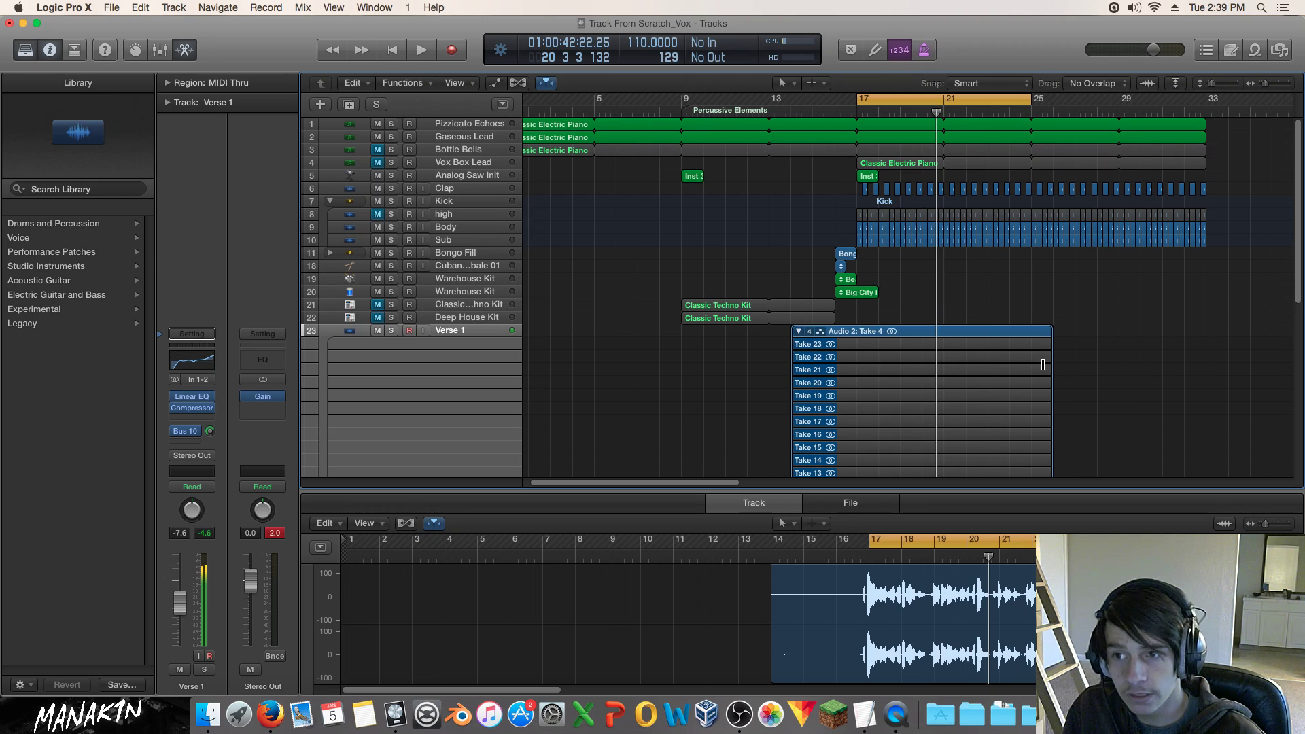
{"action": "scroll", "coordinate": [1139, 357], "scroll_direction": "down", "scroll_amount": 5}
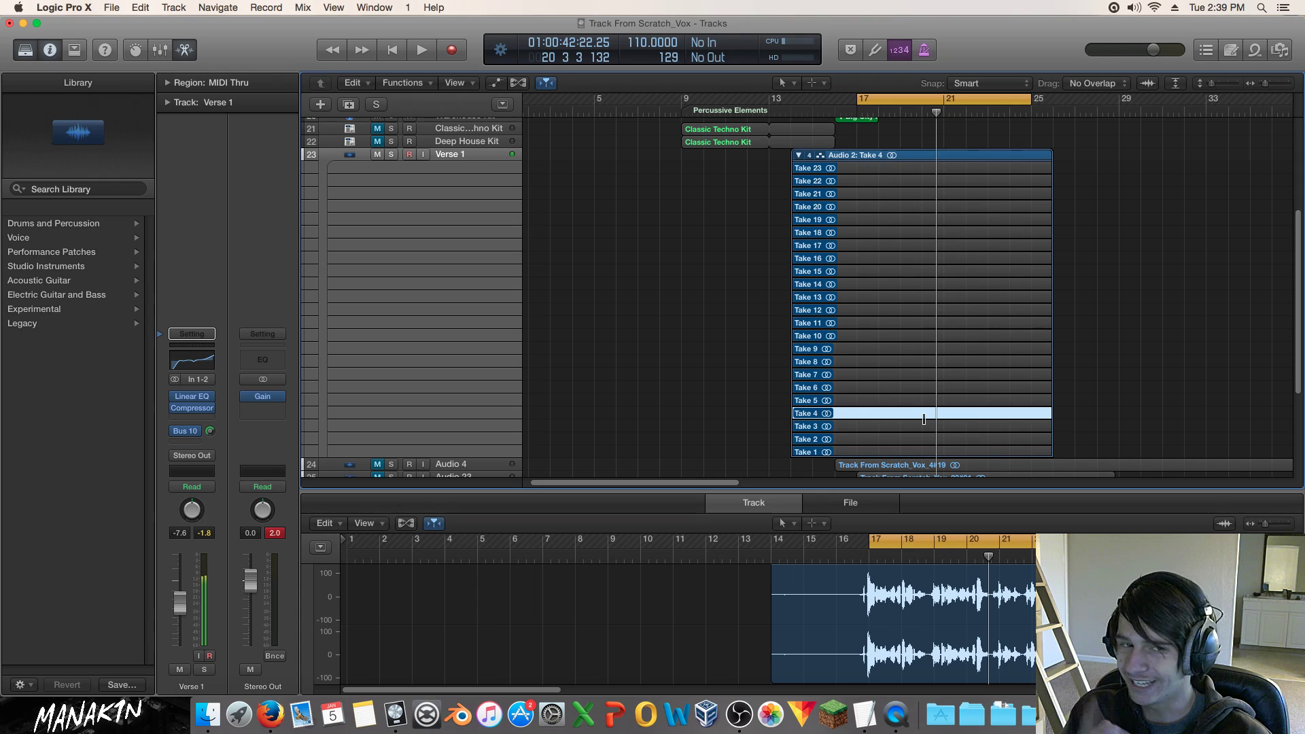
{"action": "scroll", "coordinate": [1207, 324], "scroll_direction": "up", "scroll_amount": 4}
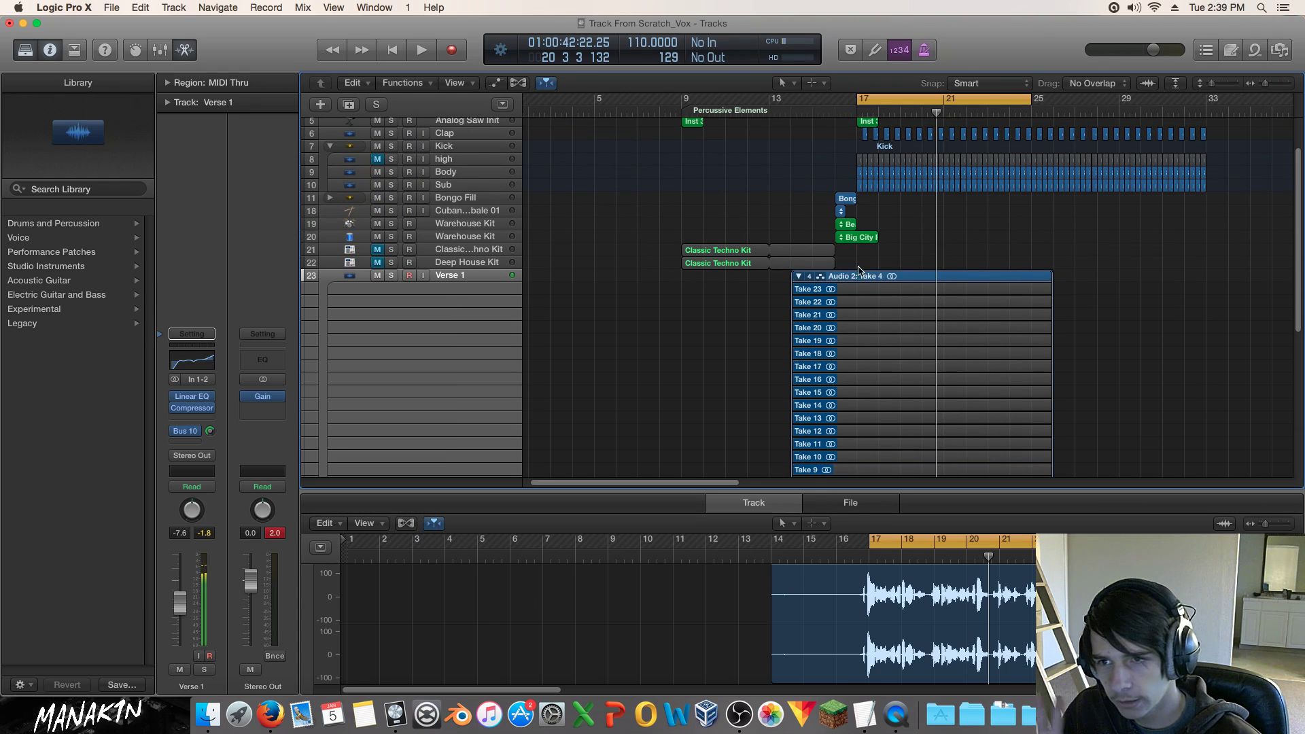
Collapse the Verse 1 take folder and add a send from the Verse 1 channel to Bus 7.
{"action": "left_click", "coordinate": [798, 277]}
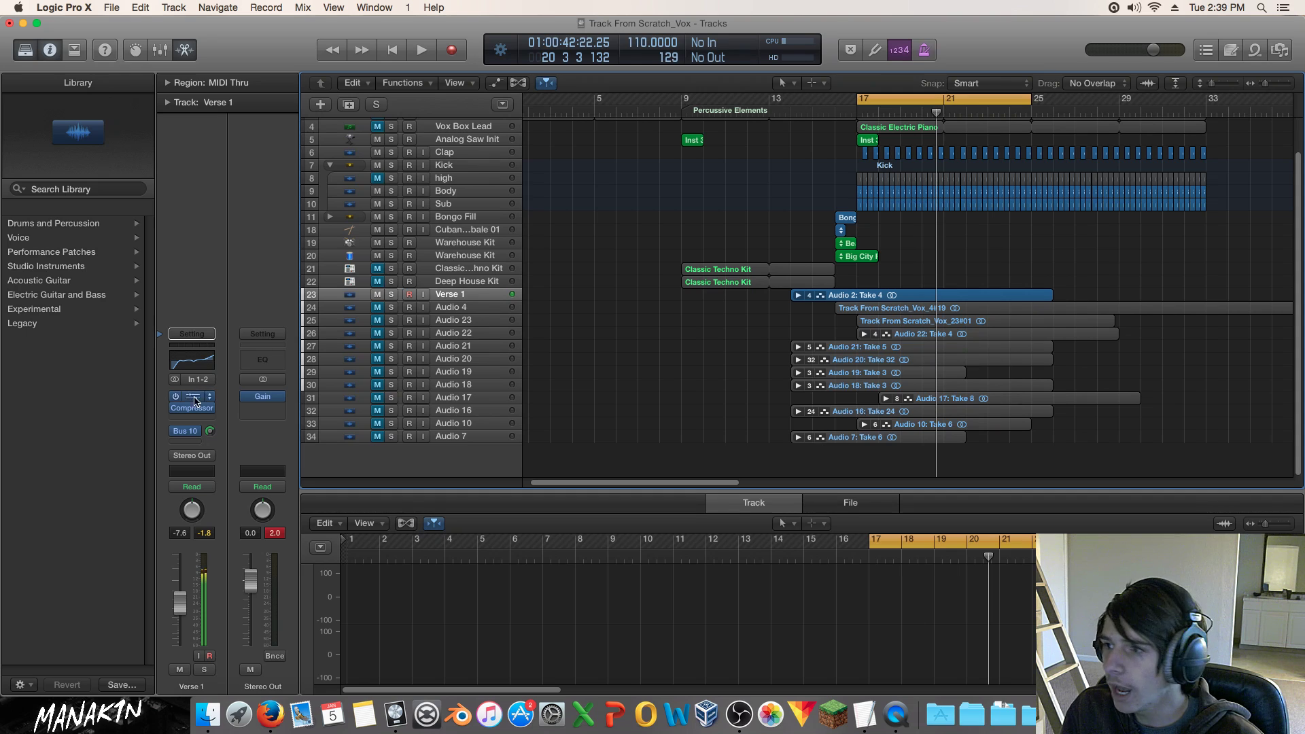
{"action": "left_click", "coordinate": [185, 430]}
{"action": "mouse_move", "coordinate": [220, 504]}
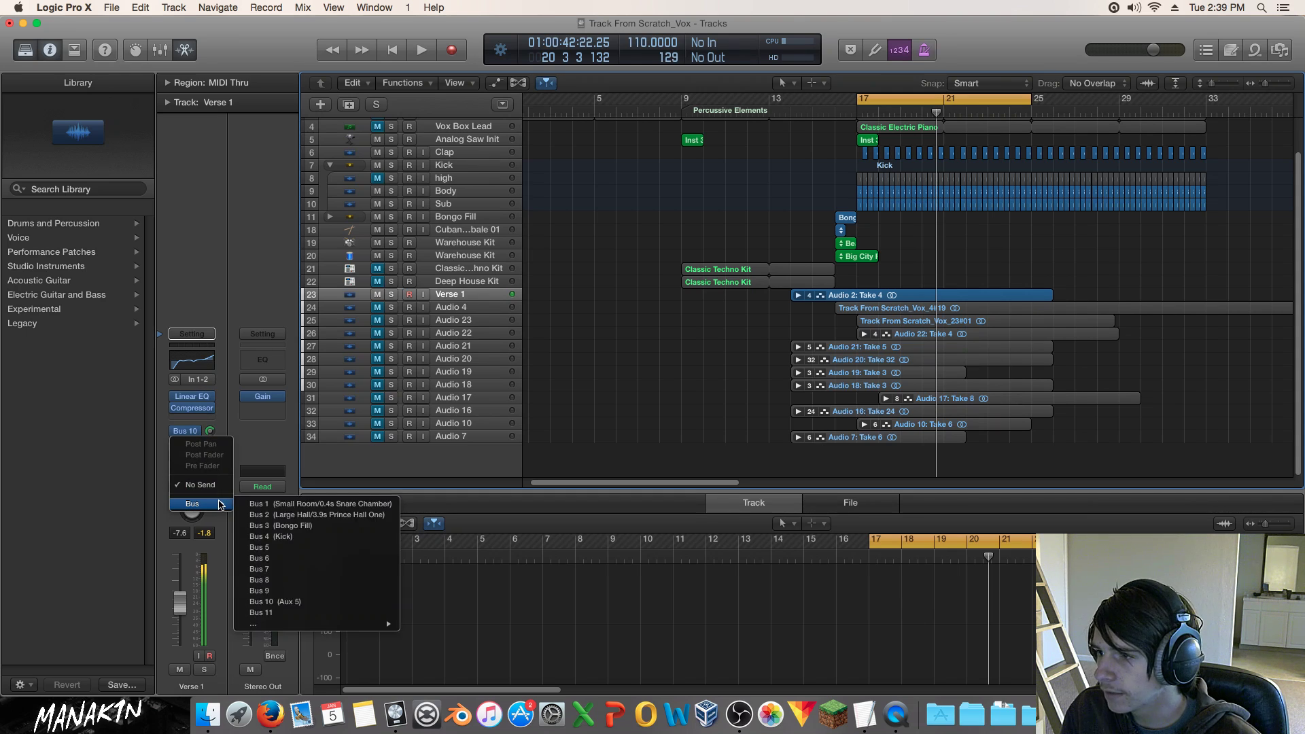
{"action": "left_click", "coordinate": [316, 569]}
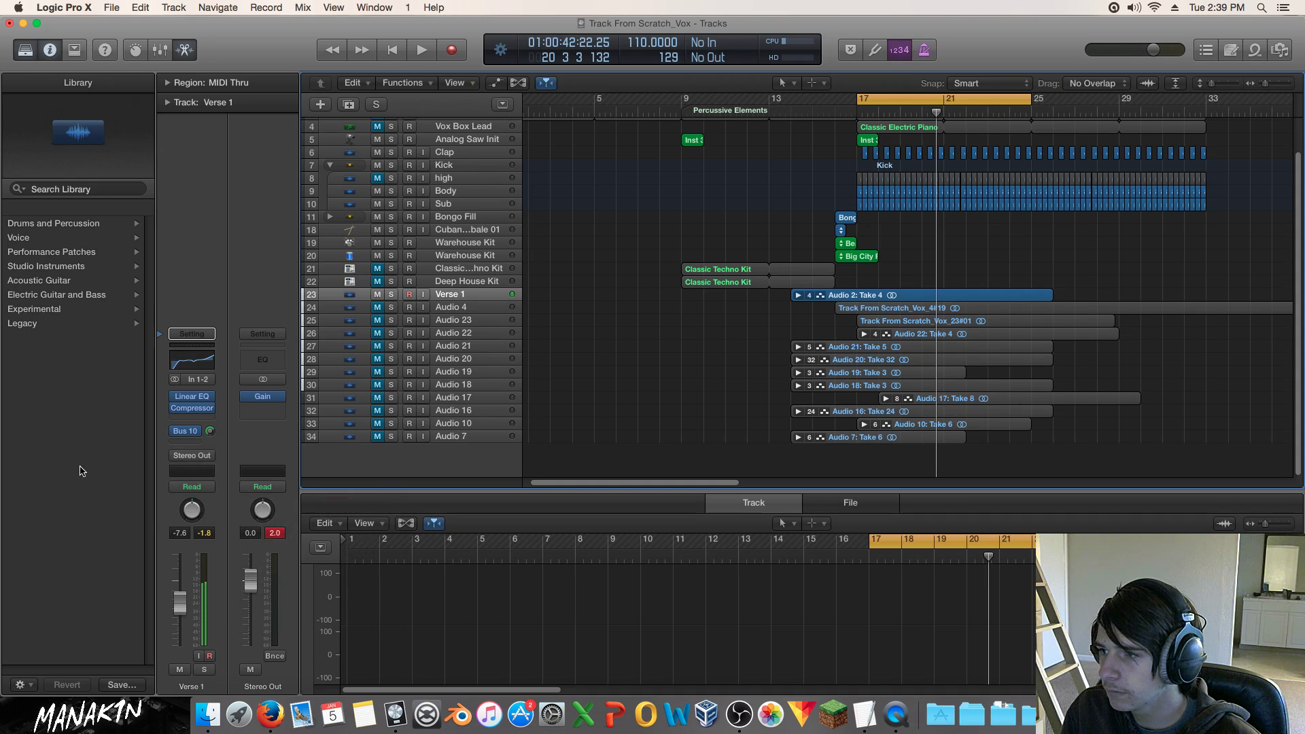
Show the Bus 10 aux channel strip and rename the aux to Vocal Reverb.
{"action": "left_click", "coordinate": [187, 419]}
{"action": "double_click", "coordinate": [265, 687]}
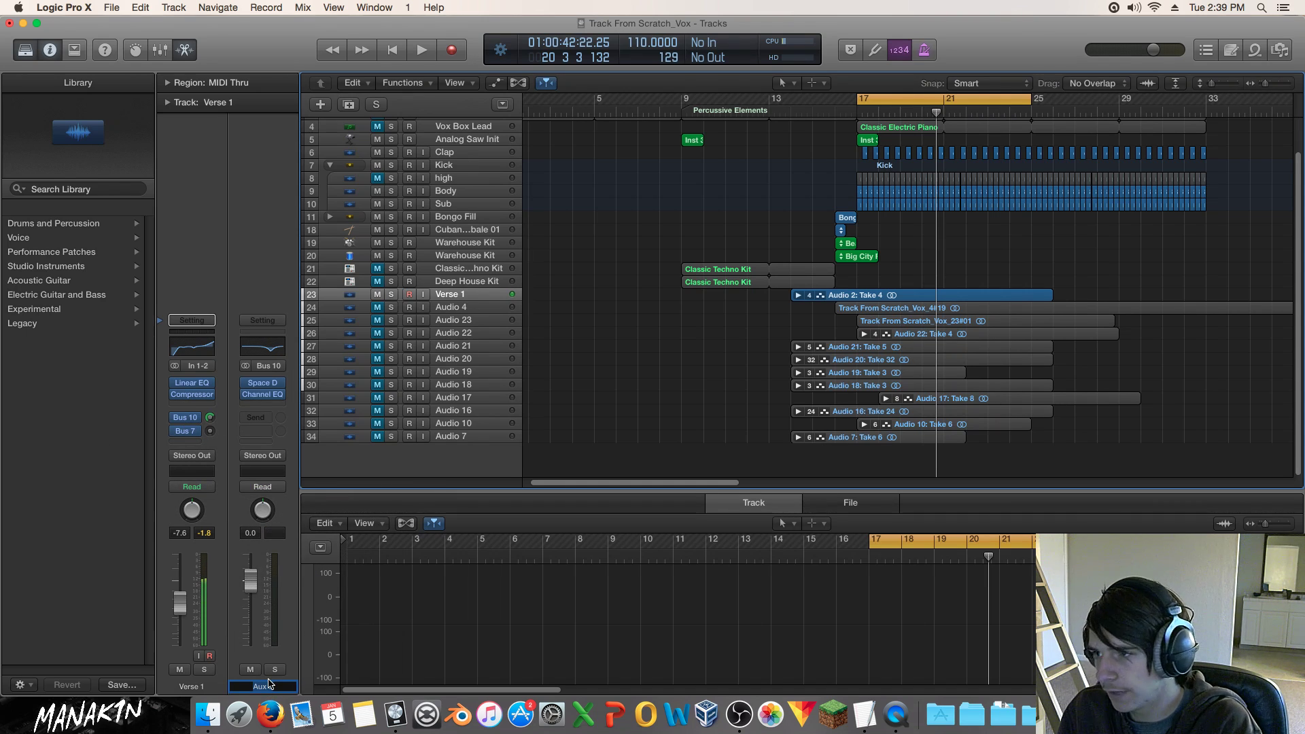
{"action": "type", "text": "Vocal"}
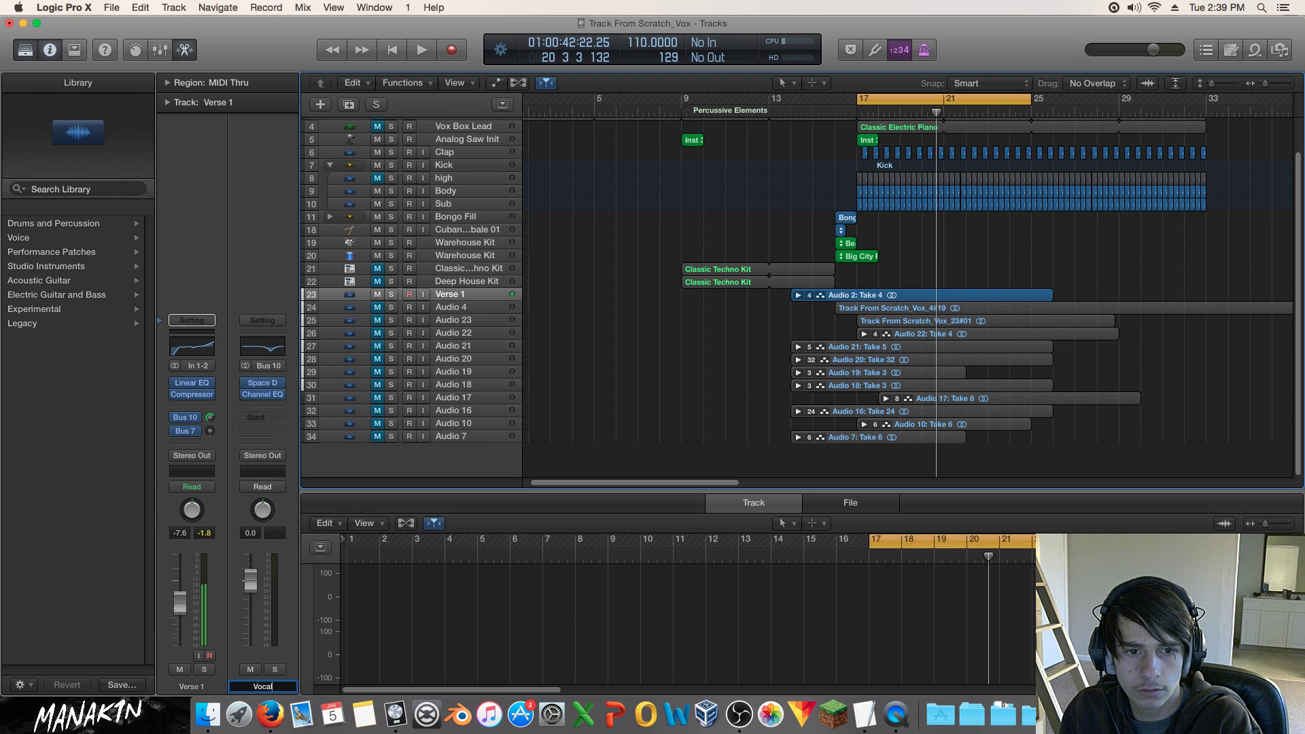
{"action": "type", "text": " Rever"}
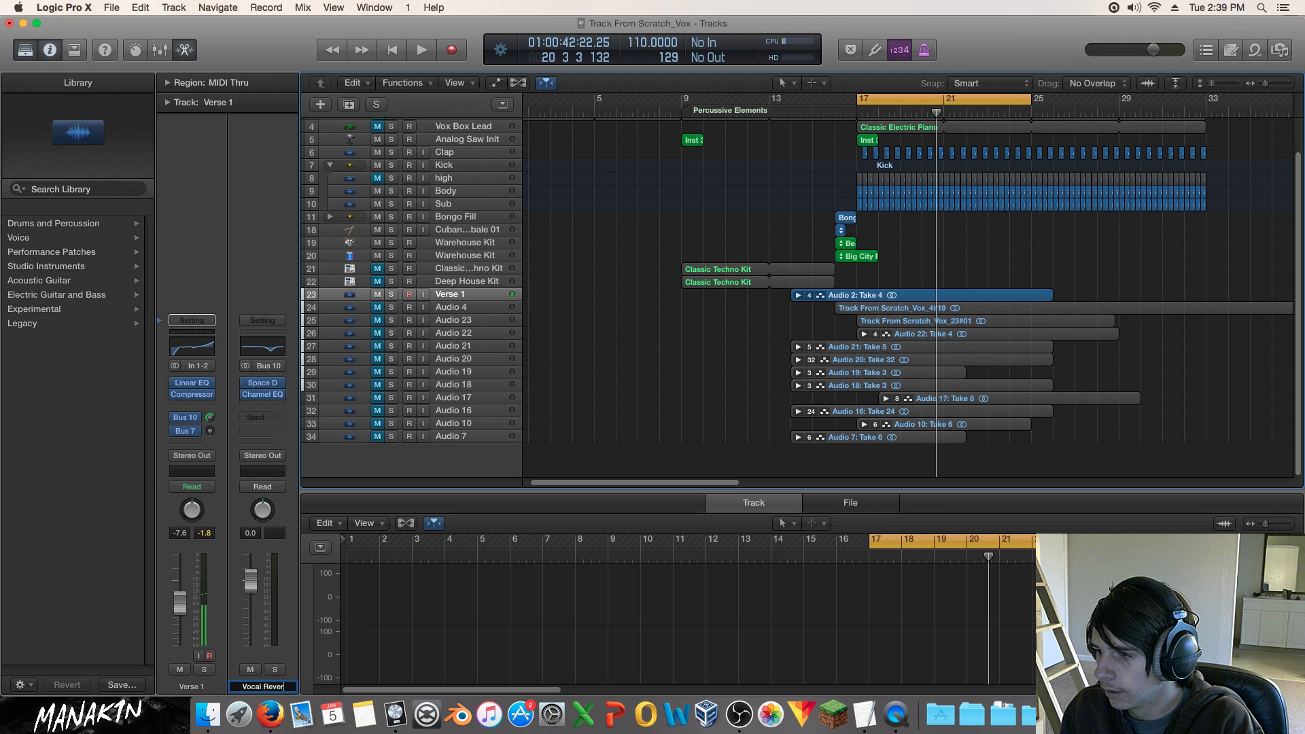
{"action": "type", "text": "b"}
{"action": "key", "text": "Return"}
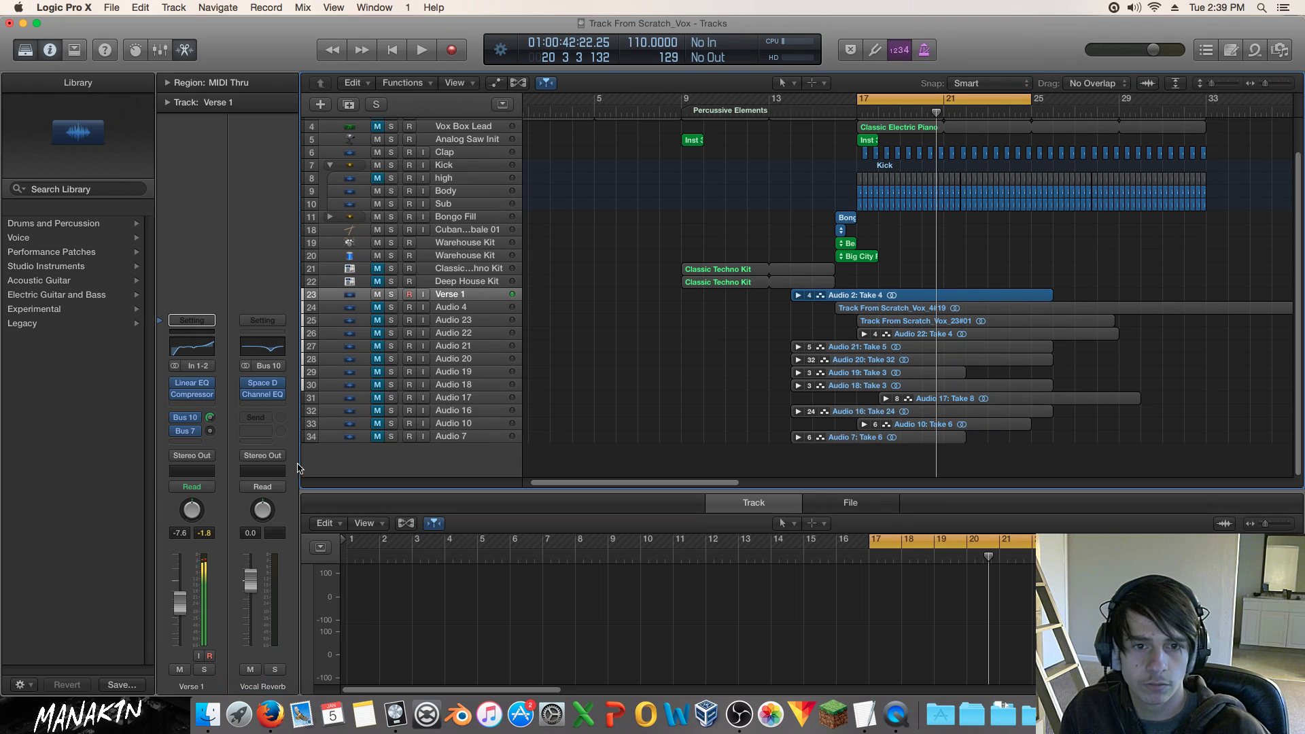
Bypass the Linear EQ on Verse 1 and shift the Compressor down to free insert slots ahead of it.
{"action": "mouse_move", "coordinate": [216, 384]}
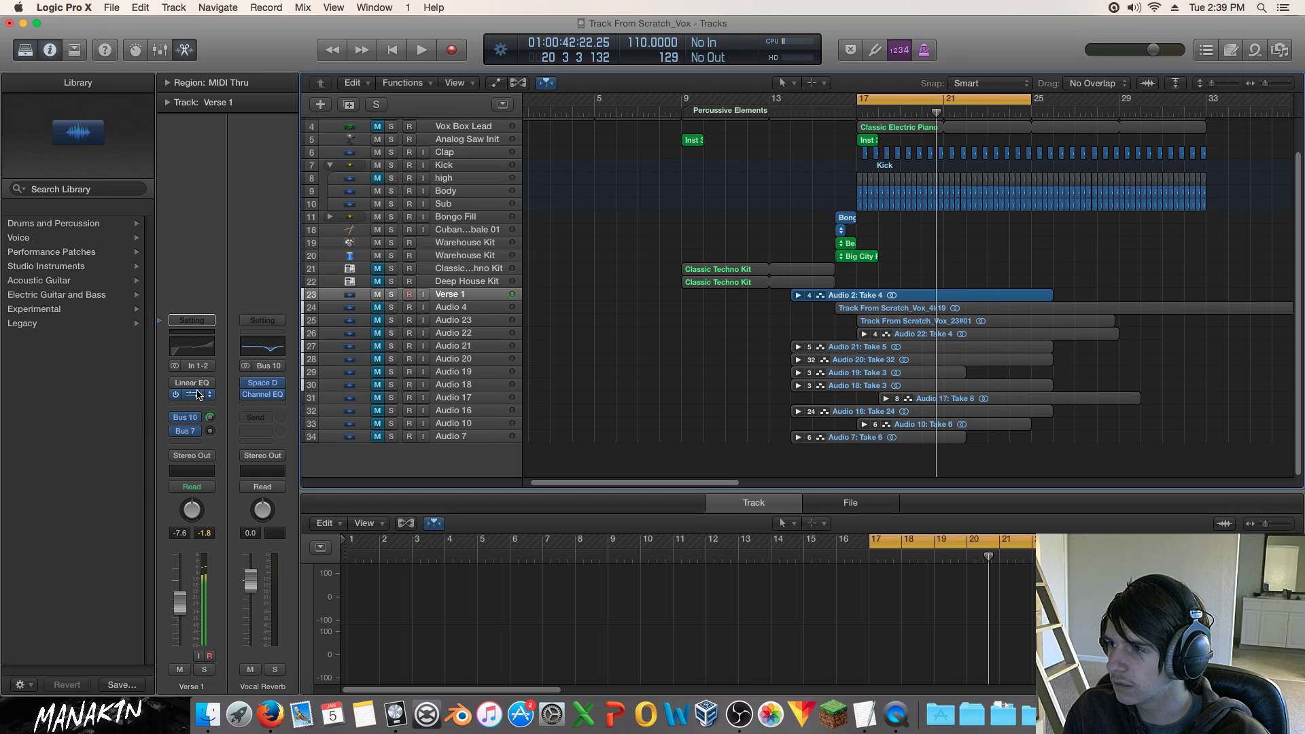
{"action": "left_click", "coordinate": [198, 394]}
{"action": "left_click", "coordinate": [47, 57]}
{"action": "left_click_drag", "start_coordinate": [193, 393], "coordinate": [191, 400]}
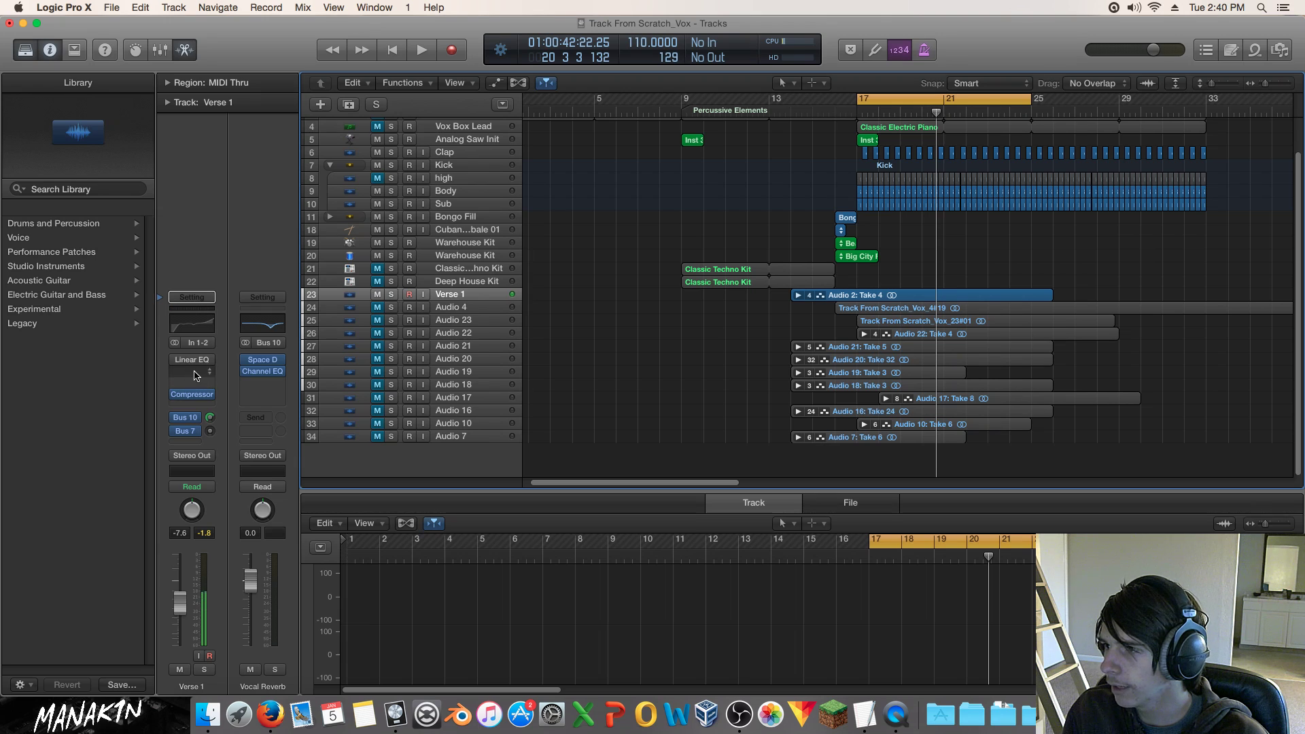
Insert a stereo Channel EQ before the Compressor and raise its 7100 Hz high shelf to +18.5 dB.
{"action": "left_click", "coordinate": [195, 374]}
{"action": "mouse_move", "coordinate": [183, 431]}
{"action": "mouse_move", "coordinate": [309, 431]}
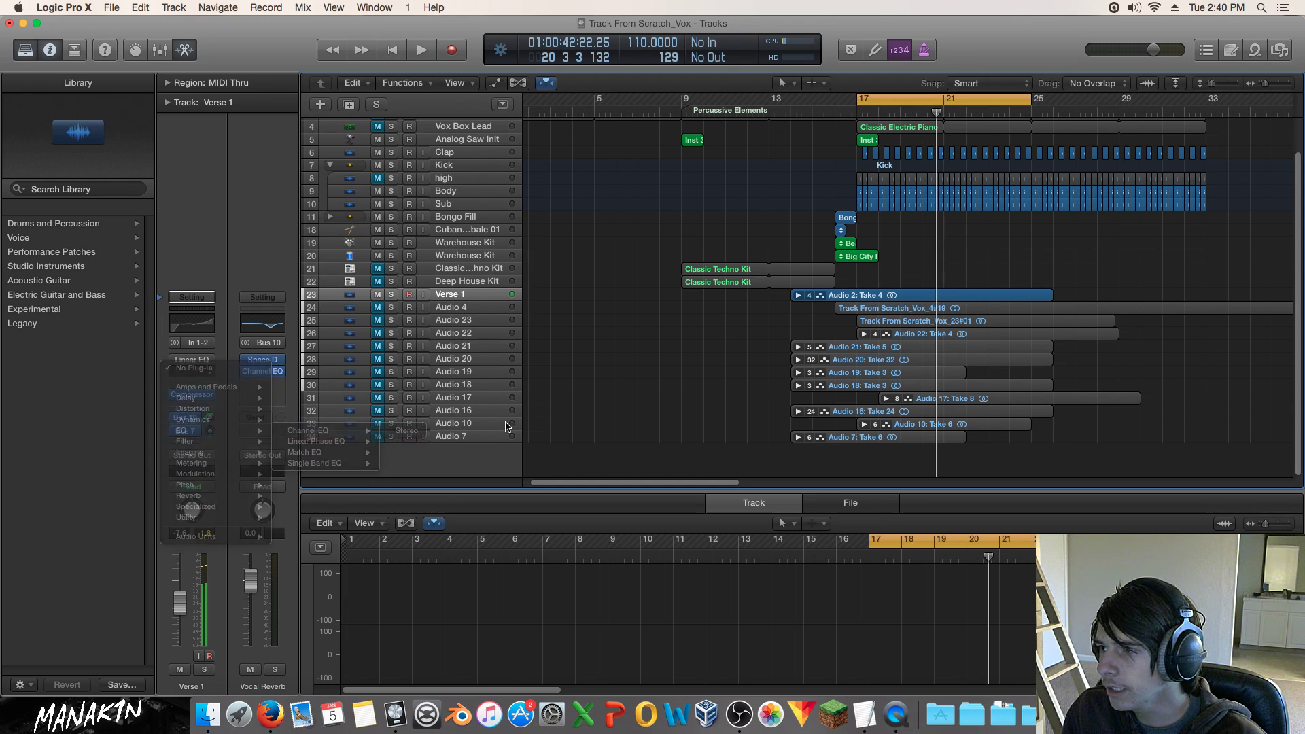
{"action": "left_click", "coordinate": [406, 430]}
{"action": "mouse_move", "coordinate": [577, 159]}
{"action": "left_mouse_down"}
{"action": "mouse_move", "coordinate": [568, 131]}
{"action": "mouse_move", "coordinate": [583, 134]}
{"action": "left_mouse_up"}
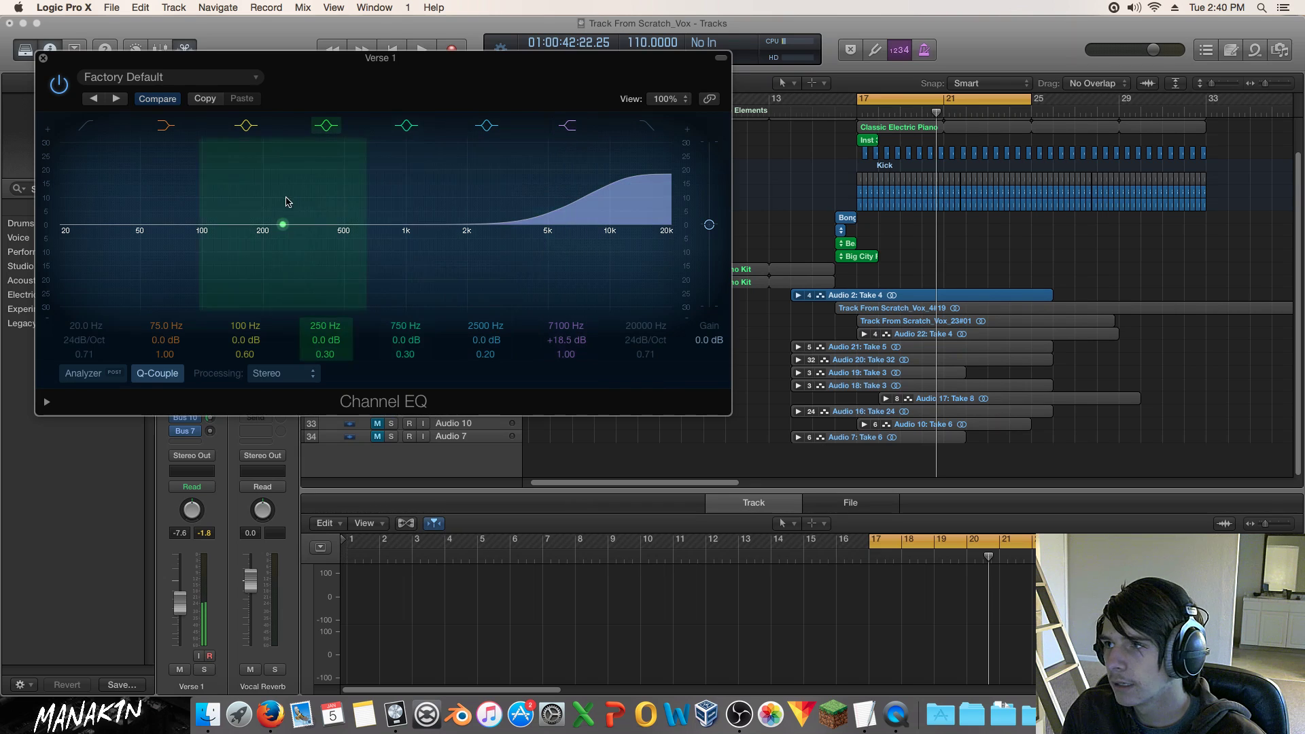
Insert a stereo Linear Phase EQ after the Channel EQ, copy the Channel EQ's settings into it, and close its window.
{"action": "left_click_drag", "start_coordinate": [224, 70], "coordinate": [550, 70]}
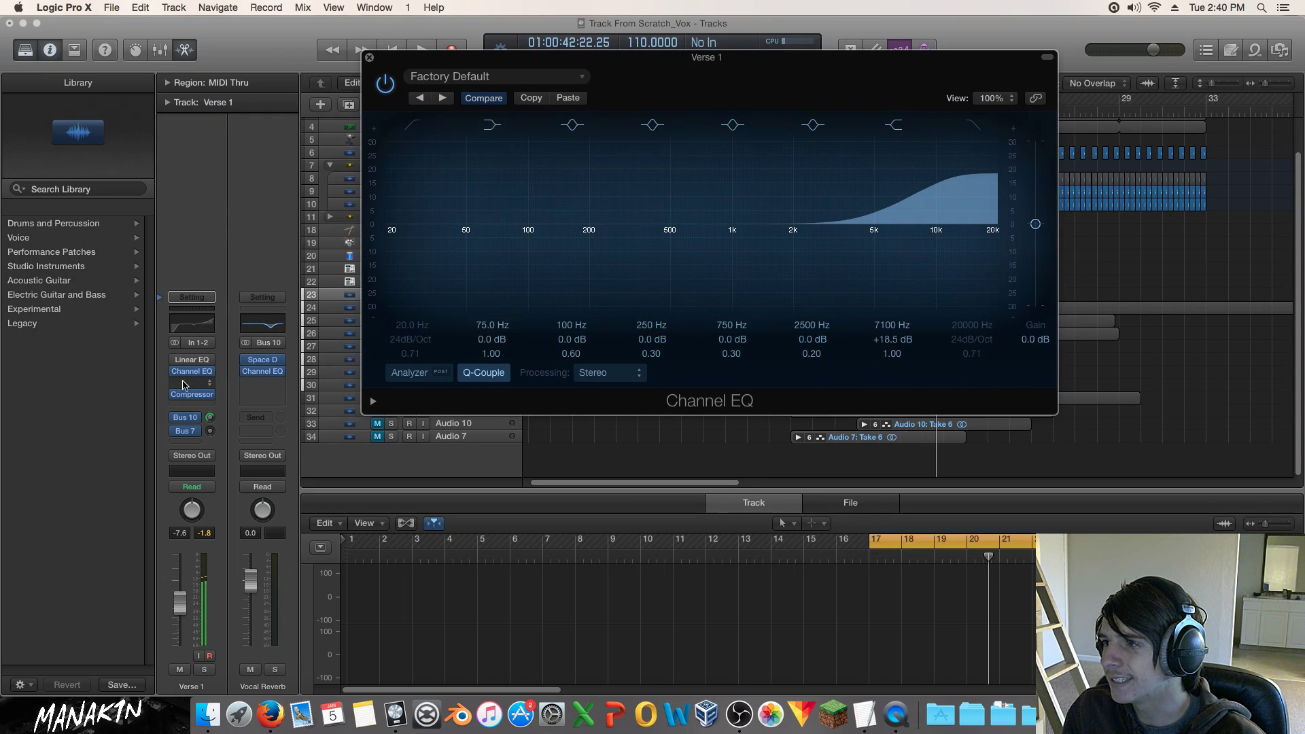
{"action": "left_click", "coordinate": [192, 382]}
{"action": "mouse_move", "coordinate": [233, 435]}
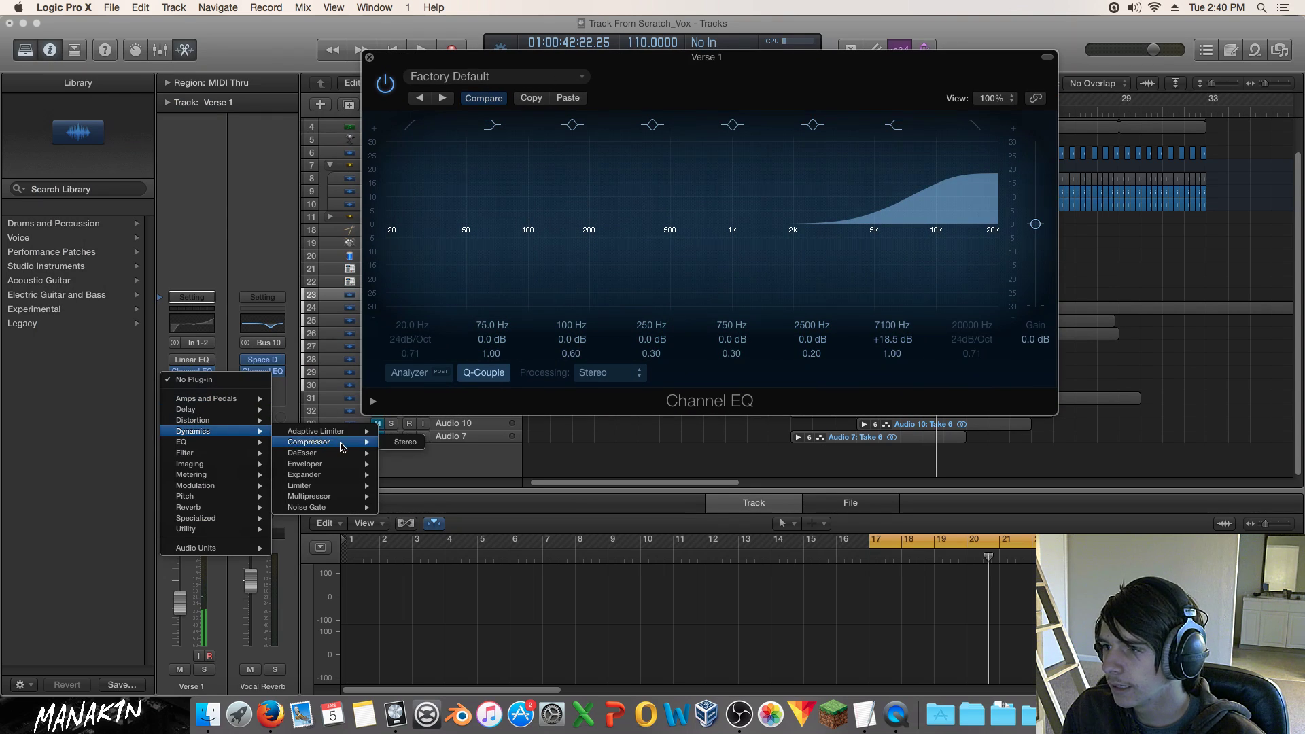
{"action": "mouse_move", "coordinate": [357, 453]}
{"action": "left_click", "coordinate": [411, 452]}
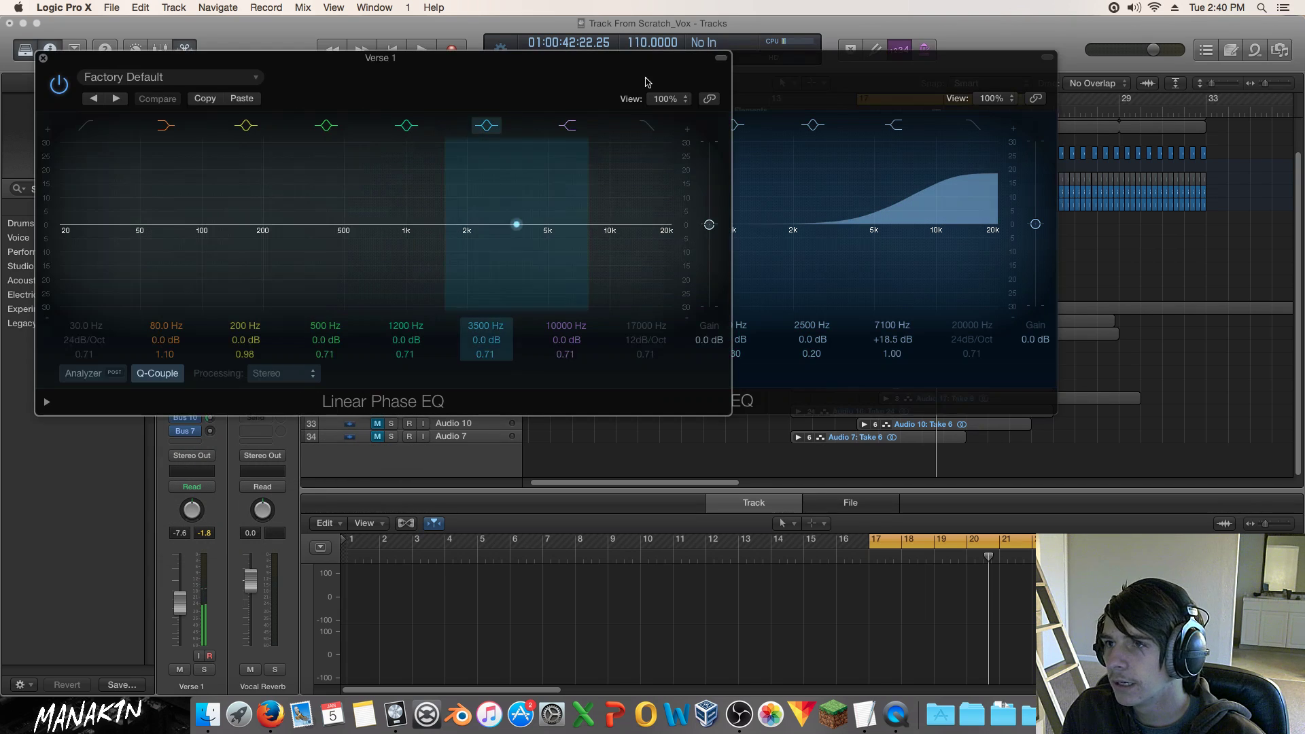
{"action": "left_click", "coordinate": [254, 99]}
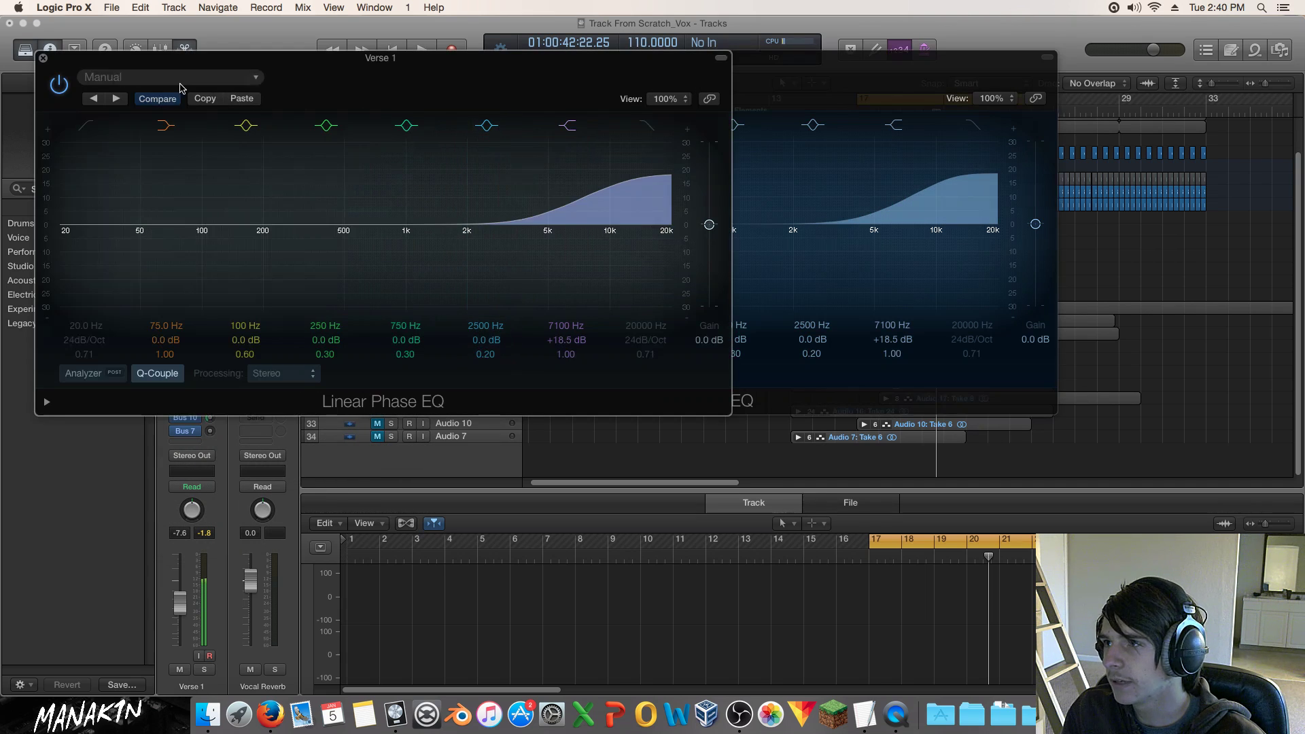
{"action": "left_click", "coordinate": [43, 59]}
Play the mix while alternately bypassing the Channel EQ and the new Linear Phase EQ to compare their sound.
{"action": "mouse_move", "coordinate": [179, 383]}
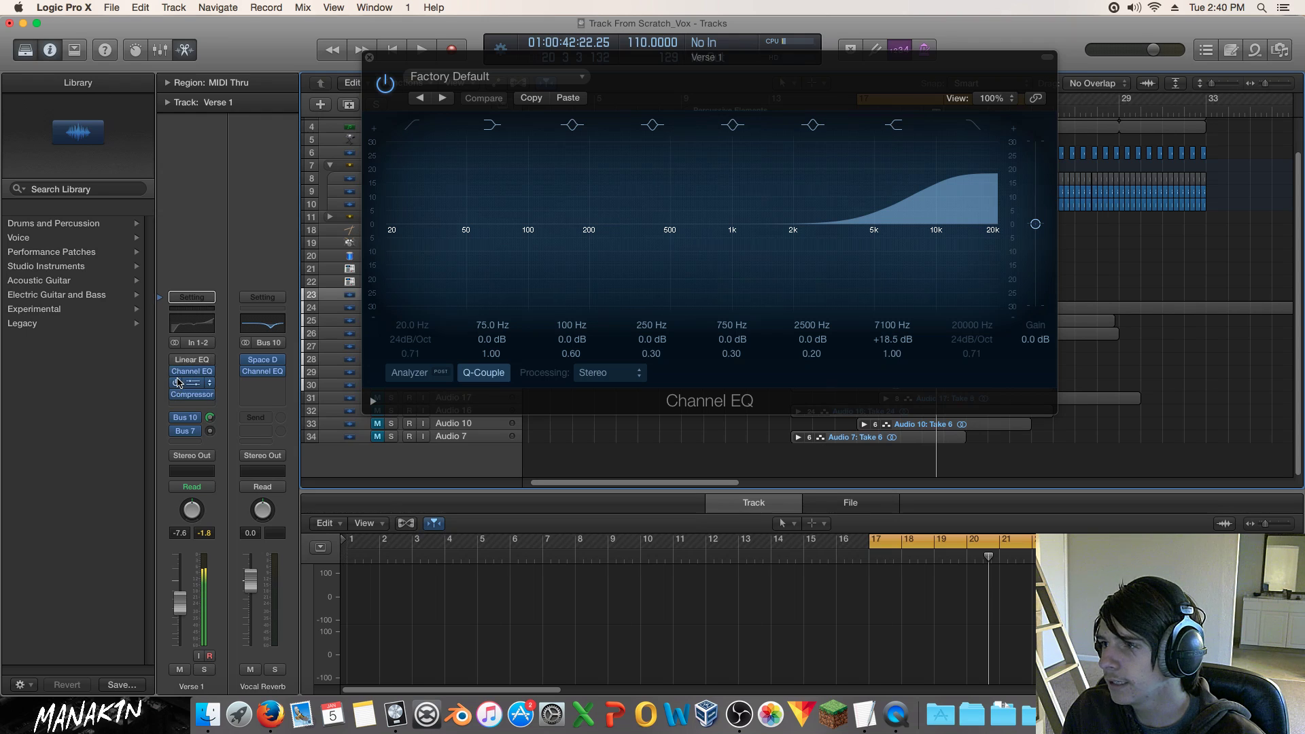
{"action": "key", "text": "space"}
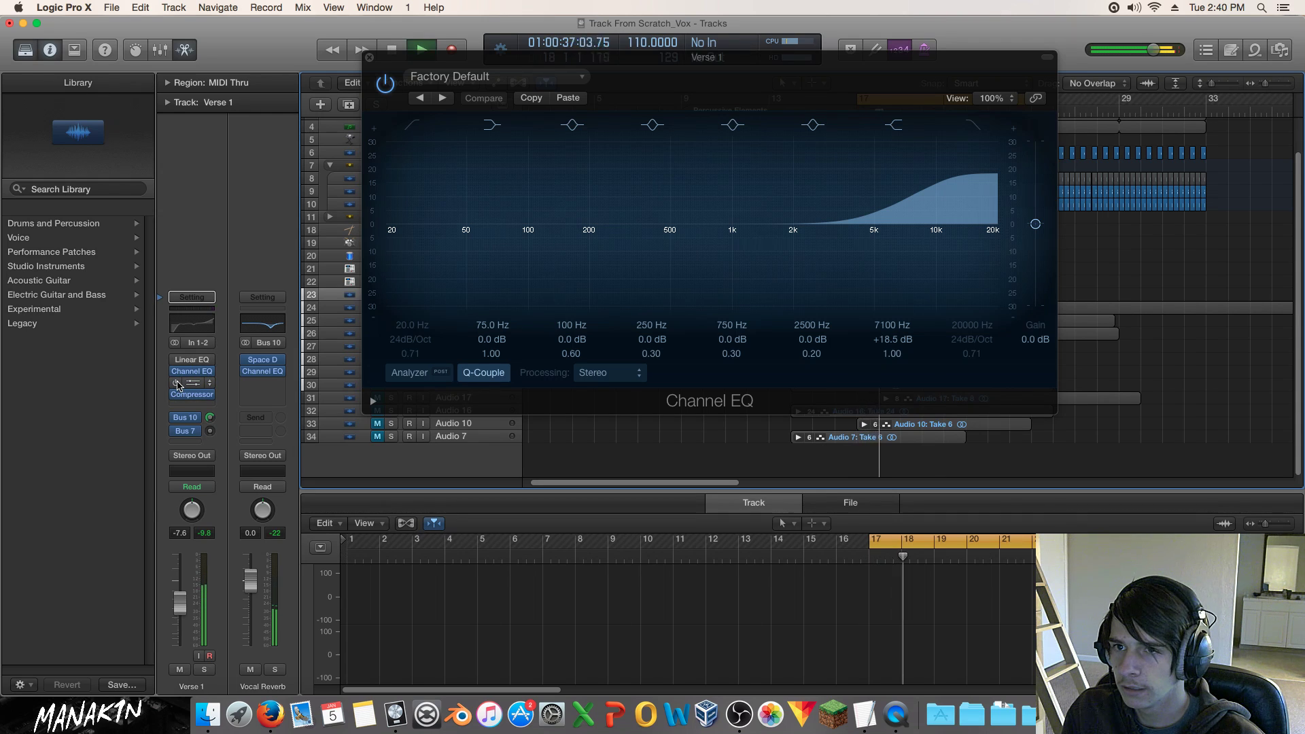
{"action": "left_click", "coordinate": [177, 384]}
{"action": "left_click", "coordinate": [176, 383]}
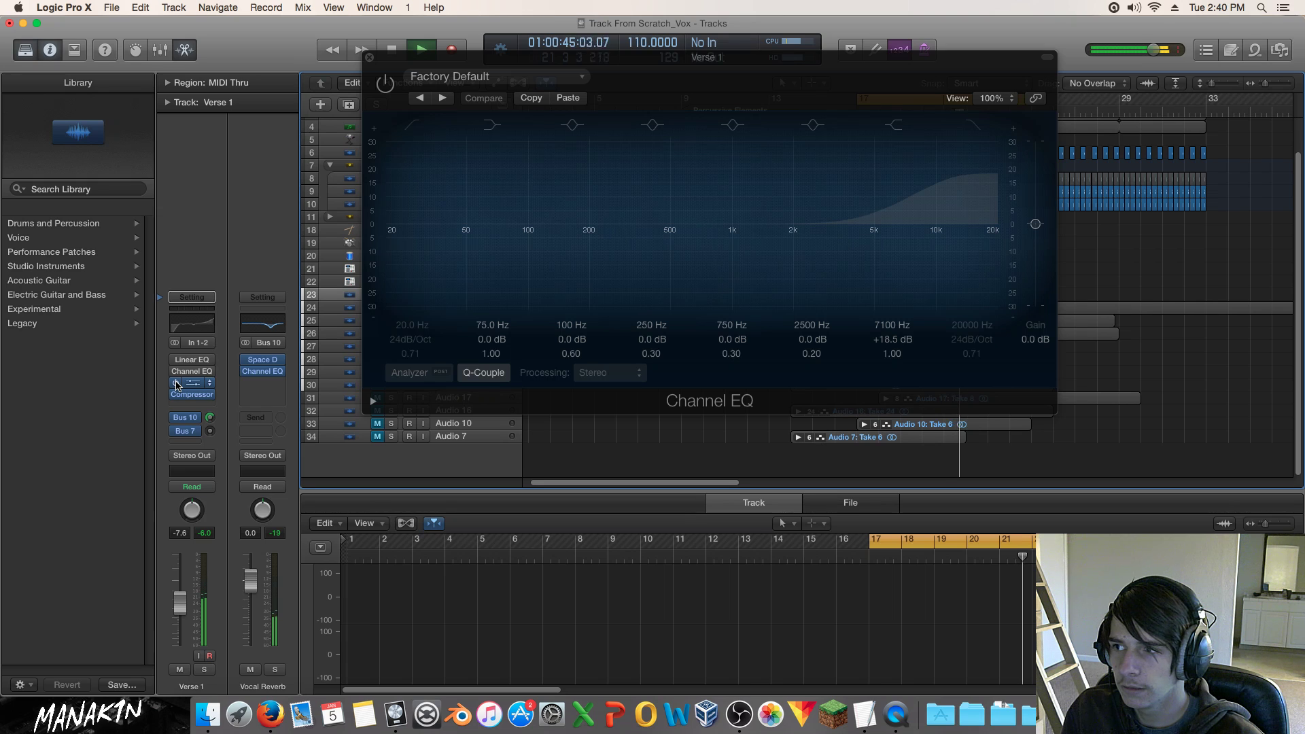
{"action": "left_click", "coordinate": [176, 372]}
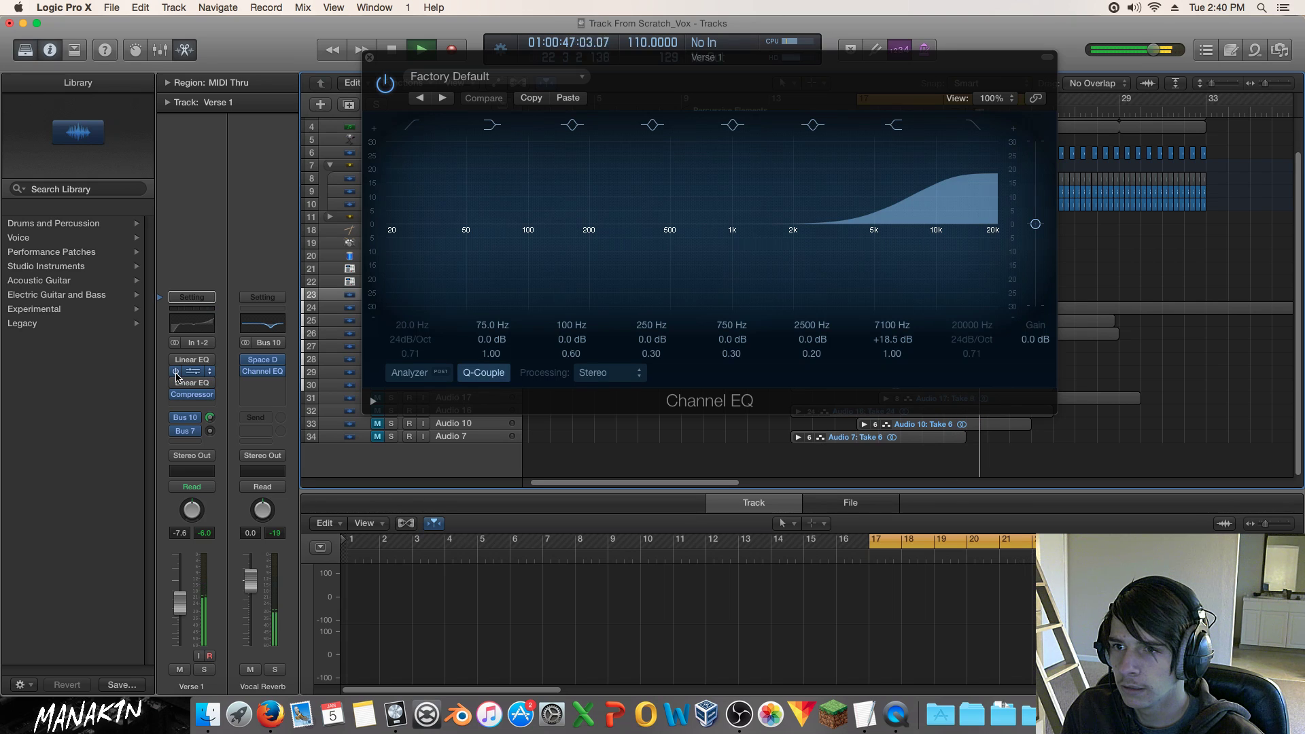
{"action": "key", "text": "space"}
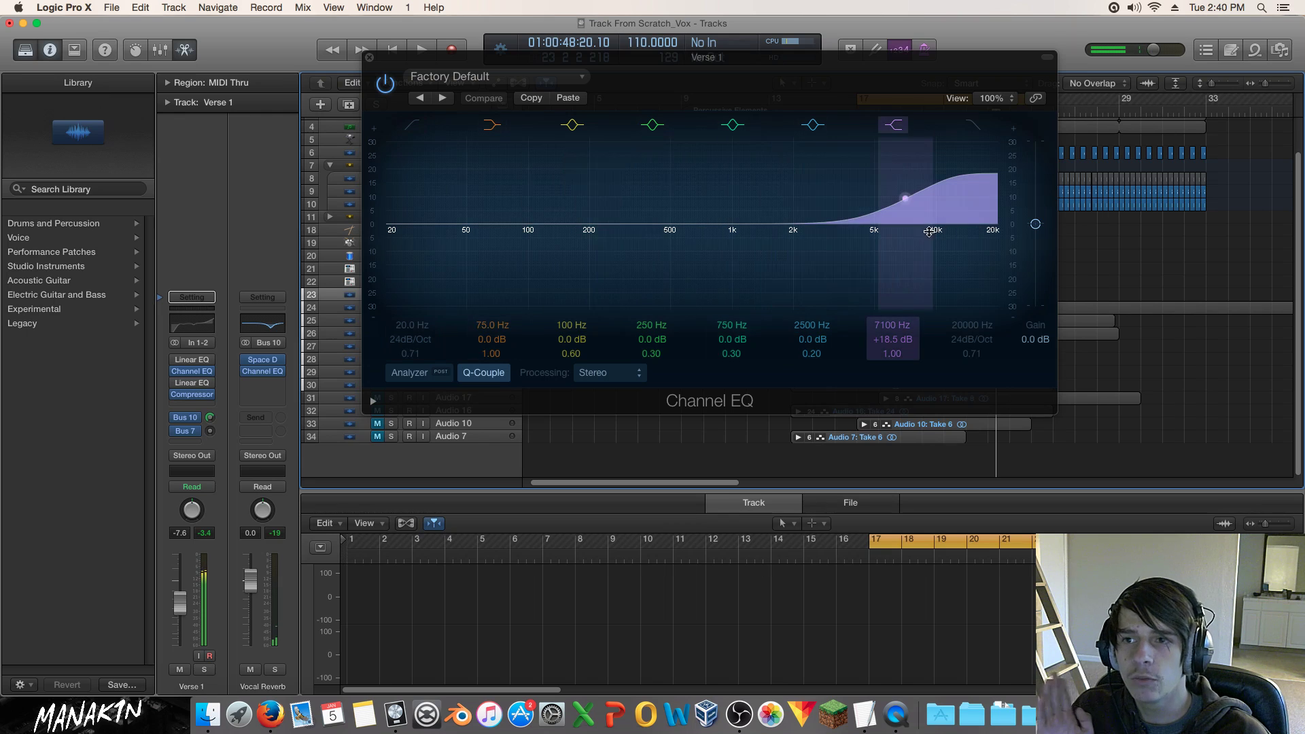
Try a high cut at 15200 Hz on the Channel EQ and compare its curve with the Linear Phase EQ.
{"action": "left_click", "coordinate": [973, 126]}
{"action": "left_click_drag", "start_coordinate": [993, 224], "coordinate": [965, 238]}
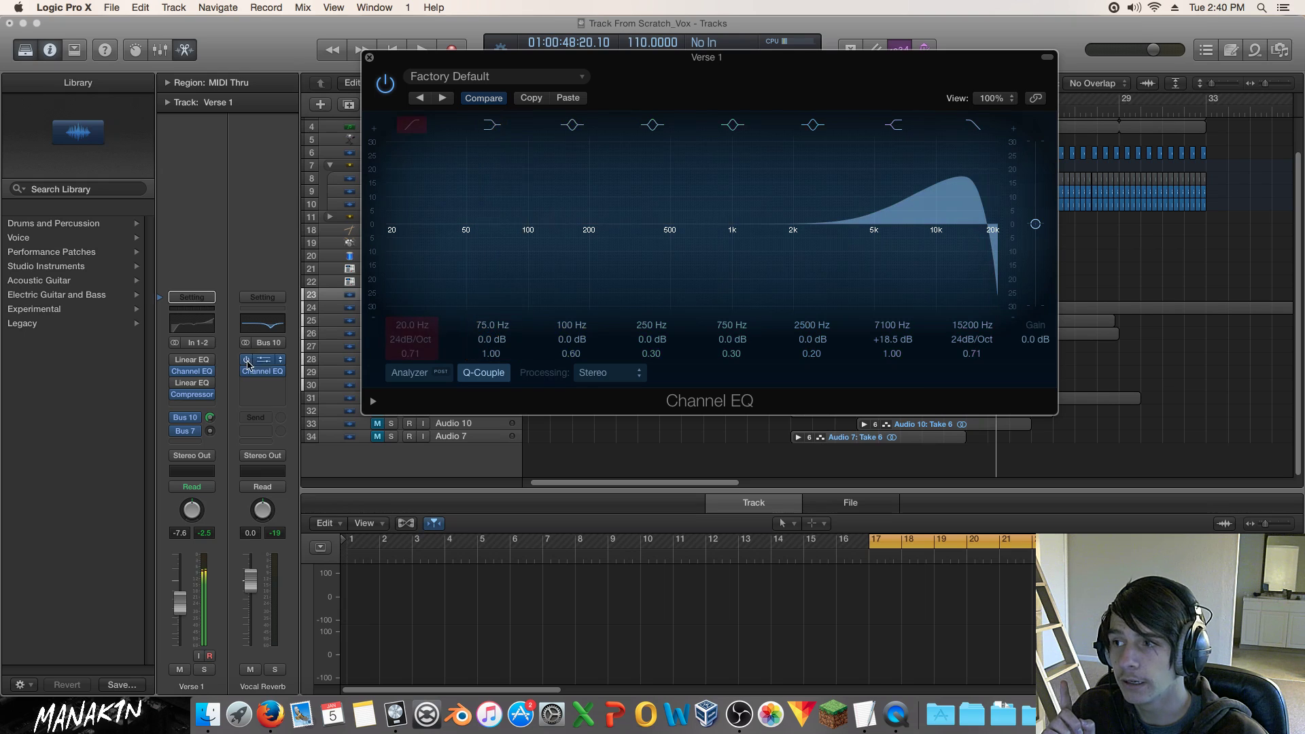
{"action": "left_click", "coordinate": [183, 385]}
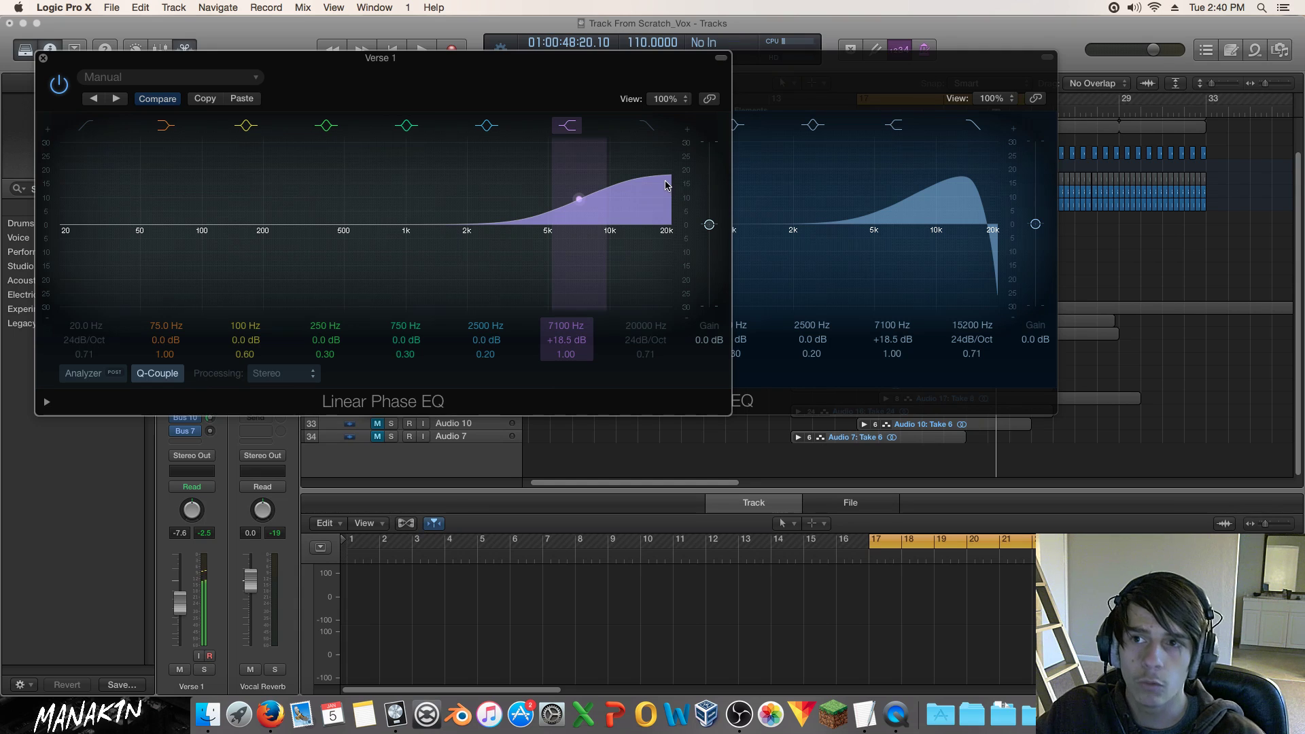
{"action": "left_click", "coordinate": [959, 159]}
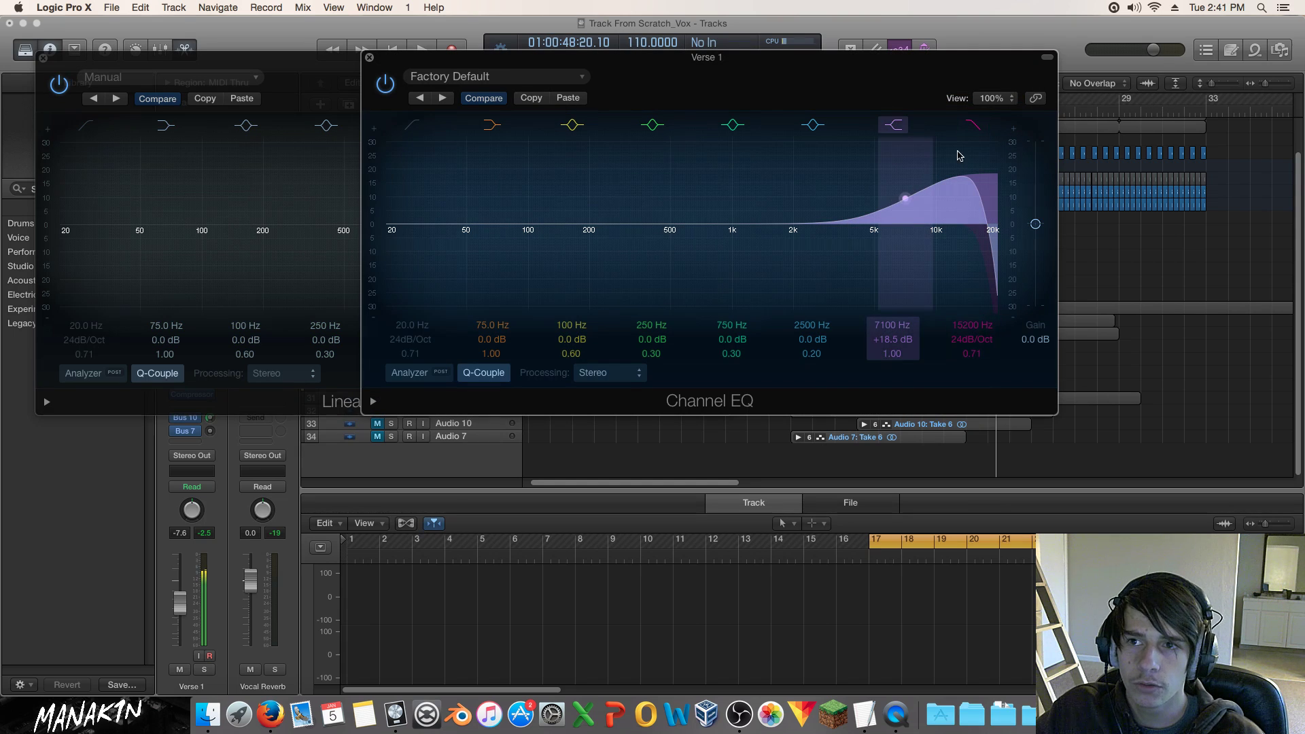
{"action": "left_click", "coordinate": [973, 124]}
Move both EQ windows over the arrangement so the Verse 1 channel strip's inserts are uncovered.
{"action": "left_click_drag", "start_coordinate": [620, 78], "coordinate": [709, 91]}
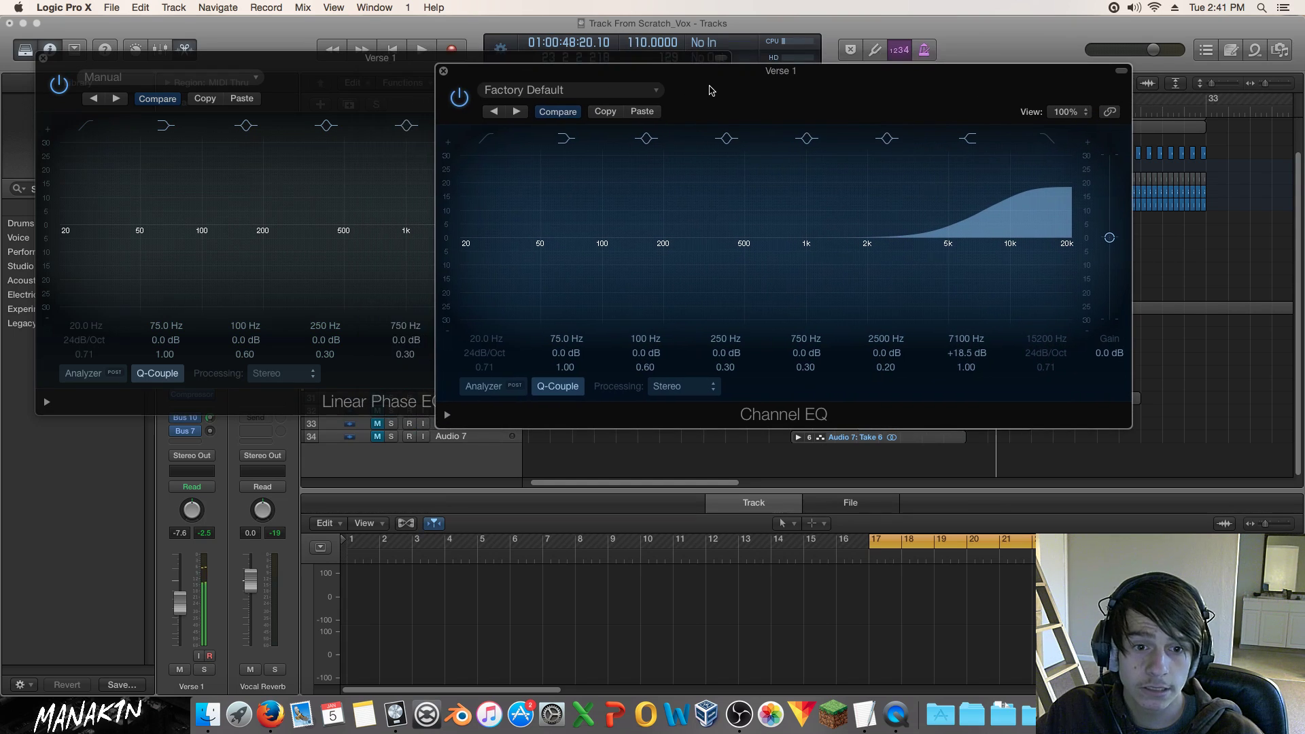
{"action": "left_click", "coordinate": [385, 61]}
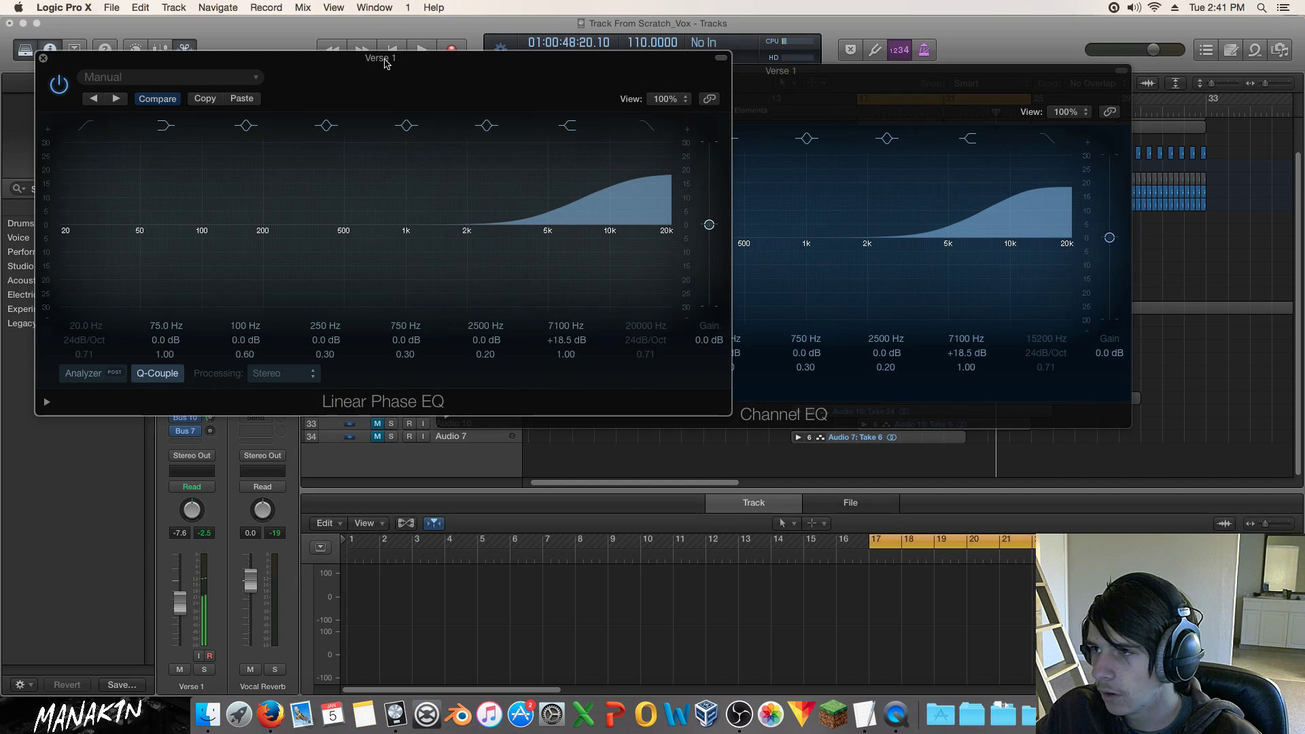
{"action": "left_click_drag", "start_coordinate": [385, 61], "coordinate": [809, 207]}
{"action": "left_click", "coordinate": [726, 72]}
{"action": "left_click_drag", "start_coordinate": [726, 71], "coordinate": [812, 185]}
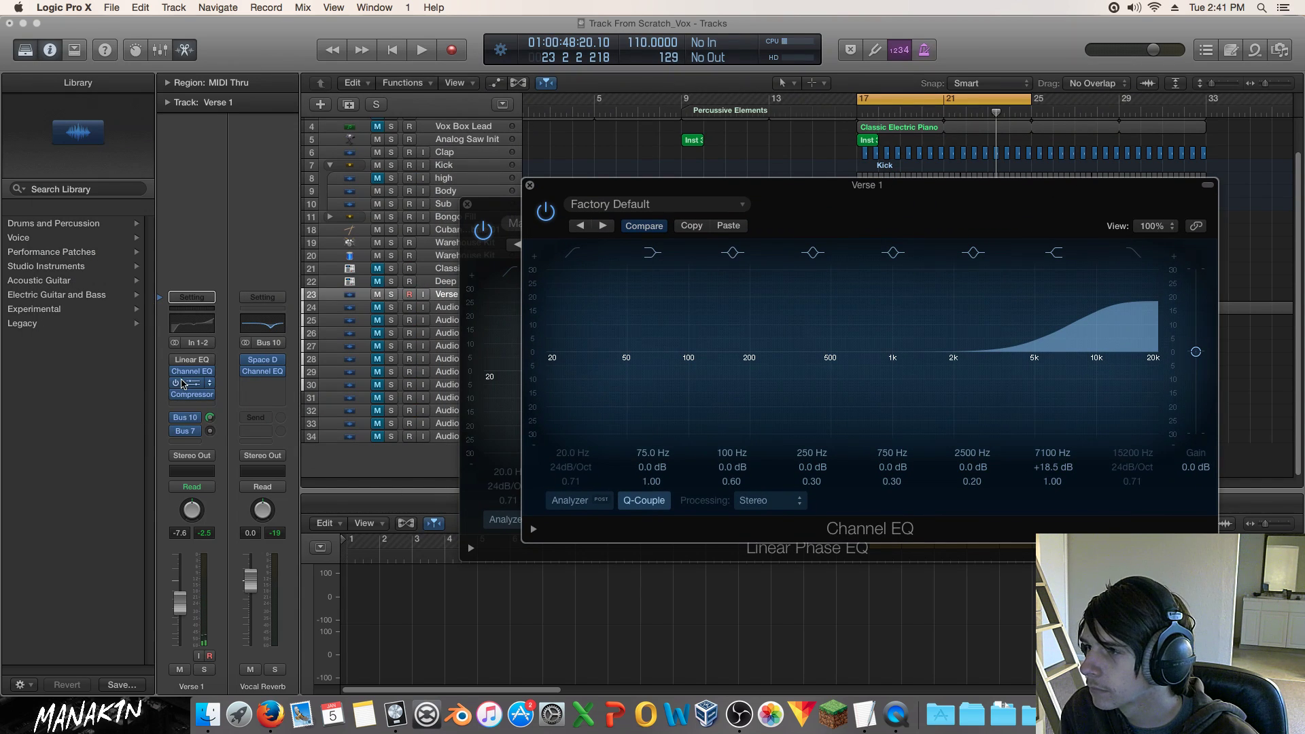
Play the passage with only the Channel EQ active, stop, and swap to the copied Linear Phase EQ by bypassing the Channel EQ.
{"action": "key", "text": "space"}
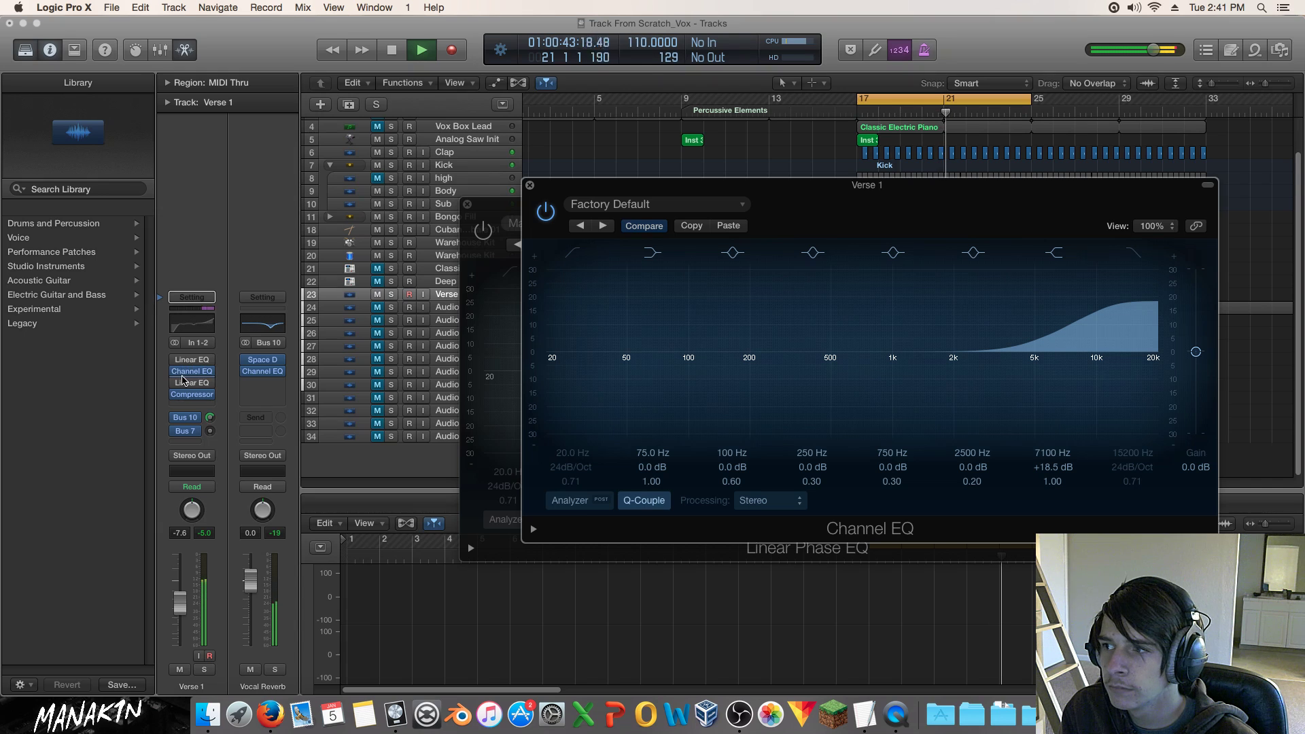
{"action": "mouse_move", "coordinate": [178, 386]}
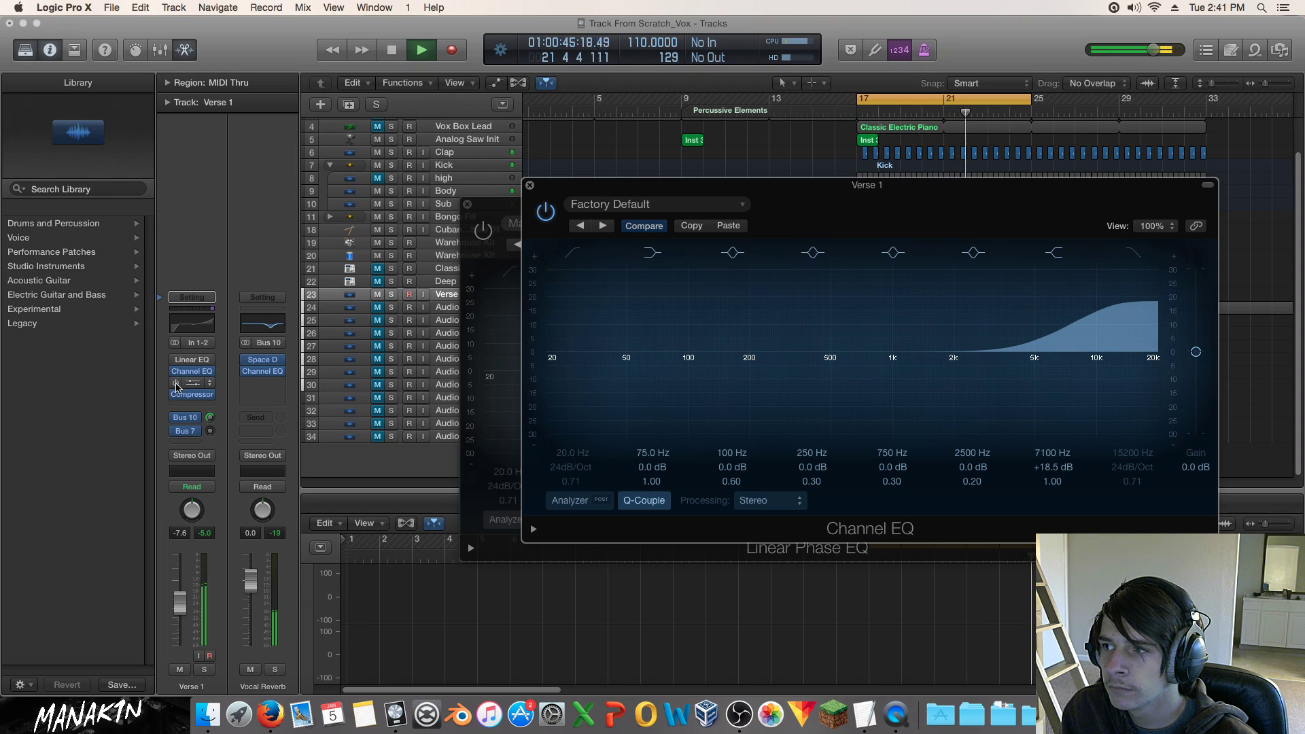
{"action": "key", "text": "space"}
{"action": "left_click", "coordinate": [176, 386]}
{"action": "left_click", "coordinate": [177, 372]}
{"action": "left_click", "coordinate": [178, 373]}
{"action": "left_click", "coordinate": [177, 373]}
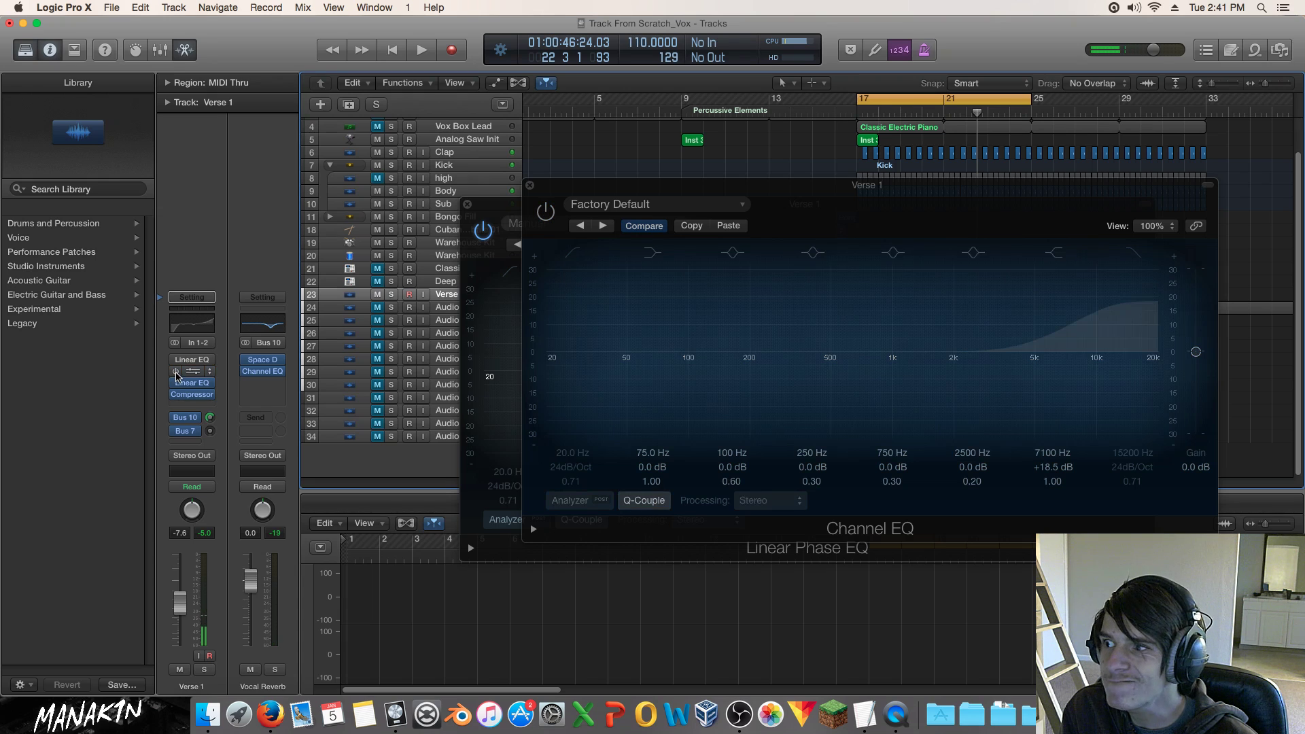
Listen to the Linear Phase EQ version, shorten the cycle range to bar 20 only, and loop that bar.
{"action": "key", "text": "space"}
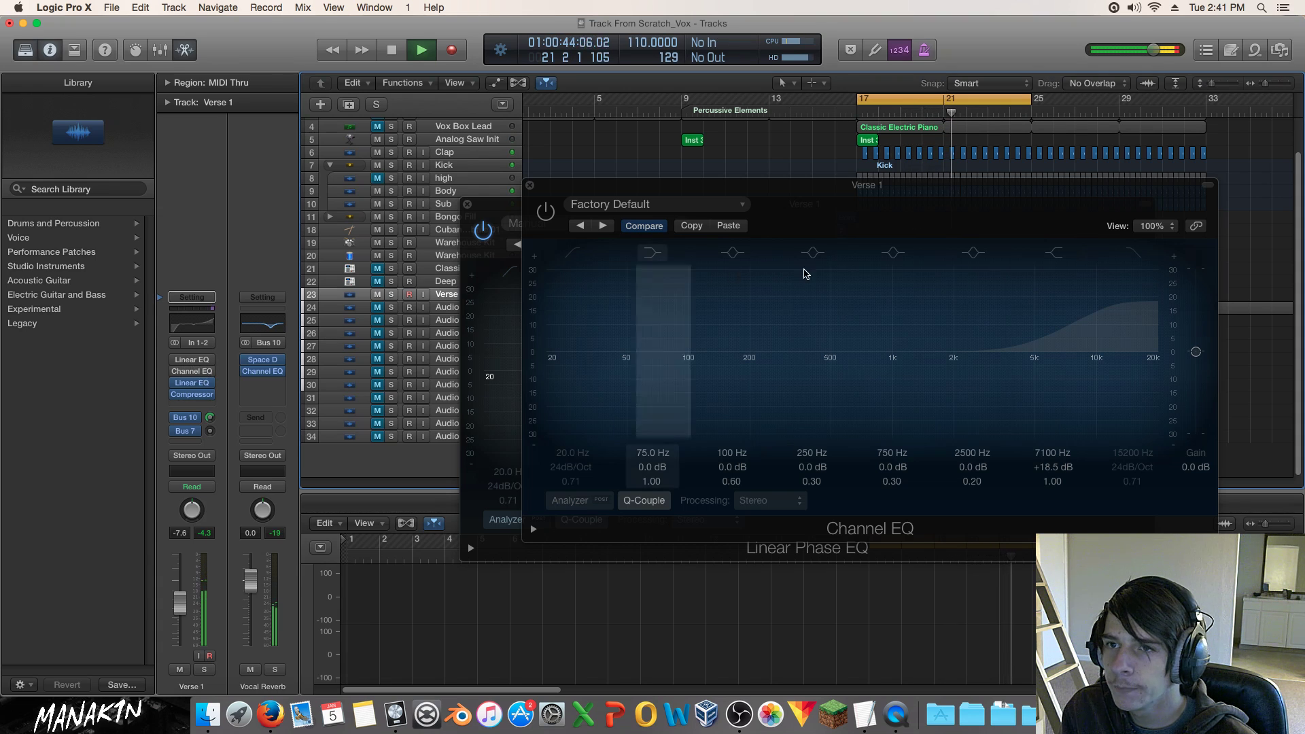
{"action": "key", "text": "space"}
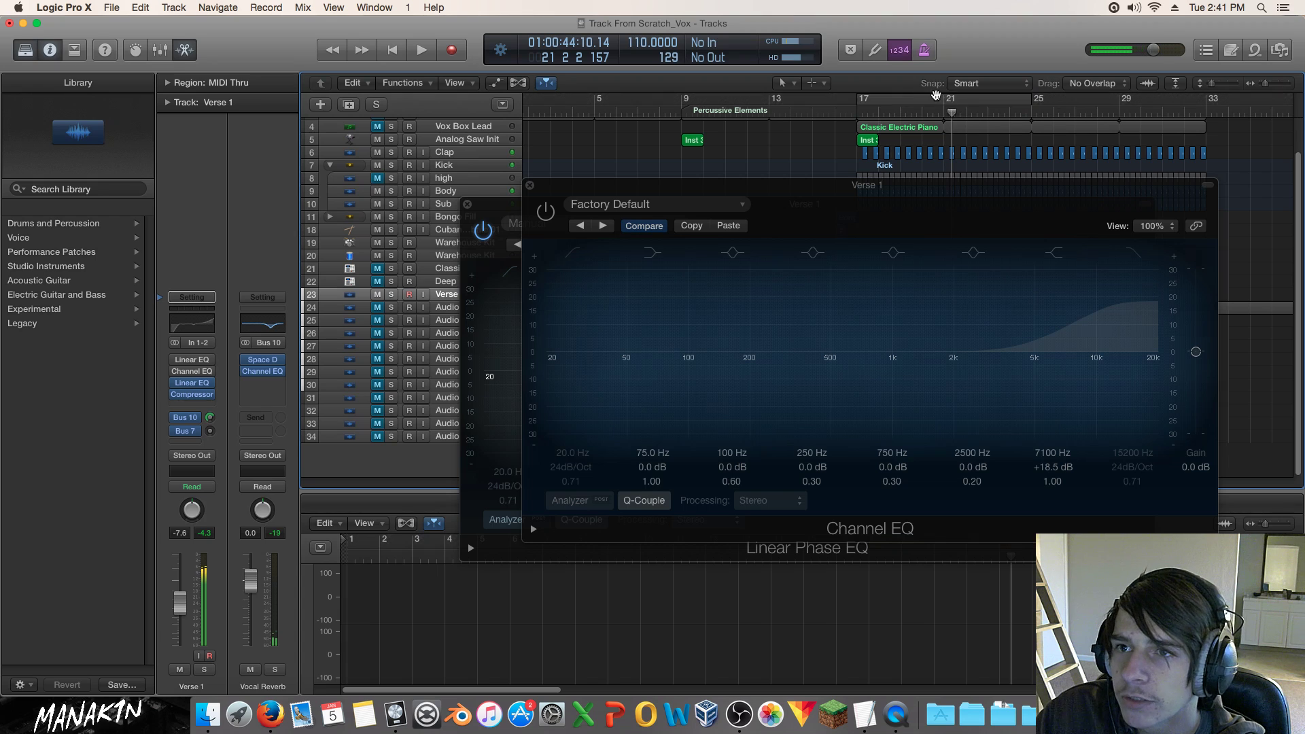
{"action": "left_click_drag", "start_coordinate": [924, 98], "coordinate": [943, 99]}
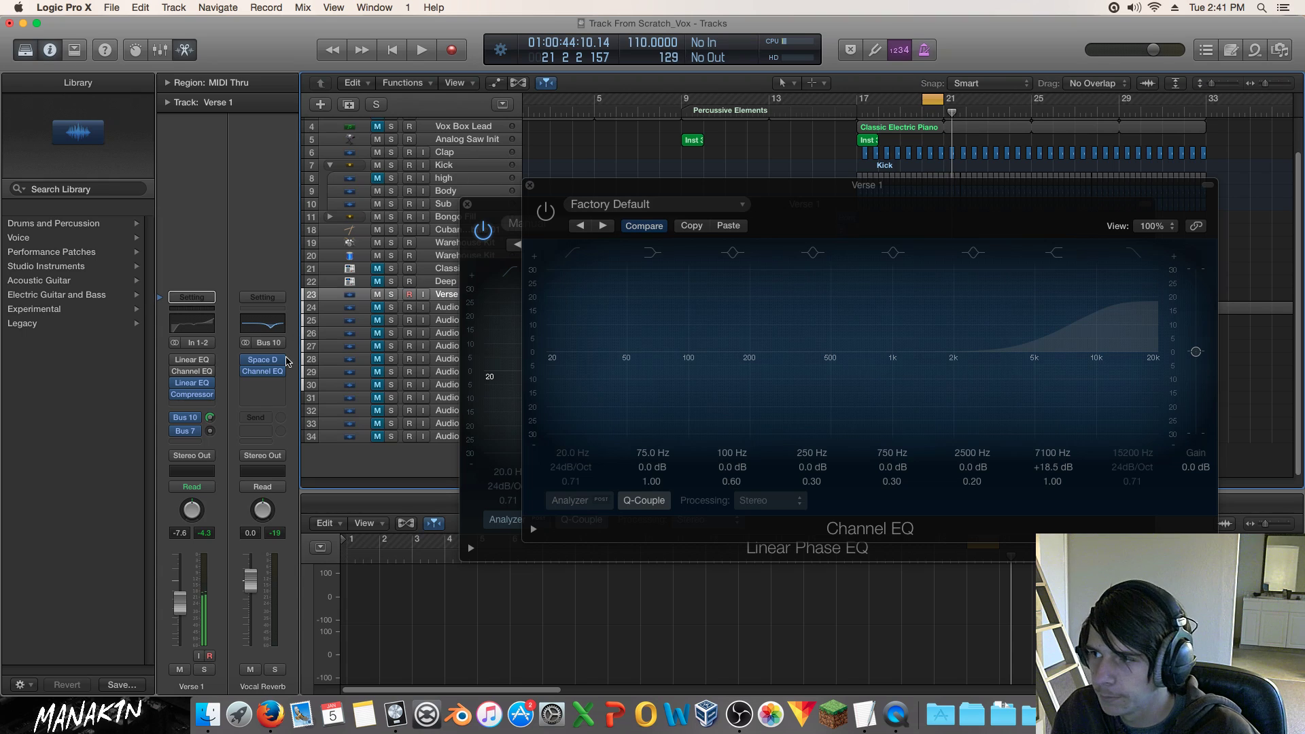
{"action": "key", "text": "space"}
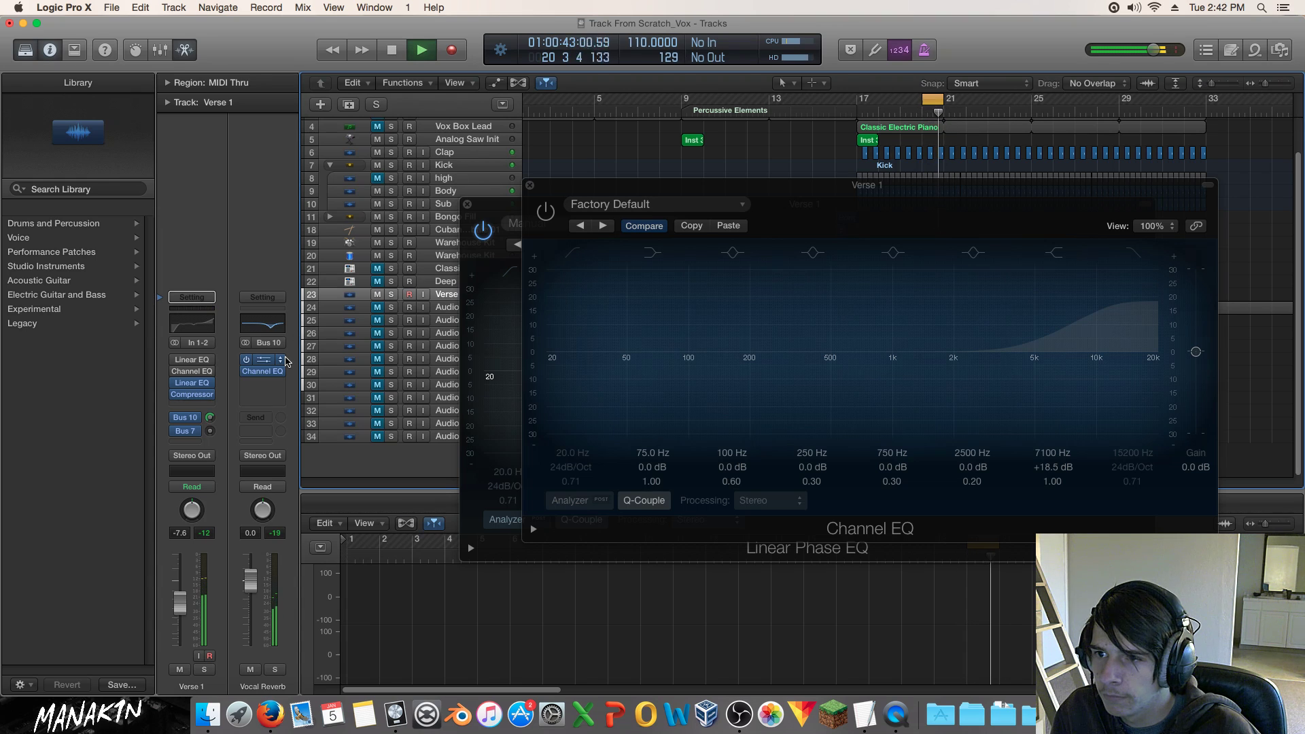
{"action": "key", "text": "space"}
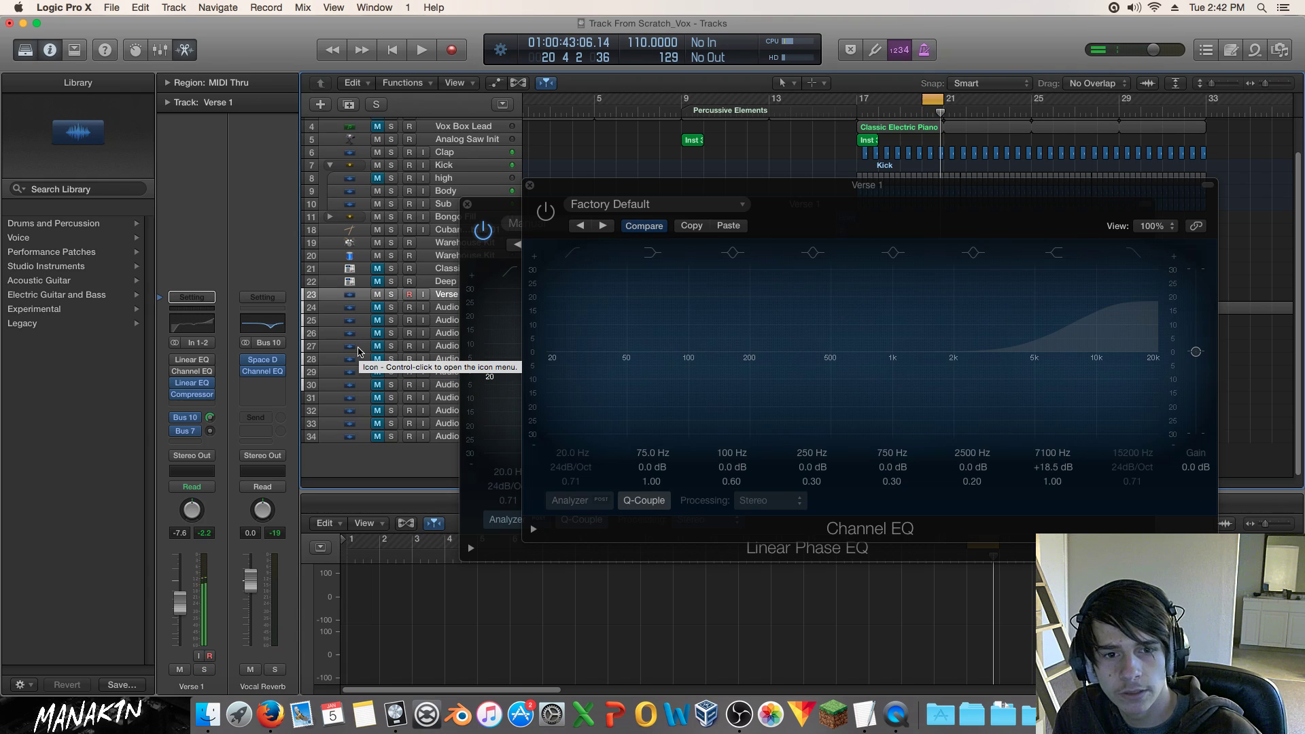
{"action": "key", "text": "space"}
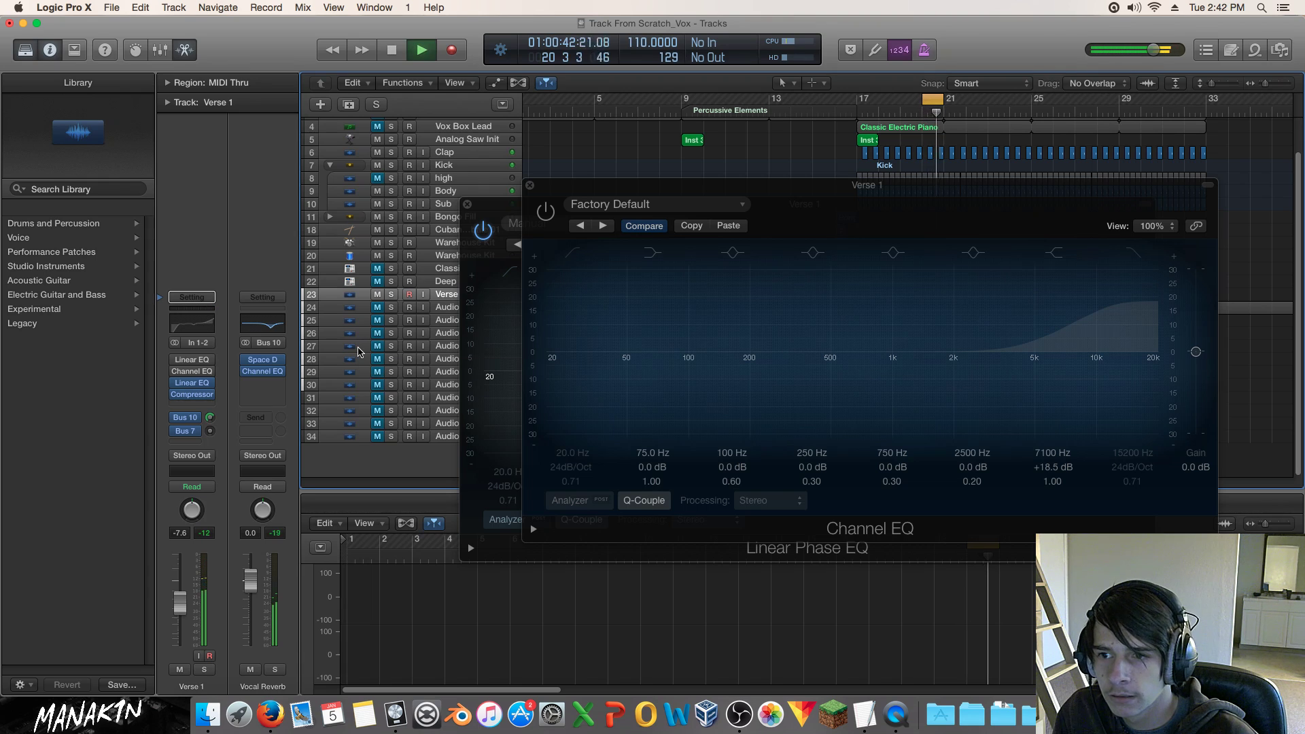
Stop the Linear Phase EQ playback, swap to the Channel EQ by bypassing the copied Linear Phase EQ, and loop bar 20.
{"action": "key", "text": "space"}
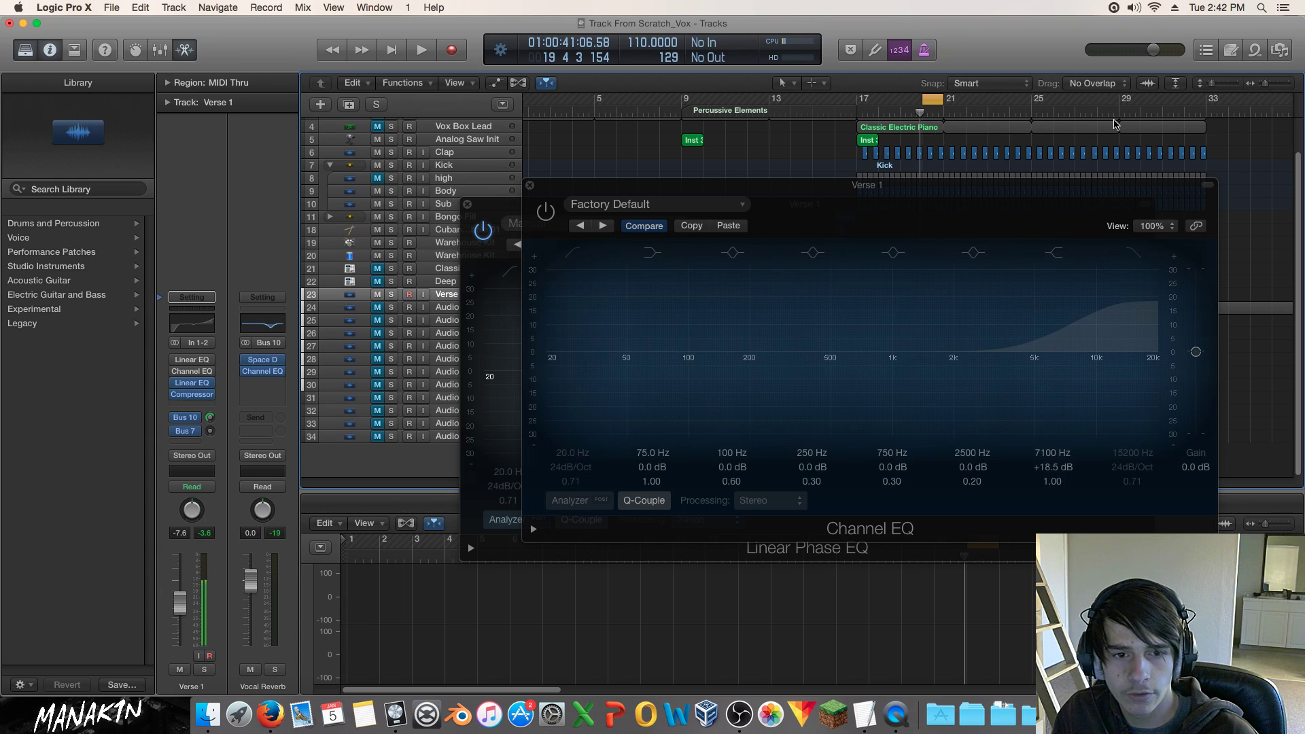
{"action": "key", "text": "space"}
{"action": "key", "text": "space"}
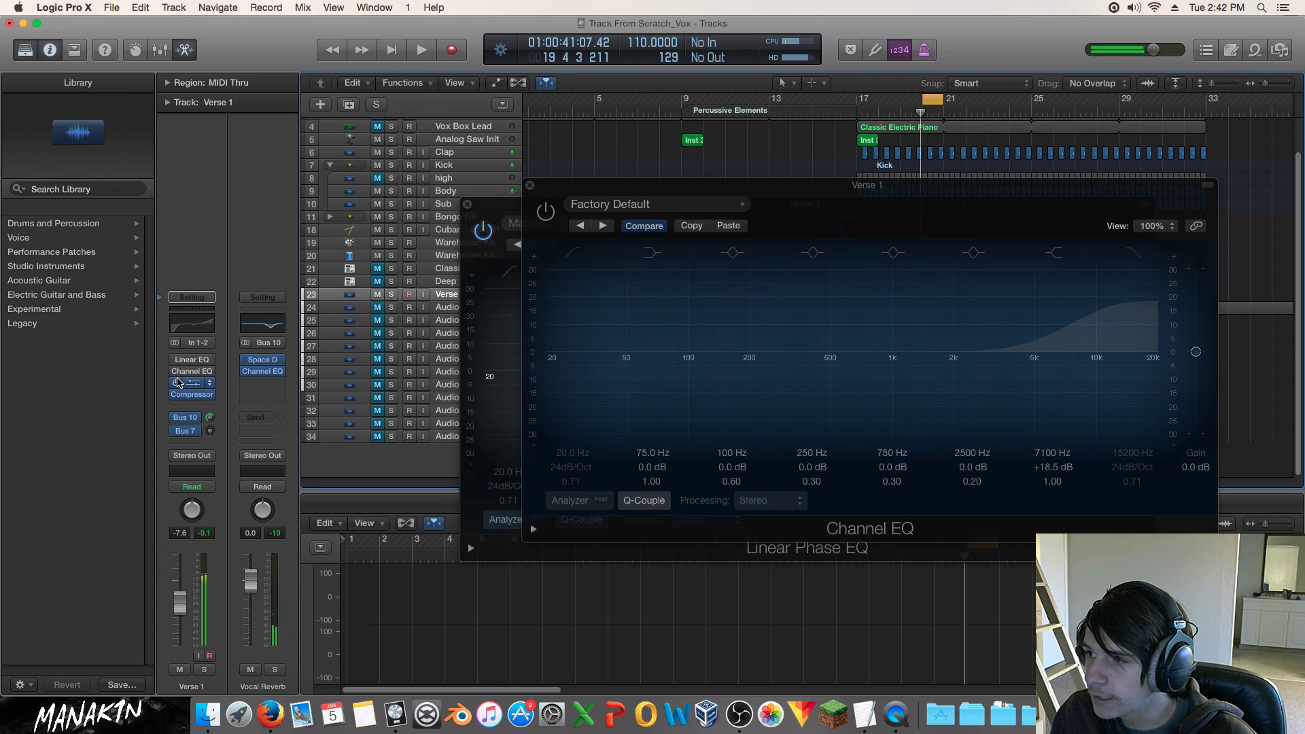
{"action": "left_click", "coordinate": [174, 371]}
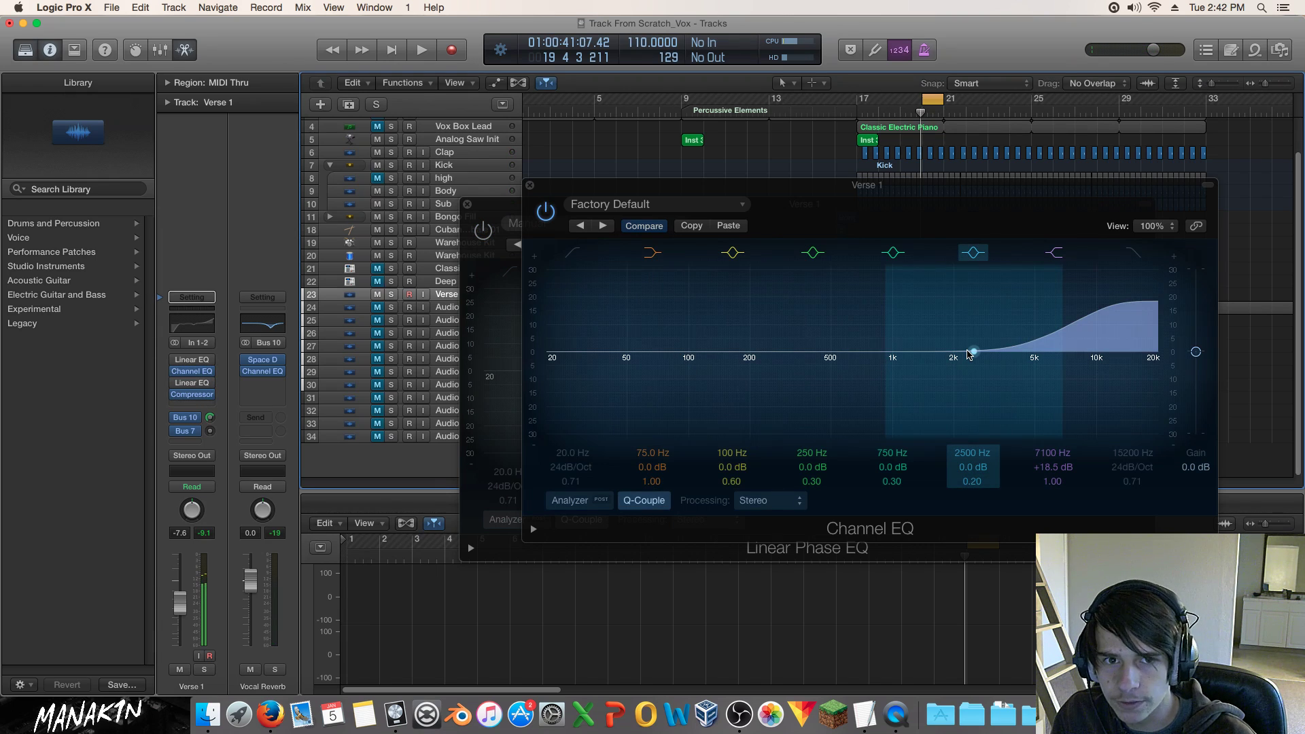
{"action": "key", "text": "space"}
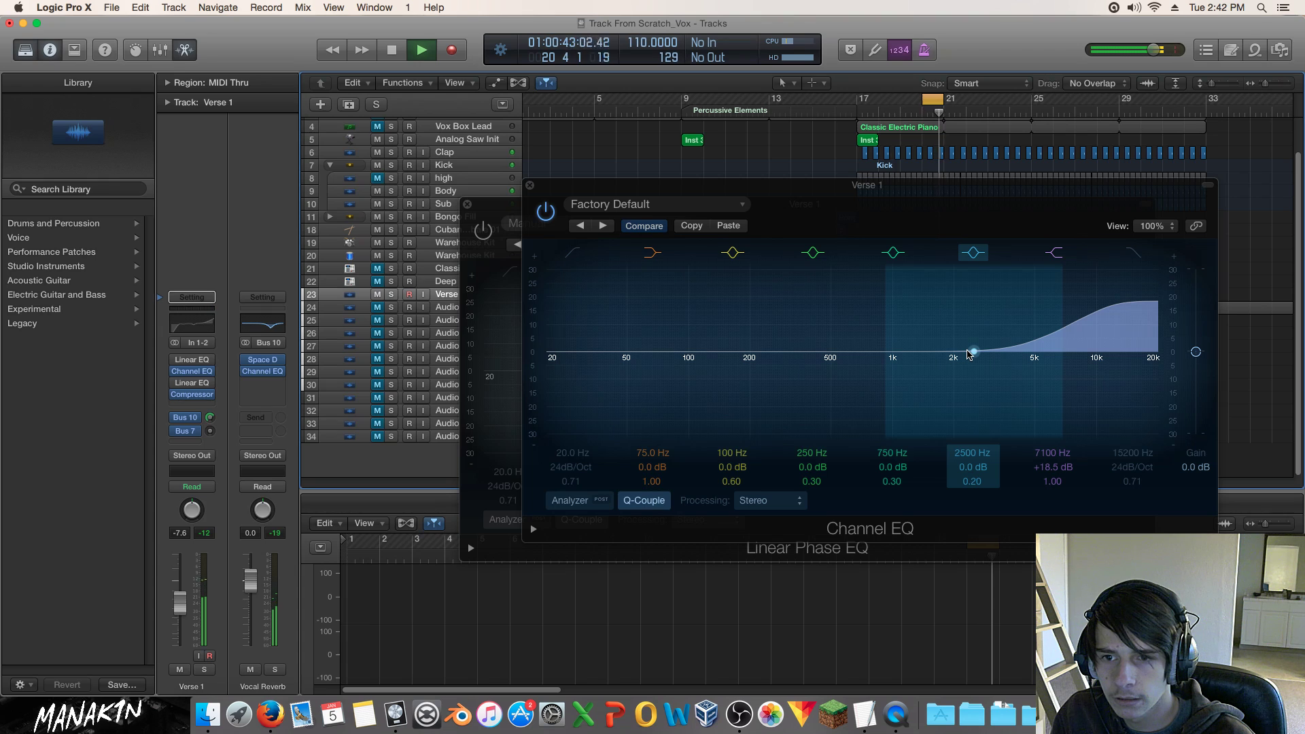
{"action": "key", "text": "space"}
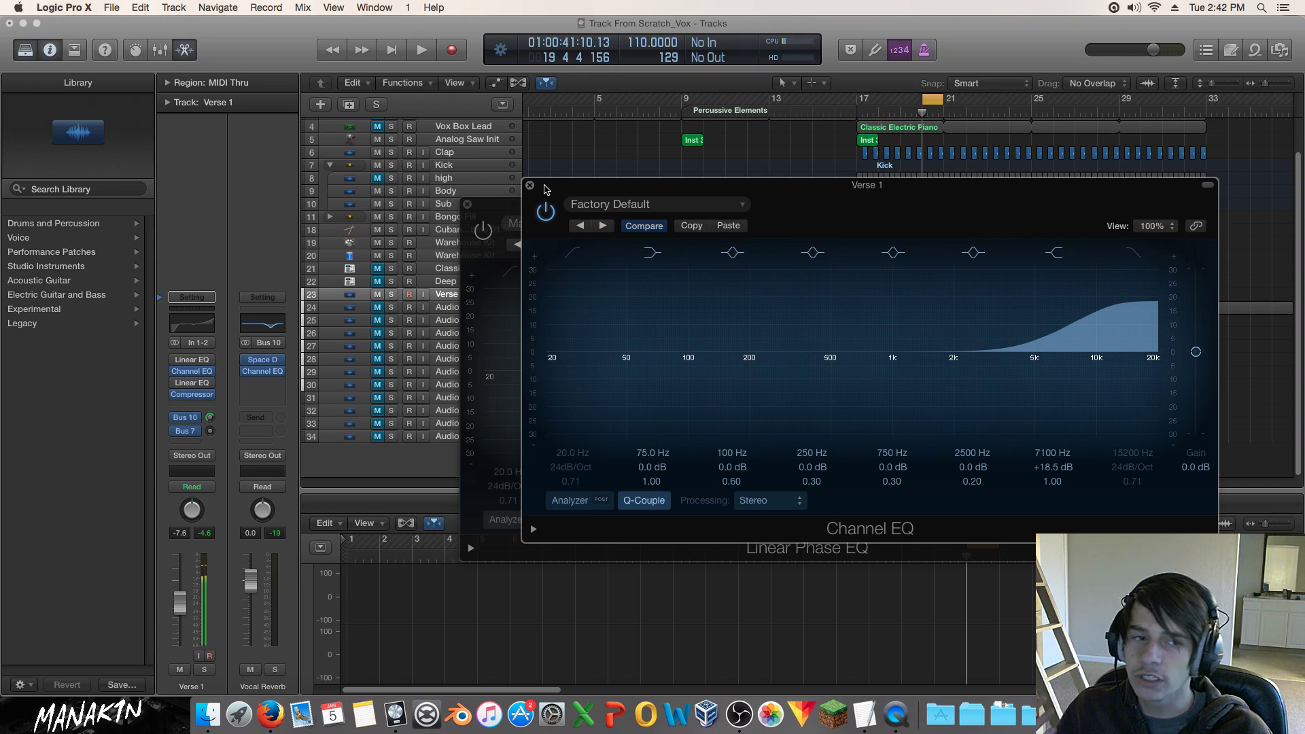
Spread the Verse 1 Channel EQ and Linear Phase EQ windows apart, compare their matching curves, and close both.
{"action": "left_click_drag", "start_coordinate": [763, 190], "coordinate": [829, 181]}
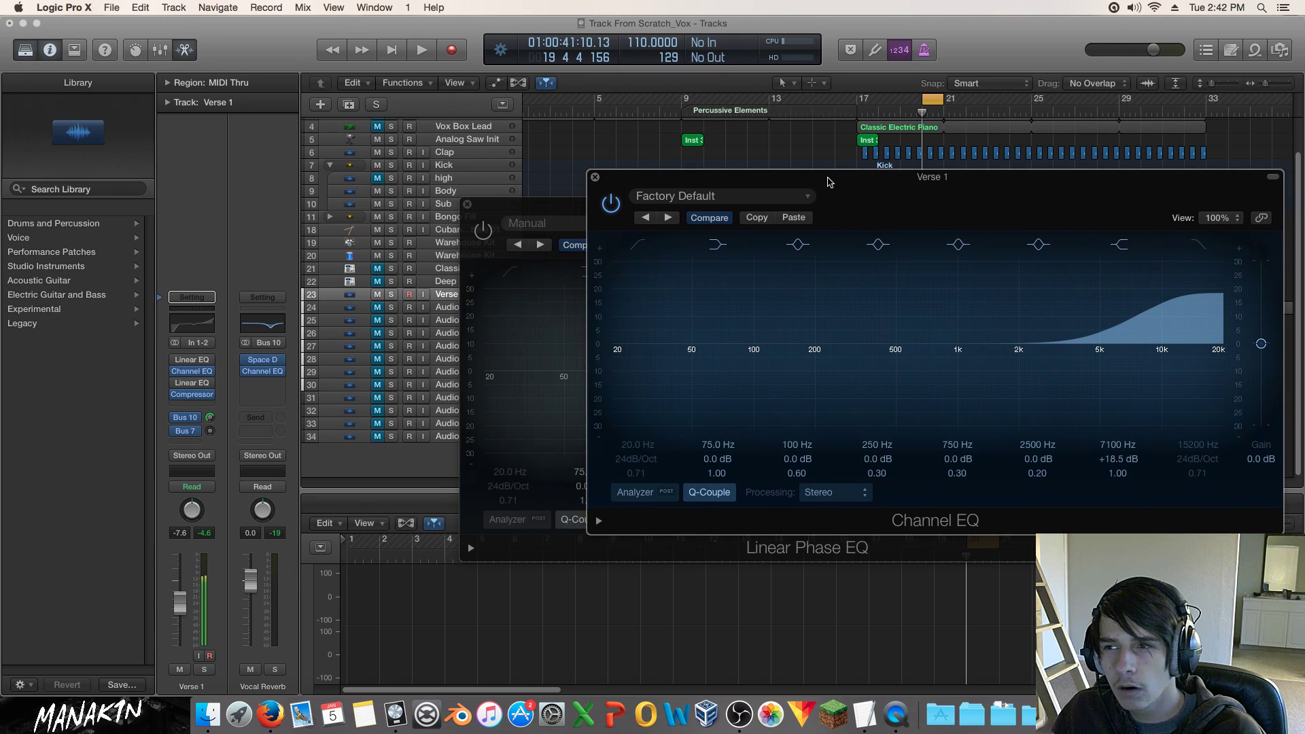
{"action": "left_click_drag", "start_coordinate": [502, 217], "coordinate": [252, 227]}
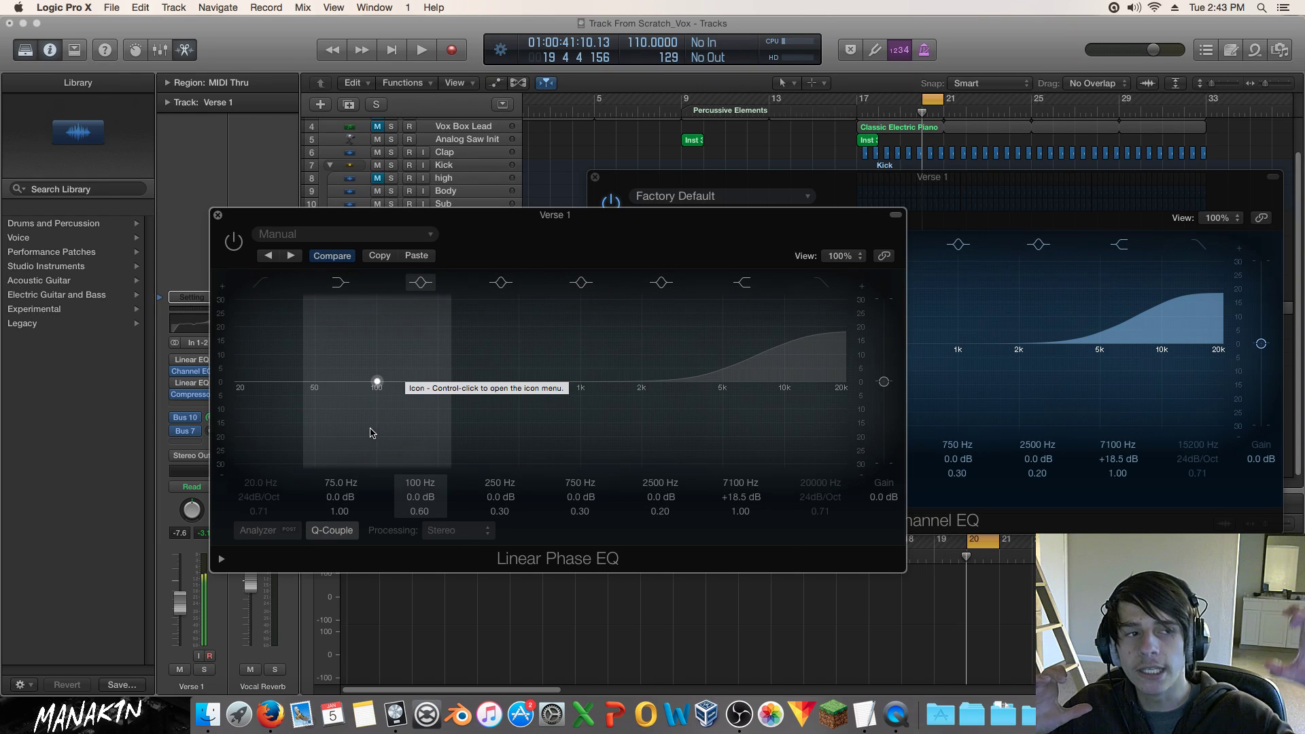
{"action": "left_click", "coordinate": [1066, 190]}
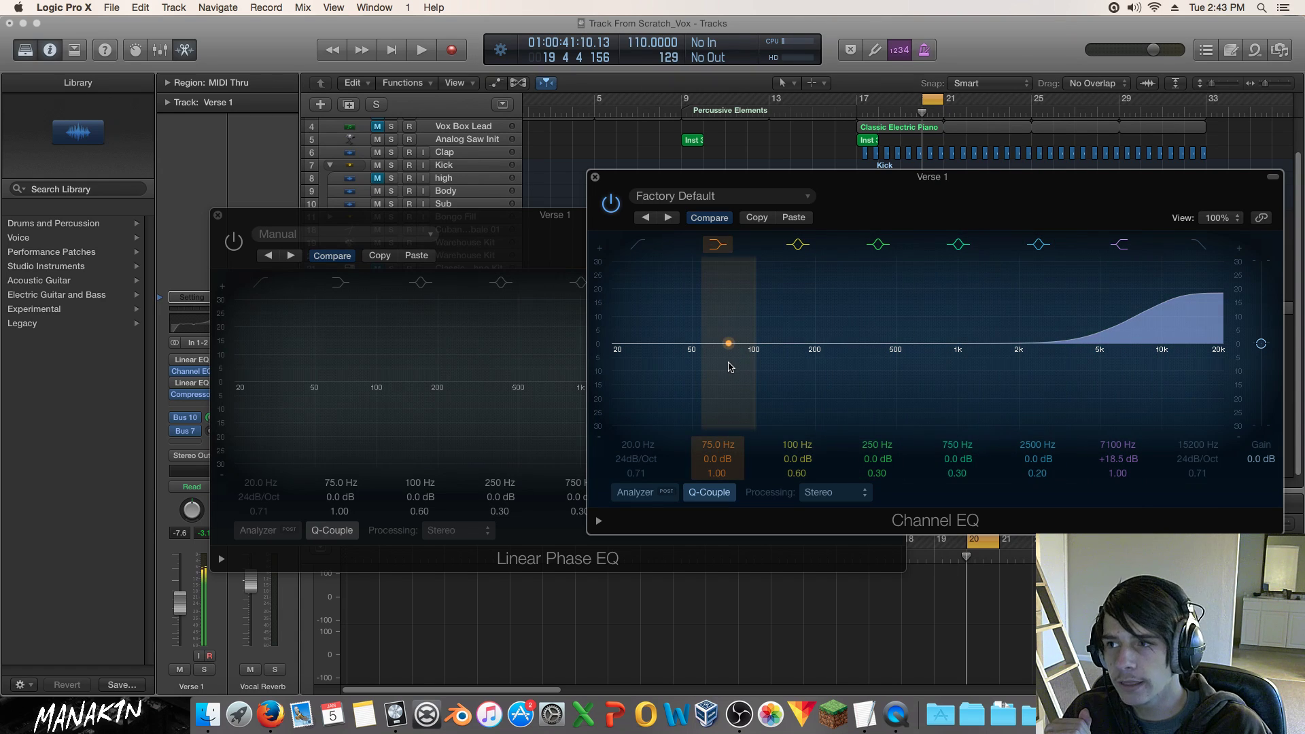
{"action": "left_click", "coordinate": [509, 263]}
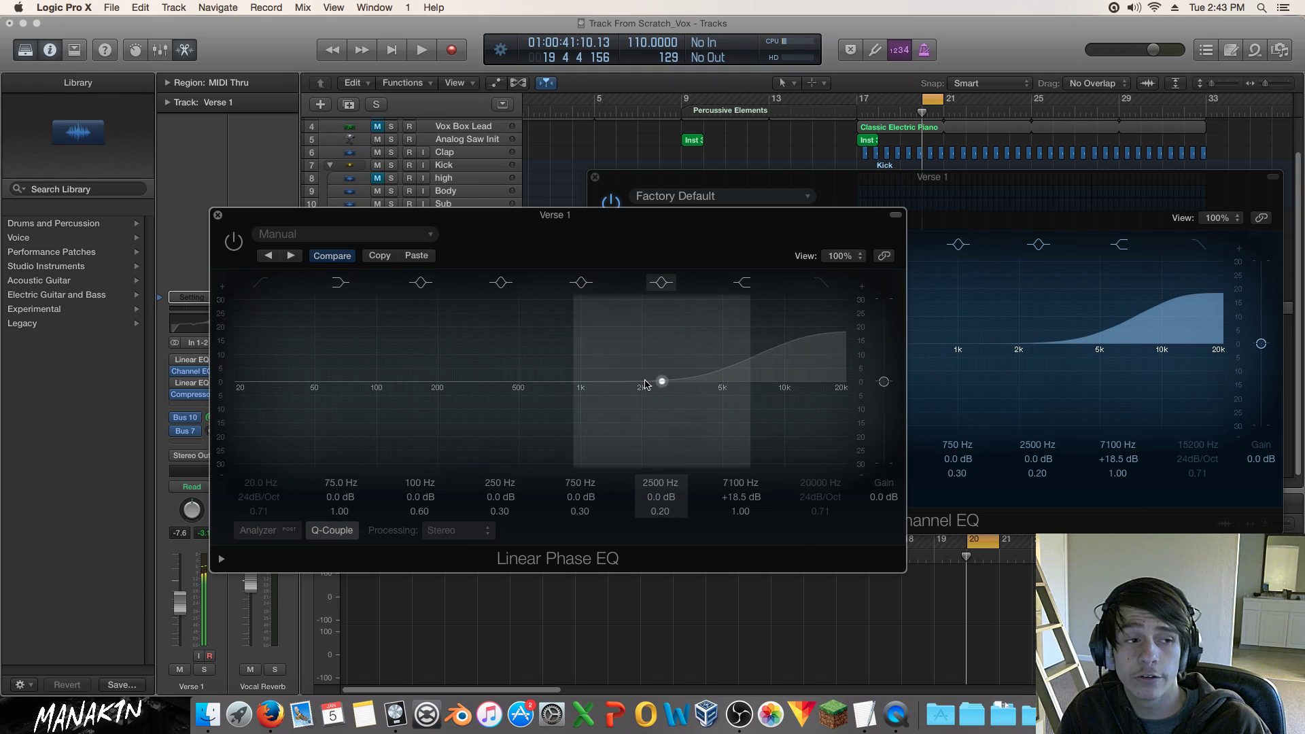
{"action": "left_click", "coordinate": [996, 203]}
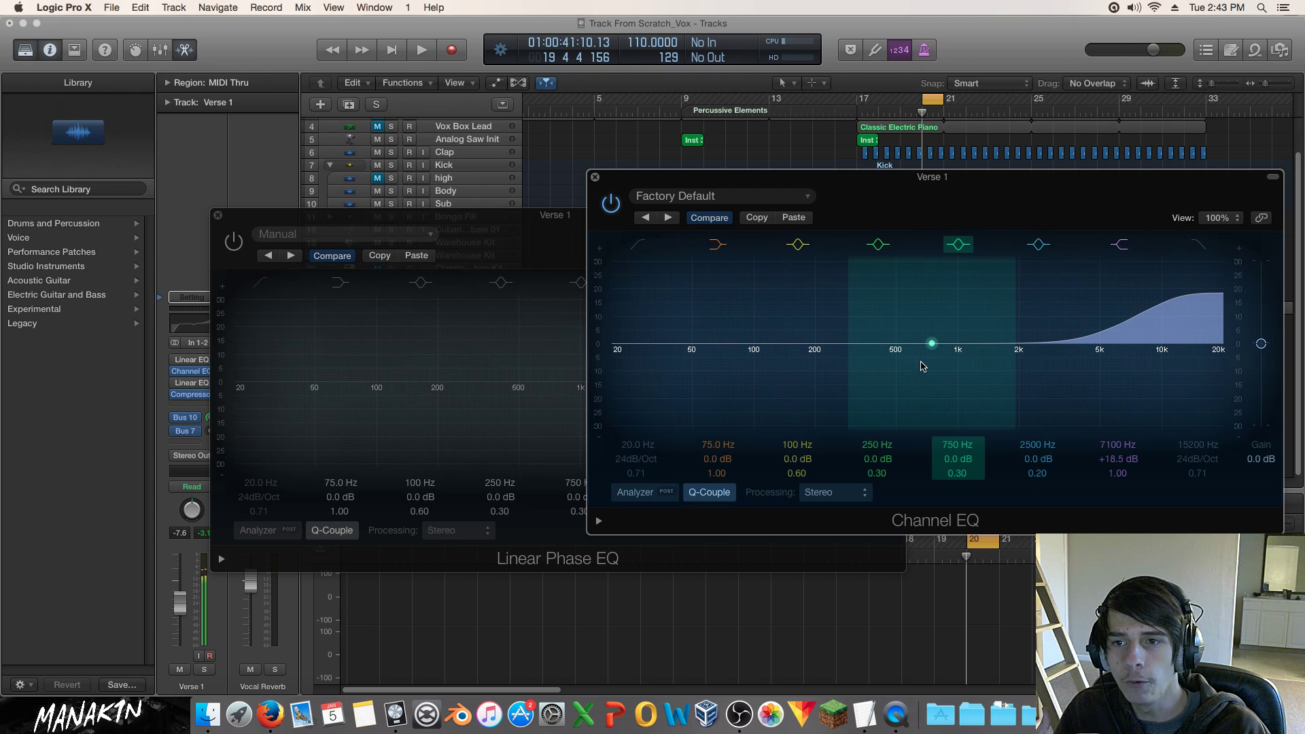
{"action": "left_click", "coordinate": [524, 238]}
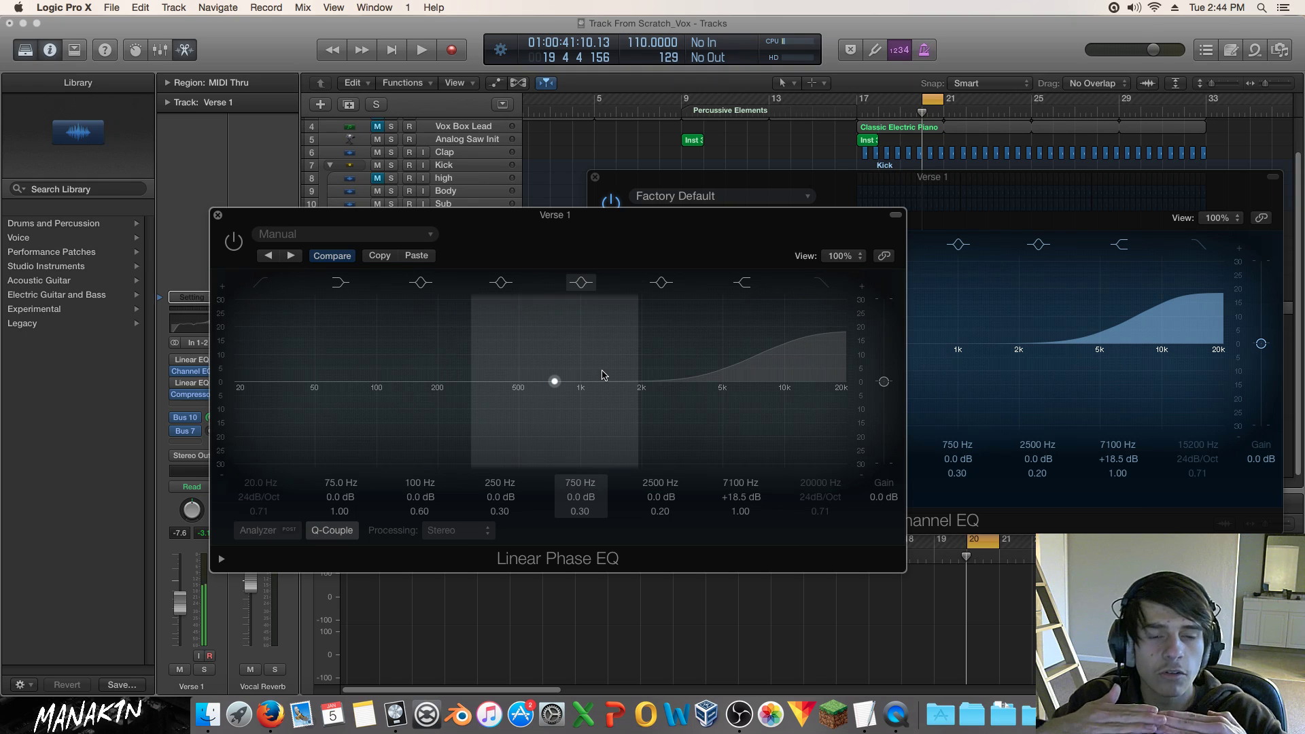
{"action": "left_click", "coordinate": [1064, 182]}
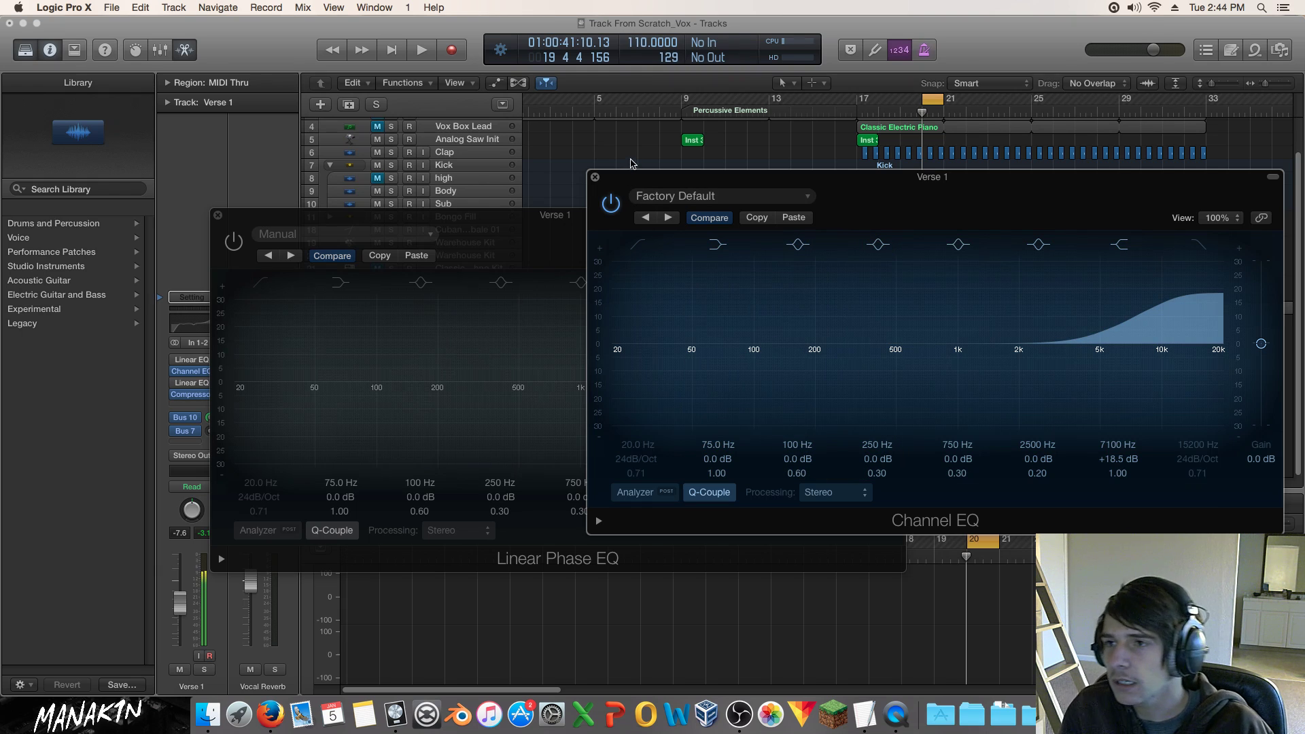
{"action": "left_click", "coordinate": [594, 177]}
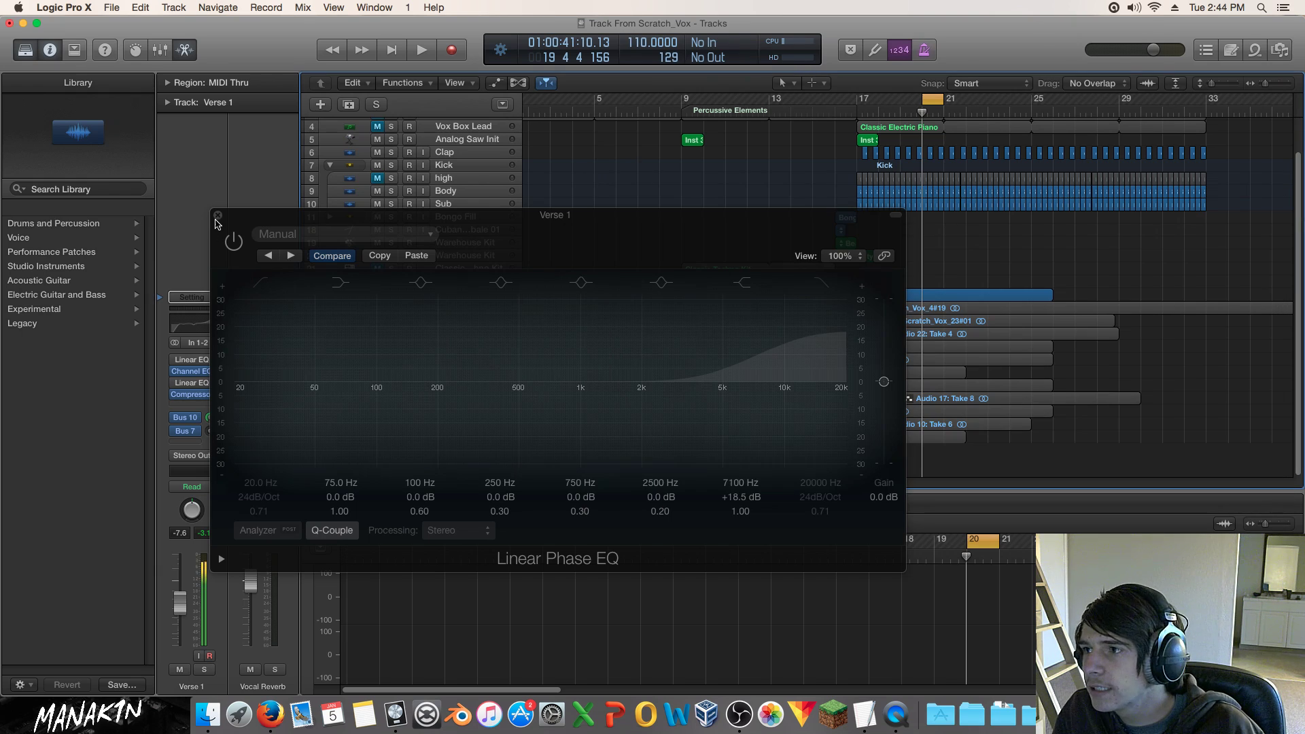
{"action": "left_click", "coordinate": [217, 215]}
Remove the Channel EQ and the copied Linear Phase EQ from Verse 1, and reactivate the original Linear Phase EQ.
{"action": "left_click", "coordinate": [208, 371]}
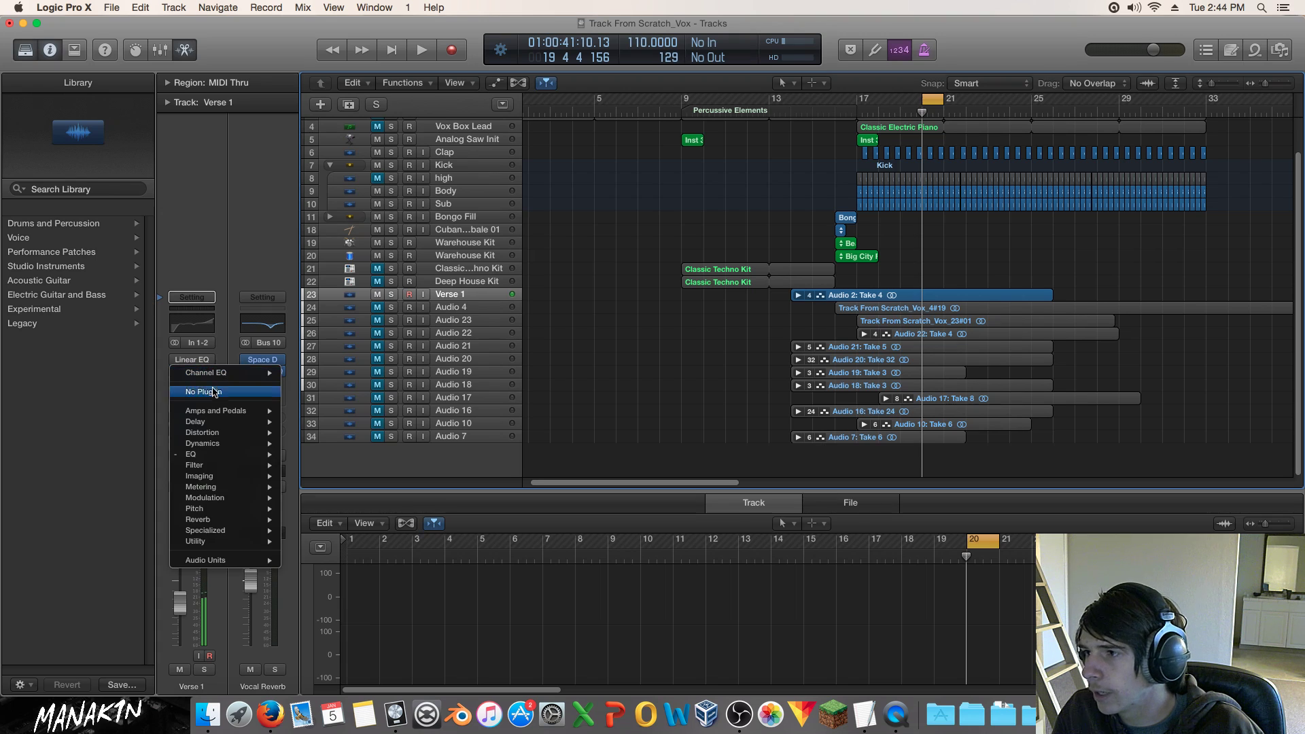
{"action": "left_click", "coordinate": [208, 374]}
{"action": "left_click", "coordinate": [215, 405]}
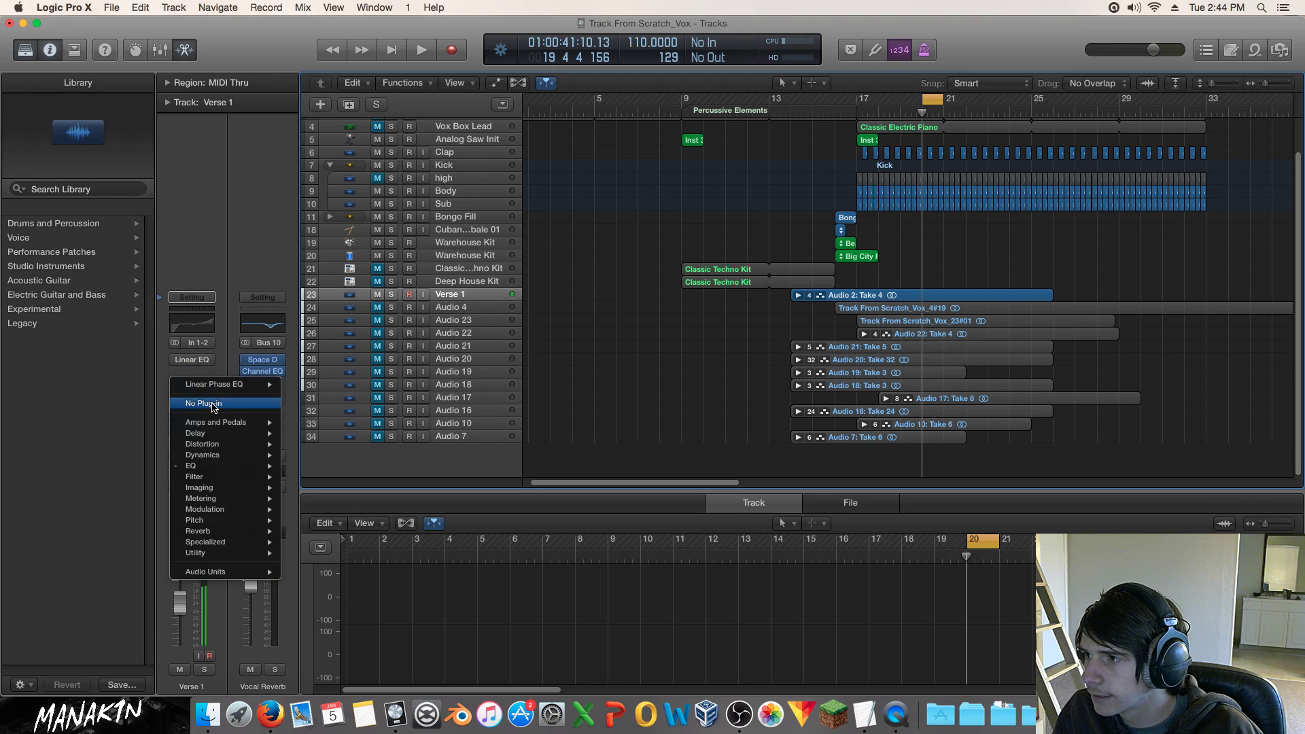
{"action": "left_click", "coordinate": [214, 406]}
{"action": "left_click_drag", "start_coordinate": [188, 372], "coordinate": [188, 393]}
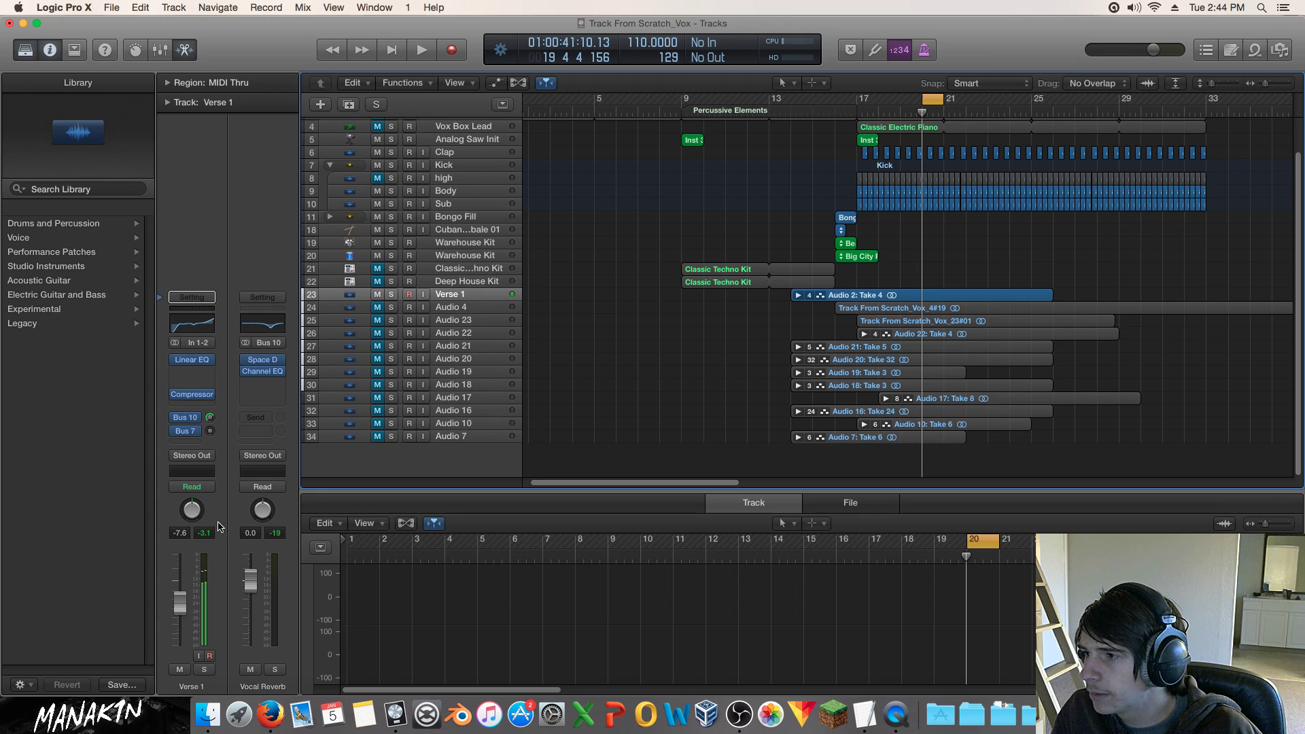
Show the aux channel fed by Verse 1's Bus 7 send and rename it Vocal Harm.
{"action": "left_click", "coordinate": [191, 432]}
{"action": "double_click", "coordinate": [263, 686]}
{"action": "type", "text": "Vocal Harm"}
{"action": "key", "text": "Return"}
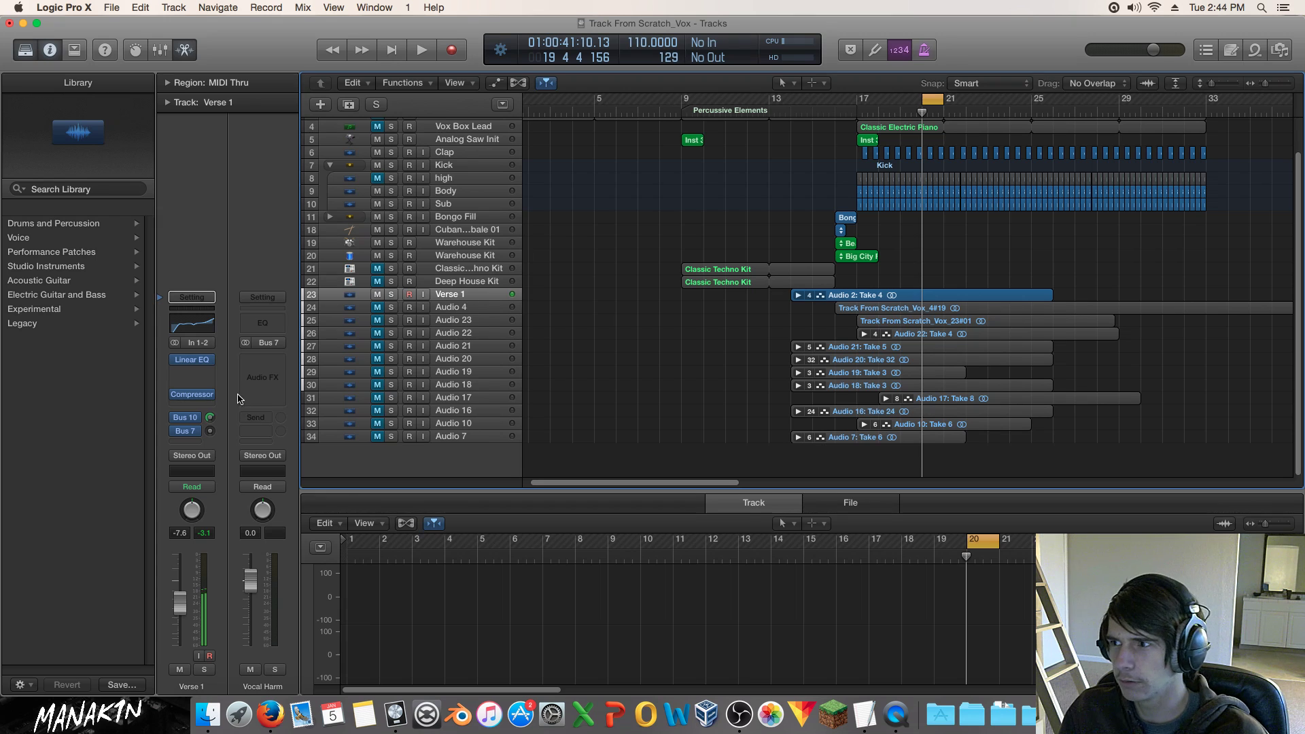
Set Verse 1's Bus 7 send to 0.0 dB and insert a stereo Channel EQ on the Vocal Harm aux.
{"action": "left_click", "coordinate": [259, 358]}
{"action": "mouse_move", "coordinate": [299, 525]}
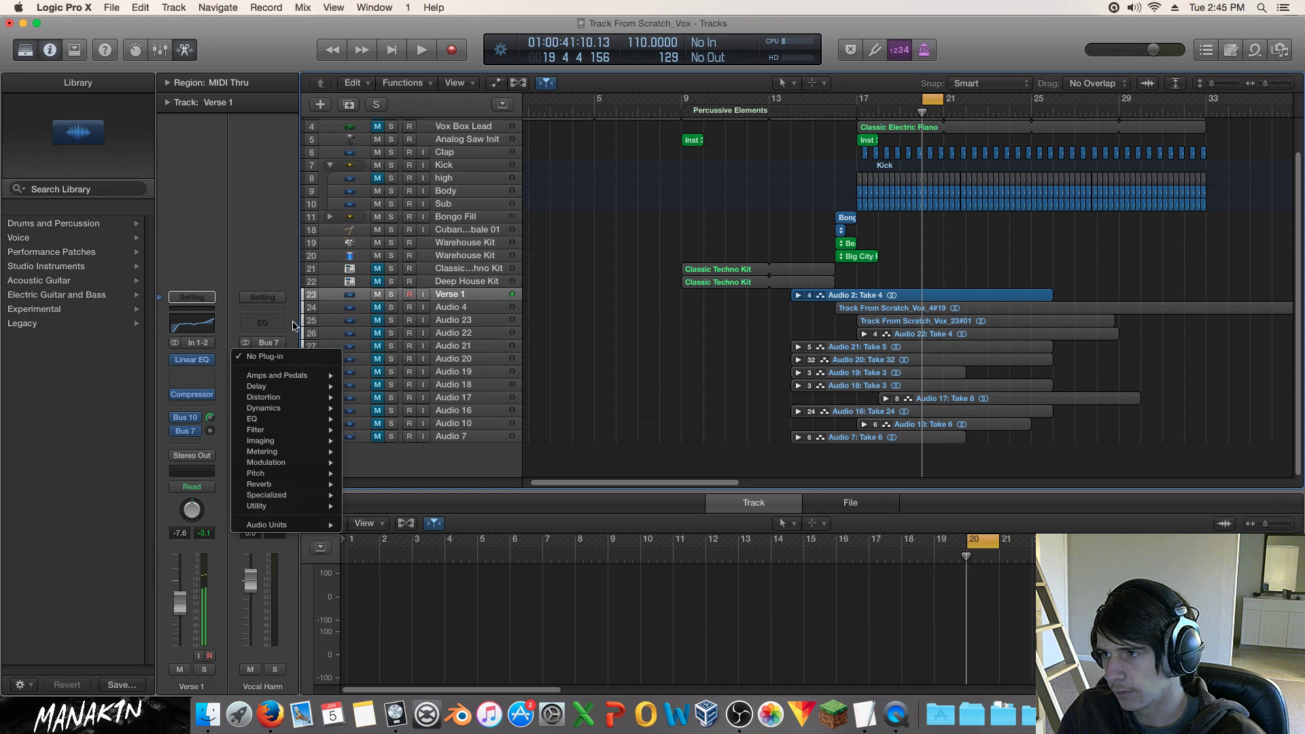
{"action": "left_click", "coordinate": [295, 327]}
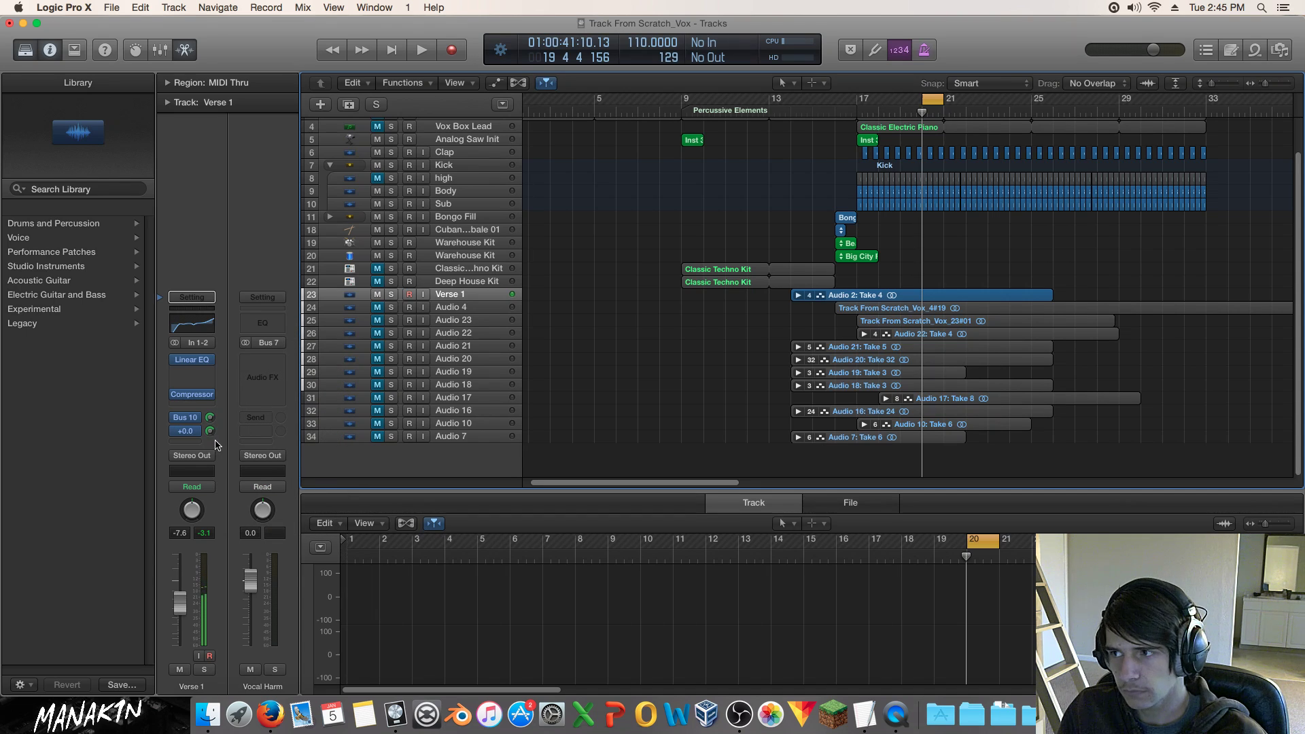
{"action": "left_click", "coordinate": [271, 361]}
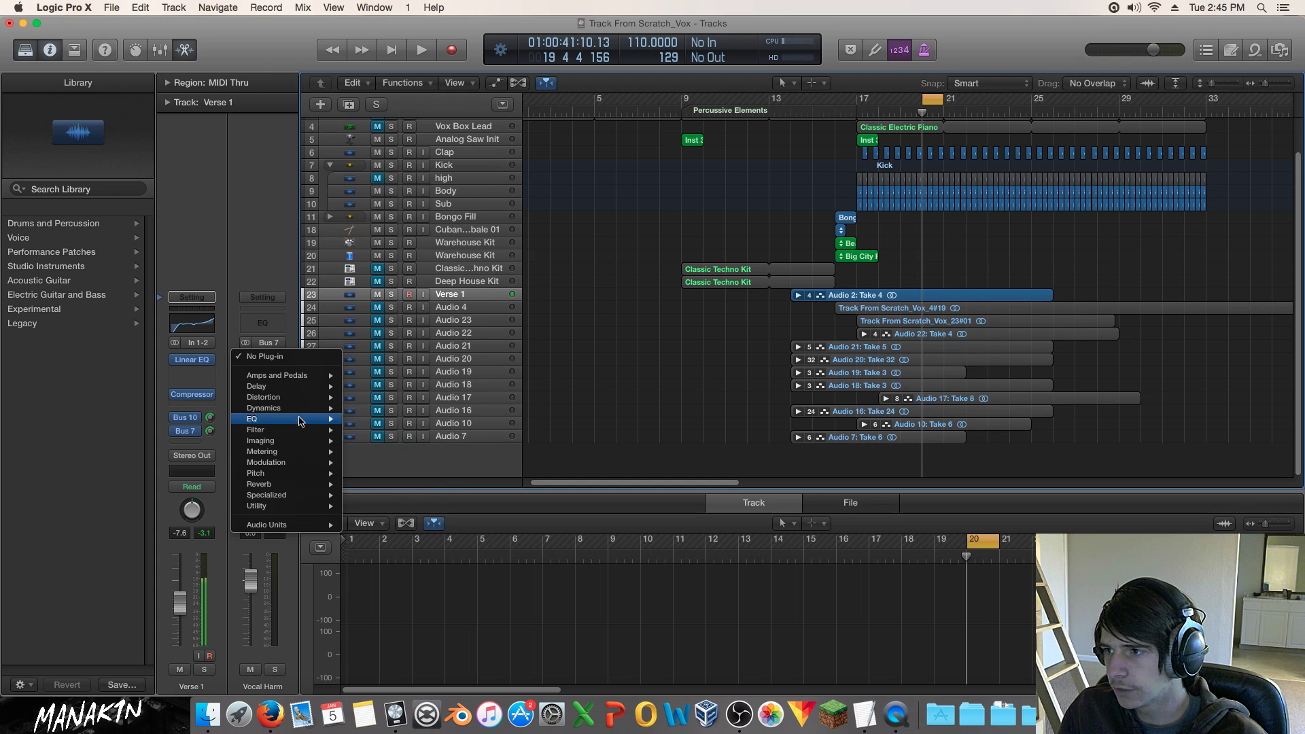
{"action": "mouse_move", "coordinate": [301, 410]}
{"action": "mouse_move", "coordinate": [438, 419]}
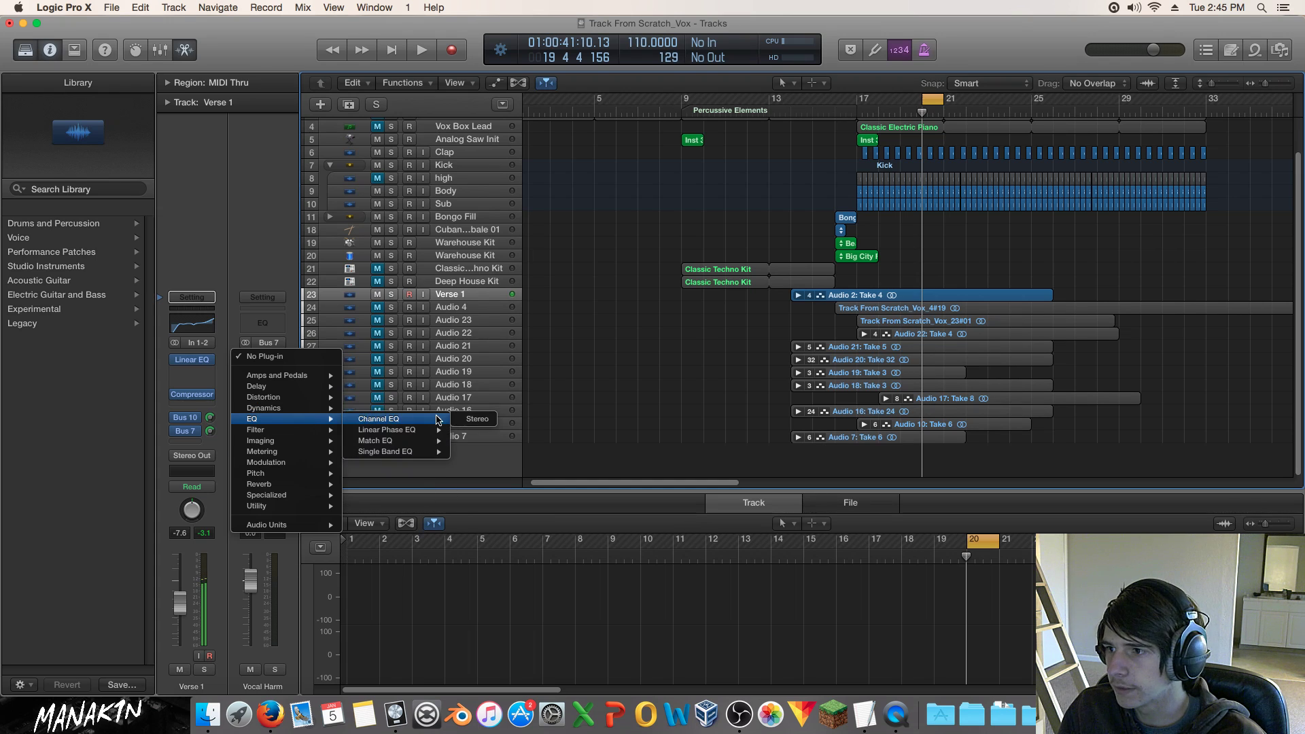
{"action": "left_click", "coordinate": [478, 420]}
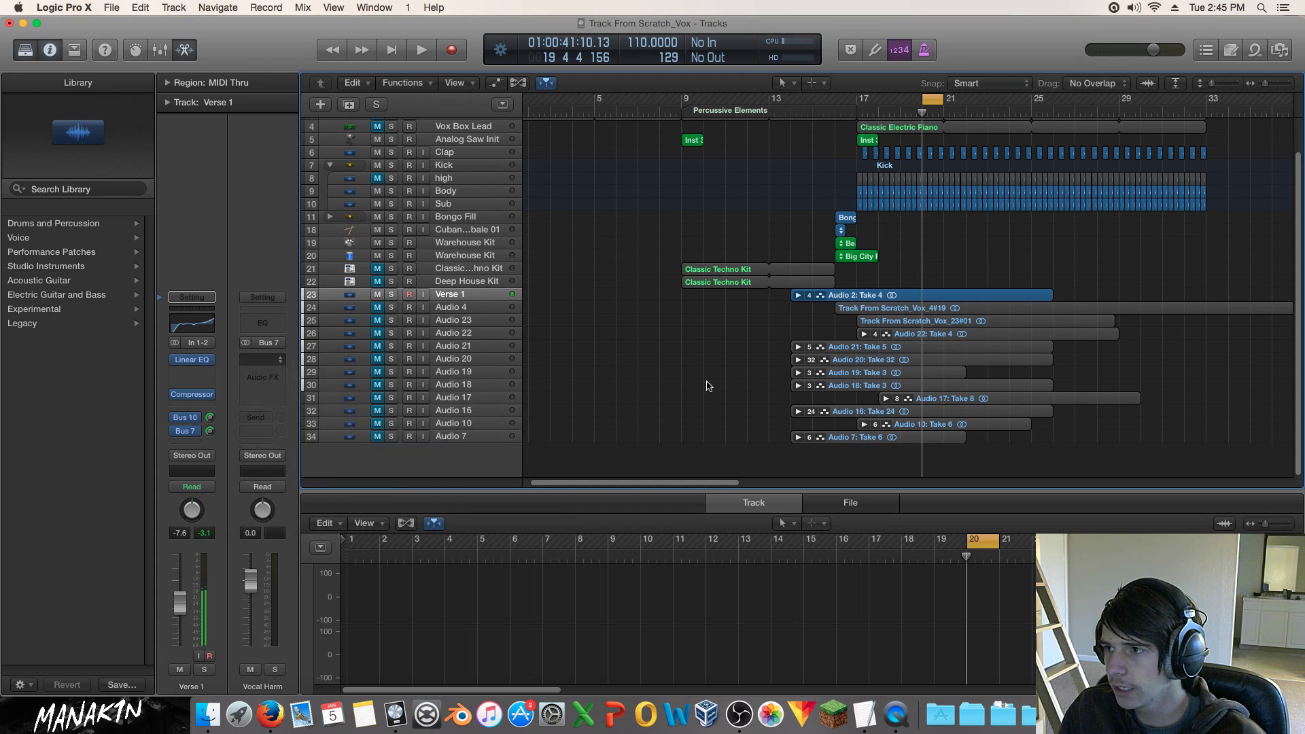
{"action": "left_click_drag", "start_coordinate": [474, 170], "coordinate": [840, 169]}
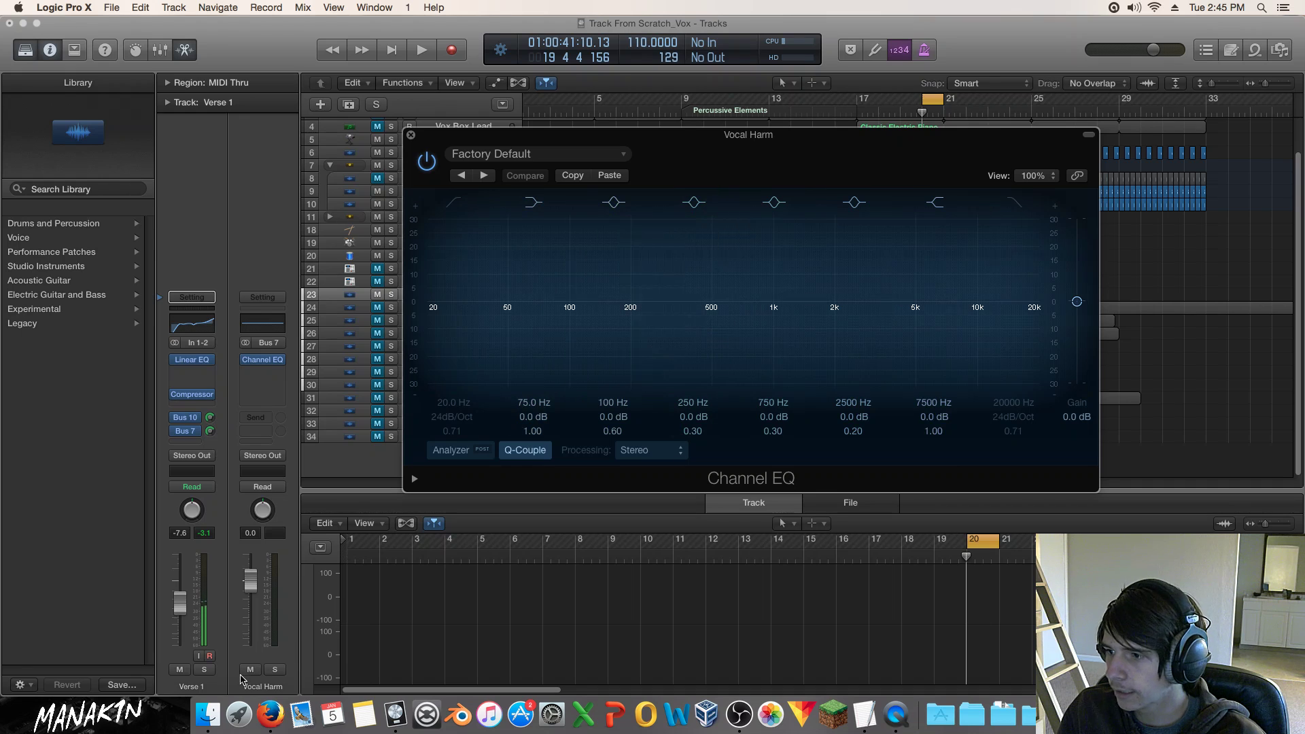
Solo the Vocal Harm aux and, during playback, band-limit its Channel EQ with a 510 Hz low cut and an 1860 Hz high cut.
{"action": "left_click", "coordinate": [275, 671]}
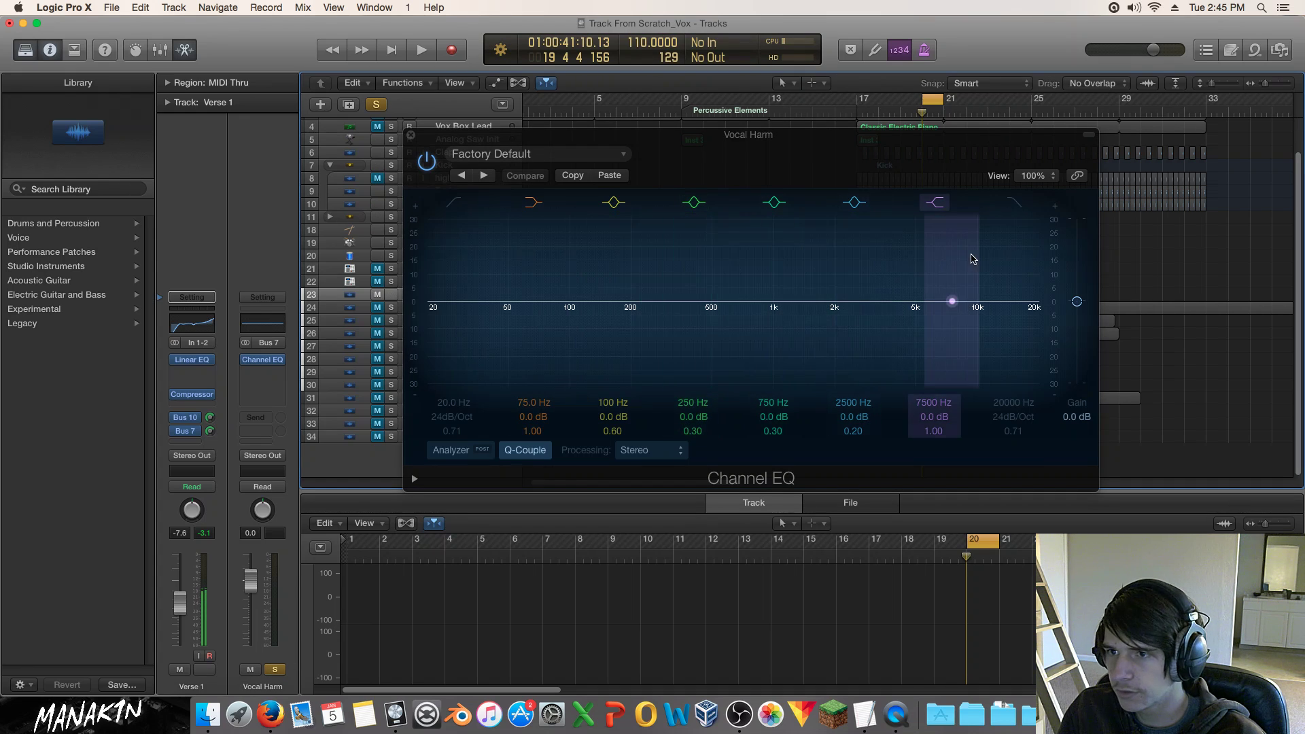
{"action": "key", "text": "space"}
{"action": "left_click", "coordinate": [1020, 204]}
{"action": "left_click", "coordinate": [1013, 202]}
{"action": "left_click_drag", "start_coordinate": [1022, 321], "coordinate": [845, 334]}
{"action": "left_click", "coordinate": [455, 203]}
{"action": "left_click_drag", "start_coordinate": [482, 330], "coordinate": [795, 340]}
{"action": "left_click_drag", "start_coordinate": [886, 339], "coordinate": [823, 342]}
{"action": "key", "text": "space"}
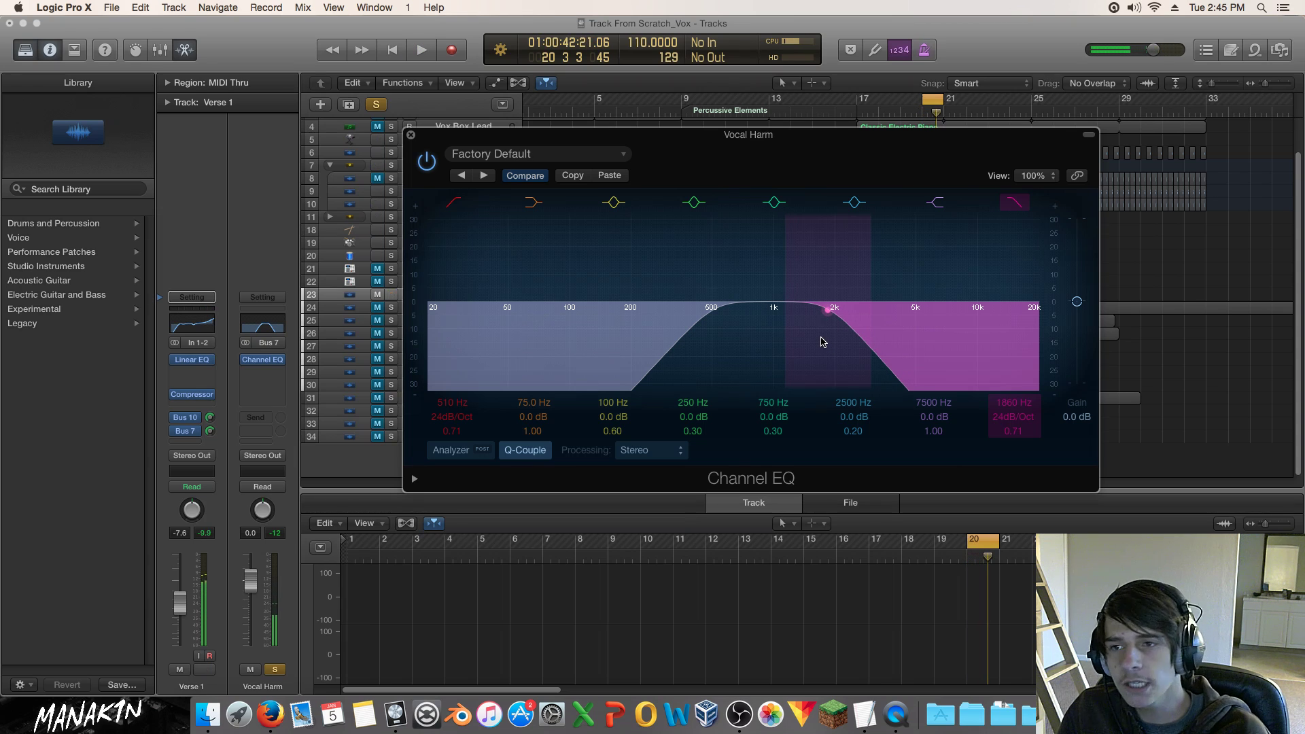
Set the Vocal Harm EQ's low cut to 370 Hz, listen briefly, and close the EQ window.
{"action": "left_click_drag", "start_coordinate": [722, 348], "coordinate": [694, 352]}
{"action": "key", "text": "space"}
{"action": "key", "text": "space"}
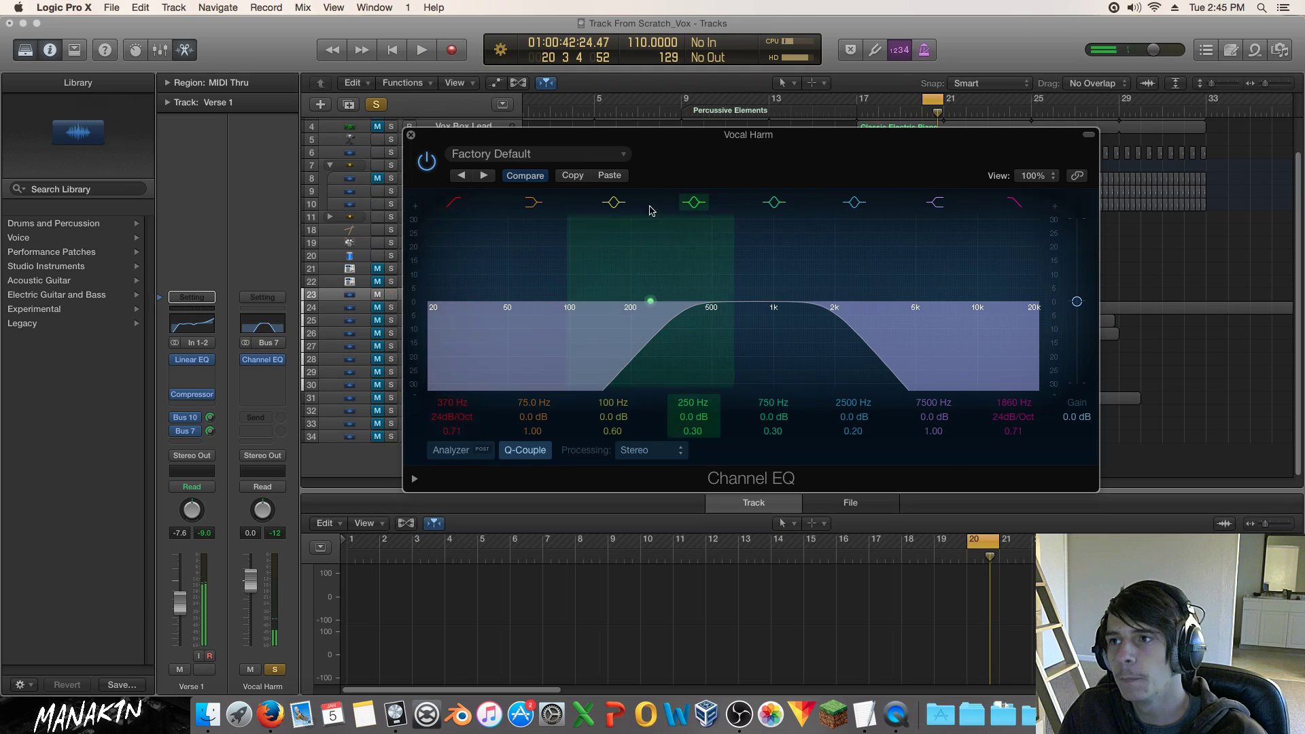
{"action": "left_click", "coordinate": [411, 135]}
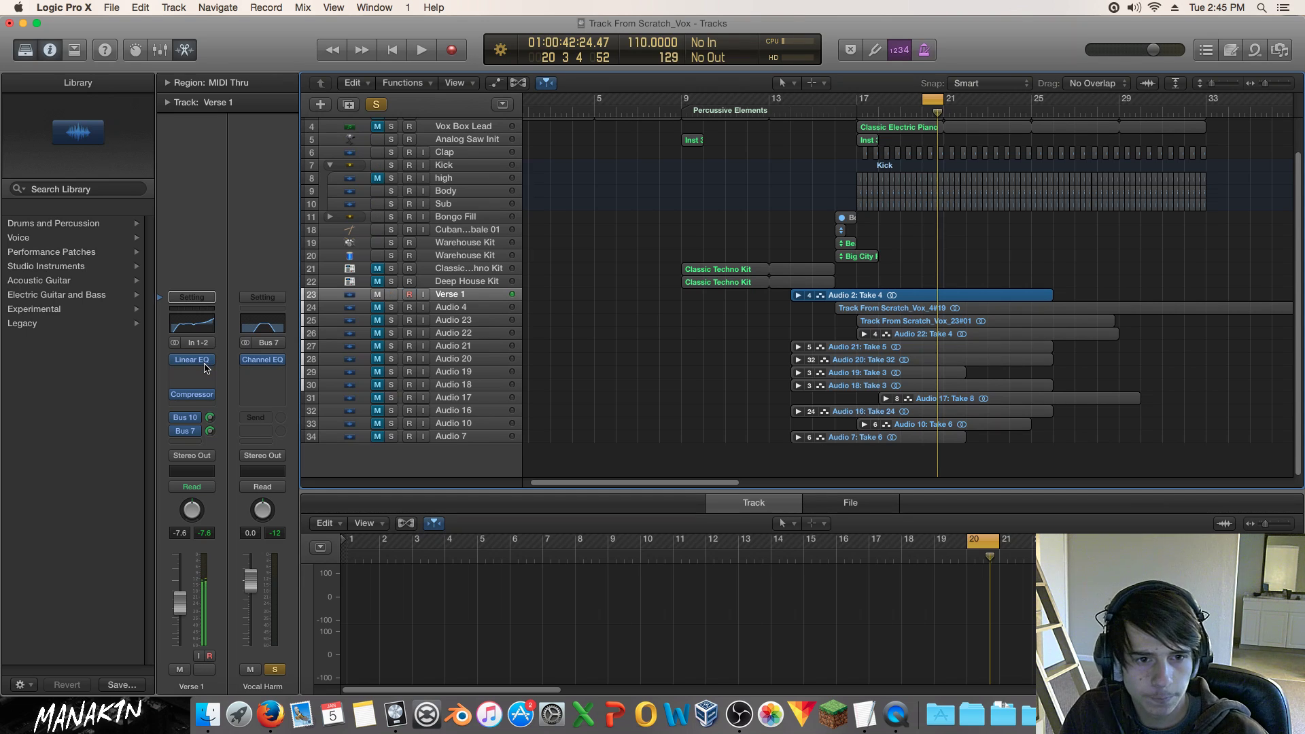
{"action": "key", "text": "s"}
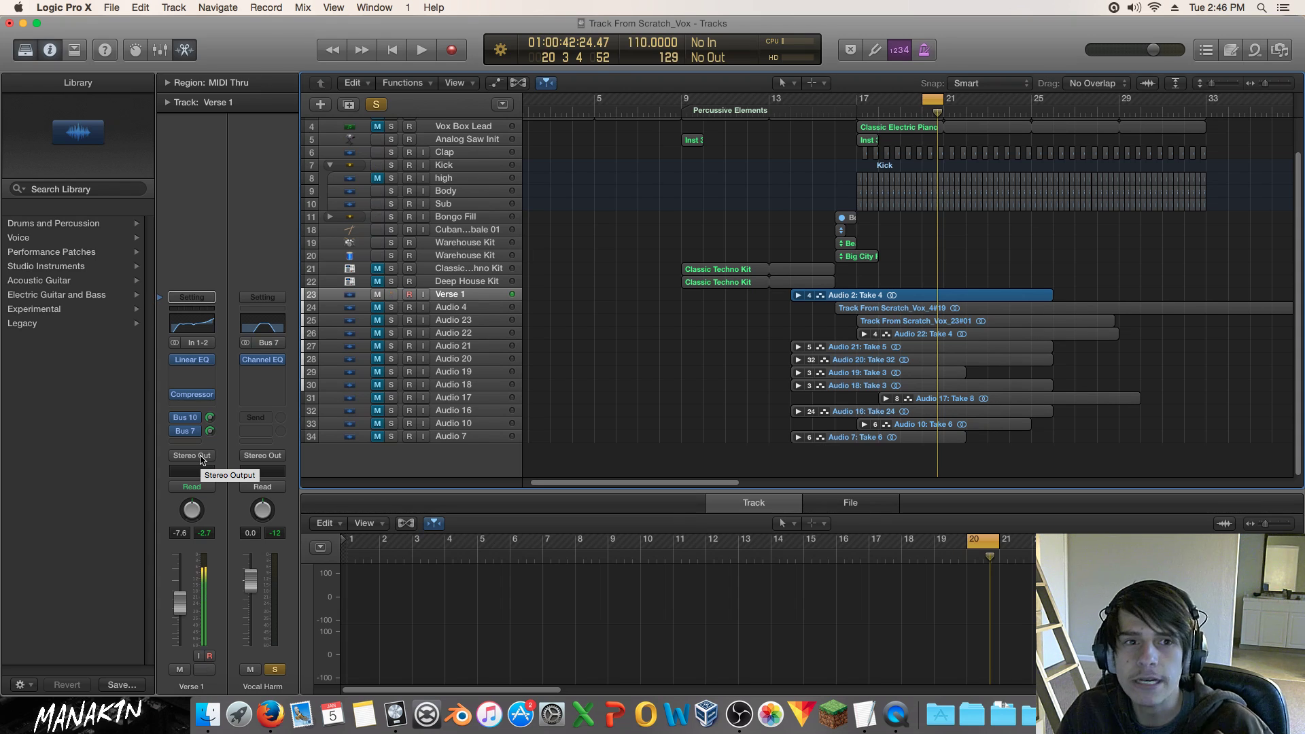
{"action": "key", "text": "s"}
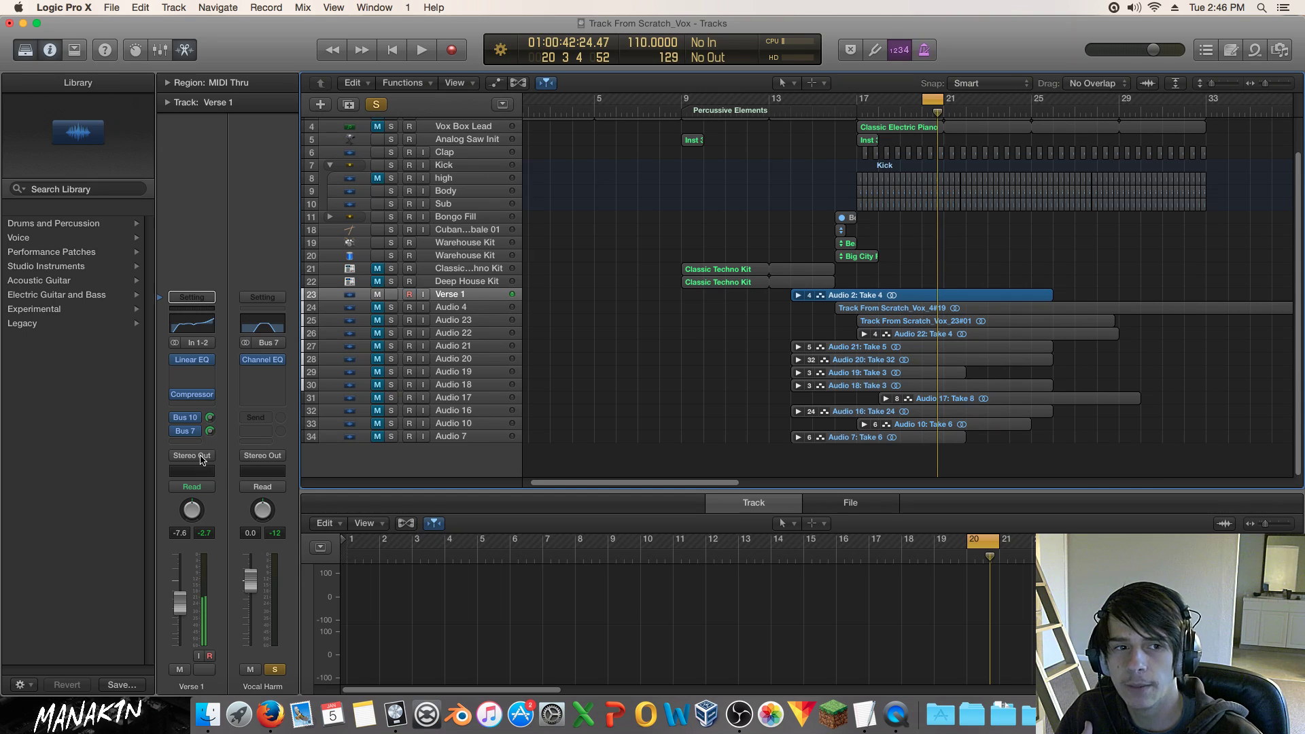
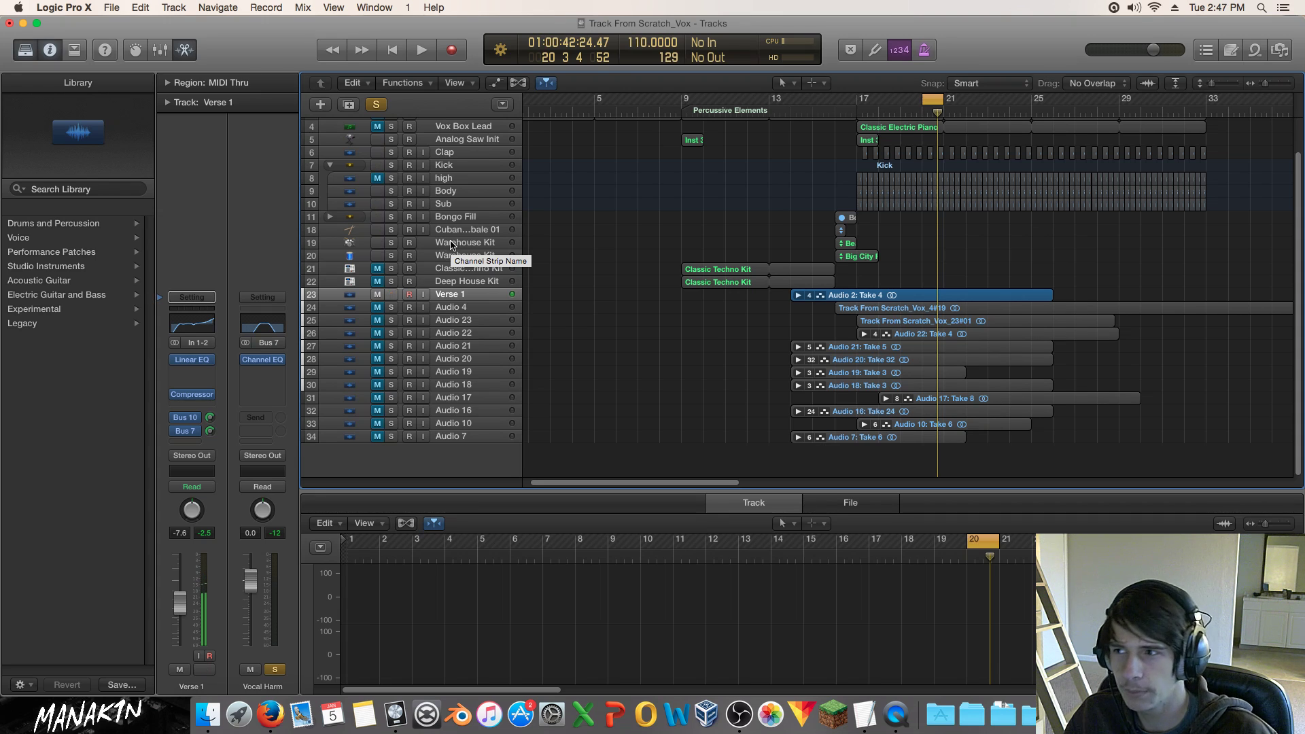
{"action": "mouse_move", "coordinate": [202, 398]}
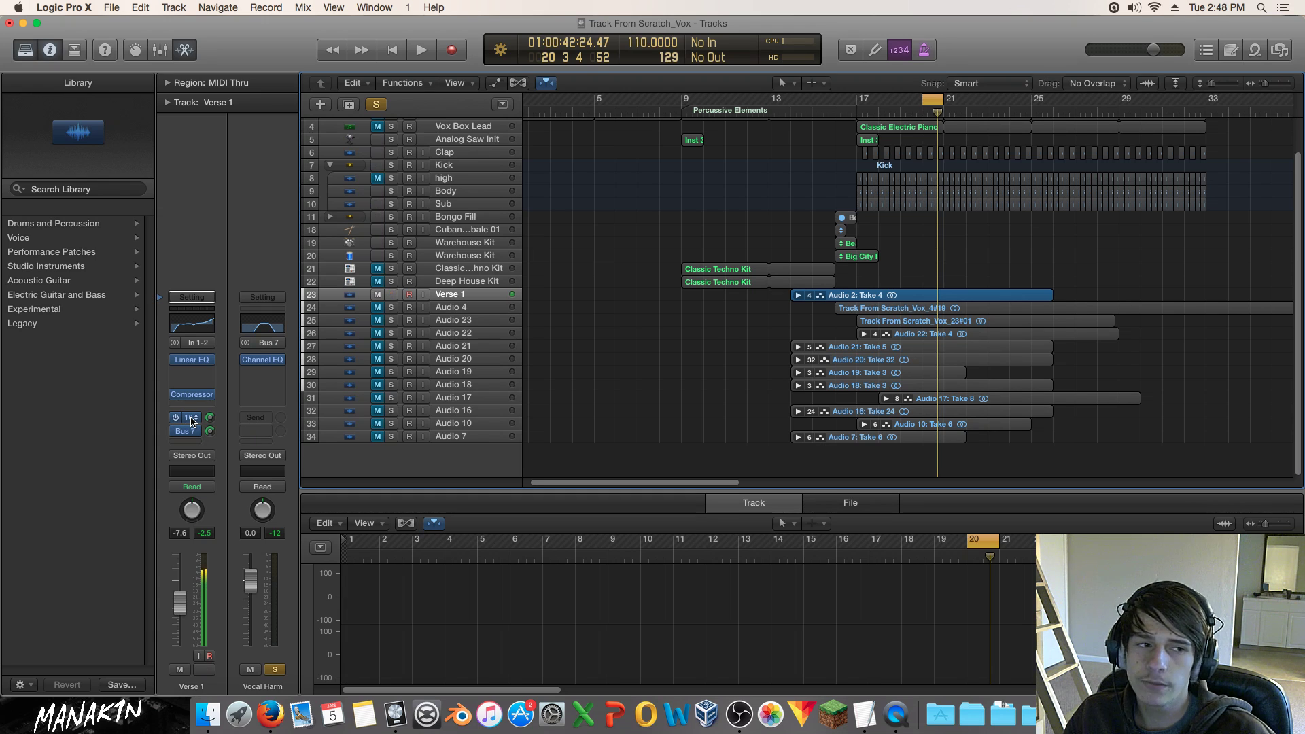
{"action": "scroll", "coordinate": [622, 308], "scroll_direction": "up", "scroll_amount": 3}
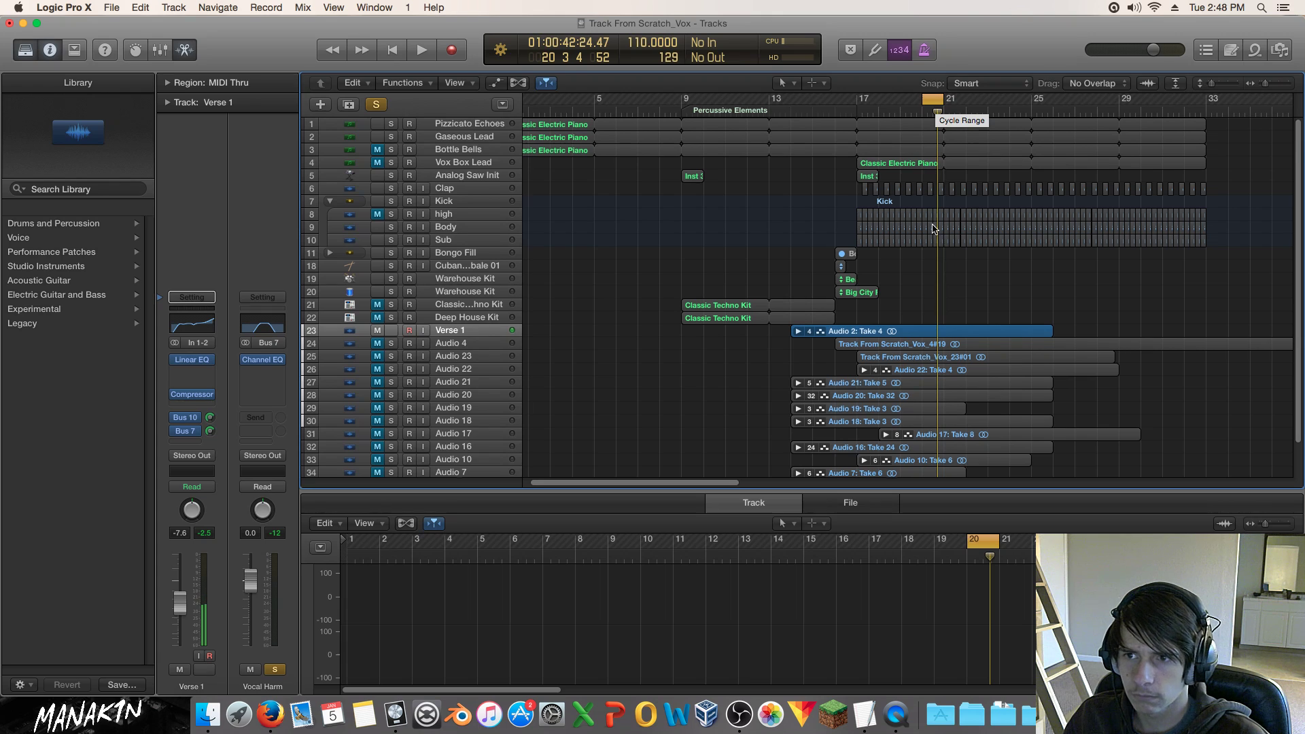
{"action": "scroll", "coordinate": [934, 215], "scroll_direction": "down", "scroll_amount": 3}
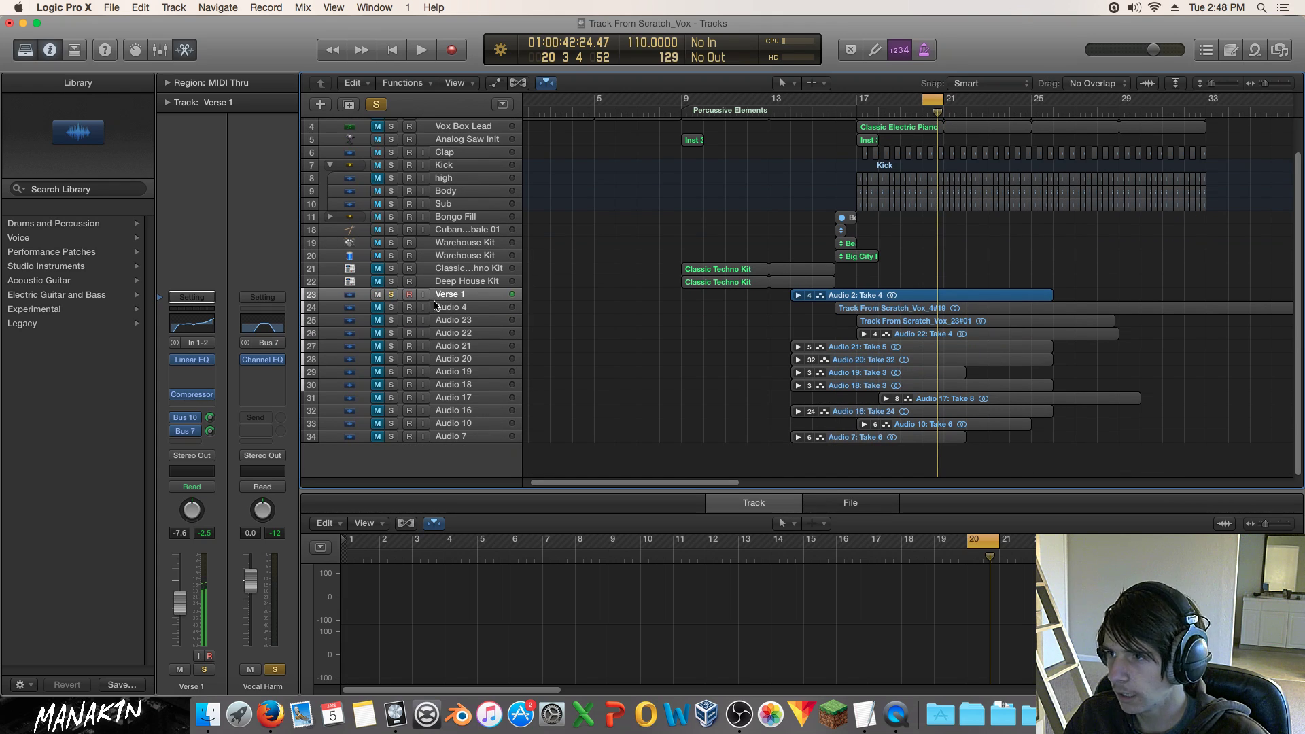
{"action": "left_click", "coordinate": [799, 296]}
{"action": "left_click", "coordinate": [799, 296]}
Insert a stereo Overdrive after the Channel EQ on the Vocal Harm aux and move its window over the tracks area.
{"action": "left_click", "coordinate": [185, 436]}
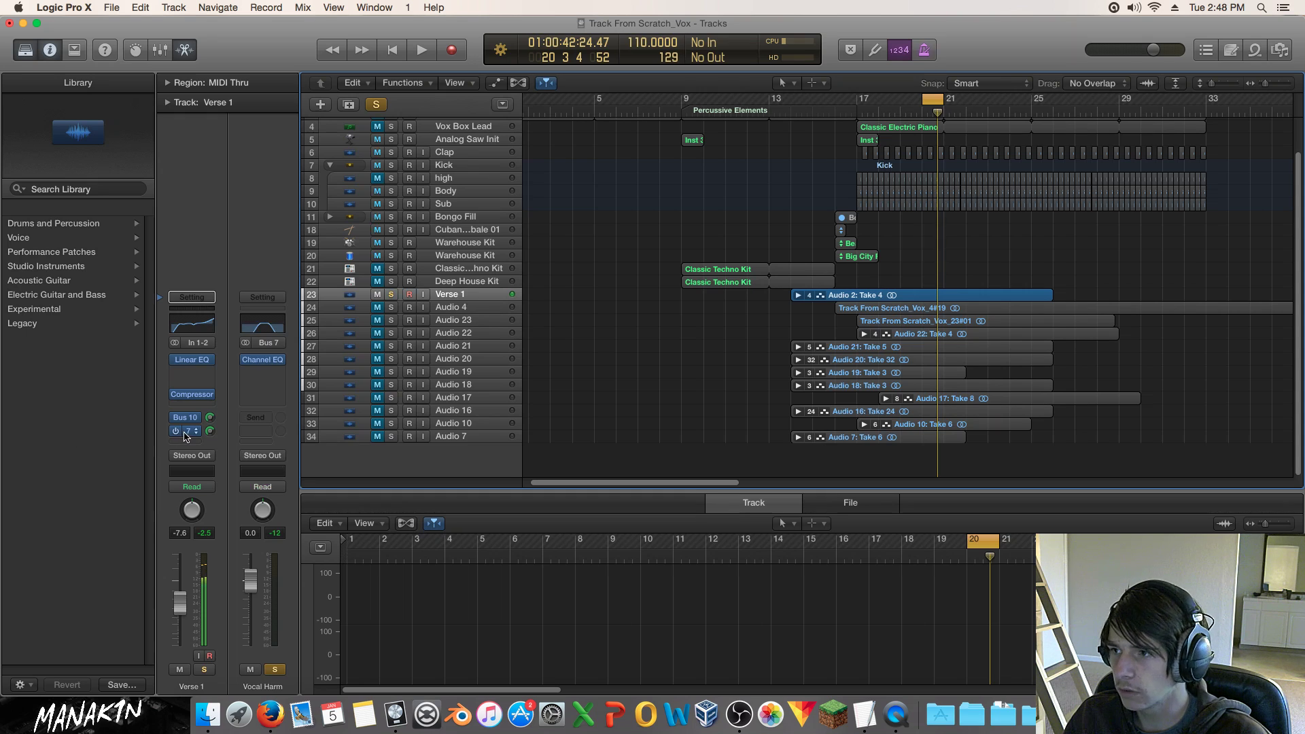
{"action": "left_click", "coordinate": [272, 389]}
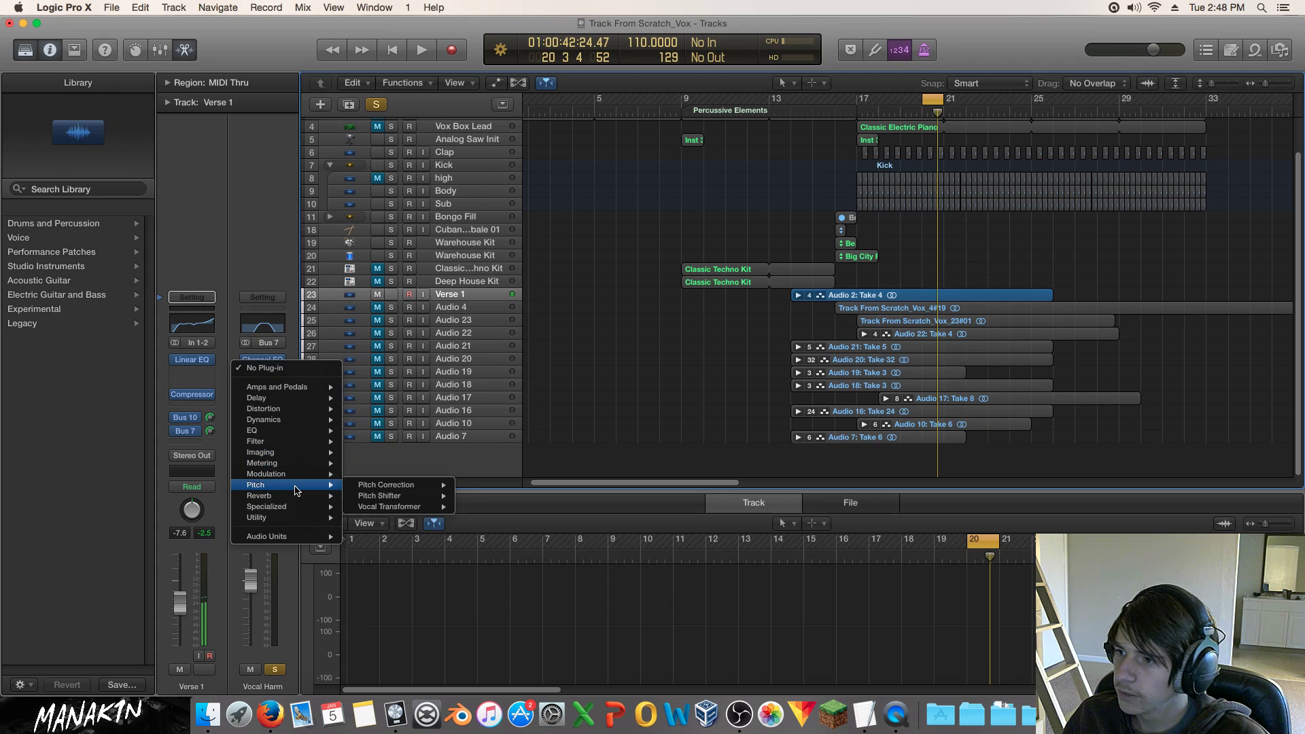
{"action": "mouse_move", "coordinate": [310, 537]}
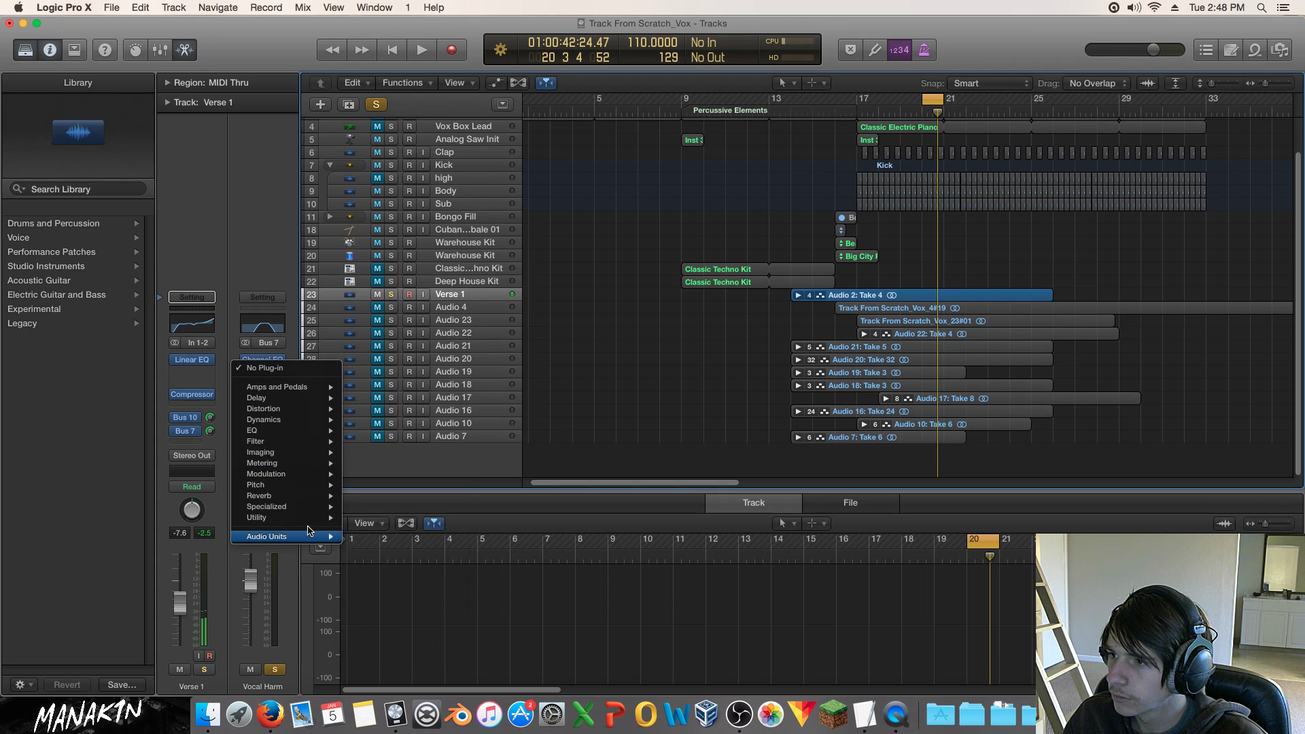
{"action": "mouse_move", "coordinate": [305, 421]}
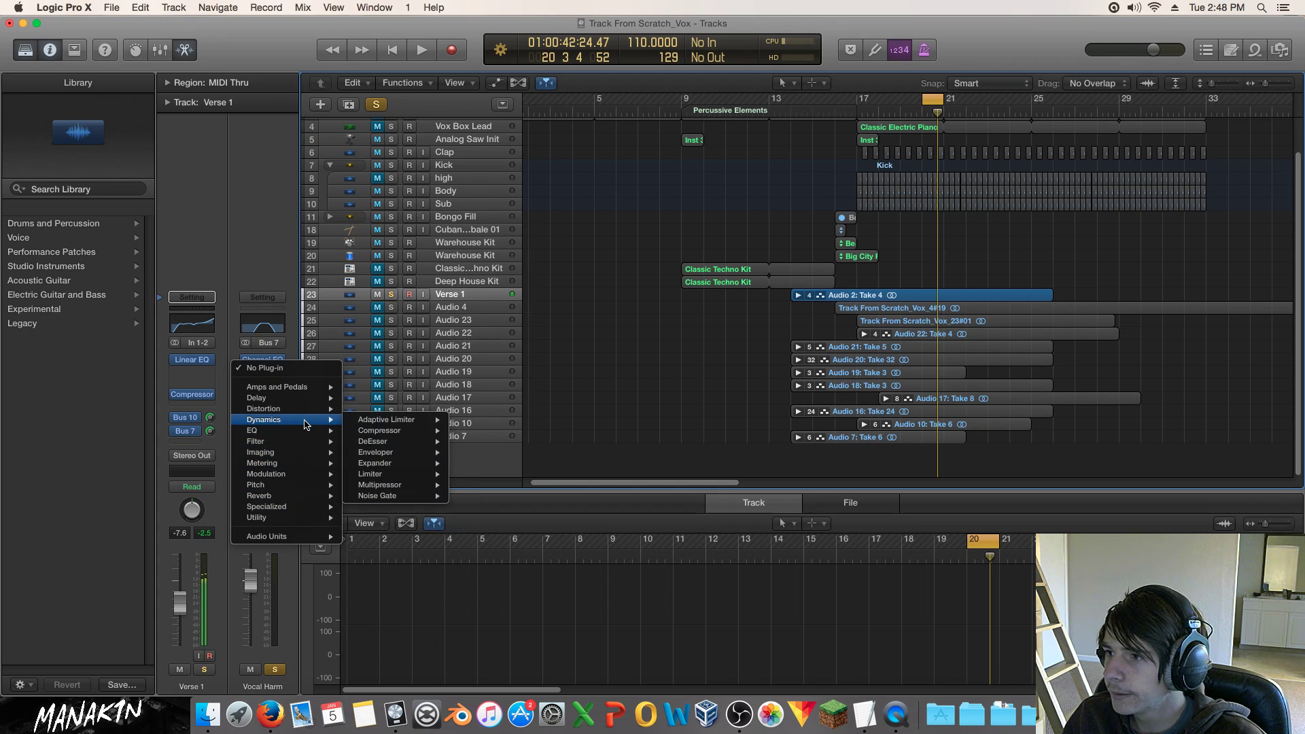
{"action": "mouse_move", "coordinate": [414, 452]}
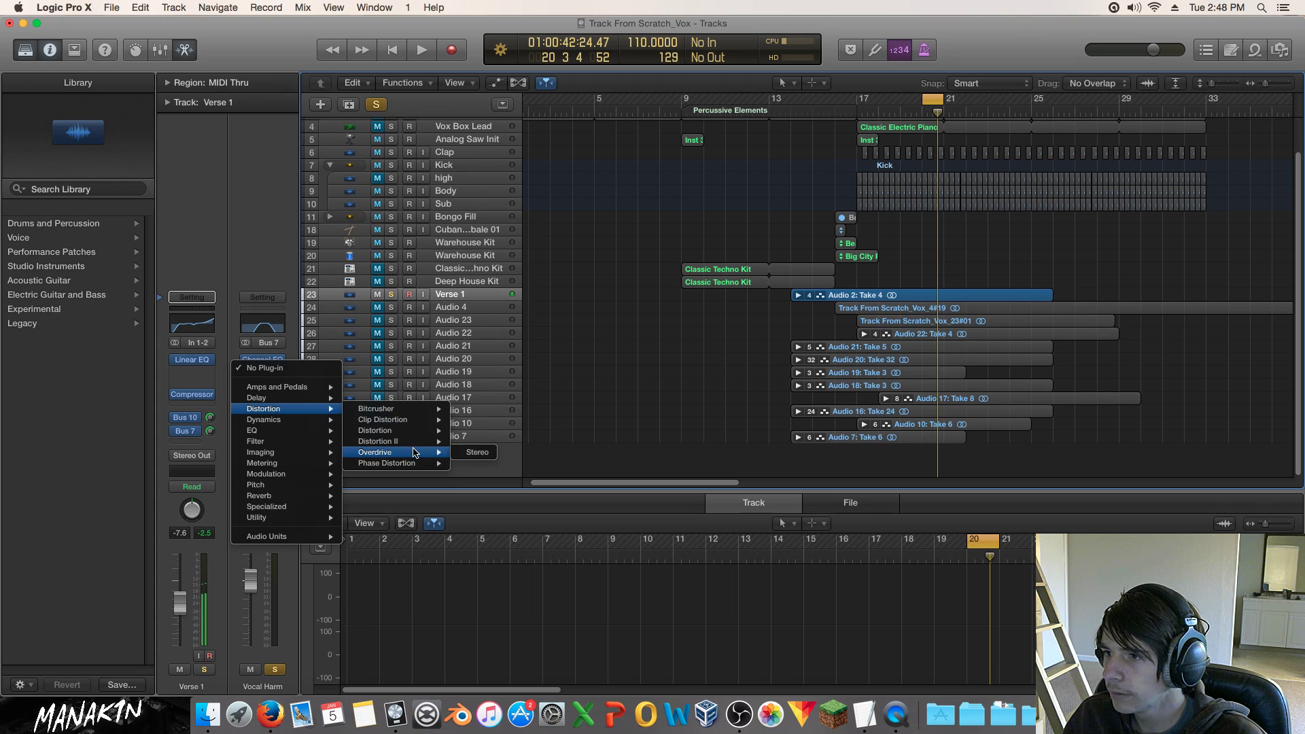
{"action": "left_click", "coordinate": [474, 453]}
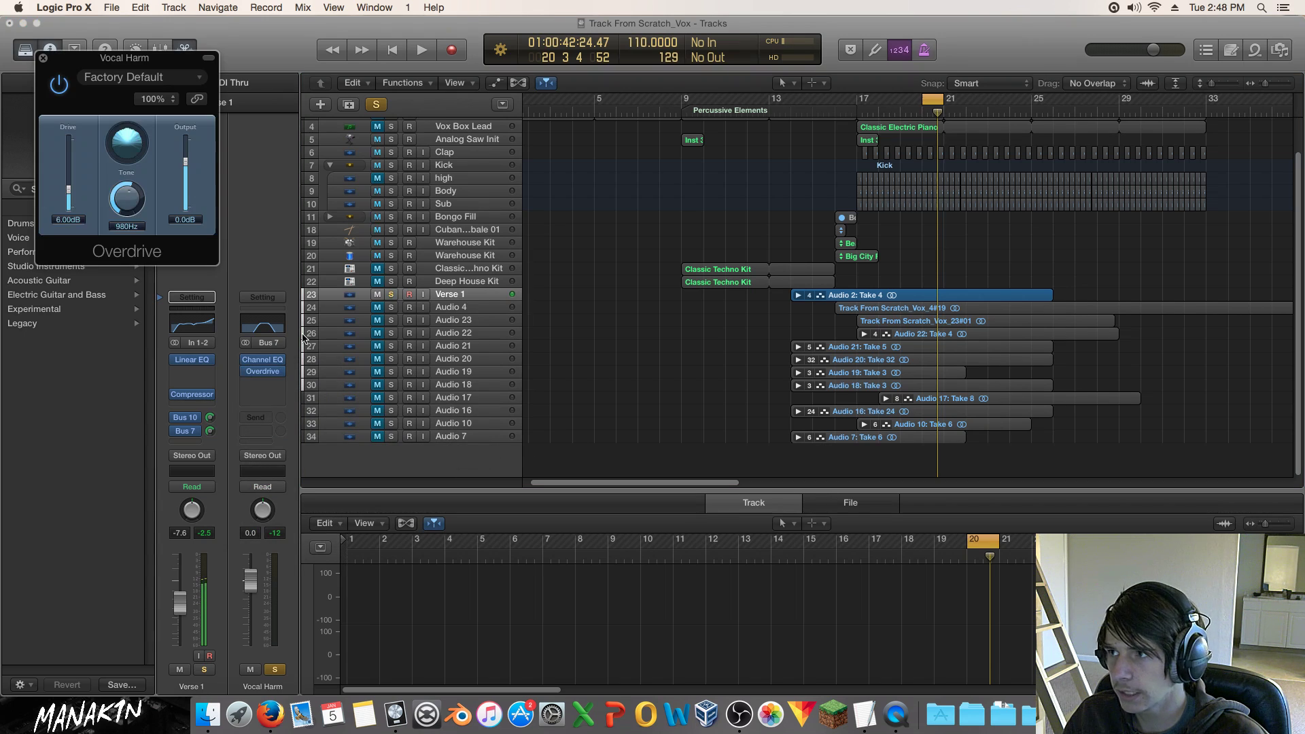
{"action": "left_click_drag", "start_coordinate": [117, 62], "coordinate": [826, 166]}
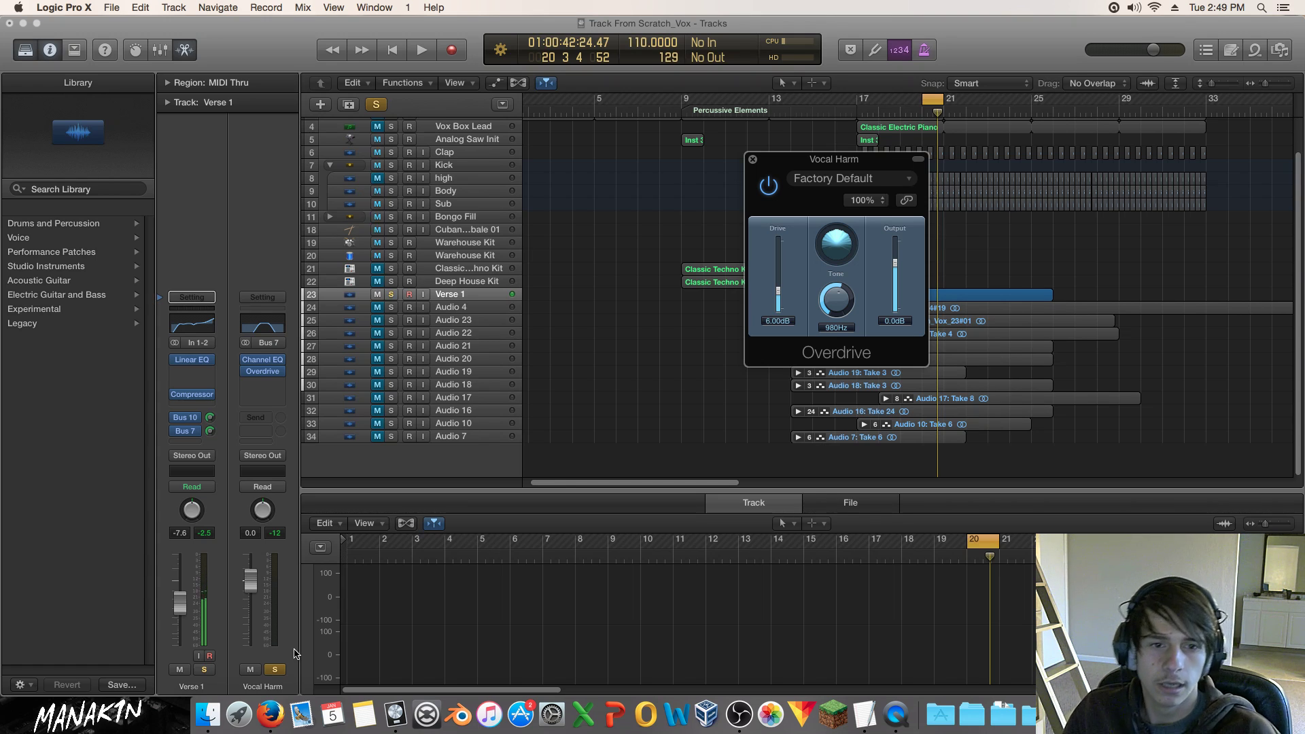
Inspect the Classic Techno Kit channel and the aux channel fed by Pizzicato Echoes' Bus 2 send.
{"action": "left_click", "coordinate": [259, 371]}
{"action": "left_click", "coordinate": [265, 238]}
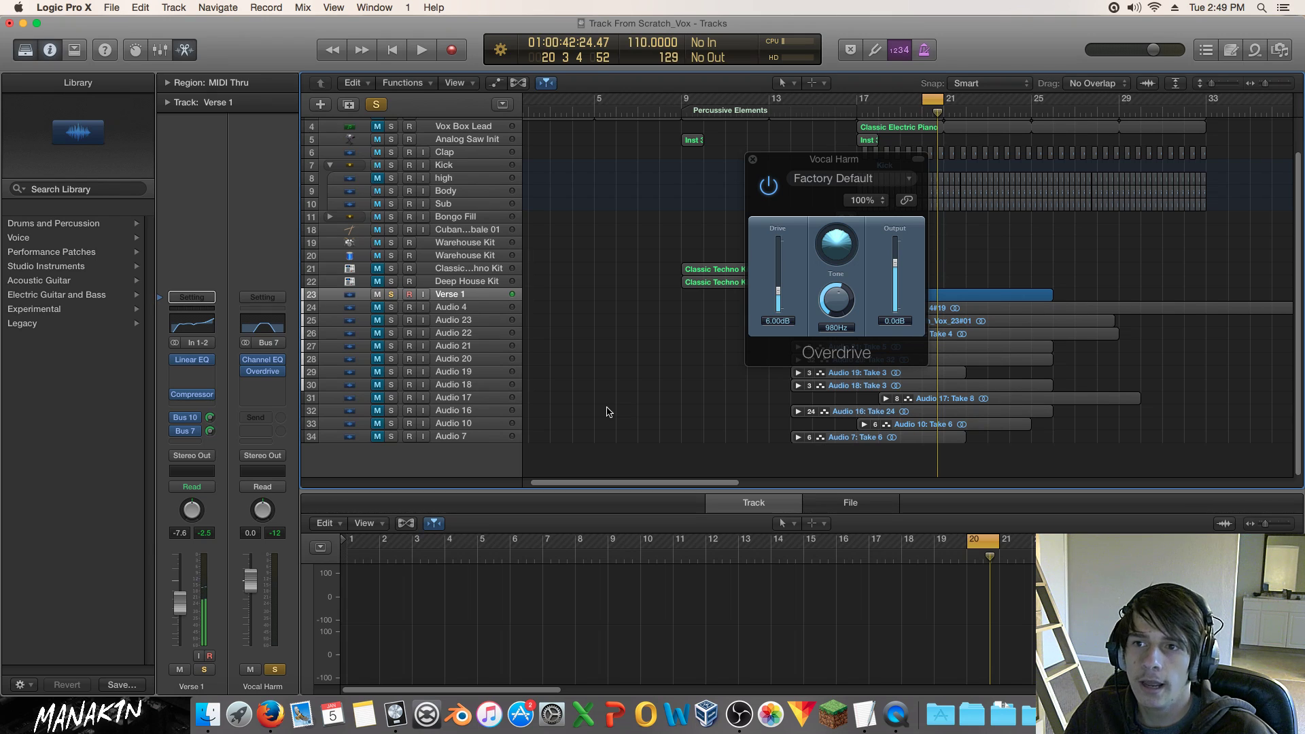
{"action": "scroll", "coordinate": [607, 412], "scroll_direction": "up", "scroll_amount": 2}
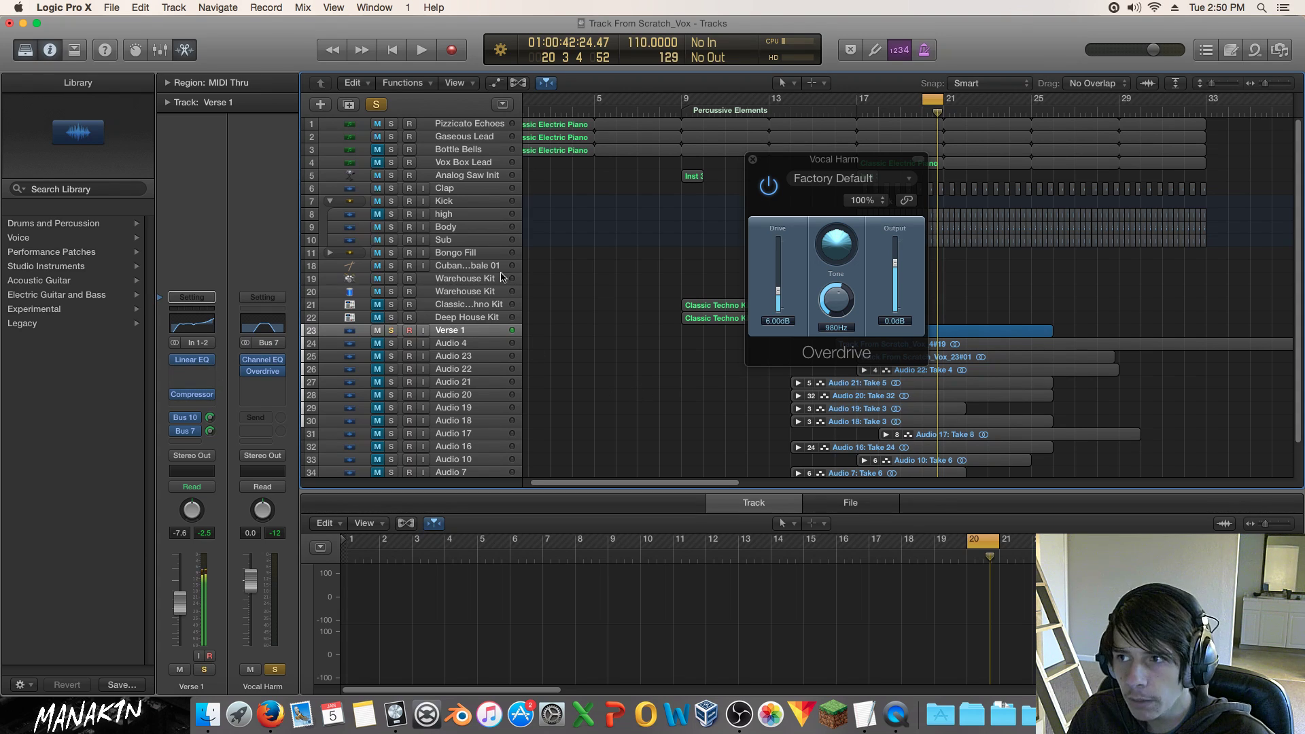
{"action": "left_click", "coordinate": [488, 304]}
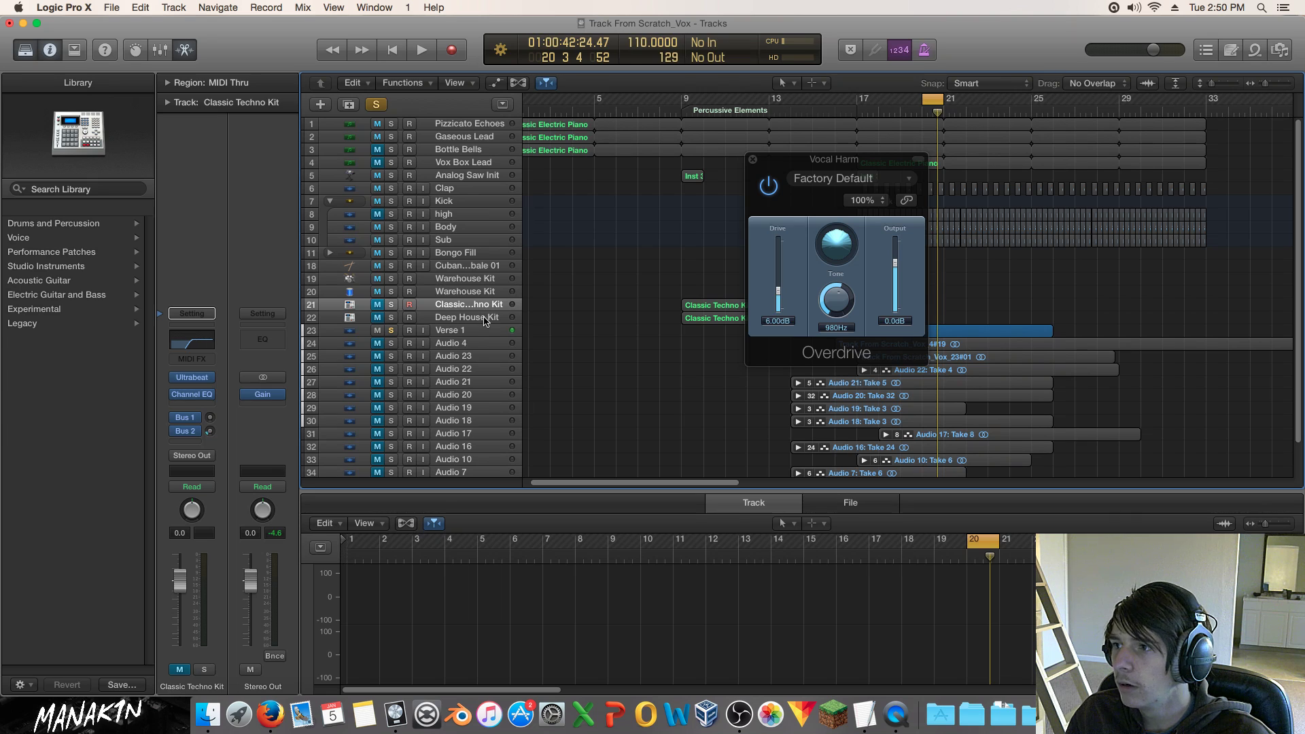
{"action": "left_click", "coordinate": [483, 124]}
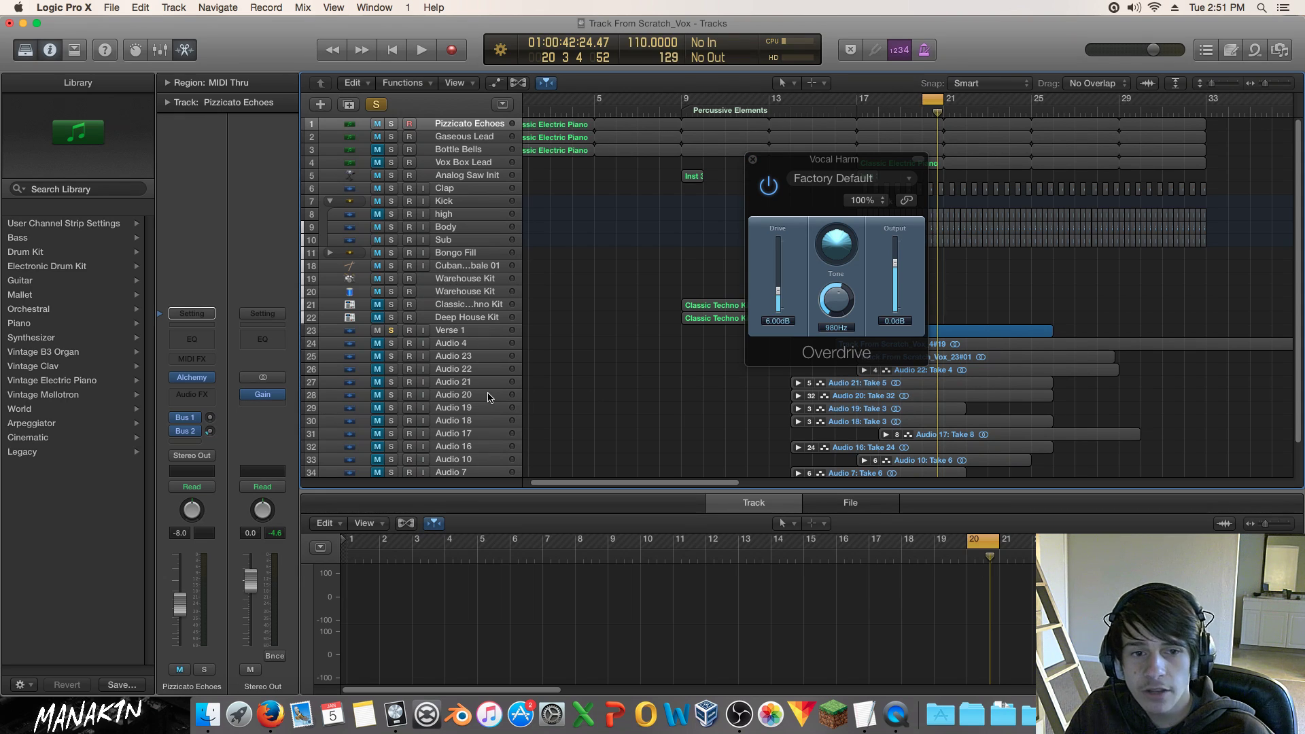
{"action": "left_click", "coordinate": [188, 432]}
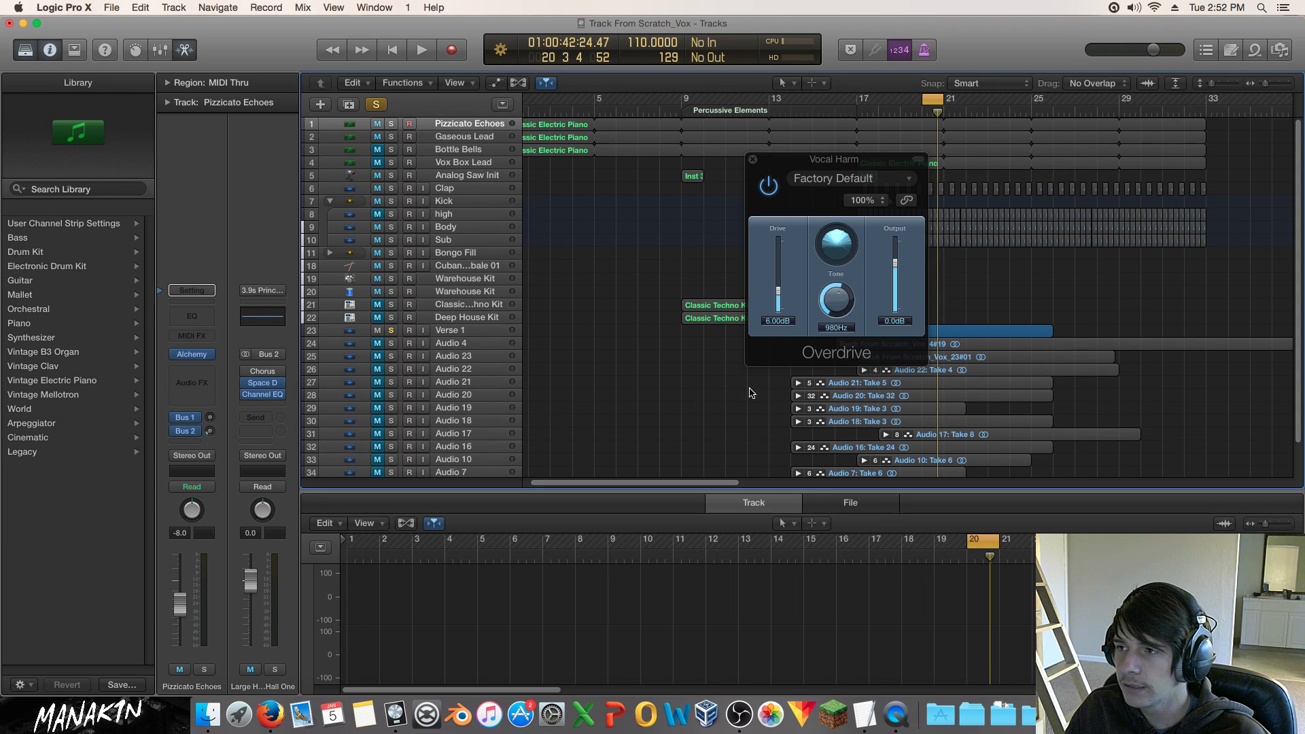
Return to Verse 1's Vocal Harm aux, set its Overdrive tone to 2500 Hz and listen briefly.
{"action": "scroll", "coordinate": [682, 378], "scroll_direction": "down", "scroll_amount": 3}
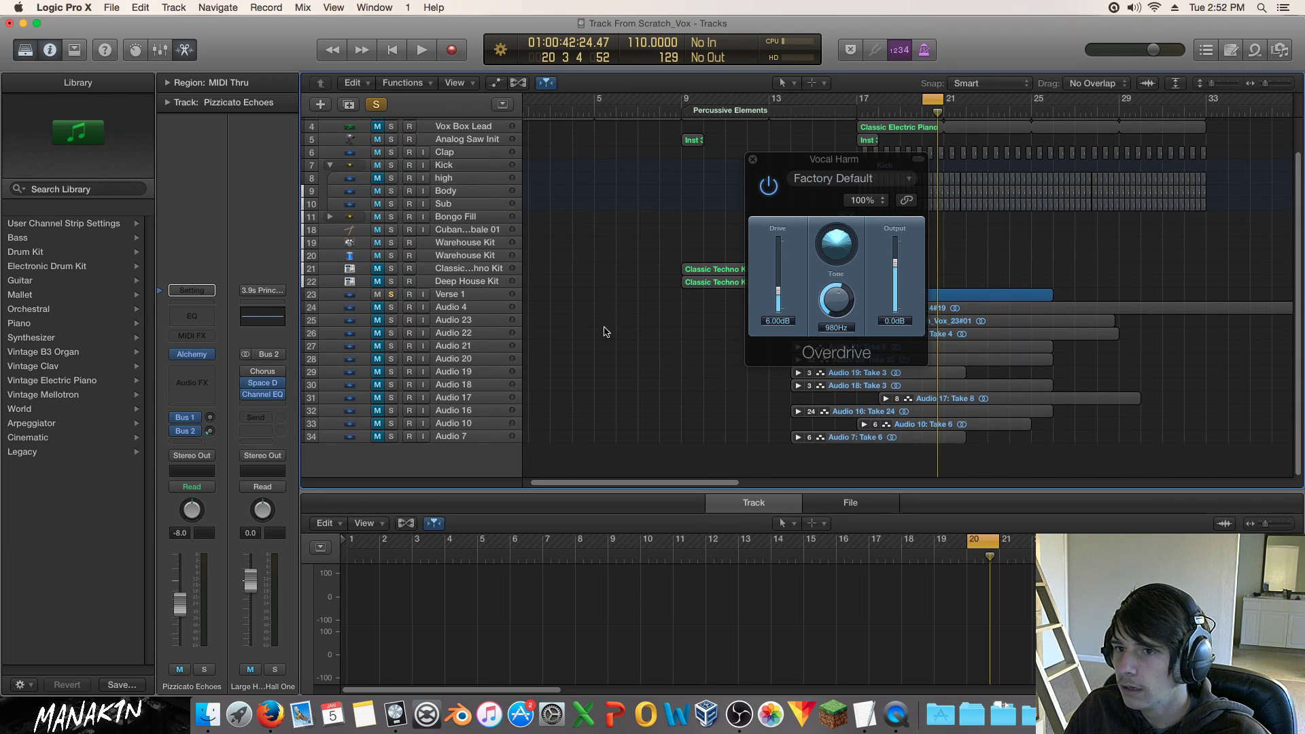
{"action": "left_click", "coordinate": [478, 307]}
{"action": "left_click", "coordinate": [477, 296]}
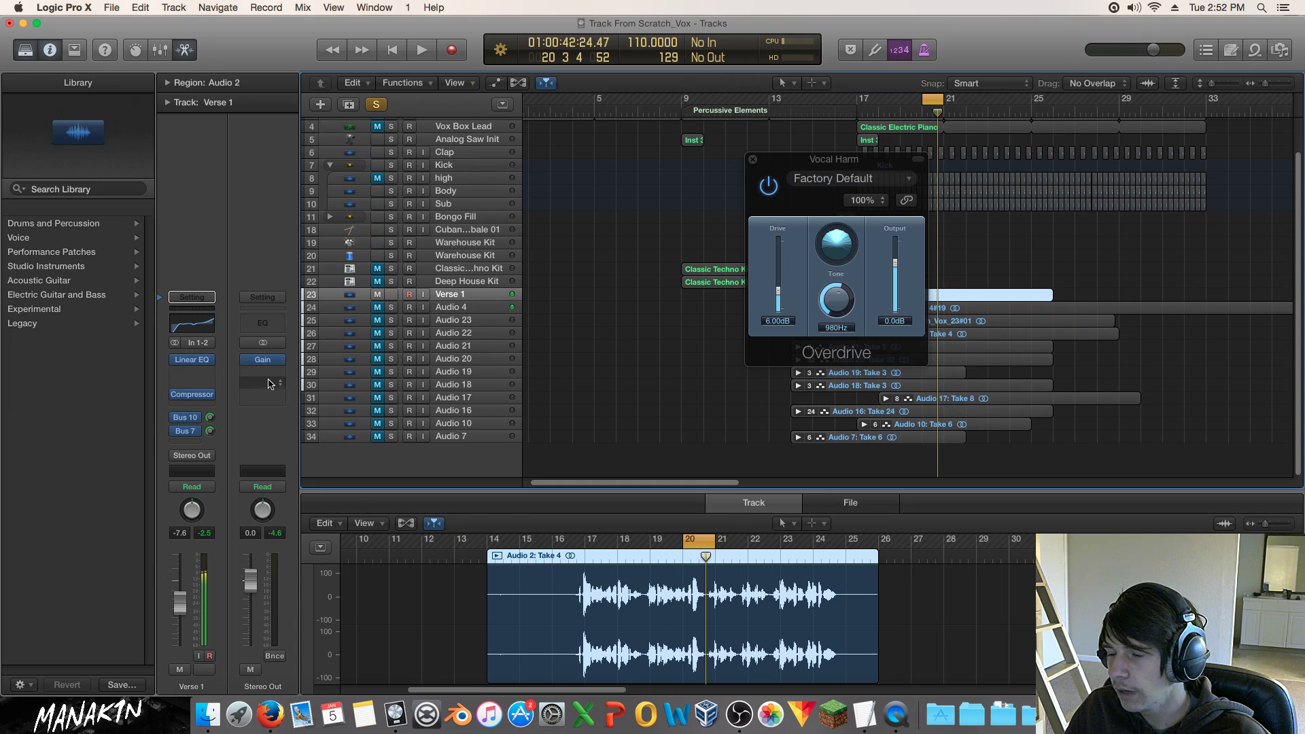
{"action": "left_click", "coordinate": [185, 431]}
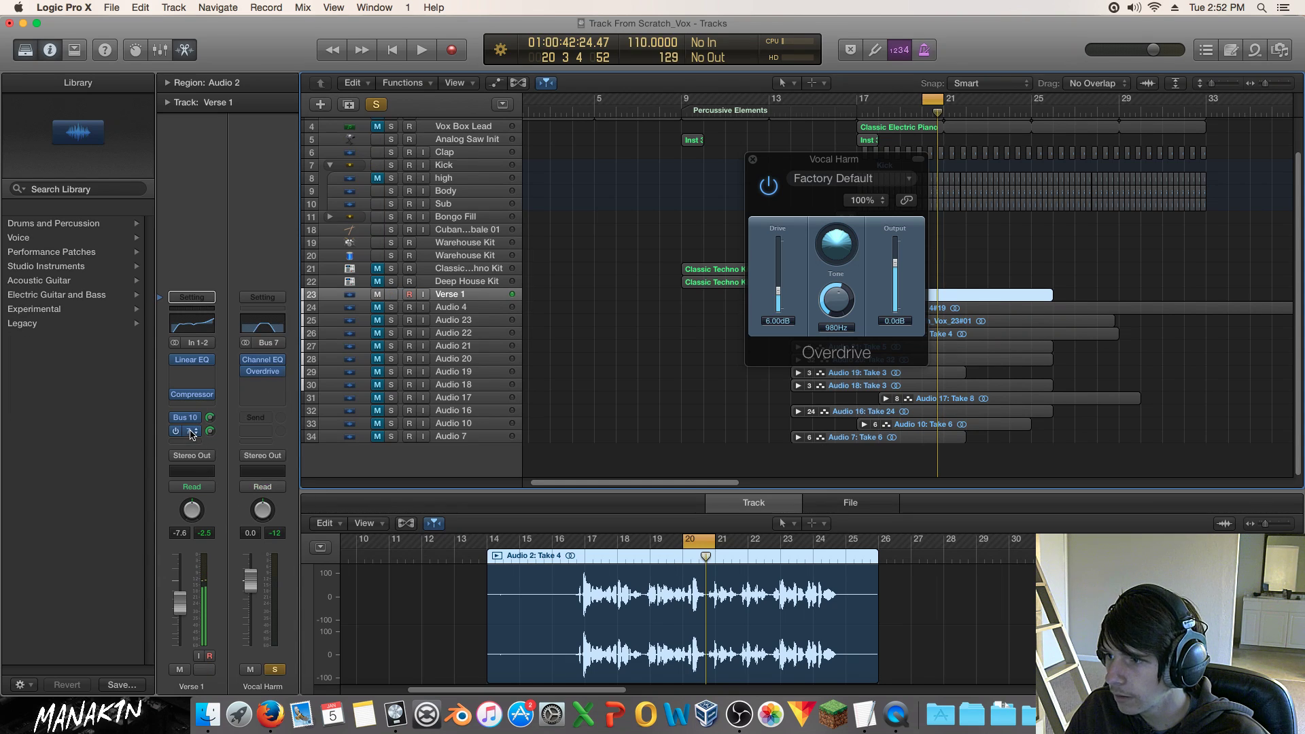
{"action": "left_click_drag", "start_coordinate": [839, 300], "coordinate": [853, 317]}
{"action": "key", "text": "space"}
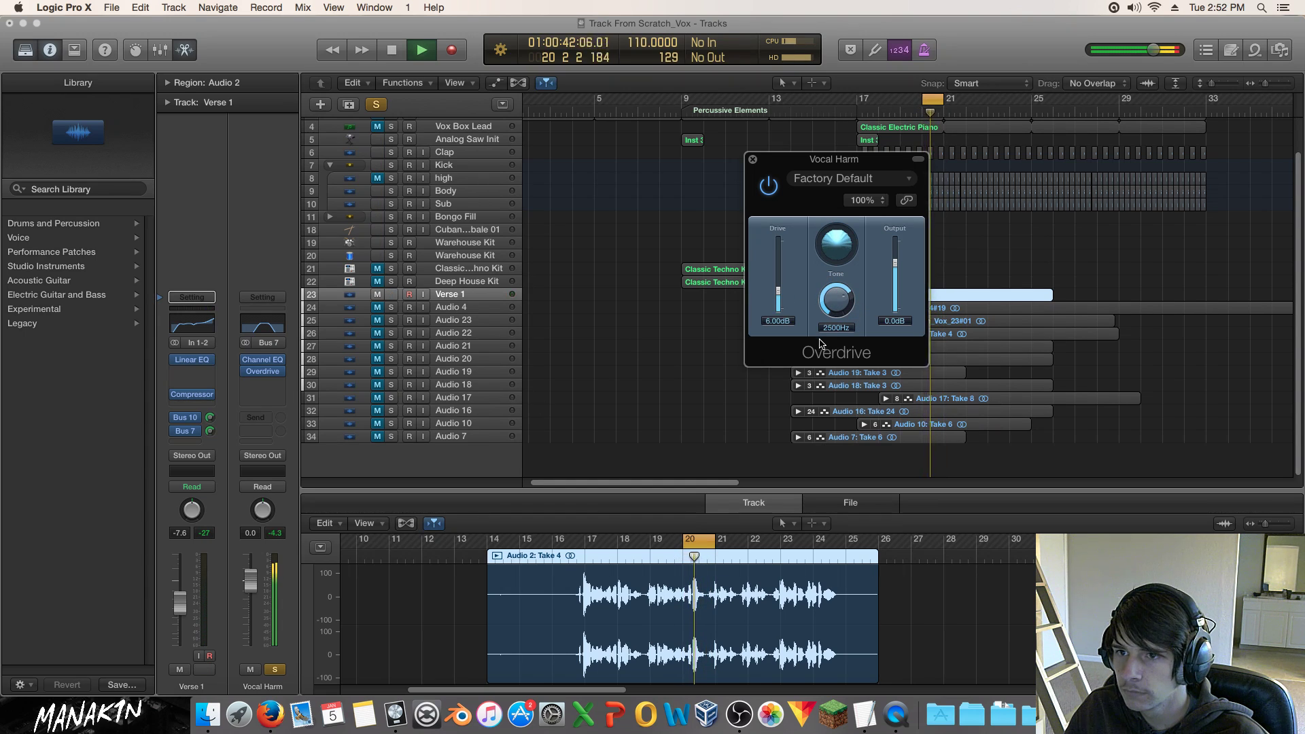
{"action": "key", "text": "space"}
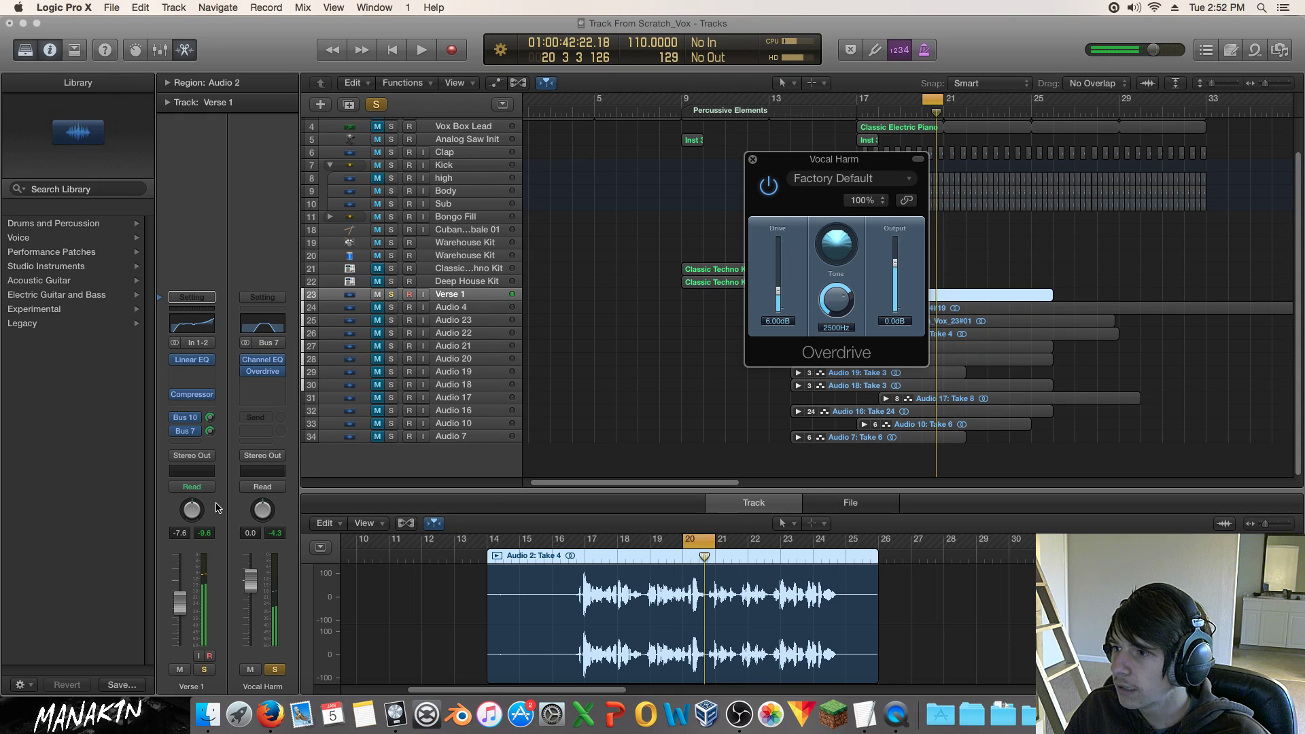
Play back the Verse 1 vocal again to audition the overdriven Vocal Harm signal.
{"action": "left_click", "coordinate": [278, 676]}
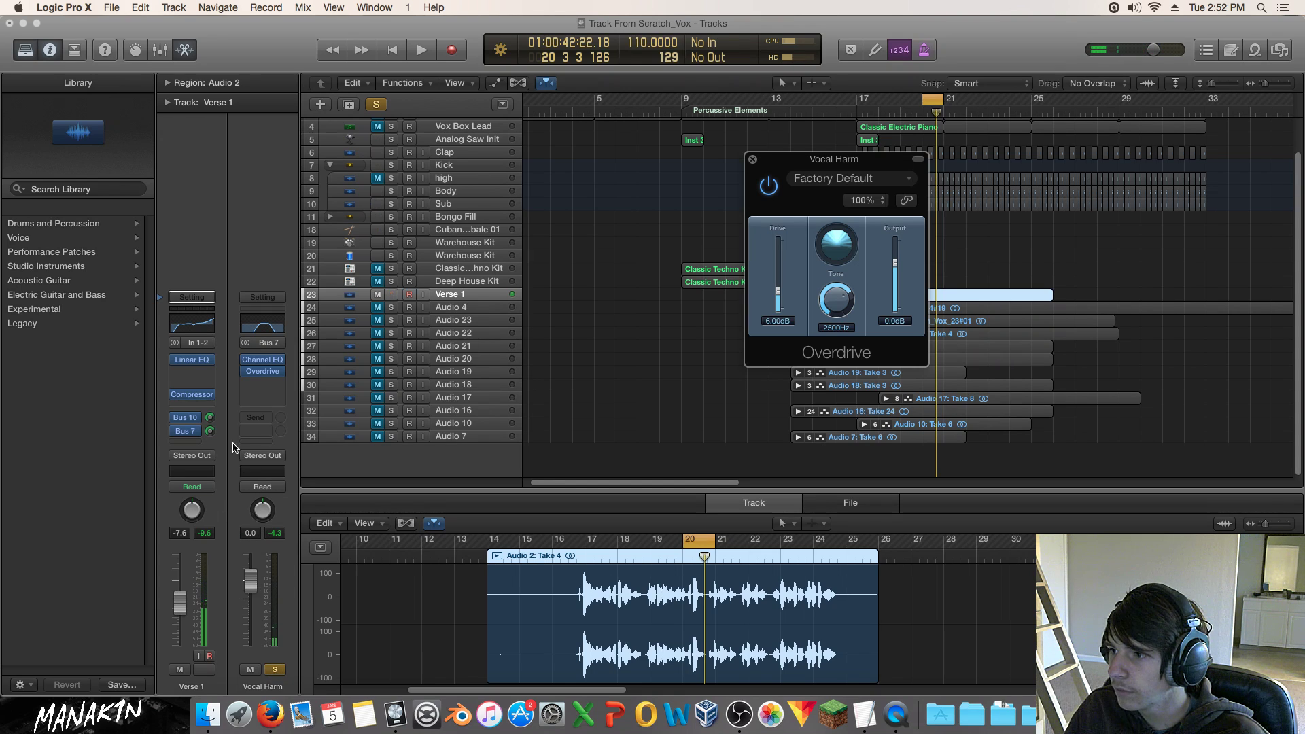
{"action": "left_click", "coordinate": [204, 455]}
{"action": "key", "text": "space"}
{"action": "key", "text": "space"}
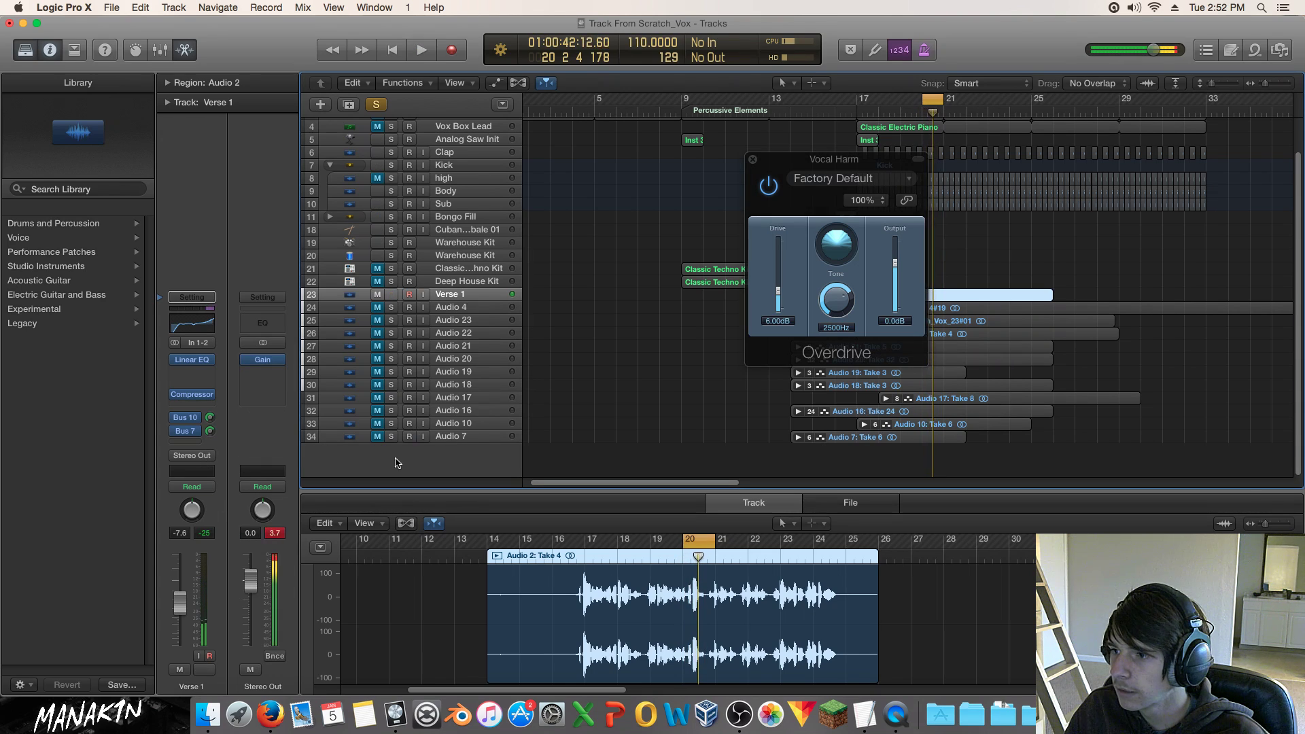
Show the Vocal Harm aux again and insert a Compressor between its Channel EQ and Overdrive.
{"action": "left_click", "coordinate": [185, 431]}
{"action": "key", "text": "s"}
{"action": "left_click", "coordinate": [282, 371]}
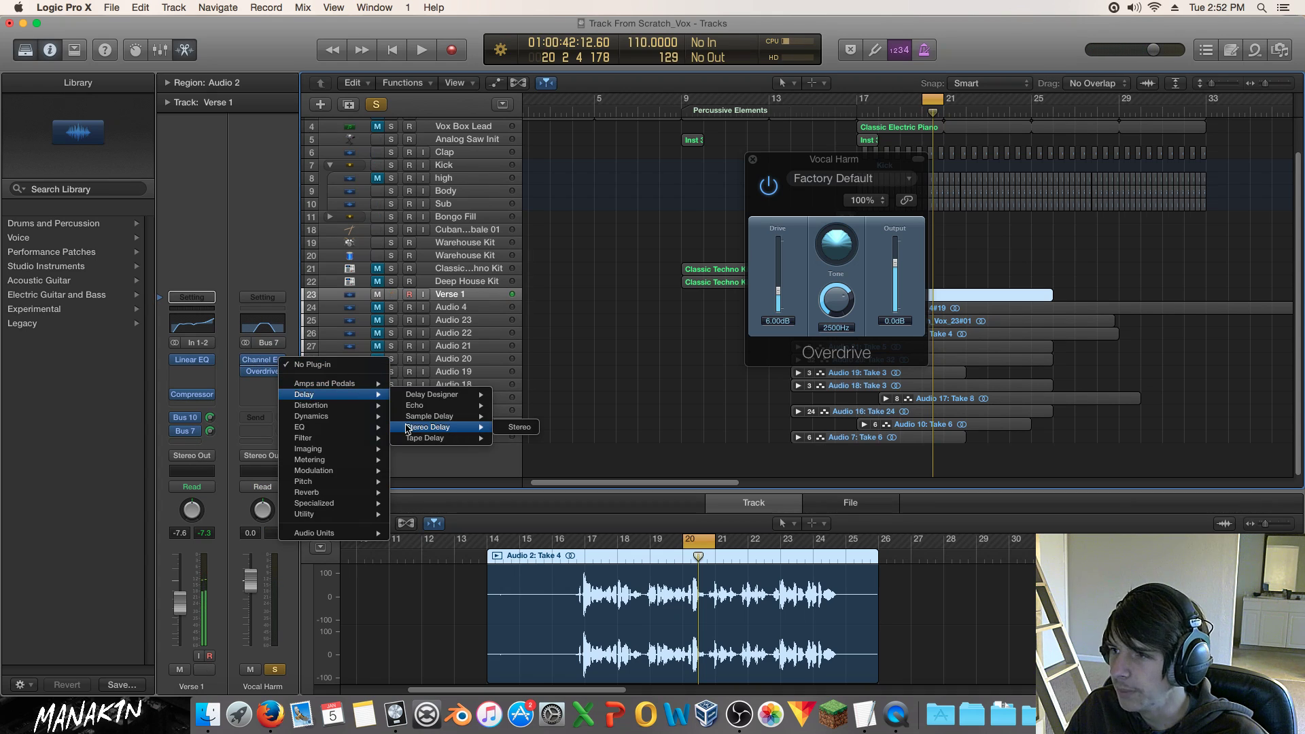
{"action": "mouse_move", "coordinate": [340, 417]}
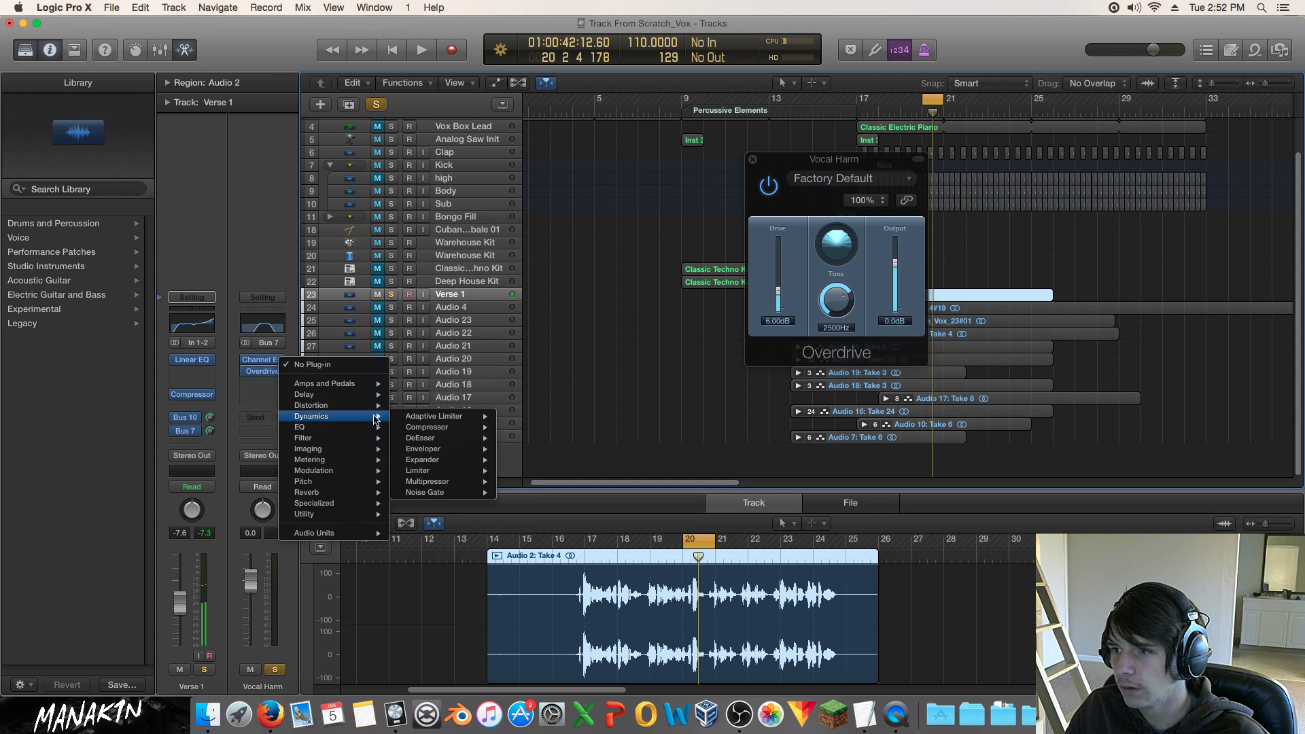
{"action": "mouse_move", "coordinate": [469, 426]}
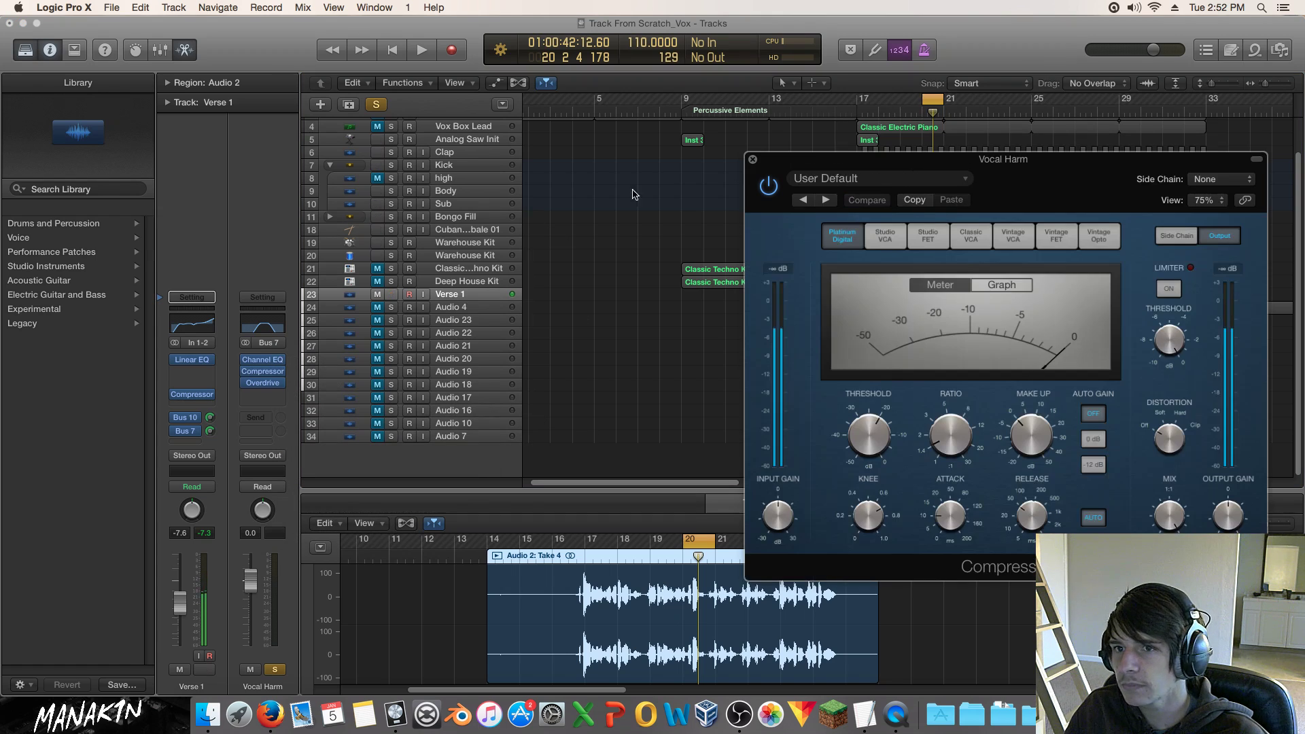
Audition the Vocal Harm channel and set its Compressor ratio to 4.6:1, then close the plug-in window.
{"action": "left_click_drag", "start_coordinate": [930, 176], "coordinate": [819, 172]}
{"action": "key", "text": "space"}
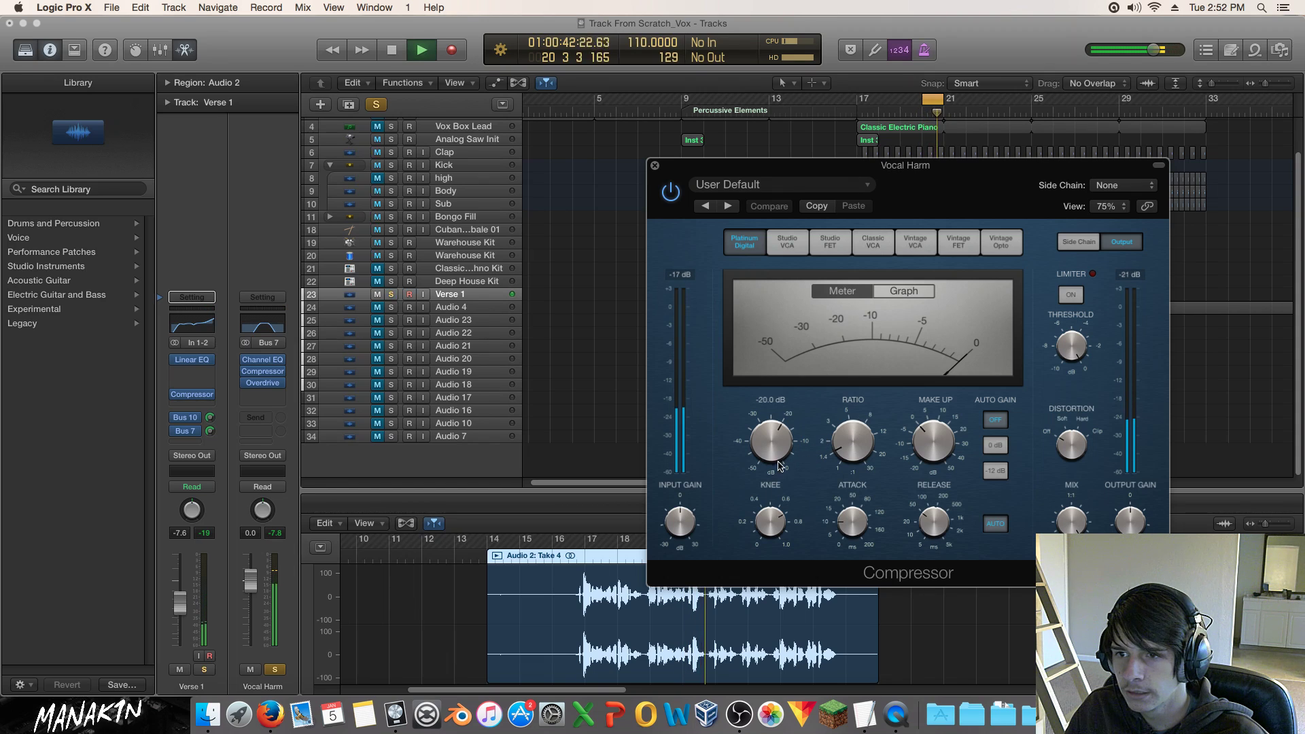
{"action": "key", "text": "space"}
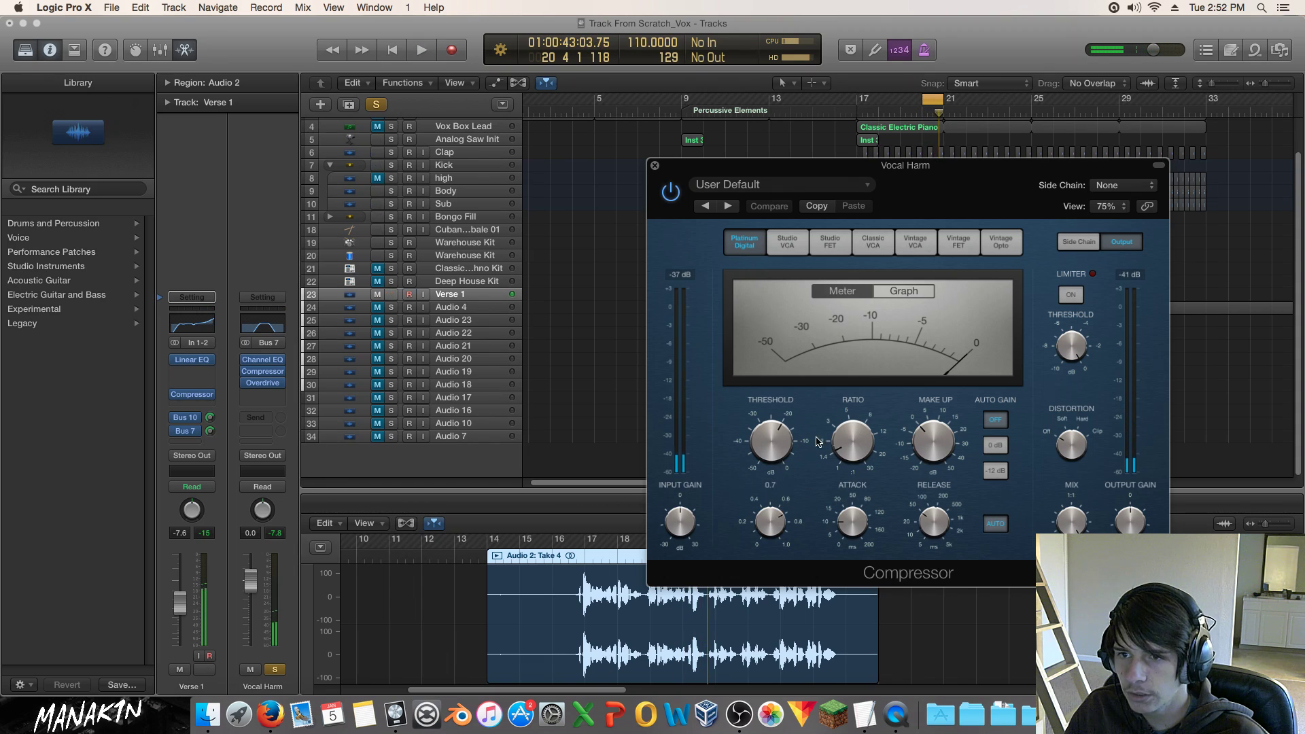
{"action": "key", "text": "space"}
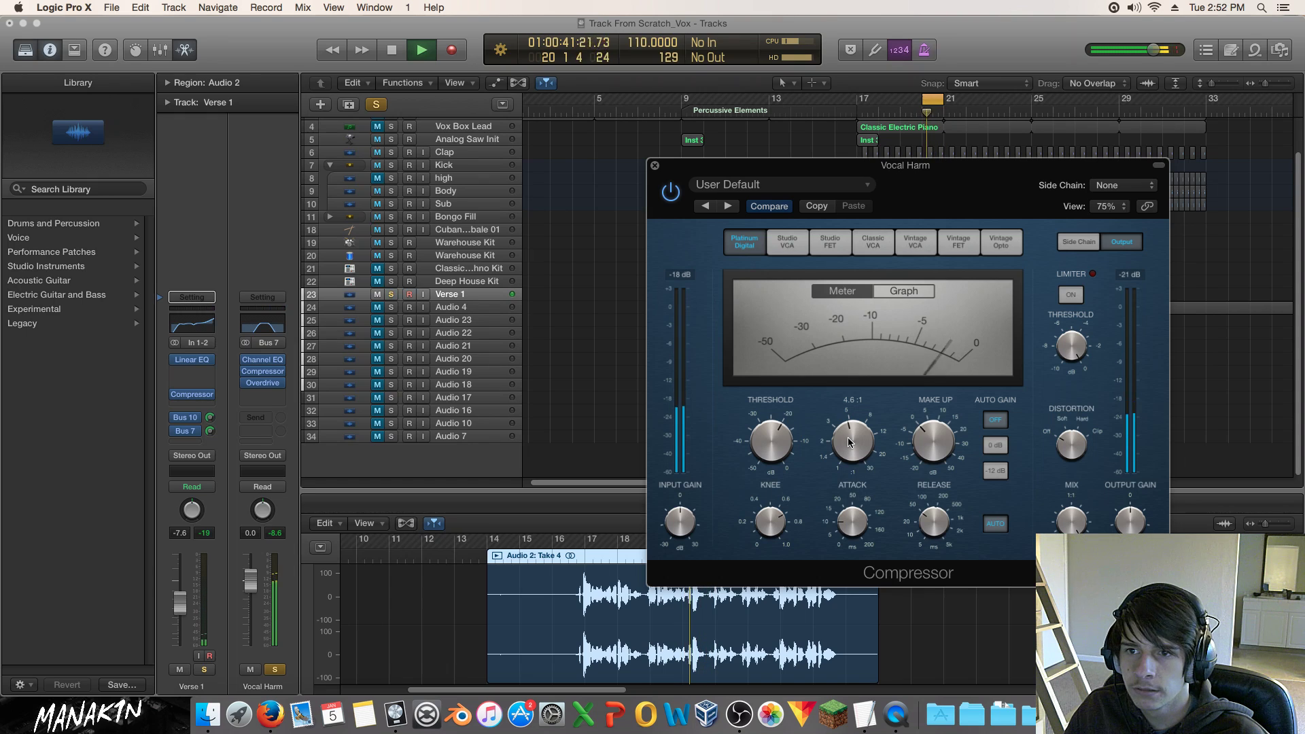
{"action": "key", "text": "space"}
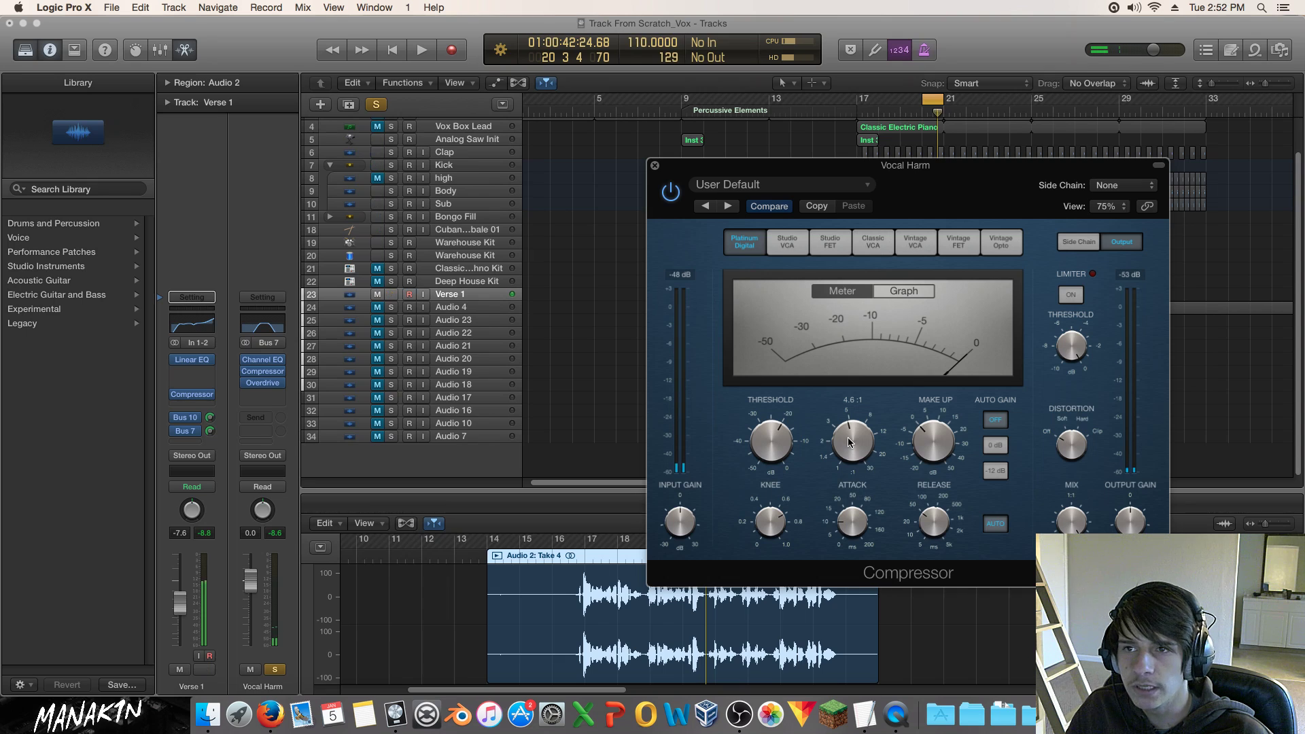
{"action": "left_click", "coordinate": [655, 166]}
Set the Vocal Harm Overdrive to 18 dB drive and -14.5 dB output while auditioning the vocal.
{"action": "left_click", "coordinate": [262, 384]}
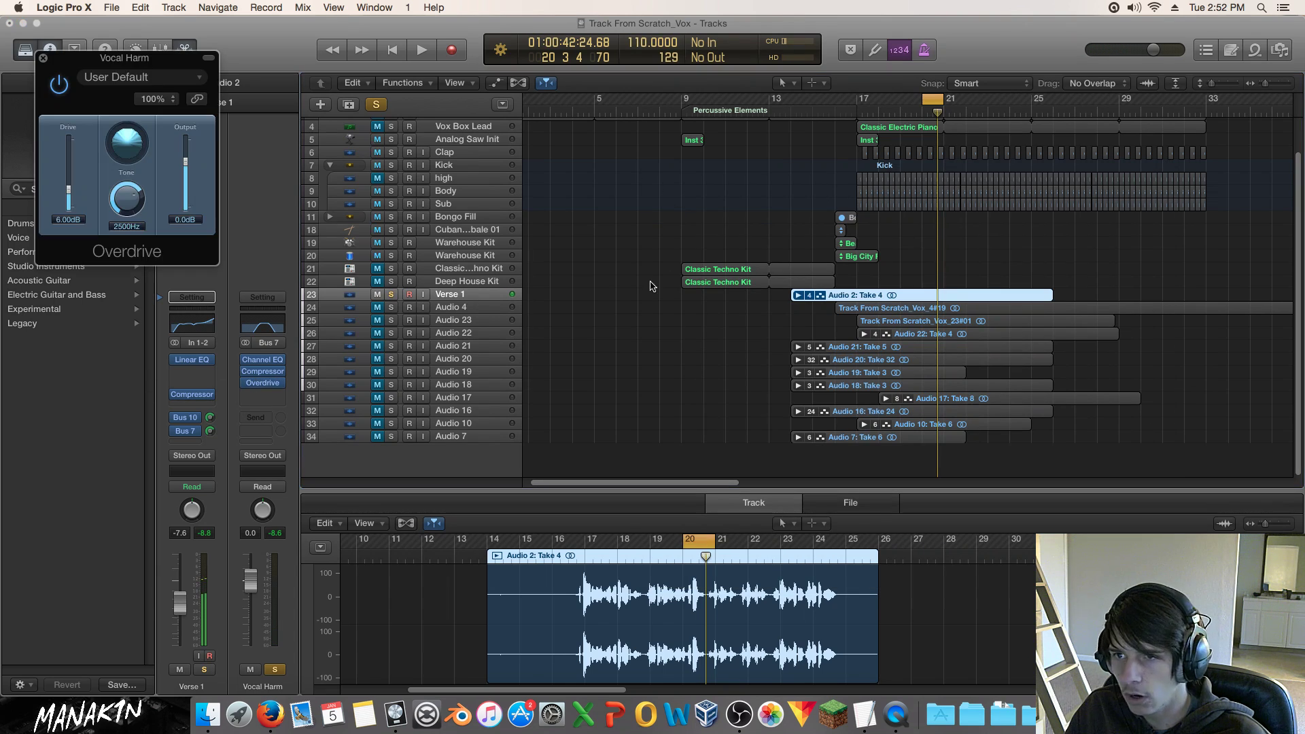
{"action": "left_click_drag", "start_coordinate": [183, 73], "coordinate": [884, 170]}
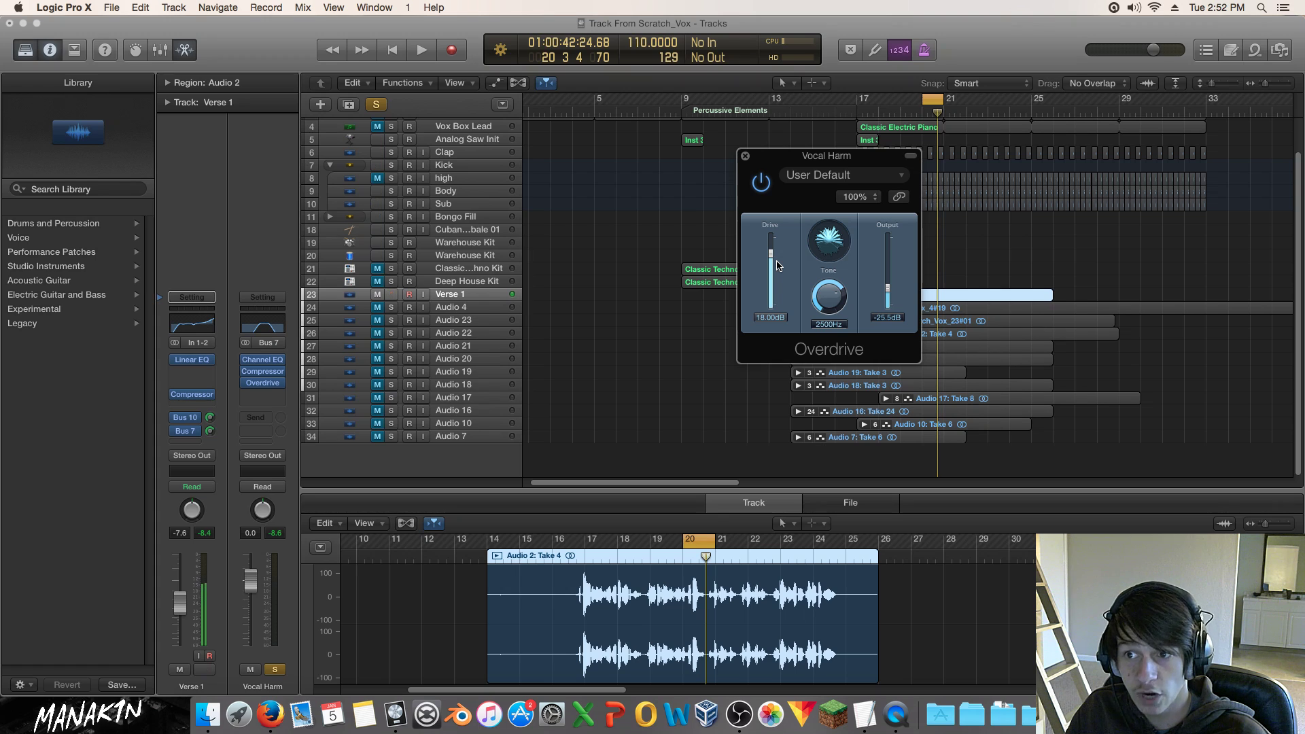
{"action": "key", "text": "space"}
{"action": "left_click_drag", "start_coordinate": [888, 289], "coordinate": [887, 275]}
{"action": "key", "text": "space"}
Try a Distortion plug-in in place of Overdrive on Vocal Harm, with 12.5 dB drive, 20000 Hz tone and -12.5 dB output.
{"action": "left_click", "coordinate": [280, 383]}
{"action": "mouse_move", "coordinate": [319, 445]}
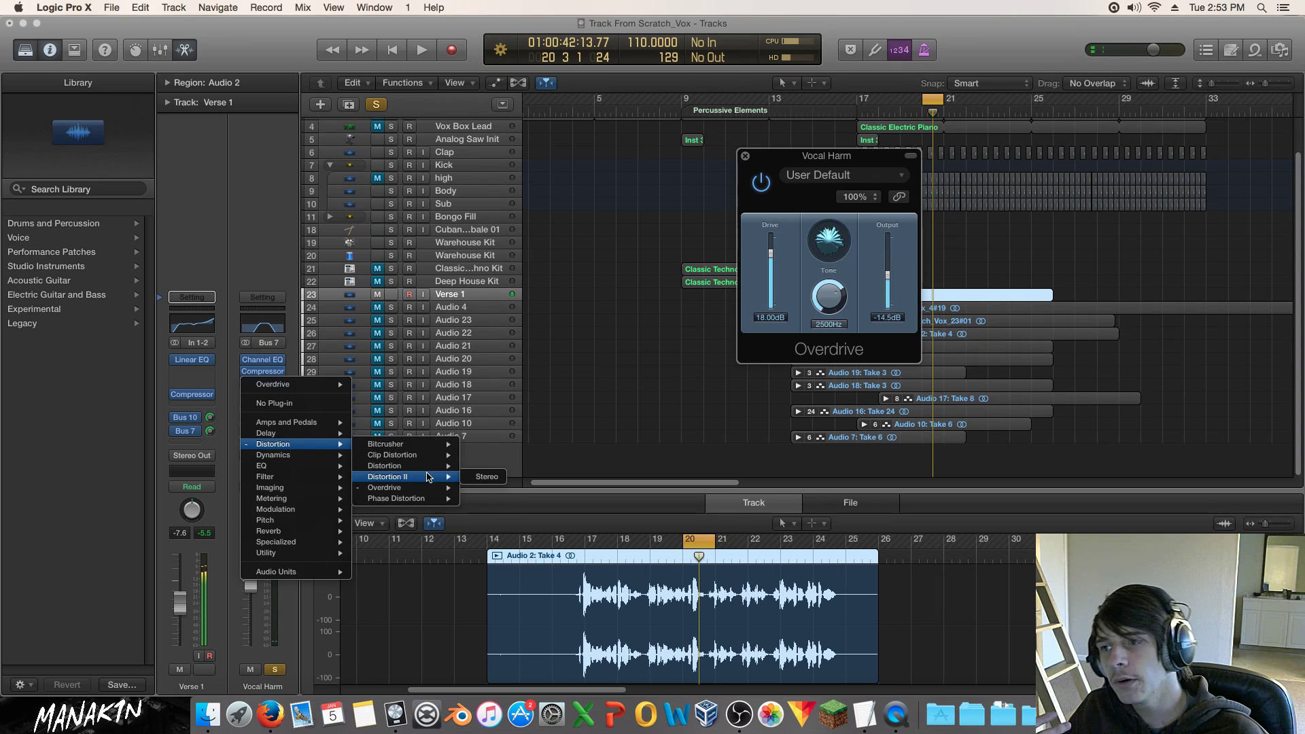
{"action": "mouse_move", "coordinate": [430, 469]}
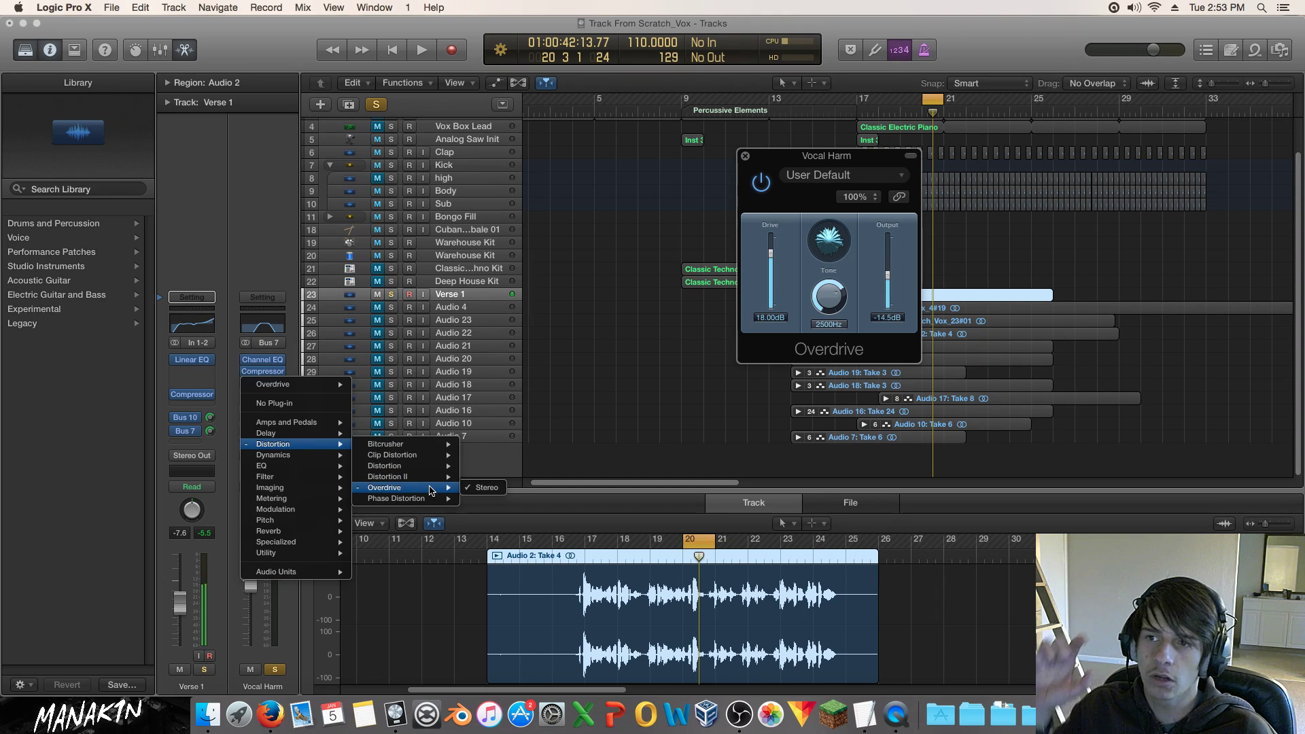
{"action": "left_click", "coordinate": [473, 469]}
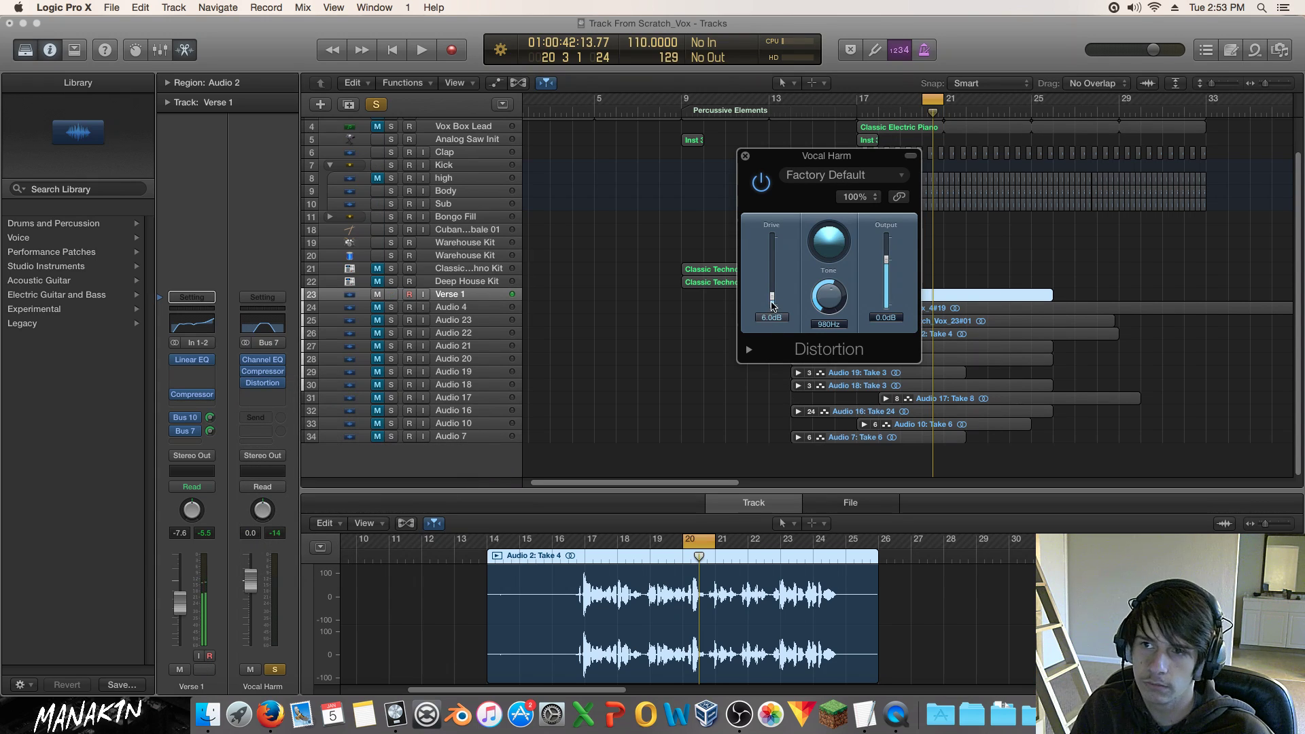
{"action": "key", "text": "space"}
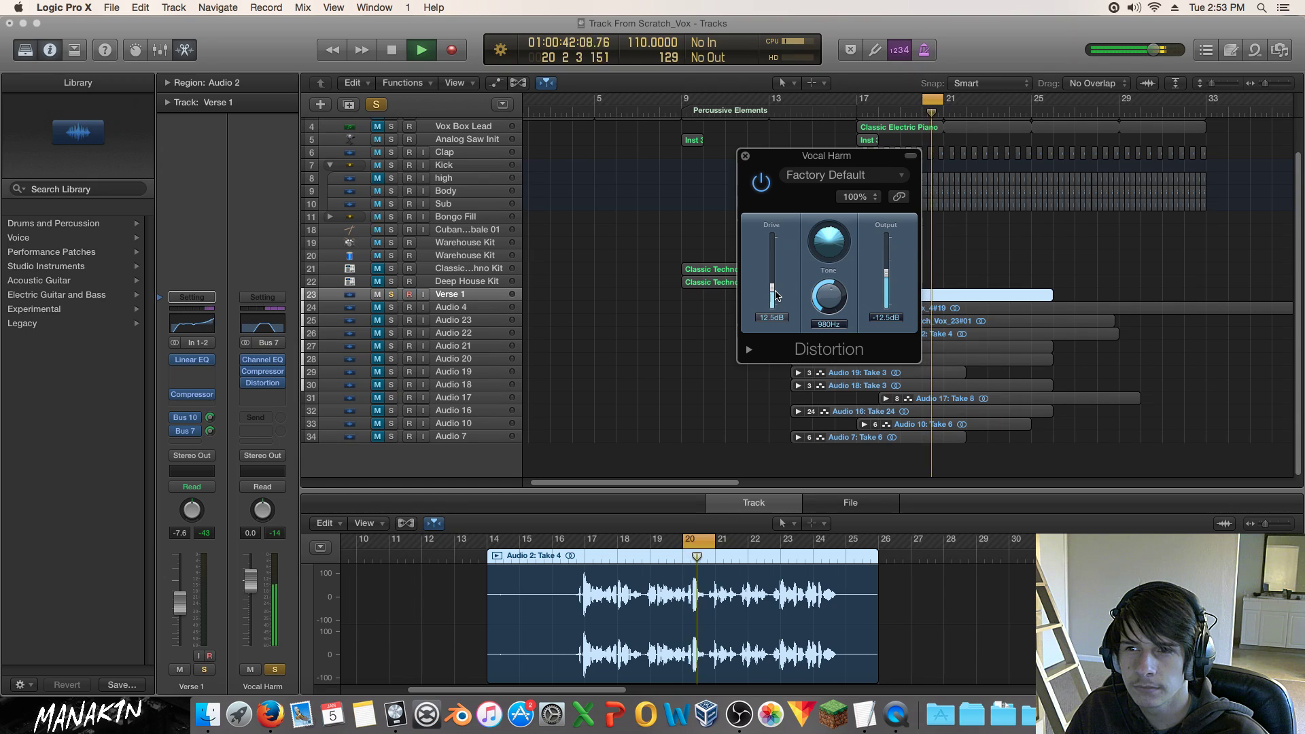
{"action": "left_click_drag", "start_coordinate": [837, 302], "coordinate": [834, 253]}
{"action": "key", "text": "space"}
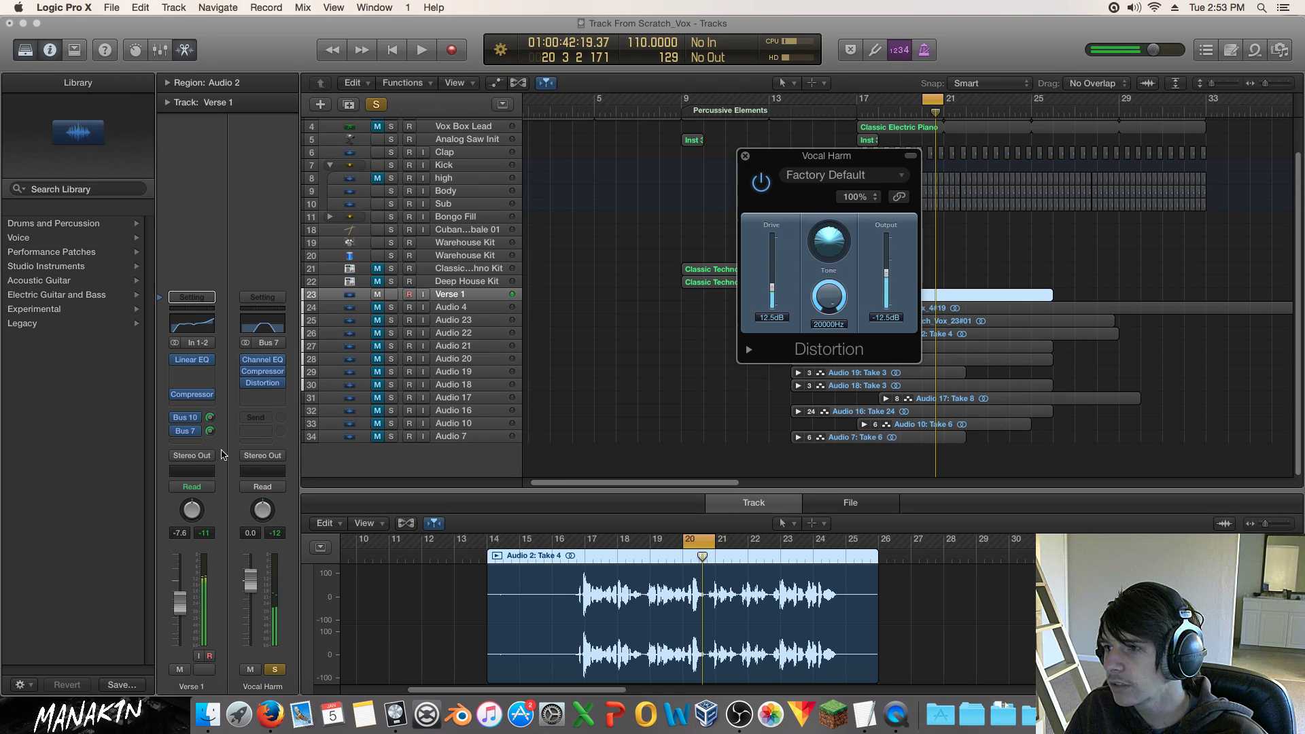
Replace Distortion on Vocal Harm with a stereo Overdrive set to 24 dB drive, 4400 Hz tone and -20 dB output.
{"action": "left_click", "coordinate": [282, 384]}
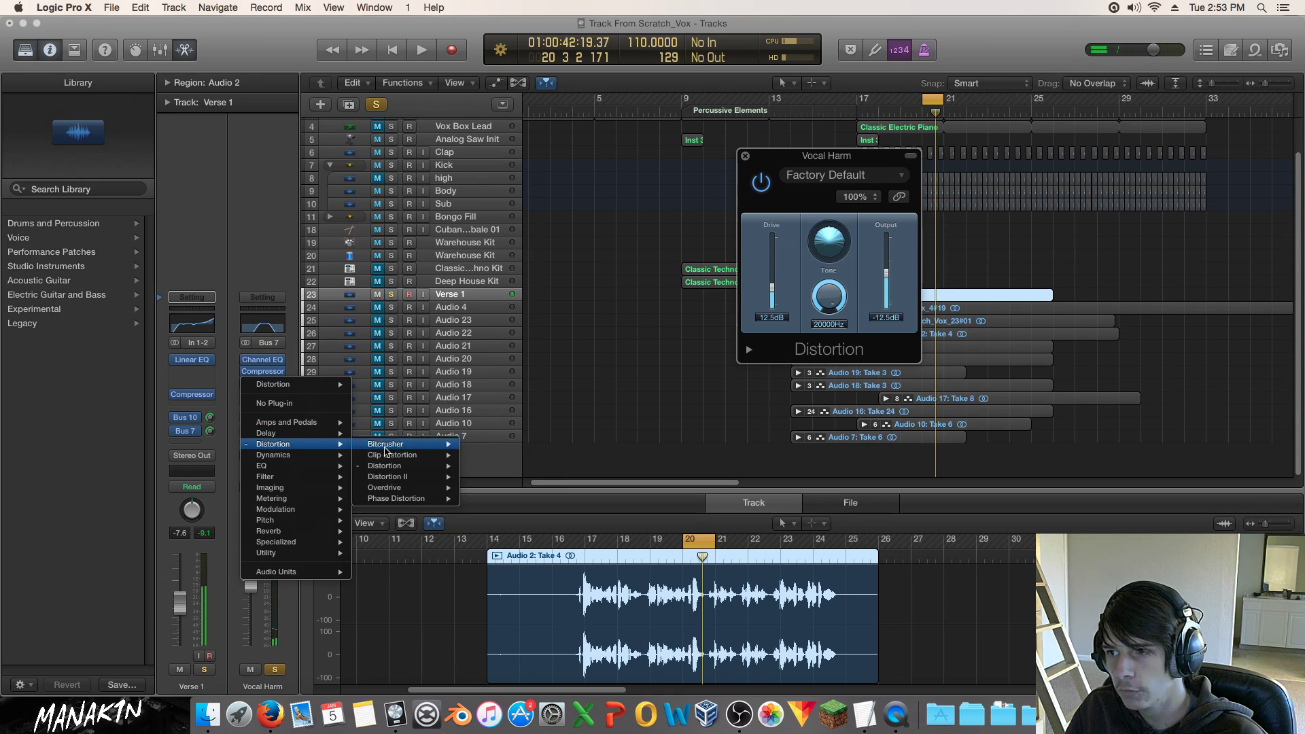
{"action": "mouse_move", "coordinate": [444, 489]}
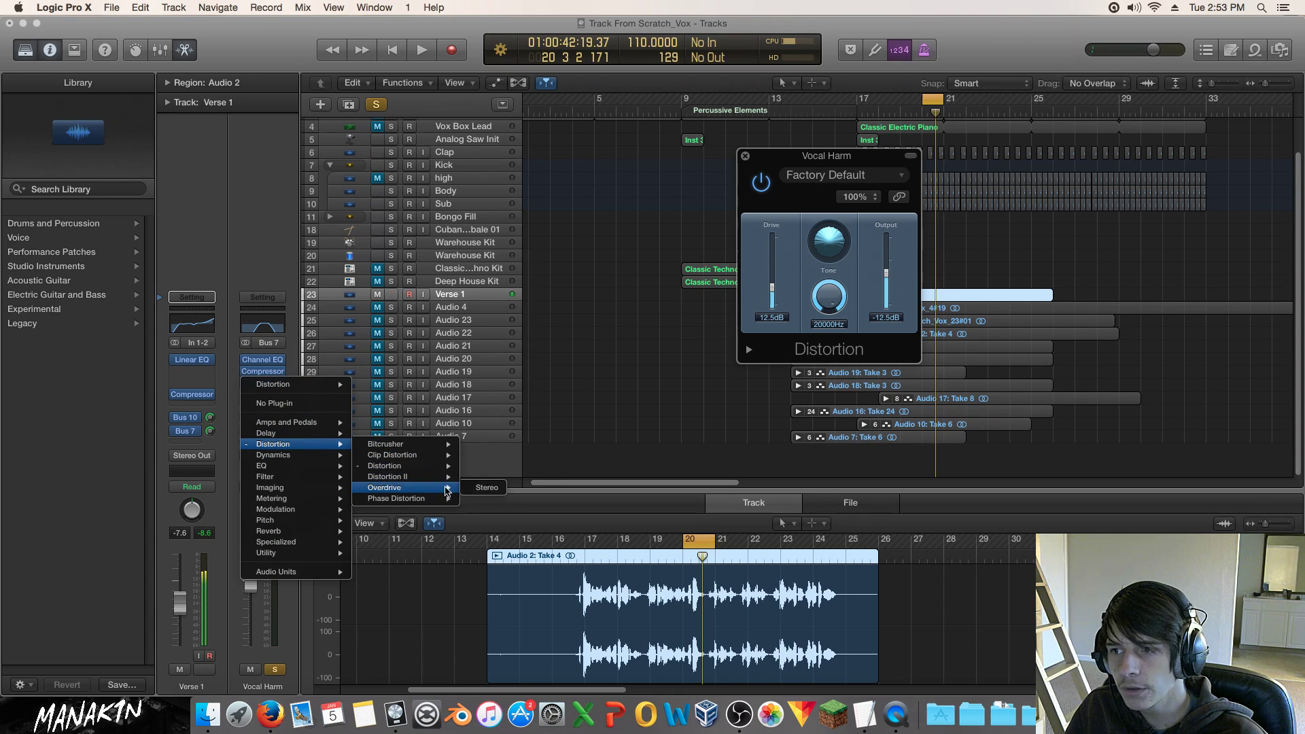
{"action": "left_click", "coordinate": [499, 488]}
{"action": "key", "text": "s"}
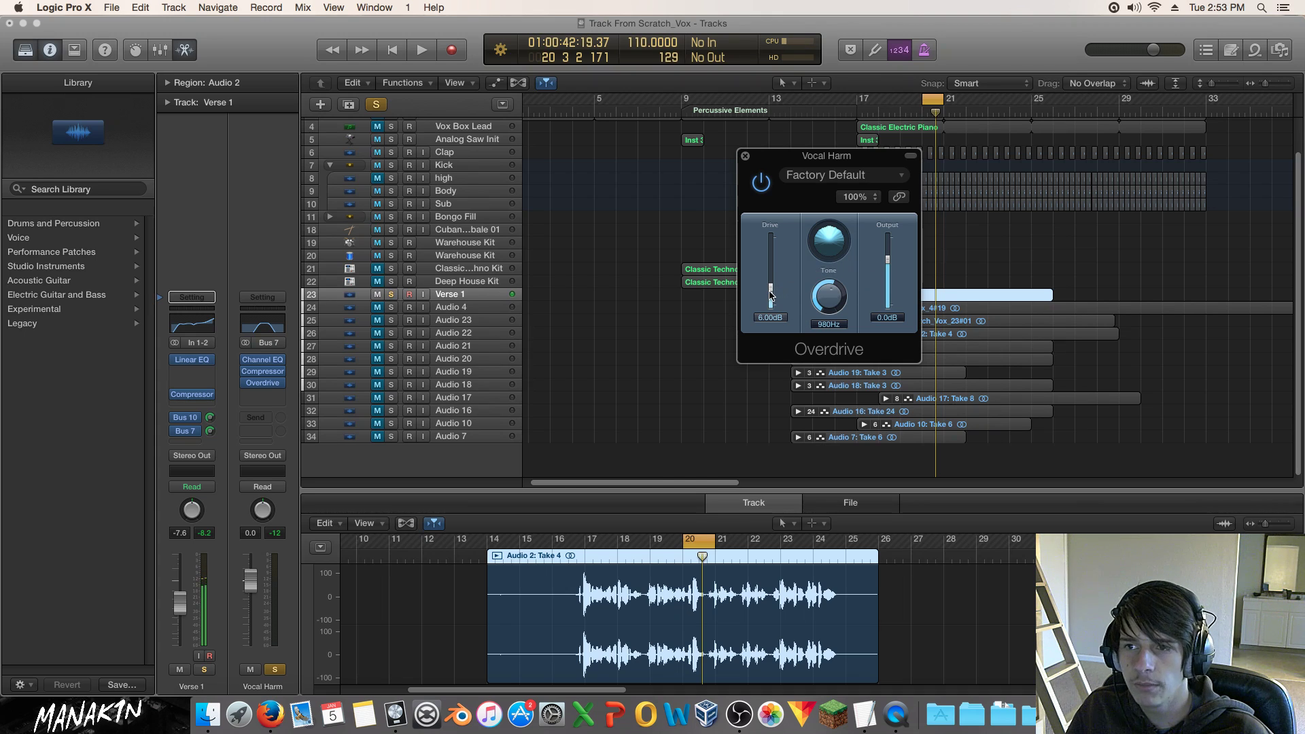
{"action": "key", "text": "space"}
{"action": "left_click_drag", "start_coordinate": [771, 258], "coordinate": [770, 235]}
{"action": "left_click_drag", "start_coordinate": [832, 299], "coordinate": [837, 270]}
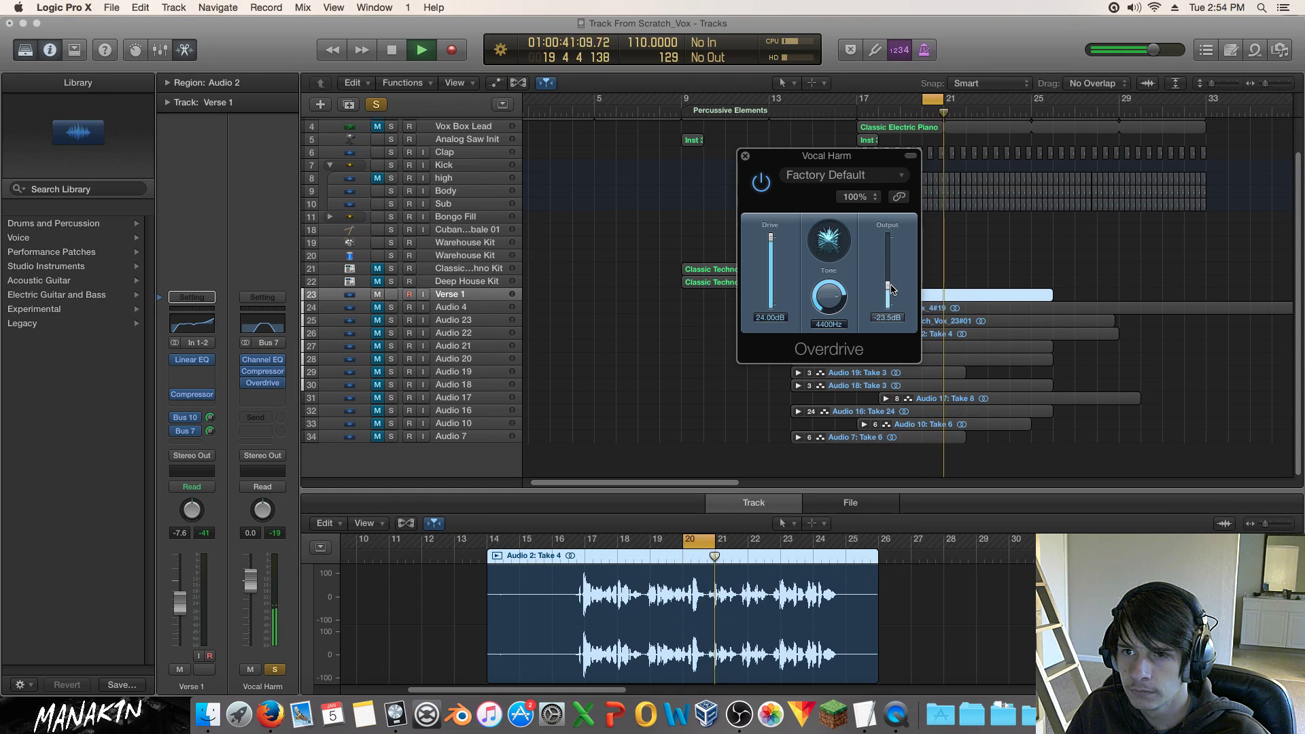
{"action": "key", "text": "space"}
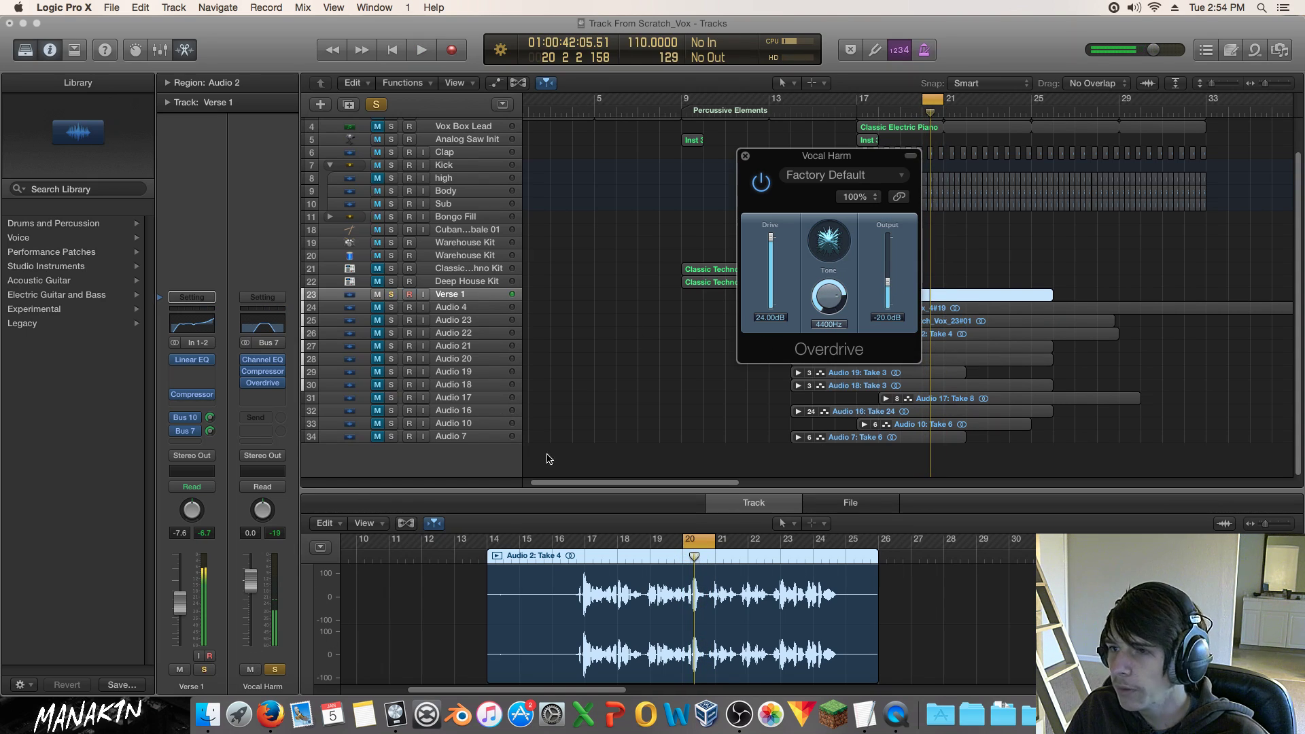
Set the cycle range to bars 17–25, unsolo Vocal Harm and lower its fader to -1.0 dB during playback.
{"action": "left_click_drag", "start_coordinate": [862, 101], "coordinate": [1030, 104]}
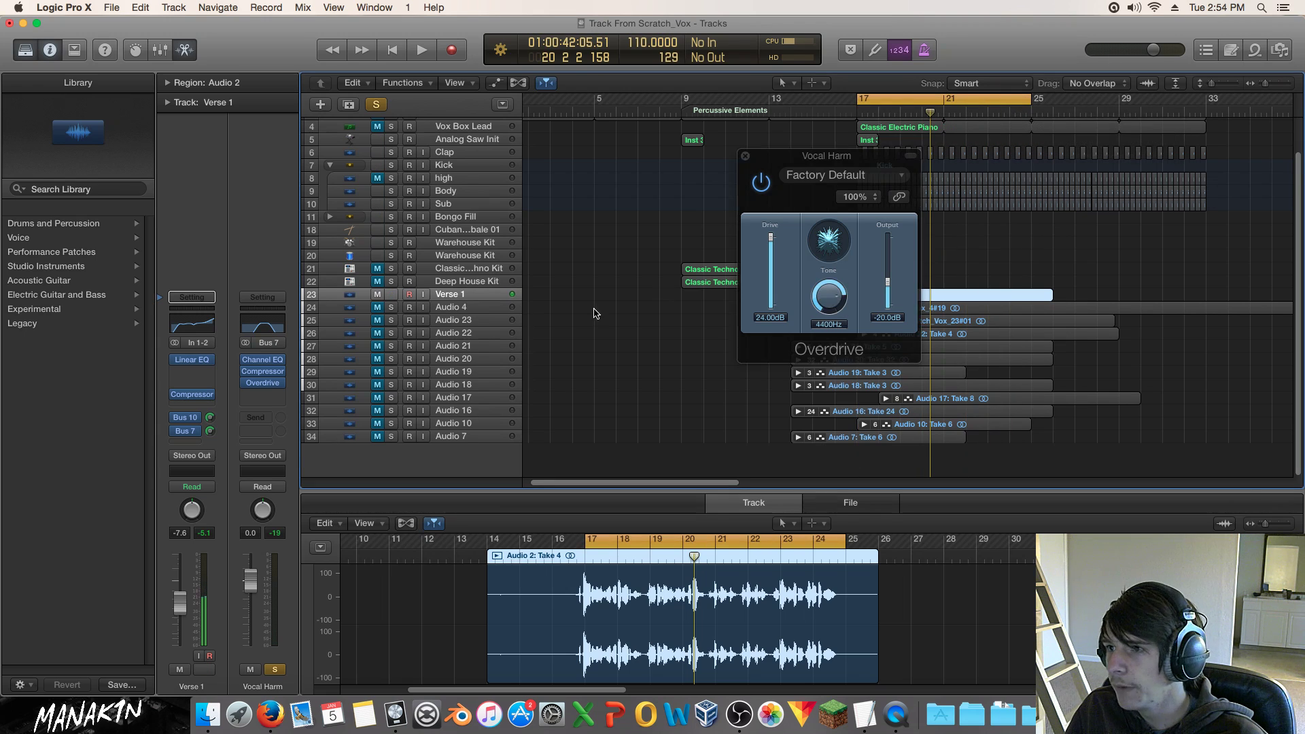
{"action": "left_click", "coordinate": [277, 673]}
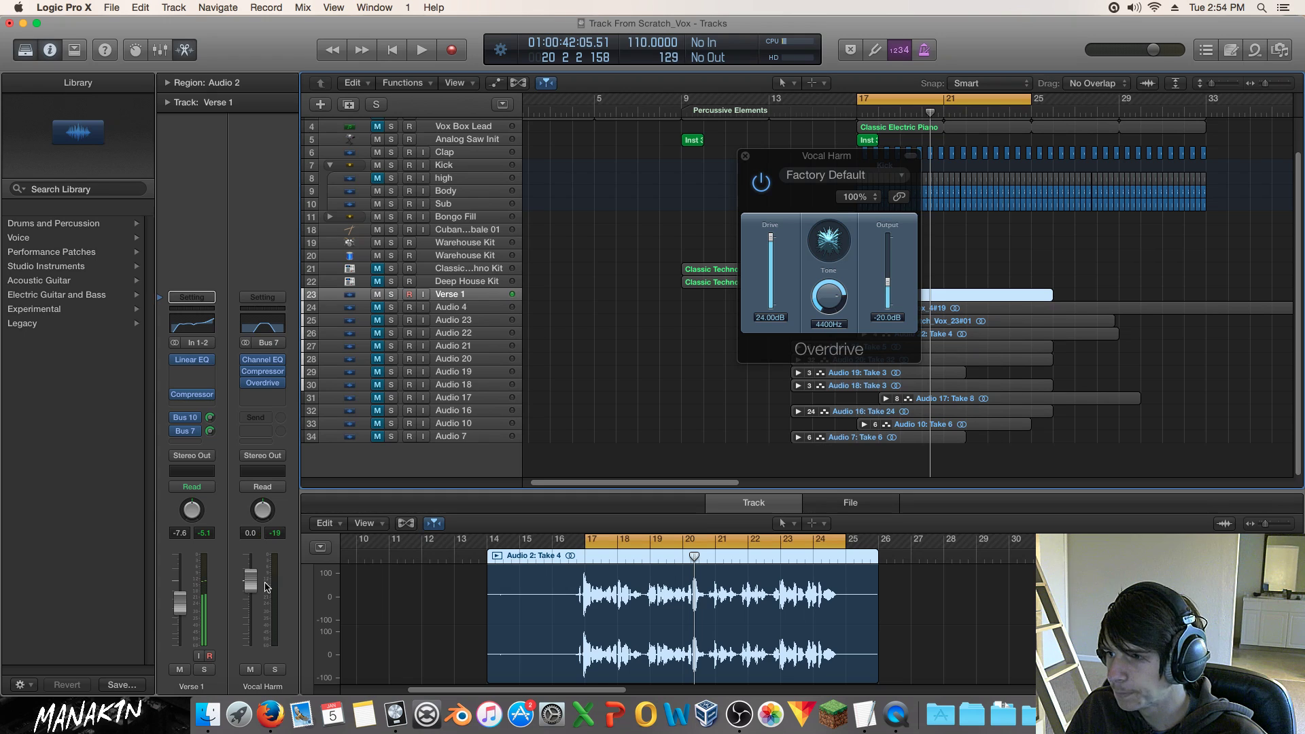
{"action": "key", "text": "space"}
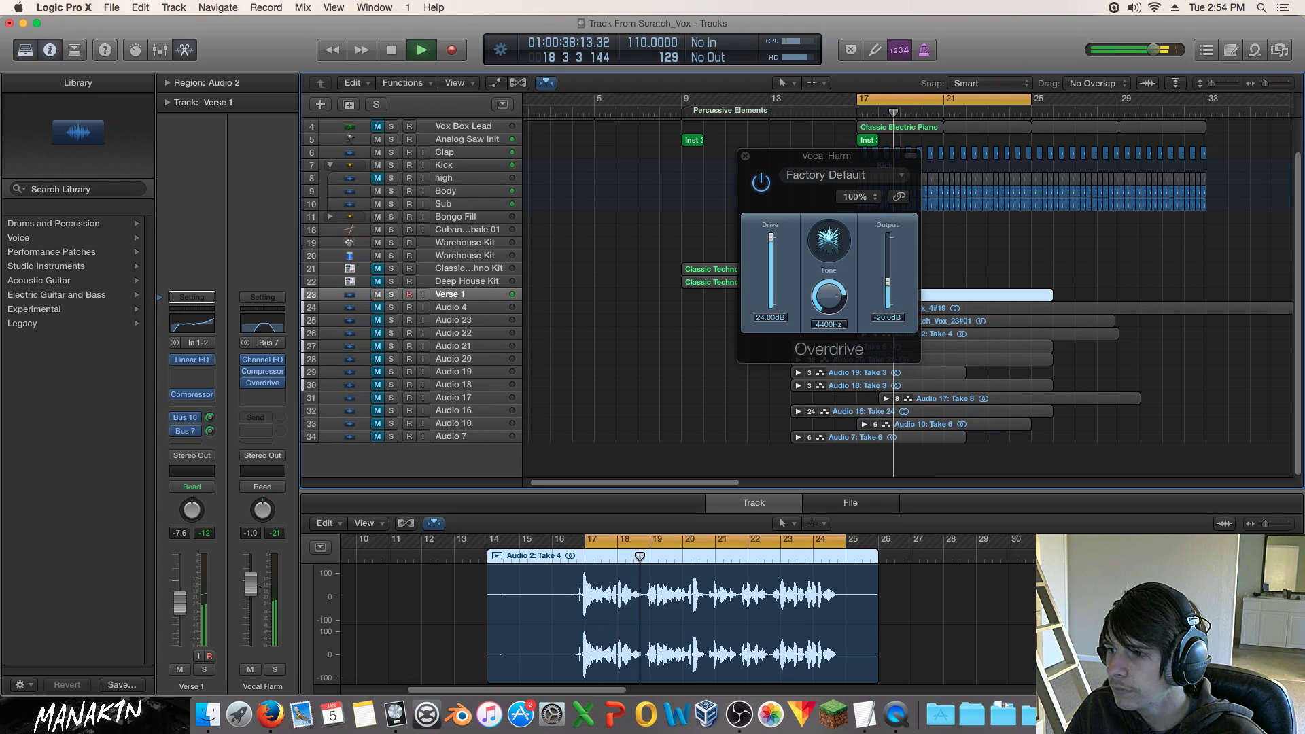
Compare the full mix with the Vocal Harm channel muted and unmuted.
{"action": "left_click", "coordinate": [251, 669]}
{"action": "key", "text": "space"}
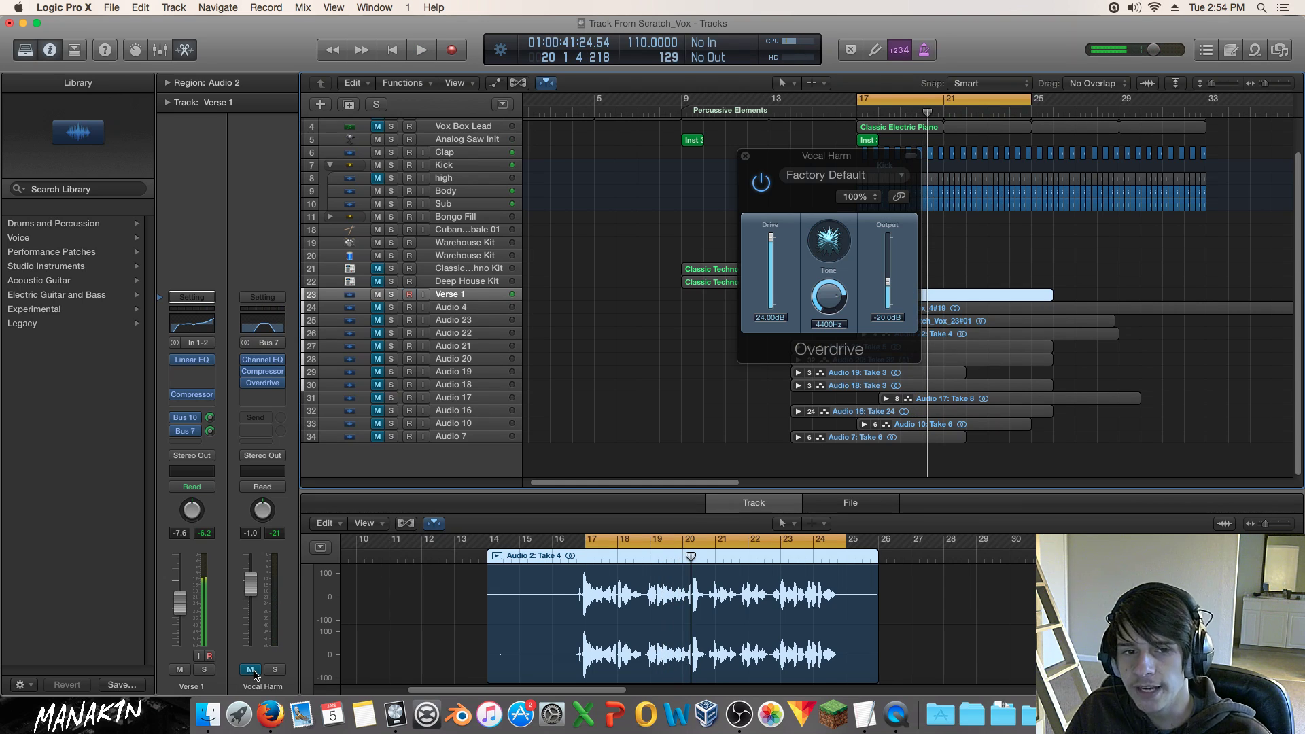
{"action": "key", "text": "space"}
{"action": "left_click", "coordinate": [252, 669]}
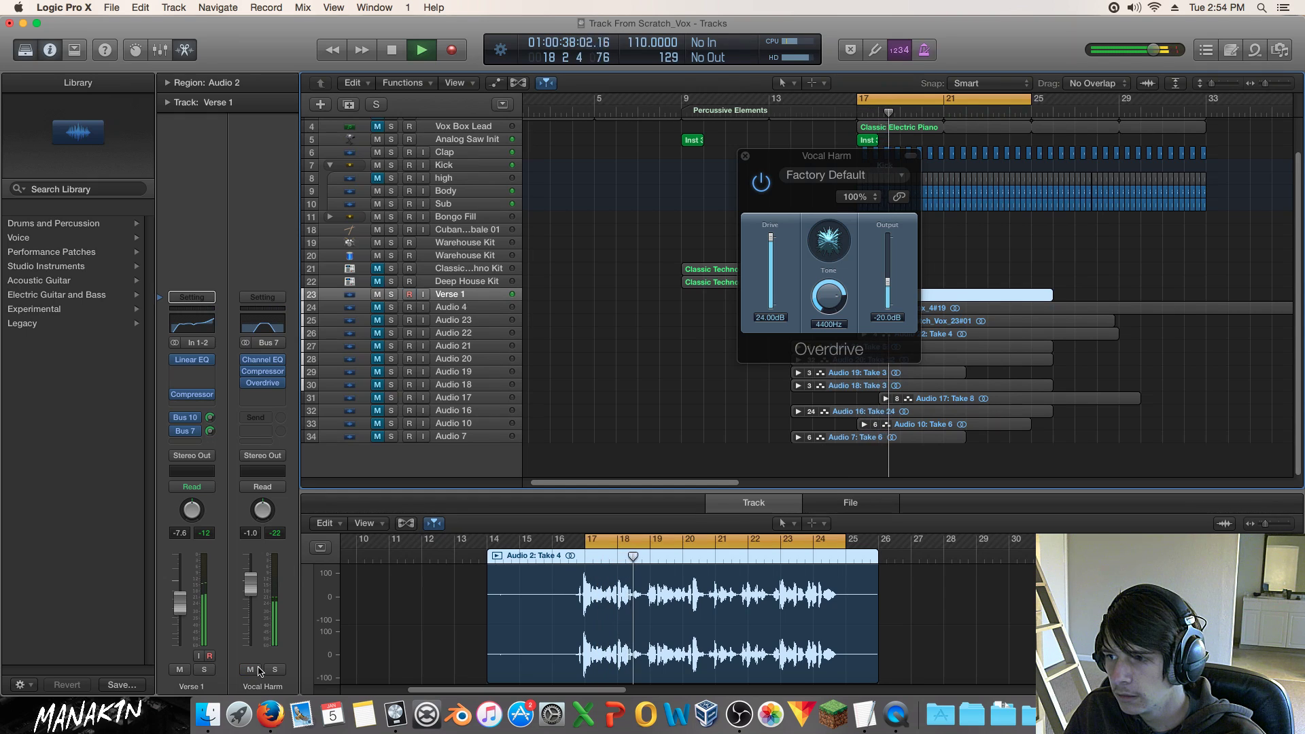
Solo the Vocal Harm channel and check the curve of its existing Channel EQ.
{"action": "left_click", "coordinate": [275, 669]}
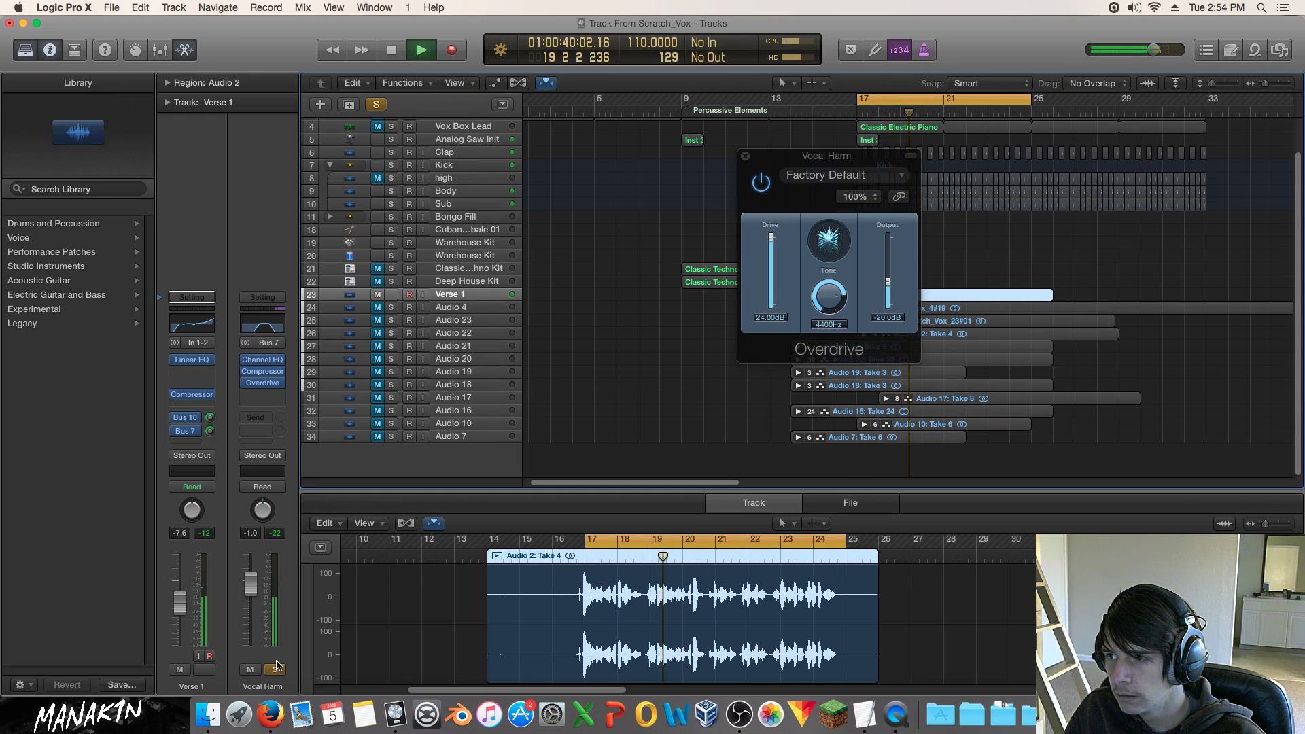
{"action": "left_click", "coordinate": [267, 400]}
{"action": "left_click", "coordinate": [263, 323]}
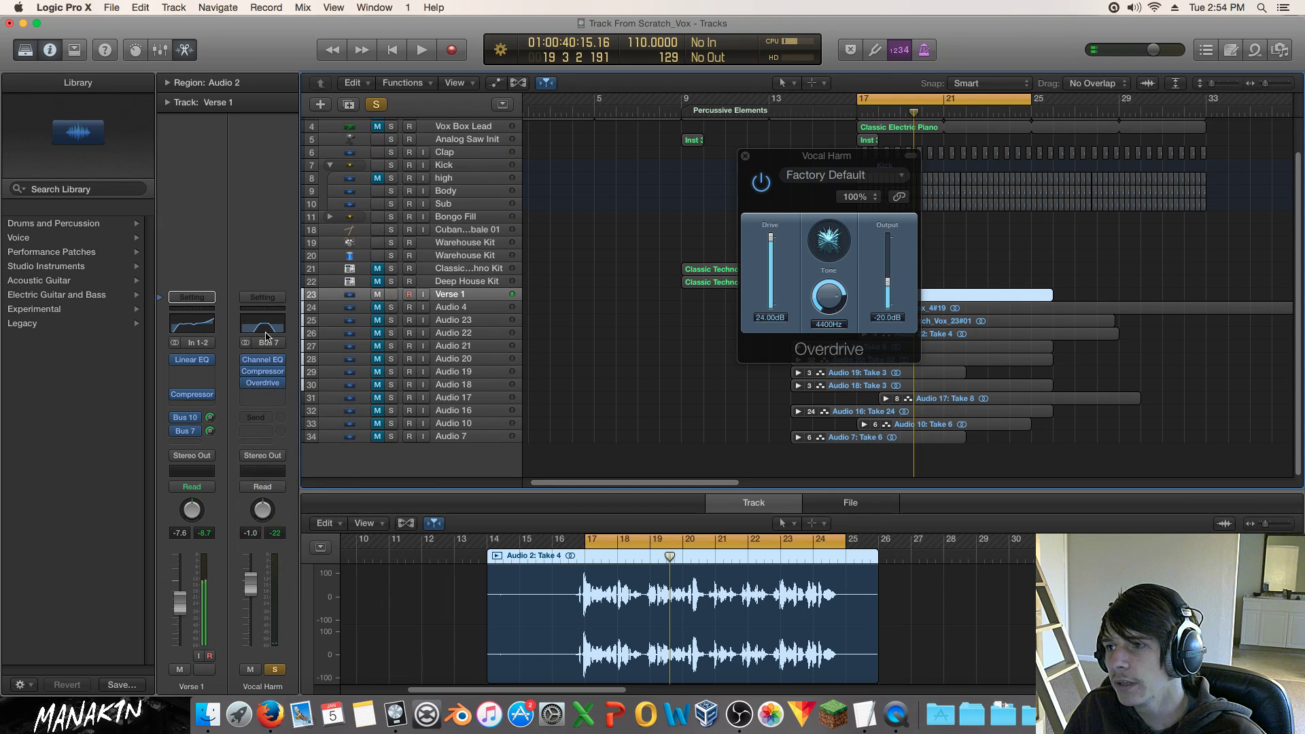
{"action": "left_click", "coordinate": [266, 362]}
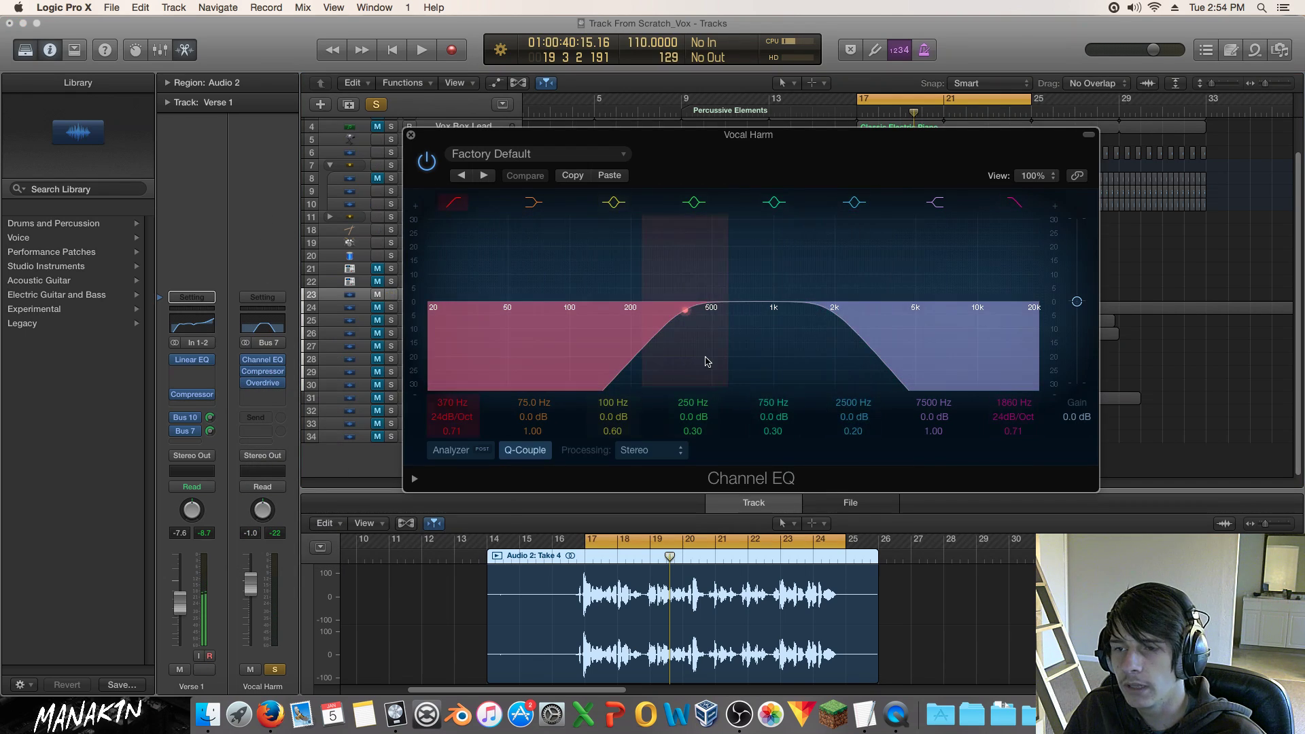
{"action": "left_click", "coordinate": [410, 134]}
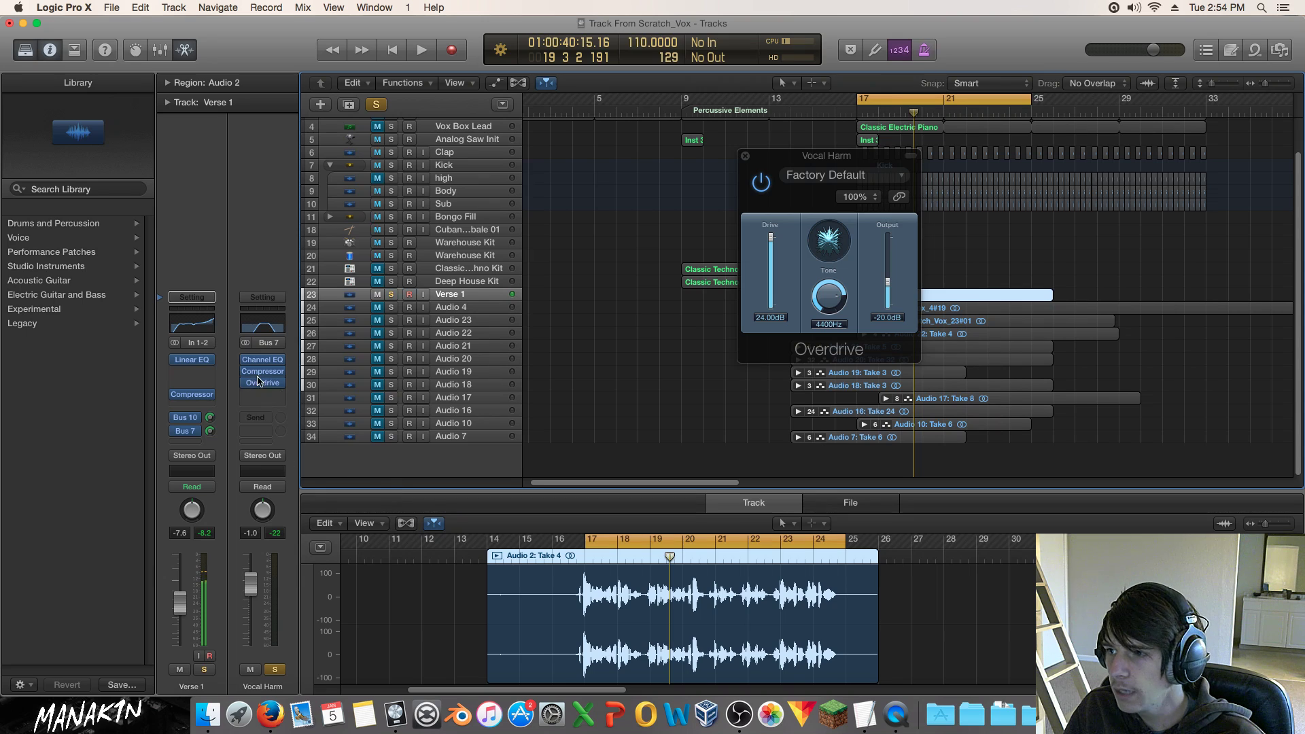
Insert a second stereo Channel EQ after Overdrive on the Vocal Harm channel.
{"action": "left_click", "coordinate": [271, 401]}
{"action": "mouse_move", "coordinate": [313, 453]}
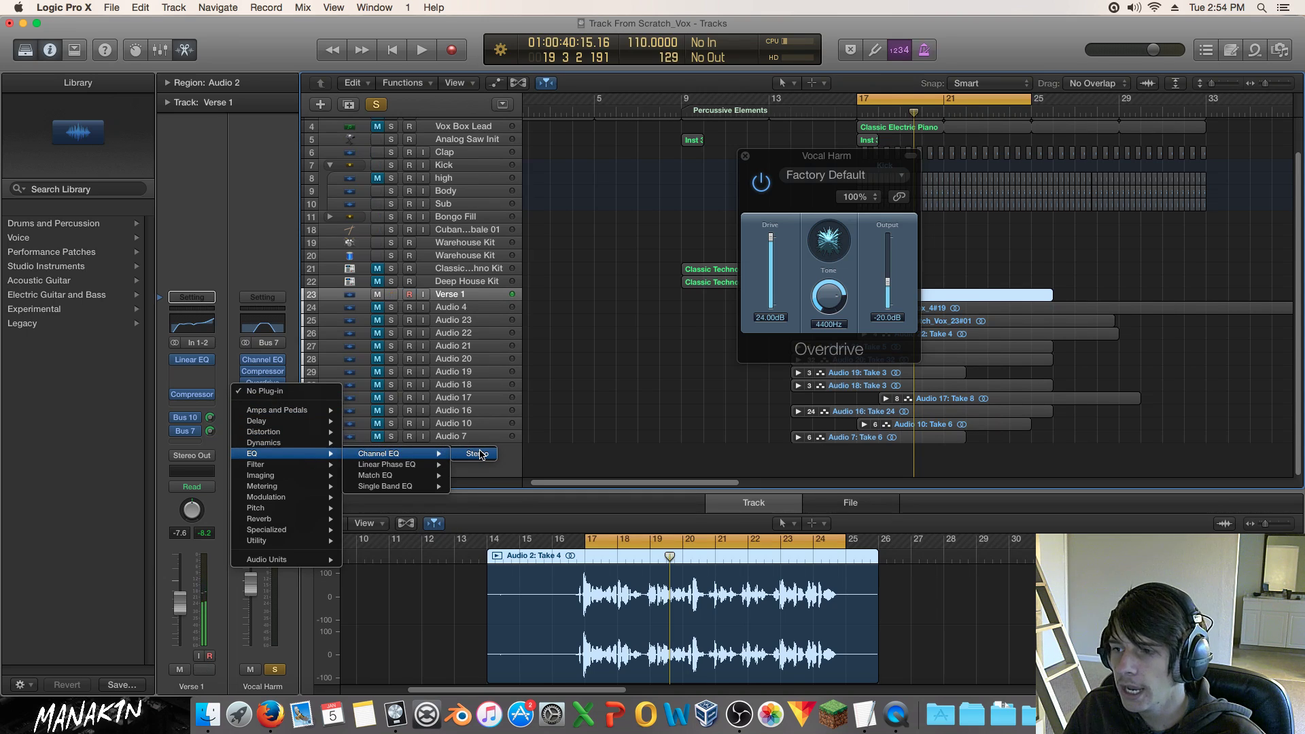
{"action": "left_click", "coordinate": [478, 453]}
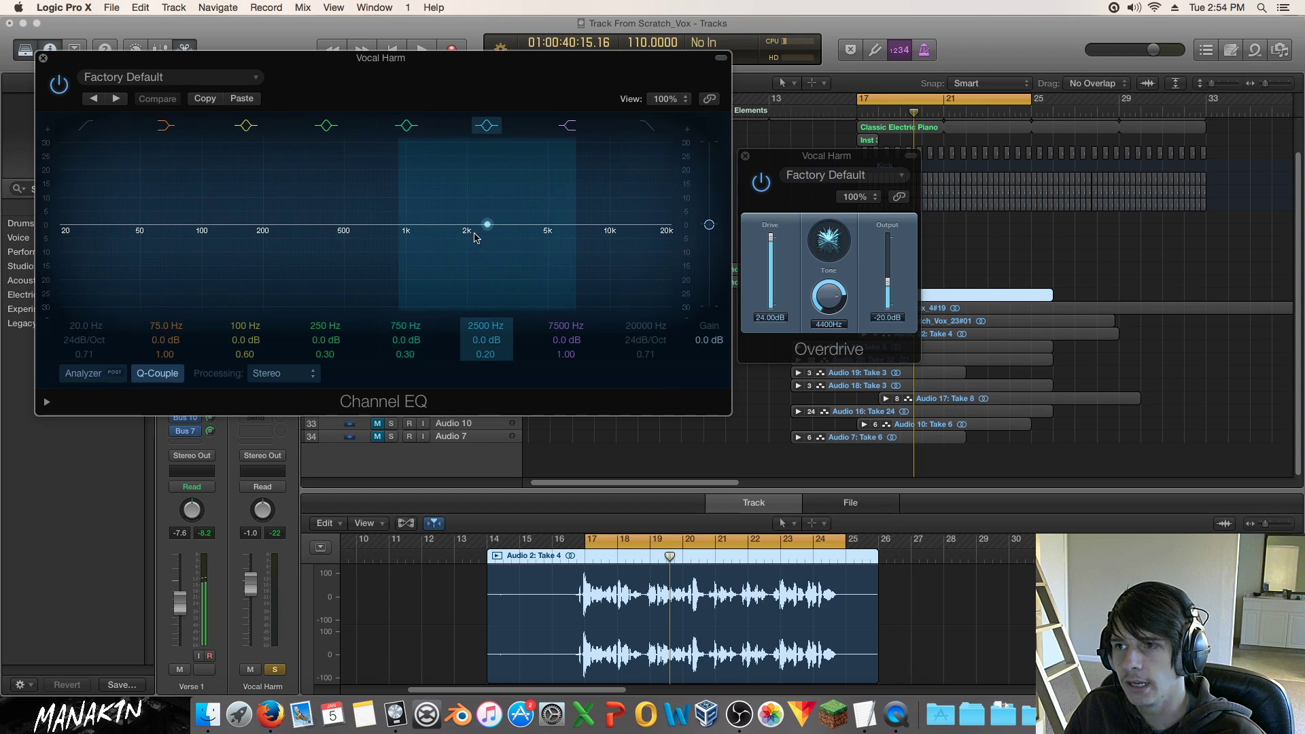
Try a cut at 1940 Hz with Q 0.37 on the new EQ's blue band, comparing it bypassed and active.
{"action": "key", "text": "space"}
{"action": "left_click_drag", "start_coordinate": [498, 271], "coordinate": [471, 242]}
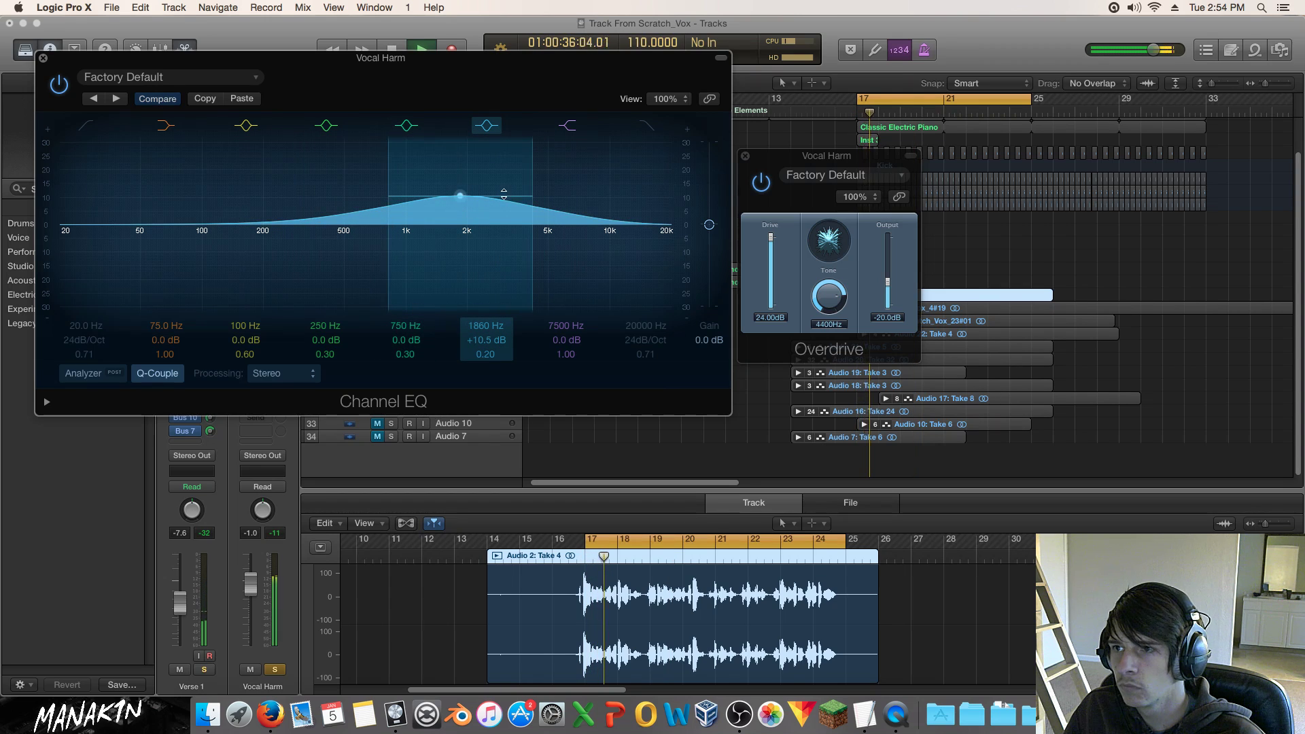
{"action": "left_click_drag", "start_coordinate": [530, 195], "coordinate": [486, 300]}
{"action": "left_click", "coordinate": [492, 126]}
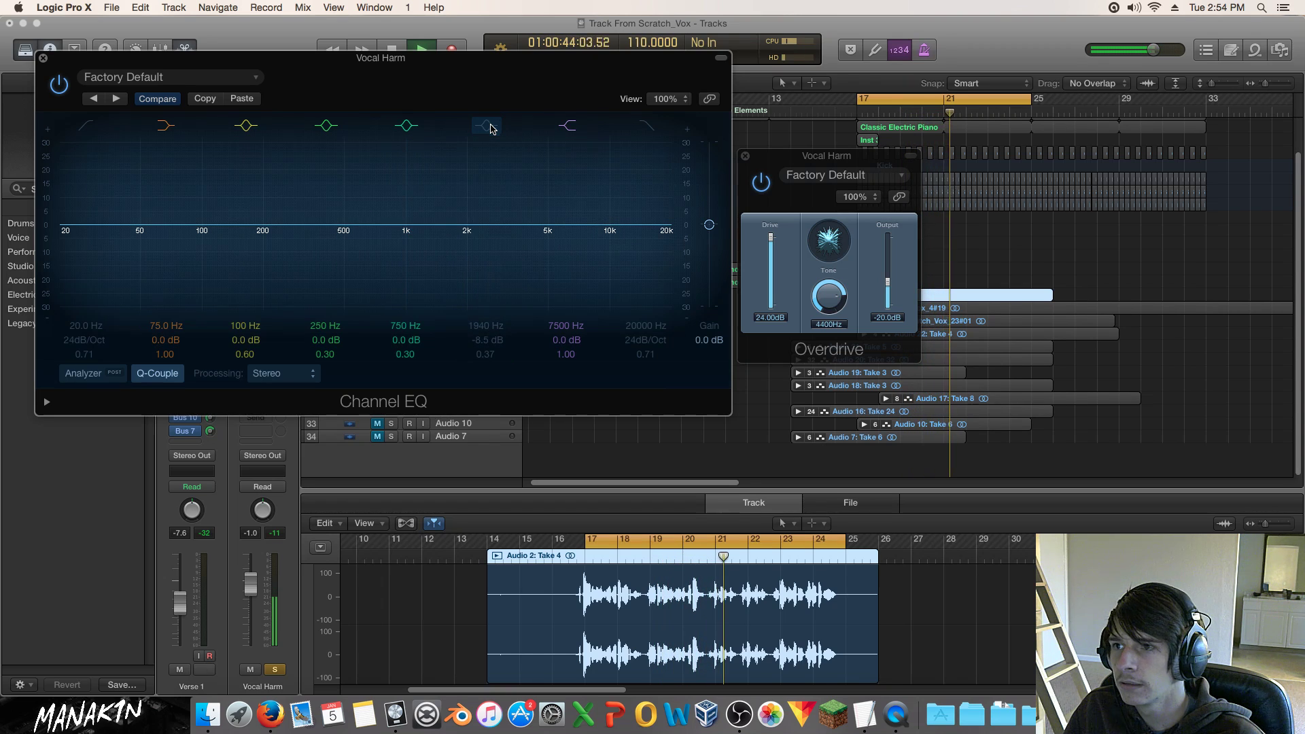
{"action": "left_click", "coordinate": [492, 131]}
Narrow the blue EQ band to Q 0.75, sweep it boosted, and set it to -7.5 dB at 2100 Hz.
{"action": "left_click_drag", "start_coordinate": [469, 283], "coordinate": [468, 212]}
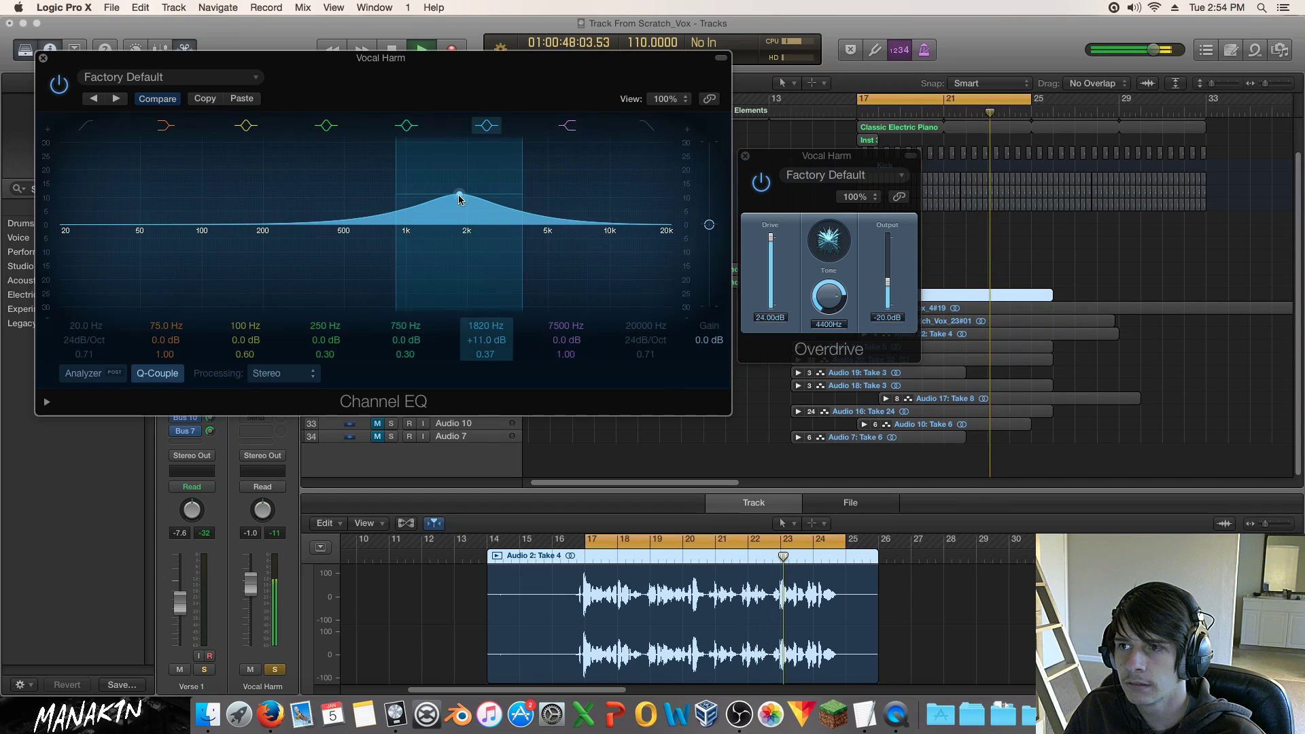
{"action": "left_click_drag", "start_coordinate": [521, 195], "coordinate": [505, 196]}
{"action": "left_click_drag", "start_coordinate": [477, 202], "coordinate": [492, 194]}
{"action": "left_click", "coordinate": [491, 128]}
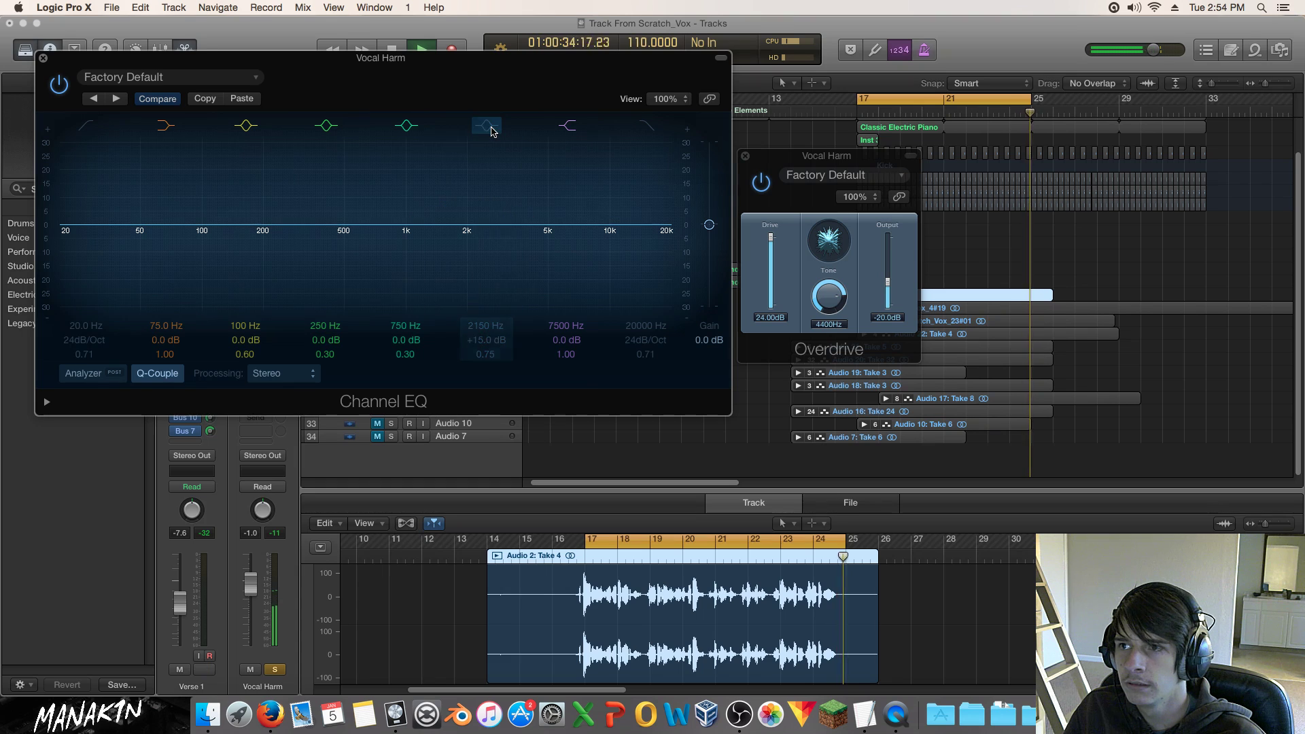
{"action": "left_click", "coordinate": [491, 127]}
{"action": "left_click_drag", "start_coordinate": [491, 199], "coordinate": [490, 257]}
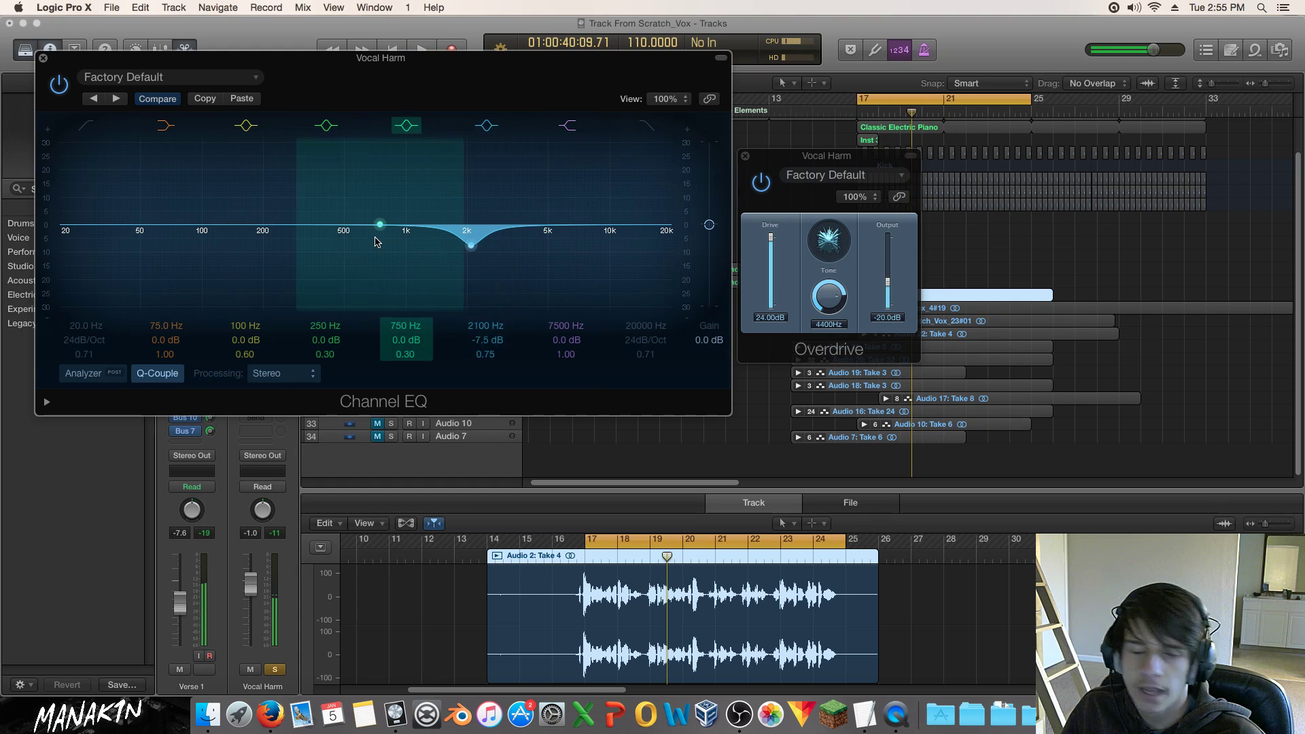
Cut 8.5 dB at 395 Hz with Q 0.71 and boost 6.5 dB at 860 Hz with Q 0.60 on the new Channel EQ.
{"action": "left_click_drag", "start_coordinate": [382, 251], "coordinate": [350, 201]}
{"action": "key", "text": "space"}
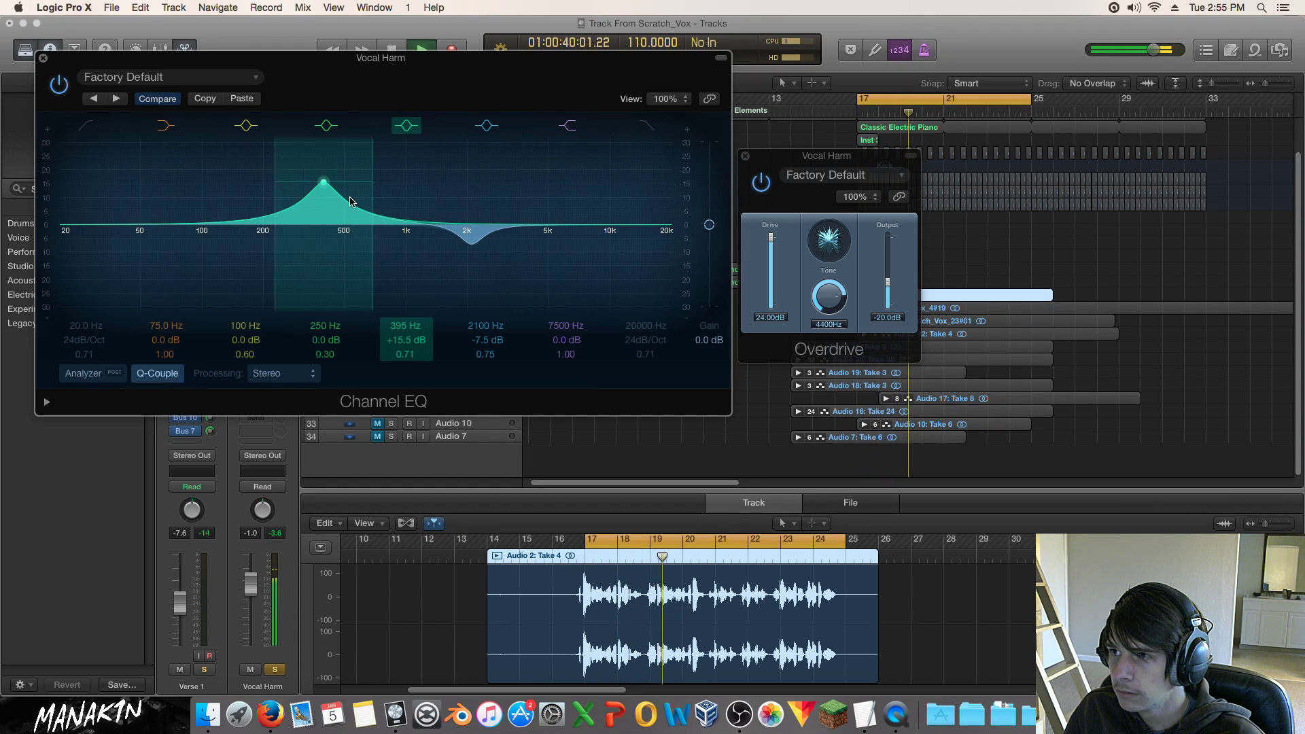
{"action": "left_click_drag", "start_coordinate": [342, 180], "coordinate": [344, 248]}
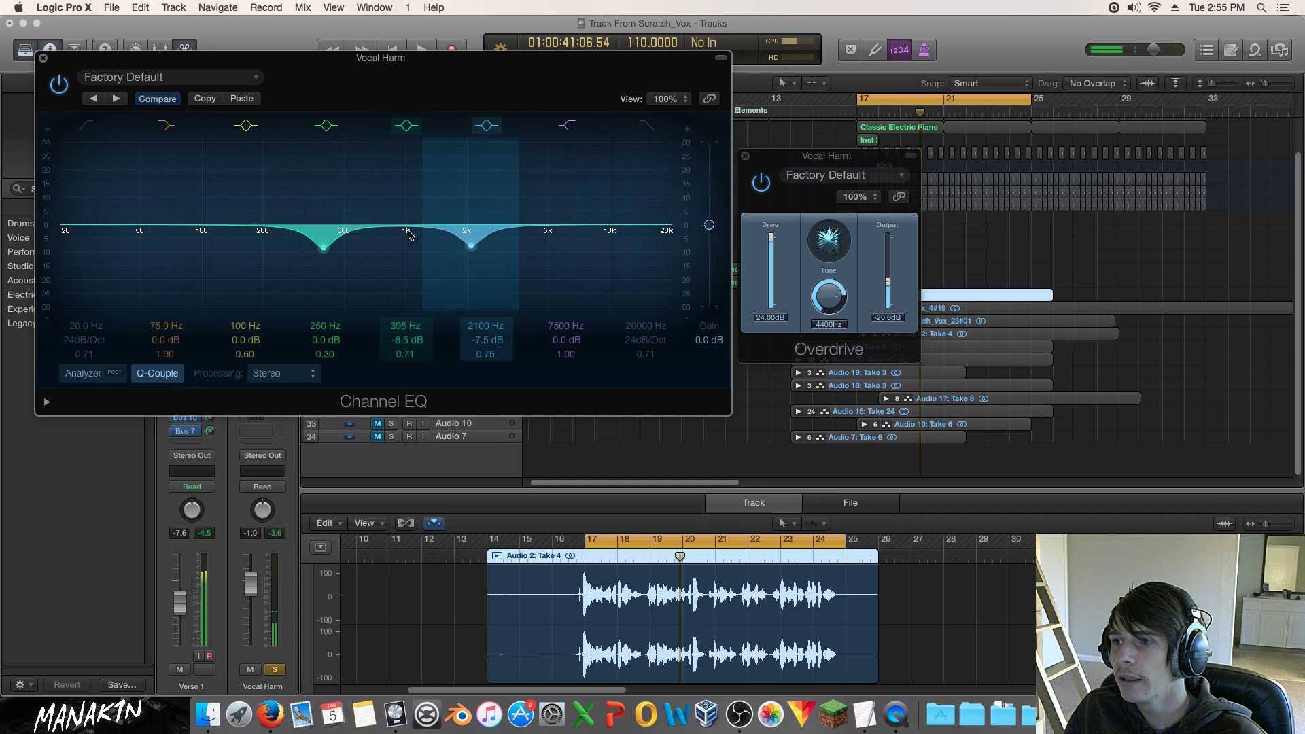
{"action": "left_click_drag", "start_coordinate": [204, 224], "coordinate": [423, 195]}
{"action": "key", "text": "space"}
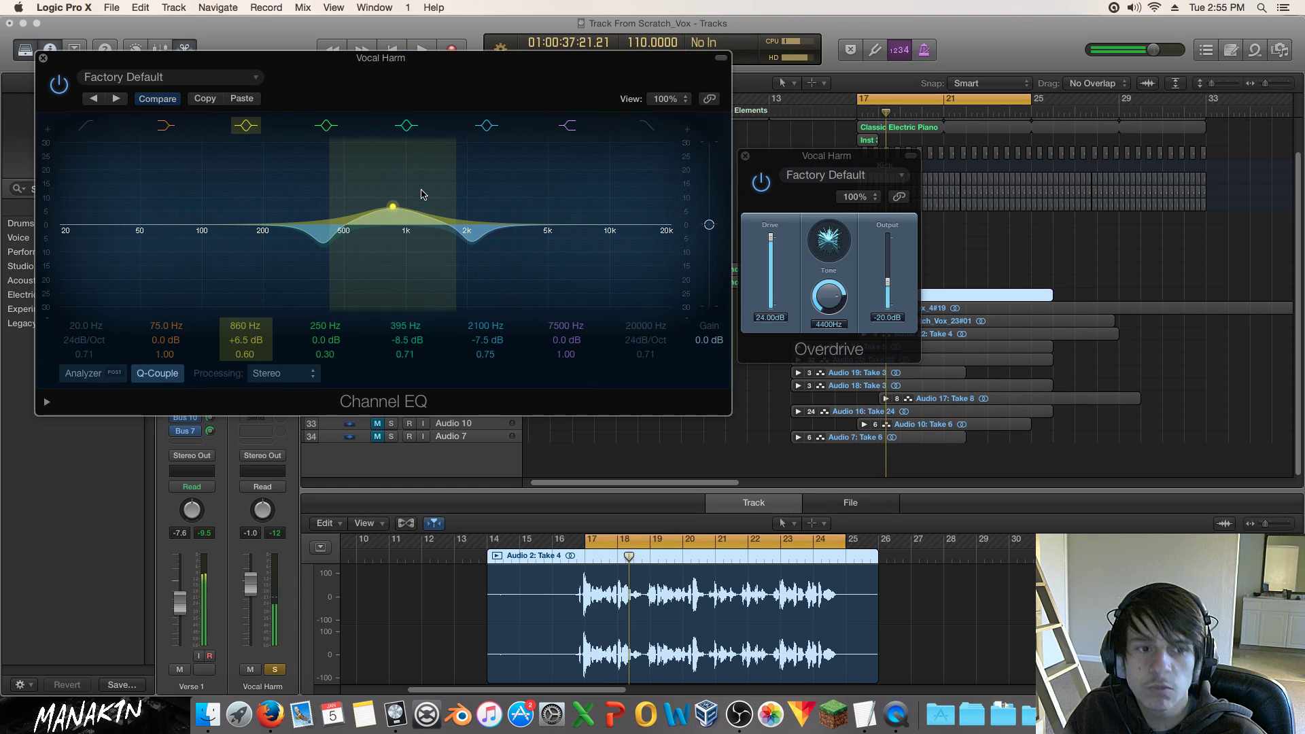
Flatten the 860 Hz boost to 0 dB at 112 Hz, and compare the Vocal Harm EQ bypassed and active during playback.
{"action": "left_click_drag", "start_coordinate": [422, 194], "coordinate": [228, 216]}
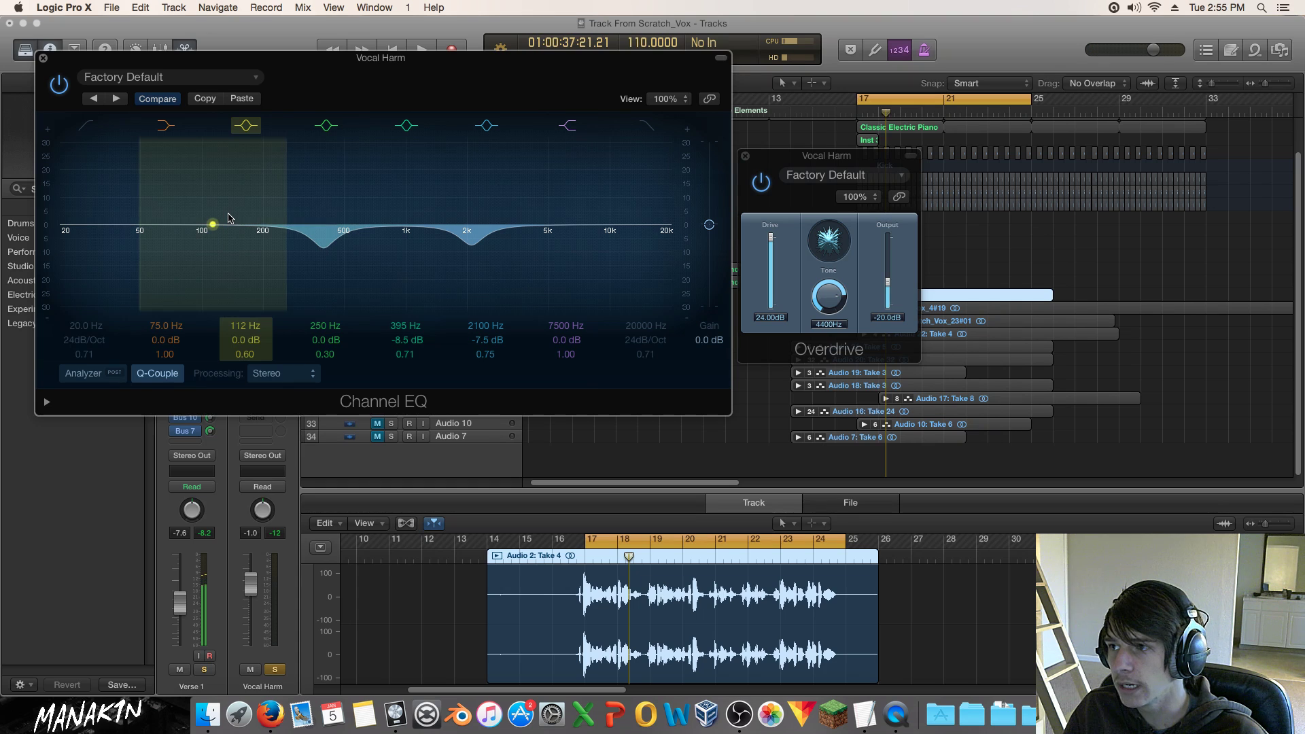
{"action": "key", "text": "space"}
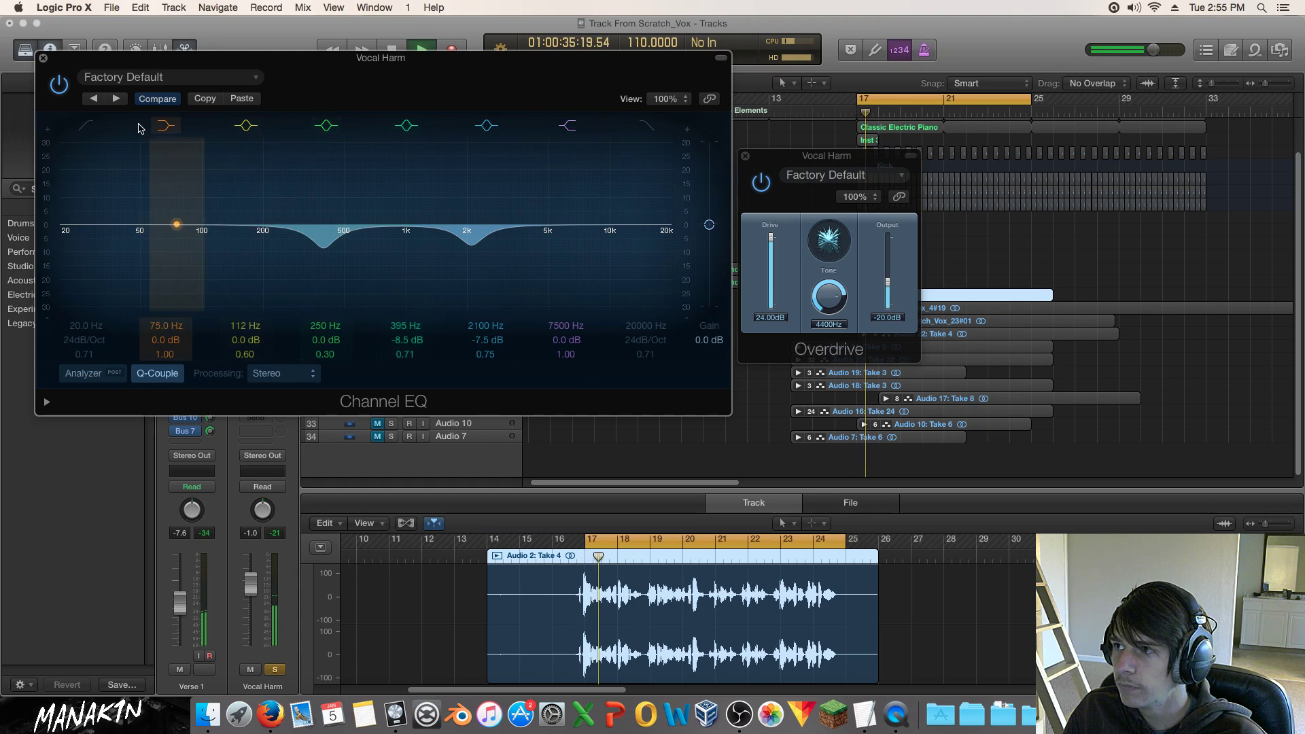
{"action": "left_click", "coordinate": [60, 84]}
{"action": "left_click", "coordinate": [59, 84]}
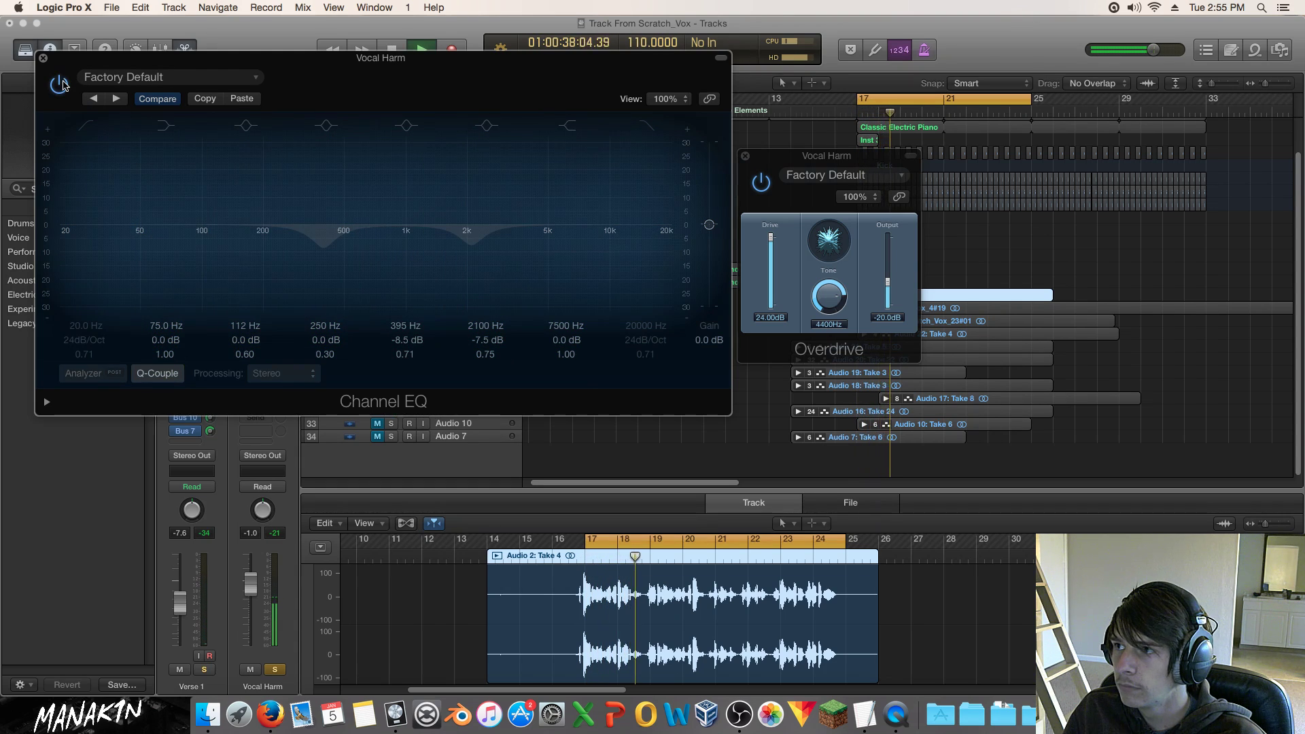
Unsolo Vocal Harm, lower its fader to -4.5 dB, and close its Channel EQ and Overdrive windows.
{"action": "left_click", "coordinate": [275, 669]}
{"action": "left_click_drag", "start_coordinate": [255, 590], "coordinate": [254, 596]}
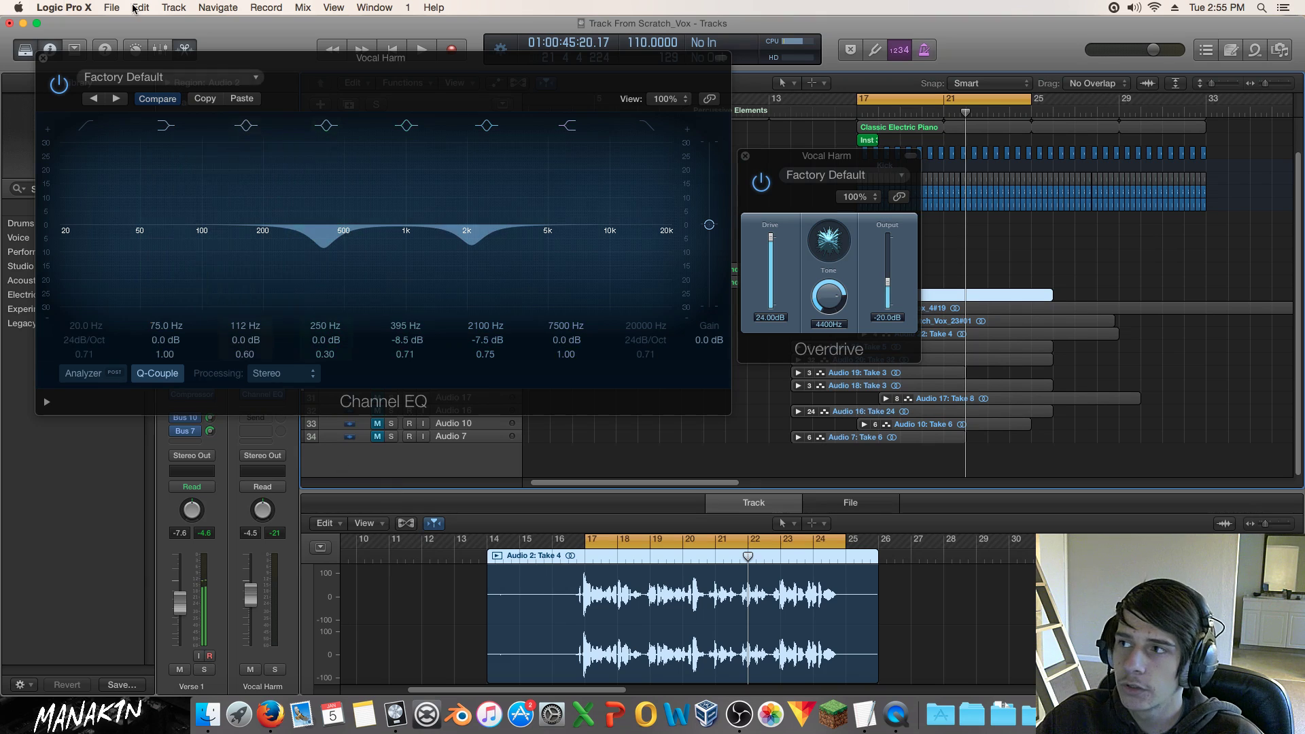
{"action": "left_click", "coordinate": [43, 59]}
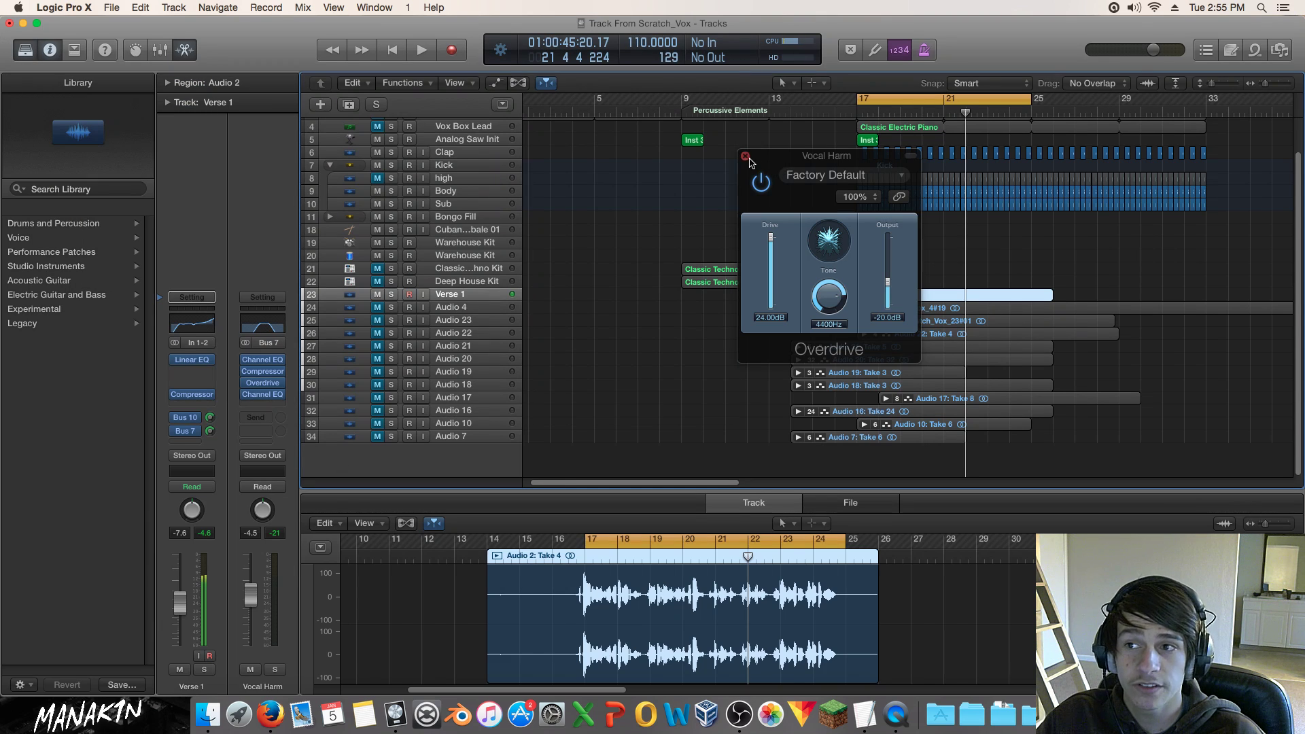
{"action": "left_click", "coordinate": [746, 156]}
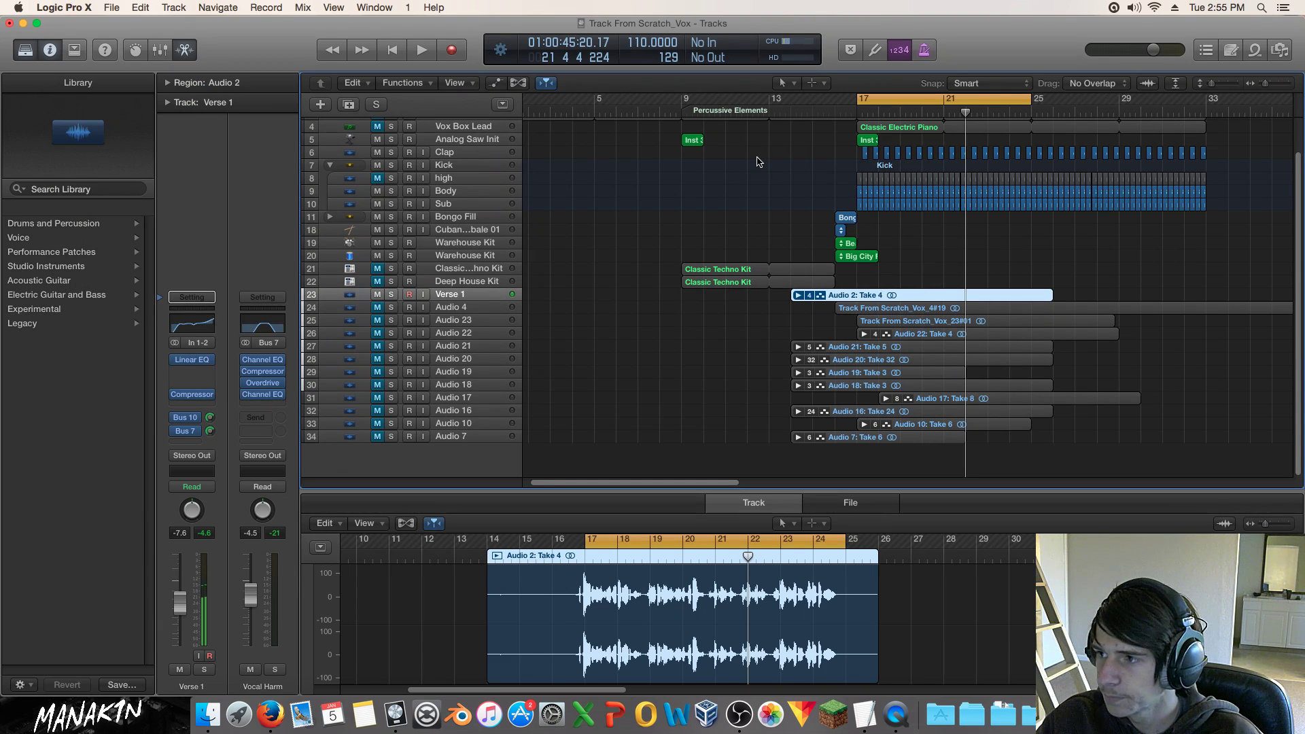
Play the full mix and compare it with the Vocal Harm channel muted and unmuted.
{"action": "key", "text": "space"}
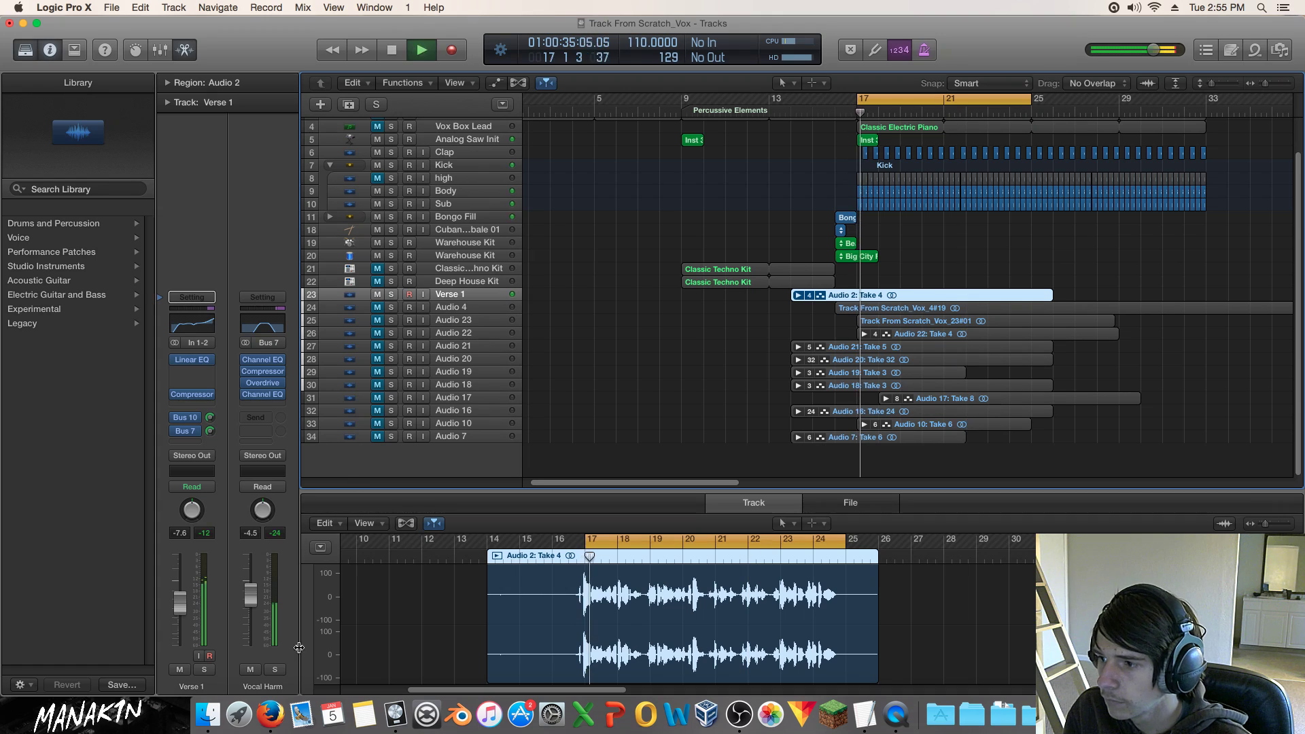
{"action": "left_click", "coordinate": [251, 670]}
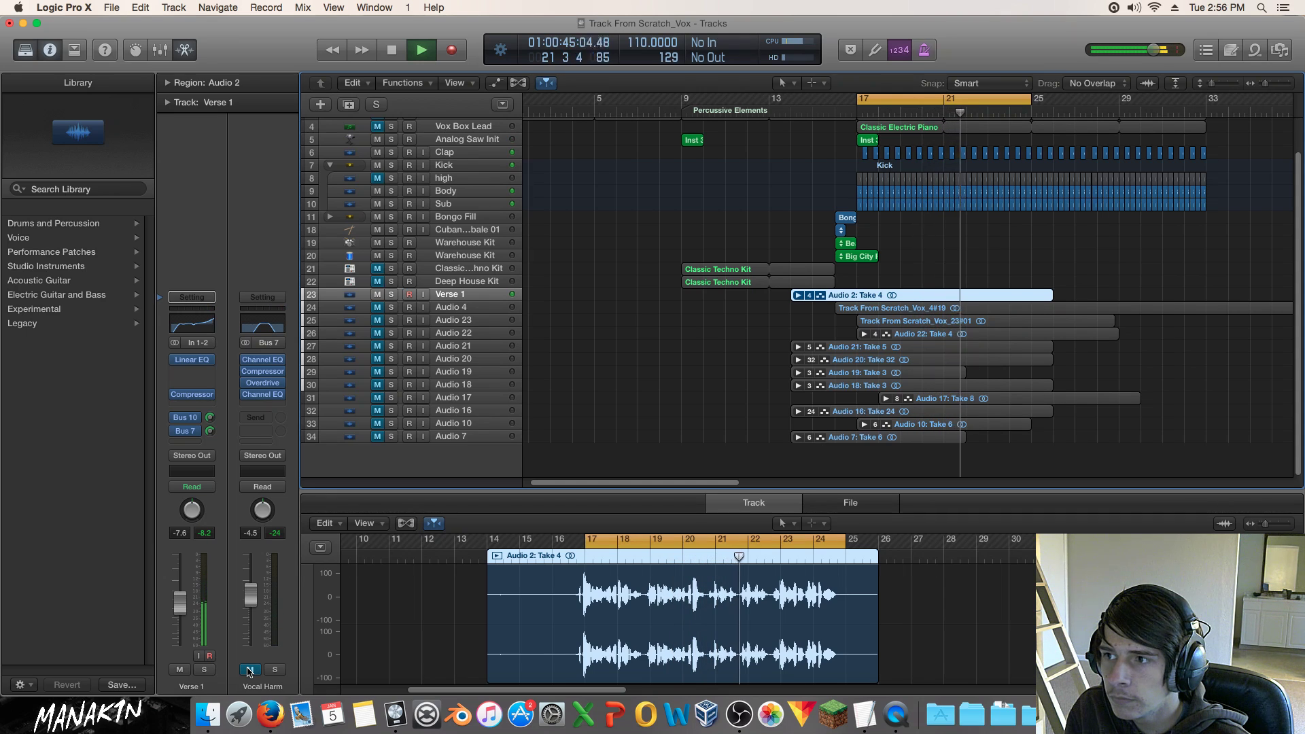
{"action": "left_click", "coordinate": [250, 669]}
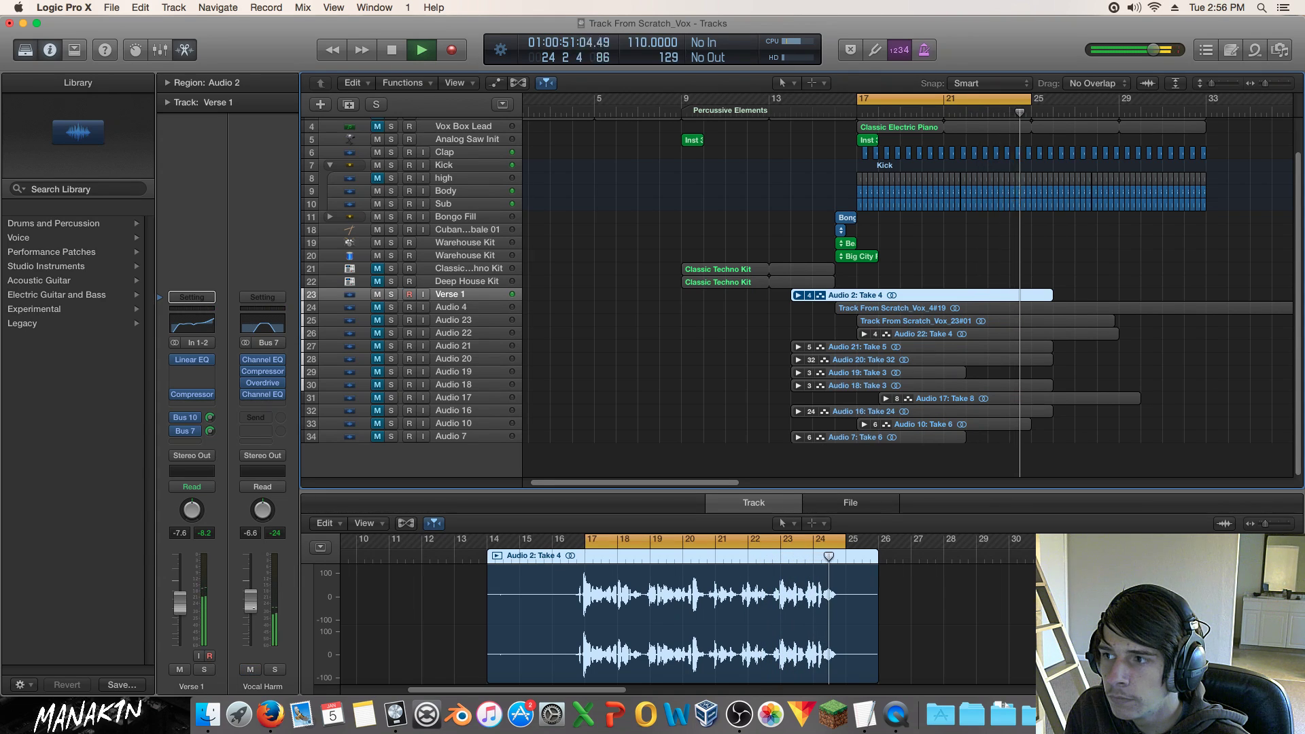
{"action": "key", "text": "space"}
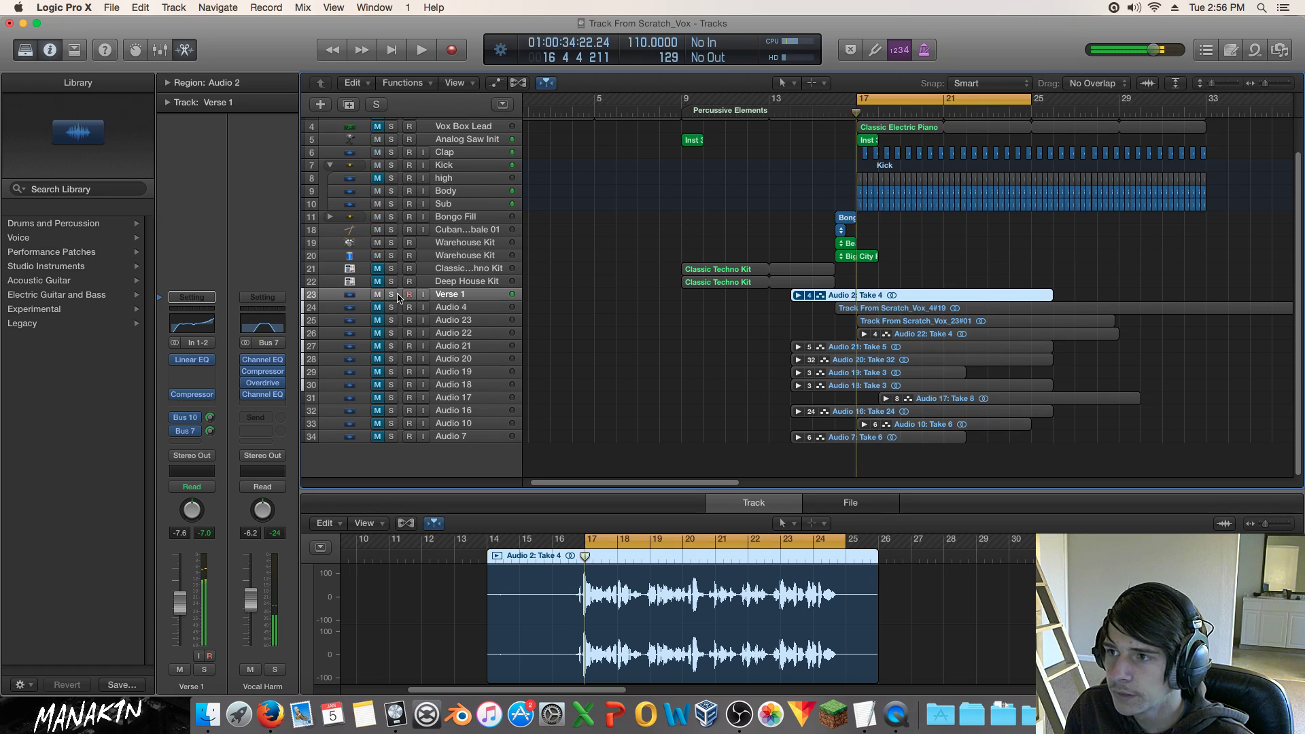
Solo Verse 1, compare it with Vocal Harm muted and unmuted, and raise the Vocal Harm fader to 0.4 dB.
{"action": "left_click", "coordinate": [393, 296]}
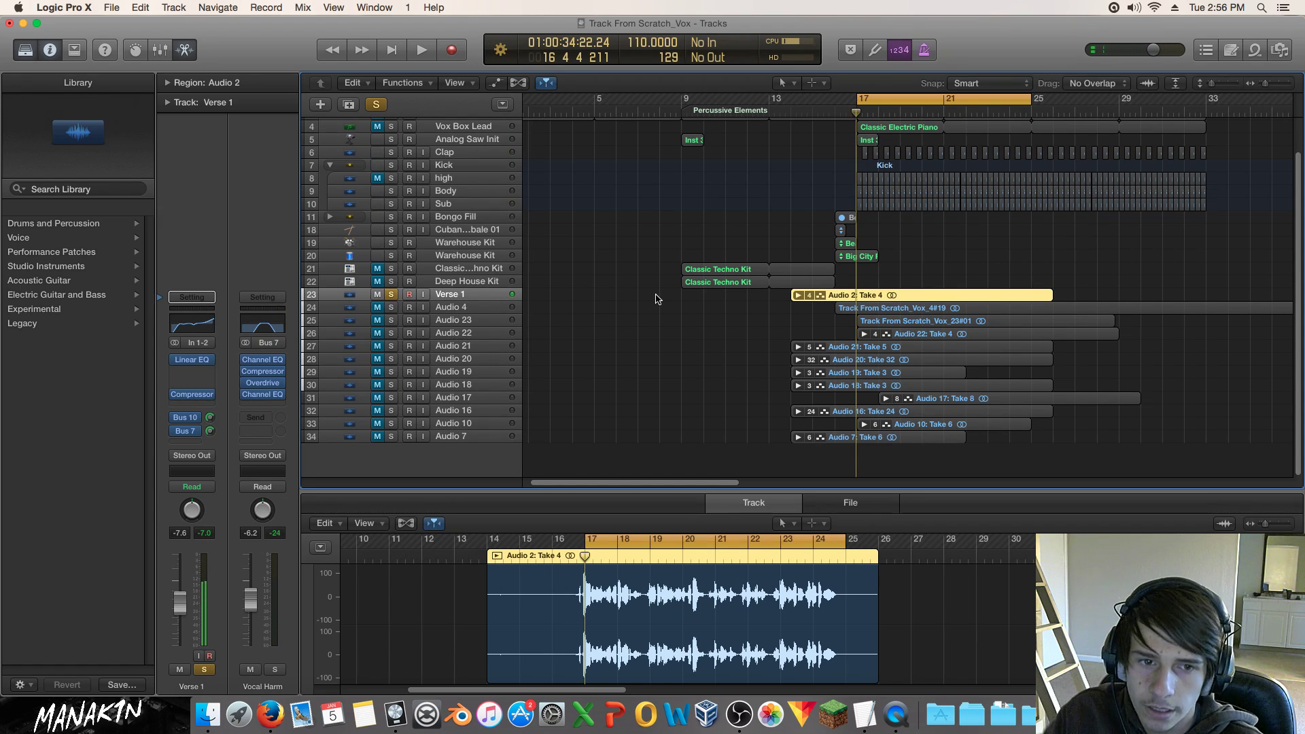
{"action": "key", "text": "space"}
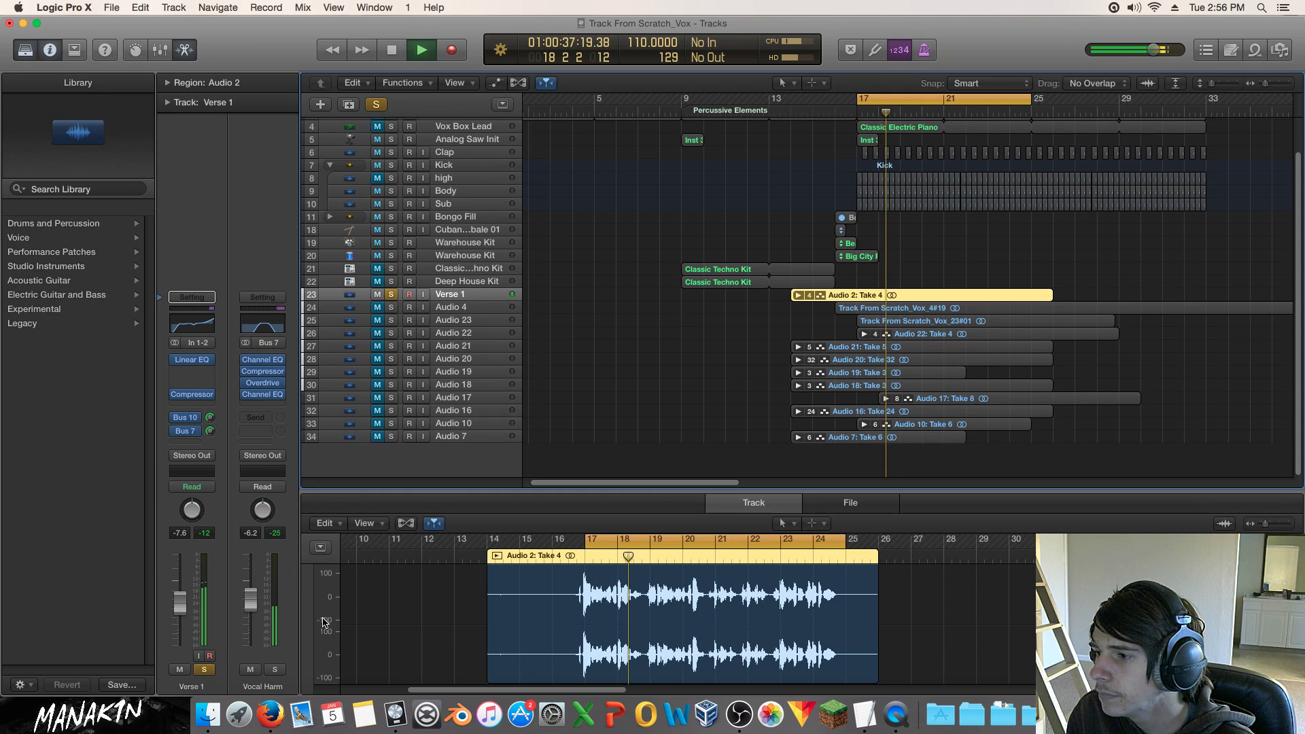
{"action": "left_click", "coordinate": [251, 671]}
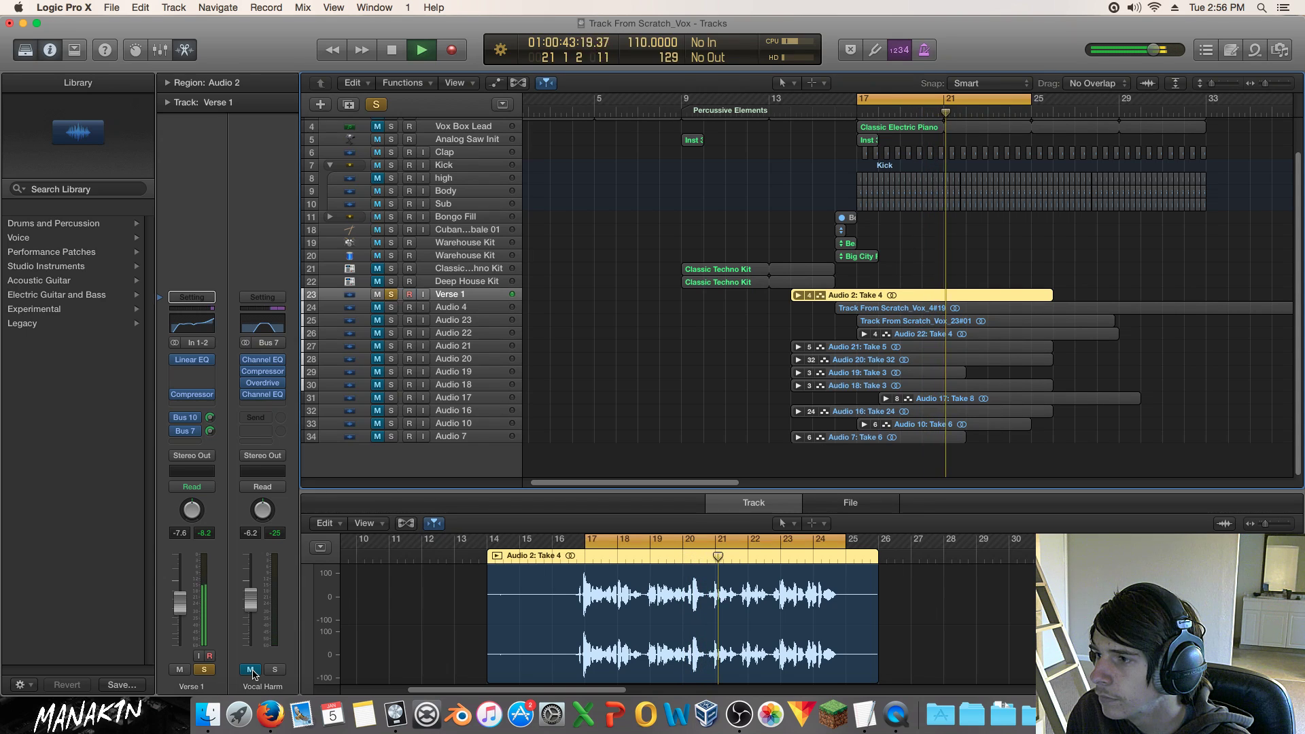
{"action": "left_click", "coordinate": [251, 671]}
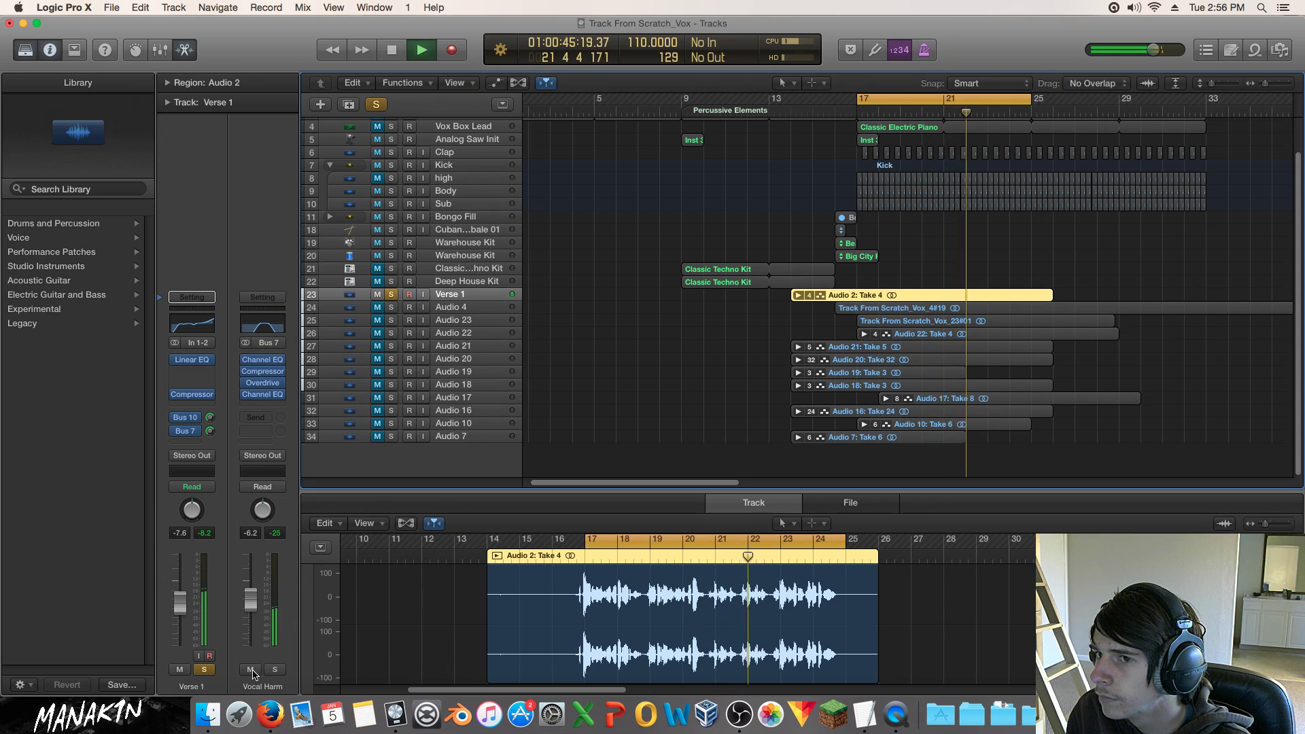
{"action": "left_click_drag", "start_coordinate": [251, 600], "coordinate": [251, 584]}
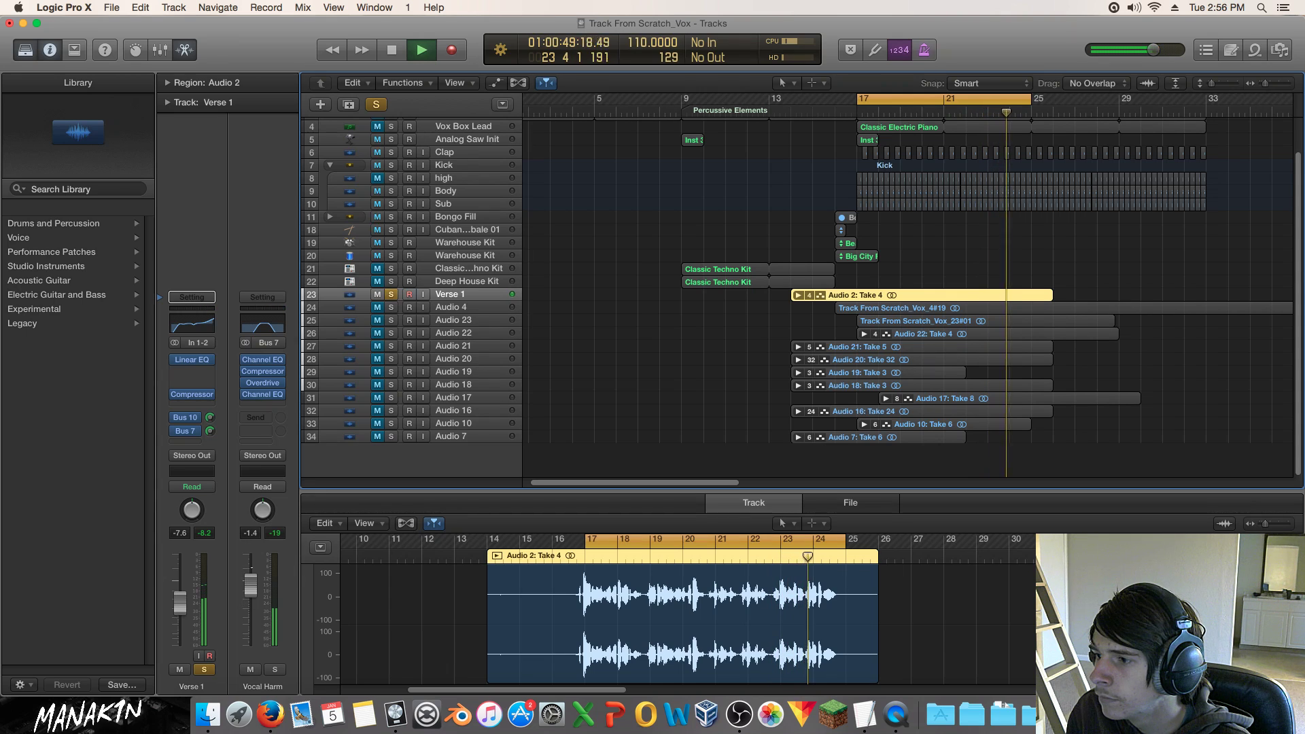
{"action": "key", "text": "space"}
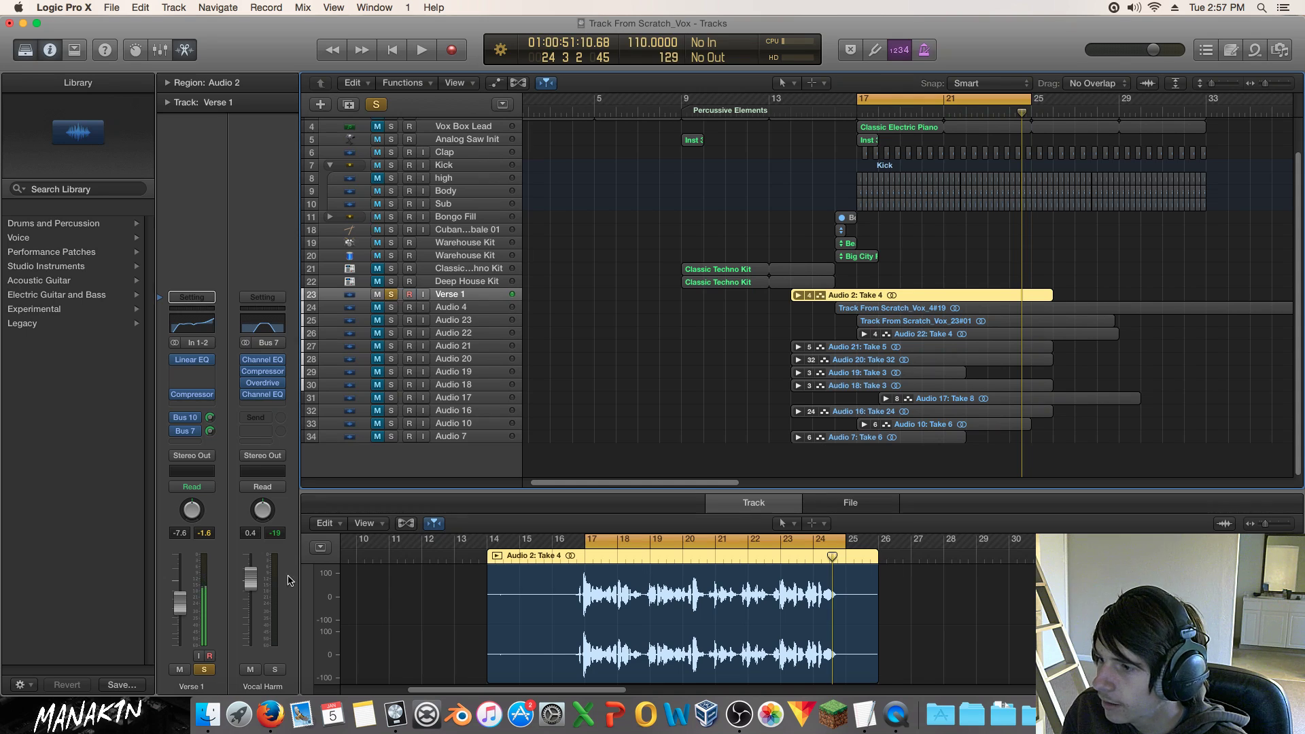
Add a 310 Hz low cut on Vocal Harm's second Channel EQ, and try a 450 Hz cut before flattening that band at 158 Hz.
{"action": "left_click", "coordinate": [264, 395]}
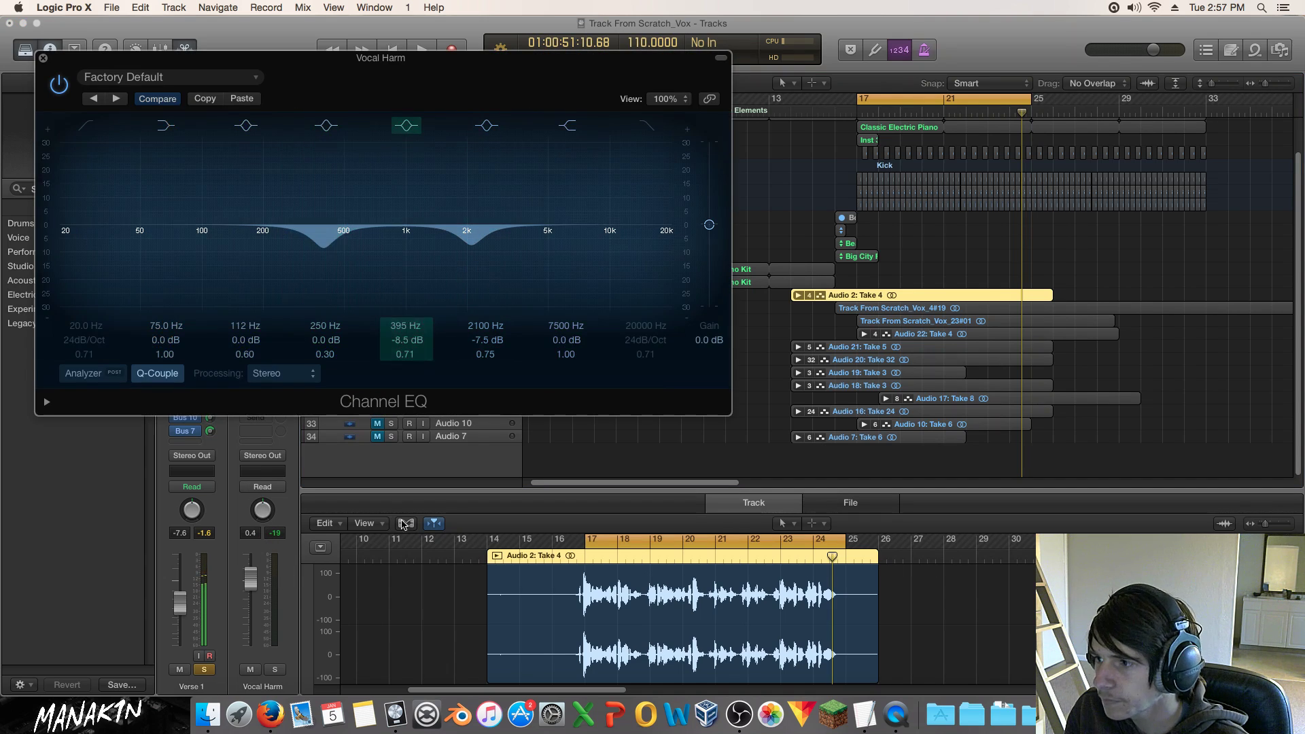
{"action": "key", "text": "space"}
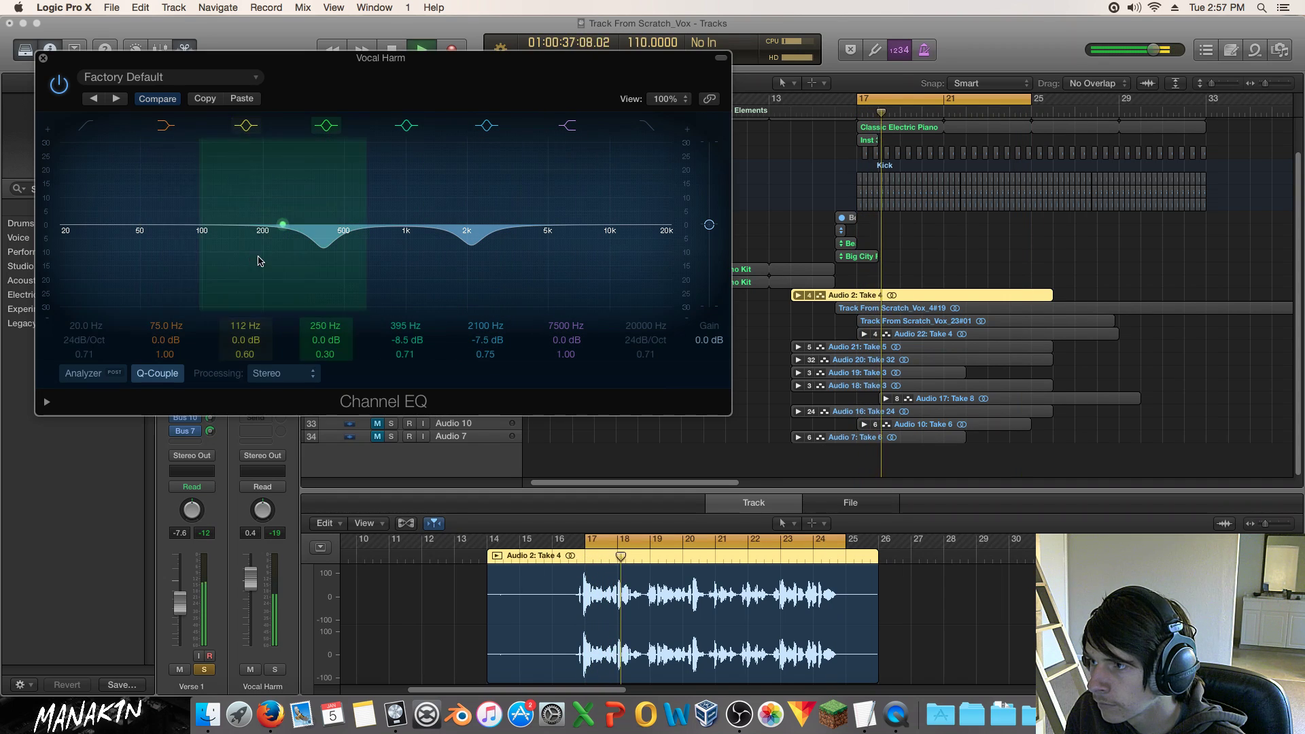
{"action": "left_click_drag", "start_coordinate": [73, 284], "coordinate": [330, 283]}
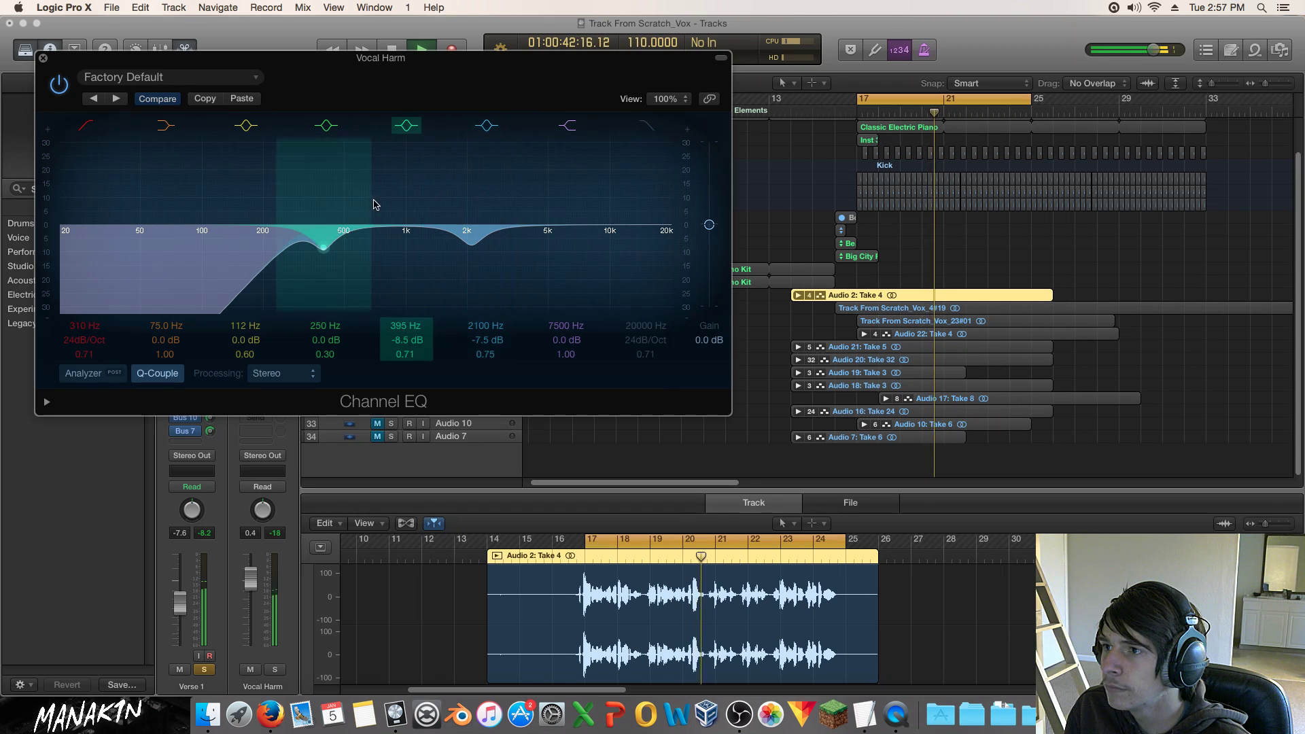
{"action": "left_click_drag", "start_coordinate": [291, 182], "coordinate": [319, 201]}
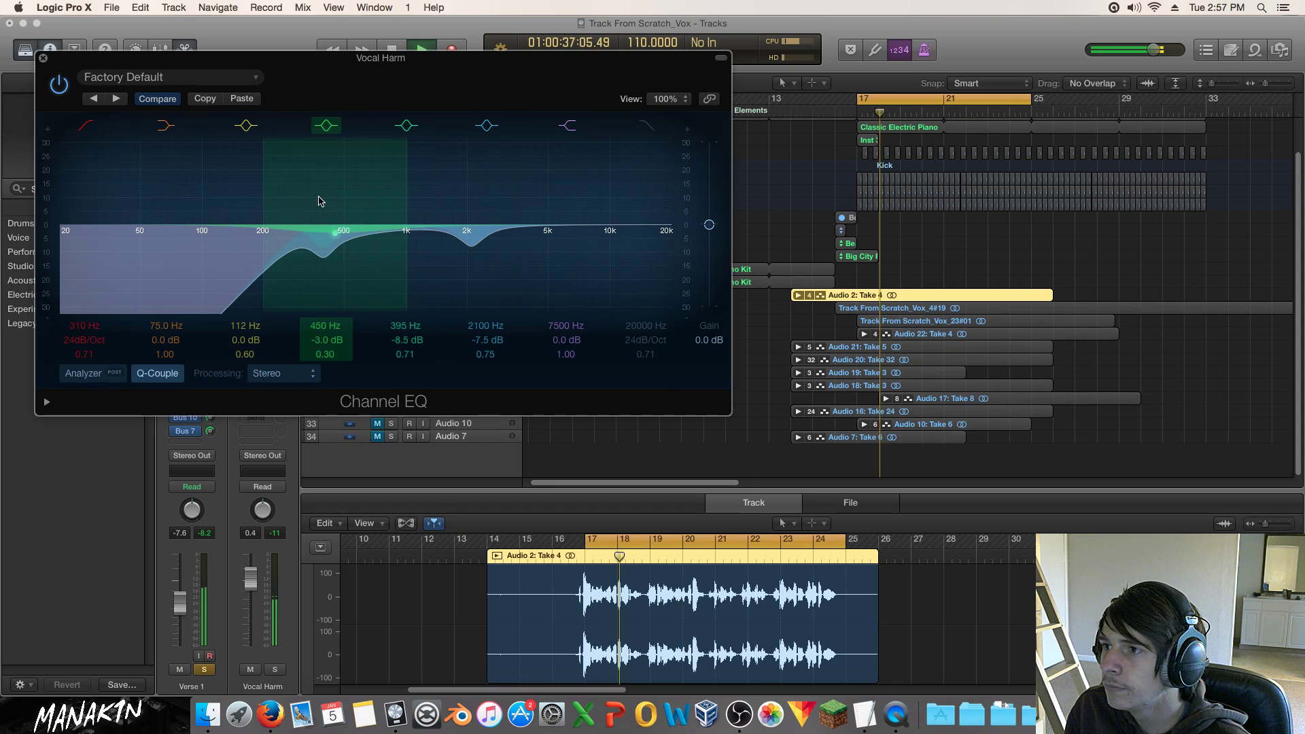
{"action": "left_click_drag", "start_coordinate": [406, 230], "coordinate": [265, 237]}
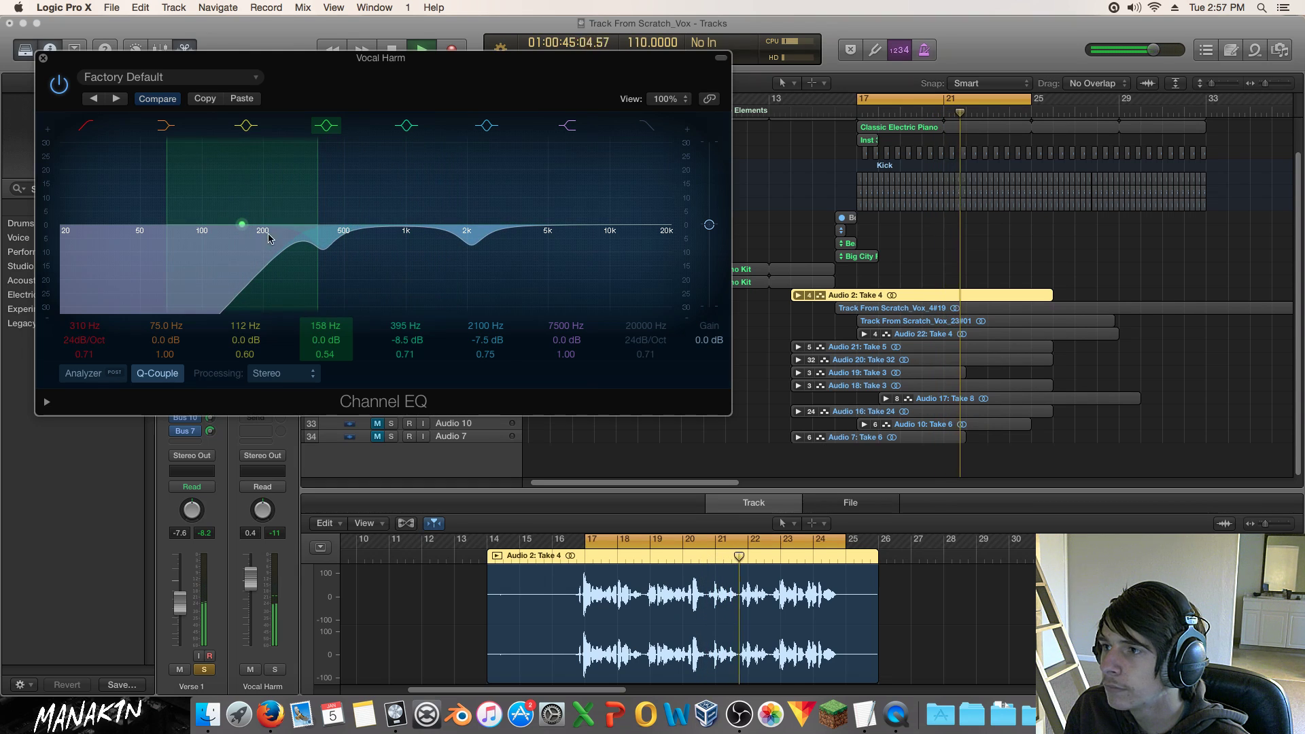
Widen the 395 Hz cut to Q 0.48 at -8 dB, and set the 2100 Hz band to -10 dB at 2000 Hz, Q 0.41.
{"action": "left_click", "coordinate": [382, 256]}
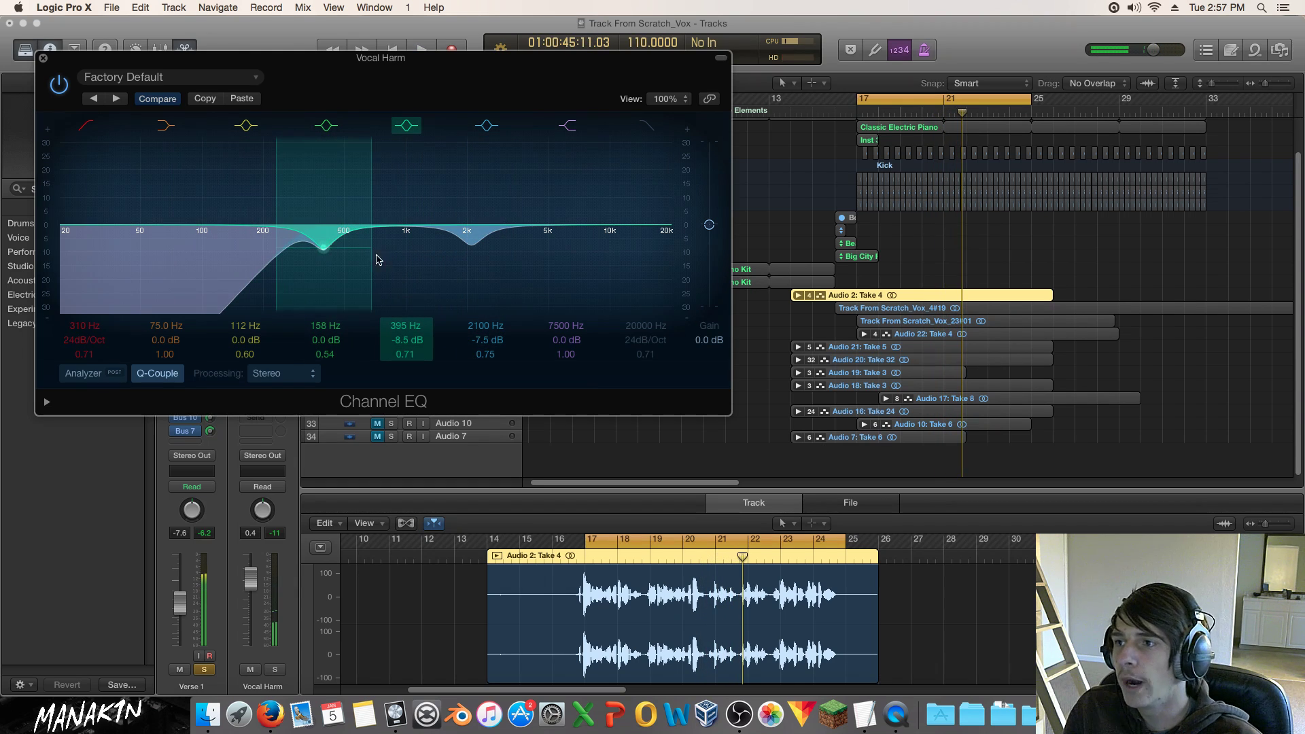
{"action": "left_click_drag", "start_coordinate": [372, 251], "coordinate": [363, 250]}
{"action": "key", "text": "space"}
{"action": "left_click", "coordinate": [501, 246]}
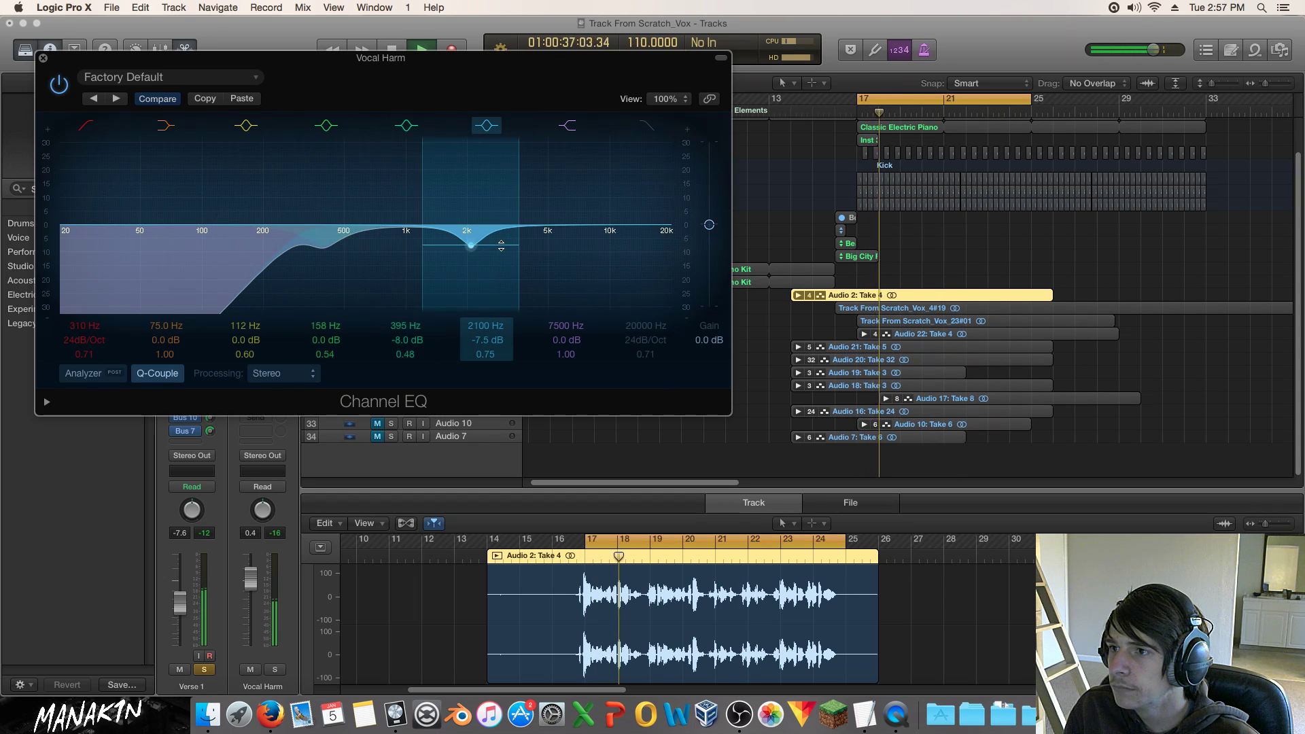
{"action": "left_click_drag", "start_coordinate": [501, 246], "coordinate": [497, 265]}
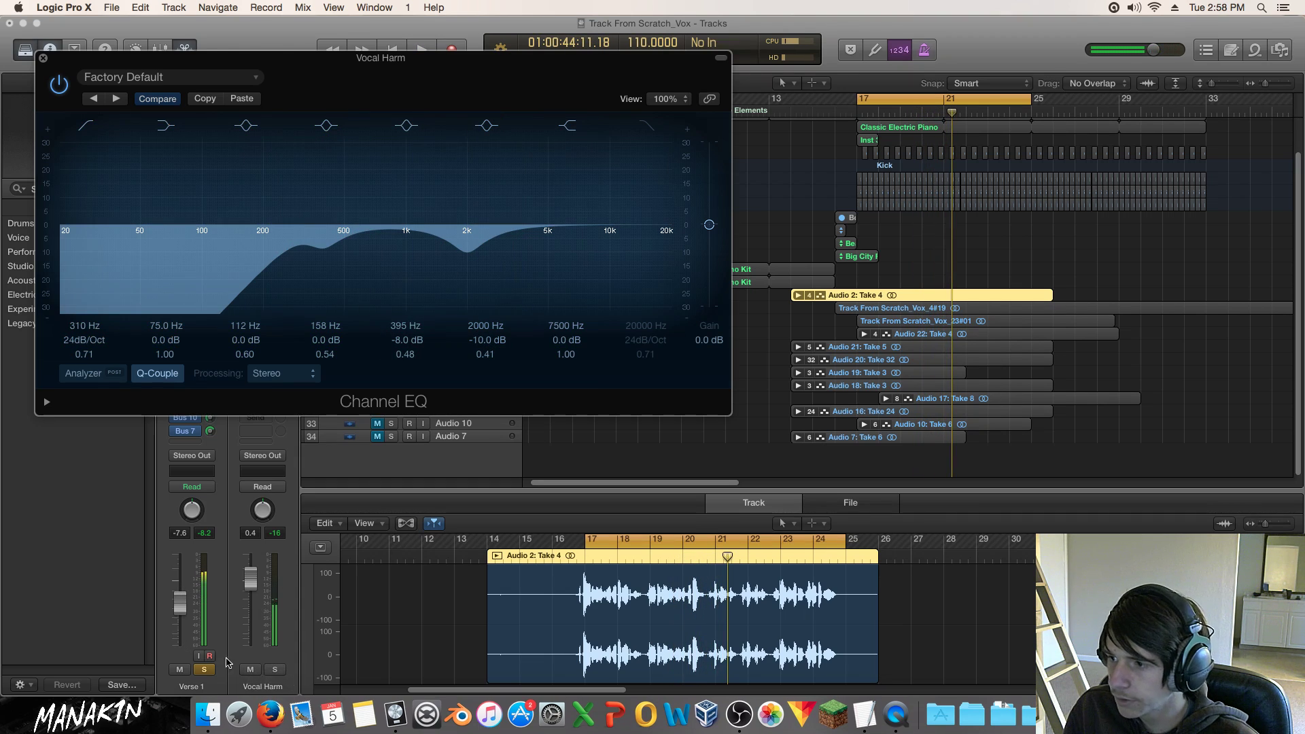
Lower the Vocal Harm fader to -4.9 dB, compare the channel muted and unmuted, and close its Channel EQ.
{"action": "key", "text": "space"}
{"action": "left_click_drag", "start_coordinate": [250, 579], "coordinate": [250, 598]}
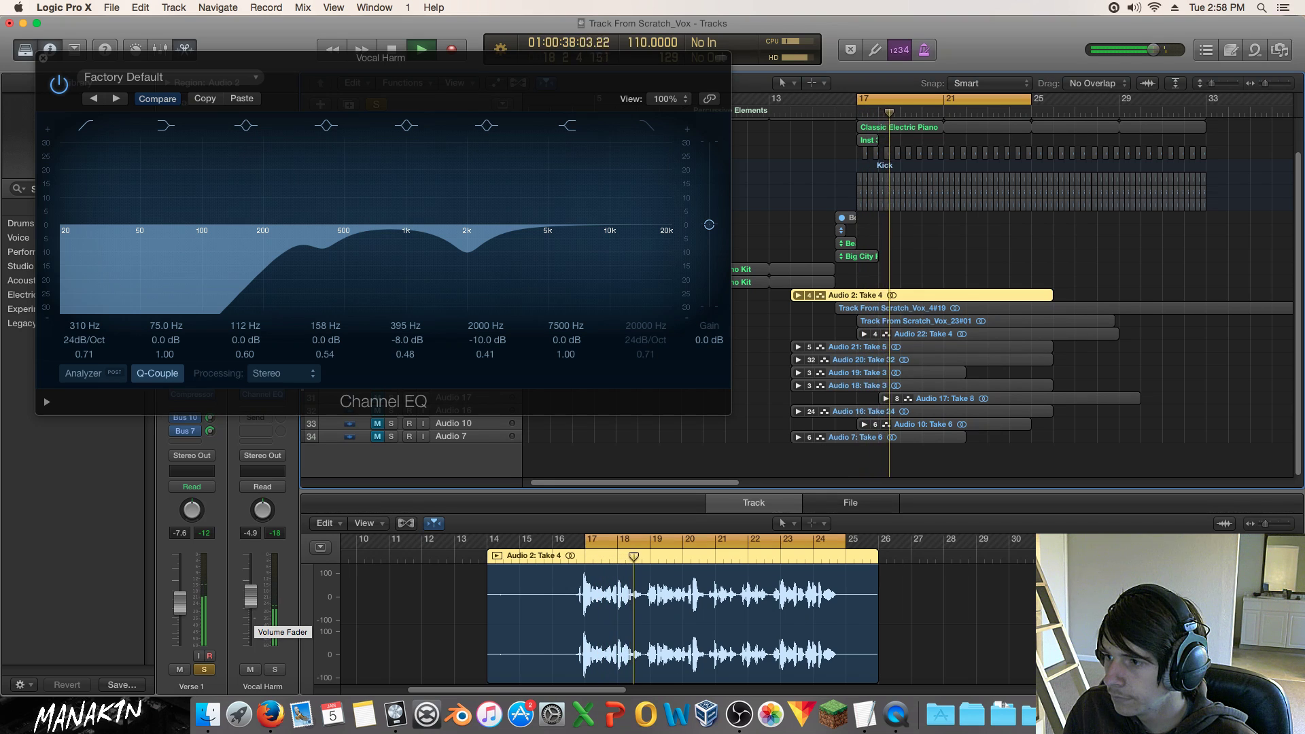
{"action": "left_click", "coordinate": [251, 670]}
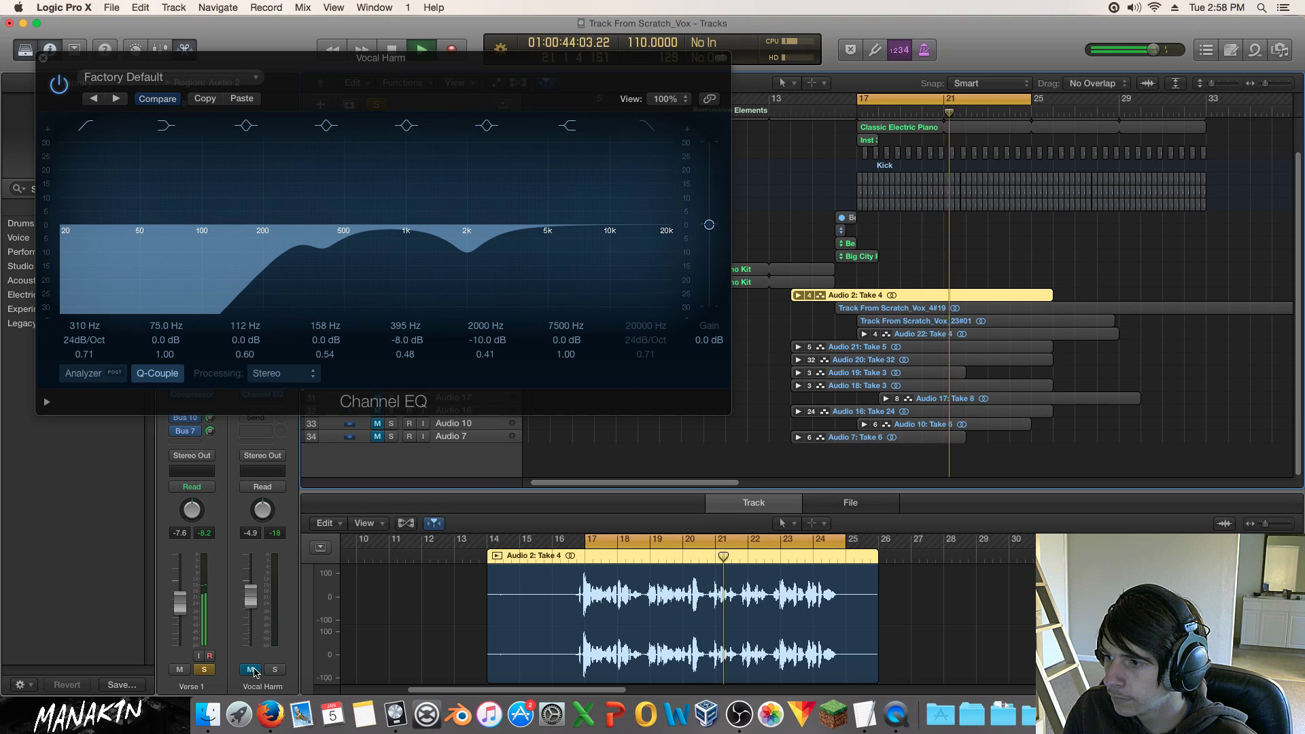
{"action": "left_click", "coordinate": [252, 670]}
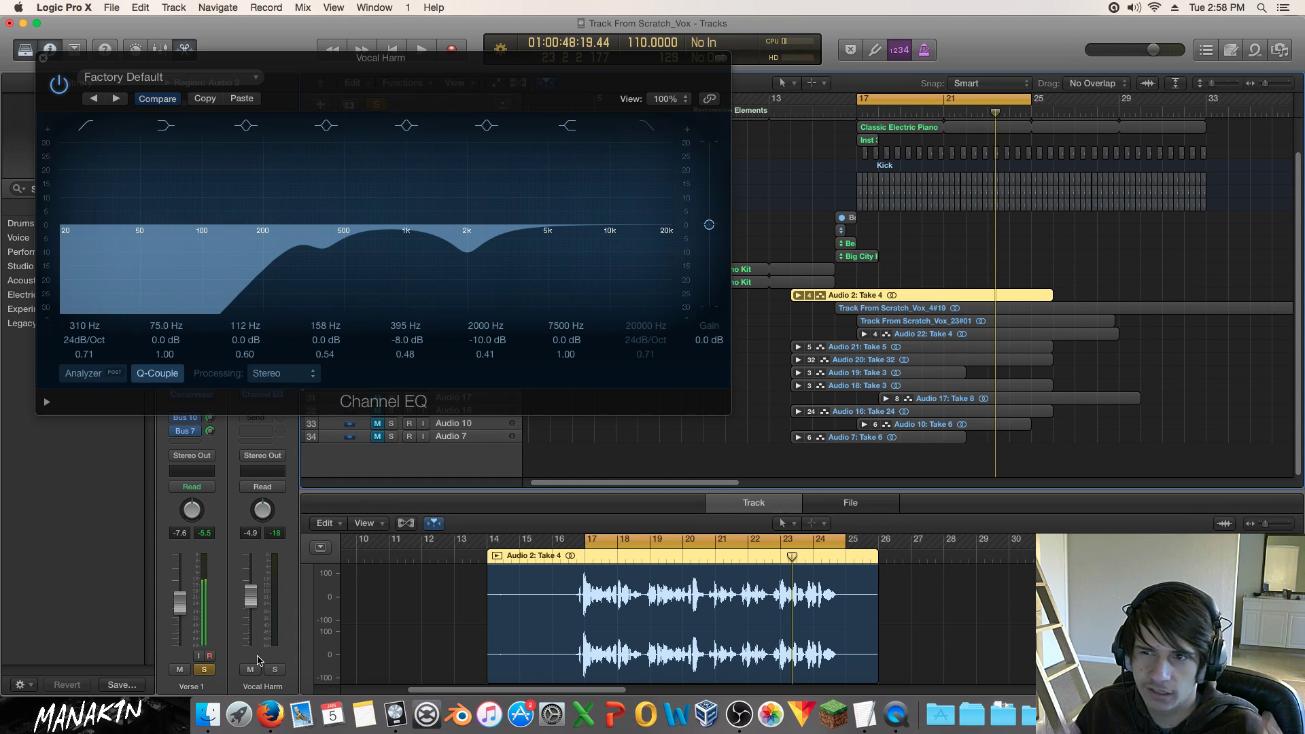
{"action": "left_click", "coordinate": [38, 59]}
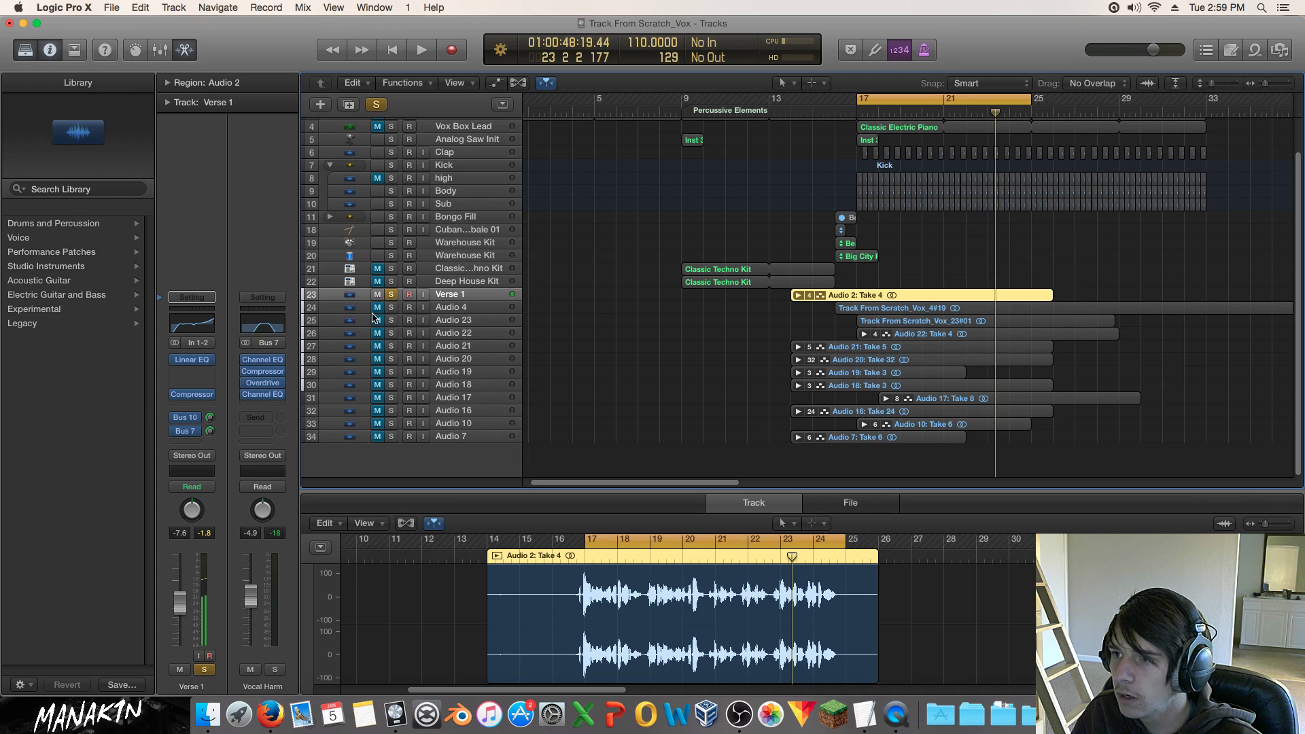
Play the full mix, solo Verse 1 again for comparison, and bypass its Bus 7 send.
{"action": "left_click", "coordinate": [391, 293]}
{"action": "key", "text": "space"}
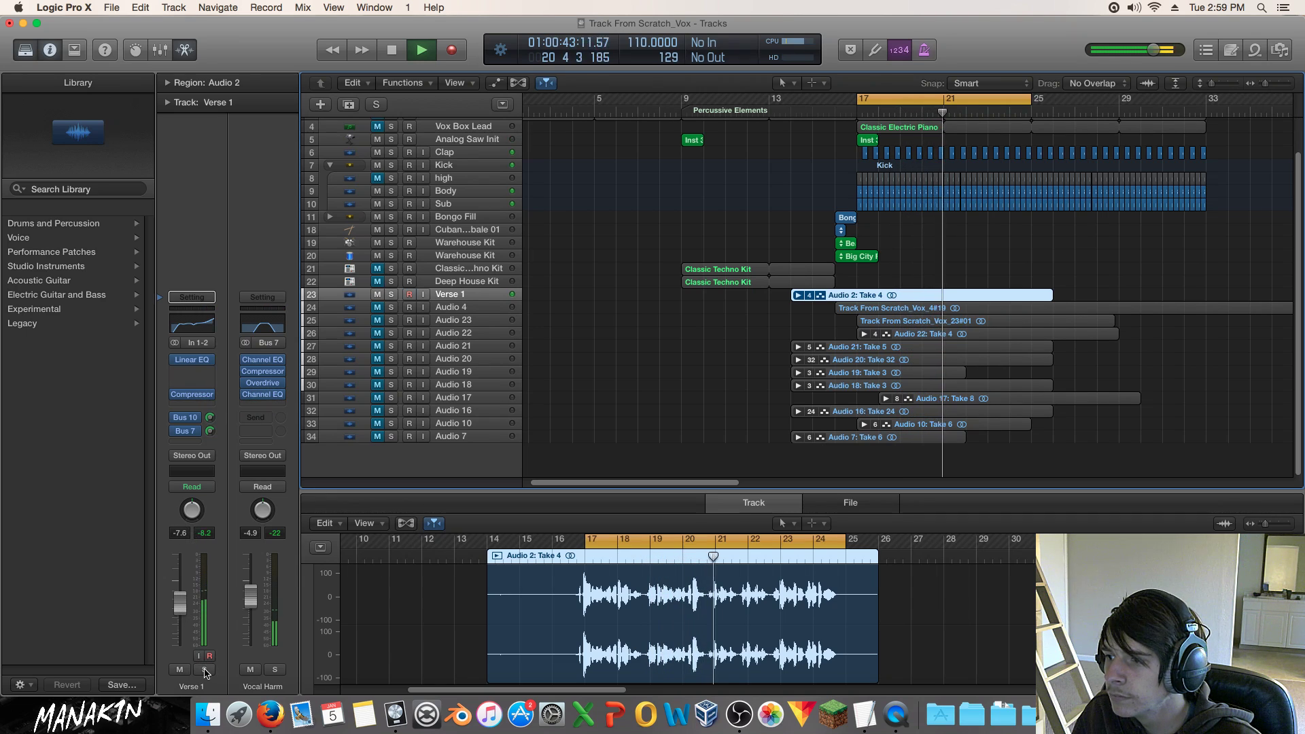
{"action": "key", "text": "s"}
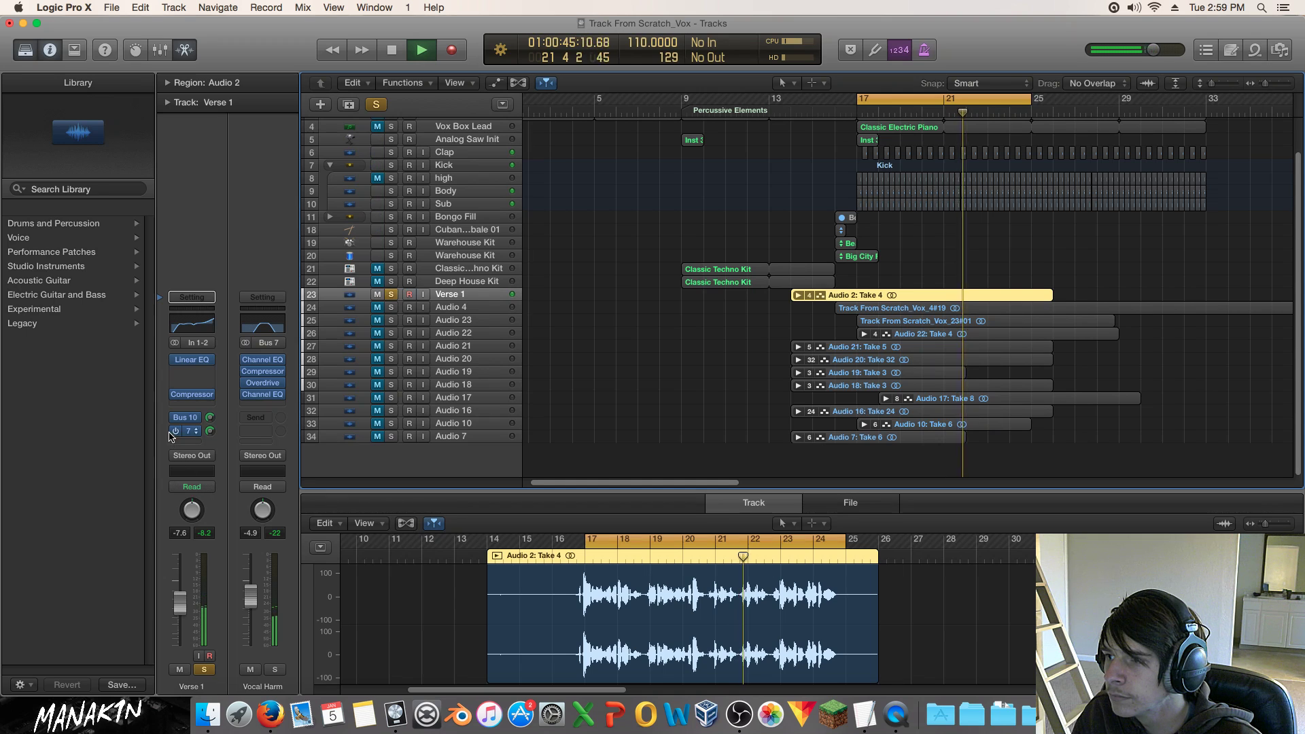
{"action": "key", "text": "space"}
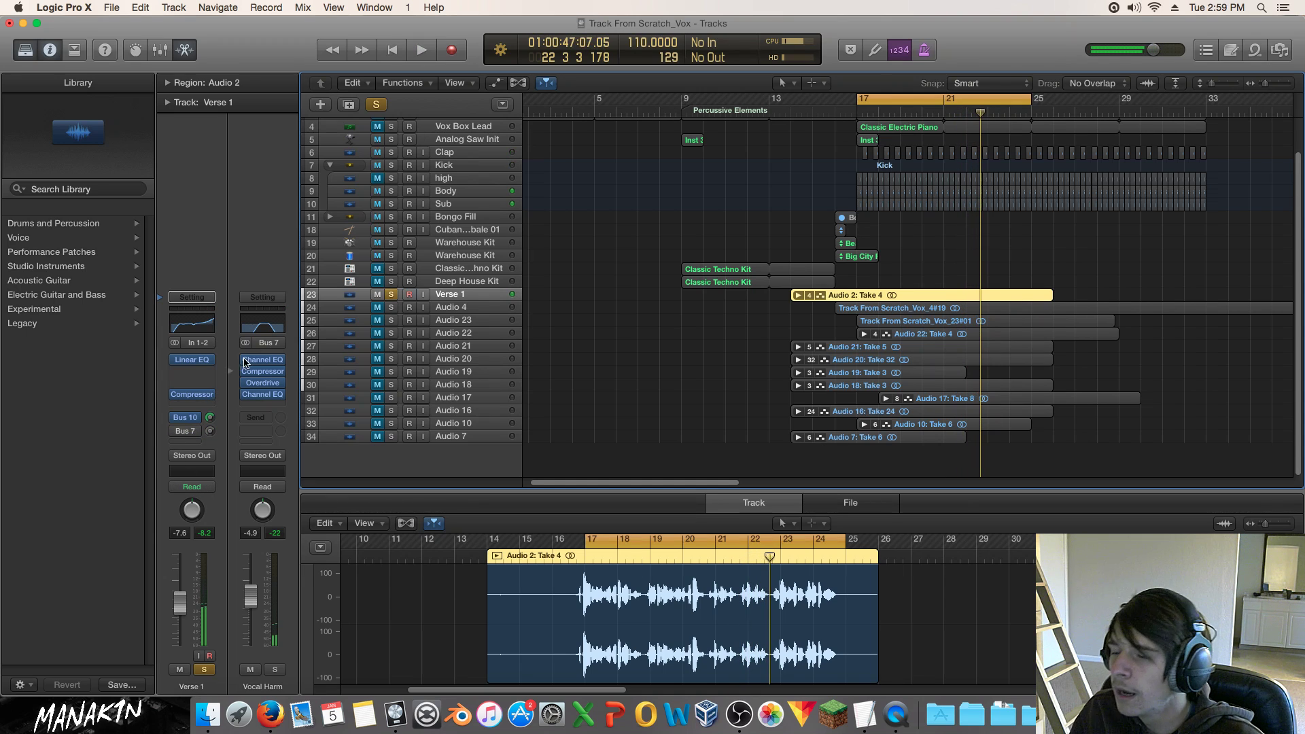
Reshape the 150 Hz cut on Verse 1's Linear Phase EQ to -3.8 dB at 176 Hz with Q 0.67, and unsolo Verse 1.
{"action": "left_click", "coordinate": [194, 365]}
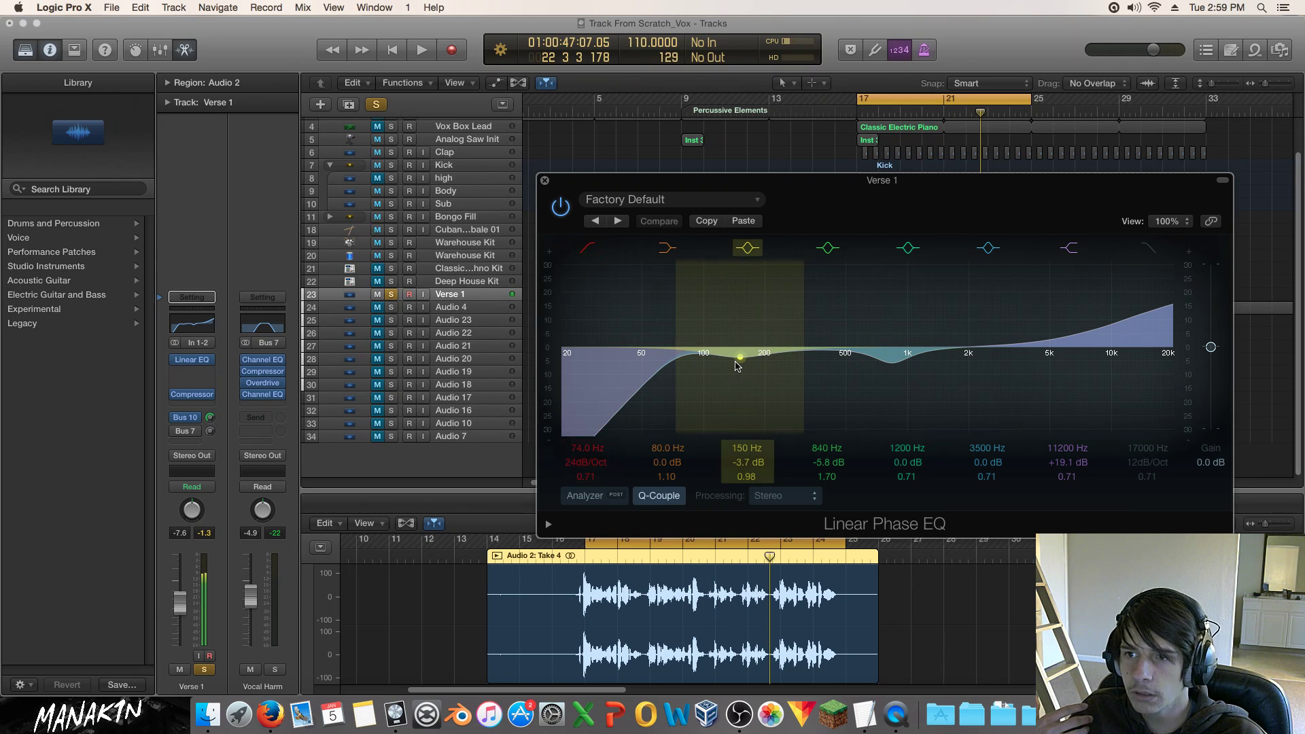
{"action": "left_click_drag", "start_coordinate": [804, 361], "coordinate": [780, 374]}
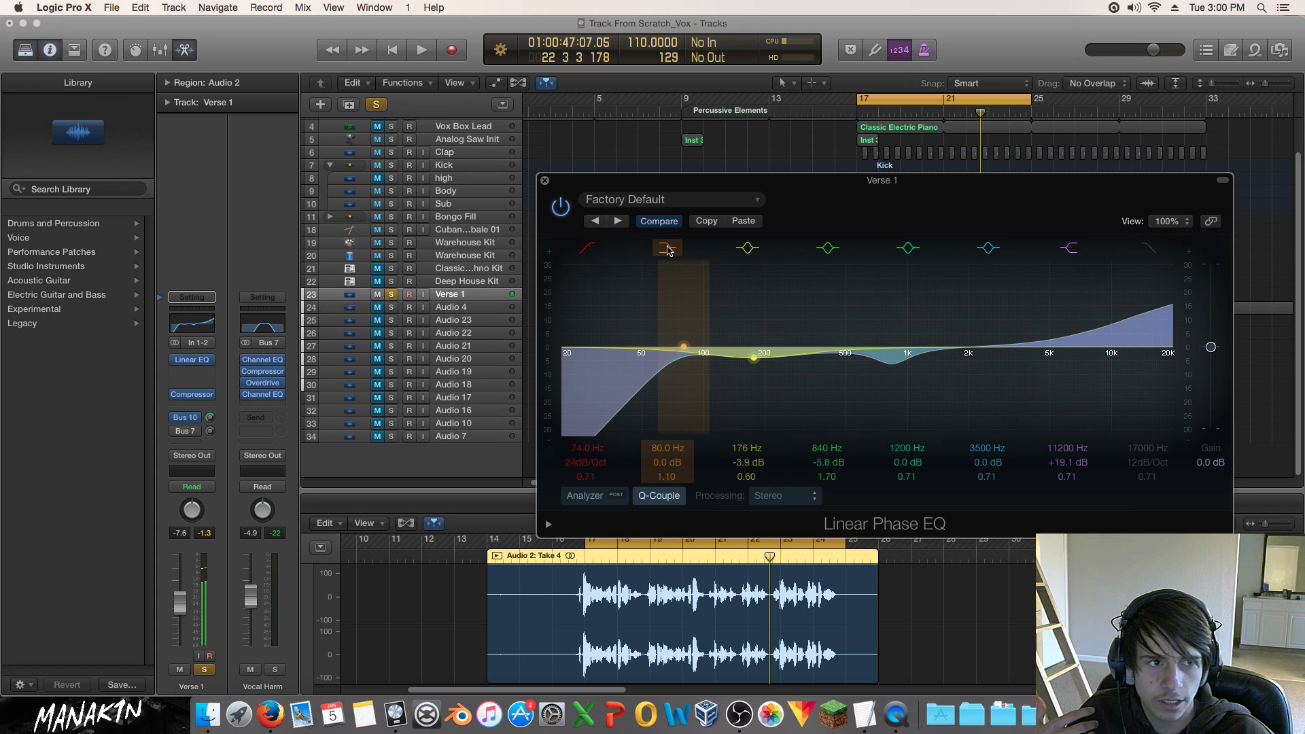
{"action": "key", "text": "space"}
{"action": "mouse_move", "coordinate": [798, 375]}
{"action": "left_mouse_down"}
{"action": "mouse_move", "coordinate": [785, 374]}
{"action": "mouse_move", "coordinate": [788, 348]}
{"action": "mouse_move", "coordinate": [840, 333]}
{"action": "mouse_move", "coordinate": [804, 373]}
{"action": "mouse_move", "coordinate": [821, 367]}
{"action": "left_mouse_up"}
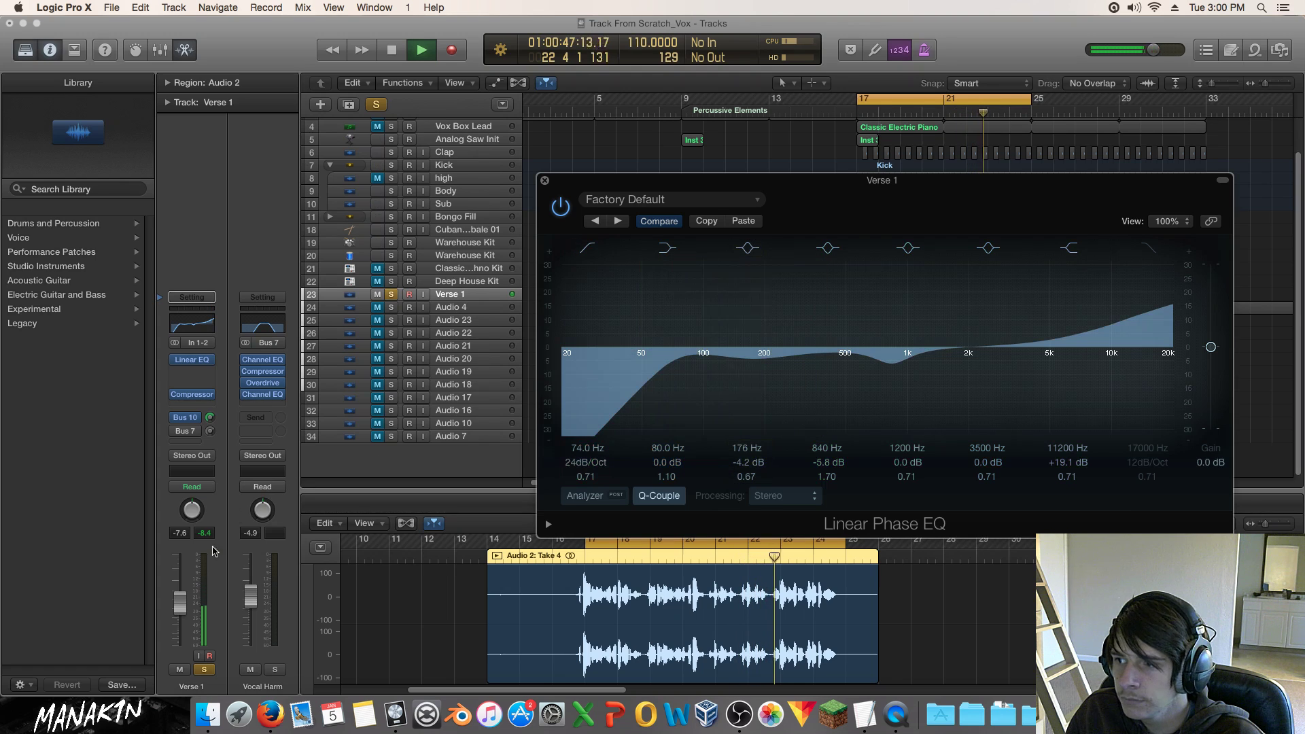
{"action": "left_click", "coordinate": [204, 670]}
{"action": "left_click_drag", "start_coordinate": [802, 411], "coordinate": [791, 389]}
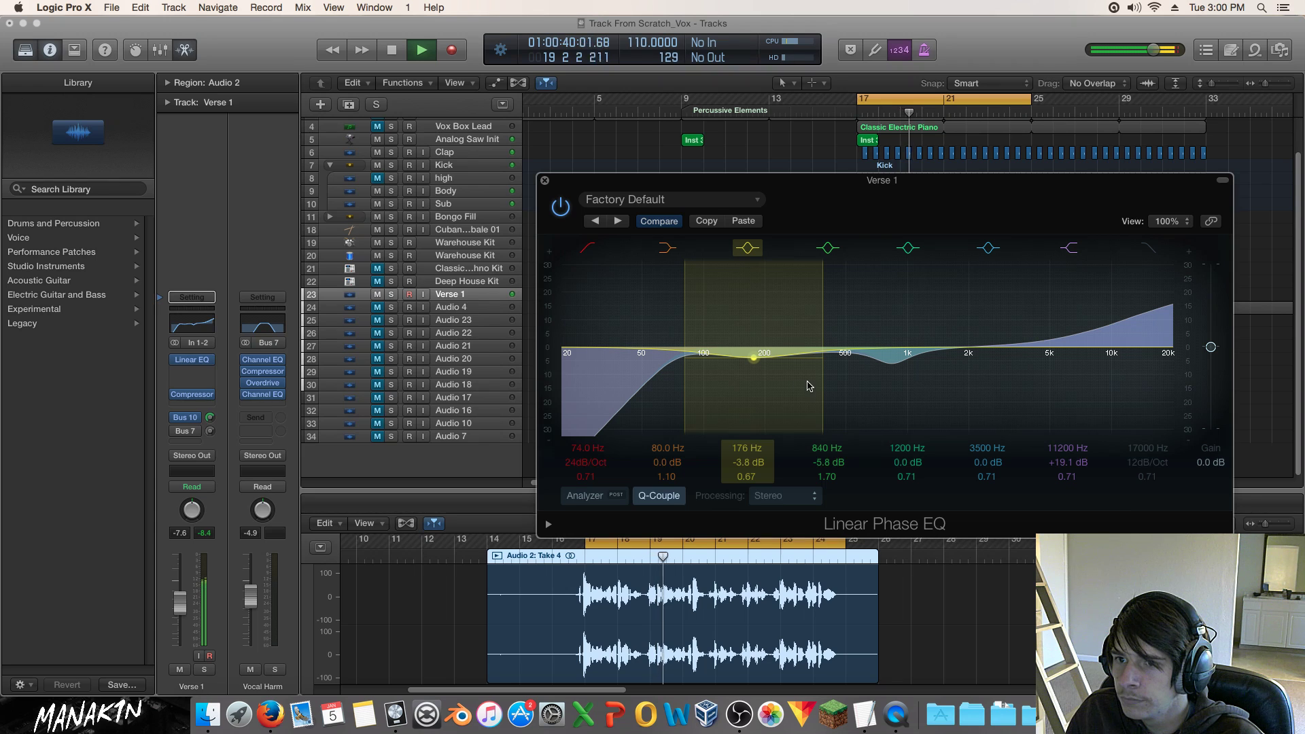
Close Verse 1's Linear Phase EQ, then re-enable its Bus 7 send and lower the Vocal Harm fader to -7.6 dB.
{"action": "left_click", "coordinate": [544, 181]}
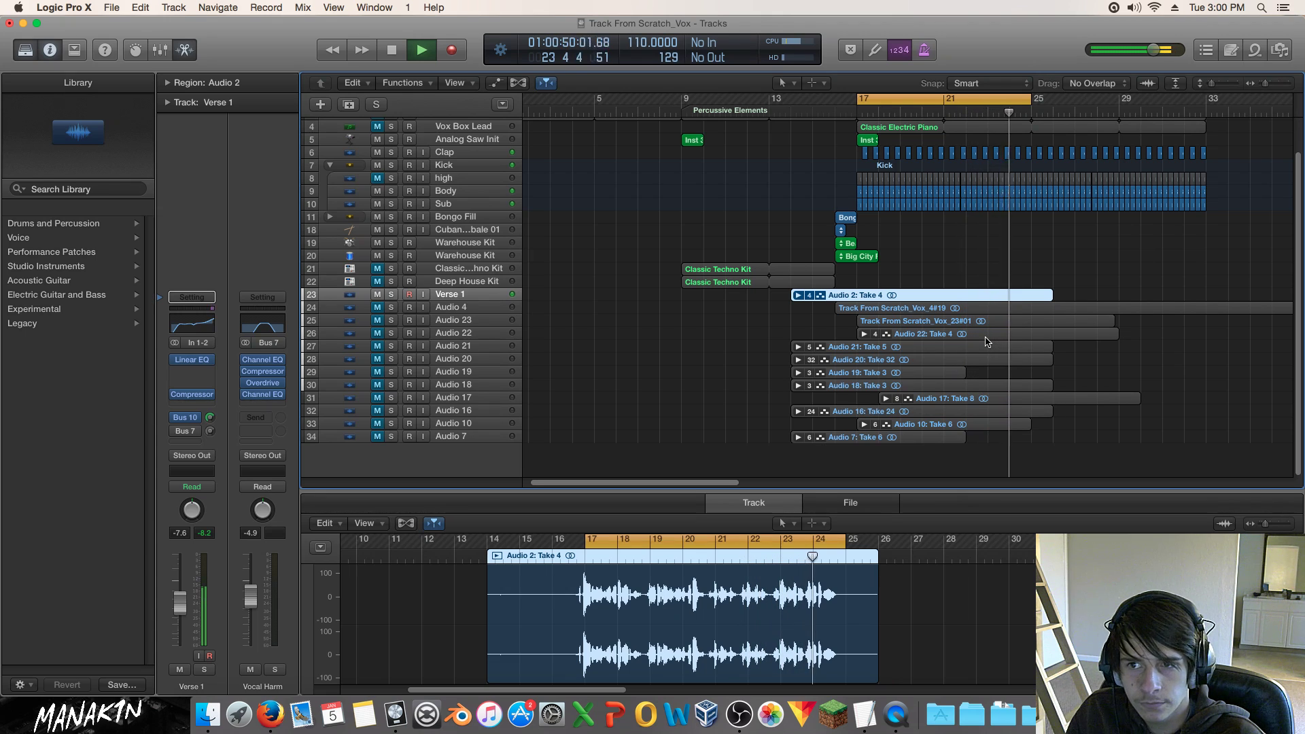
{"action": "key", "text": "space"}
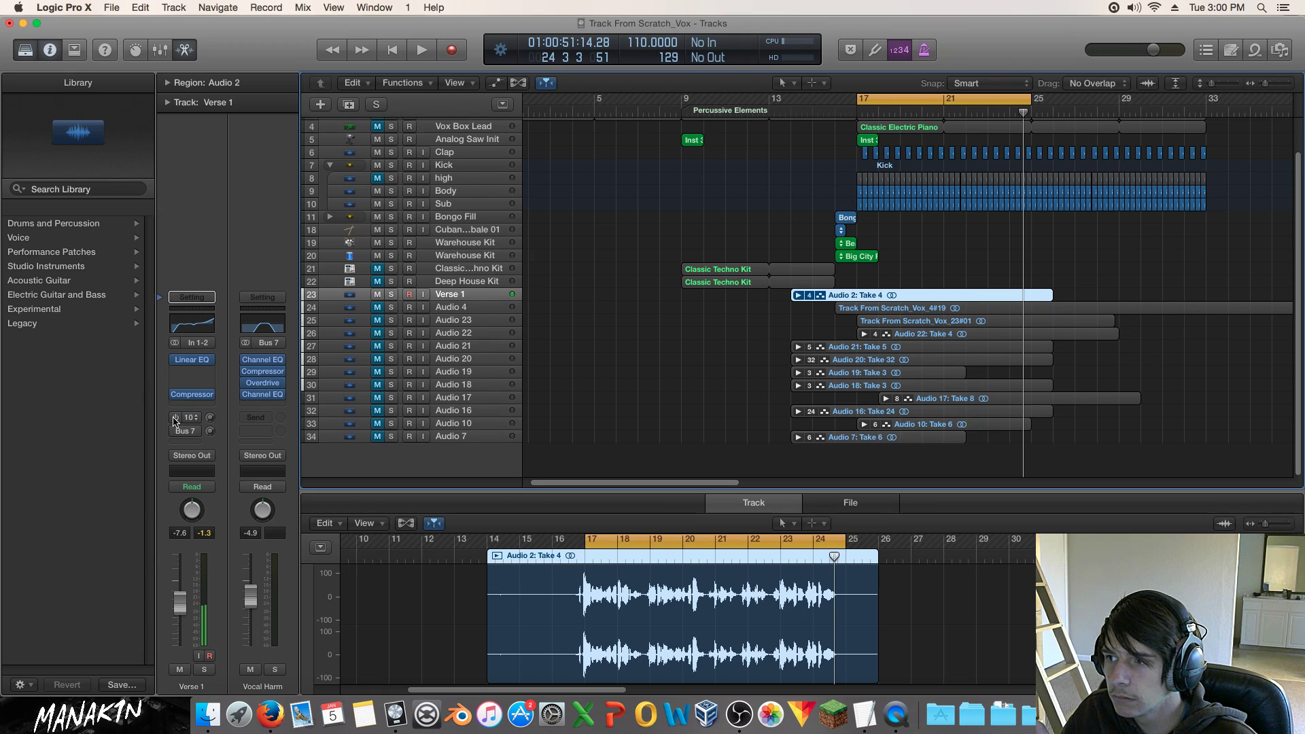
{"action": "left_click", "coordinate": [175, 431]}
{"action": "key", "text": "space"}
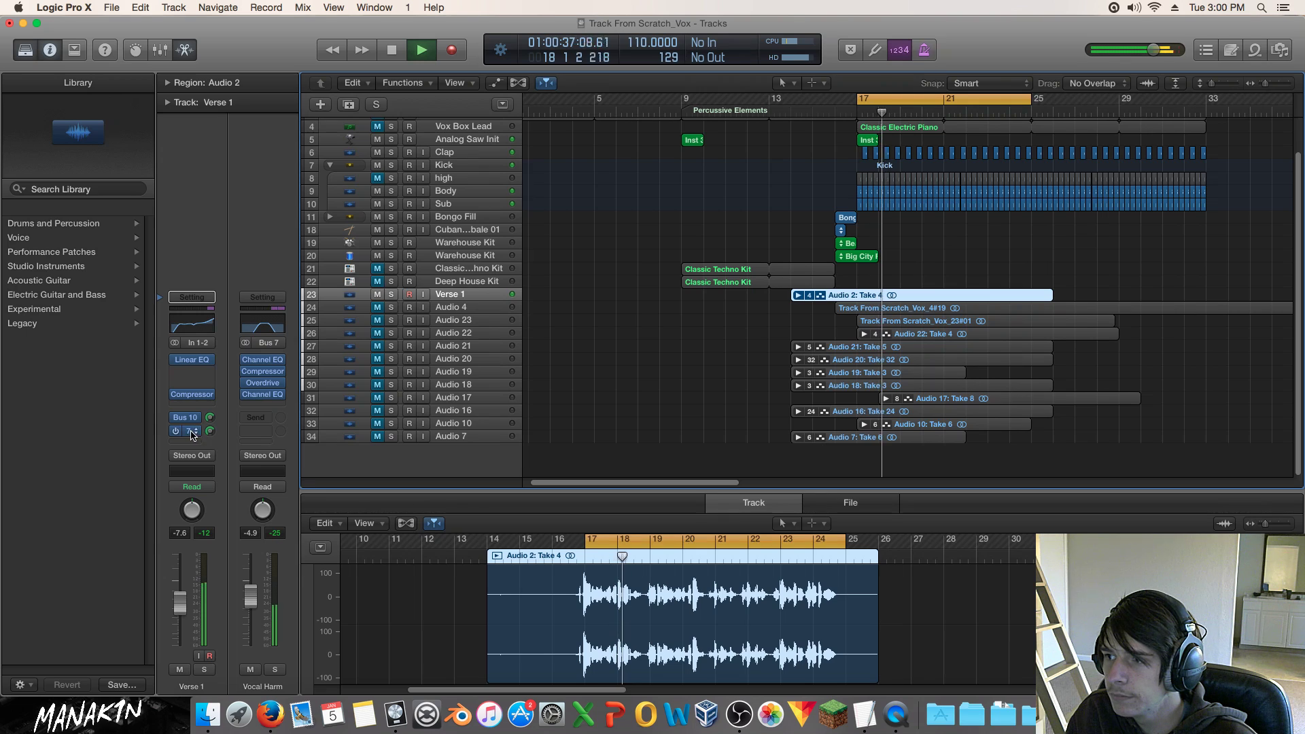
{"action": "left_click_drag", "start_coordinate": [248, 605], "coordinate": [248, 612]}
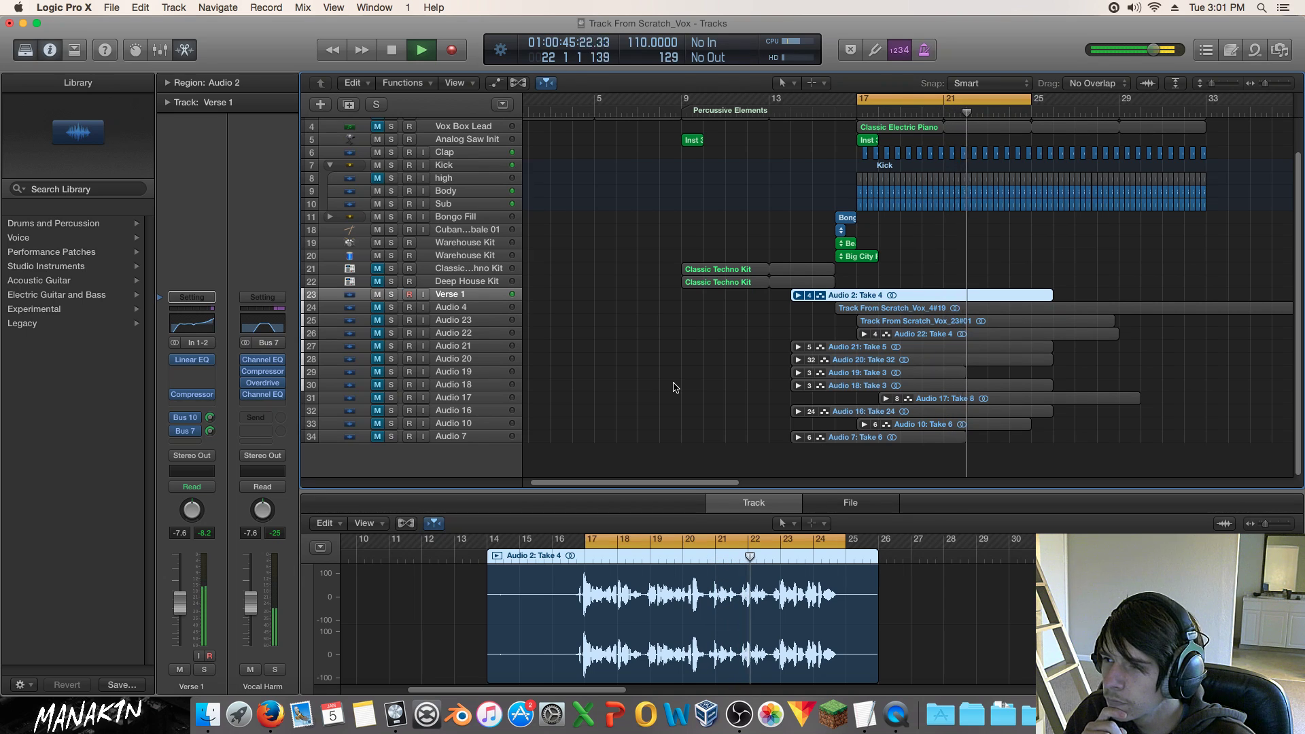
Replay the cycled section several times to judge how the verse and harmony vocals sit in the full mix.
{"action": "key", "text": "space"}
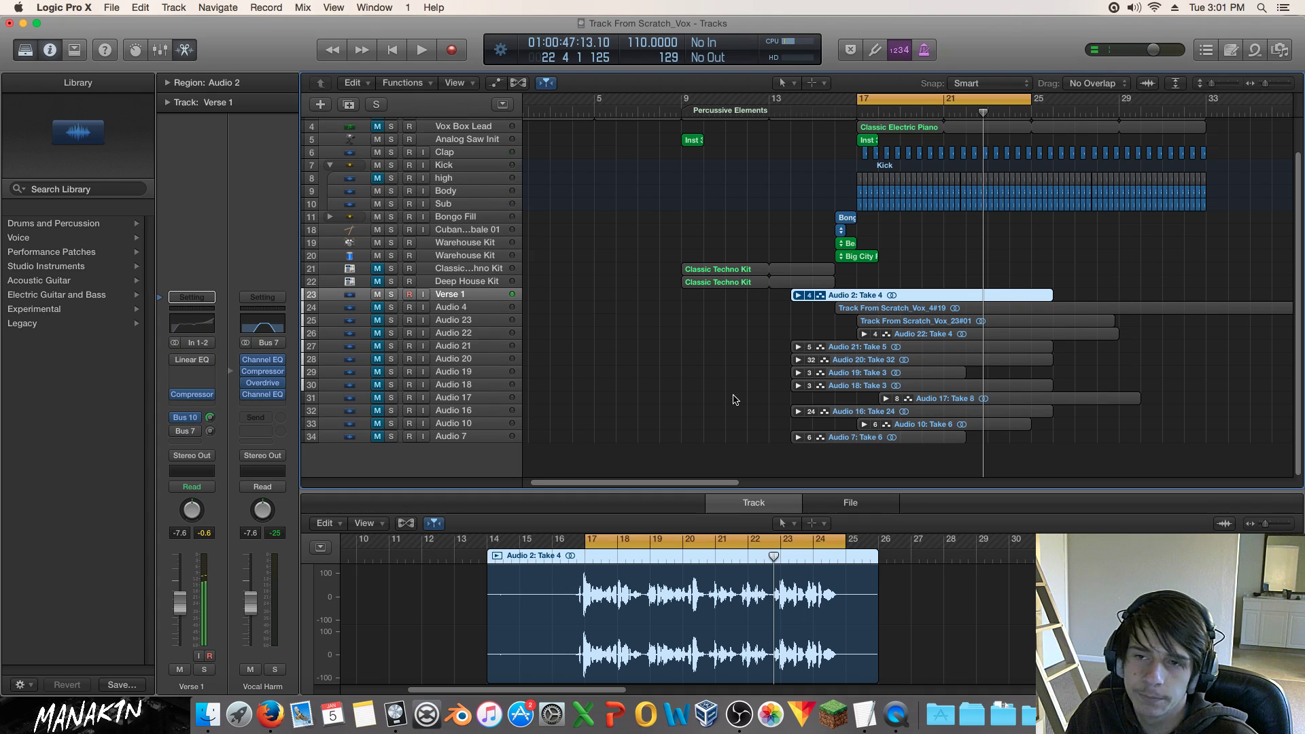
{"action": "key", "text": "space"}
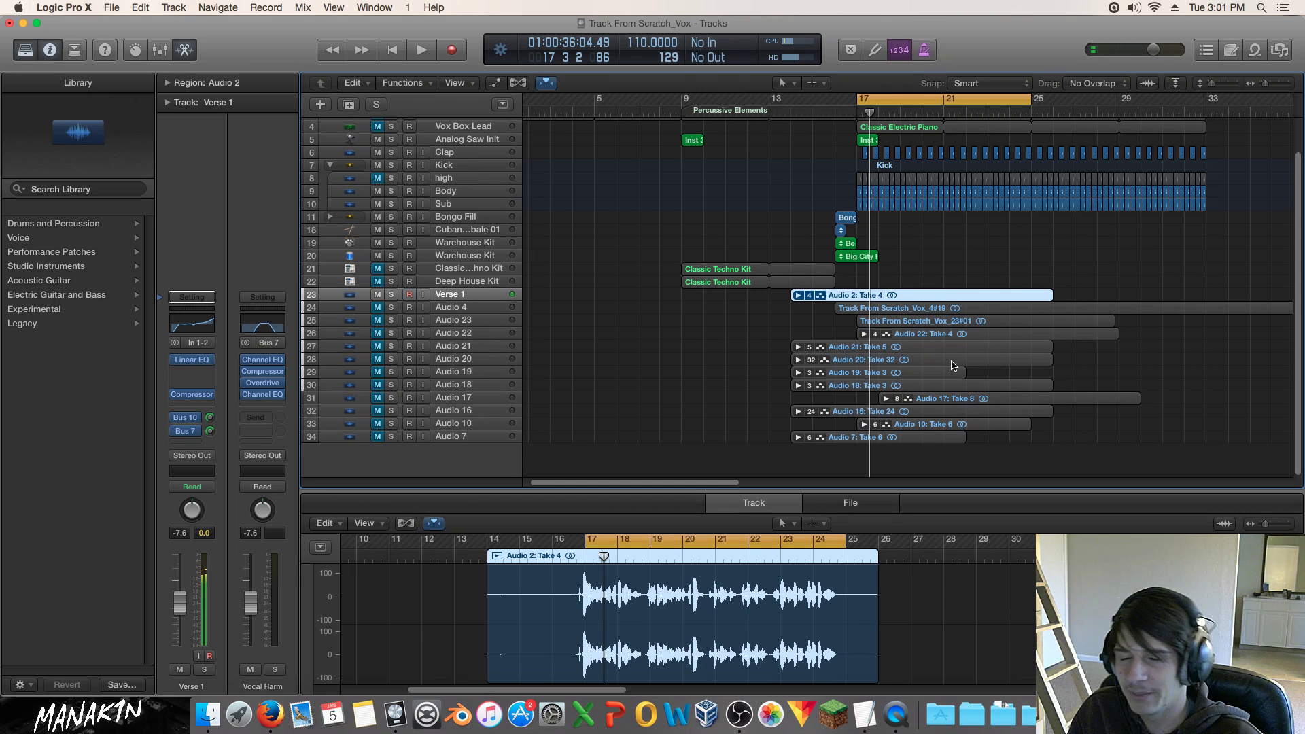
{"action": "key", "text": "space"}
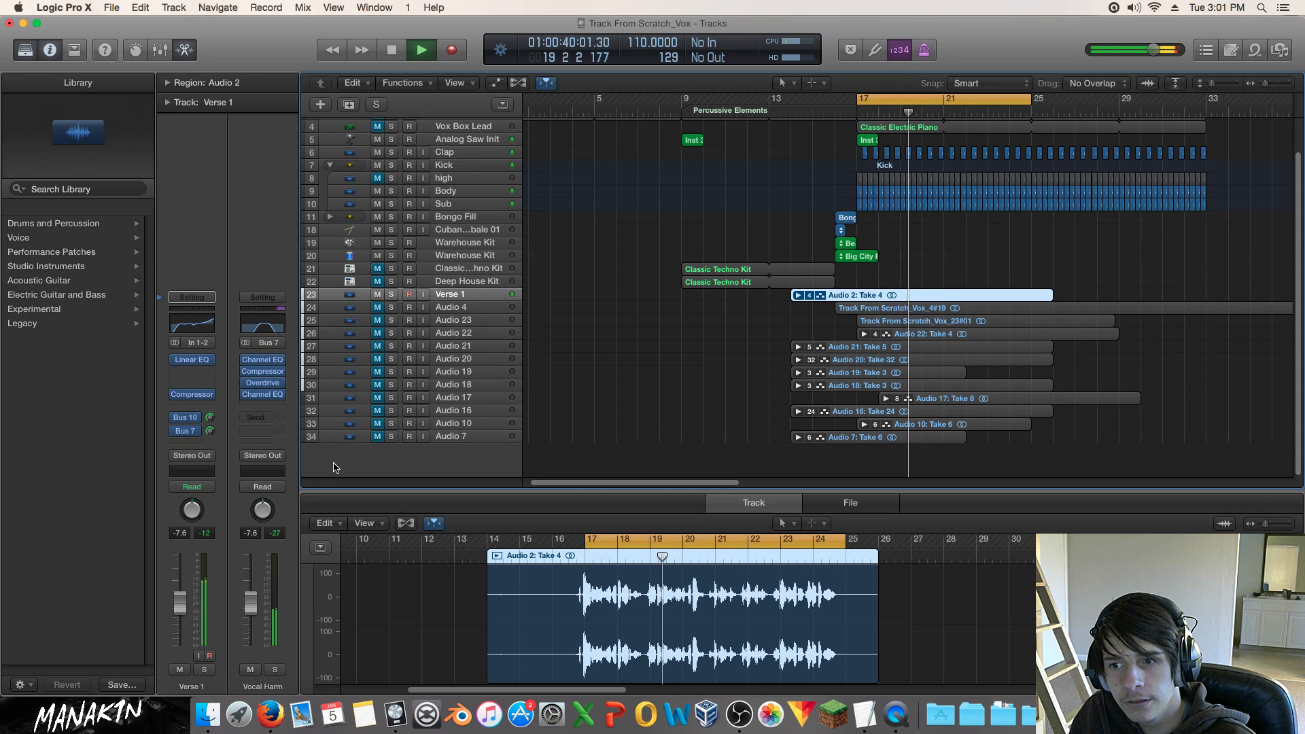
{"action": "key", "text": "space"}
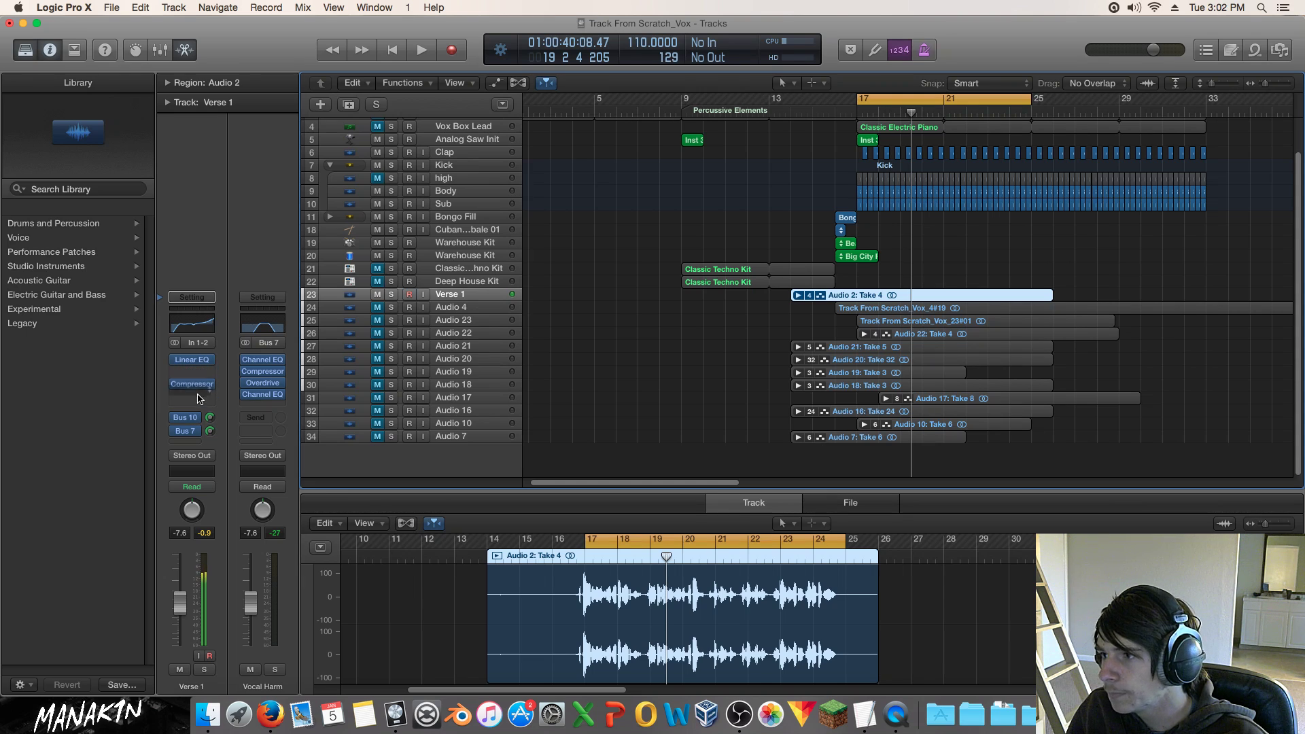
Insert a stereo Channel EQ below the Compressor on Verse 1 and move its window clear of the channel strips.
{"action": "left_click", "coordinate": [195, 392]}
{"action": "mouse_move", "coordinate": [228, 446]}
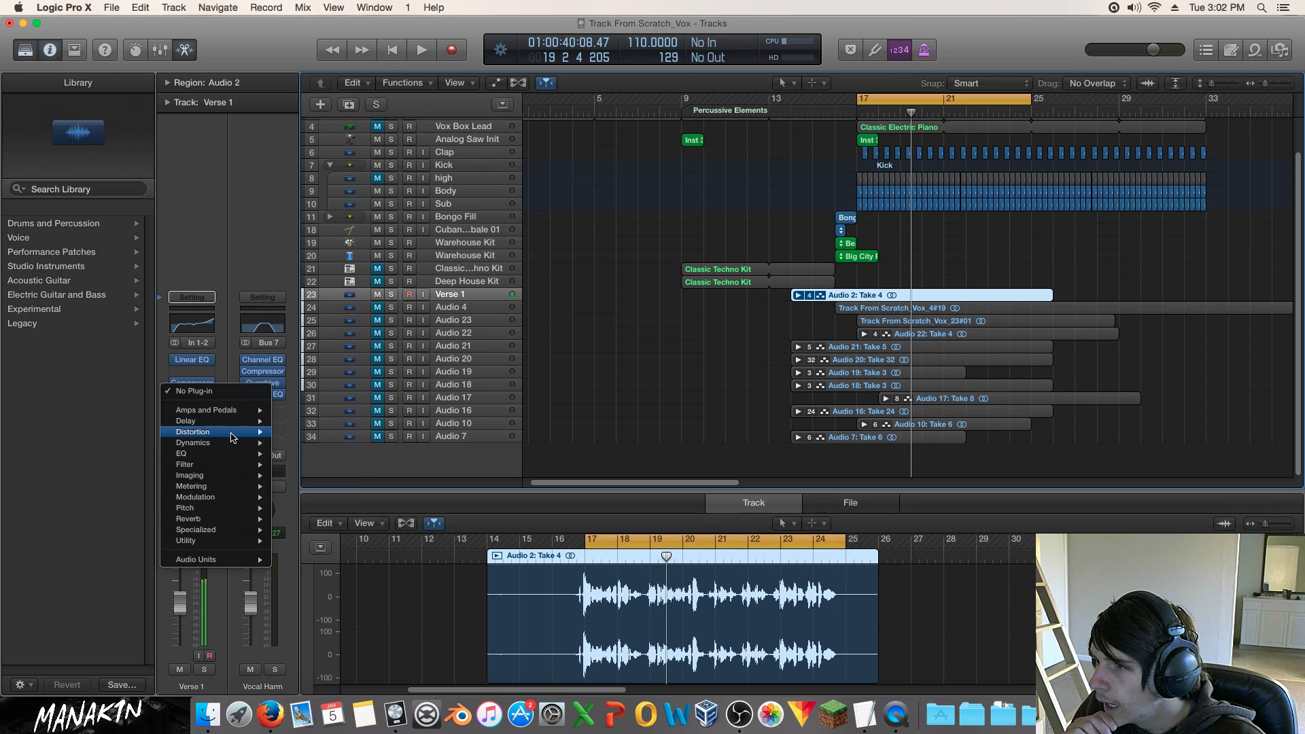
{"action": "mouse_move", "coordinate": [237, 469]}
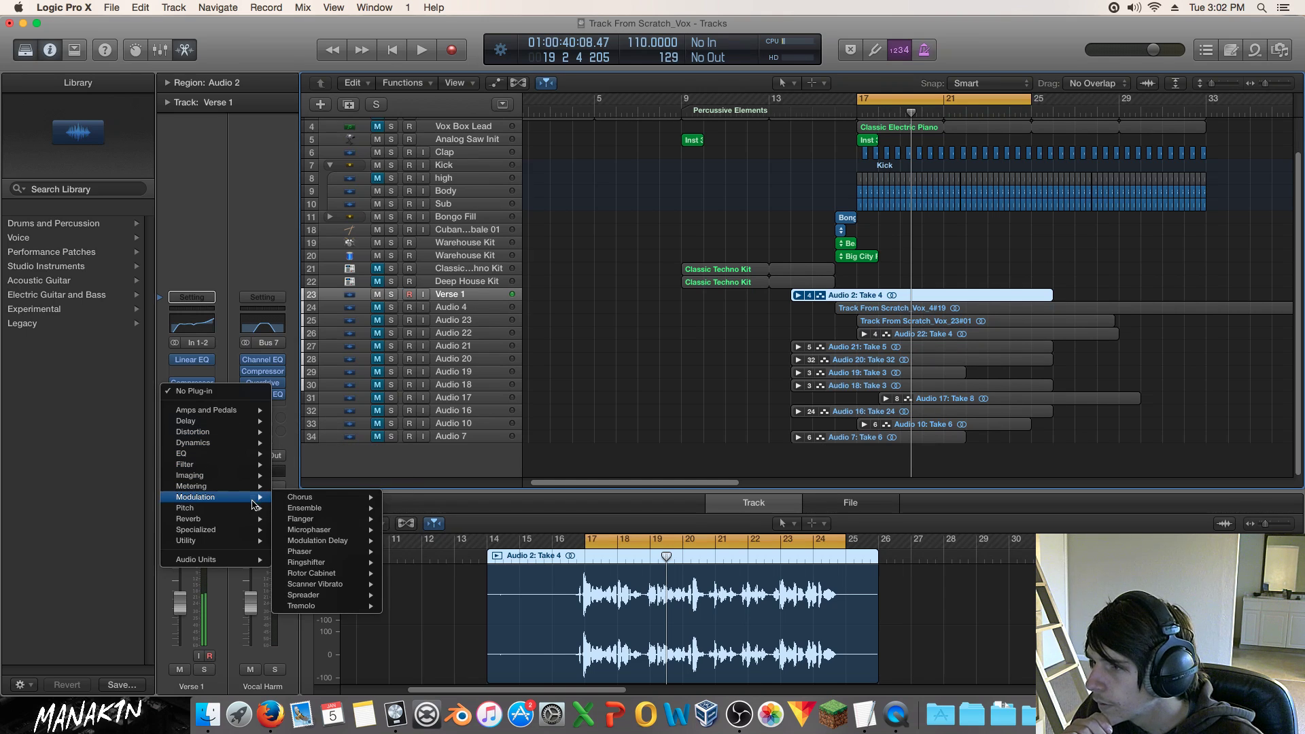
{"action": "mouse_move", "coordinate": [253, 525]}
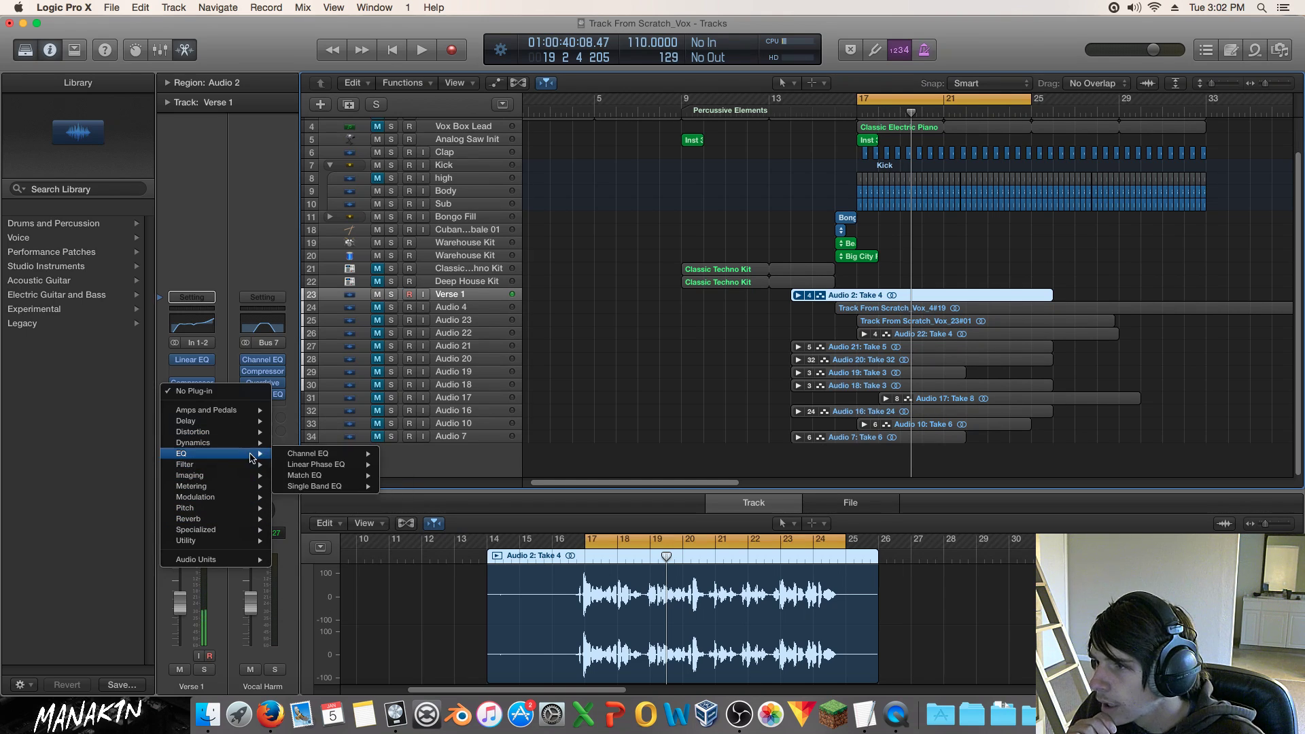
{"action": "left_click", "coordinate": [663, 454]}
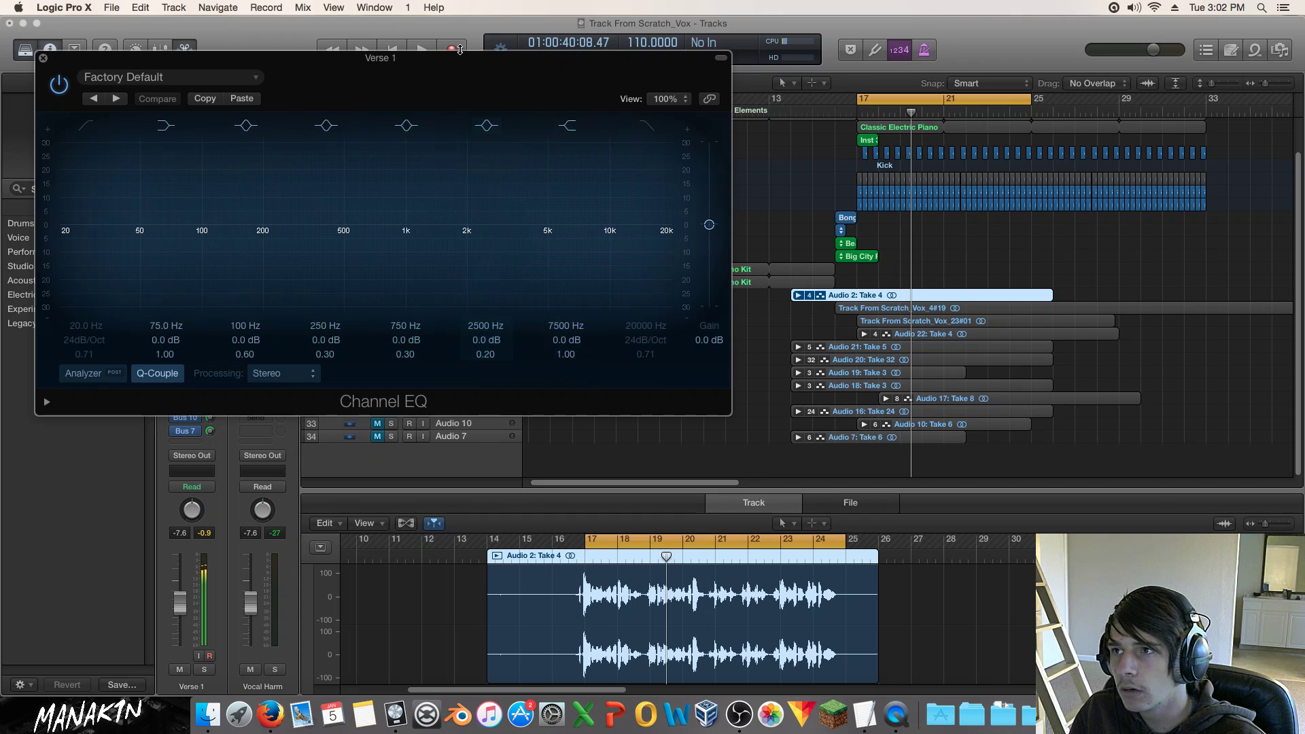
{"action": "left_click_drag", "start_coordinate": [464, 51], "coordinate": [899, 188]}
Boost Verse 1's Channel EQ by 3 dB at 2750 Hz with Q 0.25 and its high shelf by 3.5 dB at 7100 Hz.
{"action": "key", "text": "space"}
{"action": "left_click_drag", "start_coordinate": [930, 399], "coordinate": [889, 376]}
{"action": "left_click_drag", "start_coordinate": [895, 377], "coordinate": [900, 377]}
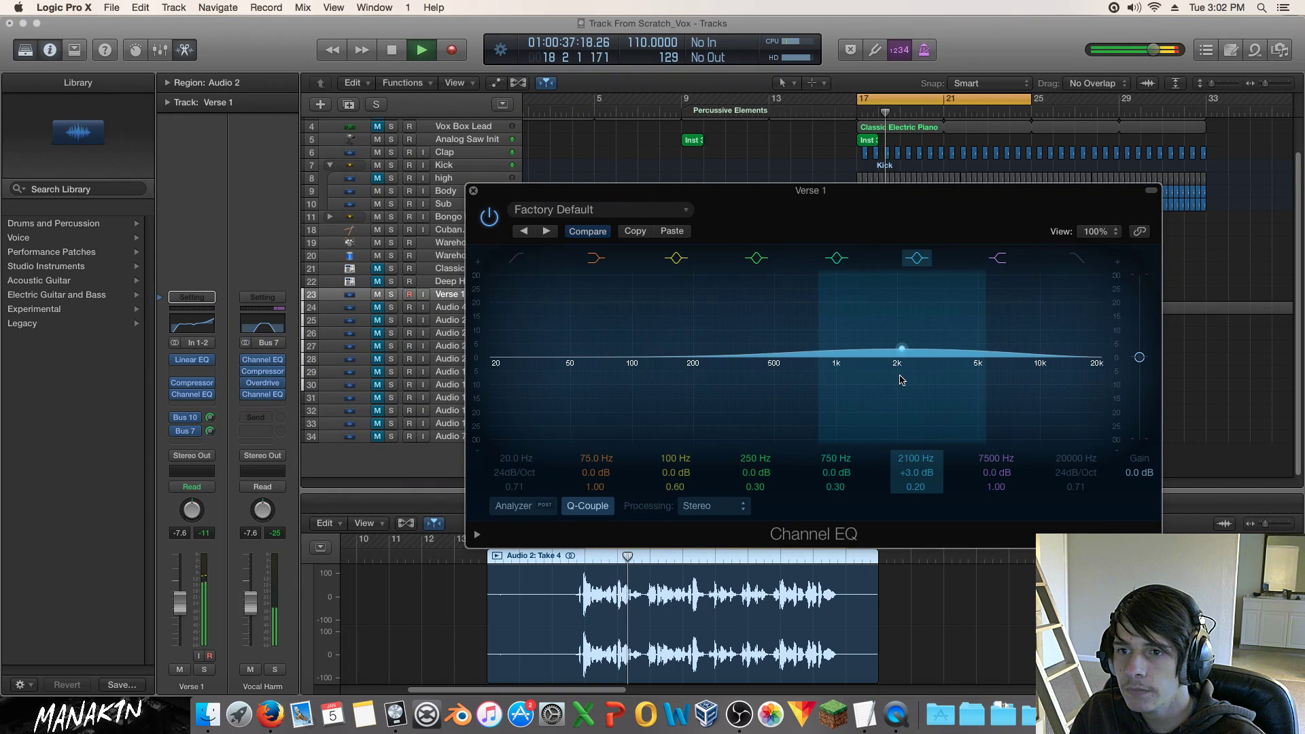
{"action": "mouse_move", "coordinate": [971, 350]}
{"action": "left_mouse_down"}
{"action": "mouse_move", "coordinate": [968, 386]}
{"action": "mouse_move", "coordinate": [1030, 372]}
{"action": "left_mouse_up"}
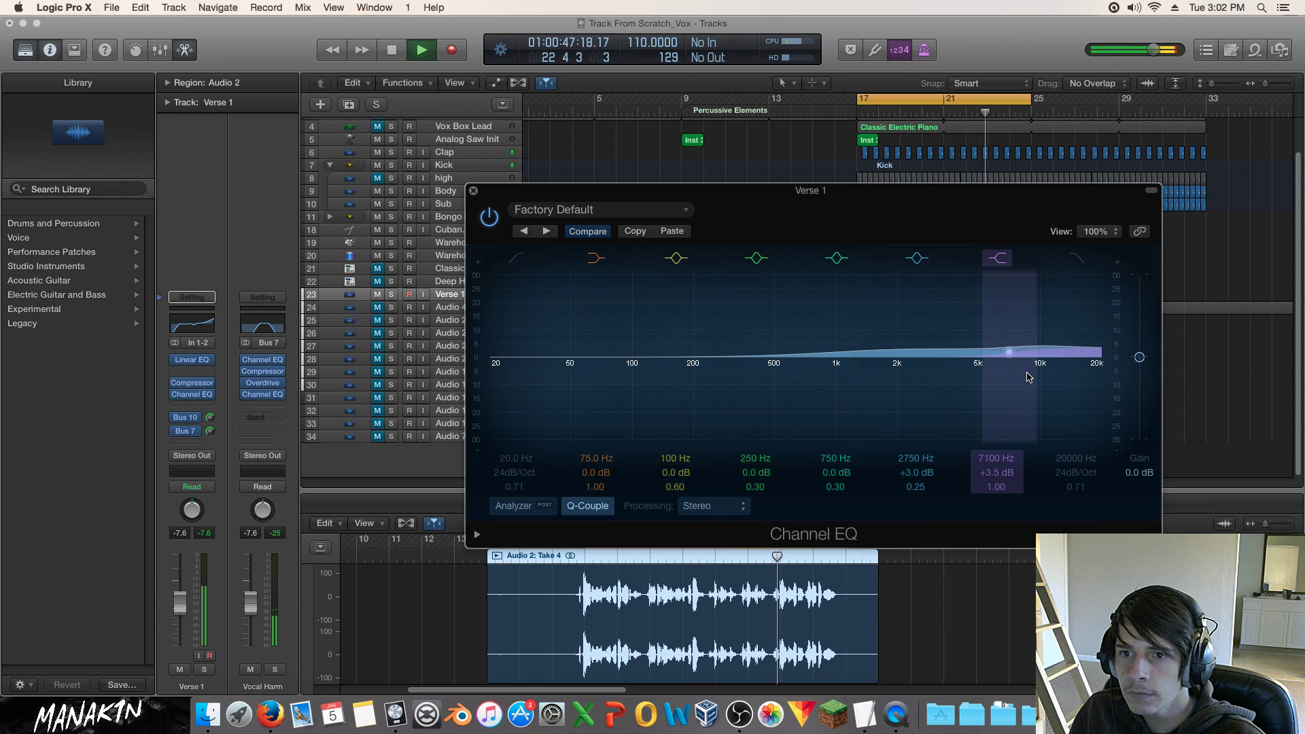
{"action": "key", "text": "space"}
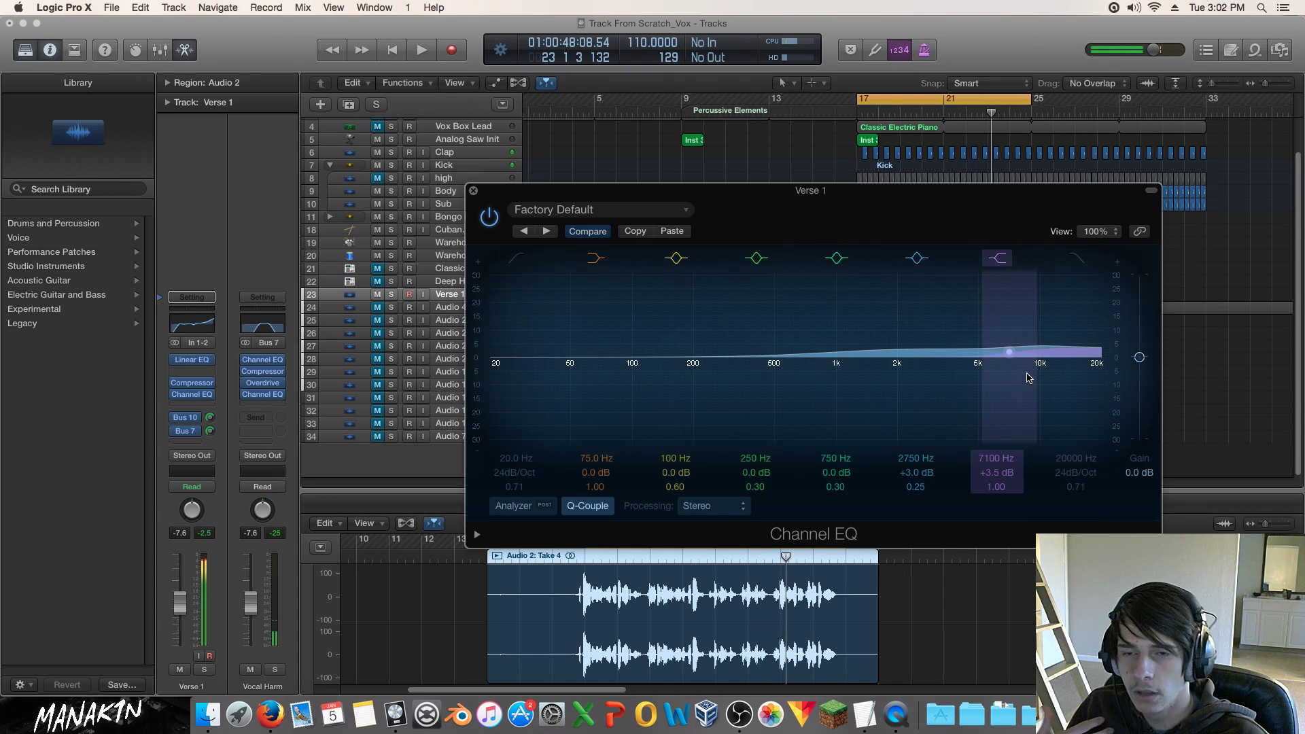
{"action": "left_click", "coordinate": [474, 192]}
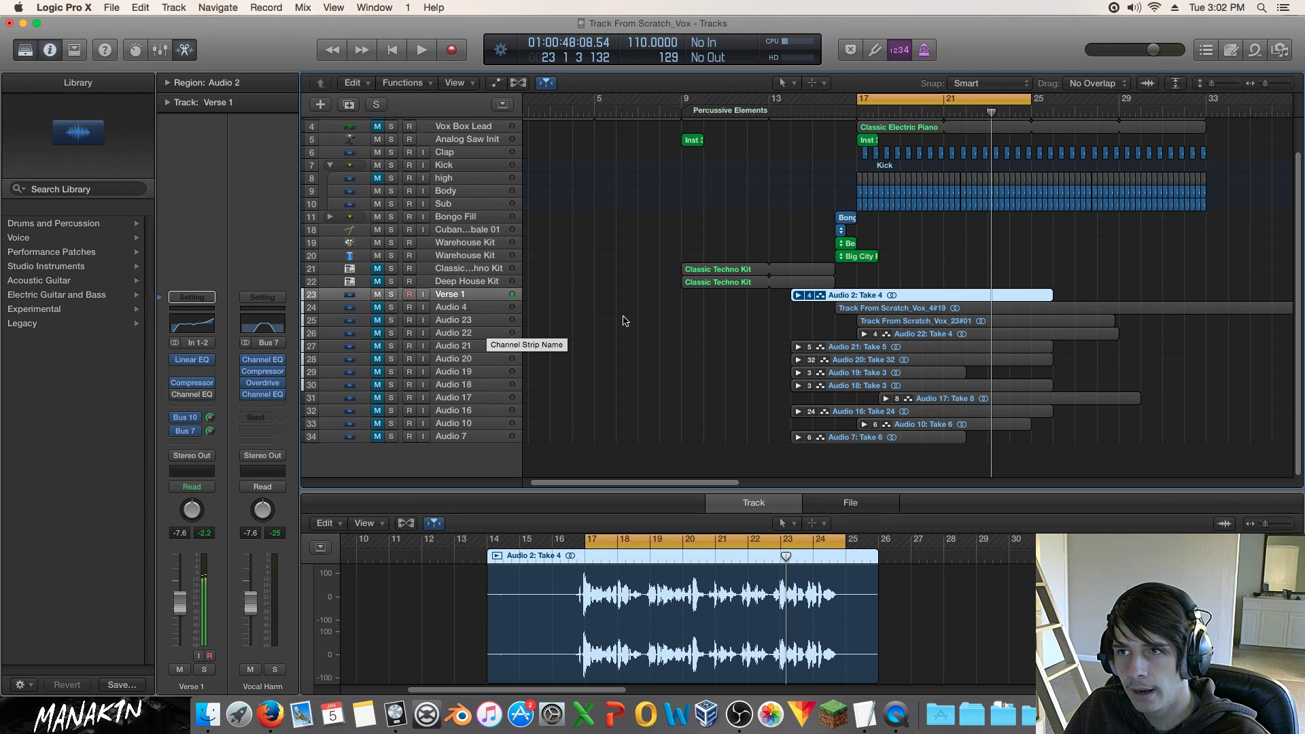
Play the mix briefly, then solo and select the Gaseous Lead track.
{"action": "scroll", "coordinate": [972, 299], "scroll_direction": "up", "scroll_amount": 3}
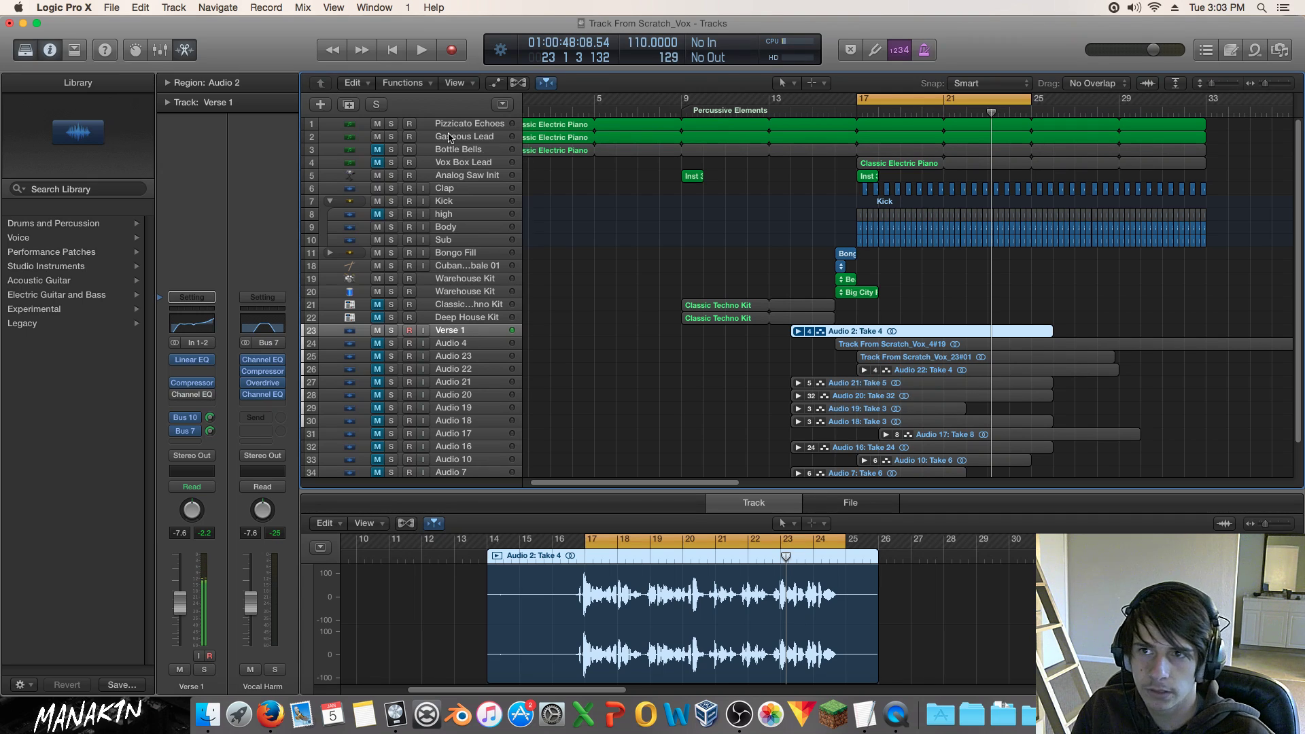
{"action": "key", "text": "space"}
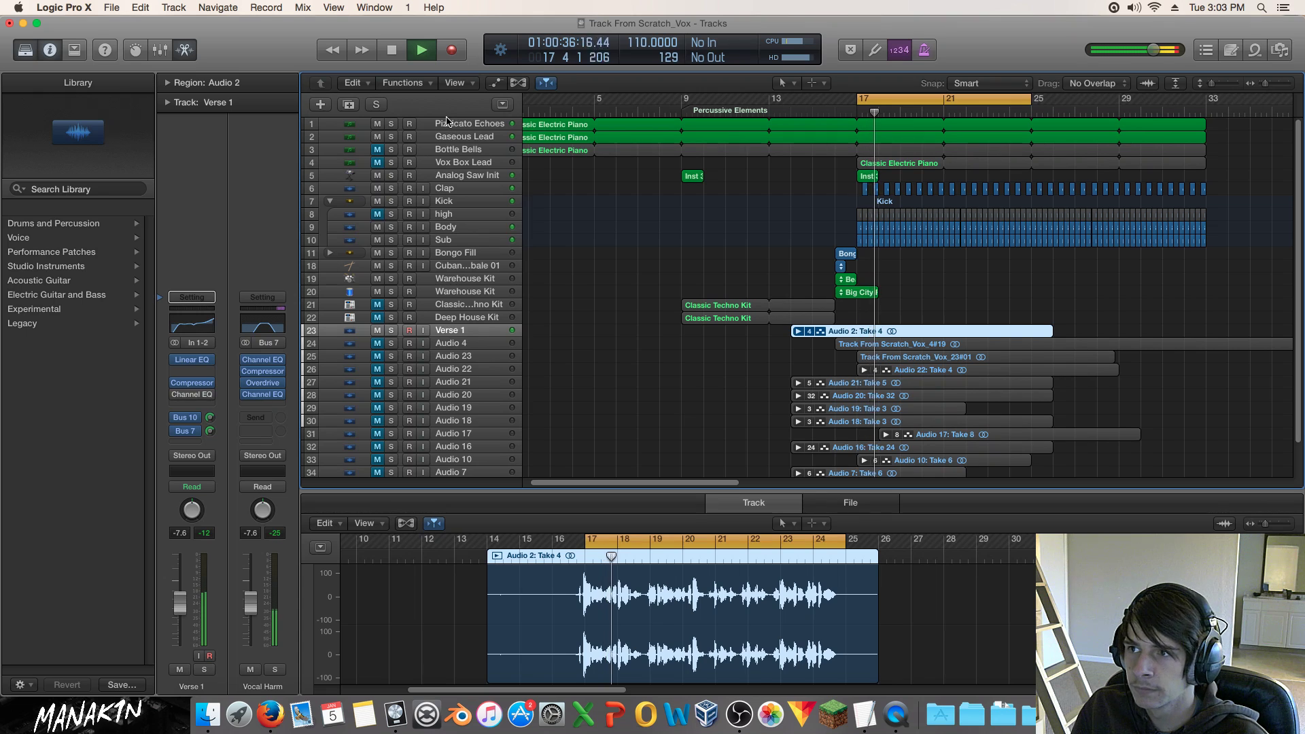
{"action": "key", "text": "space"}
{"action": "left_click_drag", "start_coordinate": [391, 124], "coordinate": [395, 137]}
{"action": "left_click", "coordinate": [391, 125]}
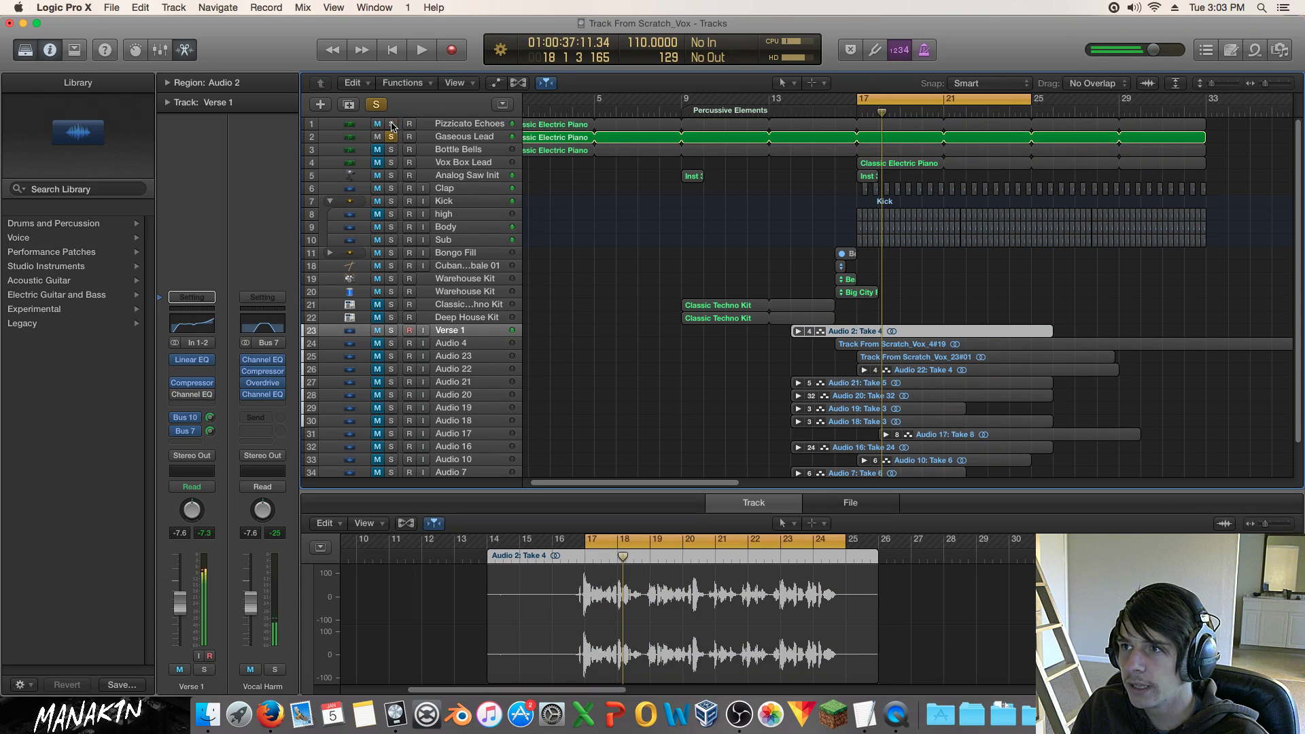
{"action": "left_click", "coordinate": [420, 138]}
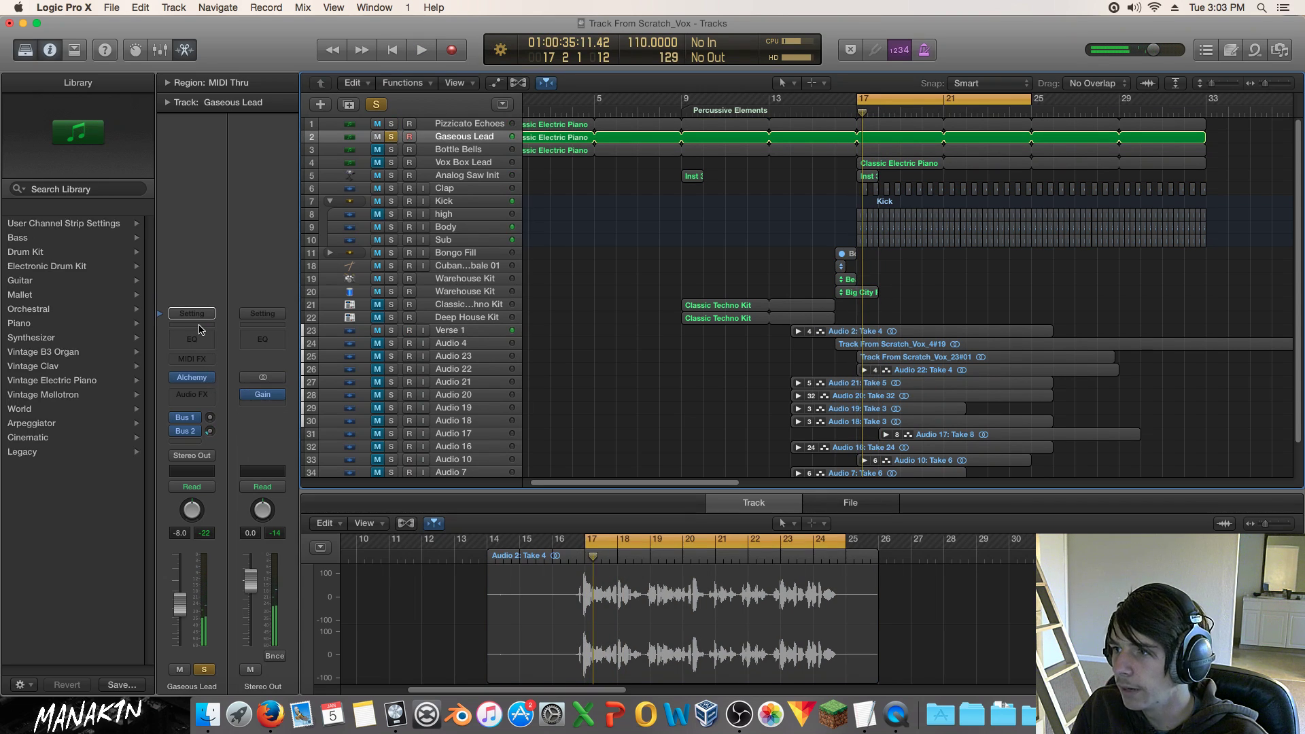
Add a Channel EQ with a 7 dB boost at 2450 Hz to Gaseous Lead, and unsolo the track during playback.
{"action": "left_click", "coordinate": [192, 339]}
{"action": "key", "text": "space"}
{"action": "mouse_move", "coordinate": [495, 232]}
{"action": "left_mouse_down"}
{"action": "mouse_move", "coordinate": [490, 209]}
{"action": "mouse_move", "coordinate": [488, 229]}
{"action": "left_mouse_up"}
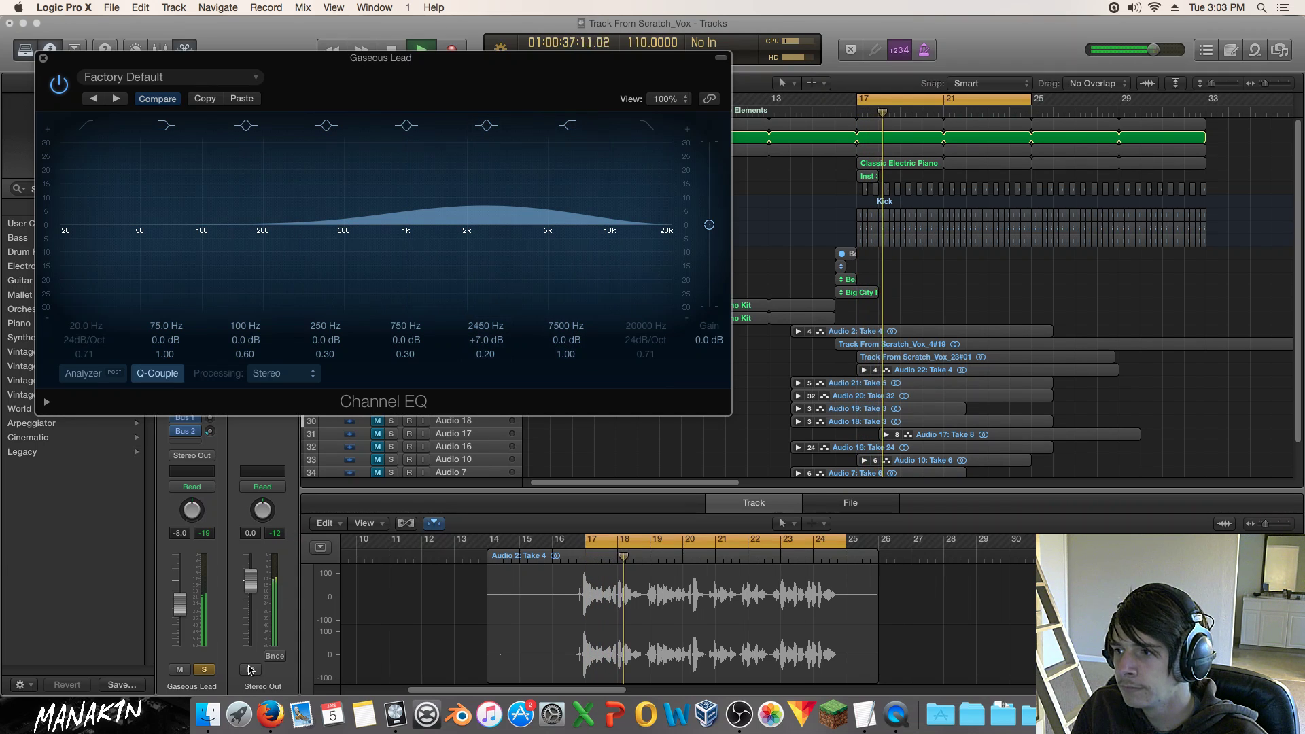
{"action": "left_click", "coordinate": [202, 671]}
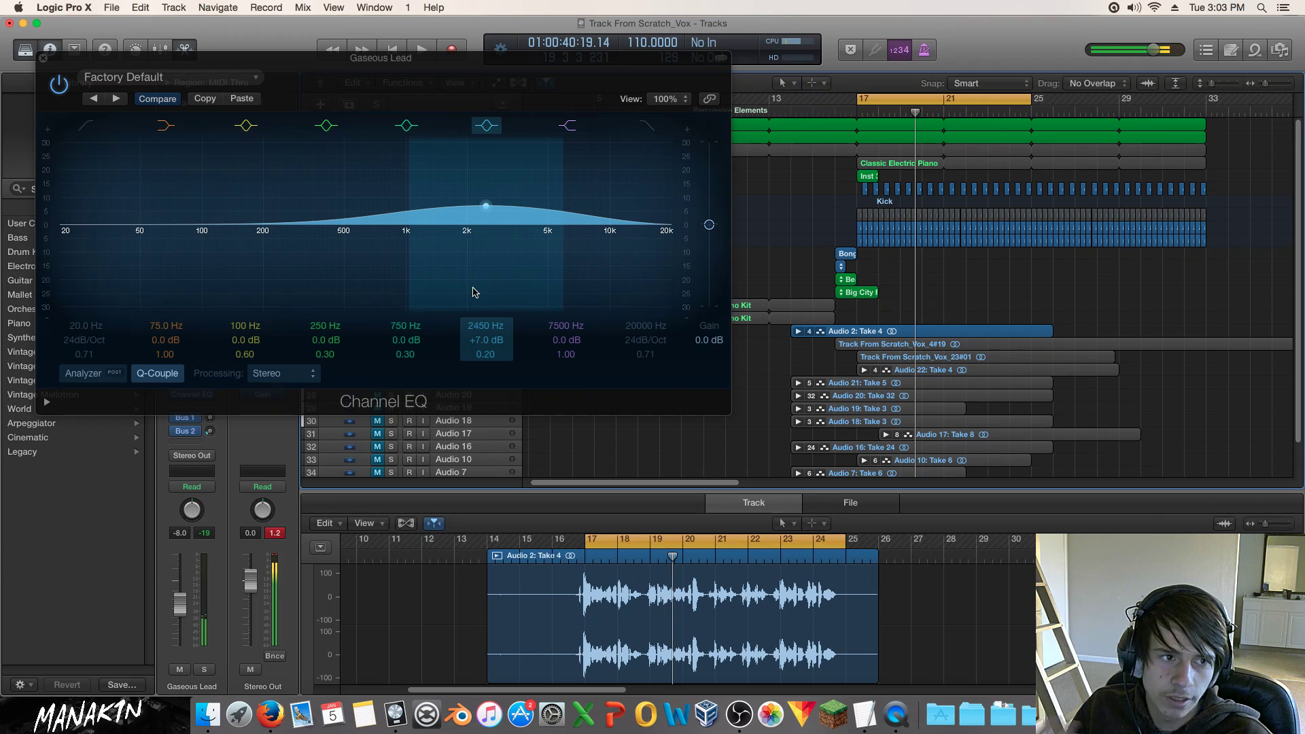
Close Gaseous Lead's Channel EQ and remove the plug-in from the channel.
{"action": "left_click", "coordinate": [42, 58]}
{"action": "left_click", "coordinate": [213, 395]}
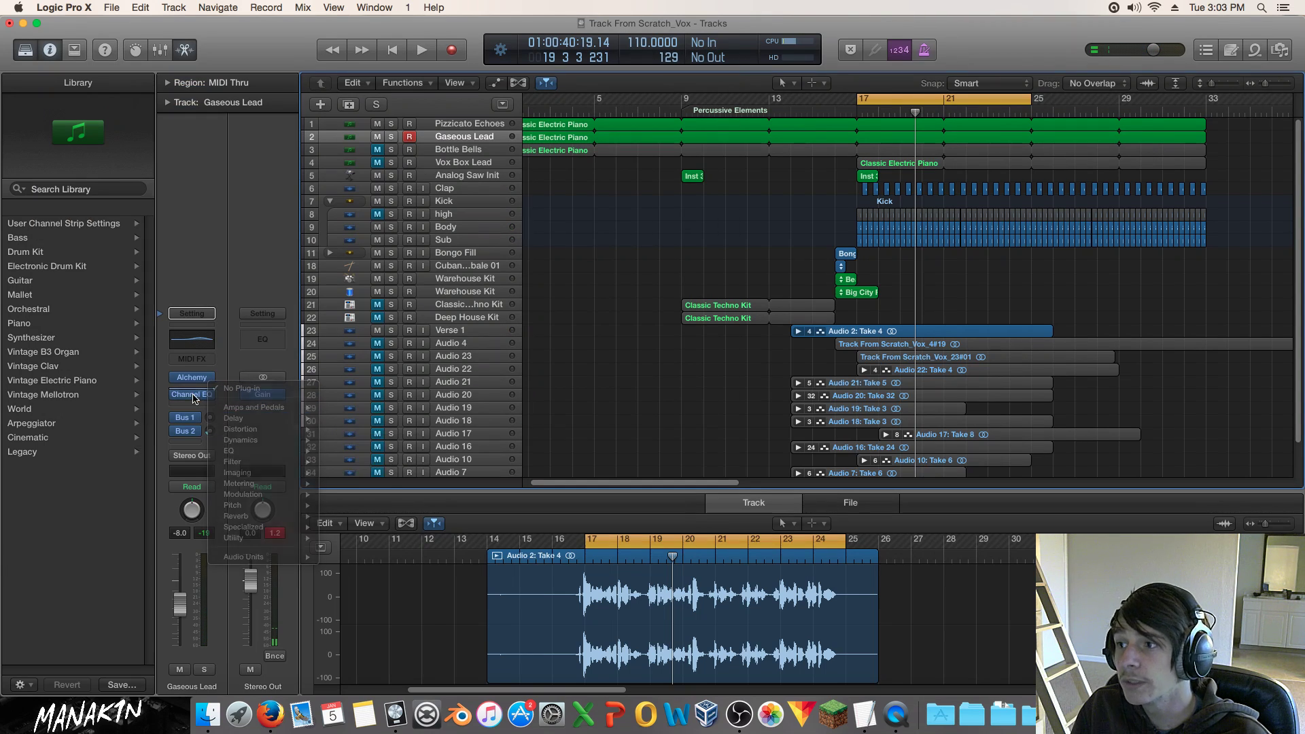
{"action": "left_click", "coordinate": [204, 414]}
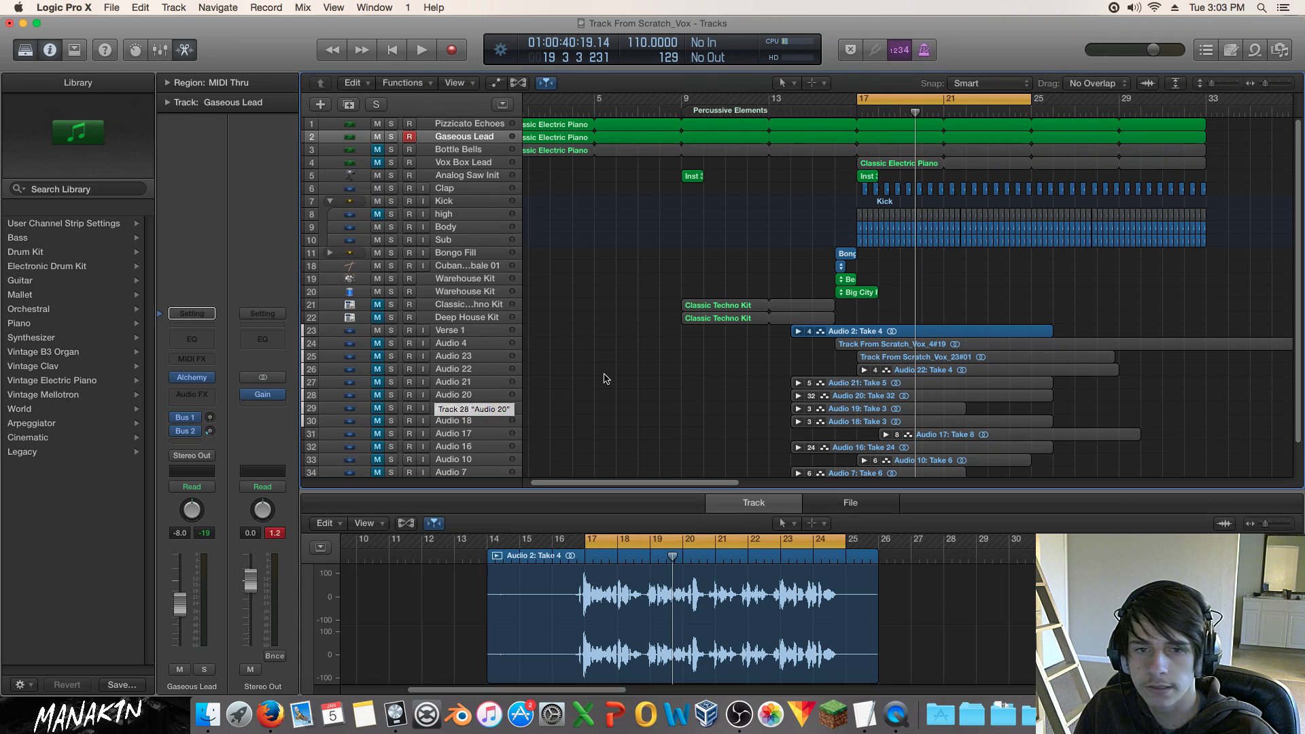
Show the Vocal Harm bus through Verse 1's Bus 7 send, solo it, and open its last Channel EQ during playback.
{"action": "scroll", "coordinate": [615, 367], "scroll_direction": "down", "scroll_amount": 3}
{"action": "left_click", "coordinate": [448, 297]}
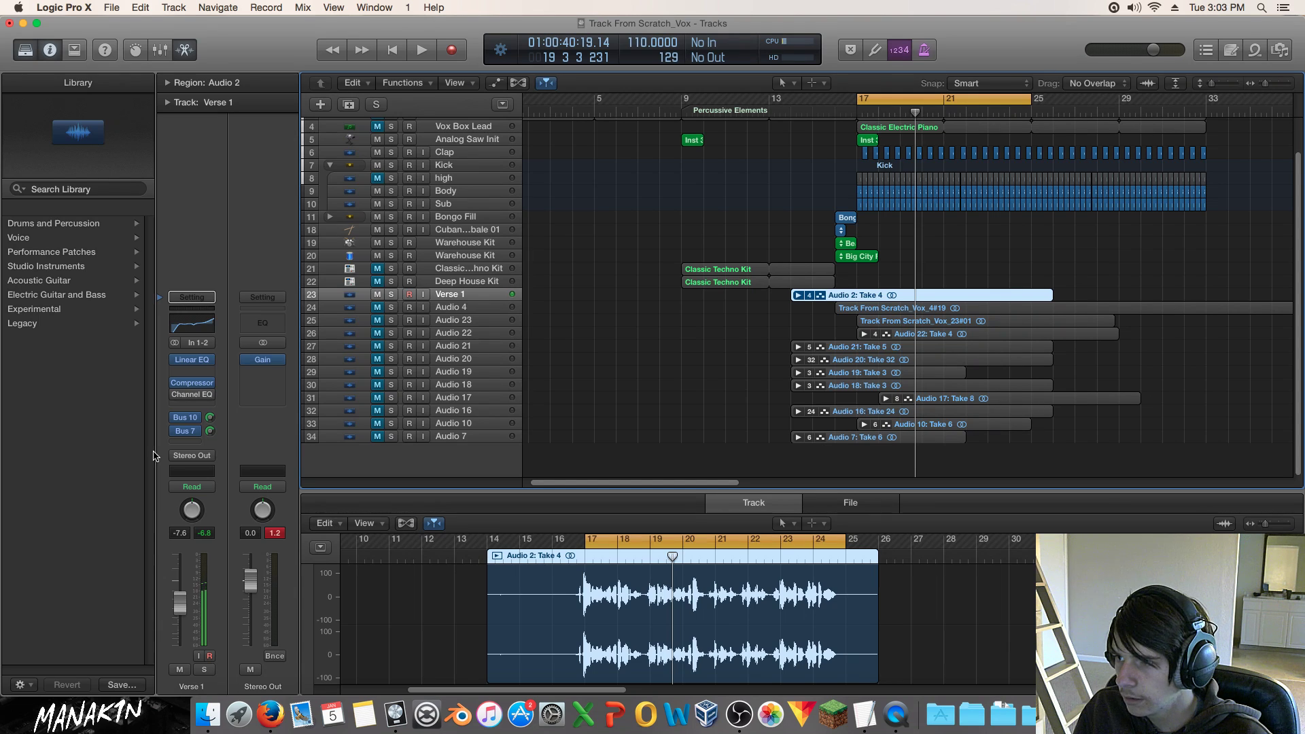
{"action": "left_click", "coordinate": [191, 435]}
{"action": "left_click", "coordinate": [276, 670]}
{"action": "key", "text": "space"}
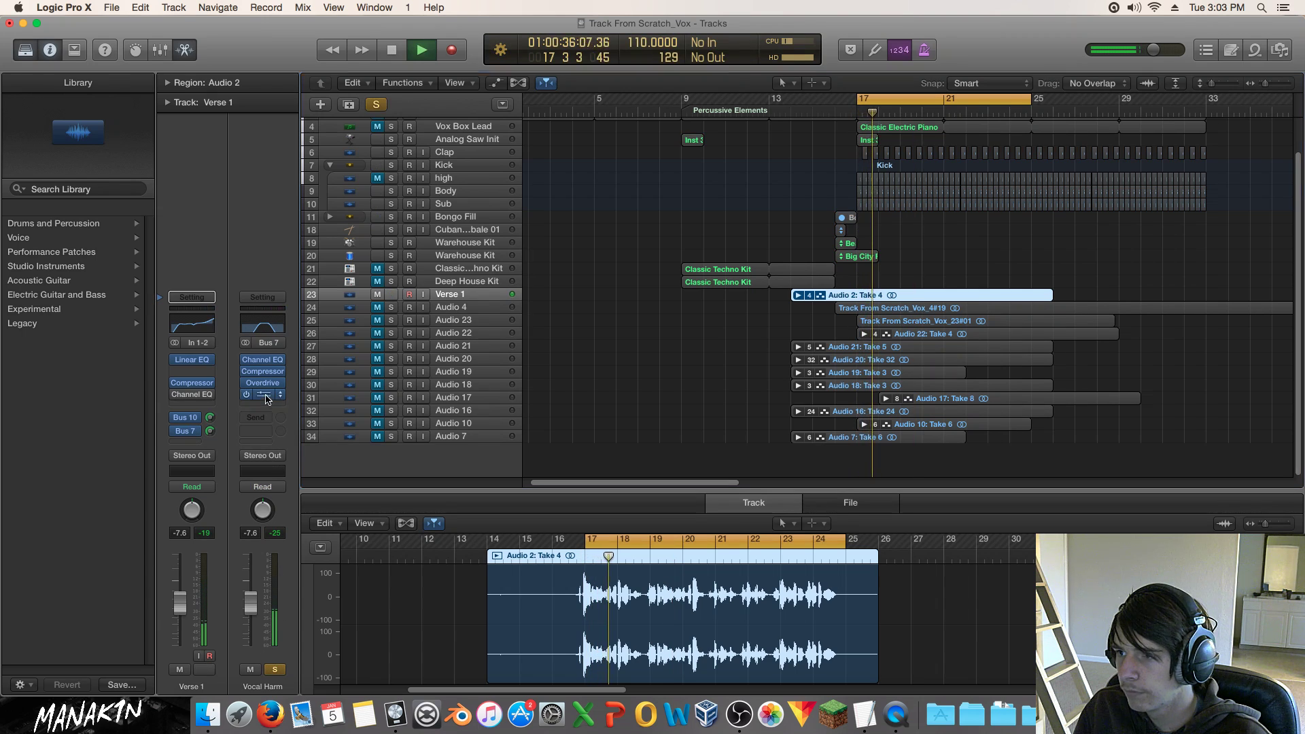
{"action": "left_click", "coordinate": [266, 396]}
Set the Vocal Harm EQ's 24 dB/Oct high cut to 2100 Hz, comparing with the band off, and unsolo the bus.
{"action": "left_click_drag", "start_coordinate": [650, 256], "coordinate": [428, 288]}
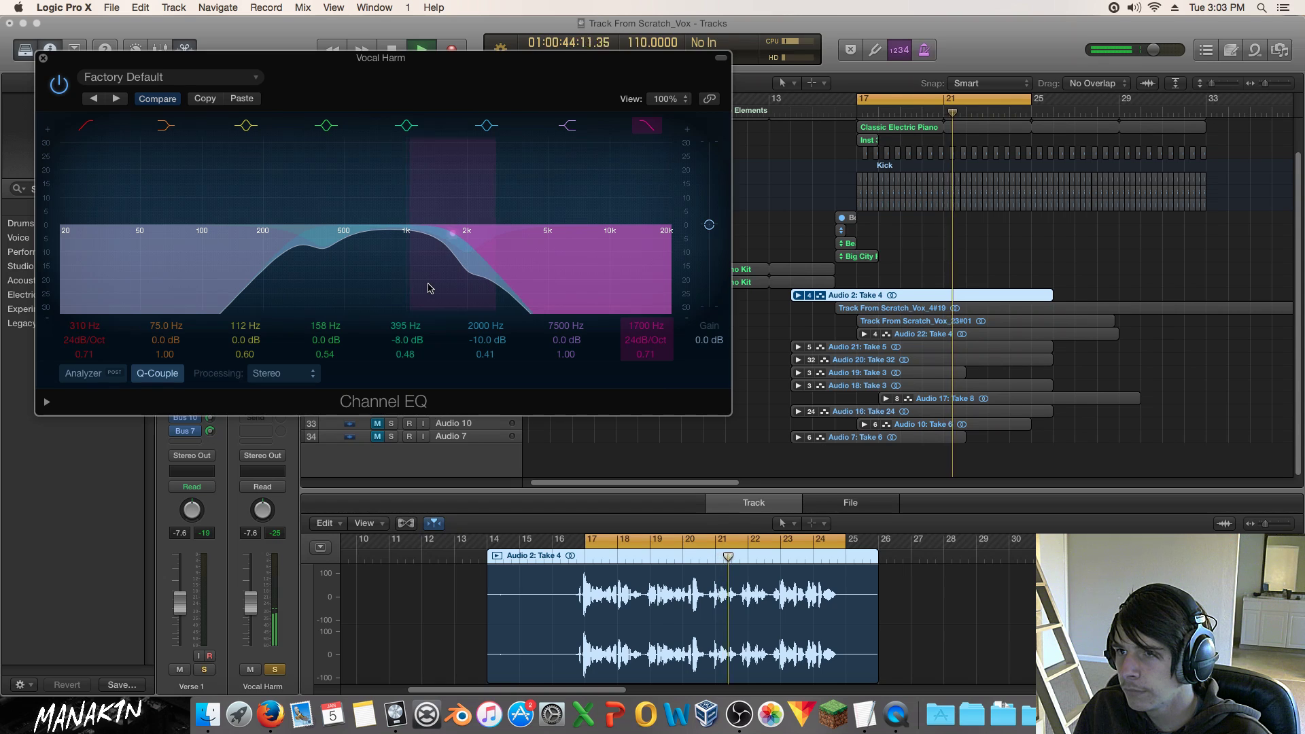
{"action": "left_click", "coordinate": [645, 126]}
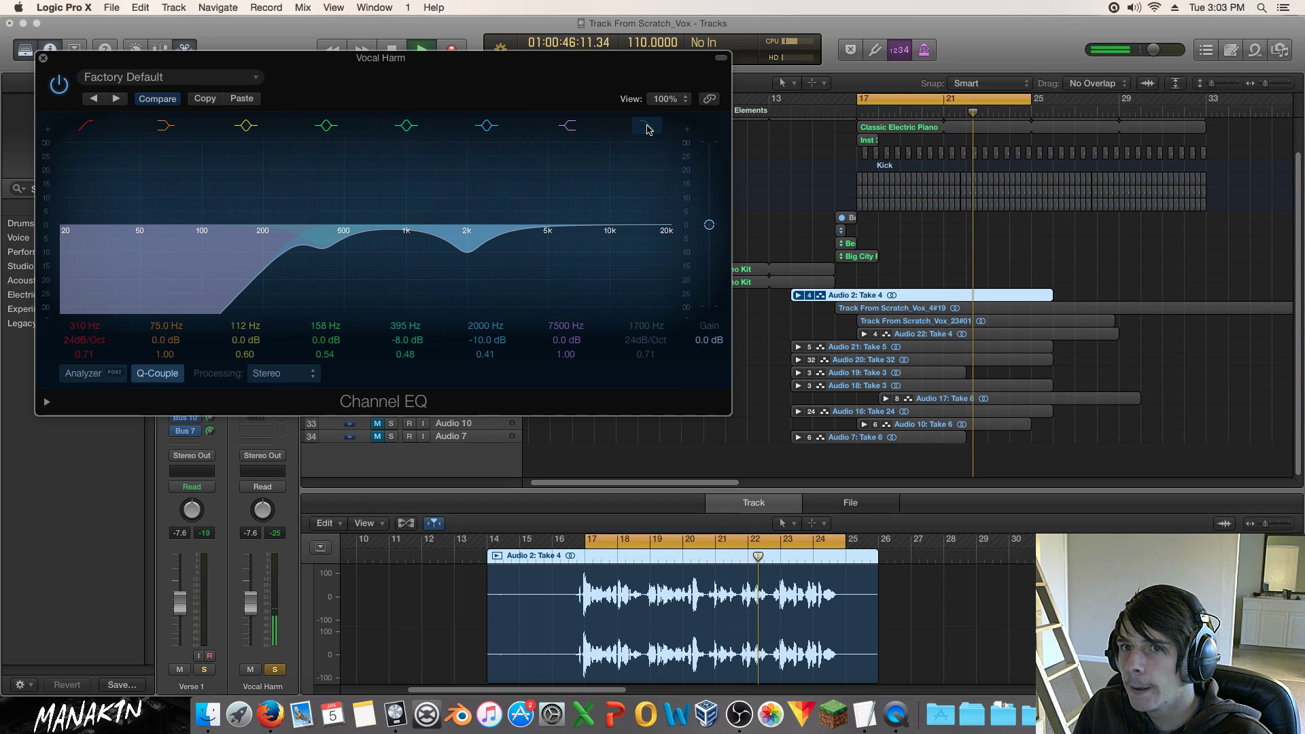
{"action": "left_click", "coordinate": [647, 129]}
{"action": "mouse_move", "coordinate": [480, 193]}
{"action": "left_mouse_down"}
{"action": "mouse_move", "coordinate": [511, 186]}
{"action": "mouse_move", "coordinate": [498, 189]}
{"action": "left_mouse_up"}
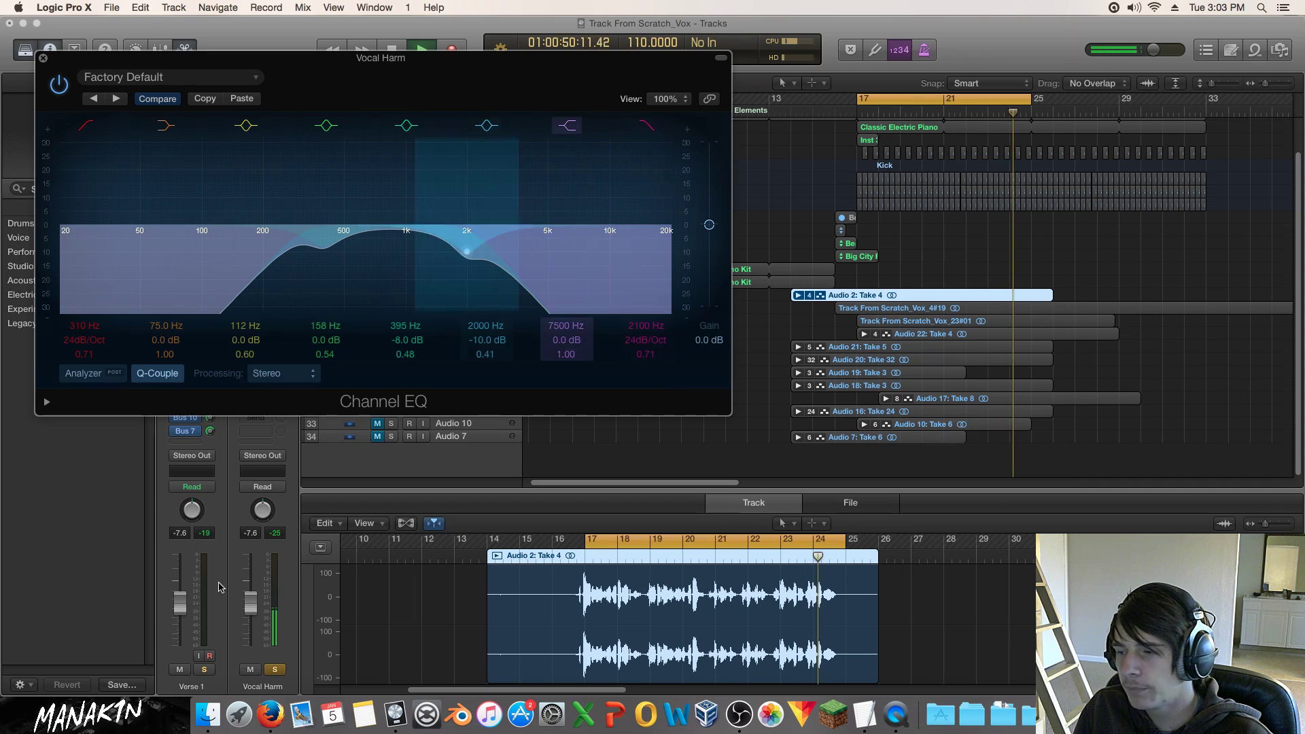
{"action": "left_click", "coordinate": [354, 467]}
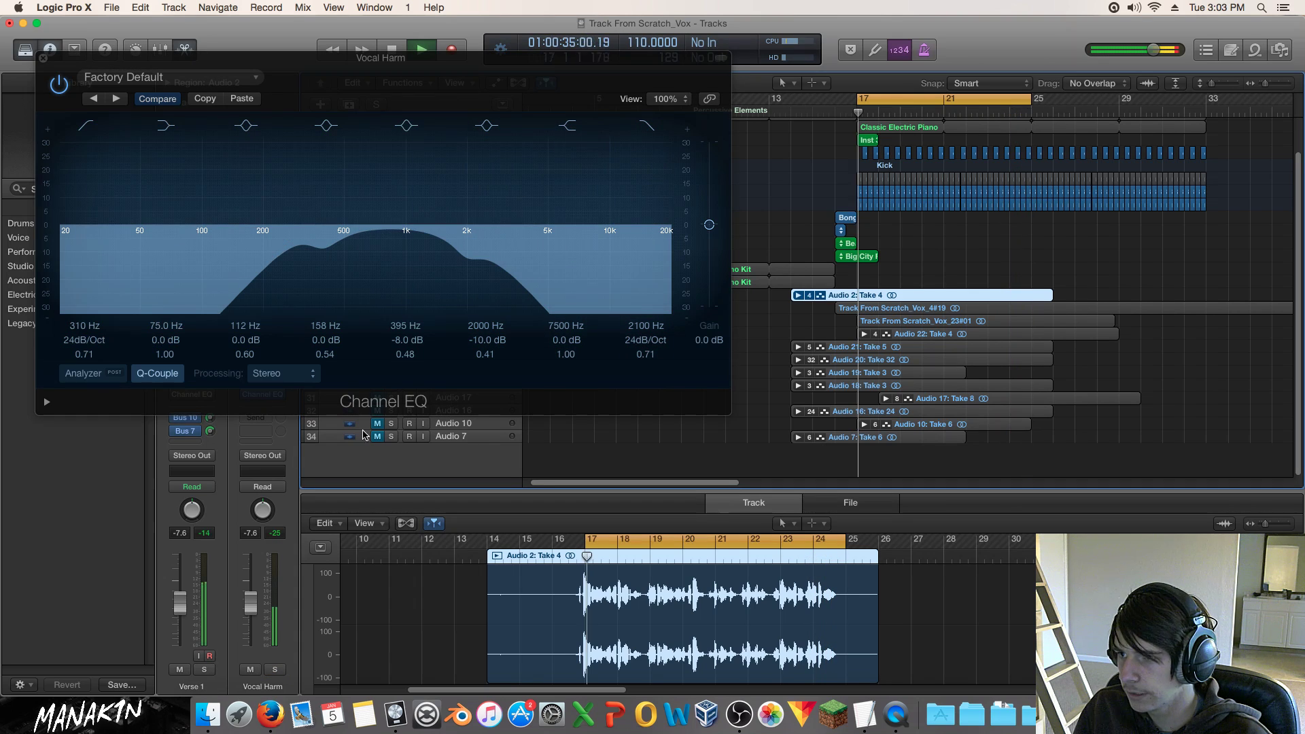
Compare Vocal Harm's high cut on and off in the full mix, keep it on, and raise the fader to -5.2 dB.
{"action": "left_click", "coordinate": [648, 128]}
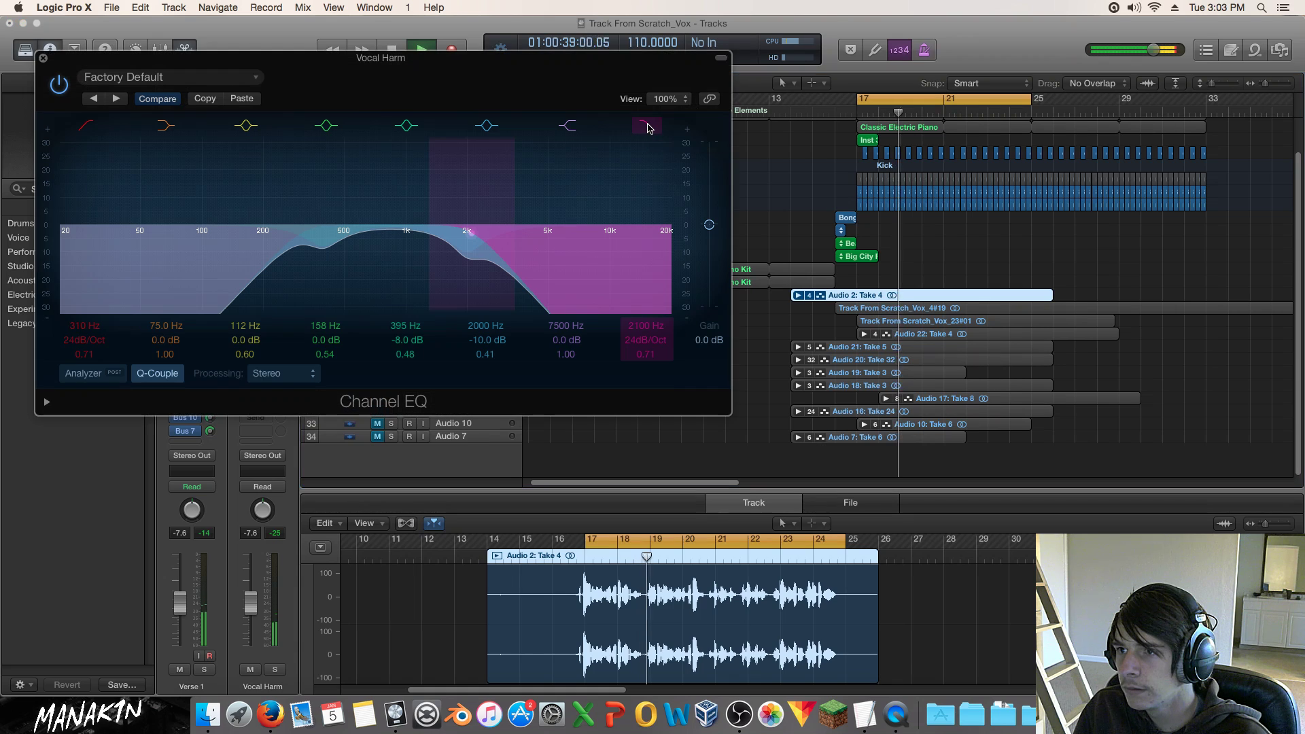
{"action": "left_click", "coordinate": [649, 129]}
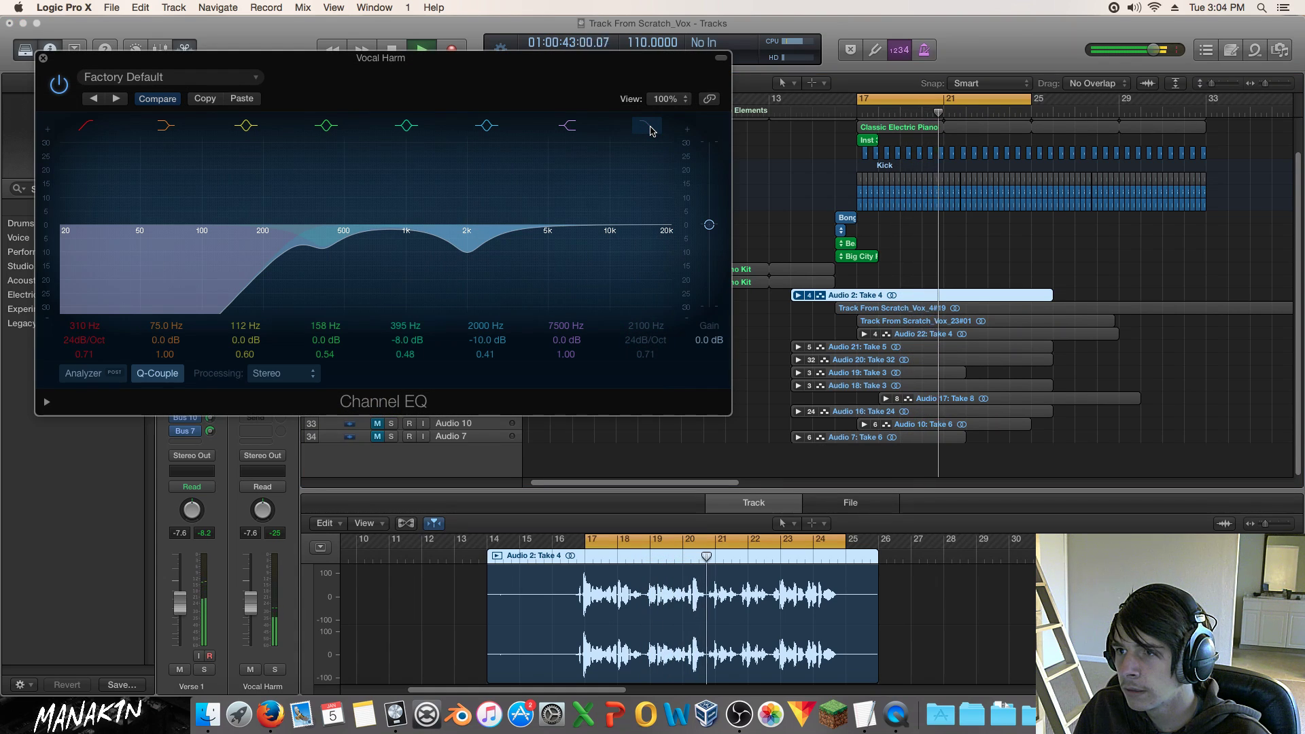
{"action": "left_click", "coordinate": [649, 129]}
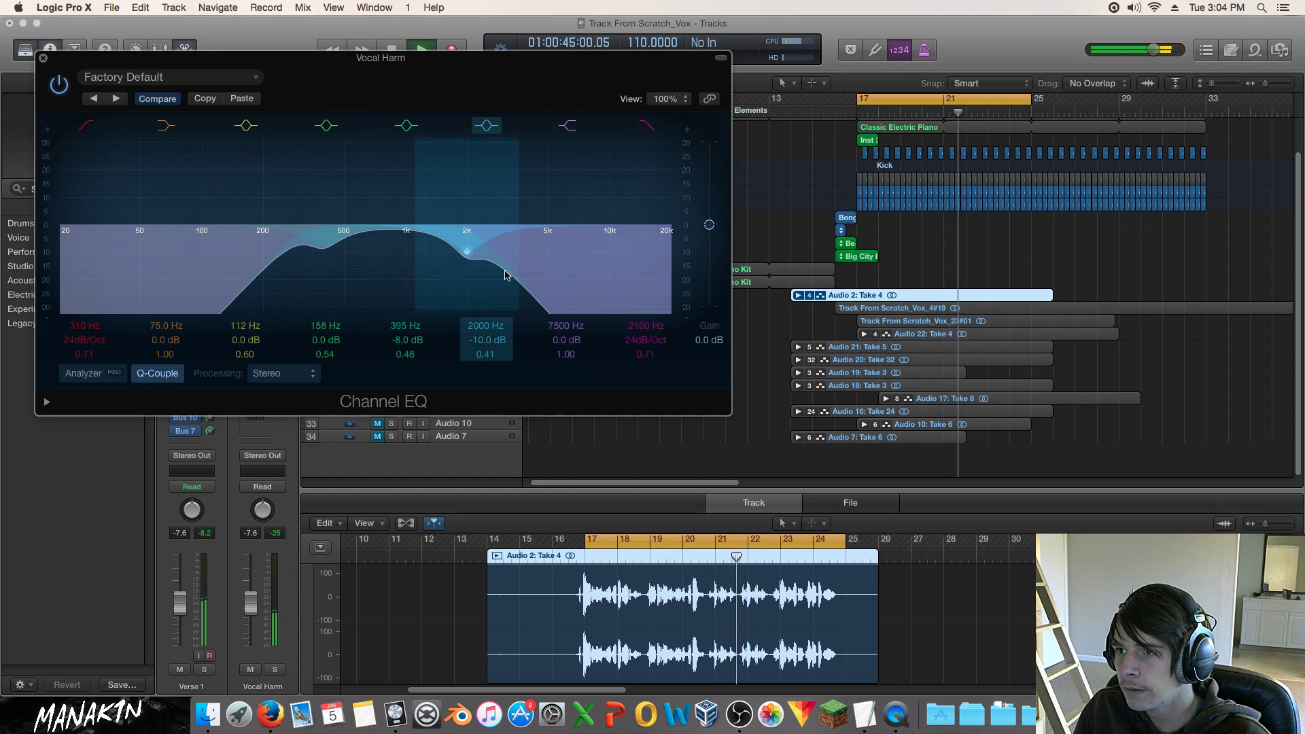
{"action": "left_click_drag", "start_coordinate": [251, 603], "coordinate": [252, 592]}
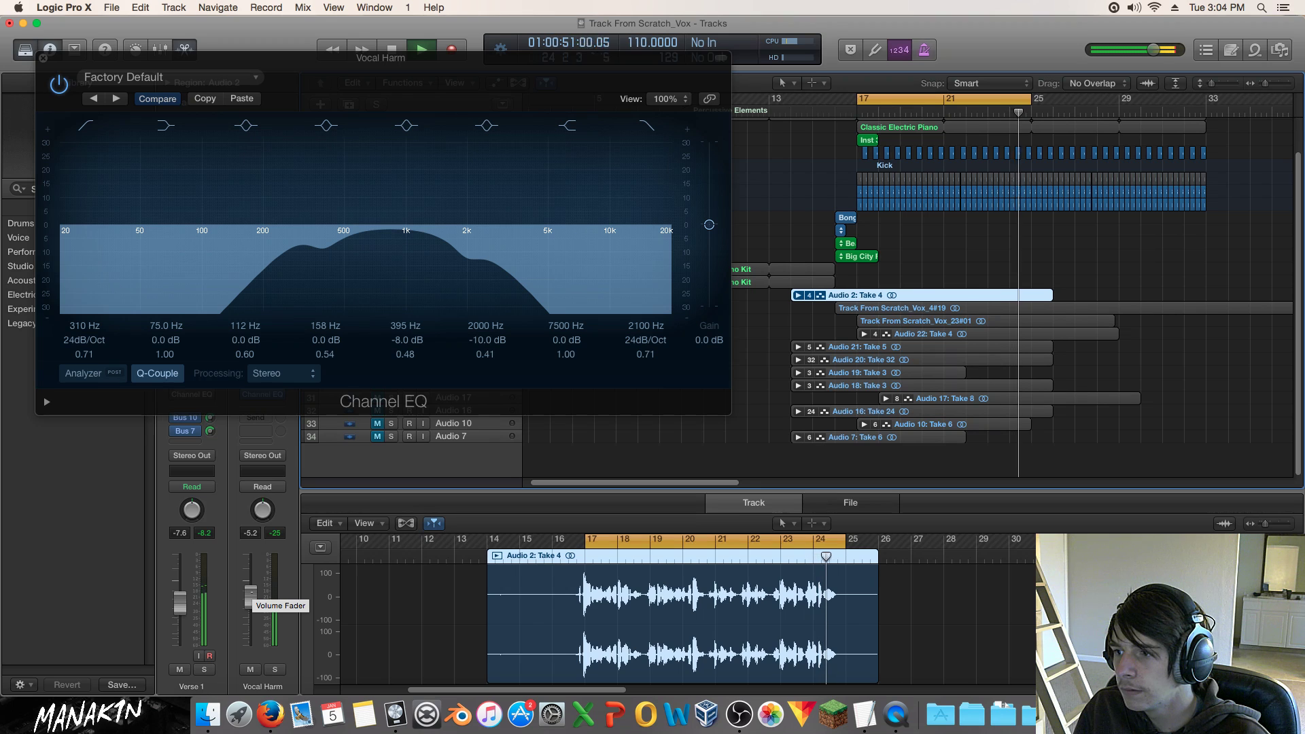
{"action": "key", "text": "space"}
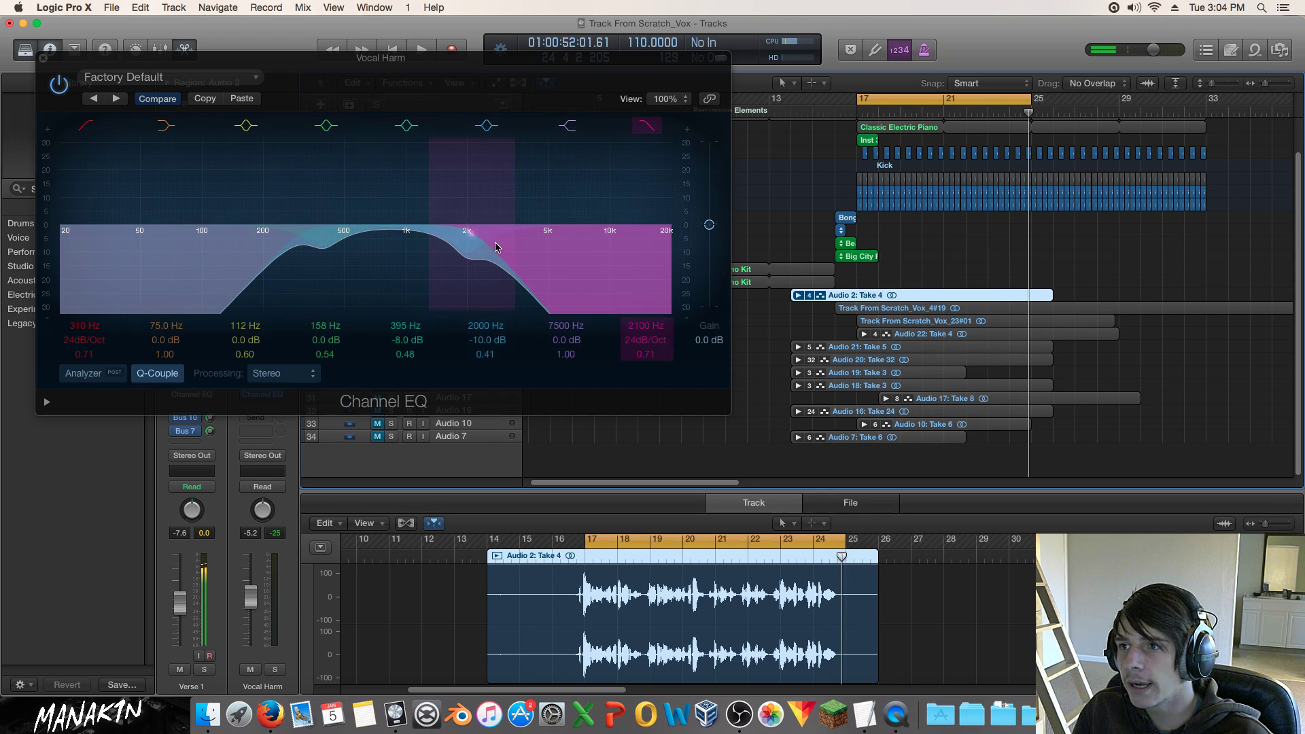
Audition Vocal Harm in the mix with its high cut bypassed, re-enable the band for another playback, and close the Channel EQ.
{"action": "left_click", "coordinate": [646, 126]}
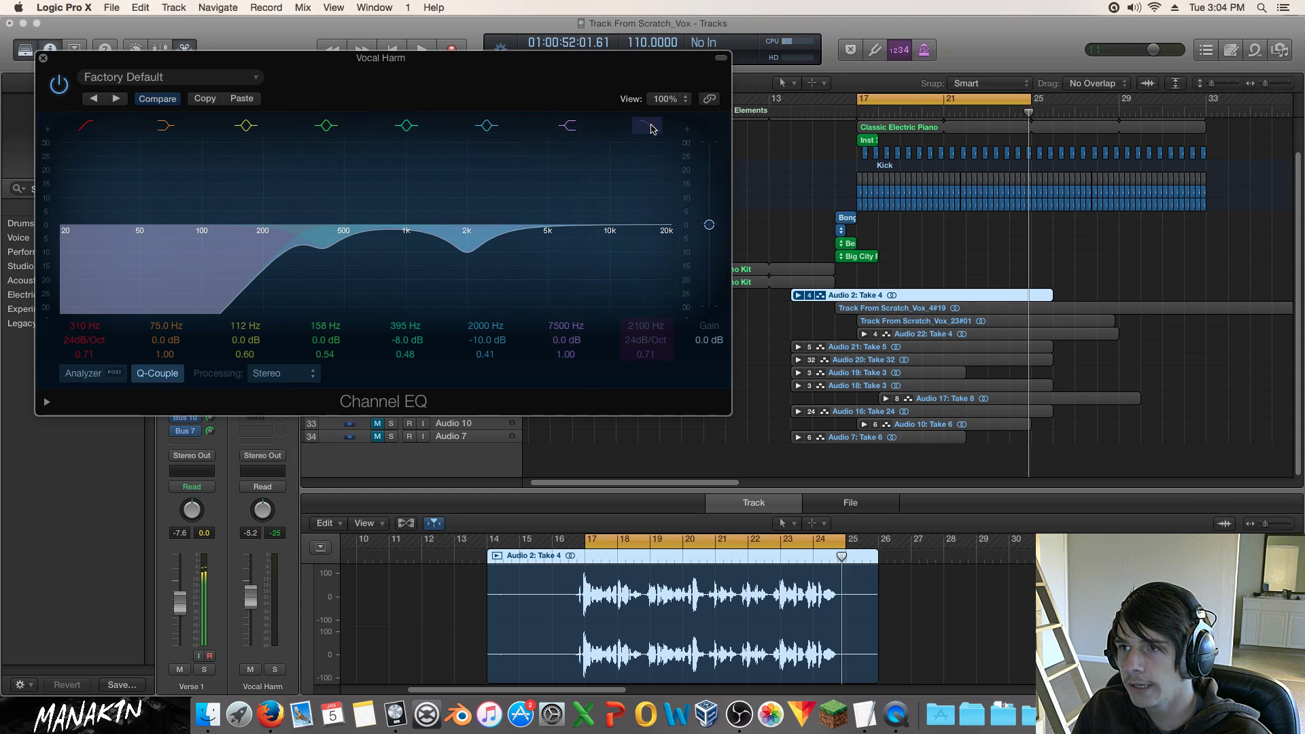
{"action": "key", "text": "space"}
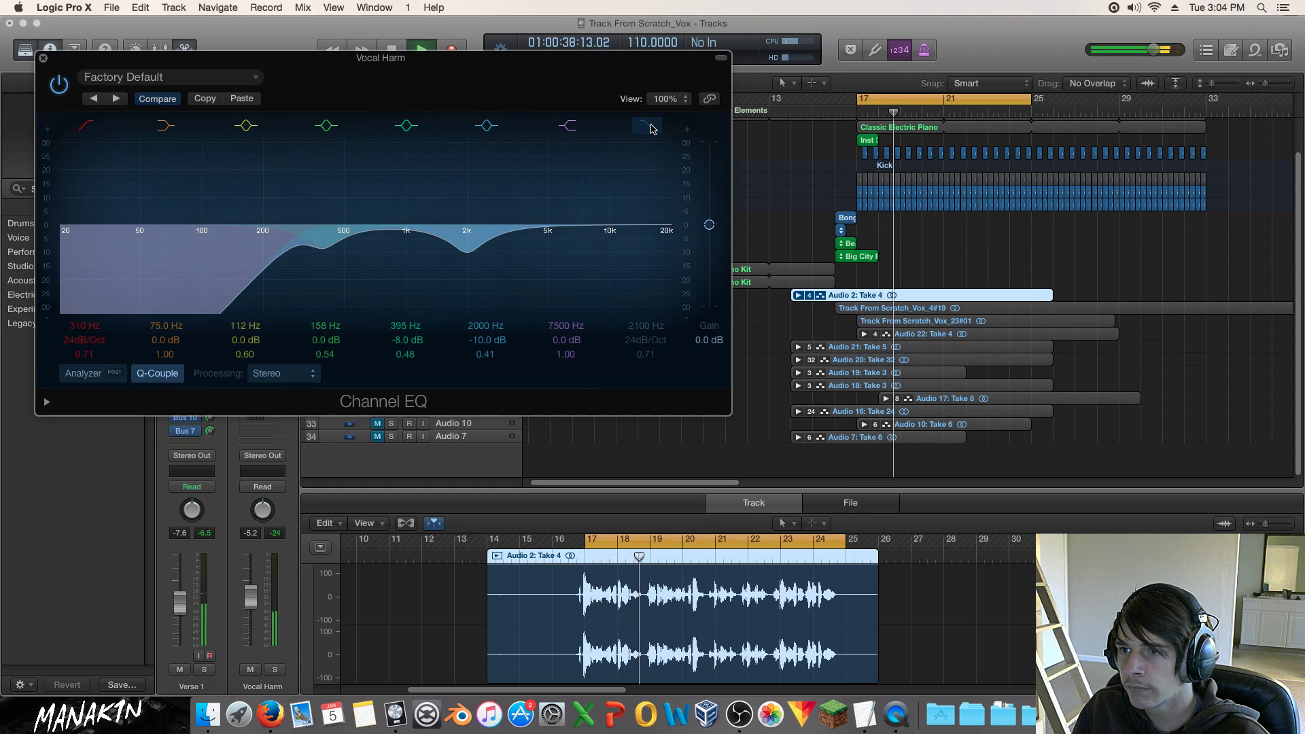
{"action": "key", "text": "space"}
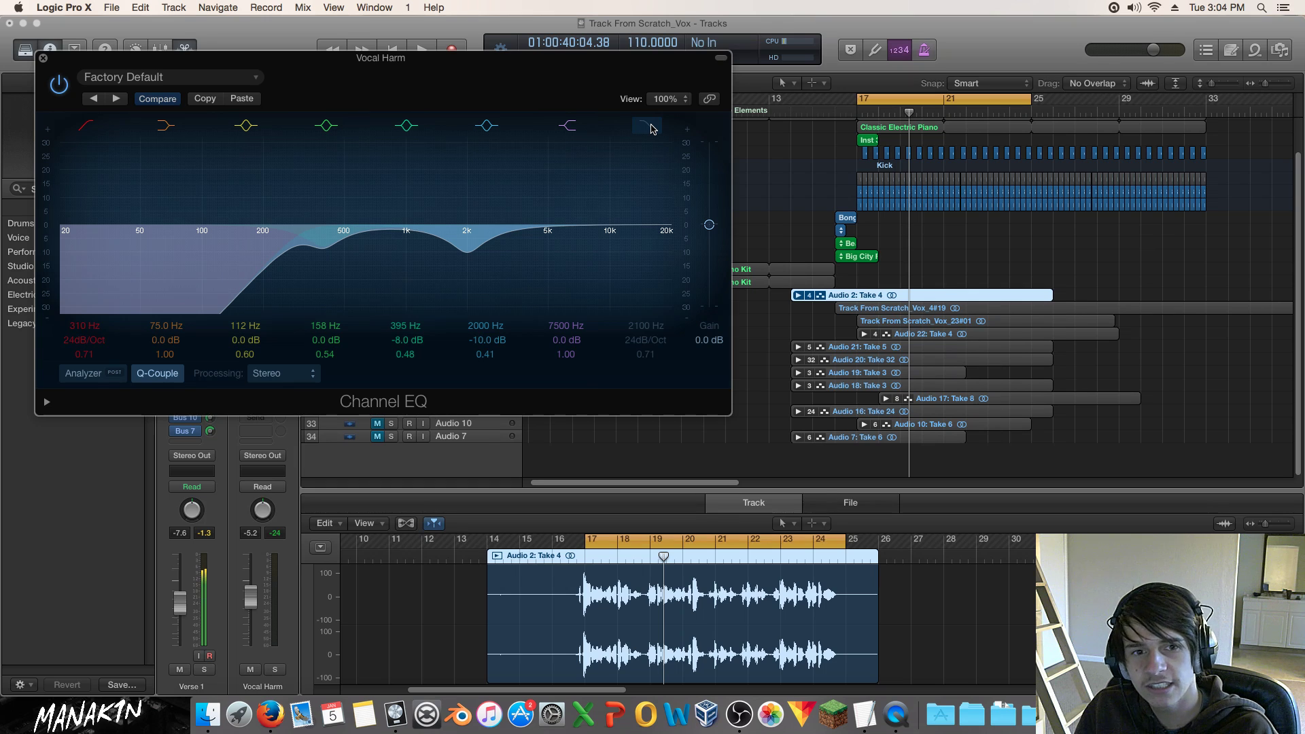
{"action": "left_click_drag", "start_coordinate": [477, 80], "coordinate": [960, 131]}
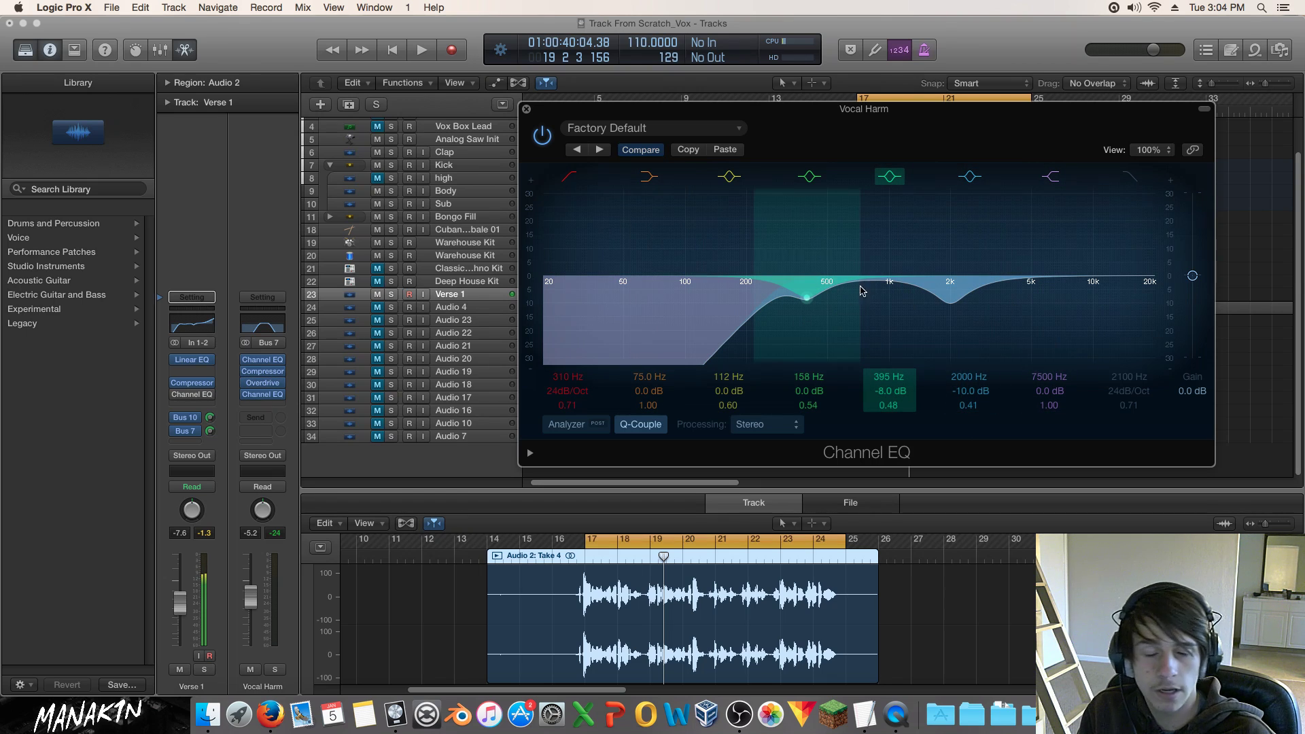
{"action": "left_click", "coordinate": [1129, 177]}
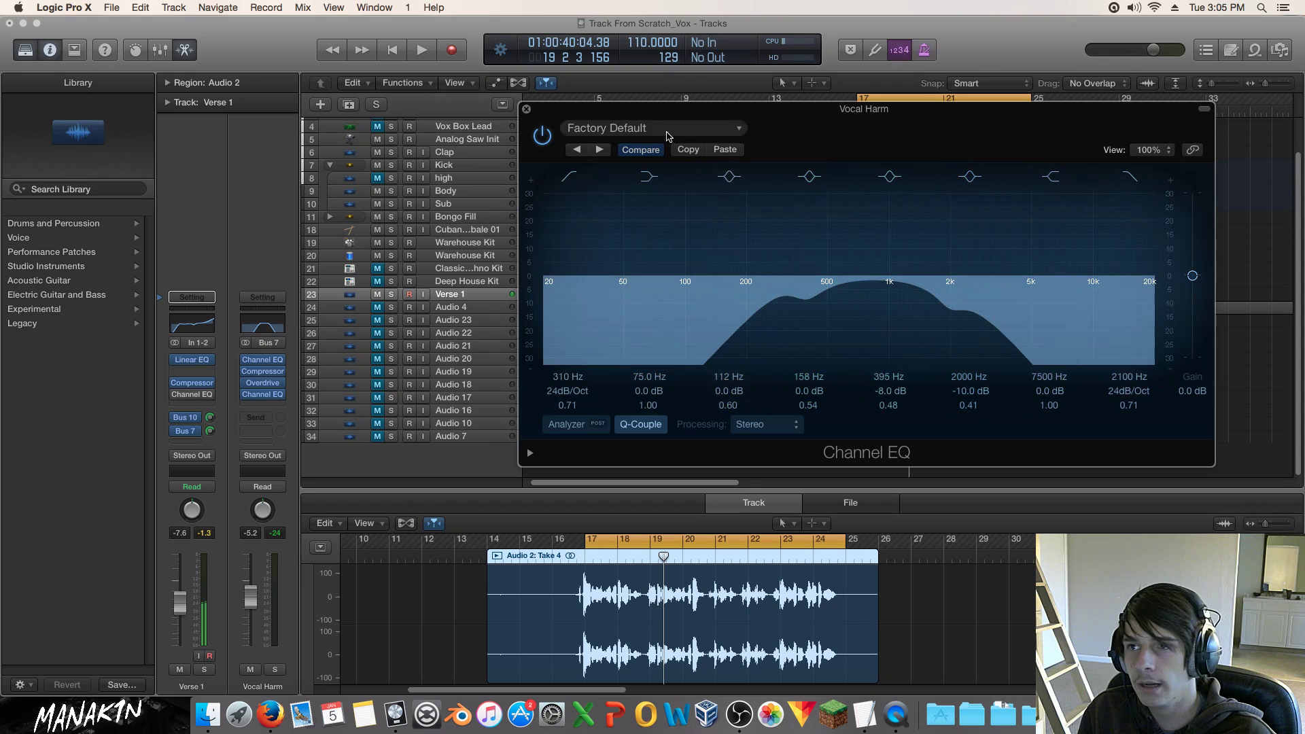
{"action": "key", "text": "space"}
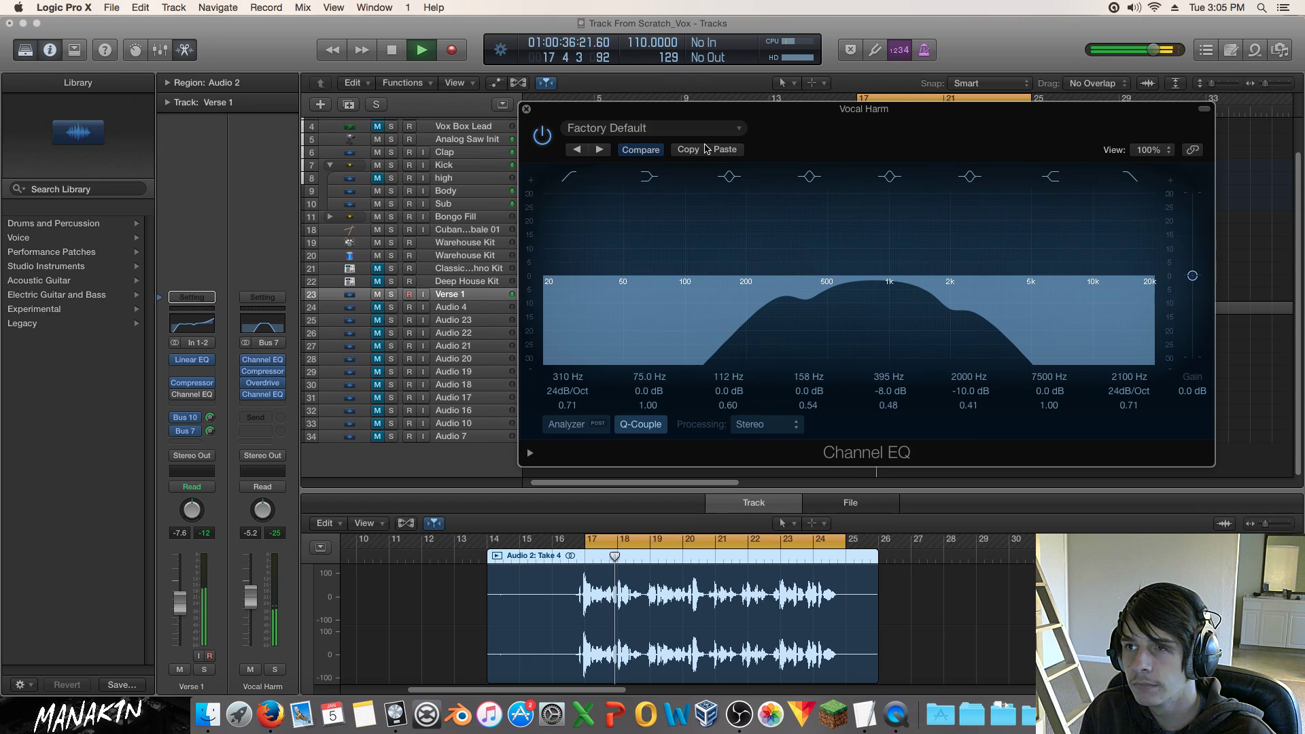
{"action": "key", "text": "super+w"}
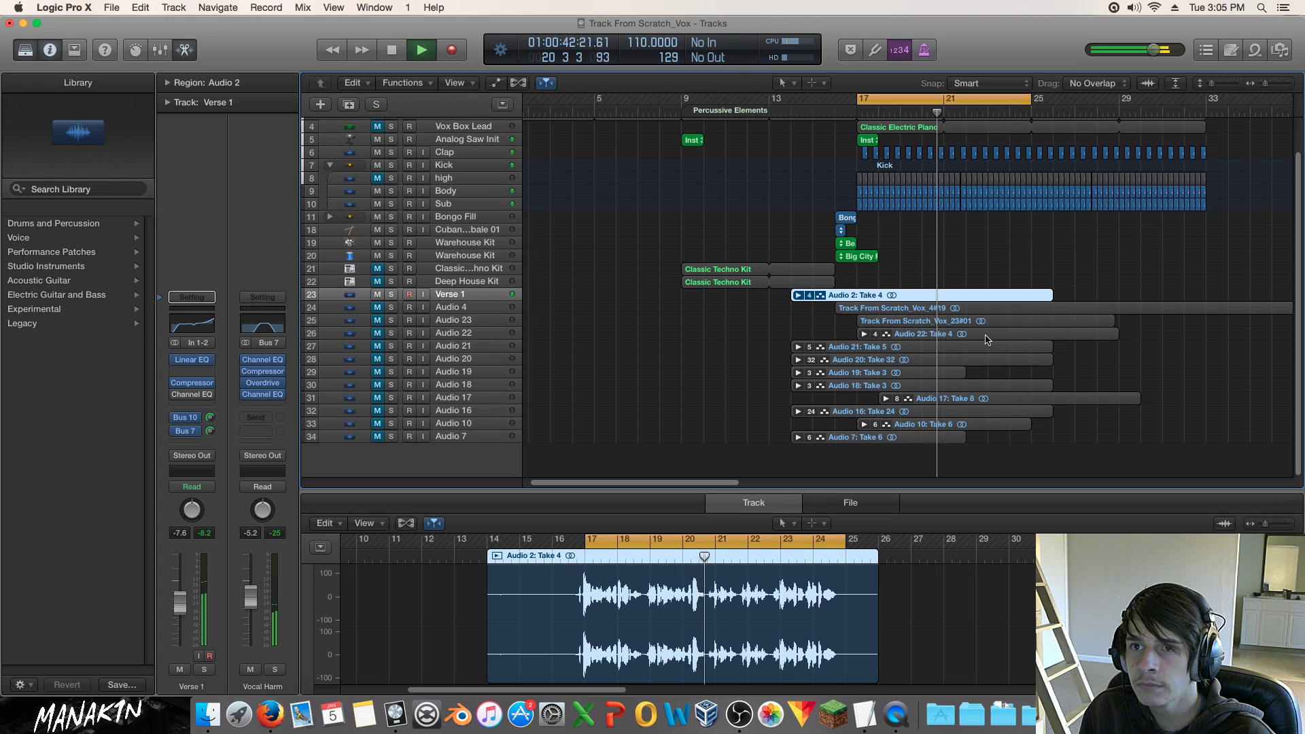
{"action": "key", "text": "space"}
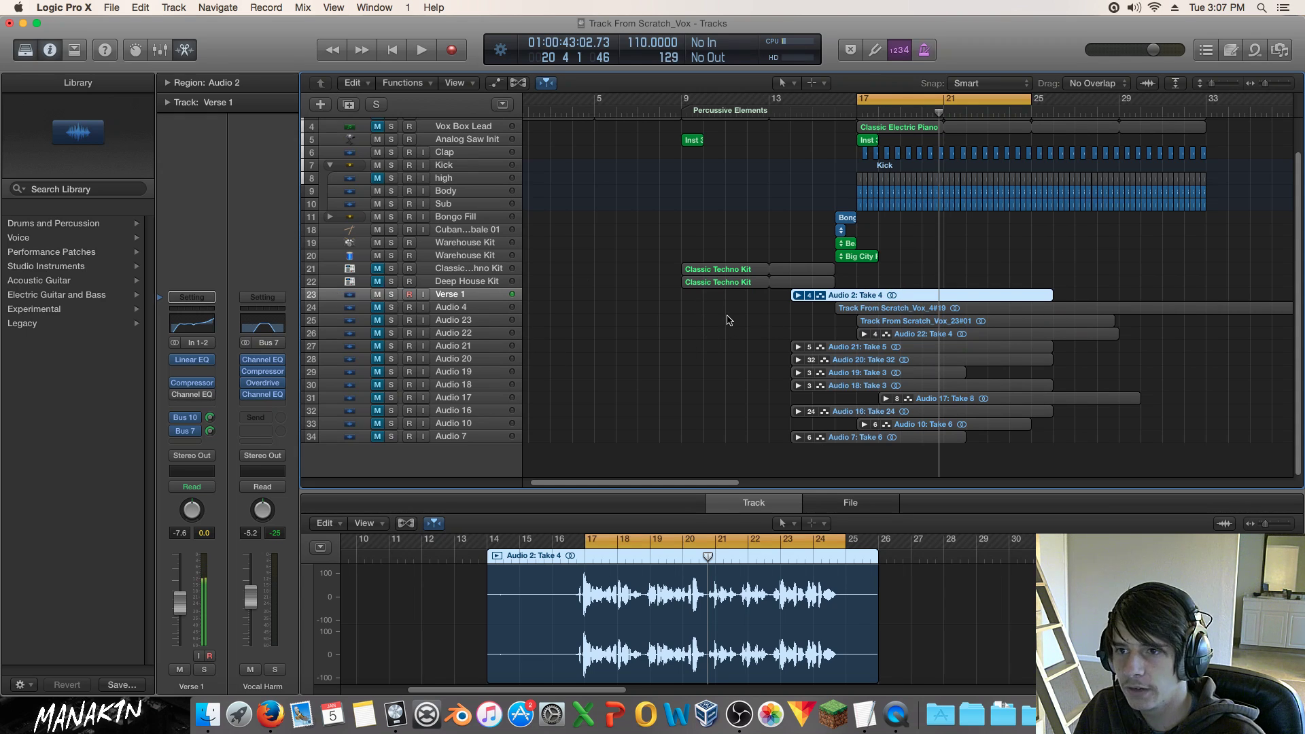
Look through the takes in Verse 1's take folder, collapse it, and show the Vocal Harm bus channel strip beside Verse 1.
{"action": "left_click", "coordinate": [798, 295]}
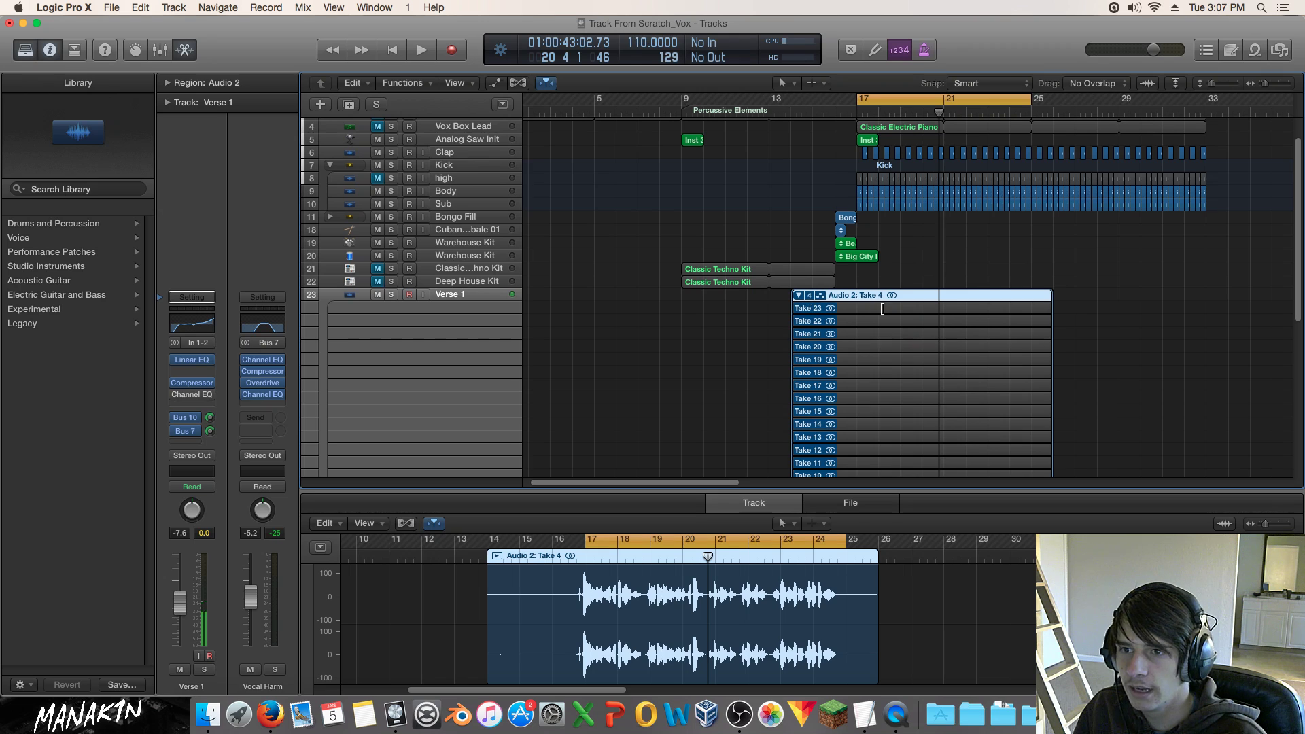
{"action": "scroll", "coordinate": [960, 307], "scroll_direction": "up", "scroll_amount": 2}
{"action": "scroll", "coordinate": [1101, 292], "scroll_direction": "down", "scroll_amount": 10}
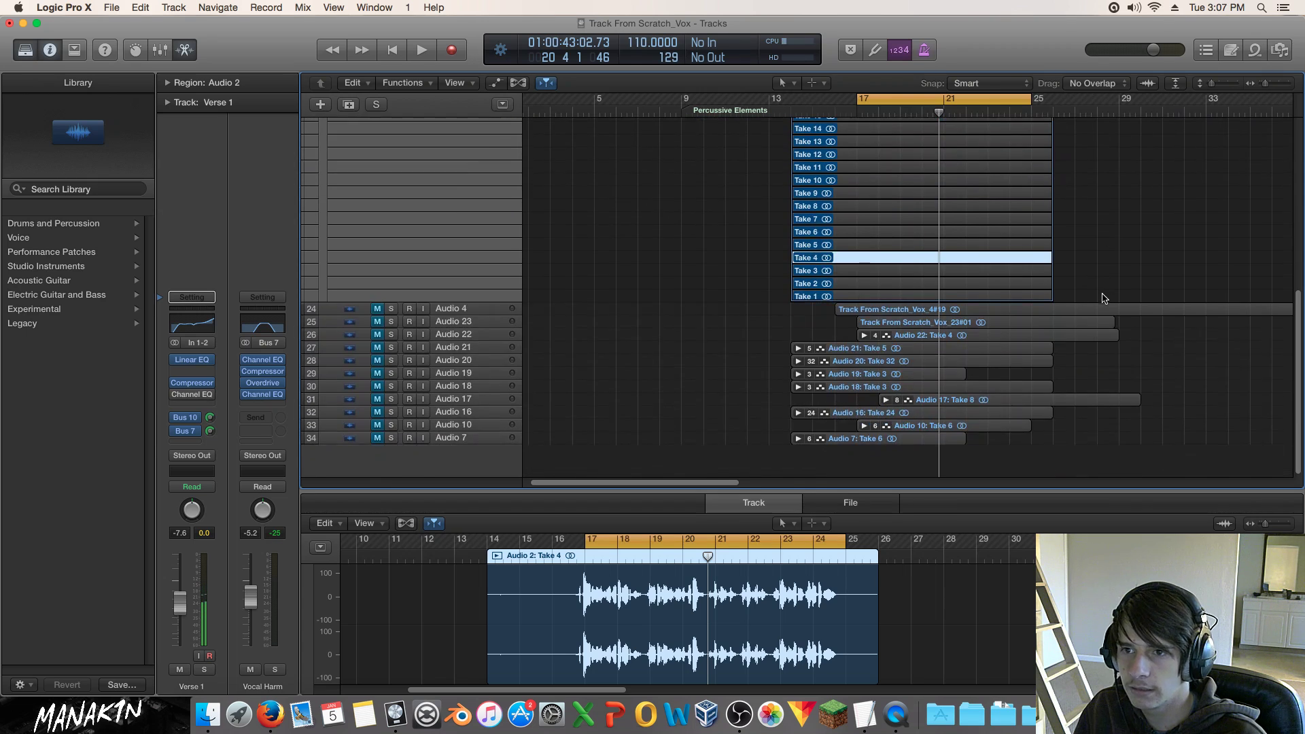
{"action": "scroll", "coordinate": [1102, 298], "scroll_direction": "up", "scroll_amount": 5}
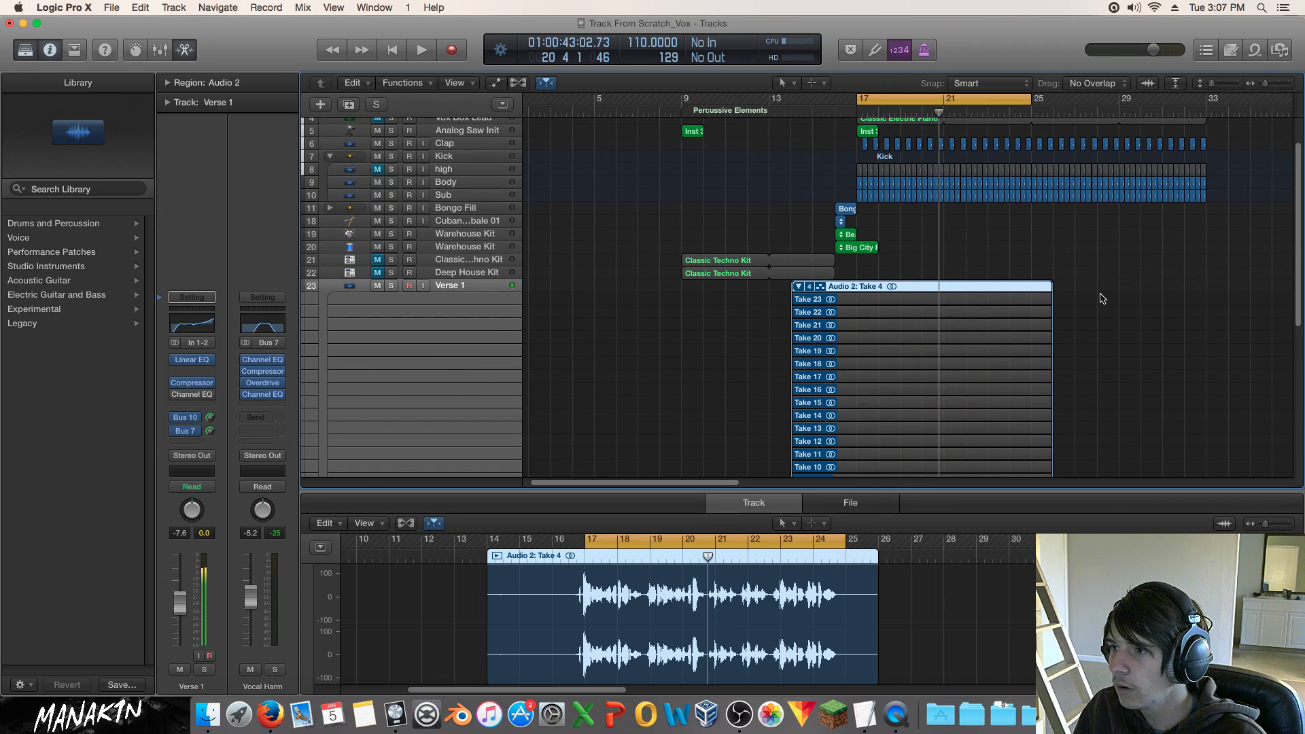
{"action": "left_click", "coordinate": [799, 287]}
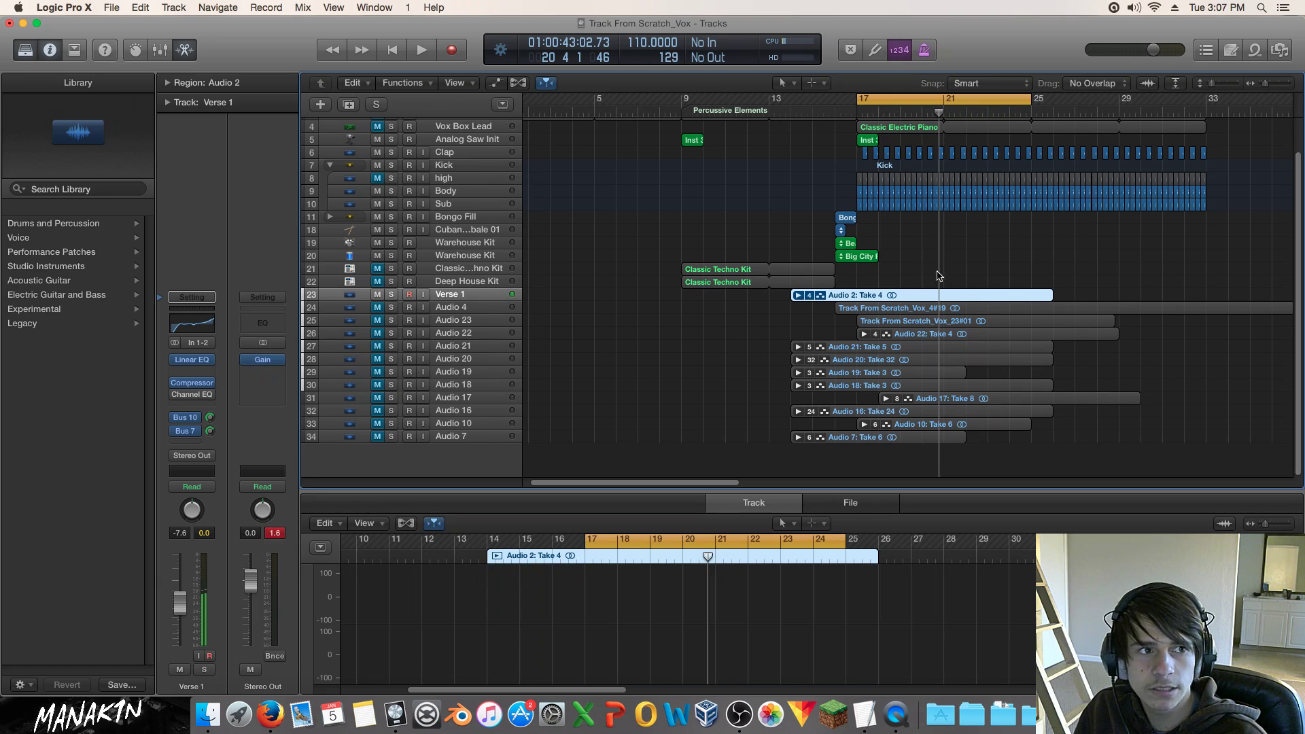
{"action": "mouse_move", "coordinate": [208, 384]}
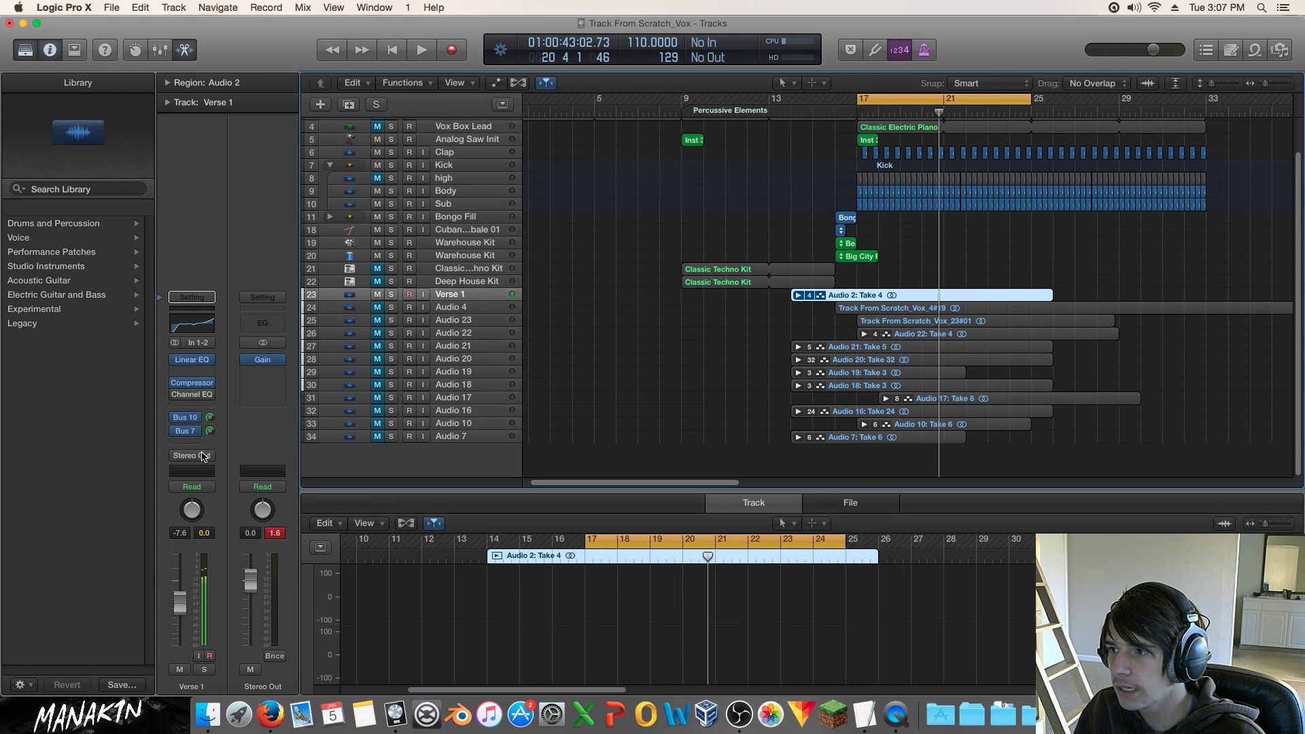
{"action": "left_click", "coordinate": [192, 430]}
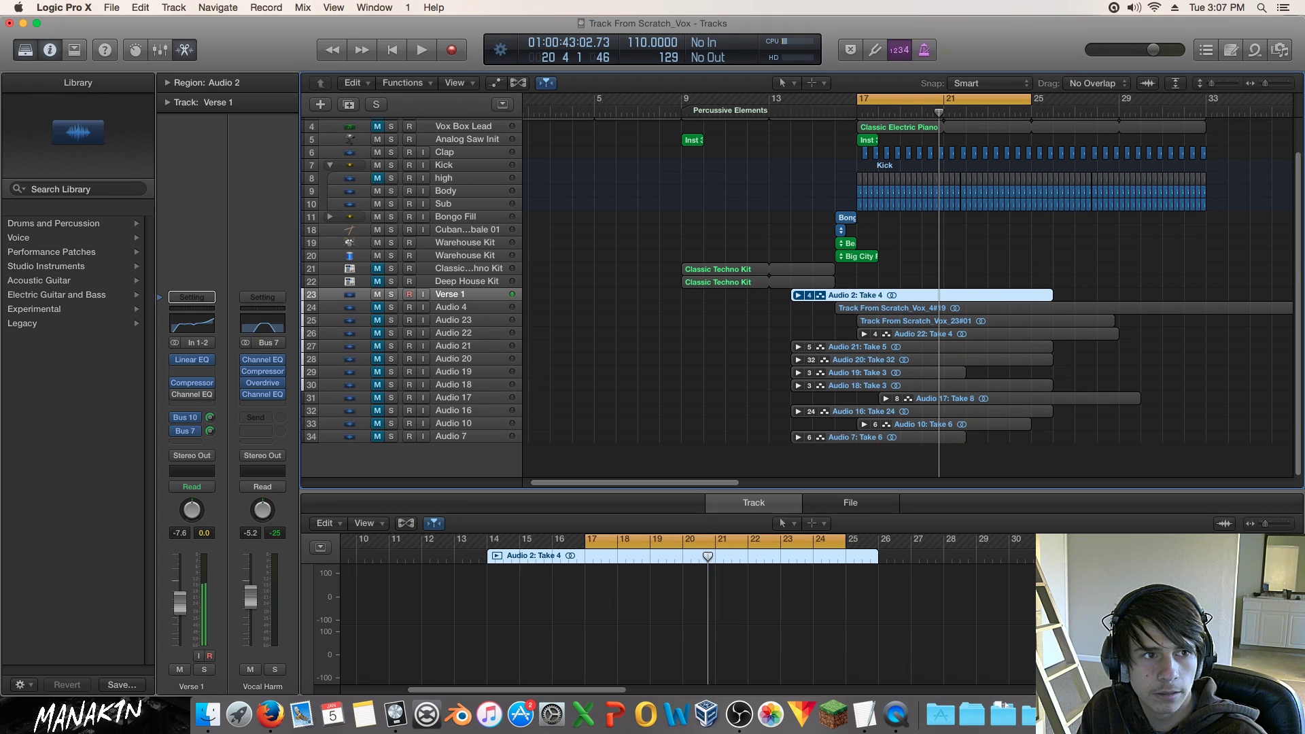
Add an exclamation mark after "ADD VOCALS" in the project notes, enter "Landr" on a new line, and close the Note Pad.
{"action": "left_click", "coordinate": [1231, 50]}
{"action": "left_click", "coordinate": [1145, 284]}
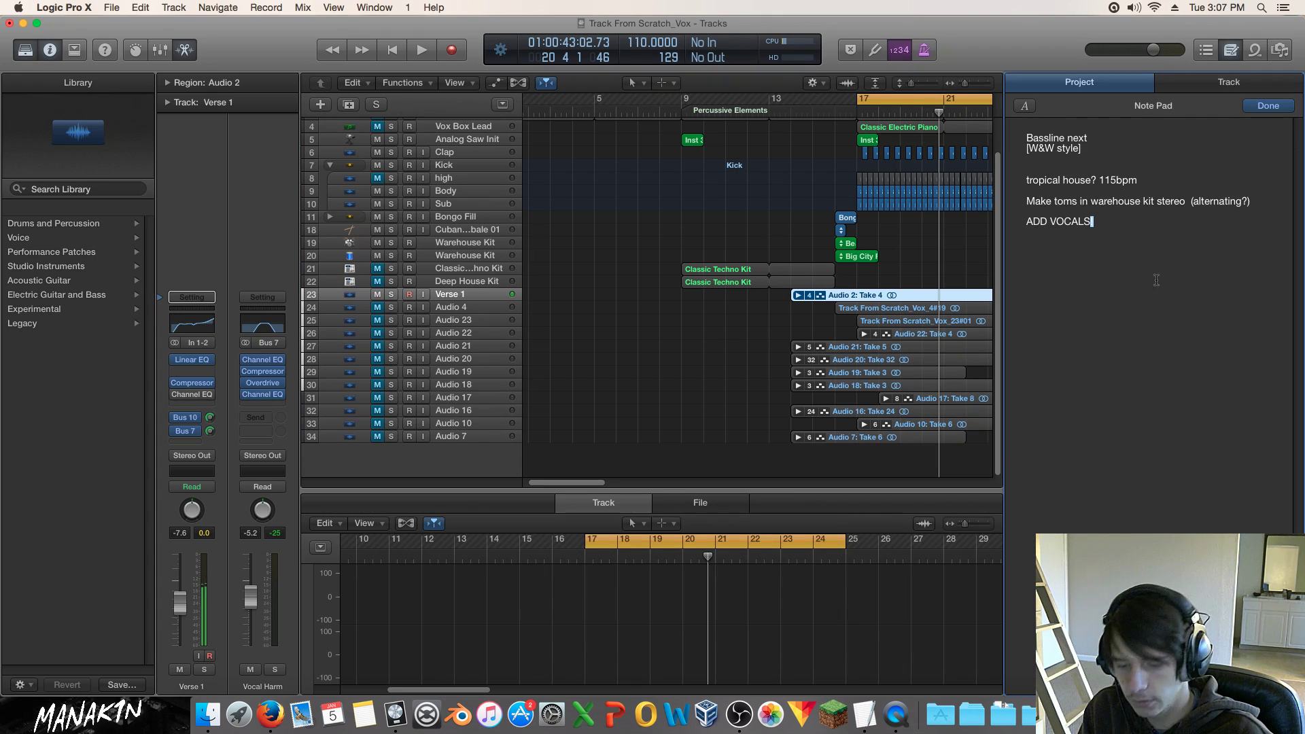
{"action": "type", "text": "!  "}
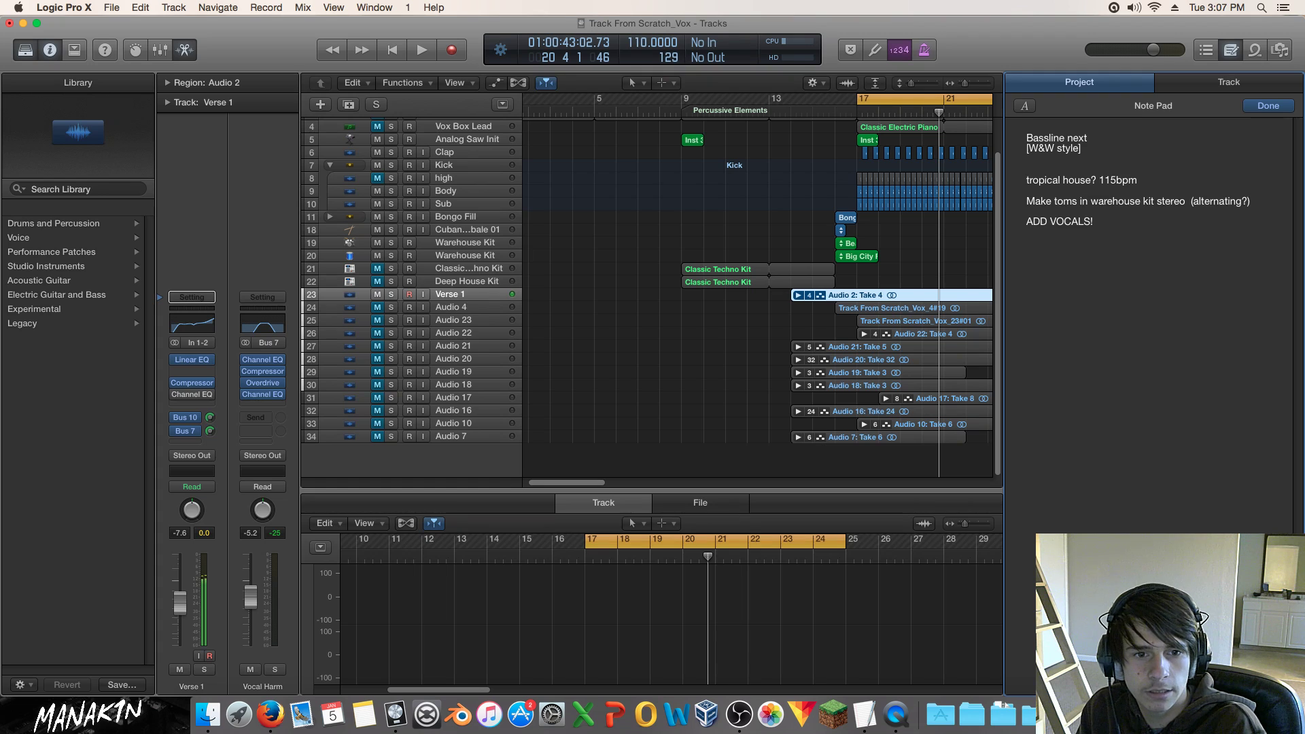
{"action": "type", "text": "Landr"}
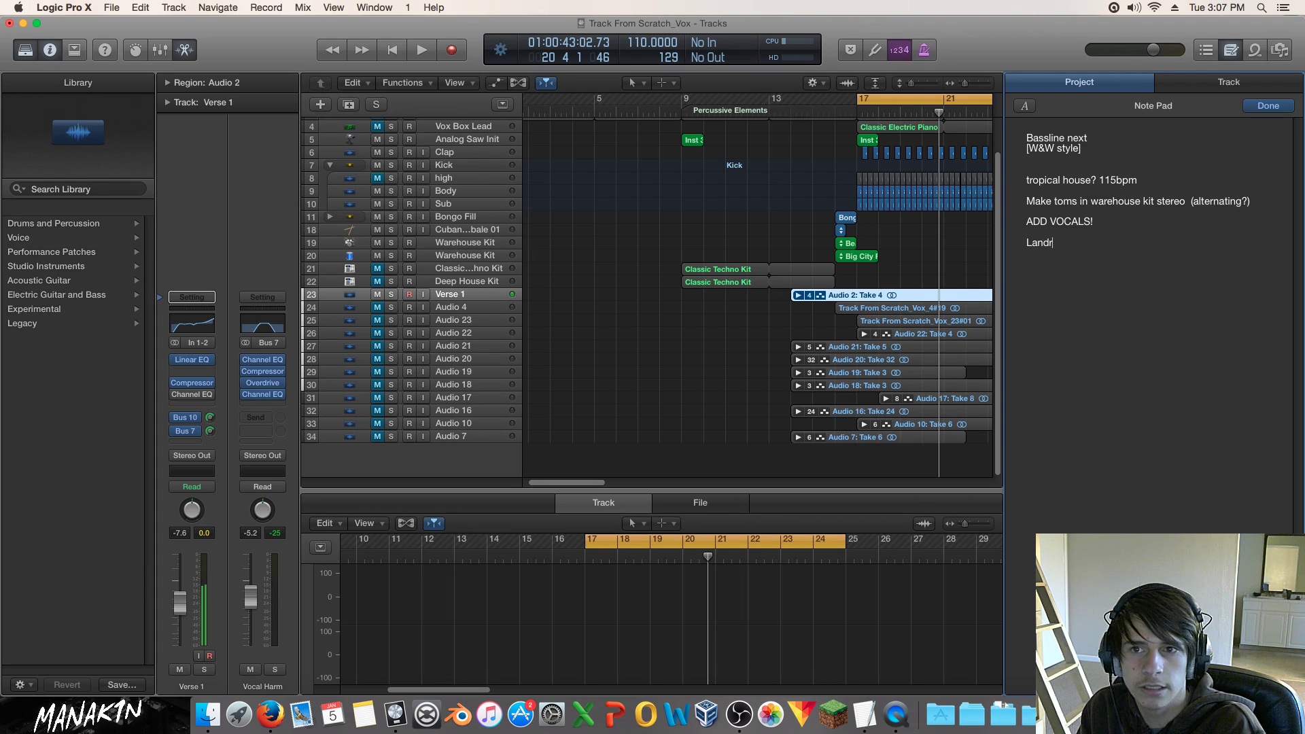
{"action": "left_click", "coordinate": [686, 274]}
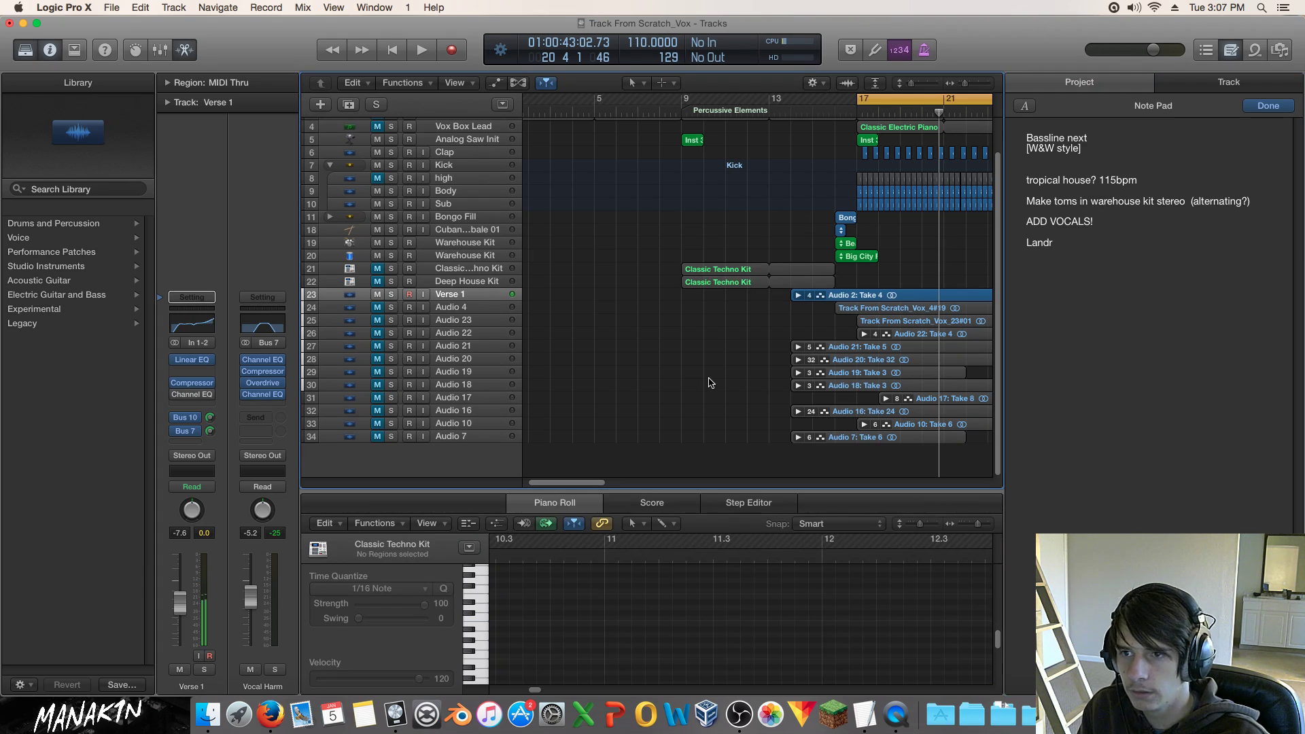
{"action": "left_click", "coordinate": [1232, 49]}
Expand Verse 1's take folder and look through its list of 23 takes.
{"action": "scroll", "coordinate": [1089, 283], "scroll_direction": "up", "scroll_amount": 3}
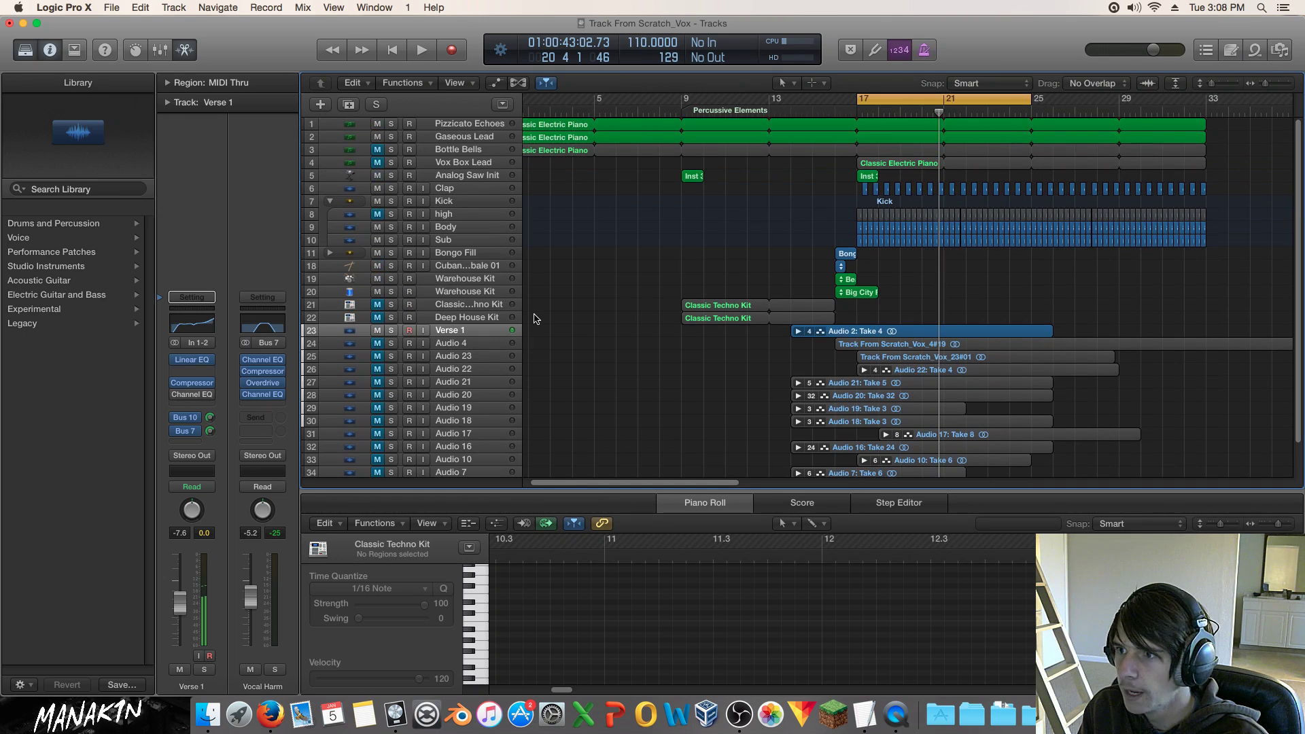
{"action": "left_click", "coordinate": [798, 331]}
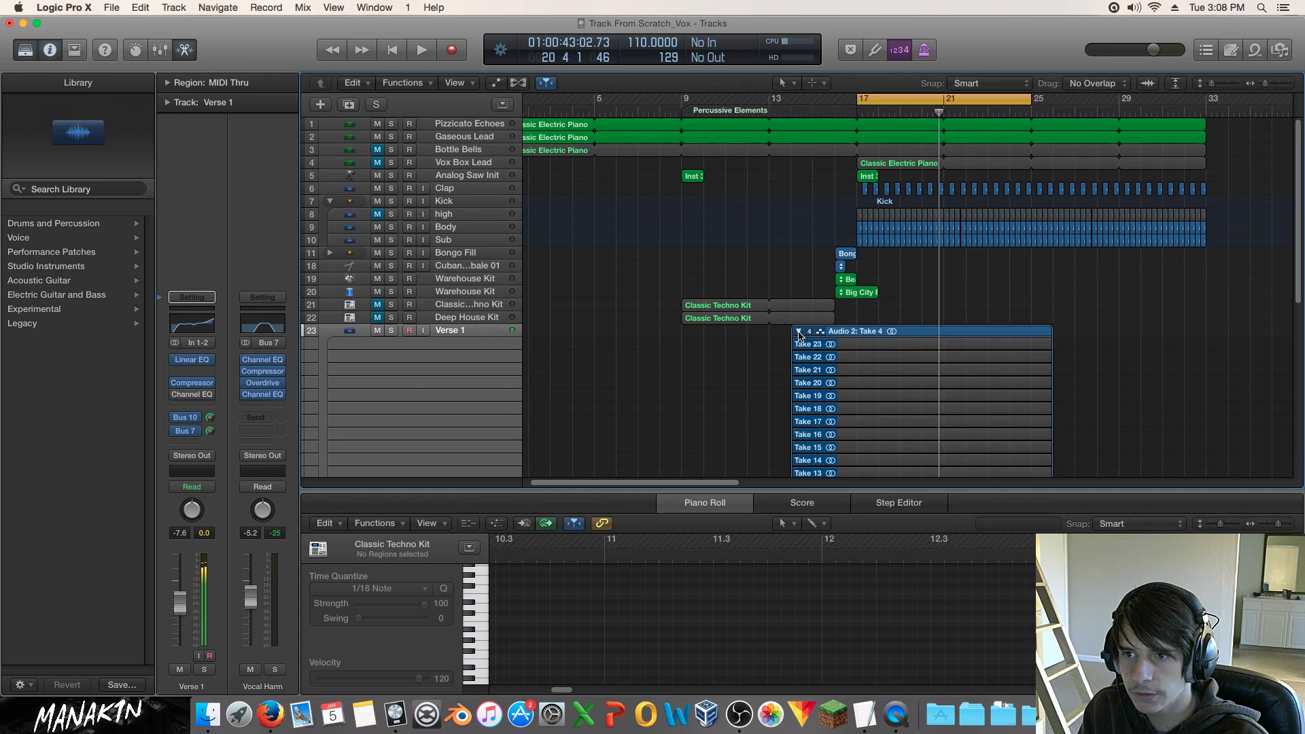
{"action": "scroll", "coordinate": [972, 218], "scroll_direction": "down", "scroll_amount": 10}
{"action": "scroll", "coordinate": [978, 216], "scroll_direction": "up", "scroll_amount": 6}
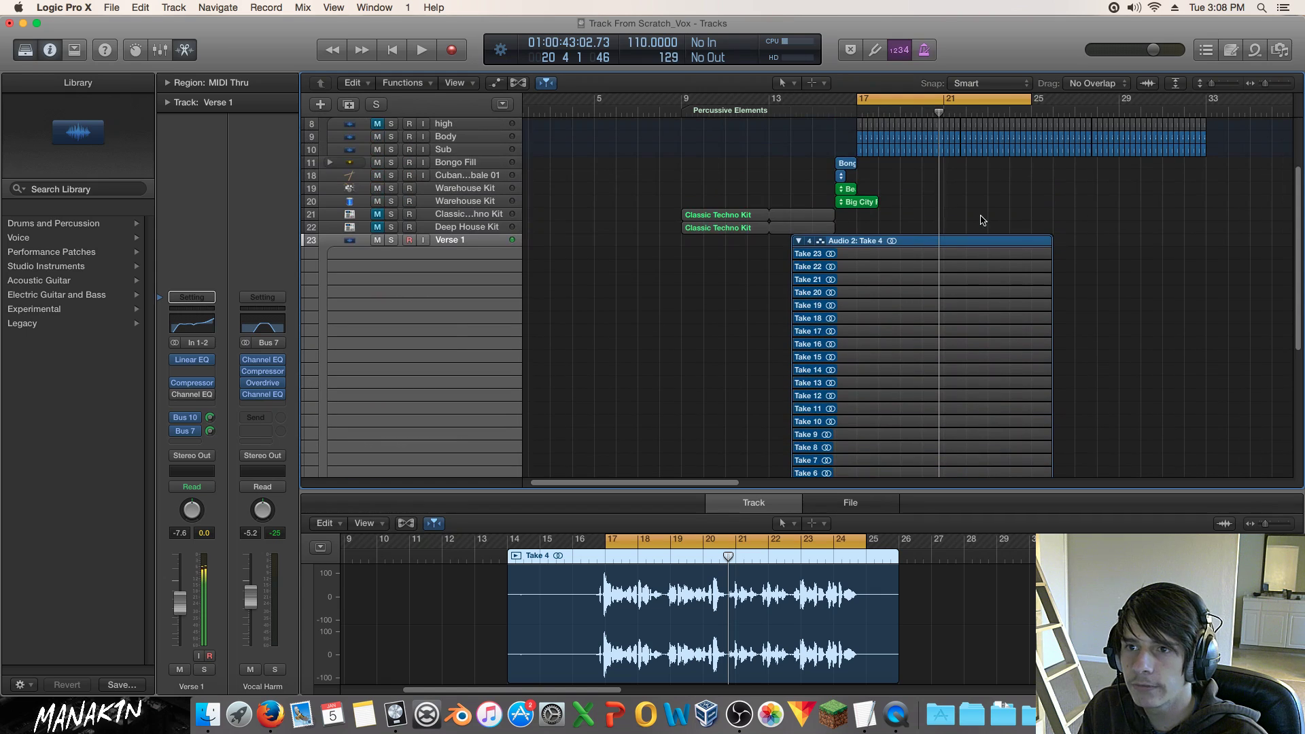
{"action": "scroll", "coordinate": [981, 219], "scroll_direction": "down", "scroll_amount": 5}
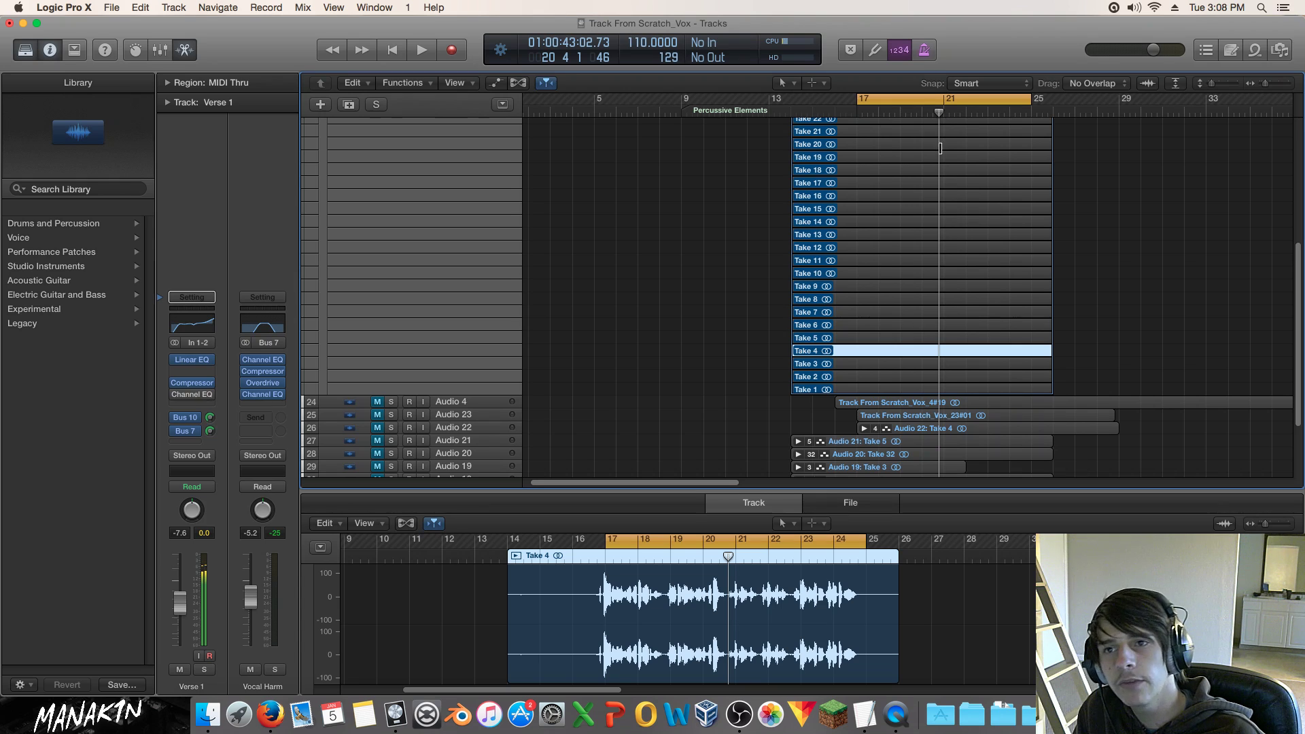
Play Verse 1's Take 4 in the mix from about bar 19, and solo the Verse 1 track.
{"action": "left_click", "coordinate": [901, 111]}
{"action": "key", "text": "space"}
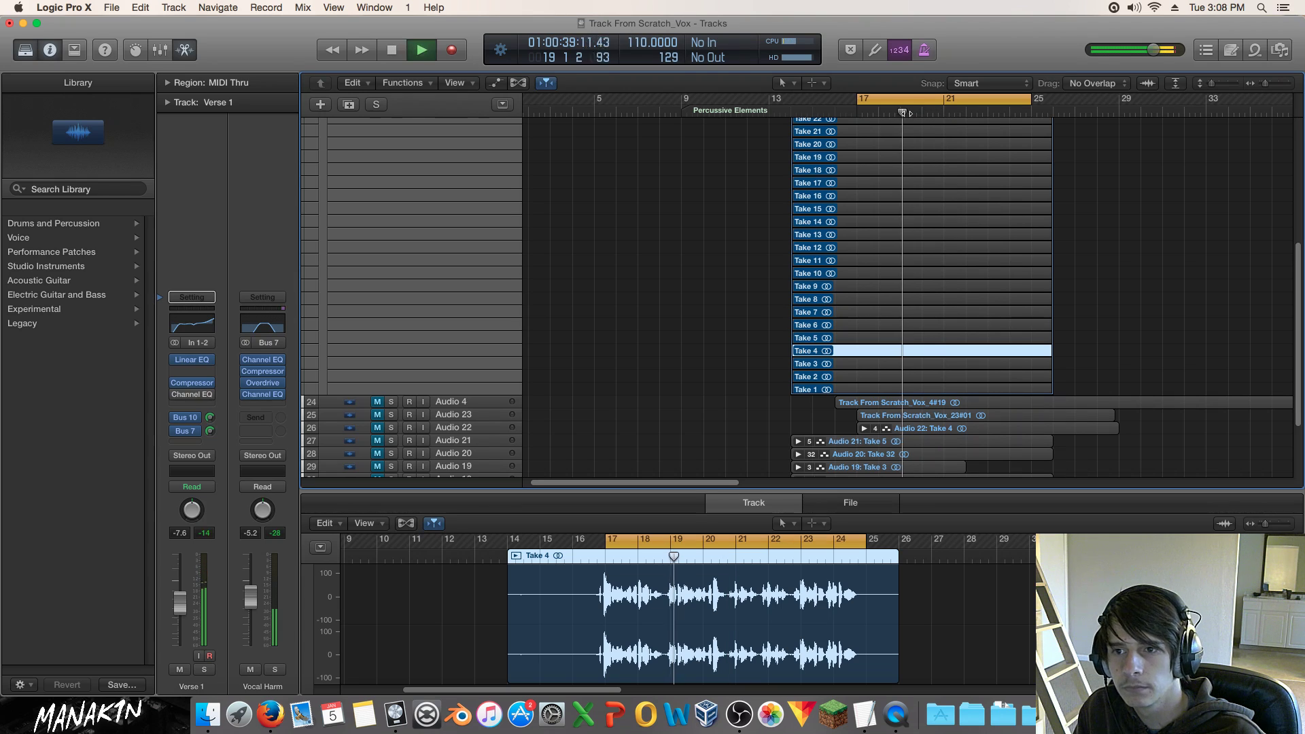
{"action": "scroll", "coordinate": [605, 213], "scroll_direction": "up", "scroll_amount": 5}
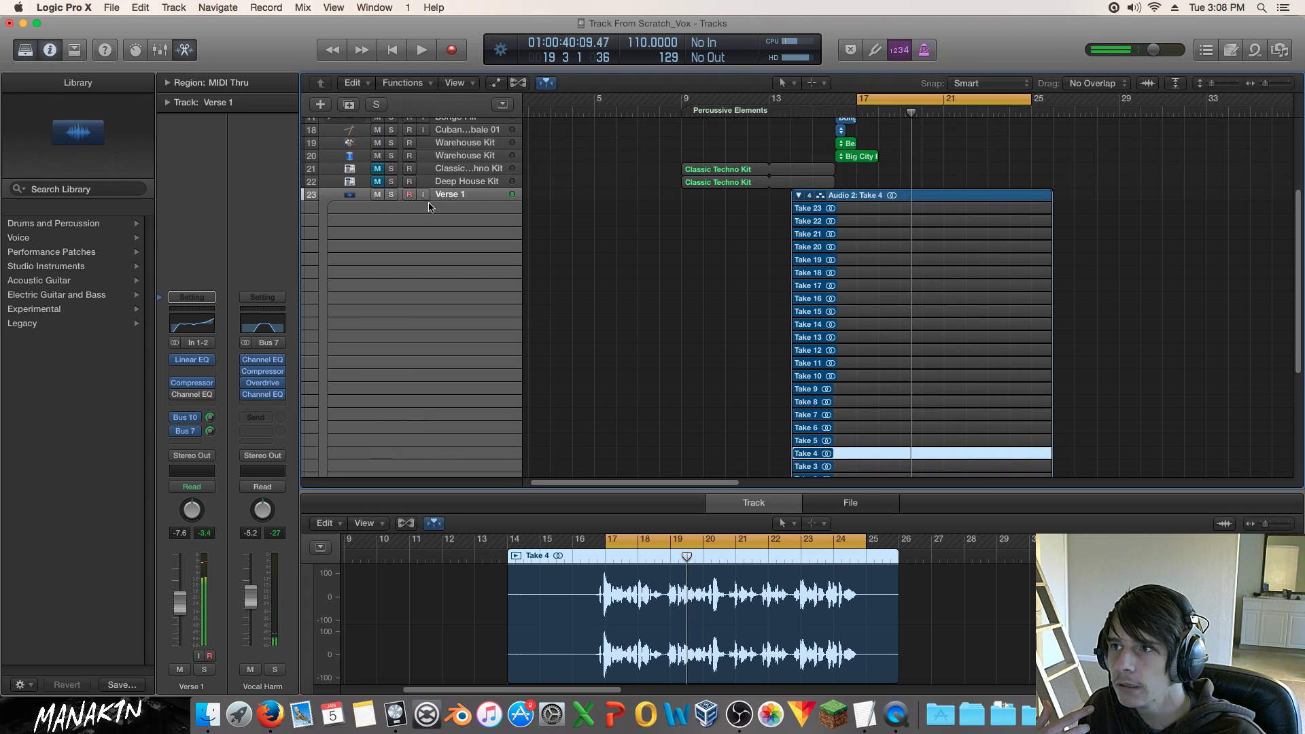
{"action": "left_click", "coordinate": [392, 194]}
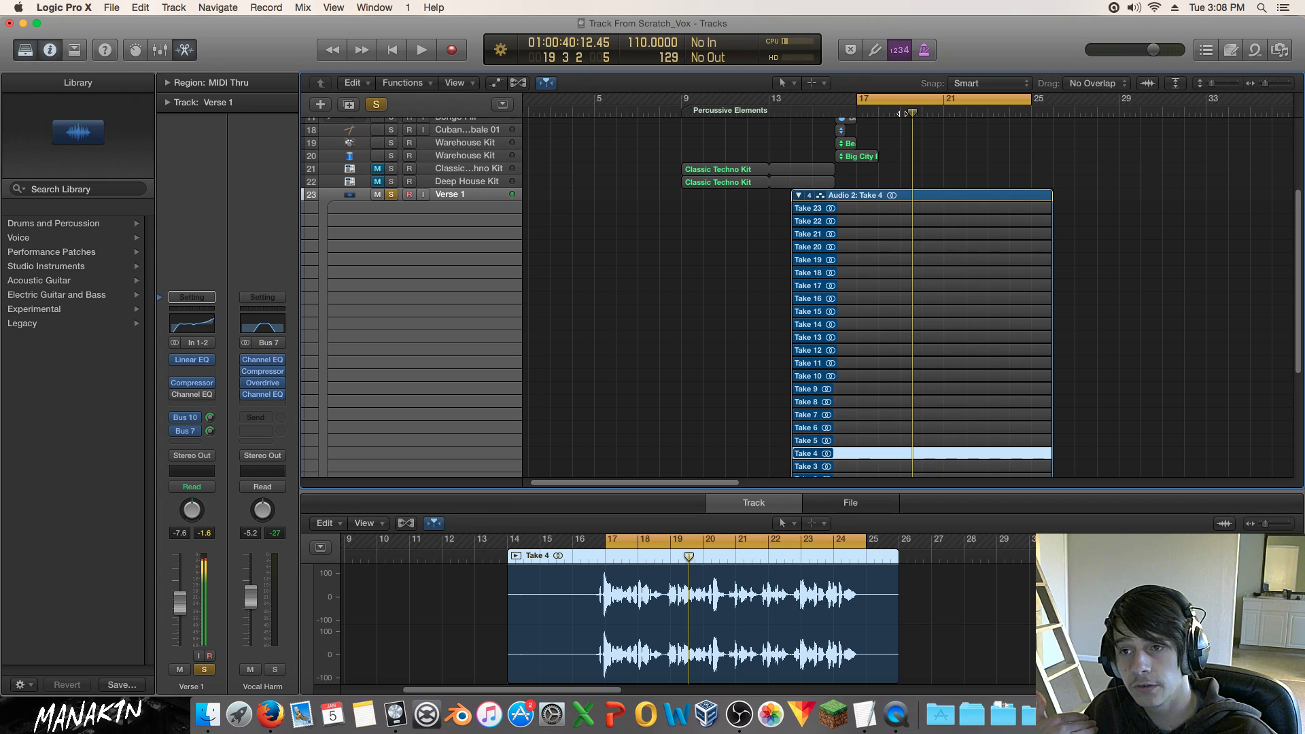
Increase the track height to show the take waveforms, try Take 7, and make Take 1 the active take in Verse 1's folder.
{"action": "left_click_drag", "start_coordinate": [1212, 83], "coordinate": [1221, 85]}
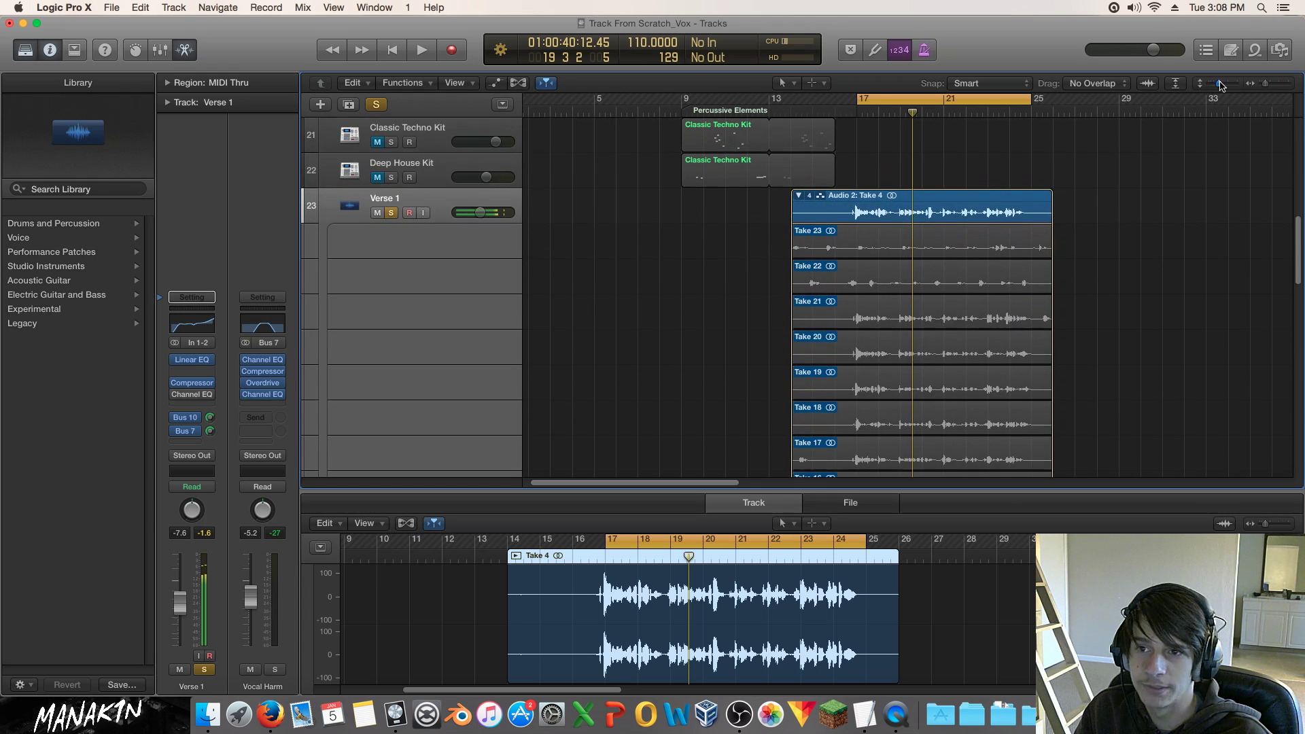
{"action": "scroll", "coordinate": [1200, 102], "scroll_direction": "down", "scroll_amount": 7}
{"action": "scroll", "coordinate": [1174, 109], "scroll_direction": "down", "scroll_amount": 15}
{"action": "scroll", "coordinate": [1101, 198], "scroll_direction": "up", "scroll_amount": 4}
{"action": "left_click", "coordinate": [953, 264]}
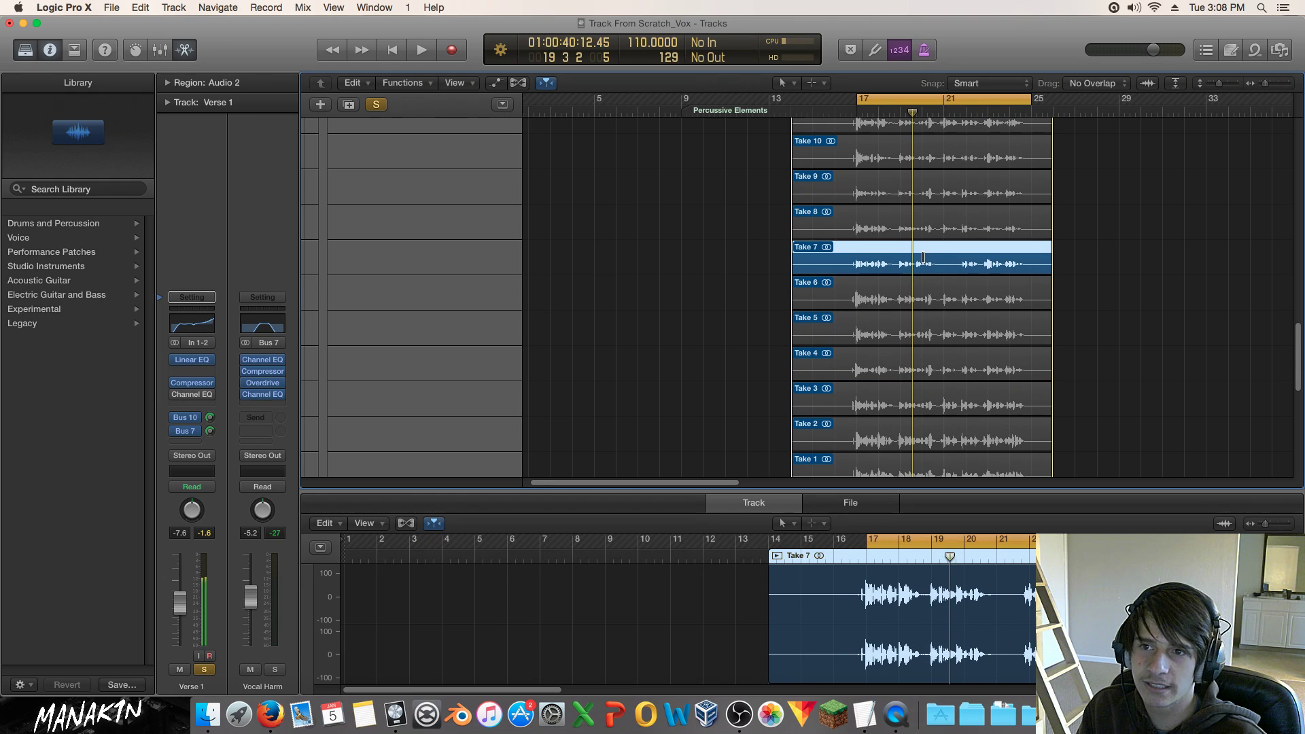
{"action": "scroll", "coordinate": [996, 391], "scroll_direction": "down", "scroll_amount": 5}
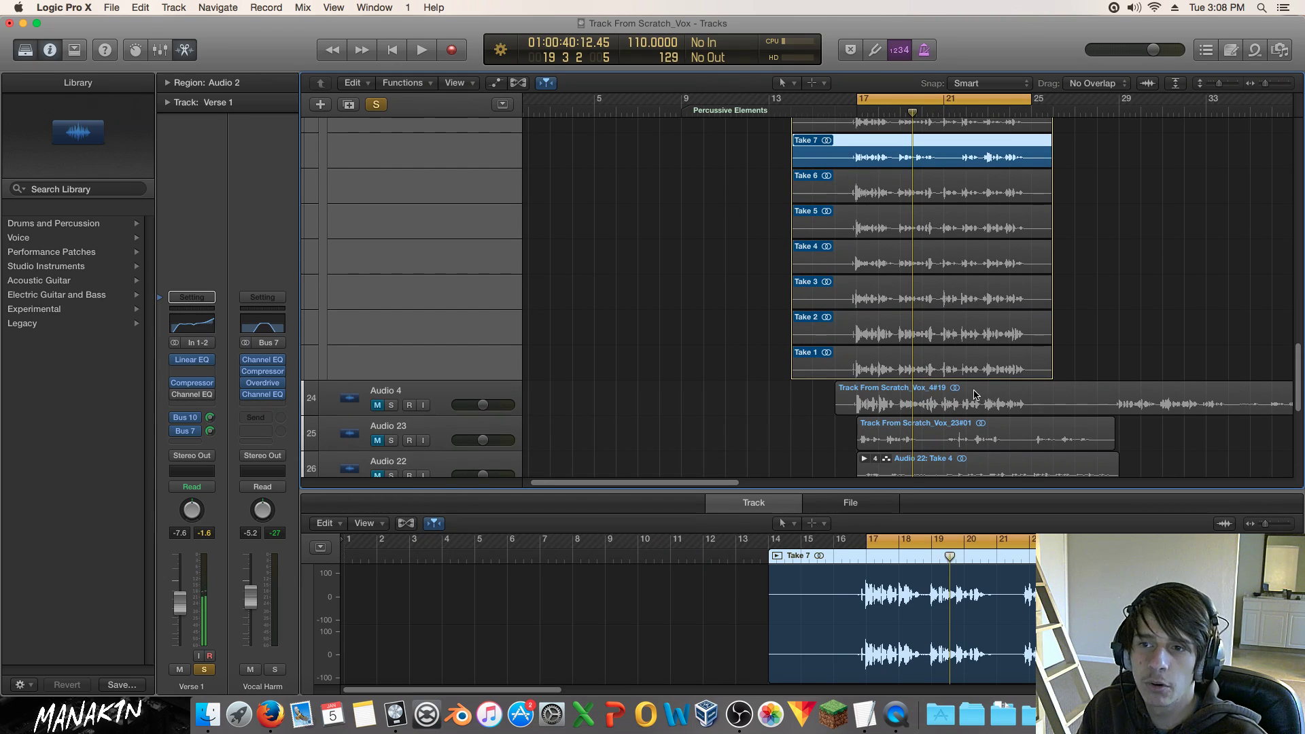
{"action": "left_click", "coordinate": [922, 371]}
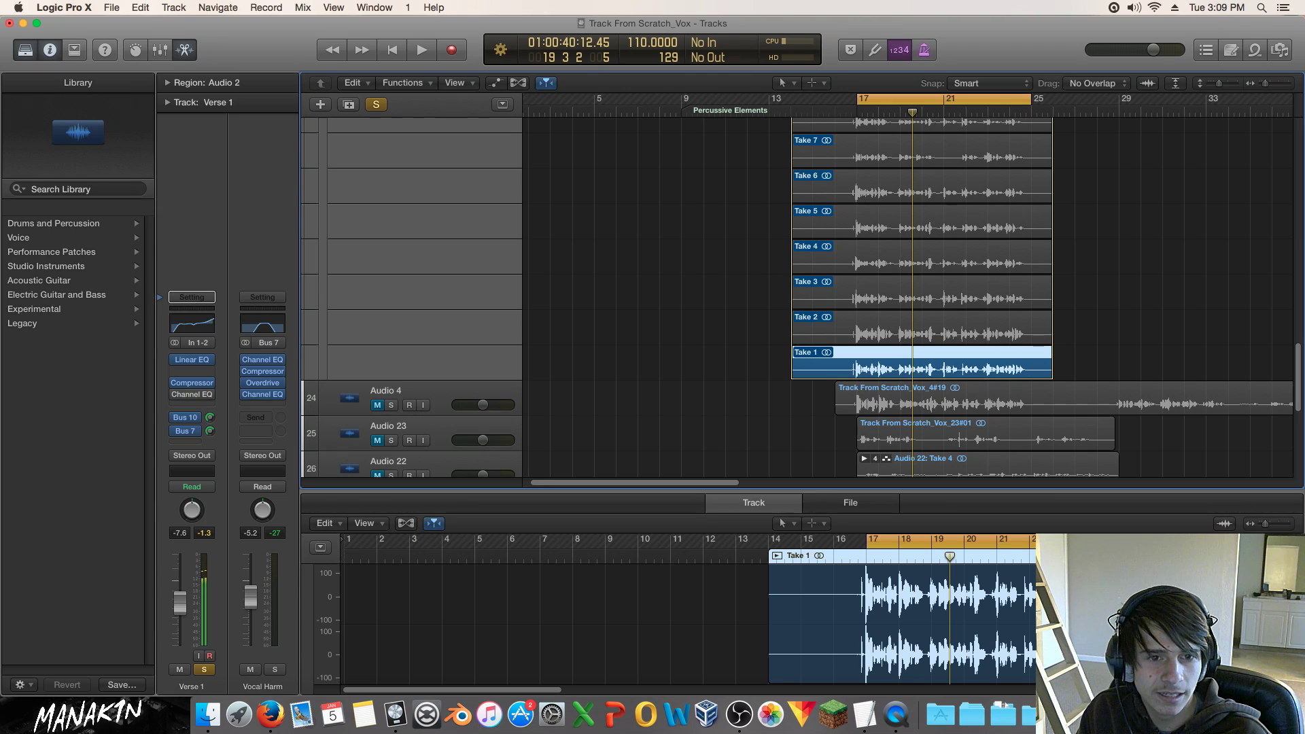
{"action": "left_click", "coordinate": [1121, 353]}
Extend the cycle range to start at bar 16 and briefly play Verse 1's Take 1 in solo.
{"action": "left_click", "coordinate": [857, 113]}
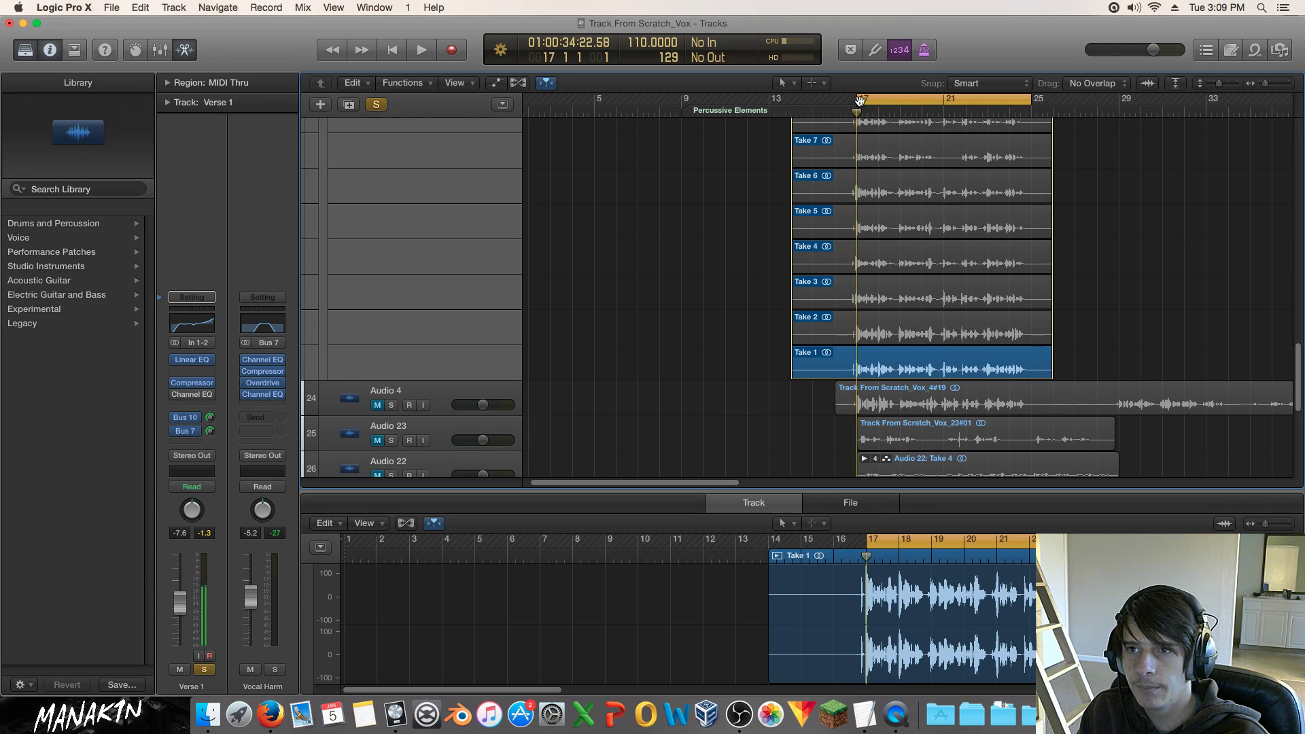
{"action": "left_click_drag", "start_coordinate": [861, 98], "coordinate": [835, 99]}
{"action": "key", "text": "space"}
{"action": "key", "text": "space"}
Take the Verse 1 track out of solo.
{"action": "scroll", "coordinate": [773, 312], "scroll_direction": "up", "scroll_amount": 15}
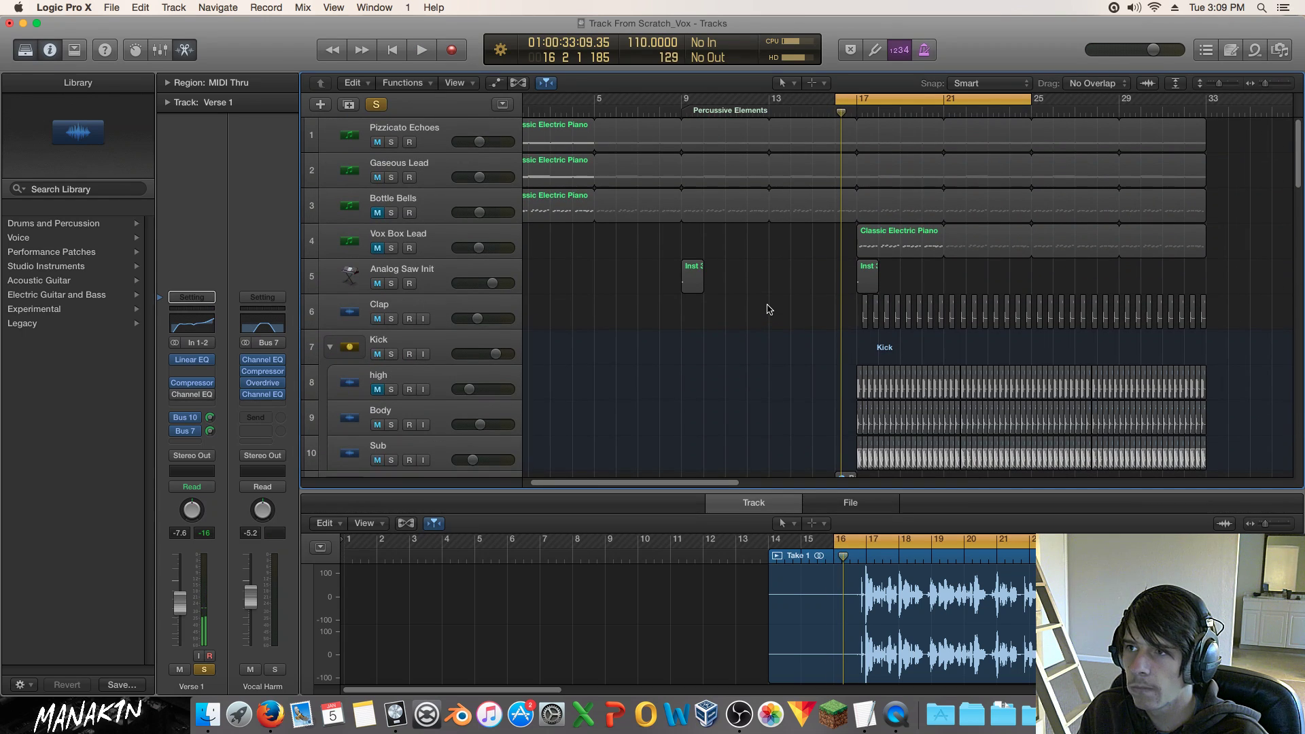
{"action": "scroll", "coordinate": [769, 310], "scroll_direction": "down", "scroll_amount": 15}
{"action": "left_click", "coordinate": [392, 159]}
{"action": "scroll", "coordinate": [907, 320], "scroll_direction": "down", "scroll_amount": 20}
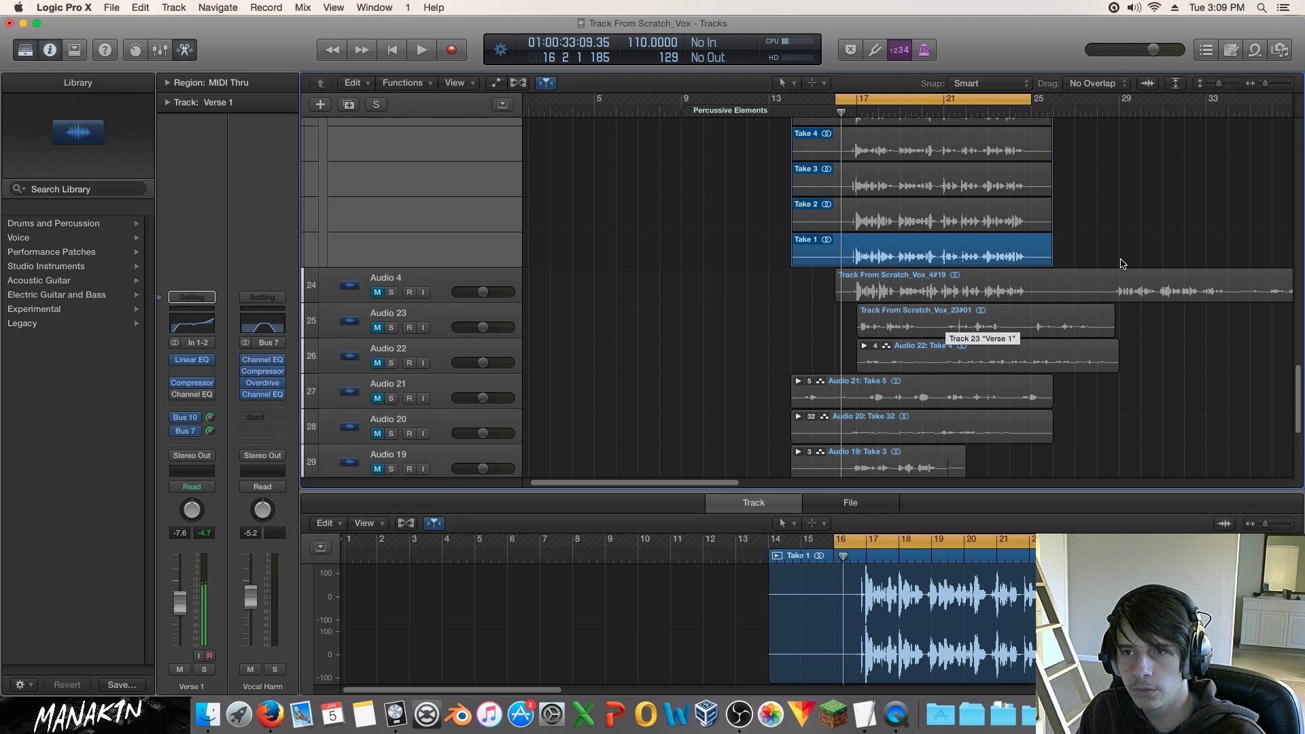
{"action": "scroll", "coordinate": [859, 262], "scroll_direction": "up", "scroll_amount": 15}
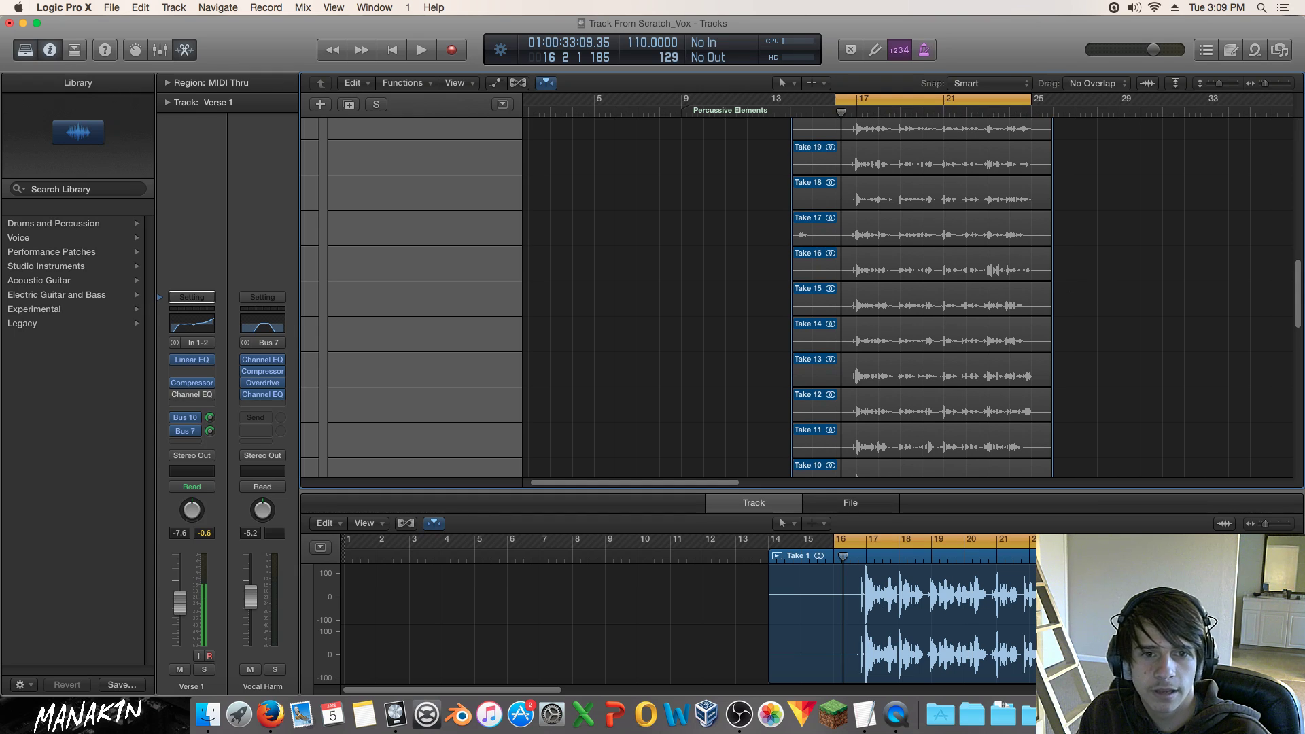
{"action": "scroll", "coordinate": [1118, 264], "scroll_direction": "up", "scroll_amount": 7}
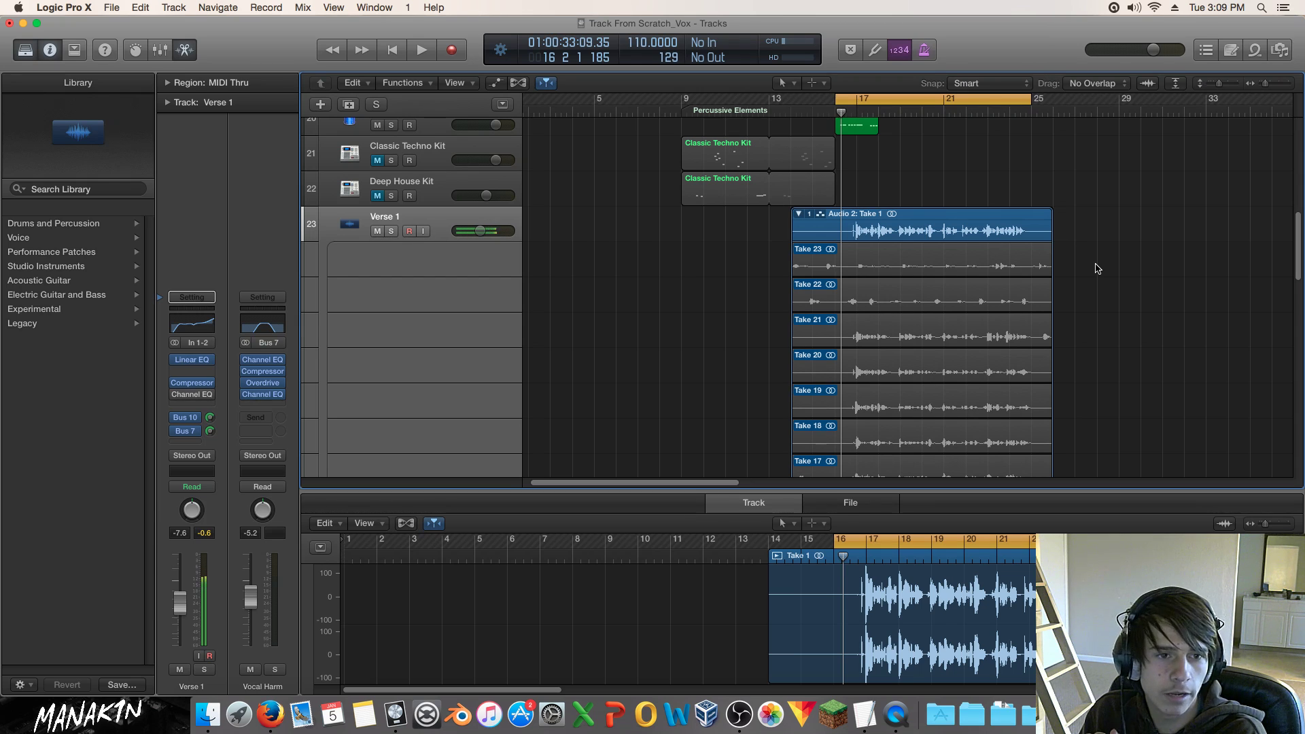
{"action": "scroll", "coordinate": [1096, 268], "scroll_direction": "down", "scroll_amount": 3}
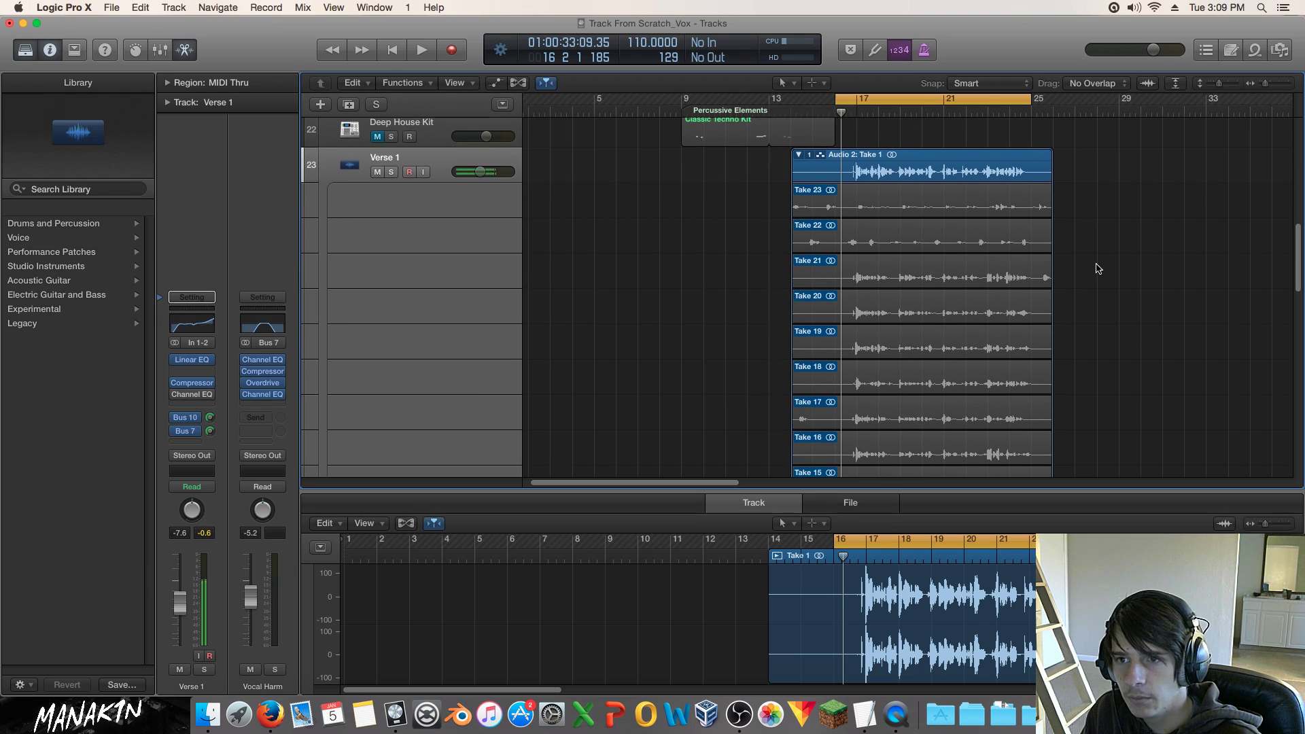
Play Verse 1's Take 1 in the mix from bar 16.
{"action": "scroll", "coordinate": [1139, 285], "scroll_direction": "down", "scroll_amount": 5}
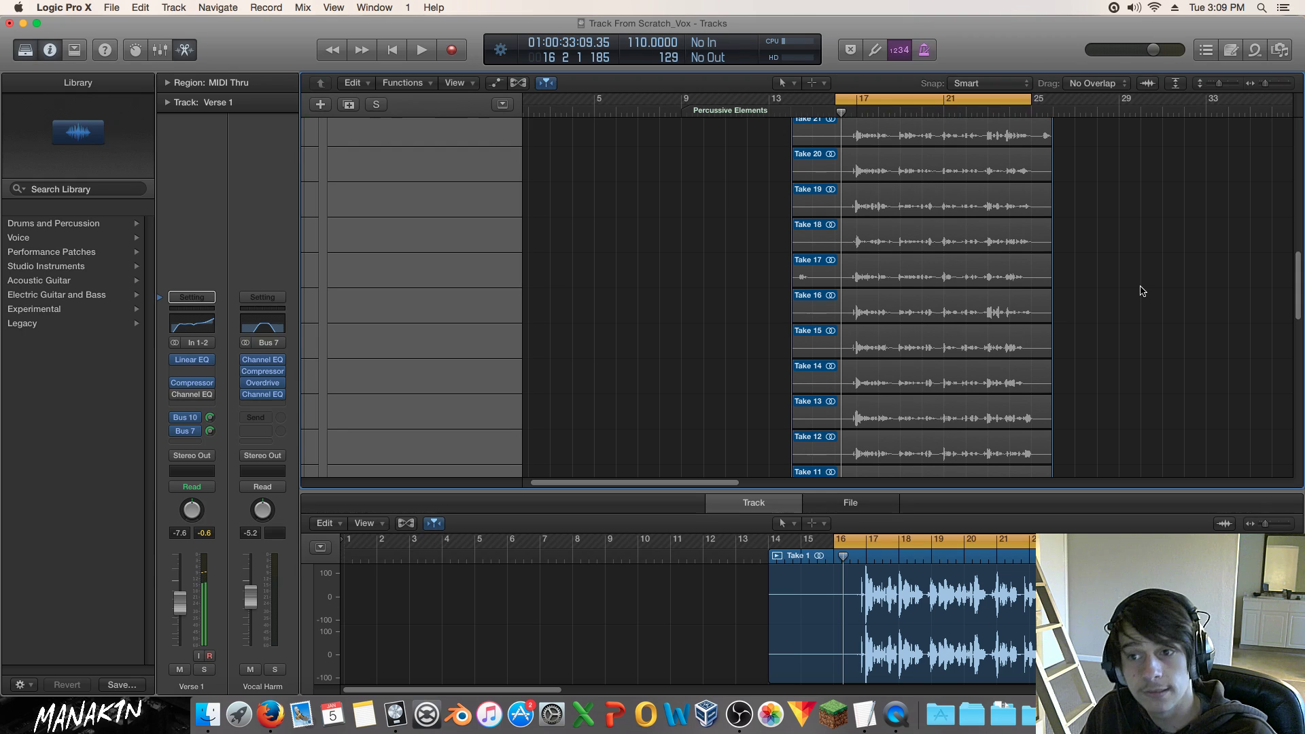
{"action": "scroll", "coordinate": [1141, 291], "scroll_direction": "down", "scroll_amount": 10}
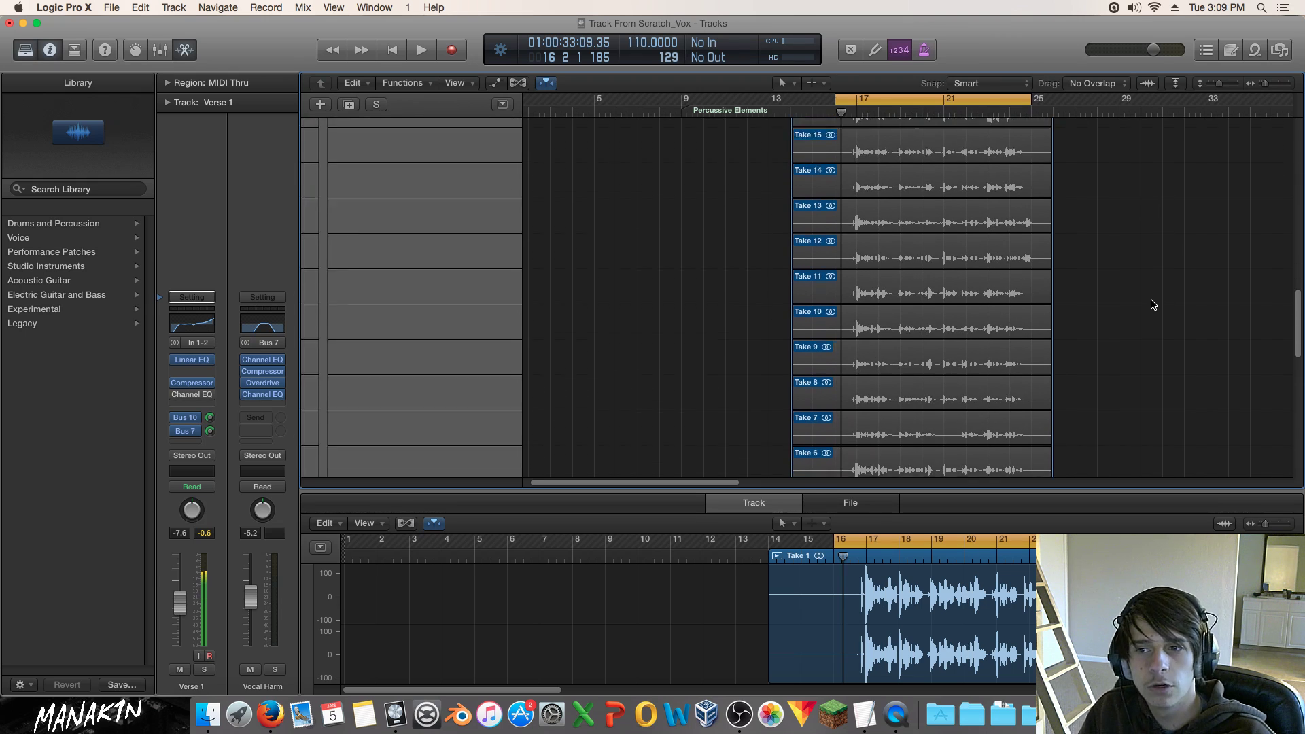
{"action": "scroll", "coordinate": [1149, 303], "scroll_direction": "down", "scroll_amount": 3}
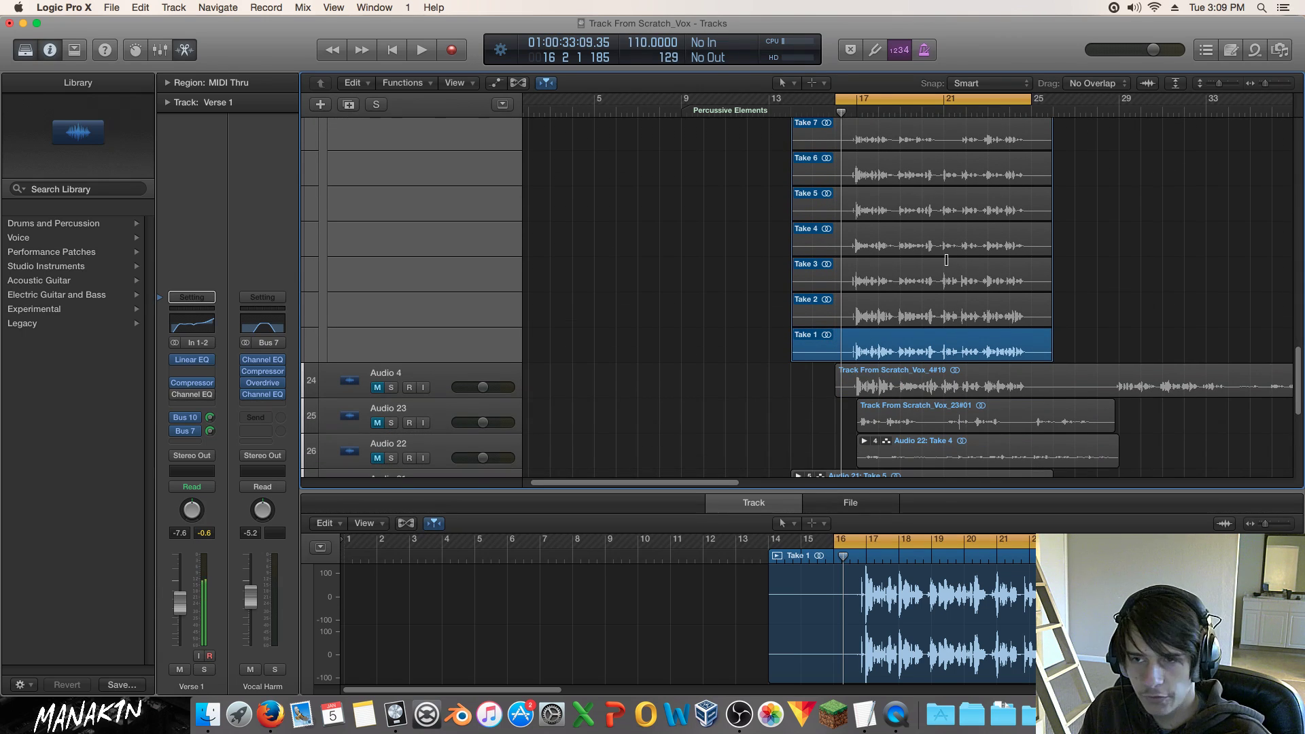
{"action": "key", "text": "space"}
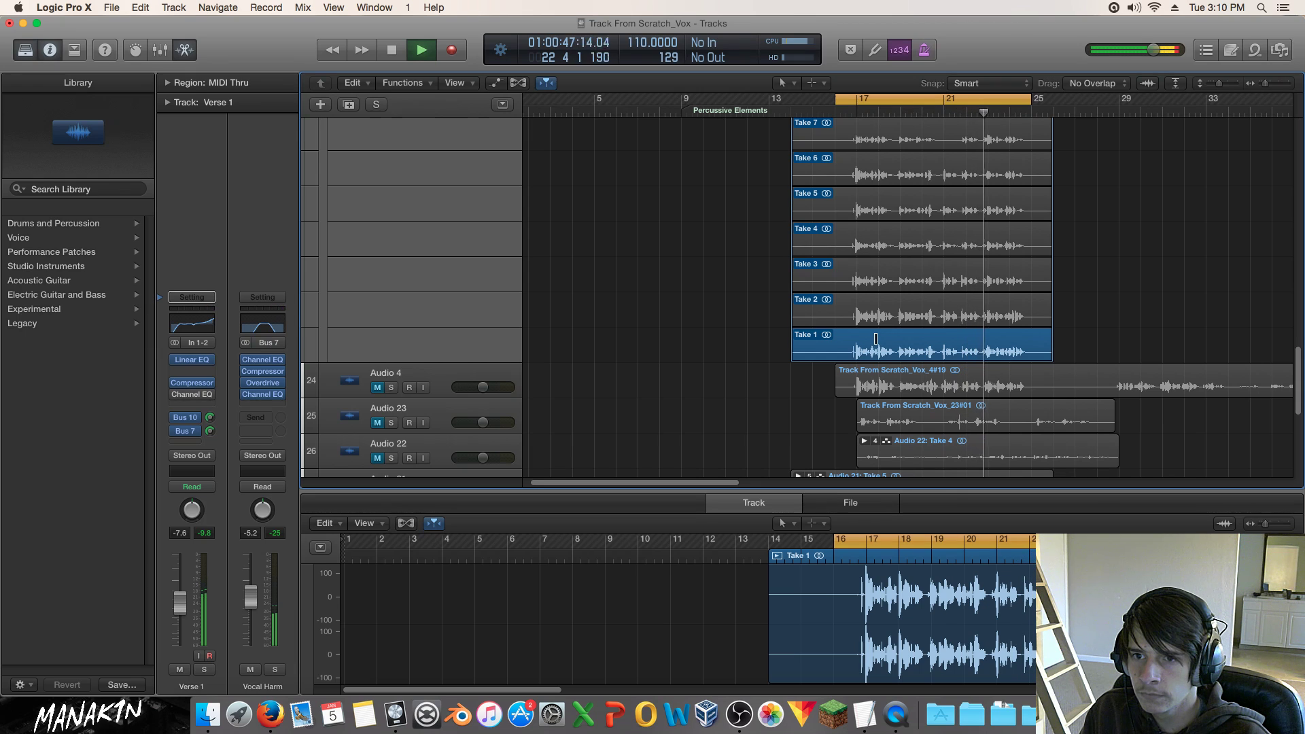
{"action": "key", "text": "space"}
Switch Verse 1 to Take 3 and play its closing lines around bars 23 to 24.
{"action": "left_click", "coordinate": [930, 283]}
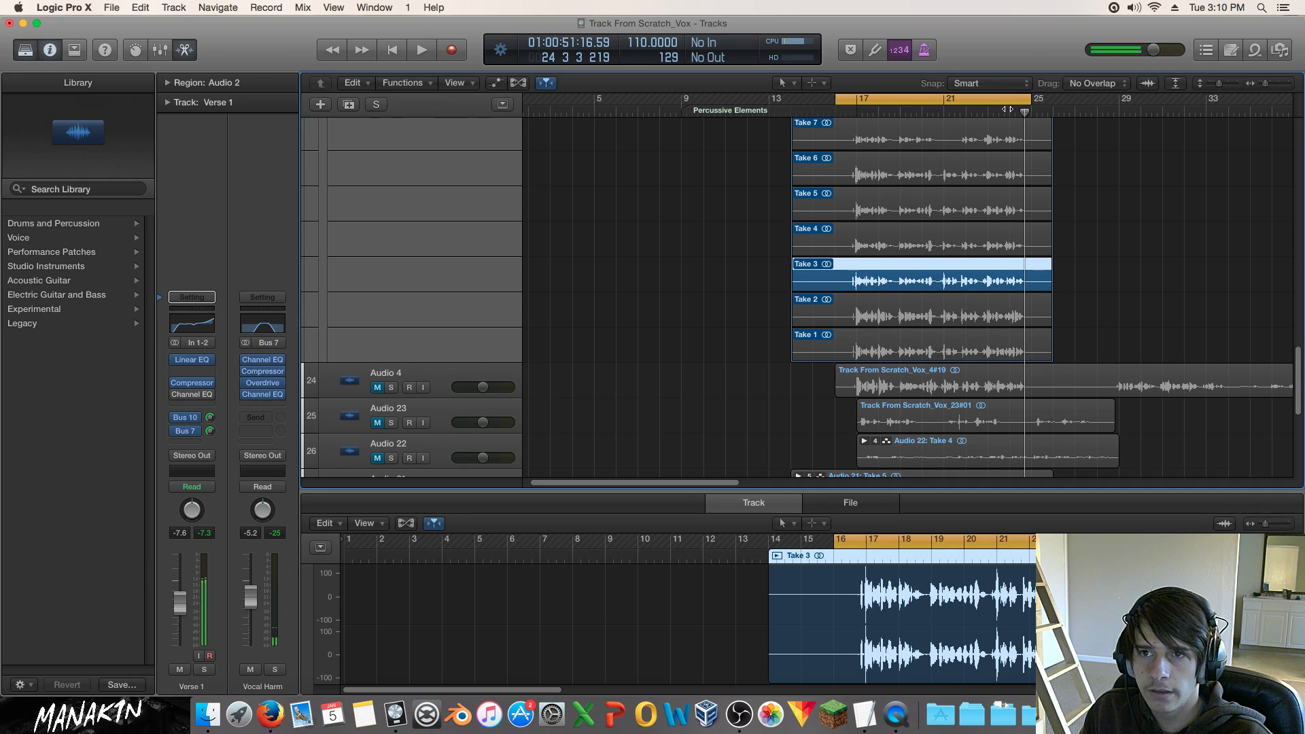
{"action": "key", "text": "space"}
{"action": "key", "text": "space"}
{"action": "left_click", "coordinate": [988, 111]}
Switch Verse 1 to Take 2 and play it in the mix from bar 17.
{"action": "left_click", "coordinate": [856, 112]}
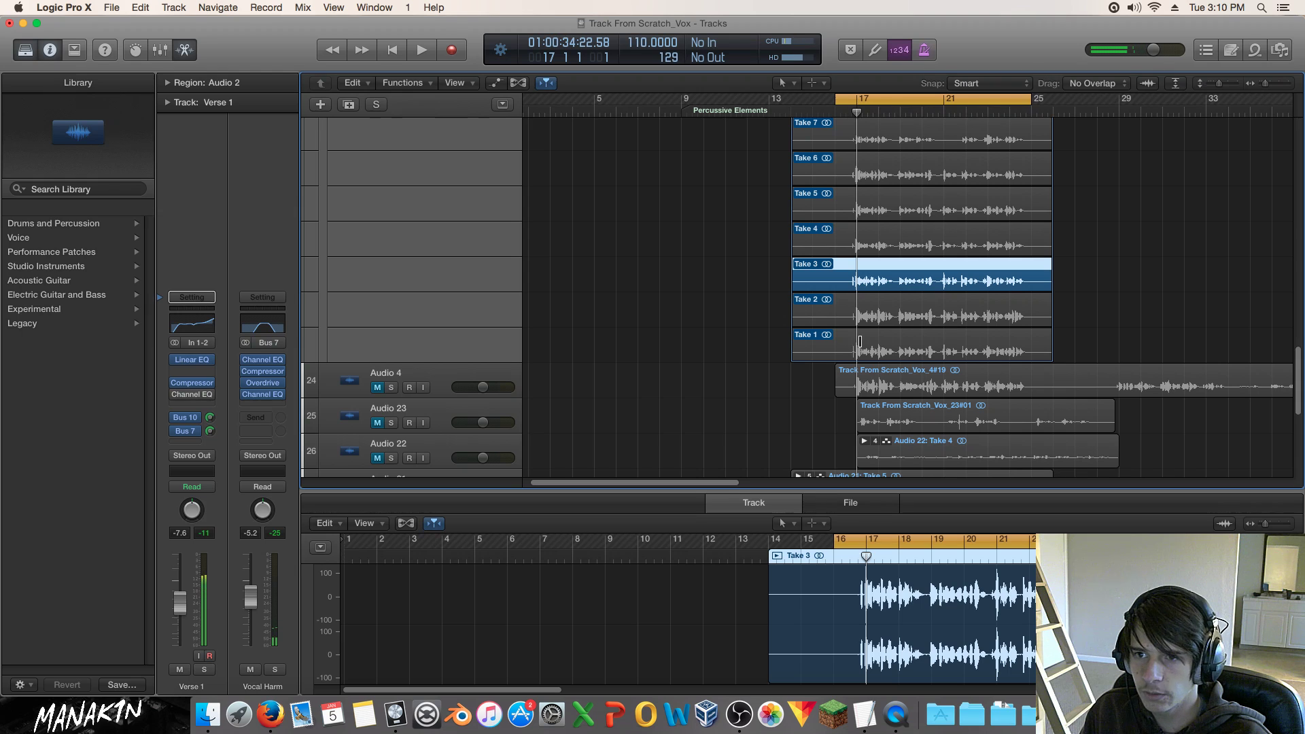
{"action": "left_click", "coordinate": [836, 316]}
{"action": "key", "text": "space"}
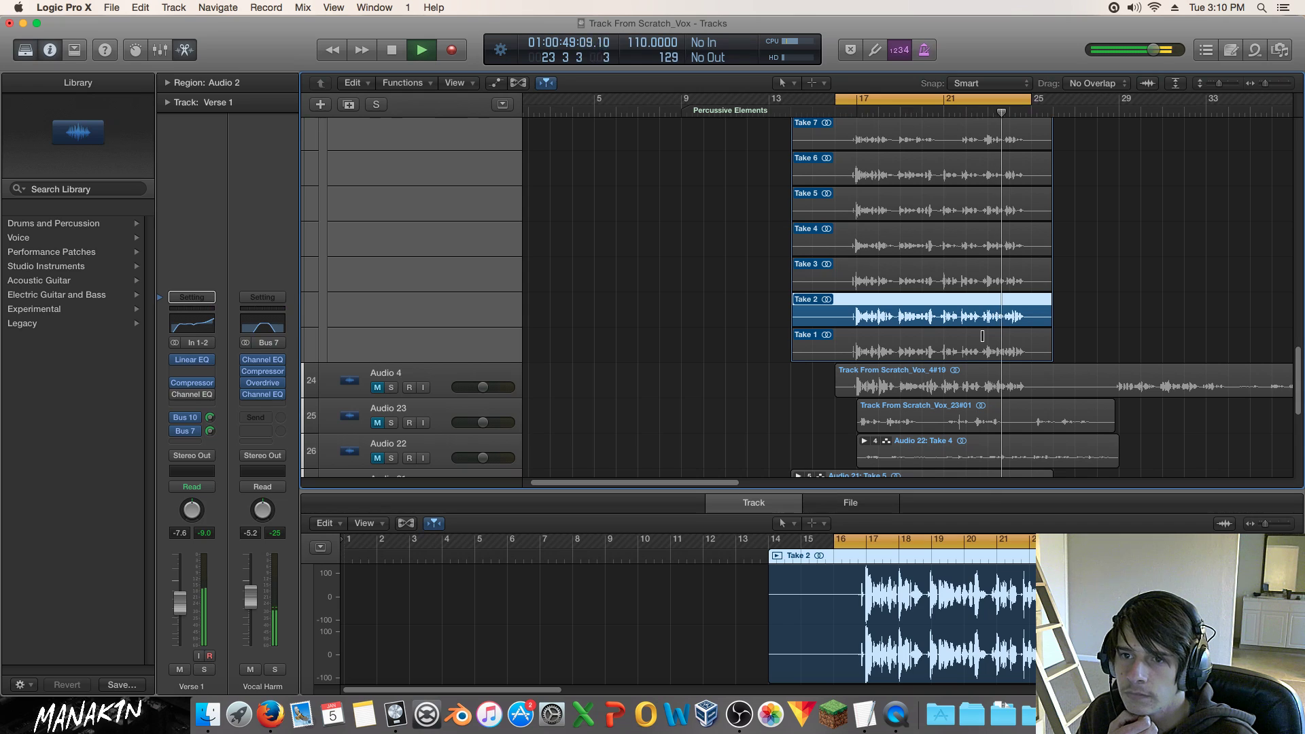
{"action": "key", "text": "space"}
Compare Take 3 and Take 4 of Verse 1 by playing each in the mix.
{"action": "left_click", "coordinate": [988, 281]}
{"action": "key", "text": "space"}
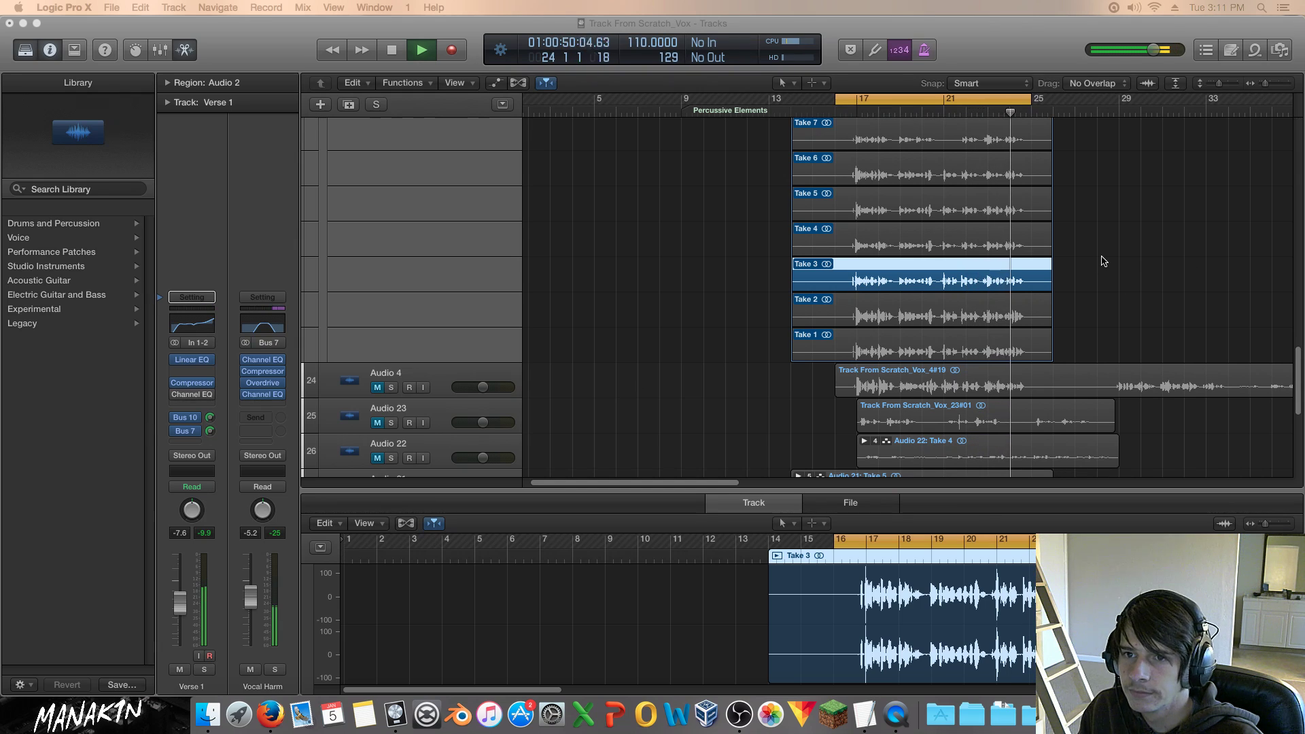
{"action": "left_click", "coordinate": [899, 244]}
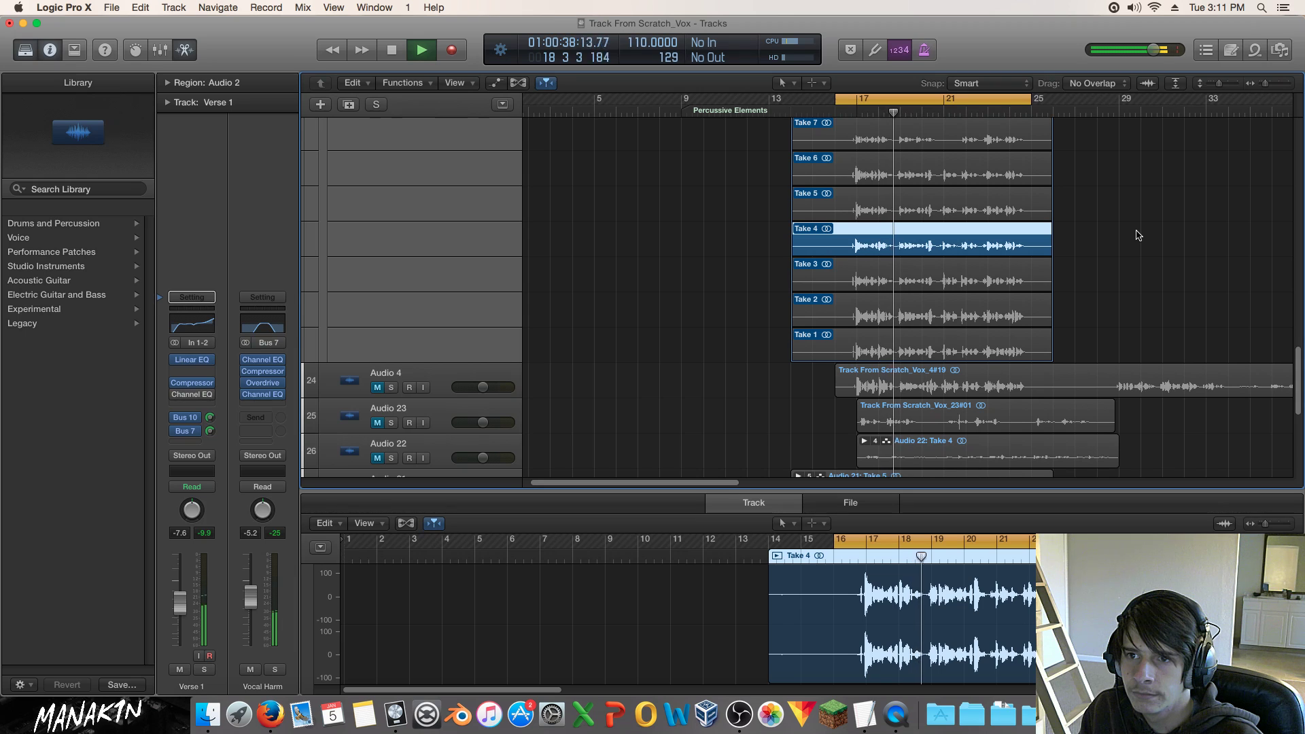
{"action": "scroll", "coordinate": [1139, 241], "scroll_direction": "up", "scroll_amount": 3}
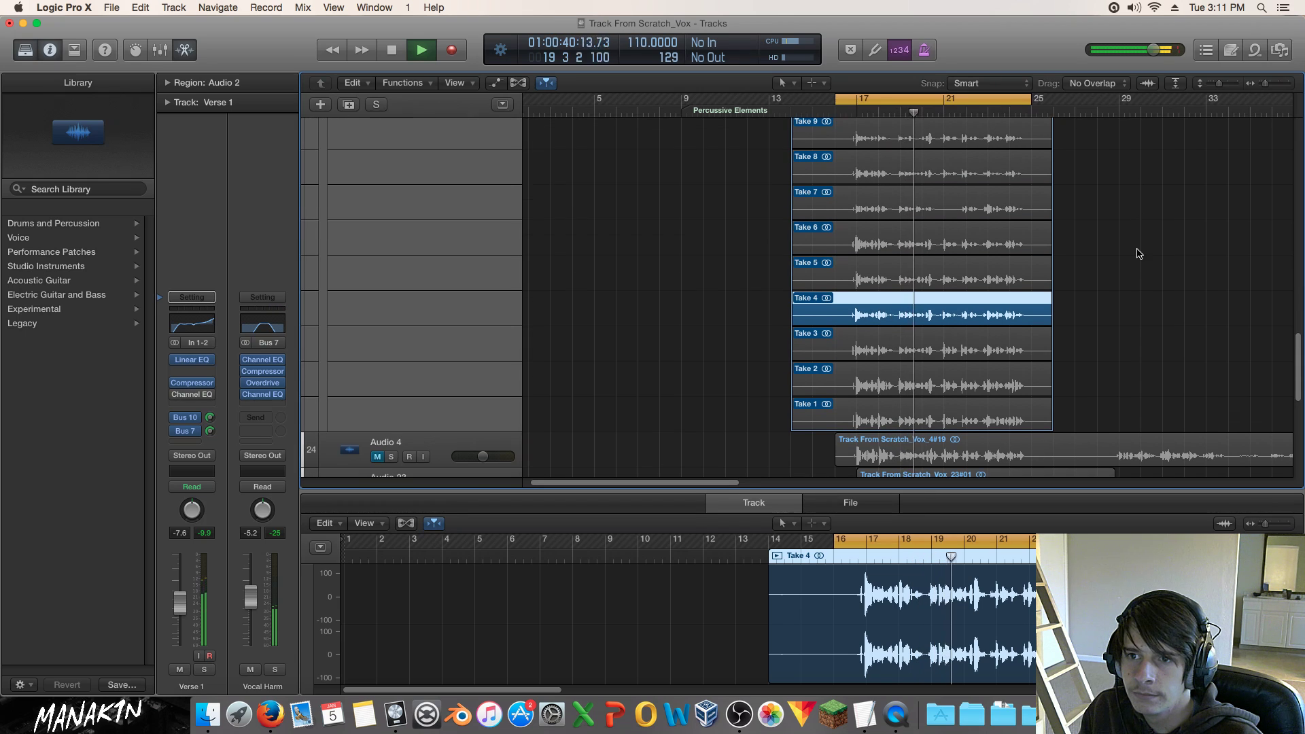
Look over the full list of takes in Verse 1's folder, from Take 23 to Take 1.
{"action": "scroll", "coordinate": [1139, 253], "scroll_direction": "up", "scroll_amount": 1}
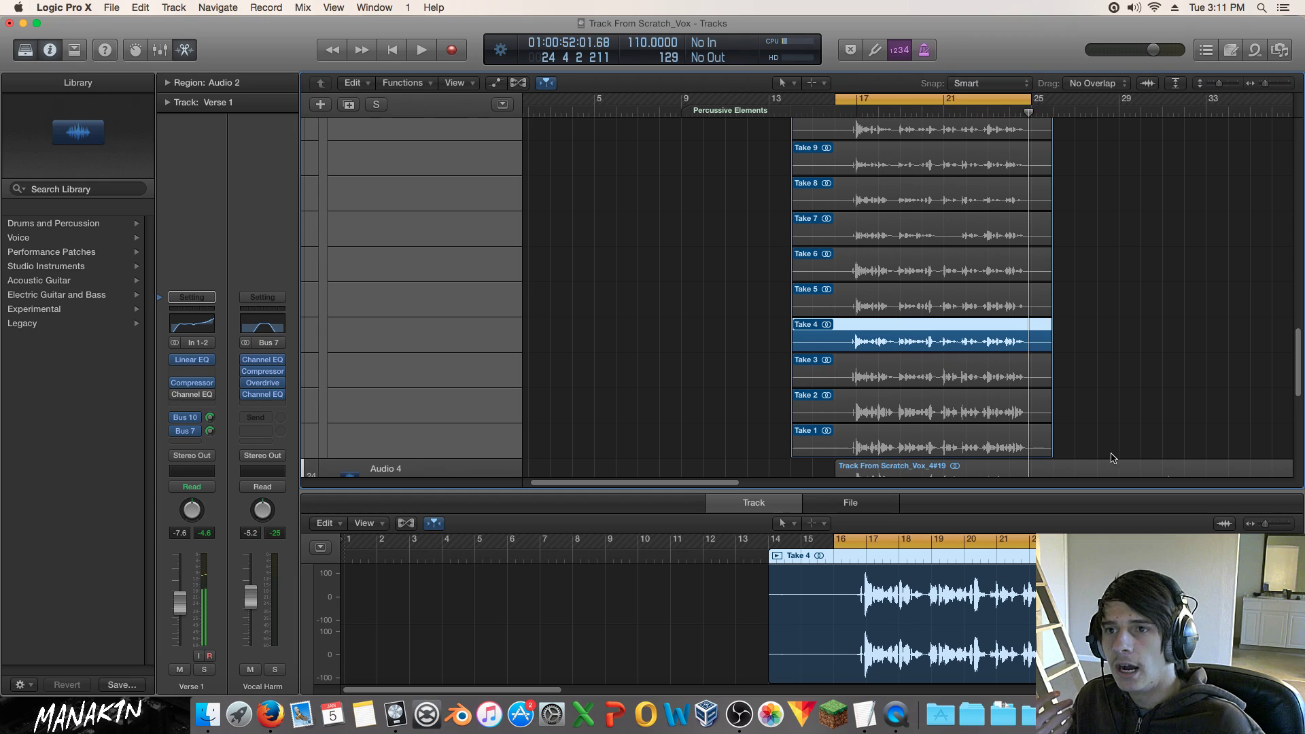
{"action": "scroll", "coordinate": [1109, 338], "scroll_direction": "up", "scroll_amount": 2}
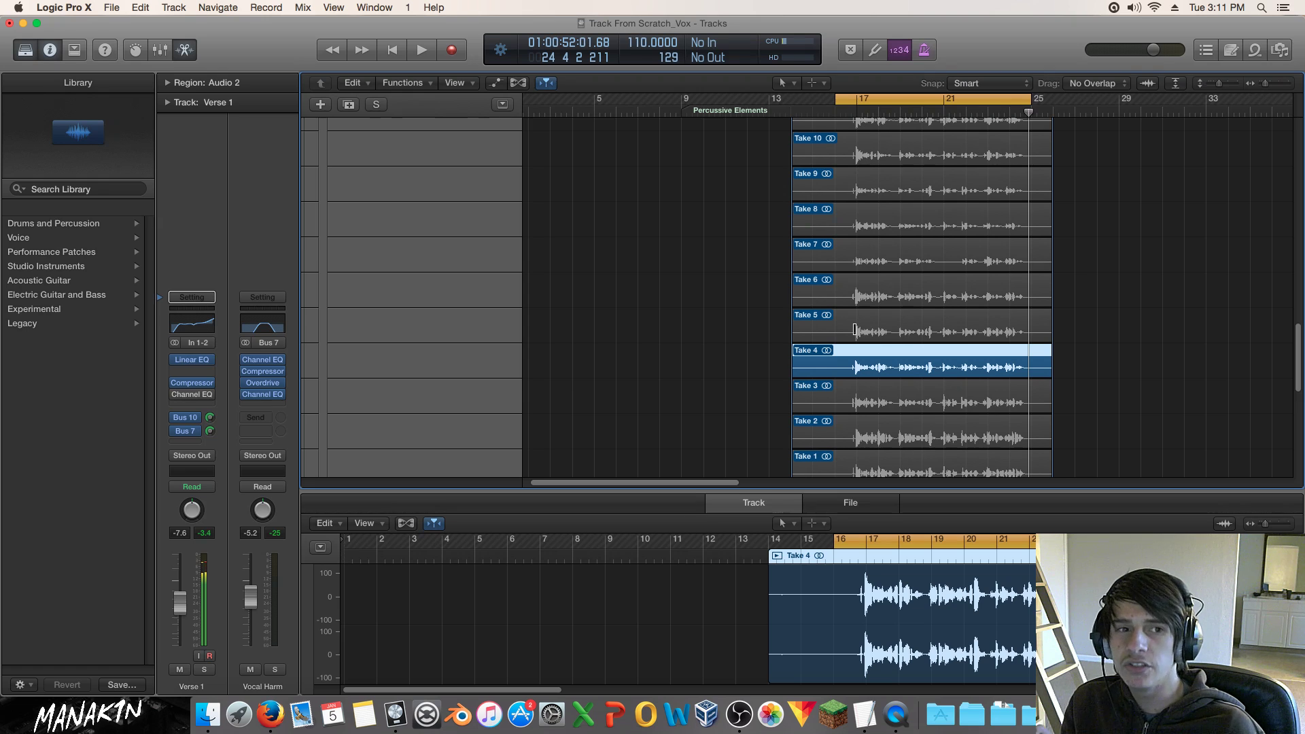
{"action": "scroll", "coordinate": [855, 331], "scroll_direction": "up", "scroll_amount": 10}
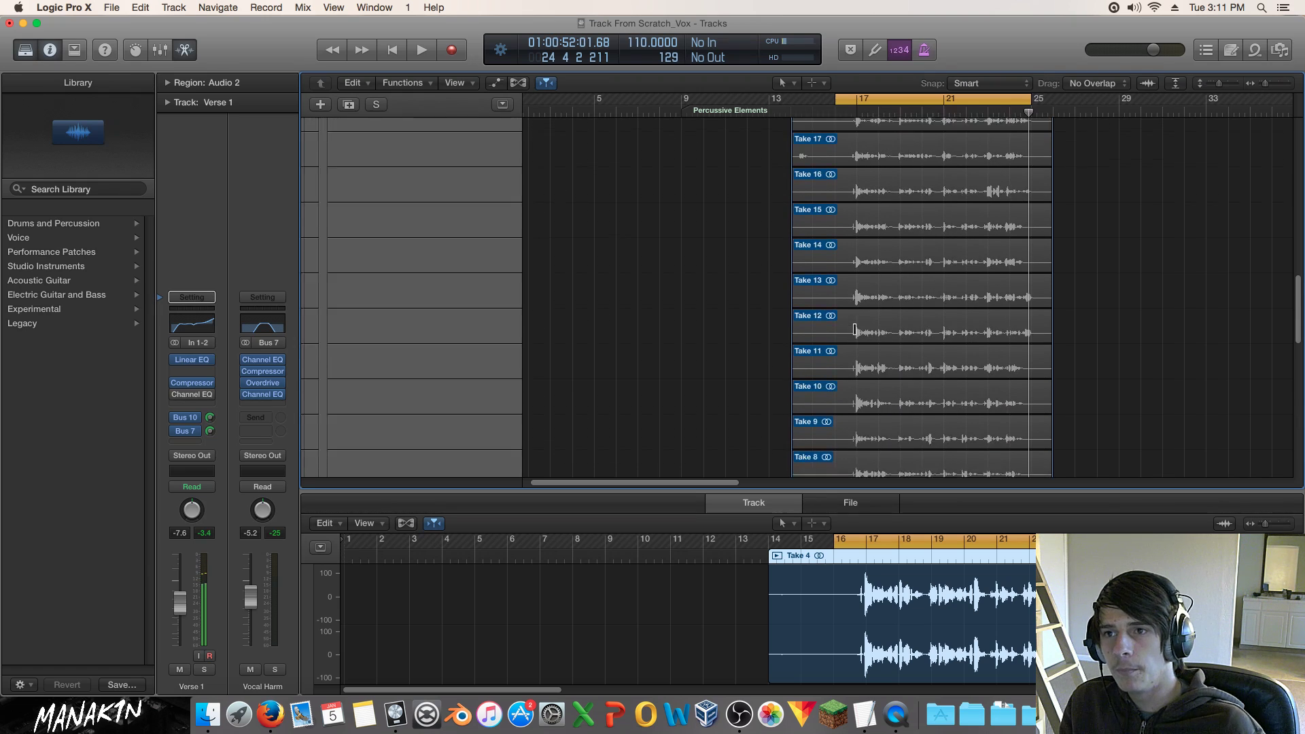
{"action": "scroll", "coordinate": [855, 331], "scroll_direction": "up", "scroll_amount": 4}
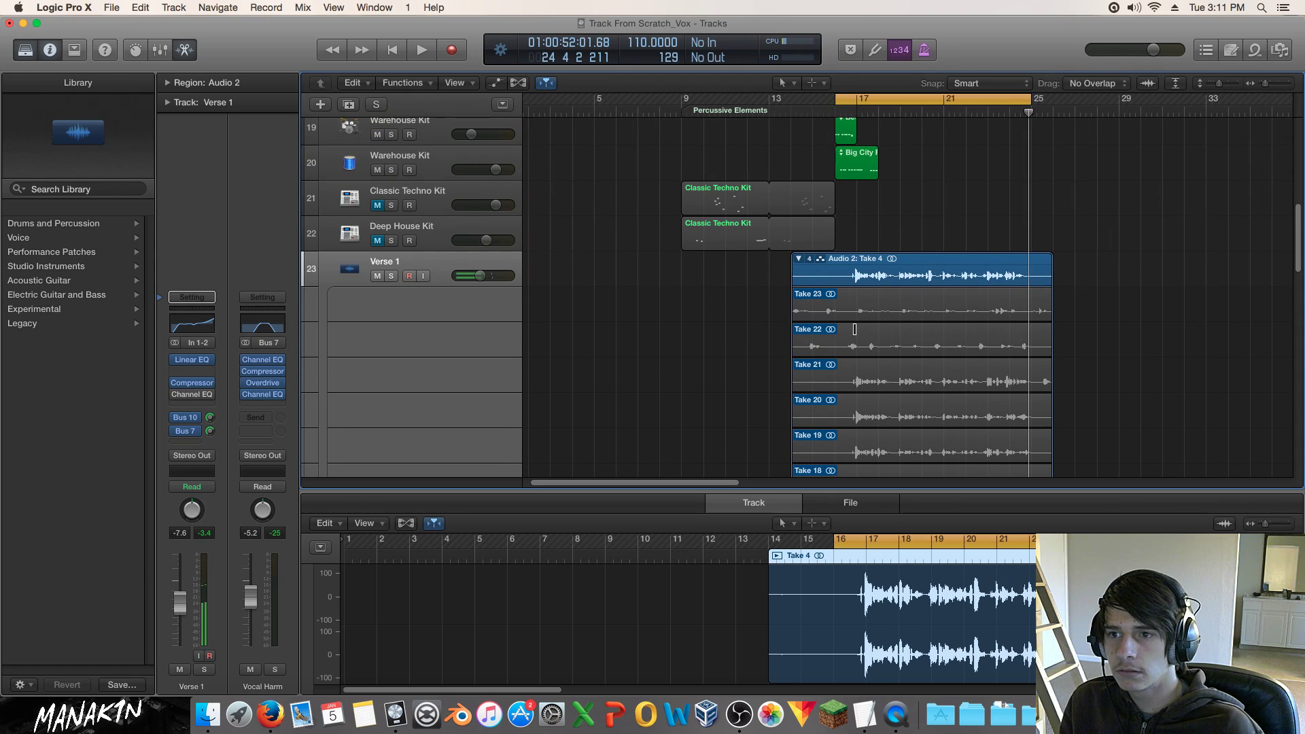
{"action": "scroll", "coordinate": [923, 340], "scroll_direction": "down", "scroll_amount": 11}
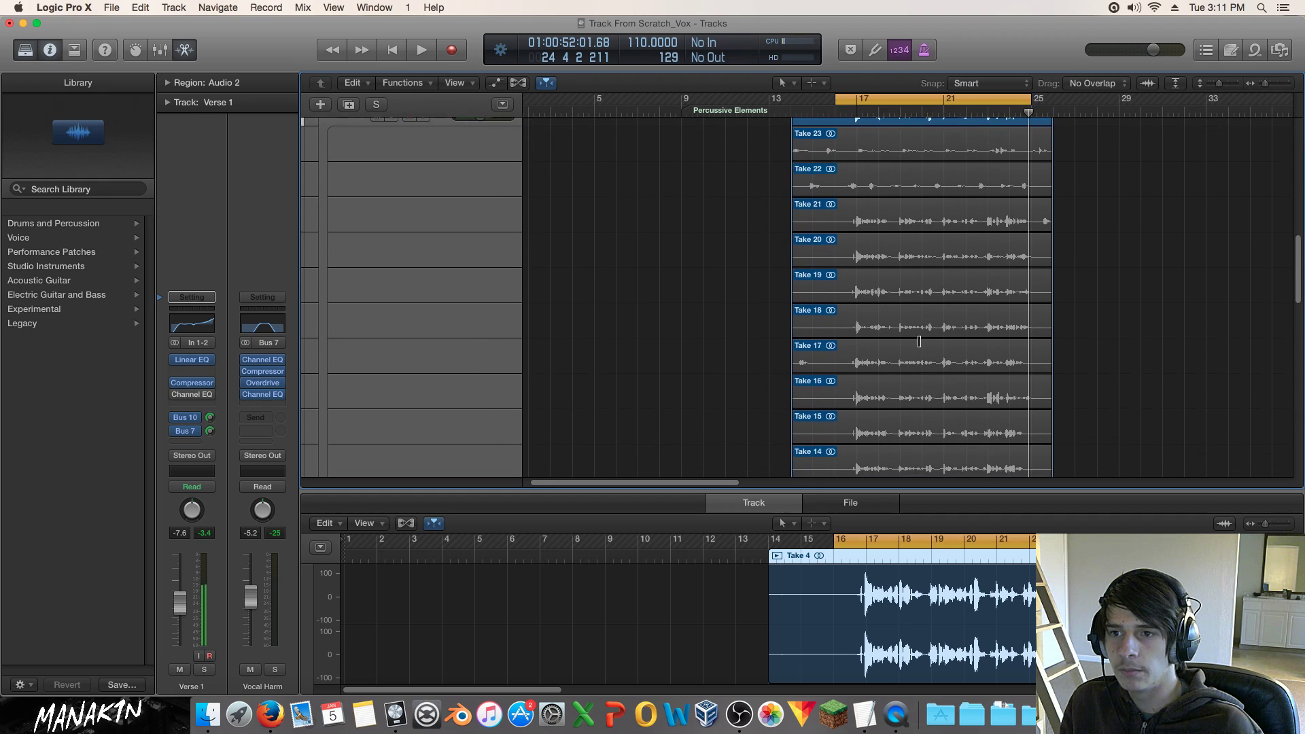
{"action": "scroll", "coordinate": [923, 340], "scroll_direction": "down", "scroll_amount": 4}
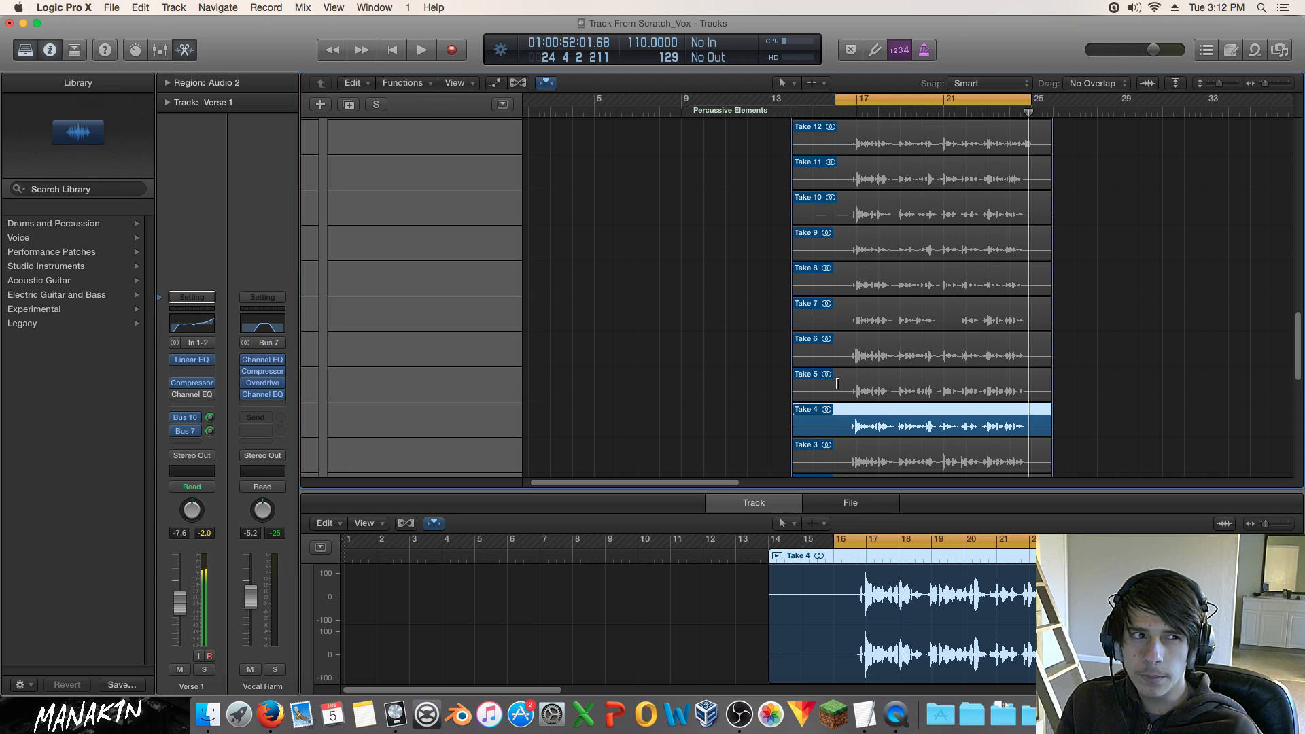
{"action": "scroll", "coordinate": [1028, 325], "scroll_direction": "down", "scroll_amount": 7}
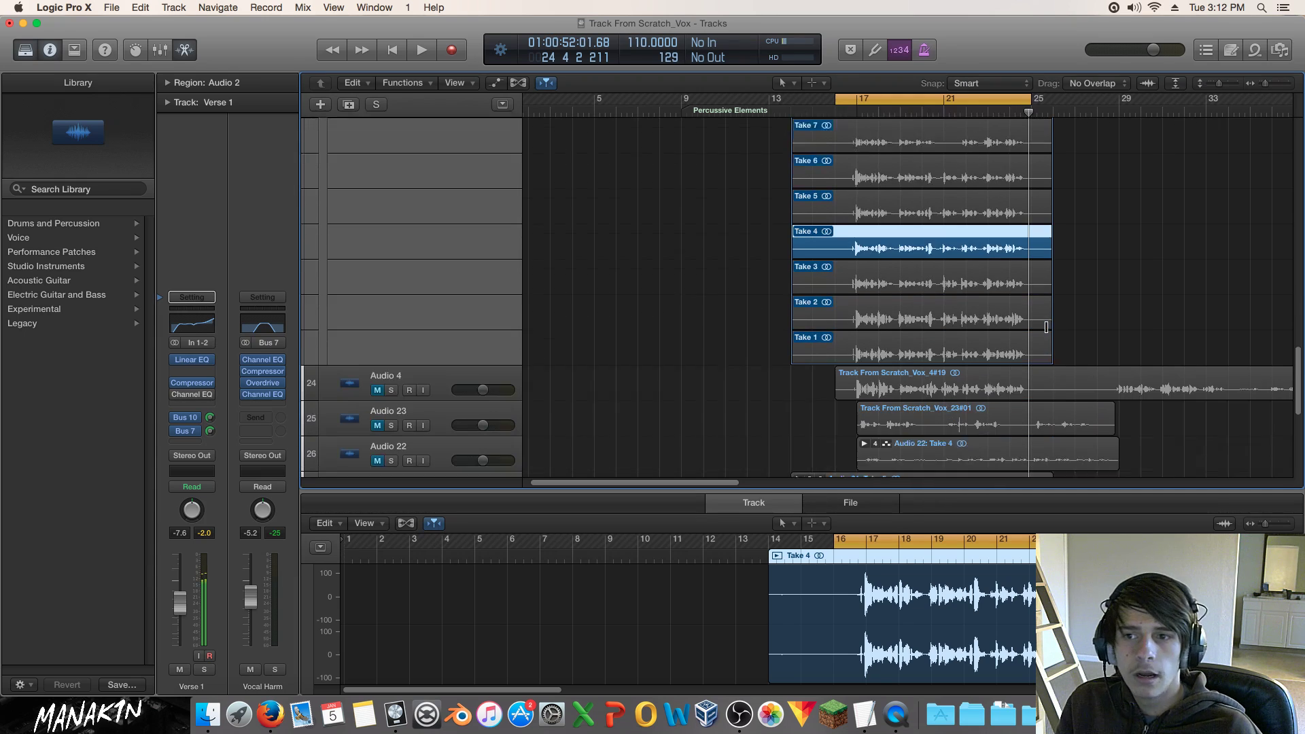
Switch Verse 1 to Take 1 and audition its phrase around bars 18 to 19 repeatedly.
{"action": "left_click", "coordinate": [940, 284]}
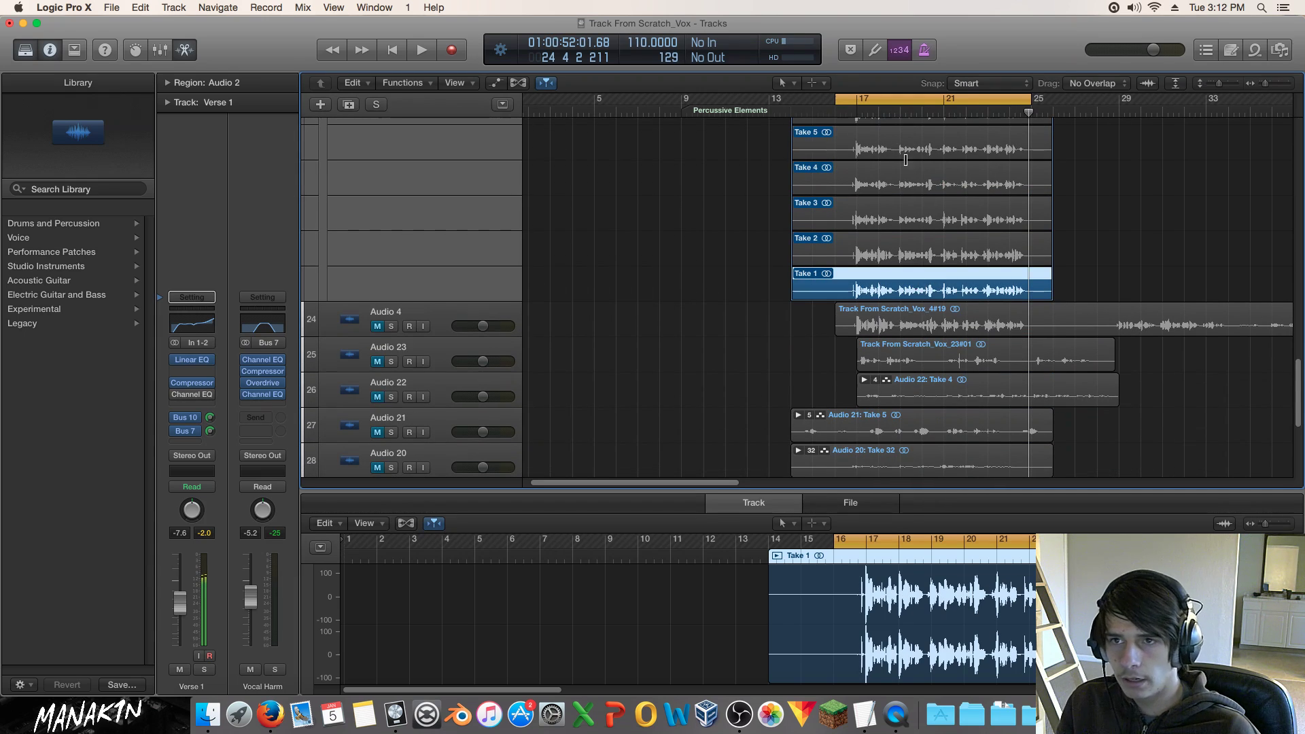
{"action": "left_click", "coordinate": [890, 110]}
{"action": "key", "text": "space"}
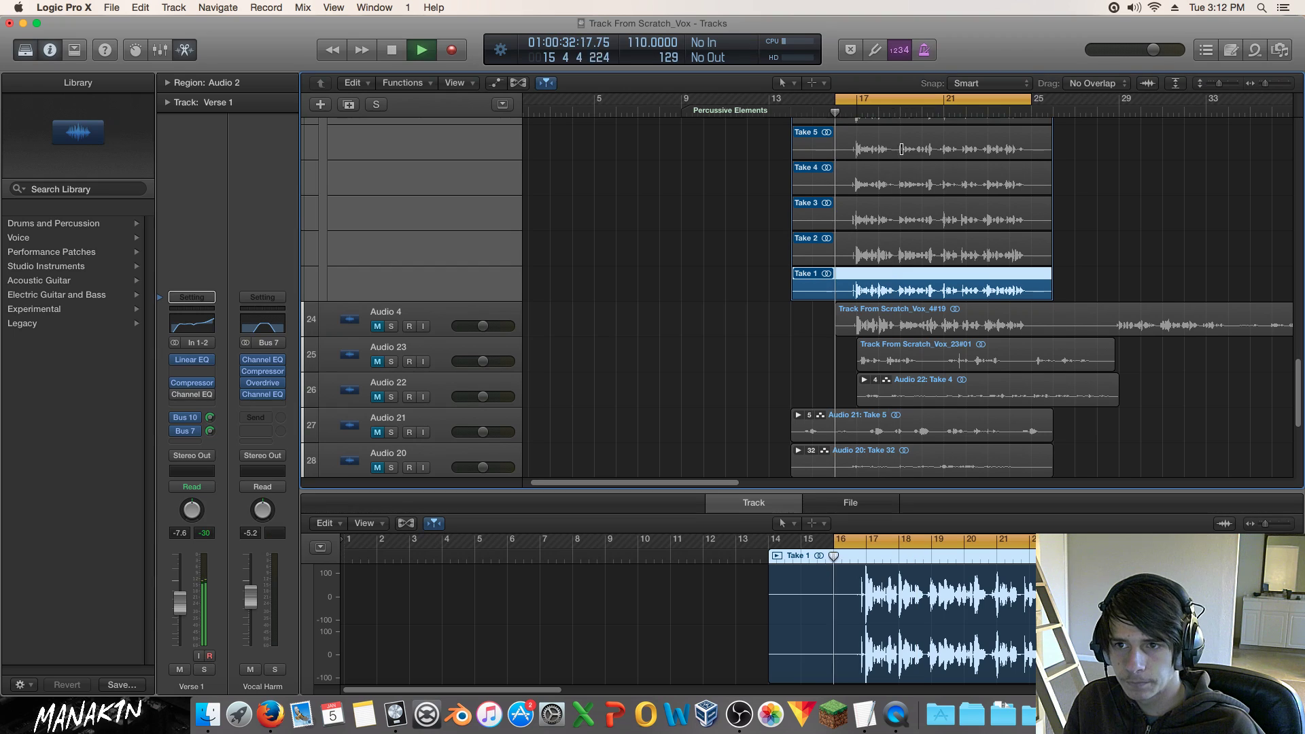
{"action": "key", "text": "space"}
{"action": "left_click", "coordinate": [887, 112]}
{"action": "key", "text": "space"}
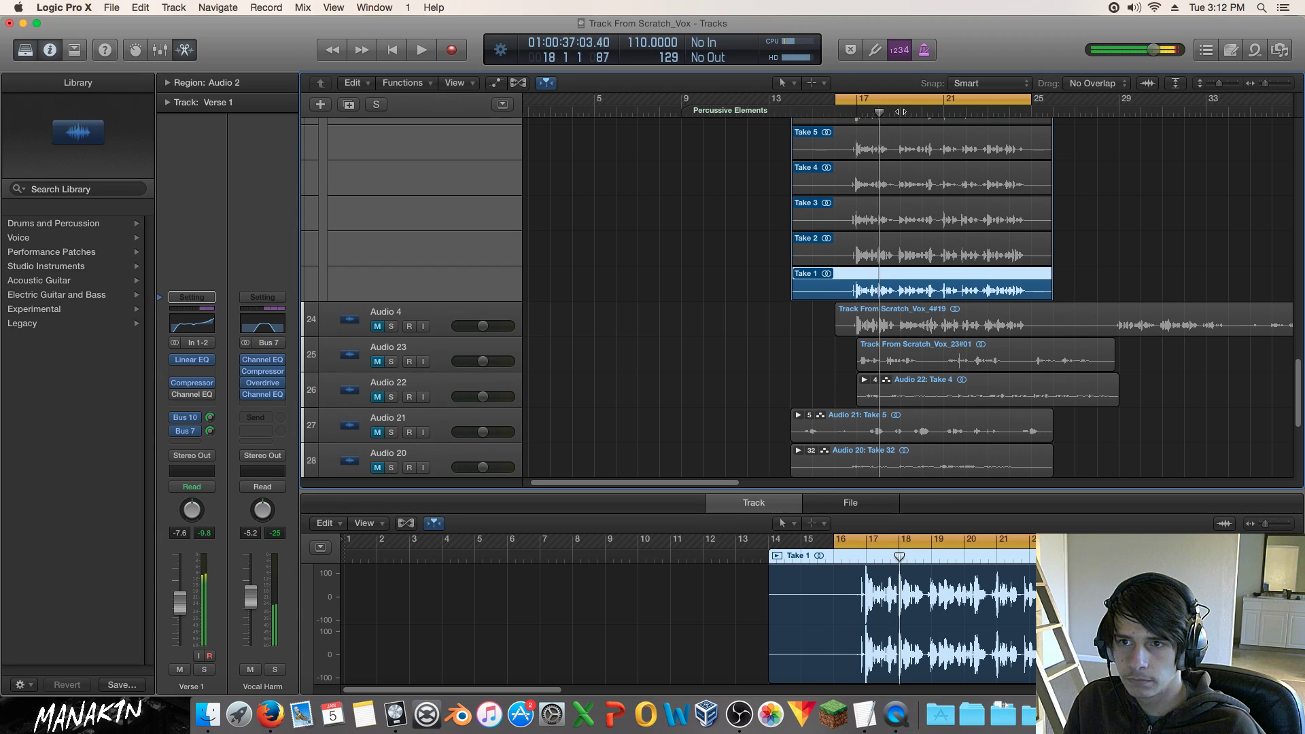
{"action": "left_click", "coordinate": [894, 112]}
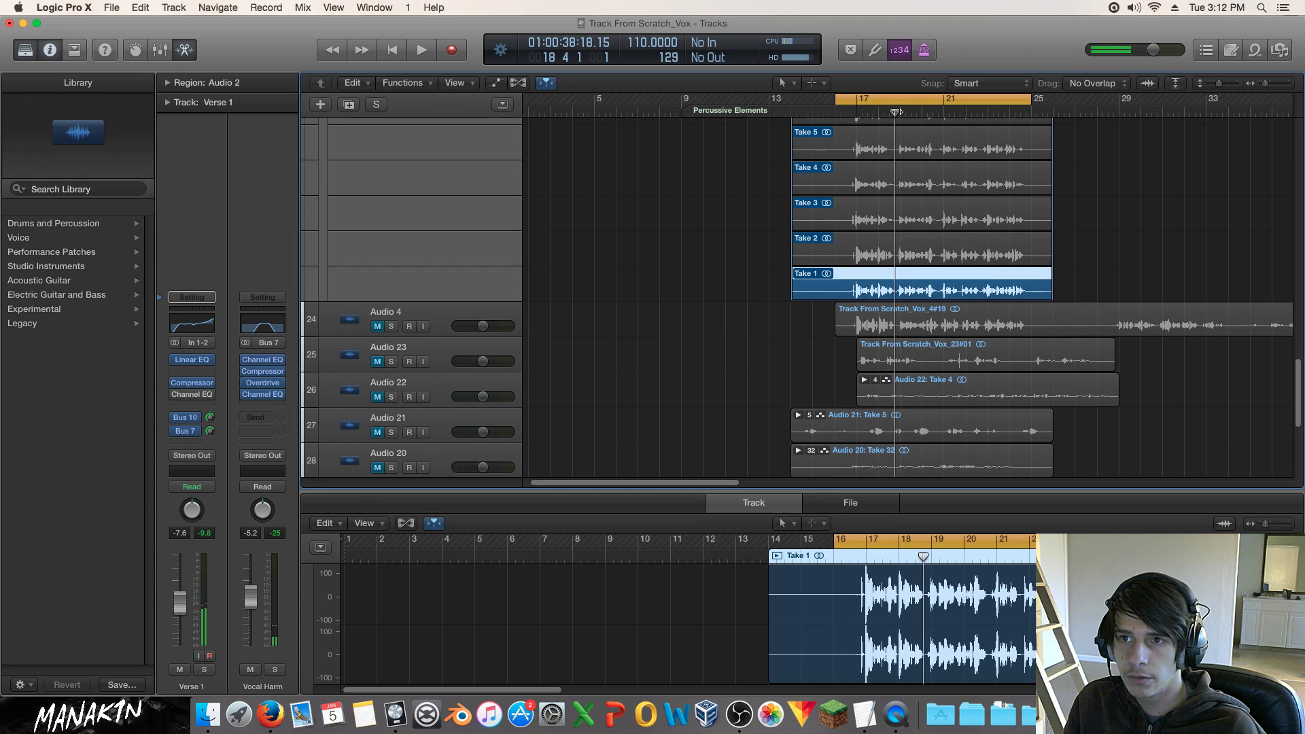
{"action": "key", "text": "space"}
{"action": "left_click", "coordinate": [883, 112]}
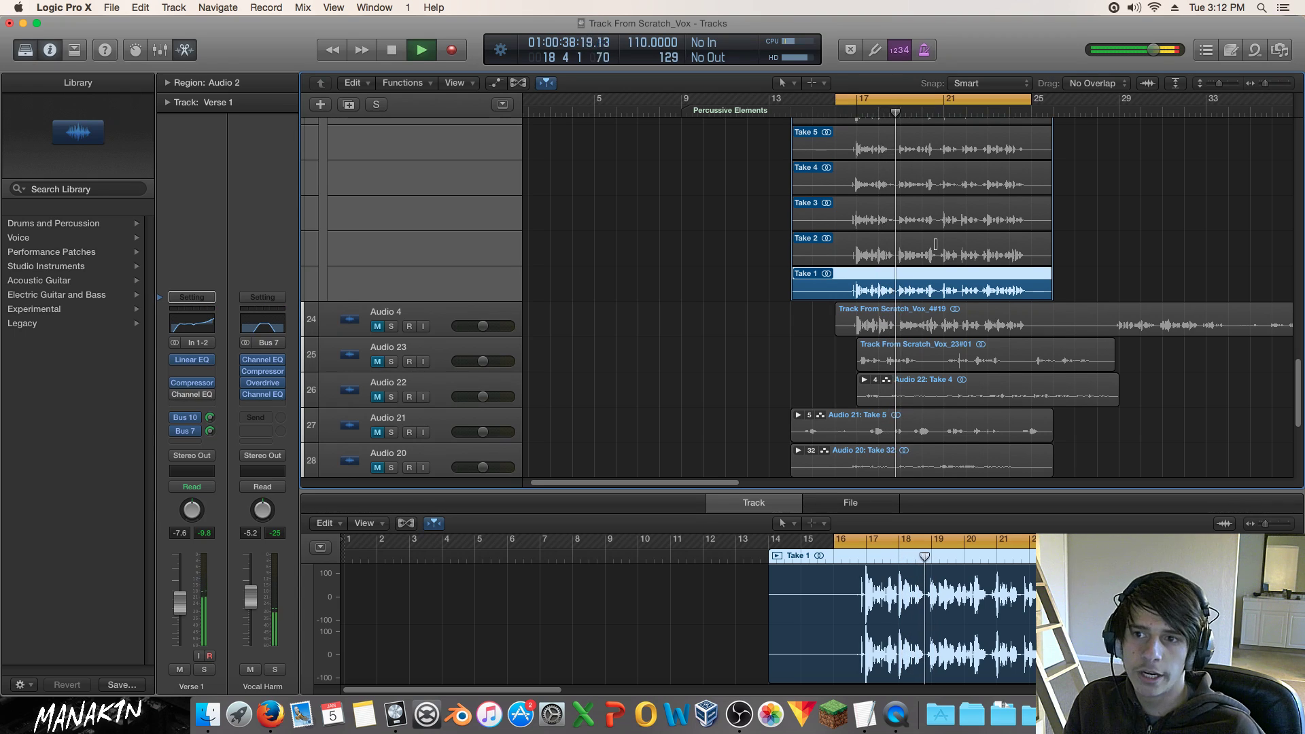
{"action": "key", "text": "space"}
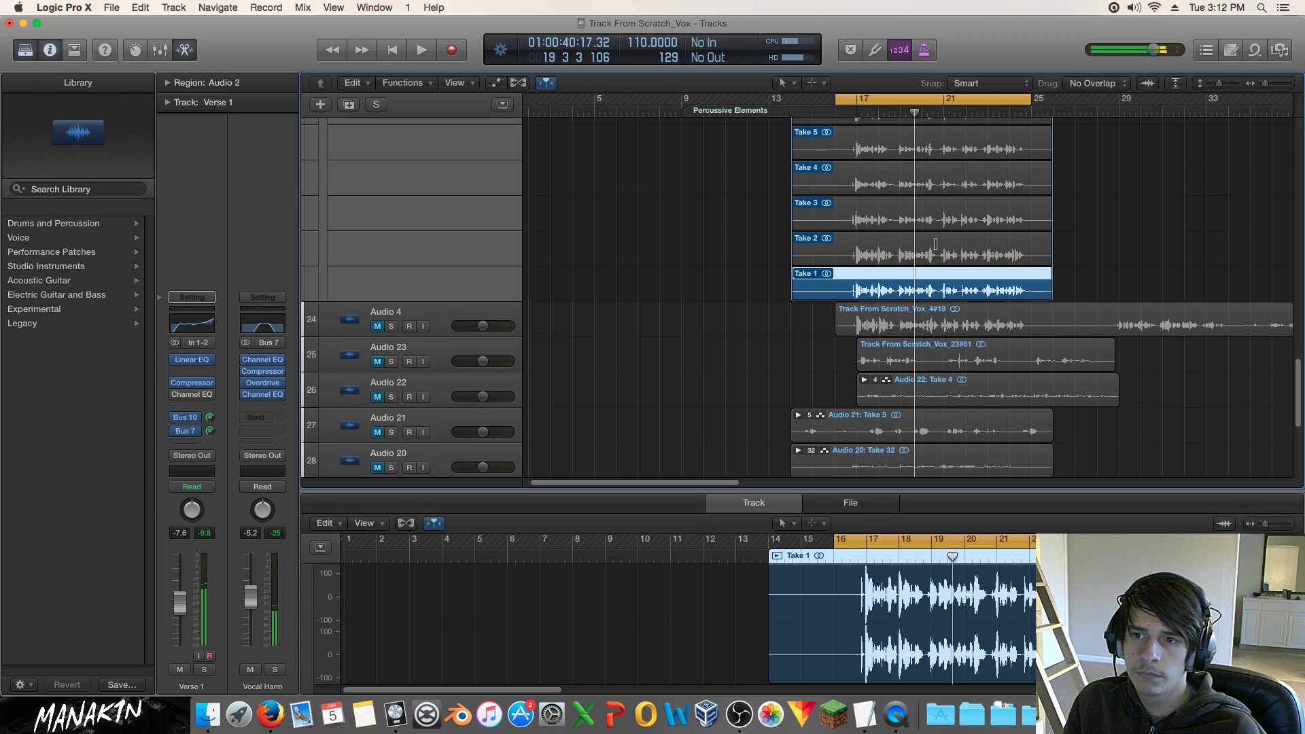
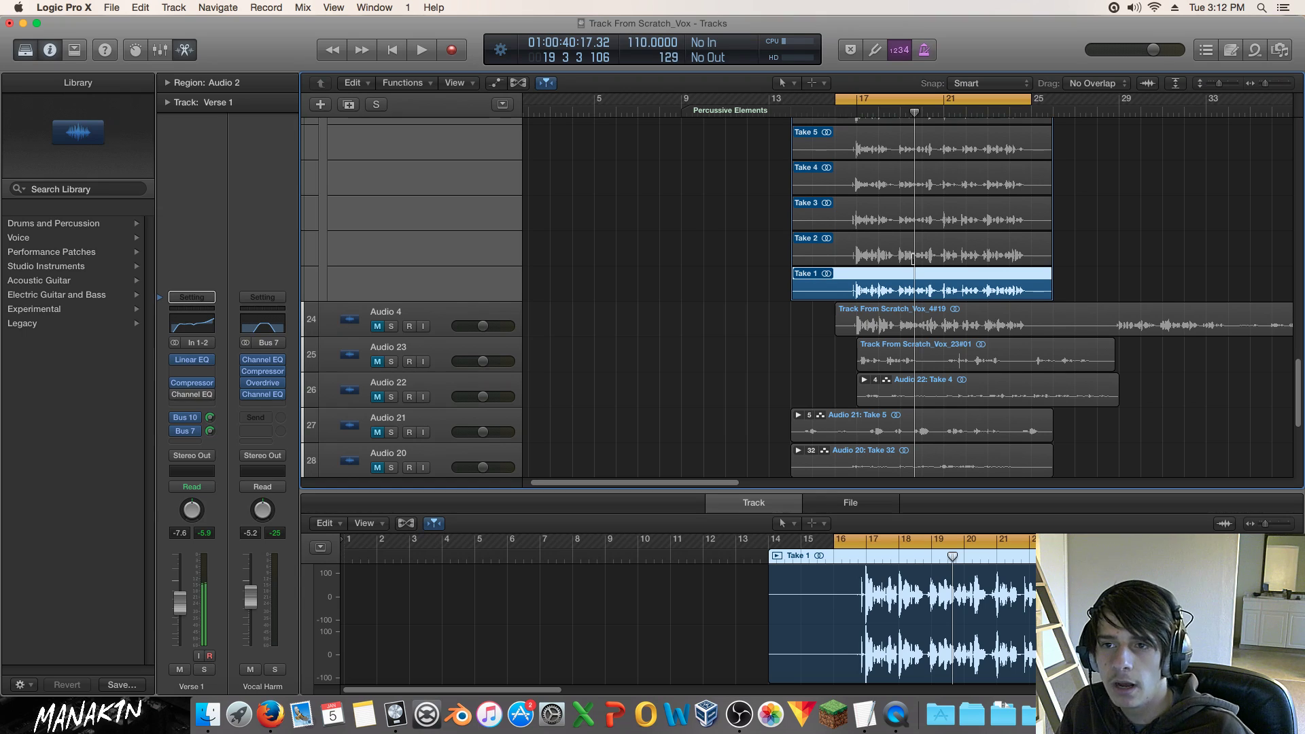
Turn off cycle mode and audition Take 2 of Verse 1 from about bar 18 beat 4.
{"action": "left_click", "coordinate": [902, 247]}
{"action": "left_click", "coordinate": [896, 111]}
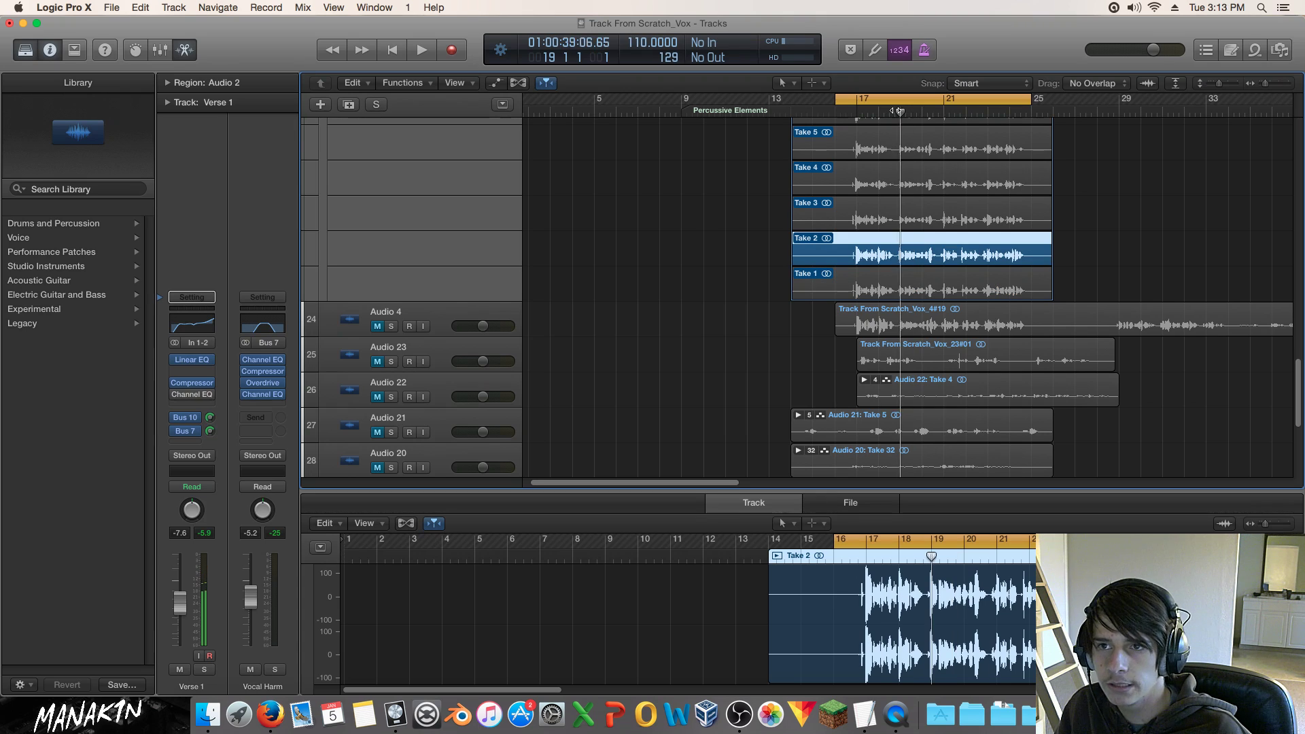
{"action": "left_click", "coordinate": [902, 101]}
{"action": "key", "text": "space"}
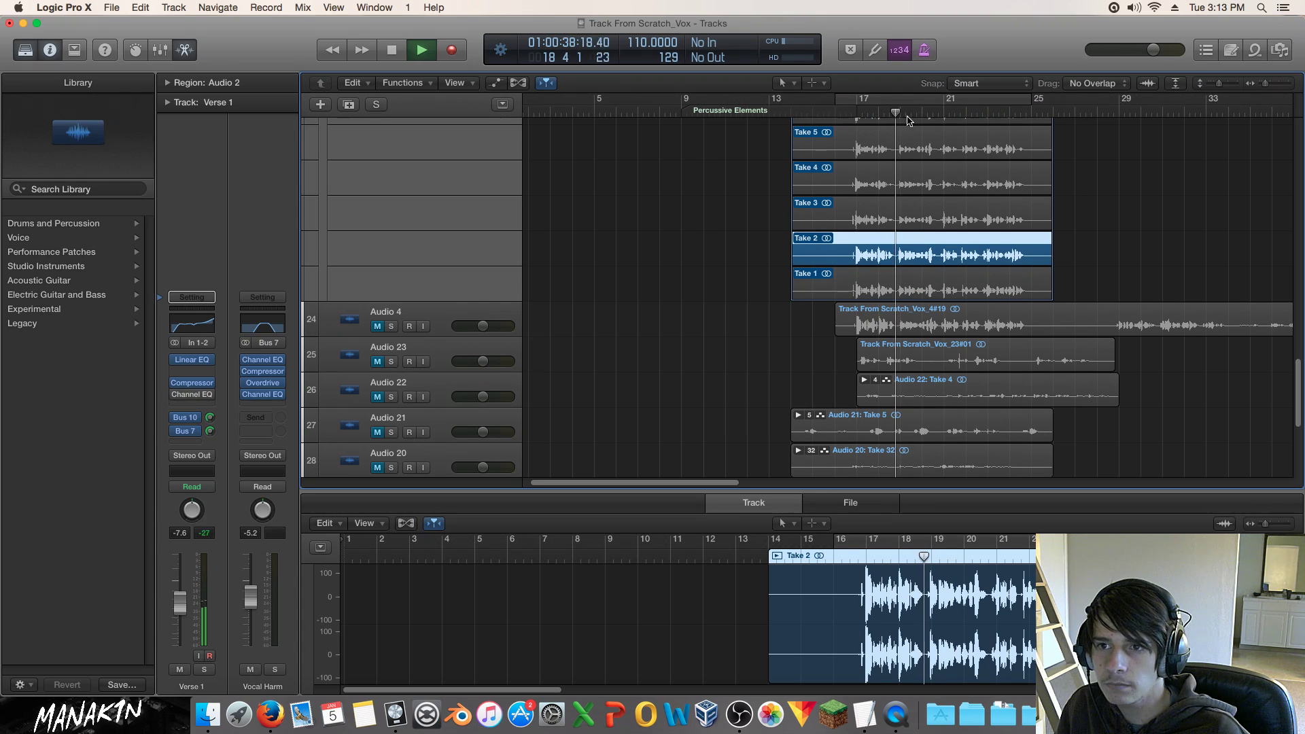
{"action": "key", "text": "space"}
Switch Verse 1 to Take 3 and audition the same phrase from about bar 18 beat 4.
{"action": "left_click", "coordinate": [896, 209]}
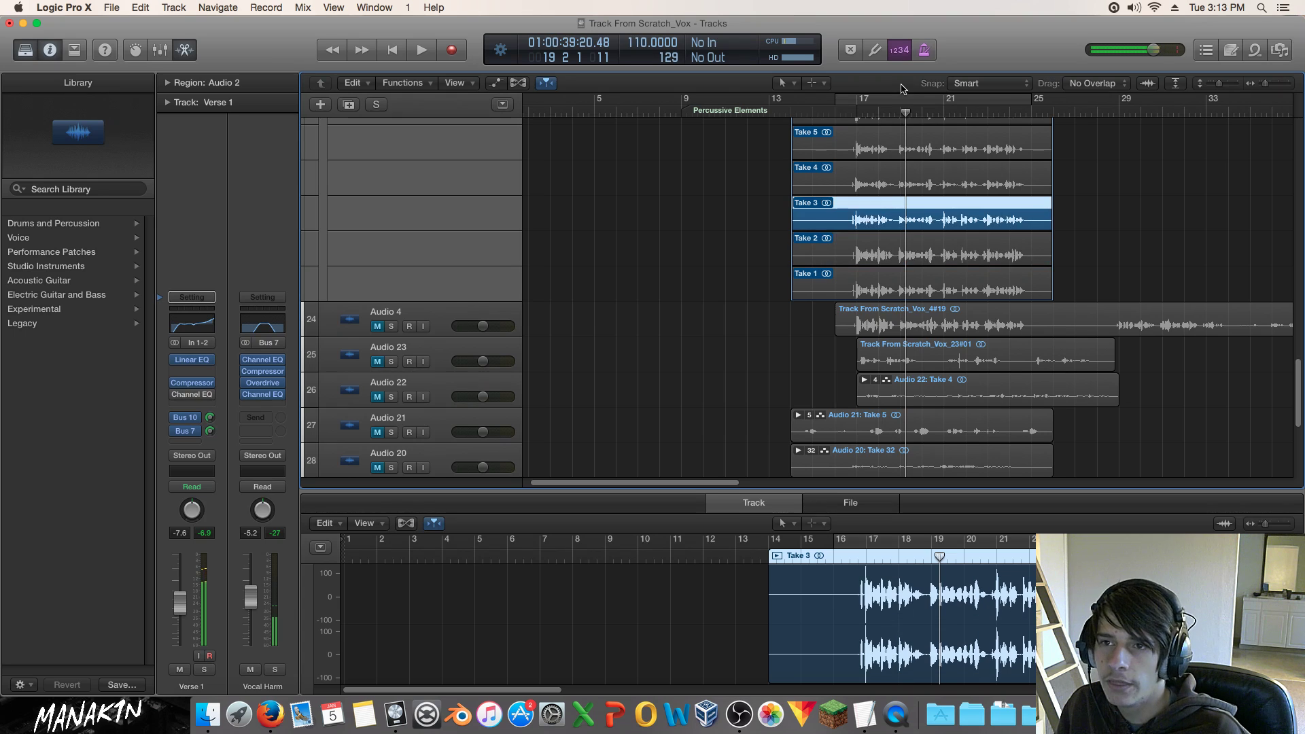
{"action": "left_click", "coordinate": [893, 111]}
{"action": "key", "text": "space"}
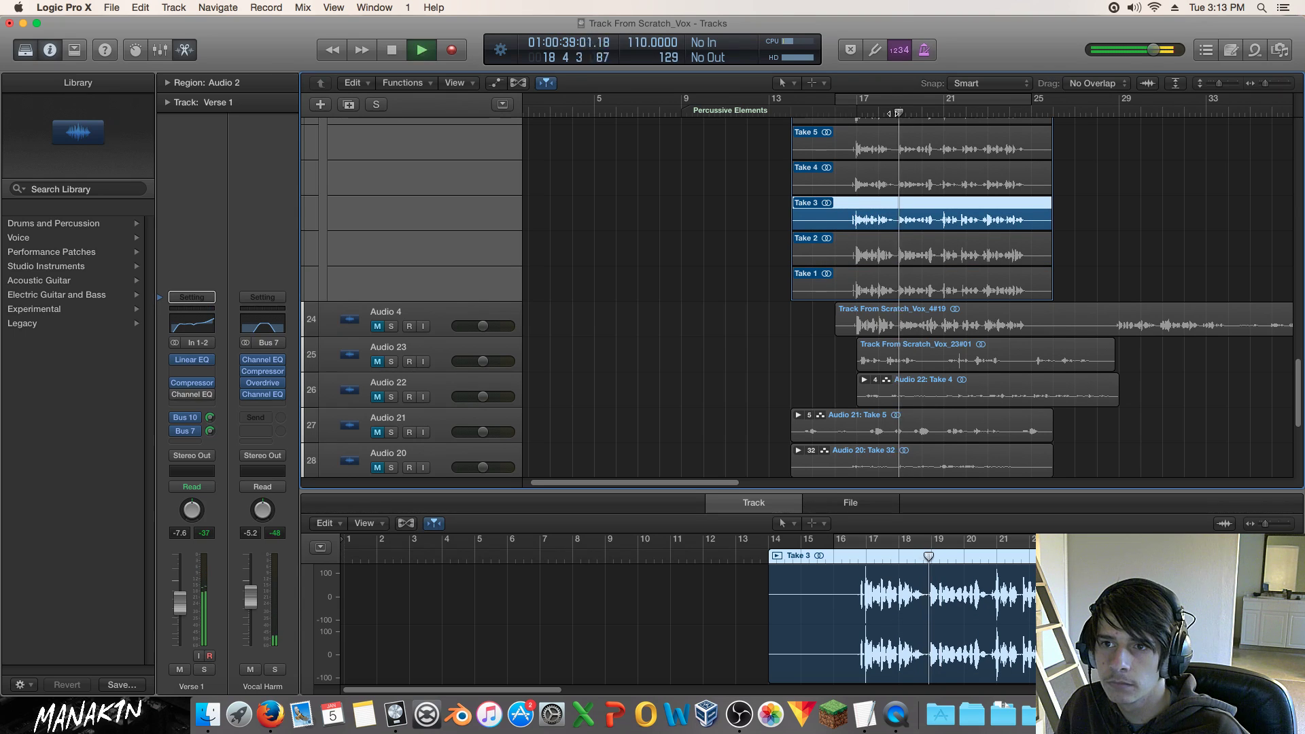
Switch Verse 1 to Take 4 and audition its phrase from about bar 18 beat 4.
{"action": "left_click", "coordinate": [903, 178]}
{"action": "scroll", "coordinate": [903, 178], "scroll_direction": "up", "scroll_amount": 3}
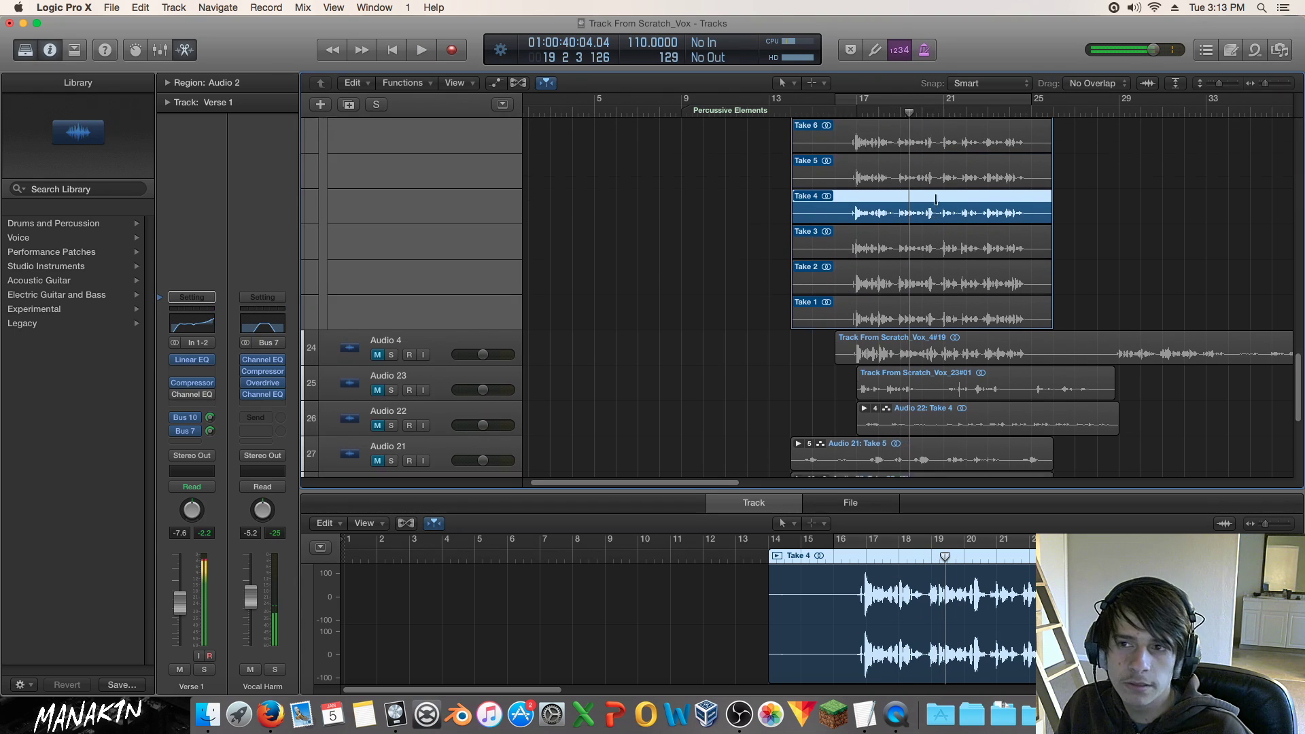
{"action": "left_click", "coordinate": [896, 110]}
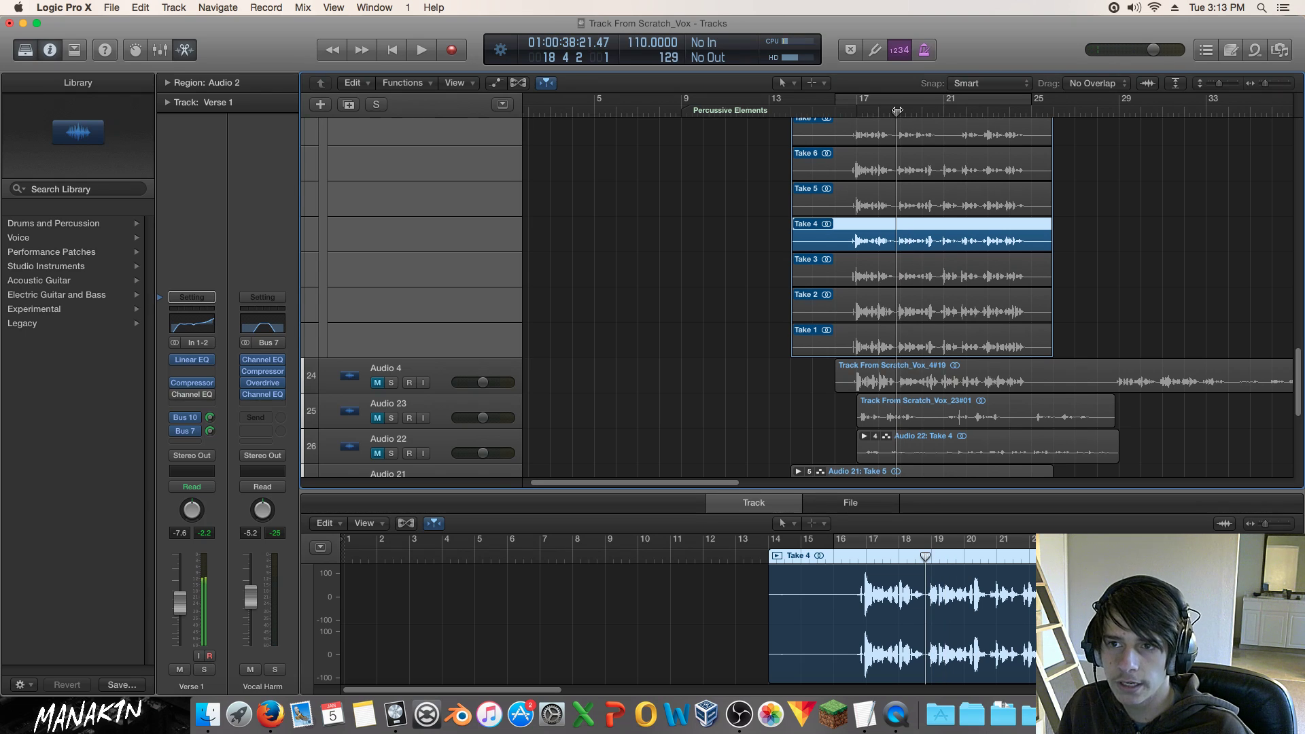
{"action": "key", "text": "space"}
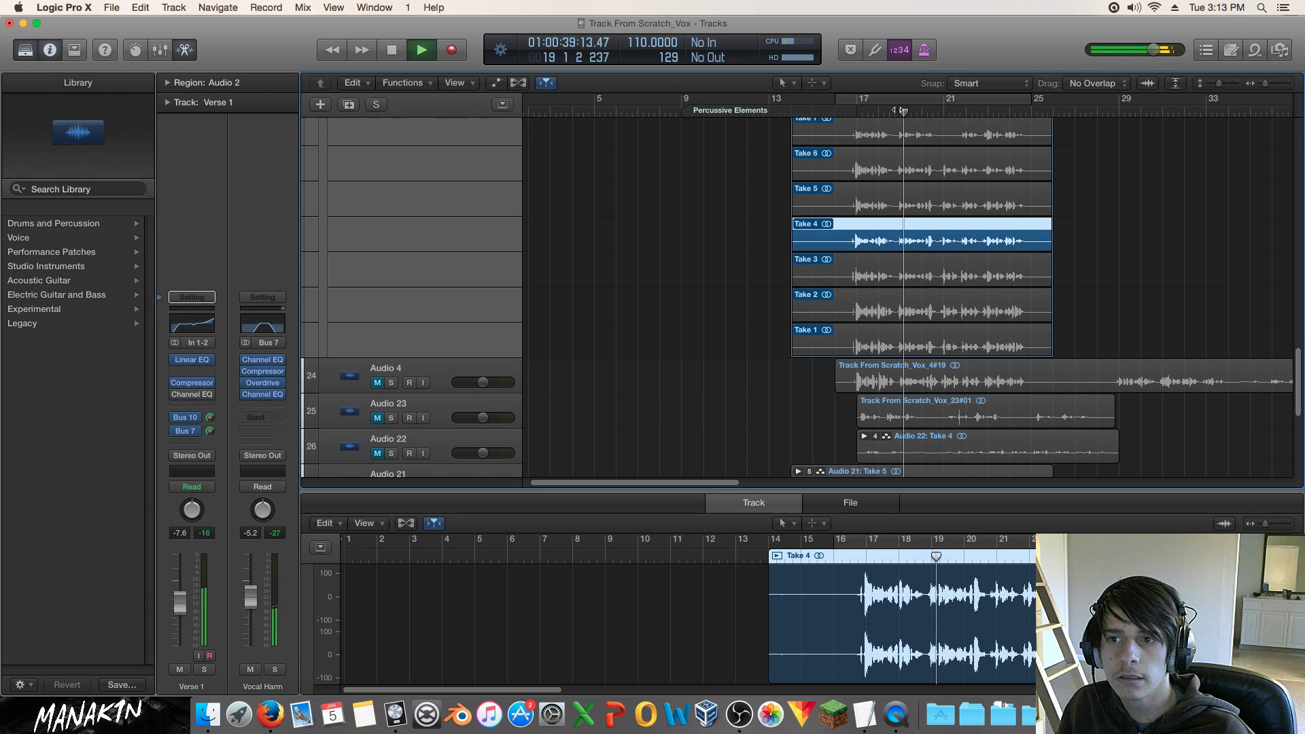
{"action": "key", "text": "space"}
Switch Verse 1 to Take 5 and audition its phrase leading into bar 19.
{"action": "left_click", "coordinate": [903, 190]}
{"action": "left_click", "coordinate": [895, 112]}
{"action": "left_click", "coordinate": [895, 113]}
{"action": "key", "text": "space"}
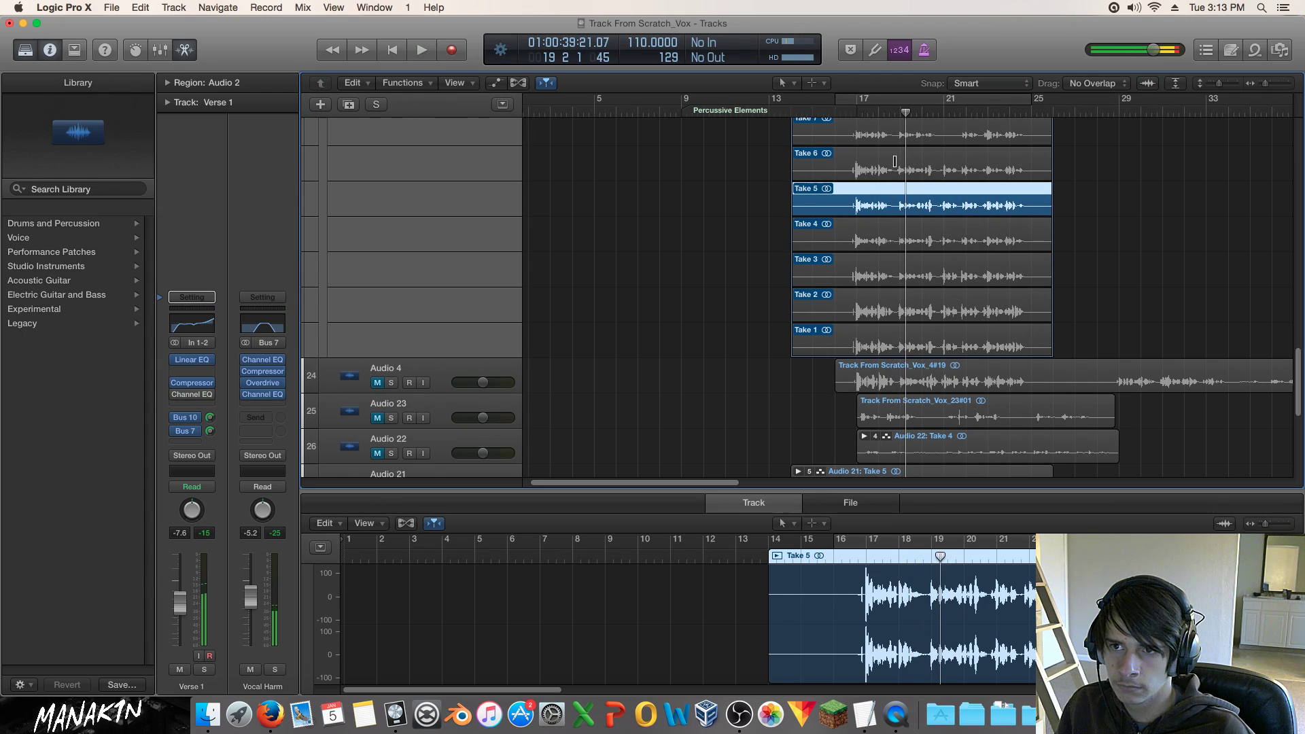
{"action": "key", "text": "space"}
Switch Verse 1 to Take 6 and audition its phrase leading into bar 19.
{"action": "left_click", "coordinate": [899, 152]}
{"action": "left_click", "coordinate": [894, 109]}
{"action": "left_click", "coordinate": [887, 111]}
{"action": "key", "text": "space"}
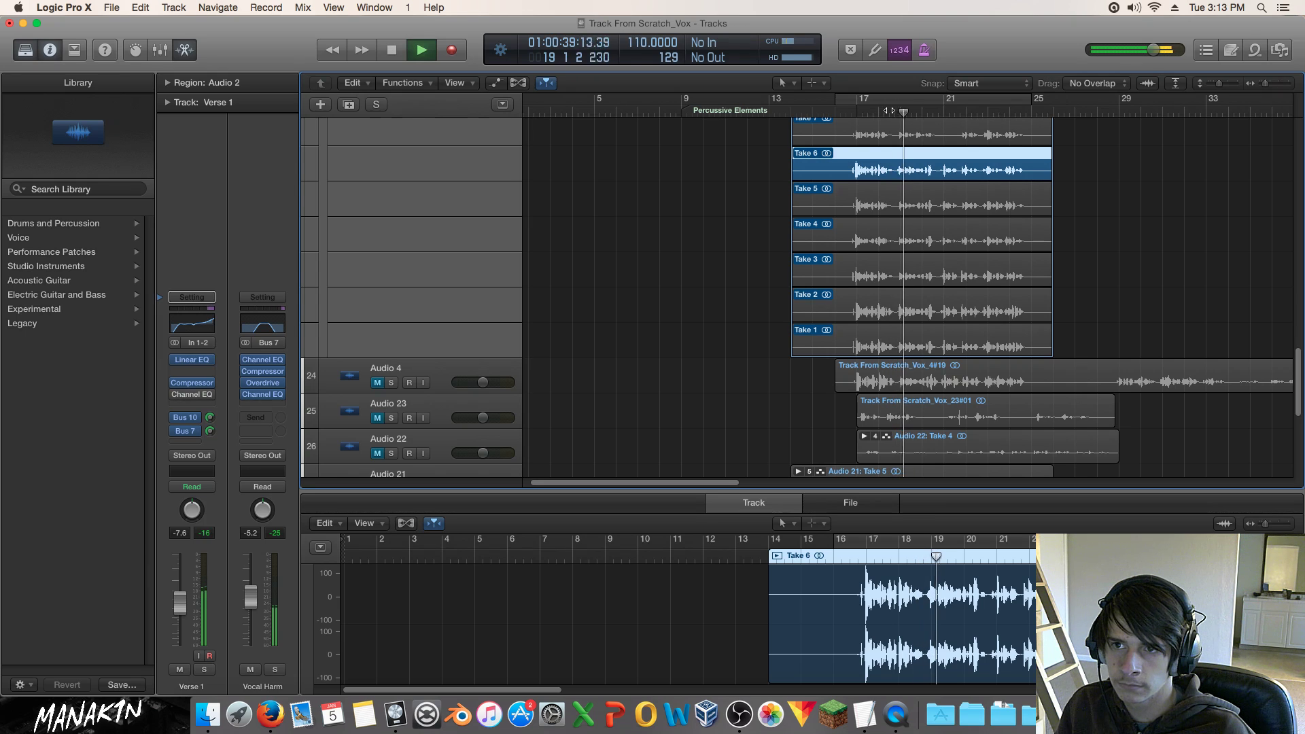
{"action": "key", "text": "space"}
Switch Verse 1 to Take 7 and audition its phrase from bar 18.
{"action": "scroll", "coordinate": [908, 204], "scroll_direction": "up", "scroll_amount": 4}
{"action": "left_click", "coordinate": [906, 230]}
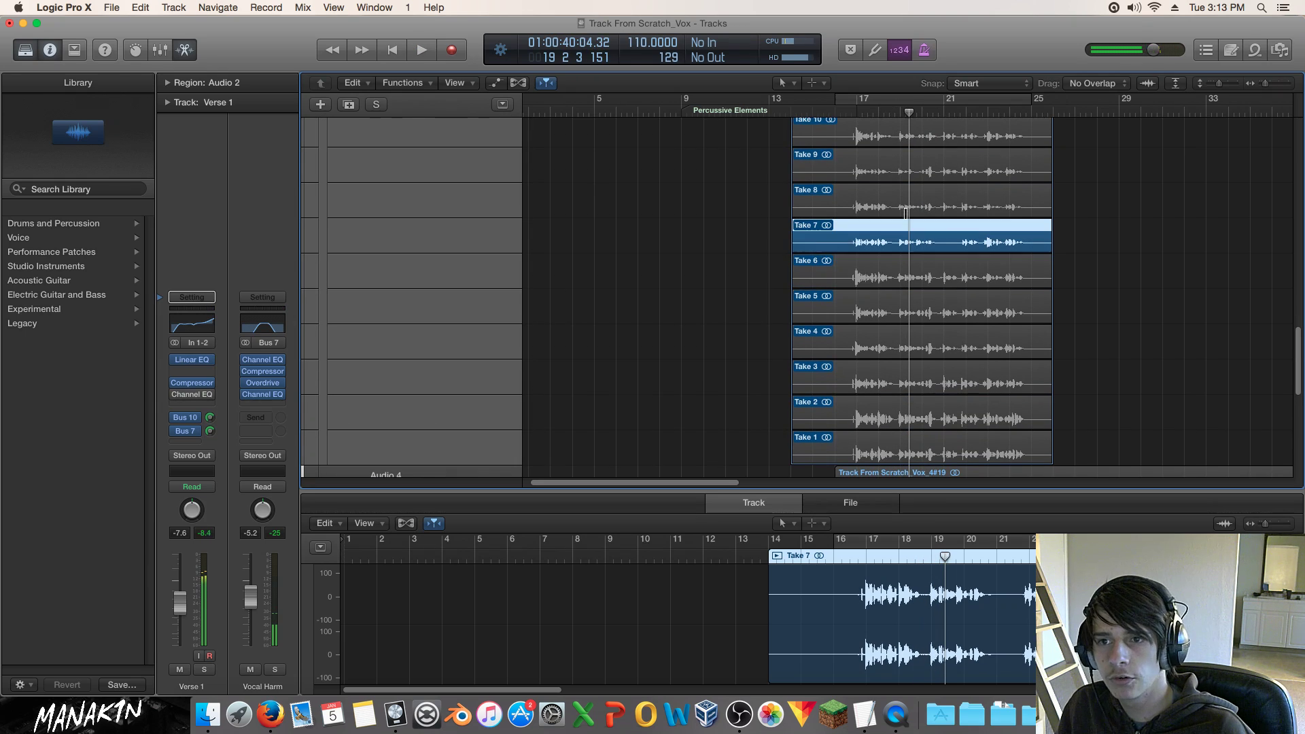
{"action": "left_click", "coordinate": [880, 110]}
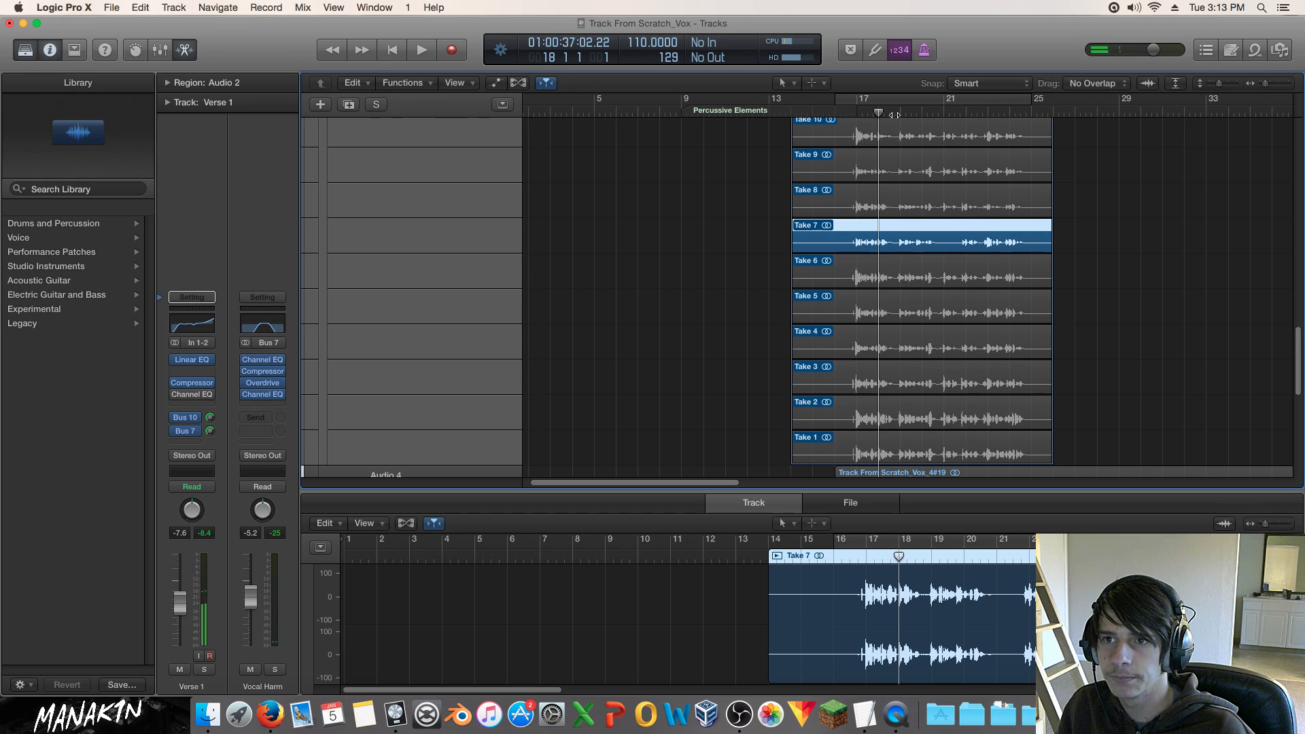
{"action": "key", "text": "space"}
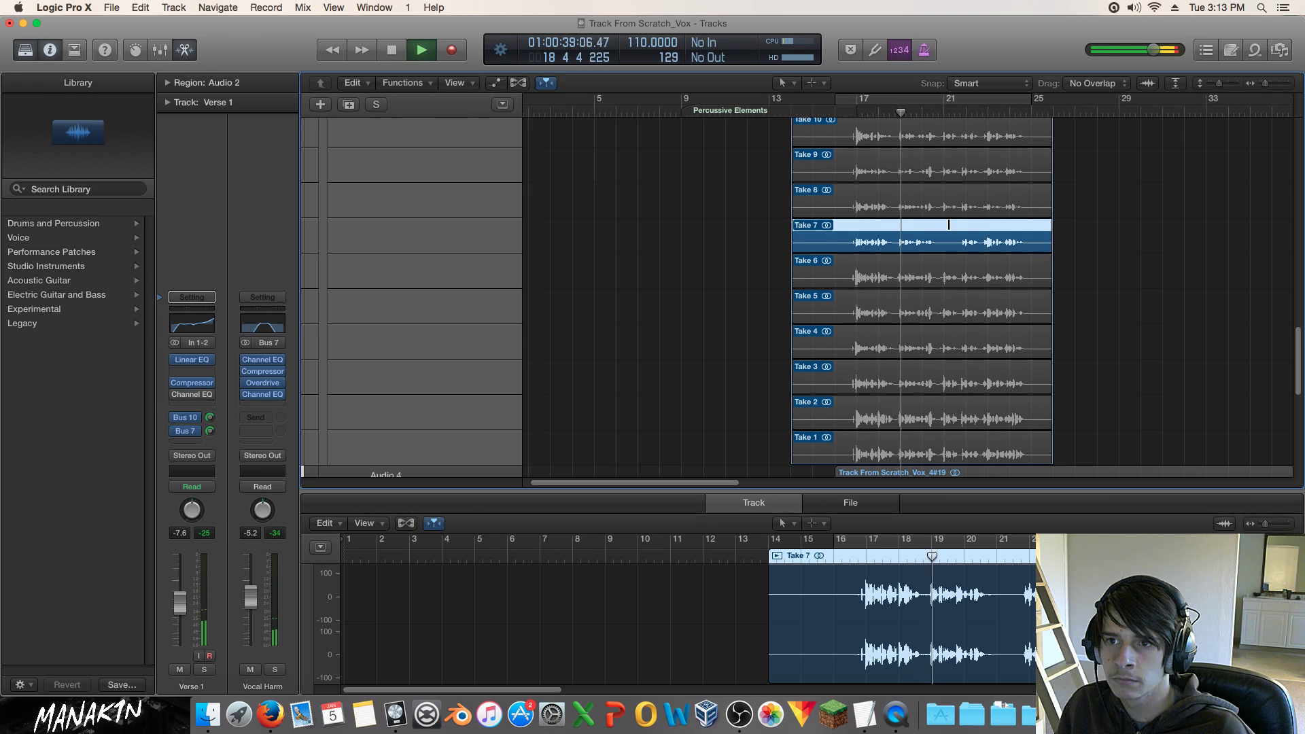
{"action": "key", "text": "space"}
Switch Verse 1 to Take 8 and audition its phrase repeatedly from about the middle of bar 18.
{"action": "scroll", "coordinate": [923, 204], "scroll_direction": "up", "scroll_amount": 1}
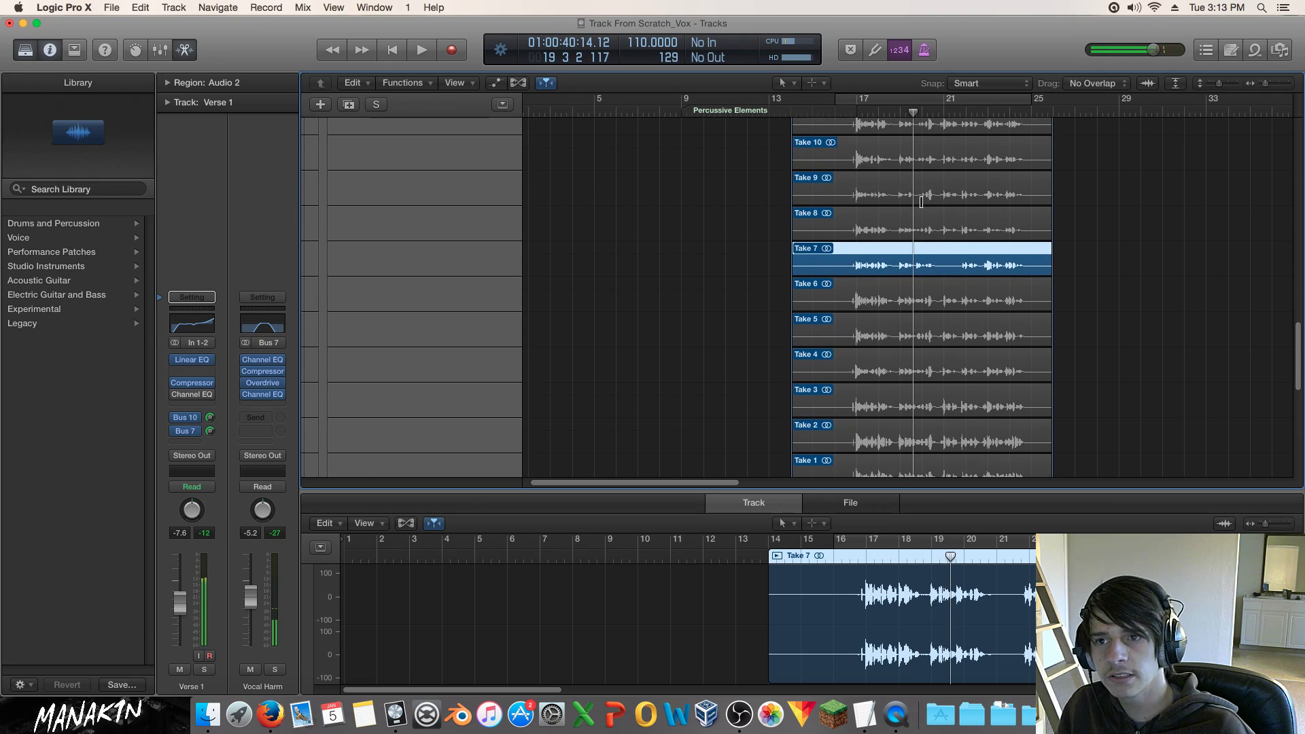
{"action": "left_click", "coordinate": [906, 229]}
{"action": "left_click", "coordinate": [900, 112]}
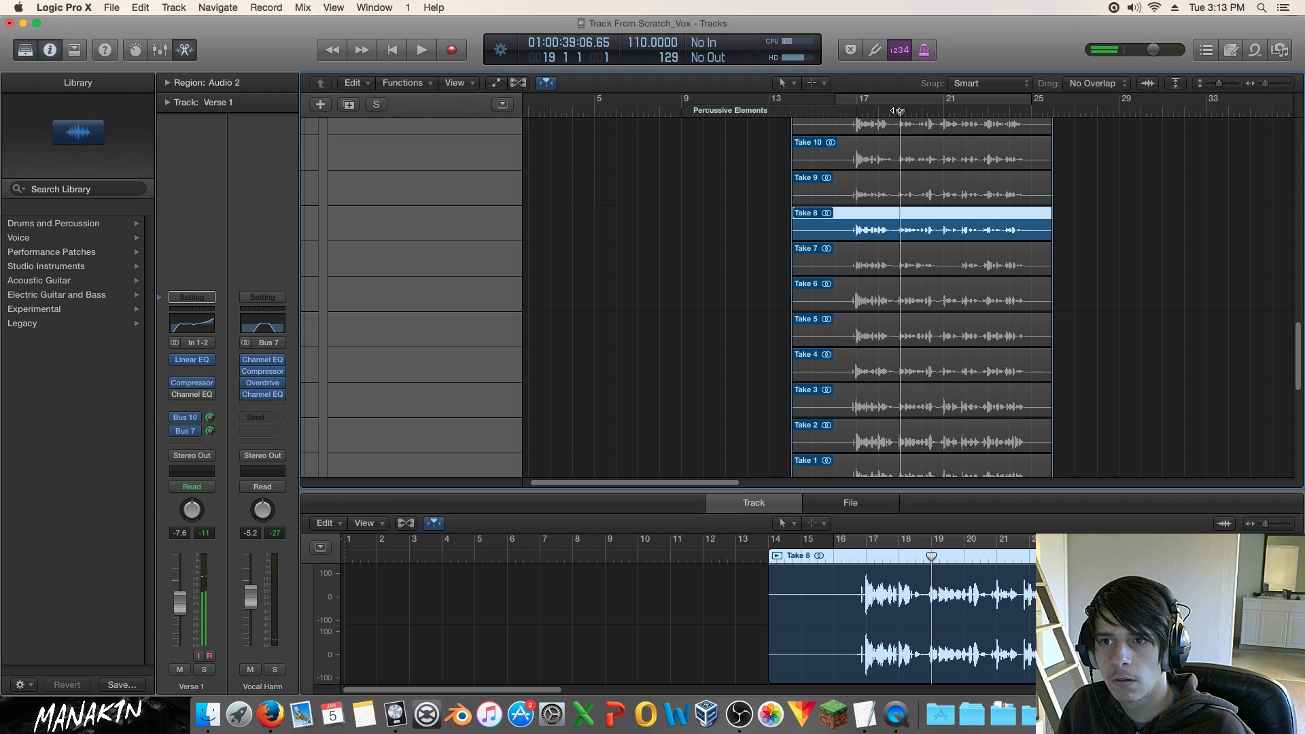
{"action": "key", "text": "space"}
{"action": "left_click", "coordinate": [890, 113]}
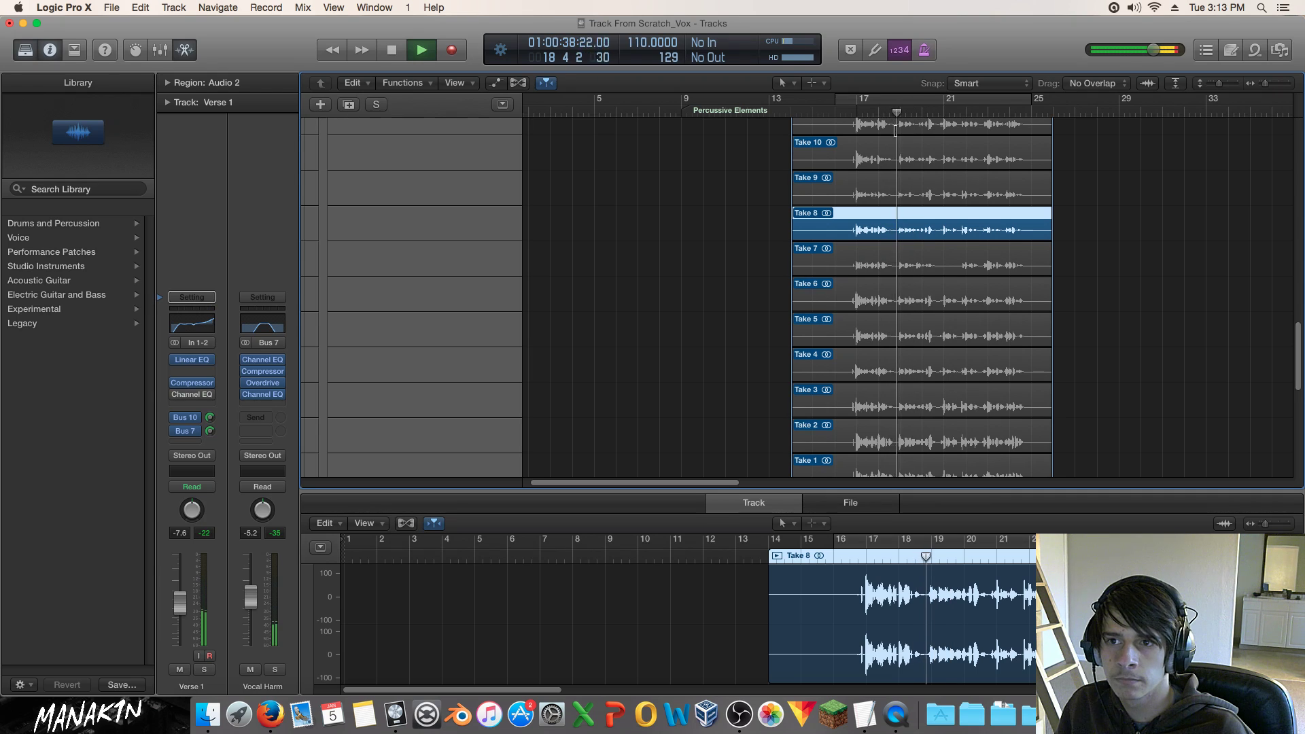
{"action": "key", "text": "space"}
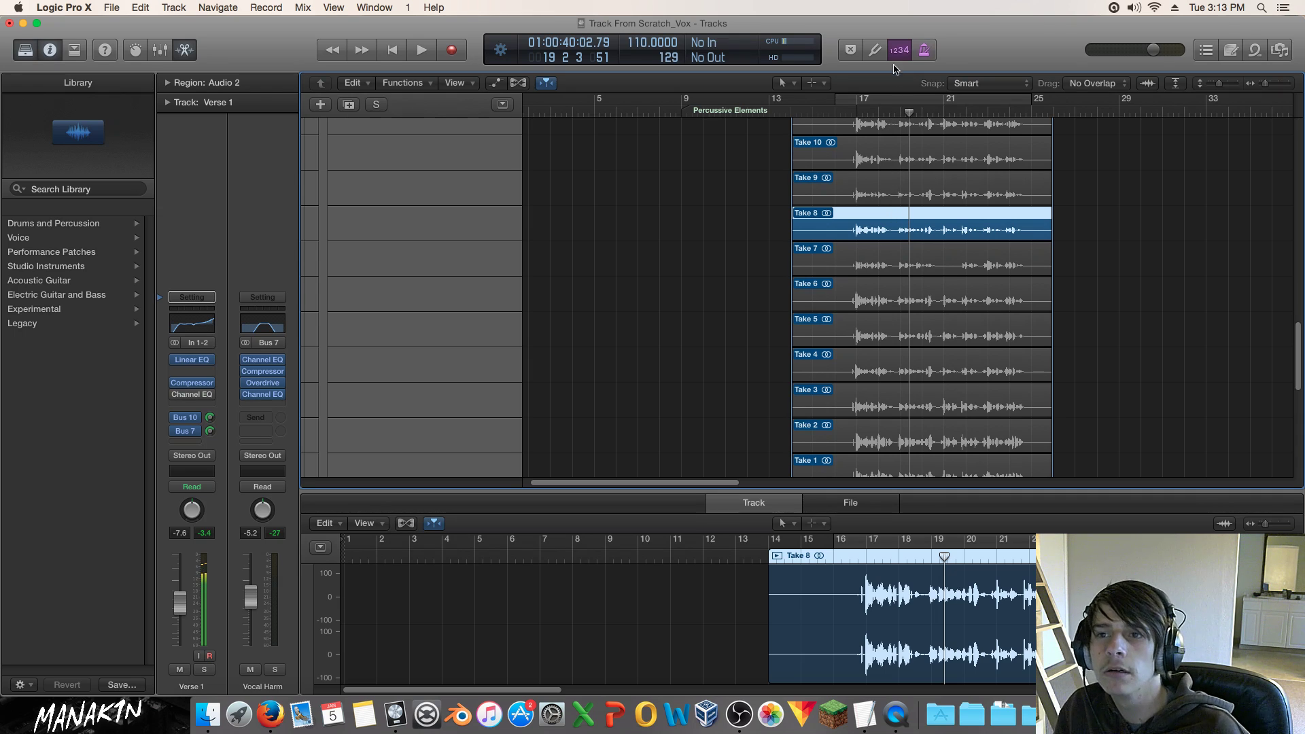
{"action": "left_click", "coordinate": [889, 105]}
{"action": "key", "text": "space"}
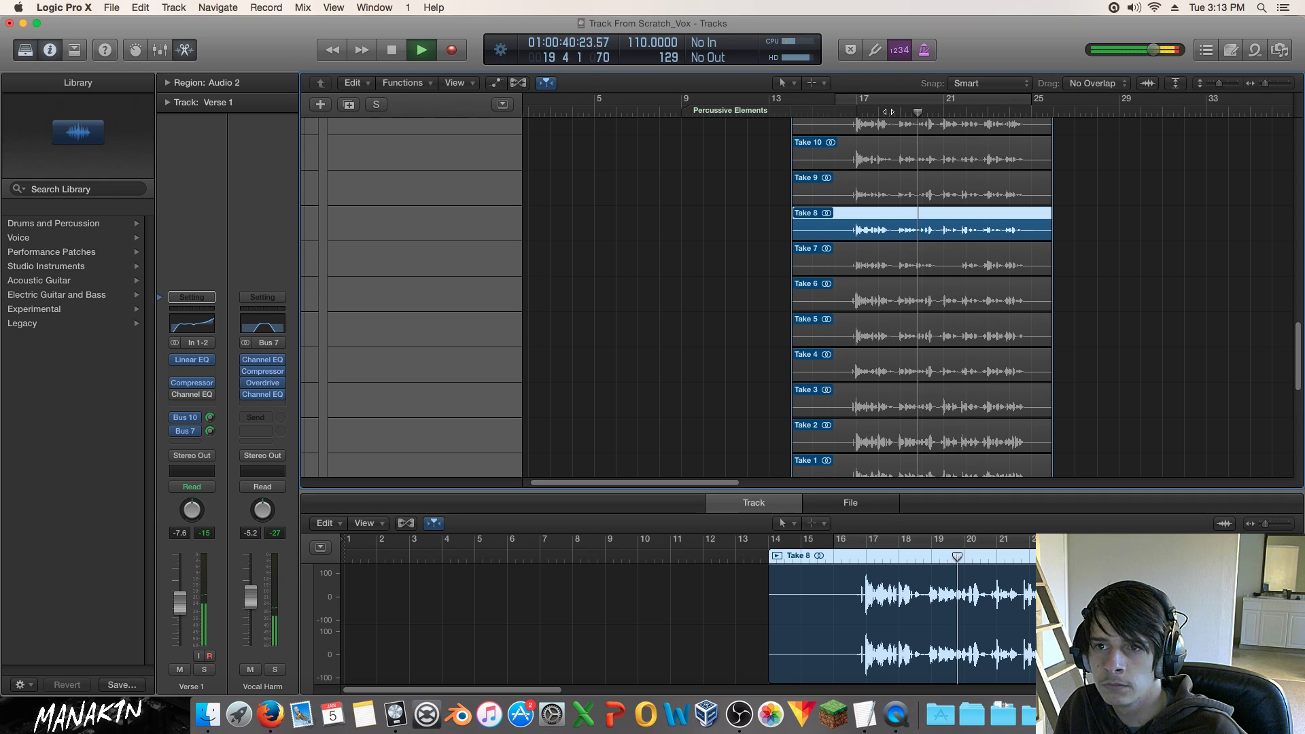
{"action": "key", "text": "space"}
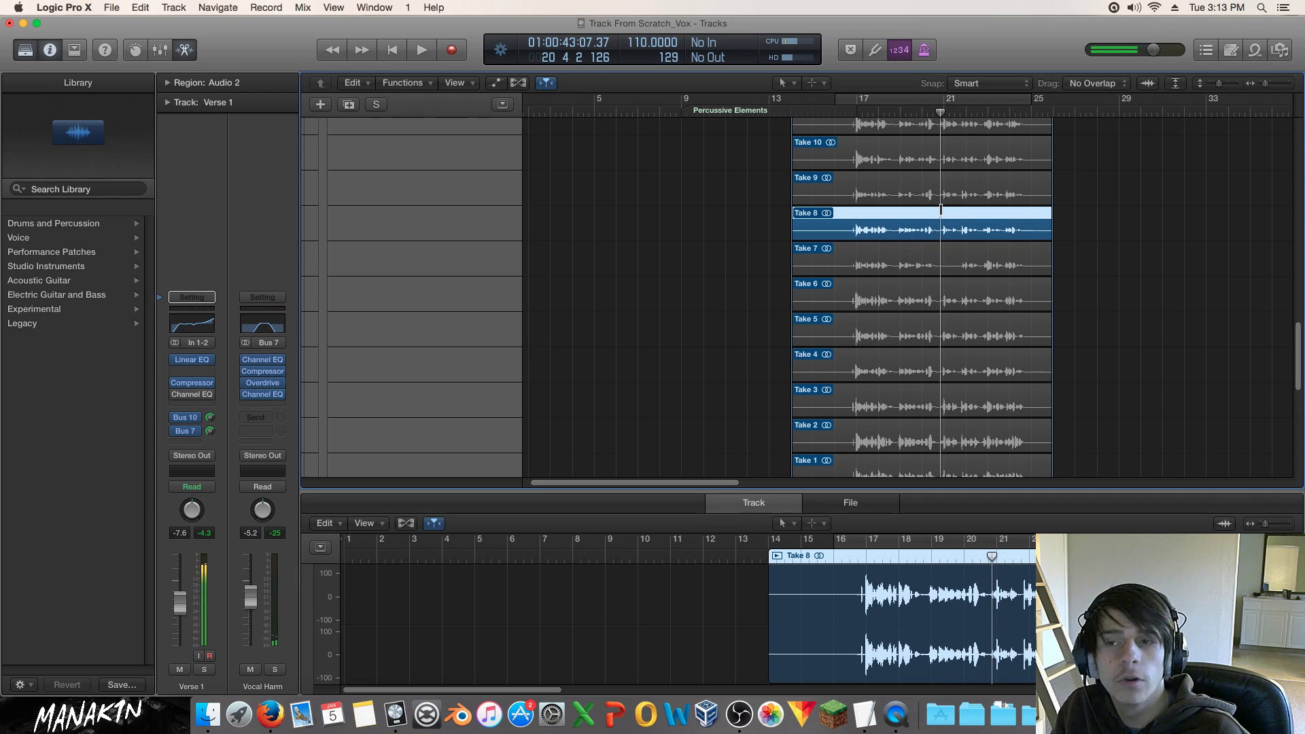
Audition the end of the Take 8 phrase from around the start of bar 20.
{"action": "left_click", "coordinate": [919, 102]}
{"action": "key", "text": "space"}
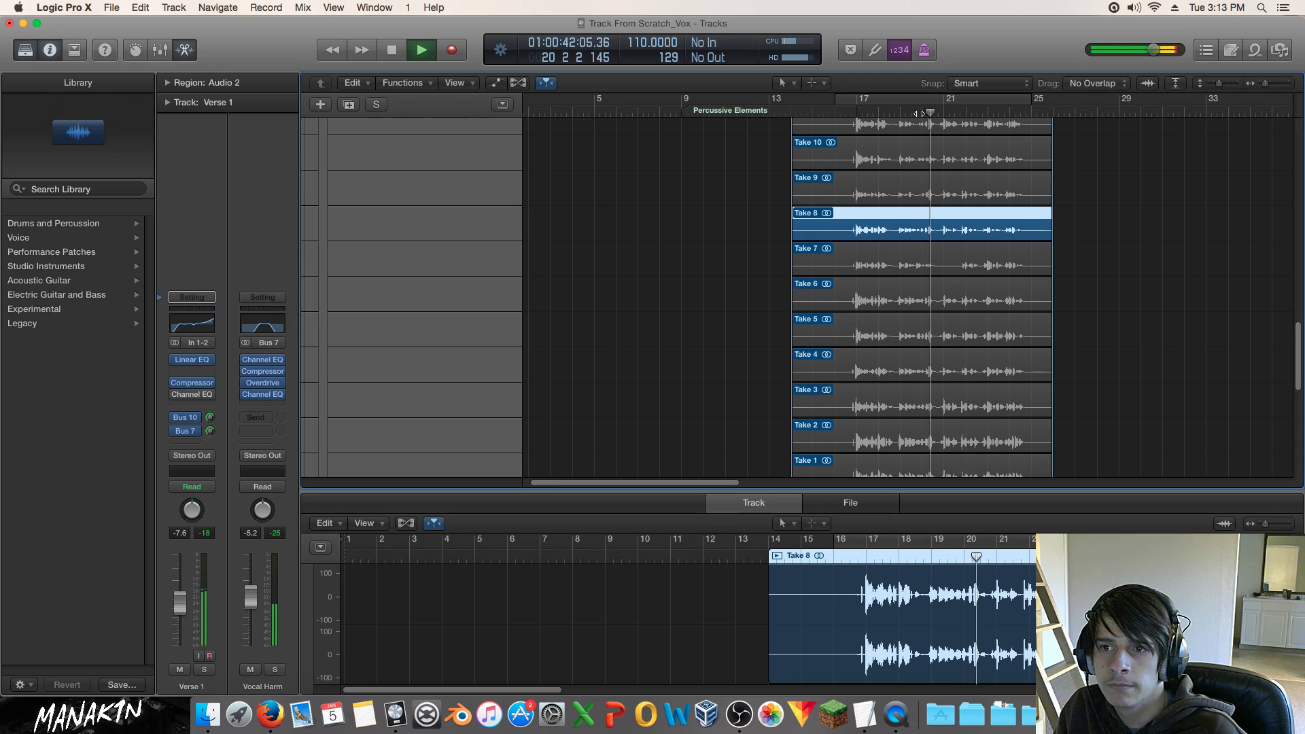
{"action": "key", "text": "space"}
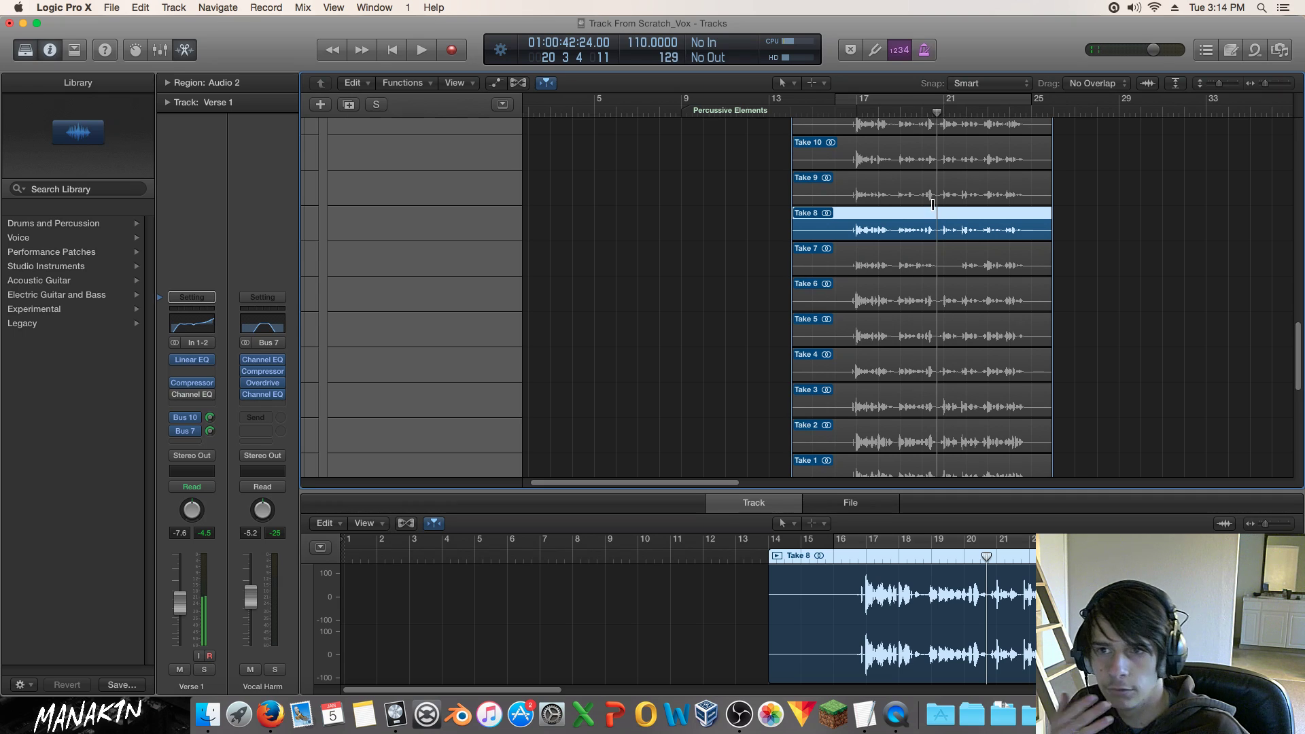
Check the project notes and close them again.
{"action": "scroll", "coordinate": [924, 199], "scroll_direction": "down", "scroll_amount": 1}
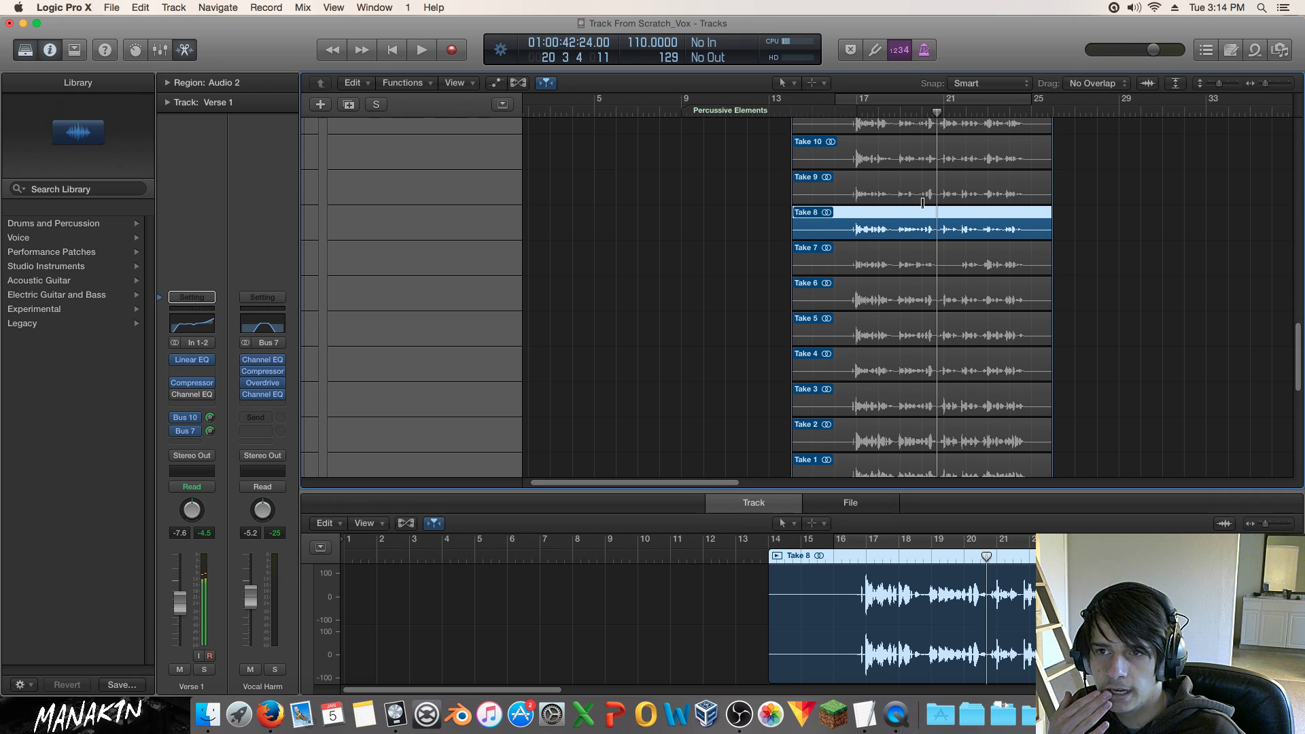
{"action": "left_click", "coordinate": [1231, 51]}
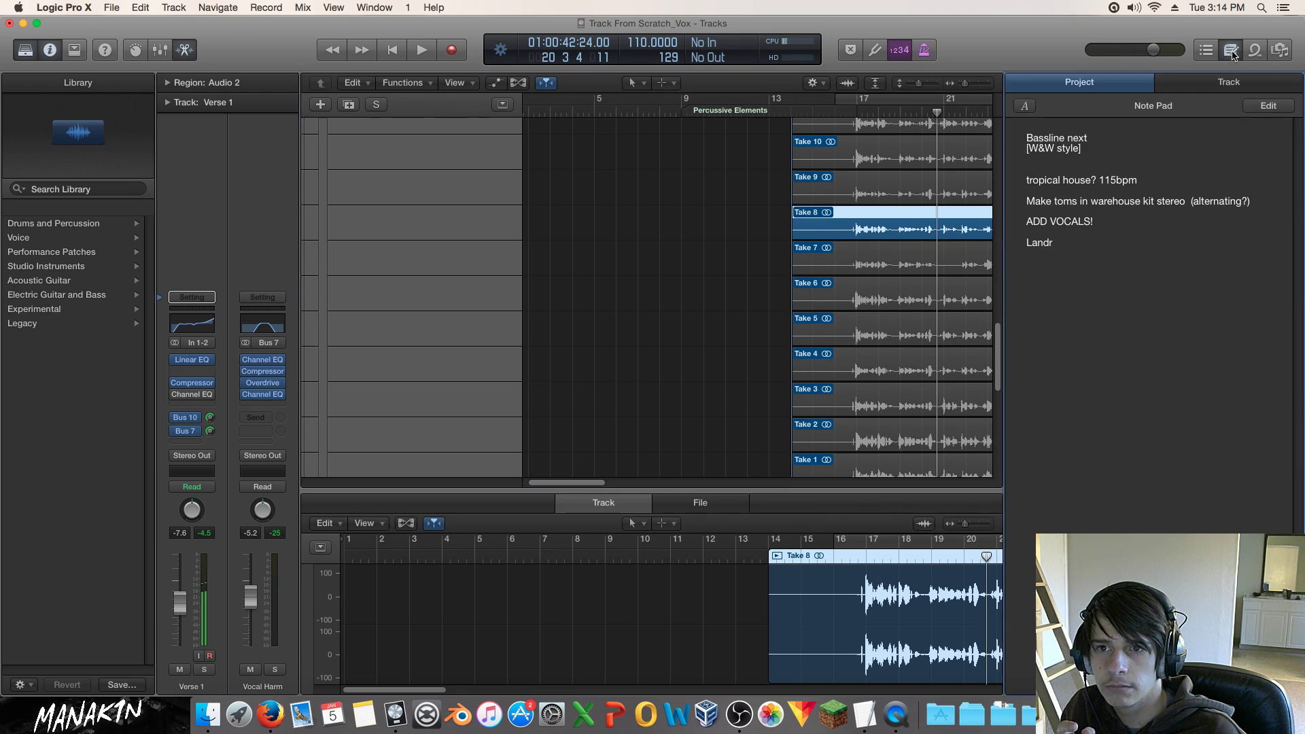
{"action": "left_click", "coordinate": [1232, 51]}
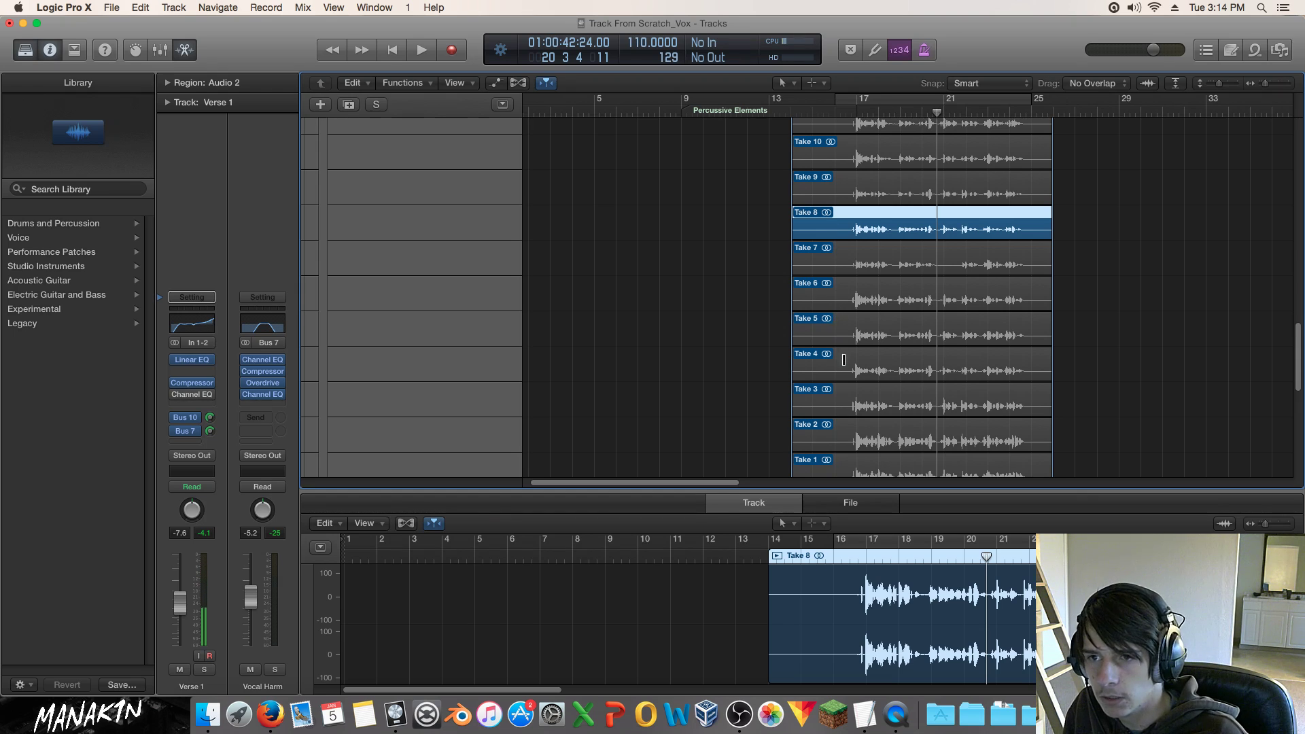
Switch Verse 1 to Take 5, turn on cycle playback for bars 16 to 25, and audition the take.
{"action": "left_click", "coordinate": [841, 333]}
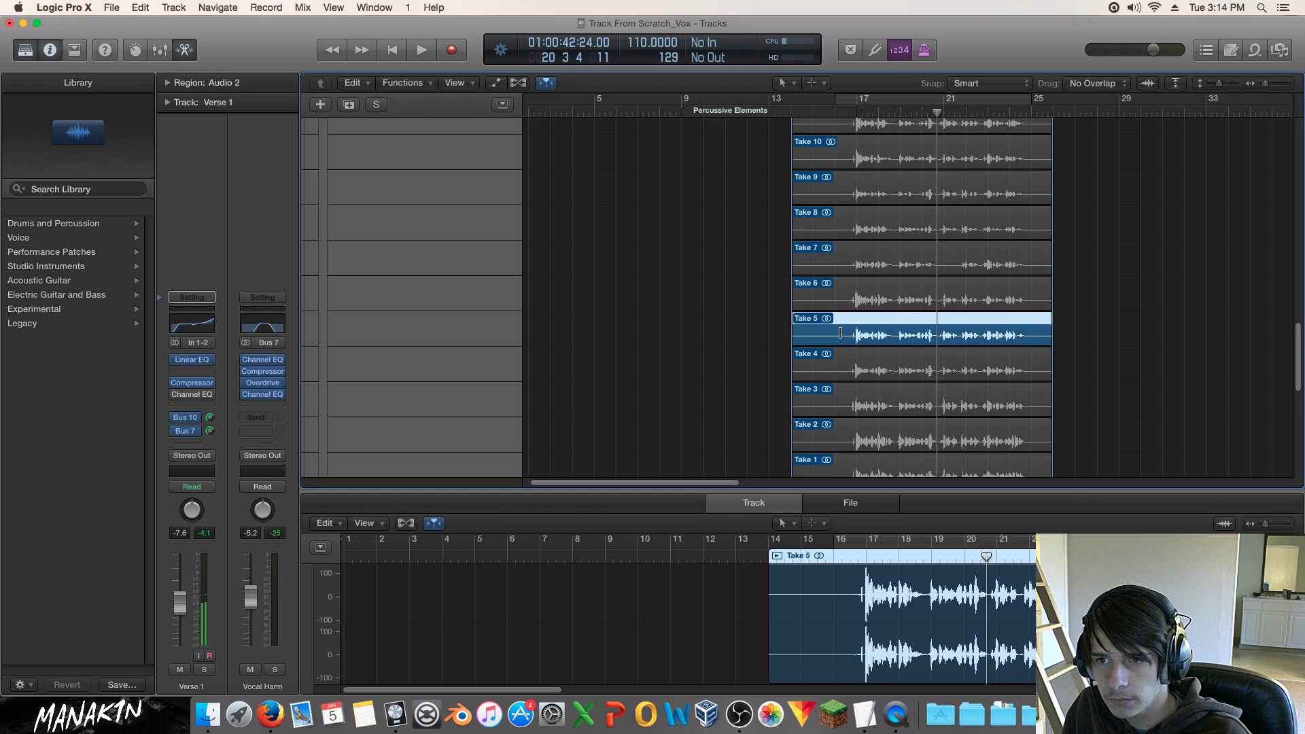
{"action": "left_click", "coordinate": [862, 100]}
{"action": "key", "text": "space"}
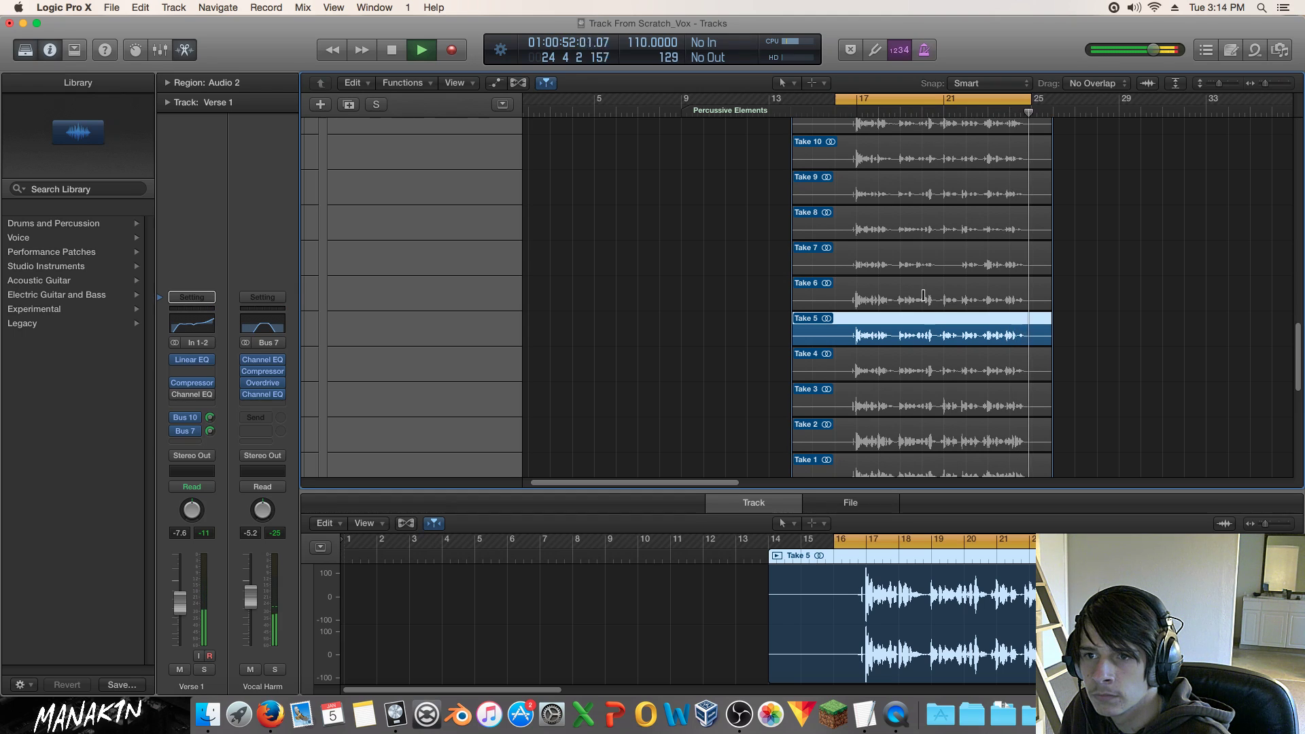
Audition Take 6 and Take 7 of Verse 1 over the cycled bars.
{"action": "left_click", "coordinate": [923, 295]}
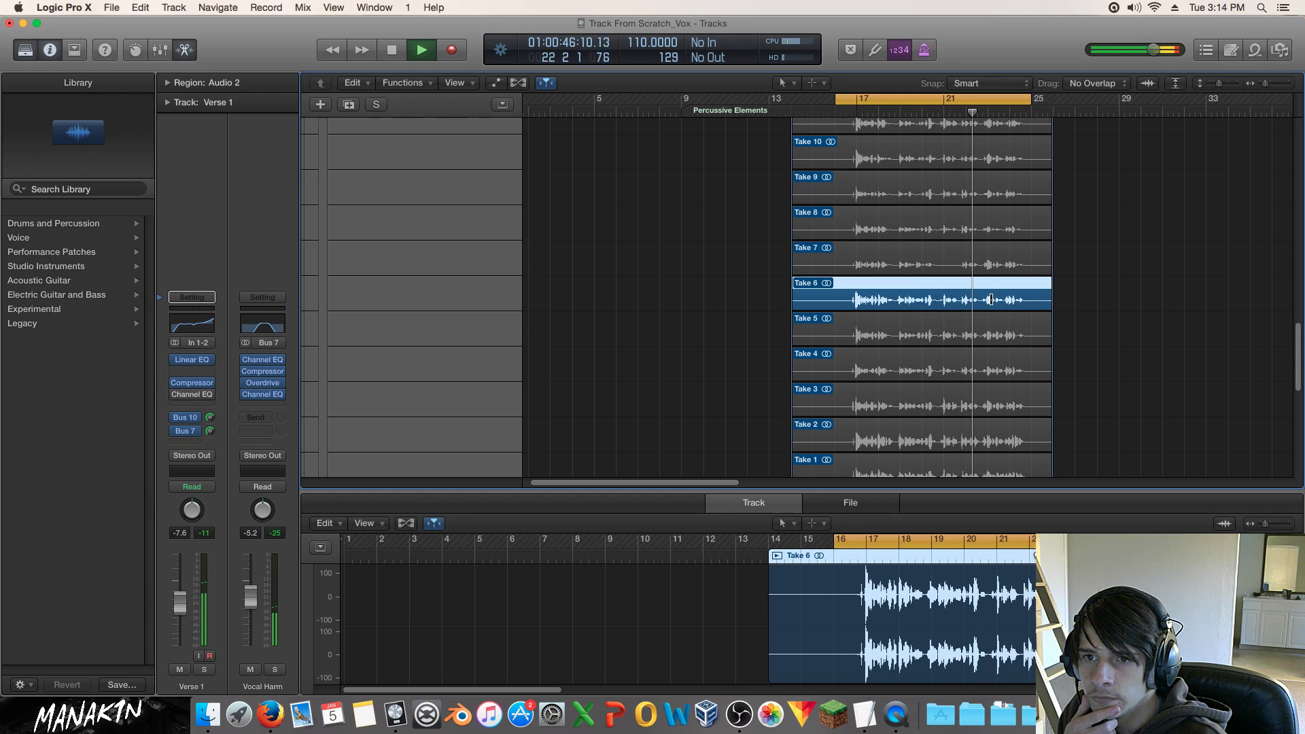
{"action": "left_click", "coordinate": [1003, 259]}
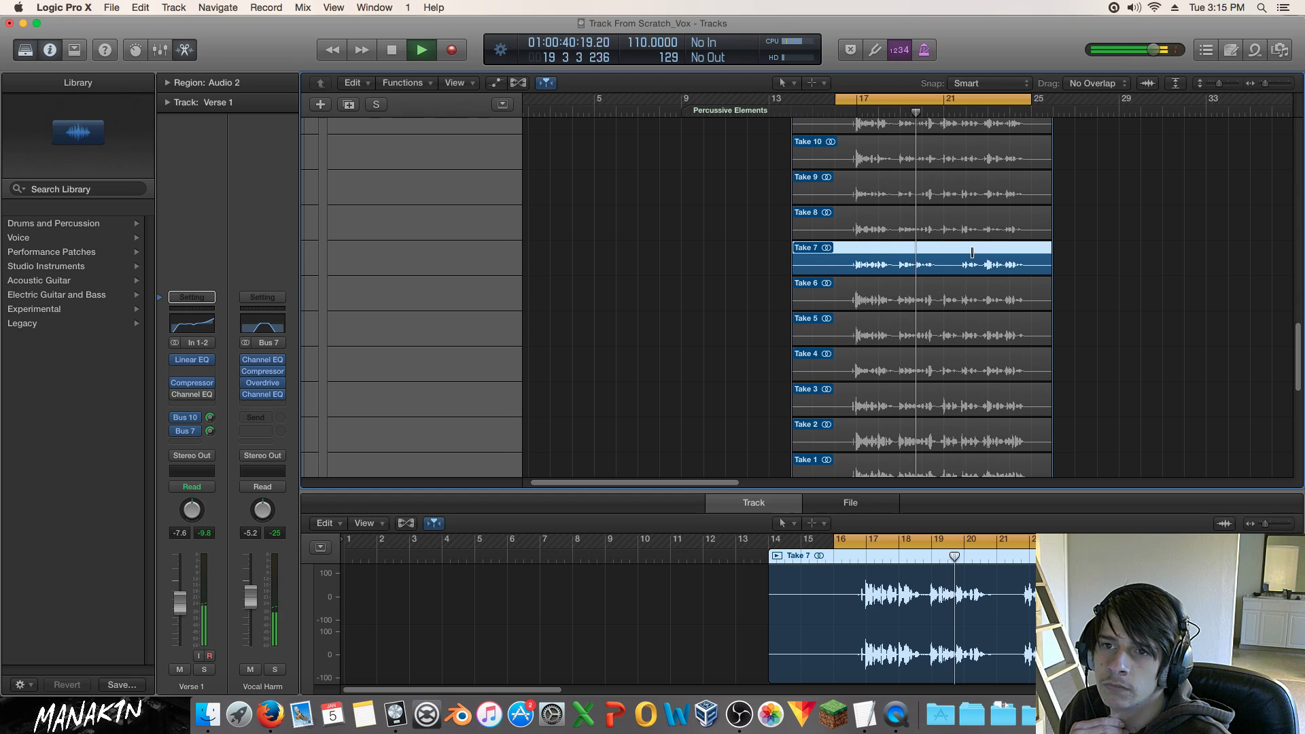
{"action": "key", "text": "space"}
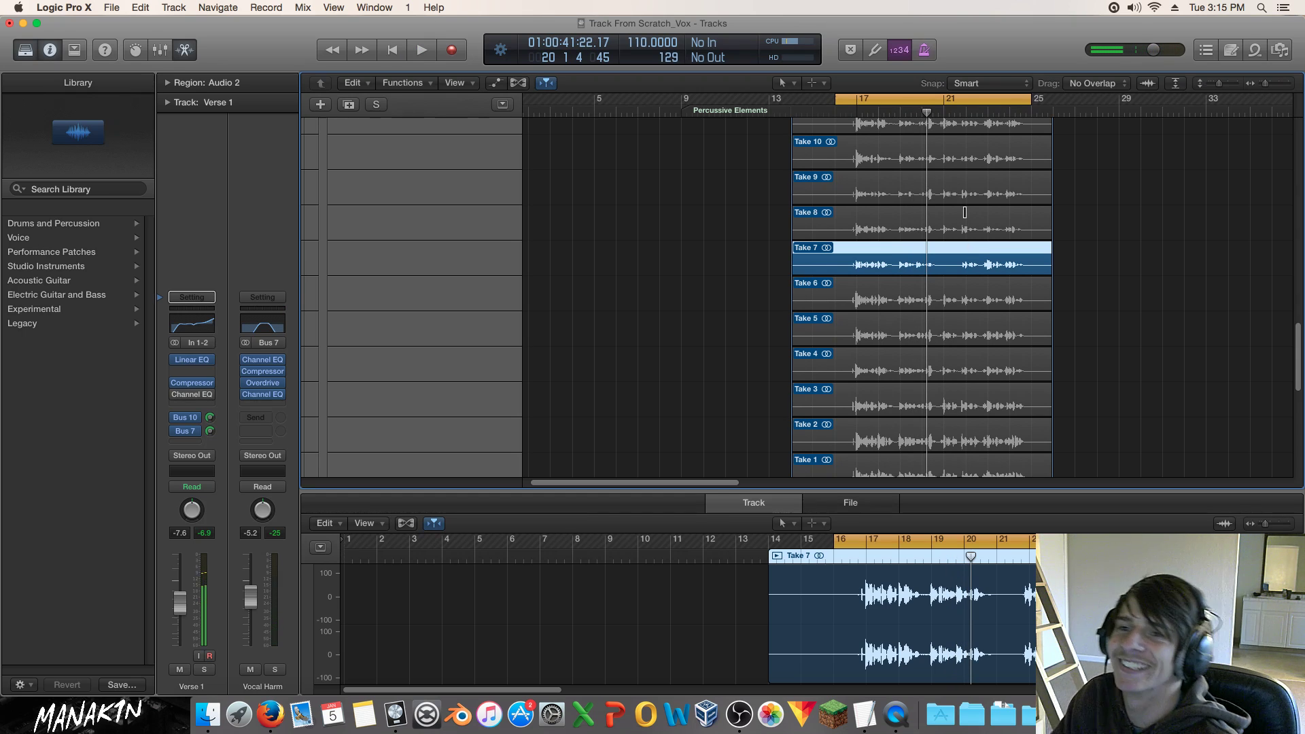
Switch Verse 1 to Take 8 and audition it from the start of the cycle range through bar 20.
{"action": "left_click", "coordinate": [966, 221]}
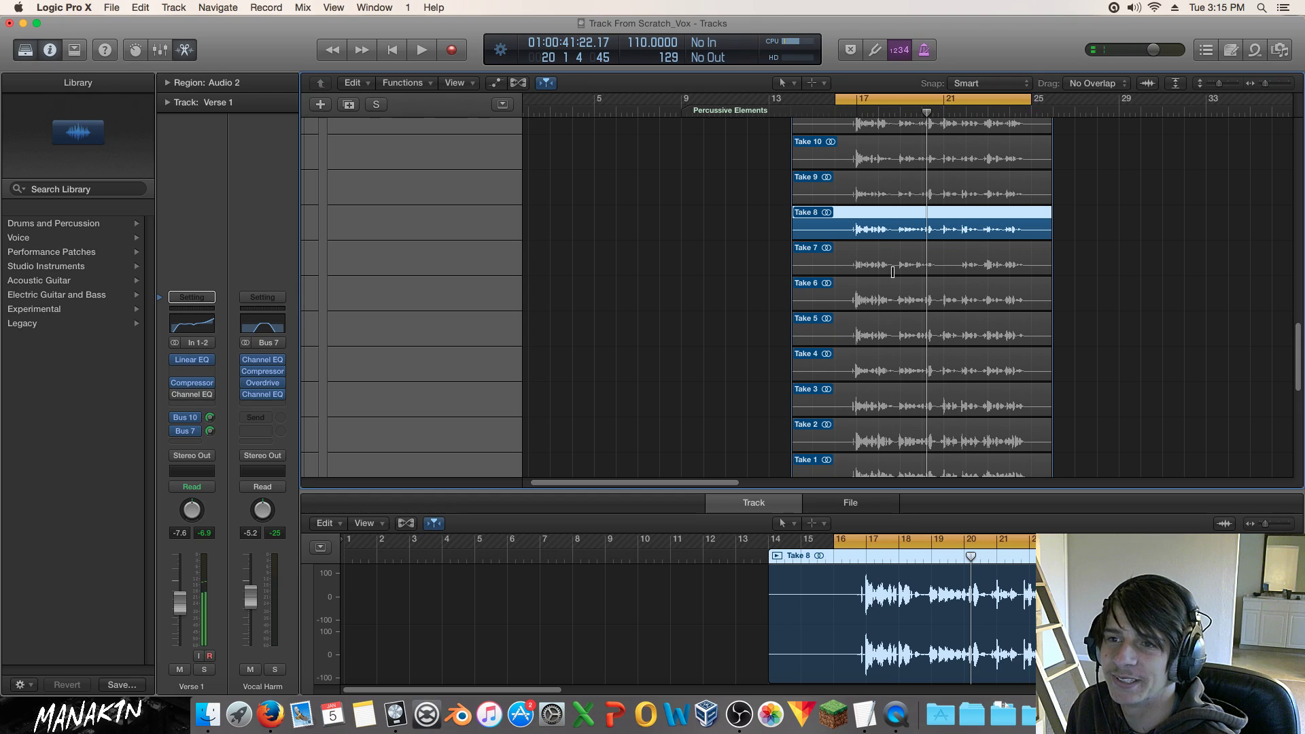
{"action": "key", "text": "space"}
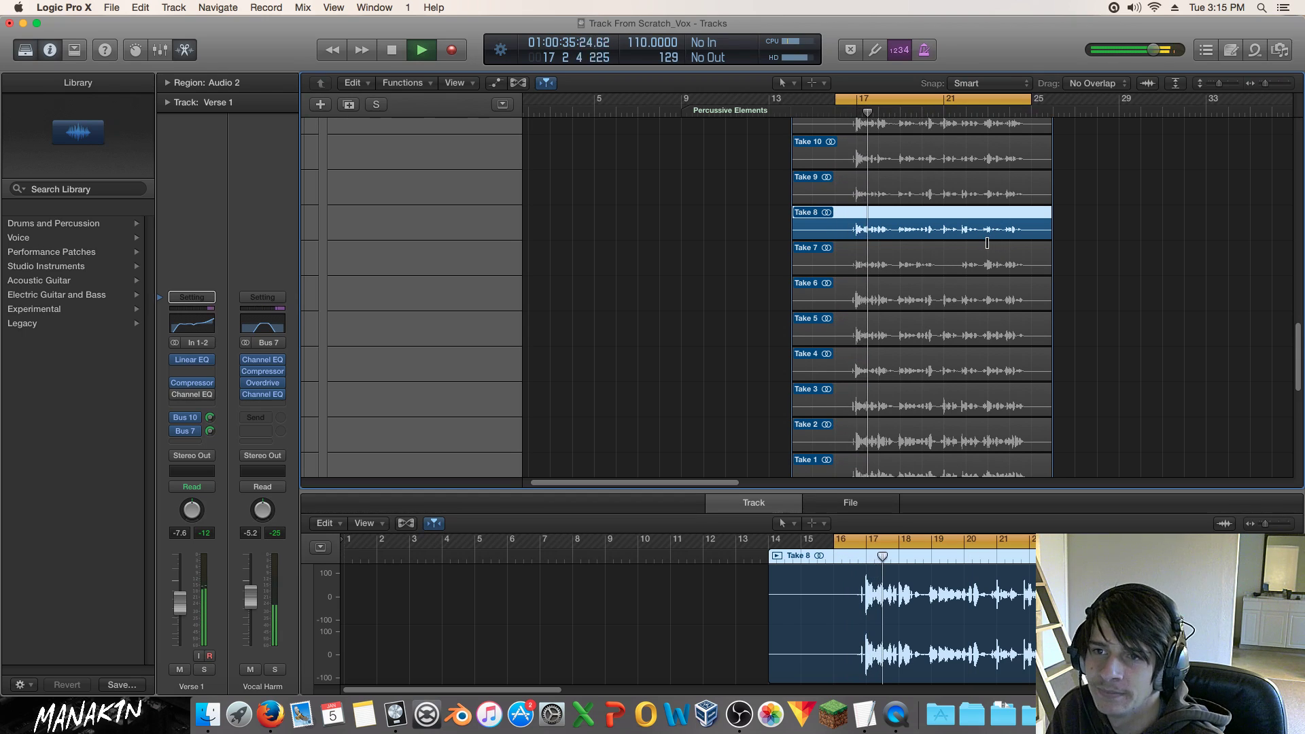
{"action": "mouse_move", "coordinate": [1265, 83]}
{"action": "left_mouse_down"}
{"action": "mouse_move", "coordinate": [1225, 83]}
{"action": "mouse_move", "coordinate": [1275, 87]}
{"action": "left_mouse_up"}
{"action": "key", "text": "space"}
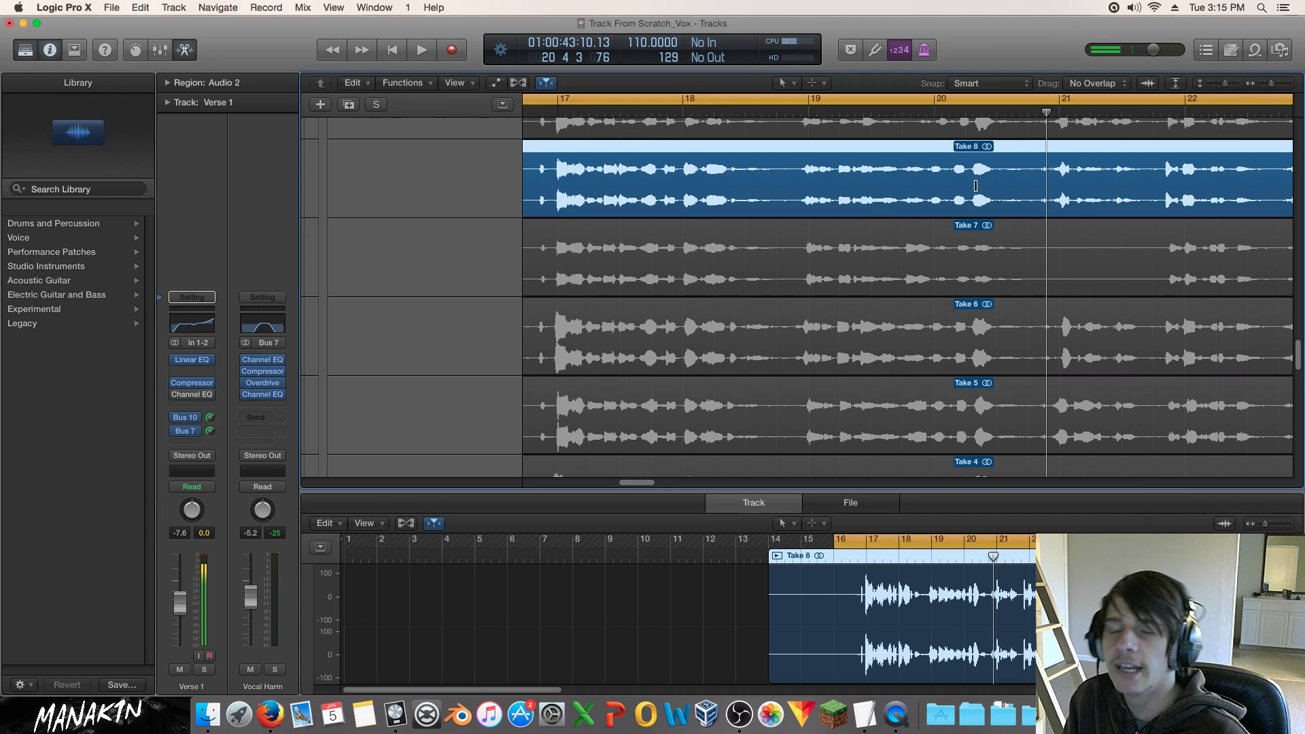
Switch Verse 1 to Take 7 and comp in Take 8 from about bar 20 beat 2 to beat 3.
{"action": "left_click", "coordinate": [979, 271]}
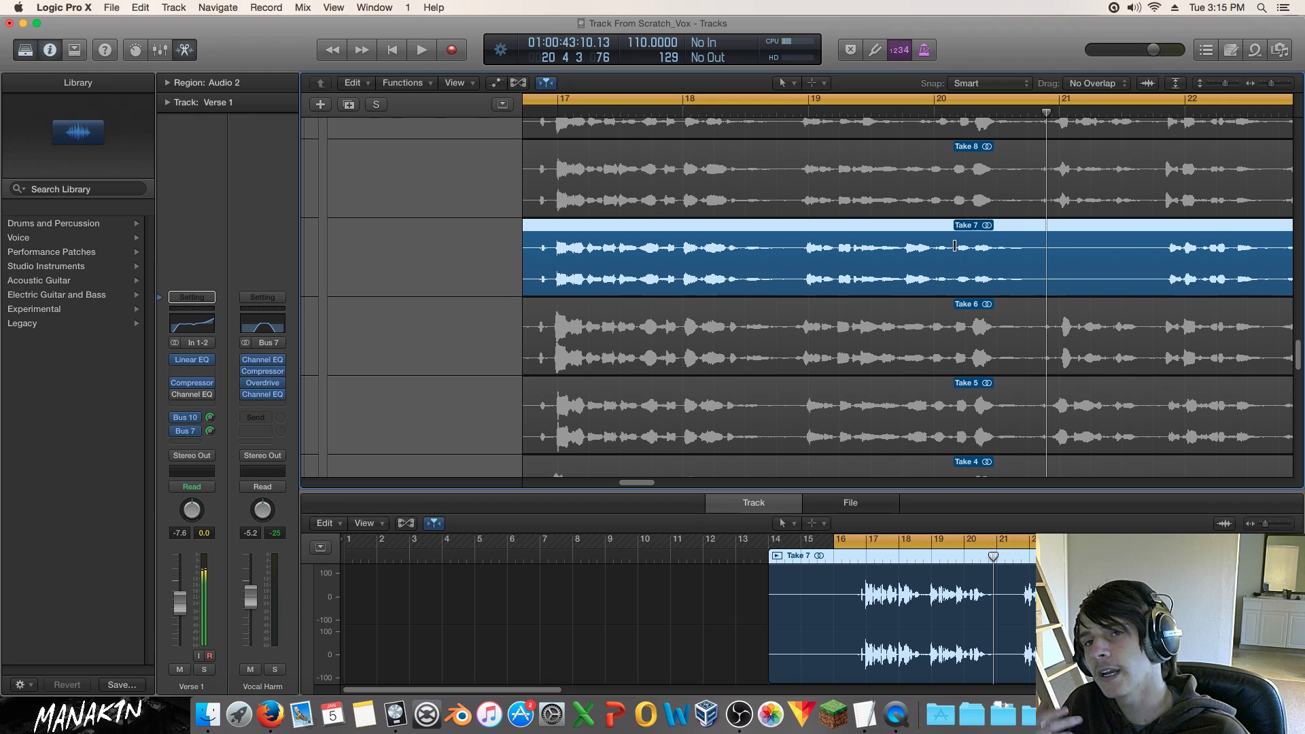
{"action": "left_click_drag", "start_coordinate": [968, 177], "coordinate": [1005, 184]}
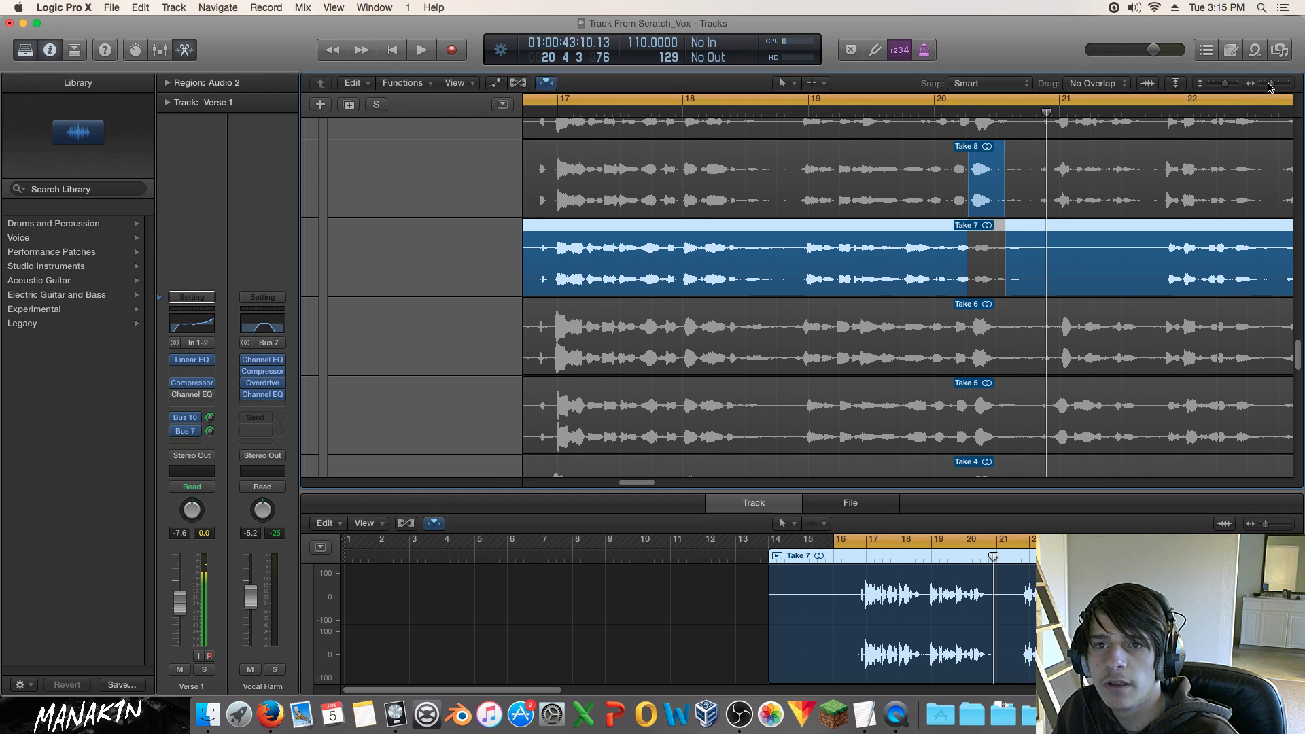
{"action": "left_click_drag", "start_coordinate": [1270, 87], "coordinate": [1269, 85]}
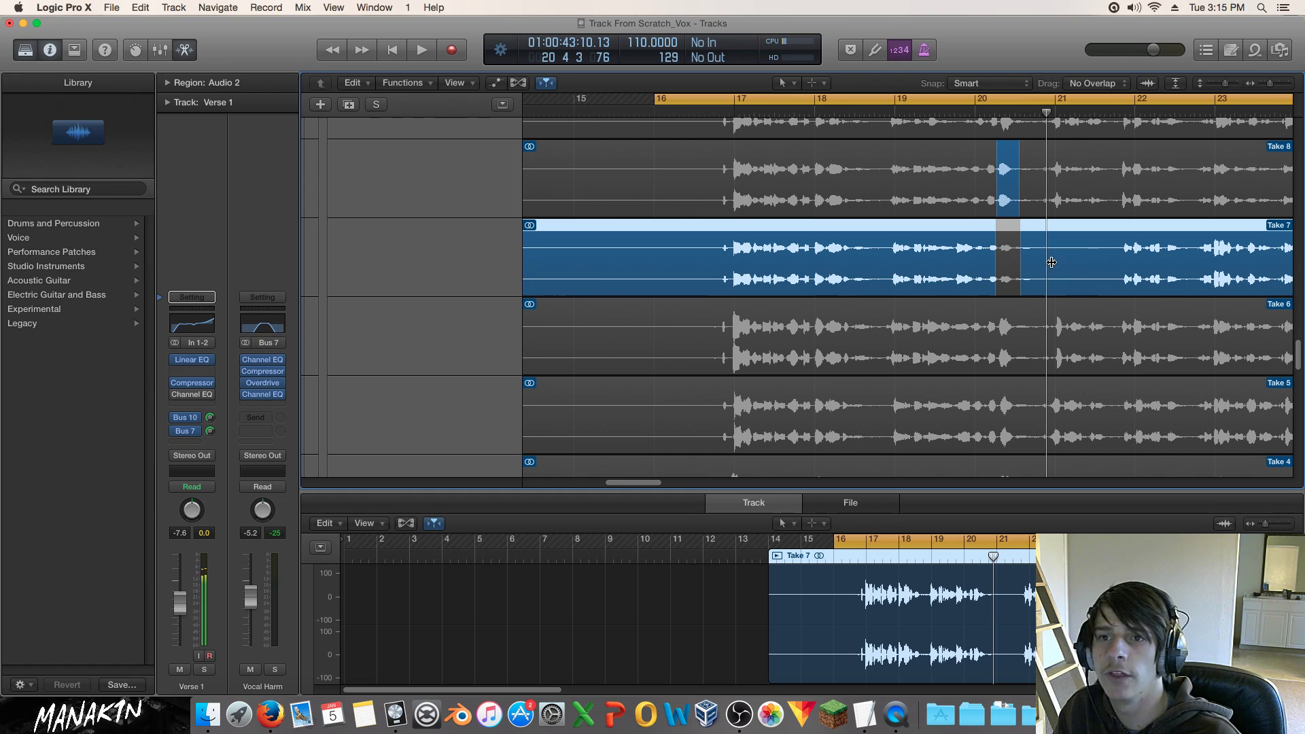
Use Take 6 for the part before the short Take 8 section and audition the comp.
{"action": "left_click", "coordinate": [900, 333]}
{"action": "key", "text": "space"}
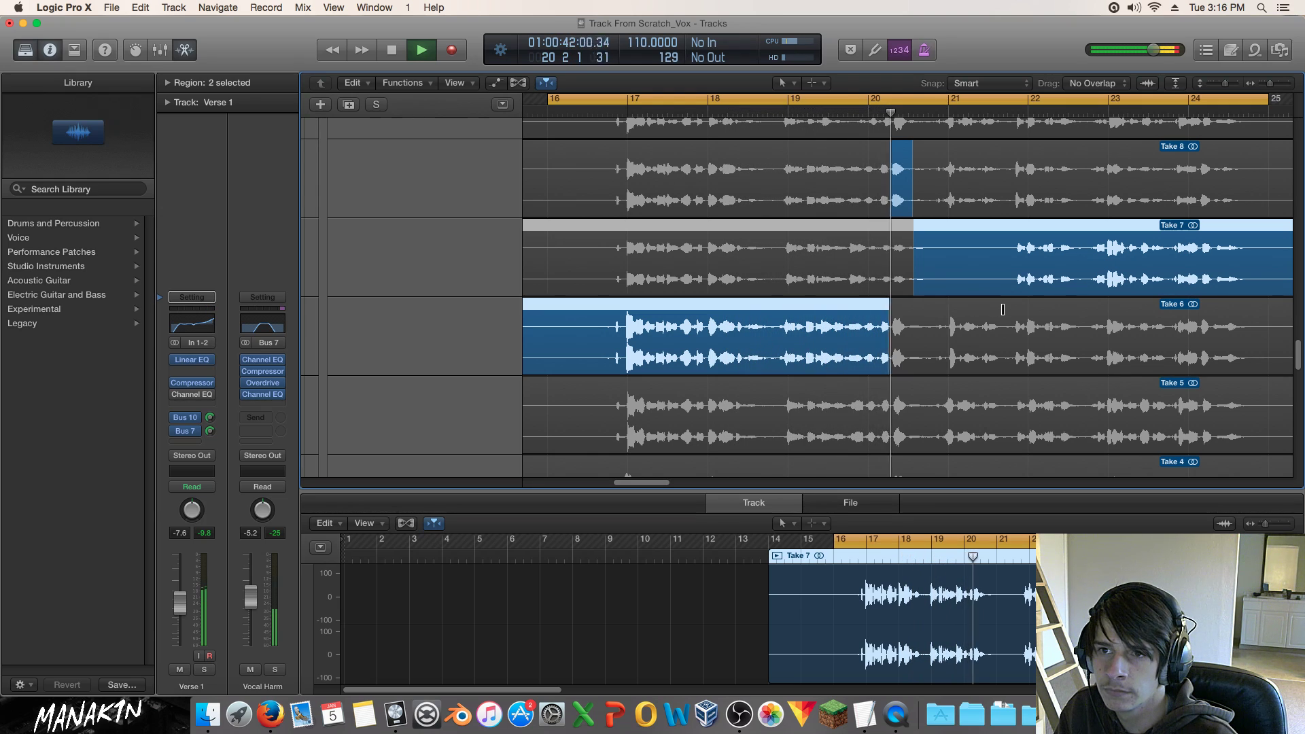
{"action": "key", "text": "space"}
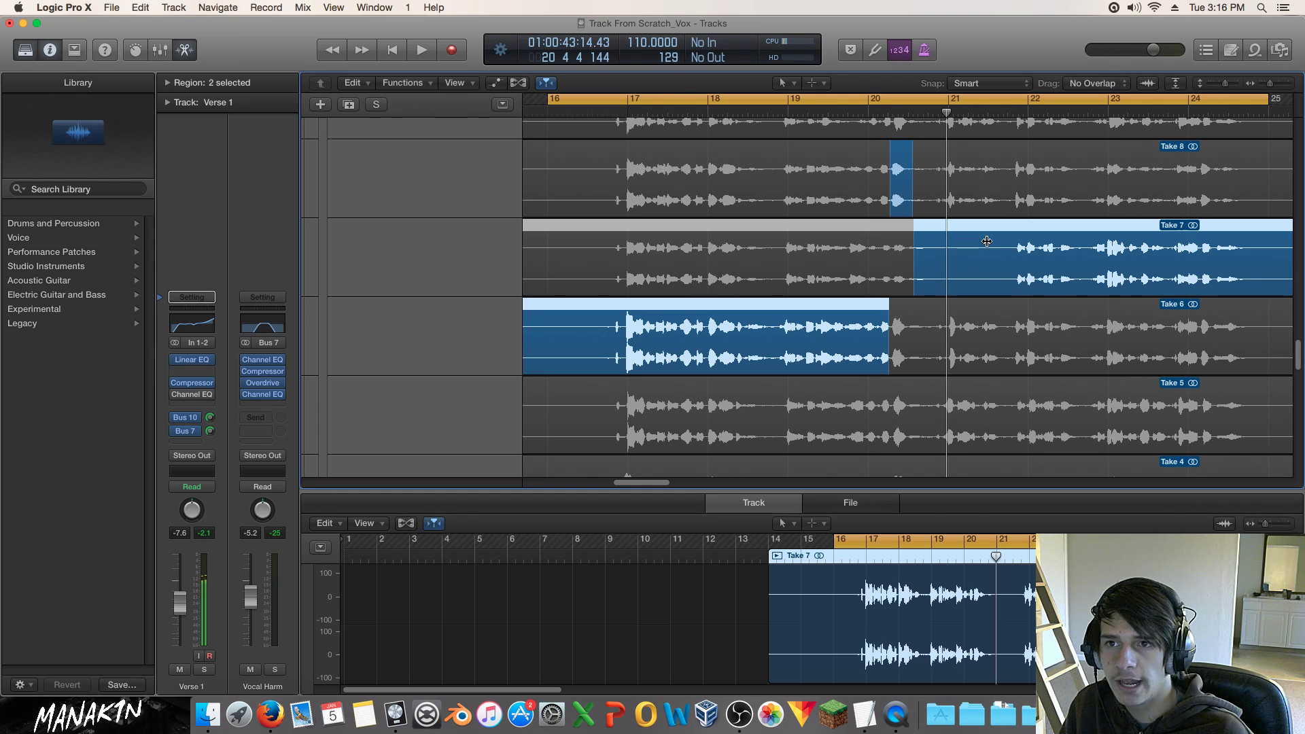
Try Take 9 and Take 10 for the short comp section in bar 20, and return it to Take 8.
{"action": "scroll", "coordinate": [979, 243], "scroll_direction": "up", "scroll_amount": 5}
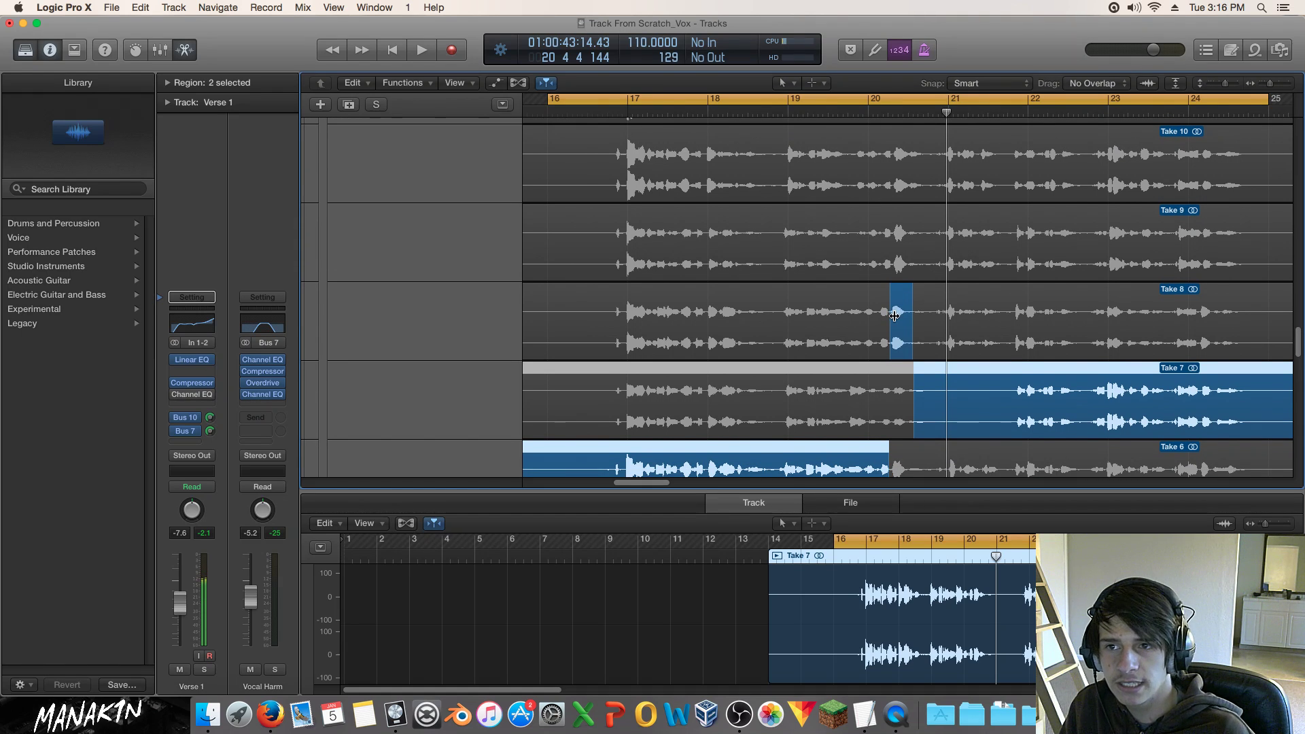
{"action": "left_click", "coordinate": [904, 246]}
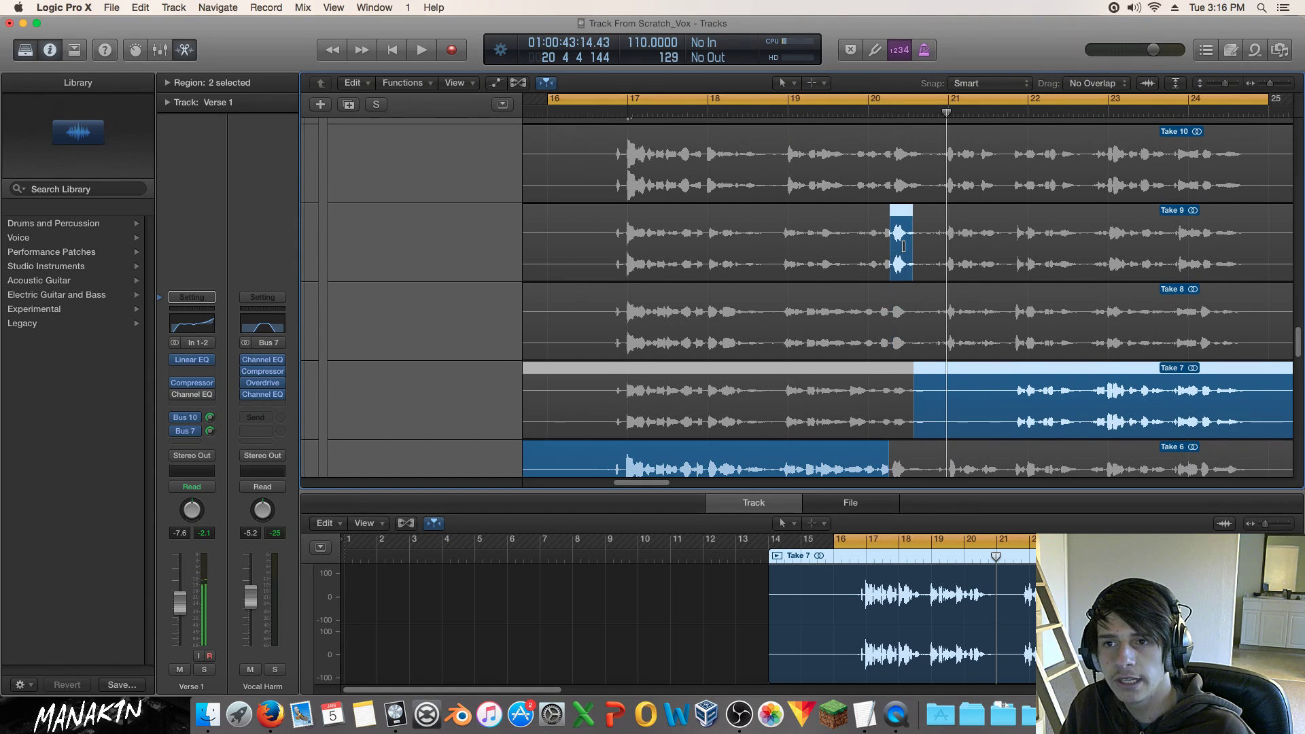
{"action": "left_click", "coordinate": [904, 178]}
{"action": "left_click", "coordinate": [907, 245]}
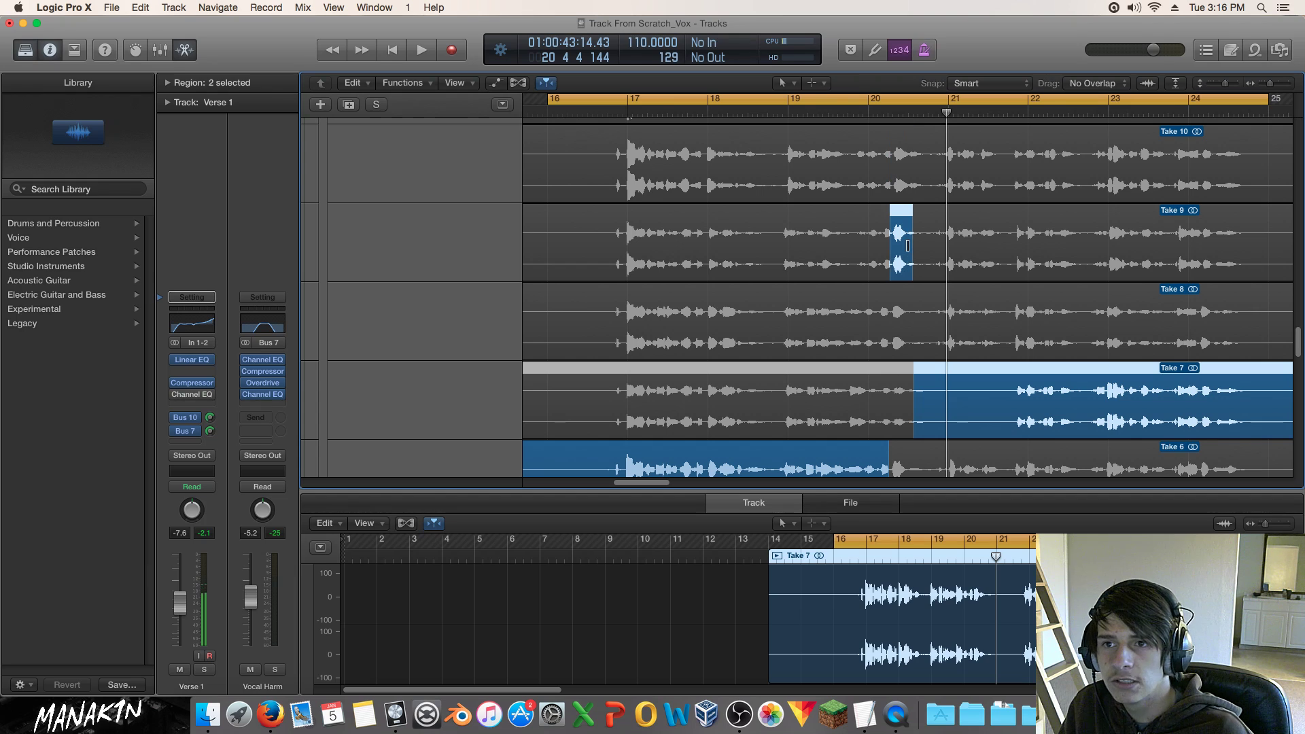
{"action": "left_click", "coordinate": [904, 311]}
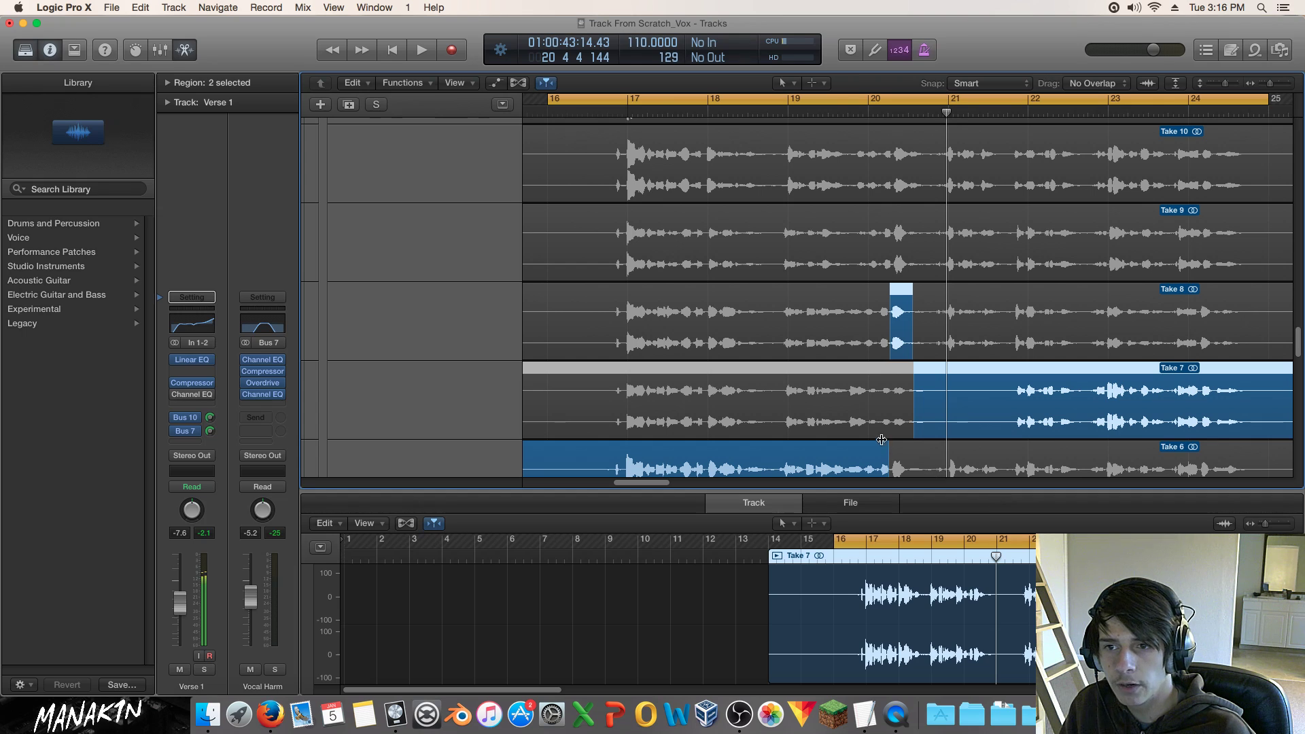
Replace all three comp sections of Verse 1 with Take 9 and audition it over the cycled bars.
{"action": "left_click", "coordinate": [775, 255]}
{"action": "left_click", "coordinate": [1046, 238]}
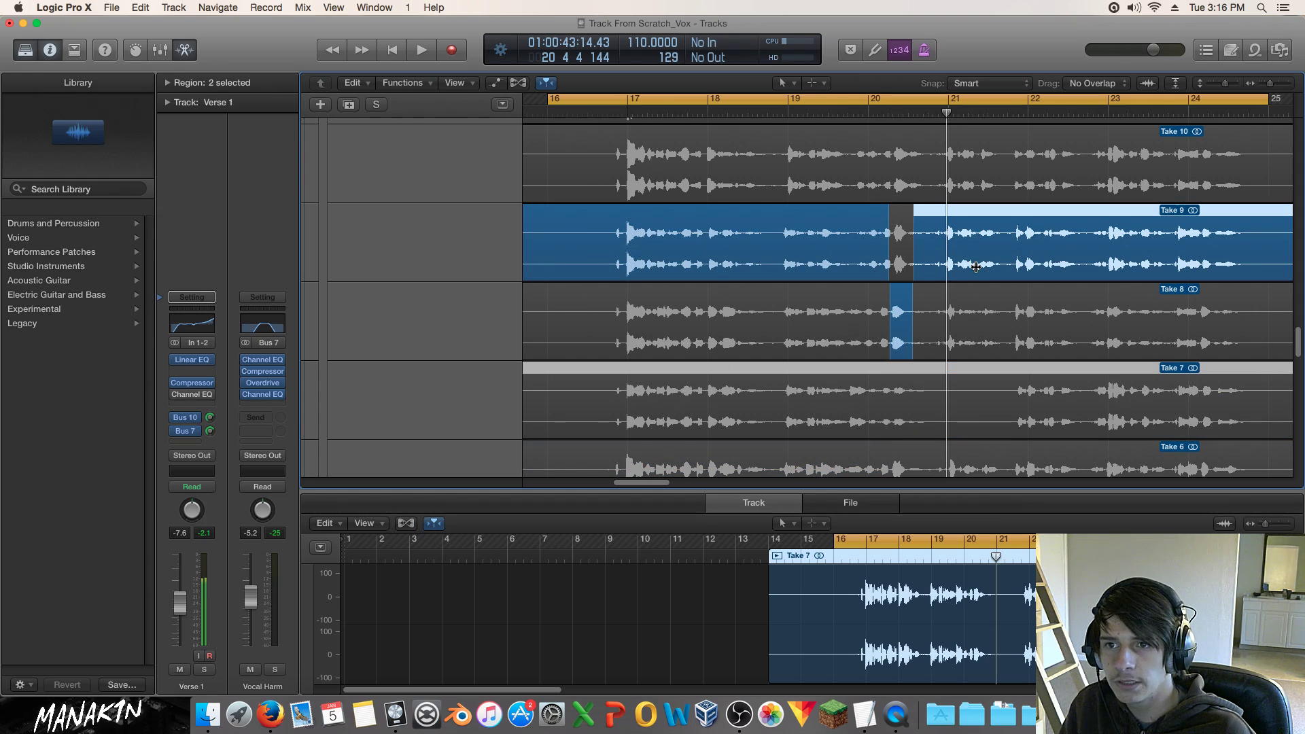
{"action": "left_click_drag", "start_coordinate": [886, 260], "coordinate": [934, 261]}
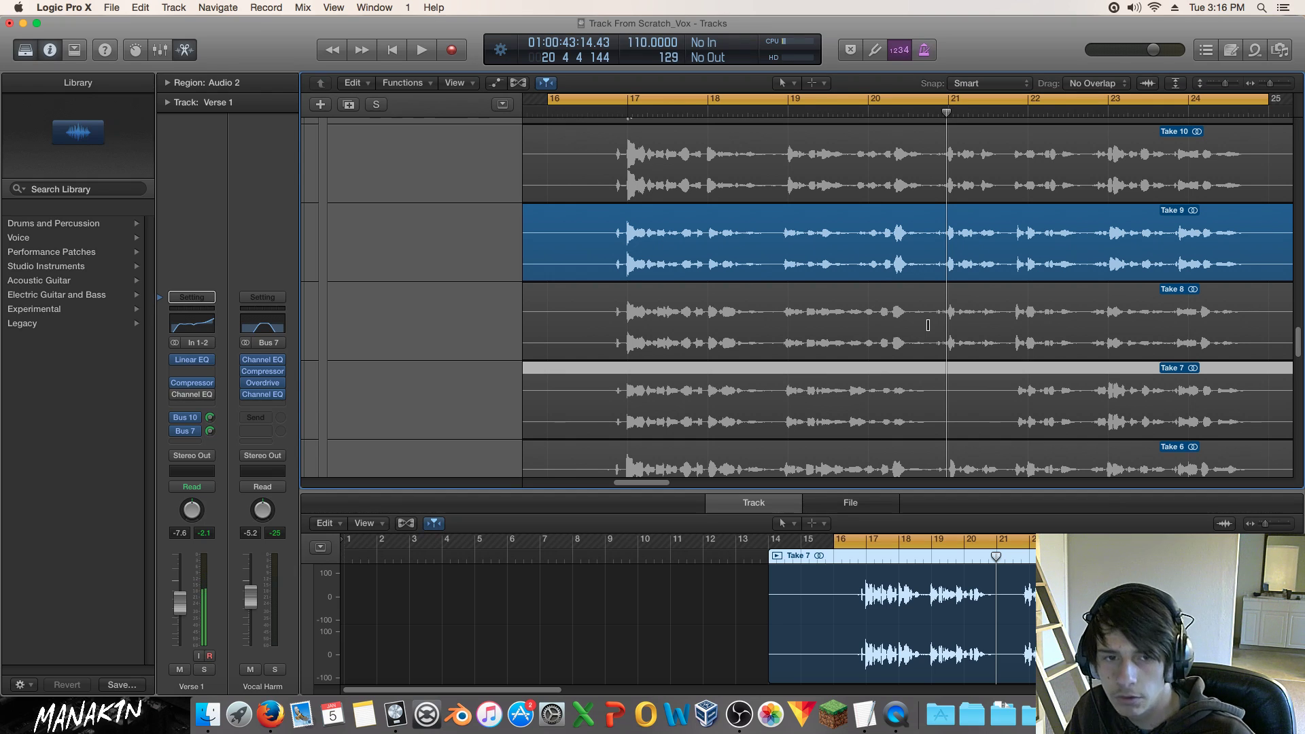
{"action": "key", "text": "space"}
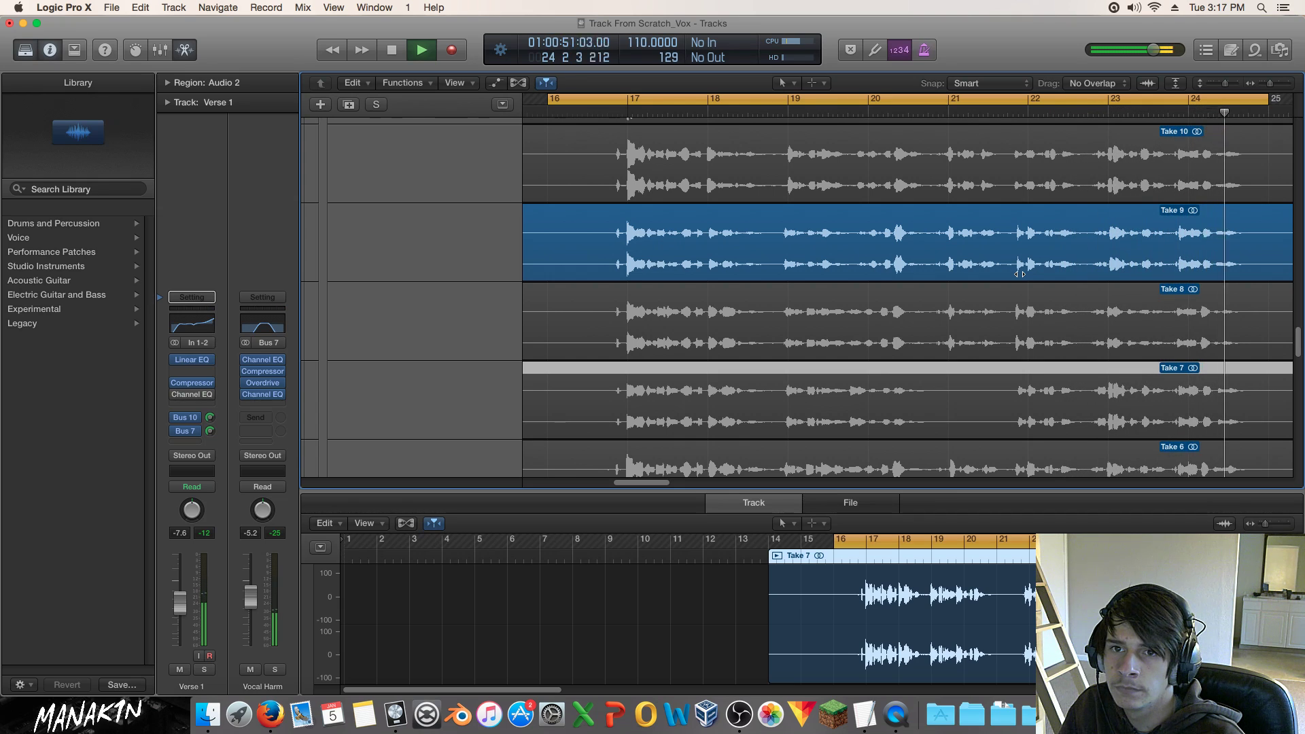
{"action": "key", "text": "space"}
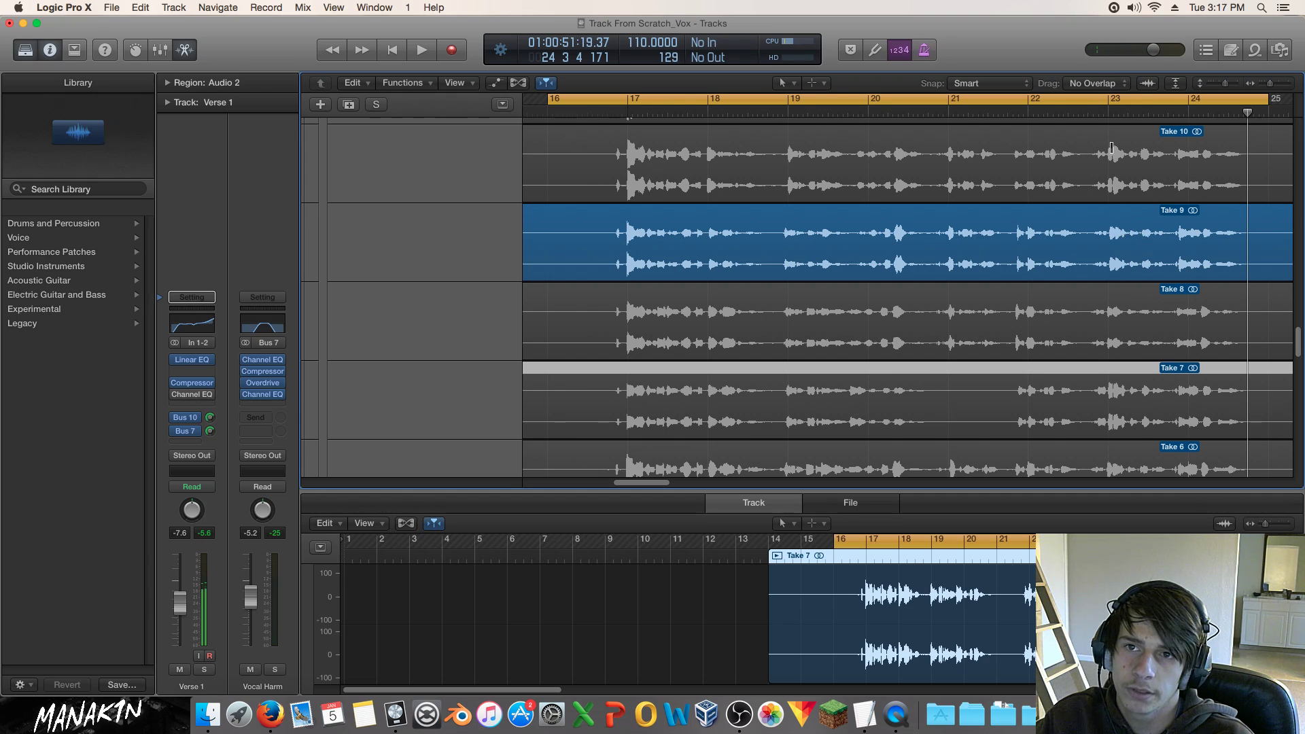
Switch the whole of Verse 1 to Take 10 and audition it over the cycled bars.
{"action": "left_click", "coordinate": [1088, 111]}
{"action": "key", "text": "space"}
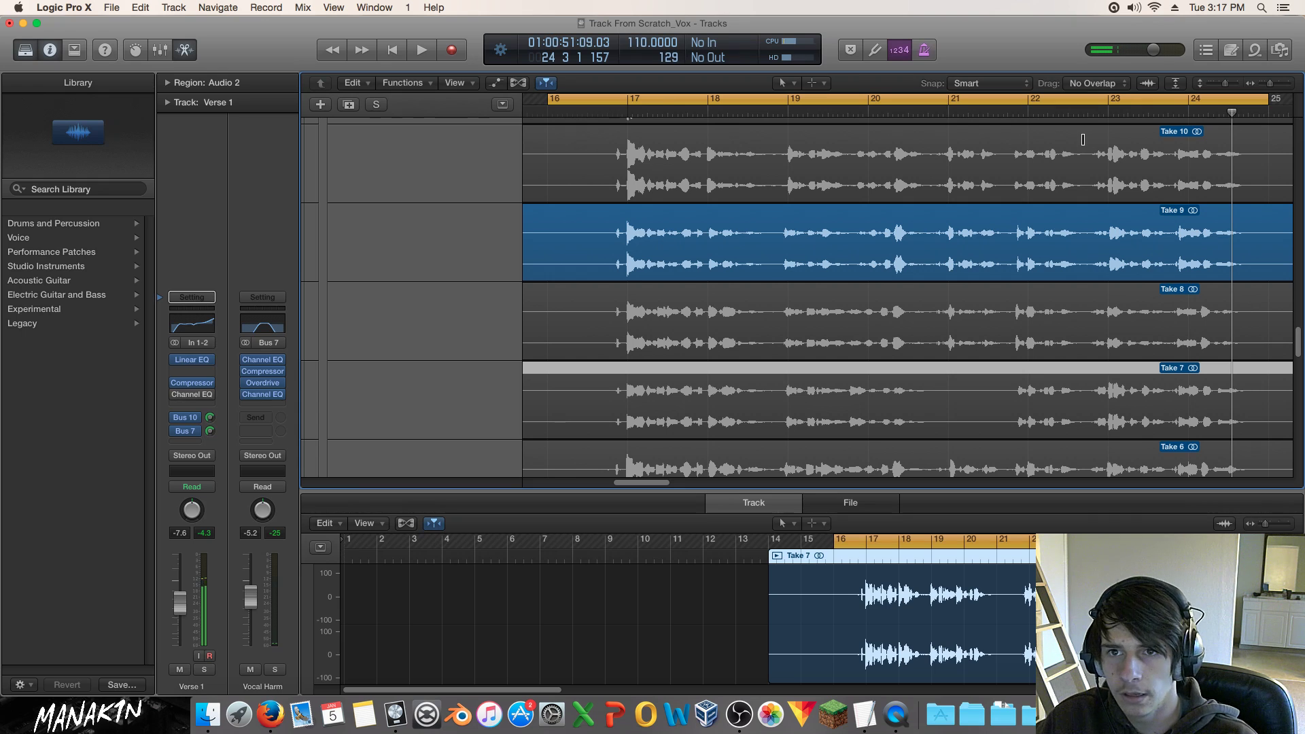
{"action": "left_click", "coordinate": [648, 147]}
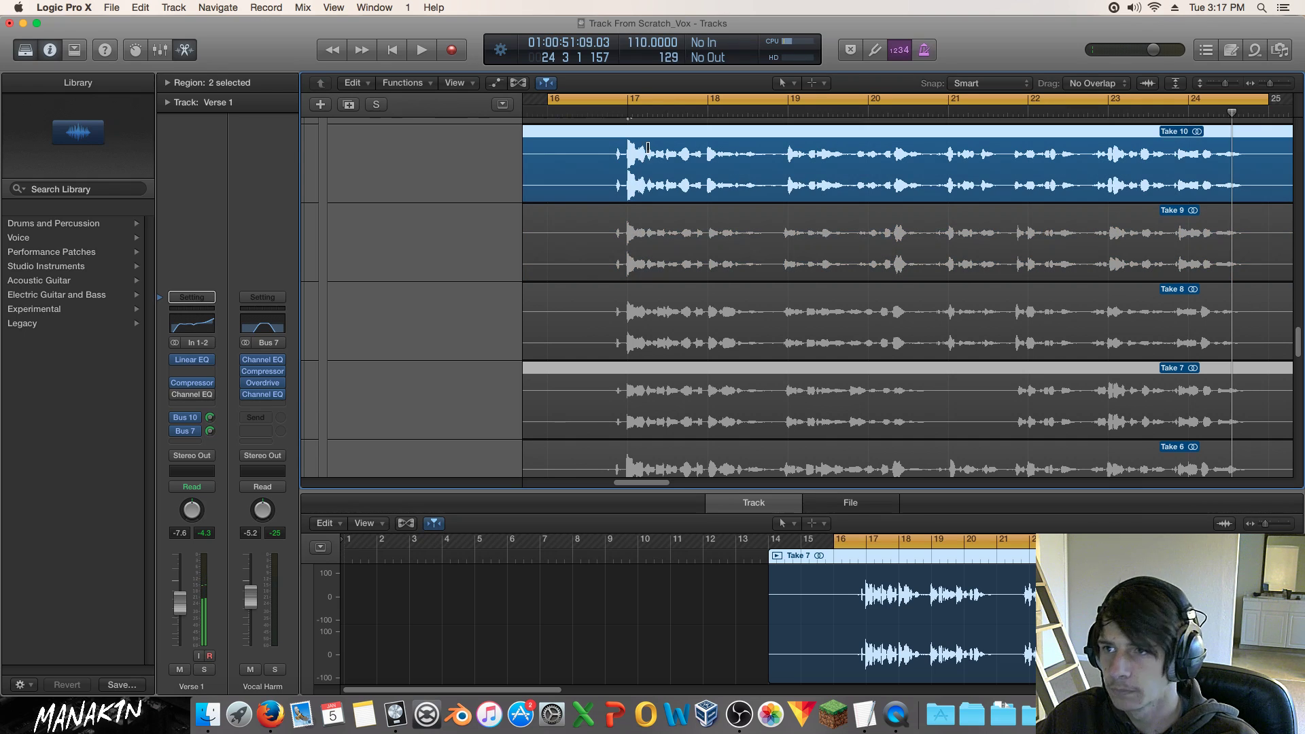
{"action": "key", "text": "space"}
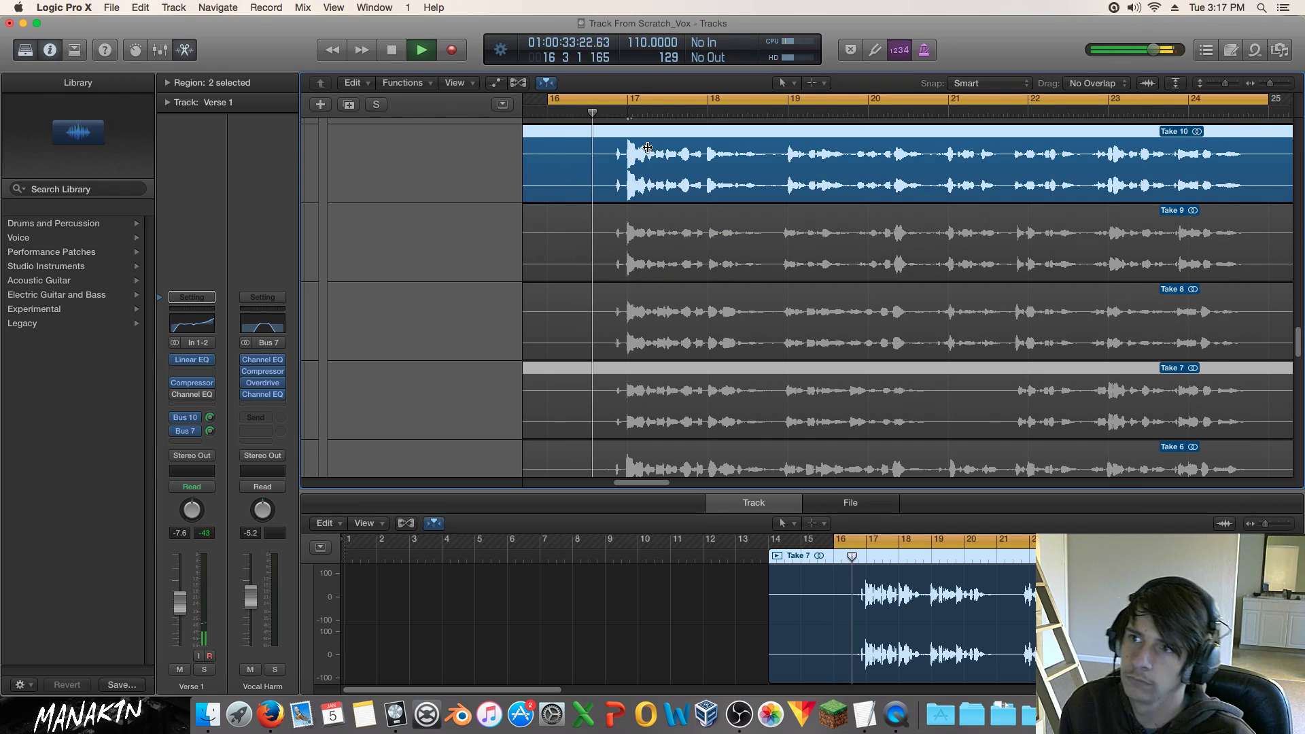
{"action": "scroll", "coordinate": [849, 150], "scroll_direction": "up", "scroll_amount": 4}
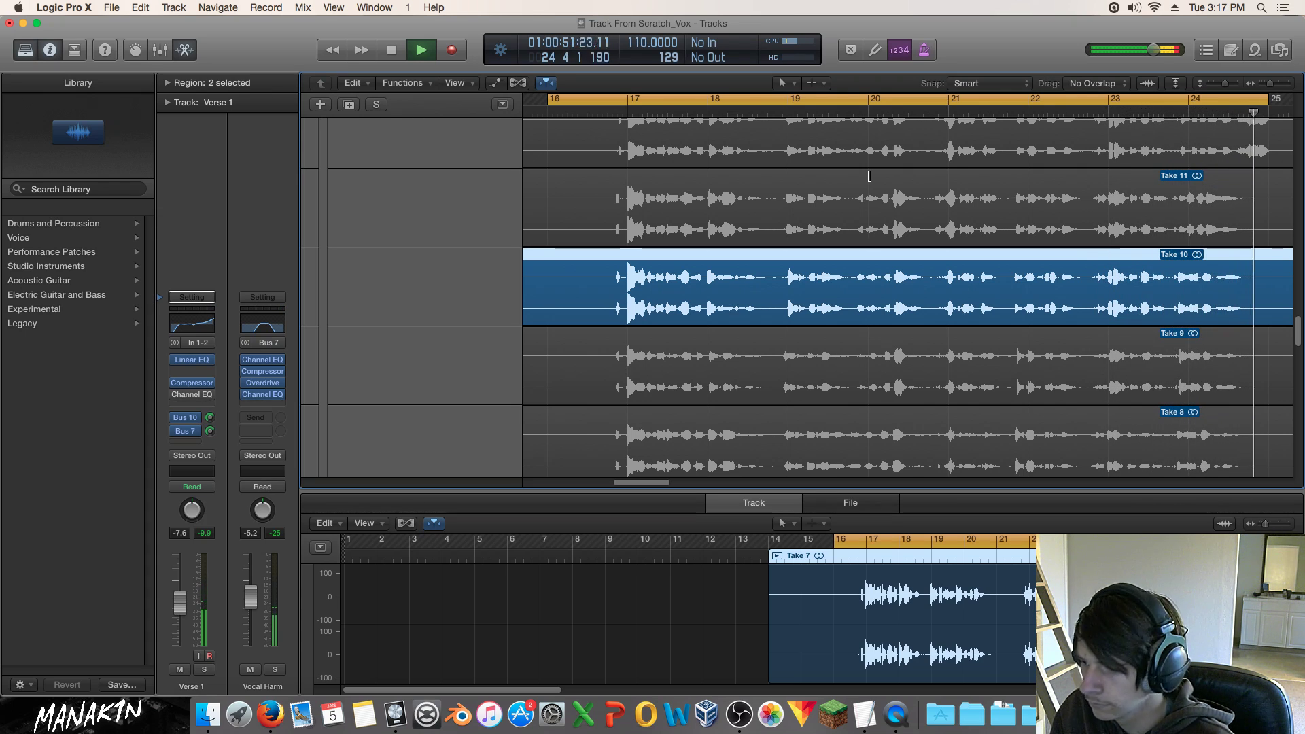
{"action": "key", "text": "space"}
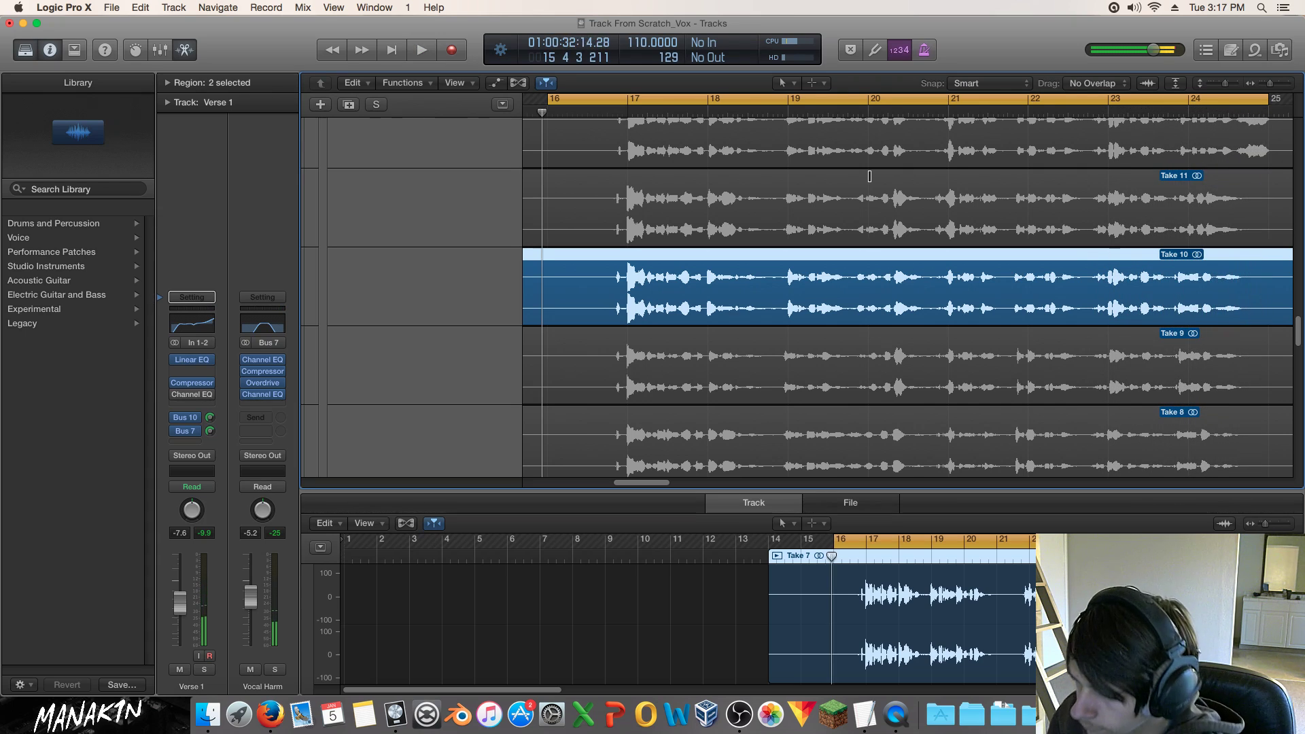
Switch Verse 1 to Take 11 and audition it through the cycle range.
{"action": "left_click", "coordinate": [618, 201]}
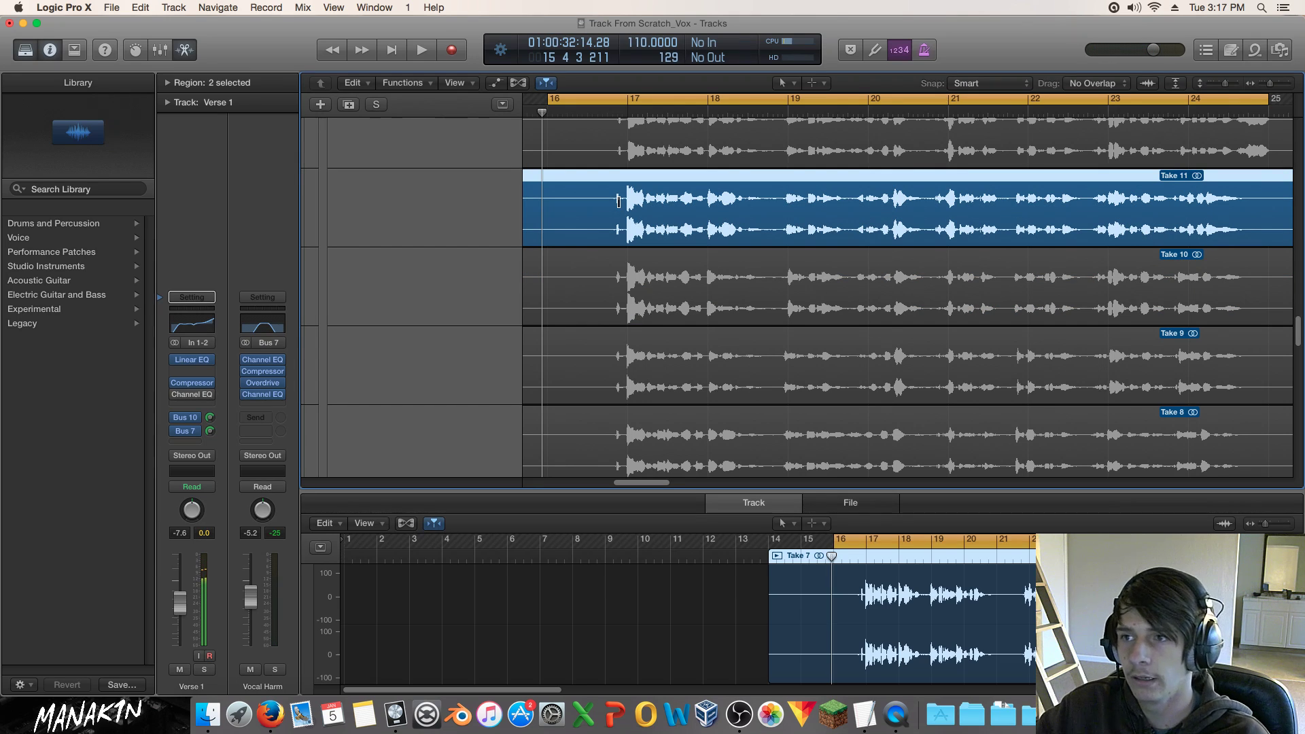
{"action": "key", "text": "space"}
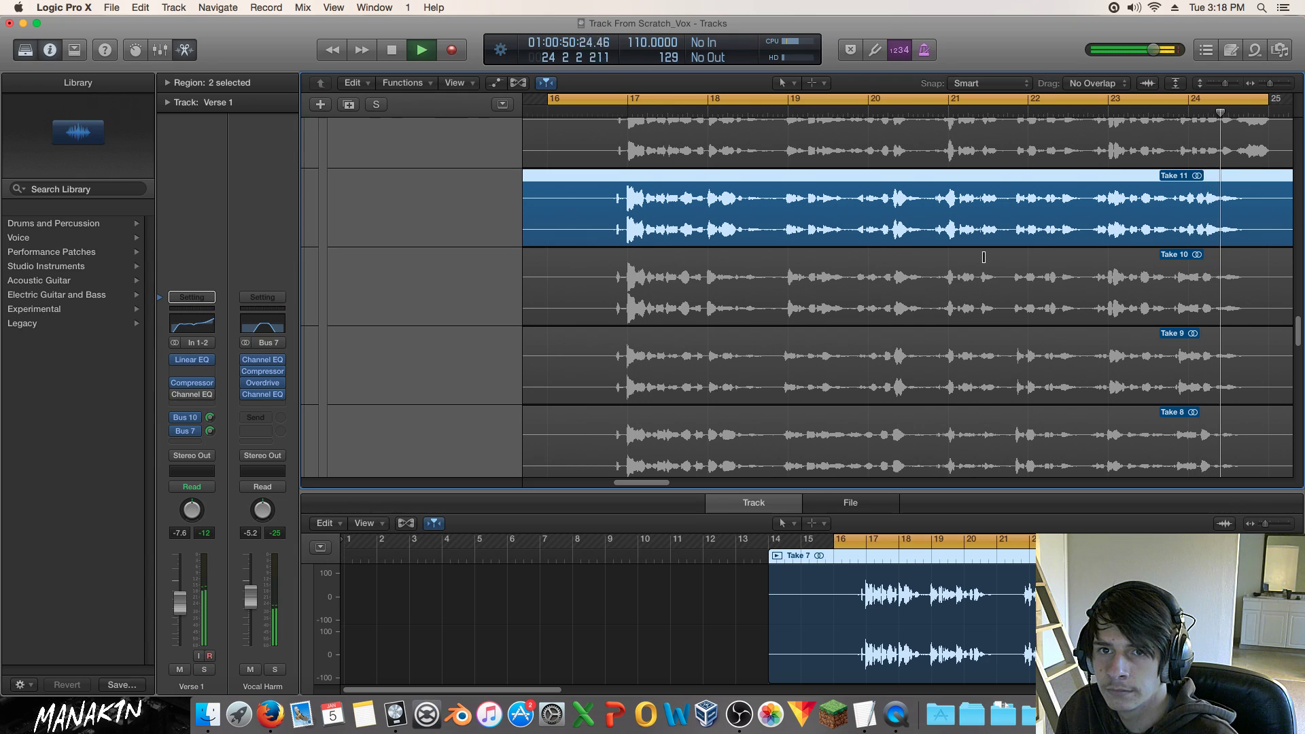
{"action": "scroll", "coordinate": [984, 257], "scroll_direction": "up", "scroll_amount": 4}
{"action": "key", "text": "space"}
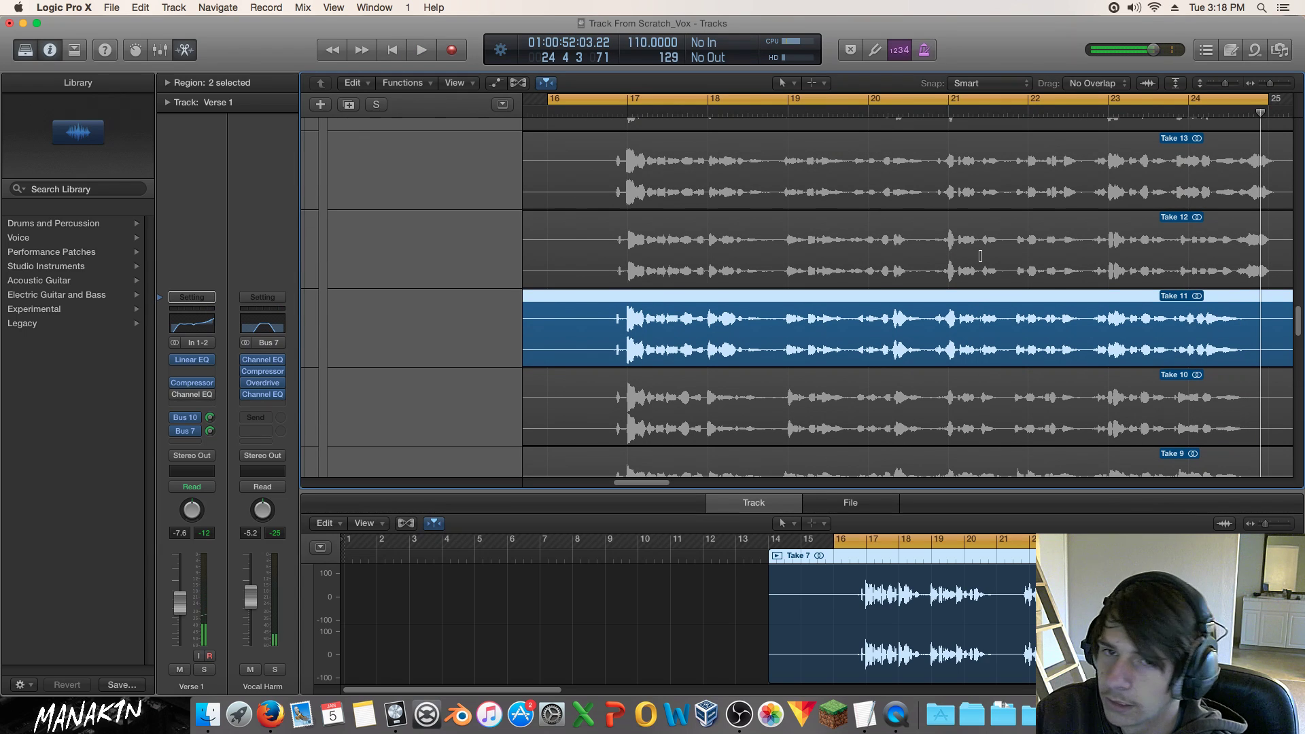
Audition Take 12 and Take 13 of Verse 1 over the cycled bars, and stop playback.
{"action": "scroll", "coordinate": [979, 255], "scroll_direction": "up", "scroll_amount": 3}
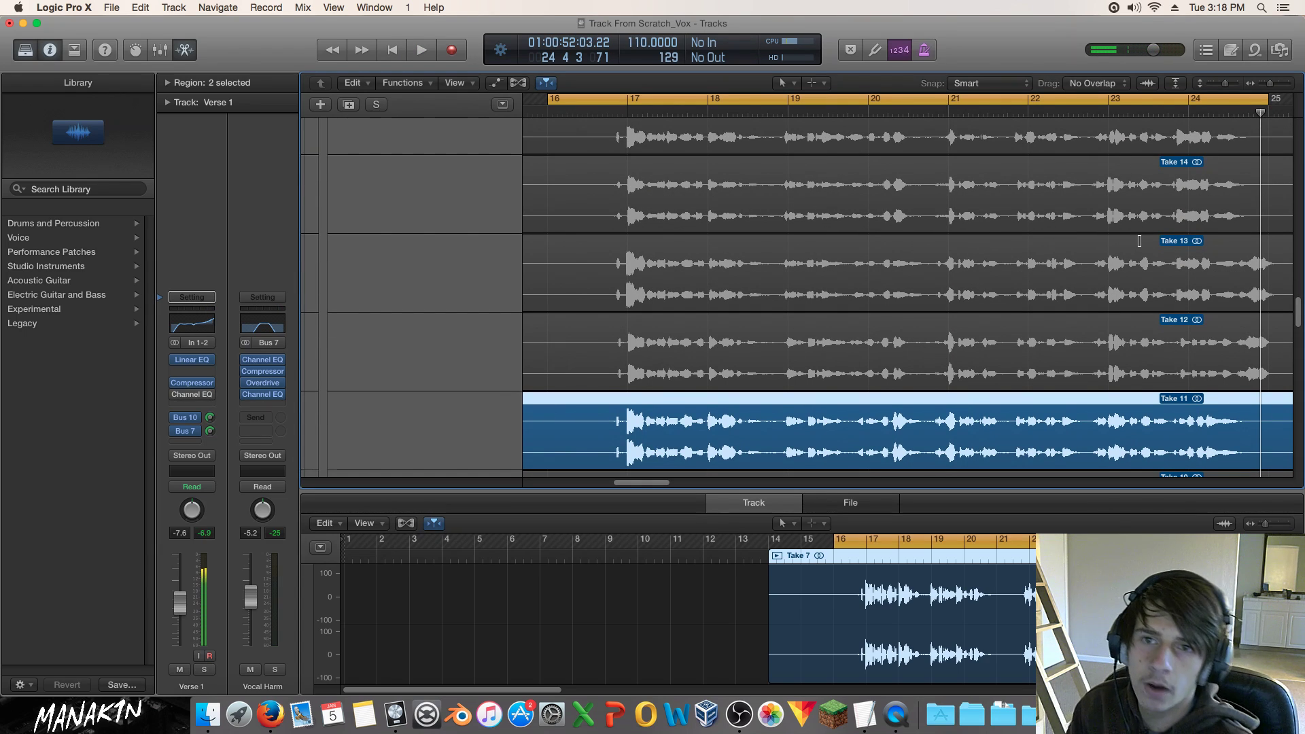
{"action": "left_click", "coordinate": [1239, 364]}
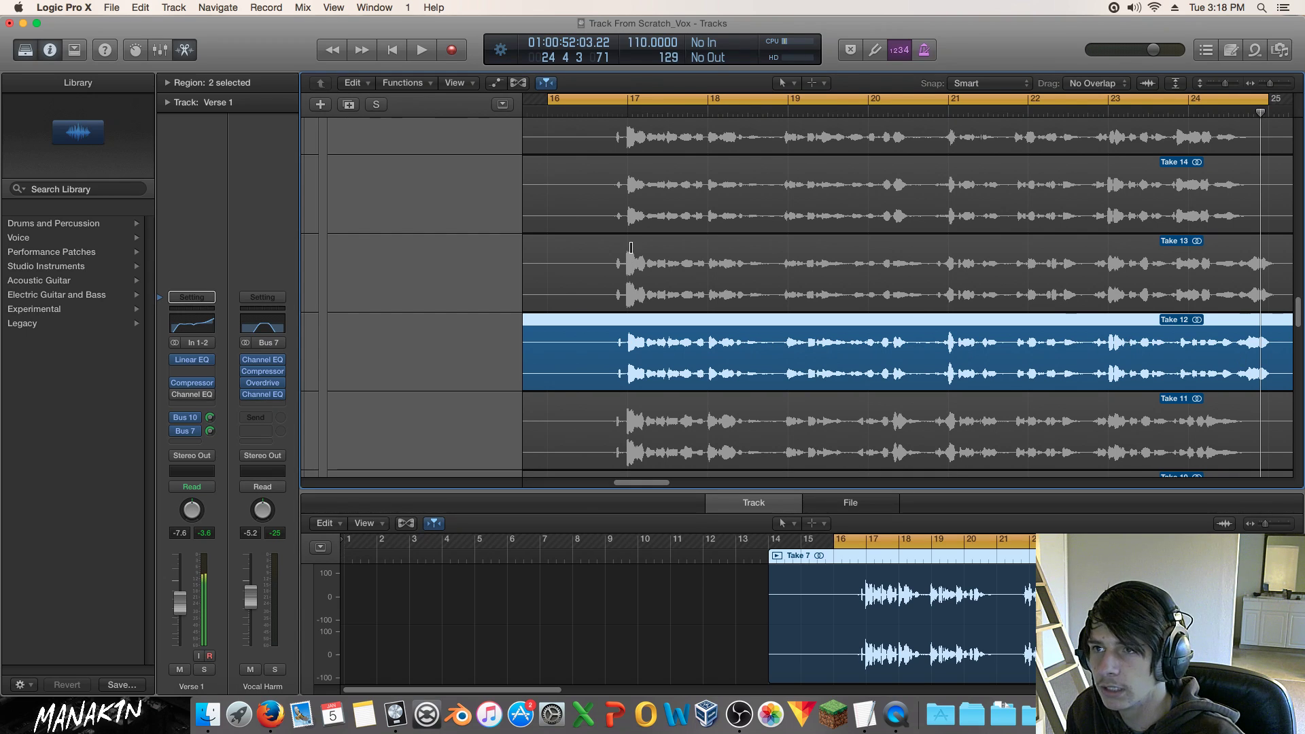
{"action": "key", "text": "space"}
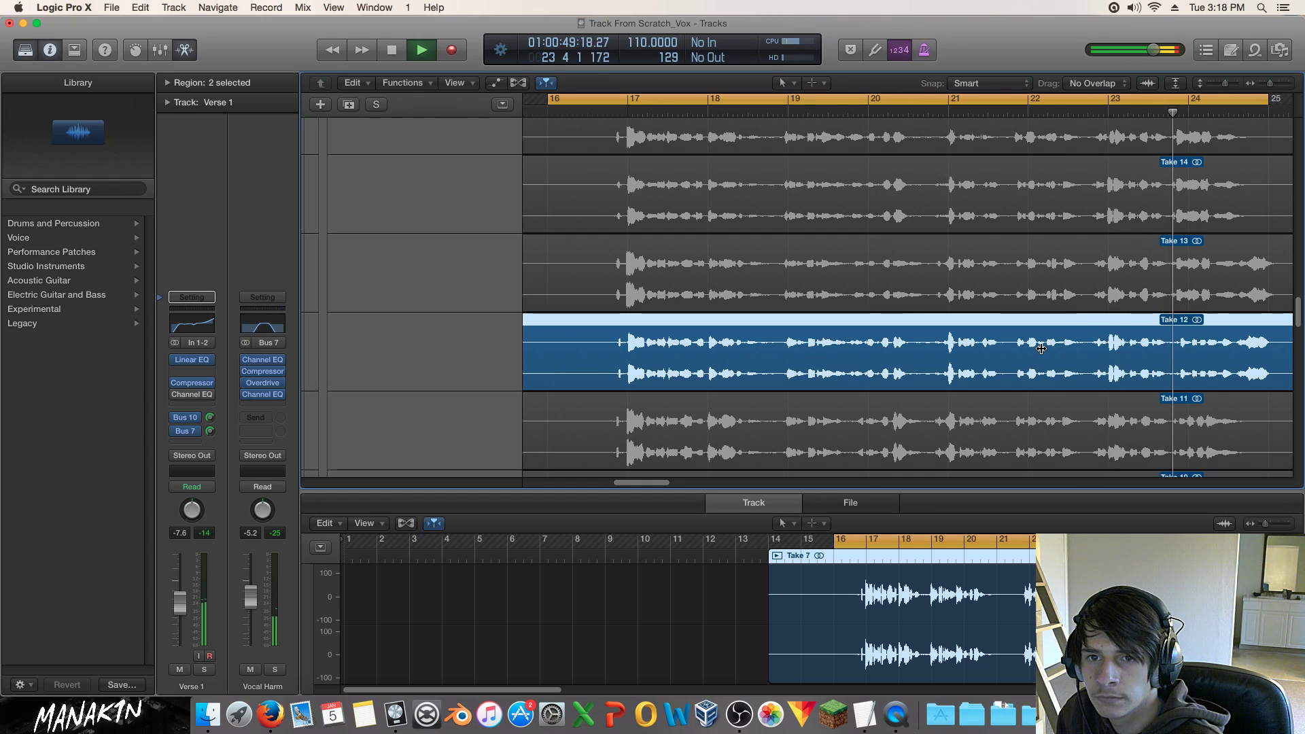
{"action": "left_click", "coordinate": [869, 263]}
{"action": "key", "text": "space"}
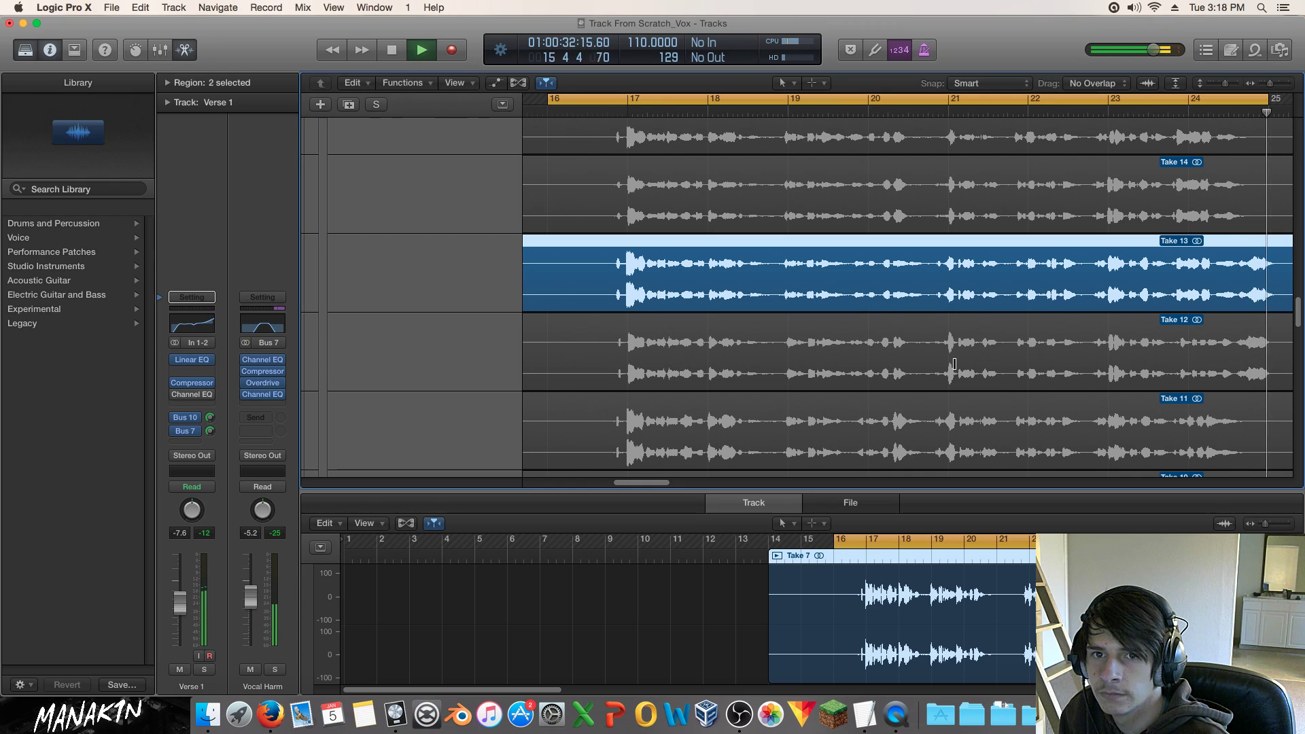
{"action": "key", "text": "space"}
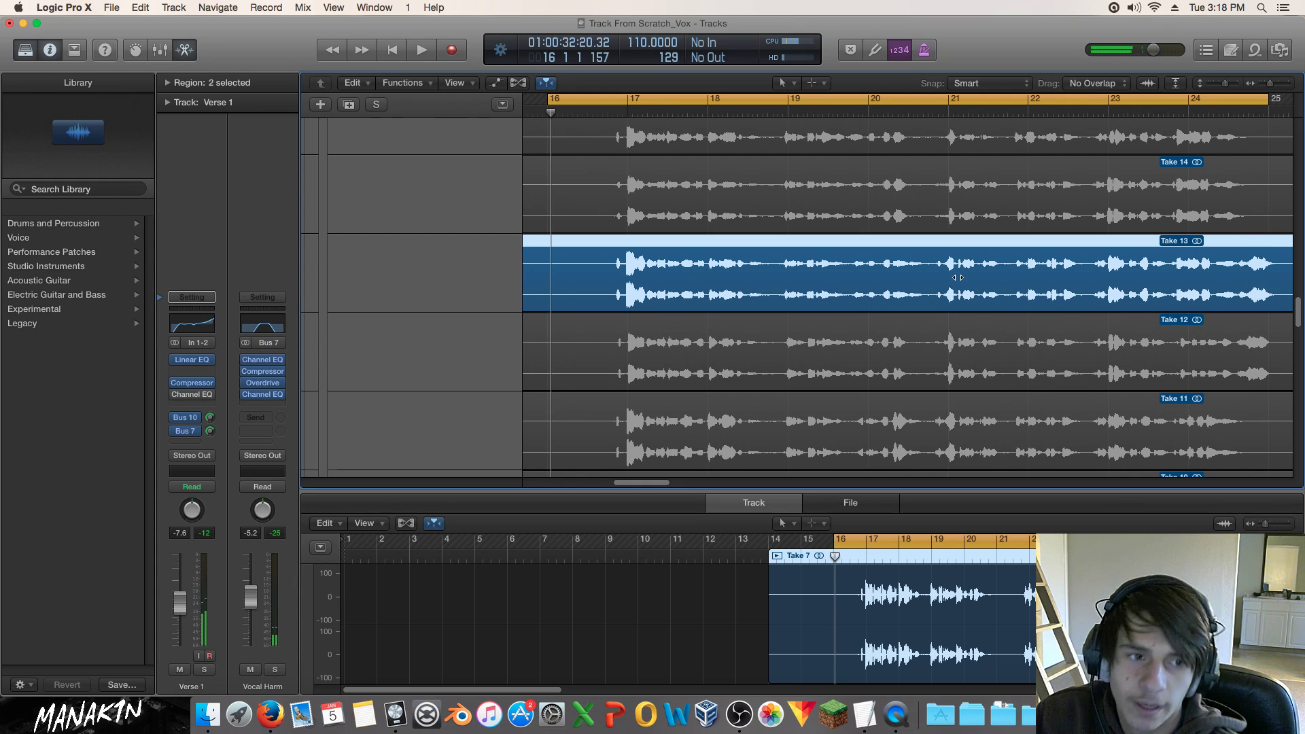
Audition Take 14 and Take 15 of Verse 1 over the cycled bars.
{"action": "scroll", "coordinate": [957, 277], "scroll_direction": "up", "scroll_amount": 3}
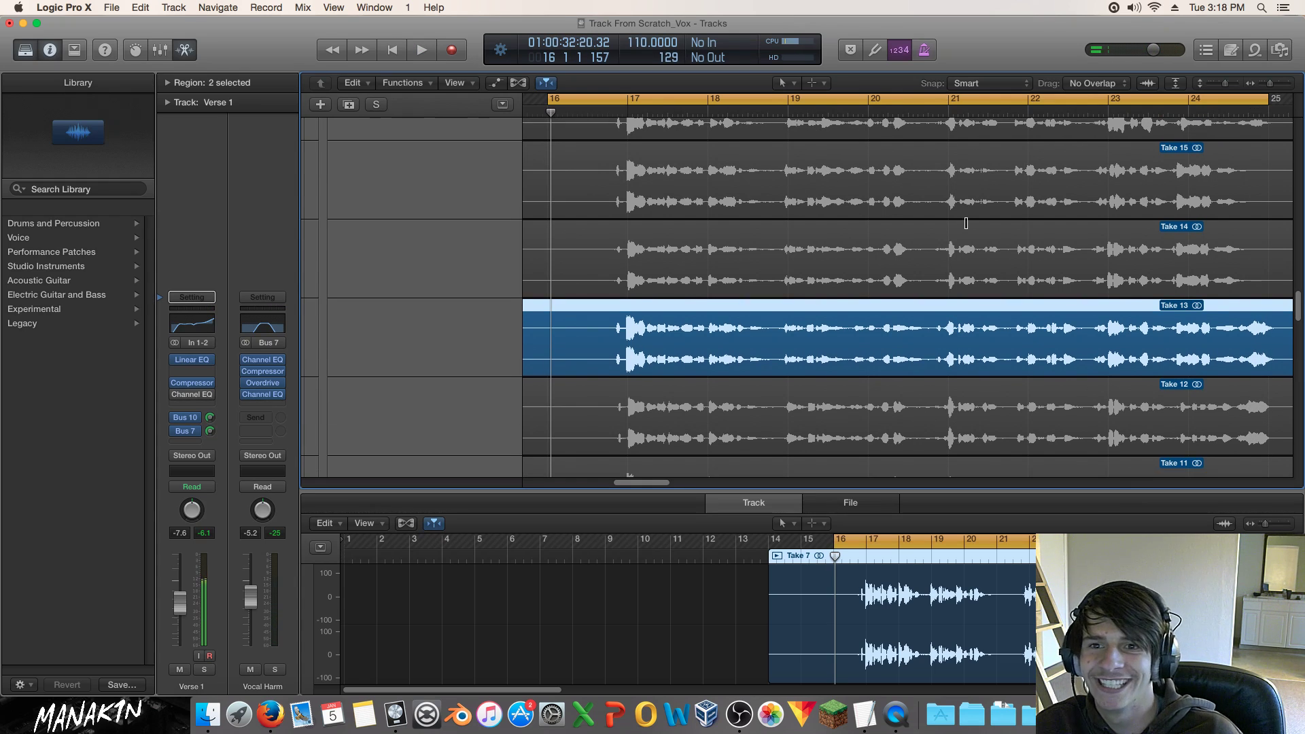
{"action": "left_click", "coordinate": [947, 245]}
{"action": "key", "text": "space"}
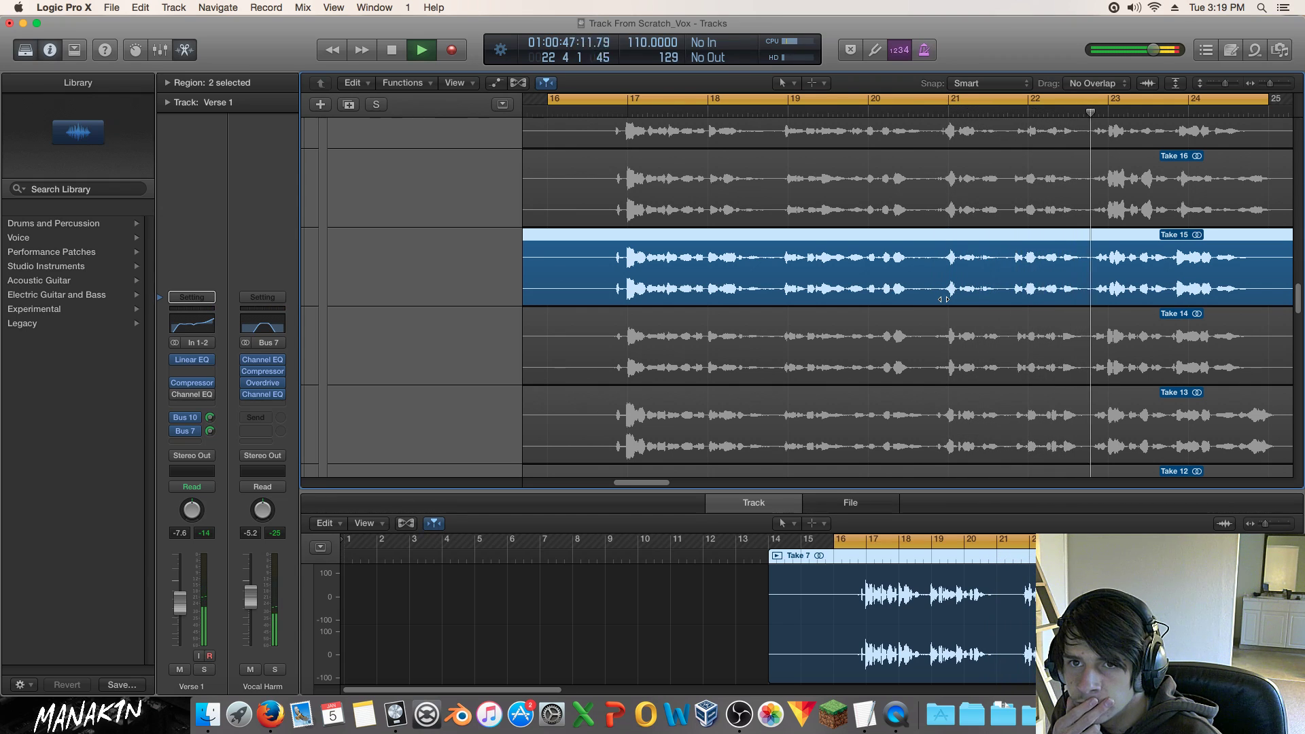
Audition Take 16 and Take 17 of Verse 1, replaying Take 17 from about bar 20.
{"action": "scroll", "coordinate": [944, 299], "scroll_direction": "up", "scroll_amount": 4}
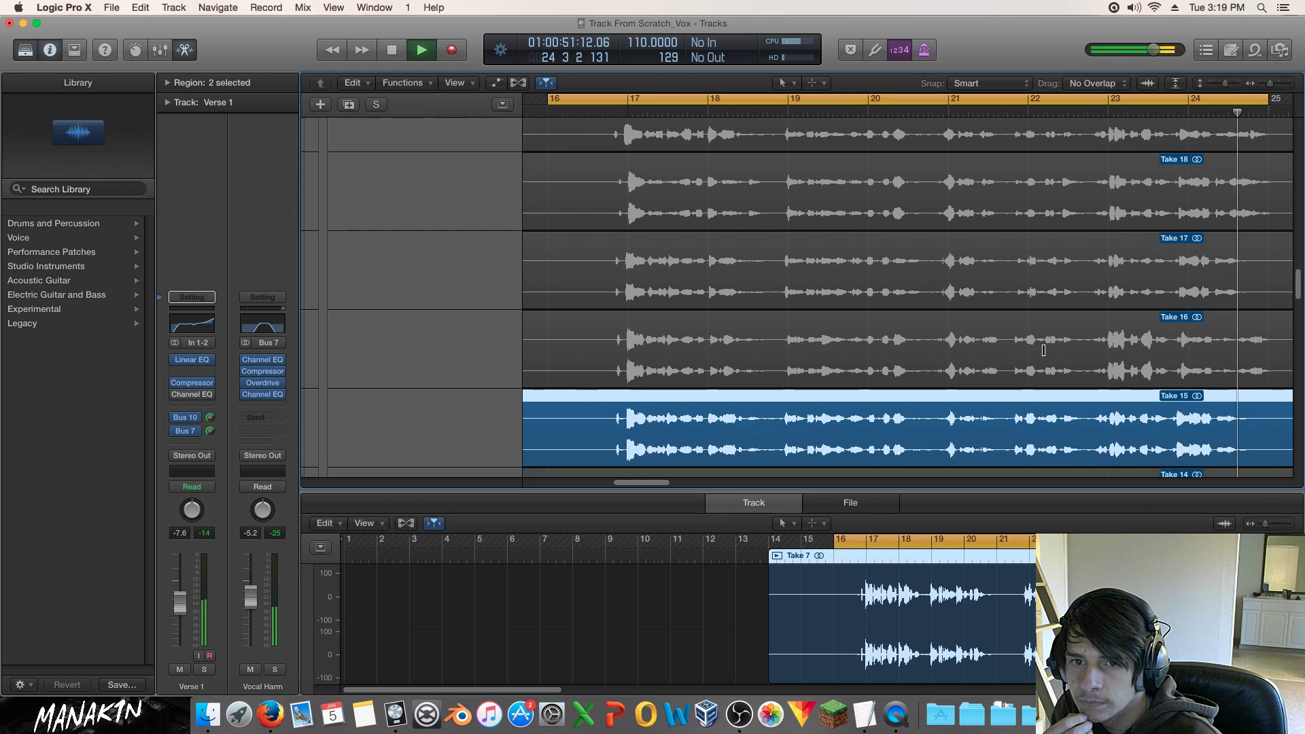
{"action": "left_click", "coordinate": [1043, 350]}
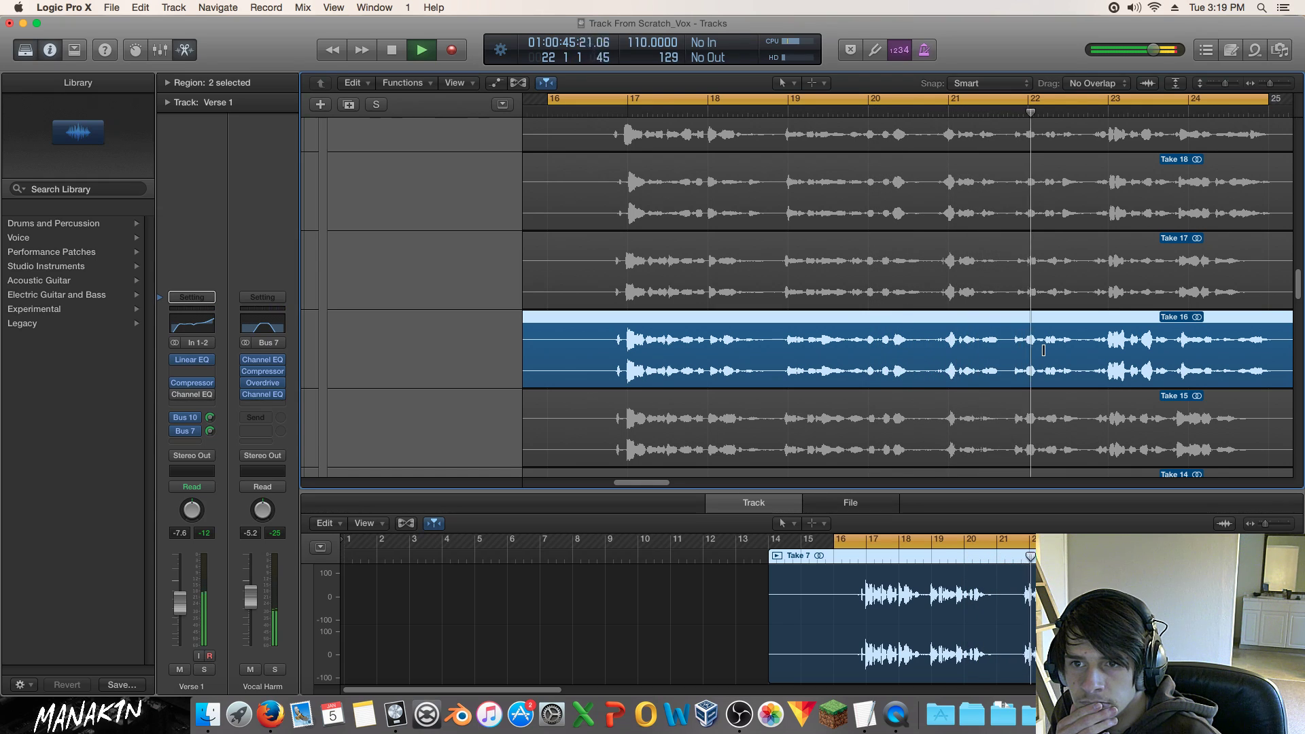
{"action": "left_click", "coordinate": [1040, 284]}
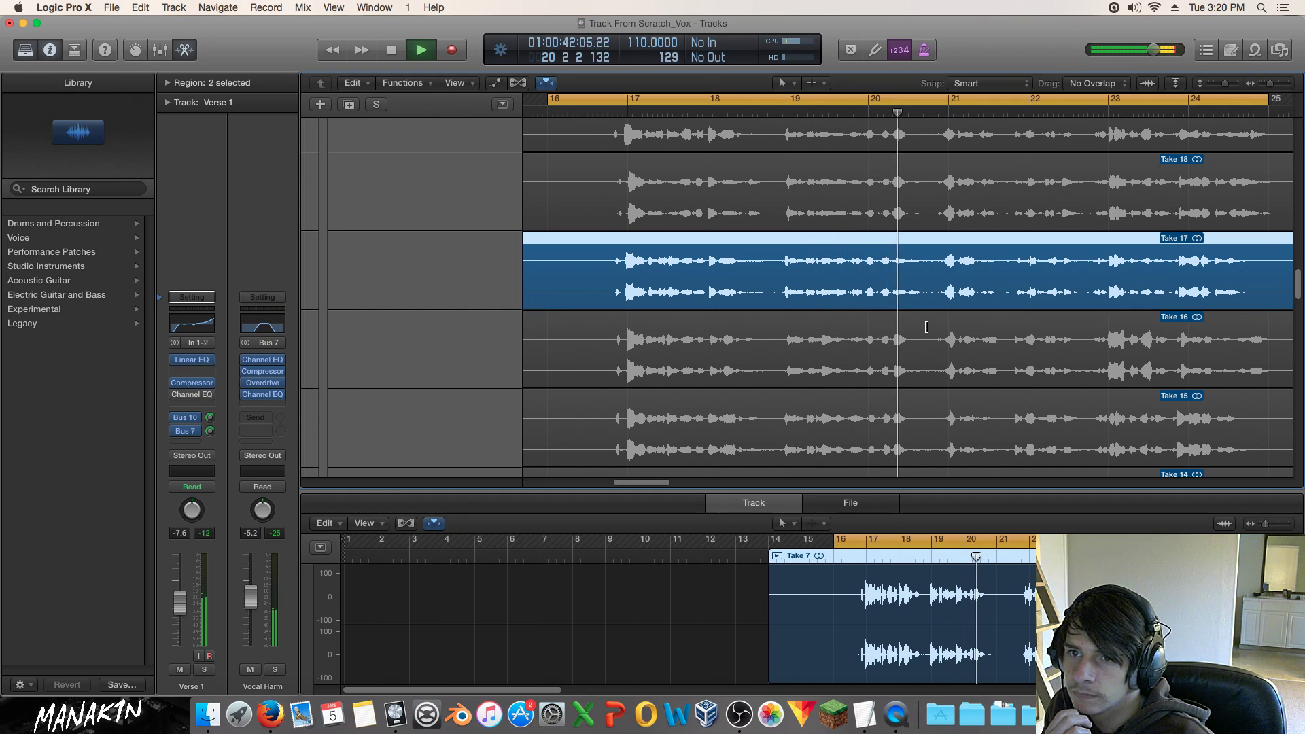
{"action": "key", "text": "space"}
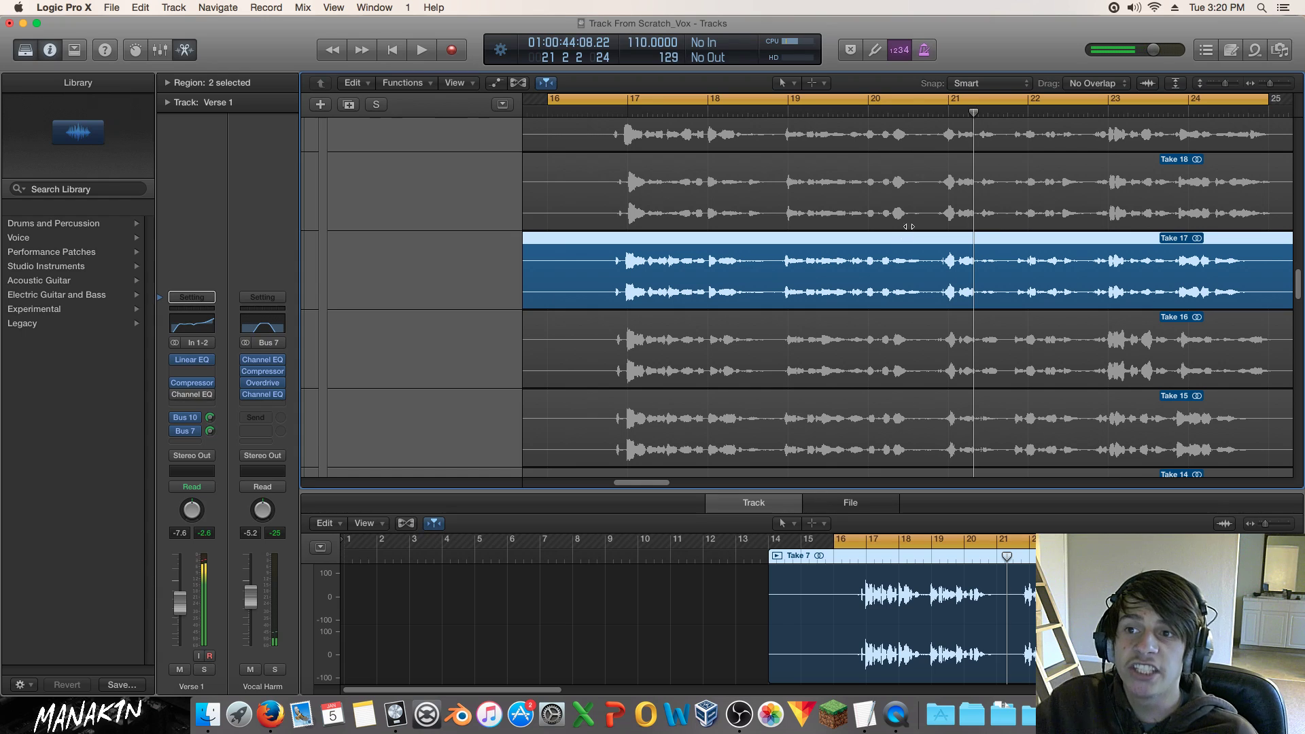
{"action": "left_click", "coordinate": [859, 112]}
{"action": "key", "text": "space"}
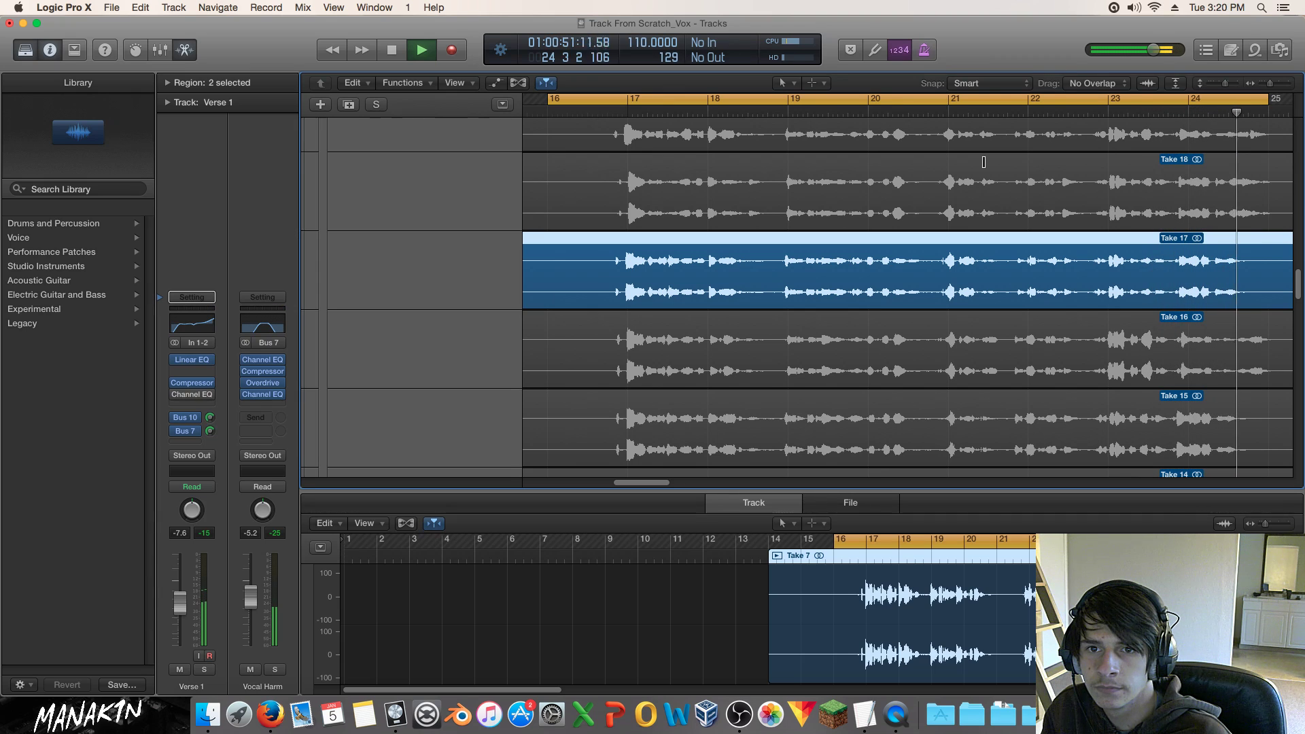
Audition Take 18 and Take 19 of Verse 1 over the cycled bars.
{"action": "left_click", "coordinate": [882, 186]}
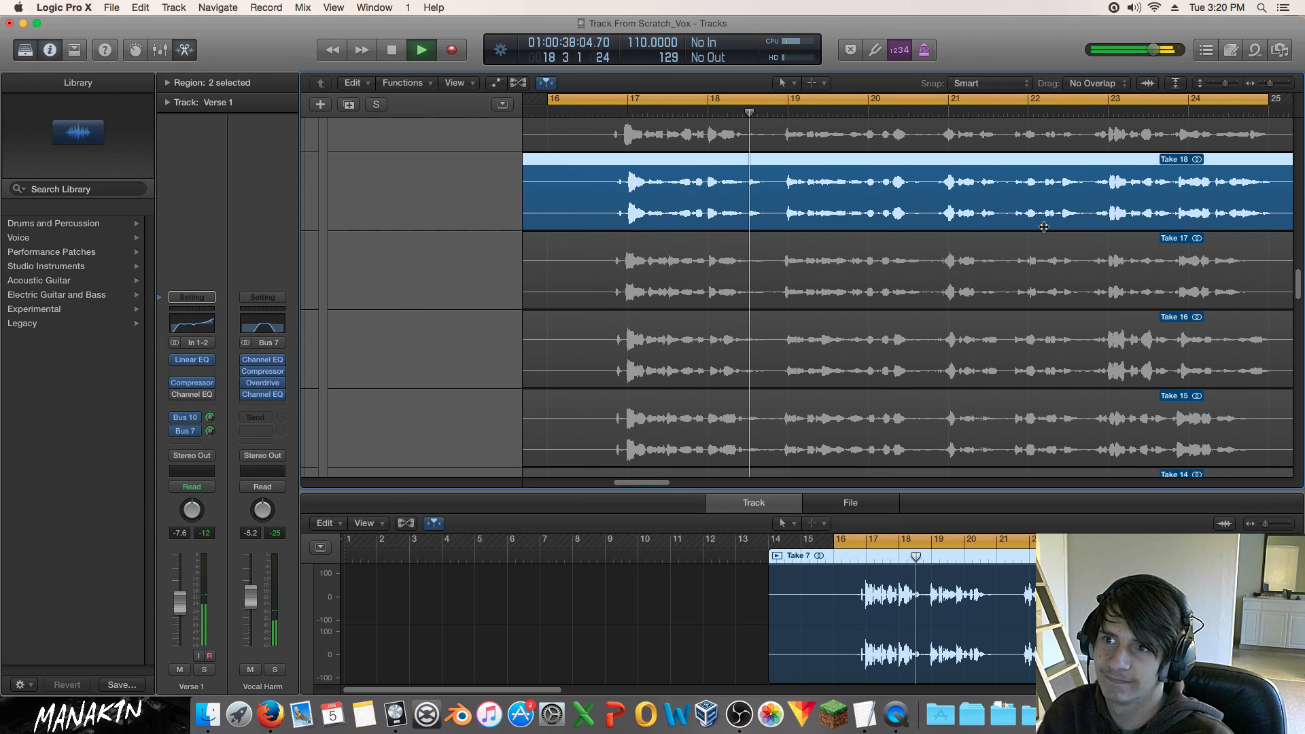
{"action": "left_click", "coordinate": [819, 137]}
{"action": "key", "text": "space"}
{"action": "key", "text": "space"}
{"action": "scroll", "coordinate": [906, 206], "scroll_direction": "up", "scroll_amount": 3}
{"action": "scroll", "coordinate": [906, 207], "scroll_direction": "up", "scroll_amount": 2}
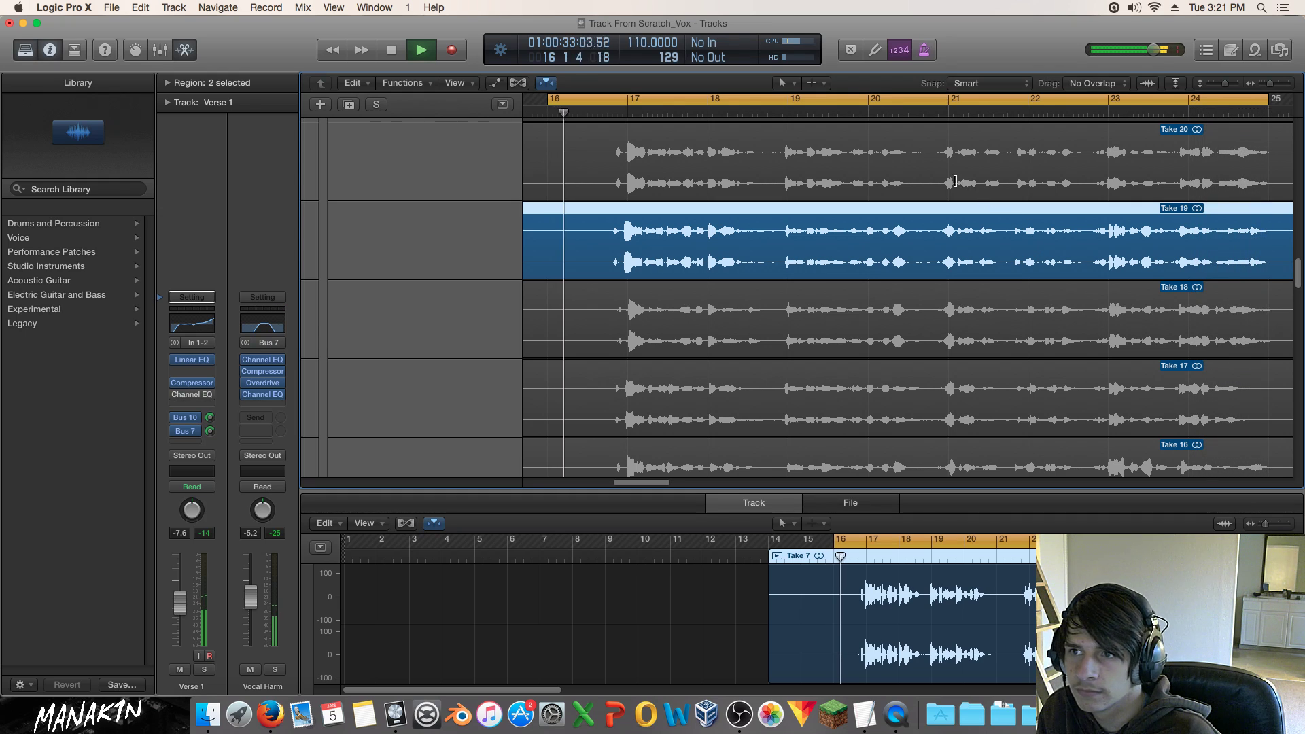
Audition Take 20 and Take 21 of Verse 1, and stop playback.
{"action": "key", "text": "Up"}
{"action": "scroll", "coordinate": [966, 218], "scroll_direction": "up", "scroll_amount": 3}
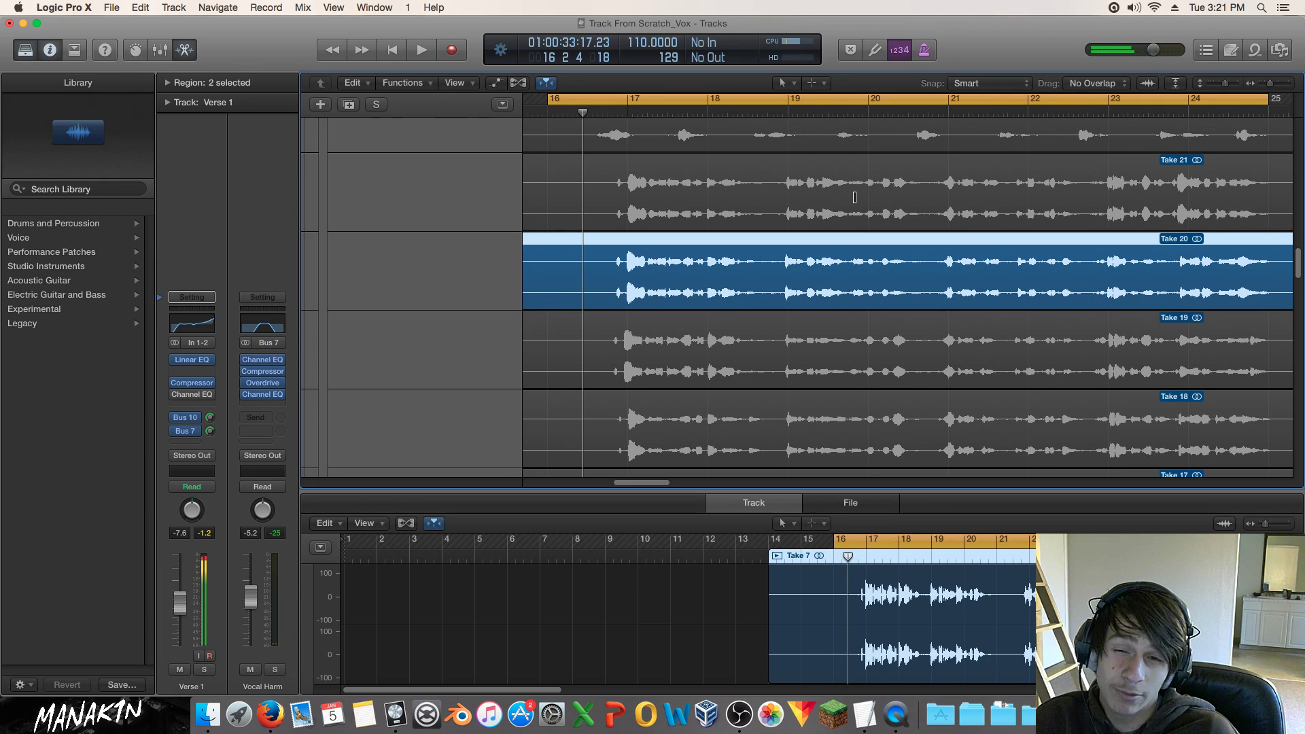
{"action": "left_click", "coordinate": [854, 196]}
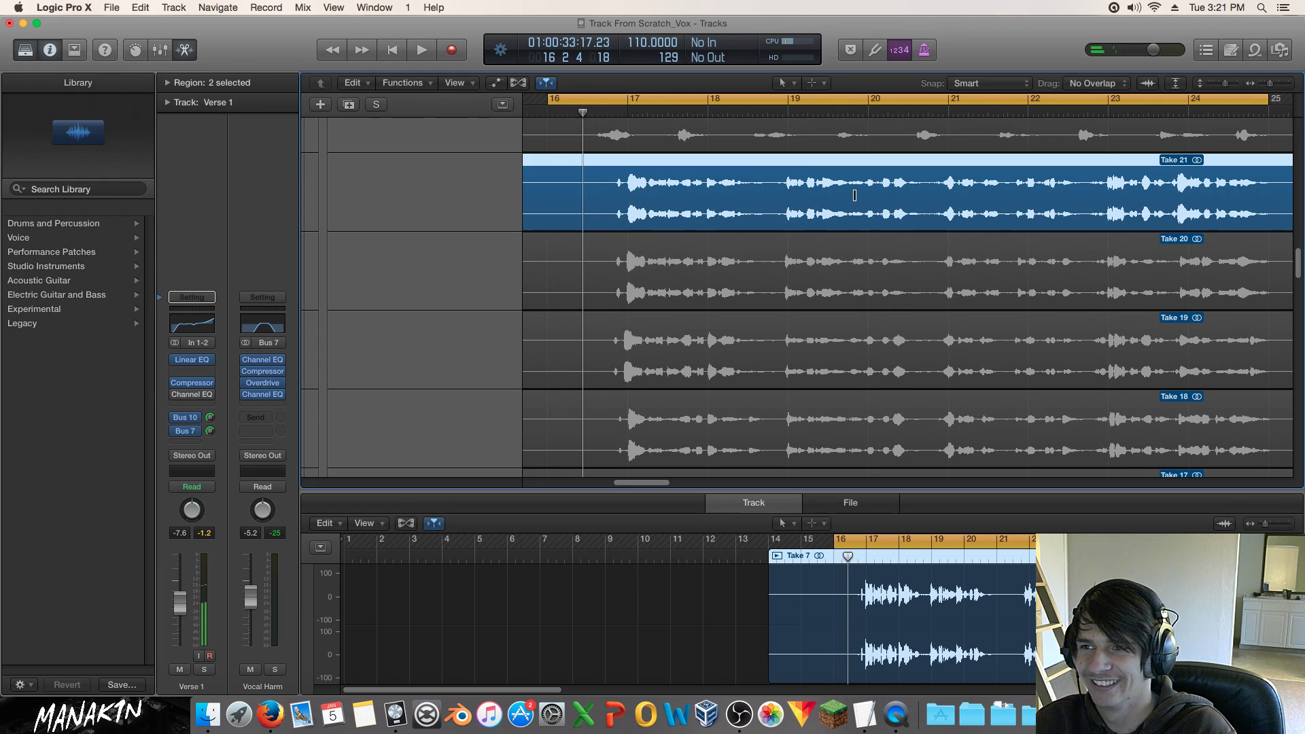
{"action": "key", "text": "space"}
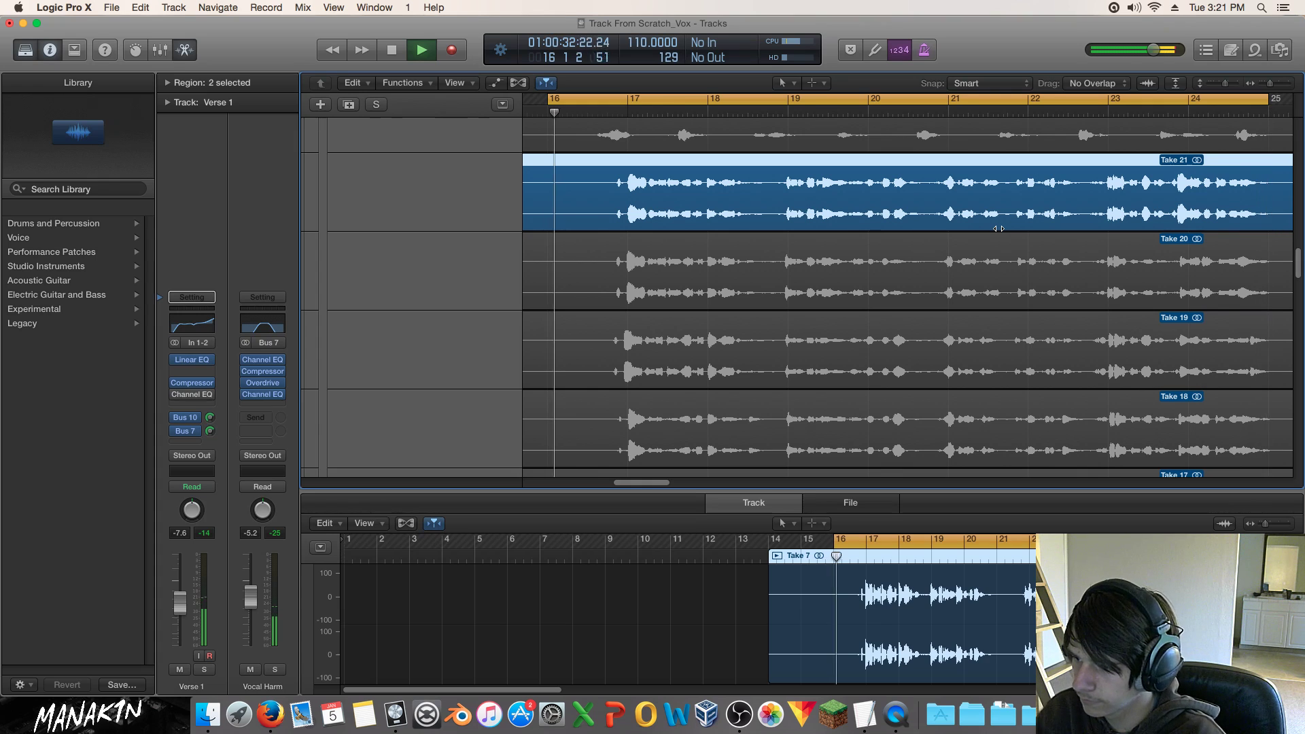
{"action": "key", "text": "space"}
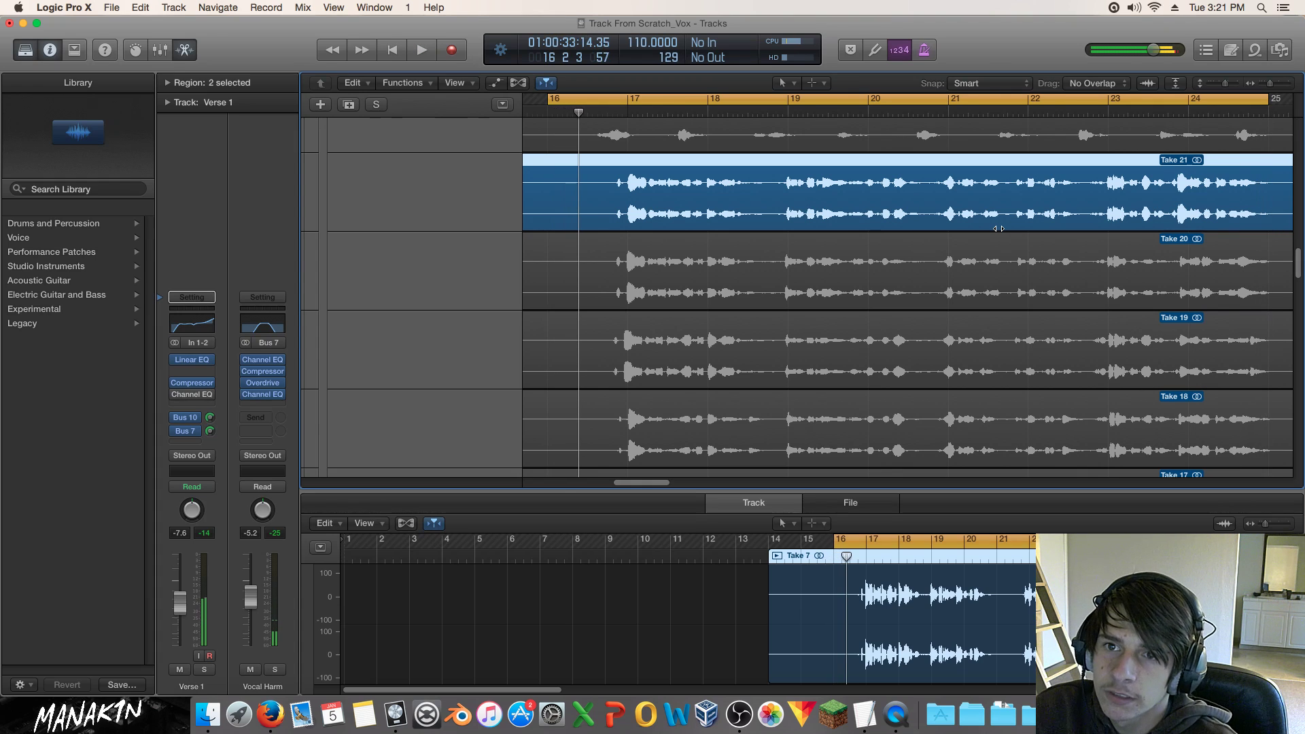
Switch Verse 1 to Take 20 and comp in Take 21 from bar 23 to about beat 4.
{"action": "left_click", "coordinate": [1089, 251]}
{"action": "scroll", "coordinate": [1101, 210], "scroll_direction": "up", "scroll_amount": 3}
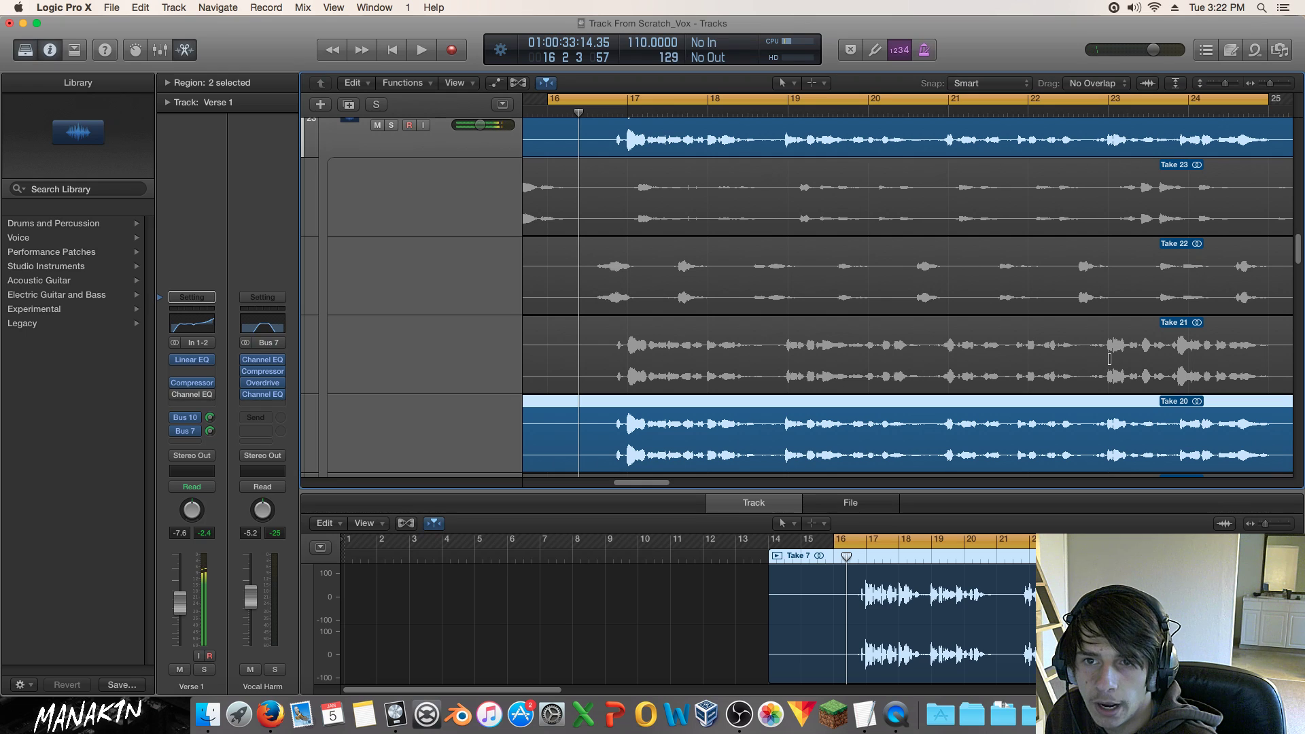
{"action": "left_click_drag", "start_coordinate": [1108, 358], "coordinate": [1169, 365]}
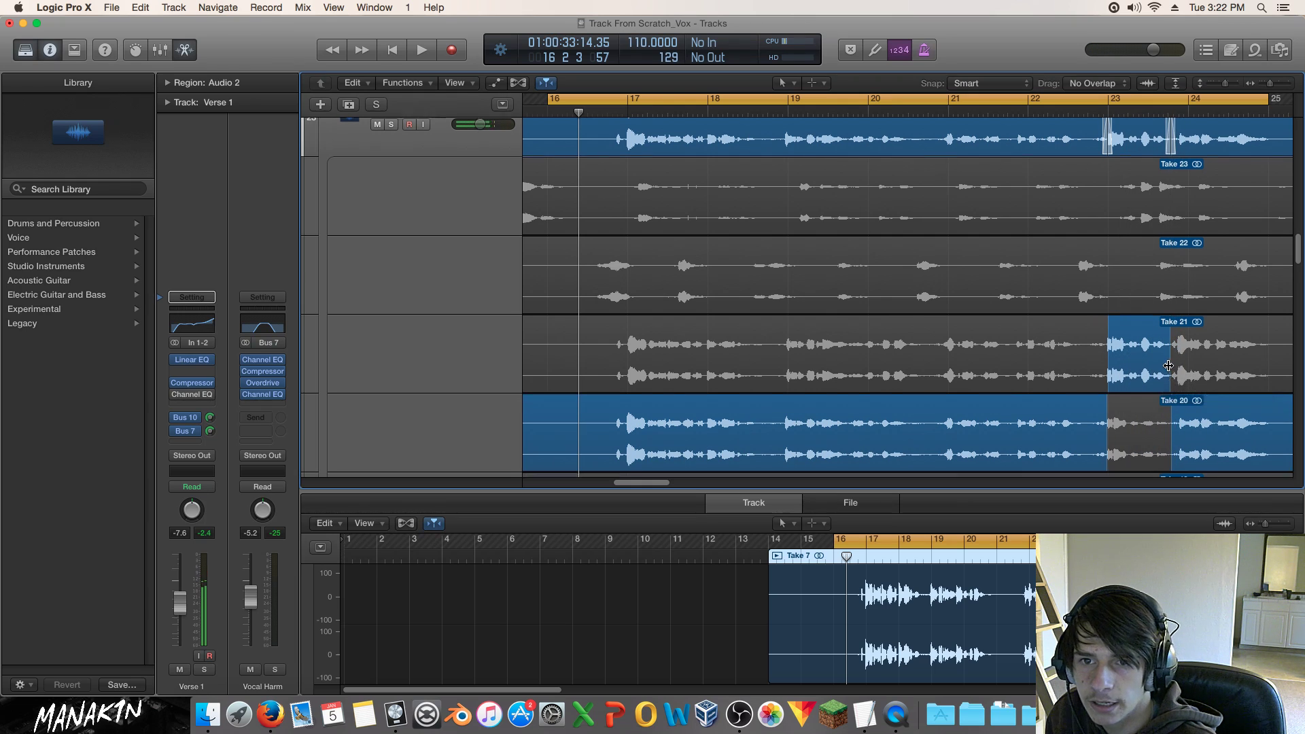
Comp in the short phrase of Take 8 from about bar 20 beat 2 to beat 3.
{"action": "scroll", "coordinate": [1168, 365], "scroll_direction": "down", "scroll_amount": 3}
{"action": "scroll", "coordinate": [1168, 365], "scroll_direction": "down", "scroll_amount": 12}
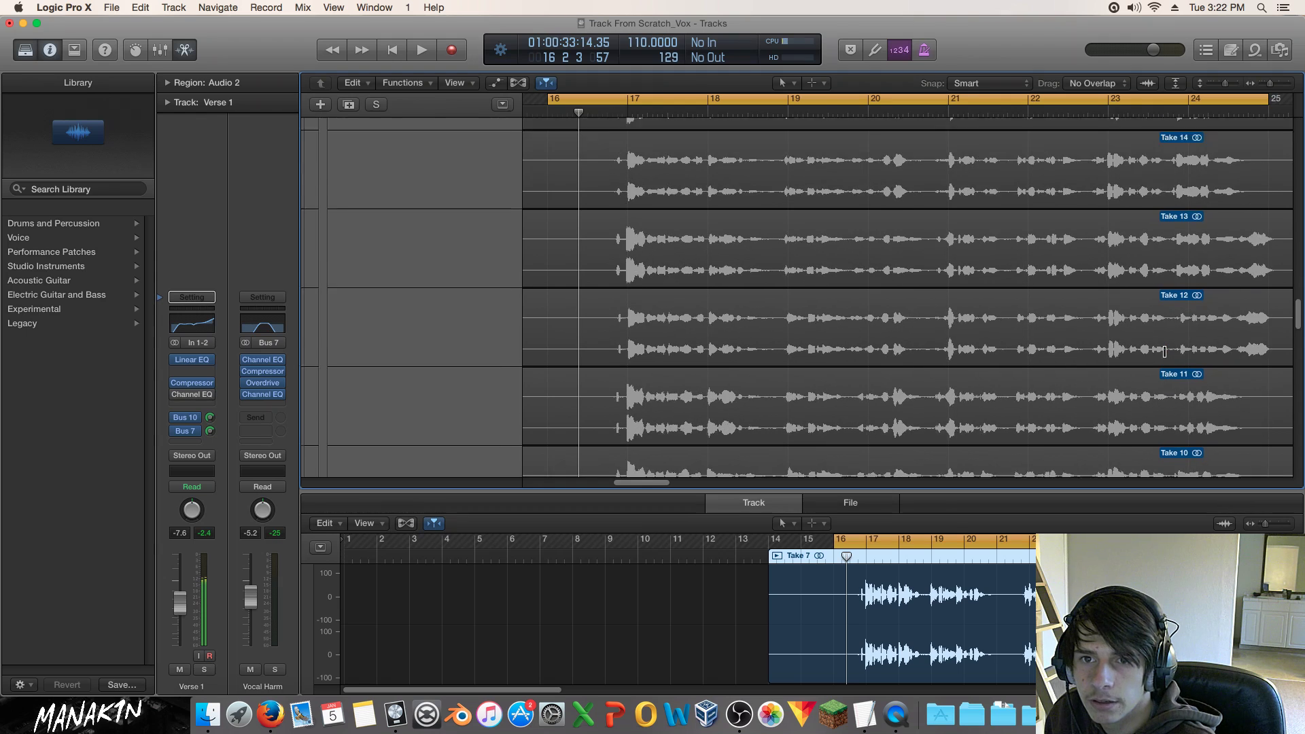
{"action": "scroll", "coordinate": [1164, 352], "scroll_direction": "down", "scroll_amount": 4}
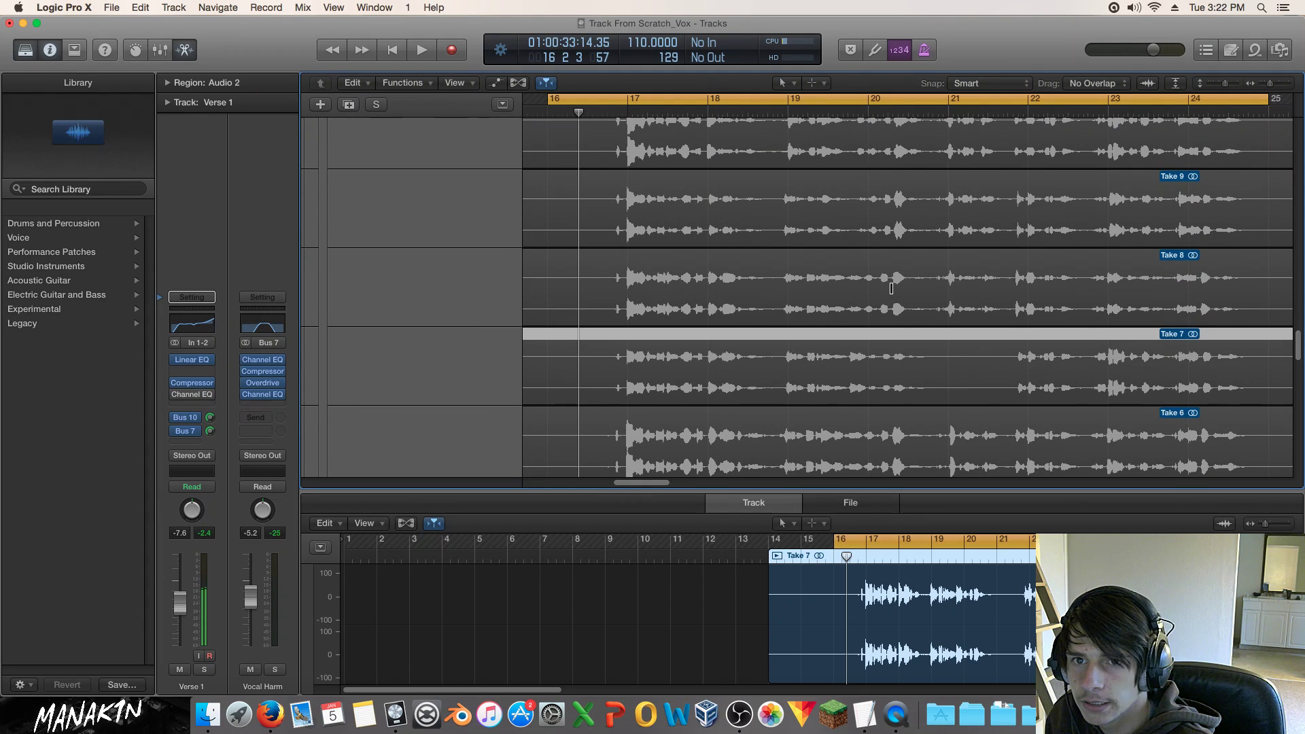
{"action": "left_click_drag", "start_coordinate": [889, 291], "coordinate": [906, 293]}
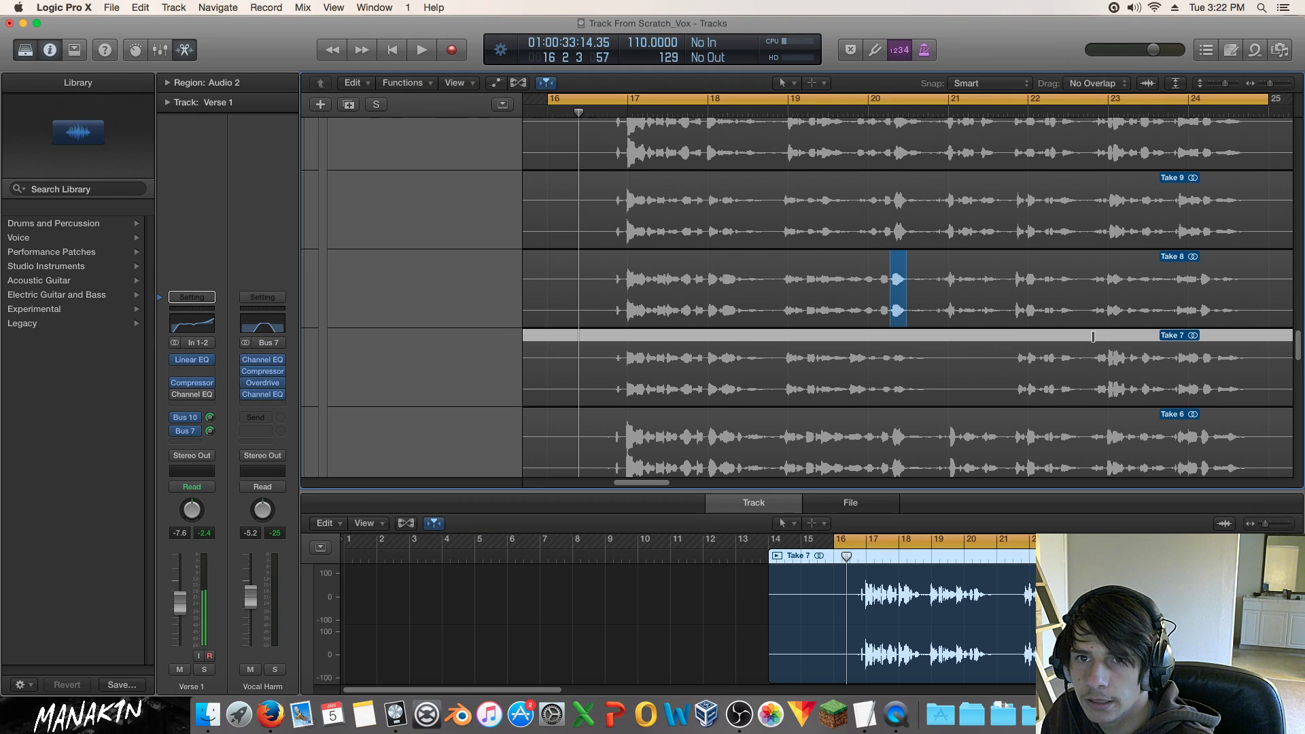
Audition Take 9, Take 10 and Take 11 for the opening section of Verse 1, up to about bar 20 beat 2.
{"action": "scroll", "coordinate": [1093, 336], "scroll_direction": "up", "scroll_amount": 3}
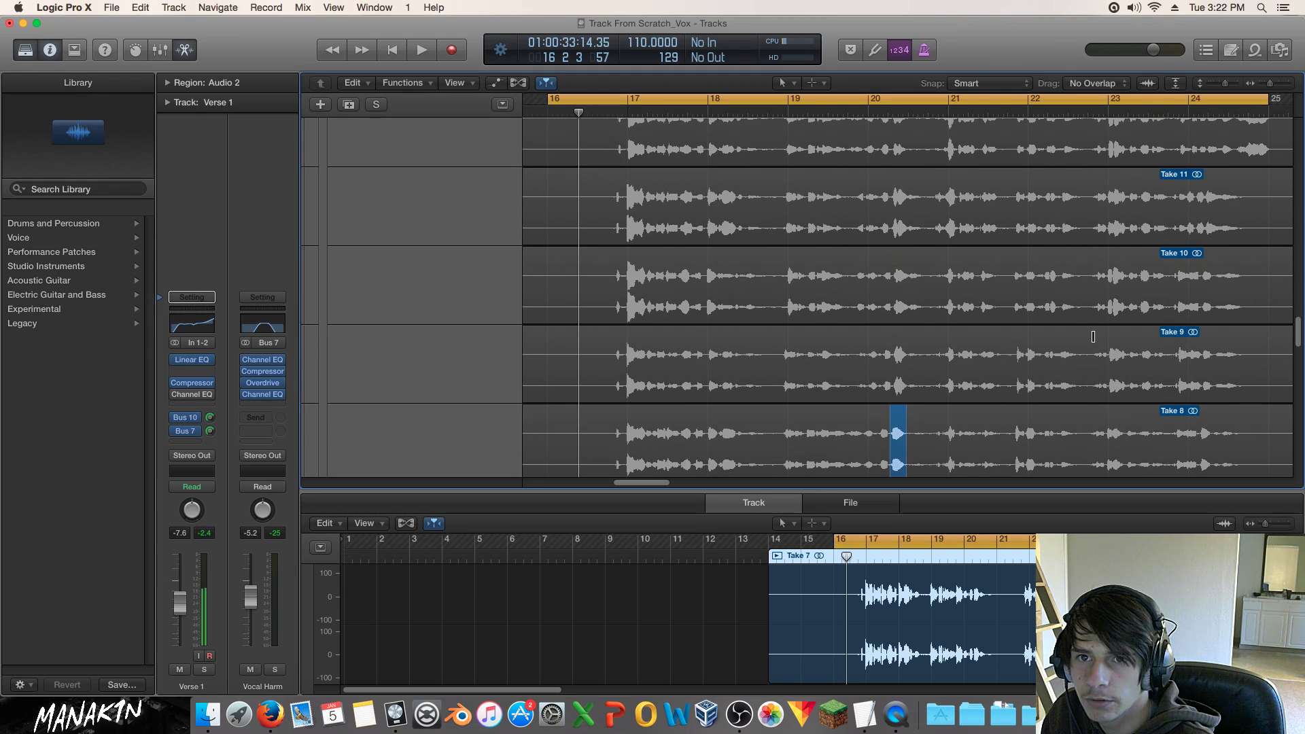
{"action": "left_click", "coordinate": [693, 370]}
{"action": "key", "text": "space"}
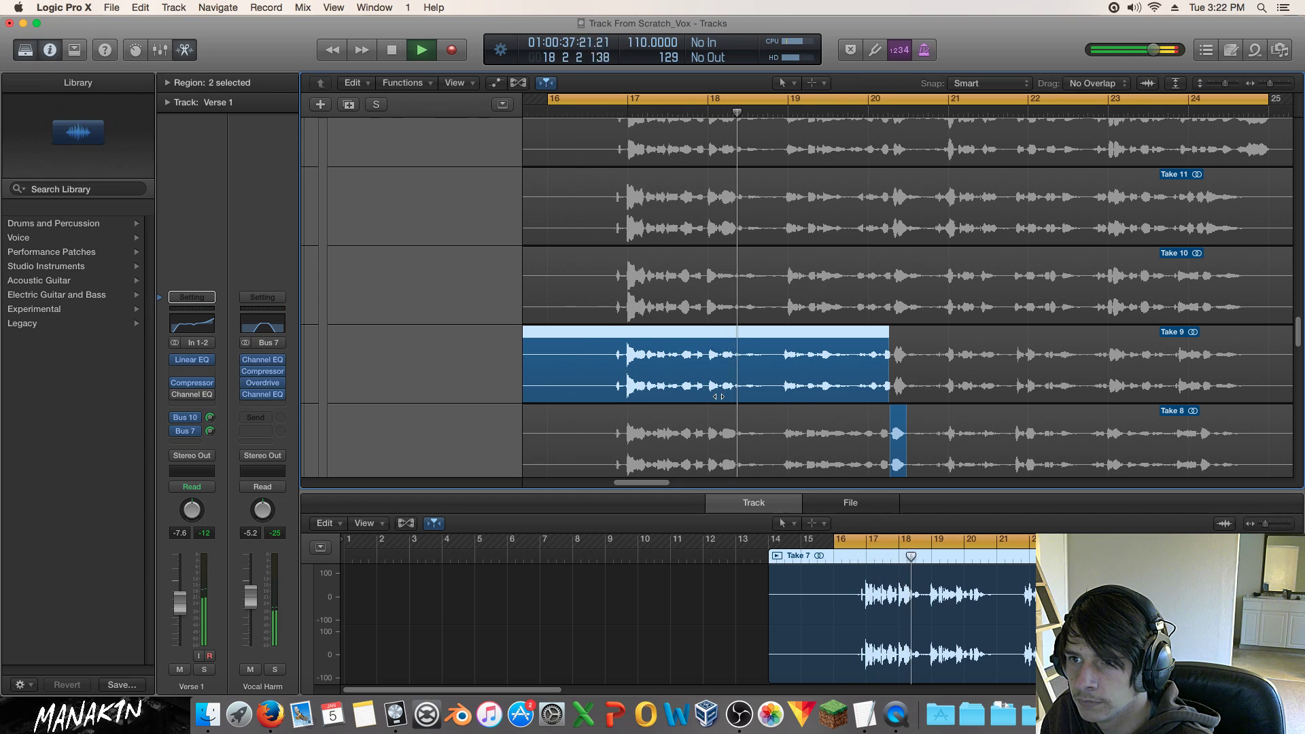
{"action": "left_click", "coordinate": [722, 319]}
{"action": "key", "text": "Return"}
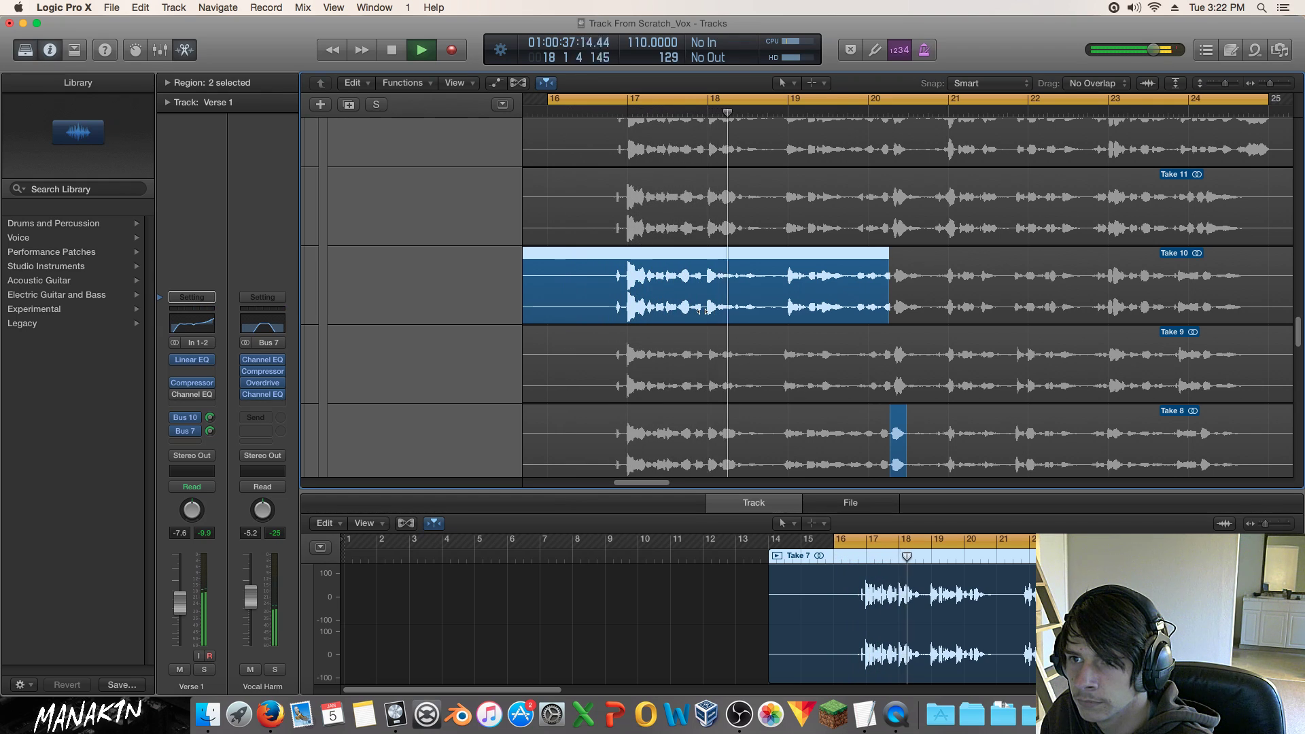
{"action": "left_click", "coordinate": [710, 217]}
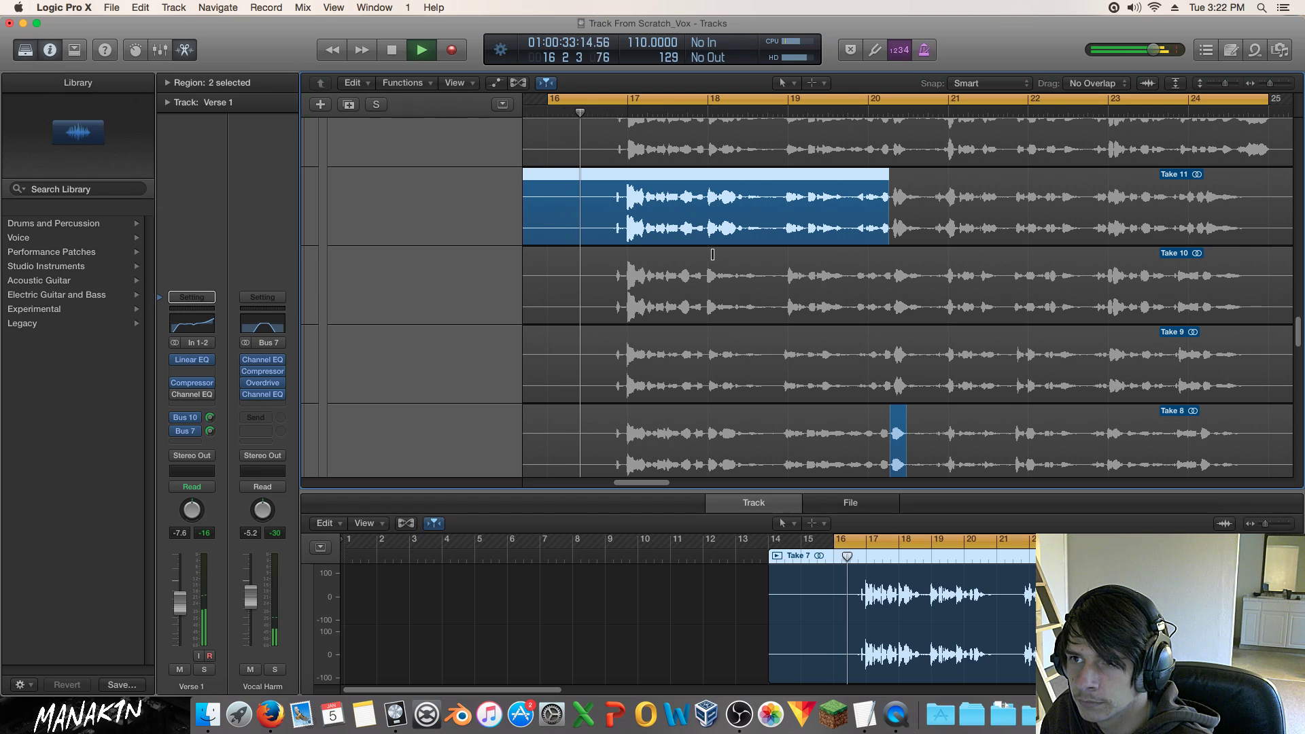
{"action": "scroll", "coordinate": [714, 248], "scroll_direction": "up", "scroll_amount": 1}
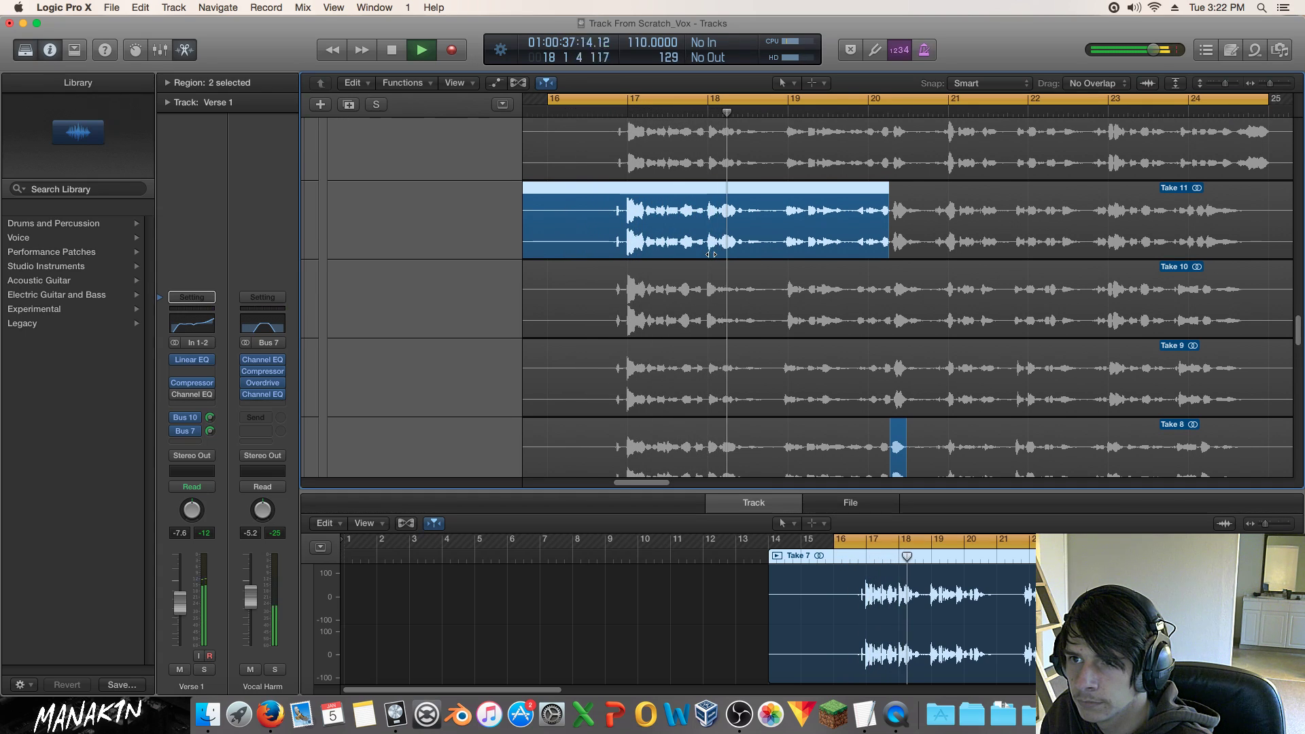
Audition Take 12 and Take 13 for the opening section of Verse 1, and stop playback.
{"action": "key", "text": "space"}
{"action": "left_click", "coordinate": [737, 131]}
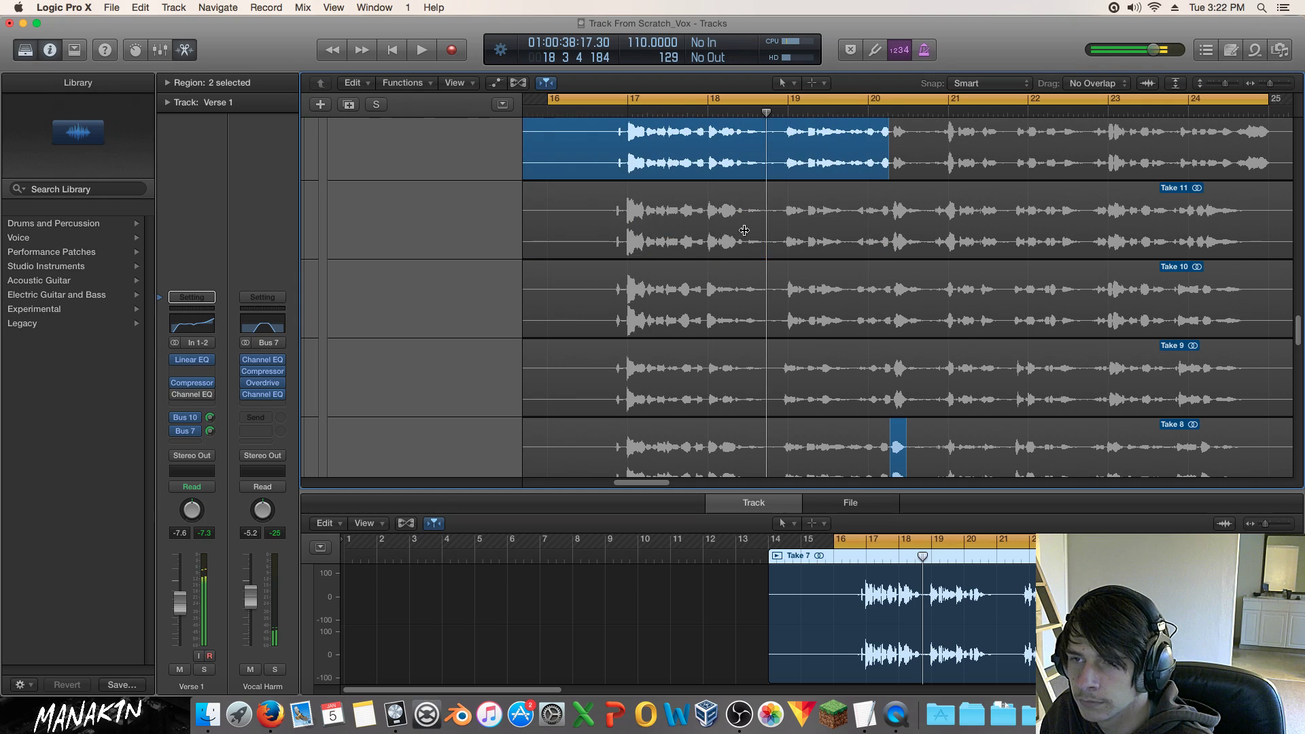
{"action": "key", "text": "space"}
{"action": "scroll", "coordinate": [745, 233], "scroll_direction": "up", "scroll_amount": 10}
{"action": "scroll", "coordinate": [747, 234], "scroll_direction": "down", "scroll_amount": 3}
{"action": "scroll", "coordinate": [746, 234], "scroll_direction": "down", "scroll_amount": 2}
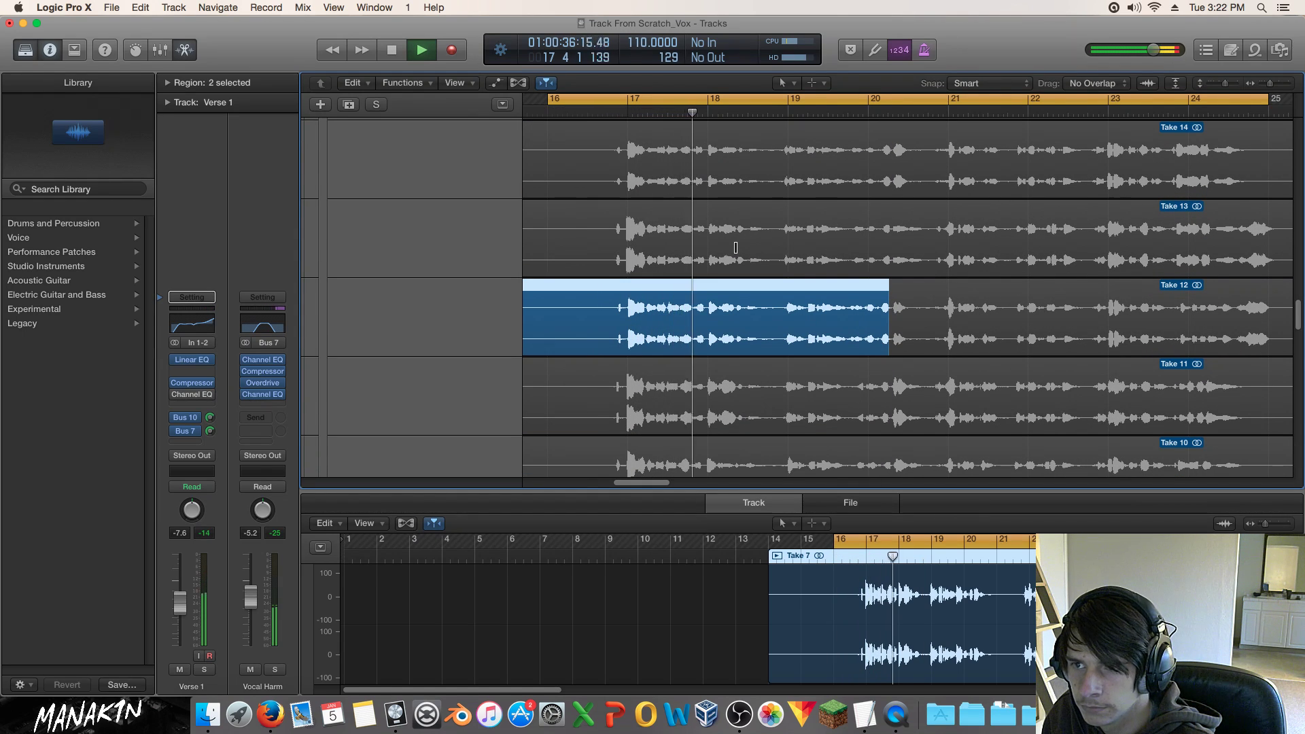
{"action": "key", "text": "space"}
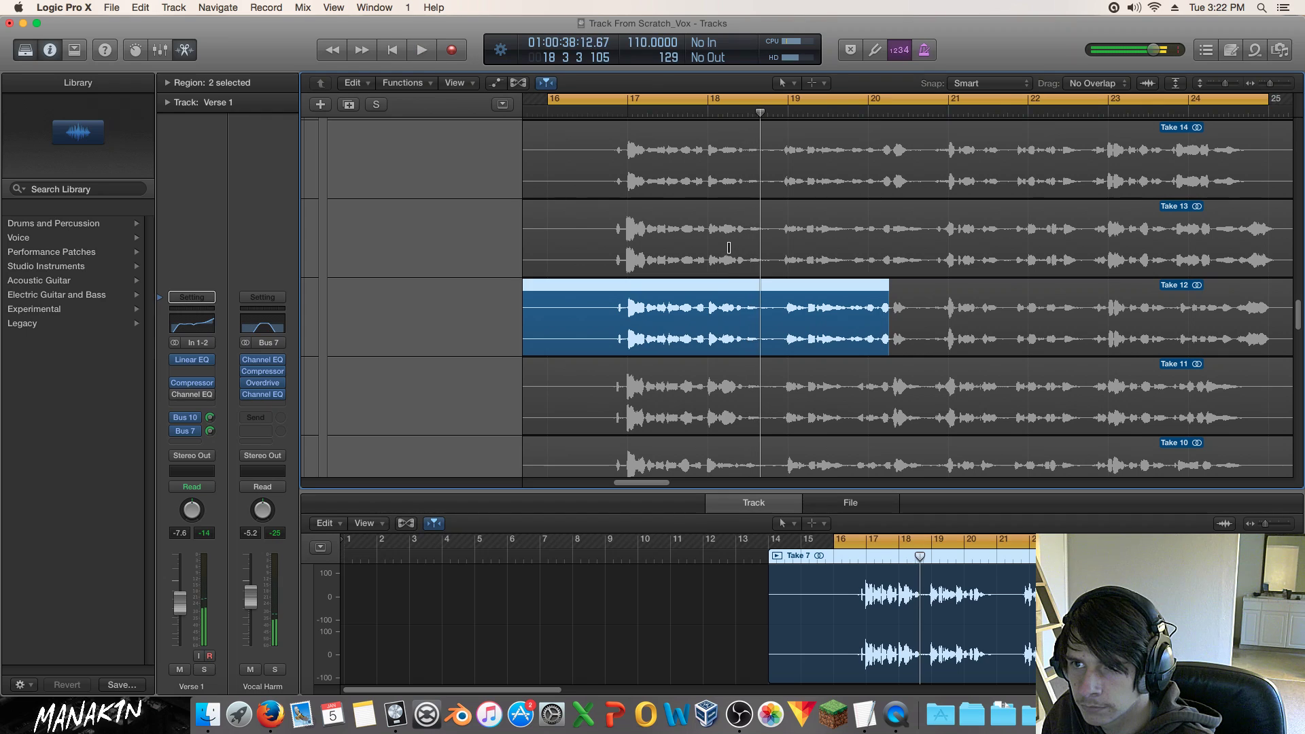
{"action": "left_click", "coordinate": [736, 248]}
{"action": "key", "text": "space"}
{"action": "scroll", "coordinate": [736, 263], "scroll_direction": "up", "scroll_amount": 3}
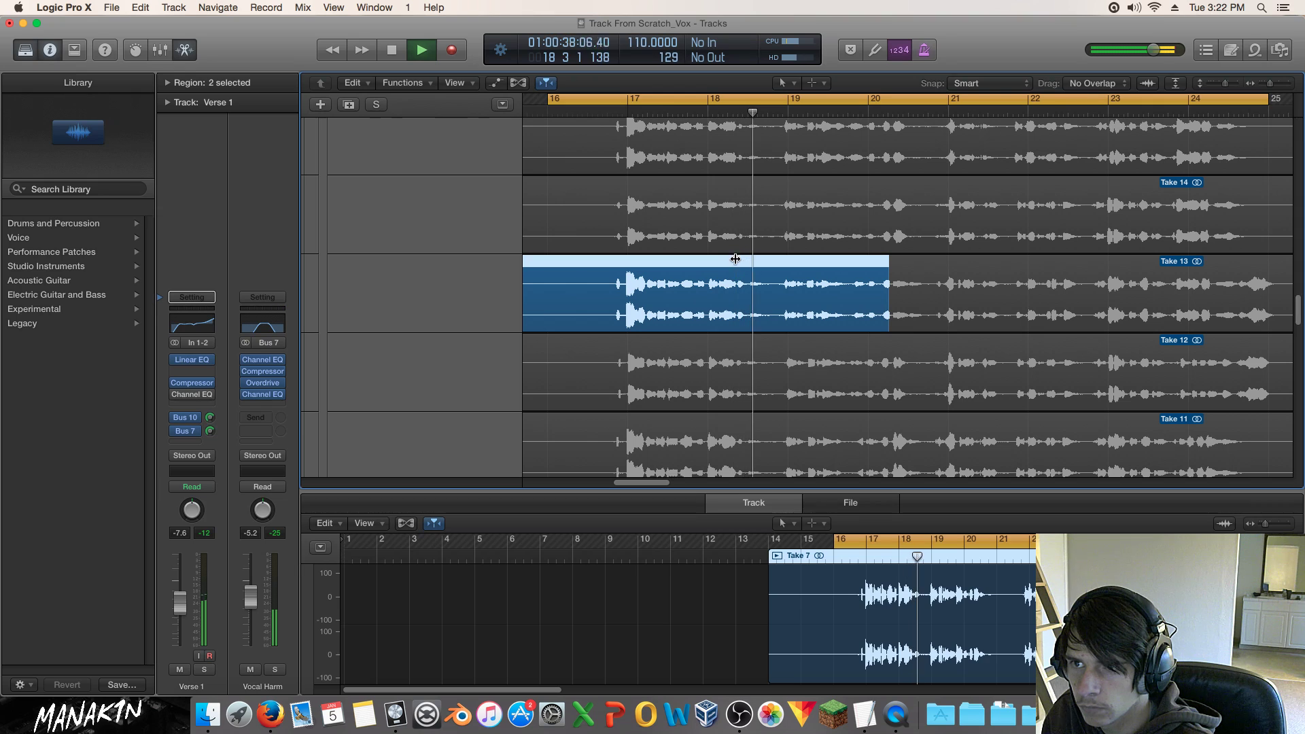
{"action": "key", "text": "space"}
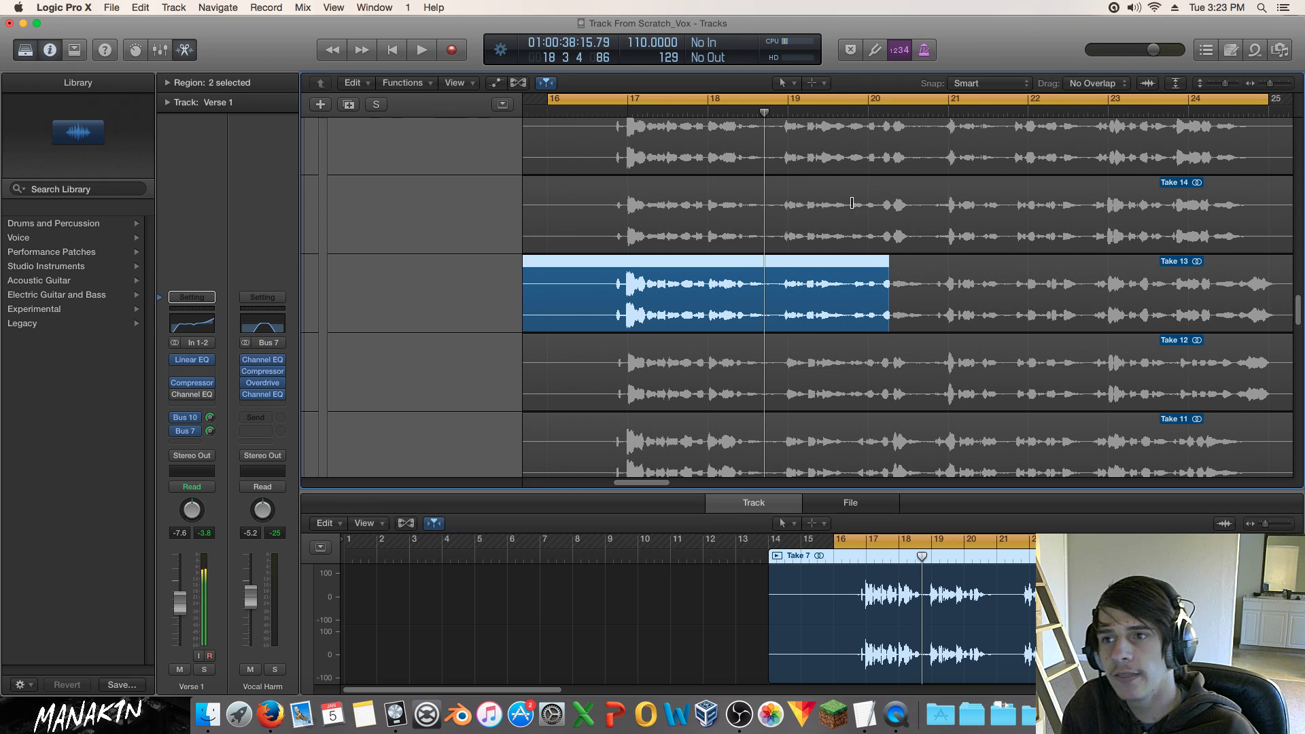
Audition Take 14 and Take 15 for the opening section of Verse 1.
{"action": "left_click", "coordinate": [715, 216]}
{"action": "scroll", "coordinate": [750, 232], "scroll_direction": "up", "scroll_amount": 1}
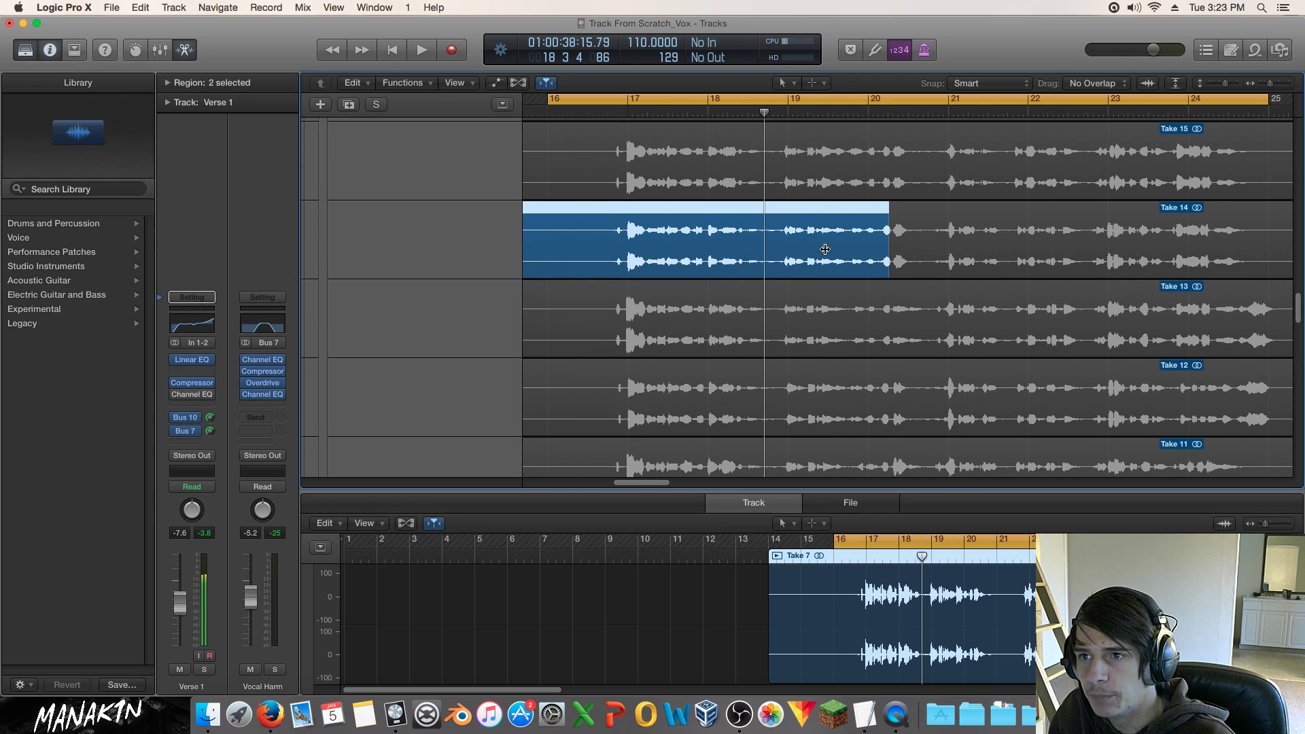
{"action": "key", "text": "space"}
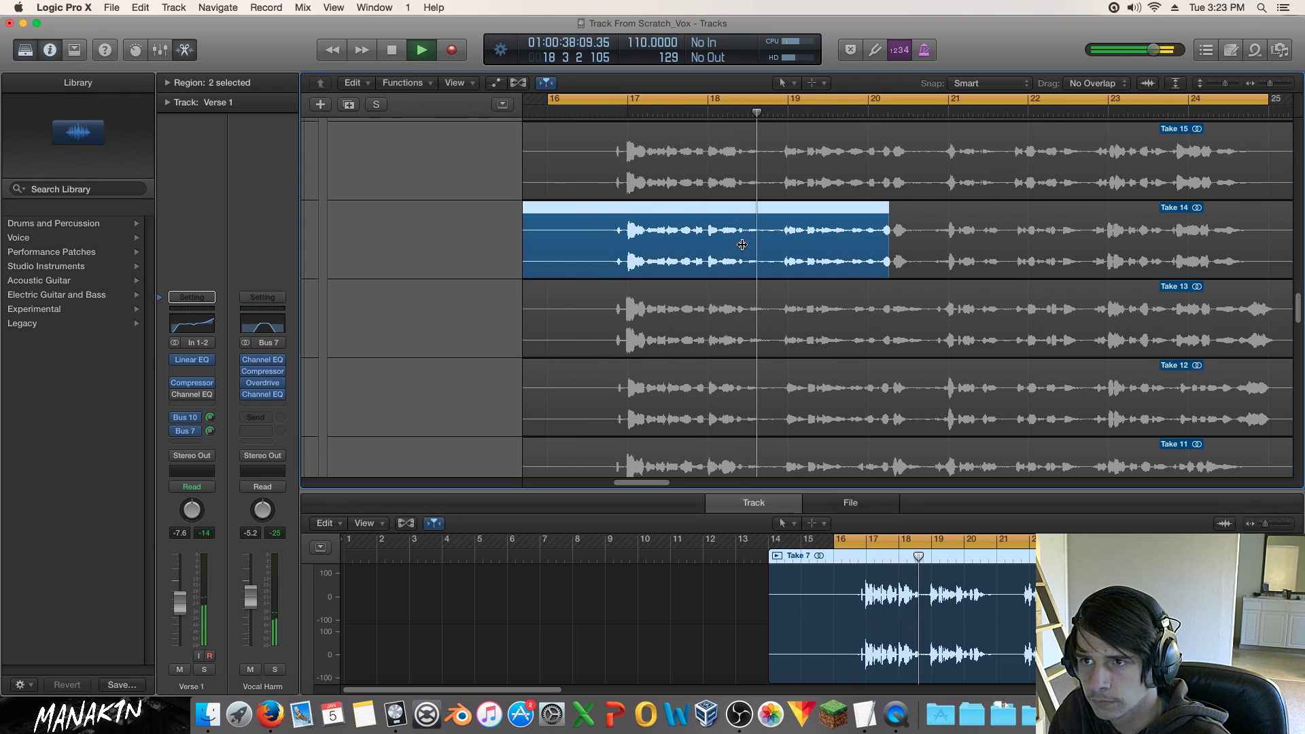
{"action": "key", "text": "space"}
{"action": "left_click", "coordinate": [720, 166]}
{"action": "key", "text": "space"}
{"action": "scroll", "coordinate": [757, 279], "scroll_direction": "up", "scroll_amount": 5}
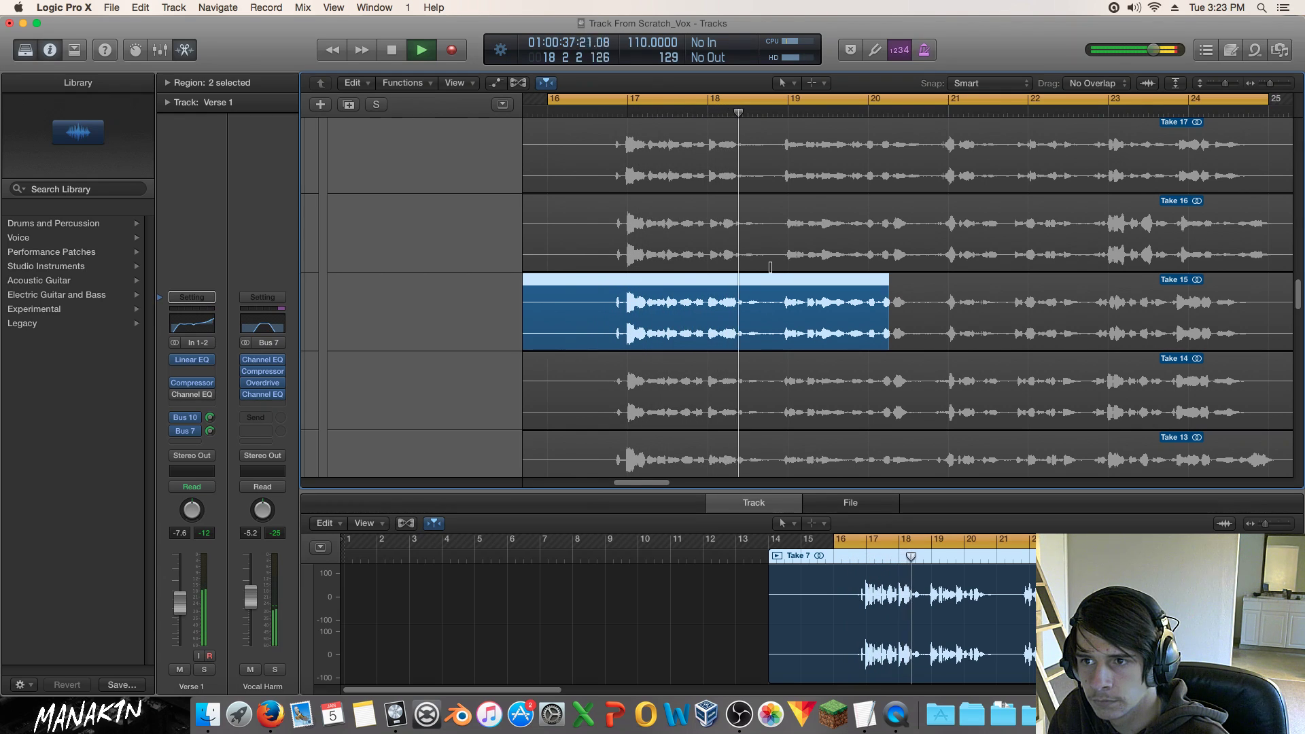
Audition Take 16 and Take 17 for the opening section of Verse 1.
{"action": "left_click", "coordinate": [754, 267]}
{"action": "key", "text": "space"}
{"action": "key", "text": "space"}
{"action": "scroll", "coordinate": [749, 270], "scroll_direction": "up", "scroll_amount": 3}
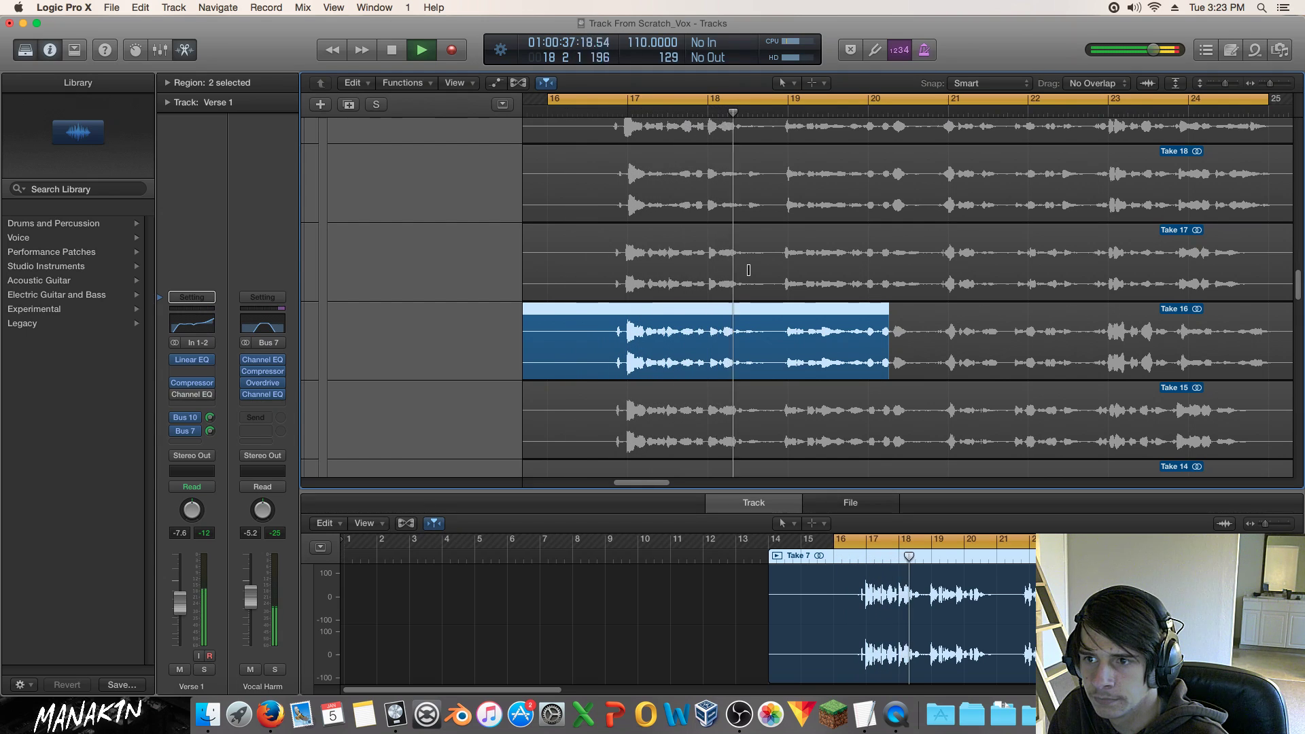
{"action": "left_click", "coordinate": [748, 269]}
{"action": "key", "text": "space"}
{"action": "key", "text": "space"}
{"action": "scroll", "coordinate": [747, 268], "scroll_direction": "up", "scroll_amount": 3}
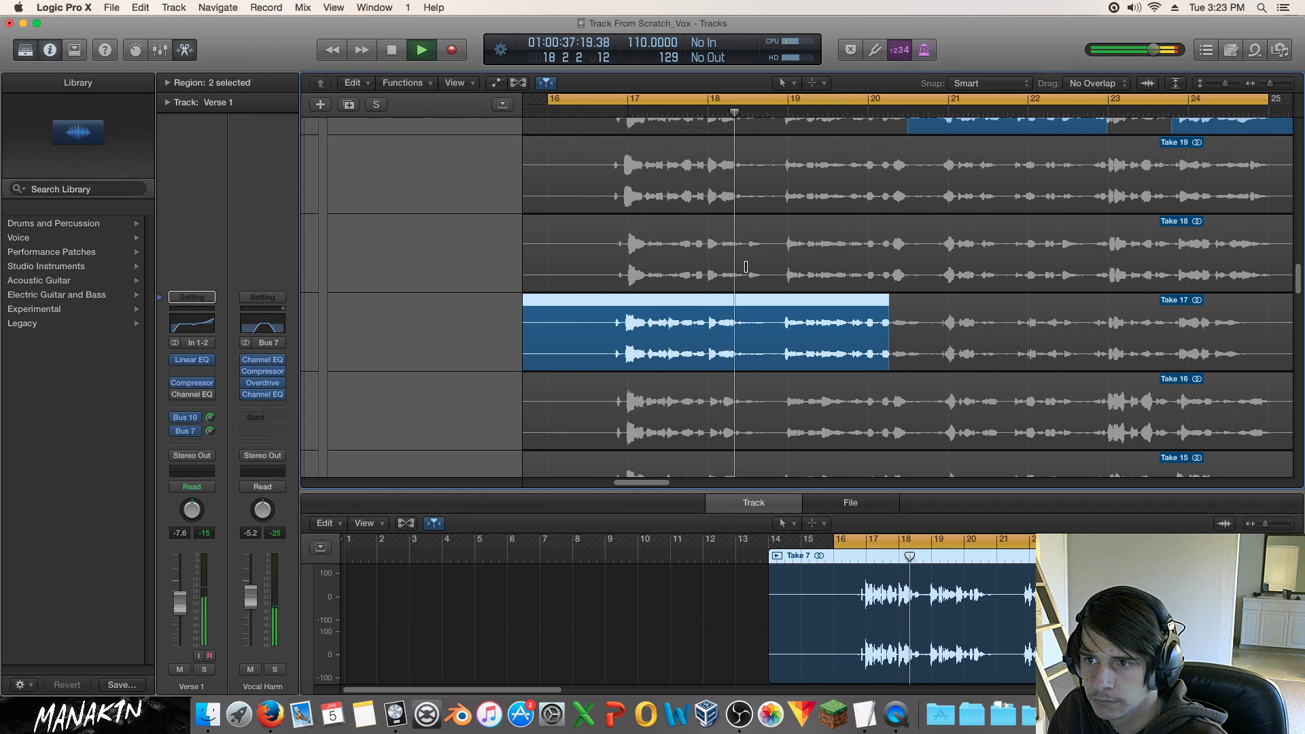
Audition Take 18 and Take 19 for the opening section of Verse 1.
{"action": "left_click", "coordinate": [746, 267]}
{"action": "key", "text": "space"}
{"action": "key", "text": "space"}
{"action": "scroll", "coordinate": [745, 265], "scroll_direction": "up", "scroll_amount": 3}
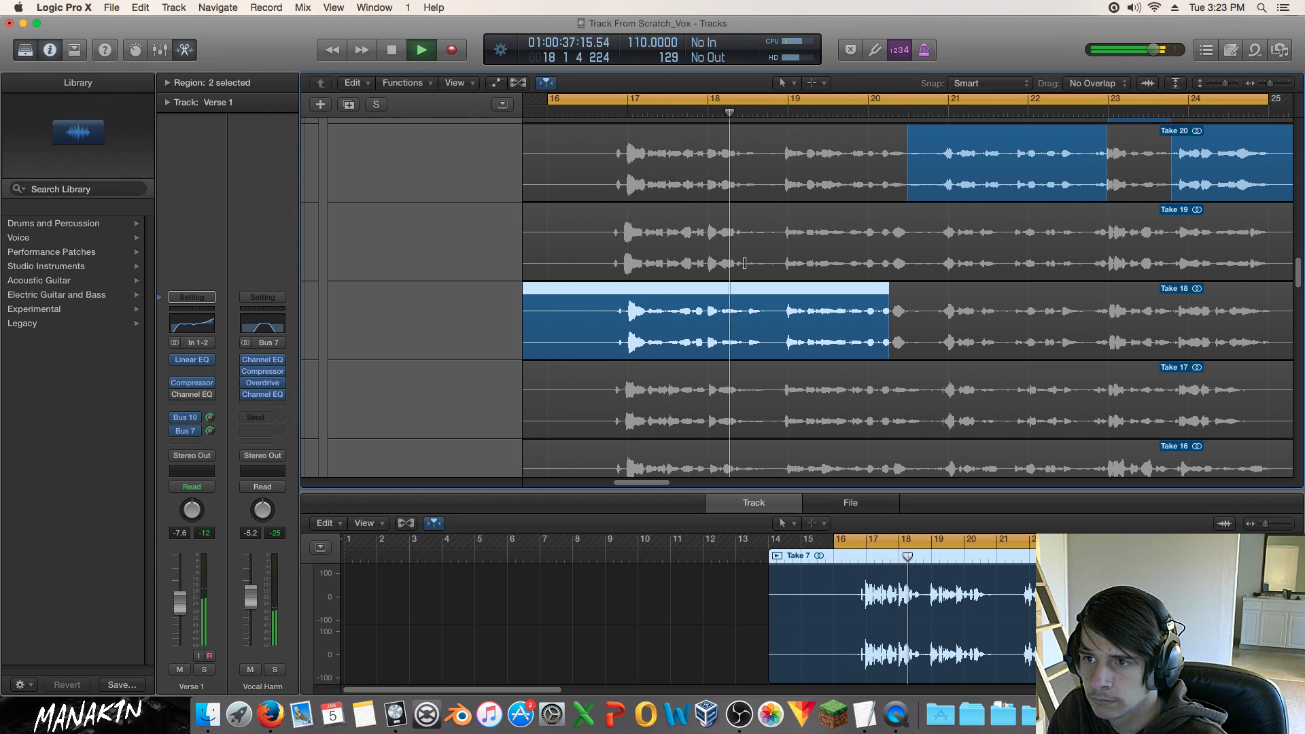
{"action": "left_click", "coordinate": [745, 263]}
{"action": "key", "text": "space"}
{"action": "key", "text": "space"}
{"action": "scroll", "coordinate": [745, 272], "scroll_direction": "up", "scroll_amount": 3}
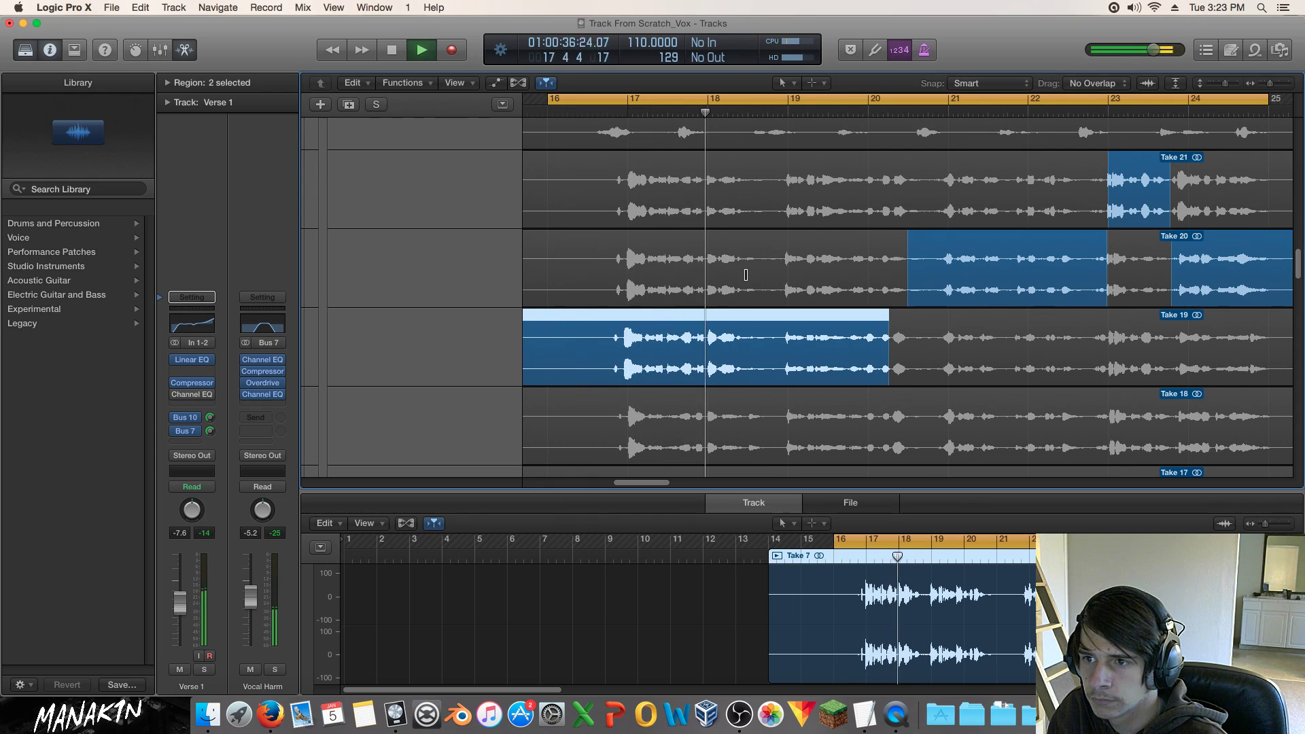
Audition Take 20 and Take 21 for the opening section of Verse 1, and stop playback.
{"action": "left_click", "coordinate": [746, 275]}
{"action": "key", "text": "space"}
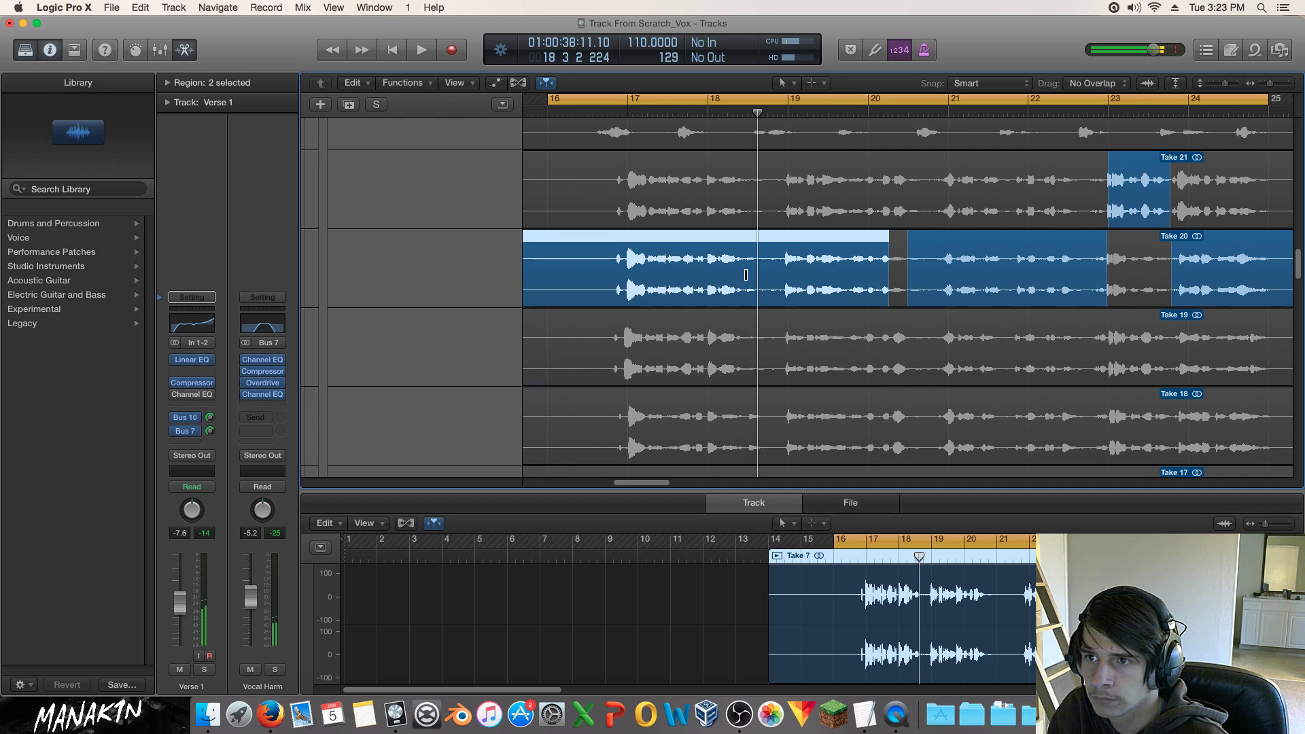
{"action": "key", "text": "space"}
{"action": "scroll", "coordinate": [745, 274], "scroll_direction": "up", "scroll_amount": 1}
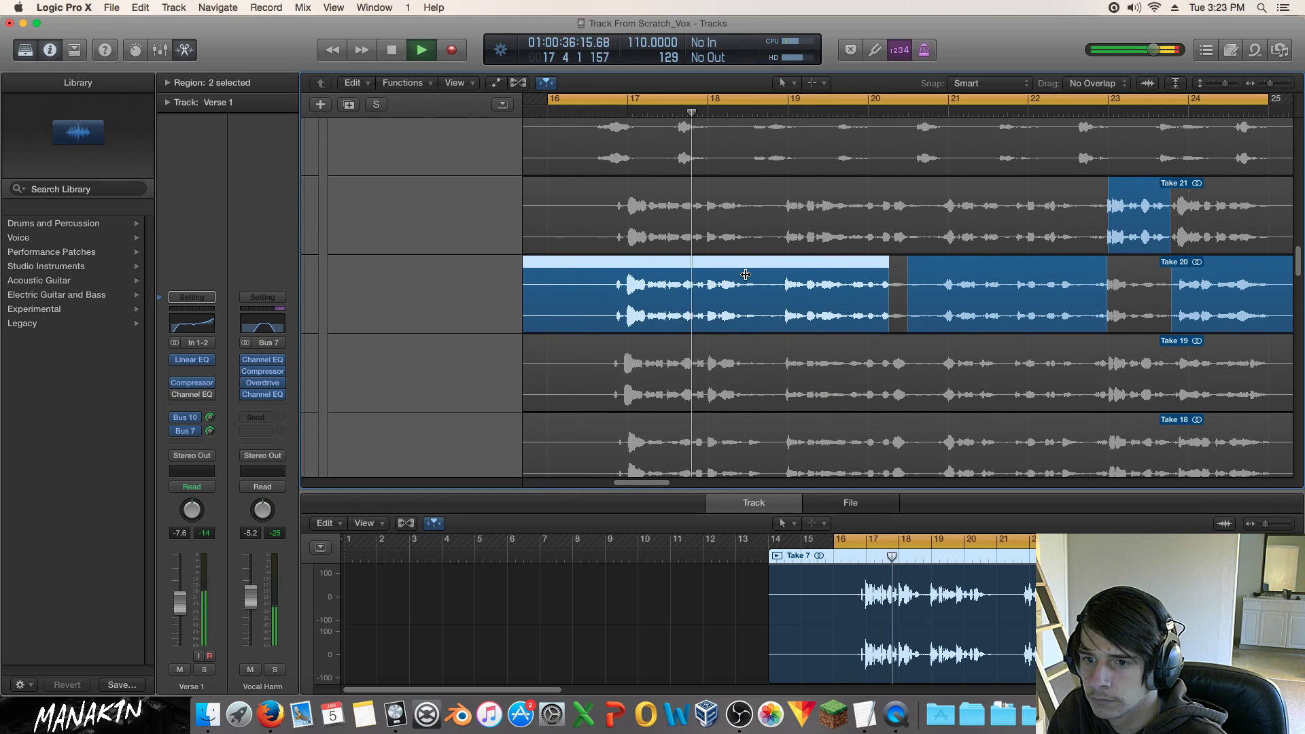
{"action": "key", "text": "space"}
{"action": "left_click", "coordinate": [745, 245]}
{"action": "key", "text": "space"}
{"action": "scroll", "coordinate": [746, 258], "scroll_direction": "up", "scroll_amount": 2}
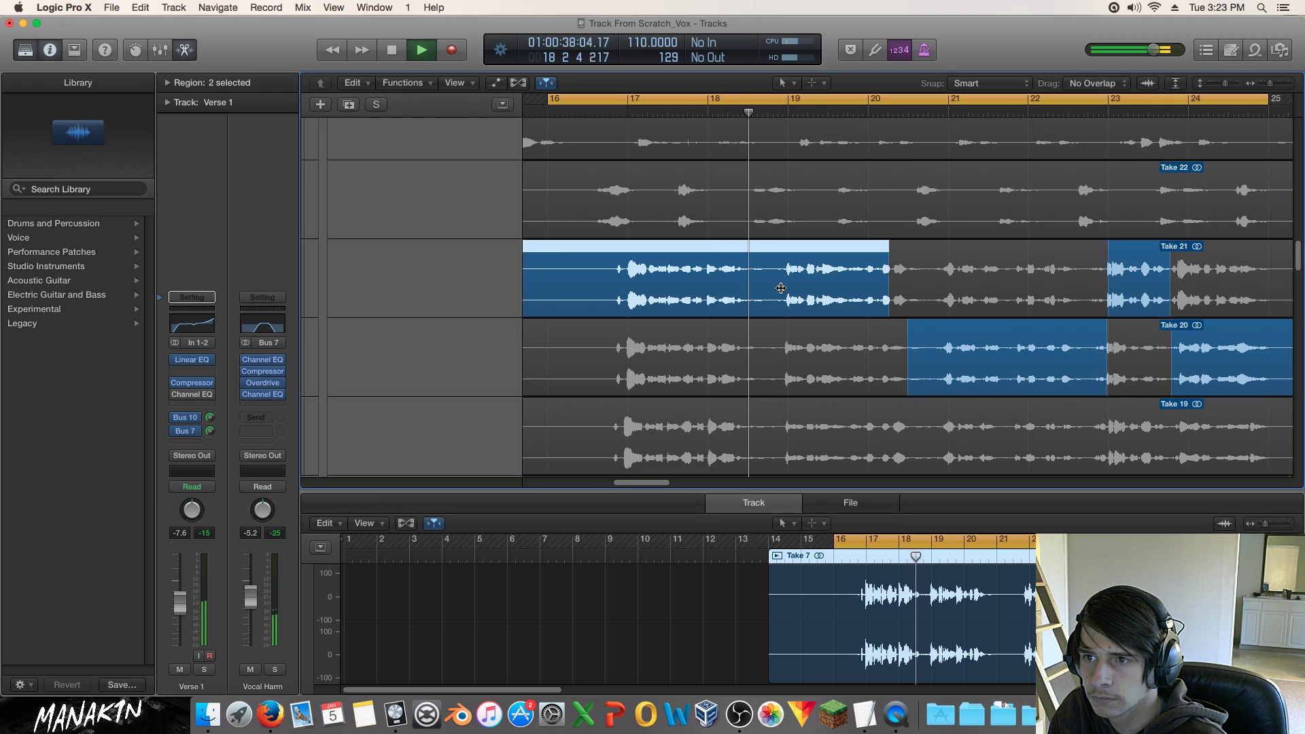
{"action": "key", "text": "space"}
Switch the opening section of Verse 1 to Take 13 and replay its phrase around bar 18.
{"action": "scroll", "coordinate": [781, 289], "scroll_direction": "down", "scroll_amount": 10}
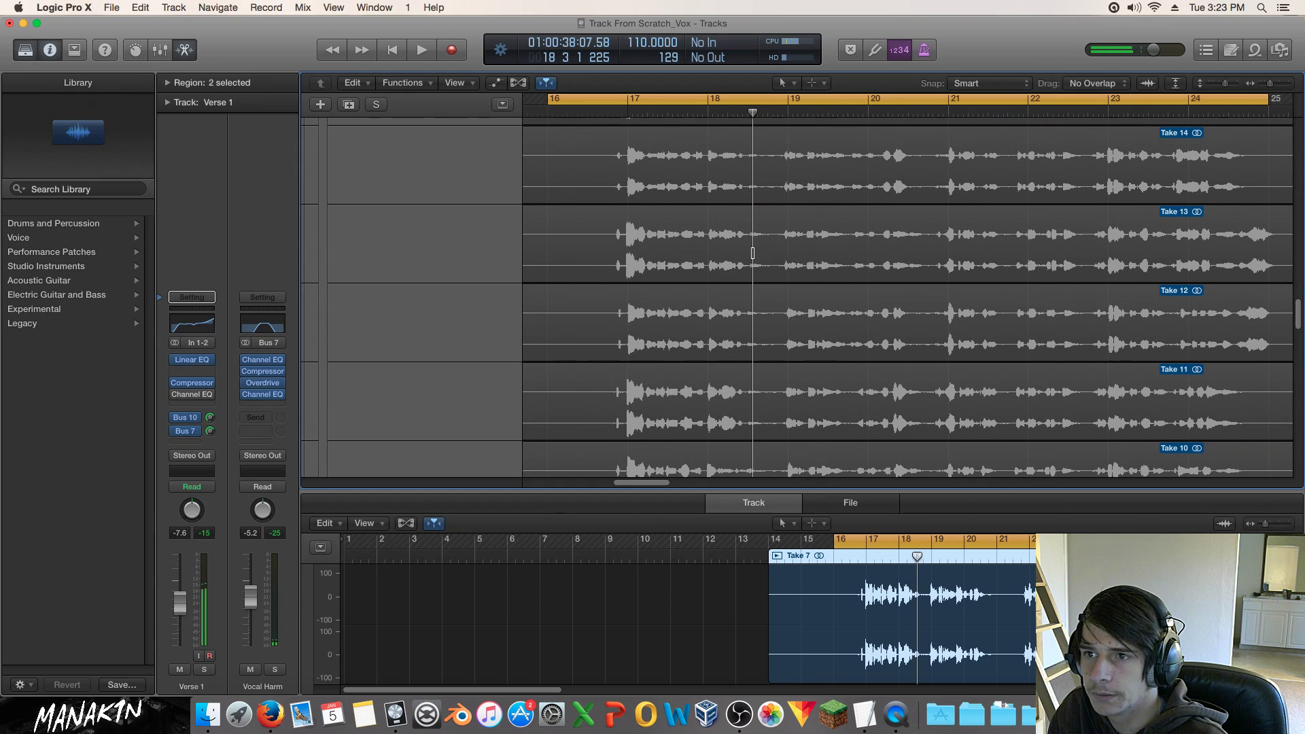
{"action": "left_click", "coordinate": [753, 253]}
{"action": "key", "text": "space"}
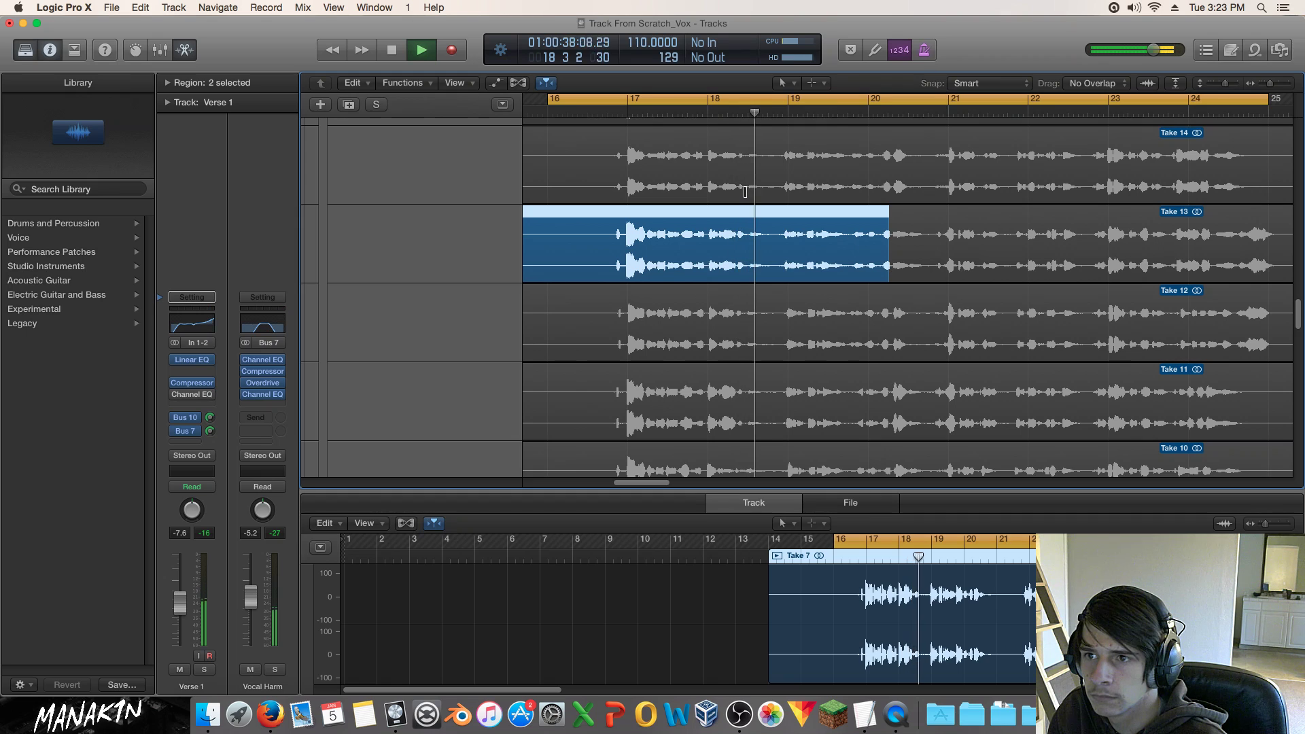
{"action": "key", "text": "comma"}
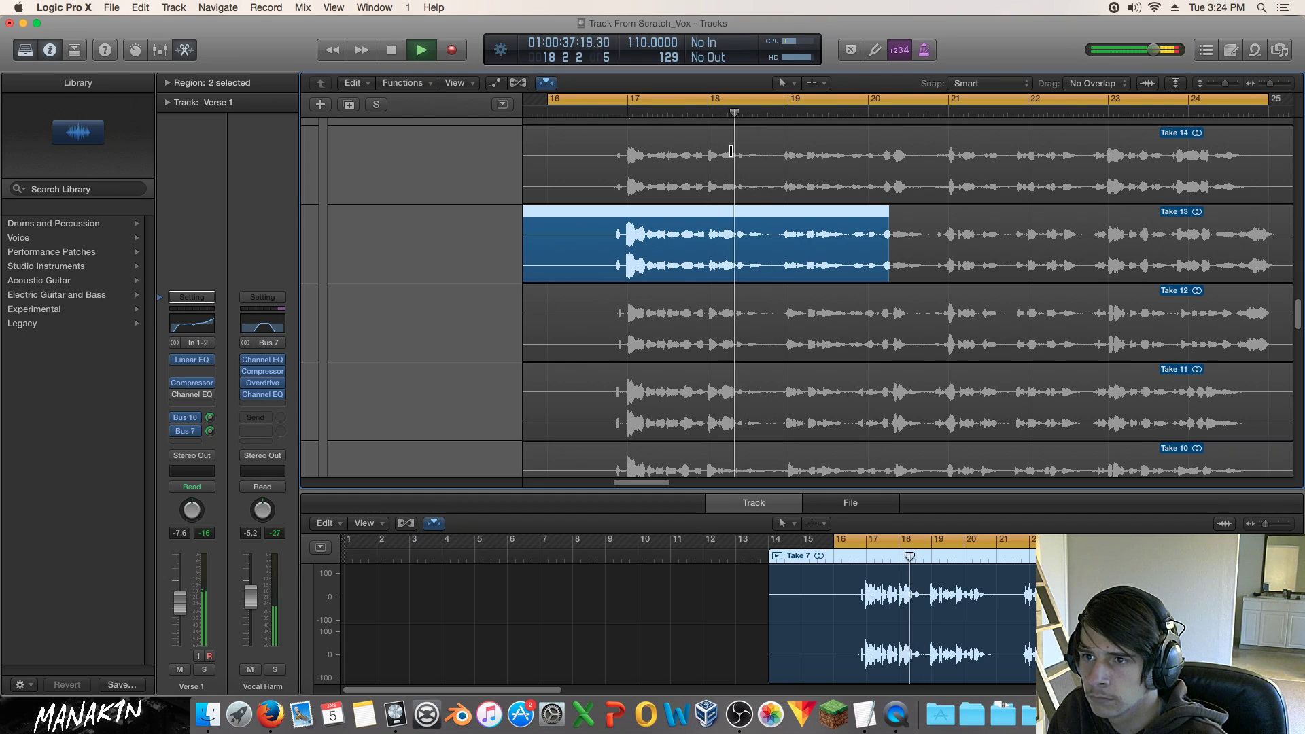
{"action": "key", "text": "space"}
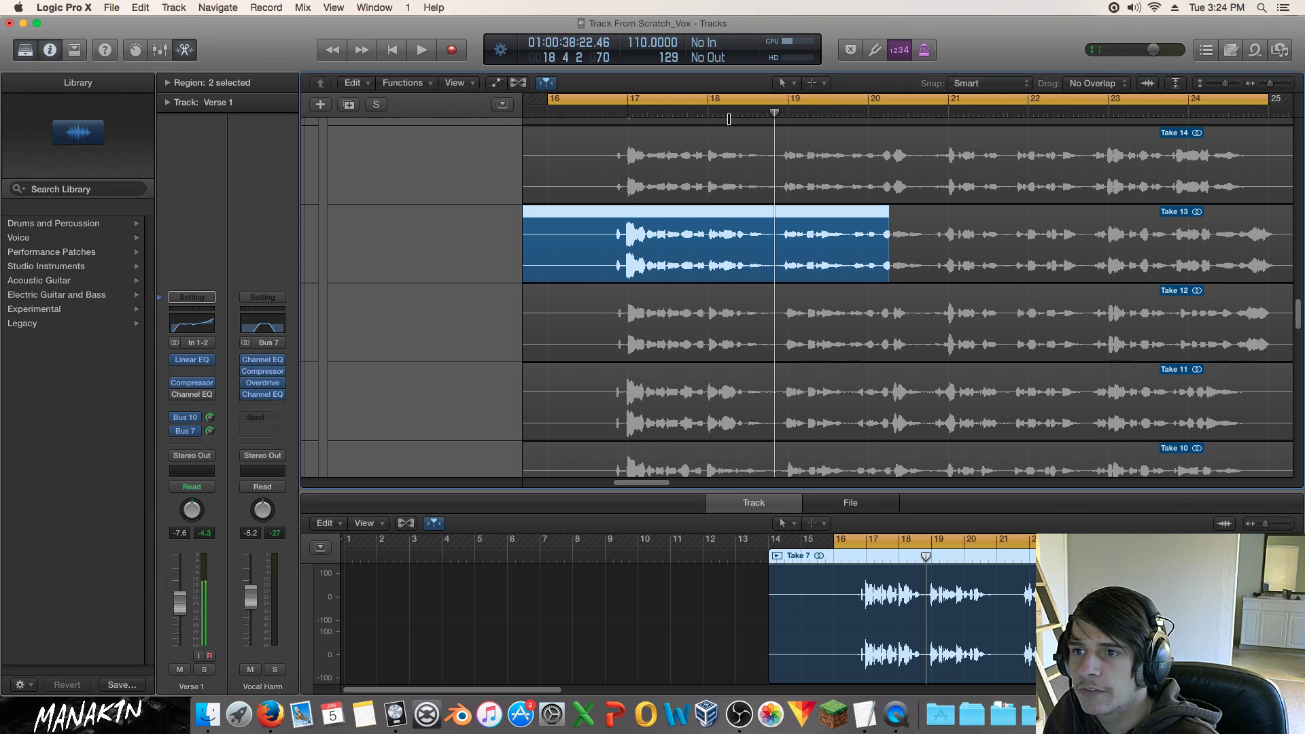
{"action": "double_click", "coordinate": [705, 114]}
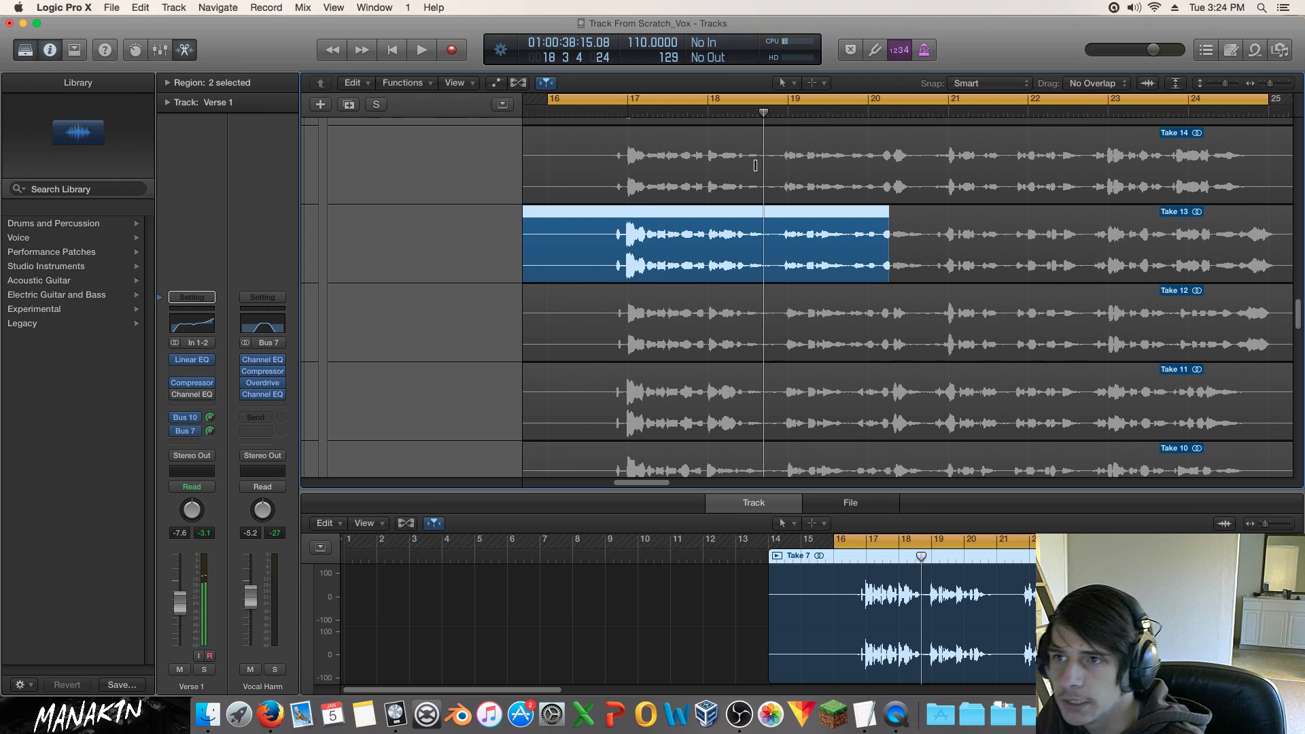
Comp in Take 14 from about bar 18 beat 3 to just past beat 4, and play back the edit.
{"action": "left_click_drag", "start_coordinate": [745, 158], "coordinate": [759, 162]}
{"action": "key", "text": "space"}
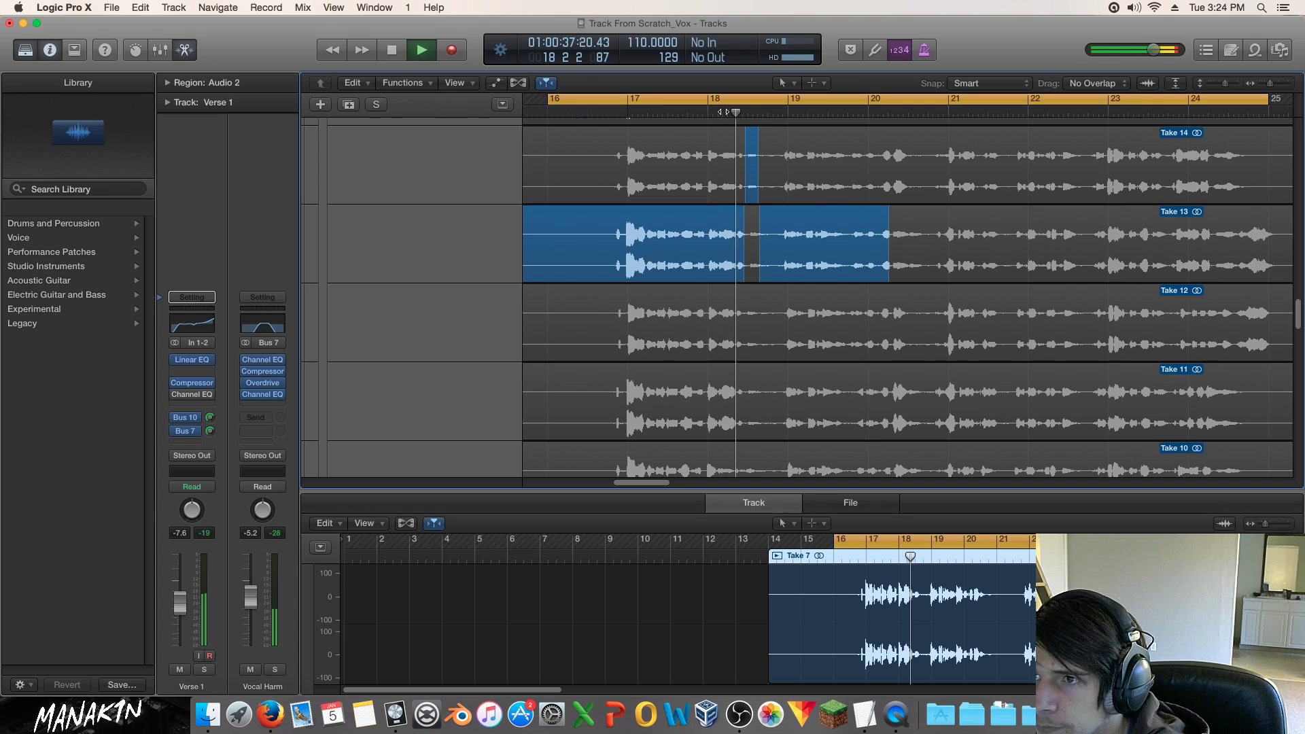
{"action": "key", "text": "space"}
{"action": "left_click_drag", "start_coordinate": [756, 154], "coordinate": [772, 157]}
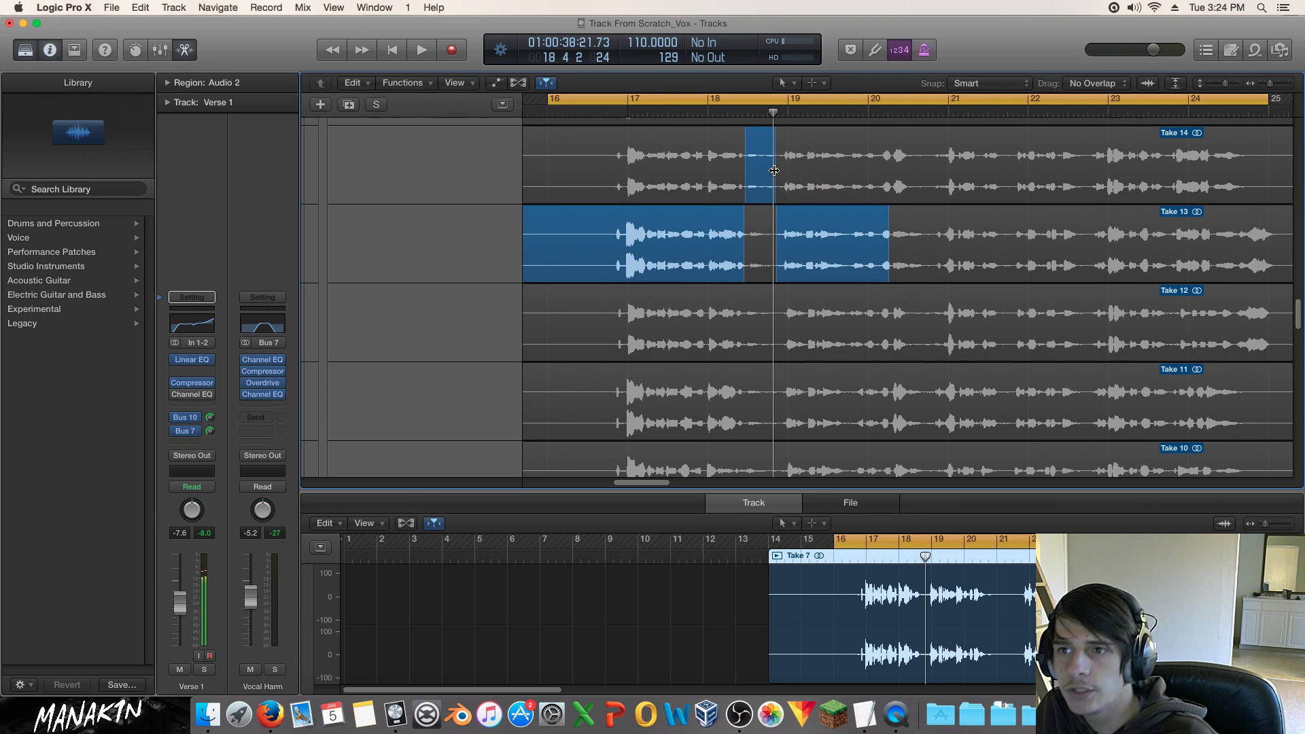
{"action": "left_click_drag", "start_coordinate": [776, 163], "coordinate": [776, 169]}
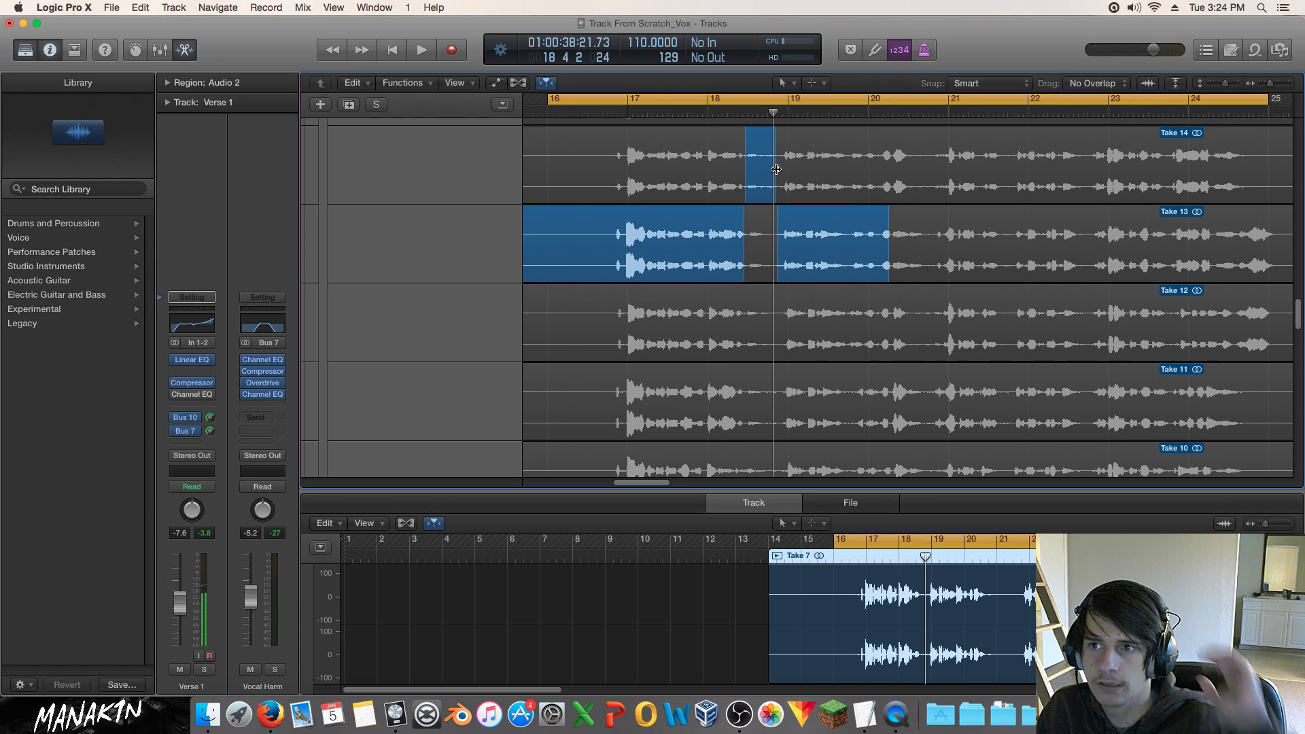
{"action": "left_click", "coordinate": [708, 130]}
{"action": "key", "text": "space"}
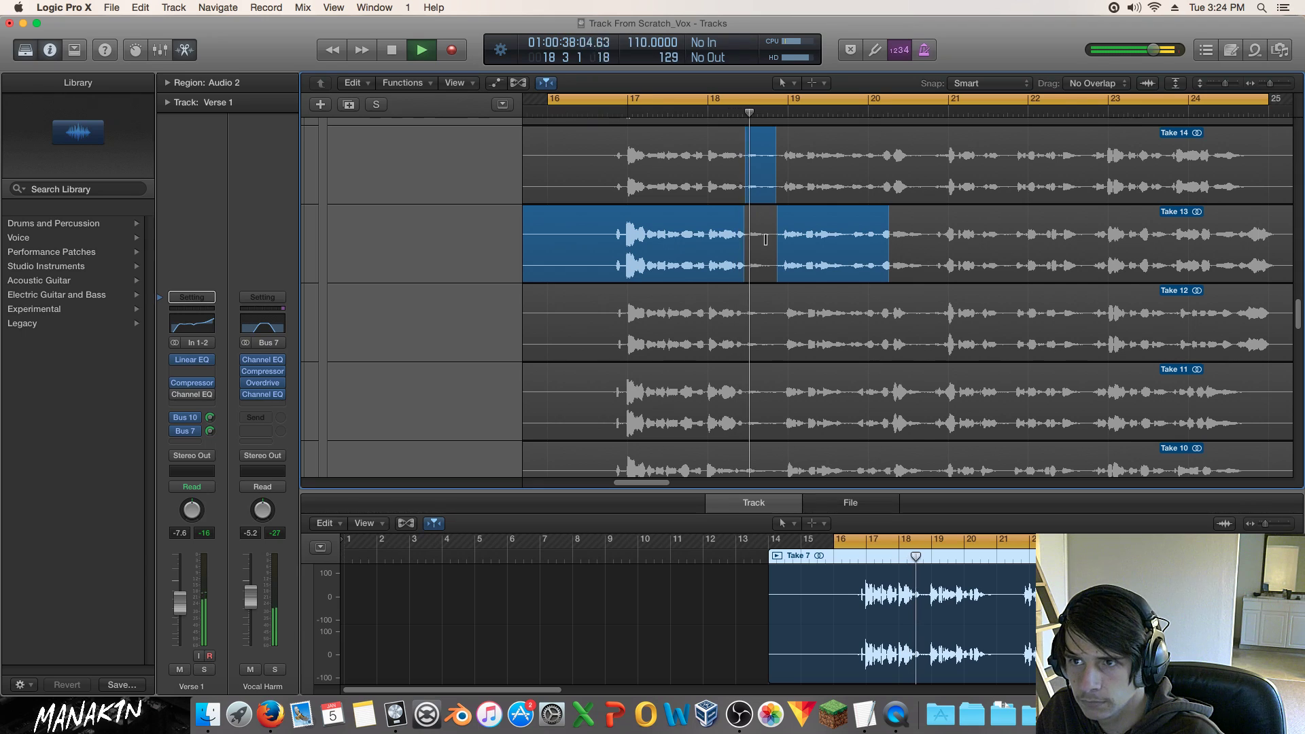
Audition Take 12 in place of Take 14 for the short phrase at the end of bar 18.
{"action": "left_click", "coordinate": [751, 302]}
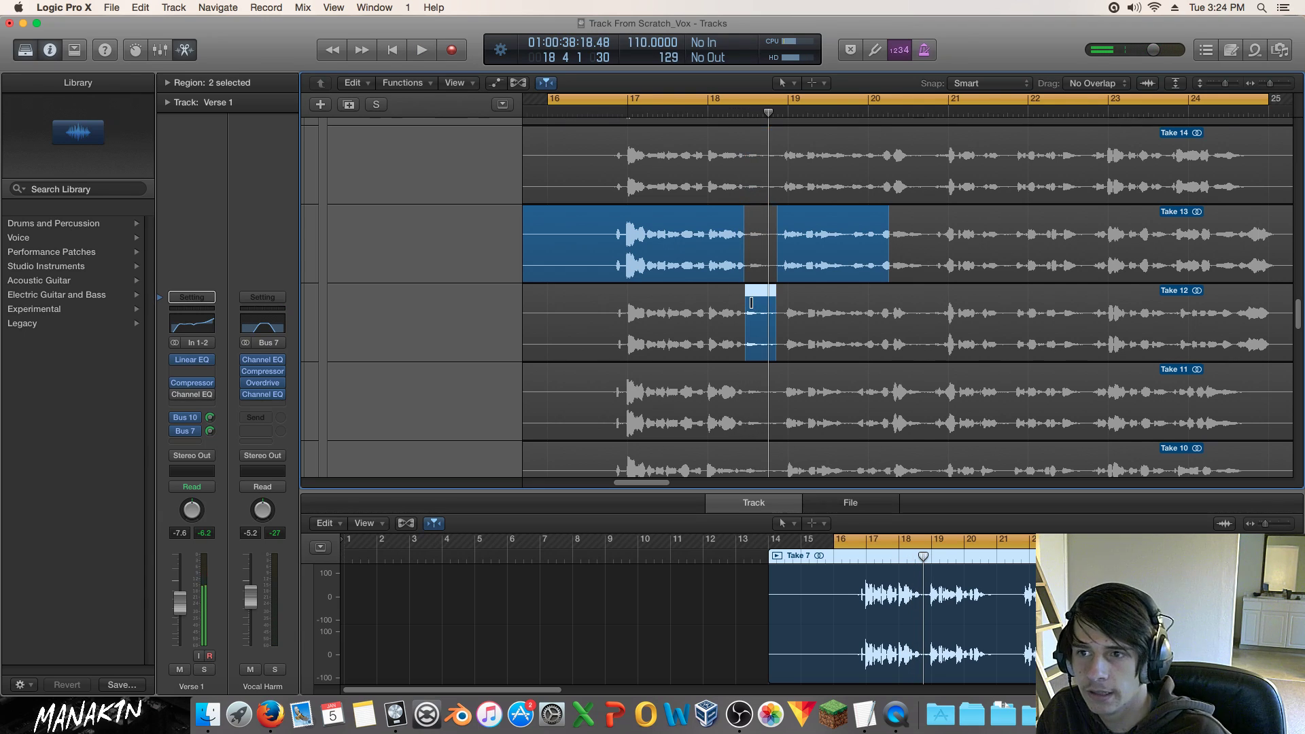
{"action": "key", "text": "space"}
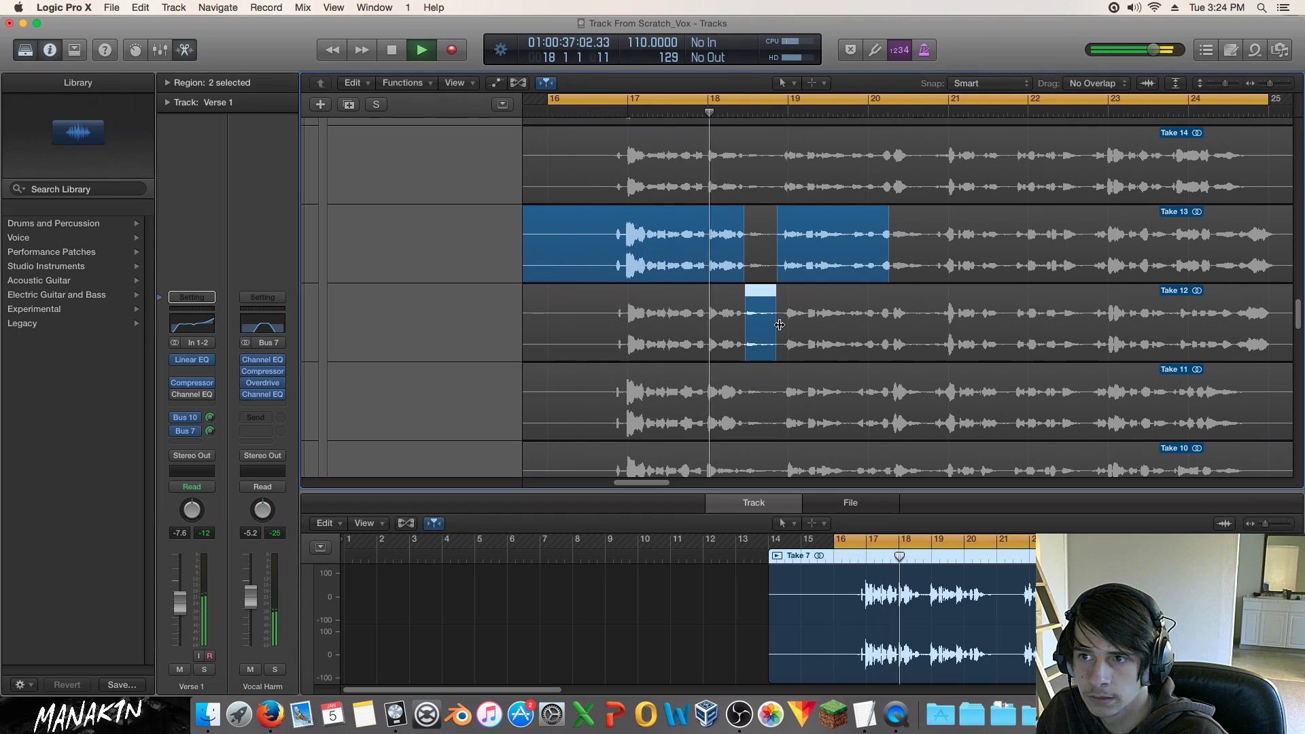
{"action": "key", "text": "space"}
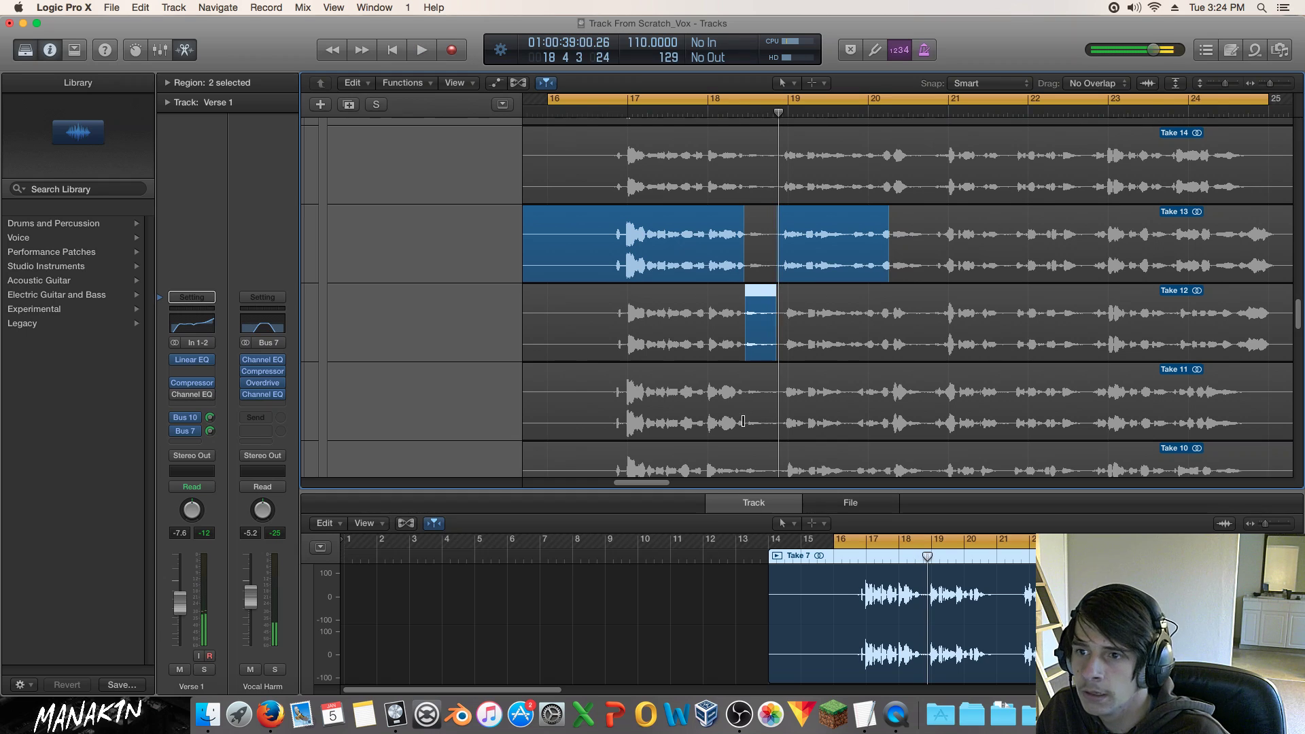
Switch the short phrase at the end of bar 18 to Take 11 and start it slightly later.
{"action": "left_click", "coordinate": [763, 391]}
{"action": "key", "text": "space"}
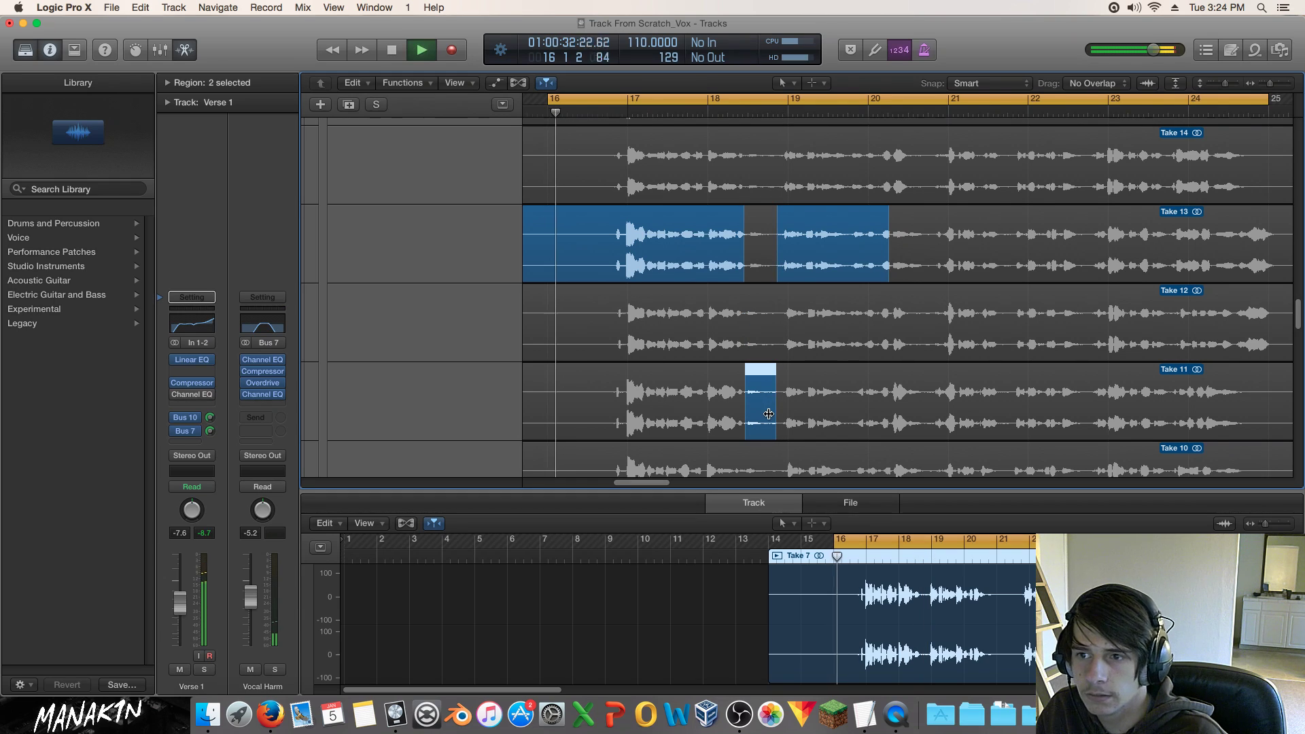
{"action": "left_click_drag", "start_coordinate": [768, 414], "coordinate": [746, 405]}
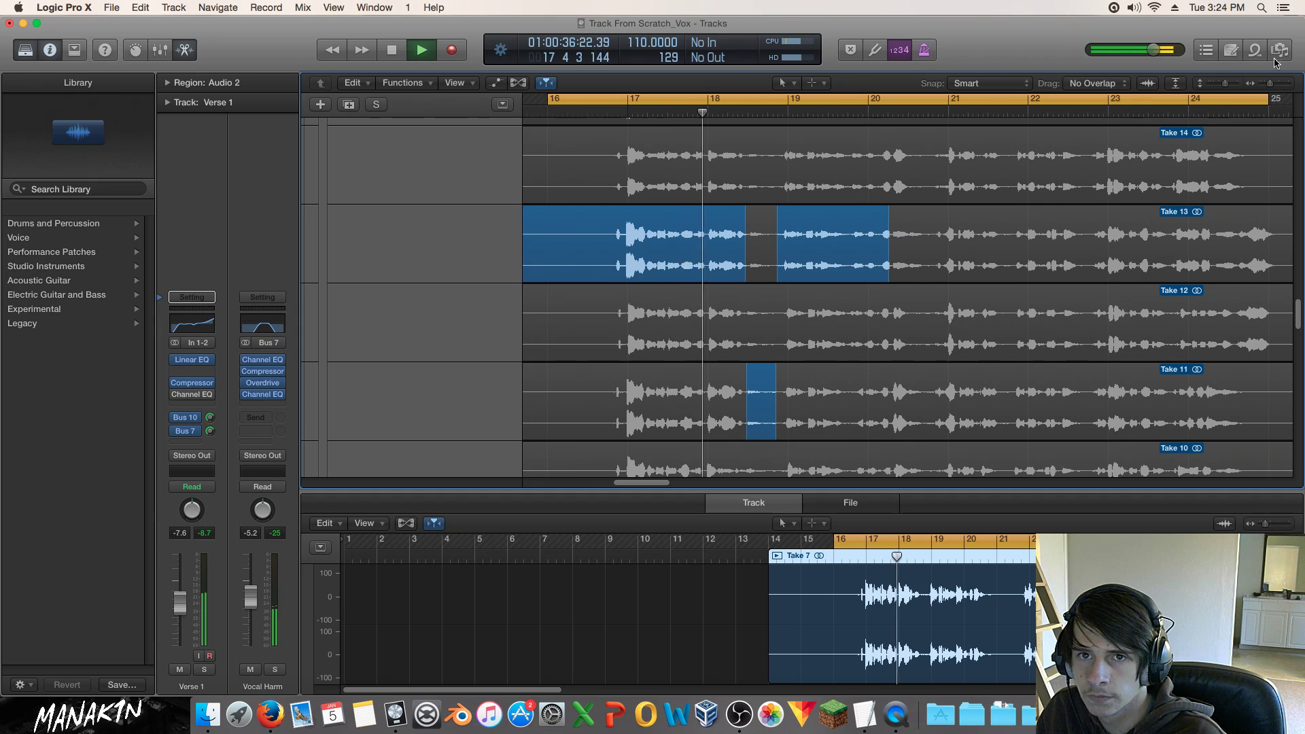
{"action": "left_click_drag", "start_coordinate": [1270, 83], "coordinate": [1227, 83]}
{"action": "key", "text": "space"}
{"action": "scroll", "coordinate": [909, 226], "scroll_direction": "down", "scroll_amount": 6}
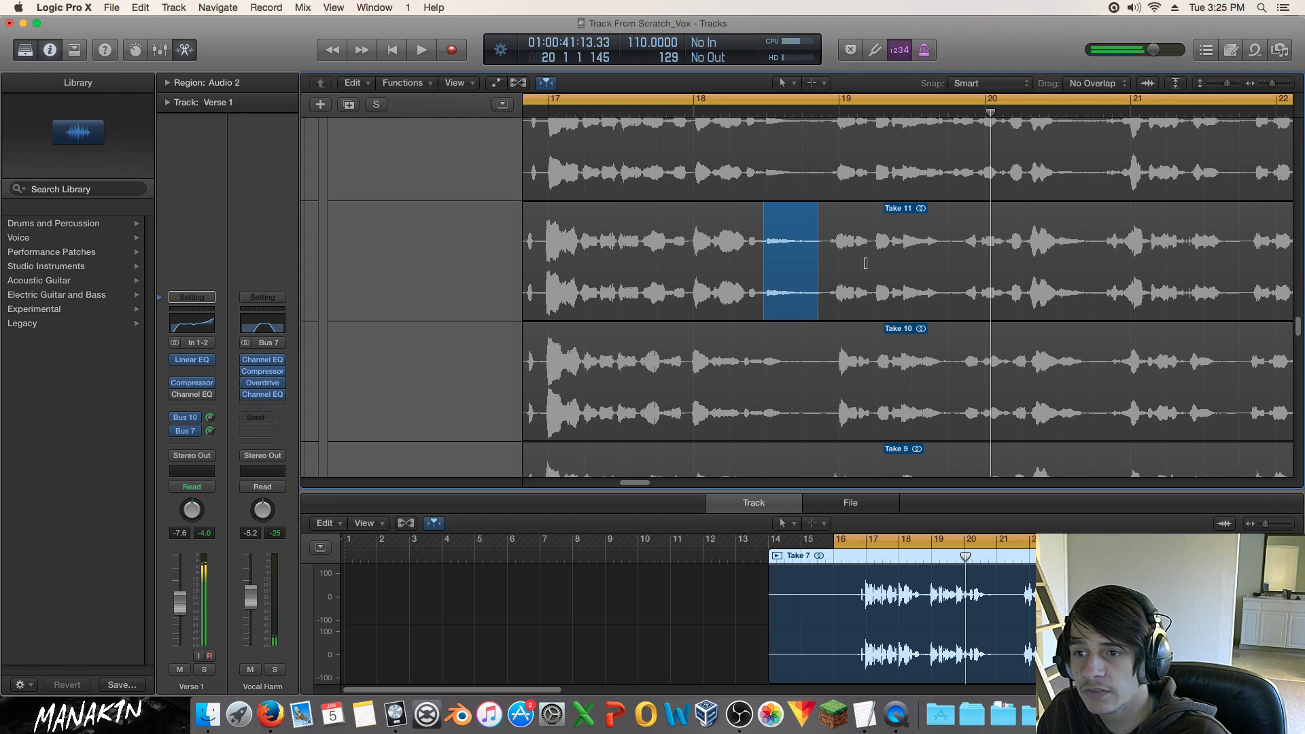
Switch the short phrase at the end of bar 18 to Take 10 and play back the edit.
{"action": "scroll", "coordinate": [799, 282], "scroll_direction": "up", "scroll_amount": 2}
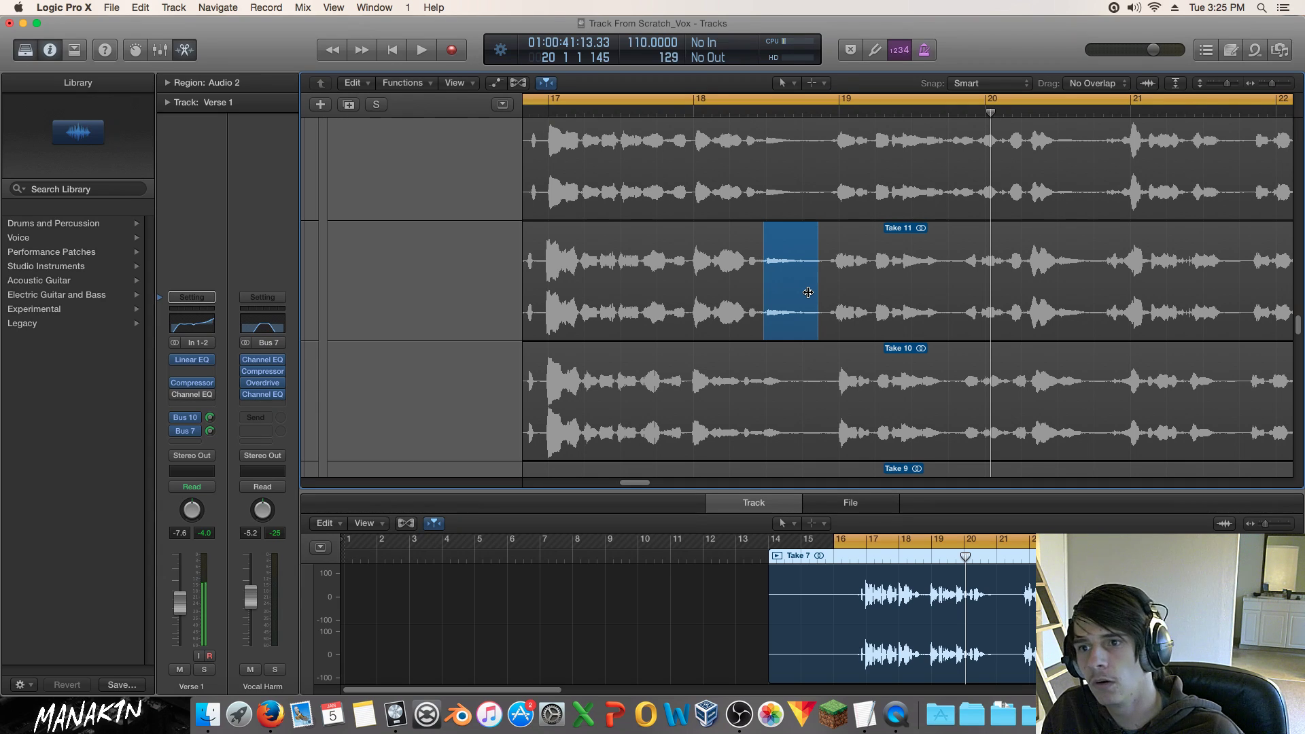
{"action": "left_click", "coordinate": [783, 193]}
{"action": "left_click", "coordinate": [782, 383]}
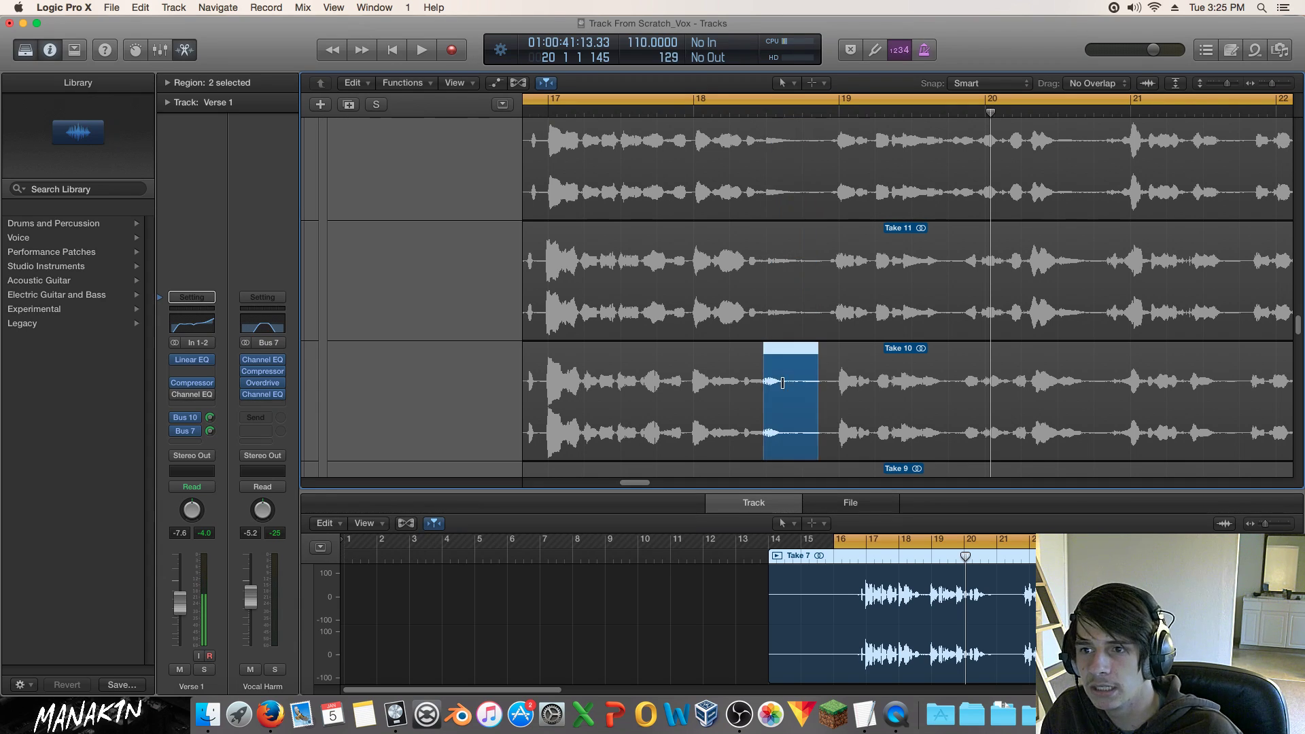
{"action": "key", "text": "space"}
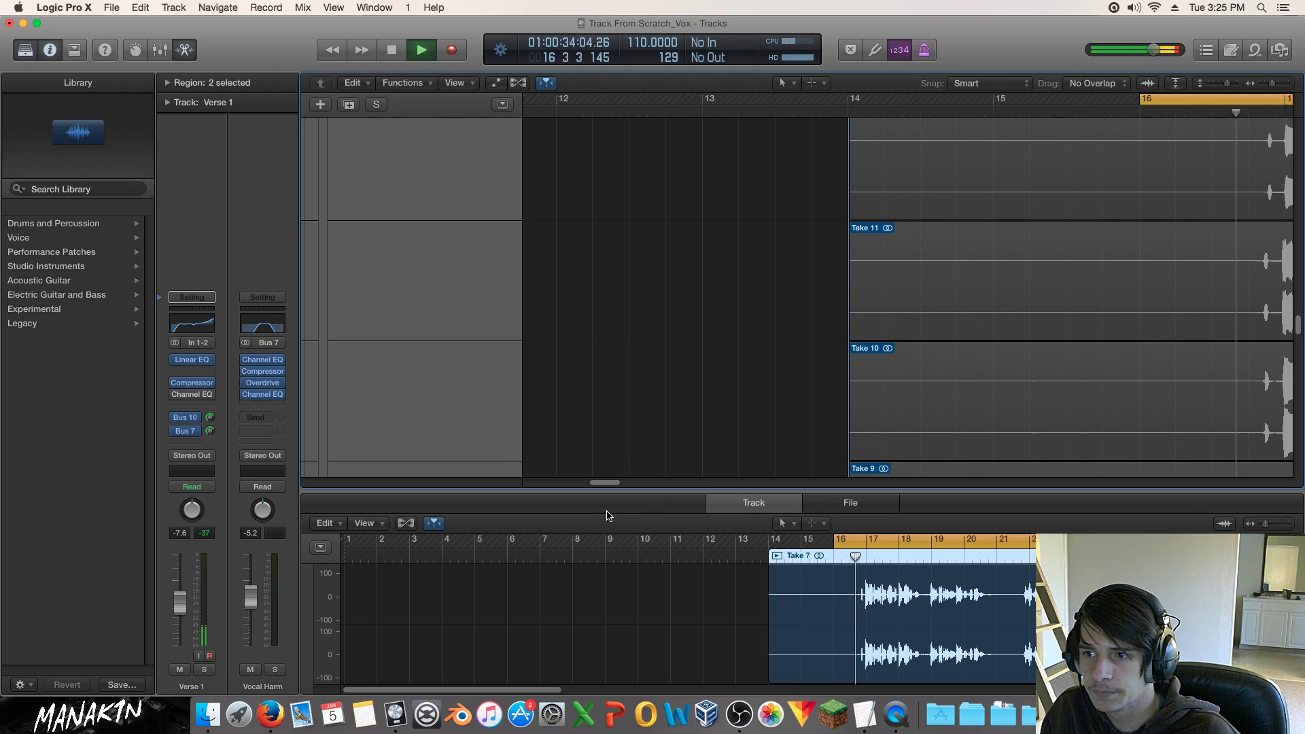
{"action": "left_click_drag", "start_coordinate": [605, 484], "coordinate": [637, 484]}
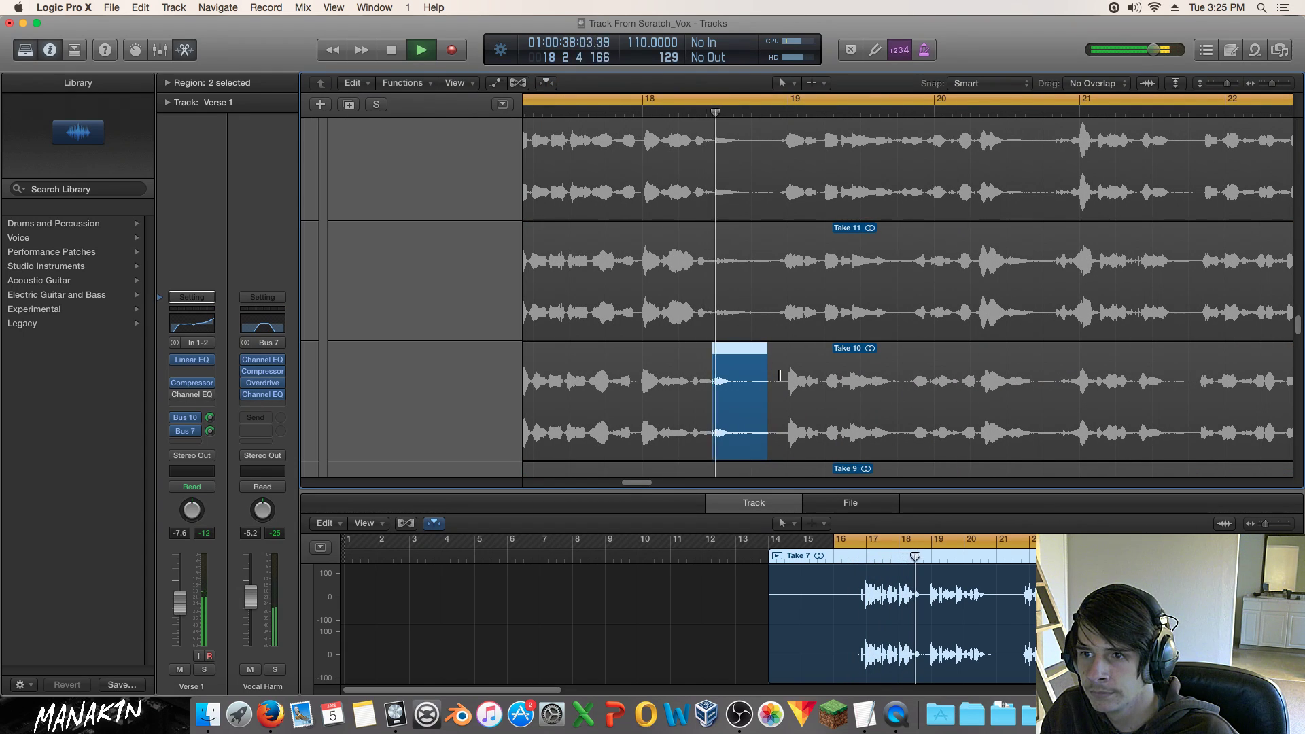
{"action": "key", "text": "space"}
Try Take 9 for the short phrase at the end of bar 18, replaying from about bar 18 beat 2.
{"action": "scroll", "coordinate": [779, 375], "scroll_direction": "down", "scroll_amount": 5}
{"action": "left_click", "coordinate": [747, 365]}
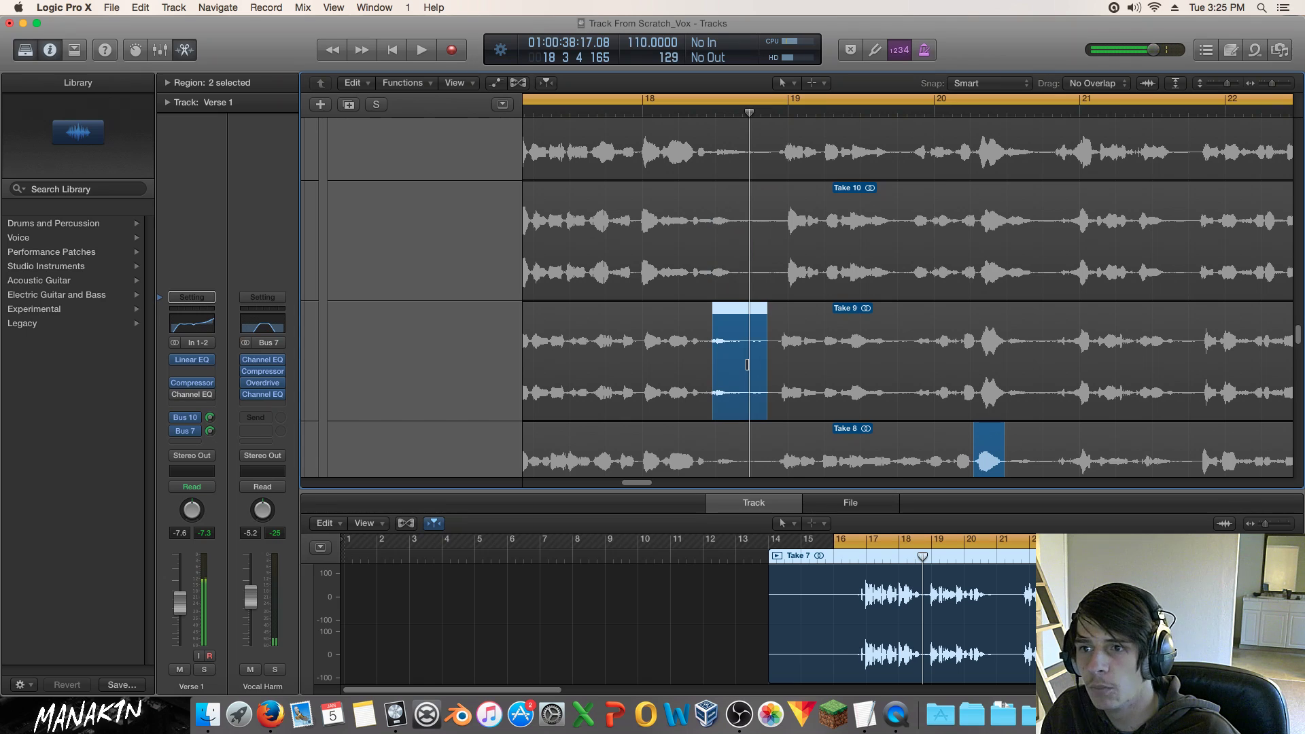
{"action": "key", "text": "space"}
{"action": "scroll", "coordinate": [600, 475], "scroll_direction": "right", "scroll_amount": 10}
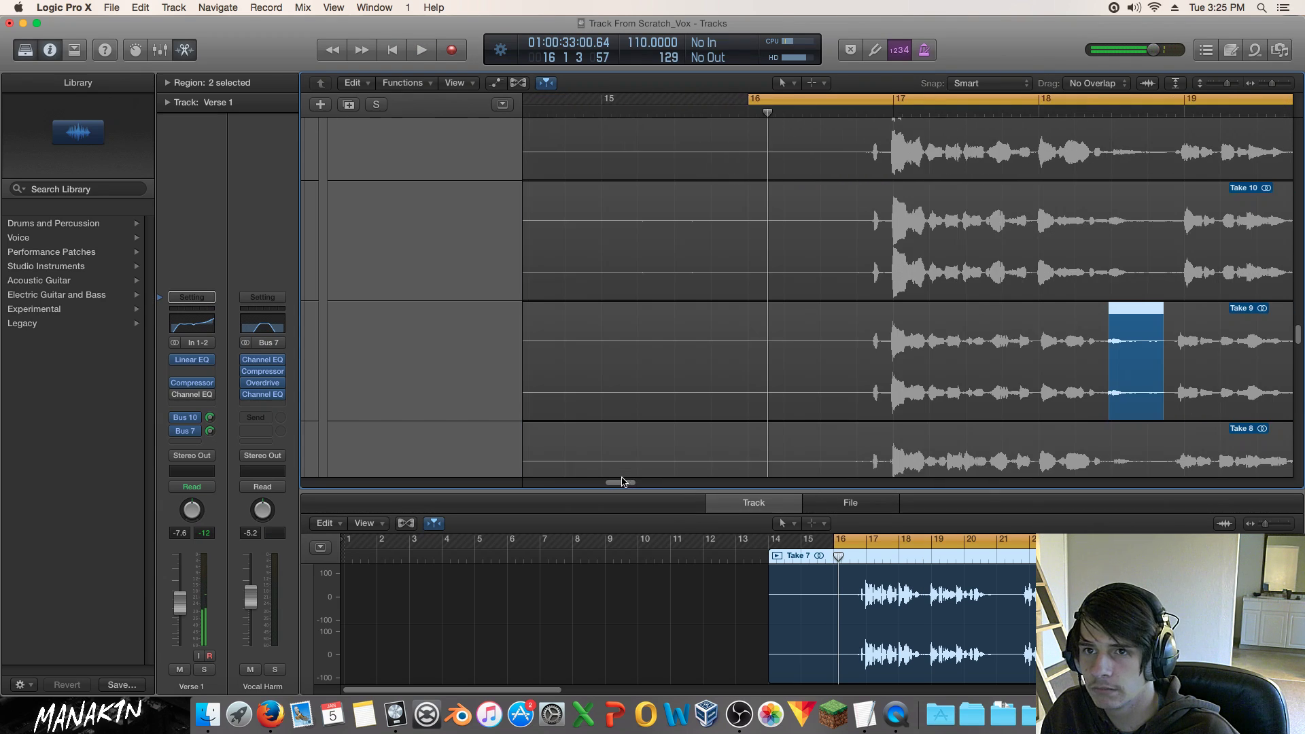
{"action": "left_click", "coordinate": [885, 116]}
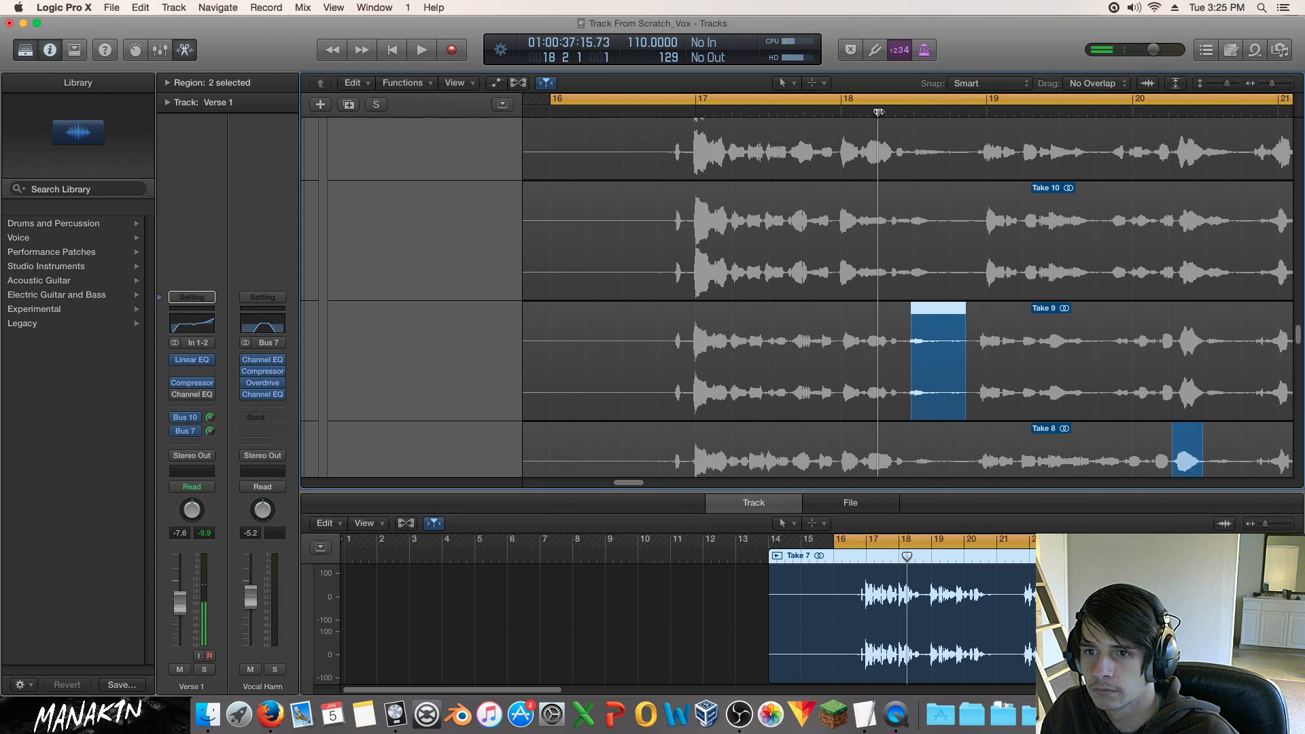
{"action": "key", "text": "space"}
Audition Take 8 for the short phrase at the end of bar 18, replaying it from around the start of the bar.
{"action": "scroll", "coordinate": [924, 347], "scroll_direction": "down", "scroll_amount": 5}
{"action": "left_click", "coordinate": [924, 348]}
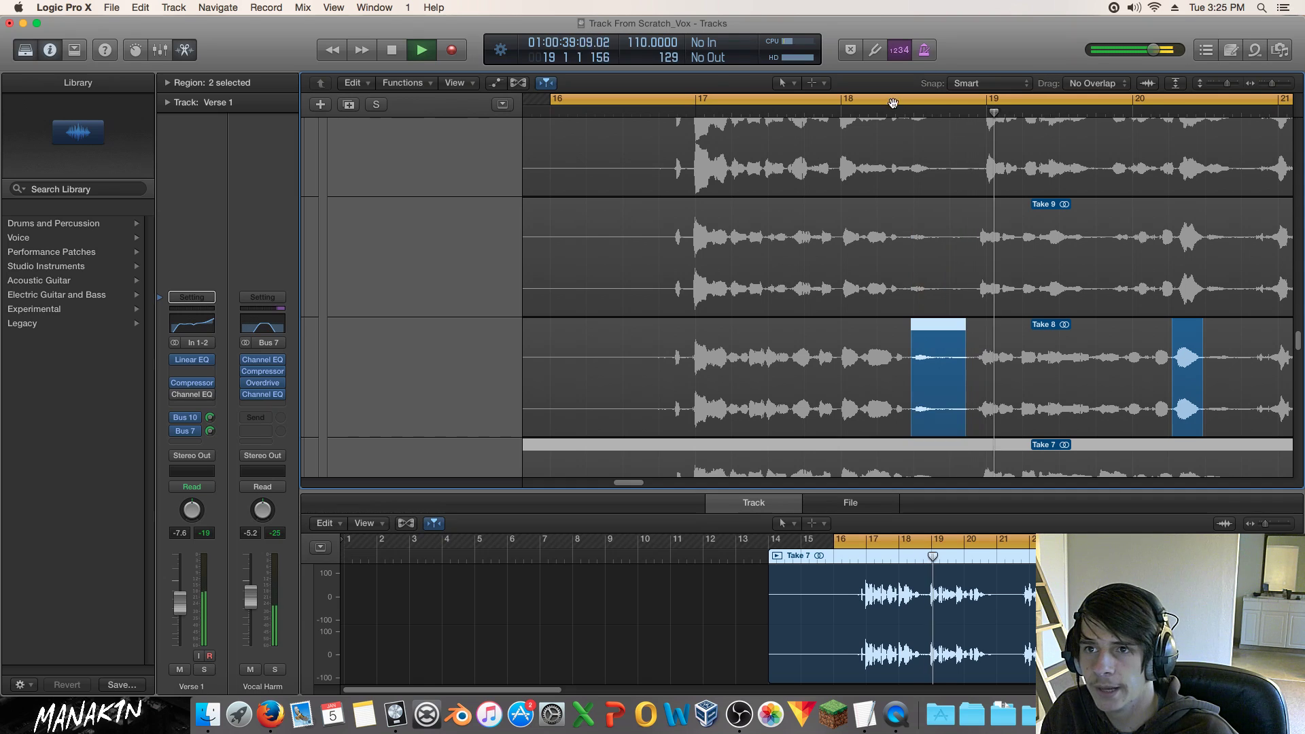
{"action": "scroll", "coordinate": [935, 378], "scroll_direction": "down", "scroll_amount": 5}
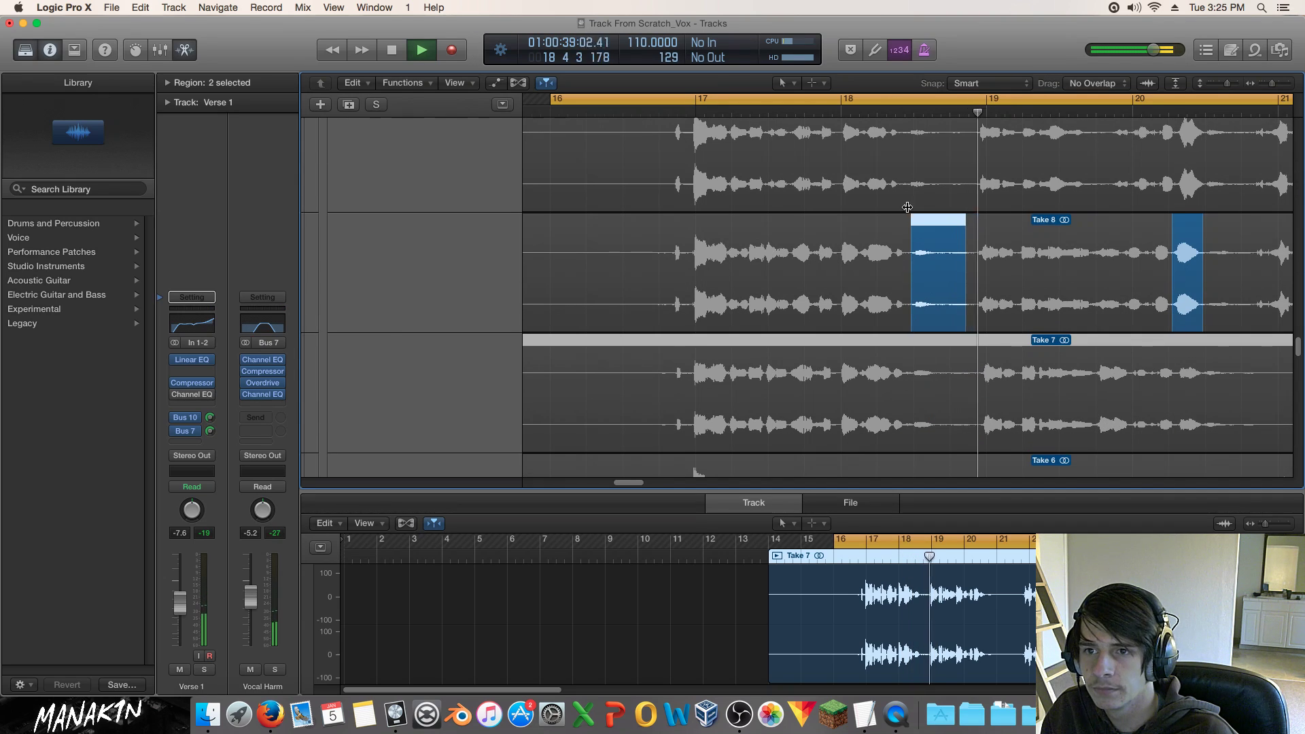
{"action": "key", "text": "space"}
{"action": "key", "text": "space"}
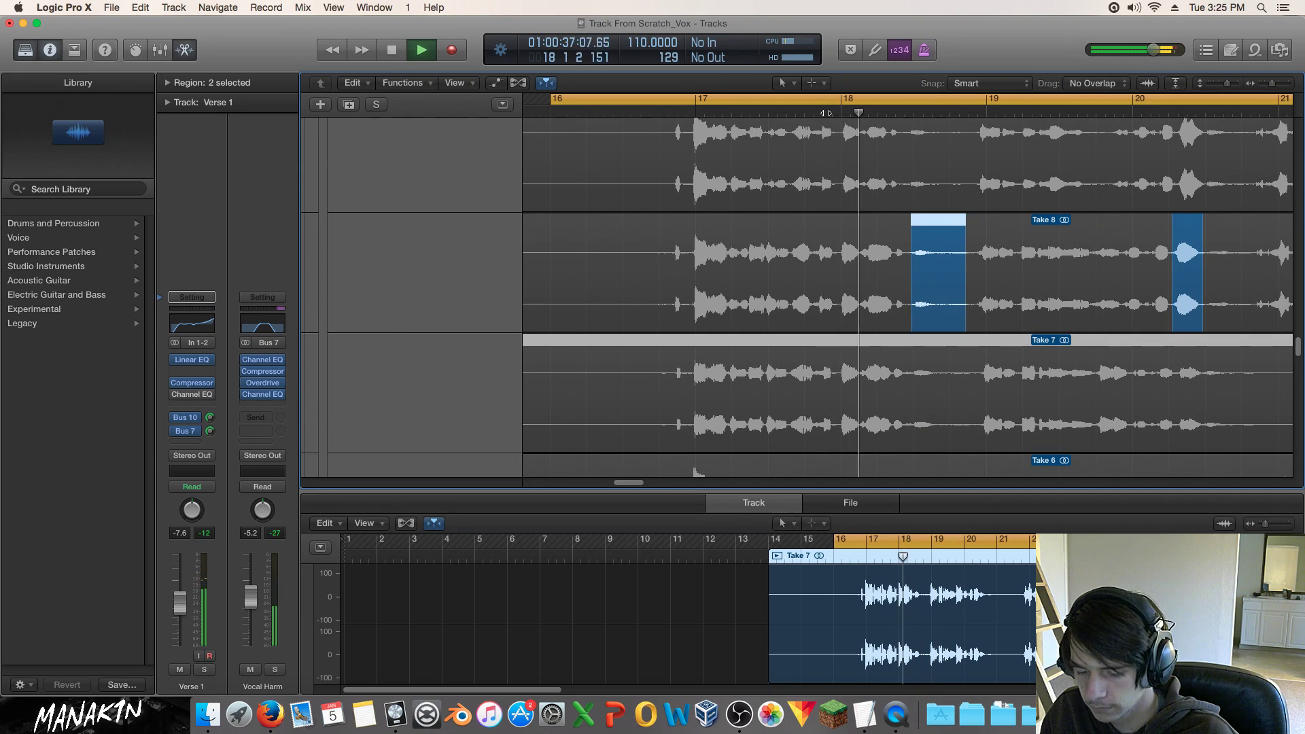
{"action": "key", "text": "space"}
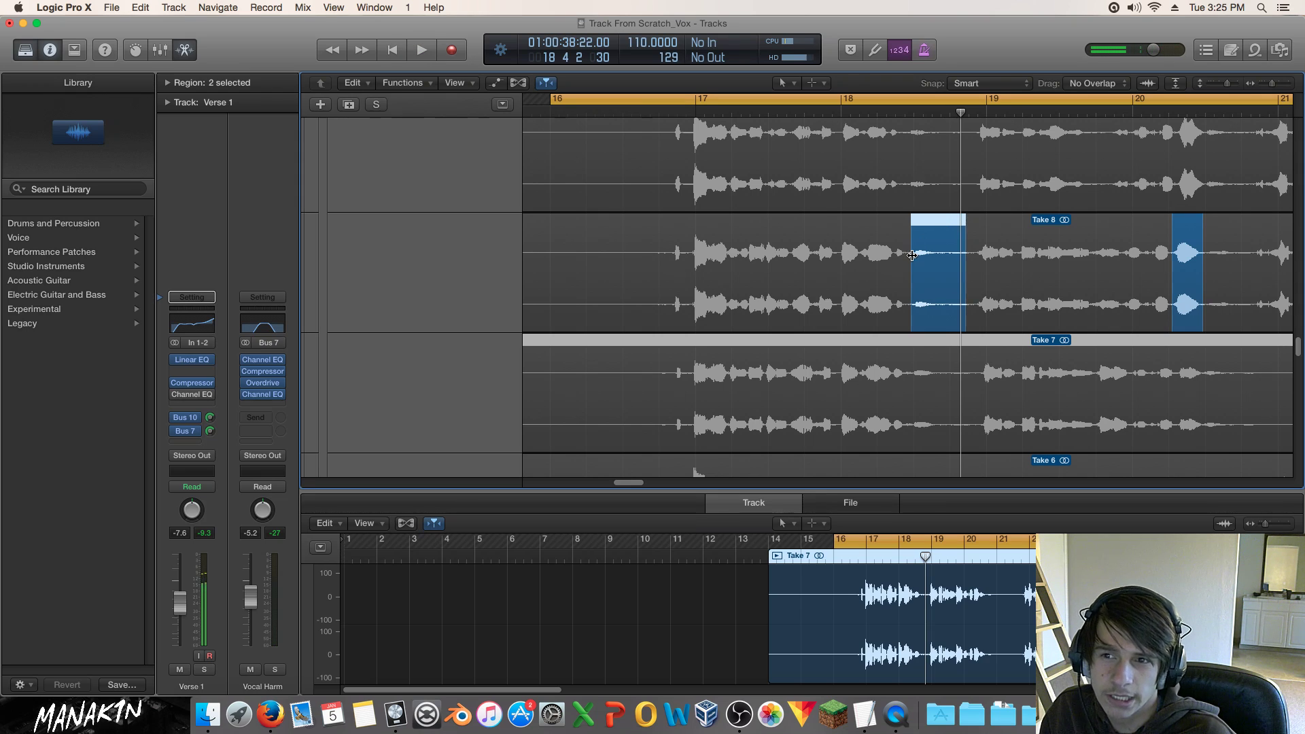
Extend the start of the short Take 8 phrase slightly earlier, to just before bar 18 beat 3, and replay it.
{"action": "left_click_drag", "start_coordinate": [912, 255], "coordinate": [904, 271]}
{"action": "key", "text": "space"}
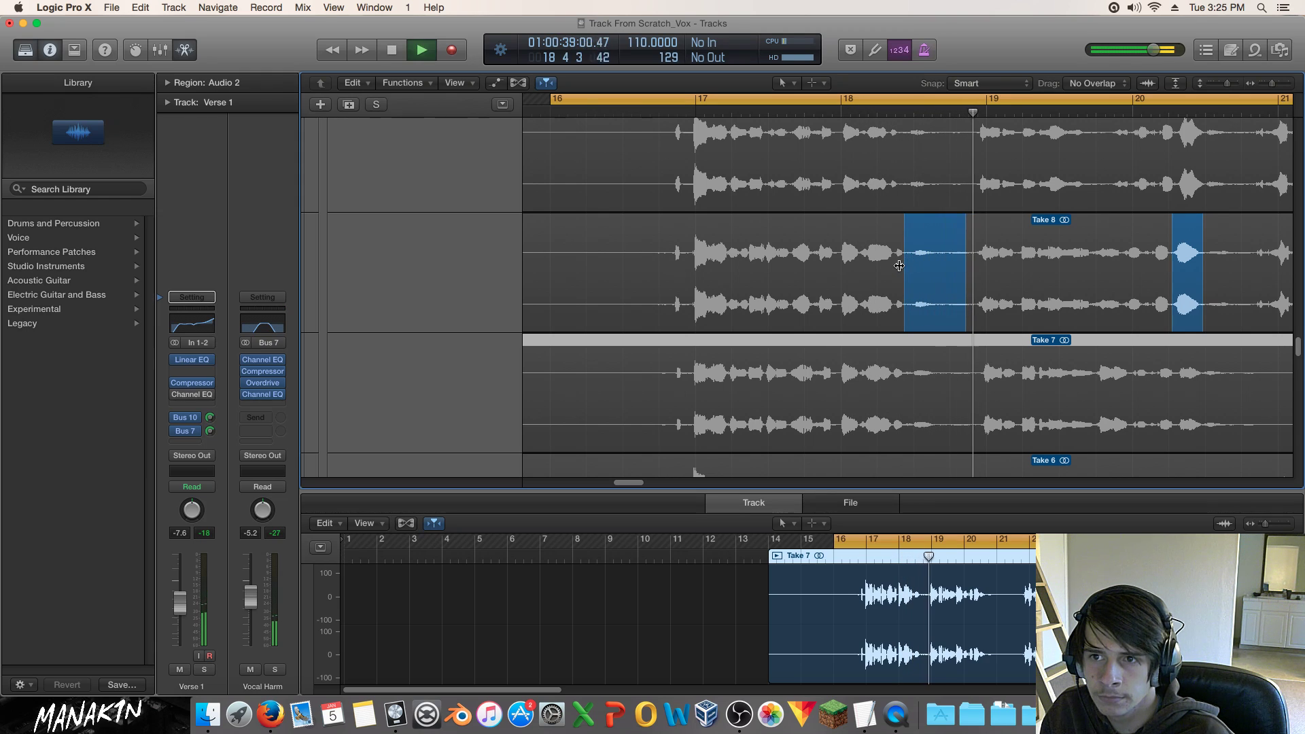
{"action": "key", "text": "space"}
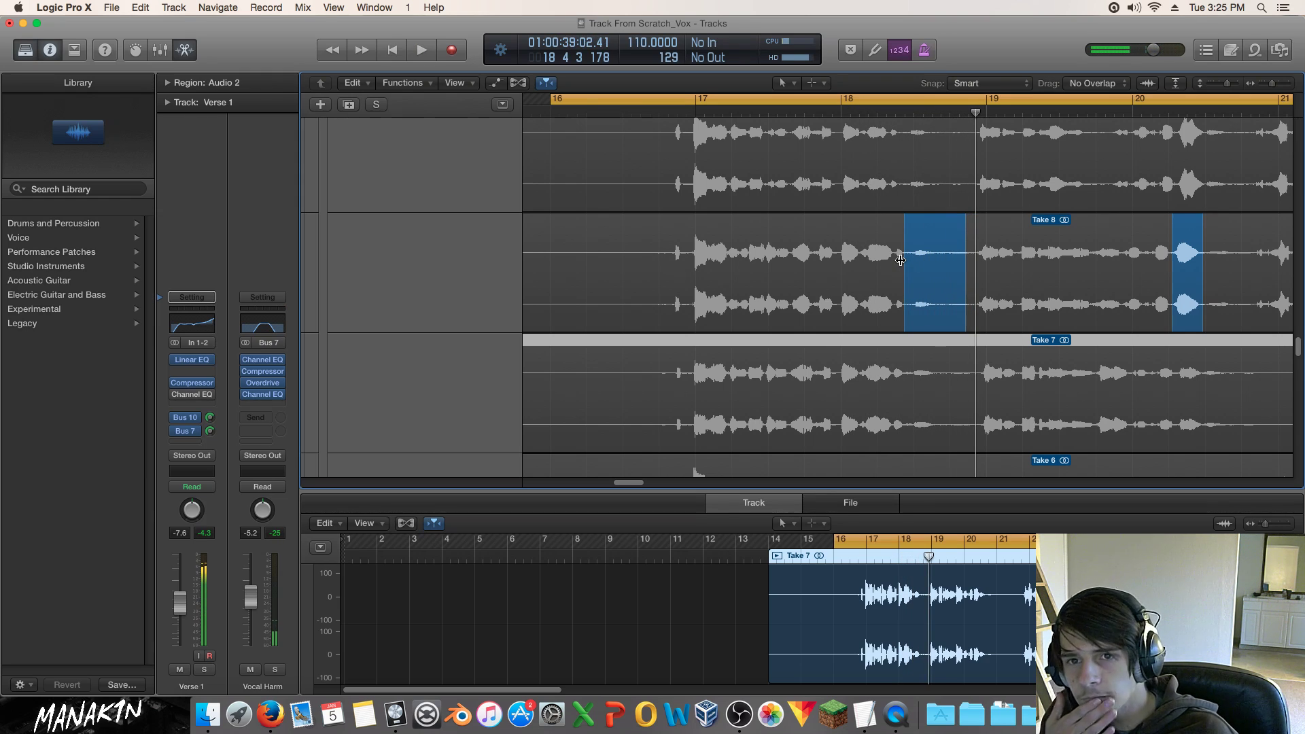
Audition Take 7 for the short phrase at the end of bar 18, playing from the start of the bar.
{"action": "left_click", "coordinate": [926, 375]}
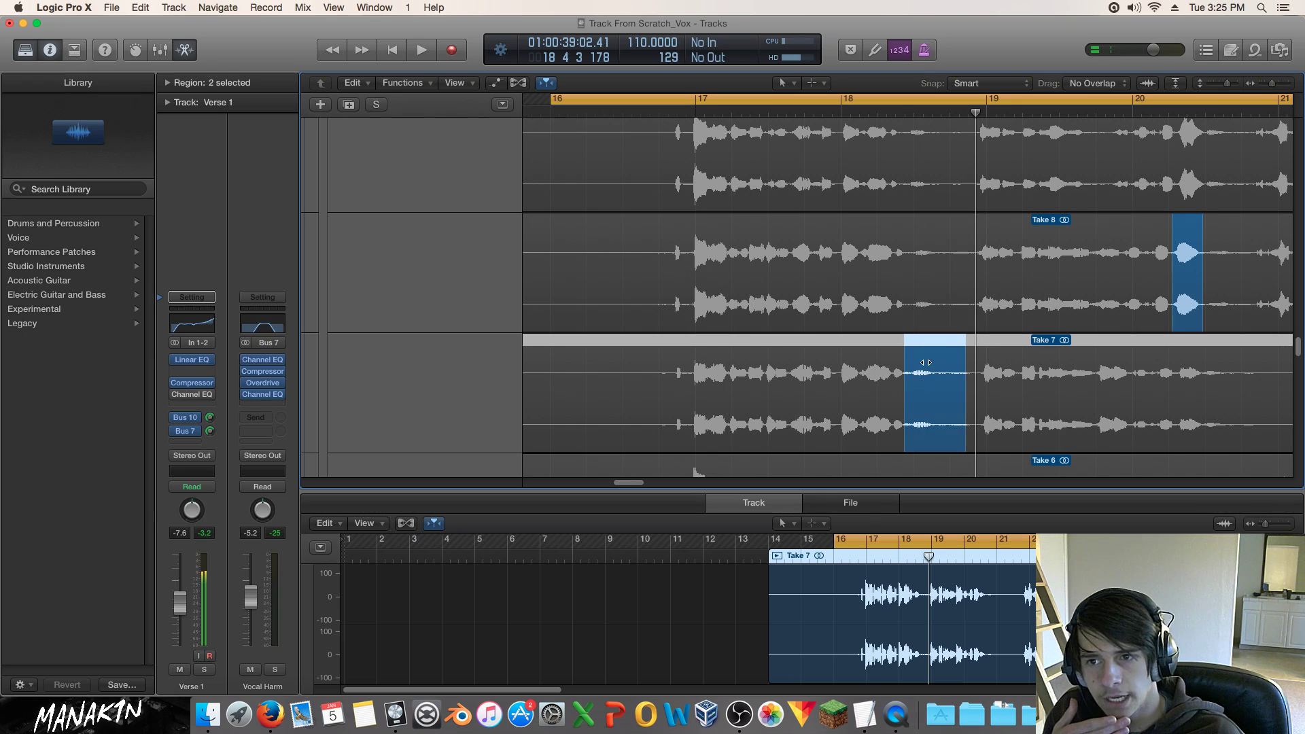
{"action": "left_click", "coordinate": [842, 111]}
{"action": "key", "text": "space"}
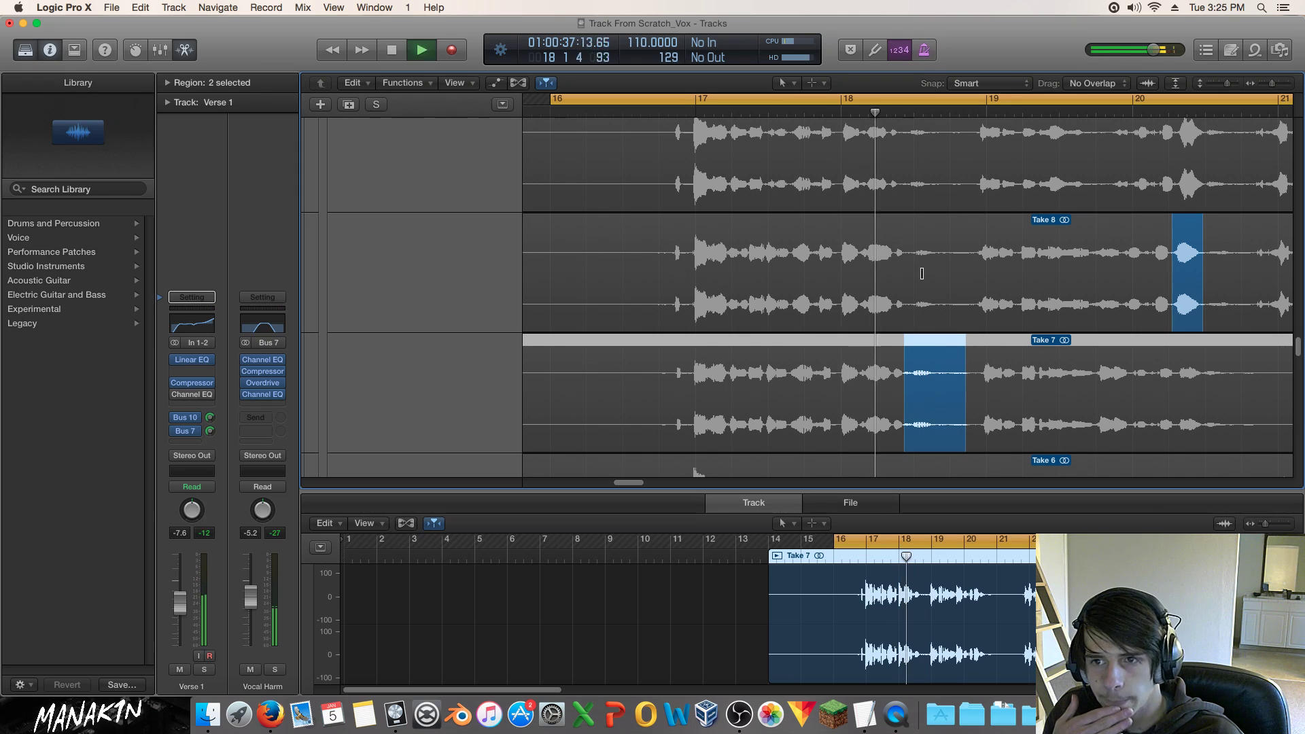
{"action": "key", "text": "space"}
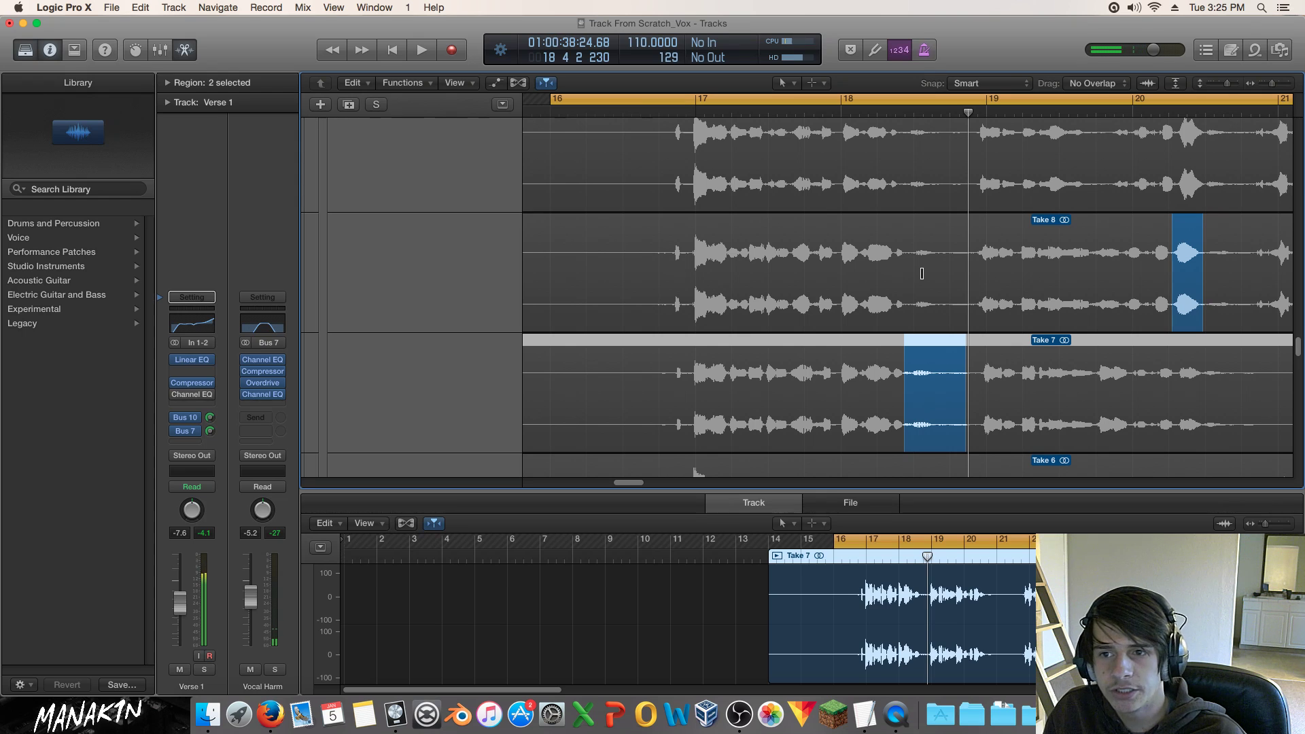
Compare Take 5 and Take 4 for the short phrase at the end of bar 18, playing each back.
{"action": "scroll", "coordinate": [922, 273], "scroll_direction": "down", "scroll_amount": 5}
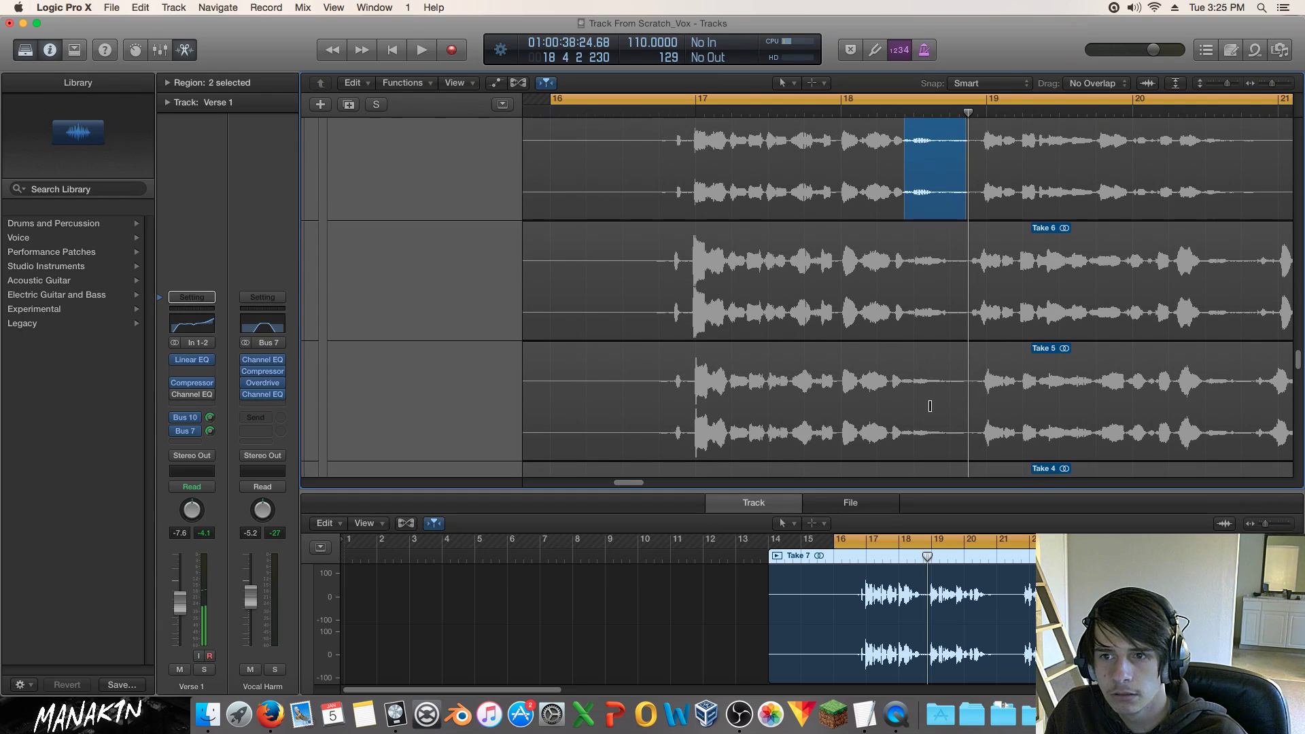
{"action": "left_click", "coordinate": [929, 406]}
{"action": "left_click", "coordinate": [871, 110]}
{"action": "key", "text": "space"}
{"action": "scroll", "coordinate": [921, 244], "scroll_direction": "down", "scroll_amount": 3}
{"action": "left_click", "coordinate": [932, 365]}
{"action": "left_click", "coordinate": [884, 102]}
Compare Take 3 and Take 2 for the short phrase at the end of bar 18, playing each back.
{"action": "scroll", "coordinate": [947, 242], "scroll_direction": "down", "scroll_amount": 3}
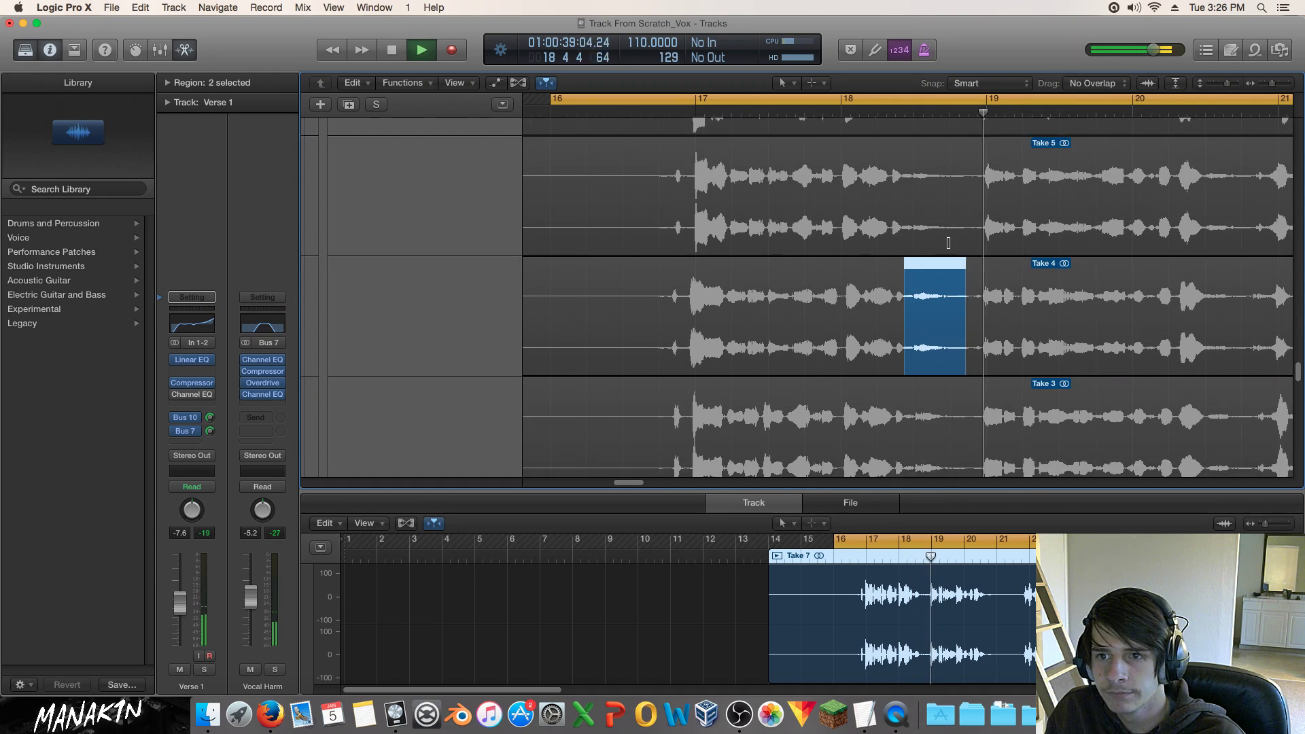
{"action": "left_click", "coordinate": [935, 371]}
{"action": "left_click", "coordinate": [876, 108]}
{"action": "scroll", "coordinate": [938, 285], "scroll_direction": "down", "scroll_amount": 3}
{"action": "left_click", "coordinate": [935, 408]}
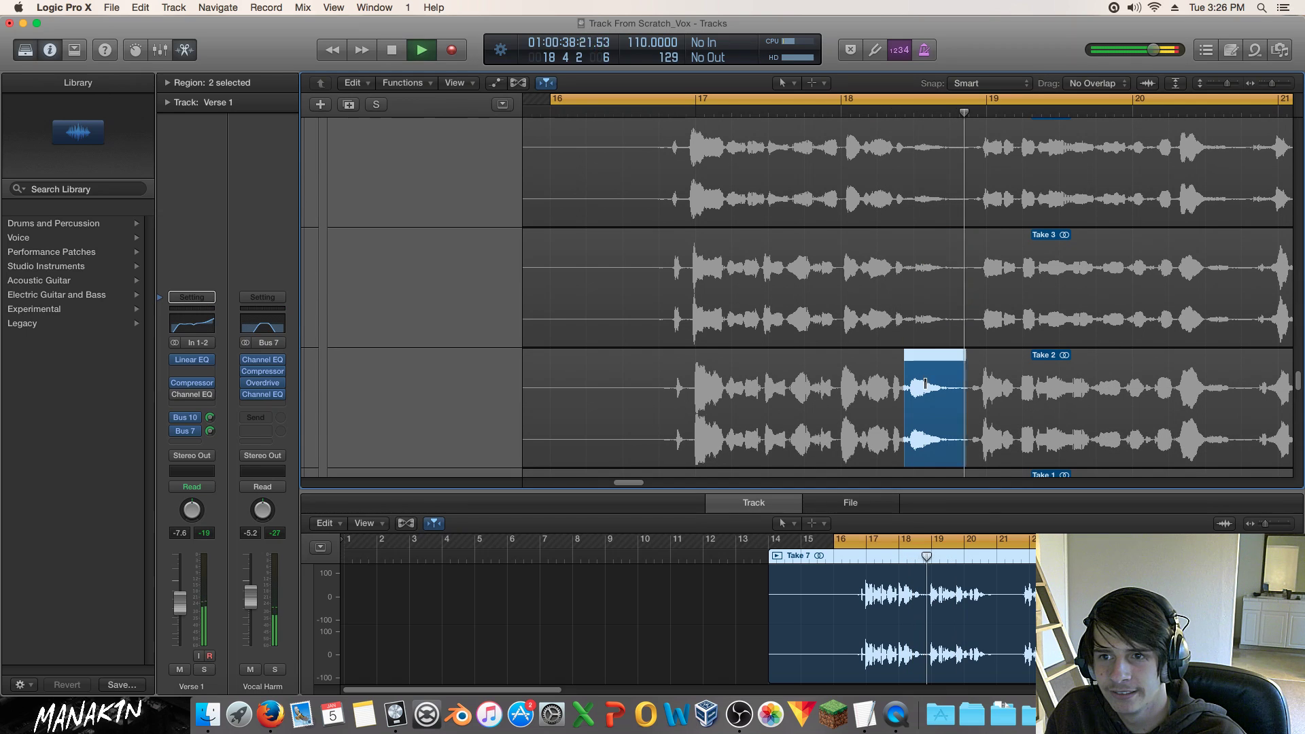
{"action": "left_click", "coordinate": [872, 116]}
{"action": "scroll", "coordinate": [945, 286], "scroll_direction": "down", "scroll_amount": 3}
{"action": "key", "text": "space"}
{"action": "scroll", "coordinate": [936, 367], "scroll_direction": "up", "scroll_amount": 8}
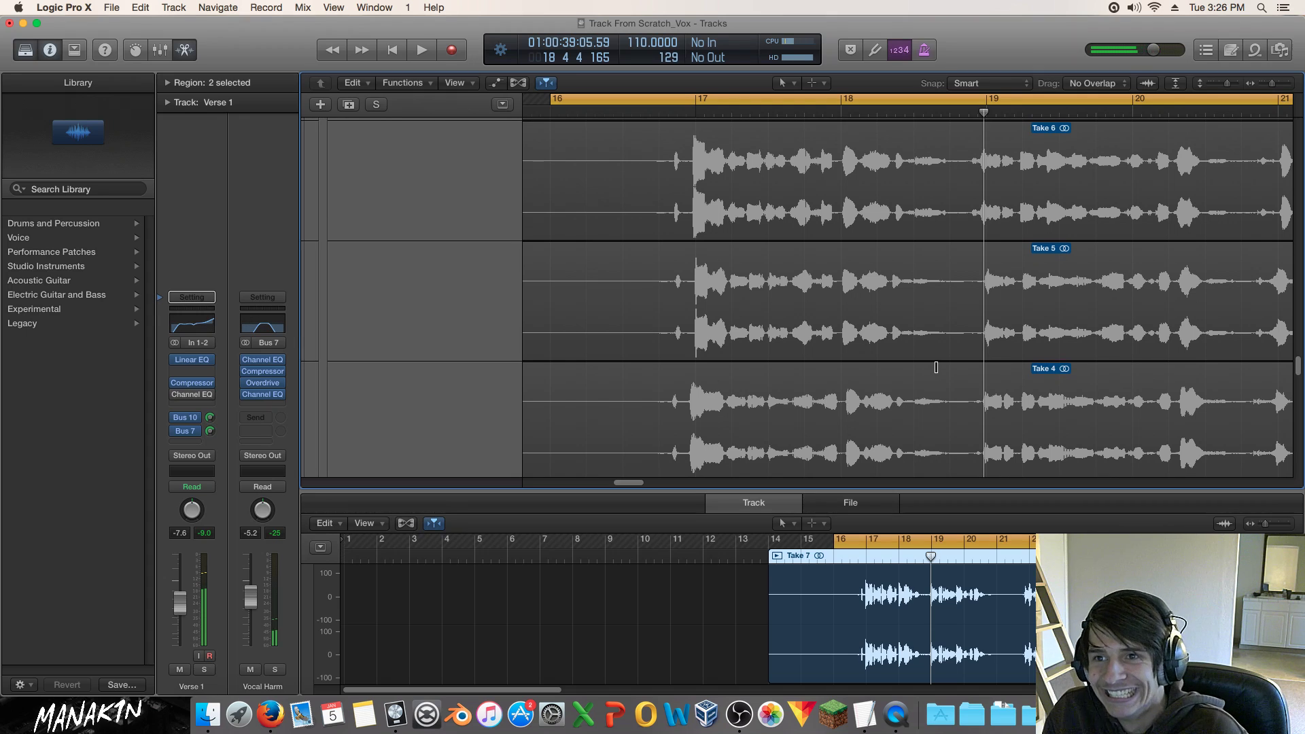
Replay the short phrase at the end of bar 18 with Take 5, followed by Take 6.
{"action": "left_click", "coordinate": [934, 334]}
{"action": "left_click", "coordinate": [885, 114]}
{"action": "key", "text": "space"}
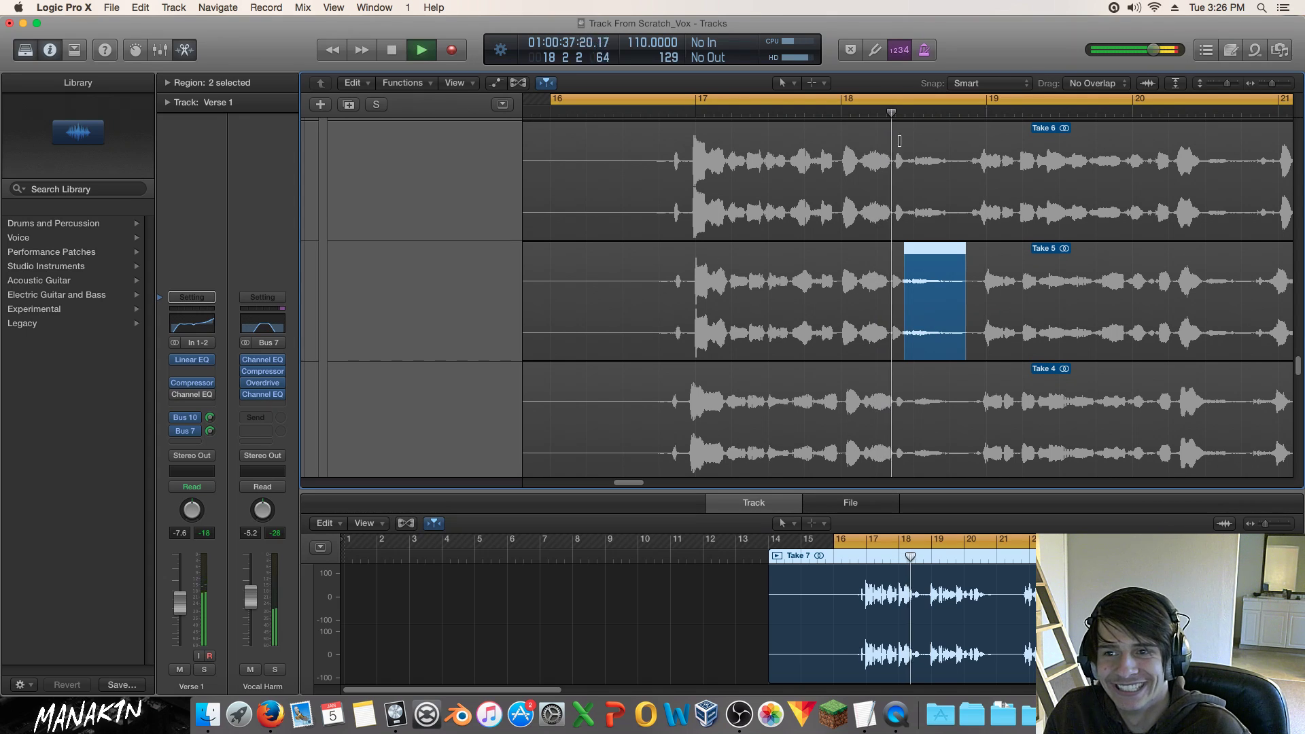
{"action": "key", "text": "space"}
{"action": "left_click", "coordinate": [917, 190]}
{"action": "left_click", "coordinate": [871, 109]}
{"action": "key", "text": "space"}
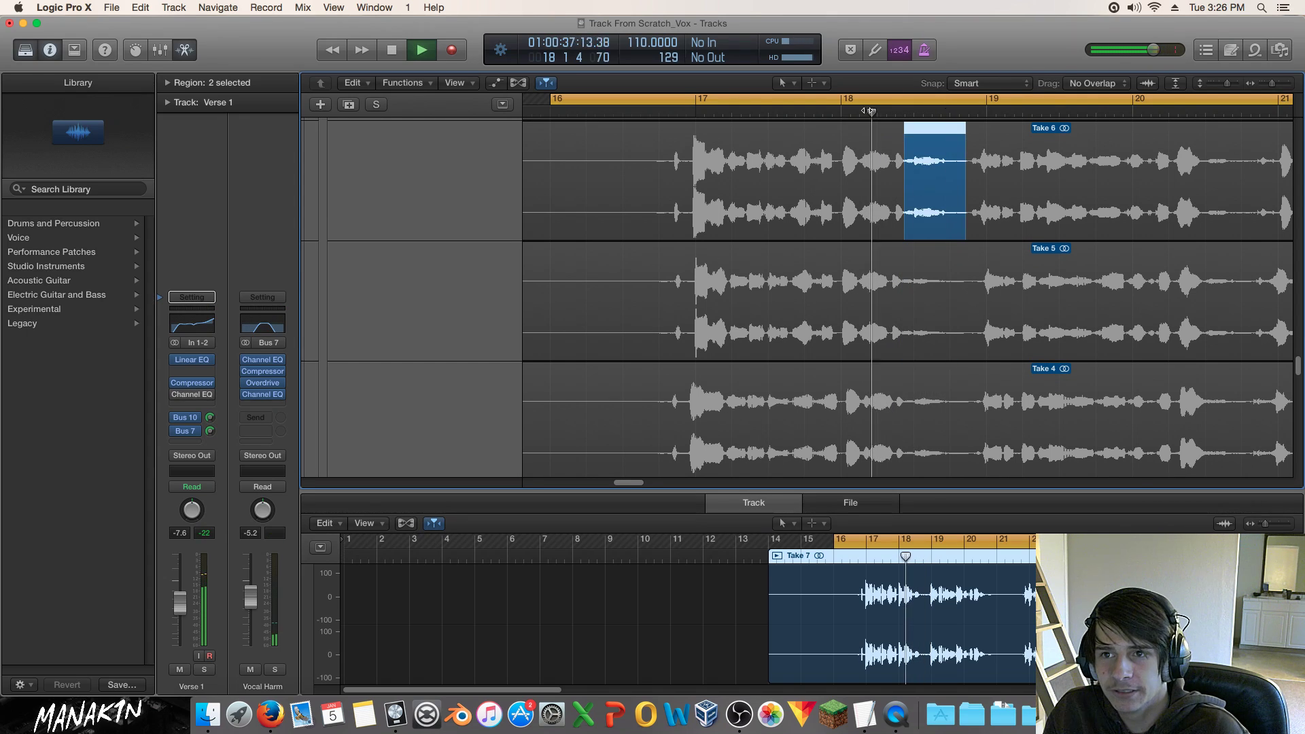
{"action": "key", "text": "space"}
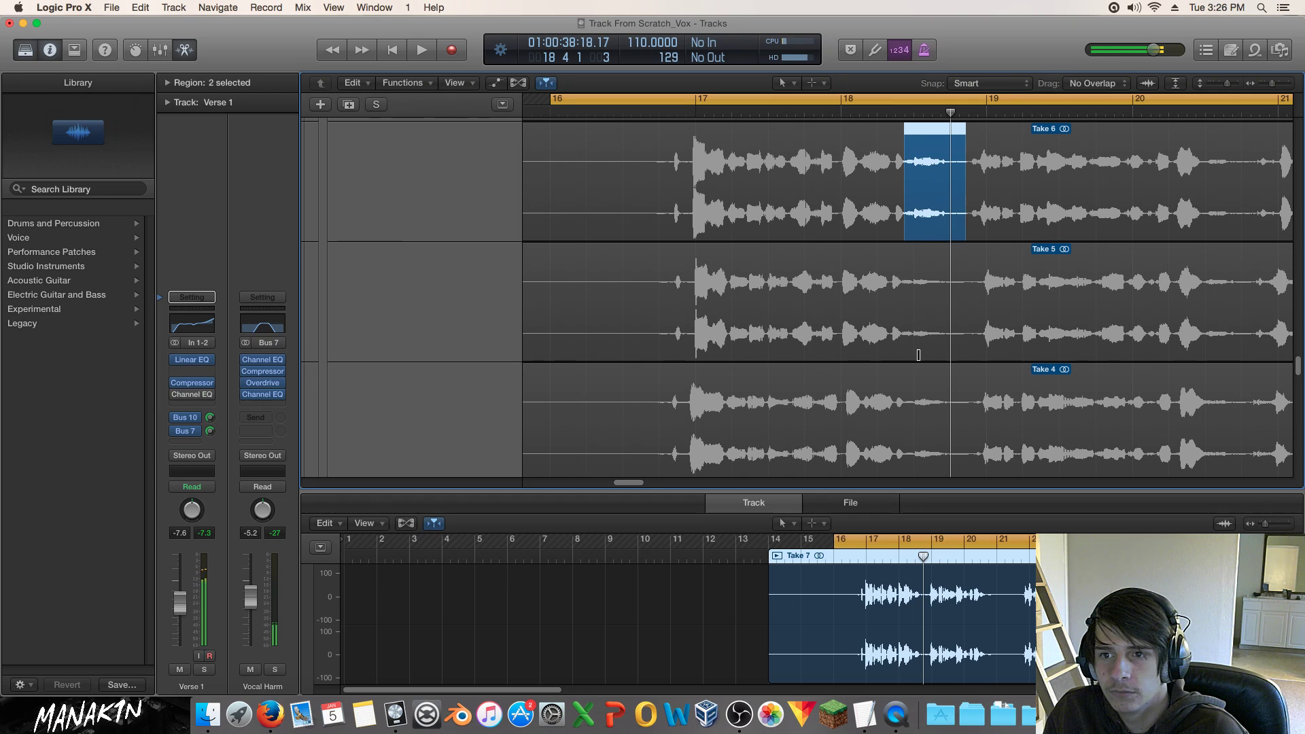
Switch the short phrase at the end of bar 18 back to Take 4 and replay it from about beat 2.
{"action": "left_click", "coordinate": [935, 402]}
{"action": "left_click", "coordinate": [870, 109]}
{"action": "key", "text": "space"}
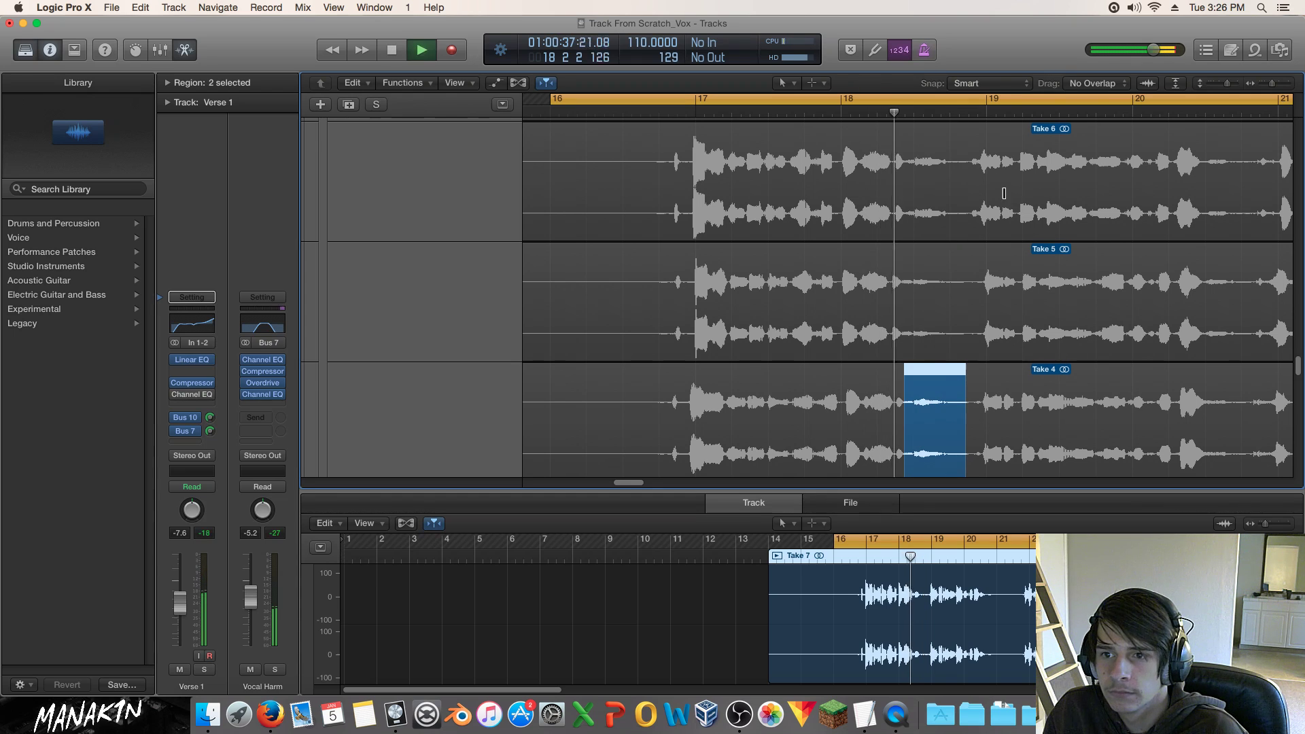
{"action": "key", "text": "space"}
Return the short phrase at the end of bar 18 to Take 7 and listen to it again.
{"action": "scroll", "coordinate": [995, 195], "scroll_direction": "up", "scroll_amount": 3}
{"action": "left_click", "coordinate": [923, 149]}
{"action": "scroll", "coordinate": [924, 164], "scroll_direction": "up", "scroll_amount": 7}
{"action": "key", "text": "space"}
{"action": "scroll", "coordinate": [926, 180], "scroll_direction": "up", "scroll_amount": 2}
{"action": "key", "text": "space"}
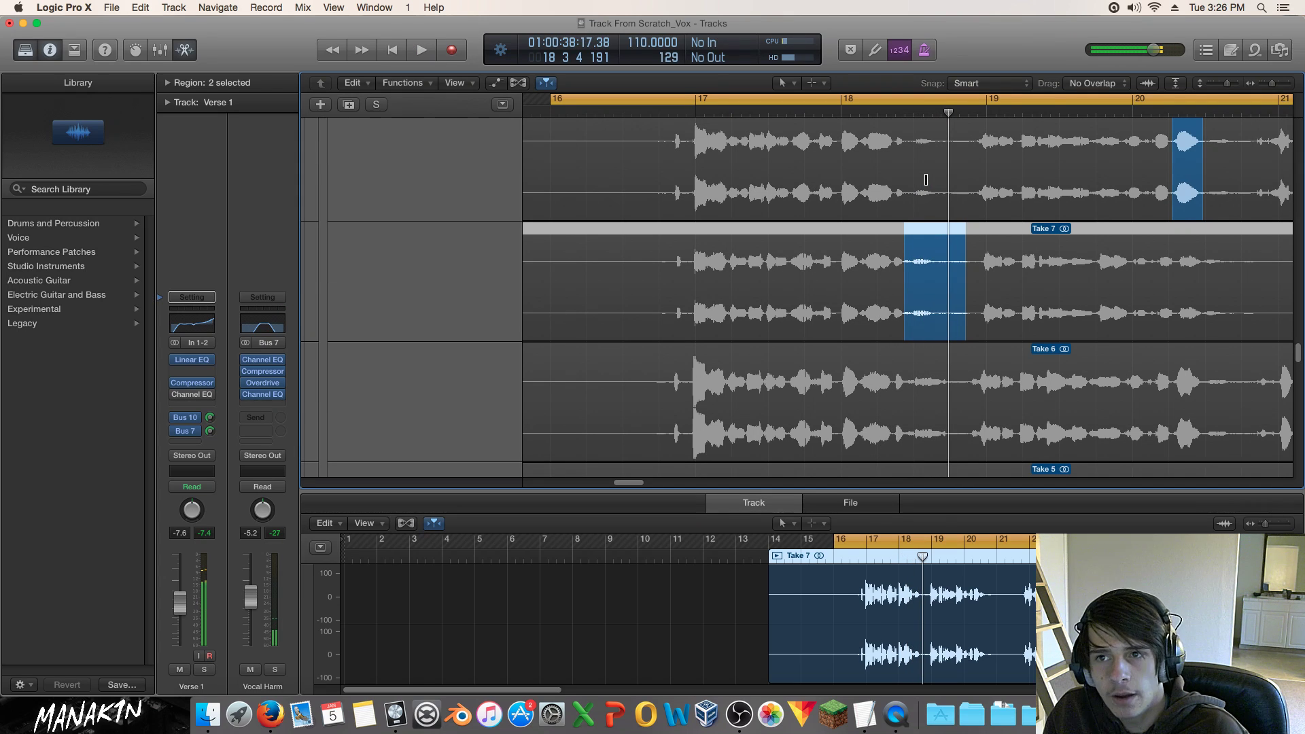
Recheck Take 8 for the short phrase at the end of bar 18 and switch the phrase to Take 9.
{"action": "left_click", "coordinate": [926, 180]}
{"action": "key", "text": "space"}
{"action": "key", "text": "space"}
{"action": "scroll", "coordinate": [938, 170], "scroll_direction": "up", "scroll_amount": 4}
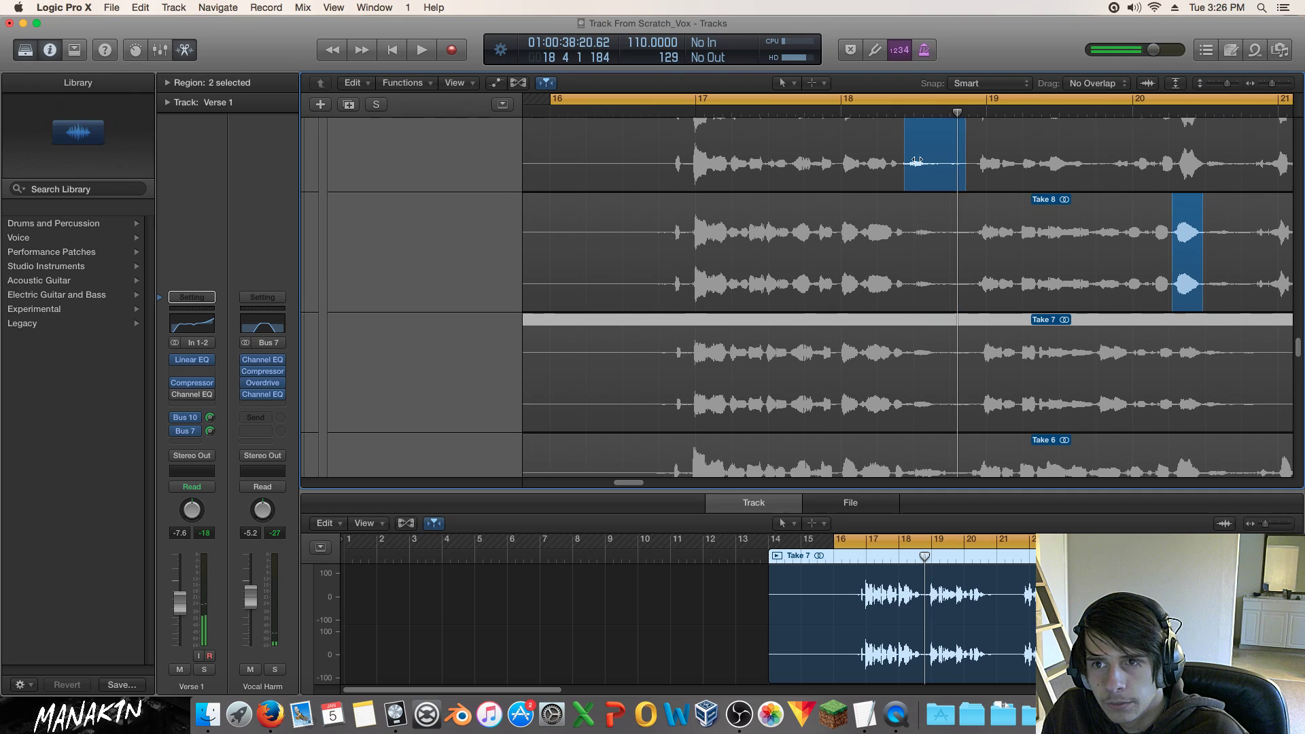
Assign the comp section between bars 18 and 19 to Take 8 and audition it with a lead-in from bar 16.
{"action": "key", "text": "space"}
{"action": "key", "text": "space"}
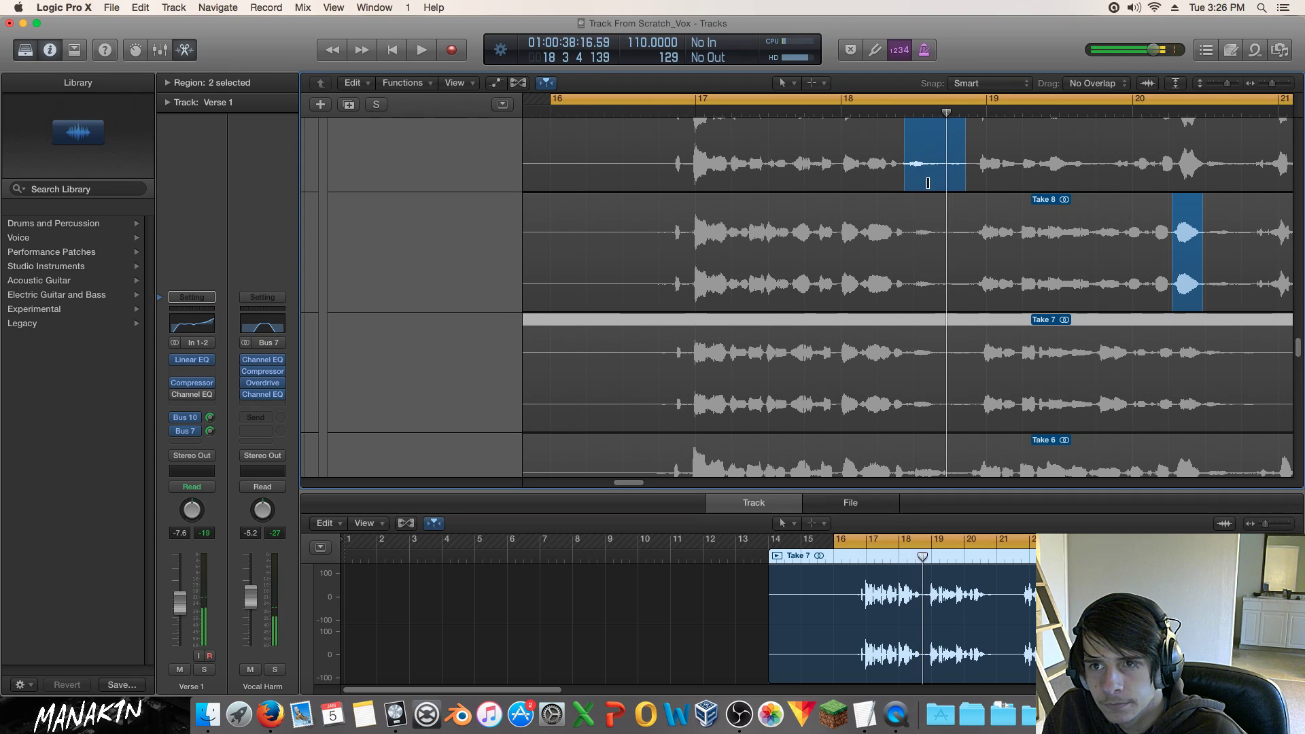
{"action": "left_click", "coordinate": [935, 232]}
{"action": "left_click", "coordinate": [620, 111]}
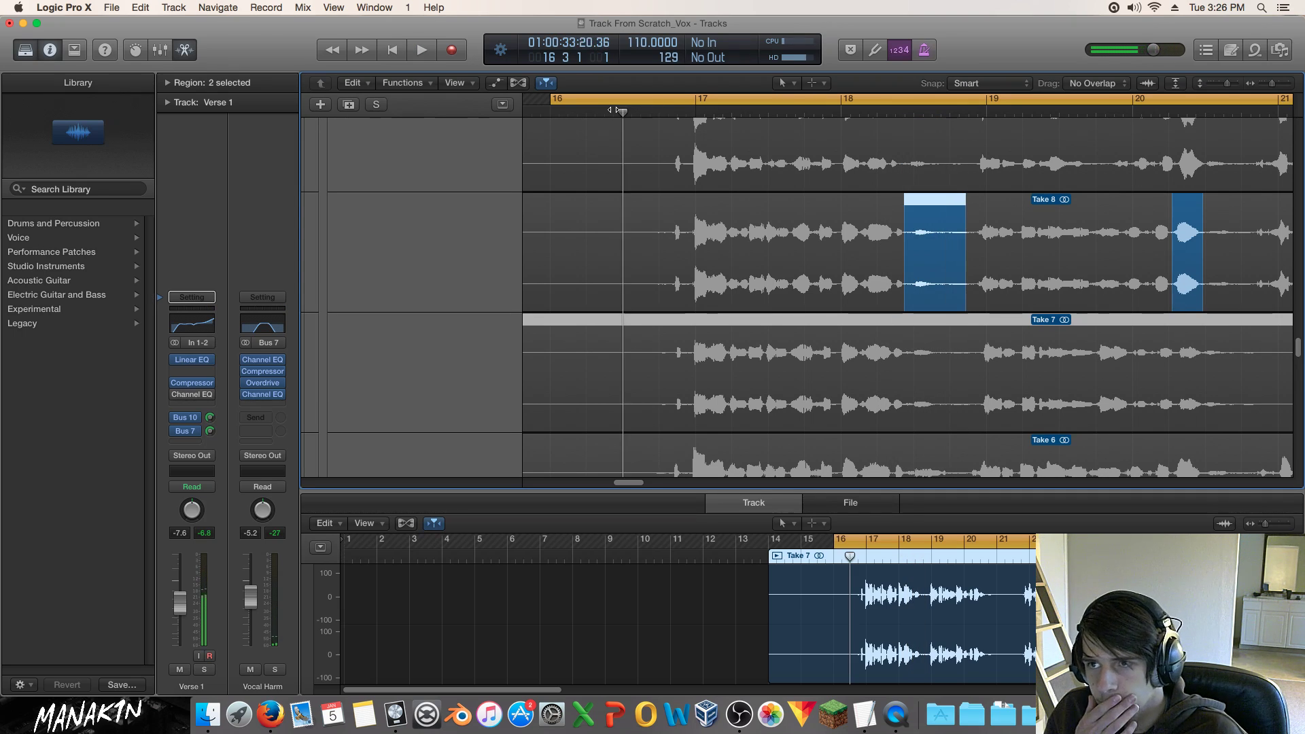
{"action": "key", "text": "space"}
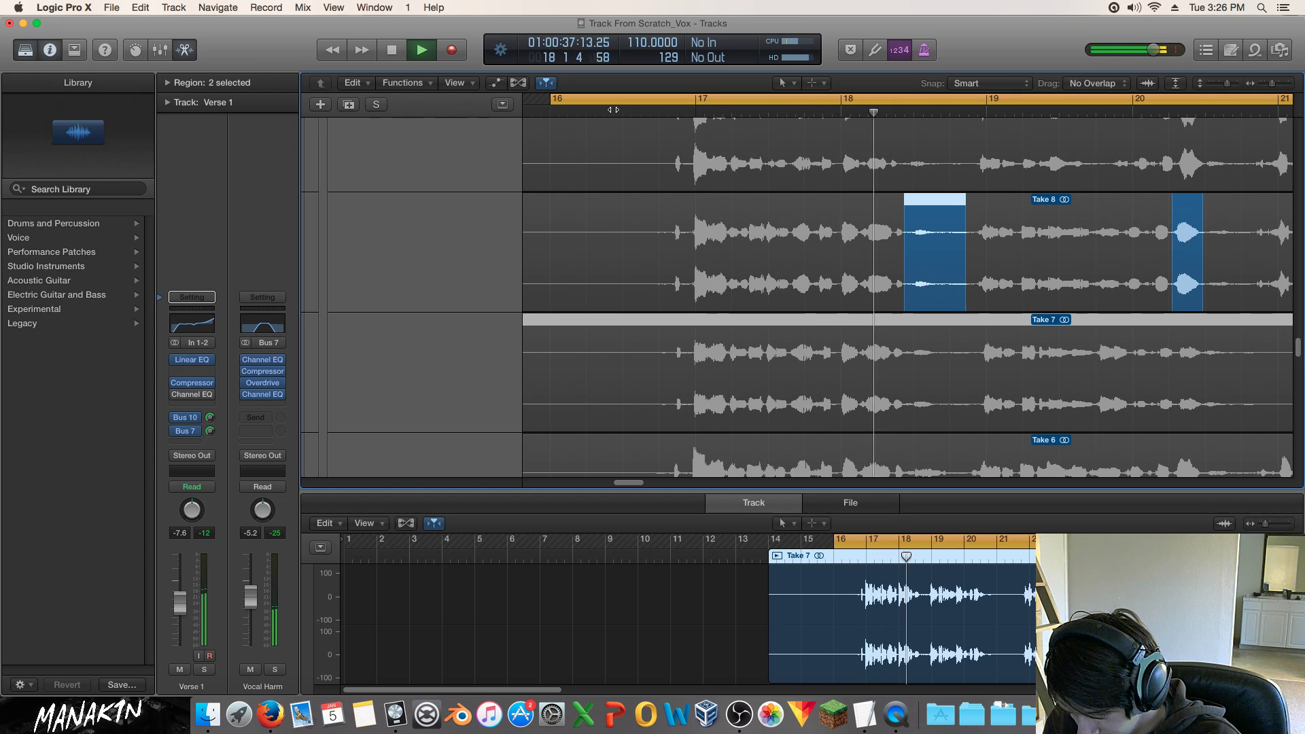
{"action": "key", "text": "space"}
{"action": "key", "text": "space"}
{"action": "key", "text": "space"}
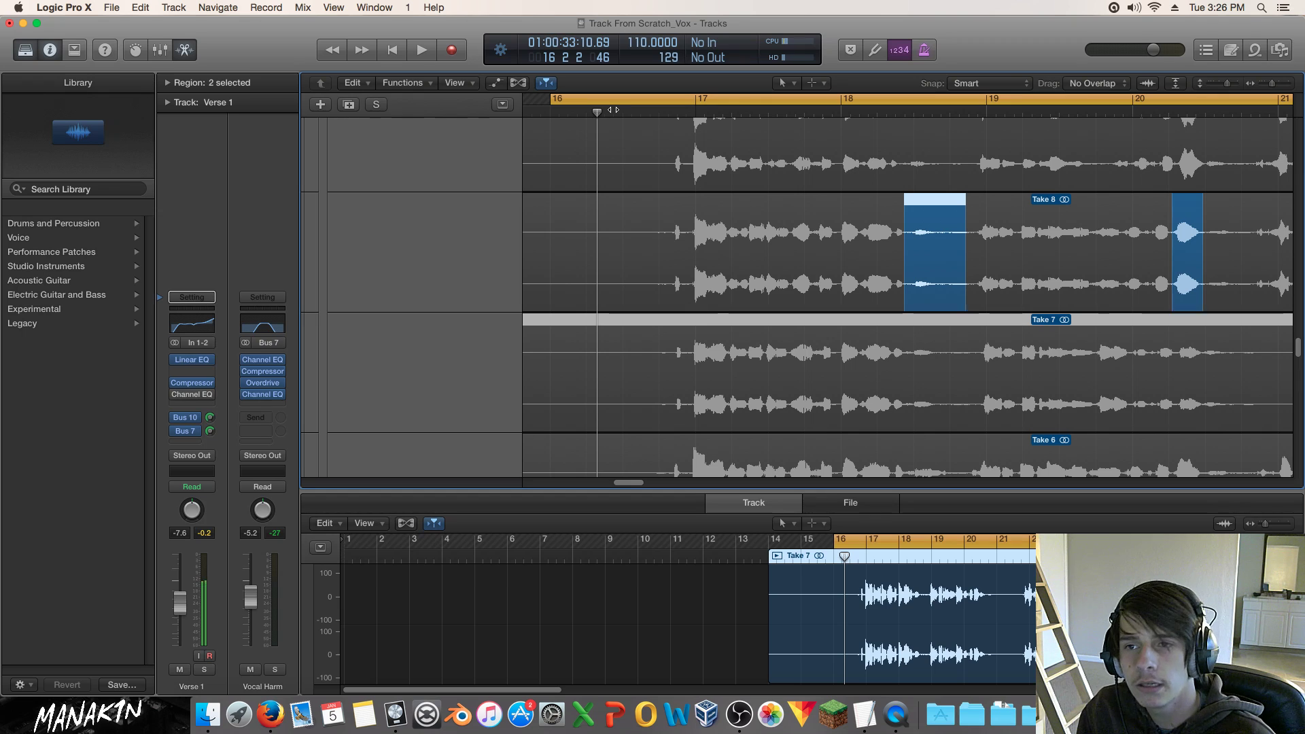
Try Take 13 for the comp section between bars 18 and 19 and play it back.
{"action": "scroll", "coordinate": [966, 137], "scroll_direction": "up", "scroll_amount": 8}
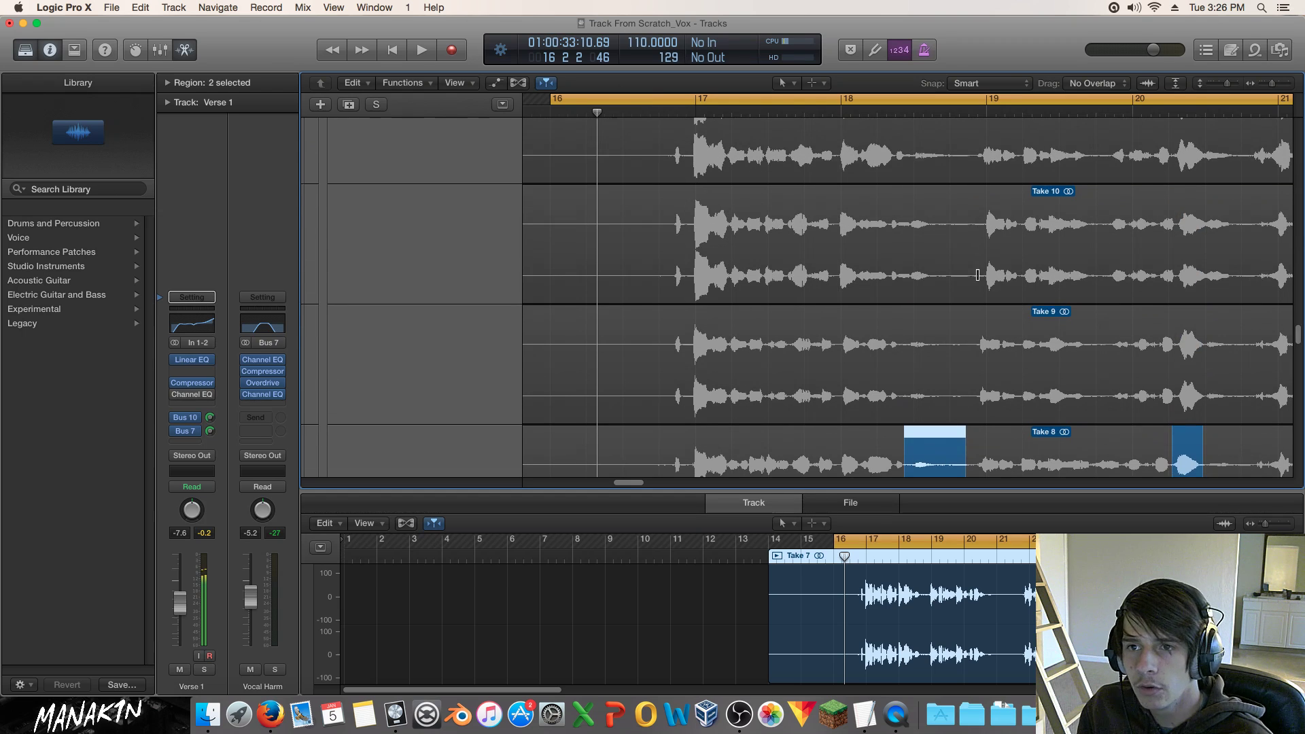
{"action": "scroll", "coordinate": [980, 276], "scroll_direction": "up", "scroll_amount": 1}
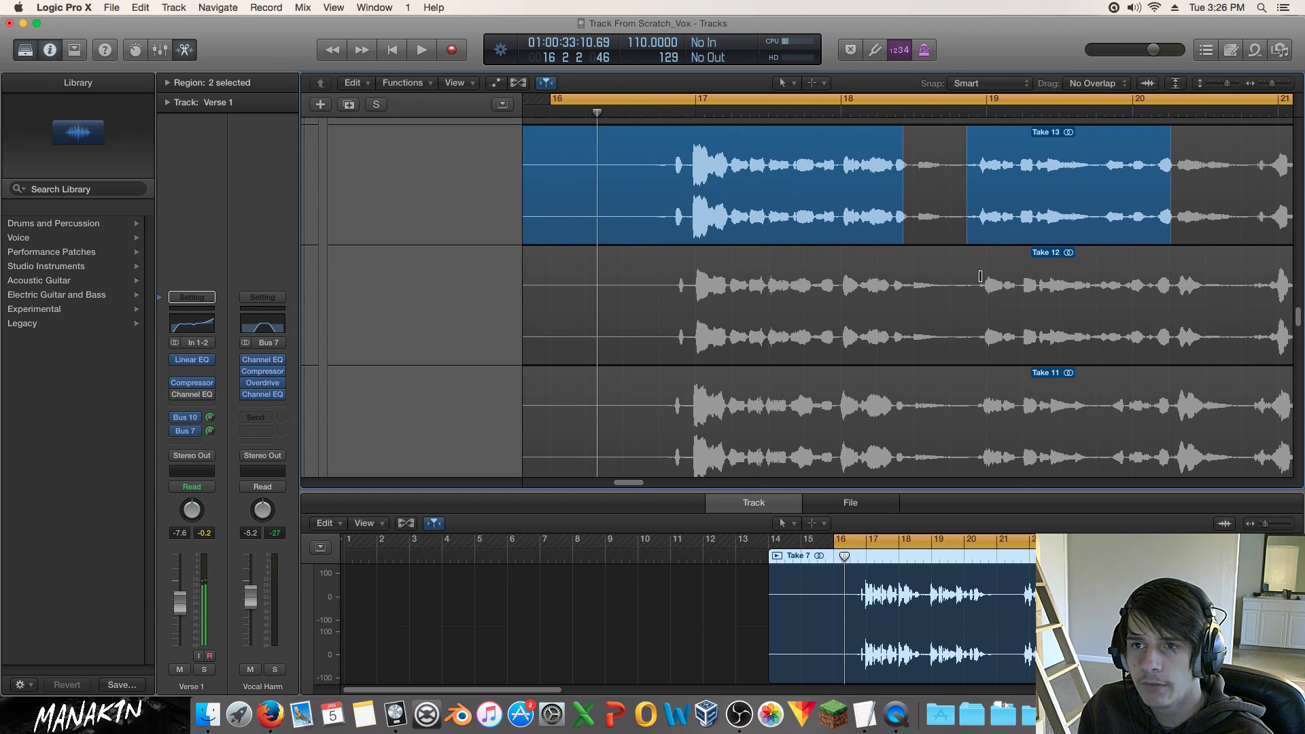
{"action": "left_click", "coordinate": [941, 195]}
{"action": "key", "text": "space"}
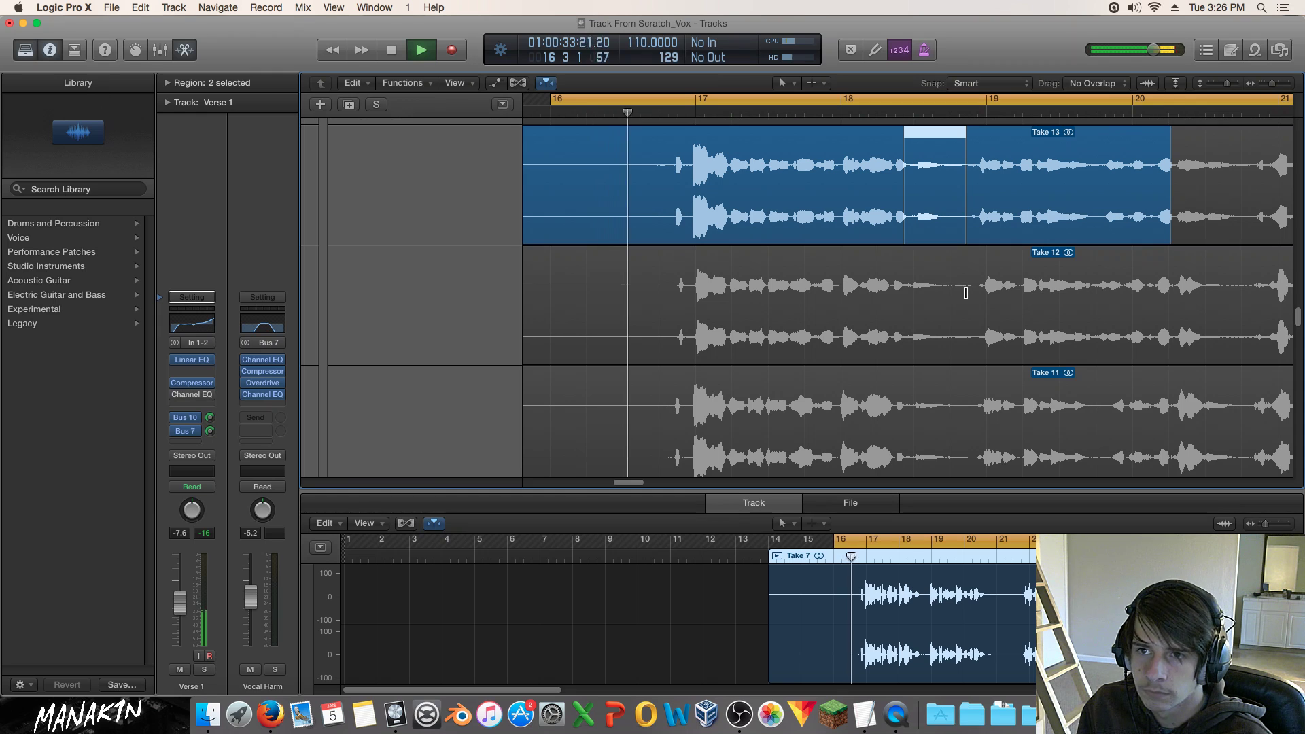
{"action": "key", "text": "space"}
Return the section between bars 18 and 19 to Take 8 and audition it from shortly after bar 18.
{"action": "scroll", "coordinate": [965, 329], "scroll_direction": "down", "scroll_amount": 3}
{"action": "scroll", "coordinate": [964, 333], "scroll_direction": "down", "scroll_amount": 6}
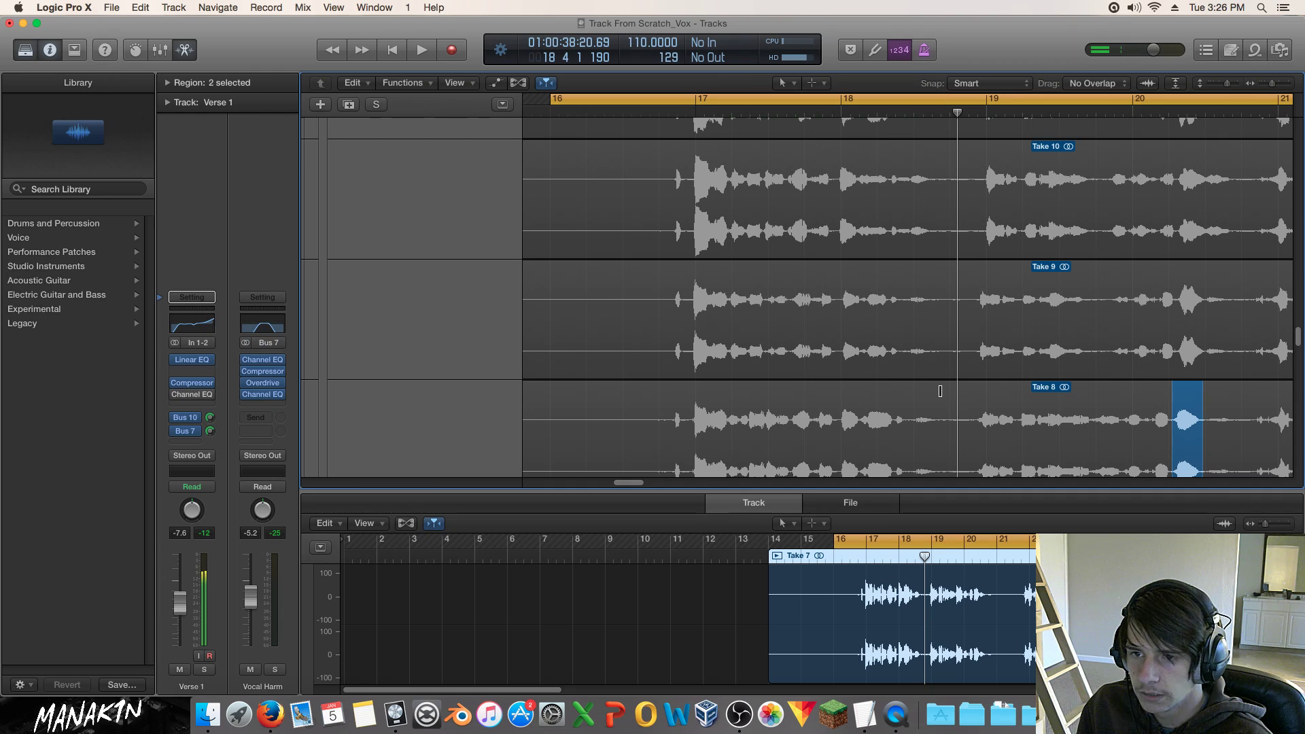
{"action": "left_click", "coordinate": [940, 390]}
{"action": "left_click", "coordinate": [888, 111]}
{"action": "key", "text": "space"}
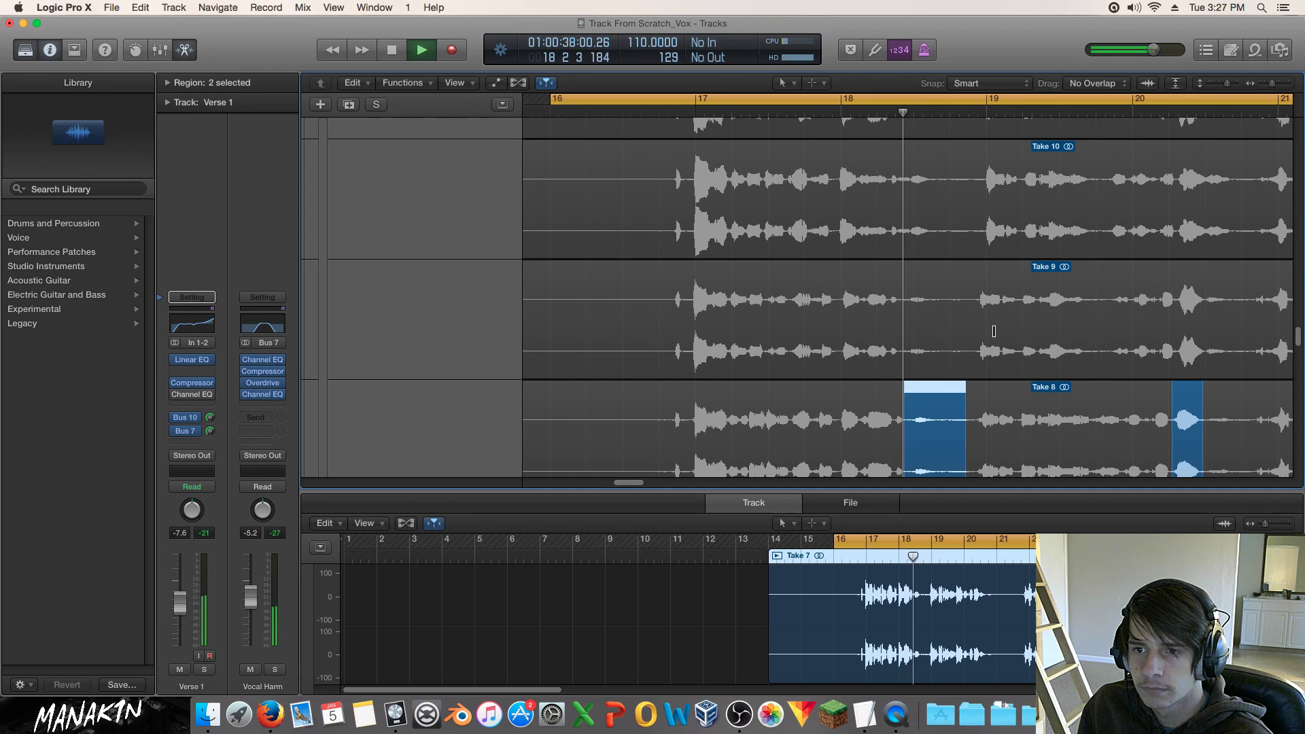
{"action": "key", "text": "space"}
Compare Take 7 against Take 8 for the section between bars 18 and 19, choosing Take 7 and playing it back.
{"action": "scroll", "coordinate": [959, 427], "scroll_direction": "down", "scroll_amount": 5}
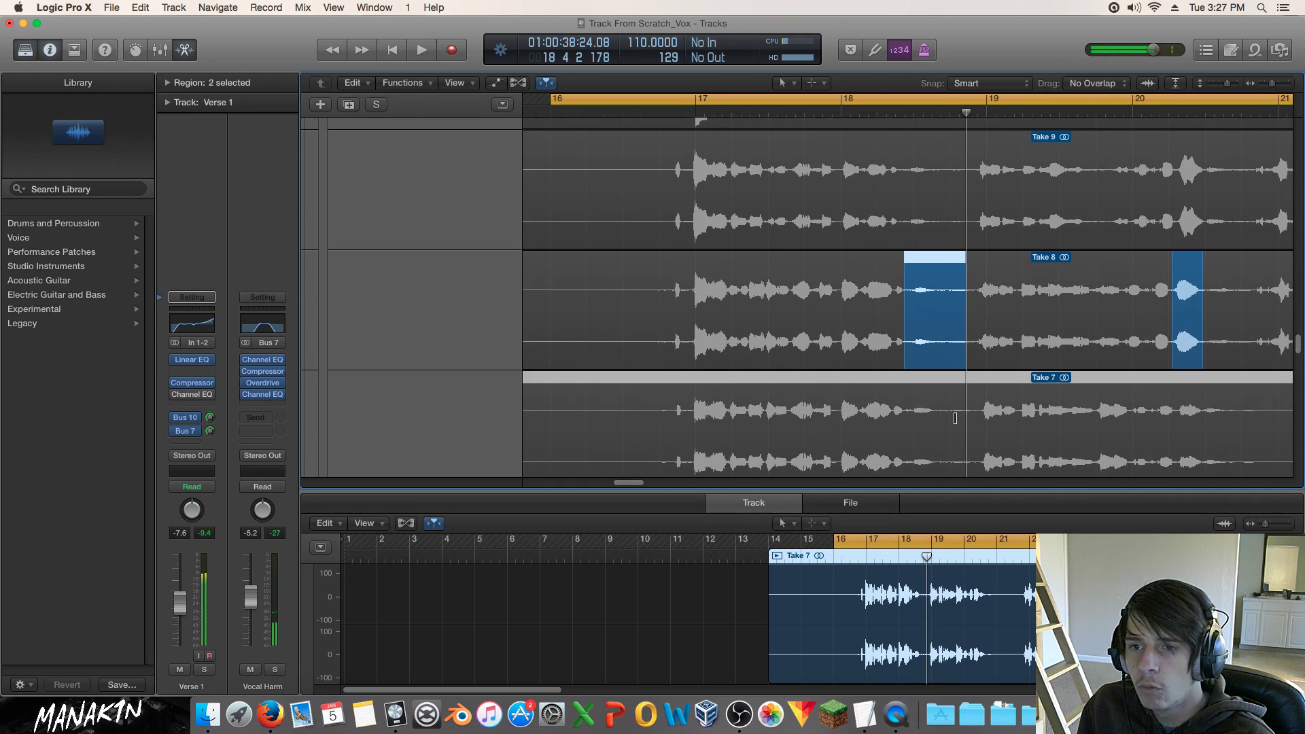
{"action": "left_click", "coordinate": [949, 346]}
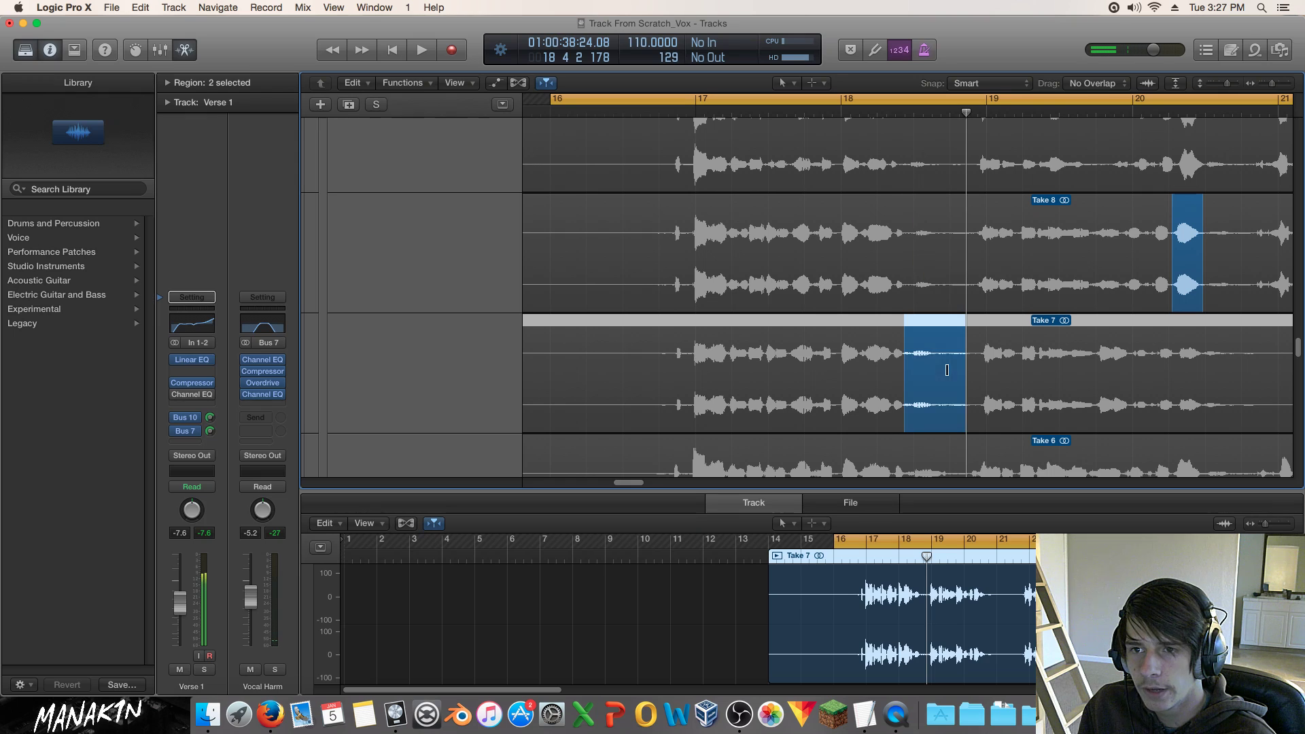
{"action": "key", "text": "space"}
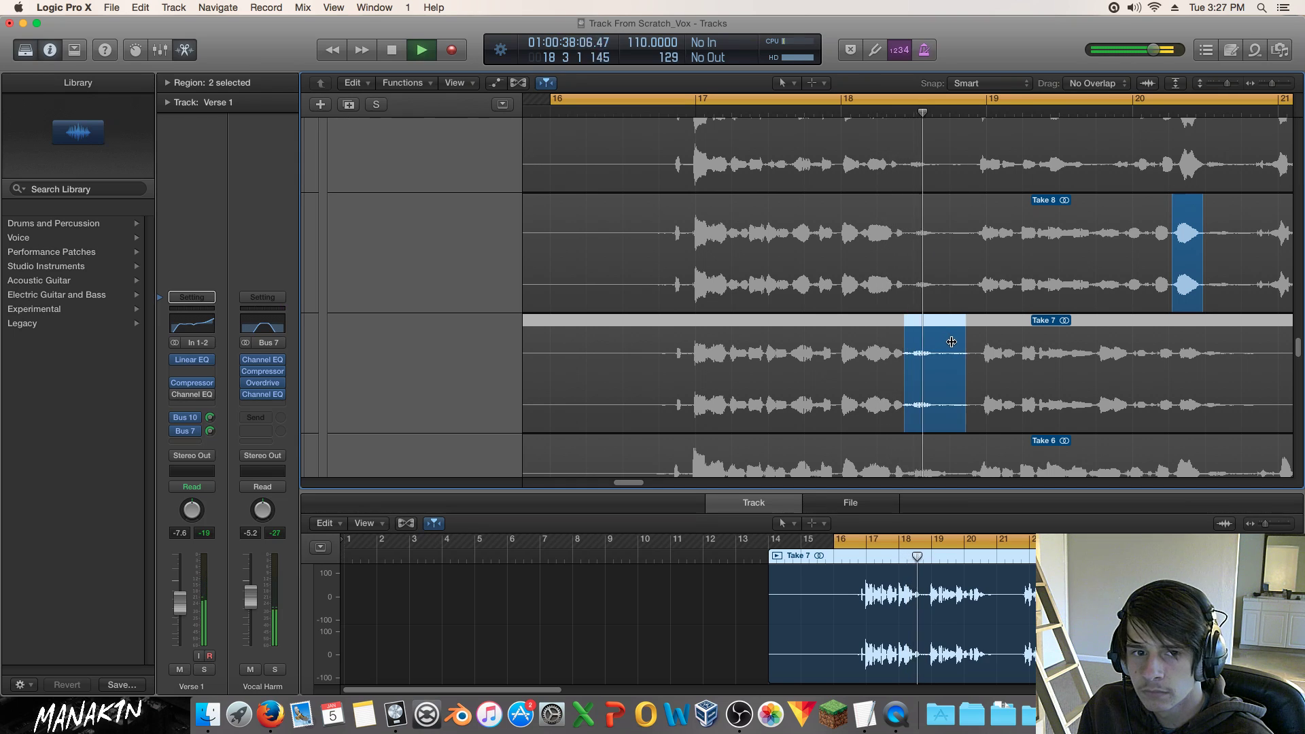
{"action": "key", "text": "space"}
{"action": "left_click", "coordinate": [938, 260]}
{"action": "left_click", "coordinate": [937, 345]}
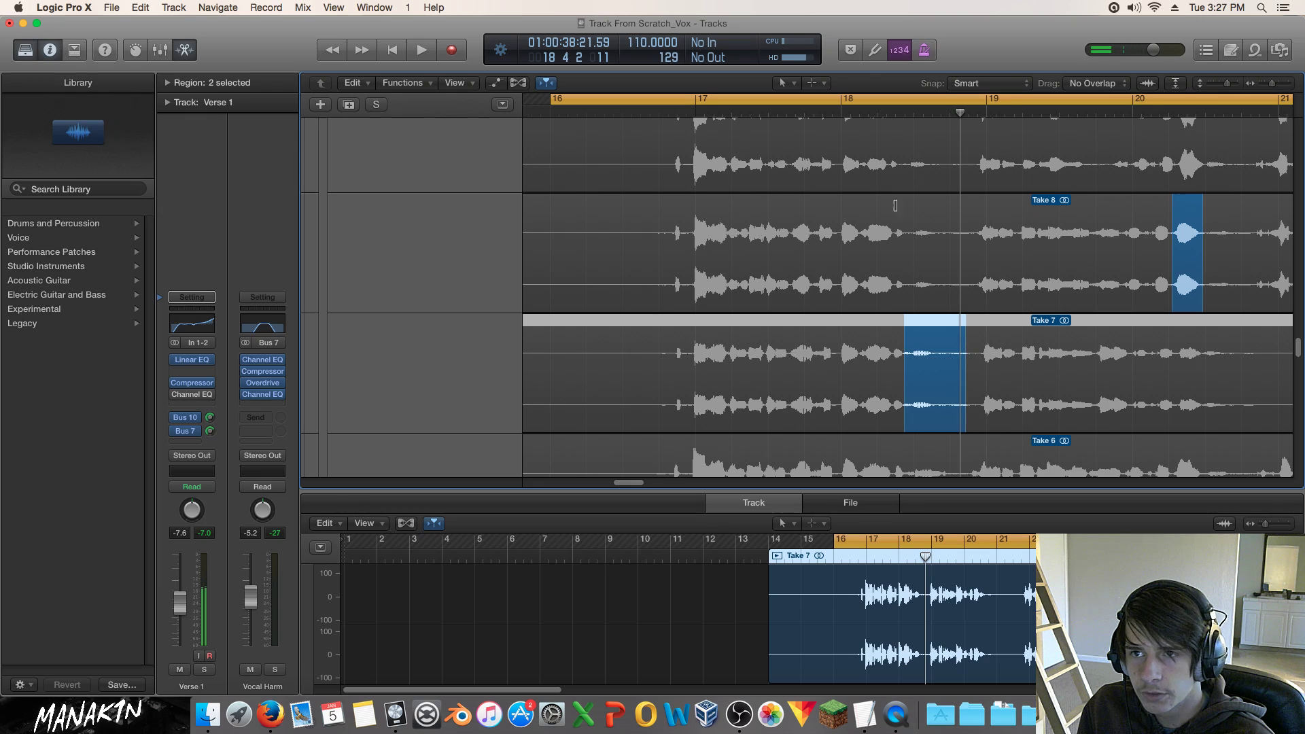
{"action": "key", "text": "space"}
{"action": "key", "text": "space"}
Try several start points for the Take 7 section after bar 18, moving it later and then earlier while auditioning each transition.
{"action": "left_click_drag", "start_coordinate": [906, 410], "coordinate": [916, 179]}
{"action": "key", "text": "space"}
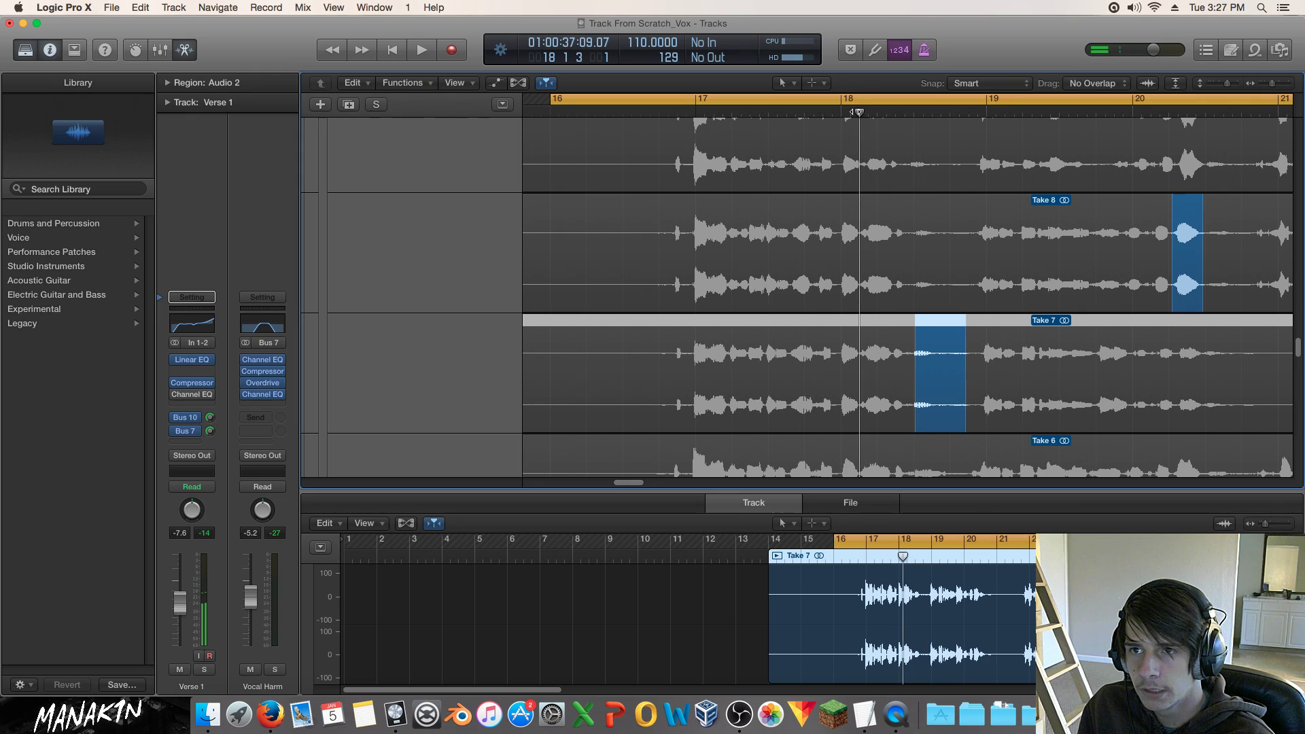
{"action": "key", "text": "space"}
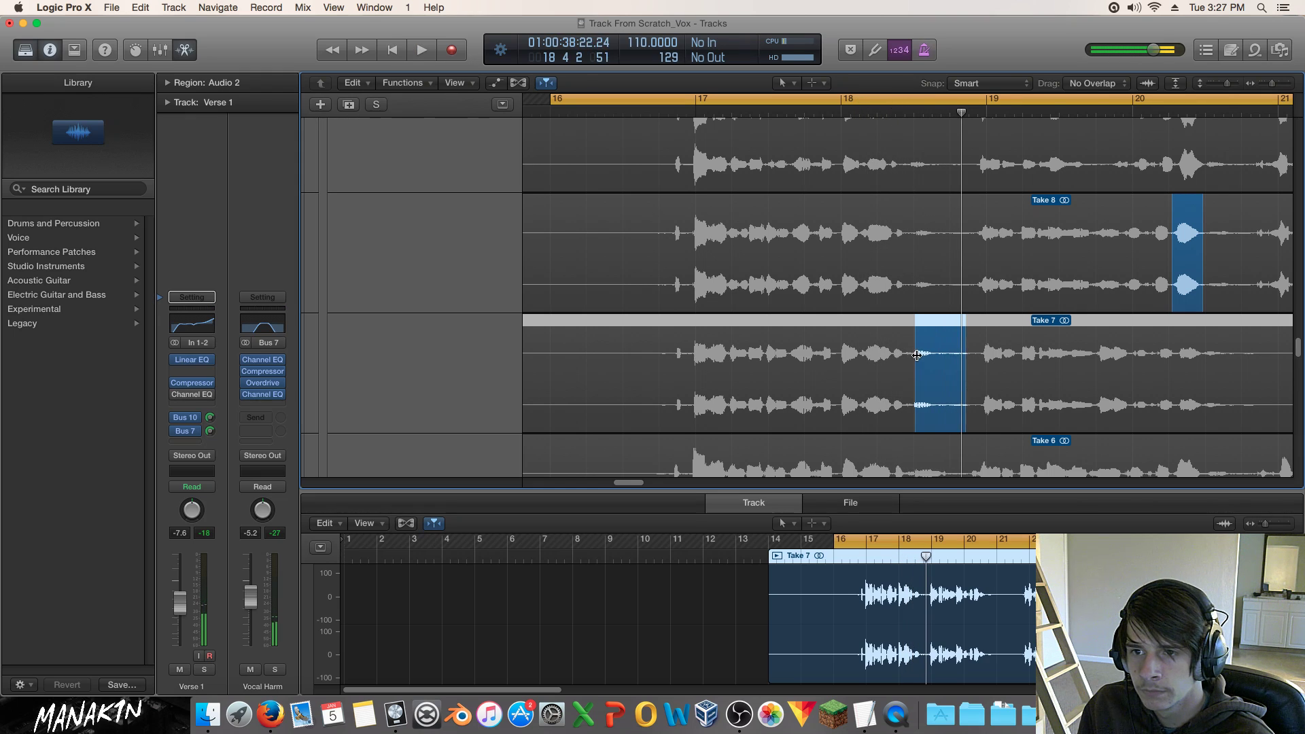
{"action": "left_click_drag", "start_coordinate": [913, 361], "coordinate": [909, 381]}
{"action": "key", "text": "space"}
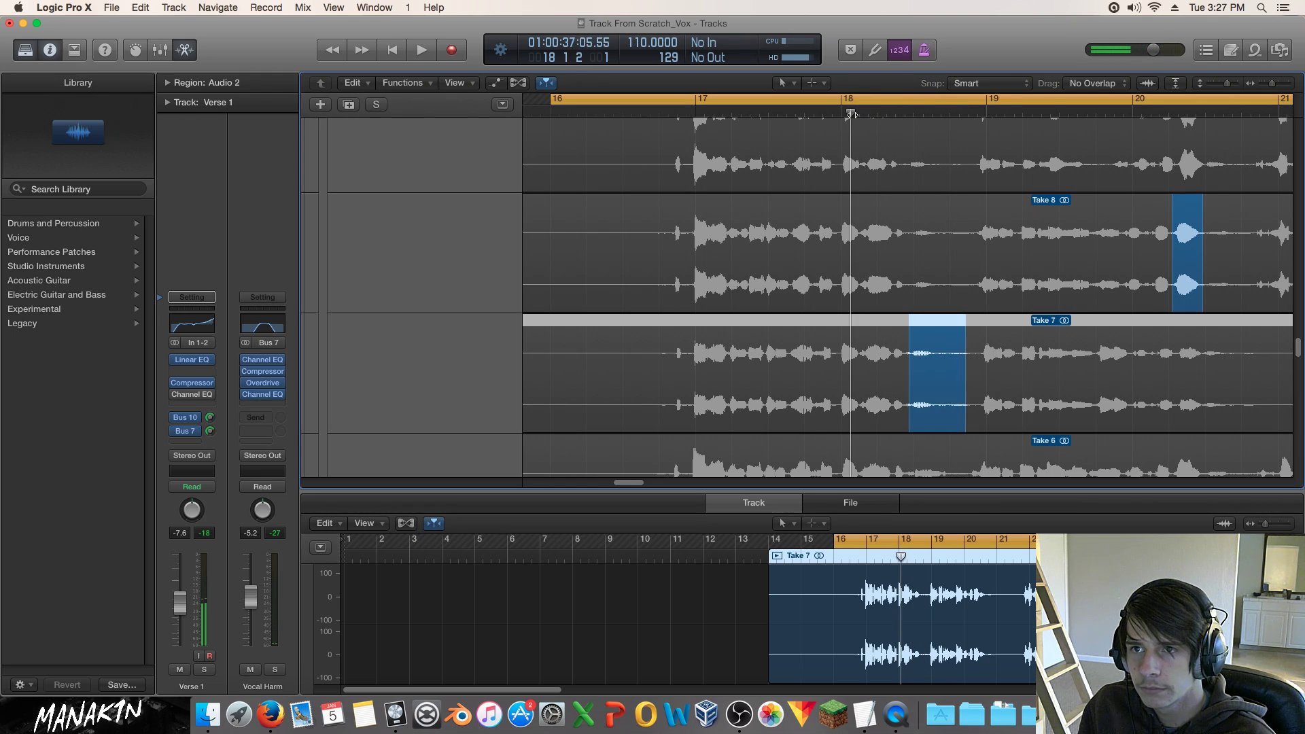
{"action": "key", "text": "space"}
{"action": "left_click_drag", "start_coordinate": [912, 371], "coordinate": [903, 371]}
{"action": "key", "text": "space"}
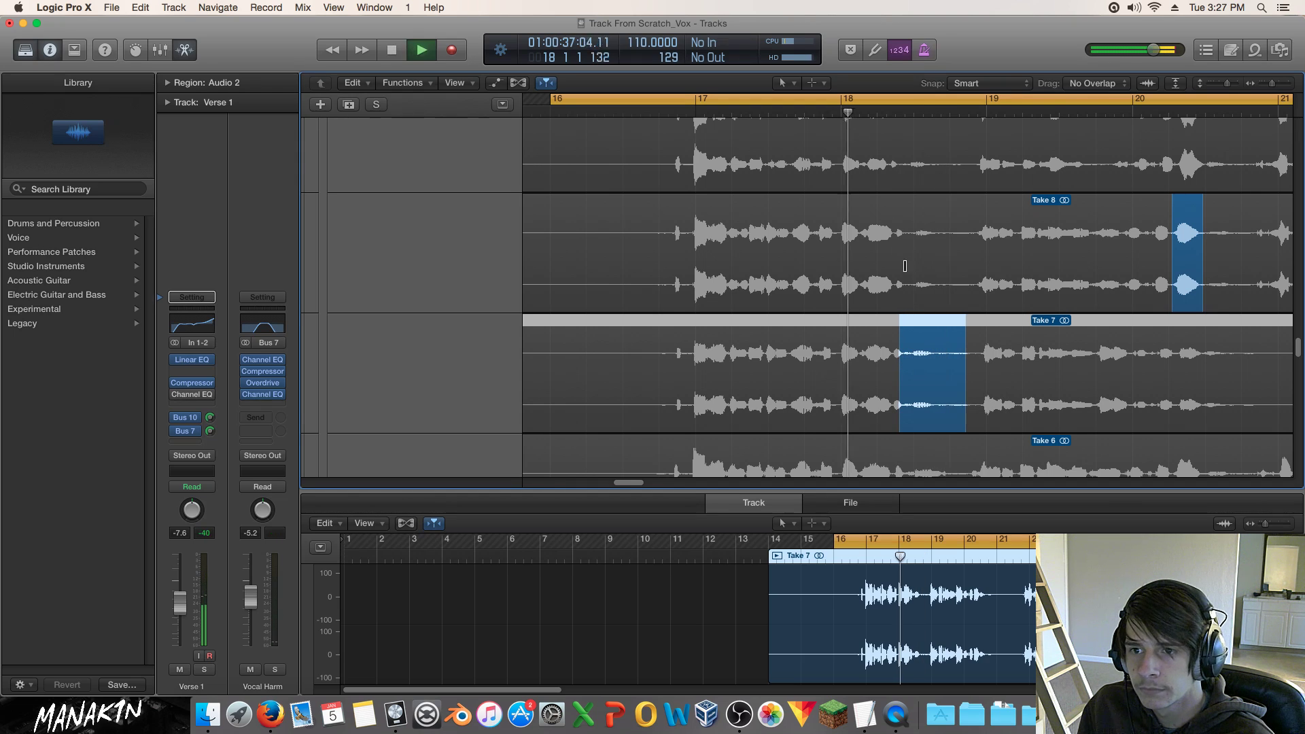
{"action": "key", "text": "space"}
Move the Take 7 section's start slightly later, to about bar 18.4, and audition the transition from bar 18.
{"action": "left_click_drag", "start_coordinate": [900, 365], "coordinate": [906, 365]}
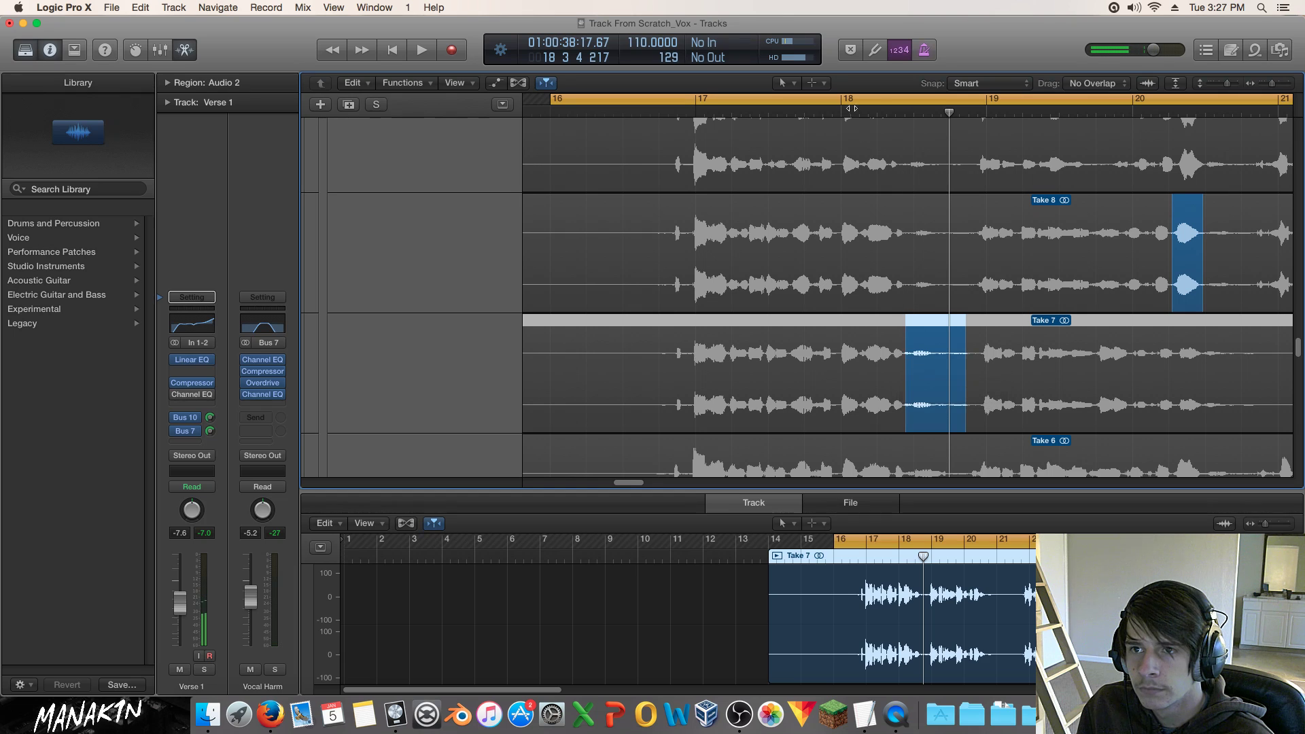
{"action": "left_click", "coordinate": [845, 110]}
{"action": "key", "text": "space"}
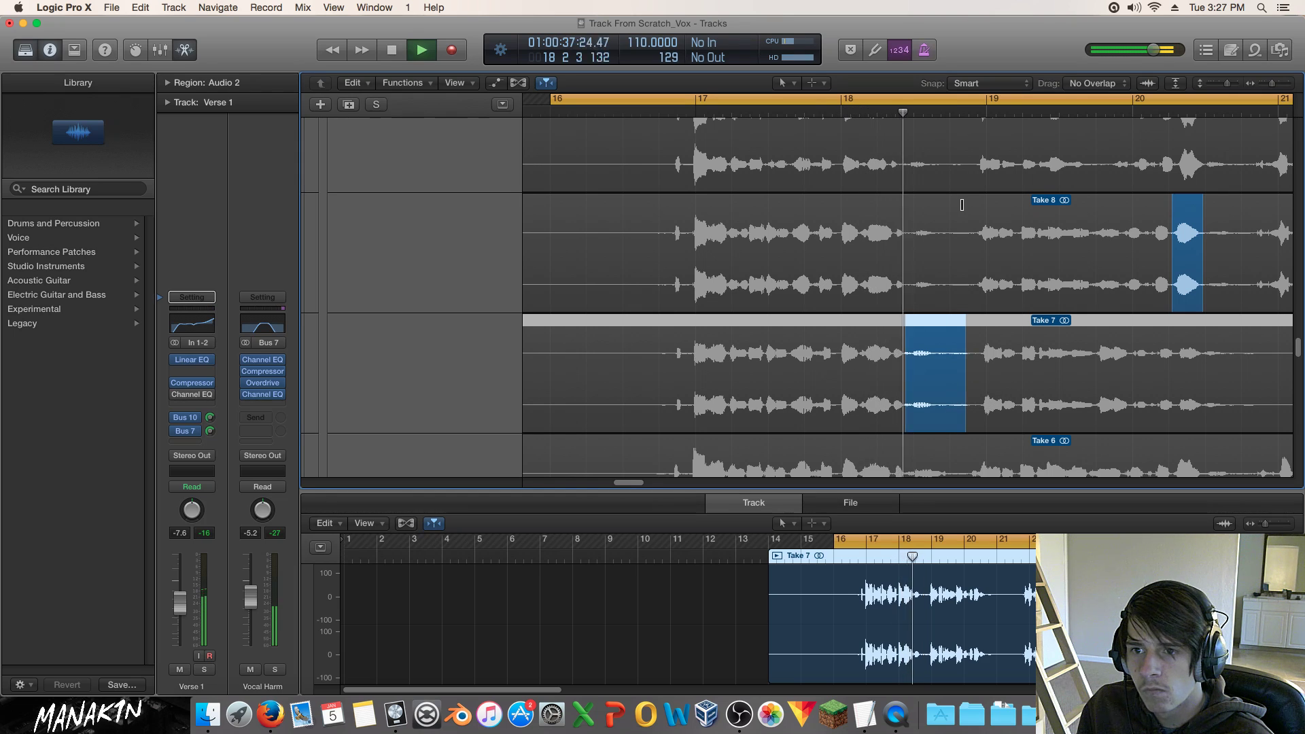
{"action": "key", "text": "space"}
Switch the trimmed section between bars 18 and 19 to Take 8 and play it from just after bar 18.
{"action": "left_click", "coordinate": [946, 233]}
{"action": "left_click", "coordinate": [856, 103]}
{"action": "key", "text": "space"}
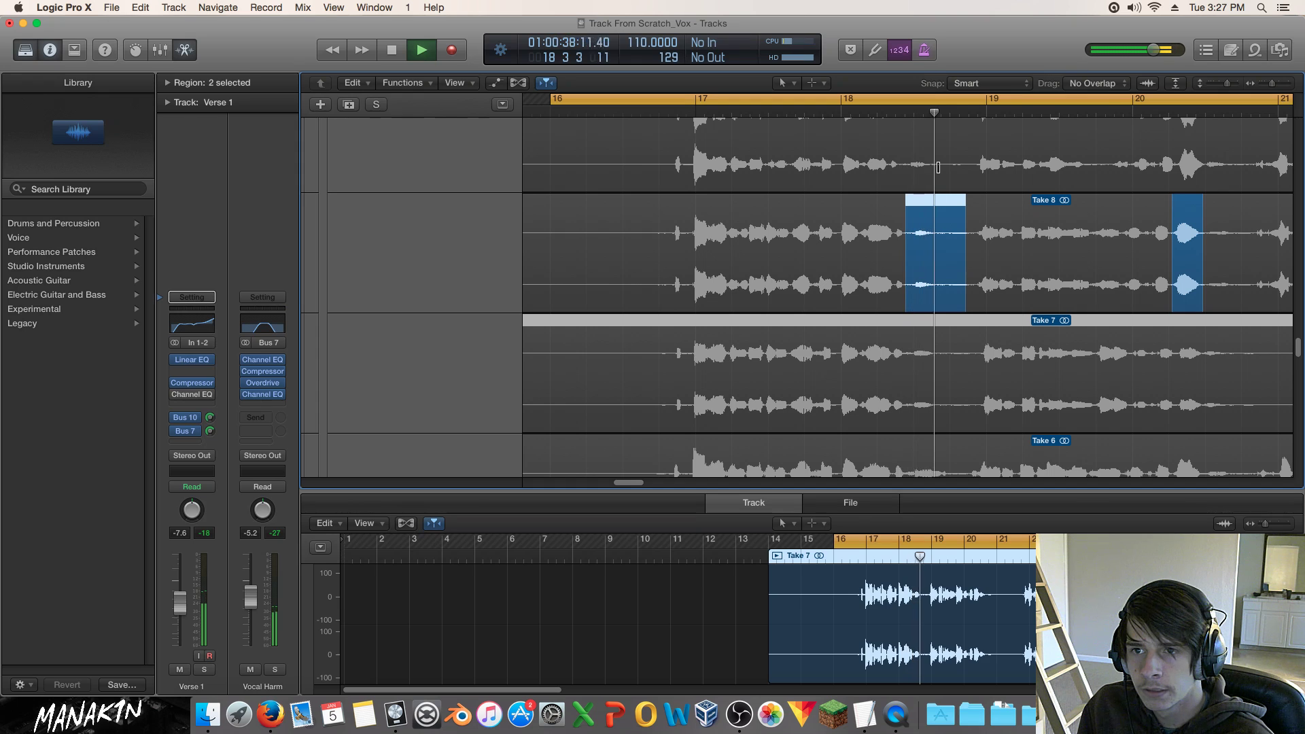
{"action": "key", "text": "space"}
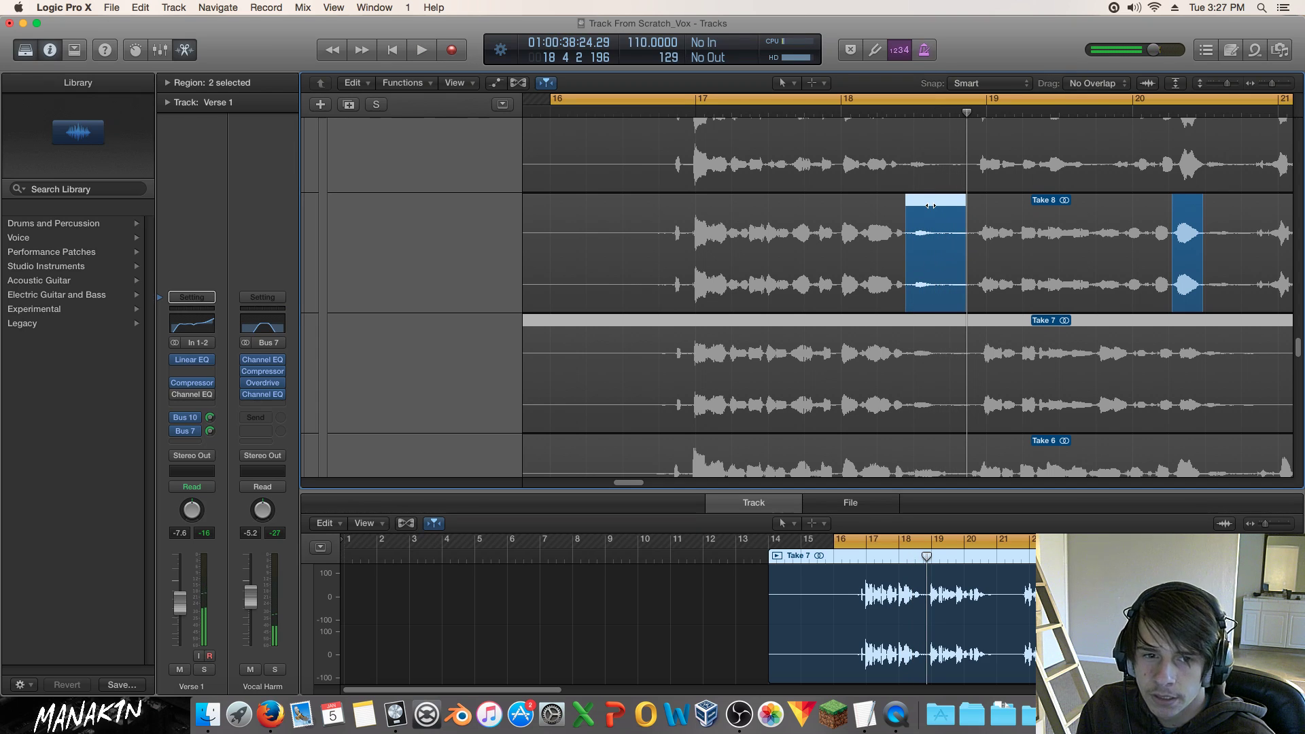
Look over the takes around the comped sections and audition the Take 8 section after bar 20.
{"action": "scroll", "coordinate": [931, 206], "scroll_direction": "down", "scroll_amount": 10}
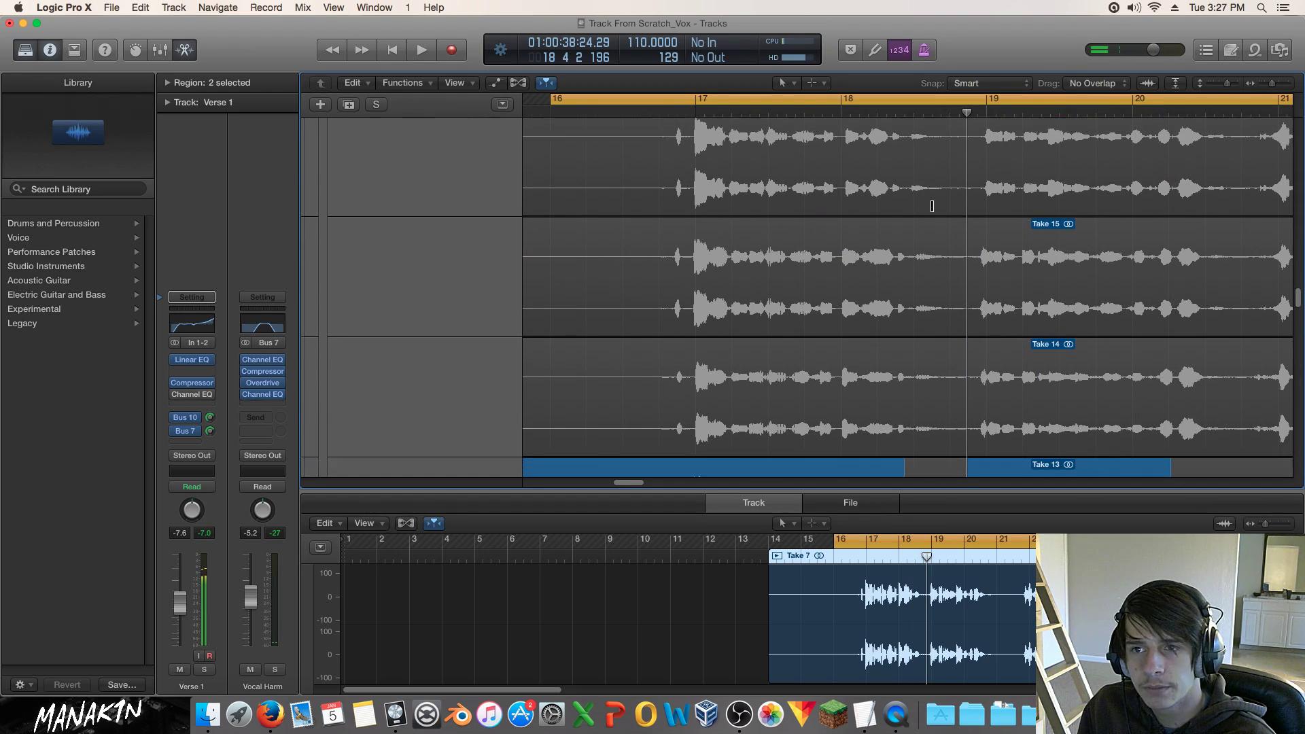
{"action": "scroll", "coordinate": [932, 206], "scroll_direction": "down", "scroll_amount": 2}
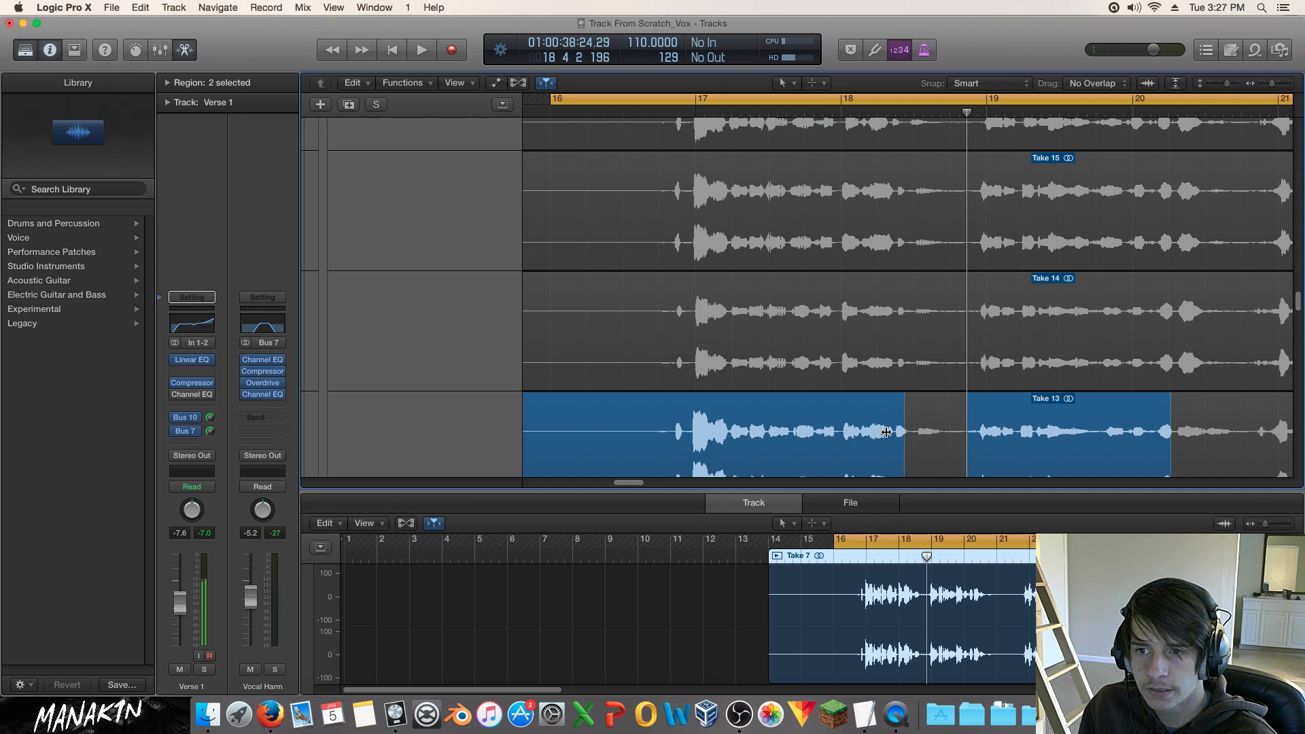
{"action": "scroll", "coordinate": [900, 434], "scroll_direction": "down", "scroll_amount": 4}
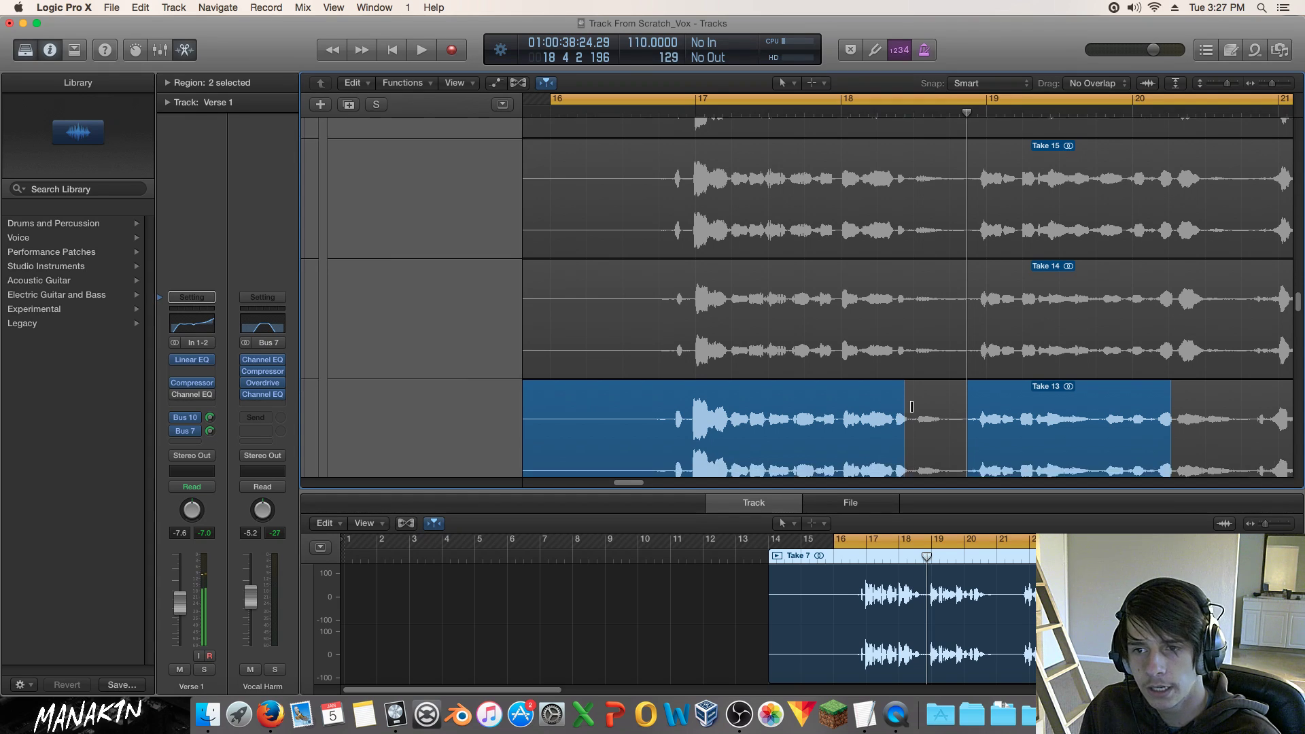
{"action": "scroll", "coordinate": [927, 379], "scroll_direction": "up", "scroll_amount": 2}
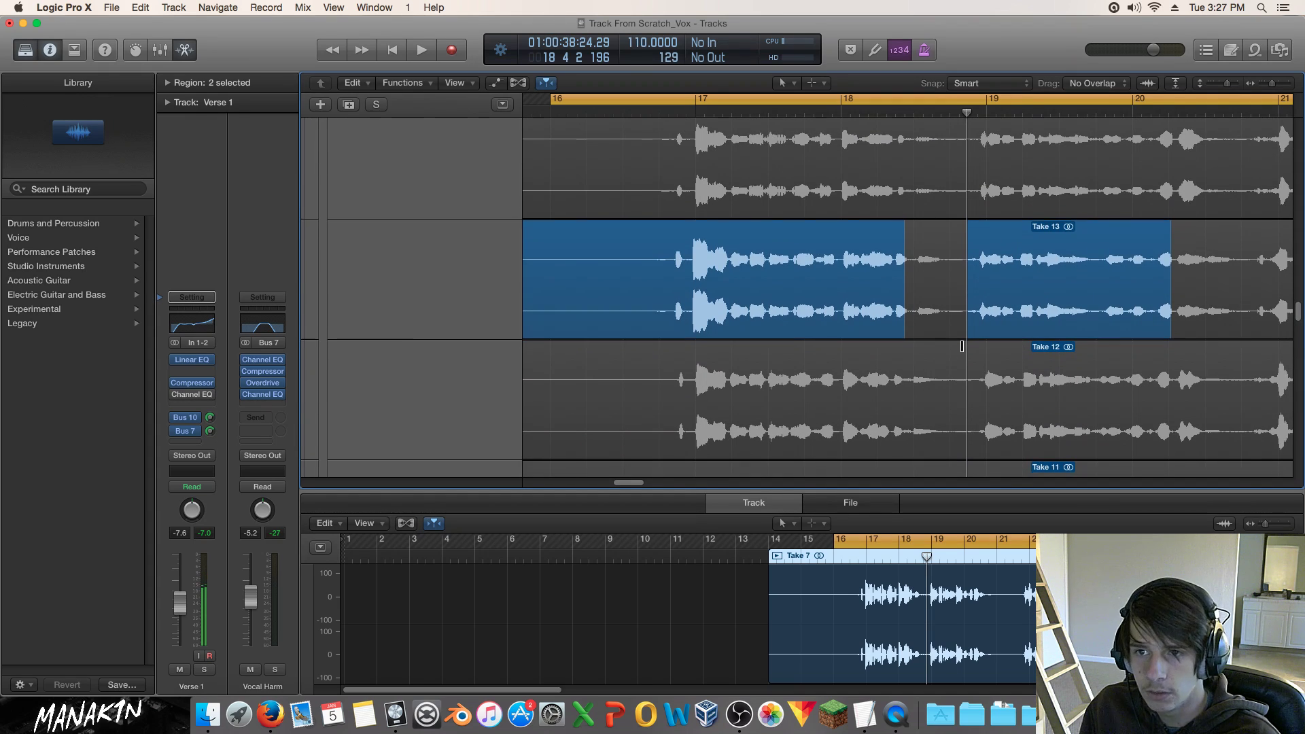
{"action": "scroll", "coordinate": [962, 348], "scroll_direction": "down", "scroll_amount": 5}
{"action": "left_click", "coordinate": [1155, 100]}
{"action": "key", "text": "space"}
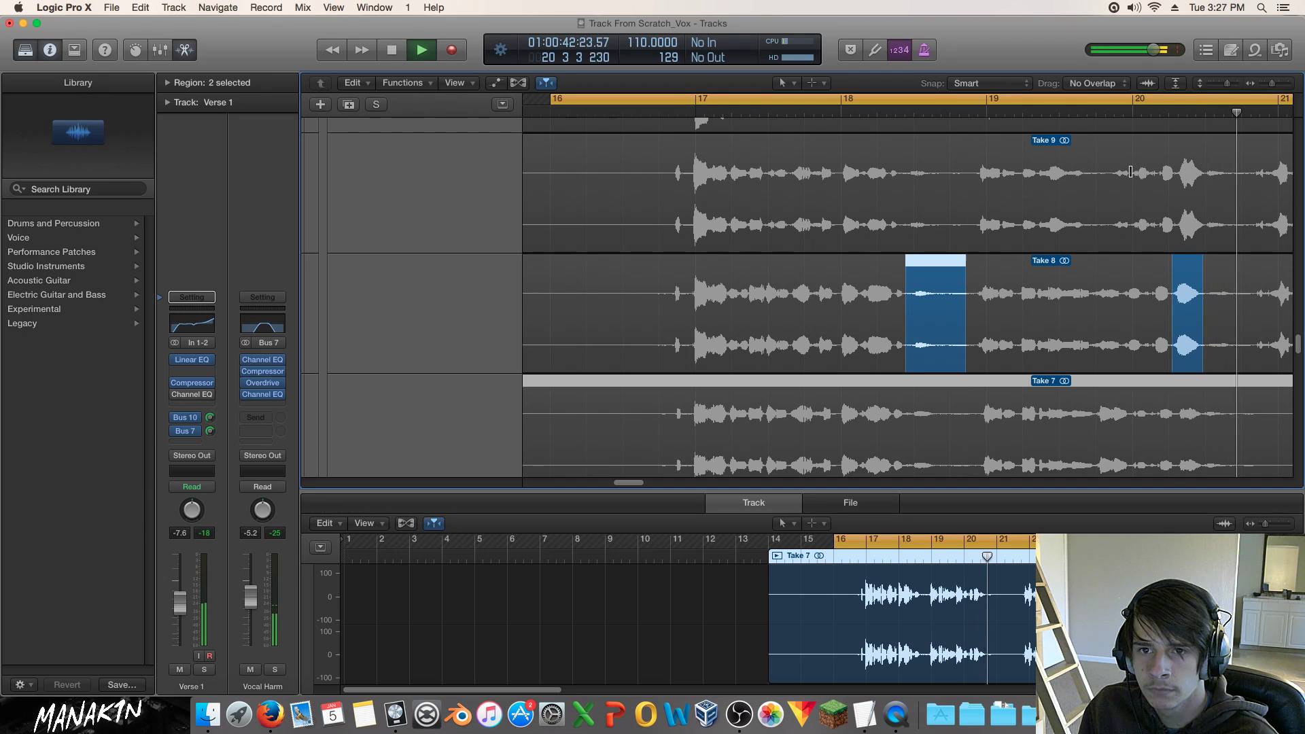
Zoom out the take lanes to show the whole vocal take folder from bar 14 to 26 while the comp plays.
{"action": "scroll", "coordinate": [1011, 183], "scroll_direction": "up", "scroll_amount": 1}
{"action": "scroll", "coordinate": [1012, 184], "scroll_direction": "up", "scroll_amount": 3}
{"action": "key", "text": "super+Left"}
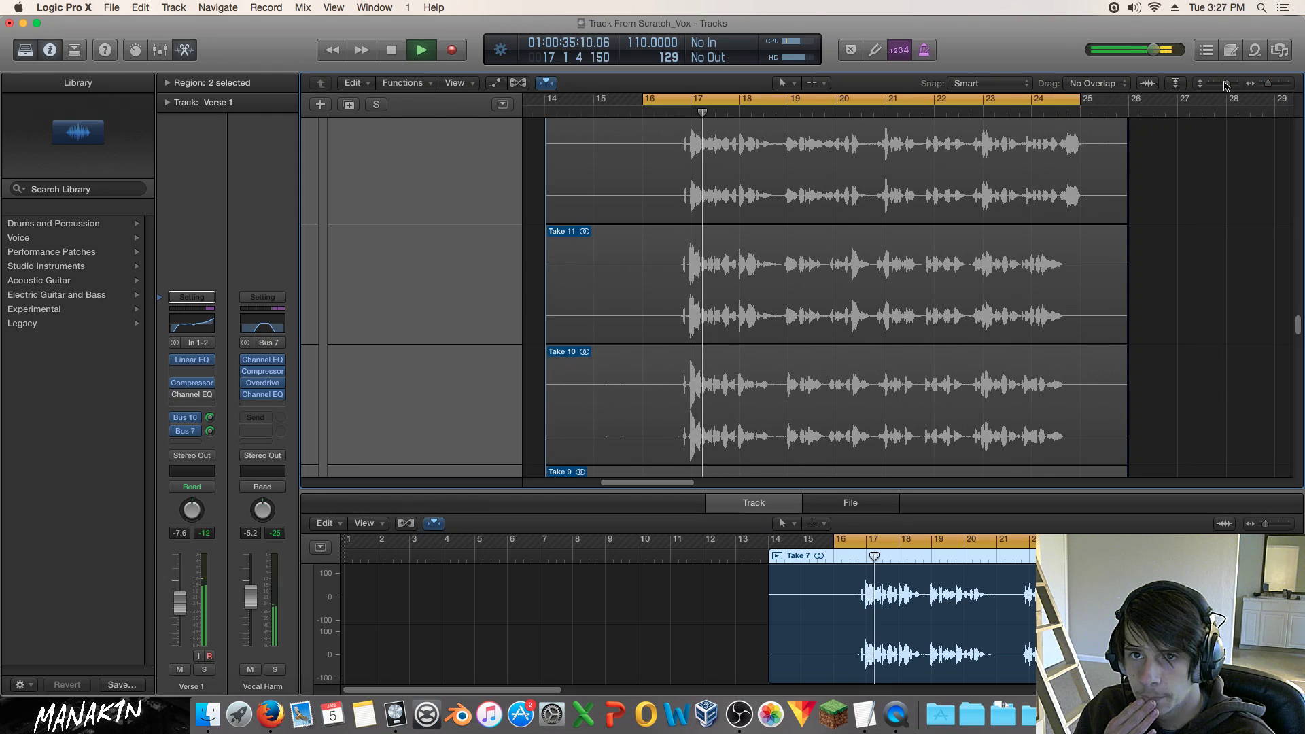
{"action": "key", "text": "super+Up"}
{"action": "key", "text": "super+Up"}
{"action": "key", "text": "super+Up"}
{"action": "key", "text": "super+Up"}
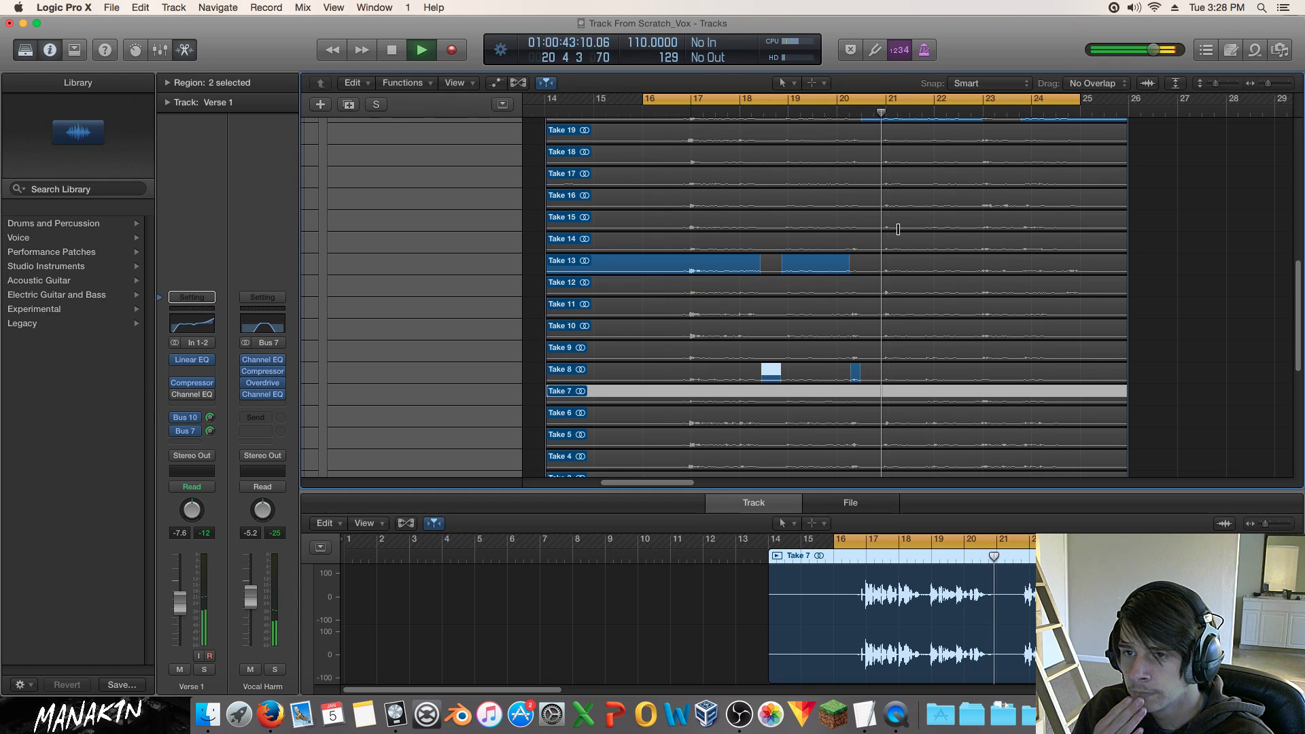
Listen to the vocal comp from about bar 20 through bar 24 and review the selected sections across the take lanes.
{"action": "left_click", "coordinate": [846, 115]}
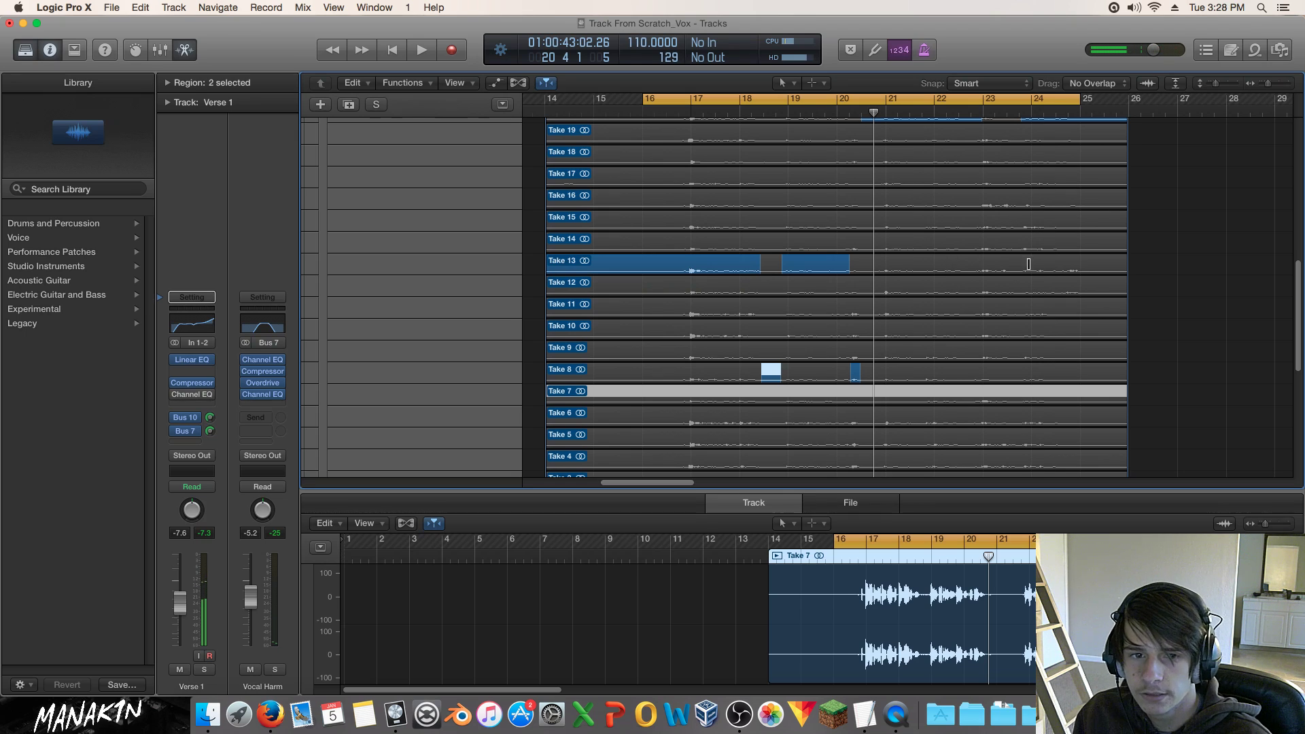
{"action": "key", "text": "space"}
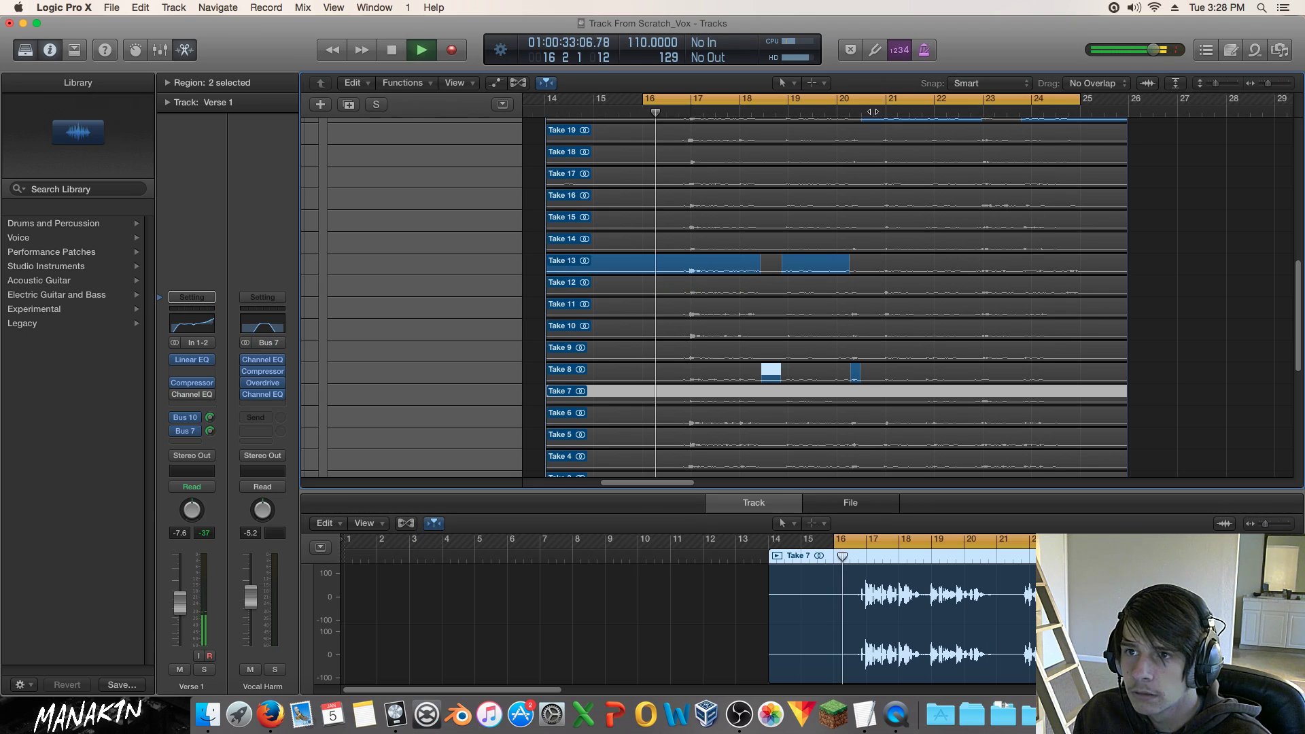
{"action": "scroll", "coordinate": [1074, 182], "scroll_direction": "up", "scroll_amount": 5}
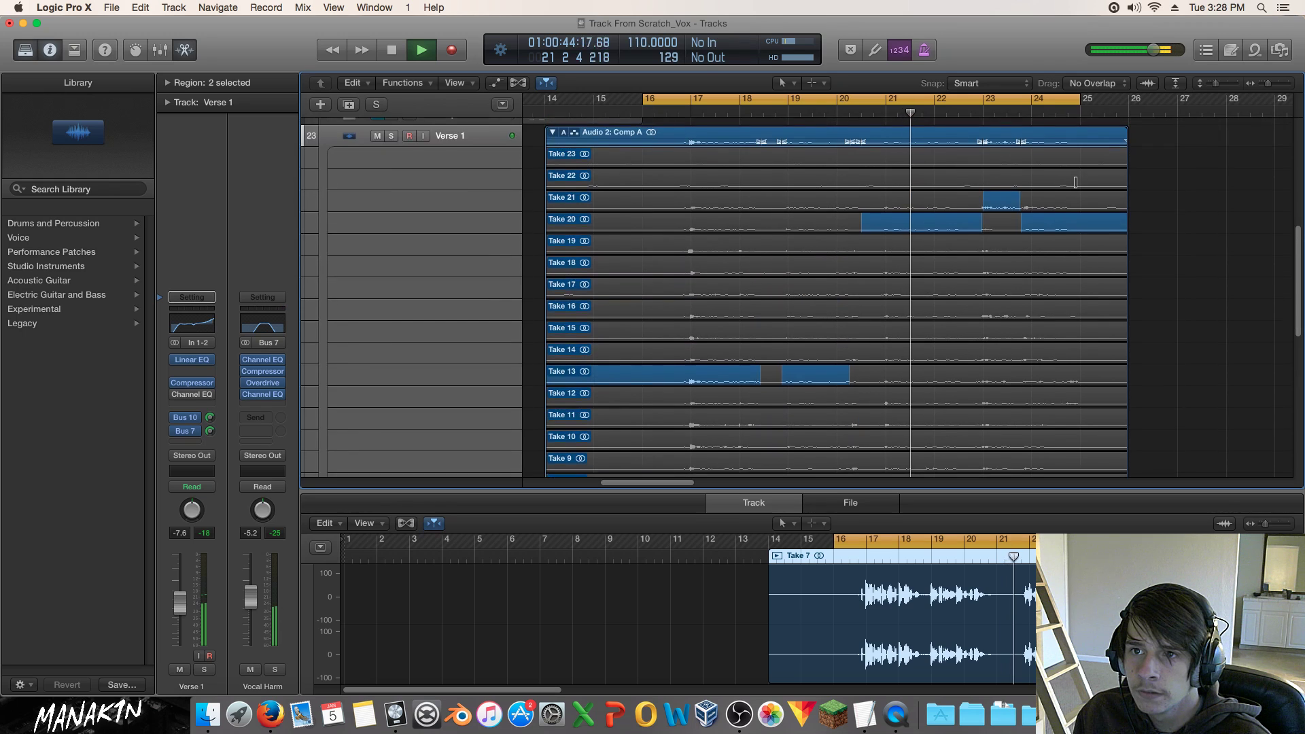
{"action": "scroll", "coordinate": [1088, 183], "scroll_direction": "up", "scroll_amount": 5}
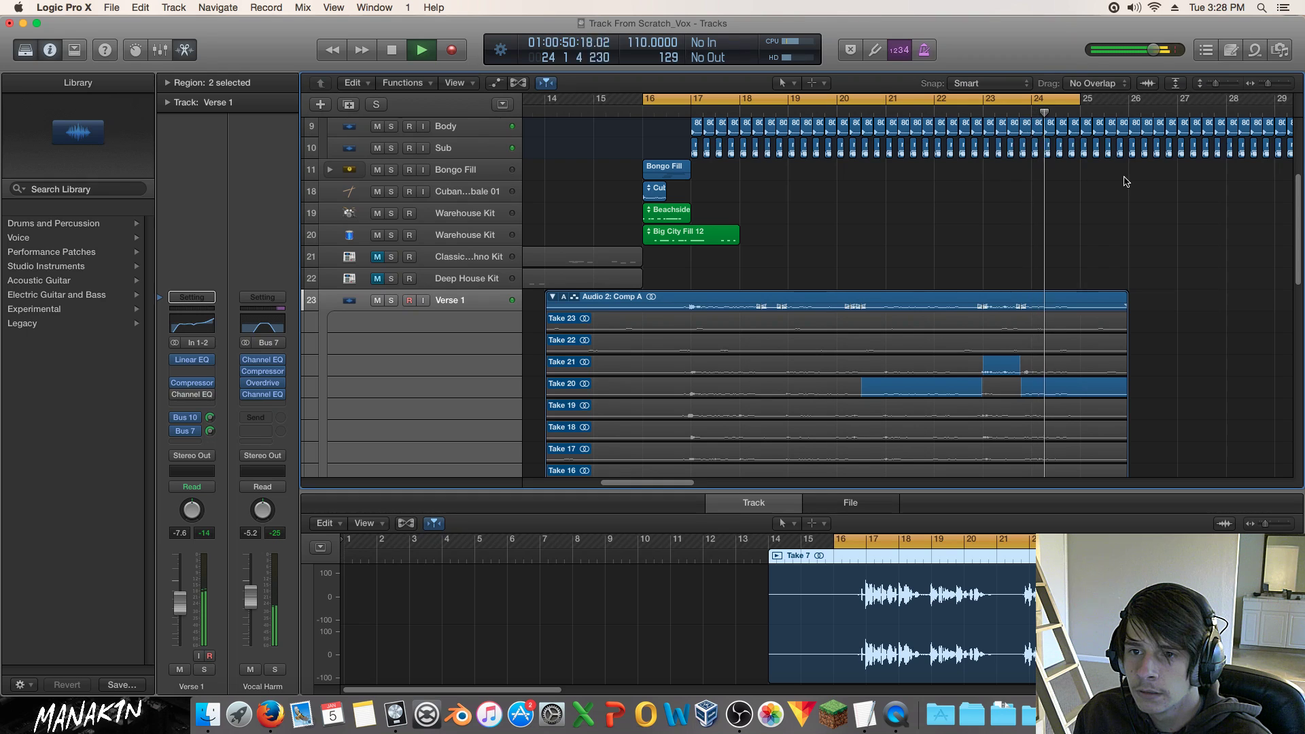
{"action": "key", "text": "space"}
{"action": "scroll", "coordinate": [1115, 204], "scroll_direction": "down", "scroll_amount": 4}
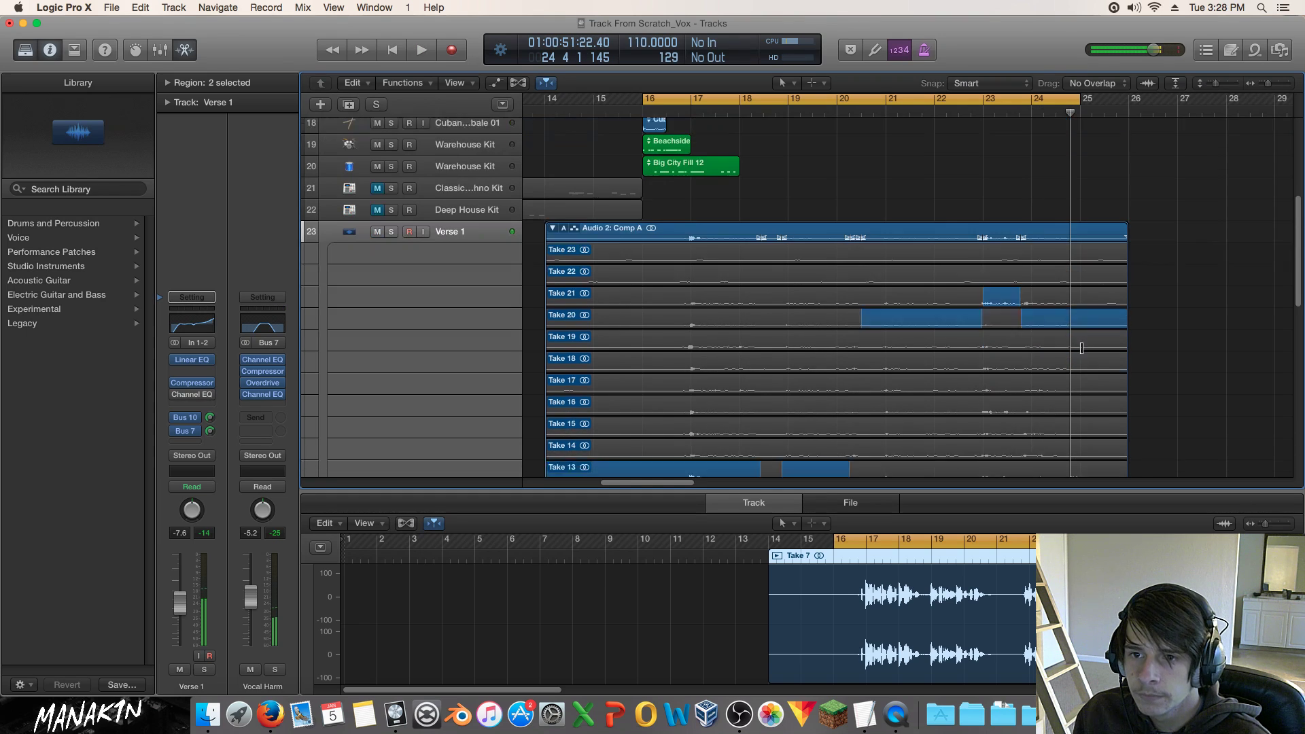
{"action": "scroll", "coordinate": [1142, 204], "scroll_direction": "down", "scroll_amount": 6}
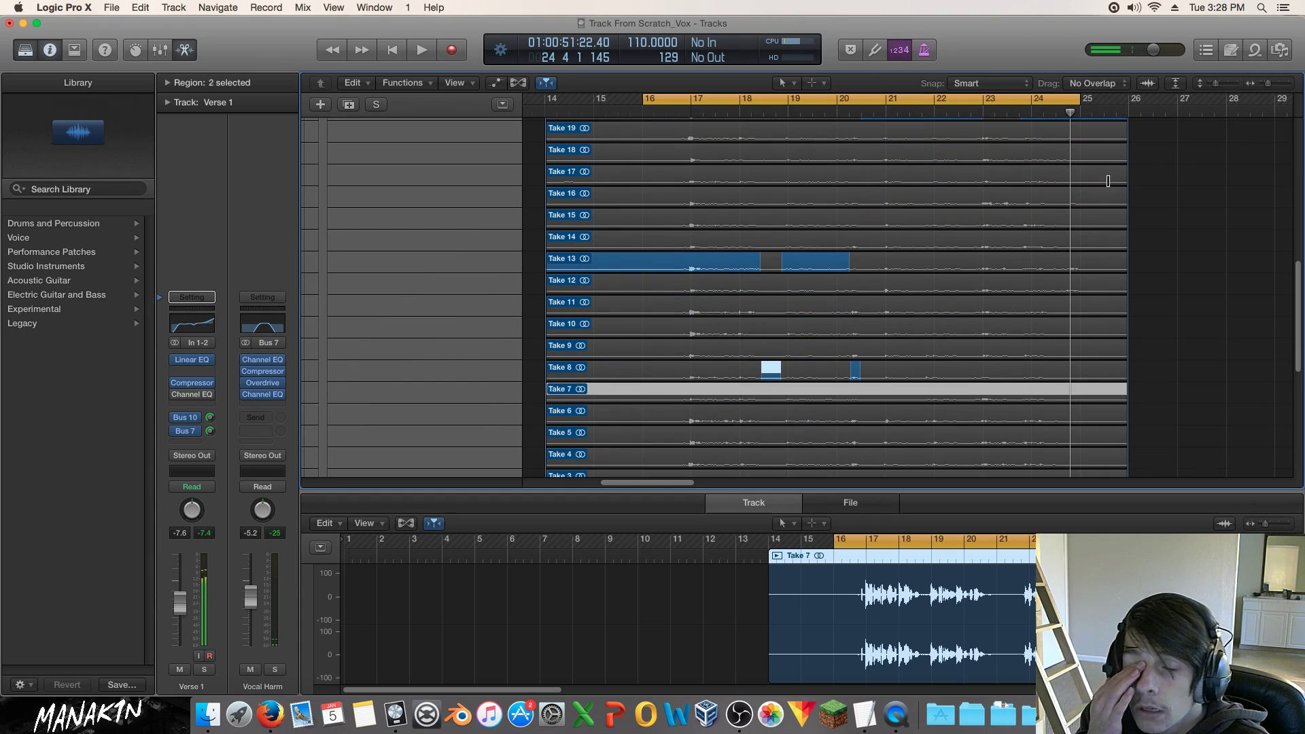
{"action": "scroll", "coordinate": [1111, 181], "scroll_direction": "up", "scroll_amount": 6}
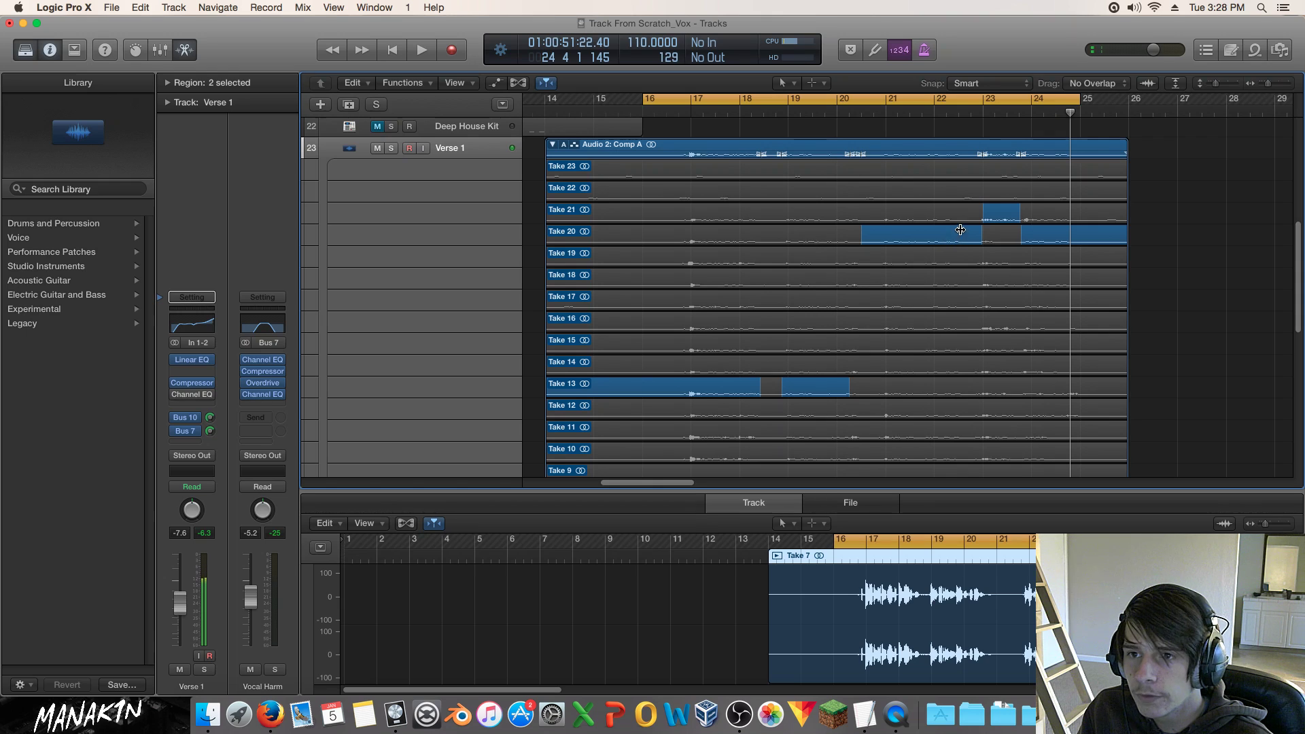
Play the comp briefly from about the middle of bar 22 and set the cycle range to run from bar 21 to bar 25.
{"action": "left_click", "coordinate": [935, 107]}
{"action": "key", "text": "space"}
{"action": "key", "text": "space"}
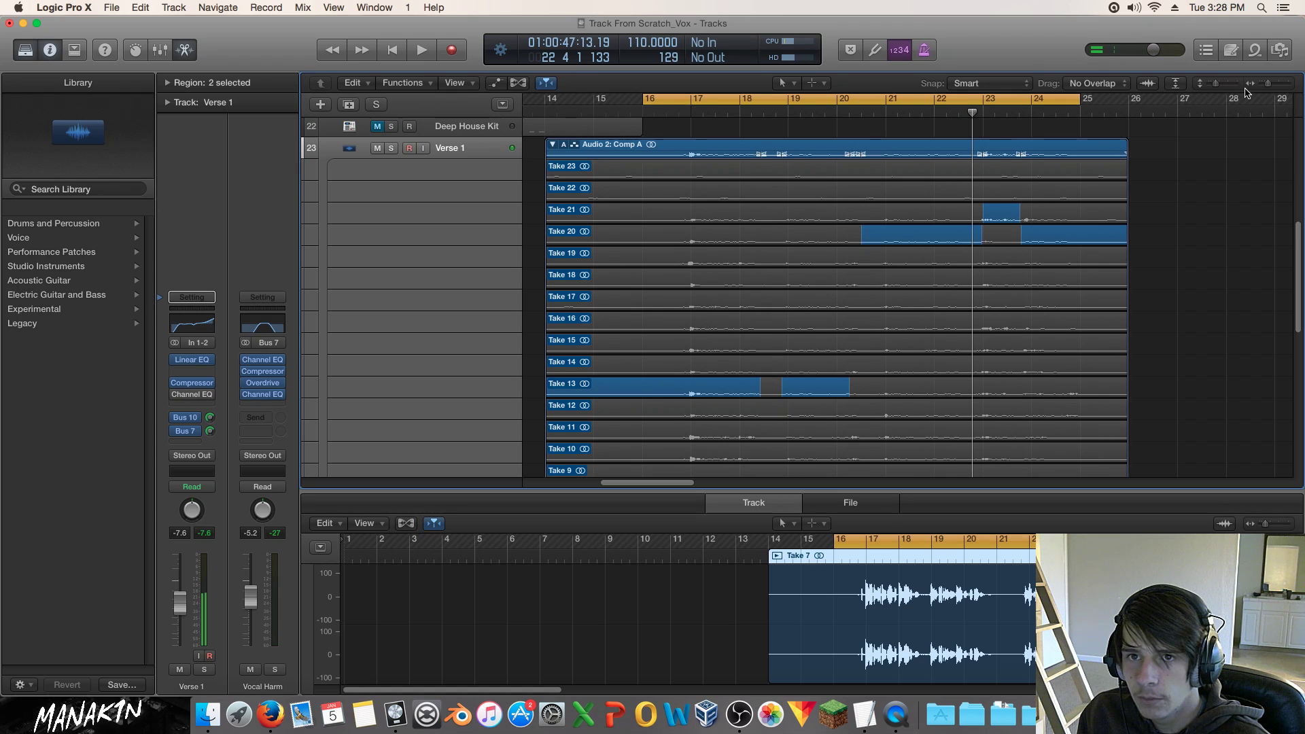
{"action": "left_click_drag", "start_coordinate": [1268, 83], "coordinate": [1273, 85]}
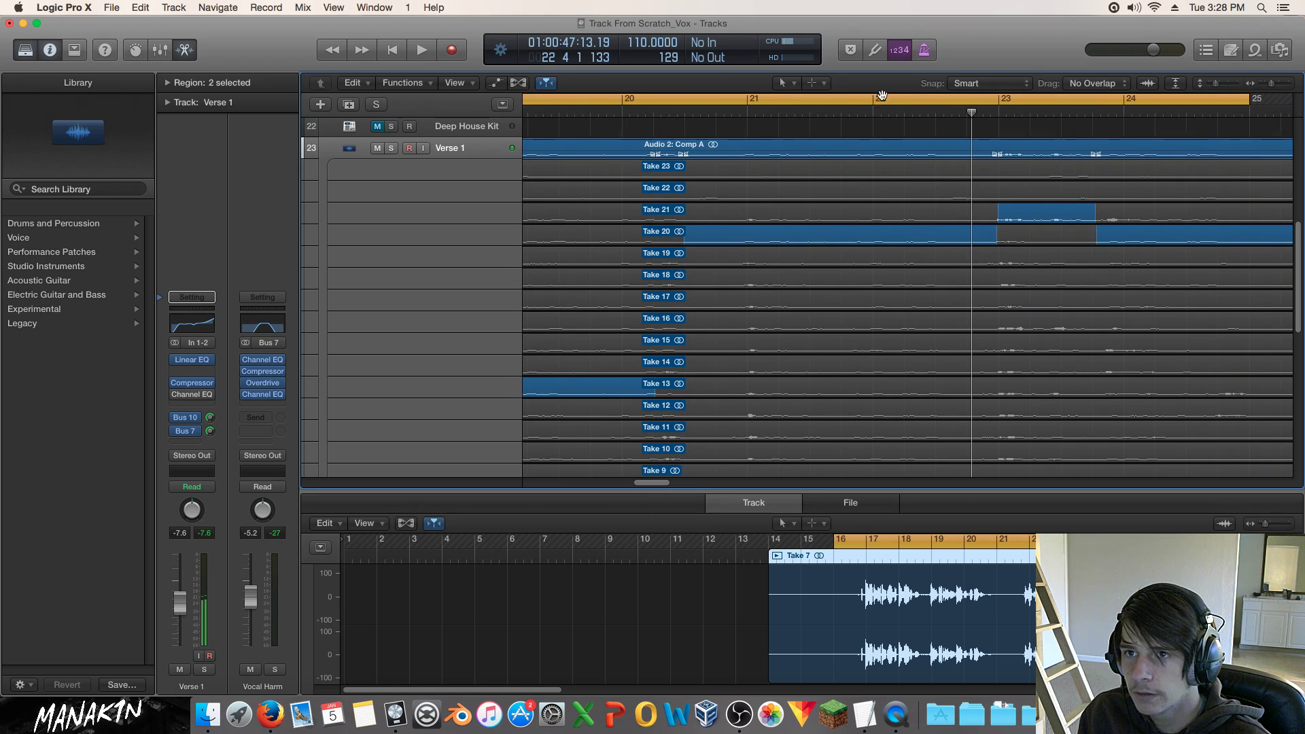
{"action": "left_click", "coordinate": [805, 101]}
{"action": "left_click_drag", "start_coordinate": [756, 100], "coordinate": [1249, 100]}
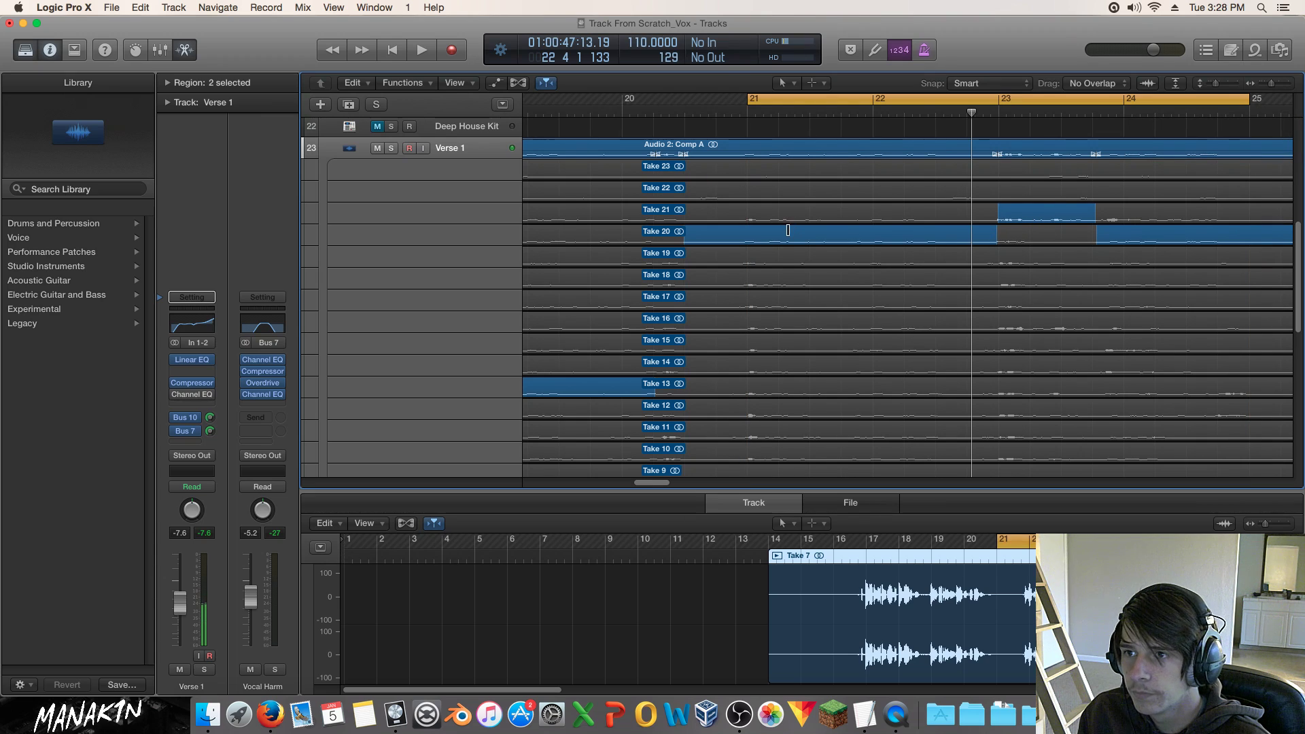
Select the bar 22 to 23 phrase from Take 19 and play it from bar 22 and again from just after bar 21.
{"action": "left_click_drag", "start_coordinate": [875, 256], "coordinate": [994, 217]}
{"action": "left_click", "coordinate": [872, 112]}
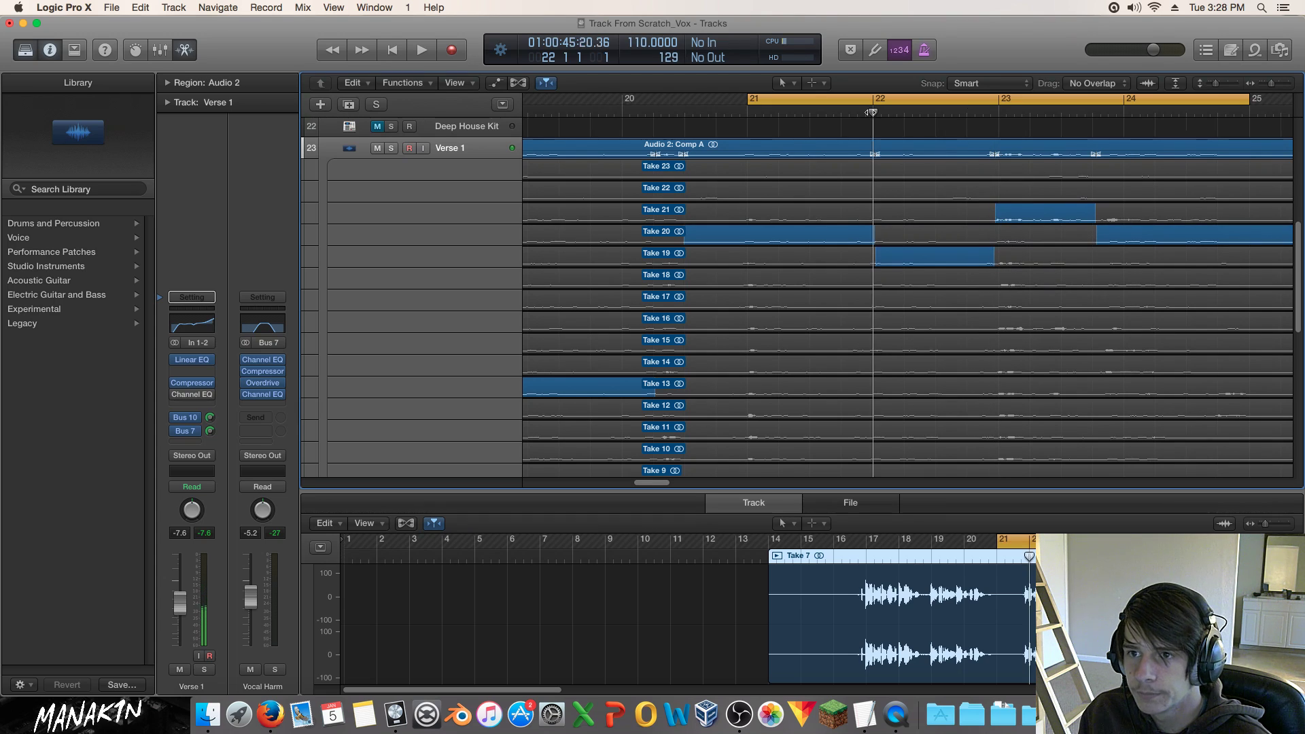
{"action": "key", "text": "space"}
{"action": "key", "text": "space"}
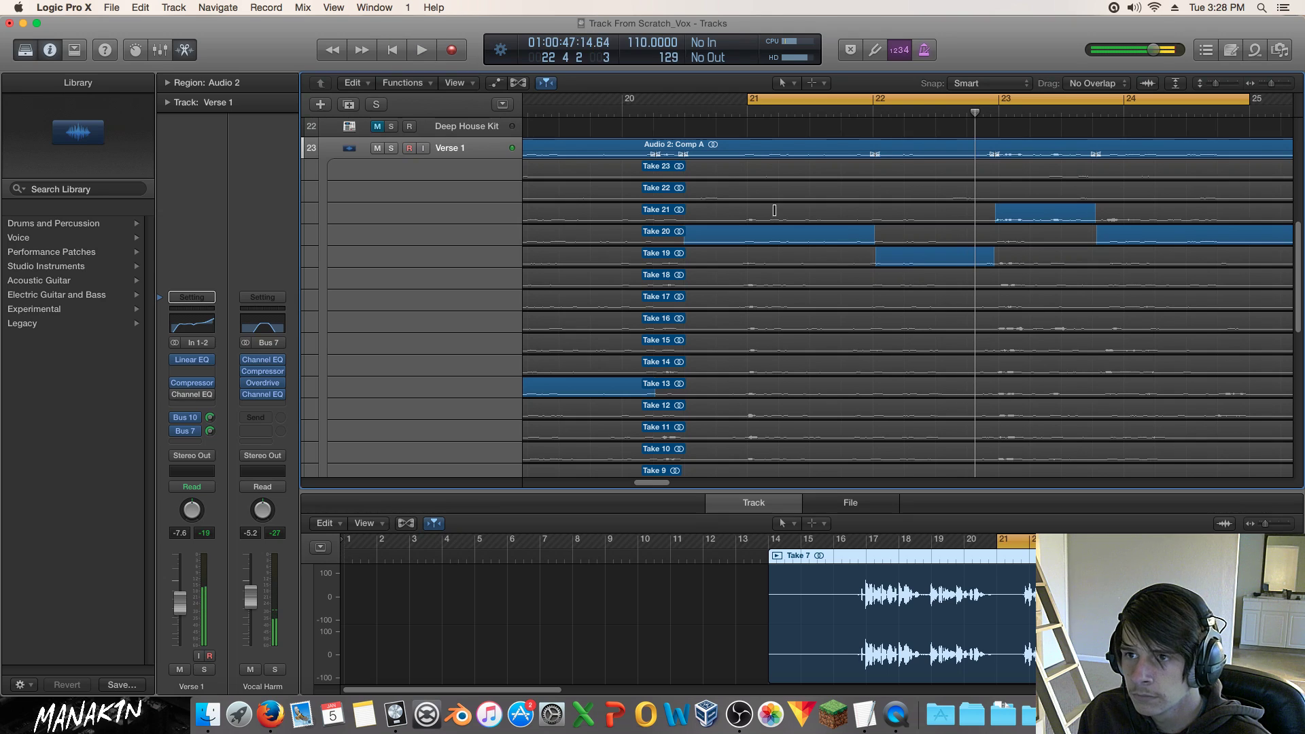
{"action": "key", "text": "space"}
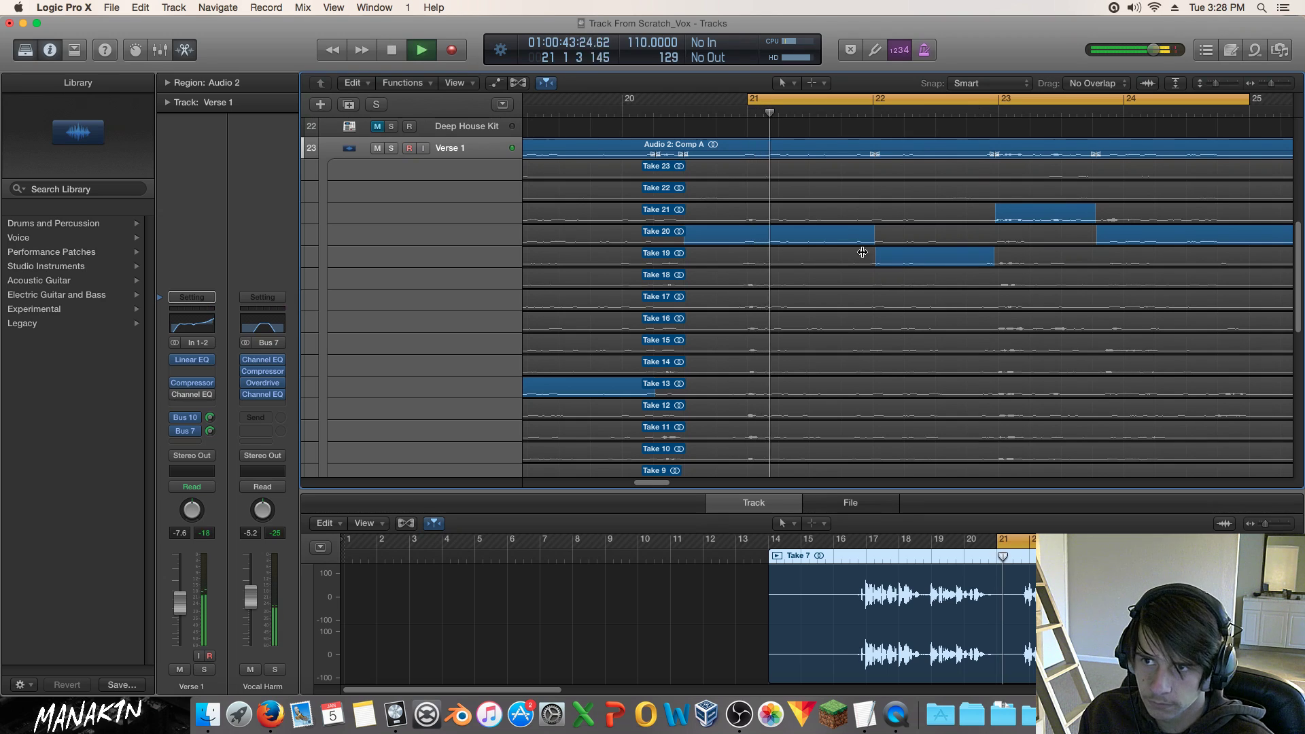
Switch the bar 22 section to Take 18 and extend its start back to about a quarter bar before bar 22 while auditioning it.
{"action": "left_click", "coordinate": [918, 280]}
{"action": "key", "text": "space"}
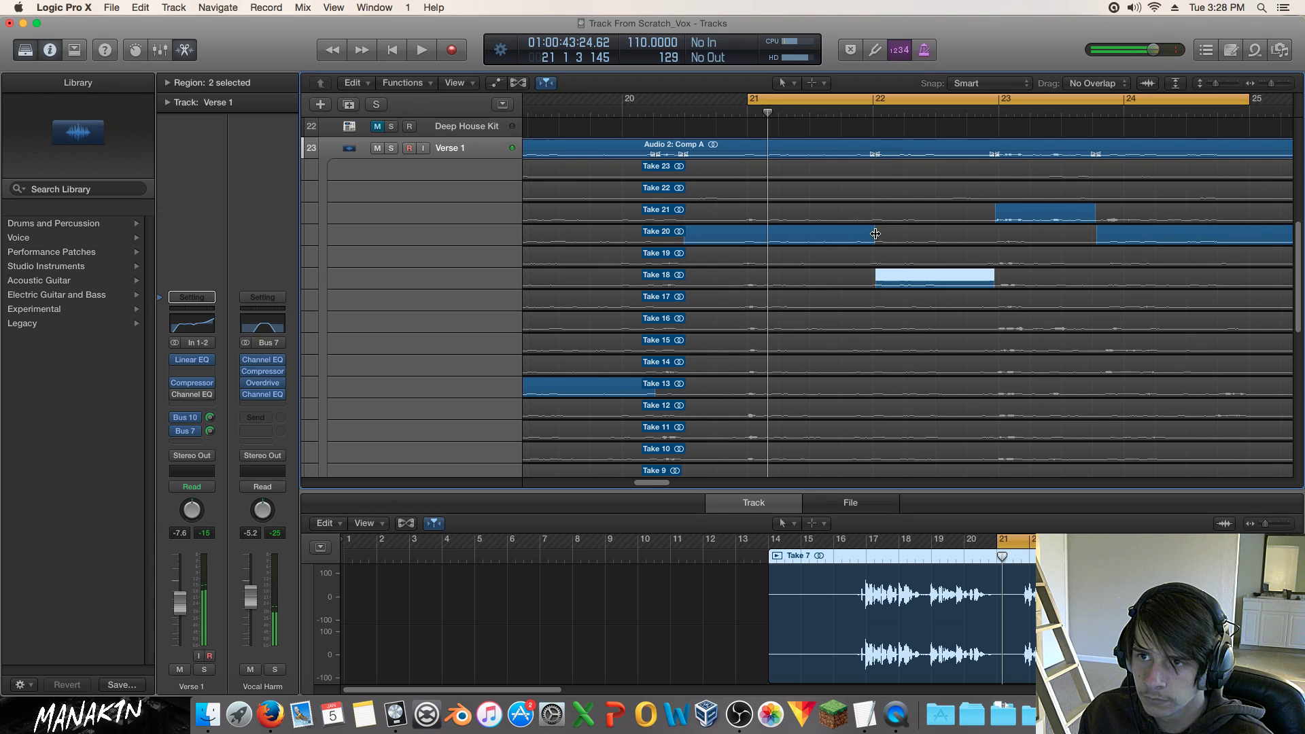
{"action": "left_click_drag", "start_coordinate": [869, 233], "coordinate": [848, 234]}
{"action": "key", "text": "space"}
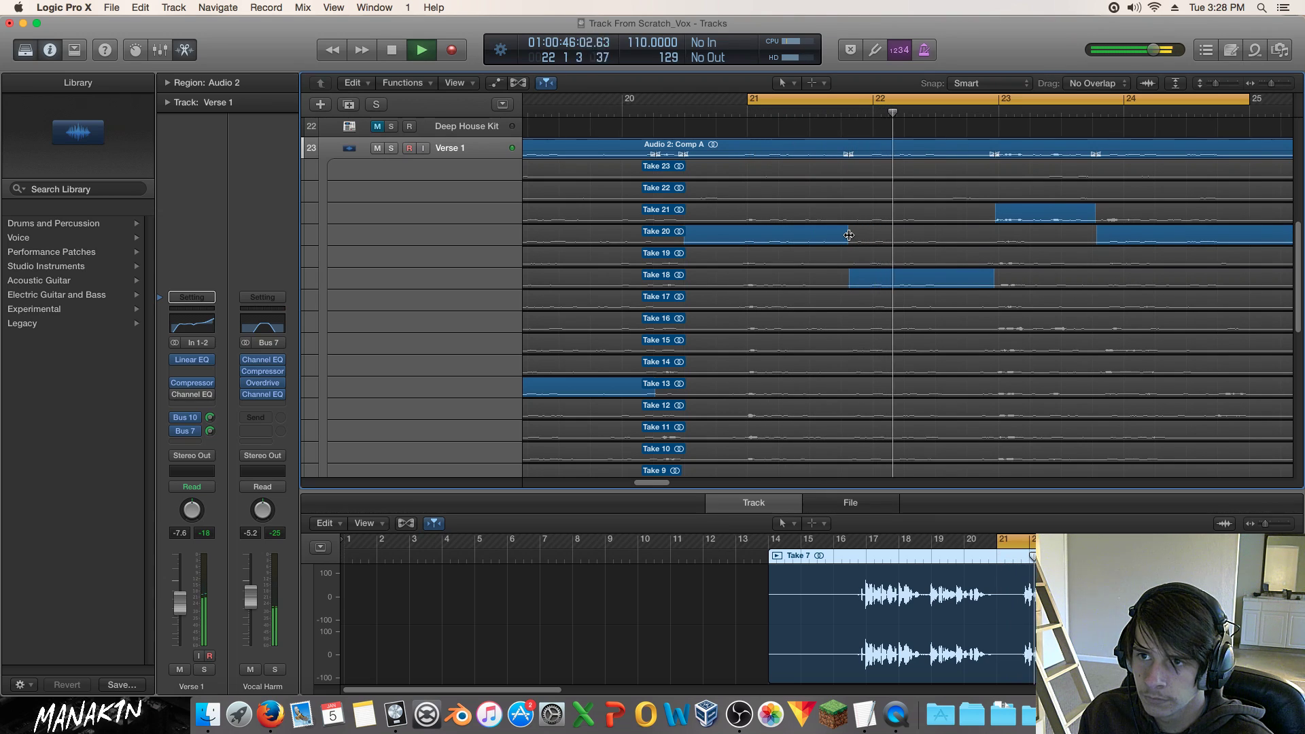
{"action": "left_click_drag", "start_coordinate": [846, 234], "coordinate": [843, 235]}
{"action": "key", "text": "space"}
Try Take 17 and Take 16 for the section leading up to bar 23 and listen to each.
{"action": "left_click", "coordinate": [927, 295]}
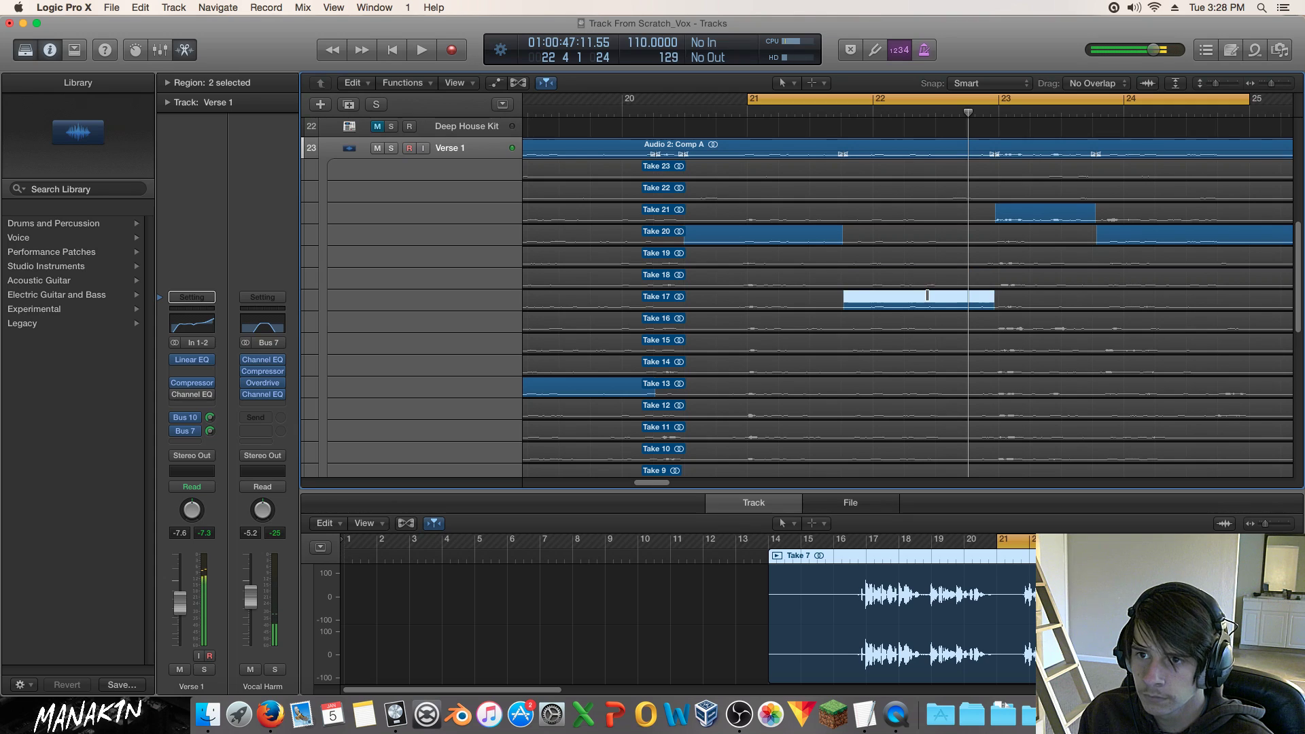
{"action": "key", "text": "space"}
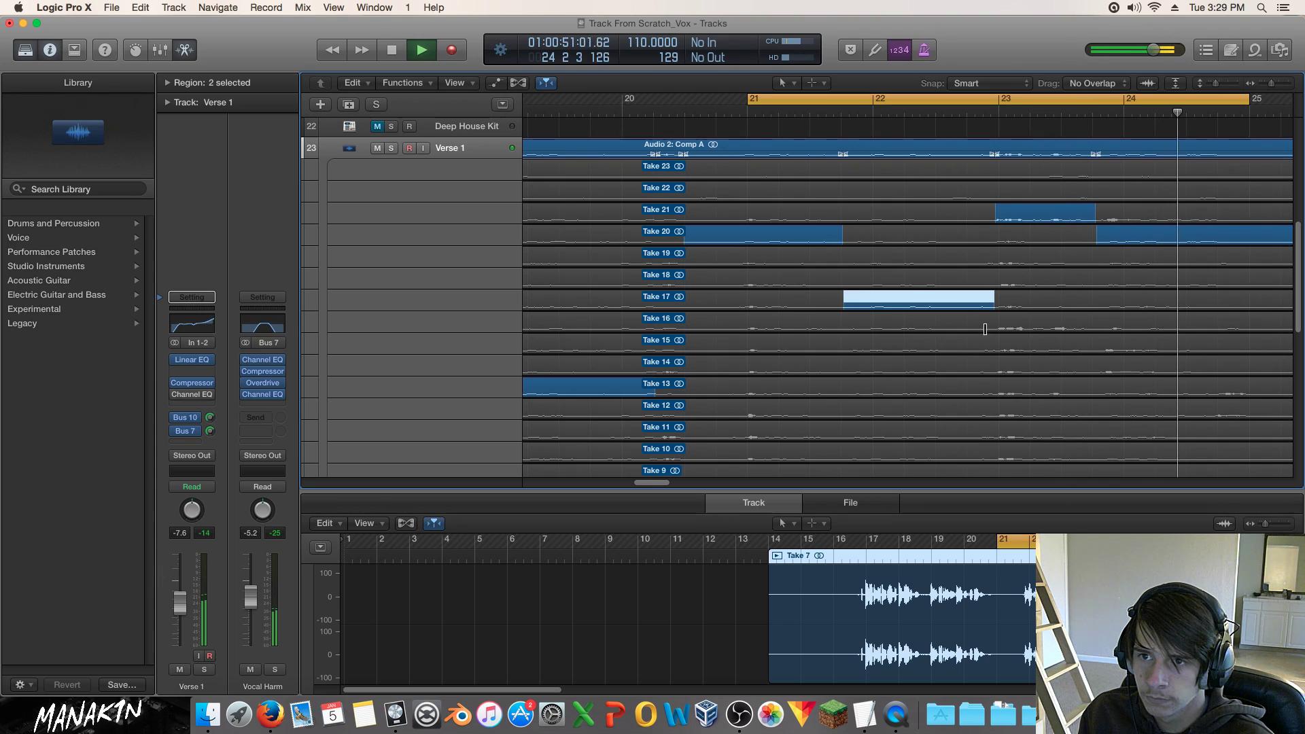
{"action": "left_click", "coordinate": [959, 316]}
{"action": "scroll", "coordinate": [969, 323], "scroll_direction": "down", "scroll_amount": 5}
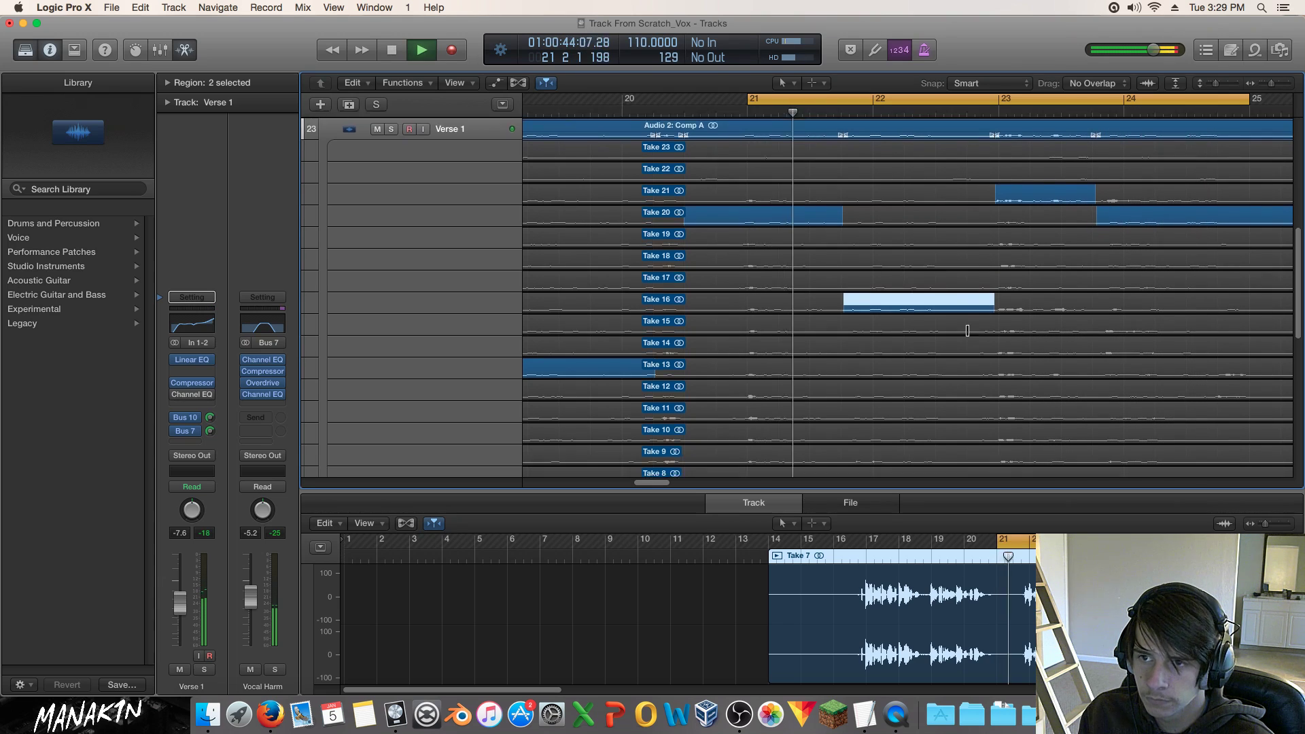
{"action": "scroll", "coordinate": [969, 245], "scroll_direction": "up", "scroll_amount": 2}
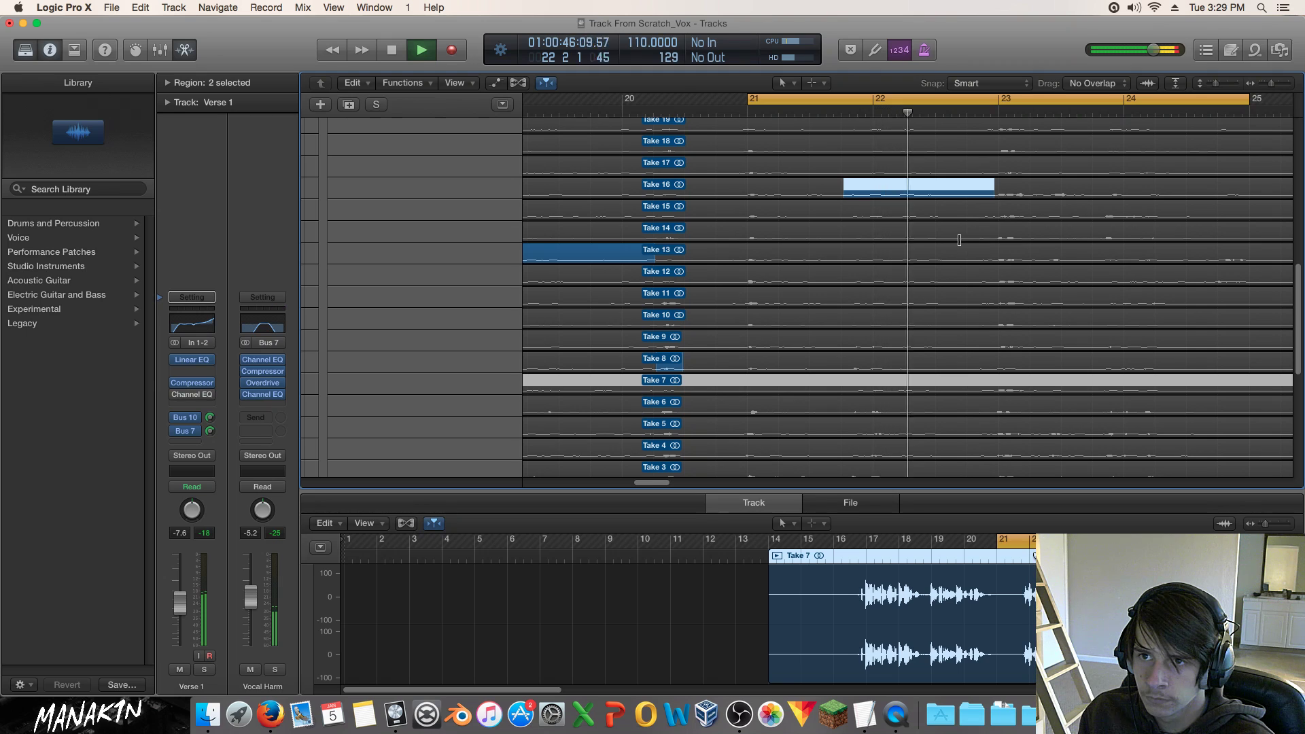
{"action": "key", "text": "space"}
Try Takes 15, 14, 13, 12, 11 and 10 in turn for the section leading up to bar 23 while the cycle plays.
{"action": "scroll", "coordinate": [960, 247], "scroll_direction": "down", "scroll_amount": 2}
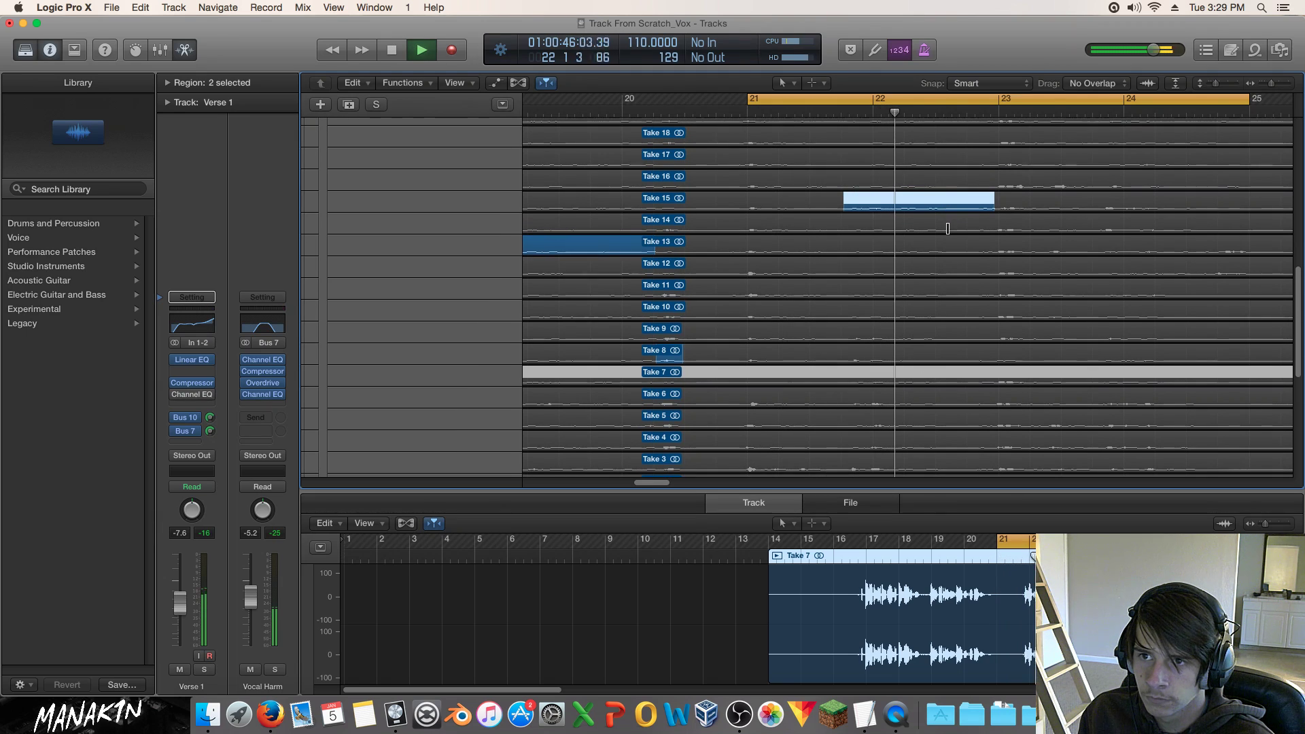
{"action": "left_click", "coordinate": [949, 228]}
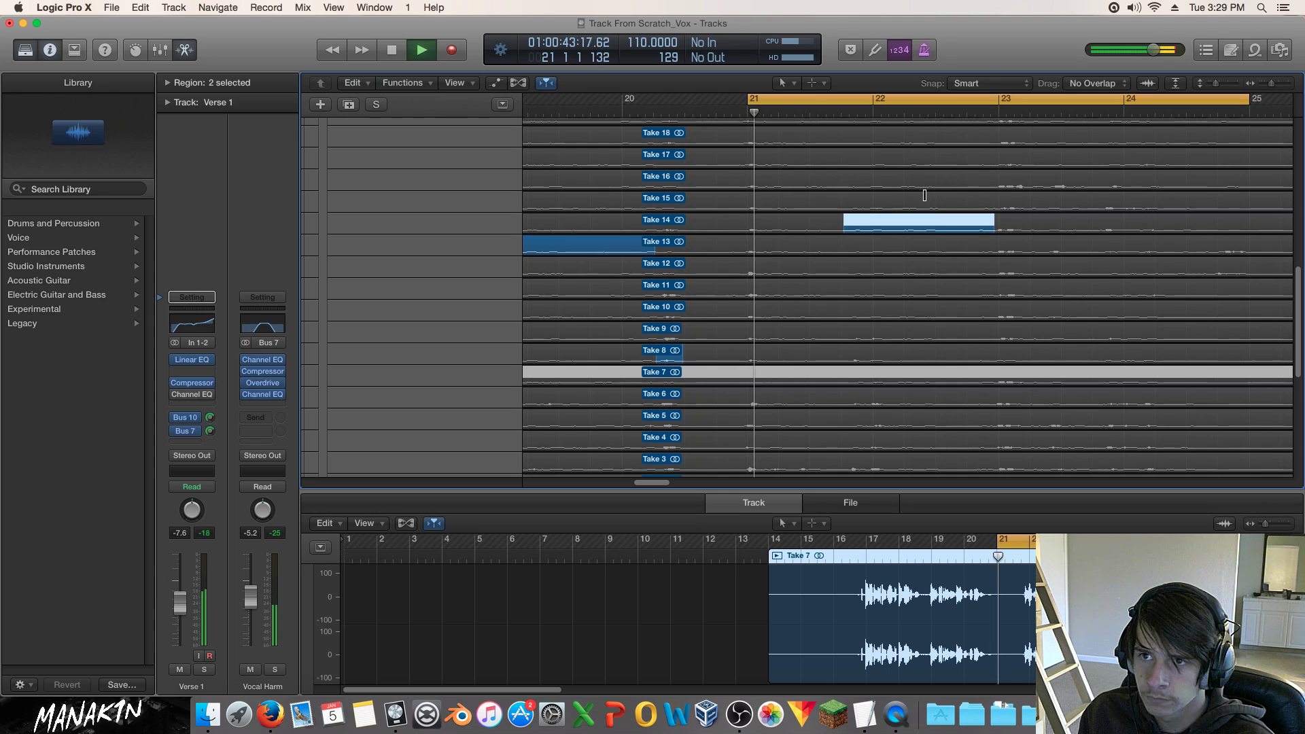
{"action": "left_click", "coordinate": [946, 248]}
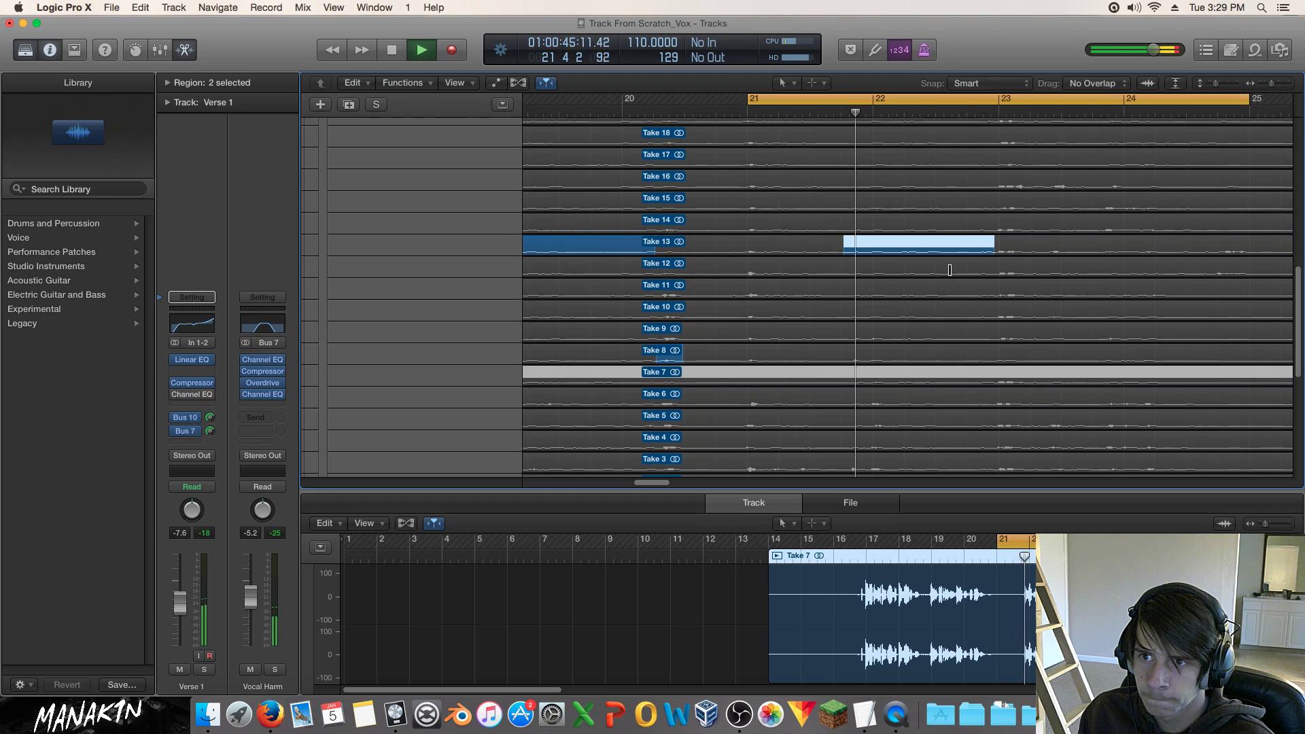
{"action": "left_click", "coordinate": [950, 270]}
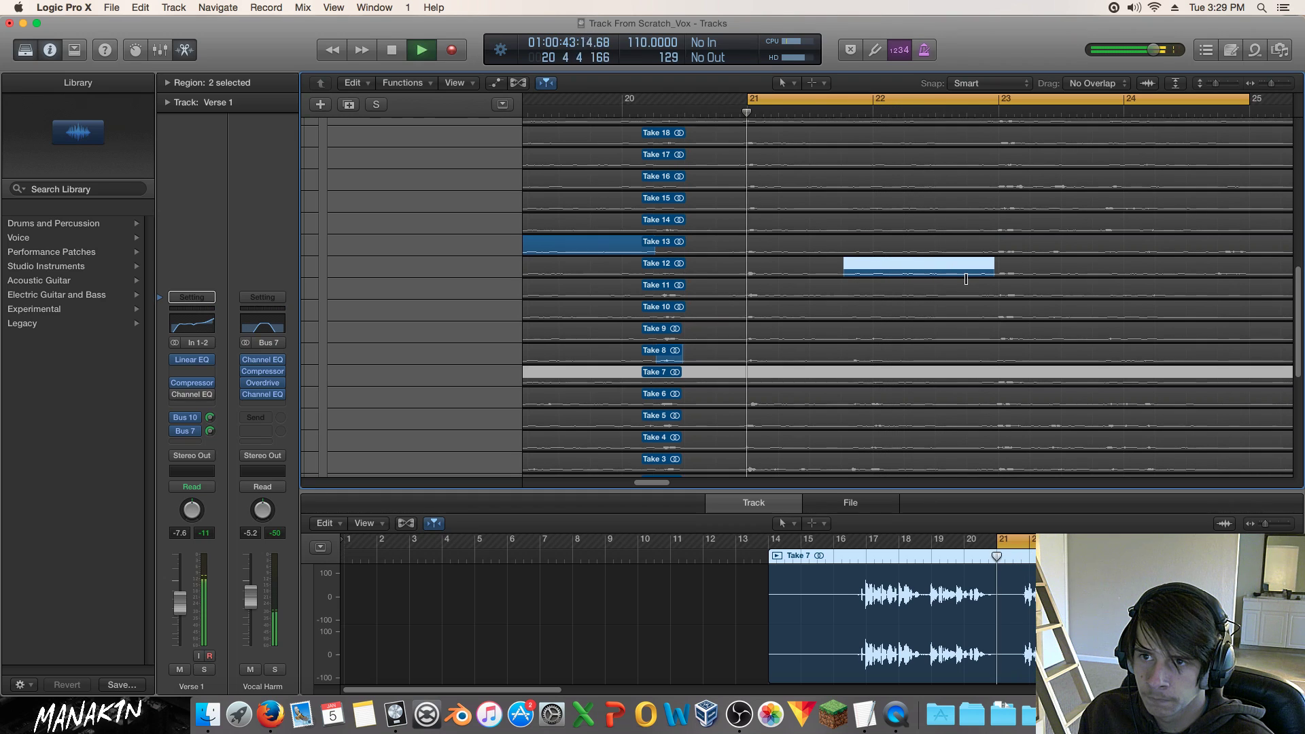
{"action": "scroll", "coordinate": [961, 273], "scroll_direction": "down", "scroll_amount": 1}
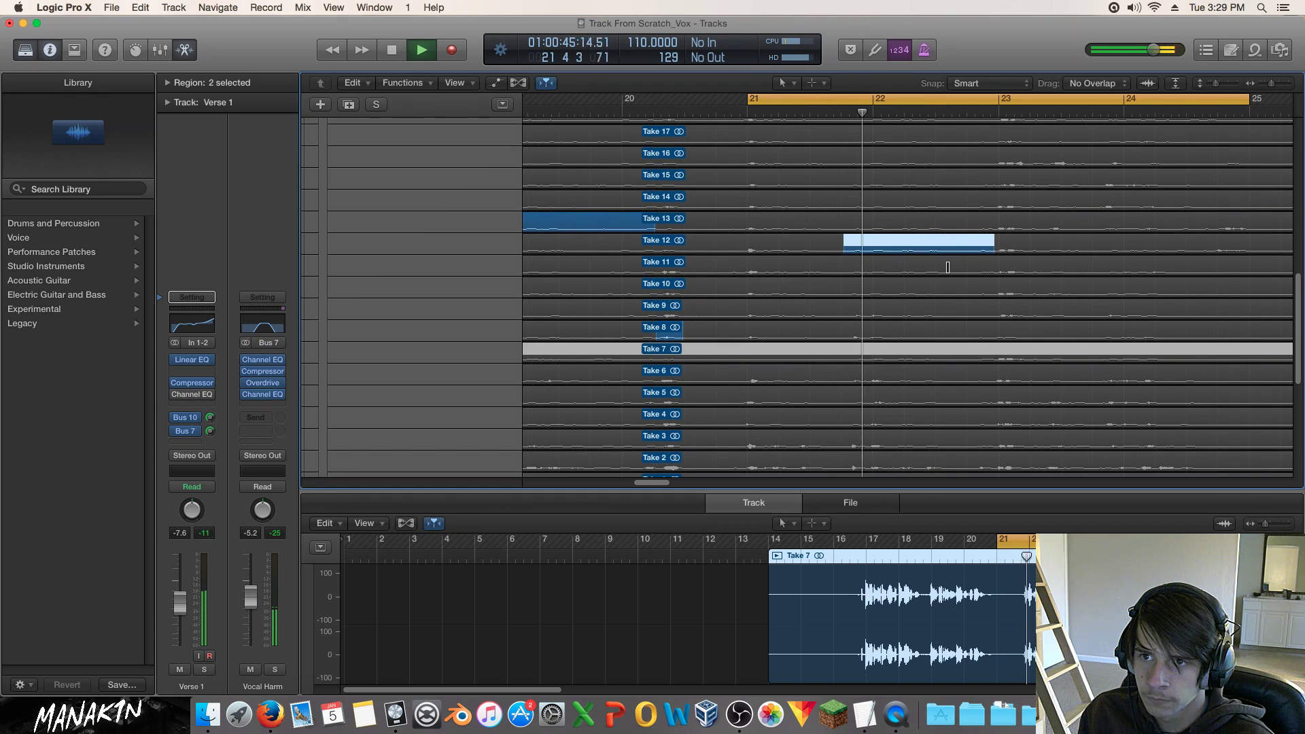
{"action": "left_click", "coordinate": [944, 269]}
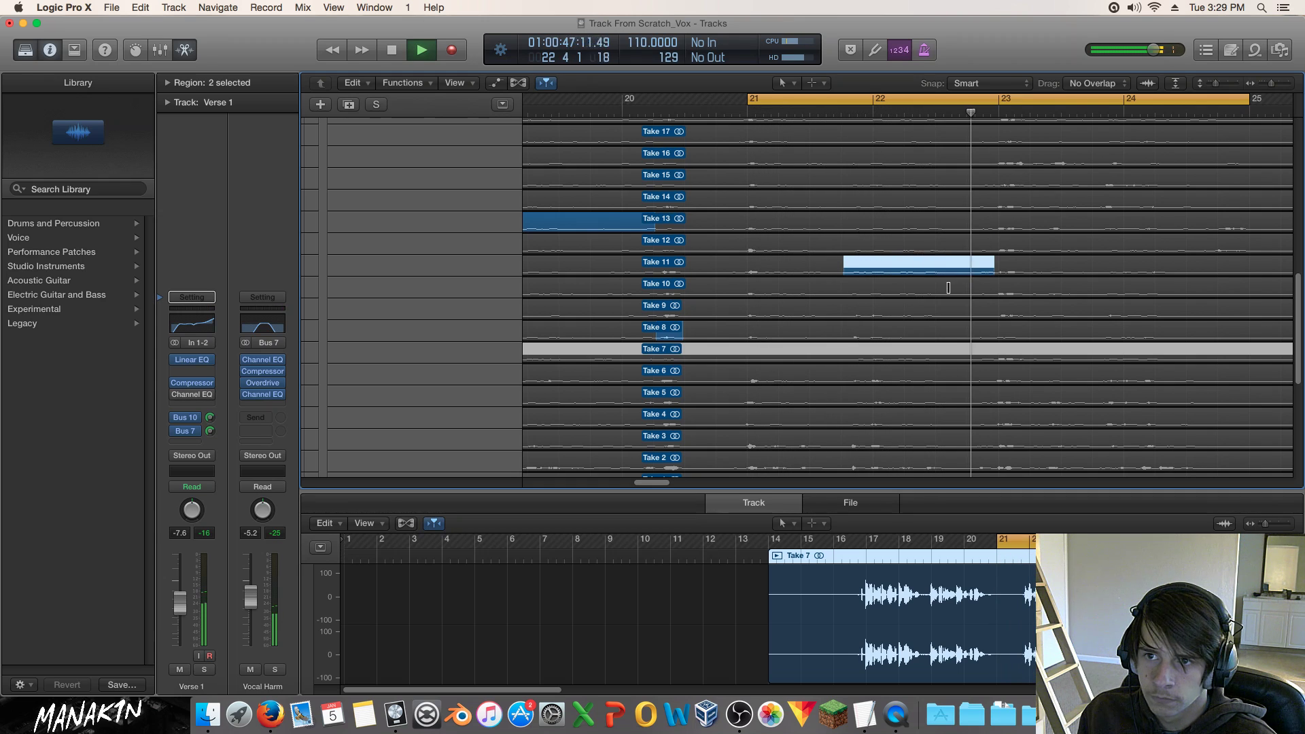
{"action": "left_click", "coordinate": [950, 287]}
{"action": "scroll", "coordinate": [949, 272], "scroll_direction": "down", "scroll_amount": 3}
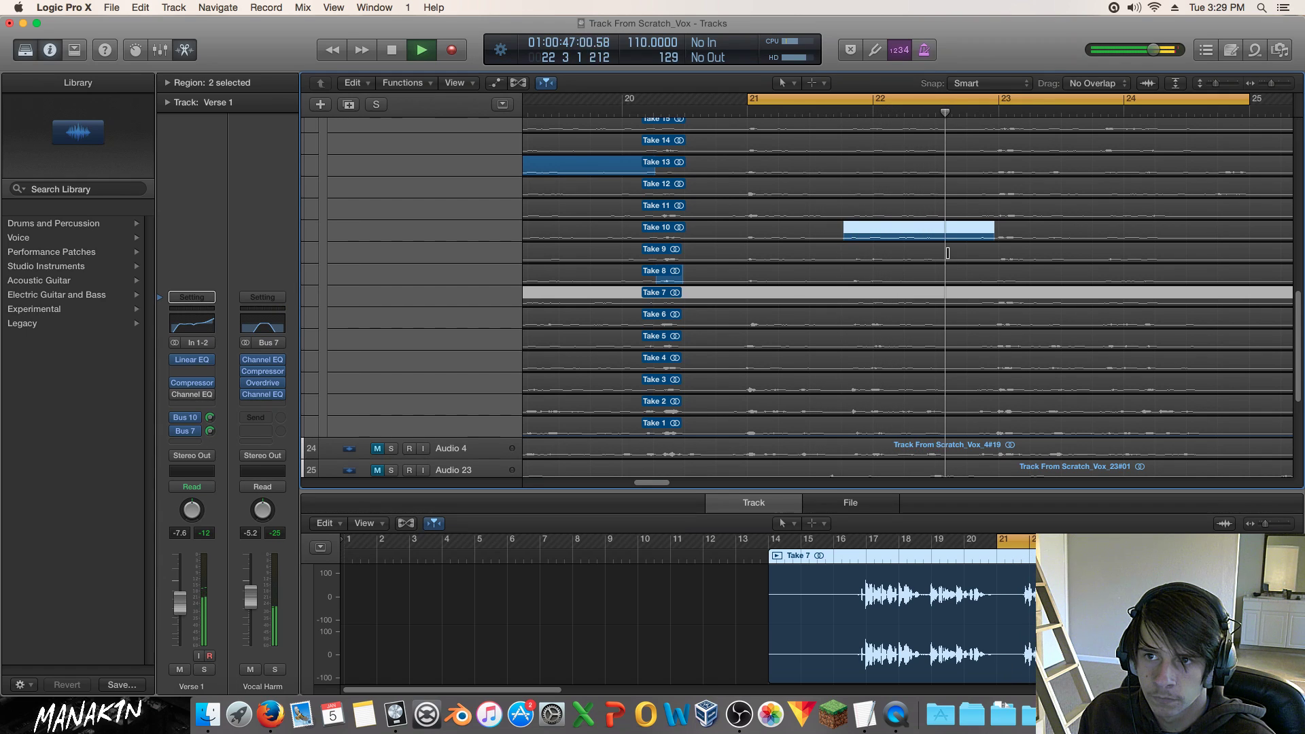
Switch the section leading up to bar 23 to Take 9 and play it from just after bar 22.
{"action": "left_click", "coordinate": [947, 252]}
{"action": "scroll", "coordinate": [941, 245], "scroll_direction": "down", "scroll_amount": 2}
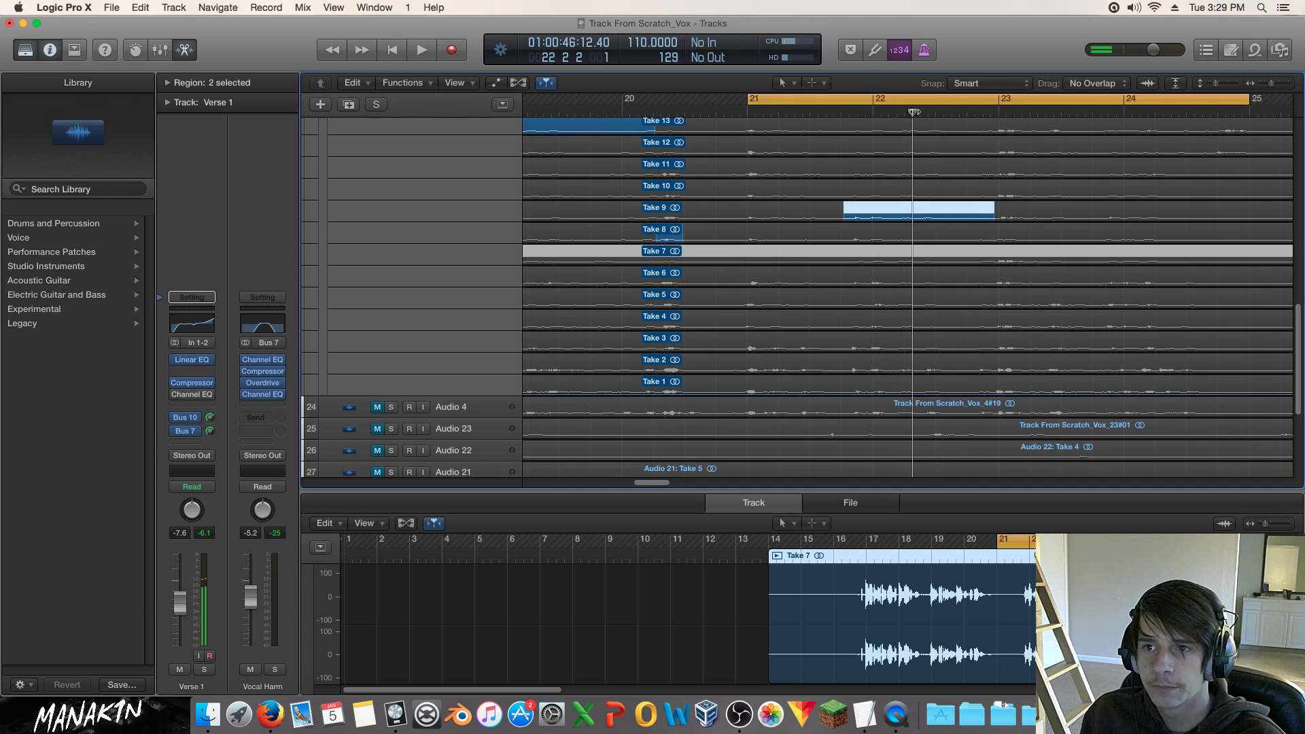
{"action": "key", "text": "space"}
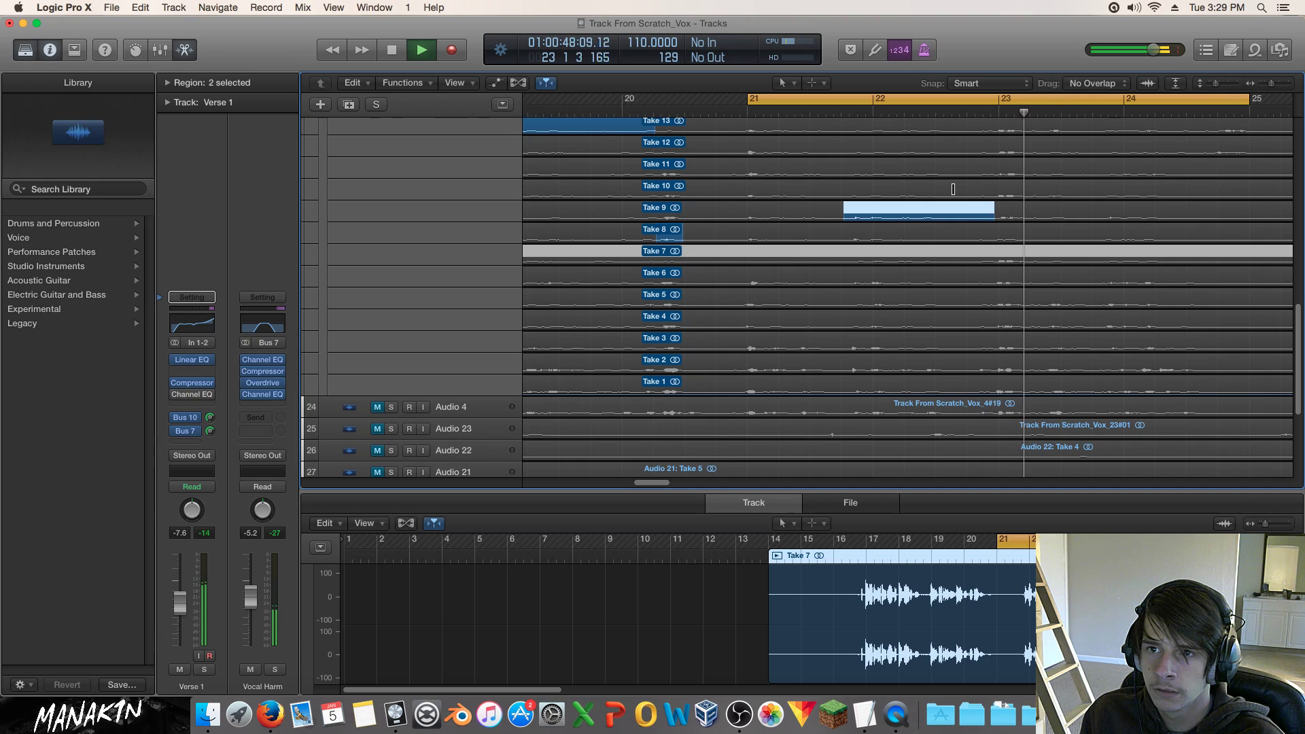
Pull the end of the Take 9 section back to about a quarter bar before bar 23 and play across the transition.
{"action": "key", "text": "space"}
{"action": "left_click_drag", "start_coordinate": [990, 211], "coordinate": [965, 211]}
{"action": "key", "text": "space"}
{"action": "left_click", "coordinate": [949, 115]}
{"action": "key", "text": "space"}
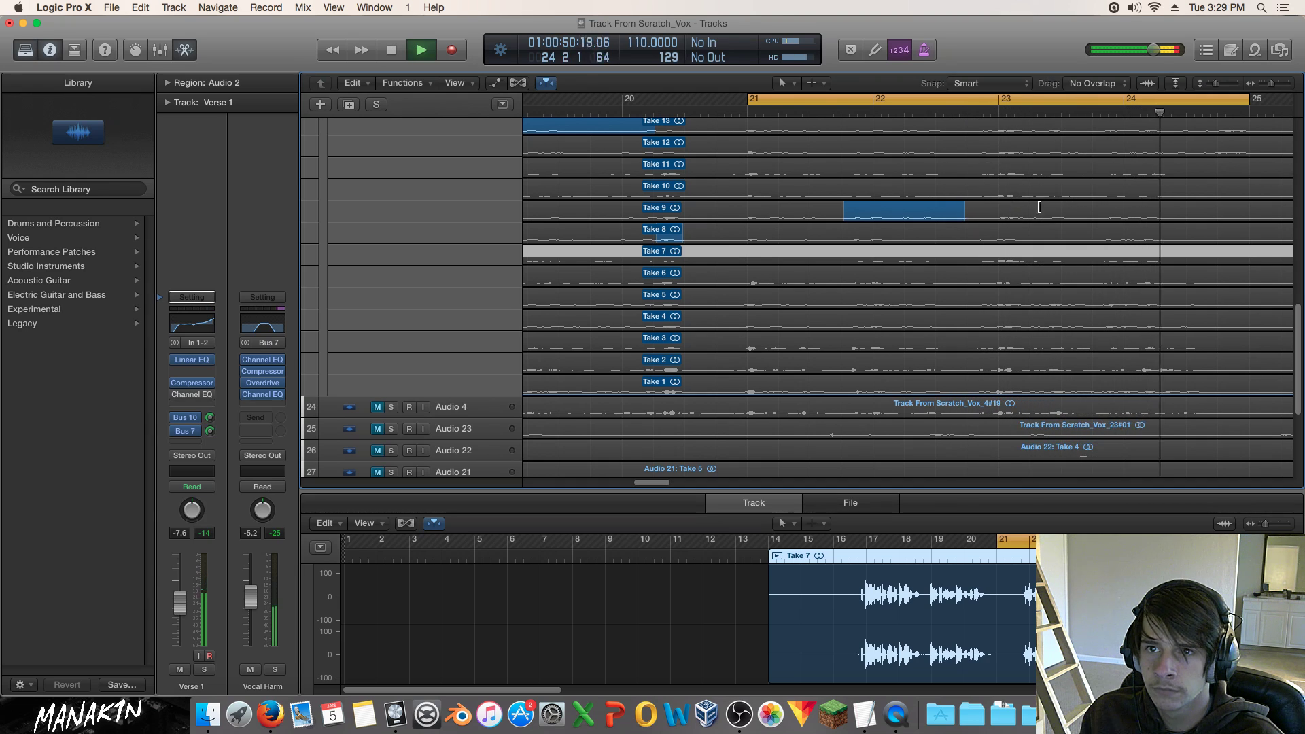
Review the selected sections across the take lanes during playback and look closely at the Take 21 to Take 20 transition before bar 24.
{"action": "scroll", "coordinate": [1006, 199], "scroll_direction": "up", "scroll_amount": 10}
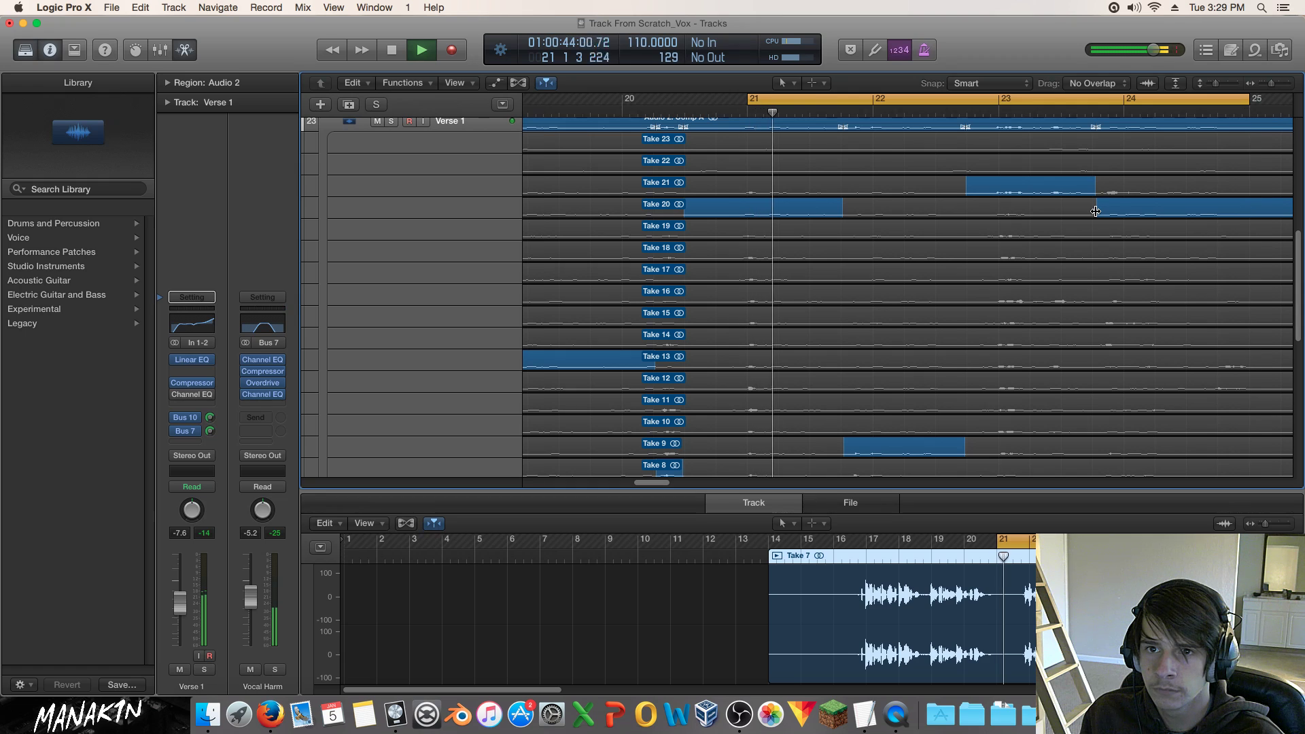
{"action": "scroll", "coordinate": [1096, 211], "scroll_direction": "down", "scroll_amount": 8}
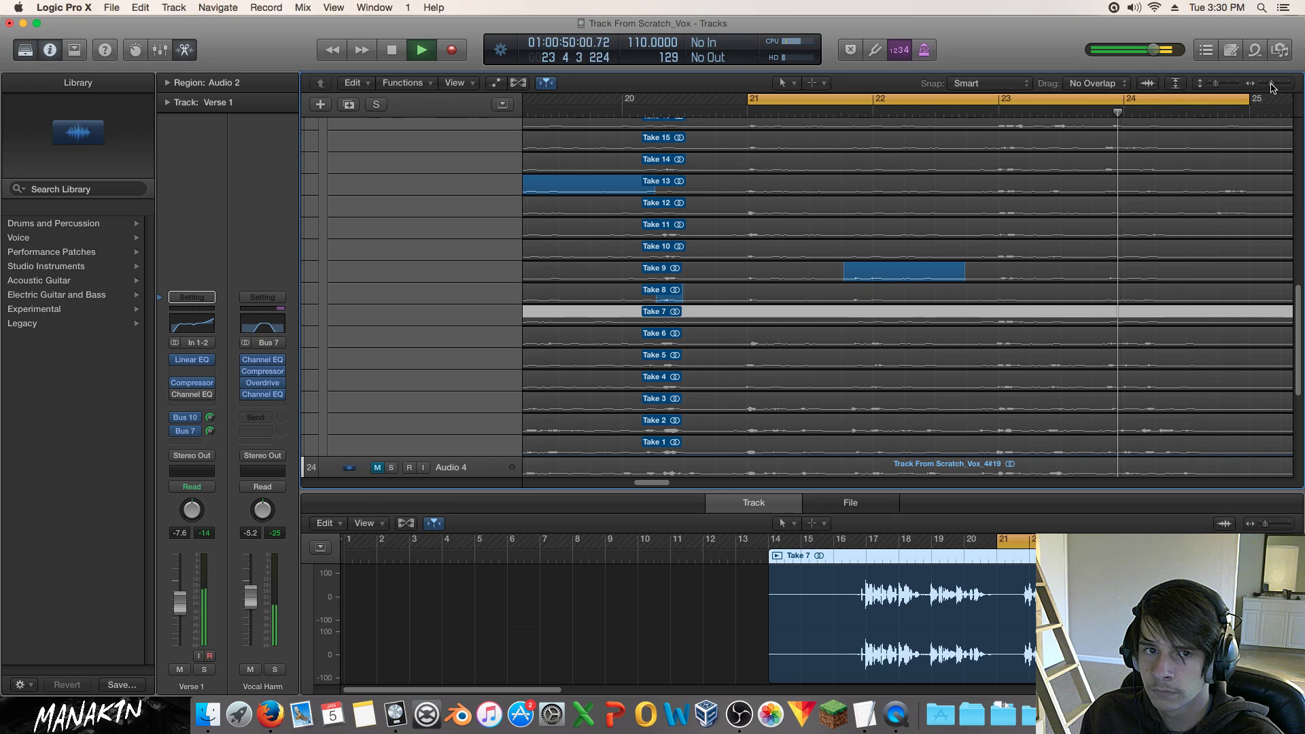
{"action": "scroll", "coordinate": [1209, 140], "scroll_direction": "up", "scroll_amount": 10}
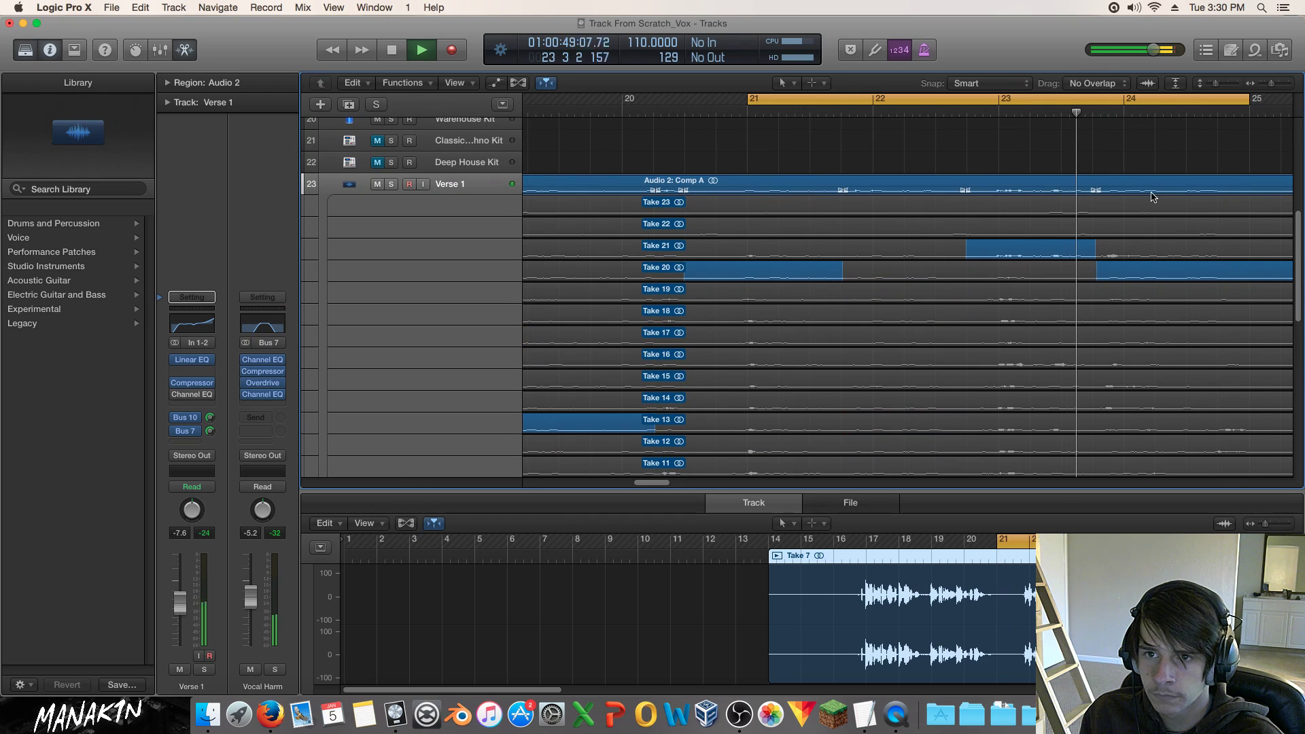
{"action": "left_click_drag", "start_coordinate": [1273, 84], "coordinate": [1284, 83]}
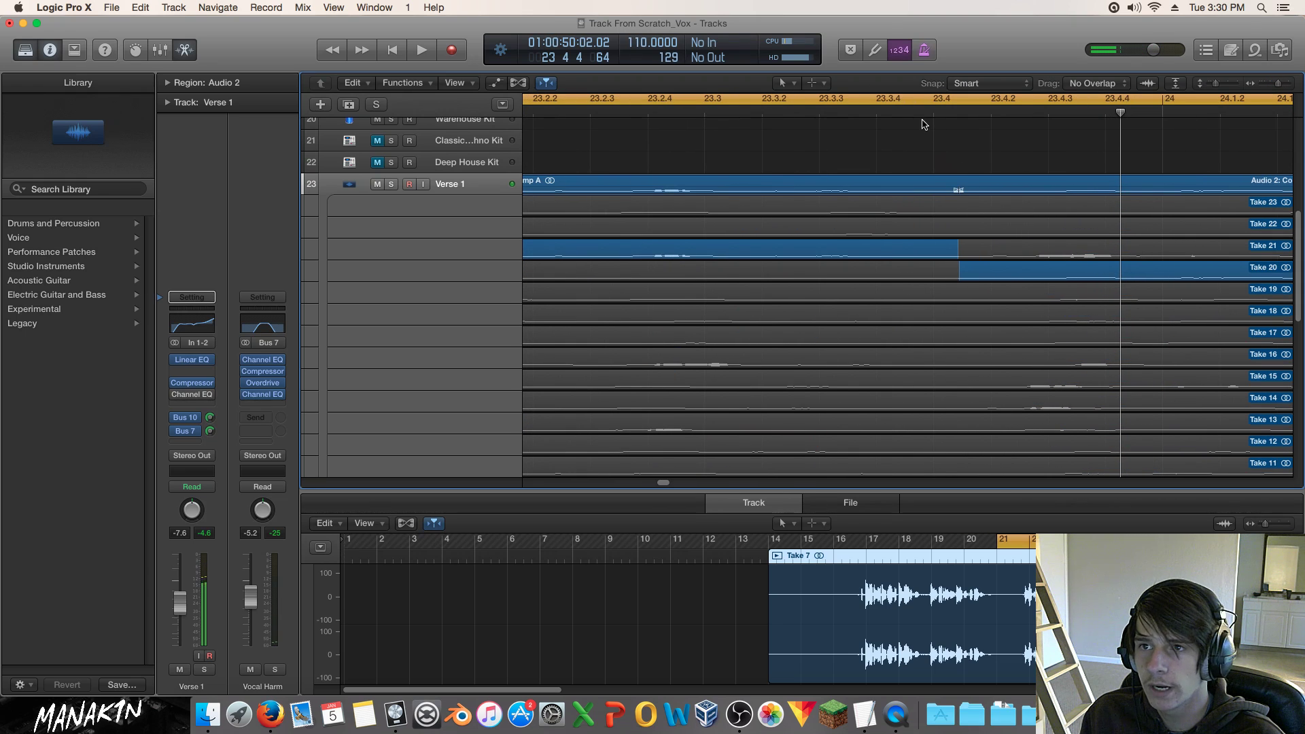
{"action": "key", "text": "space"}
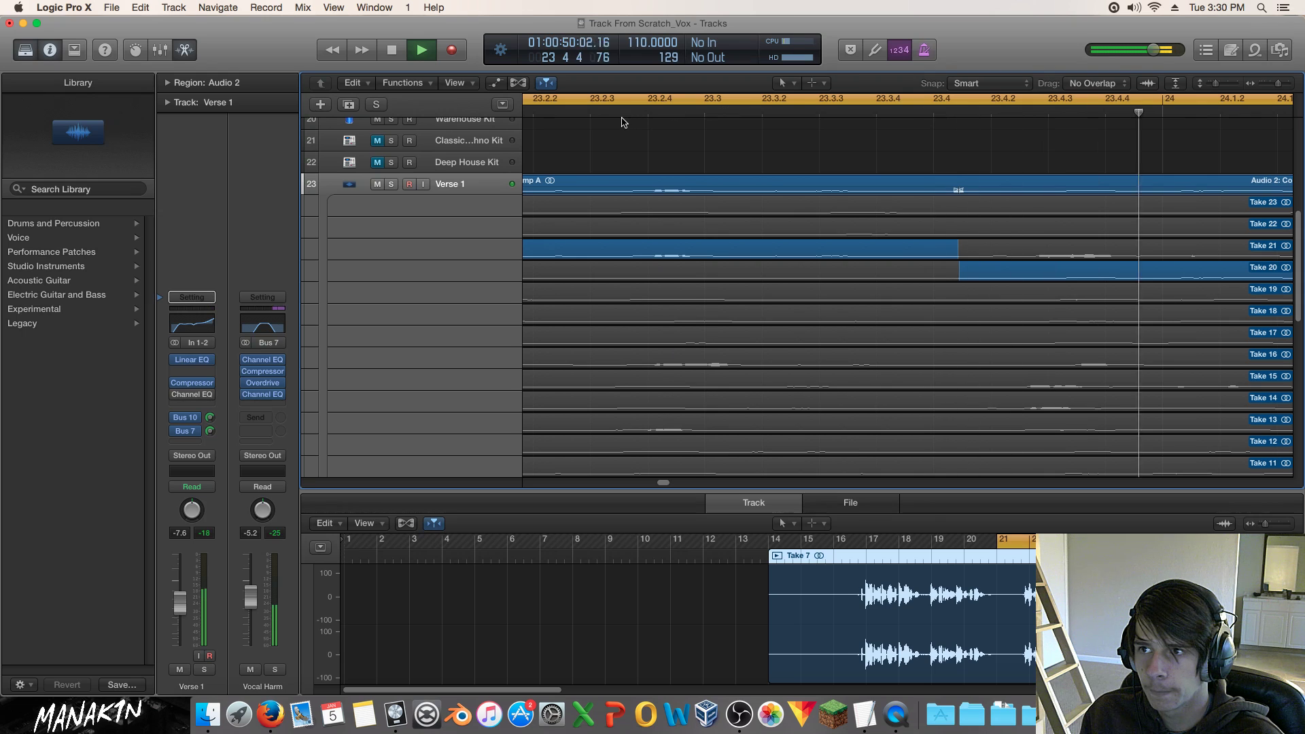
{"action": "key", "text": "space"}
Play the transition from Take 21 to Take 20 repeatedly, starting around 23.3.
{"action": "left_click_drag", "start_coordinate": [1276, 84], "coordinate": [1267, 85]}
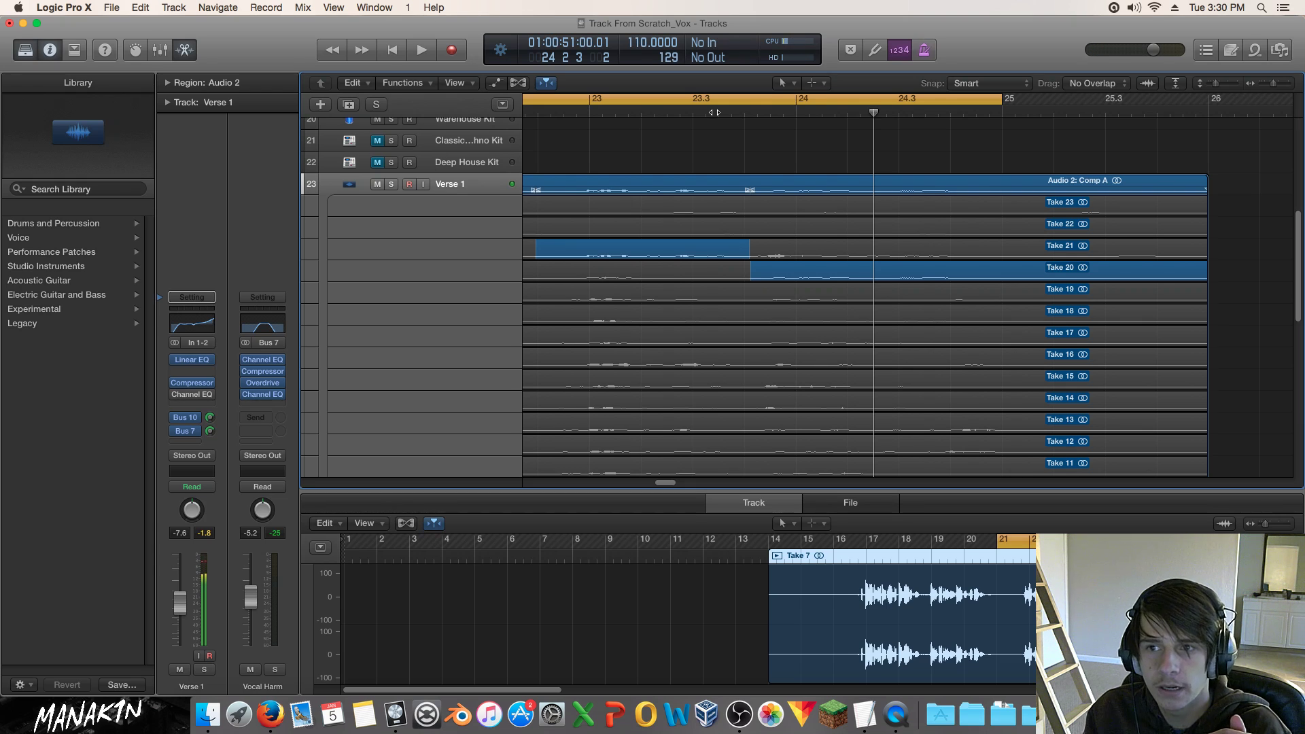
{"action": "left_click", "coordinate": [693, 113]}
{"action": "key", "text": "space"}
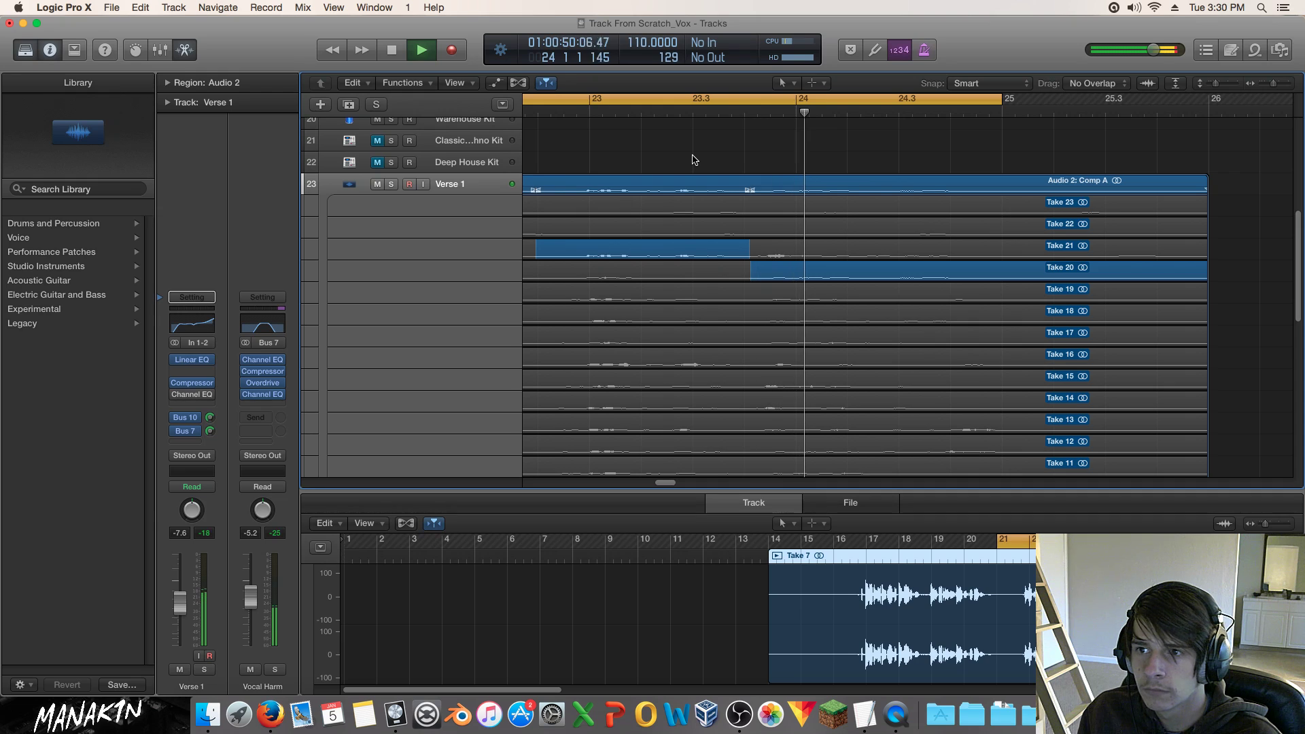
{"action": "key", "text": "space"}
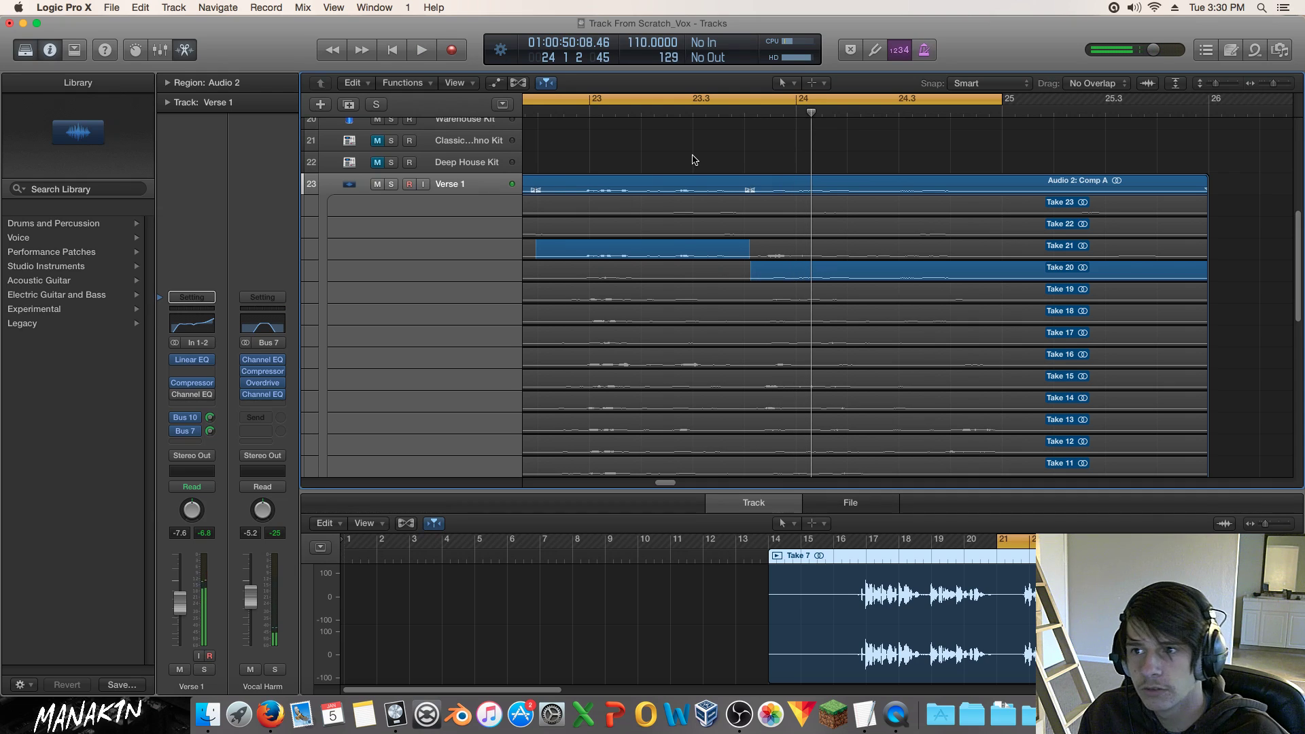
{"action": "left_click", "coordinate": [709, 115]}
{"action": "key", "text": "space"}
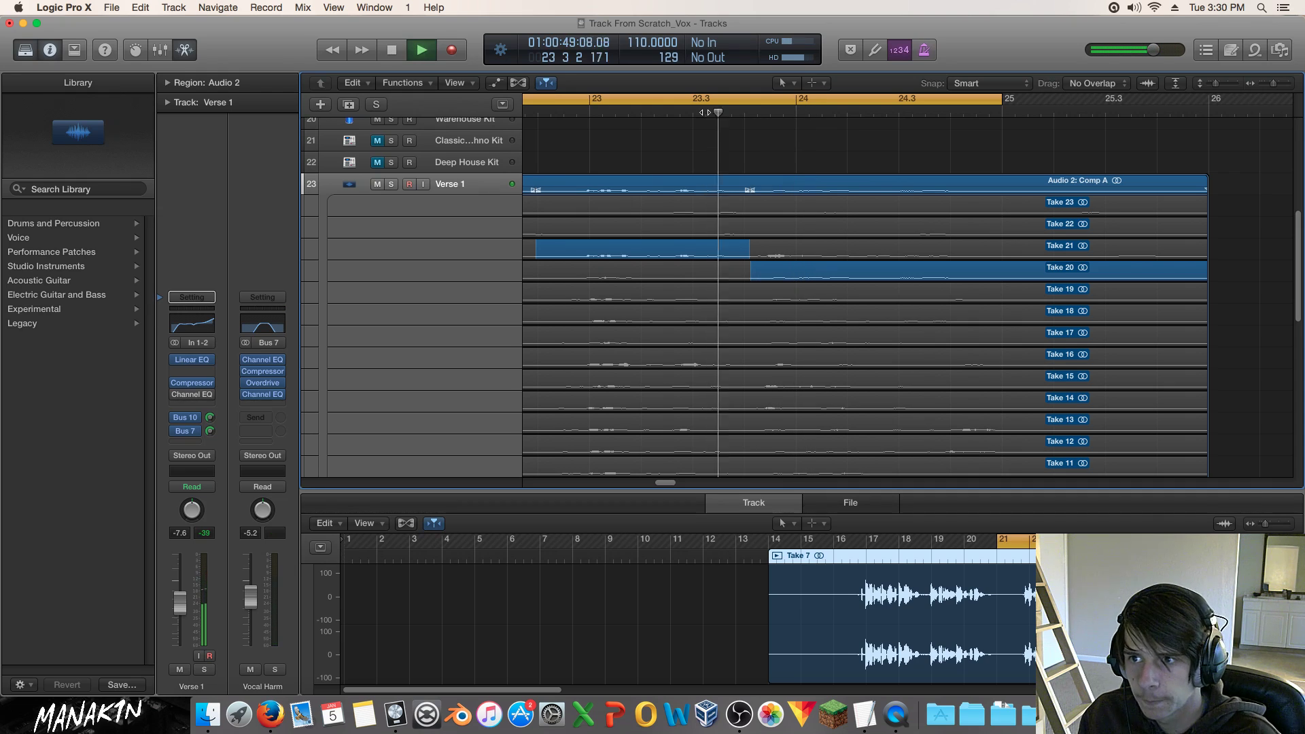
{"action": "key", "text": "space"}
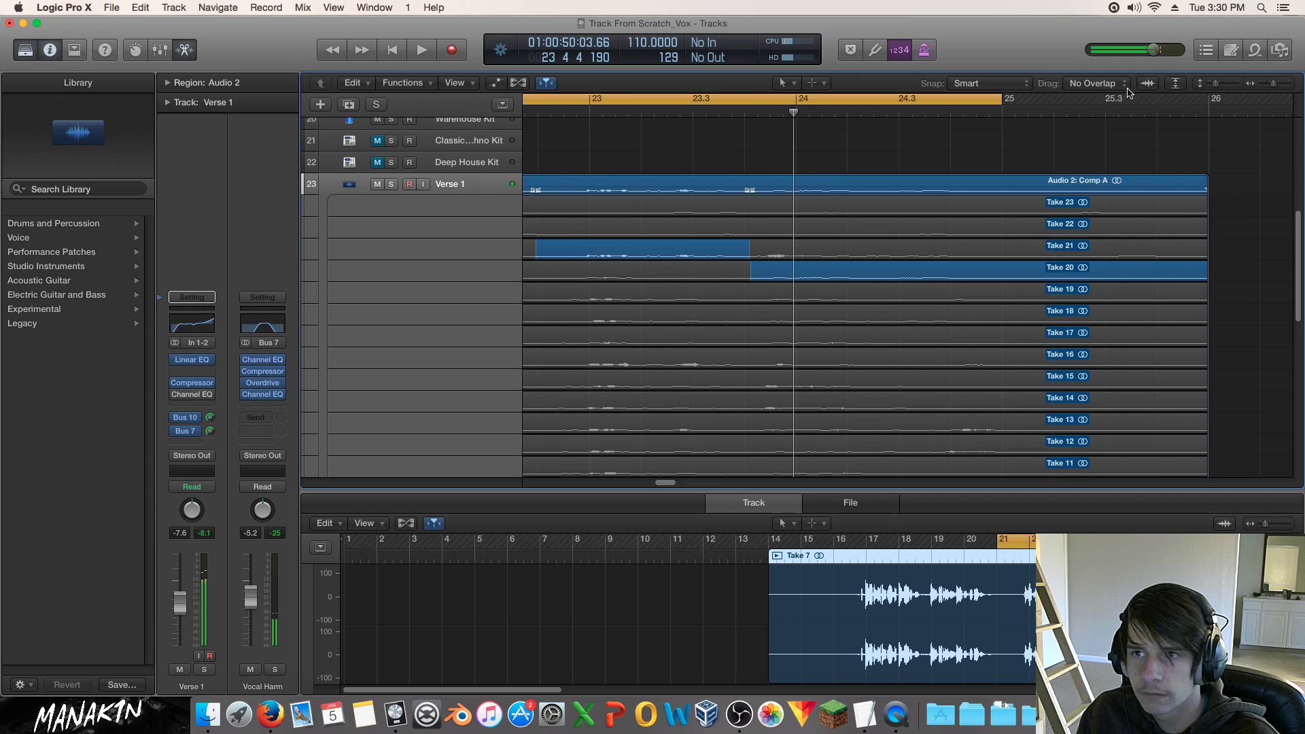
Move the Take 21 to Take 20 transition slightly past 23.4 and play across it from about 23.2.
{"action": "left_click_drag", "start_coordinate": [1275, 83], "coordinate": [1281, 82]}
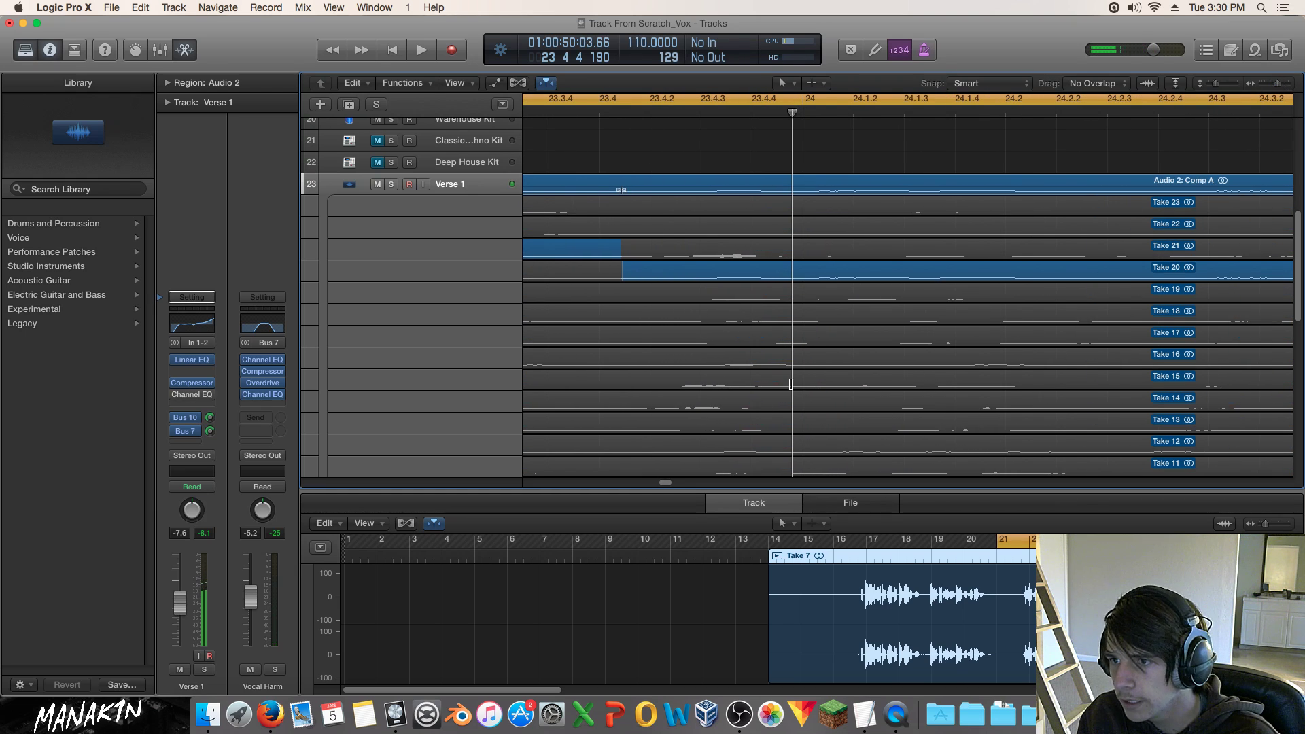
{"action": "scroll", "coordinate": [668, 478], "scroll_direction": "left", "scroll_amount": 5}
{"action": "left_click", "coordinate": [964, 106]}
{"action": "left_click_drag", "start_coordinate": [1219, 84], "coordinate": [1243, 81]}
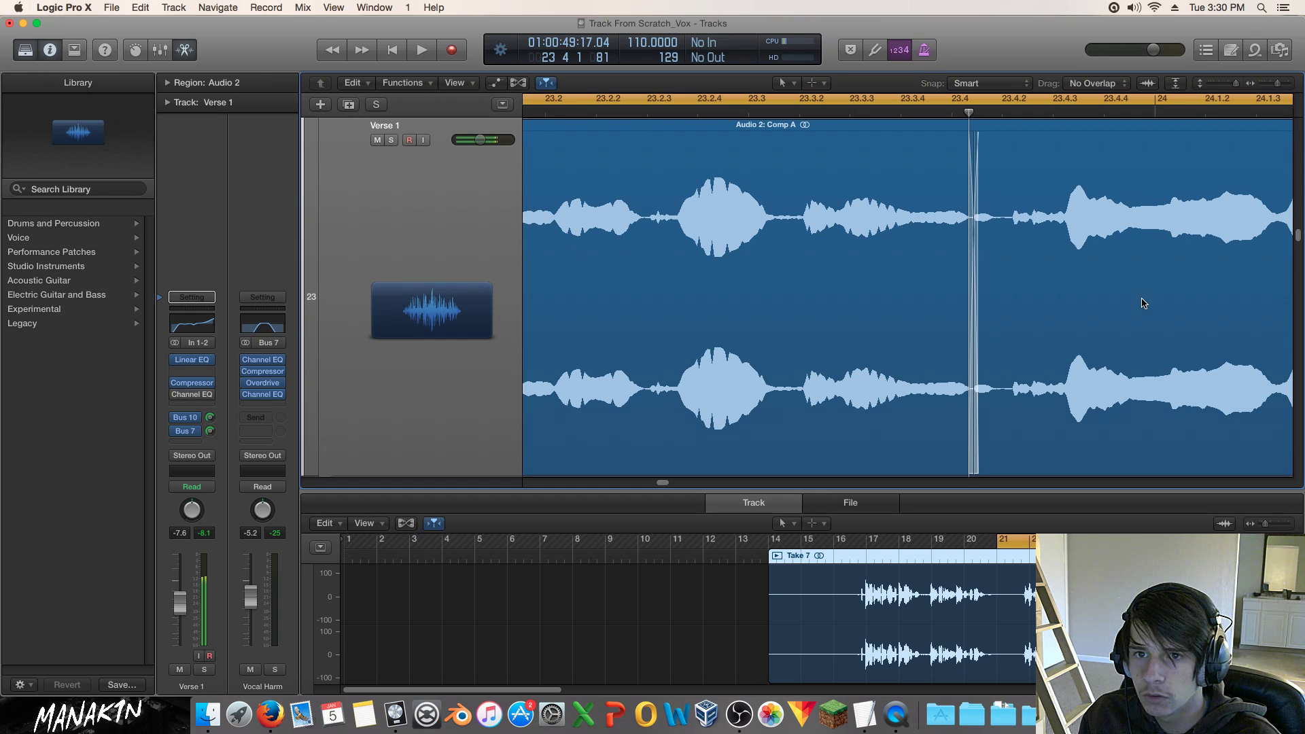
{"action": "scroll", "coordinate": [1142, 304], "scroll_direction": "down", "scroll_amount": 10}
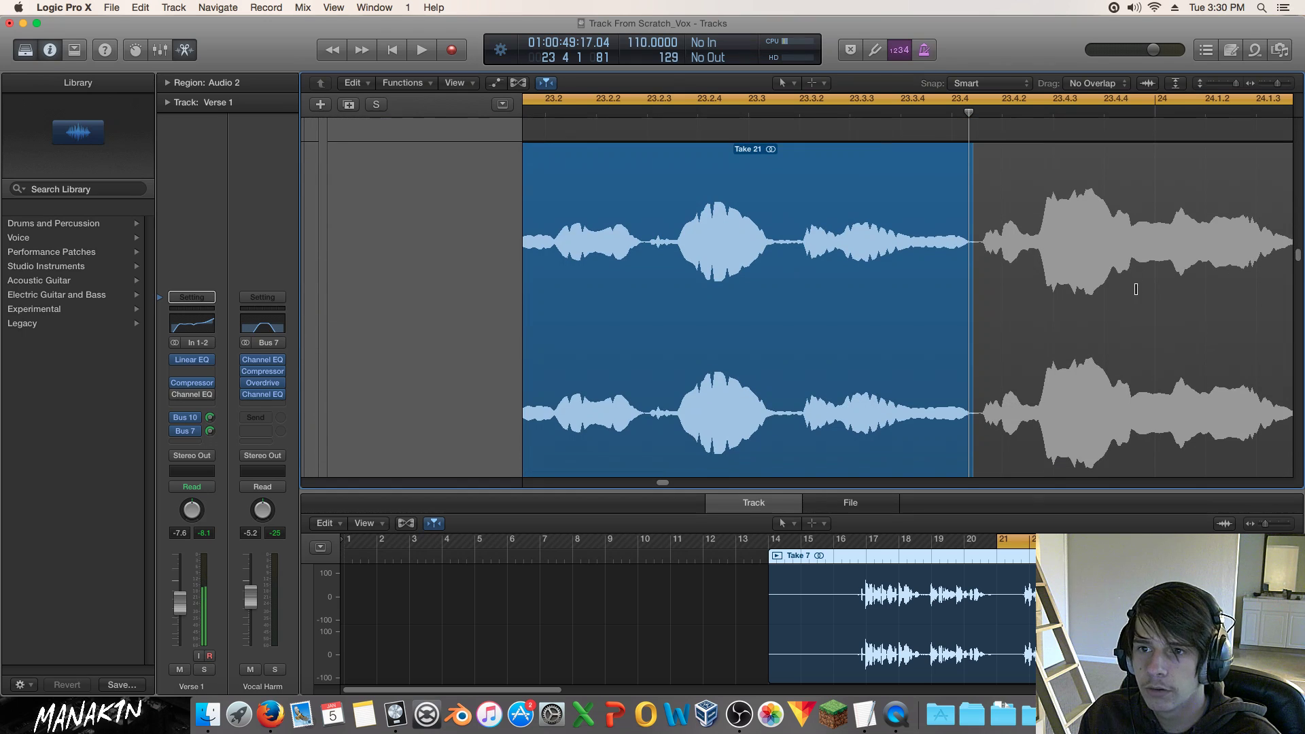
{"action": "scroll", "coordinate": [1136, 290], "scroll_direction": "down", "scroll_amount": 5}
{"action": "scroll", "coordinate": [1136, 287], "scroll_direction": "up", "scroll_amount": 4}
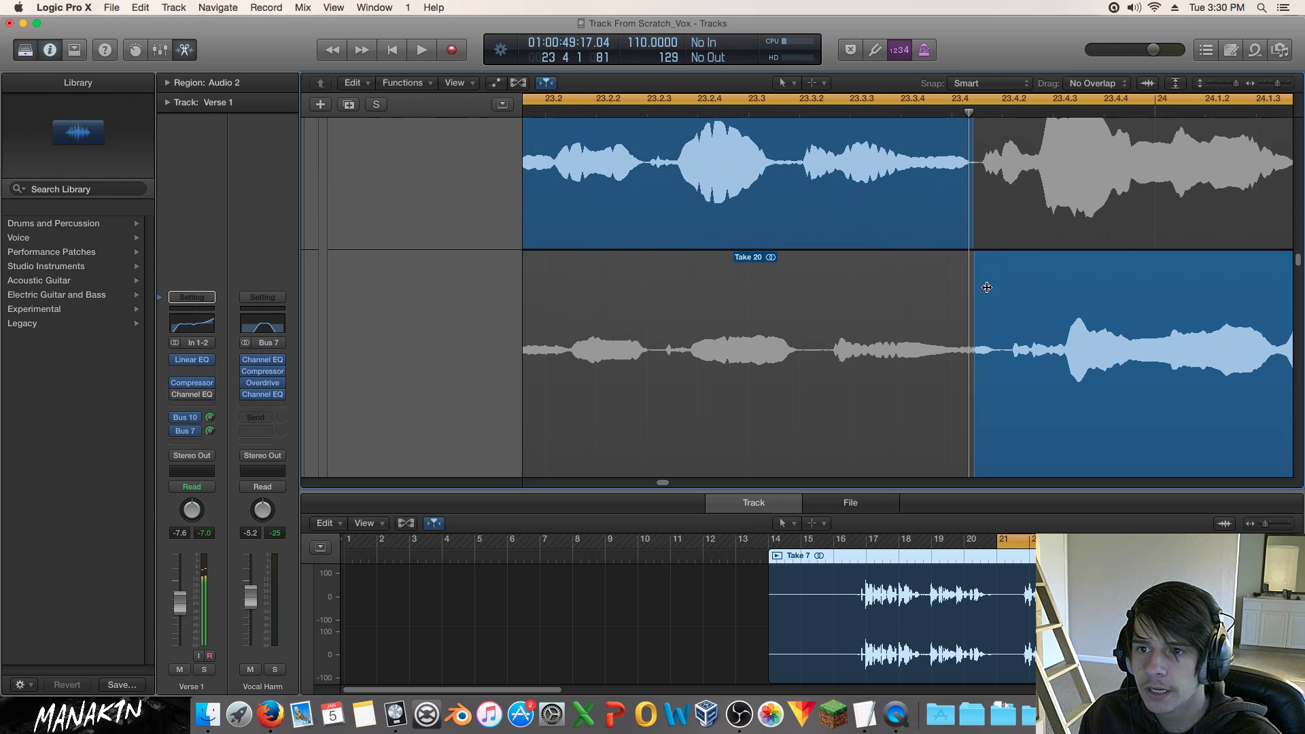
{"action": "left_click_drag", "start_coordinate": [974, 286], "coordinate": [985, 286]}
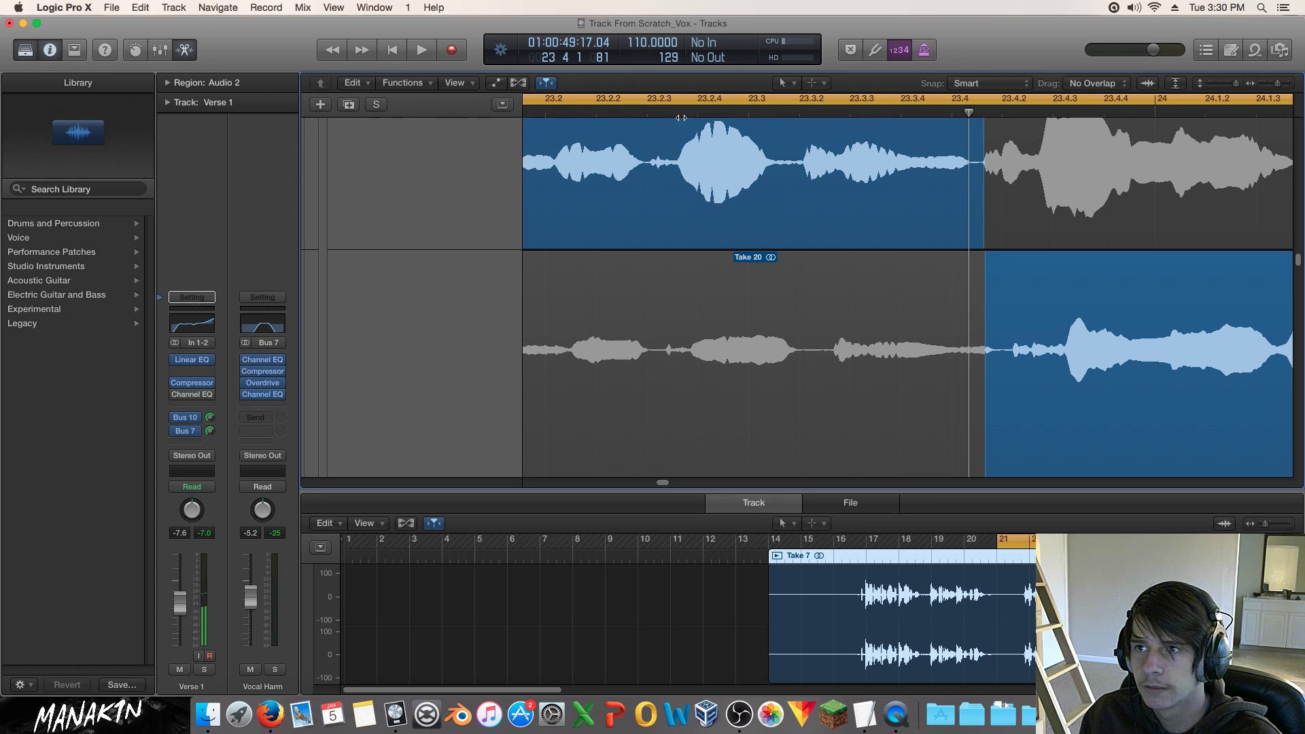
{"action": "left_click", "coordinate": [559, 114]}
{"action": "key", "text": "space"}
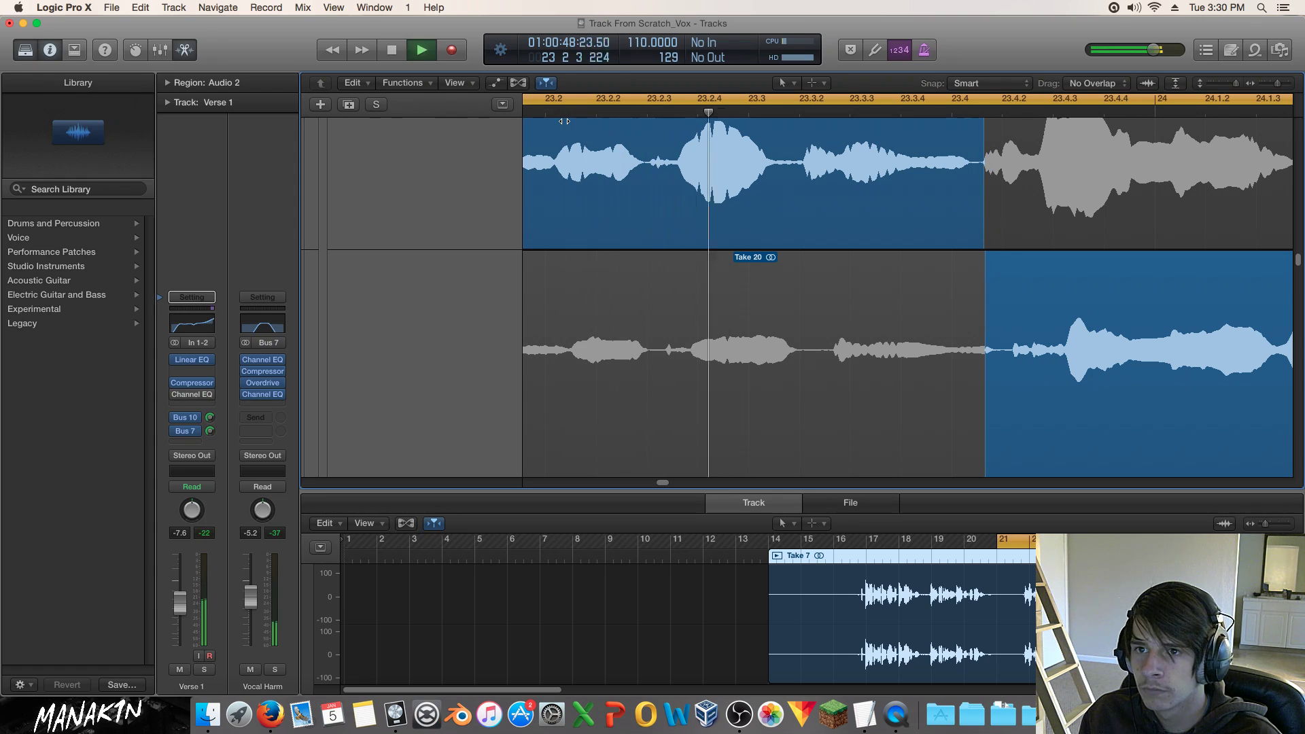
{"action": "key", "text": "space"}
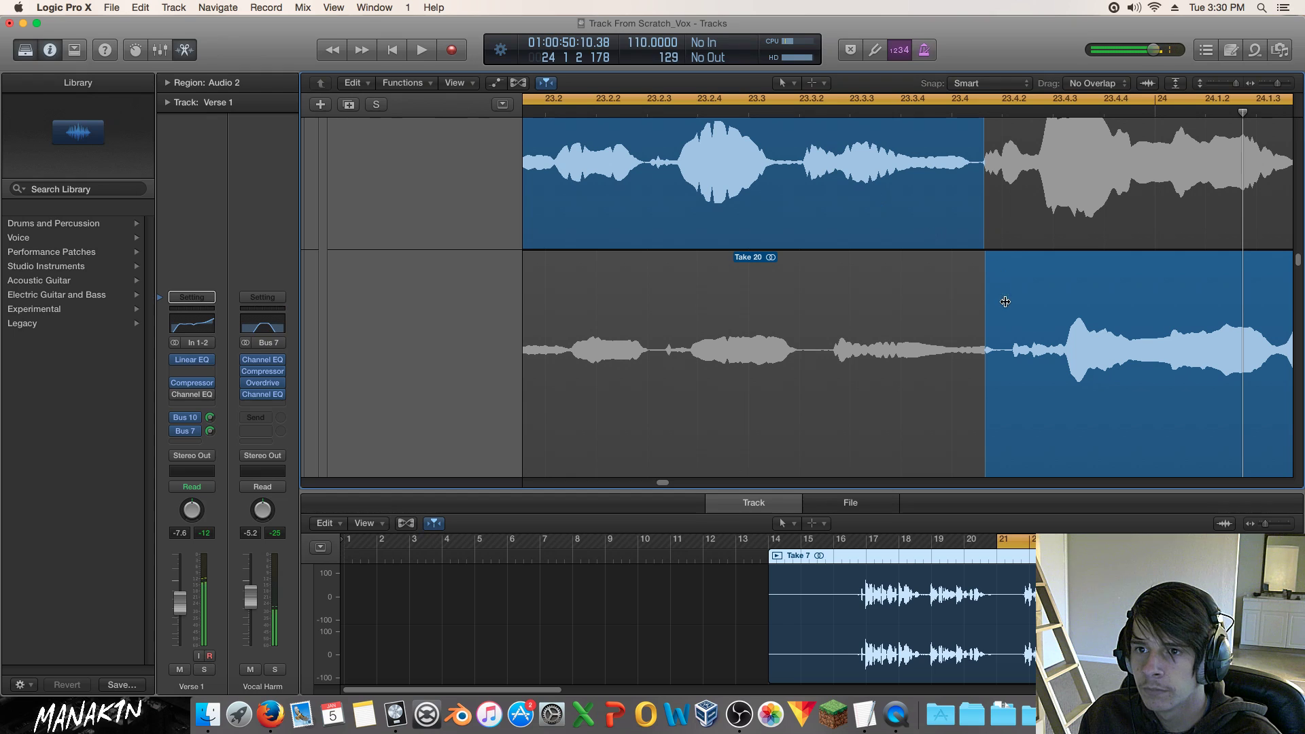
Nudge the Take 21 to Take 20 transition slightly earlier and play across it from about 23.2.3.
{"action": "left_click_drag", "start_coordinate": [985, 291], "coordinate": [980, 291]}
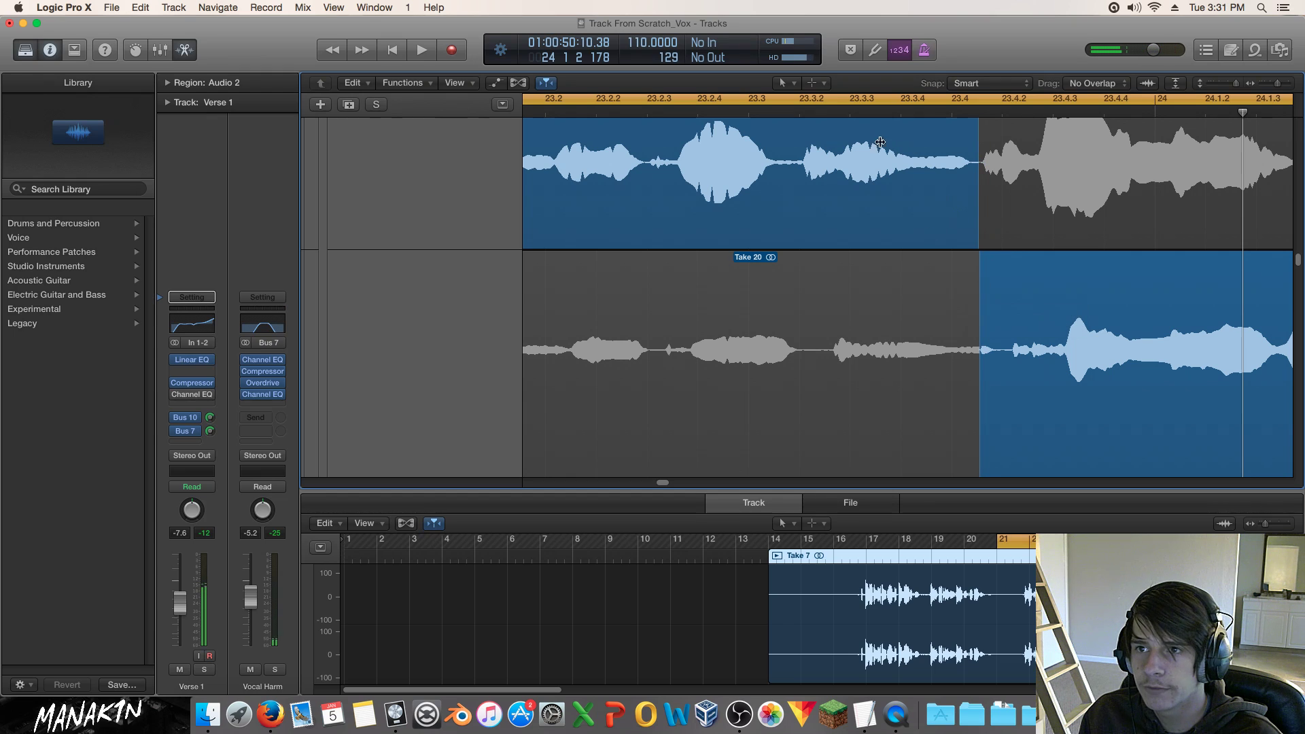
{"action": "left_click", "coordinate": [649, 113]}
{"action": "key", "text": "space"}
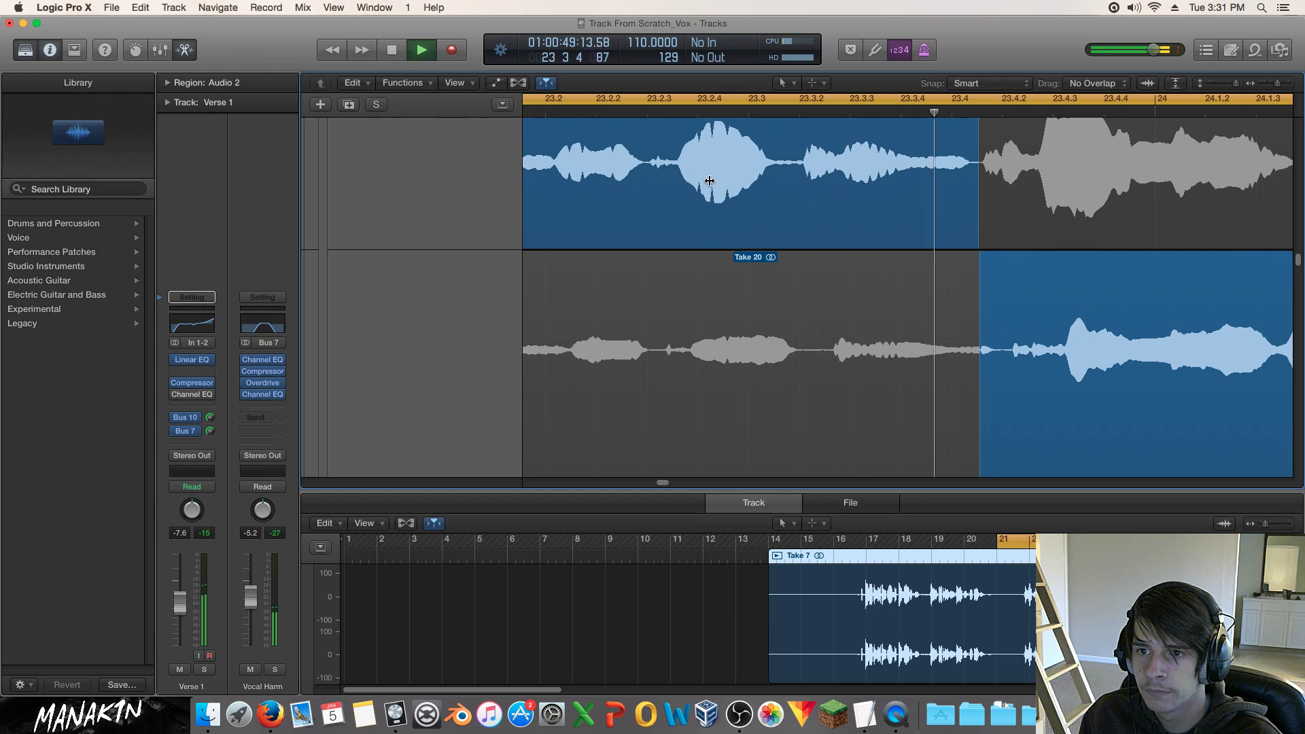
{"action": "key", "text": "space"}
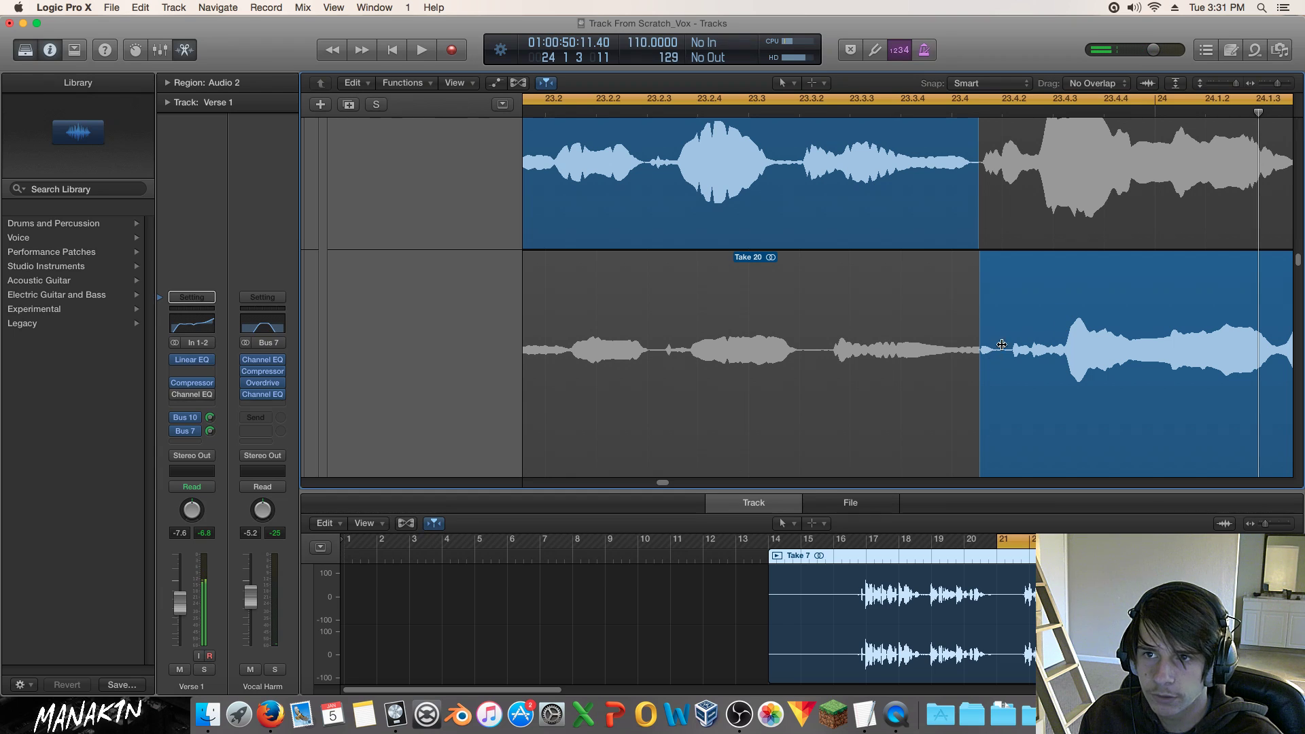
Compare the waveforms of Takes 20 through 16 around 23.4 for a quiet spot to use between the phrases.
{"action": "scroll", "coordinate": [1002, 340], "scroll_direction": "down", "scroll_amount": 5}
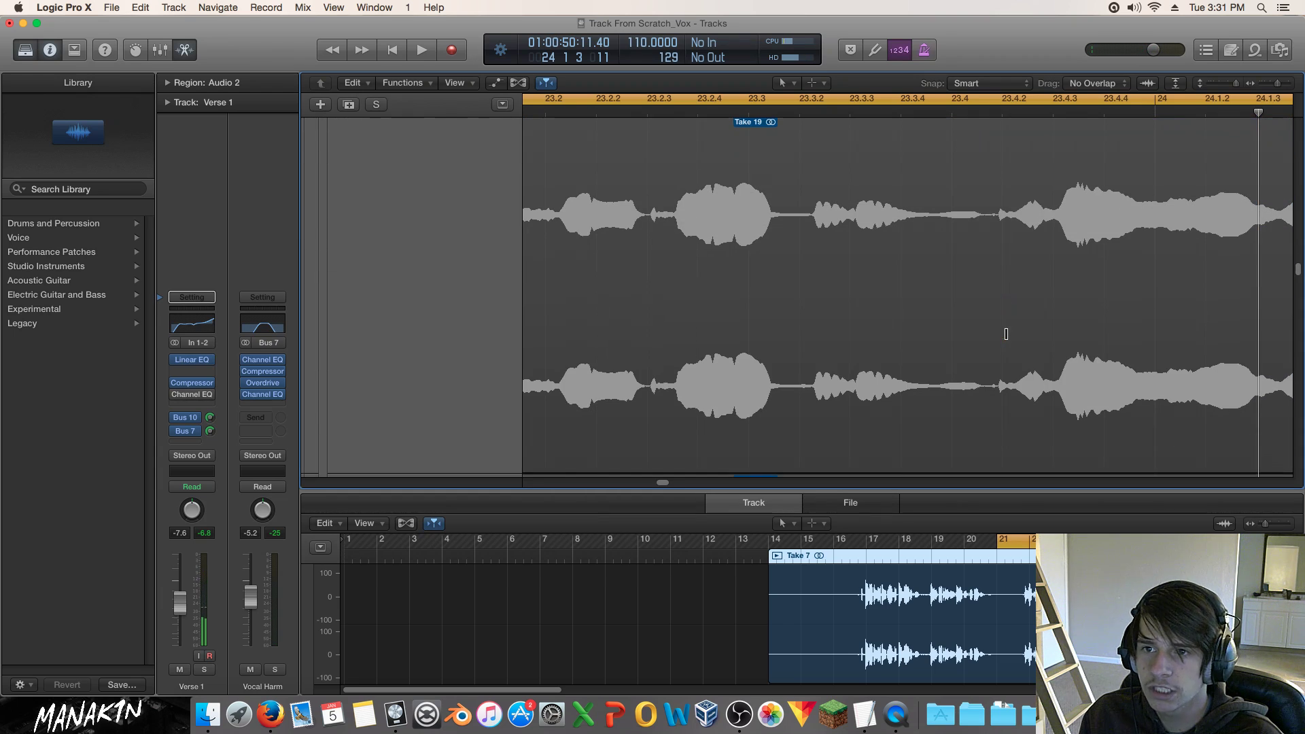
{"action": "scroll", "coordinate": [989, 215], "scroll_direction": "down", "scroll_amount": 6}
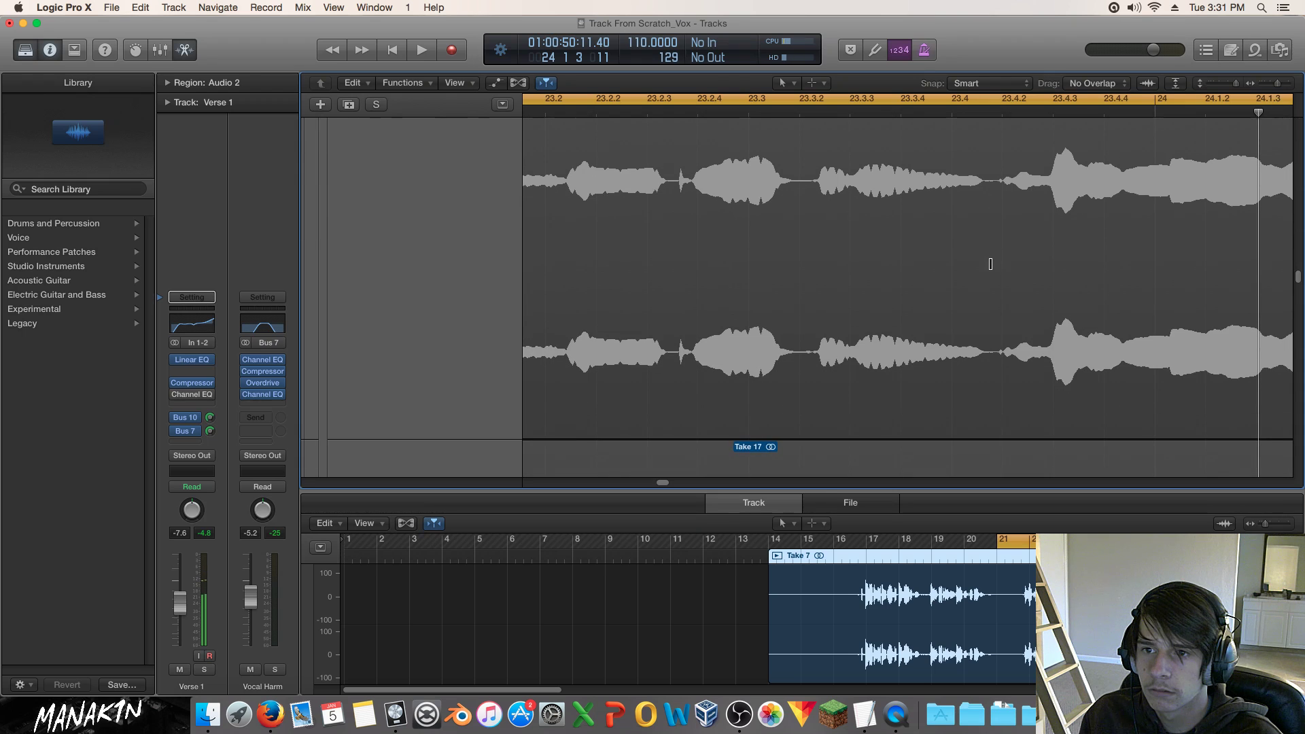
{"action": "scroll", "coordinate": [993, 272], "scroll_direction": "down", "scroll_amount": 5}
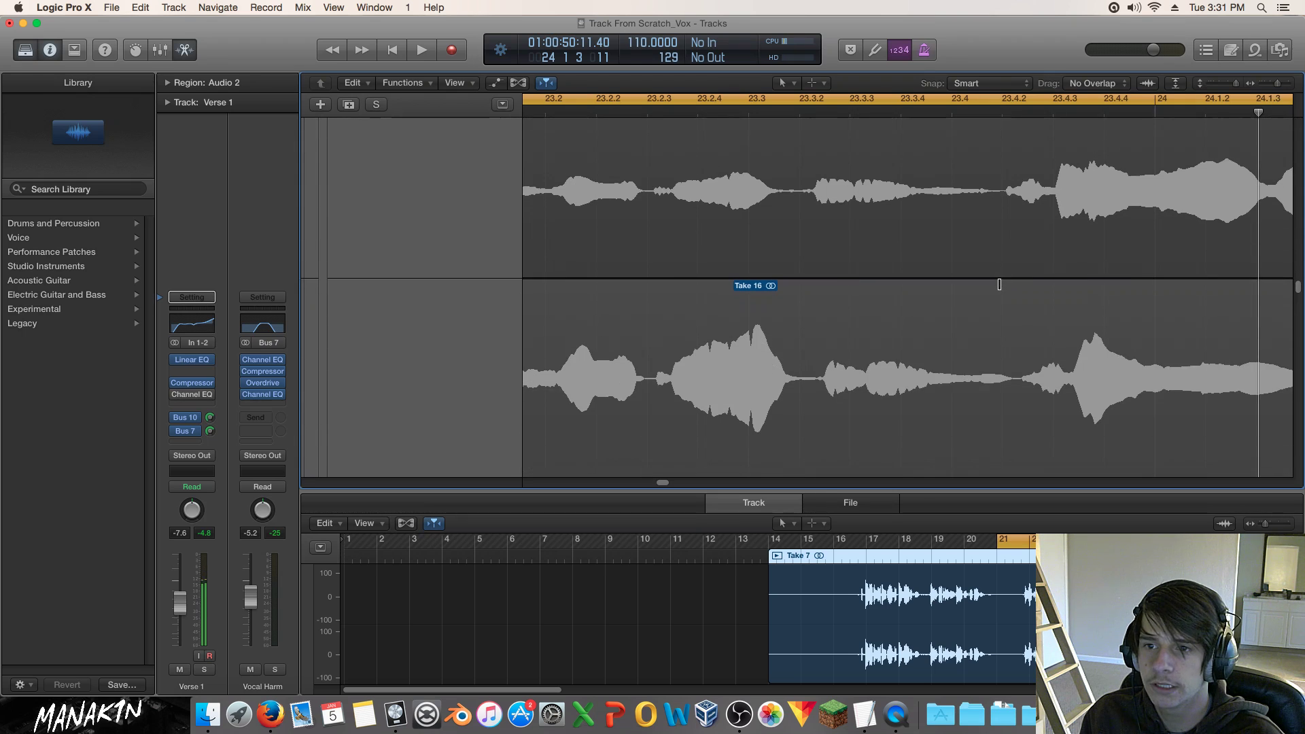
{"action": "scroll", "coordinate": [999, 284], "scroll_direction": "up", "scroll_amount": 5}
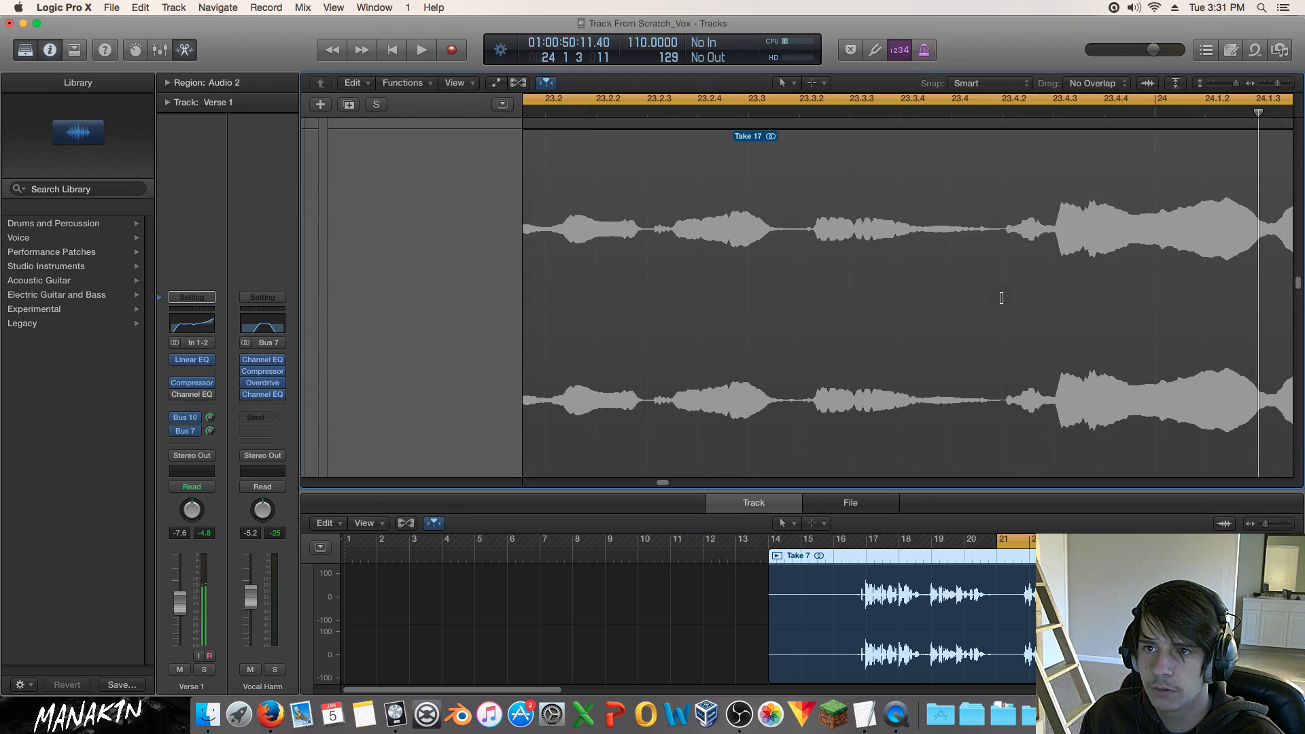
{"action": "scroll", "coordinate": [1002, 298], "scroll_direction": "up", "scroll_amount": 5}
{"action": "left_click", "coordinate": [1001, 298]}
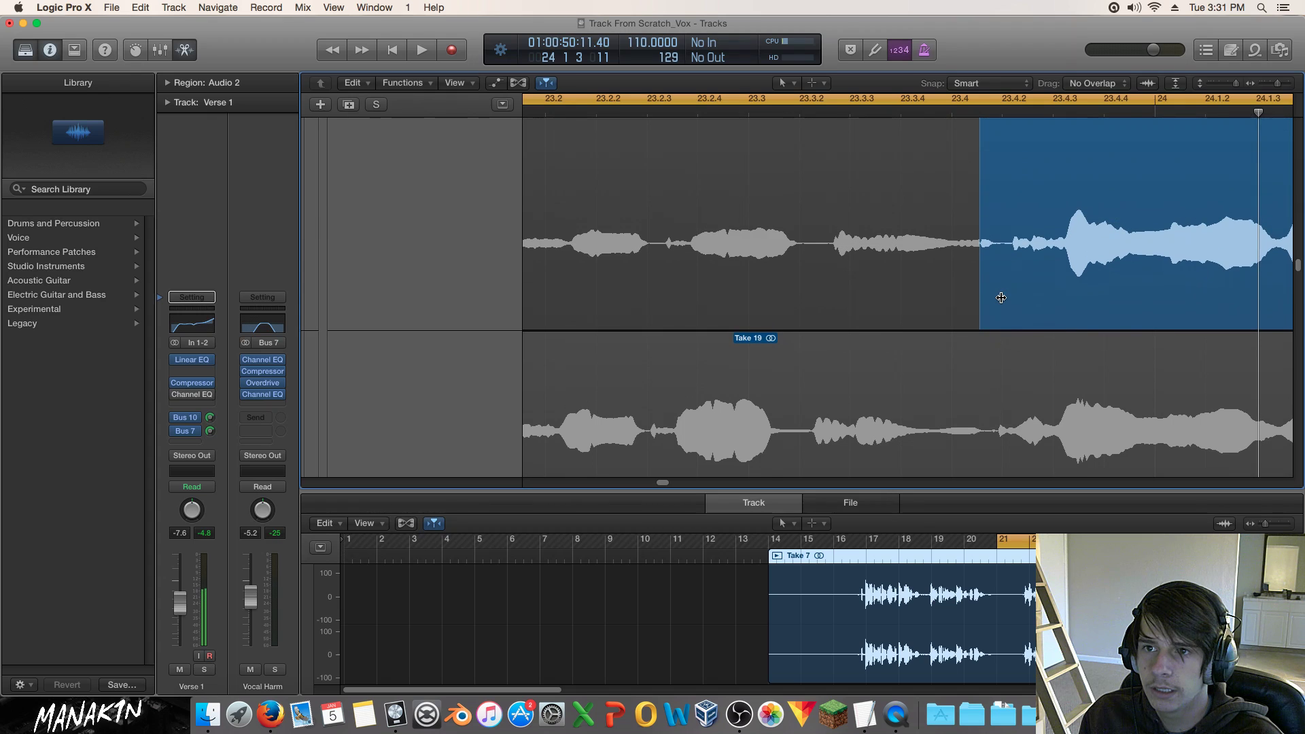
{"action": "scroll", "coordinate": [1001, 298], "scroll_direction": "up", "scroll_amount": 3}
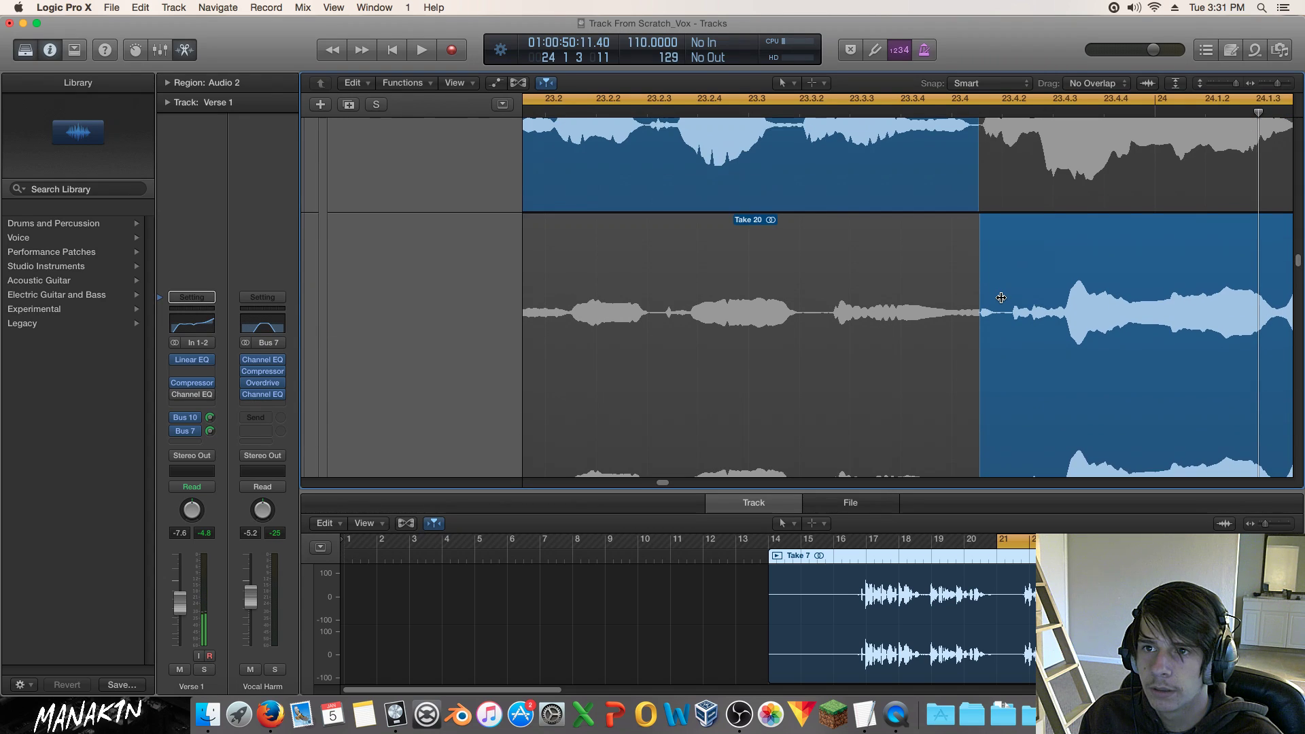
{"action": "scroll", "coordinate": [1001, 298], "scroll_direction": "down", "scroll_amount": 3}
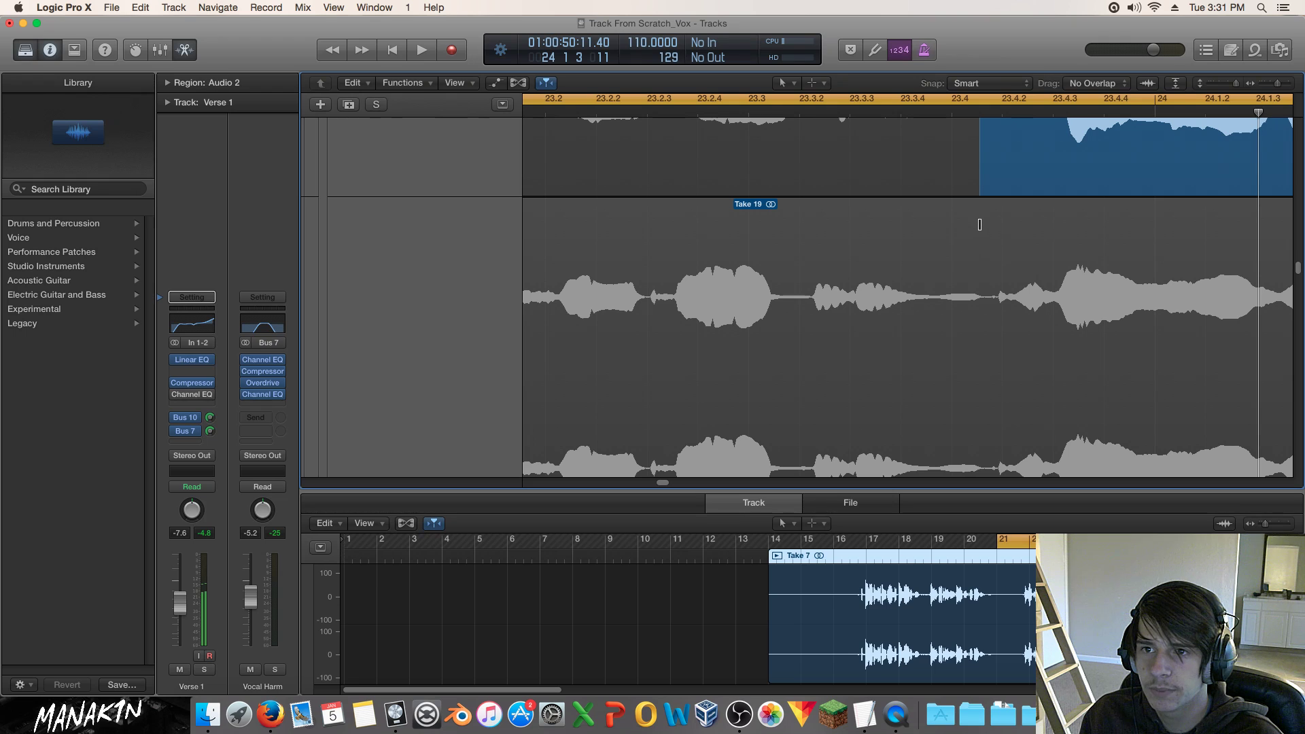
Start the Take 20 section later, end Take 21 slightly earlier, and fill the gap after 23.4 with a short Take 19 section.
{"action": "scroll", "coordinate": [991, 250], "scroll_direction": "up", "scroll_amount": 2}
{"action": "left_click_drag", "start_coordinate": [980, 273], "coordinate": [997, 276]}
{"action": "scroll", "coordinate": [996, 286], "scroll_direction": "up", "scroll_amount": 3}
{"action": "scroll", "coordinate": [993, 283], "scroll_direction": "up", "scroll_amount": 5}
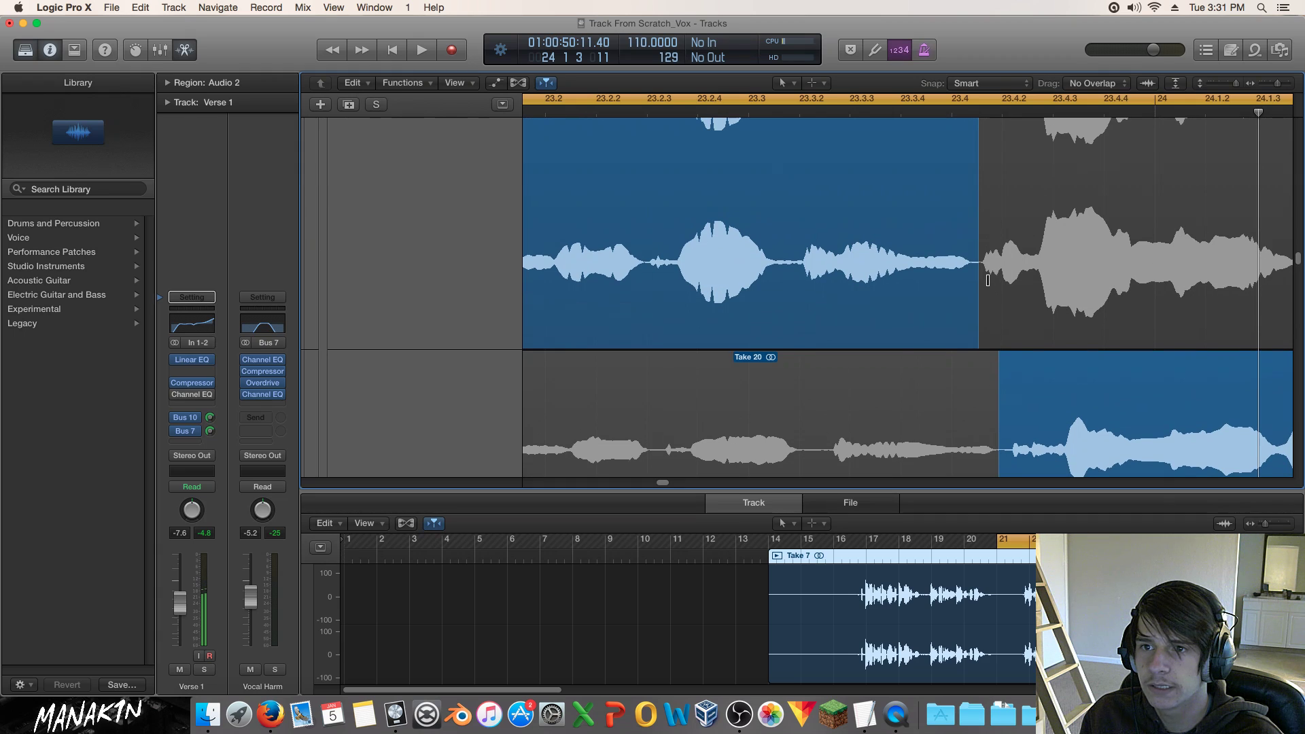
{"action": "left_click_drag", "start_coordinate": [979, 284], "coordinate": [974, 287]}
{"action": "scroll", "coordinate": [996, 287], "scroll_direction": "down", "scroll_amount": 8}
{"action": "scroll", "coordinate": [997, 287], "scroll_direction": "down", "scroll_amount": 3}
Play the comp from bar 21 through the new Take 19 section and past bar 24.
{"action": "left_click", "coordinate": [882, 109]}
{"action": "key", "text": "space"}
{"action": "key", "text": "space"}
{"action": "key", "text": "space"}
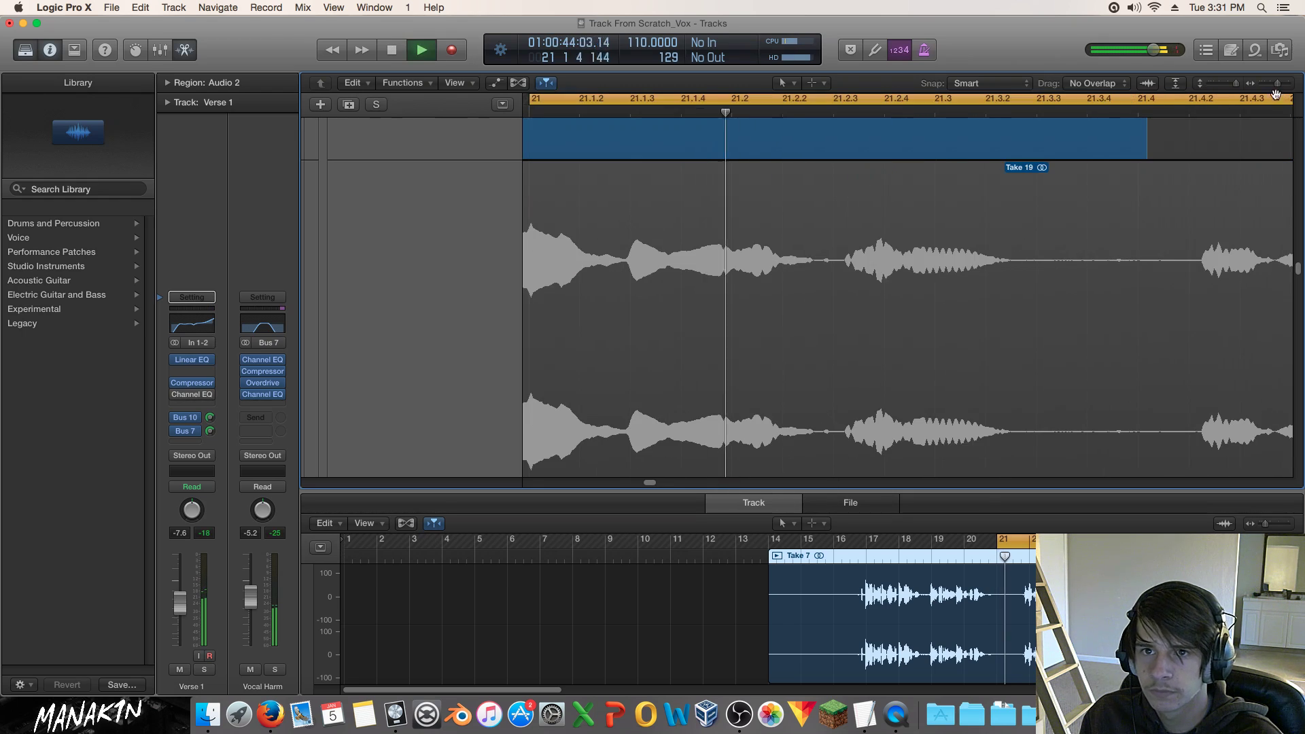
{"action": "left_click_drag", "start_coordinate": [1278, 83], "coordinate": [1220, 88]}
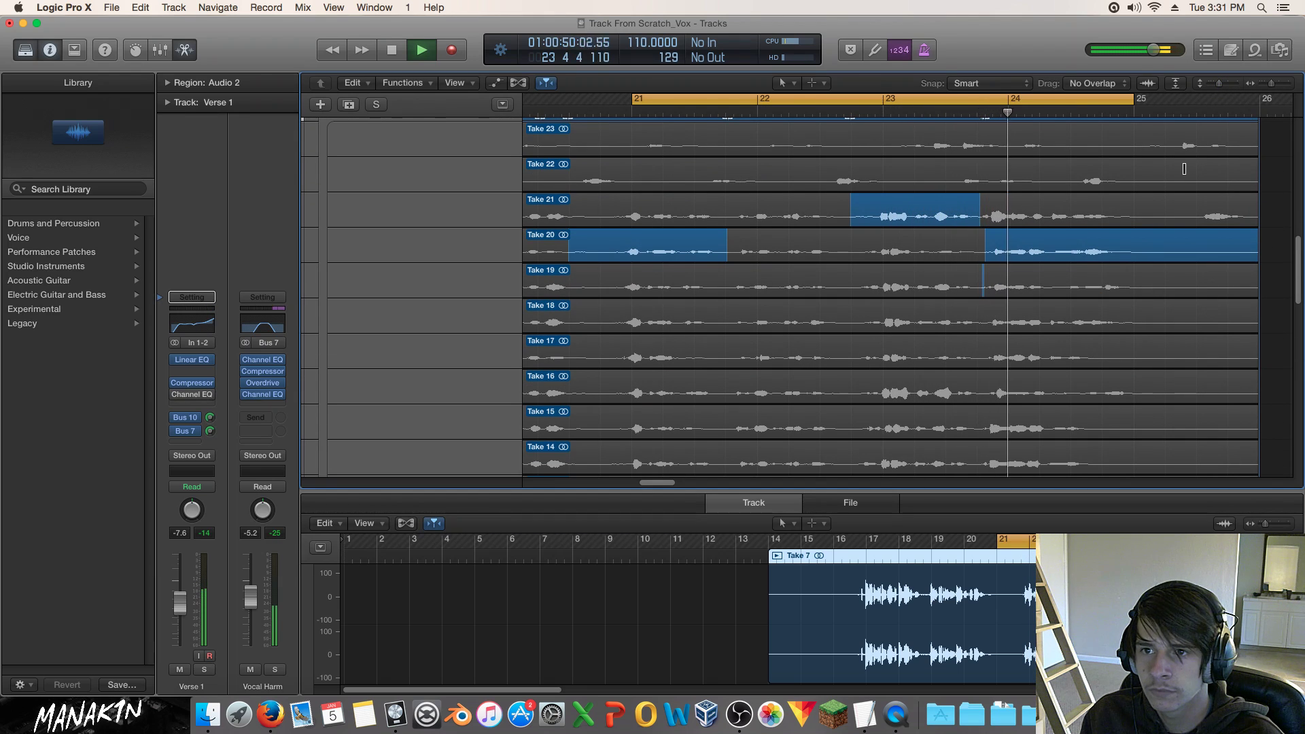
{"action": "key", "text": "space"}
Try Take 22 for the short section after 23.4 and play across the transition.
{"action": "left_click_drag", "start_coordinate": [1274, 84], "coordinate": [1280, 84]}
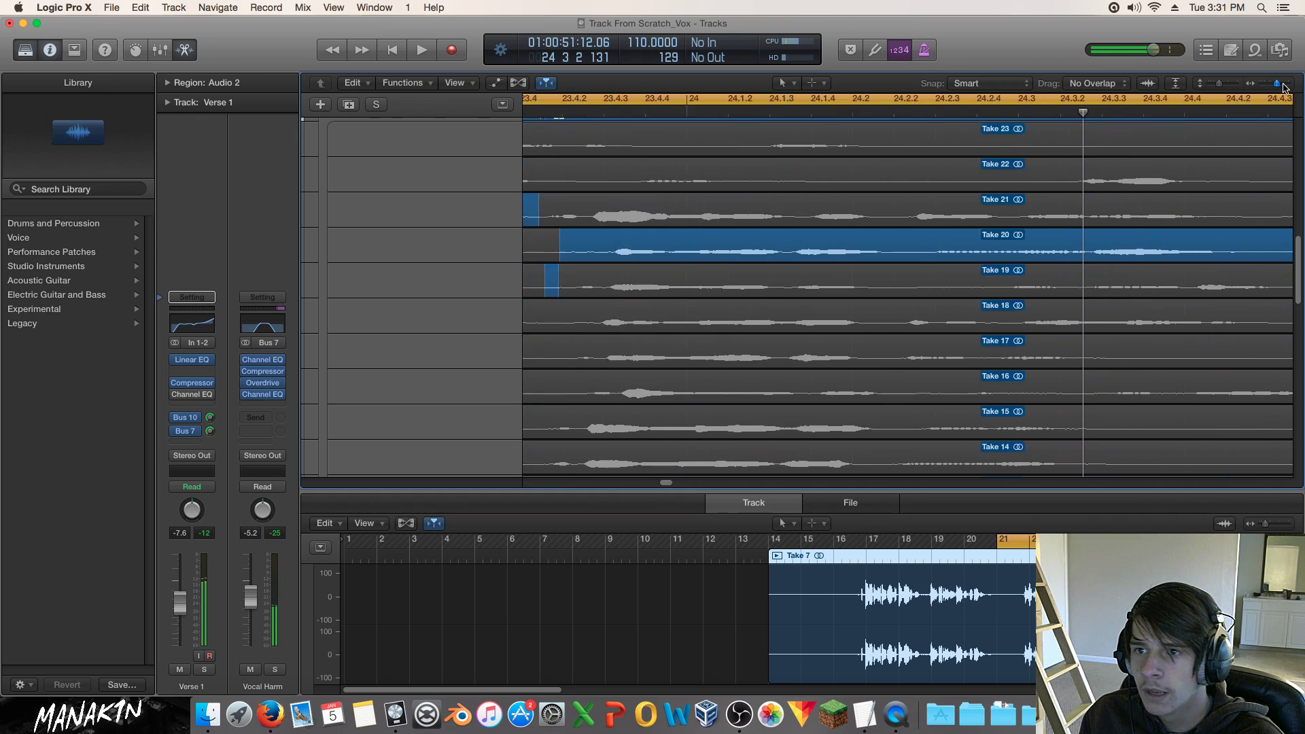
{"action": "left_click_drag", "start_coordinate": [669, 484], "coordinate": [667, 485]}
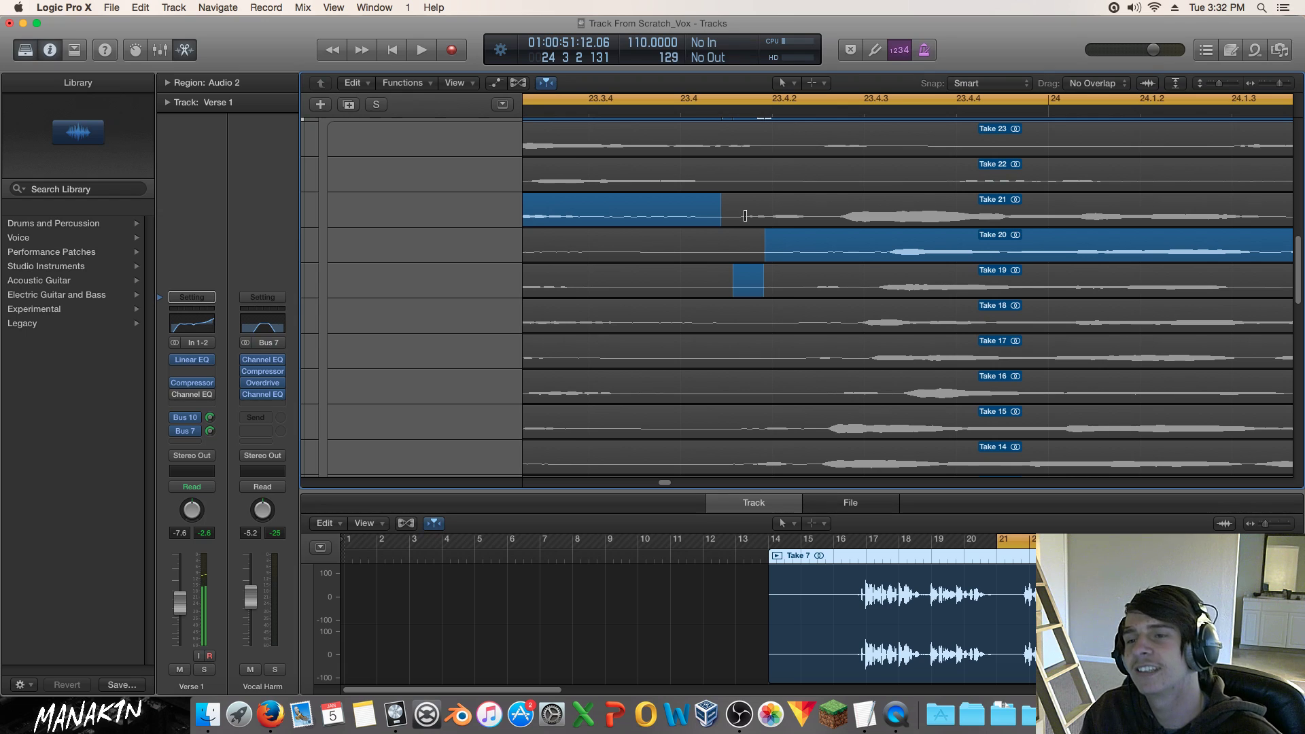
{"action": "left_click", "coordinate": [745, 175]}
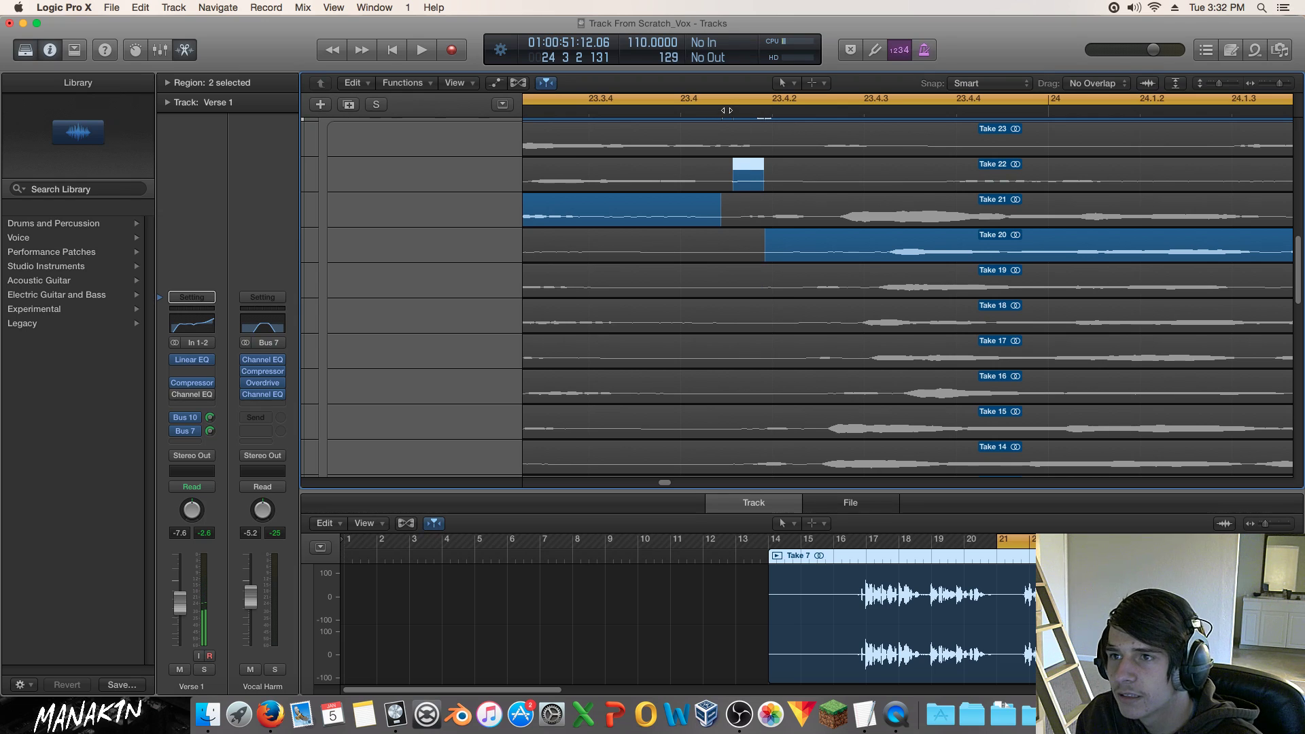
{"action": "key", "text": "space"}
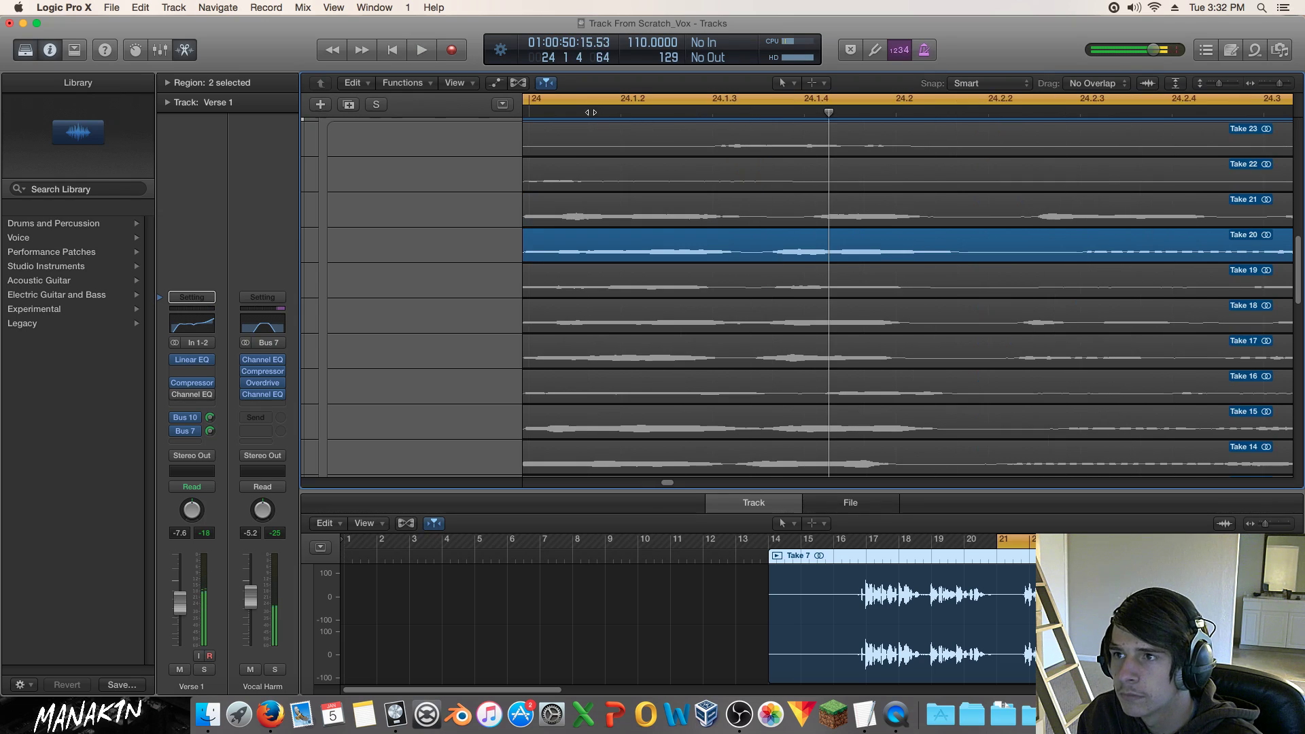
{"action": "key", "text": "space"}
{"action": "left_click_drag", "start_coordinate": [1280, 82], "coordinate": [1272, 90]}
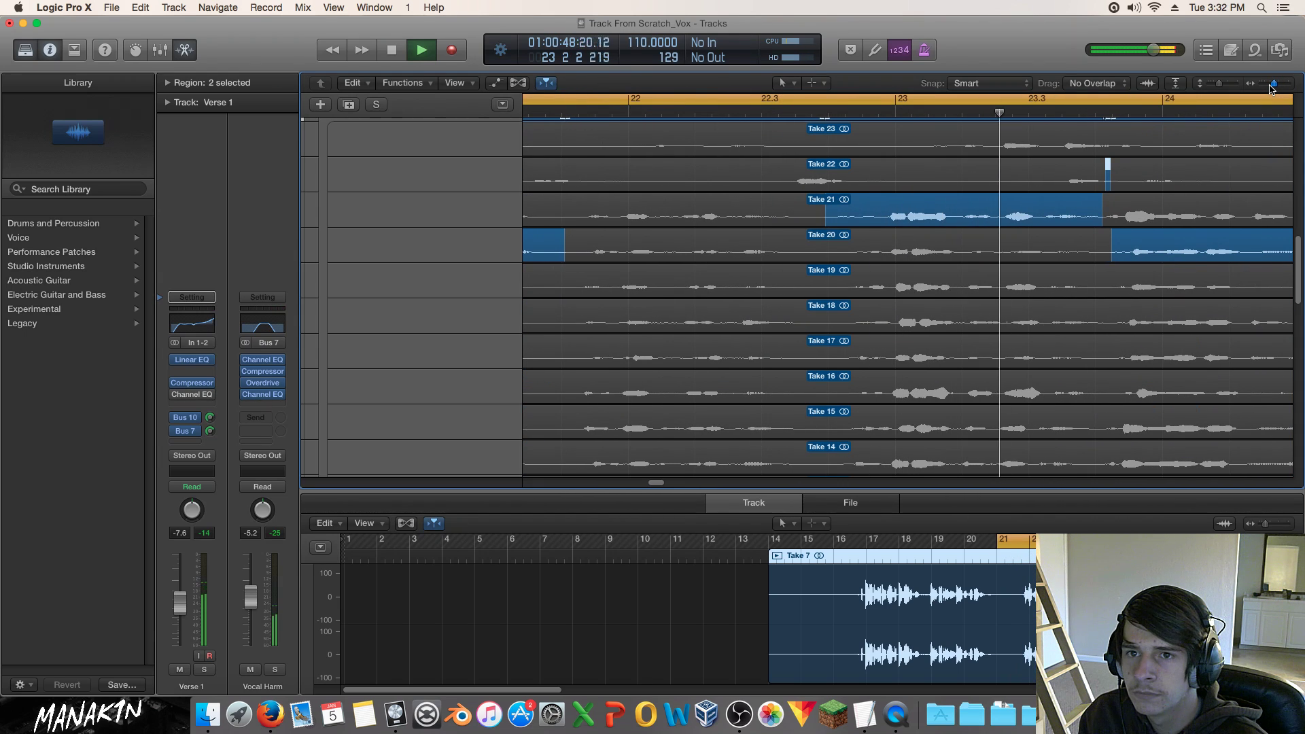
{"action": "key", "text": "space"}
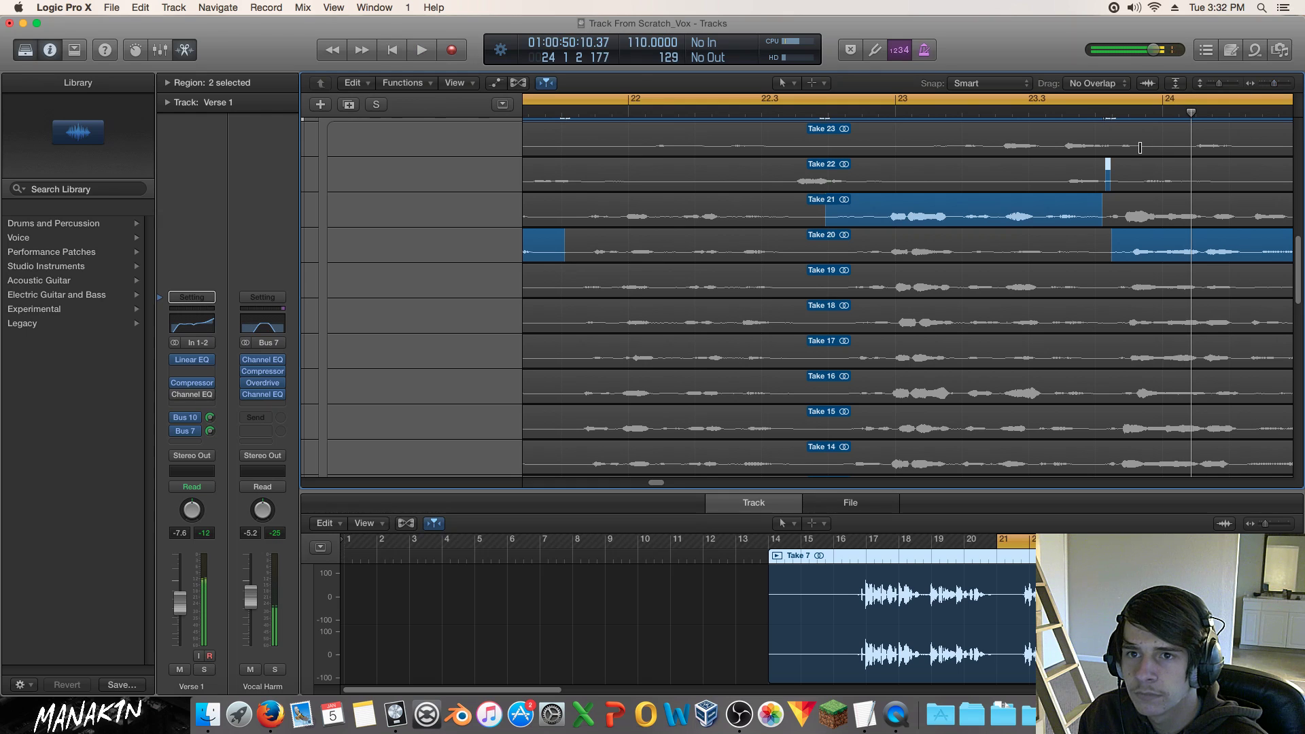
Switch the short section between 23.4 and 23.4.2 to Take 19.
{"action": "mouse_move", "coordinate": [1219, 84]}
{"action": "left_mouse_down"}
{"action": "mouse_move", "coordinate": [1283, 84]}
{"action": "mouse_move", "coordinate": [1232, 84]}
{"action": "left_mouse_up"}
{"action": "left_click", "coordinate": [925, 111]}
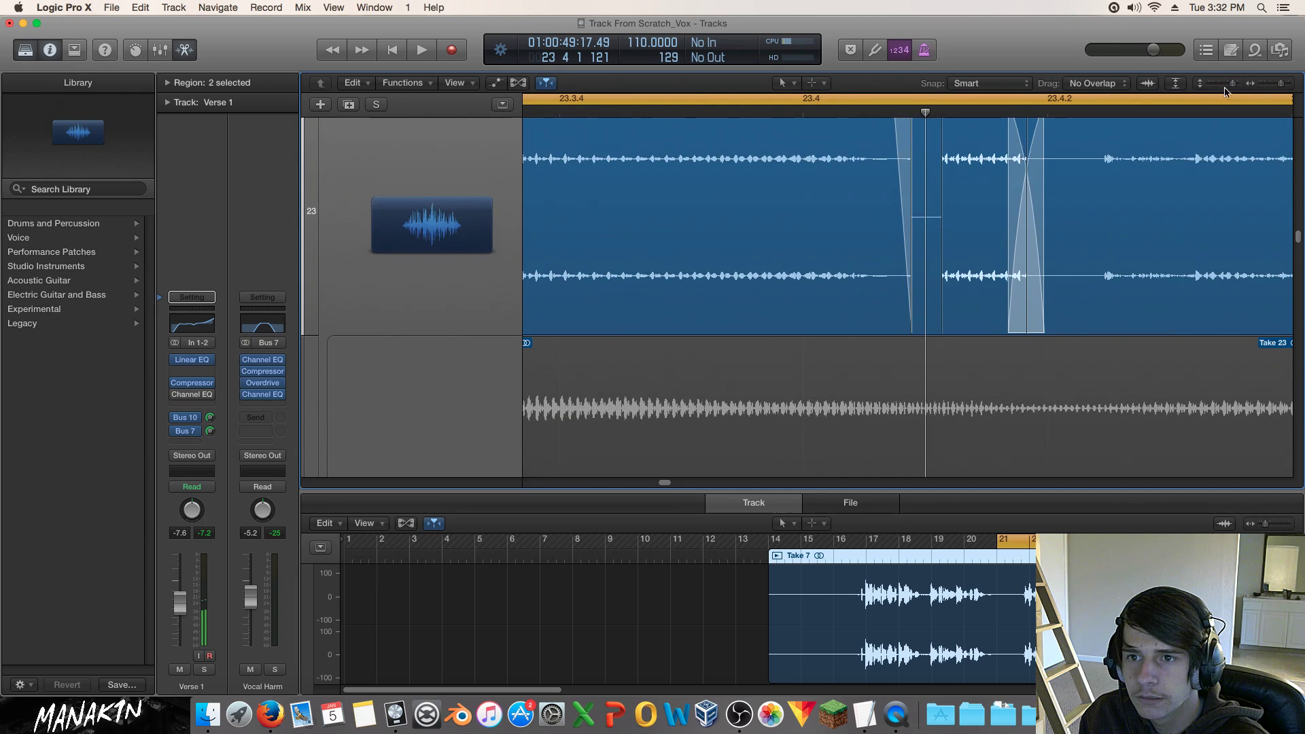
{"action": "scroll", "coordinate": [1153, 253], "scroll_direction": "down", "scroll_amount": 8}
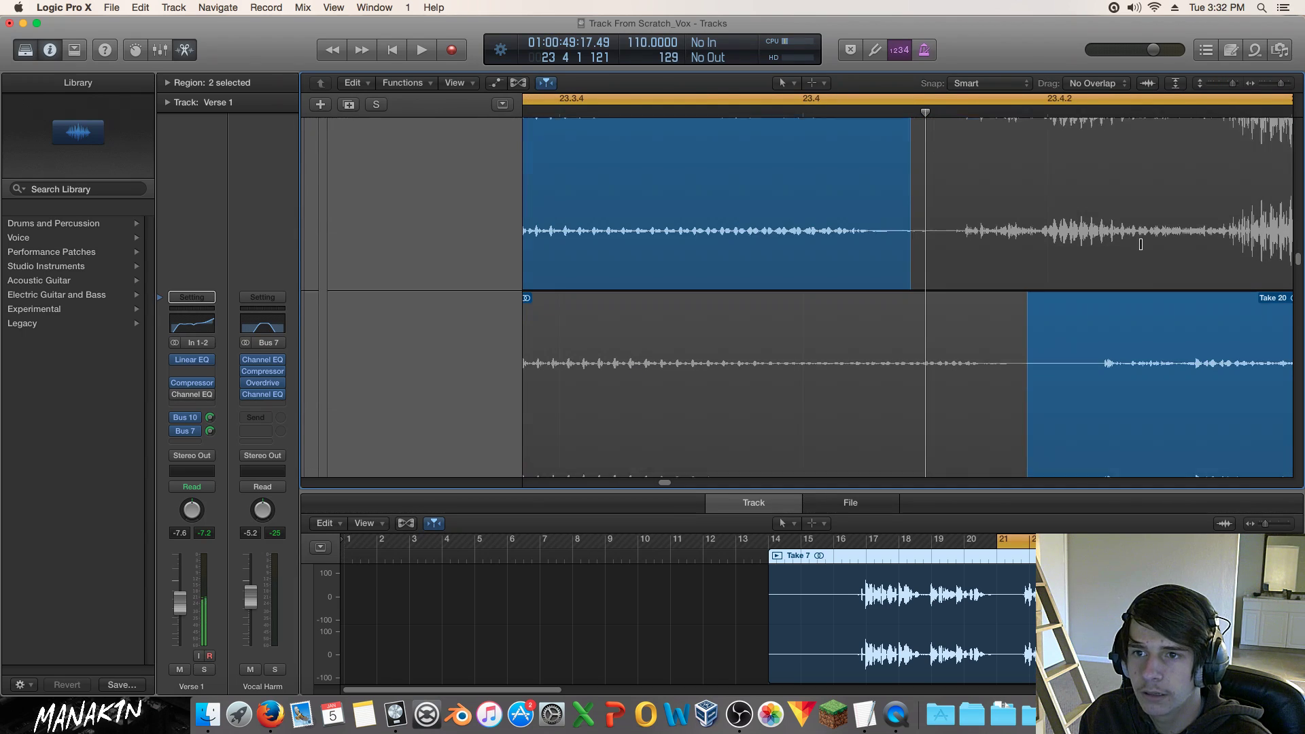
{"action": "scroll", "coordinate": [992, 299], "scroll_direction": "down", "scroll_amount": 4}
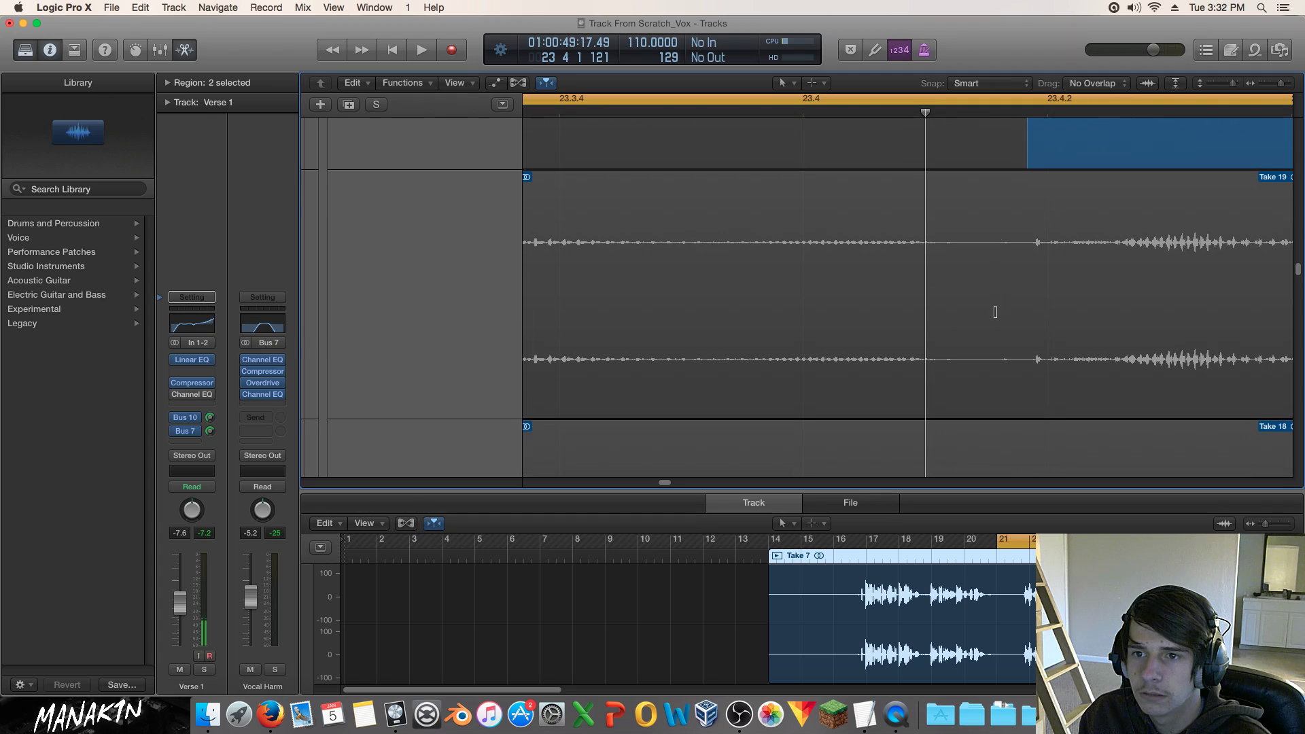
{"action": "left_click", "coordinate": [991, 278]}
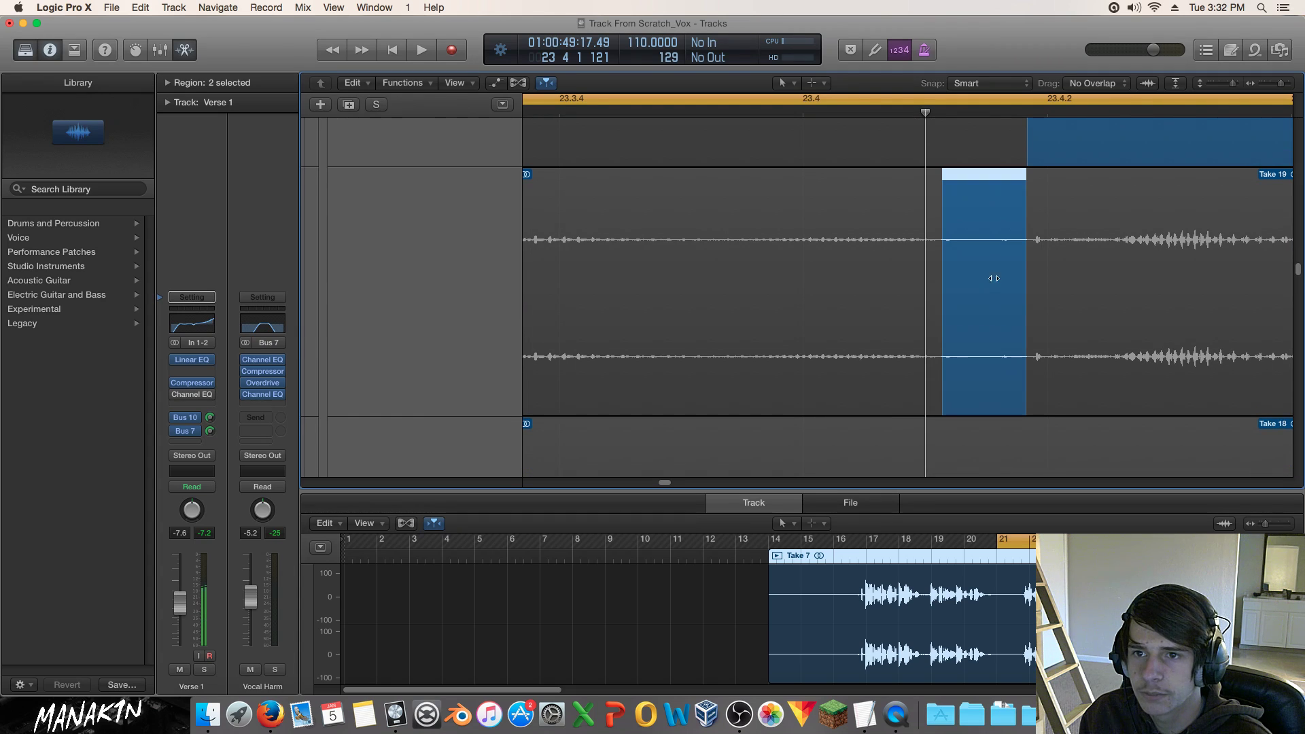
Examine the take lanes and the comp's fades around 23.4, including the gap between the Take 21 and Take 19 sections.
{"action": "scroll", "coordinate": [1006, 273], "scroll_direction": "up", "scroll_amount": 3}
{"action": "scroll", "coordinate": [1006, 273], "scroll_direction": "down", "scroll_amount": 3}
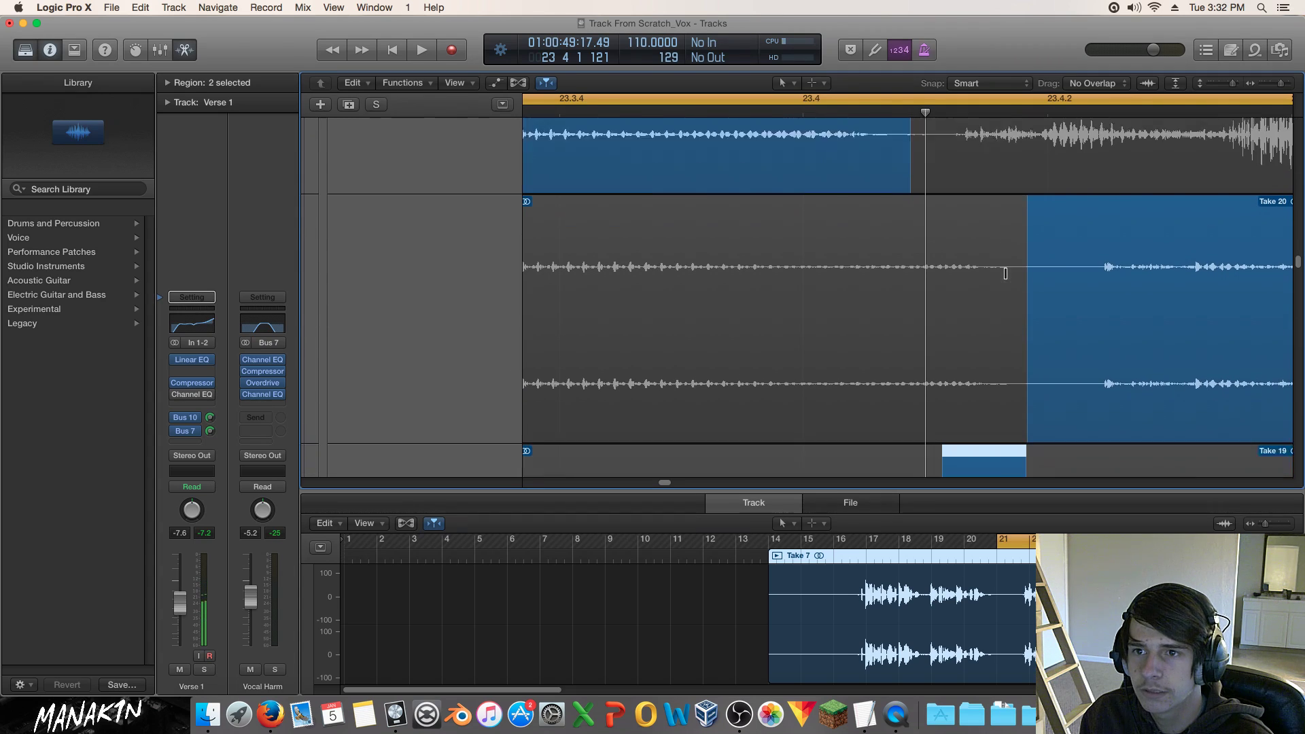
{"action": "scroll", "coordinate": [1006, 273], "scroll_direction": "up", "scroll_amount": 5}
{"action": "scroll", "coordinate": [1006, 272], "scroll_direction": "up", "scroll_amount": 8}
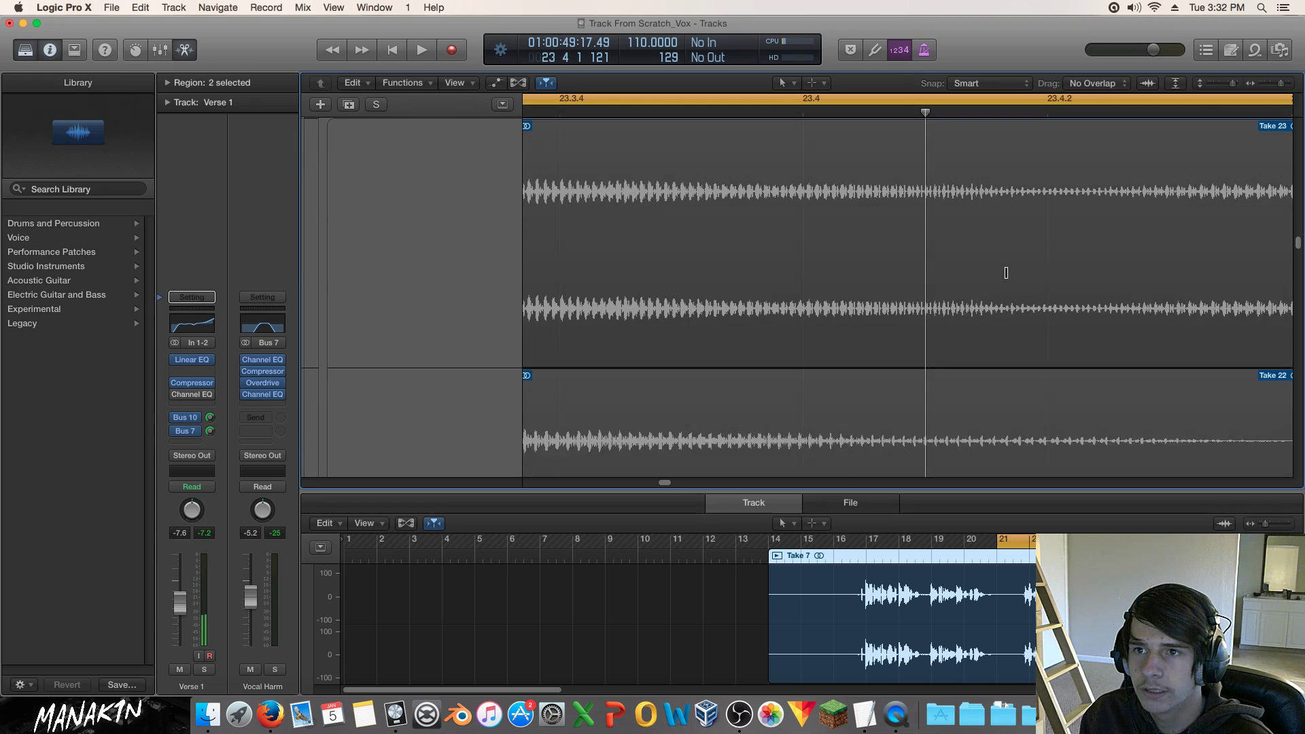
{"action": "scroll", "coordinate": [1008, 276], "scroll_direction": "down", "scroll_amount": 2}
{"action": "scroll", "coordinate": [1008, 276], "scroll_direction": "down", "scroll_amount": 5}
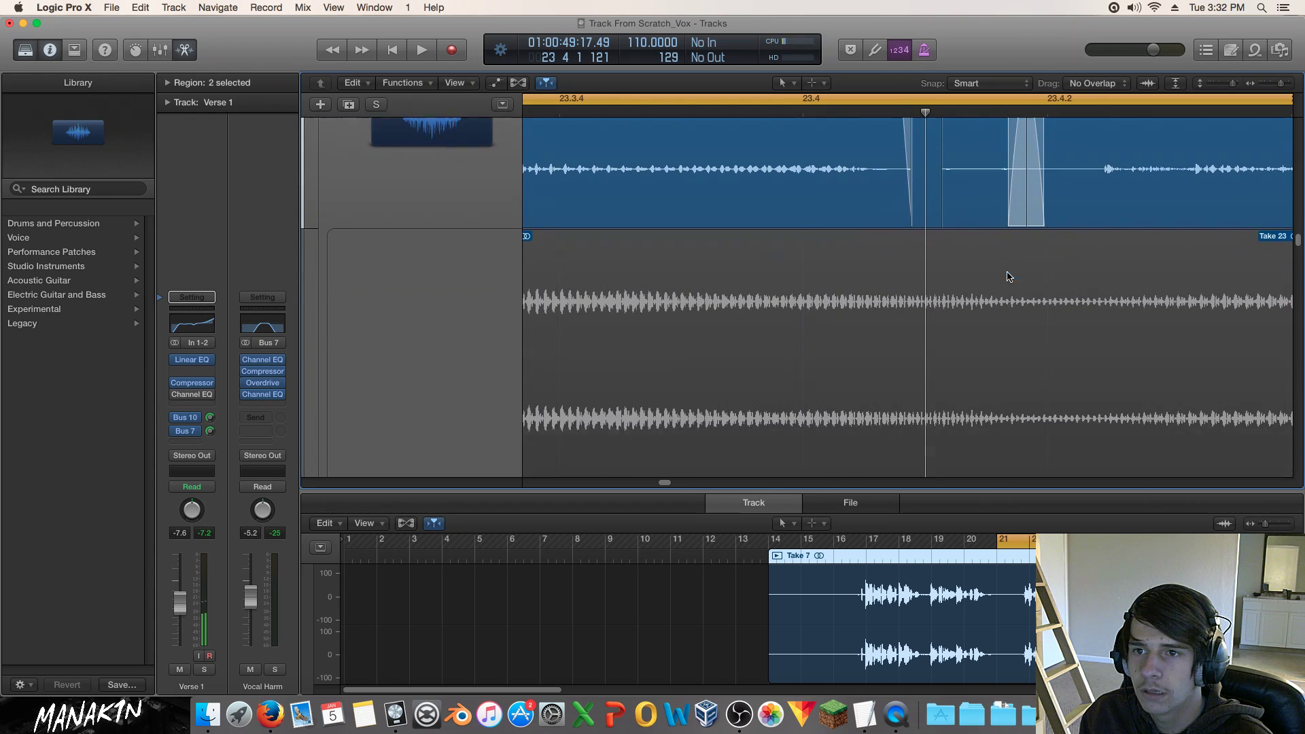
{"action": "scroll", "coordinate": [1008, 274], "scroll_direction": "down", "scroll_amount": 10}
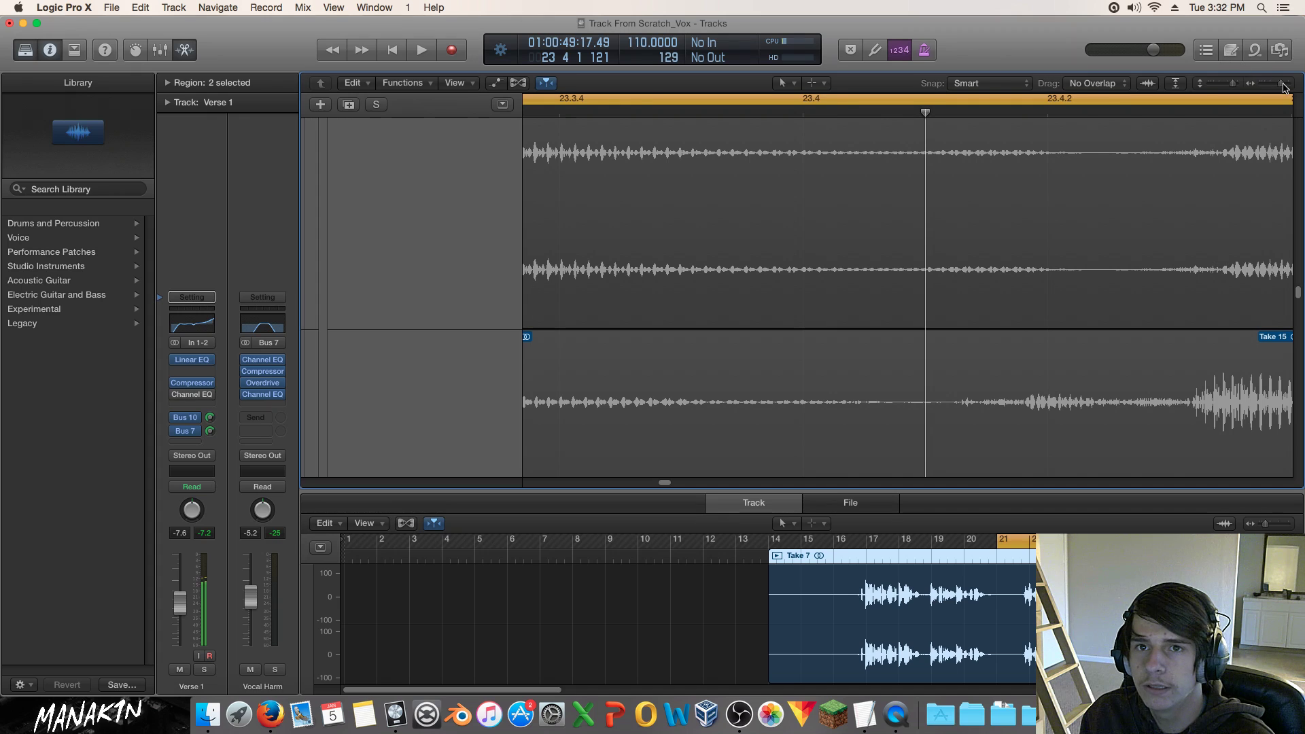
{"action": "mouse_move", "coordinate": [1231, 85]}
{"action": "left_mouse_down"}
{"action": "mouse_move", "coordinate": [1217, 85]}
{"action": "mouse_move", "coordinate": [1228, 86]}
{"action": "left_mouse_up"}
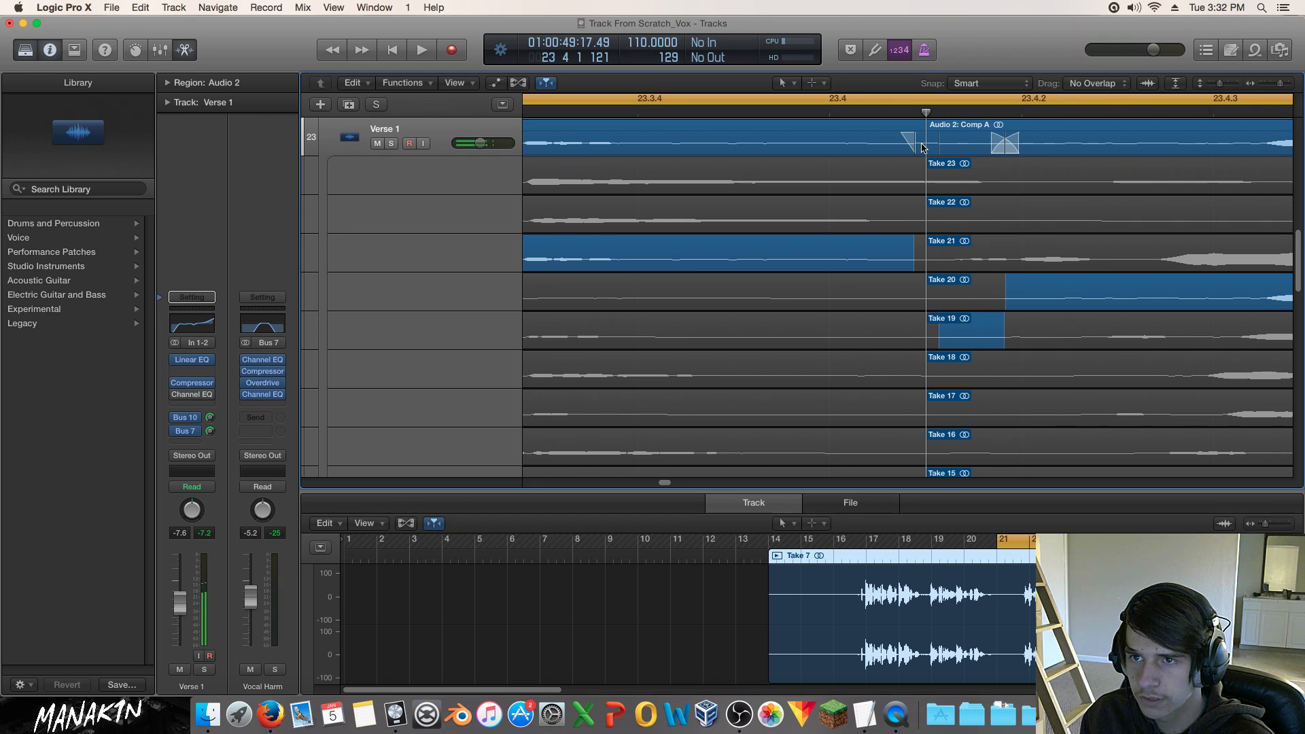
Extend the Take 21 section to meet the Take 19 section after 23.4 and play the comp across the join.
{"action": "scroll", "coordinate": [939, 179], "scroll_direction": "down", "scroll_amount": 20}
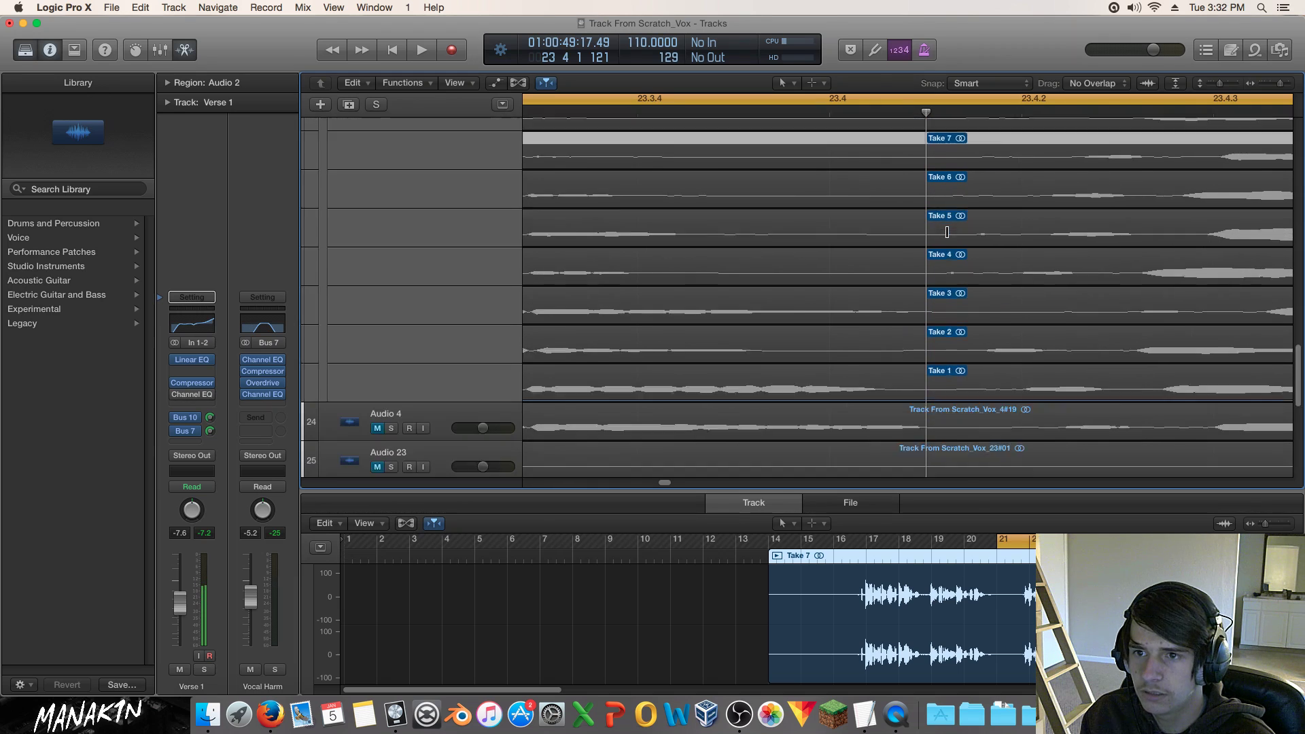
{"action": "scroll", "coordinate": [947, 233], "scroll_direction": "down", "scroll_amount": 6}
{"action": "scroll", "coordinate": [949, 236], "scroll_direction": "up", "scroll_amount": 20}
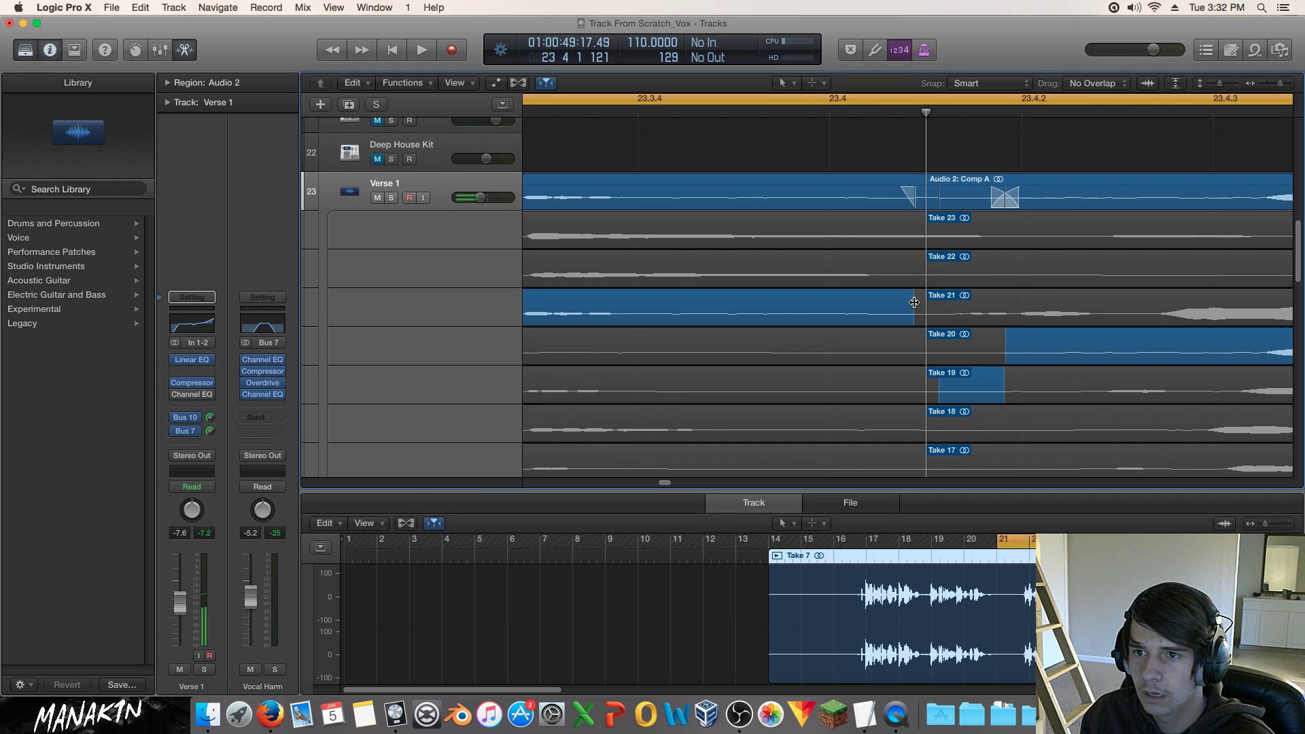
{"action": "left_click_drag", "start_coordinate": [913, 304], "coordinate": [939, 301]}
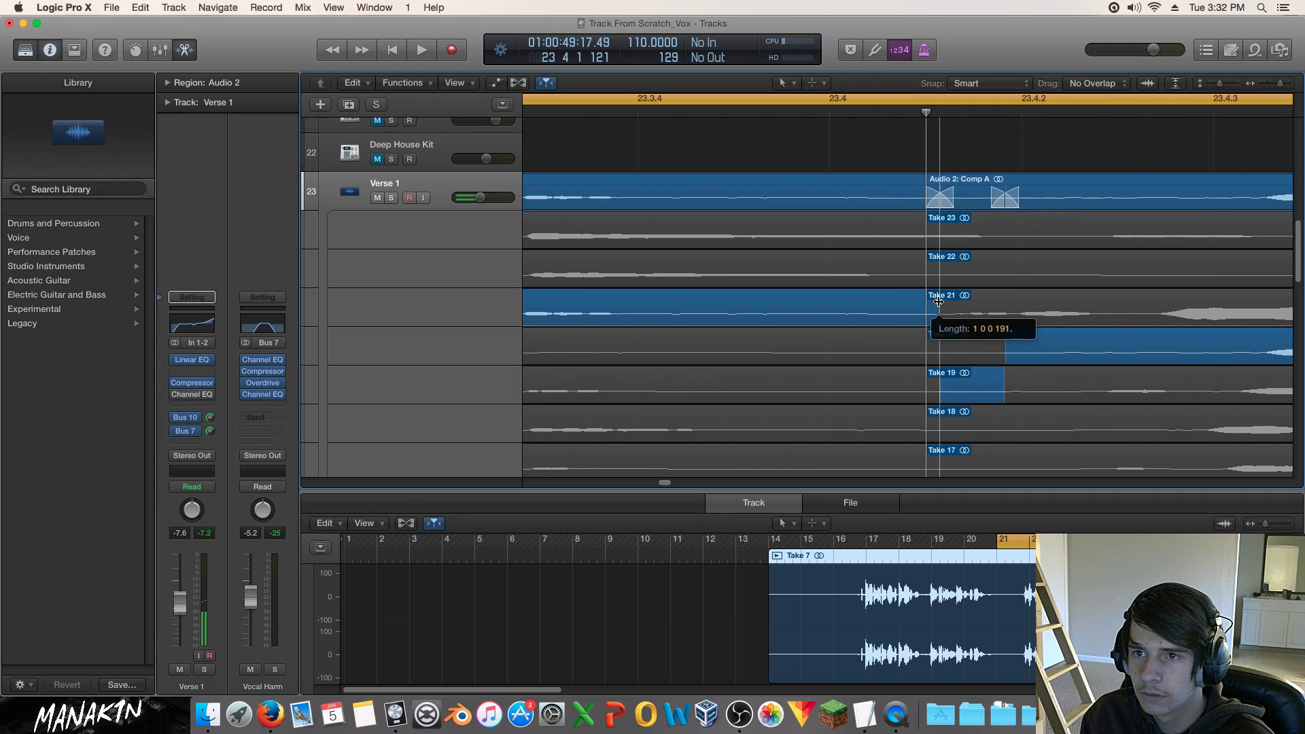
{"action": "key", "text": "space"}
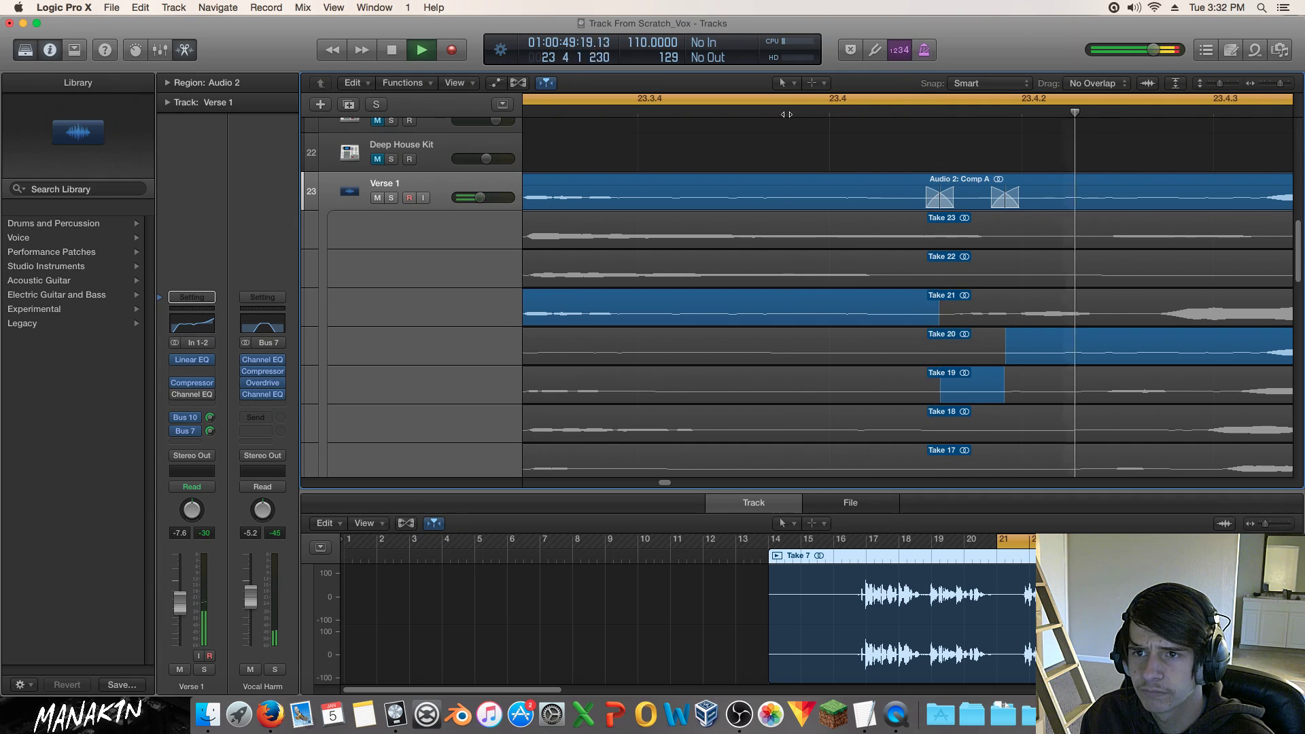
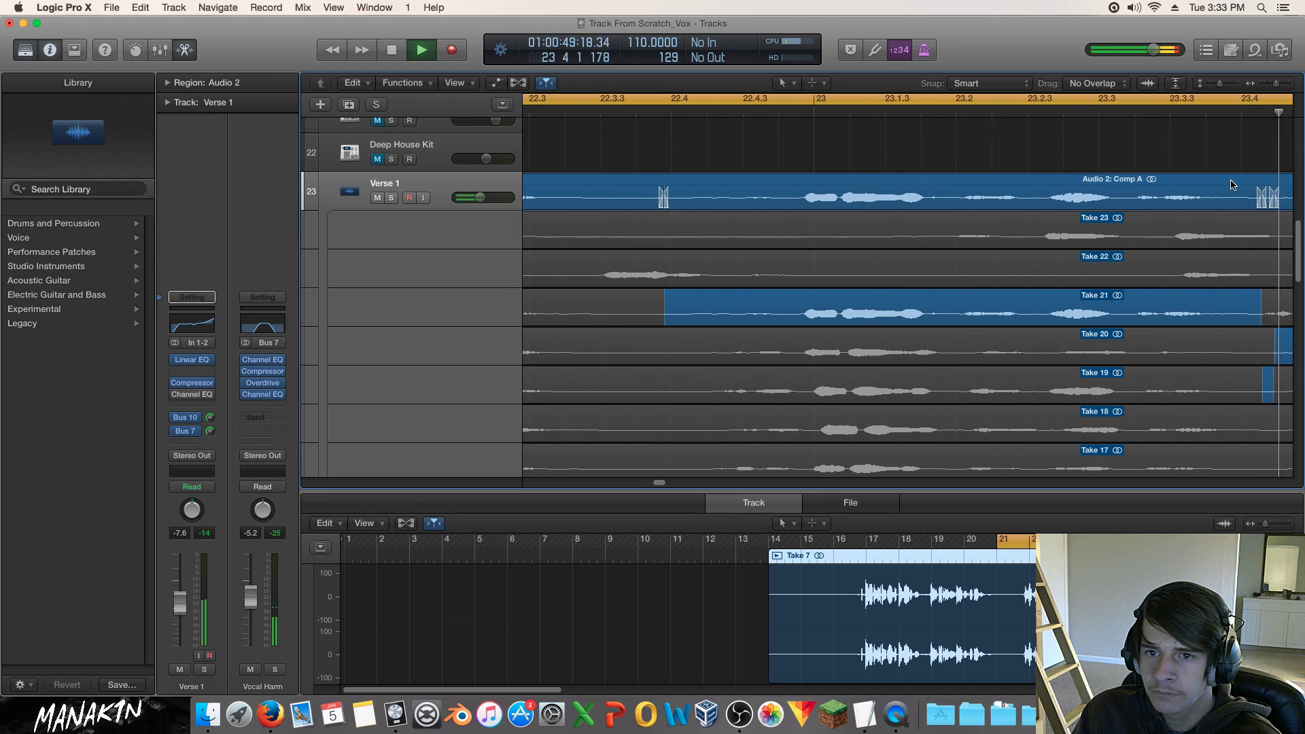
{"action": "key", "text": "space"}
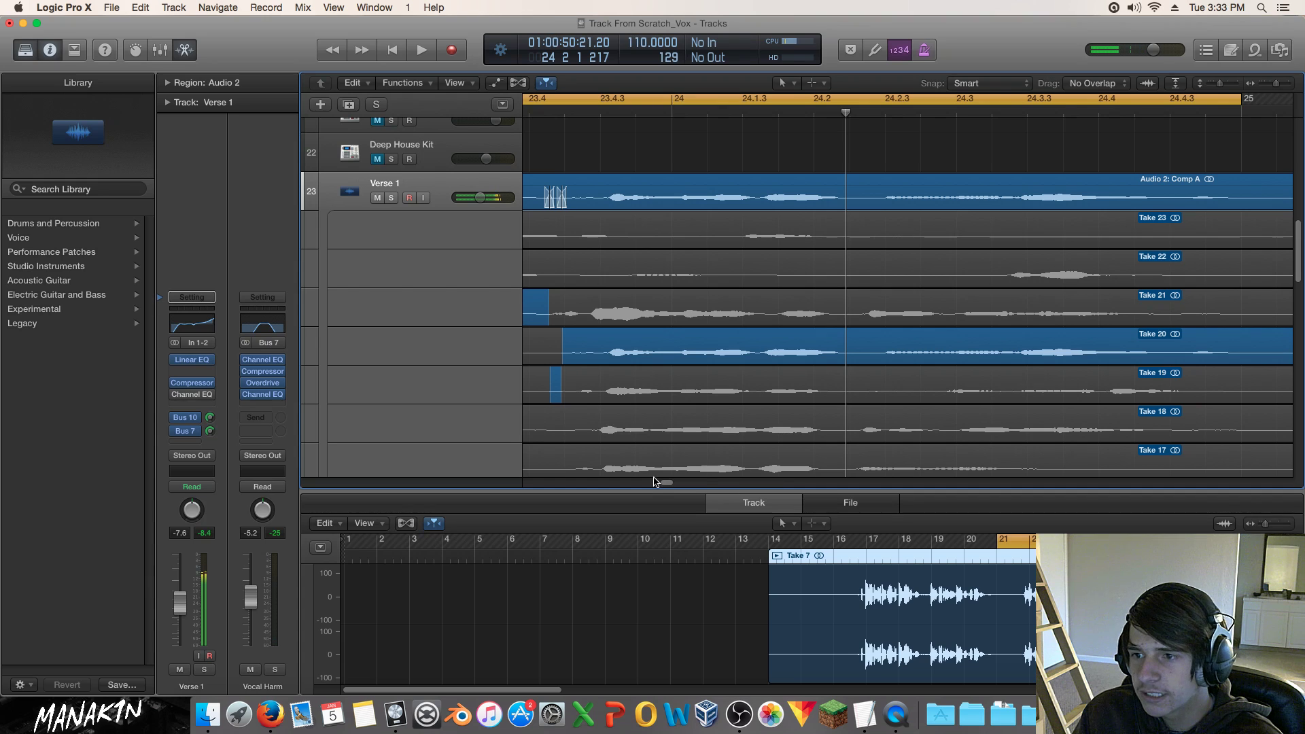
Move the boundary between the short Take 19 section and the following Take 20 section slightly earlier, to about 23.4.1.200.
{"action": "left_click_drag", "start_coordinate": [664, 484], "coordinate": [661, 484]}
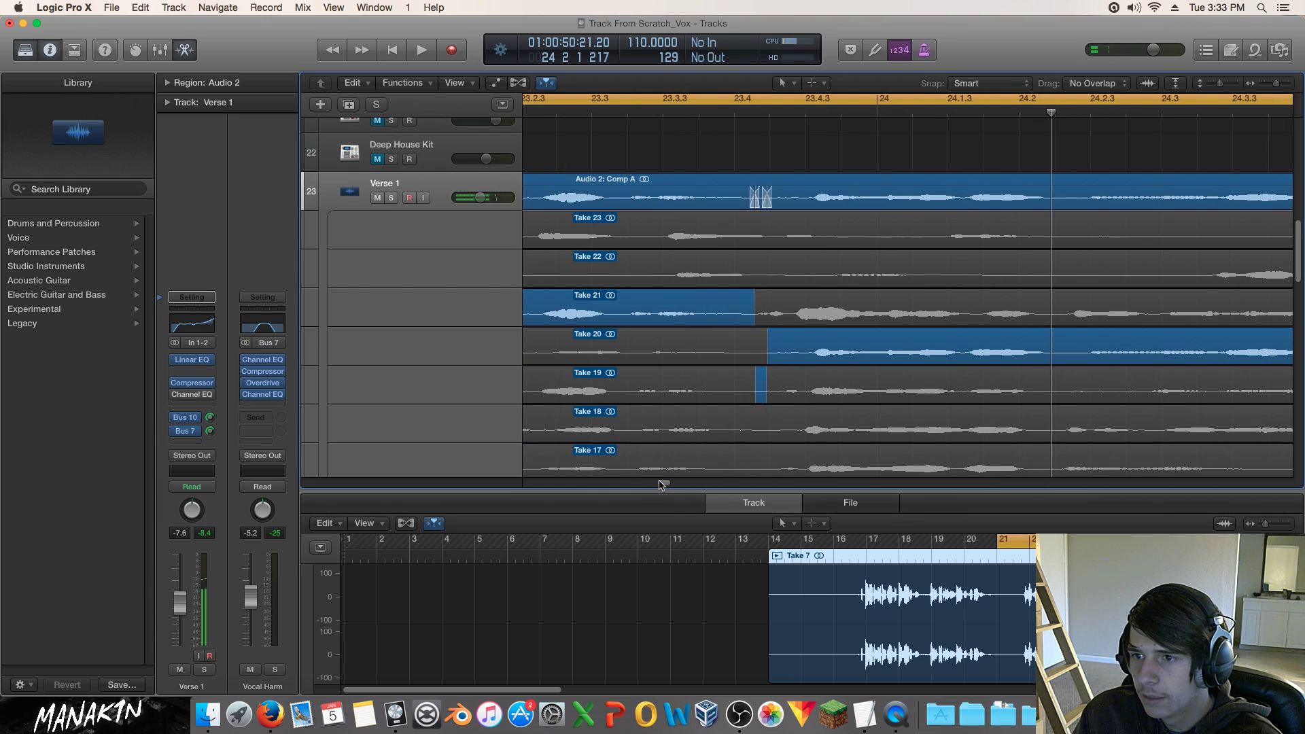
{"action": "left_click", "coordinate": [761, 387]}
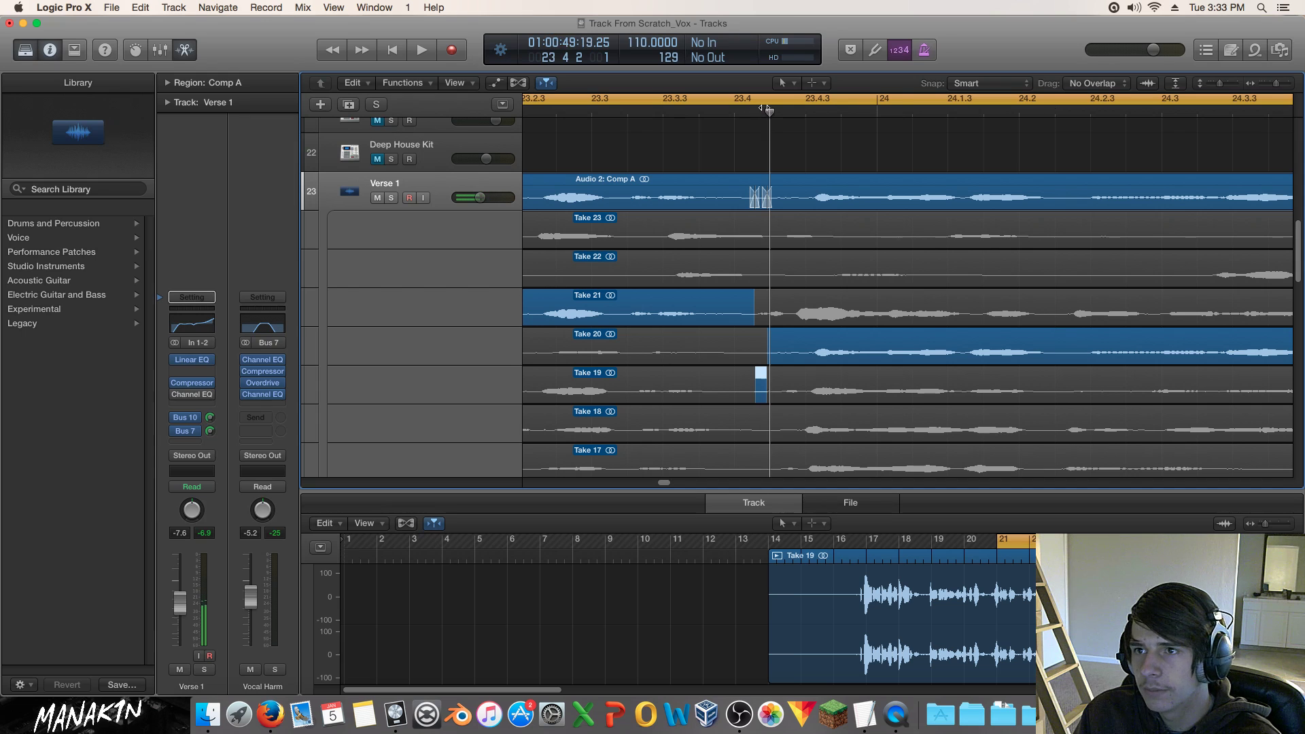
{"action": "left_click_drag", "start_coordinate": [1275, 84], "coordinate": [1229, 84]}
{"action": "scroll", "coordinate": [1106, 321], "scroll_direction": "down", "scroll_amount": 5}
{"action": "scroll", "coordinate": [1106, 321], "scroll_direction": "down", "scroll_amount": 4}
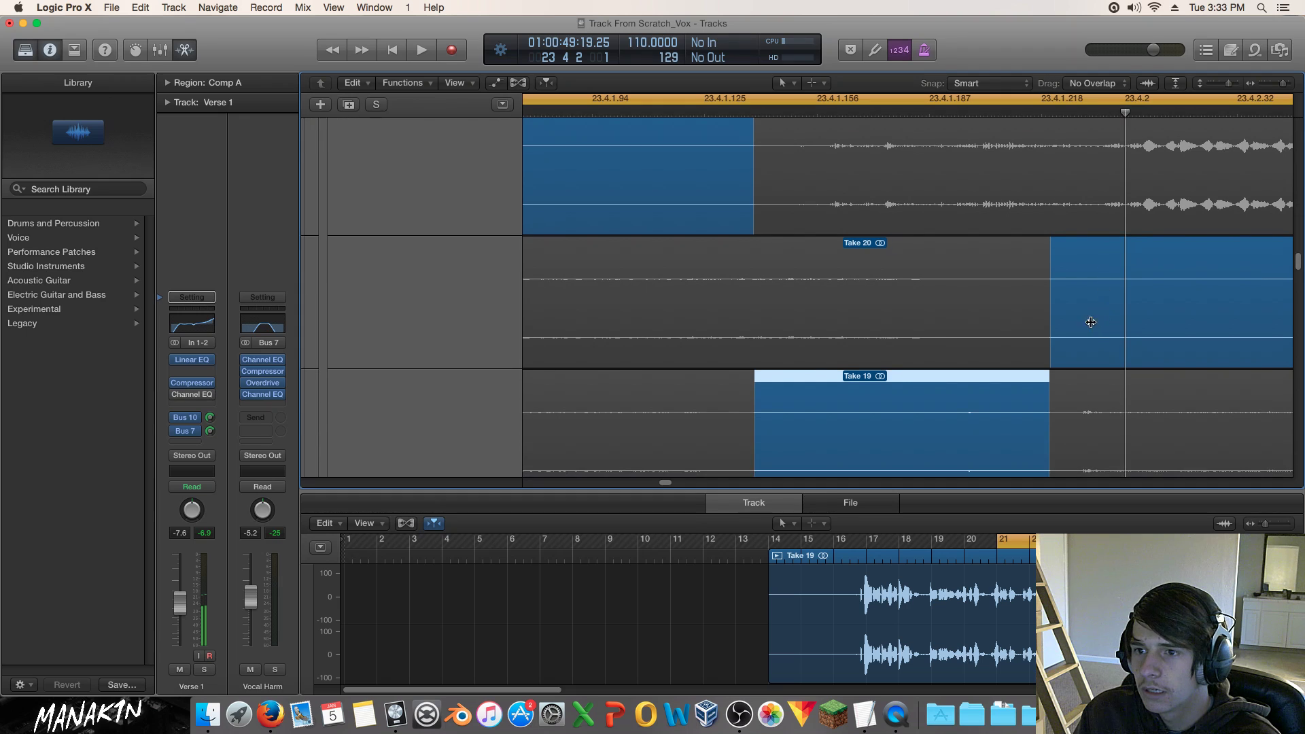
{"action": "left_click_drag", "start_coordinate": [1228, 85], "coordinate": [1230, 79]}
{"action": "left_click_drag", "start_coordinate": [1053, 264], "coordinate": [994, 263]}
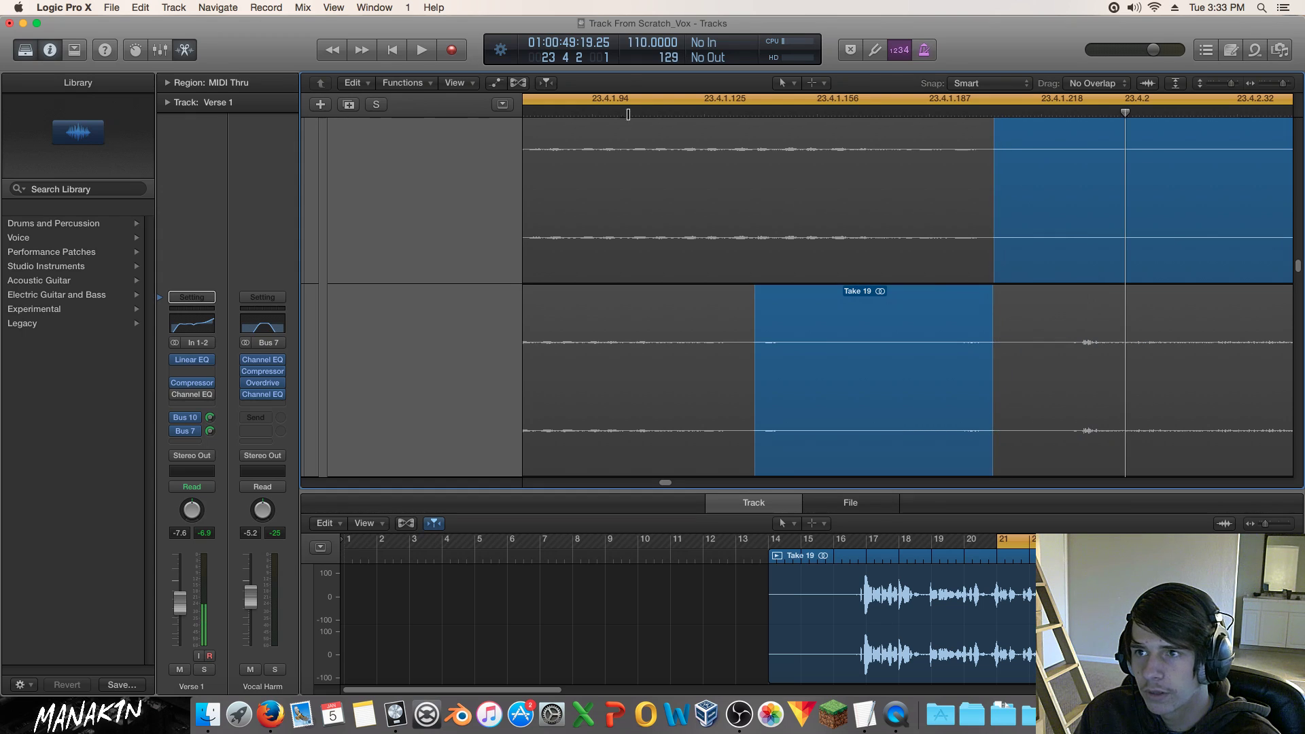
Play the comp across the moved Take 19 to Take 20 transition and through bar 24.
{"action": "left_click", "coordinate": [624, 112]}
{"action": "key", "text": "space"}
{"action": "key", "text": "space"}
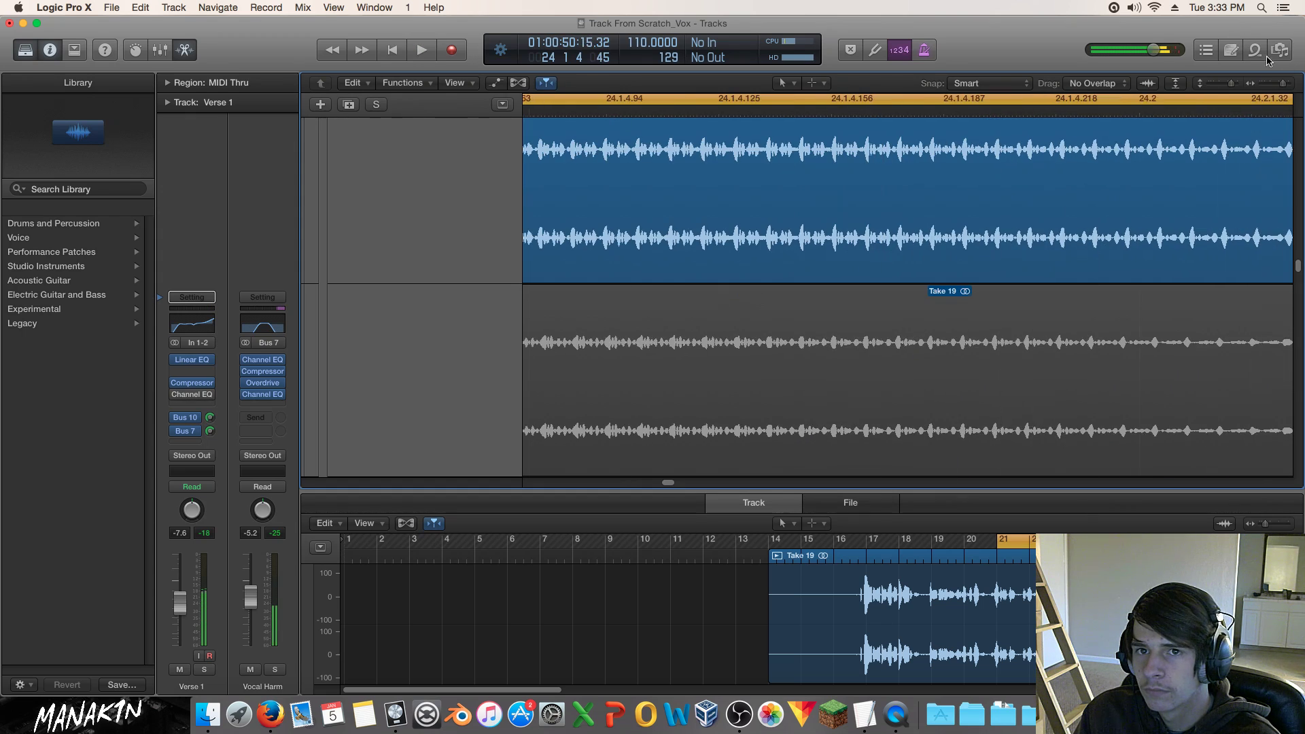
{"action": "left_click_drag", "start_coordinate": [1284, 83], "coordinate": [1258, 93]}
{"action": "key", "text": "space"}
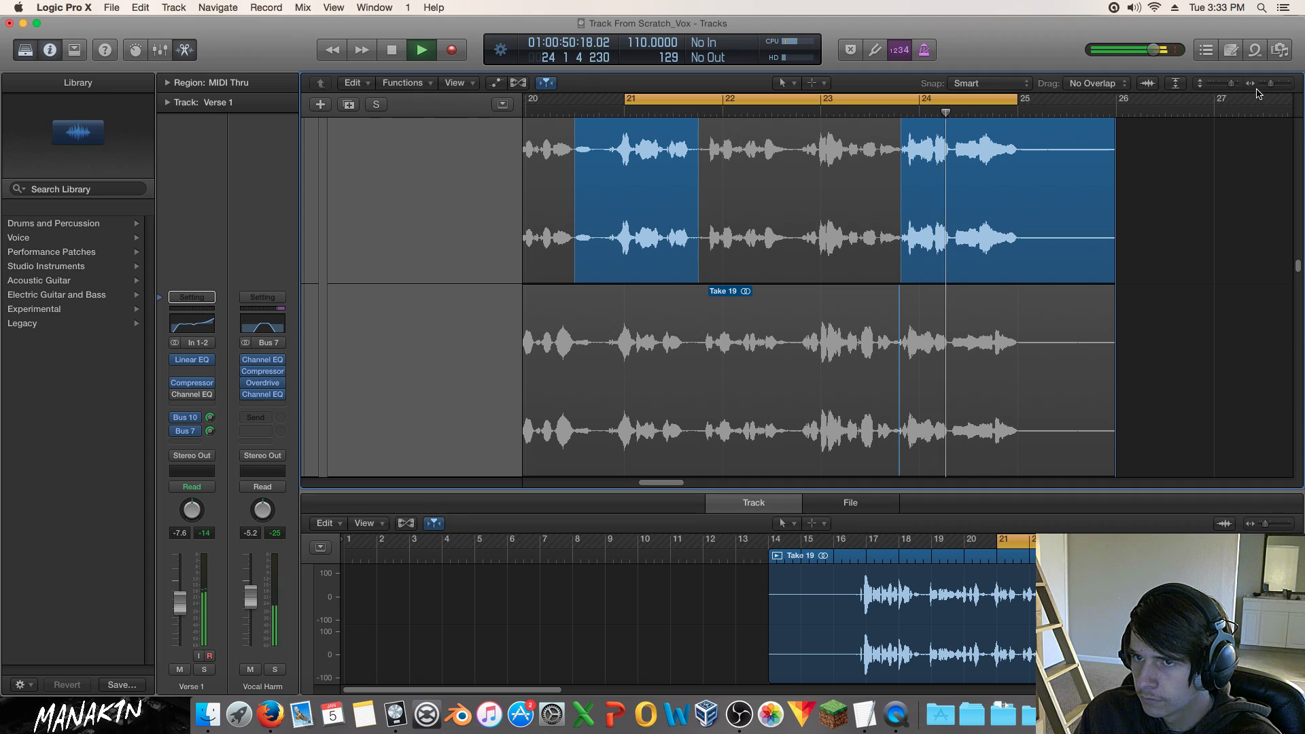
{"action": "key", "text": "space"}
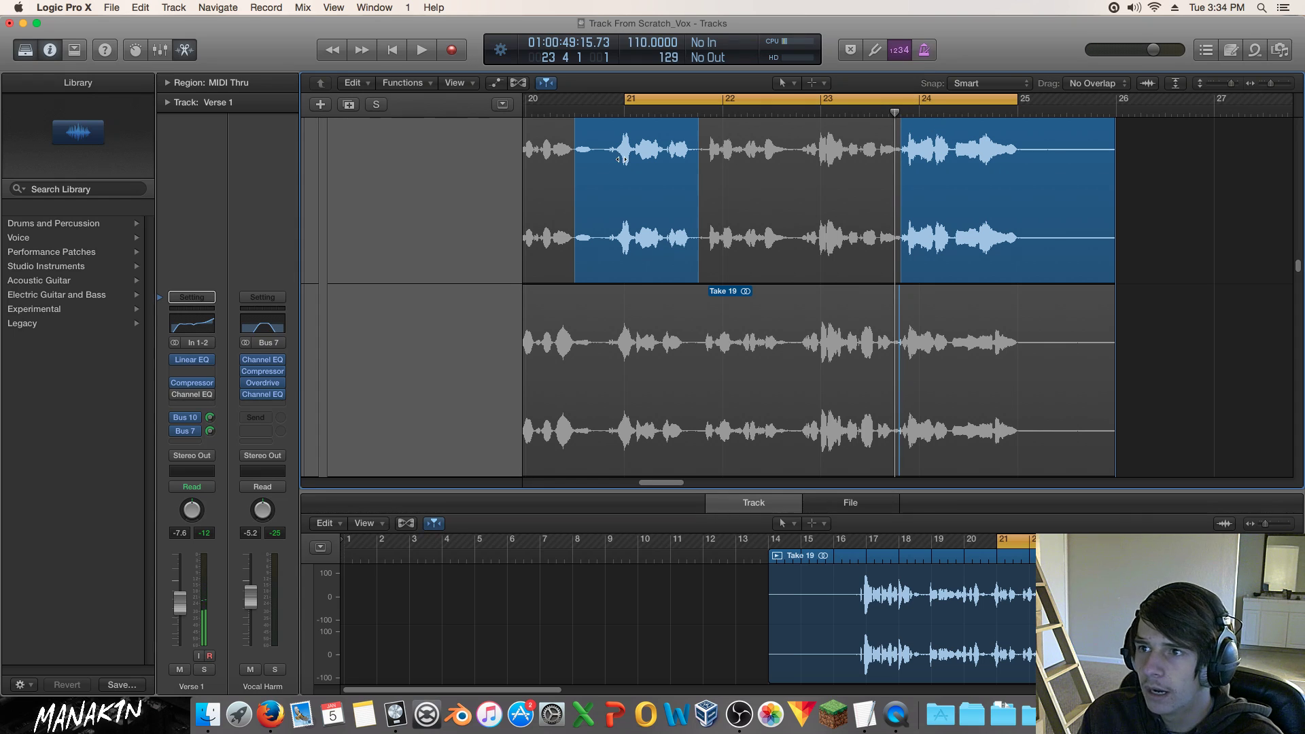
Play the start of the comp's bar 21 phrase.
{"action": "scroll", "coordinate": [814, 332], "scroll_direction": "up", "scroll_amount": 10}
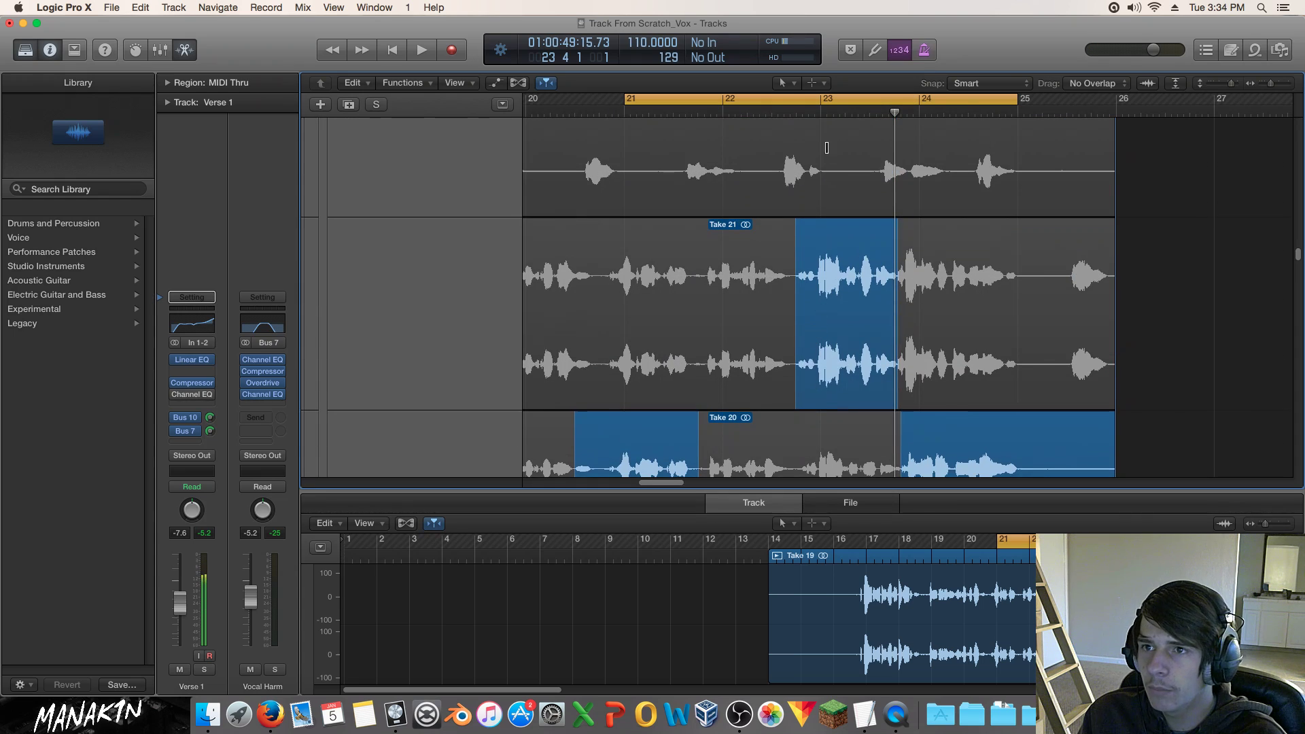
{"action": "key", "text": "space"}
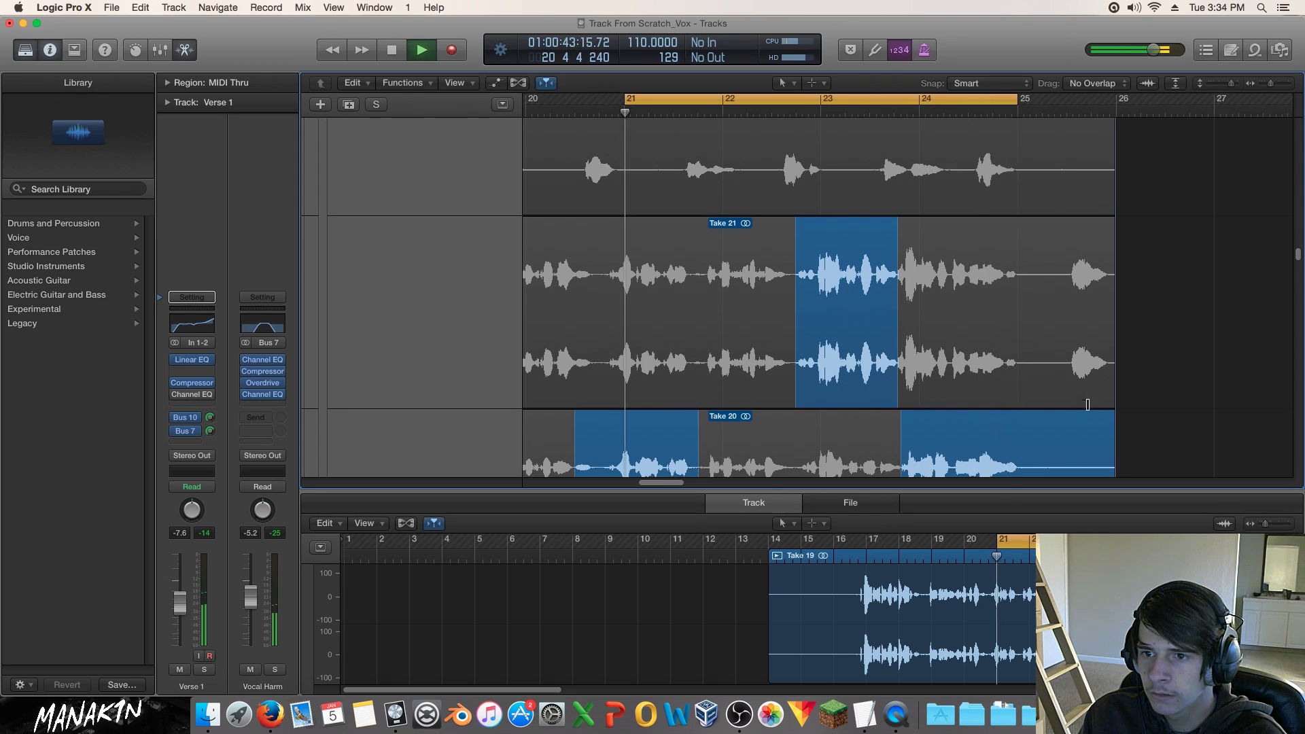
{"action": "key", "text": "space"}
Find the comped section in the Take 9 lane and play that phrase around bar 22.
{"action": "scroll", "coordinate": [993, 390], "scroll_direction": "down", "scroll_amount": 4}
{"action": "scroll", "coordinate": [1005, 369], "scroll_direction": "down", "scroll_amount": 6}
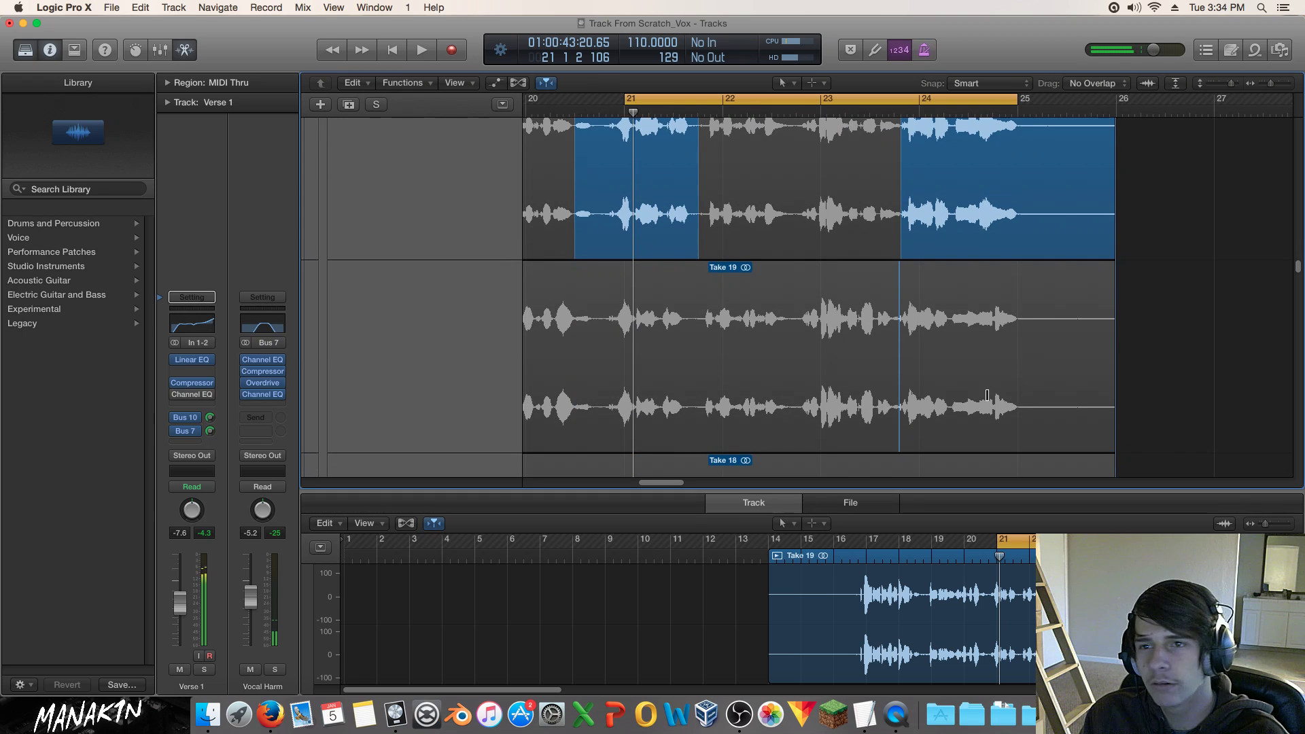
{"action": "scroll", "coordinate": [811, 335], "scroll_direction": "down", "scroll_amount": 20}
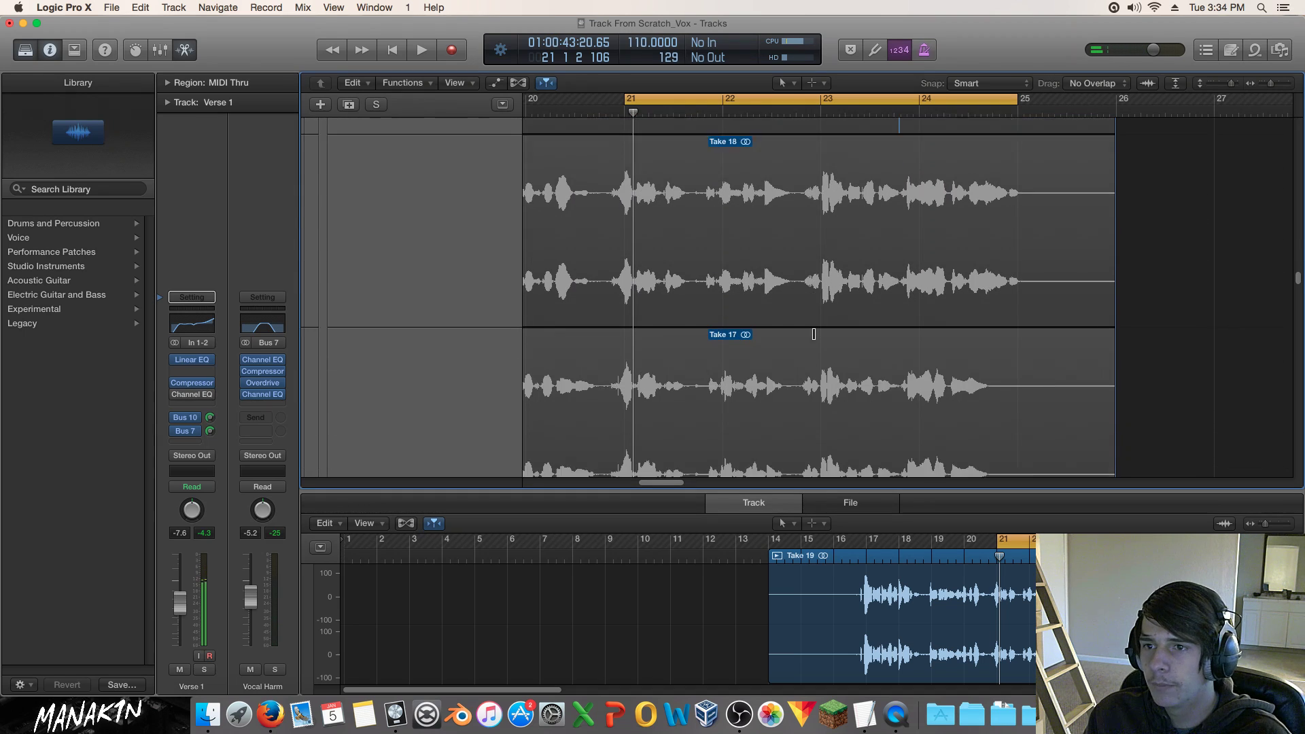
{"action": "scroll", "coordinate": [830, 332], "scroll_direction": "down", "scroll_amount": 2}
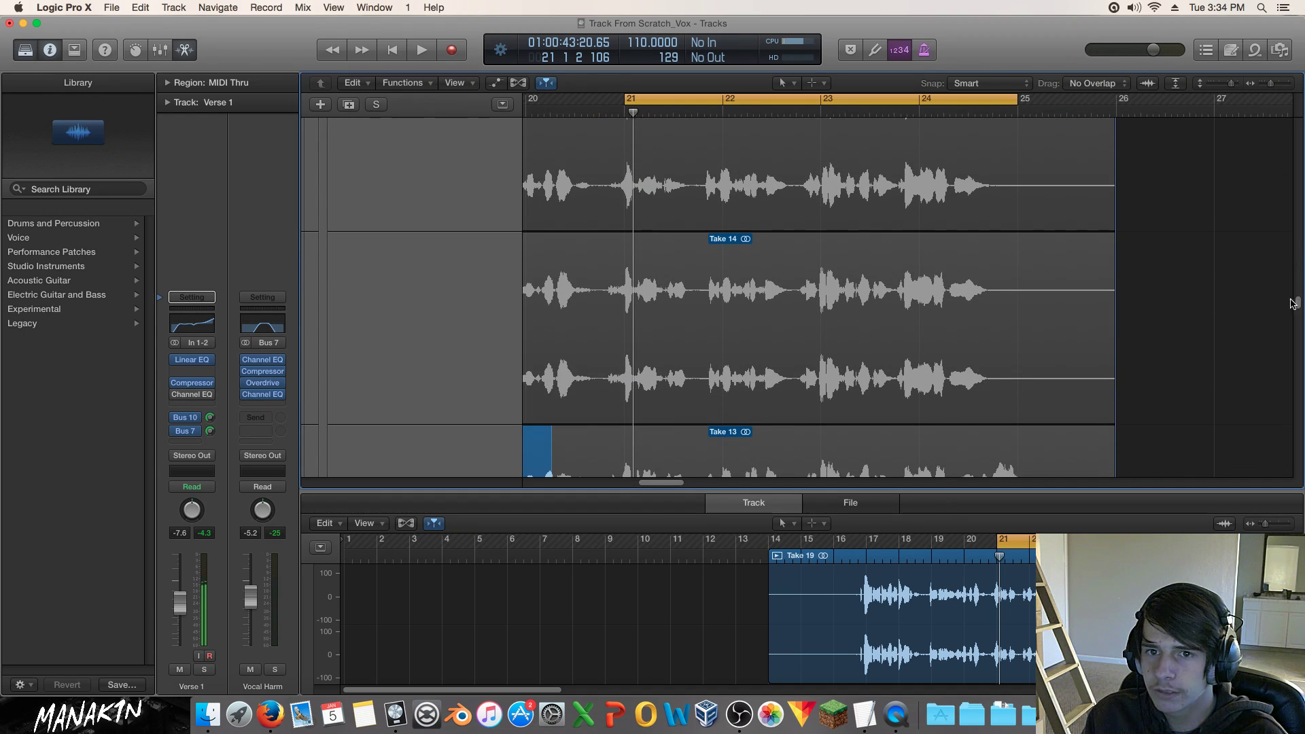
{"action": "scroll", "coordinate": [724, 268], "scroll_direction": "down", "scroll_amount": 20}
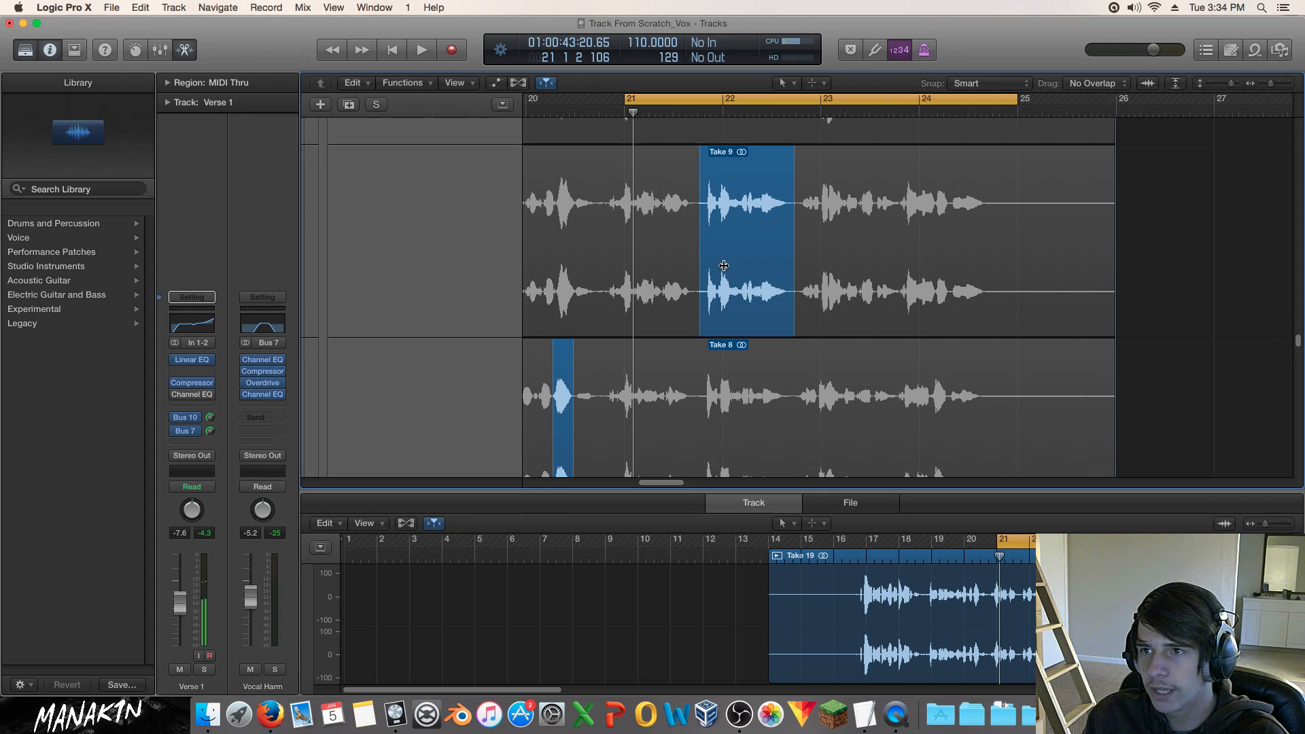
{"action": "double_click", "coordinate": [692, 113]}
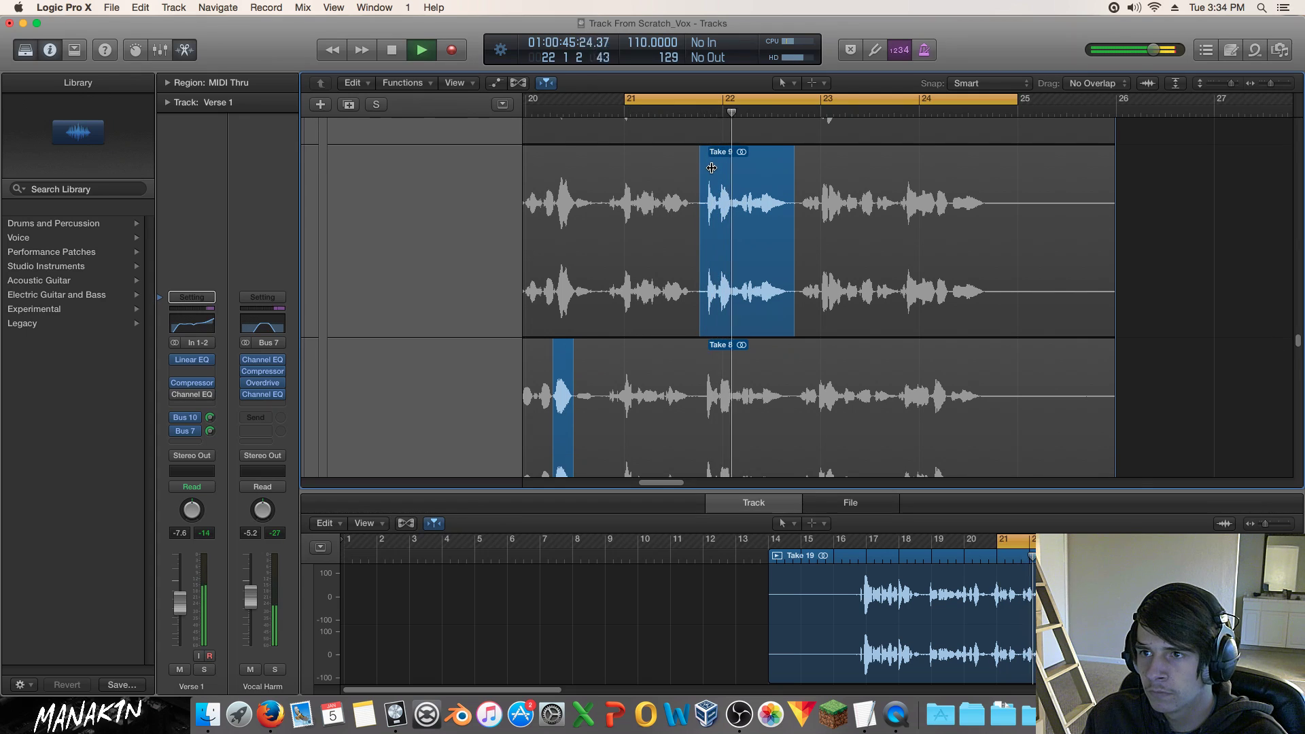
{"action": "key", "text": "space"}
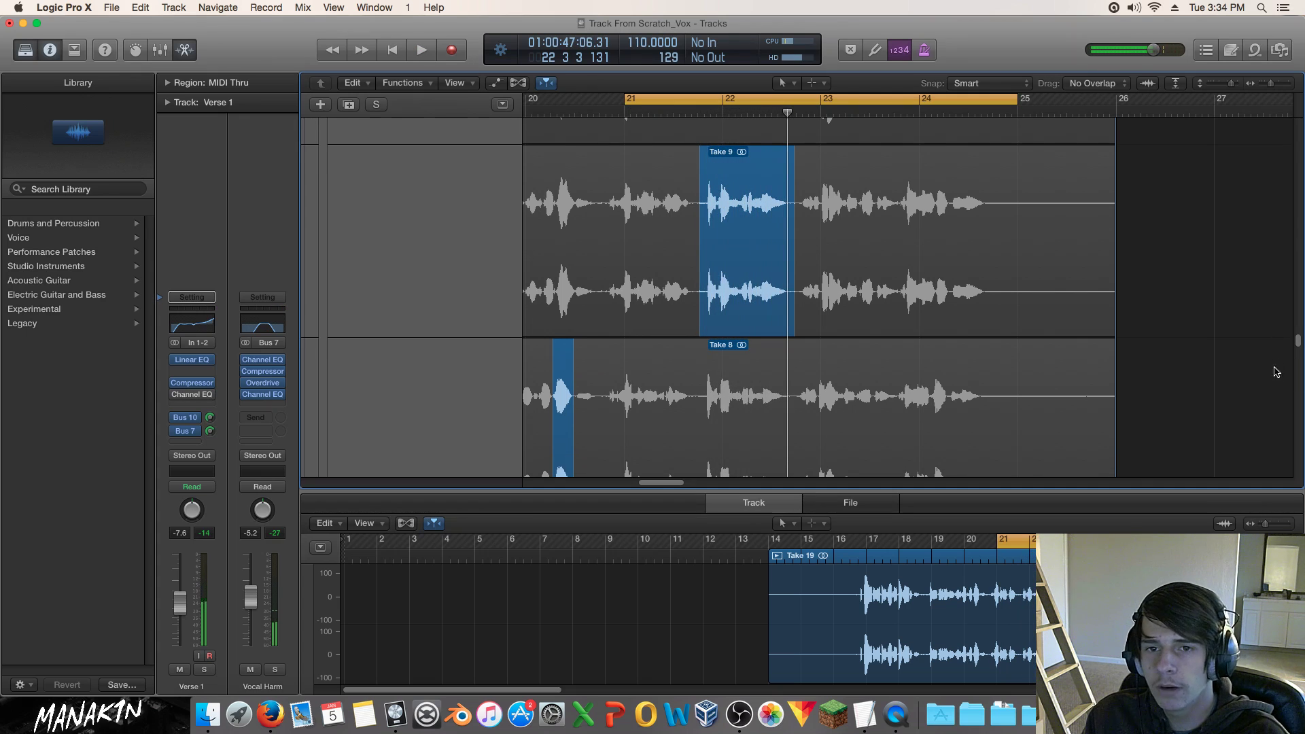
Select the Take 20 section around bar 21 and play it from bar 21.
{"action": "left_click_drag", "start_coordinate": [1299, 345], "coordinate": [1300, 261]}
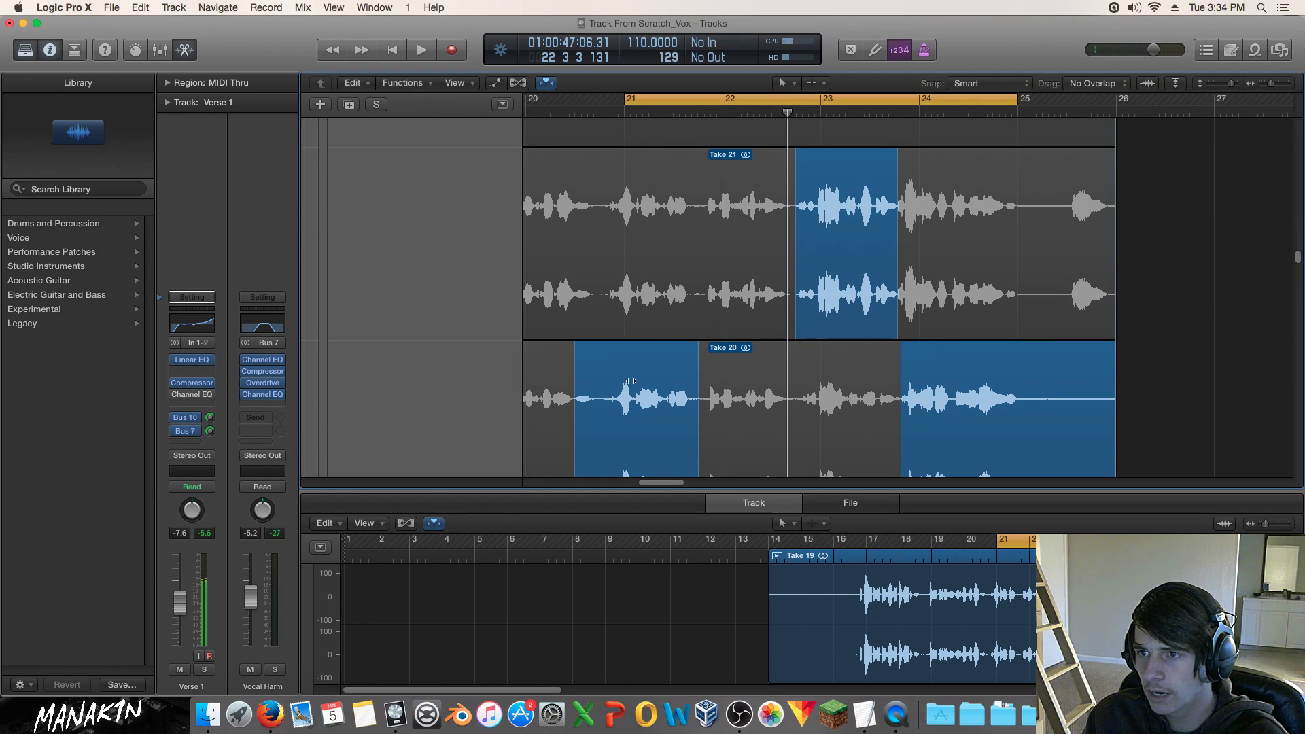
{"action": "left_click", "coordinate": [641, 450]}
{"action": "left_click_drag", "start_coordinate": [662, 484], "coordinate": [649, 486]}
{"action": "key", "text": "space"}
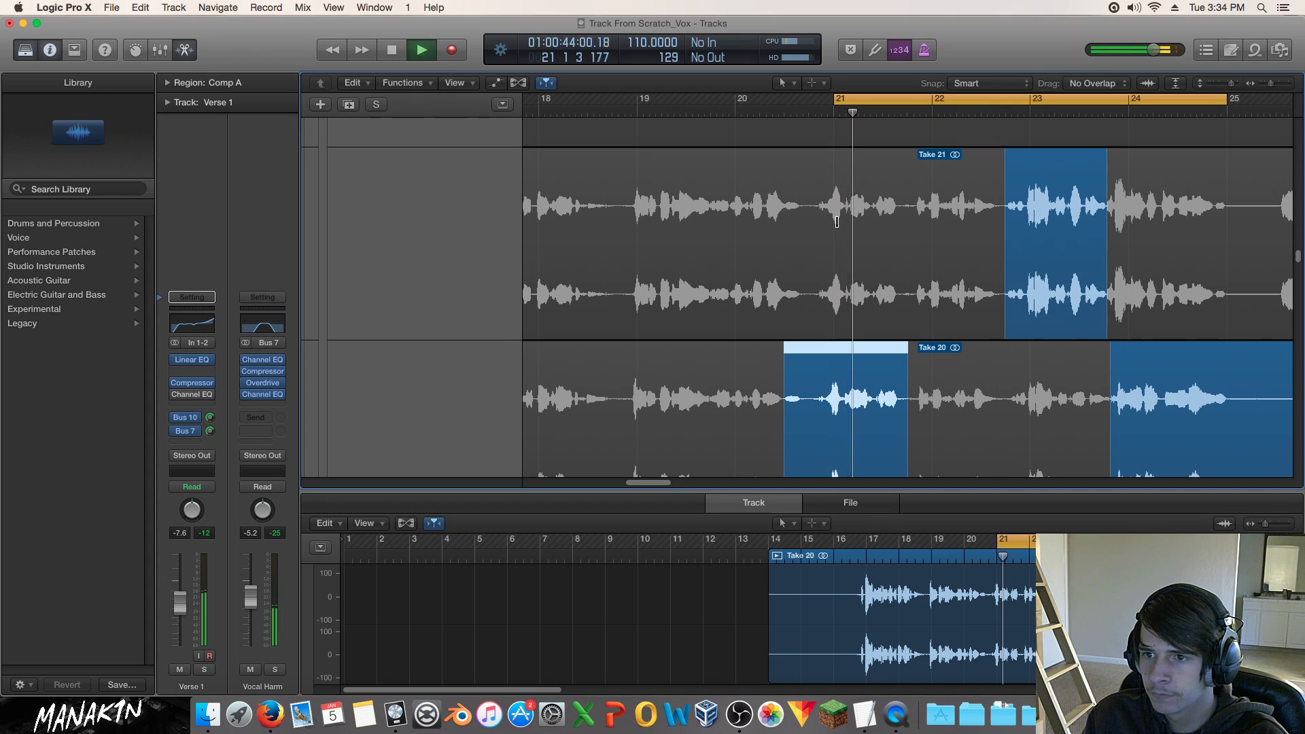
{"action": "key", "text": "space"}
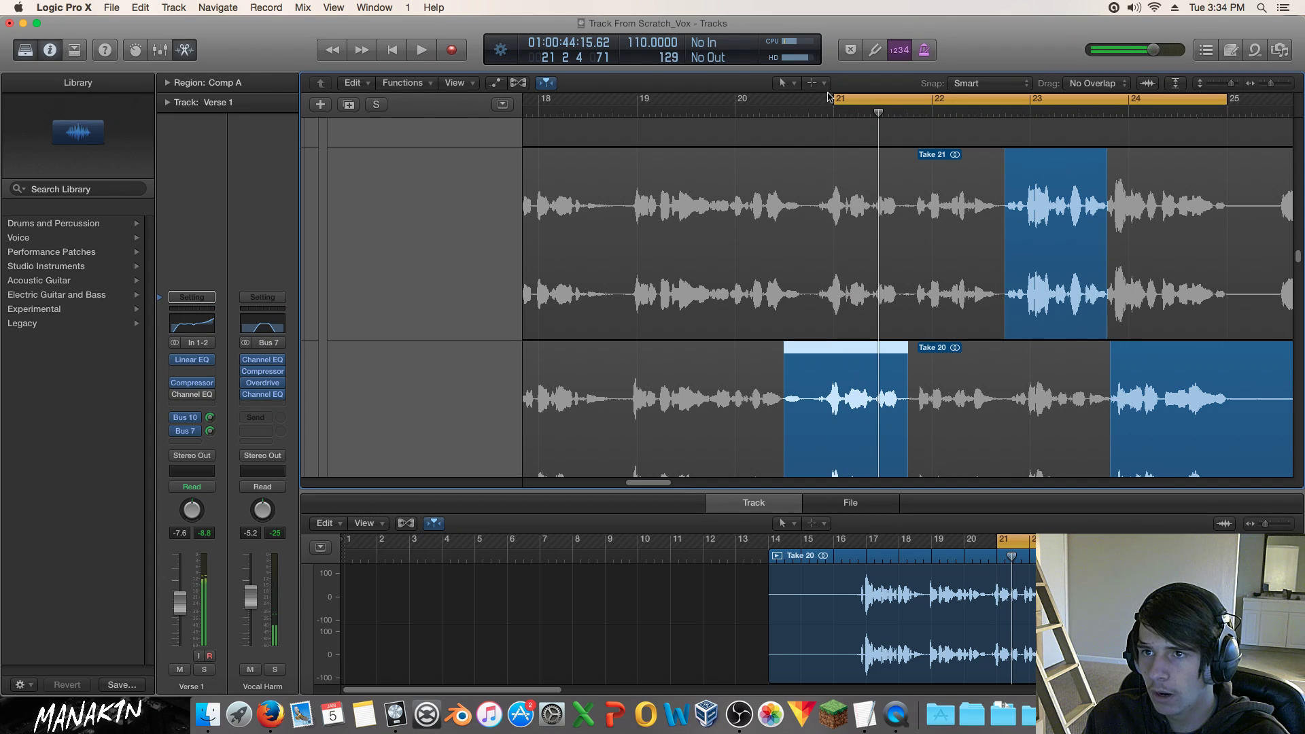
Extend the start of the cycle range back to about 20.4 and play the Take 20 phrase.
{"action": "mouse_move", "coordinate": [835, 98]}
{"action": "left_mouse_down"}
{"action": "mouse_move", "coordinate": [737, 100]}
{"action": "mouse_move", "coordinate": [812, 100]}
{"action": "left_mouse_up"}
{"action": "key", "text": "space"}
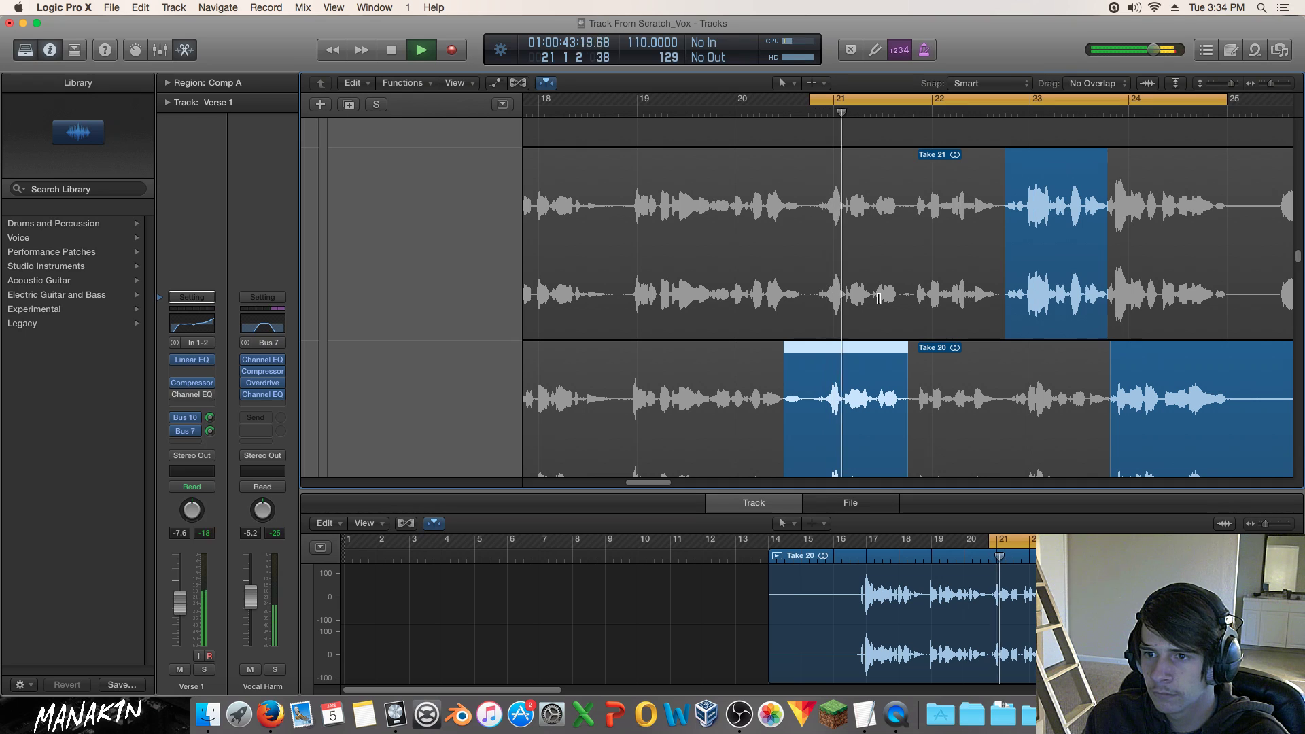
{"action": "scroll", "coordinate": [885, 277], "scroll_direction": "down", "scroll_amount": 5}
{"action": "key", "text": "space"}
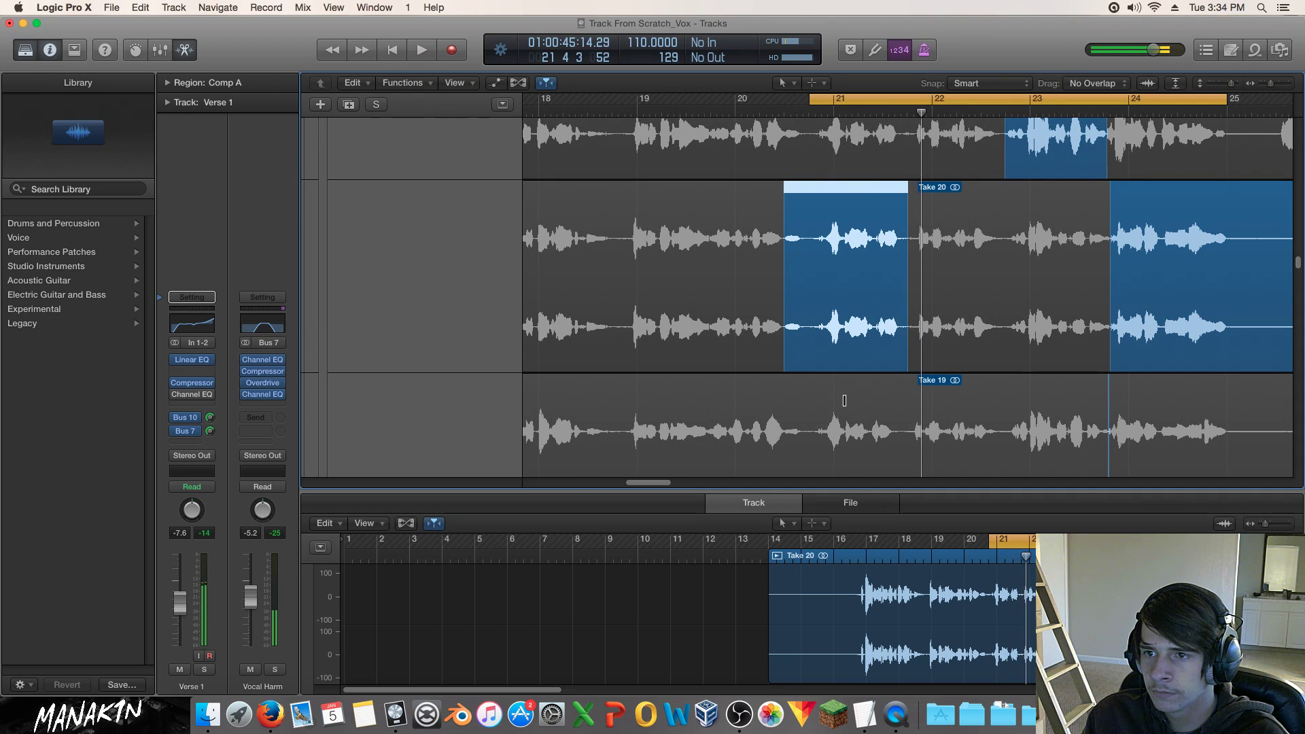
Try Take 19 and Take 18 in turn for the phrase around bar 21, playing each from about 20.4.
{"action": "left_click", "coordinate": [845, 405]}
{"action": "key", "text": "space"}
{"action": "scroll", "coordinate": [865, 358], "scroll_direction": "down", "scroll_amount": 4}
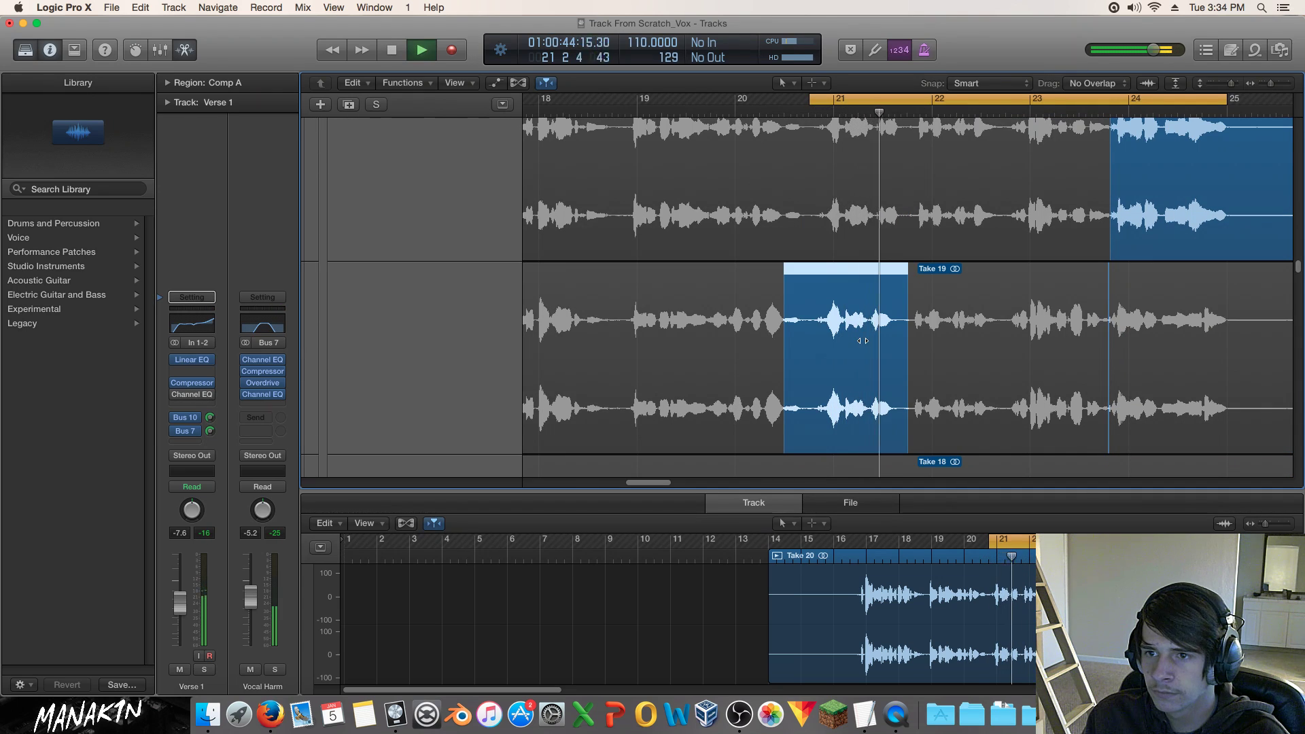
{"action": "scroll", "coordinate": [861, 340], "scroll_direction": "down", "scroll_amount": 5}
{"action": "key", "text": "space"}
{"action": "left_click", "coordinate": [860, 340]}
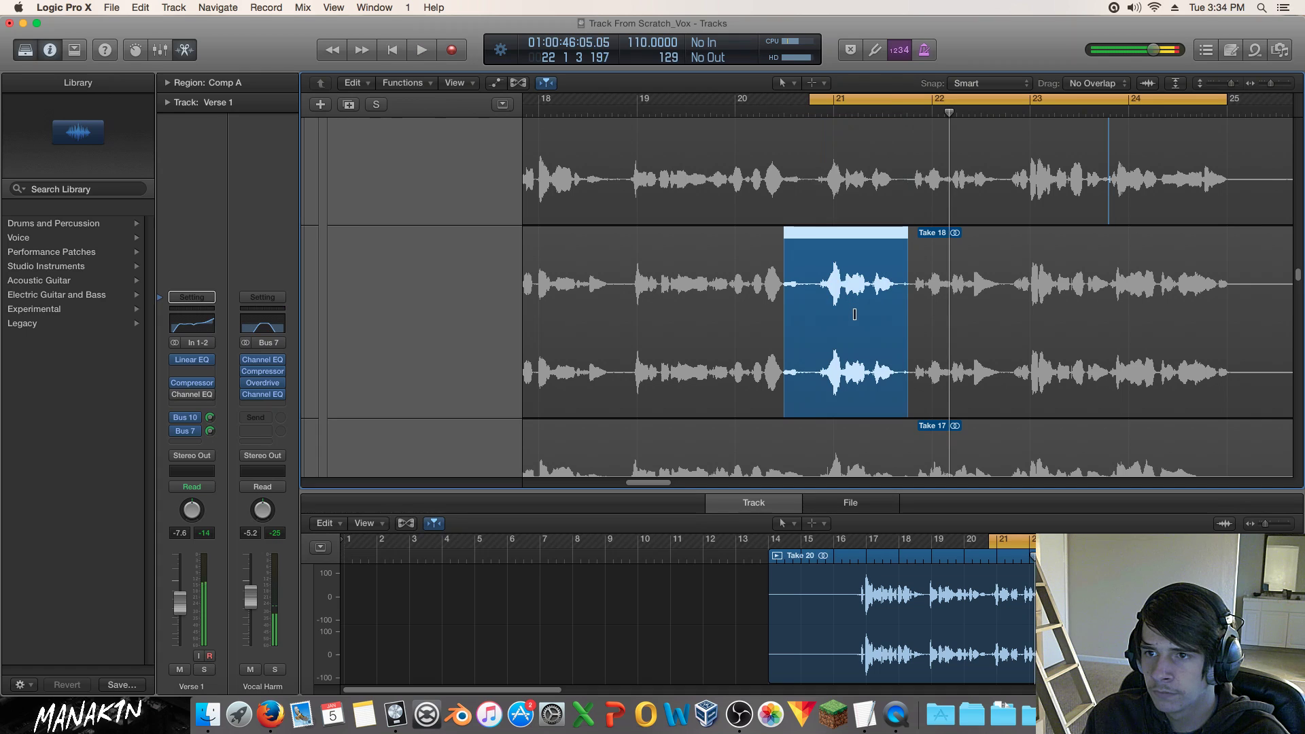
{"action": "key", "text": "space"}
{"action": "scroll", "coordinate": [858, 320], "scroll_direction": "down", "scroll_amount": 1}
{"action": "scroll", "coordinate": [858, 320], "scroll_direction": "down", "scroll_amount": 4}
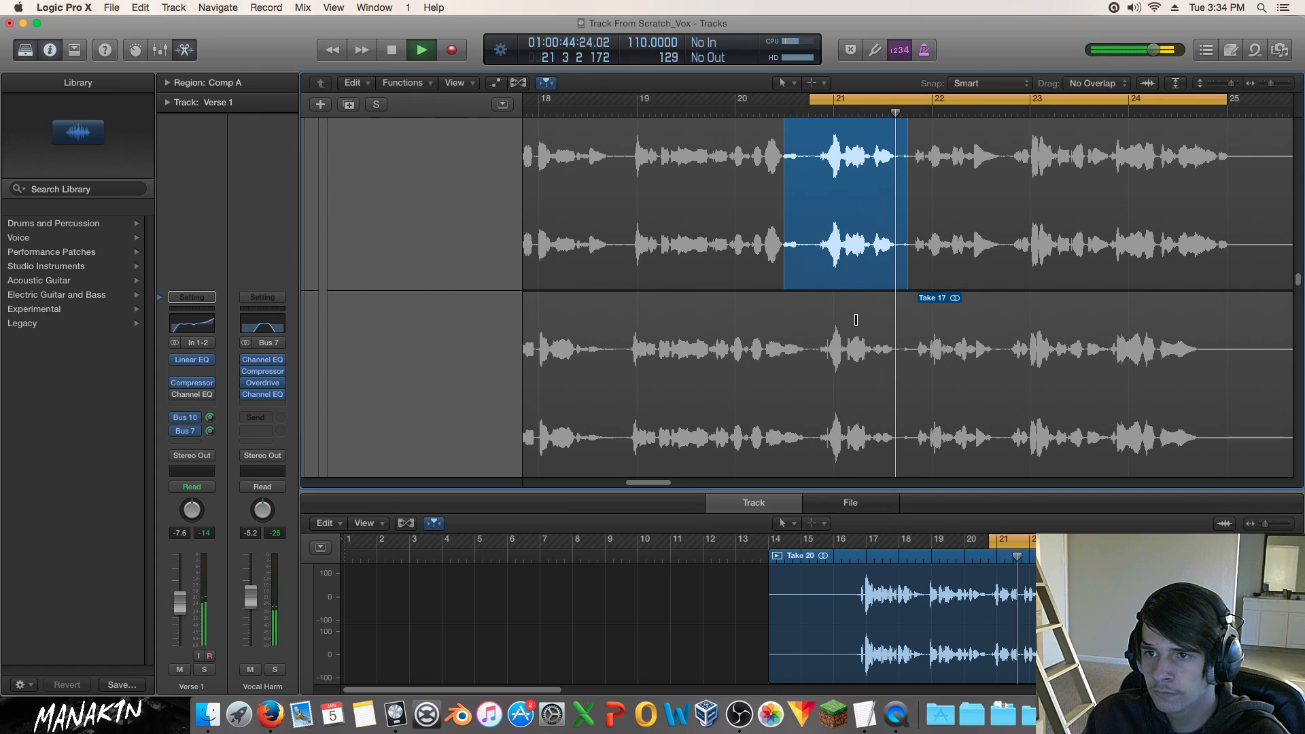
Try Take 17 and Take 16 in turn for the phrase around bar 21, playing each one.
{"action": "left_click", "coordinate": [856, 319]}
{"action": "key", "text": "space"}
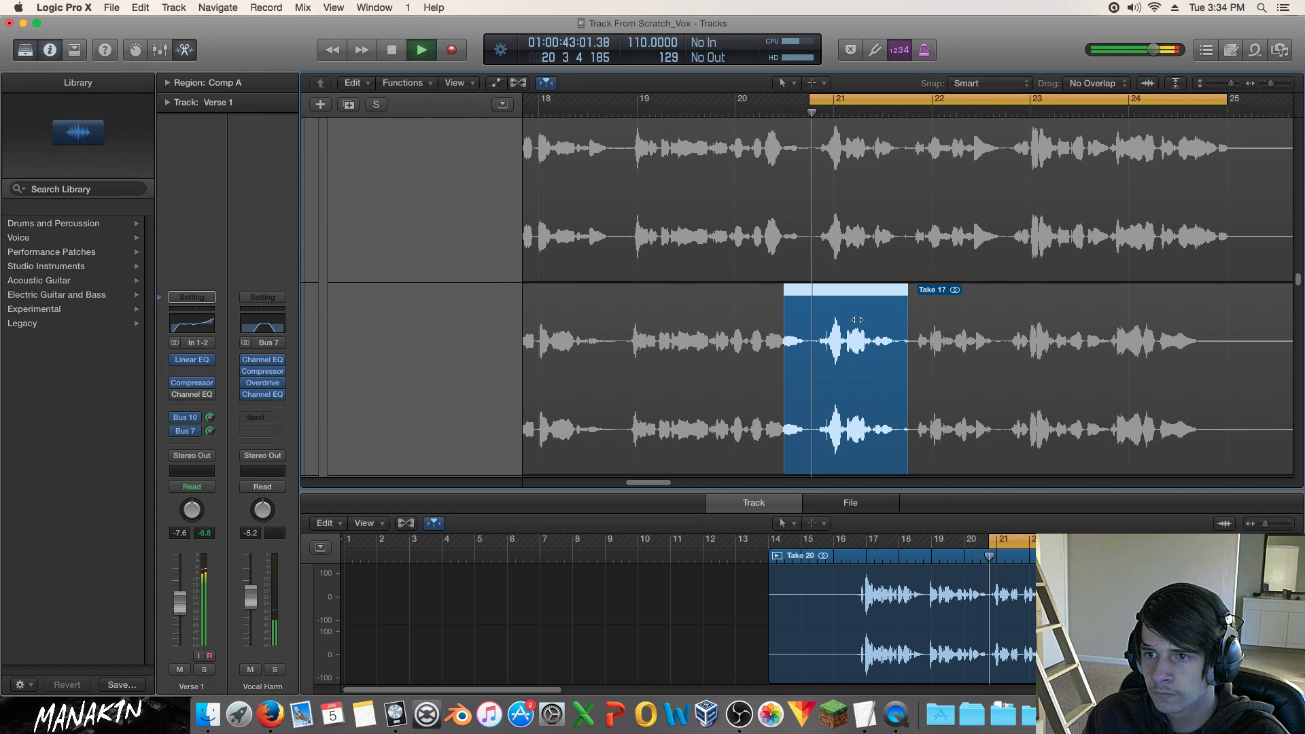
{"action": "scroll", "coordinate": [858, 320], "scroll_direction": "down", "scroll_amount": 5}
{"action": "key", "text": "space"}
{"action": "left_click", "coordinate": [858, 343]}
{"action": "key", "text": "space"}
{"action": "scroll", "coordinate": [857, 343], "scroll_direction": "down", "scroll_amount": 8}
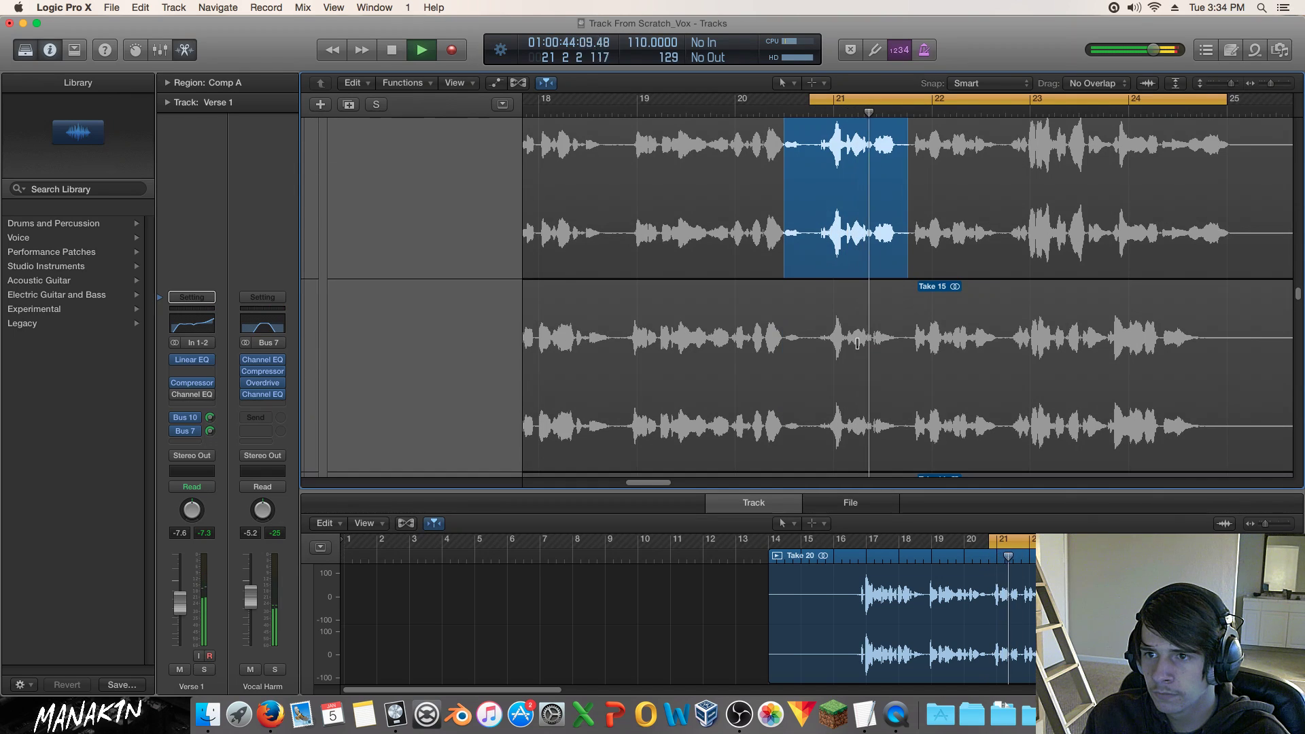
{"action": "key", "text": "space"}
Try Take 15 and Take 14 in turn for the phrase around bar 21, playing each one.
{"action": "left_click", "coordinate": [856, 347]}
{"action": "key", "text": "space"}
{"action": "scroll", "coordinate": [863, 340], "scroll_direction": "down", "scroll_amount": 3}
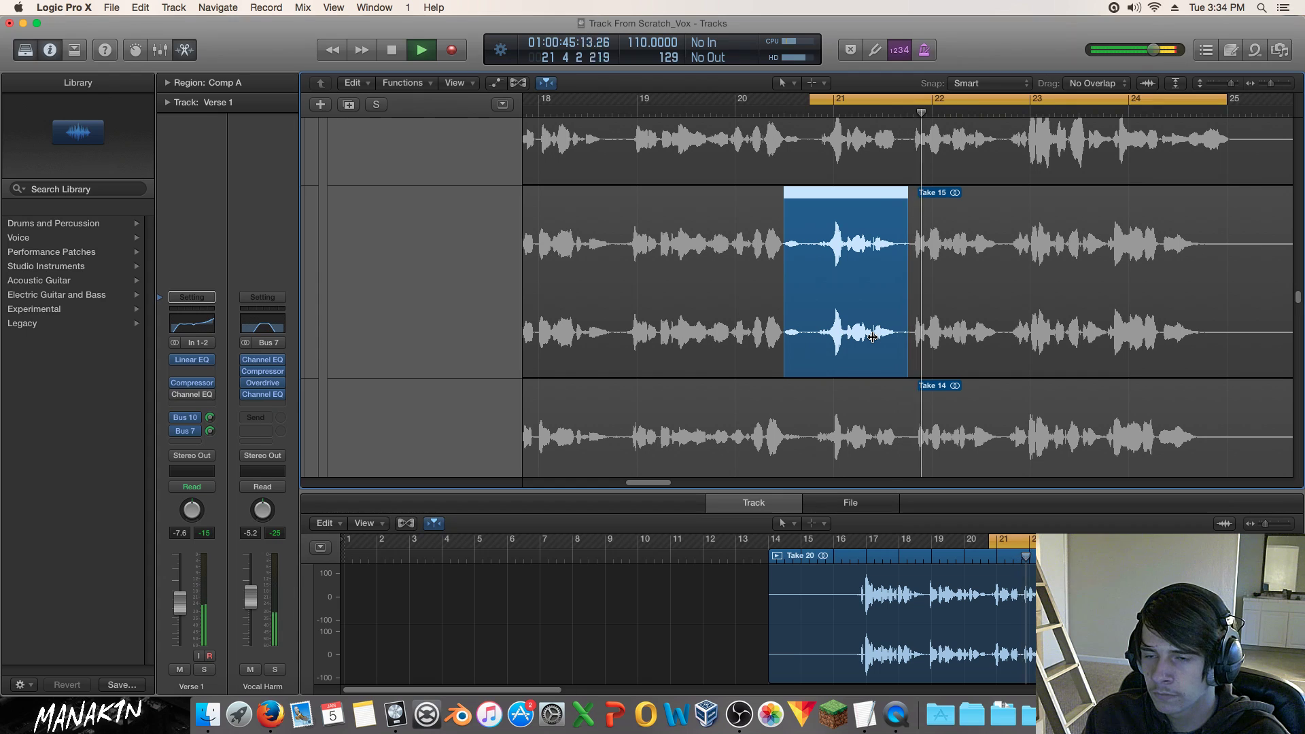
{"action": "scroll", "coordinate": [872, 337], "scroll_direction": "down", "scroll_amount": 5}
{"action": "key", "text": "space"}
{"action": "left_click", "coordinate": [867, 334]}
{"action": "key", "text": "space"}
{"action": "scroll", "coordinate": [868, 331], "scroll_direction": "down", "scroll_amount": 4}
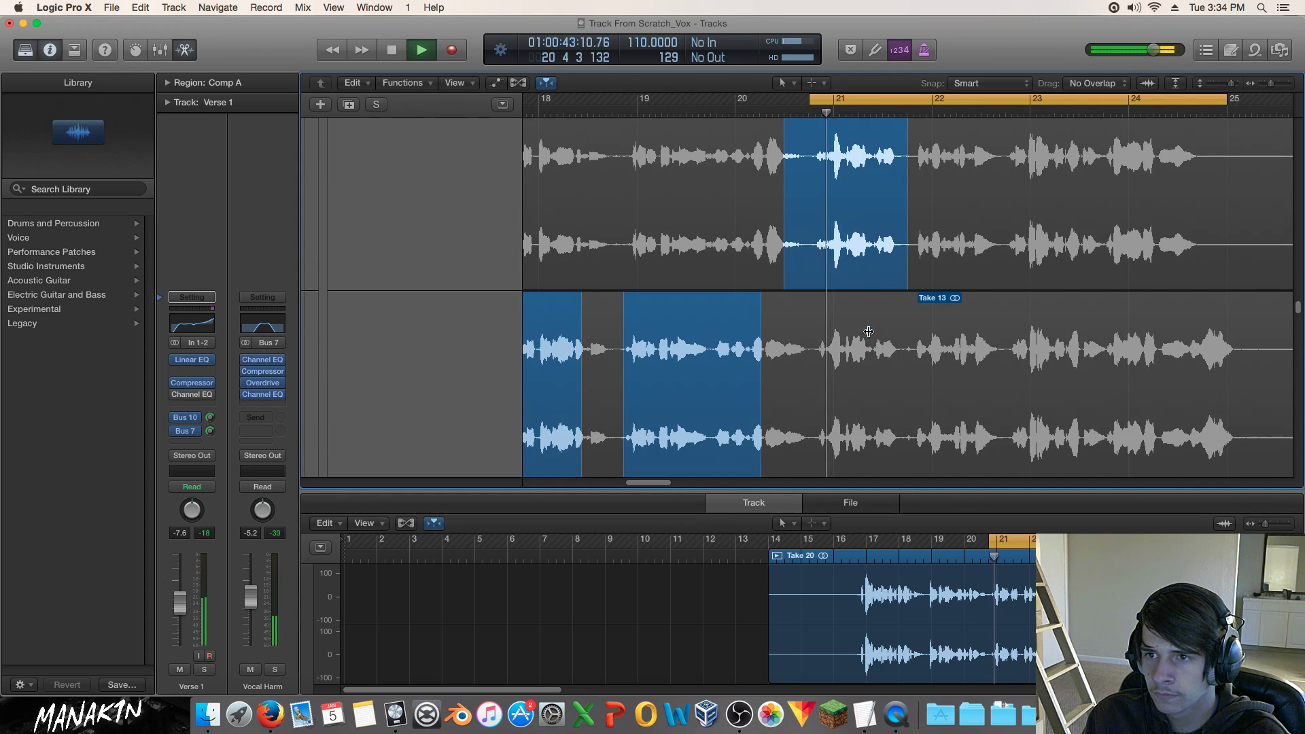
{"action": "key", "text": "space"}
Try Take 13 for the phrase around bar 21 and play it.
{"action": "left_click", "coordinate": [868, 332]}
{"action": "key", "text": "space"}
{"action": "scroll", "coordinate": [868, 332], "scroll_direction": "down", "scroll_amount": 3}
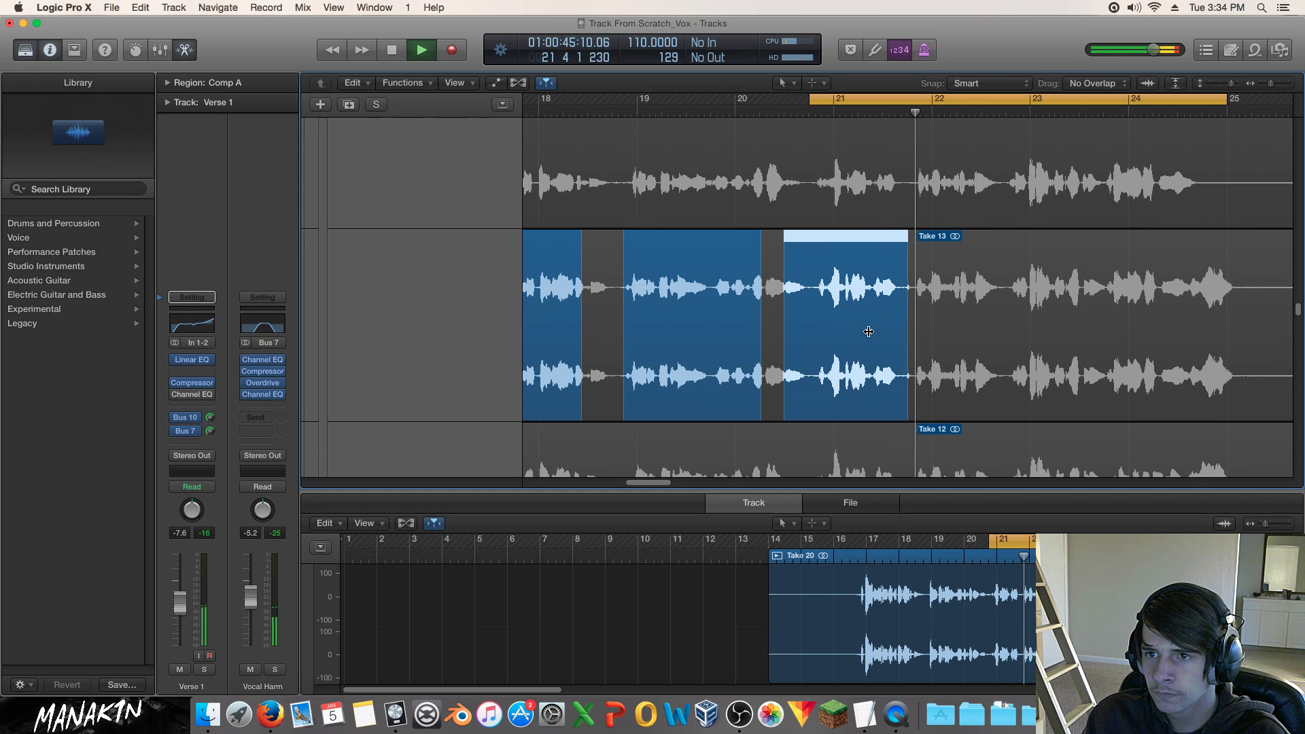
{"action": "scroll", "coordinate": [869, 331], "scroll_direction": "down", "scroll_amount": 4}
{"action": "key", "text": "space"}
Try Take 12 and Take 11 in turn for the phrase around bar 21, playing each one.
{"action": "left_click", "coordinate": [869, 331]}
{"action": "key", "text": "space"}
{"action": "scroll", "coordinate": [869, 331], "scroll_direction": "down", "scroll_amount": 1}
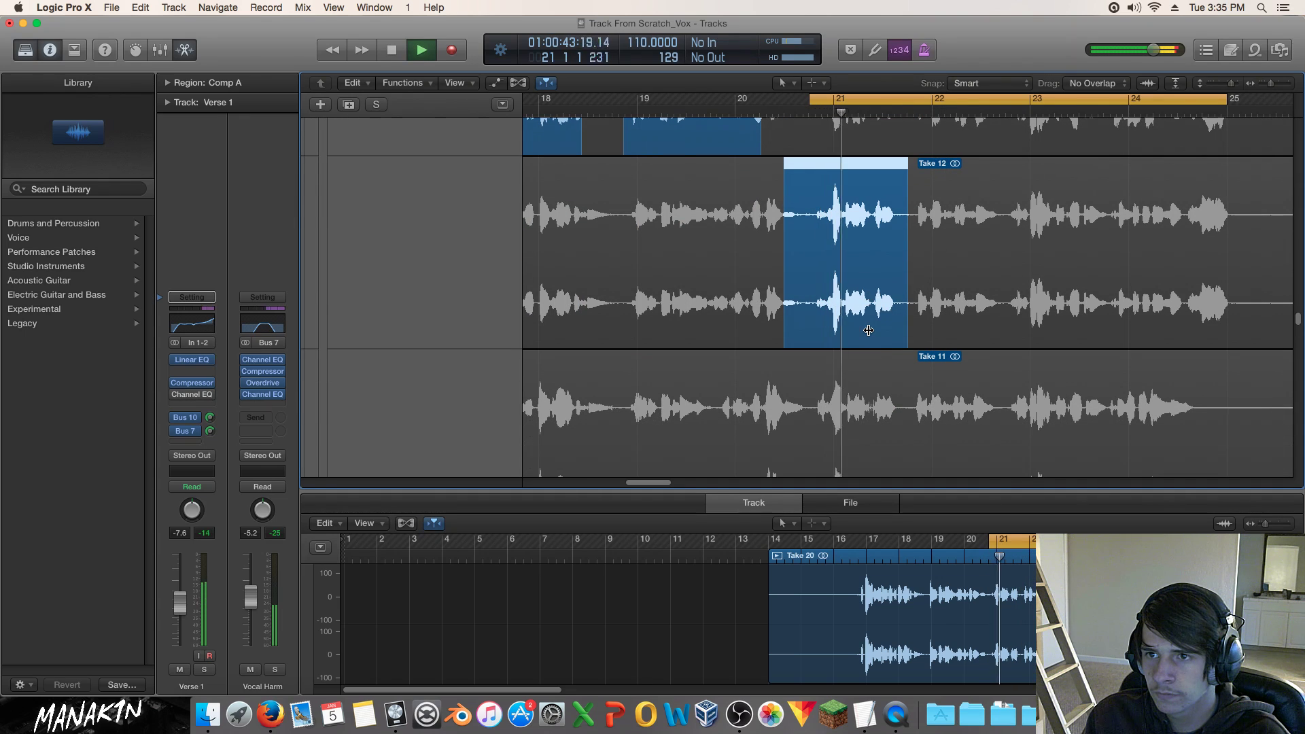
{"action": "scroll", "coordinate": [869, 330], "scroll_direction": "down", "scroll_amount": 1}
{"action": "key", "text": "space"}
{"action": "left_click", "coordinate": [869, 331]}
{"action": "key", "text": "space"}
{"action": "scroll", "coordinate": [870, 340], "scroll_direction": "down", "scroll_amount": 4}
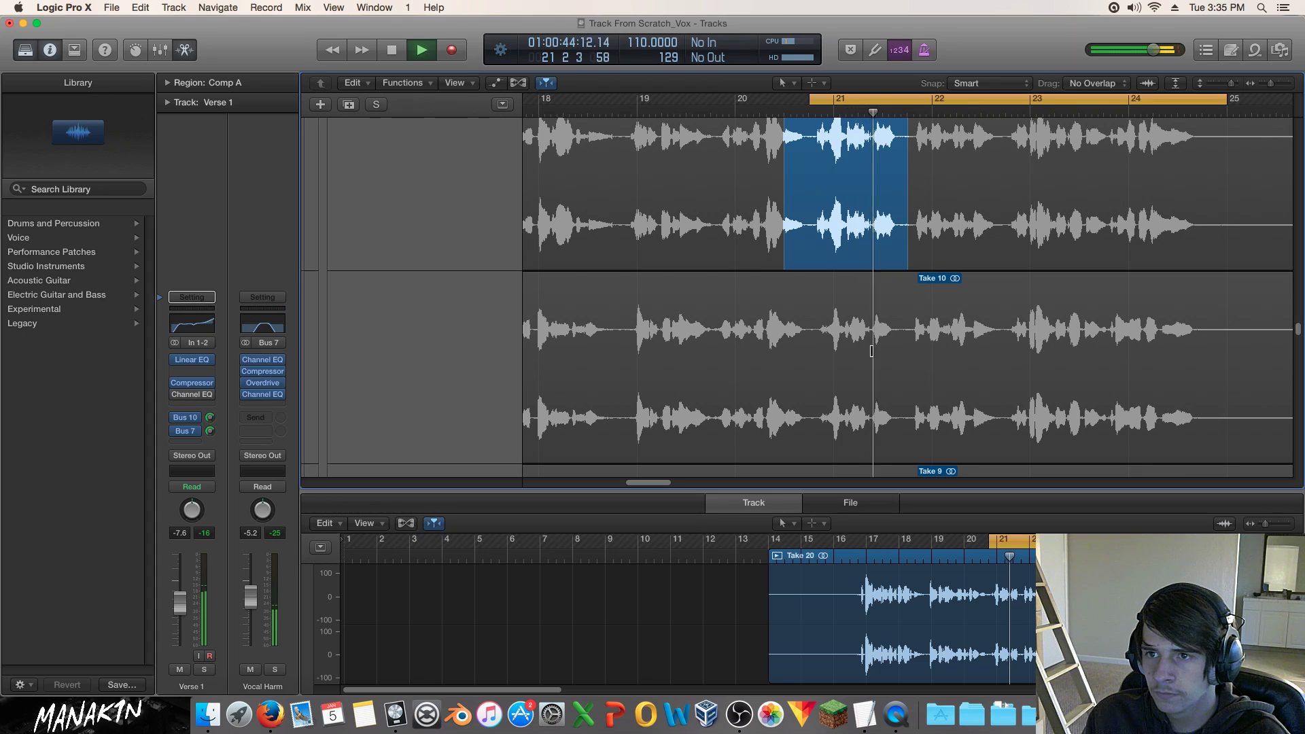
Try Take 10 and Take 9 in turn for the phrase around bar 21, playing each one.
{"action": "key", "text": "space"}
{"action": "left_click", "coordinate": [871, 350]}
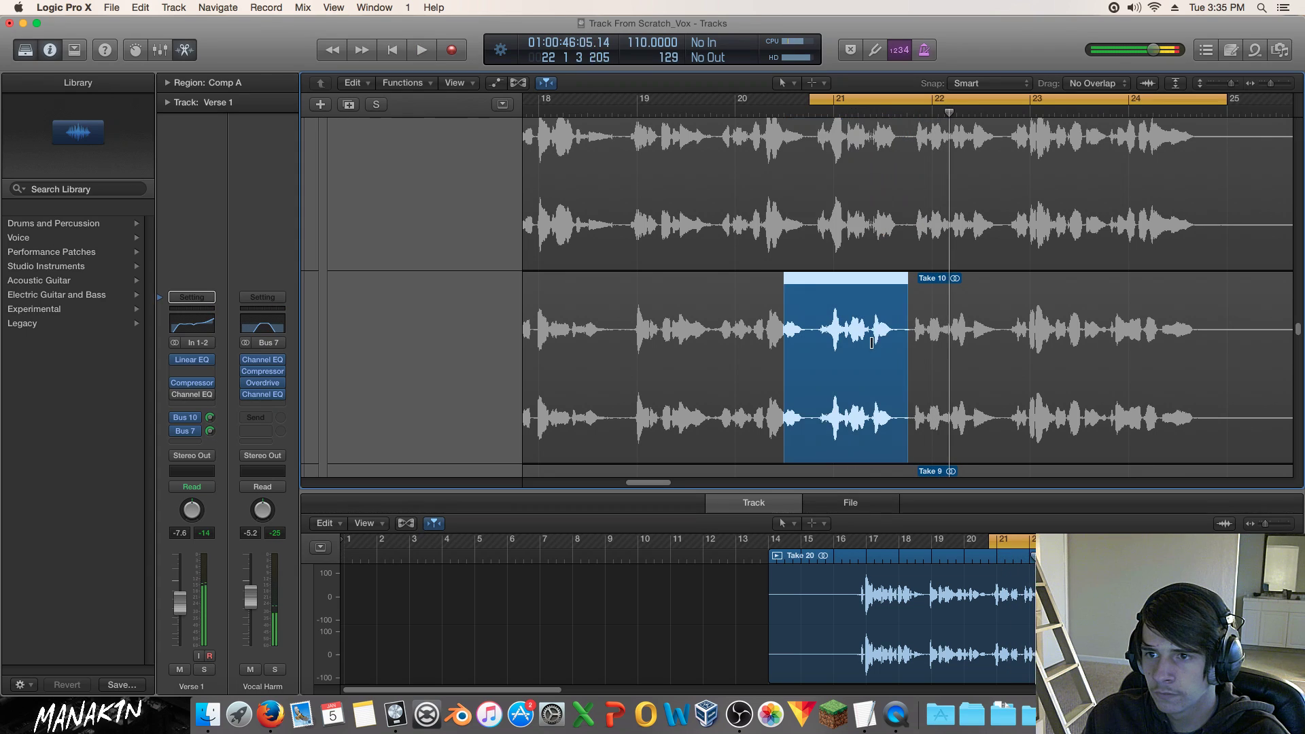
{"action": "key", "text": "space"}
{"action": "scroll", "coordinate": [872, 339], "scroll_direction": "down", "scroll_amount": 5}
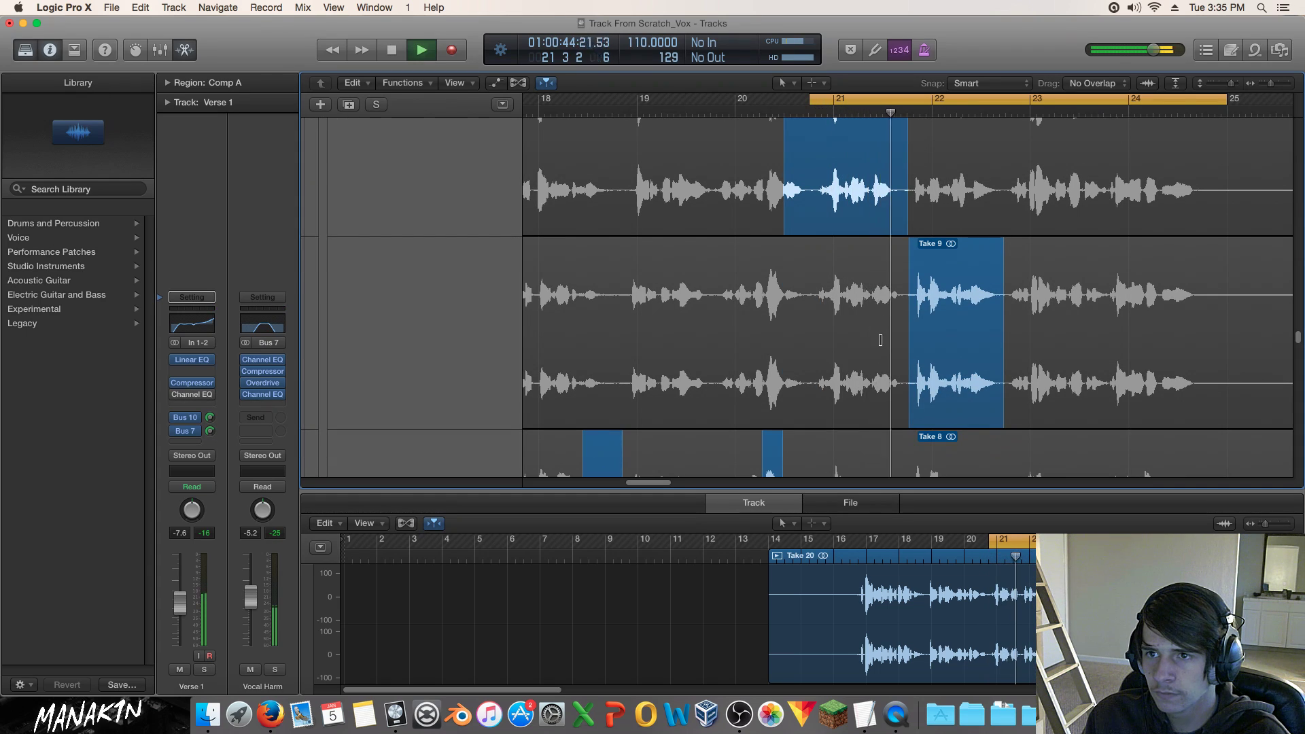
{"action": "key", "text": "space"}
{"action": "left_click", "coordinate": [881, 339]}
{"action": "key", "text": "space"}
{"action": "scroll", "coordinate": [877, 333], "scroll_direction": "down", "scroll_amount": 4}
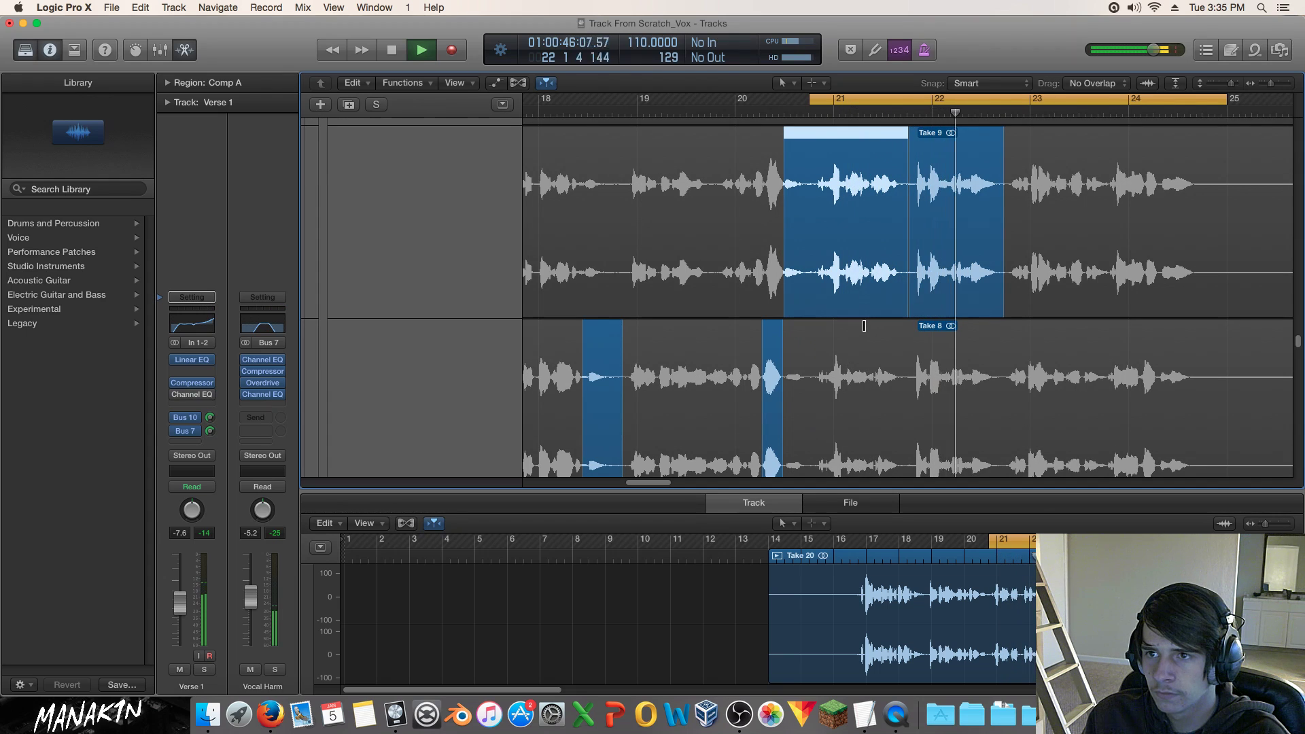
Try Take 8 and Take 6 in turn for the phrase around bar 21, playing each one.
{"action": "key", "text": "space"}
{"action": "left_click", "coordinate": [859, 339]}
{"action": "key", "text": "space"}
{"action": "scroll", "coordinate": [862, 337], "scroll_direction": "down", "scroll_amount": 2}
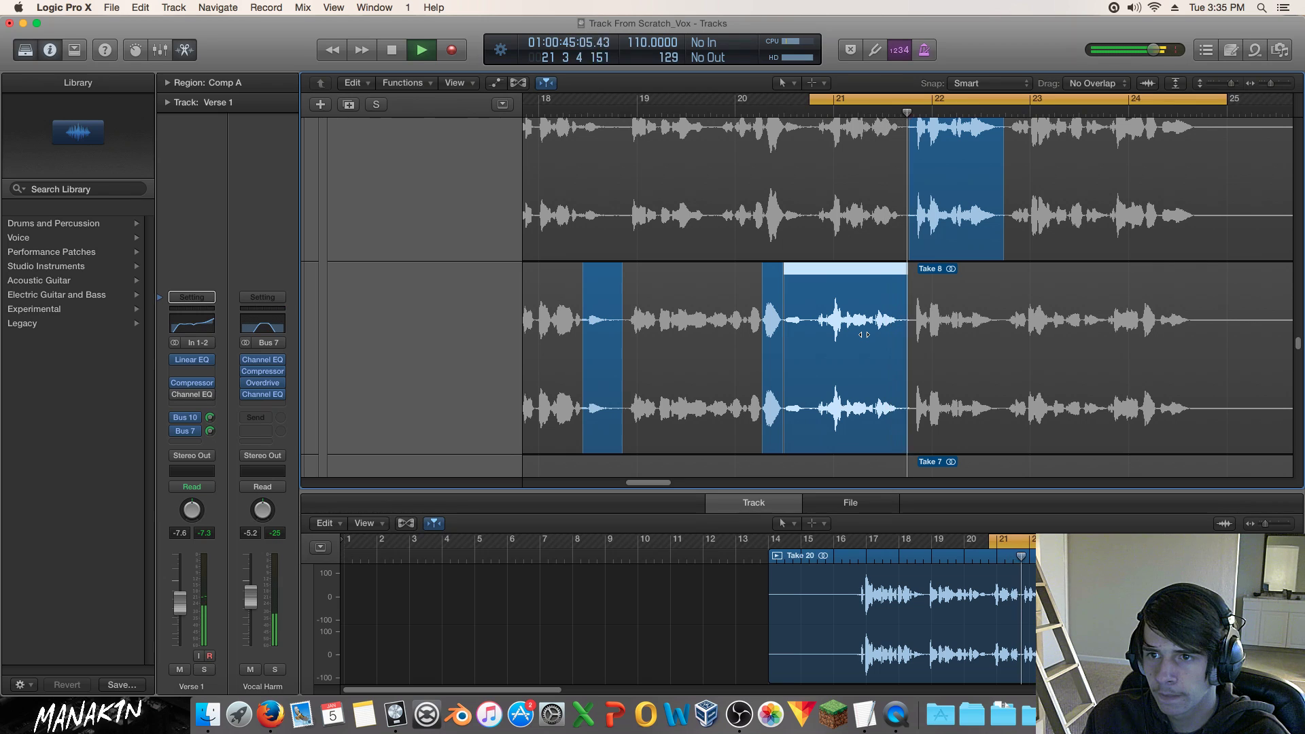
{"action": "scroll", "coordinate": [863, 334], "scroll_direction": "down", "scroll_amount": 2}
{"action": "key", "text": "space"}
{"action": "scroll", "coordinate": [864, 333], "scroll_direction": "down", "scroll_amount": 3}
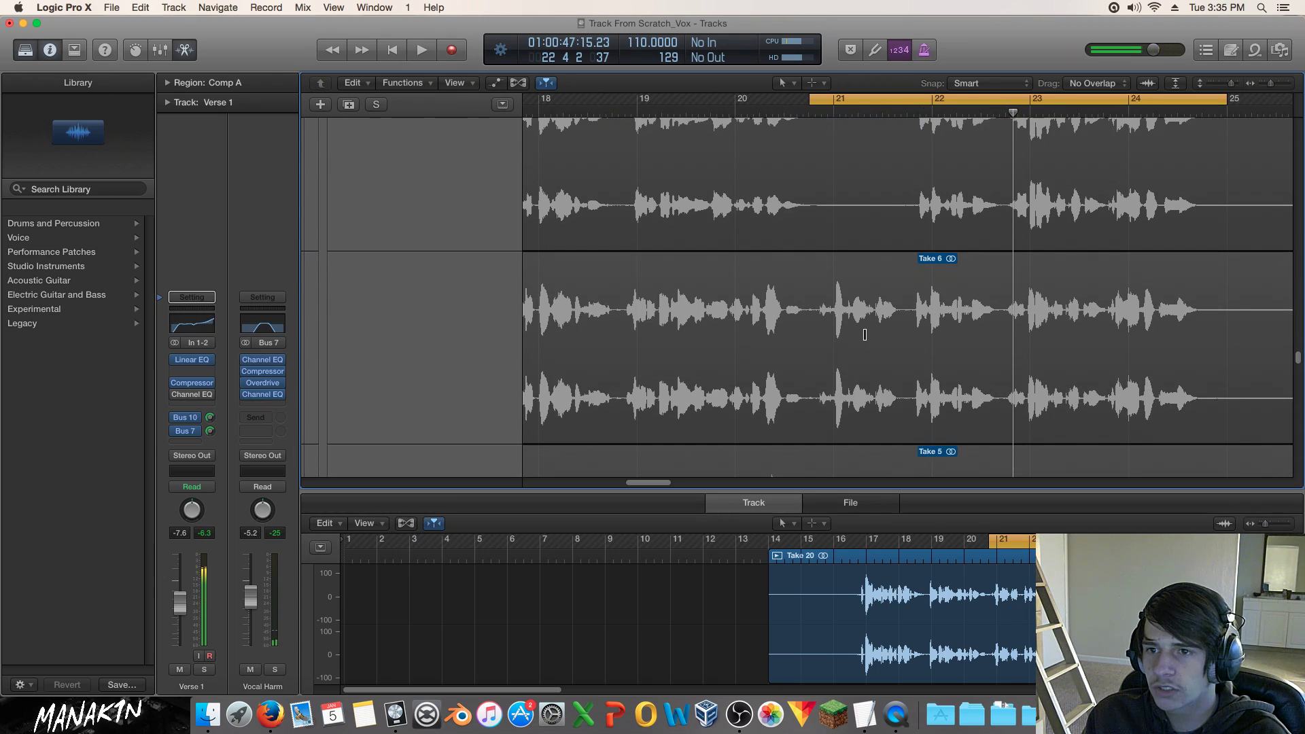
{"action": "left_click", "coordinate": [865, 335]}
{"action": "key", "text": "space"}
{"action": "scroll", "coordinate": [865, 335], "scroll_direction": "down", "scroll_amount": 2}
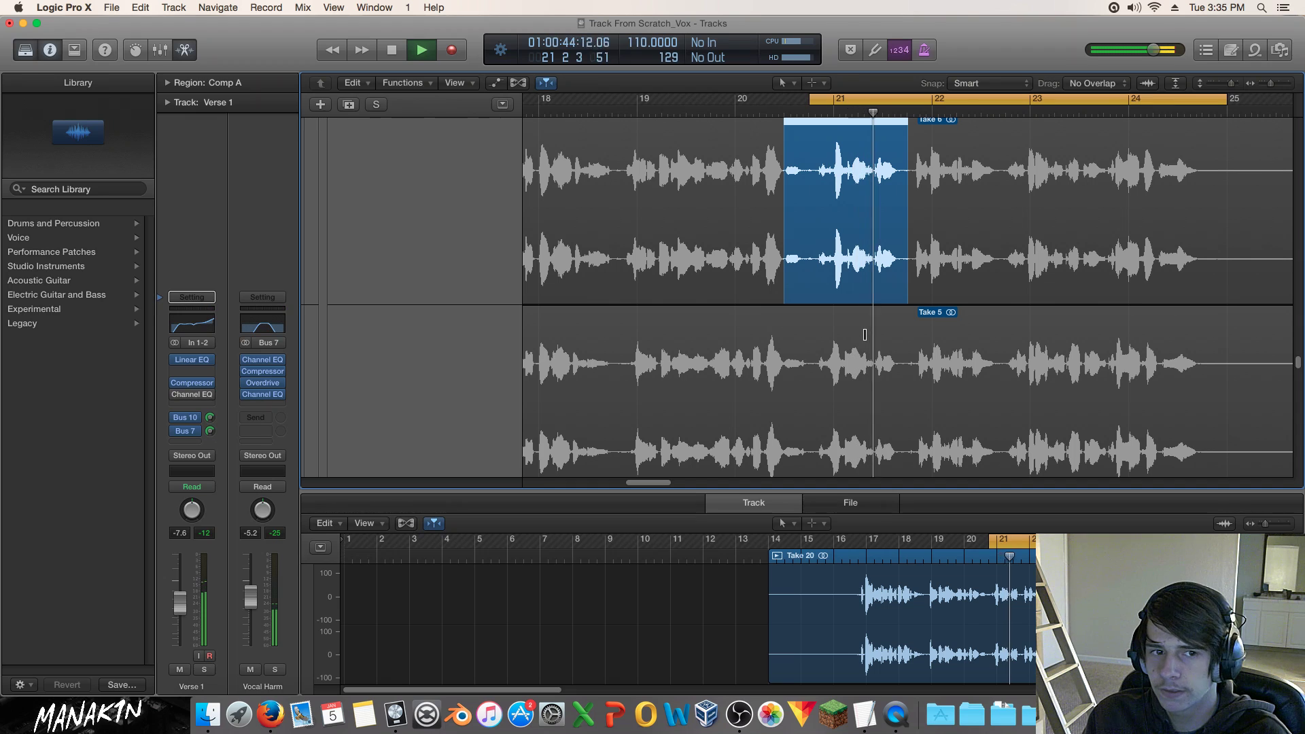
{"action": "key", "text": "space"}
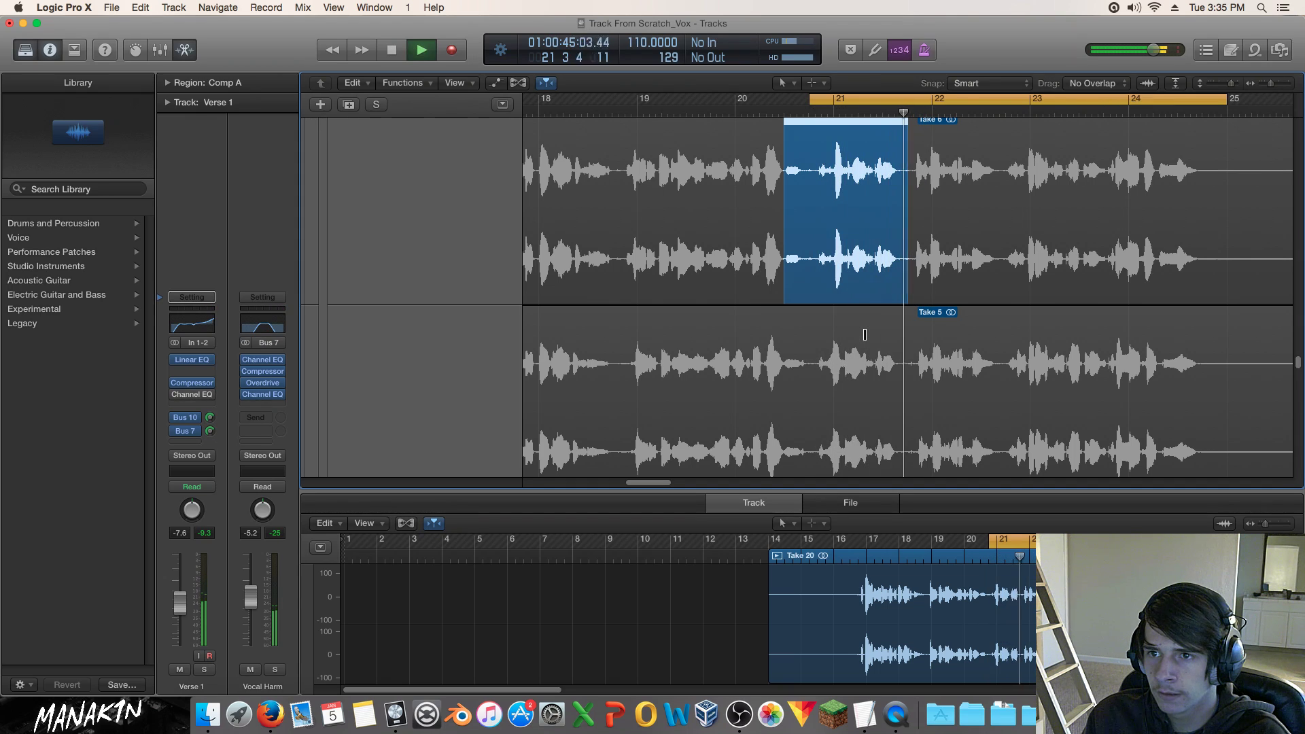
Assign the phrase around bar 21 to Take 5 and play it repeatedly to check it.
{"action": "left_click", "coordinate": [866, 336]}
{"action": "key", "text": "space"}
{"action": "key", "text": "space"}
{"action": "scroll", "coordinate": [873, 338], "scroll_direction": "down", "scroll_amount": 2}
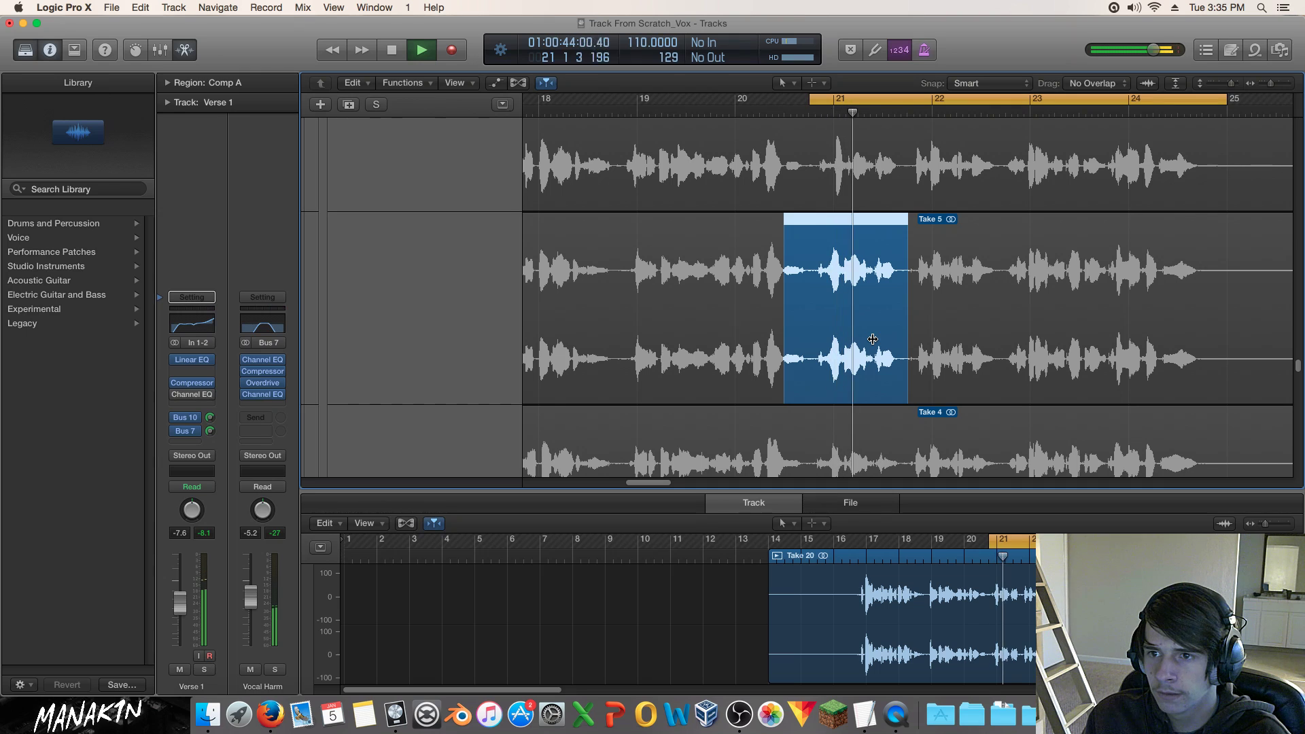
{"action": "key", "text": "space"}
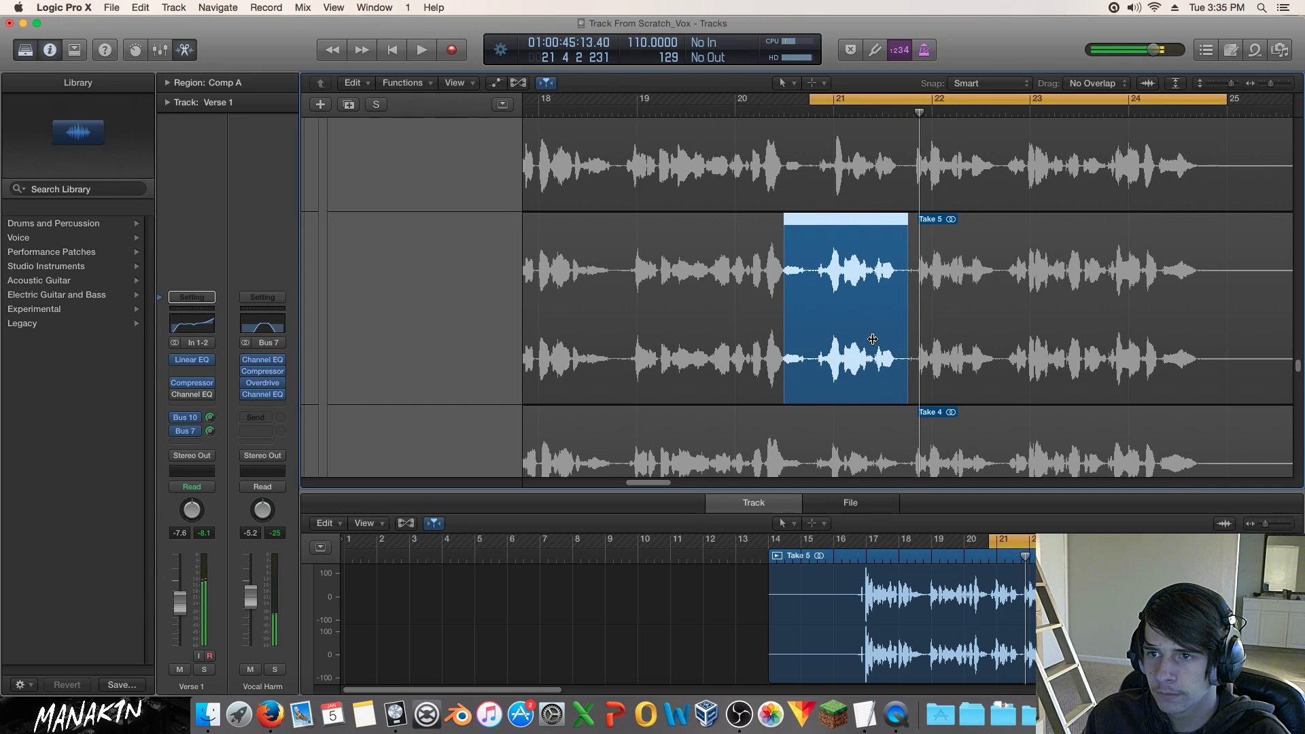
{"action": "key", "text": "space"}
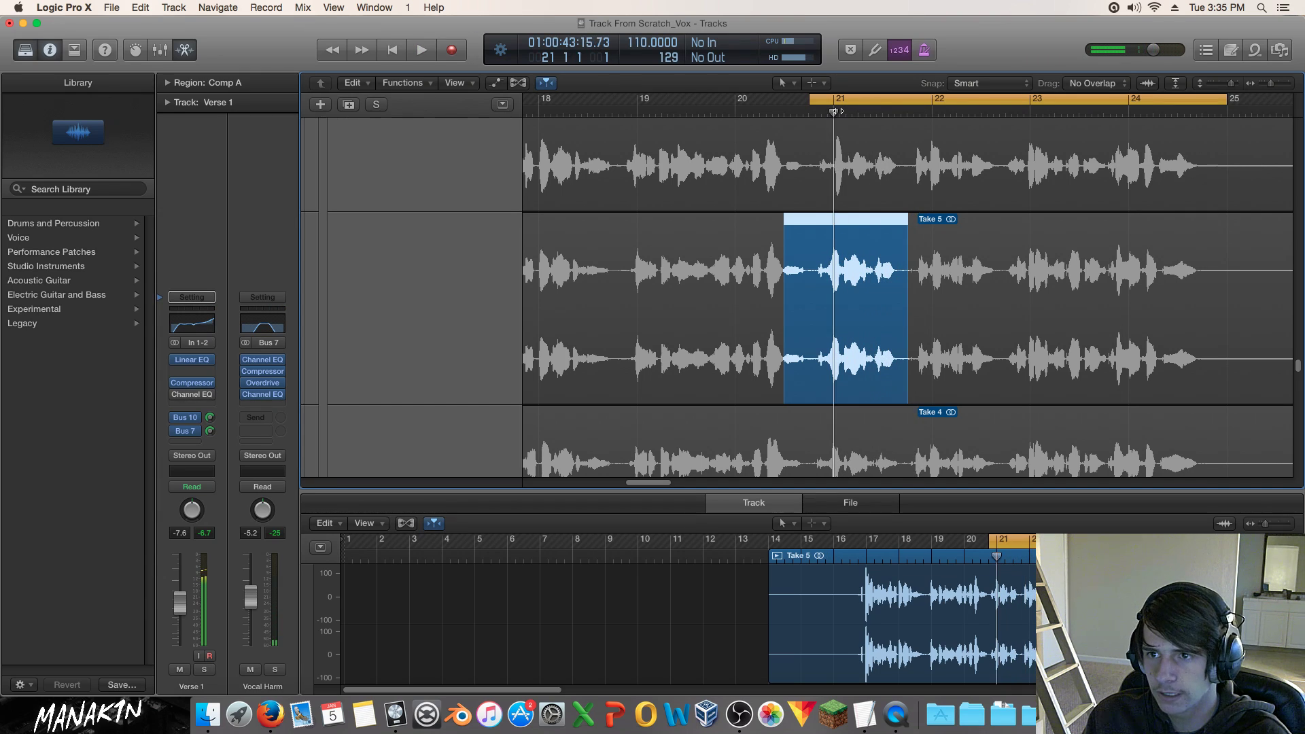
{"action": "key", "text": "space"}
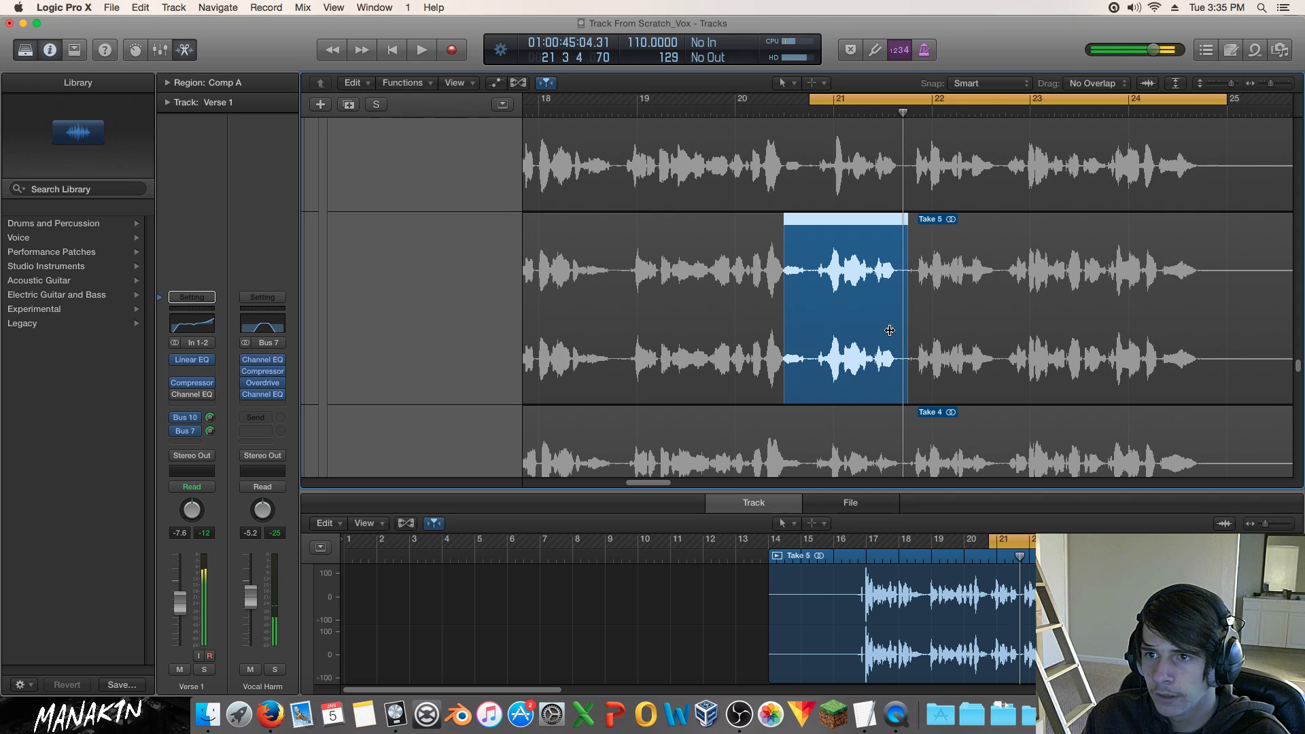
Extend the start of the Take 9 section back to about a third of the way into bar 21, and play the cycle range.
{"action": "scroll", "coordinate": [882, 204], "scroll_direction": "up", "scroll_amount": 6}
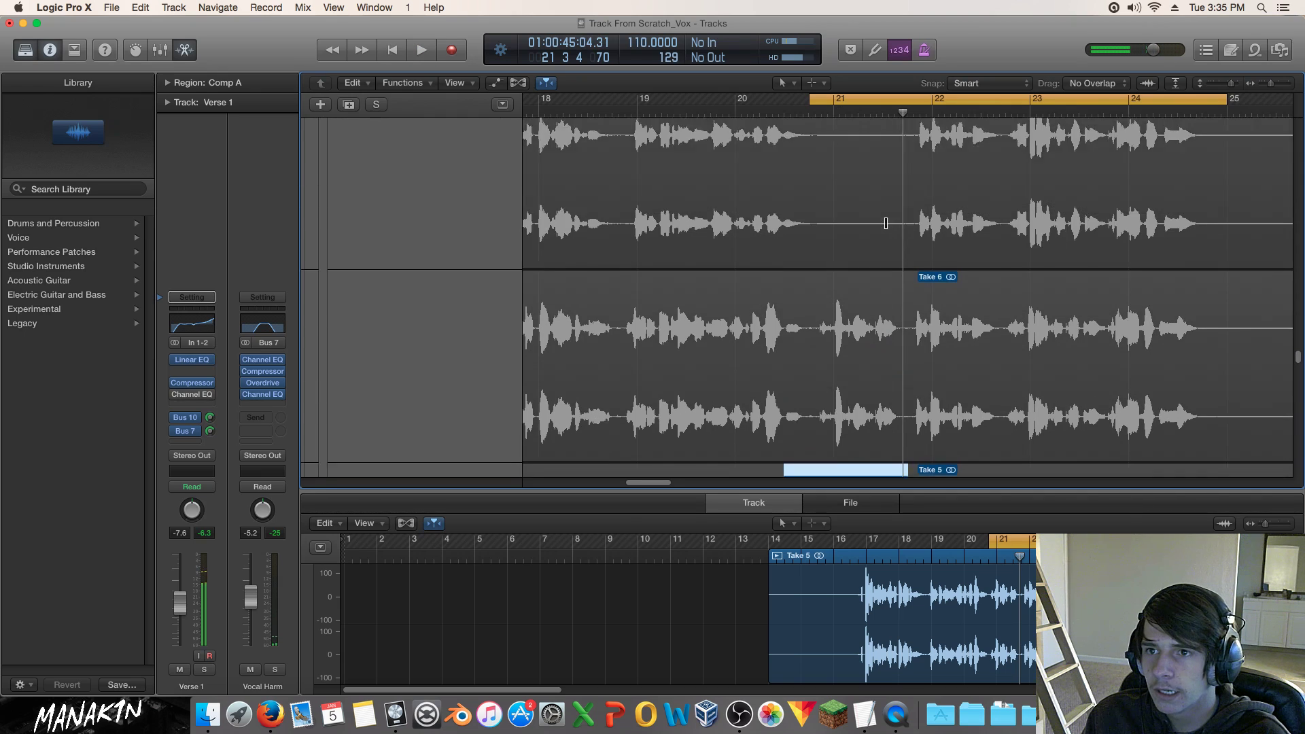
{"action": "scroll", "coordinate": [886, 223], "scroll_direction": "up", "scroll_amount": 3}
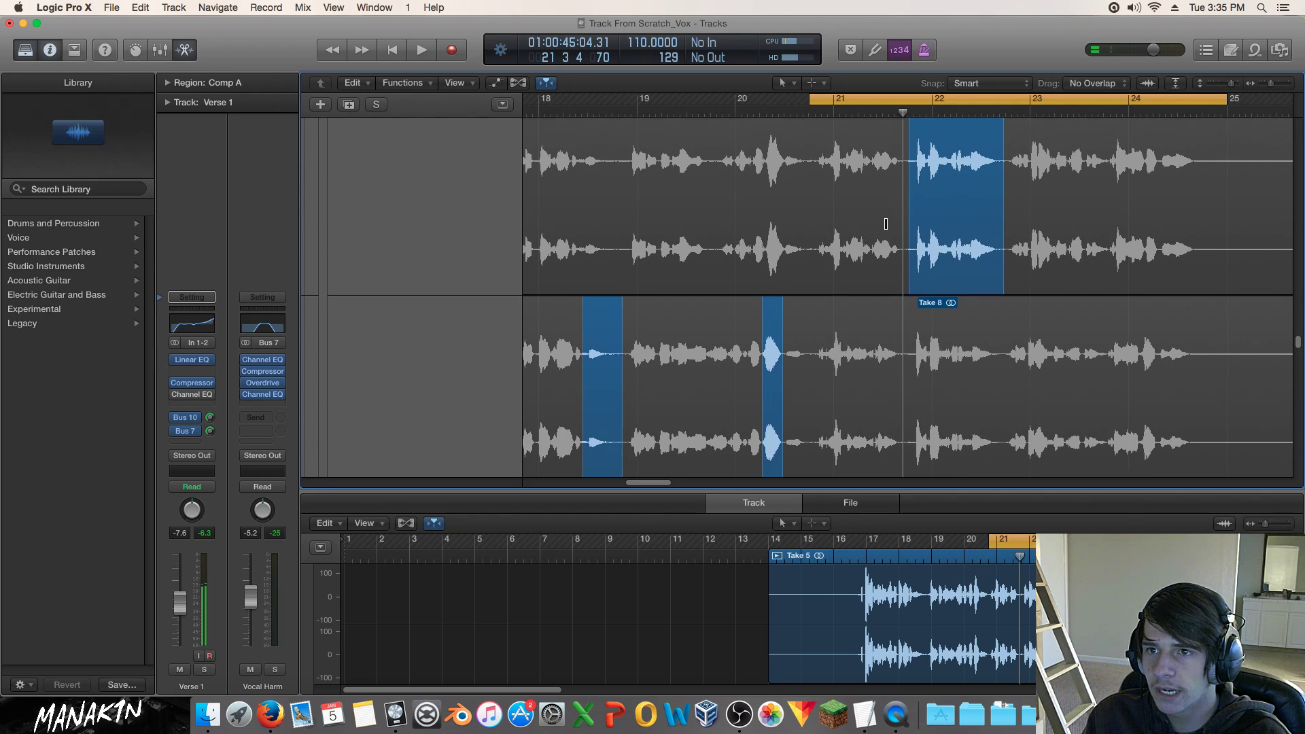
{"action": "left_click_drag", "start_coordinate": [908, 301], "coordinate": [871, 300]}
{"action": "key", "text": "space"}
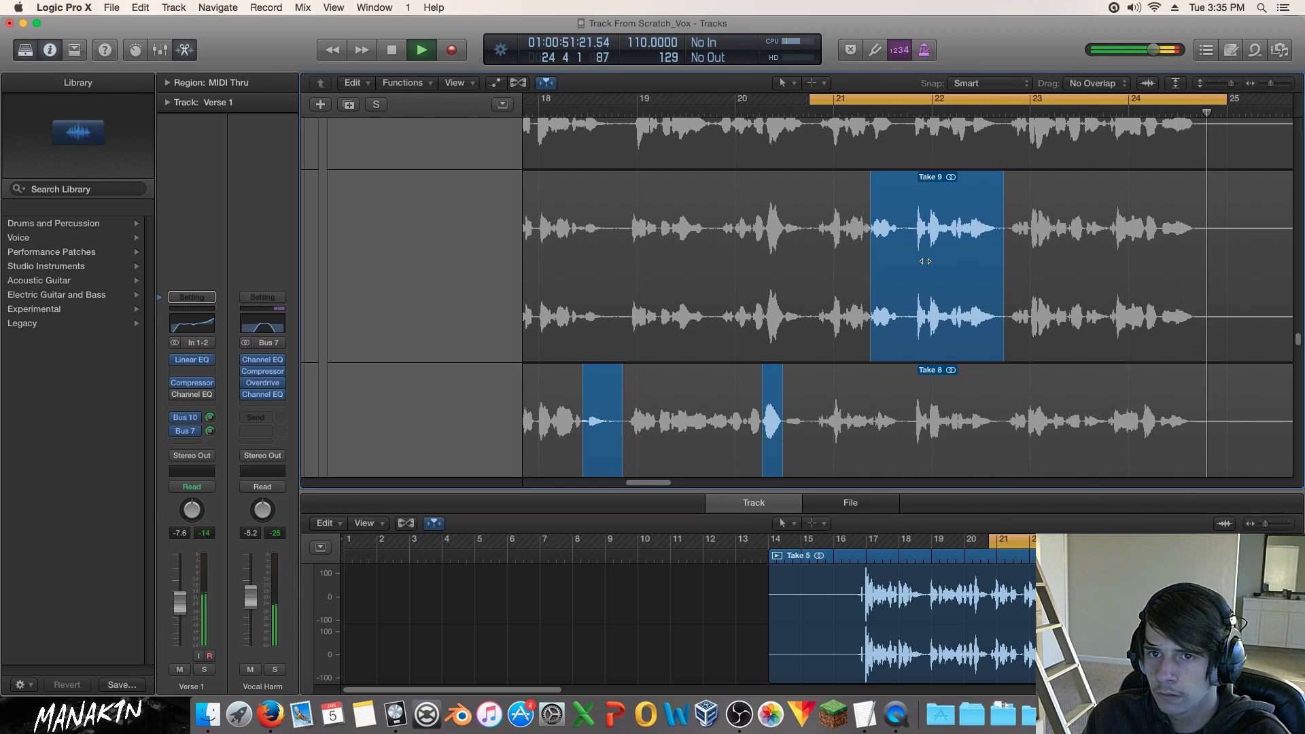
{"action": "scroll", "coordinate": [907, 284], "scroll_direction": "down", "scroll_amount": 5}
{"action": "scroll", "coordinate": [904, 282], "scroll_direction": "down", "scroll_amount": 10}
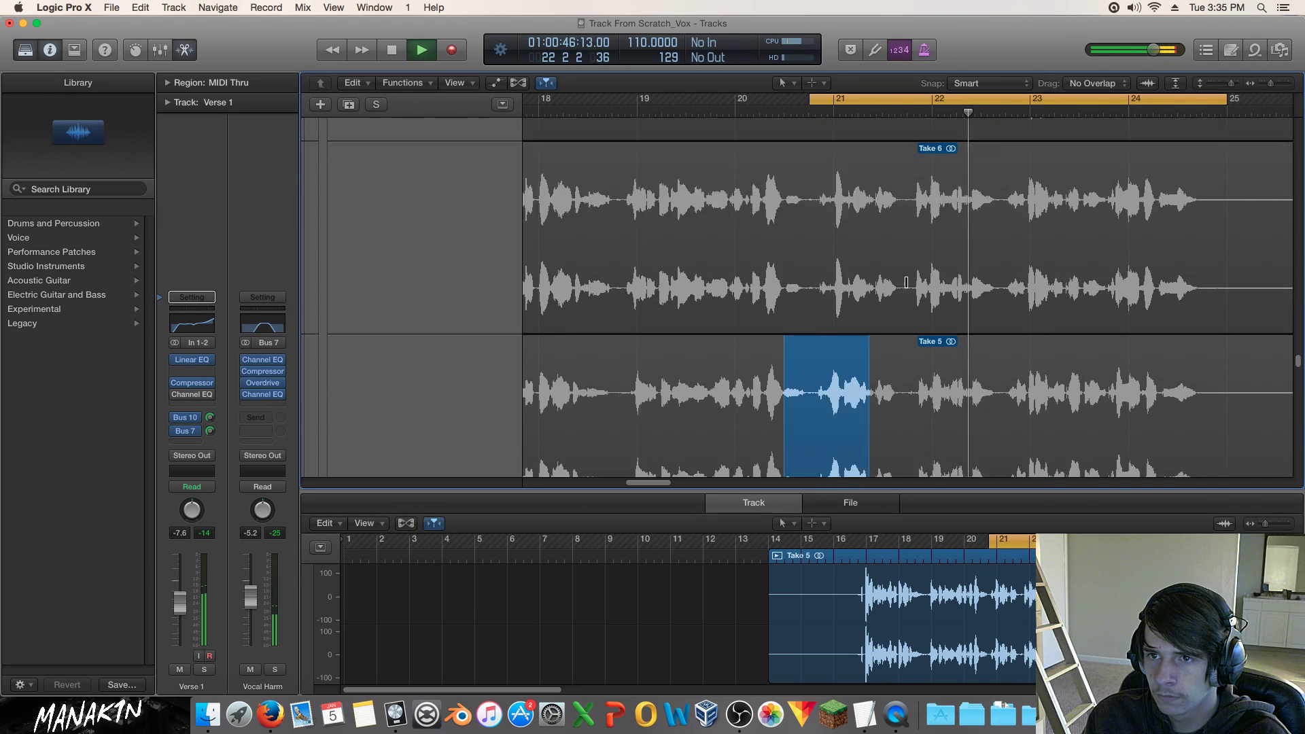
{"action": "scroll", "coordinate": [908, 281], "scroll_direction": "down", "scroll_amount": 5}
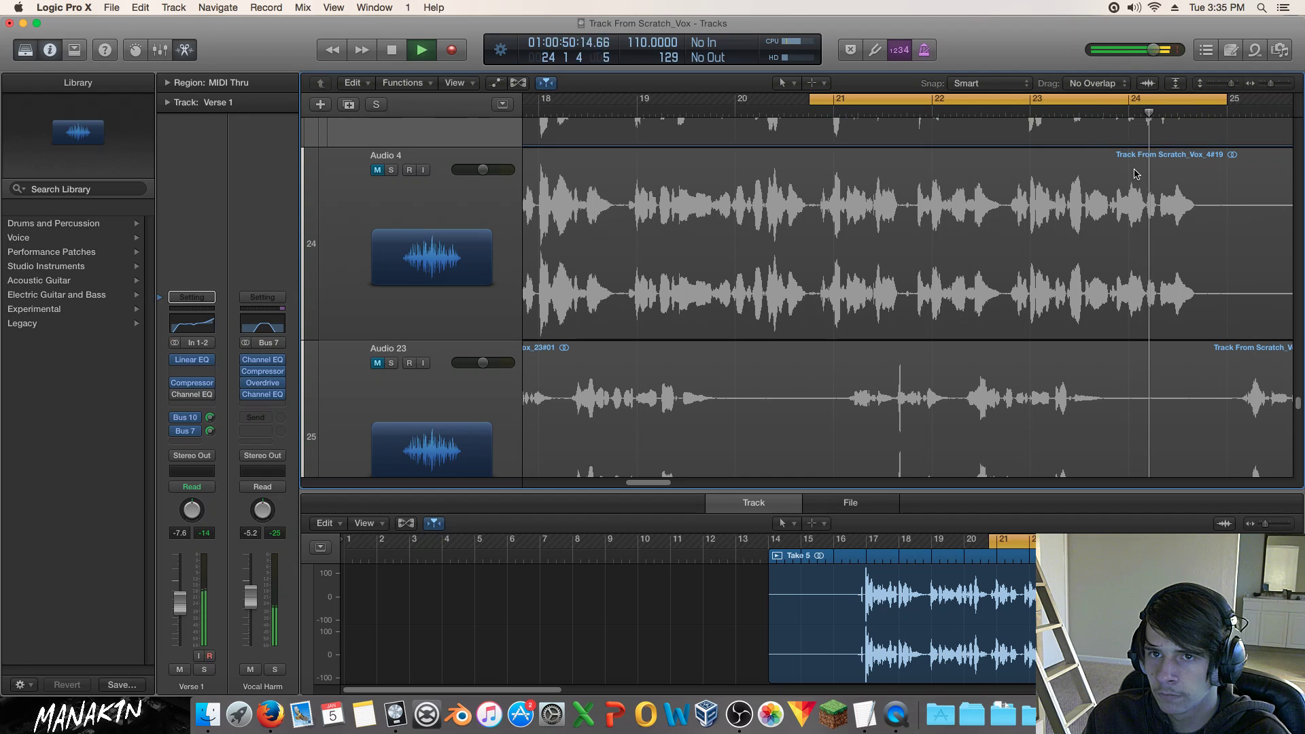
{"action": "key", "text": "space"}
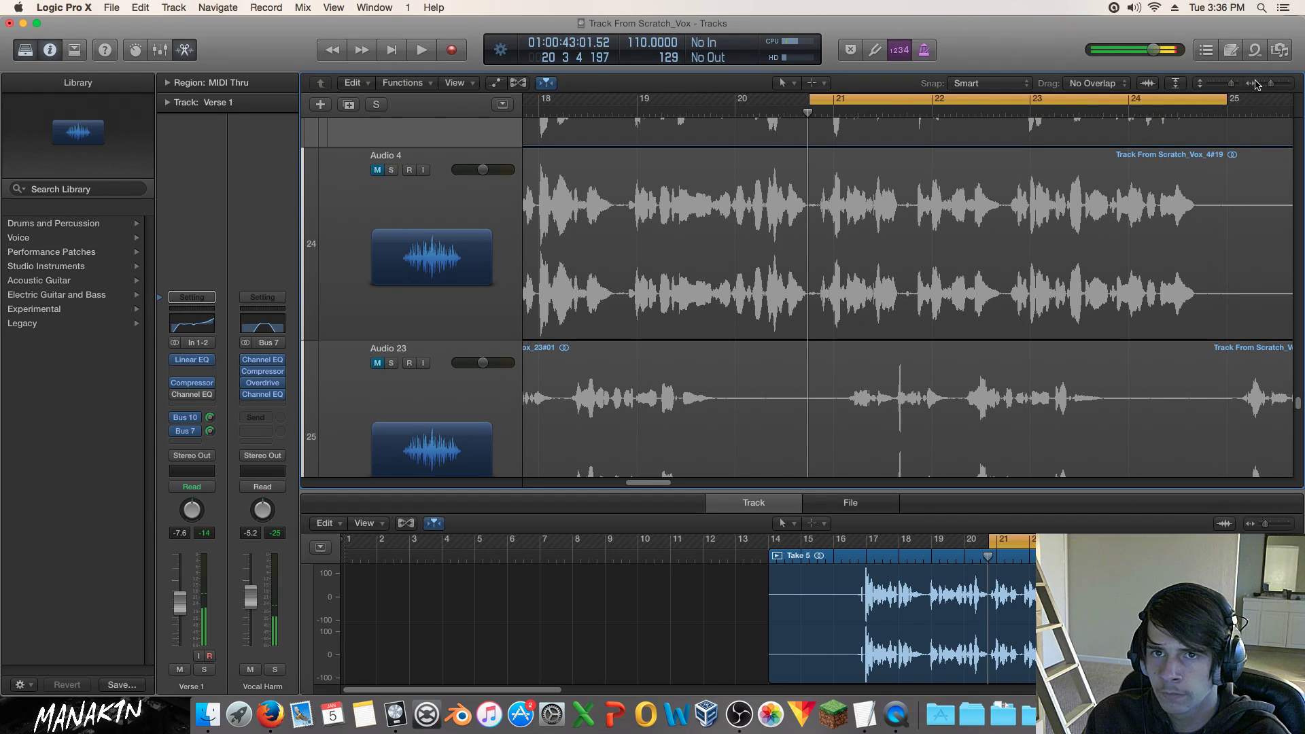
Move the cycle range back to the opening phrases, about bars 17 to 21, and play the comp there.
{"action": "scroll", "coordinate": [1053, 233], "scroll_direction": "up", "scroll_amount": 5}
{"action": "scroll", "coordinate": [1053, 233], "scroll_direction": "up", "scroll_amount": 8}
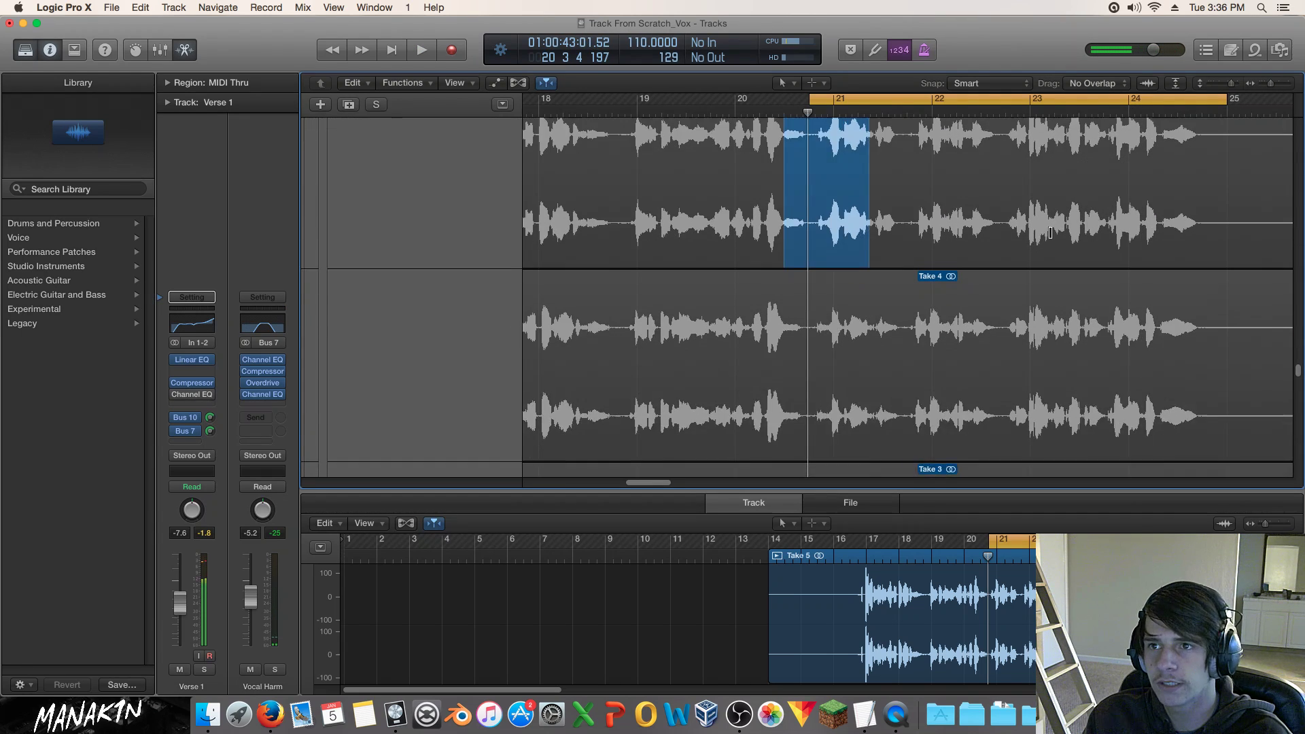
{"action": "left_click_drag", "start_coordinate": [1234, 85], "coordinate": [1218, 93]}
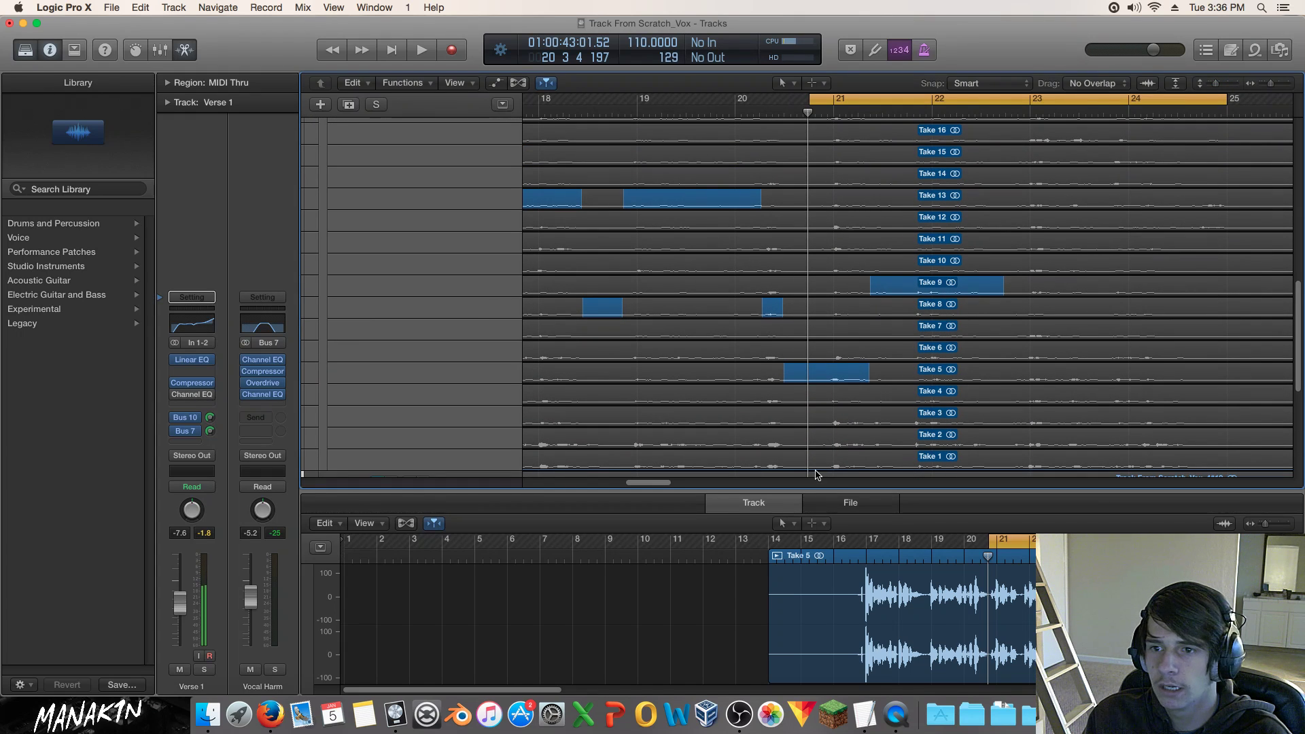
{"action": "left_click_drag", "start_coordinate": [646, 483], "coordinate": [624, 486]}
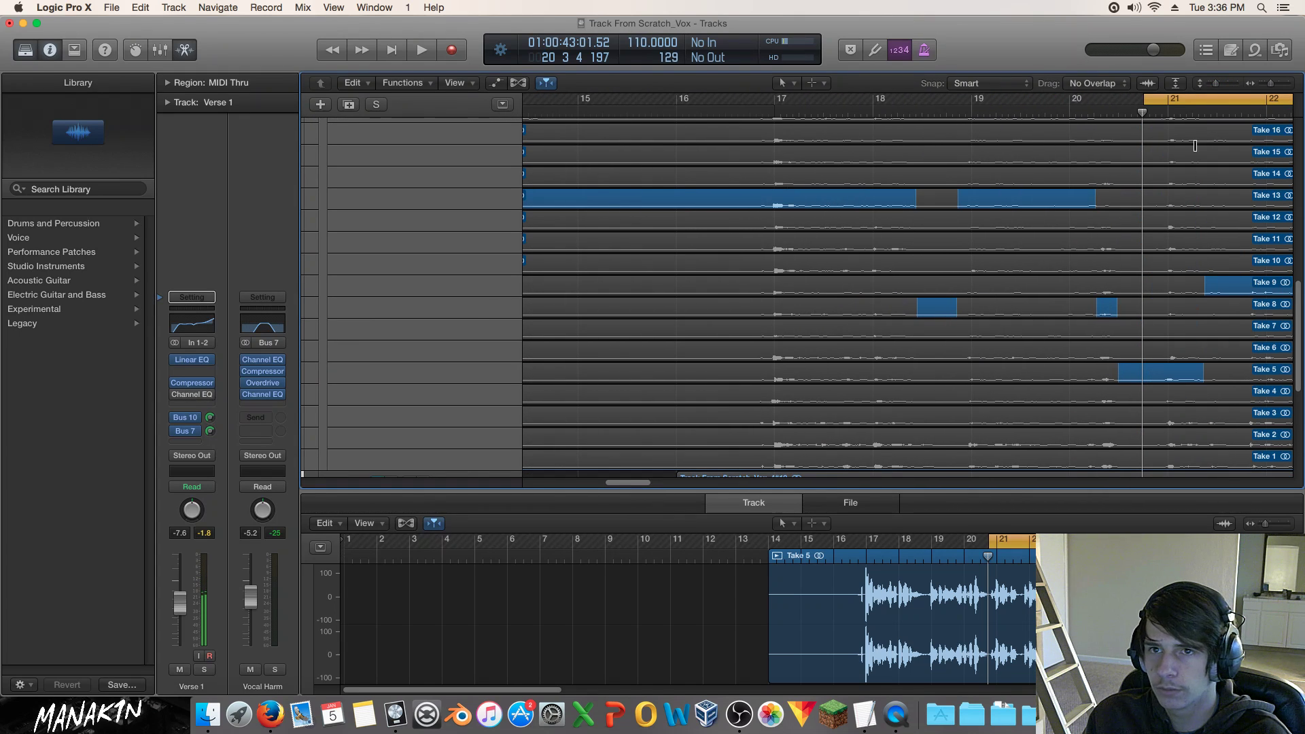
{"action": "left_click_drag", "start_coordinate": [1273, 87], "coordinate": [1271, 86]}
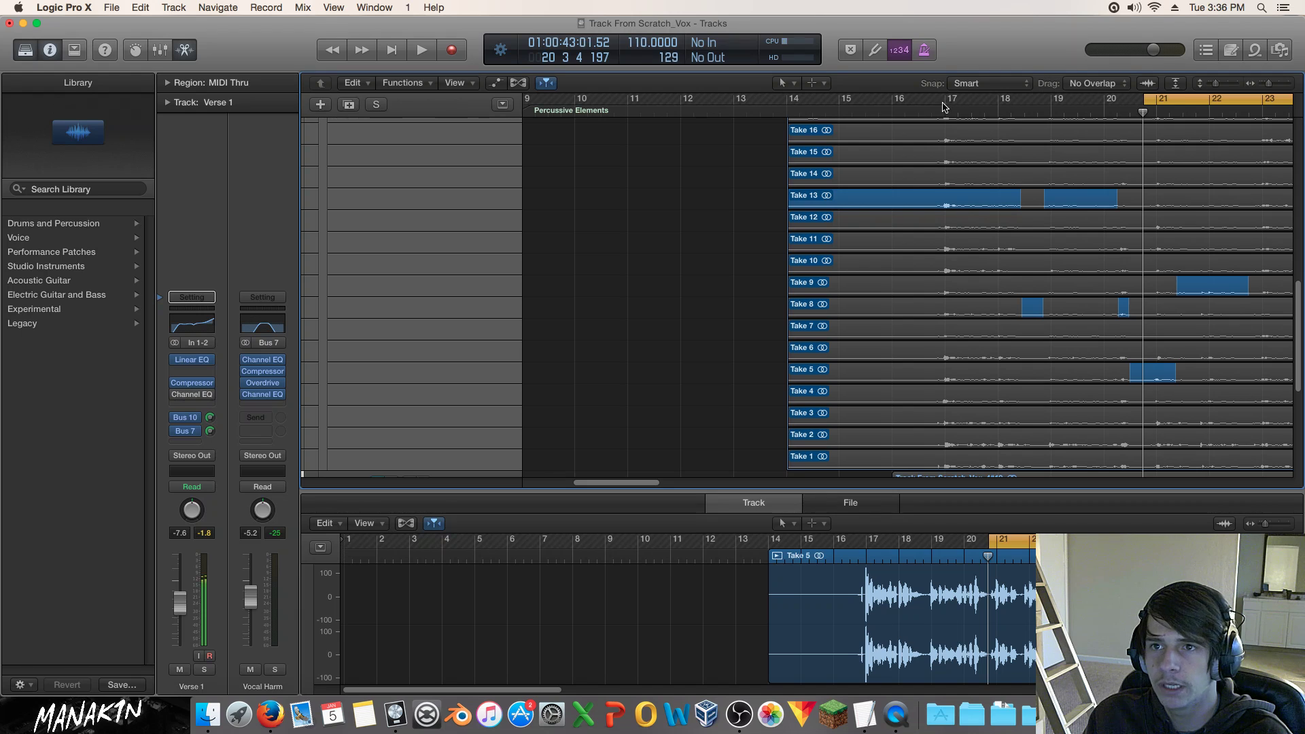
{"action": "left_click_drag", "start_coordinate": [1184, 99], "coordinate": [973, 100]}
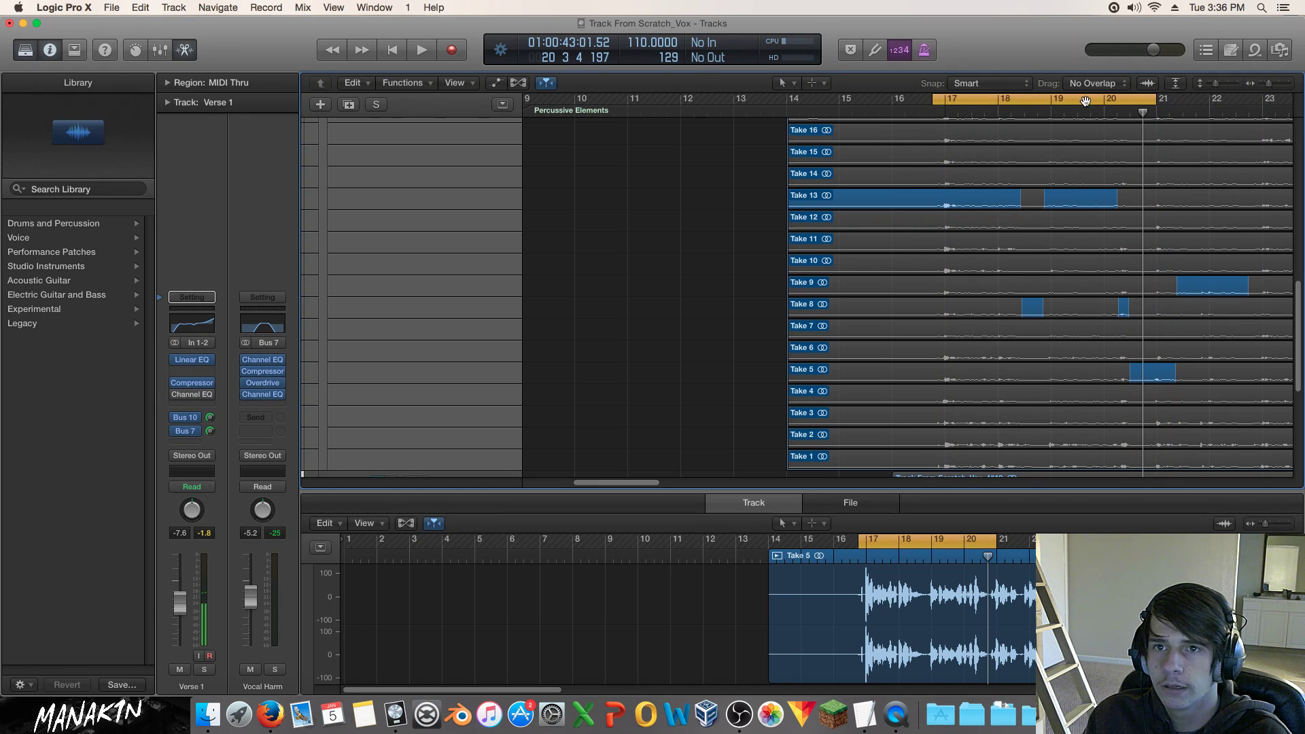
{"action": "key", "text": "space"}
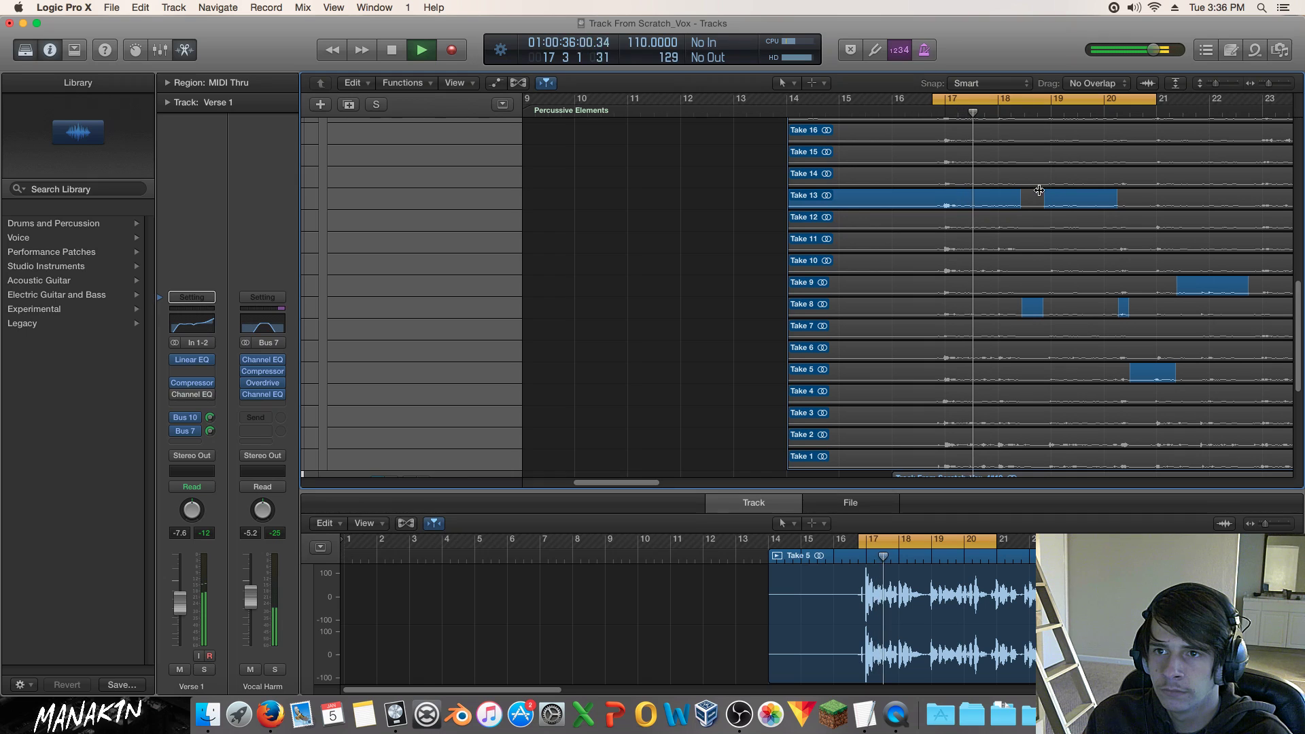
{"action": "scroll", "coordinate": [1050, 204], "scroll_direction": "up", "scroll_amount": 3}
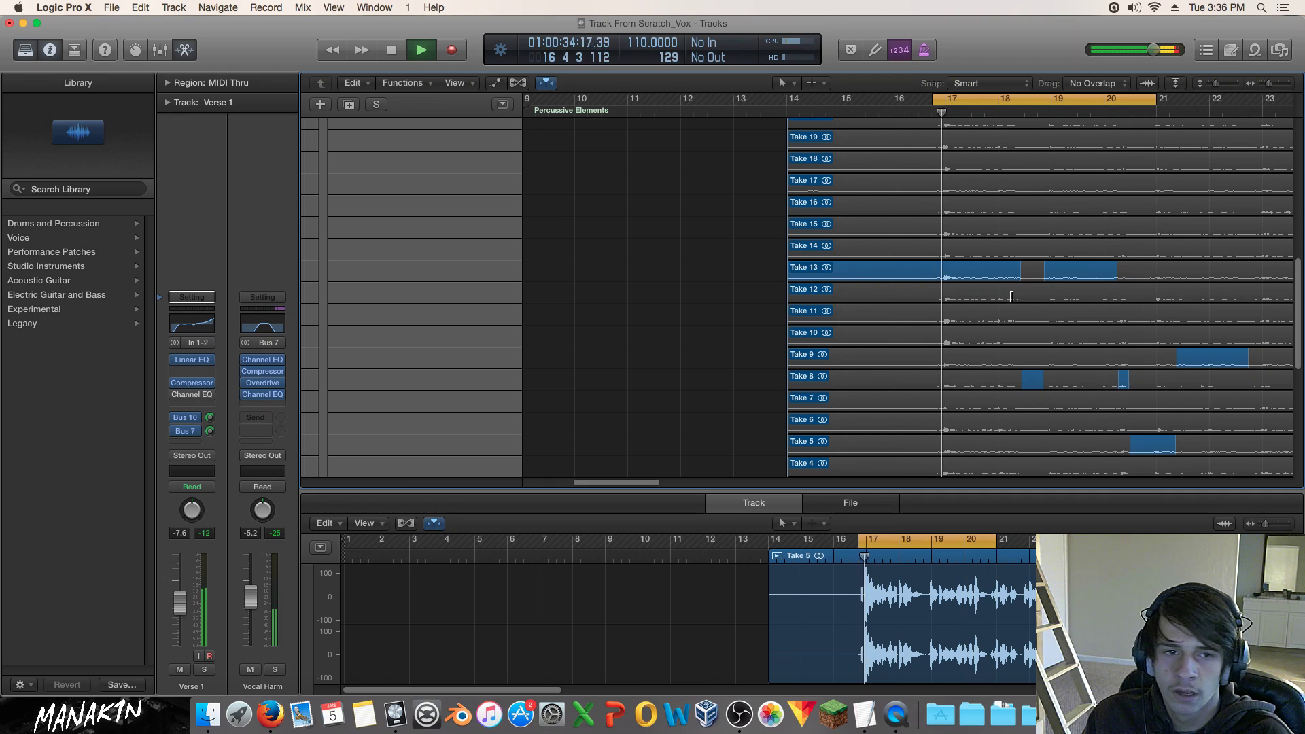
{"action": "key", "text": "space"}
Enlarge the take lanes, then try Take 14 for the opening phrase from bar 17 and play it.
{"action": "scroll", "coordinate": [1011, 297], "scroll_direction": "up", "scroll_amount": 3}
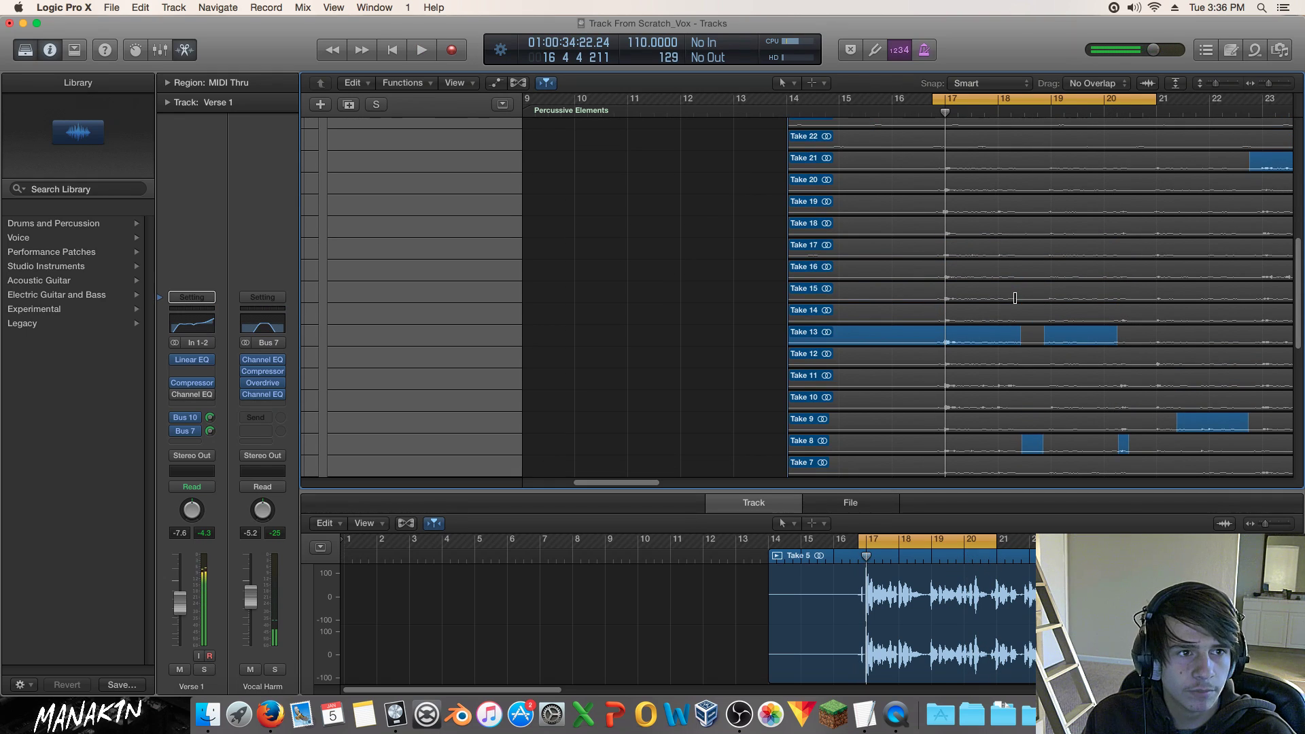
{"action": "scroll", "coordinate": [1015, 298], "scroll_direction": "down", "scroll_amount": 1}
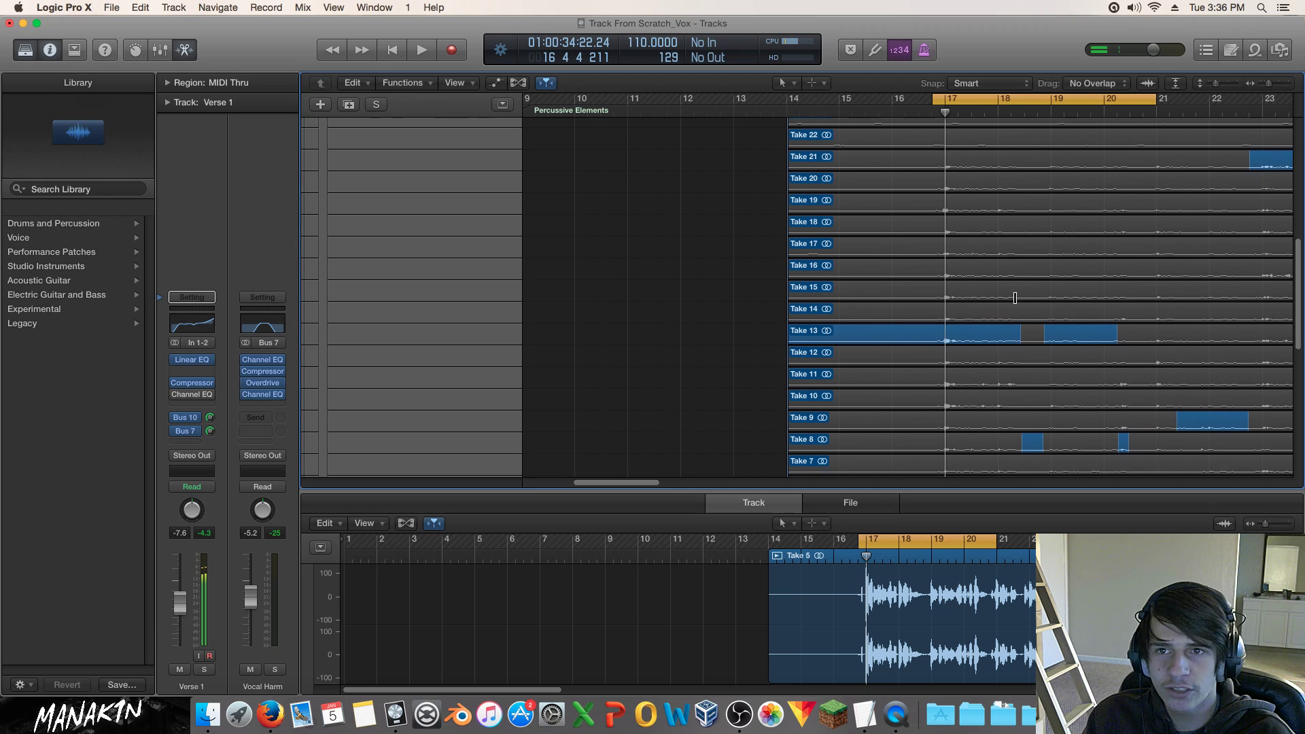
{"action": "scroll", "coordinate": [1056, 283], "scroll_direction": "up", "scroll_amount": 10}
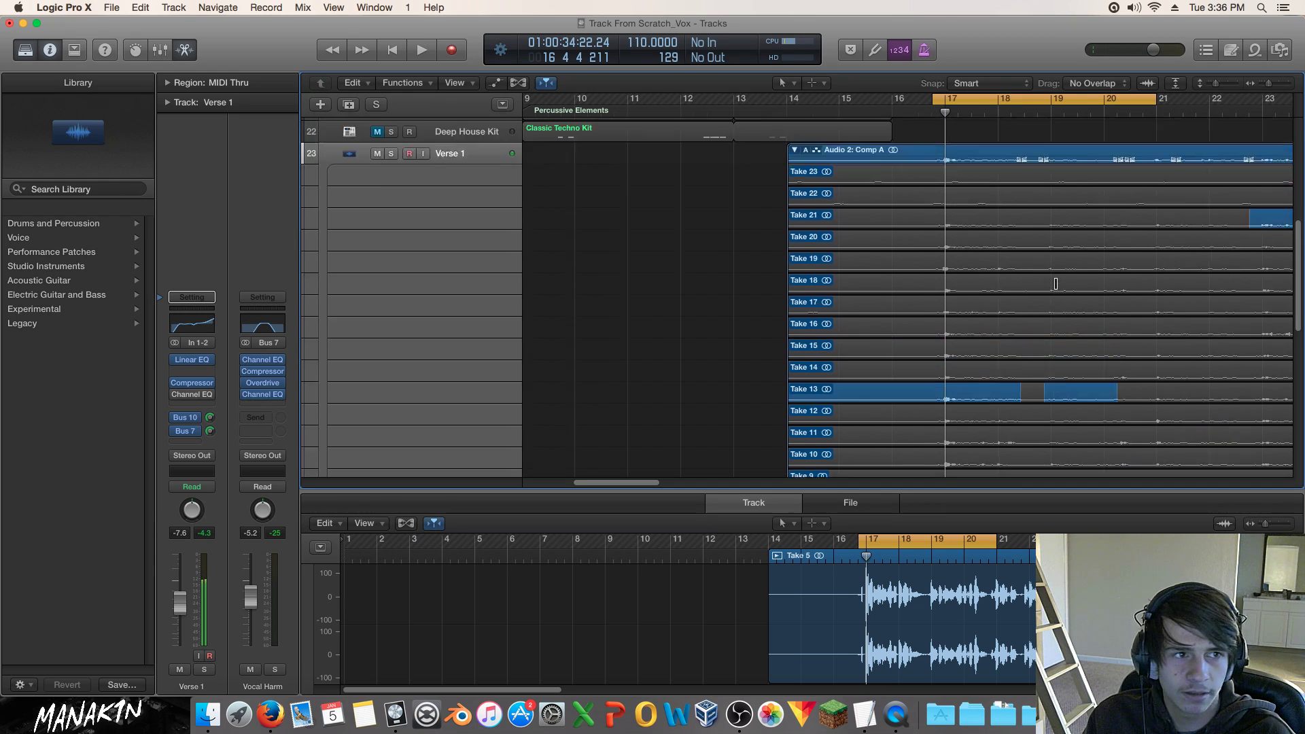
{"action": "left_click_drag", "start_coordinate": [1216, 84], "coordinate": [1223, 87]}
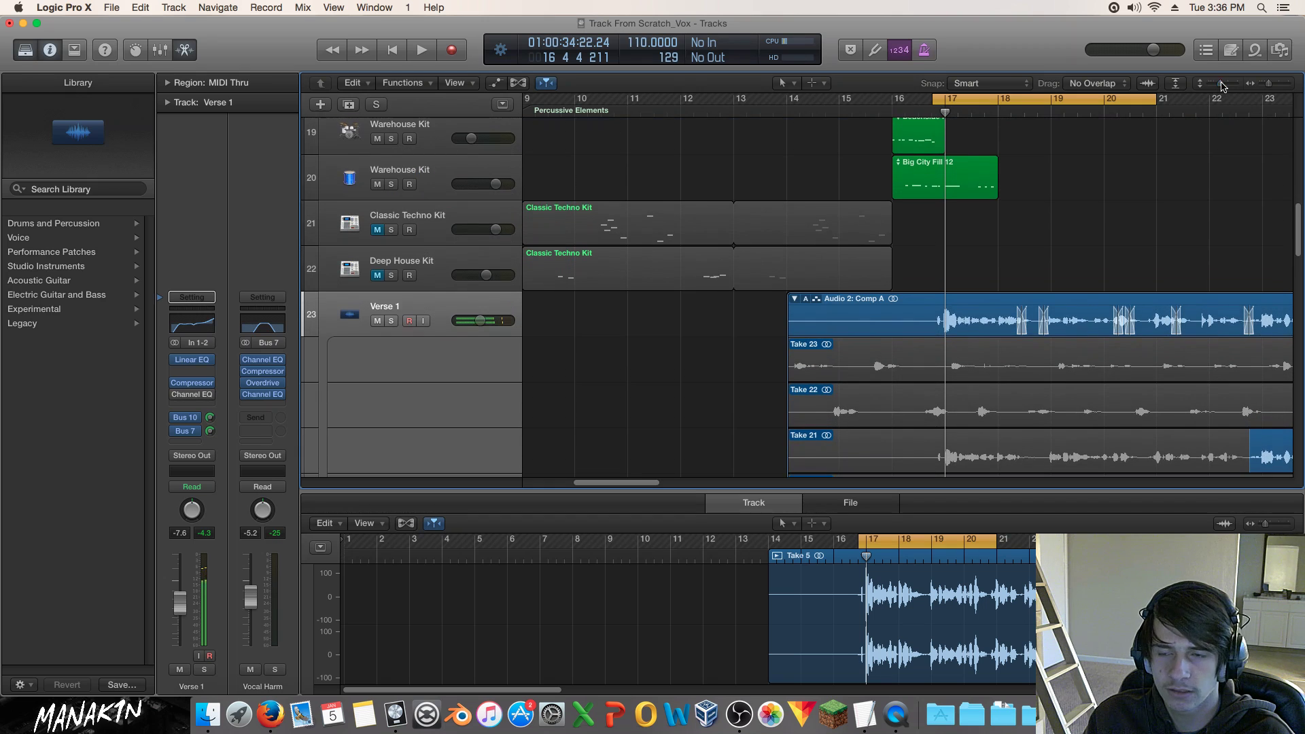
{"action": "scroll", "coordinate": [1188, 321], "scroll_direction": "down", "scroll_amount": 12}
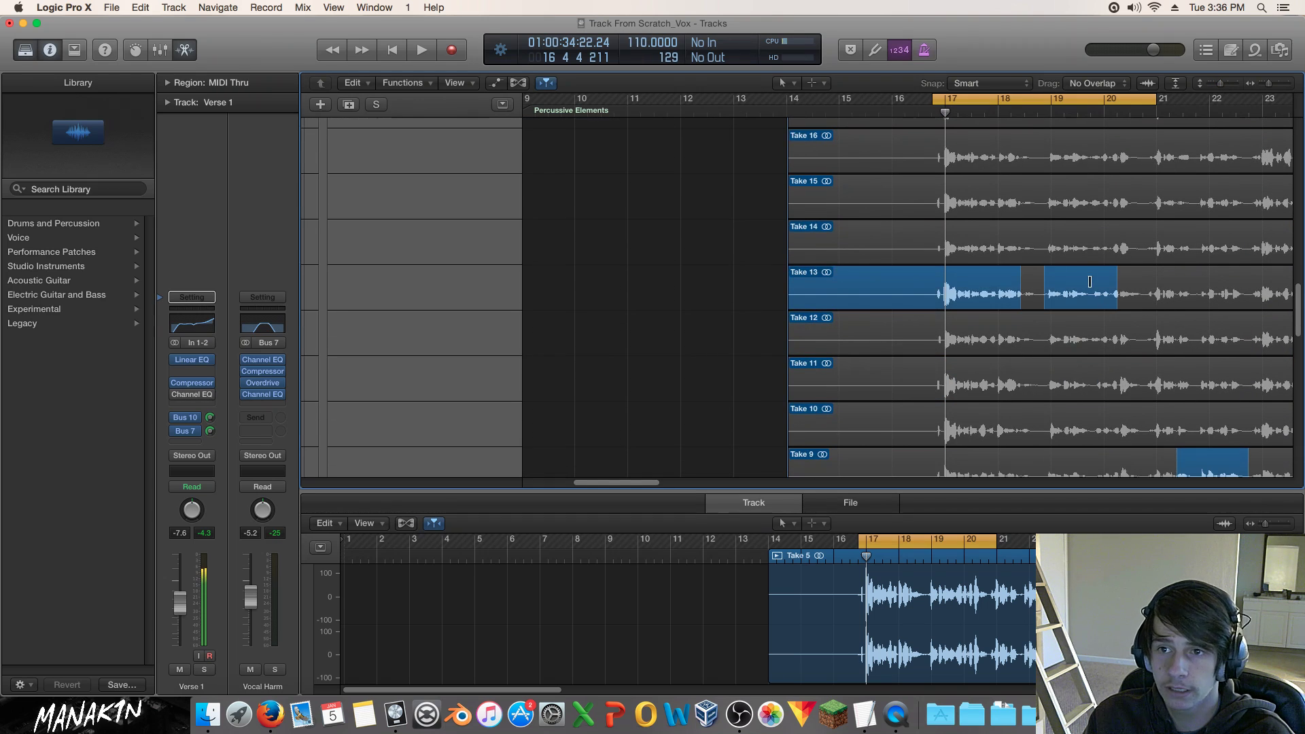
{"action": "left_click", "coordinate": [987, 248]}
{"action": "key", "text": "space"}
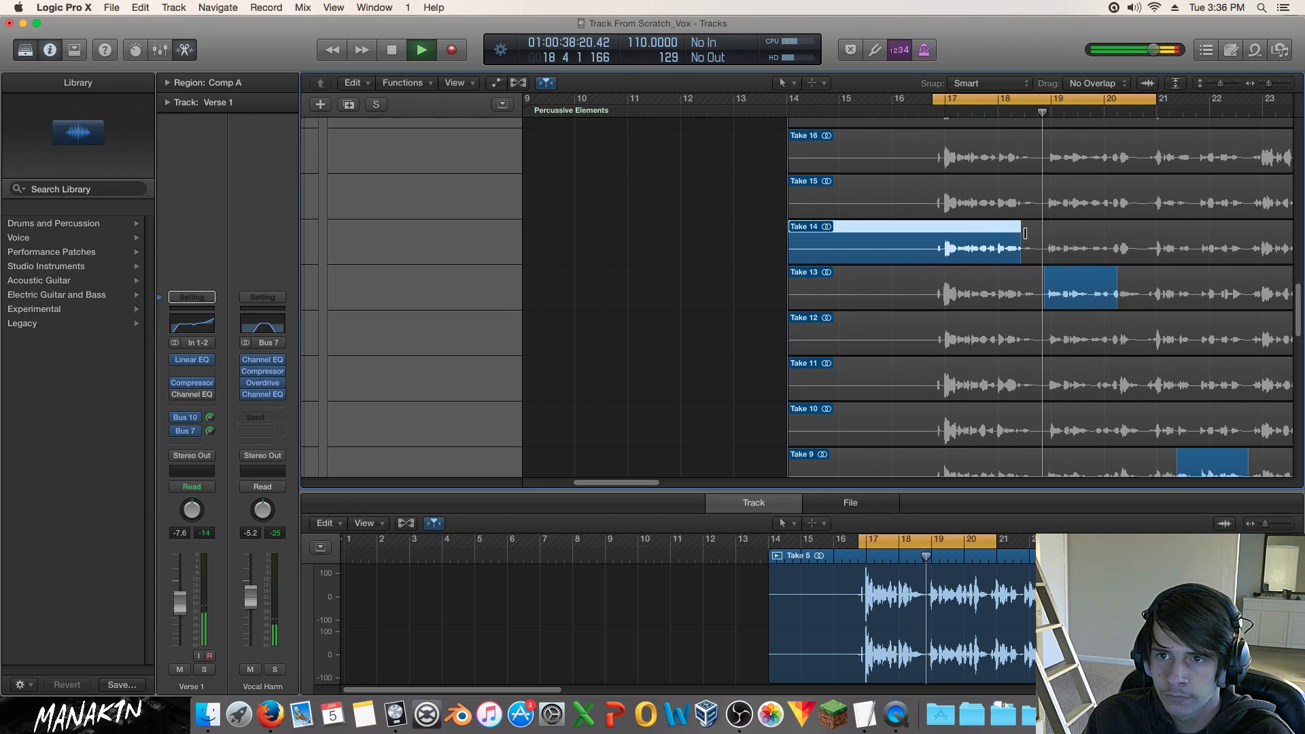
Compare Take 13 with Take 12 for the opening phrase at bar 17, playing each and leaving Take 12 selected.
{"action": "left_click", "coordinate": [994, 288]}
{"action": "key", "text": "space"}
{"action": "key", "text": "space"}
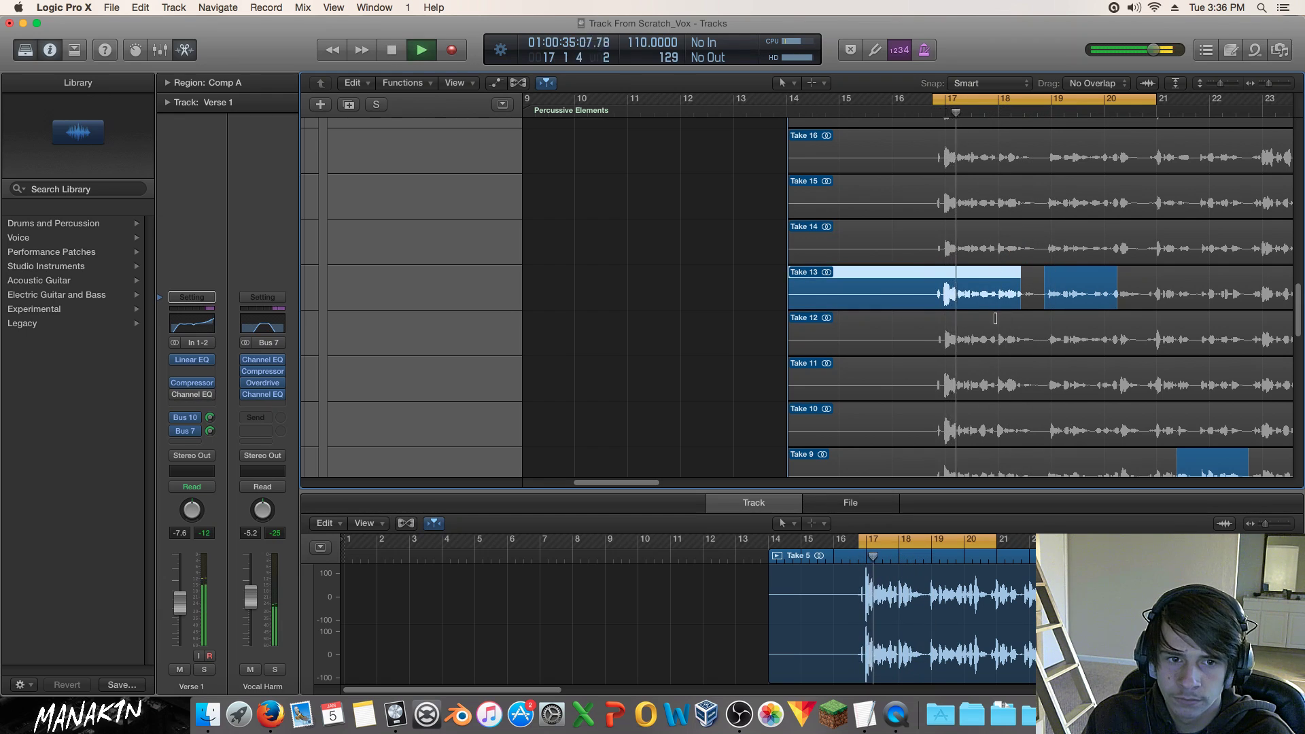
{"action": "key", "text": "space"}
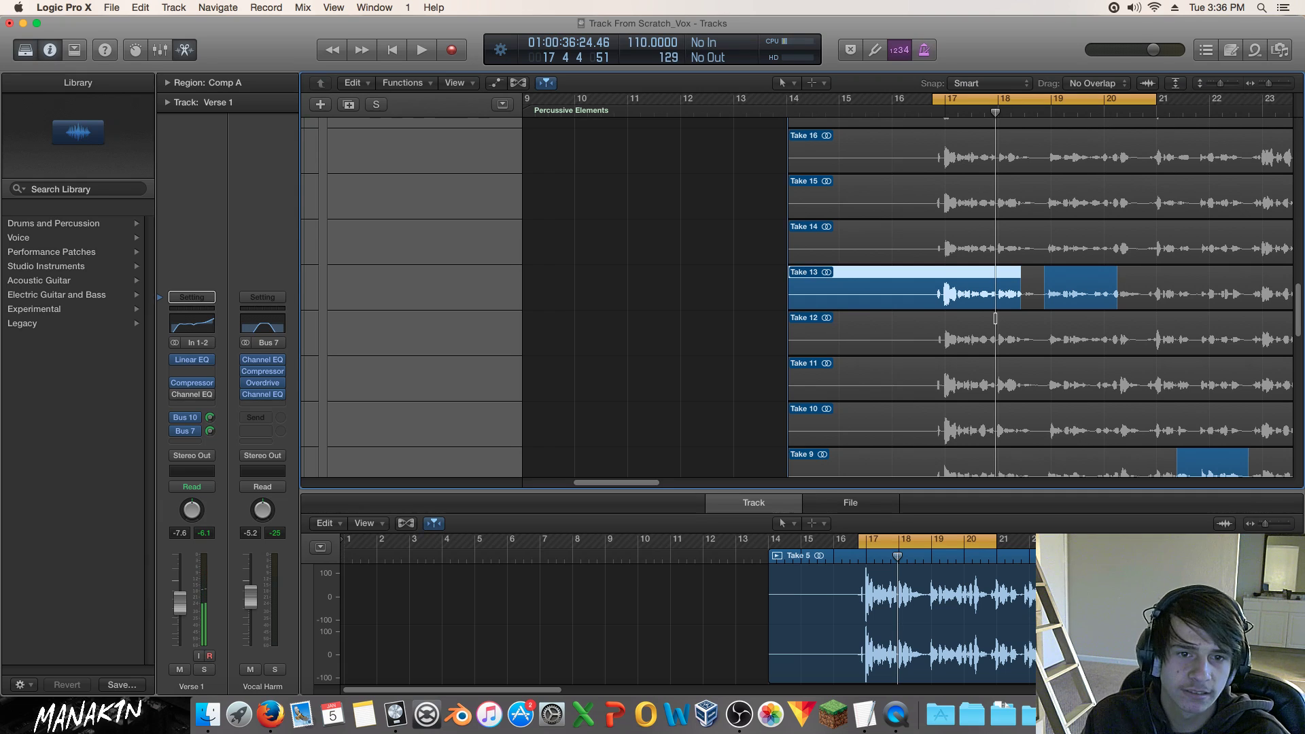
{"action": "left_click", "coordinate": [978, 319]}
{"action": "key", "text": "space"}
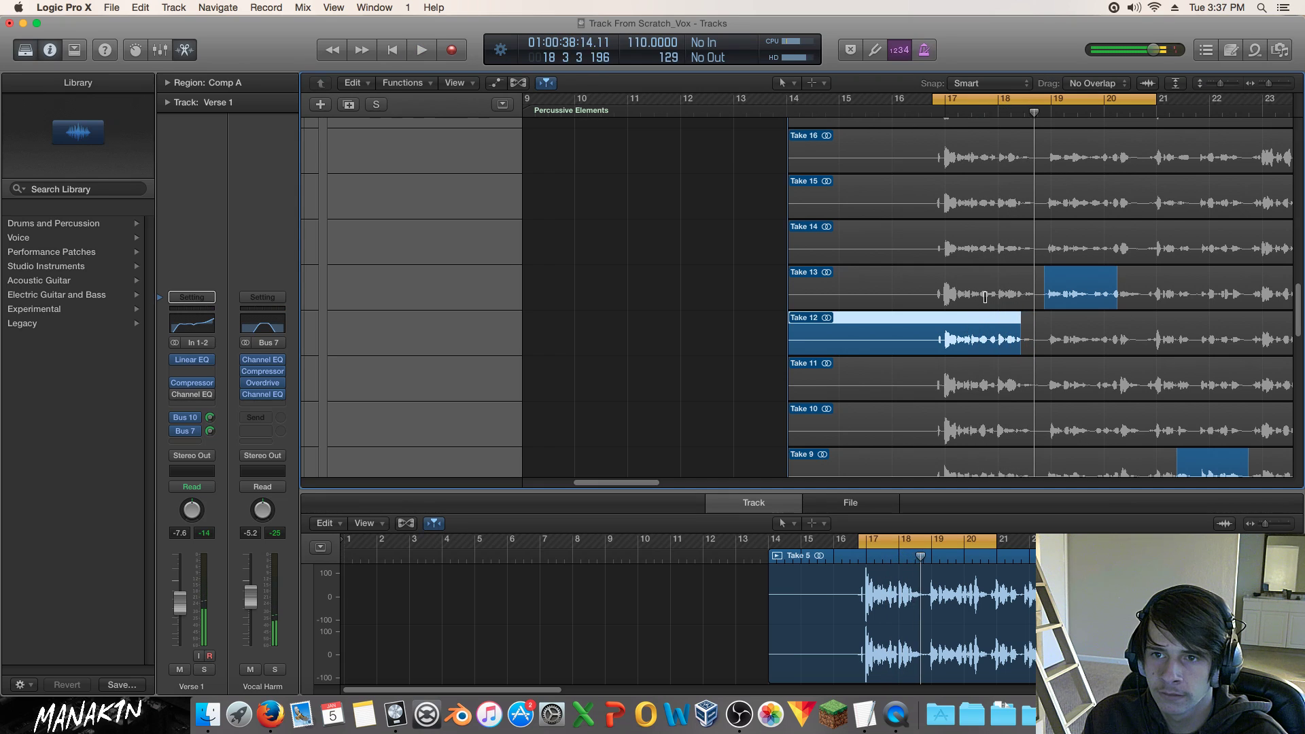
Switch the opening phrase at bar 17 to Take 13, play it, and turn off the cycle range.
{"action": "left_click", "coordinate": [979, 299]}
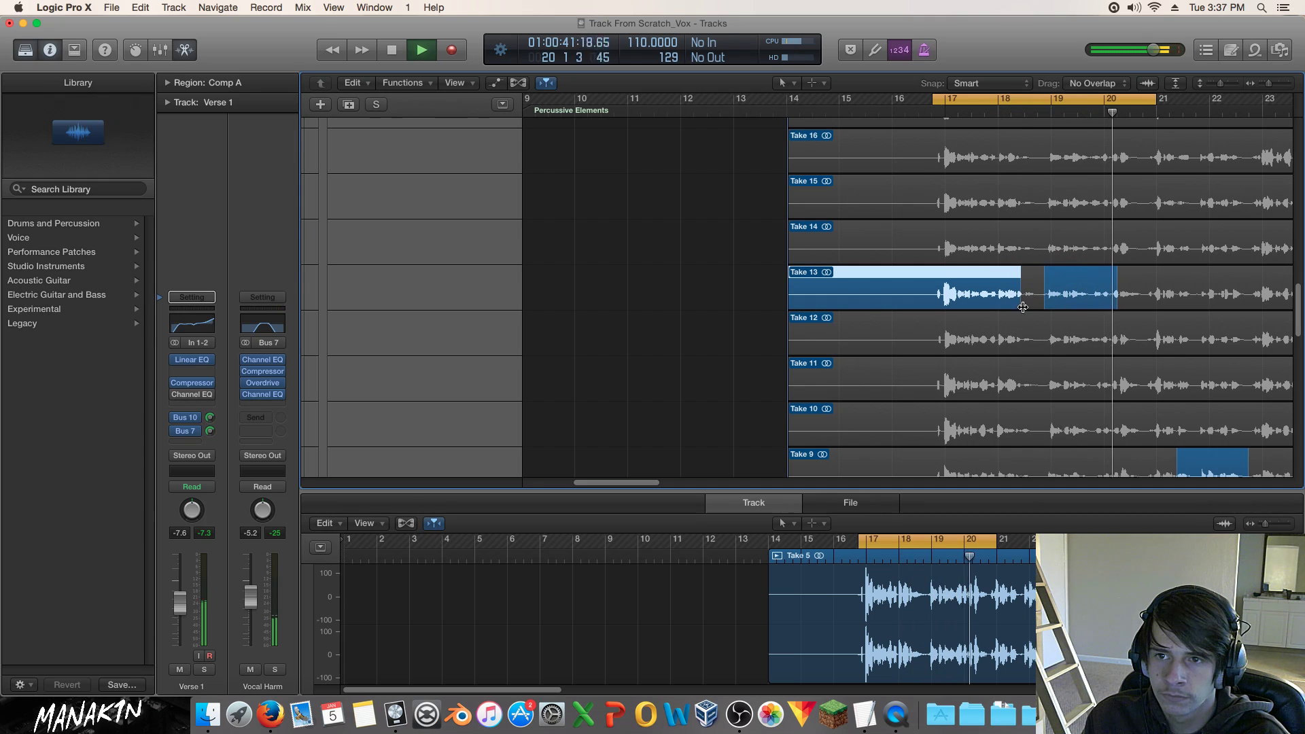
{"action": "key", "text": "space"}
{"action": "left_click", "coordinate": [1128, 101]}
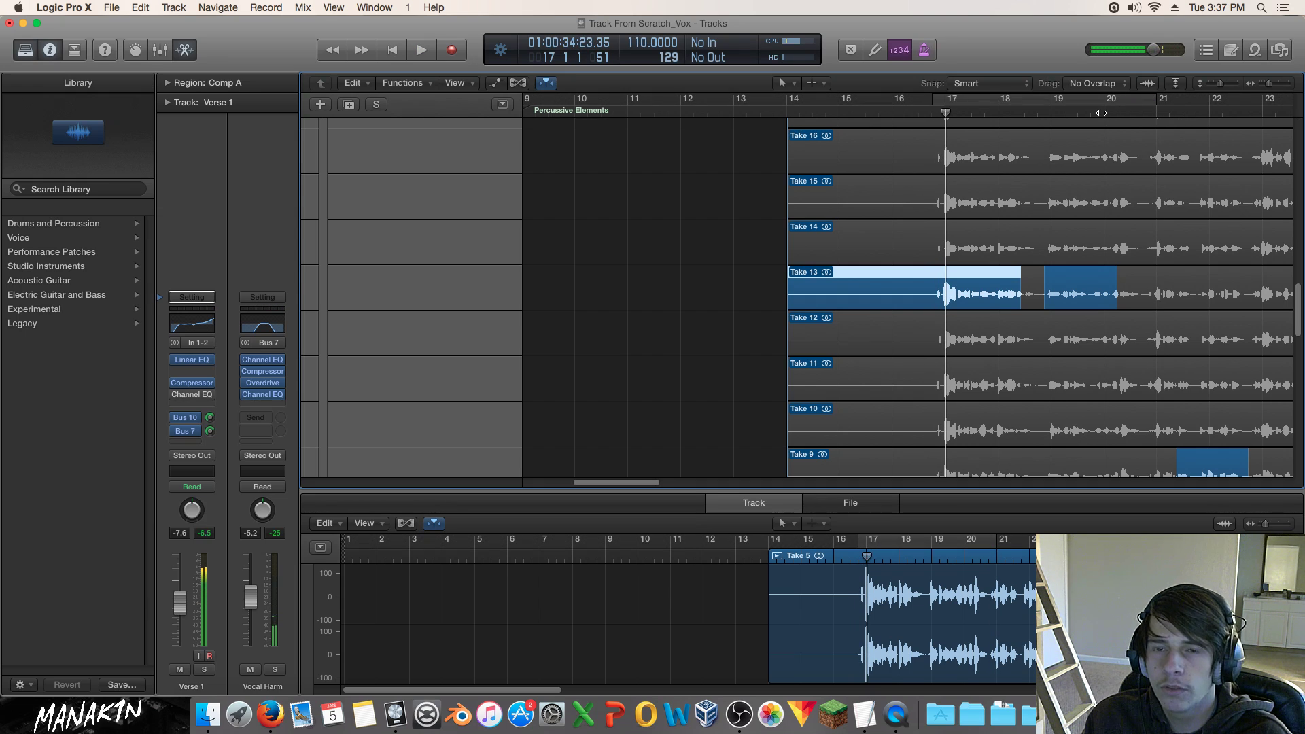
Play the comp without cycling from just before bar 17 into bar 20.
{"action": "left_click", "coordinate": [1005, 109]}
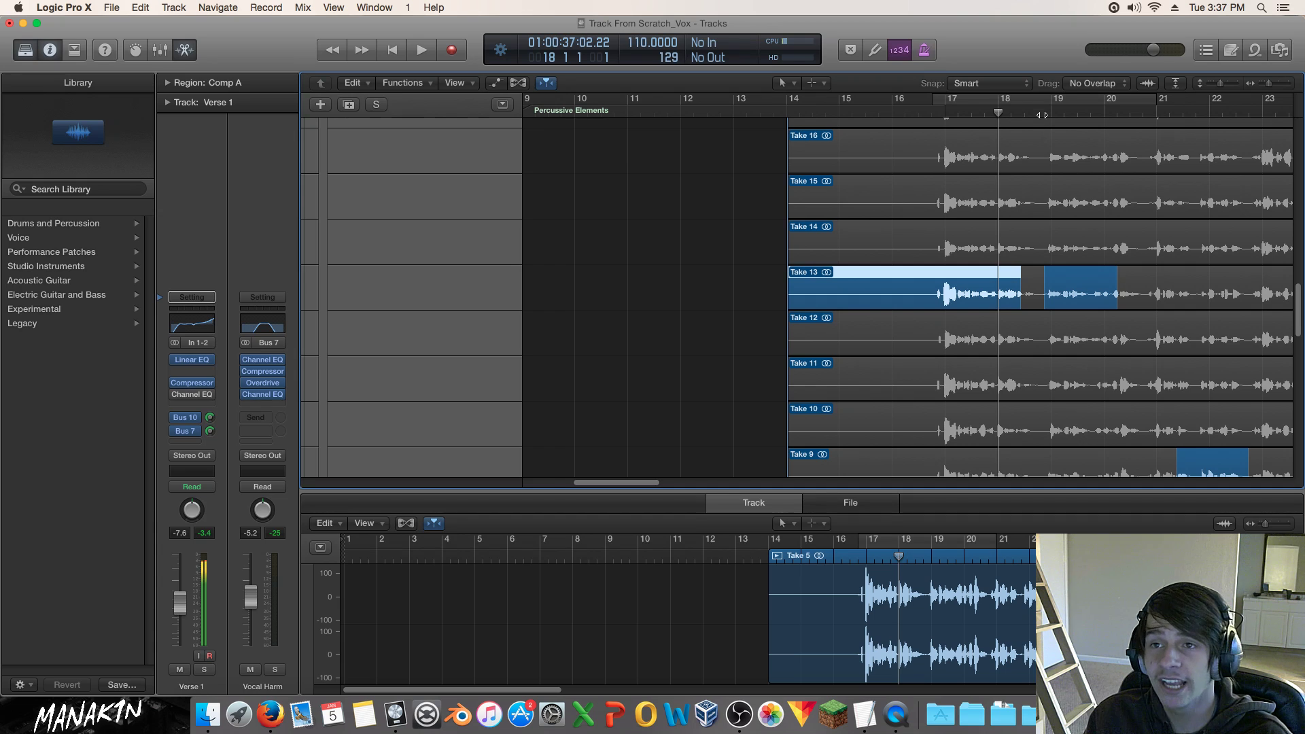
{"action": "left_click_drag", "start_coordinate": [1027, 107], "coordinate": [1100, 107]}
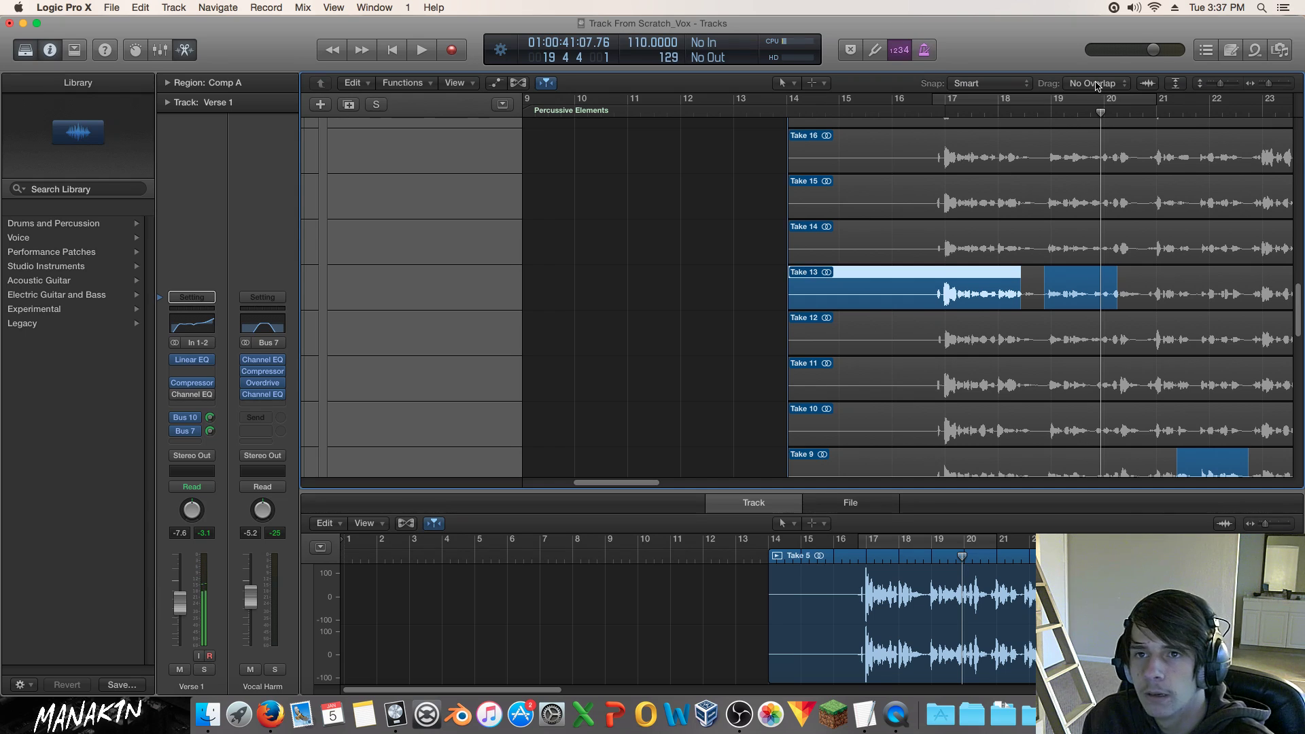
{"action": "double_click", "coordinate": [931, 112]}
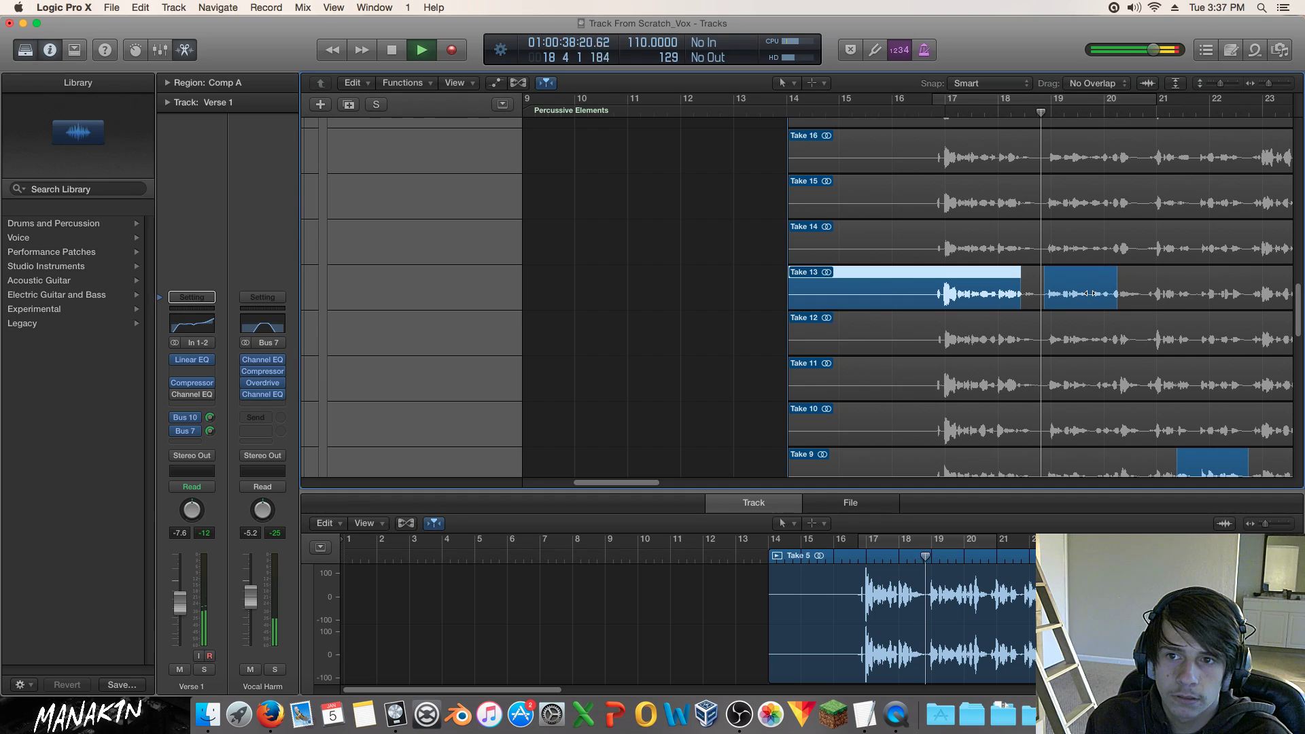
{"action": "key", "text": "space"}
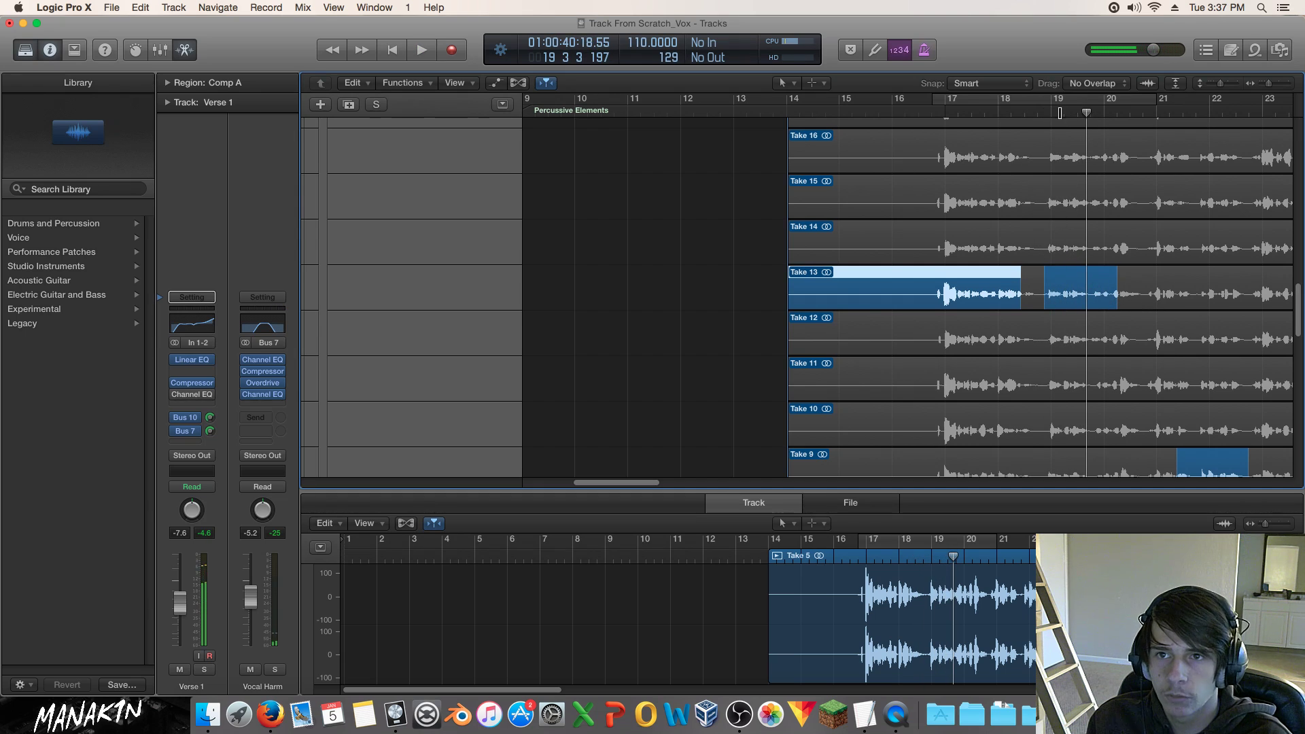
{"action": "key", "text": "space"}
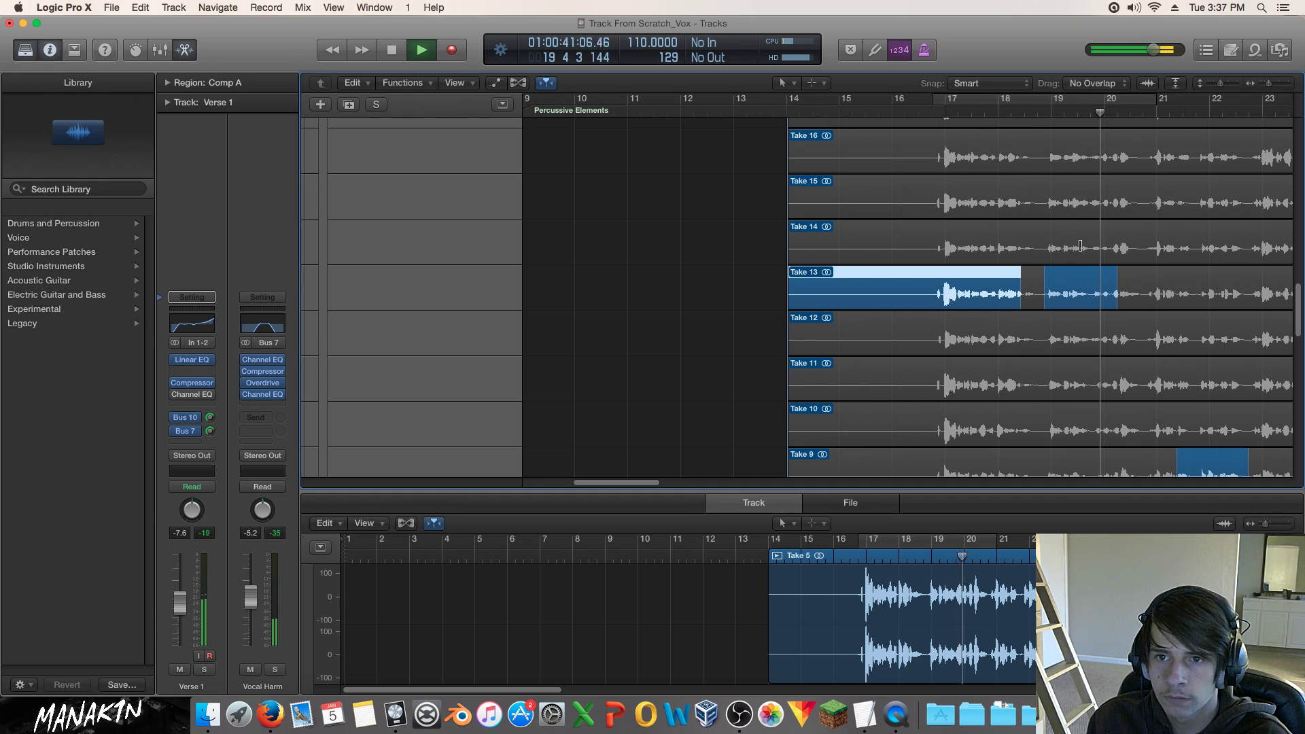
{"action": "key", "text": "space"}
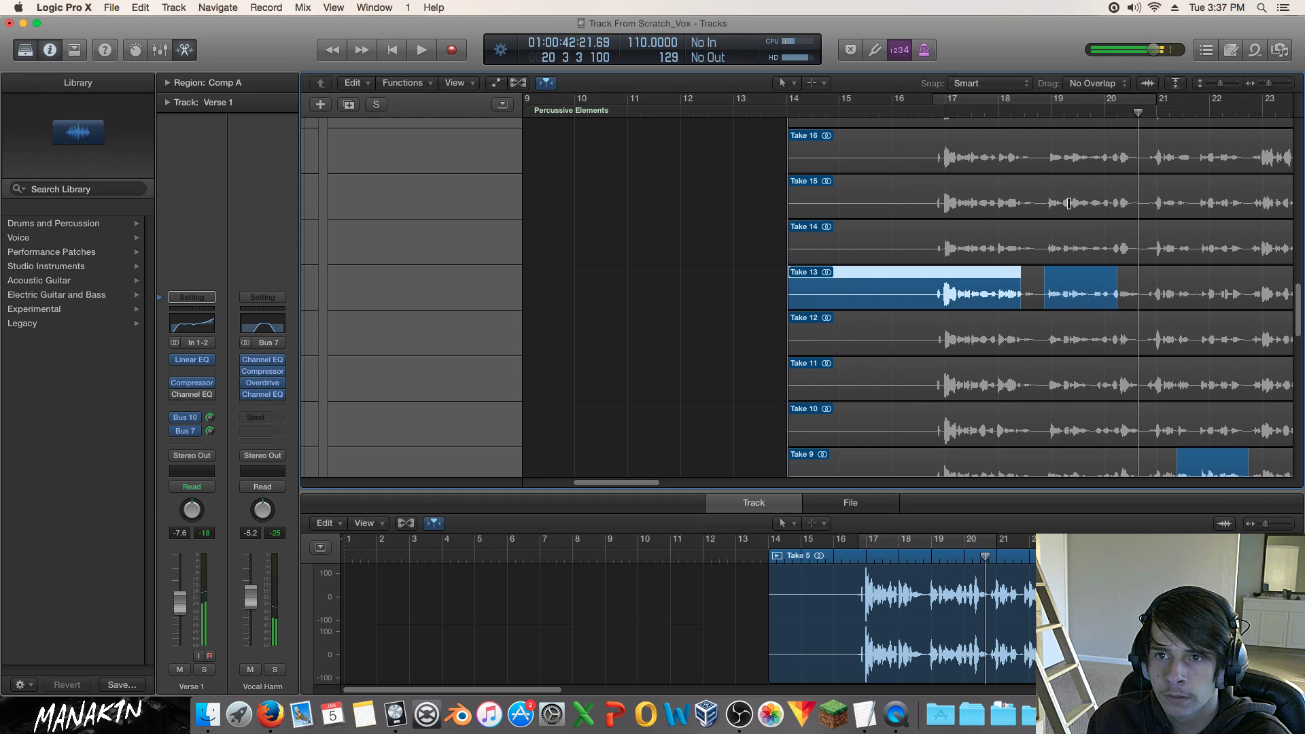
Switch the phrase at bar 19 to Take 14, set the cycle range around bars 19 and 20, and play it.
{"action": "left_click", "coordinate": [1082, 239]}
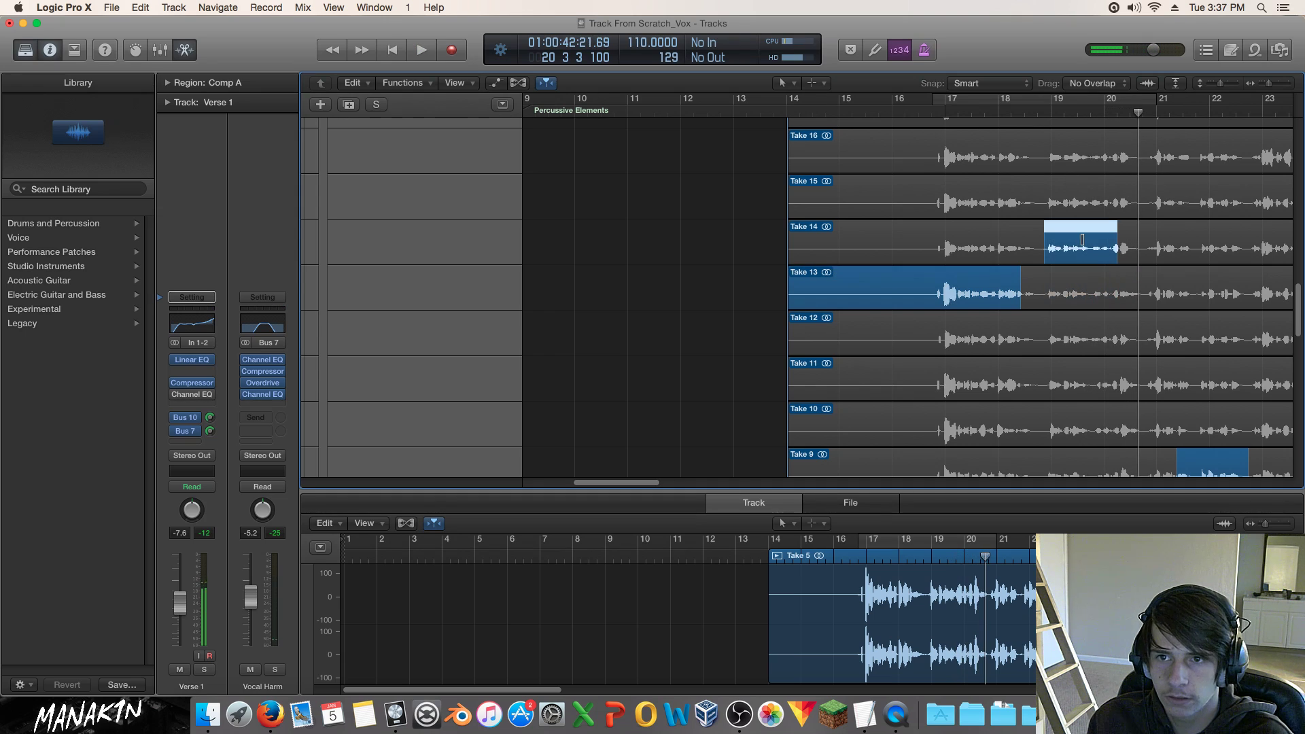
{"action": "left_click", "coordinate": [1047, 111]}
{"action": "key", "text": "space"}
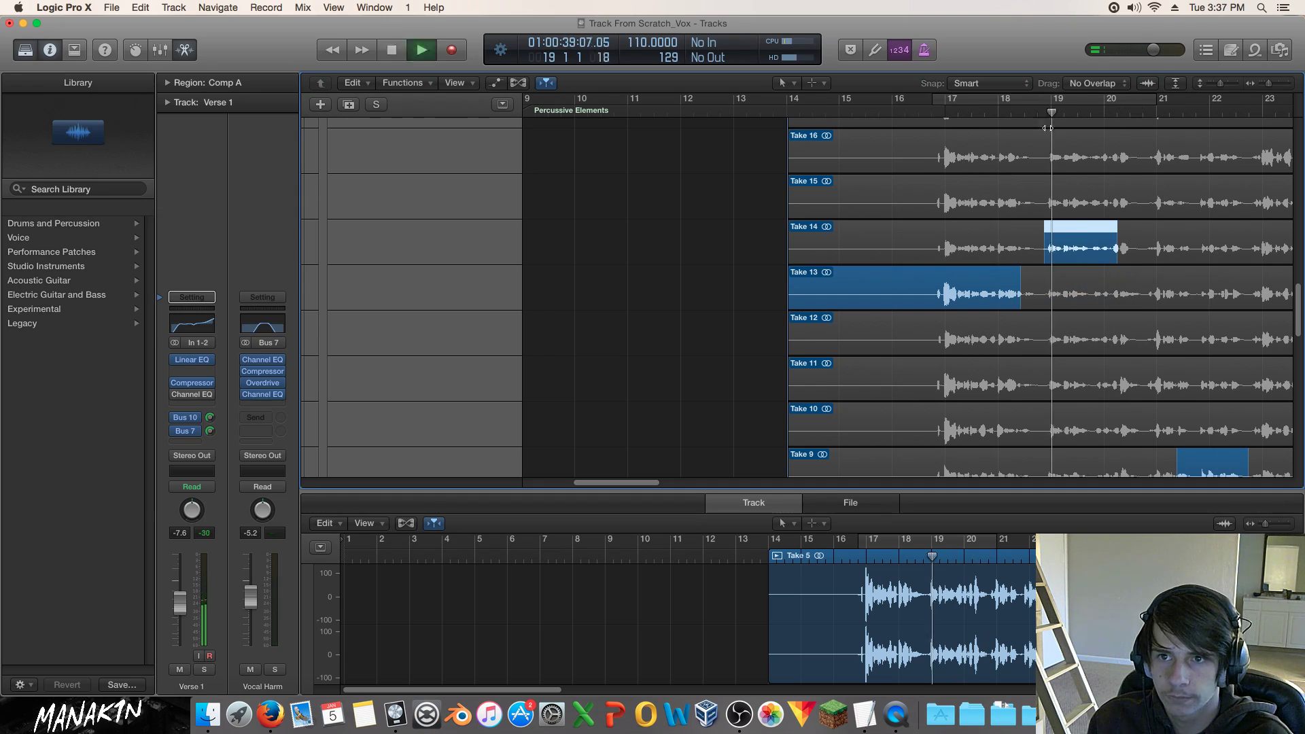
{"action": "left_click", "coordinate": [1071, 100]}
{"action": "left_click_drag", "start_coordinate": [1072, 100], "coordinate": [1041, 100]}
{"action": "key", "text": "space"}
{"action": "key", "text": "space"}
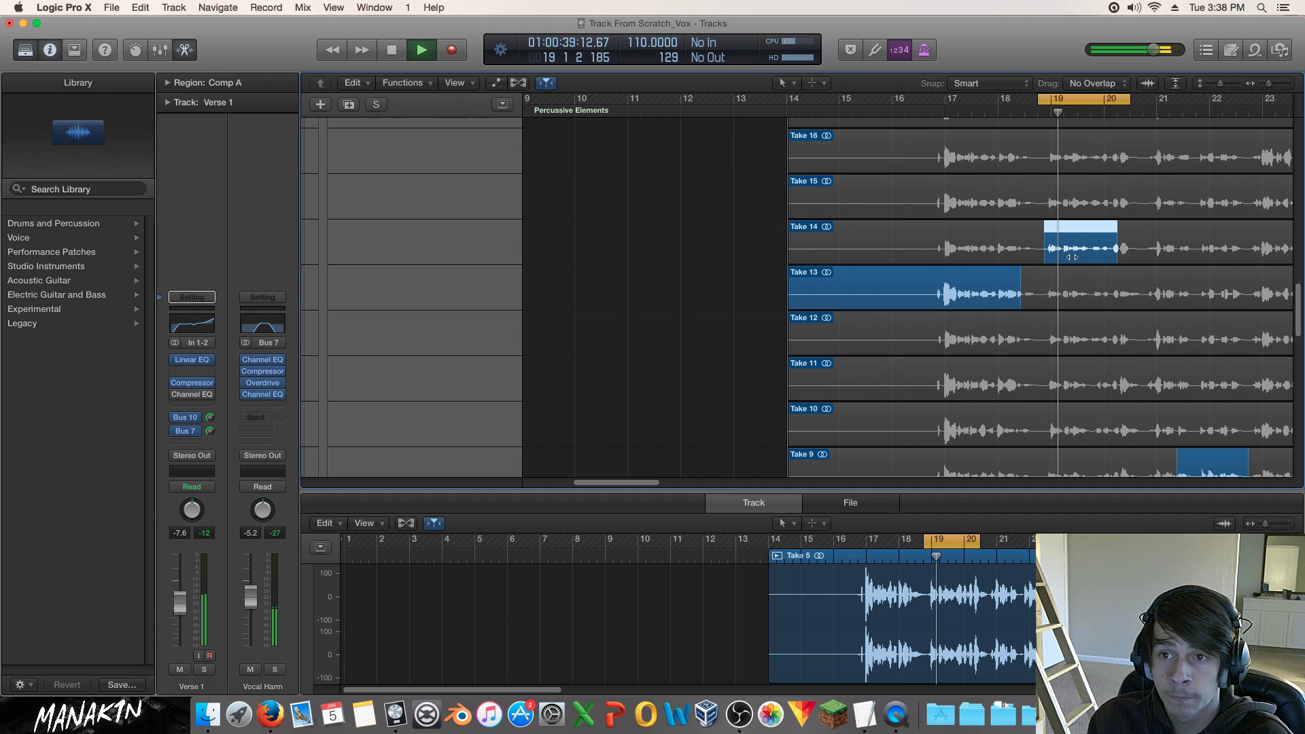
{"action": "key", "text": "space"}
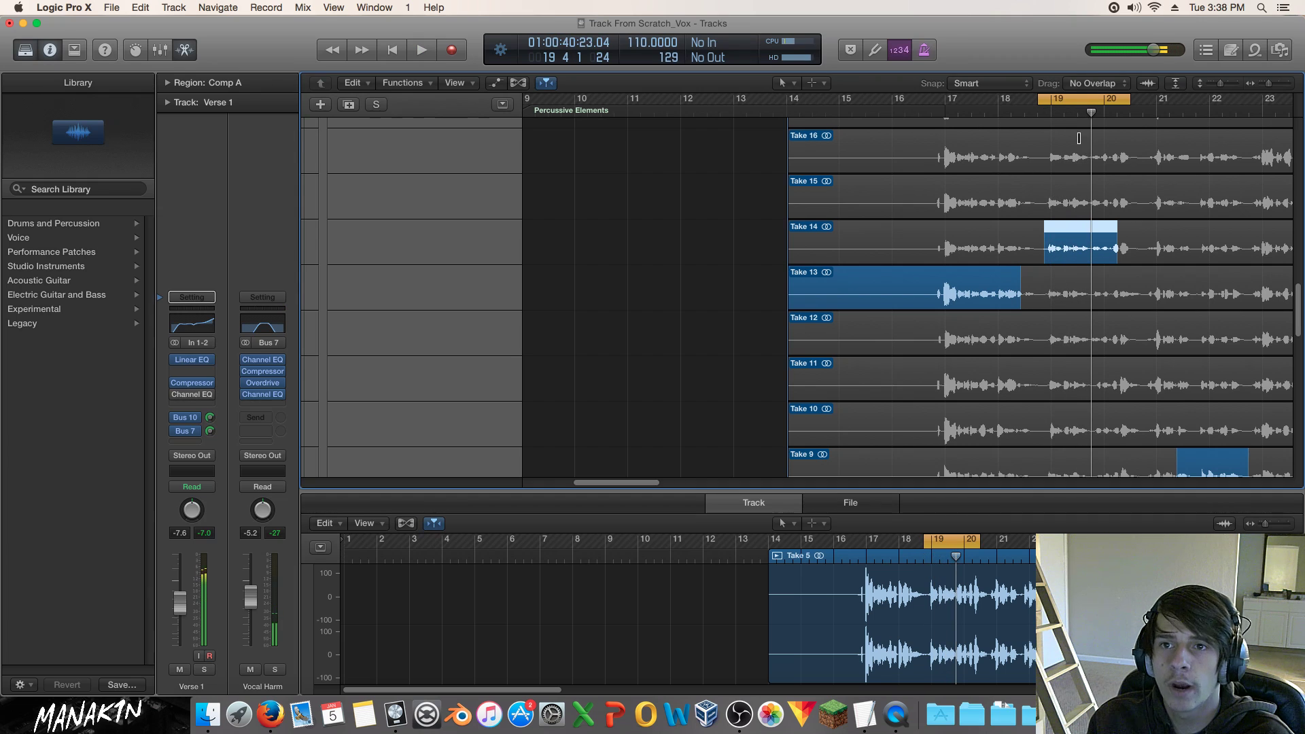
Replay the Take 14 phrase inside the cycle range, from mid bar 19 and from just before bar 19.
{"action": "left_click", "coordinate": [1274, 83]}
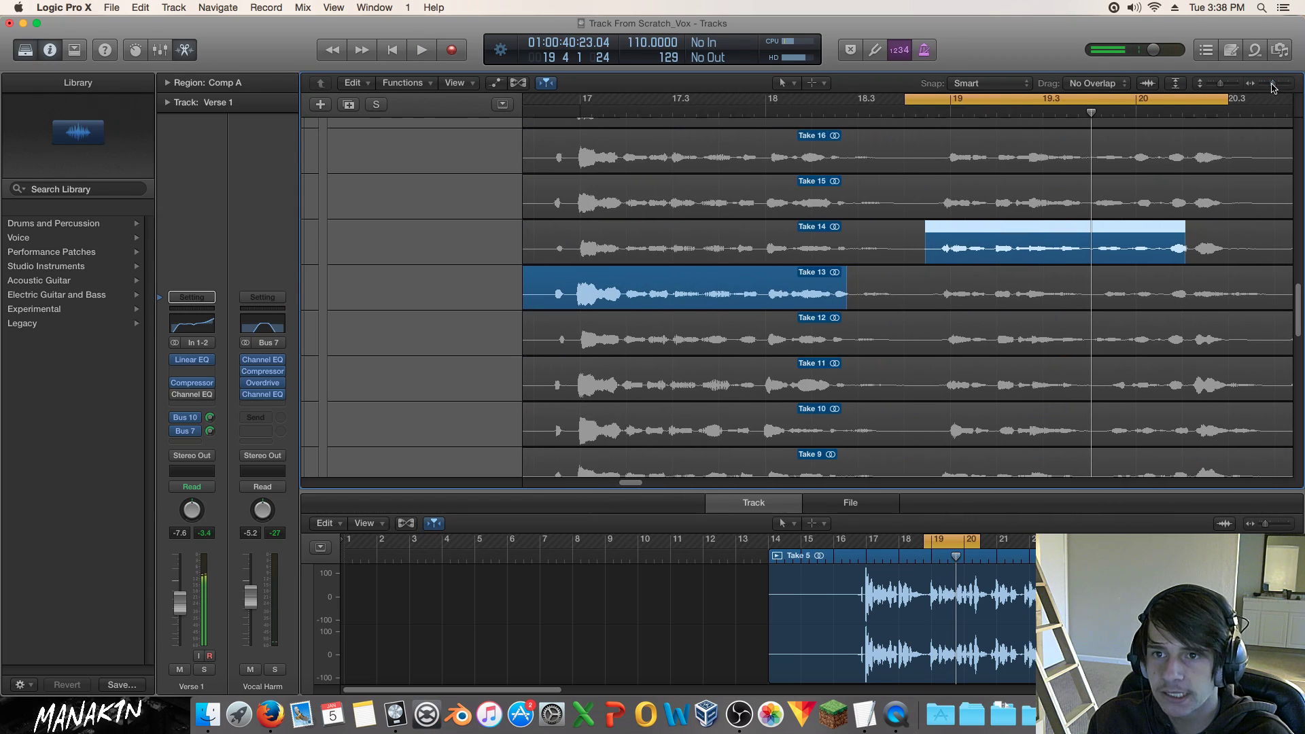
{"action": "left_click", "coordinate": [1011, 111]}
{"action": "key", "text": "space"}
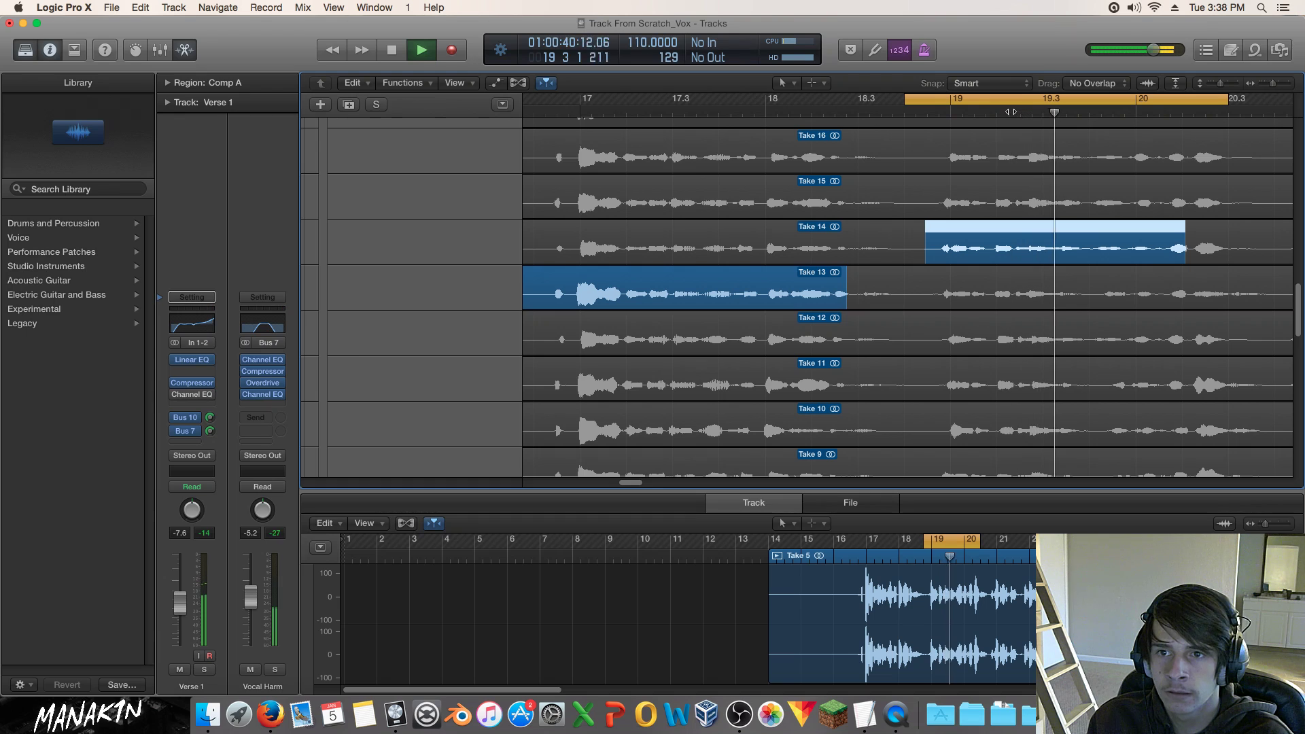
{"action": "key", "text": "space"}
{"action": "left_click", "coordinate": [933, 111]}
{"action": "key", "text": "space"}
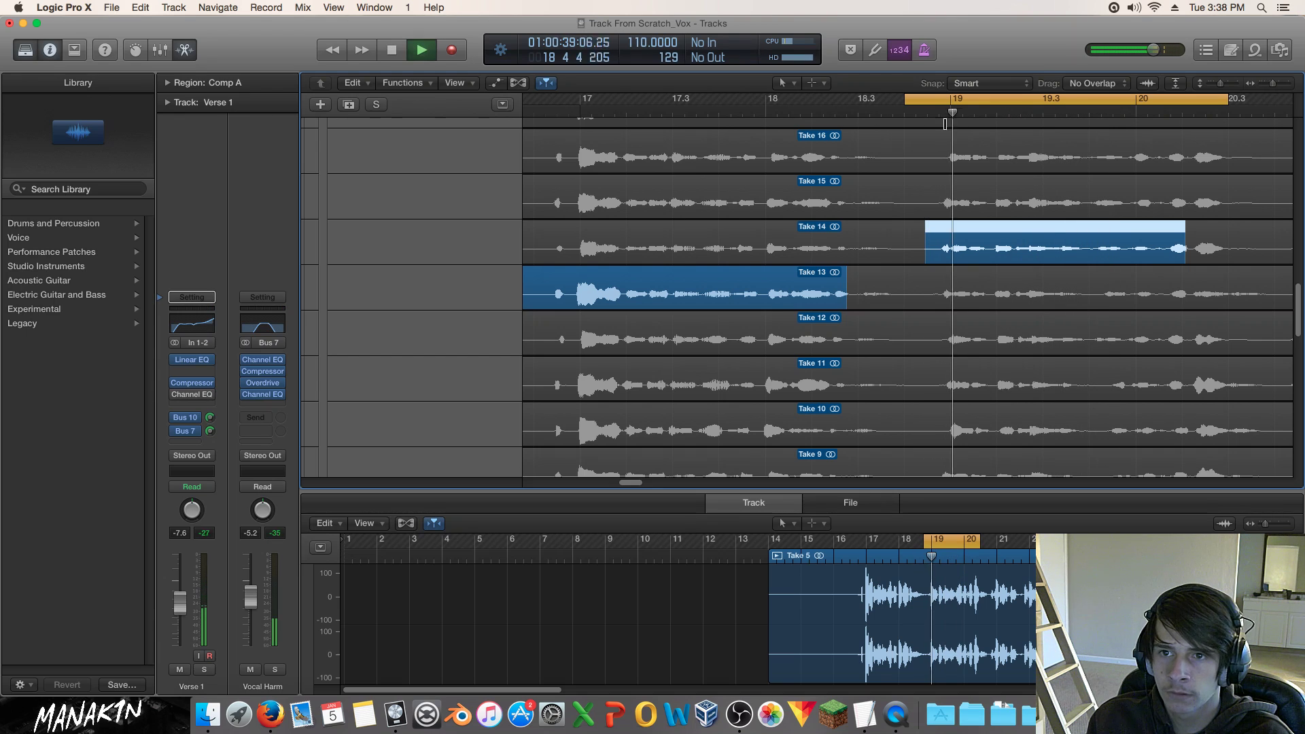
{"action": "key", "text": "space"}
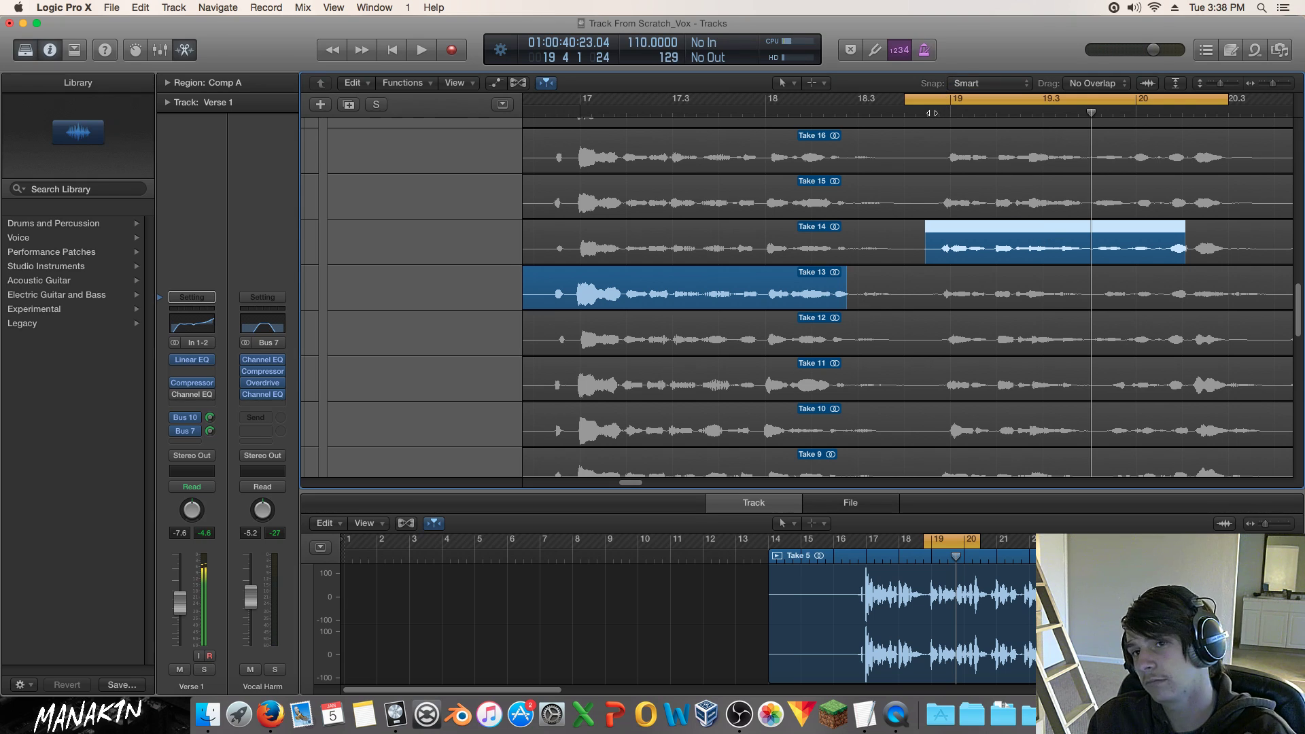
Turn off the cycle range and play the comp from bar 17 through the end of the Take 14 phrase.
{"action": "left_click", "coordinate": [1092, 102]}
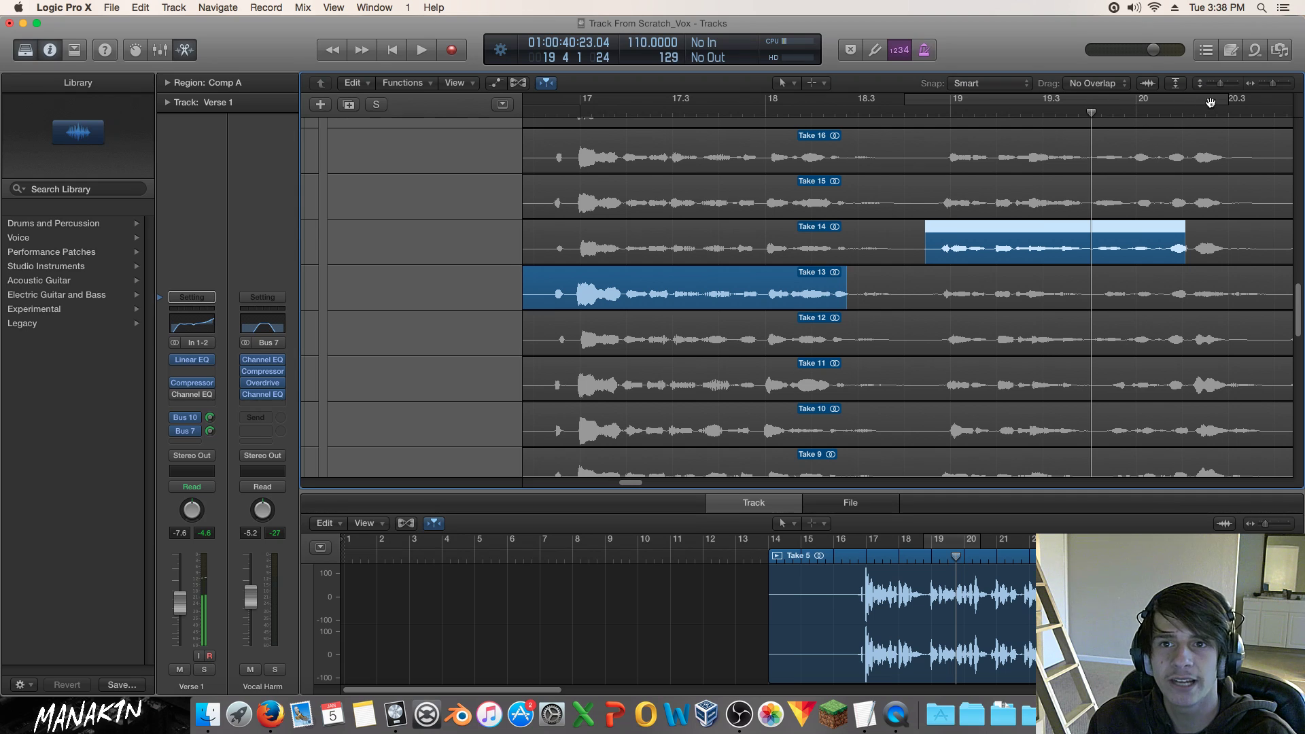
{"action": "left_click", "coordinate": [662, 109]}
{"action": "key", "text": "space"}
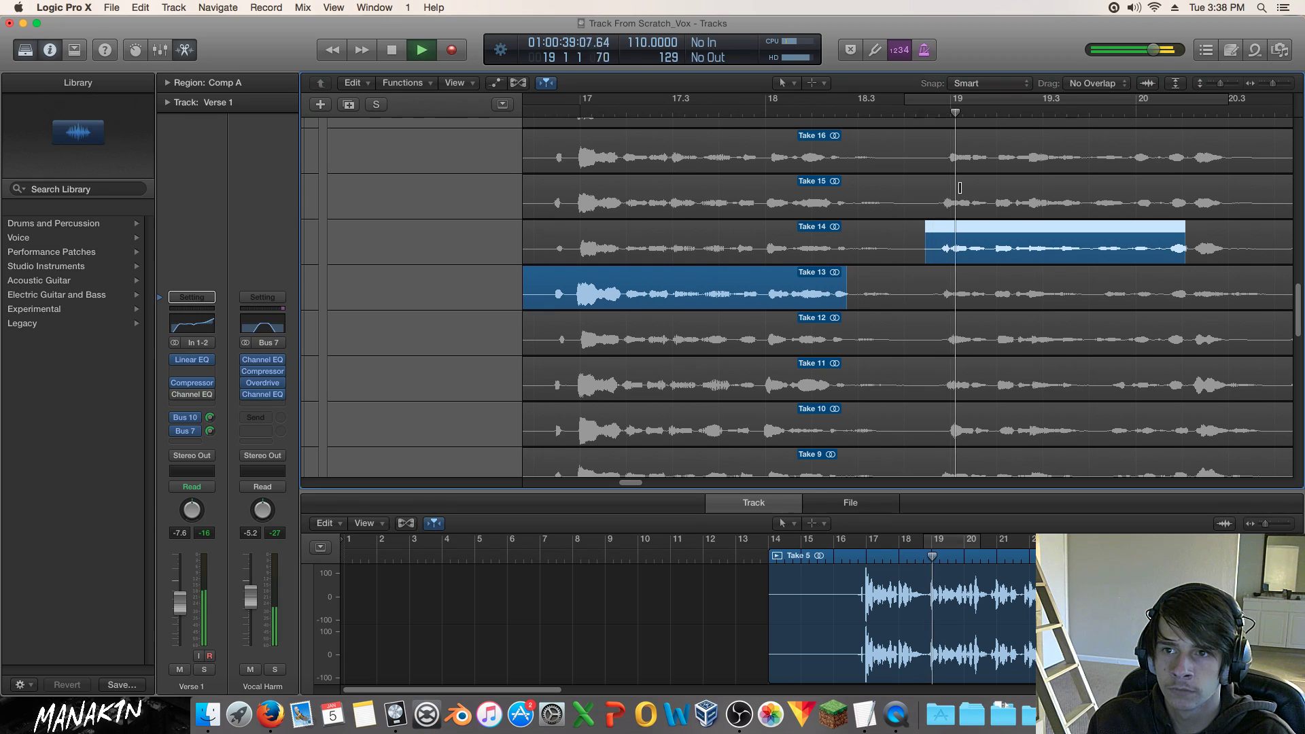
{"action": "key", "text": "space"}
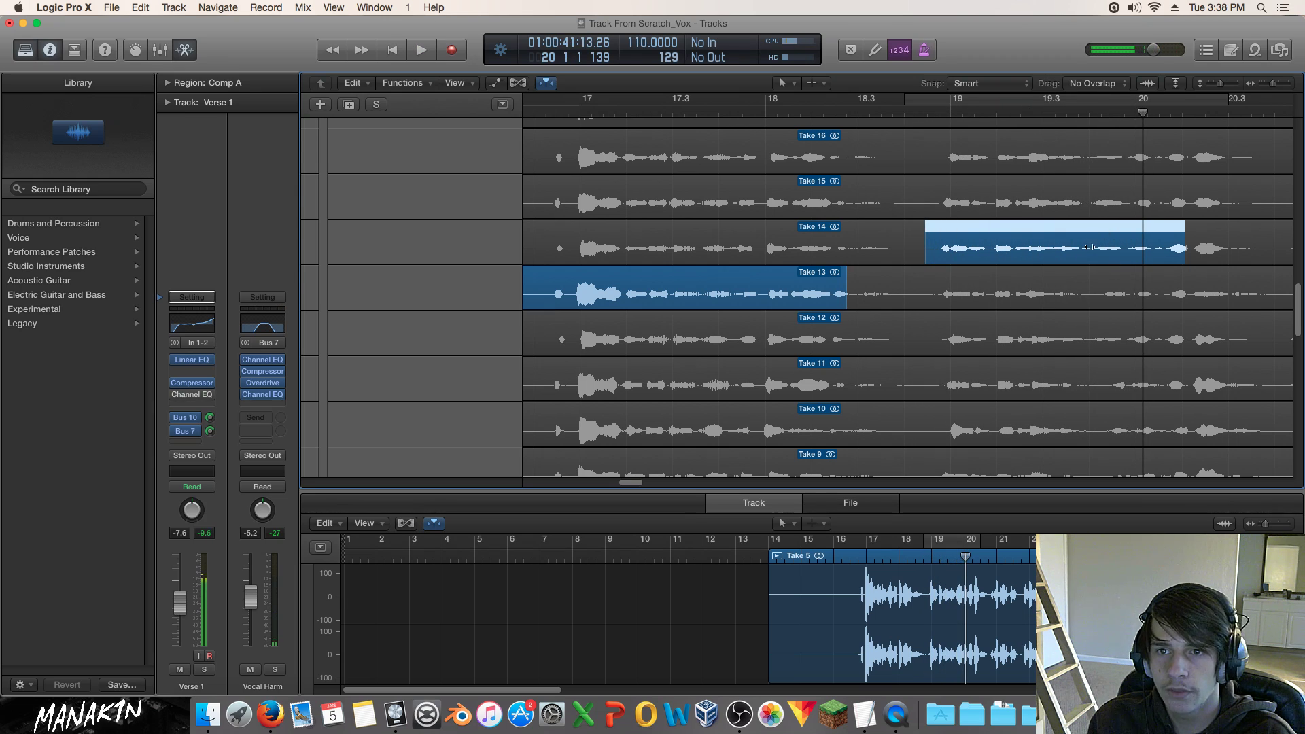
{"action": "left_click_drag", "start_coordinate": [1146, 114], "coordinate": [1073, 119]}
{"action": "key", "text": "space"}
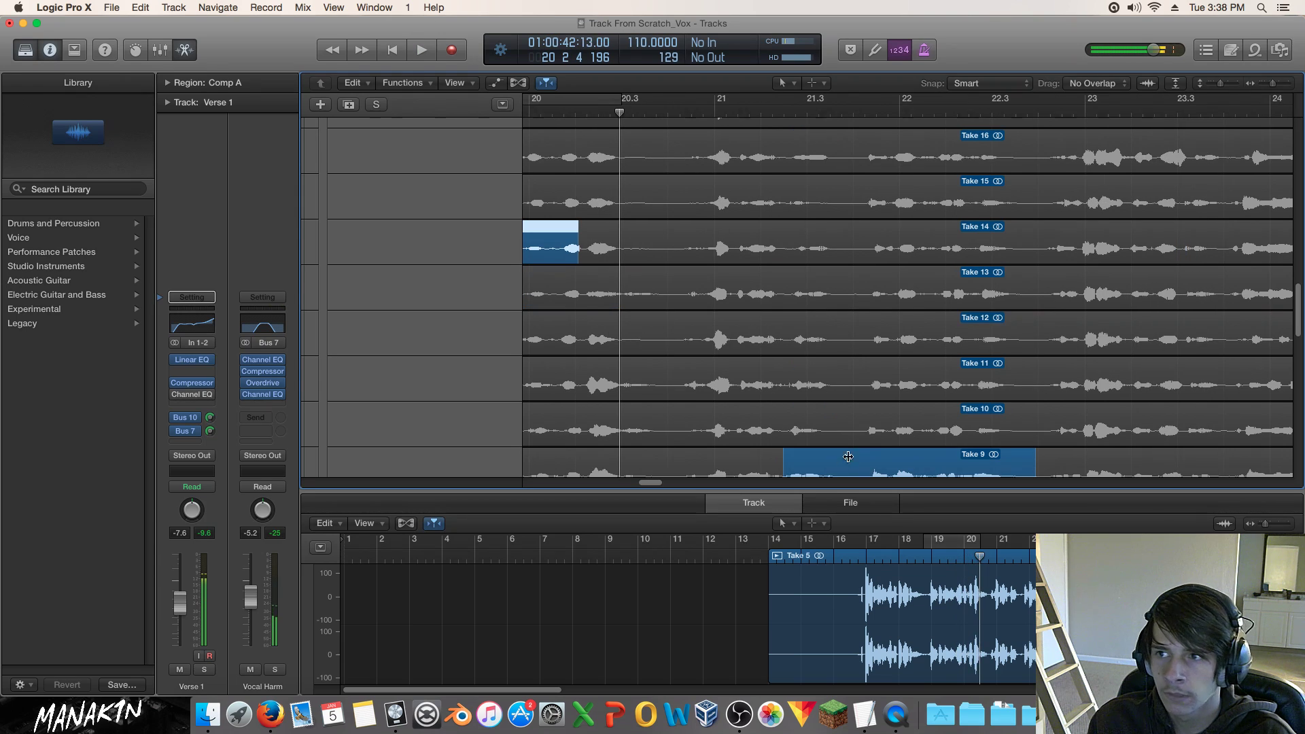
Try Take 15 from about beat 4 of bar 19 to beat 2 of bar 20, play it, and switch that section to Take 16.
{"action": "left_click_drag", "start_coordinate": [659, 484], "coordinate": [645, 487]}
{"action": "left_click", "coordinate": [804, 110]}
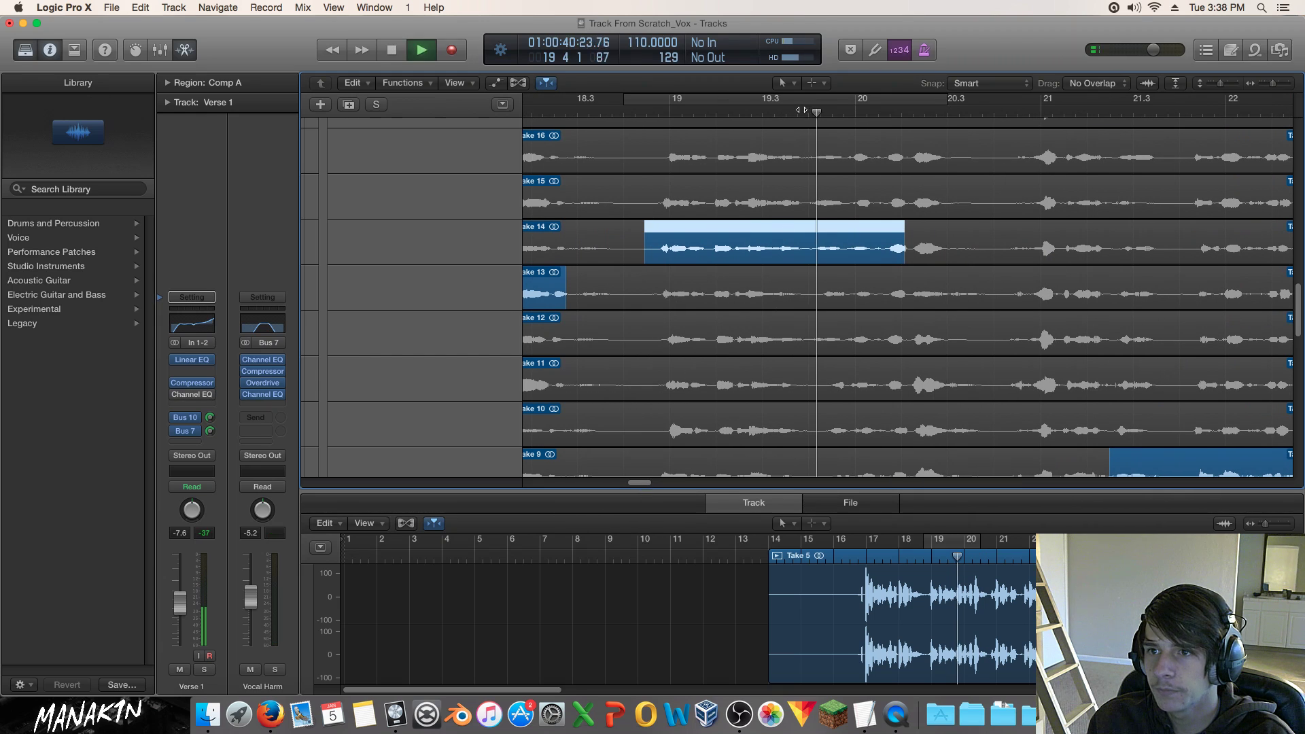
{"action": "left_click_drag", "start_coordinate": [809, 195], "coordinate": [907, 208]}
{"action": "left_click", "coordinate": [781, 110]}
{"action": "key", "text": "space"}
{"action": "key", "text": "space"}
{"action": "left_click", "coordinate": [810, 157]}
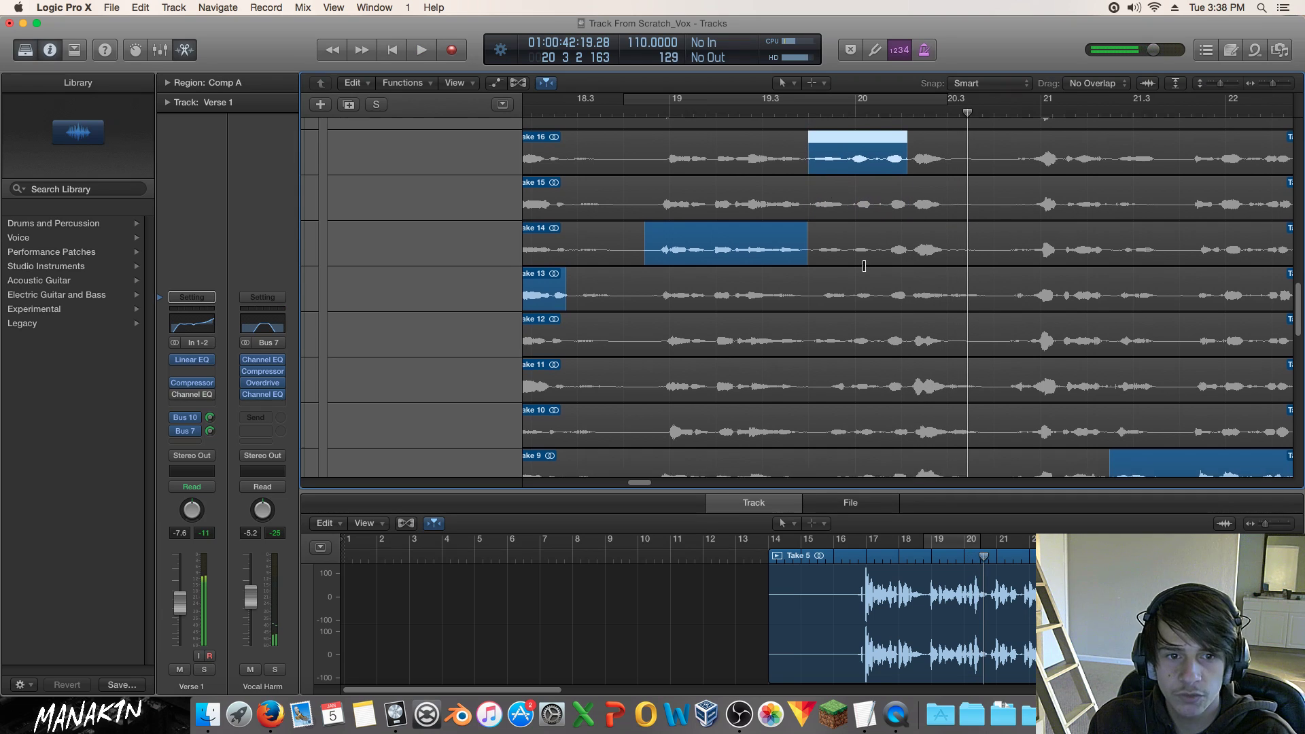
Reduce the take lanes' height and look over the Verse 1 comp and its takes.
{"action": "scroll", "coordinate": [861, 266], "scroll_direction": "up", "scroll_amount": 3}
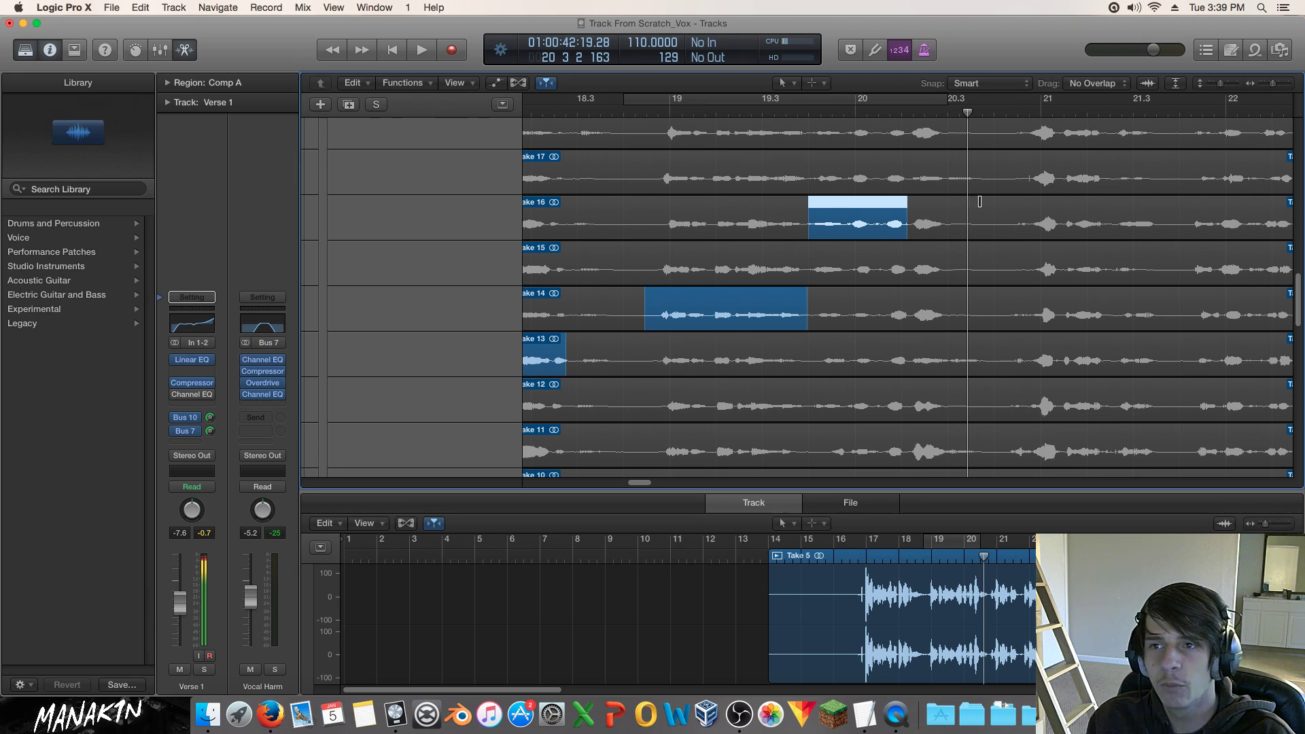
{"action": "left_click_drag", "start_coordinate": [1221, 84], "coordinate": [1218, 84]}
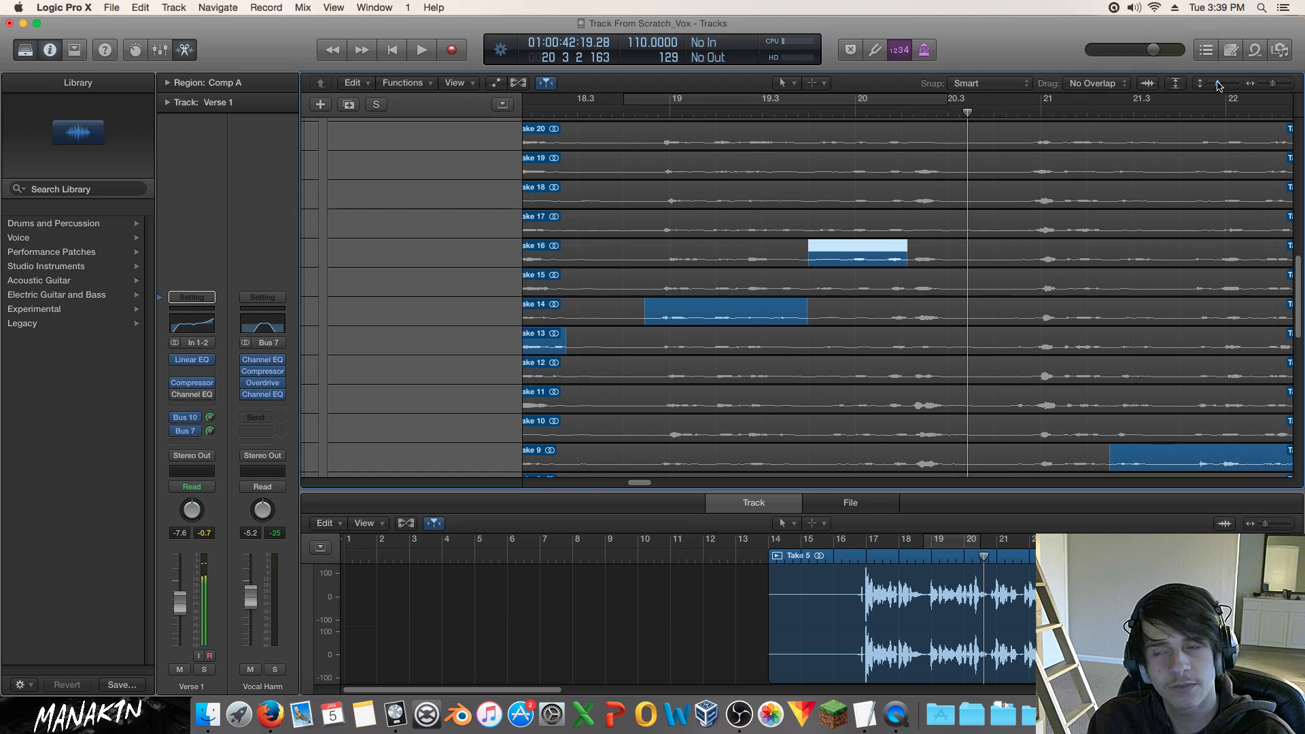
{"action": "scroll", "coordinate": [846, 356], "scroll_direction": "up", "scroll_amount": 3}
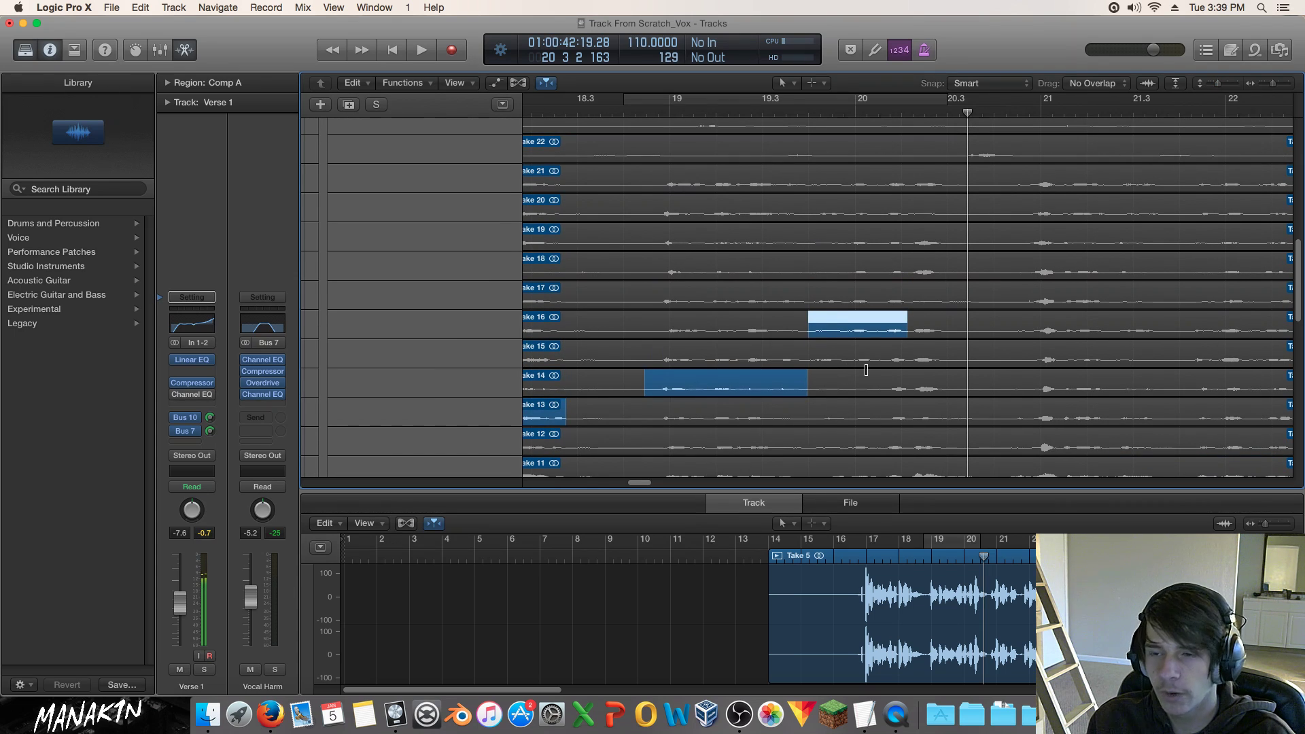
{"action": "scroll", "coordinate": [856, 169], "scroll_direction": "up", "scroll_amount": 15}
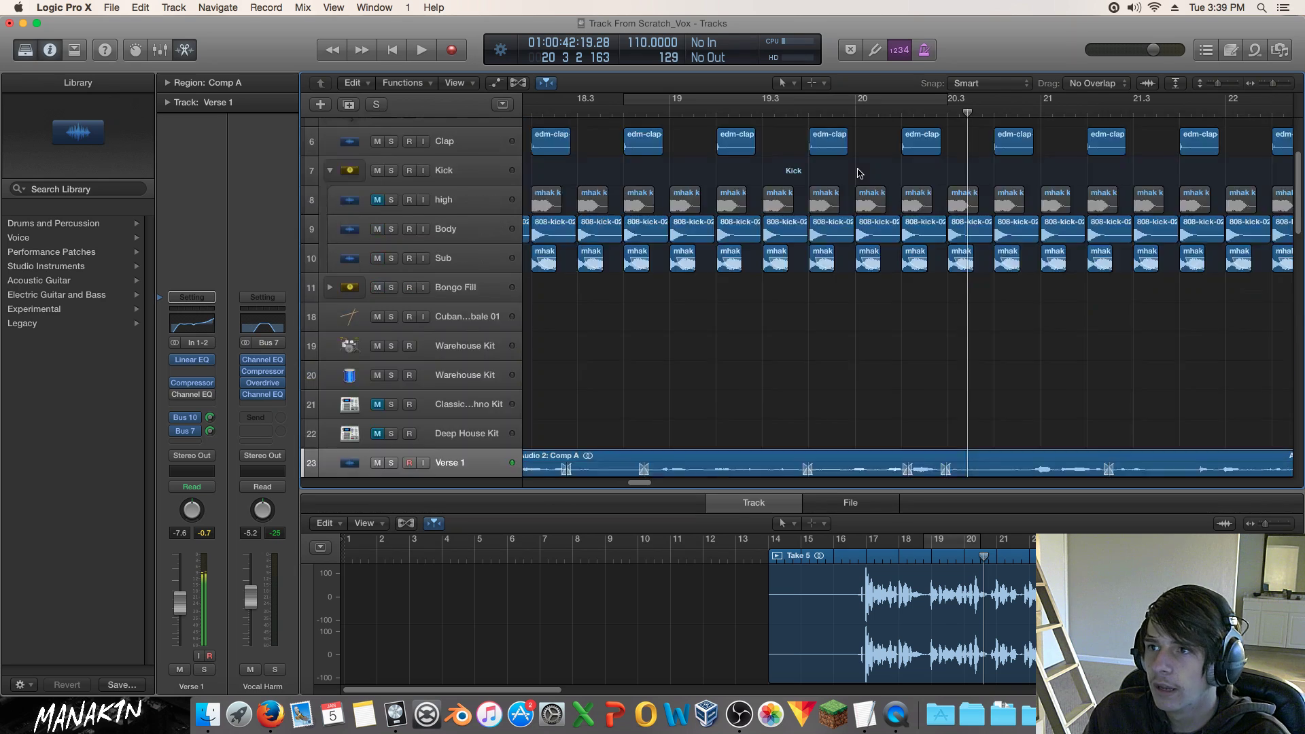
{"action": "scroll", "coordinate": [859, 169], "scroll_direction": "down", "scroll_amount": 5}
{"action": "scroll", "coordinate": [859, 170], "scroll_direction": "down", "scroll_amount": 3}
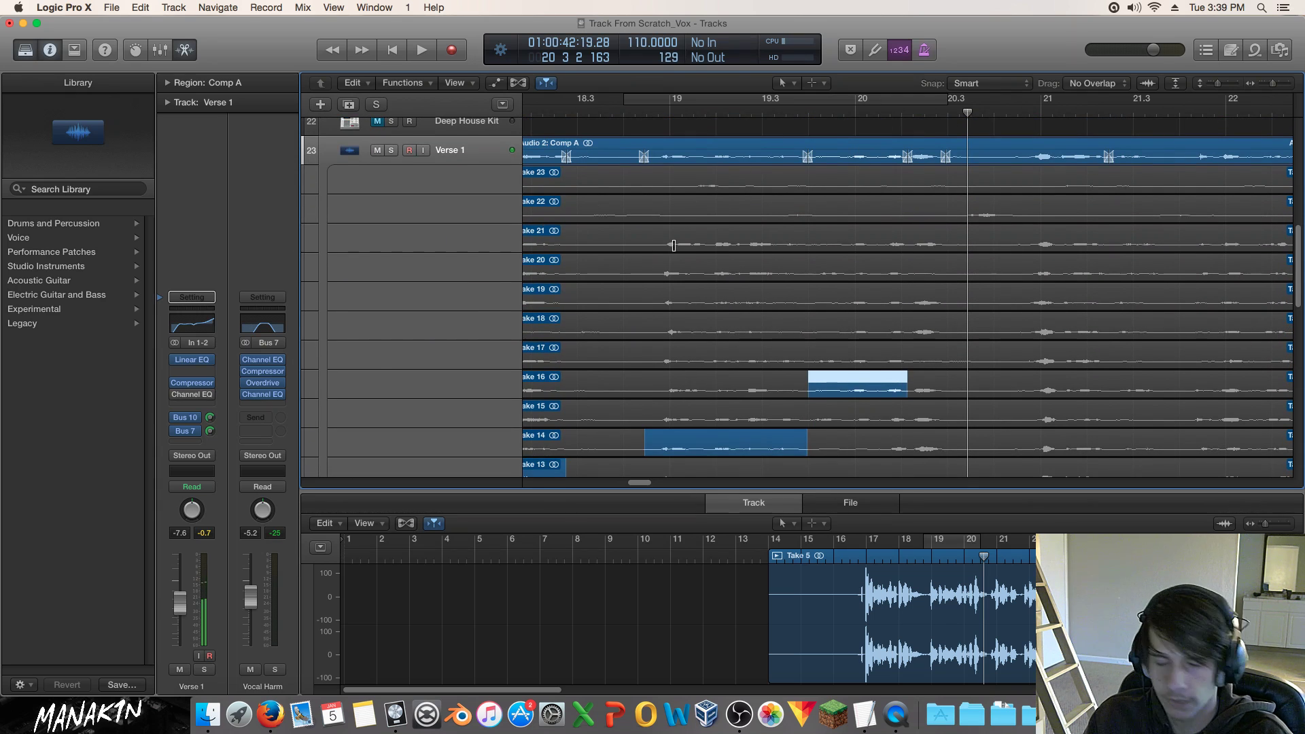
{"action": "scroll", "coordinate": [789, 246], "scroll_direction": "down", "scroll_amount": 6}
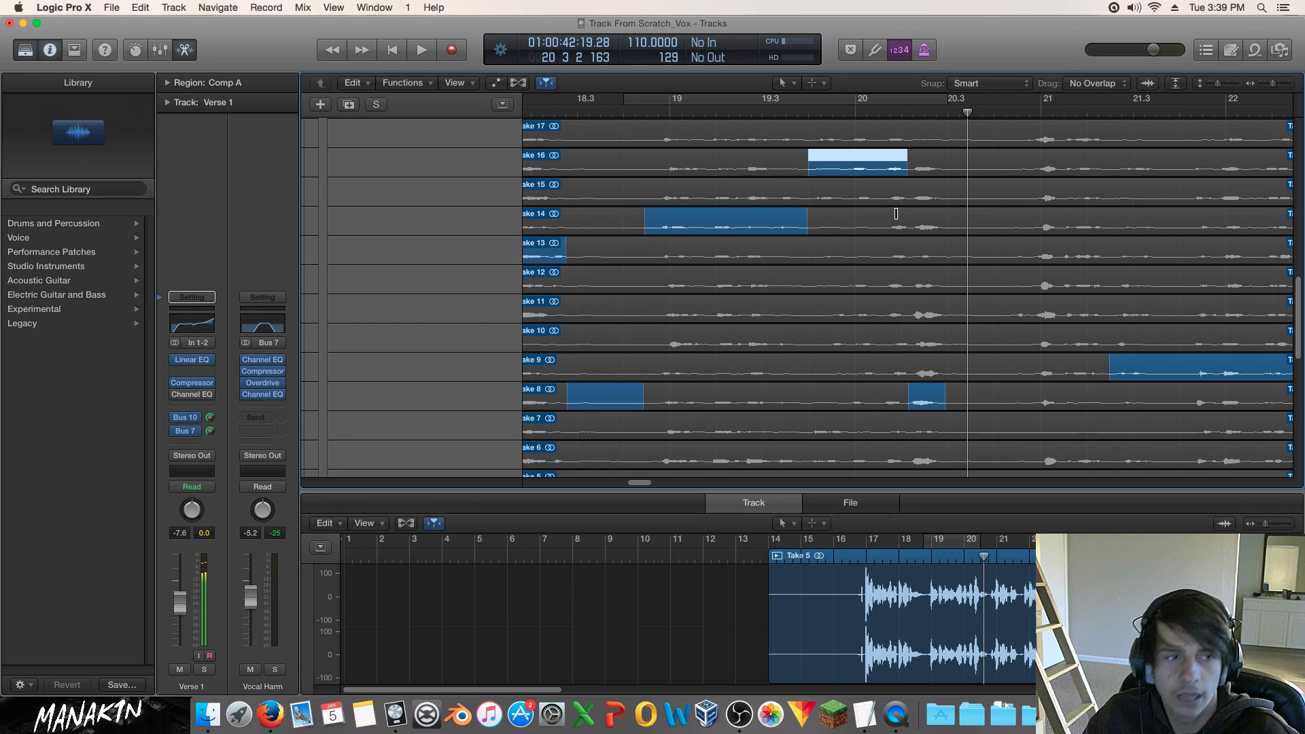
{"action": "scroll", "coordinate": [878, 196], "scroll_direction": "up", "scroll_amount": 3}
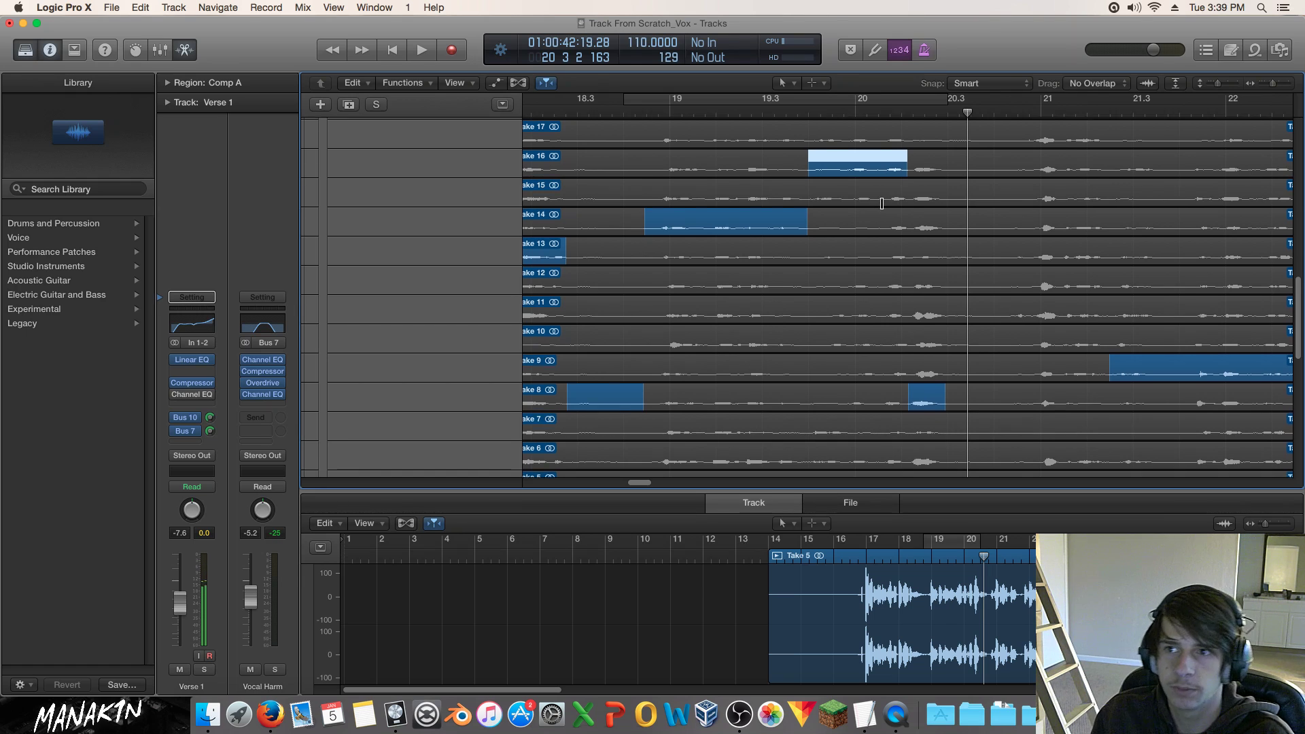
Play the Take 16 section across bars 19 and 20, then switch it to Take 17 and play that.
{"action": "left_click", "coordinate": [734, 113]}
{"action": "key", "text": "space"}
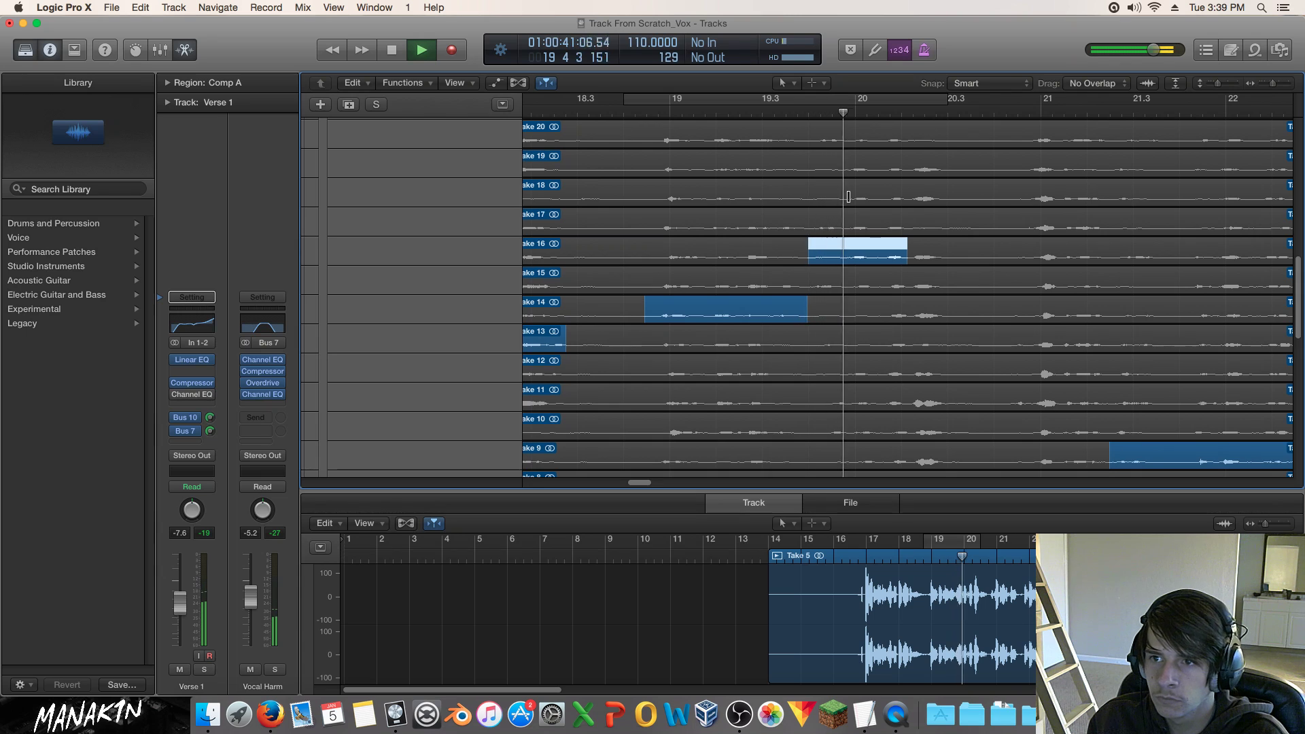
{"action": "key", "text": "space"}
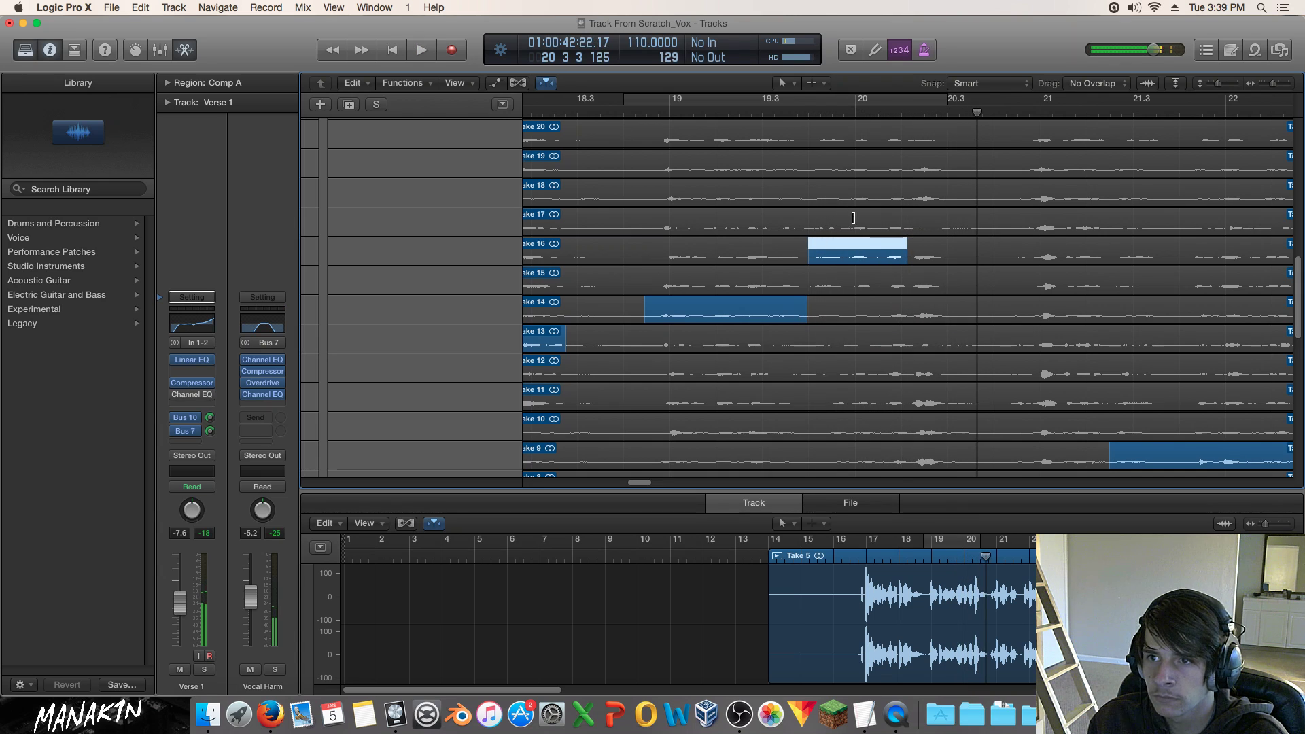
{"action": "left_click", "coordinate": [853, 218]}
{"action": "key", "text": "space"}
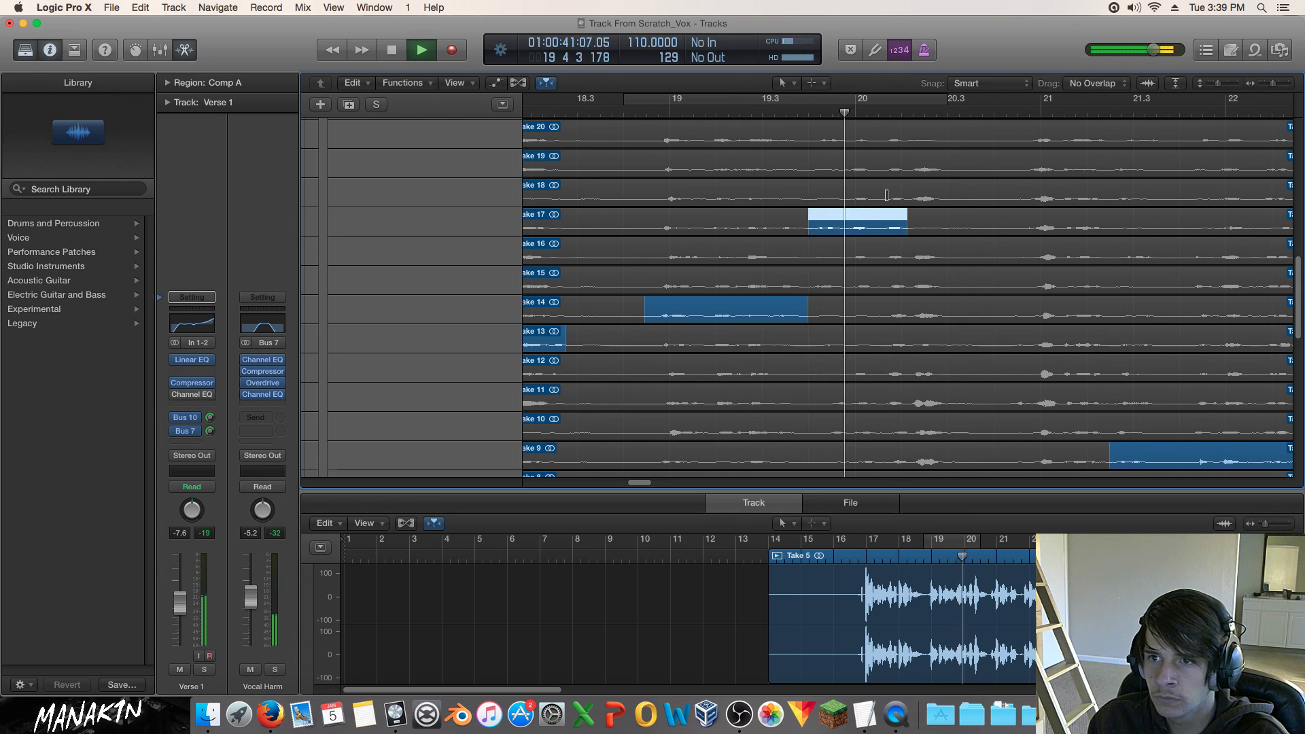
{"action": "key", "text": "space"}
Shorten the end of the Take 14 section to just past 19.3.4 and play across the edit.
{"action": "left_click_drag", "start_coordinate": [1259, 87], "coordinate": [1275, 83]}
{"action": "key", "text": "space"}
{"action": "key", "text": "space"}
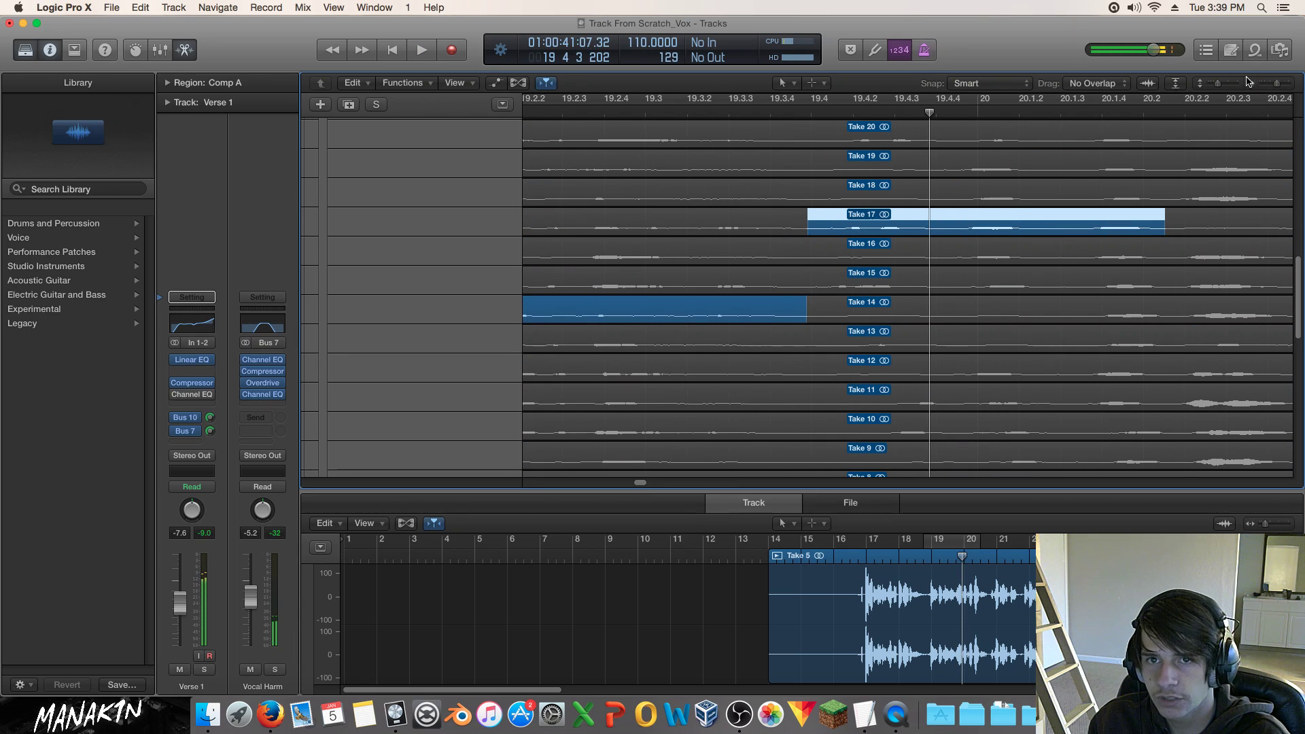
{"action": "mouse_move", "coordinate": [1216, 86]}
{"action": "left_mouse_down"}
{"action": "mouse_move", "coordinate": [1288, 86]}
{"action": "mouse_move", "coordinate": [1229, 85]}
{"action": "left_mouse_up"}
{"action": "scroll", "coordinate": [952, 223], "scroll_direction": "up", "scroll_amount": 3}
{"action": "left_click", "coordinate": [718, 112]}
{"action": "scroll", "coordinate": [951, 306], "scroll_direction": "down", "scroll_amount": 8}
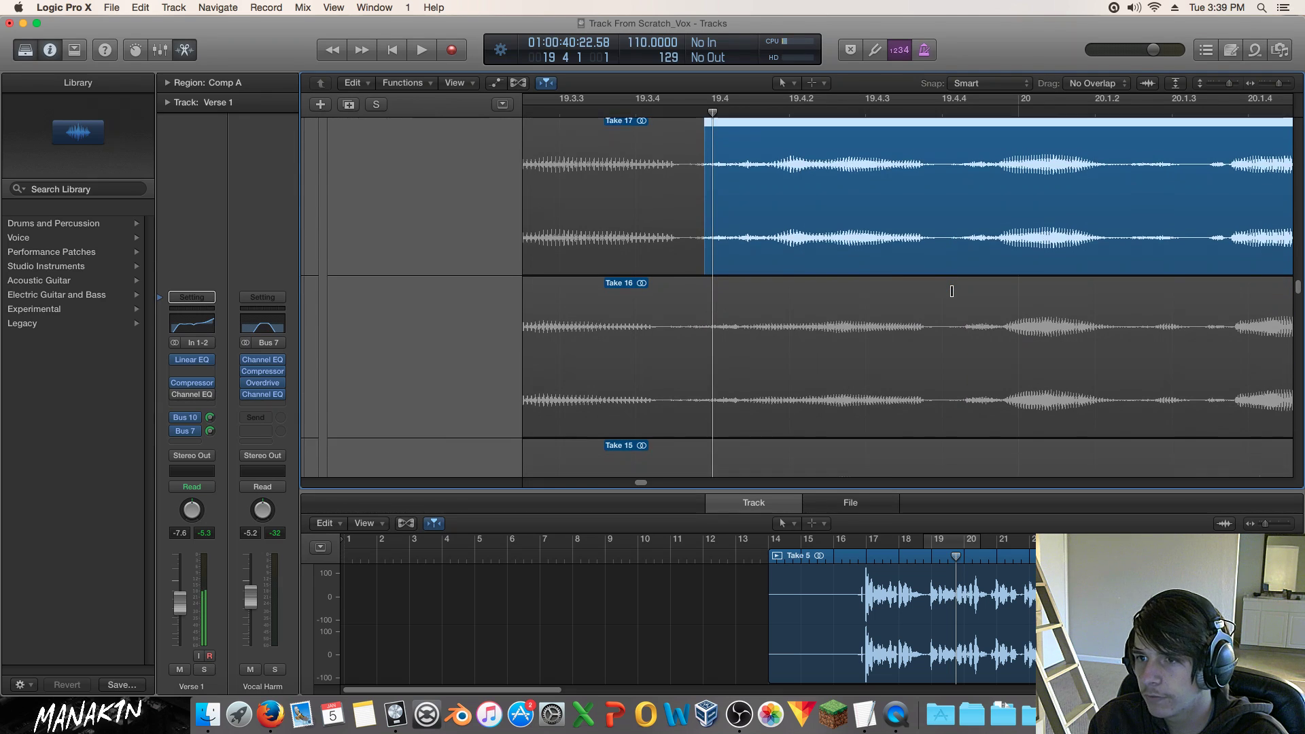
{"action": "left_click_drag", "start_coordinate": [692, 303], "coordinate": [656, 327]}
{"action": "left_click", "coordinate": [599, 102]}
{"action": "key", "text": "space"}
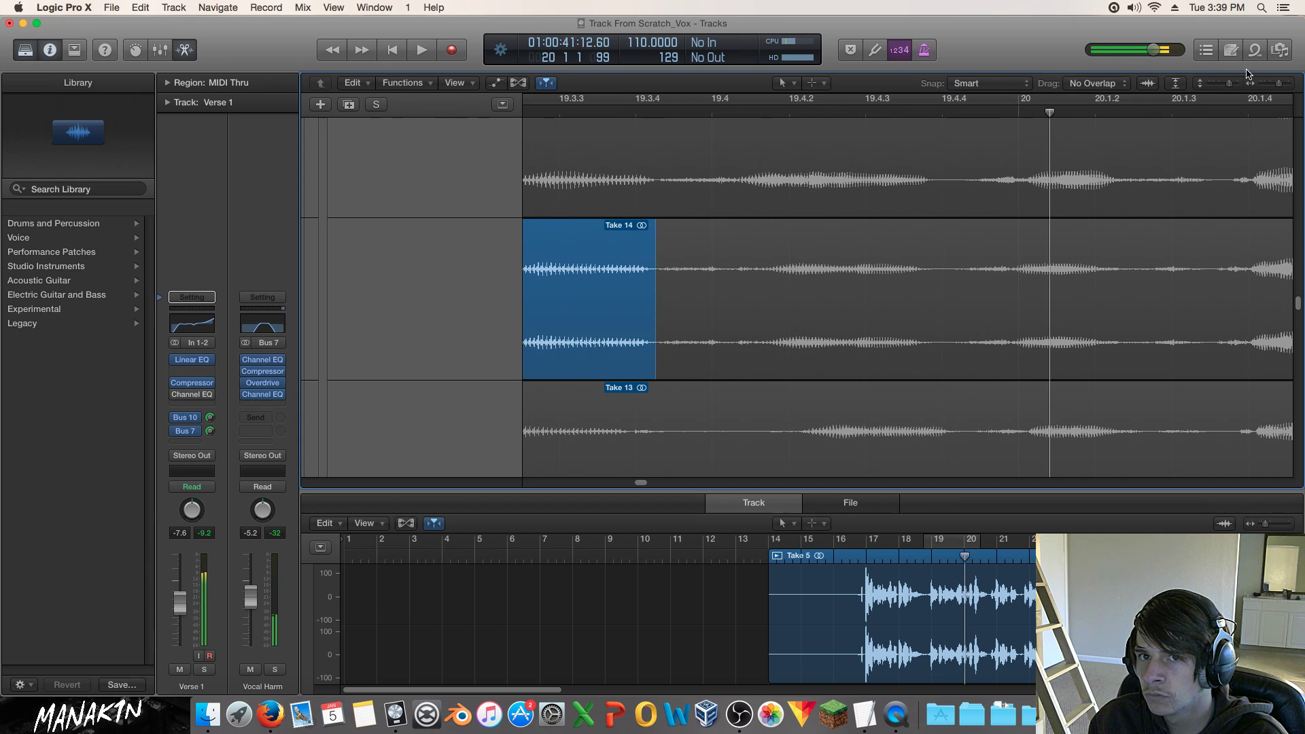
Play the comp across bars 19 and 20 to check the end of the Take 14 section.
{"action": "left_click", "coordinate": [1271, 84]}
{"action": "left_click", "coordinate": [855, 117]}
{"action": "key", "text": "space"}
{"action": "scroll", "coordinate": [977, 157], "scroll_direction": "up", "scroll_amount": 2}
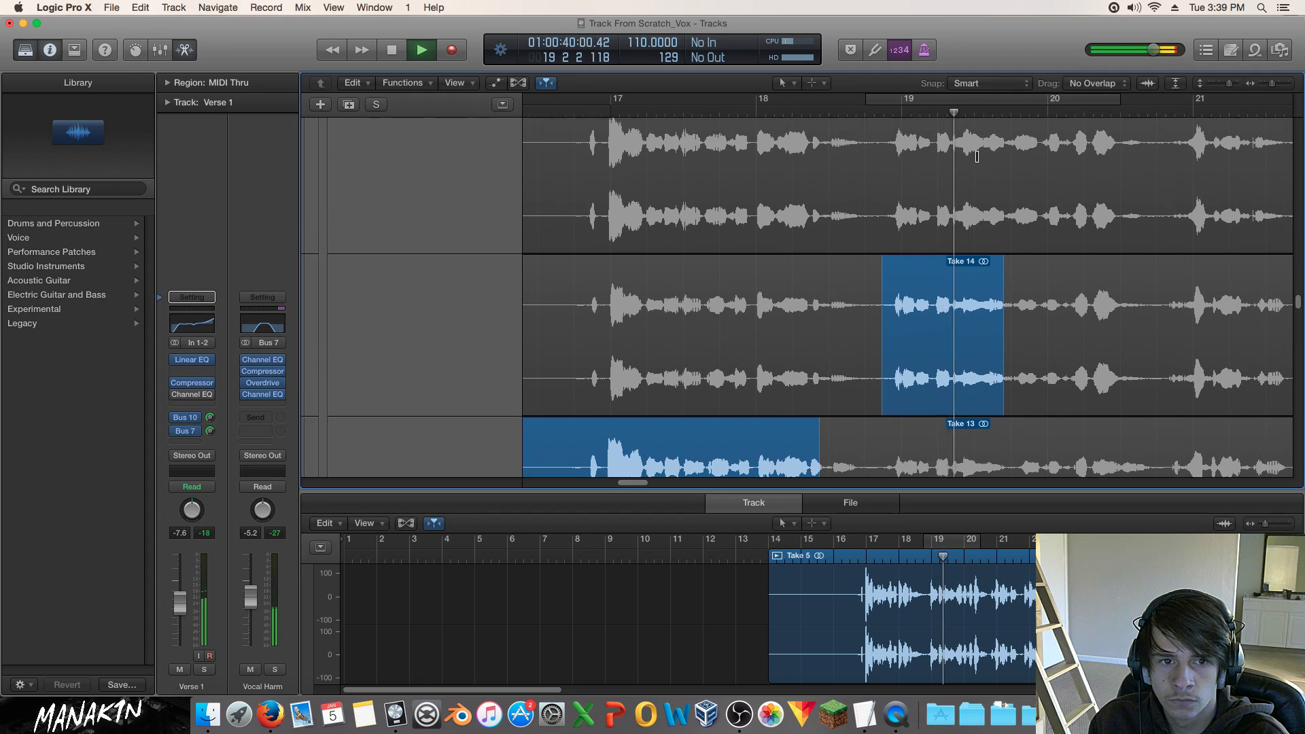
{"action": "scroll", "coordinate": [977, 157], "scroll_direction": "up", "scroll_amount": 2}
{"action": "key", "text": "space"}
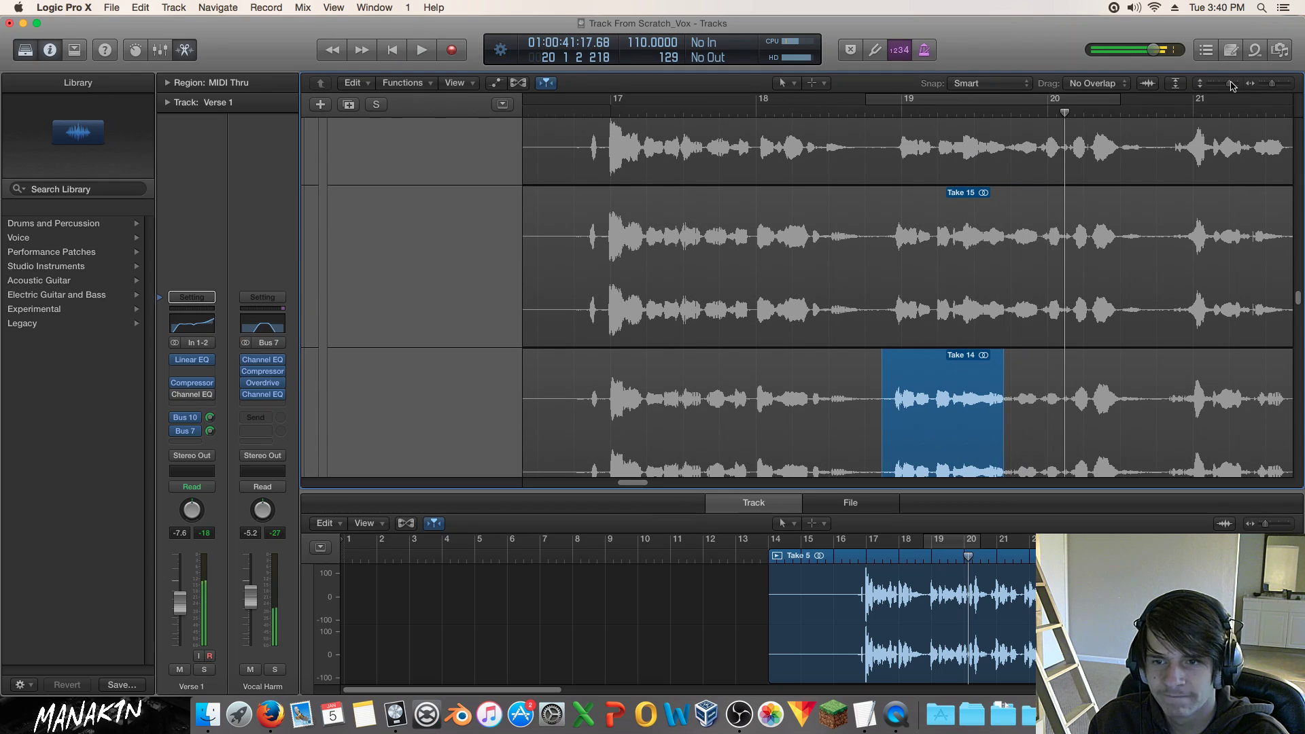
Extend the end of the Take 14 section slightly, to just before 19.4, and play across the edit.
{"action": "left_click", "coordinate": [1279, 84]}
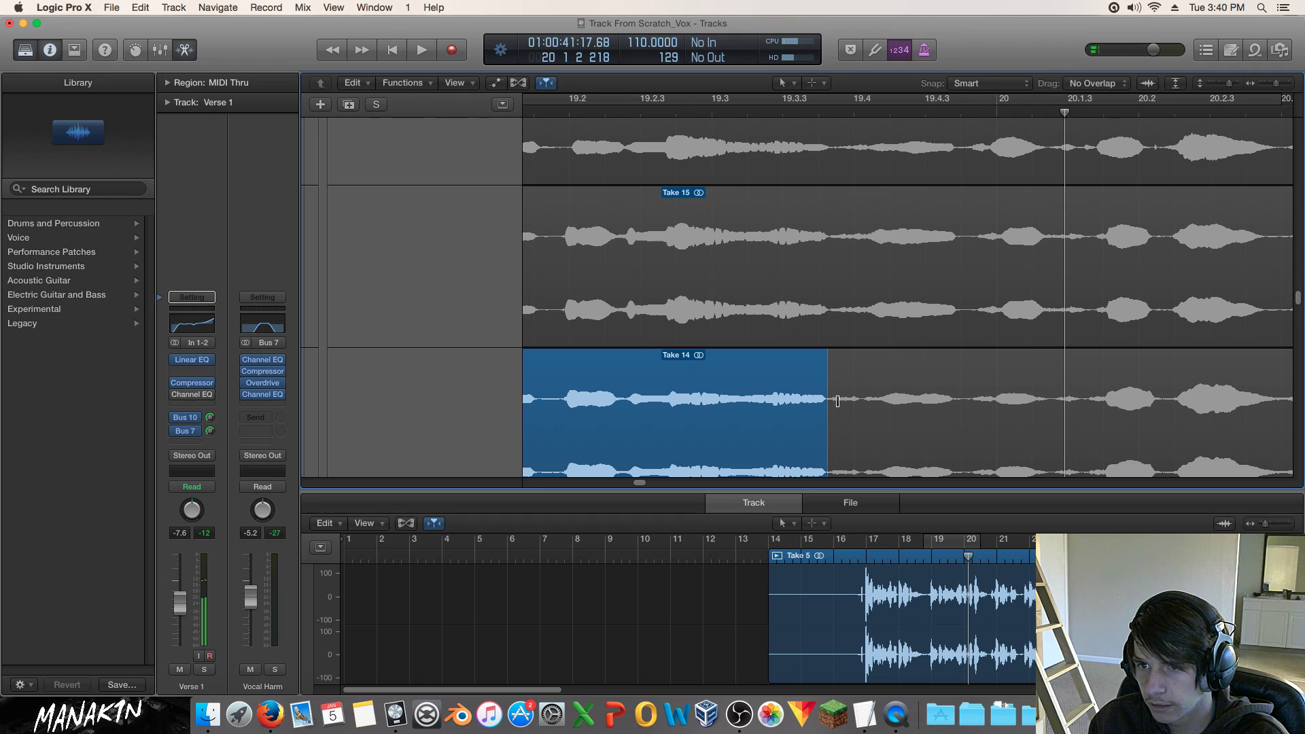
{"action": "left_click_drag", "start_coordinate": [828, 408], "coordinate": [834, 408]}
{"action": "left_click", "coordinate": [741, 115]}
{"action": "key", "text": "space"}
{"action": "key", "text": "space"}
{"action": "left_click_drag", "start_coordinate": [834, 419], "coordinate": [842, 419]}
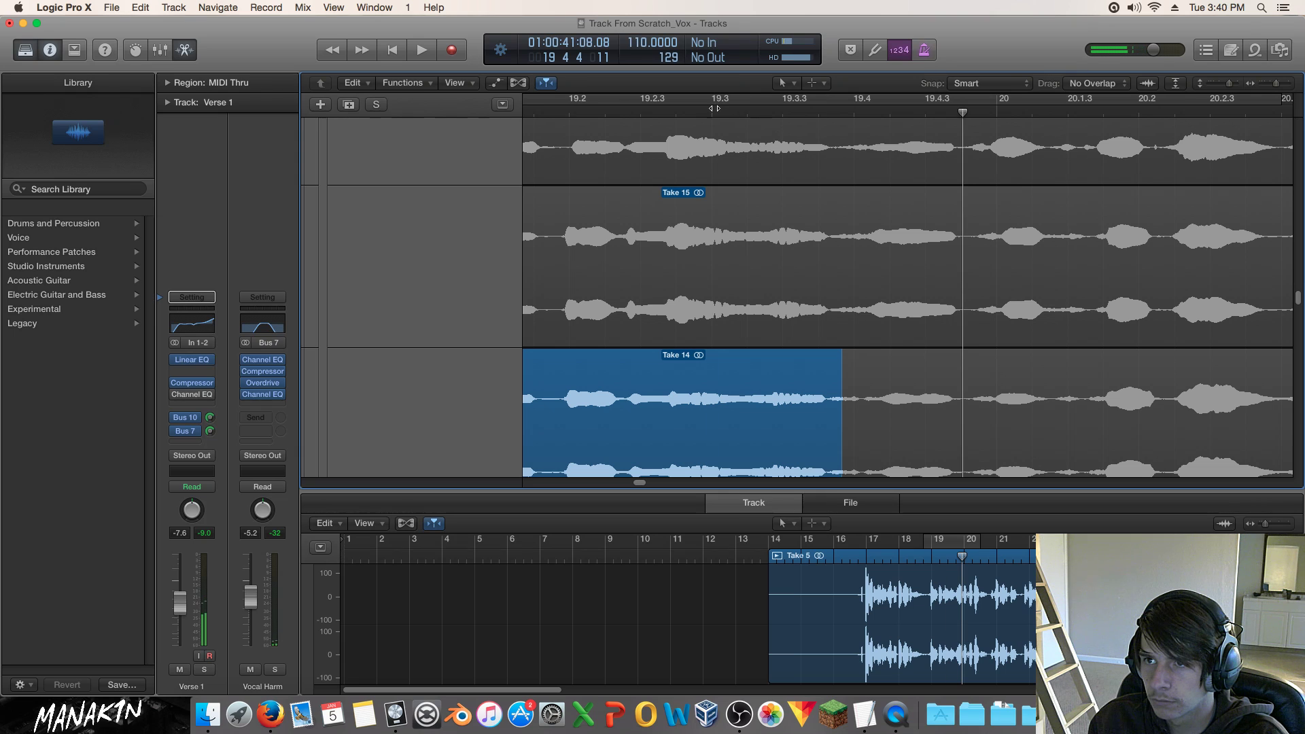
{"action": "left_click", "coordinate": [713, 110]}
{"action": "key", "text": "space"}
{"action": "key", "text": "space"}
{"action": "left_click_drag", "start_coordinate": [844, 391], "coordinate": [843, 391]}
Switch the section after Take 14, from about 19.4 to beat 2 of bar 20, to Take 16 and play it.
{"action": "scroll", "coordinate": [883, 269], "scroll_direction": "up", "scroll_amount": 5}
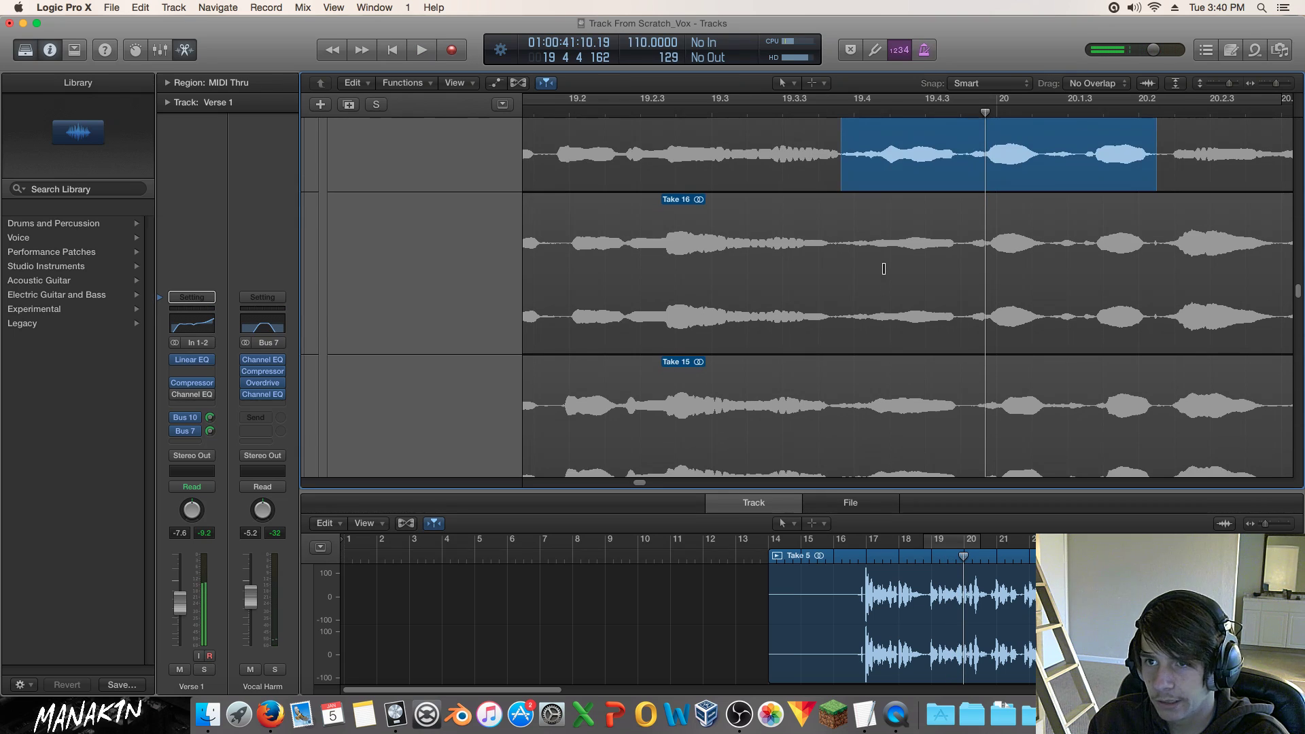
{"action": "left_click", "coordinate": [883, 268]}
{"action": "left_click", "coordinate": [741, 106]}
{"action": "key", "text": "space"}
{"action": "key", "text": "space"}
Move the end of the Take 14 section slightly earlier, between 19.3.4 and 19.4, and play into the Take 16 section.
{"action": "scroll", "coordinate": [877, 381], "scroll_direction": "down", "scroll_amount": 8}
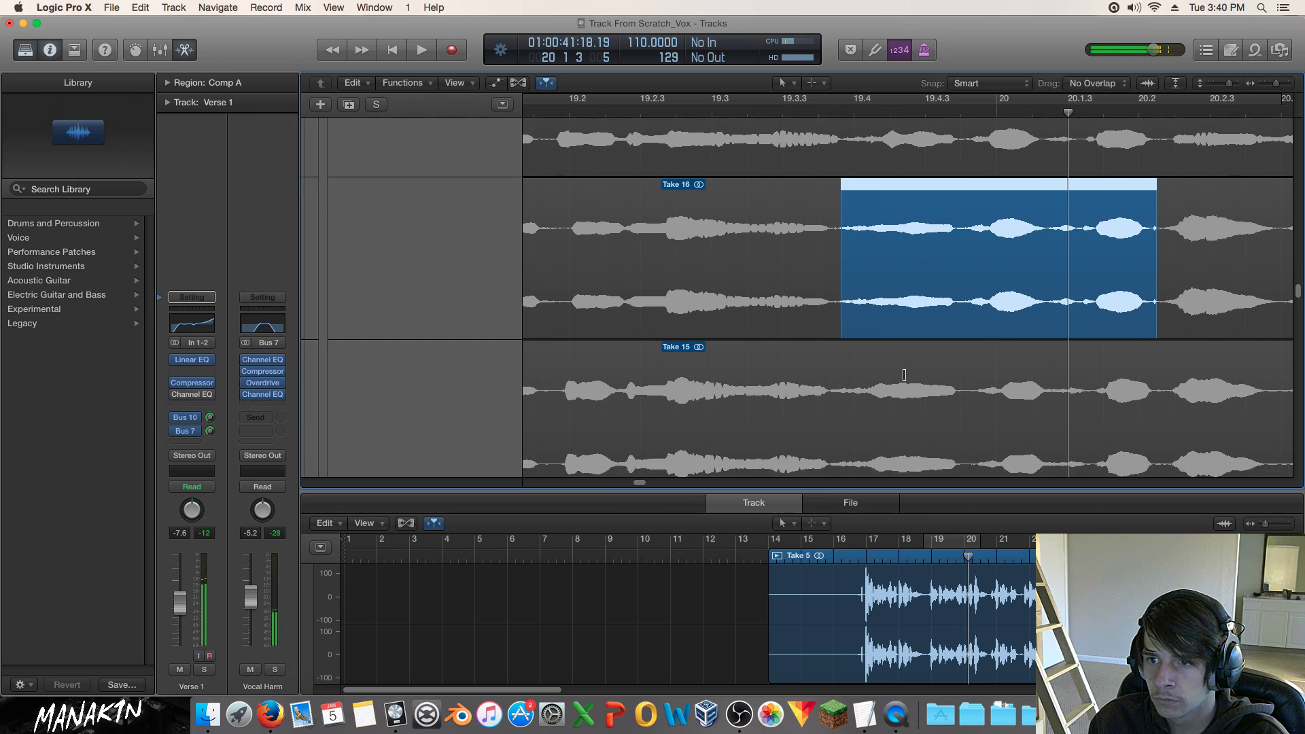
{"action": "left_click_drag", "start_coordinate": [840, 373], "coordinate": [836, 373]}
{"action": "left_click", "coordinate": [718, 102]}
{"action": "key", "text": "space"}
{"action": "key", "text": "space"}
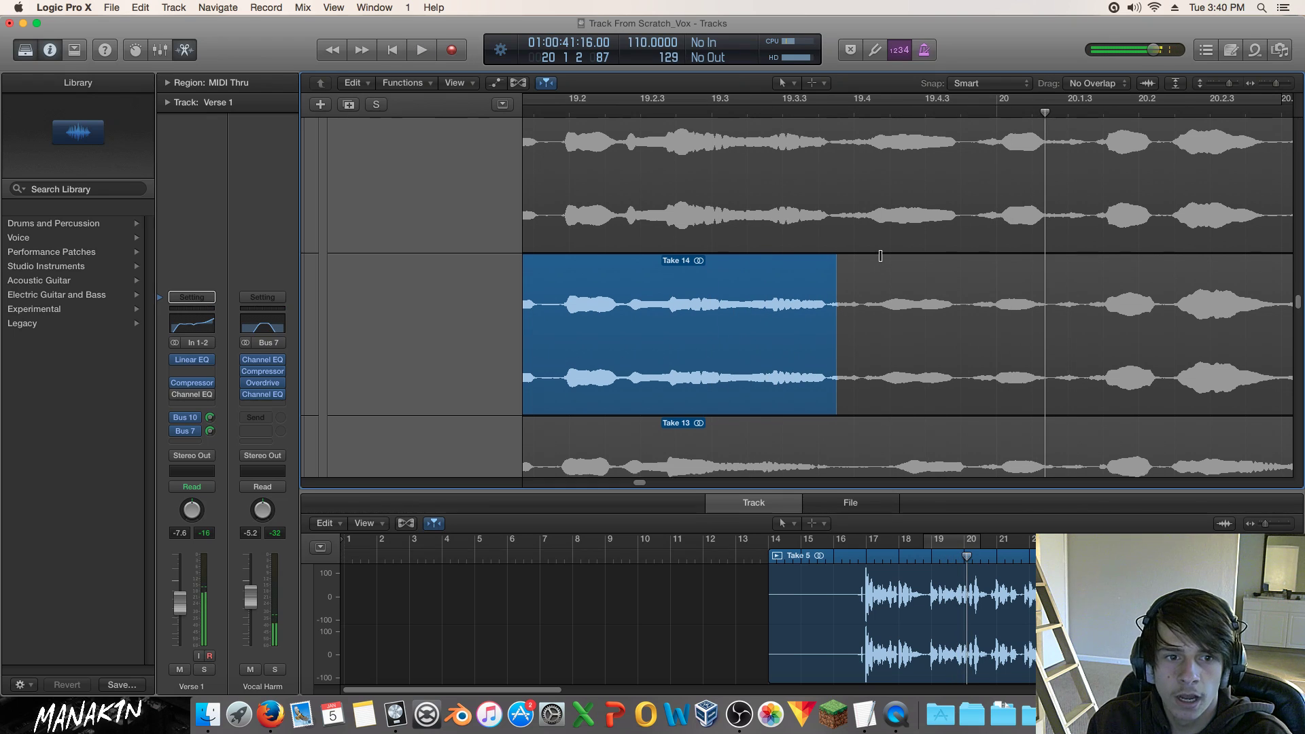
Set a cycle range from bar 2 to bar 5 and look over the Verse 1 comp and its takes.
{"action": "scroll", "coordinate": [880, 256], "scroll_direction": "up", "scroll_amount": 5}
{"action": "scroll", "coordinate": [880, 256], "scroll_direction": "up", "scroll_amount": 2}
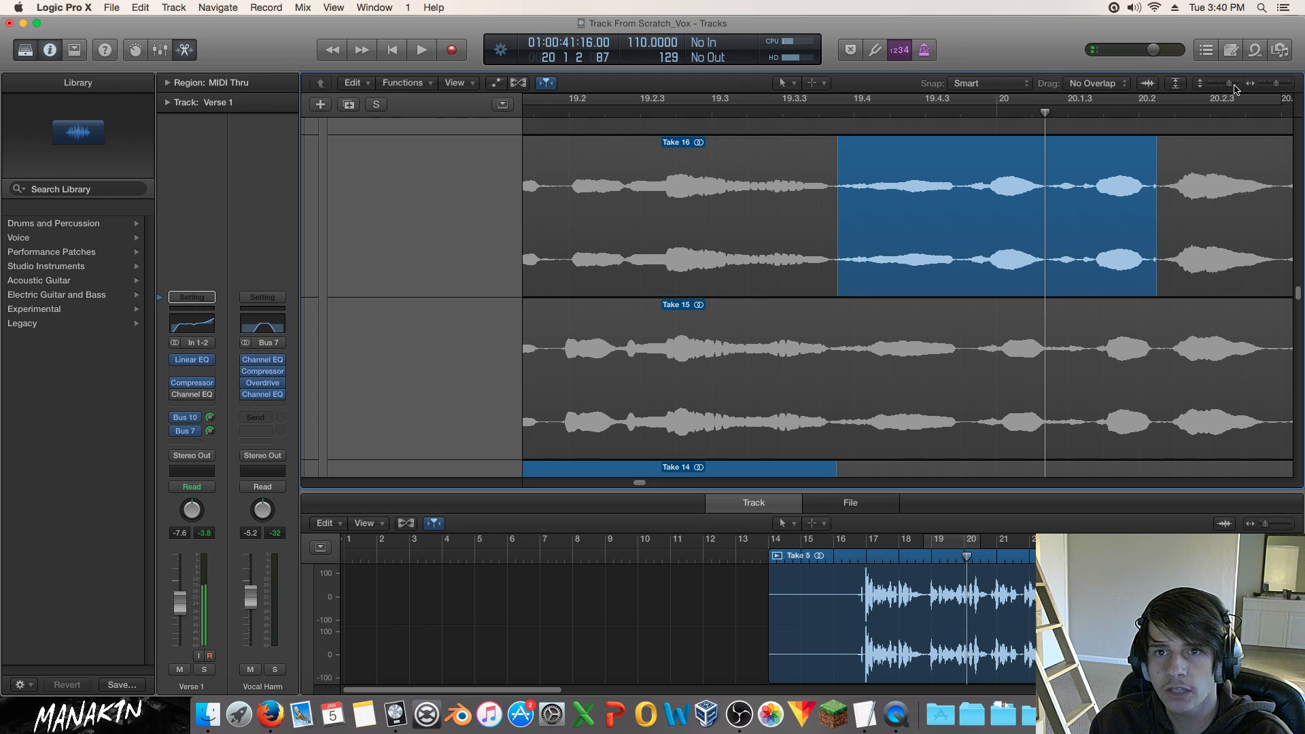
{"action": "left_click_drag", "start_coordinate": [1229, 87], "coordinate": [1261, 86]}
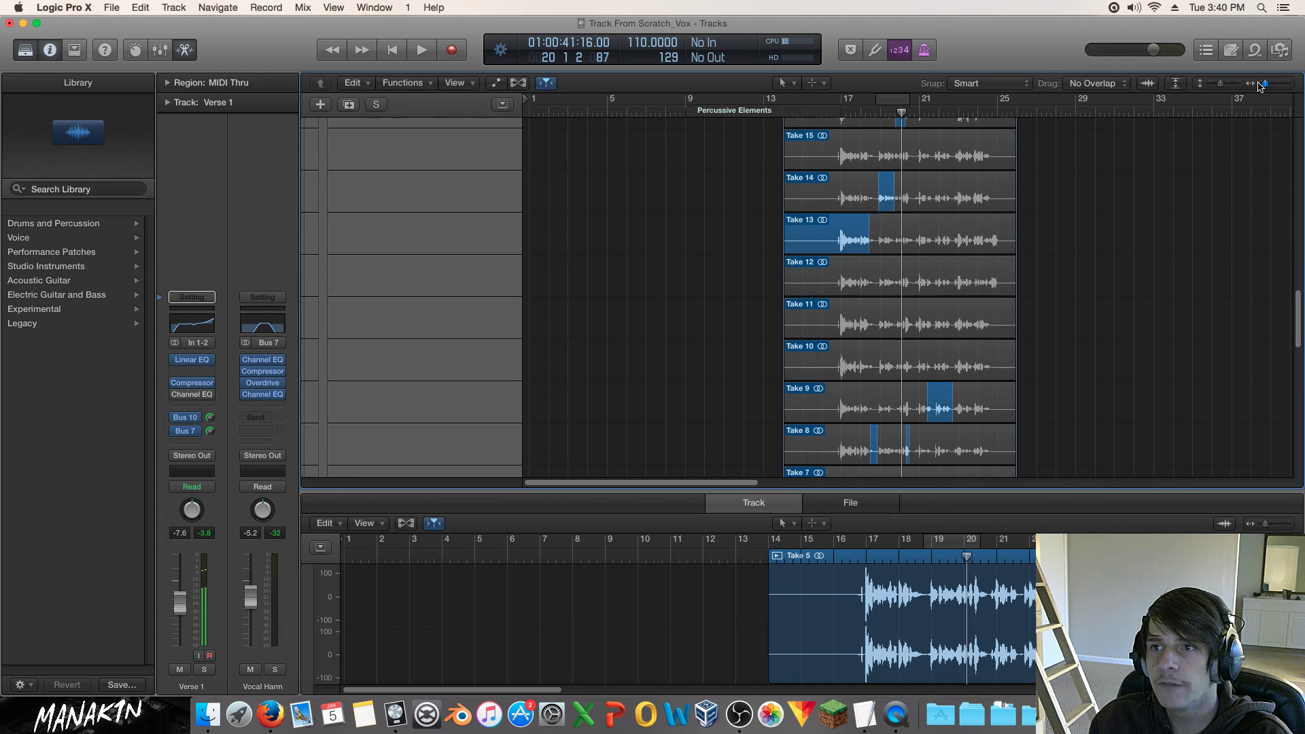
{"action": "left_click_drag", "start_coordinate": [569, 102], "coordinate": [613, 101]}
{"action": "scroll", "coordinate": [718, 165], "scroll_direction": "up", "scroll_amount": 10}
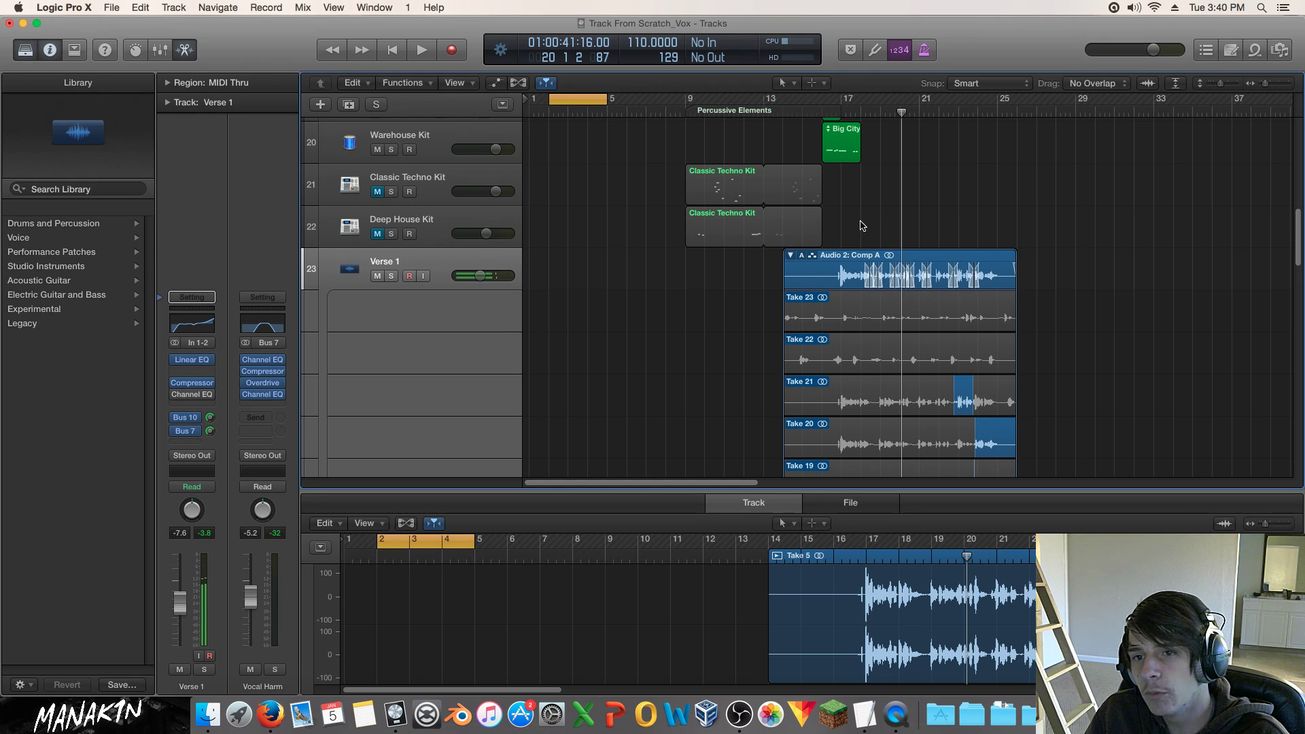
{"action": "scroll", "coordinate": [881, 331], "scroll_direction": "down", "scroll_amount": 15}
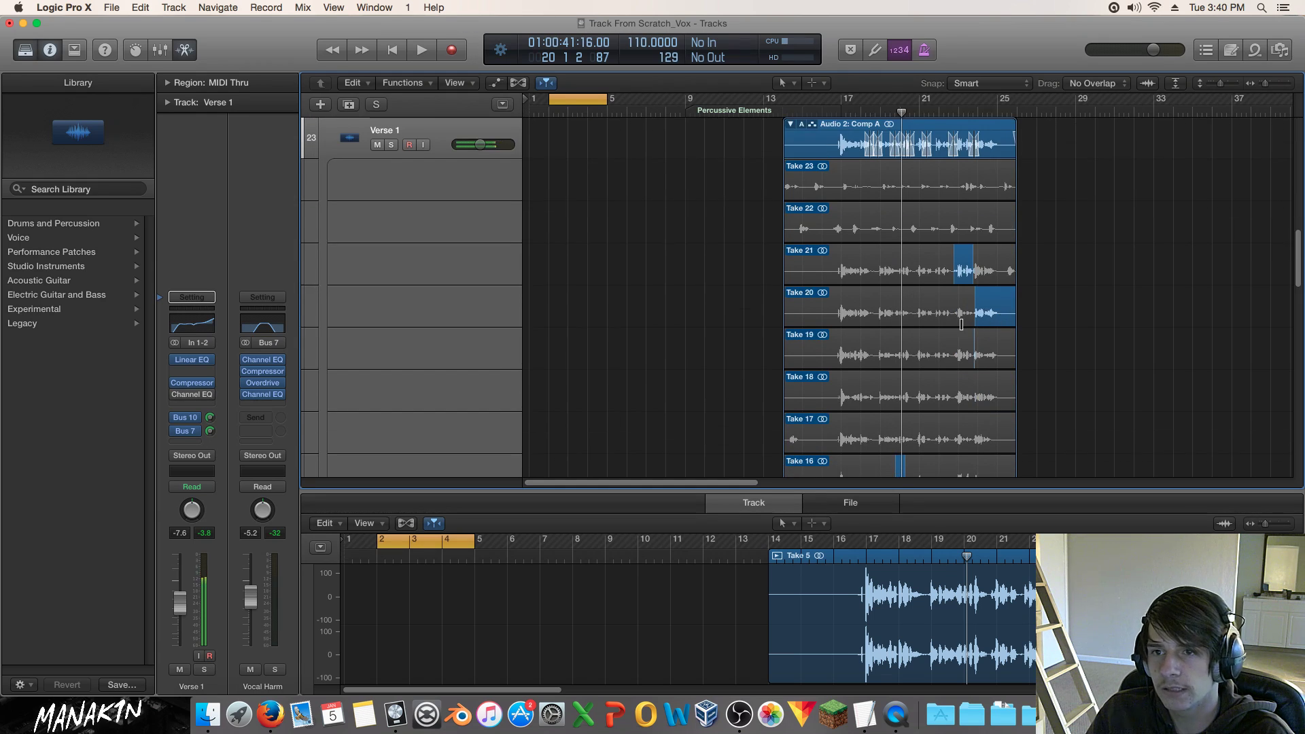
{"action": "scroll", "coordinate": [964, 323], "scroll_direction": "down", "scroll_amount": 5}
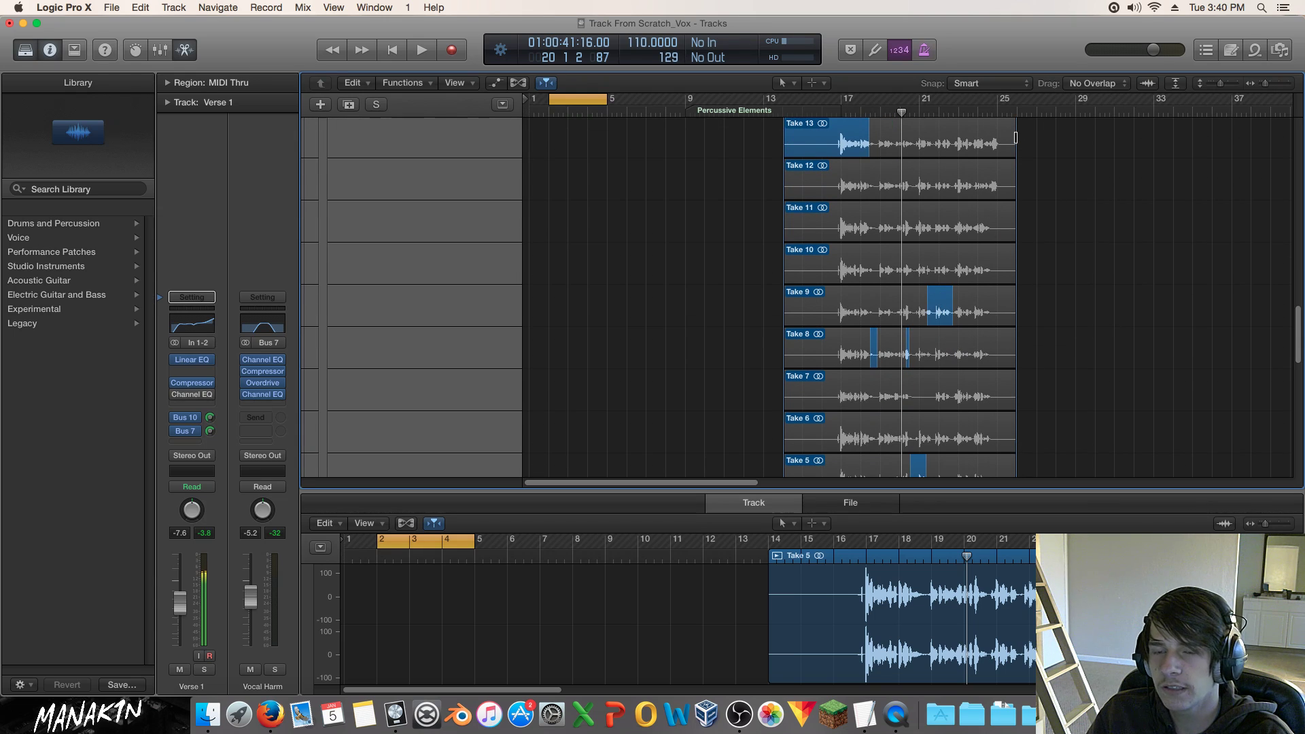
{"action": "scroll", "coordinate": [938, 242], "scroll_direction": "up", "scroll_amount": 4}
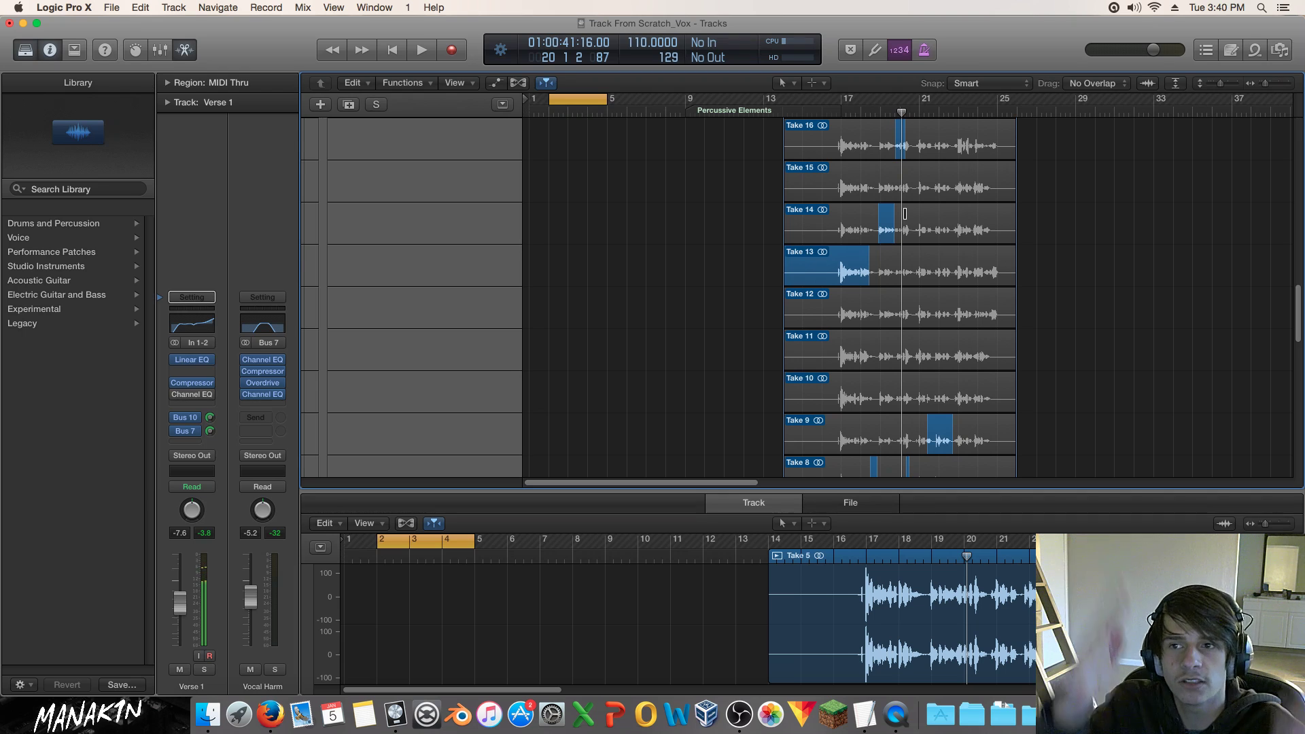
Play the Verse 1 comp from just before bar 19 to bar 25, then replay the phrase starting at bar 19.
{"action": "scroll", "coordinate": [903, 209], "scroll_direction": "up", "scroll_amount": 2}
{"action": "left_click", "coordinate": [876, 112]}
{"action": "key", "text": "space"}
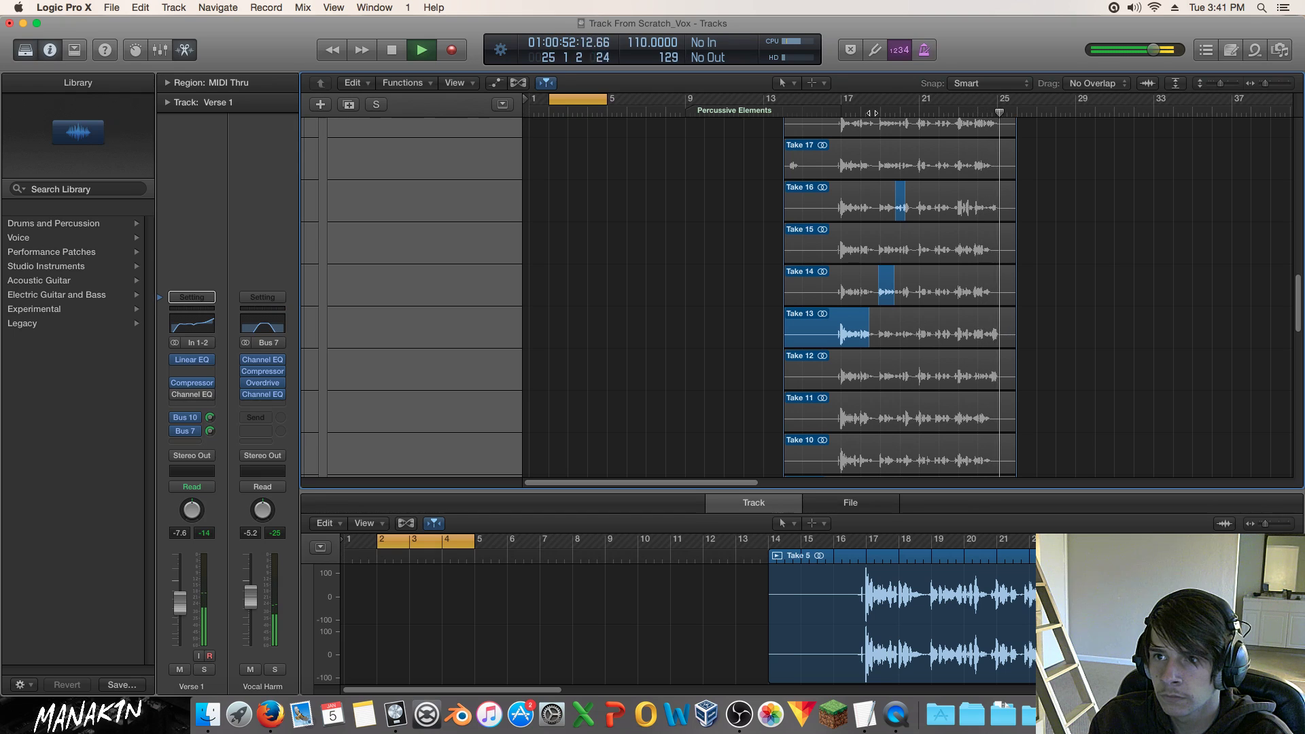
{"action": "key", "text": "space"}
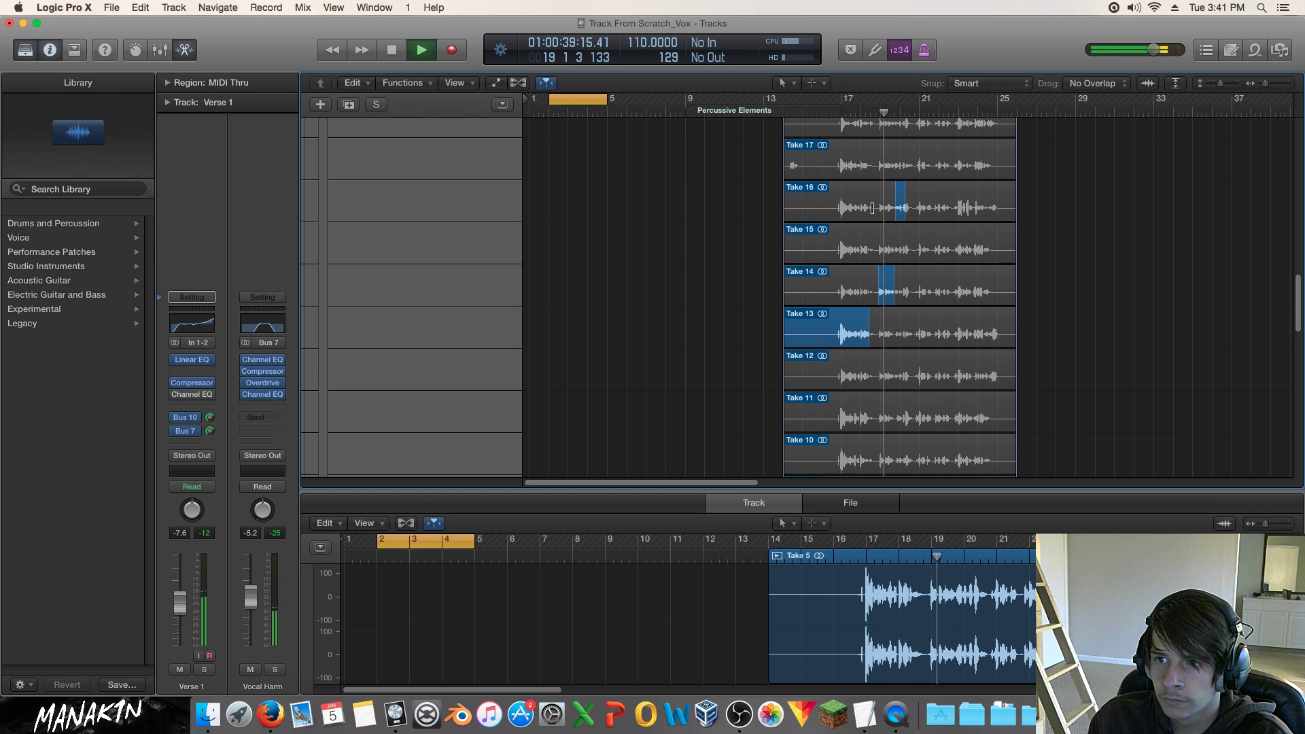
{"action": "key", "text": "space"}
{"action": "left_click", "coordinate": [879, 112]}
{"action": "left_click_drag", "start_coordinate": [1265, 83], "coordinate": [1272, 83]}
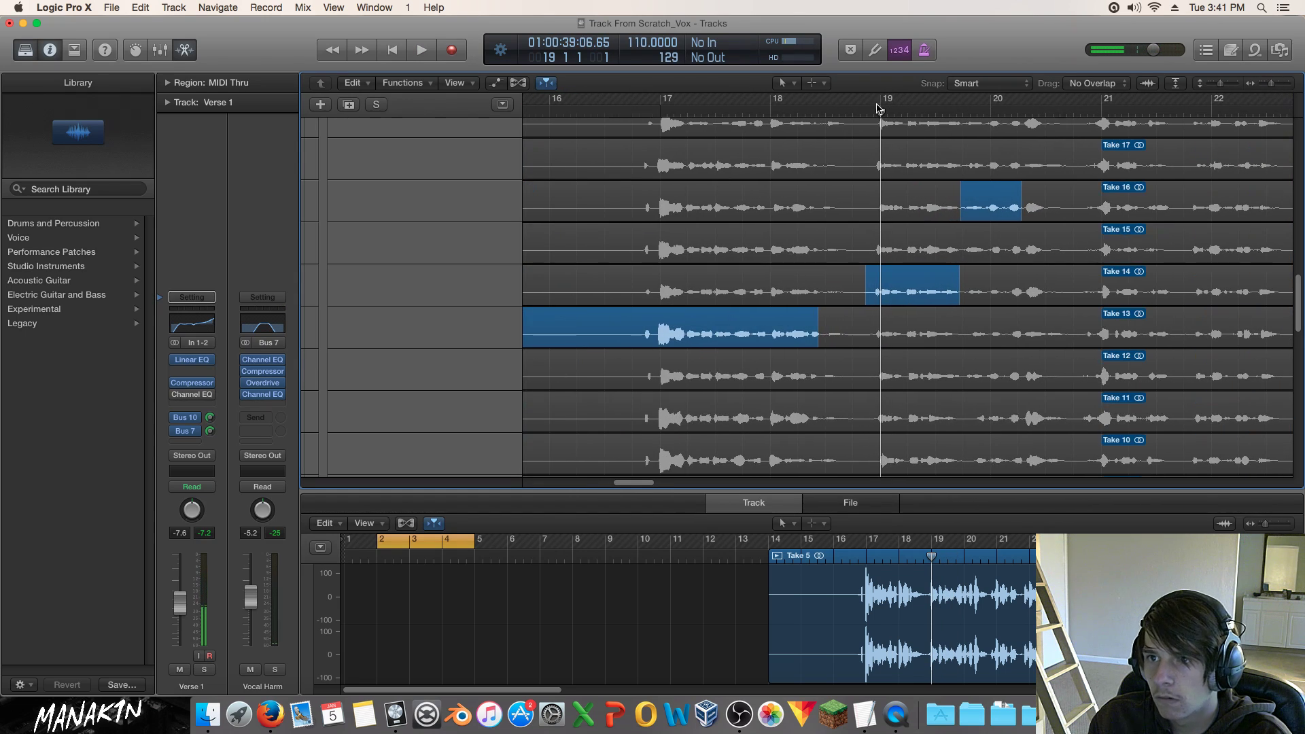
{"action": "key", "text": "space"}
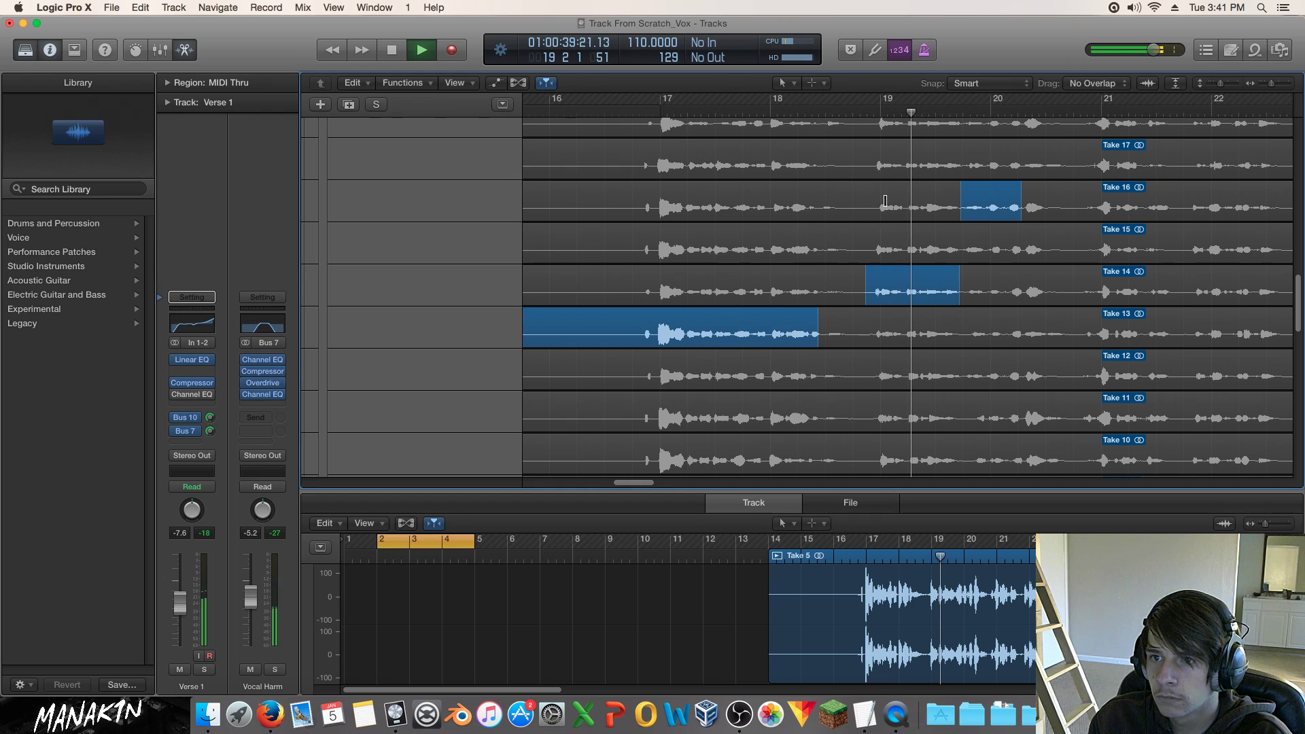
{"action": "key", "text": "space"}
Try Take 15 and then Take 16 for the phrase from just before bar 19 to about 19.4, playing each.
{"action": "left_click", "coordinate": [889, 252]}
{"action": "key", "text": "space"}
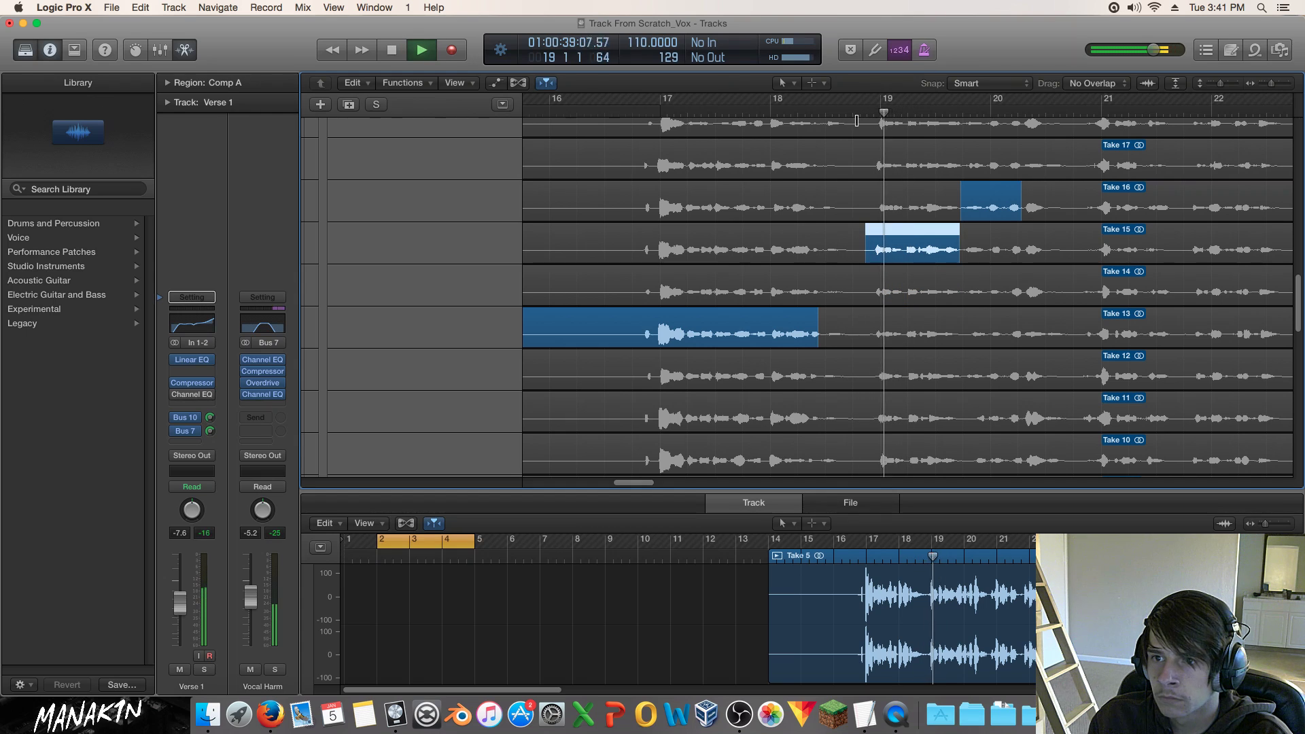
{"action": "key", "text": "space"}
{"action": "left_click", "coordinate": [891, 193]}
{"action": "key", "text": "space"}
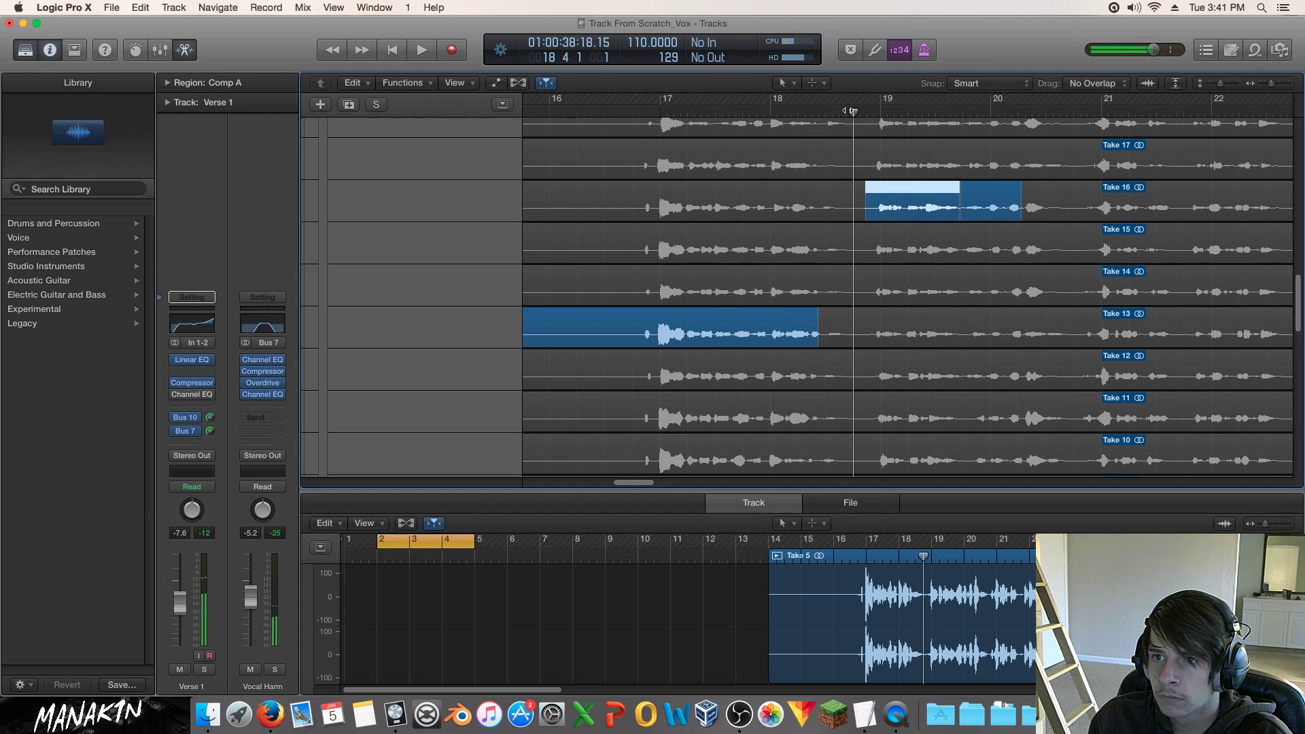
{"action": "key", "text": "space"}
{"action": "left_click", "coordinate": [852, 114]}
{"action": "key", "text": "space"}
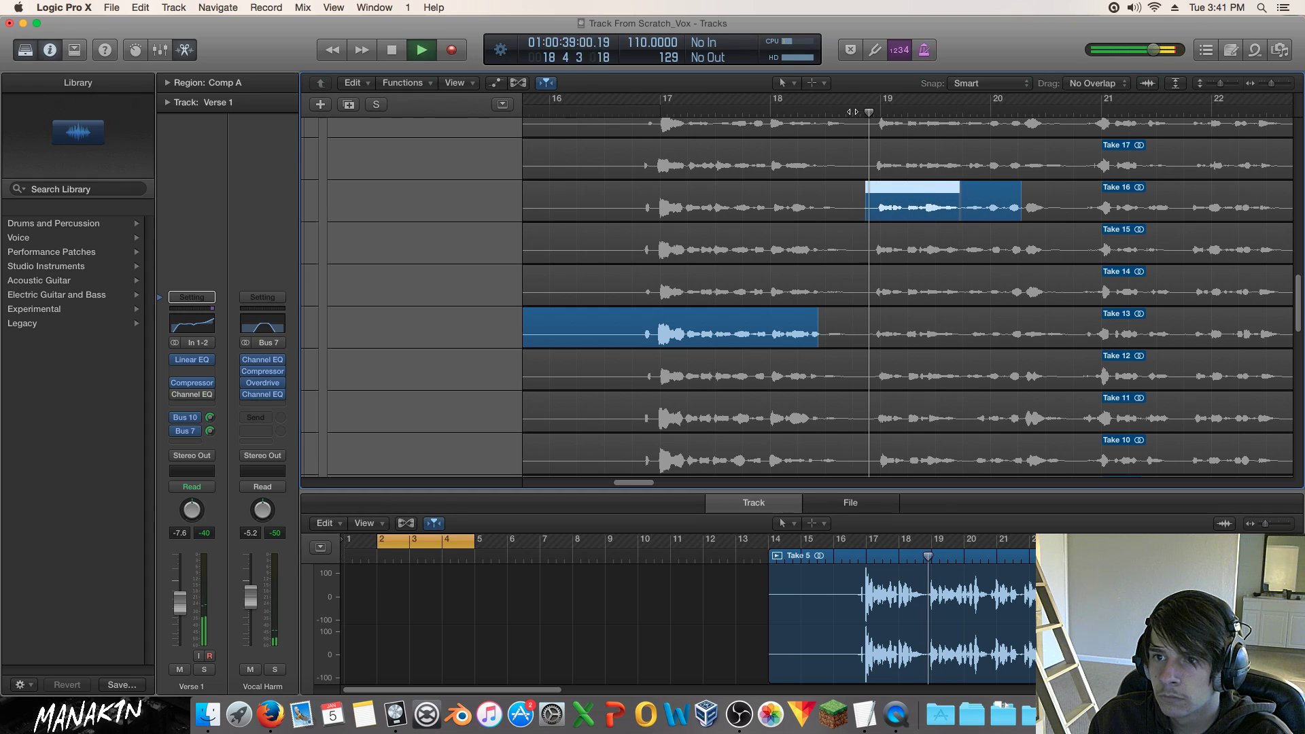
{"action": "key", "text": "space"}
Switch the bar 19 phrase back to Take 14 and play it through to the next edit.
{"action": "left_click", "coordinate": [922, 288]}
{"action": "key", "text": "space"}
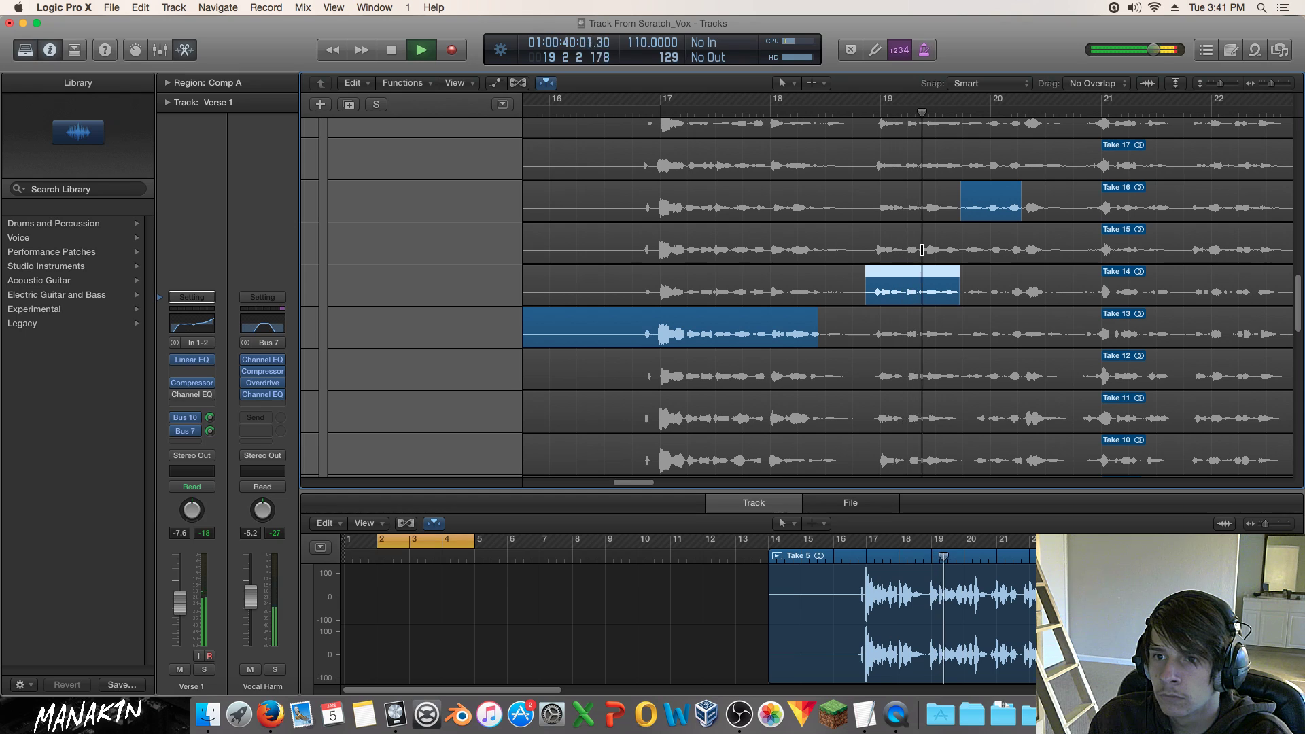
{"action": "key", "text": "space"}
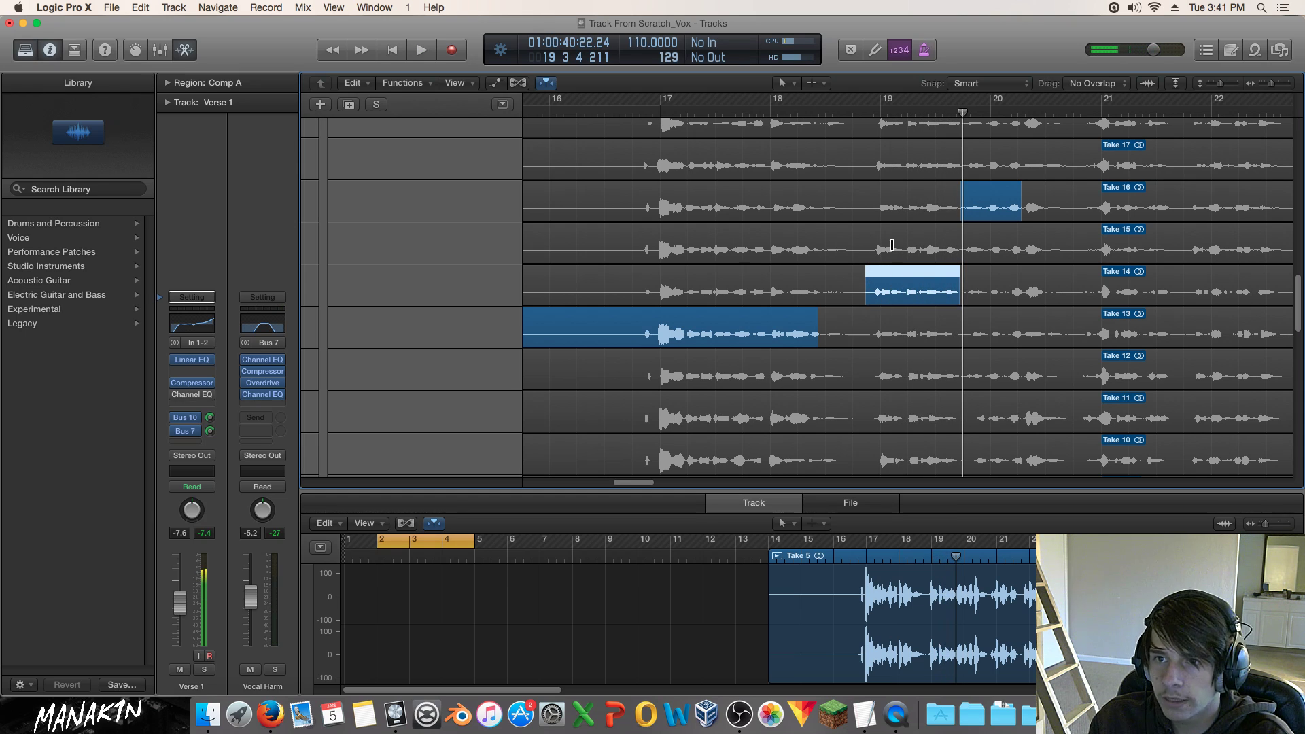
Use Take 16 from just before bar 19 to about beat 2 of bar 19, and play the comp across it.
{"action": "left_click_drag", "start_coordinate": [906, 205], "coordinate": [864, 234]}
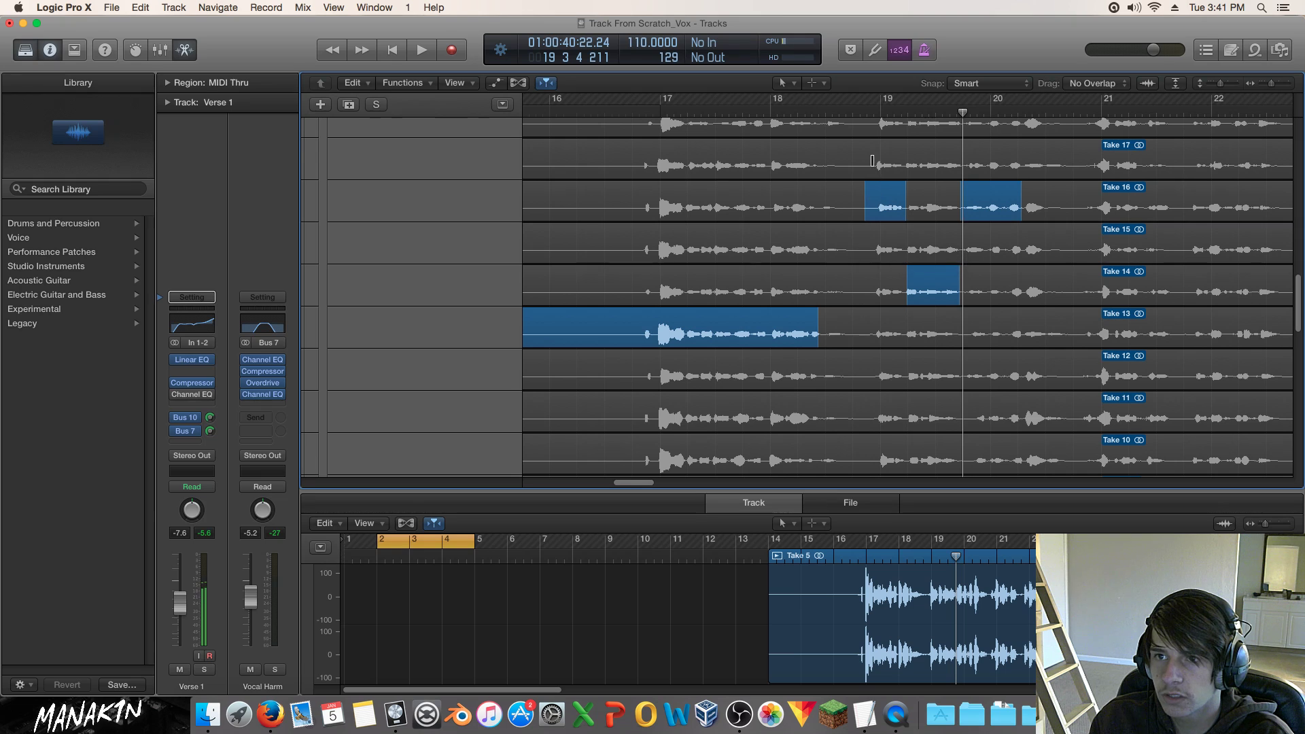
{"action": "left_click", "coordinate": [766, 110]}
{"action": "key", "text": "space"}
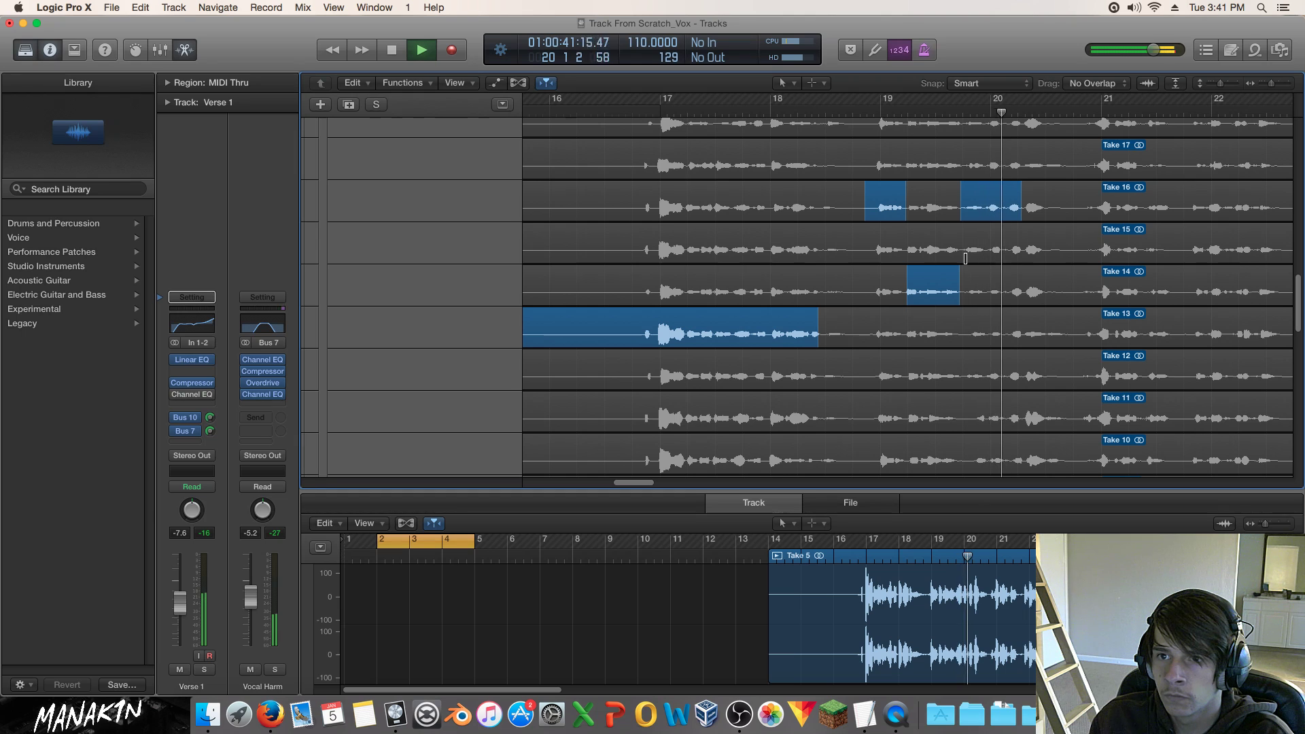
{"action": "key", "text": "space"}
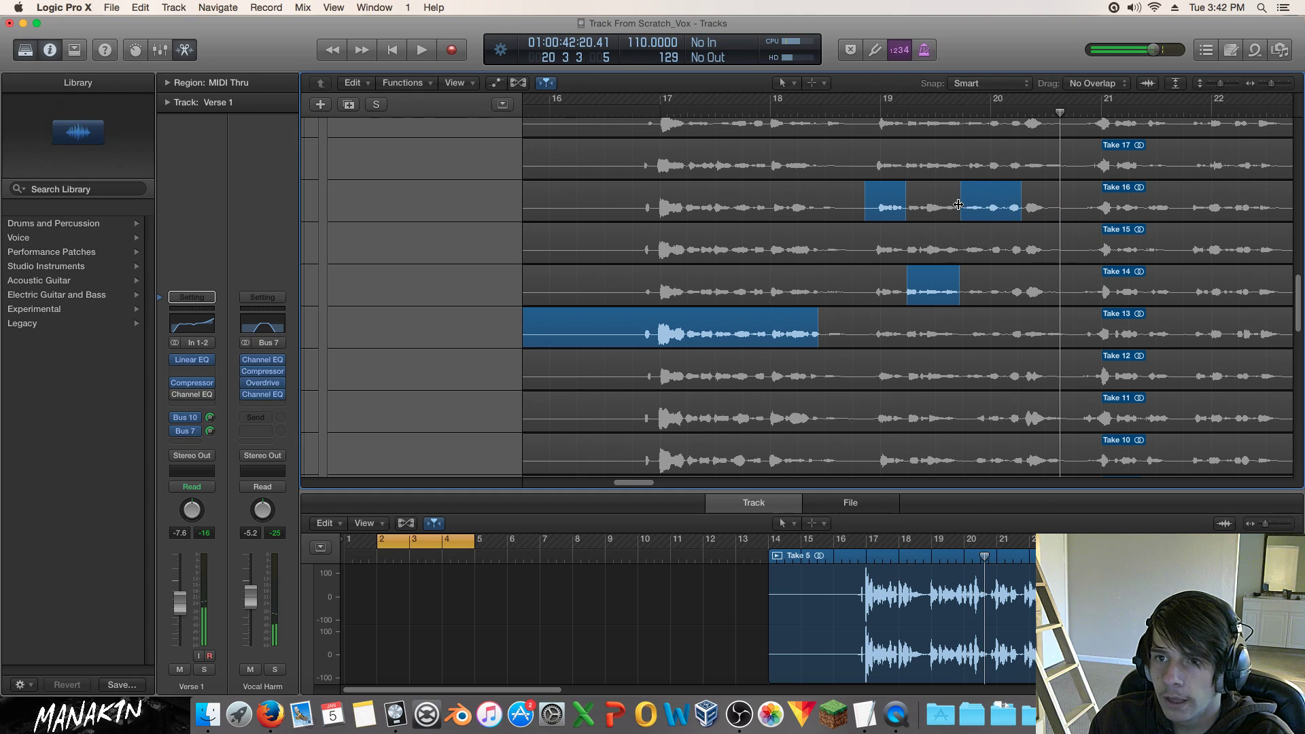
Move the edit between Take 14 and the second Take 16 section slightly later, near 19.4, and play the comp to its end.
{"action": "key", "text": "space"}
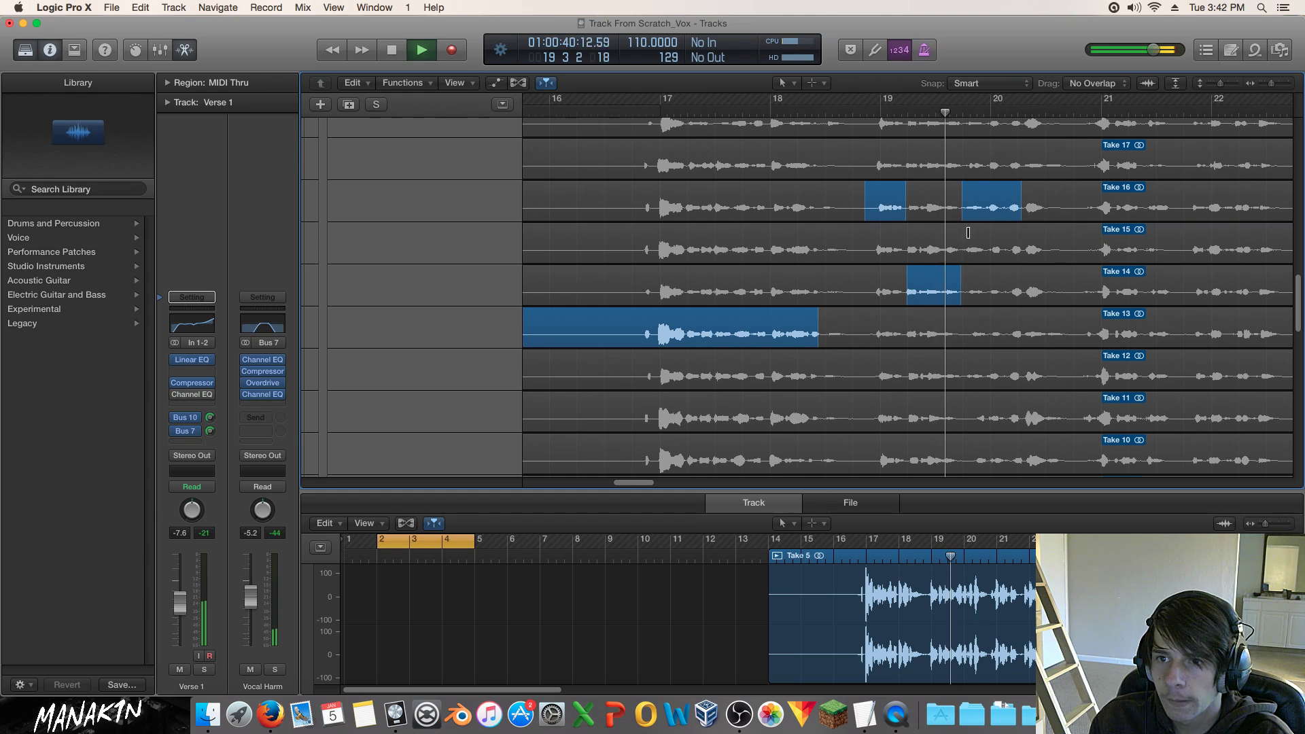
{"action": "left_click_drag", "start_coordinate": [962, 215], "coordinate": [965, 215]}
{"action": "left_click", "coordinate": [722, 112]}
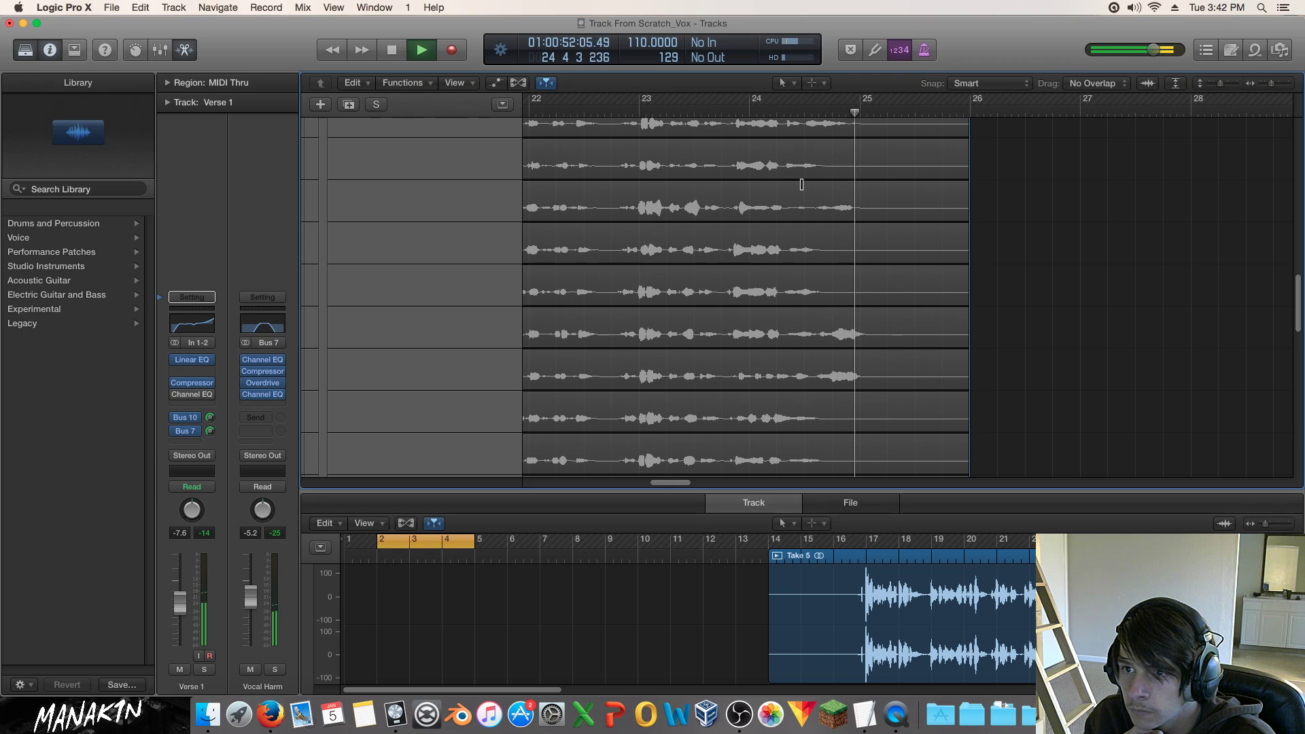
{"action": "key", "text": "space"}
Play the opening Take 13 section across bars 17 and 18 and look through Takes 17 to 22.
{"action": "left_click_drag", "start_coordinate": [682, 483], "coordinate": [629, 488]}
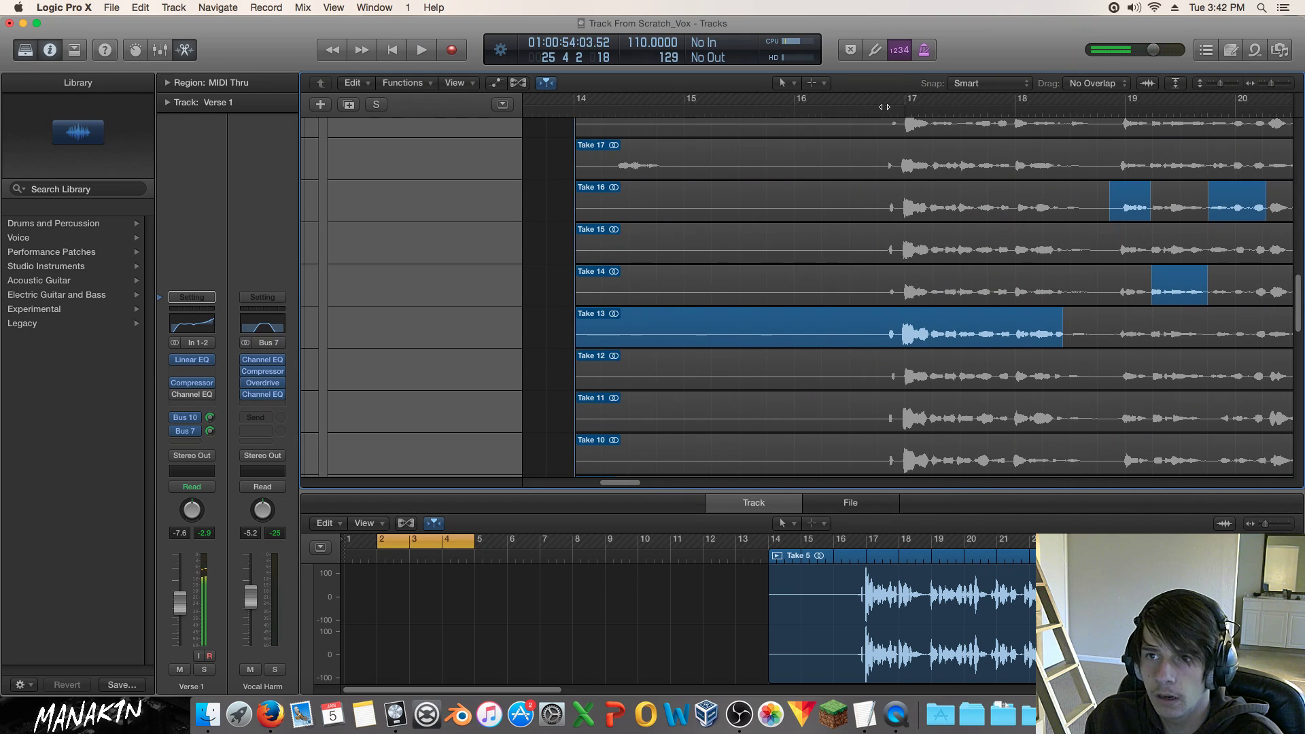
{"action": "key", "text": "space"}
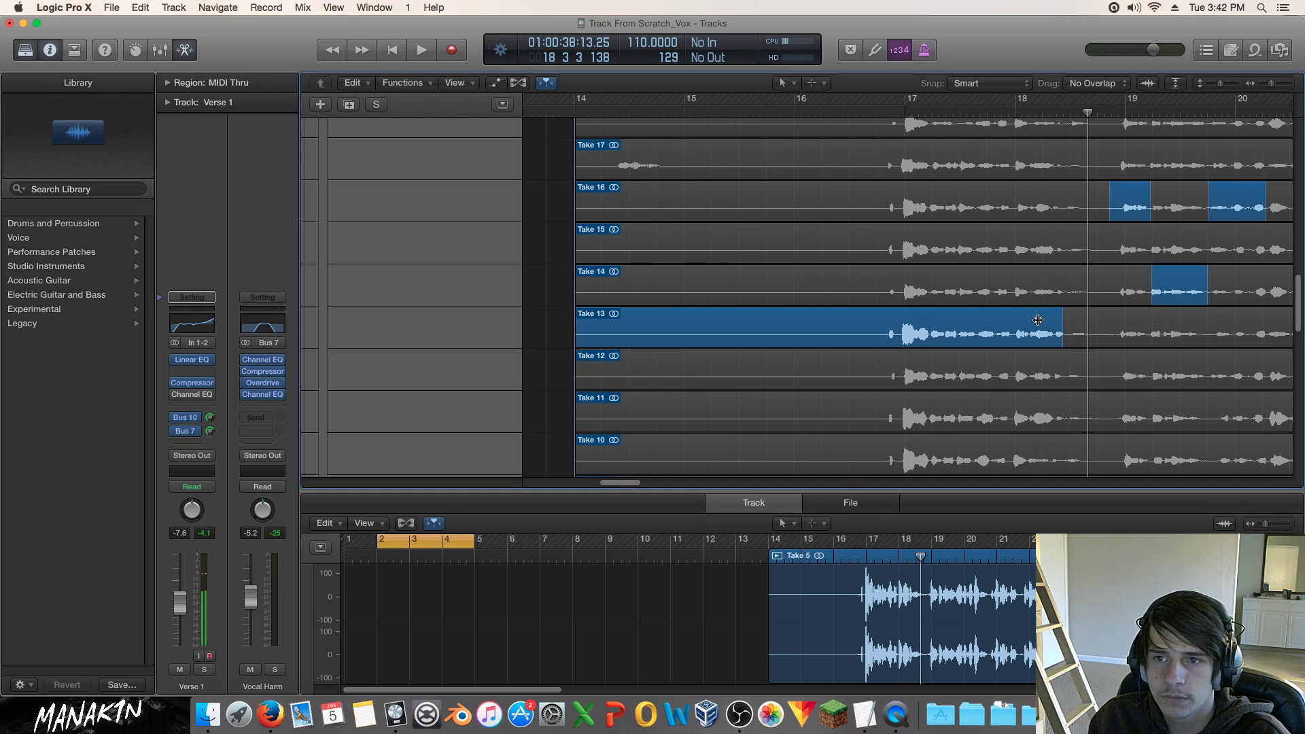
{"action": "scroll", "coordinate": [1029, 314], "scroll_direction": "up", "scroll_amount": 1}
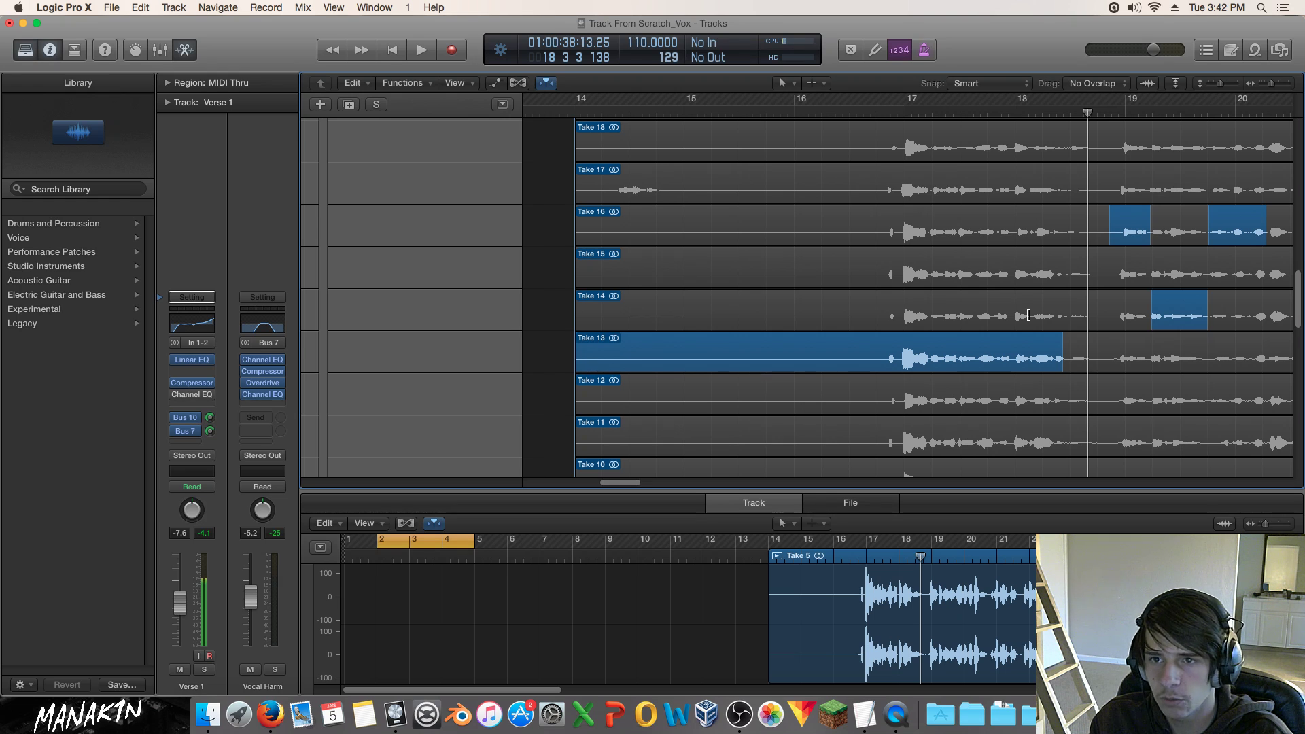
{"action": "scroll", "coordinate": [1029, 315], "scroll_direction": "up", "scroll_amount": 1}
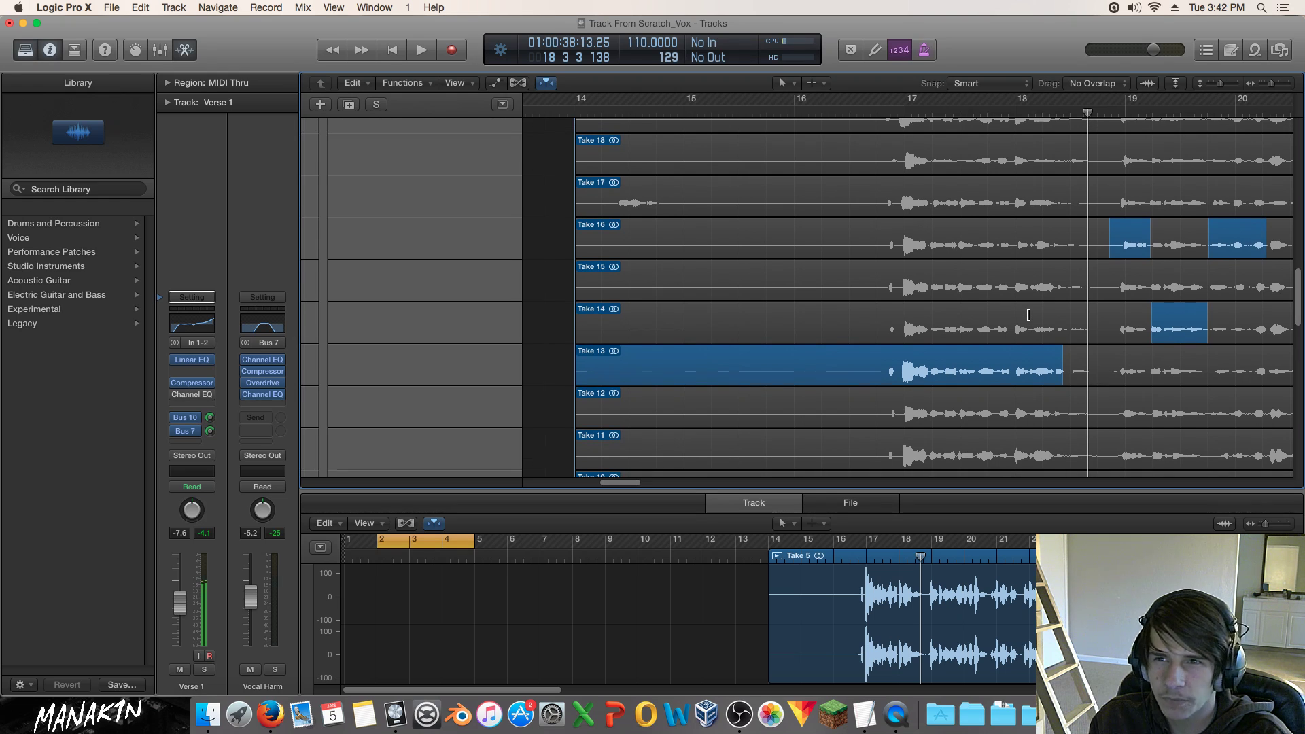
{"action": "scroll", "coordinate": [1028, 315], "scroll_direction": "up", "scroll_amount": 2}
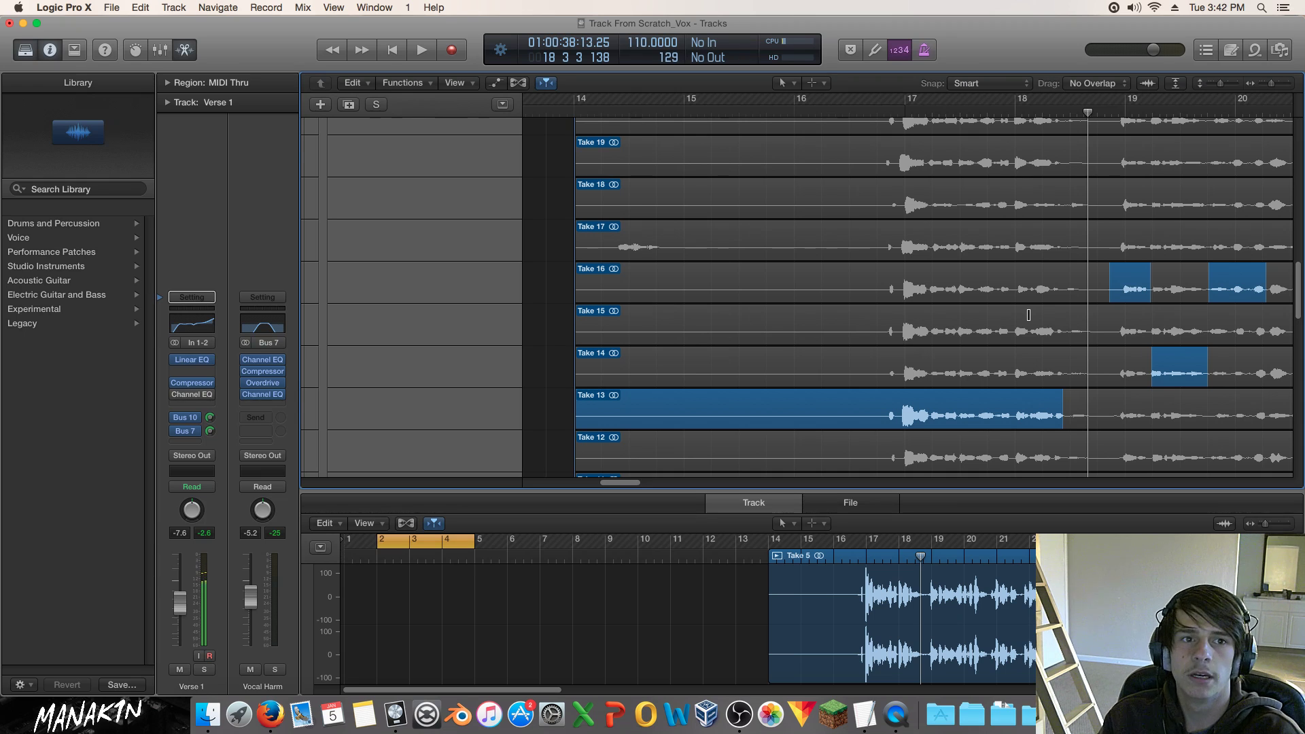
{"action": "scroll", "coordinate": [1029, 315], "scroll_direction": "up", "scroll_amount": 5}
Try Take 21 for the opening section up to about beat 3 of bar 18, play it, and switch it to Take 20.
{"action": "key", "text": "space"}
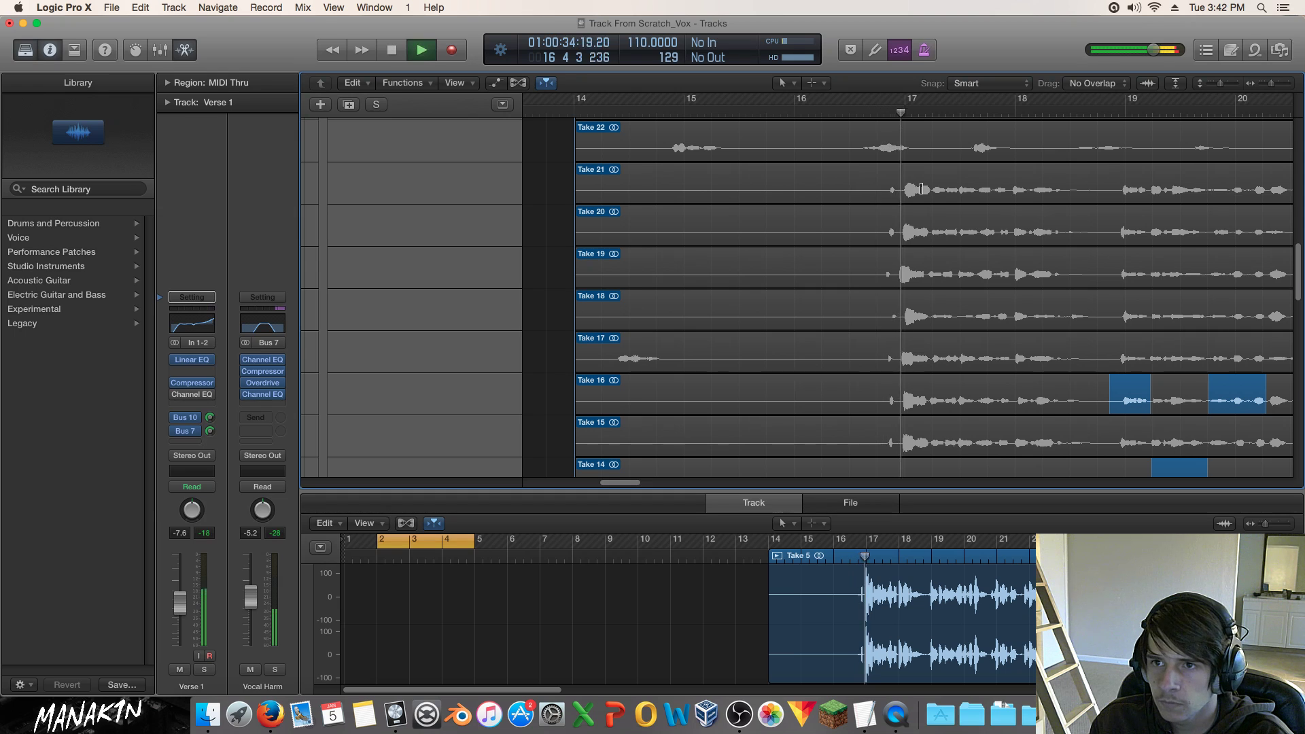
{"action": "left_click", "coordinate": [921, 185]}
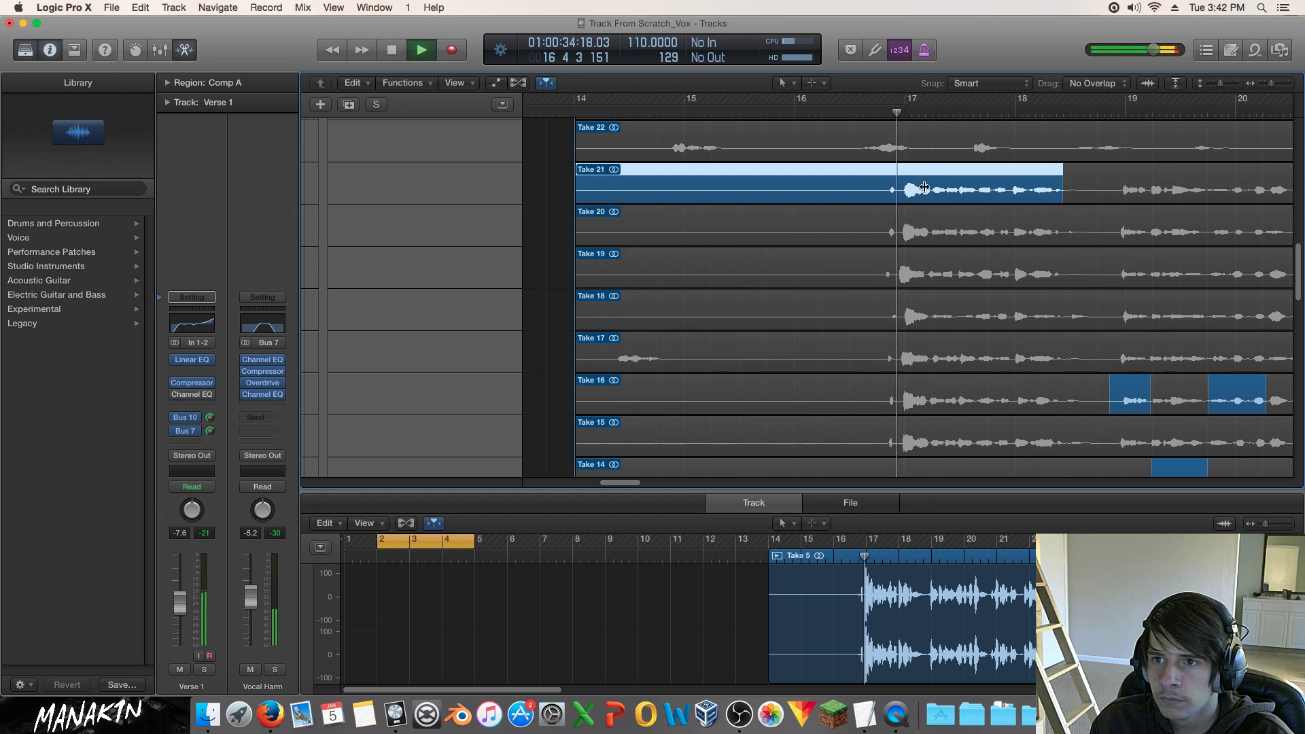
{"action": "key", "text": "space"}
{"action": "left_click", "coordinate": [919, 226]}
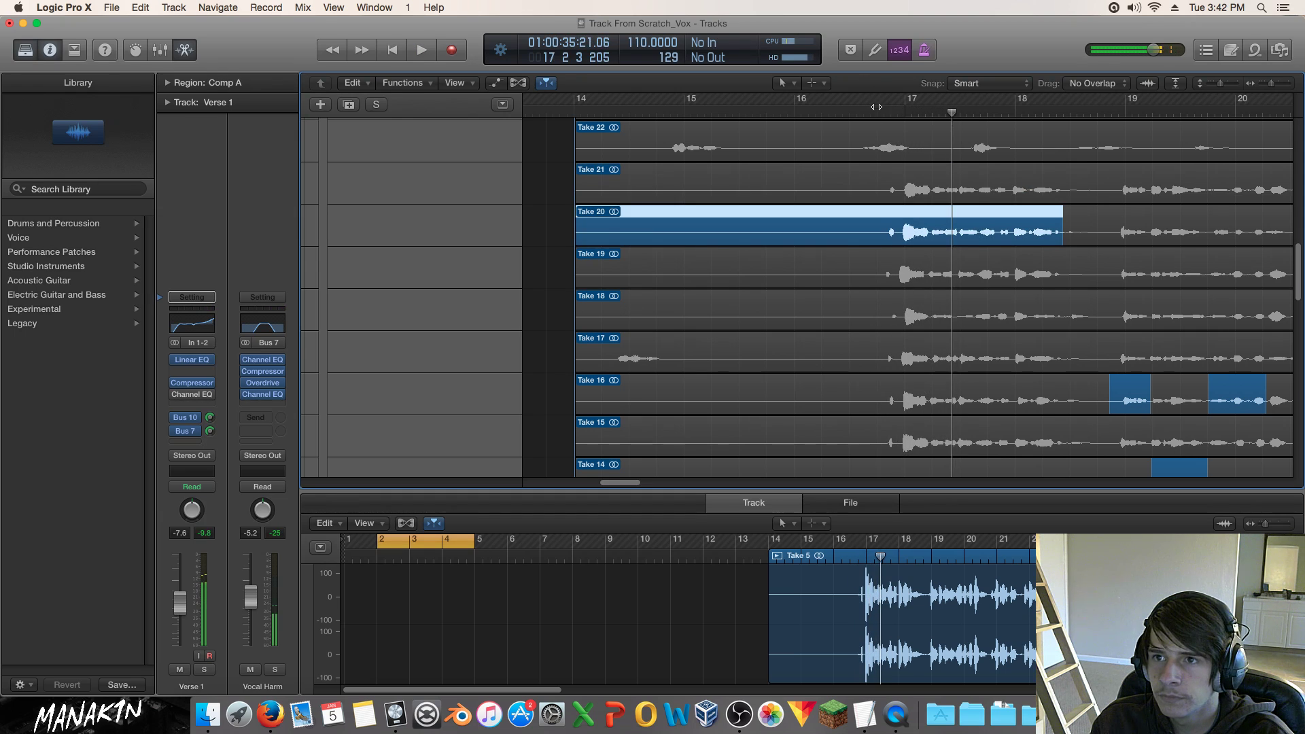
Play Take 20 on the opening section into bar 17, switch the section to Take 19 and play it.
{"action": "left_click", "coordinate": [877, 107]}
{"action": "key", "text": "space"}
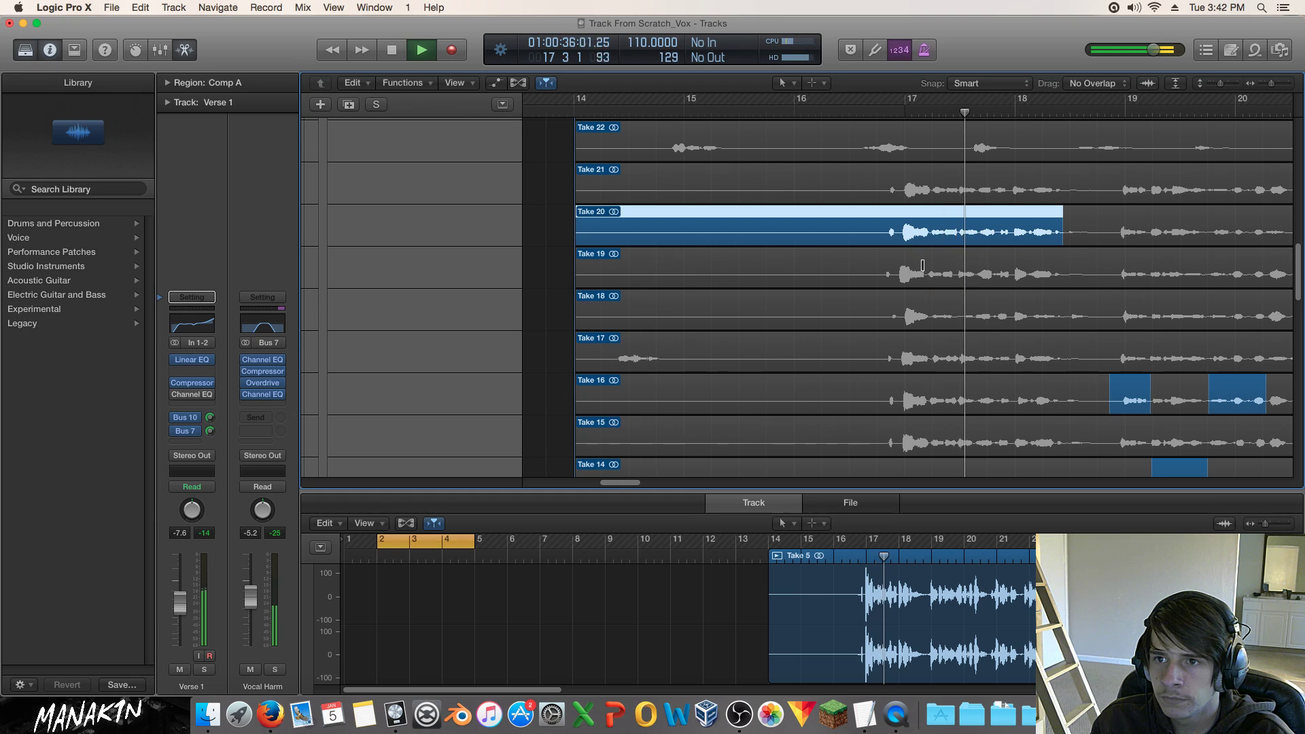
{"action": "key", "text": "space"}
{"action": "left_click", "coordinate": [923, 267]}
{"action": "left_click", "coordinate": [877, 106]}
{"action": "key", "text": "space"}
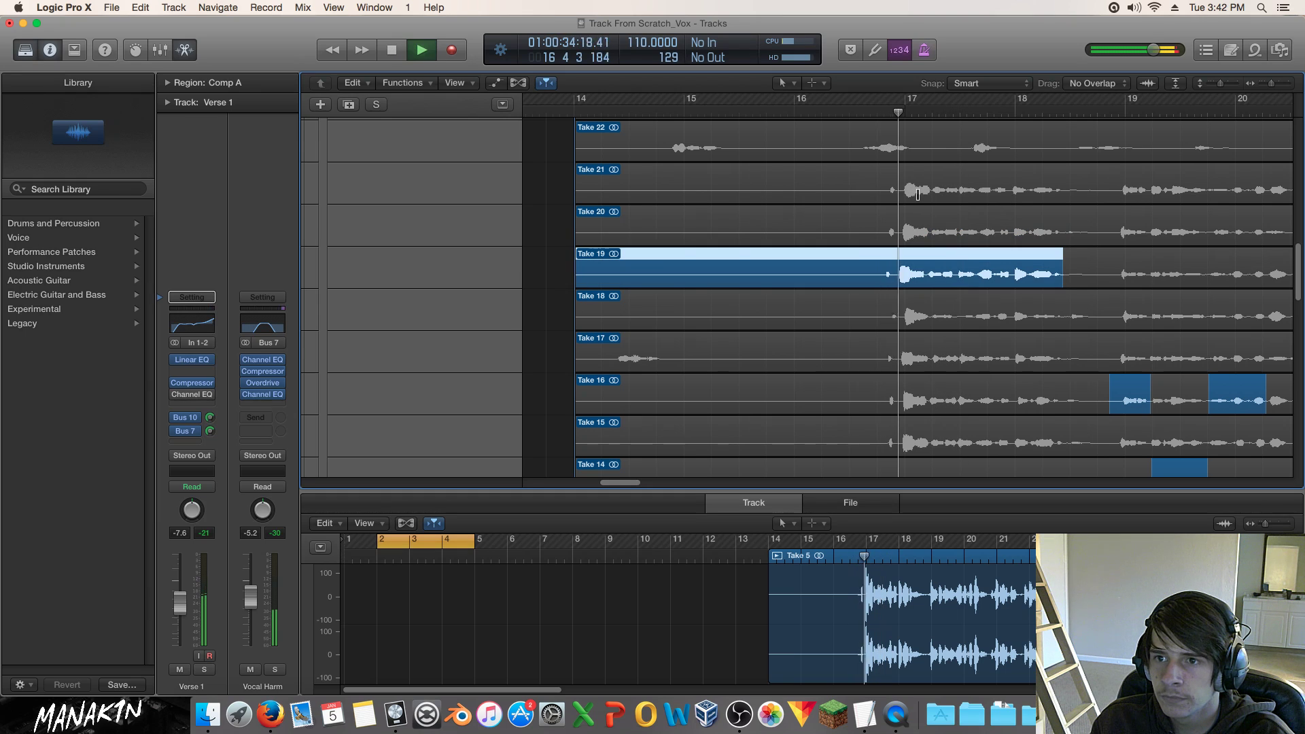
Switch the opening section to Take 18 and play it across bar 17.
{"action": "key", "text": "space"}
{"action": "left_click", "coordinate": [944, 304]}
{"action": "left_click", "coordinate": [881, 116]}
{"action": "key", "text": "space"}
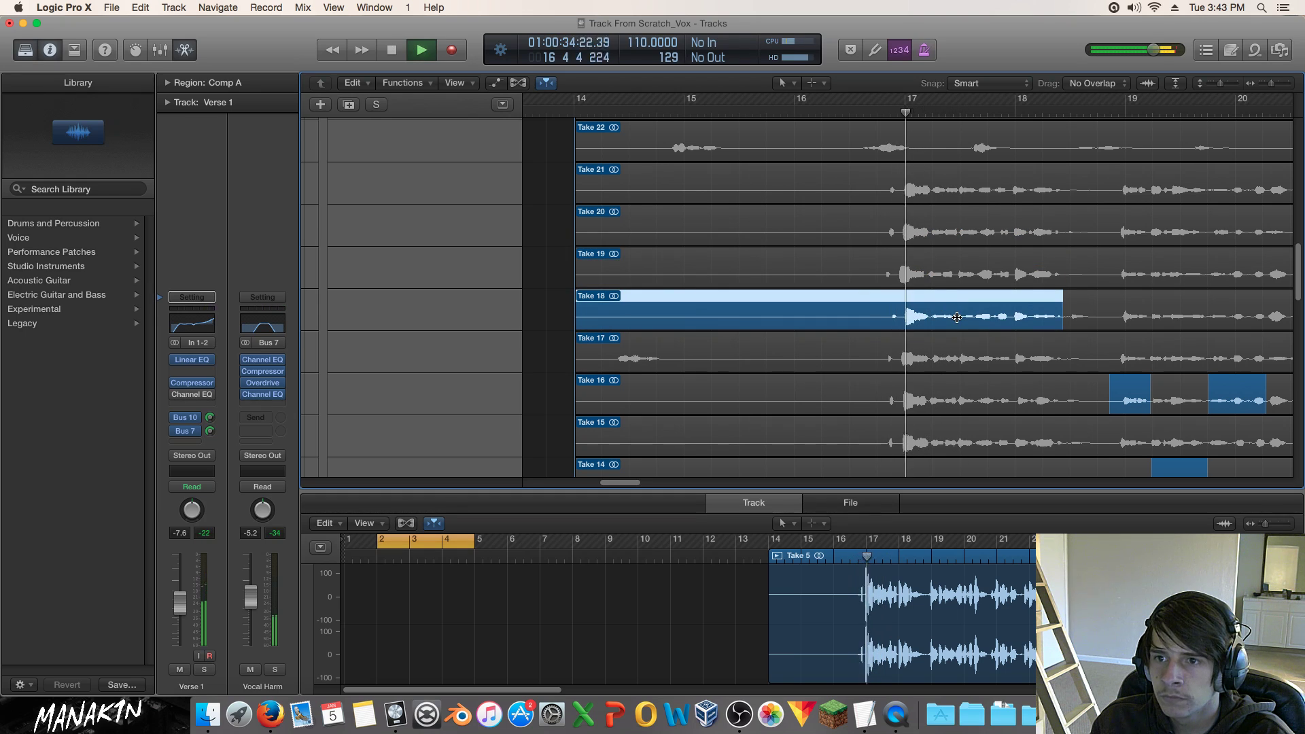
{"action": "scroll", "coordinate": [957, 319], "scroll_direction": "down", "scroll_amount": 2}
{"action": "key", "text": "space"}
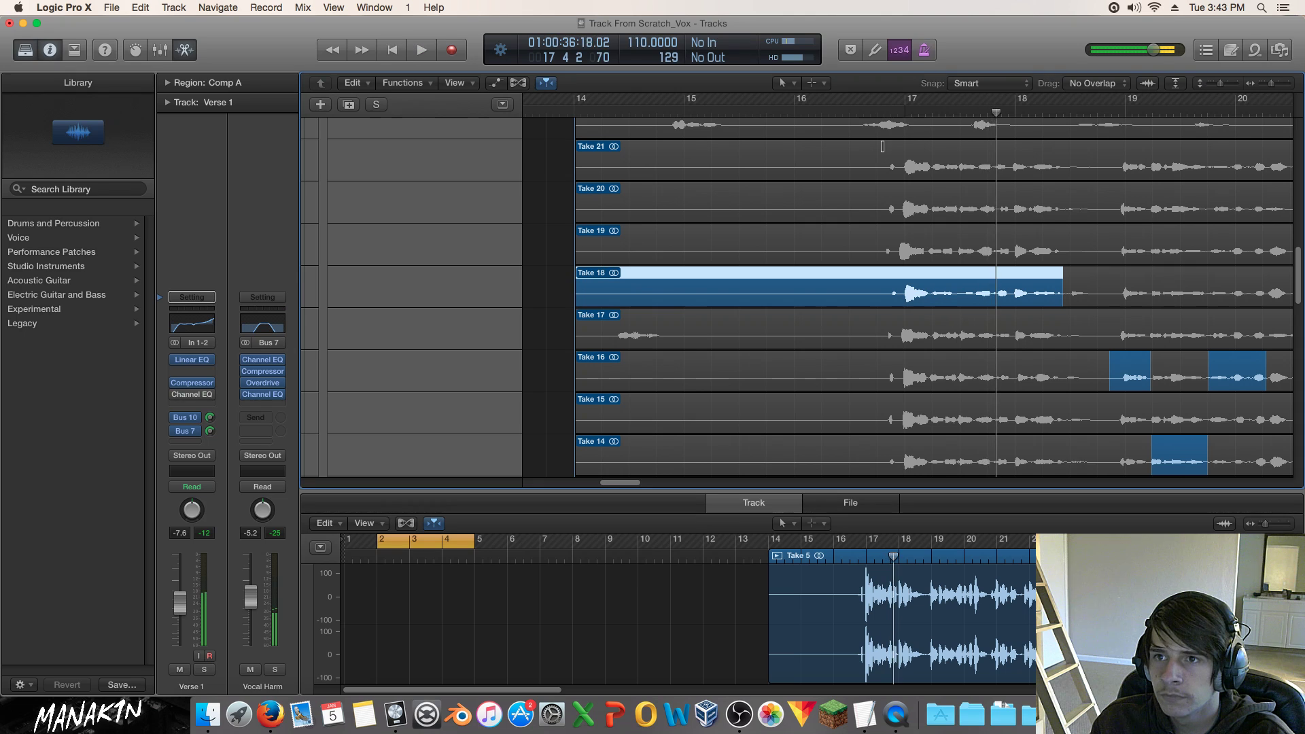
{"action": "left_click", "coordinate": [874, 120]}
{"action": "key", "text": "space"}
{"action": "key", "text": "space"}
Use Take 17 for the opening section and play it across bar 17.
{"action": "left_click", "coordinate": [947, 337]}
{"action": "left_click", "coordinate": [881, 111]}
{"action": "key", "text": "space"}
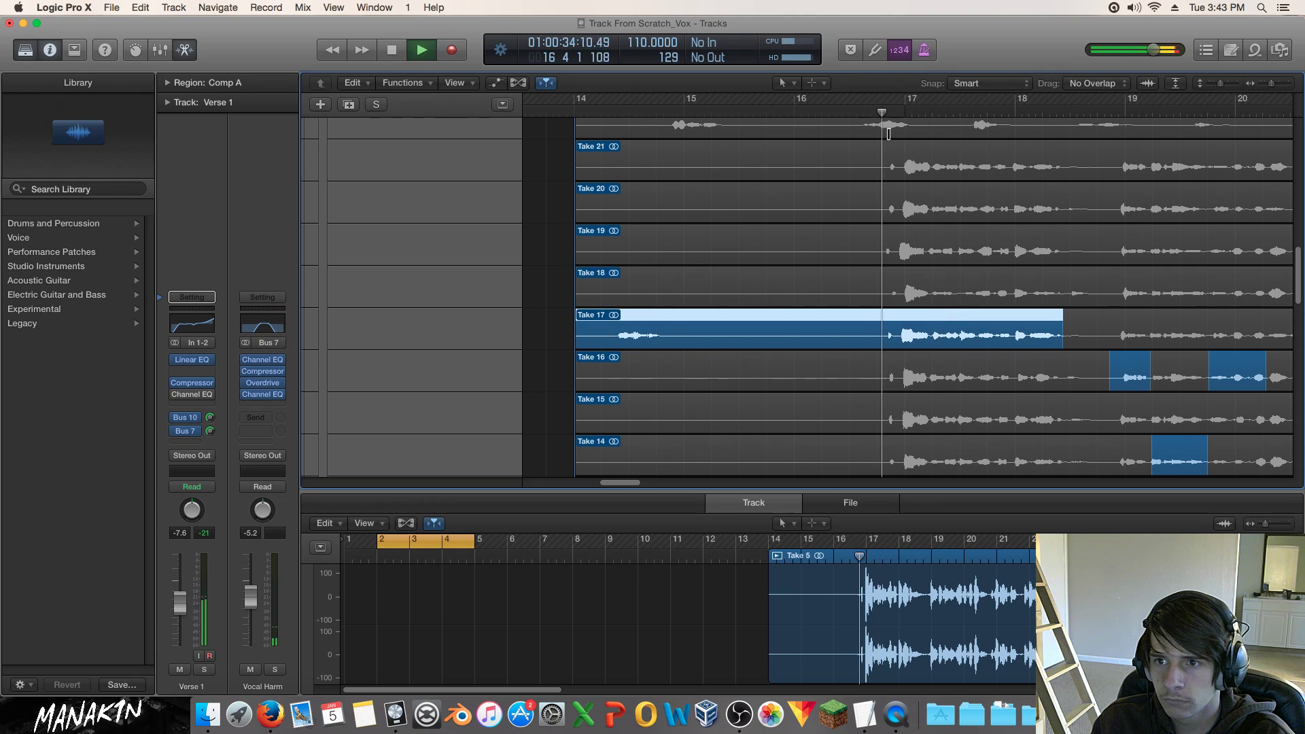
{"action": "key", "text": "space"}
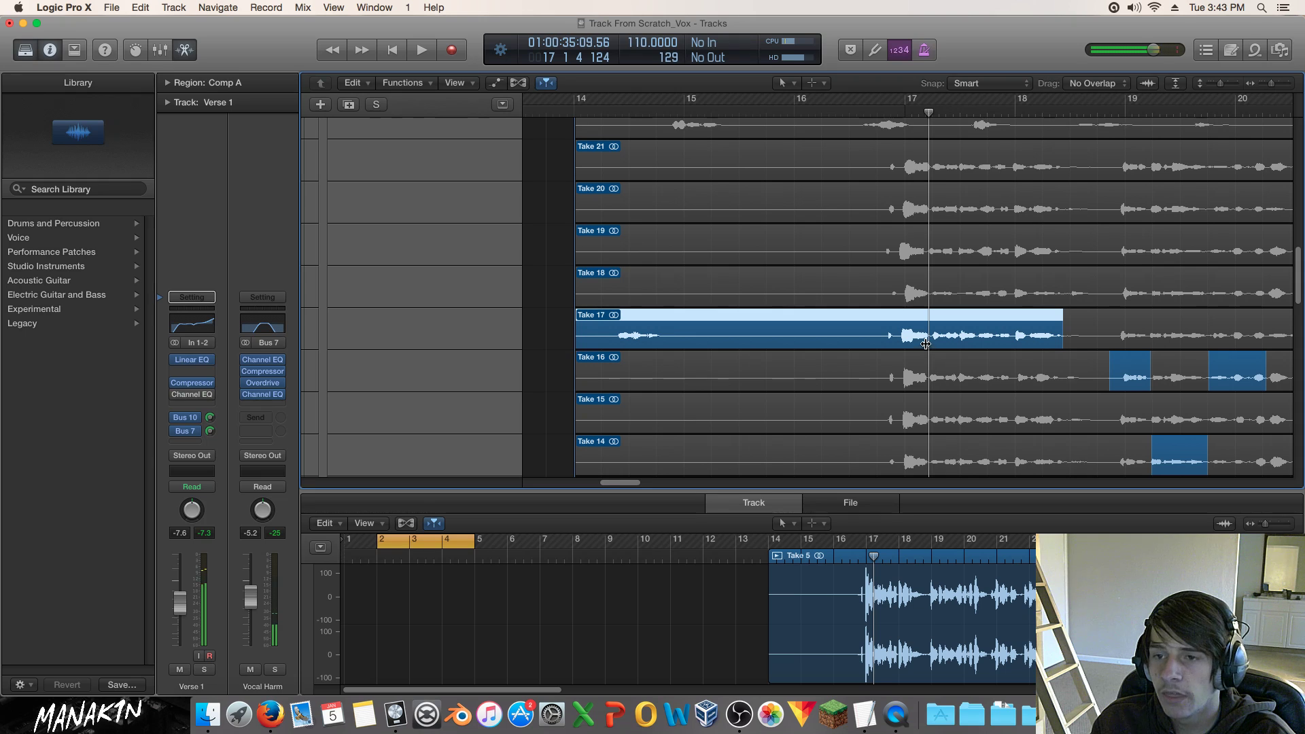
{"action": "left_click", "coordinate": [877, 113]}
{"action": "key", "text": "space"}
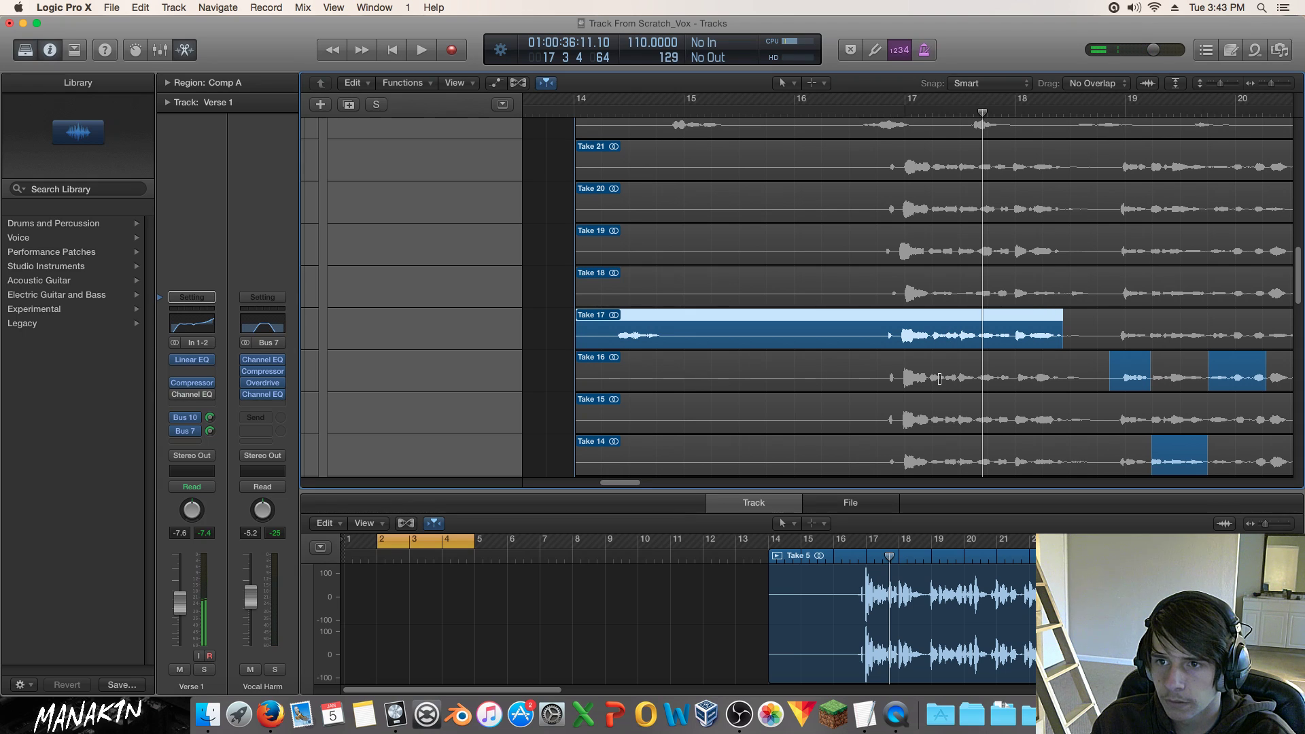
Use Take 16 from about beat 2 of bar 17 to about beat 3 of bar 18, play it, and switch it to Take 15.
{"action": "left_click_drag", "start_coordinate": [955, 380], "coordinate": [1063, 391]}
{"action": "left_click", "coordinate": [879, 116]}
{"action": "key", "text": "space"}
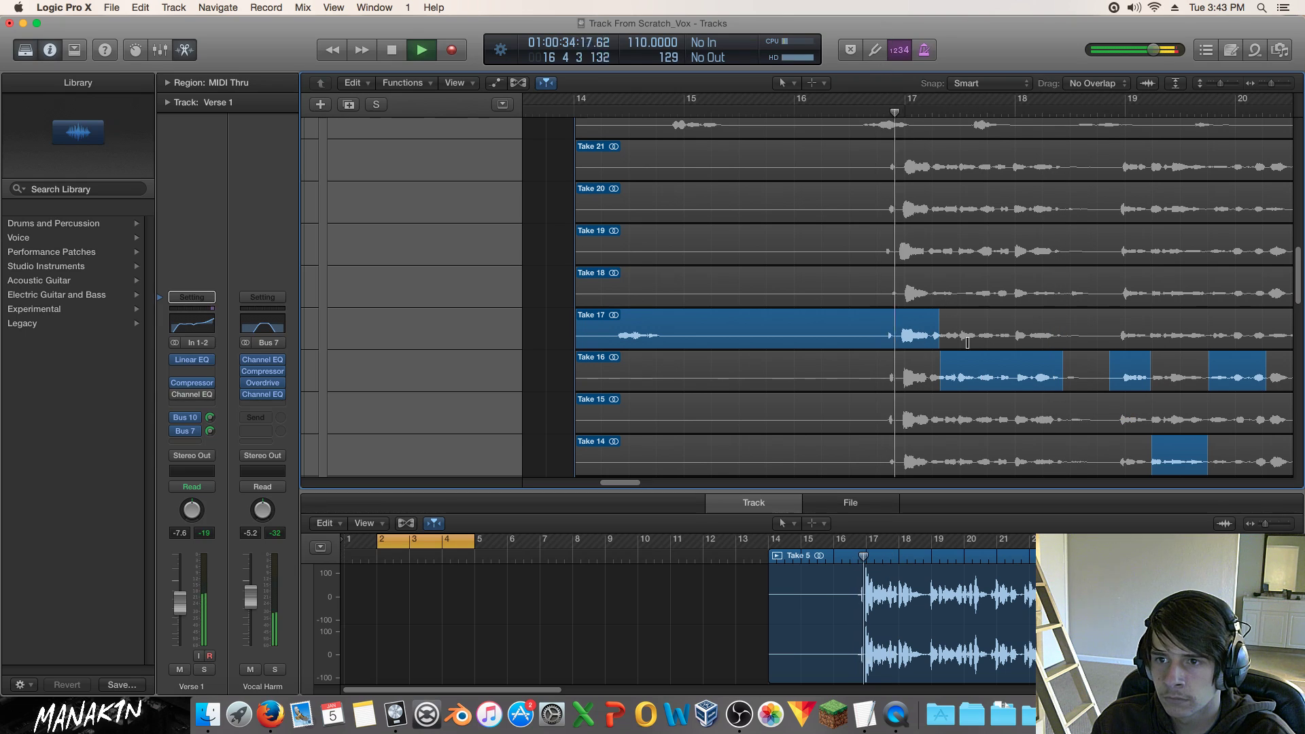
{"action": "left_click", "coordinate": [982, 413]}
{"action": "key", "text": "space"}
{"action": "left_click", "coordinate": [890, 110]}
{"action": "key", "text": "space"}
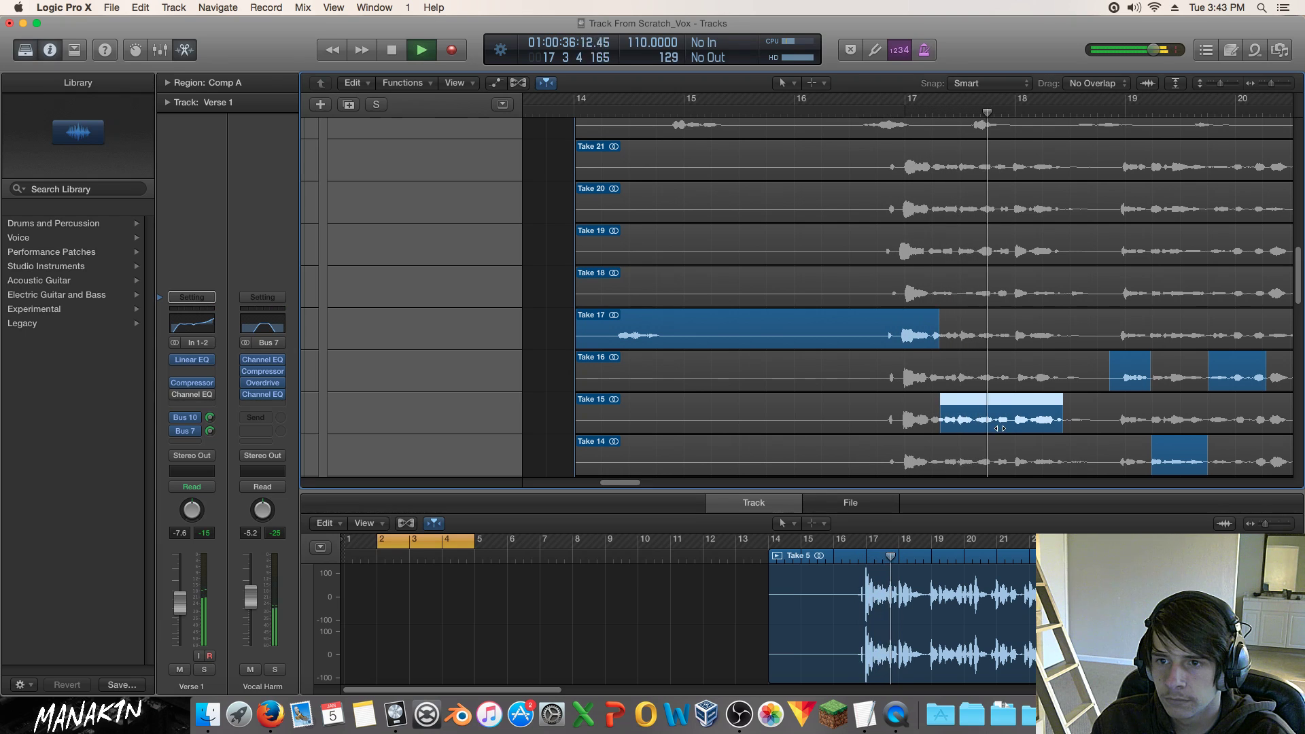
Try Take 14 for the phrase running from bar 17 into bar 18 and play it.
{"action": "key", "text": "space"}
{"action": "scroll", "coordinate": [1011, 431], "scroll_direction": "down", "scroll_amount": 4}
{"action": "scroll", "coordinate": [979, 353], "scroll_direction": "up", "scroll_amount": 1}
{"action": "left_click", "coordinate": [975, 322]}
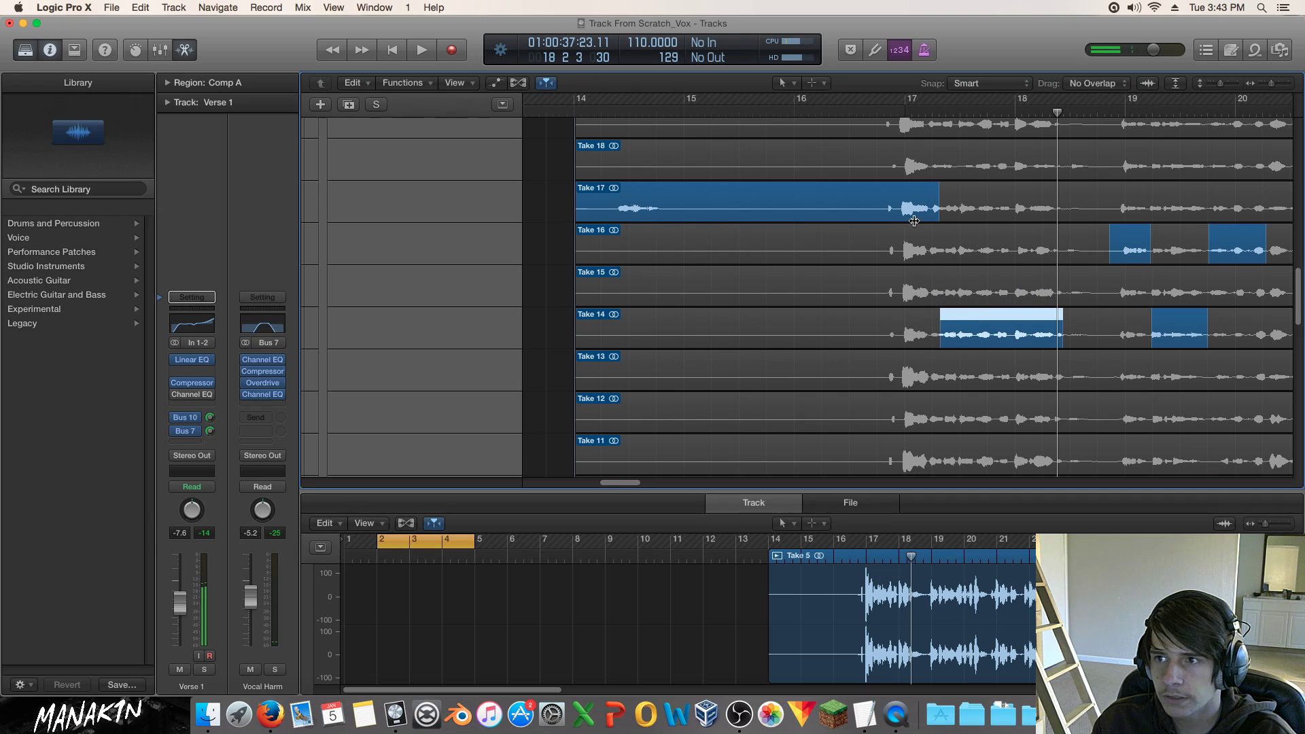
{"action": "left_click", "coordinate": [891, 102]}
{"action": "key", "text": "space"}
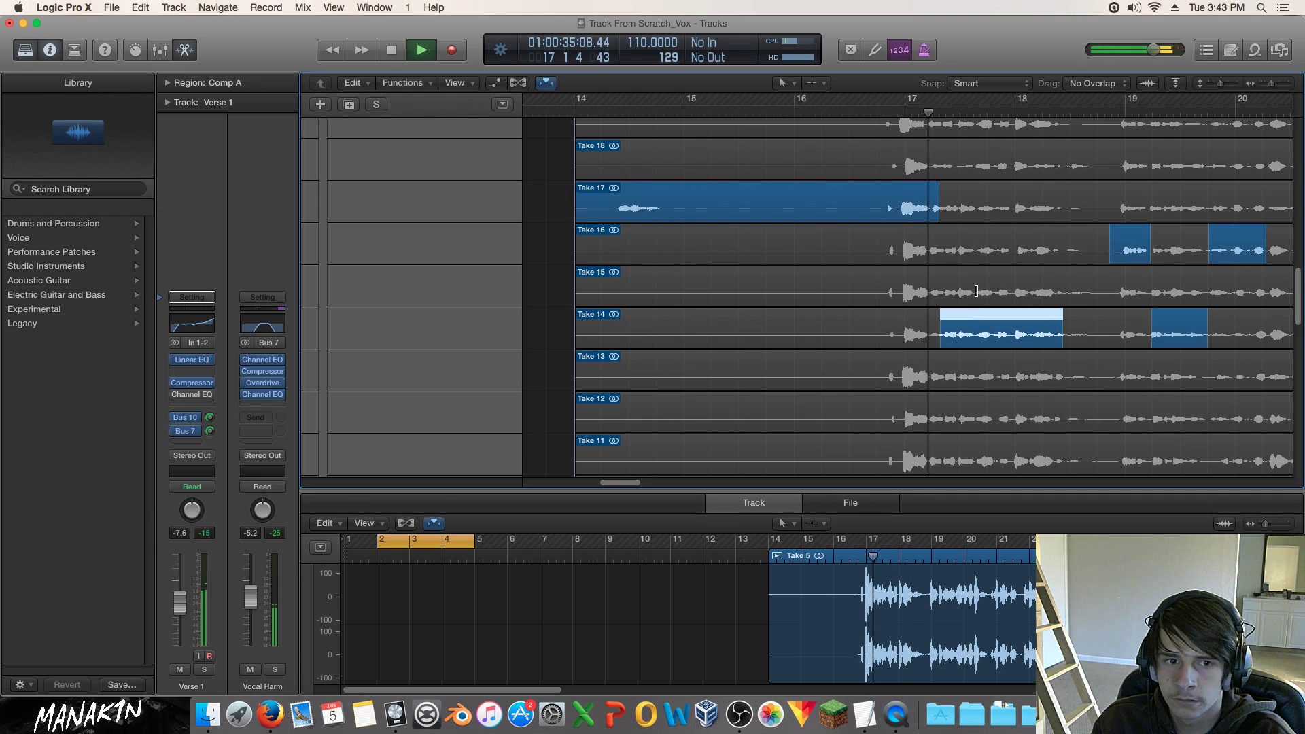
Use Take 13 for the phrase from about beat 2 of bar 17 into bar 18 and play it.
{"action": "left_click", "coordinate": [991, 358]}
{"action": "key", "text": "space"}
{"action": "key", "text": "space"}
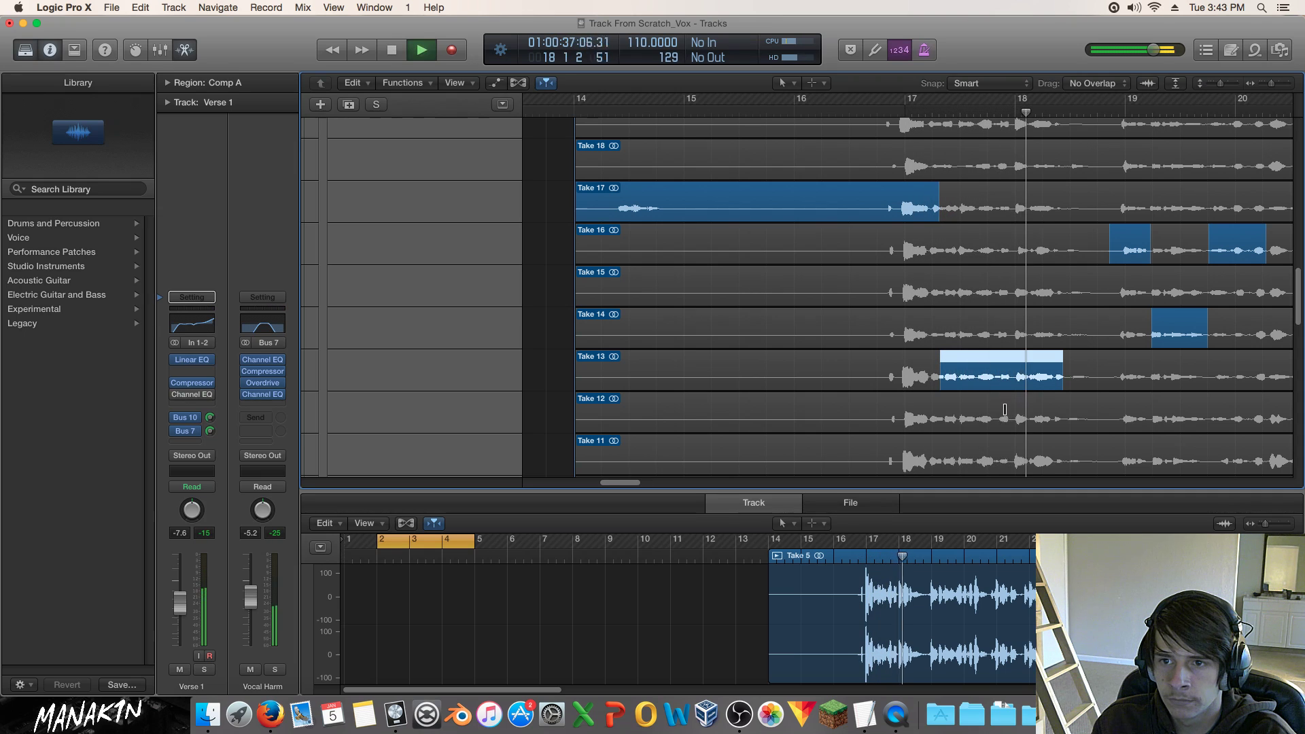
{"action": "key", "text": "space"}
{"action": "left_click", "coordinate": [1012, 401]}
{"action": "left_click", "coordinate": [995, 366]}
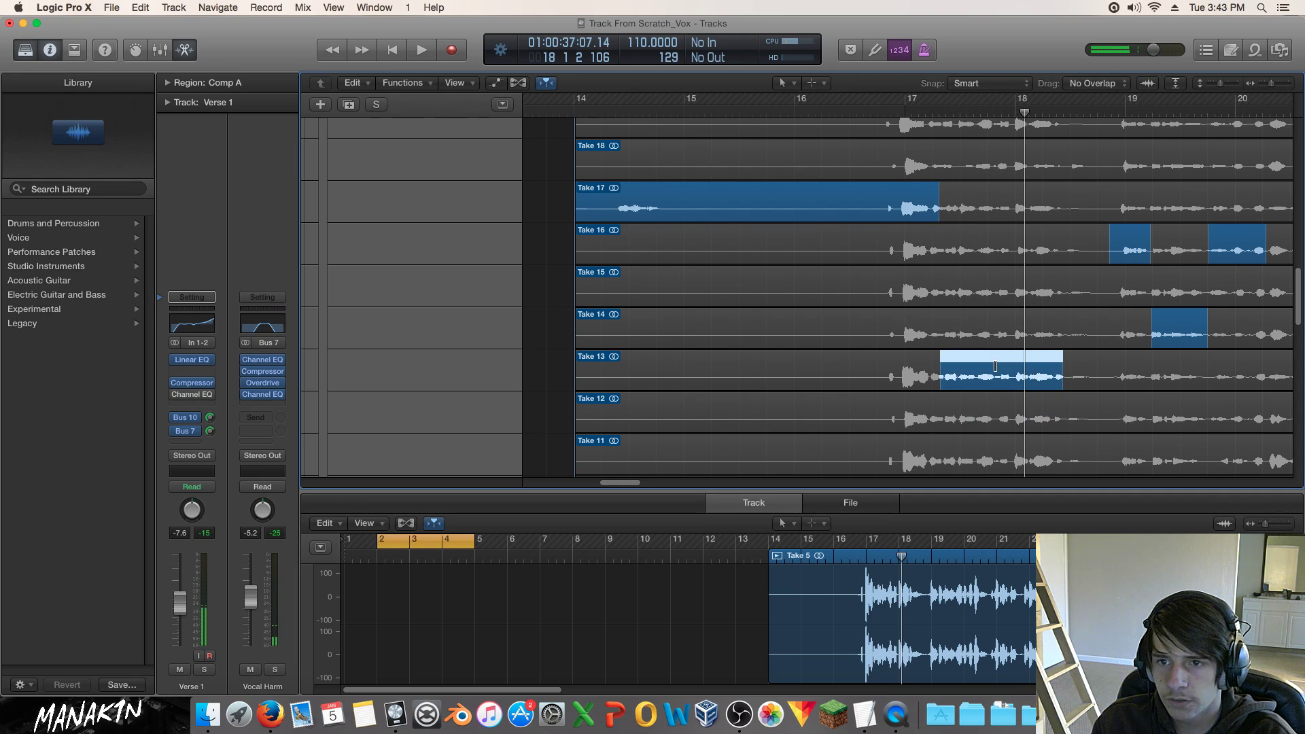
{"action": "key", "text": "space"}
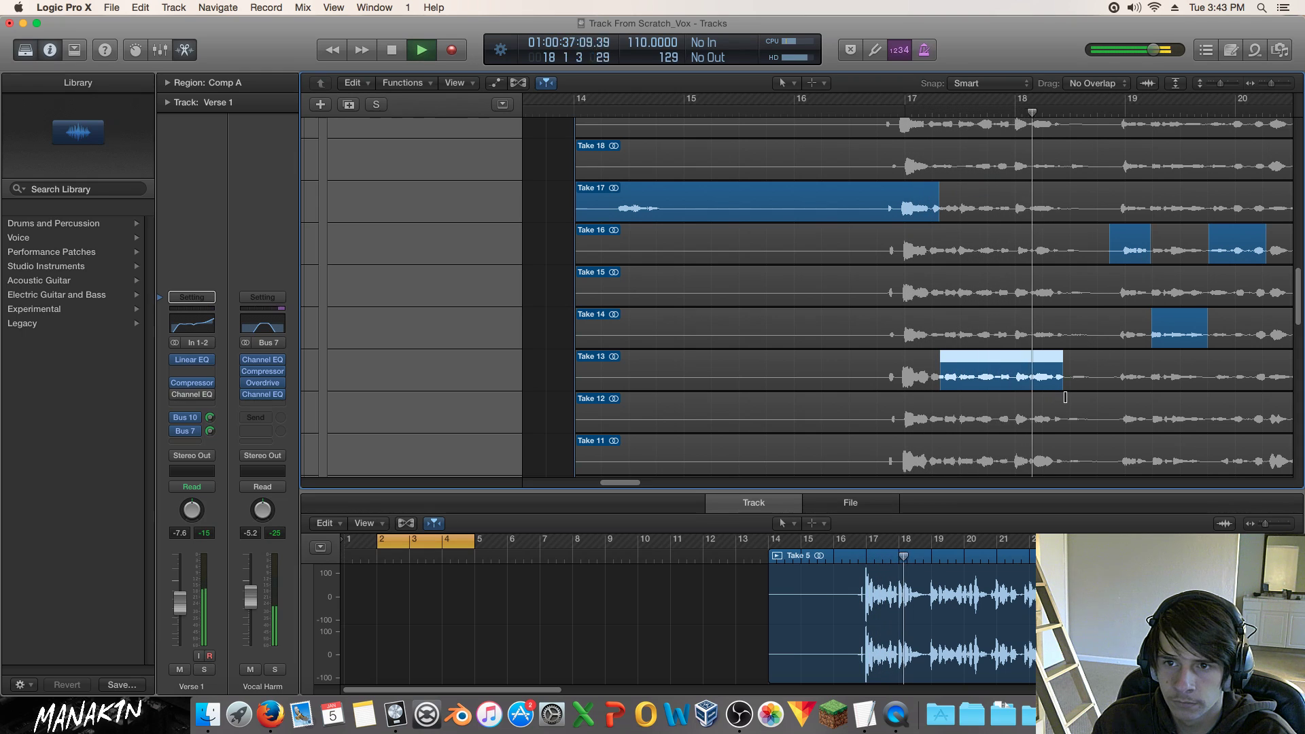
{"action": "key", "text": "space"}
Try extending the Take 13 section to near the end of bar 18, play it, and undo the extension.
{"action": "left_click_drag", "start_coordinate": [1063, 383], "coordinate": [1097, 385]}
{"action": "key", "text": "space"}
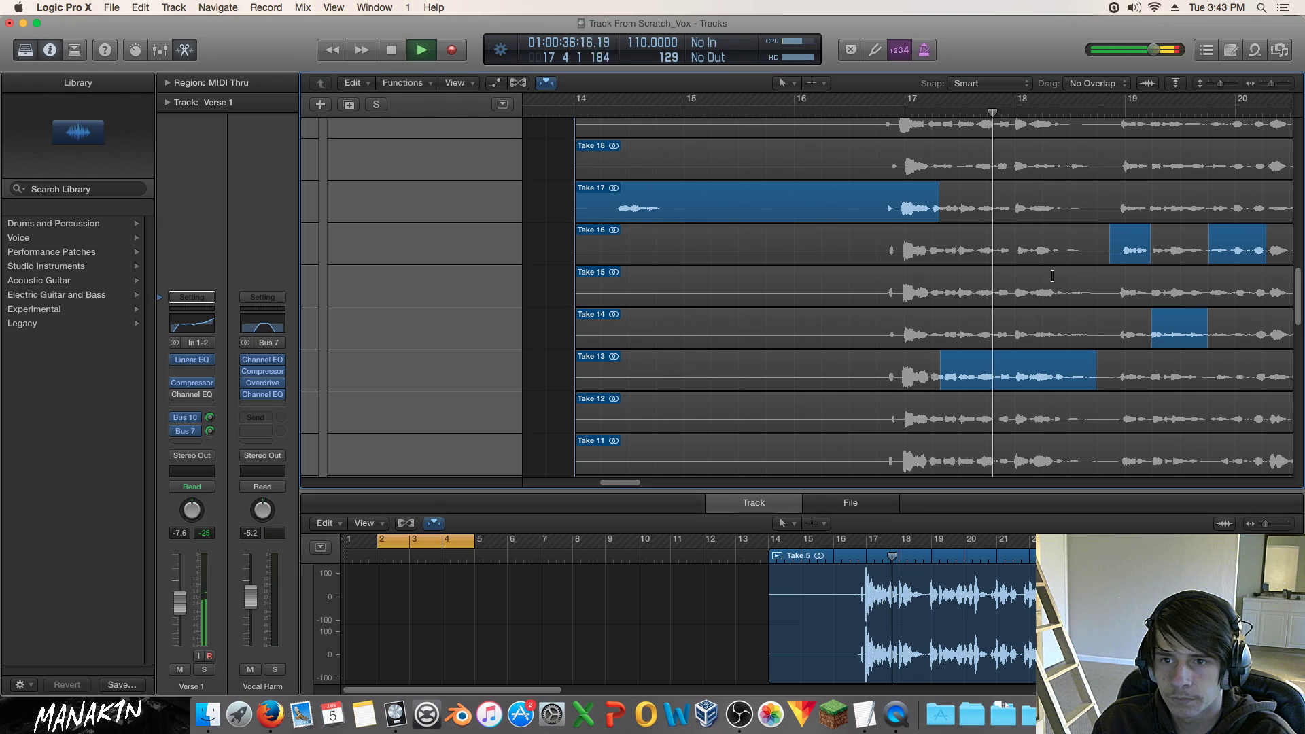
{"action": "key", "text": "space"}
{"action": "key", "text": "super+z"}
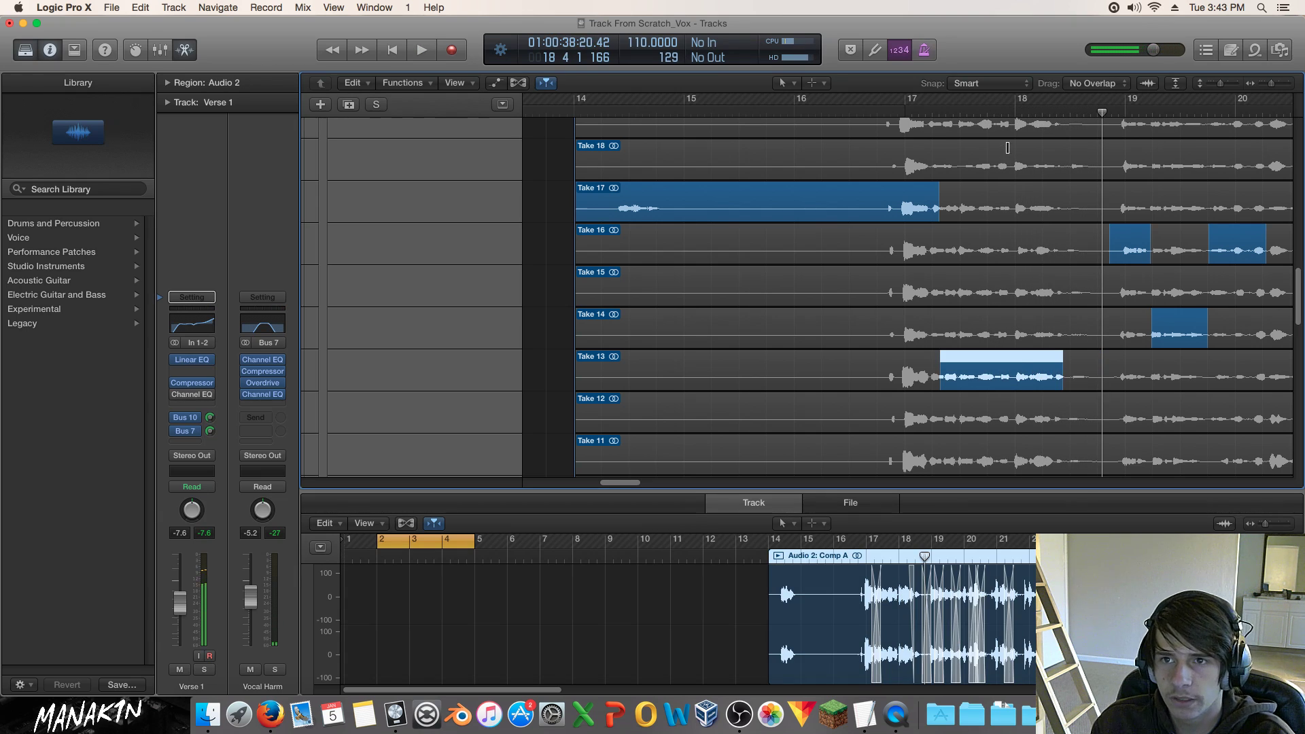
Play the join between the Take 13 and Take 8 sections in bar 18 at close range.
{"action": "key", "text": "space"}
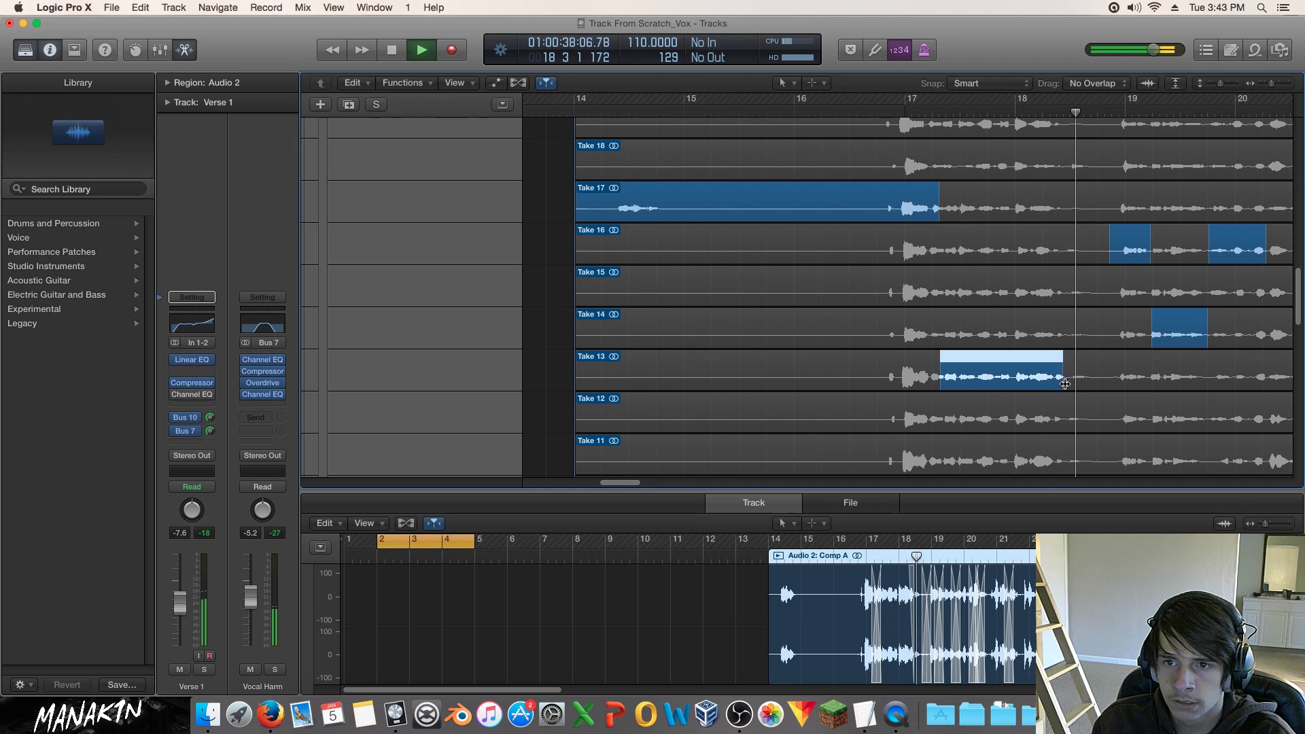
{"action": "scroll", "coordinate": [1073, 379], "scroll_direction": "down", "scroll_amount": 2}
{"action": "scroll", "coordinate": [1073, 380], "scroll_direction": "down", "scroll_amount": 5}
{"action": "key", "text": "space"}
{"action": "left_click", "coordinate": [1056, 112]}
{"action": "left_click_drag", "start_coordinate": [1268, 85], "coordinate": [1282, 83]}
{"action": "left_click", "coordinate": [1024, 113]}
{"action": "key", "text": "space"}
{"action": "key", "text": "space"}
Adjust the start of the Take 8 section to between 18.2.3 and 18.2.4, playing across the join after each move.
{"action": "left_click_drag", "start_coordinate": [816, 313], "coordinate": [859, 313]}
{"action": "left_click", "coordinate": [715, 114]}
{"action": "key", "text": "space"}
{"action": "key", "text": "space"}
{"action": "left_click_drag", "start_coordinate": [863, 304], "coordinate": [795, 293]}
{"action": "left_click", "coordinate": [713, 110]}
{"action": "key", "text": "space"}
{"action": "key", "text": "space"}
{"action": "left_click", "coordinate": [716, 111]}
{"action": "key", "text": "space"}
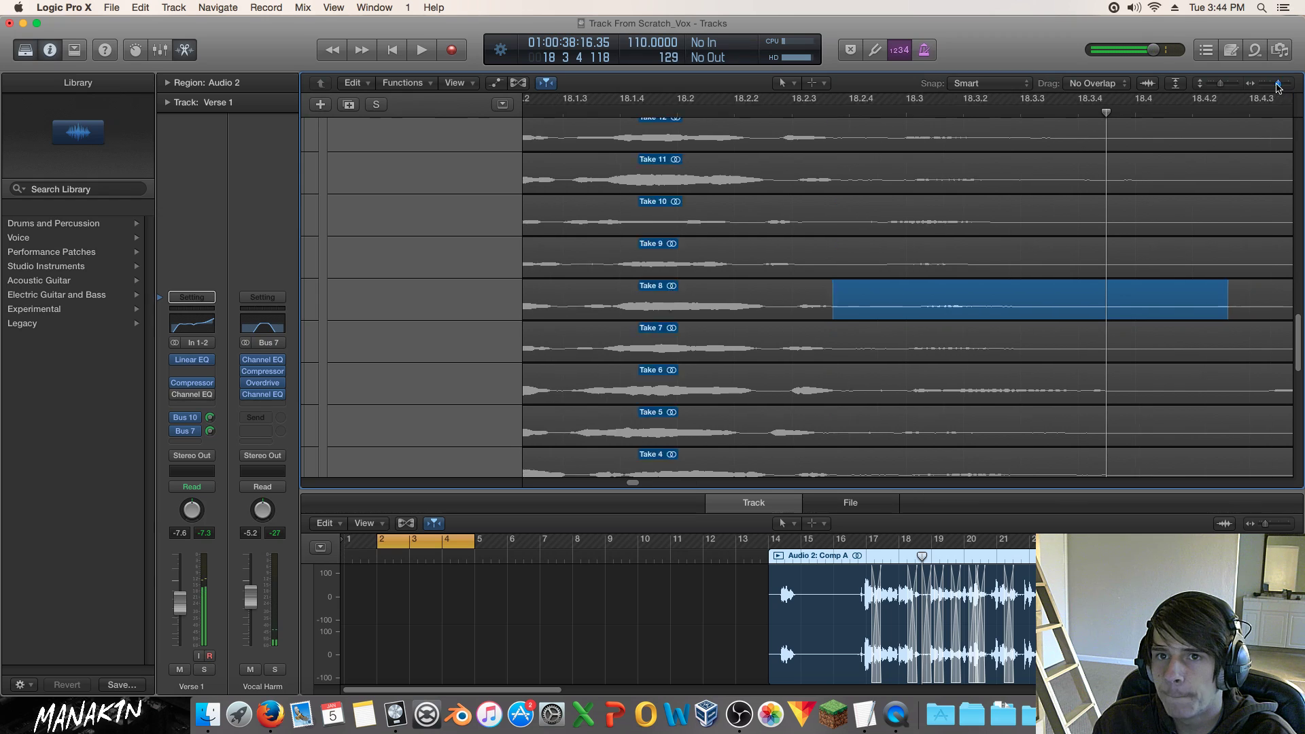
Play the comp from bar 16 to bar 25.
{"action": "left_click_drag", "start_coordinate": [1278, 83], "coordinate": [1268, 83]}
{"action": "scroll", "coordinate": [1110, 198], "scroll_direction": "up", "scroll_amount": 5}
{"action": "scroll", "coordinate": [1110, 198], "scroll_direction": "up", "scroll_amount": 4}
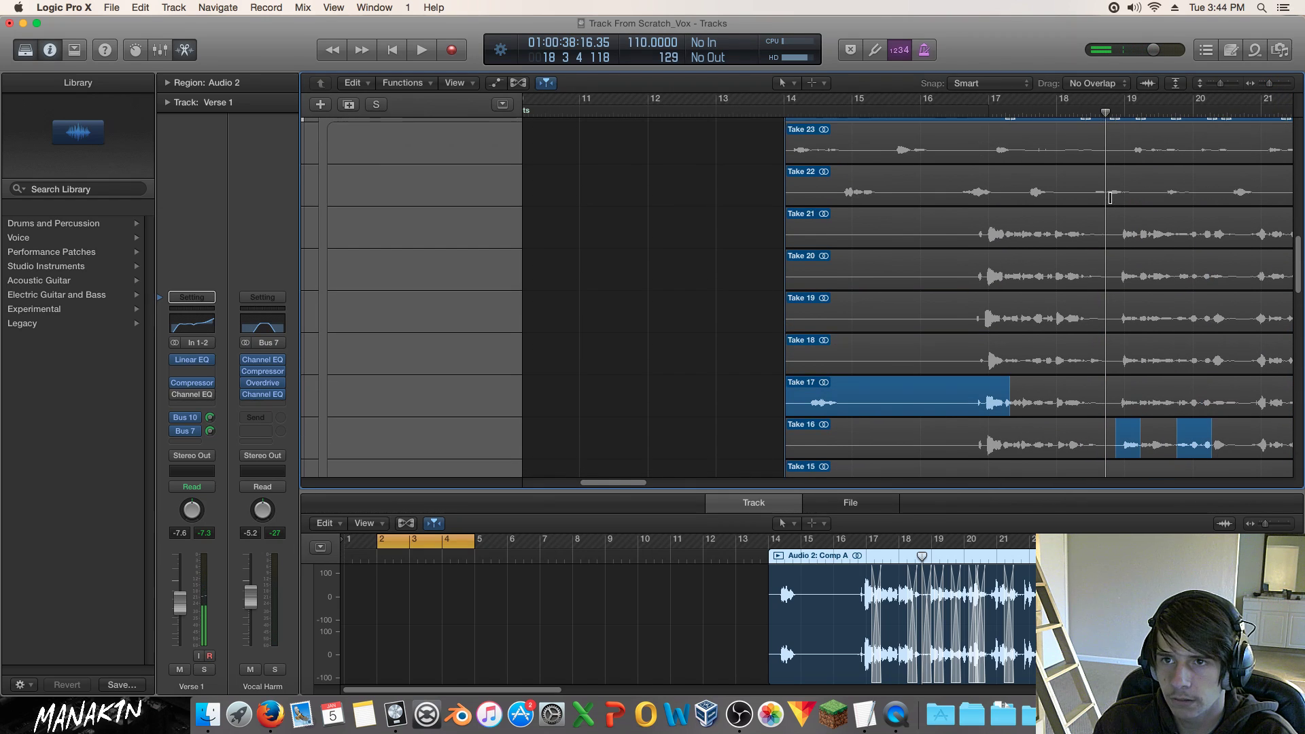
{"action": "left_click", "coordinate": [937, 111]}
{"action": "key", "text": "space"}
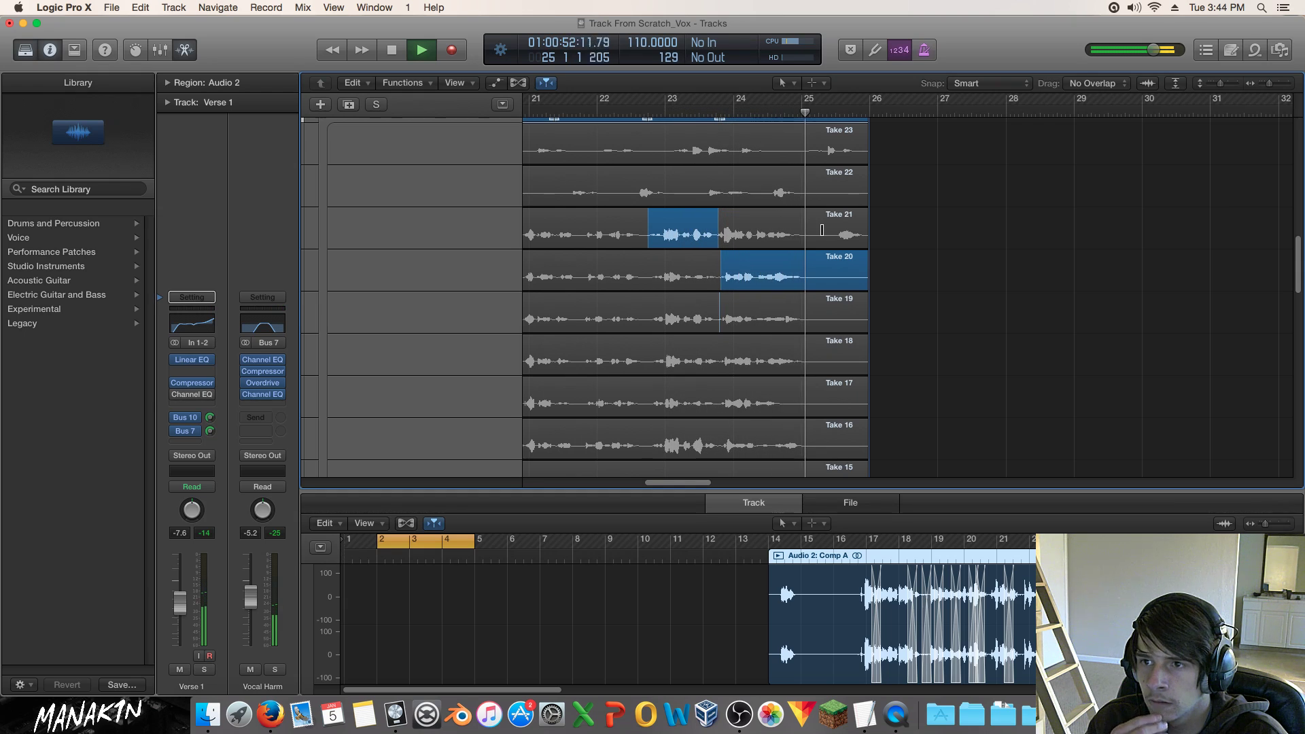
{"action": "key", "text": "space"}
Replay the Take 17 opening around bar 17 and examine its waveform at close range.
{"action": "left_click_drag", "start_coordinate": [687, 484], "coordinate": [631, 490]}
{"action": "key", "text": "space"}
{"action": "key", "text": "space"}
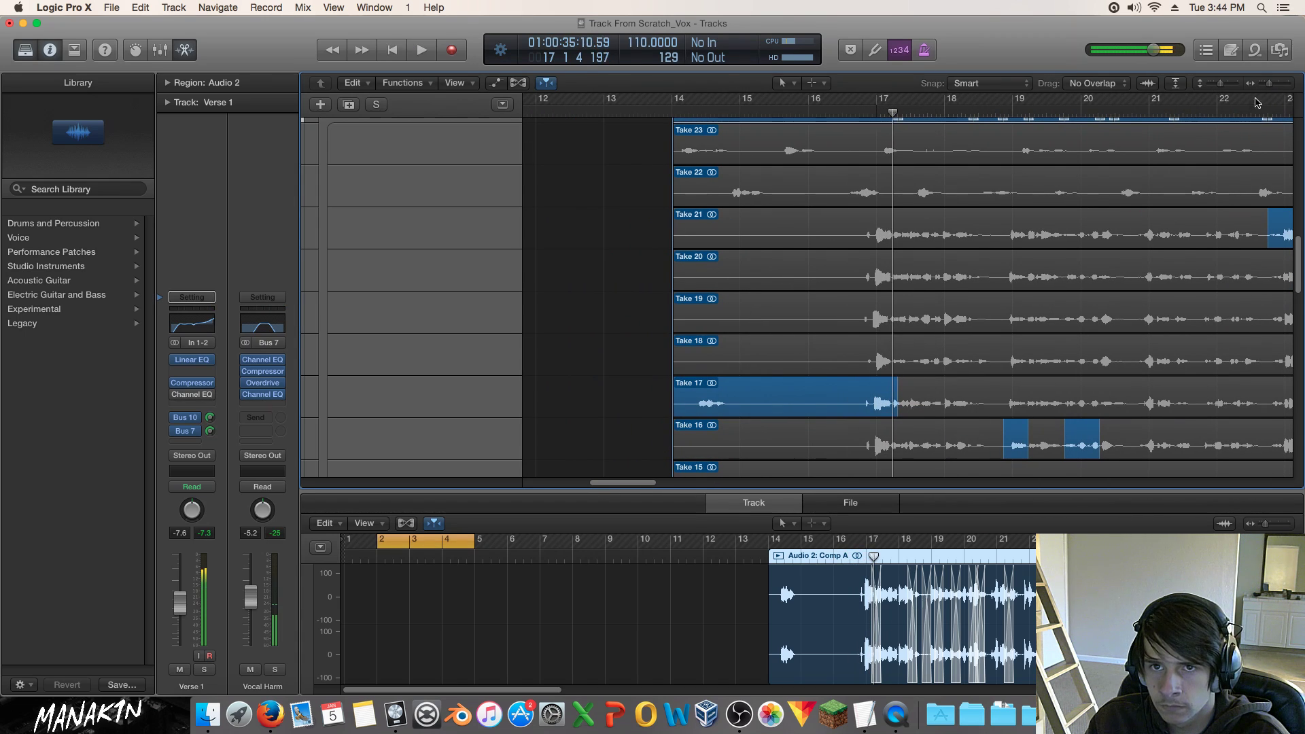
{"action": "left_click_drag", "start_coordinate": [1268, 84], "coordinate": [1274, 83]}
{"action": "key", "text": "space"}
{"action": "key", "text": "space"}
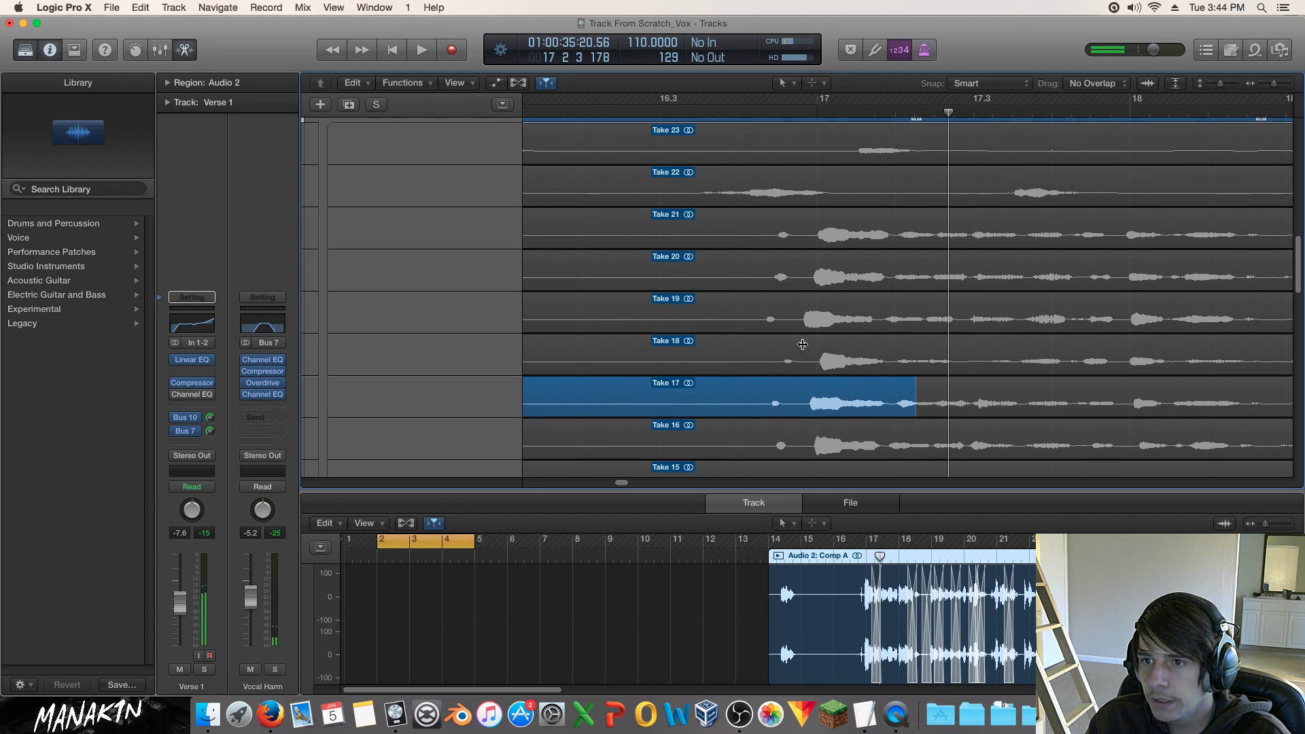
{"action": "left_click", "coordinate": [638, 113]}
{"action": "key", "text": "space"}
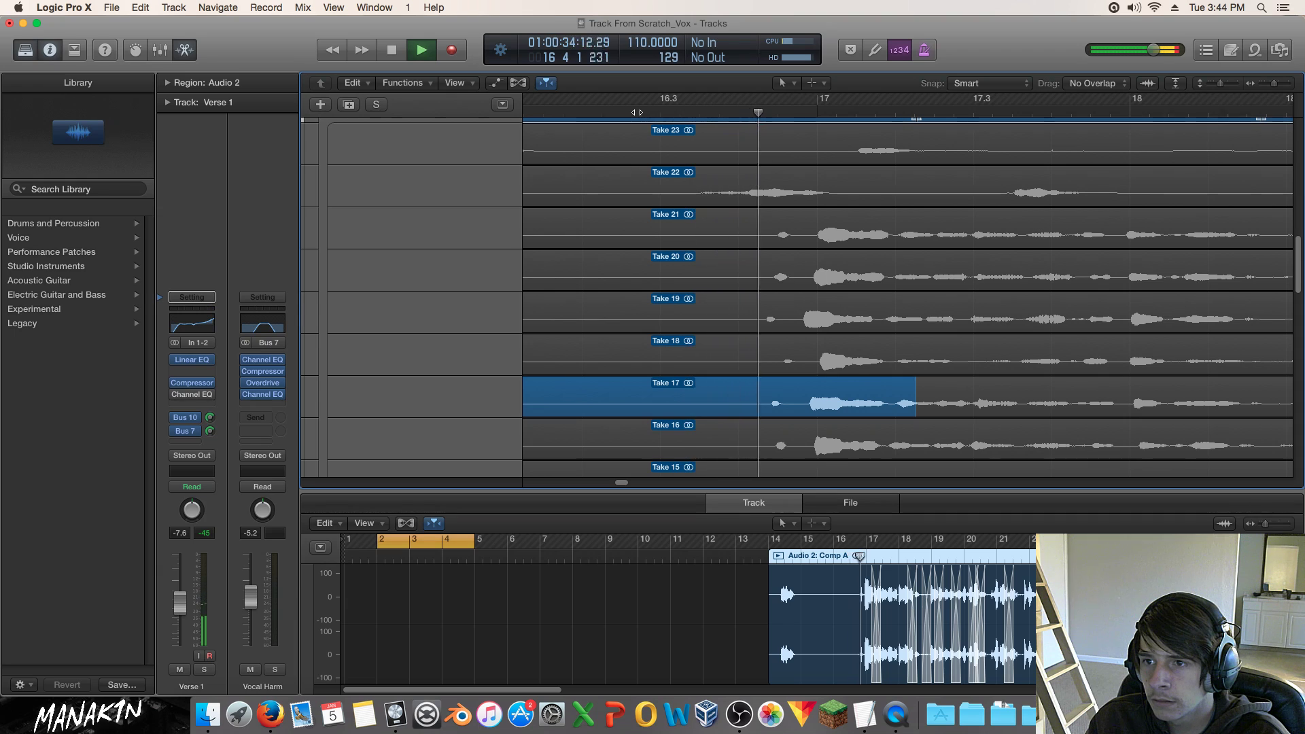
{"action": "key", "text": "space"}
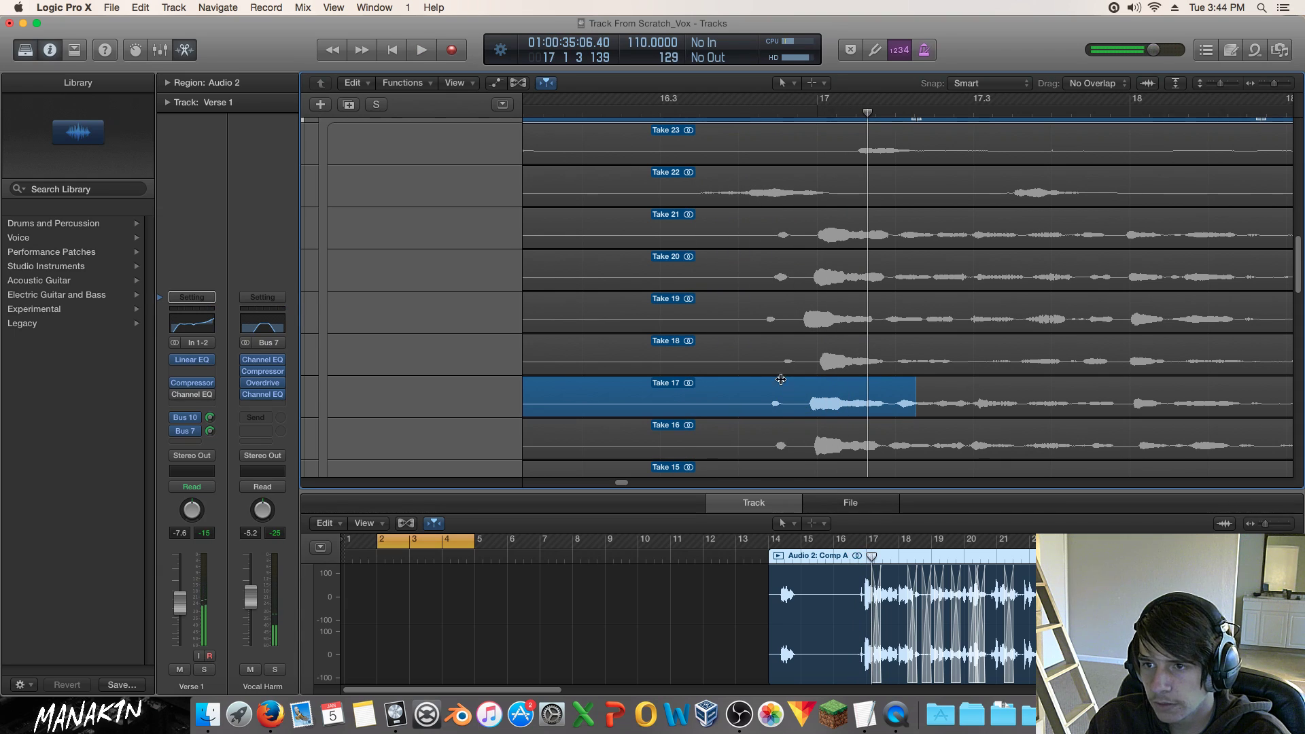
Use Take 19 for the short sound from shortly after 16.3 to just before bar 17, and play it.
{"action": "left_click_drag", "start_coordinate": [796, 318], "coordinate": [708, 319]}
{"action": "left_click", "coordinate": [702, 112]}
{"action": "key", "text": "space"}
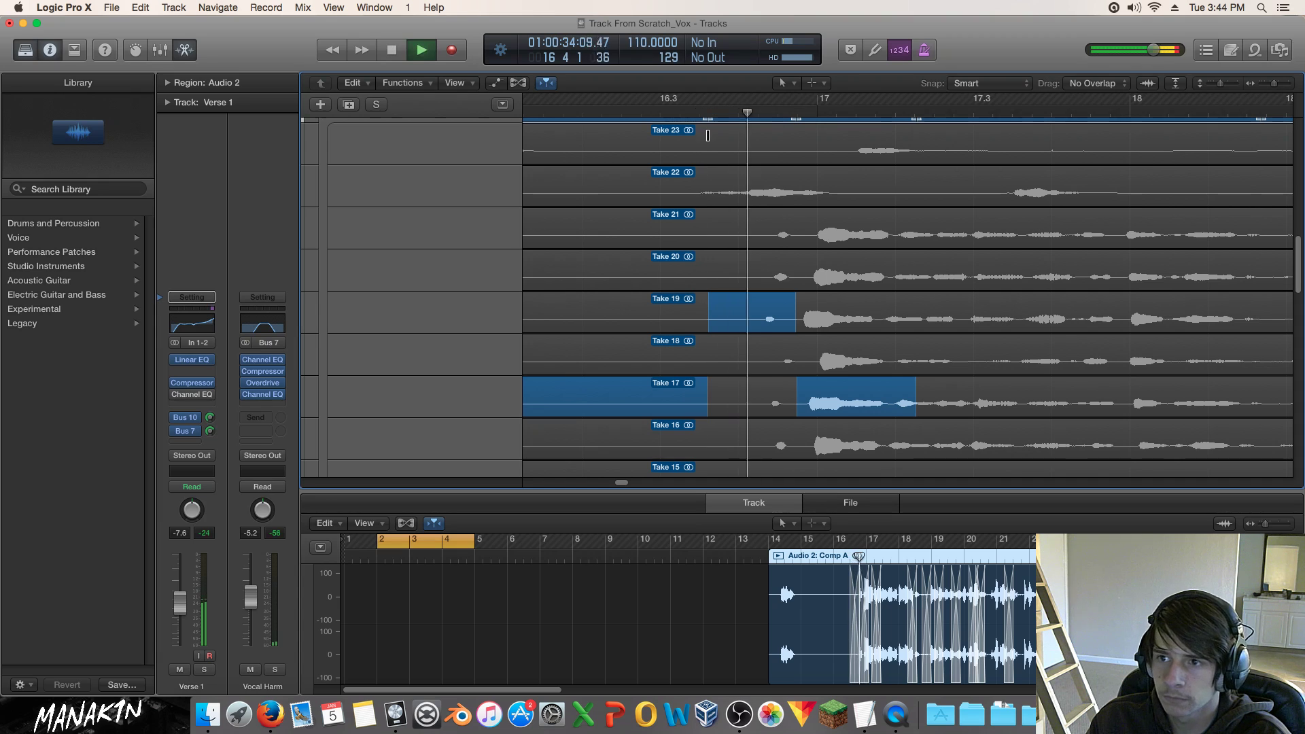
{"action": "key", "text": "space"}
Switch the short section just before bar 17 to Take 20 and play it.
{"action": "left_click", "coordinate": [768, 271]}
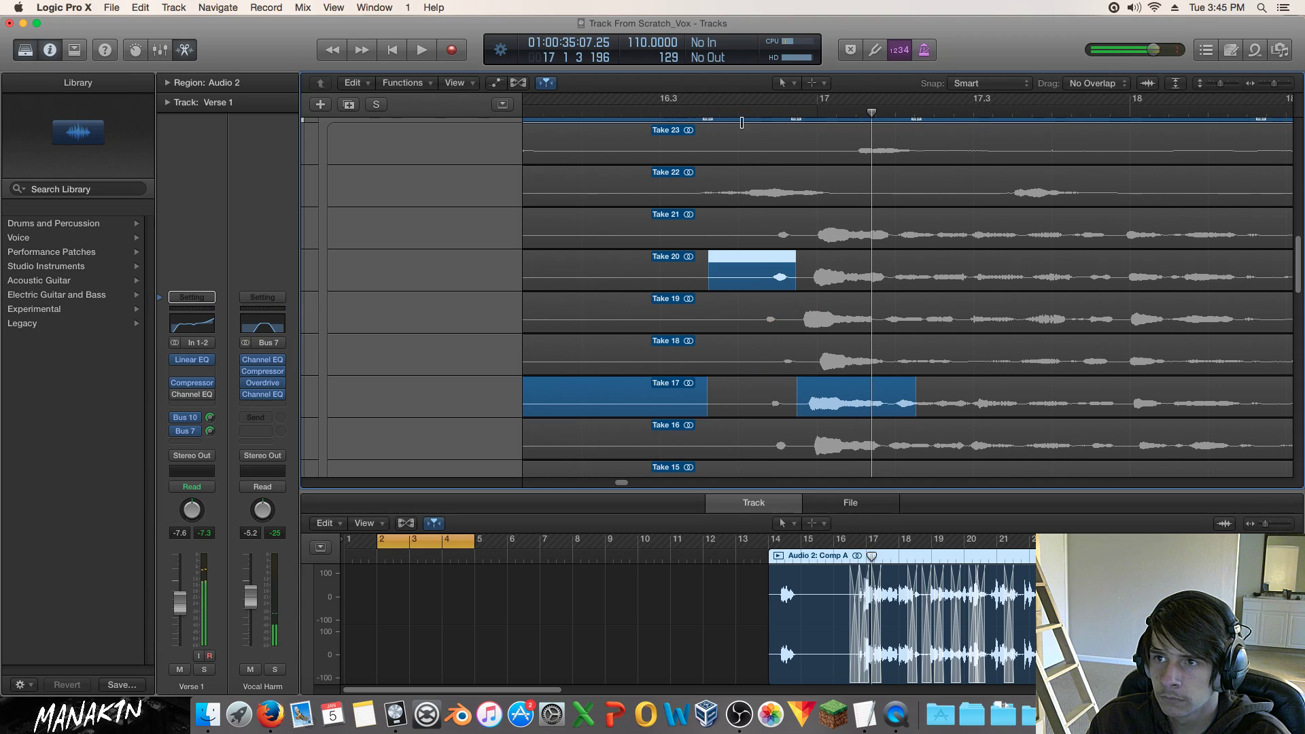
{"action": "left_click", "coordinate": [715, 106]}
{"action": "key", "text": "space"}
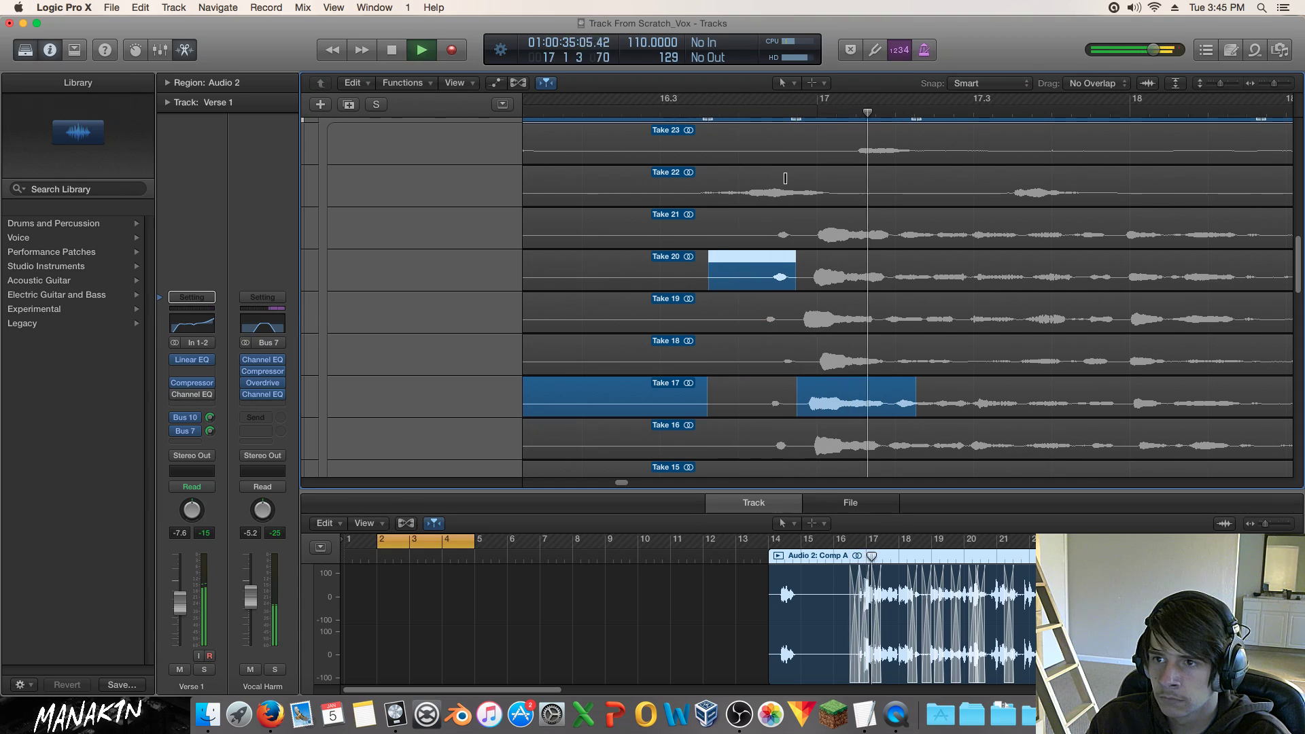
{"action": "key", "text": "space"}
Move the edit between Take 20 and Take 17 slightly later, just before bar 17, and play the comp across it.
{"action": "left_click_drag", "start_coordinate": [796, 276], "coordinate": [805, 277]}
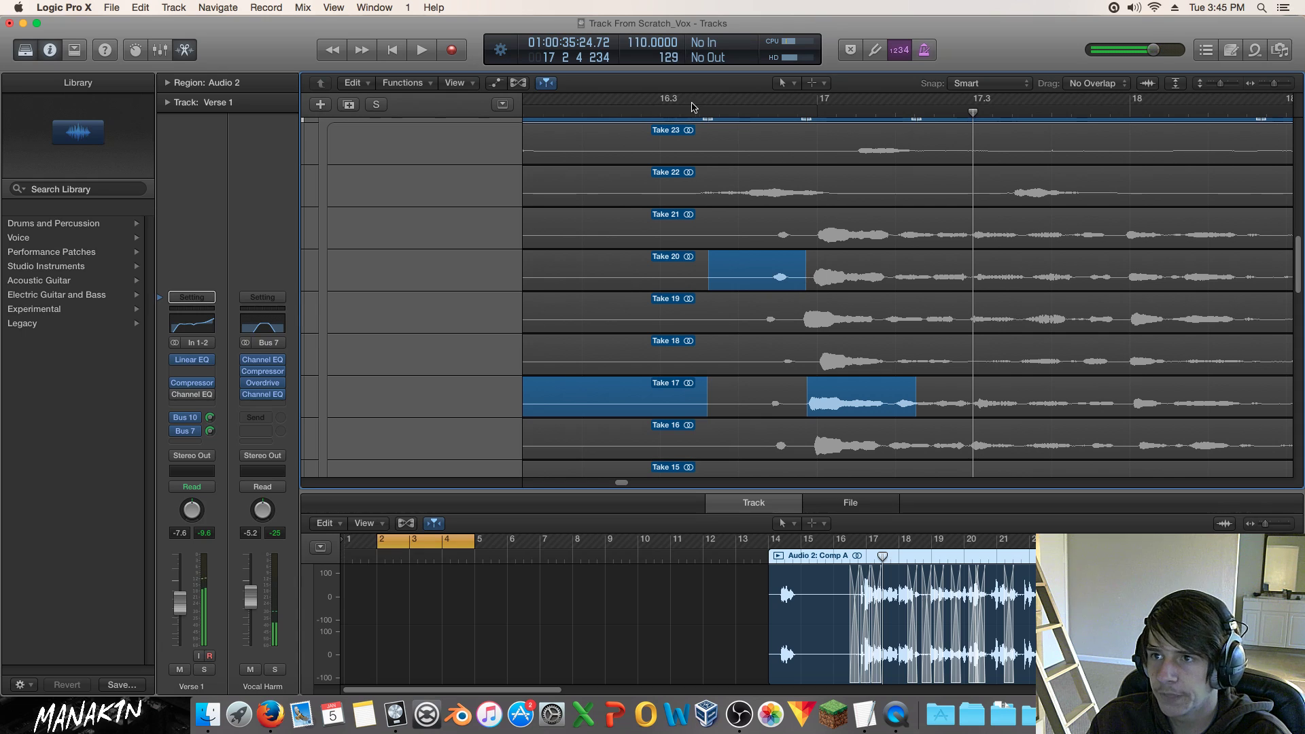
{"action": "left_click", "coordinate": [621, 110]}
{"action": "key", "text": "space"}
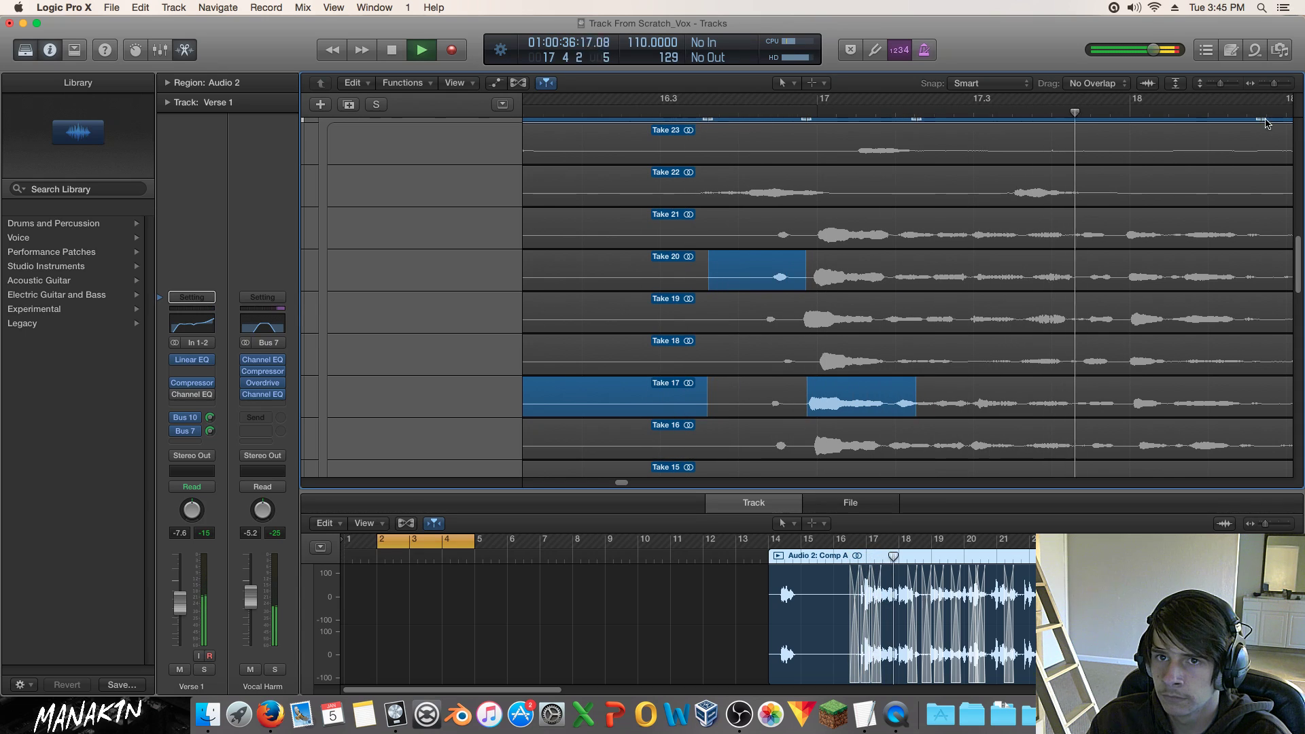
{"action": "left_click_drag", "start_coordinate": [1277, 86], "coordinate": [1269, 86]}
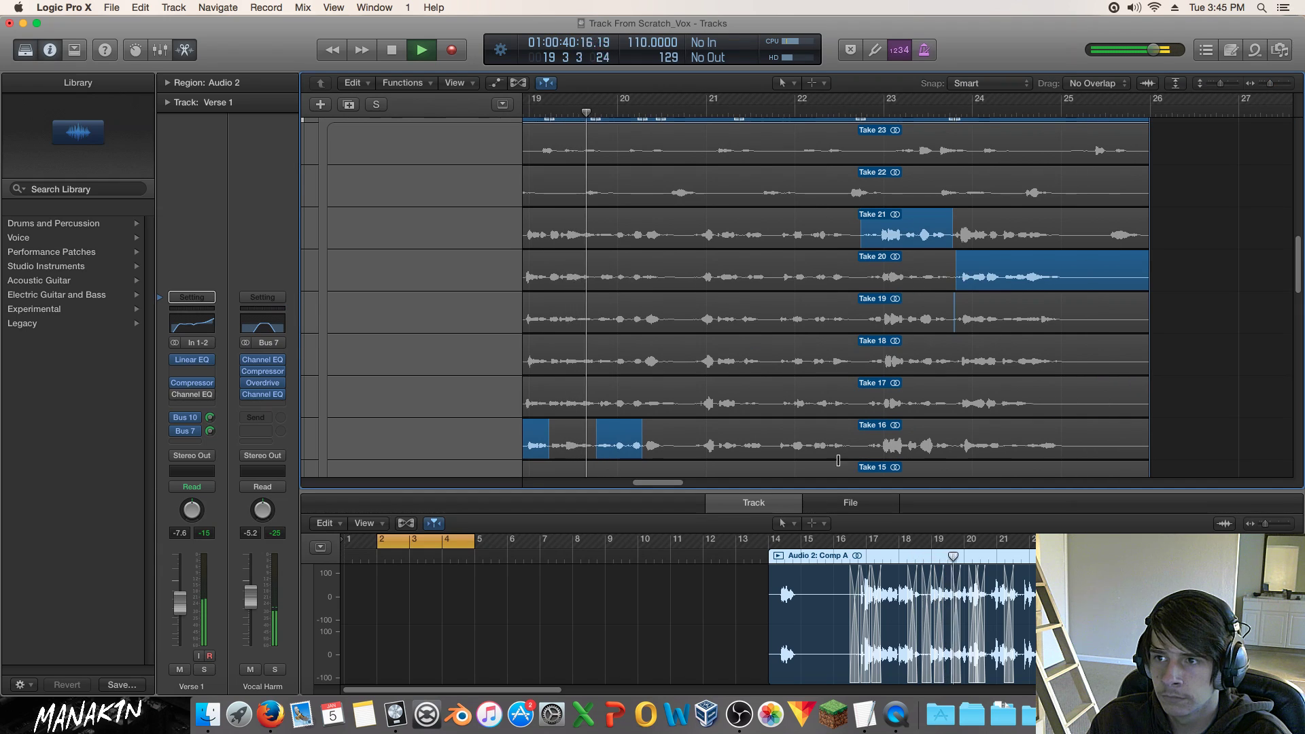
Use Take 20 from bar 14 to shortly after 16.3 in place of Take 17, and play the comp to bar 25.
{"action": "scroll", "coordinate": [908, 289], "scroll_direction": "left", "scroll_amount": 10}
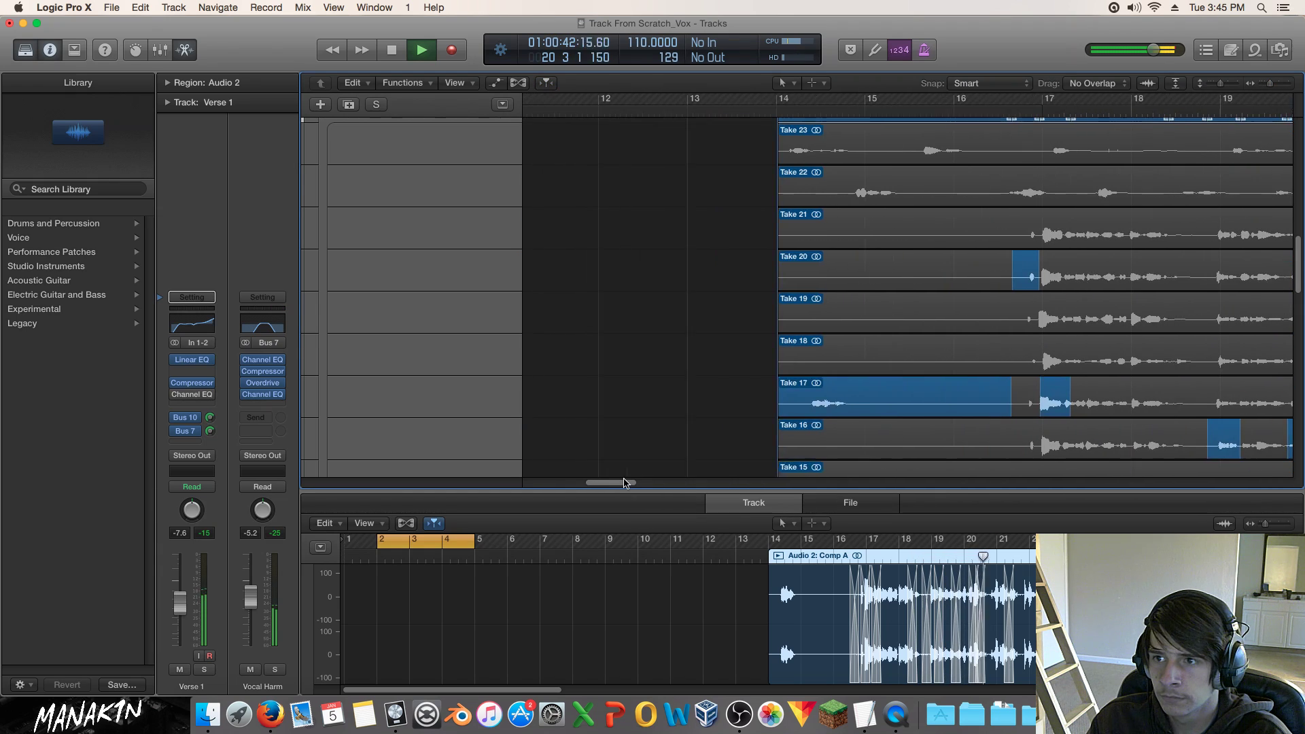
{"action": "left_click", "coordinate": [911, 270]}
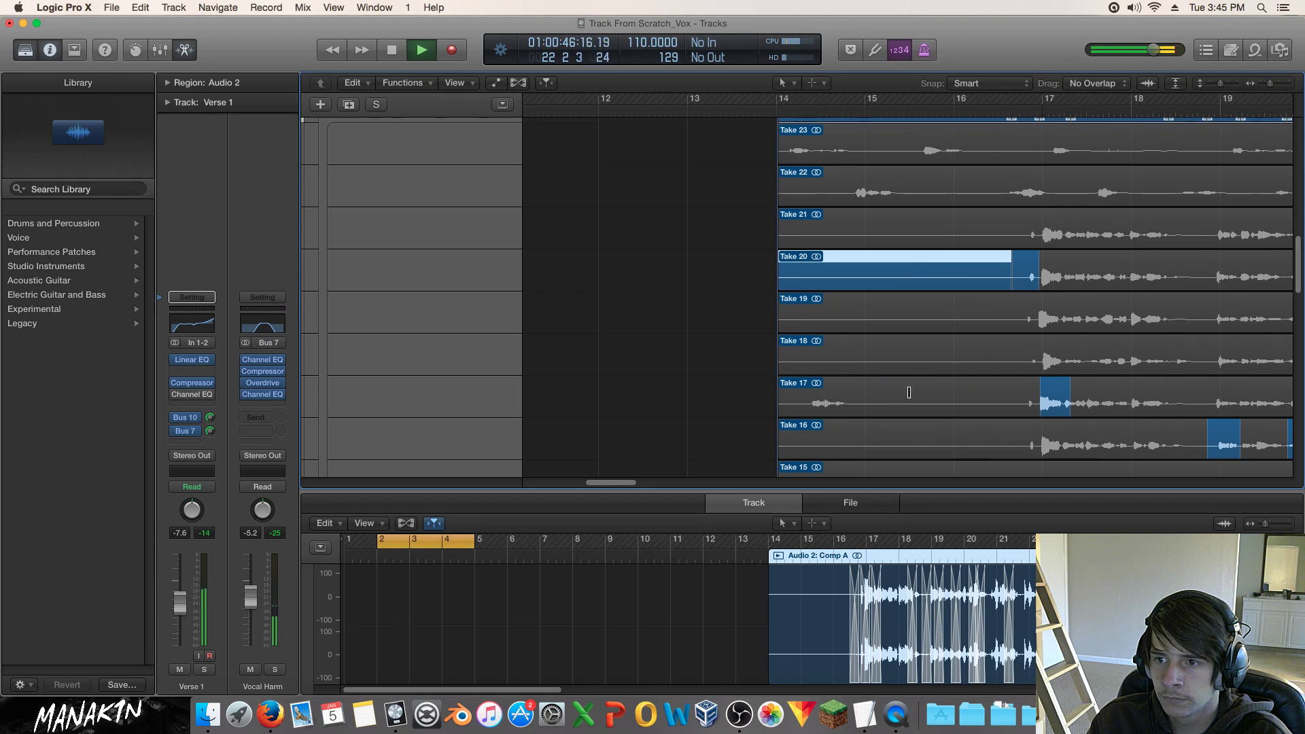
{"action": "left_click_drag", "start_coordinate": [618, 486], "coordinate": [667, 481]}
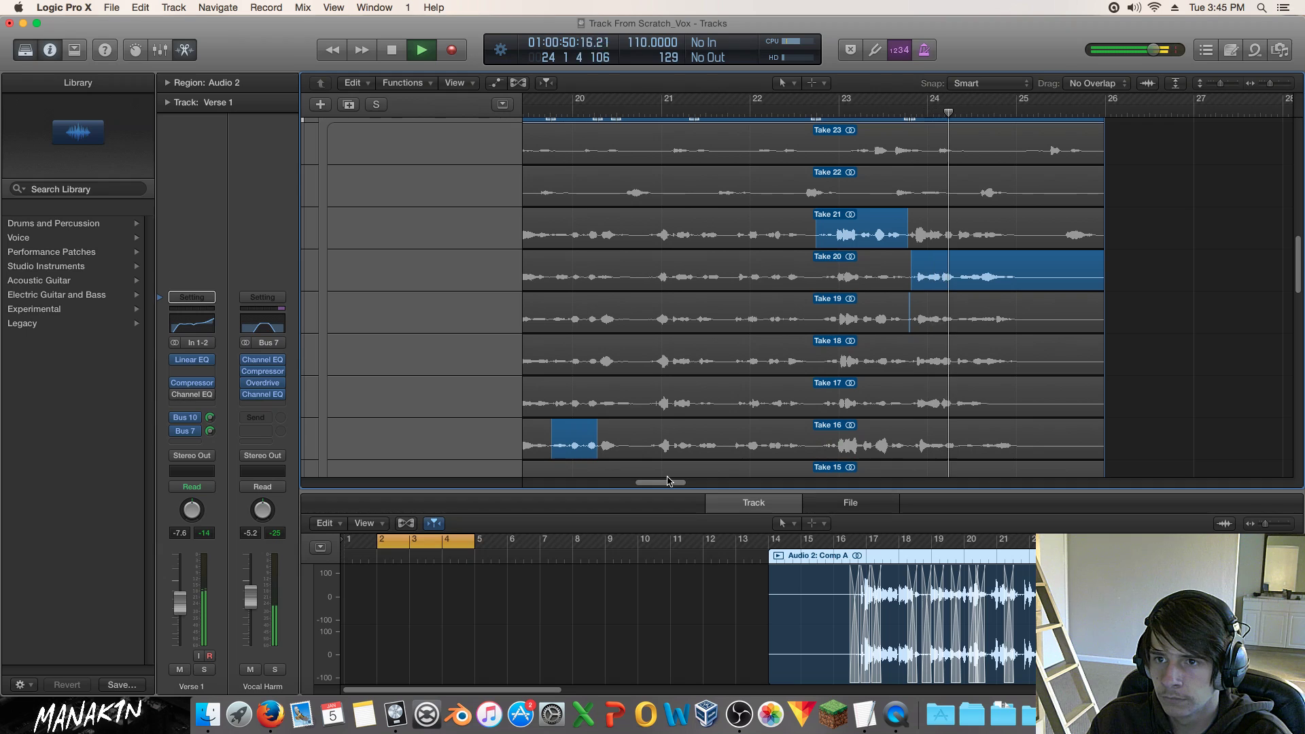
{"action": "key", "text": "space"}
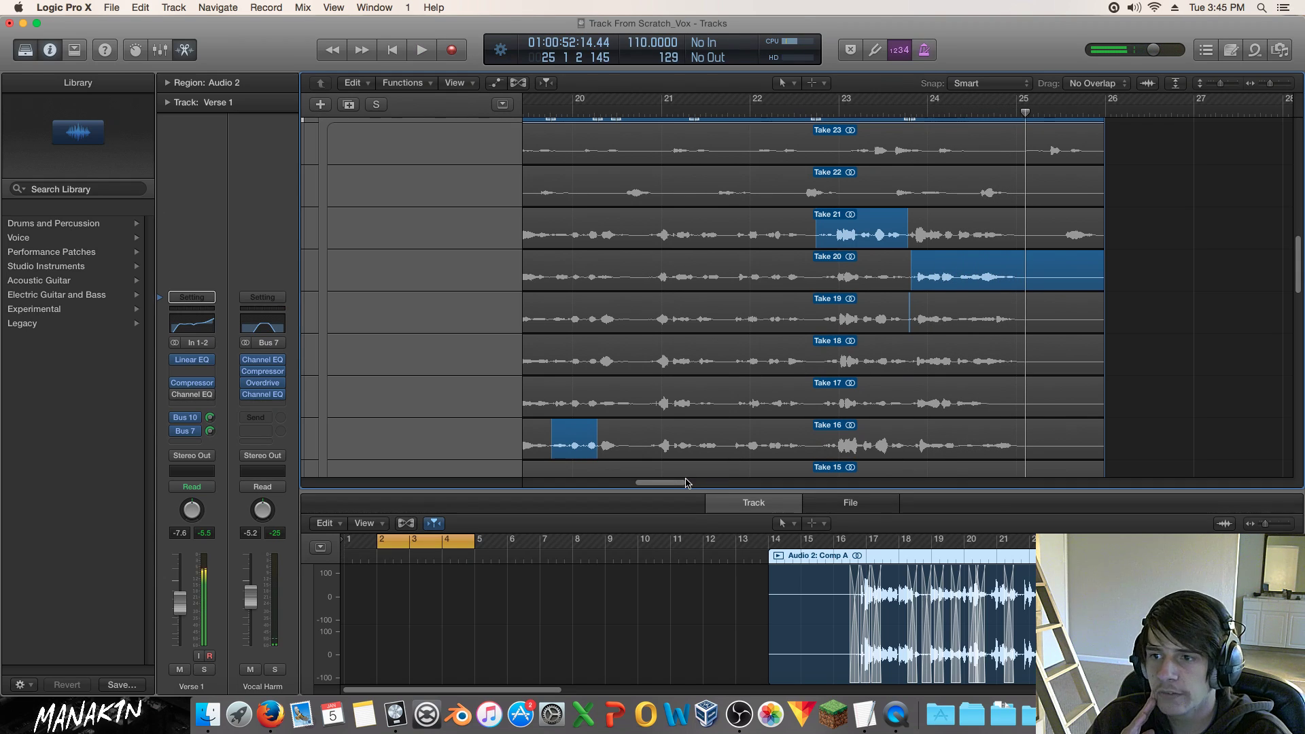
{"action": "left_click_drag", "start_coordinate": [682, 484], "coordinate": [650, 485]}
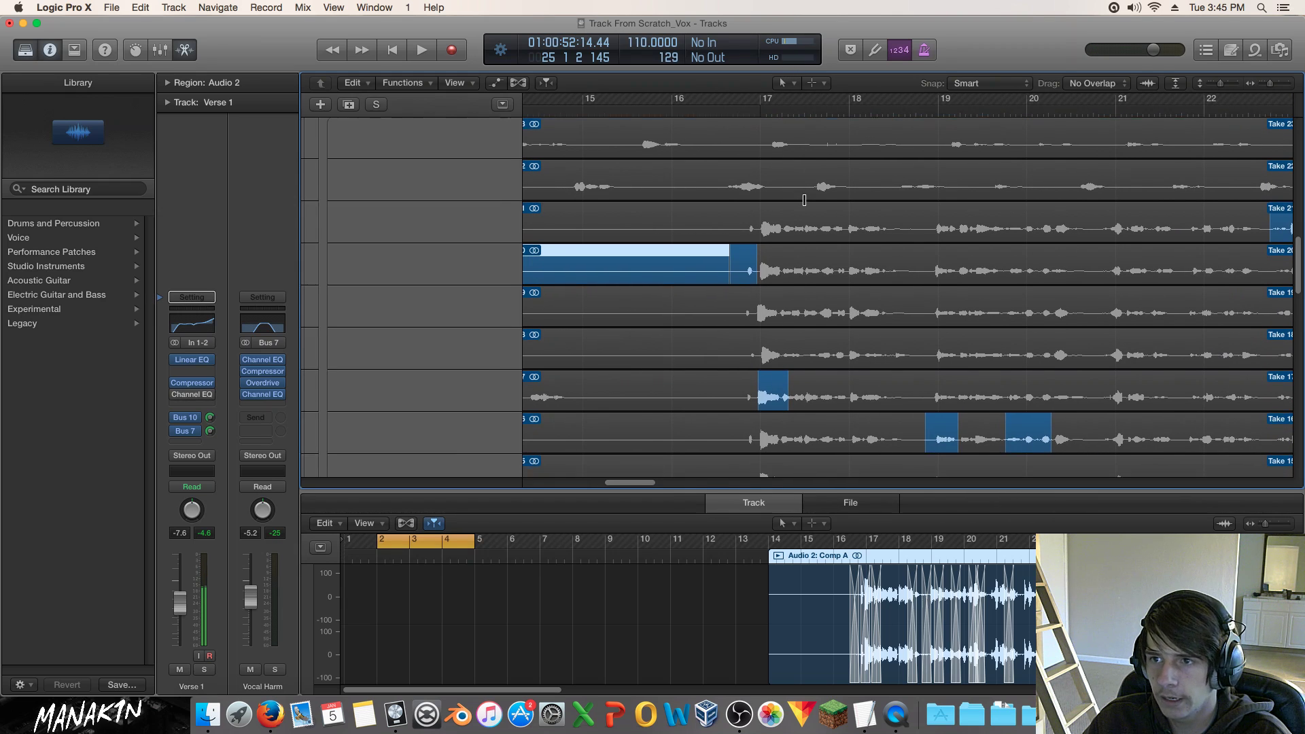
Join the adjacent Take 20 sections before bar 17 into one, and play the comp from about bar 18.
{"action": "scroll", "coordinate": [762, 208], "scroll_direction": "down", "scroll_amount": 3}
{"action": "left_click", "coordinate": [599, 210]}
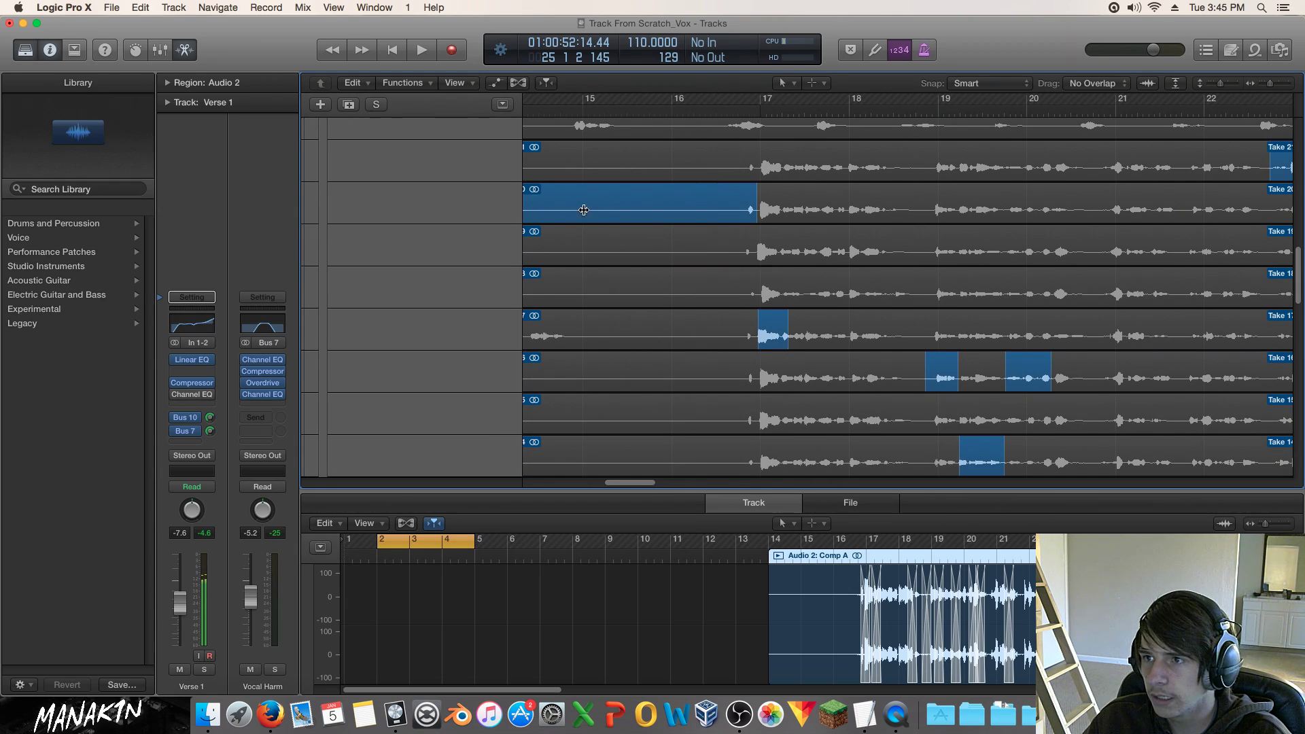
{"action": "scroll", "coordinate": [860, 337], "scroll_direction": "down", "scroll_amount": 10}
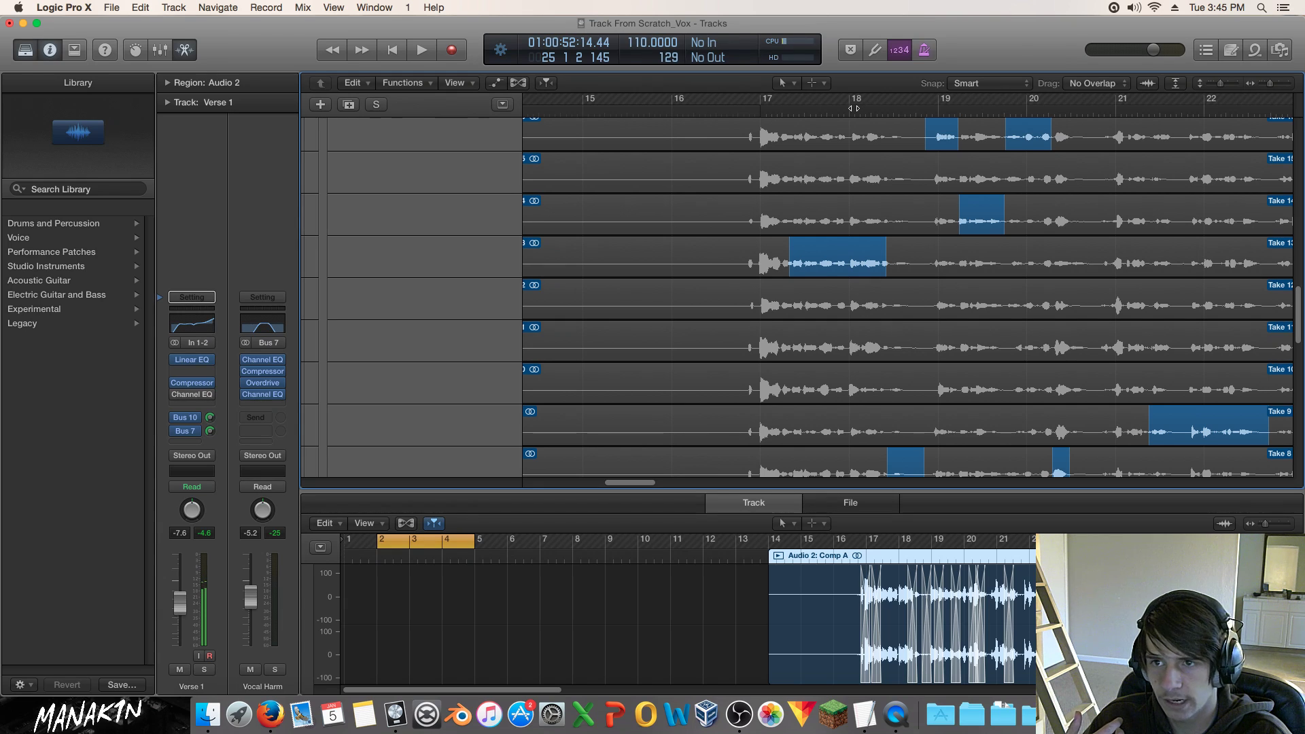
{"action": "double_click", "coordinate": [844, 108]}
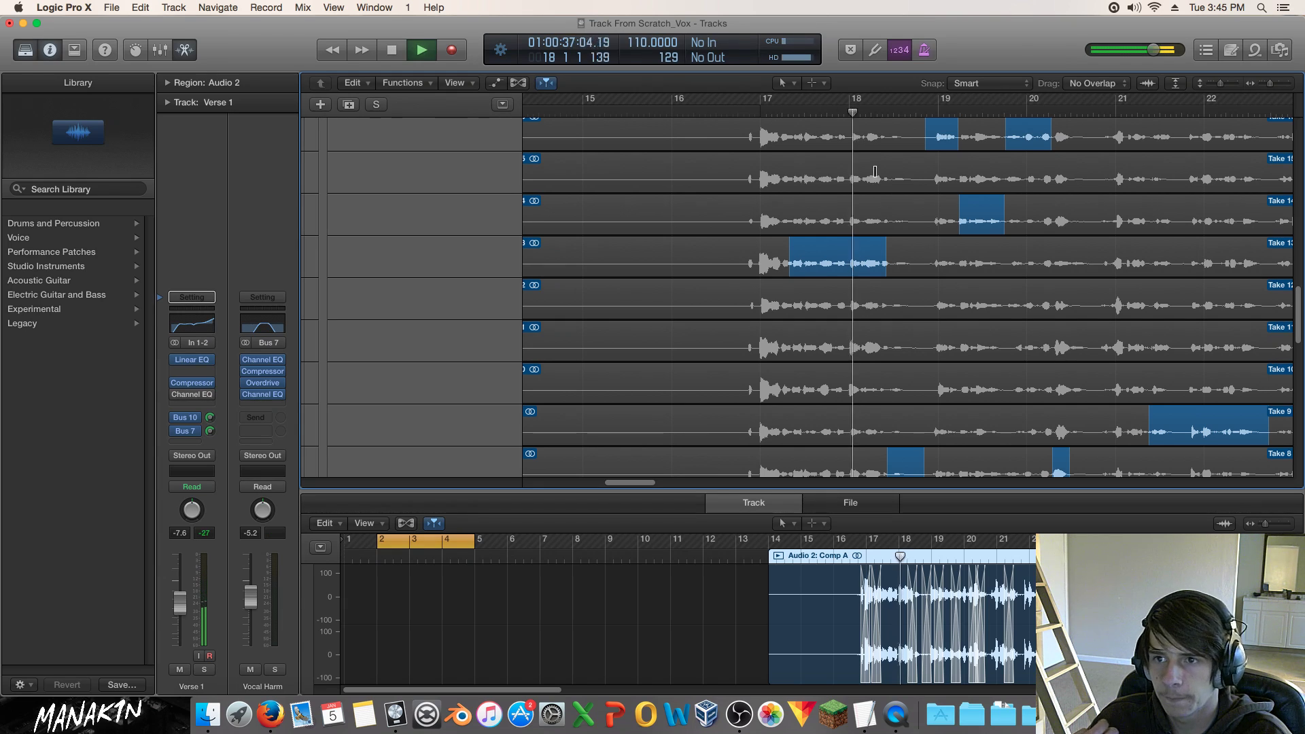
{"action": "key", "text": "space"}
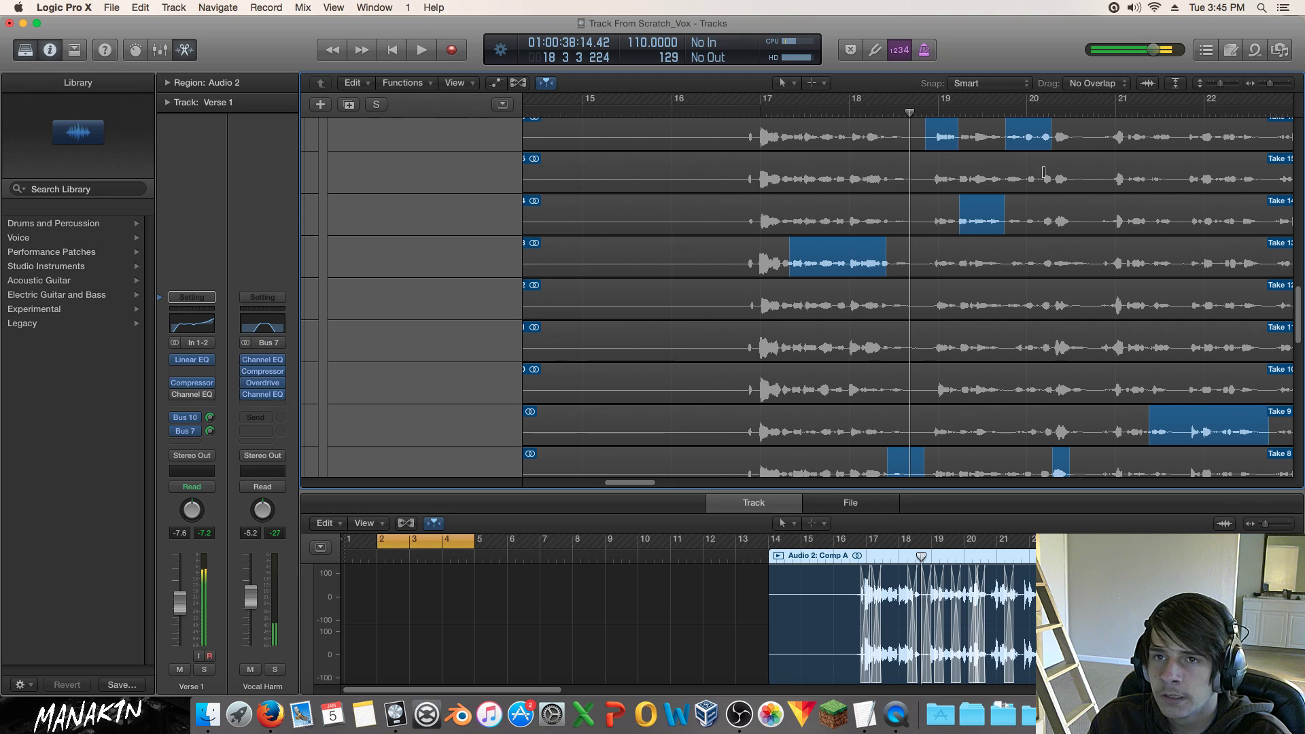
Play the comp from shortly before 17.3 through the Take 13 phrase to check how it sounds.
{"action": "left_click", "coordinate": [1271, 84]}
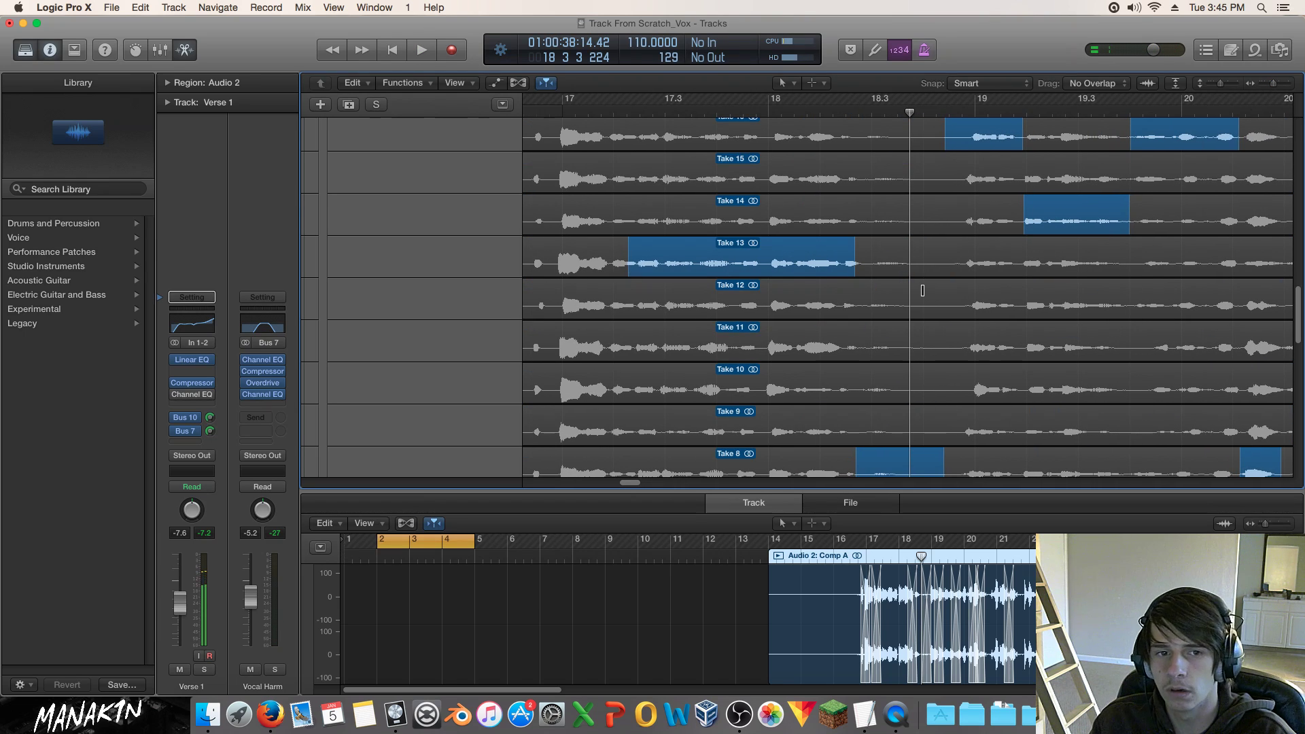
{"action": "scroll", "coordinate": [866, 412], "scroll_direction": "down", "scroll_amount": 2}
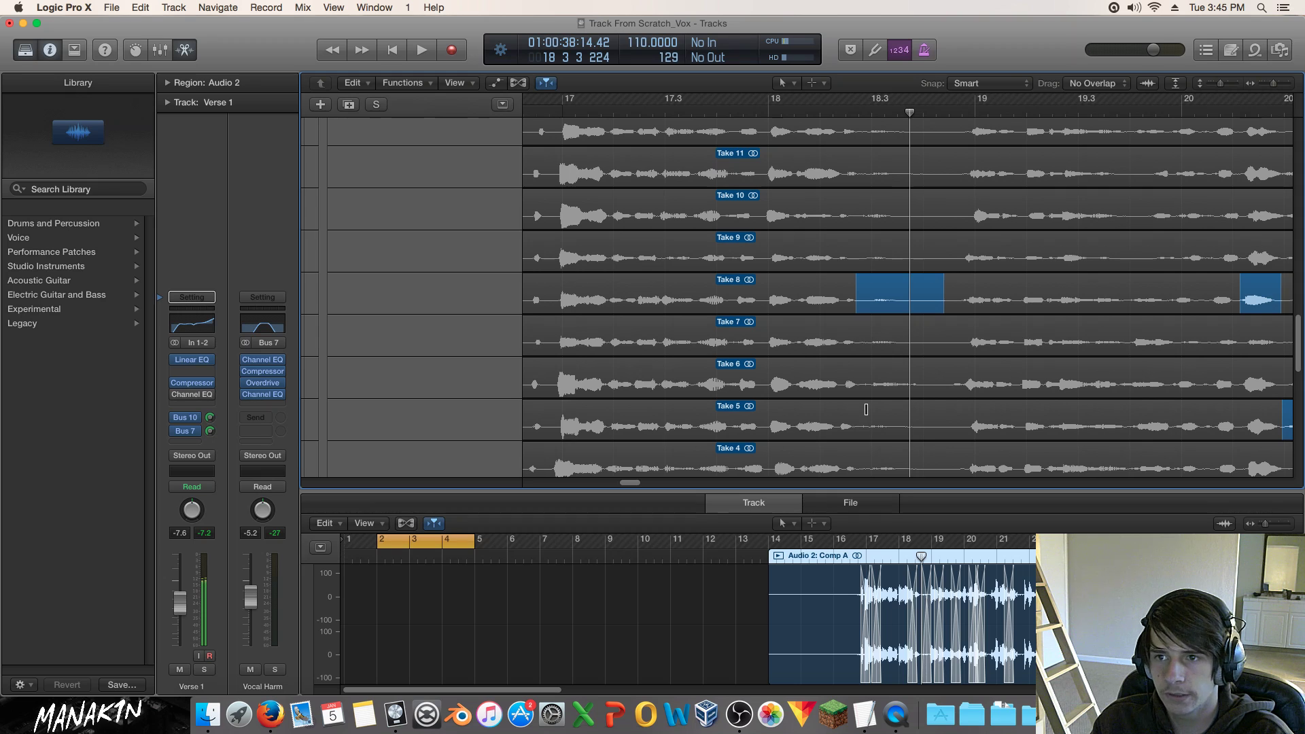
{"action": "scroll", "coordinate": [865, 409], "scroll_direction": "up", "scroll_amount": 1}
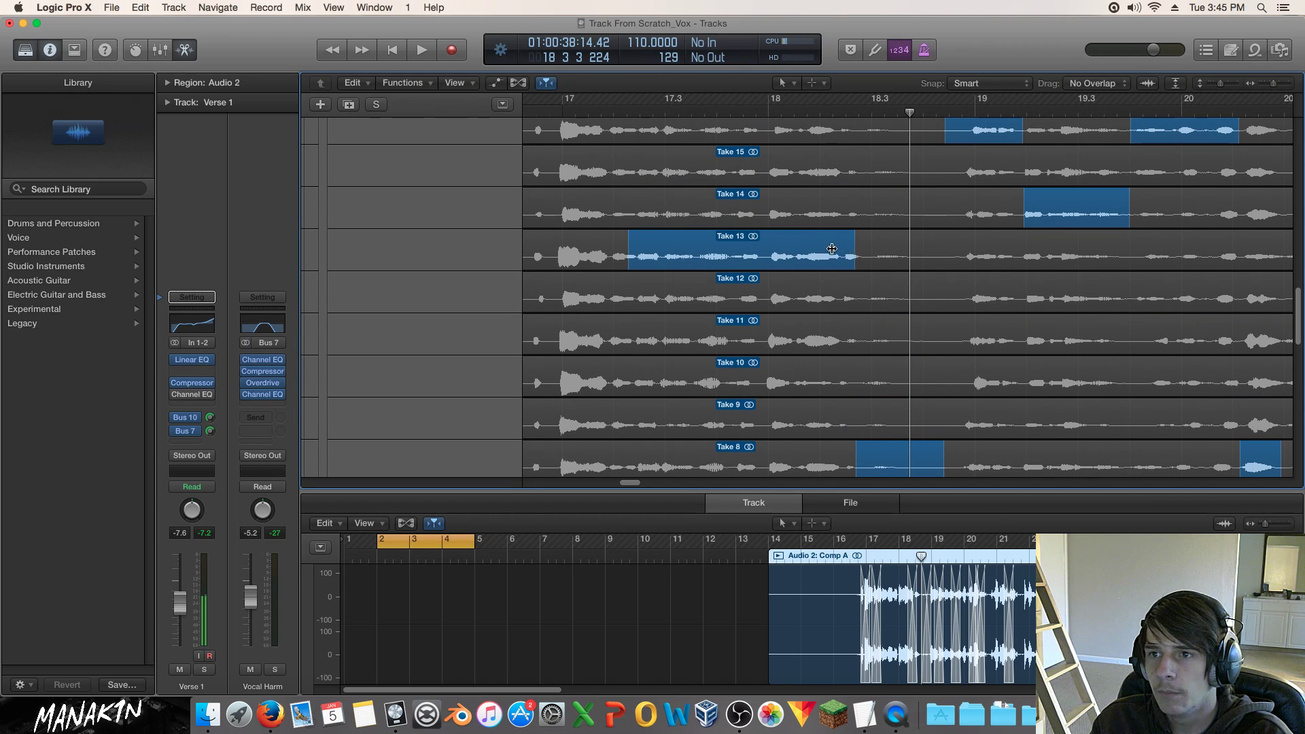
{"action": "left_click", "coordinate": [649, 105]}
{"action": "key", "text": "space"}
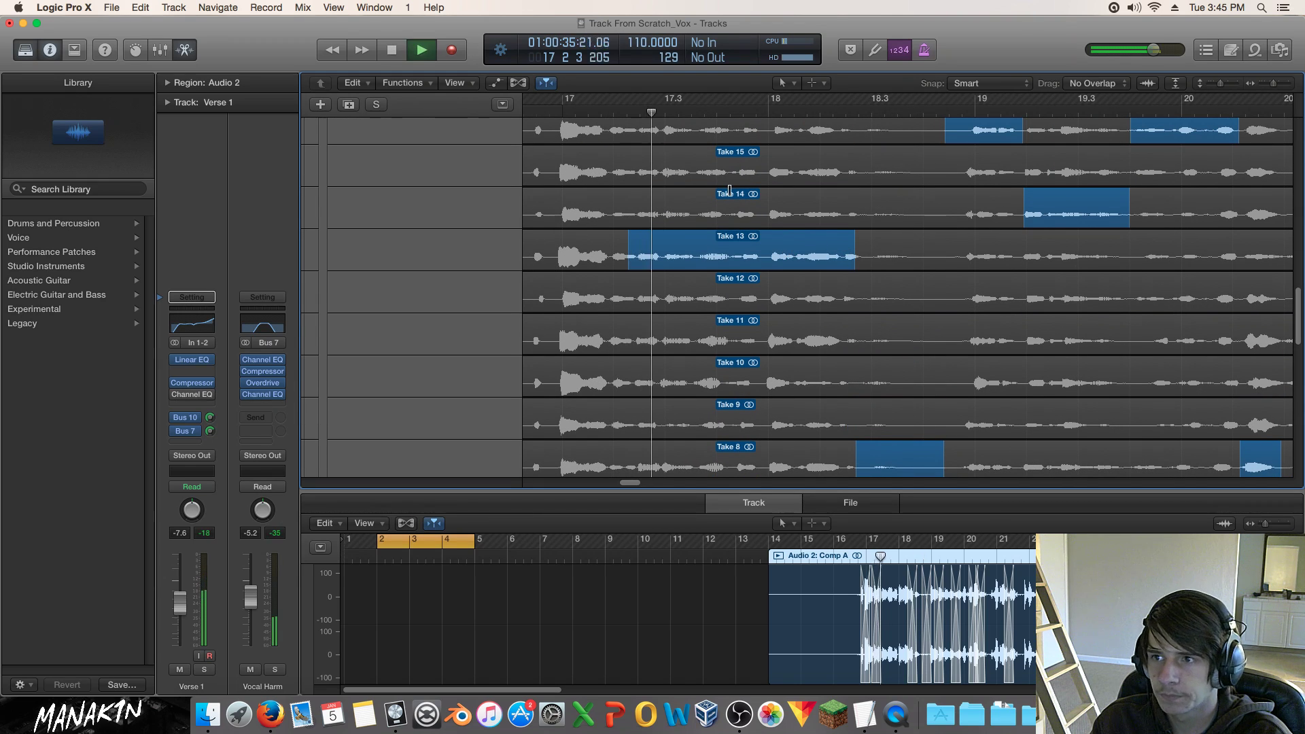
{"action": "key", "text": "space"}
Use Take 14 from just before bar 18 to shortly before 18.3 in place of Take 13, and play it.
{"action": "left_click_drag", "start_coordinate": [765, 212], "coordinate": [855, 216]}
{"action": "left_click", "coordinate": [755, 102]}
{"action": "key", "text": "space"}
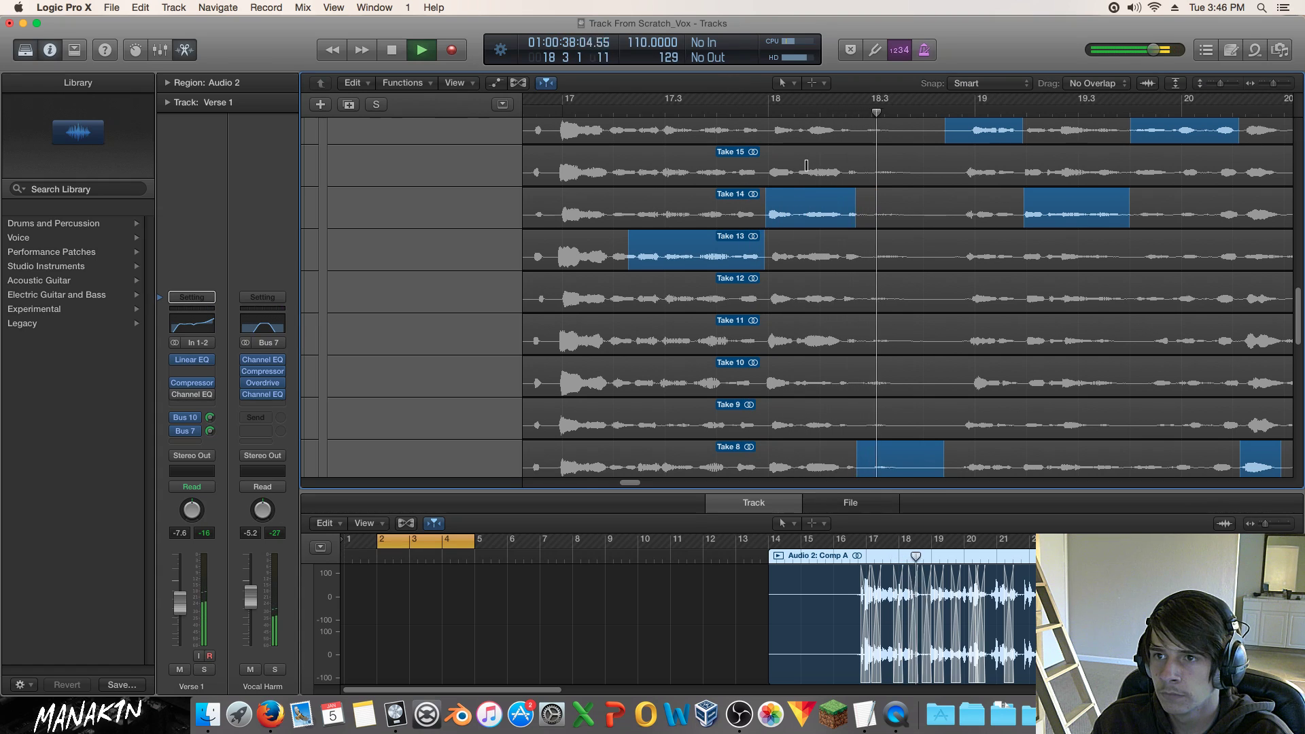
Switch the short section starting just before bar 18 to Take 15 and play it.
{"action": "left_click", "coordinate": [807, 165]}
{"action": "scroll", "coordinate": [799, 197], "scroll_direction": "up", "scroll_amount": 3}
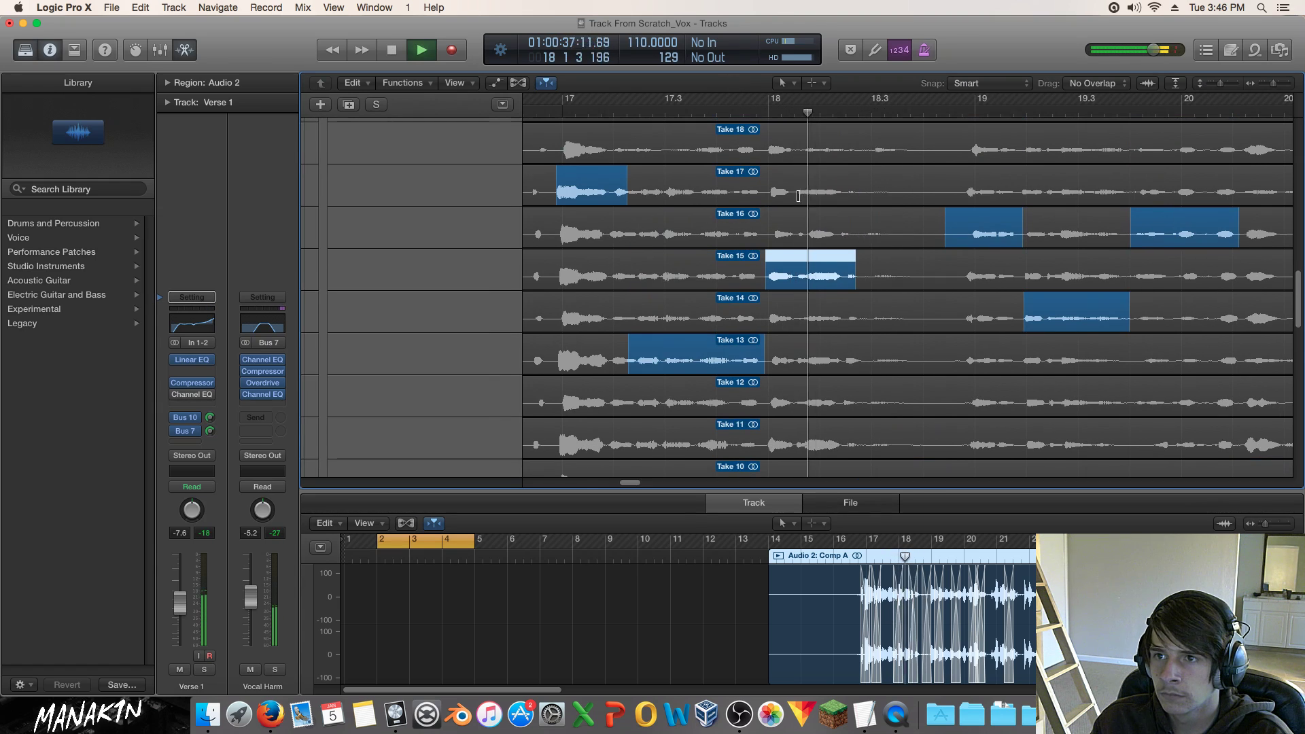
{"action": "key", "text": "space"}
Try Take 16 for the short section starting just before bar 18, and play the comp across it.
{"action": "left_click", "coordinate": [799, 245]}
{"action": "left_click", "coordinate": [732, 113]}
{"action": "key", "text": "space"}
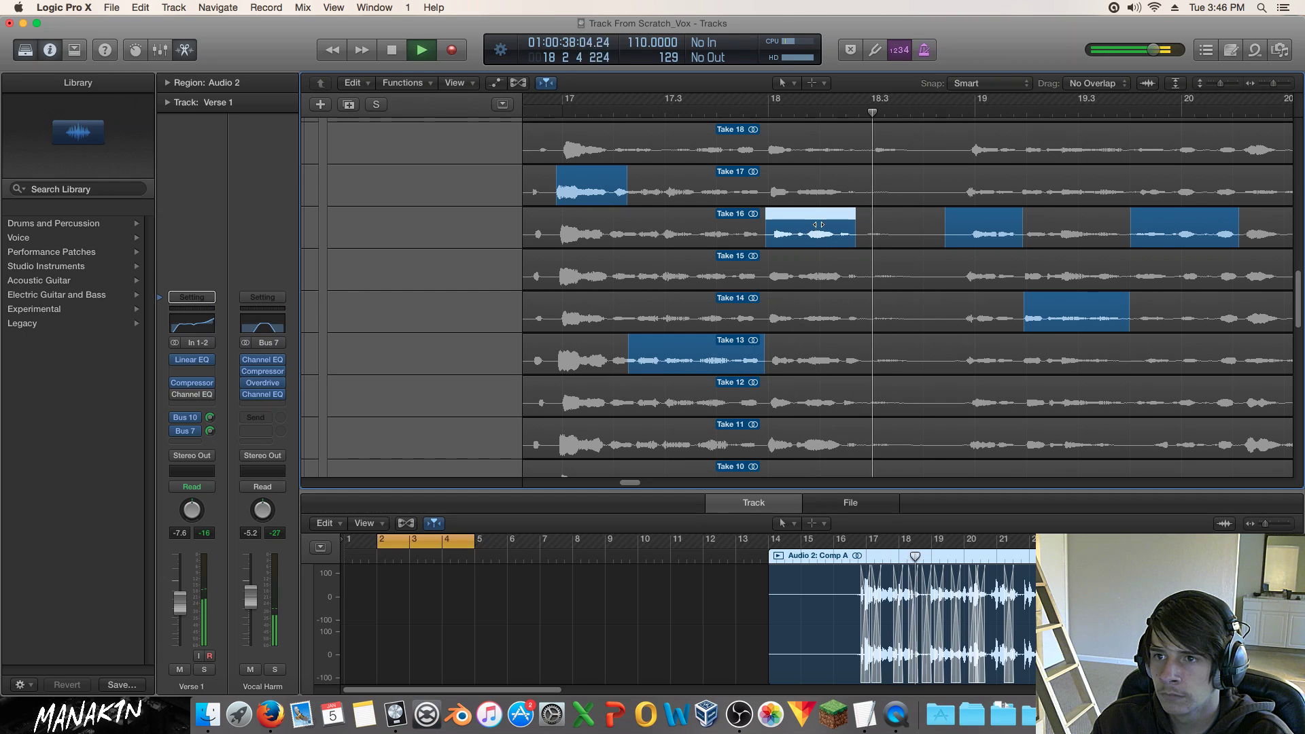
{"action": "key", "text": "space"}
Use Take 17 for the short section starting just before bar 18, and play the comp from about 16.2 to bar 25.
{"action": "left_click", "coordinate": [799, 189]}
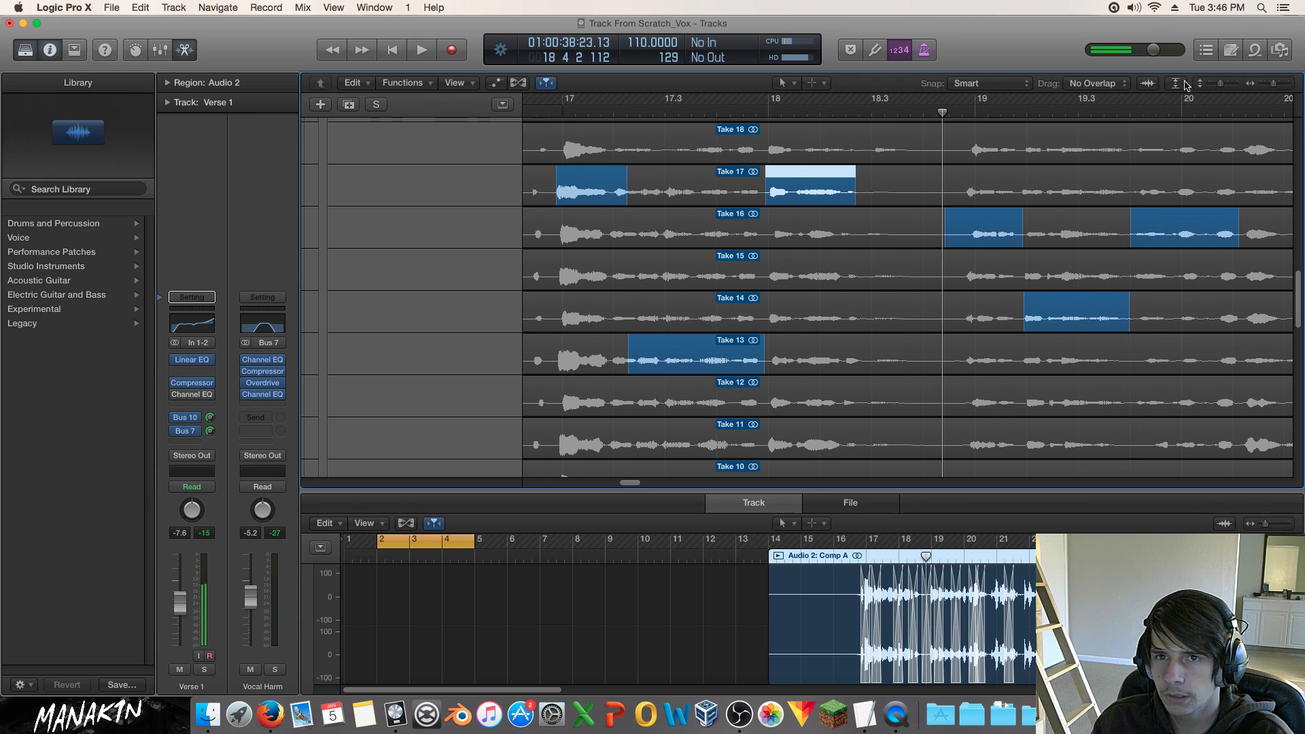
{"action": "left_click_drag", "start_coordinate": [1276, 86], "coordinate": [1272, 86]}
{"action": "double_click", "coordinate": [692, 112]}
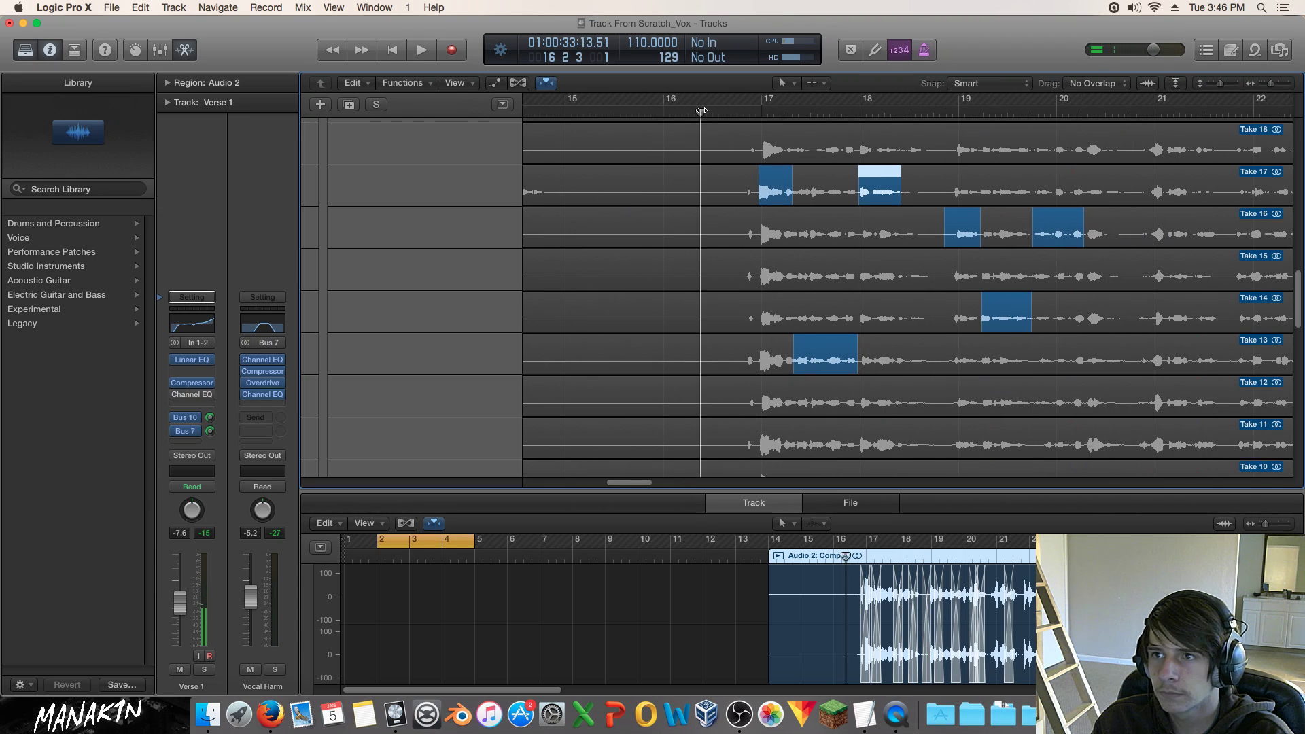
{"action": "left_click_drag", "start_coordinate": [1271, 85], "coordinate": [1269, 86]}
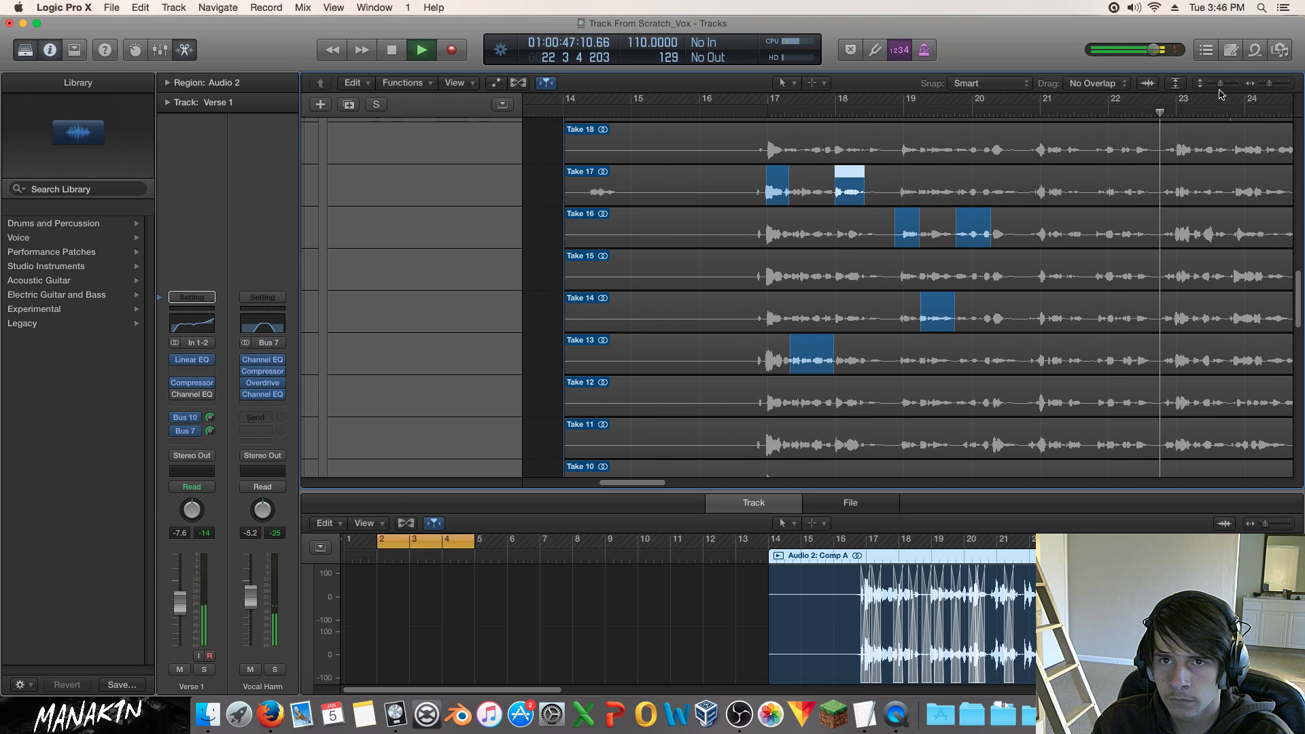
{"action": "left_click_drag", "start_coordinate": [1220, 87], "coordinate": [1215, 89]}
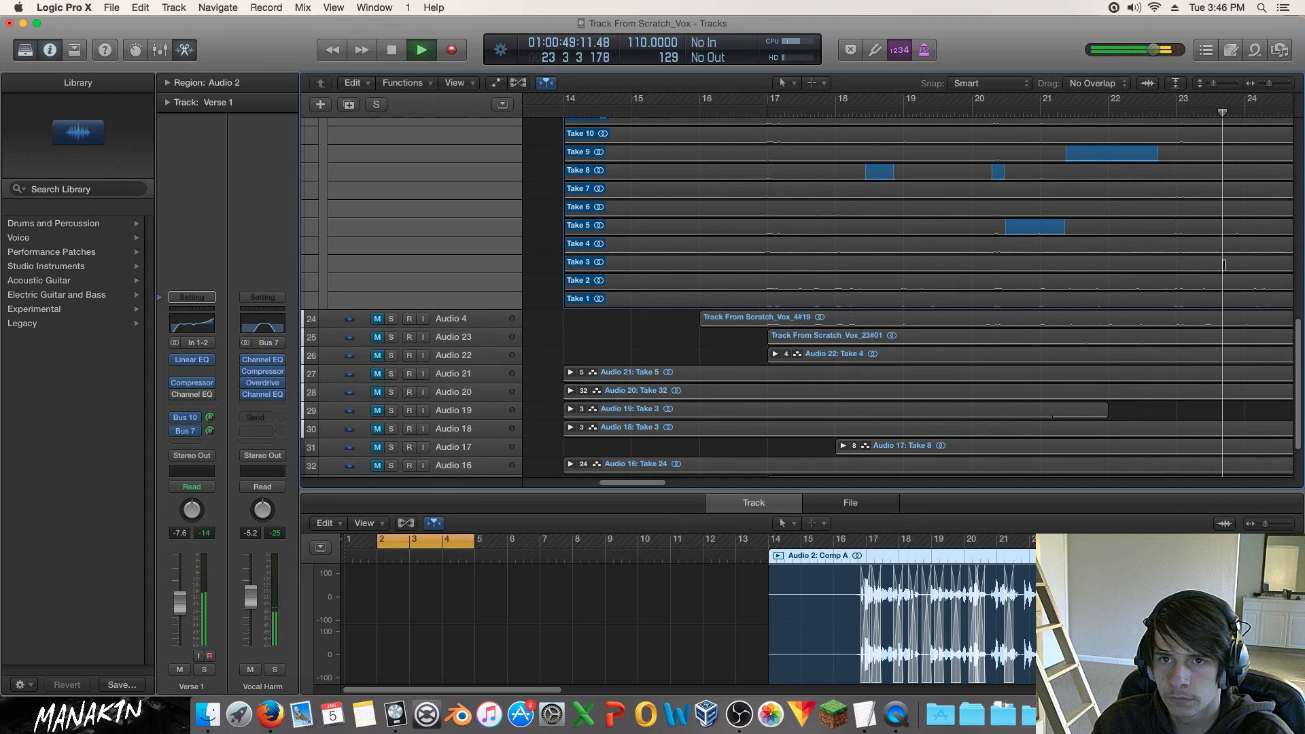
{"action": "scroll", "coordinate": [1223, 265], "scroll_direction": "up", "scroll_amount": 15}
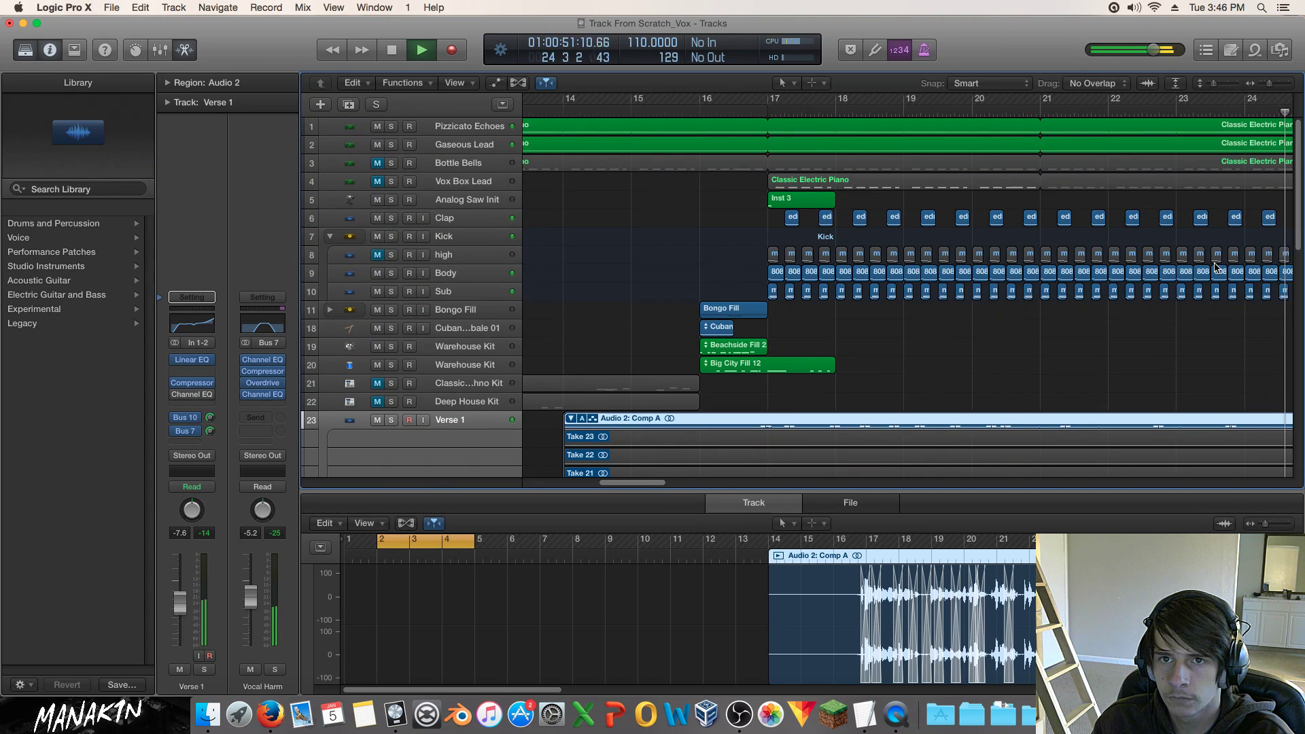
{"action": "key", "text": "space"}
Play the comp again through bars 20 and 21 to review the transitions between takes.
{"action": "left_click_drag", "start_coordinate": [702, 485], "coordinate": [649, 485]}
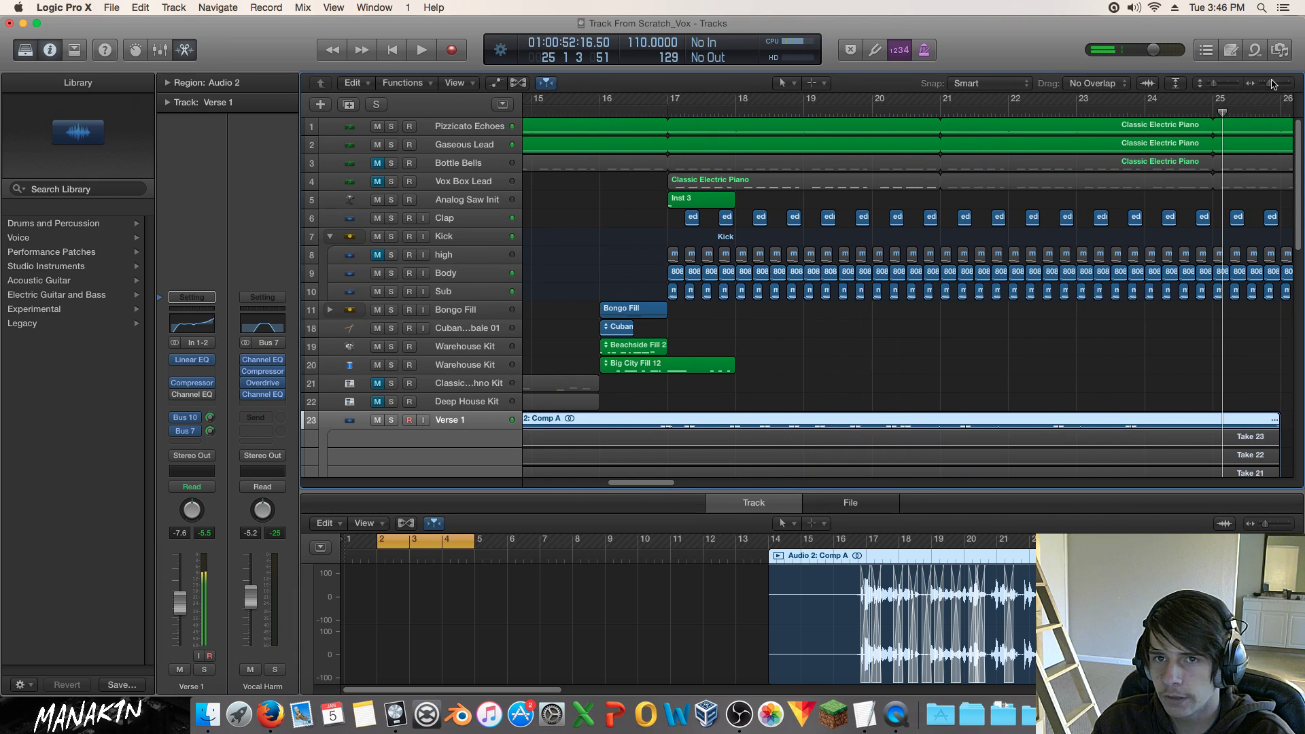
{"action": "left_click_drag", "start_coordinate": [1273, 84], "coordinate": [1264, 87]}
{"action": "scroll", "coordinate": [742, 414], "scroll_direction": "down", "scroll_amount": 5}
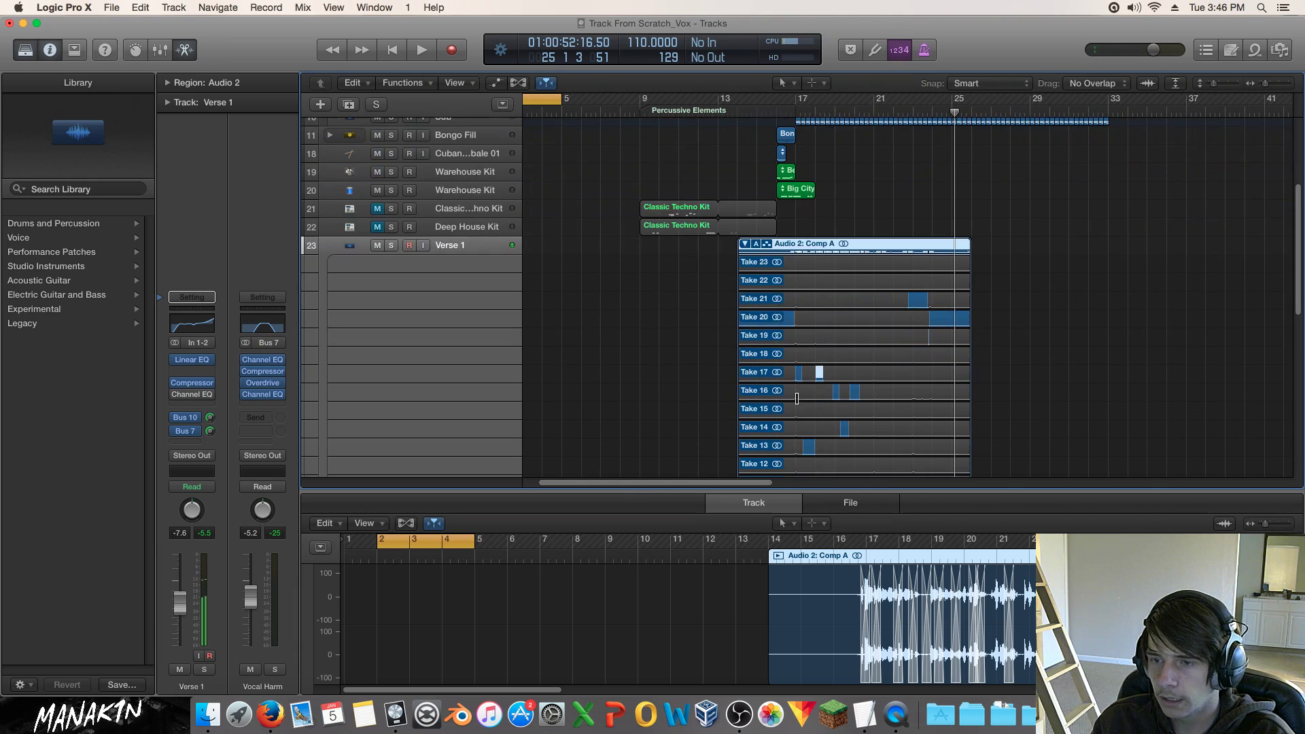
{"action": "key", "text": "space"}
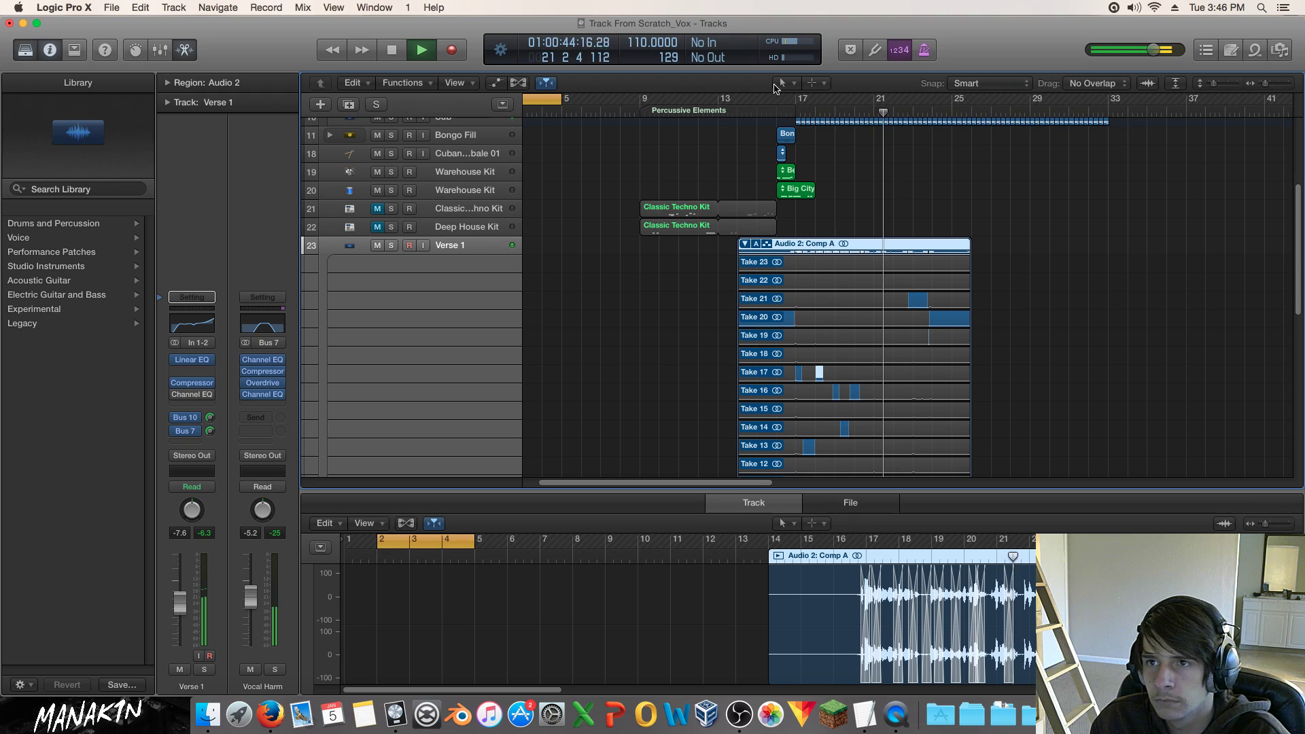
{"action": "key", "text": "space"}
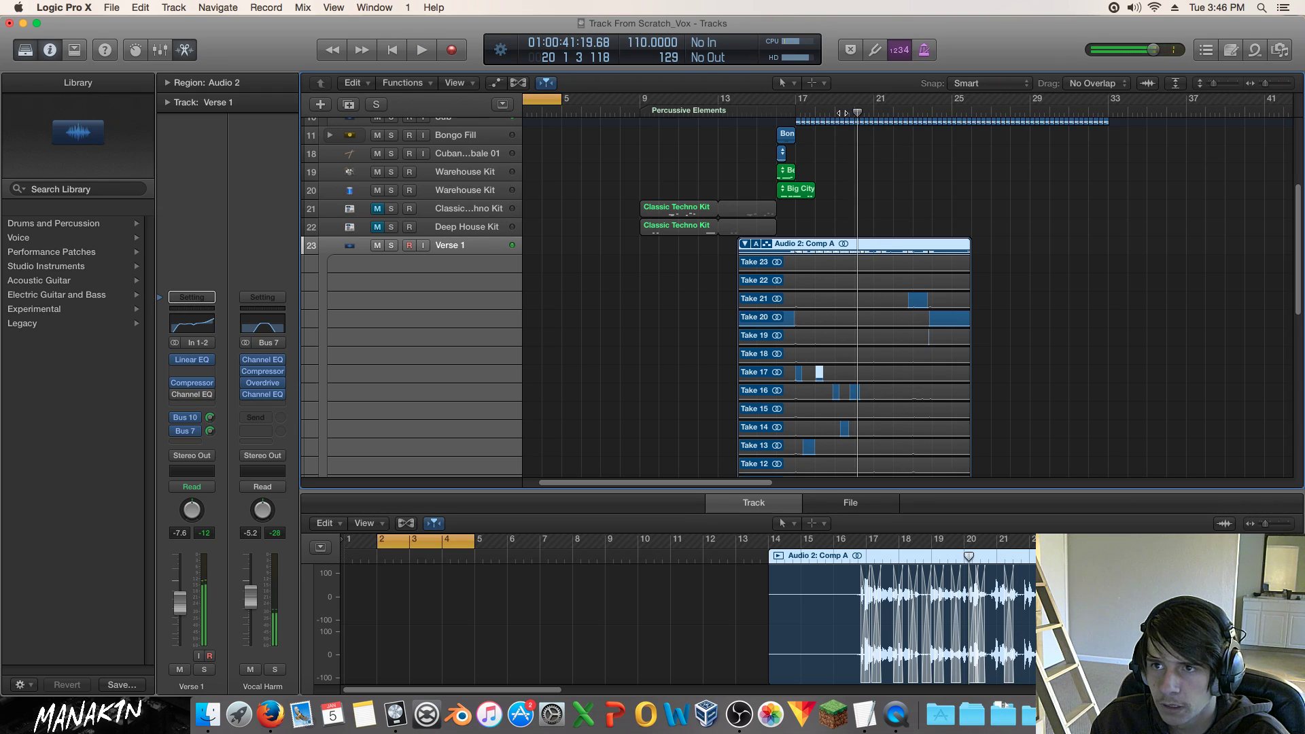
{"action": "left_click_drag", "start_coordinate": [1268, 84], "coordinate": [1270, 83]}
{"action": "key", "text": "space"}
{"action": "key", "text": "space"}
Play the comp from before bar 17 and set the cycle range from bar 17 to shortly after bar 21.
{"action": "left_click", "coordinate": [890, 112]}
{"action": "key", "text": "space"}
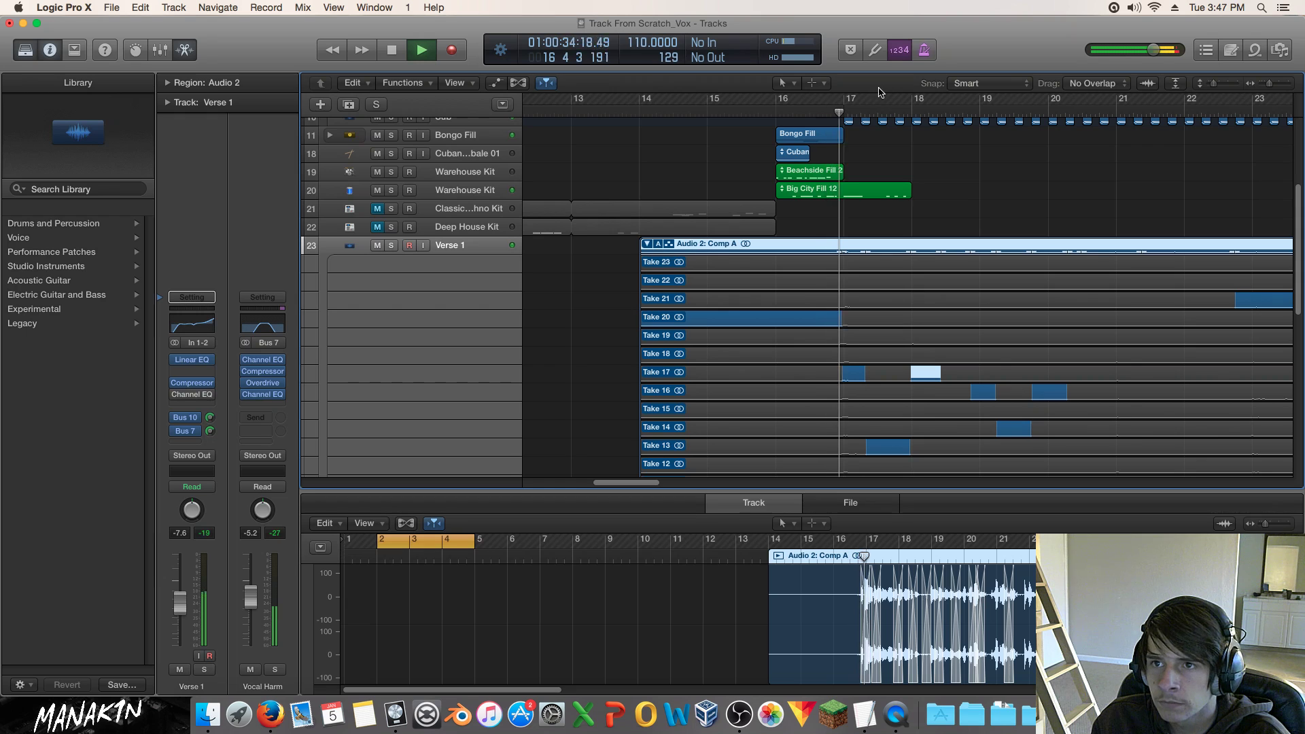
{"action": "left_click_drag", "start_coordinate": [845, 99], "coordinate": [1146, 98]}
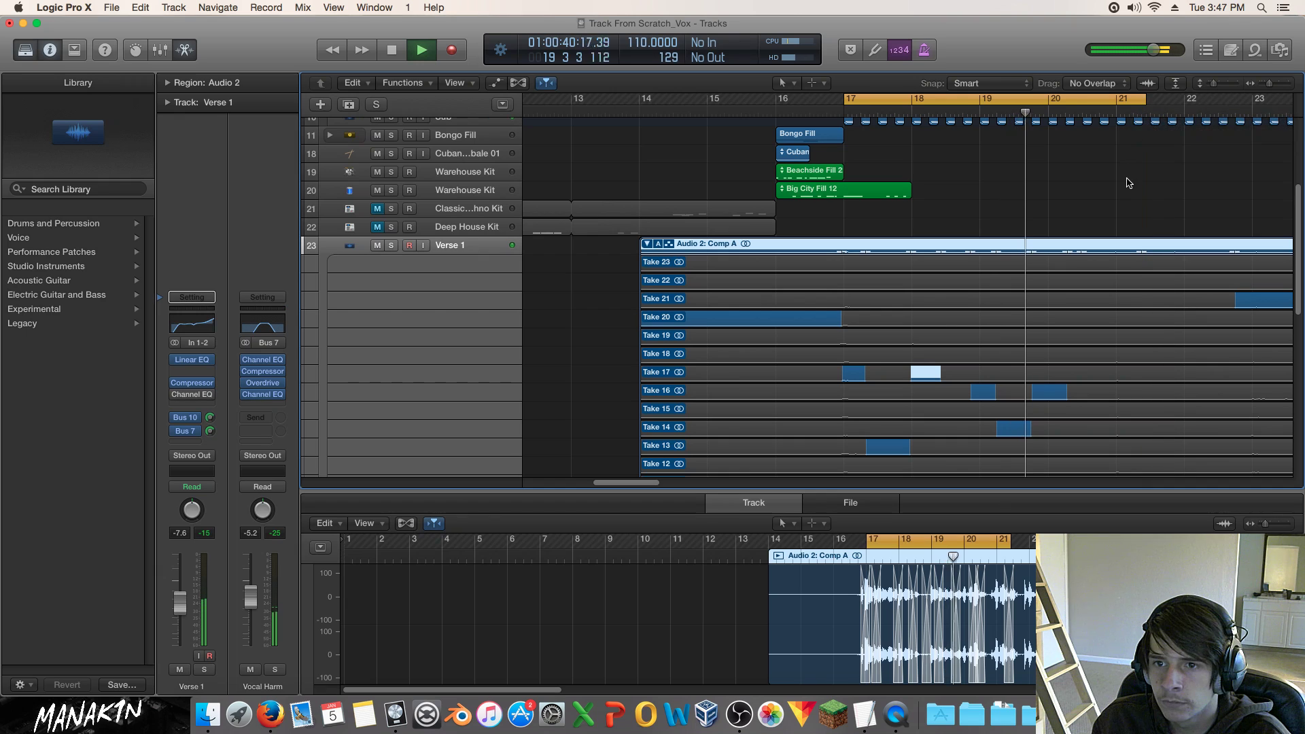
{"action": "key", "text": "space"}
Examine the edit between Take 14 and Take 16 at 19.4 up close and replay the comp across it.
{"action": "left_click_drag", "start_coordinate": [1048, 113], "coordinate": [1016, 112]}
{"action": "key", "text": "space"}
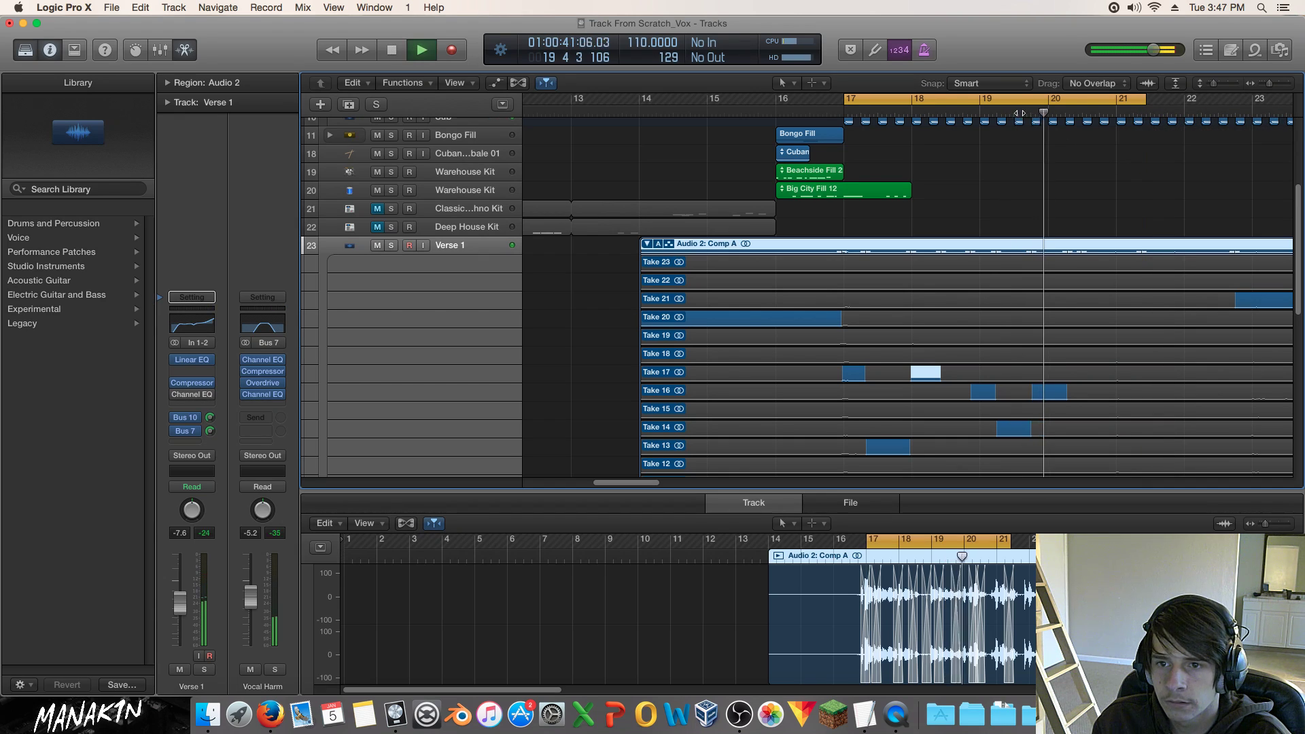
{"action": "key", "text": "space"}
{"action": "left_click_drag", "start_coordinate": [1045, 113], "coordinate": [1034, 115]}
{"action": "mouse_move", "coordinate": [1268, 88]}
{"action": "left_mouse_down"}
{"action": "mouse_move", "coordinate": [1217, 87]}
{"action": "mouse_move", "coordinate": [1285, 87]}
{"action": "left_mouse_up"}
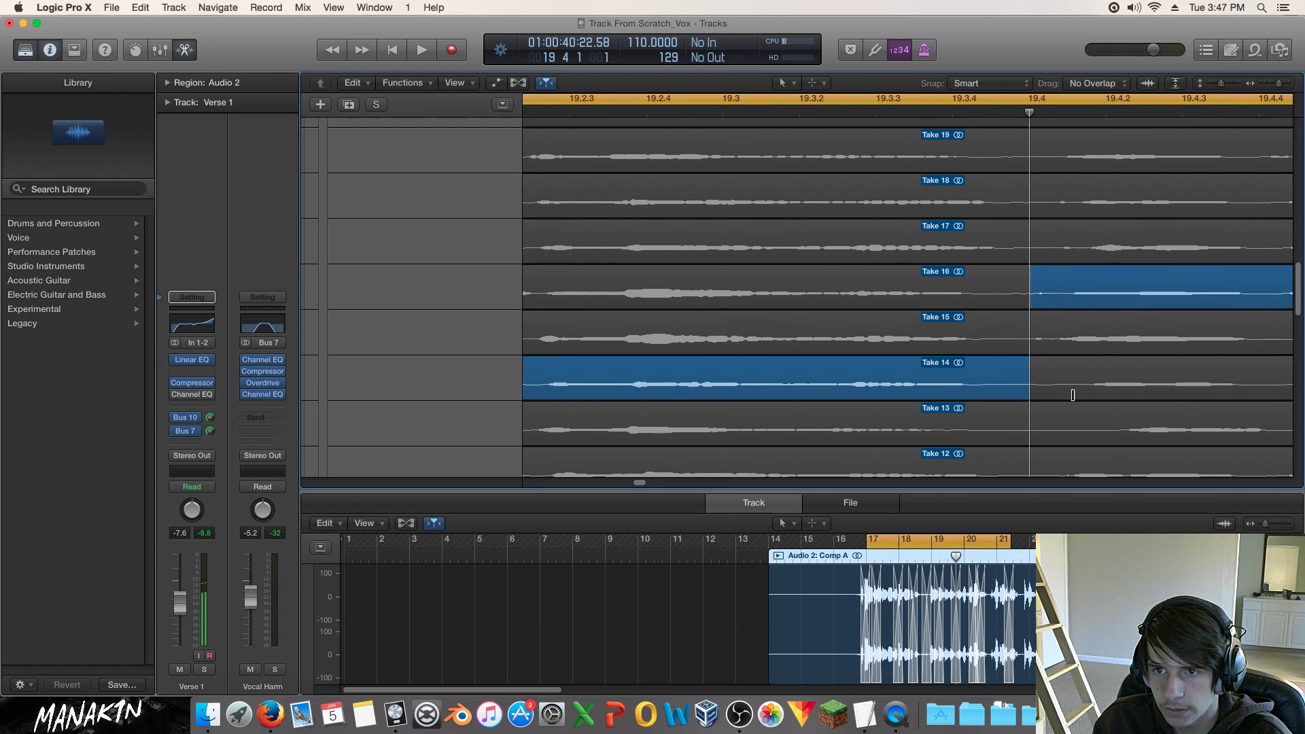
{"action": "left_click", "coordinate": [817, 124]}
{"action": "key", "text": "space"}
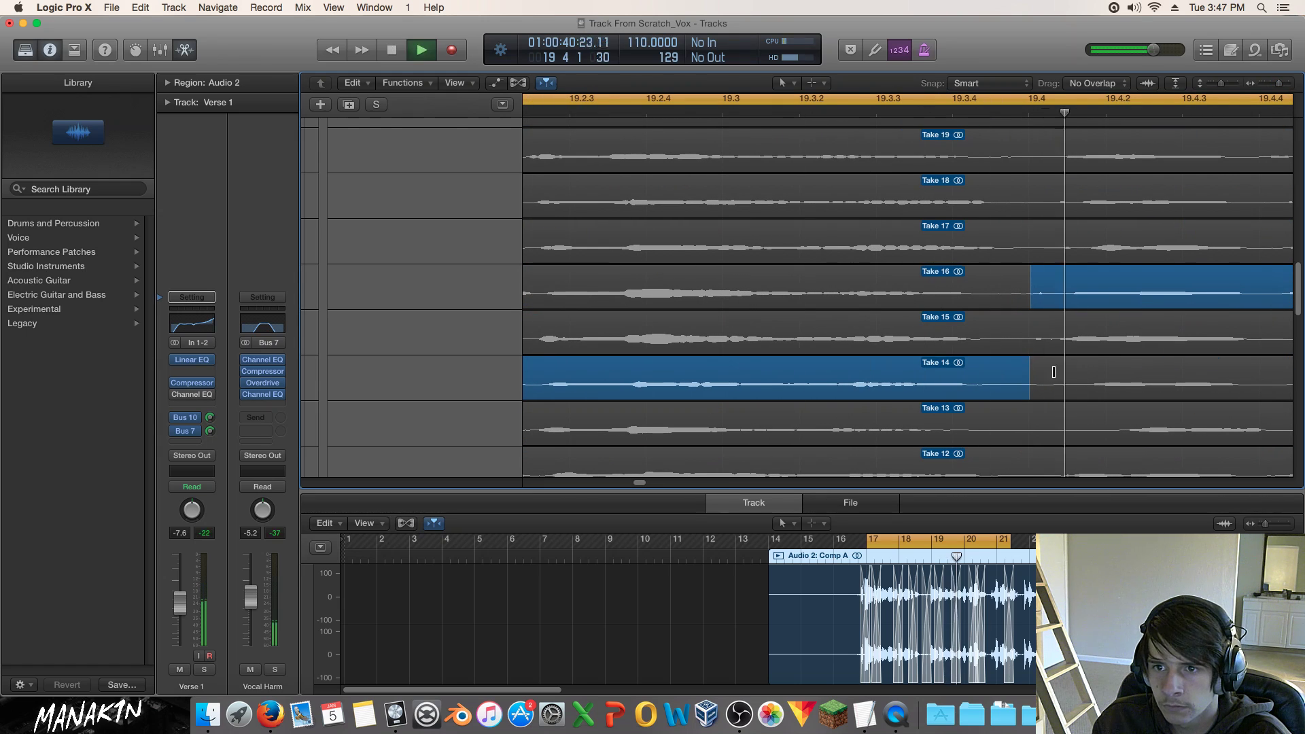
Move the comp switch from Take 14 to Take 16 earlier, to just after 19.3.4, auditioning the transition.
{"action": "left_click_drag", "start_coordinate": [1016, 389], "coordinate": [993, 388]}
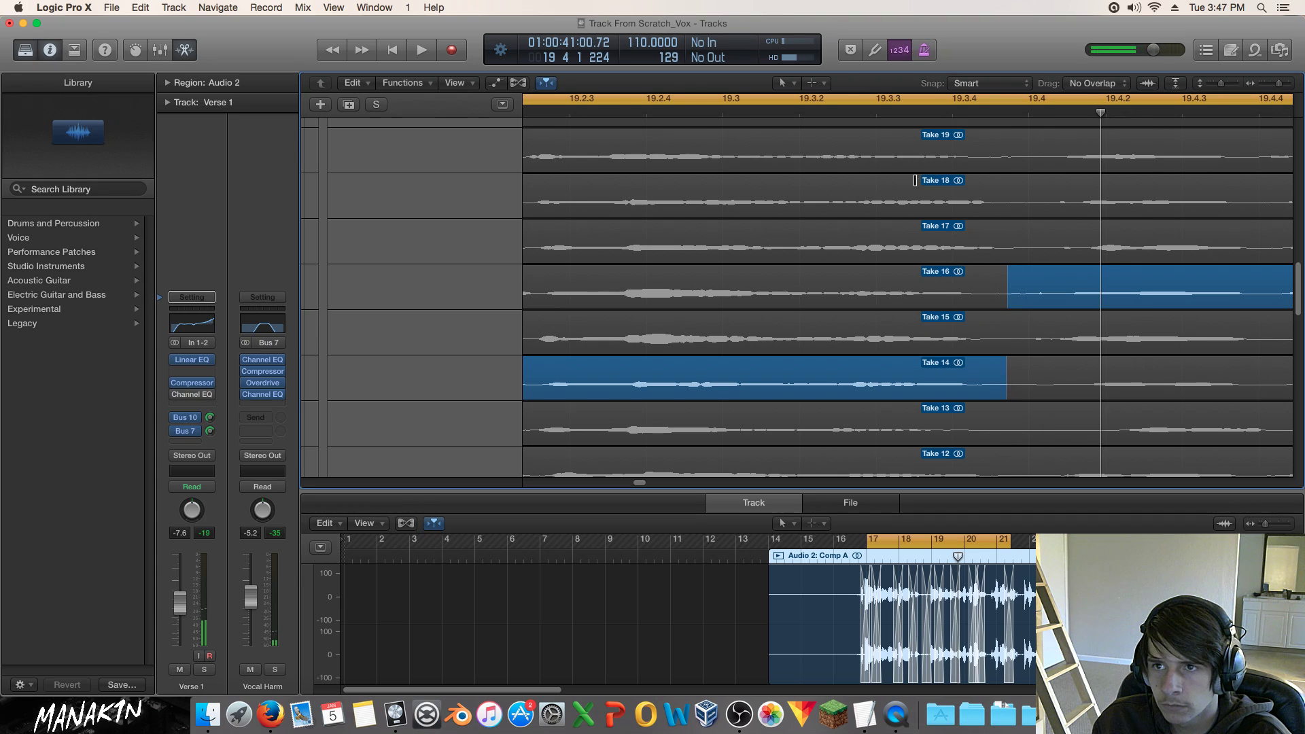
{"action": "left_click", "coordinate": [811, 107]}
{"action": "key", "text": "space"}
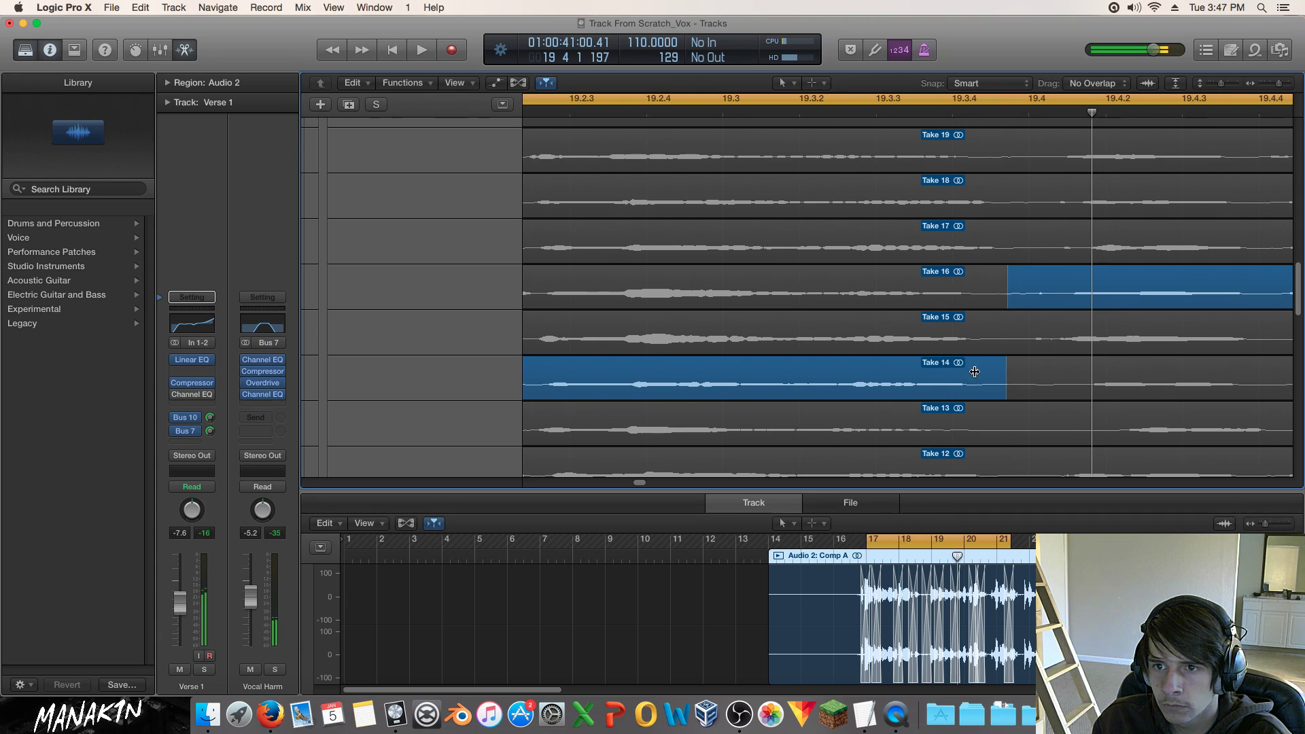
{"action": "left_click_drag", "start_coordinate": [984, 381], "coordinate": [937, 345]}
{"action": "left_click", "coordinate": [813, 121]}
{"action": "key", "text": "space"}
{"action": "key", "text": "space"}
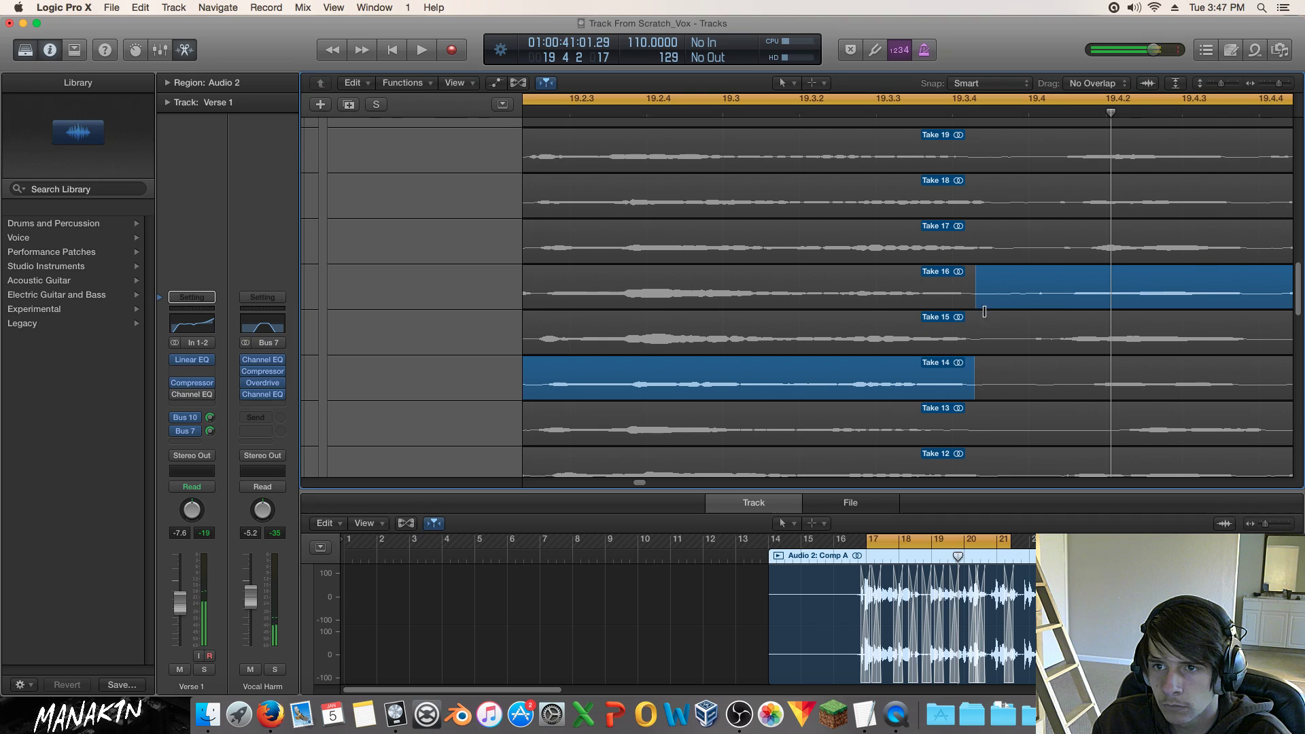
Move the start of the Take 16 section later, to just past 19.4, and play the transition.
{"action": "left_click_drag", "start_coordinate": [977, 300], "coordinate": [1064, 300]}
{"action": "left_click", "coordinate": [865, 111]}
{"action": "key", "text": "space"}
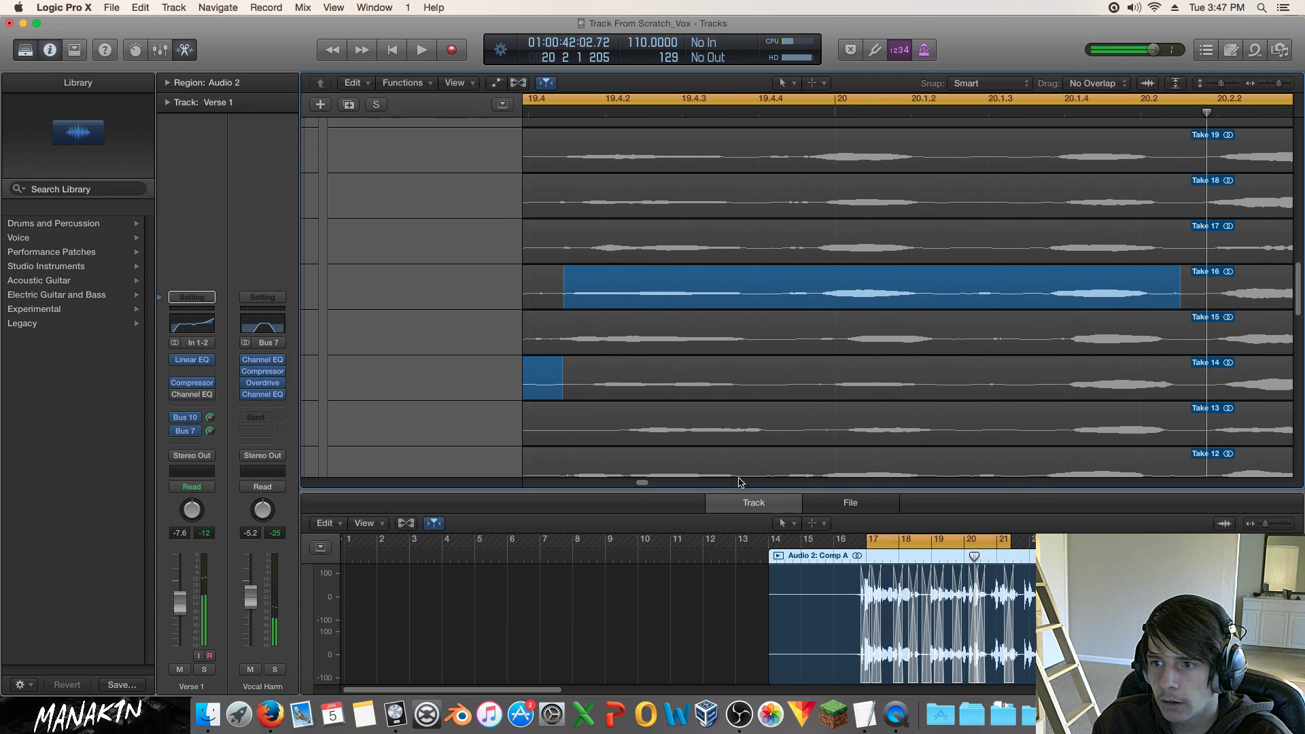
Comp in Take 13 between Takes 14 and 16, from just after 19.3.4 to just past 19.4, and audition it.
{"action": "scroll", "coordinate": [635, 487], "scroll_direction": "left", "scroll_amount": 5}
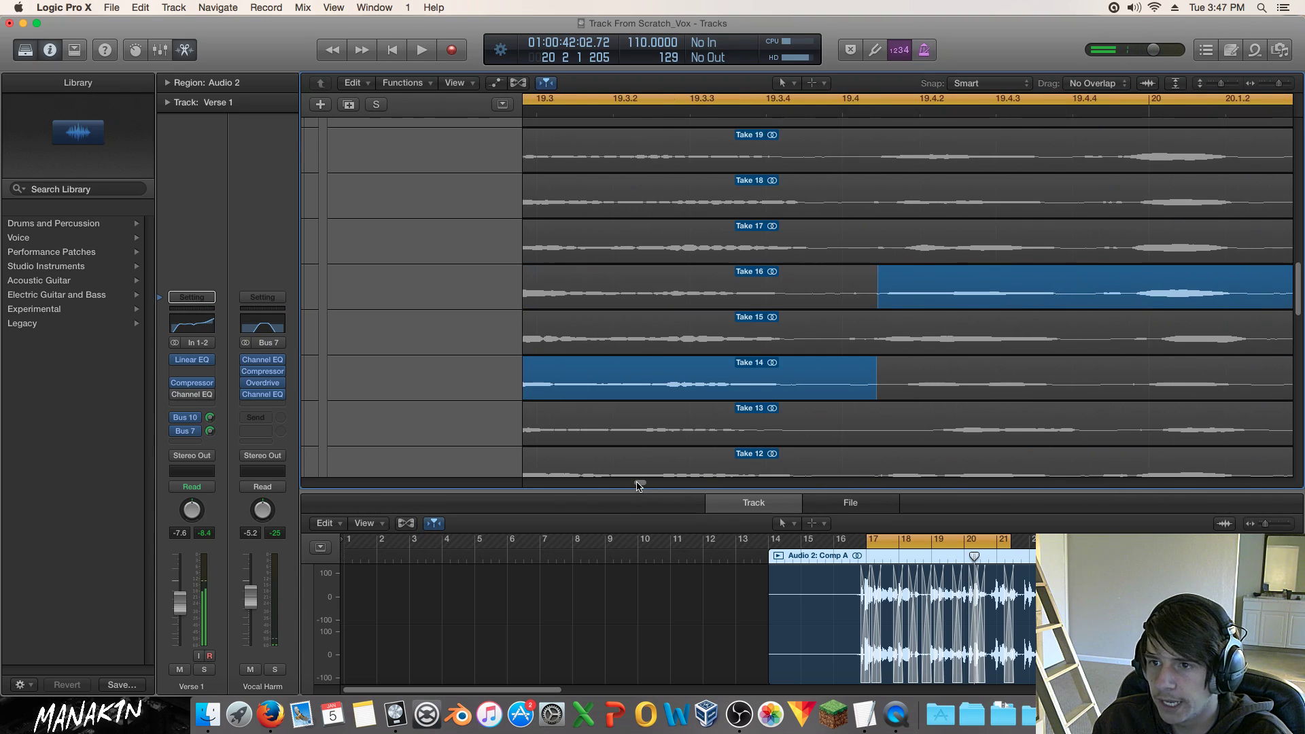
{"action": "left_click_drag", "start_coordinate": [780, 430], "coordinate": [876, 418]}
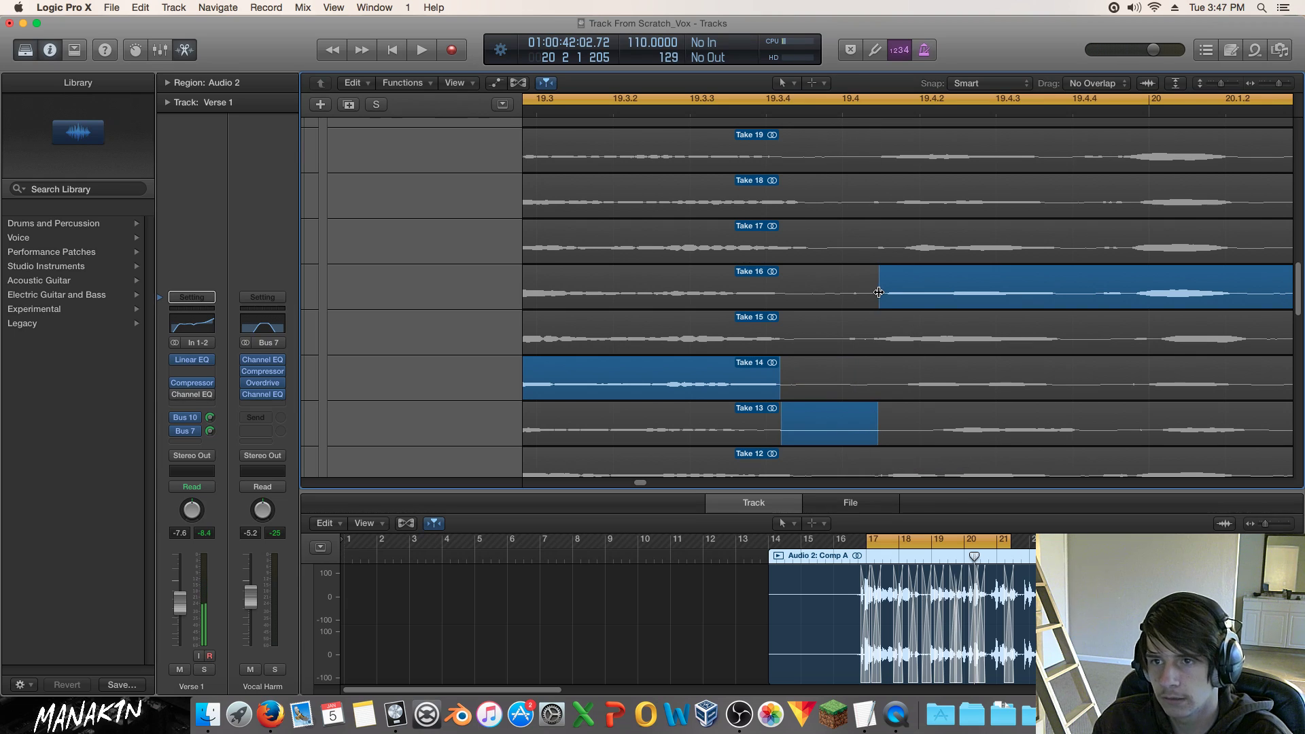
{"action": "left_click_drag", "start_coordinate": [875, 292], "coordinate": [873, 291]}
{"action": "key", "text": "space"}
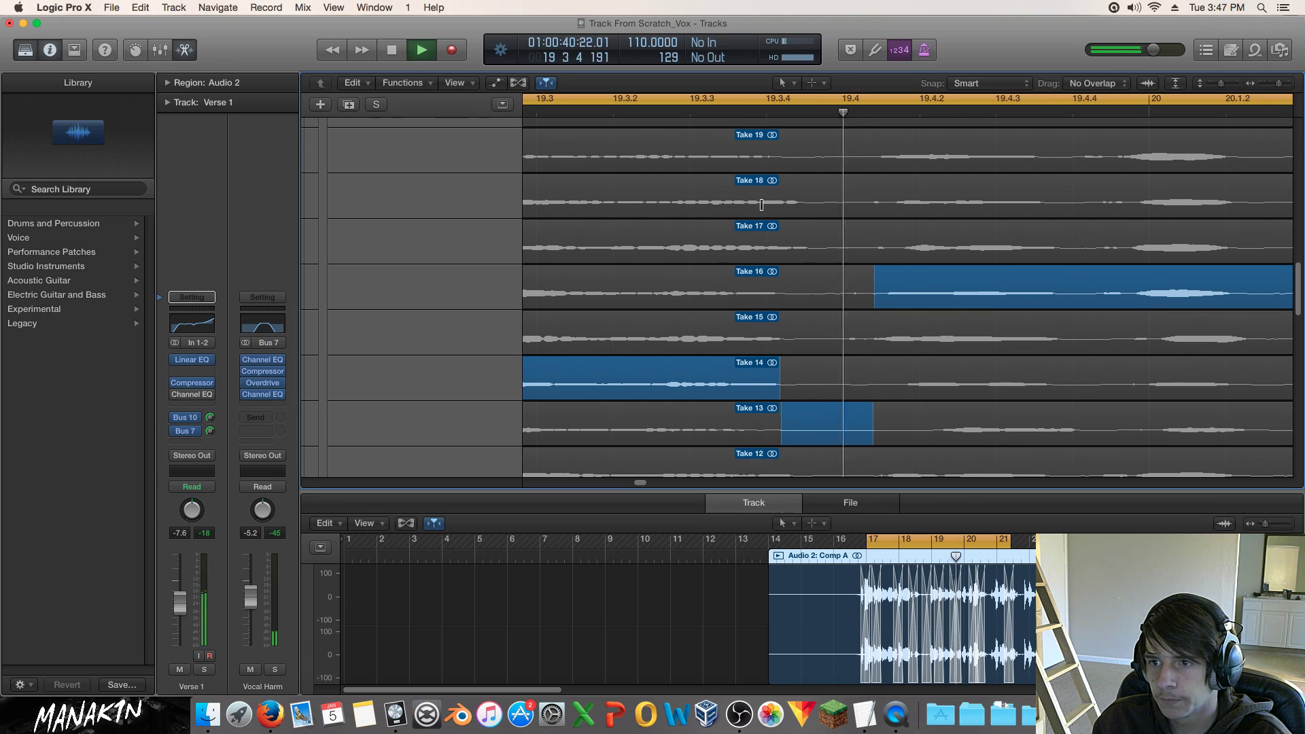
Move the start of the Take 13 section to just before 19.3.4 and audition it from around 19.3.2.
{"action": "scroll", "coordinate": [780, 323], "scroll_direction": "down", "scroll_amount": 3}
{"action": "left_click_drag", "start_coordinate": [785, 323], "coordinate": [760, 320]}
{"action": "left_click", "coordinate": [613, 112]}
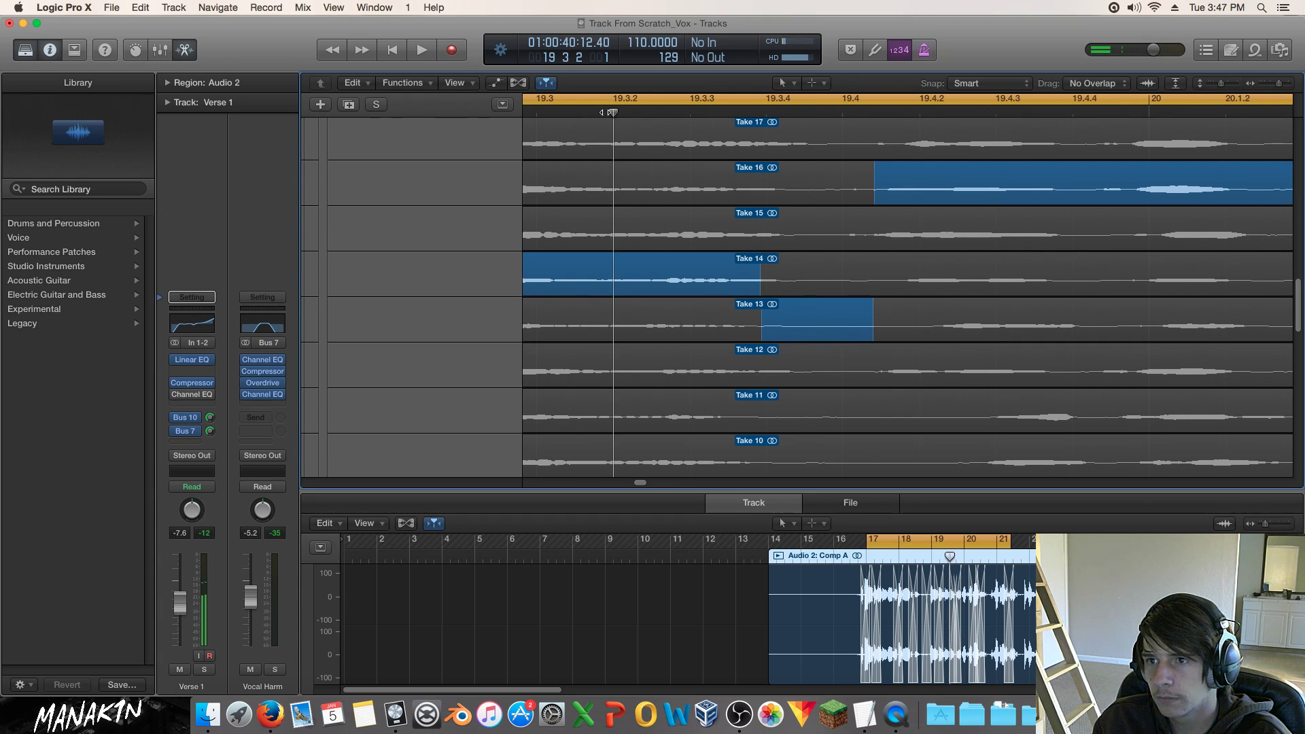
{"action": "key", "text": "space"}
{"action": "key", "text": "space"}
{"action": "left_click", "coordinate": [606, 112]}
{"action": "key", "text": "space"}
{"action": "key", "text": "space"}
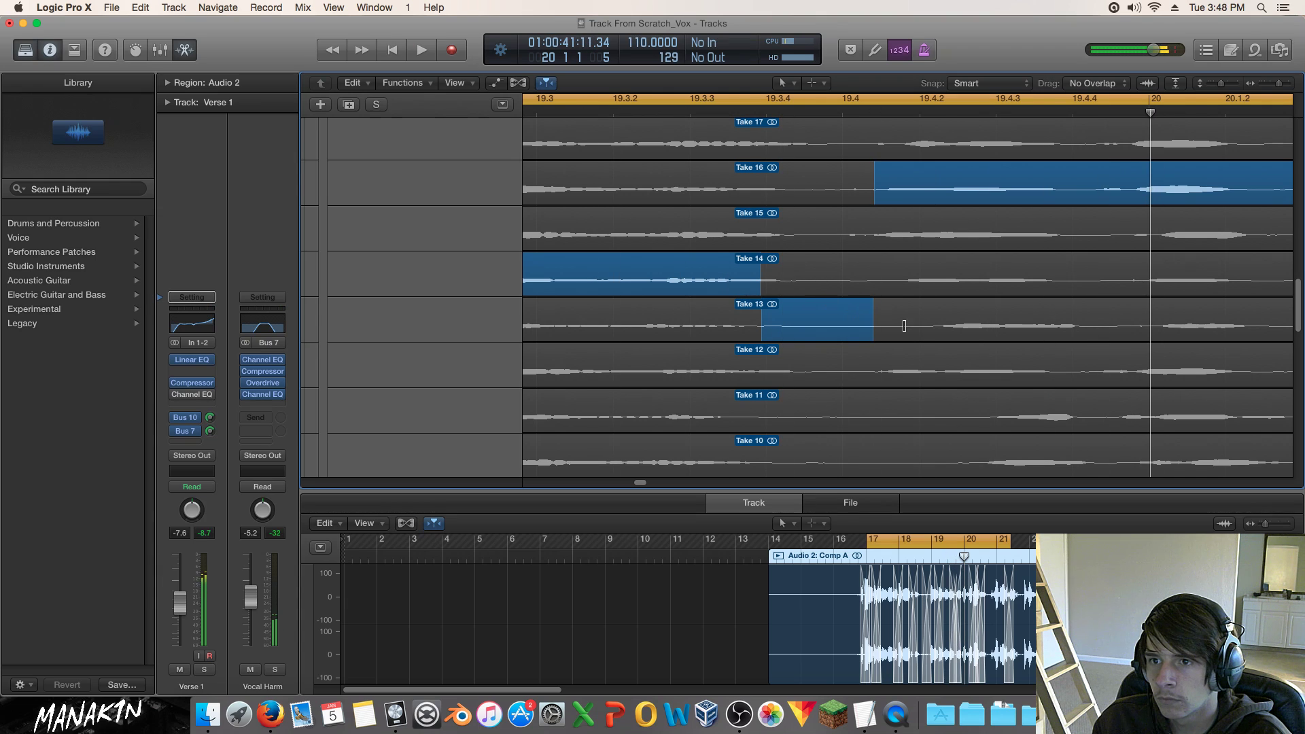
Move the boundary between Take 13 and Take 16 slightly later, about midway between 19.4 and 19.4.2, and audition it.
{"action": "left_click_drag", "start_coordinate": [871, 323], "coordinate": [884, 322]}
{"action": "left_click", "coordinate": [605, 111]}
{"action": "key", "text": "space"}
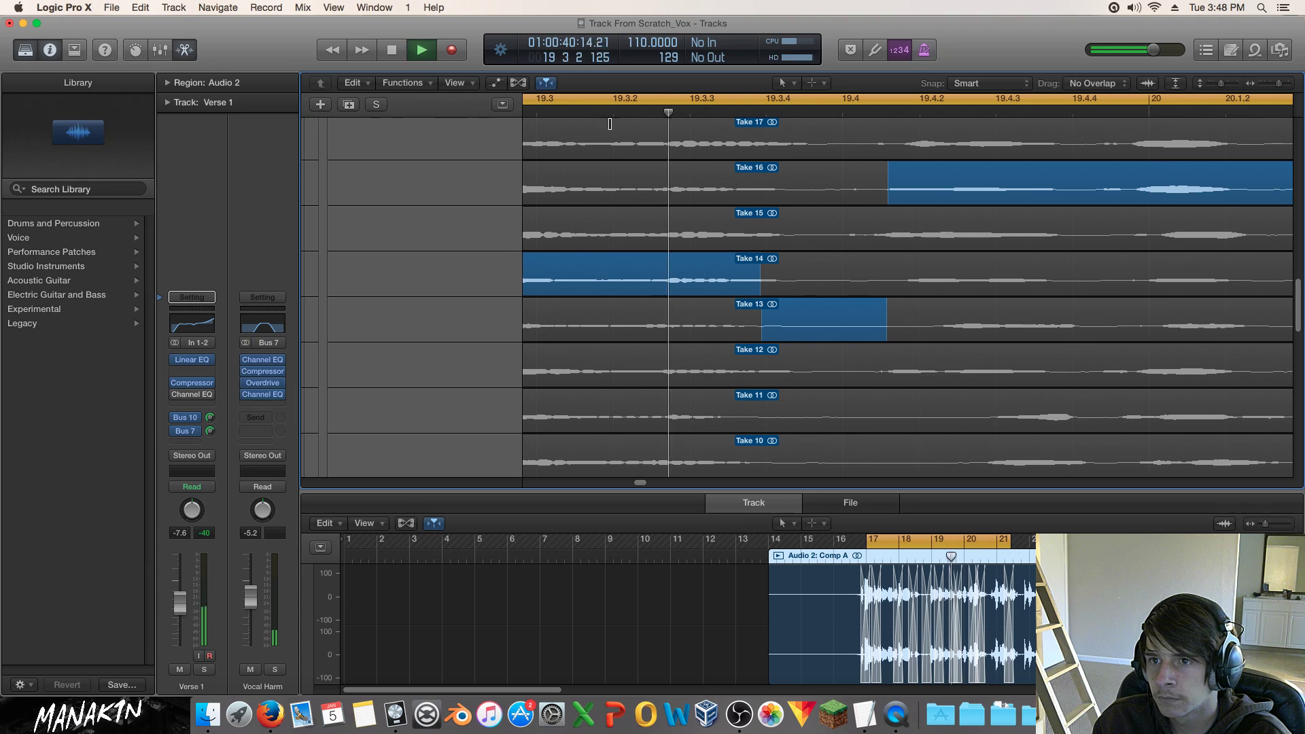
{"action": "key", "text": "space"}
{"action": "key", "text": "space"}
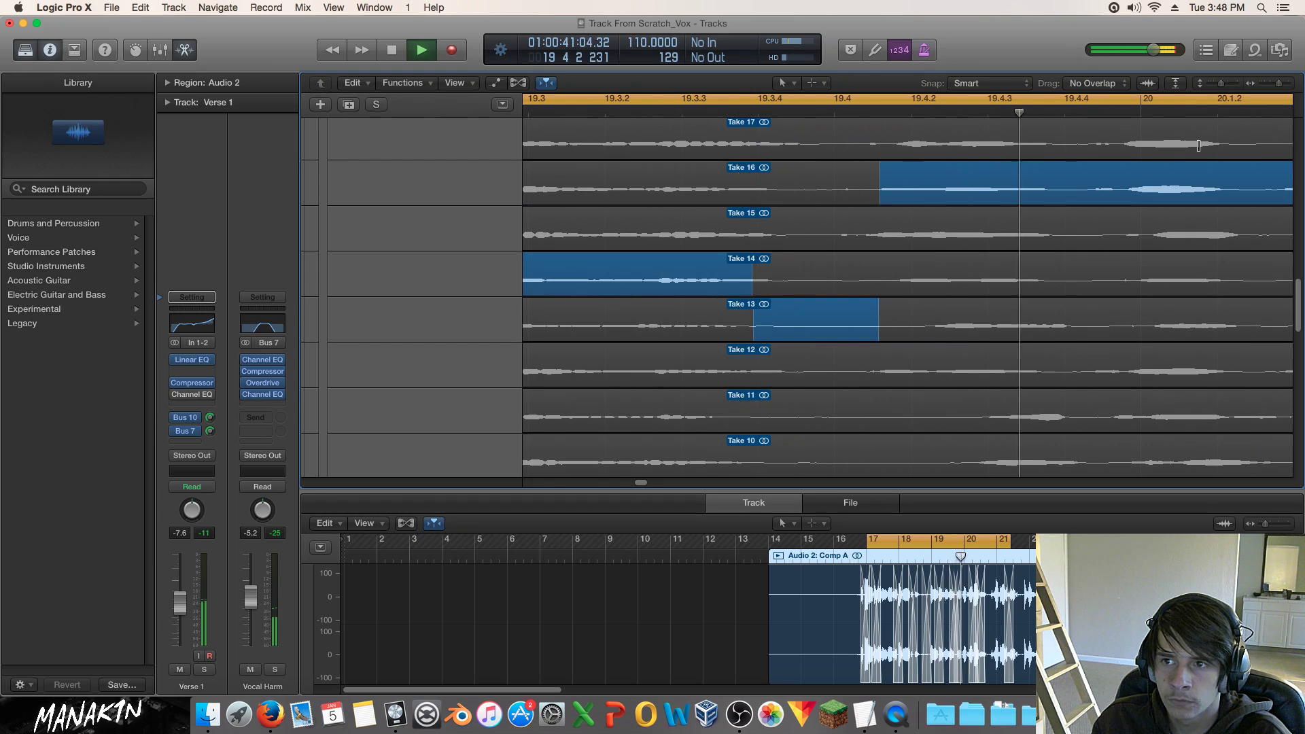
{"action": "key", "text": "space"}
Try an earlier boundary between Take 13 and Take 16, just after 19.4, and play back the transition.
{"action": "left_click_drag", "start_coordinate": [644, 484], "coordinate": [641, 484]}
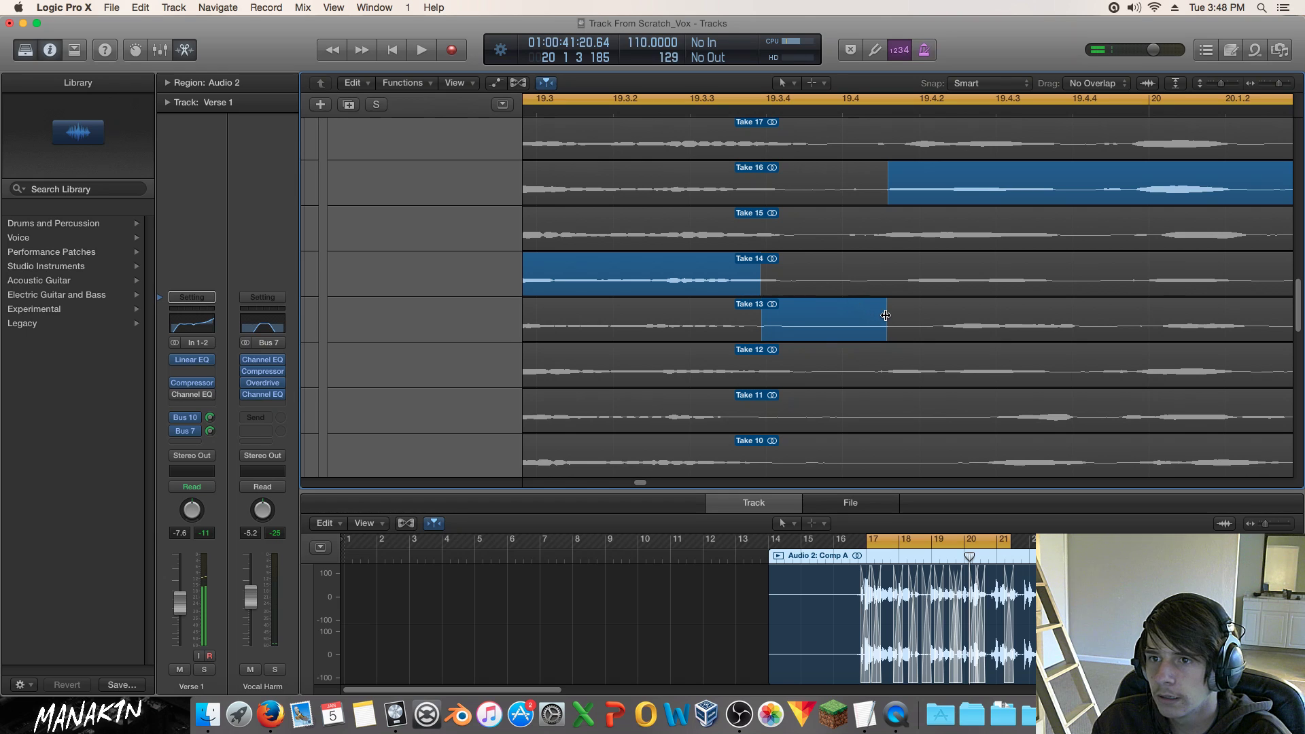
{"action": "left_click_drag", "start_coordinate": [887, 315], "coordinate": [858, 316]}
{"action": "left_click", "coordinate": [705, 110]}
{"action": "key", "text": "space"}
{"action": "key", "text": "space"}
{"action": "key", "text": "space"}
{"action": "left_click", "coordinate": [825, 109]}
{"action": "key", "text": "space"}
{"action": "key", "text": "space"}
Try shortening the Take 13 section so Take 16 starts just before 19.4, and play the transition.
{"action": "left_click_drag", "start_coordinate": [852, 319], "coordinate": [833, 302]}
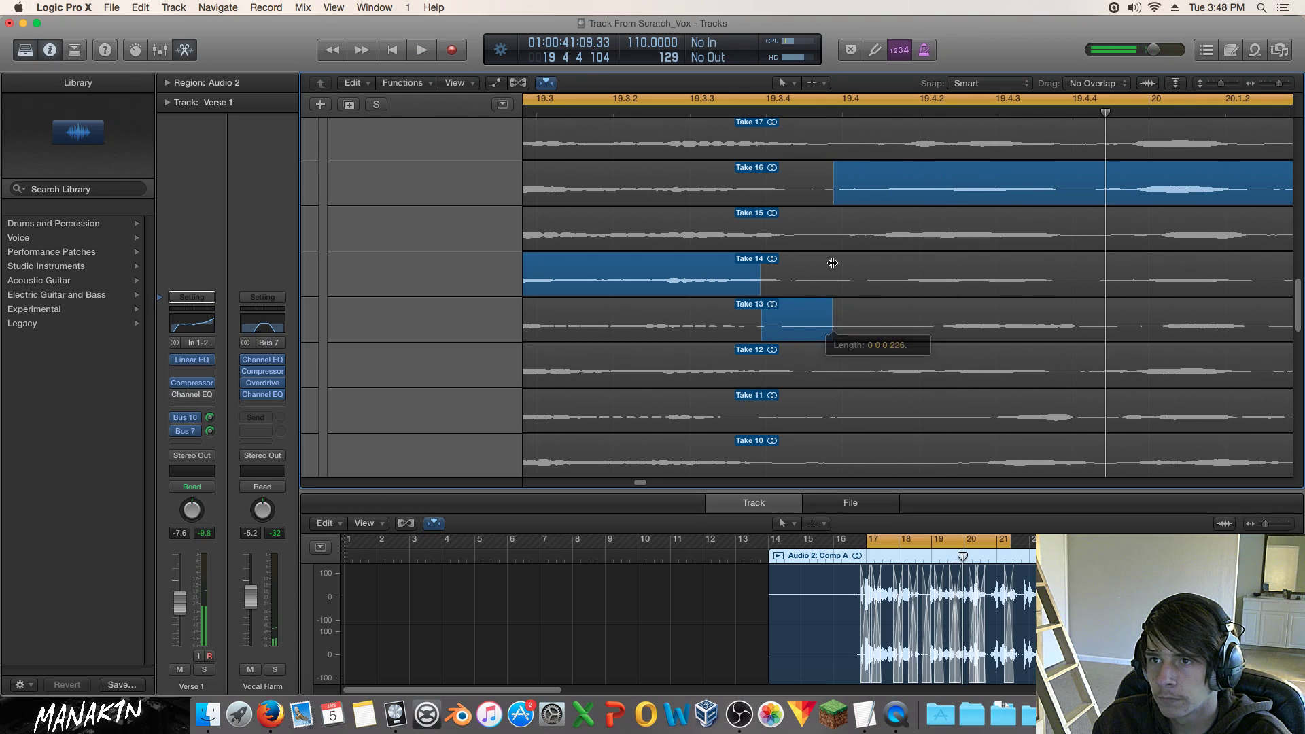
{"action": "left_click", "coordinate": [786, 110]}
{"action": "key", "text": "space"}
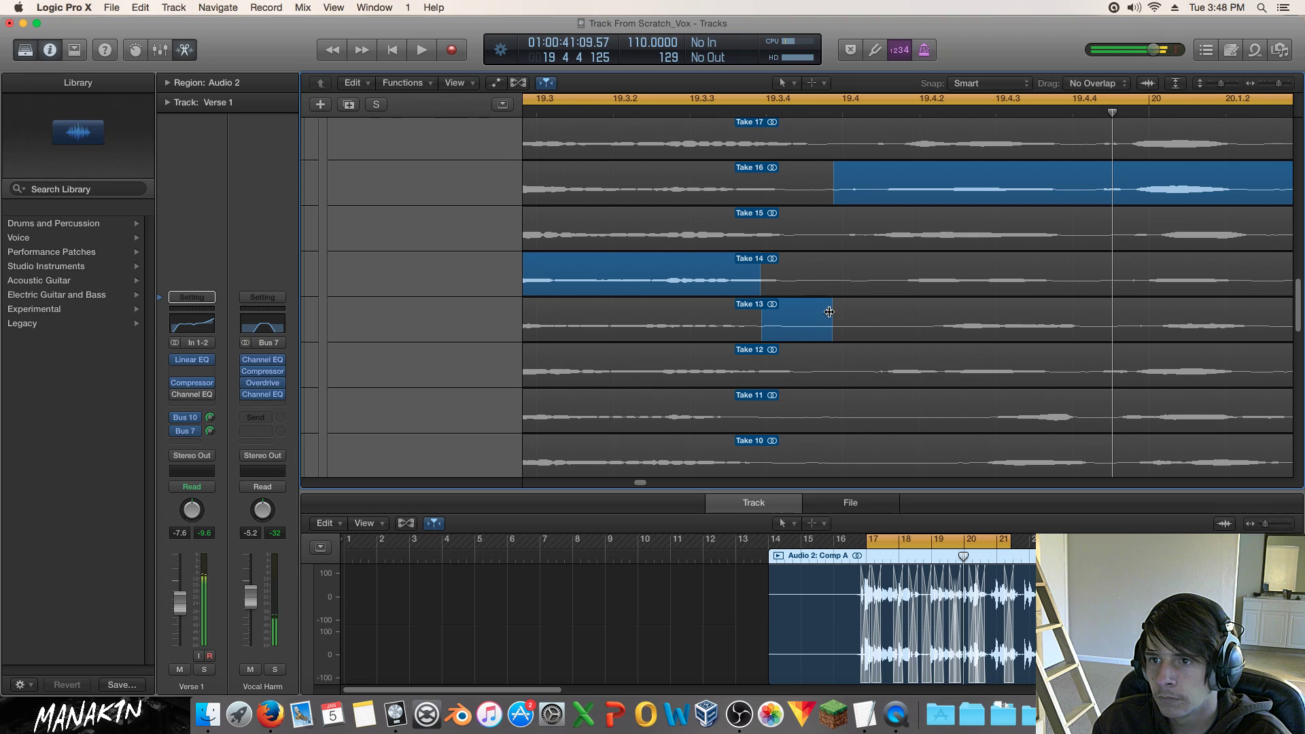
Extend the Take 13 section again to about midway between 19.4 and 19.4.2 and audition the transition.
{"action": "left_click_drag", "start_coordinate": [838, 312], "coordinate": [888, 329]}
{"action": "left_click", "coordinate": [778, 110]}
{"action": "key", "text": "space"}
{"action": "key", "text": "space"}
{"action": "key", "text": "space"}
{"action": "key", "text": "space"}
{"action": "key", "text": "space"}
Play back the comped phrase across bars 18 to 20 and recheck the transitions around bar 19.
{"action": "left_click_drag", "start_coordinate": [1279, 85], "coordinate": [1273, 87]}
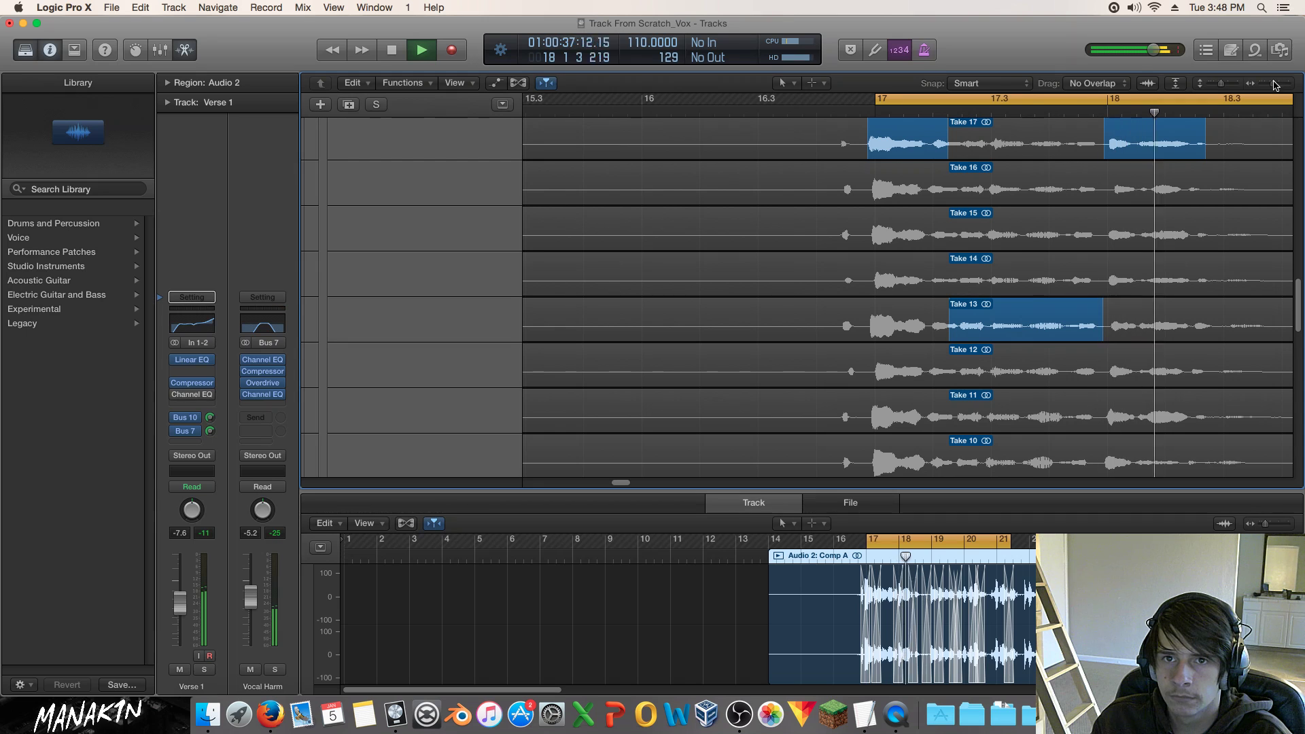
{"action": "scroll", "coordinate": [633, 484], "scroll_direction": "right", "scroll_amount": 10}
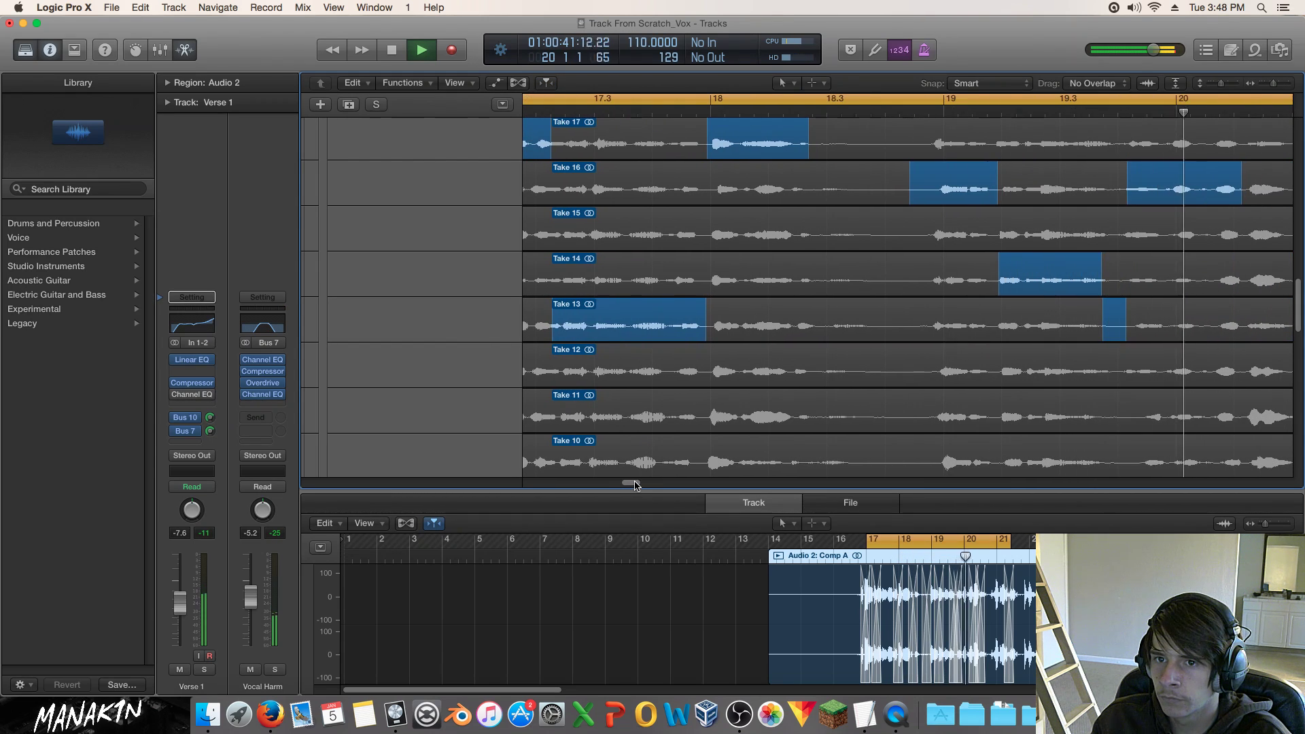
{"action": "left_click_drag", "start_coordinate": [634, 483], "coordinate": [639, 483]}
{"action": "key", "text": "space"}
{"action": "left_click", "coordinate": [932, 111]}
{"action": "key", "text": "space"}
{"action": "left_click", "coordinate": [875, 113]}
Try Take 12 for the short section between Take 14 and Take 16 and audition it from bar 19.
{"action": "left_click_drag", "start_coordinate": [1271, 84], "coordinate": [1280, 82]}
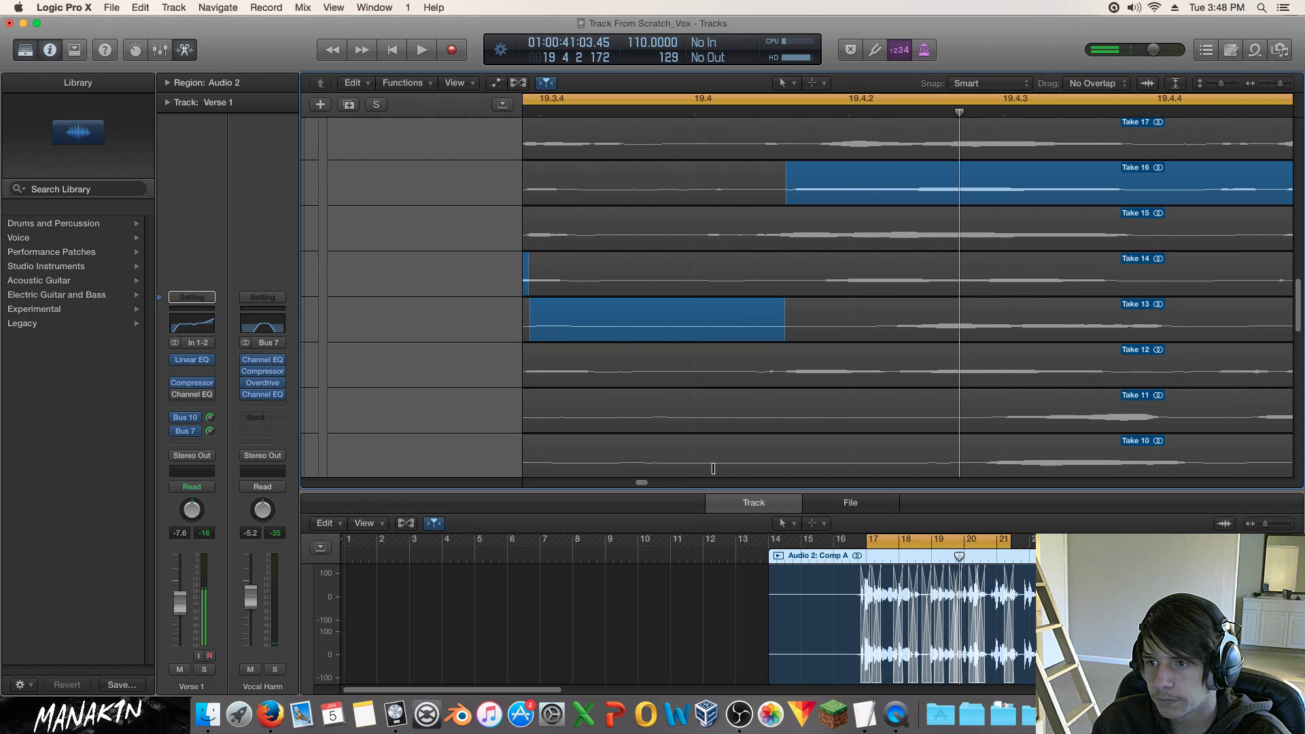
{"action": "left_click_drag", "start_coordinate": [643, 484], "coordinate": [642, 483]}
{"action": "left_click", "coordinate": [691, 347]}
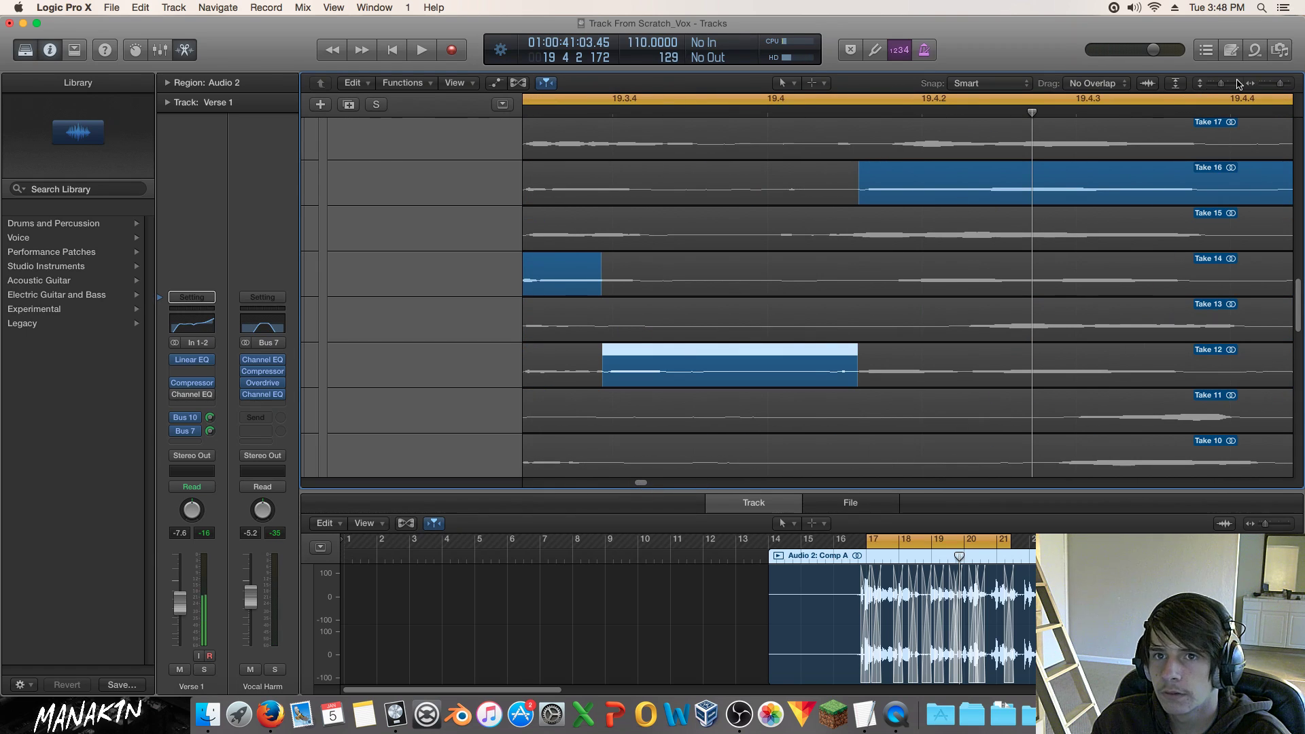
{"action": "left_click_drag", "start_coordinate": [1276, 84], "coordinate": [1249, 87]}
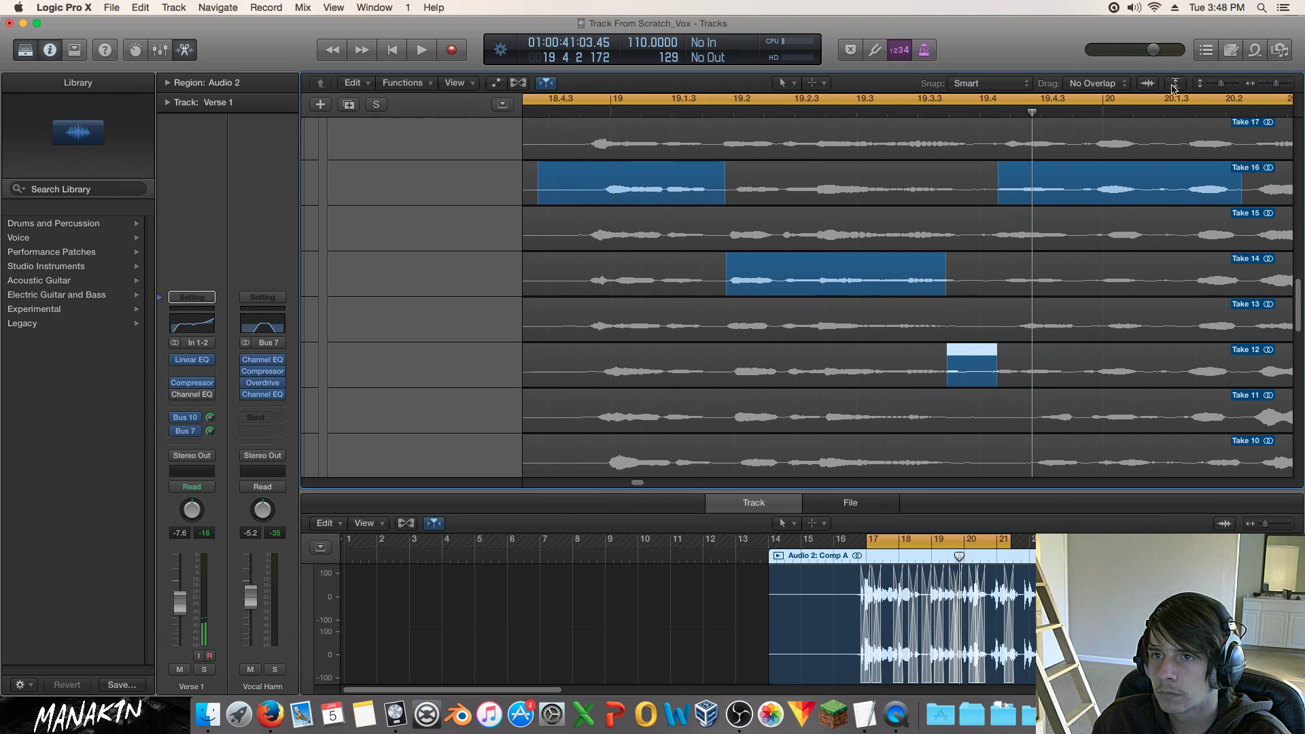
{"action": "left_click", "coordinate": [675, 122]}
{"action": "key", "text": "space"}
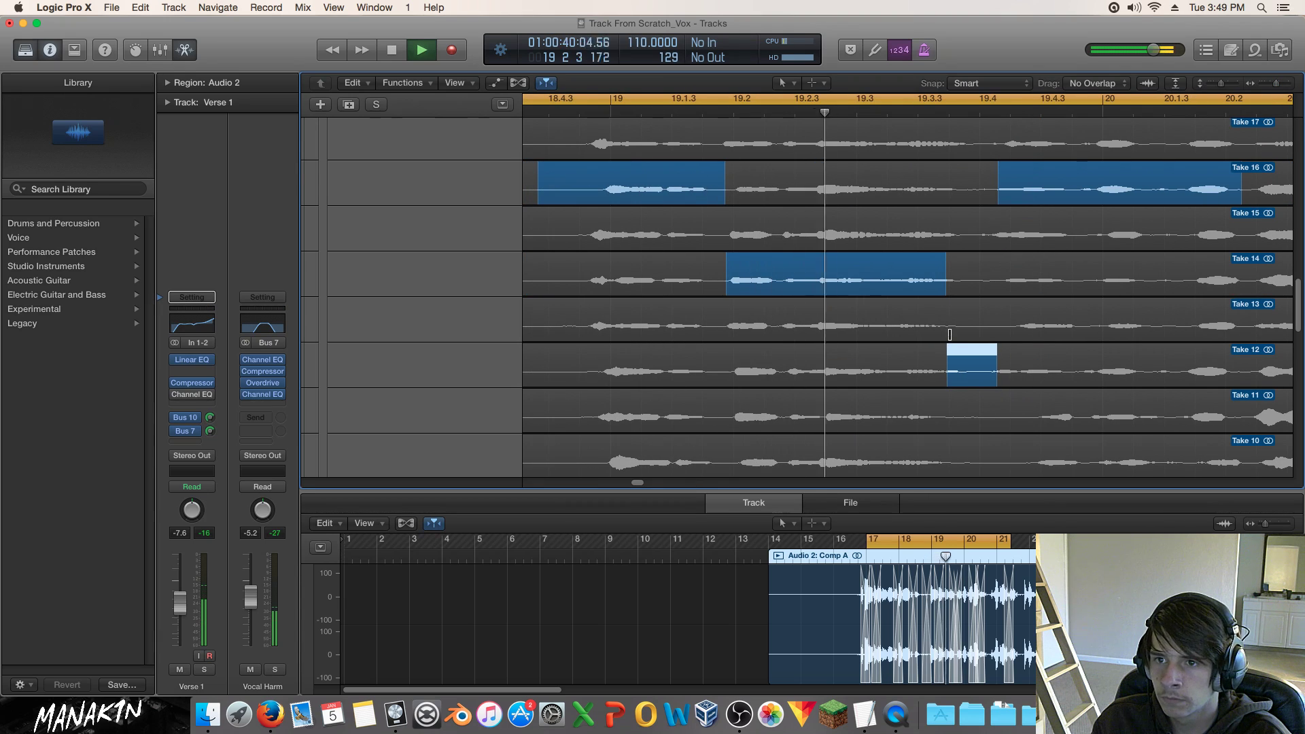
{"action": "key", "text": "space"}
Try Take 11 for the short section between Take 14 and Take 16 and play the result.
{"action": "left_click", "coordinate": [952, 394]}
{"action": "left_click", "coordinate": [855, 111]}
{"action": "key", "text": "space"}
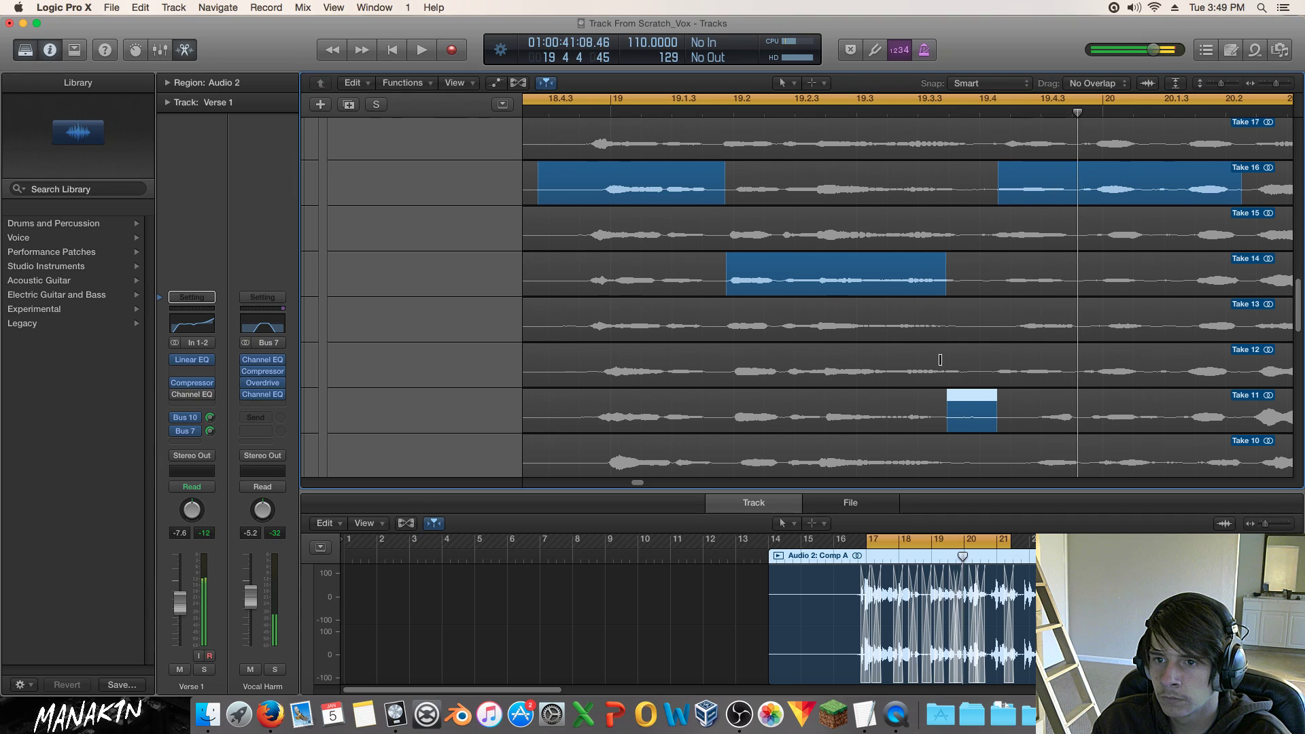
Switch the short section after Take 14 back to Take 13 and audition it from around 19.3.
{"action": "scroll", "coordinate": [943, 334], "scroll_direction": "down", "scroll_amount": 3}
{"action": "left_click", "coordinate": [955, 240]}
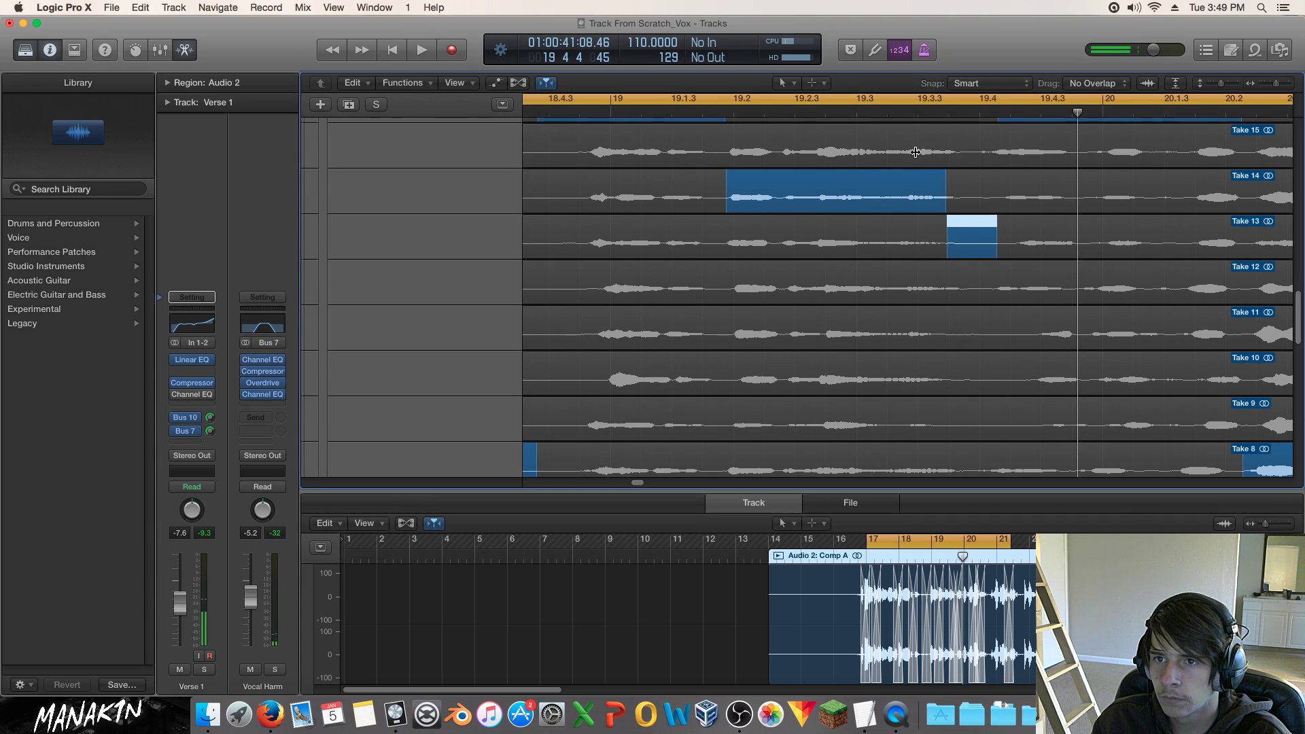
{"action": "left_click", "coordinate": [871, 112]}
{"action": "key", "text": "space"}
{"action": "key", "text": "space"}
Move the start of the Take 13 section earlier, to about midway between 19.3.3 and 19.3.4, auditioning the edit.
{"action": "left_click_drag", "start_coordinate": [948, 248], "coordinate": [939, 248]}
{"action": "key", "text": "space"}
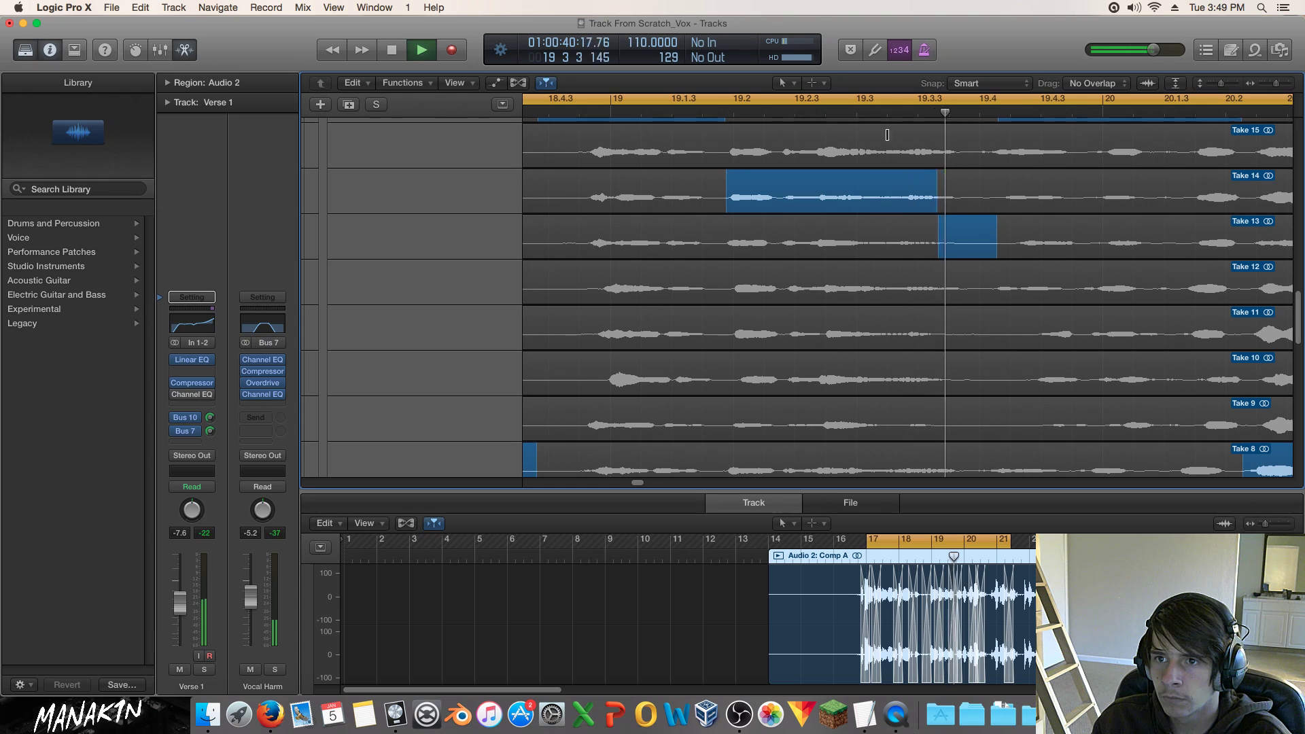
{"action": "key", "text": "space"}
{"action": "left_click_drag", "start_coordinate": [933, 246], "coordinate": [934, 245]}
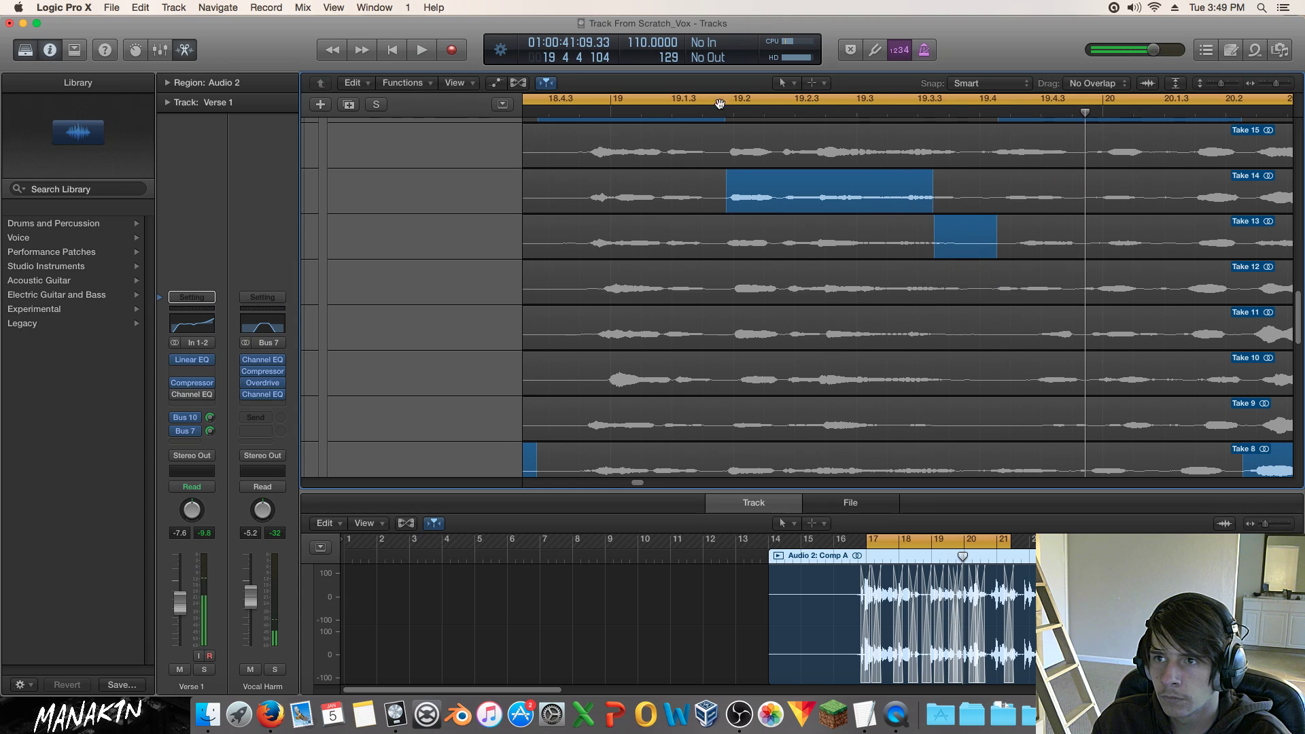
{"action": "left_click", "coordinate": [611, 116]}
{"action": "key", "text": "space"}
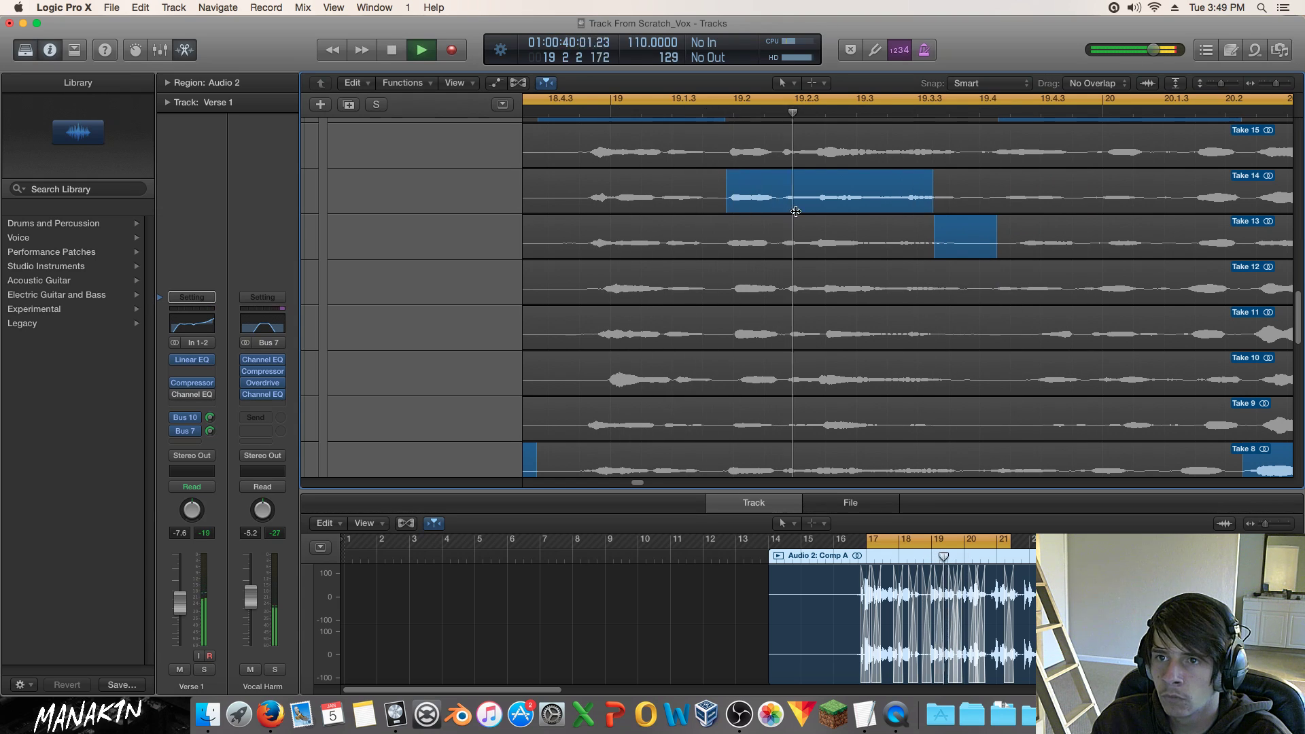
{"action": "key", "text": "space"}
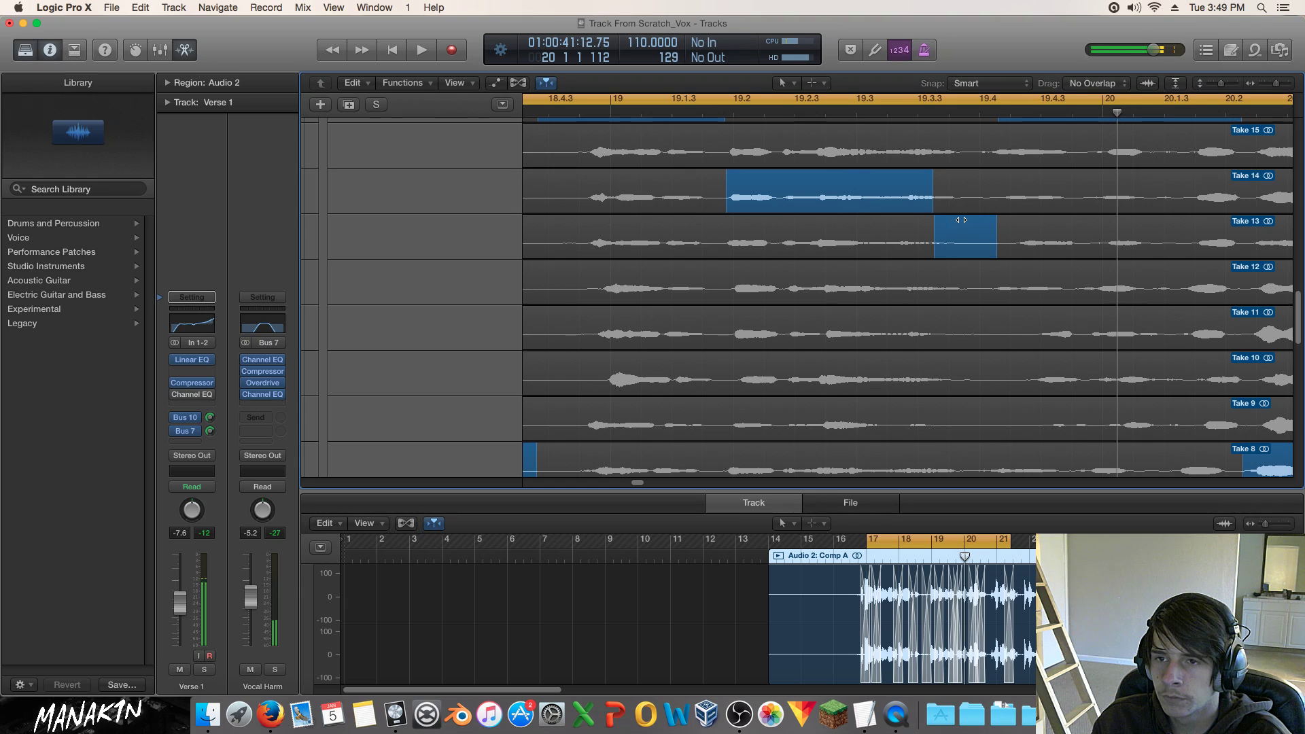
Try Take 12 and Take 11 for the short section following Take 14, auditioning each one.
{"action": "left_click", "coordinate": [943, 275]}
{"action": "key", "text": "space"}
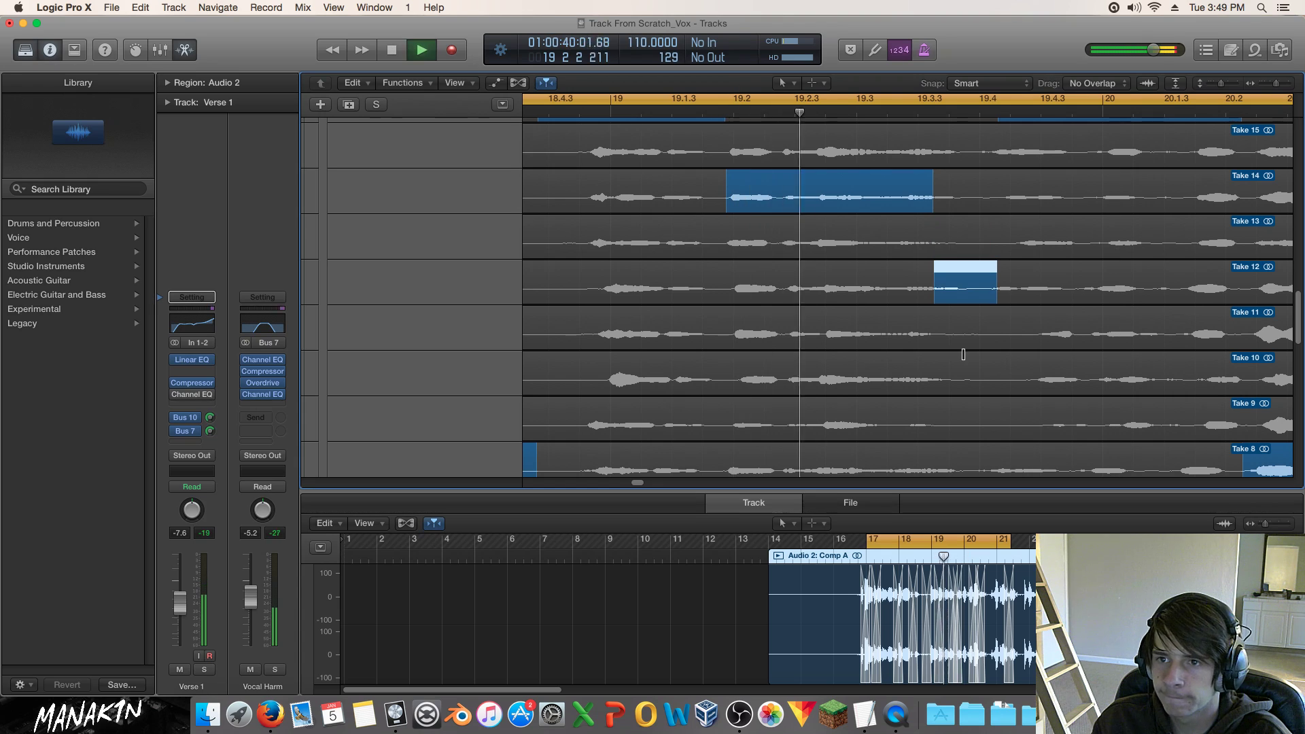
{"action": "key", "text": "space"}
{"action": "left_click", "coordinate": [943, 338]}
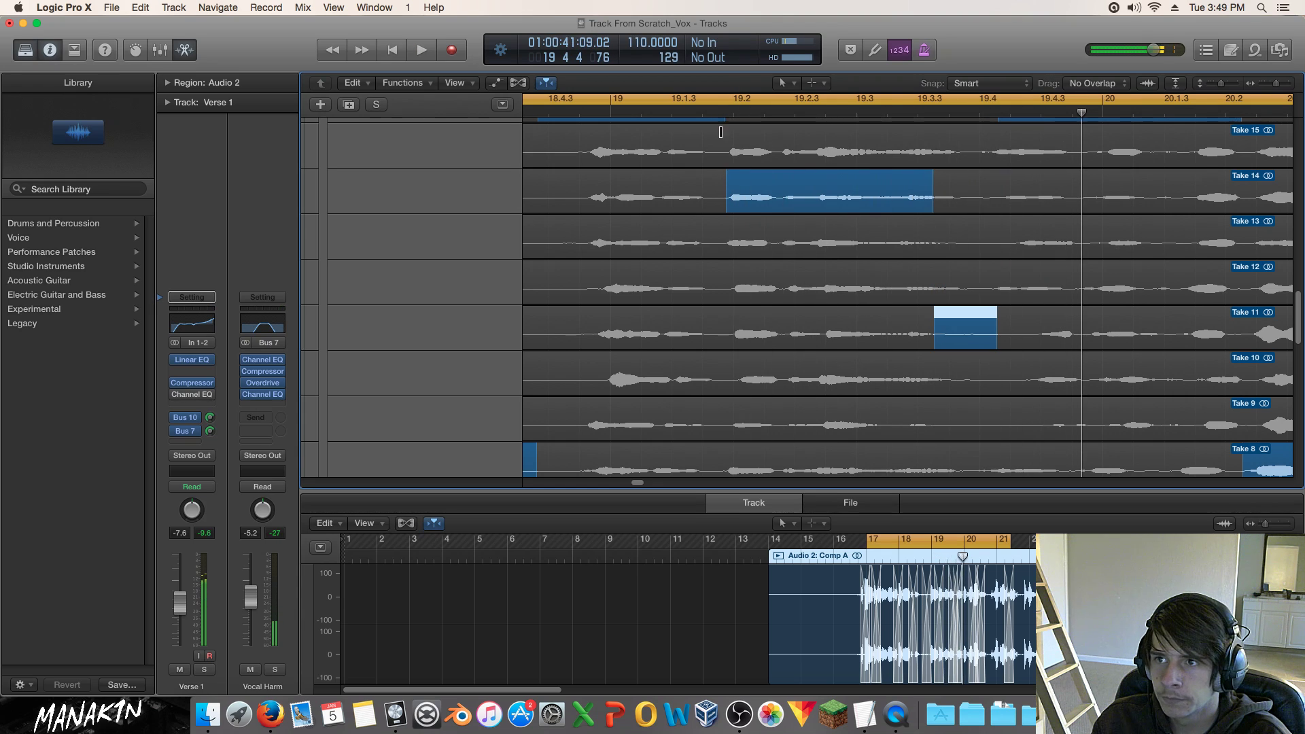
{"action": "key", "text": "space"}
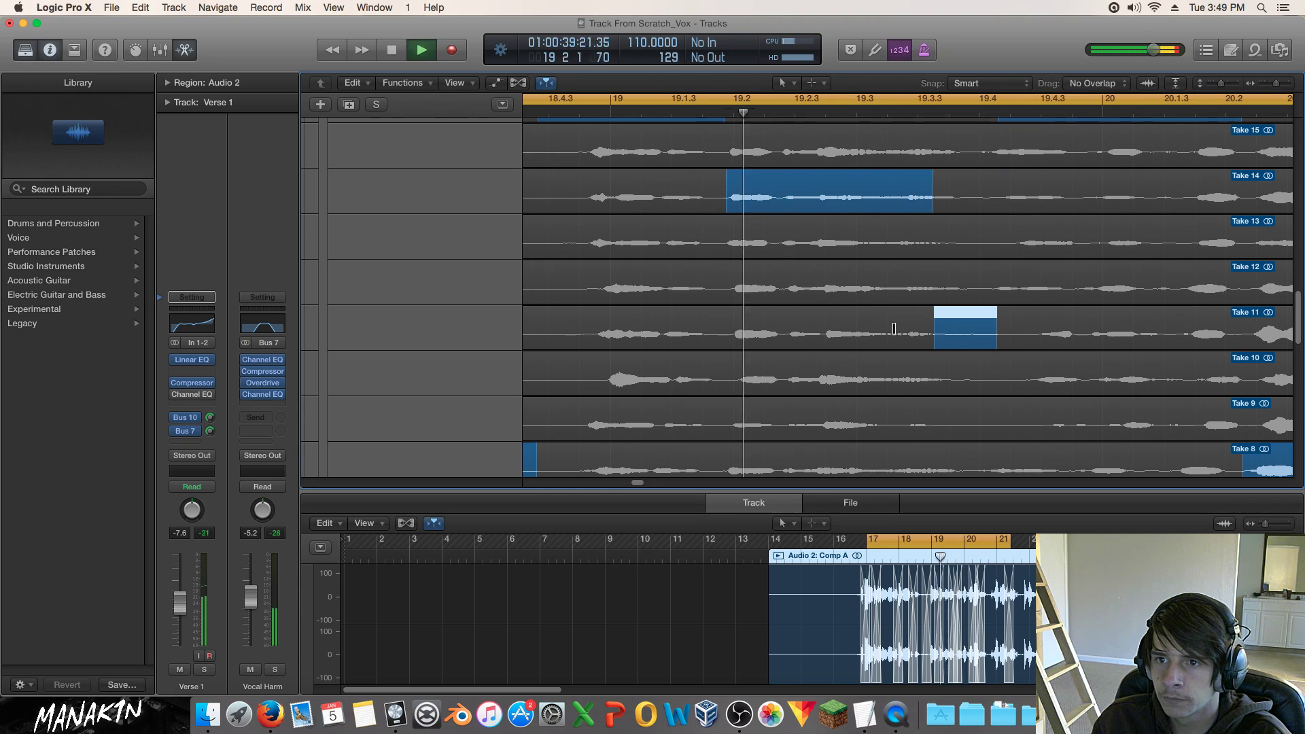
{"action": "key", "text": "space"}
Switch the short section following Take 14 to Take 10 and audition the phrase from bar 19.
{"action": "left_click", "coordinate": [951, 363]}
{"action": "key", "text": "space"}
{"action": "scroll", "coordinate": [947, 300], "scroll_direction": "down", "scroll_amount": 3}
{"action": "key", "text": "space"}
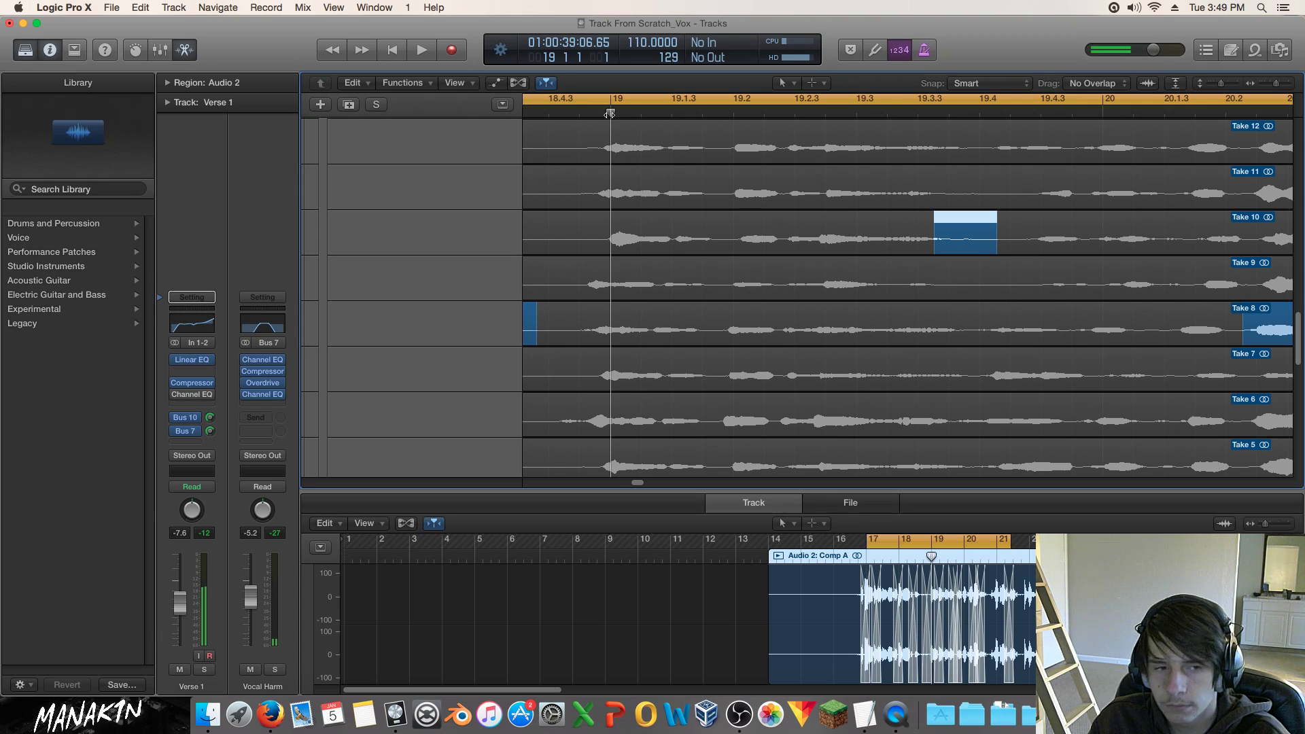
{"action": "key", "text": "space"}
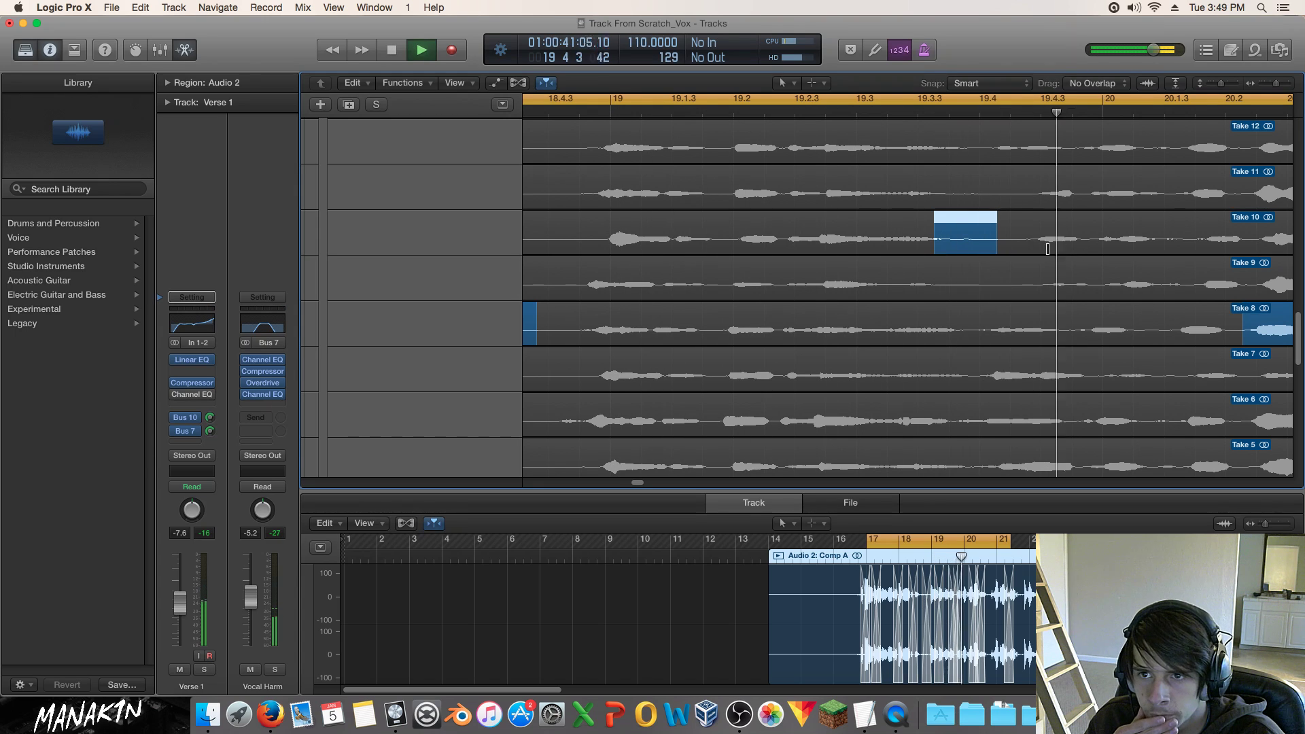
{"action": "key", "text": "space"}
Move the start of the Take 10 section earlier, to just after 19.3.3, playing back the transition.
{"action": "left_click_drag", "start_coordinate": [931, 241], "coordinate": [928, 241]}
{"action": "left_click", "coordinate": [845, 113]}
{"action": "key", "text": "space"}
{"action": "left_click", "coordinate": [797, 111]}
{"action": "key", "text": "space"}
{"action": "left_click_drag", "start_coordinate": [929, 241], "coordinate": [925, 241]}
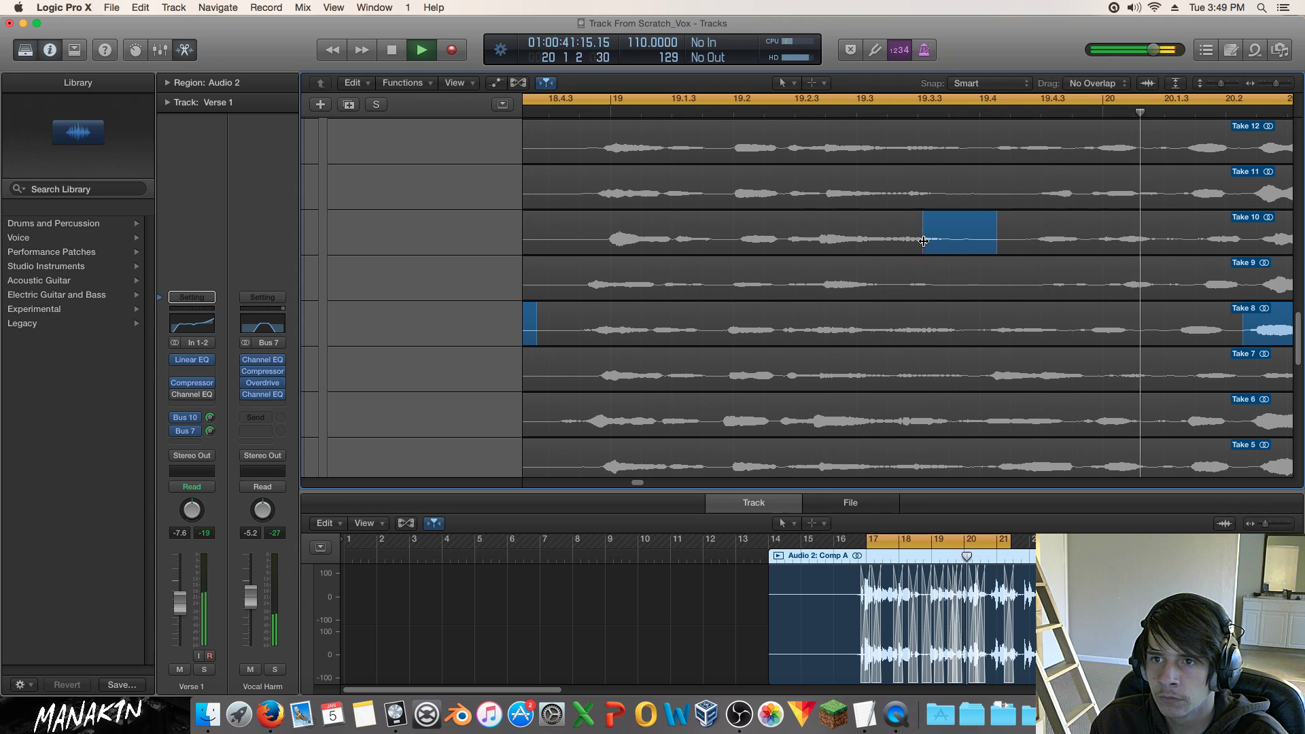
{"action": "left_click", "coordinate": [606, 113]}
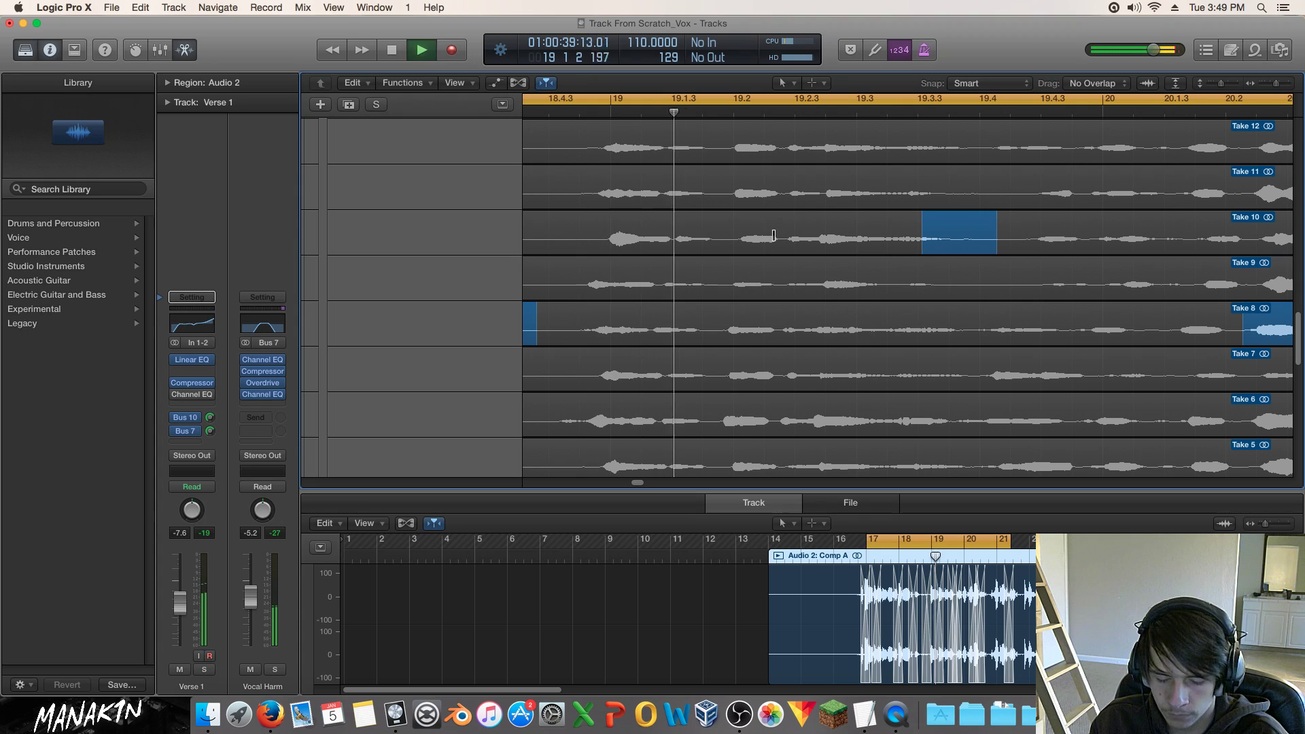
{"action": "key", "text": "space"}
Move the end of the Take 10 section earlier, to about midway between 19.3.4 and 19.4, and audition it.
{"action": "left_click_drag", "start_coordinate": [995, 236], "coordinate": [967, 236]}
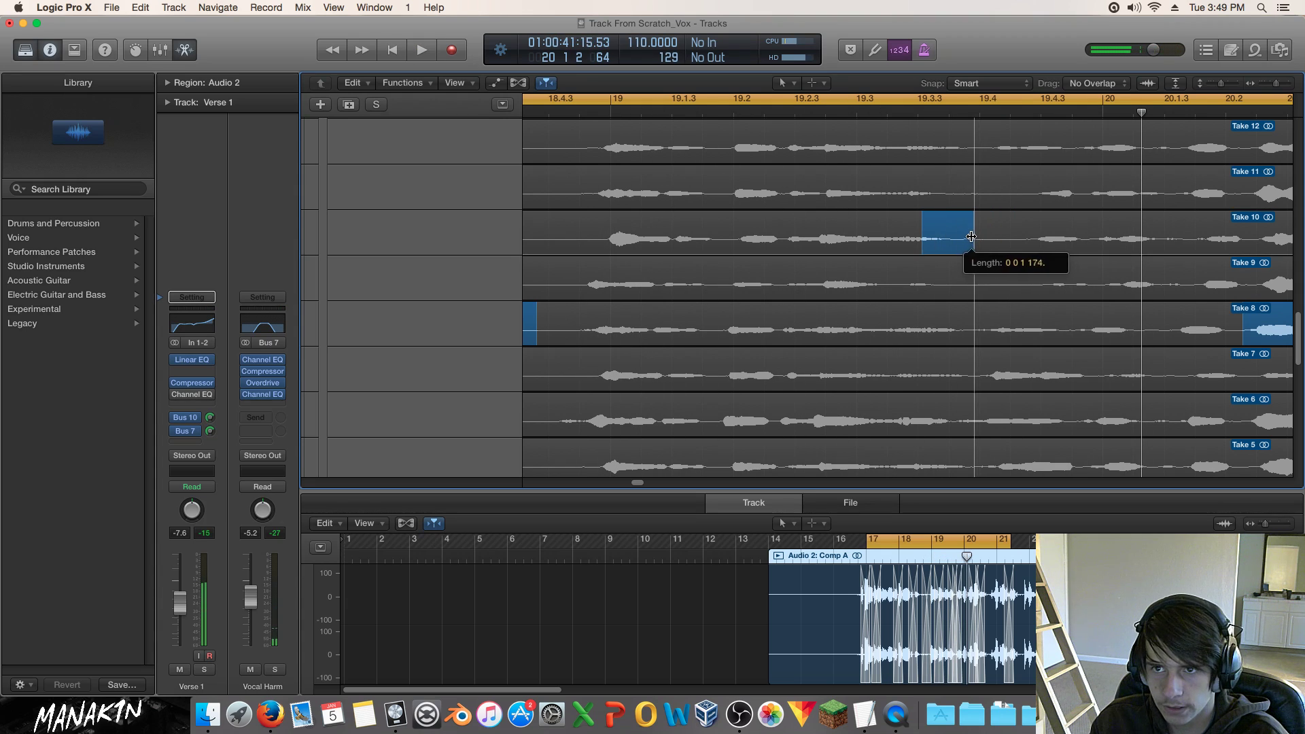
{"action": "left_click", "coordinate": [854, 110]}
{"action": "key", "text": "space"}
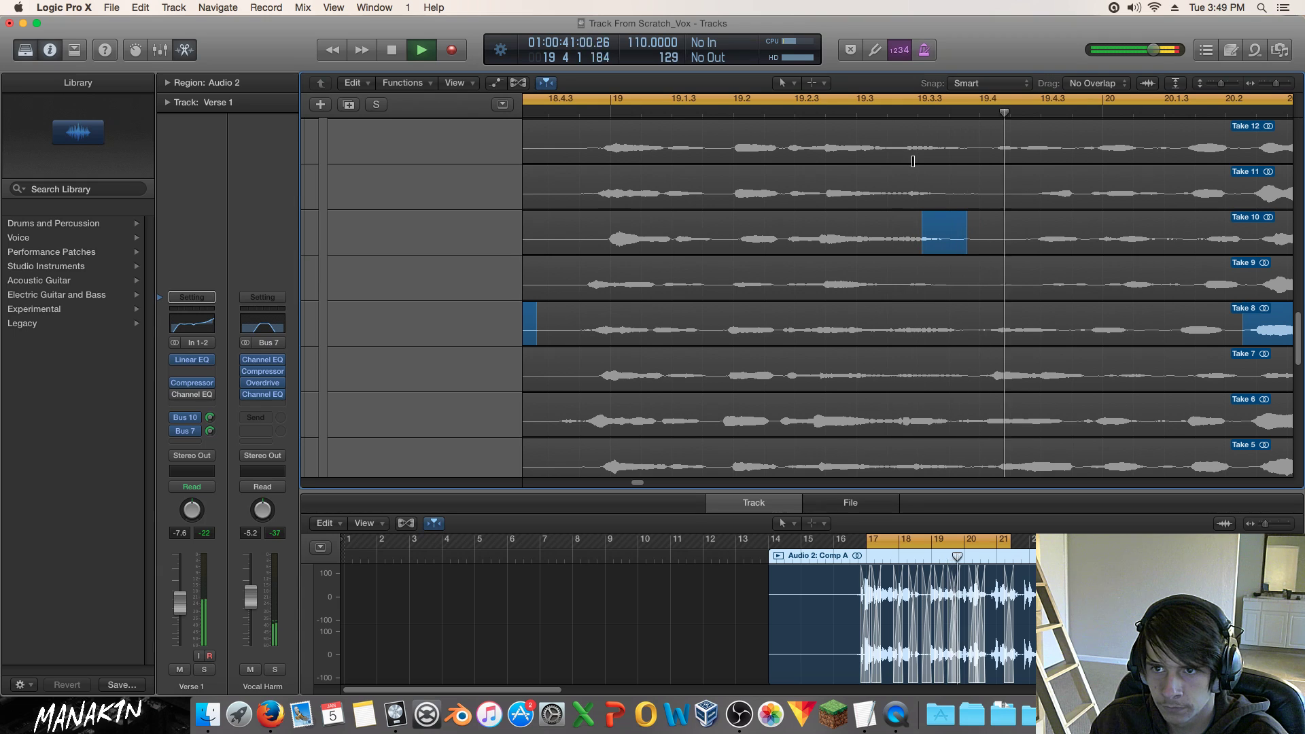
Try moving the end of the Take 10 section earlier, to about 19.3.4, and undo the change after playback.
{"action": "left_click_drag", "start_coordinate": [967, 227], "coordinate": [956, 230]}
{"action": "key", "text": "space"}
{"action": "key", "text": "super+z"}
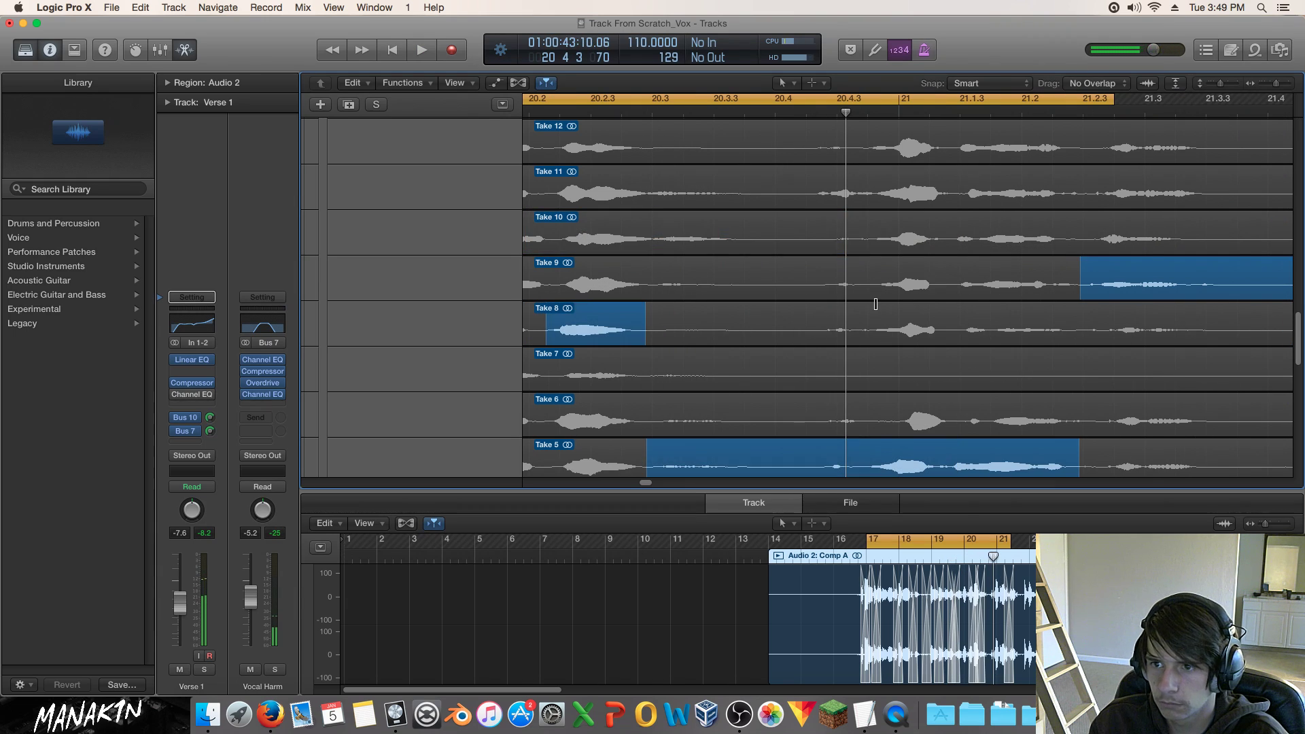
Play back the Verse 1 comp from bar 17 through bar 19 to check how the chosen takes flow together.
{"action": "key", "text": "space"}
{"action": "left_click_drag", "start_coordinate": [1279, 85], "coordinate": [1268, 87]}
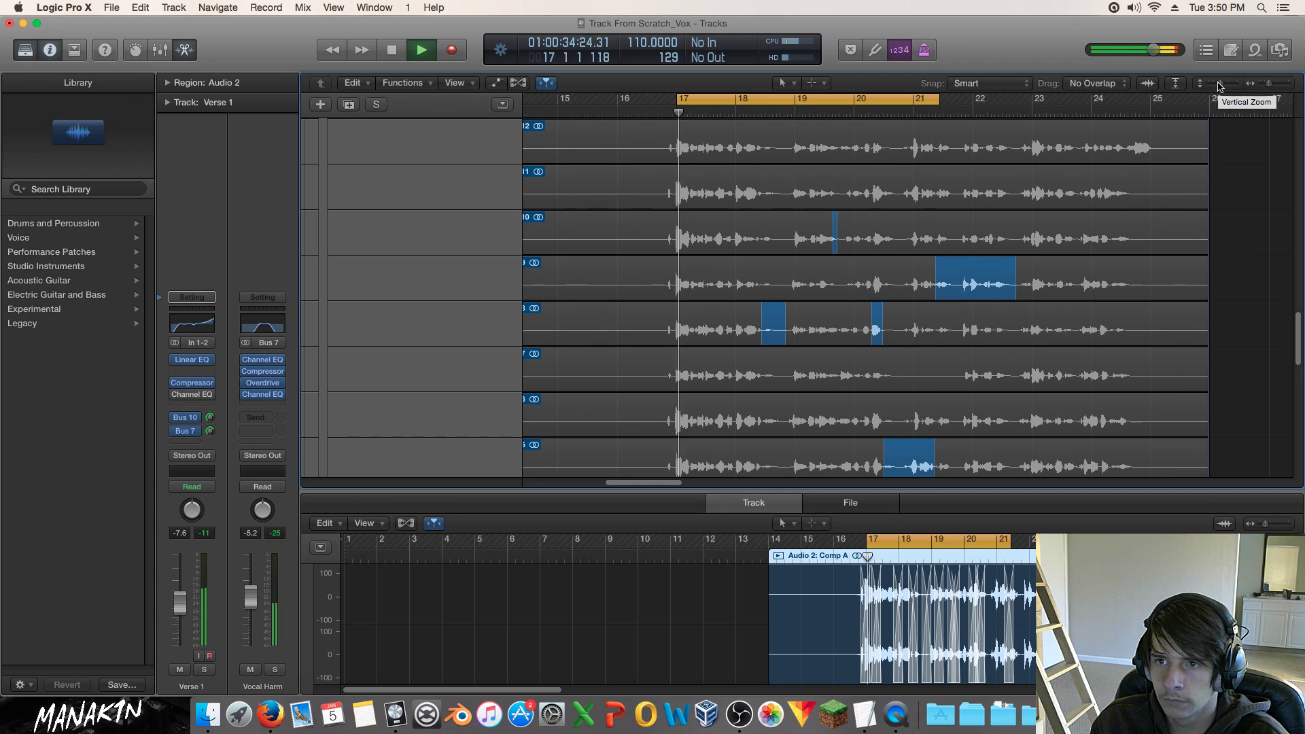
{"action": "key", "text": "space"}
{"action": "left_click", "coordinate": [922, 100]}
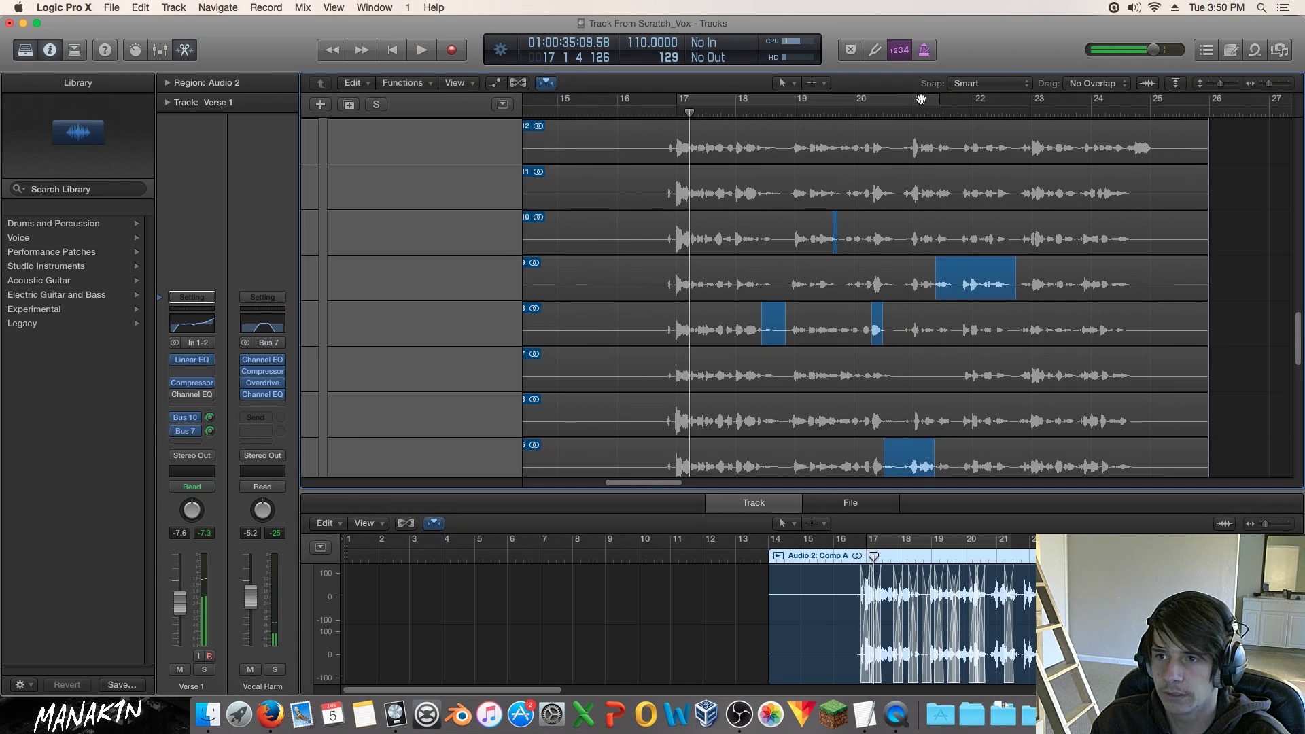
{"action": "left_click", "coordinate": [699, 101]}
{"action": "key", "text": "space"}
{"action": "key", "text": "space"}
{"action": "double_click", "coordinate": [664, 112]}
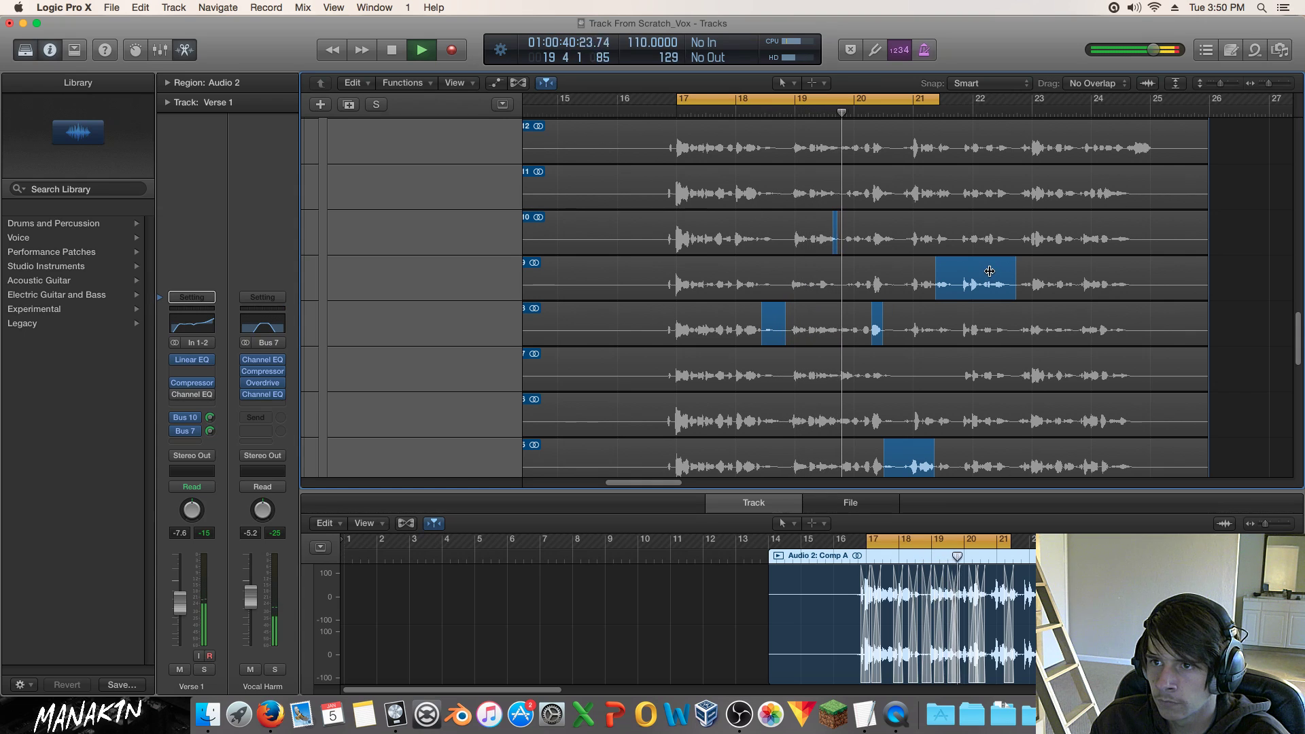
{"action": "key", "text": "space"}
{"action": "left_click", "coordinate": [827, 114]}
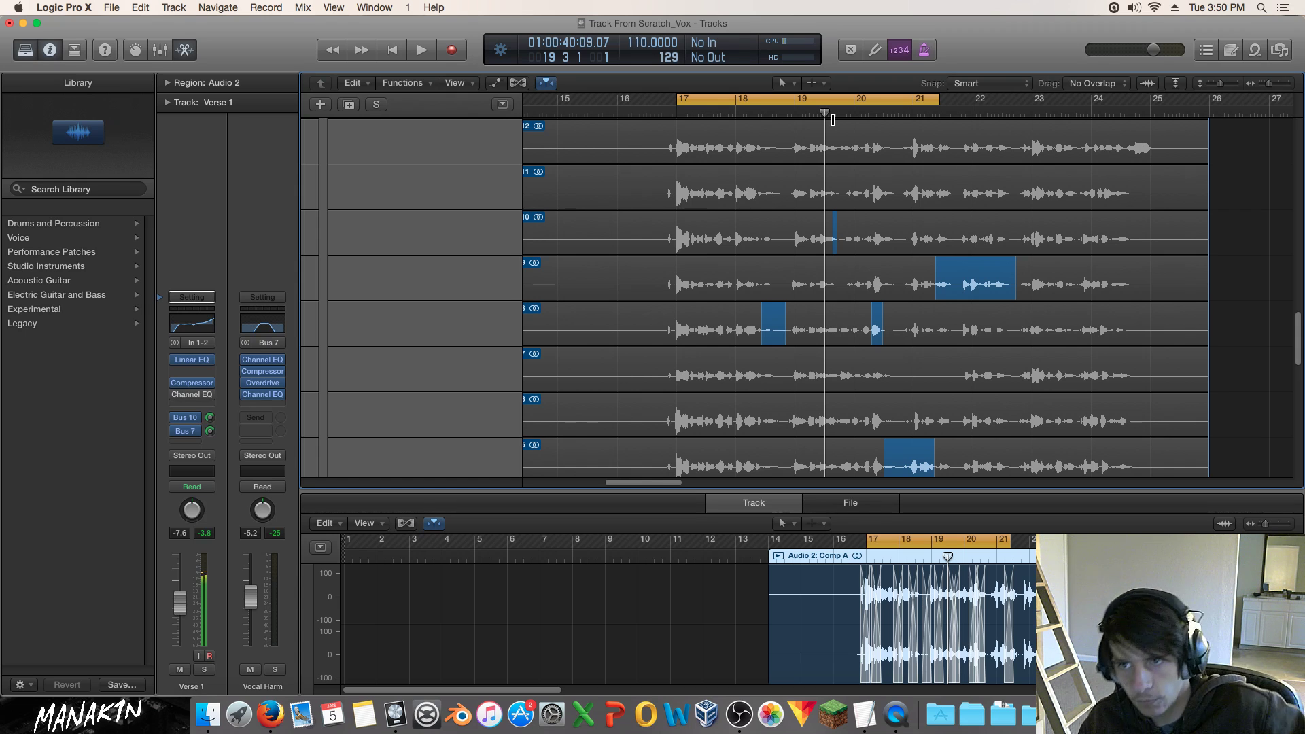
Extend the cycle range to end at bar 25 and play back the Verse 1 comp across it.
{"action": "scroll", "coordinate": [903, 160], "scroll_direction": "up", "scroll_amount": 10}
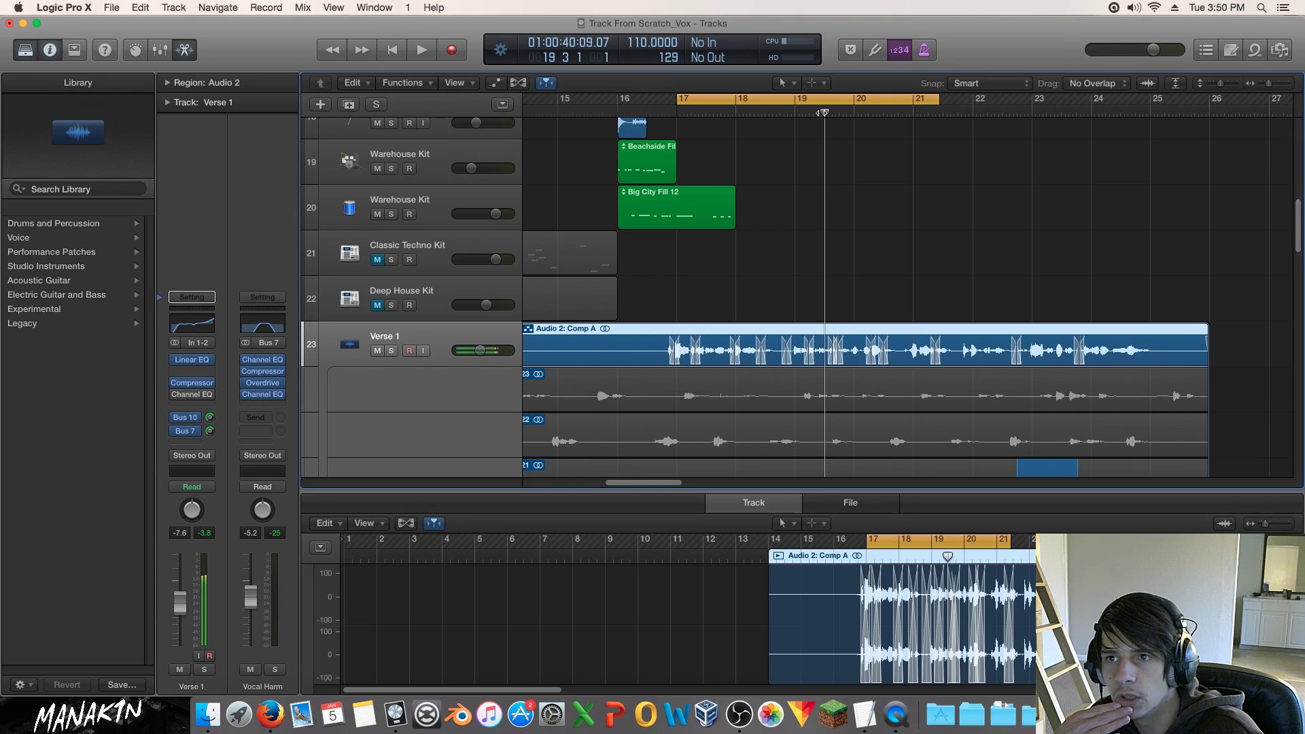
{"action": "left_click_drag", "start_coordinate": [823, 112], "coordinate": [810, 139]}
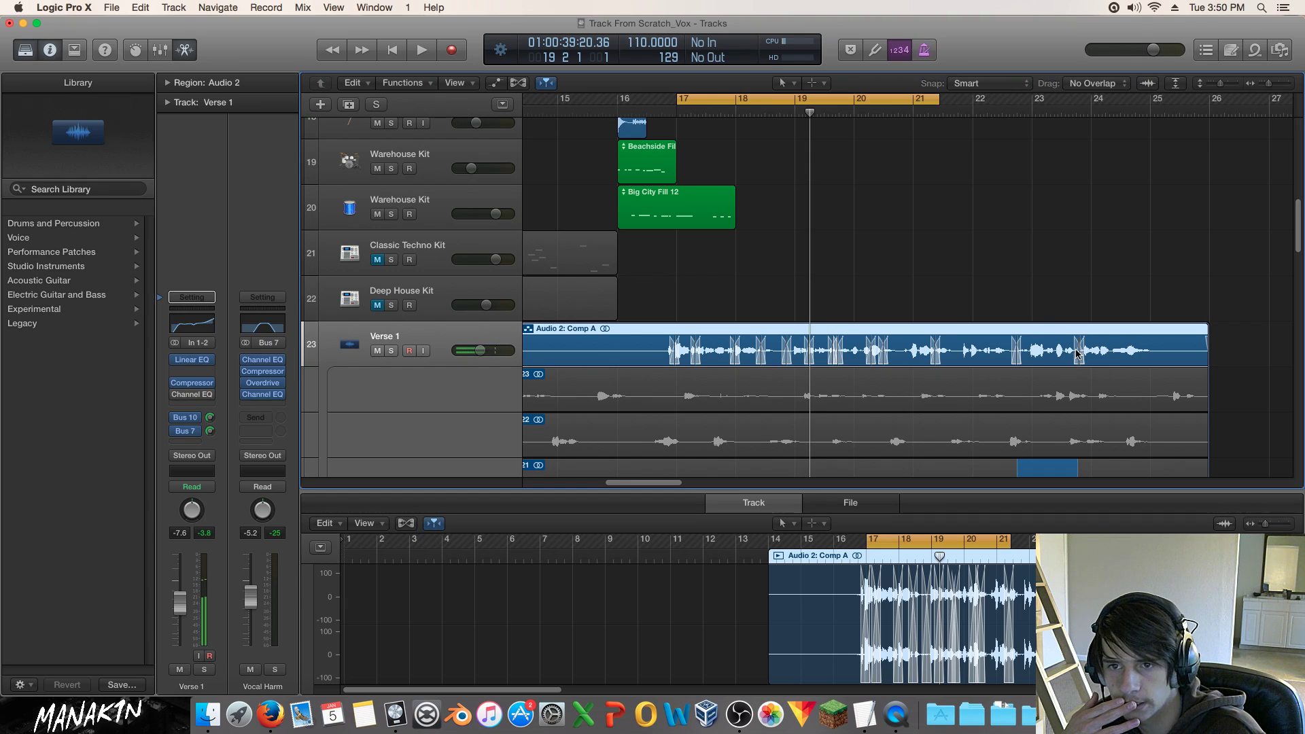
{"action": "left_click_drag", "start_coordinate": [936, 103], "coordinate": [1152, 104]}
{"action": "key", "text": "space"}
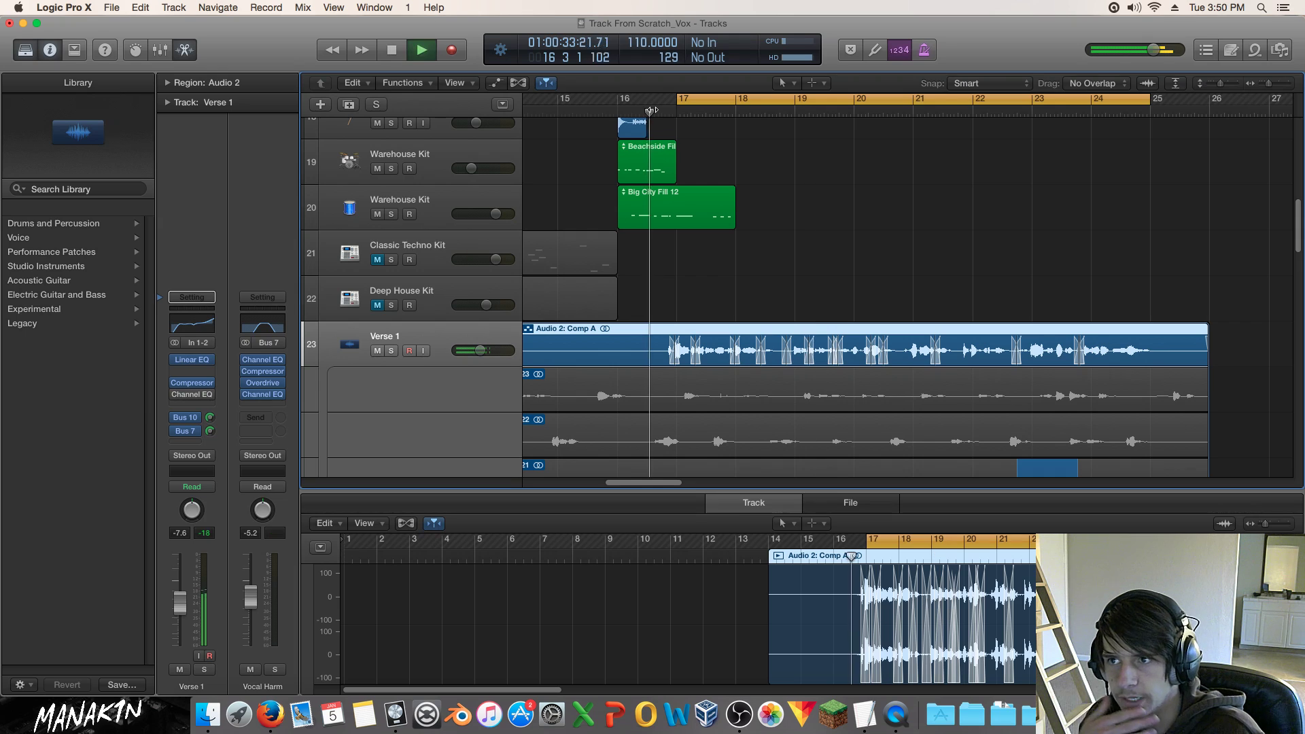
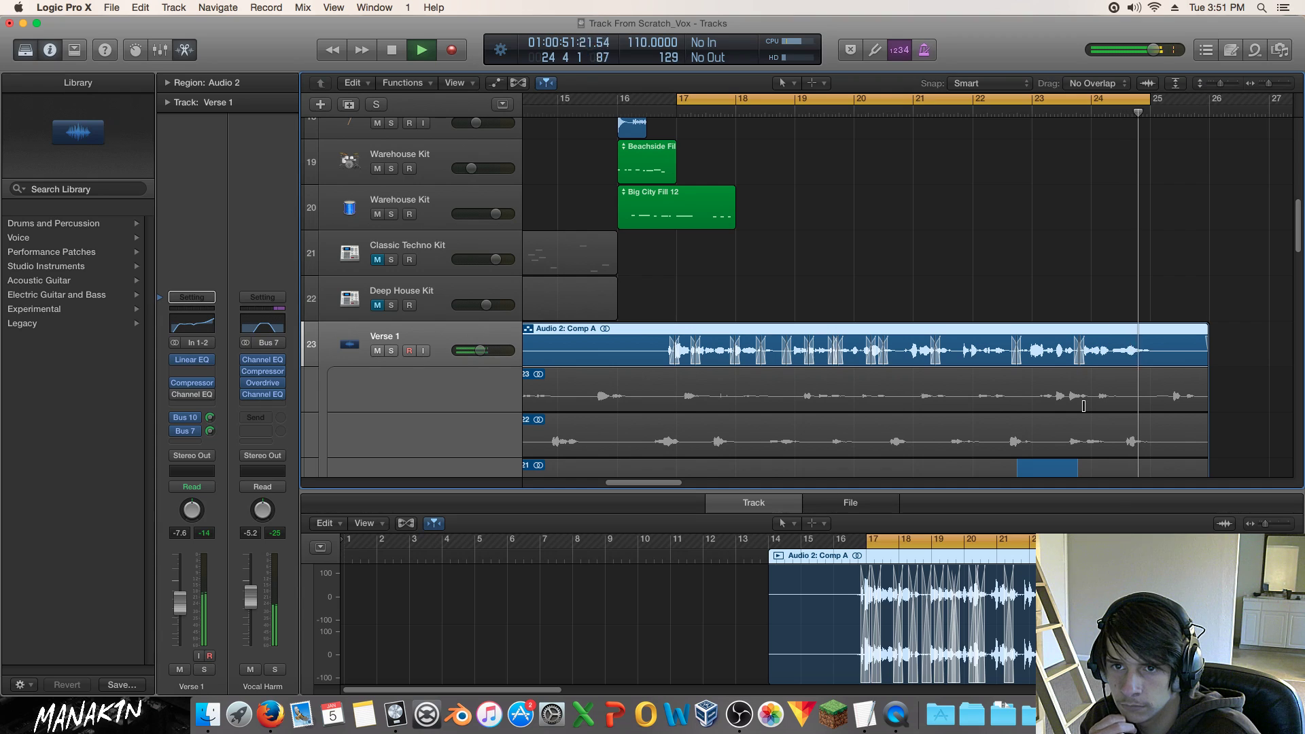
{"action": "key", "text": "space"}
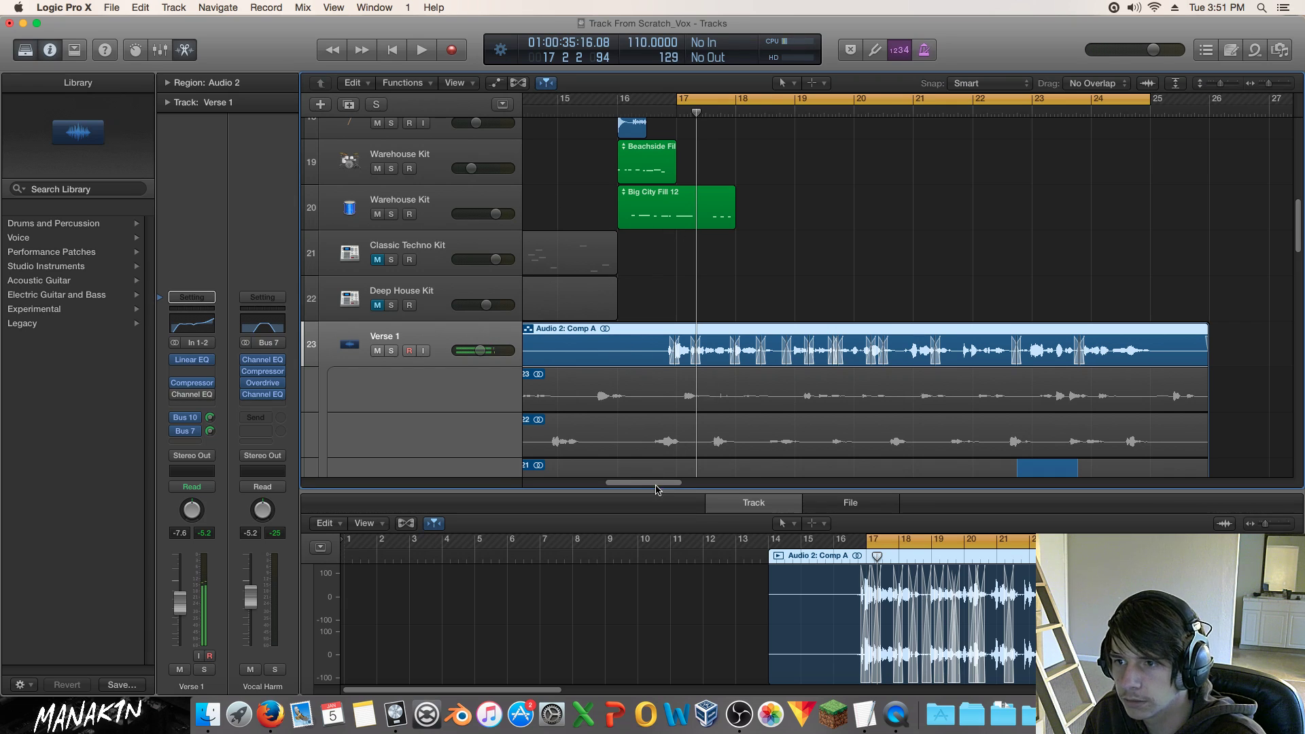
Collapse the Verse 1 take folder and audition the comped phrase from bar 19.
{"action": "scroll", "coordinate": [574, 330], "scroll_direction": "left", "scroll_amount": 5}
{"action": "left_click", "coordinate": [572, 330]}
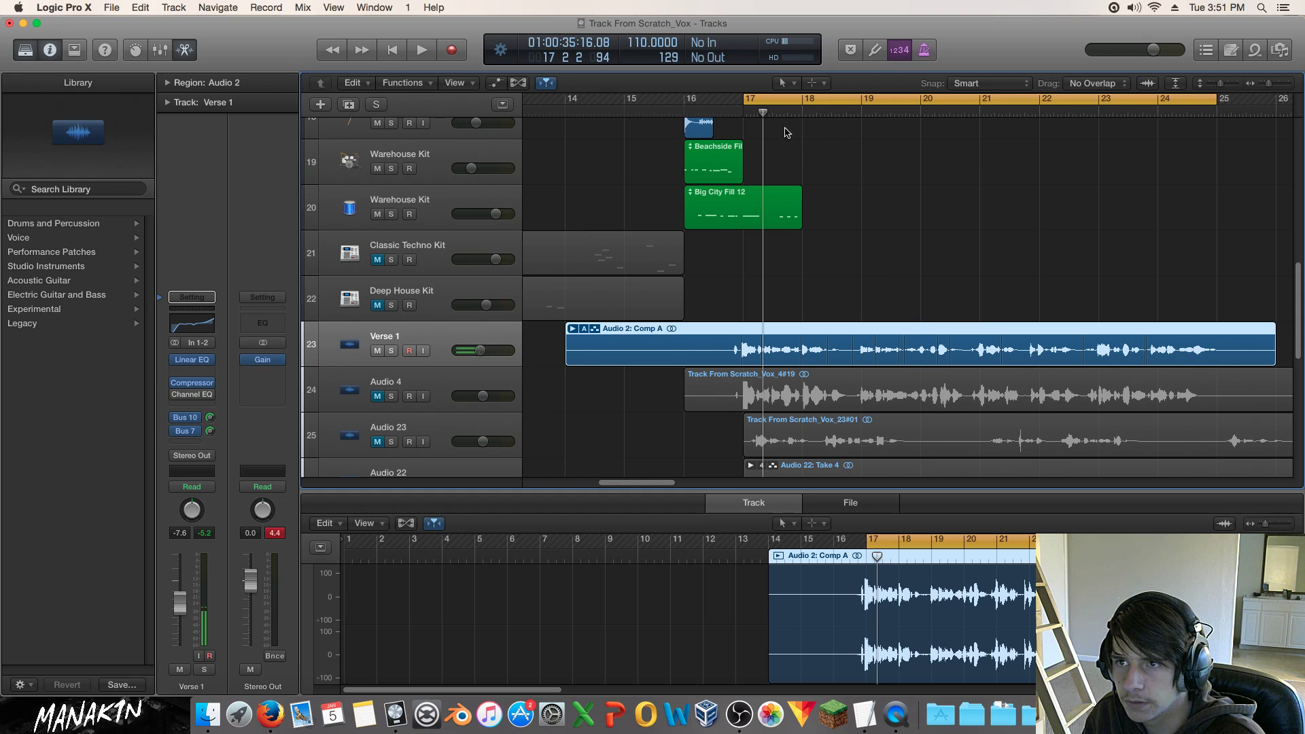
{"action": "left_click_drag", "start_coordinate": [763, 111], "coordinate": [862, 109]}
{"action": "key", "text": "space"}
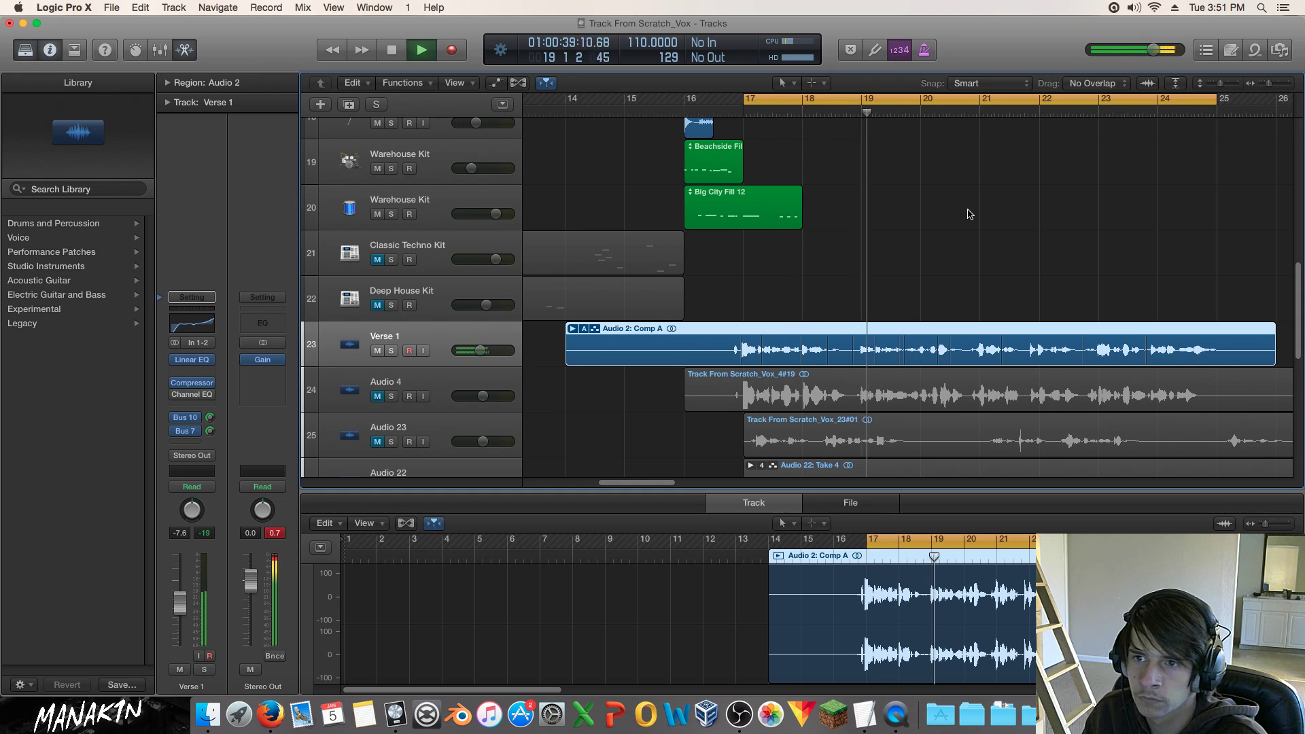
{"action": "key", "text": "space"}
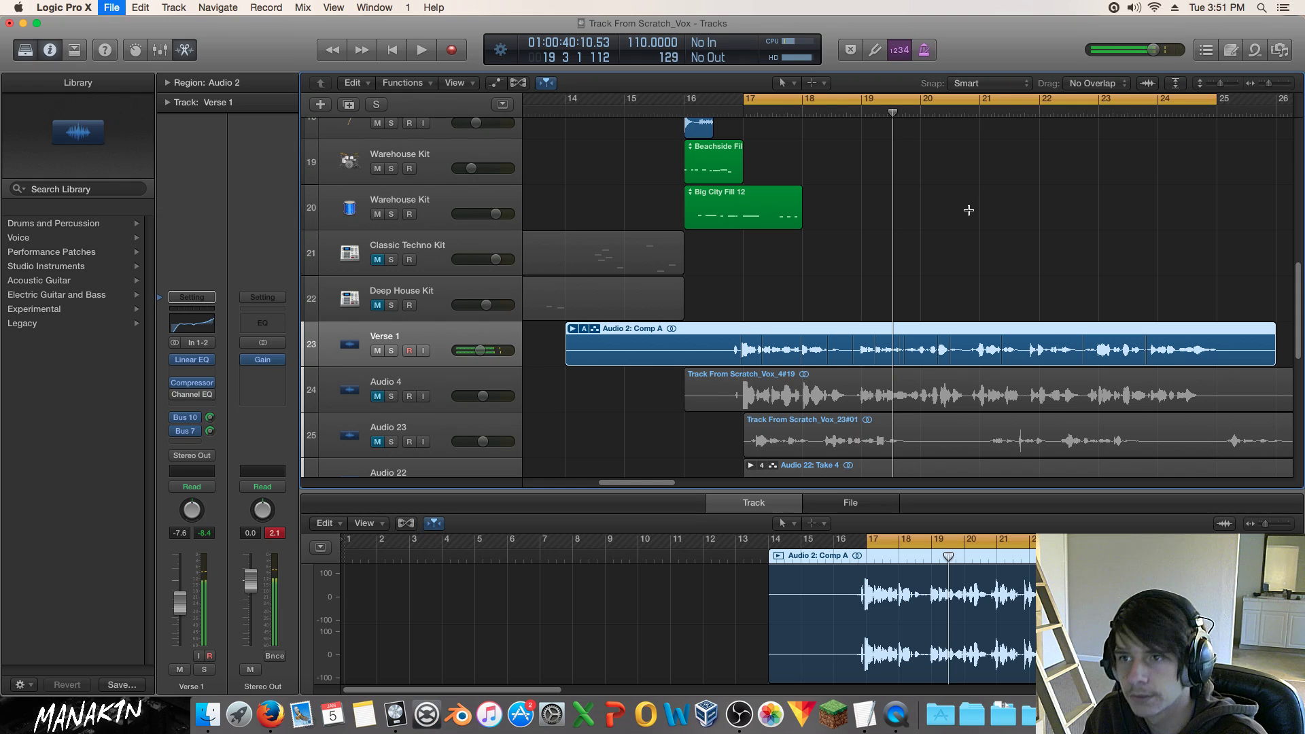
{"action": "left_click", "coordinate": [876, 111]}
{"action": "key", "text": "space"}
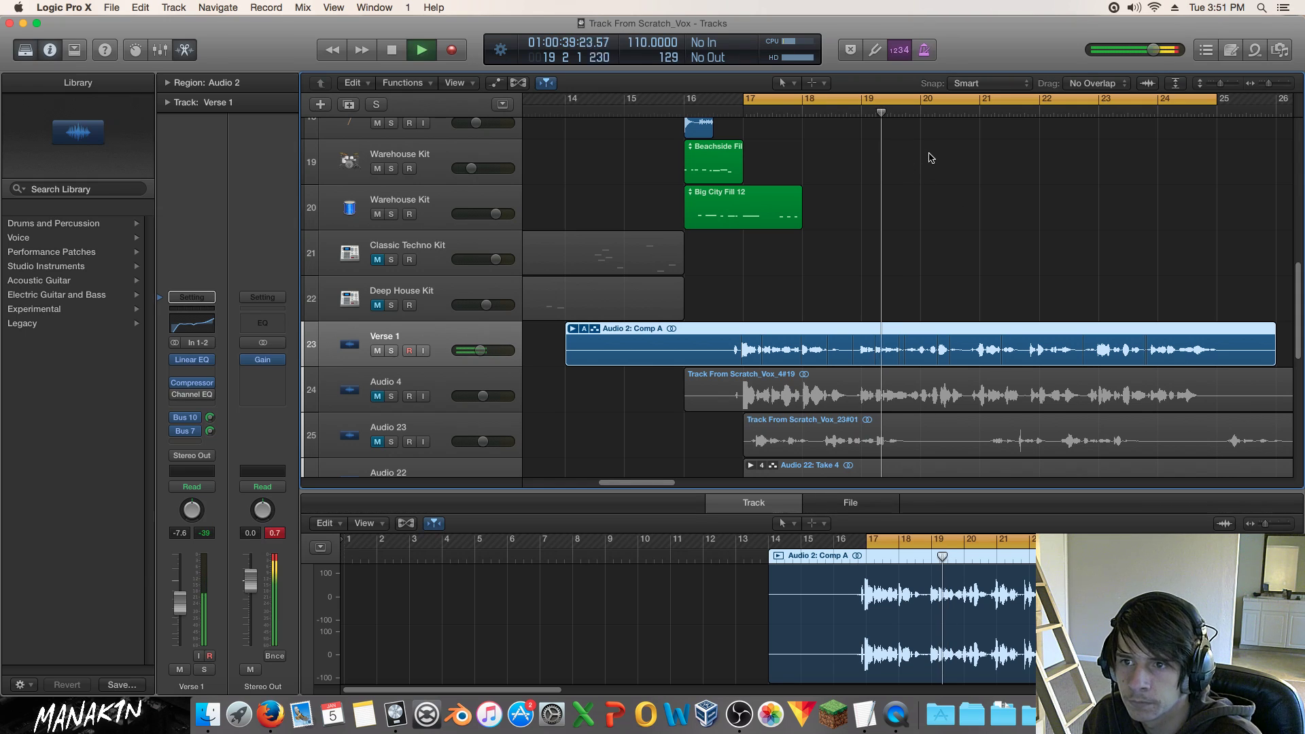
{"action": "key", "text": "space"}
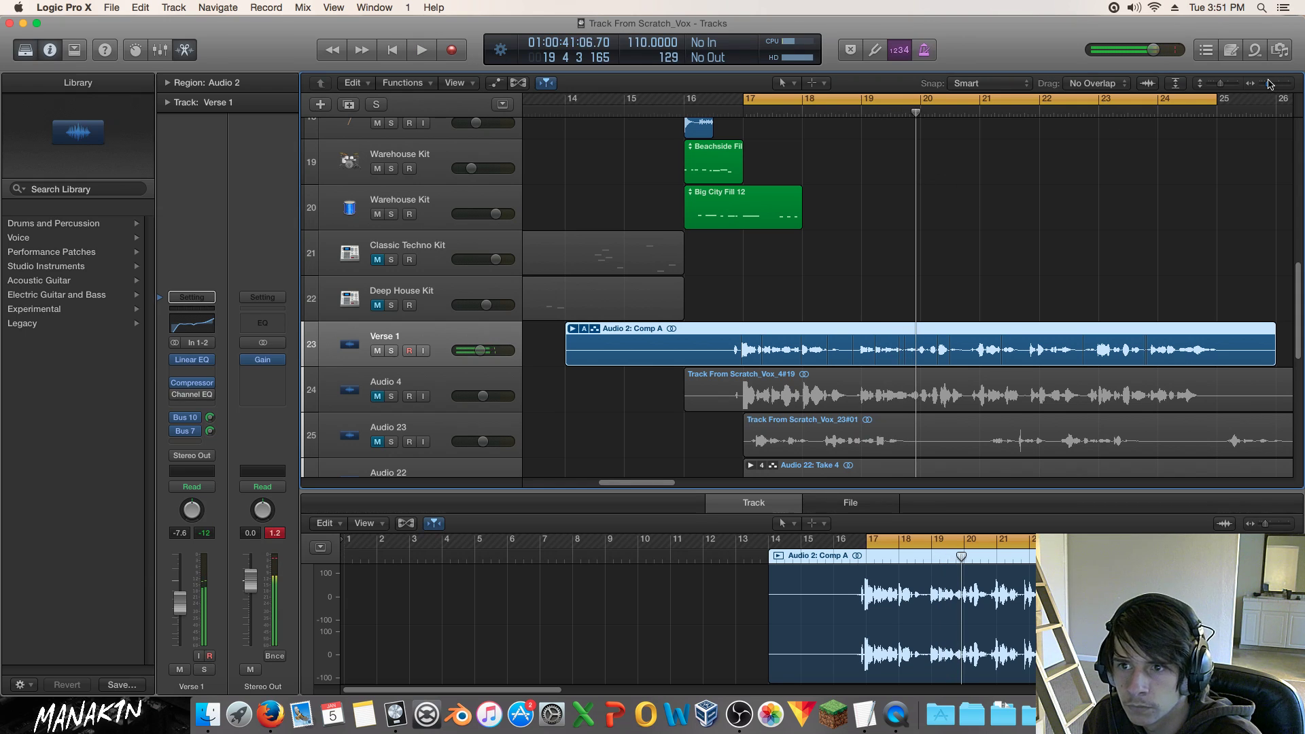
Audition the Verse 1 phrase closely between 19.3 and 20 to locate the edit point.
{"action": "left_click_drag", "start_coordinate": [1268, 83], "coordinate": [1276, 83]}
{"action": "left_click", "coordinate": [831, 110]}
{"action": "key", "text": "space"}
{"action": "key", "text": "space"}
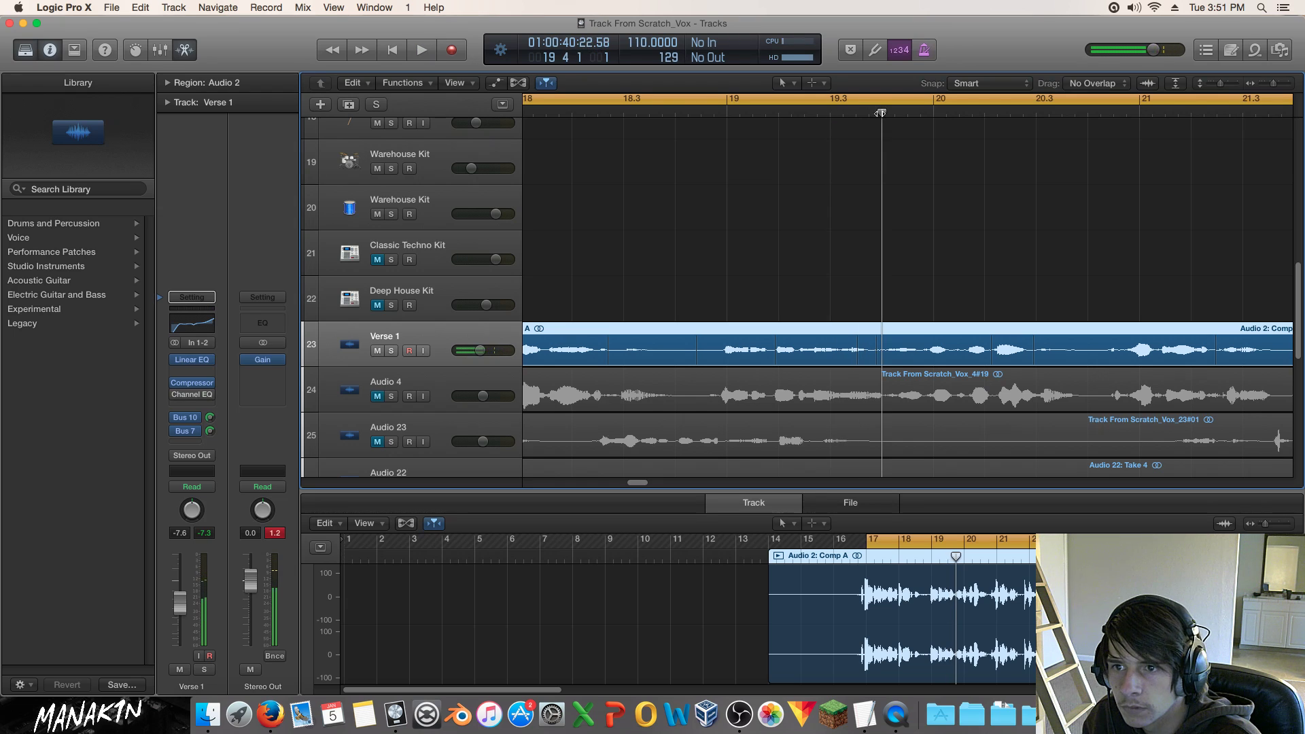
{"action": "key", "text": "space"}
{"action": "key", "text": "space"}
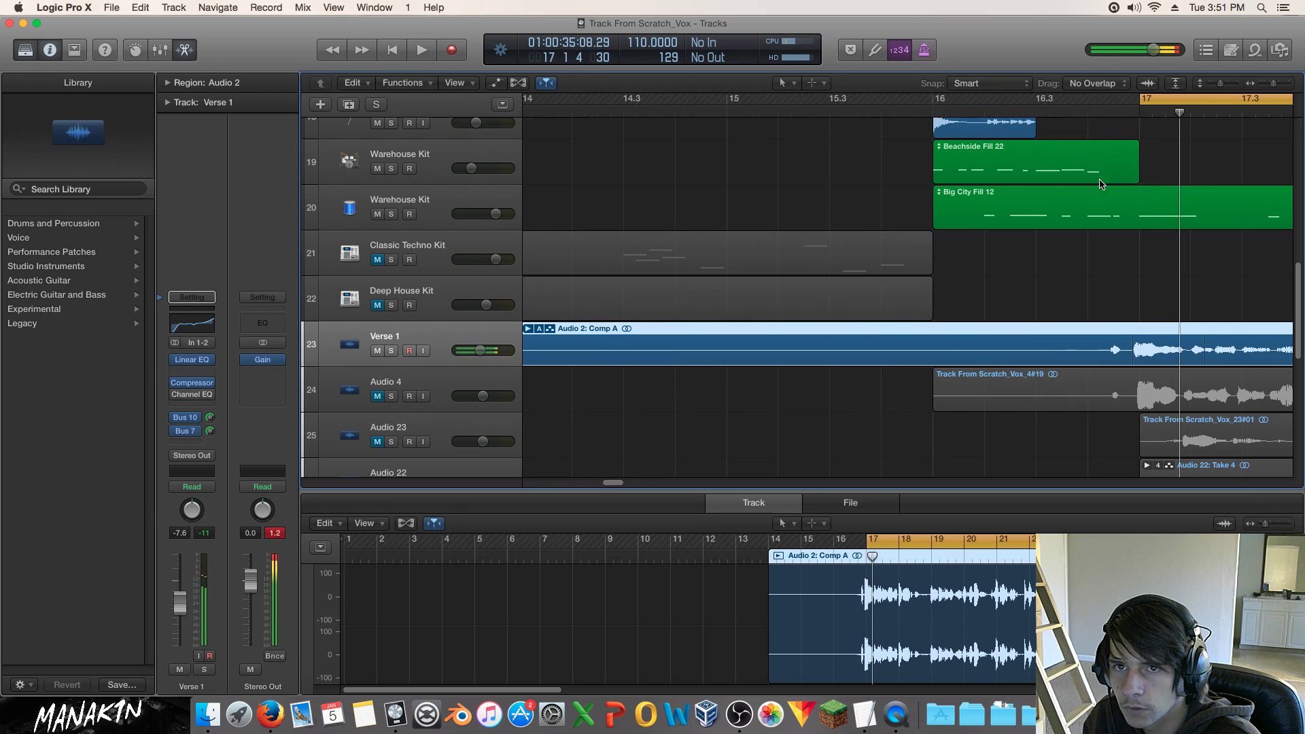
{"action": "left_click_drag", "start_coordinate": [607, 482], "coordinate": [637, 482]}
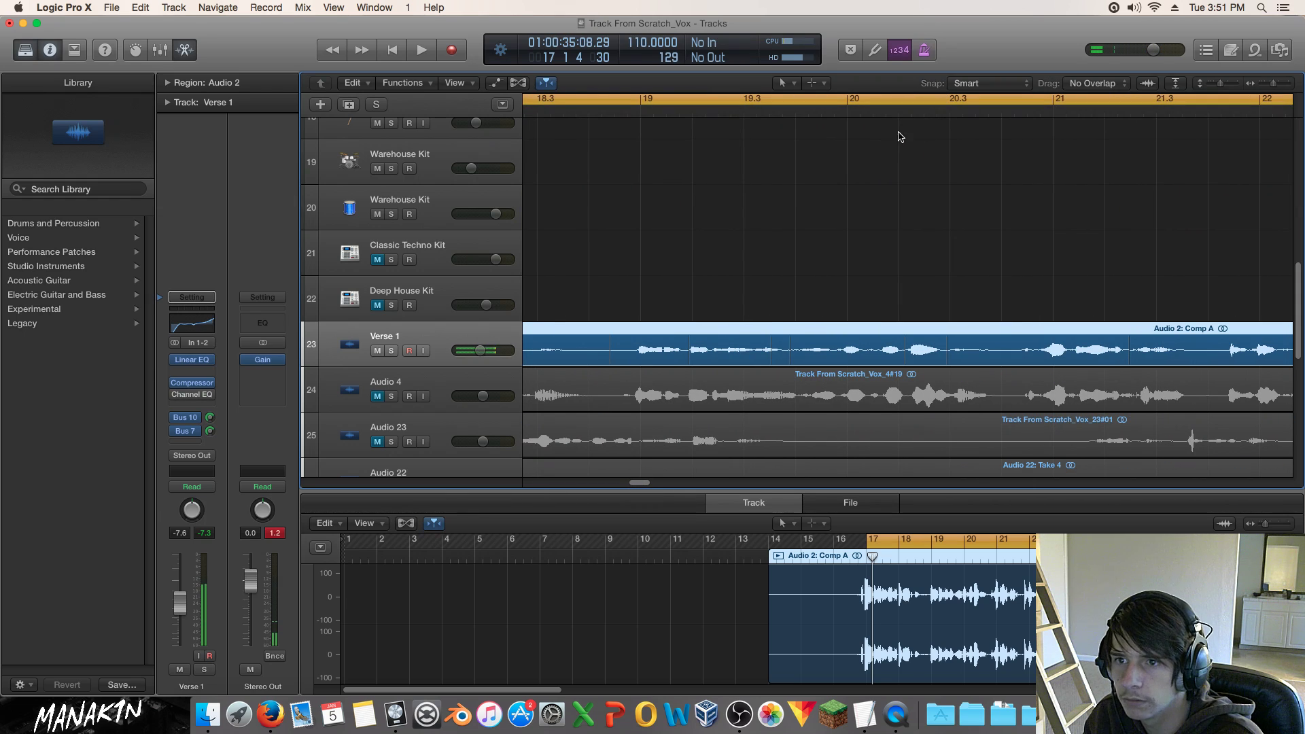
{"action": "left_click", "coordinate": [763, 104]}
{"action": "key", "text": "space"}
{"action": "key", "text": "space"}
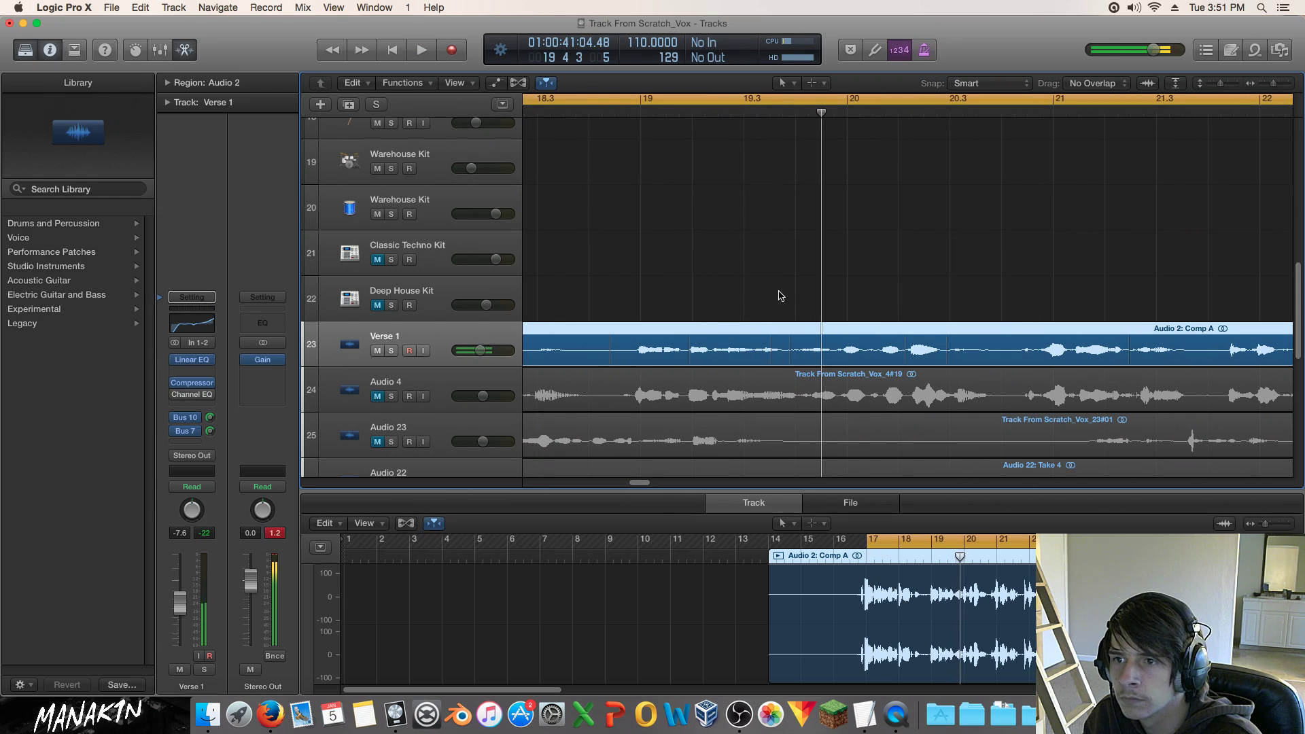
Split the Verse 1 Comp A region at 19.3.4.
{"action": "left_click_drag", "start_coordinate": [768, 108], "coordinate": [779, 115]}
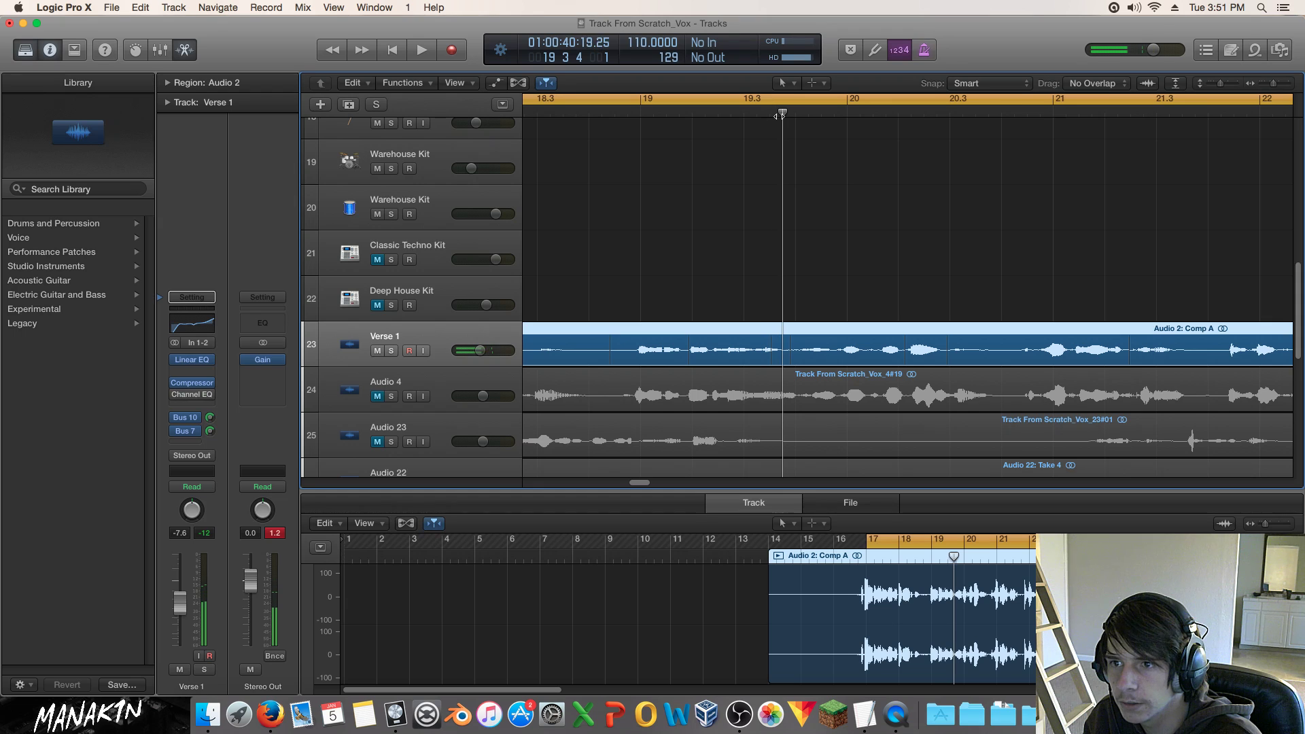
{"action": "right_click", "coordinate": [802, 332]}
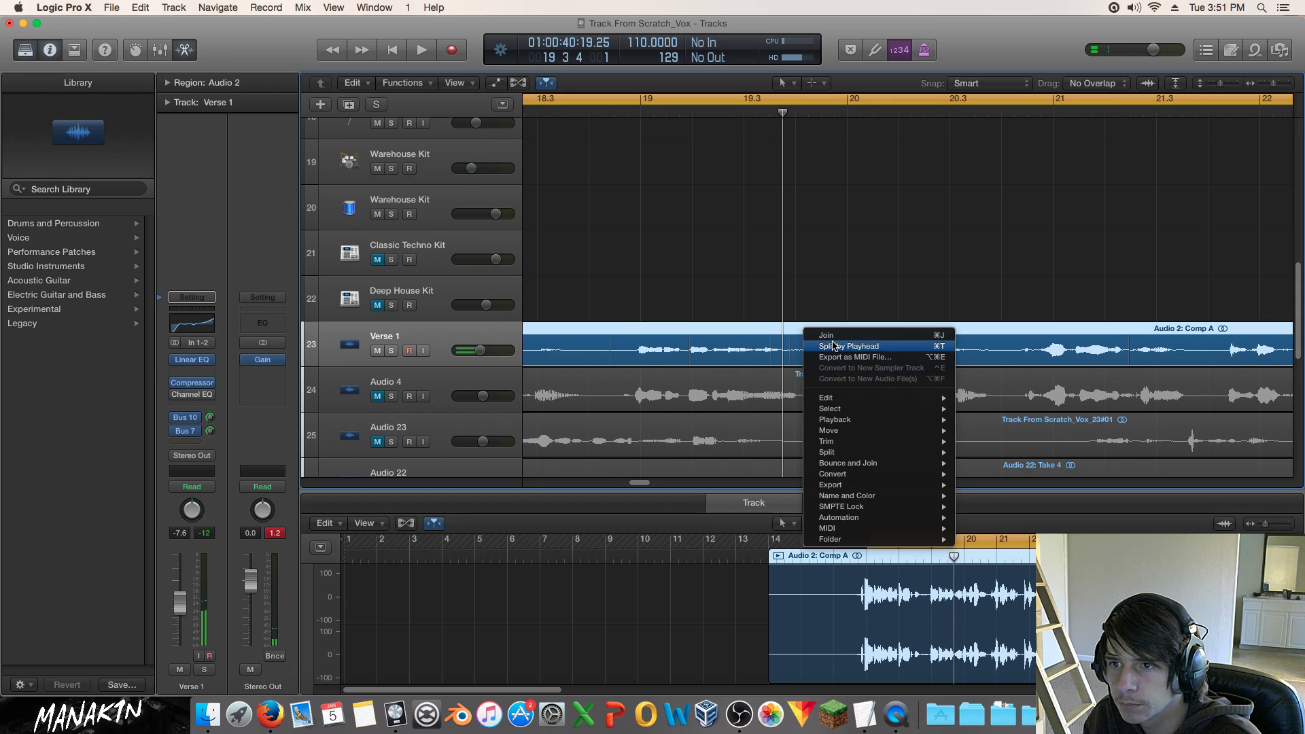
{"action": "left_click", "coordinate": [828, 342]}
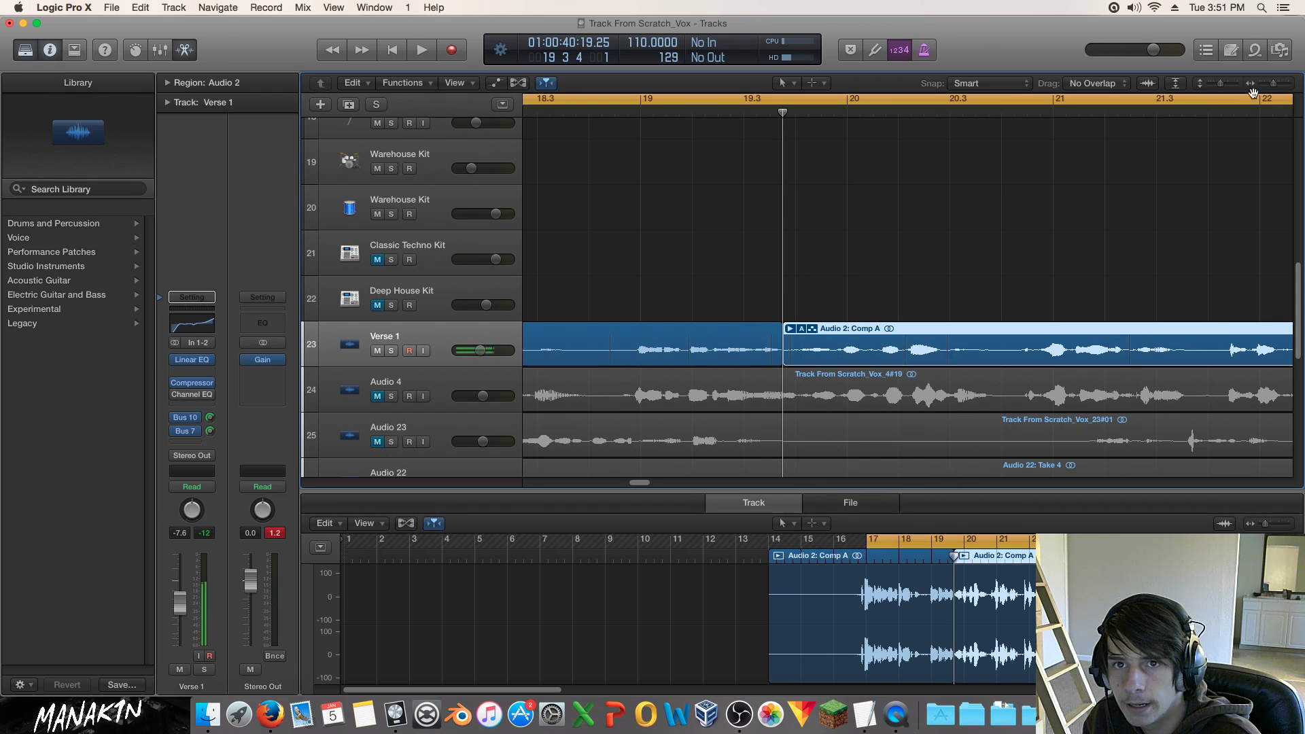
Select the Verse 1 region before the split and examine its region and track parameters for fade settings.
{"action": "left_click_drag", "start_coordinate": [1276, 87], "coordinate": [1281, 87]}
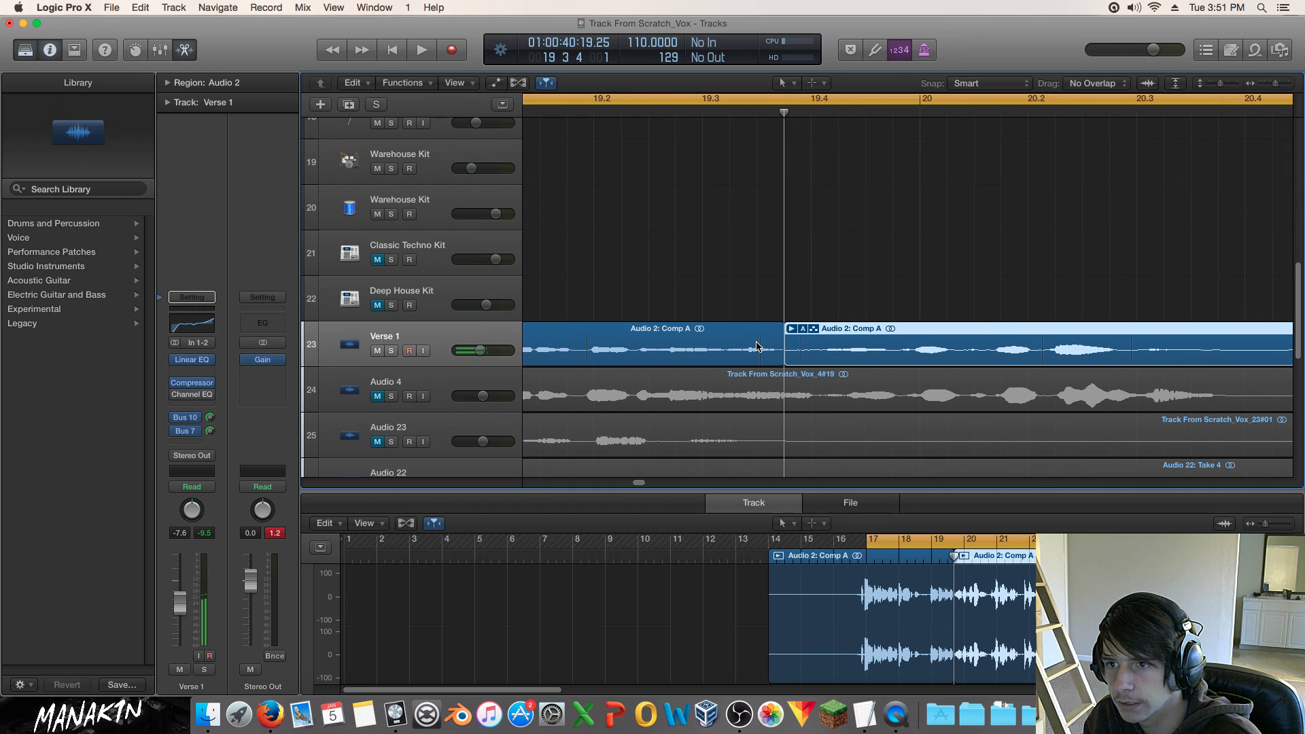
{"action": "left_click", "coordinate": [757, 348]}
{"action": "left_click", "coordinate": [168, 82]}
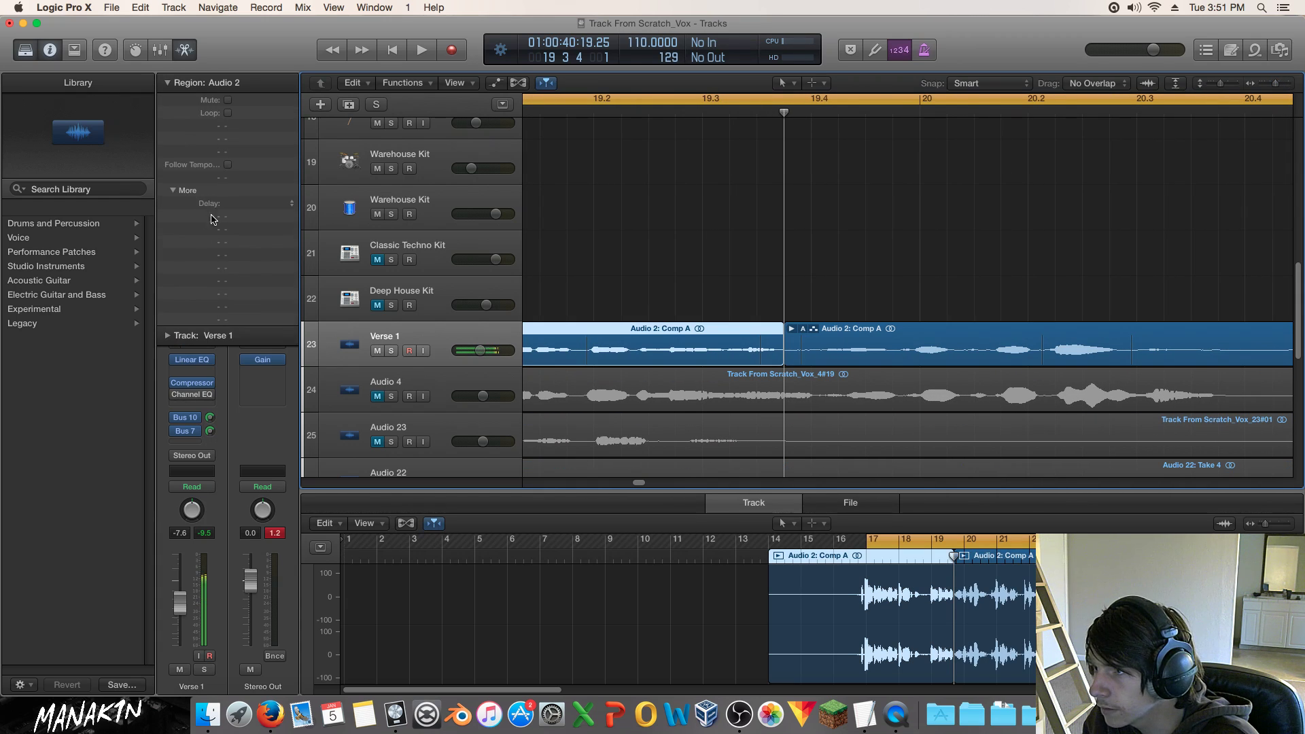
{"action": "left_click", "coordinate": [167, 336]}
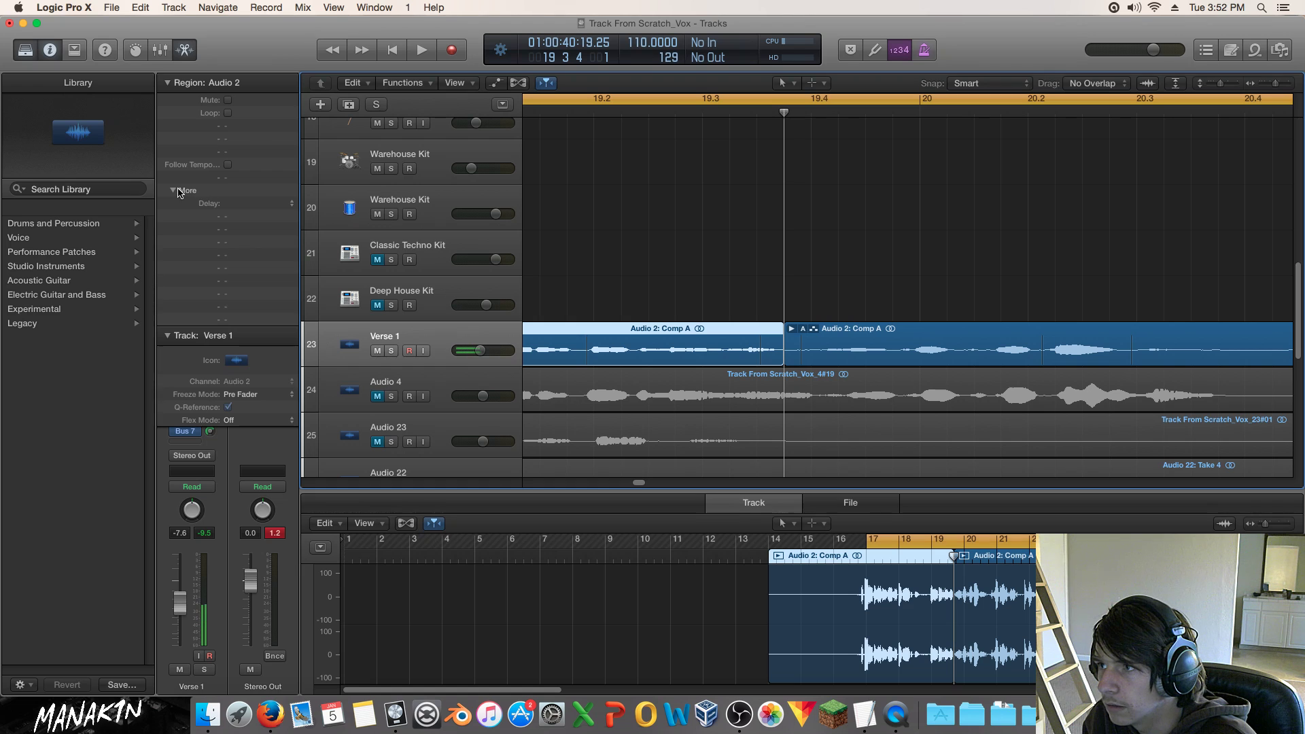
{"action": "left_click", "coordinate": [168, 83]}
{"action": "left_click_drag", "start_coordinate": [651, 228], "coordinate": [746, 350]}
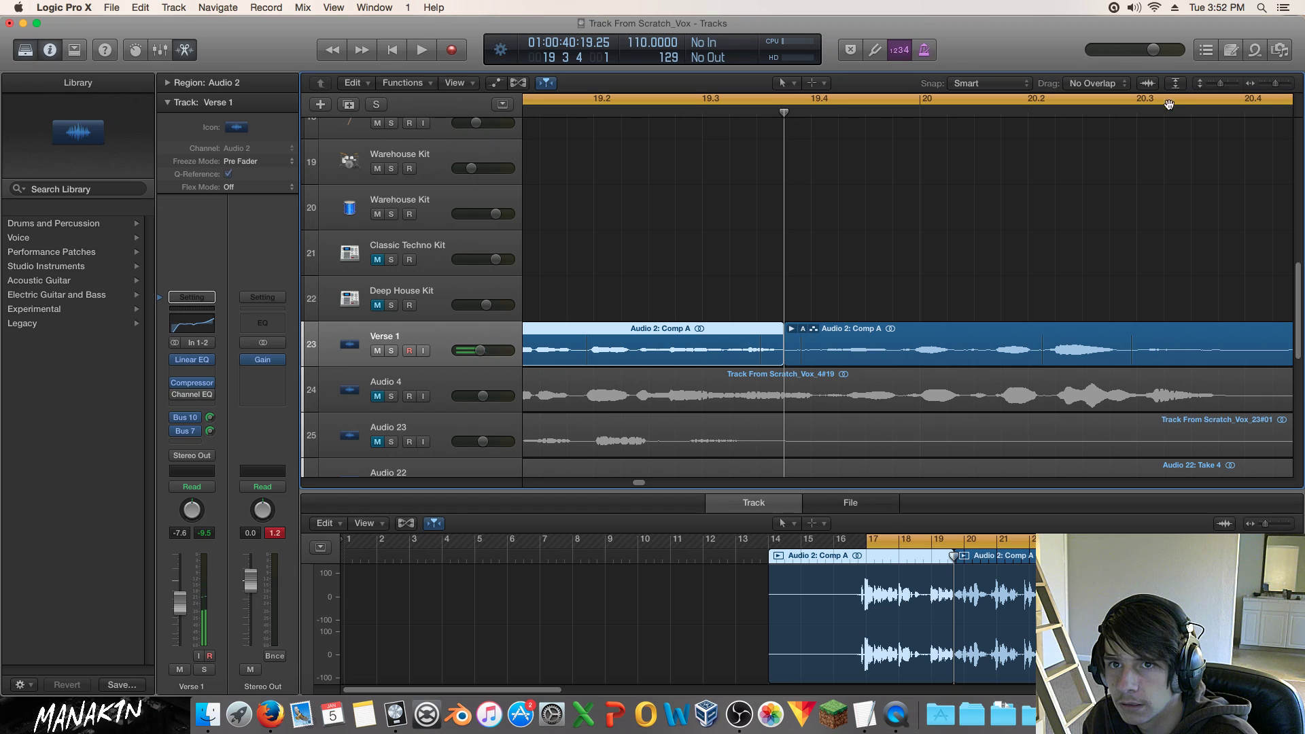
Try to fade the end of the Verse 1 region before the split with the Fade Tool, and restore the Marquee Tool.
{"action": "left_click", "coordinate": [819, 86]}
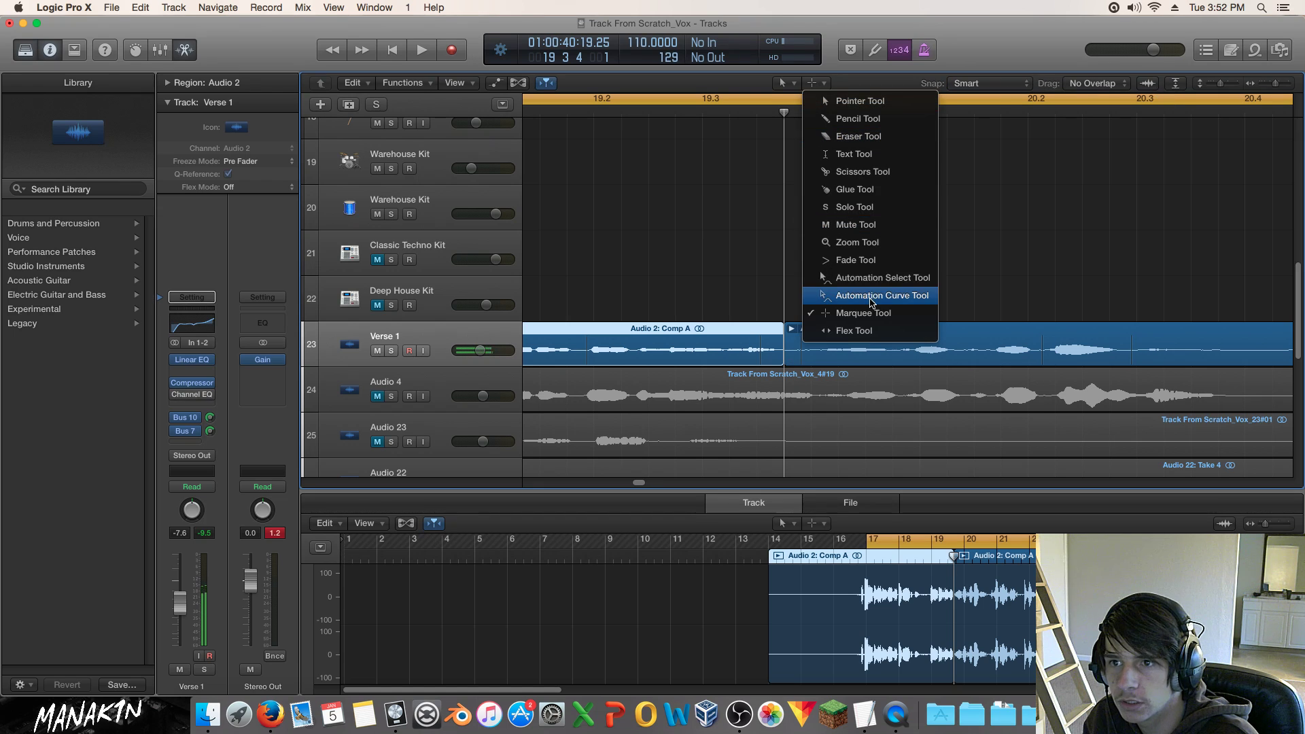
{"action": "left_click", "coordinate": [876, 261]}
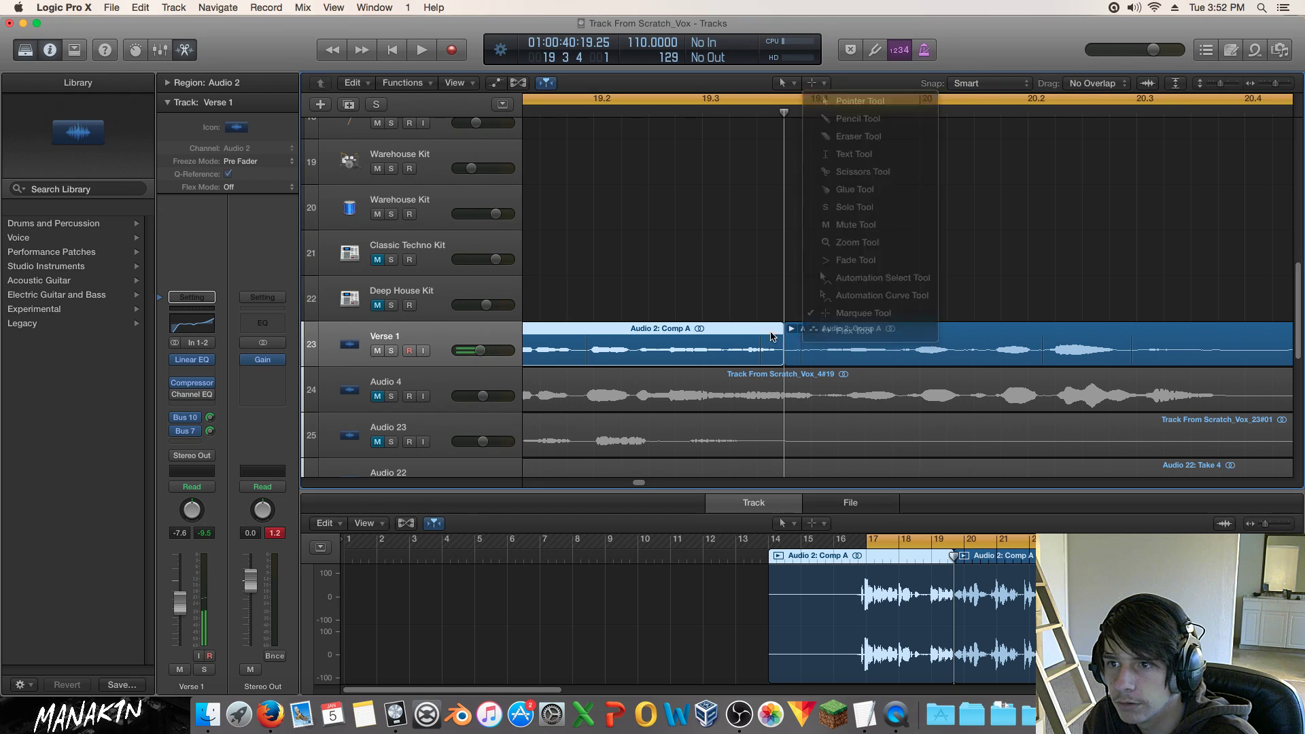
{"action": "left_click_drag", "start_coordinate": [776, 354], "coordinate": [776, 354]}
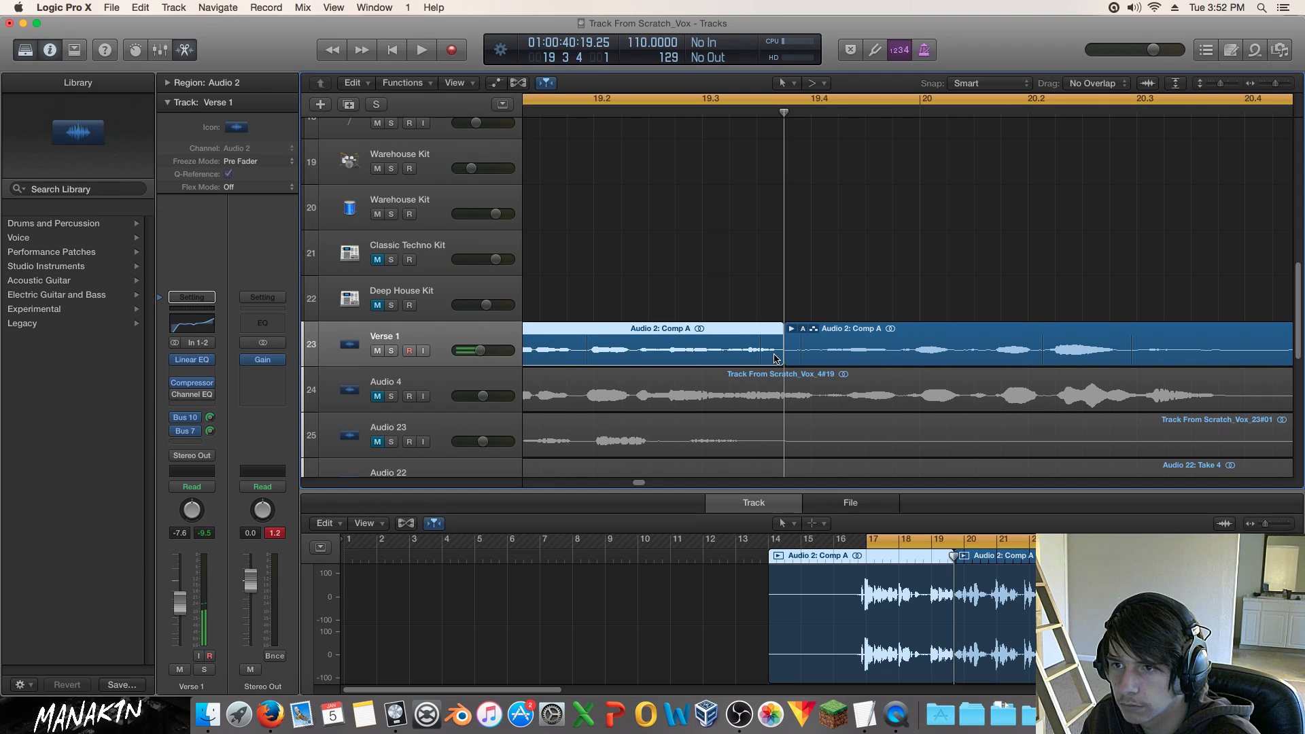
{"action": "left_click", "coordinate": [775, 278]}
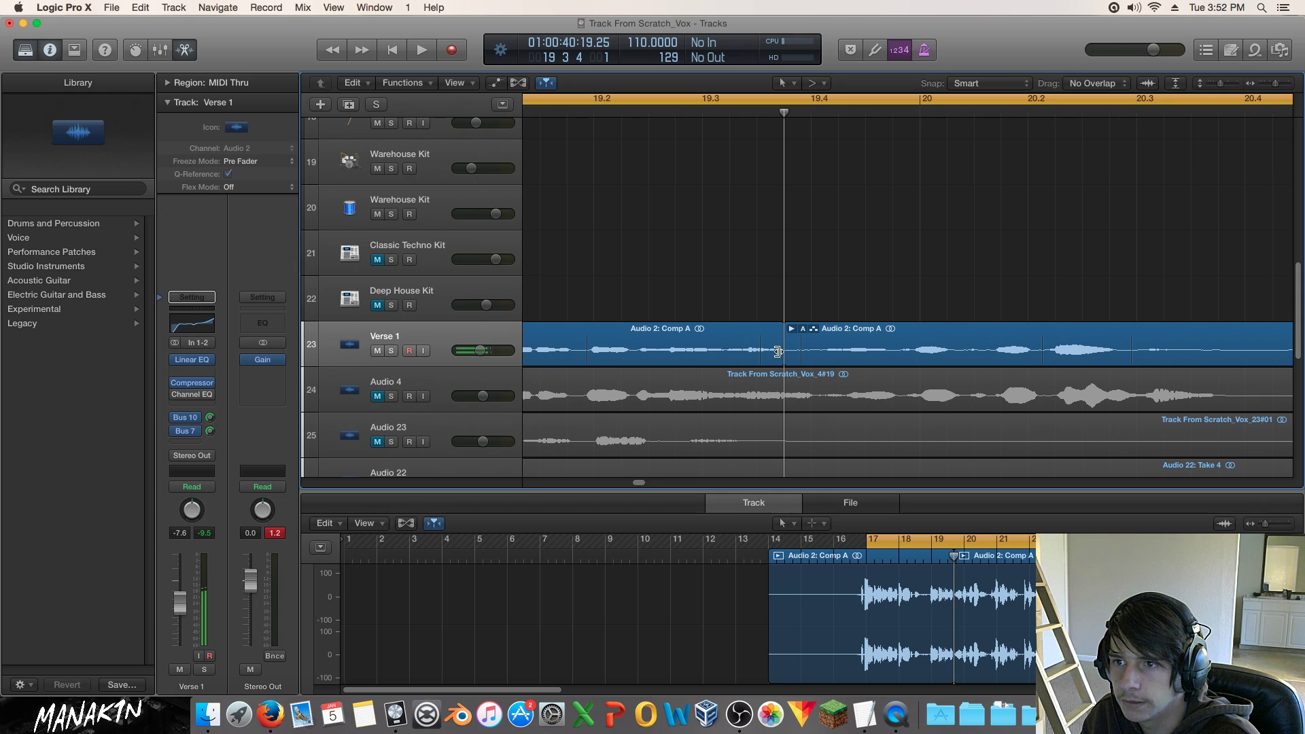
{"action": "left_click", "coordinate": [815, 82]}
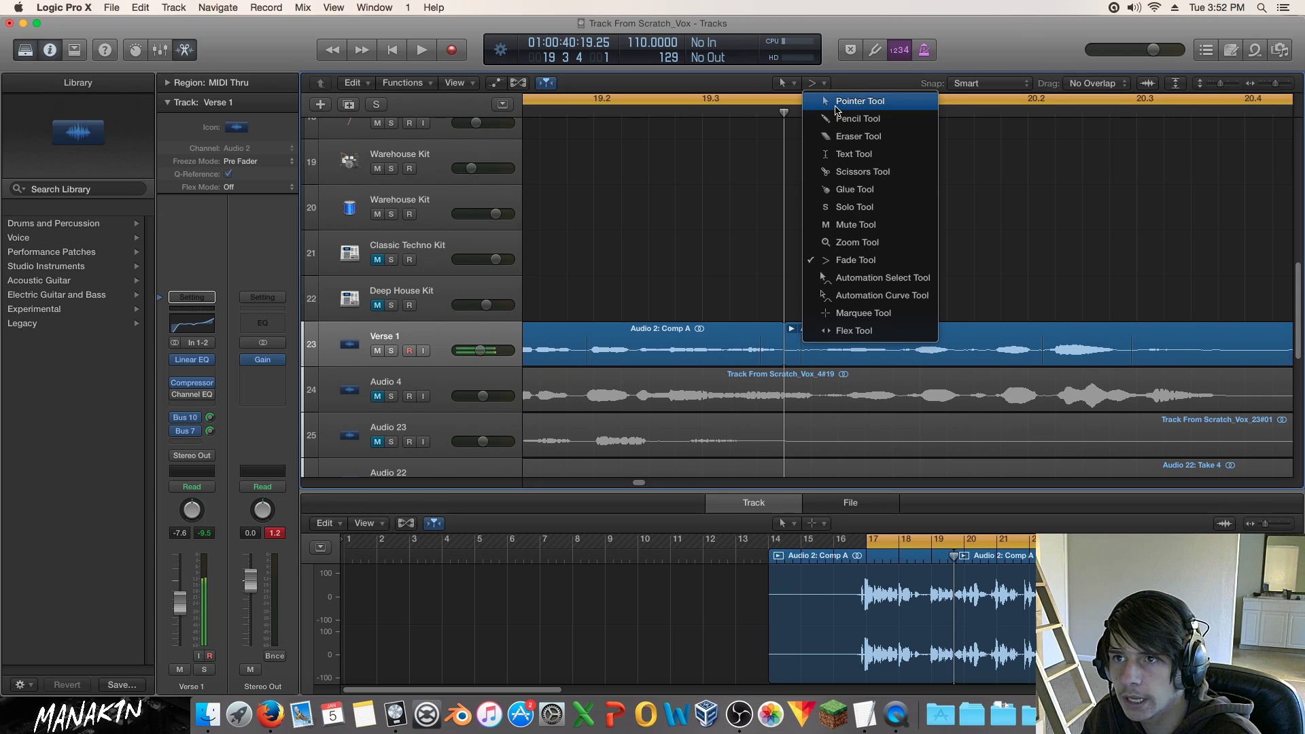
{"action": "left_click", "coordinate": [881, 314]}
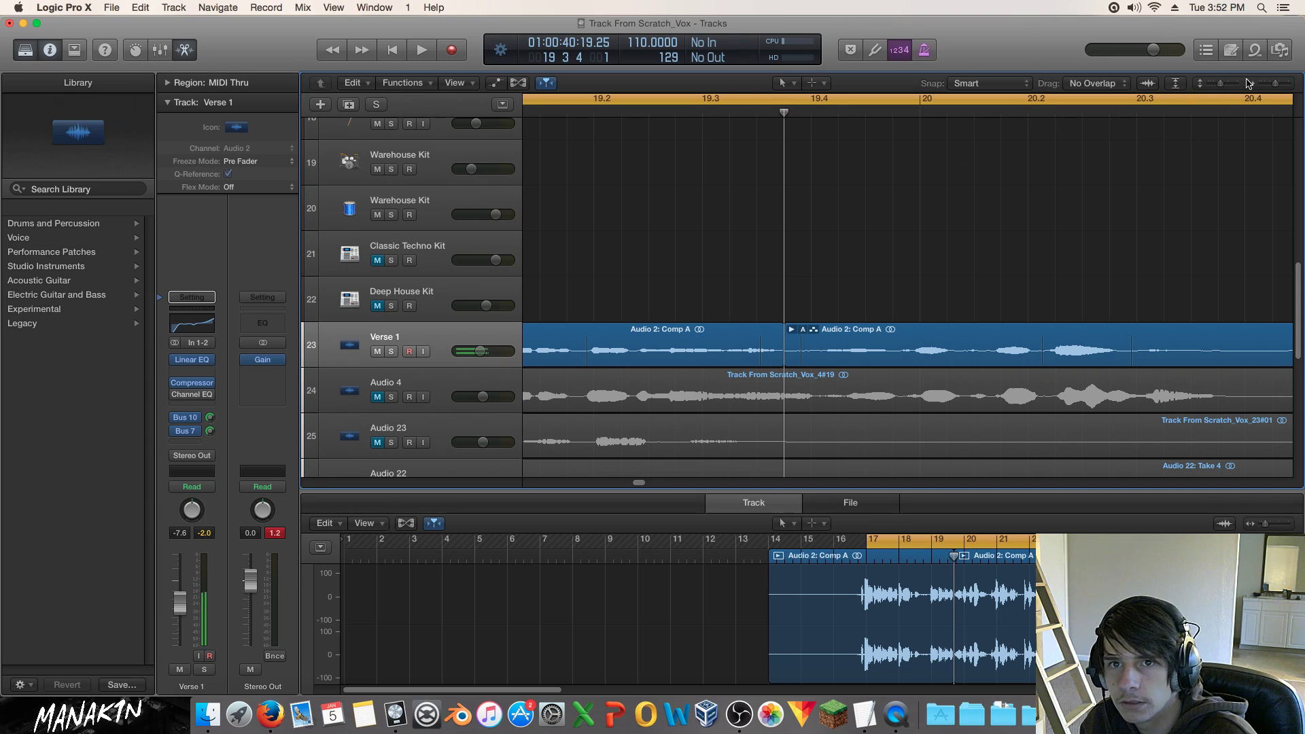
Examine the Verse 1 waveform around the 19.3.4 split at several levels of detail.
{"action": "left_click_drag", "start_coordinate": [1276, 84], "coordinate": [1234, 84]}
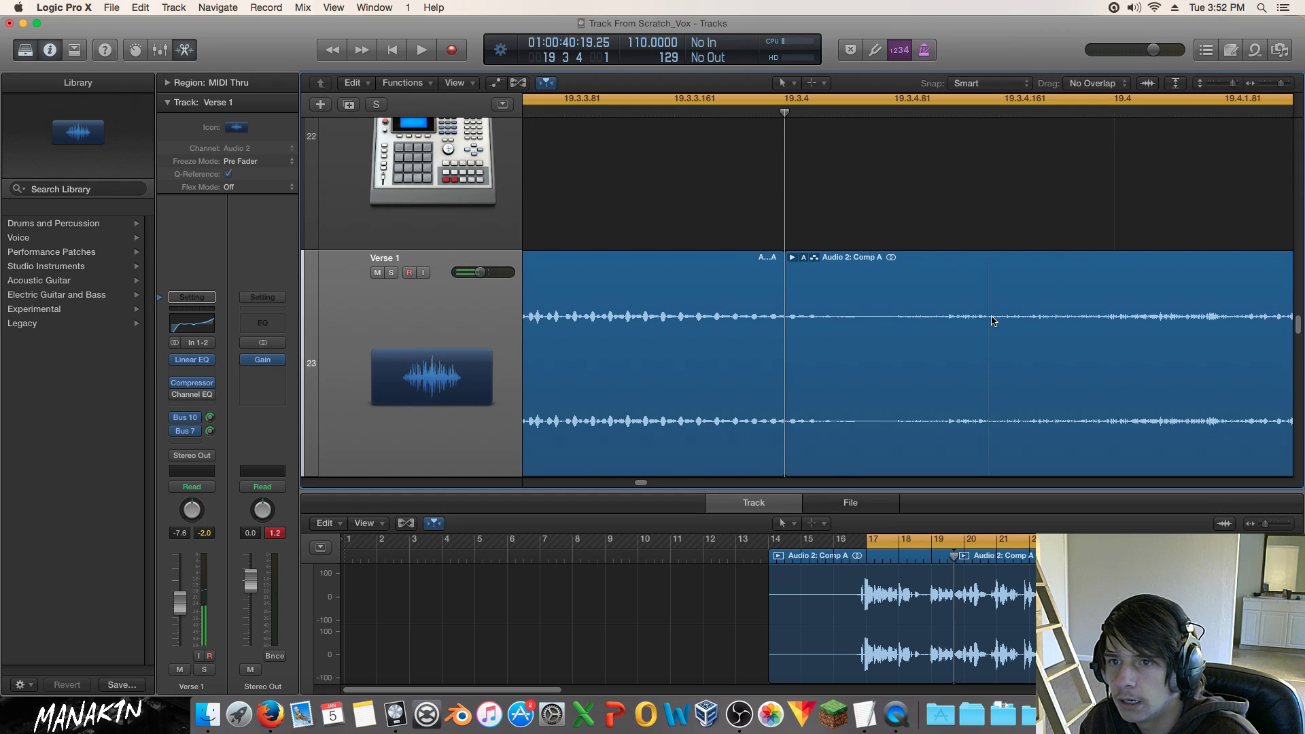
{"action": "scroll", "coordinate": [996, 316], "scroll_direction": "down", "scroll_amount": 5}
{"action": "left_click", "coordinate": [885, 260]}
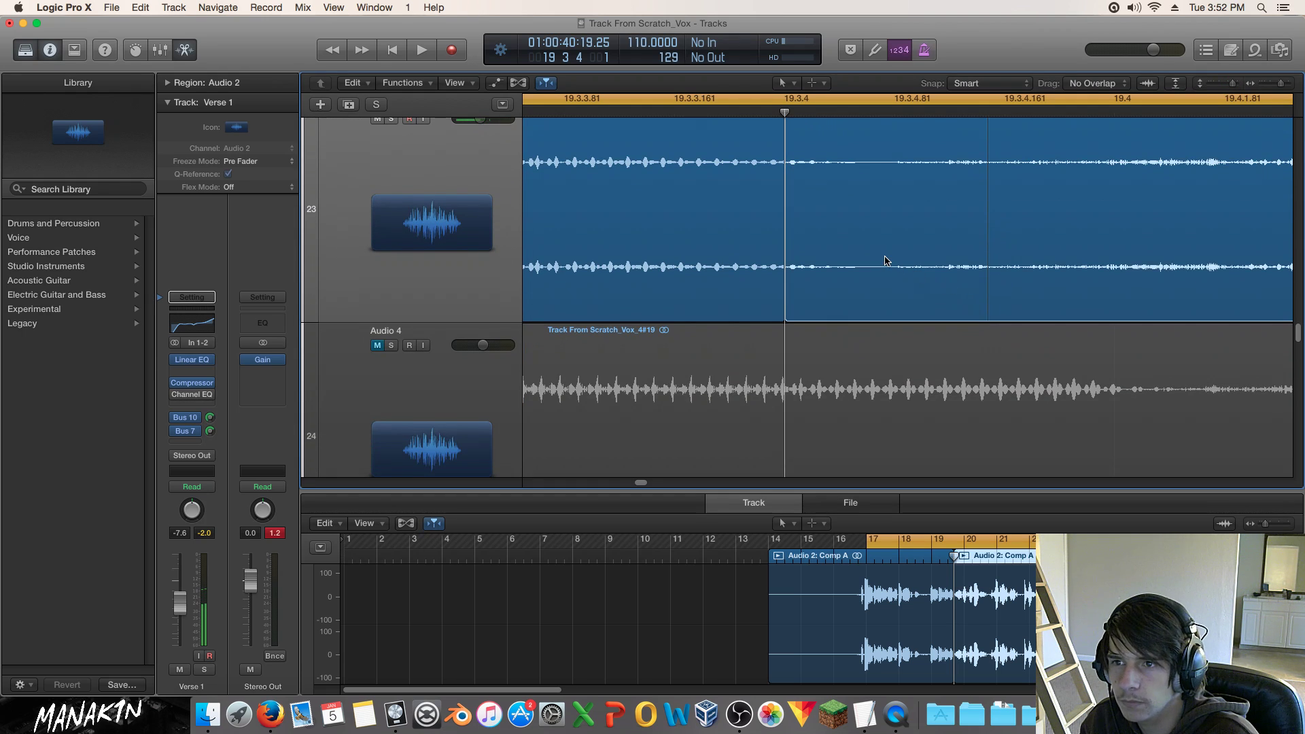
{"action": "right_click", "coordinate": [817, 267]}
{"action": "left_click", "coordinate": [809, 252]}
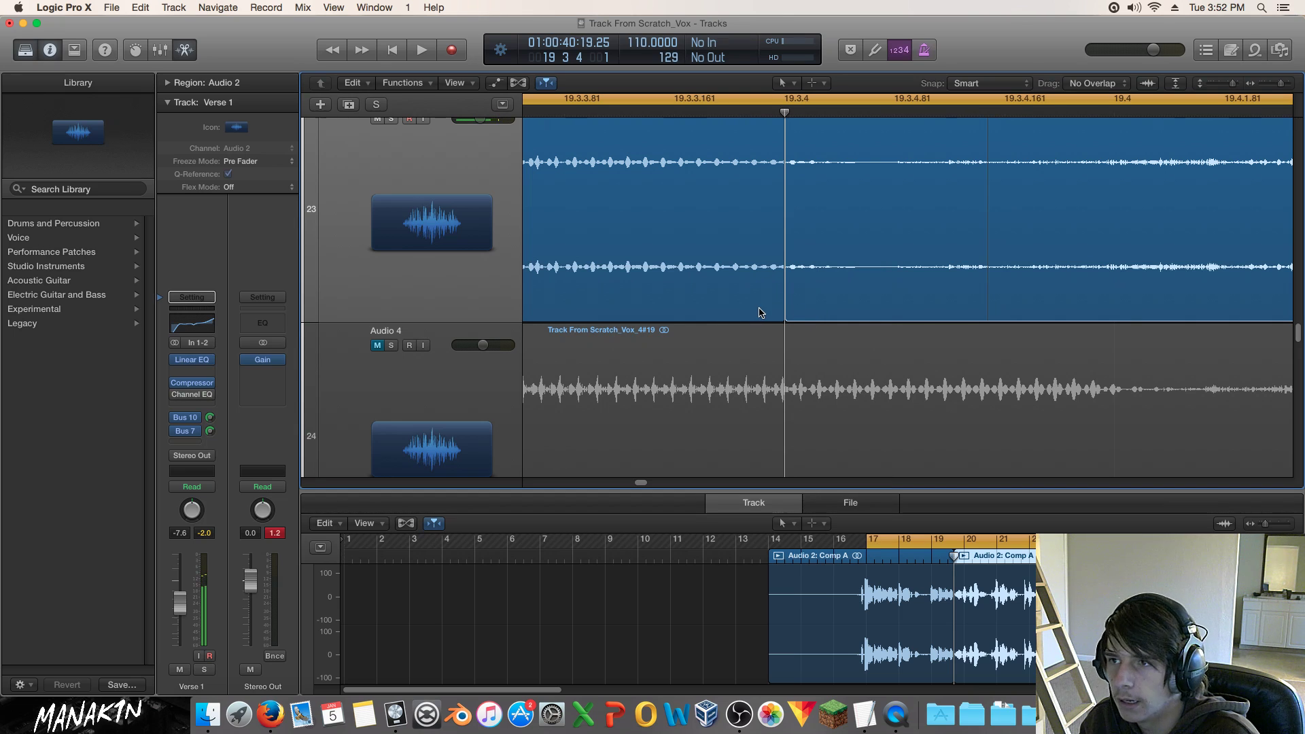
{"action": "left_click", "coordinate": [1277, 84]}
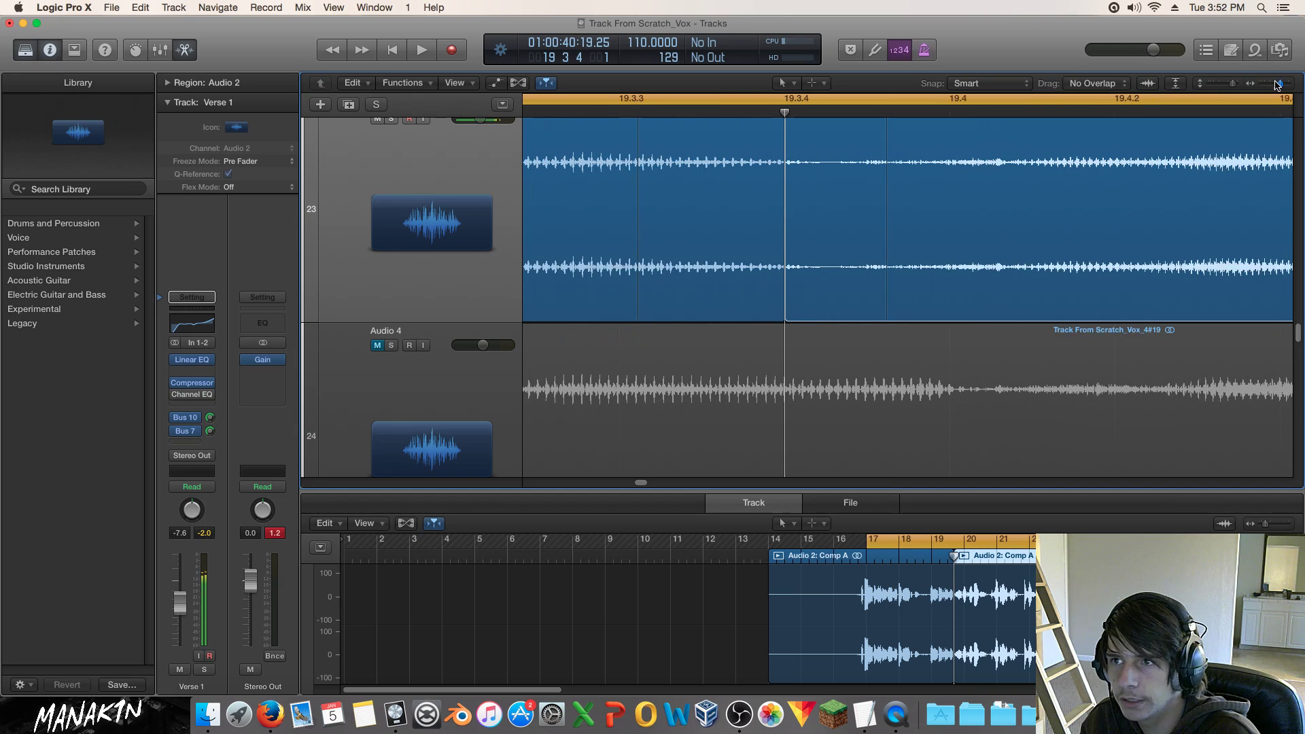
{"action": "left_click", "coordinate": [1268, 84]}
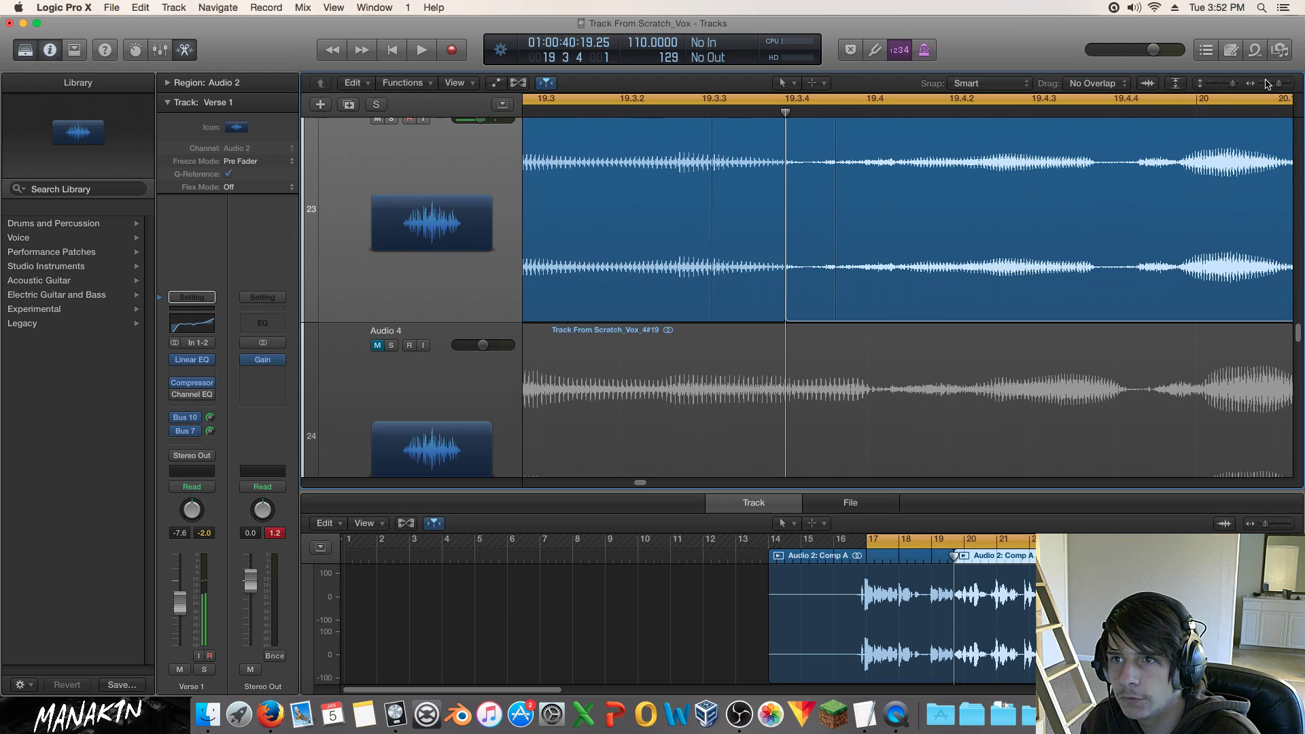
{"action": "left_click", "coordinate": [1287, 84]}
{"action": "left_click", "coordinate": [1288, 84]}
{"action": "left_click", "coordinate": [1290, 83]}
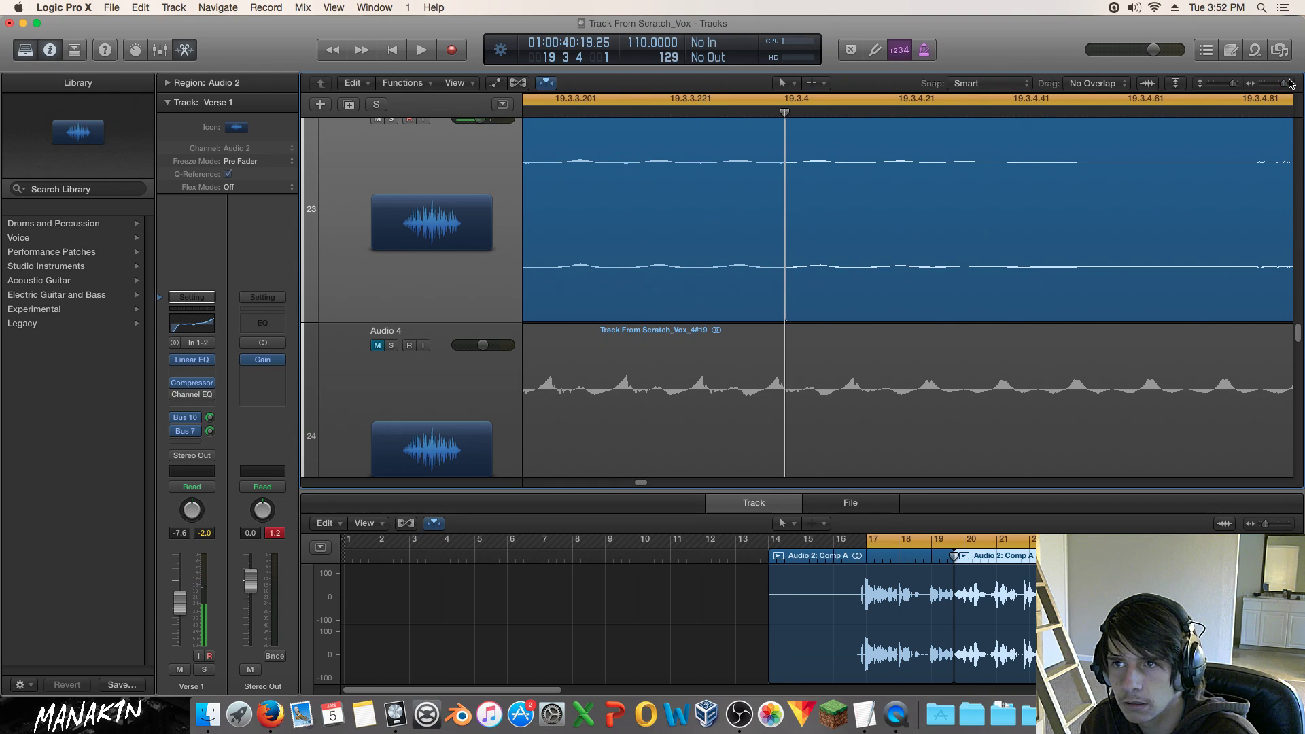
Select both Verse 1 regions and try adding a stereo Gain plug-in as the track's first insert.
{"action": "left_click", "coordinate": [474, 247]}
{"action": "scroll", "coordinate": [645, 302], "scroll_direction": "up", "scroll_amount": 4}
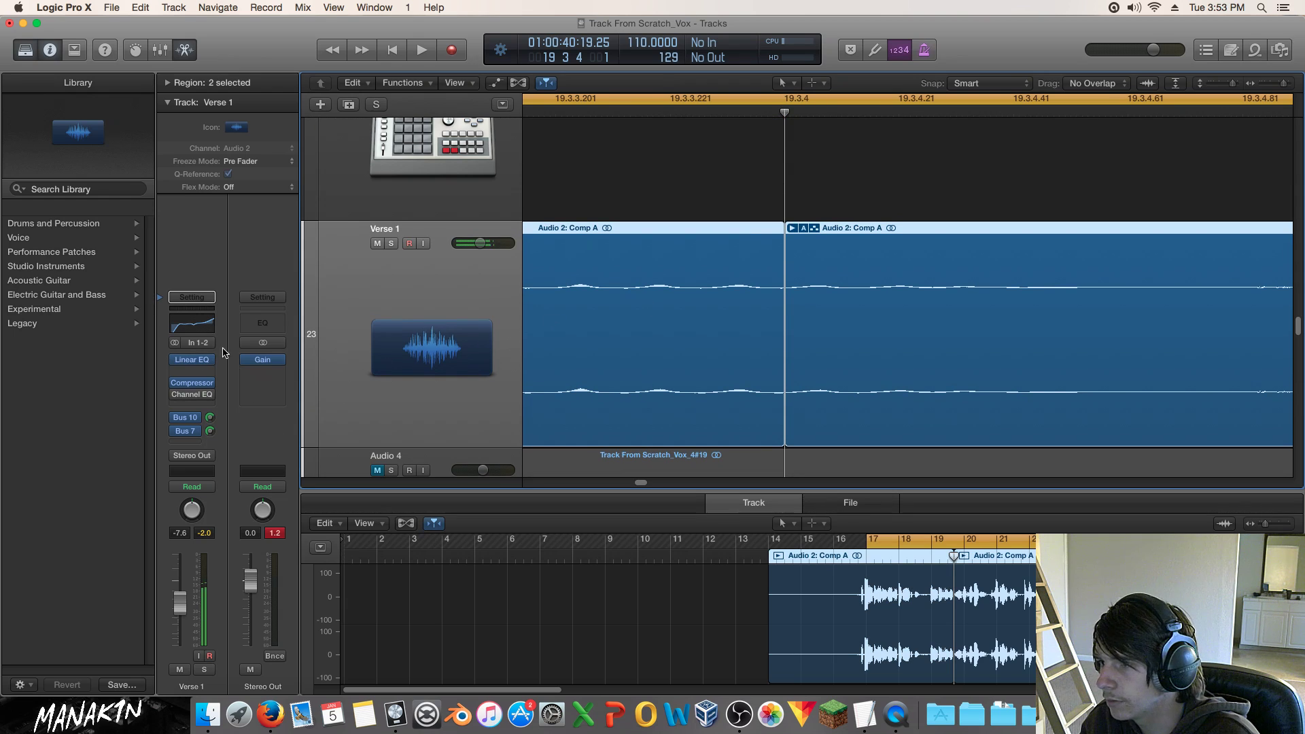
{"action": "left_click", "coordinate": [202, 360]}
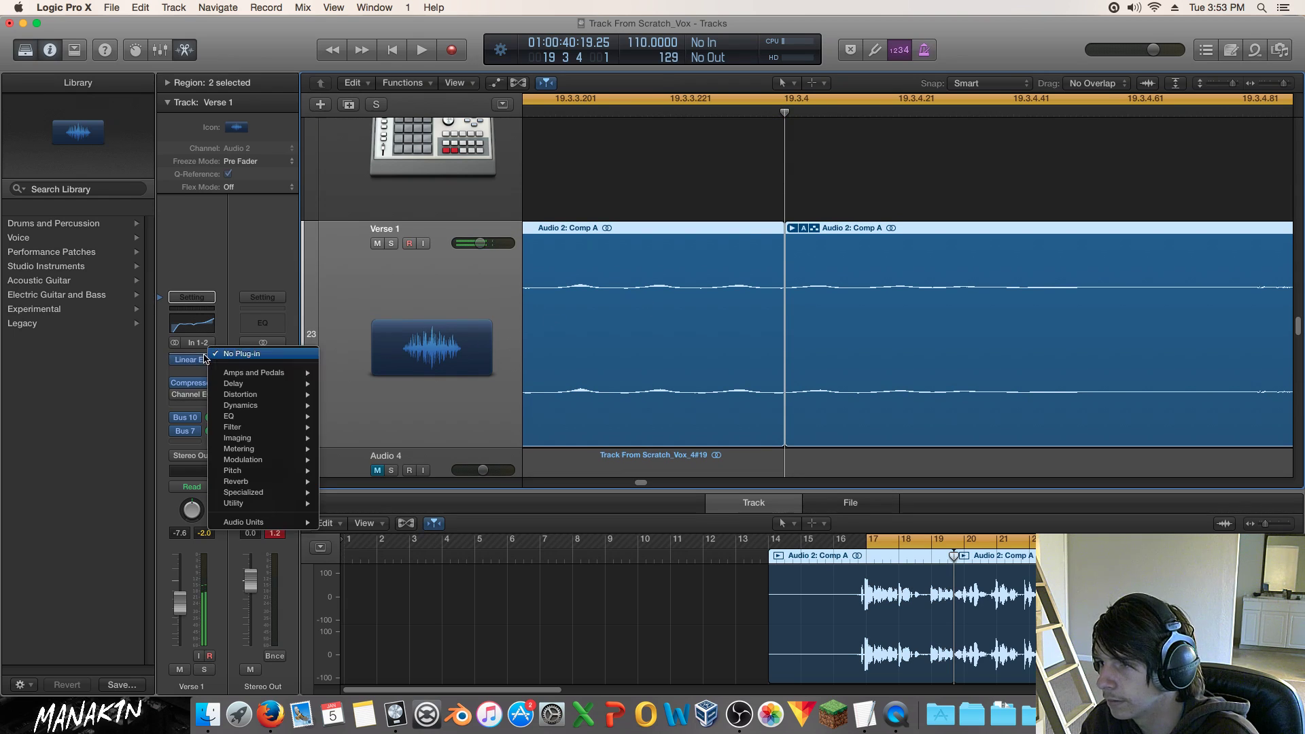
{"action": "mouse_move", "coordinate": [275, 503]}
{"action": "mouse_move", "coordinate": [405, 504]}
{"action": "left_click", "coordinate": [446, 503]}
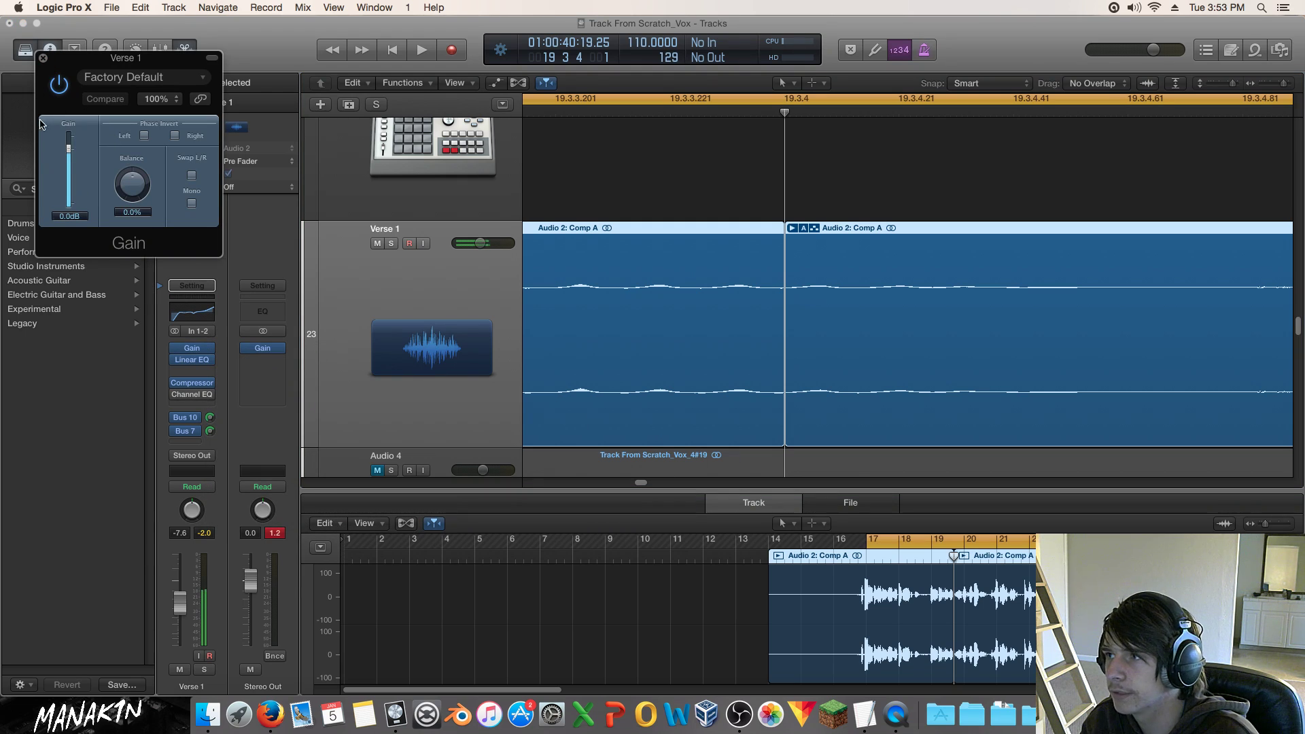
{"action": "left_click", "coordinate": [42, 58]}
Try showing the Gain plug-in's Gain parameter as automation on Verse 1, and hide the automation again.
{"action": "key", "text": "a"}
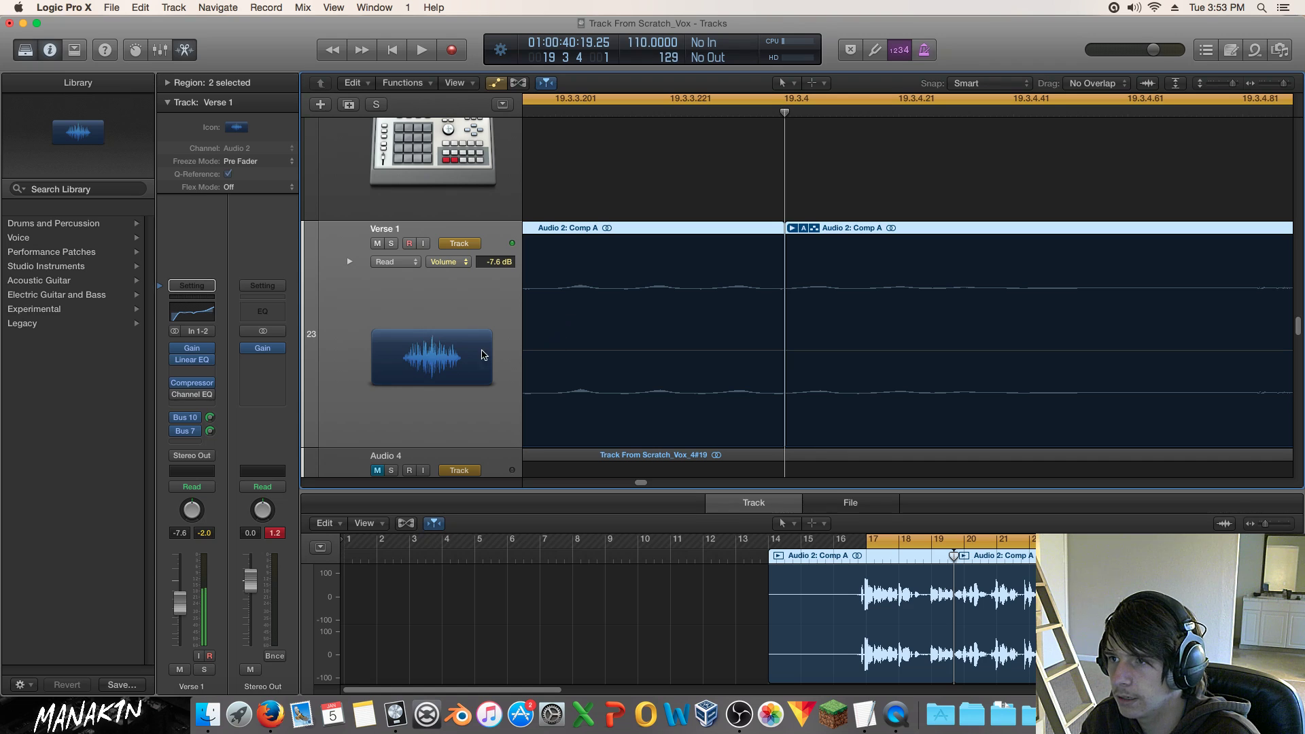
{"action": "left_click", "coordinate": [445, 262]}
{"action": "mouse_move", "coordinate": [493, 197]}
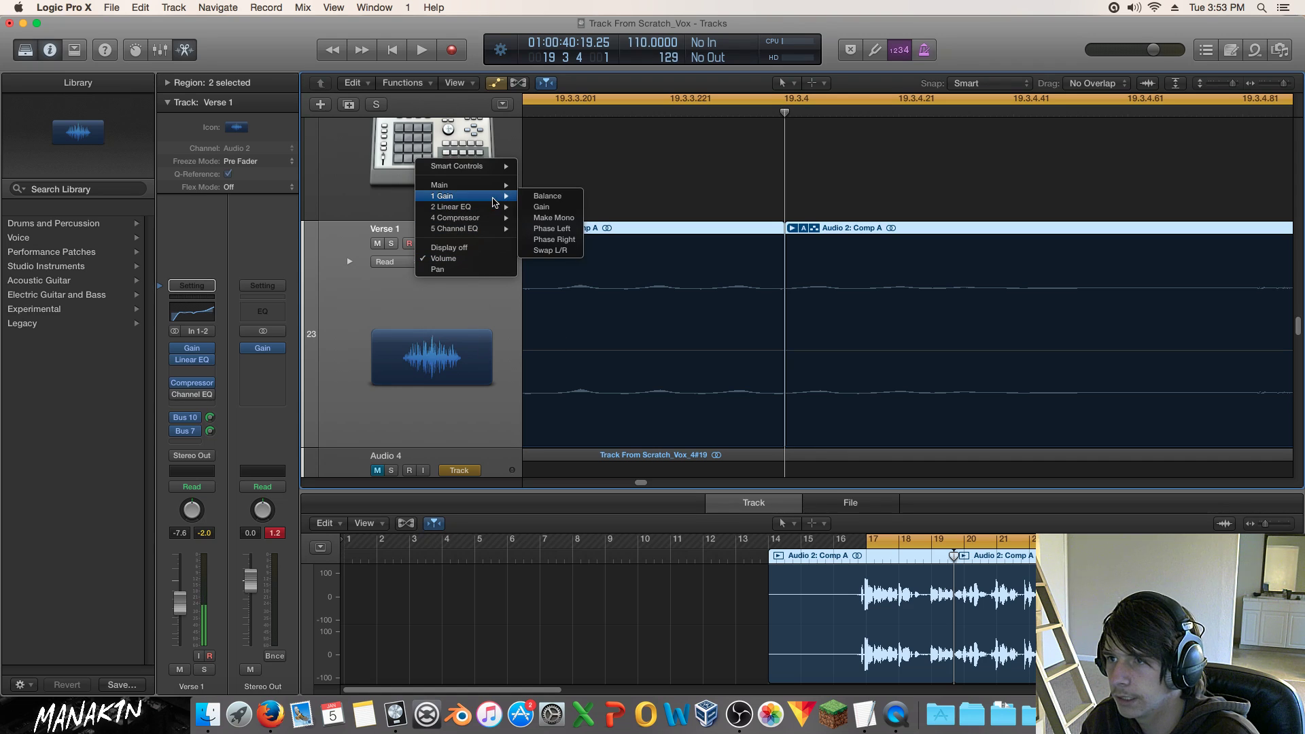
{"action": "left_click", "coordinate": [560, 207]}
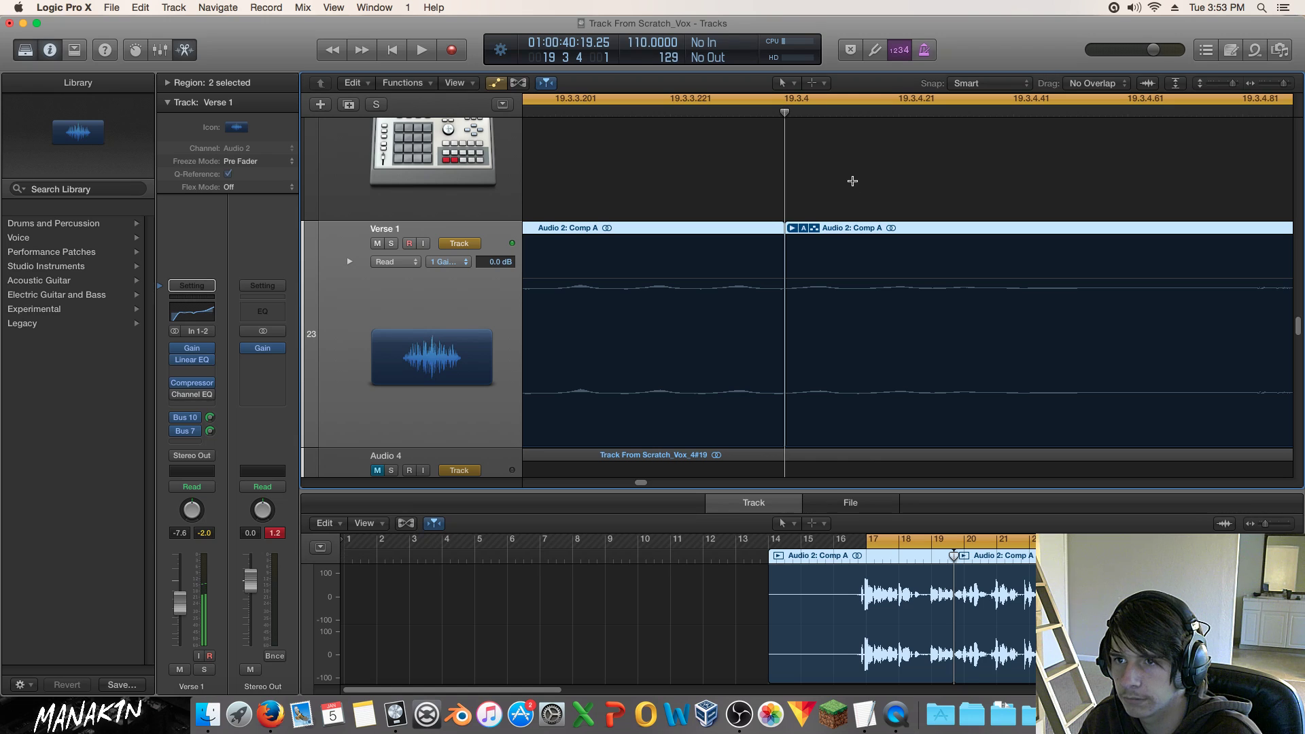
{"action": "left_click_drag", "start_coordinate": [844, 181], "coordinate": [761, 263]}
{"action": "key", "text": "a"}
Check the options around the Verse 1 split and rejoin the two regions by undoing the split at 19.3.4.
{"action": "left_click_drag", "start_coordinate": [848, 189], "coordinate": [758, 257]}
{"action": "right_click", "coordinate": [758, 240]}
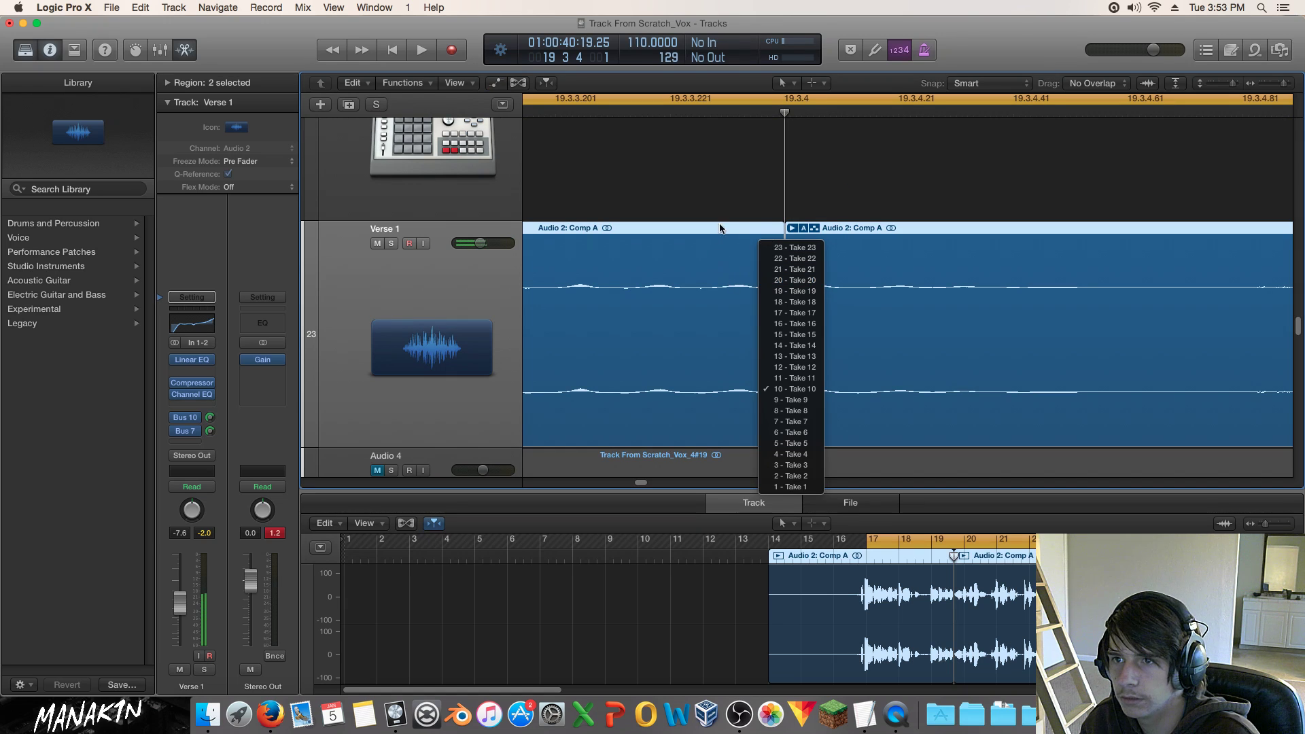
{"action": "key", "text": "Escape"}
{"action": "right_click", "coordinate": [814, 367]}
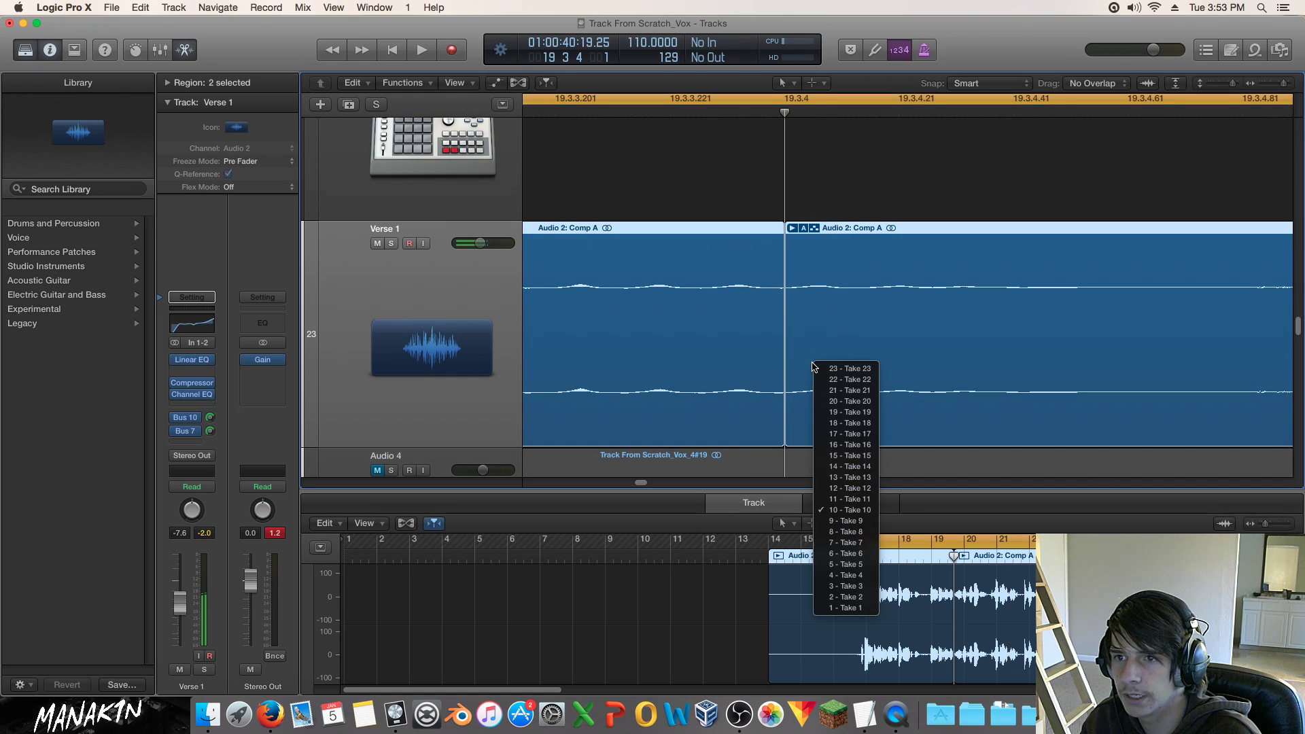
{"action": "right_click", "coordinate": [802, 410]}
{"action": "right_click", "coordinate": [785, 428]}
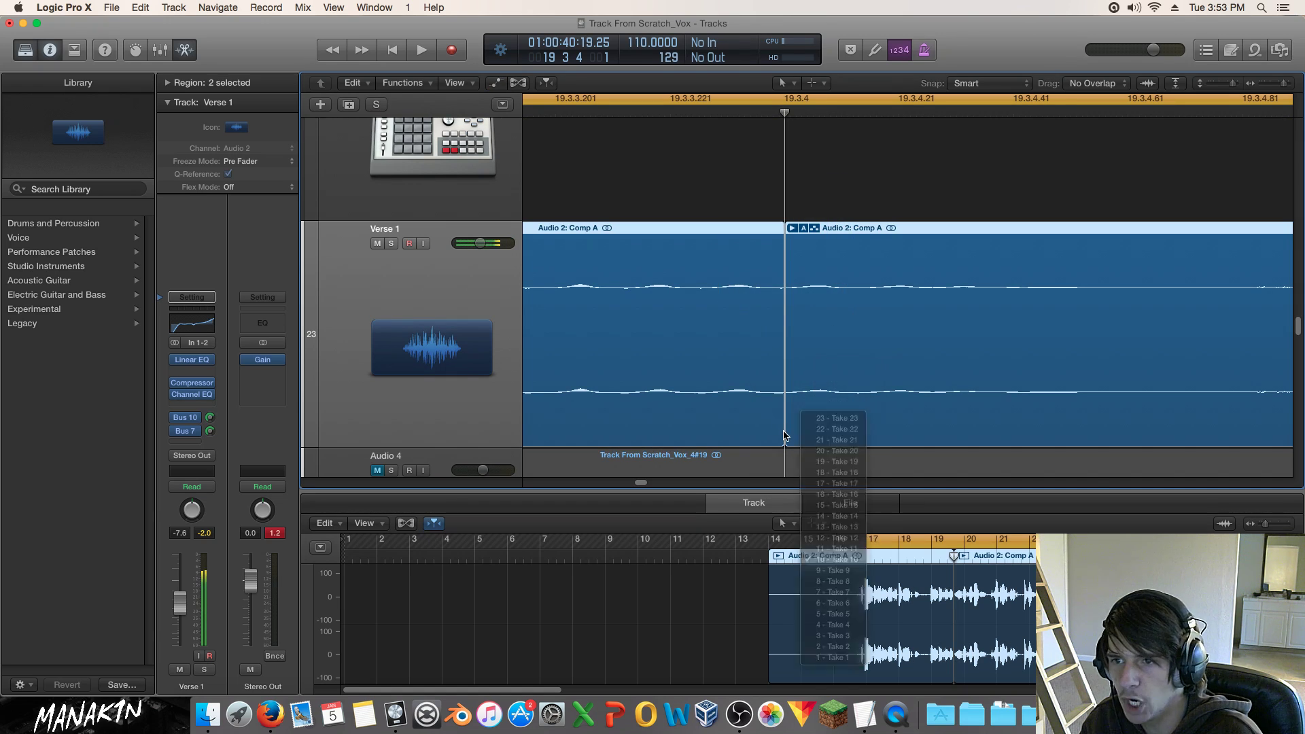
{"action": "right_click", "coordinate": [769, 231]}
{"action": "left_click", "coordinate": [827, 239]}
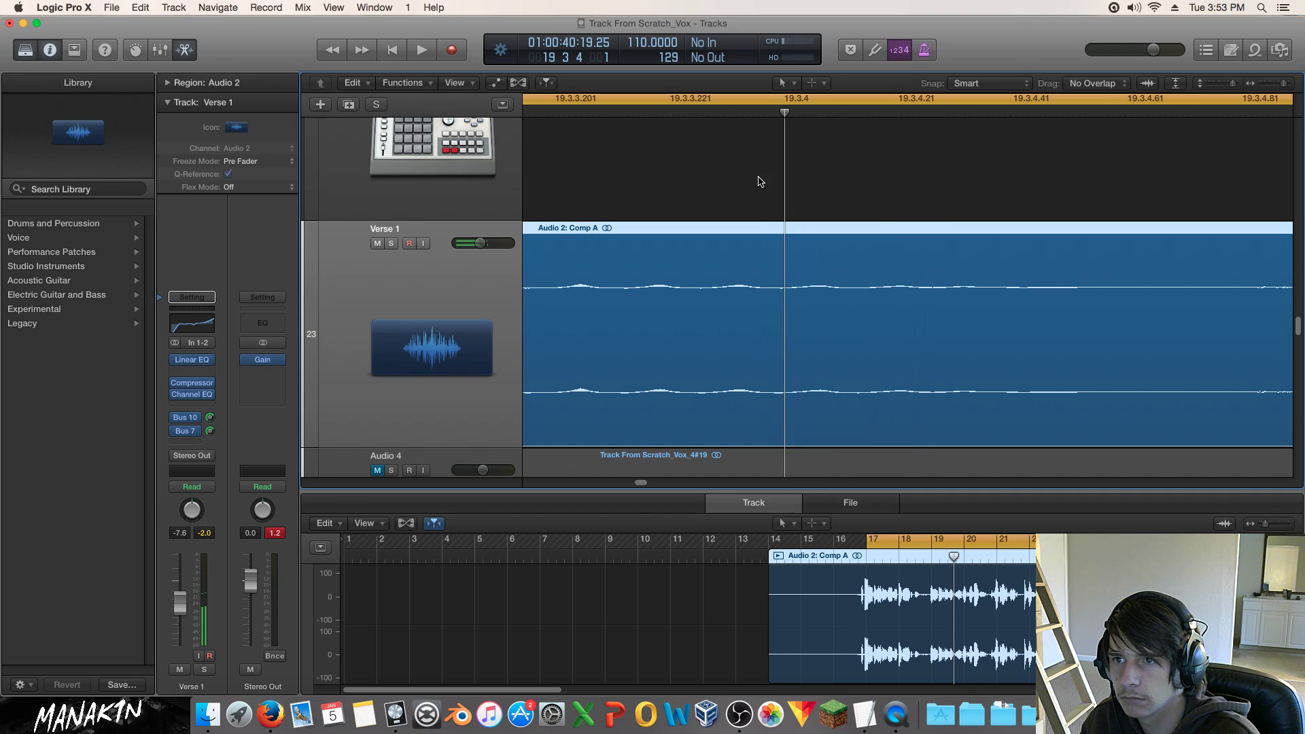
Insert a stereo Gain plug-in as the first insert on Verse 1 and display its Gain parameter as track automation.
{"action": "left_click", "coordinate": [209, 371]}
{"action": "mouse_move", "coordinate": [272, 503]}
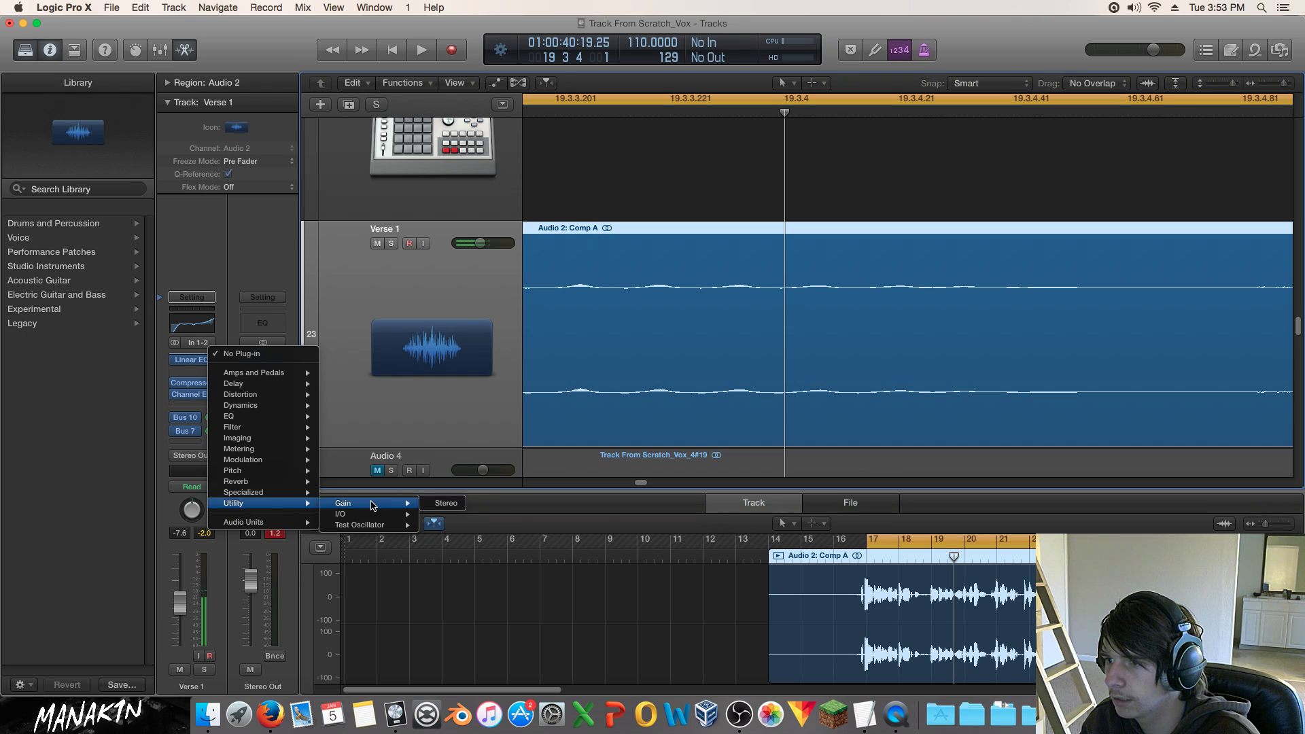
{"action": "left_click", "coordinate": [439, 513]}
{"action": "key", "text": "a"}
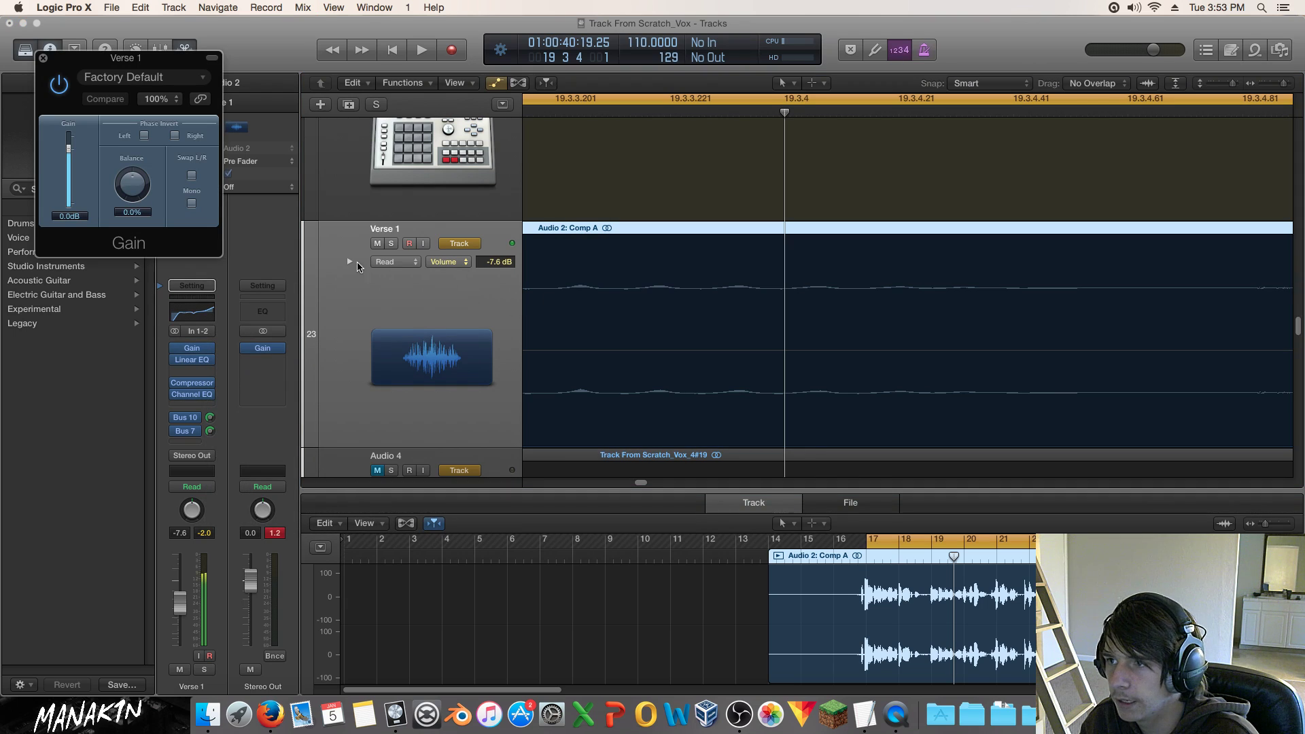
{"action": "left_click", "coordinate": [442, 263]}
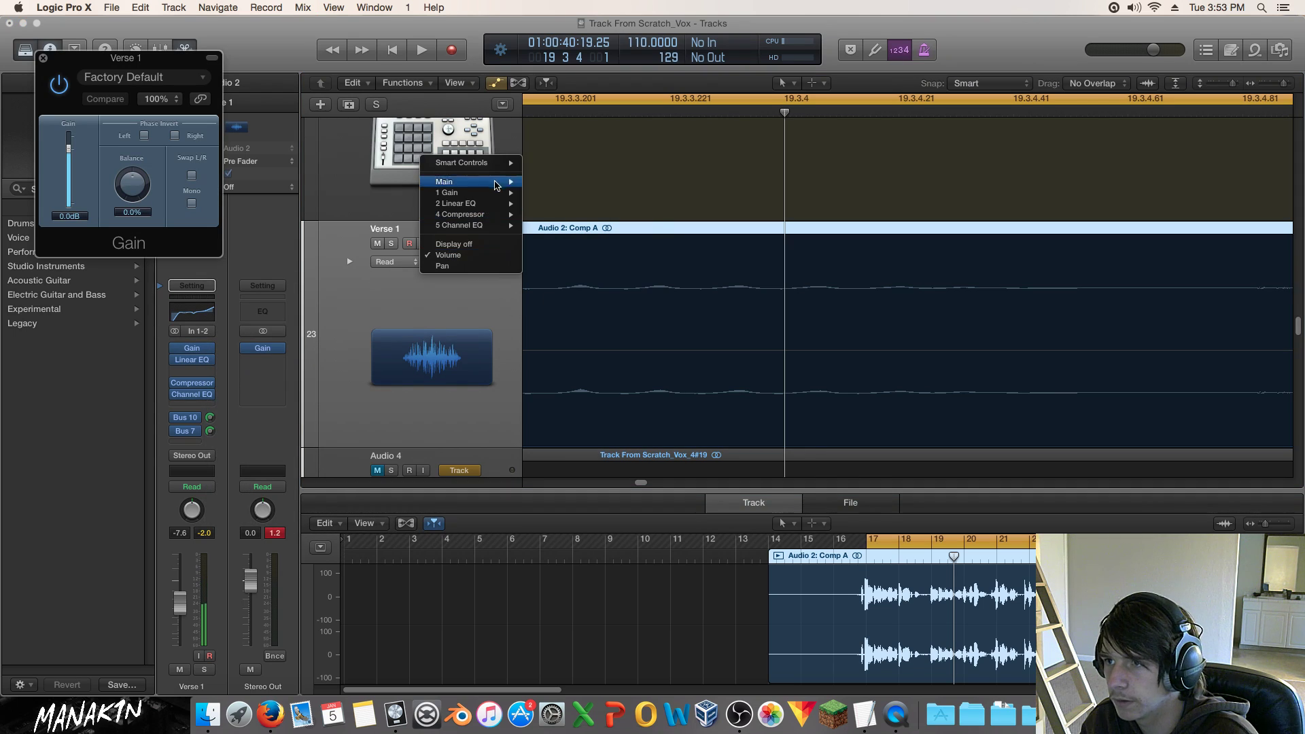
{"action": "mouse_move", "coordinate": [475, 192]}
{"action": "left_click", "coordinate": [550, 204]}
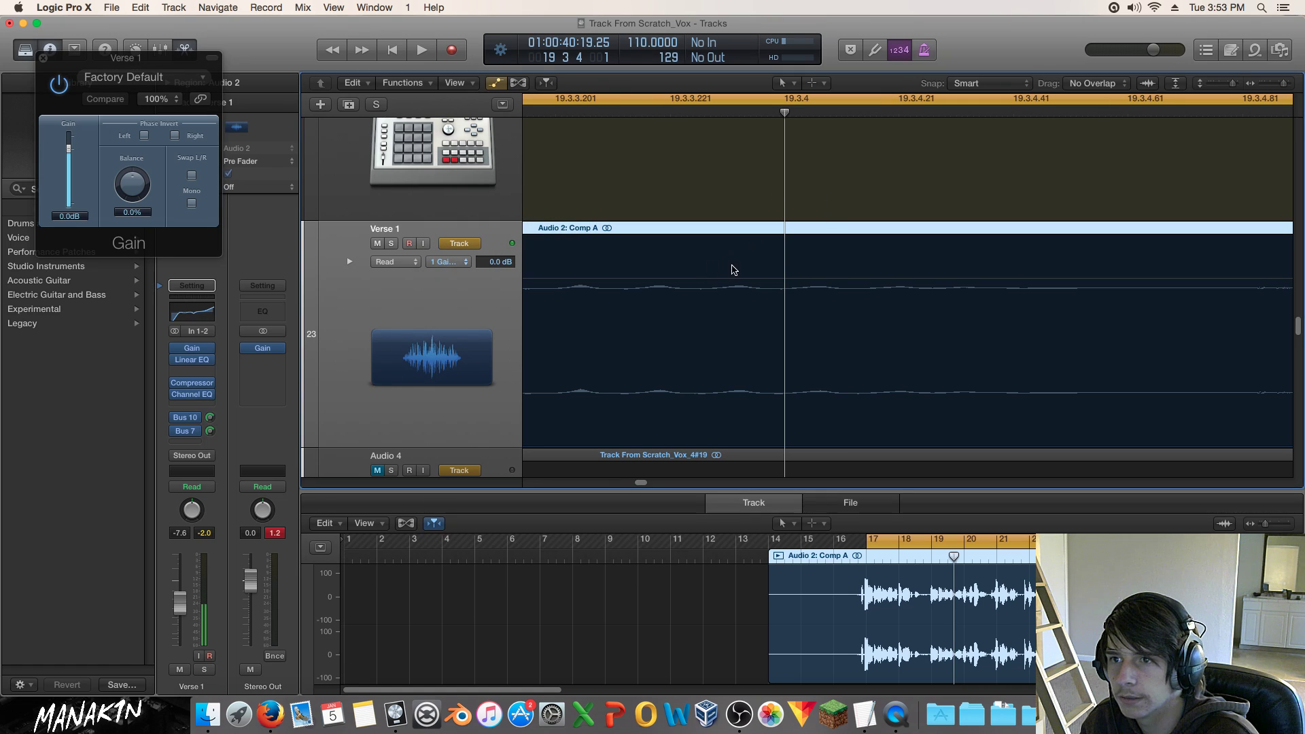
Audition the Verse 1 phrase between 19.3 and 20 and place the playhead at 19 3 4 58.
{"action": "left_click_drag", "start_coordinate": [1283, 84], "coordinate": [1276, 87]}
{"action": "key", "text": "space"}
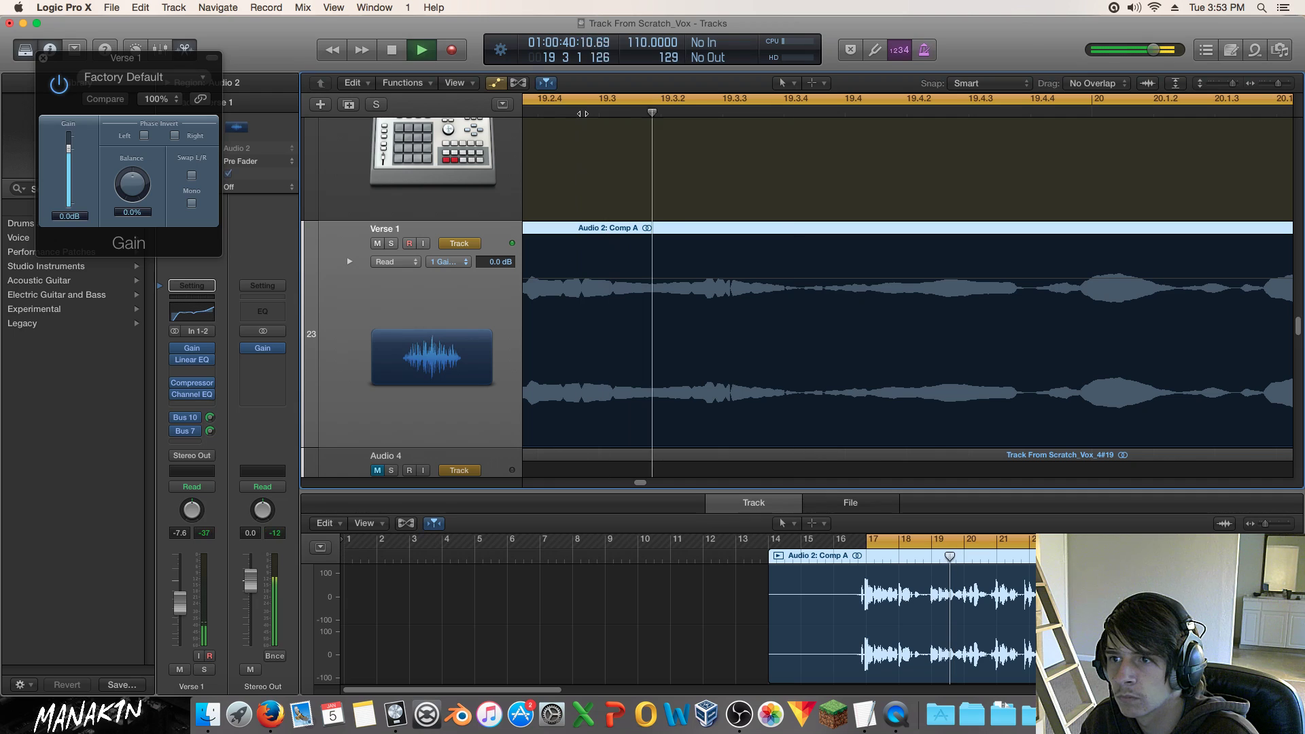
{"action": "key", "text": "space"}
{"action": "left_click", "coordinate": [797, 112]}
{"action": "key", "text": "space"}
{"action": "key", "text": "space"}
{"action": "left_click_drag", "start_coordinate": [805, 117], "coordinate": [799, 118]}
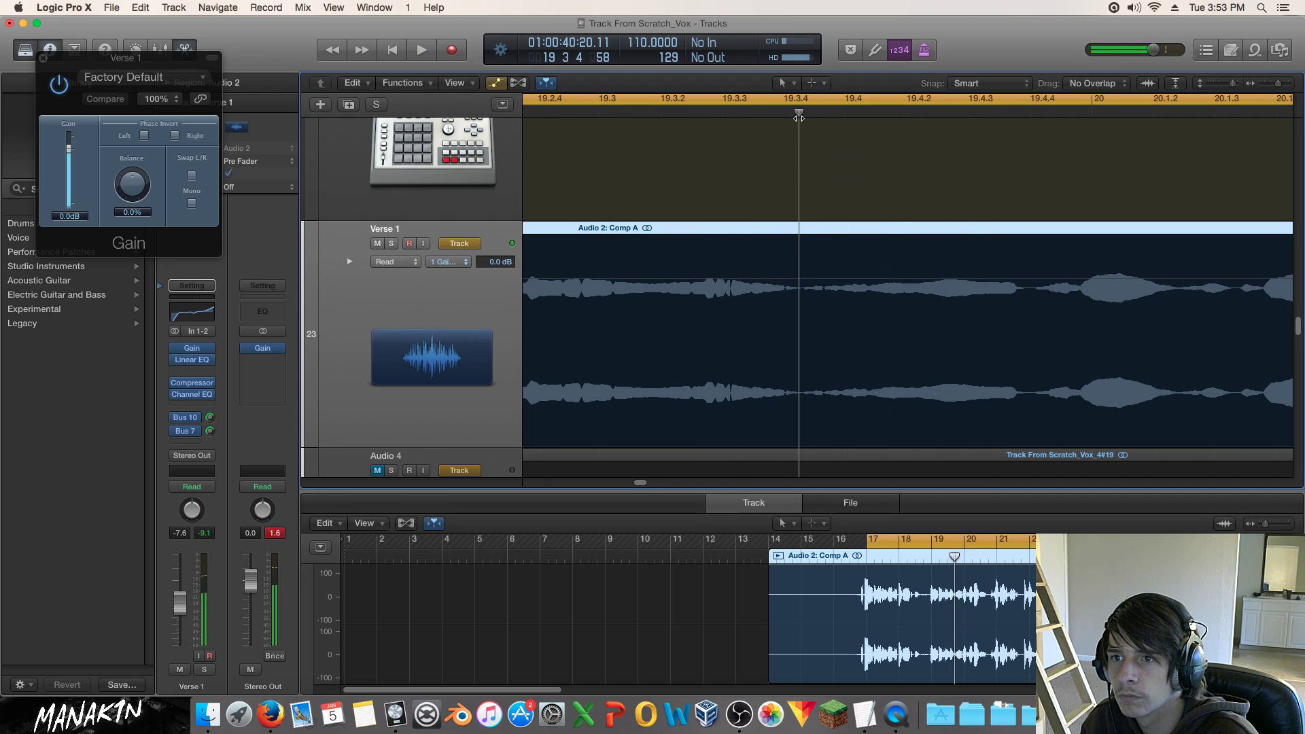
Draw a narrow gain automation dip just after 19.3.4, from 0.0 dB down to -96.0 dB and back, and audition it.
{"action": "left_click", "coordinate": [803, 280]}
{"action": "left_click", "coordinate": [803, 279]}
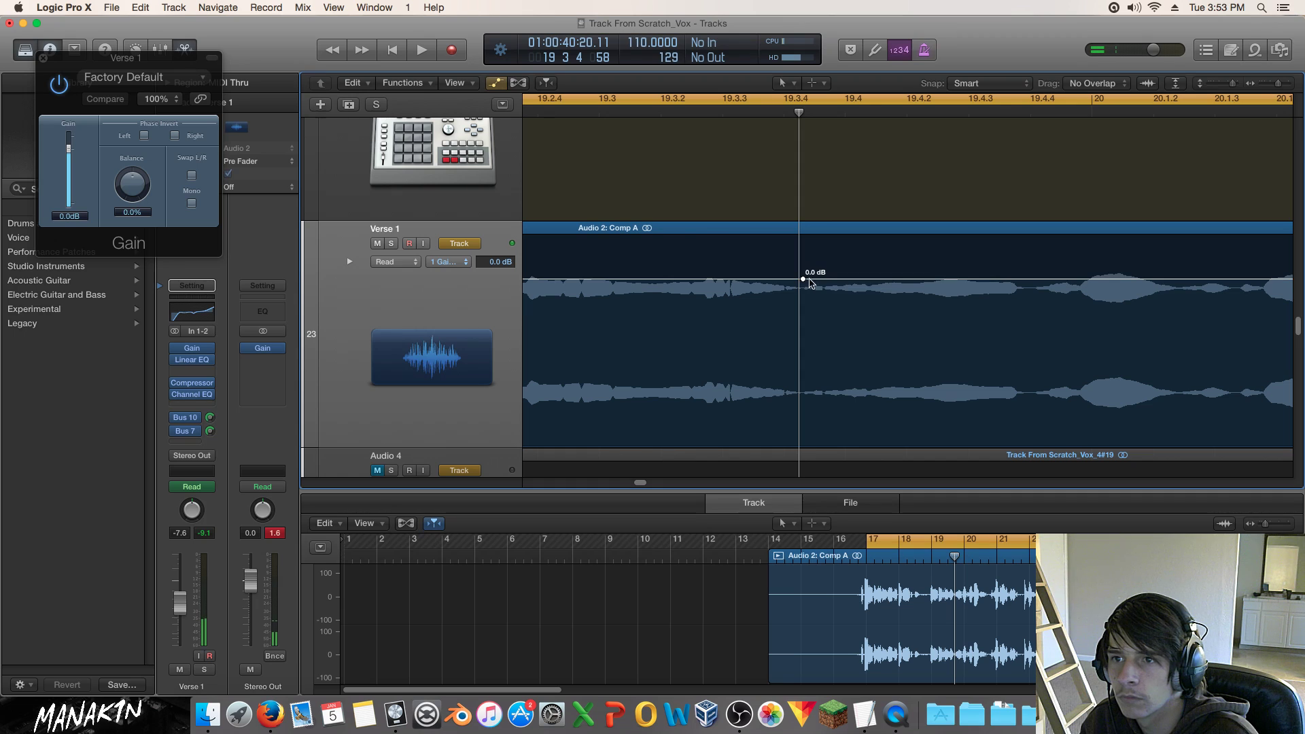
{"action": "left_click", "coordinate": [810, 278]}
{"action": "left_click", "coordinate": [819, 279]}
{"action": "left_click_drag", "start_coordinate": [810, 279], "coordinate": [811, 444]}
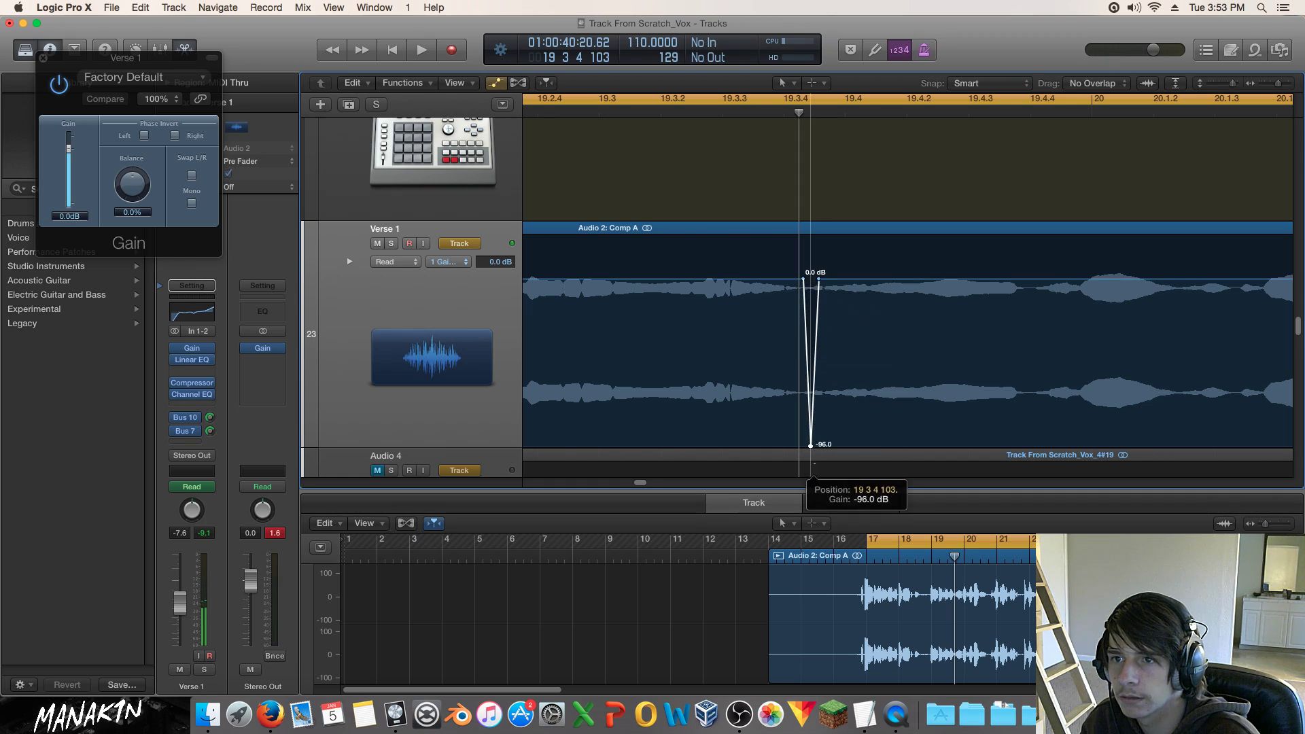
{"action": "key", "text": "space"}
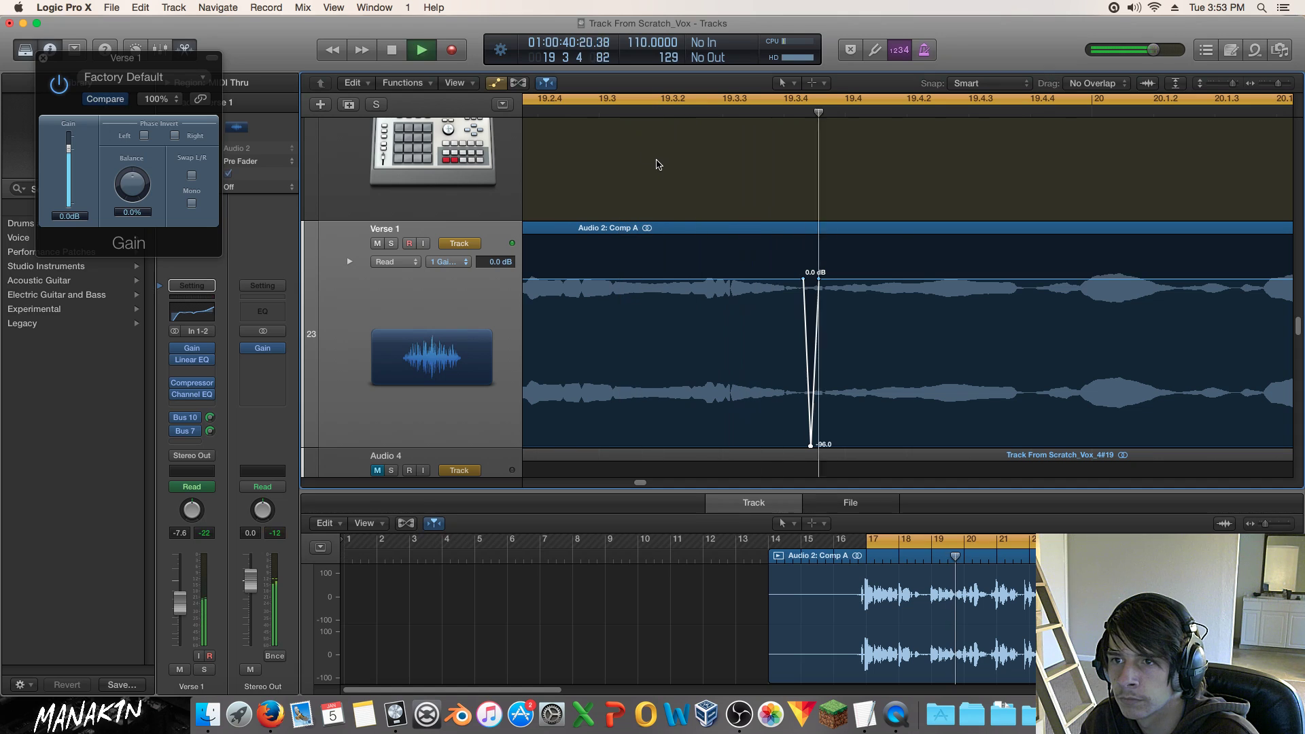
Raise the lowest point of the gain dip to -32.8 dB and audition the phrase from 19.3.
{"action": "left_click_drag", "start_coordinate": [811, 445], "coordinate": [811, 335]}
{"action": "left_click", "coordinate": [610, 110]}
{"action": "key", "text": "space"}
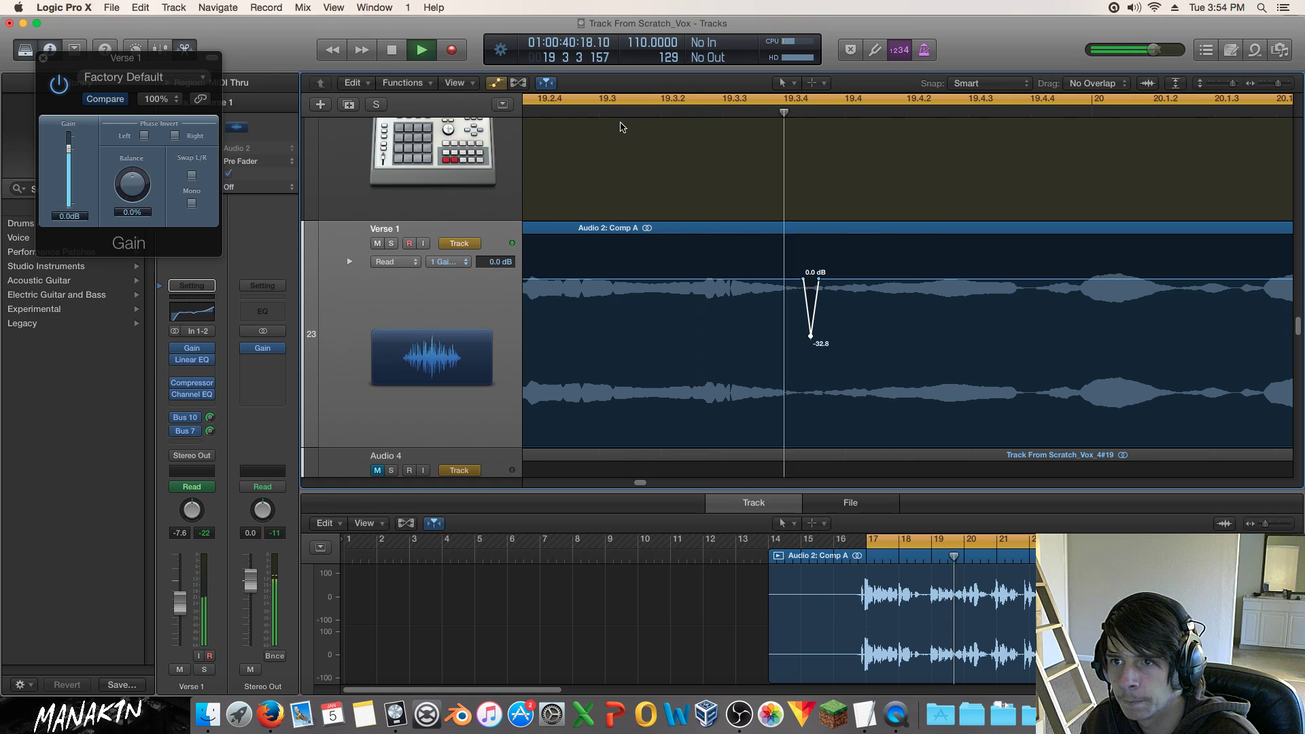
{"action": "key", "text": "space"}
Move the gain dip's 0 dB start point earlier, to just before 19.3.4, and audition the phrase.
{"action": "left_click_drag", "start_coordinate": [803, 281], "coordinate": [778, 278]}
{"action": "left_click", "coordinate": [639, 110]}
{"action": "key", "text": "space"}
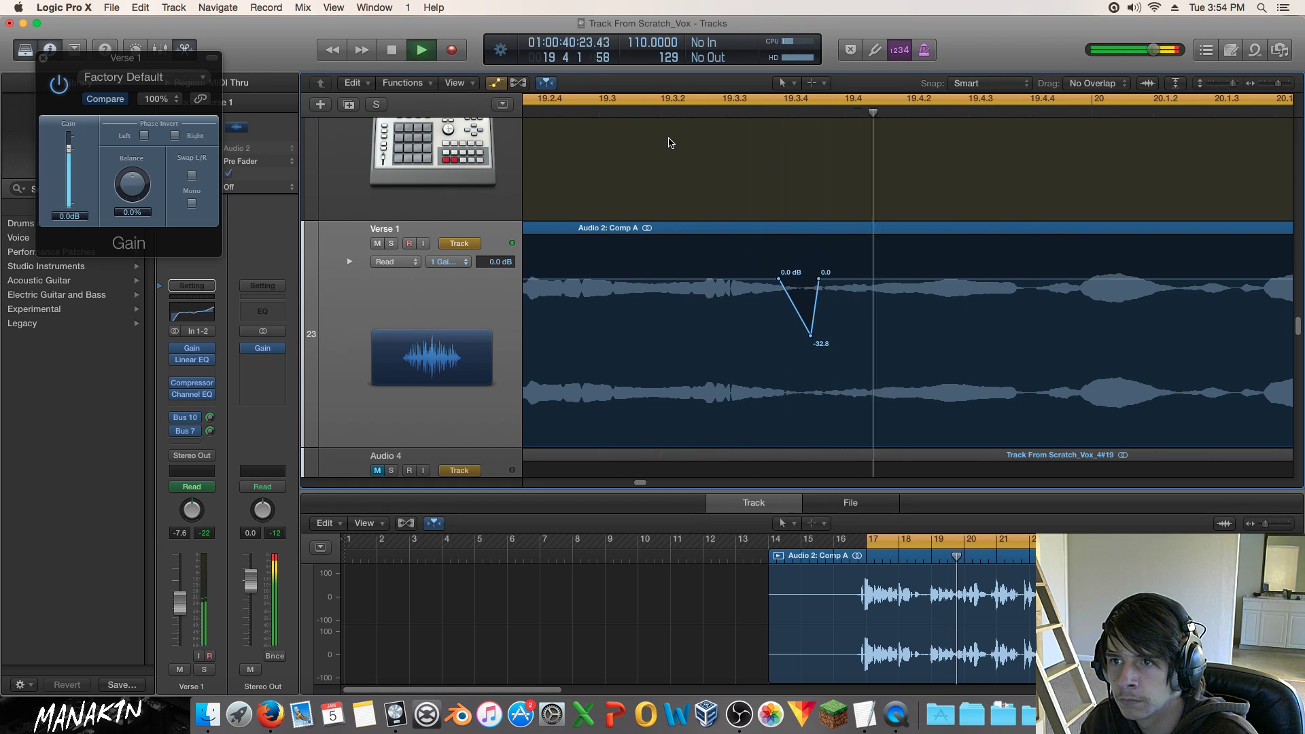
Move the gain dip's 0 dB end point slightly later and audition the transition from about 19.3.
{"action": "left_click_drag", "start_coordinate": [817, 279], "coordinate": [829, 279]}
{"action": "left_click", "coordinate": [629, 107]}
{"action": "key", "text": "space"}
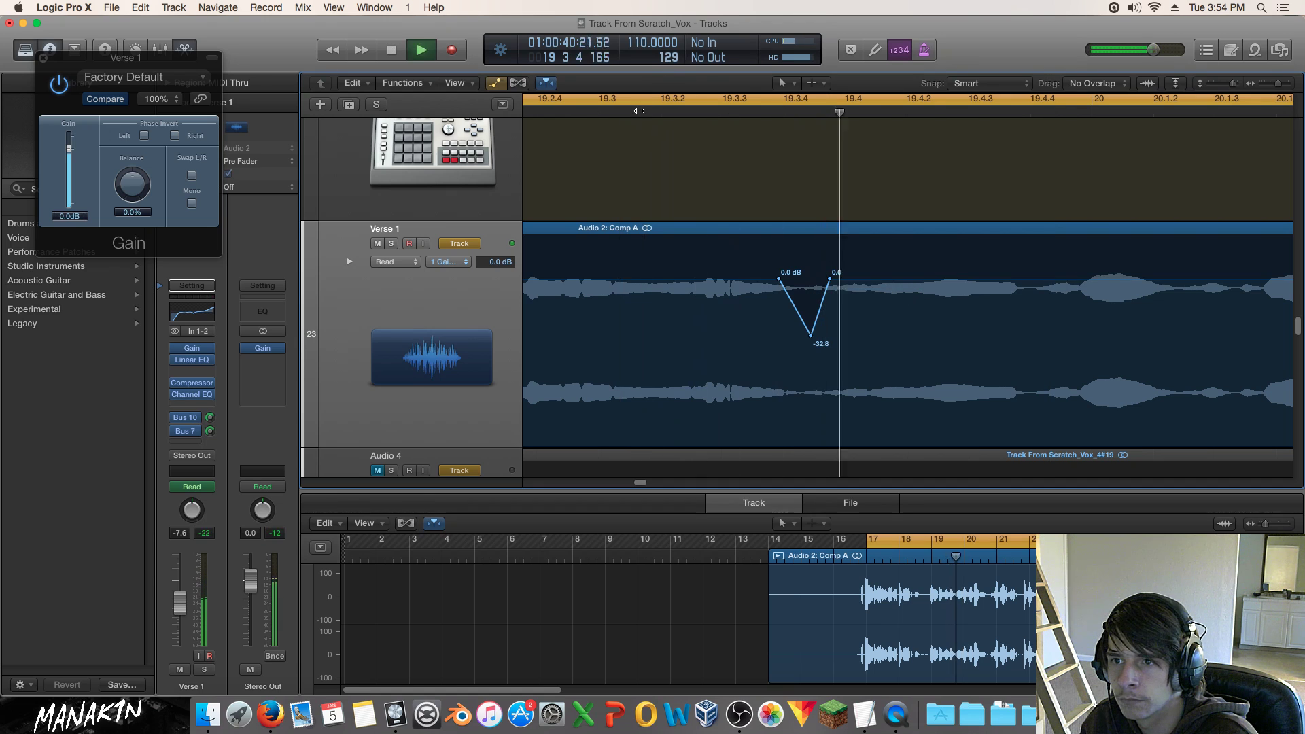
{"action": "key", "text": "space"}
{"action": "left_click", "coordinate": [831, 280]}
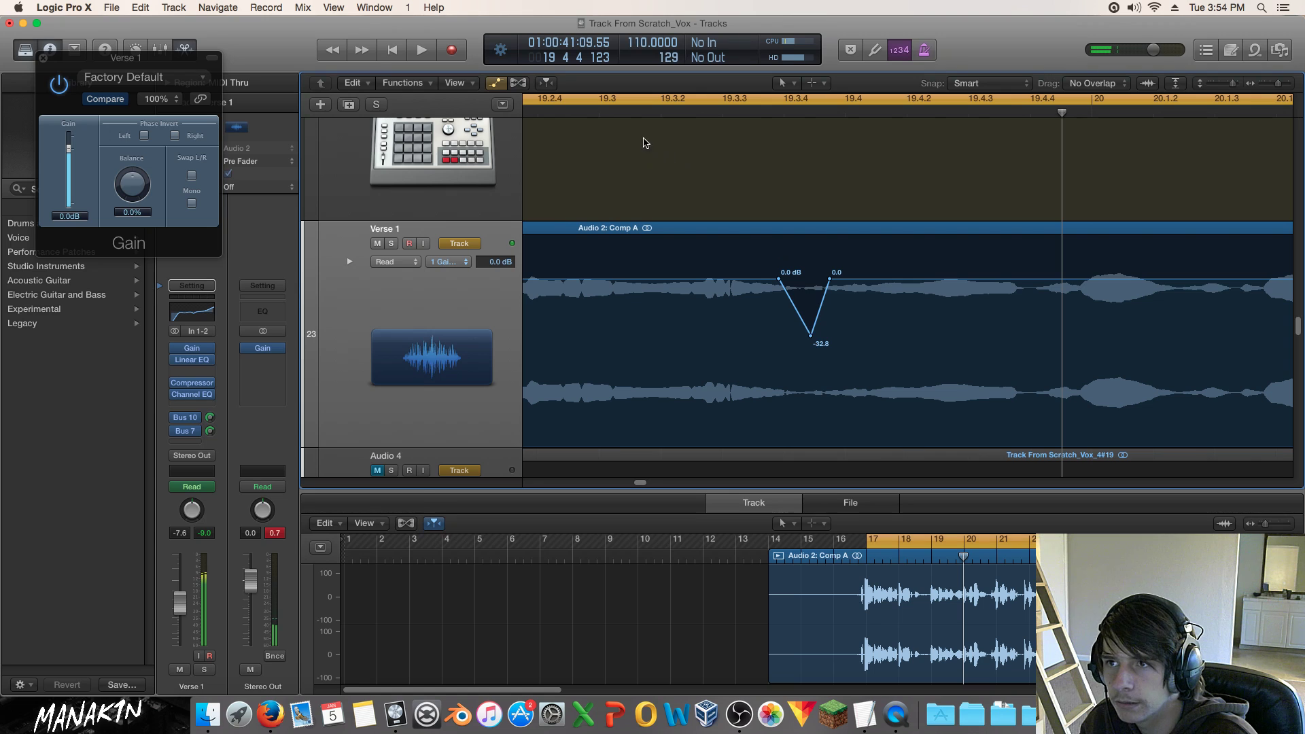
{"action": "left_click", "coordinate": [598, 111]}
{"action": "key", "text": "space"}
{"action": "key", "text": "space"}
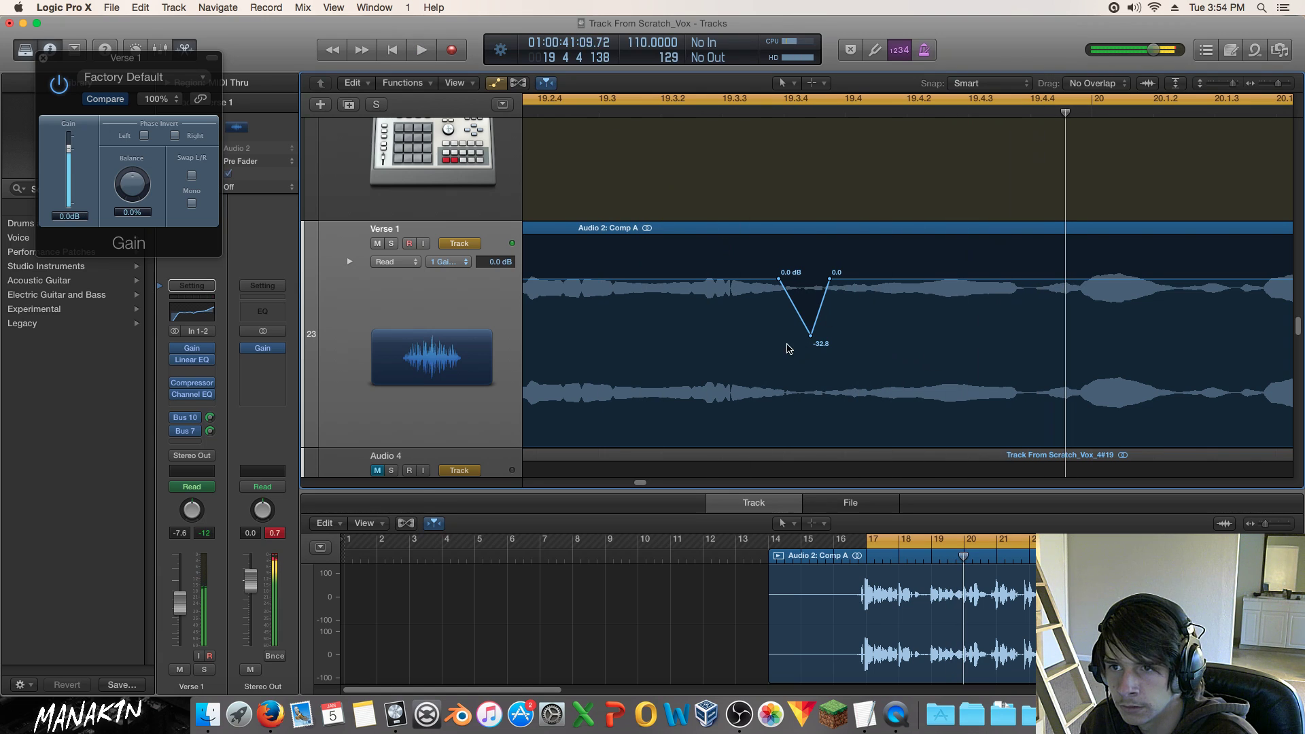
Try the phrase without the gain dip's lowest automation point, and undo the removal.
{"action": "double_click", "coordinate": [810, 335]}
{"action": "left_click", "coordinate": [682, 112]}
{"action": "key", "text": "space"}
{"action": "key", "text": "space"}
{"action": "key", "text": "super+z"}
Lower the gain dip's lowest point to -96.0 dB and audition the transition from several start positions.
{"action": "left_click_drag", "start_coordinate": [811, 336], "coordinate": [810, 445]}
{"action": "left_click", "coordinate": [666, 111]}
{"action": "key", "text": "space"}
{"action": "key", "text": "space"}
{"action": "left_click", "coordinate": [537, 110]}
{"action": "key", "text": "space"}
{"action": "key", "text": "space"}
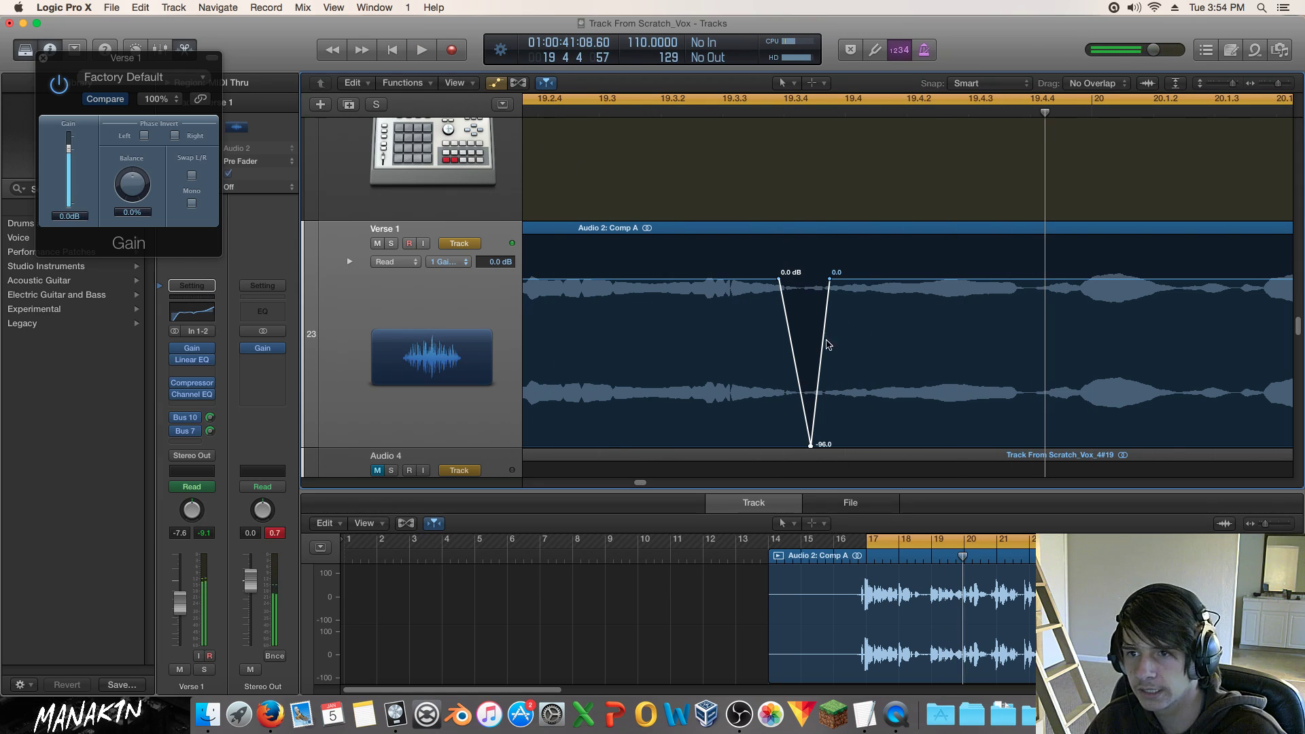
{"action": "left_click", "coordinate": [614, 117]}
{"action": "key", "text": "space"}
{"action": "key", "text": "space"}
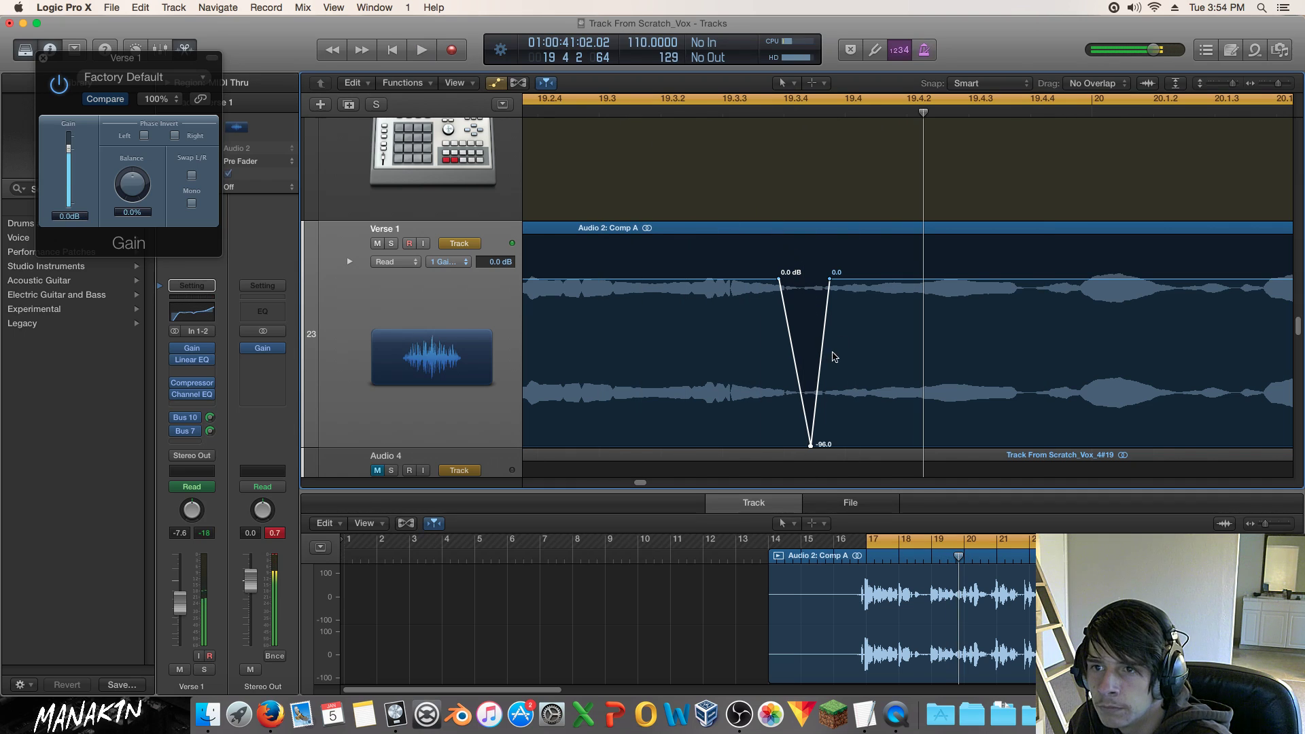
Add a second -96.0 dB point slightly later to give the gain dip a flat bottom, and audition it.
{"action": "left_click_drag", "start_coordinate": [812, 445], "coordinate": [823, 446]}
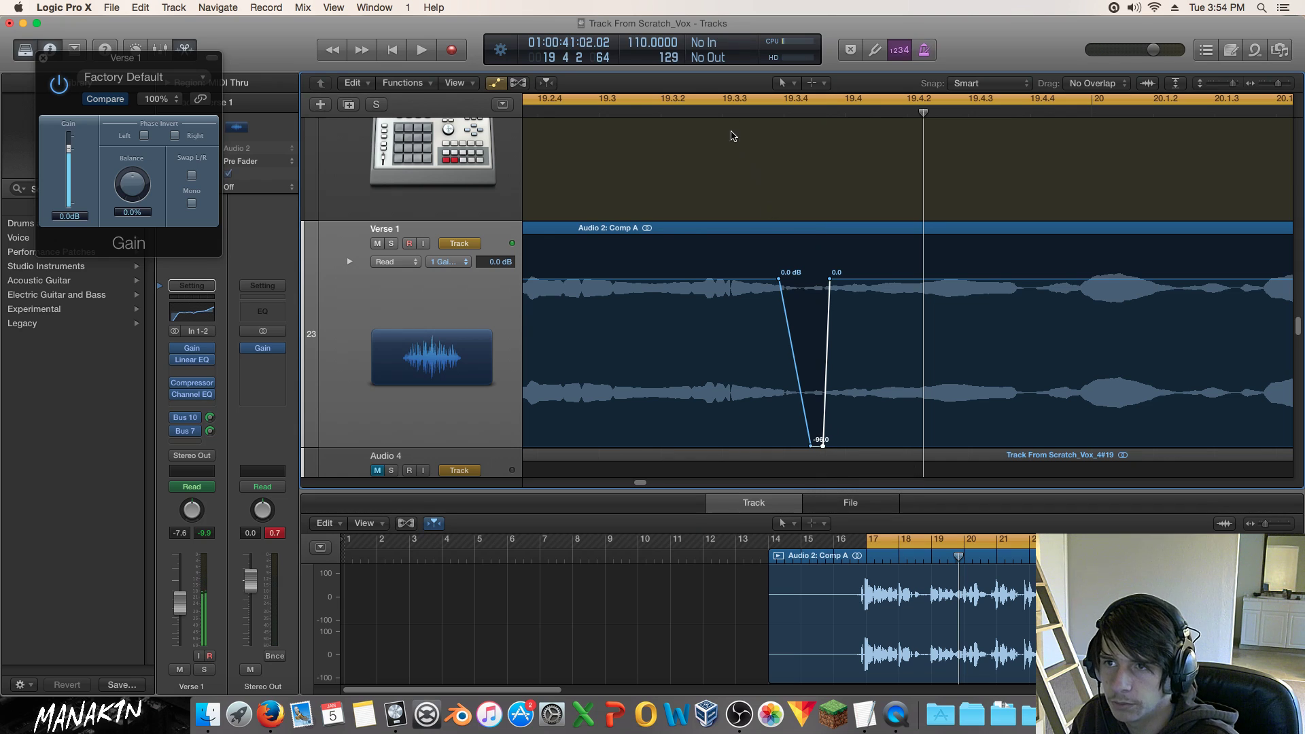
{"action": "left_click", "coordinate": [617, 111]}
{"action": "key", "text": "space"}
{"action": "key", "text": "space"}
Shift the gain dip's 0 dB end point and its second -96.0 dB point slightly later, auditioning the changes.
{"action": "left_click_drag", "start_coordinate": [832, 281], "coordinate": [840, 280]}
{"action": "key", "text": "space"}
{"action": "key", "text": "space"}
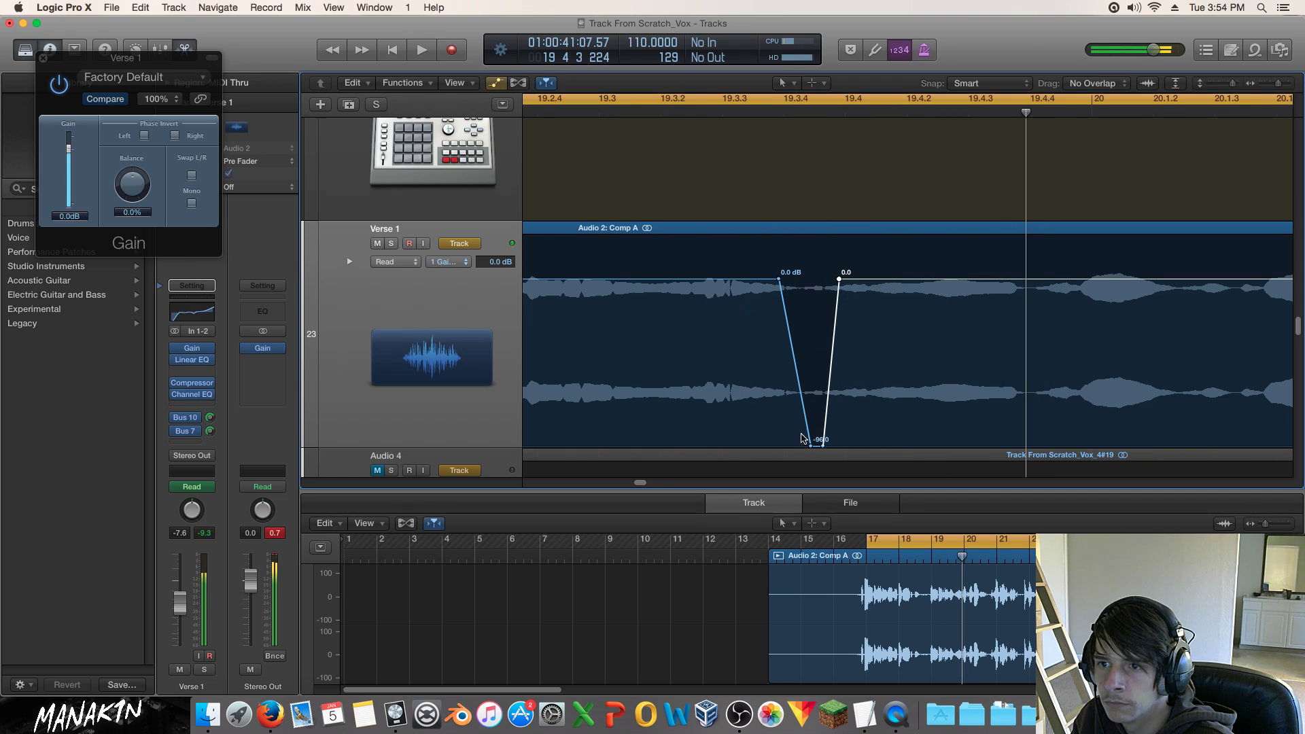
{"action": "left_click_drag", "start_coordinate": [819, 445], "coordinate": [829, 445]}
{"action": "double_click", "coordinate": [755, 108]}
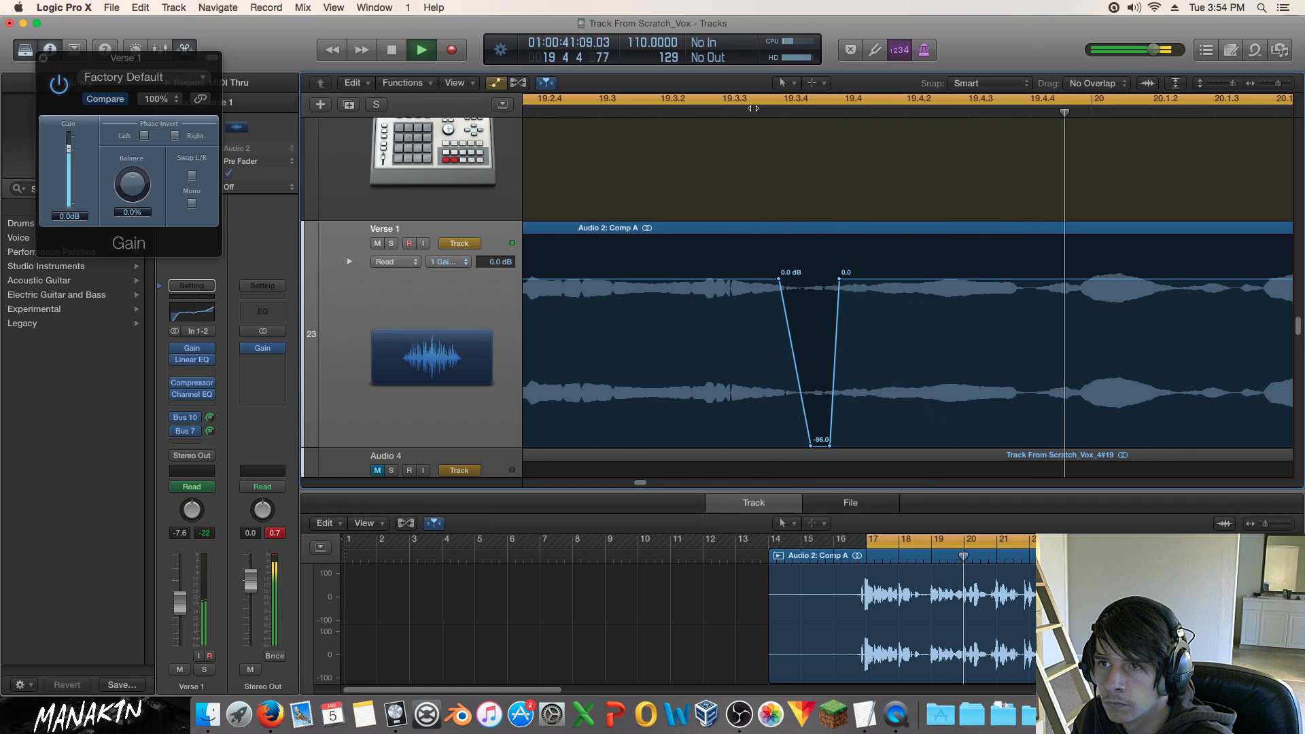
Shift the gain dip's 0 dB start point slightly earlier, auditioning the transition before and after the change.
{"action": "left_click", "coordinate": [809, 110]}
{"action": "left_click", "coordinate": [809, 110]}
{"action": "left_click", "coordinate": [810, 111]}
{"action": "left_click", "coordinate": [700, 110]}
{"action": "key", "text": "space"}
{"action": "left_click_drag", "start_coordinate": [778, 283], "coordinate": [763, 279]}
{"action": "double_click", "coordinate": [642, 111]}
{"action": "key", "text": "space"}
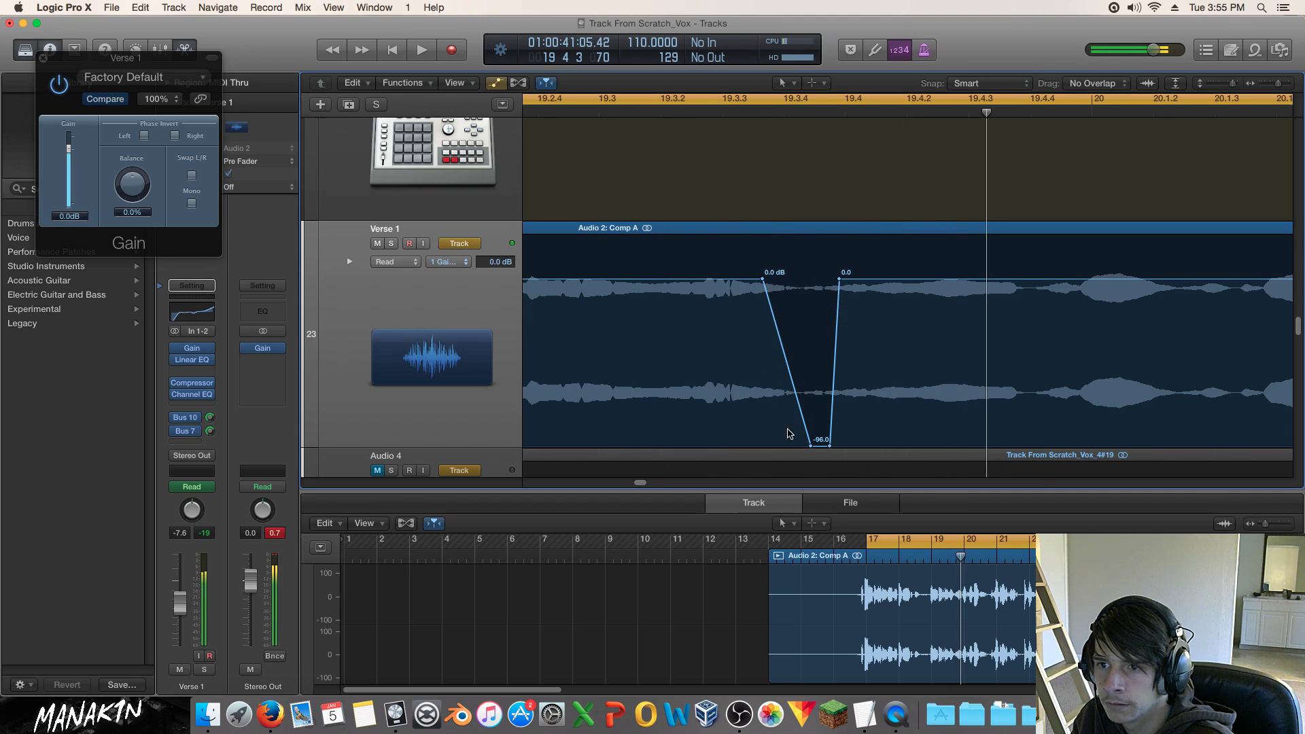
Shift the gain dip's first -96.0 dB point slightly later, remove the second -96.0 dB point, and audition the transition.
{"action": "left_click_drag", "start_coordinate": [808, 448], "coordinate": [819, 447]}
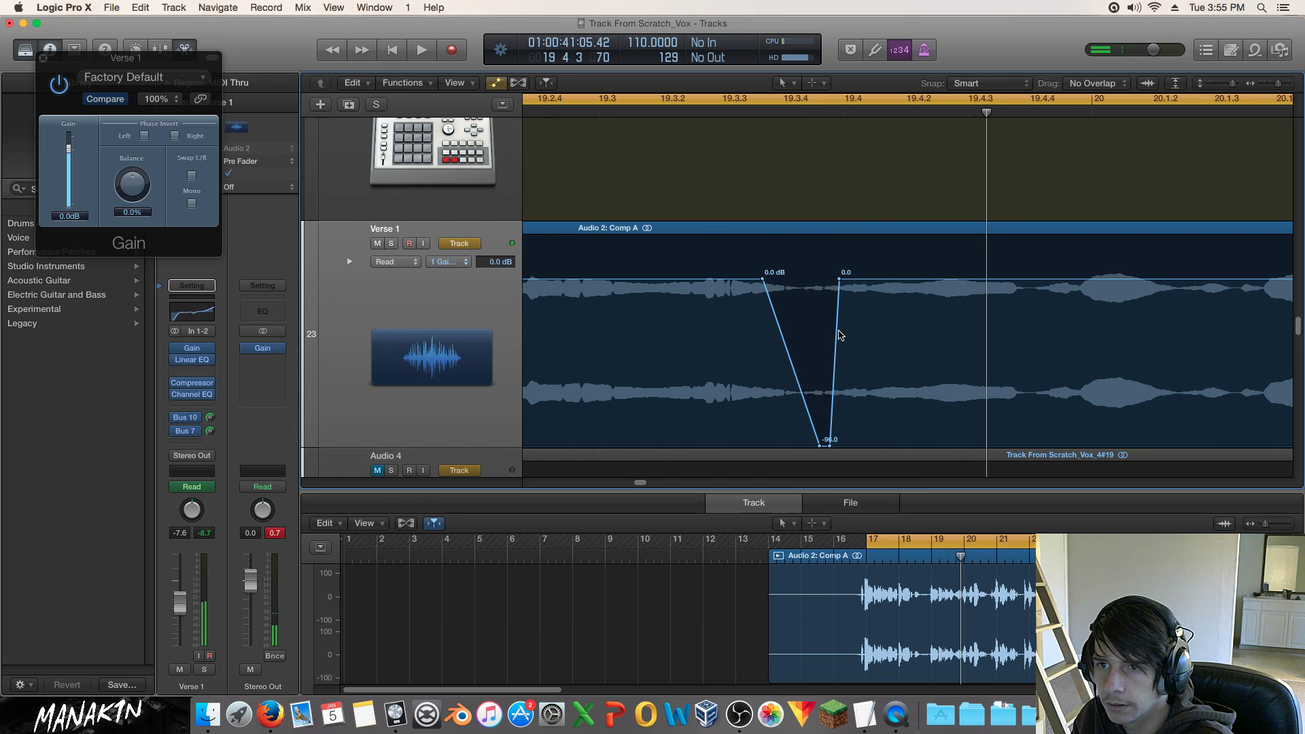
{"action": "left_click", "coordinate": [829, 447]}
{"action": "left_click", "coordinate": [657, 113]}
{"action": "key", "text": "space"}
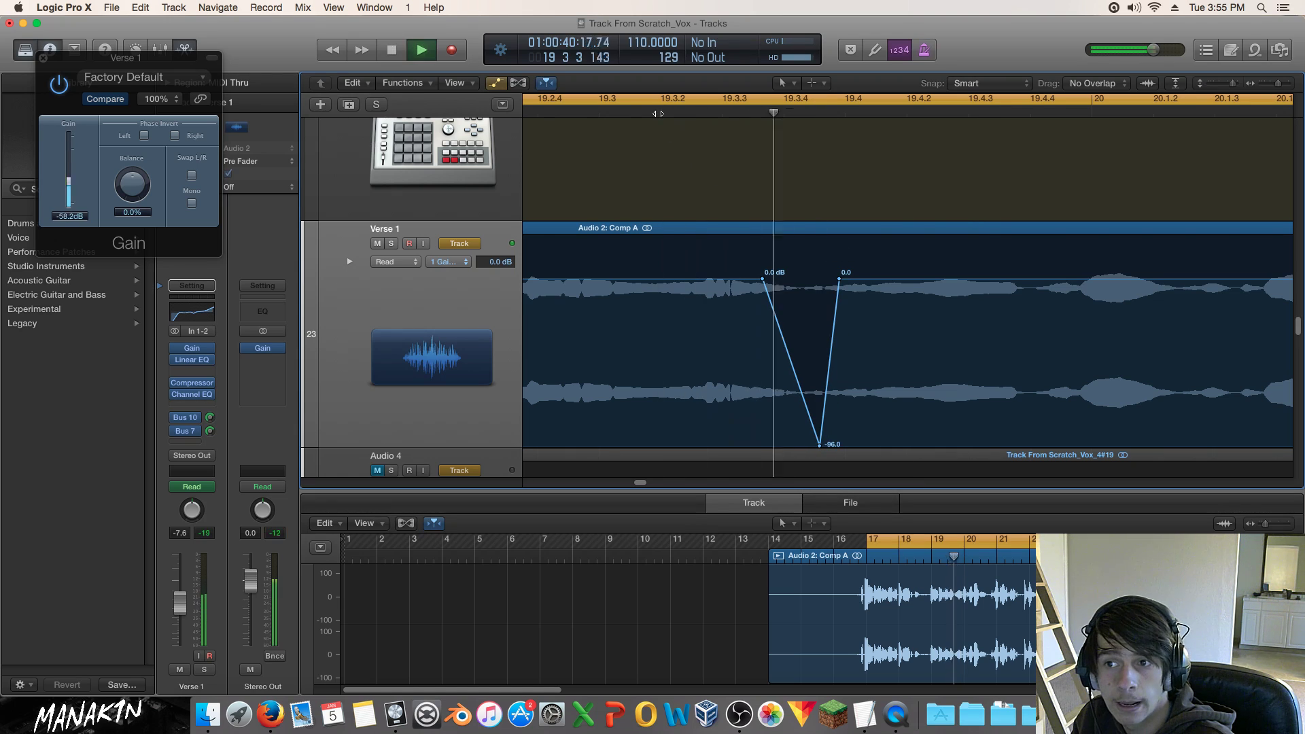
{"action": "key", "text": "space"}
{"action": "left_click", "coordinate": [549, 113]}
{"action": "key", "text": "space"}
{"action": "key", "text": "space"}
Raise the gain dip's lowest point in stages to -47.3 dB and -36.7 dB, auditioning the transition after each change.
{"action": "left_click_drag", "start_coordinate": [821, 448], "coordinate": [821, 394]}
{"action": "left_click", "coordinate": [639, 110]}
{"action": "key", "text": "space"}
{"action": "left_click_drag", "start_coordinate": [821, 392], "coordinate": [820, 361]}
{"action": "key", "text": "space"}
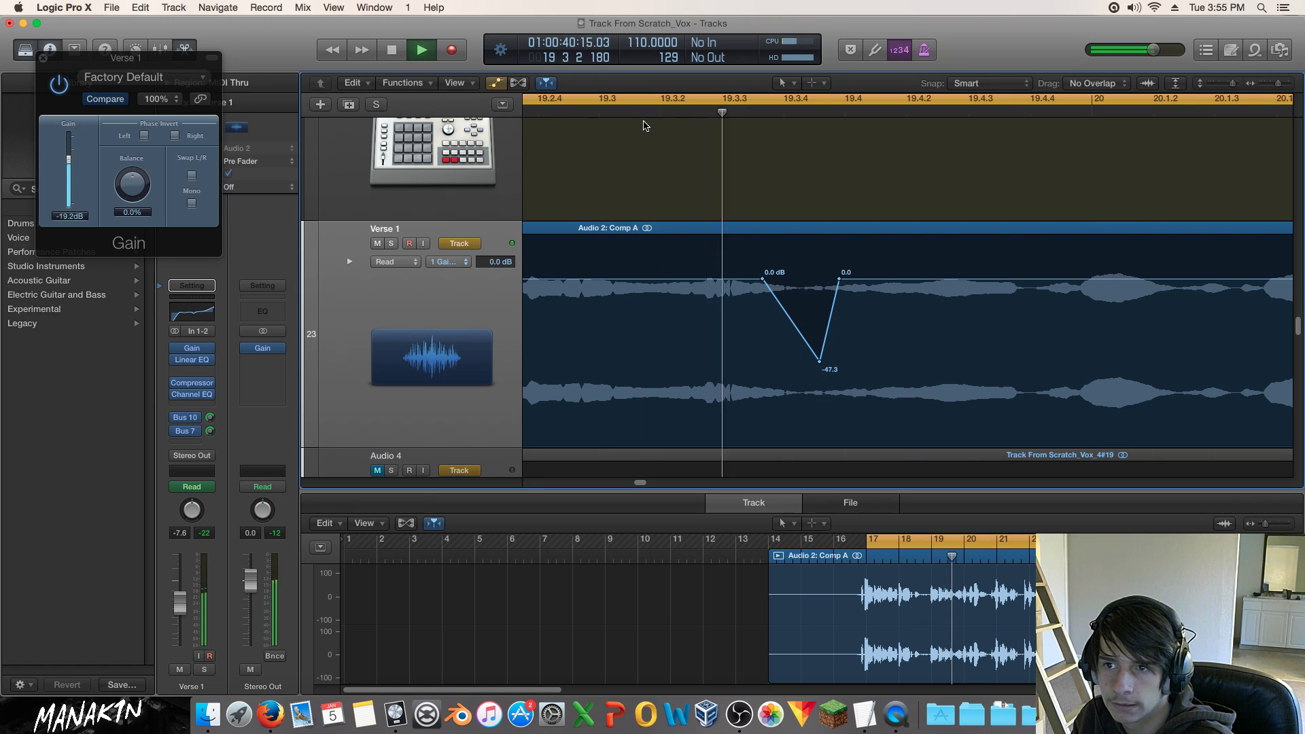
{"action": "key", "text": "space"}
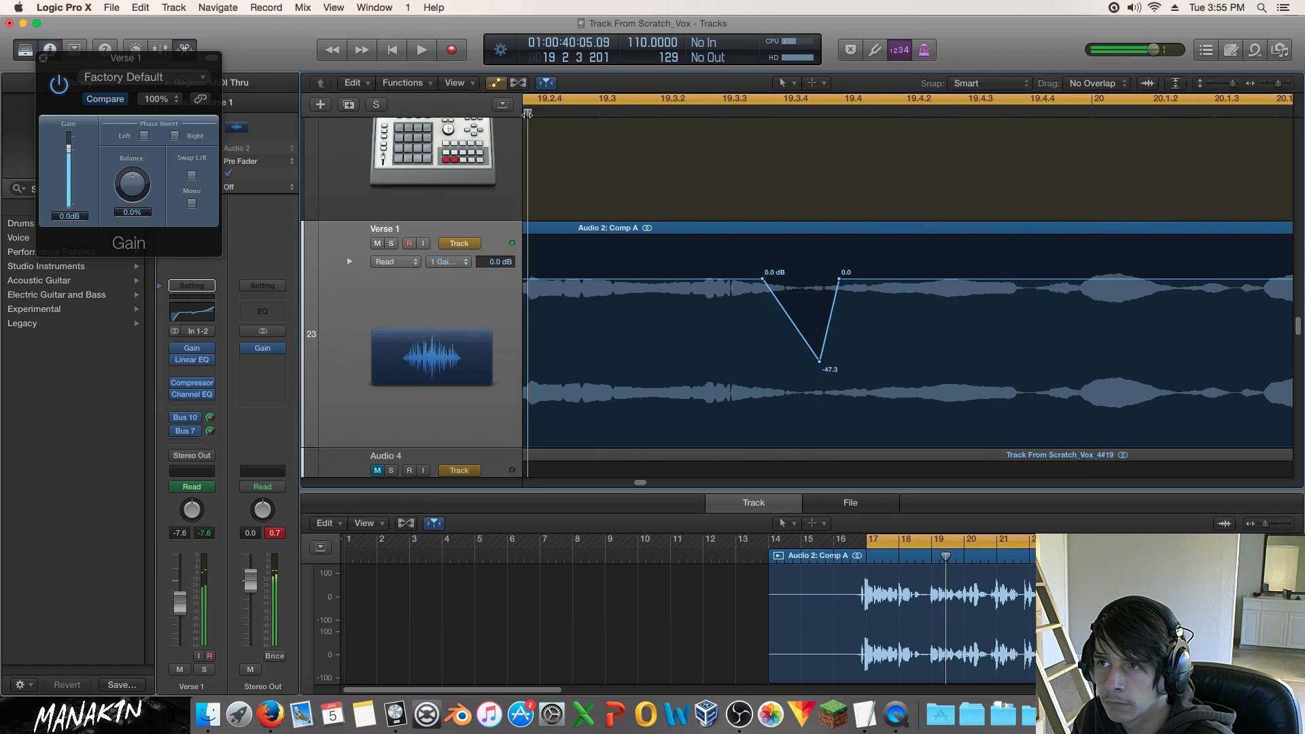
{"action": "key", "text": "space"}
{"action": "left_click_drag", "start_coordinate": [820, 365], "coordinate": [819, 342]}
{"action": "key", "text": "space"}
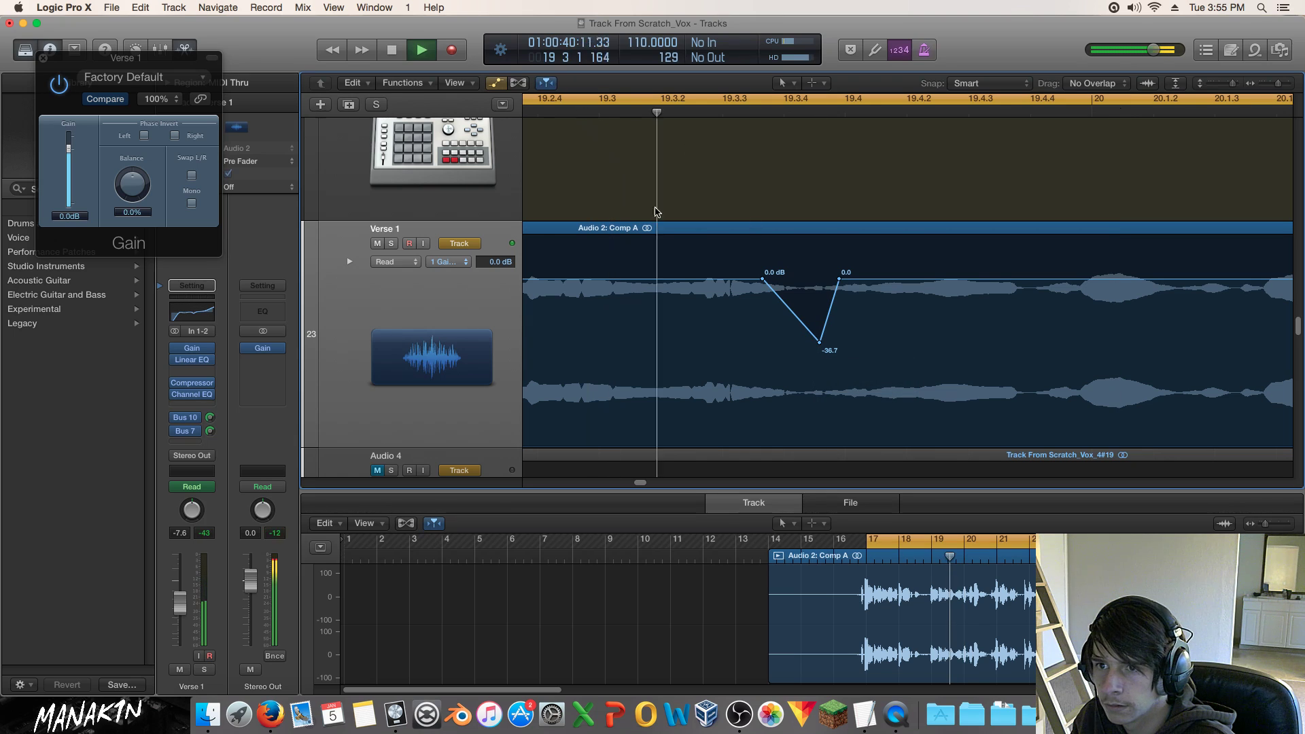
{"action": "key", "text": "space"}
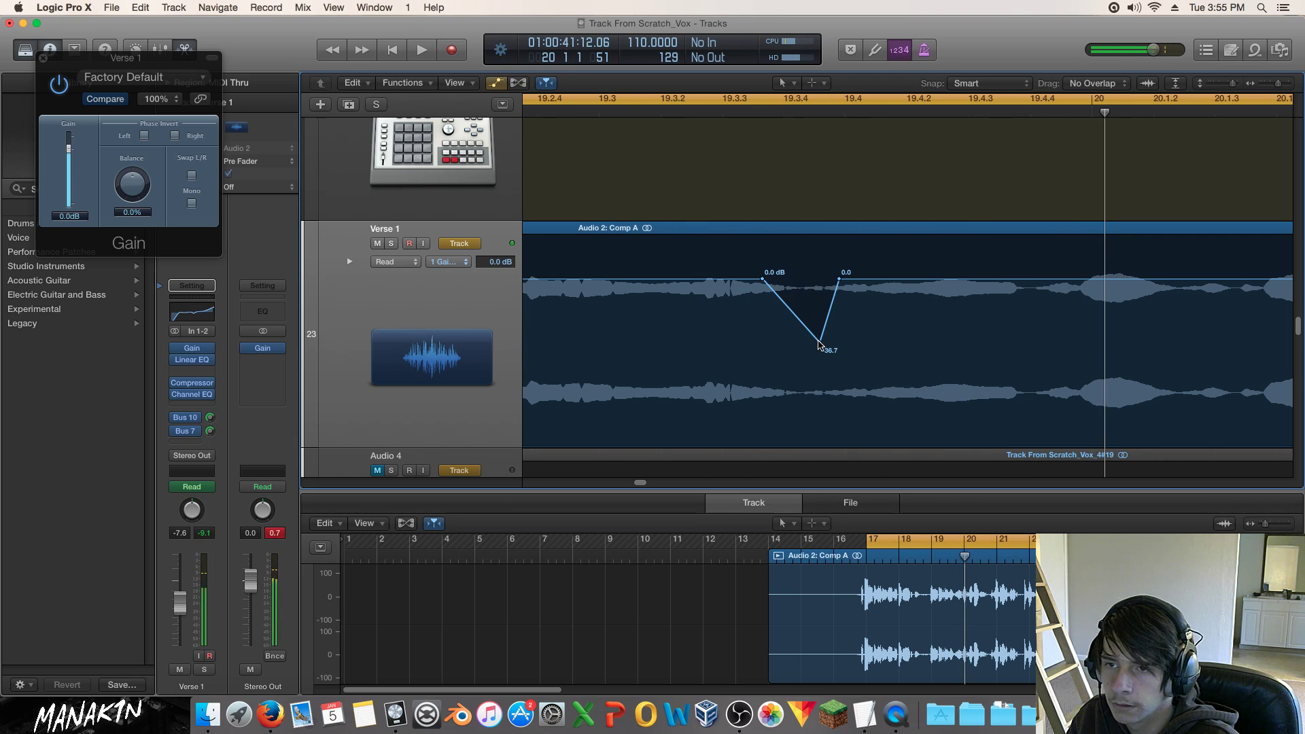
Add a second automation point at nearly the same level just before the -36.7 dB point and audition the wider phrase.
{"action": "left_click_drag", "start_coordinate": [819, 346], "coordinate": [804, 342]}
{"action": "scroll", "coordinate": [642, 487], "scroll_direction": "left", "scroll_amount": 5}
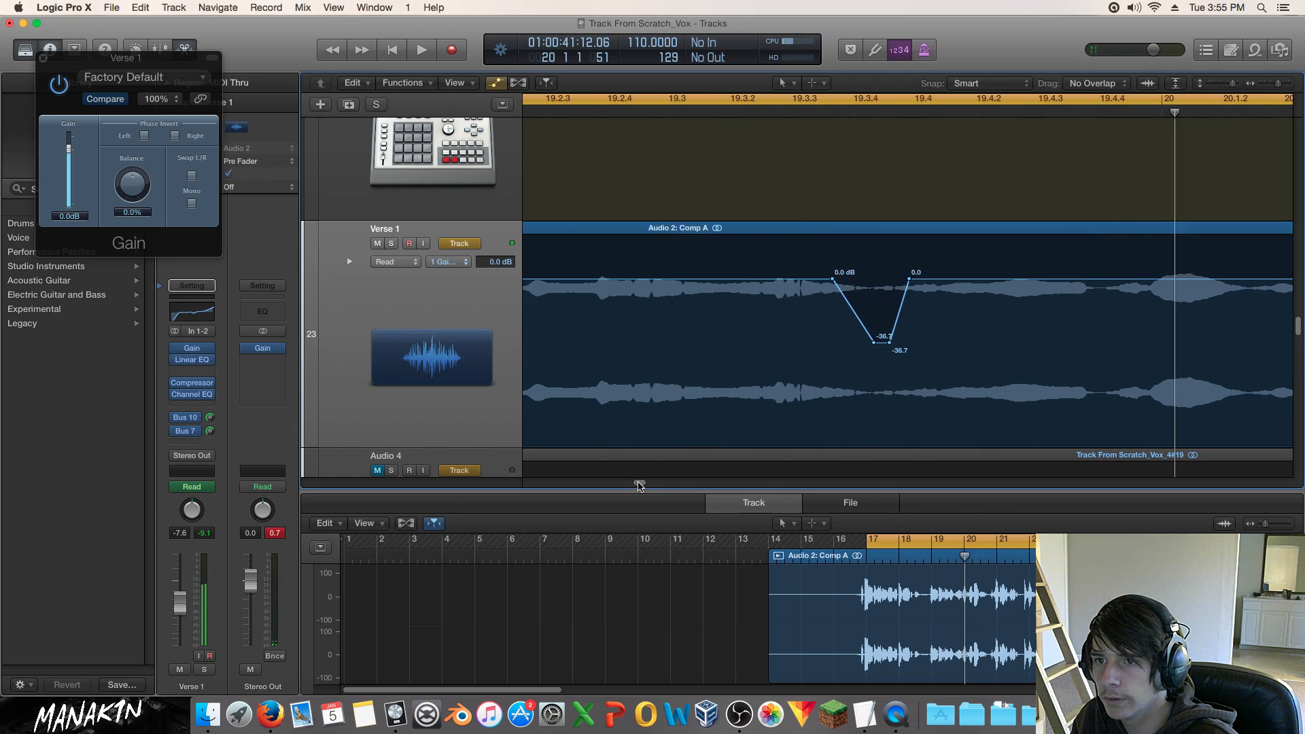
{"action": "left_click", "coordinate": [672, 110]}
{"action": "key", "text": "space"}
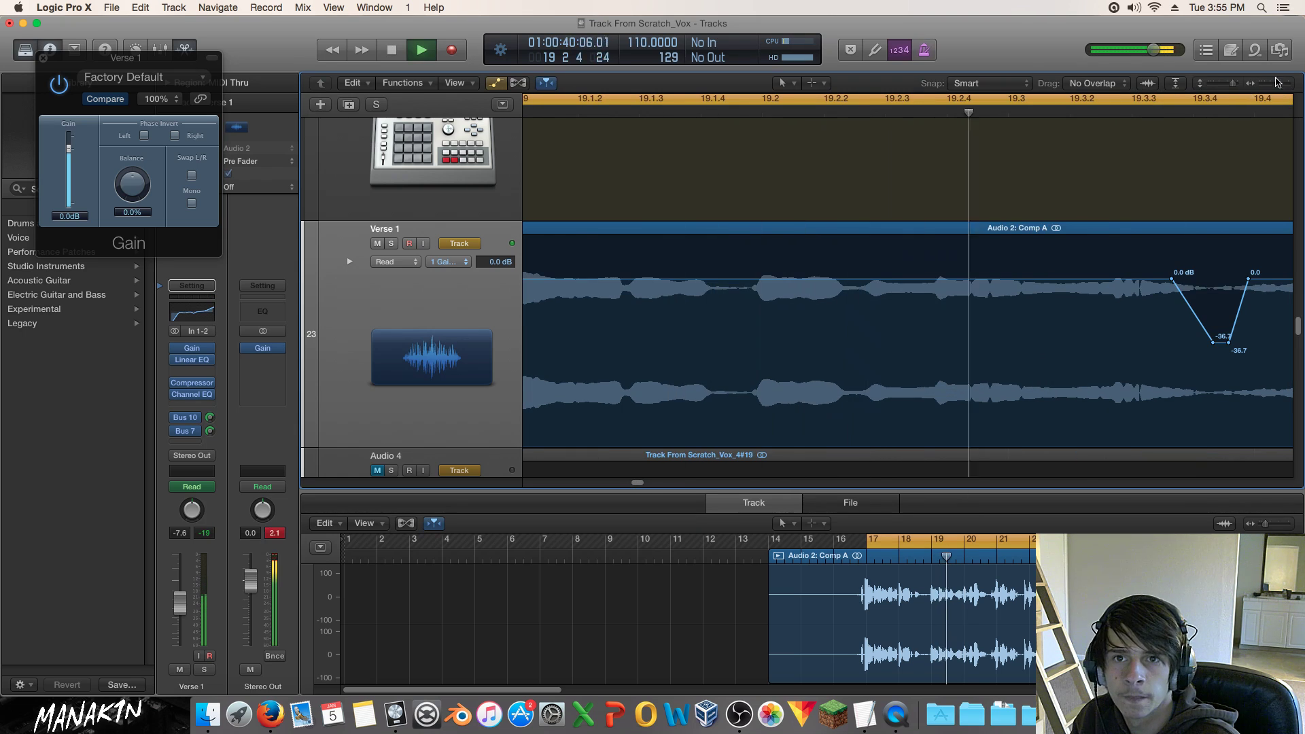
{"action": "left_click_drag", "start_coordinate": [1278, 84], "coordinate": [1275, 87]}
{"action": "key", "text": "space"}
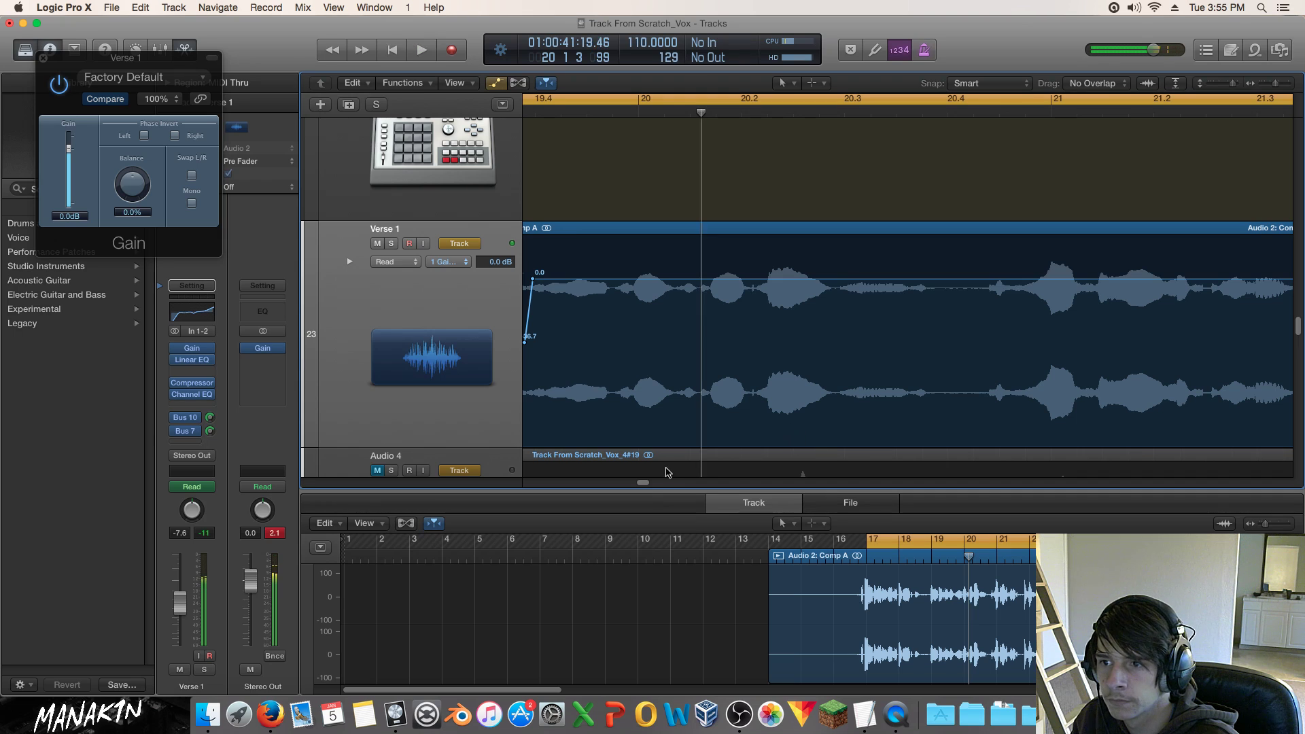
{"action": "scroll", "coordinate": [645, 485], "scroll_direction": "left", "scroll_amount": 5}
{"action": "left_click", "coordinate": [596, 117]}
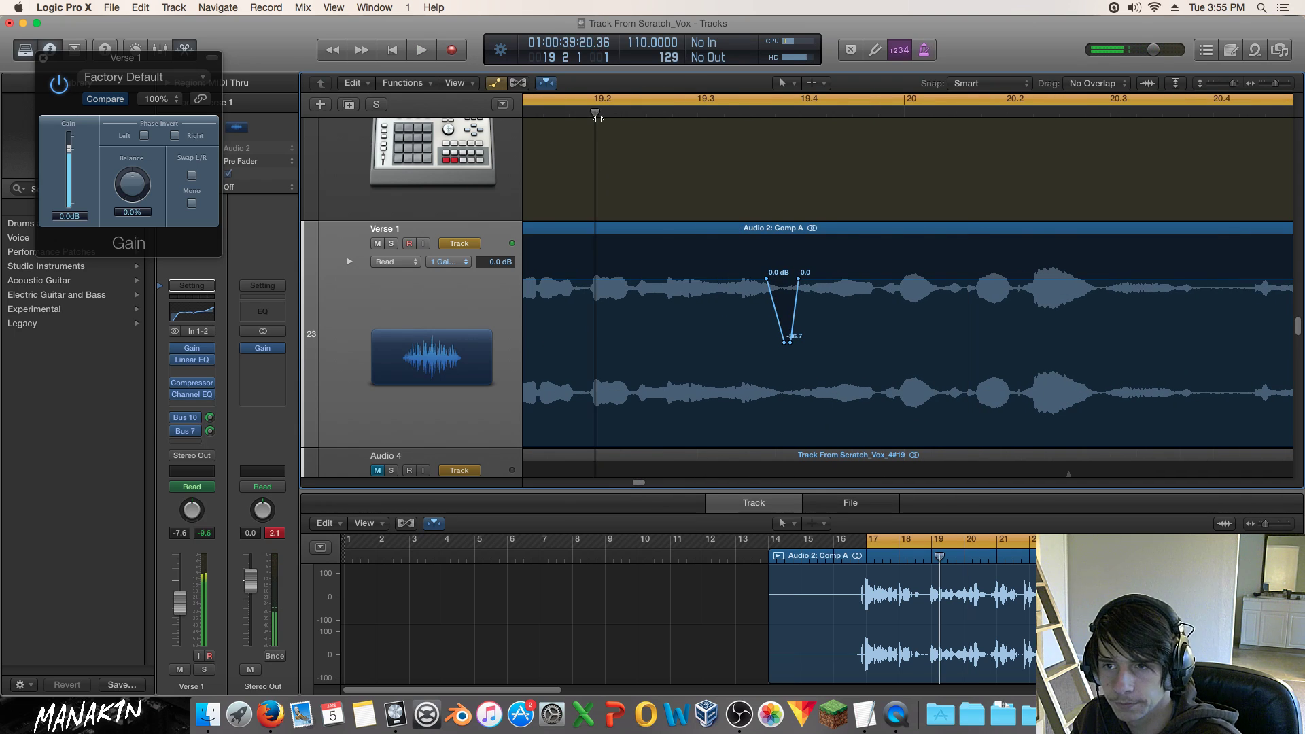
{"action": "key", "text": "space"}
{"action": "key", "text": "space"}
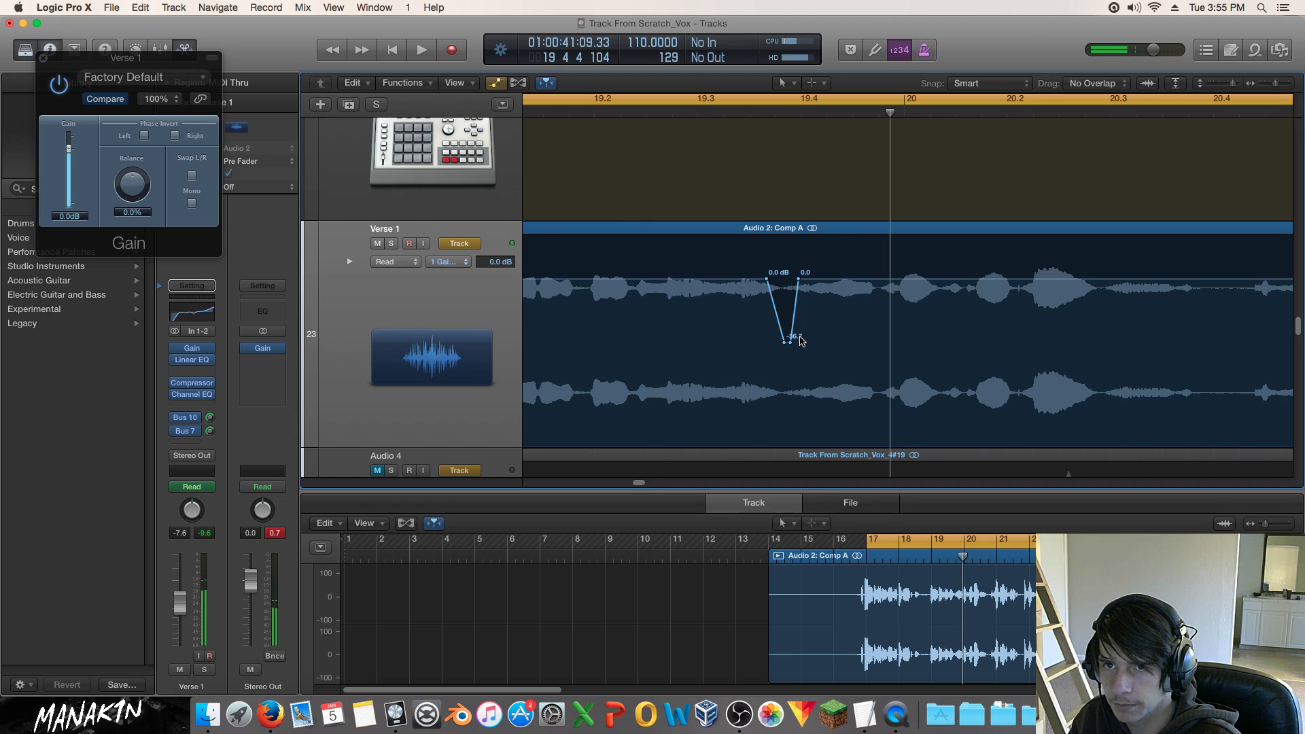
Clear the accidental marquee selection and raise the gain dip's two bottom points to -19.2 dB and -22.6 dB.
{"action": "left_click_drag", "start_coordinate": [800, 342], "coordinate": [775, 340]}
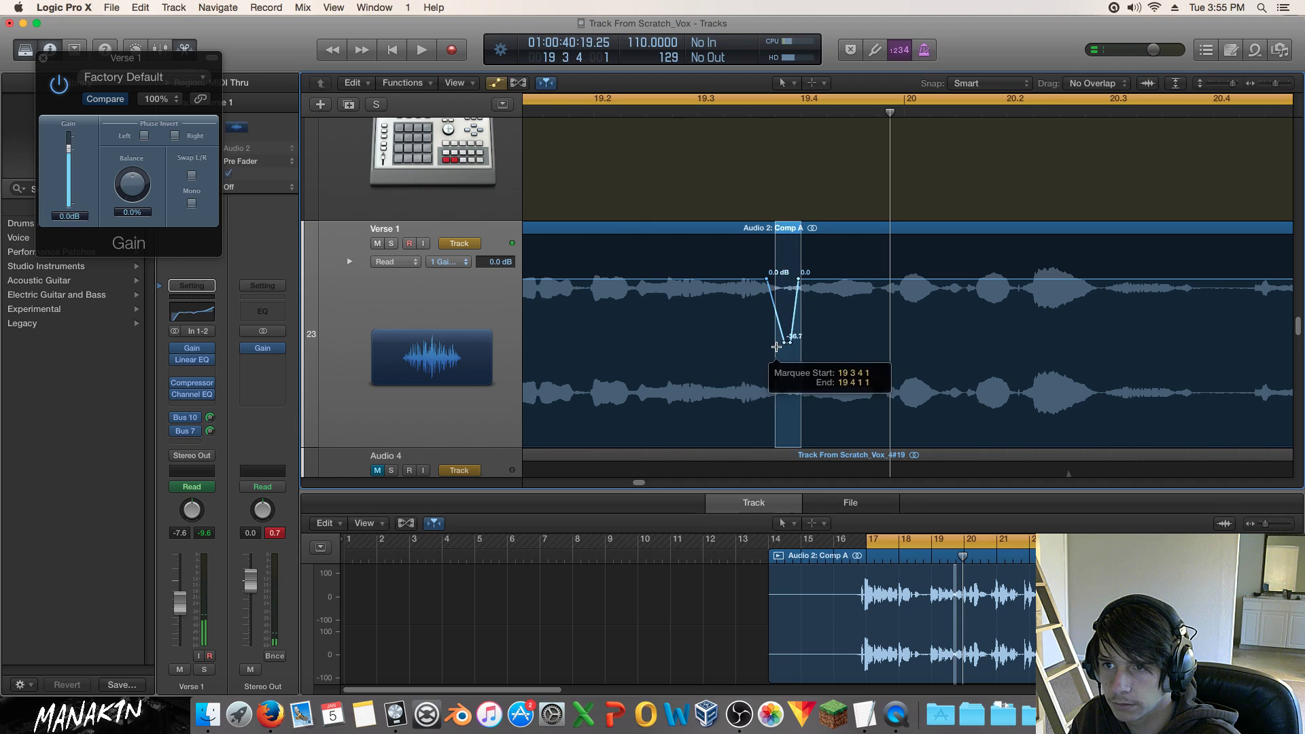
{"action": "left_click", "coordinate": [788, 341]}
{"action": "key", "text": "super+z"}
{"action": "mouse_move", "coordinate": [790, 342]}
{"action": "left_mouse_down"}
{"action": "mouse_move", "coordinate": [790, 318]}
{"action": "mouse_move", "coordinate": [784, 340]}
{"action": "left_mouse_up"}
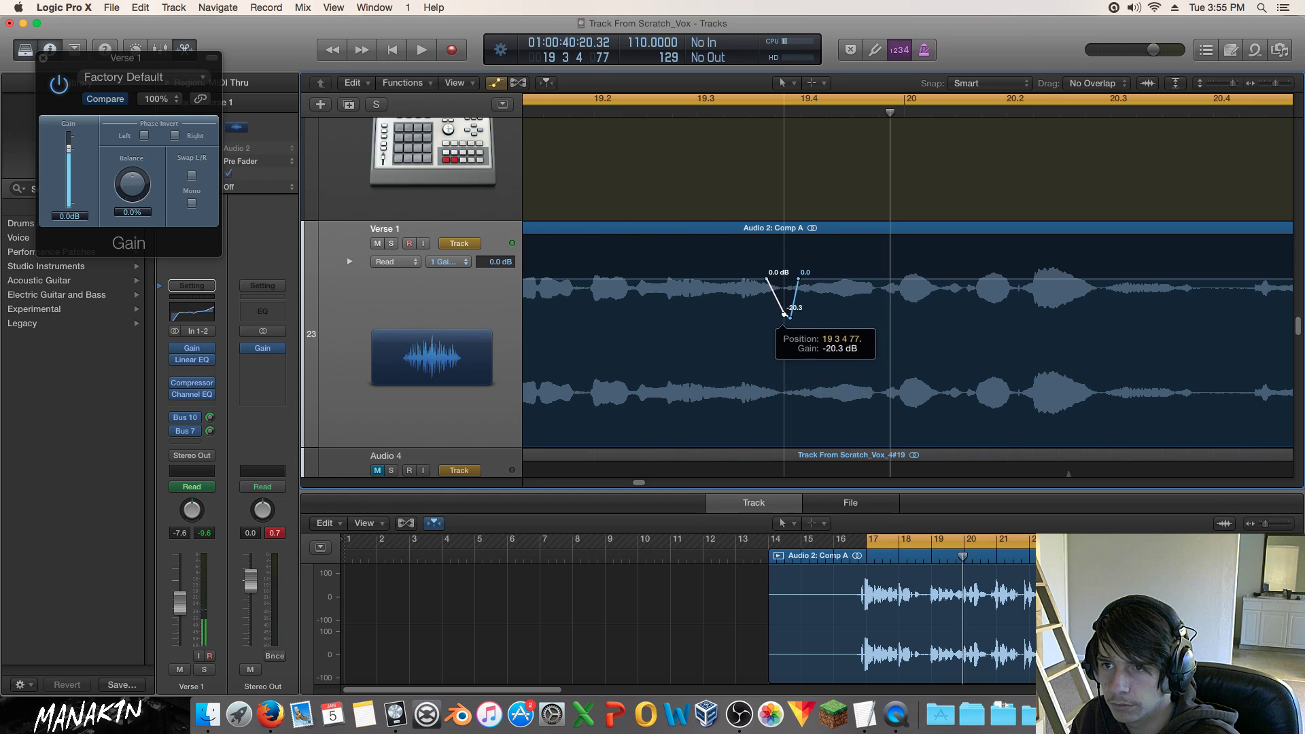
Turn off the cycle range and audition the shallower gain dip from just before it.
{"action": "key", "text": "space"}
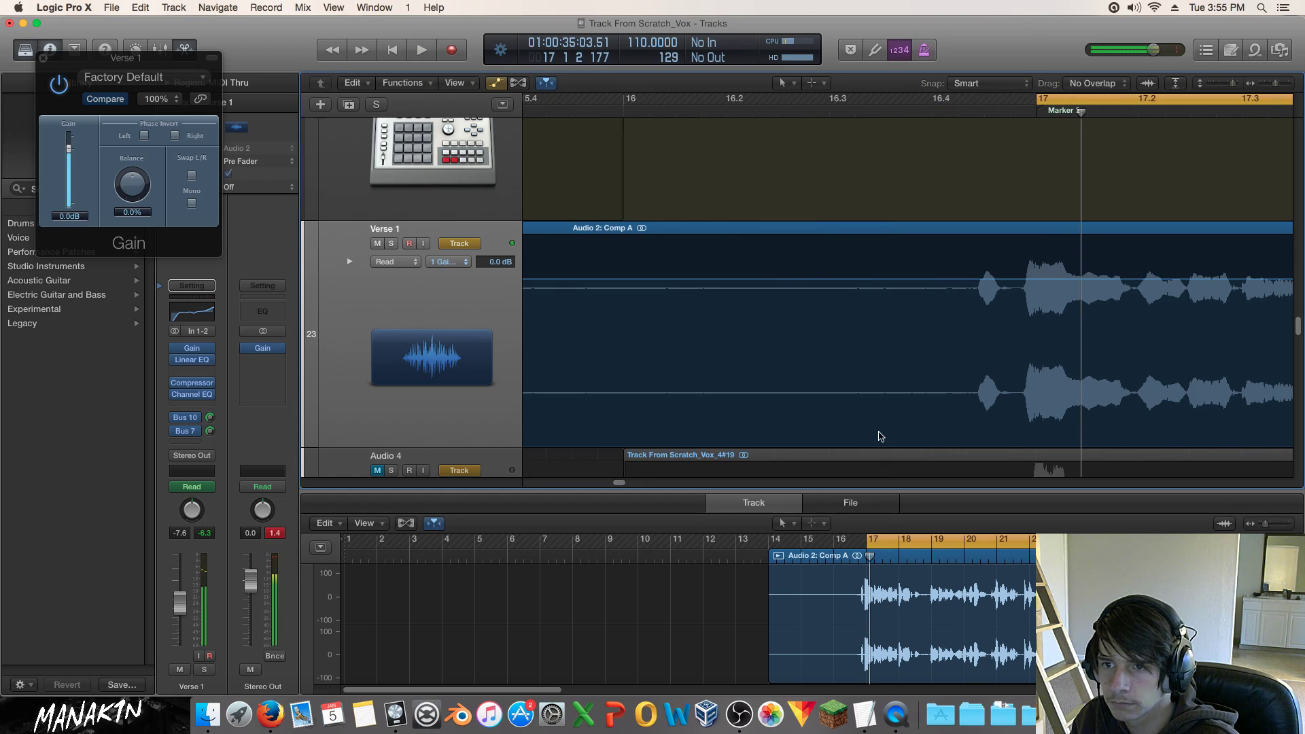
{"action": "scroll", "coordinate": [631, 483], "scroll_direction": "right", "scroll_amount": 5}
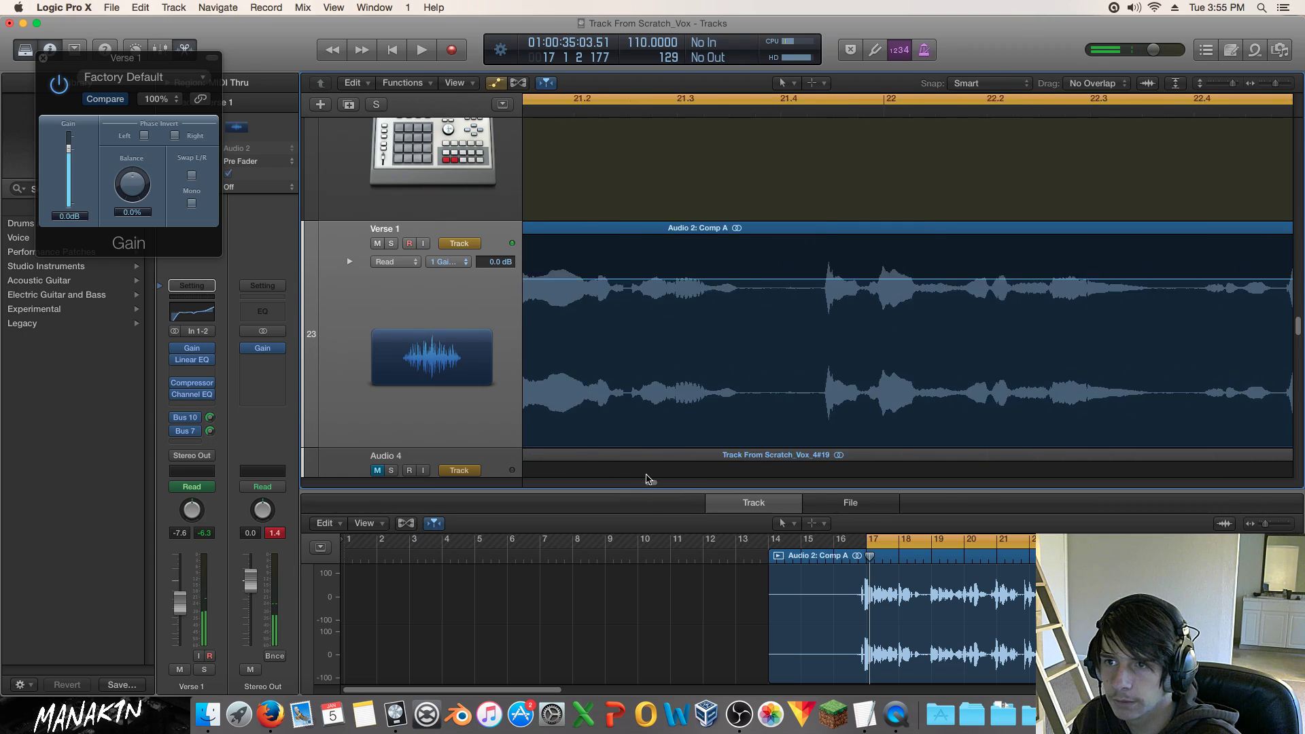
{"action": "left_click", "coordinate": [561, 102]}
{"action": "mouse_move", "coordinate": [550, 116]}
{"action": "left_mouse_down"}
{"action": "mouse_move", "coordinate": [518, 116]}
{"action": "mouse_move", "coordinate": [528, 116]}
{"action": "left_mouse_up"}
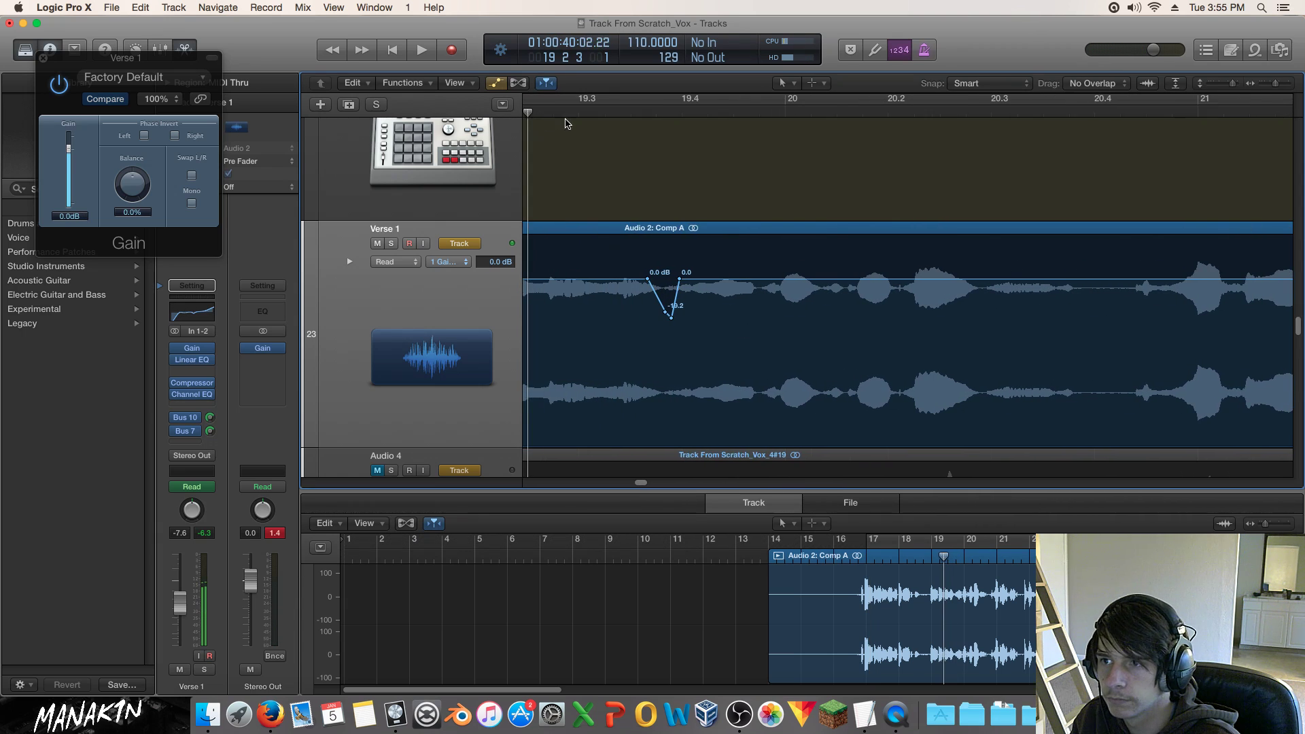
{"action": "key", "text": "space"}
{"action": "left_click", "coordinate": [546, 115]}
{"action": "key", "text": "space"}
{"action": "key", "text": "space"}
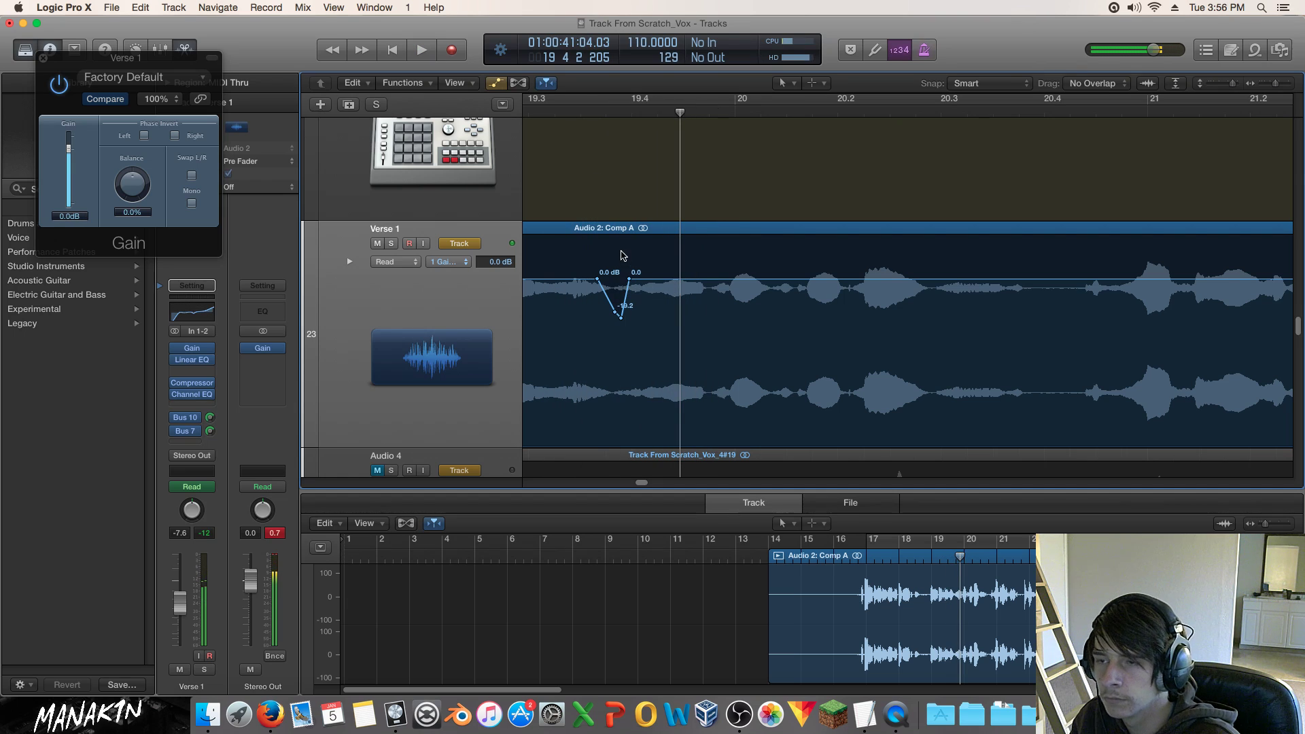
Try splitting the Verse 1 comp region at position 19 3 4 81 inside the gain dip.
{"action": "left_click", "coordinate": [606, 111]}
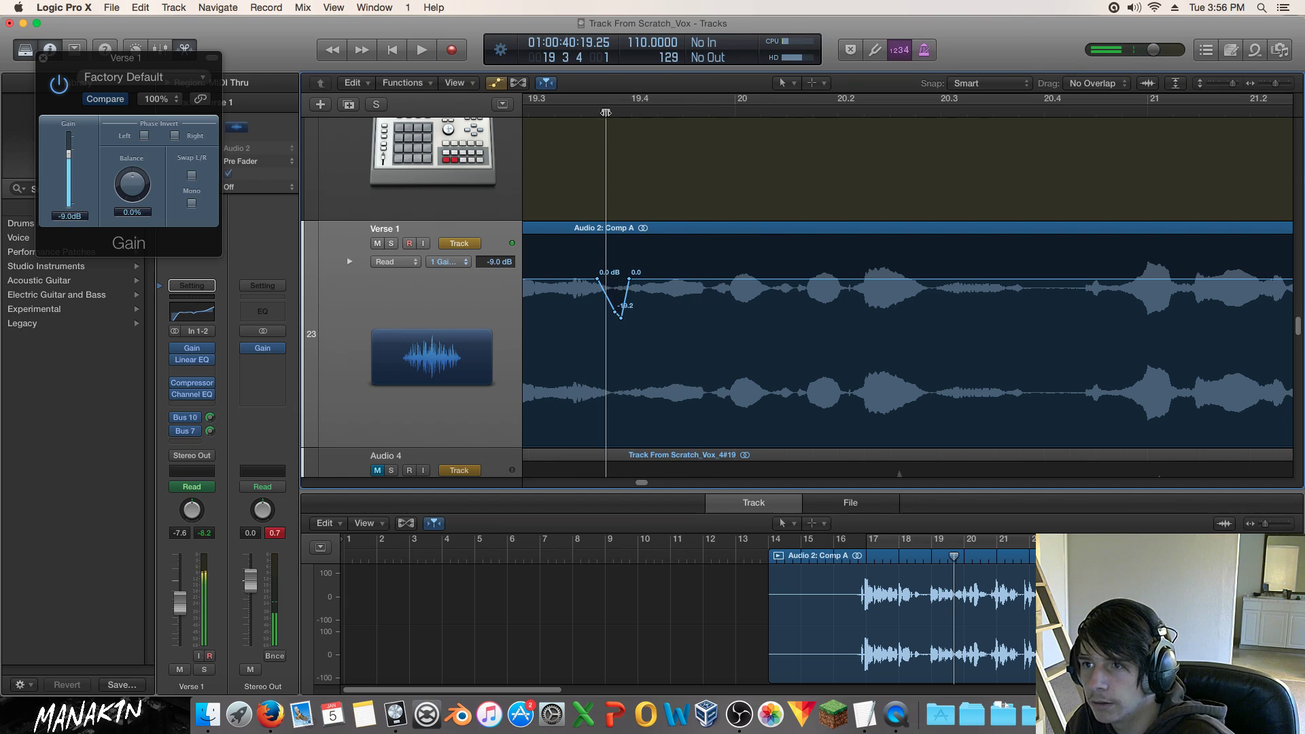
{"action": "left_click_drag", "start_coordinate": [607, 113], "coordinate": [614, 112]}
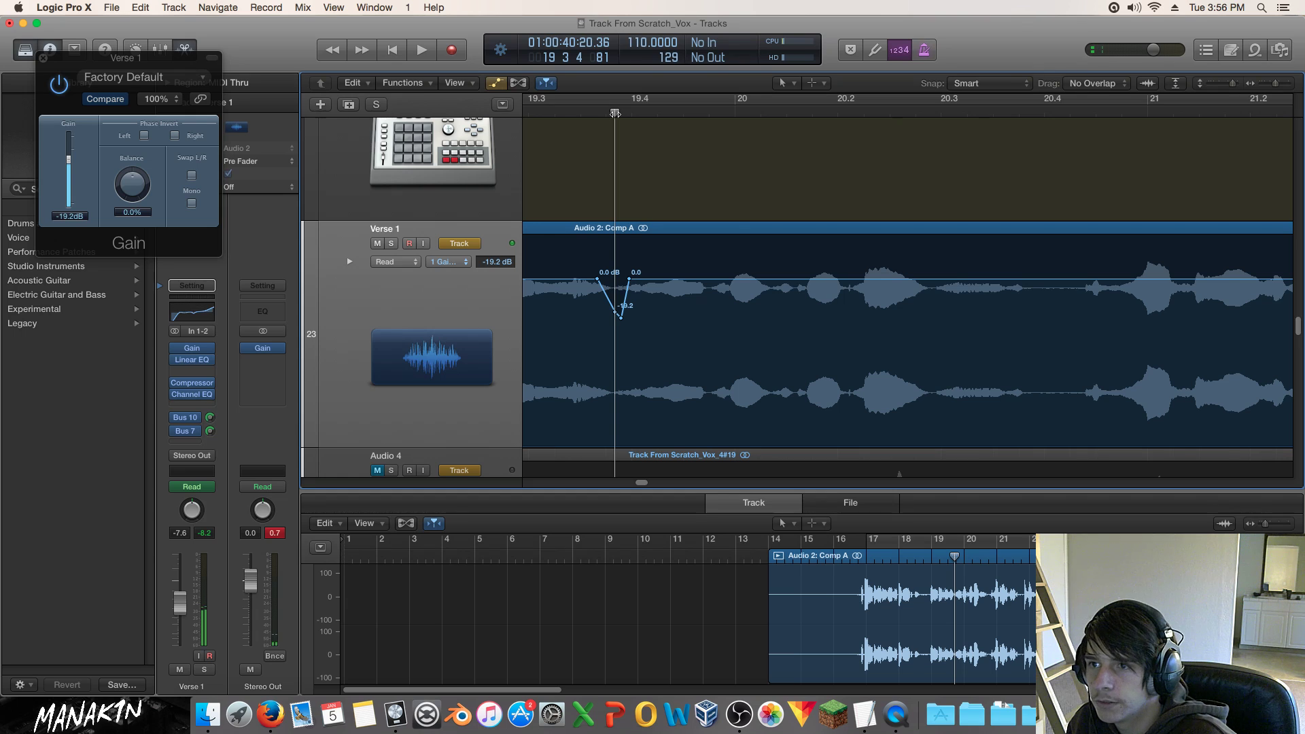
{"action": "right_click", "coordinate": [641, 229]}
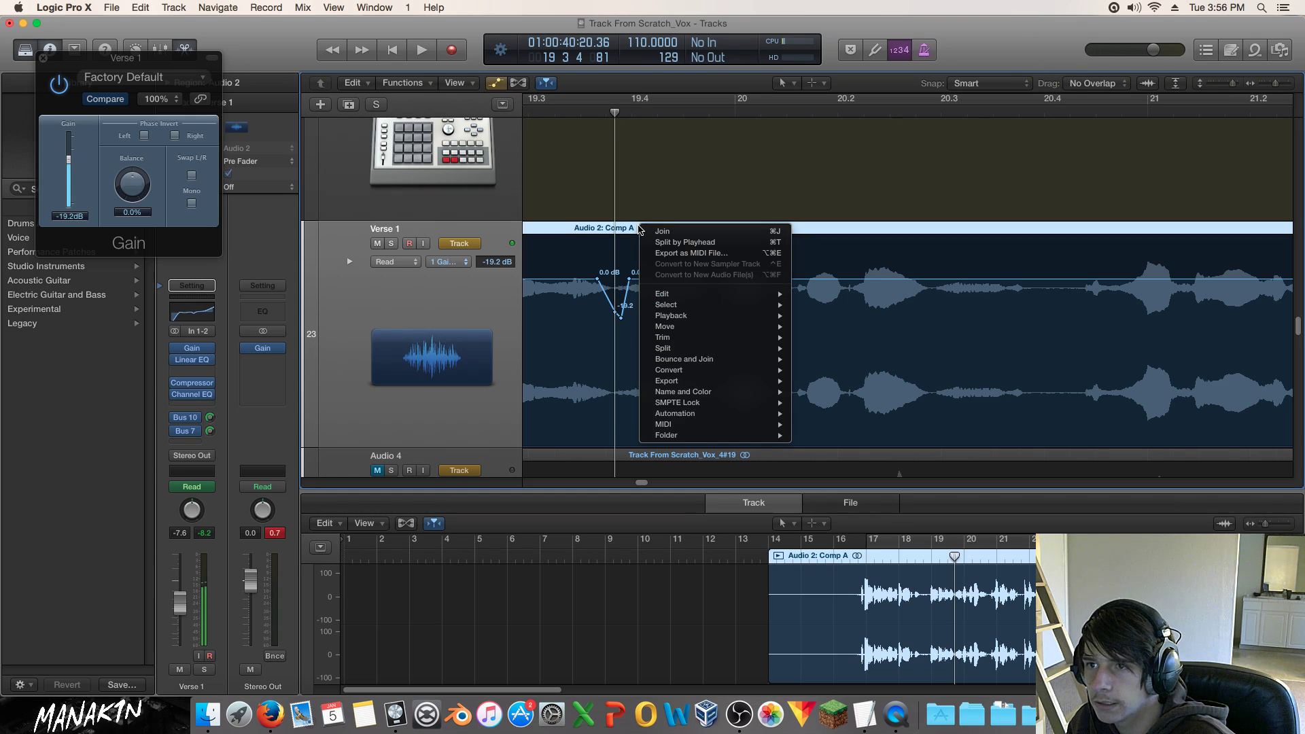
{"action": "left_click", "coordinate": [656, 243]}
{"action": "left_click_drag", "start_coordinate": [618, 230], "coordinate": [617, 230]}
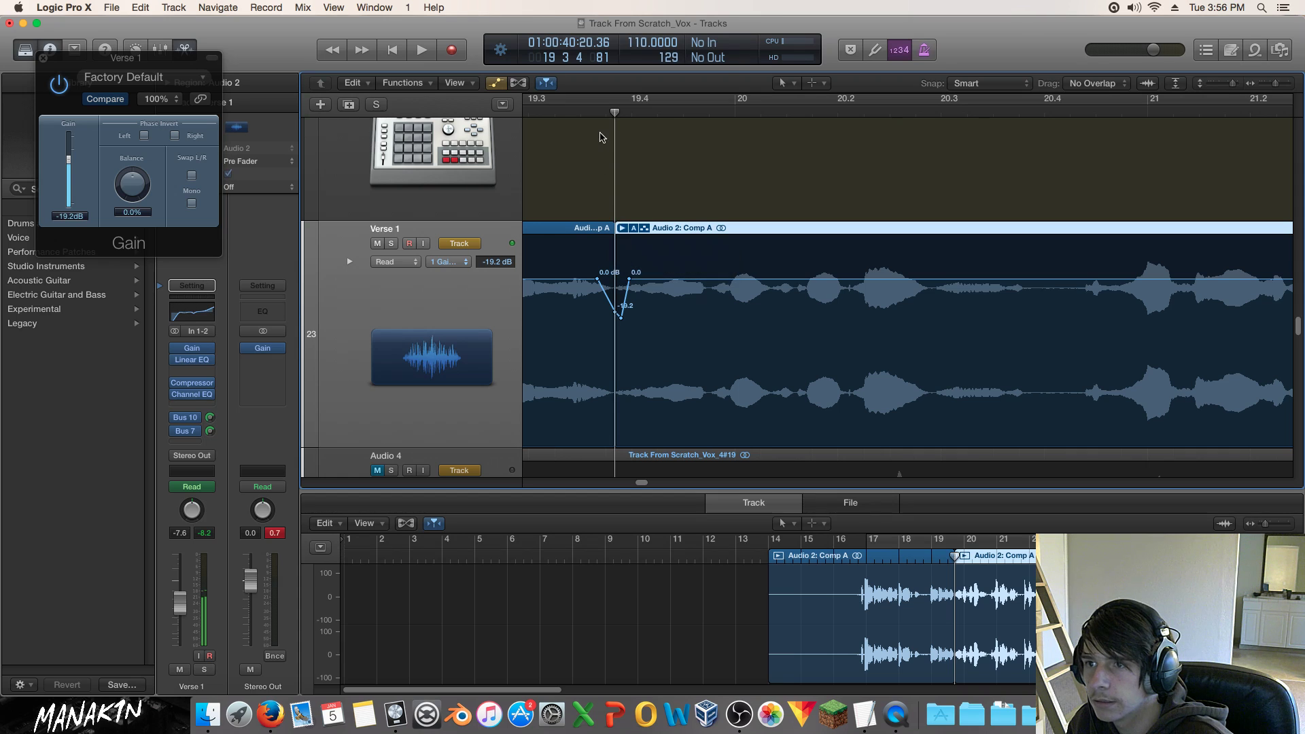
Hide the automation and try to start the region after the split slightly later without moving the track automation.
{"action": "left_click_drag", "start_coordinate": [620, 232], "coordinate": [620, 234]}
{"action": "key", "text": "a"}
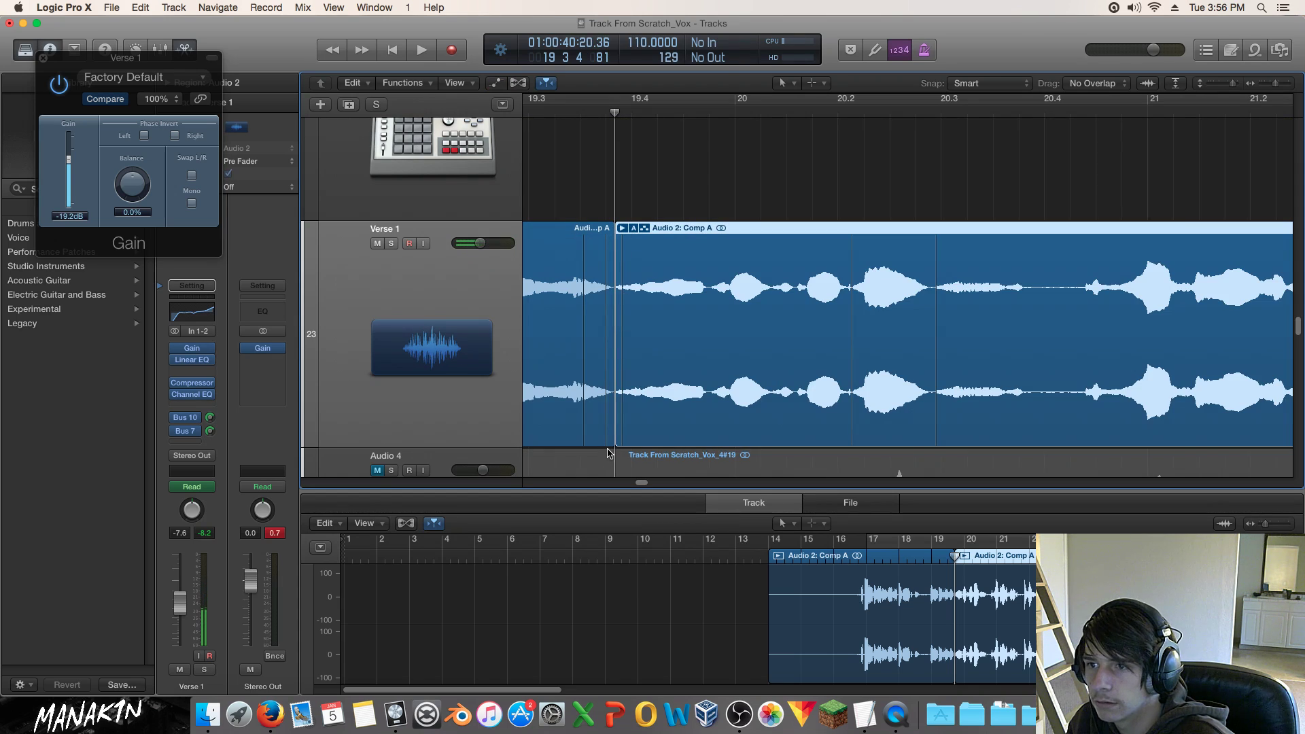
{"action": "left_click_drag", "start_coordinate": [619, 439], "coordinate": [620, 438]}
{"action": "left_click_drag", "start_coordinate": [621, 234], "coordinate": [624, 232]}
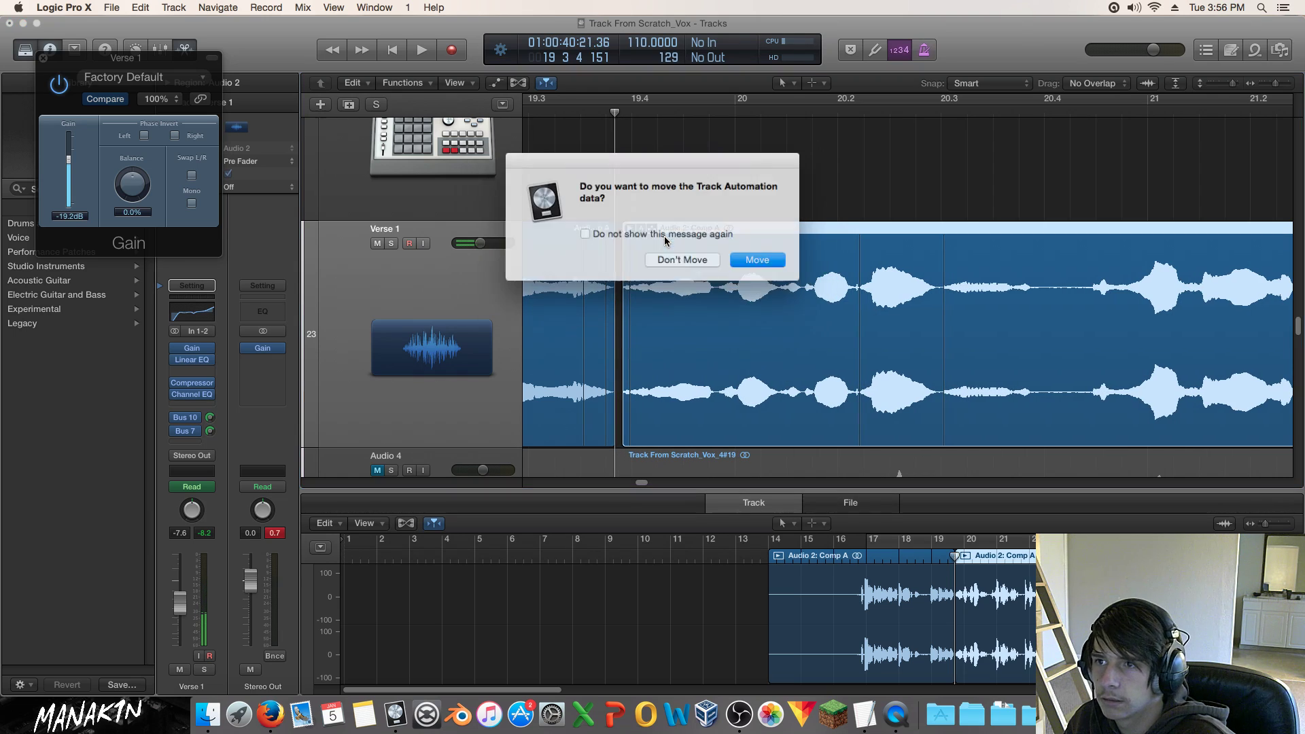
{"action": "left_click", "coordinate": [679, 259]}
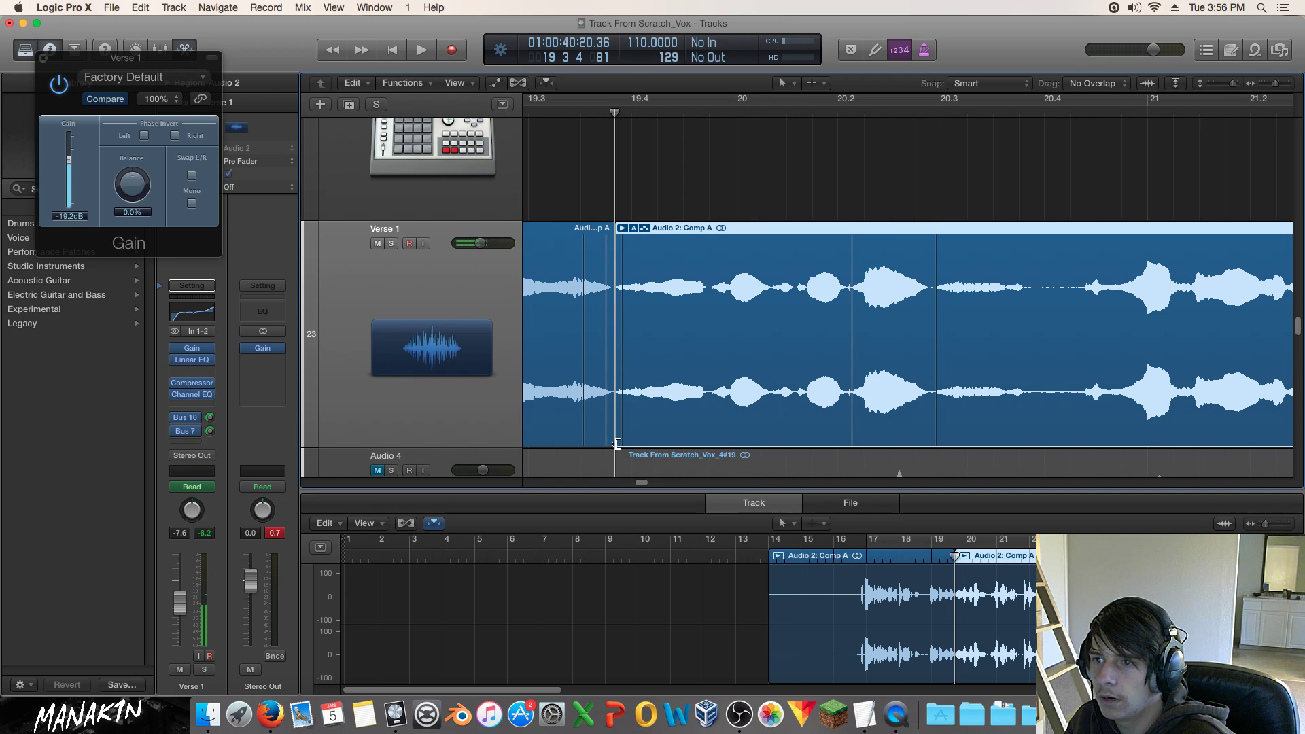
{"action": "left_click_drag", "start_coordinate": [634, 445], "coordinate": [625, 444]}
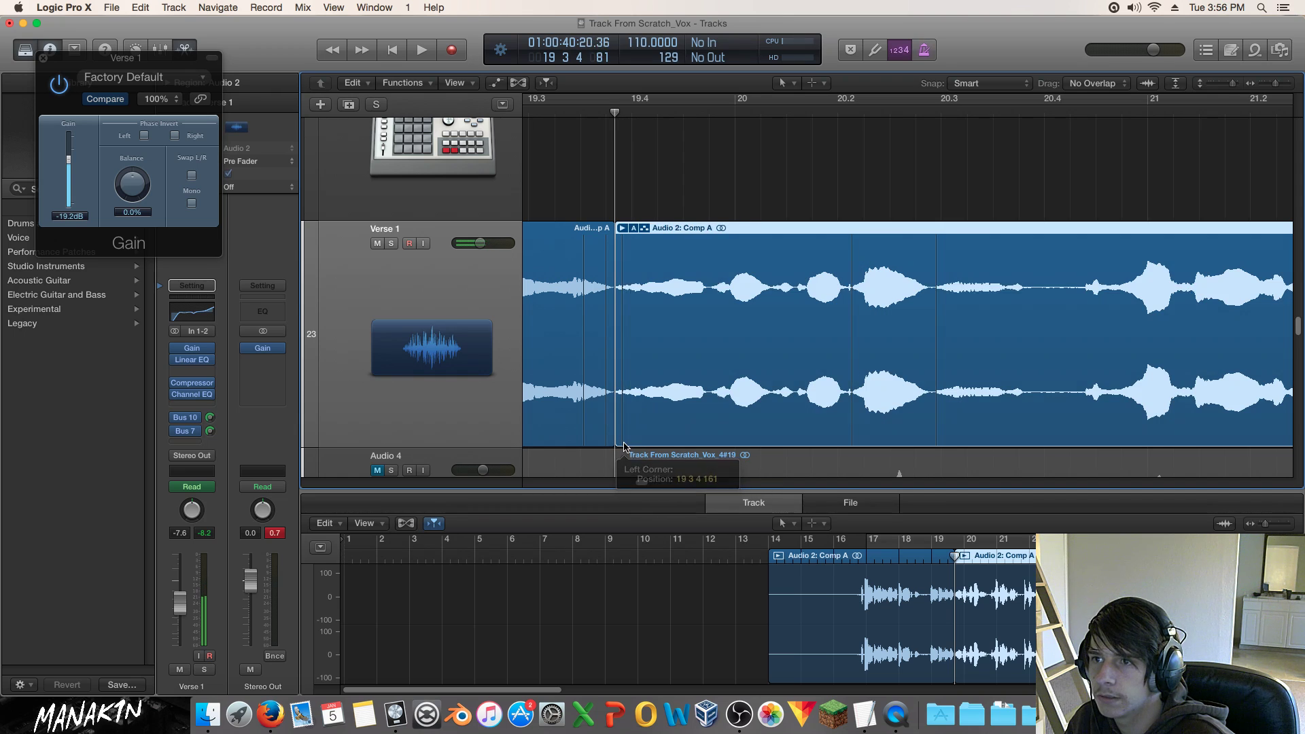
Try splitting the region again at 19 3 4 161 and deleting the selection without erasing automation, and undo the deletion and splits.
{"action": "left_click_drag", "start_coordinate": [615, 111], "coordinate": [623, 114]}
{"action": "right_click", "coordinate": [641, 242]}
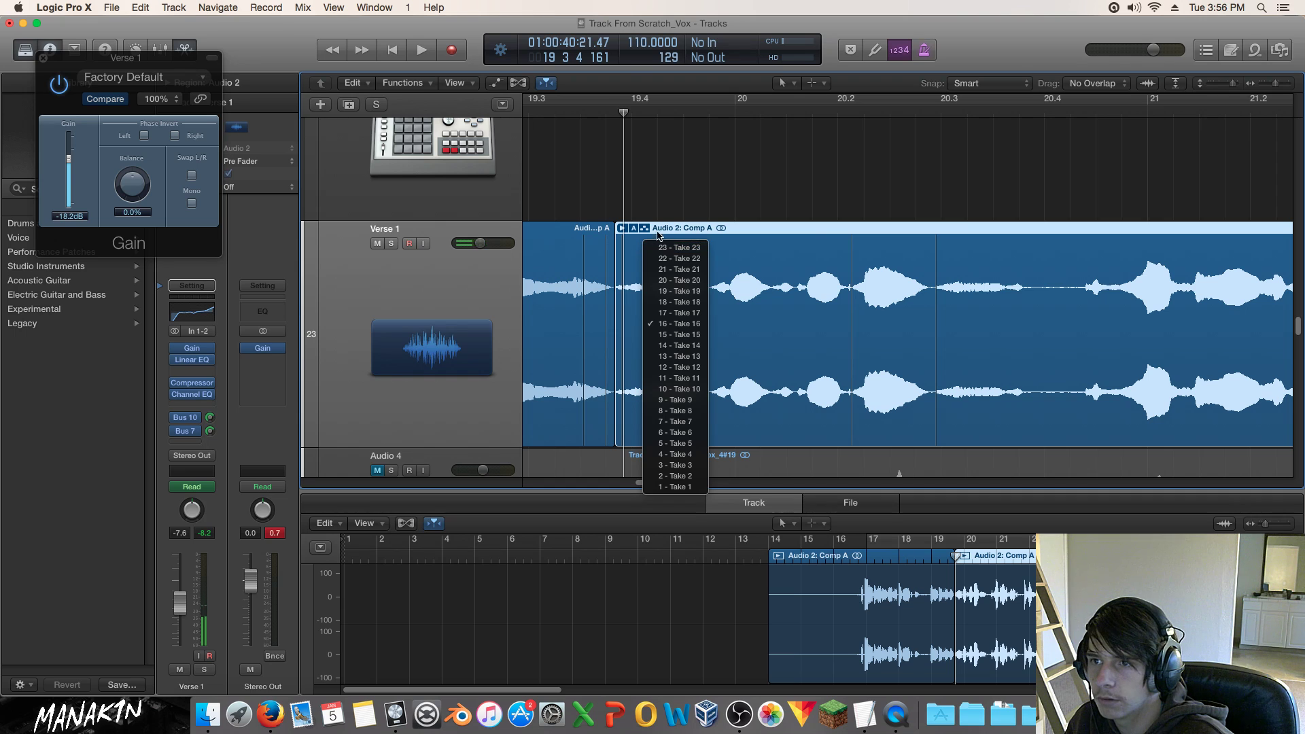
{"action": "right_click", "coordinate": [659, 227]}
{"action": "left_click", "coordinate": [685, 245]}
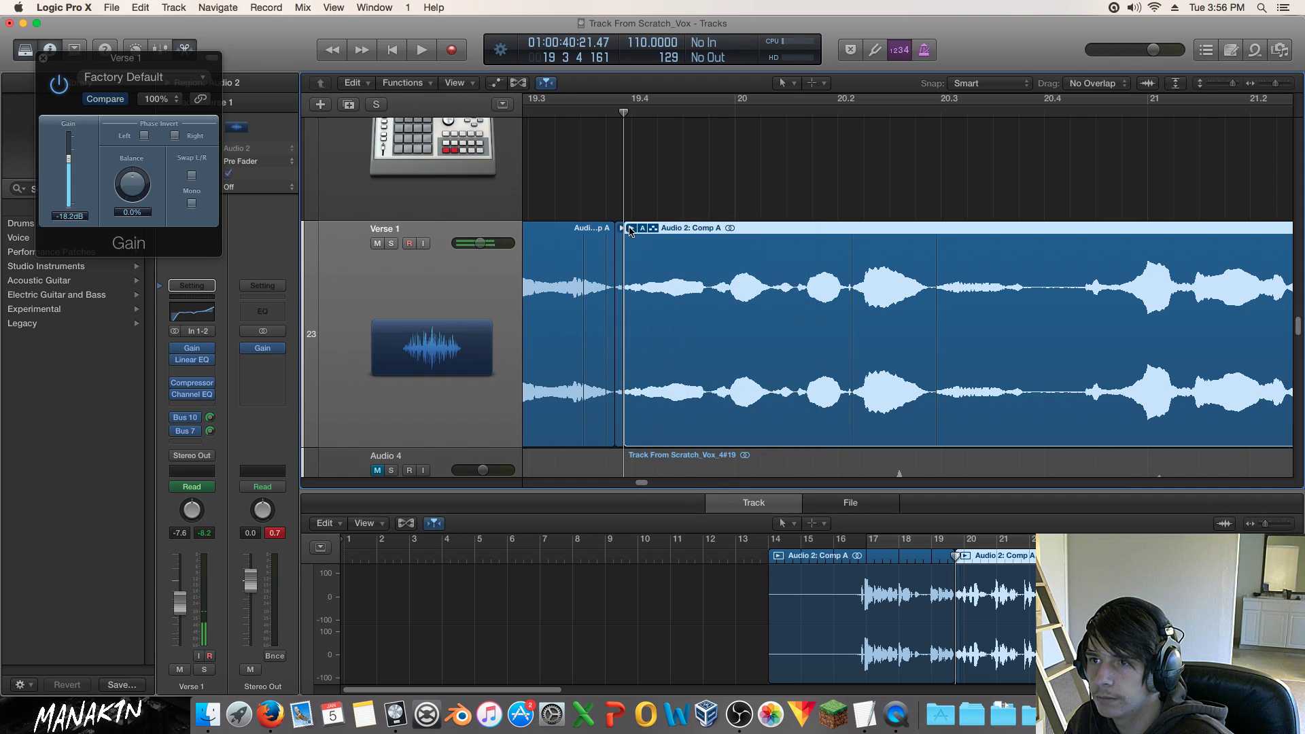
{"action": "key", "text": "Delete"}
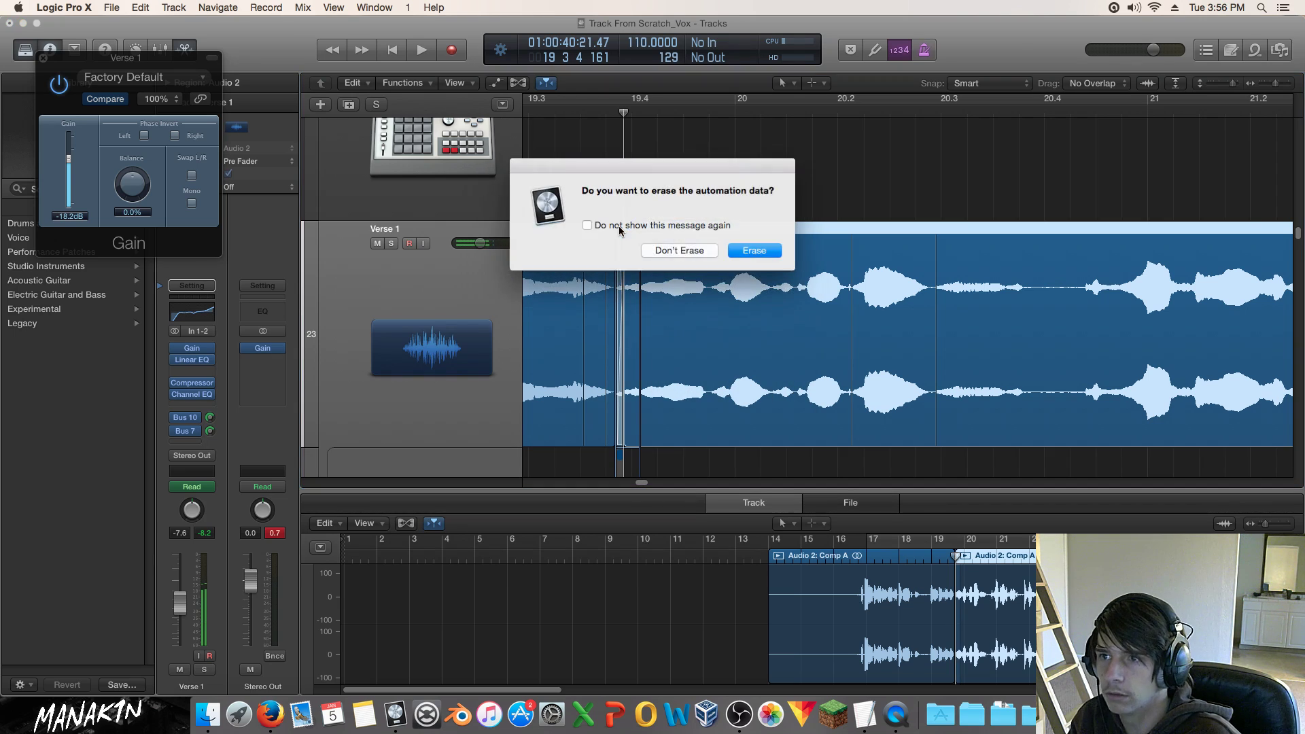
{"action": "left_click", "coordinate": [658, 250]}
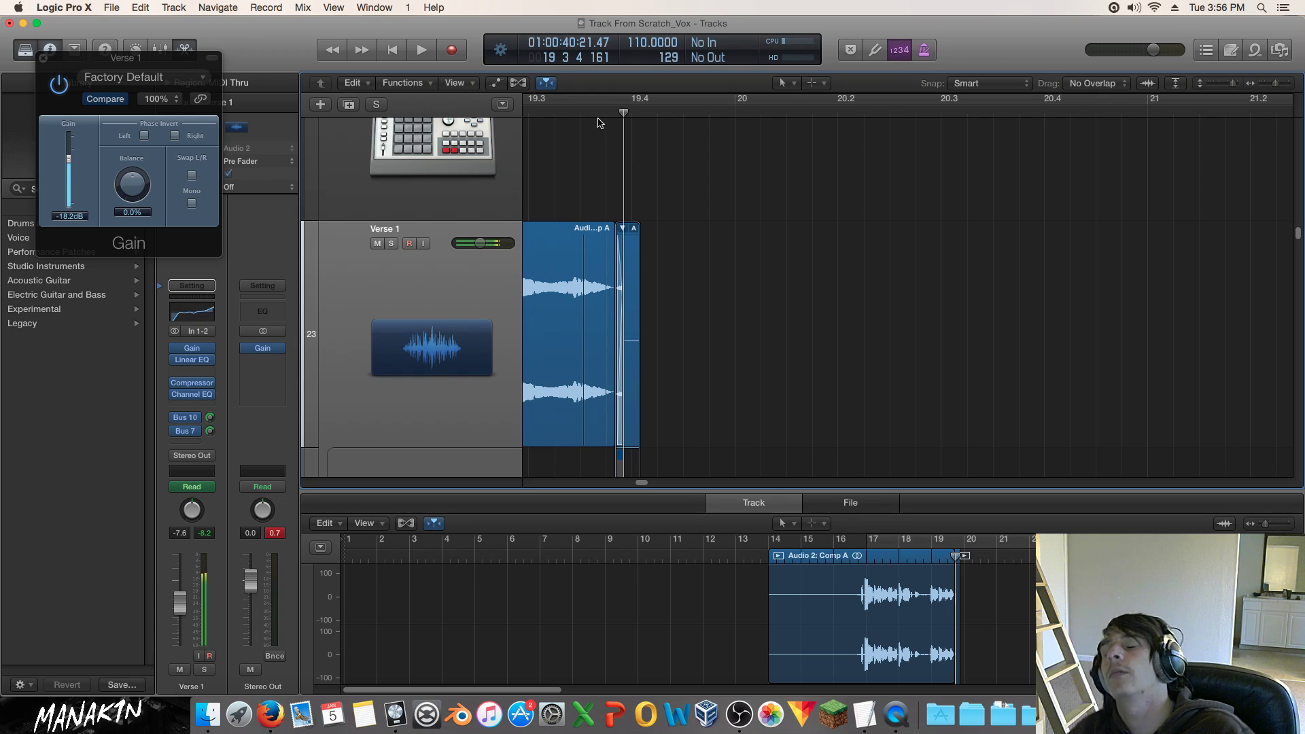
{"action": "key", "text": "super+z"}
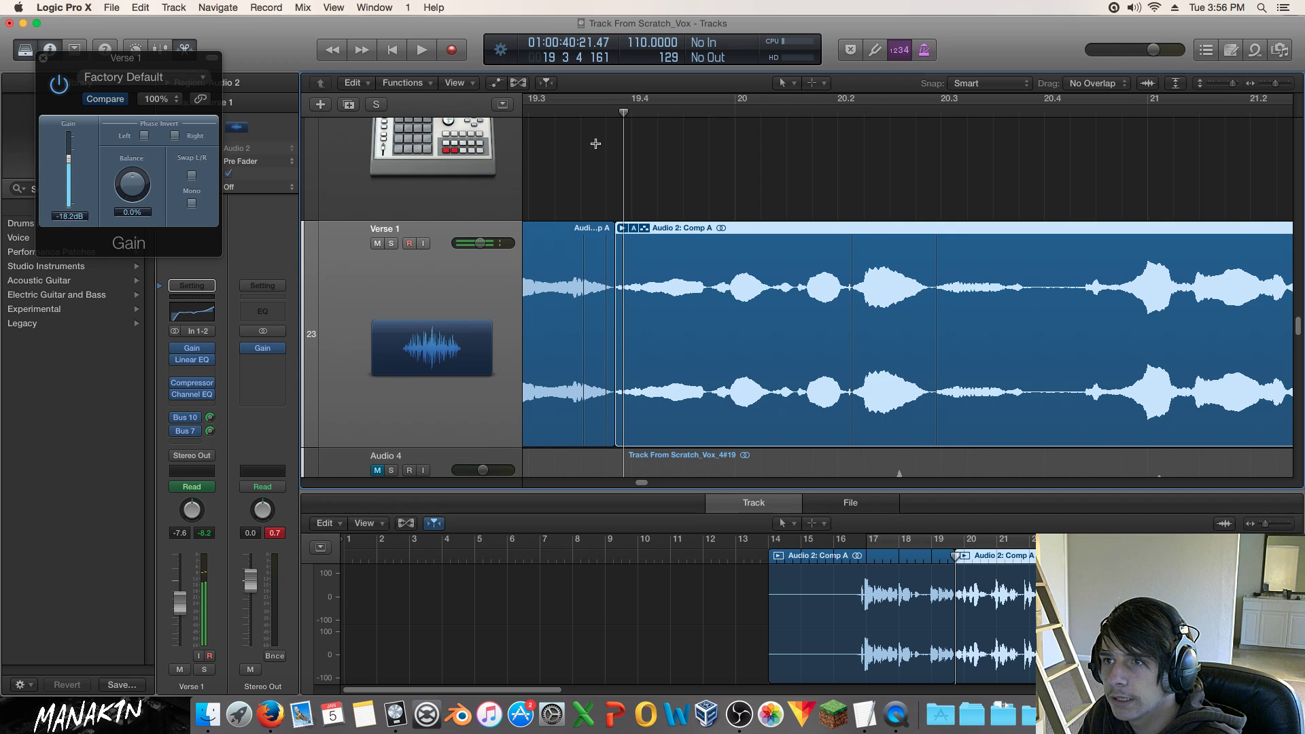
{"action": "key", "text": "super+z"}
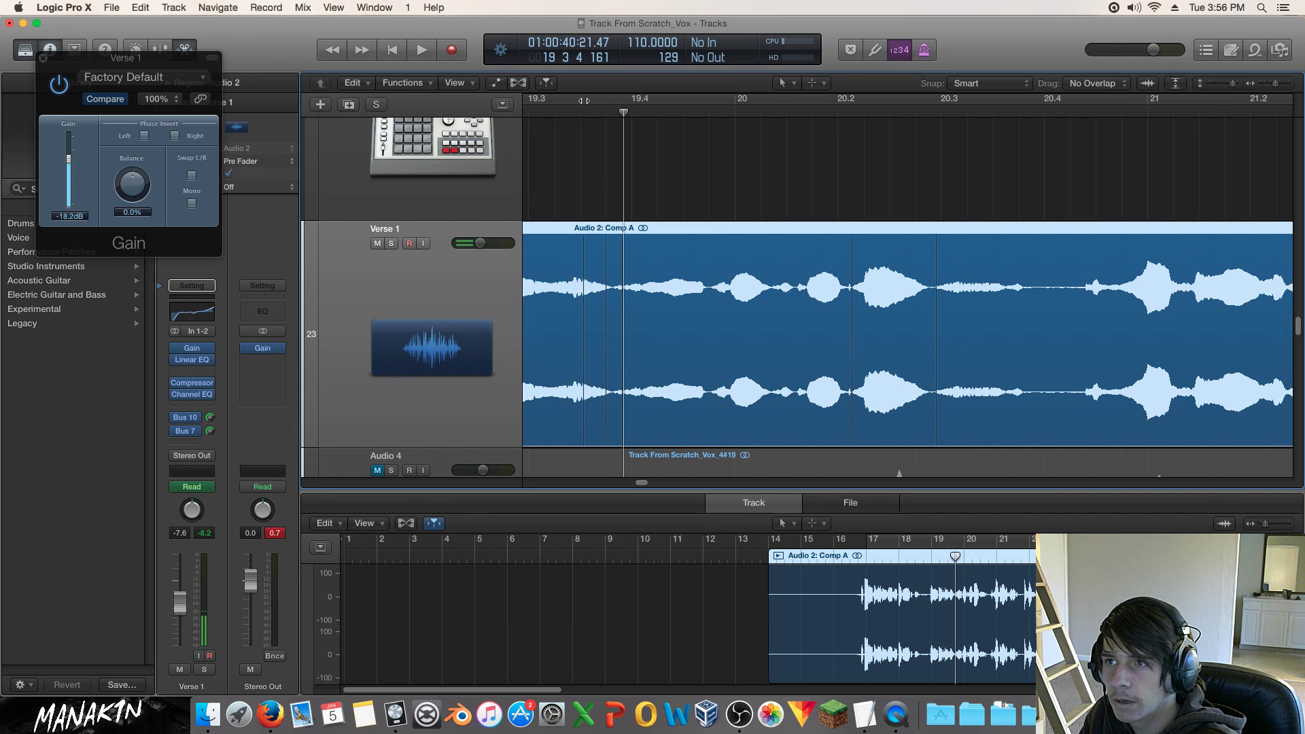
Show the track automation again and audition the transition through the gain dip from just after 19.3.
{"action": "key", "text": "a"}
{"action": "key", "text": "space"}
{"action": "key", "text": "space"}
{"action": "left_click", "coordinate": [542, 110]}
{"action": "key", "text": "space"}
{"action": "key", "text": "space"}
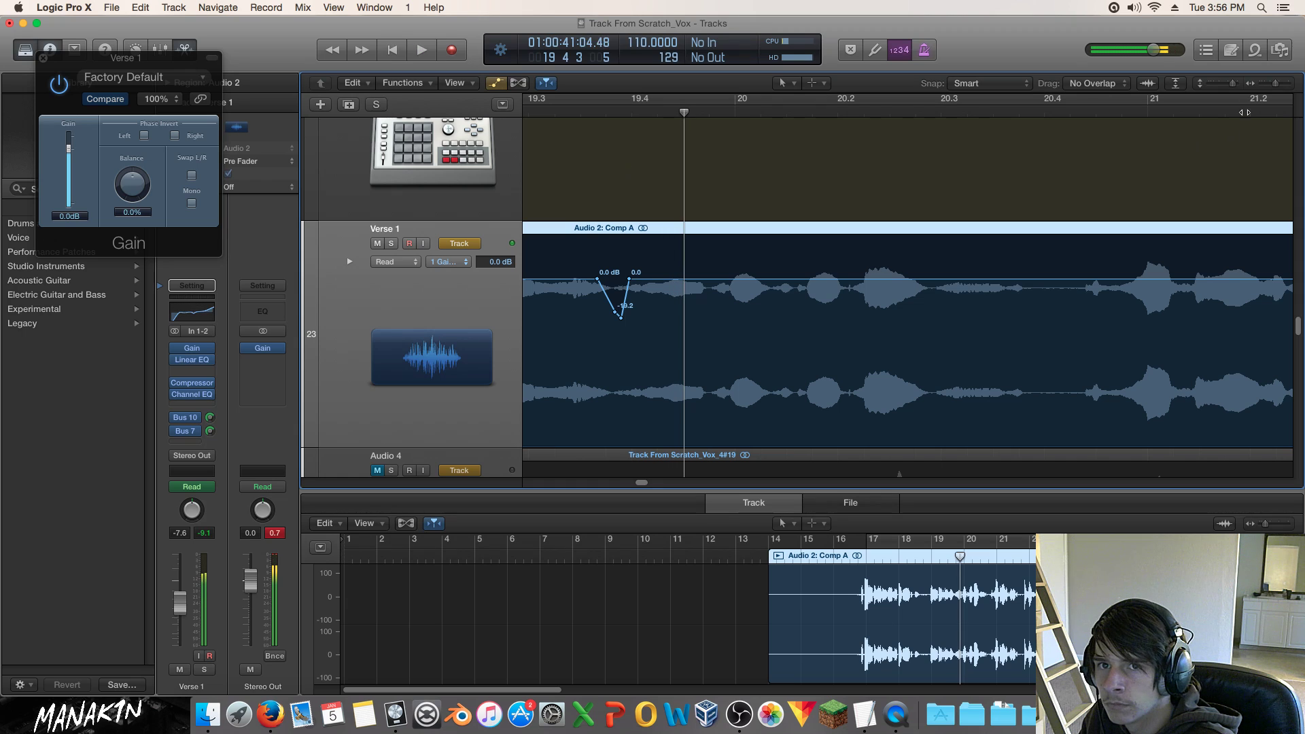
{"action": "left_click_drag", "start_coordinate": [1270, 84], "coordinate": [1278, 83]}
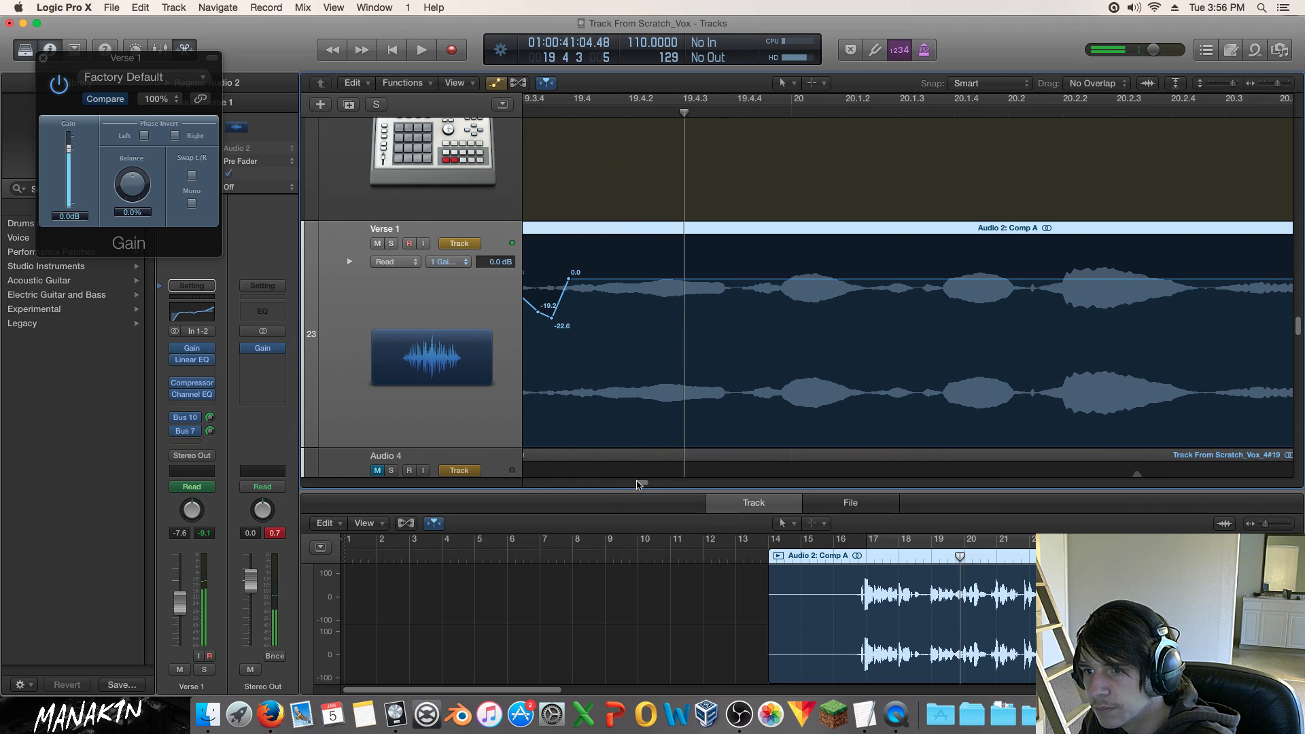
{"action": "scroll", "coordinate": [635, 482], "scroll_direction": "left", "scroll_amount": 5}
{"action": "scroll", "coordinate": [638, 482], "scroll_direction": "right", "scroll_amount": 5}
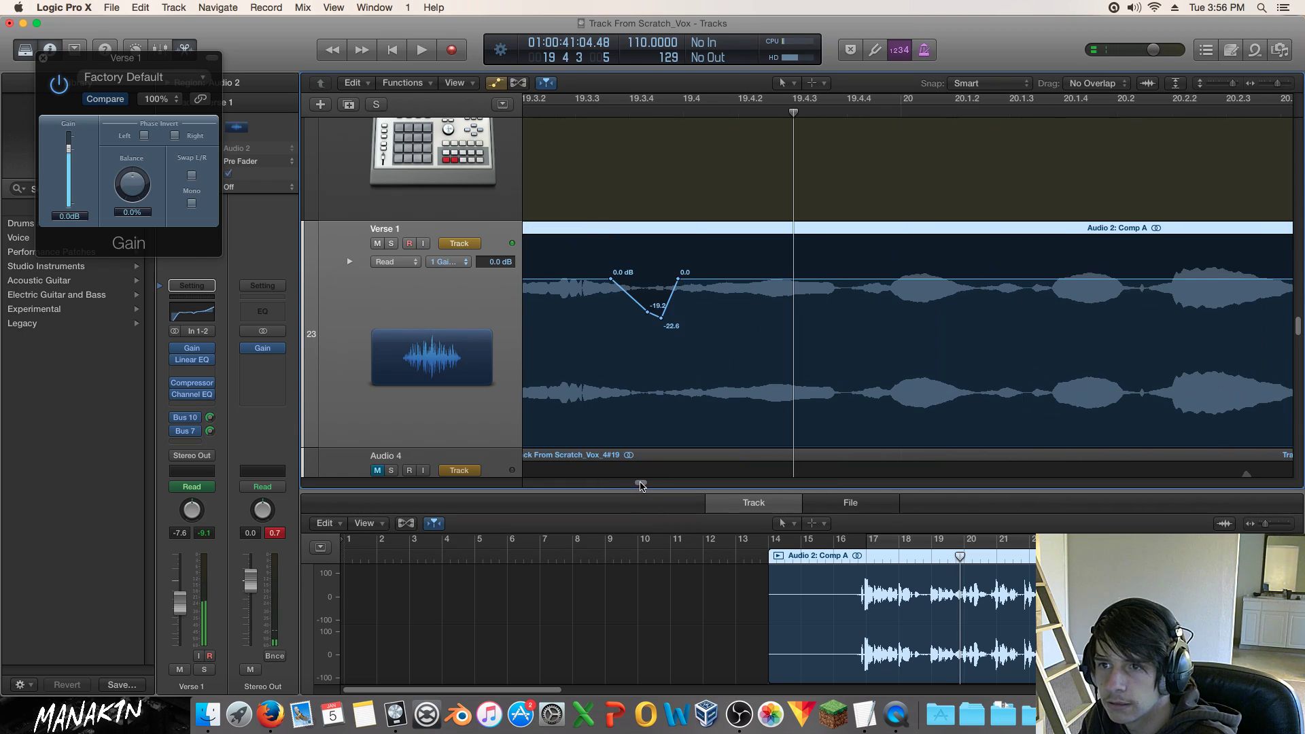
Lower the gain dip's lowest point to -34.8 dB and bend its falling side into a curve with the Automation Curve Tool.
{"action": "left_click_drag", "start_coordinate": [654, 320], "coordinate": [654, 339]}
{"action": "key", "text": "space"}
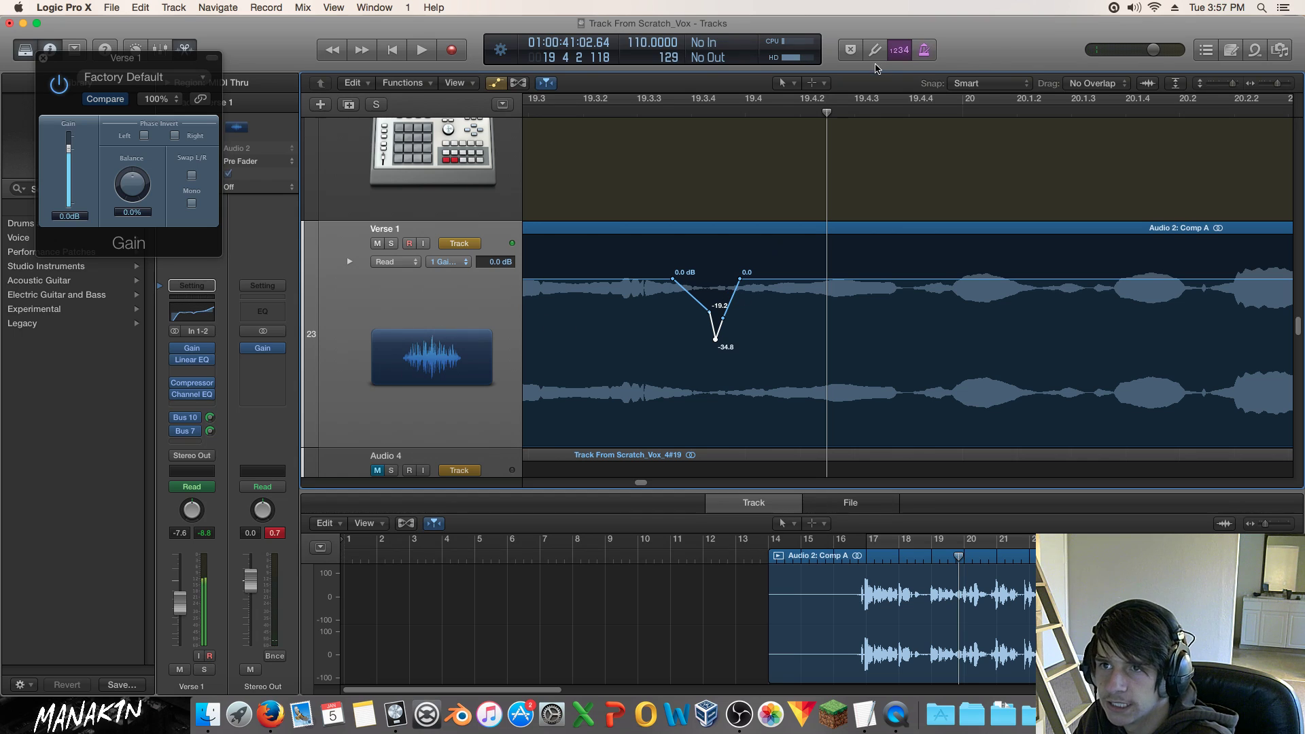
{"action": "left_click", "coordinate": [808, 84]}
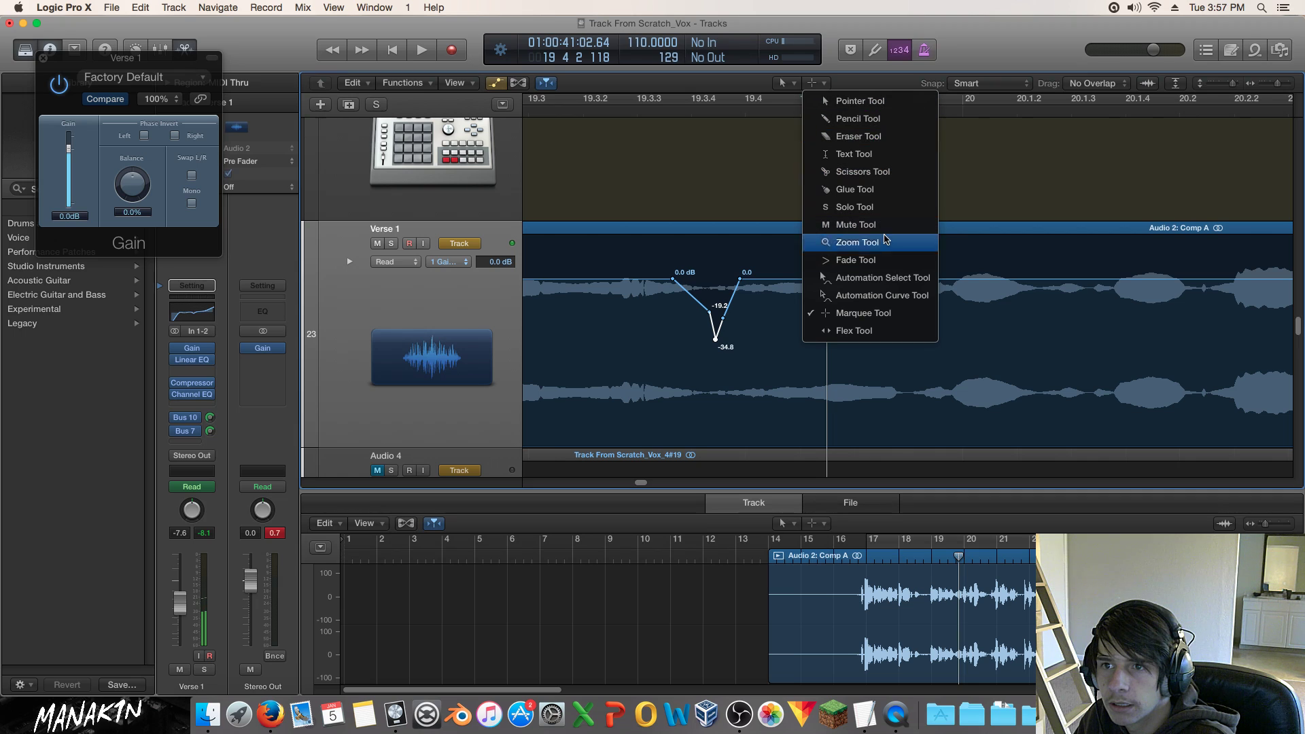
{"action": "left_click", "coordinate": [917, 299]}
{"action": "left_click", "coordinate": [709, 312]}
{"action": "mouse_move", "coordinate": [695, 312]}
{"action": "left_mouse_down"}
{"action": "mouse_move", "coordinate": [704, 299]}
{"action": "mouse_move", "coordinate": [689, 315]}
{"action": "left_mouse_up"}
{"action": "left_click", "coordinate": [721, 319]}
Audition the transition through the curved gain dip twice, starting just after 19.3.
{"action": "left_click", "coordinate": [583, 111]}
{"action": "key", "text": "space"}
{"action": "key", "text": "space"}
{"action": "left_click", "coordinate": [547, 111]}
{"action": "key", "text": "space"}
{"action": "key", "text": "space"}
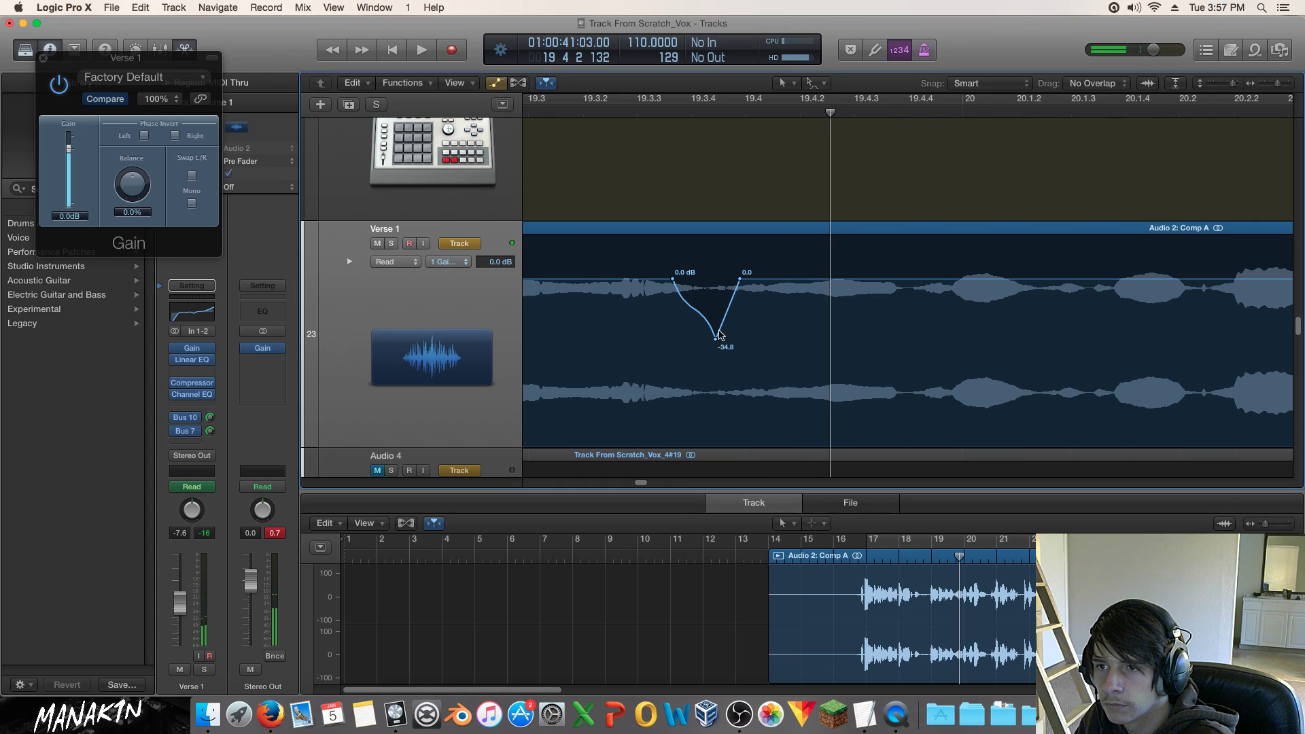
Widen the bottom of the gain dip by pulling down its rising side, and audition the transition.
{"action": "left_click_drag", "start_coordinate": [727, 318], "coordinate": [726, 337]}
{"action": "left_click", "coordinate": [576, 111]}
{"action": "key", "text": "space"}
{"action": "key", "text": "space"}
Lower the flat bottom of the gain dip to -96.0 dB and audition the transition from just after 19.3.
{"action": "left_click_drag", "start_coordinate": [726, 339], "coordinate": [716, 446]}
{"action": "left_click", "coordinate": [576, 102]}
{"action": "key", "text": "space"}
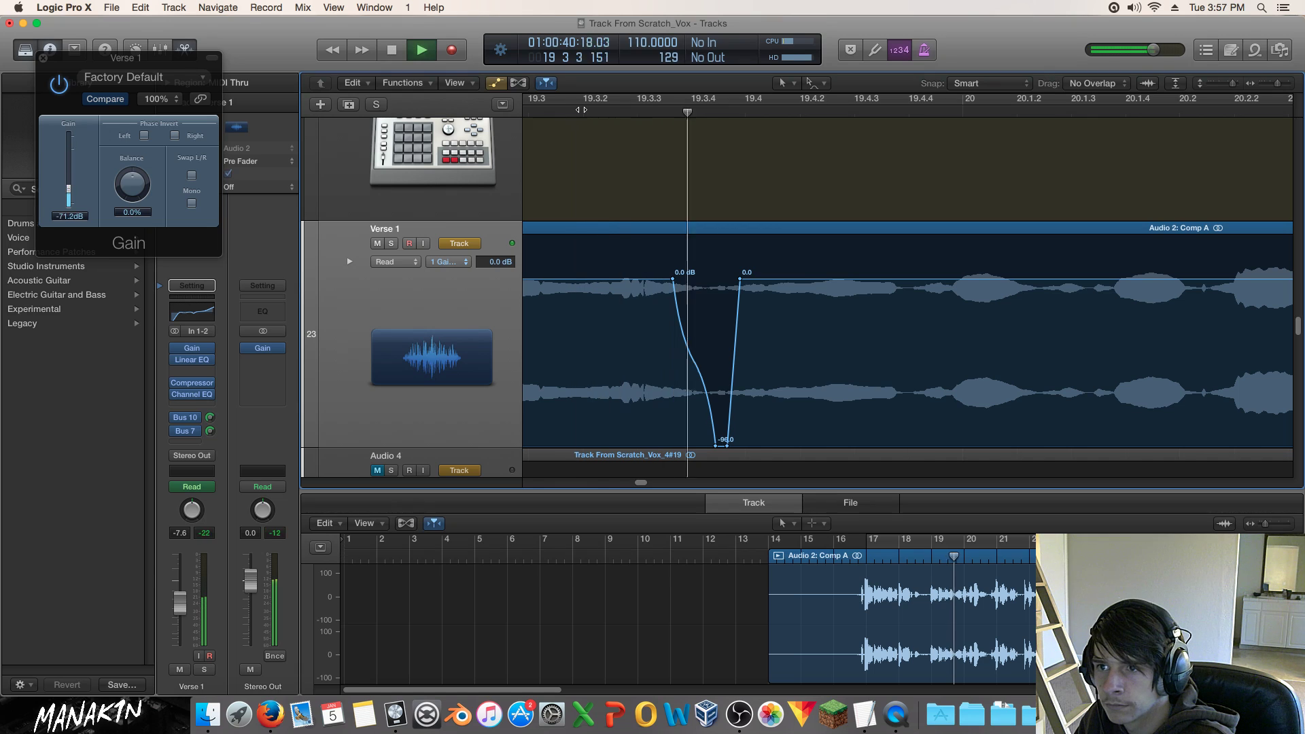
{"action": "key", "text": "space"}
{"action": "left_click", "coordinate": [557, 103]}
{"action": "key", "text": "space"}
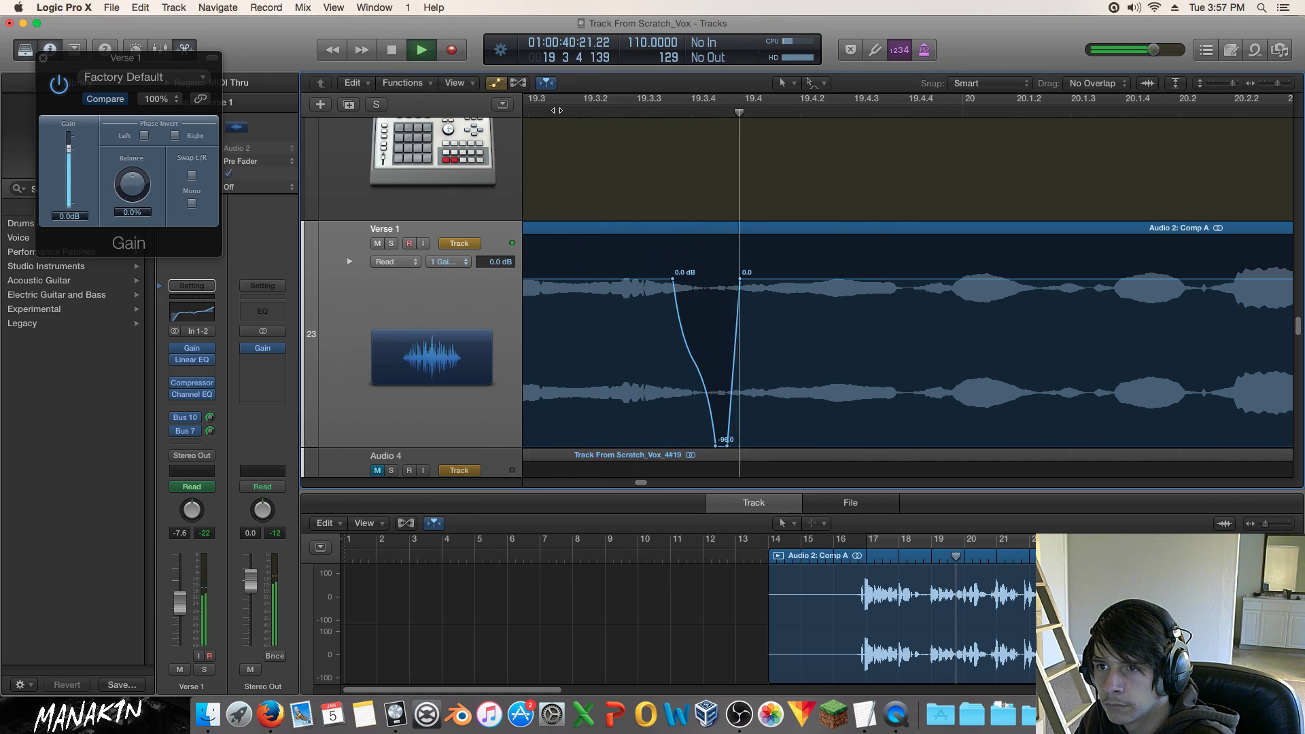
{"action": "left_click", "coordinate": [645, 114]}
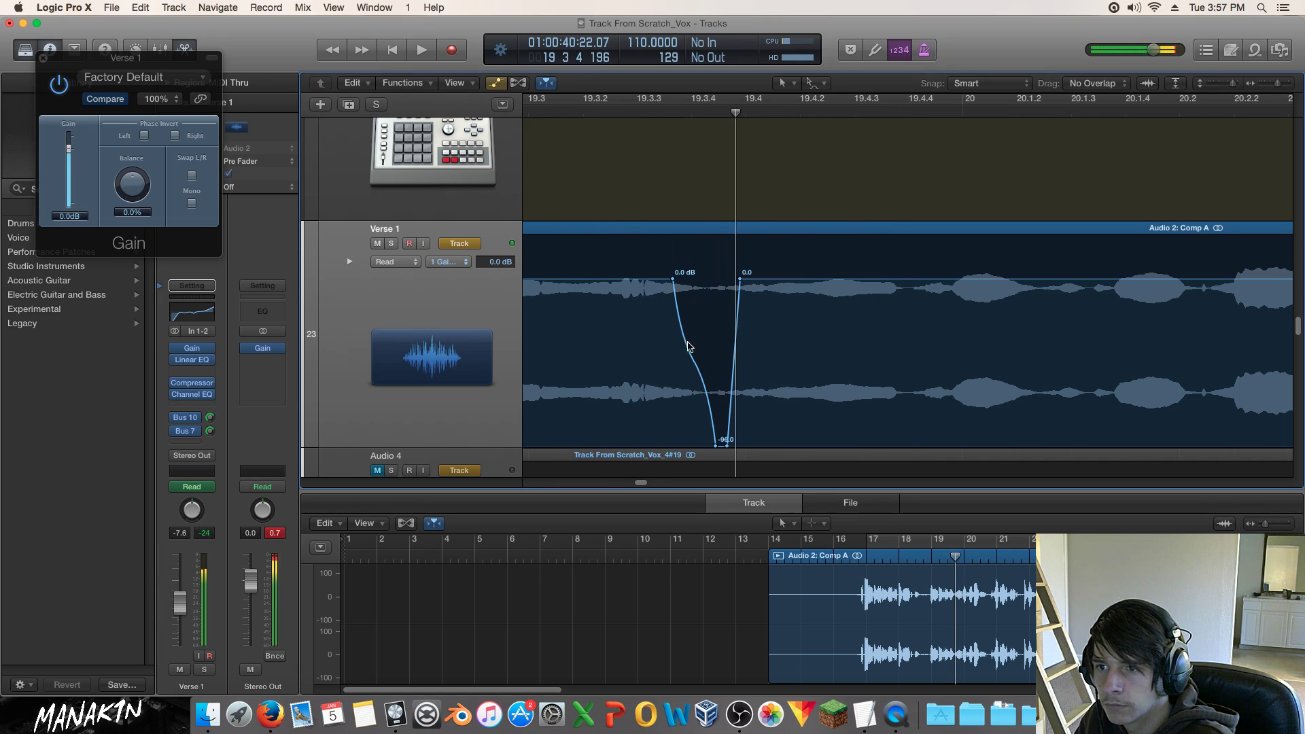
Start the dip's bottom slightly earlier, reshape its falling side into a single outward-bulging curve, and audition it.
{"action": "left_click_drag", "start_coordinate": [716, 448], "coordinate": [713, 448]}
{"action": "left_click_drag", "start_coordinate": [715, 355], "coordinate": [710, 343]}
{"action": "left_click", "coordinate": [583, 111]}
{"action": "key", "text": "space"}
{"action": "left_click", "coordinate": [564, 111]}
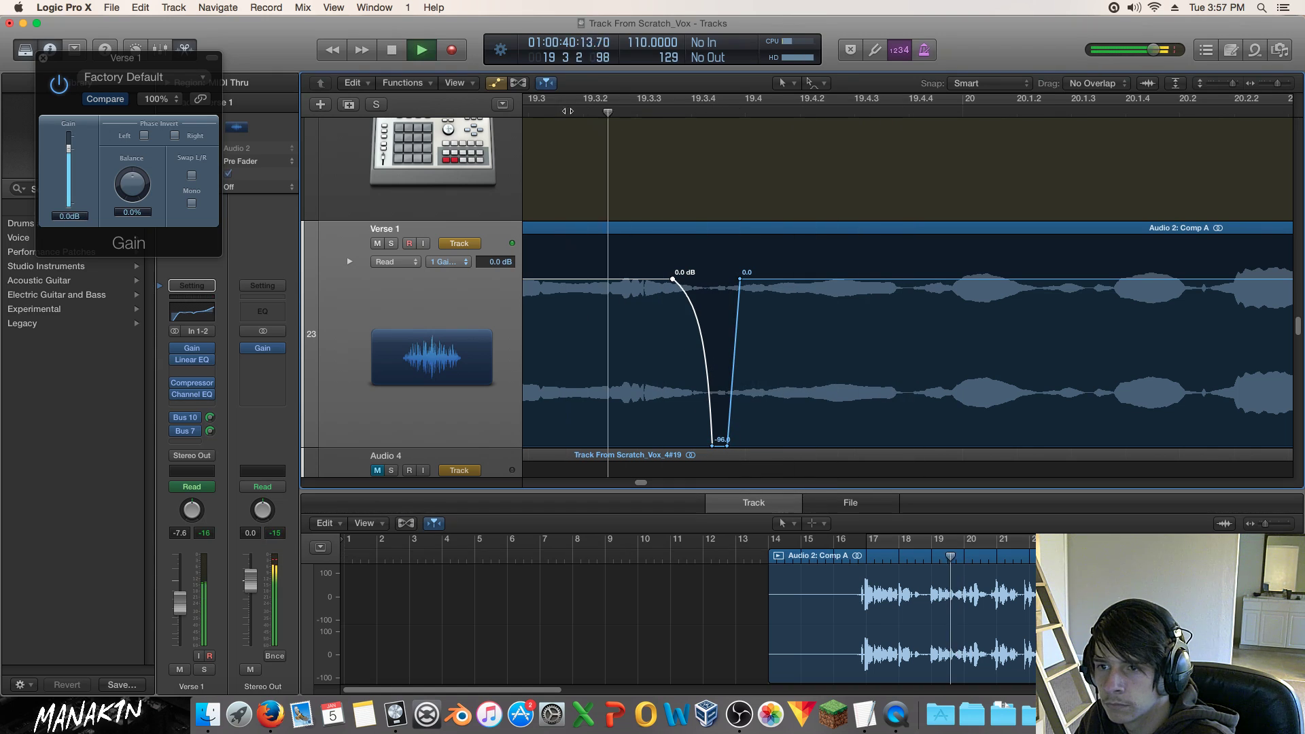
{"action": "key", "text": "space"}
Move the dip's last bottom point and its 0 dB end point slightly later, and hide the automation.
{"action": "left_click_drag", "start_coordinate": [728, 449], "coordinate": [734, 448]}
{"action": "left_click_drag", "start_coordinate": [741, 278], "coordinate": [743, 279]}
{"action": "key", "text": "a"}
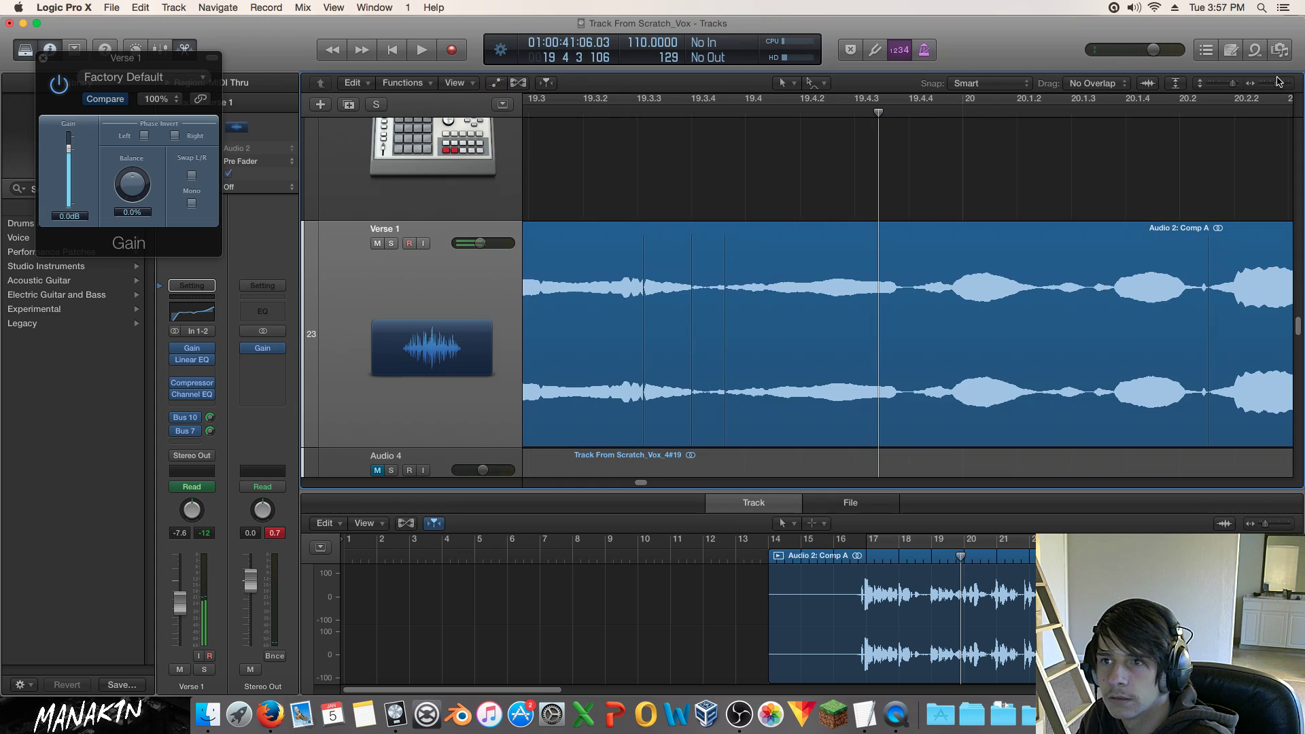
Place the playhead at 19 3 4 161 and compare the waveforms of the tracks below Verse 1 there.
{"action": "left_click", "coordinate": [719, 110]}
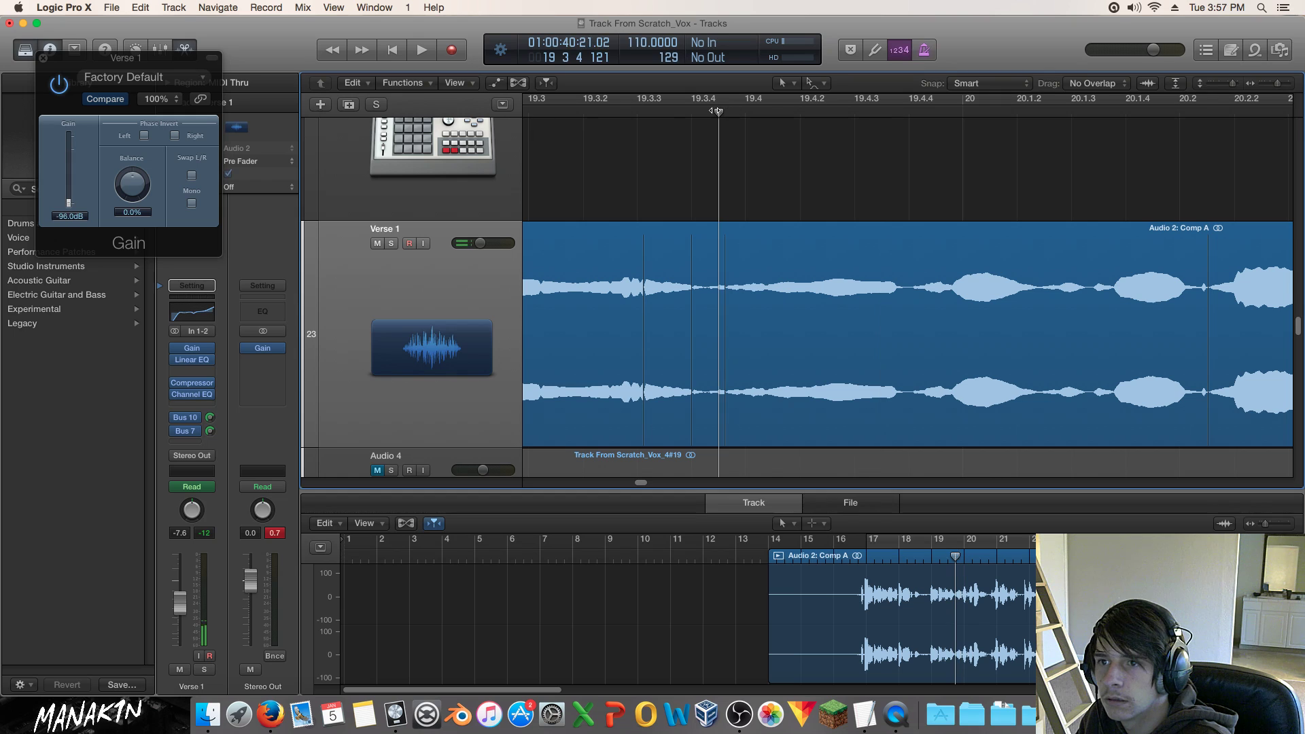
{"action": "left_click_drag", "start_coordinate": [718, 110], "coordinate": [726, 110]}
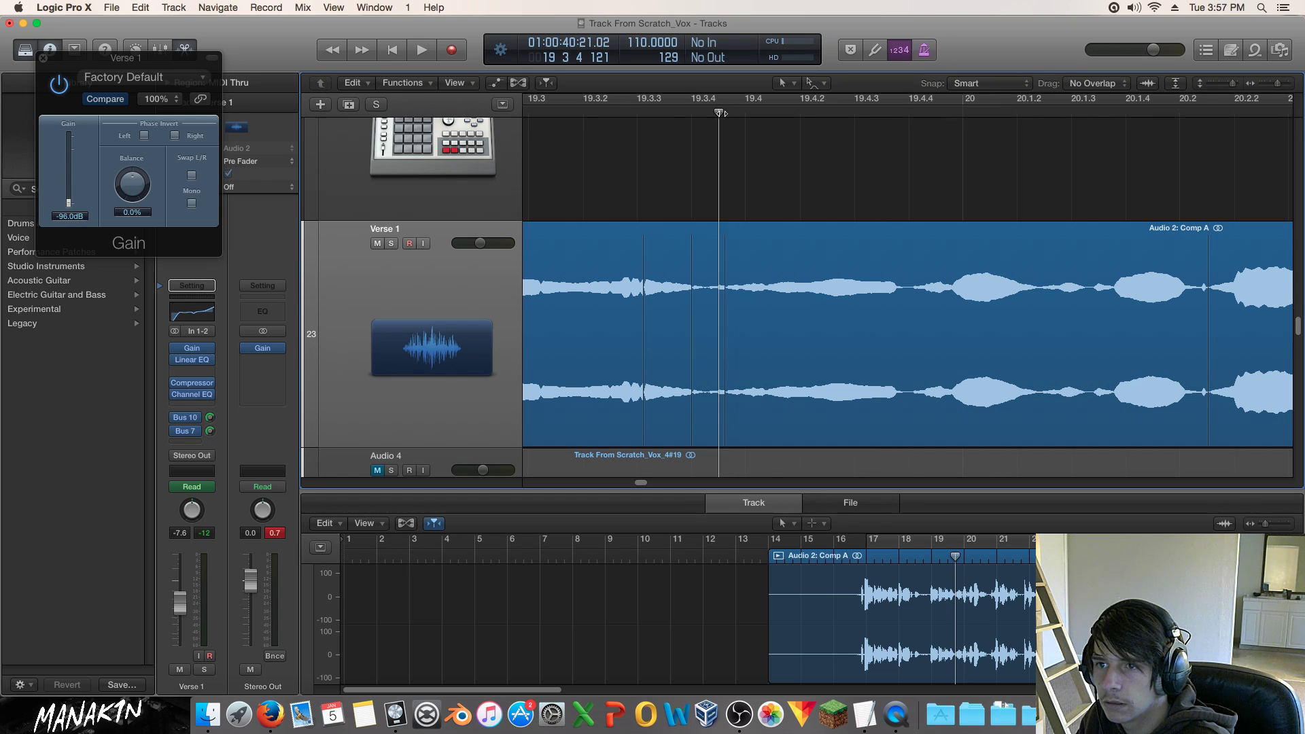
{"action": "left_click", "coordinate": [721, 390]}
{"action": "scroll", "coordinate": [727, 388], "scroll_direction": "down", "scroll_amount": 10}
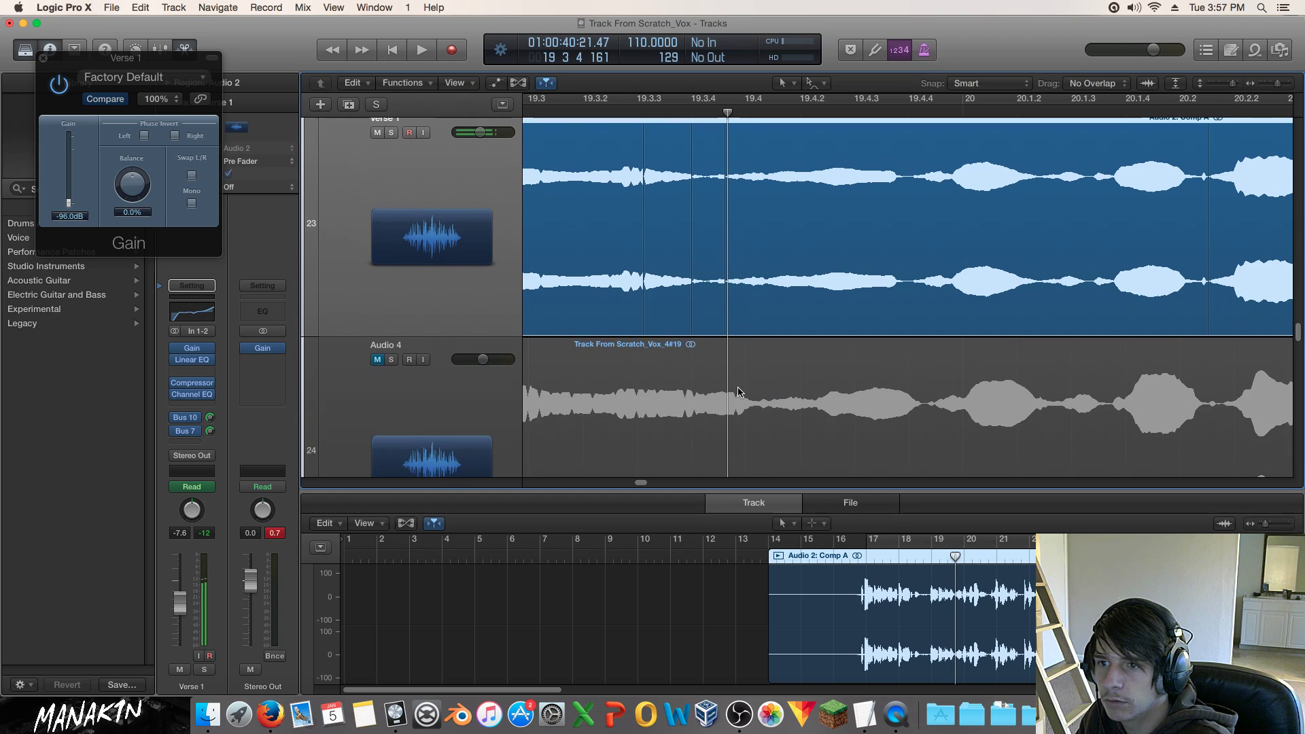
{"action": "scroll", "coordinate": [743, 385], "scroll_direction": "down", "scroll_amount": 12}
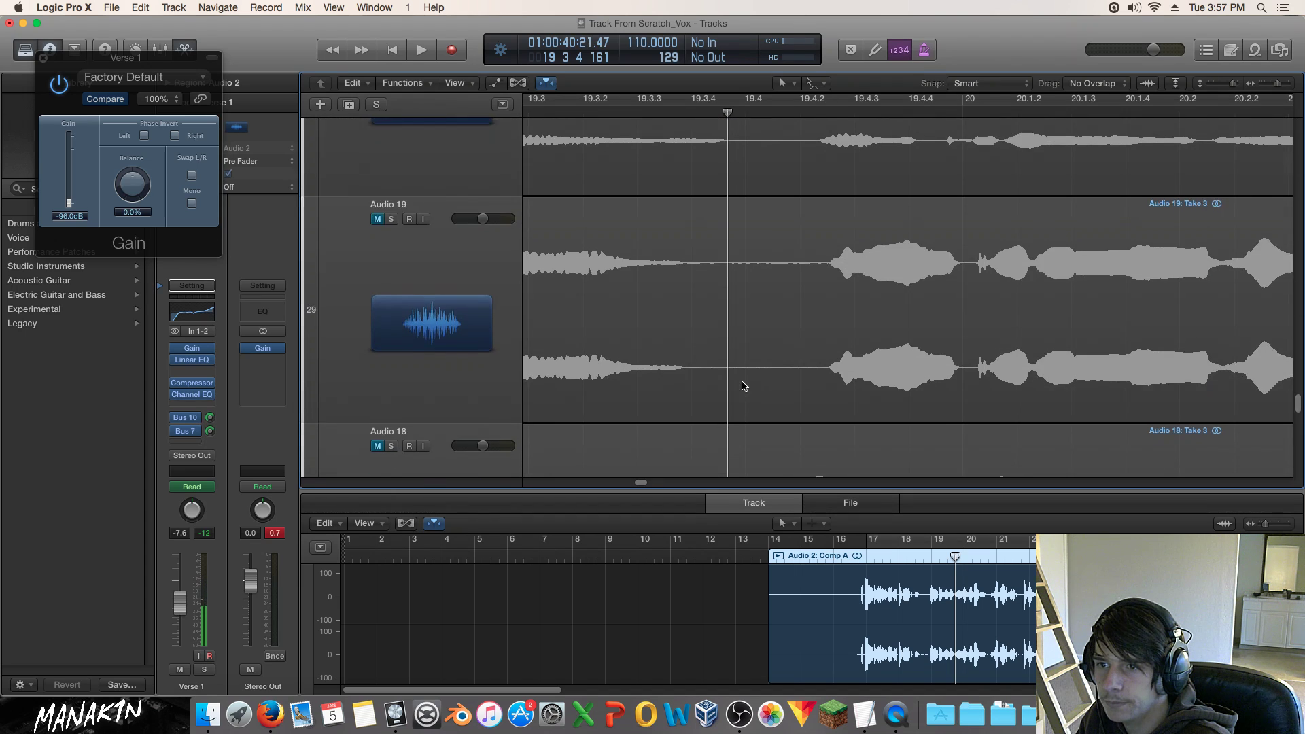
{"action": "scroll", "coordinate": [743, 386], "scroll_direction": "up", "scroll_amount": 10}
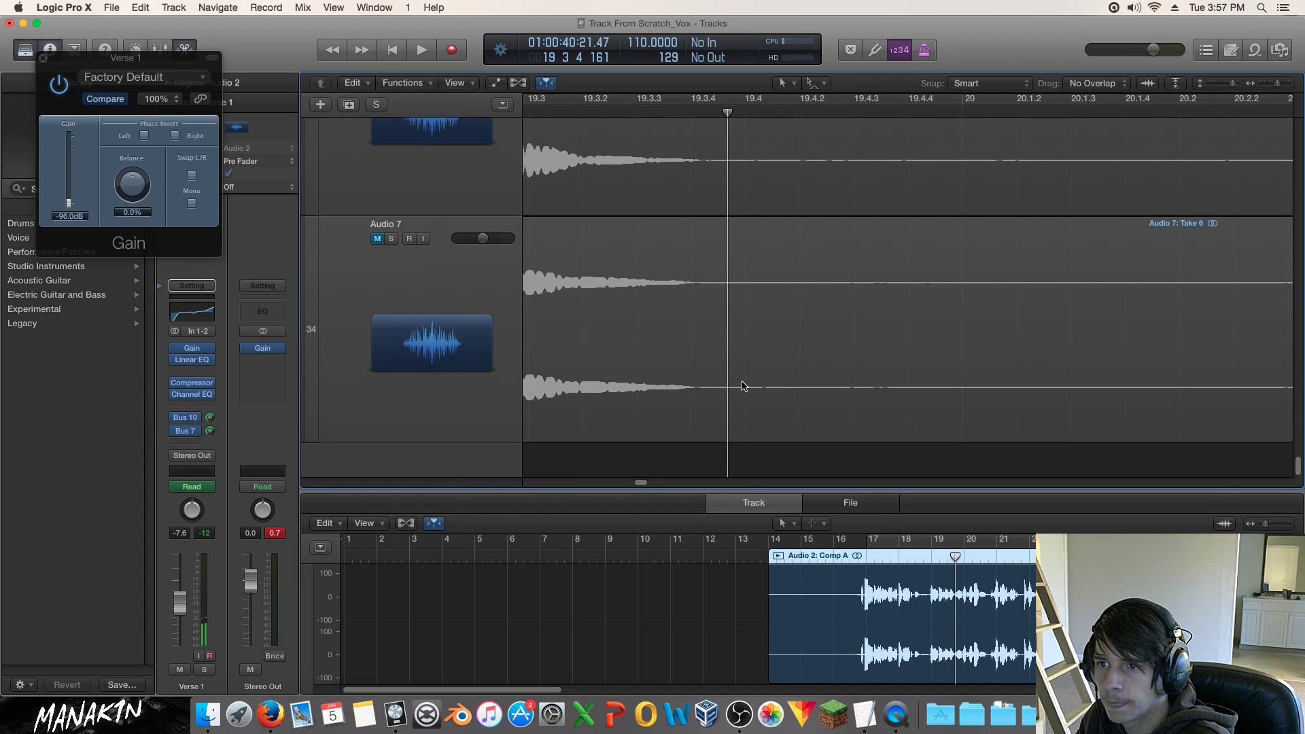
{"action": "scroll", "coordinate": [743, 385], "scroll_direction": "up", "scroll_amount": 12}
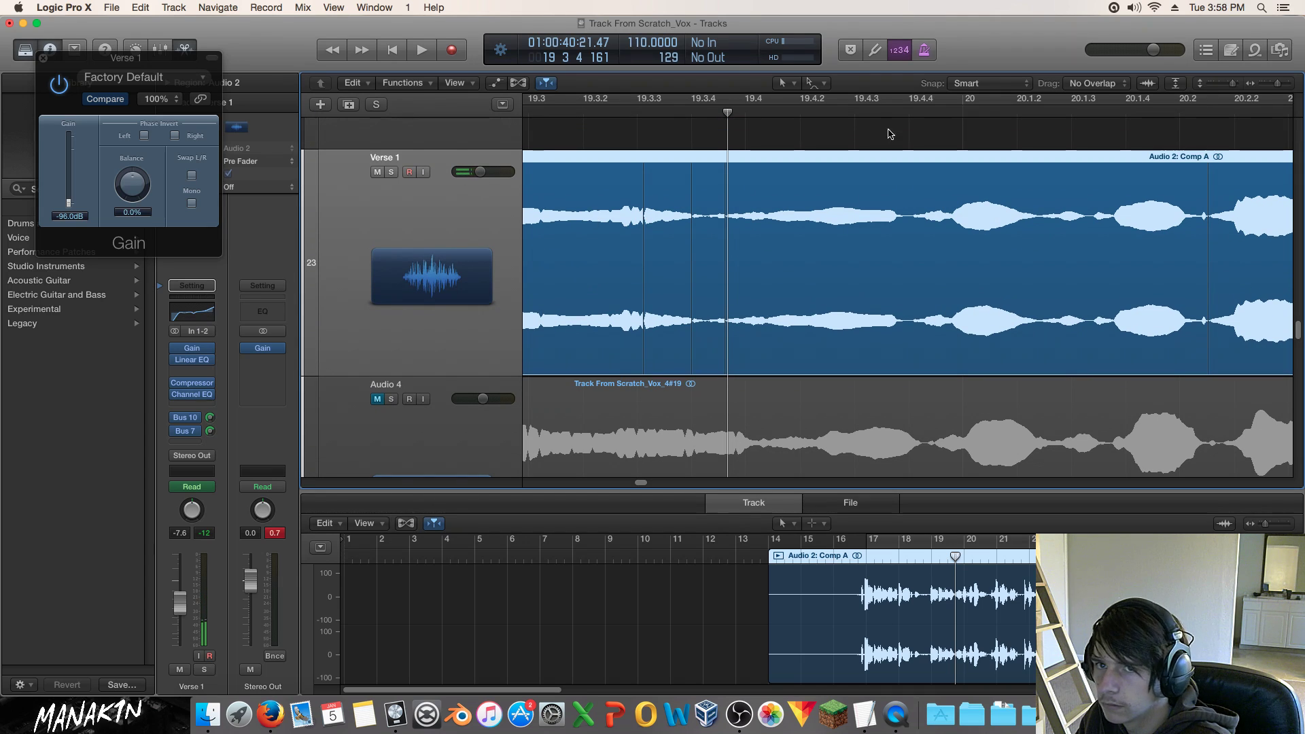
Expand the take folder of the Verse 1 comp to show its individual takes.
{"action": "left_click_drag", "start_coordinate": [1279, 84], "coordinate": [1262, 87]}
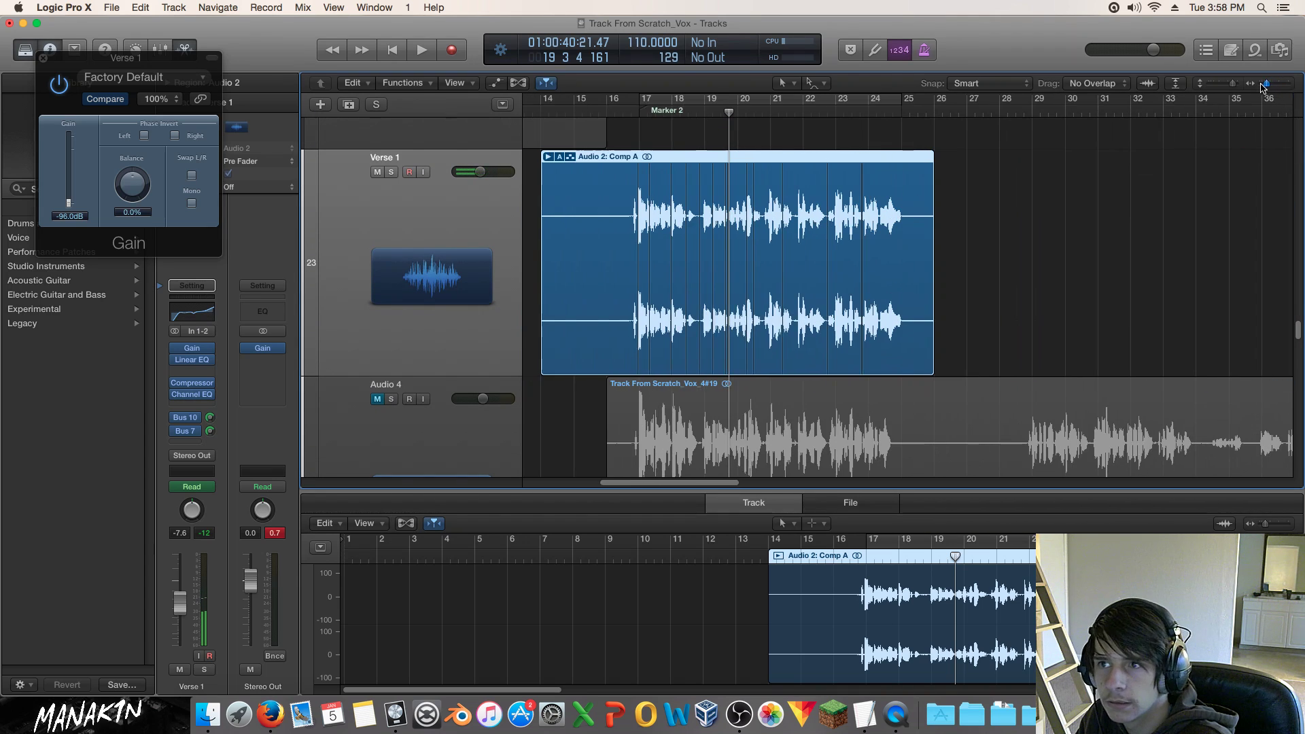
{"action": "left_click", "coordinate": [548, 158]}
{"action": "scroll", "coordinate": [713, 293], "scroll_direction": "down", "scroll_amount": 5}
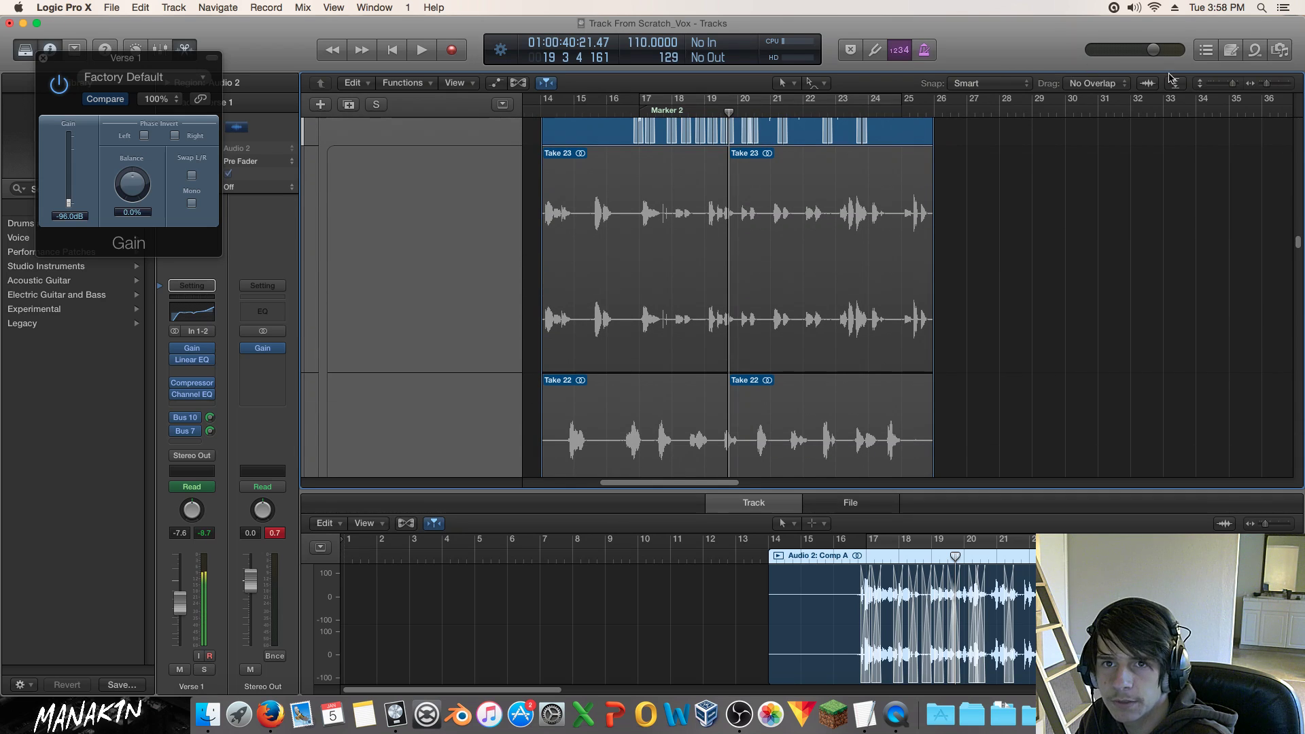
Examine the Verse 1 takes around 19.3.4 for the comped sections that meet at the transition.
{"action": "left_click_drag", "start_coordinate": [1268, 86], "coordinate": [1291, 87]}
{"action": "scroll", "coordinate": [802, 222], "scroll_direction": "up", "scroll_amount": 5}
{"action": "scroll", "coordinate": [803, 222], "scroll_direction": "down", "scroll_amount": 1}
{"action": "scroll", "coordinate": [804, 222], "scroll_direction": "up", "scroll_amount": 3}
{"action": "left_click_drag", "start_coordinate": [1269, 86], "coordinate": [1253, 87]}
{"action": "scroll", "coordinate": [792, 284], "scroll_direction": "down", "scroll_amount": 8}
{"action": "scroll", "coordinate": [792, 280], "scroll_direction": "down", "scroll_amount": 10}
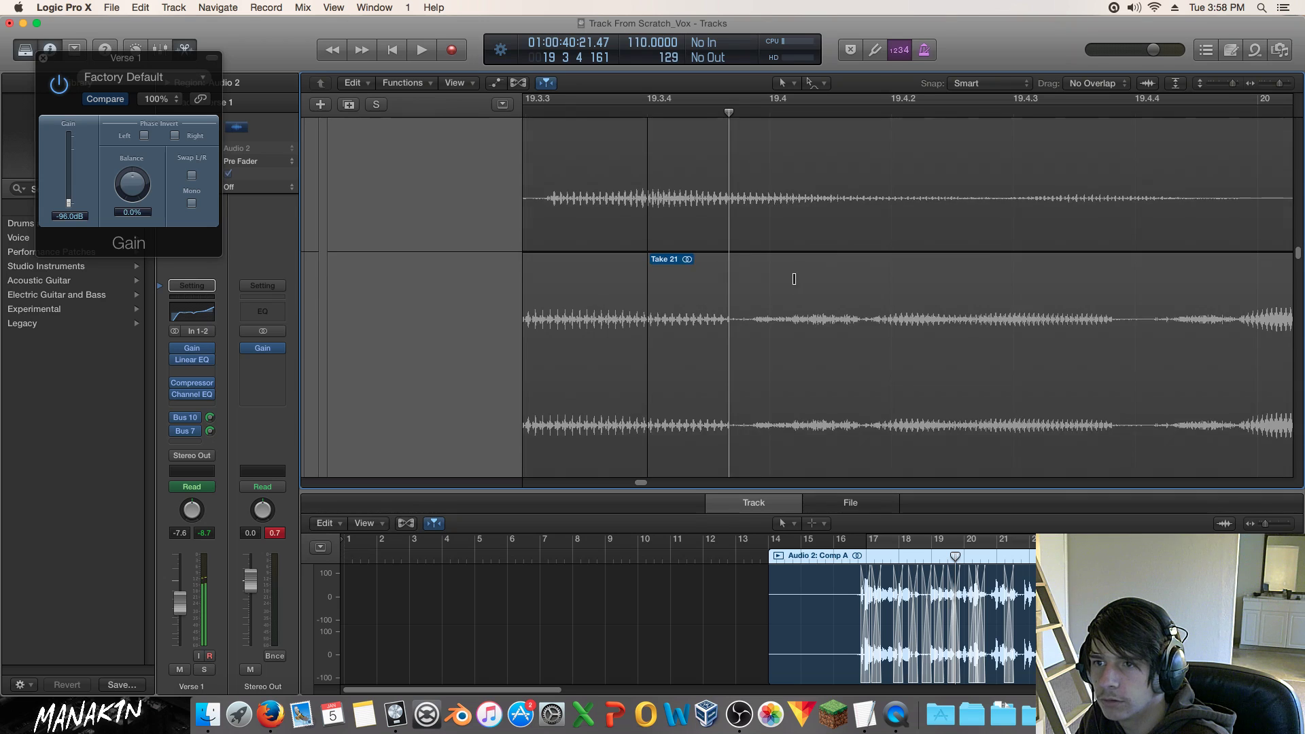
{"action": "scroll", "coordinate": [805, 287], "scroll_direction": "down", "scroll_amount": 11}
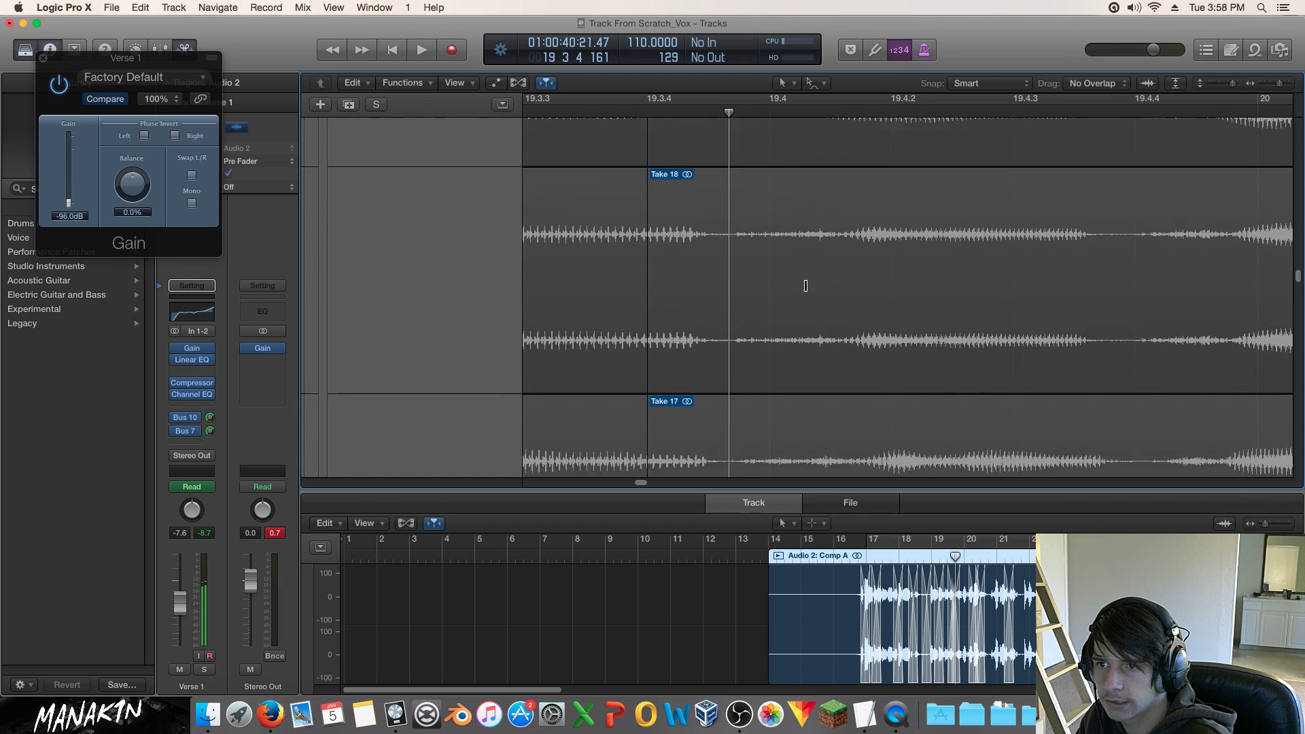
{"action": "scroll", "coordinate": [806, 285], "scroll_direction": "down", "scroll_amount": 1}
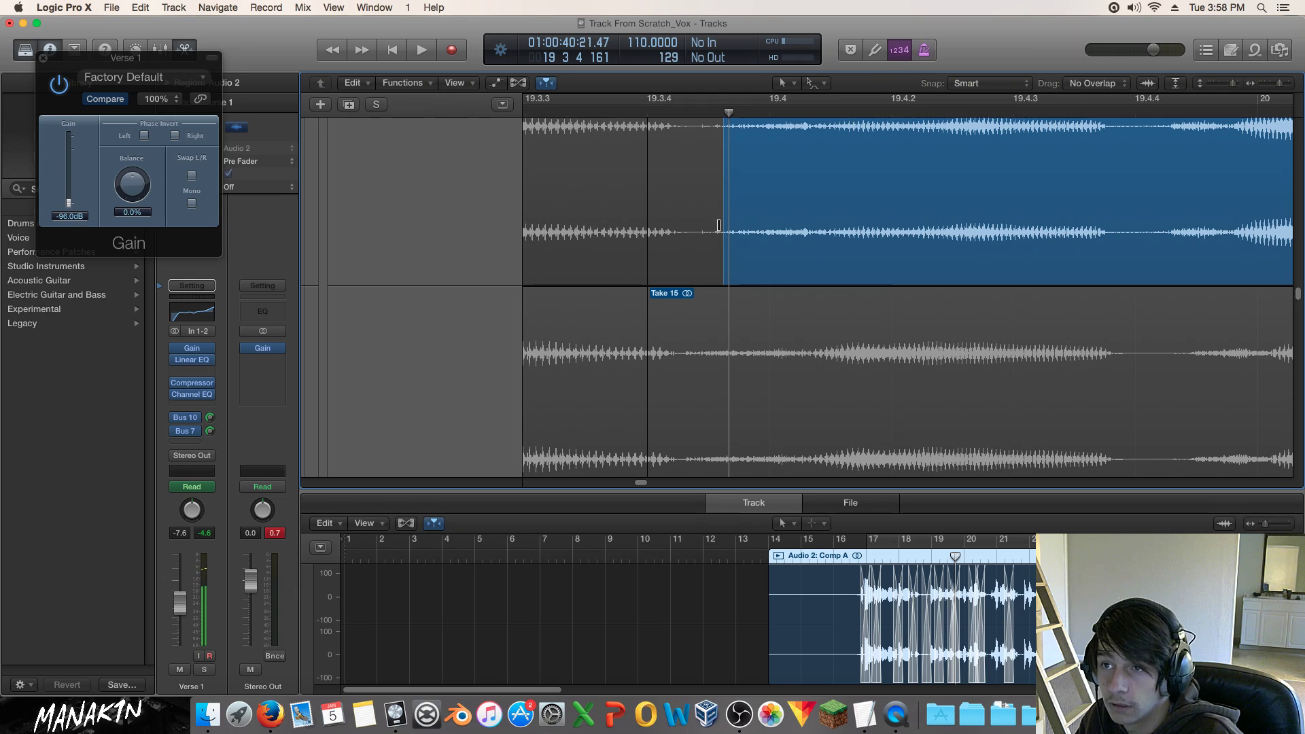
{"action": "scroll", "coordinate": [716, 224], "scroll_direction": "down", "scroll_amount": 12}
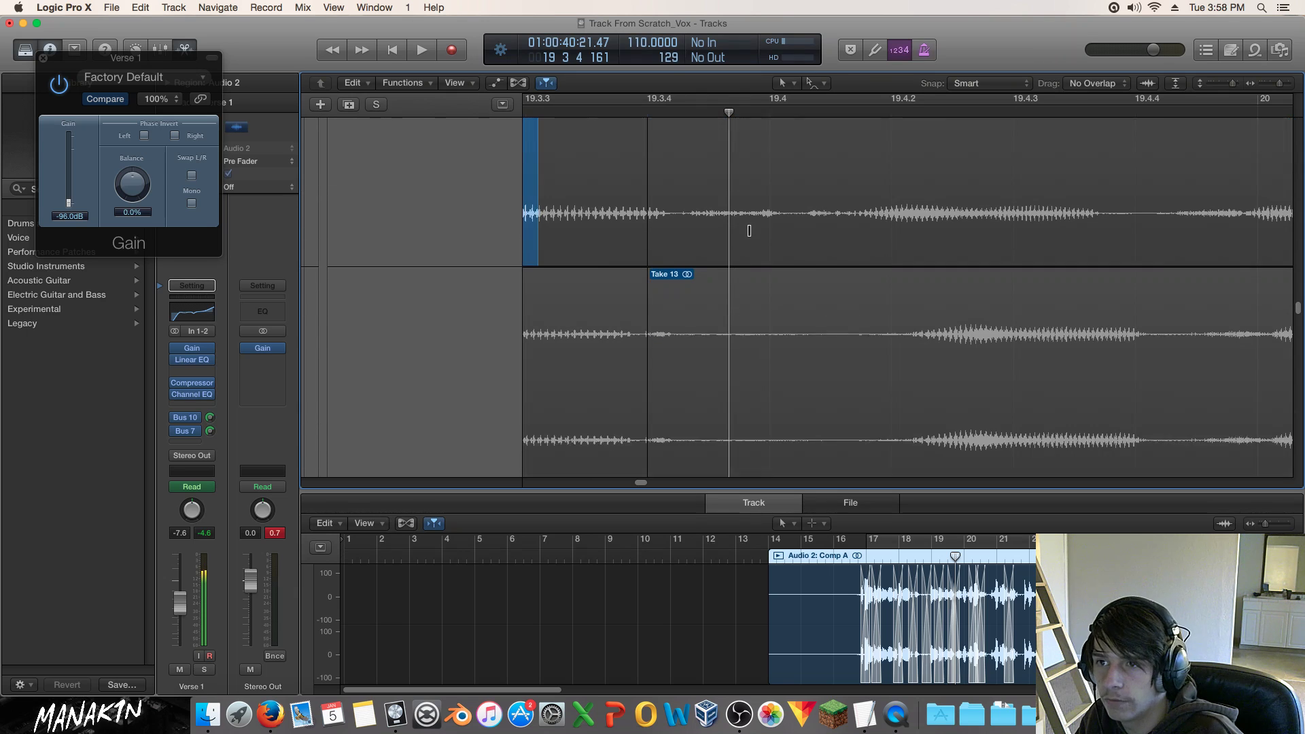
{"action": "scroll", "coordinate": [749, 231], "scroll_direction": "down", "scroll_amount": 15}
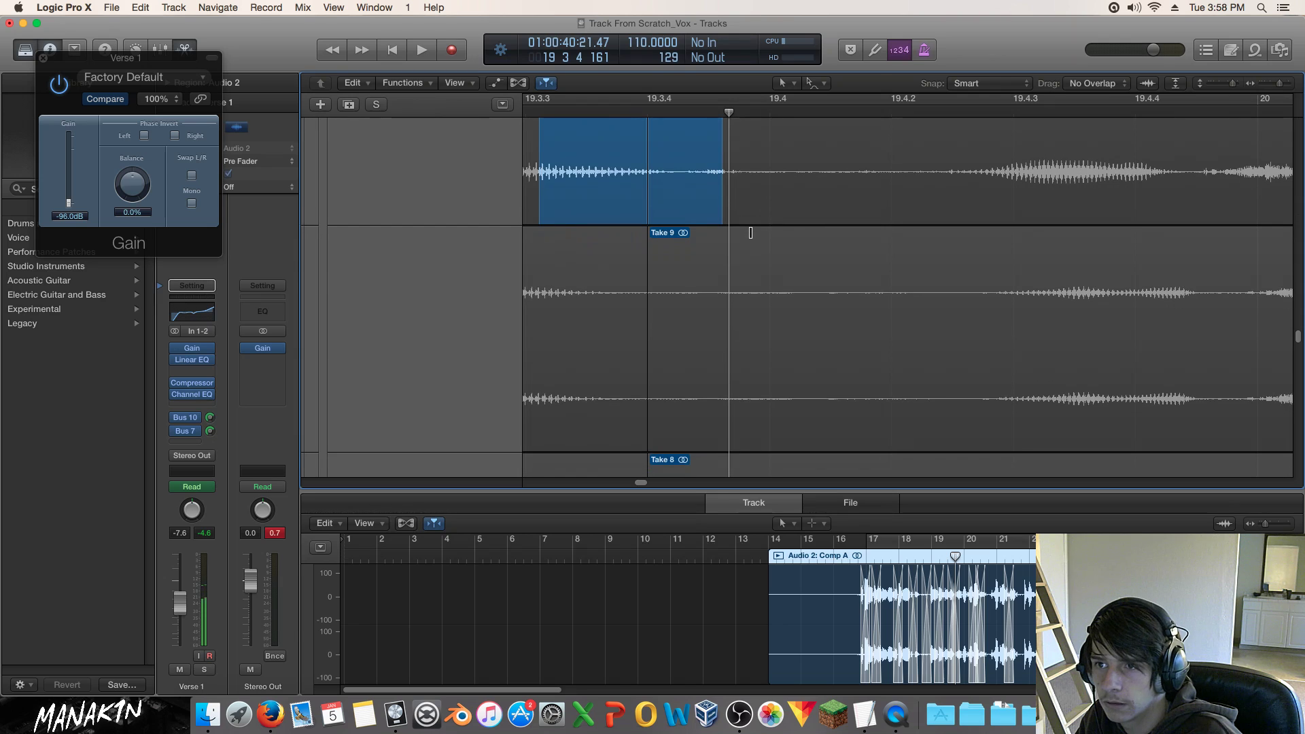
{"action": "scroll", "coordinate": [750, 233], "scroll_direction": "up", "scroll_amount": 1}
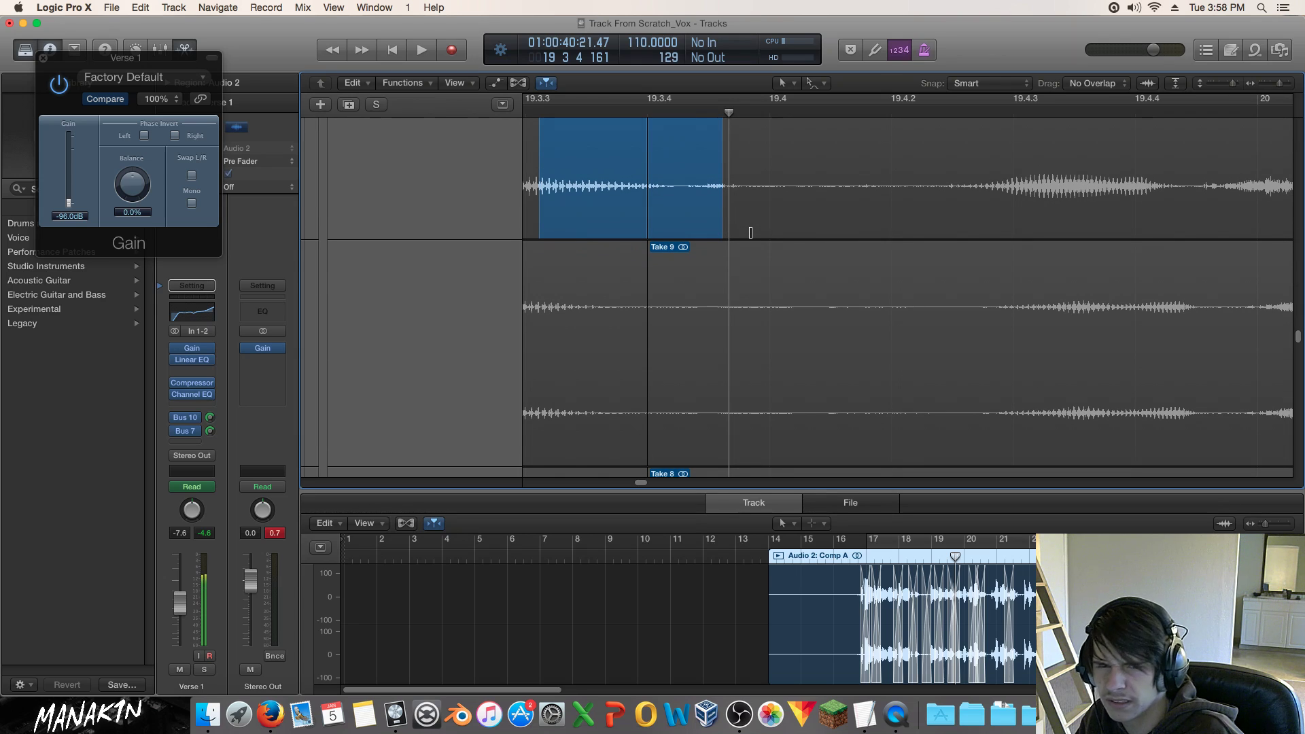
{"action": "scroll", "coordinate": [750, 233], "scroll_direction": "up", "scroll_amount": 1}
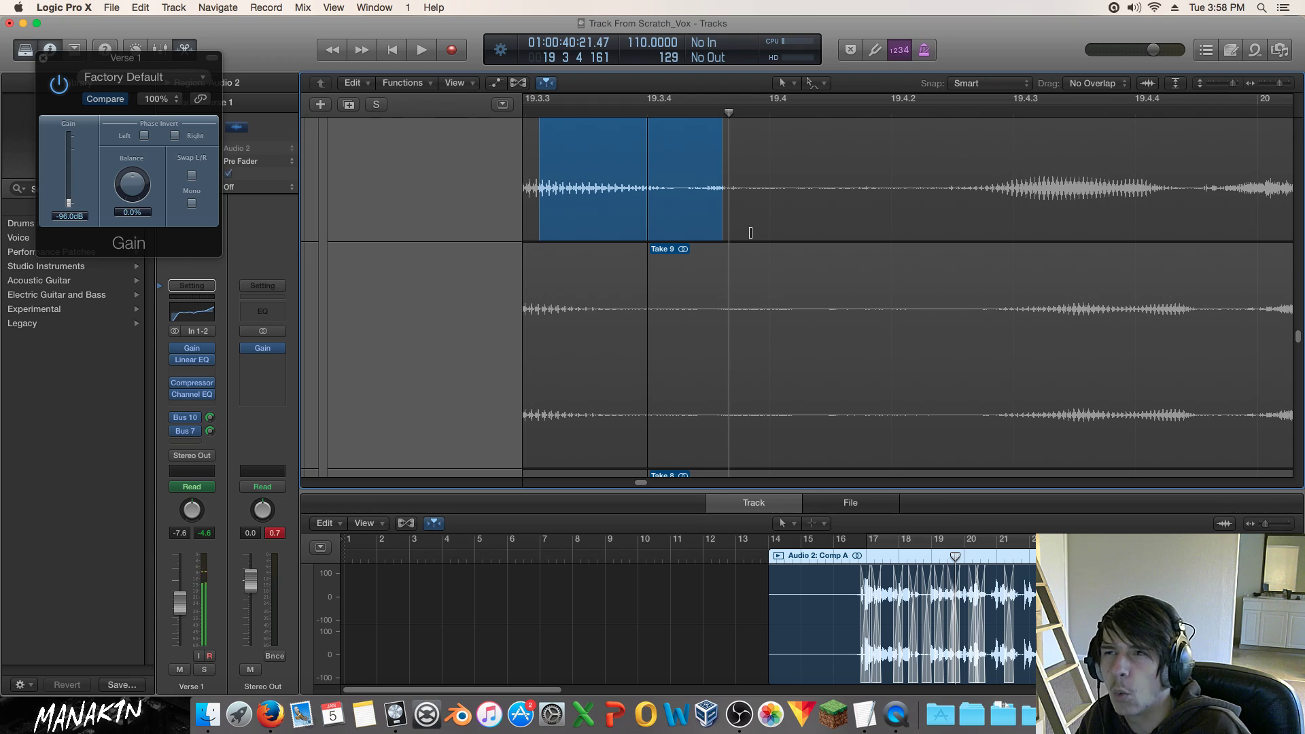
End the comped section in the take above Take 9 earlier, about 111 ticks past the region split, and audition the change.
{"action": "key", "text": "shift+space"}
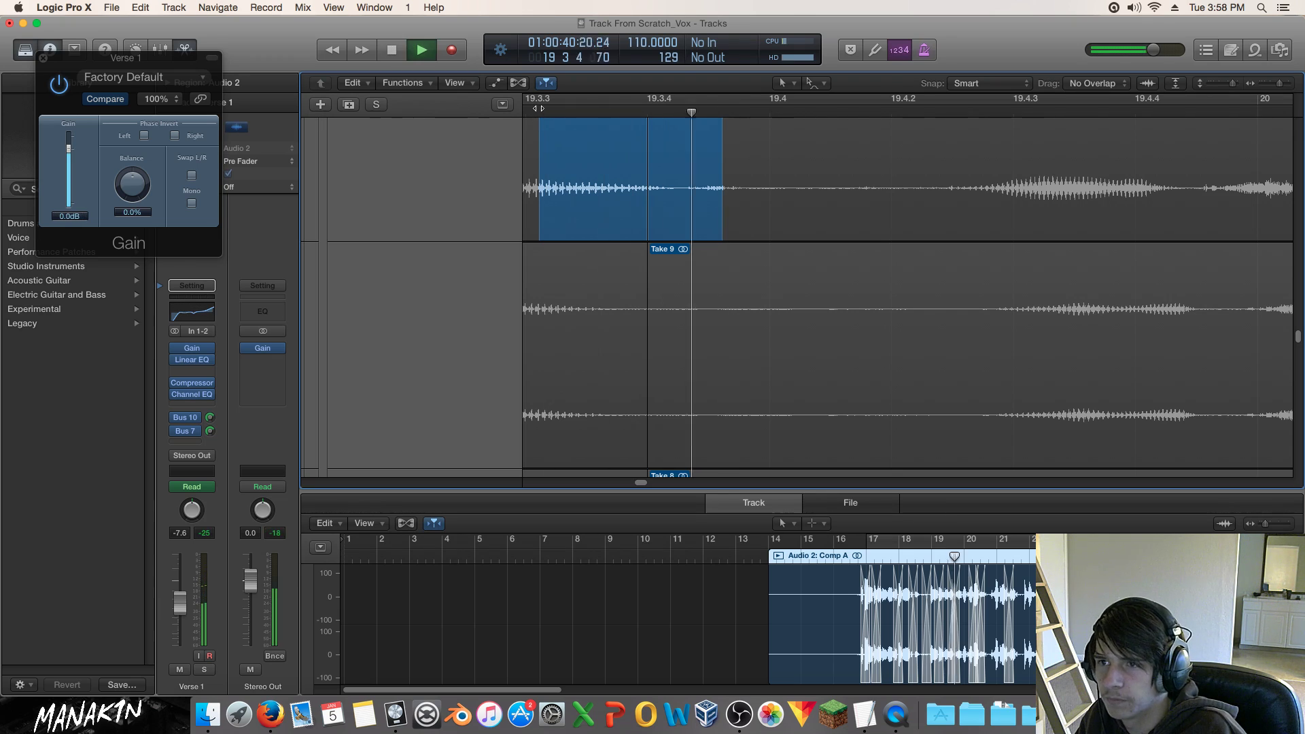
{"action": "left_click_drag", "start_coordinate": [721, 179], "coordinate": [701, 178]}
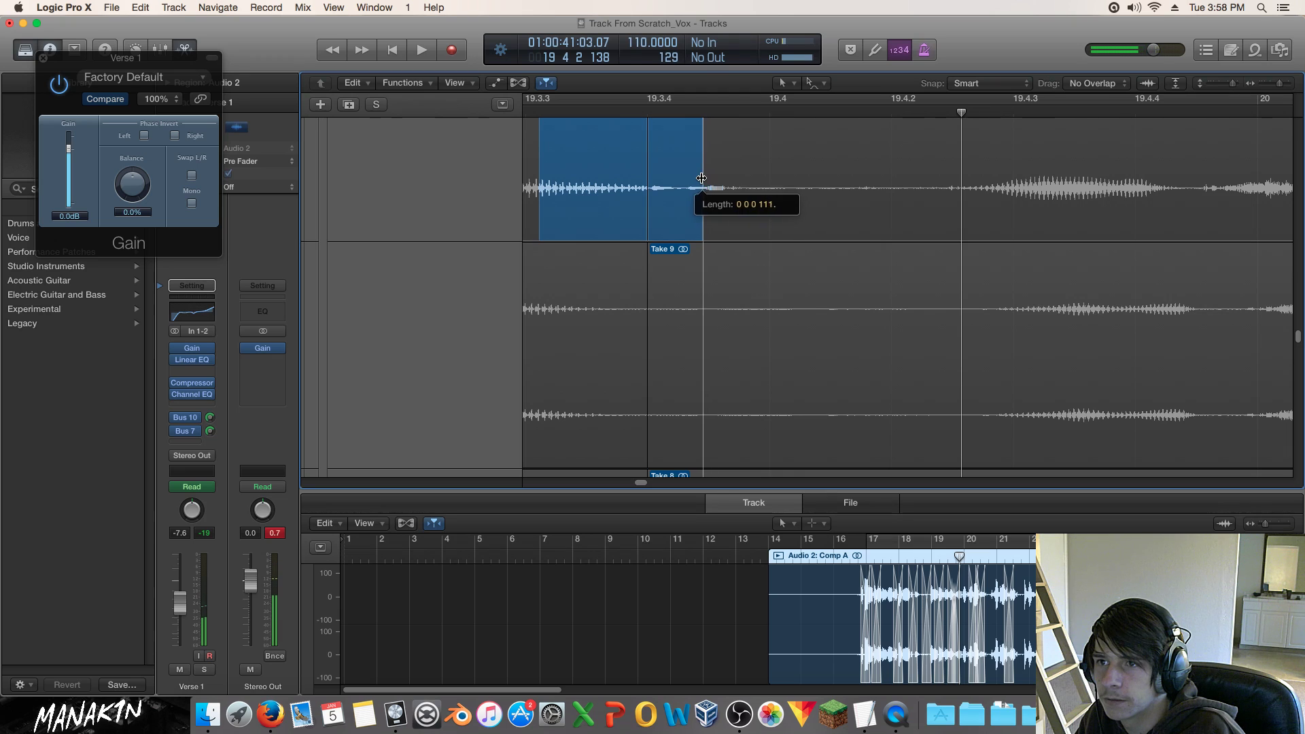
{"action": "key", "text": "shift+space"}
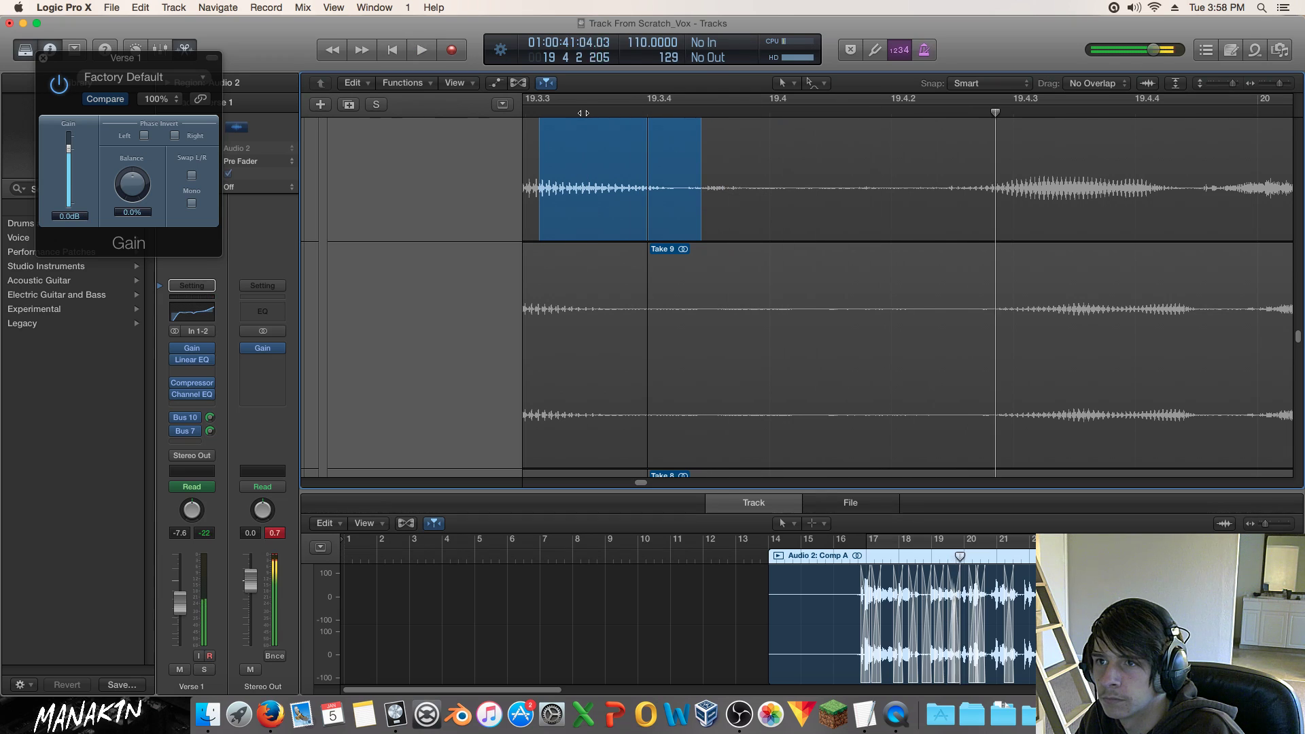
{"action": "key", "text": "space"}
{"action": "key", "text": "shift+space"}
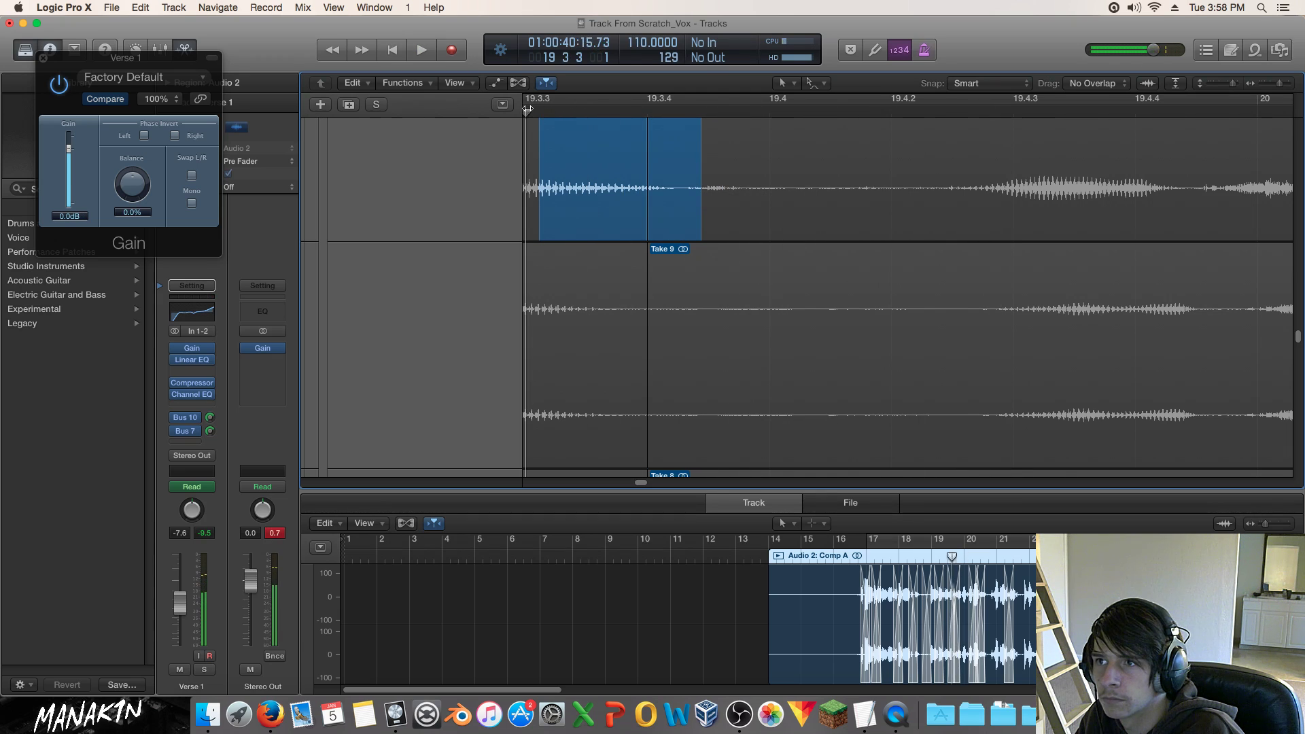
{"action": "key", "text": "space"}
Audition the edited comp in context, starting from bar 18 and running through the transition into bar 20.
{"action": "left_click_drag", "start_coordinate": [645, 484], "coordinate": [639, 487]}
{"action": "left_click", "coordinate": [616, 115]}
{"action": "key", "text": "space"}
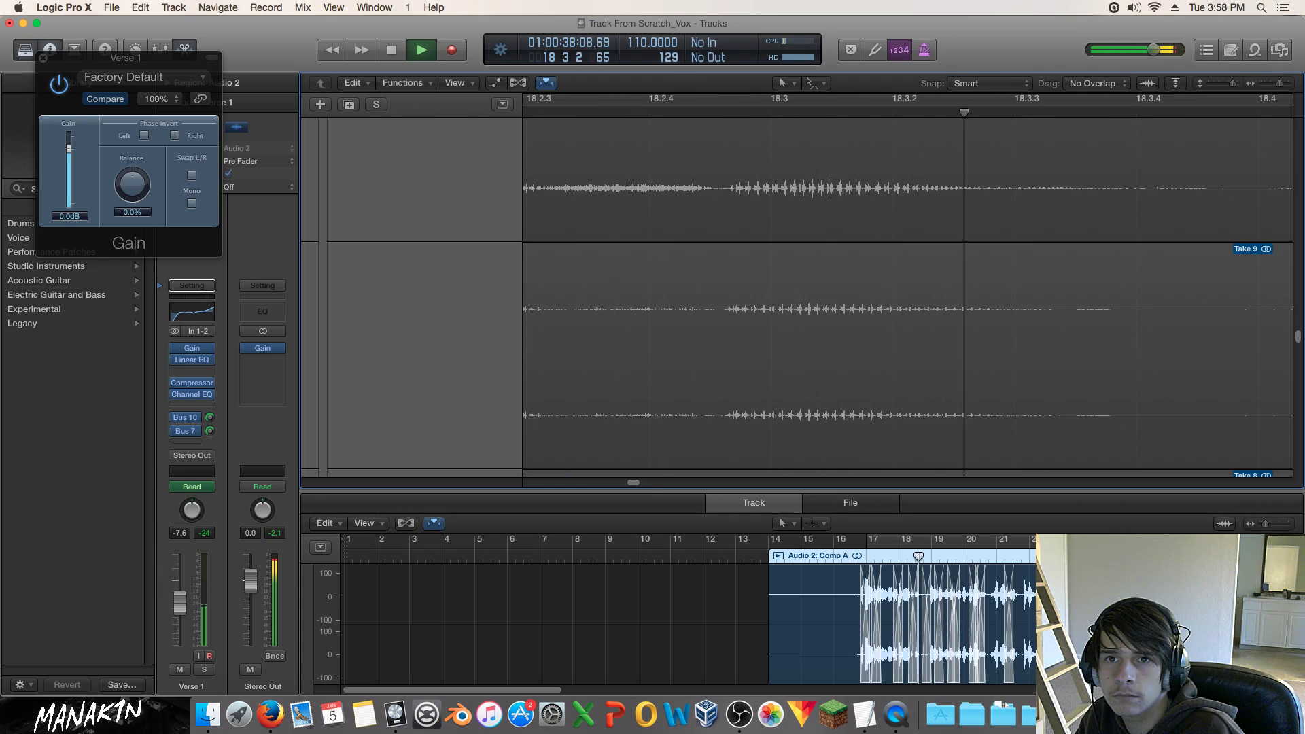
{"action": "left_click_drag", "start_coordinate": [1279, 83], "coordinate": [1279, 83]}
{"action": "key", "text": "space"}
Return to the Verse 1 comp above its takes and show the track automation again.
{"action": "scroll", "coordinate": [1074, 168], "scroll_direction": "up", "scroll_amount": 8}
{"action": "scroll", "coordinate": [1076, 168], "scroll_direction": "up", "scroll_amount": 20}
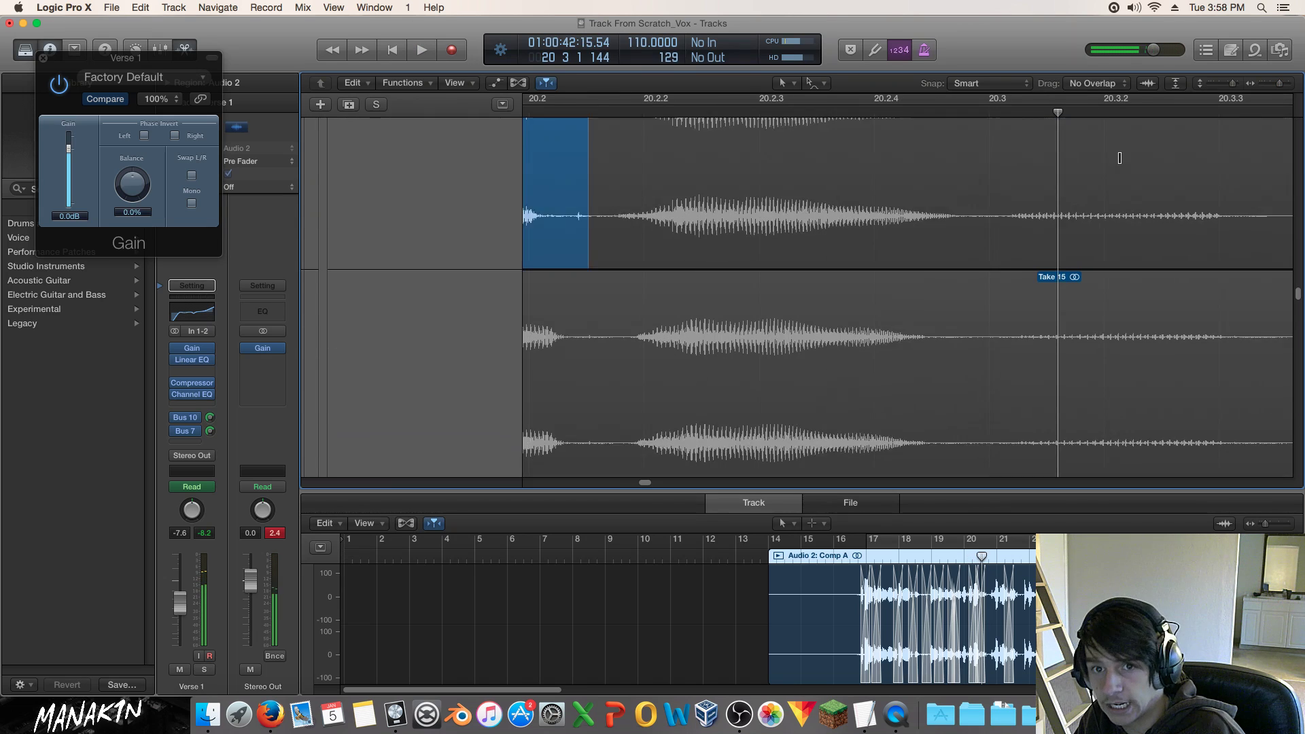
{"action": "left_click_drag", "start_coordinate": [1297, 292], "coordinate": [1297, 242]}
{"action": "left_click", "coordinate": [713, 189]}
{"action": "key", "text": "a"}
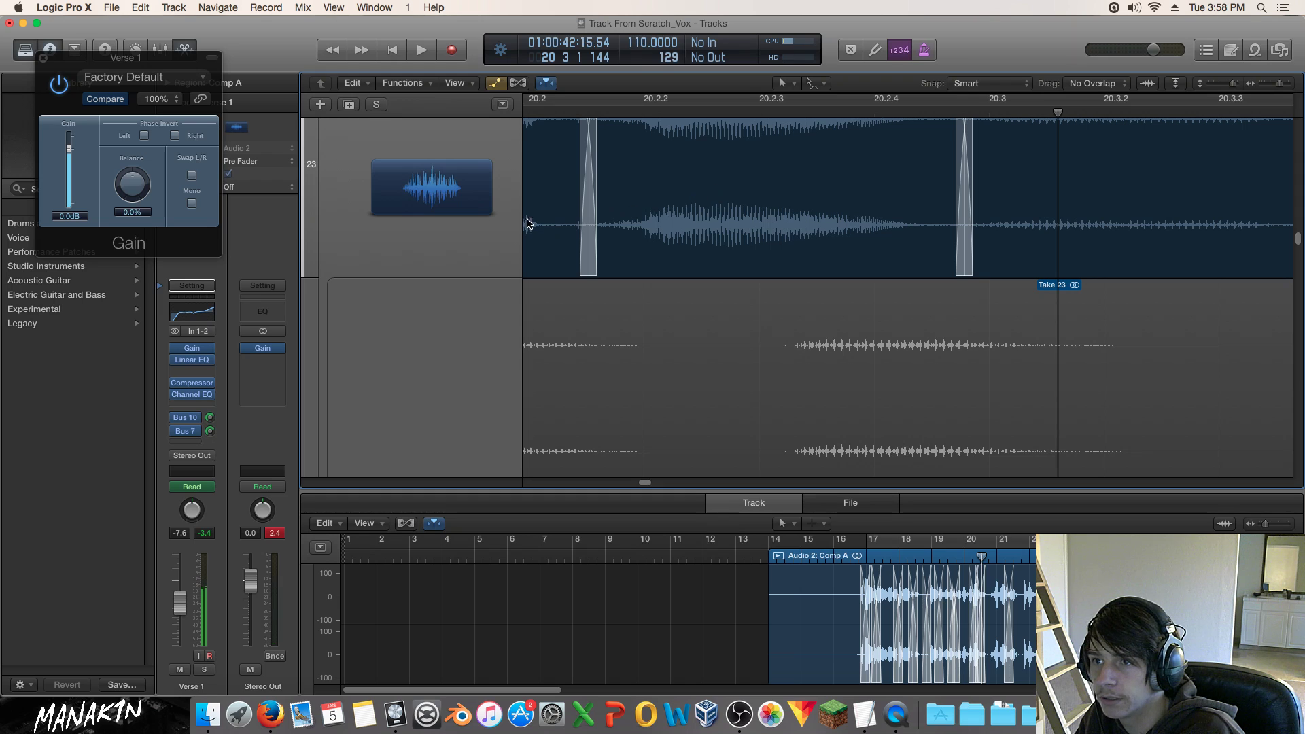
Check the gain dip against the comp crossfades around 19.3.4 and audition the passage from just before 19.3.
{"action": "scroll", "coordinate": [646, 482], "scroll_direction": "right", "scroll_amount": 5}
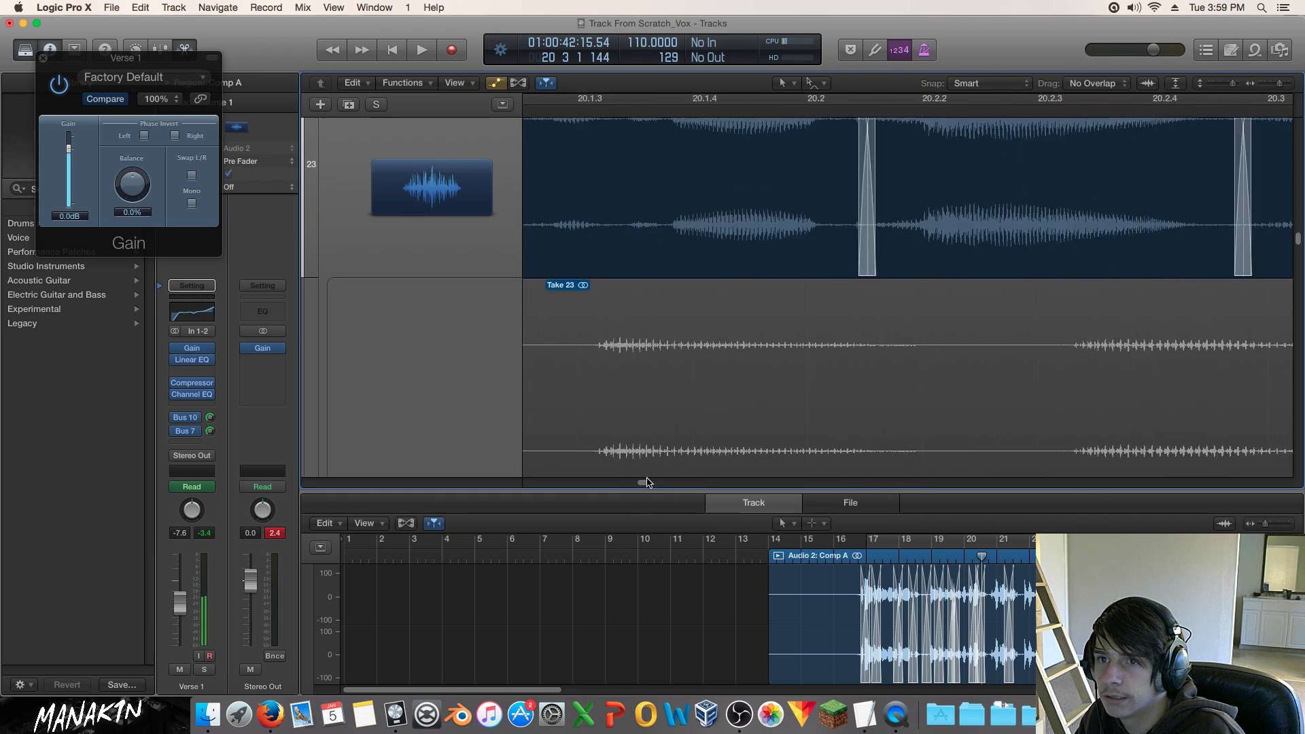
{"action": "scroll", "coordinate": [1123, 151], "scroll_direction": "up", "scroll_amount": 3}
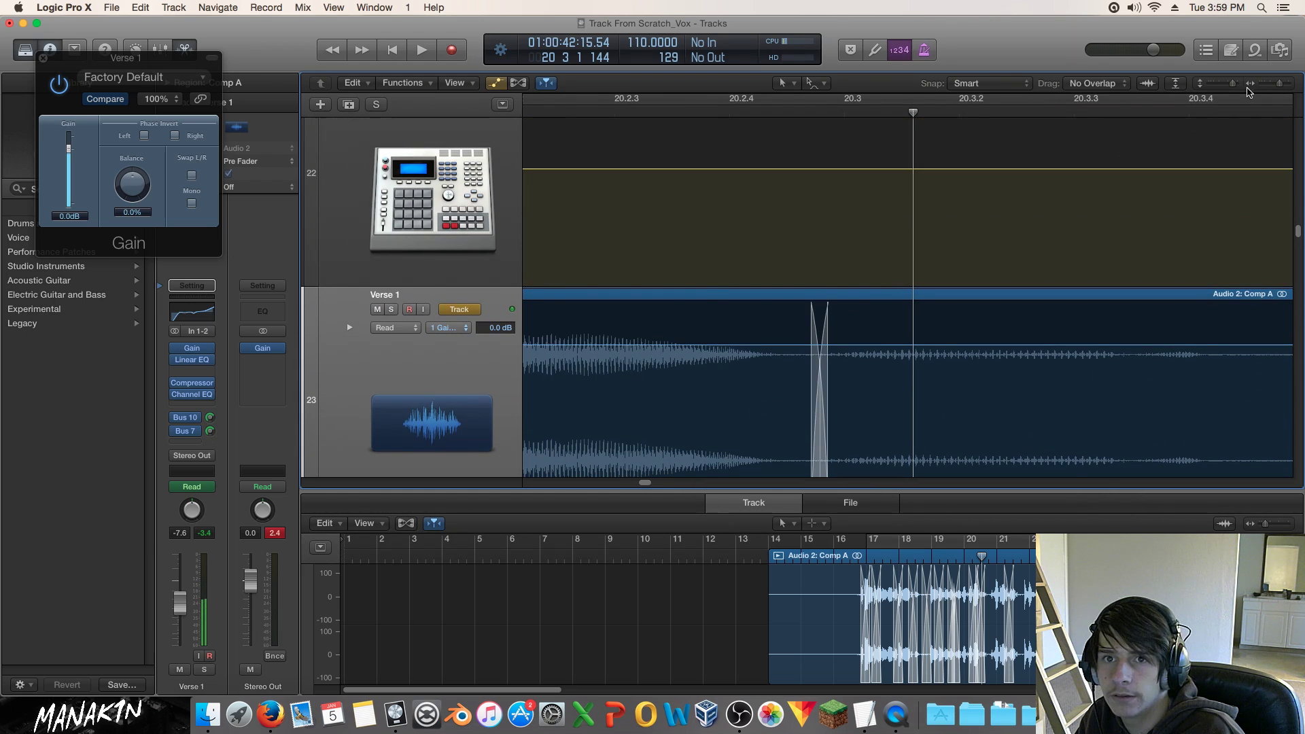
{"action": "left_click", "coordinate": [1262, 85]}
{"action": "left_click", "coordinate": [1263, 85]}
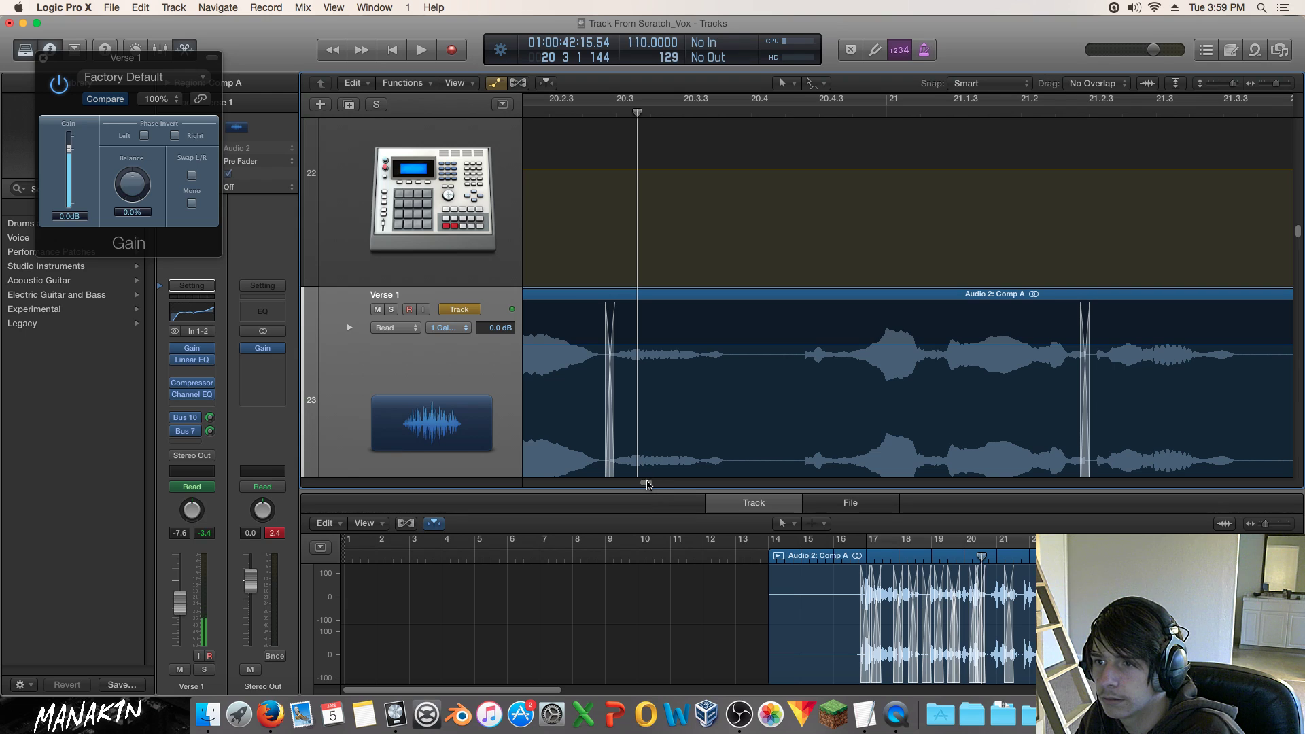
{"action": "scroll", "coordinate": [647, 481], "scroll_direction": "left", "scroll_amount": 10}
{"action": "scroll", "coordinate": [638, 489], "scroll_direction": "right", "scroll_amount": 5}
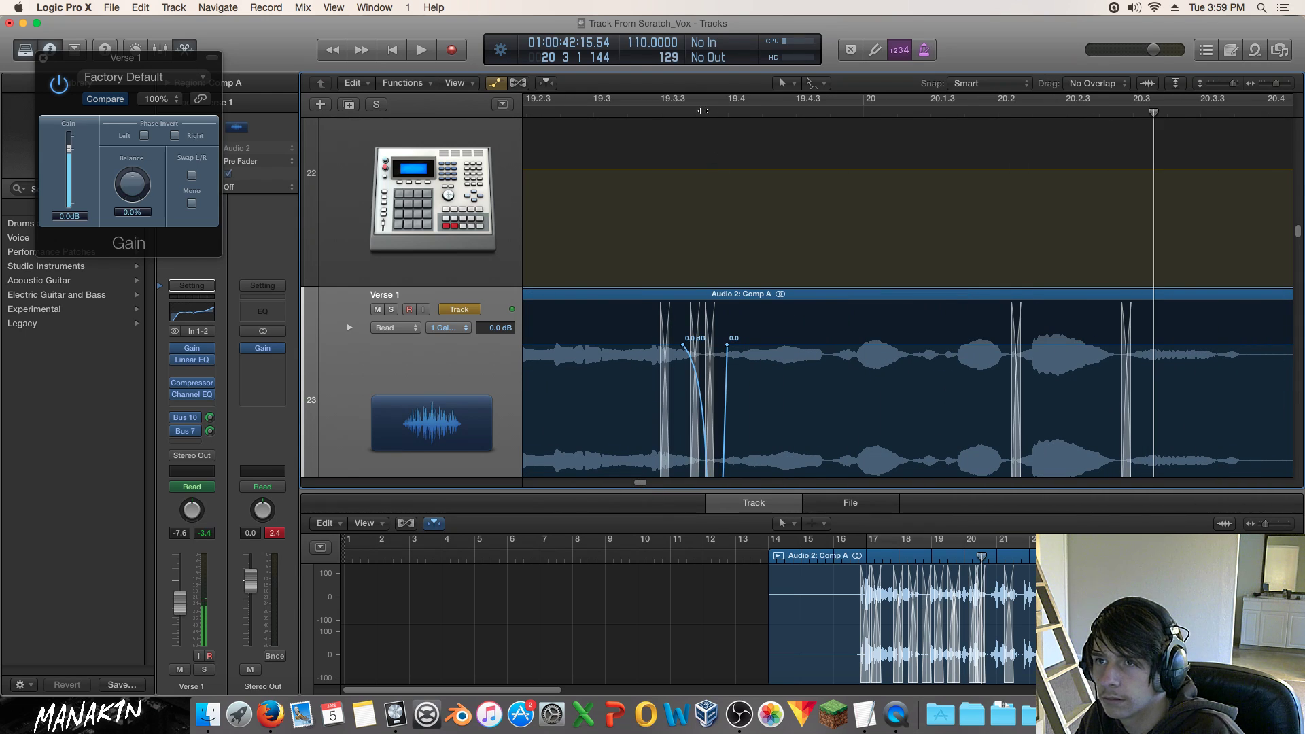
{"action": "left_click", "coordinate": [577, 113]}
{"action": "key", "text": "space"}
{"action": "key", "text": "space"}
{"action": "left_click_drag", "start_coordinate": [1281, 83], "coordinate": [1282, 83]}
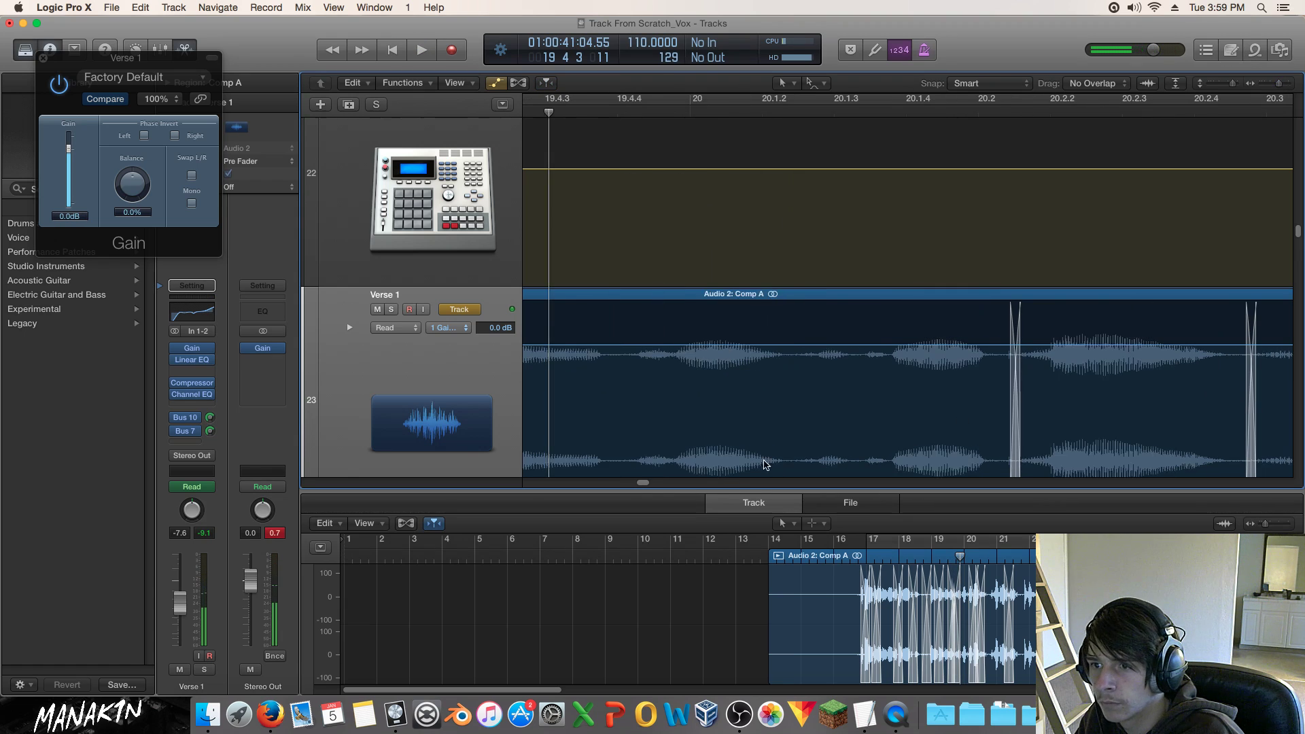
Bend the falling segment of the Verse 1 Gain dip before 19.3.4 into an S-curve and audition the transition.
{"action": "scroll", "coordinate": [643, 485], "scroll_direction": "left", "scroll_amount": 10}
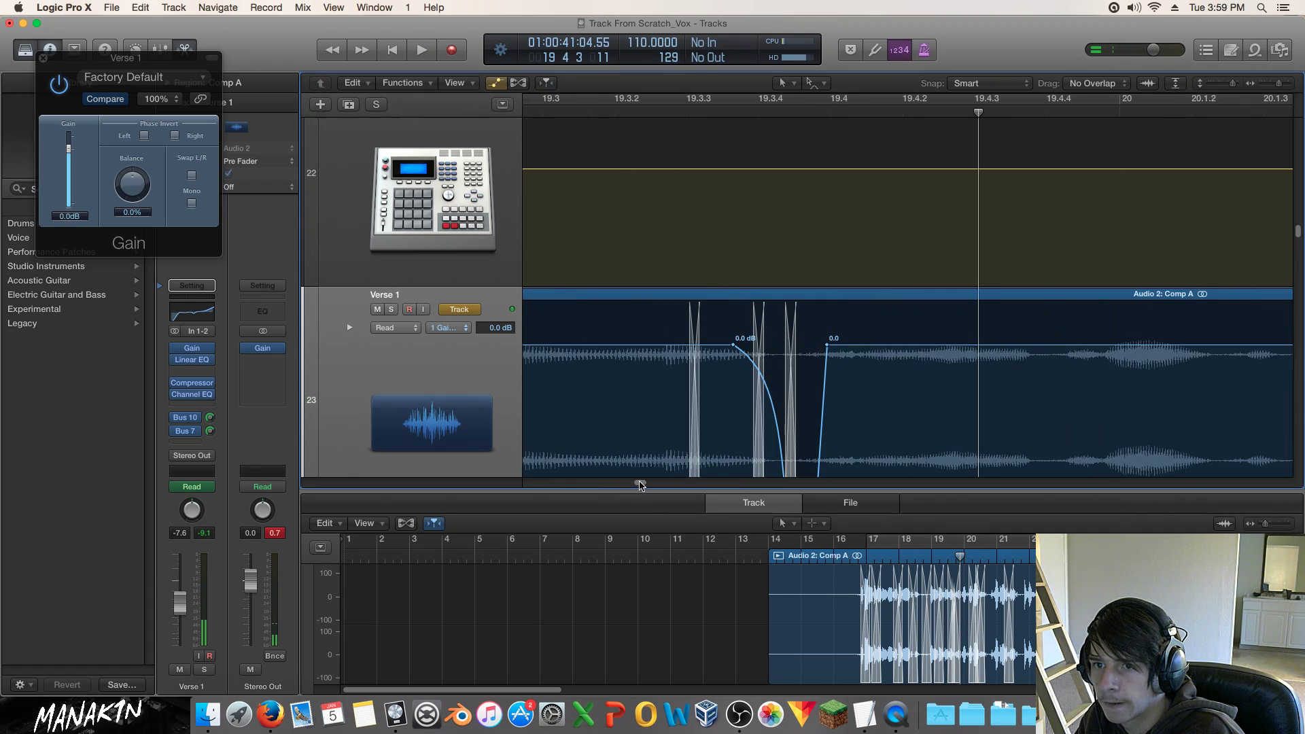
{"action": "scroll", "coordinate": [802, 385], "scroll_direction": "down", "scroll_amount": 3}
{"action": "left_click_drag", "start_coordinate": [775, 303], "coordinate": [768, 303]}
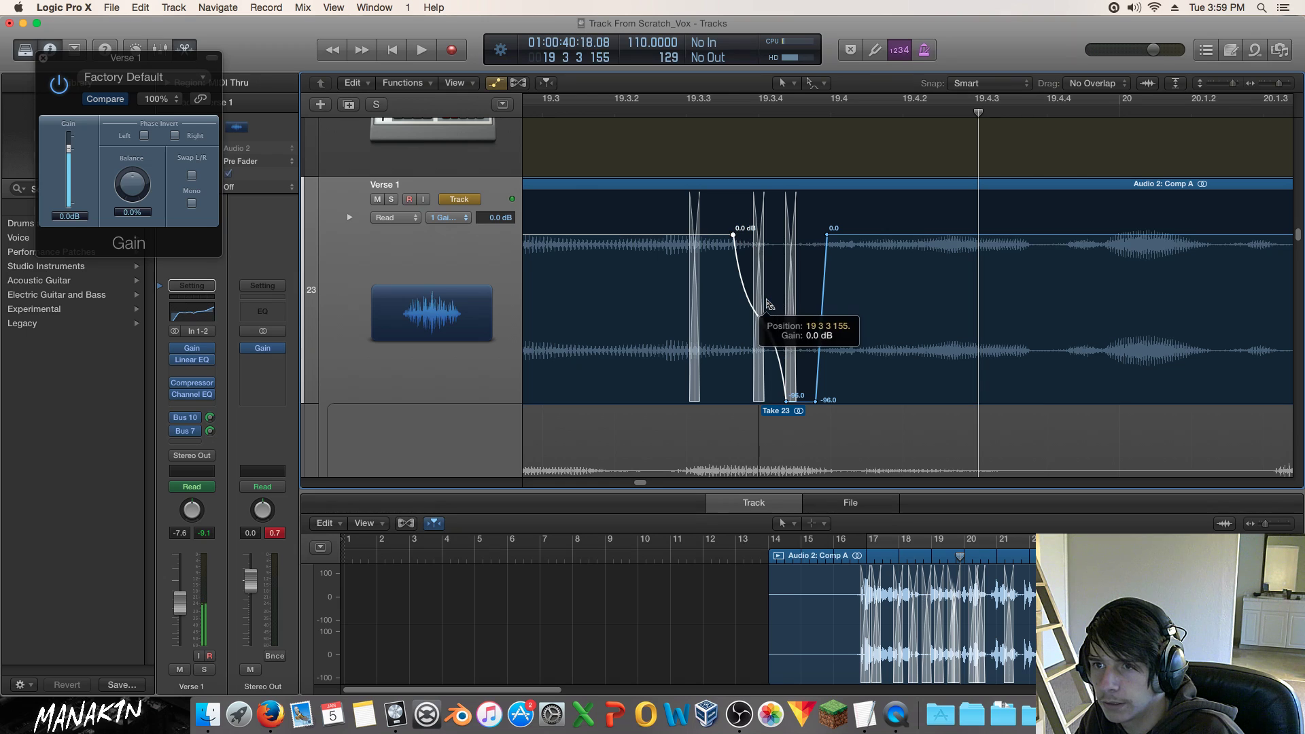
{"action": "left_click", "coordinate": [687, 113]}
{"action": "key", "text": "space"}
{"action": "key", "text": "space"}
{"action": "left_click", "coordinate": [548, 110]}
{"action": "key", "text": "space"}
{"action": "key", "text": "space"}
{"action": "scroll", "coordinate": [638, 483], "scroll_direction": "left", "scroll_amount": 5}
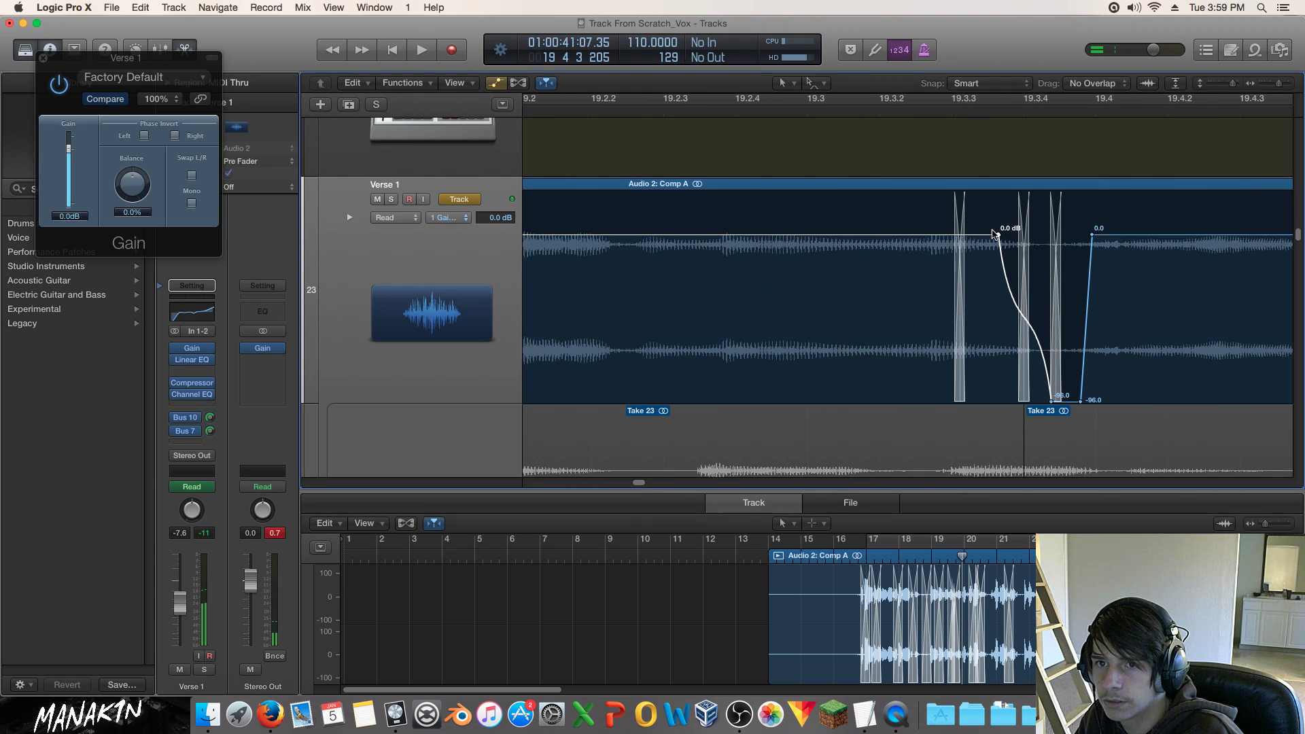
Move the Gain dip's 0.0 dB start point later, to just before 19.3.4, and audition the passage.
{"action": "left_click_drag", "start_coordinate": [998, 237], "coordinate": [1017, 236]}
{"action": "left_click", "coordinate": [531, 112]}
{"action": "key", "text": "space"}
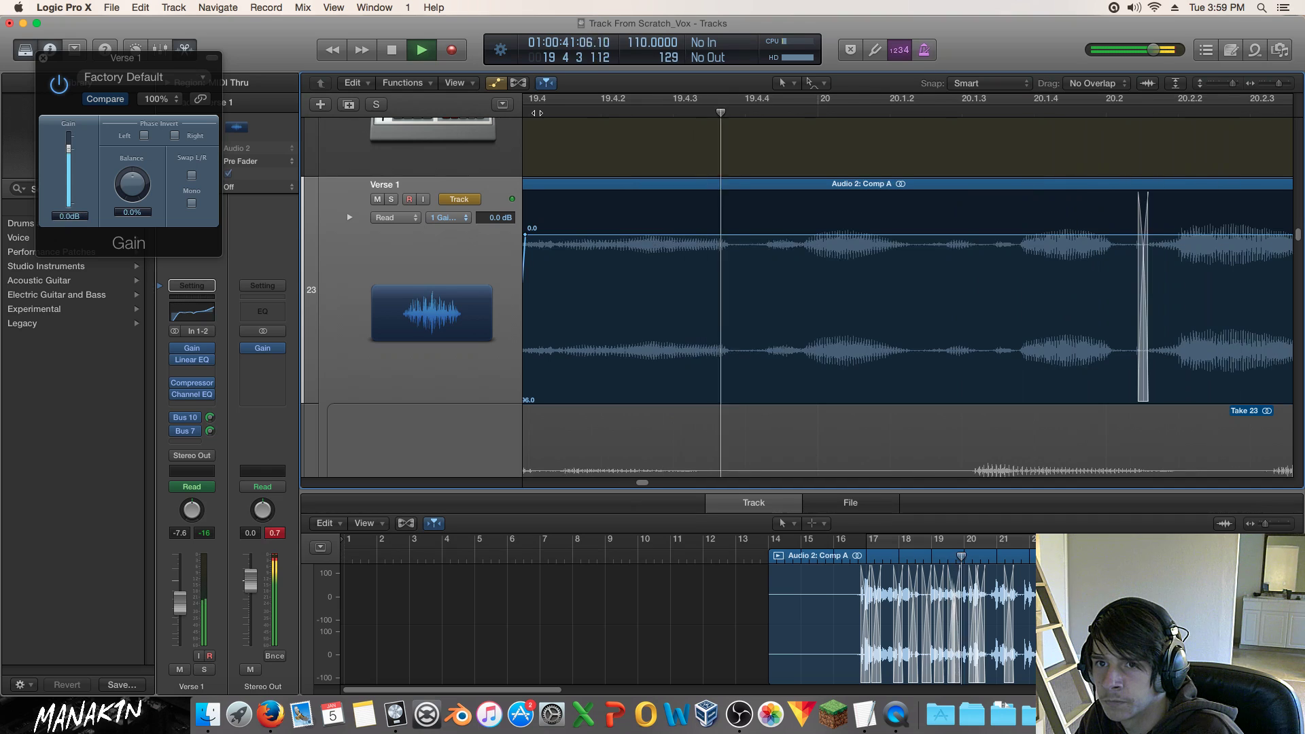
{"action": "scroll", "coordinate": [649, 487], "scroll_direction": "left", "scroll_amount": 5}
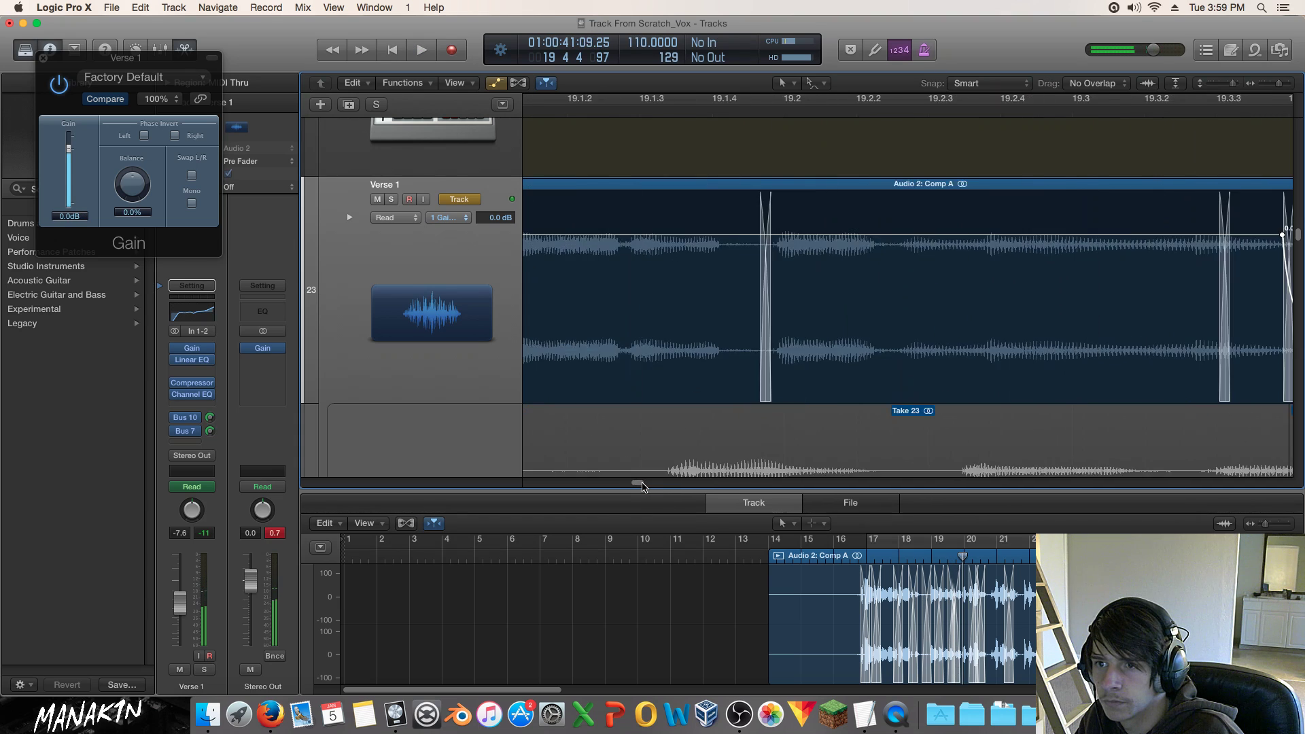
Adjust the Gain dip's second -96.0 dB point to position 19 3 4 162 and audition the steeper recovery.
{"action": "left_click_drag", "start_coordinate": [815, 402], "coordinate": [798, 402]}
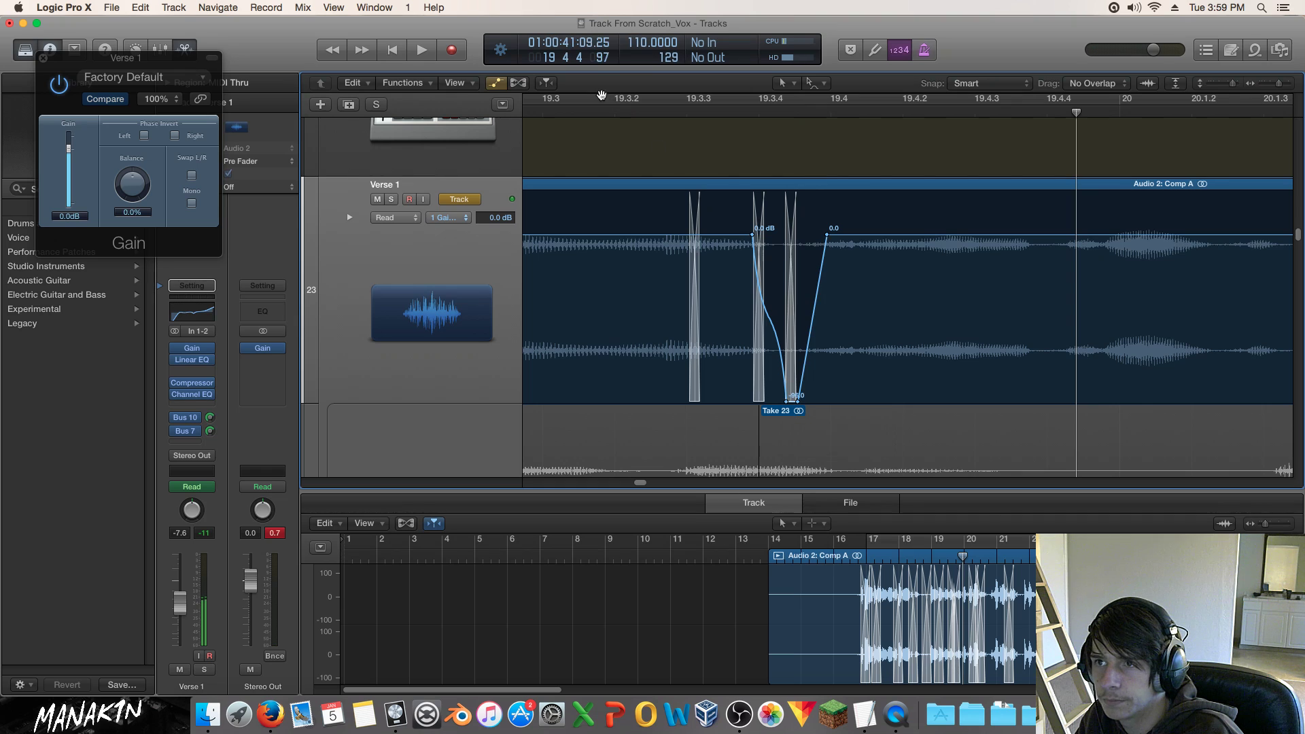
{"action": "double_click", "coordinate": [571, 108]}
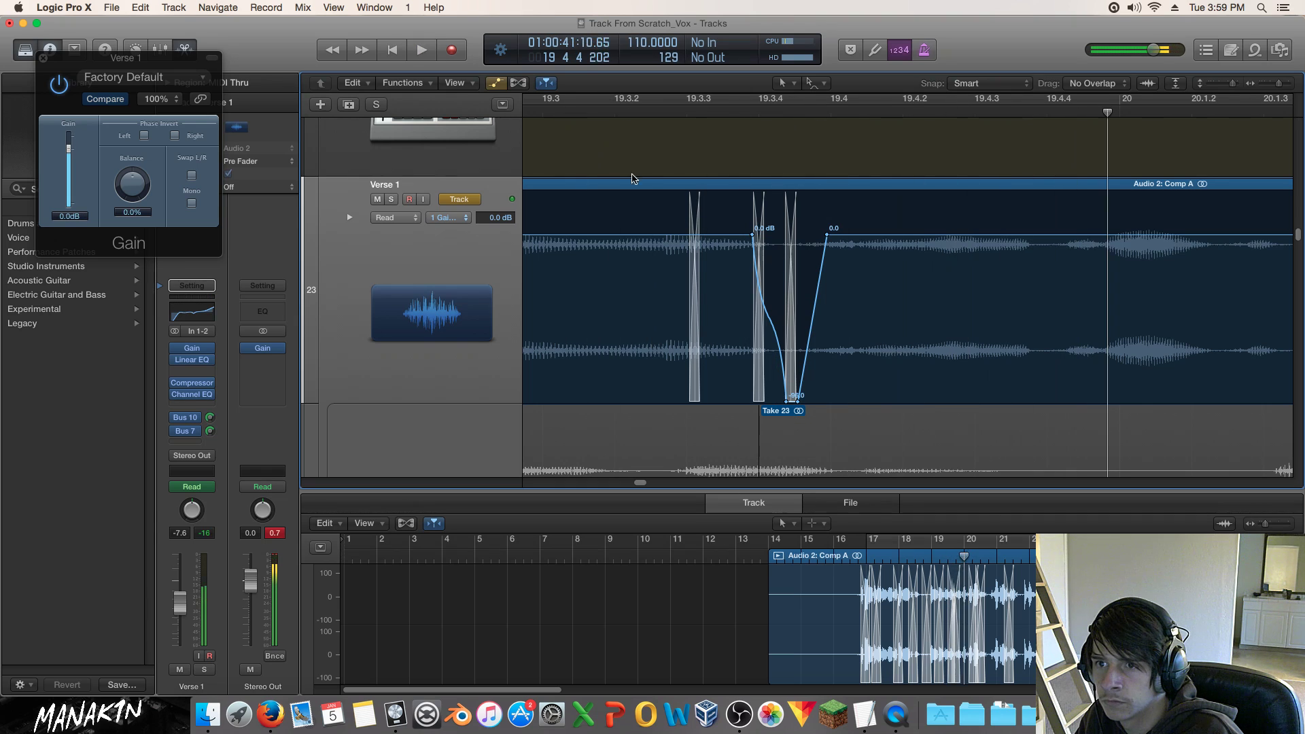
{"action": "left_click_drag", "start_coordinate": [797, 402], "coordinate": [806, 401]}
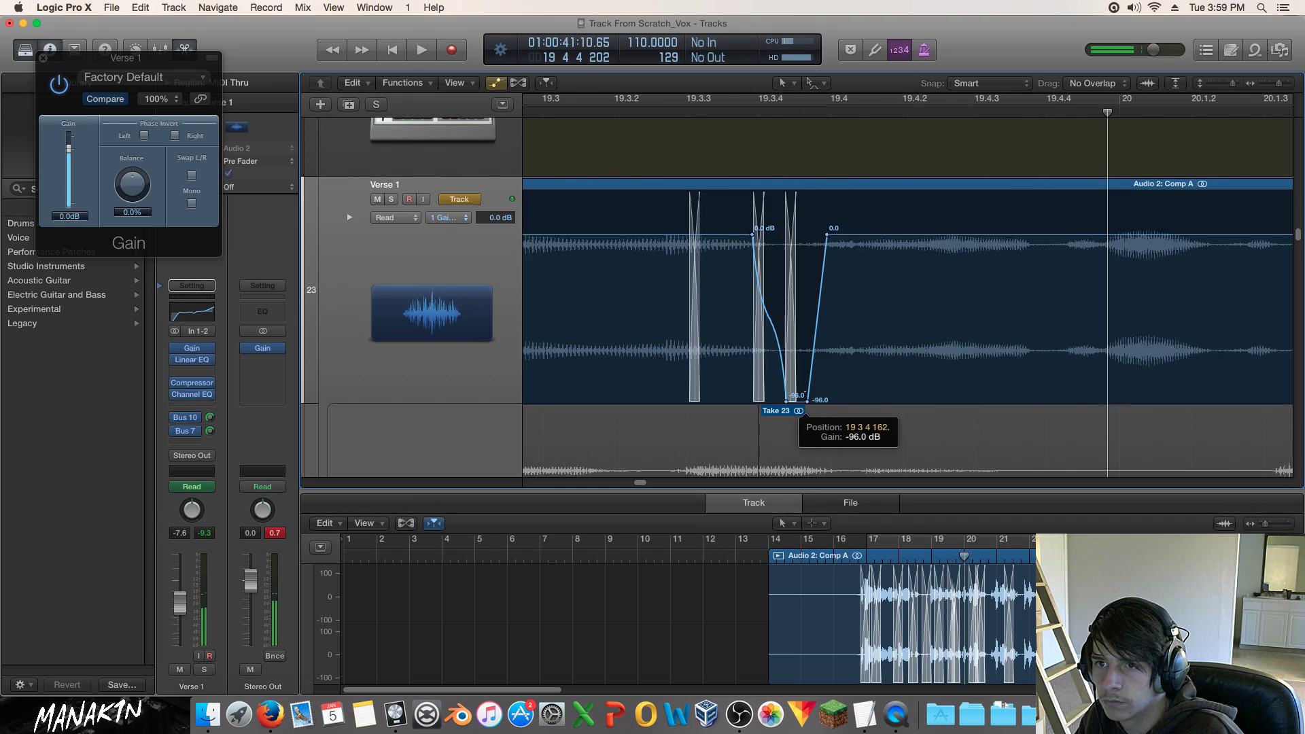
{"action": "left_click", "coordinate": [627, 108]}
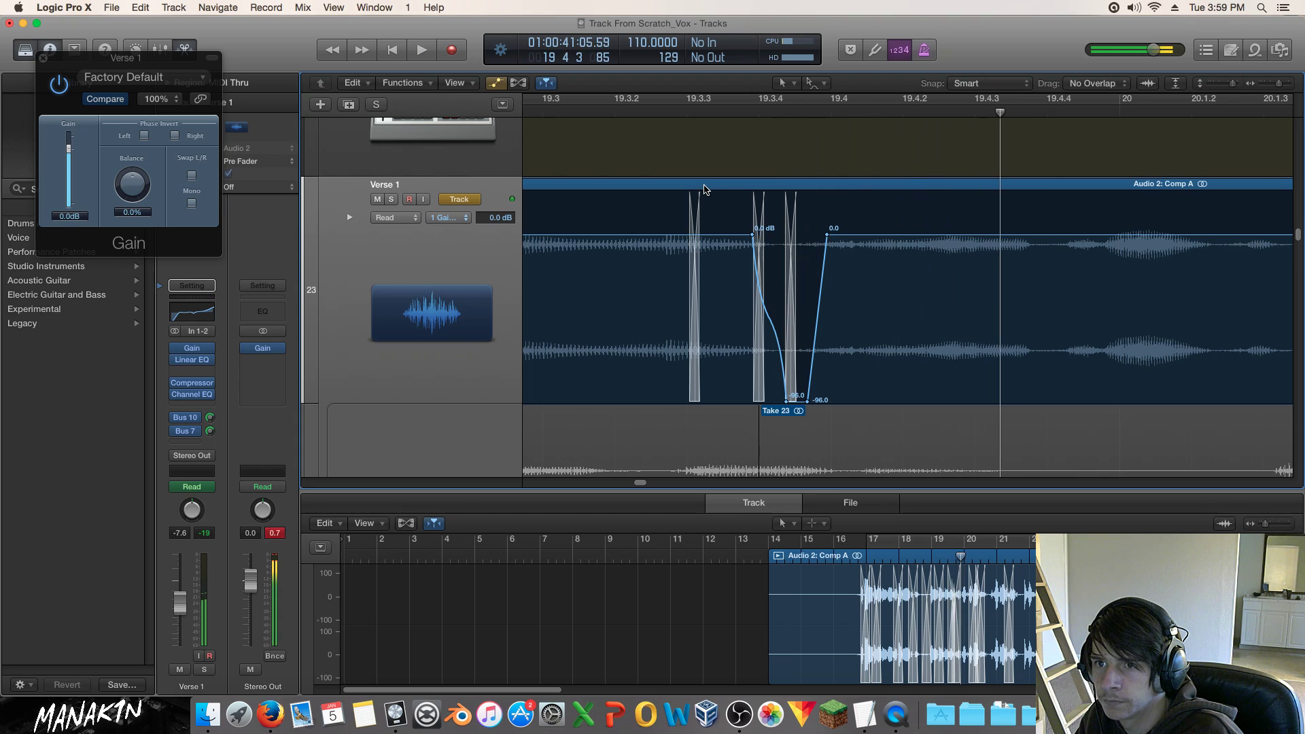
Straighten the Gain dip's falling segment, move its 0.0 dB start point later to about 19.3.4, and audition the result.
{"action": "left_click", "coordinate": [766, 314]}
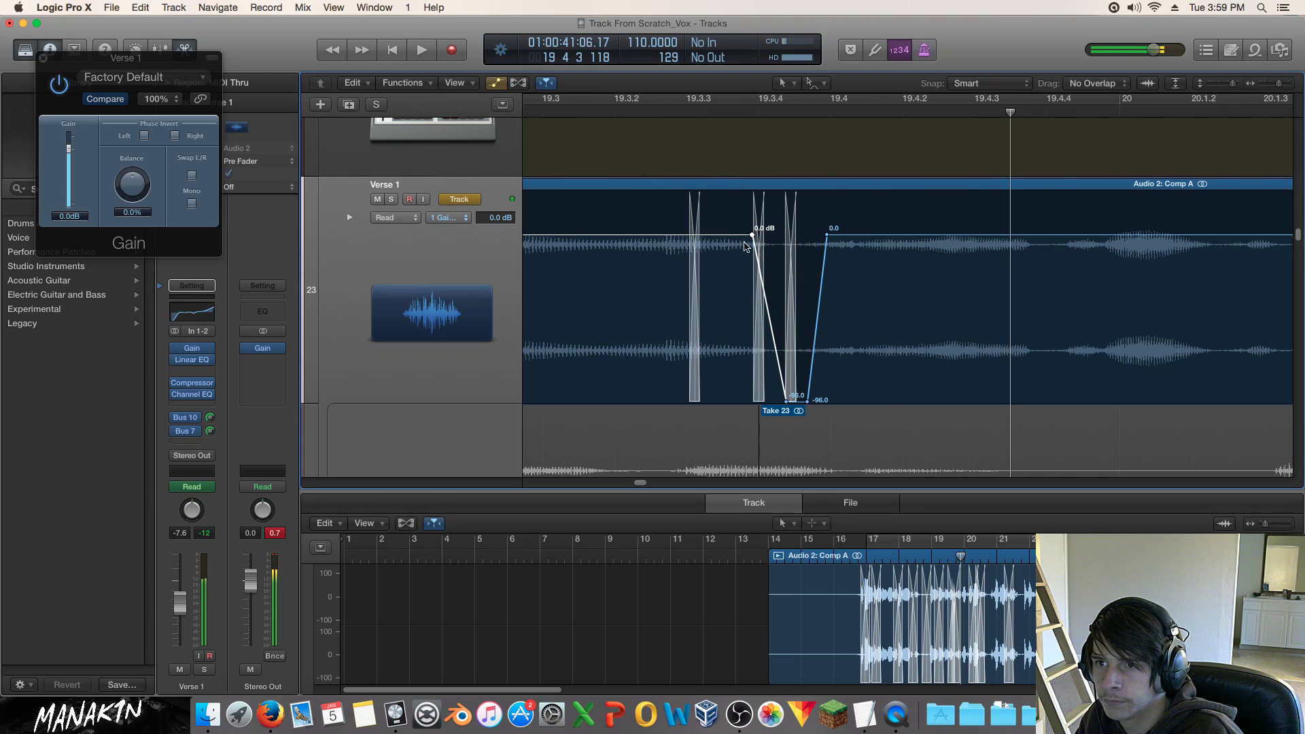
{"action": "left_click_drag", "start_coordinate": [752, 238], "coordinate": [760, 236]}
{"action": "double_click", "coordinate": [557, 109]}
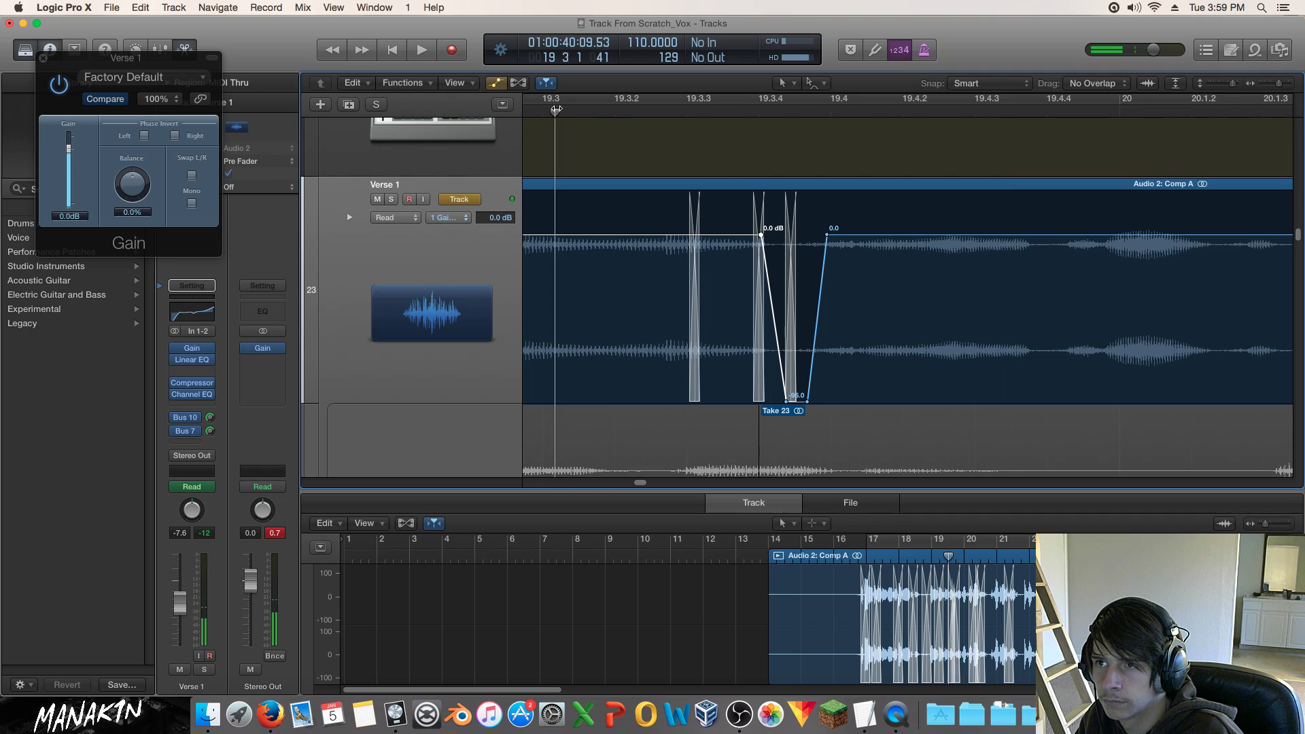
{"action": "key", "text": "space"}
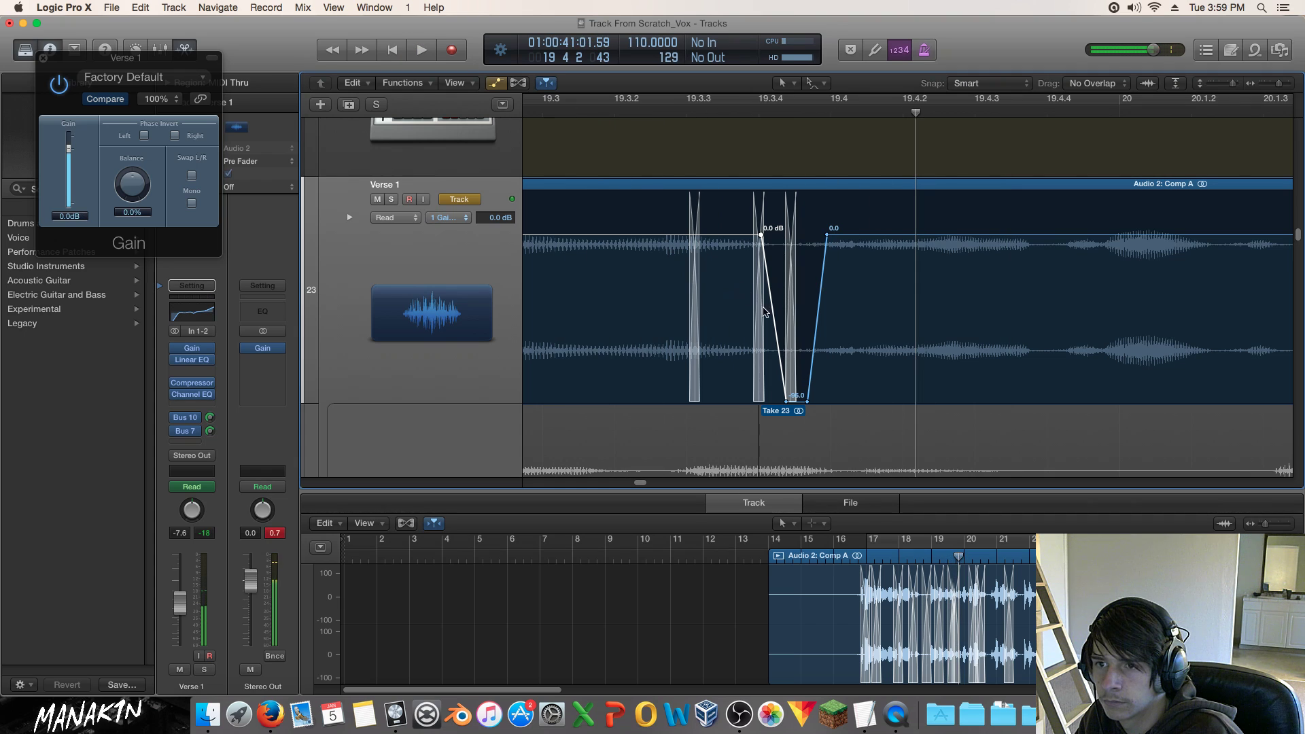
Move the Gain dip's first -96.0 dB point earlier in stages, to just past 19.3.4, auditioning each change.
{"action": "left_click_drag", "start_coordinate": [786, 401], "coordinate": [780, 400]}
{"action": "double_click", "coordinate": [633, 110]}
{"action": "key", "text": "space"}
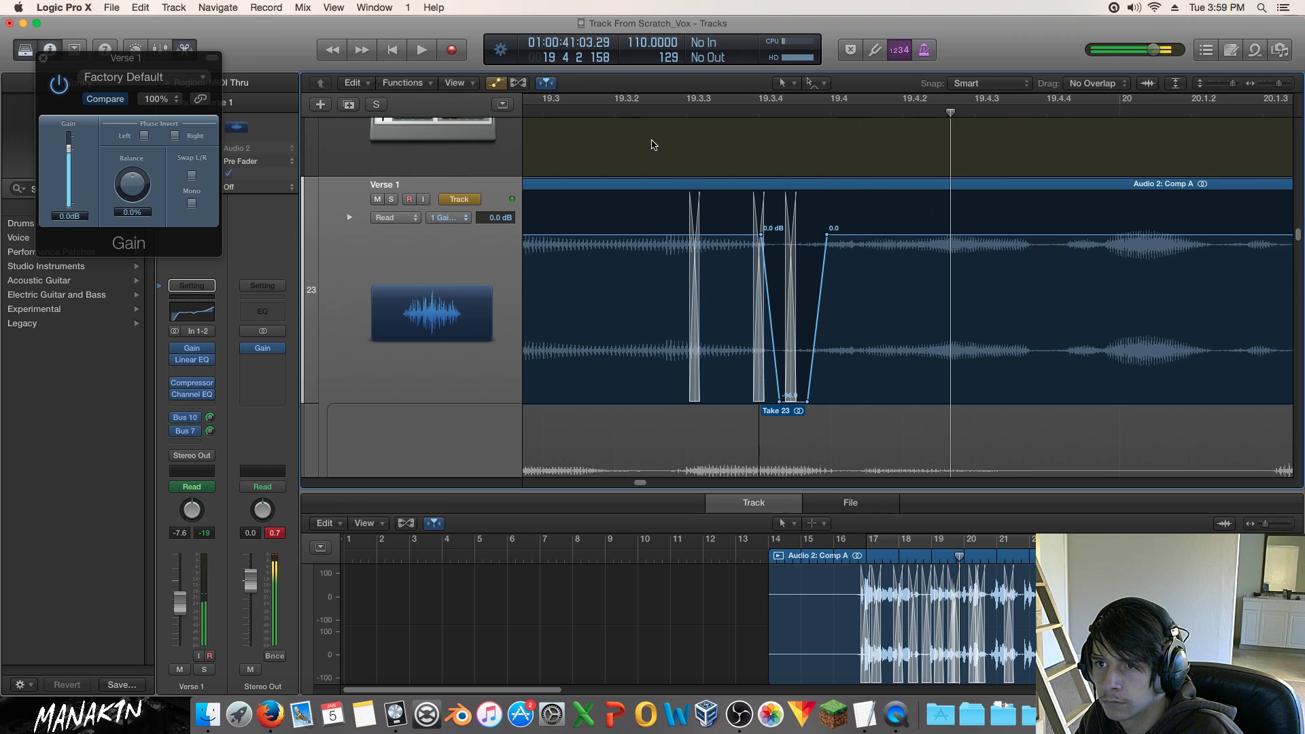
{"action": "left_click_drag", "start_coordinate": [780, 401], "coordinate": [769, 400]}
{"action": "double_click", "coordinate": [618, 111]}
{"action": "key", "text": "space"}
{"action": "left_click", "coordinate": [592, 110]}
{"action": "key", "text": "space"}
{"action": "key", "text": "space"}
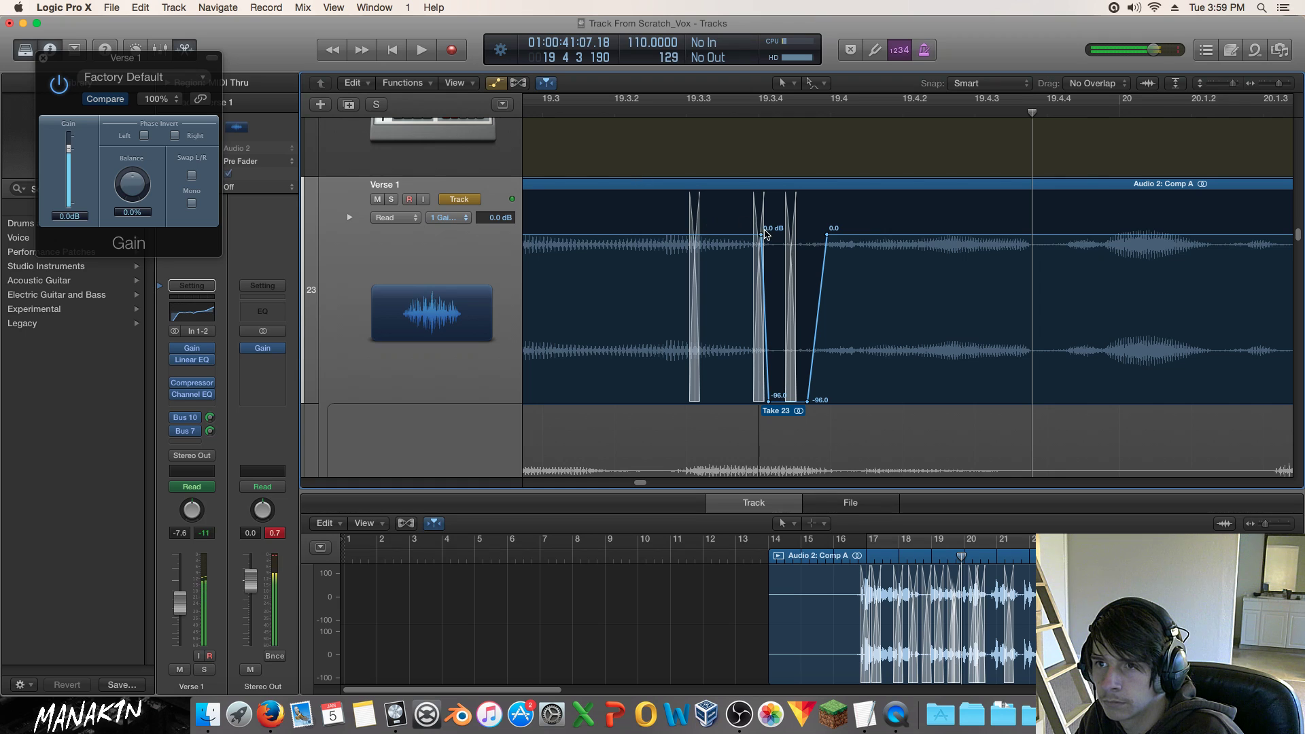
Place the playhead on the region split at 19.3.4 and look through the Verse 1 takes for the comped section there.
{"action": "left_click", "coordinate": [755, 112]}
{"action": "scroll", "coordinate": [802, 256], "scroll_direction": "down", "scroll_amount": 10}
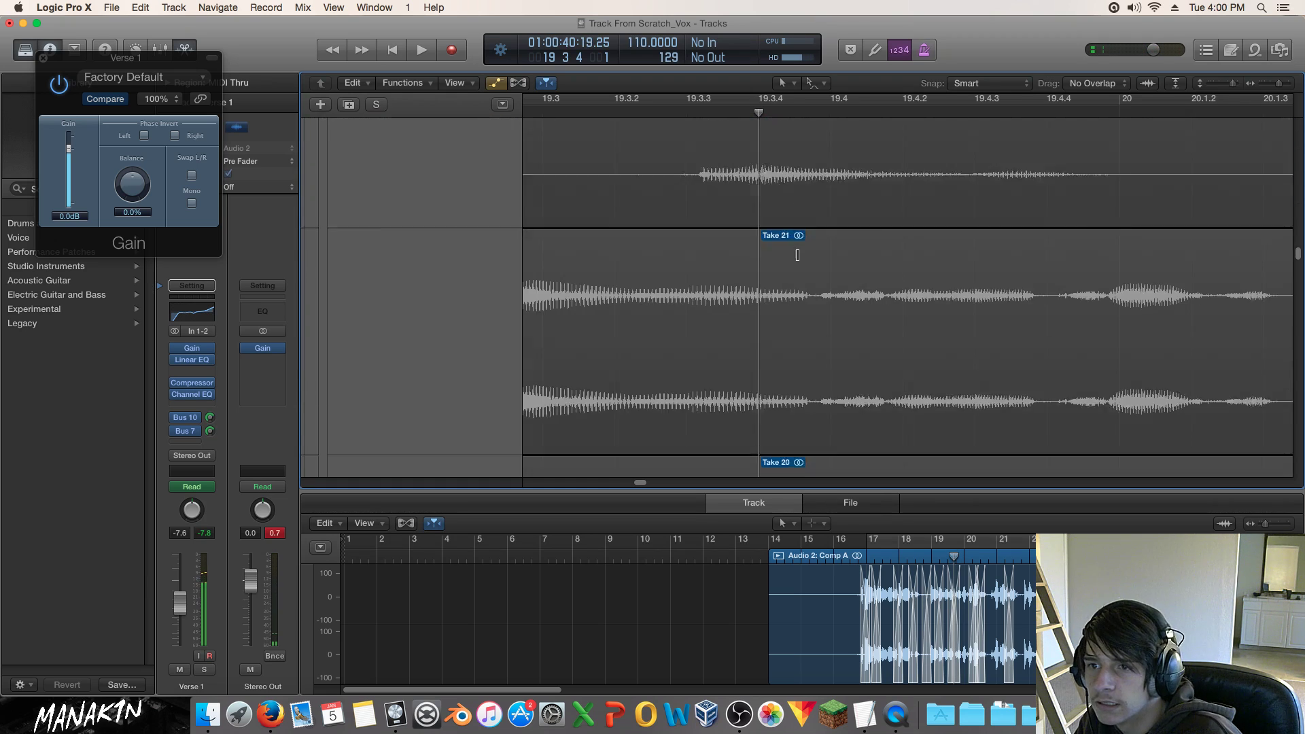
{"action": "scroll", "coordinate": [797, 256], "scroll_direction": "down", "scroll_amount": 4}
{"action": "left_click", "coordinate": [797, 256]}
{"action": "scroll", "coordinate": [797, 256], "scroll_direction": "down", "scroll_amount": 8}
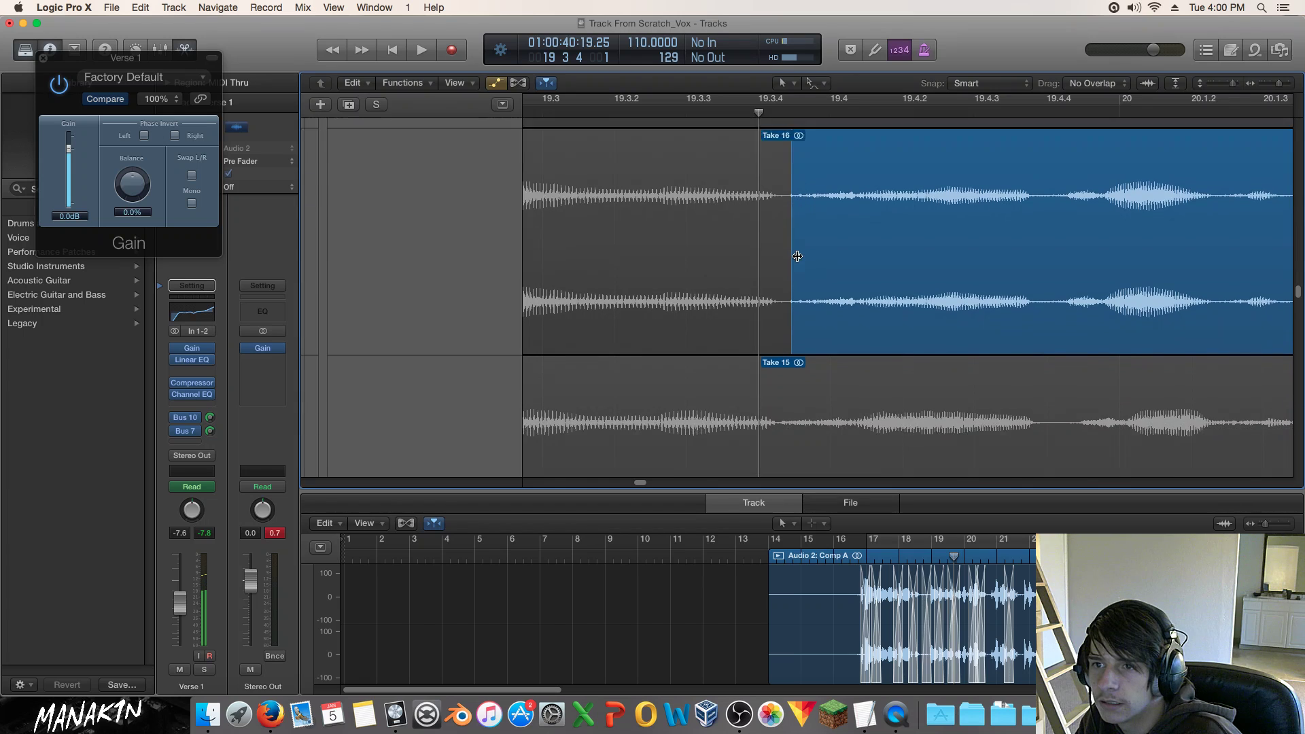
{"action": "scroll", "coordinate": [798, 257], "scroll_direction": "down", "scroll_amount": 12}
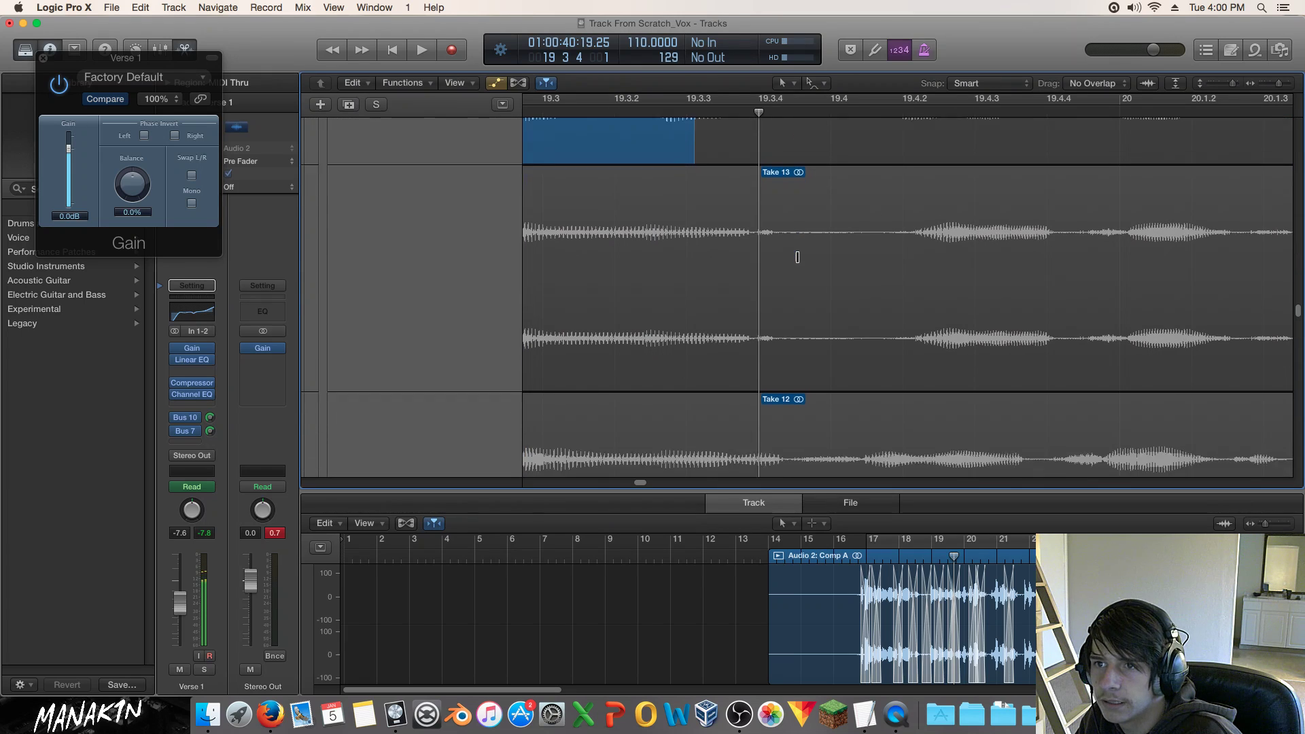
{"action": "scroll", "coordinate": [797, 258], "scroll_direction": "down", "scroll_amount": 10}
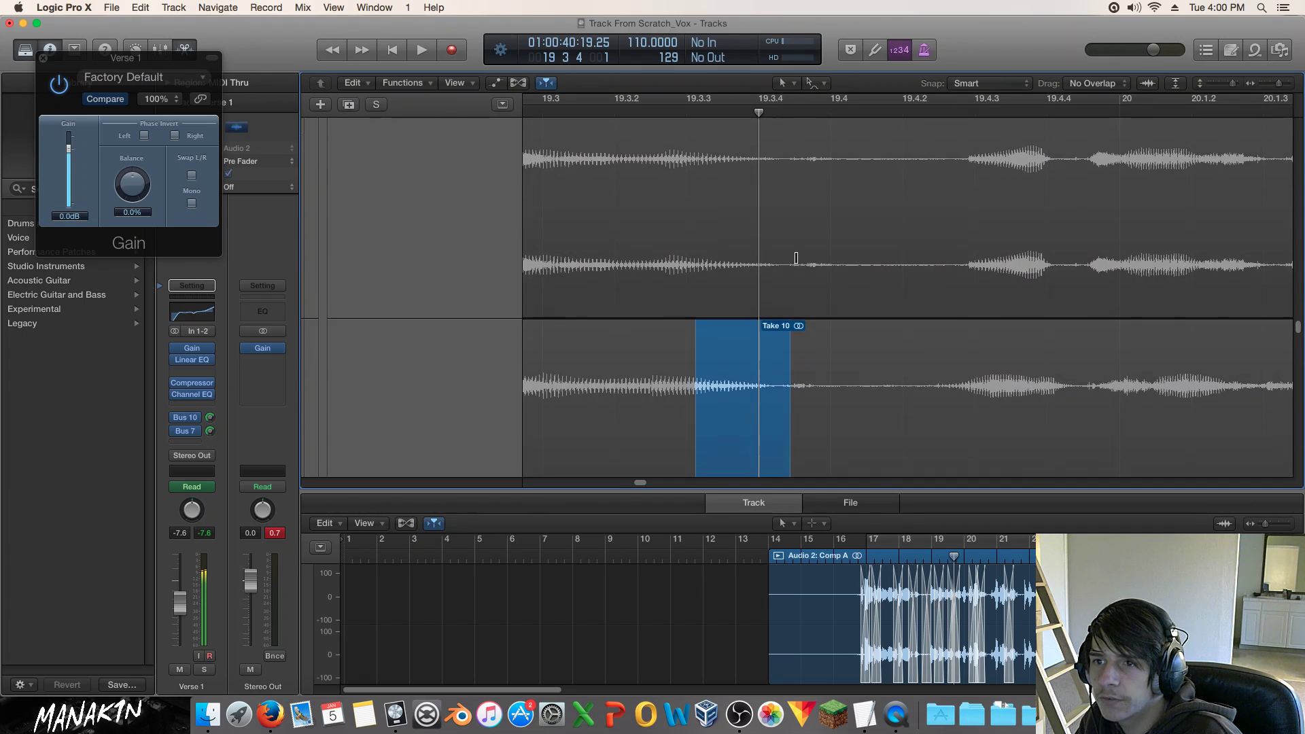
{"action": "scroll", "coordinate": [795, 257], "scroll_direction": "up", "scroll_amount": 5}
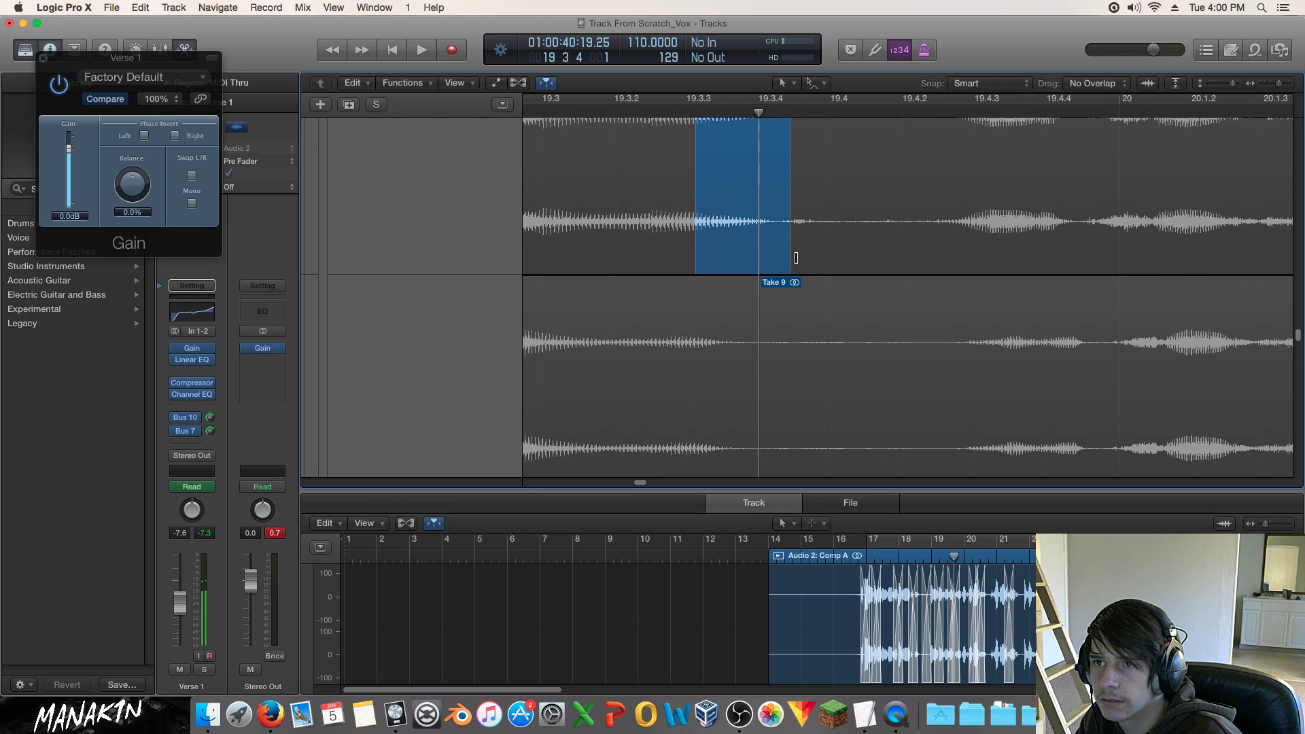
Try to adjust the region split at 19.3.4 inside Take 10's comped section.
{"action": "left_click", "coordinate": [774, 170]}
{"action": "left_click", "coordinate": [774, 280]}
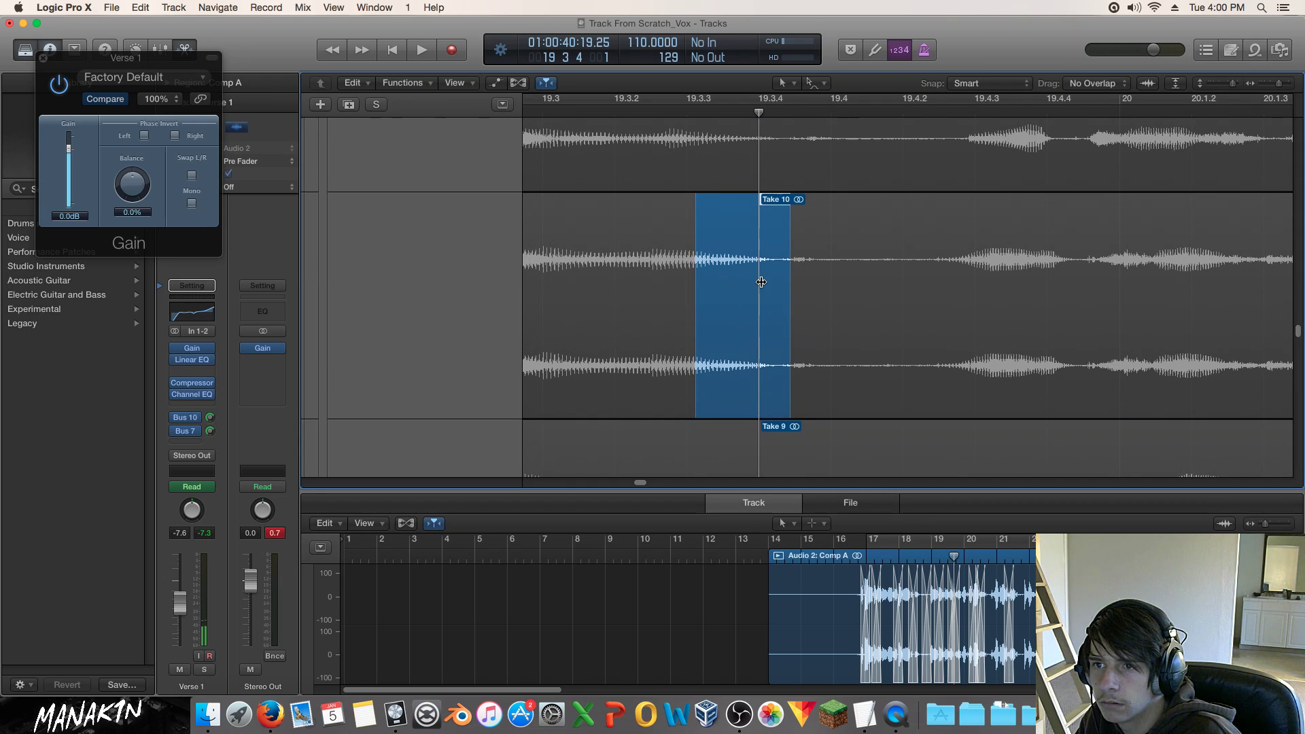
{"action": "left_click", "coordinate": [759, 281]}
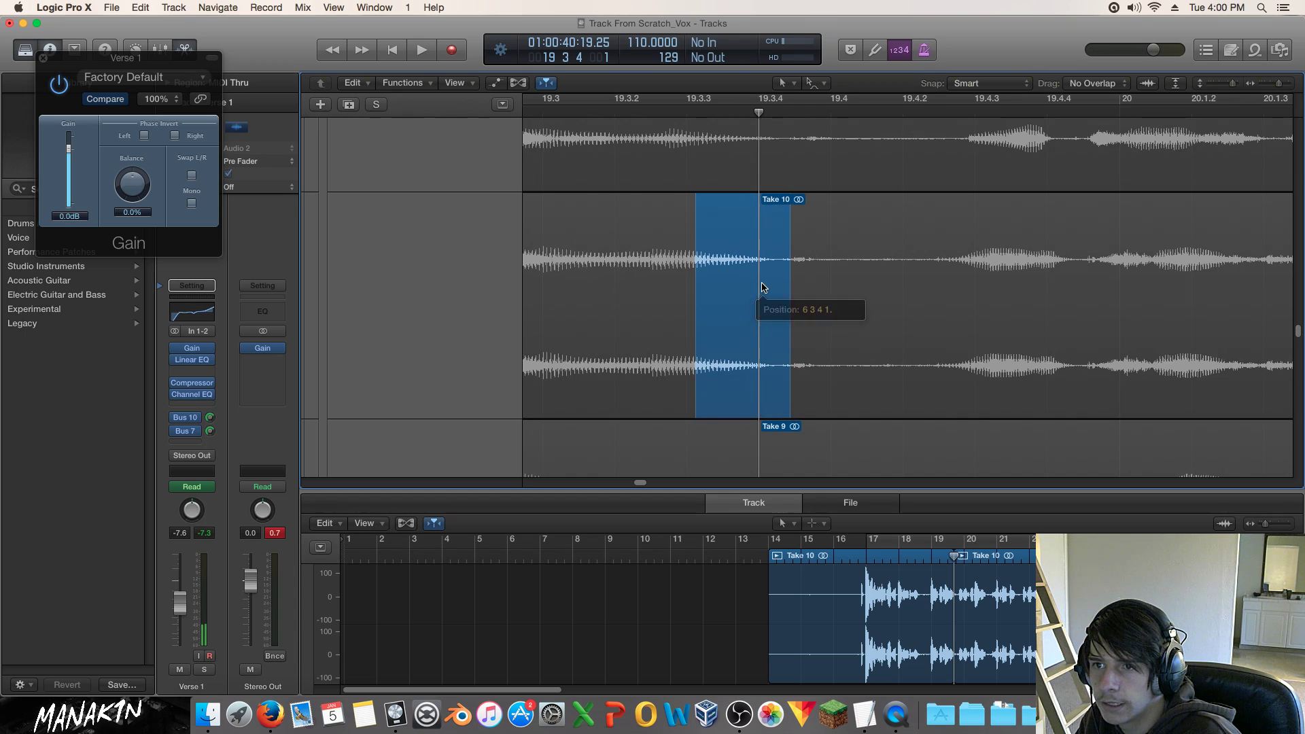
{"action": "mouse_move", "coordinate": [764, 283]}
{"action": "left_mouse_down"}
{"action": "mouse_move", "coordinate": [751, 287]}
{"action": "mouse_move", "coordinate": [765, 287]}
{"action": "left_mouse_up"}
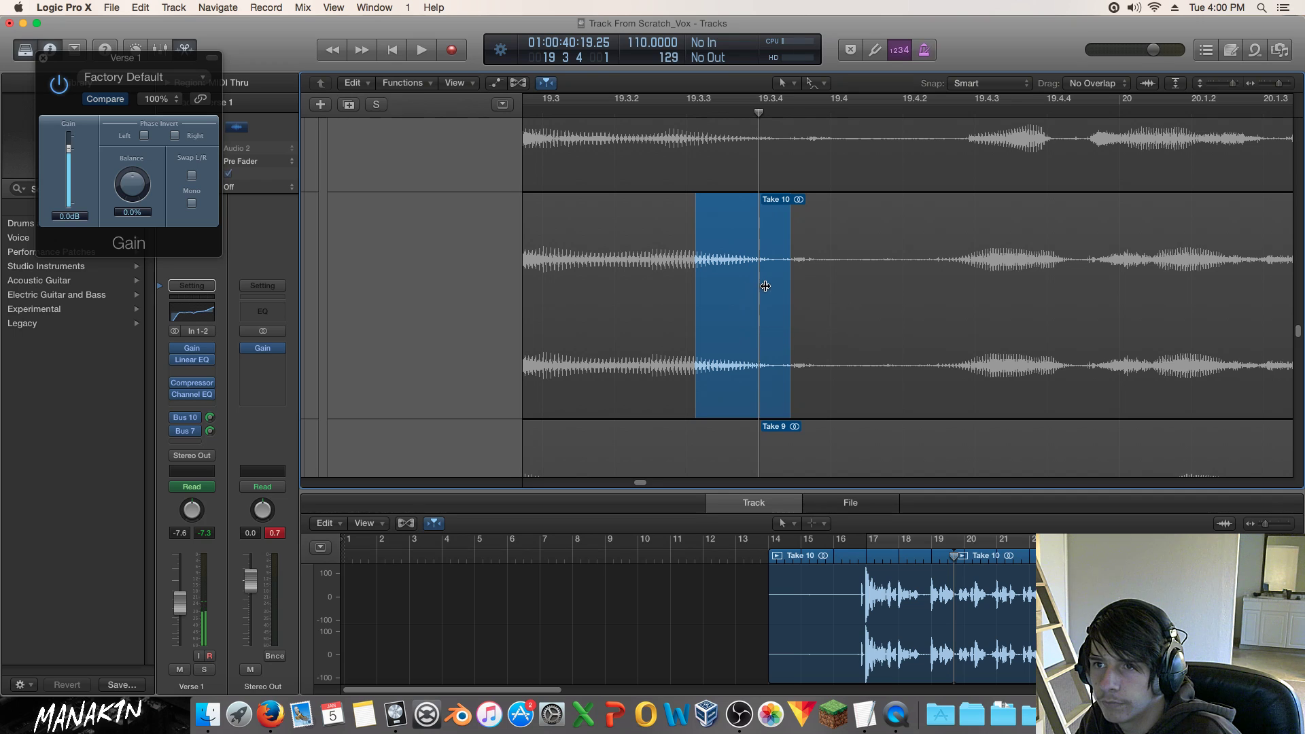
{"action": "left_click_drag", "start_coordinate": [756, 107], "coordinate": [734, 113]}
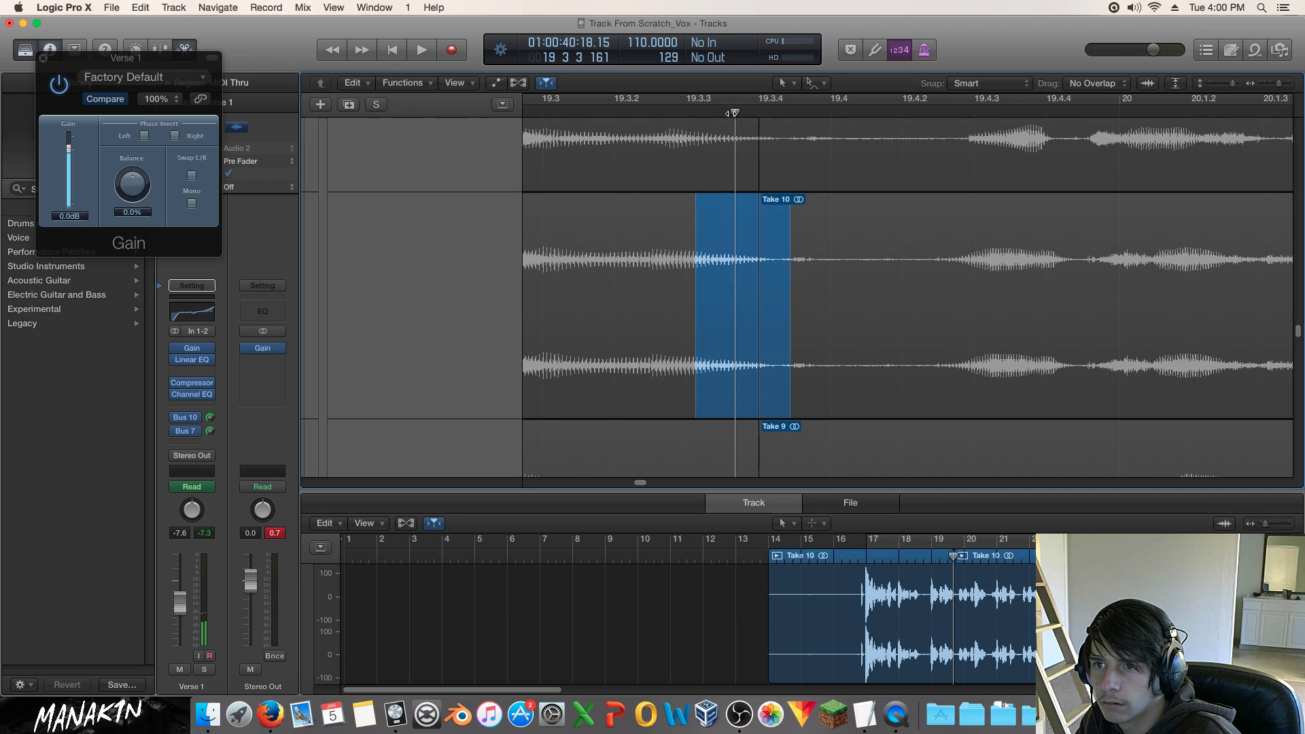
{"action": "mouse_move", "coordinate": [763, 290]}
{"action": "left_mouse_down"}
{"action": "mouse_move", "coordinate": [754, 285]}
{"action": "mouse_move", "coordinate": [767, 286]}
{"action": "left_mouse_up"}
Check the Verse 1 comp's crossfades around 19.3.4 and place the playhead on the region split at 19 3 4 1.
{"action": "scroll", "coordinate": [767, 287], "scroll_direction": "up", "scroll_amount": 10}
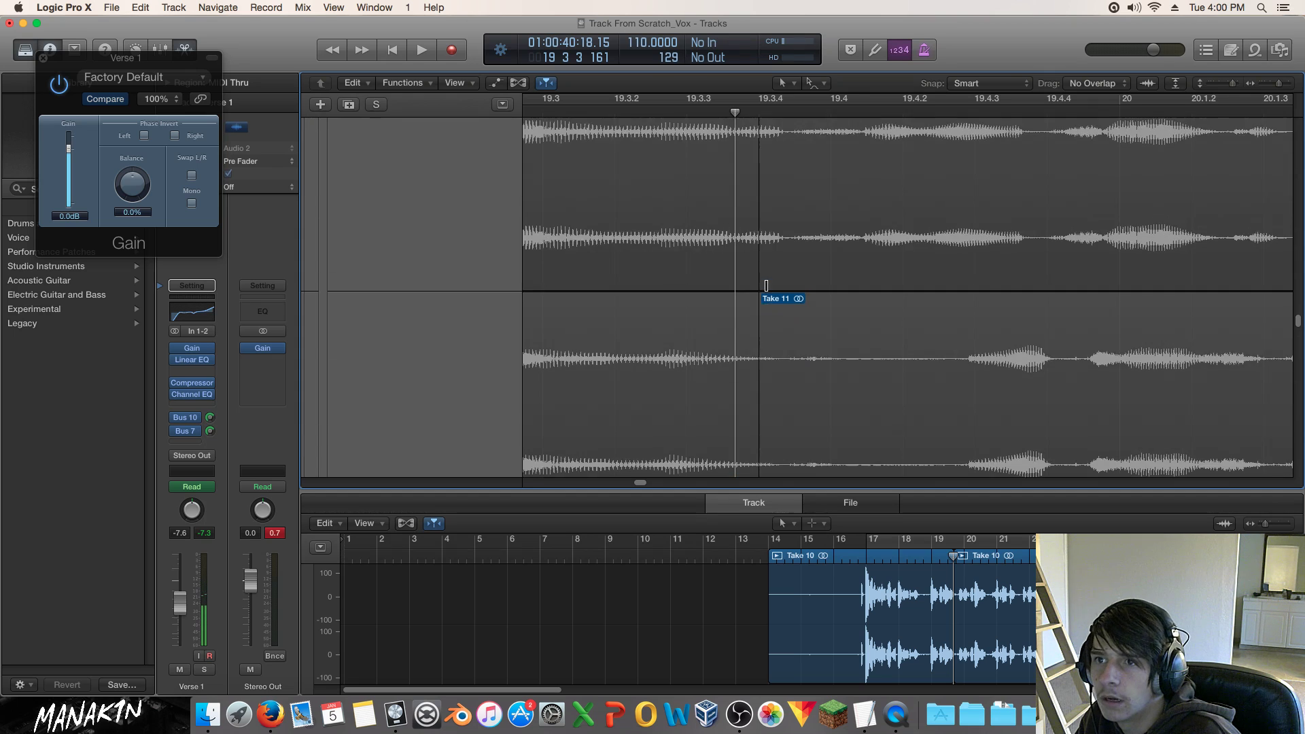
{"action": "scroll", "coordinate": [767, 286], "scroll_direction": "up", "scroll_amount": 10}
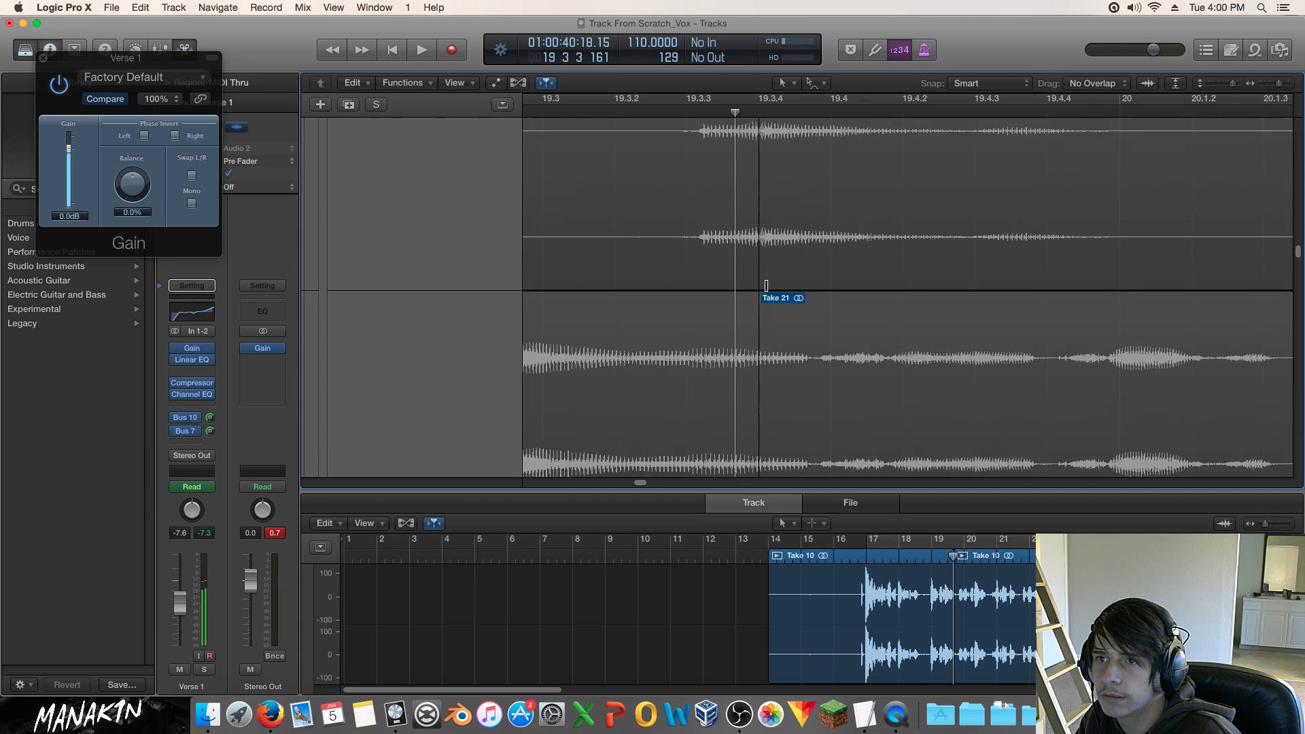
{"action": "scroll", "coordinate": [766, 288], "scroll_direction": "down", "scroll_amount": 5}
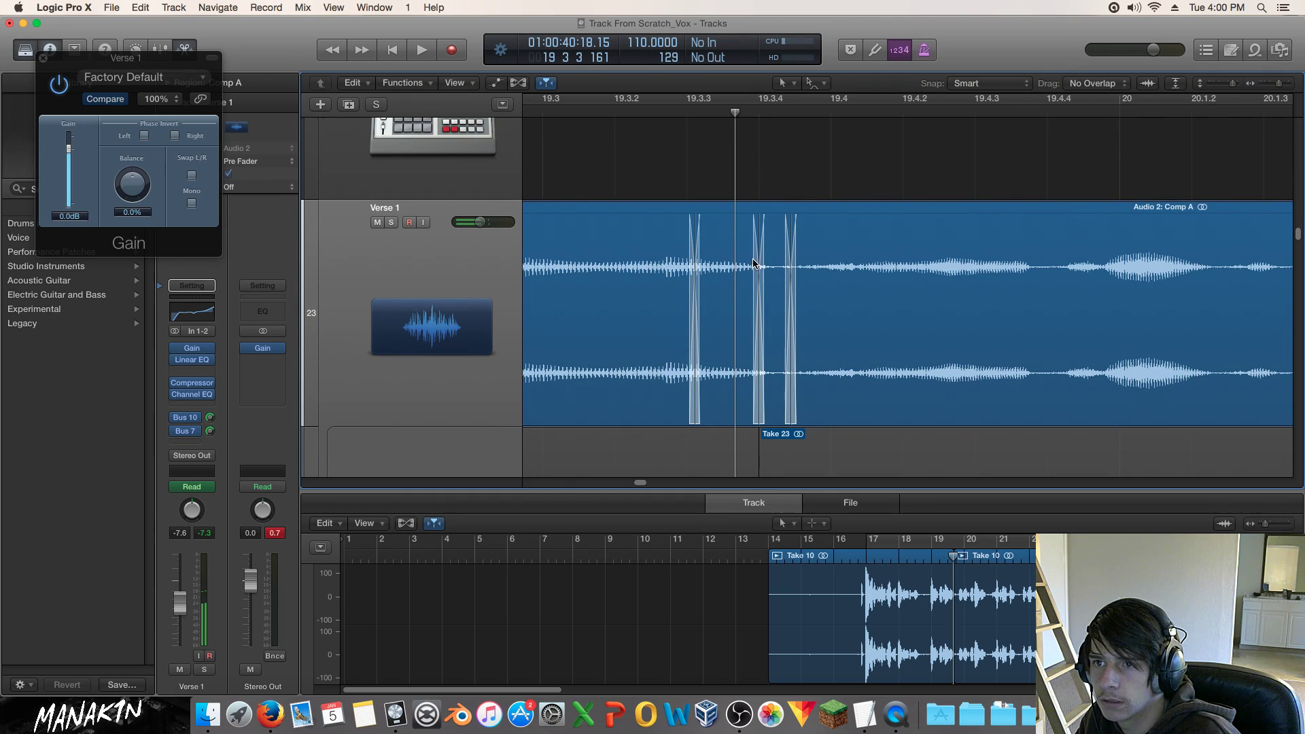
{"action": "left_click", "coordinate": [758, 115]}
Divide Take 10's comped section into short selections on both sides of the region split at 19.3.4.
{"action": "scroll", "coordinate": [801, 272], "scroll_direction": "down", "scroll_amount": 5}
{"action": "scroll", "coordinate": [801, 272], "scroll_direction": "down", "scroll_amount": 10}
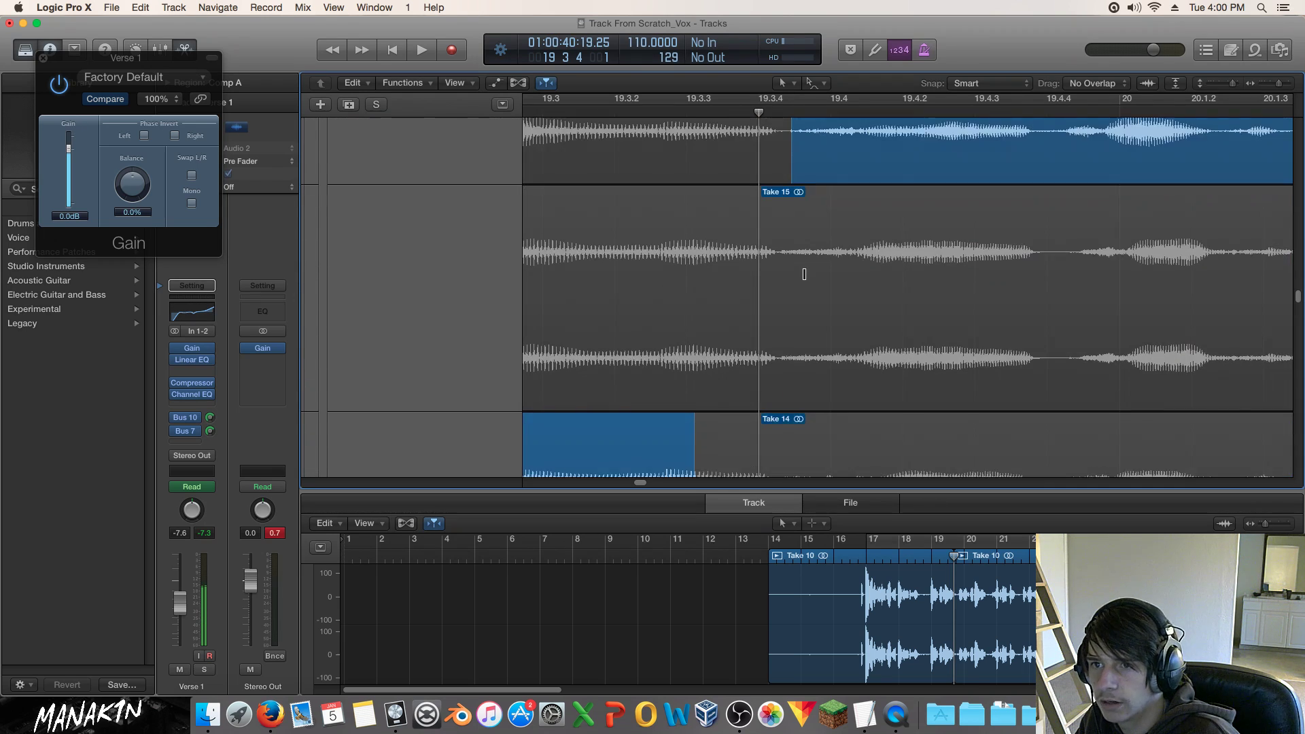
{"action": "scroll", "coordinate": [804, 274], "scroll_direction": "down", "scroll_amount": 10}
{"action": "scroll", "coordinate": [804, 274], "scroll_direction": "down", "scroll_amount": 4}
{"action": "scroll", "coordinate": [786, 262], "scroll_direction": "up", "scroll_amount": 3}
{"action": "left_click_drag", "start_coordinate": [749, 213], "coordinate": [767, 215]}
{"action": "left_click_drag", "start_coordinate": [759, 286], "coordinate": [765, 290]}
{"action": "left_click", "coordinate": [753, 284]}
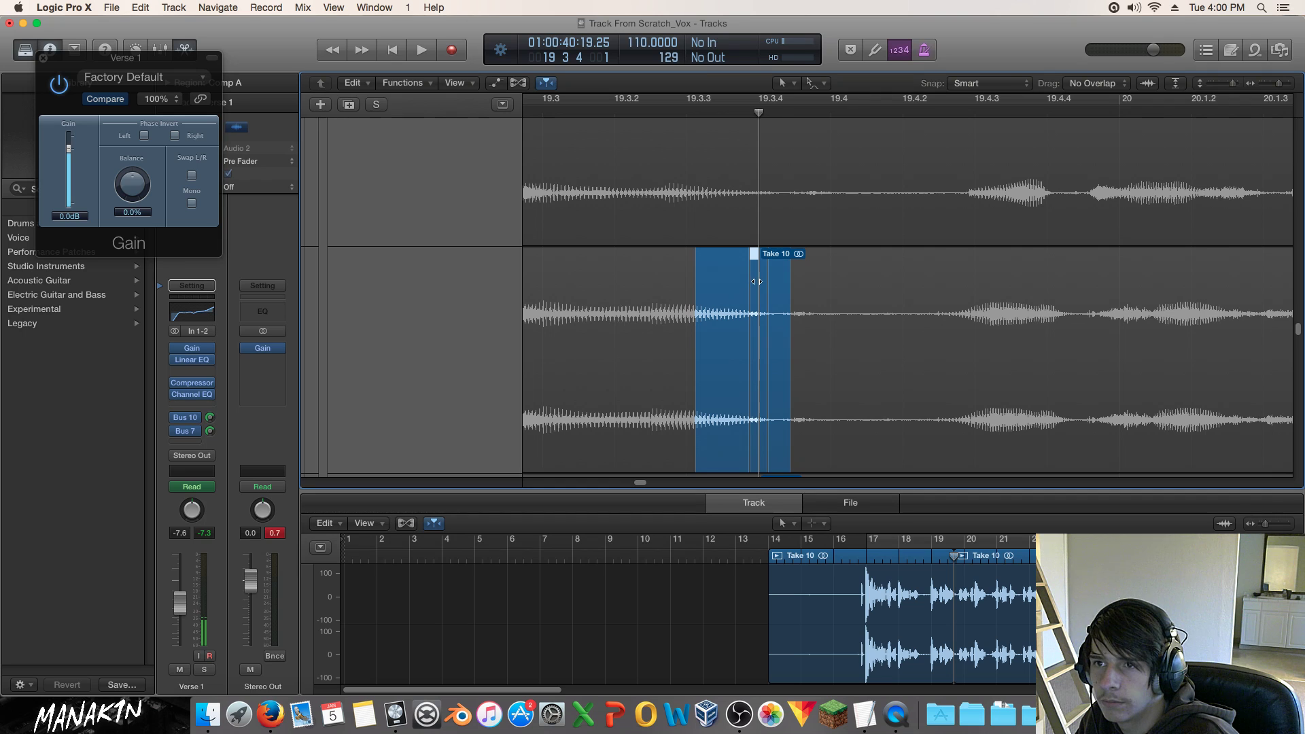
Check the comp crossfades around 19.3.4 and undo the division of Take 10's comped section.
{"action": "left_click", "coordinate": [782, 112]}
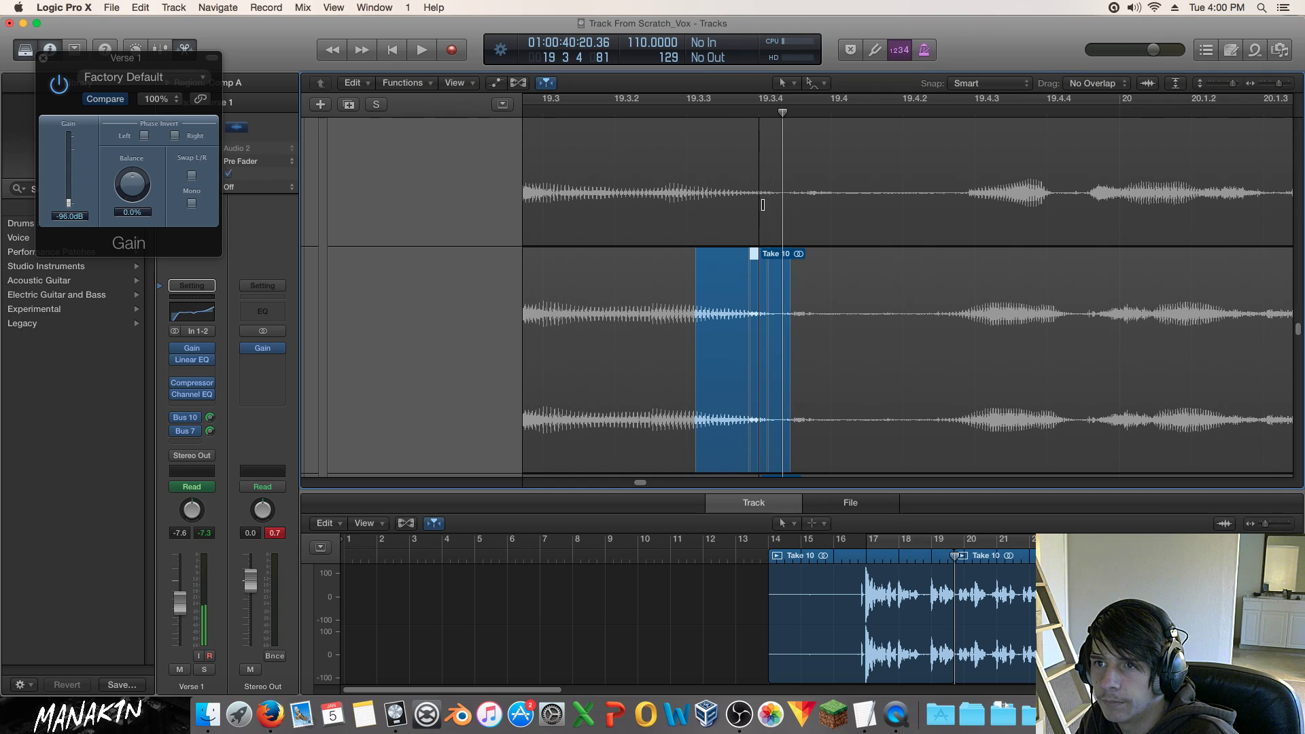
{"action": "scroll", "coordinate": [768, 216], "scroll_direction": "up", "scroll_amount": 10}
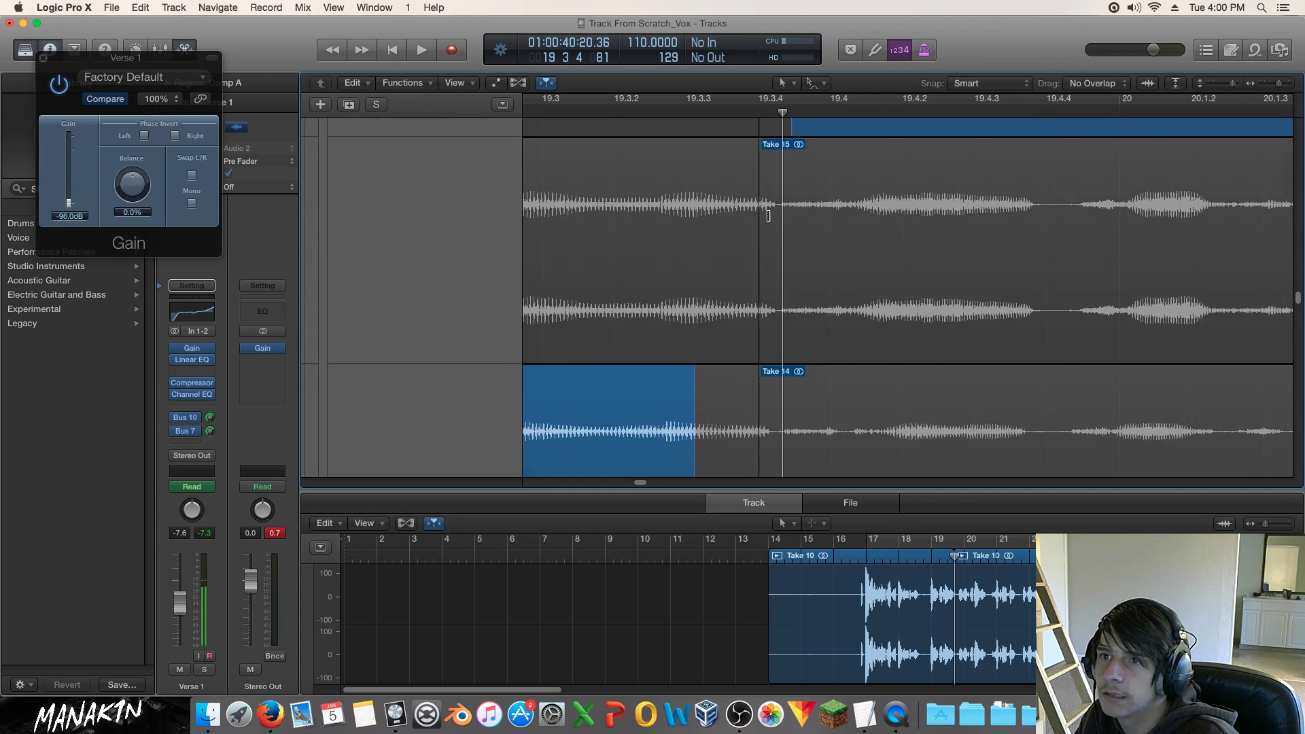
{"action": "scroll", "coordinate": [768, 216], "scroll_direction": "up", "scroll_amount": 10}
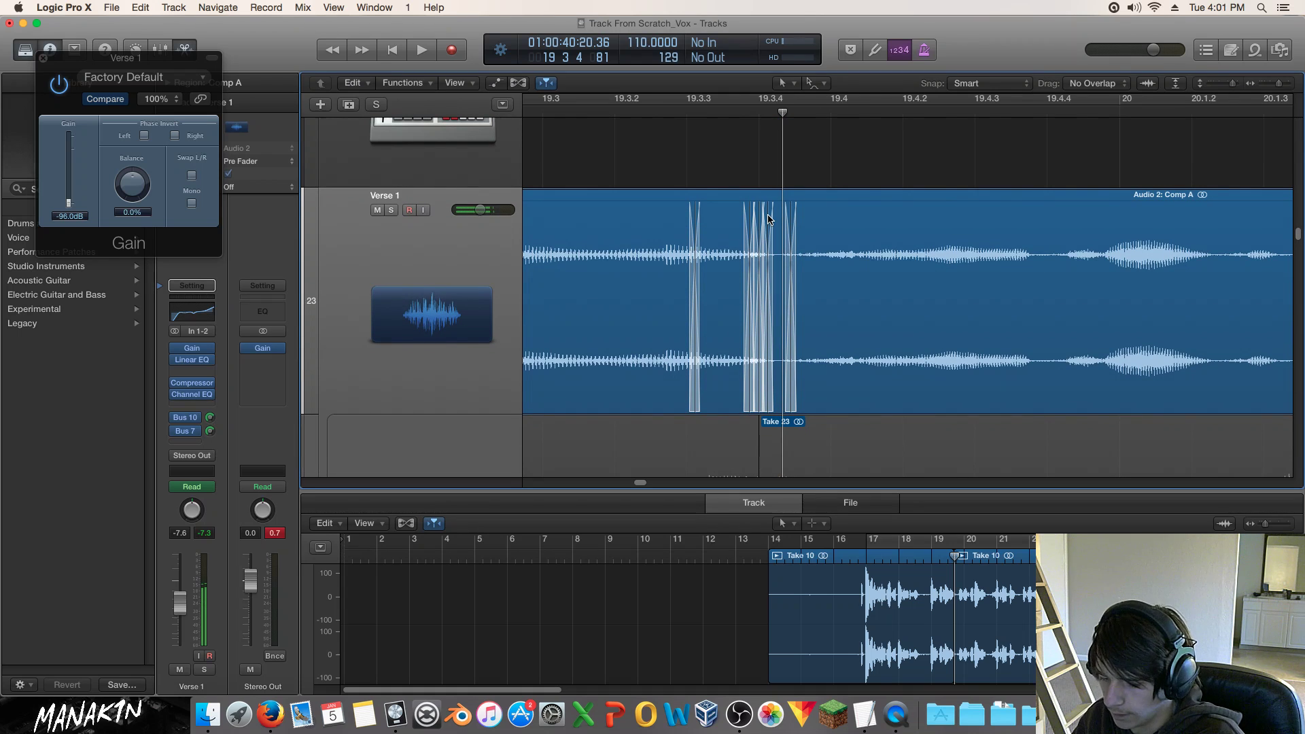
{"action": "left_click", "coordinate": [768, 218]}
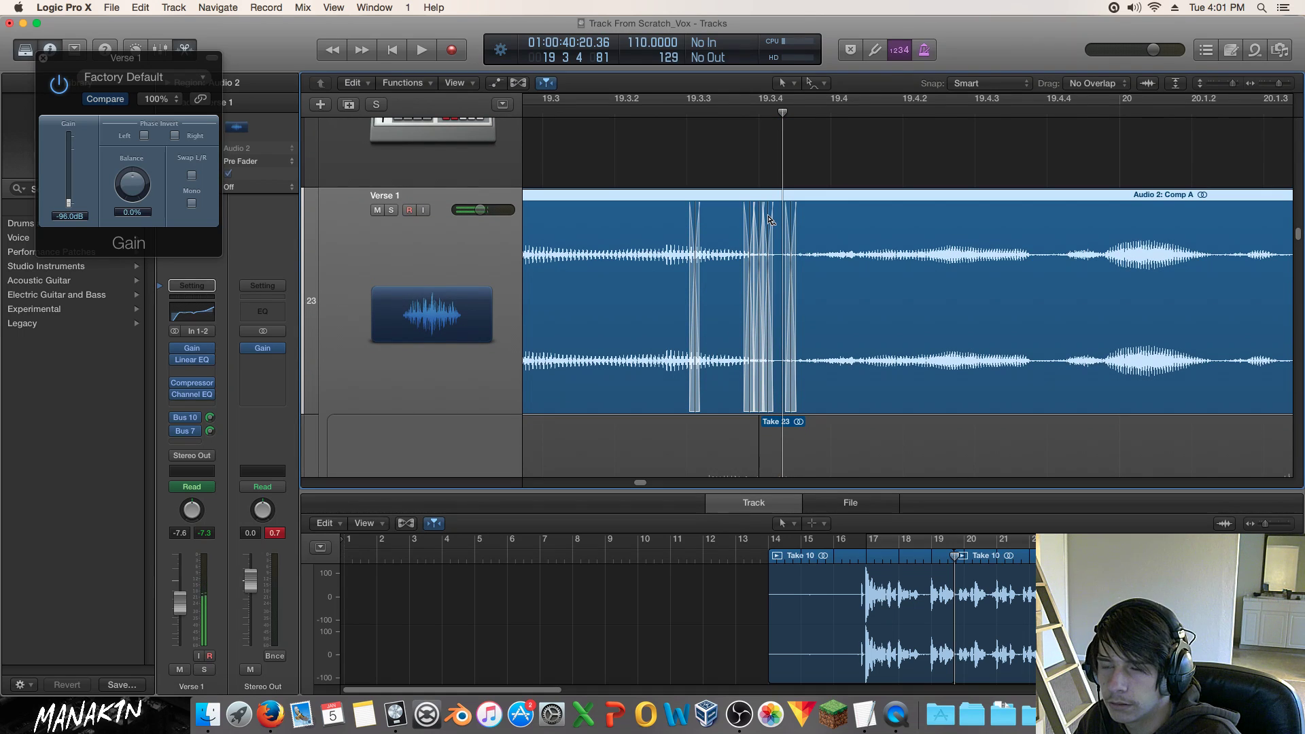
{"action": "scroll", "coordinate": [799, 224], "scroll_direction": "down", "scroll_amount": 5}
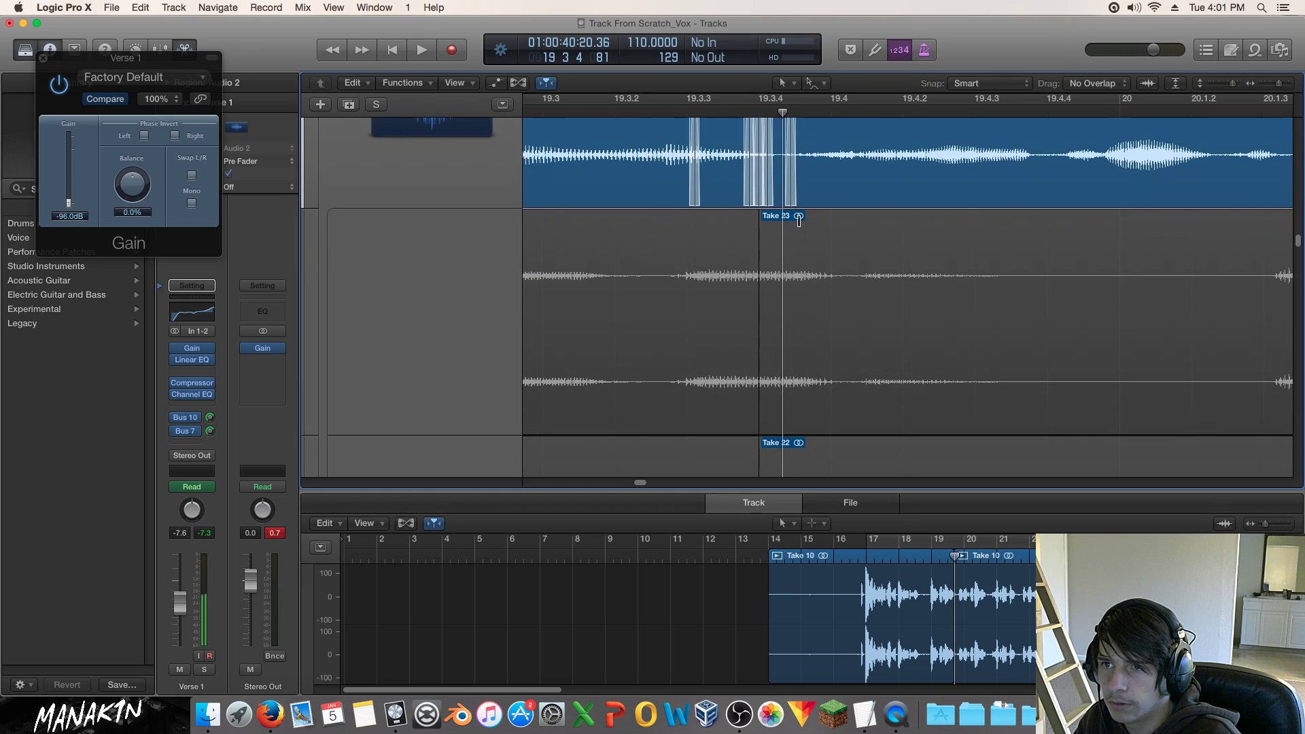
{"action": "key", "text": "super+z"}
Examine the Verse 1 comp's crossfades on both sides of the playhead near 19.3.4 against the takes beneath.
{"action": "scroll", "coordinate": [799, 225], "scroll_direction": "up", "scroll_amount": 4}
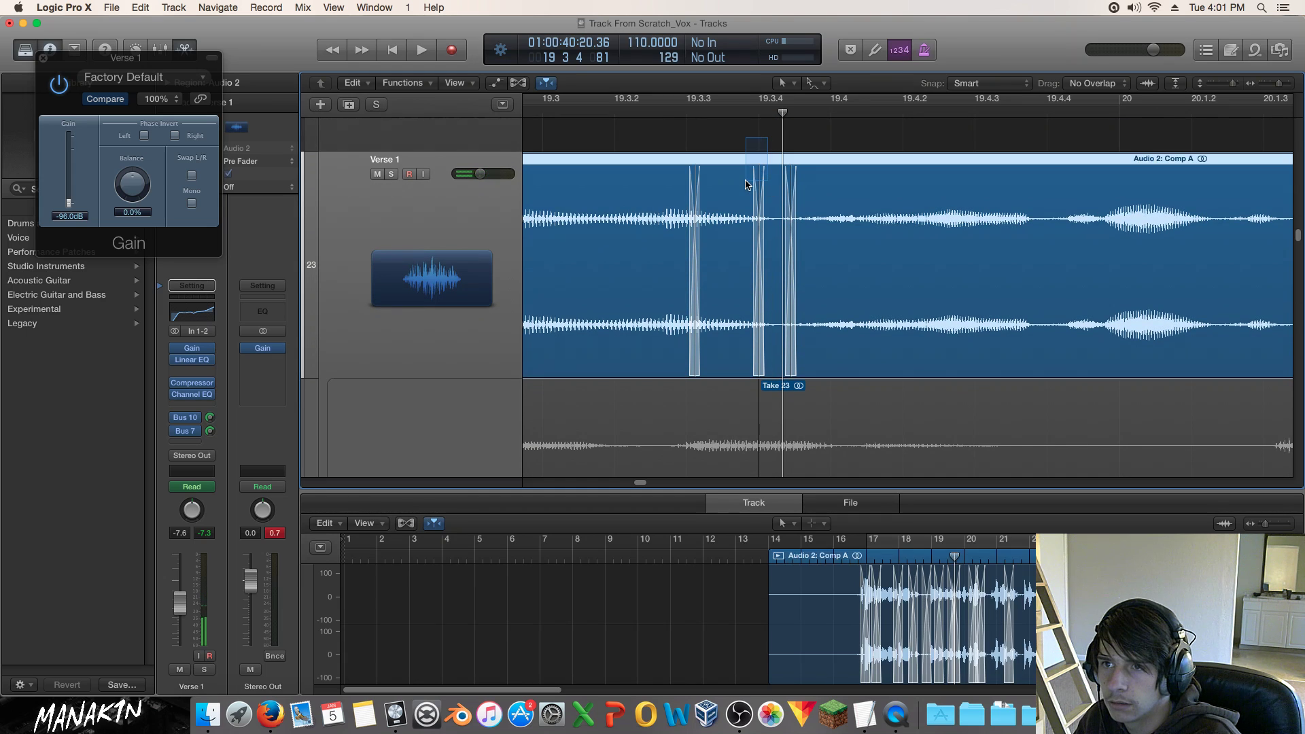
{"action": "right_click", "coordinate": [758, 158]}
{"action": "left_click", "coordinate": [779, 175]}
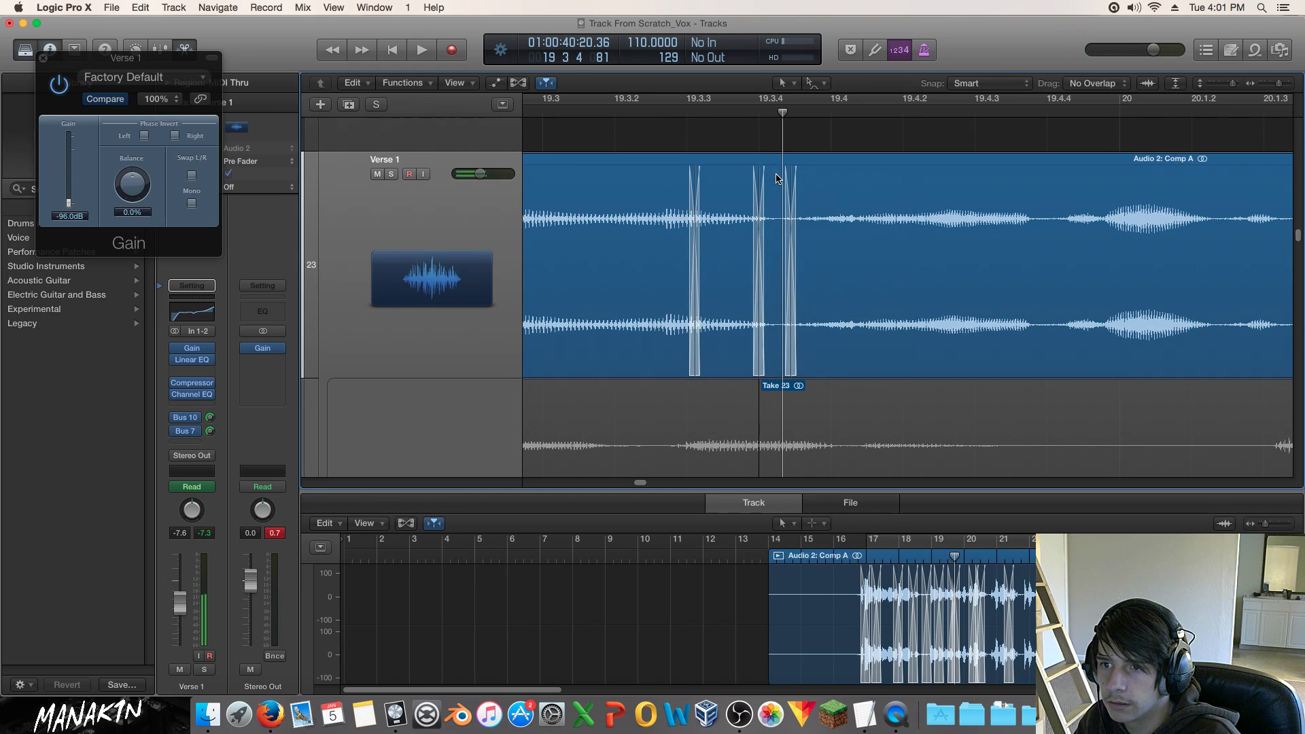
{"action": "scroll", "coordinate": [758, 326], "scroll_direction": "down", "scroll_amount": 2}
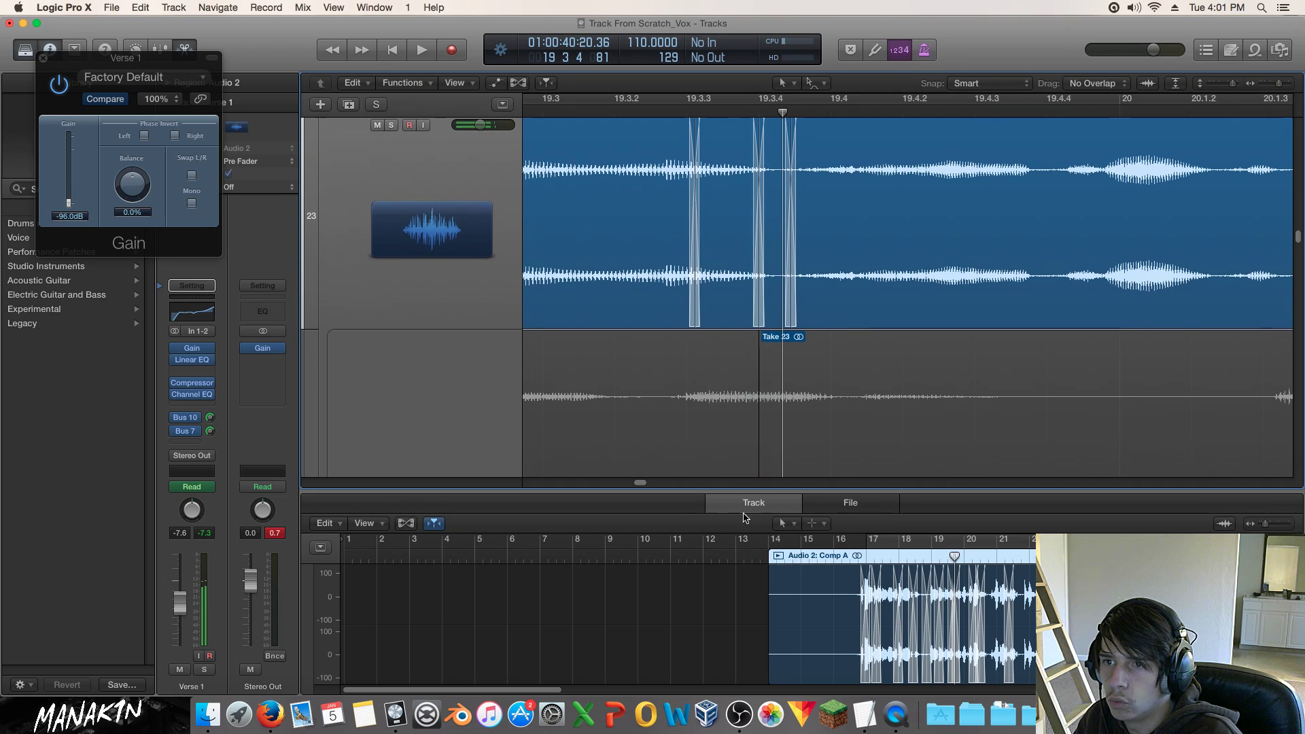
{"action": "left_click", "coordinate": [1259, 84]}
{"action": "left_click", "coordinate": [1259, 85]}
{"action": "left_click", "coordinate": [1259, 85]}
{"action": "scroll", "coordinate": [878, 308], "scroll_direction": "up", "scroll_amount": 5}
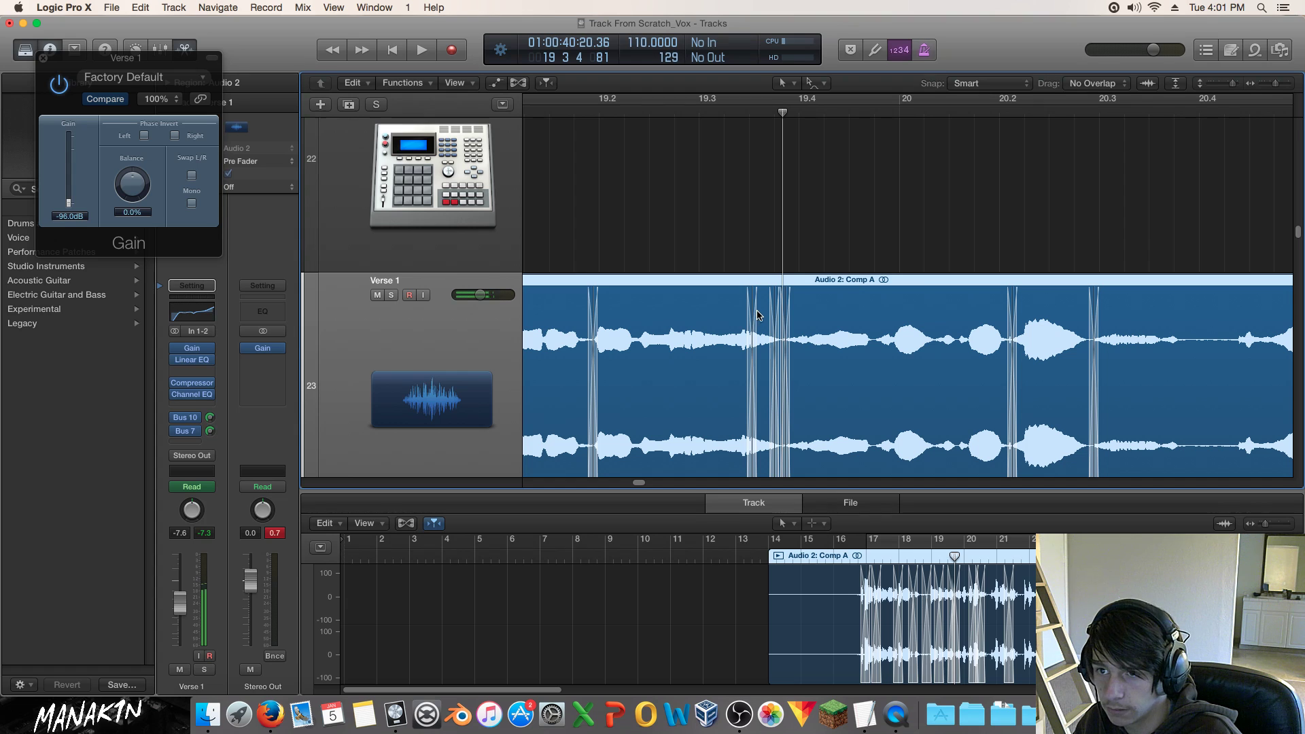
{"action": "right_click", "coordinate": [779, 278]}
{"action": "left_click", "coordinate": [794, 284]}
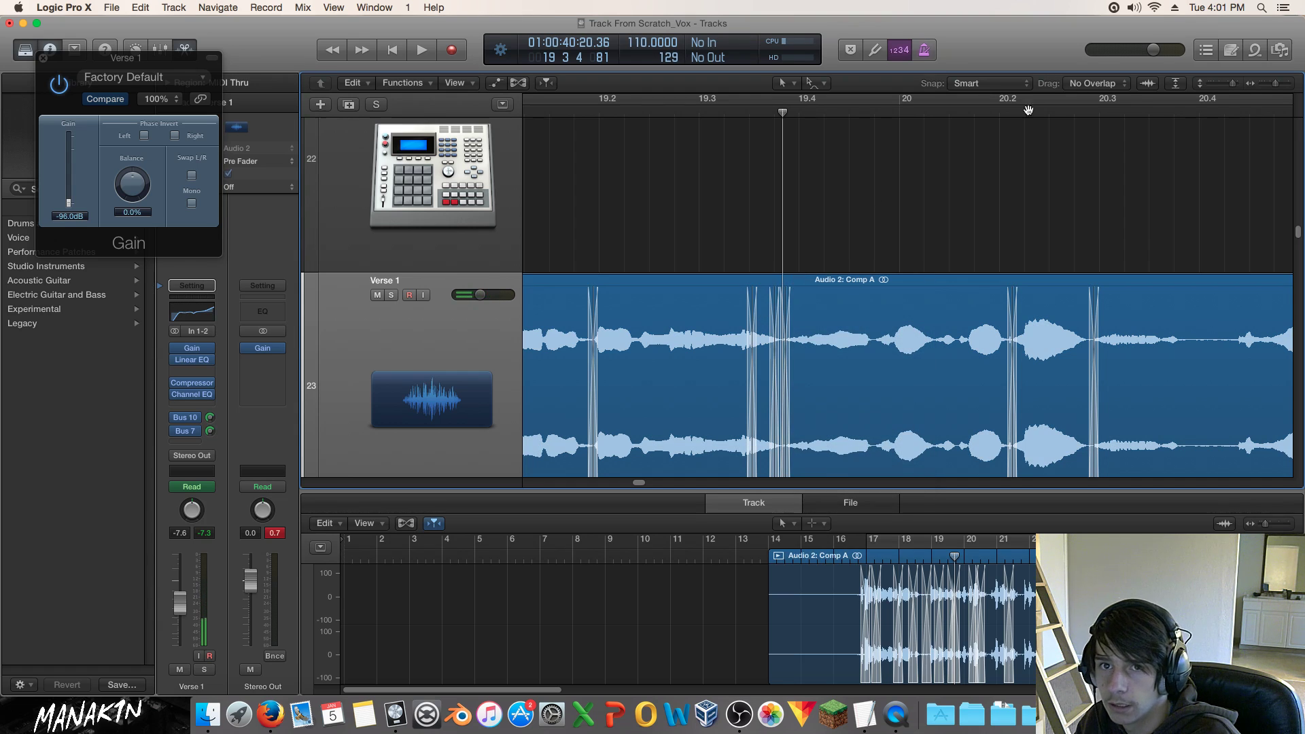
{"action": "left_click_drag", "start_coordinate": [1276, 85], "coordinate": [1285, 83]}
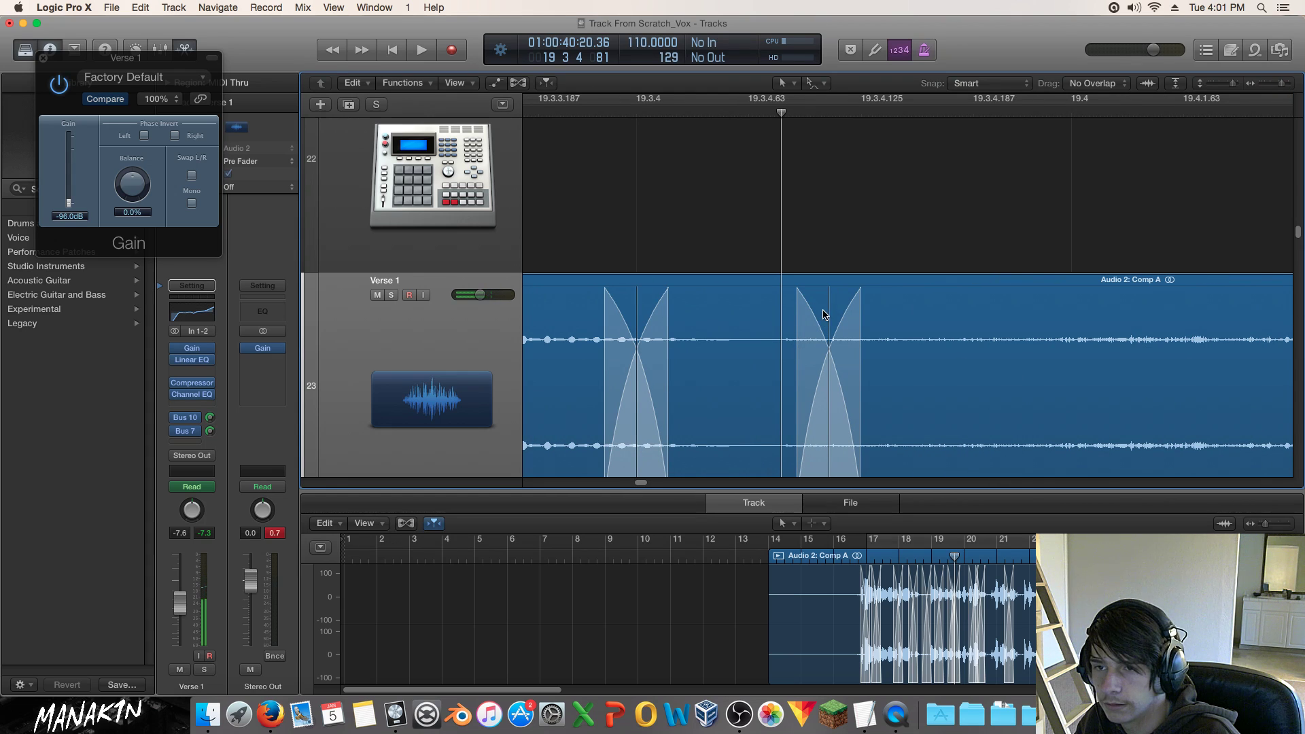
{"action": "scroll", "coordinate": [833, 317], "scroll_direction": "down", "scroll_amount": 5}
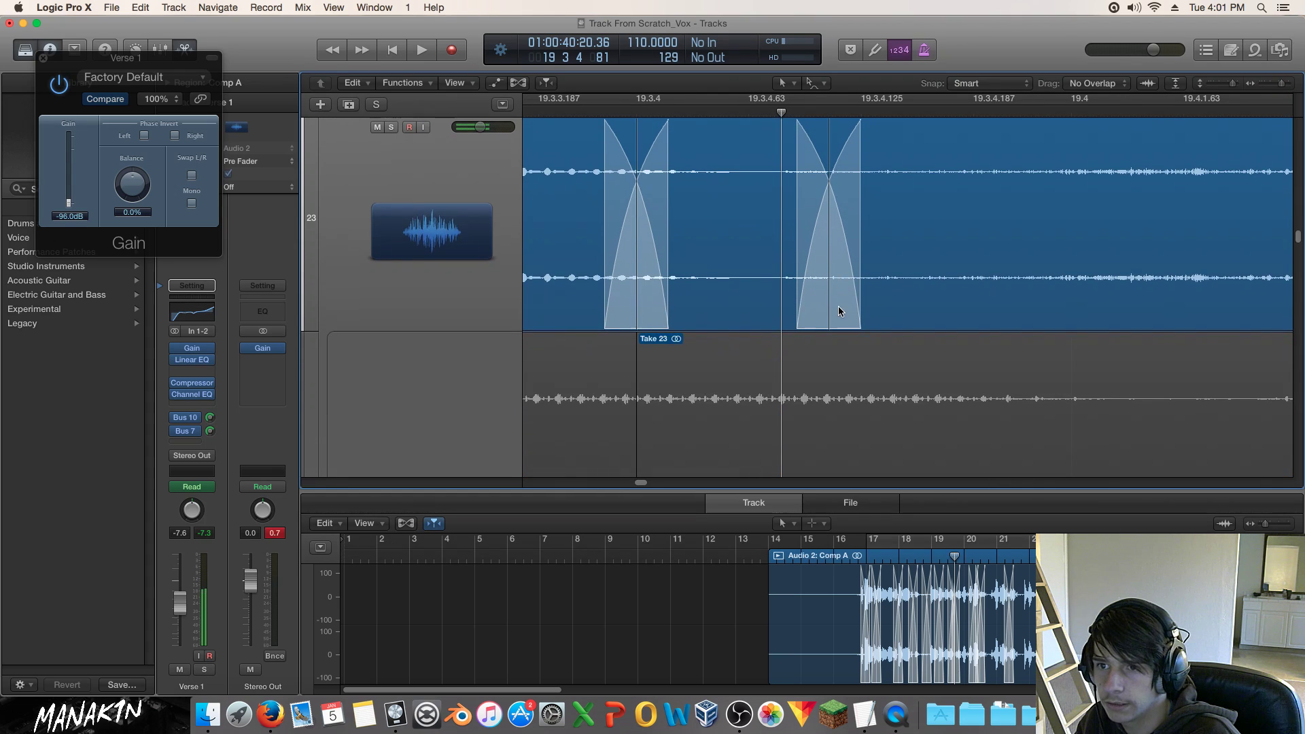
Turn on playhead following and play the Verse 1 comp through the transition after 19.3.4.
{"action": "left_click", "coordinate": [546, 82]}
{"action": "key", "text": "space"}
{"action": "key", "text": "space"}
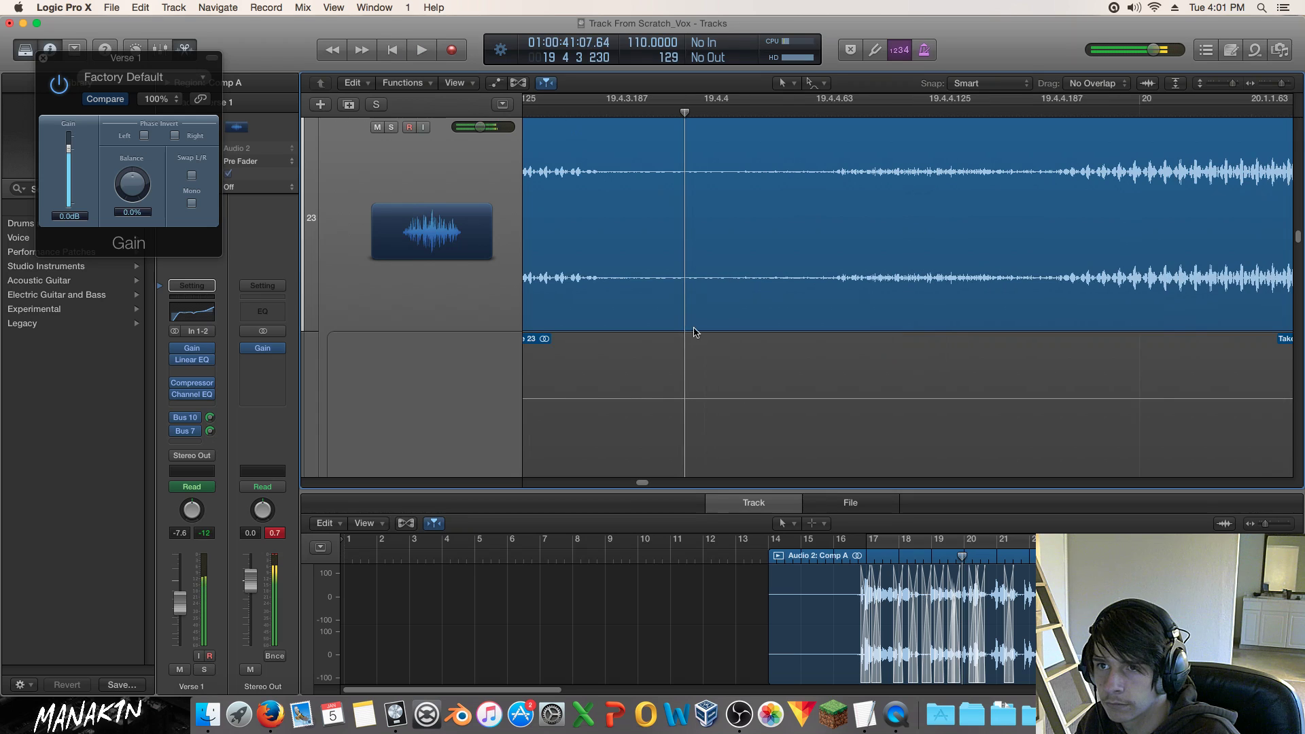
Play the Verse 1 comp from about bar 16 and lower the track's volume to -8.6 dB during playback.
{"action": "left_click_drag", "start_coordinate": [1283, 83], "coordinate": [1271, 82]}
{"action": "scroll", "coordinate": [714, 306], "scroll_direction": "left", "scroll_amount": 10}
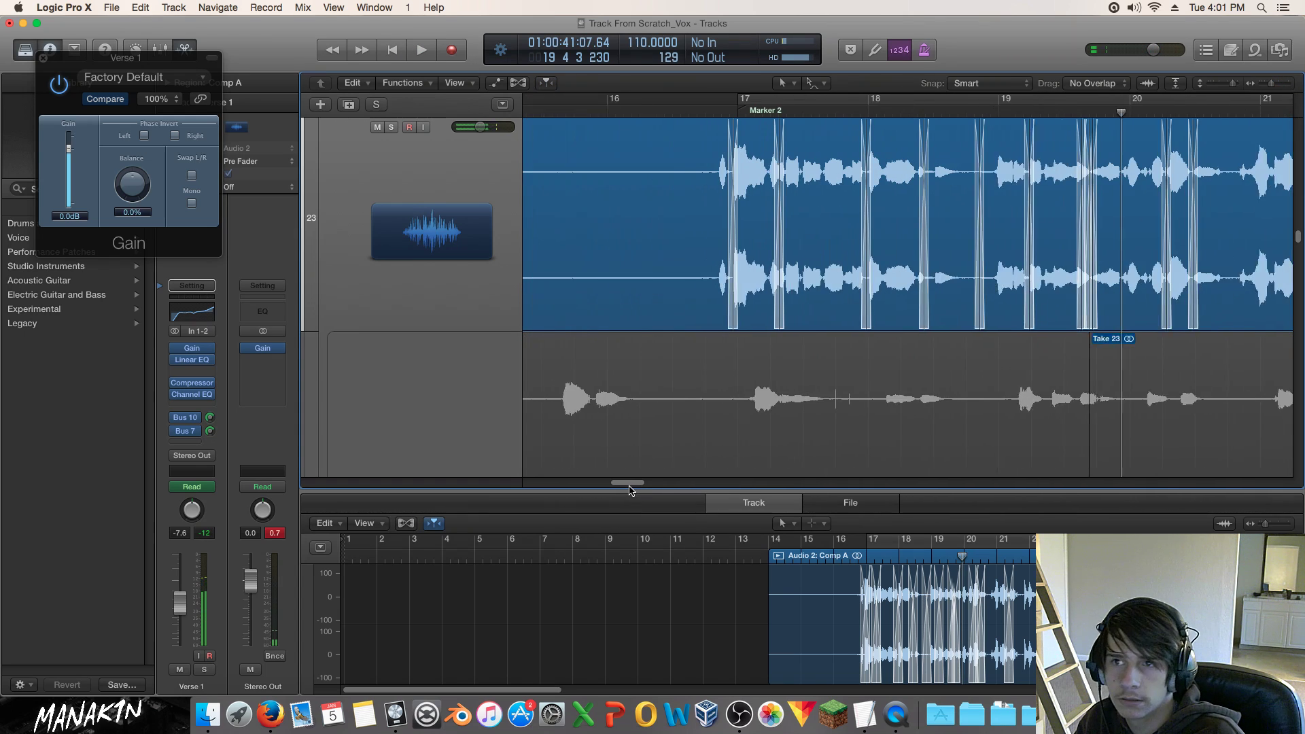
{"action": "left_click", "coordinate": [705, 101]}
{"action": "key", "text": "space"}
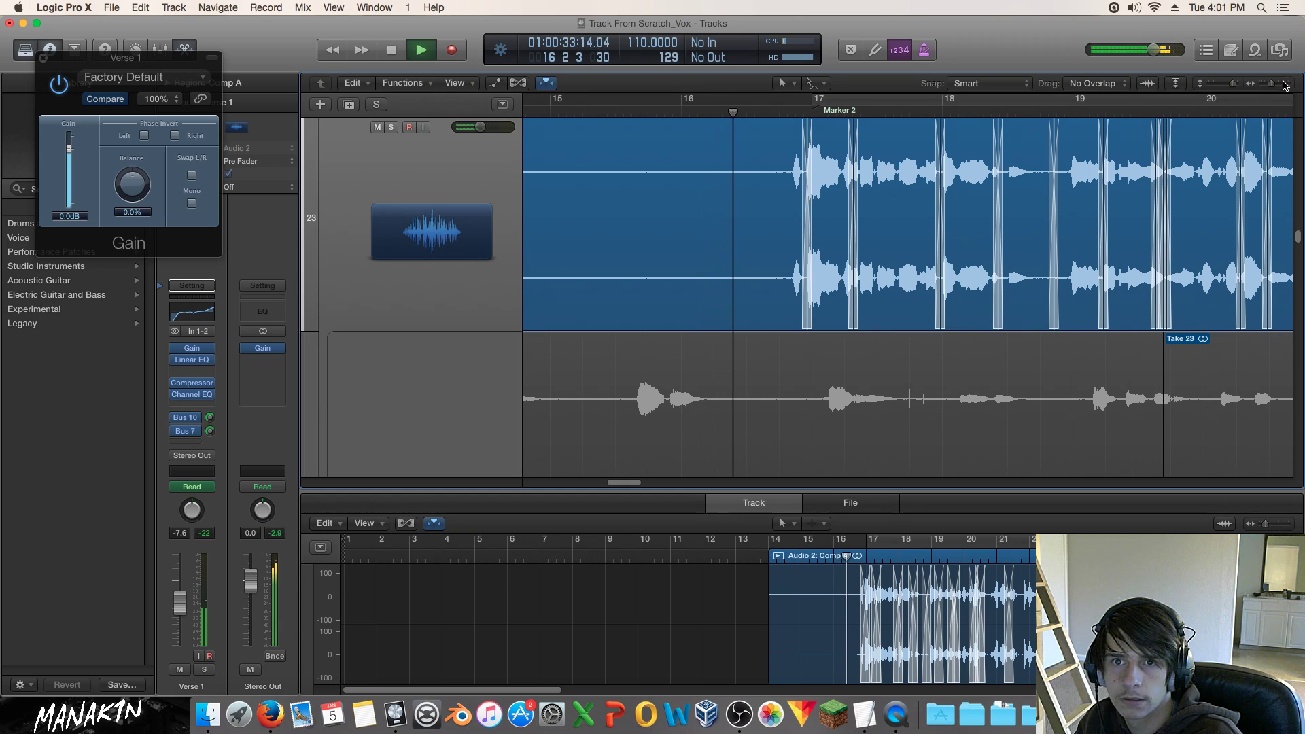
{"action": "left_click_drag", "start_coordinate": [1272, 83], "coordinate": [1267, 85]}
{"action": "left_click_drag", "start_coordinate": [601, 483], "coordinate": [658, 486]}
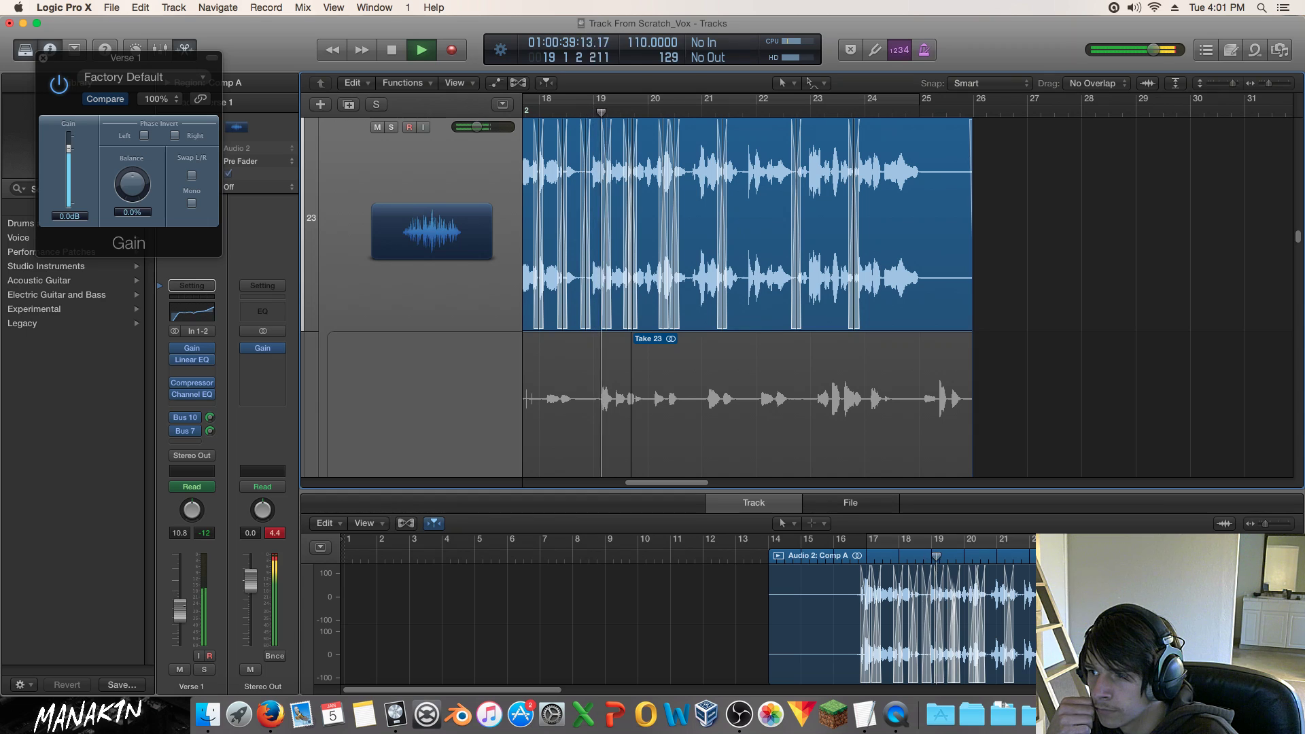
{"action": "left_click_drag", "start_coordinate": [187, 598], "coordinate": [188, 602]}
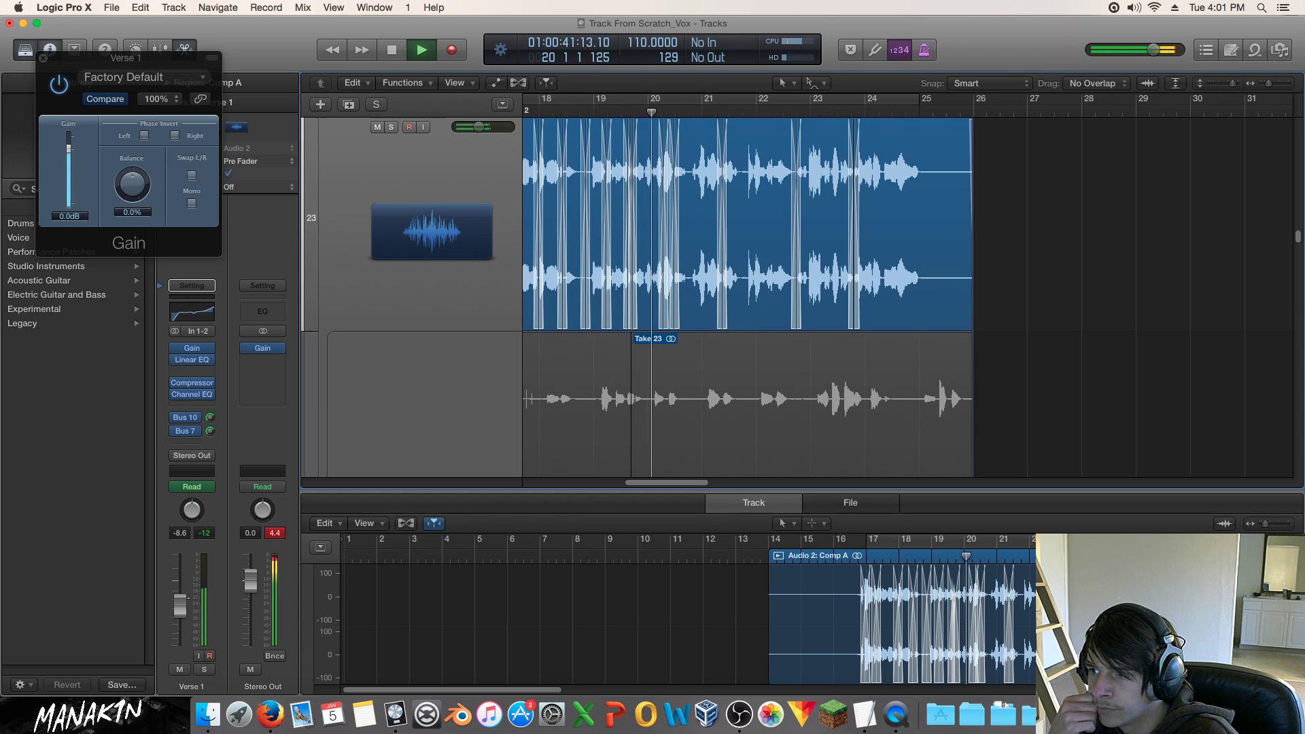
{"action": "key", "text": "space"}
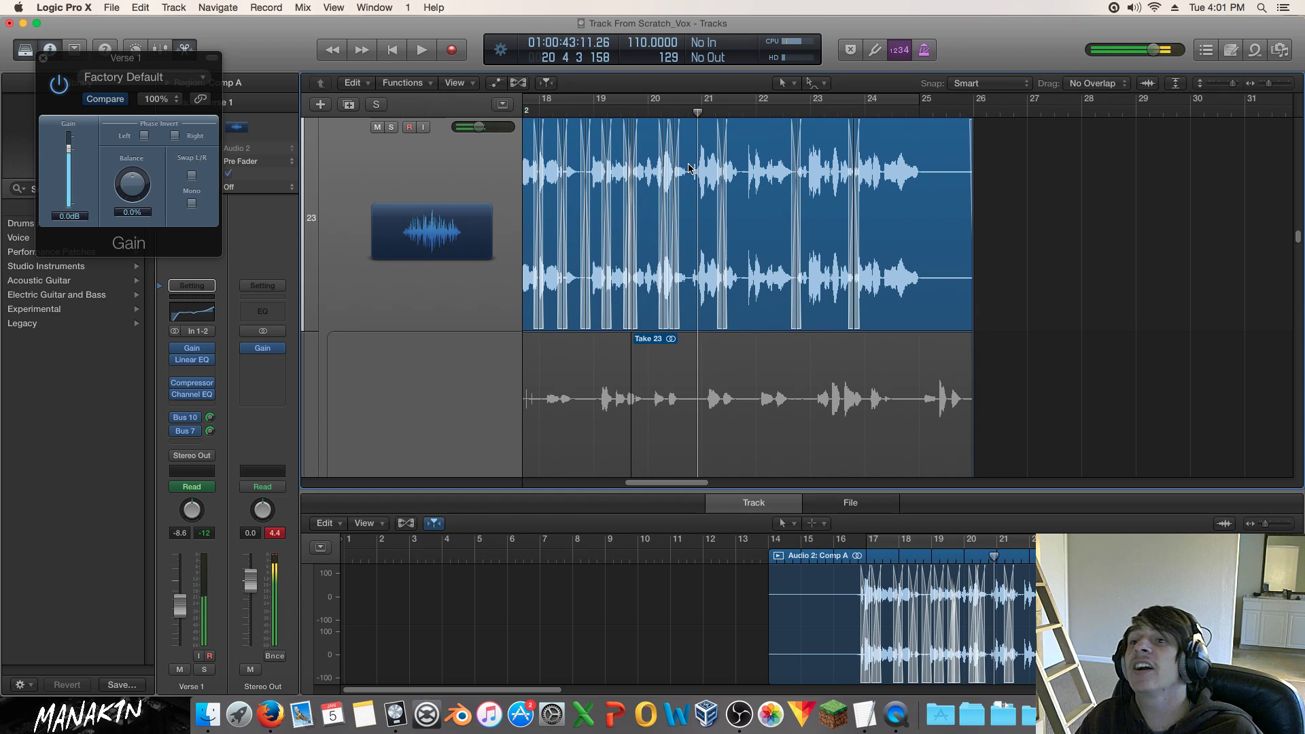
Show the track automation and bring the Verse 1 Gain dip around 19.3.4 into close view.
{"action": "scroll", "coordinate": [650, 189], "scroll_direction": "up", "scroll_amount": 5}
{"action": "scroll", "coordinate": [650, 194], "scroll_direction": "down", "scroll_amount": 3}
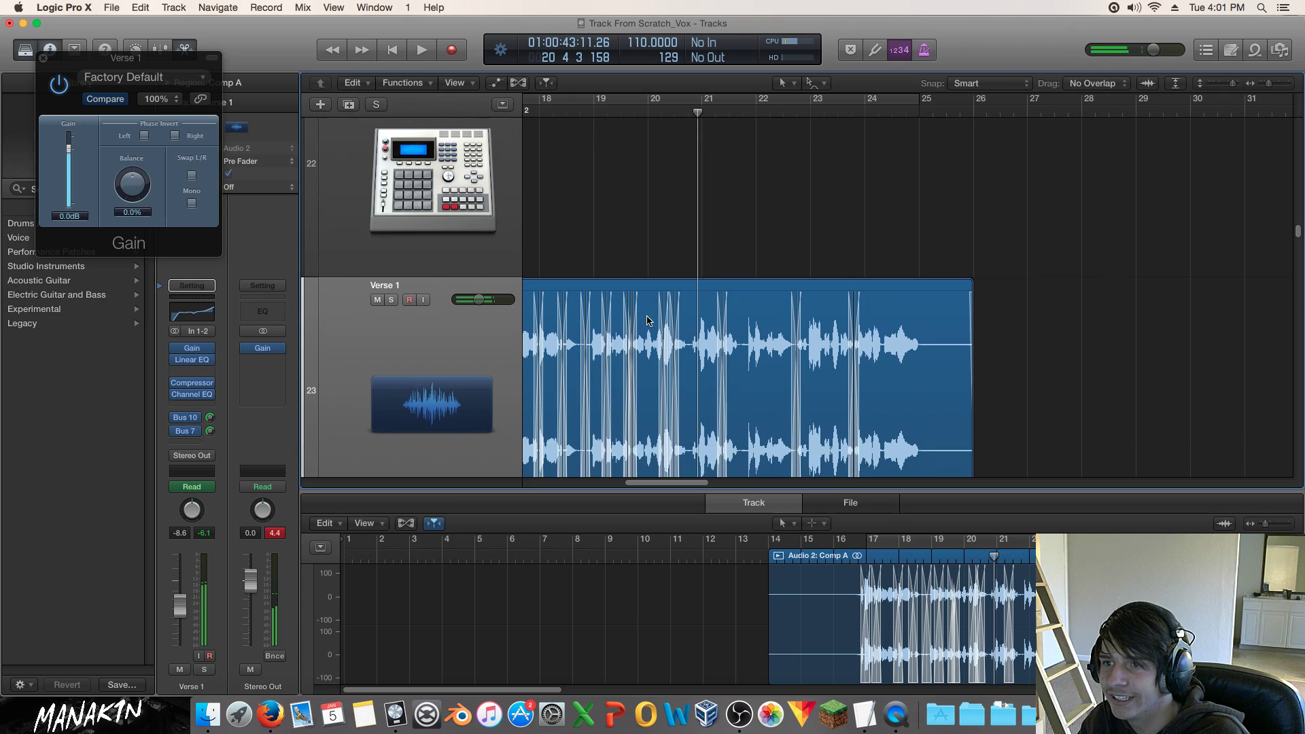
{"action": "key", "text": "a"}
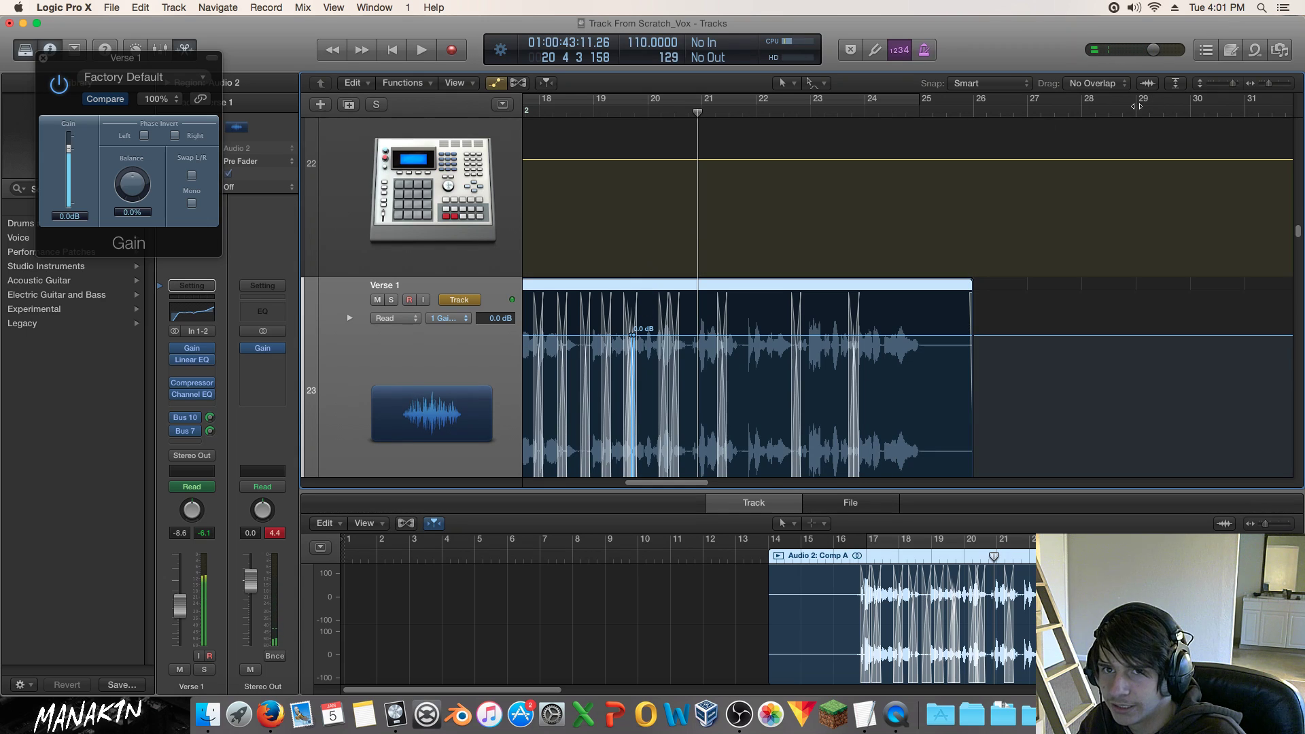
{"action": "key", "text": "space"}
{"action": "key", "text": "space"}
{"action": "left_click_drag", "start_coordinate": [1269, 83], "coordinate": [1278, 82]}
{"action": "left_click_drag", "start_coordinate": [641, 485], "coordinate": [639, 485]}
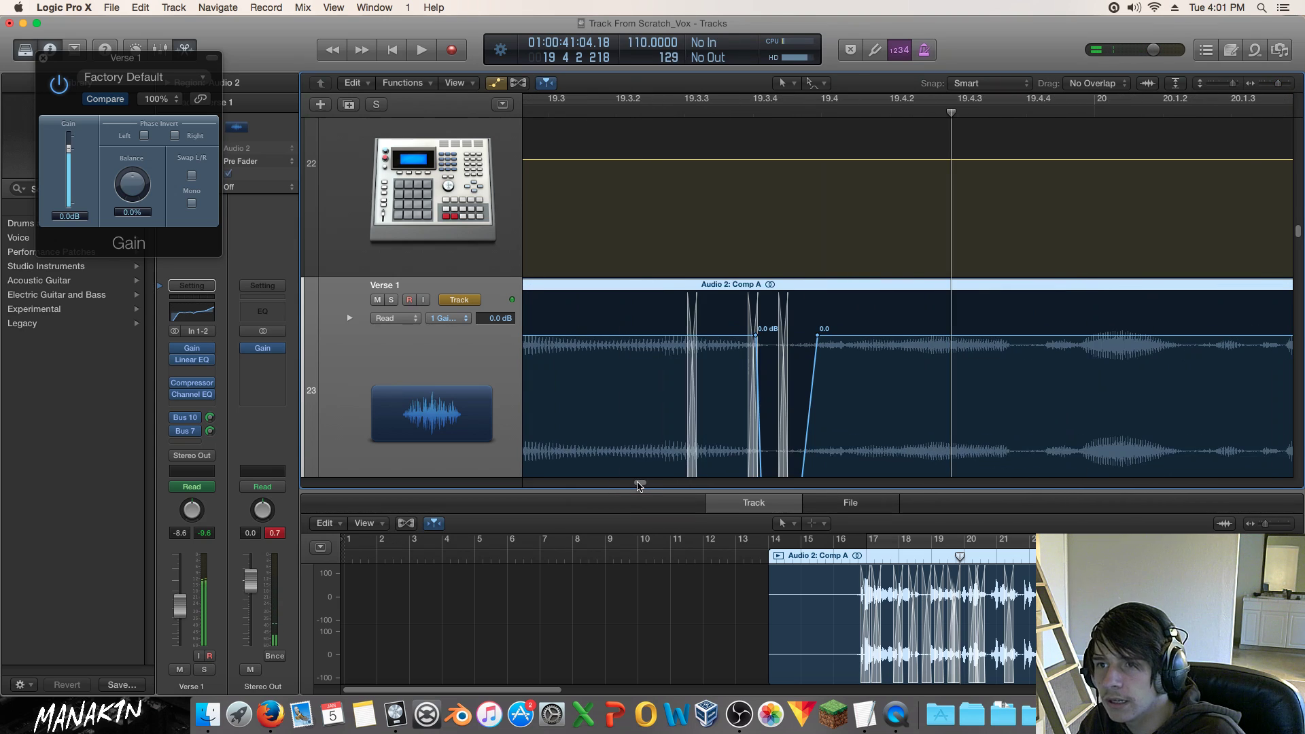
Audition the transition and move the Gain dip's closing -96.0 dB point to just before 19.4 for a vertical rise.
{"action": "left_click", "coordinate": [574, 110]}
{"action": "key", "text": "space"}
{"action": "key", "text": "space"}
{"action": "scroll", "coordinate": [796, 346], "scroll_direction": "down", "scroll_amount": 1}
{"action": "scroll", "coordinate": [796, 347], "scroll_direction": "down", "scroll_amount": 5}
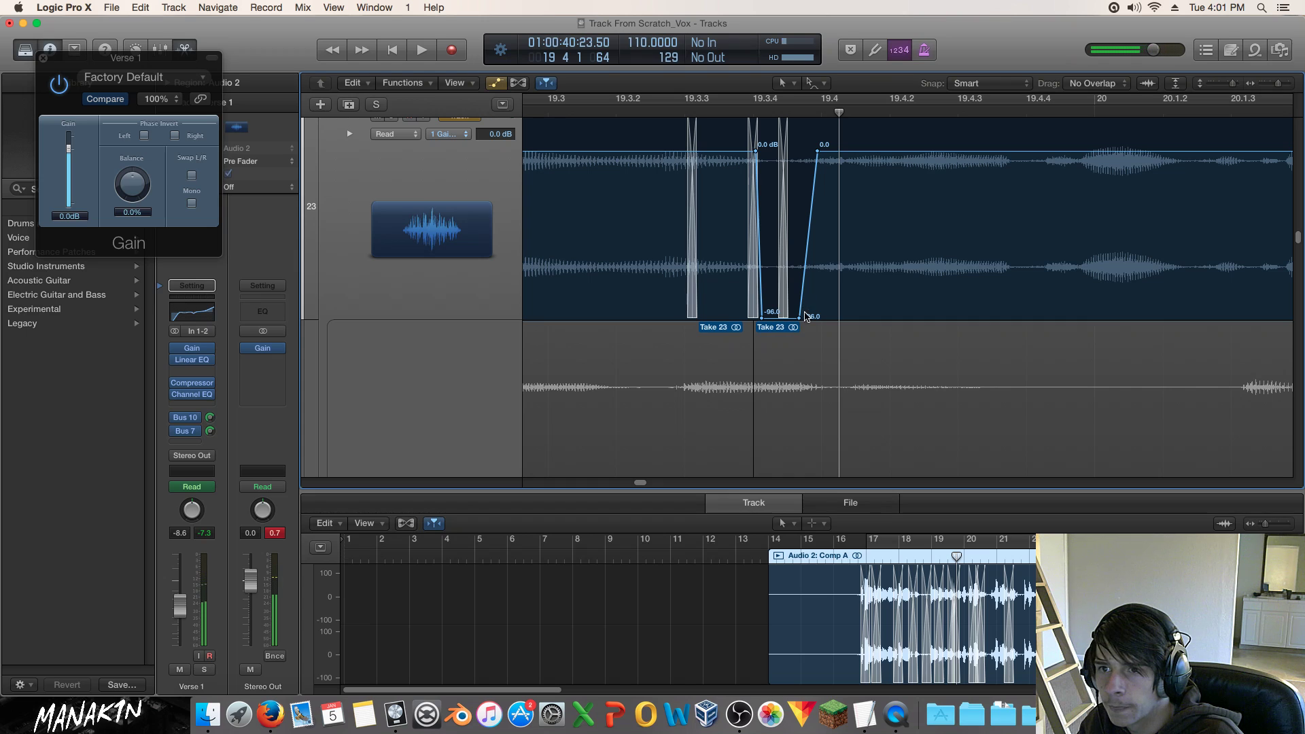
{"action": "mouse_move", "coordinate": [799, 318]}
{"action": "left_mouse_down"}
{"action": "mouse_move", "coordinate": [833, 318]}
{"action": "mouse_move", "coordinate": [816, 318]}
{"action": "left_mouse_up"}
{"action": "double_click", "coordinate": [631, 108]}
Move the Gain dip's opening 0.0 dB point to about midway between 19.3.3 and 19.3.4 and audition the fade.
{"action": "mouse_move", "coordinate": [757, 151]}
{"action": "left_mouse_down"}
{"action": "mouse_move", "coordinate": [719, 151]}
{"action": "mouse_move", "coordinate": [731, 151]}
{"action": "left_mouse_up"}
{"action": "double_click", "coordinate": [631, 112]}
{"action": "key", "text": "space"}
{"action": "double_click", "coordinate": [606, 111]}
{"action": "key", "text": "space"}
{"action": "double_click", "coordinate": [611, 111]}
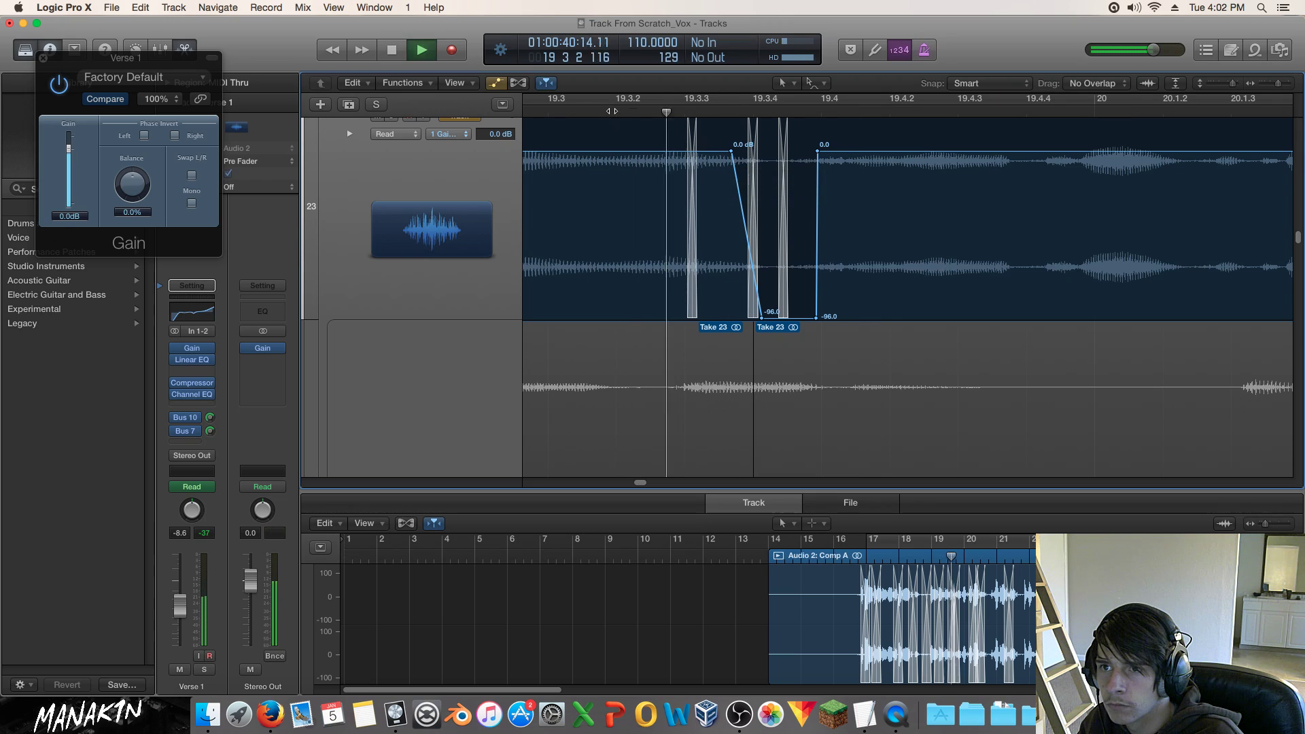
{"action": "key", "text": "space"}
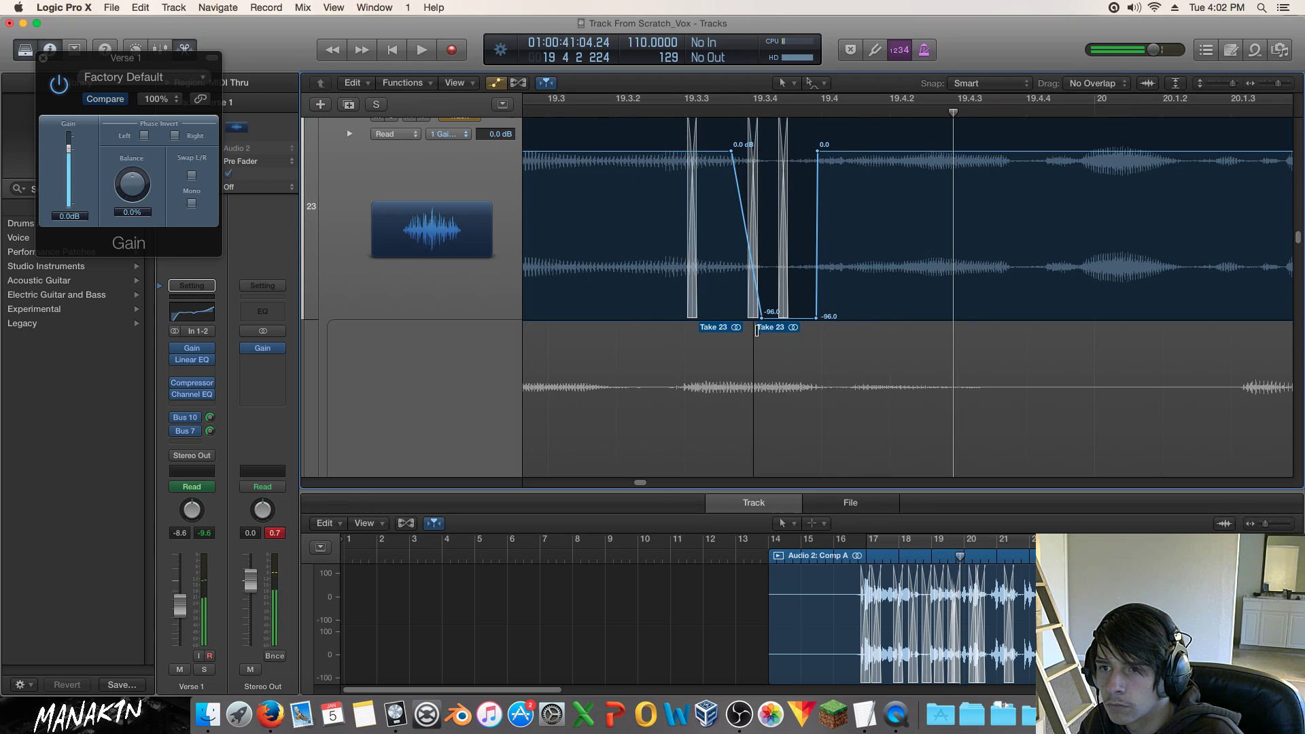
Nudge the Gain dip's opening 0.0 dB point slightly closer to 19.3.4 and replay the transition.
{"action": "left_click_drag", "start_coordinate": [734, 153], "coordinate": [740, 152]}
{"action": "double_click", "coordinate": [605, 112]}
{"action": "key", "text": "space"}
{"action": "left_click", "coordinate": [555, 113]}
{"action": "key", "text": "space"}
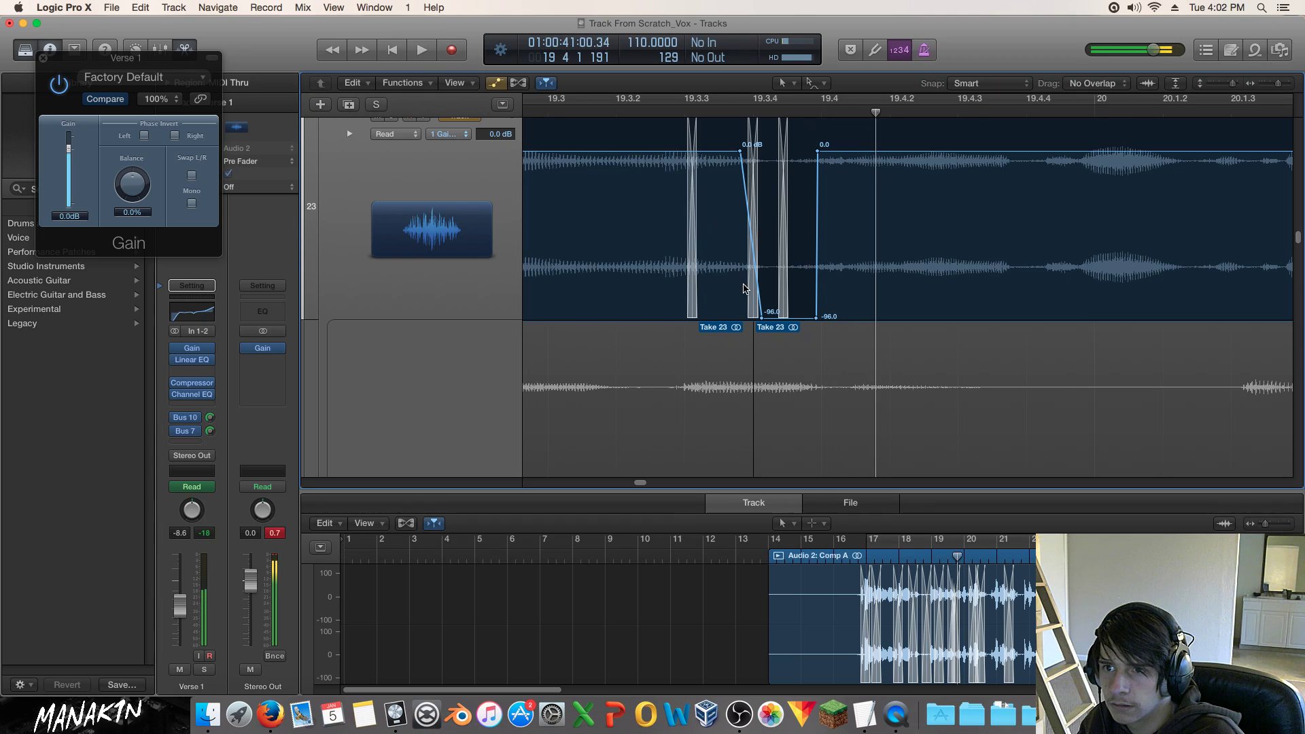
Move the Gain dip's first -96.0 dB point slightly past 19.3.4 and audition the phrase from bar 19.
{"action": "left_click_drag", "start_coordinate": [762, 318], "coordinate": [773, 318]}
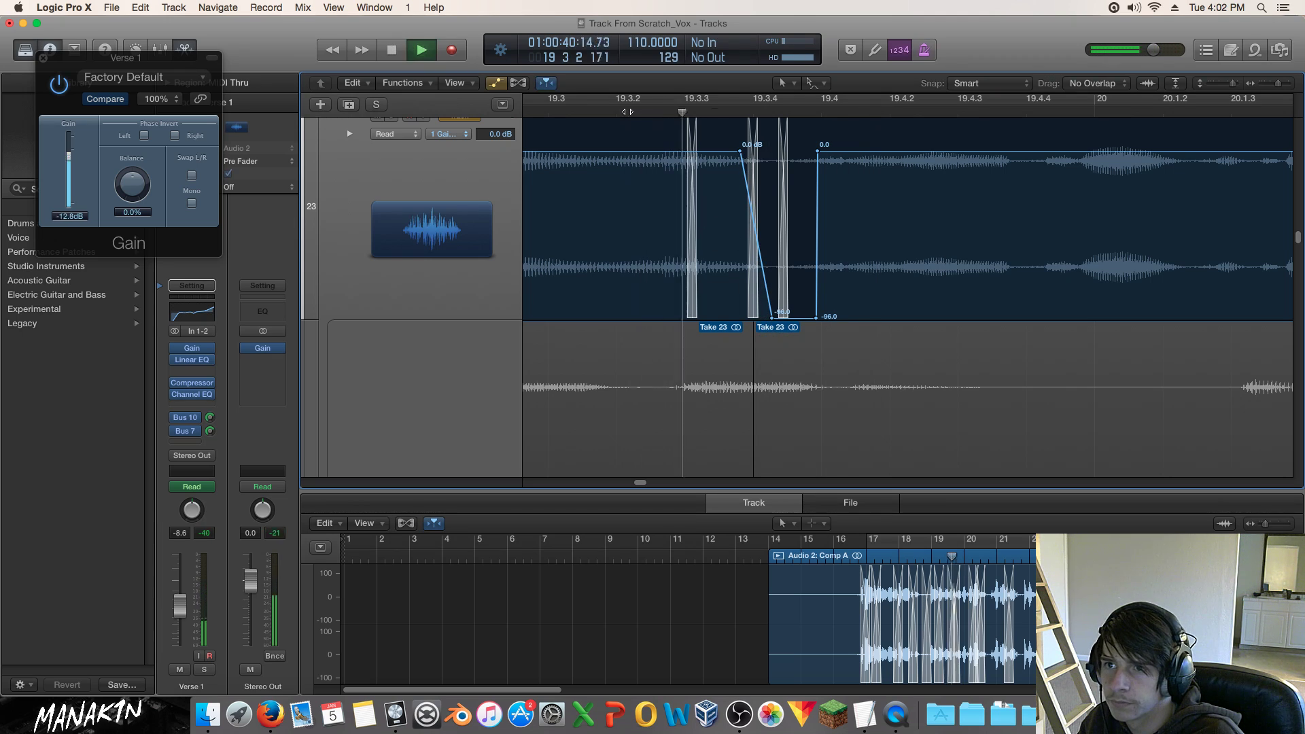
{"action": "left_click", "coordinate": [587, 111]}
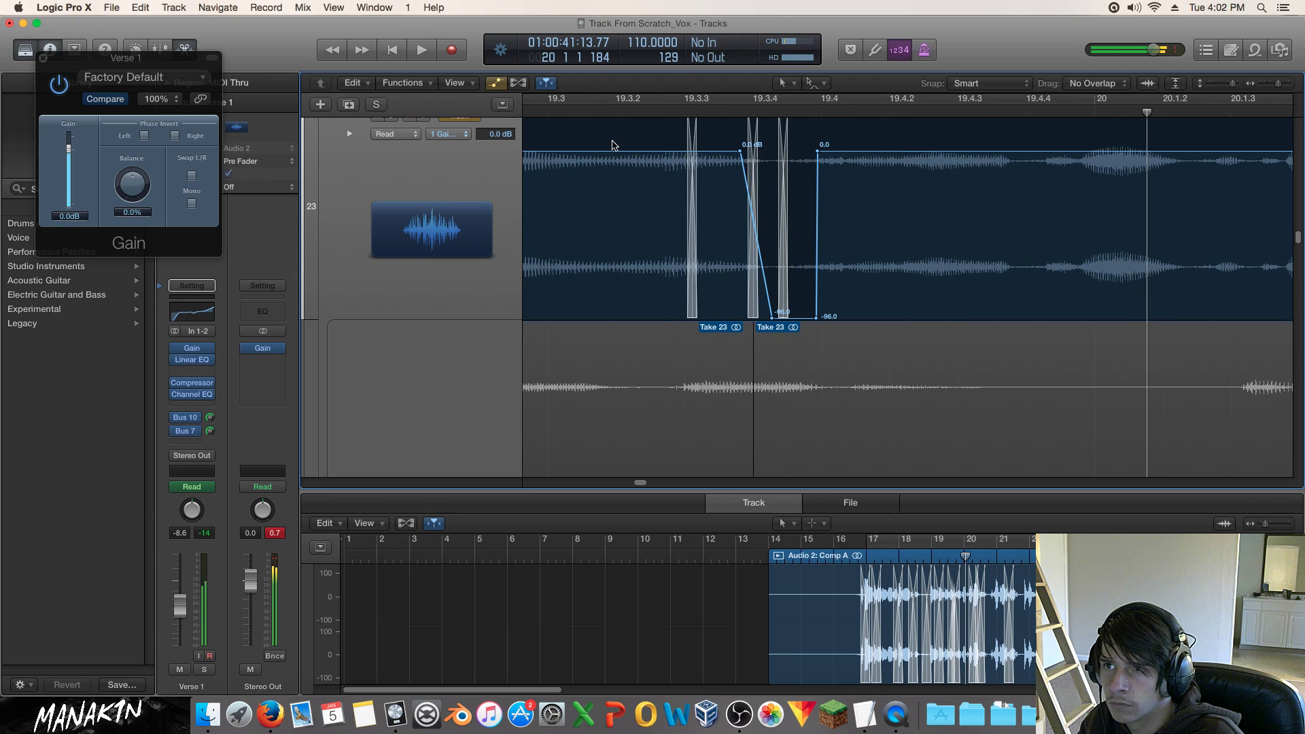
{"action": "left_click_drag", "start_coordinate": [1278, 87], "coordinate": [1276, 87]}
{"action": "left_click", "coordinate": [674, 112]}
{"action": "key", "text": "space"}
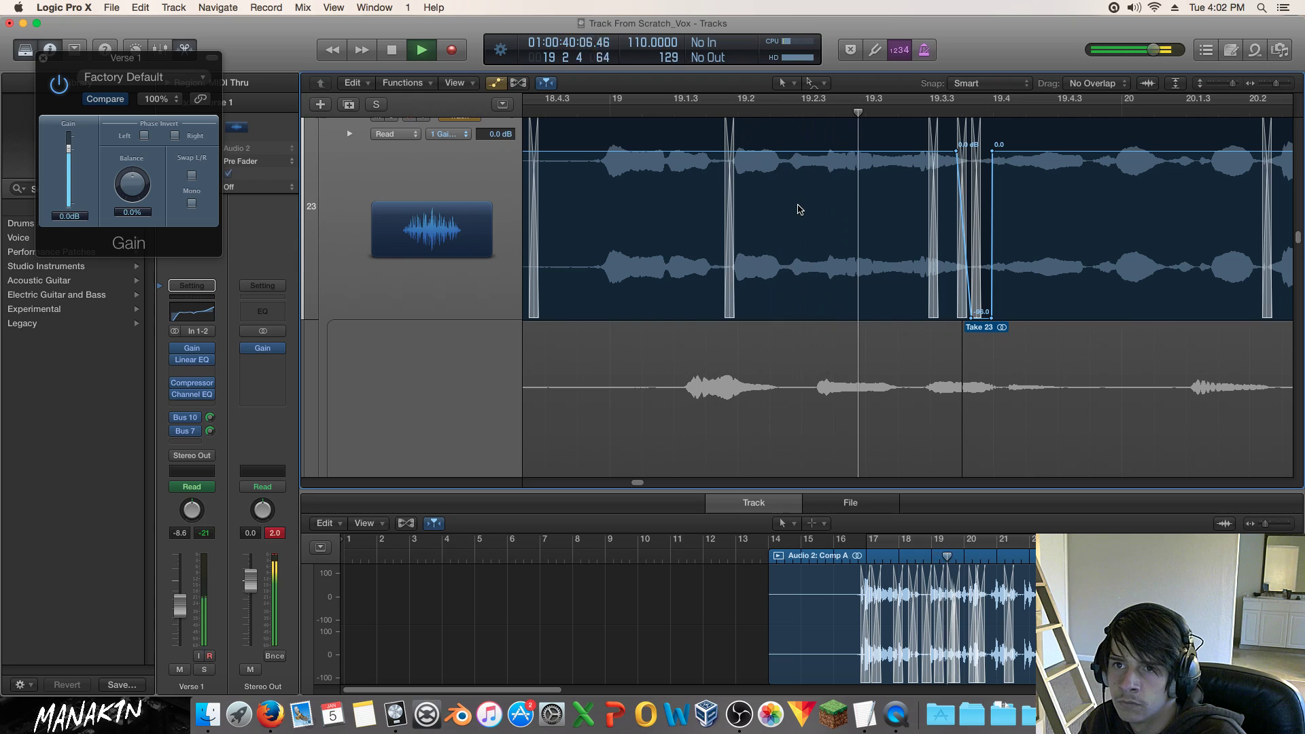
{"action": "key", "text": "space"}
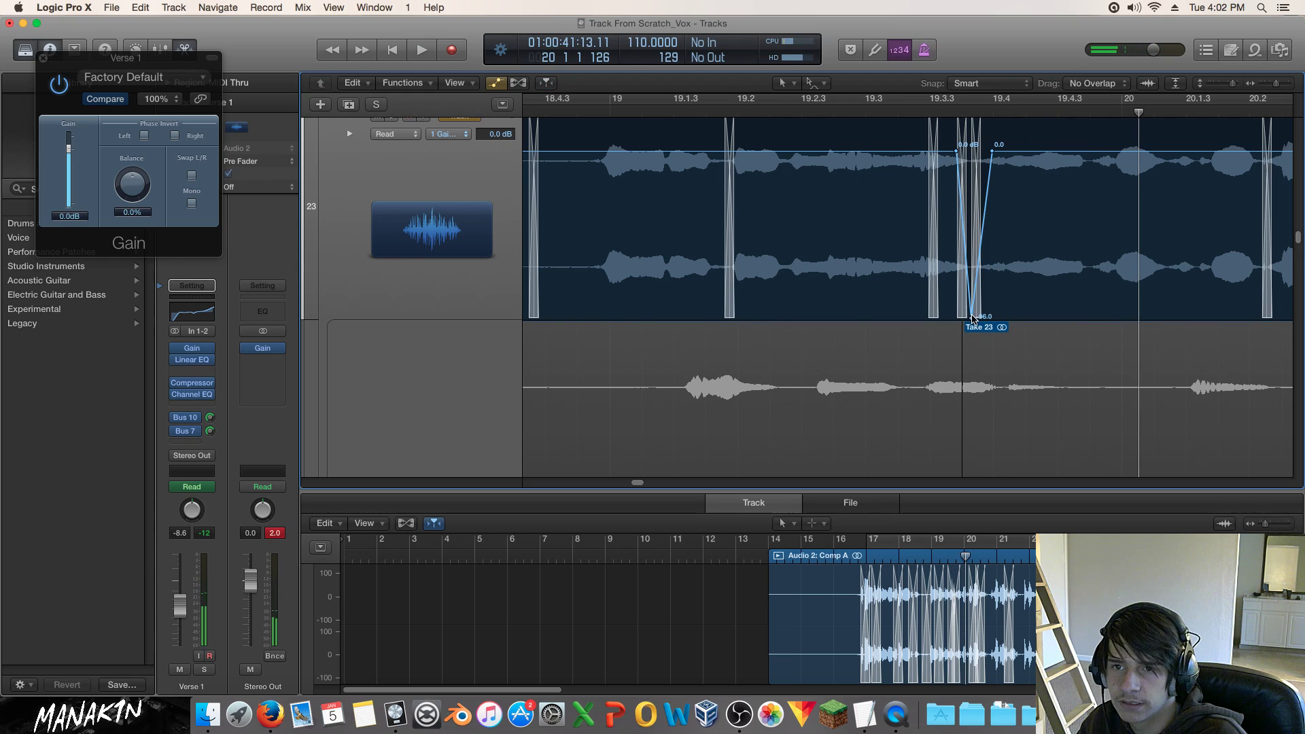
Remove the -96.0 dB Gain points near 19.3.4 to flatten the automation and play back the transition.
{"action": "key", "text": "space"}
{"action": "key", "text": "space"}
{"action": "left_click_drag", "start_coordinate": [645, 483], "coordinate": [638, 483]}
{"action": "double_click", "coordinate": [777, 111]}
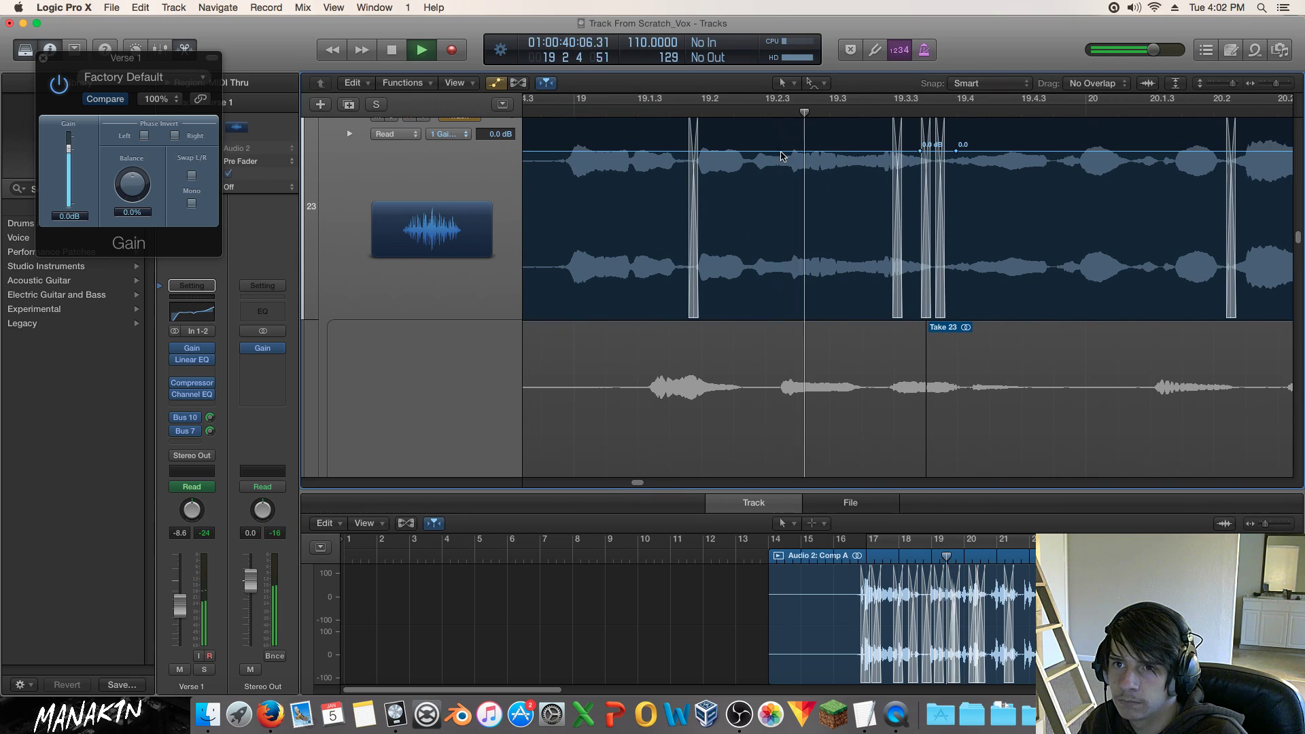
{"action": "key", "text": "space"}
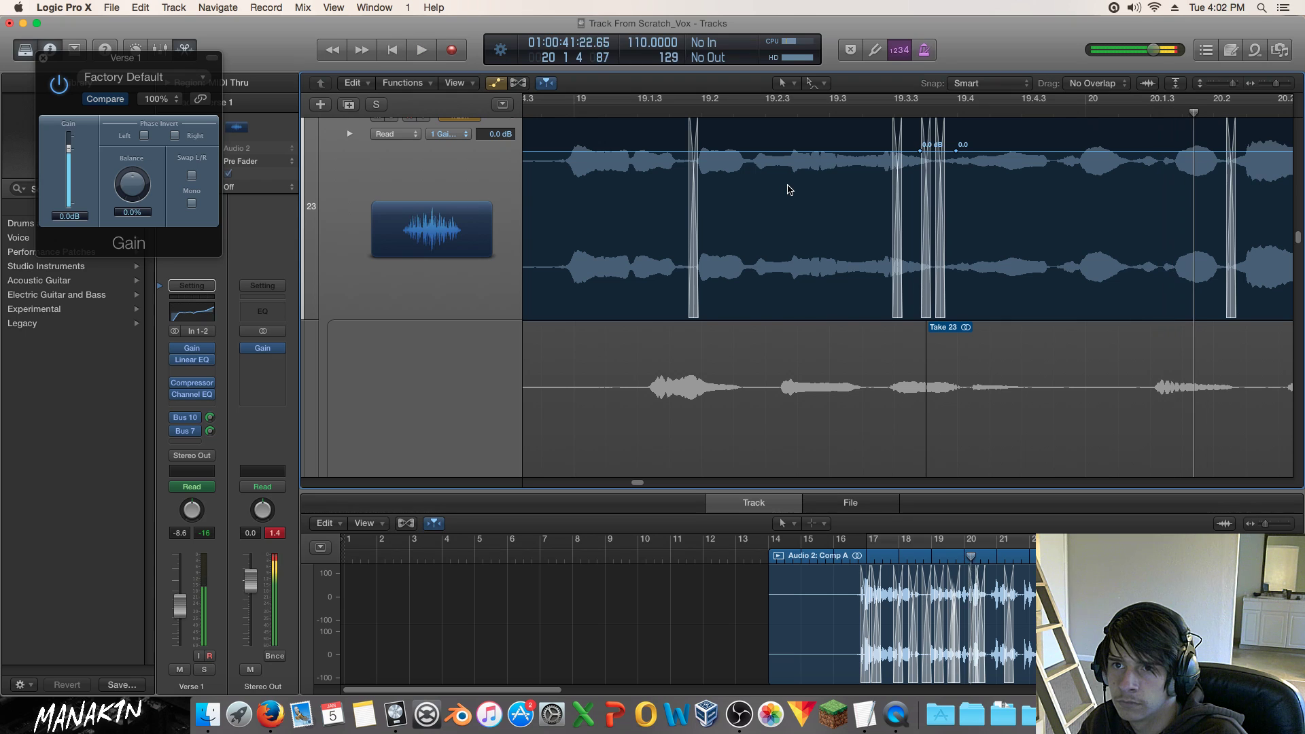
{"action": "double_click", "coordinate": [671, 114]}
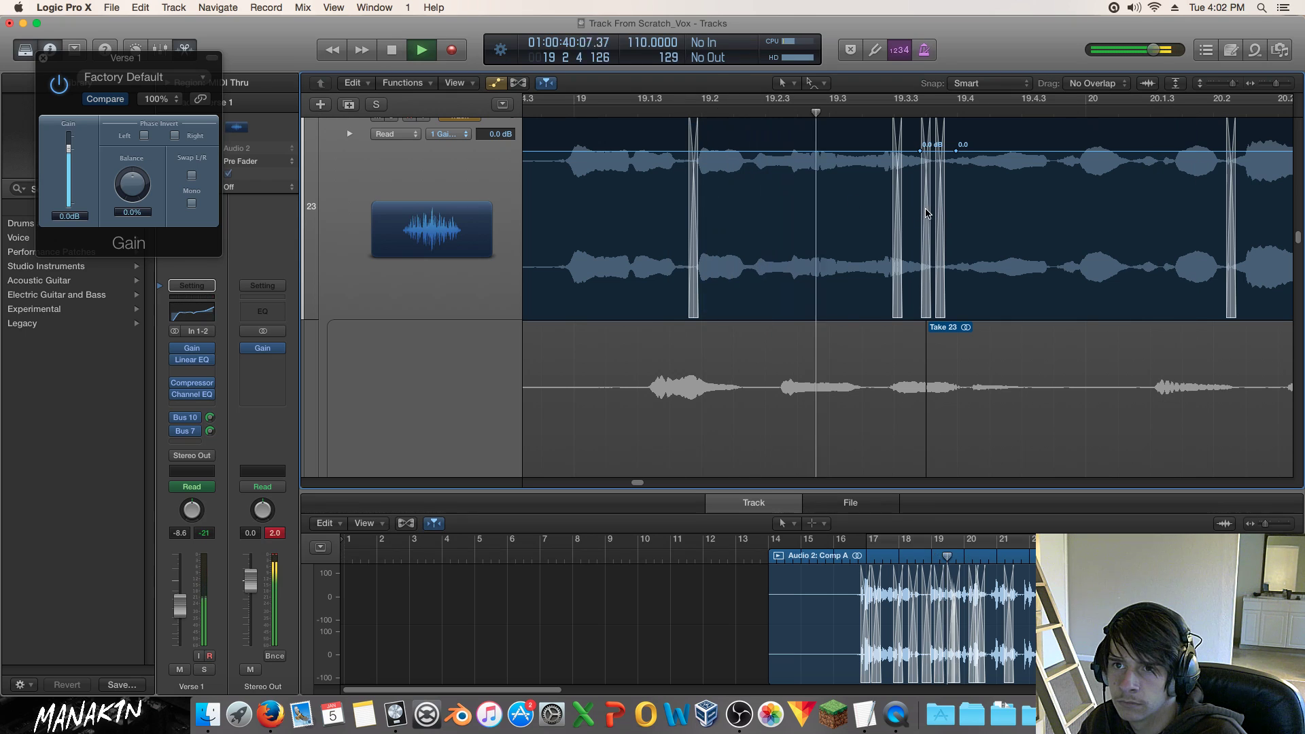
{"action": "key", "text": "space"}
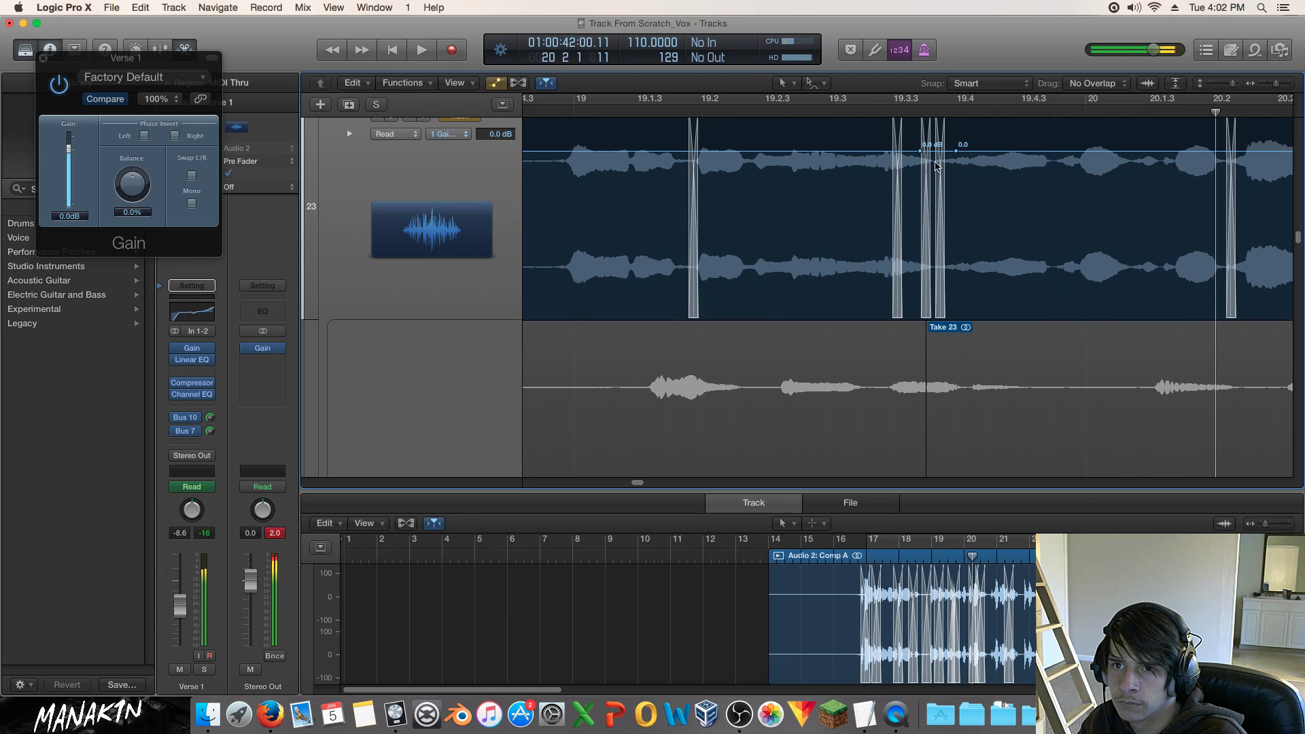
Try comping the short section around 19.3.4 from the take above Take 18, and undo the change.
{"action": "scroll", "coordinate": [937, 192], "scroll_direction": "down", "scroll_amount": 10}
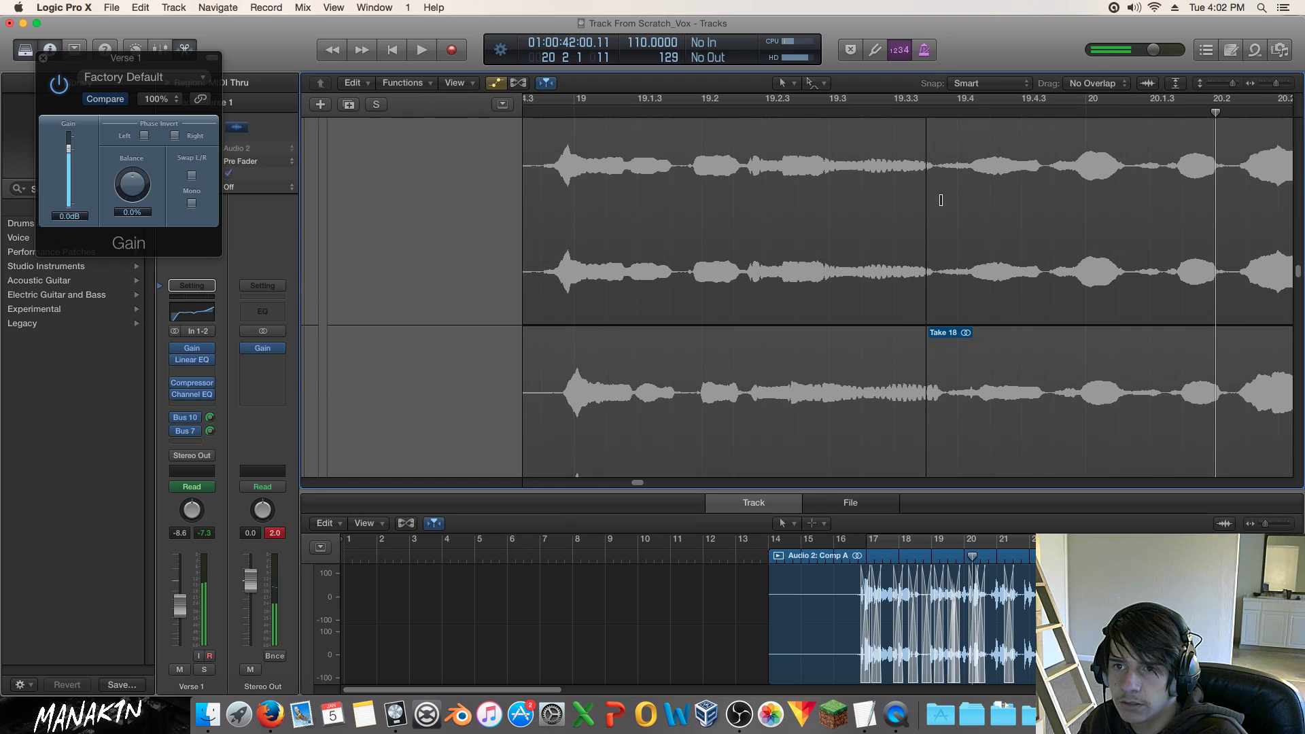
{"action": "left_click_drag", "start_coordinate": [926, 209], "coordinate": [898, 209]}
{"action": "left_click", "coordinate": [927, 207]}
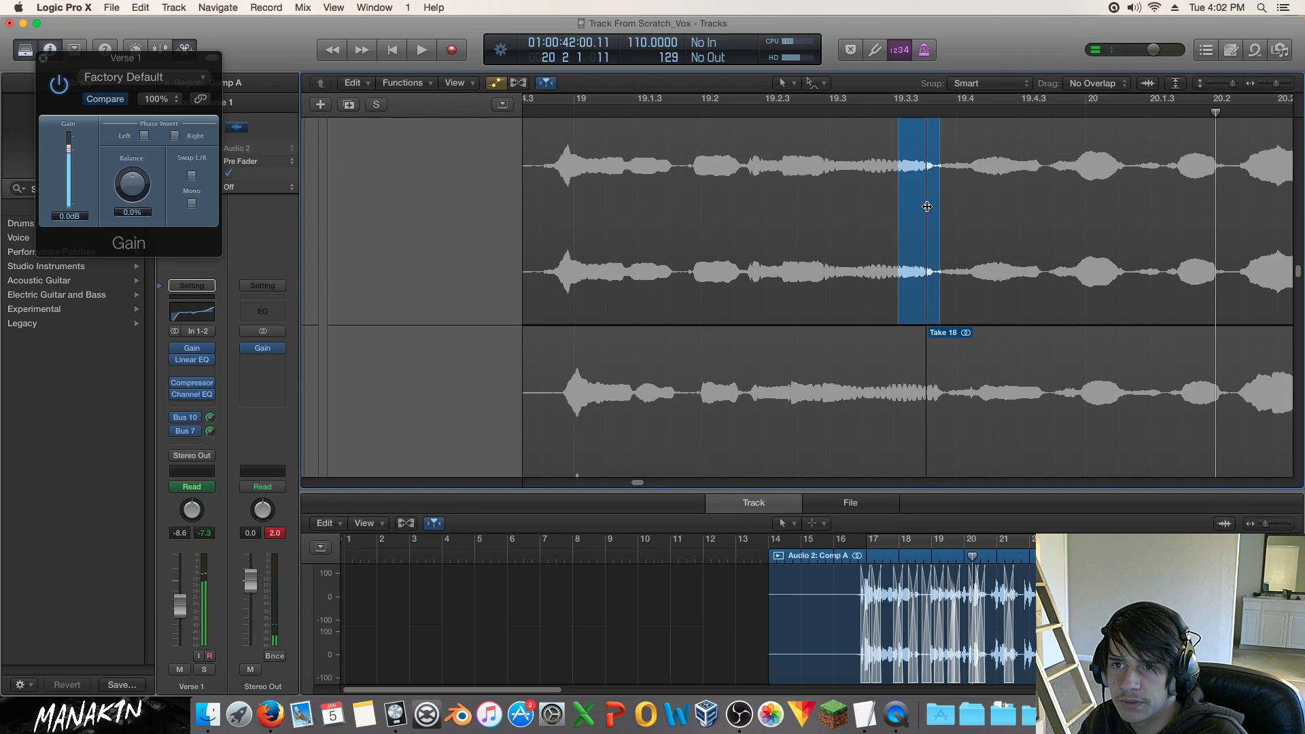
{"action": "key", "text": "super+z"}
{"action": "key", "text": "super+z"}
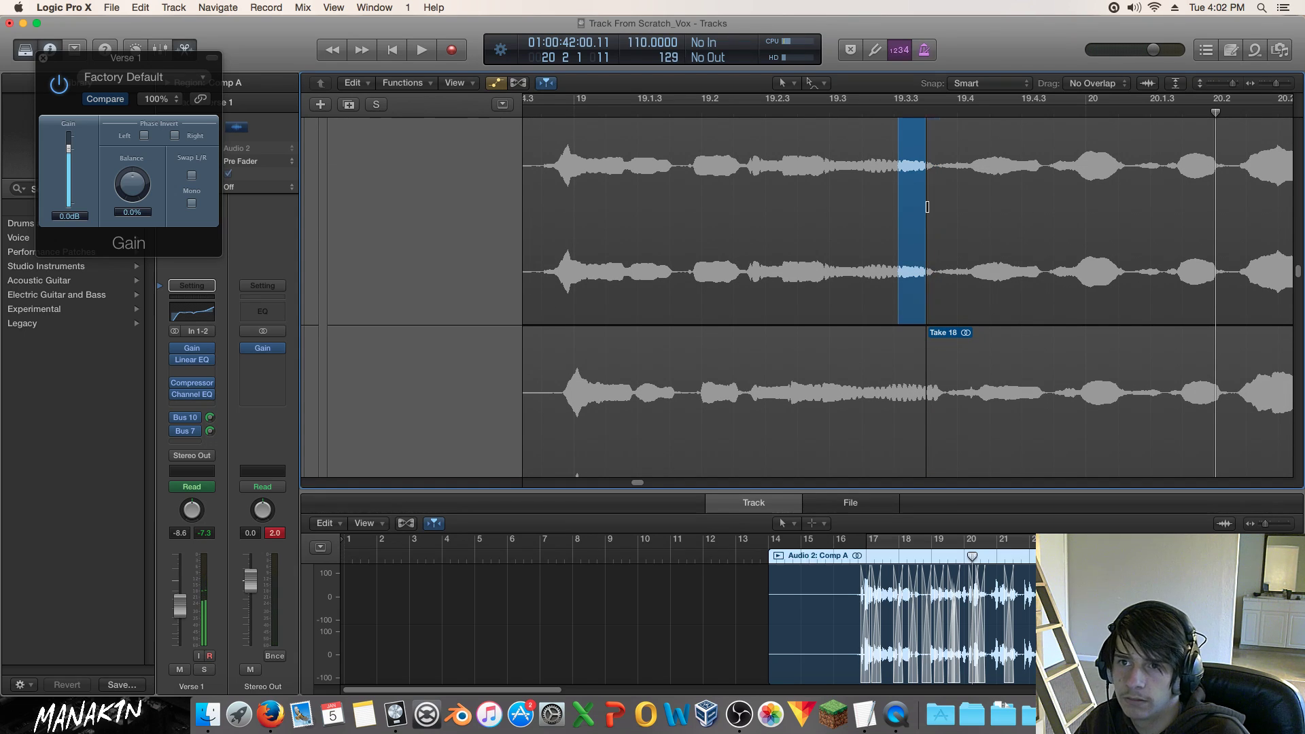
Look through the takes from Take 18 down to Take 1 around 19.3.4 and play back the transition.
{"action": "scroll", "coordinate": [929, 206], "scroll_direction": "down", "scroll_amount": 6}
{"action": "scroll", "coordinate": [929, 205], "scroll_direction": "down", "scroll_amount": 10}
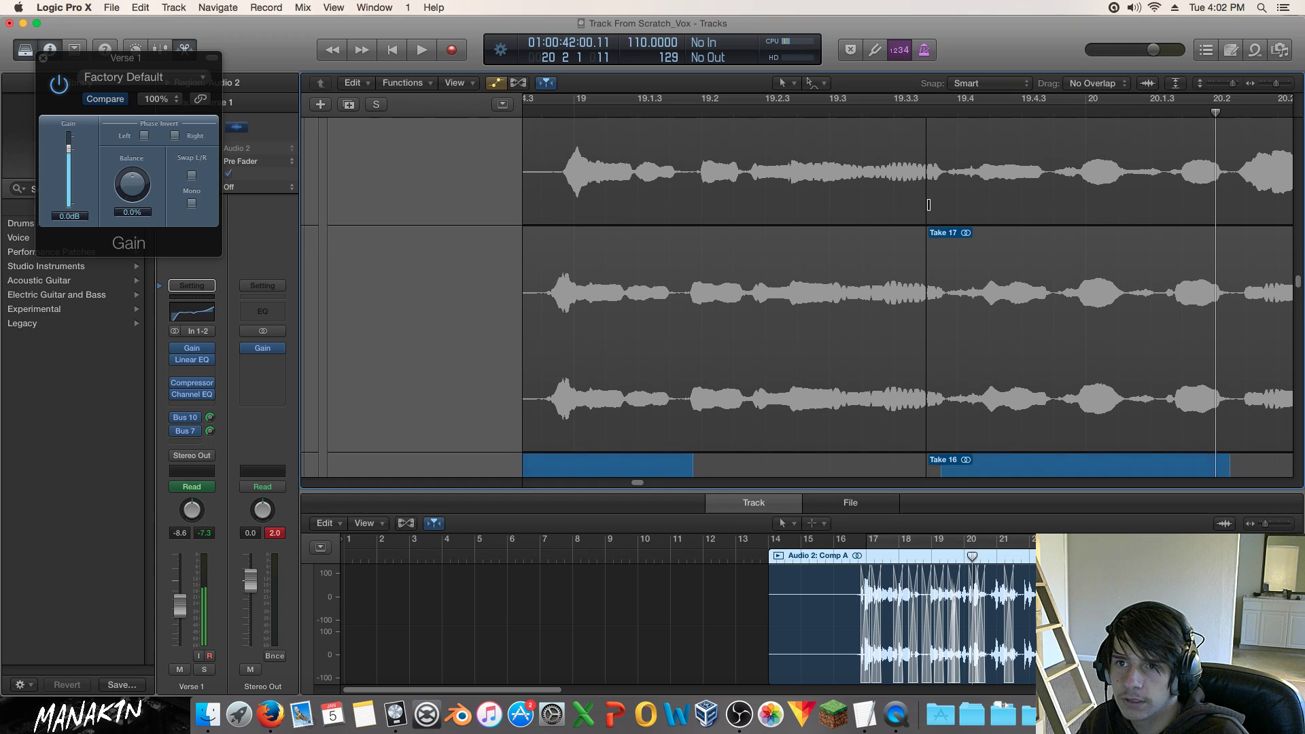
{"action": "scroll", "coordinate": [932, 206], "scroll_direction": "down", "scroll_amount": 12}
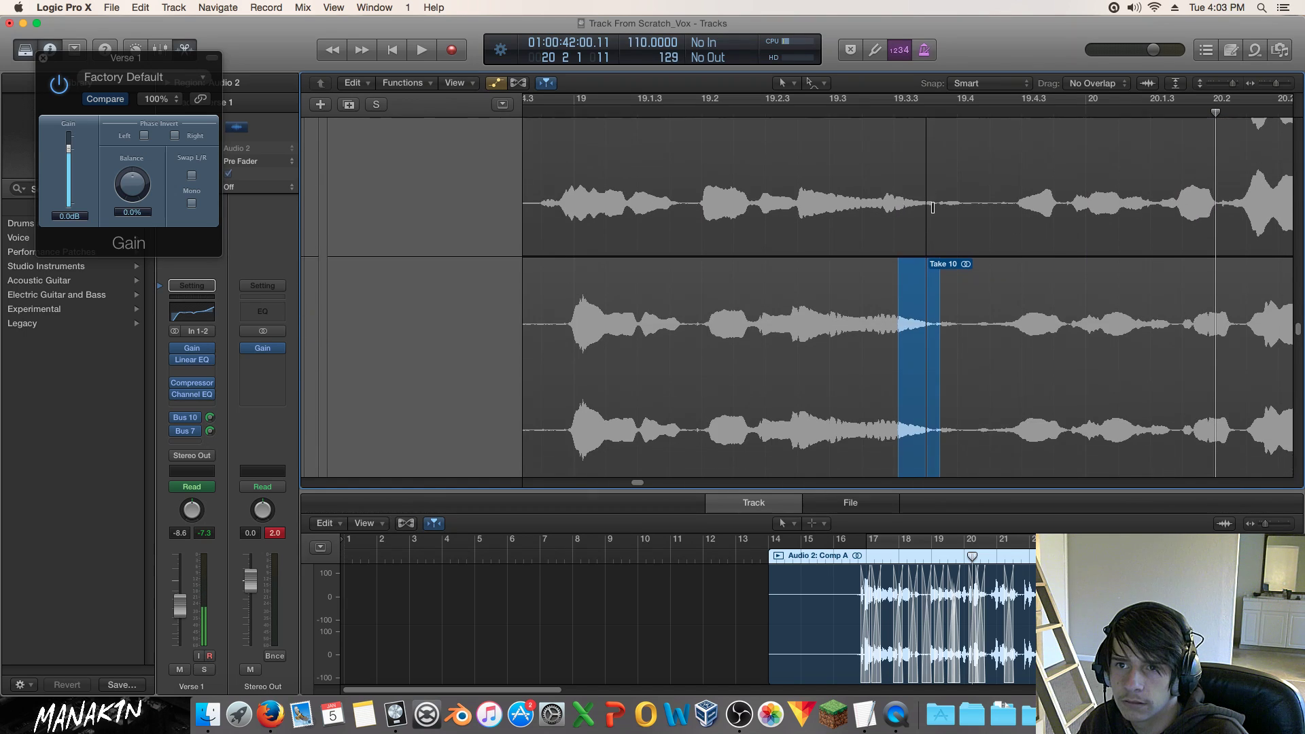
{"action": "scroll", "coordinate": [932, 207], "scroll_direction": "down", "scroll_amount": 12}
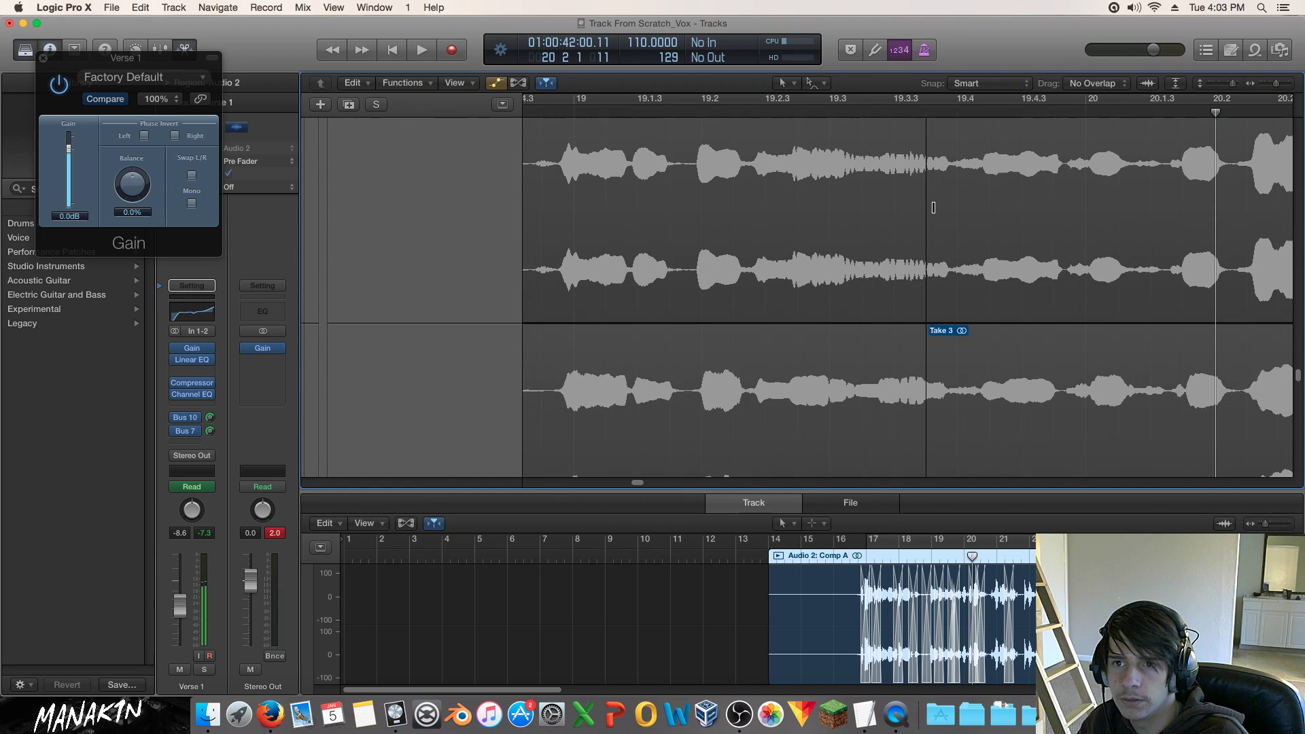
{"action": "scroll", "coordinate": [934, 209], "scroll_direction": "up", "scroll_amount": 8}
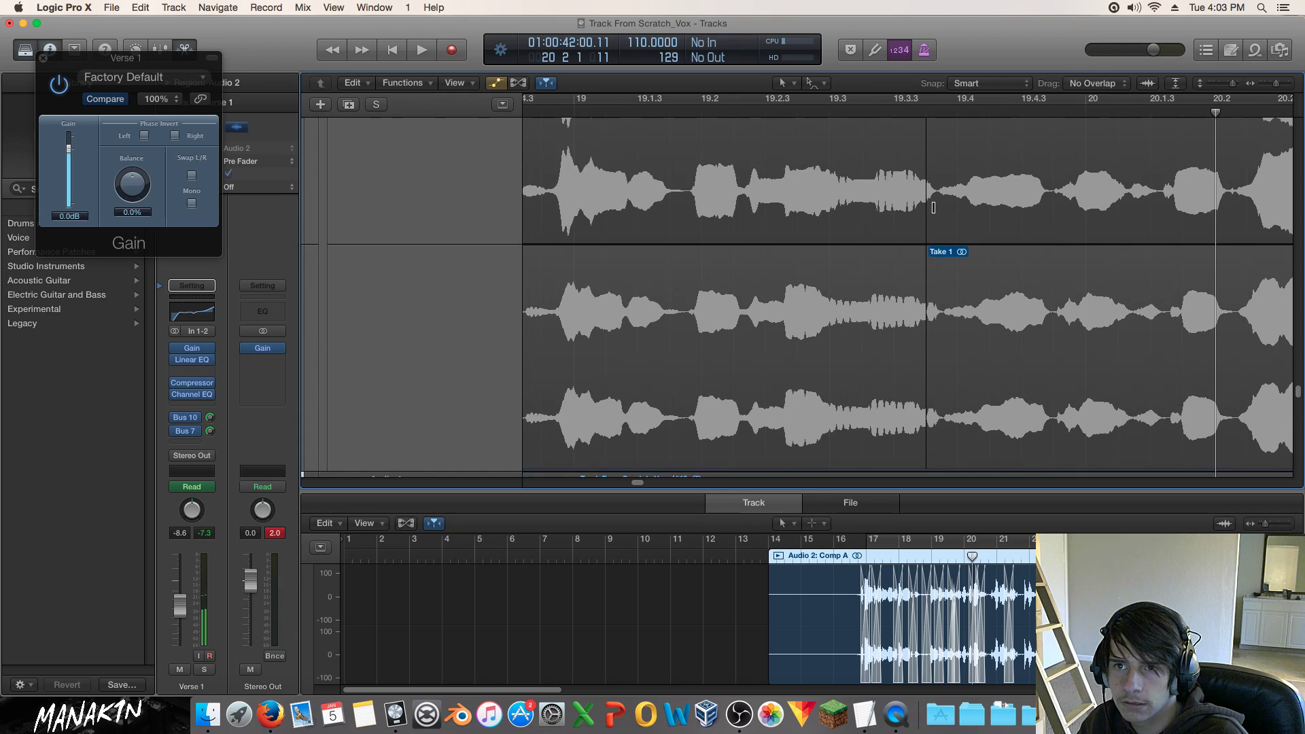
{"action": "scroll", "coordinate": [933, 207], "scroll_direction": "up", "scroll_amount": 8}
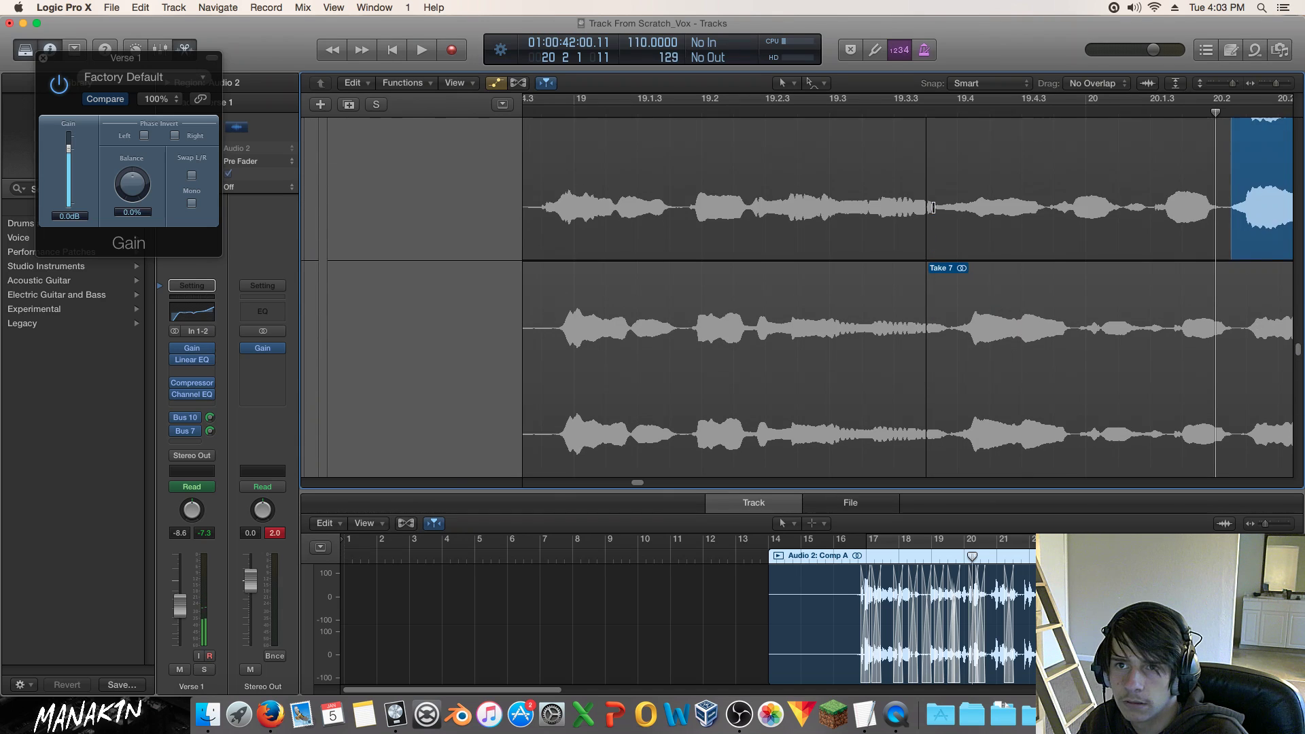
{"action": "left_click", "coordinate": [885, 104]}
{"action": "key", "text": "space"}
{"action": "key", "text": "space"}
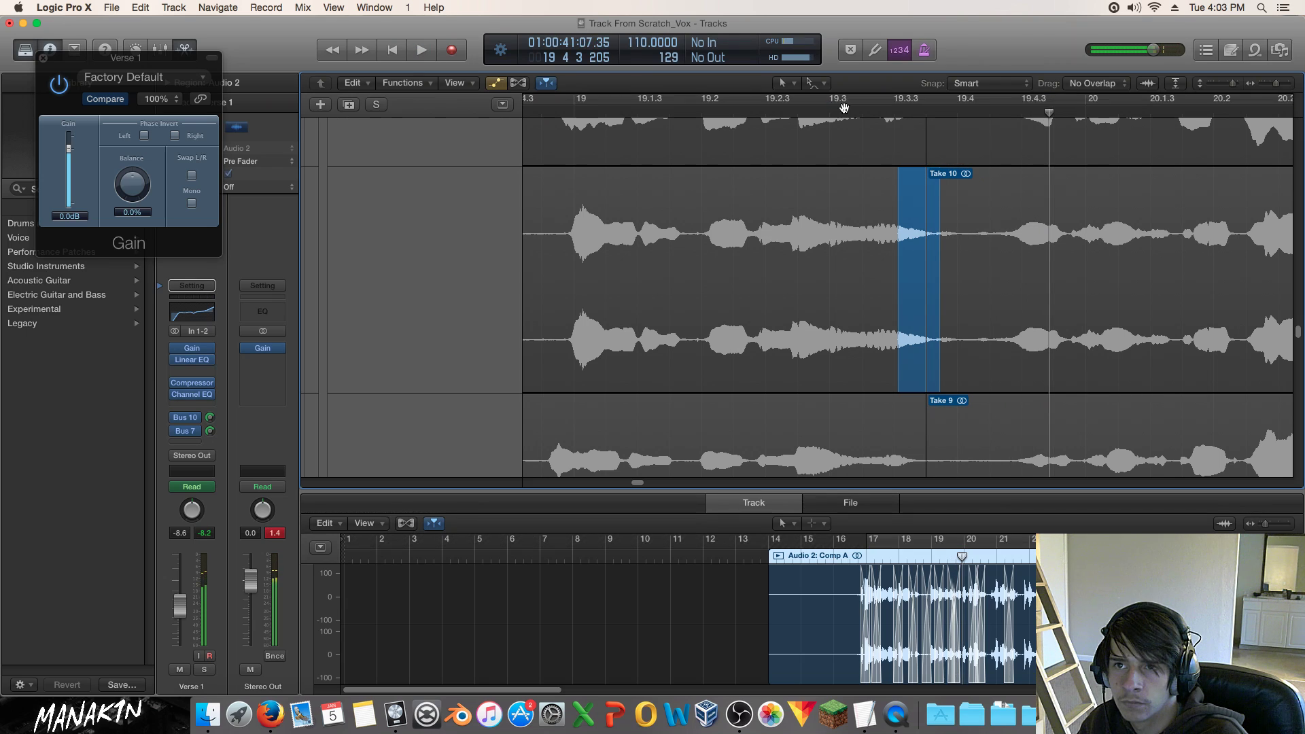
Try comping the short section just after 19.3.4 from Take 11 and audition the transition.
{"action": "key", "text": "space"}
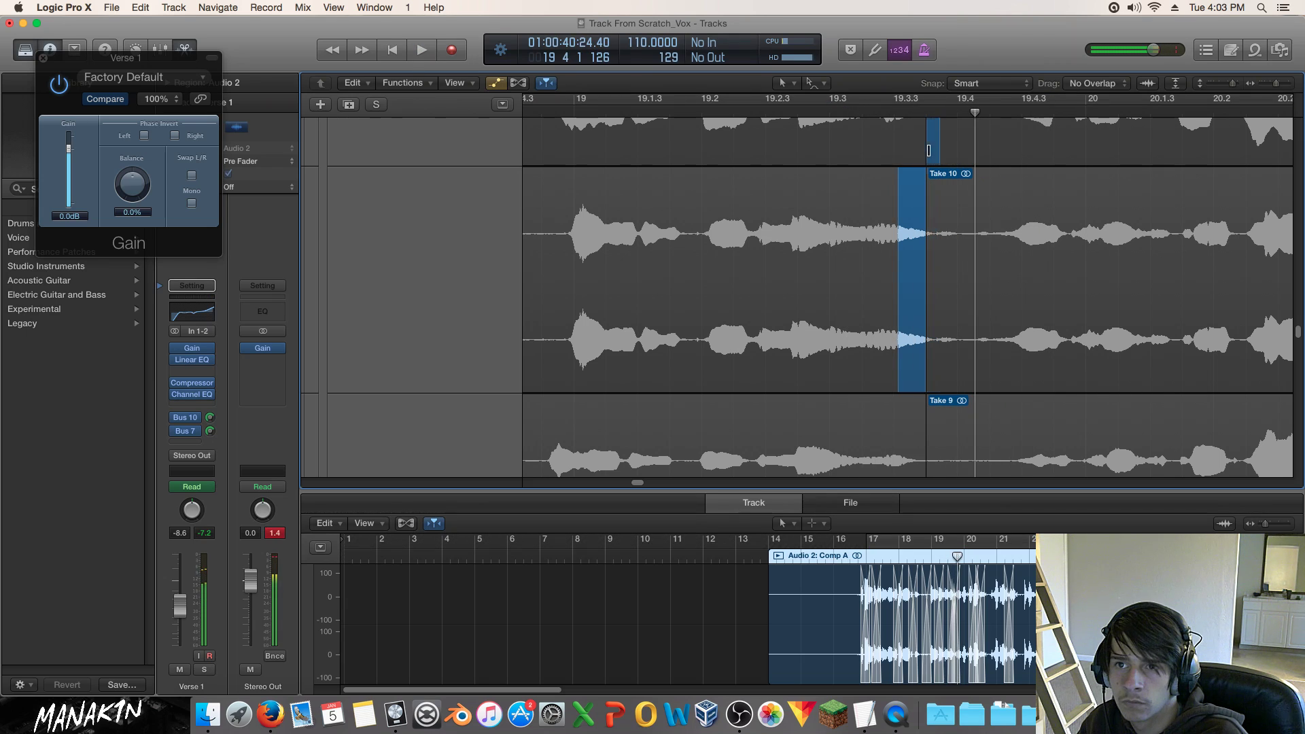
{"action": "key", "text": "space"}
{"action": "key", "text": "space"}
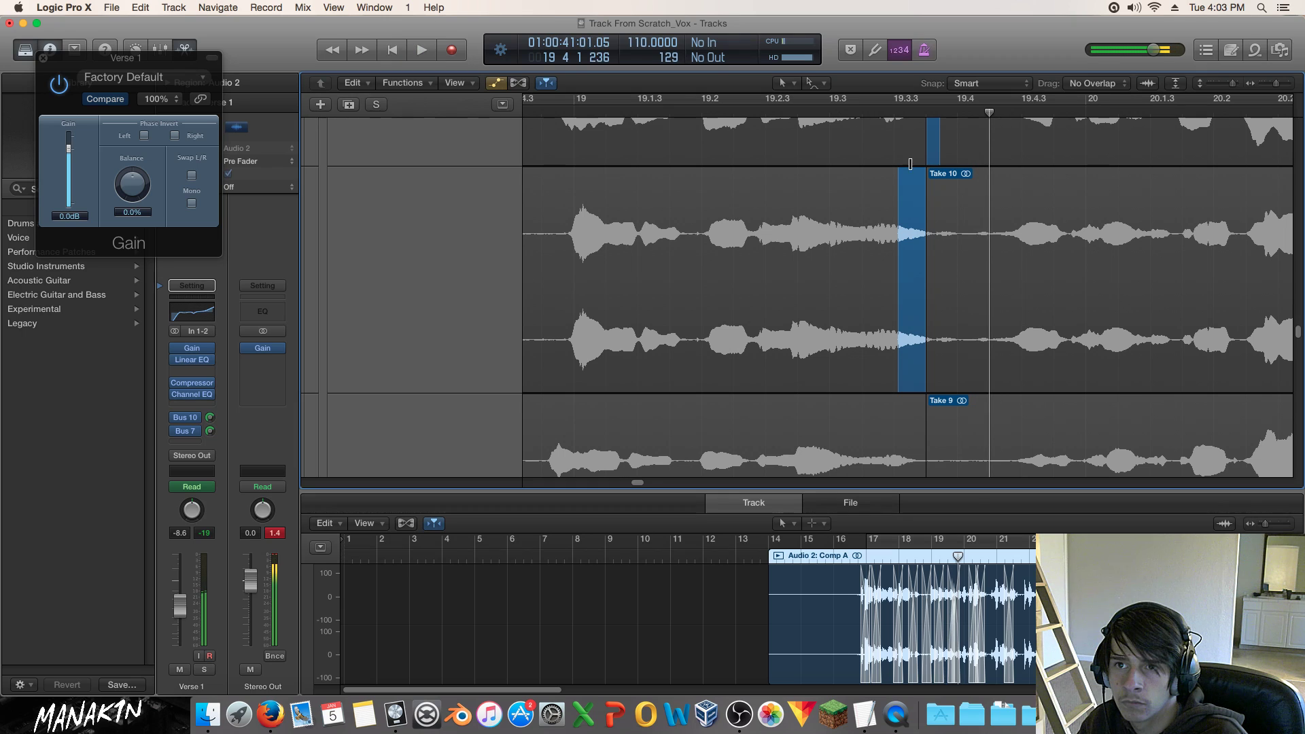
{"action": "scroll", "coordinate": [909, 155], "scroll_direction": "up", "scroll_amount": 3}
{"action": "key", "text": "space"}
{"action": "scroll", "coordinate": [883, 170], "scroll_direction": "up", "scroll_amount": 4}
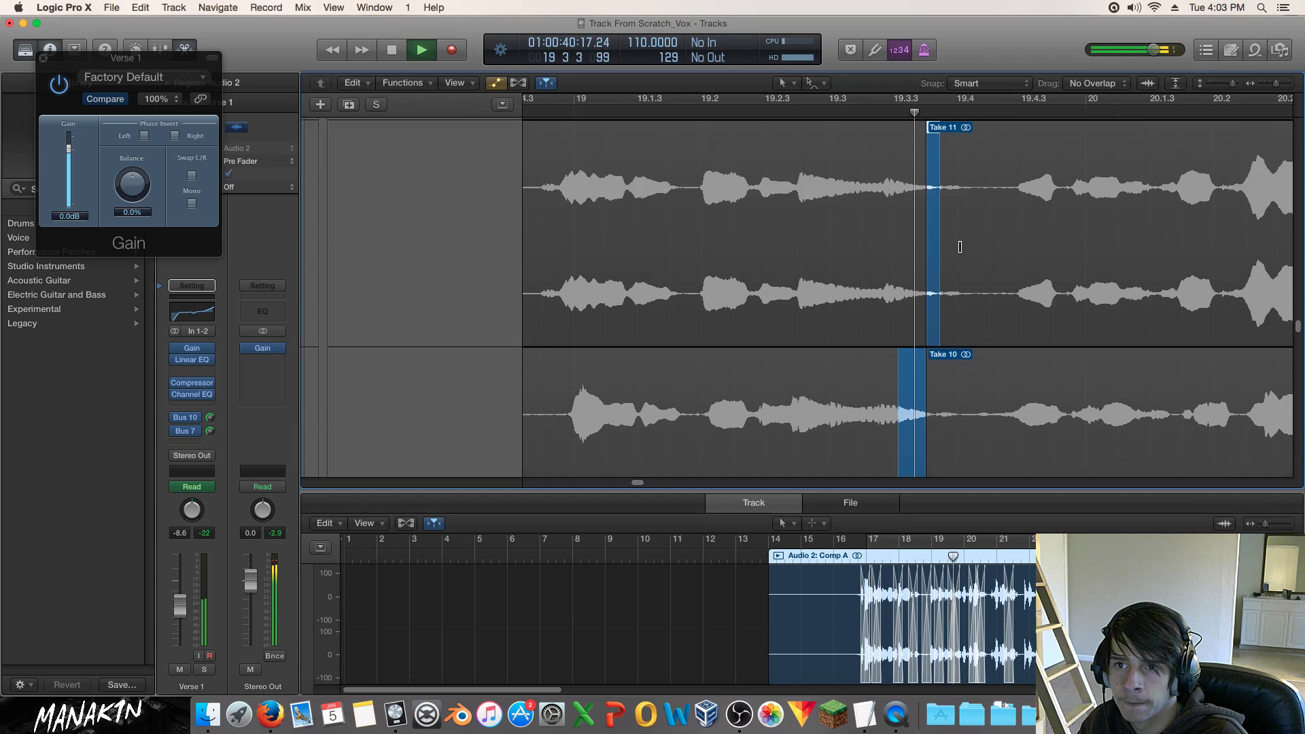
{"action": "key", "text": "space"}
Try Take 12 for the short section just after 19.3.4 and play it back.
{"action": "left_click", "coordinate": [930, 175]}
{"action": "key", "text": "space"}
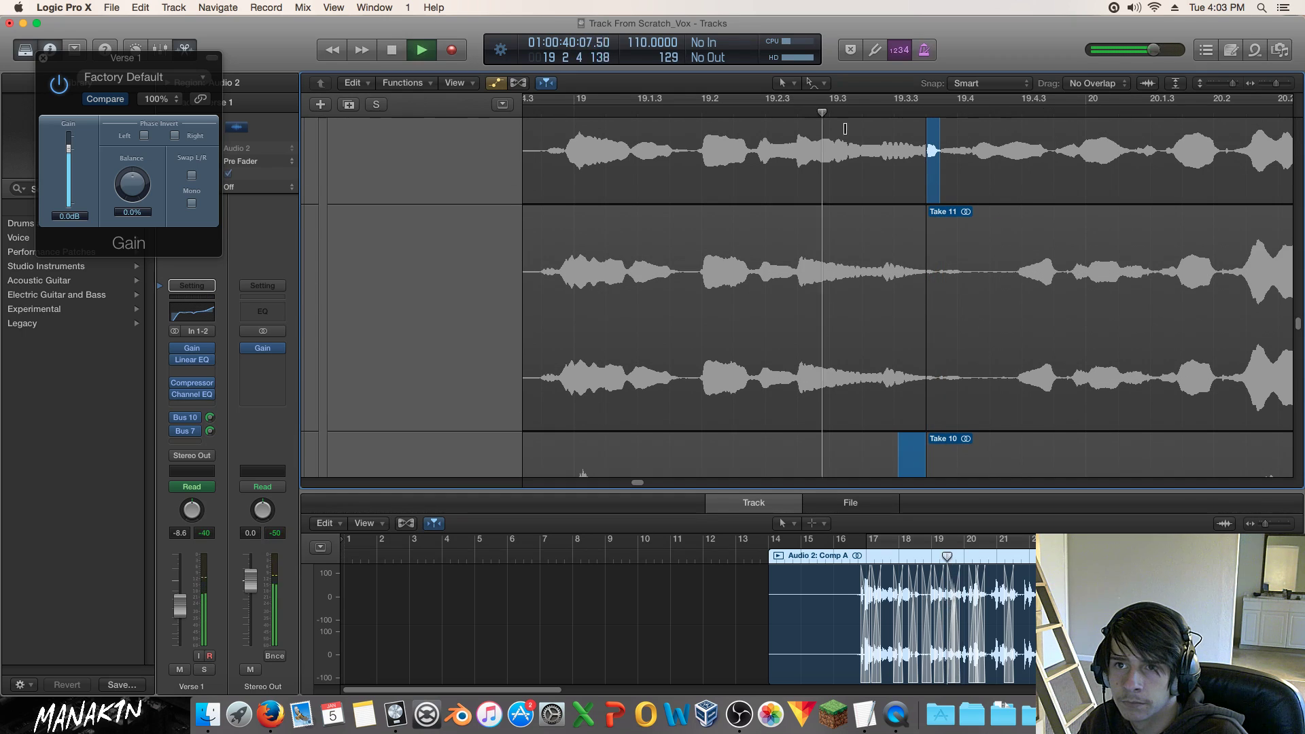
{"action": "scroll", "coordinate": [928, 204], "scroll_direction": "up", "scroll_amount": 3}
{"action": "key", "text": "space"}
Switch the short section just after 19.3.4 back to Take 10 and replay its transition into Take 16.
{"action": "scroll", "coordinate": [930, 224], "scroll_direction": "down", "scroll_amount": 6}
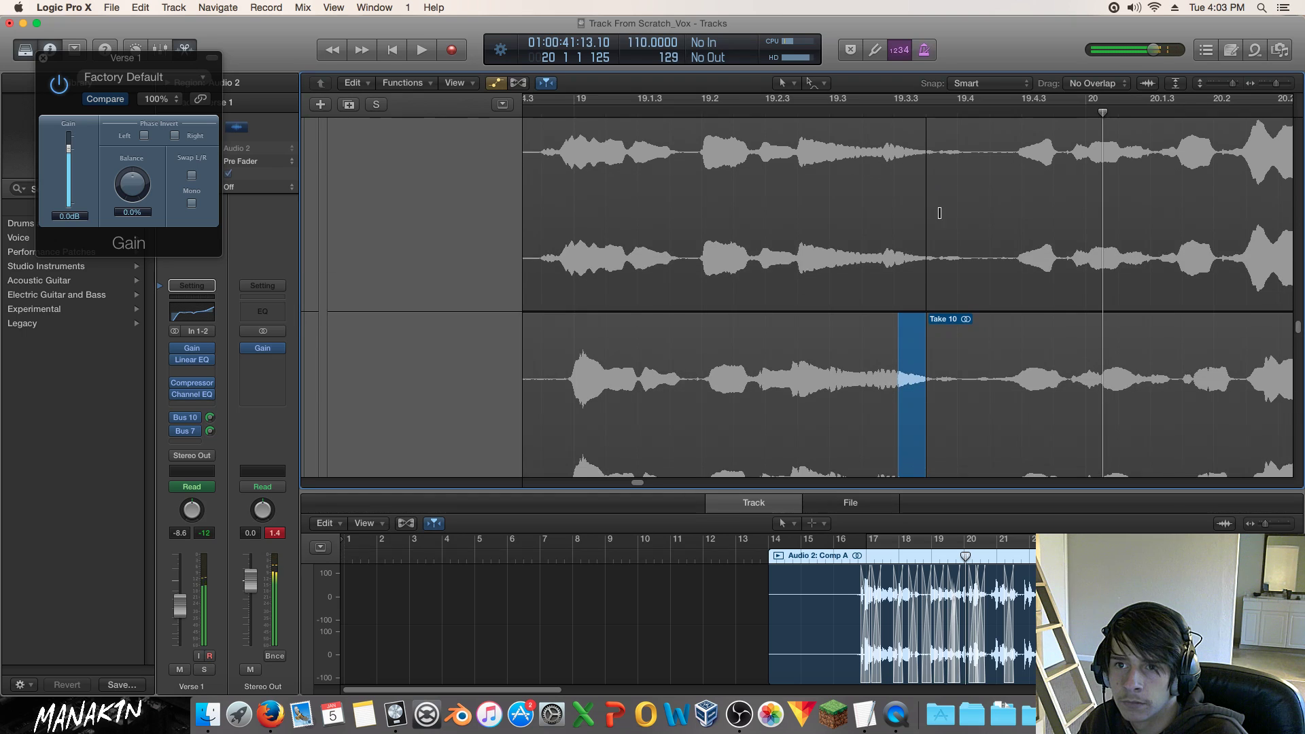
{"action": "left_click", "coordinate": [934, 243]}
{"action": "scroll", "coordinate": [962, 252], "scroll_direction": "up", "scroll_amount": 8}
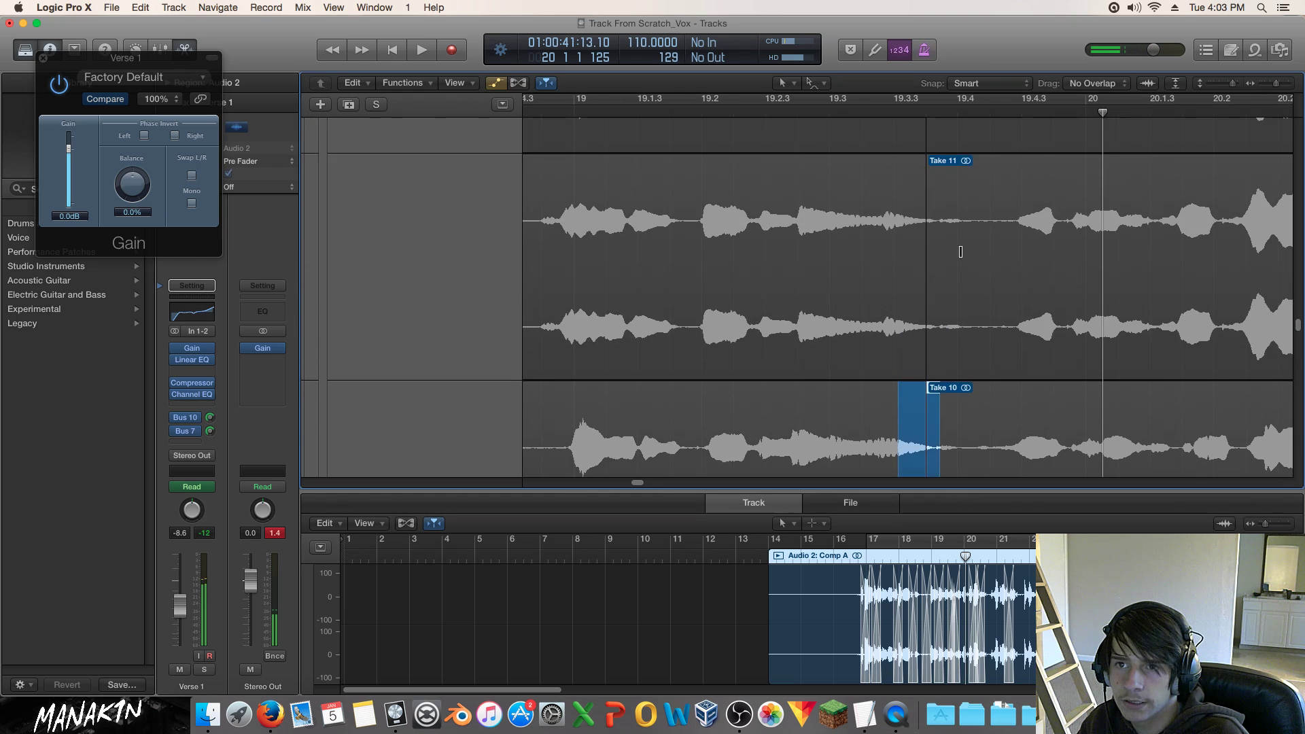
{"action": "scroll", "coordinate": [960, 252], "scroll_direction": "up", "scroll_amount": 4}
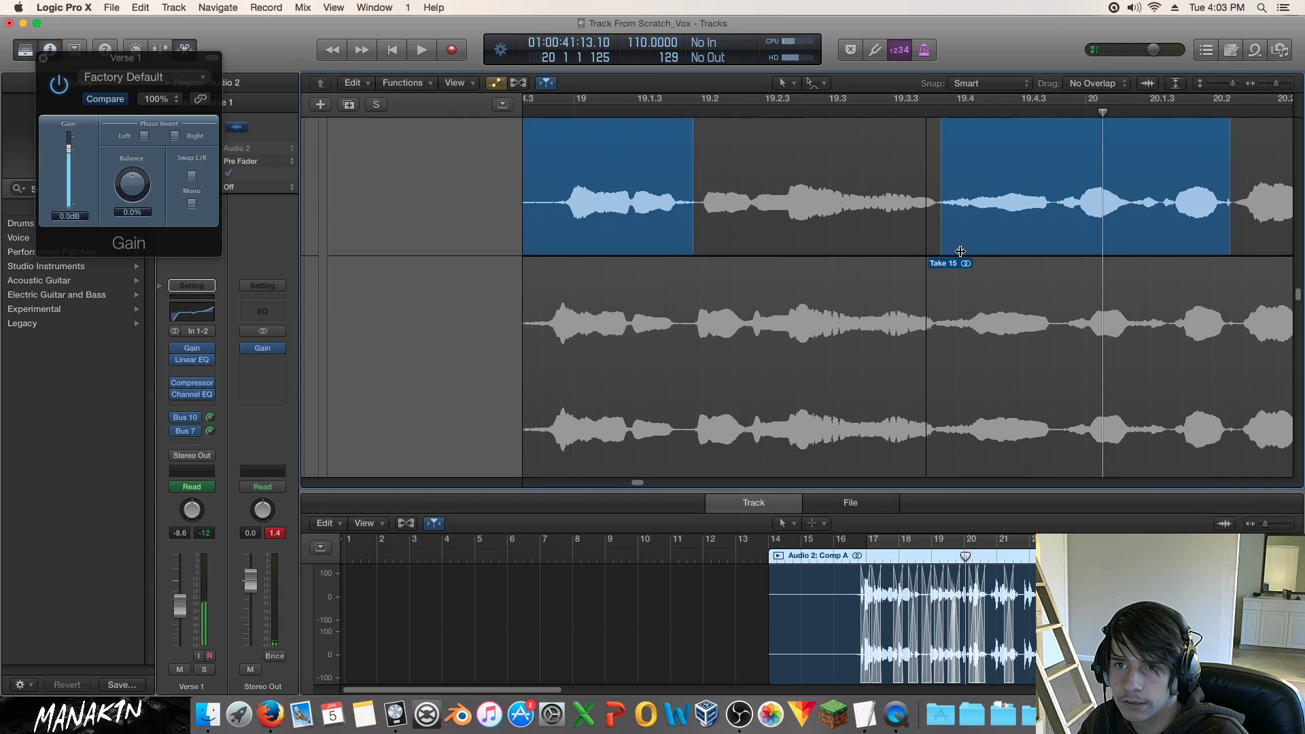
{"action": "left_click", "coordinate": [937, 113]}
{"action": "key", "text": "space"}
{"action": "left_click", "coordinate": [936, 114]}
{"action": "key", "text": "space"}
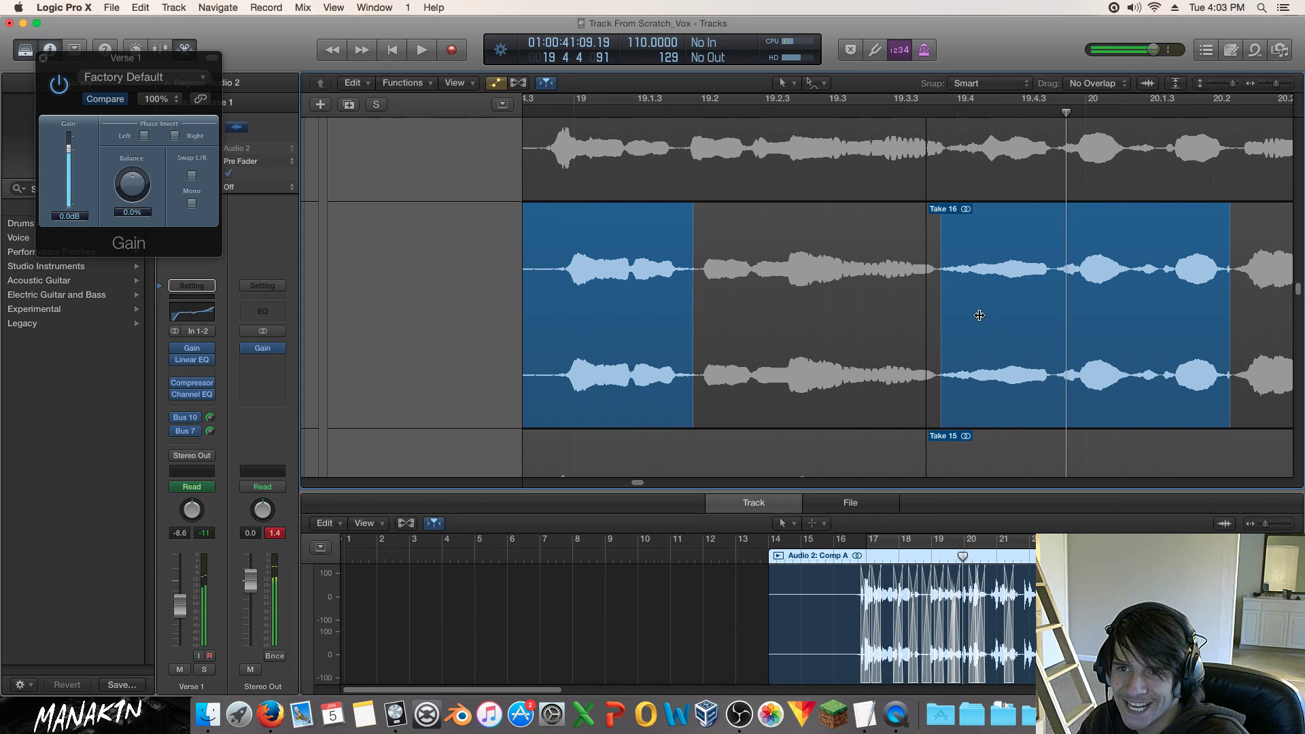
Move the start of Take 16's section near 19.4 later to position 6 4 1 45, auditioning the transition.
{"action": "left_click_drag", "start_coordinate": [939, 304], "coordinate": [950, 303]}
{"action": "key", "text": "space"}
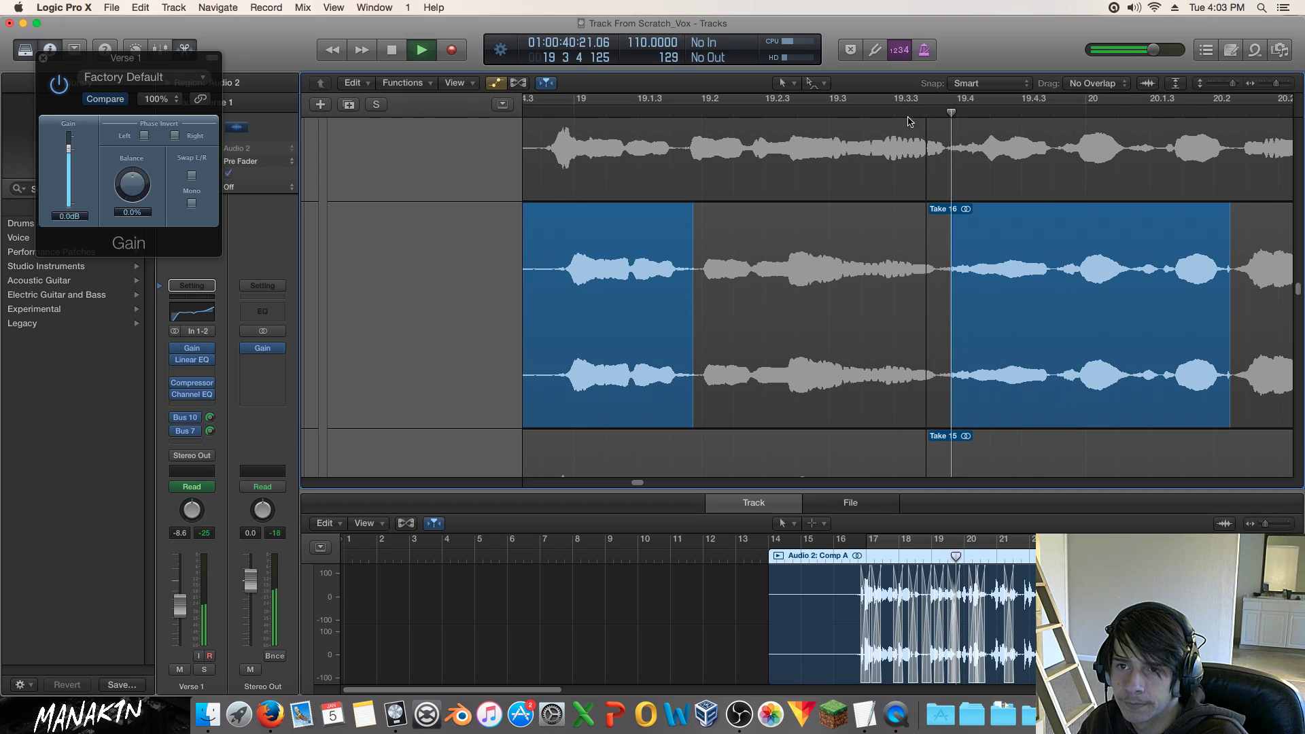
{"action": "left_click_drag", "start_coordinate": [951, 339], "coordinate": [965, 355]}
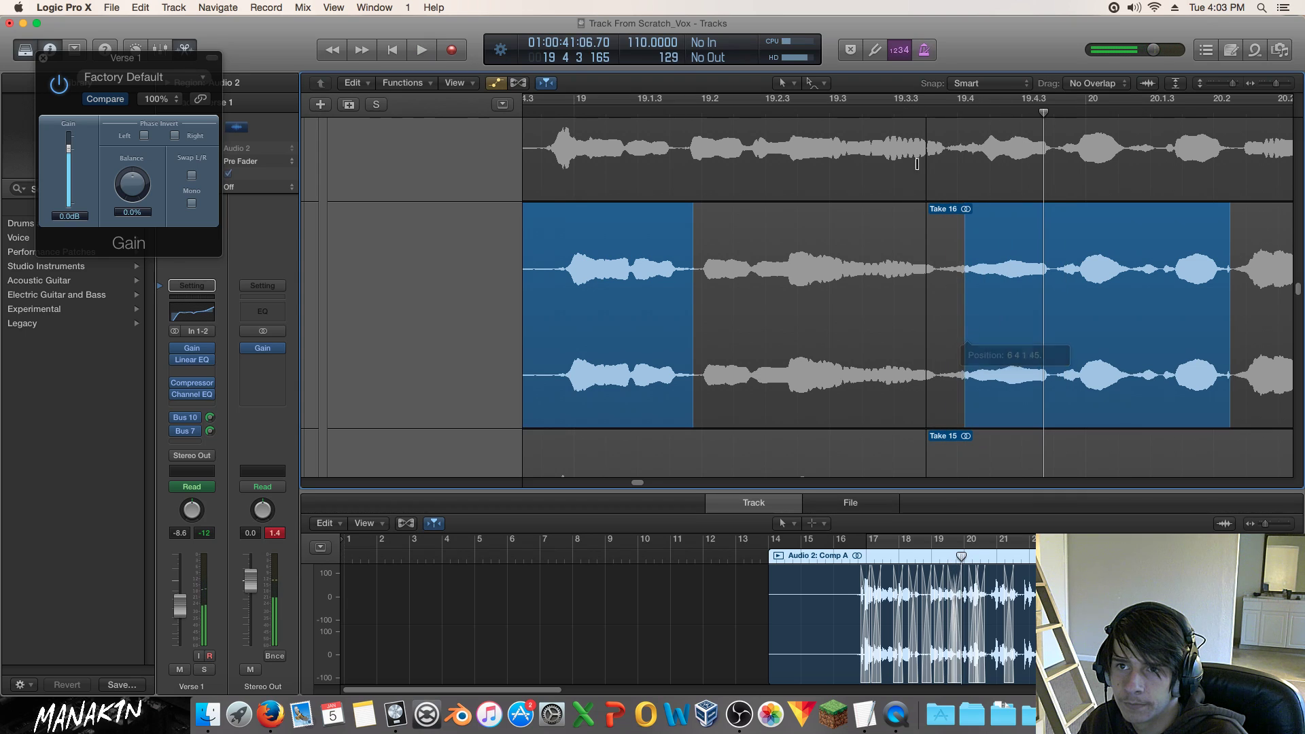
{"action": "left_click", "coordinate": [868, 110]}
{"action": "key", "text": "space"}
{"action": "key", "text": "space"}
{"action": "left_click", "coordinate": [868, 111]}
{"action": "key", "text": "space"}
{"action": "key", "text": "space"}
Nudge the start of Take 16's section slightly further past 19.4 and replay the phrase.
{"action": "left_click_drag", "start_coordinate": [965, 282], "coordinate": [972, 282]}
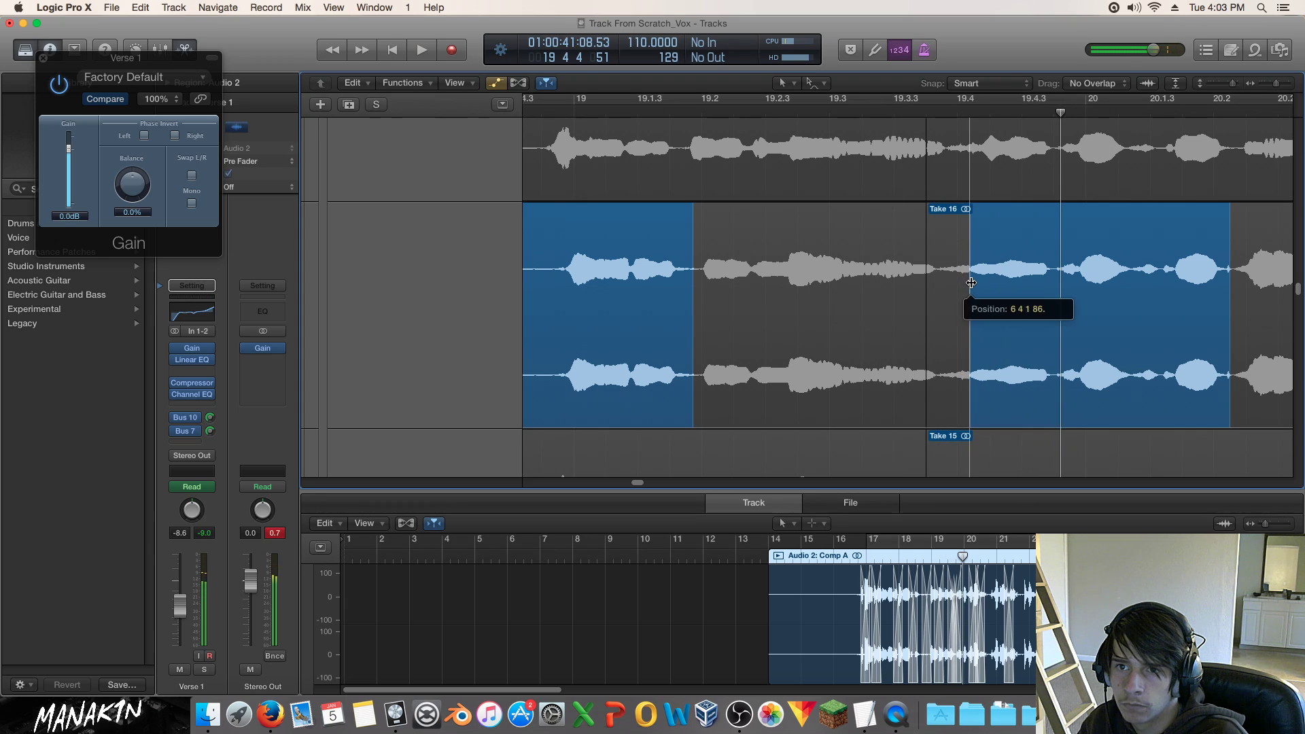
{"action": "left_click", "coordinate": [868, 110]}
{"action": "key", "text": "space"}
{"action": "key", "text": "space"}
{"action": "left_click_drag", "start_coordinate": [975, 312], "coordinate": [977, 313]}
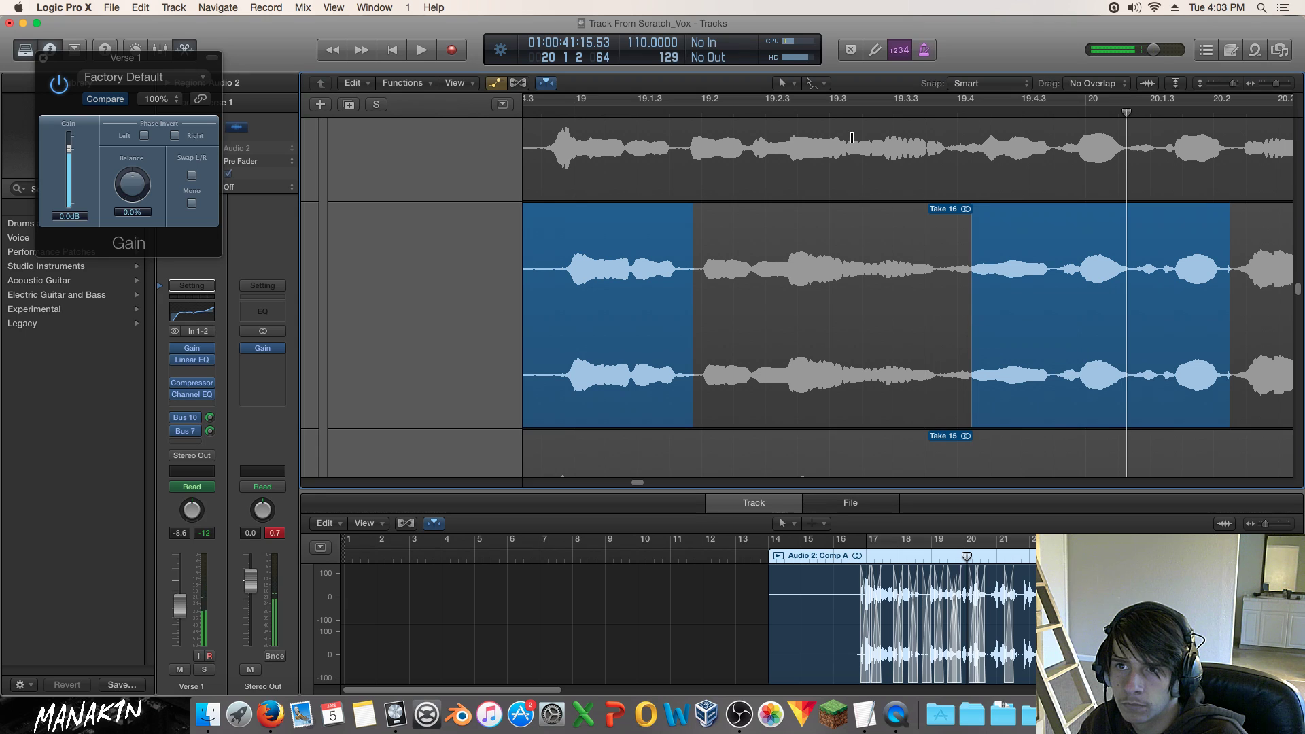
{"action": "left_click", "coordinate": [839, 110]}
{"action": "key", "text": "space"}
{"action": "key", "text": "space"}
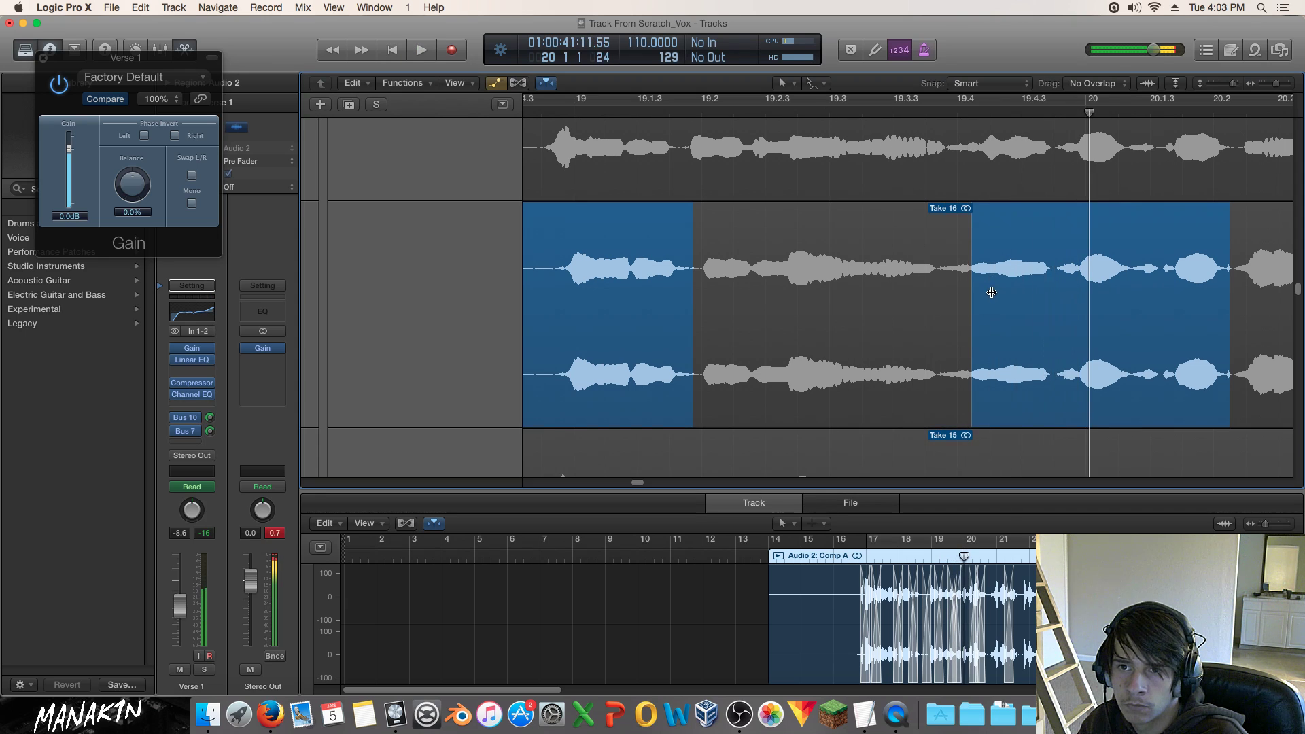
Try comping the gap between 19.3.4 and Take 16's section from Take 9 and play it back.
{"action": "scroll", "coordinate": [996, 289], "scroll_direction": "down", "scroll_amount": 5}
{"action": "scroll", "coordinate": [996, 288], "scroll_direction": "down", "scroll_amount": 15}
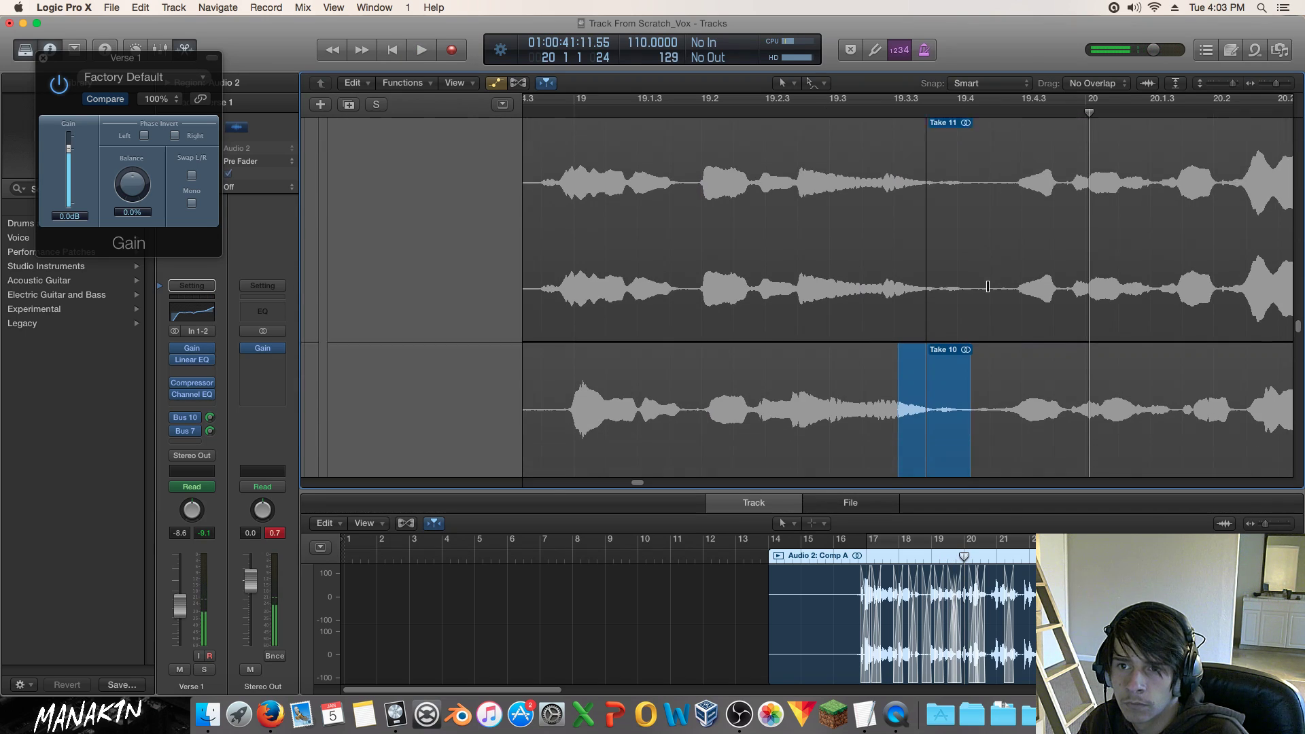
{"action": "scroll", "coordinate": [984, 286], "scroll_direction": "down", "scroll_amount": 4}
{"action": "left_click", "coordinate": [945, 252]}
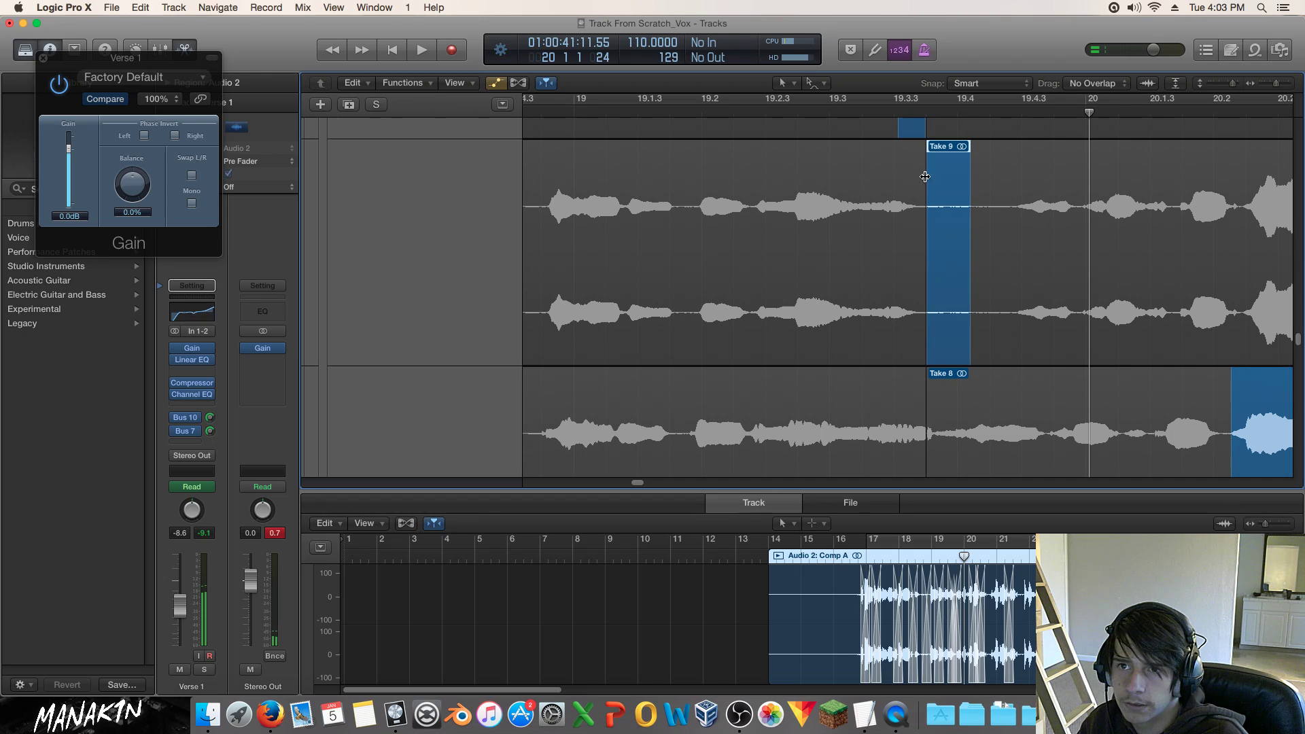
{"action": "left_click", "coordinate": [852, 111]}
{"action": "key", "text": "space"}
{"action": "key", "text": "space"}
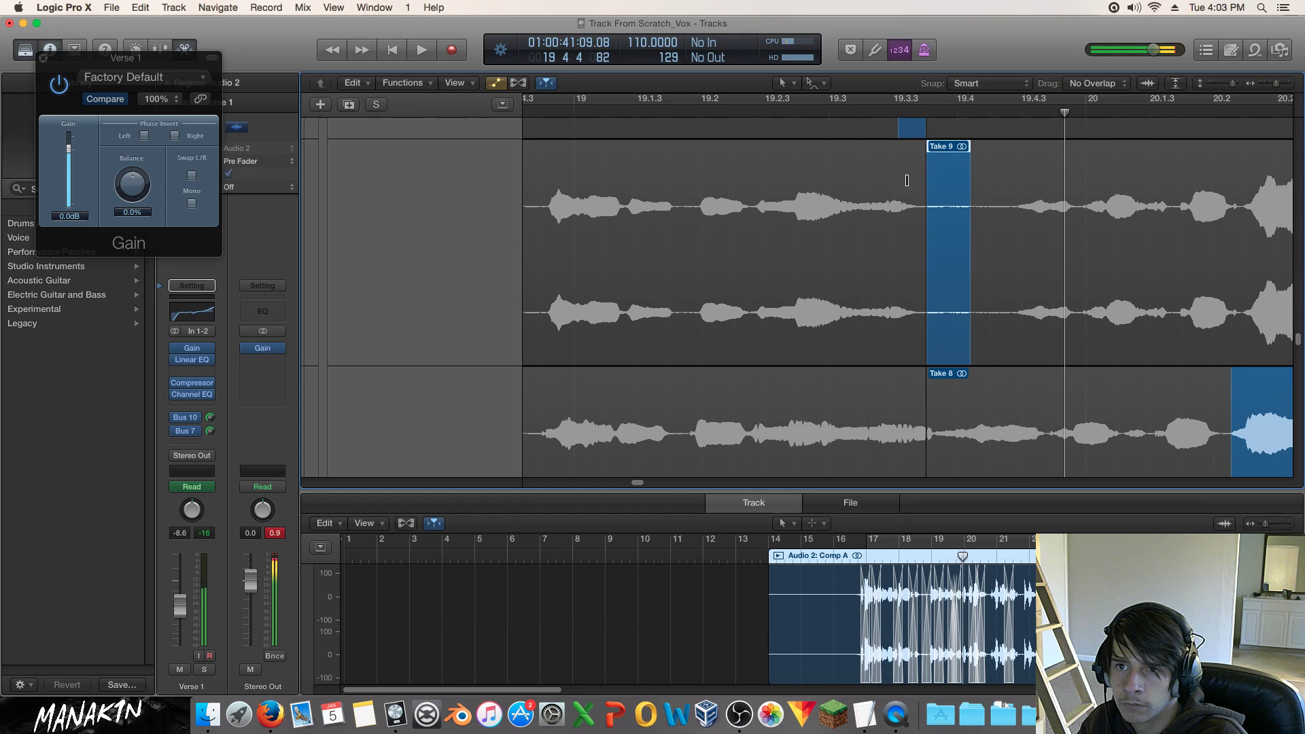
Try Take 8 for the gap before Take 16's section and audition the transition.
{"action": "left_click", "coordinate": [956, 404]}
{"action": "left_click", "coordinate": [829, 114]}
{"action": "key", "text": "space"}
{"action": "key", "text": "space"}
Try Take 11 for the gap before Take 16's section and play back the phrase.
{"action": "scroll", "coordinate": [927, 215], "scroll_direction": "up", "scroll_amount": 9}
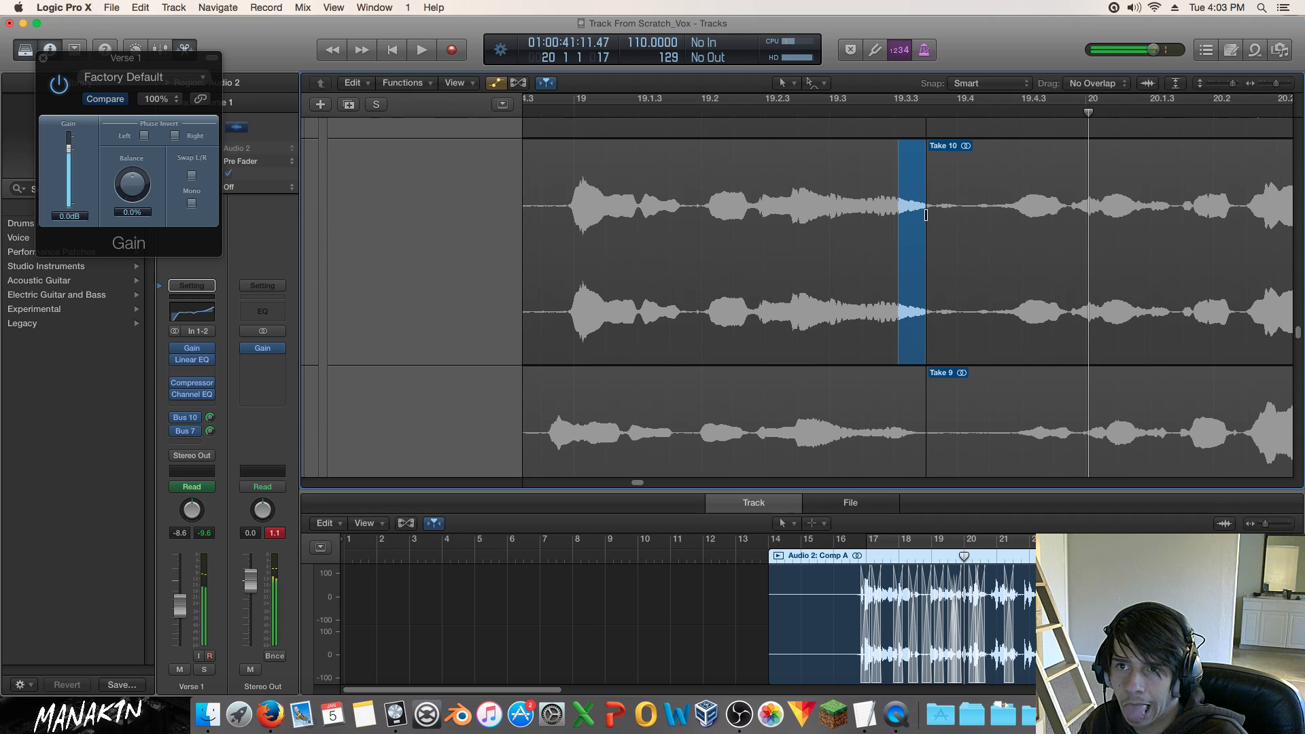
{"action": "left_click", "coordinate": [936, 200]}
{"action": "left_click", "coordinate": [814, 103]}
{"action": "key", "text": "space"}
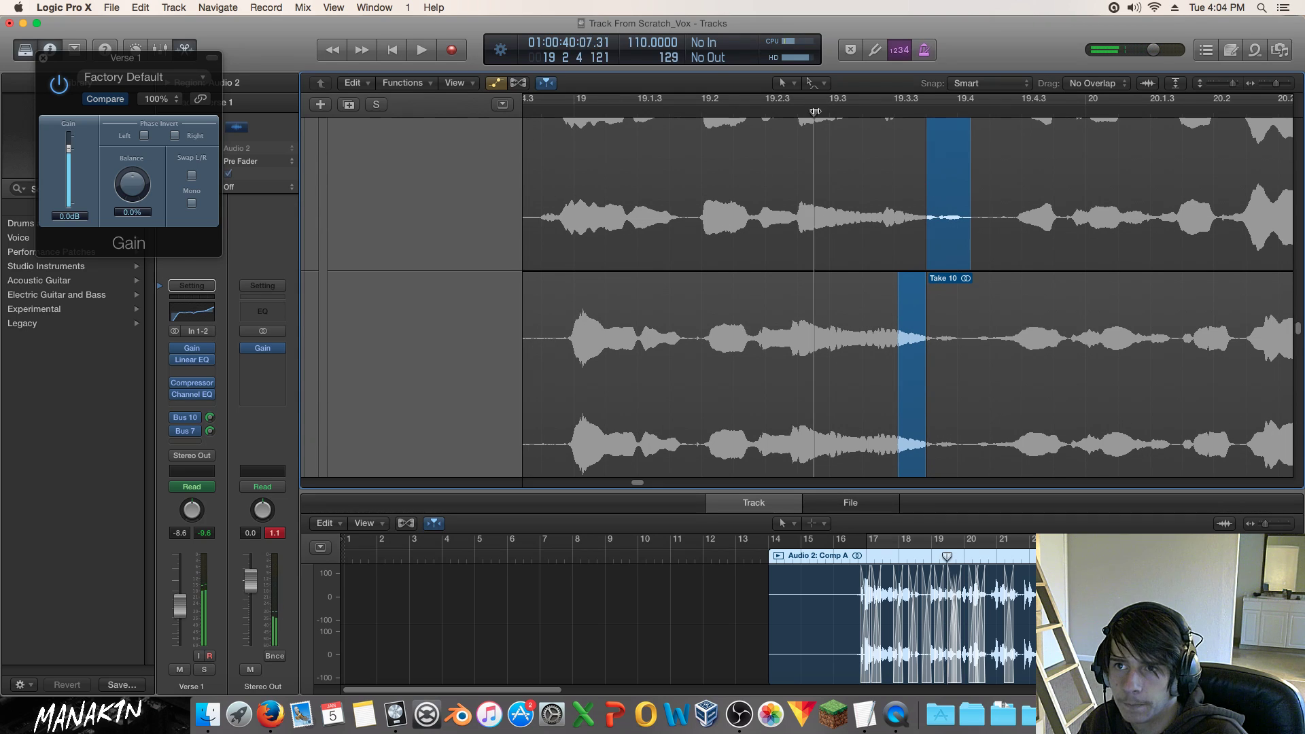
{"action": "scroll", "coordinate": [965, 208], "scroll_direction": "up", "scroll_amount": 4}
{"action": "key", "text": "space"}
Try Take 12 for the gap before Take 16's section and listen to the transition.
{"action": "scroll", "coordinate": [966, 208], "scroll_direction": "up", "scroll_amount": 4}
{"action": "left_click", "coordinate": [950, 193]}
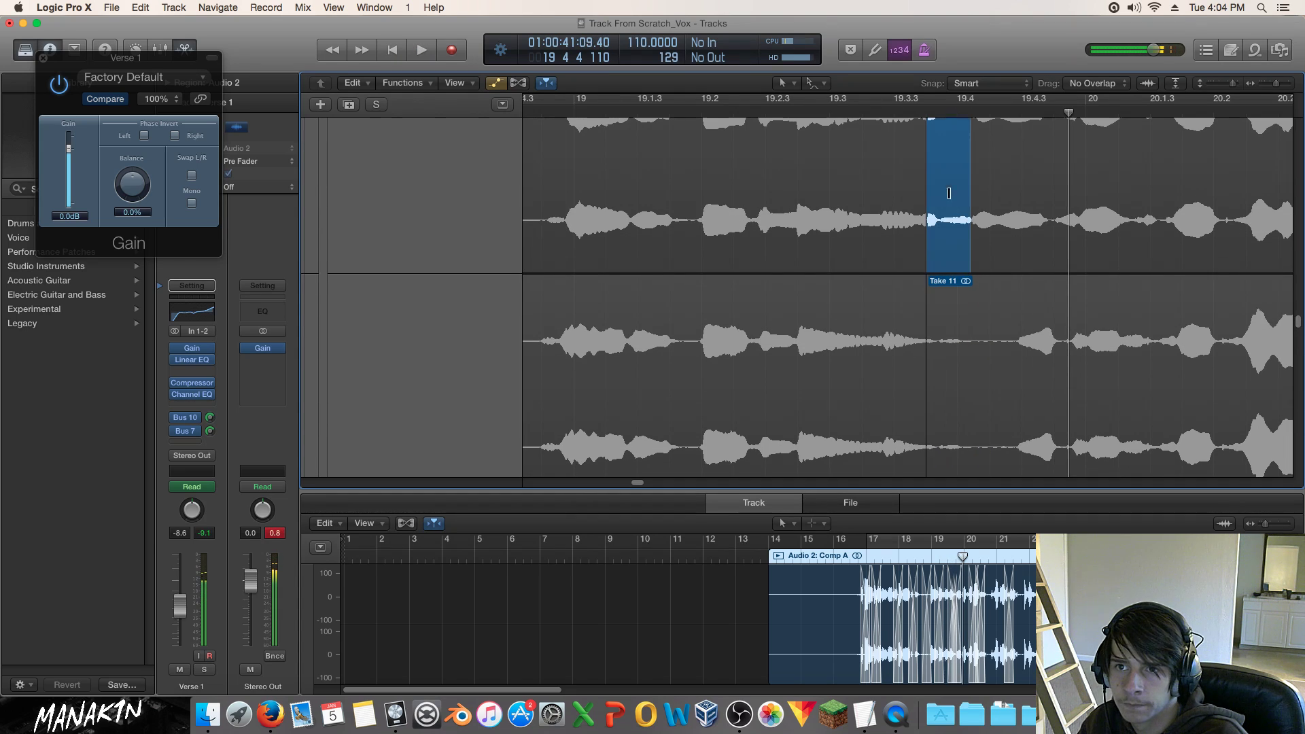
{"action": "left_click", "coordinate": [829, 110]}
{"action": "key", "text": "space"}
{"action": "scroll", "coordinate": [944, 195], "scroll_direction": "up", "scroll_amount": 1}
{"action": "scroll", "coordinate": [944, 197], "scroll_direction": "up", "scroll_amount": 4}
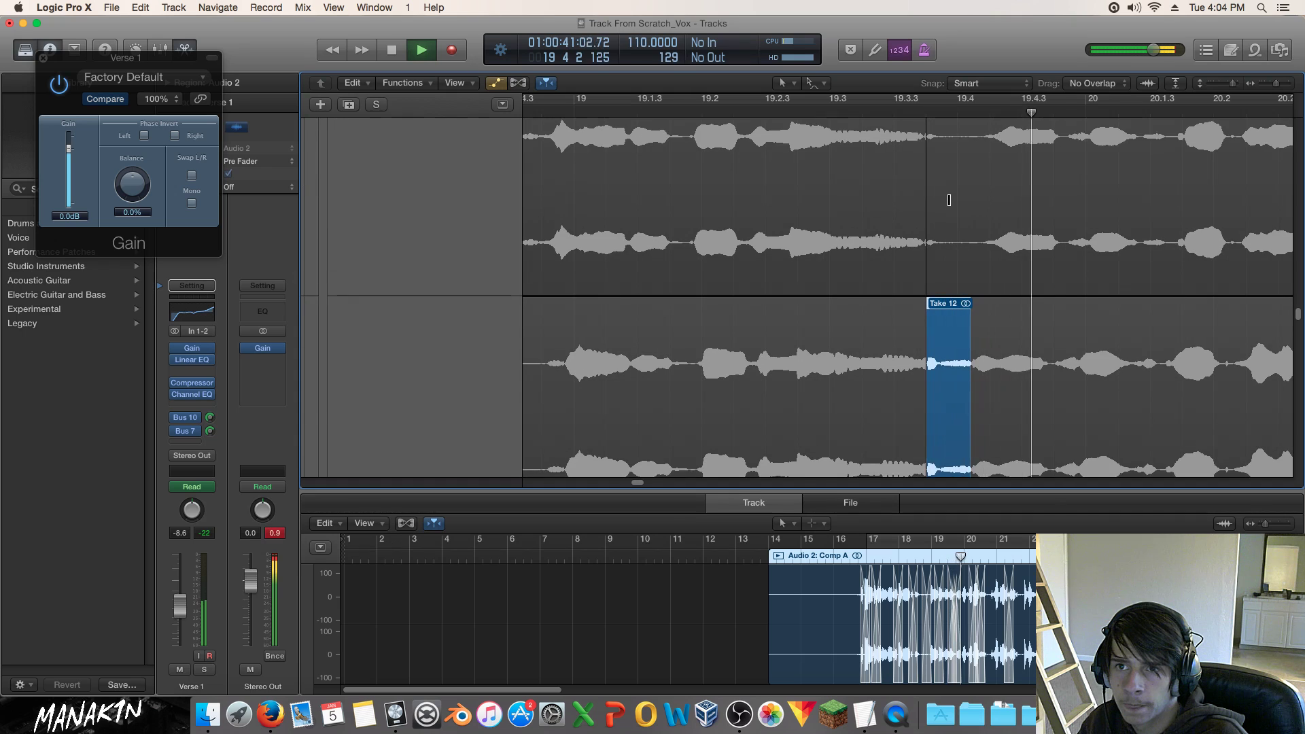
{"action": "key", "text": "space"}
Comp the gap between 19.3.4 and Take 16's section from Take 13 and play it back.
{"action": "left_click", "coordinate": [944, 197]}
{"action": "left_click", "coordinate": [800, 113]}
{"action": "key", "text": "space"}
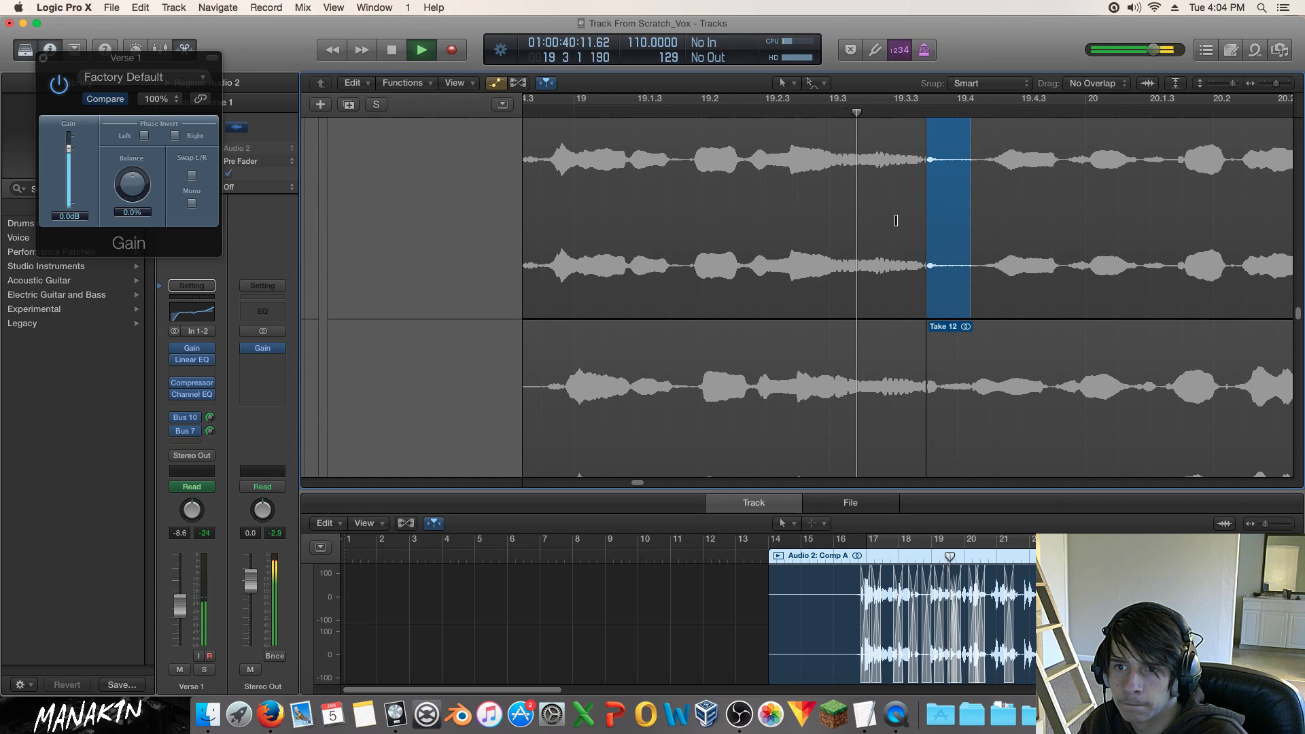
{"action": "key", "text": "space"}
Check the neighbouring takes down to Take 9 against the Take 13 choice while replaying the transition.
{"action": "scroll", "coordinate": [919, 231], "scroll_direction": "down", "scroll_amount": 4}
{"action": "scroll", "coordinate": [919, 230], "scroll_direction": "down", "scroll_amount": 6}
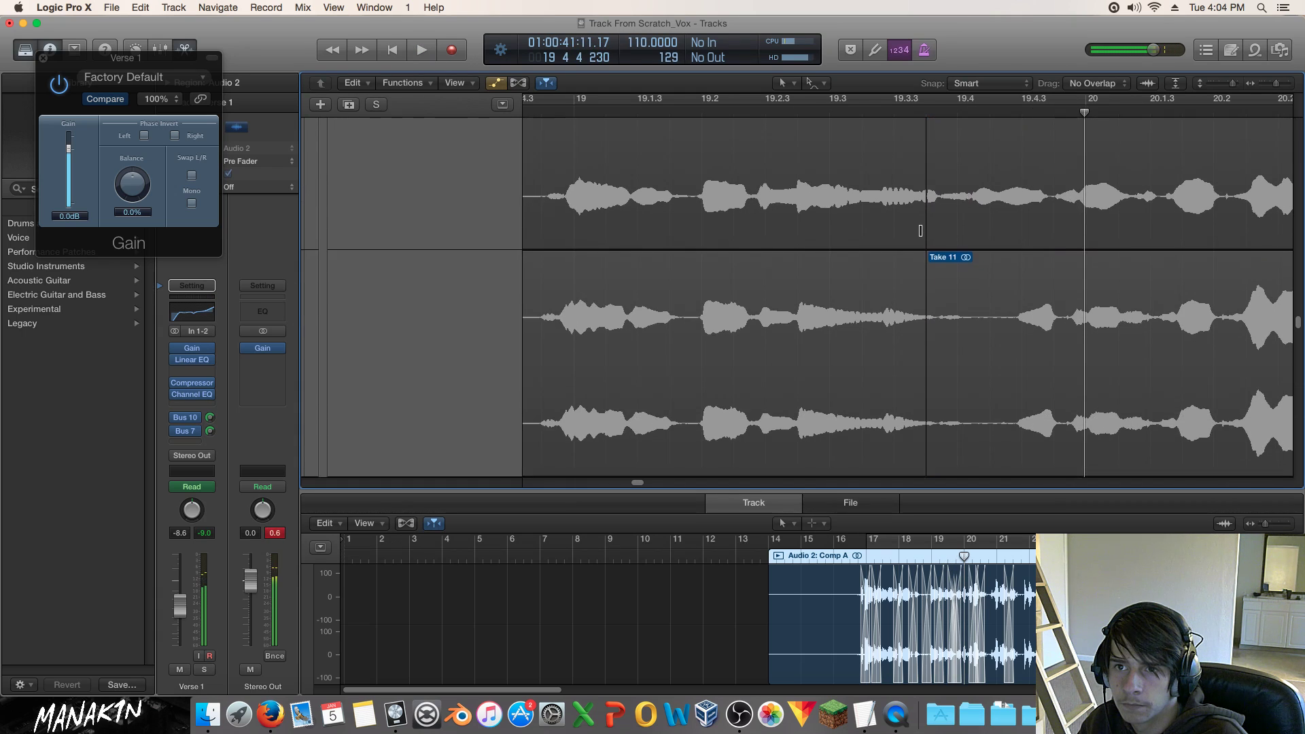
{"action": "left_click", "coordinate": [831, 113]}
{"action": "key", "text": "space"}
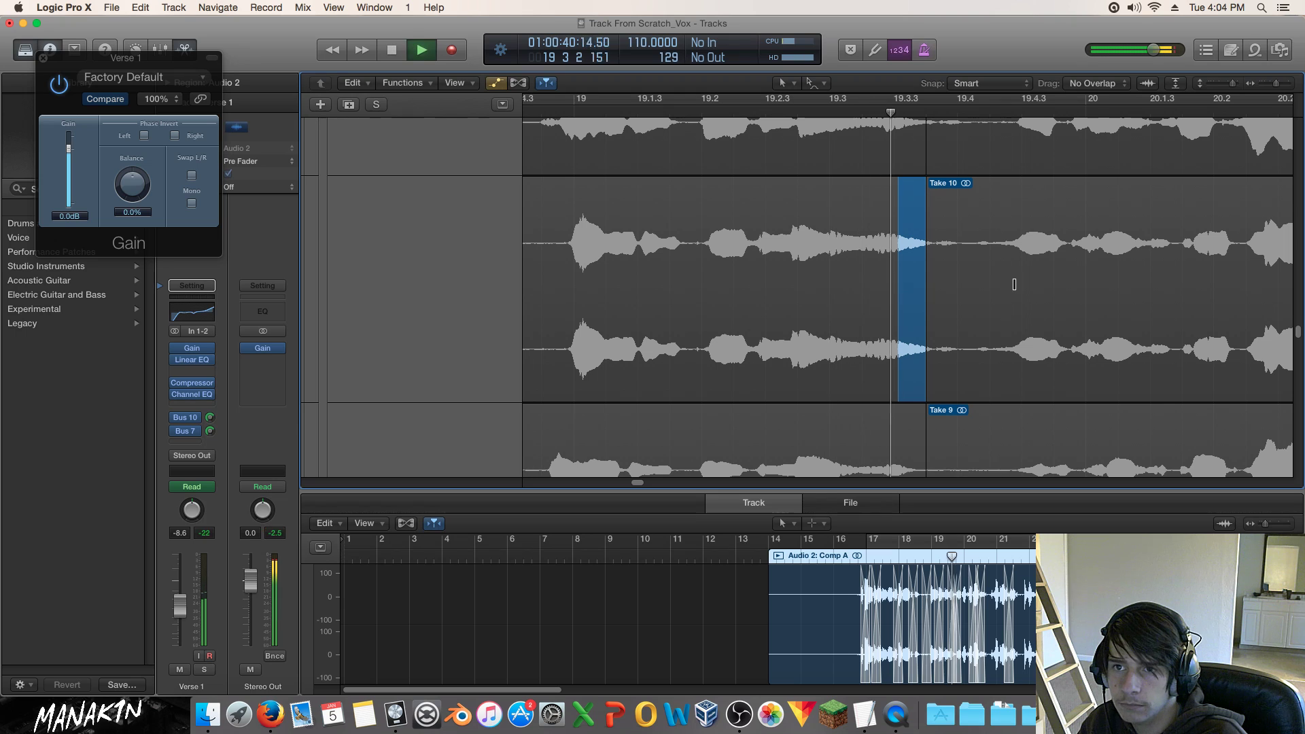
{"action": "key", "text": "space"}
{"action": "scroll", "coordinate": [1002, 288], "scroll_direction": "up", "scroll_amount": 8}
{"action": "scroll", "coordinate": [997, 283], "scroll_direction": "up", "scroll_amount": 3}
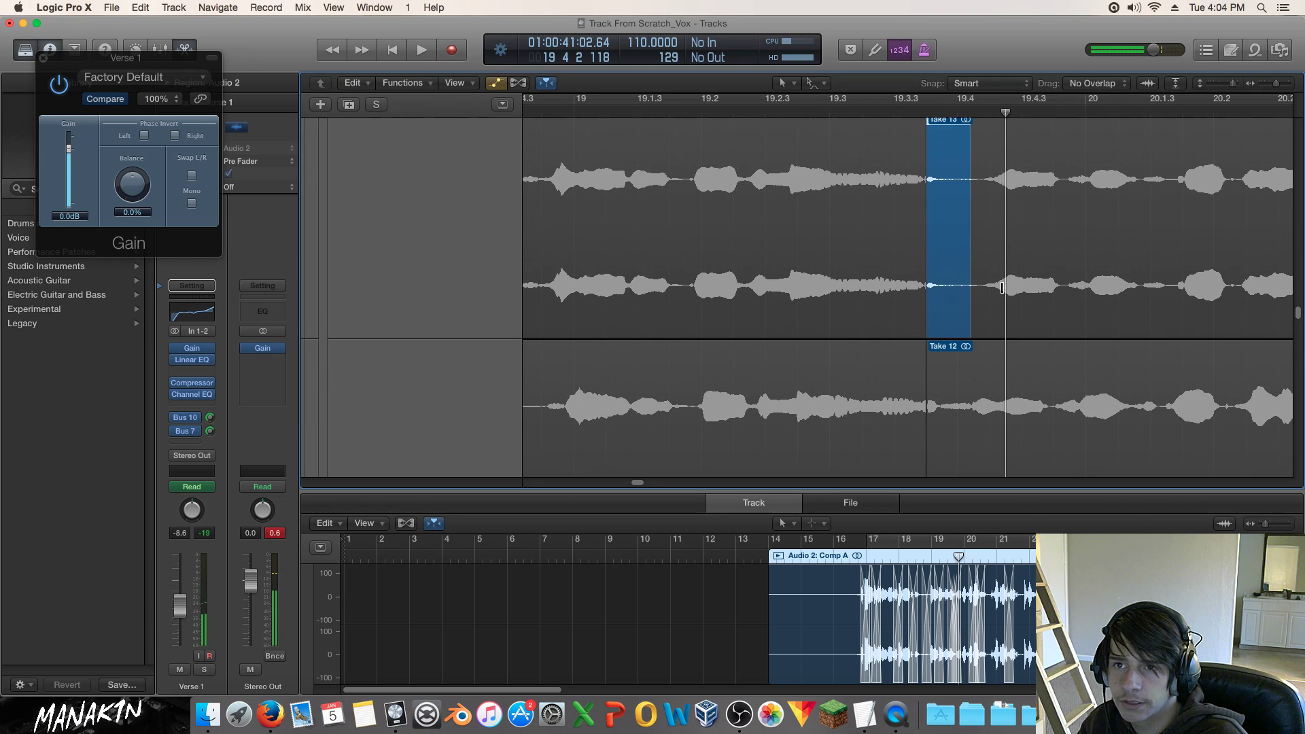
Audition the Take 13 section repeatedly from several points between 19.3.3 and 19.4.
{"action": "left_click", "coordinate": [942, 110]}
{"action": "key", "text": "space"}
{"action": "left_click", "coordinate": [905, 109]}
{"action": "key", "text": "space"}
{"action": "key", "text": "space"}
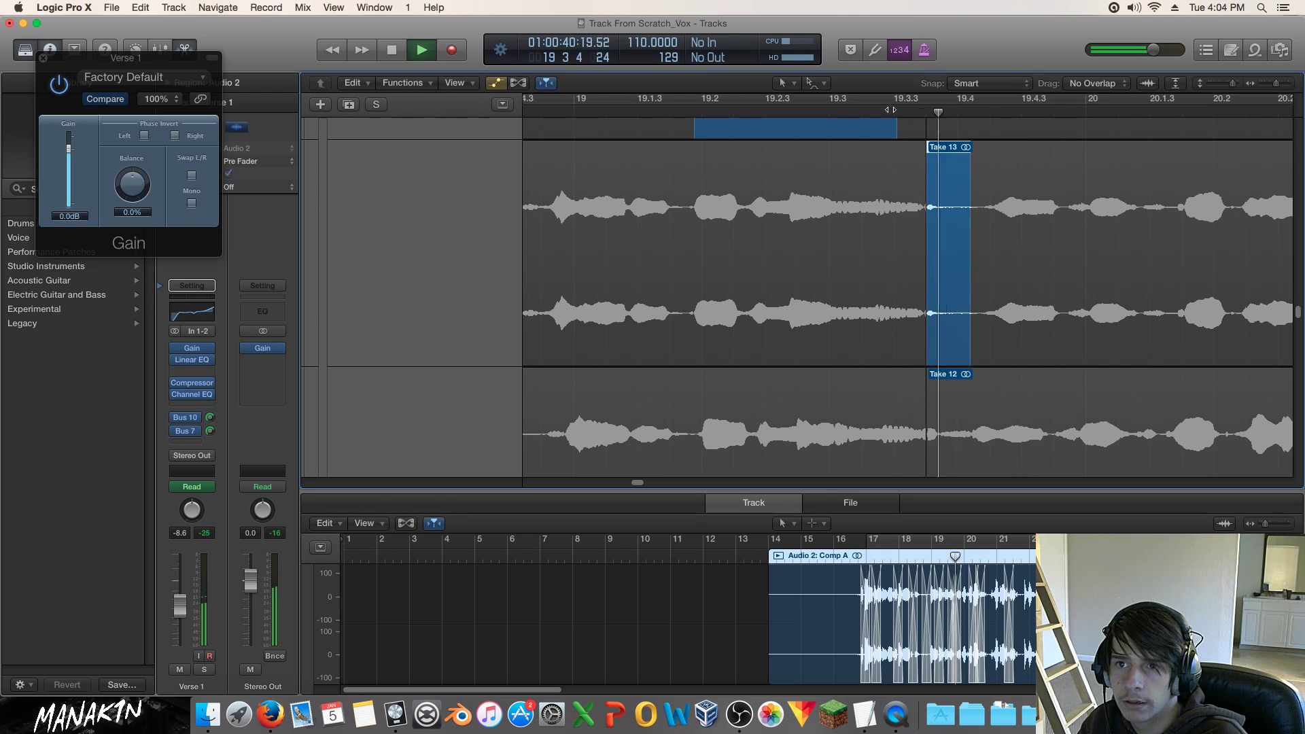
{"action": "key", "text": "space"}
{"action": "left_click", "coordinate": [957, 111]}
{"action": "key", "text": "space"}
{"action": "left_click", "coordinate": [957, 111]}
{"action": "key", "text": "space"}
{"action": "key", "text": "space"}
{"action": "left_click", "coordinate": [872, 111]}
{"action": "key", "text": "space"}
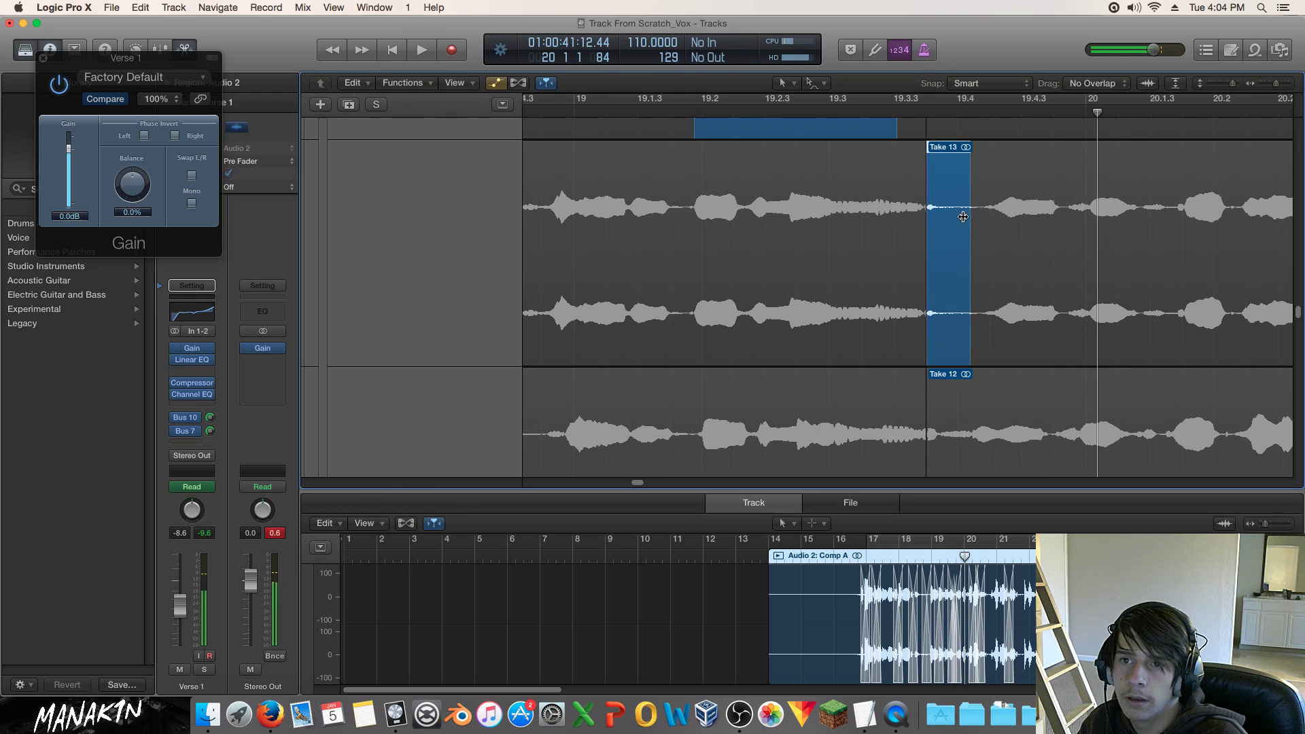
Extend the end of Take 13's section slightly further past 19.4 and replay the transition, including from bar 19.
{"action": "left_click_drag", "start_coordinate": [974, 217], "coordinate": [982, 219]}
{"action": "left_click", "coordinate": [952, 122]}
{"action": "key", "text": "space"}
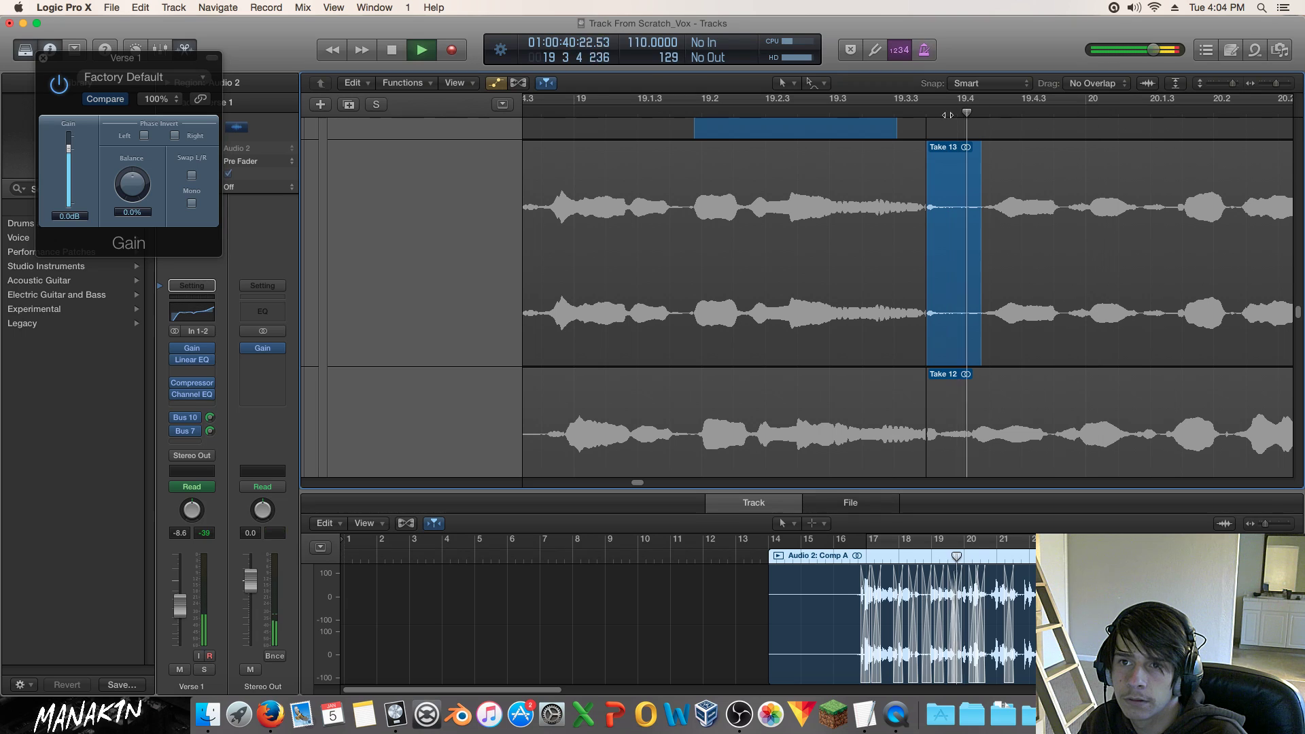
{"action": "key", "text": "space"}
{"action": "left_click", "coordinate": [919, 112]}
{"action": "key", "text": "space"}
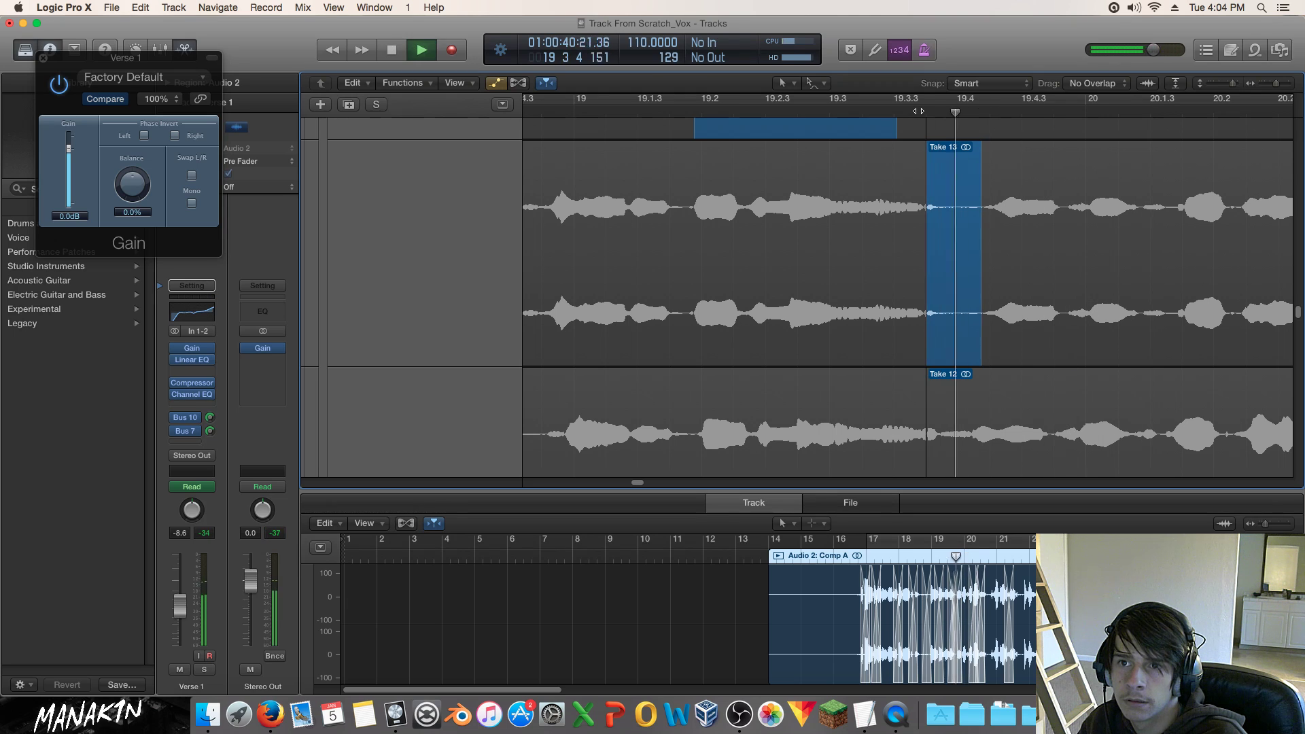
{"action": "key", "text": "space"}
{"action": "left_click", "coordinate": [597, 121]}
{"action": "key", "text": "space"}
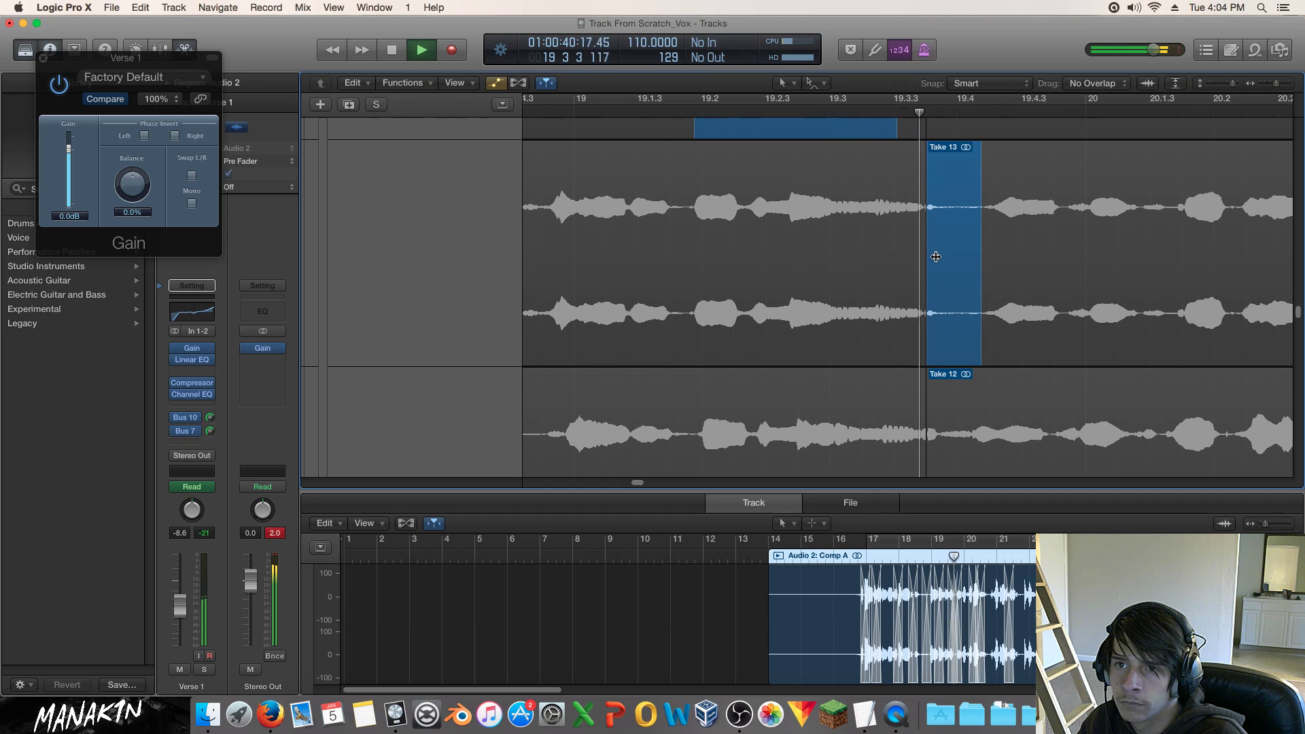
Play back the full Verse 1 comp from about bar 15 up to the edit near 23.4.
{"action": "key", "text": "space"}
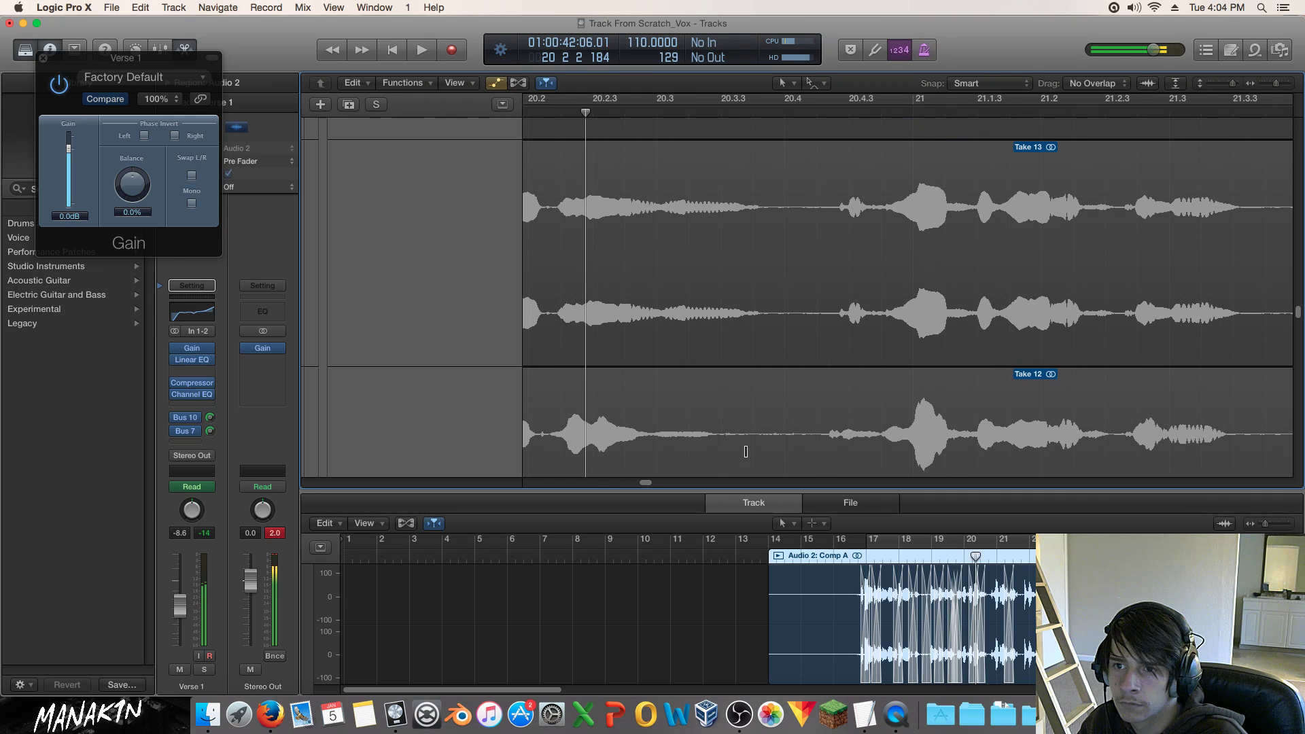
{"action": "left_click_drag", "start_coordinate": [647, 486], "coordinate": [641, 485]}
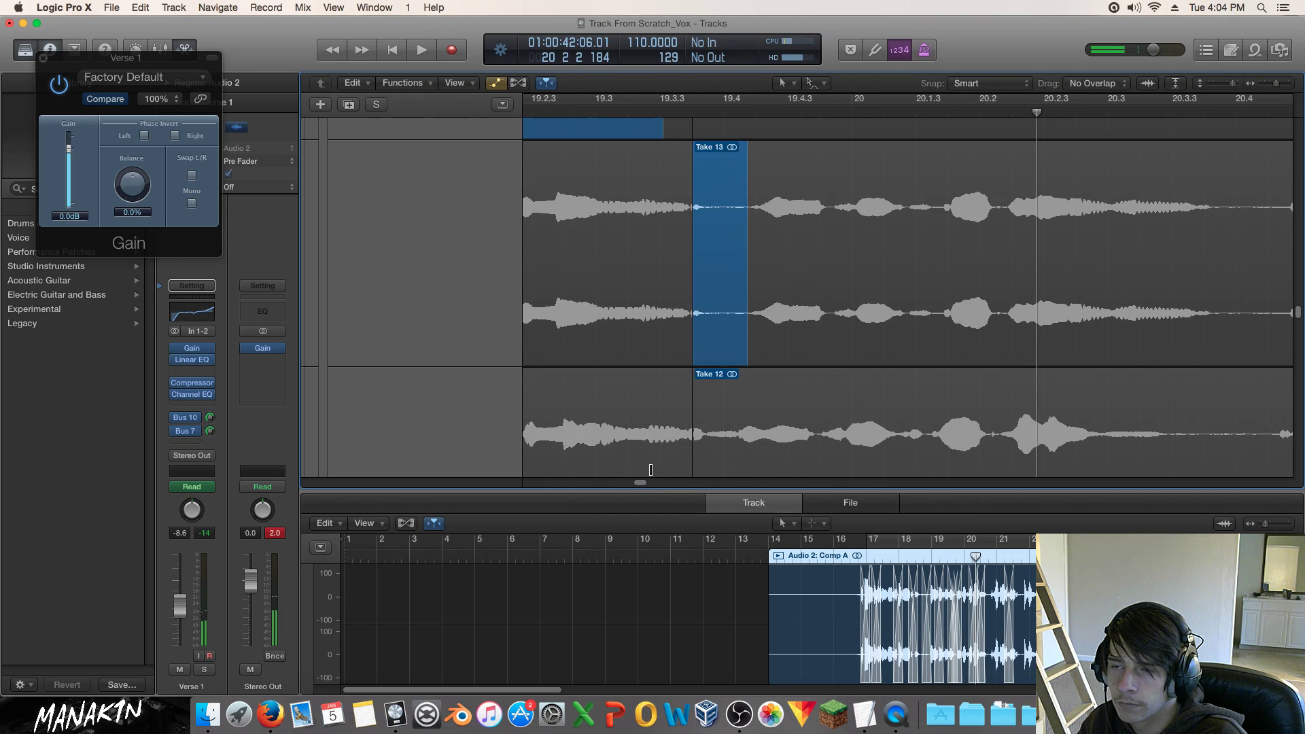
{"action": "scroll", "coordinate": [719, 368], "scroll_direction": "up", "scroll_amount": 5}
{"action": "scroll", "coordinate": [719, 368], "scroll_direction": "up", "scroll_amount": 10}
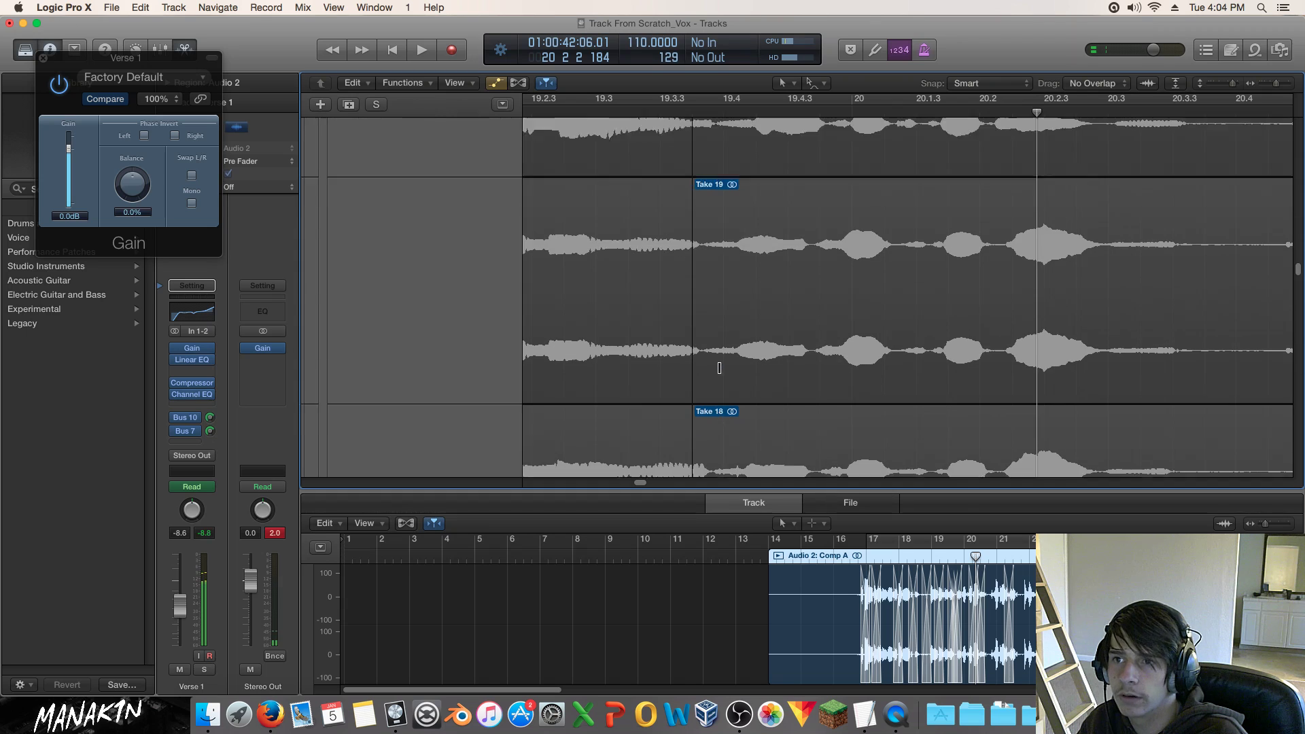
{"action": "scroll", "coordinate": [720, 367], "scroll_direction": "up", "scroll_amount": 2}
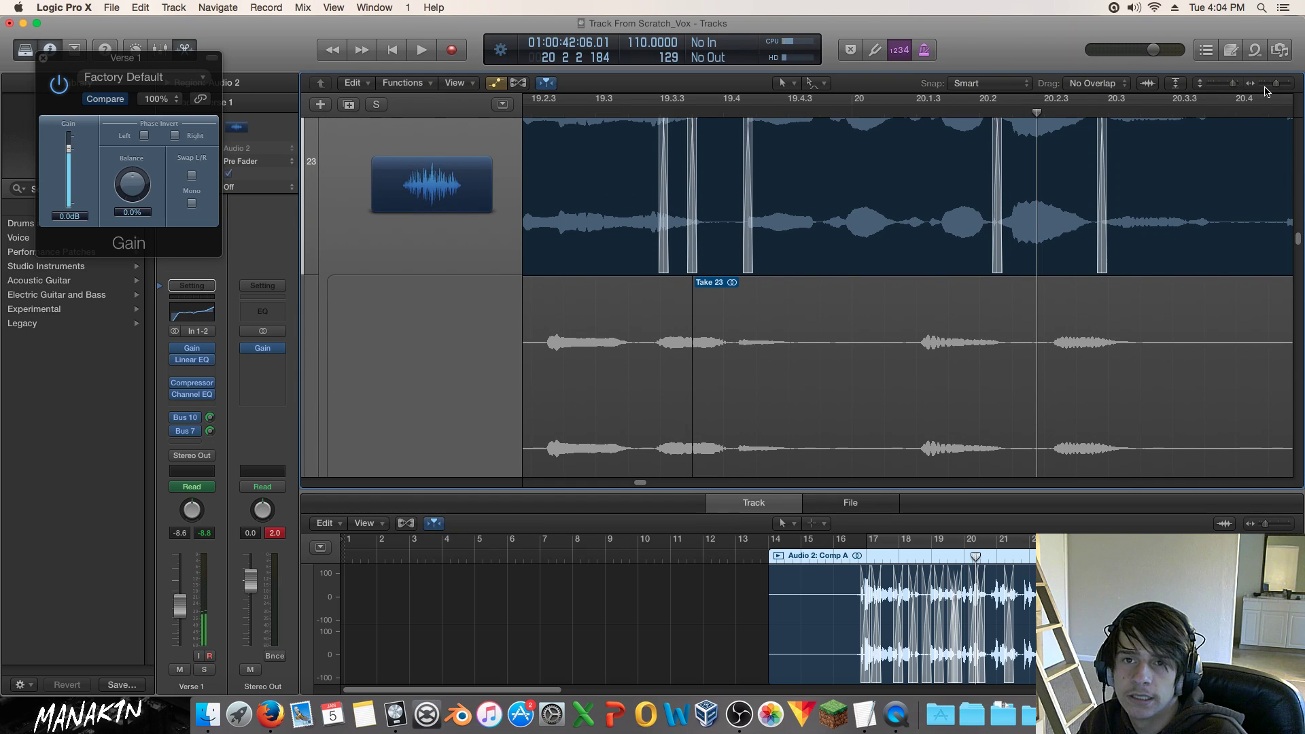
{"action": "mouse_move", "coordinate": [1278, 87]}
{"action": "left_mouse_down"}
{"action": "mouse_move", "coordinate": [1222, 92]}
{"action": "mouse_move", "coordinate": [1267, 85]}
{"action": "left_mouse_up"}
{"action": "scroll", "coordinate": [1131, 268], "scroll_direction": "down", "scroll_amount": 10}
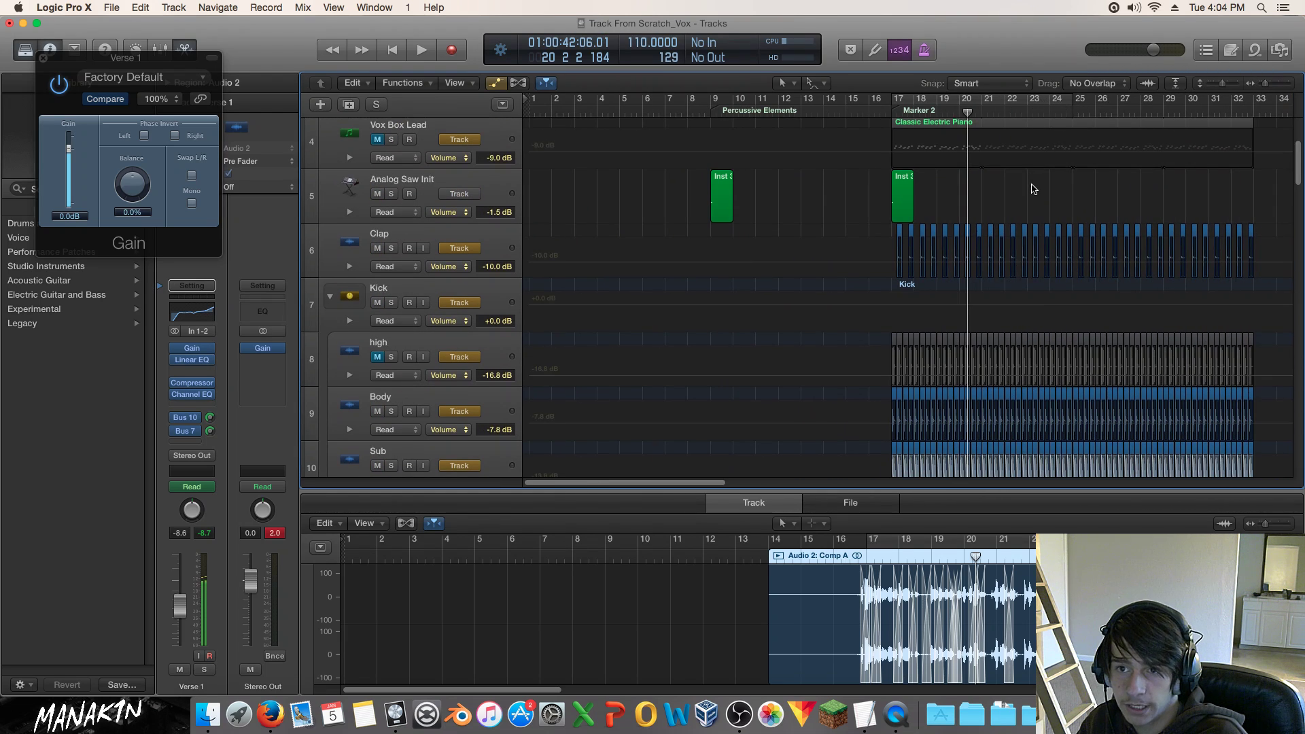
{"action": "scroll", "coordinate": [1033, 189], "scroll_direction": "down", "scroll_amount": 15}
{"action": "double_click", "coordinate": [854, 109]}
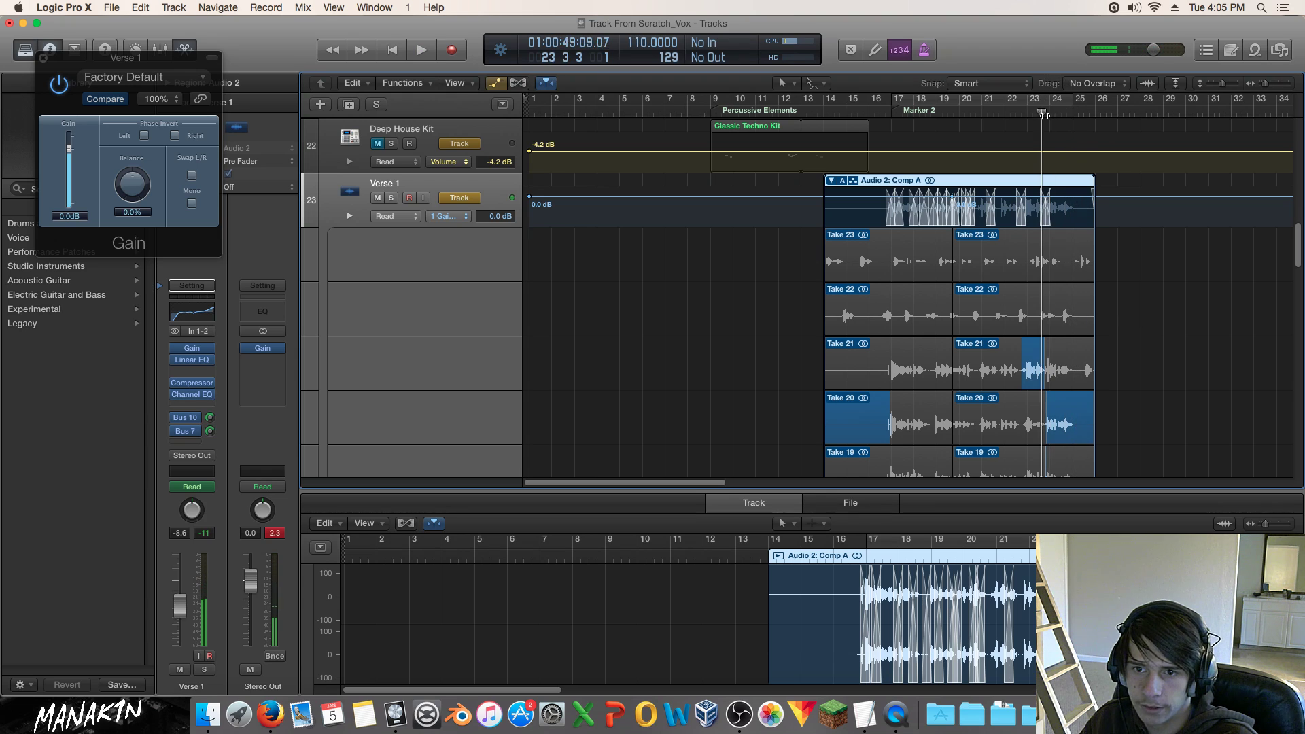
Cut the Verse 1 gain automation to -96.0 dB at the comp crossfade near 23.4 and audition it.
{"action": "left_click_drag", "start_coordinate": [1268, 78], "coordinate": [1284, 85]}
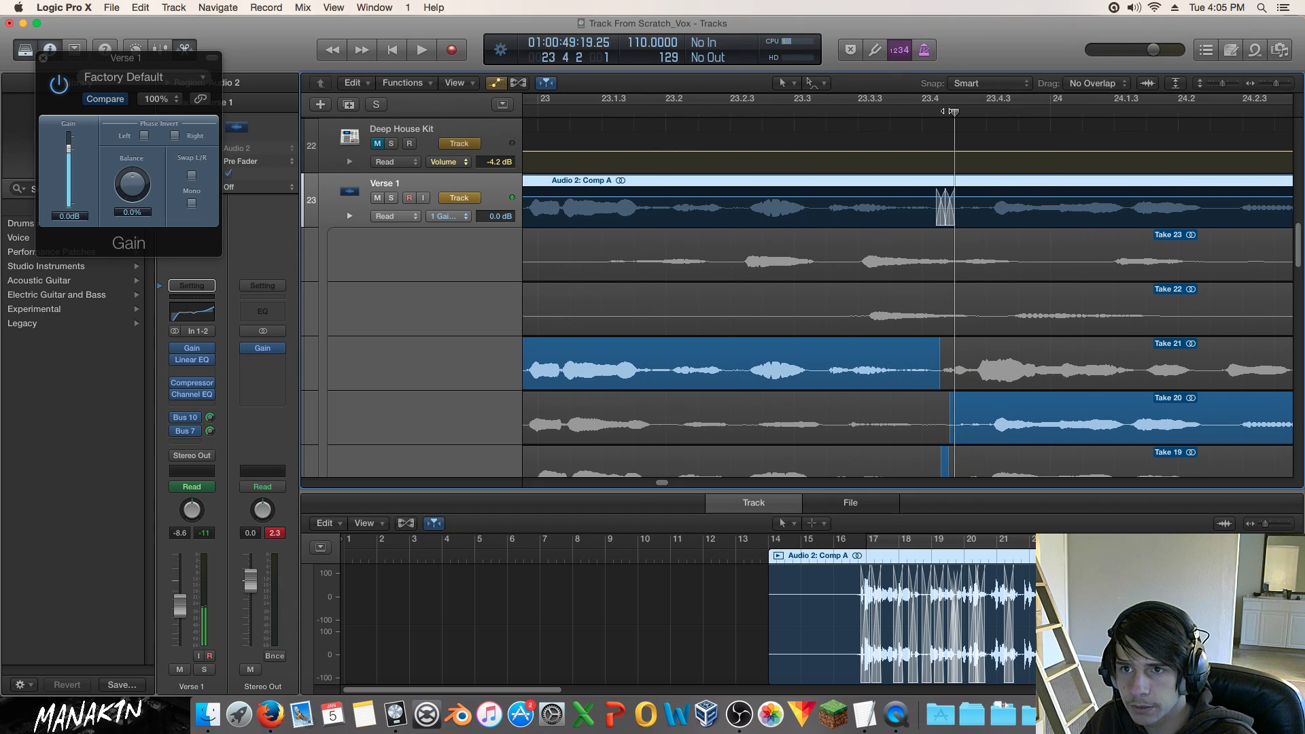
{"action": "left_click", "coordinate": [935, 197]}
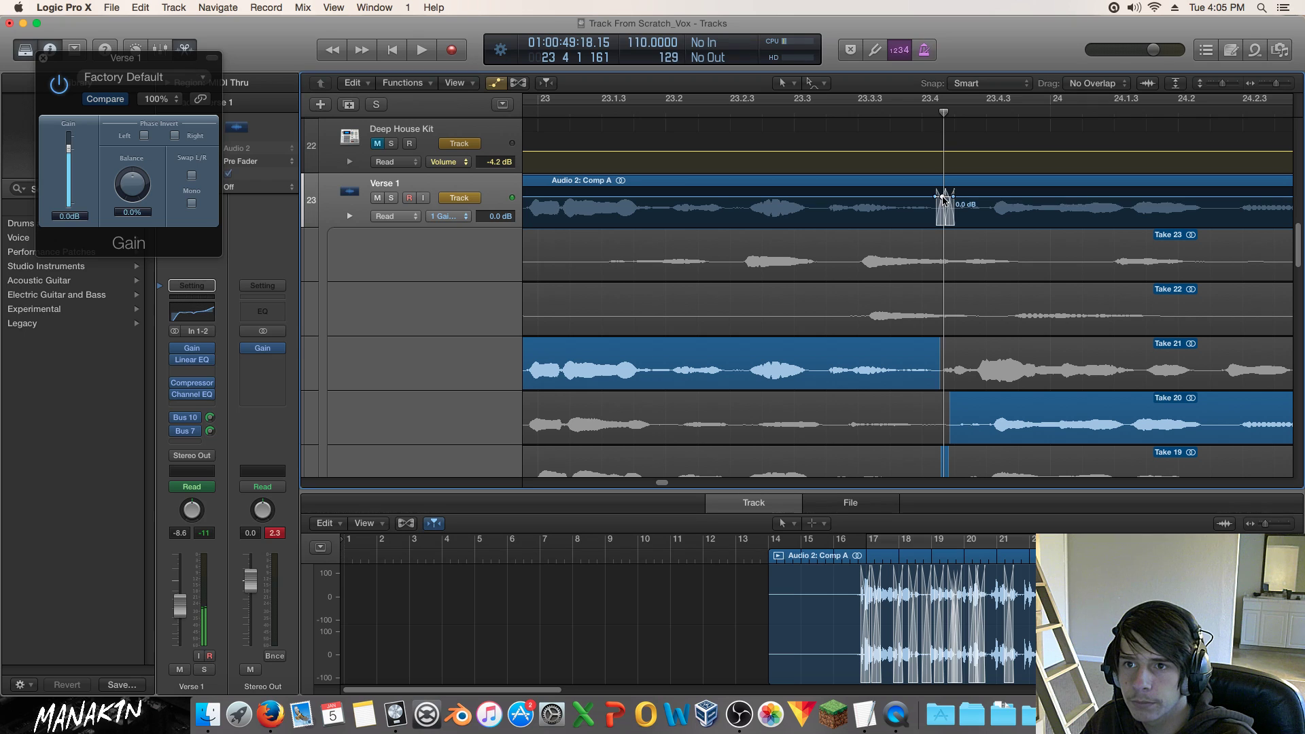
{"action": "left_click_drag", "start_coordinate": [942, 197], "coordinate": [943, 224]}
{"action": "left_click", "coordinate": [827, 113]}
{"action": "key", "text": "space"}
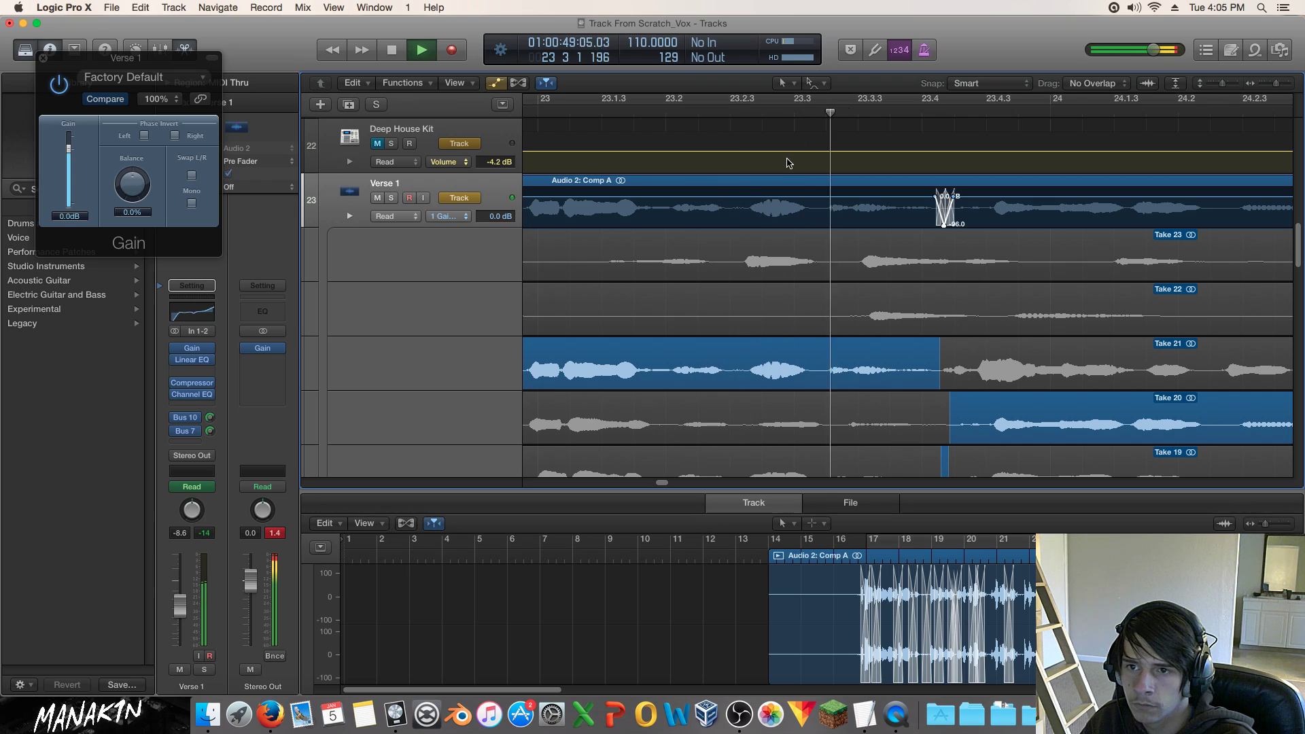
{"action": "key", "text": "space"}
Widen the gain dip with a ramp down from about 23.3.4 and a short ramp back to 0.0 dB past 23.4, replaying the transition.
{"action": "left_click_drag", "start_coordinate": [936, 197], "coordinate": [967, 197]}
{"action": "left_click", "coordinate": [770, 113]}
{"action": "key", "text": "space"}
{"action": "key", "text": "space"}
{"action": "key", "text": "space"}
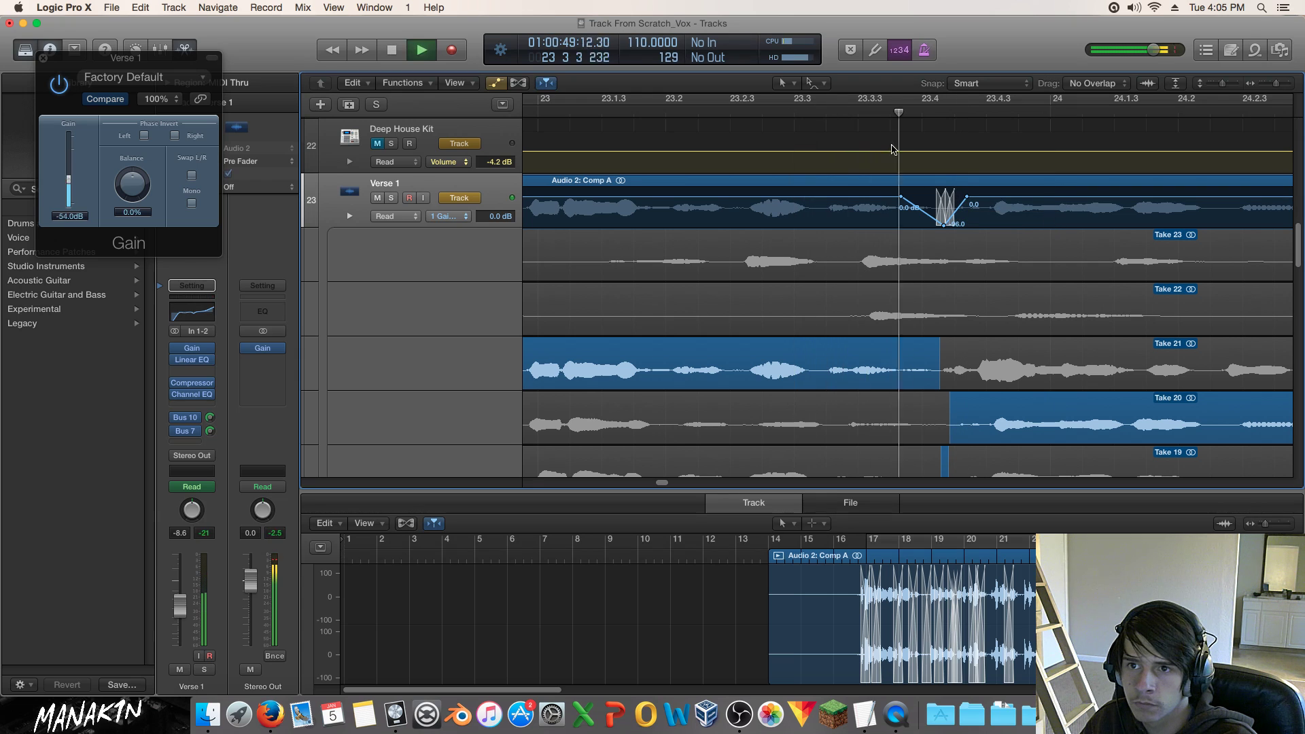
{"action": "key", "text": "space"}
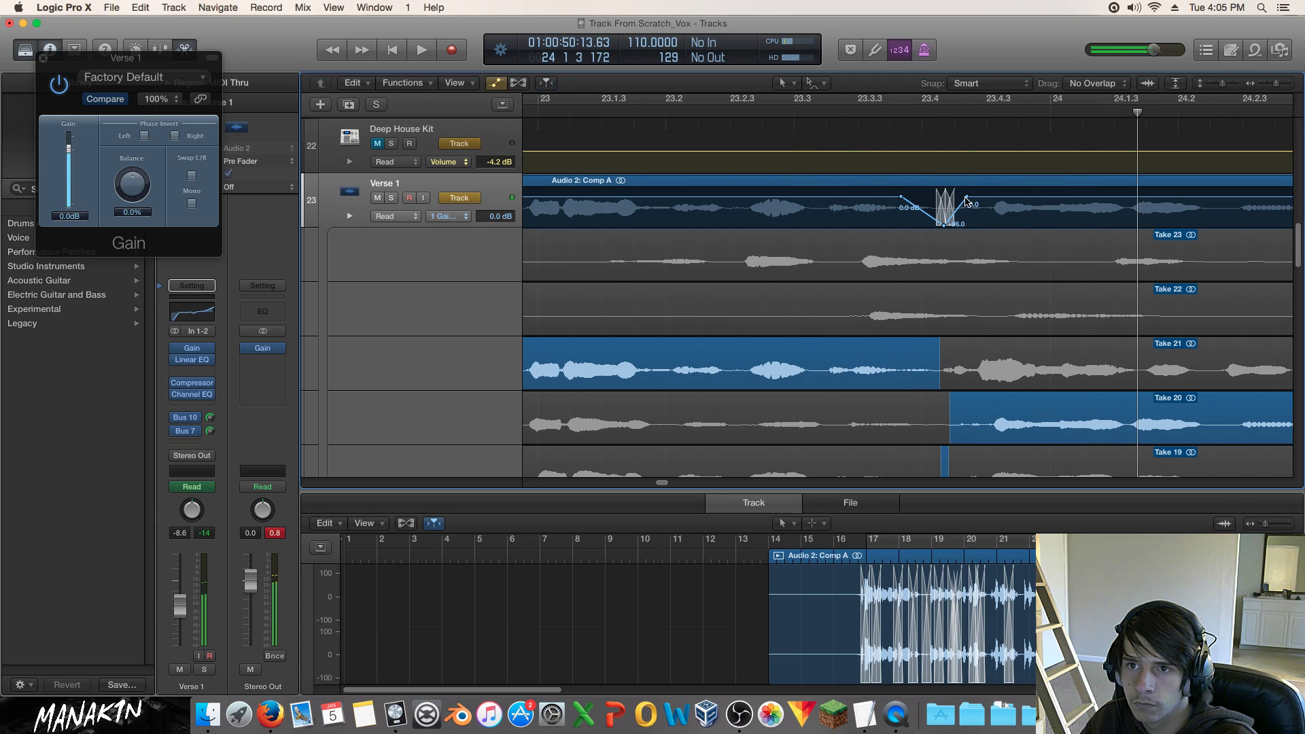
{"action": "left_click", "coordinate": [929, 110]}
{"action": "key", "text": "space"}
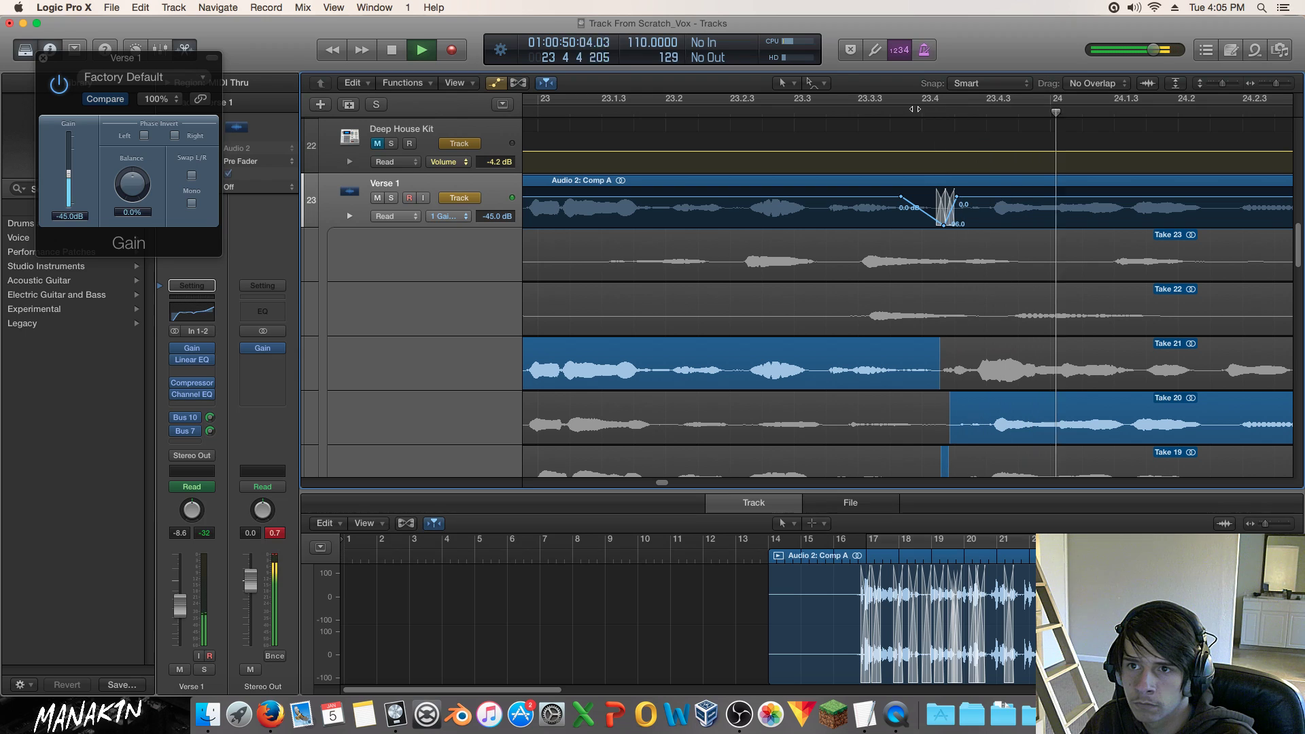
{"action": "key", "text": "space"}
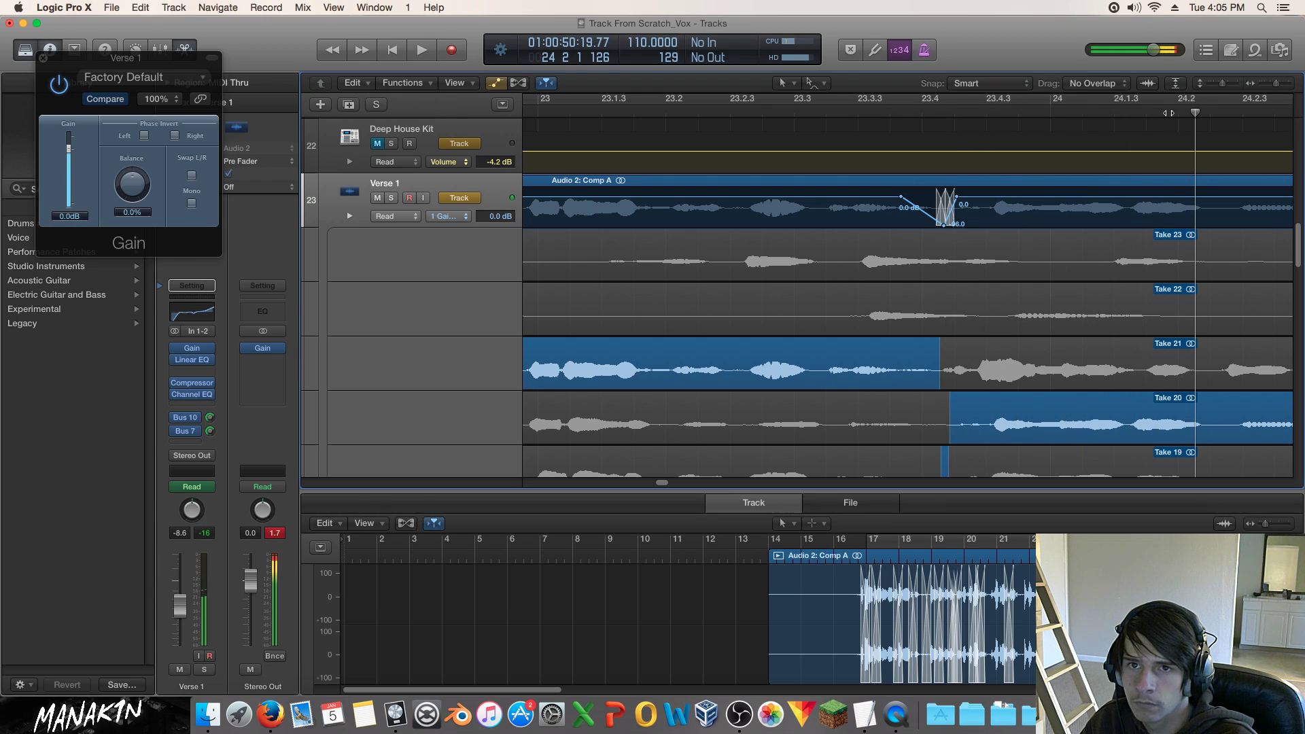
Play the end of the comp to bar 25, replay from just before bar 17, and review the take selections from Take 23 to Take 13.
{"action": "left_click_drag", "start_coordinate": [1267, 84], "coordinate": [1263, 87]}
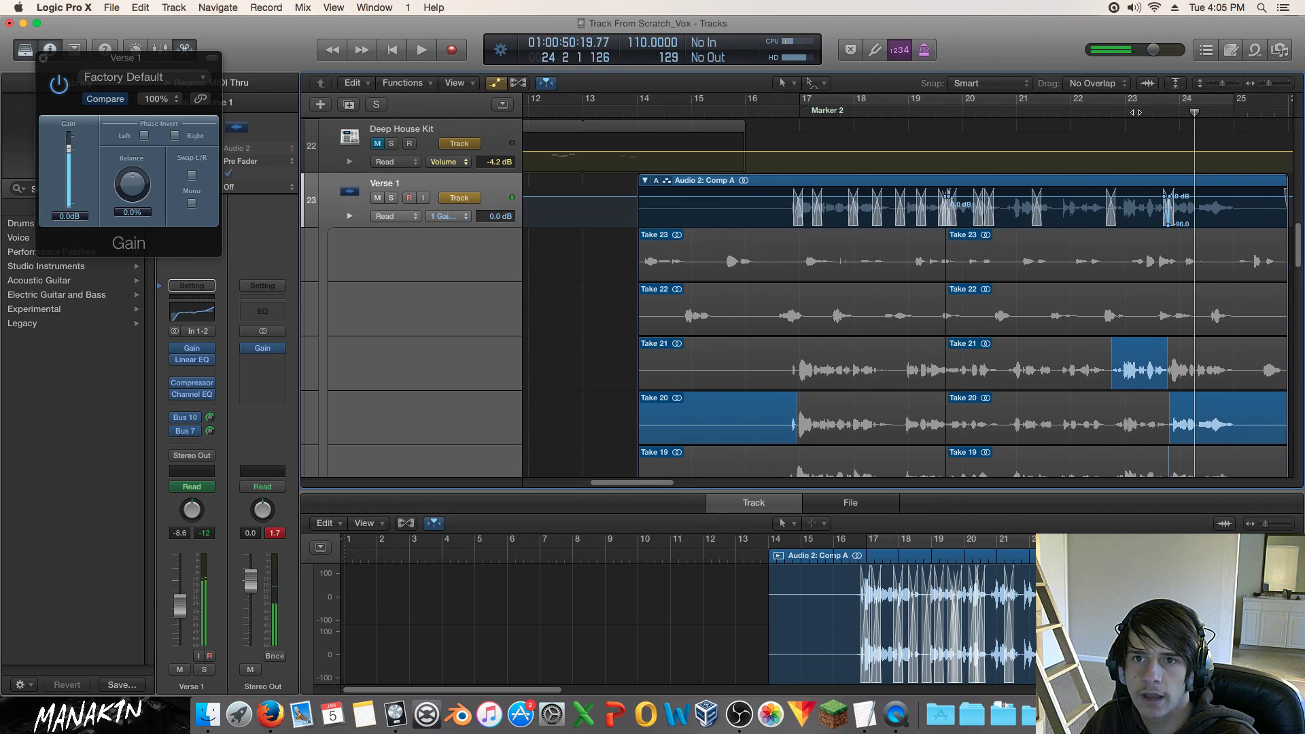
{"action": "key", "text": "space"}
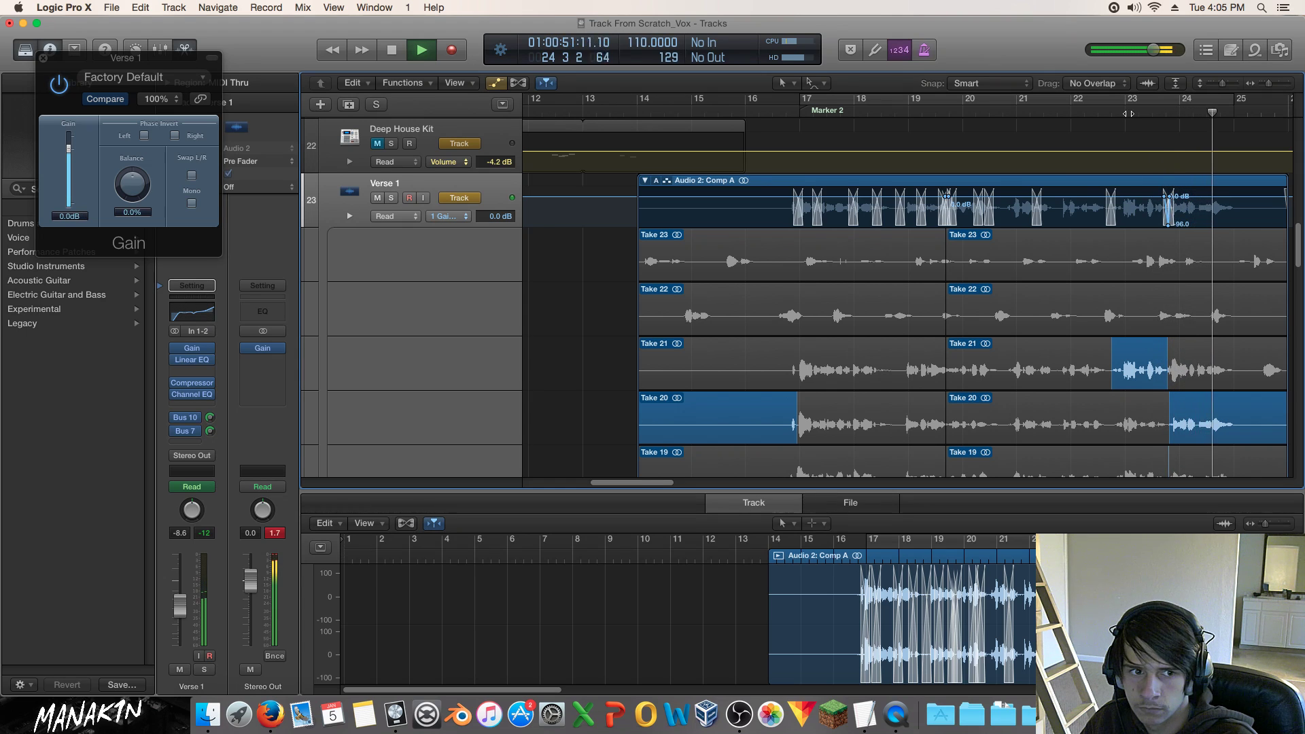
{"action": "key", "text": "space"}
{"action": "scroll", "coordinate": [677, 464], "scroll_direction": "left", "scroll_amount": 10}
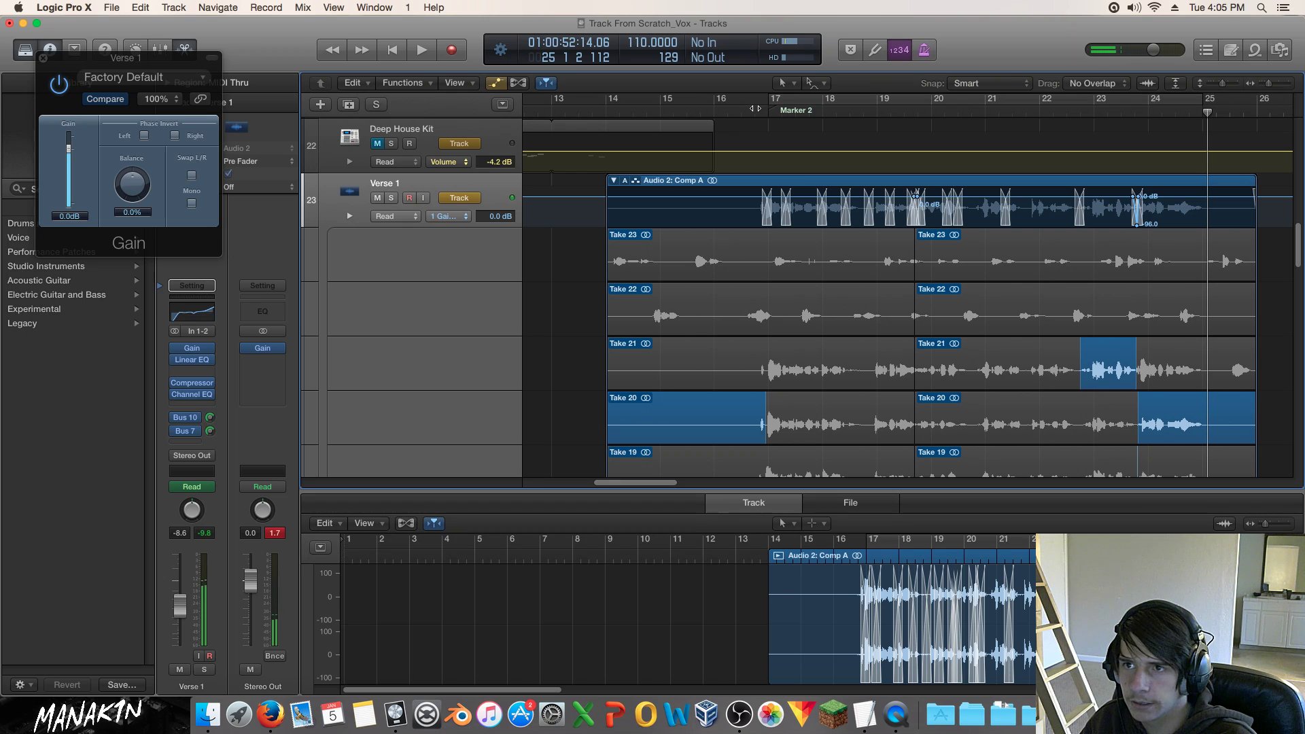
{"action": "left_click", "coordinate": [753, 110]}
{"action": "key", "text": "space"}
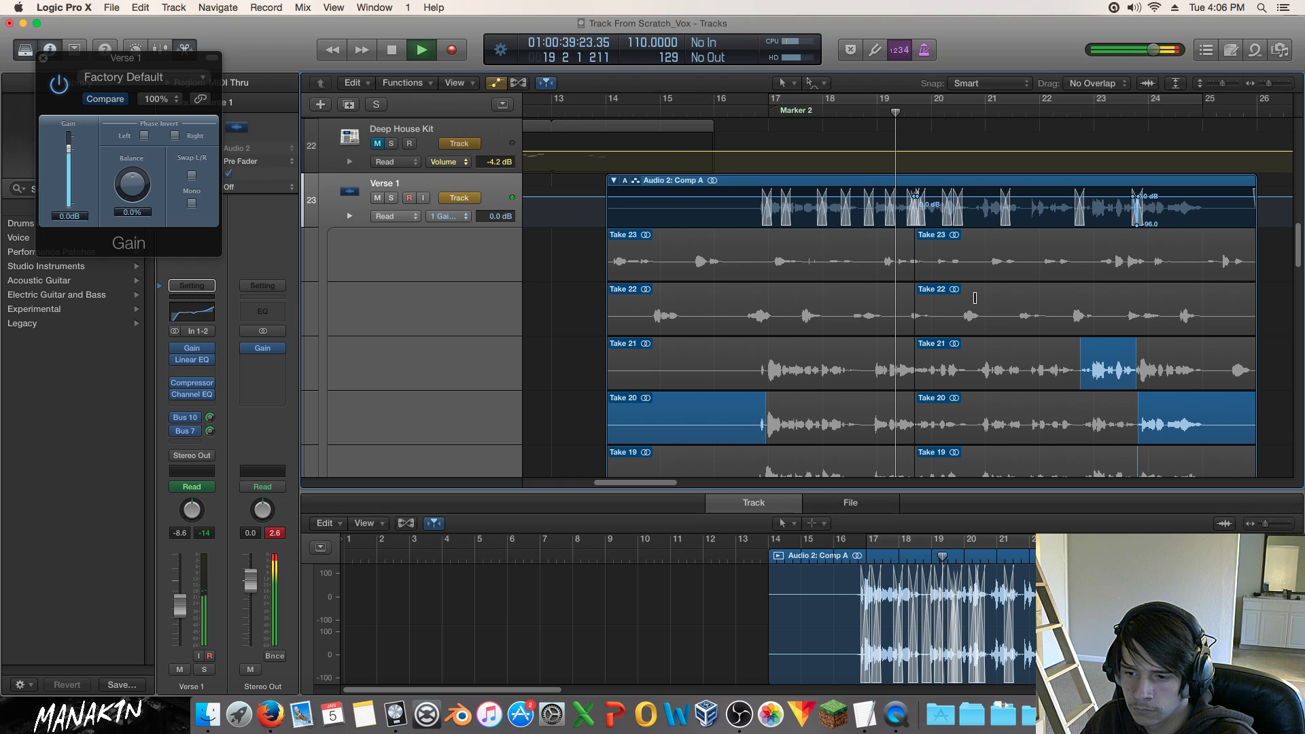
{"action": "key", "text": "space"}
{"action": "scroll", "coordinate": [977, 299], "scroll_direction": "down", "scroll_amount": 5}
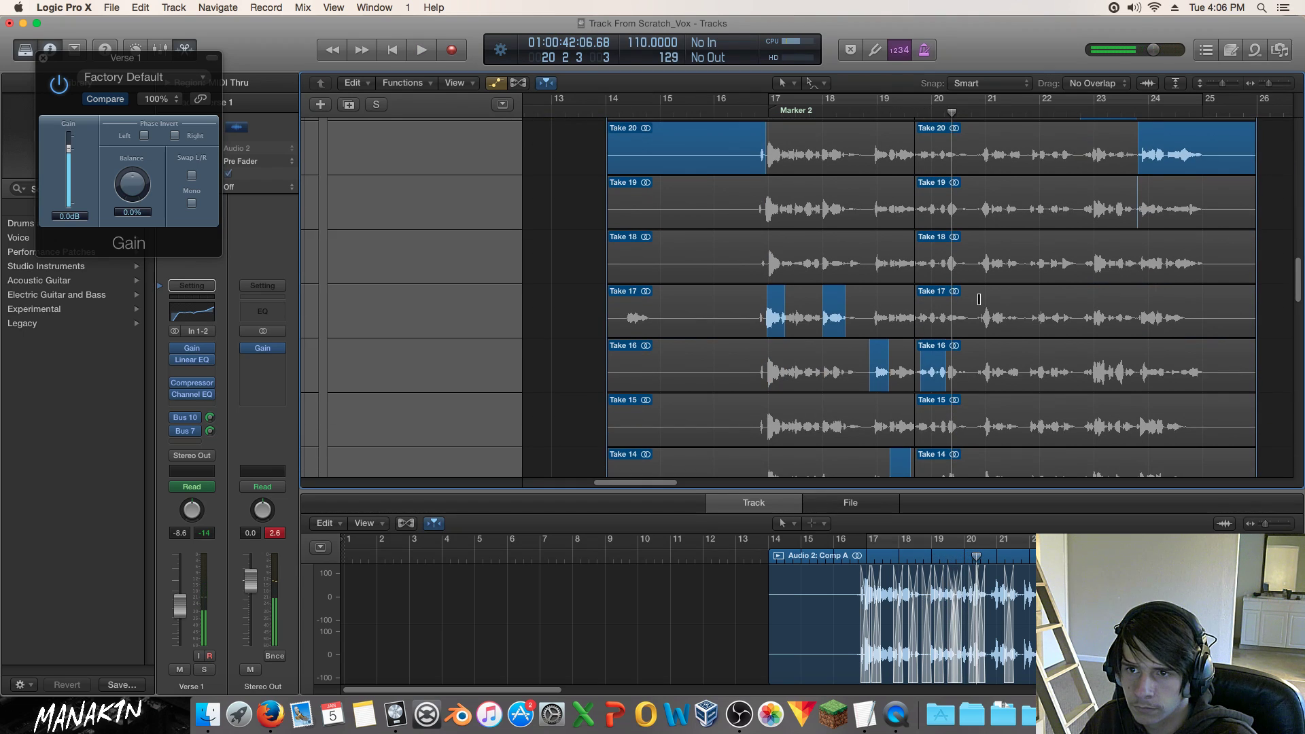
{"action": "scroll", "coordinate": [979, 299], "scroll_direction": "down", "scroll_amount": 2}
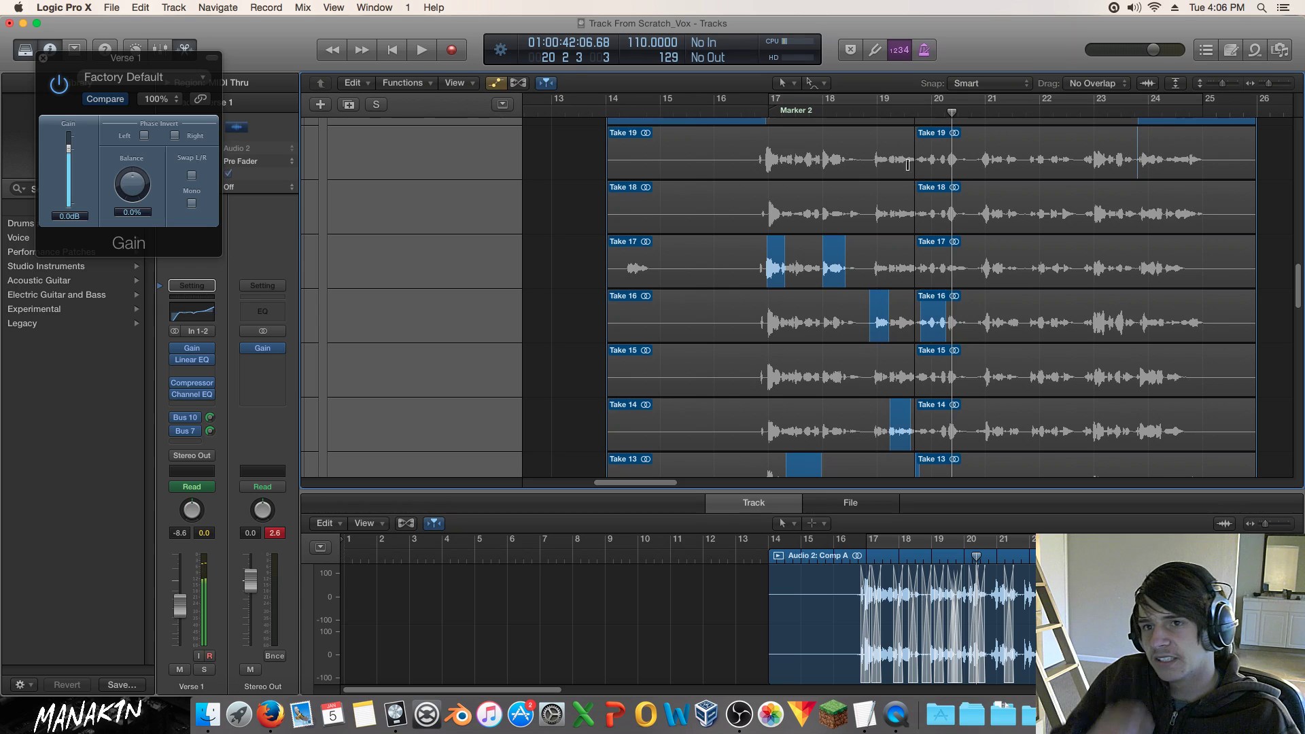
{"action": "scroll", "coordinate": [912, 181], "scroll_direction": "up", "scroll_amount": 9}
{"action": "scroll", "coordinate": [912, 181], "scroll_direction": "down", "scroll_amount": 5}
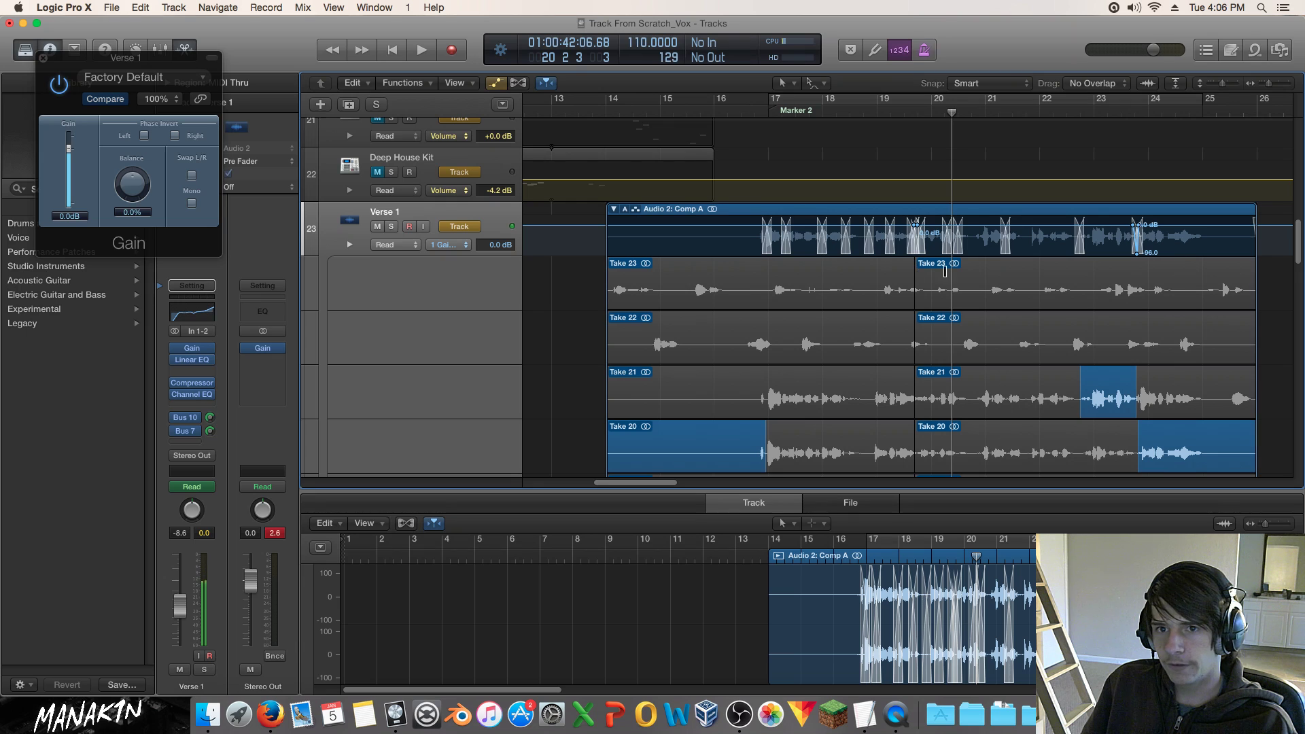
{"action": "left_click", "coordinate": [817, 263]}
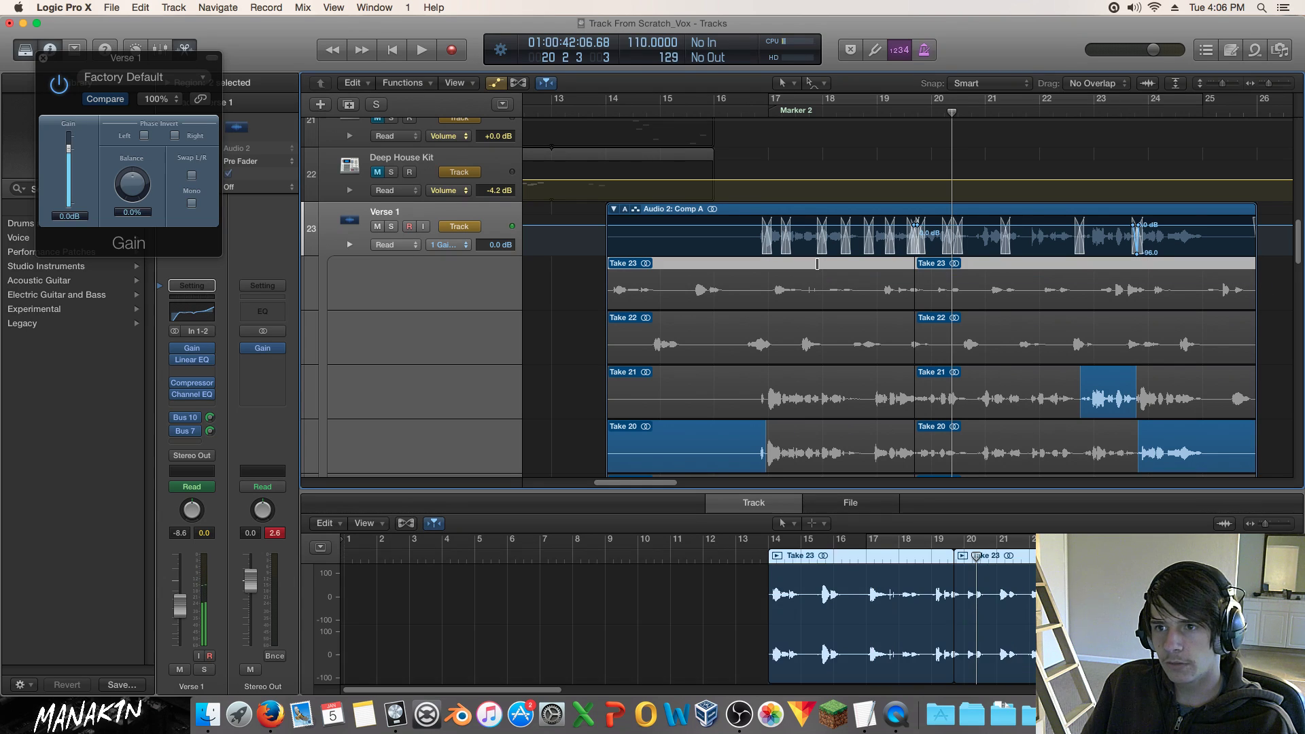
{"action": "right_click", "coordinate": [817, 263]}
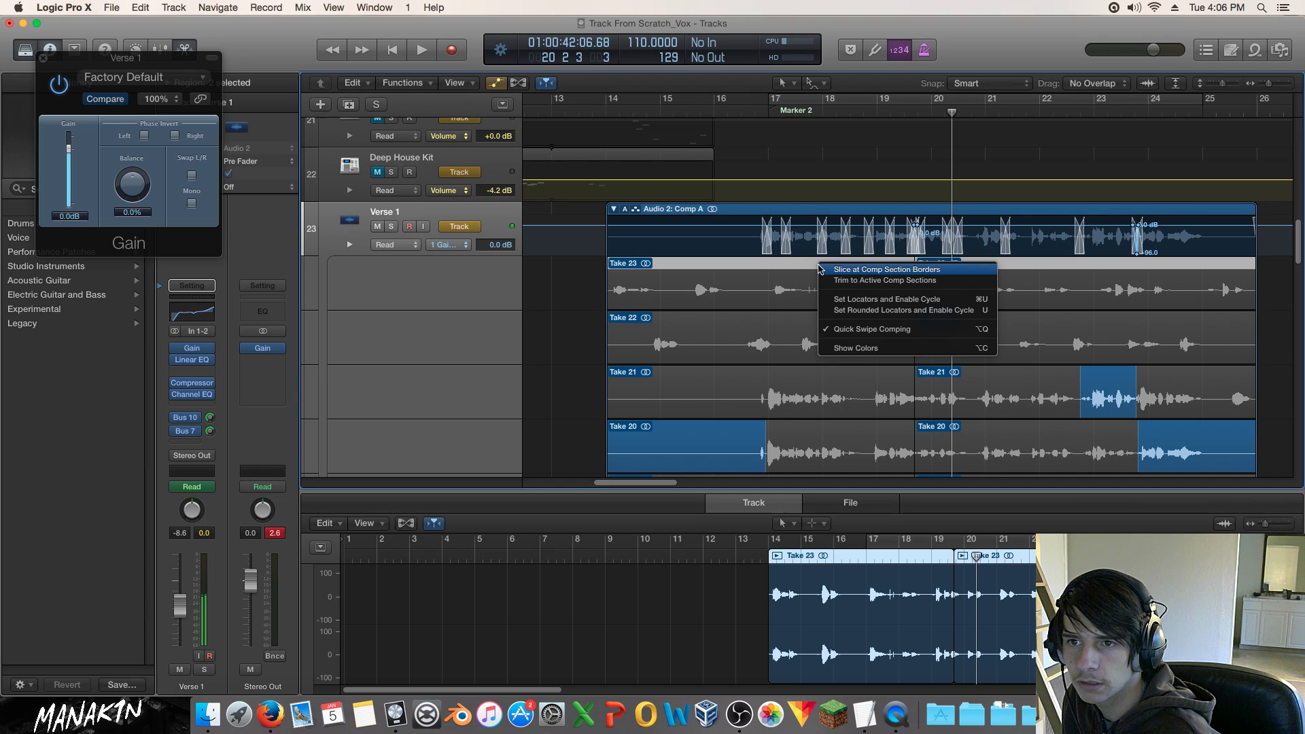
{"action": "left_click", "coordinate": [821, 270]}
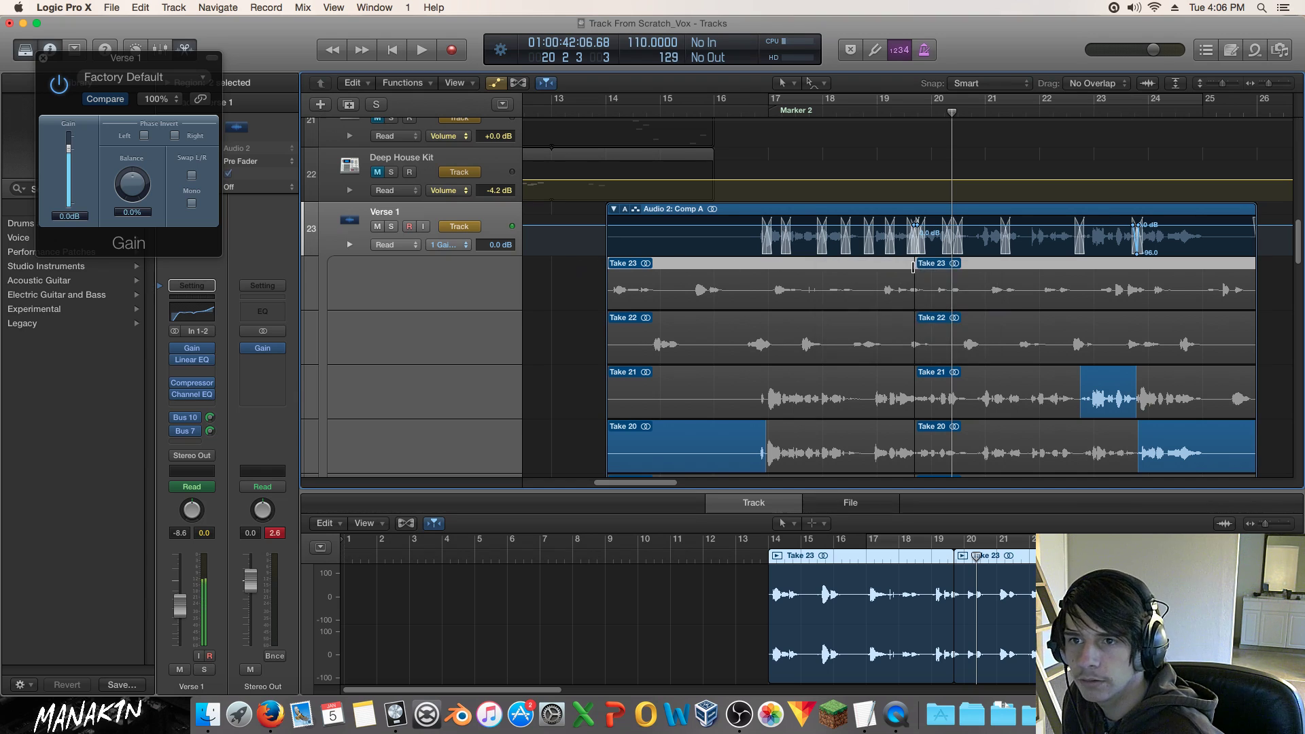
{"action": "left_click_drag", "start_coordinate": [917, 264], "coordinate": [906, 264]}
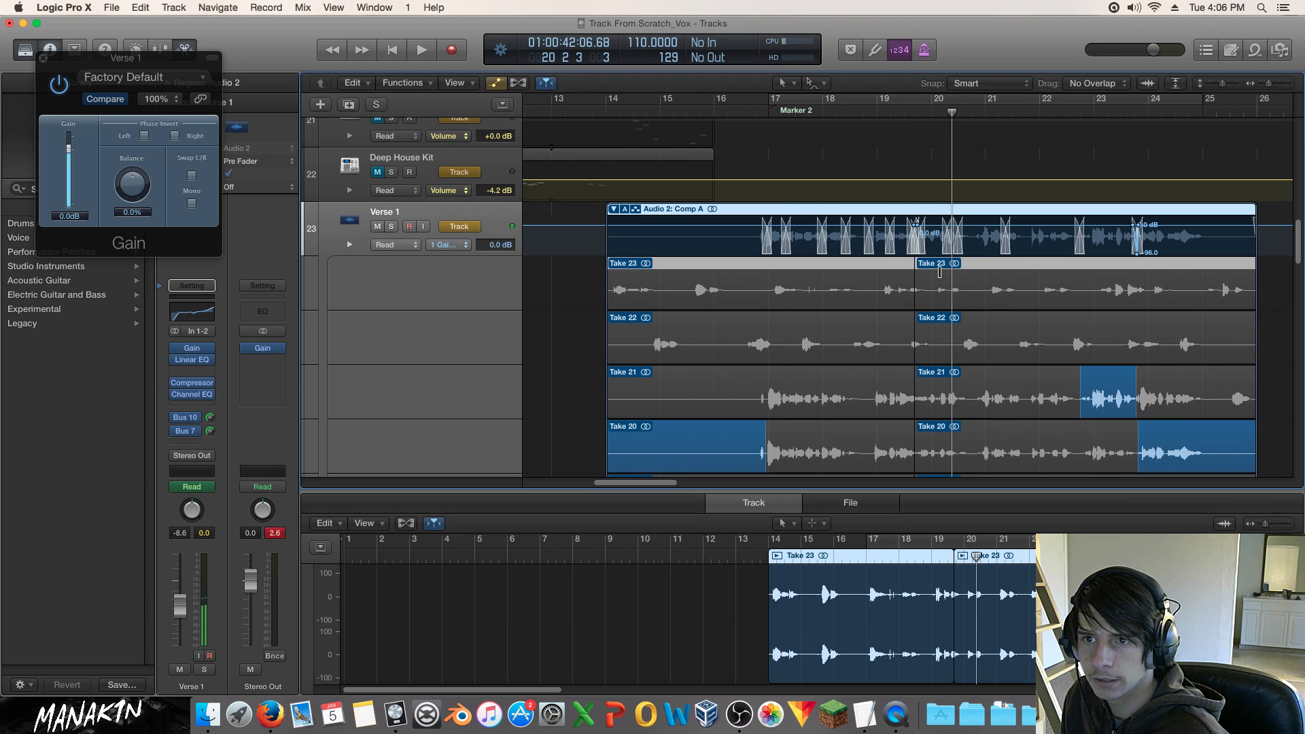
{"action": "left_click", "coordinate": [1279, 296]}
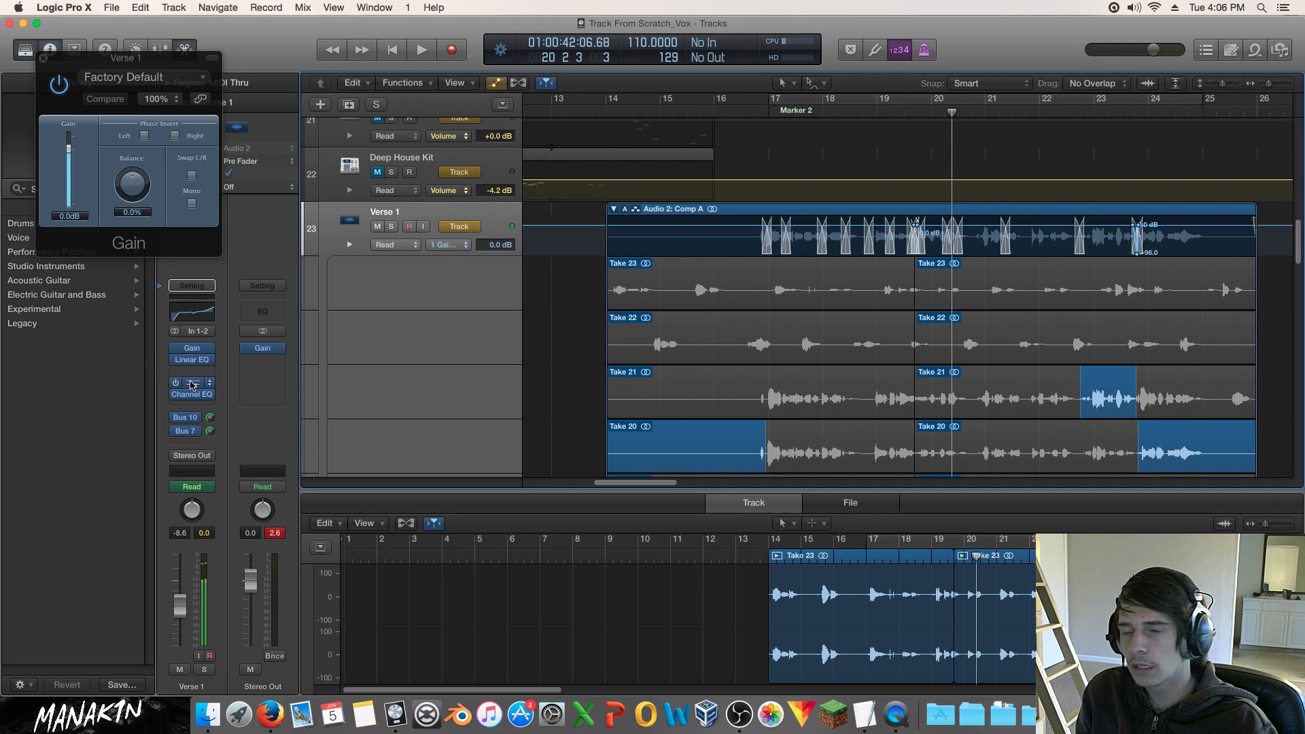
Minimise the track heights, hide the automation, fit the whole arrangement in view and collapse the Verse 1 take folder.
{"action": "scroll", "coordinate": [1047, 255], "scroll_direction": "up", "scroll_amount": 1}
{"action": "scroll", "coordinate": [1047, 256], "scroll_direction": "up", "scroll_amount": 10}
{"action": "left_click_drag", "start_coordinate": [1225, 85], "coordinate": [1255, 87]}
{"action": "key", "text": "a"}
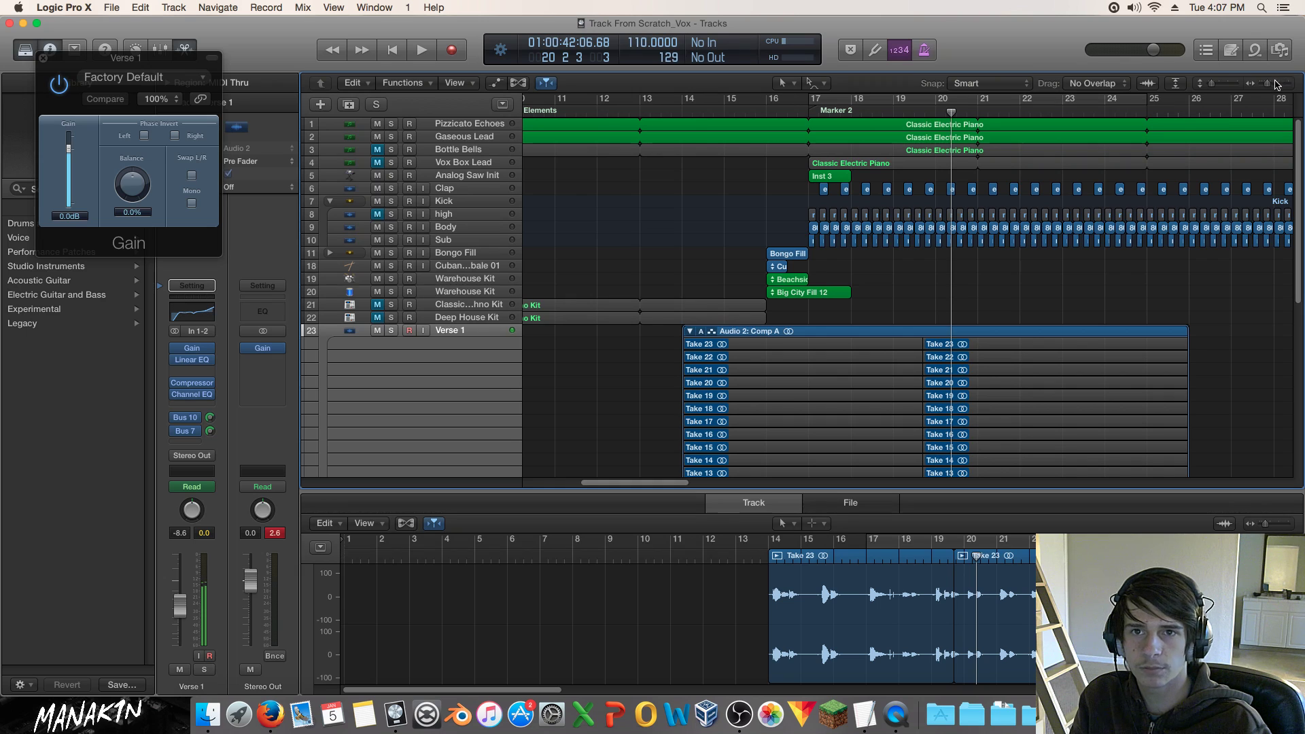
{"action": "left_click_drag", "start_coordinate": [1269, 86], "coordinate": [1264, 88]}
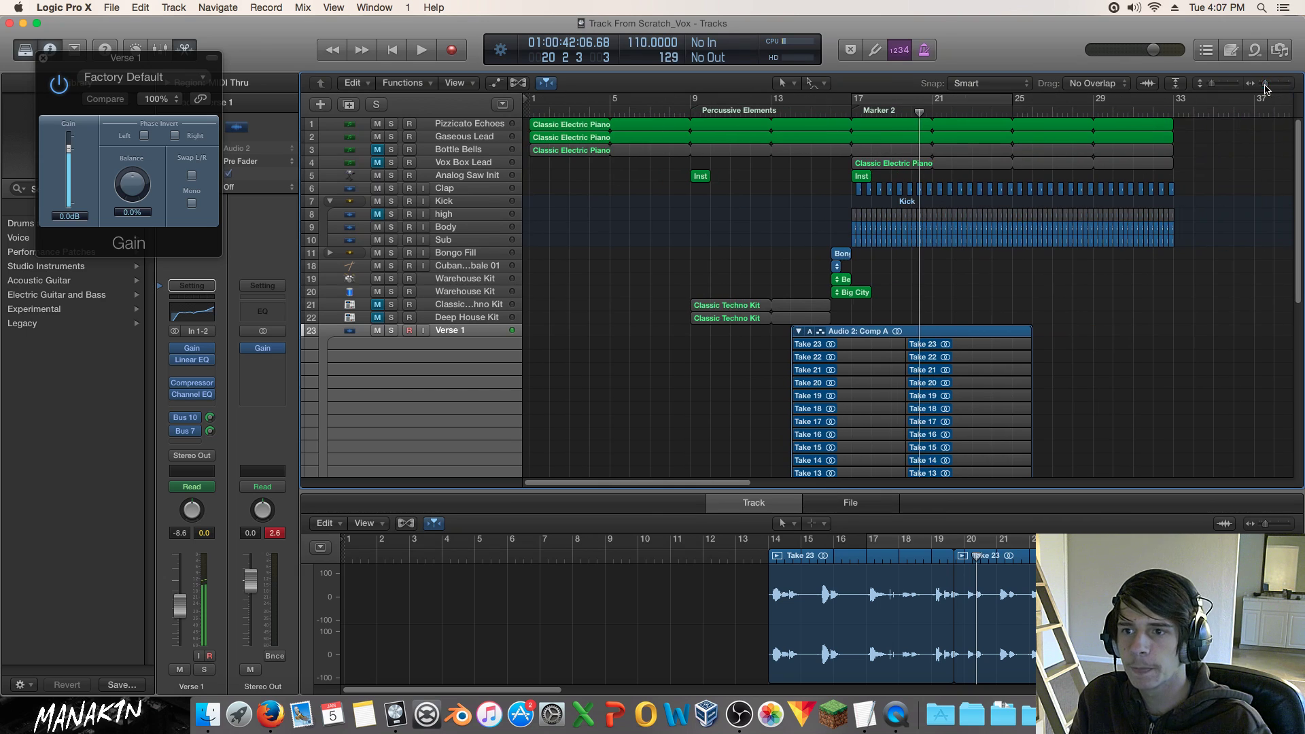
{"action": "left_click", "coordinate": [798, 331]}
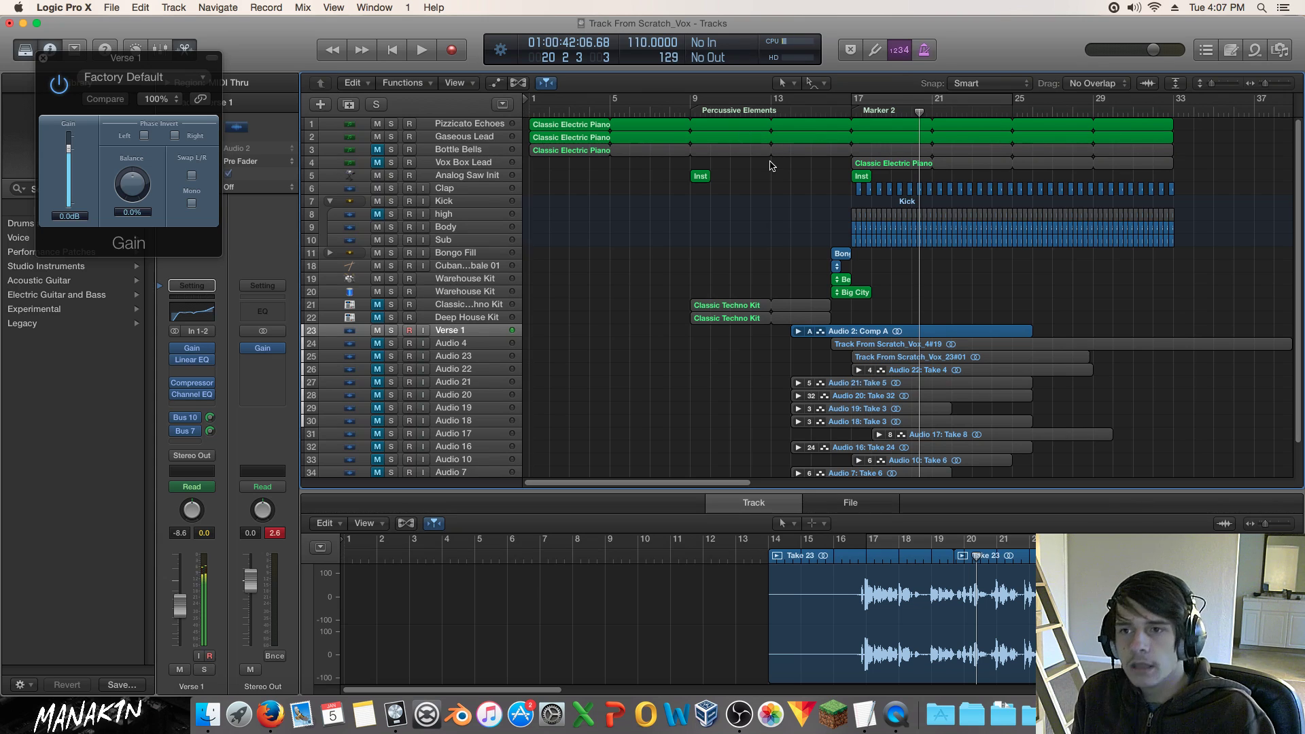
{"action": "left_click", "coordinate": [736, 714]}
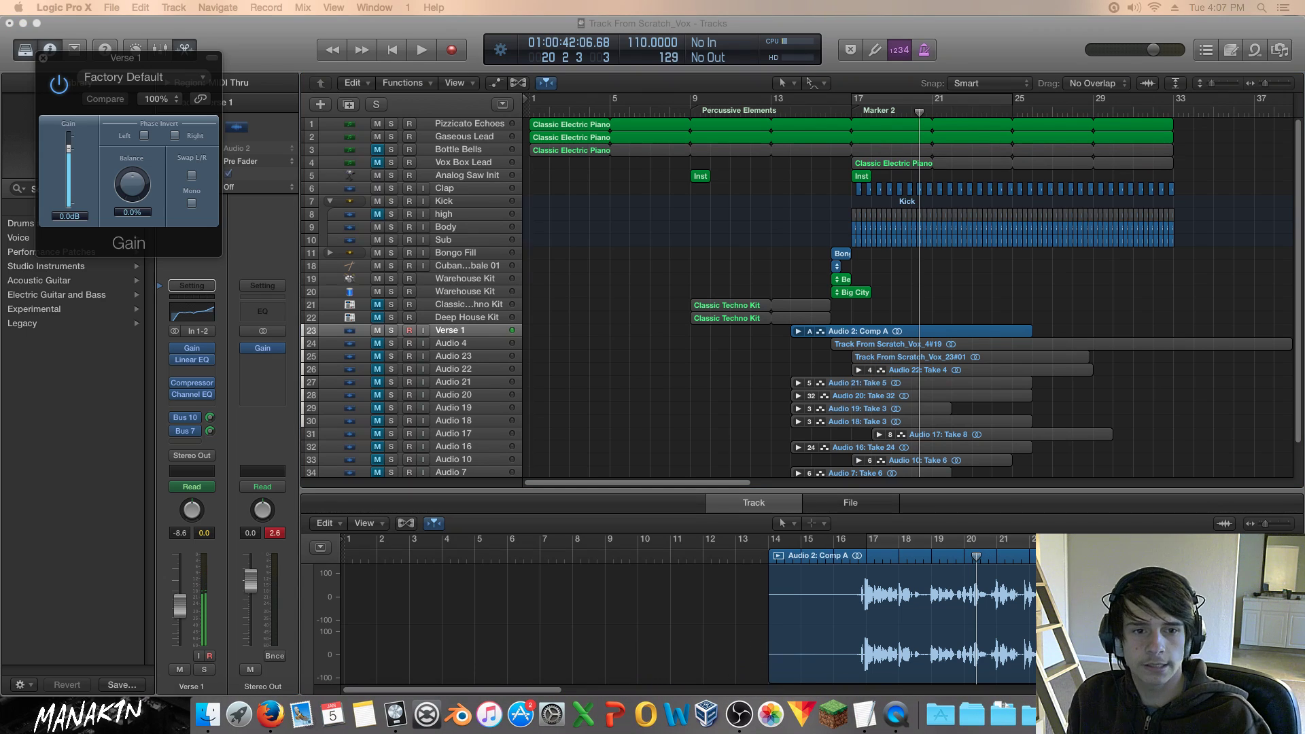